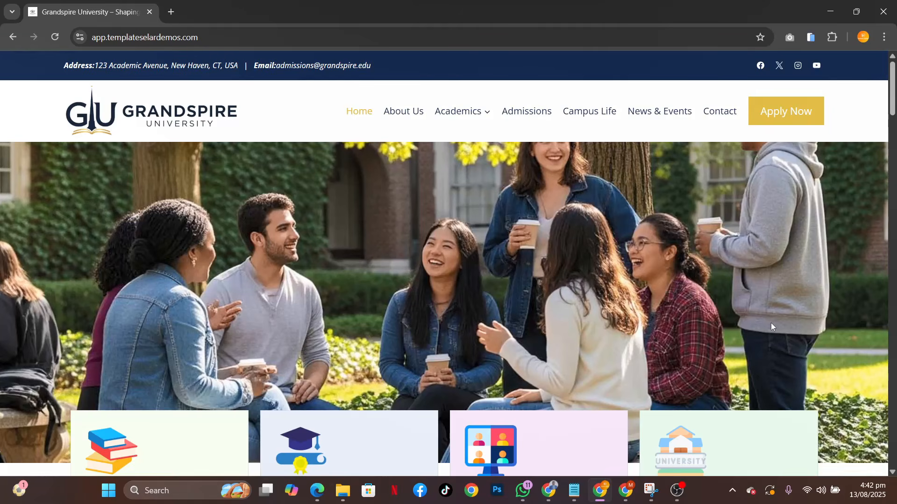
Review the Grandspire University home page from the hero banner and program cards down to the top programs section
{"action": "key", "text": "End"}
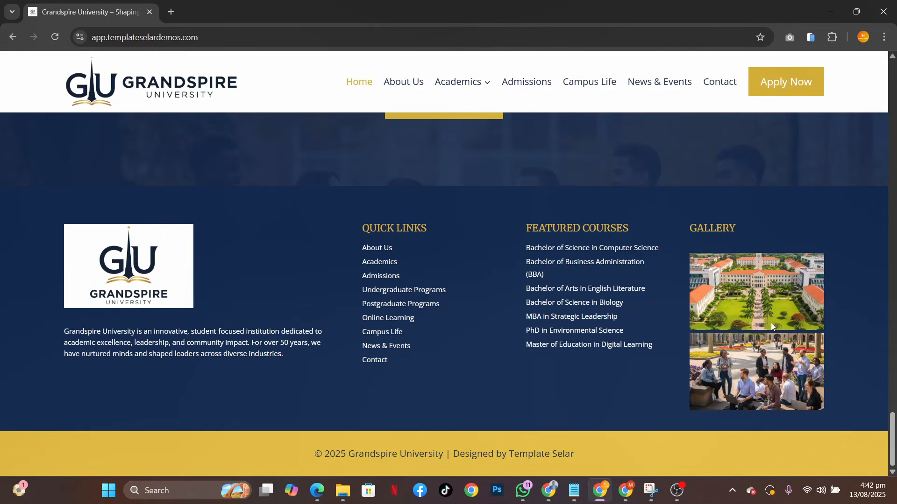
{"action": "key", "text": "Home"}
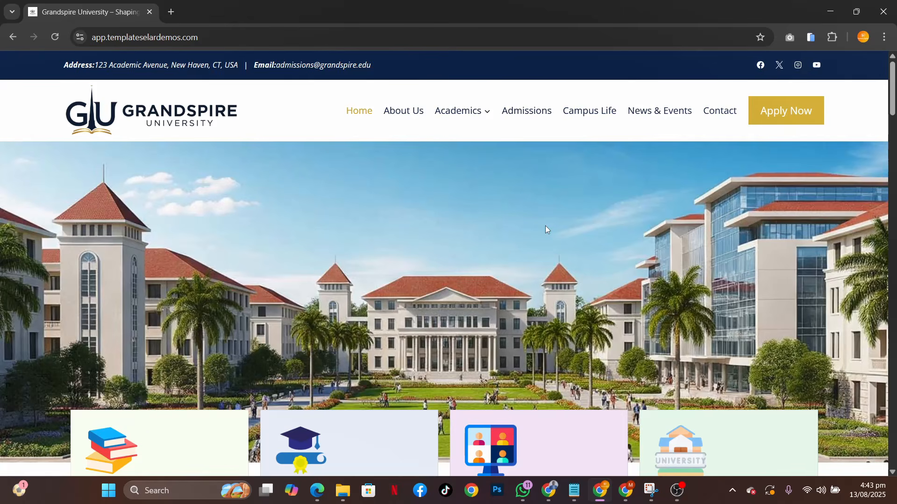
{"action": "scroll", "coordinate": [545, 225], "scroll_direction": "down", "scroll_amount": 4}
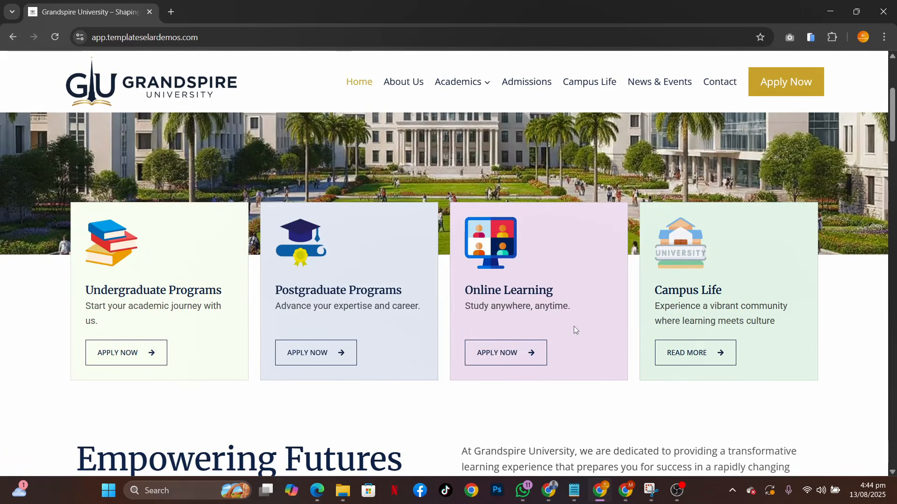
{"action": "scroll", "coordinate": [668, 251], "scroll_direction": "down", "scroll_amount": 5}
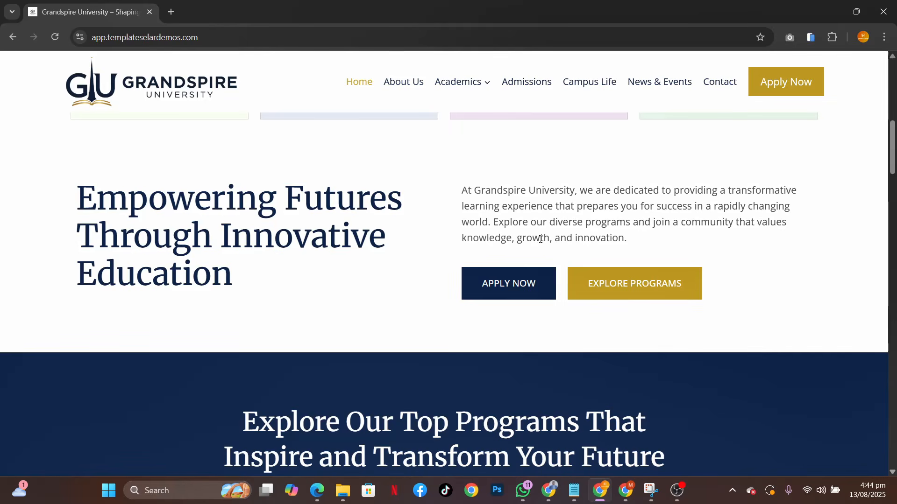
{"action": "scroll", "coordinate": [654, 347], "scroll_direction": "down", "scroll_amount": 5}
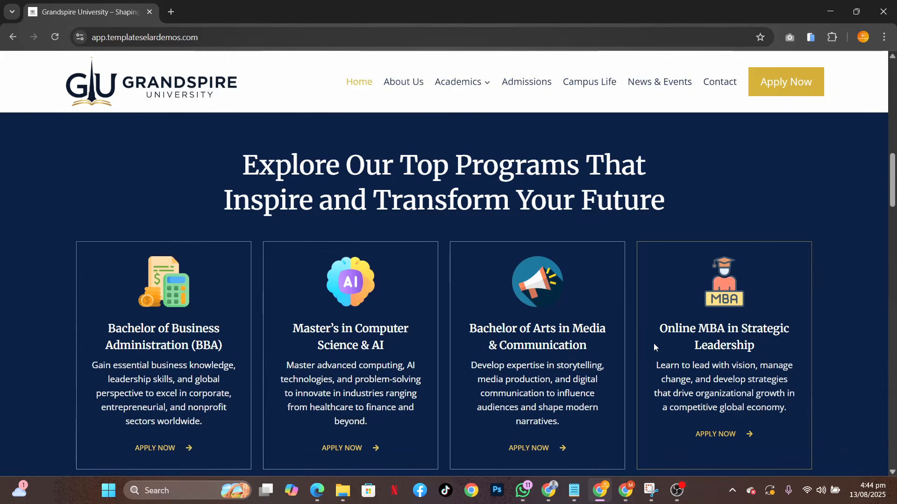
{"action": "scroll", "coordinate": [654, 347], "scroll_direction": "down", "scroll_amount": 1}
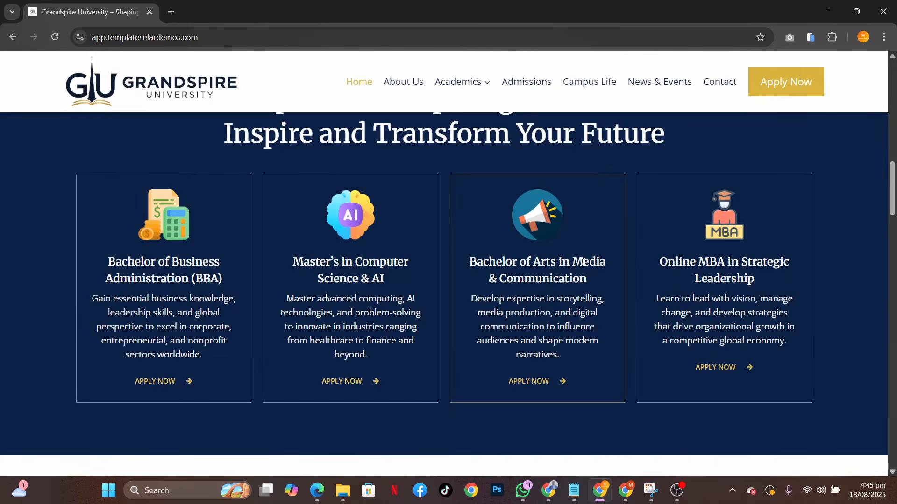
{"action": "scroll", "coordinate": [652, 244], "scroll_direction": "up", "scroll_amount": 5}
{"action": "scroll", "coordinate": [652, 244], "scroll_direction": "down", "scroll_amount": 3}
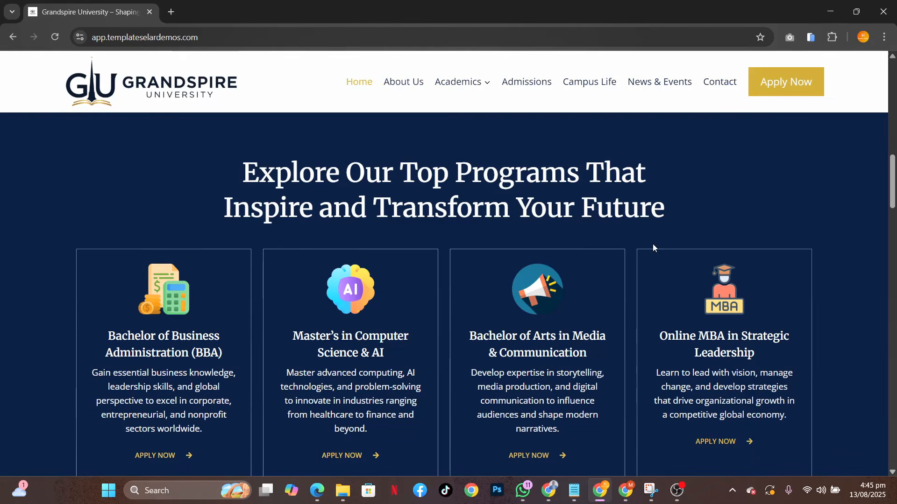
Examine the home page's Why Choose Us, testimonials, Campus News and Events, and application call-to-action sections down to the page end
{"action": "scroll", "coordinate": [652, 244], "scroll_direction": "down", "scroll_amount": 10}
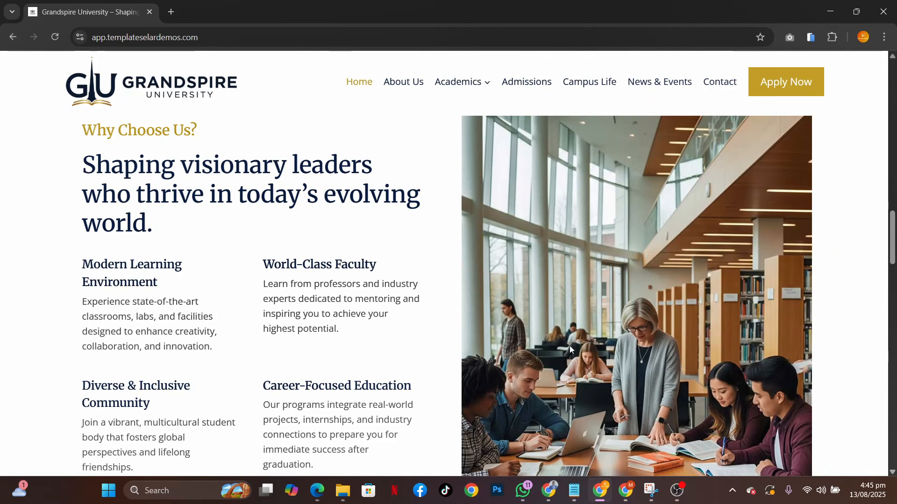
{"action": "scroll", "coordinate": [570, 347], "scroll_direction": "down", "scroll_amount": 6}
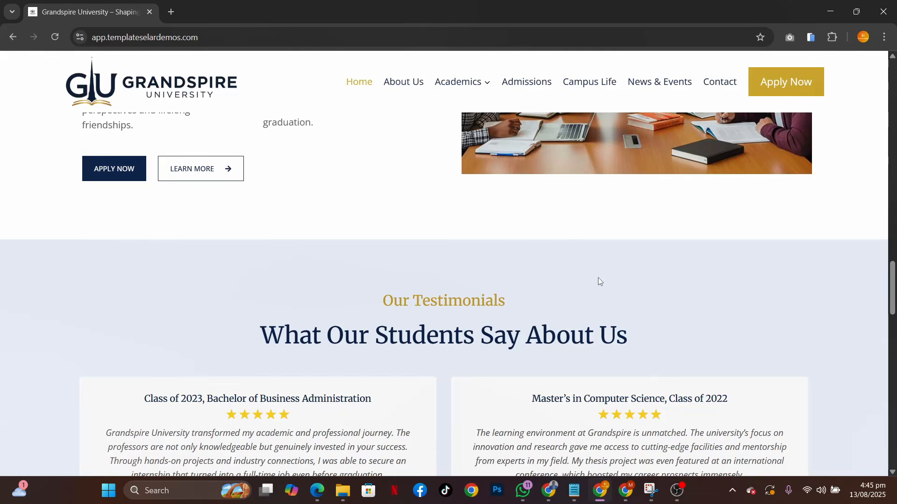
{"action": "scroll", "coordinate": [599, 278], "scroll_direction": "down", "scroll_amount": 3}
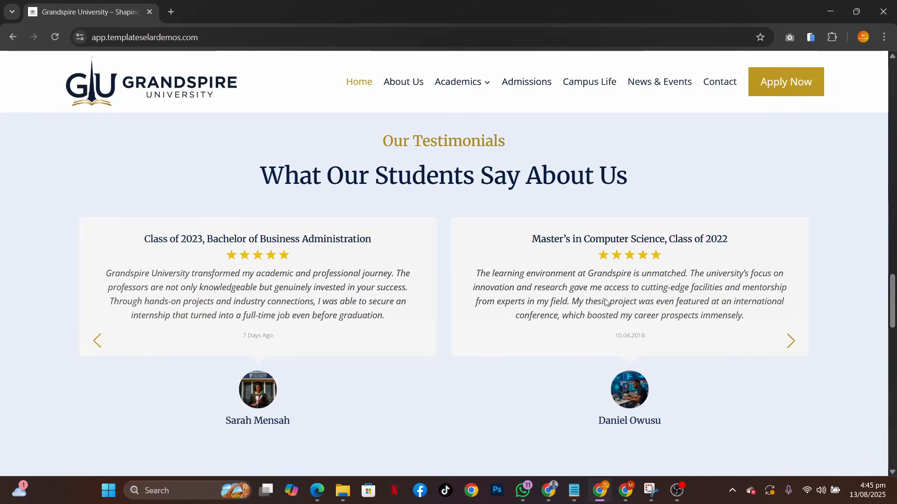
{"action": "scroll", "coordinate": [634, 328], "scroll_direction": "down", "scroll_amount": 8}
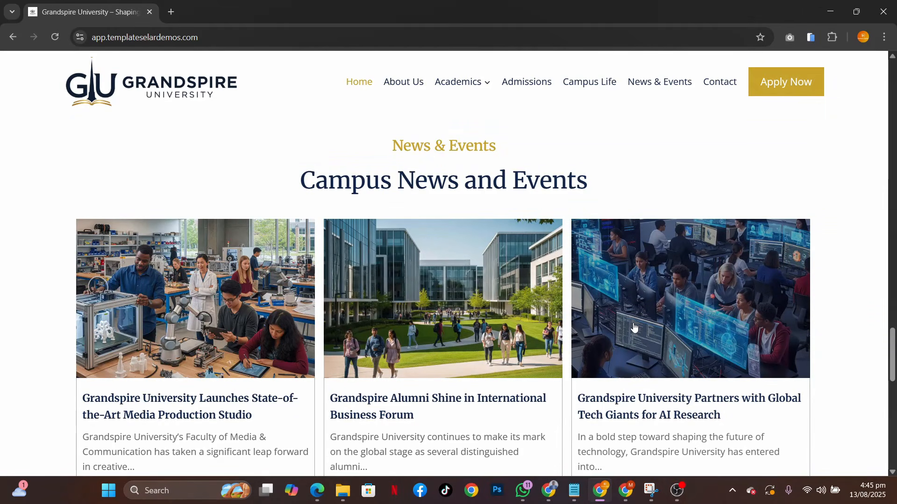
{"action": "scroll", "coordinate": [633, 328], "scroll_direction": "down", "scroll_amount": 1}
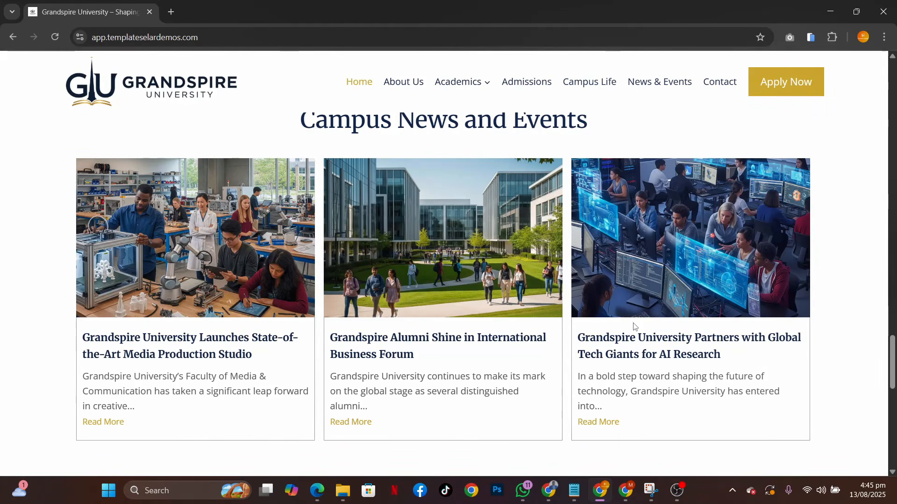
{"action": "scroll", "coordinate": [683, 398], "scroll_direction": "down", "scroll_amount": 5}
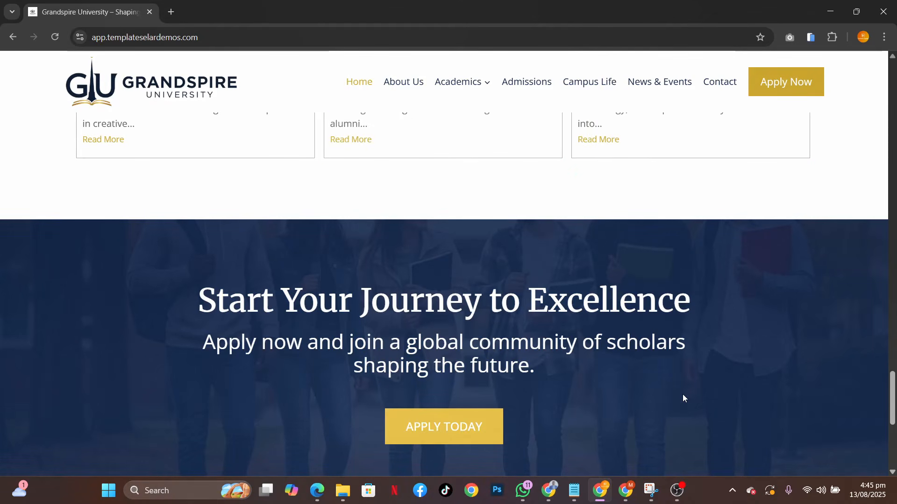
{"action": "scroll", "coordinate": [682, 395], "scroll_direction": "down", "scroll_amount": 5}
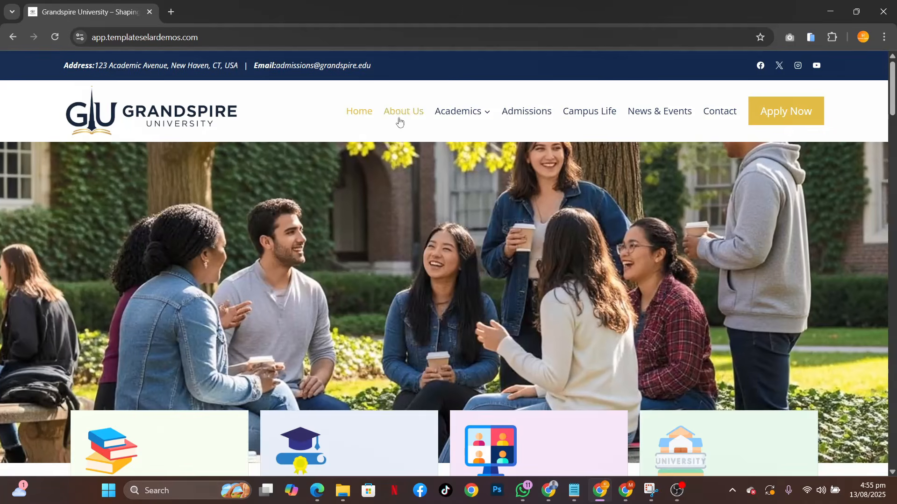
Open the About Us page and review its mission, statistics, chancellor profile, faculty members and closing call-to-action sections
{"action": "left_click", "coordinate": [403, 112]}
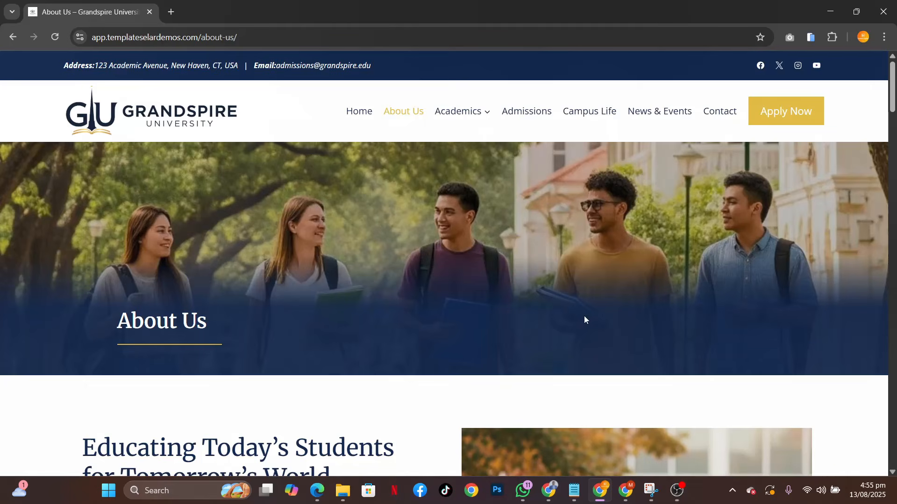
{"action": "scroll", "coordinate": [680, 357], "scroll_direction": "down", "scroll_amount": 10}
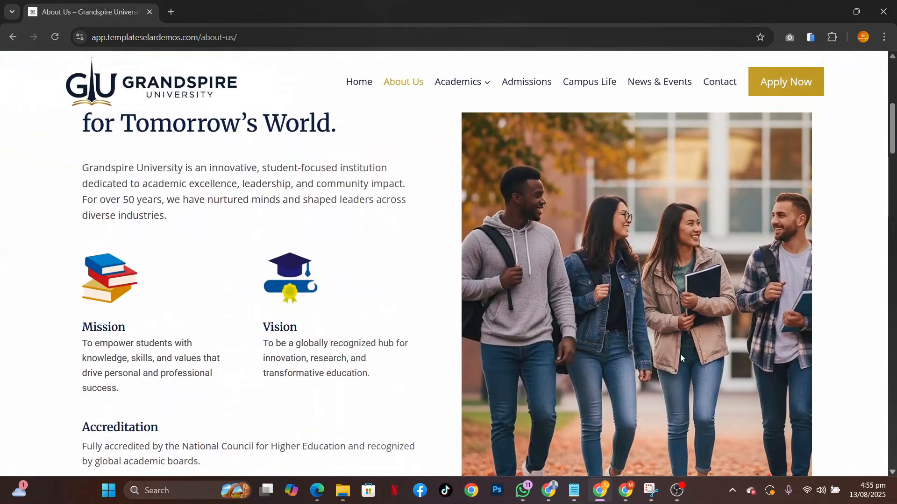
{"action": "scroll", "coordinate": [681, 357], "scroll_direction": "down", "scroll_amount": 5}
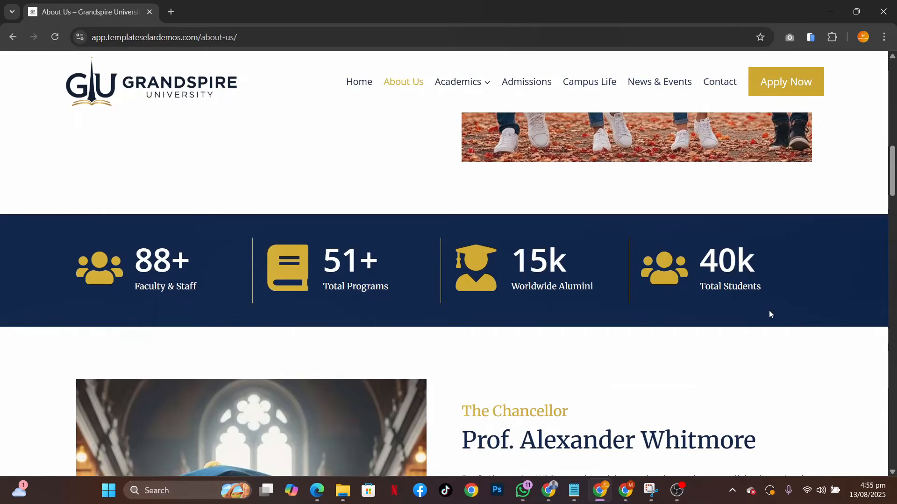
{"action": "scroll", "coordinate": [769, 310], "scroll_direction": "down", "scroll_amount": 5}
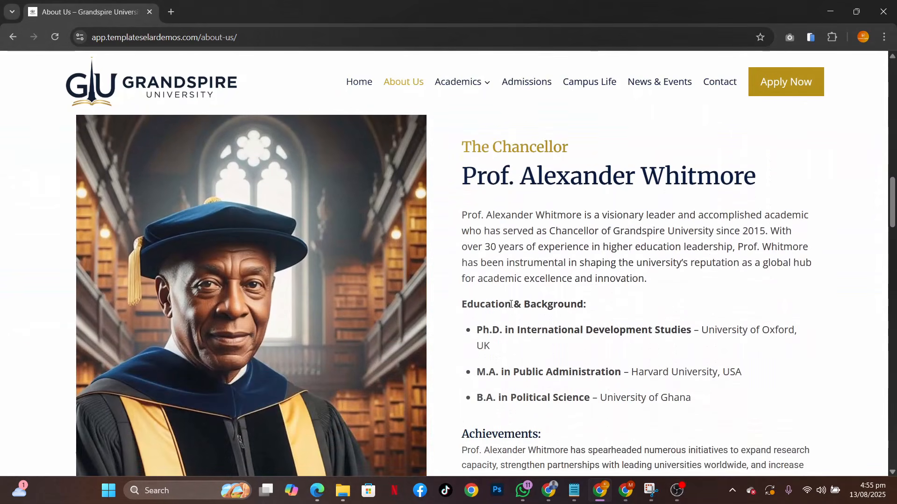
{"action": "scroll", "coordinate": [733, 326], "scroll_direction": "down", "scroll_amount": 10}
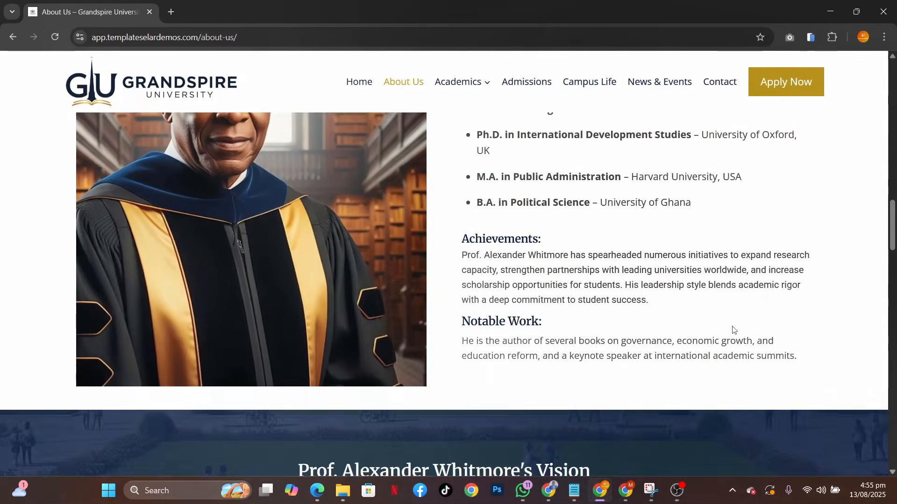
{"action": "scroll", "coordinate": [732, 330], "scroll_direction": "down", "scroll_amount": 5}
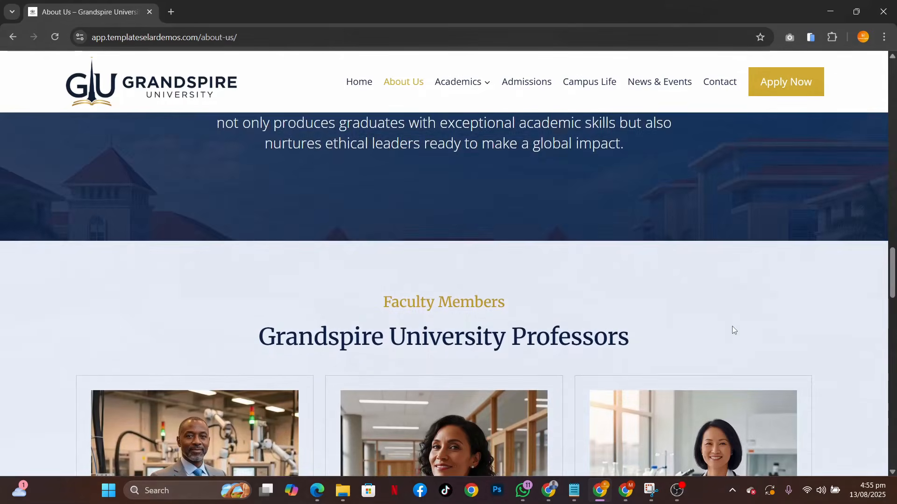
{"action": "scroll", "coordinate": [724, 345], "scroll_direction": "down", "scroll_amount": 6}
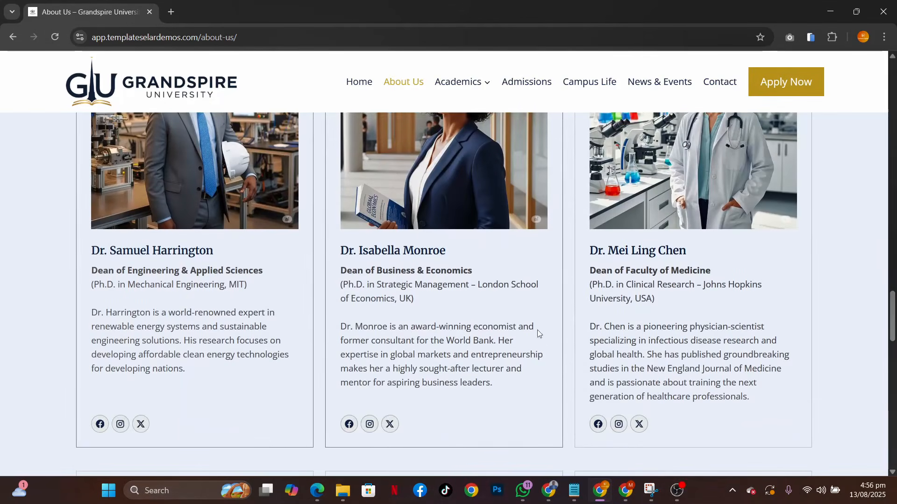
{"action": "scroll", "coordinate": [704, 331], "scroll_direction": "down", "scroll_amount": 7}
{"action": "scroll", "coordinate": [704, 332], "scroll_direction": "down", "scroll_amount": 10}
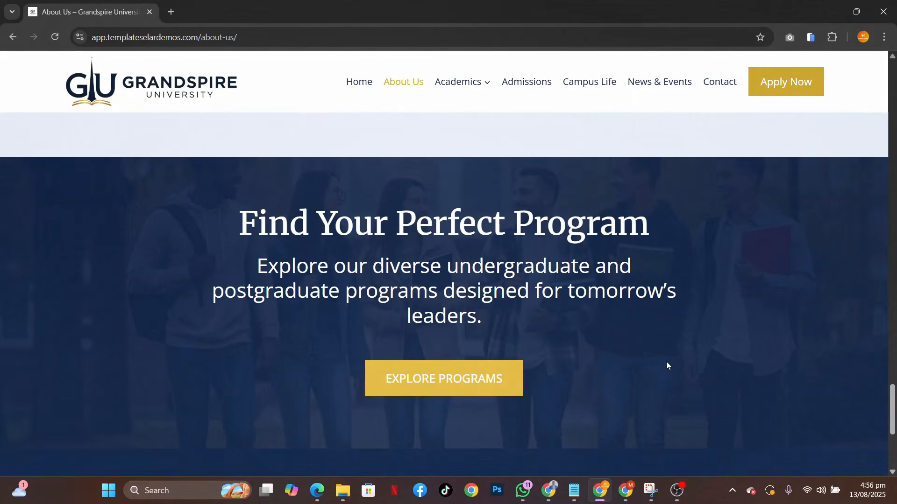
{"action": "scroll", "coordinate": [667, 366], "scroll_direction": "down", "scroll_amount": 3}
Open the Academics page and review its Program Overview covering undergraduate, postgraduate and online learning programs
{"action": "scroll", "coordinate": [667, 366], "scroll_direction": "up", "scroll_amount": 11}
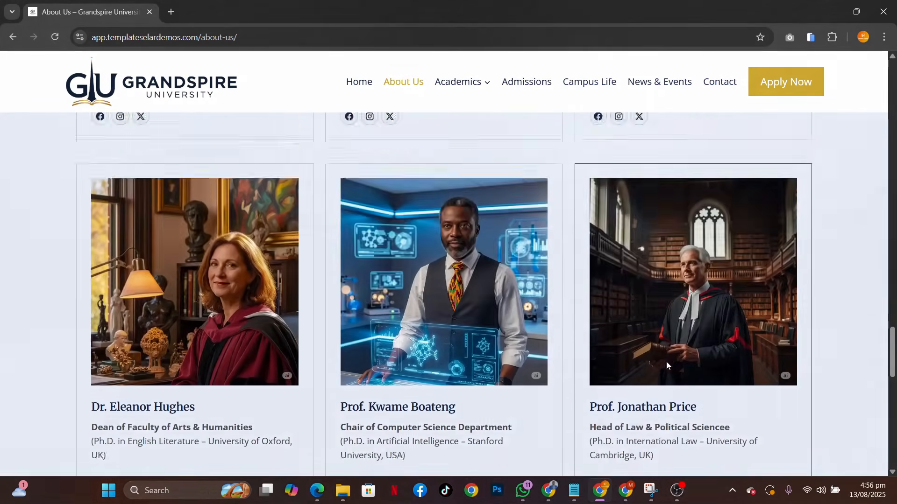
{"action": "scroll", "coordinate": [667, 364], "scroll_direction": "up", "scroll_amount": 20}
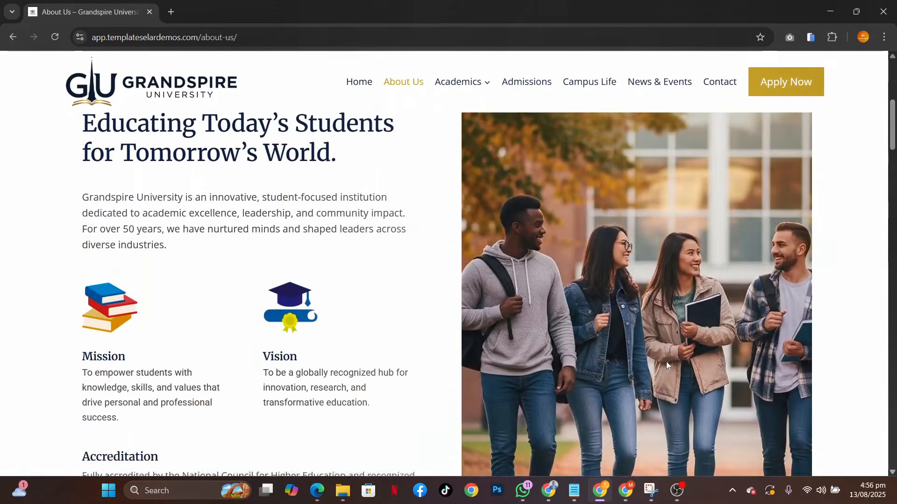
{"action": "scroll", "coordinate": [666, 364], "scroll_direction": "up", "scroll_amount": 7}
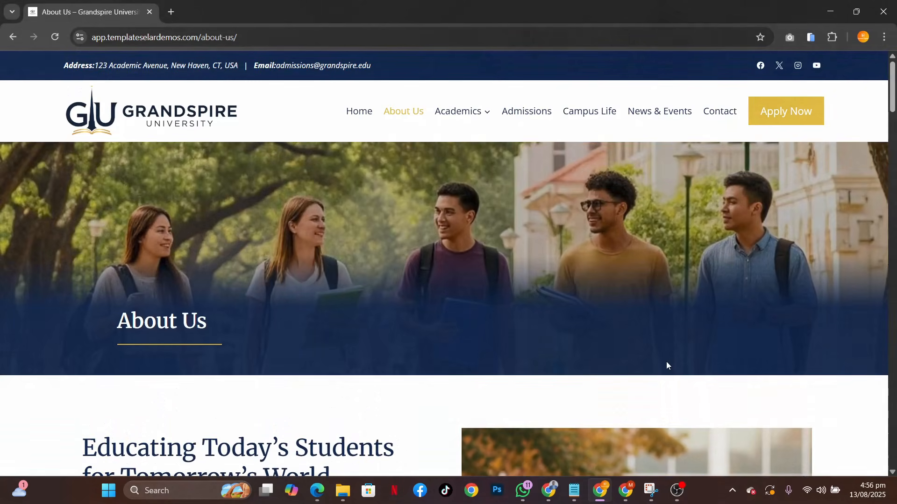
{"action": "left_click", "coordinate": [465, 109]}
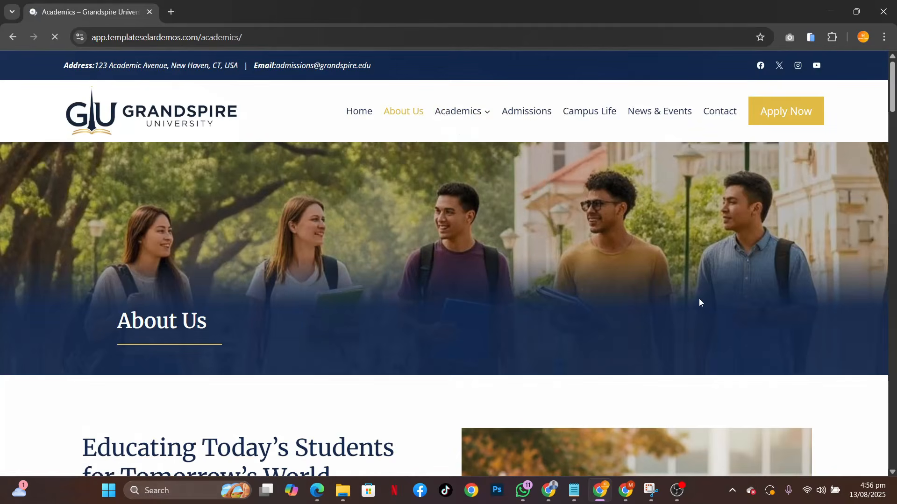
{"action": "scroll", "coordinate": [699, 302], "scroll_direction": "down", "scroll_amount": 4}
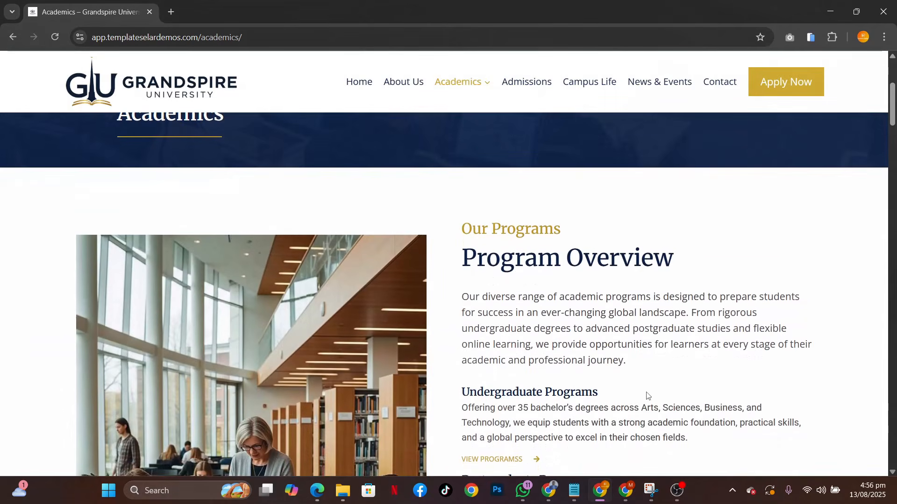
{"action": "scroll", "coordinate": [648, 396], "scroll_direction": "down", "scroll_amount": 3}
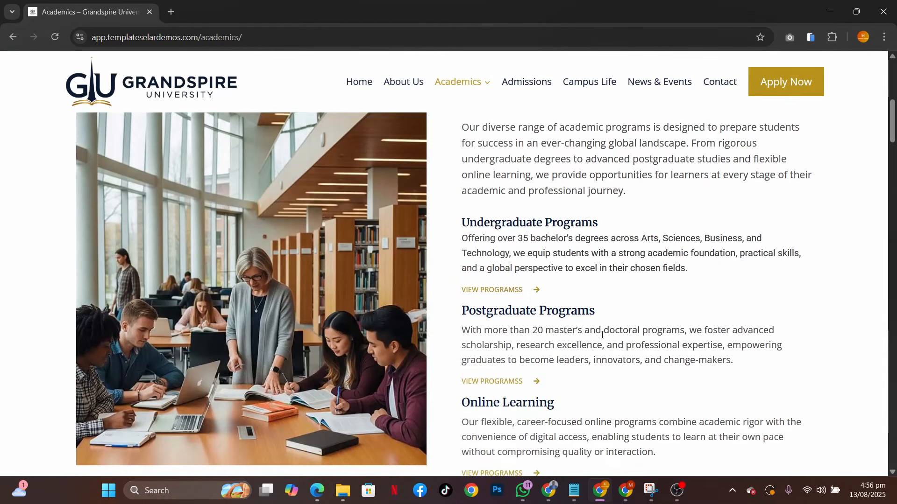
{"action": "scroll", "coordinate": [602, 335], "scroll_direction": "down", "scroll_amount": 5}
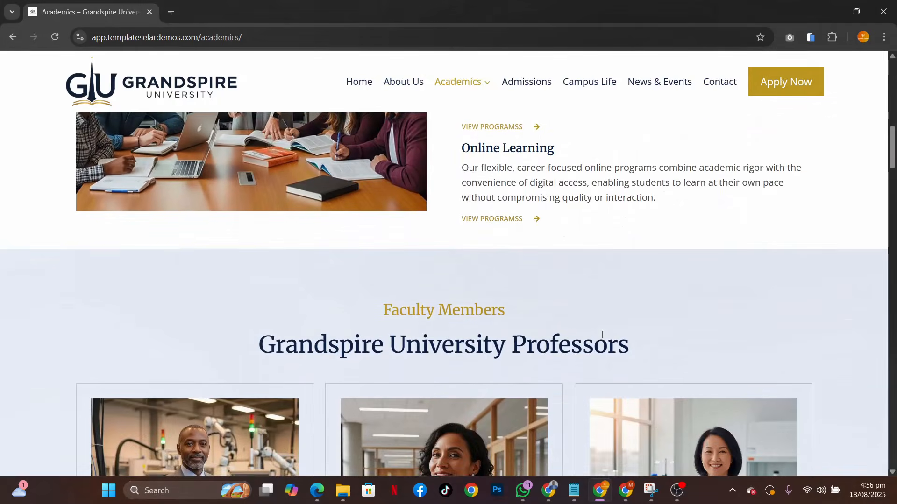
{"action": "scroll", "coordinate": [603, 335], "scroll_direction": "up", "scroll_amount": 2}
{"action": "scroll", "coordinate": [602, 335], "scroll_direction": "up", "scroll_amount": 4}
{"action": "scroll", "coordinate": [602, 335], "scroll_direction": "down", "scroll_amount": 8}
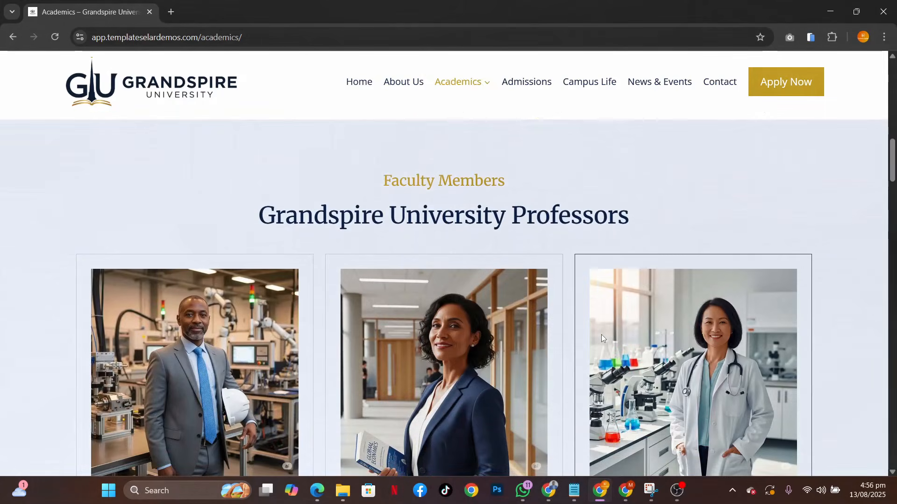
Examine the Academics page's faculty profiles, GU Research Initiatives cards and Student Involvement in Research section
{"action": "scroll", "coordinate": [601, 335], "scroll_direction": "down", "scroll_amount": 12}
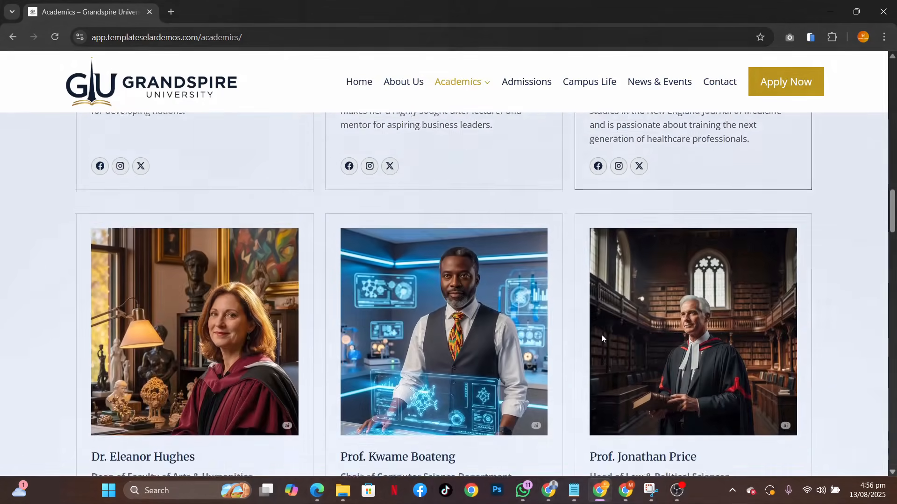
{"action": "scroll", "coordinate": [602, 335], "scroll_direction": "down", "scroll_amount": 8}
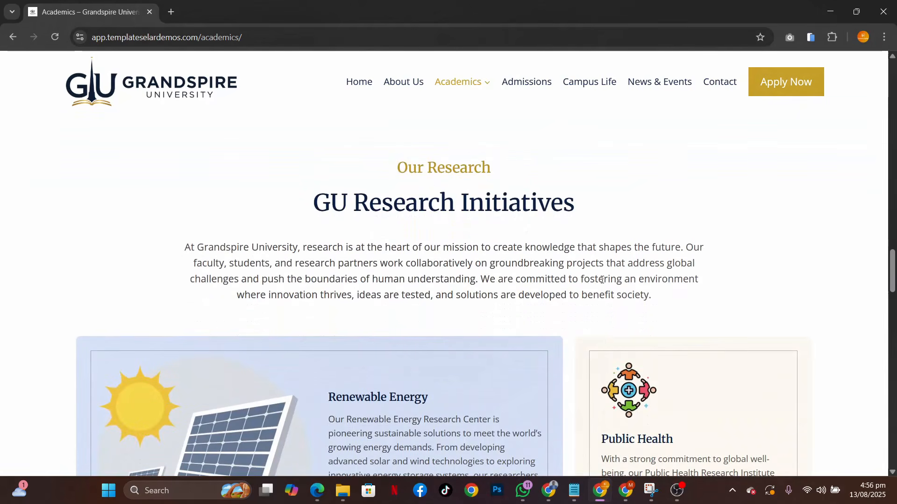
{"action": "scroll", "coordinate": [601, 283], "scroll_direction": "down", "scroll_amount": 2}
{"action": "scroll", "coordinate": [602, 282], "scroll_direction": "down", "scroll_amount": 12}
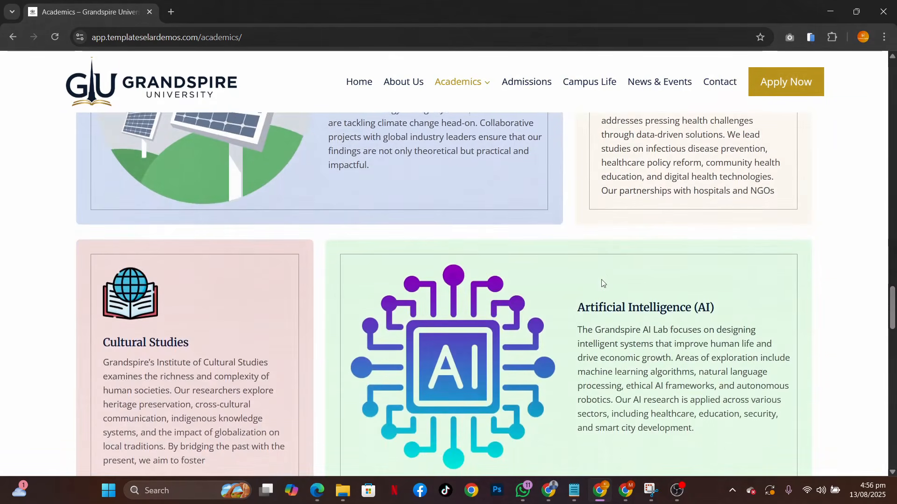
{"action": "scroll", "coordinate": [602, 283], "scroll_direction": "up", "scroll_amount": 5}
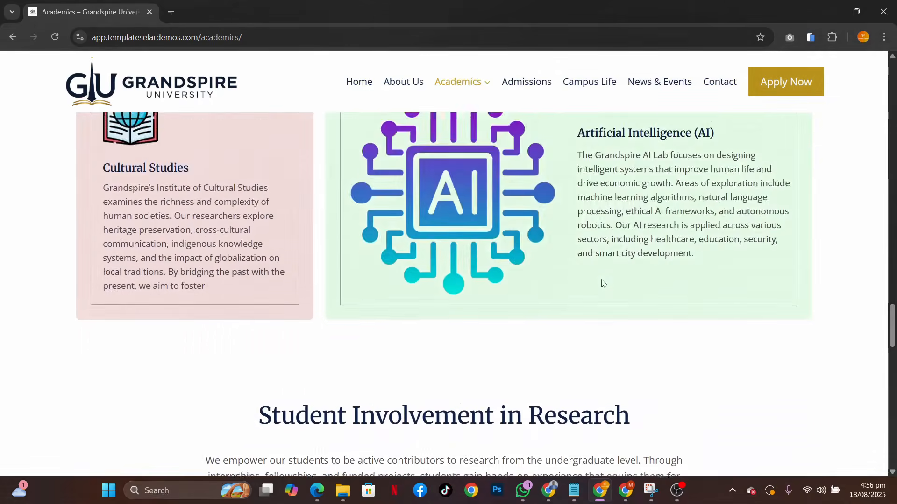
{"action": "scroll", "coordinate": [602, 283], "scroll_direction": "down", "scroll_amount": 6}
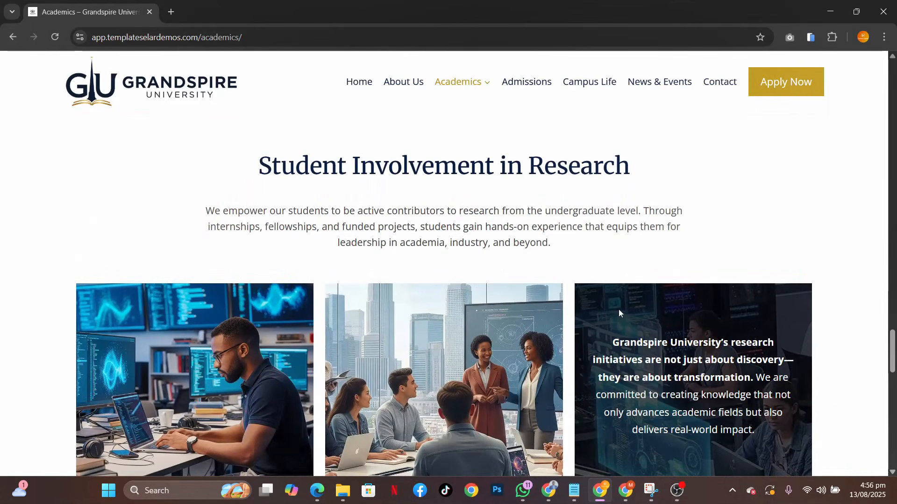
Examine the Academics page's Student Involvement in Research image gallery and the Course Catalog Download section
{"action": "scroll", "coordinate": [619, 311], "scroll_direction": "down", "scroll_amount": 4}
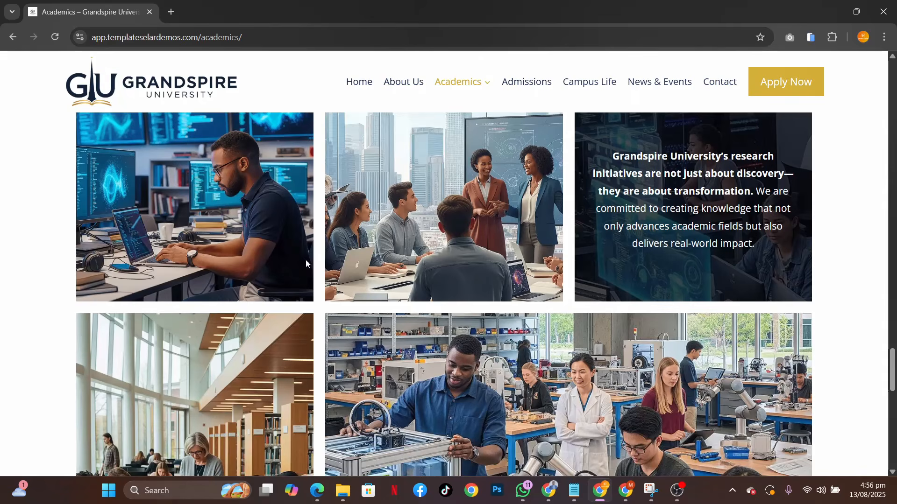
{"action": "scroll", "coordinate": [573, 400], "scroll_direction": "down", "scroll_amount": 6}
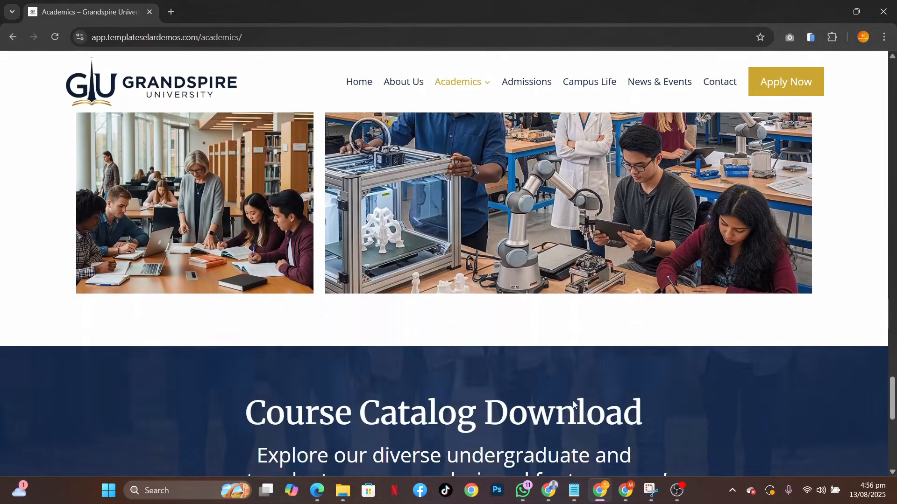
{"action": "scroll", "coordinate": [572, 401], "scroll_direction": "up", "scroll_amount": 4}
{"action": "scroll", "coordinate": [498, 324], "scroll_direction": "up", "scroll_amount": 4}
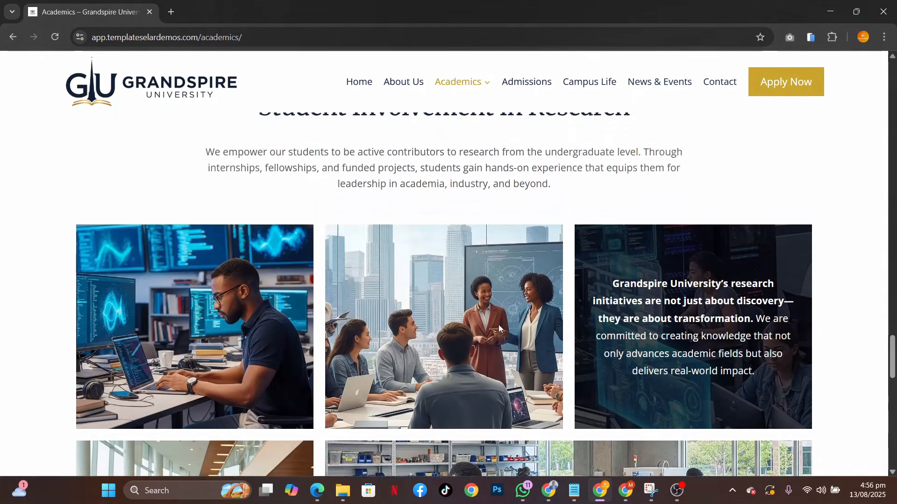
{"action": "scroll", "coordinate": [498, 324], "scroll_direction": "down", "scroll_amount": 6}
{"action": "scroll", "coordinate": [498, 324], "scroll_direction": "down", "scroll_amount": 6}
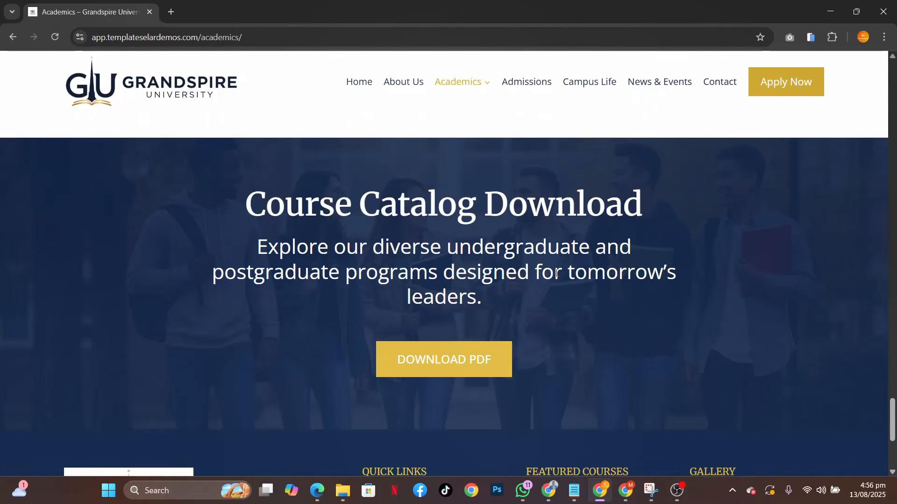
Open the Undergraduate Programs page and review its introduction and the Featured Courses cards
{"action": "mouse_move", "coordinate": [465, 85]}
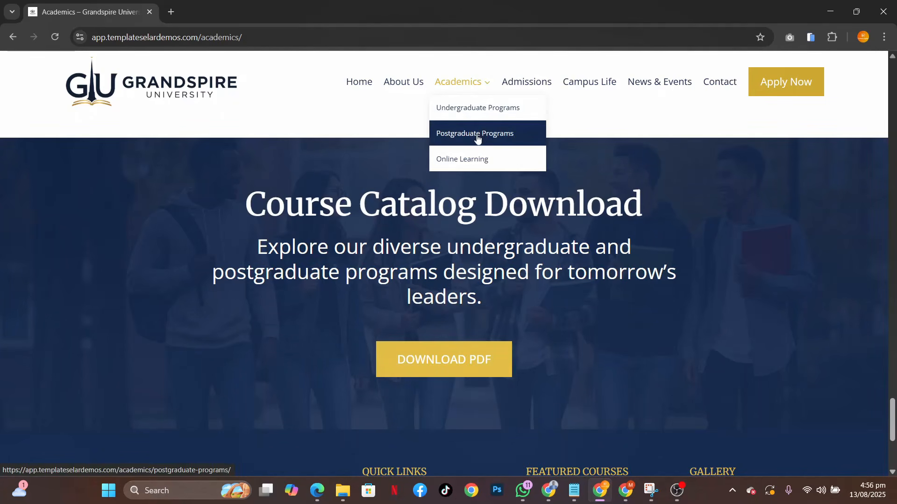
{"action": "left_click", "coordinate": [472, 111]}
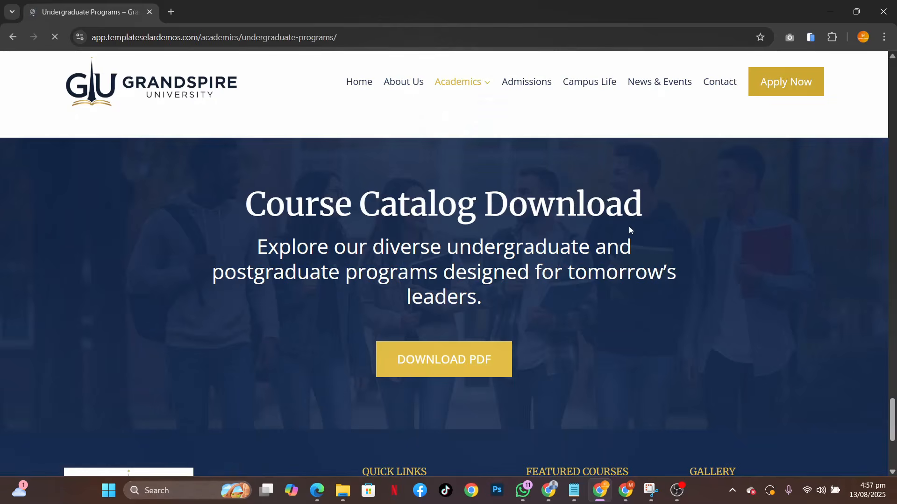
{"action": "scroll", "coordinate": [629, 226], "scroll_direction": "down", "scroll_amount": 8}
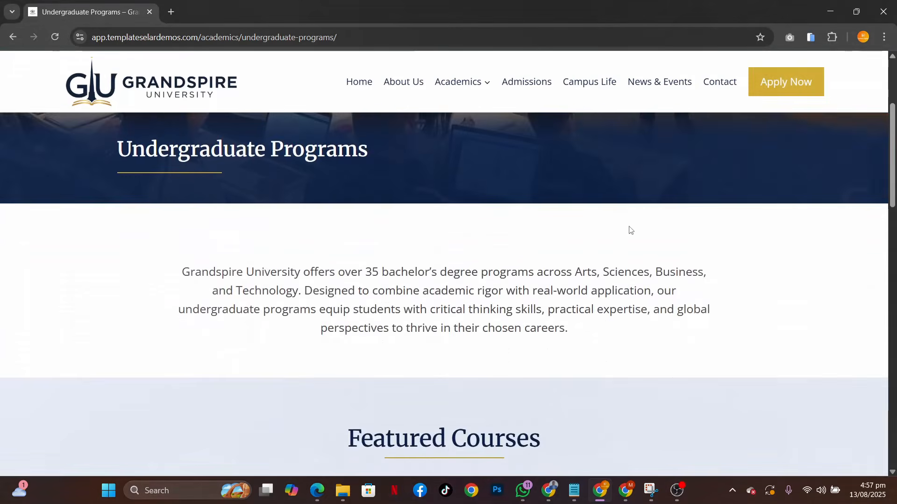
{"action": "scroll", "coordinate": [629, 226], "scroll_direction": "up", "scroll_amount": 4}
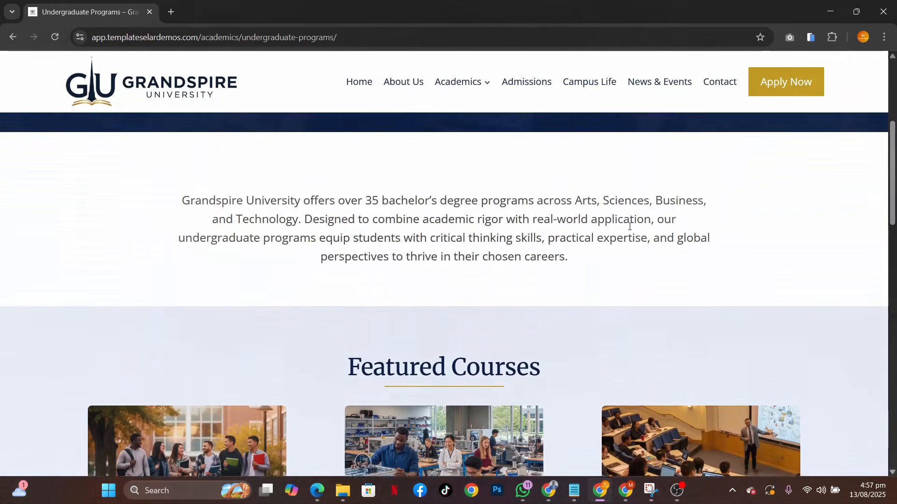
{"action": "scroll", "coordinate": [629, 226], "scroll_direction": "down", "scroll_amount": 5}
{"action": "scroll", "coordinate": [572, 335], "scroll_direction": "down", "scroll_amount": 4}
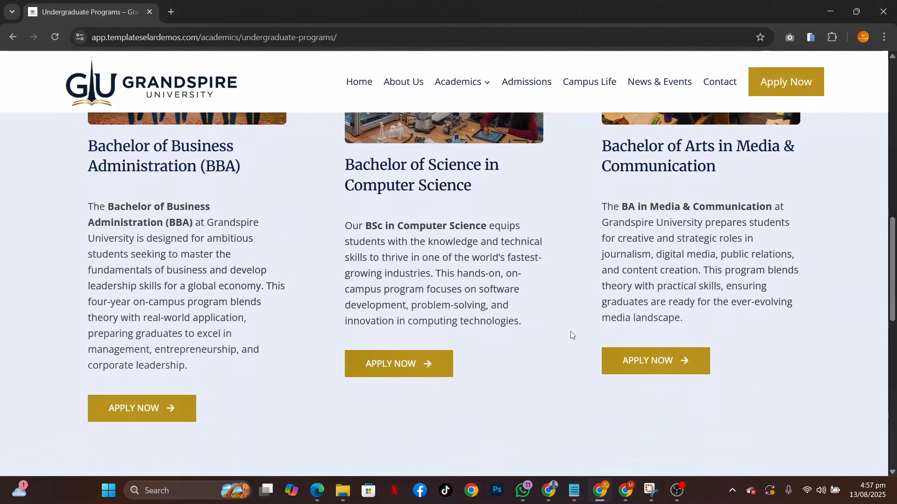
{"action": "scroll", "coordinate": [573, 335], "scroll_direction": "up", "scroll_amount": 2}
{"action": "scroll", "coordinate": [572, 335], "scroll_direction": "down", "scroll_amount": 4}
{"action": "scroll", "coordinate": [572, 335], "scroll_direction": "down", "scroll_amount": 5}
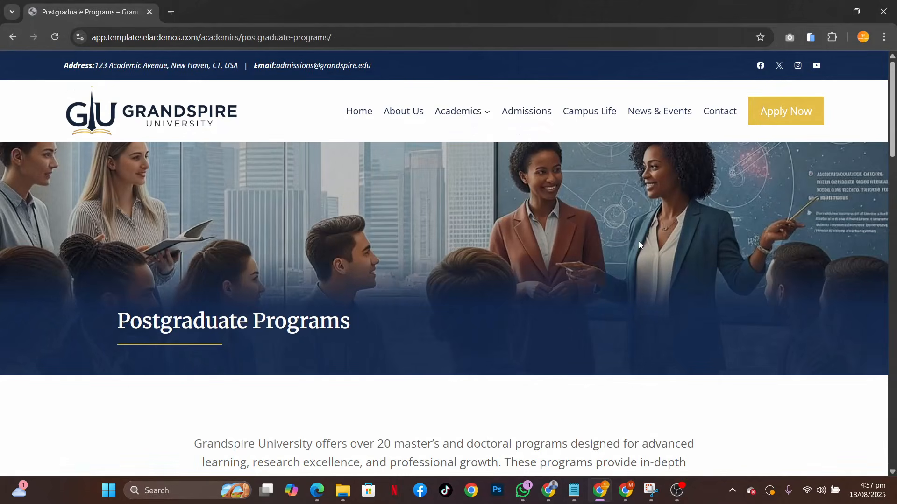
Open the Postgraduate Programs page and review the featured Master's in Computer Science & Artificial Intelligence and the application call-to-action
{"action": "scroll", "coordinate": [639, 243], "scroll_direction": "down", "scroll_amount": 10}
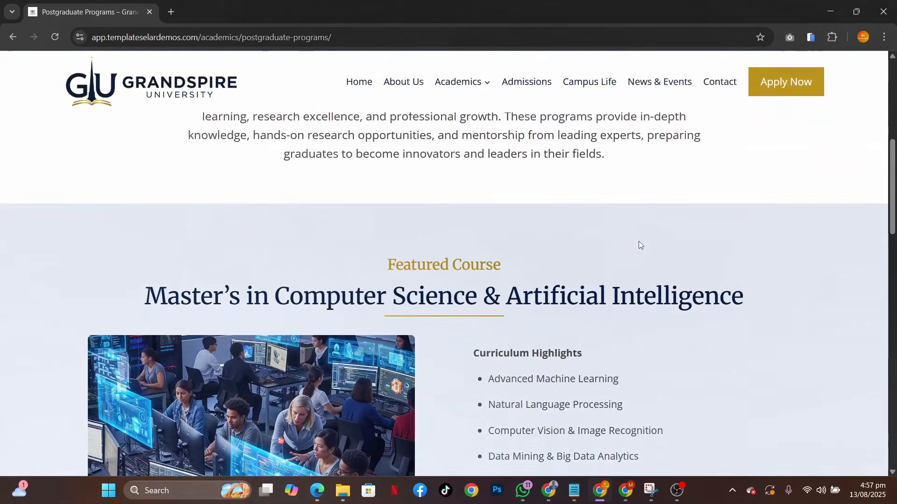
{"action": "scroll", "coordinate": [590, 339], "scroll_direction": "down", "scroll_amount": 6}
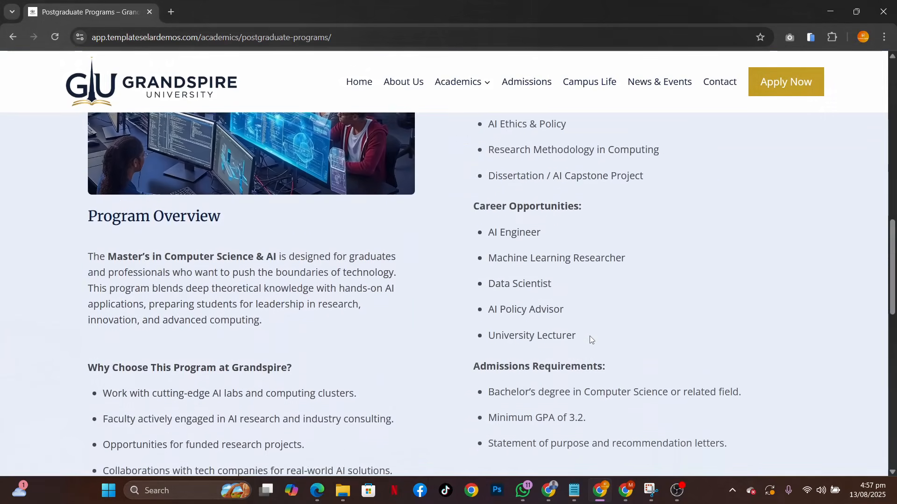
{"action": "scroll", "coordinate": [591, 336], "scroll_direction": "down", "scroll_amount": 4}
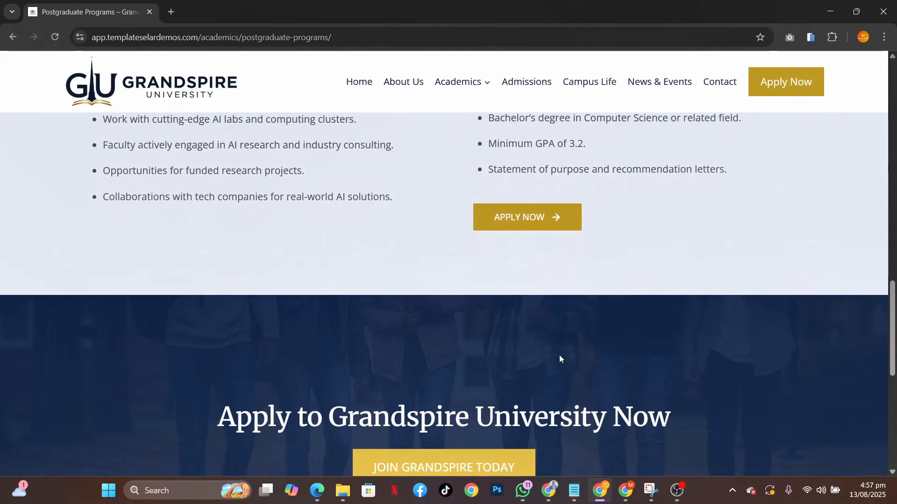
{"action": "scroll", "coordinate": [407, 329], "scroll_direction": "down", "scroll_amount": 4}
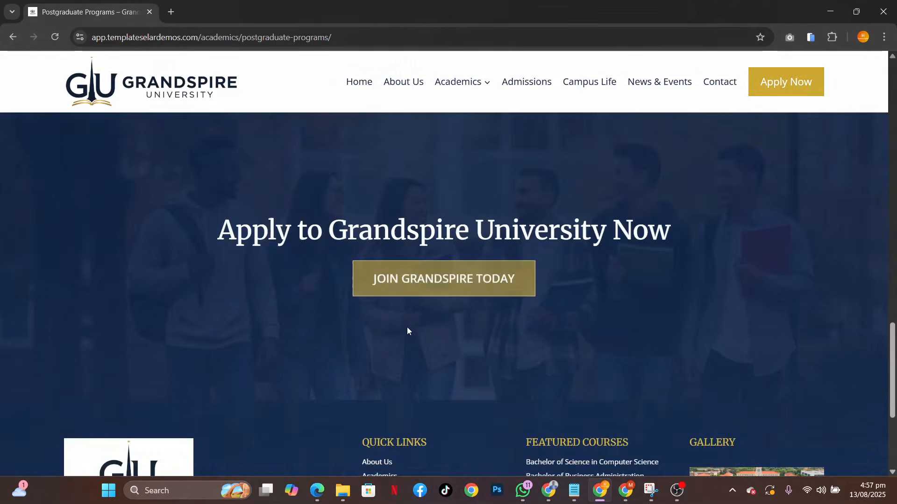
{"action": "scroll", "coordinate": [407, 328], "scroll_direction": "up", "scroll_amount": 4}
Open the Online Learning page and review its popular programs, technical requirements, Why Choose Grandspire Online and application call-to-action sections
{"action": "mouse_move", "coordinate": [455, 100]}
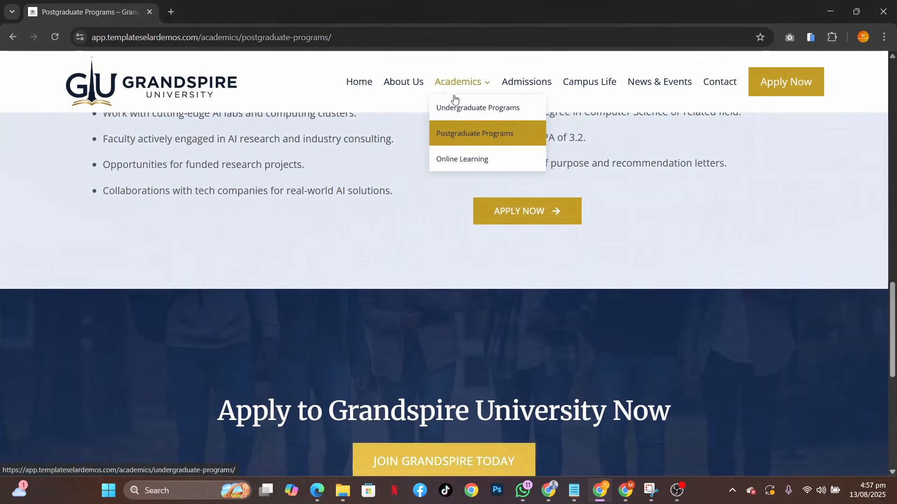
{"action": "left_click", "coordinate": [465, 163]}
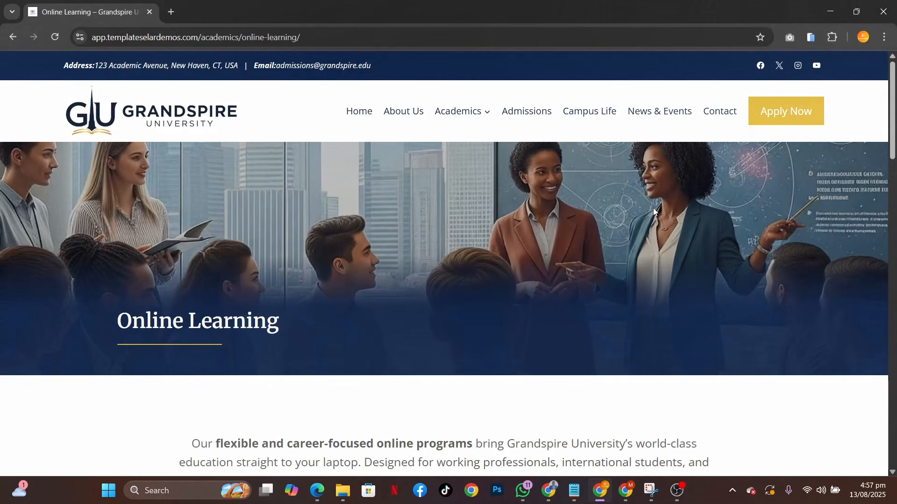
{"action": "scroll", "coordinate": [654, 211], "scroll_direction": "down", "scroll_amount": 10}
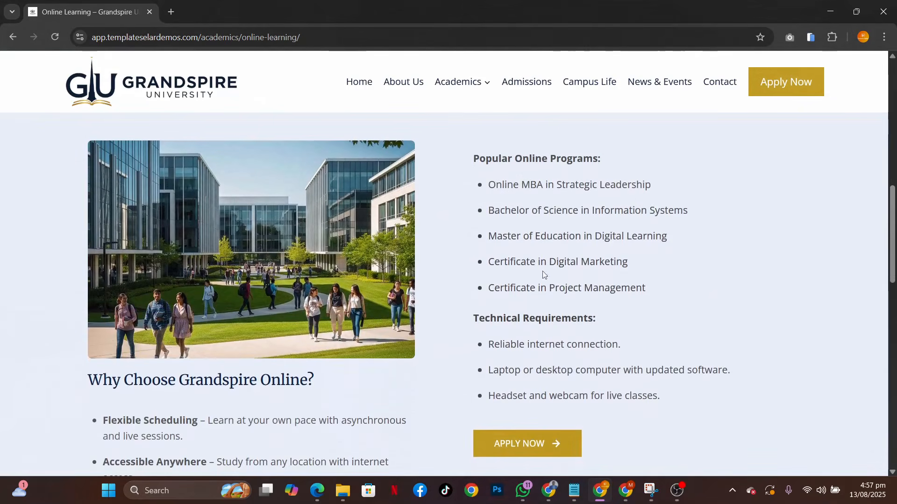
{"action": "scroll", "coordinate": [618, 298], "scroll_direction": "down", "scroll_amount": 5}
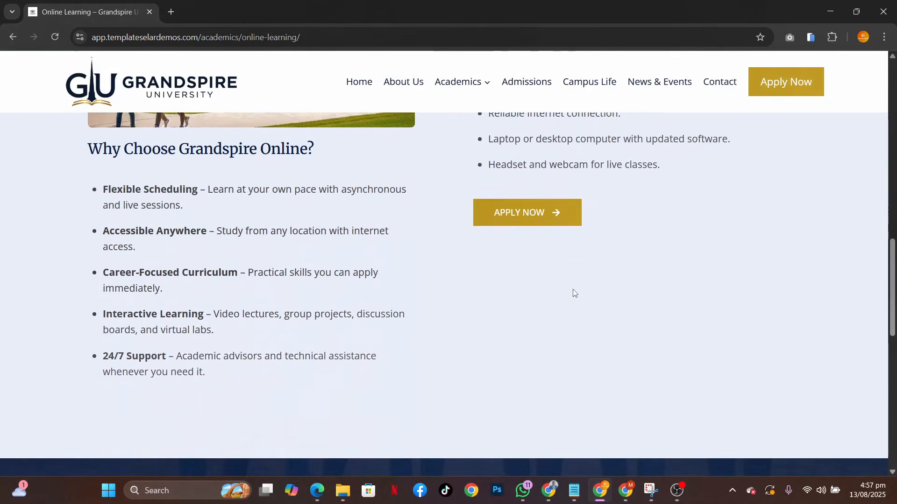
{"action": "scroll", "coordinate": [591, 346], "scroll_direction": "down", "scroll_amount": 5}
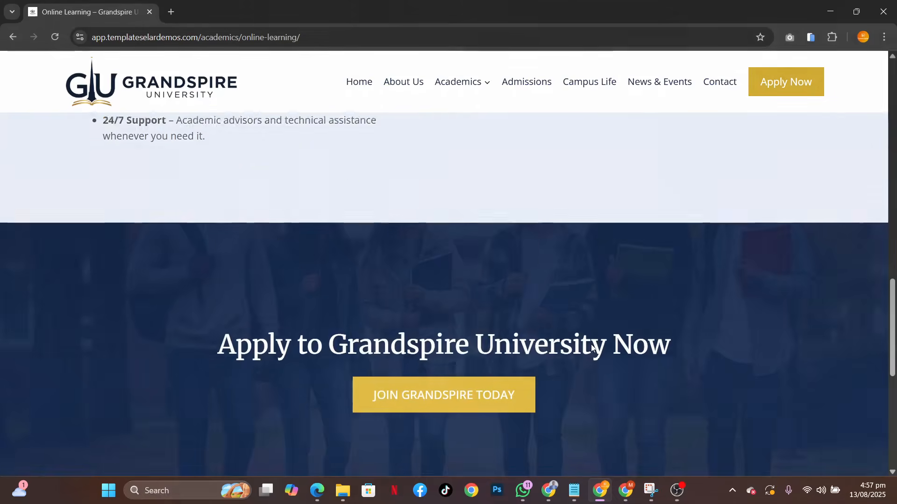
{"action": "scroll", "coordinate": [591, 345], "scroll_direction": "up", "scroll_amount": 15}
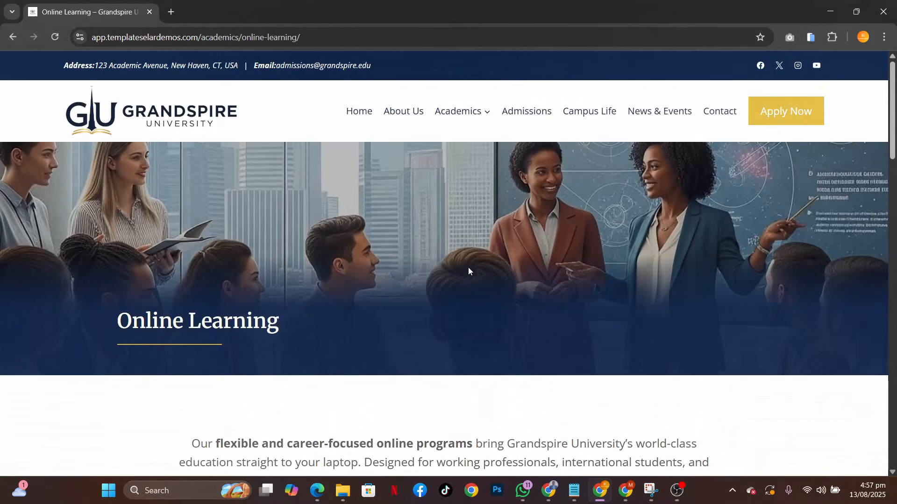
Open the Admissions page and review its welcome section and the How to Apply – Step-by-Step cards
{"action": "mouse_move", "coordinate": [461, 107]}
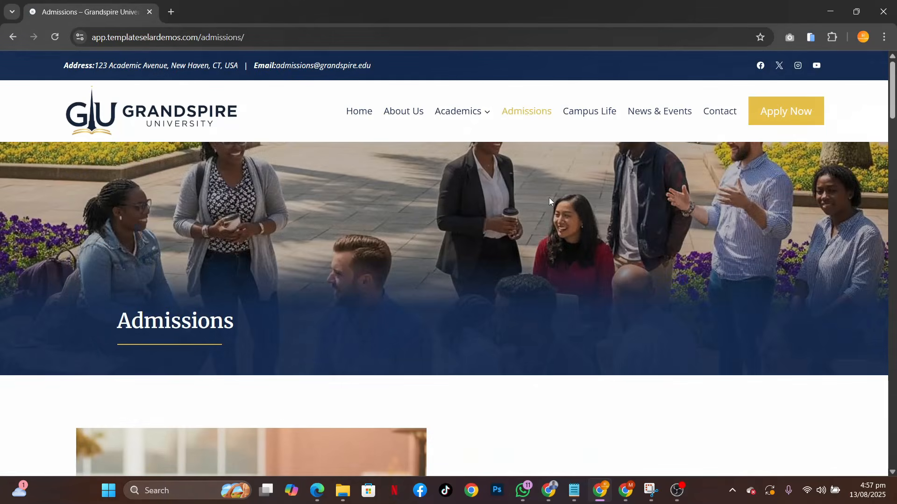
{"action": "scroll", "coordinate": [591, 298], "scroll_direction": "down", "scroll_amount": 7}
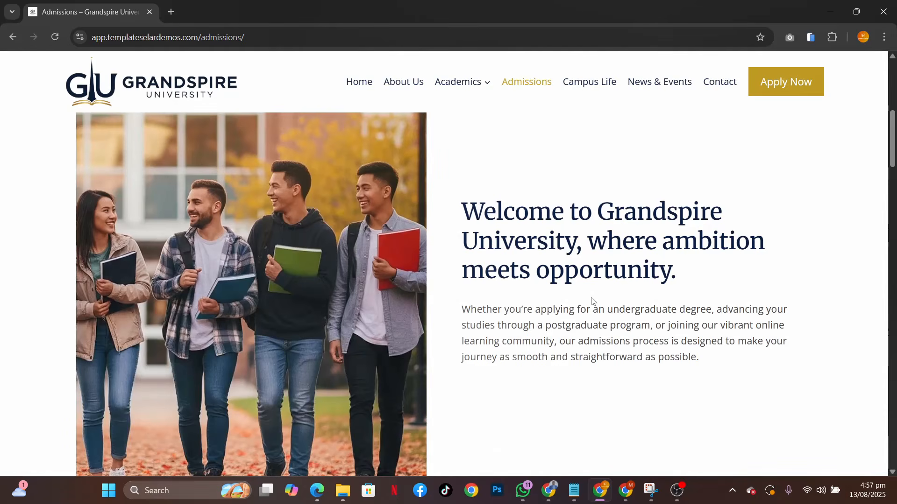
{"action": "scroll", "coordinate": [592, 301], "scroll_direction": "up", "scroll_amount": 3}
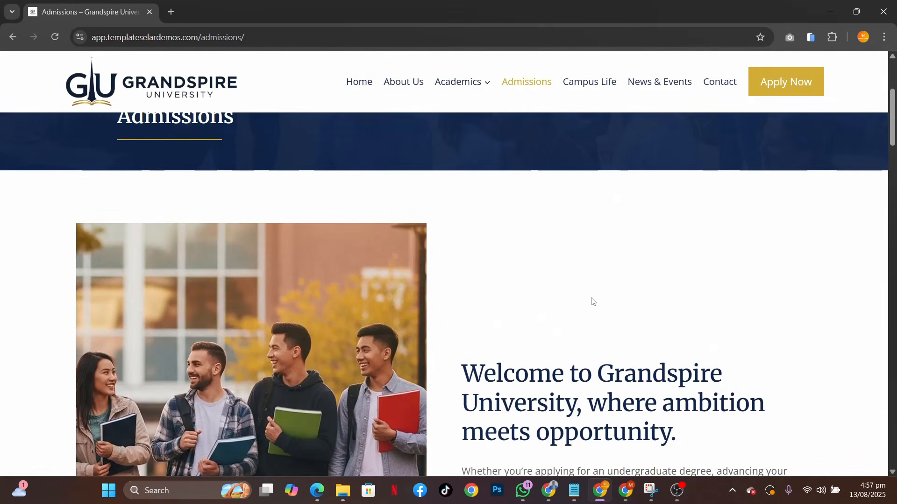
{"action": "scroll", "coordinate": [592, 301], "scroll_direction": "down", "scroll_amount": 4}
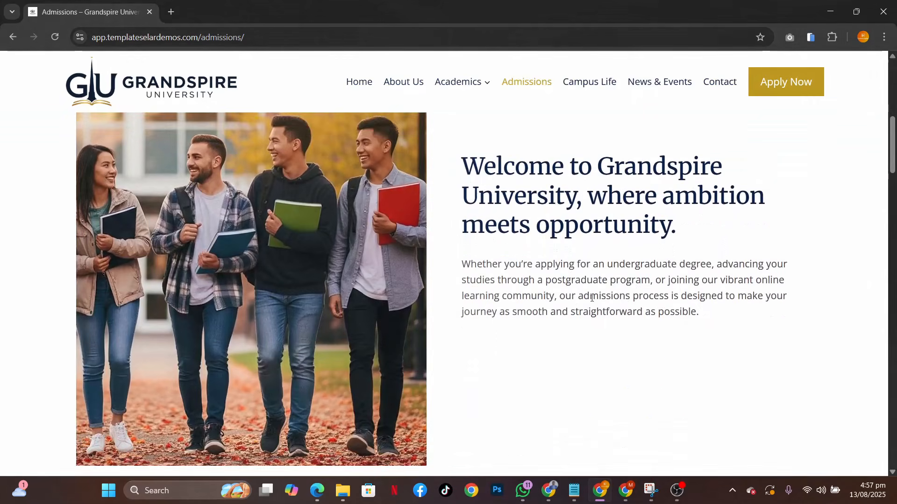
{"action": "scroll", "coordinate": [611, 343], "scroll_direction": "down", "scroll_amount": 5}
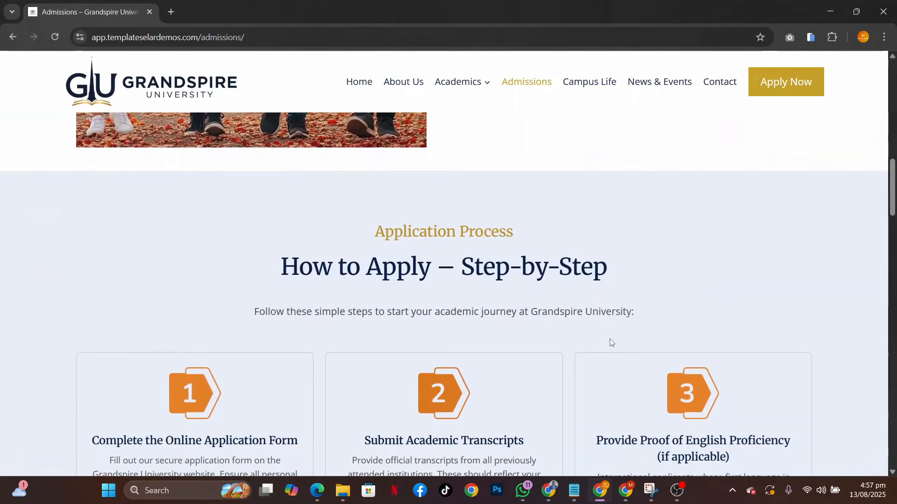
{"action": "scroll", "coordinate": [611, 342], "scroll_direction": "down", "scroll_amount": 2}
{"action": "scroll", "coordinate": [611, 343], "scroll_direction": "down", "scroll_amount": 2}
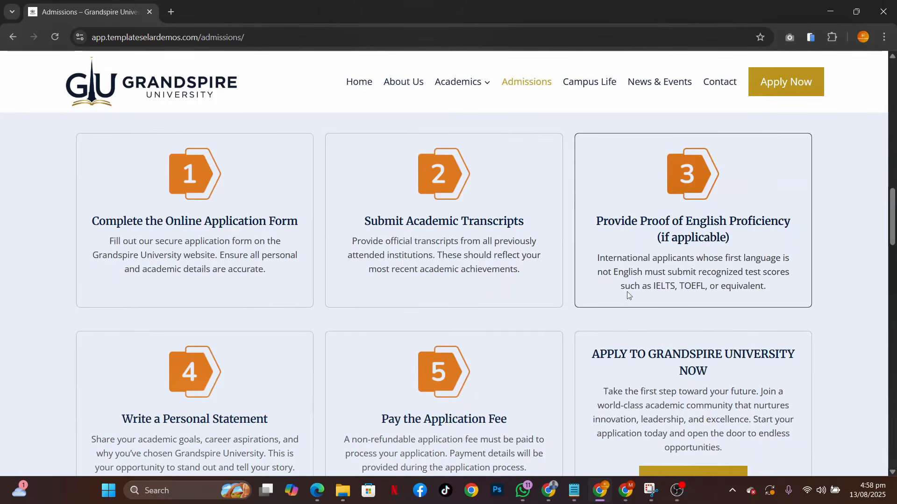
{"action": "scroll", "coordinate": [628, 295], "scroll_direction": "down", "scroll_amount": 2}
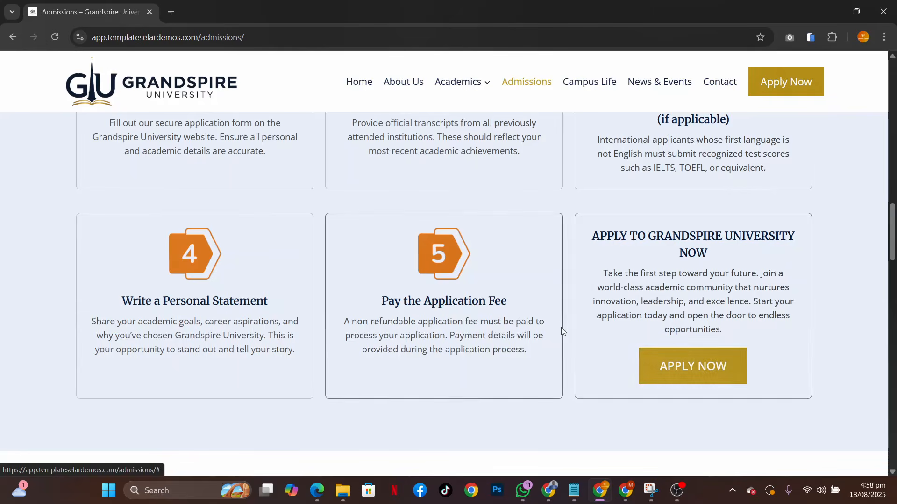
Examine the Admissions page's Requirements & Deadlines, Scholarships & Financial Aid and closing application call-to-action sections
{"action": "scroll", "coordinate": [563, 331], "scroll_direction": "down", "scroll_amount": 5}
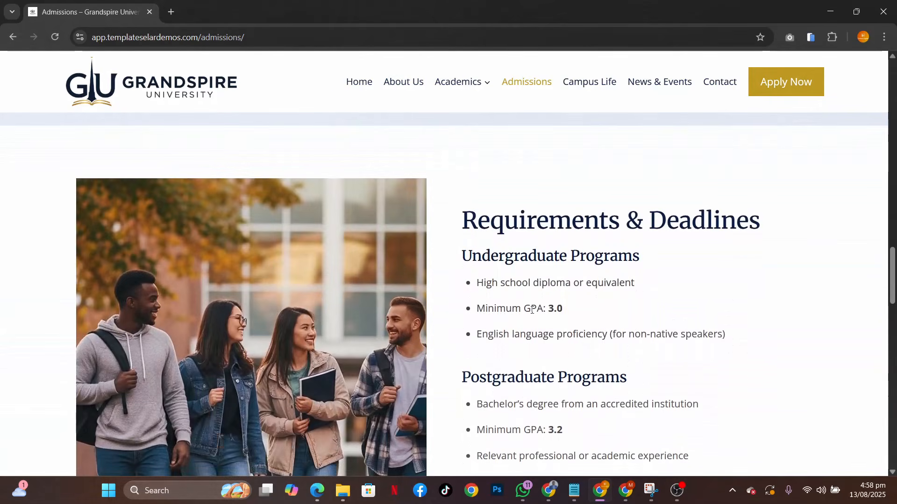
{"action": "scroll", "coordinate": [515, 354], "scroll_direction": "down", "scroll_amount": 3}
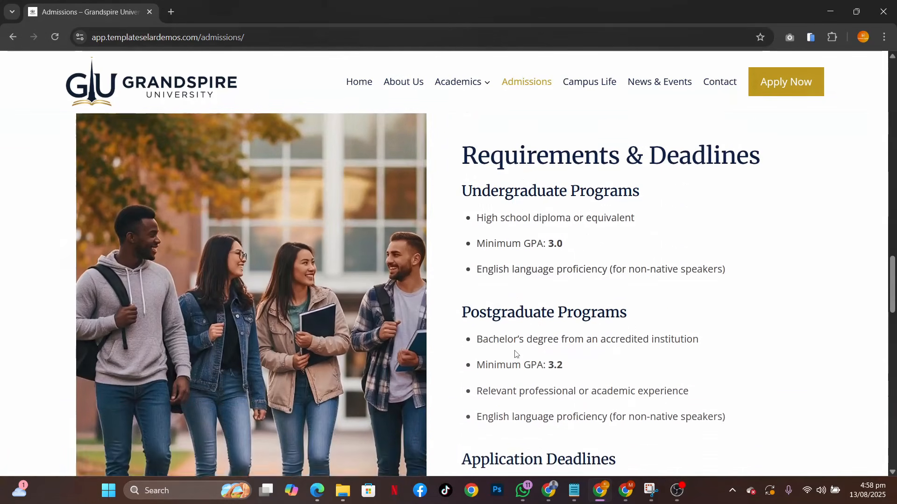
{"action": "scroll", "coordinate": [516, 354], "scroll_direction": "up", "scroll_amount": 2}
{"action": "scroll", "coordinate": [515, 354], "scroll_direction": "down", "scroll_amount": 4}
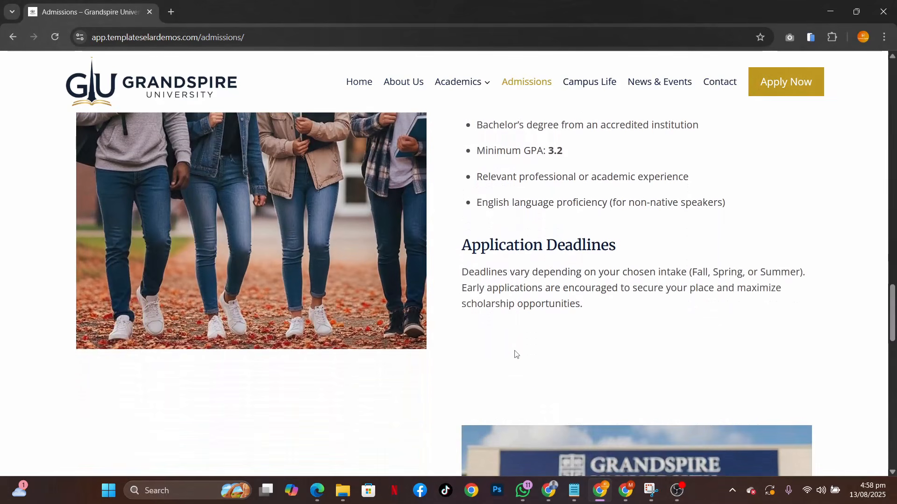
{"action": "scroll", "coordinate": [526, 350], "scroll_direction": "down", "scroll_amount": 5}
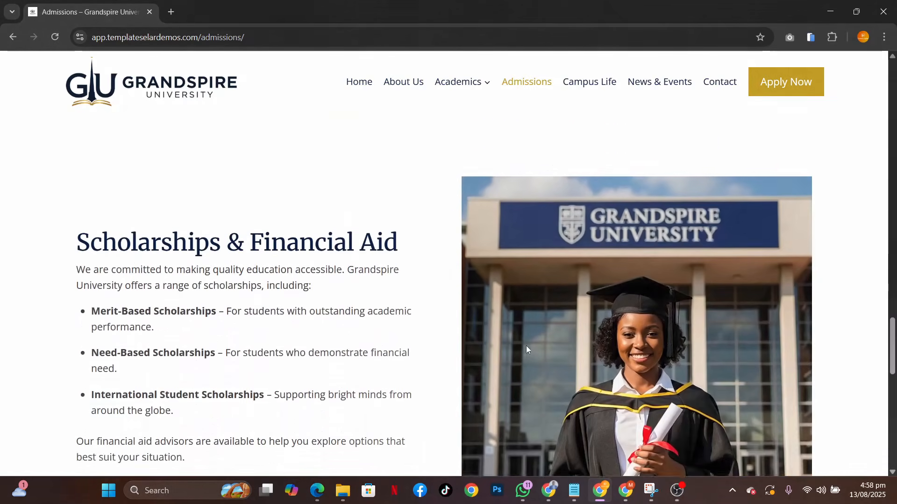
{"action": "scroll", "coordinate": [526, 346], "scroll_direction": "down", "scroll_amount": 1}
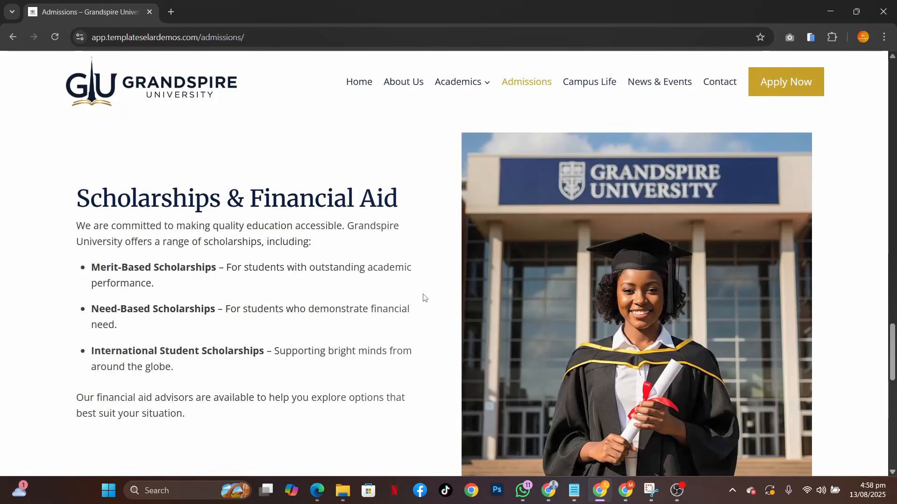
{"action": "scroll", "coordinate": [424, 298], "scroll_direction": "down", "scroll_amount": 10}
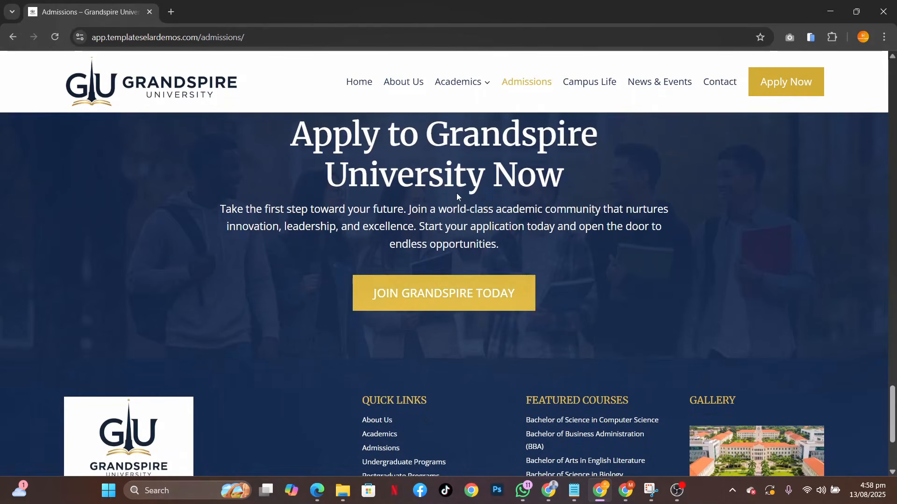
Open the Campus Life page and review its Creating Unforgettable Experiences section and campus photos
{"action": "scroll", "coordinate": [448, 206], "scroll_direction": "up", "scroll_amount": 20}
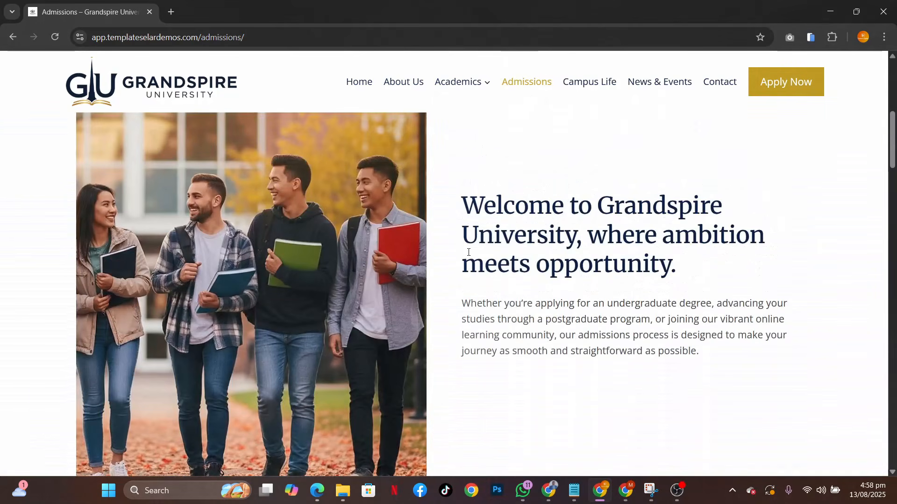
{"action": "scroll", "coordinate": [467, 250], "scroll_direction": "up", "scroll_amount": 5}
{"action": "left_click", "coordinate": [592, 117]}
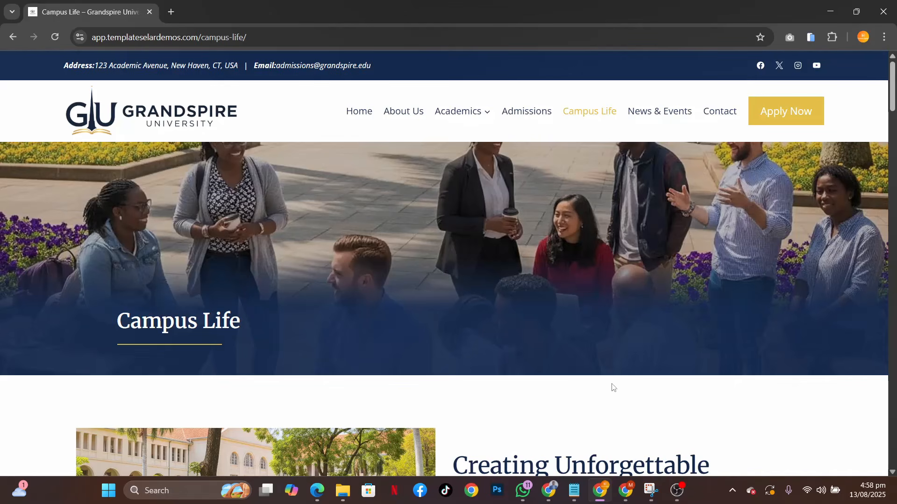
{"action": "scroll", "coordinate": [614, 388], "scroll_direction": "down", "scroll_amount": 5}
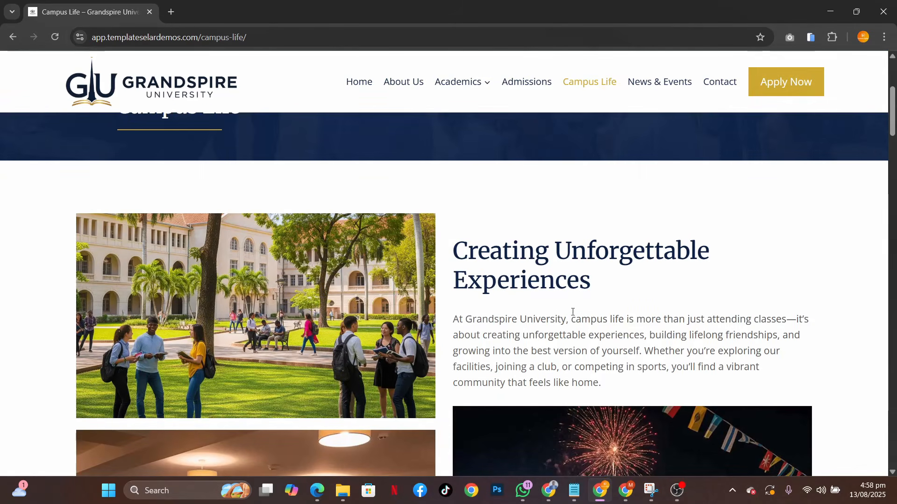
{"action": "scroll", "coordinate": [643, 360], "scroll_direction": "down", "scroll_amount": 4}
{"action": "scroll", "coordinate": [644, 359], "scroll_direction": "up", "scroll_amount": 5}
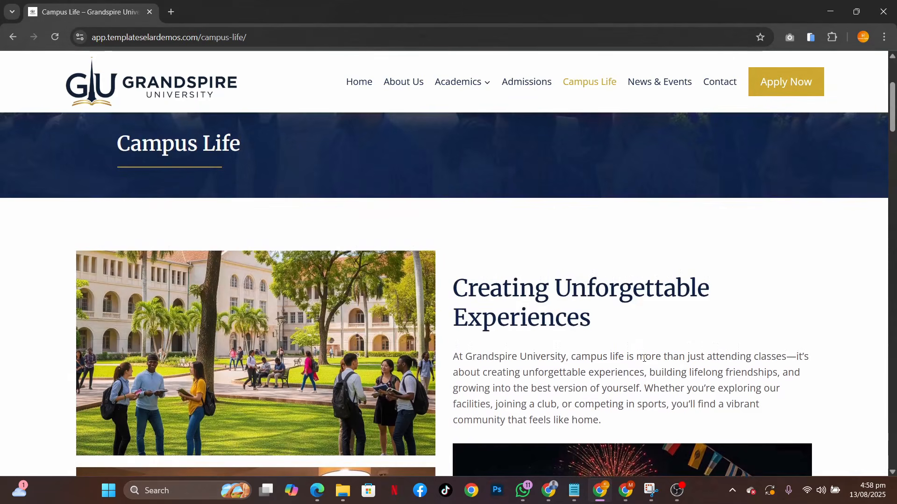
{"action": "scroll", "coordinate": [644, 358], "scroll_direction": "down", "scroll_amount": 1}
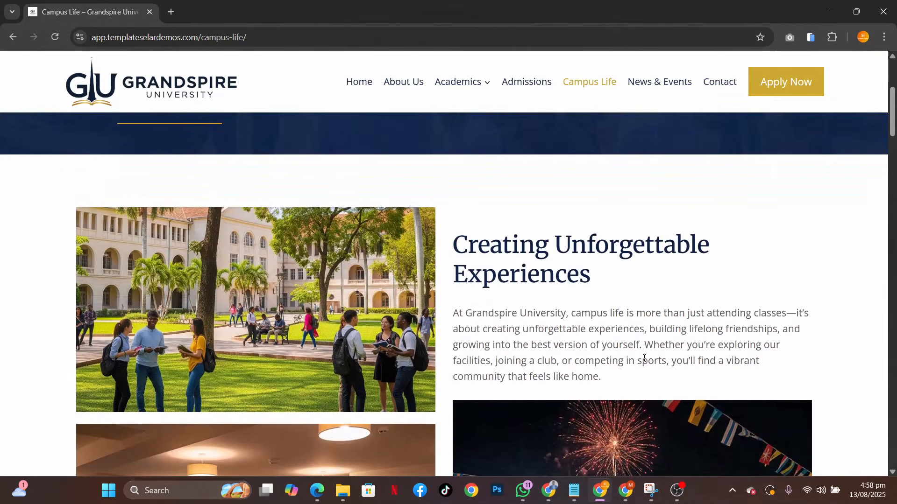
{"action": "scroll", "coordinate": [644, 358], "scroll_direction": "down", "scroll_amount": 2}
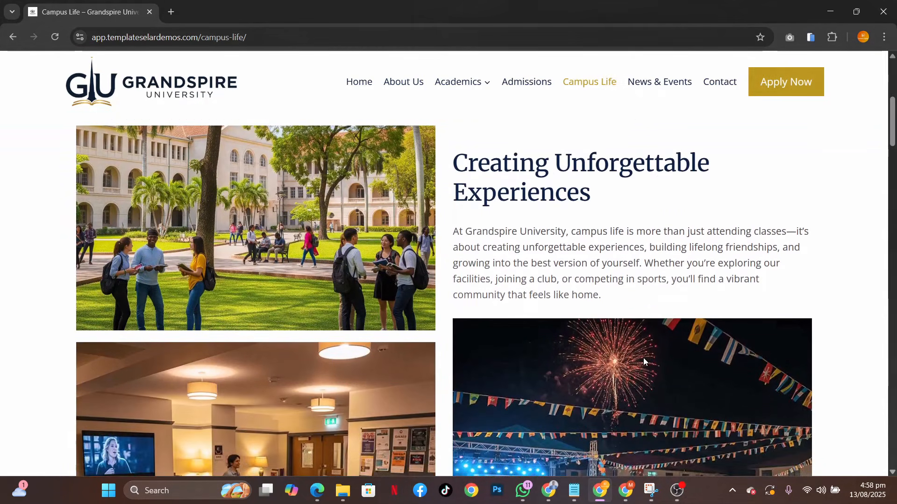
{"action": "scroll", "coordinate": [644, 358], "scroll_direction": "down", "scroll_amount": 5}
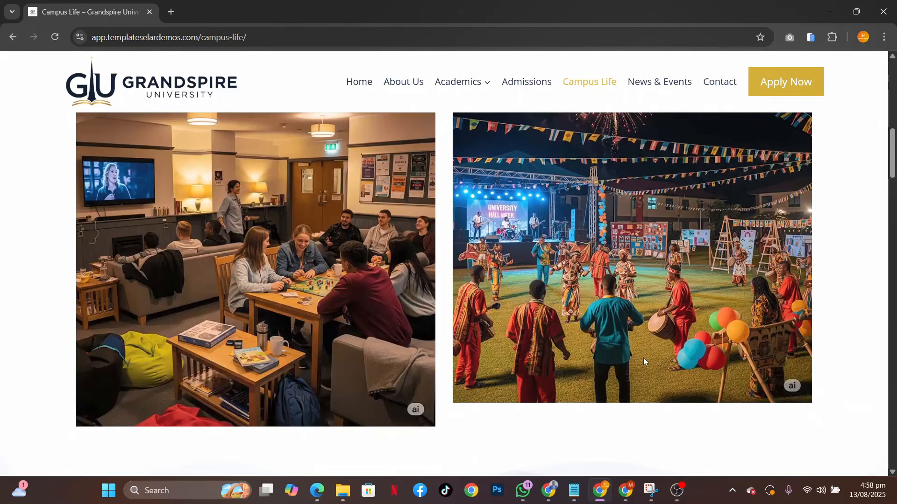
{"action": "scroll", "coordinate": [661, 306], "scroll_direction": "up", "scroll_amount": 5}
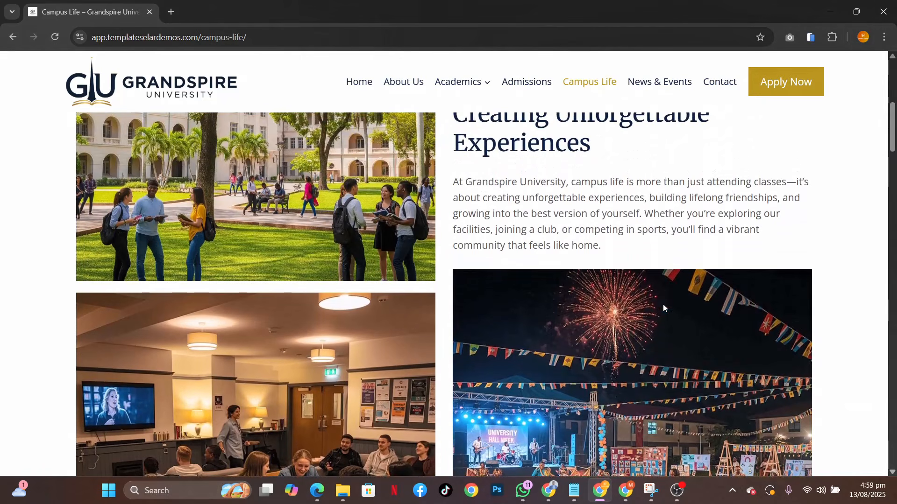
{"action": "scroll", "coordinate": [664, 308], "scroll_direction": "down", "scroll_amount": 3}
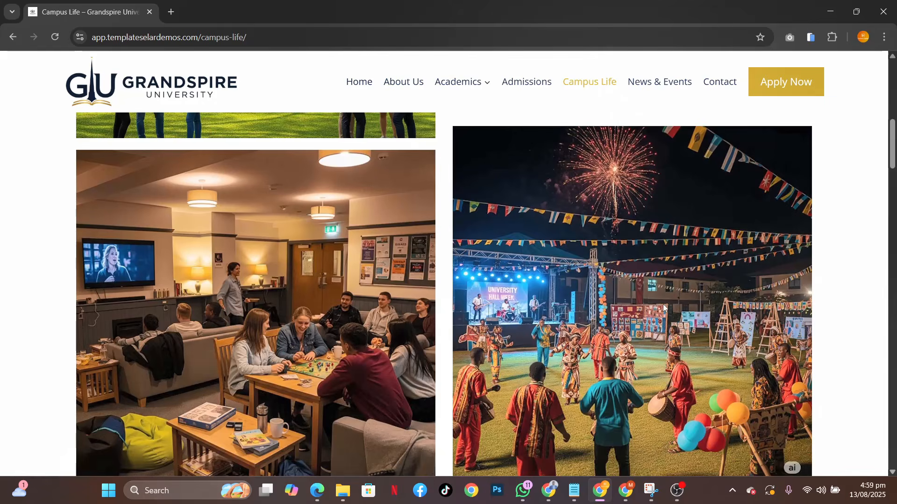
Examine the Campus Life page's Virtual Campus Tour section, including the Explore From Anywhere text and campus video
{"action": "scroll", "coordinate": [664, 308], "scroll_direction": "down", "scroll_amount": 10}
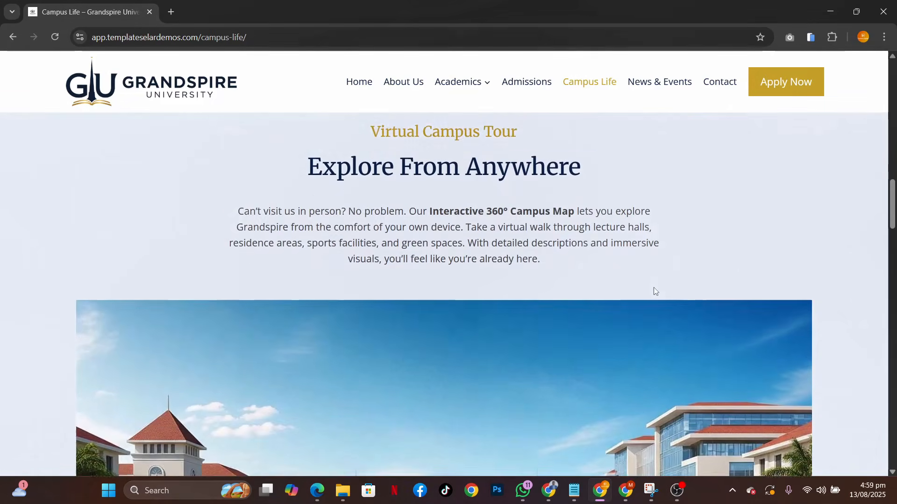
{"action": "scroll", "coordinate": [654, 290], "scroll_direction": "down", "scroll_amount": 2}
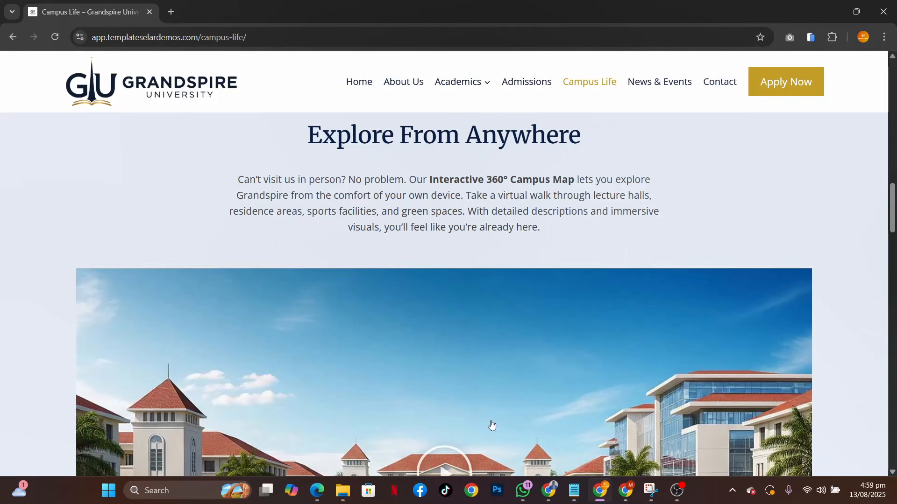
{"action": "scroll", "coordinate": [680, 387], "scroll_direction": "down", "scroll_amount": 1}
{"action": "scroll", "coordinate": [680, 387], "scroll_direction": "down", "scroll_amount": 2}
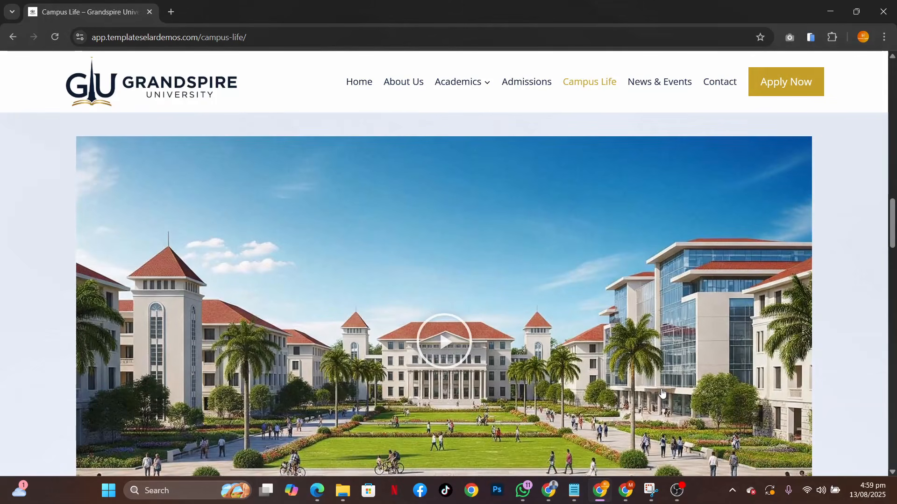
{"action": "scroll", "coordinate": [662, 393], "scroll_direction": "down", "scroll_amount": 3}
{"action": "scroll", "coordinate": [662, 394], "scroll_direction": "up", "scroll_amount": 2}
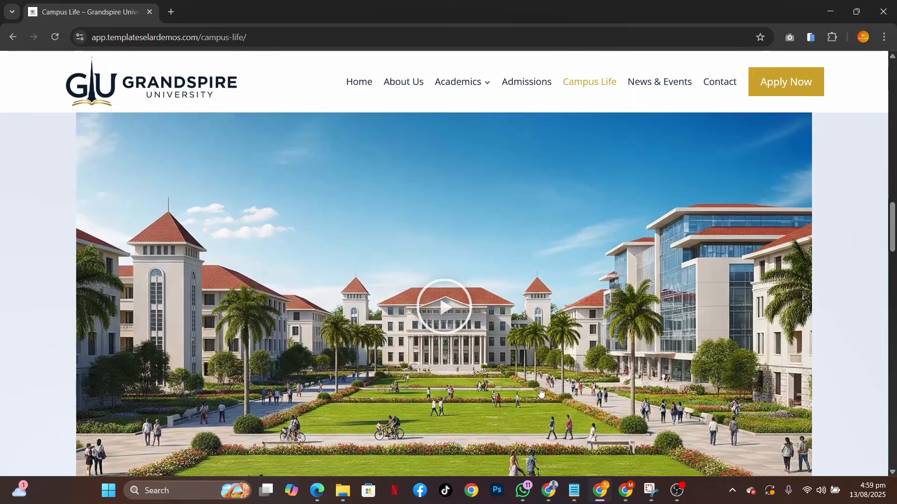
Examine the Campus Life page's Clubs & Organizations, Sports & Recreation and closing call-to-action sections
{"action": "scroll", "coordinate": [539, 395], "scroll_direction": "down", "scroll_amount": 8}
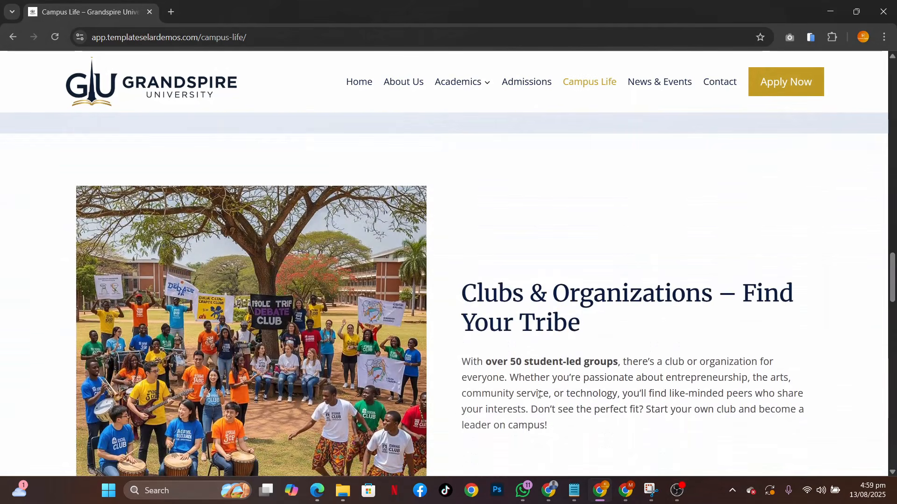
{"action": "scroll", "coordinate": [538, 395], "scroll_direction": "down", "scroll_amount": 1}
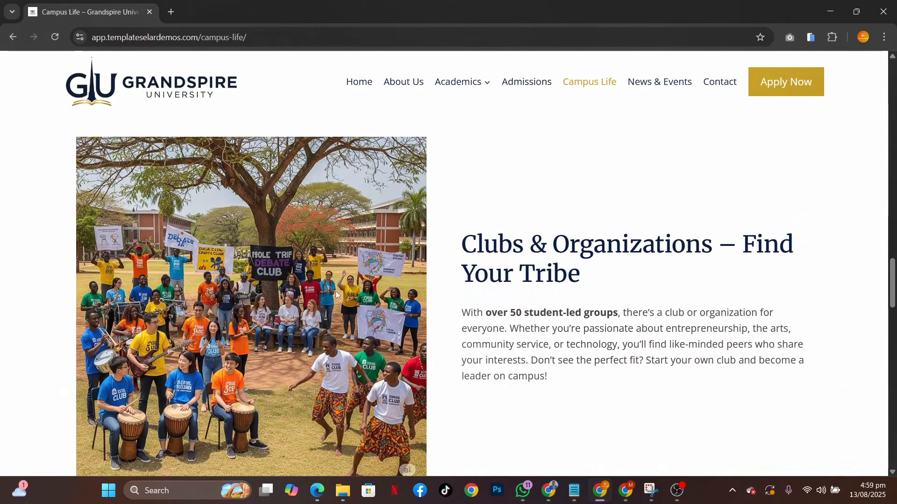
{"action": "scroll", "coordinate": [610, 405], "scroll_direction": "down", "scroll_amount": 3}
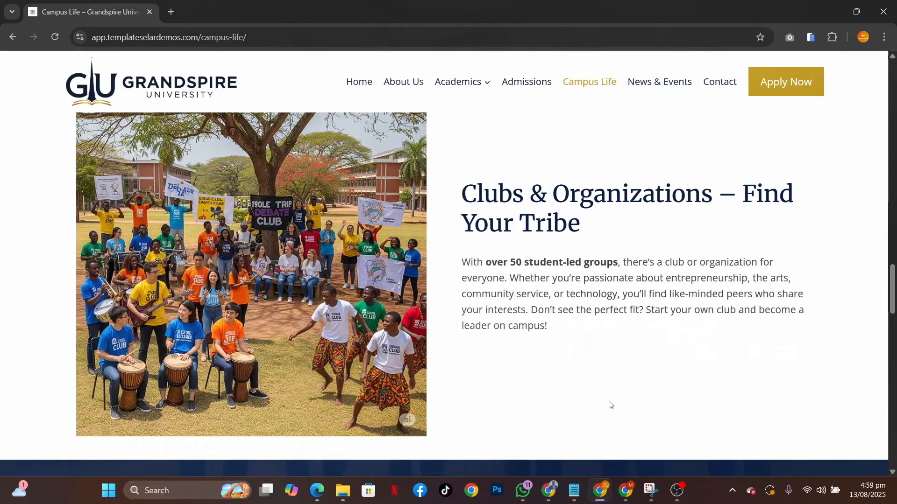
{"action": "scroll", "coordinate": [666, 265], "scroll_direction": "up", "scroll_amount": 4}
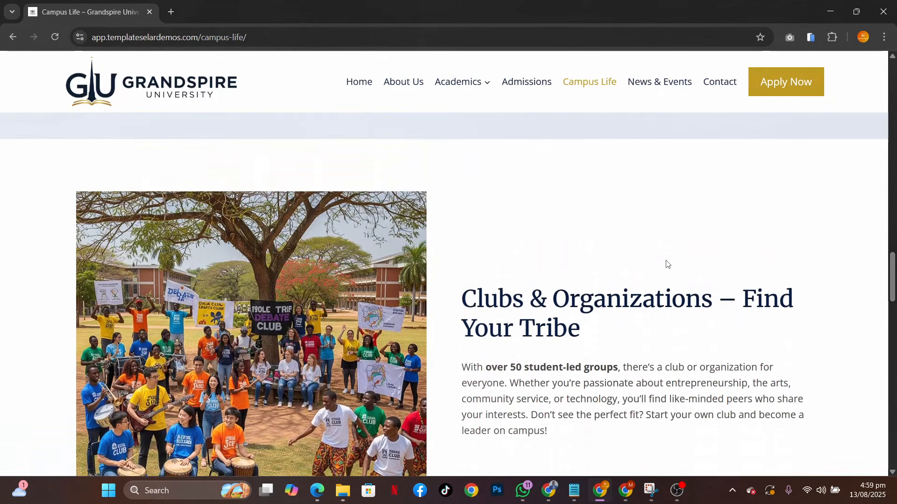
{"action": "scroll", "coordinate": [667, 265], "scroll_direction": "down", "scroll_amount": 8}
{"action": "scroll", "coordinate": [666, 264], "scroll_direction": "down", "scroll_amount": 1}
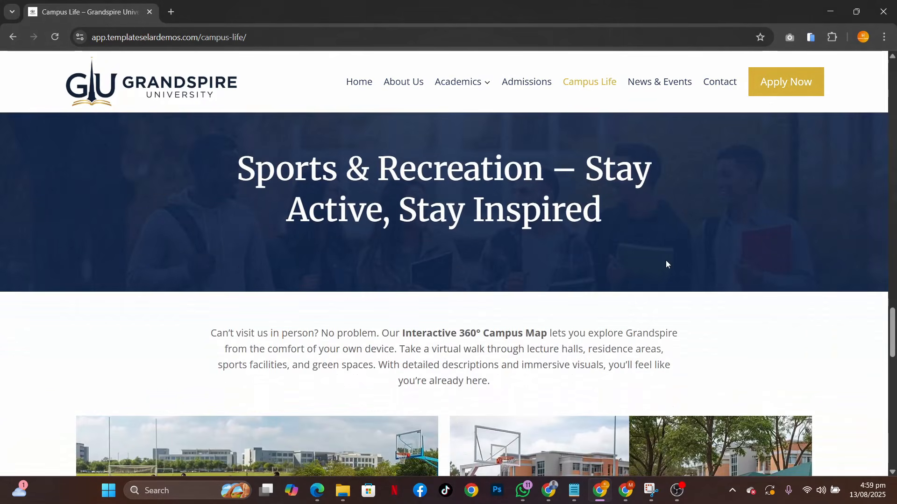
{"action": "scroll", "coordinate": [609, 276], "scroll_direction": "down", "scroll_amount": 10}
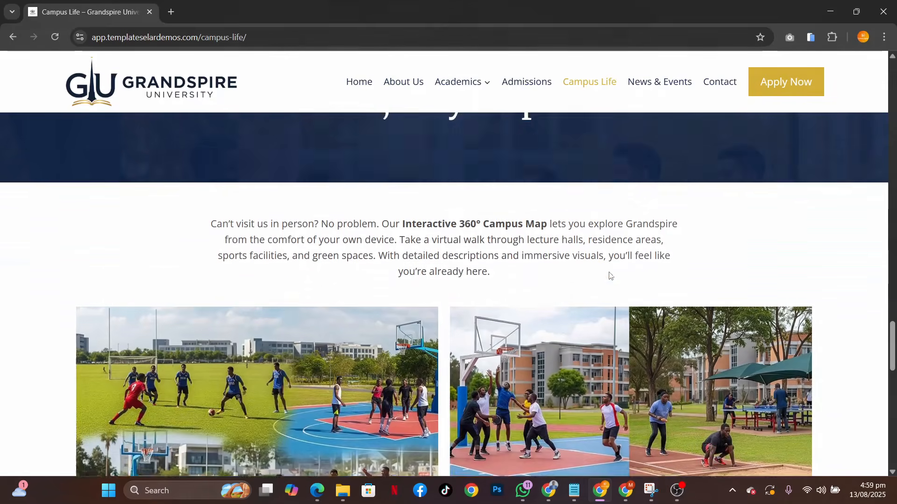
{"action": "scroll", "coordinate": [609, 274], "scroll_direction": "down", "scroll_amount": 5}
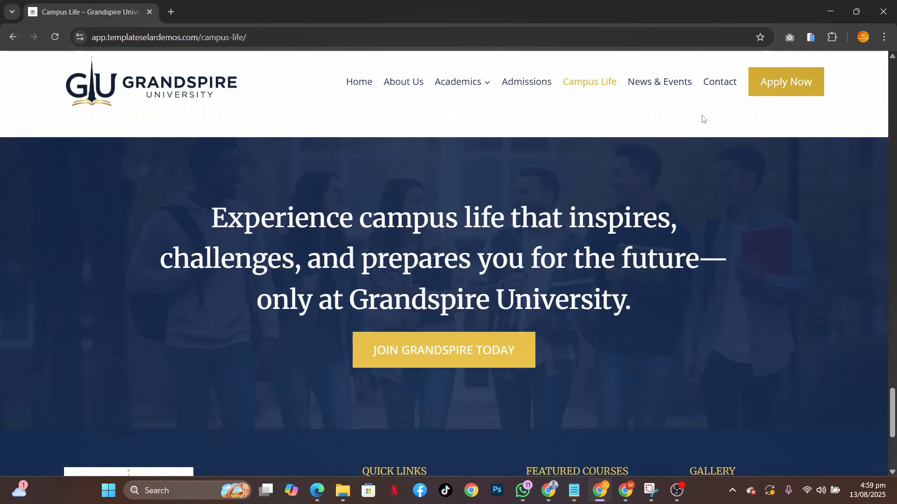
Open the News & Events page and review its News and Events Calendar cards
{"action": "left_click", "coordinate": [656, 83]}
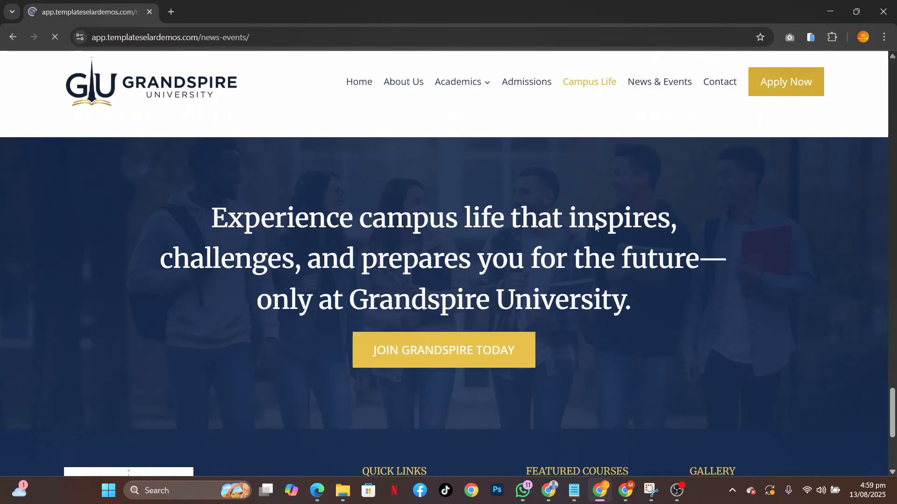
{"action": "scroll", "coordinate": [544, 344], "scroll_direction": "down", "scroll_amount": 3}
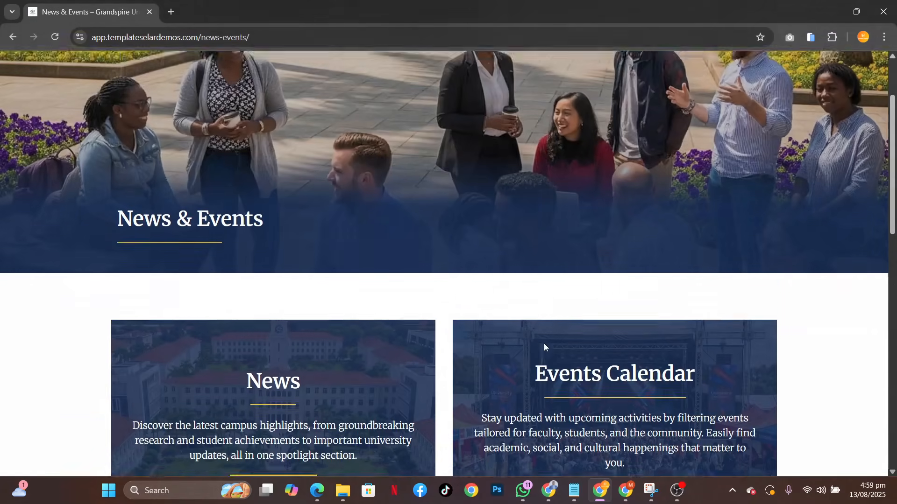
{"action": "scroll", "coordinate": [544, 343], "scroll_direction": "down", "scroll_amount": 3}
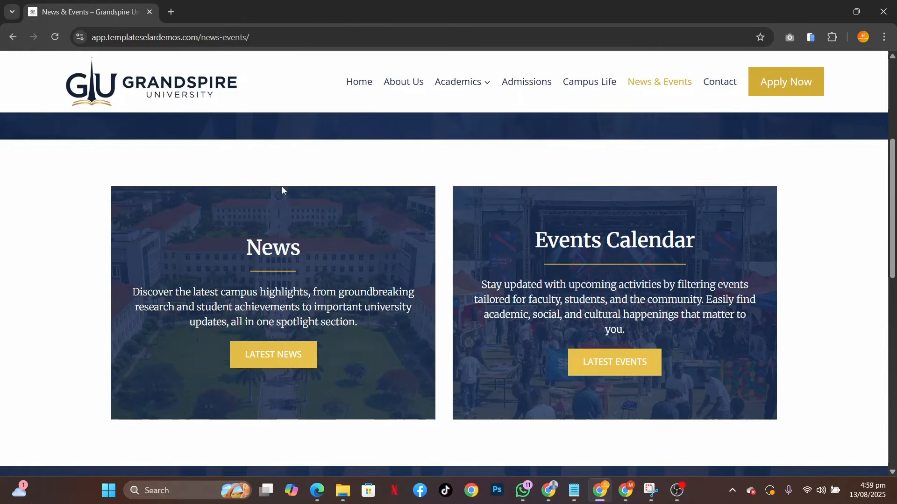
Open the Latest News page in a separate browser tab and review its article cards
{"action": "middle_click", "coordinate": [262, 352]}
{"action": "left_click", "coordinate": [185, 4]}
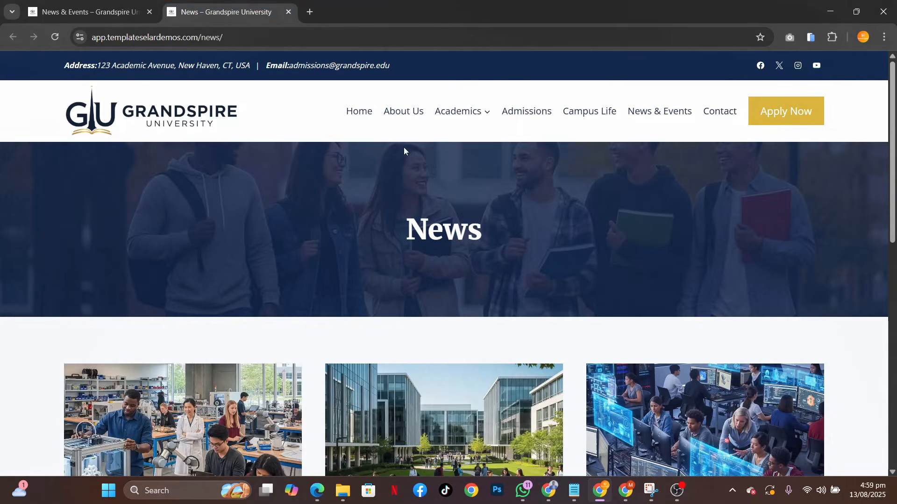
{"action": "scroll", "coordinate": [549, 357], "scroll_direction": "down", "scroll_amount": 5}
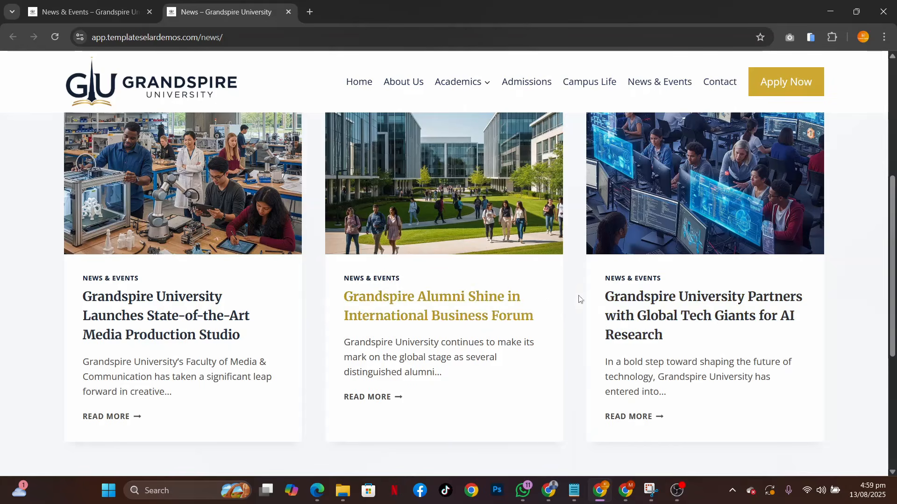
Open the Latest Events page from News & Events in another browser tab and review the upcoming events list
{"action": "left_click", "coordinate": [88, 12]}
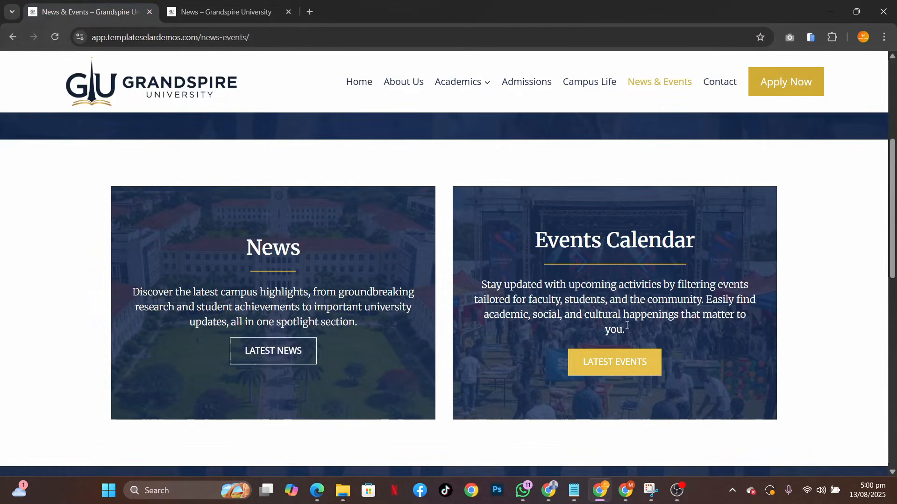
{"action": "middle_click", "coordinate": [620, 367]}
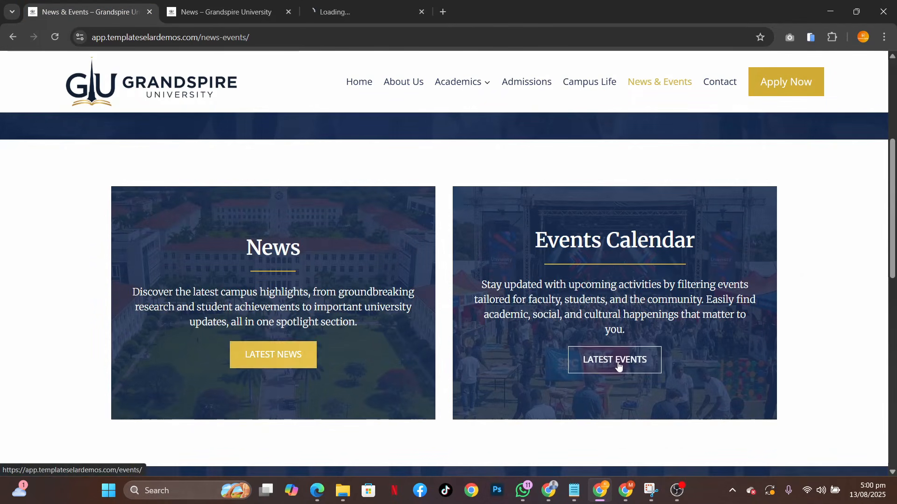
{"action": "left_click", "coordinate": [364, 12]}
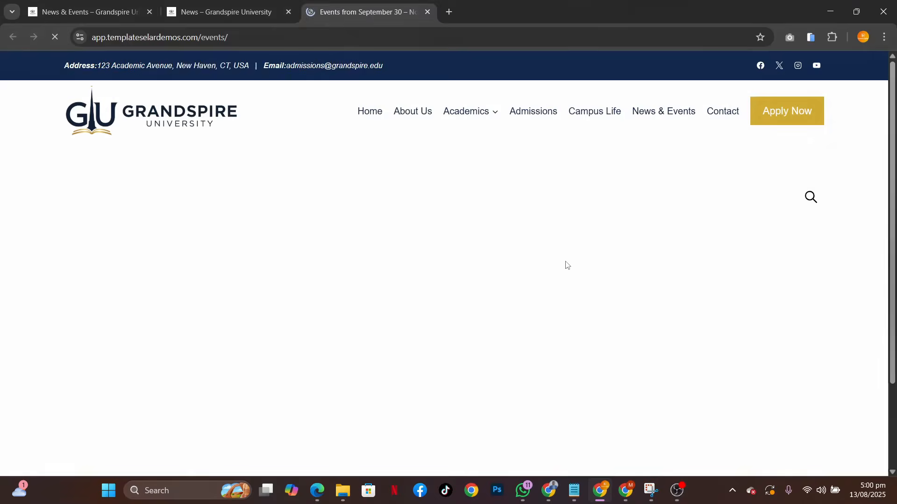
{"action": "scroll", "coordinate": [598, 292], "scroll_direction": "down", "scroll_amount": 12}
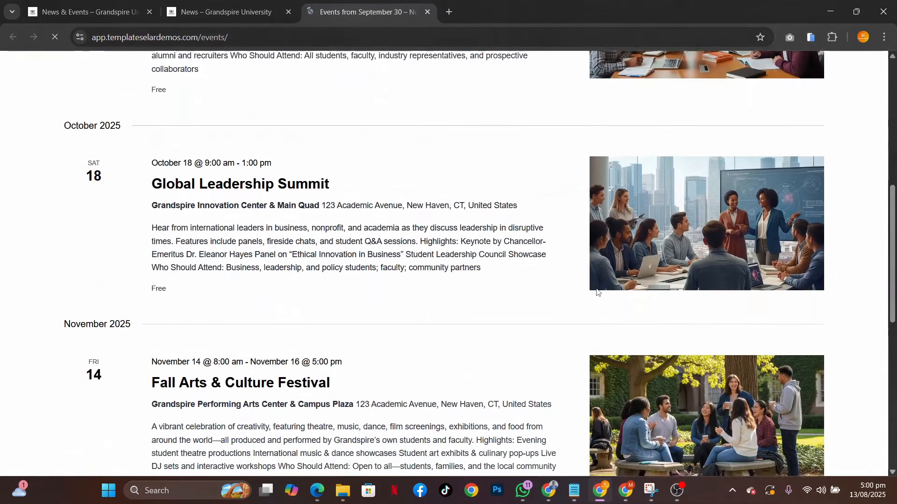
{"action": "scroll", "coordinate": [597, 292], "scroll_direction": "up", "scroll_amount": 12}
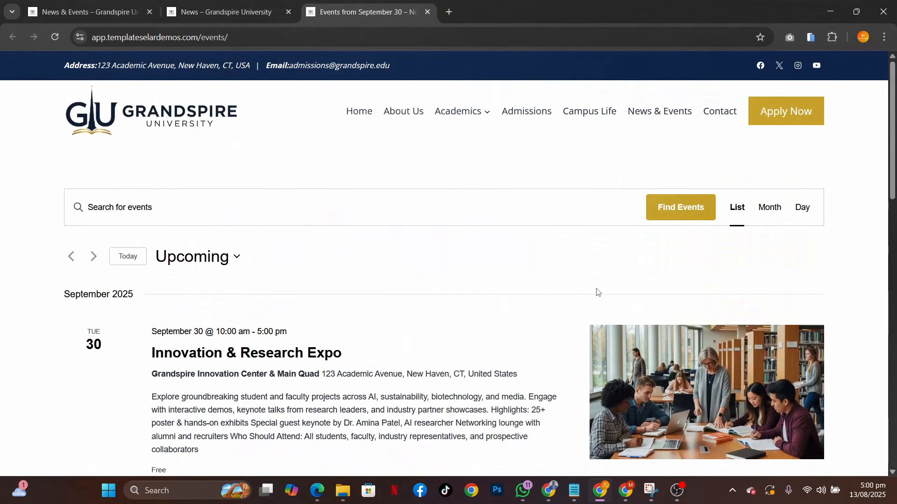
Open the Contact page and review its Get in Touch details, enquiry form and location map
{"action": "left_click", "coordinate": [721, 119]}
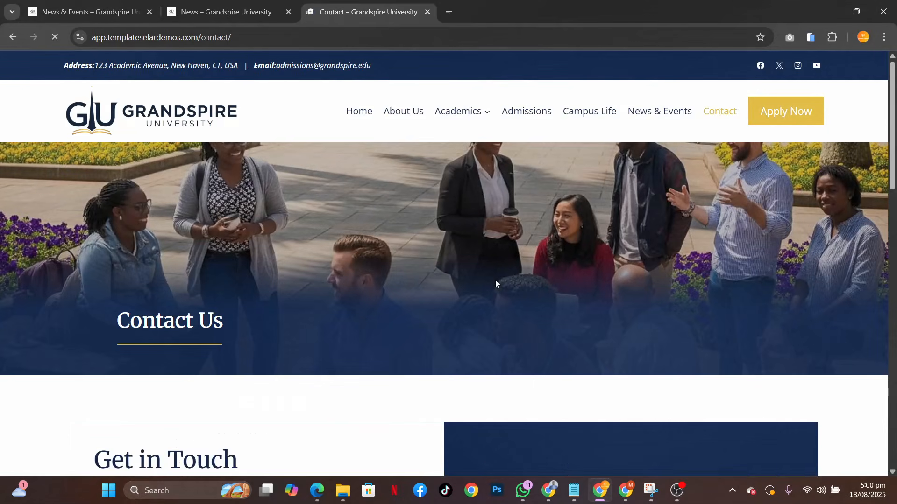
{"action": "scroll", "coordinate": [567, 372], "scroll_direction": "down", "scroll_amount": 8}
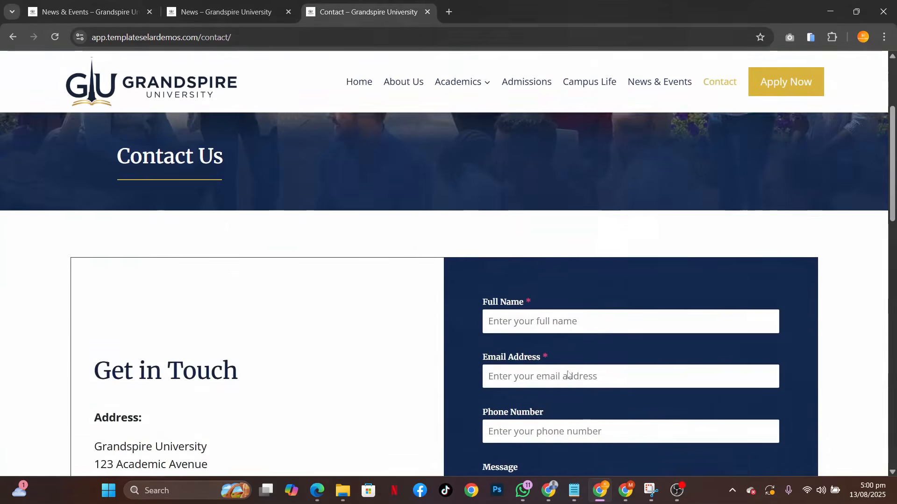
{"action": "scroll", "coordinate": [567, 371], "scroll_direction": "down", "scroll_amount": 7}
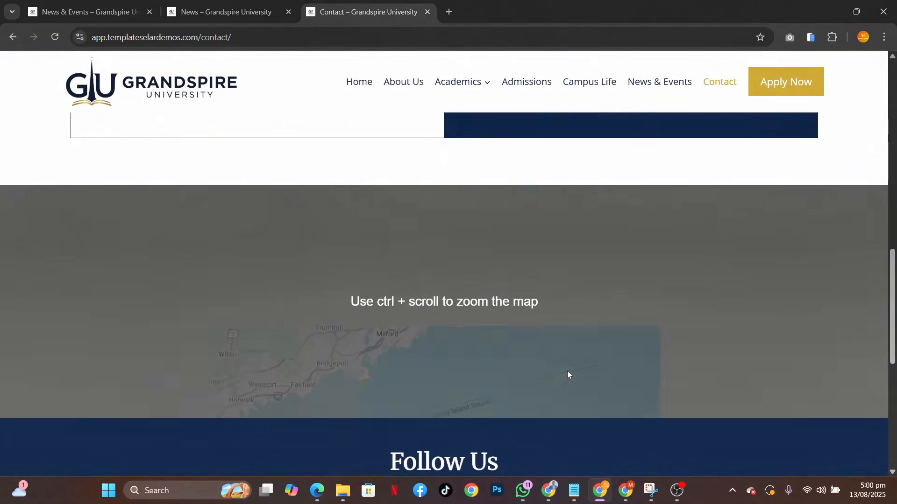
{"action": "scroll", "coordinate": [393, 171], "scroll_direction": "up", "scroll_amount": 9}
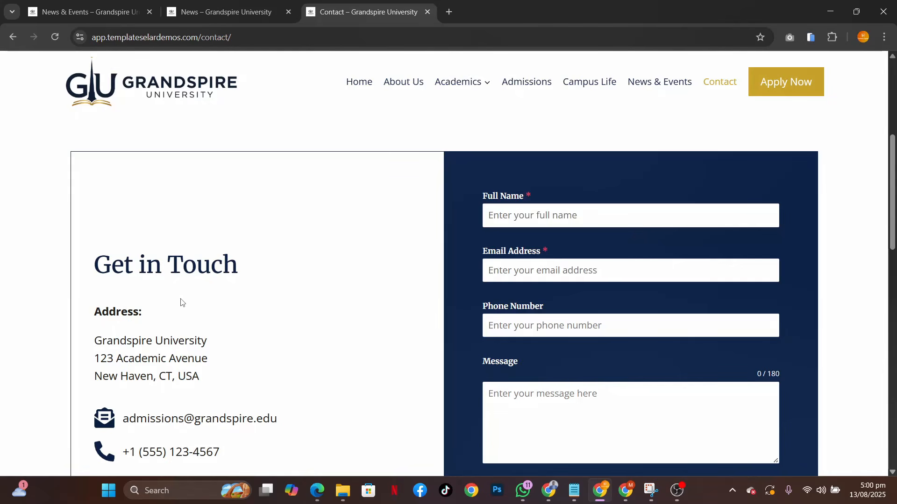
{"action": "scroll", "coordinate": [283, 401], "scroll_direction": "down", "scroll_amount": 10}
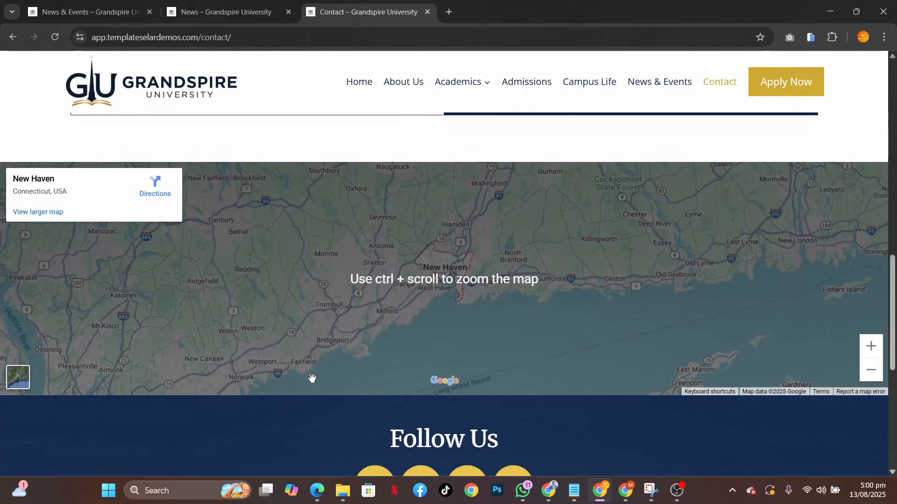
Review the Follow Us social links and the footer at the end of the Contact page
{"action": "scroll", "coordinate": [313, 380], "scroll_direction": "down", "scroll_amount": 5}
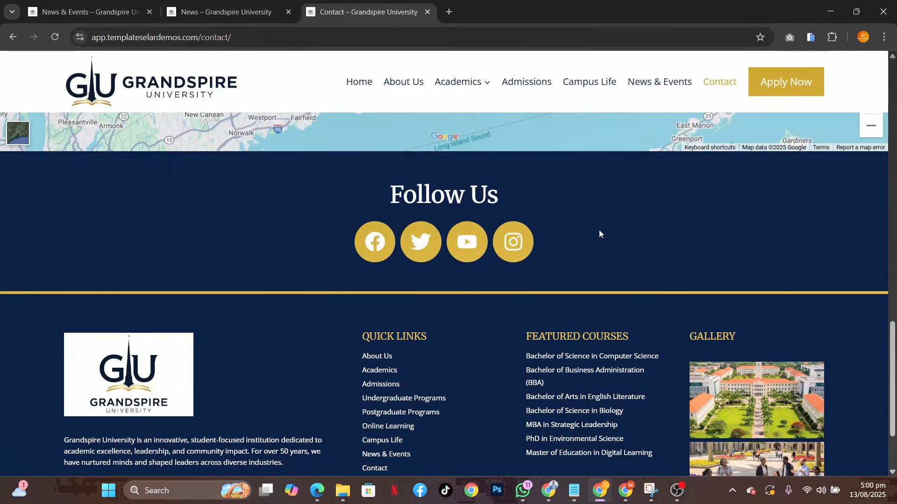
{"action": "scroll", "coordinate": [599, 231], "scroll_direction": "up", "scroll_amount": 7}
{"action": "scroll", "coordinate": [599, 234], "scroll_direction": "up", "scroll_amount": 10}
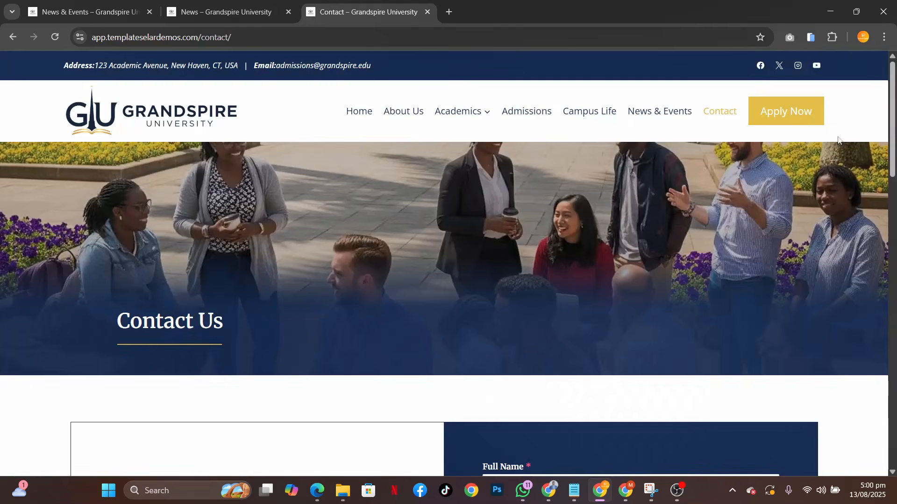
Open the Apply Now page and review the Apply Online form from Full Name down to the certificate and transcript attachments
{"action": "left_click", "coordinate": [781, 114]}
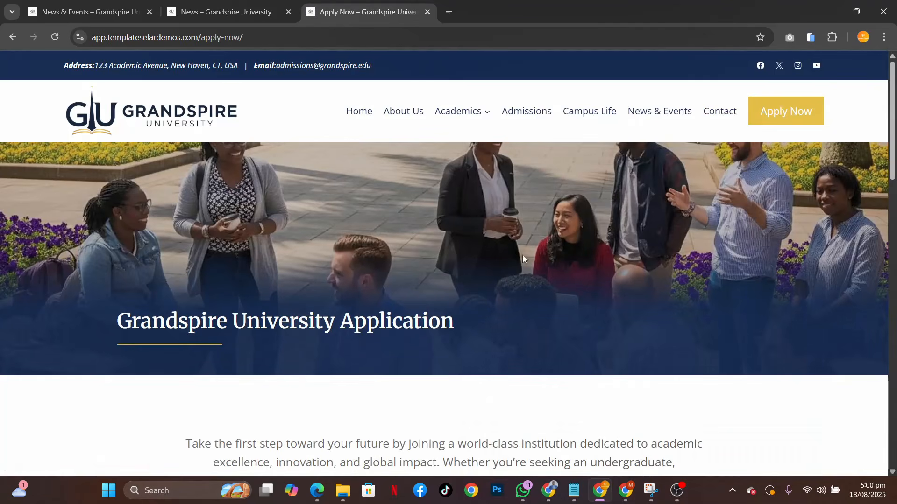
{"action": "scroll", "coordinate": [471, 406], "scroll_direction": "down", "scroll_amount": 14}
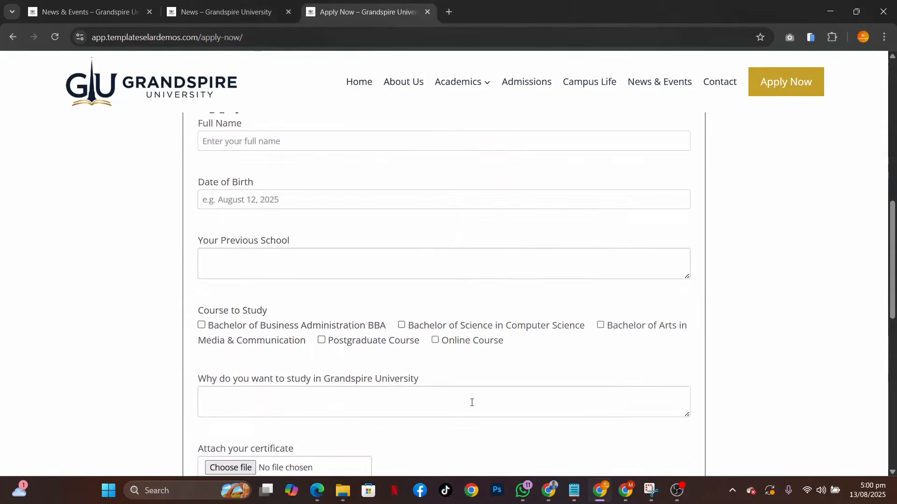
{"action": "scroll", "coordinate": [472, 405], "scroll_direction": "down", "scroll_amount": 3}
{"action": "scroll", "coordinate": [472, 405], "scroll_direction": "up", "scroll_amount": 12}
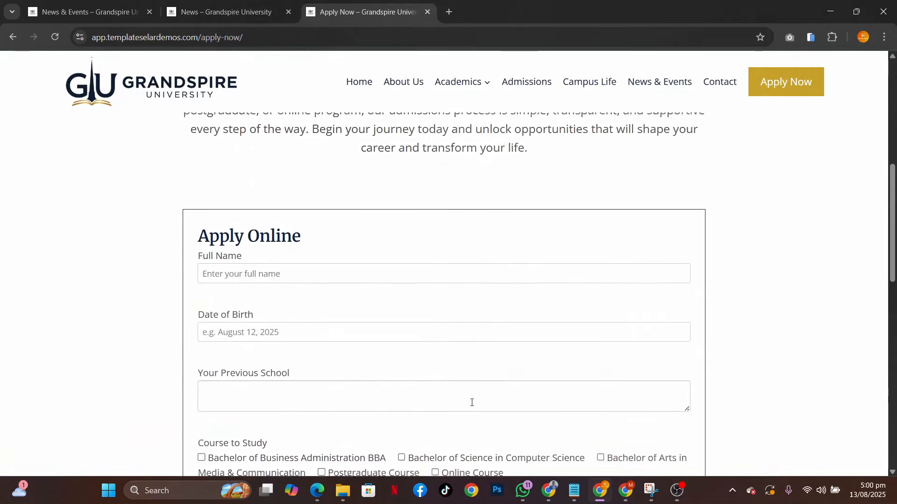
{"action": "scroll", "coordinate": [472, 406], "scroll_direction": "up", "scroll_amount": 1}
{"action": "scroll", "coordinate": [470, 402], "scroll_direction": "down", "scroll_amount": 3}
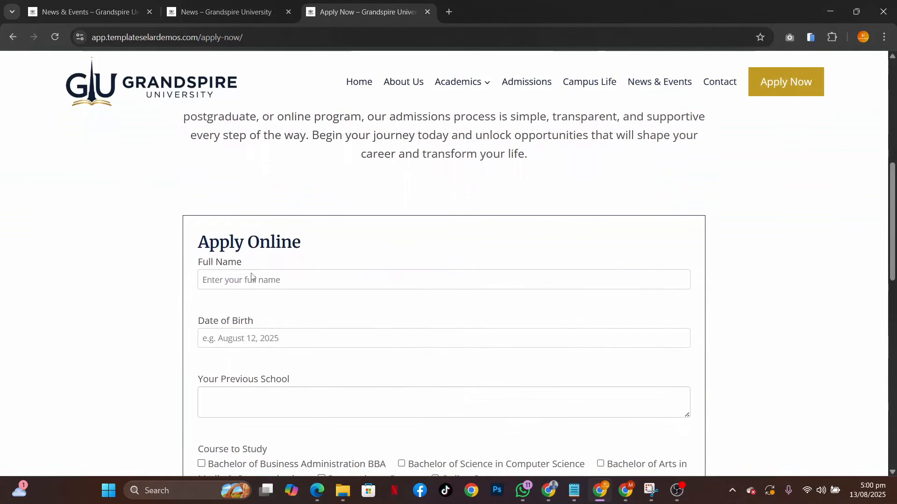
{"action": "scroll", "coordinate": [286, 346], "scroll_direction": "down", "scroll_amount": 2}
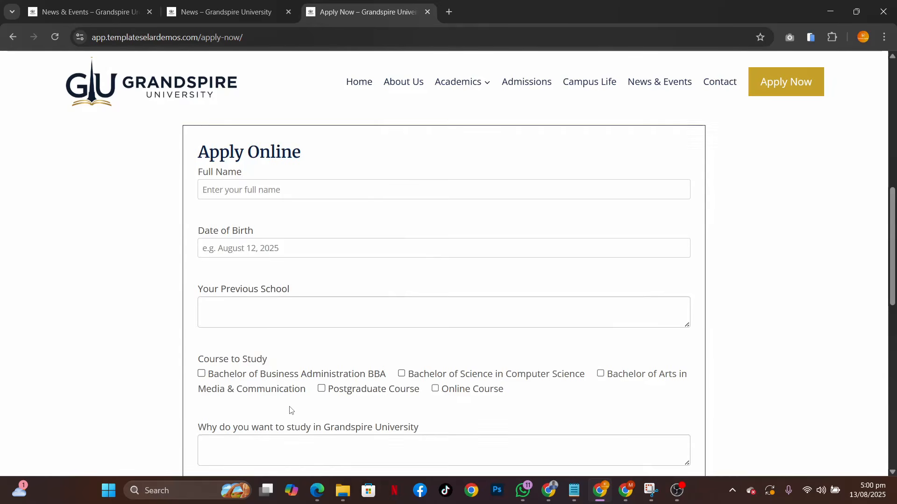
{"action": "scroll", "coordinate": [289, 410], "scroll_direction": "down", "scroll_amount": 2}
{"action": "scroll", "coordinate": [356, 441], "scroll_direction": "down", "scroll_amount": 3}
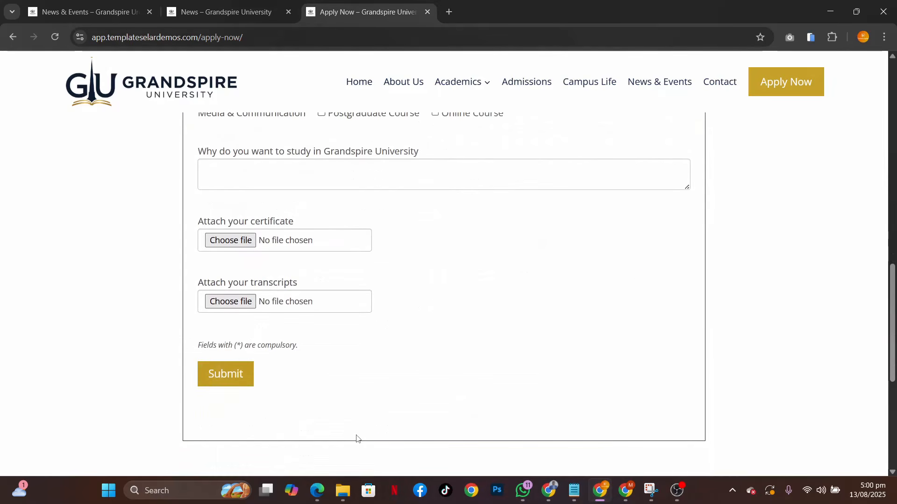
Go back over the application page's introduction and the form's personal, course and attachment fields
{"action": "scroll", "coordinate": [424, 310], "scroll_direction": "up", "scroll_amount": 5}
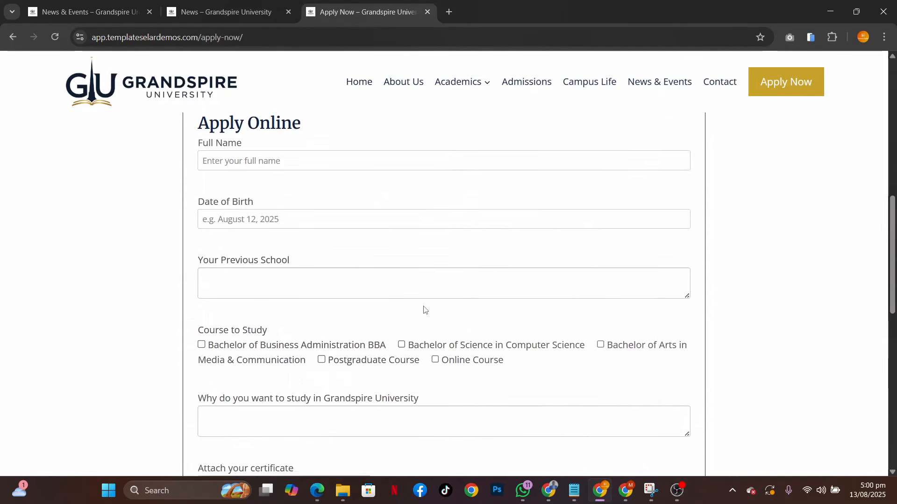
{"action": "scroll", "coordinate": [404, 318], "scroll_direction": "up", "scroll_amount": 4}
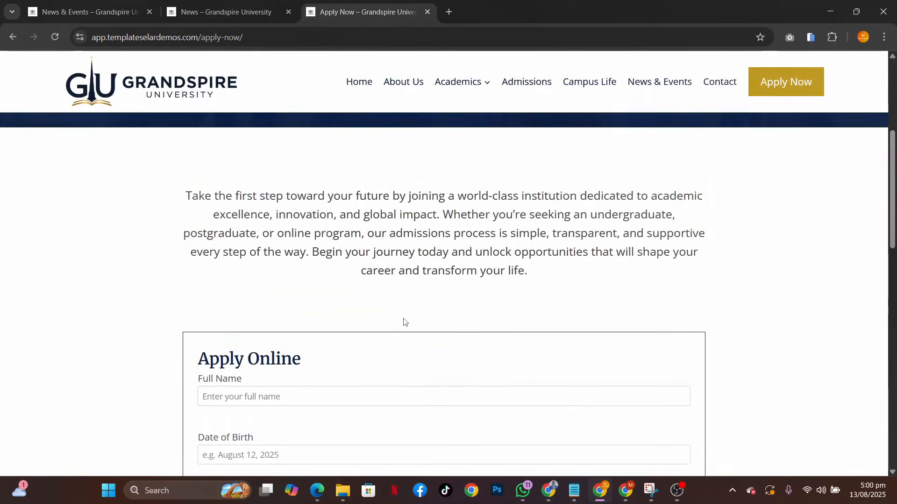
{"action": "scroll", "coordinate": [404, 318], "scroll_direction": "down", "scroll_amount": 2}
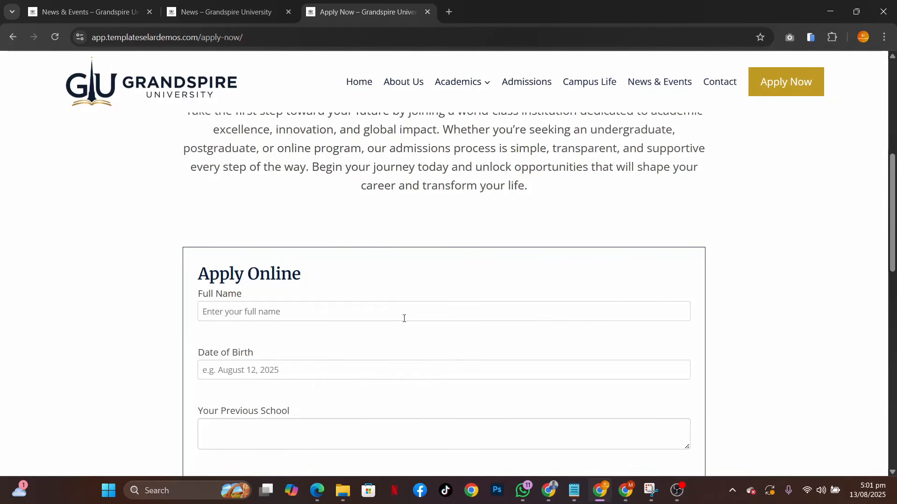
{"action": "scroll", "coordinate": [404, 318], "scroll_direction": "down", "scroll_amount": 7}
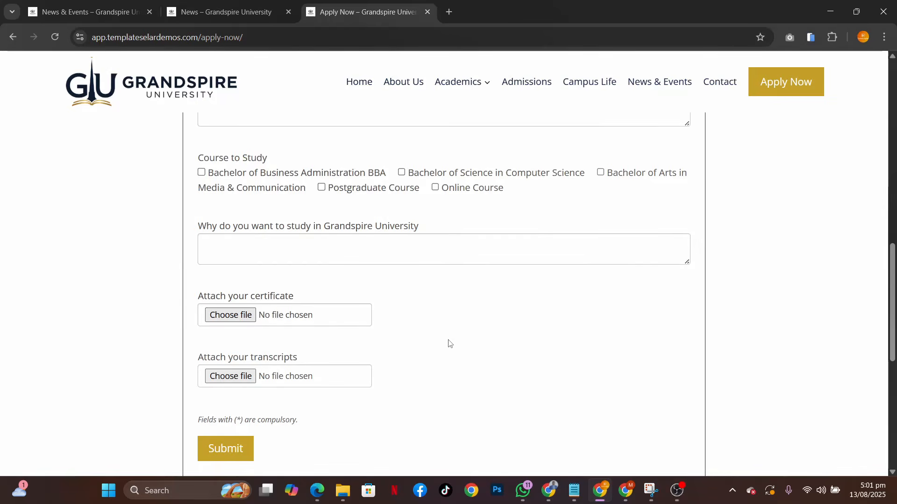
{"action": "scroll", "coordinate": [443, 346], "scroll_direction": "up", "scroll_amount": 10}
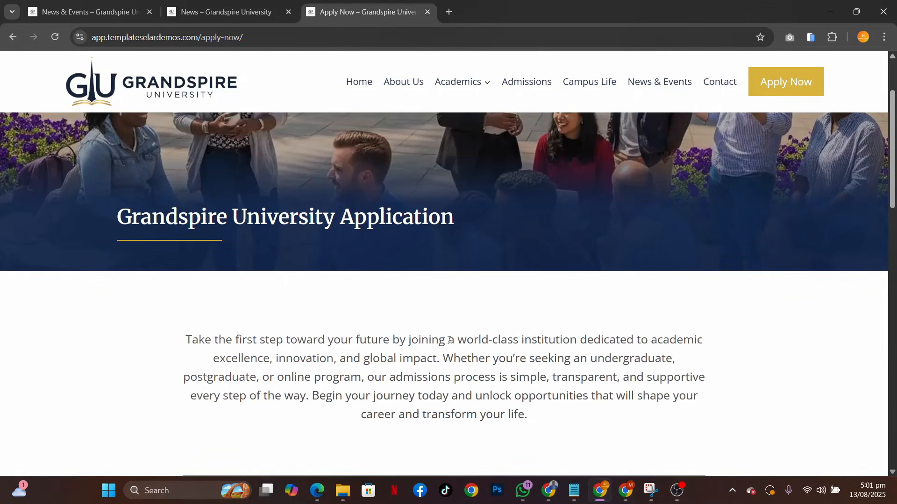
{"action": "scroll", "coordinate": [448, 342], "scroll_direction": "up", "scroll_amount": 3}
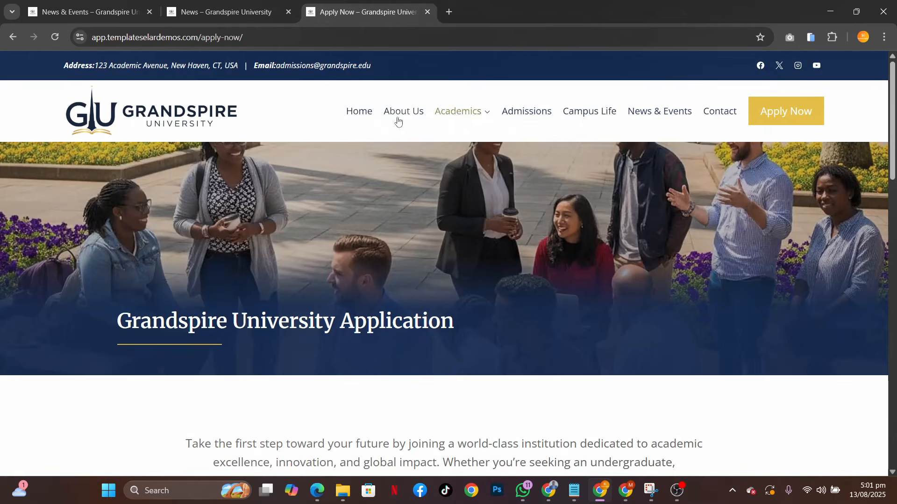
Return to the Home page and review its program cards, testimonials, news articles and Start Your Journey to Excellence section
{"action": "left_click", "coordinate": [358, 112]}
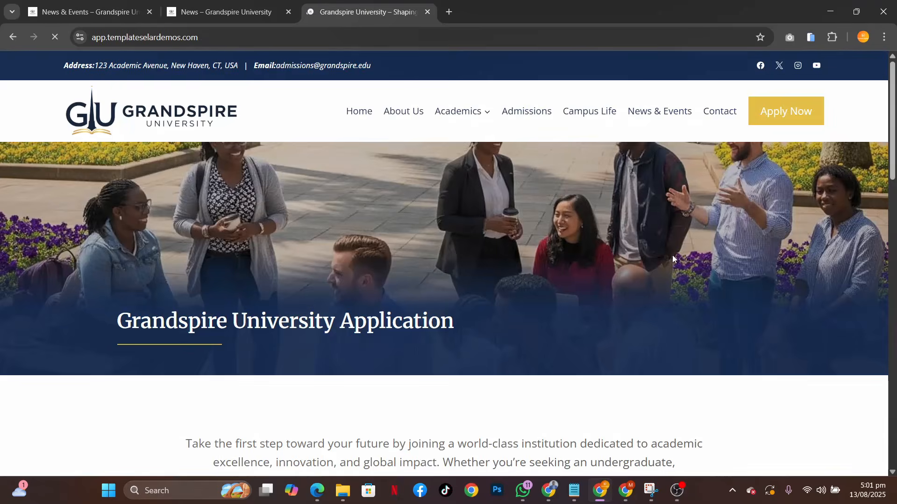
{"action": "scroll", "coordinate": [586, 347], "scroll_direction": "down", "scroll_amount": 5}
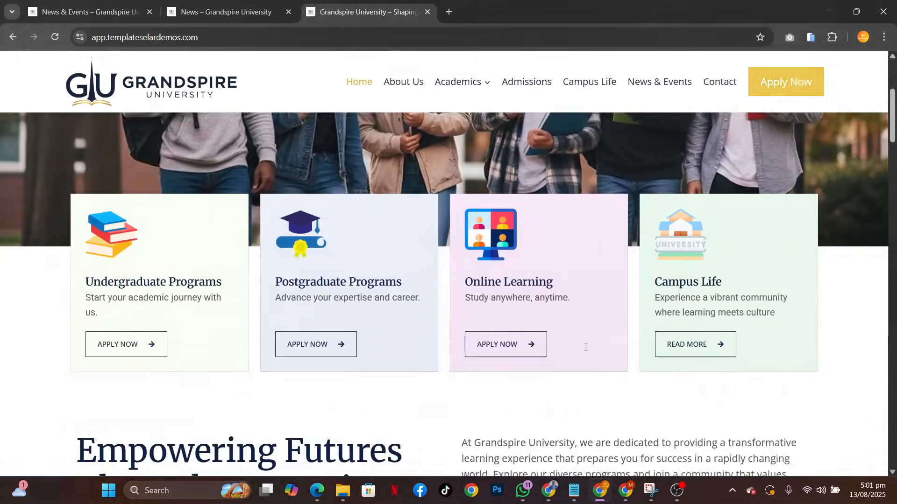
{"action": "scroll", "coordinate": [585, 347], "scroll_direction": "down", "scroll_amount": 20}
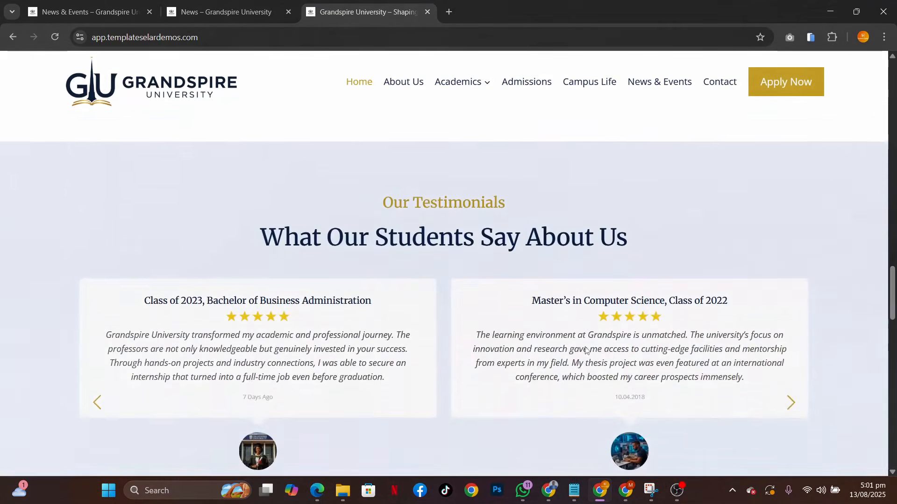
{"action": "scroll", "coordinate": [585, 350], "scroll_direction": "down", "scroll_amount": 10}
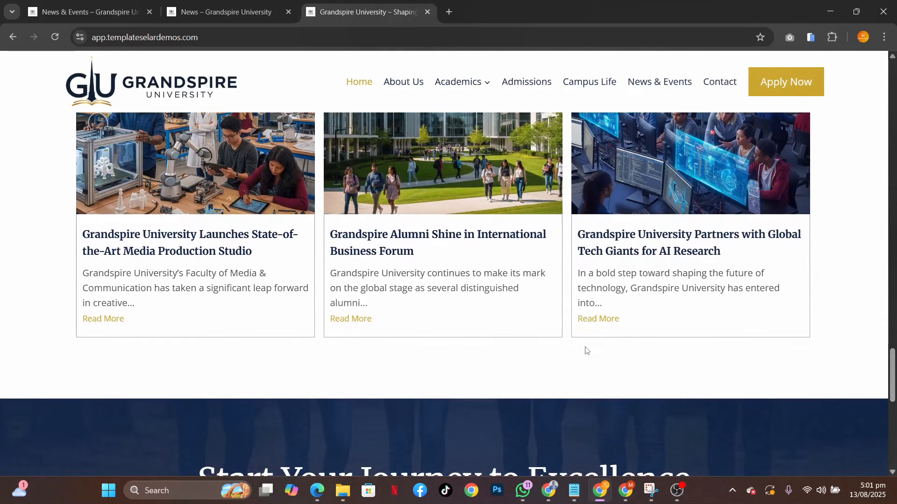
{"action": "scroll", "coordinate": [586, 350], "scroll_direction": "up", "scroll_amount": 5}
{"action": "scroll", "coordinate": [585, 349], "scroll_direction": "down", "scroll_amount": 16}
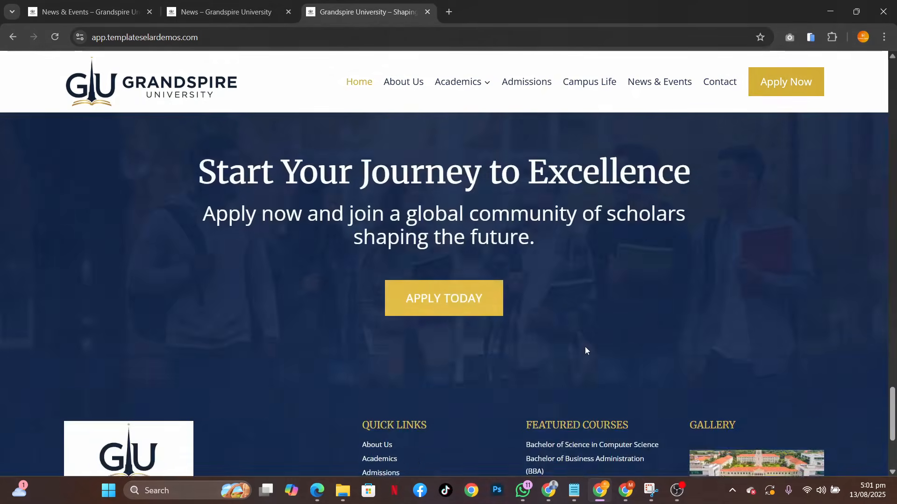
{"action": "scroll", "coordinate": [585, 350], "scroll_direction": "up", "scroll_amount": 12}
{"action": "scroll", "coordinate": [586, 350], "scroll_direction": "up", "scroll_amount": 20}
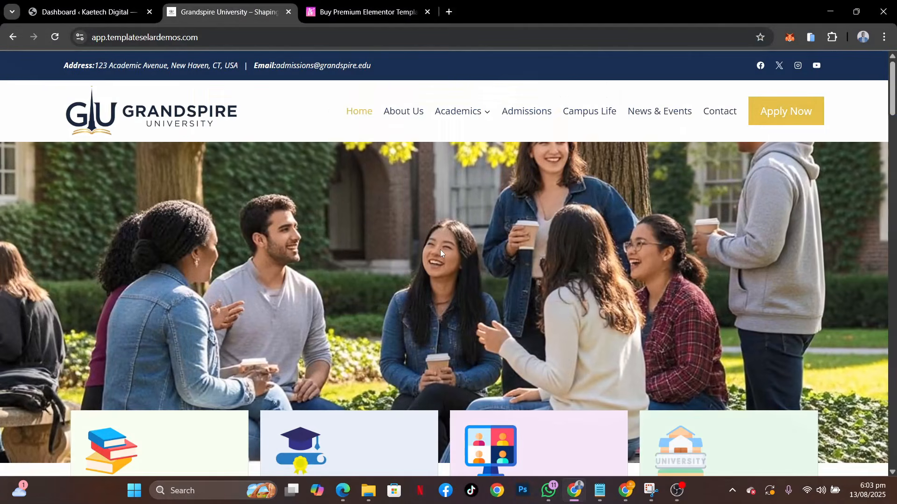
{"action": "scroll", "coordinate": [440, 249], "scroll_direction": "down", "scroll_amount": 5}
{"action": "scroll", "coordinate": [440, 253], "scroll_direction": "up", "scroll_amount": 6}
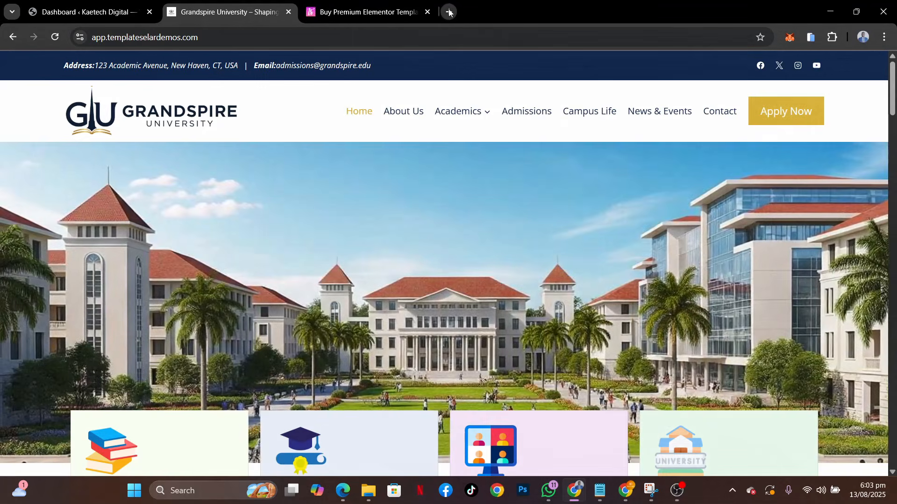
Open kaetechdigital.com/namecheap in a separate browser tab and complete the human verification to reach the Namecheap site
{"action": "left_click", "coordinate": [449, 12]}
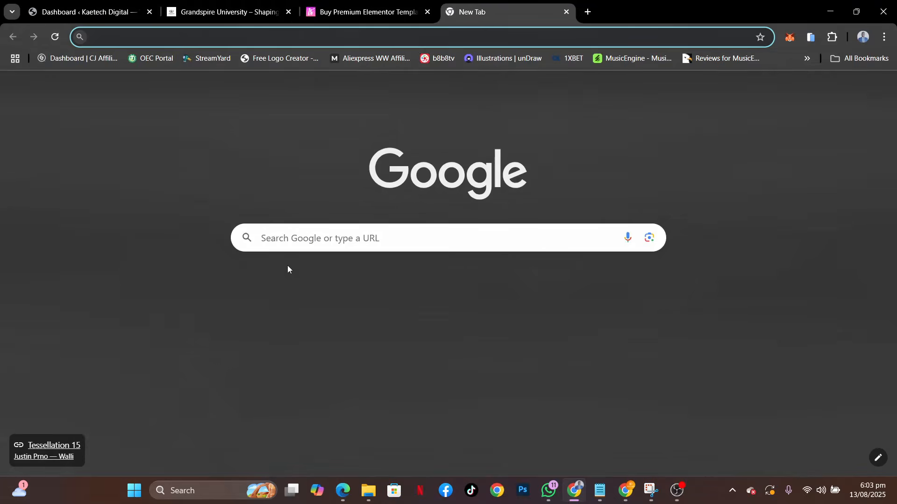
{"action": "type", "text": "kaetechdigital.com"}
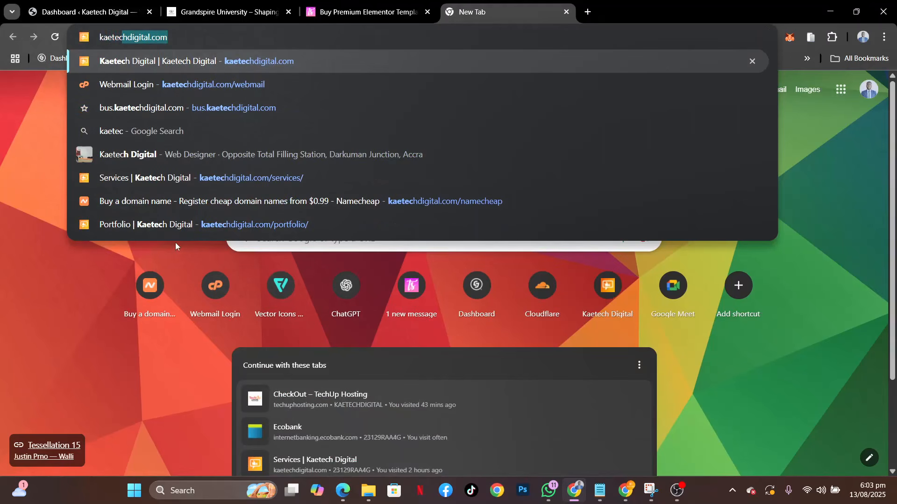
{"action": "left_click", "coordinate": [236, 38]}
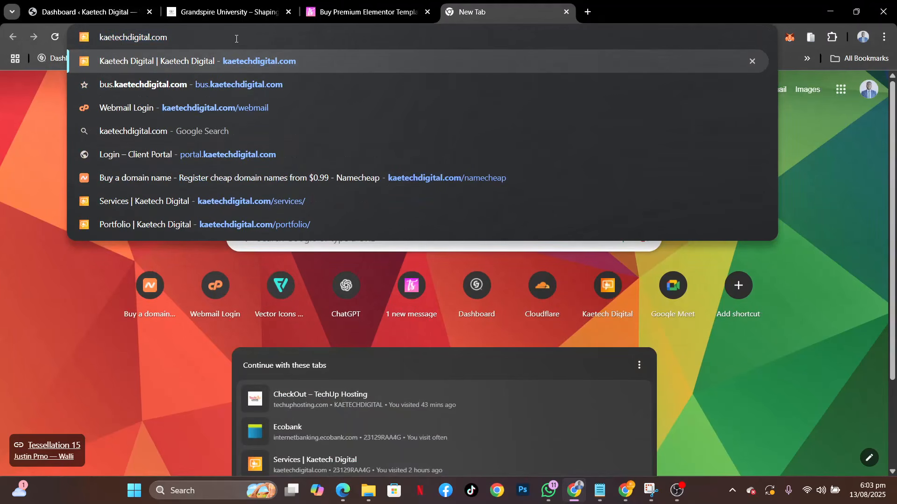
{"action": "type", "text": "/namec"}
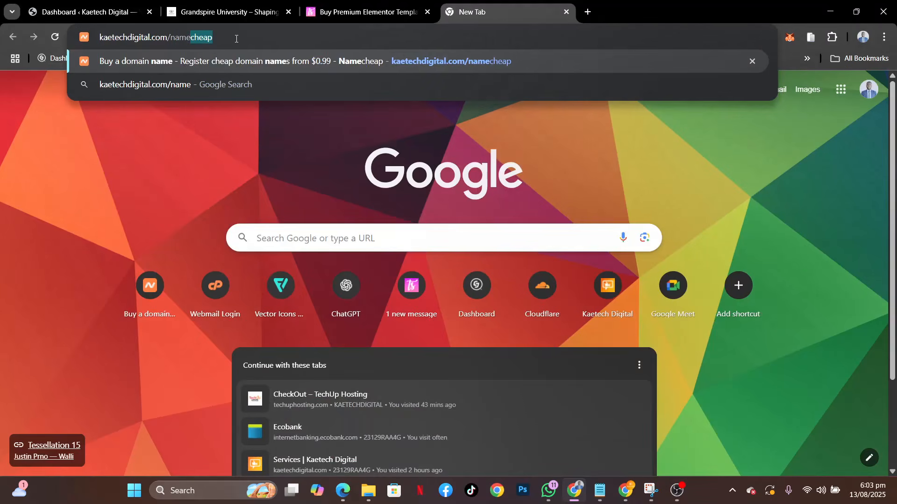
{"action": "type", "text": "heap"}
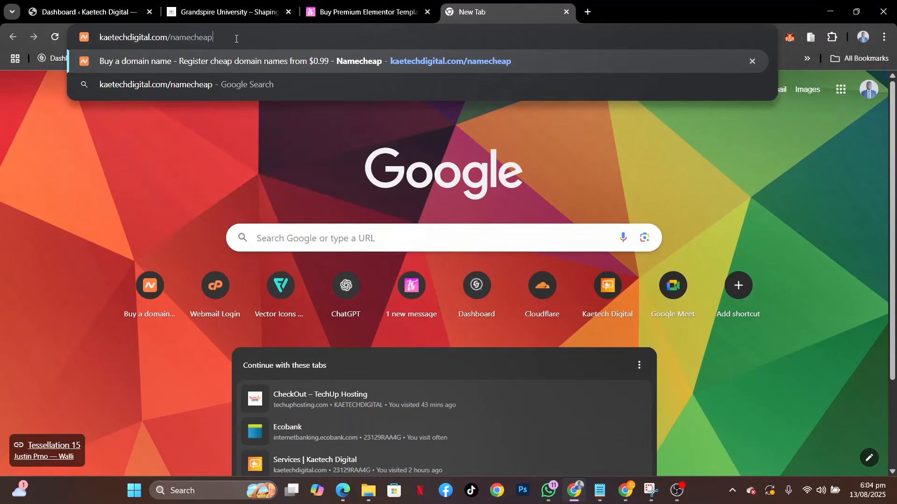
{"action": "key", "text": "Return"}
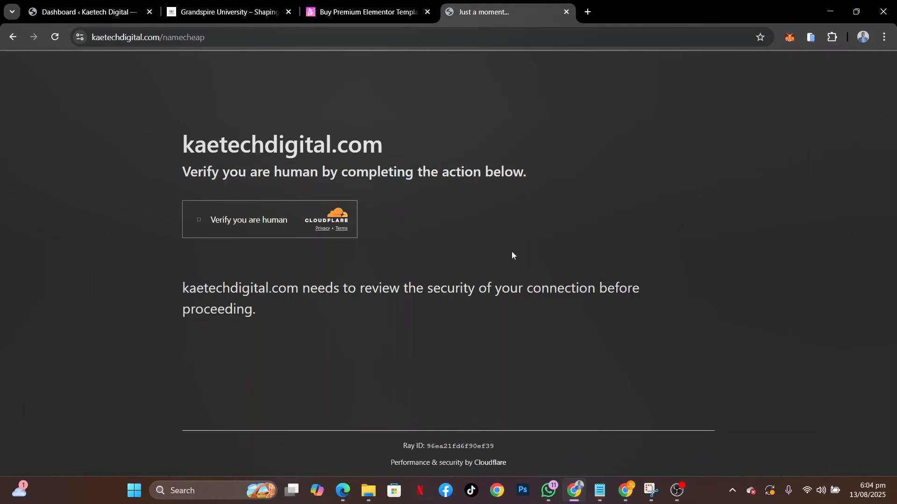
{"action": "left_click", "coordinate": [200, 220]}
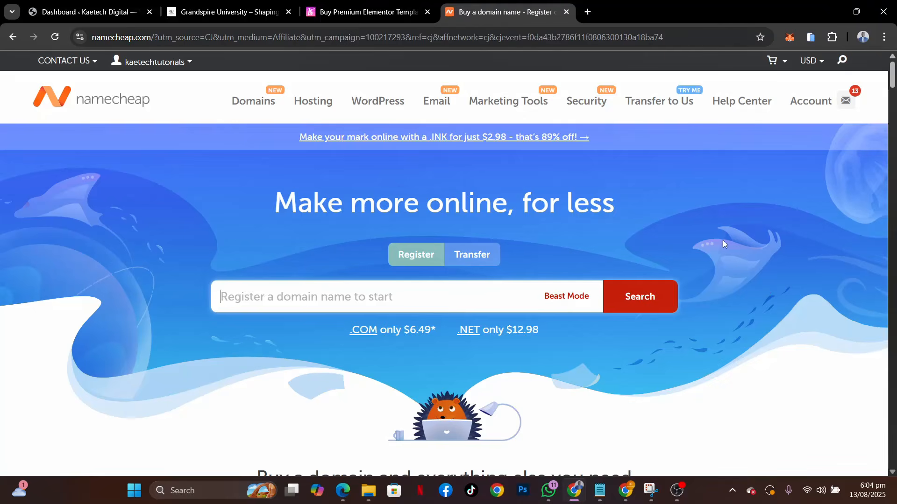
{"action": "mouse_move", "coordinate": [311, 100]}
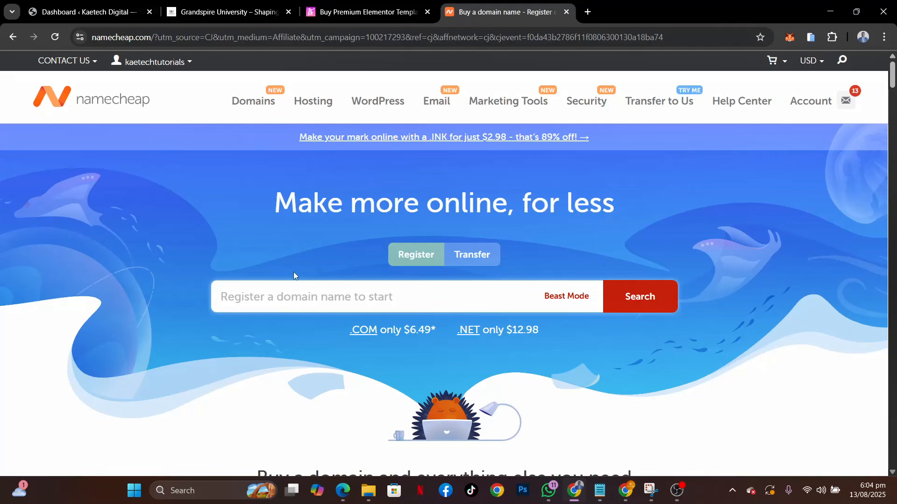
Open techuphosting.com in another browser tab and review its domain registration search and hosting plan section
{"action": "left_click", "coordinate": [588, 11]}
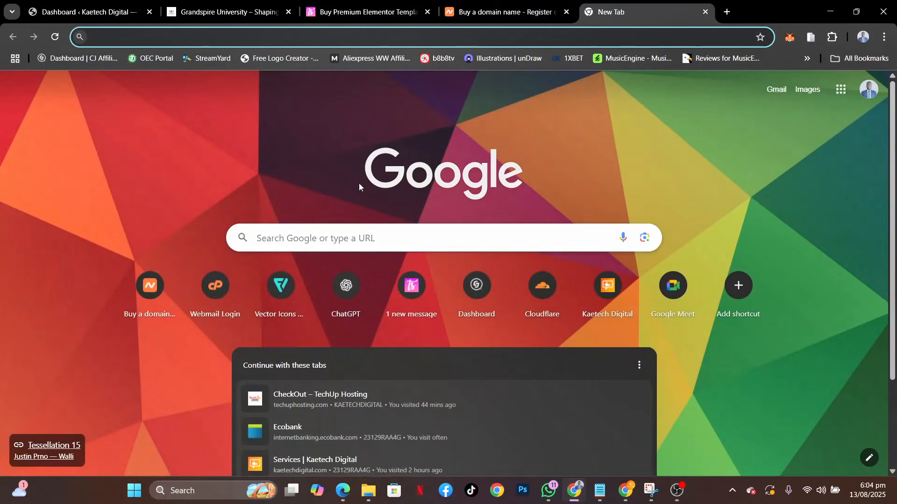
{"action": "type", "text": "techuphosting.com"}
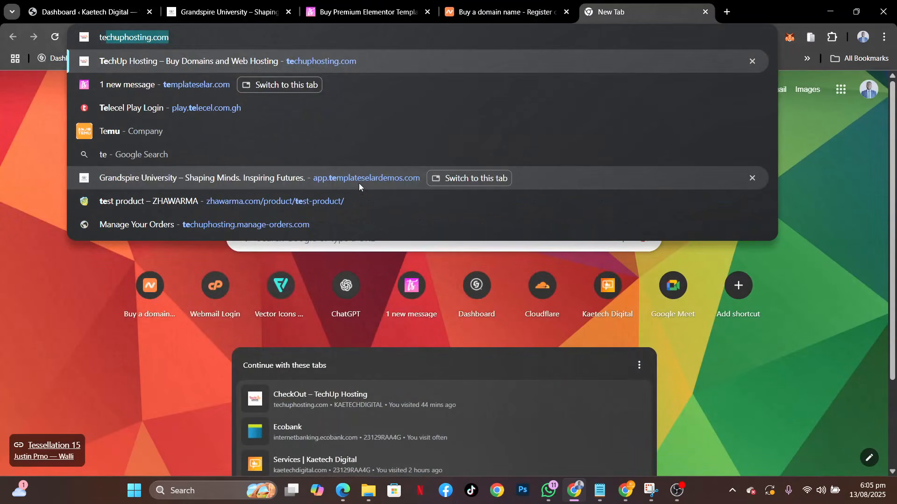
{"action": "key", "text": "Right"}
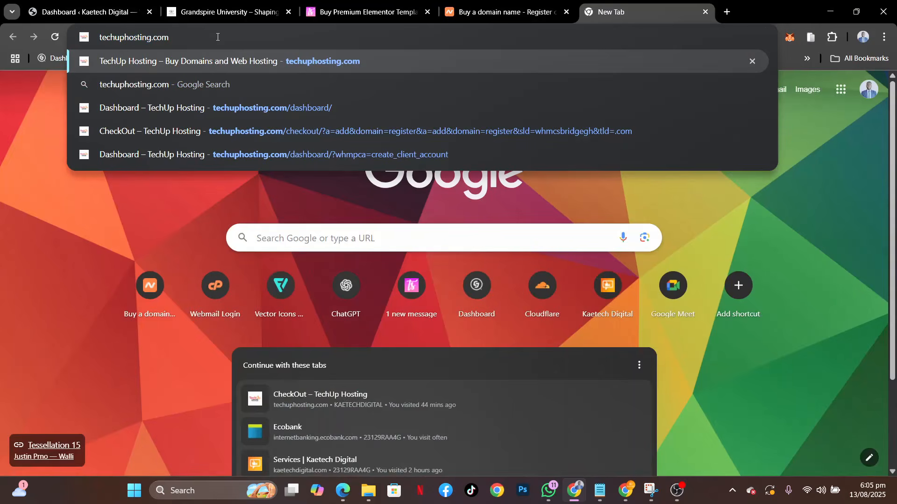
{"action": "key", "text": "Return"}
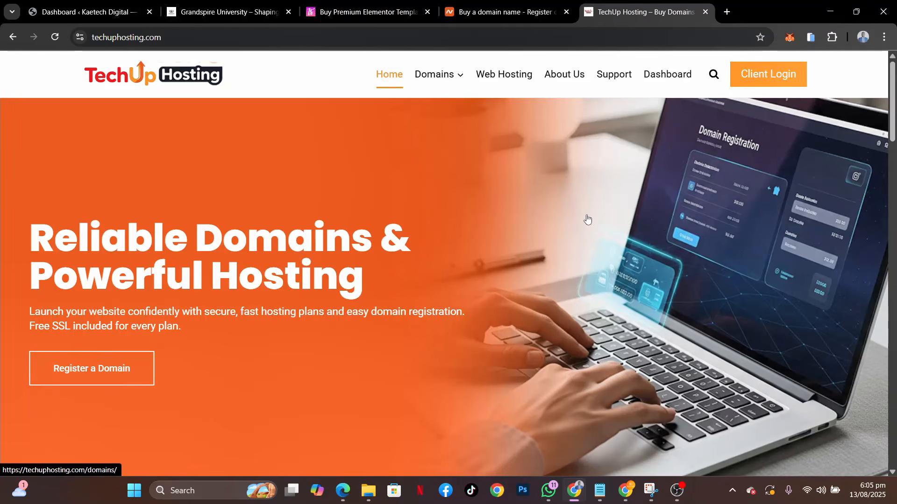
{"action": "scroll", "coordinate": [453, 294], "scroll_direction": "down", "scroll_amount": 7}
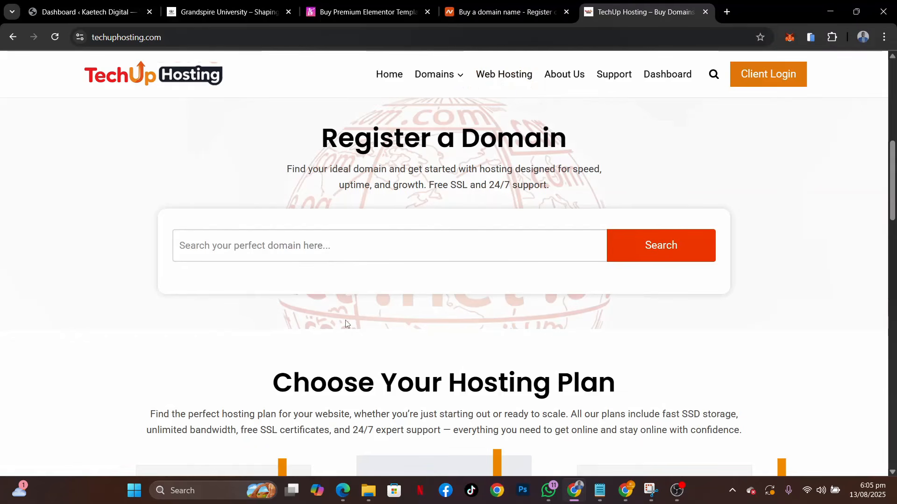
{"action": "scroll", "coordinate": [346, 323], "scroll_direction": "up", "scroll_amount": 8}
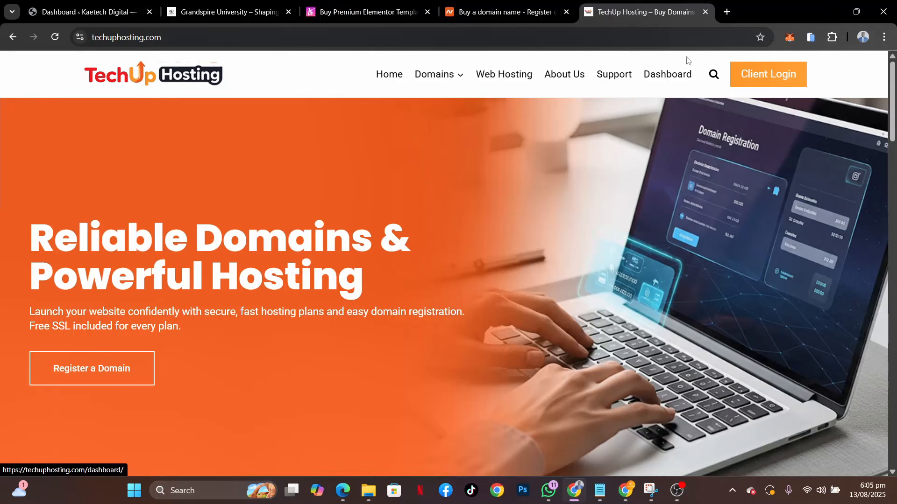
Close the TechUp Hosting and Namecheap pages, return to the WordPress dashboard and look over its welcome area and widgets
{"action": "left_click", "coordinate": [705, 13]}
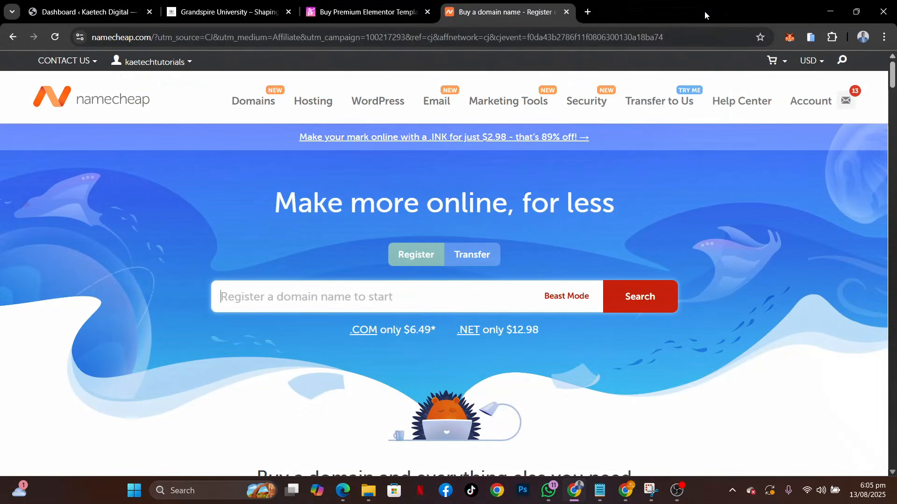
{"action": "left_click", "coordinate": [566, 12]}
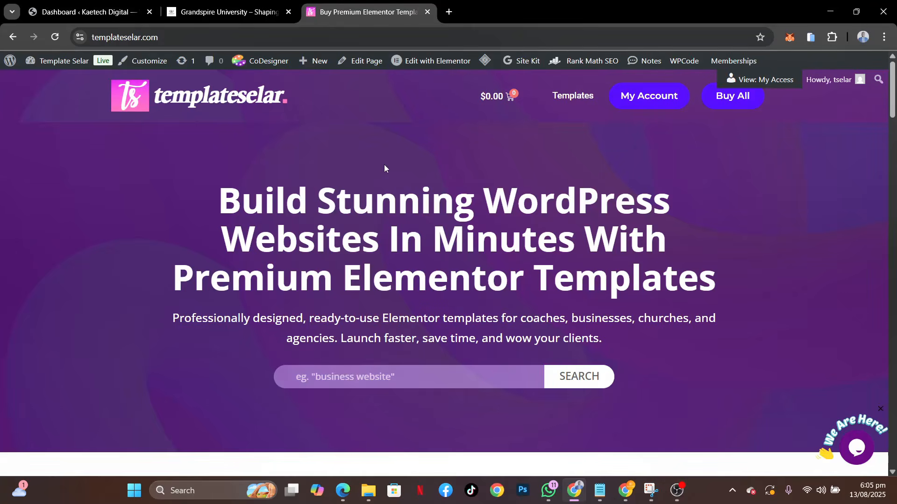
{"action": "left_click", "coordinate": [84, 12]}
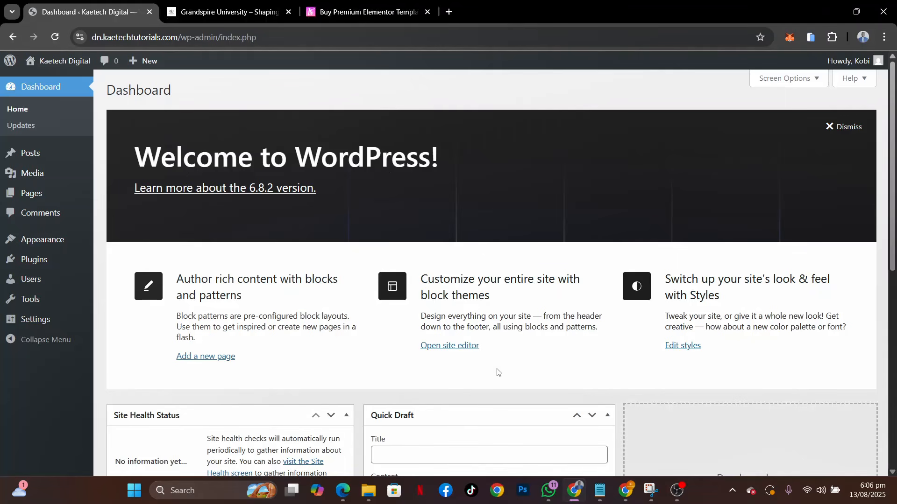
{"action": "scroll", "coordinate": [269, 301], "scroll_direction": "down", "scroll_amount": 8}
{"action": "scroll", "coordinate": [270, 300], "scroll_direction": "up", "scroll_amount": 8}
{"action": "scroll", "coordinate": [381, 340], "scroll_direction": "down", "scroll_amount": 8}
{"action": "scroll", "coordinate": [381, 339], "scroll_direction": "up", "scroll_amount": 8}
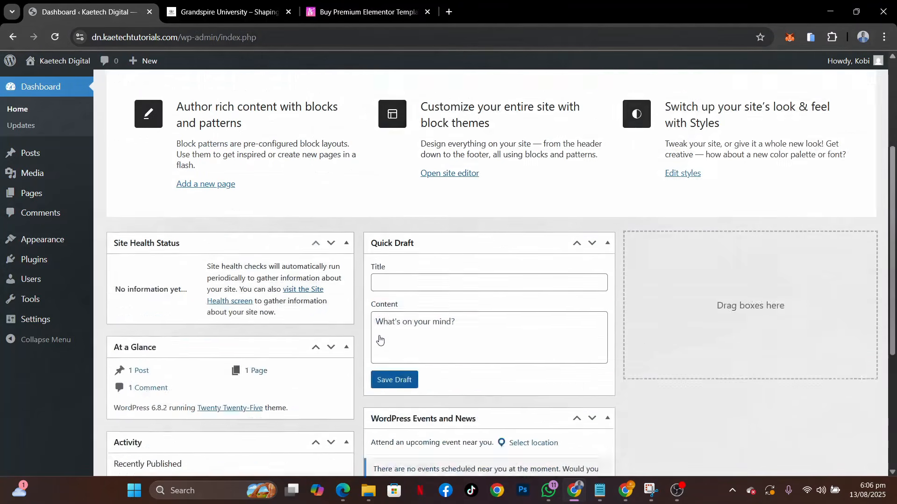
Open the live Kaetech Digital site in a separate browser tab, review its default blog page and footer, and return to the dashboard
{"action": "mouse_move", "coordinate": [54, 63]}
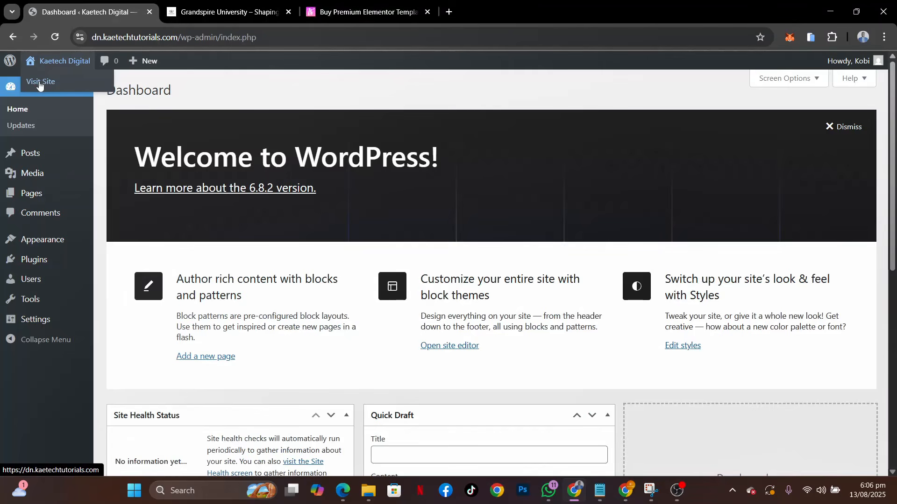
{"action": "left_click", "coordinate": [39, 84], "text": "ctrl"}
{"action": "left_click", "coordinate": [220, 12]}
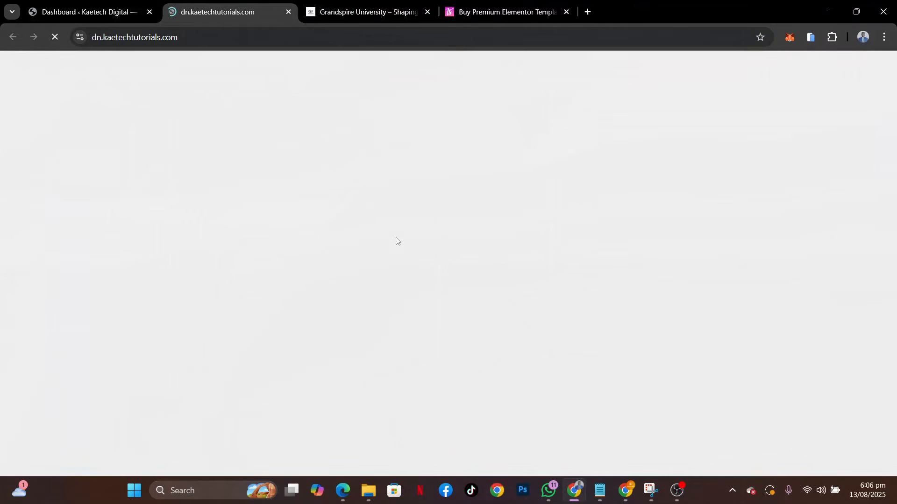
{"action": "scroll", "coordinate": [565, 341], "scroll_direction": "down", "scroll_amount": 5}
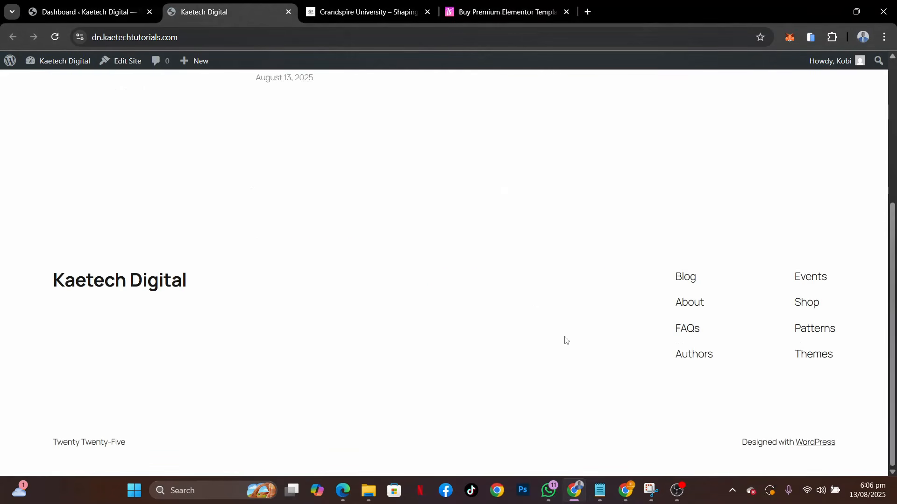
{"action": "scroll", "coordinate": [565, 340], "scroll_direction": "up", "scroll_amount": 5}
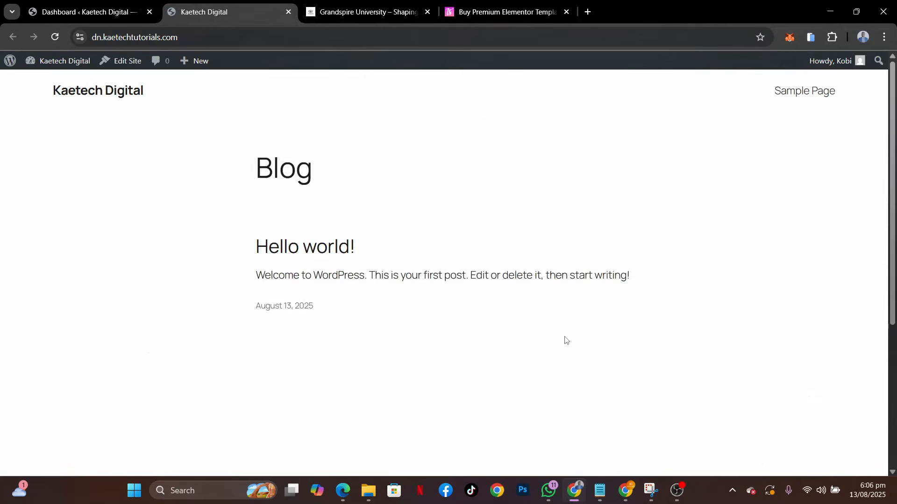
{"action": "left_click", "coordinate": [94, 10]}
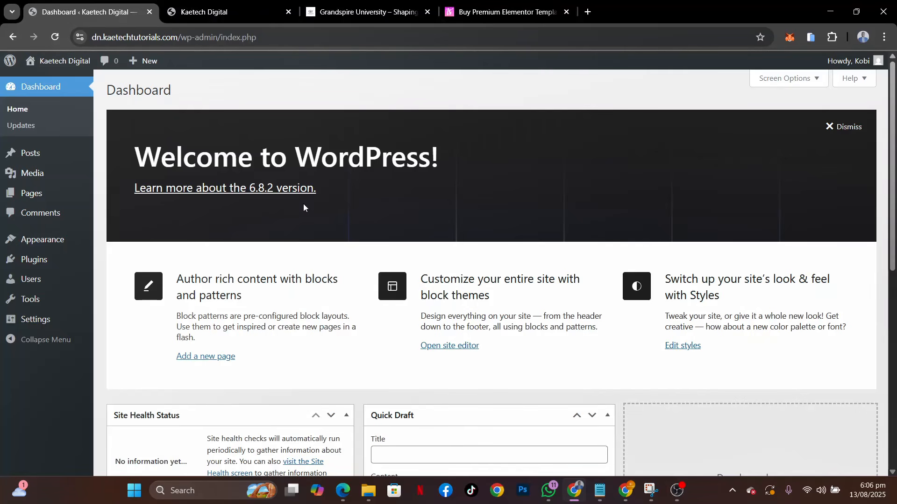
Review the Grandspire University demo home page's program sections and student testimonials
{"action": "left_click", "coordinate": [352, 20]}
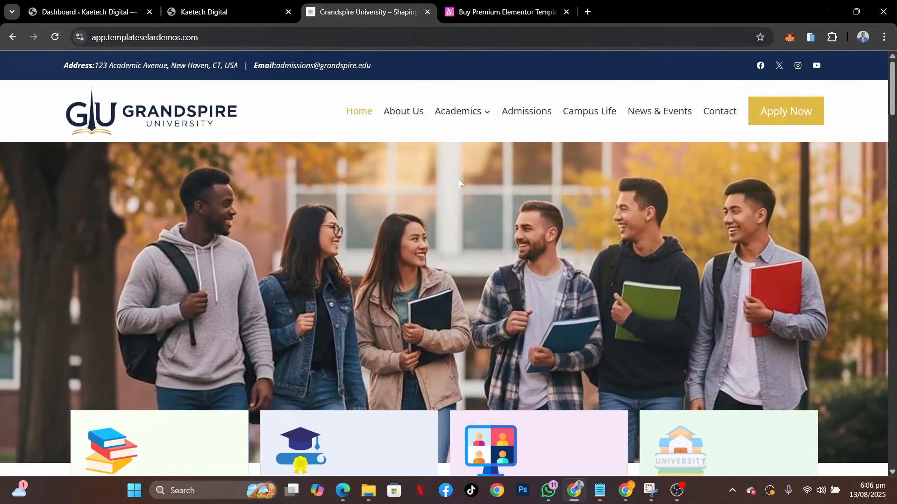
{"action": "scroll", "coordinate": [407, 231], "scroll_direction": "down", "scroll_amount": 20}
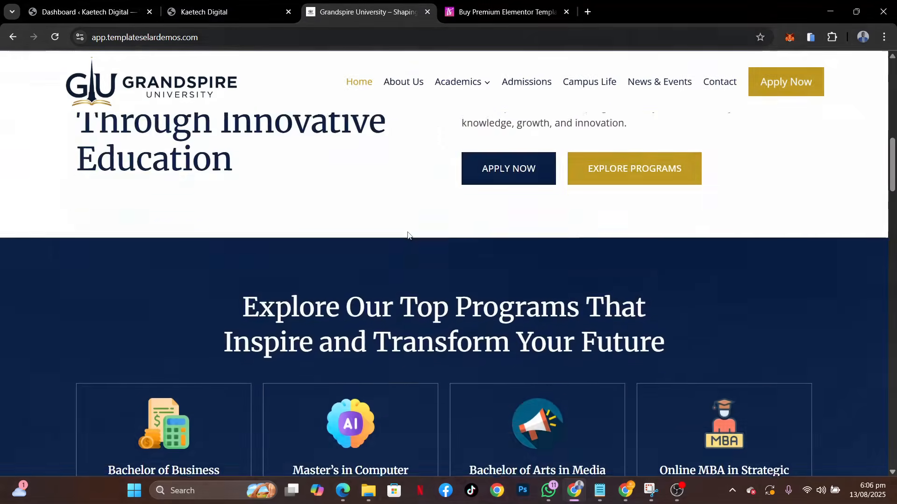
{"action": "scroll", "coordinate": [407, 232], "scroll_direction": "down", "scroll_amount": 10}
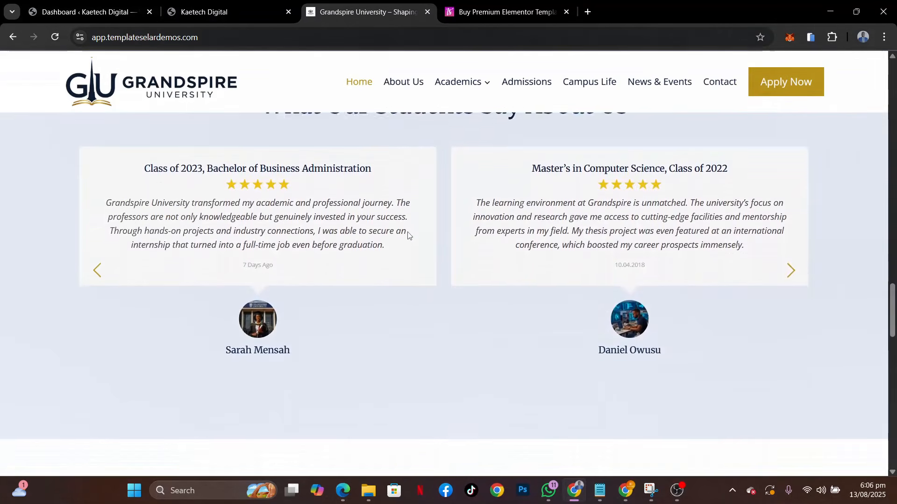
{"action": "scroll", "coordinate": [407, 232], "scroll_direction": "up", "scroll_amount": 15}
{"action": "scroll", "coordinate": [407, 232], "scroll_direction": "up", "scroll_amount": 12}
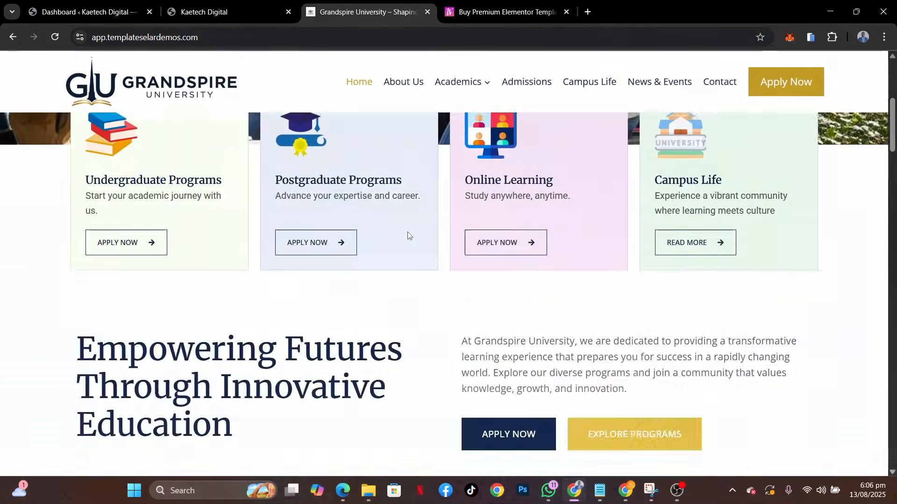
Open the details page of the Grandspire Best University Website Template on templateselar.com and review its preview and purchase options
{"action": "key", "text": "ctrl+Tab"}
{"action": "scroll", "coordinate": [327, 303], "scroll_direction": "down", "scroll_amount": 8}
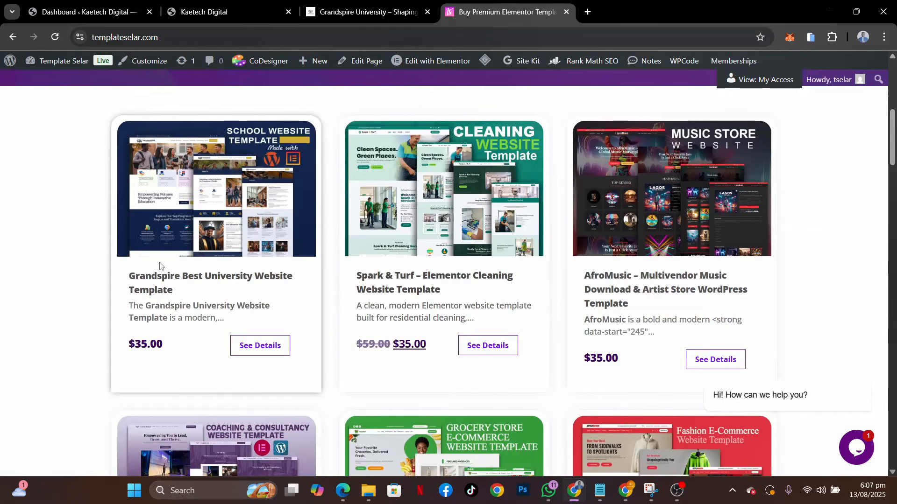
{"action": "left_click", "coordinate": [248, 346]}
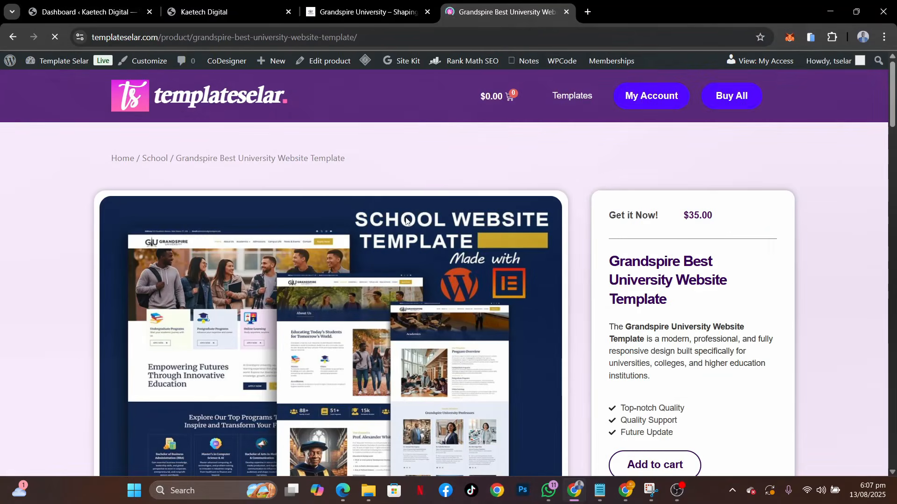
{"action": "scroll", "coordinate": [499, 274], "scroll_direction": "down", "scroll_amount": 4}
{"action": "scroll", "coordinate": [499, 275], "scroll_direction": "up", "scroll_amount": 1}
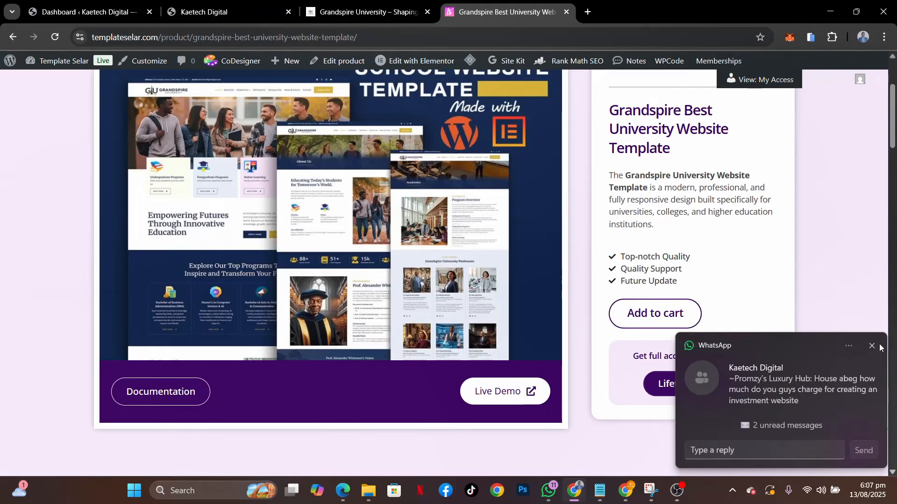
{"action": "left_click", "coordinate": [581, 212]}
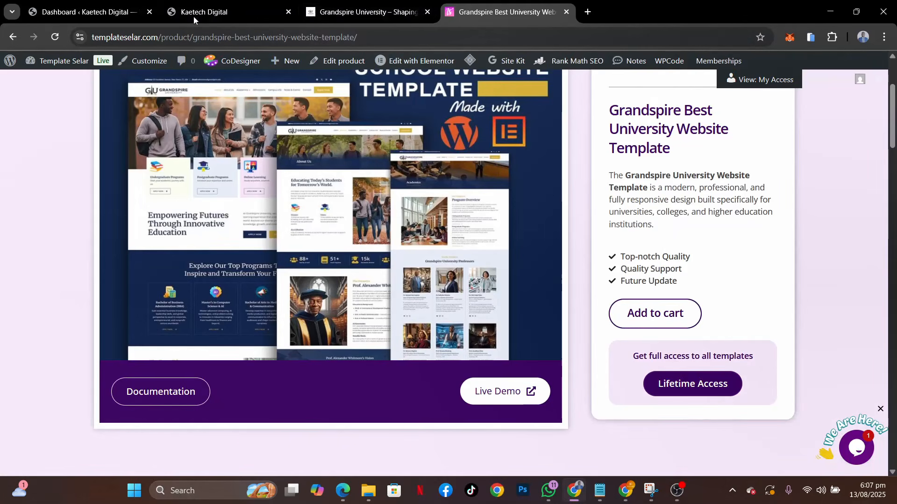
Find the Kadence theme by searching "kadence" in the WordPress theme directory and install it
{"action": "left_click", "coordinate": [101, 8]}
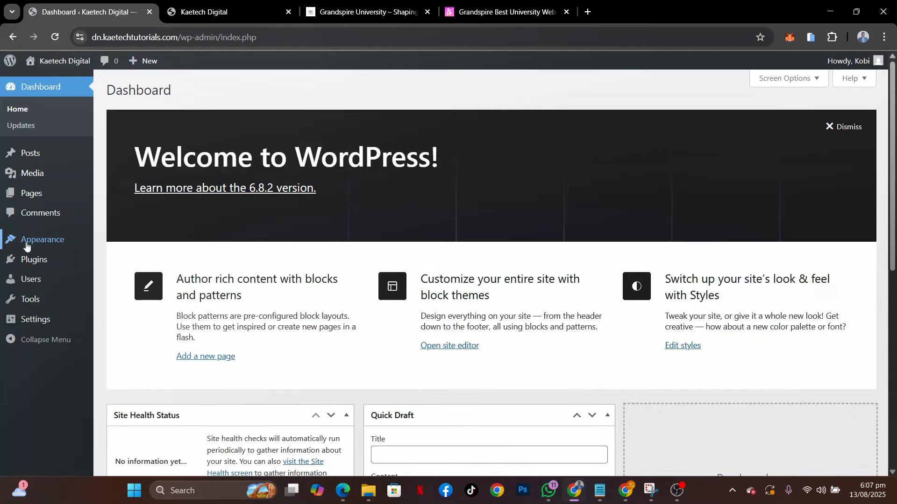
{"action": "mouse_move", "coordinate": [26, 246]}
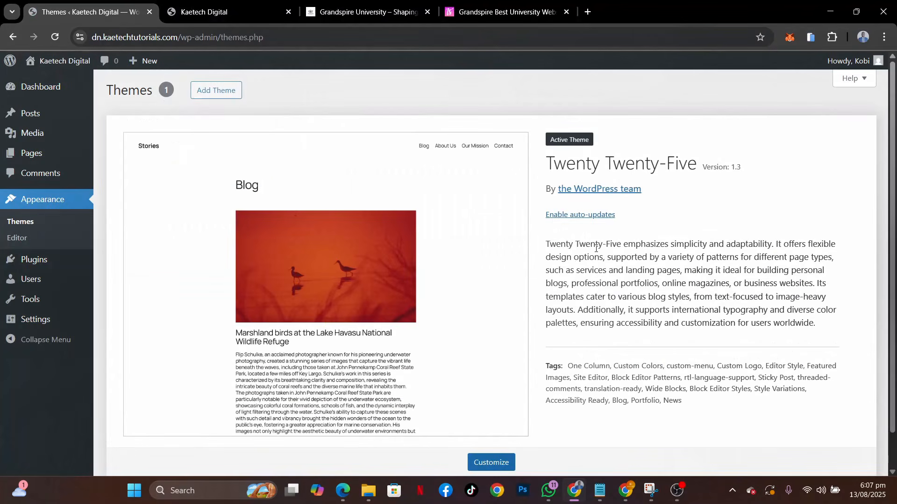
{"action": "left_click", "coordinate": [224, 93]}
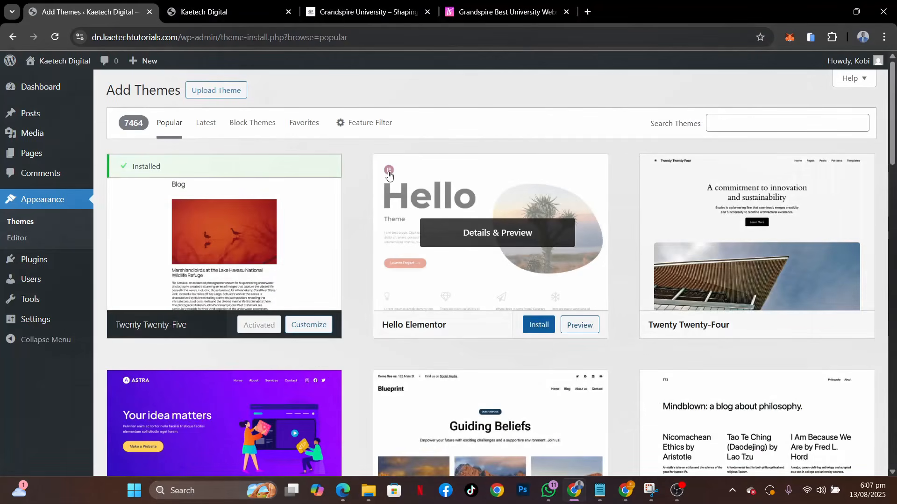
{"action": "left_click", "coordinate": [729, 126]}
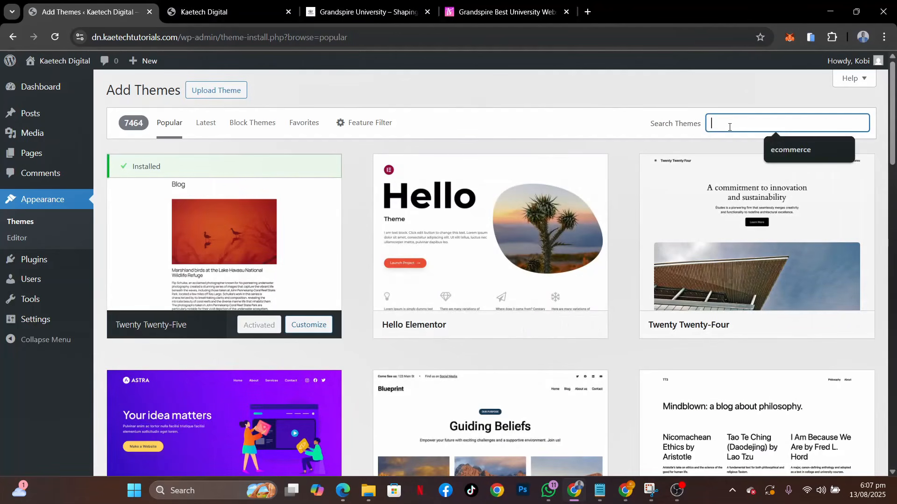
{"action": "type", "text": "kadence"}
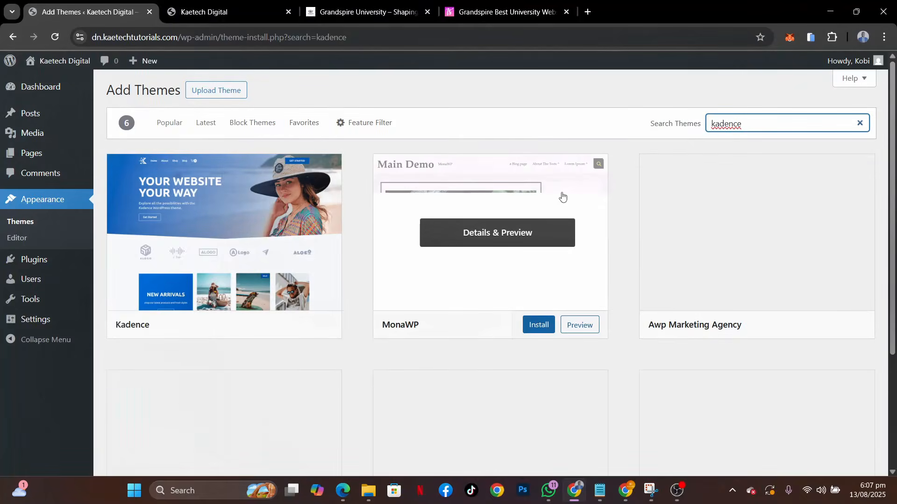
{"action": "left_click", "coordinate": [266, 324]}
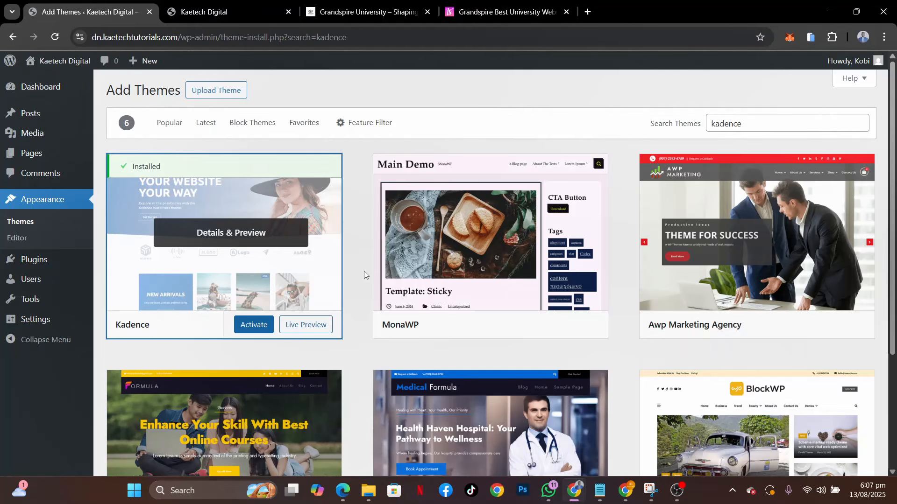
Revisit the Grandspire demo and its template product page, and view the list of installed WordPress themes
{"action": "left_click", "coordinate": [359, 12]}
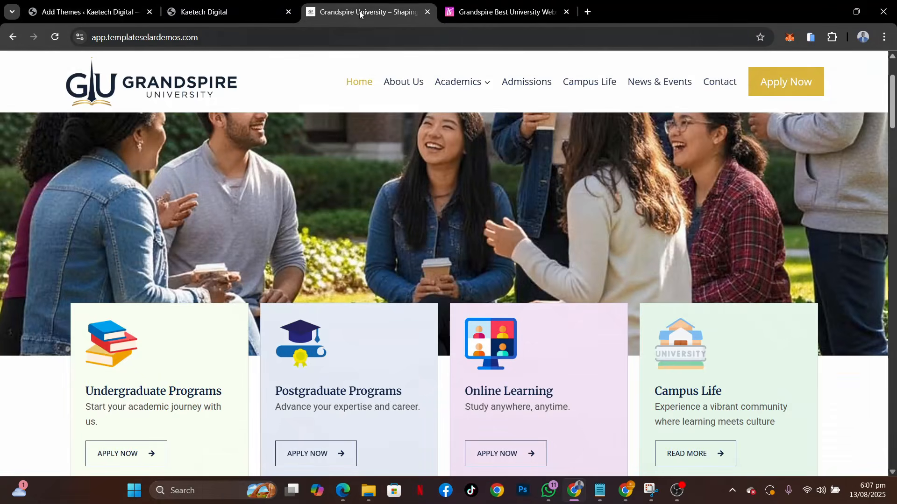
{"action": "left_click", "coordinate": [89, 12]}
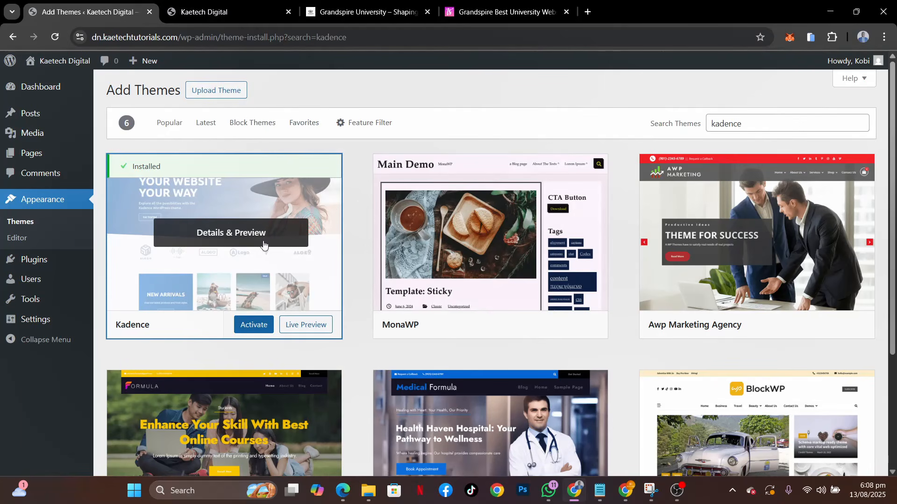
{"action": "left_click", "coordinate": [16, 222]}
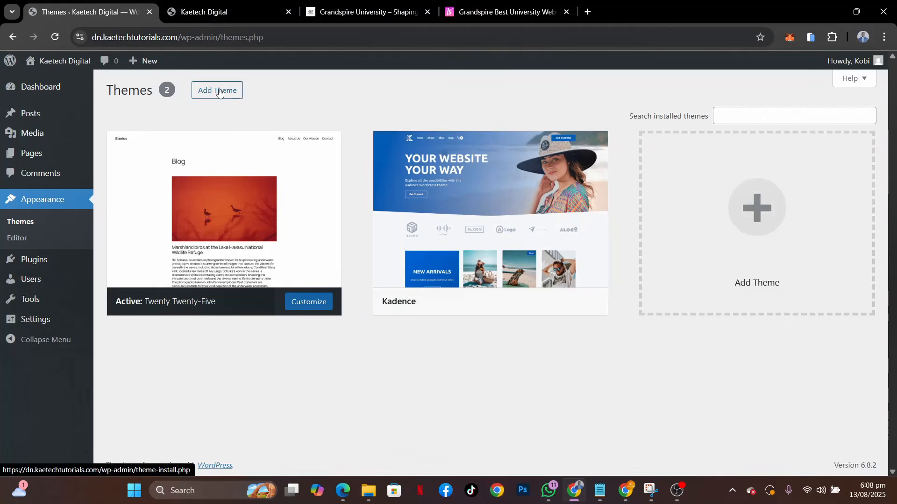
{"action": "left_click", "coordinate": [500, 11]}
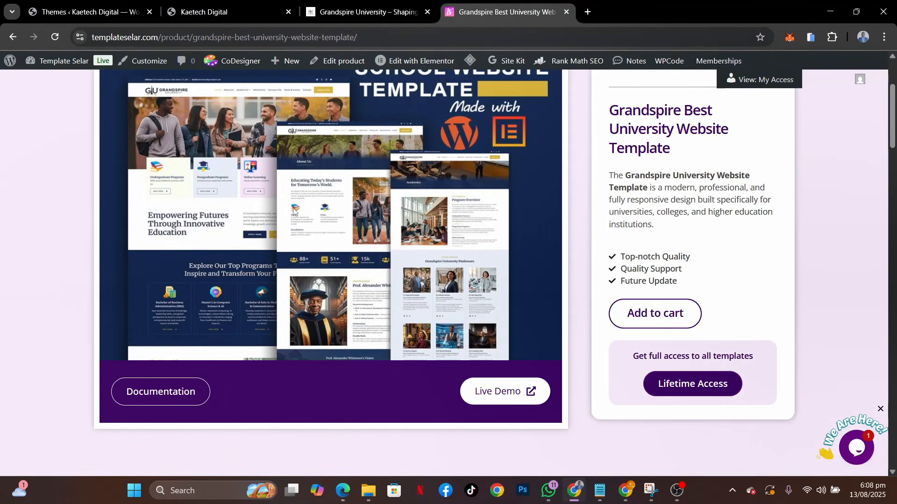
{"action": "left_click", "coordinate": [75, 14]}
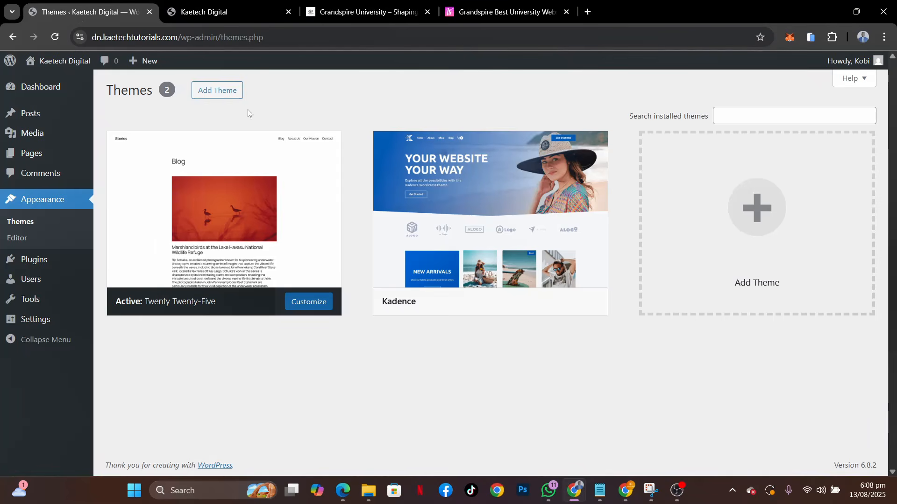
Load the Grandspire child theme.zip file from the Downloads folder into the WordPress theme upload form
{"action": "left_click", "coordinate": [219, 95]}
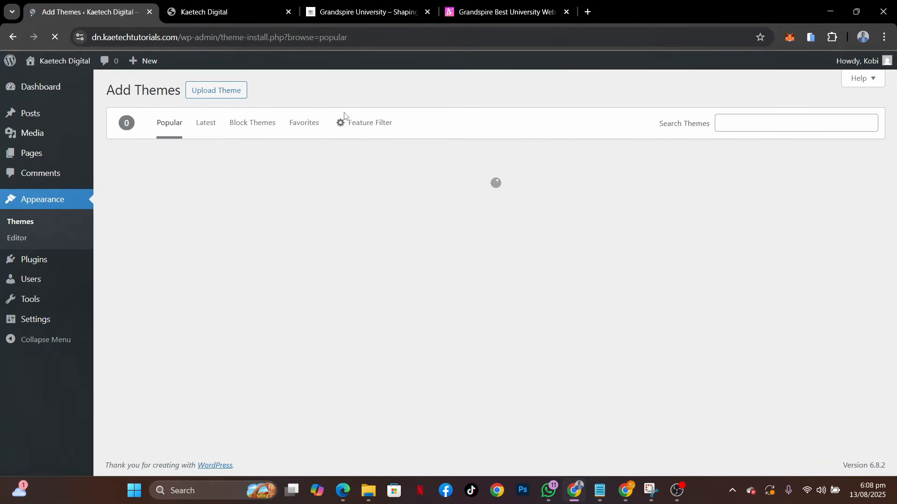
{"action": "left_click", "coordinate": [227, 90]}
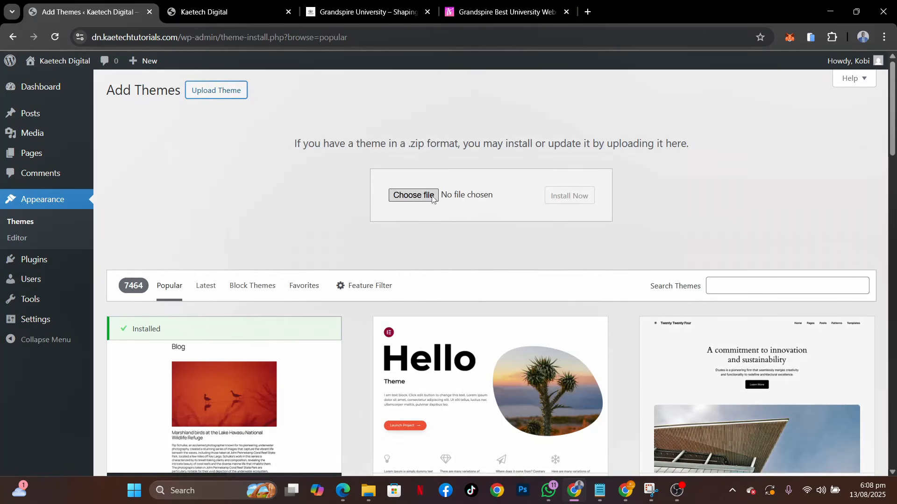
{"action": "left_click", "coordinate": [402, 195]}
{"action": "left_click", "coordinate": [369, 490]}
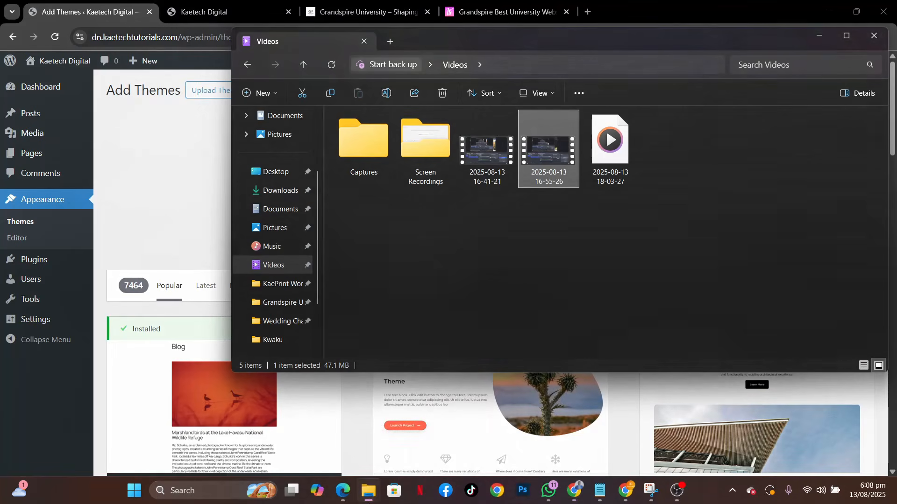
{"action": "left_click", "coordinate": [278, 191]}
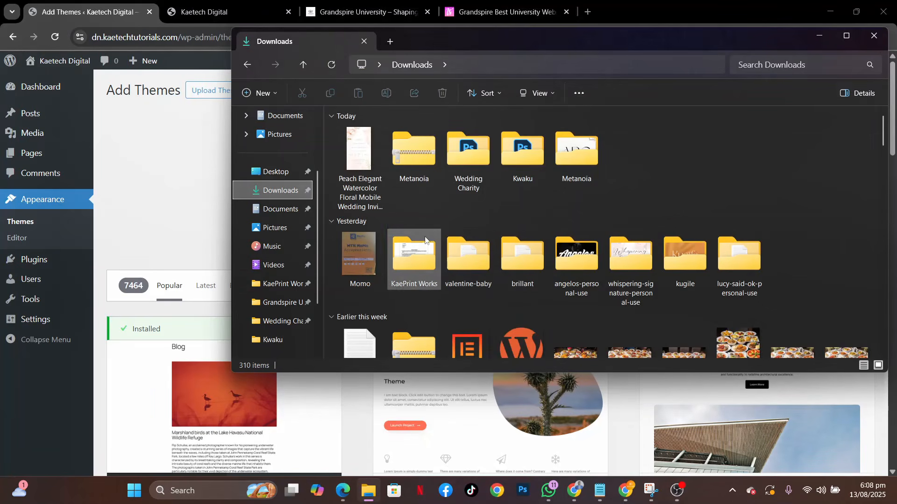
{"action": "scroll", "coordinate": [555, 263], "scroll_direction": "down", "scroll_amount": 2}
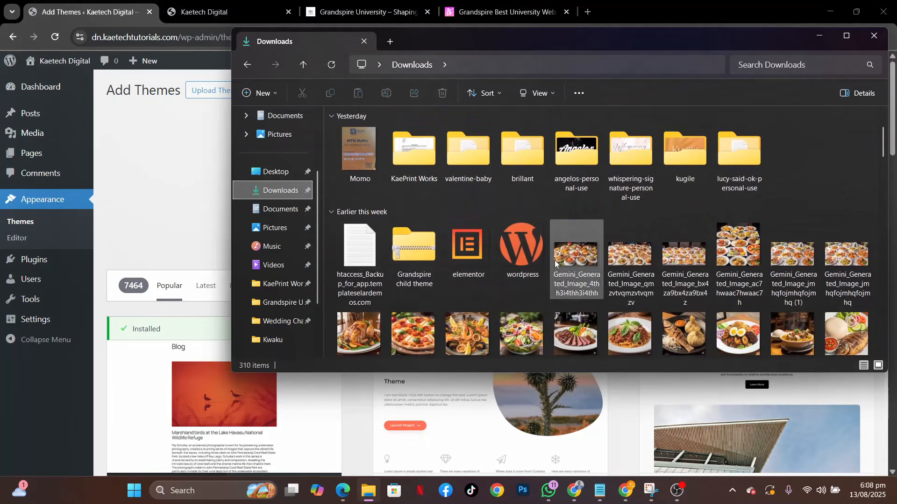
{"action": "left_click", "coordinate": [421, 245]}
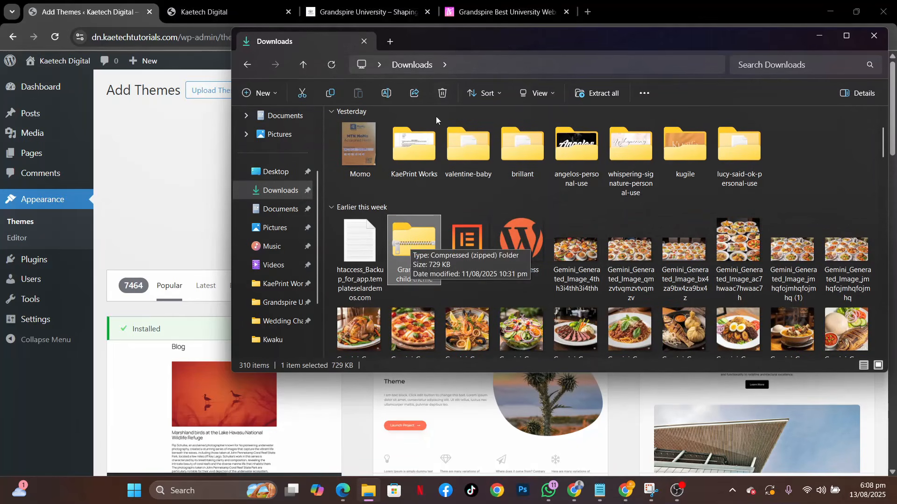
{"action": "left_click_drag", "start_coordinate": [503, 43], "coordinate": [764, 74]}
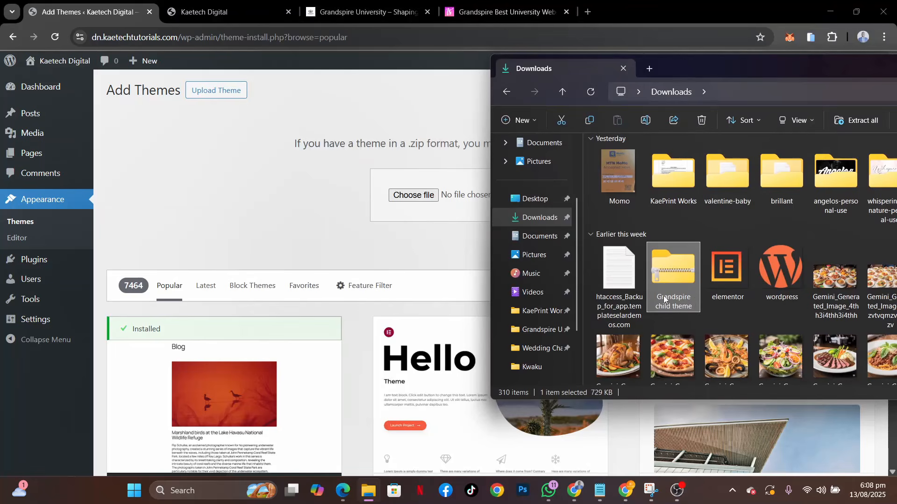
{"action": "left_click_drag", "start_coordinate": [668, 272], "coordinate": [418, 199]}
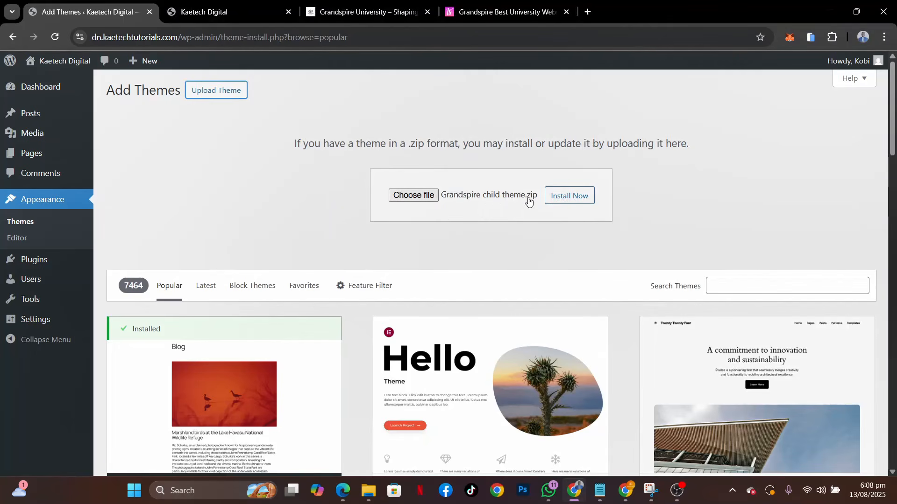
Install and activate the uploaded Grandspire child theme, then reload the site's front page to check its new look
{"action": "left_click", "coordinate": [566, 196]}
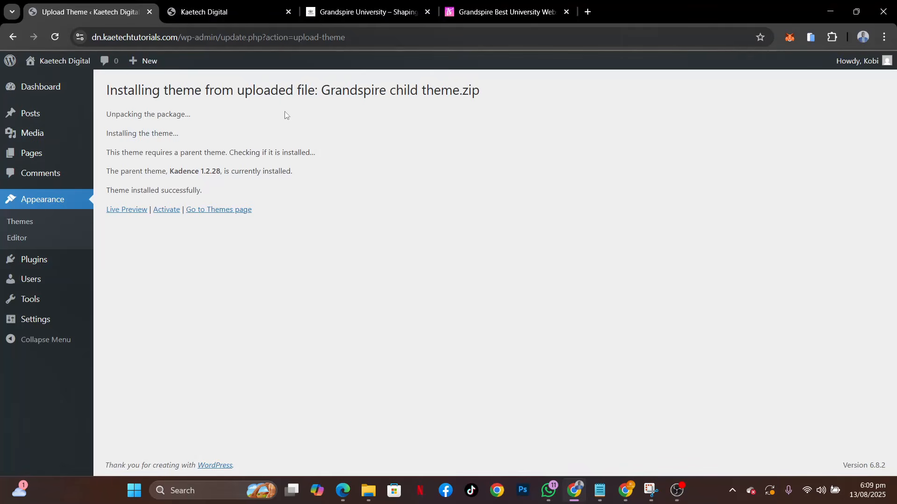
{"action": "left_click", "coordinate": [163, 209]}
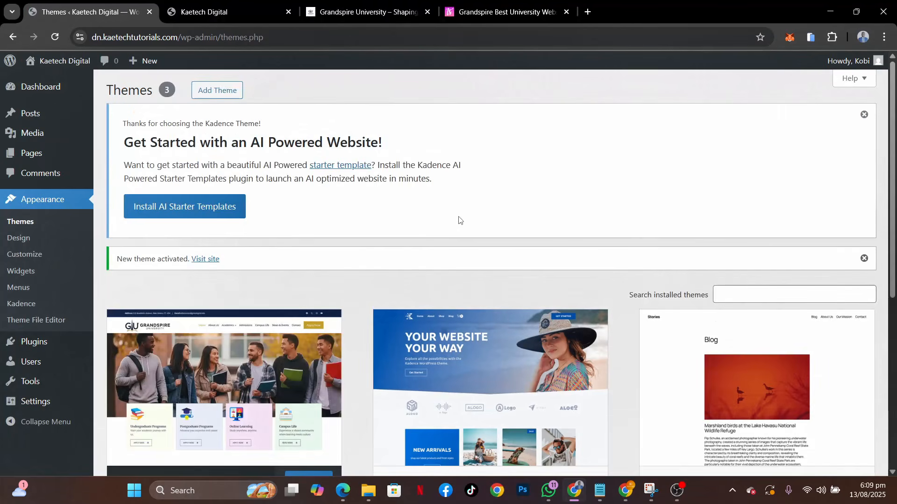
{"action": "scroll", "coordinate": [344, 294], "scroll_direction": "down", "scroll_amount": 3}
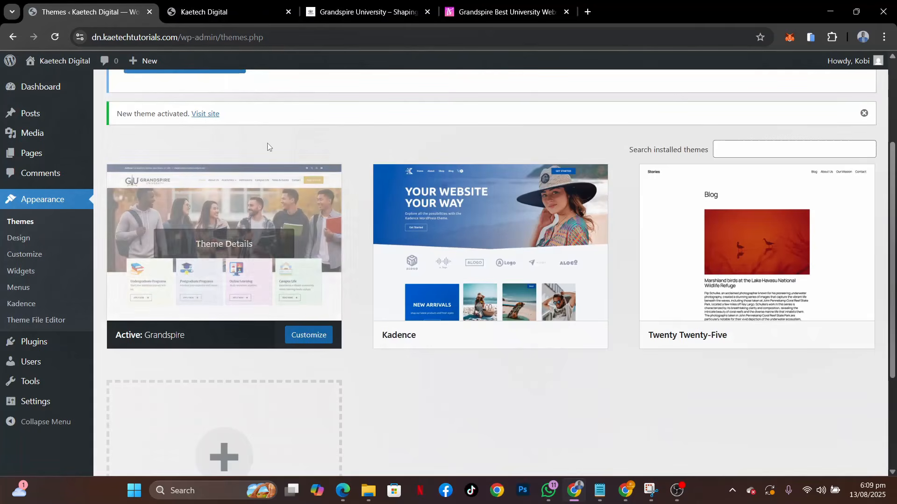
{"action": "left_click", "coordinate": [209, 11]}
{"action": "key", "text": "F5"}
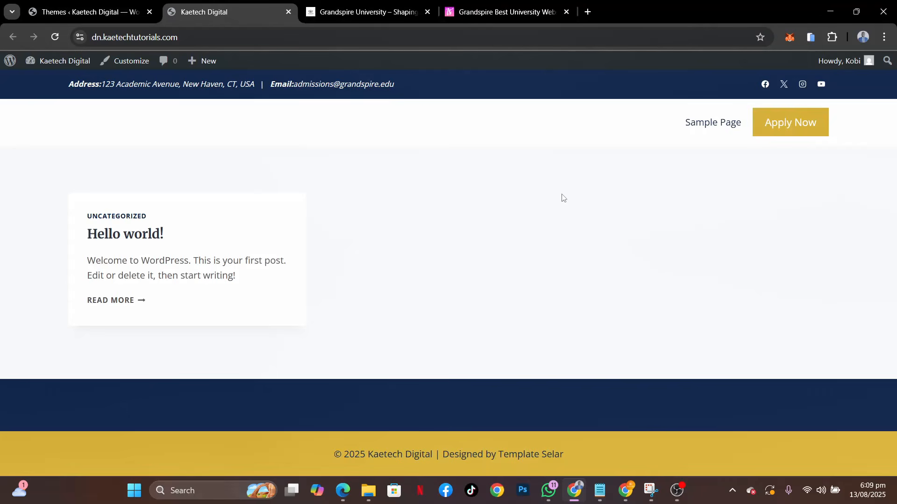
Install the Kadence AI Starter Templates plugin and open its Template Selar template collection
{"action": "left_click", "coordinate": [97, 21]}
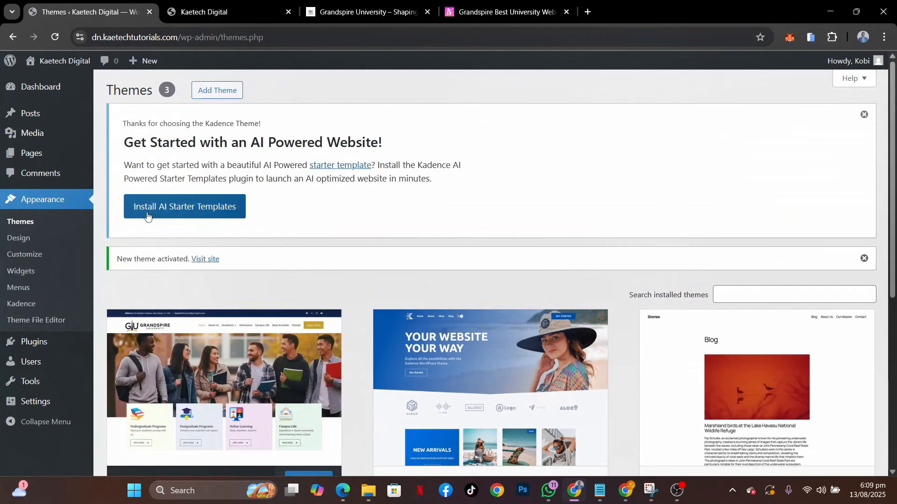
{"action": "left_click", "coordinate": [211, 209]}
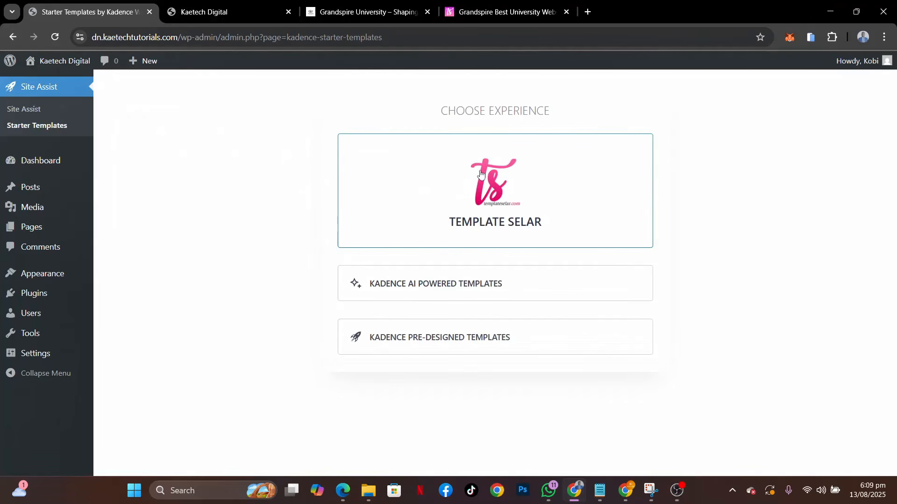
{"action": "left_click", "coordinate": [505, 11]}
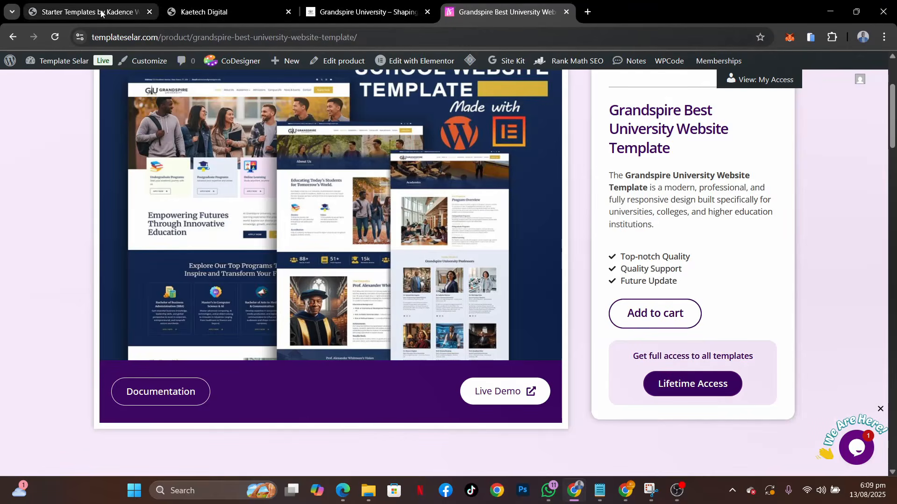
{"action": "left_click", "coordinate": [116, 12]}
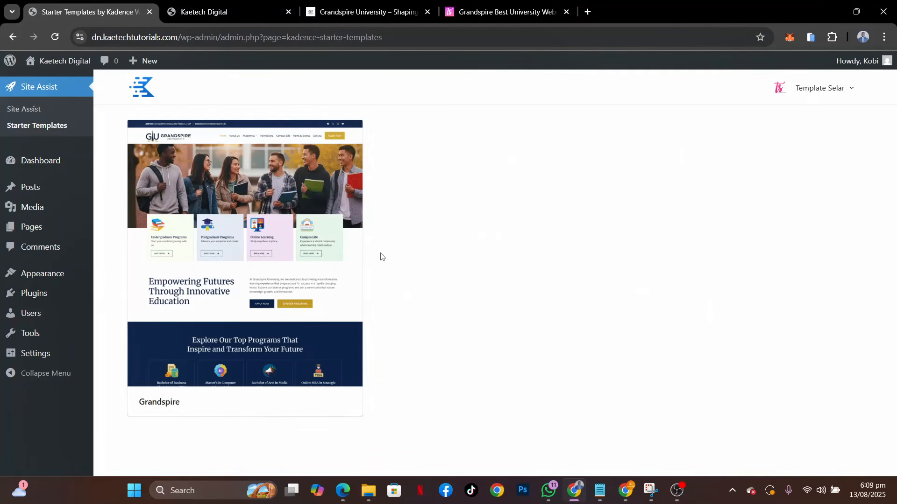
Select the Grandspire starter template, look through its preview and import it into the site
{"action": "left_click", "coordinate": [215, 211]}
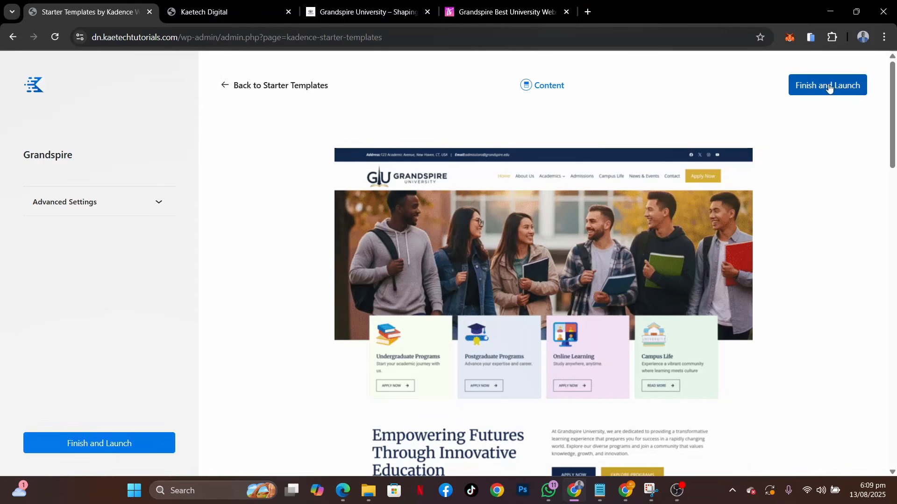
{"action": "scroll", "coordinate": [463, 336], "scroll_direction": "down", "scroll_amount": 15}
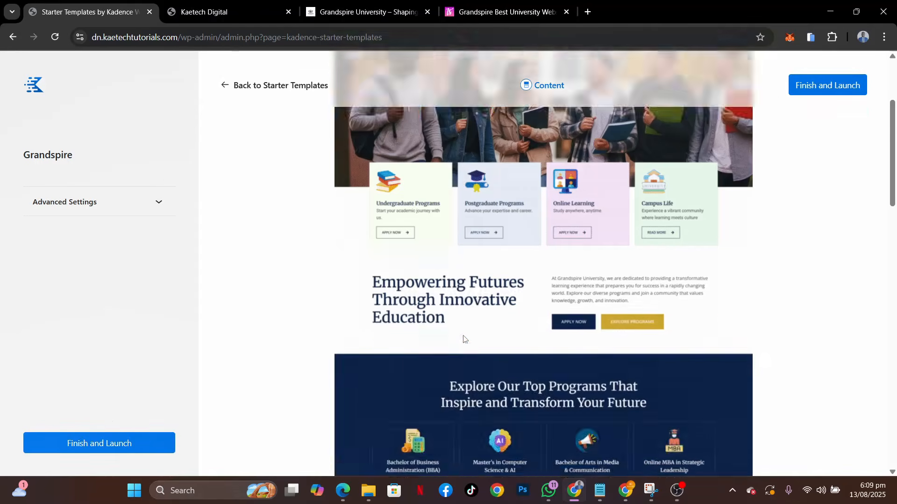
{"action": "scroll", "coordinate": [463, 337], "scroll_direction": "down", "scroll_amount": 3}
{"action": "scroll", "coordinate": [463, 337], "scroll_direction": "up", "scroll_amount": 20}
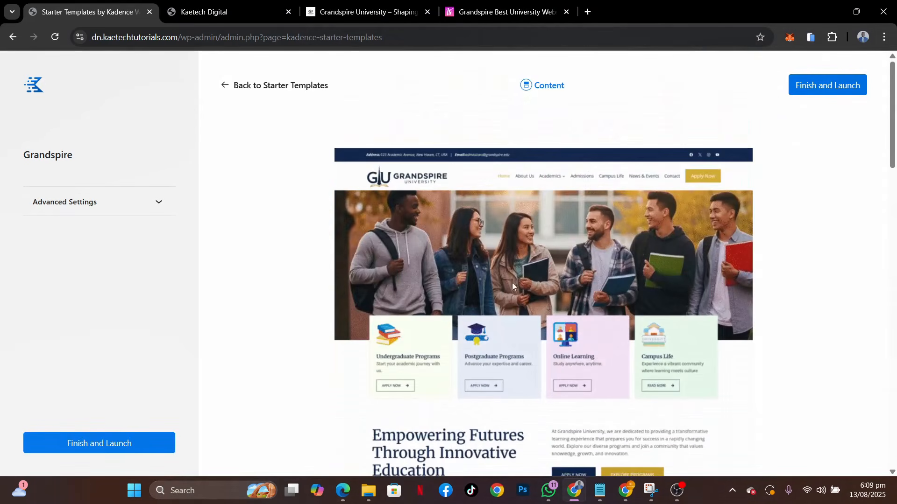
{"action": "left_click", "coordinate": [817, 88]}
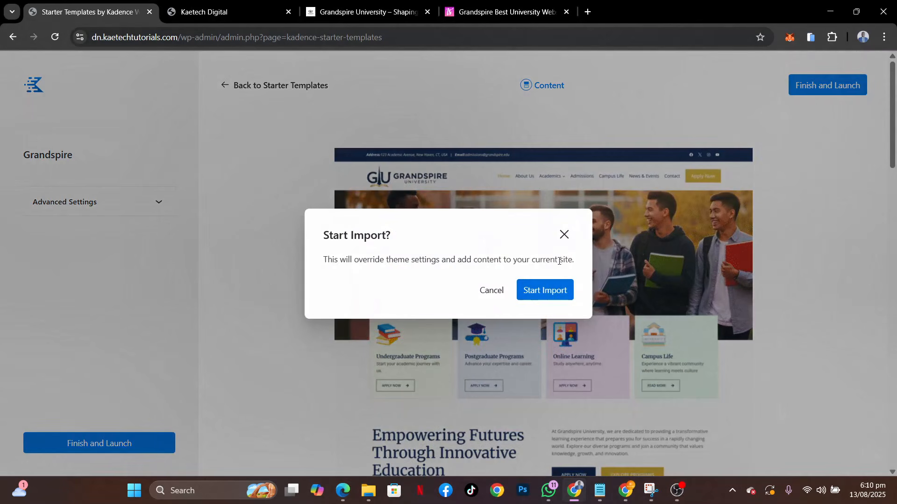
{"action": "left_click", "coordinate": [539, 292]}
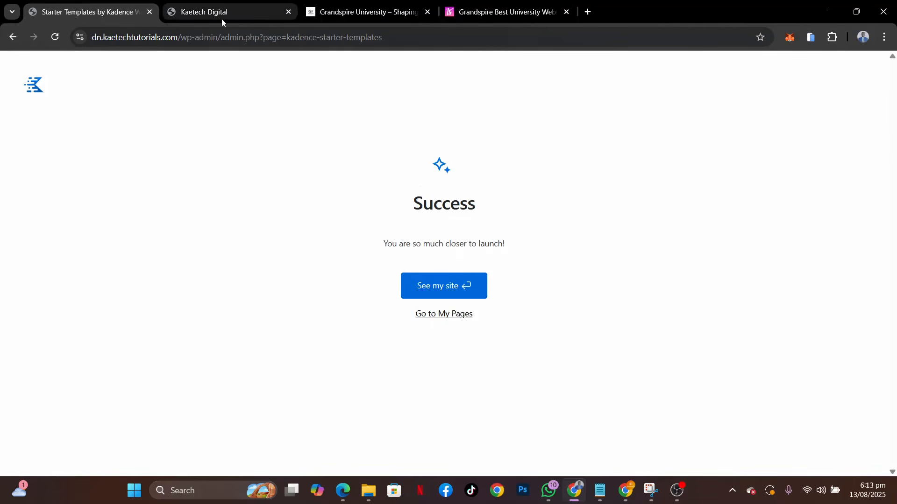
Reload the site's front page and review the imported home page from its program cards down to the footer
{"action": "left_click", "coordinate": [193, 9]}
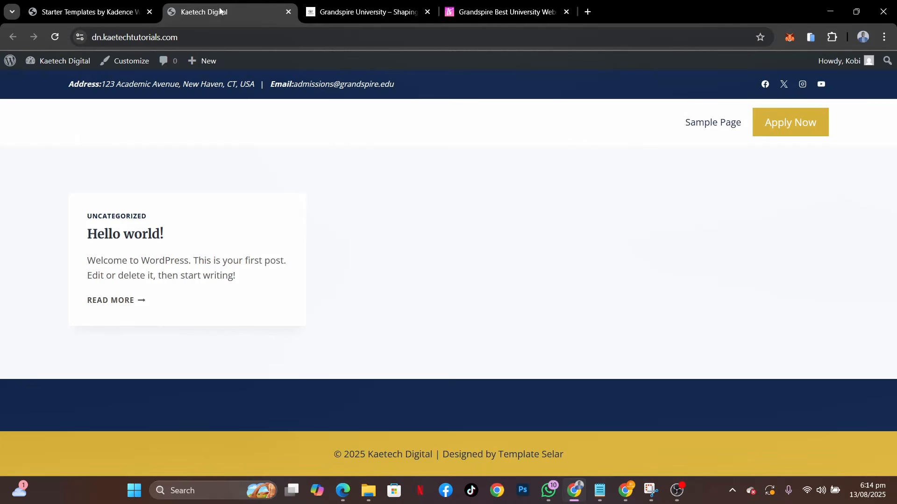
{"action": "left_click", "coordinate": [55, 37]}
{"action": "scroll", "coordinate": [661, 330], "scroll_direction": "down", "scroll_amount": 8}
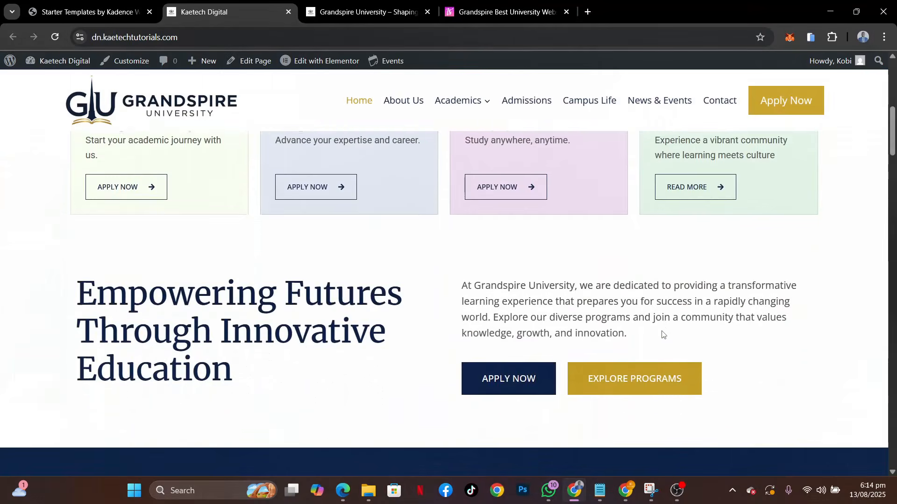
{"action": "scroll", "coordinate": [662, 334], "scroll_direction": "down", "scroll_amount": 20}
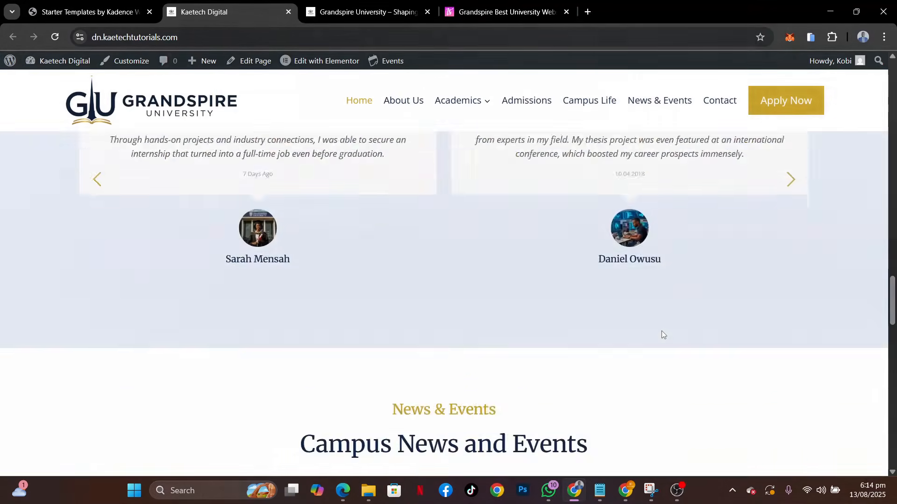
{"action": "scroll", "coordinate": [662, 334], "scroll_direction": "down", "scroll_amount": 20}
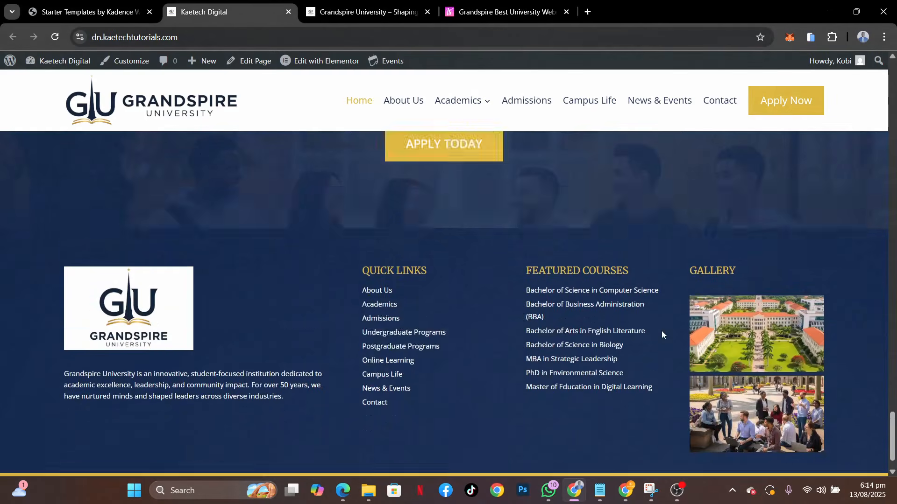
{"action": "scroll", "coordinate": [662, 331], "scroll_direction": "up", "scroll_amount": 12}
{"action": "scroll", "coordinate": [661, 331], "scroll_direction": "up", "scroll_amount": 5}
{"action": "scroll", "coordinate": [662, 330], "scroll_direction": "down", "scroll_amount": 4}
{"action": "scroll", "coordinate": [662, 334], "scroll_direction": "up", "scroll_amount": 3}
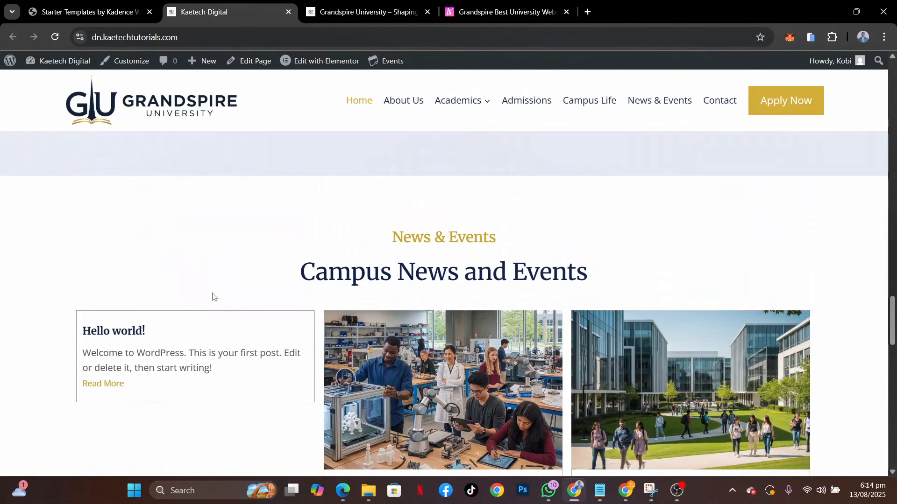
Open the list of posts in the WordPress admin and move the "Hello world!" post to the trash
{"action": "left_click", "coordinate": [84, 18]}
{"action": "left_click", "coordinate": [448, 315]}
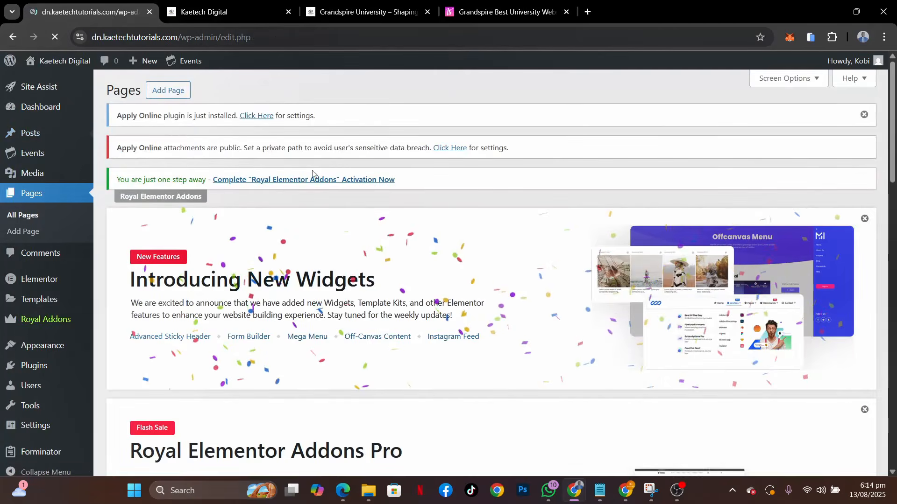
{"action": "scroll", "coordinate": [312, 174], "scroll_direction": "down", "scroll_amount": 6}
{"action": "scroll", "coordinate": [312, 174], "scroll_direction": "down", "scroll_amount": 5}
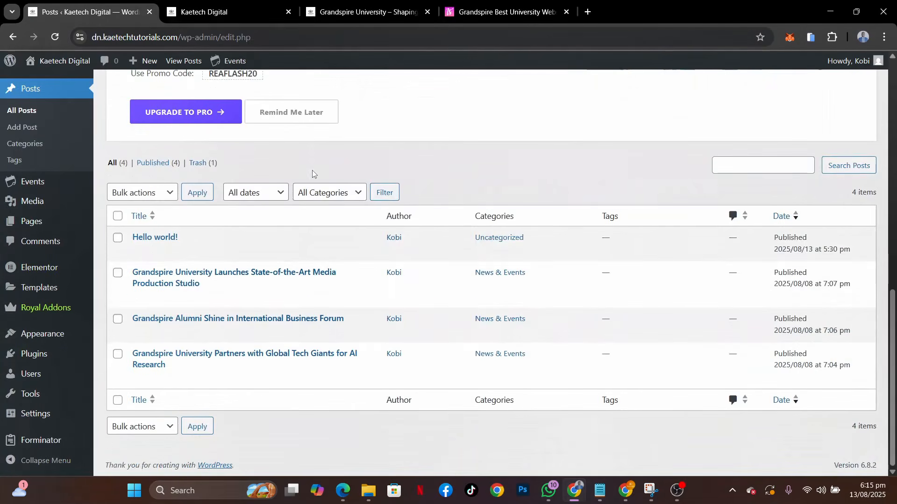
{"action": "left_click", "coordinate": [204, 253]}
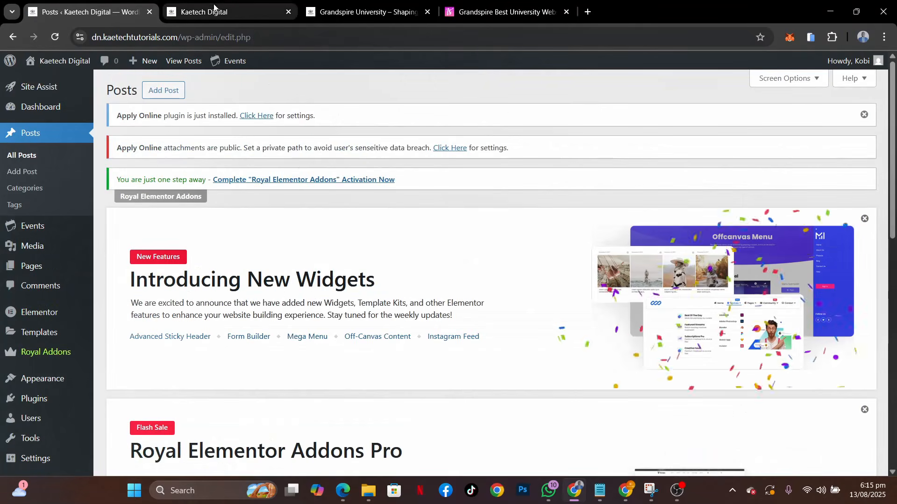
Reload the live home page and check its Campus News and Events section, testimonials and footer
{"action": "left_click", "coordinate": [243, 12]}
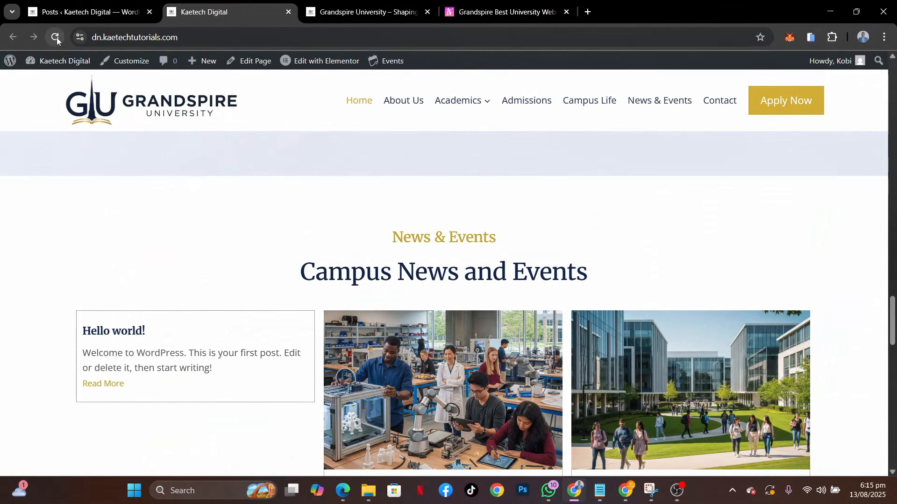
{"action": "left_click", "coordinate": [55, 37]}
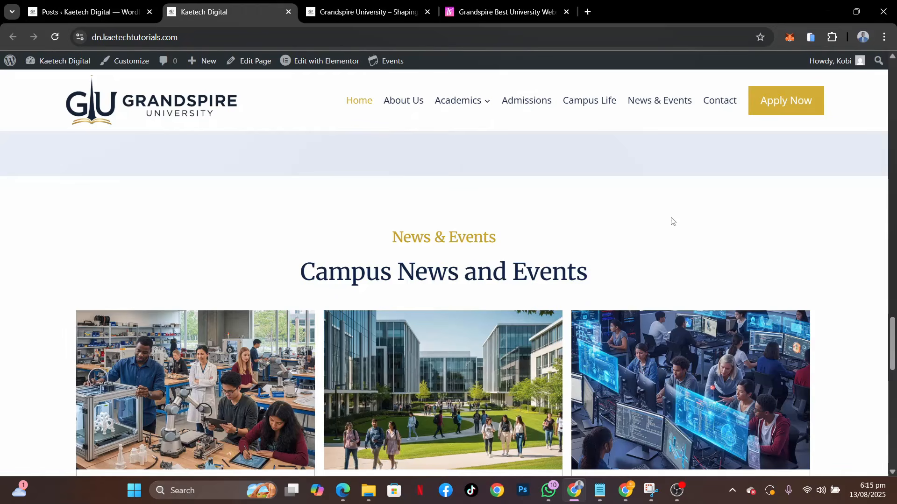
{"action": "scroll", "coordinate": [672, 221], "scroll_direction": "down", "scroll_amount": 4}
{"action": "scroll", "coordinate": [696, 244], "scroll_direction": "up", "scroll_amount": 8}
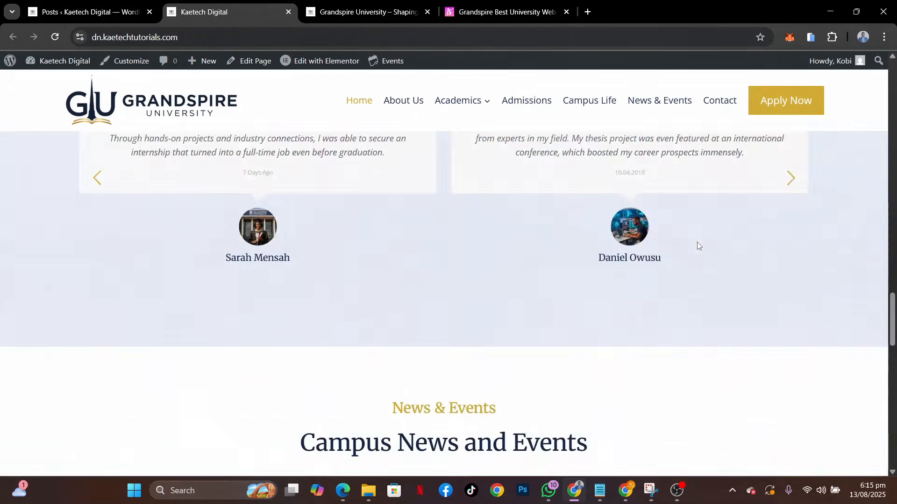
{"action": "scroll", "coordinate": [698, 245], "scroll_direction": "up", "scroll_amount": 10}
{"action": "scroll", "coordinate": [698, 245], "scroll_direction": "down", "scroll_amount": 7}
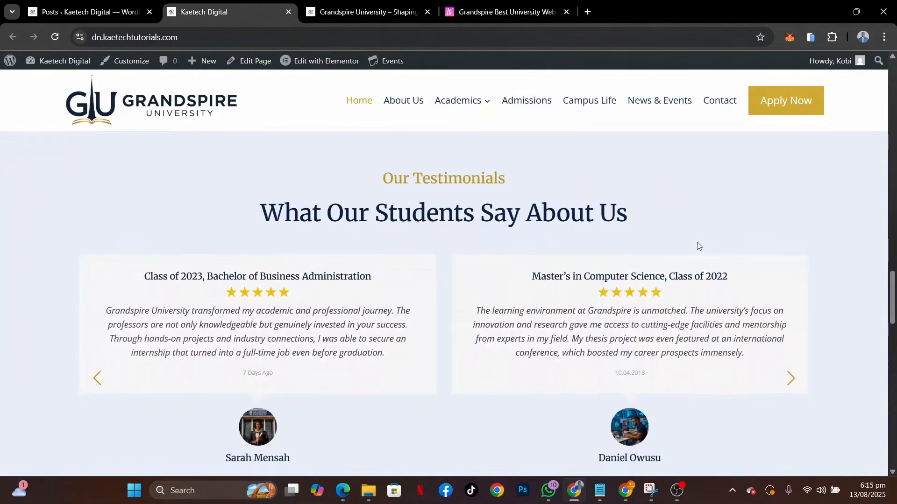
{"action": "scroll", "coordinate": [697, 243], "scroll_direction": "down", "scroll_amount": 10}
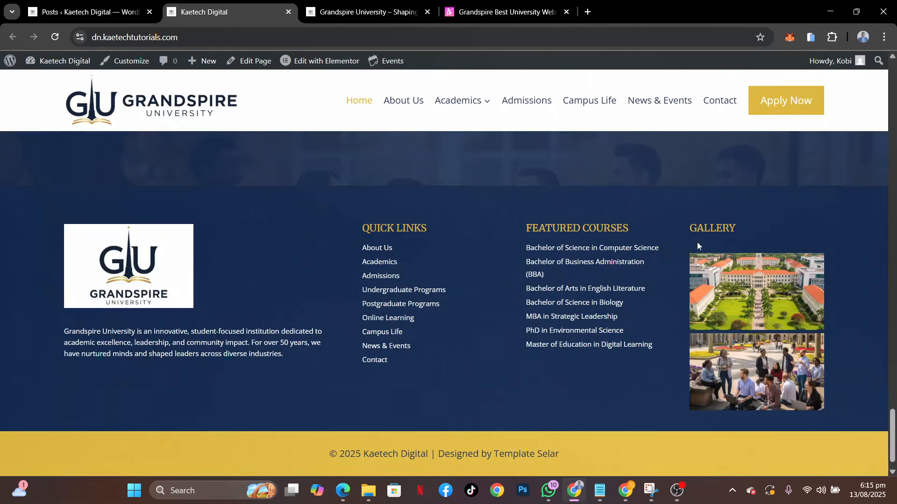
{"action": "scroll", "coordinate": [698, 245], "scroll_direction": "up", "scroll_amount": 15}
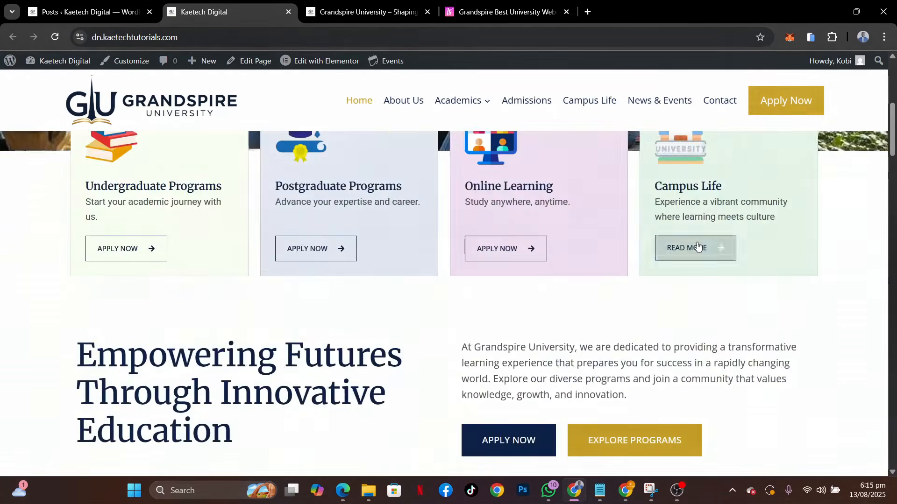
Review the imported home page's hero images, program cards and introduction, and check the Grandspire template's product page
{"action": "scroll", "coordinate": [697, 246], "scroll_direction": "up", "scroll_amount": 6}
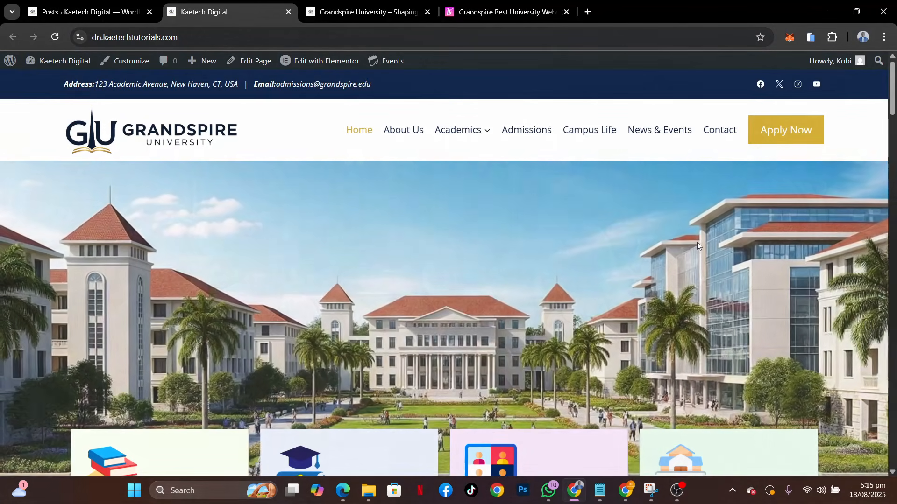
{"action": "mouse_move", "coordinate": [329, 66]}
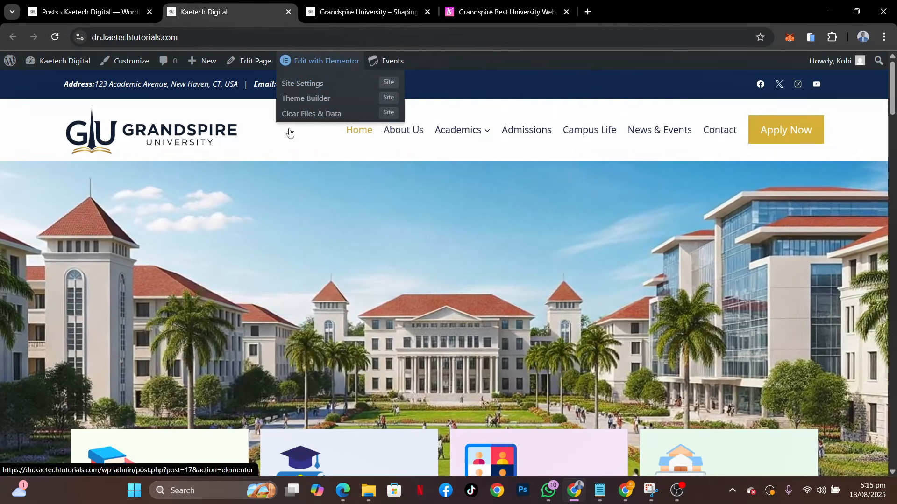
{"action": "scroll", "coordinate": [629, 366], "scroll_direction": "down", "scroll_amount": 10}
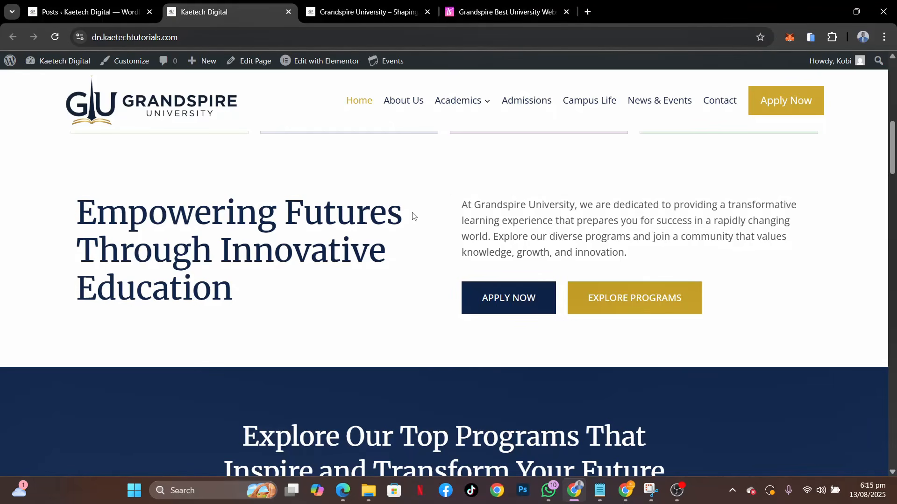
{"action": "left_click", "coordinate": [482, 14]}
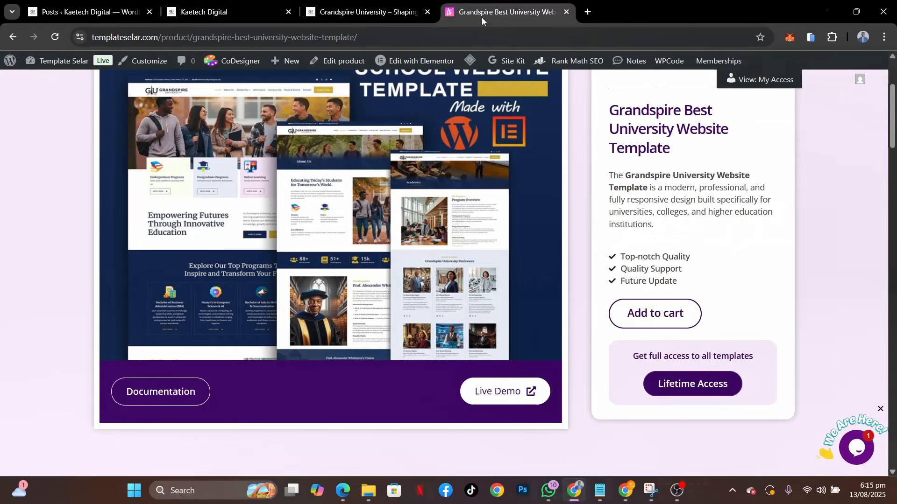
{"action": "left_click", "coordinate": [195, 4]}
{"action": "scroll", "coordinate": [378, 209], "scroll_direction": "up", "scroll_amount": 8}
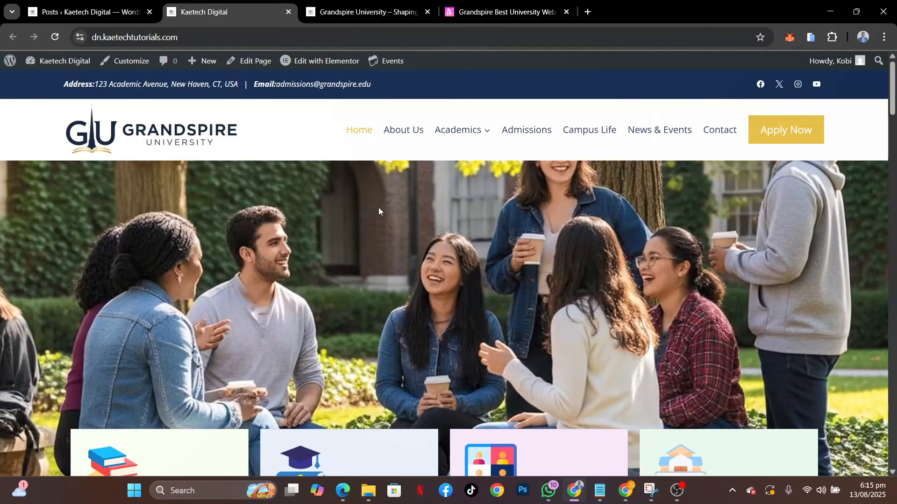
{"action": "scroll", "coordinate": [378, 212], "scroll_direction": "down", "scroll_amount": 10}
{"action": "scroll", "coordinate": [378, 208], "scroll_direction": "up", "scroll_amount": 10}
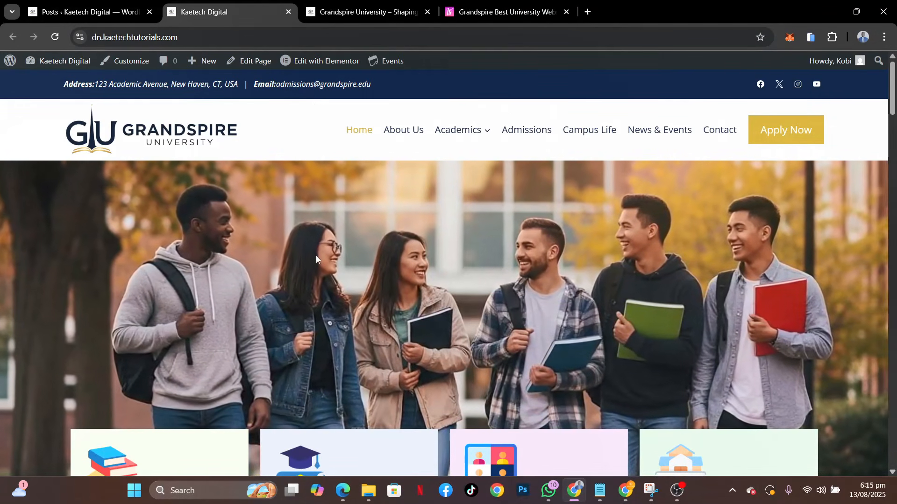
{"action": "scroll", "coordinate": [316, 256], "scroll_direction": "down", "scroll_amount": 6}
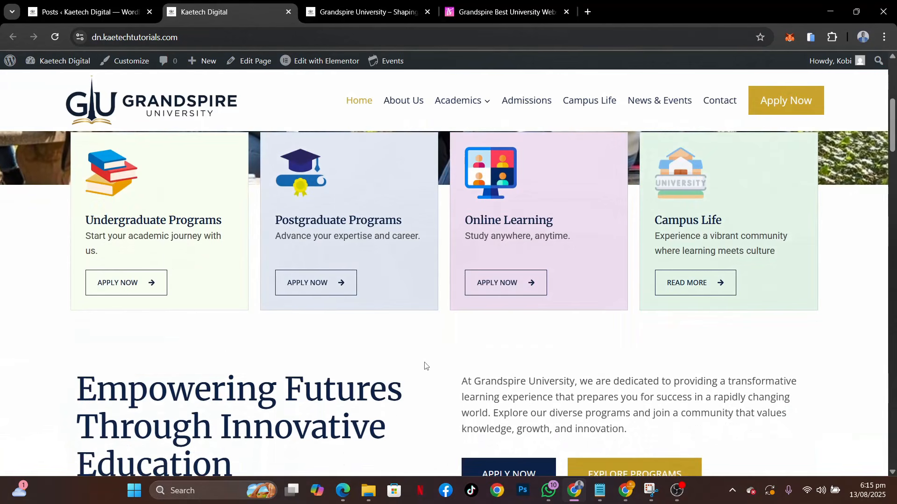
{"action": "scroll", "coordinate": [424, 365], "scroll_direction": "down", "scroll_amount": 10}
{"action": "scroll", "coordinate": [425, 366], "scroll_direction": "up", "scroll_amount": 15}
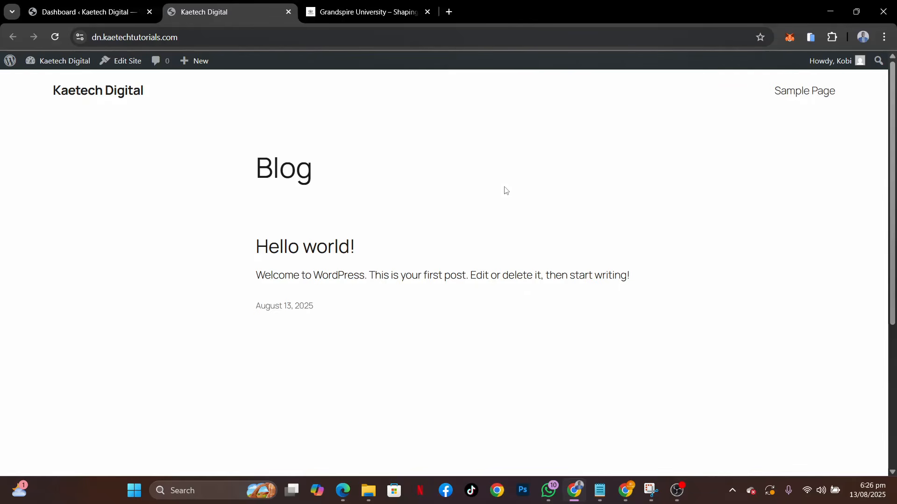
Examine the Grandspire demo home page and compare it with the new site's default blog front page and footer
{"action": "left_click", "coordinate": [369, 12]}
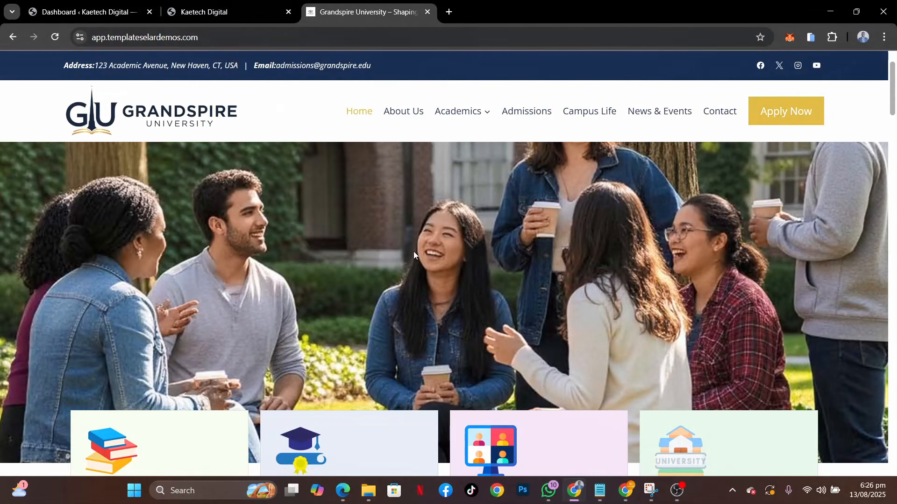
{"action": "scroll", "coordinate": [414, 253], "scroll_direction": "down", "scroll_amount": 5}
{"action": "scroll", "coordinate": [413, 255], "scroll_direction": "up", "scroll_amount": 10}
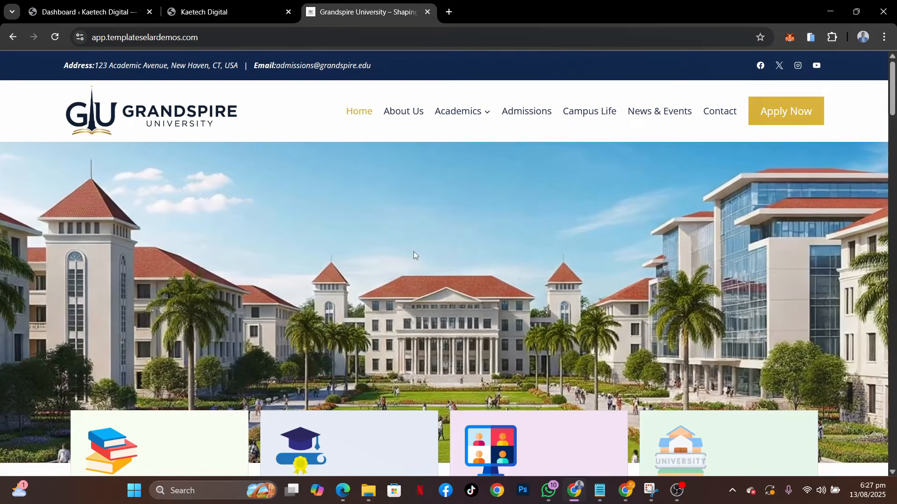
{"action": "scroll", "coordinate": [413, 255], "scroll_direction": "down", "scroll_amount": 6}
{"action": "scroll", "coordinate": [413, 255], "scroll_direction": "down", "scroll_amount": 2}
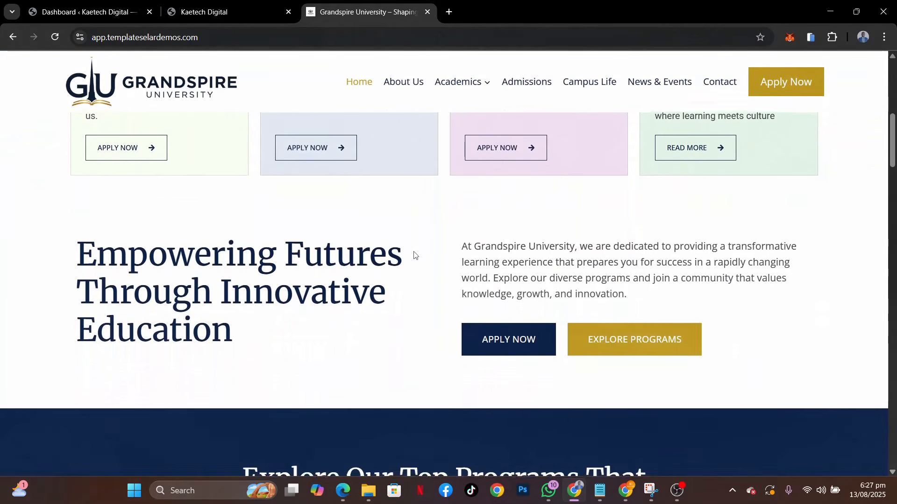
{"action": "scroll", "coordinate": [414, 255], "scroll_direction": "up", "scroll_amount": 10}
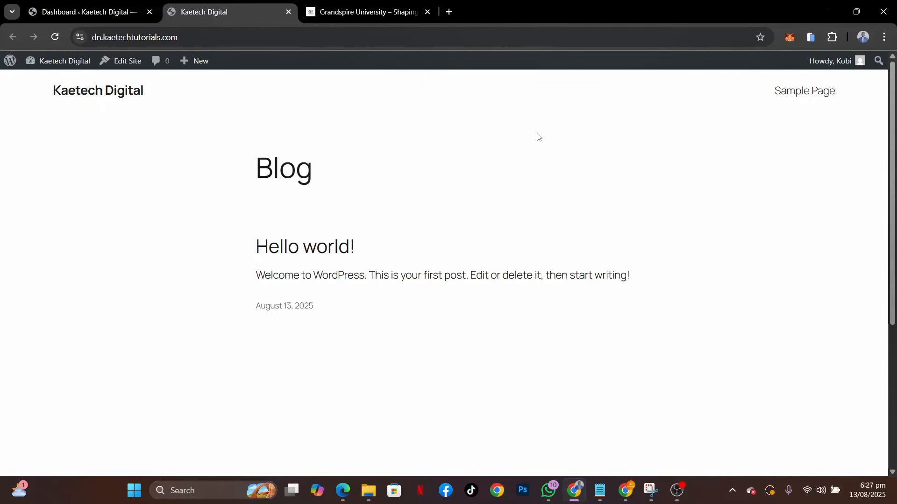
{"action": "scroll", "coordinate": [537, 137], "scroll_direction": "down", "scroll_amount": 4}
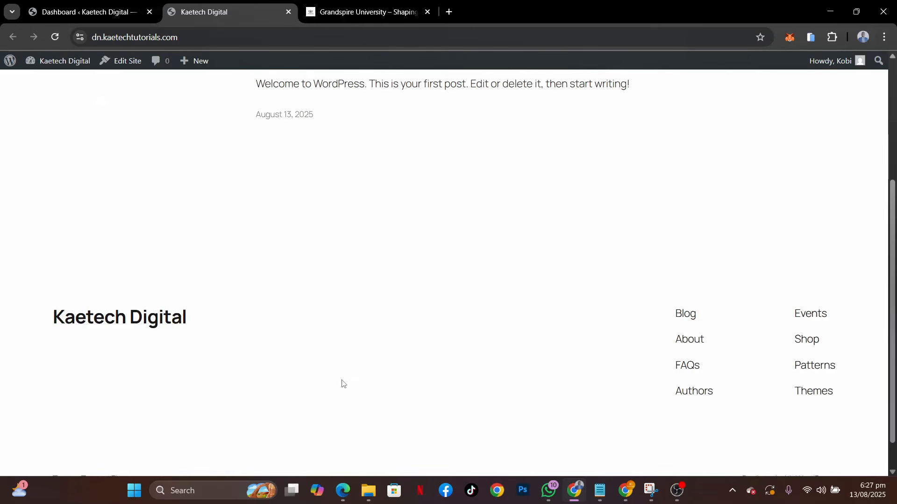
{"action": "scroll", "coordinate": [342, 384], "scroll_direction": "down", "scroll_amount": 1}
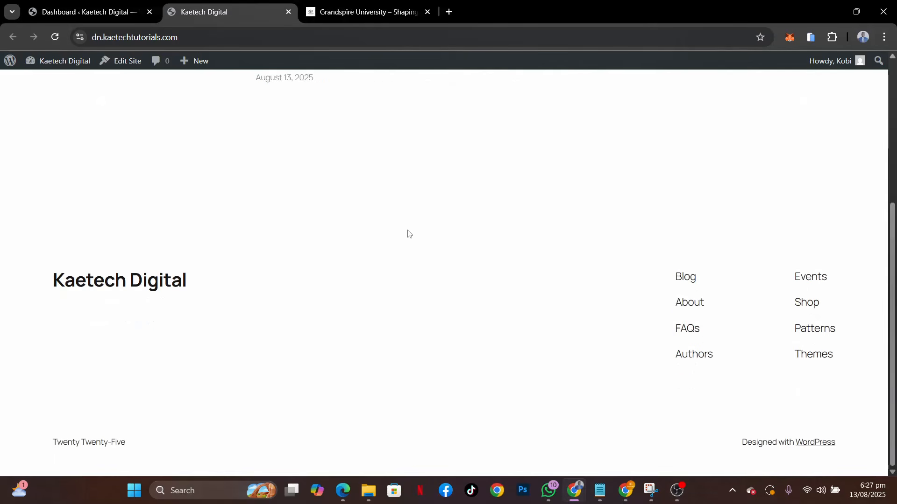
{"action": "scroll", "coordinate": [407, 234], "scroll_direction": "up", "scroll_amount": 5}
Dismiss the WordPress welcome panel and hide the Events and News, Quick Draft, Activity, At a Glance and Site Health Status dashboard boxes
{"action": "left_click", "coordinate": [97, 10]}
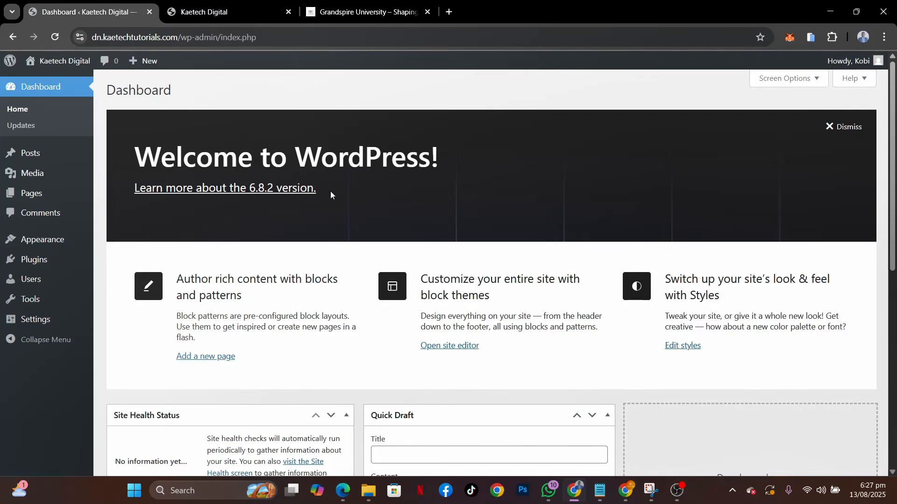
{"action": "left_click", "coordinate": [848, 129]}
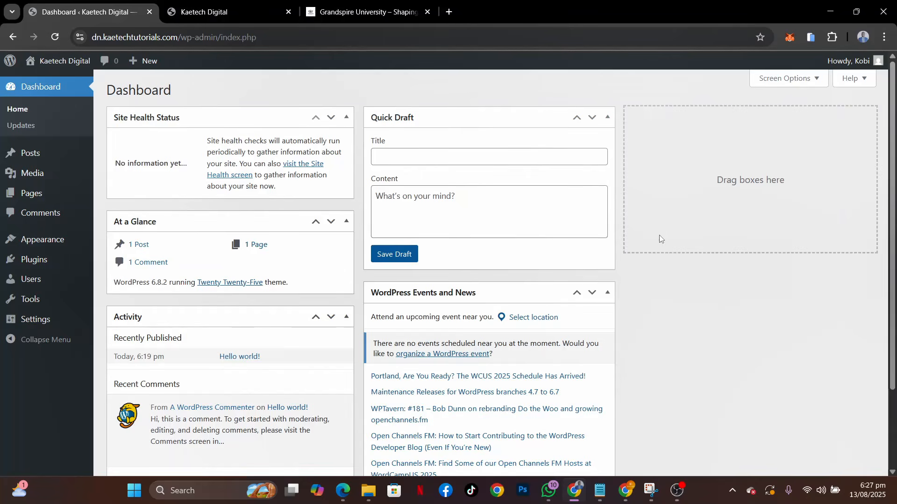
{"action": "left_click", "coordinate": [795, 81]}
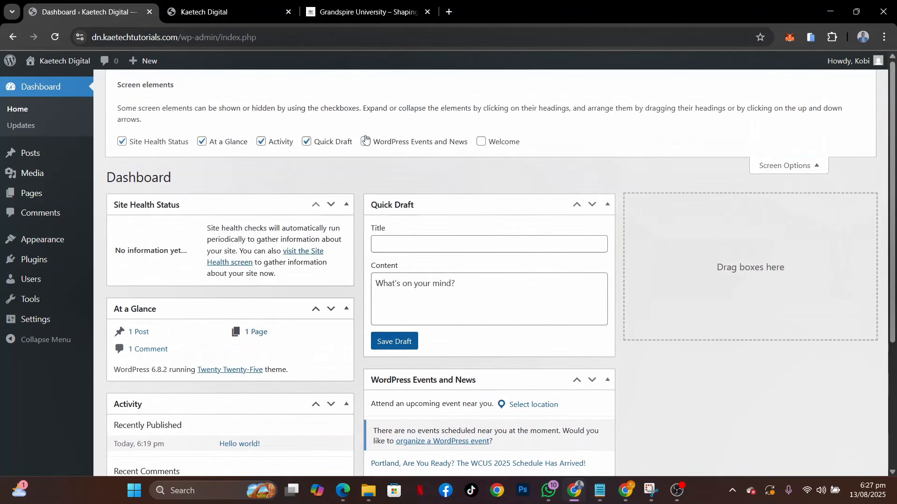
{"action": "left_click", "coordinate": [366, 141]}
{"action": "left_click", "coordinate": [306, 142]}
{"action": "left_click", "coordinate": [270, 143]}
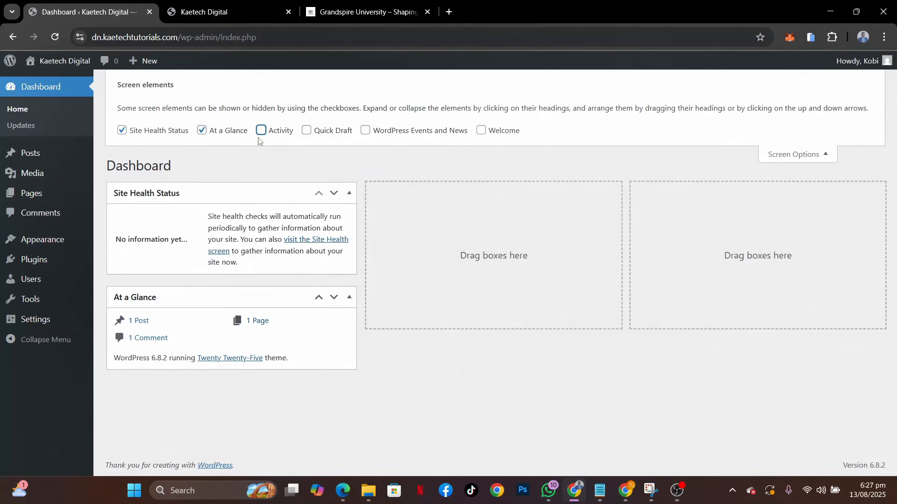
{"action": "left_click", "coordinate": [201, 131]}
{"action": "left_click", "coordinate": [129, 136]}
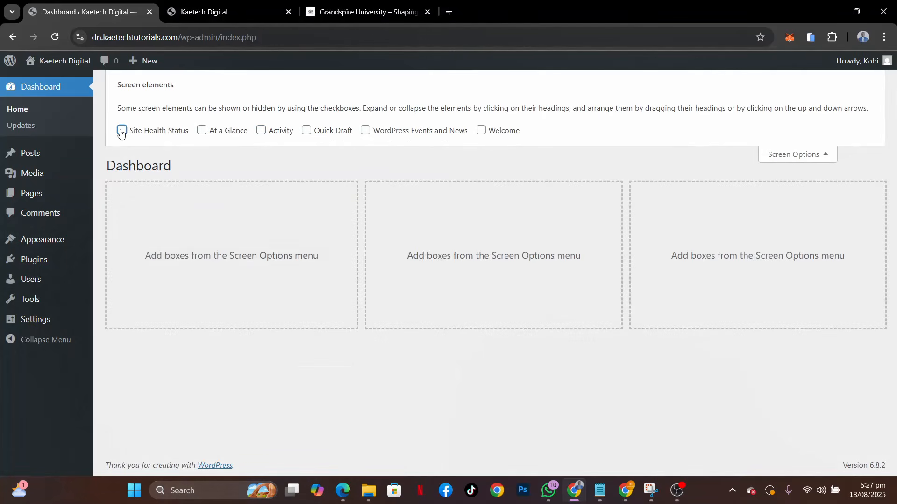
{"action": "left_click", "coordinate": [793, 159]}
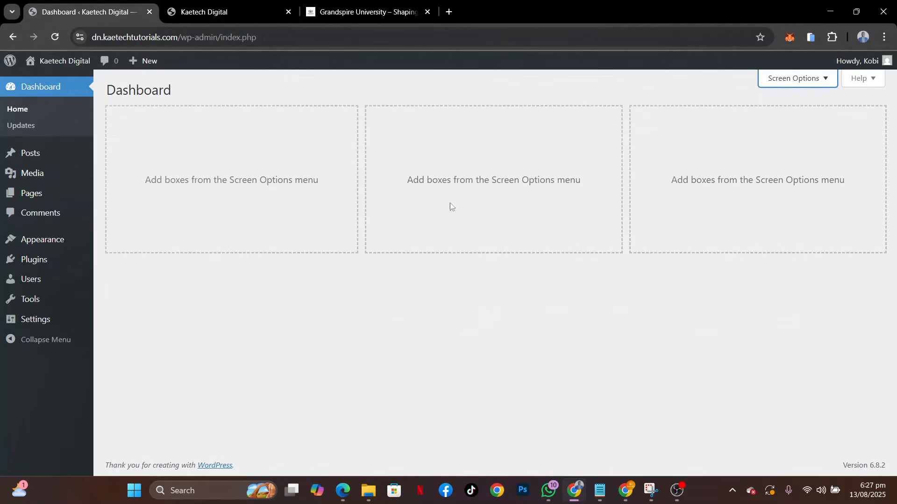
Set the site title to "Grandspire University" in the general settings
{"action": "mouse_move", "coordinate": [24, 320]}
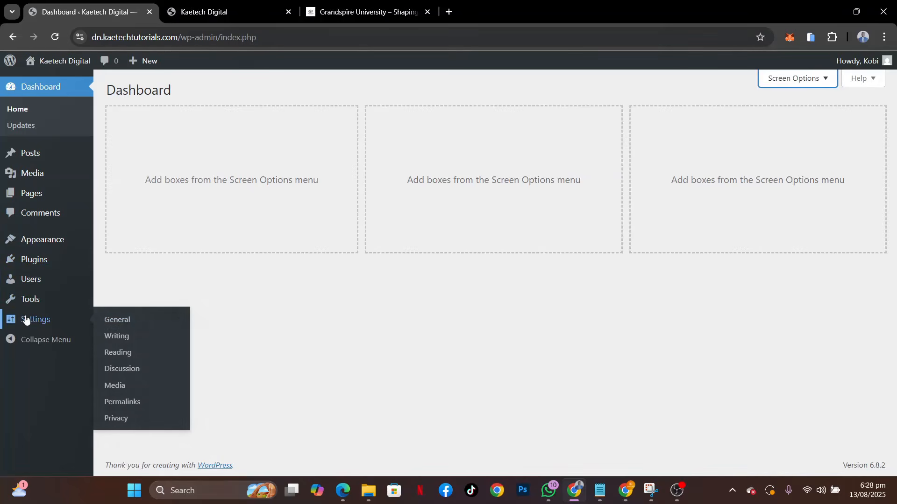
{"action": "left_click", "coordinate": [125, 323]}
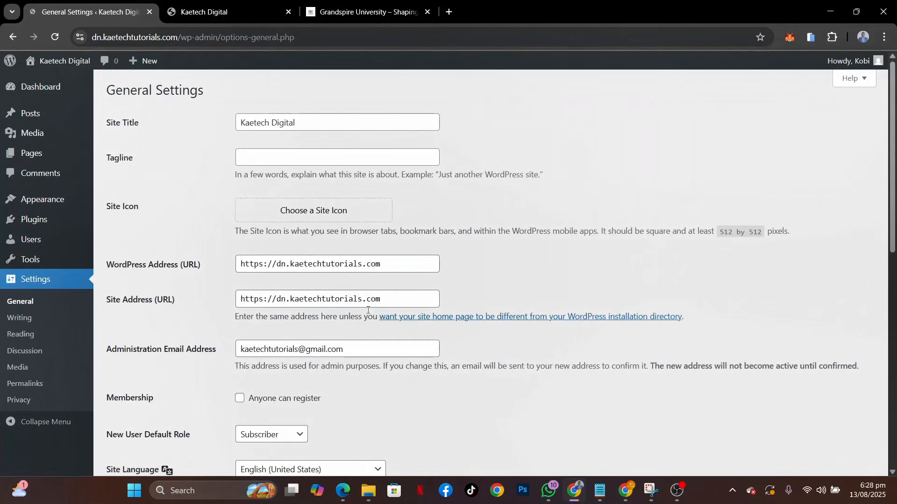
{"action": "left_click_drag", "start_coordinate": [304, 122], "coordinate": [203, 126]}
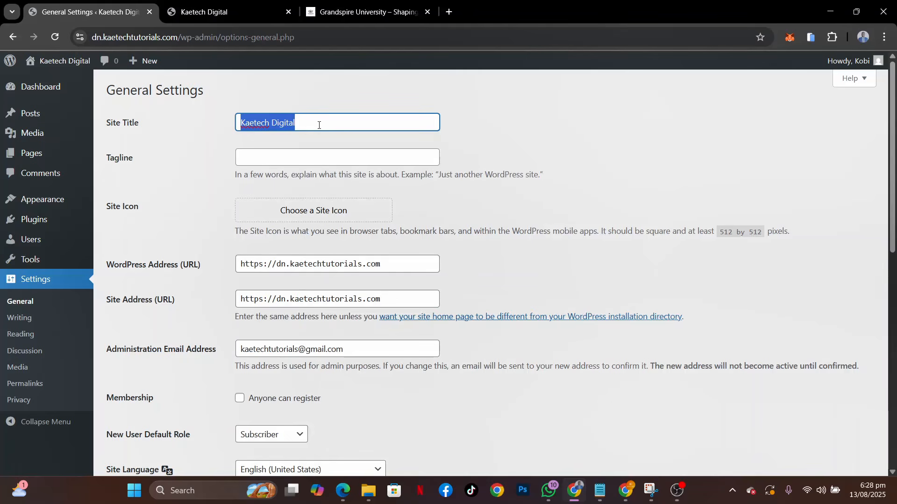
{"action": "type", "text": "Gra"}
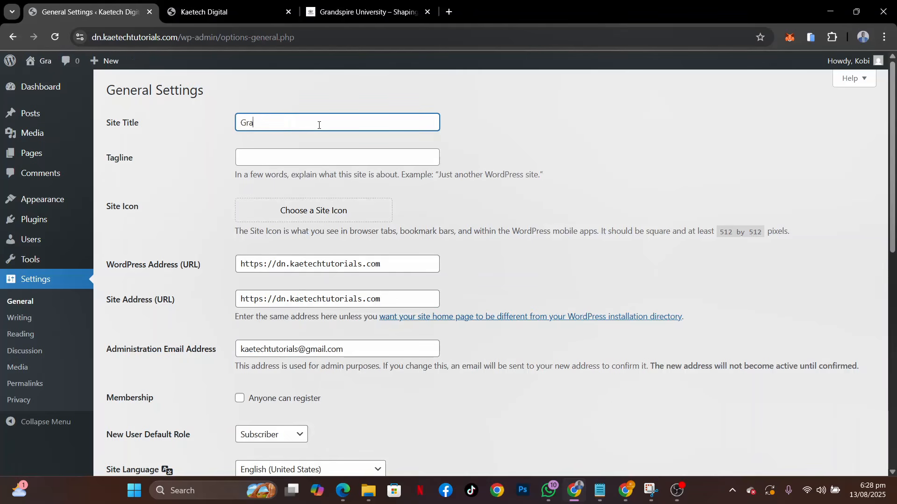
{"action": "type", "text": "ndspir"}
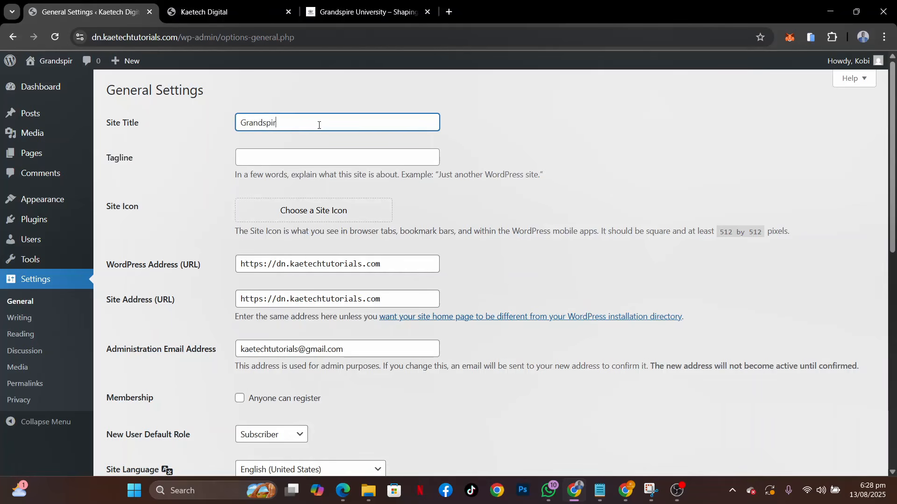
{"action": "type", "text": "e U"}
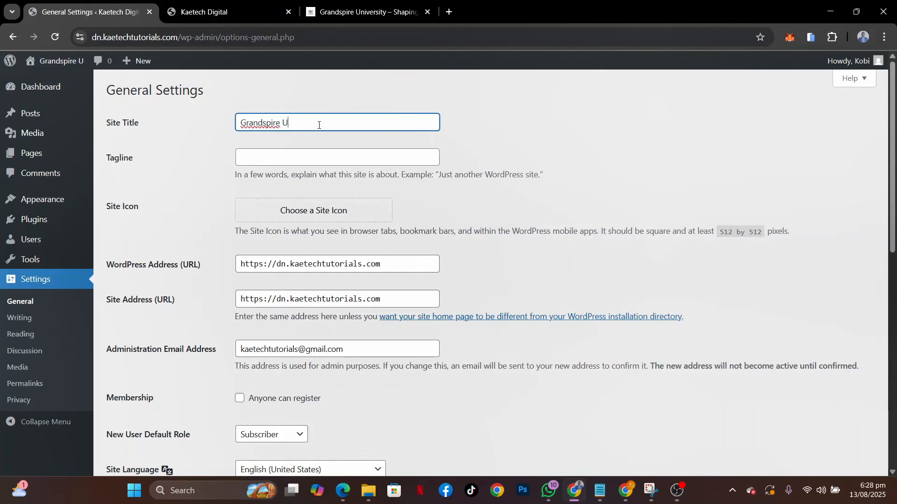
{"action": "type", "text": "ni"}
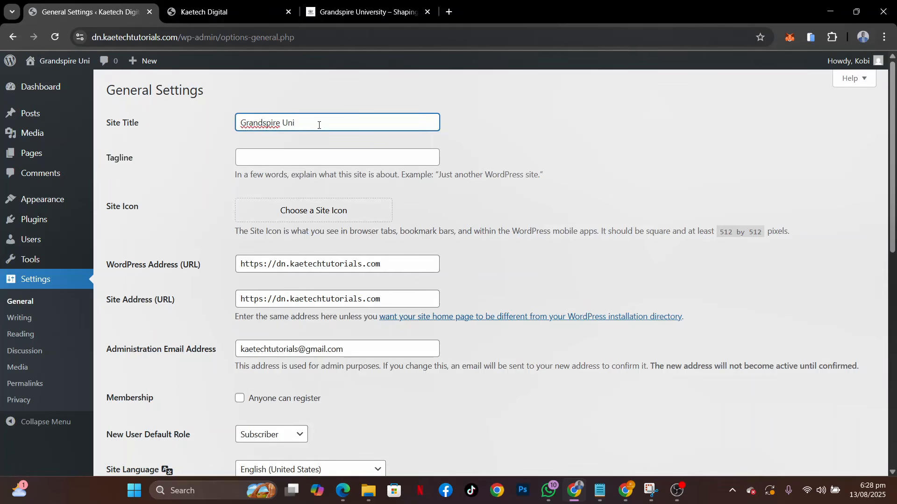
{"action": "type", "text": "versity"}
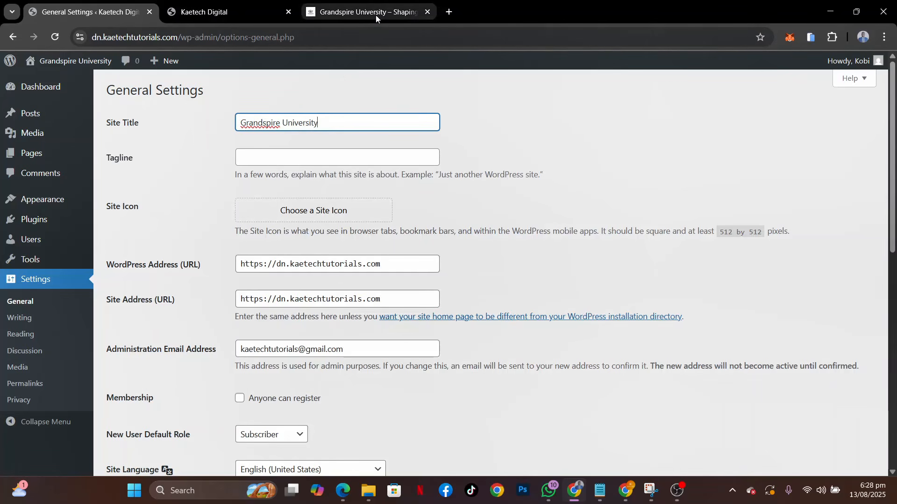
Enter "Shaping Minds. Inspiring Futures." as the site's tagline
{"action": "mouse_move", "coordinate": [376, 15]}
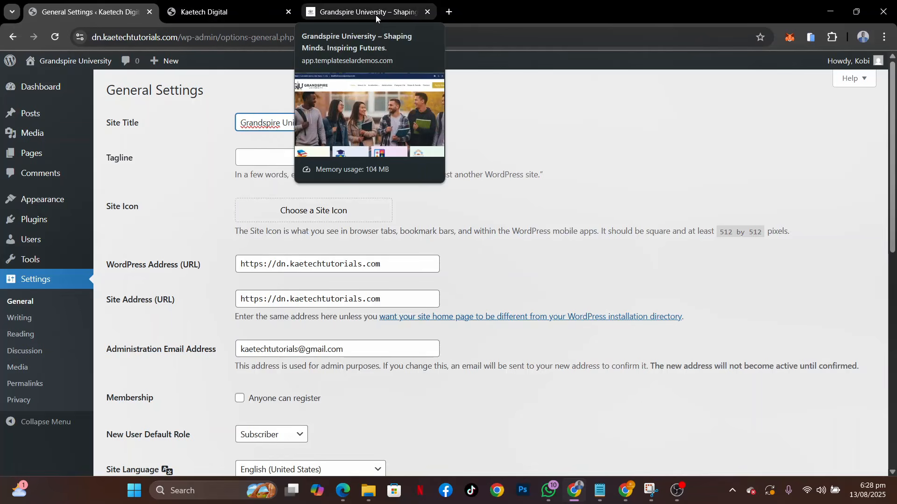
{"action": "left_click", "coordinate": [241, 157]}
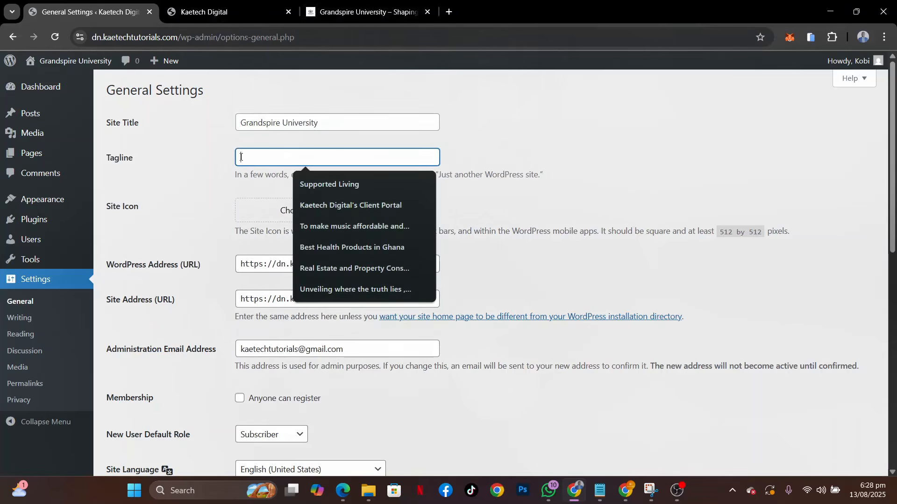
{"action": "type", "text": "Sha"}
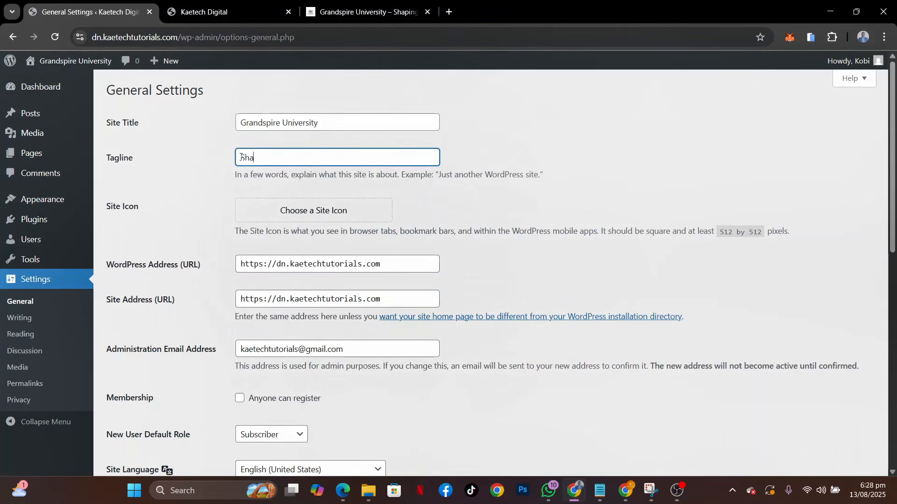
{"action": "type", "text": "pping Minds."}
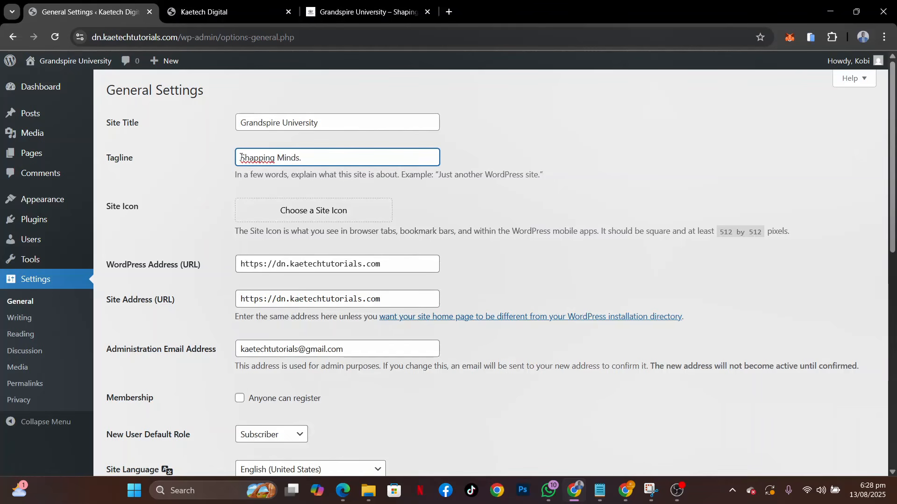
{"action": "left_click", "coordinate": [260, 162]}
{"action": "key", "text": "BackSpace"}
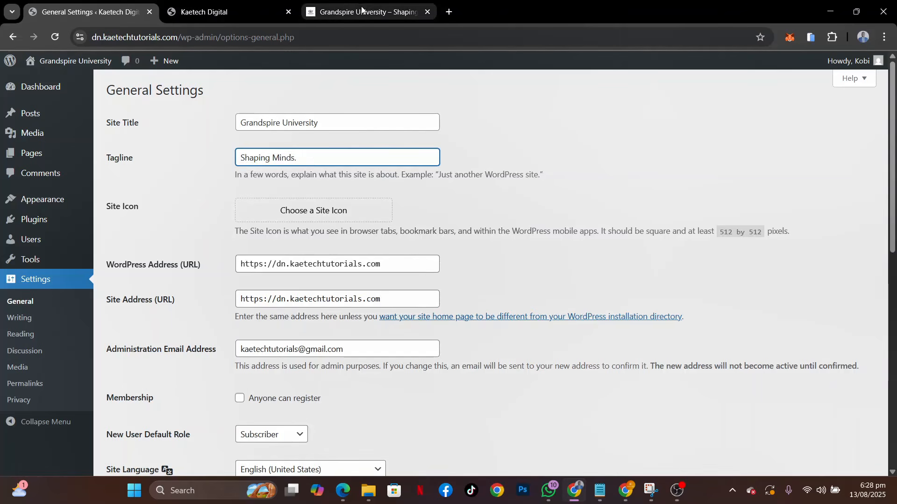
{"action": "type", "text": "I"}
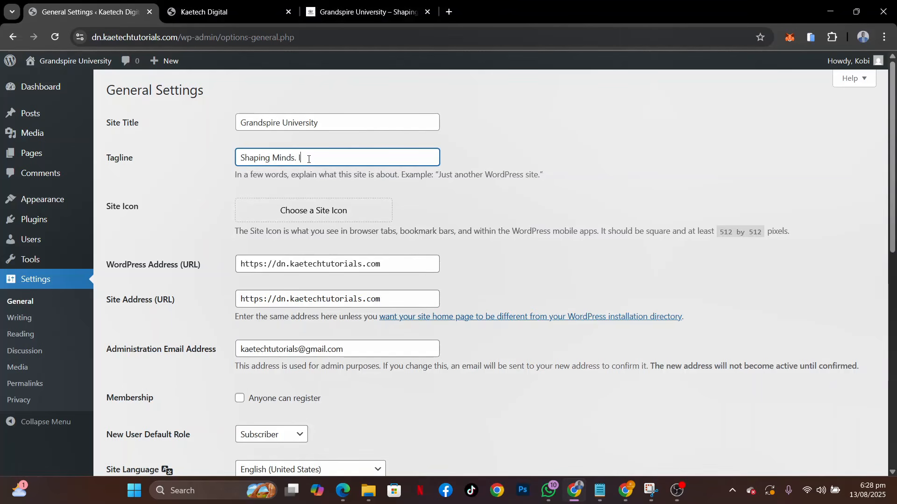
{"action": "type", "text": "nspiring Futures."}
{"action": "scroll", "coordinate": [281, 159], "scroll_direction": "down", "scroll_amount": 1}
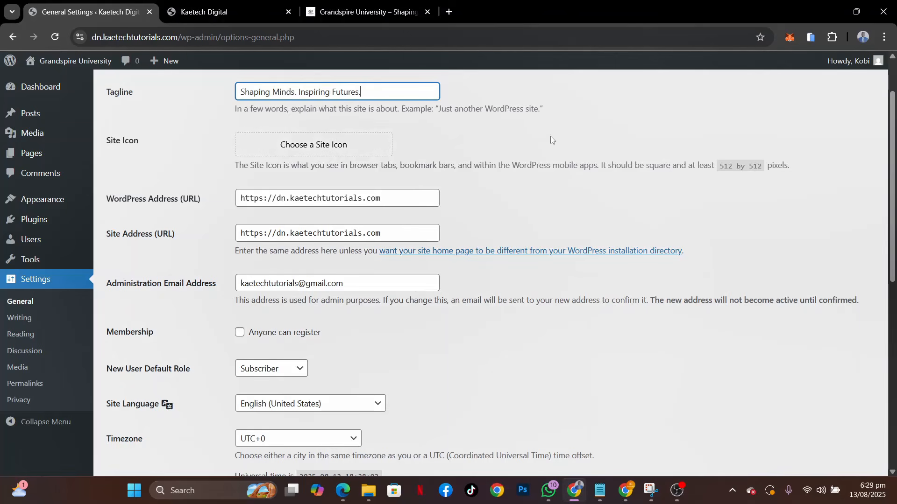
Save the general settings with the new site title and tagline, keeping the language, timezone, date and time options
{"action": "mouse_move", "coordinate": [308, 16]}
{"action": "scroll", "coordinate": [522, 253], "scroll_direction": "down", "scroll_amount": 3}
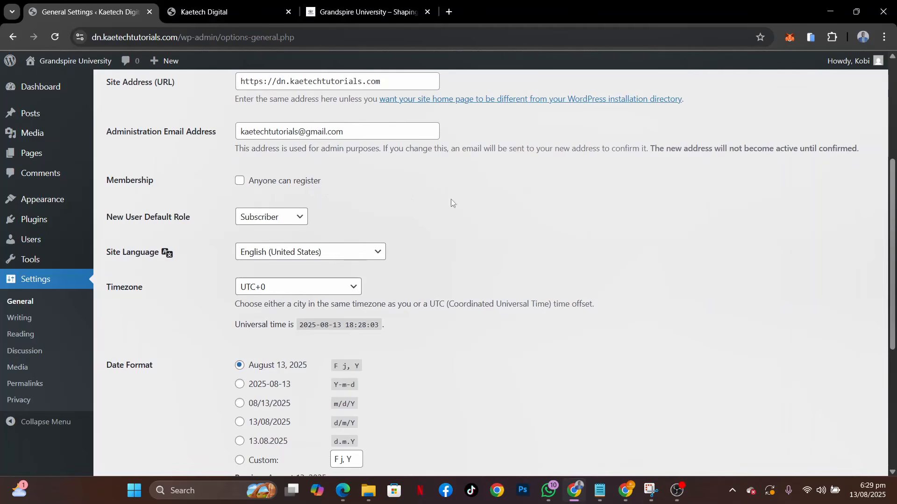
{"action": "scroll", "coordinate": [519, 283], "scroll_direction": "down", "scroll_amount": 3}
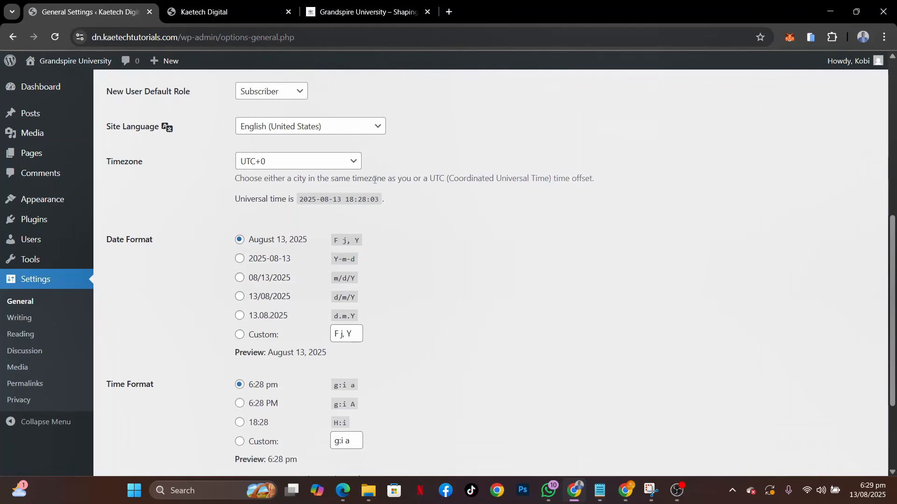
{"action": "scroll", "coordinate": [427, 314], "scroll_direction": "down", "scroll_amount": 3}
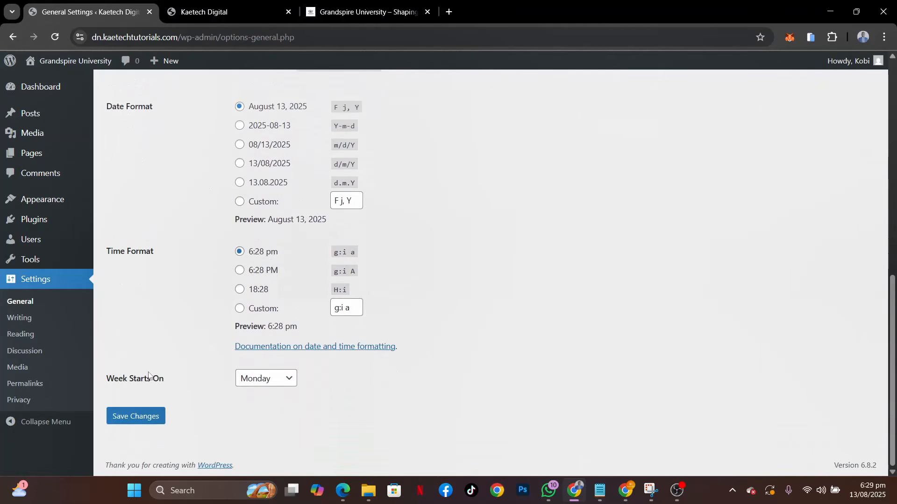
{"action": "left_click", "coordinate": [136, 415]}
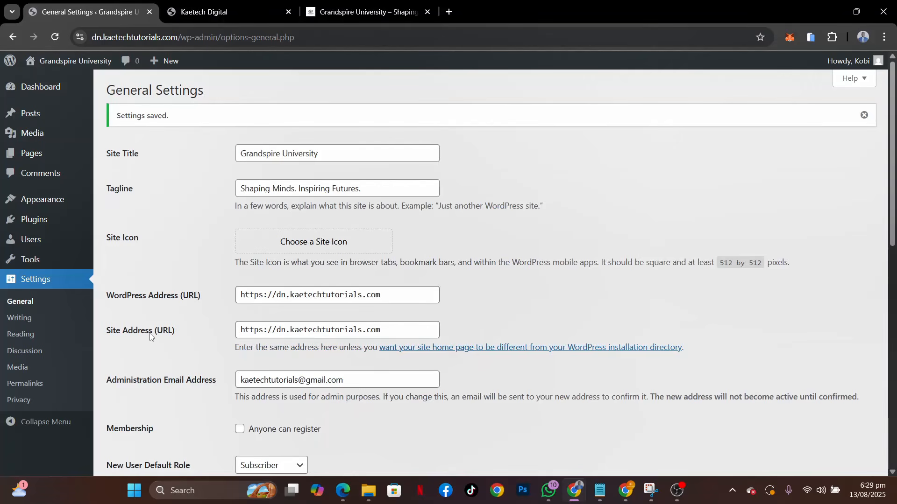
Set the site's permalink structure to Post name and save the permalink settings
{"action": "left_click", "coordinate": [30, 383]}
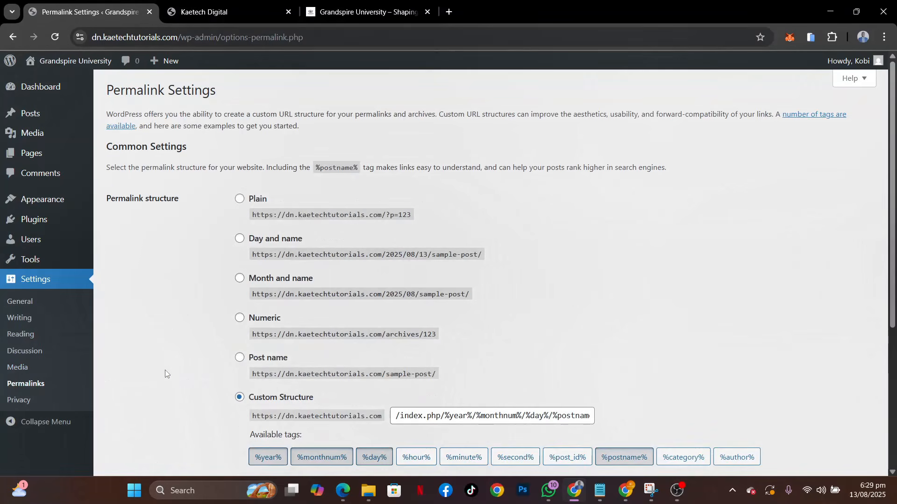
{"action": "left_click", "coordinate": [239, 360]}
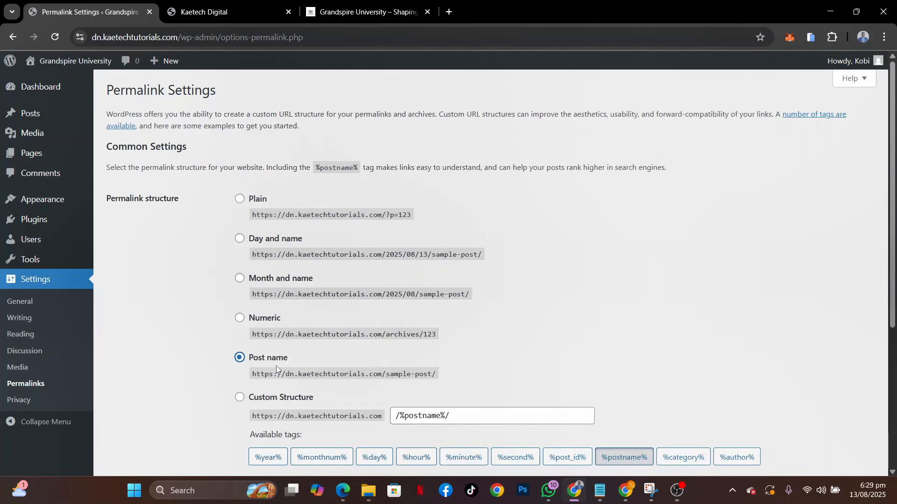
{"action": "scroll", "coordinate": [704, 316], "scroll_direction": "down", "scroll_amount": 5}
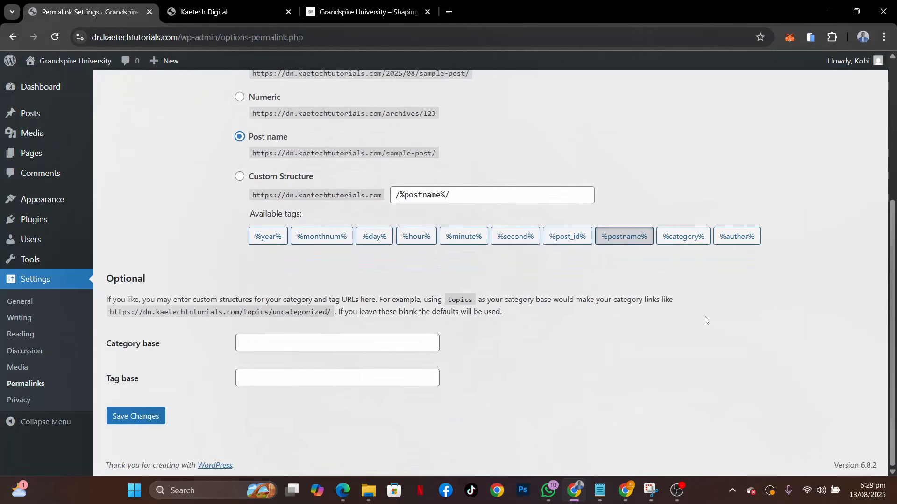
{"action": "left_click", "coordinate": [130, 422]}
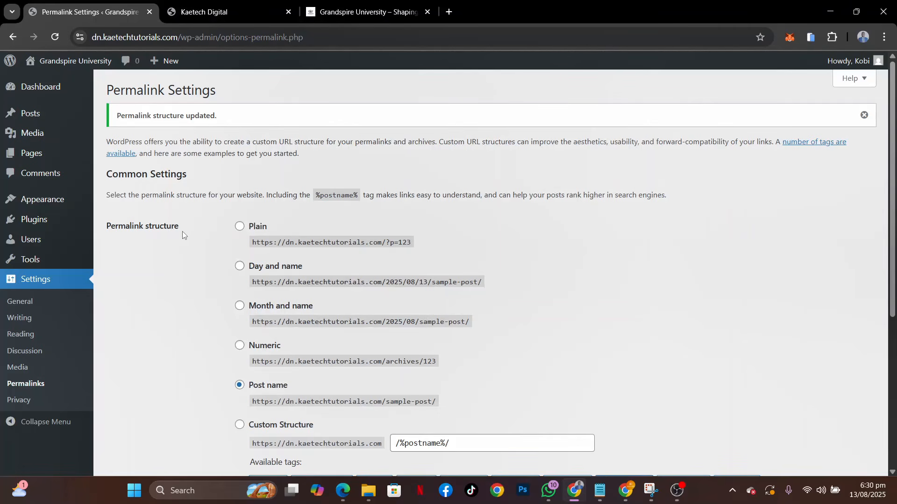
Delete the installed Grandspire child theme and the Kadence theme from the site's themes
{"action": "mouse_move", "coordinate": [55, 200]}
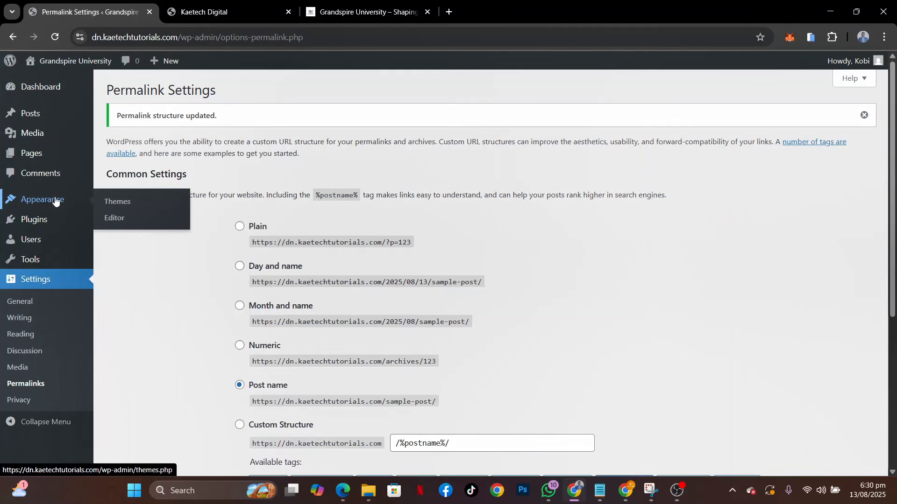
{"action": "left_click", "coordinate": [122, 202]}
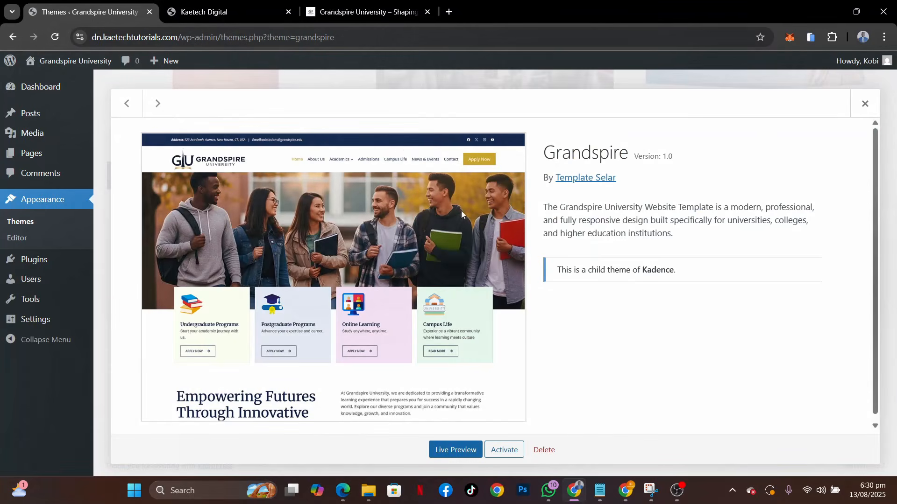
{"action": "left_click", "coordinate": [548, 455]}
{"action": "left_click", "coordinate": [508, 134]}
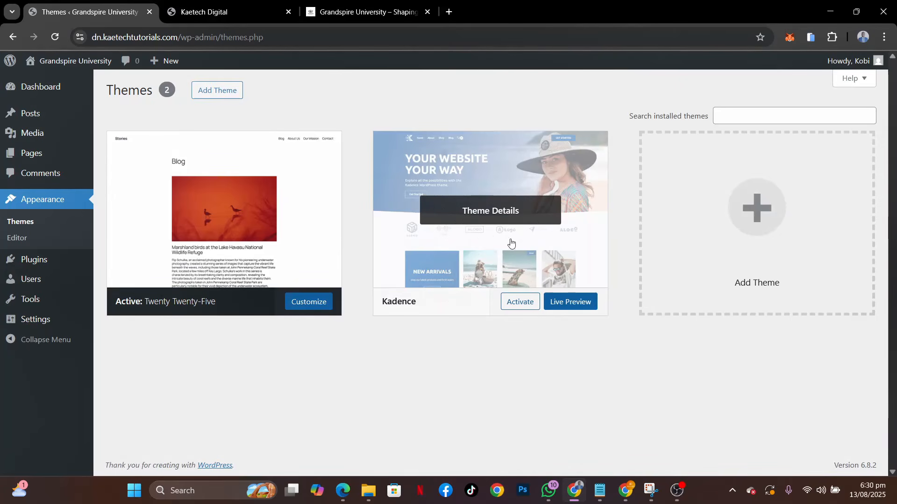
{"action": "left_click", "coordinate": [509, 215]}
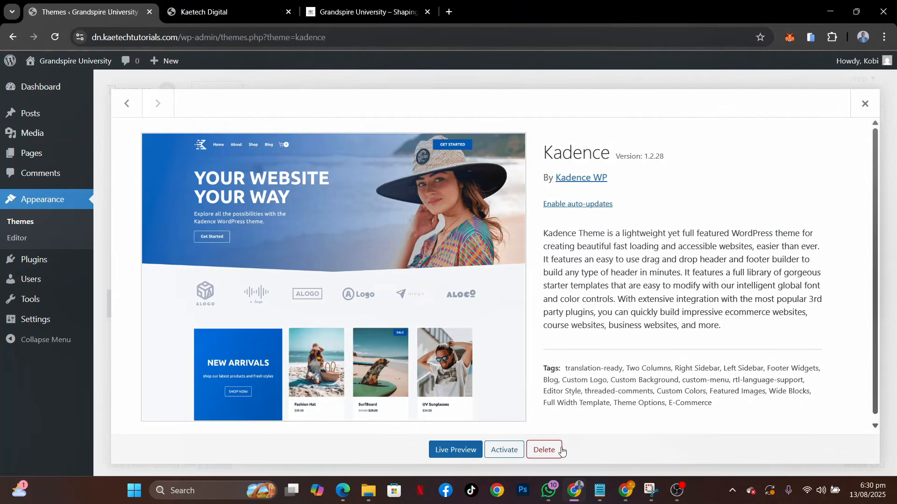
{"action": "left_click", "coordinate": [544, 450]}
{"action": "left_click", "coordinate": [493, 135]}
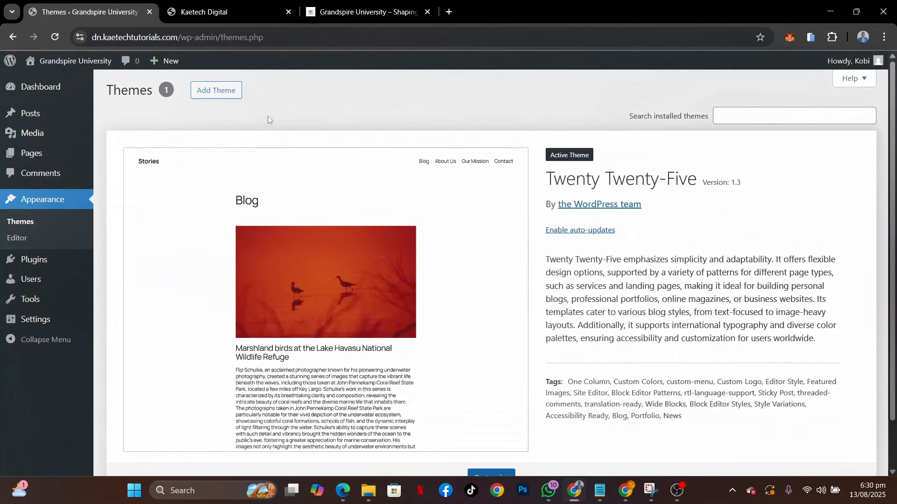
Search the WordPress theme directory for "kadence" and install the Kadence theme
{"action": "left_click", "coordinate": [216, 90]}
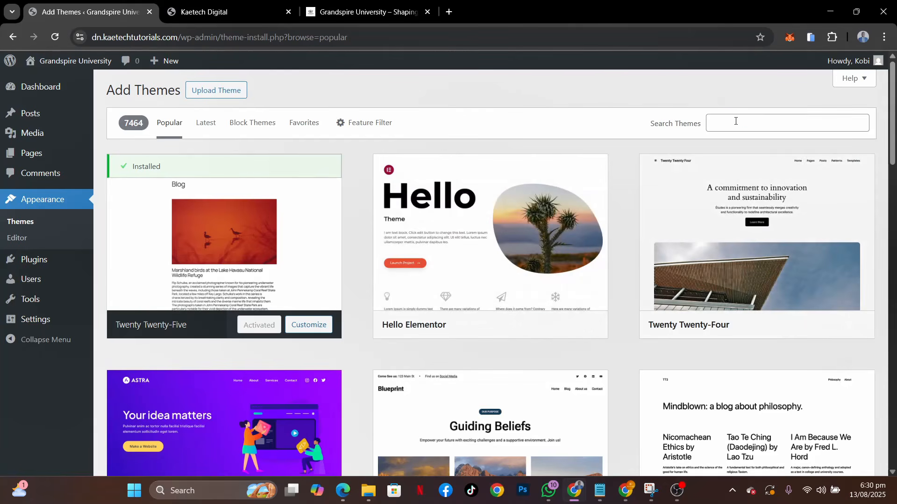
{"action": "left_click", "coordinate": [734, 123]}
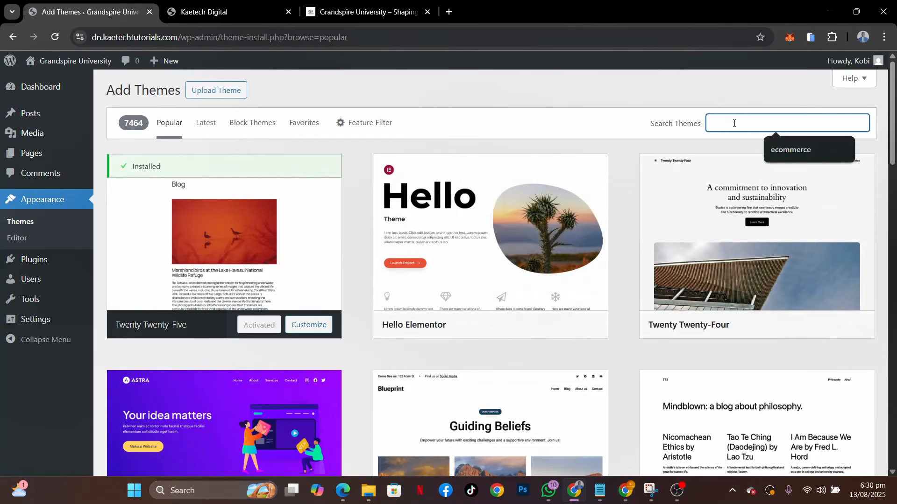
{"action": "type", "text": "kadence"}
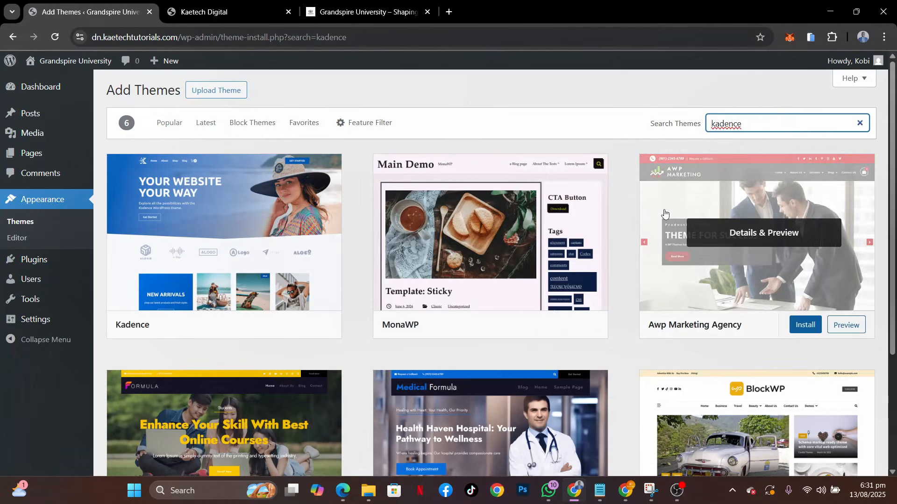
{"action": "mouse_move", "coordinate": [258, 209]}
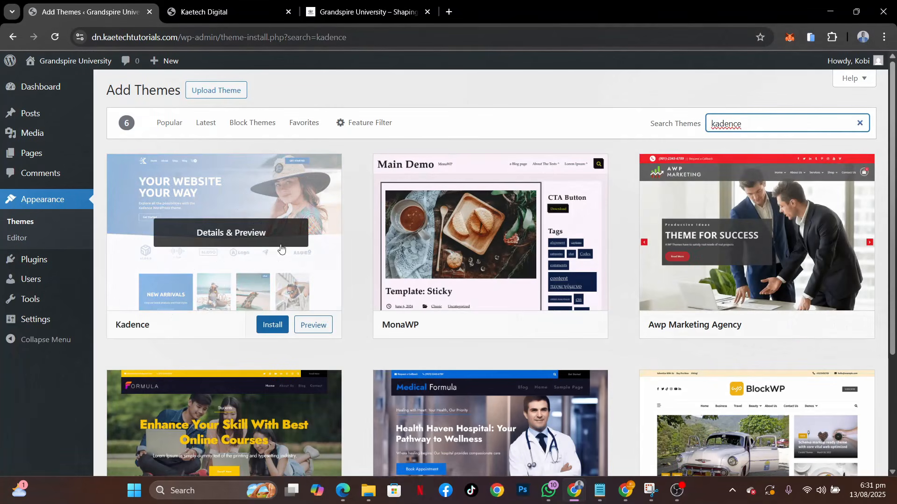
{"action": "left_click", "coordinate": [272, 325]}
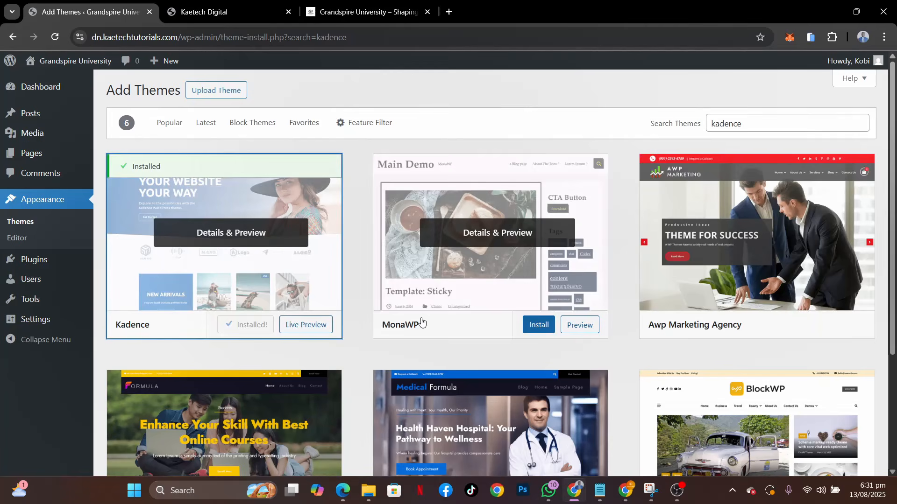
Activate the Kadence theme and dismiss its AI starter templates notice
{"action": "left_click", "coordinate": [245, 326]}
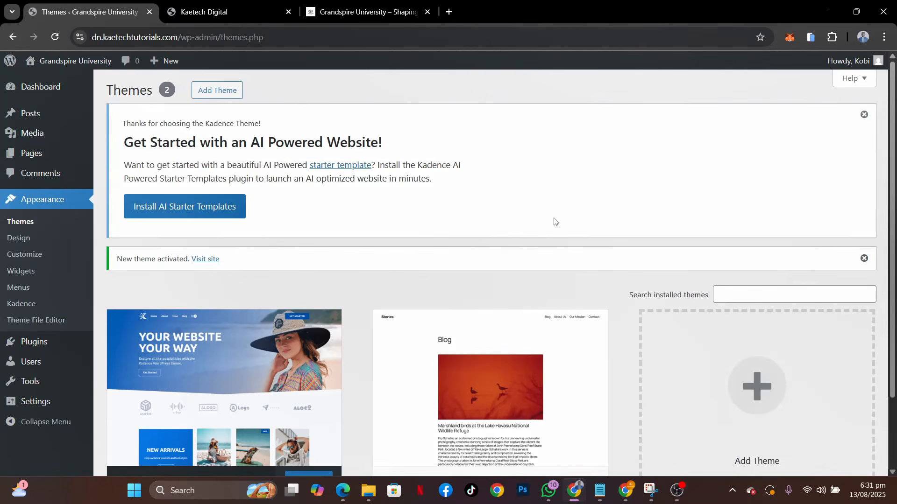
{"action": "scroll", "coordinate": [359, 330], "scroll_direction": "down", "scroll_amount": 2}
{"action": "scroll", "coordinate": [359, 330], "scroll_direction": "up", "scroll_amount": 2}
{"action": "left_click", "coordinate": [864, 114]}
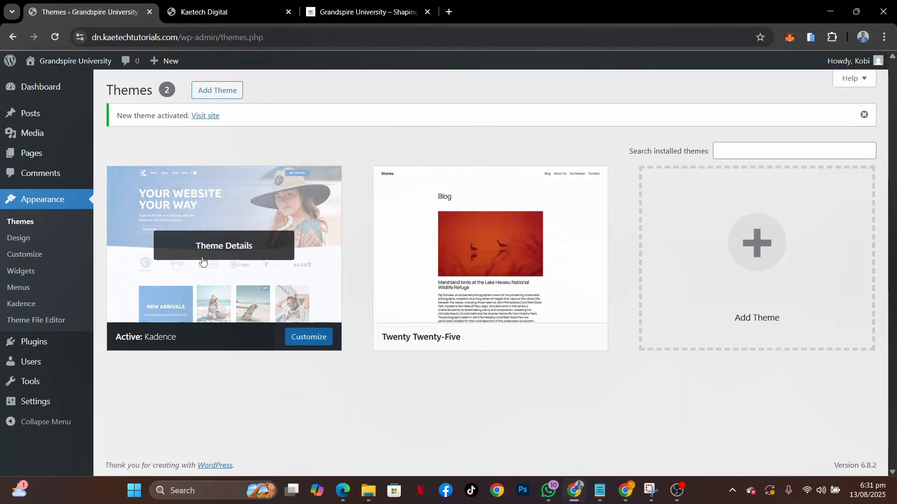
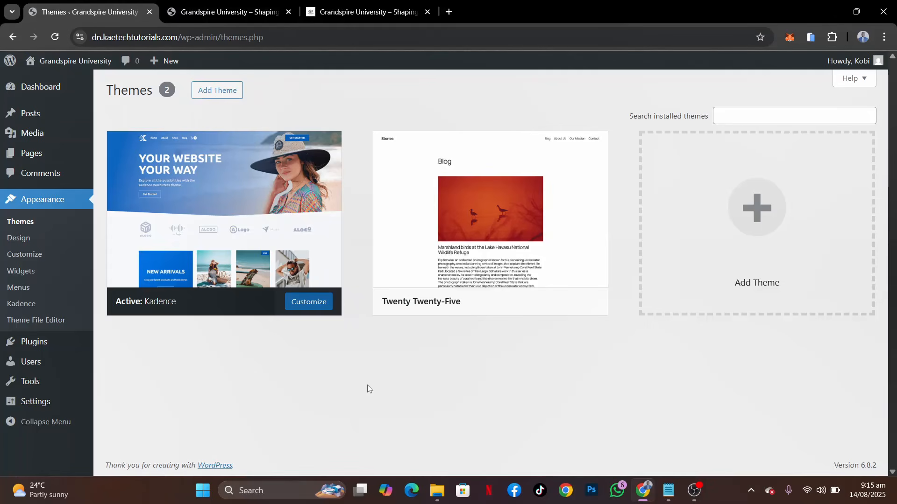
Open the page for adding new plugins from the site's installed plugins list
{"action": "mouse_move", "coordinate": [38, 345]}
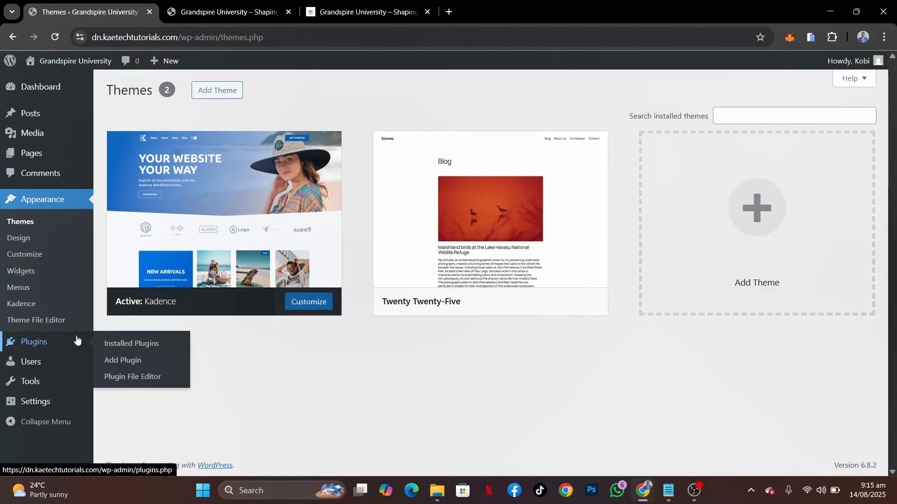
{"action": "left_click", "coordinate": [133, 344]}
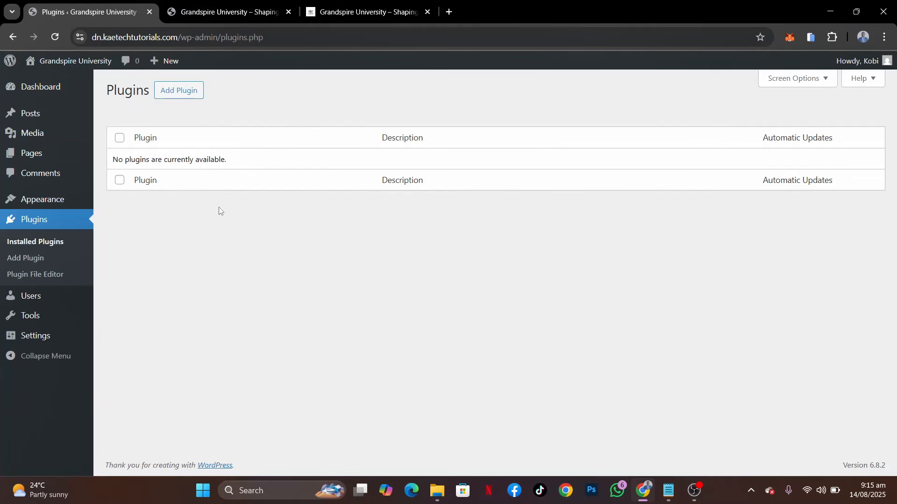
{"action": "left_click", "coordinate": [184, 93]}
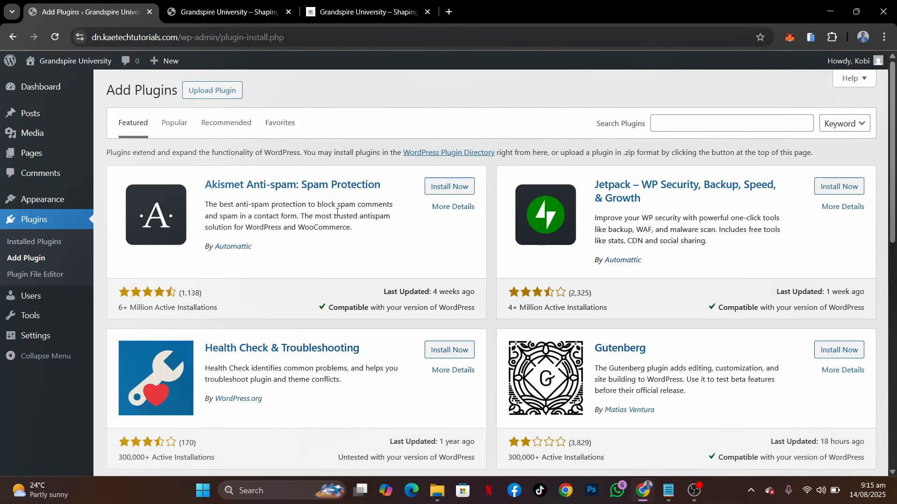
Switch to Notepad and review the list of plugins needed for the site
{"action": "left_click", "coordinate": [673, 497]}
{"action": "left_click_drag", "start_coordinate": [379, 178], "coordinate": [302, 131]}
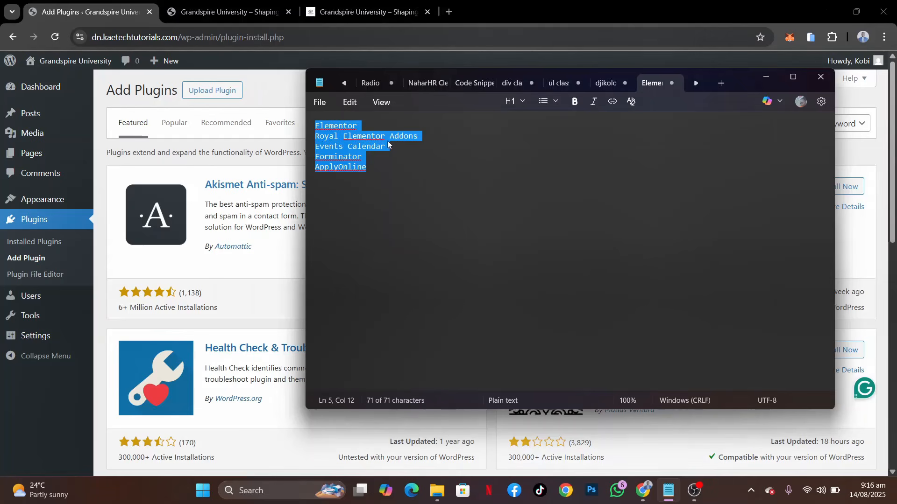
{"action": "left_click", "coordinate": [412, 145]}
{"action": "left_click_drag", "start_coordinate": [408, 147], "coordinate": [308, 150]}
{"action": "left_click_drag", "start_coordinate": [363, 158], "coordinate": [313, 159]}
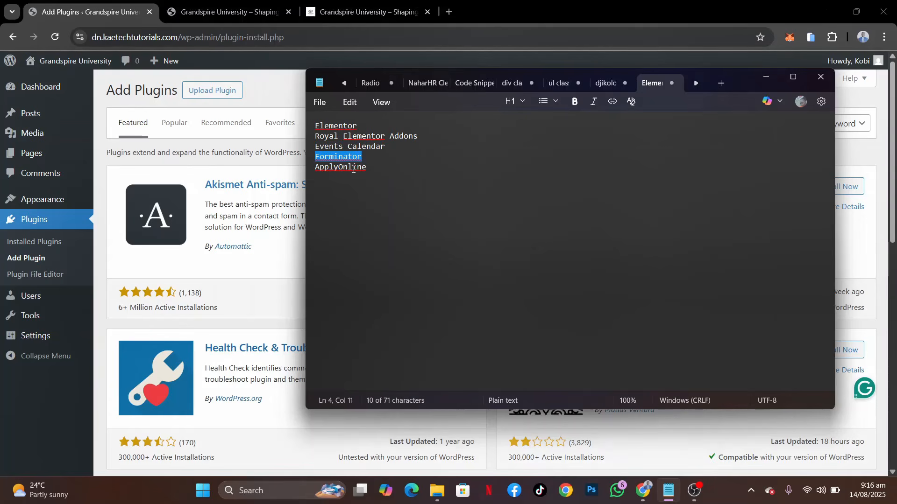
{"action": "left_click_drag", "start_coordinate": [374, 167], "coordinate": [310, 175]}
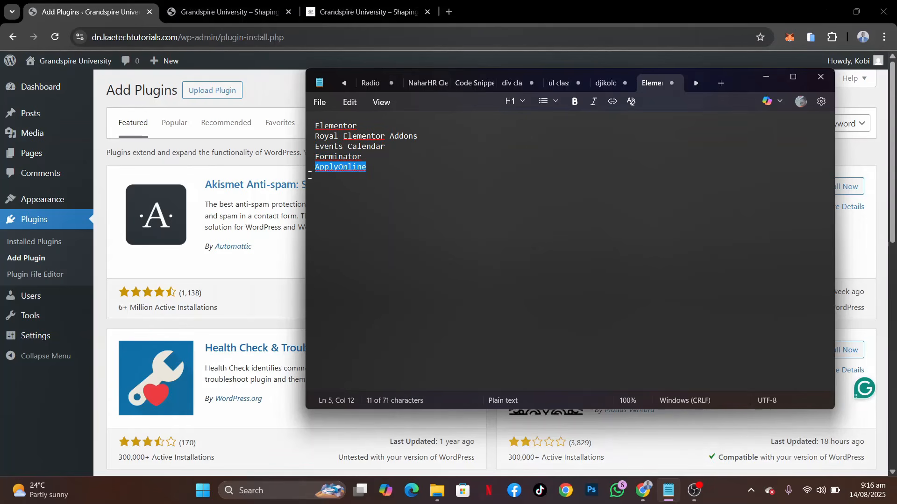
{"action": "left_click", "coordinate": [376, 168]}
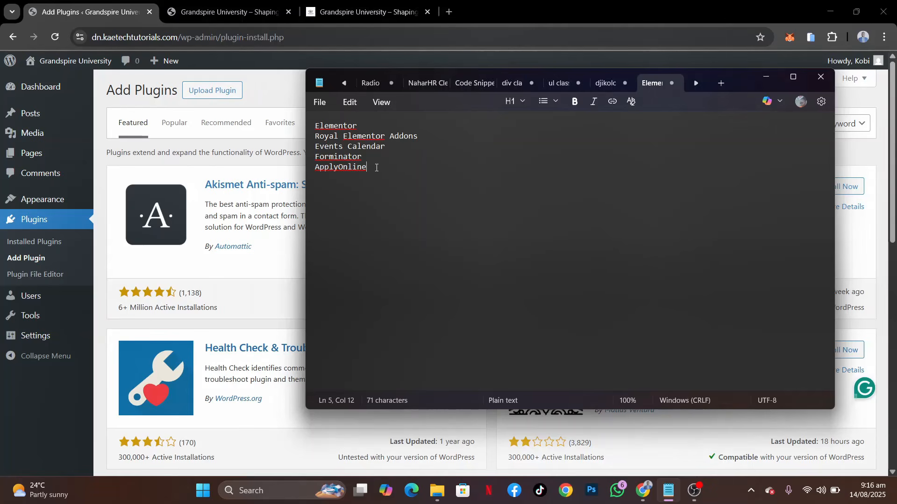
Copy "Elementor" from the Notepad list, search the plugin directory for it in the browser, and install Elementor Website Builder
{"action": "double_click", "coordinate": [366, 123]}
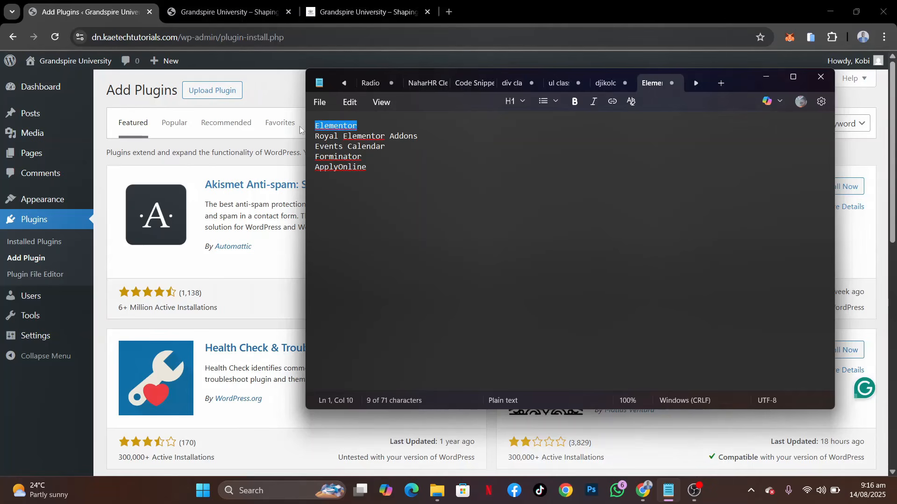
{"action": "left_click", "coordinate": [273, 112]}
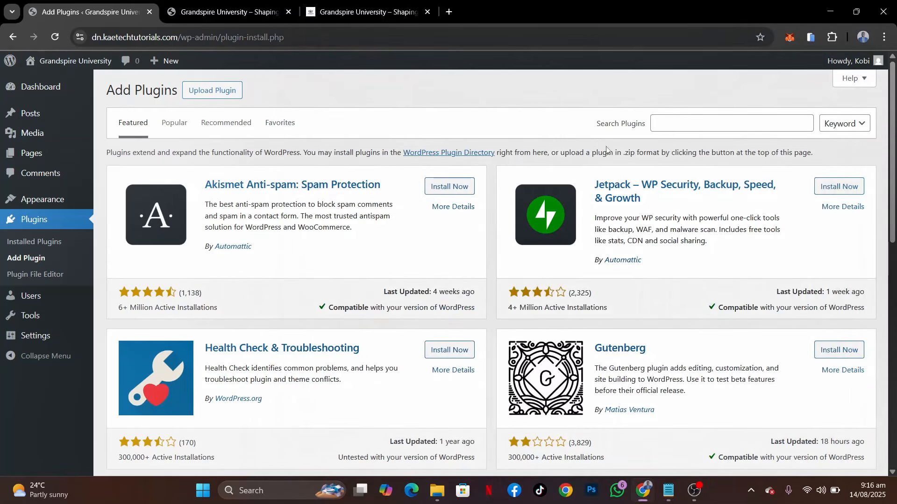
{"action": "left_click", "coordinate": [682, 124]}
{"action": "type", "text": "Elementor"}
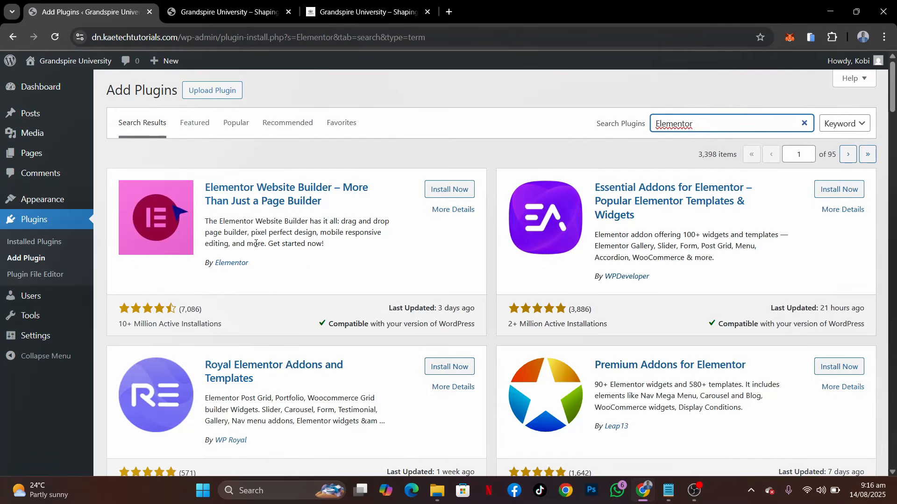
{"action": "left_click", "coordinate": [455, 190]}
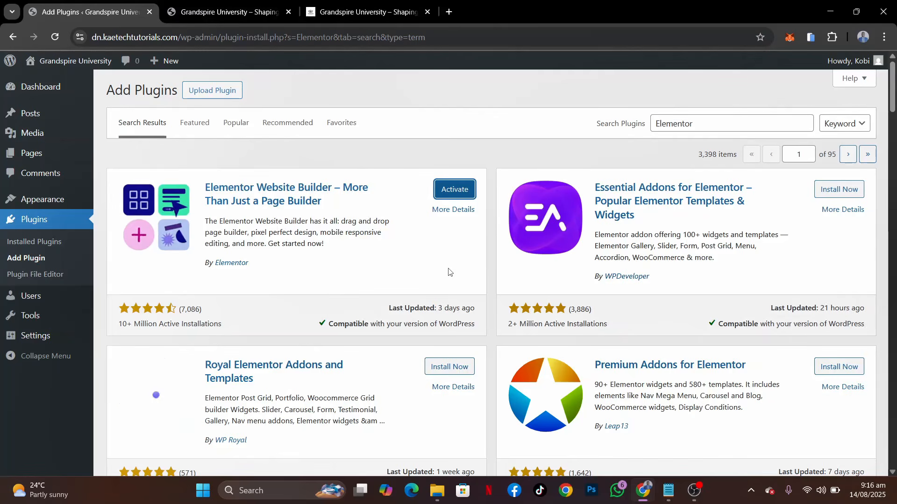
Check the Royal Elementor Addons entry in the Notepad list and install Royal Elementor Addons and Templates from the search results
{"action": "scroll", "coordinate": [449, 272], "scroll_direction": "down", "scroll_amount": 2}
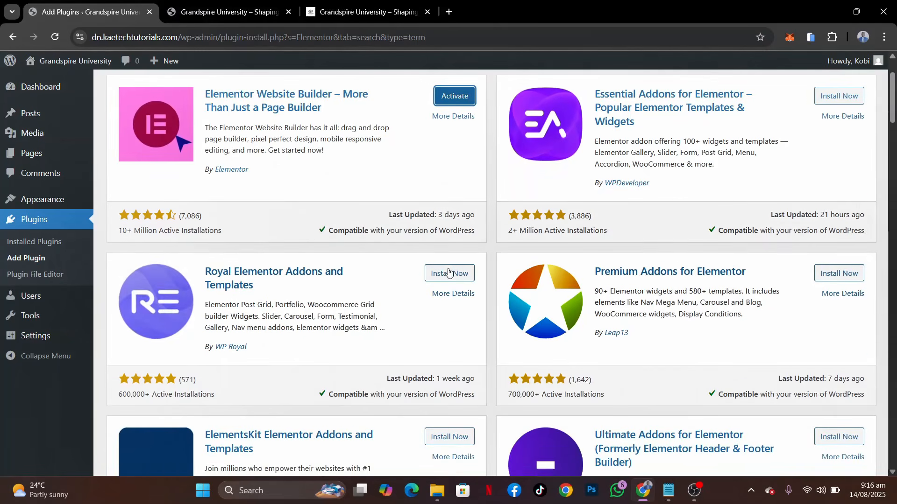
{"action": "left_click", "coordinate": [664, 494]}
{"action": "left_click_drag", "start_coordinate": [418, 136], "coordinate": [314, 139]}
{"action": "left_click", "coordinate": [259, 250]}
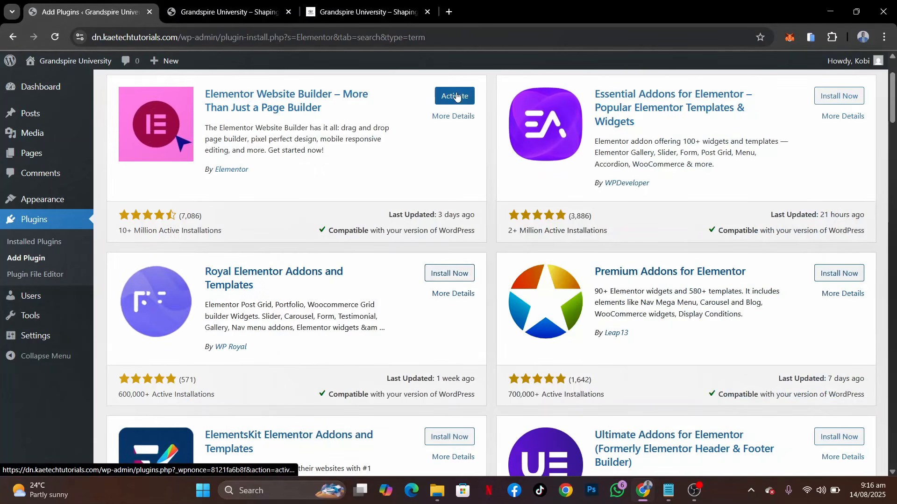
{"action": "left_click", "coordinate": [447, 275]}
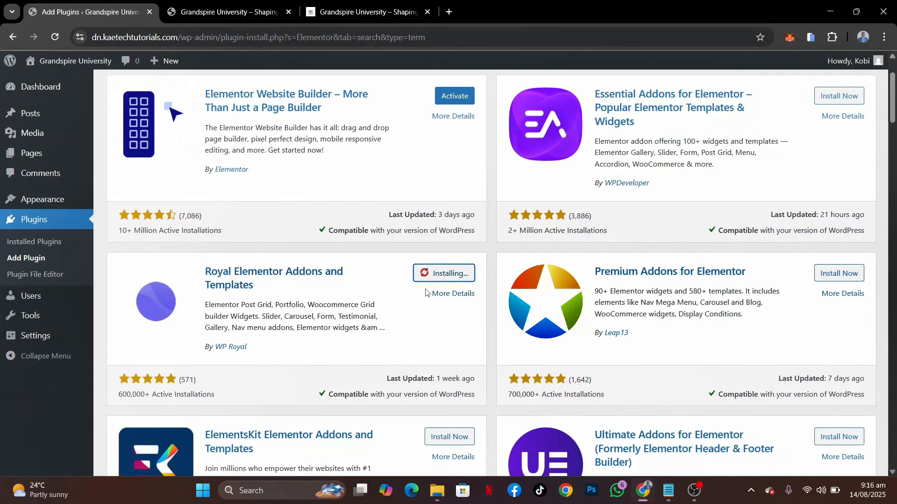
Search the plugin directory for "Forminator" and install the Forminator Forms plugin
{"action": "scroll", "coordinate": [494, 238], "scroll_direction": "up", "scroll_amount": 2}
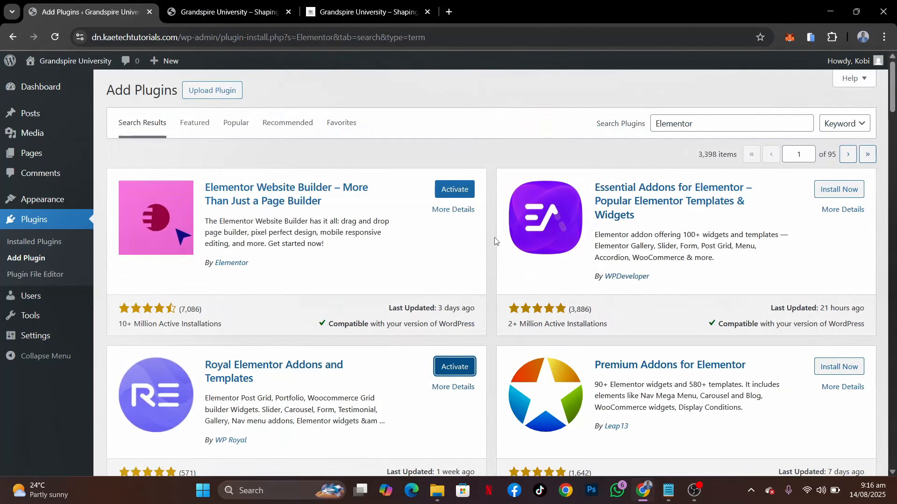
{"action": "left_click_drag", "start_coordinate": [700, 124], "coordinate": [595, 94]}
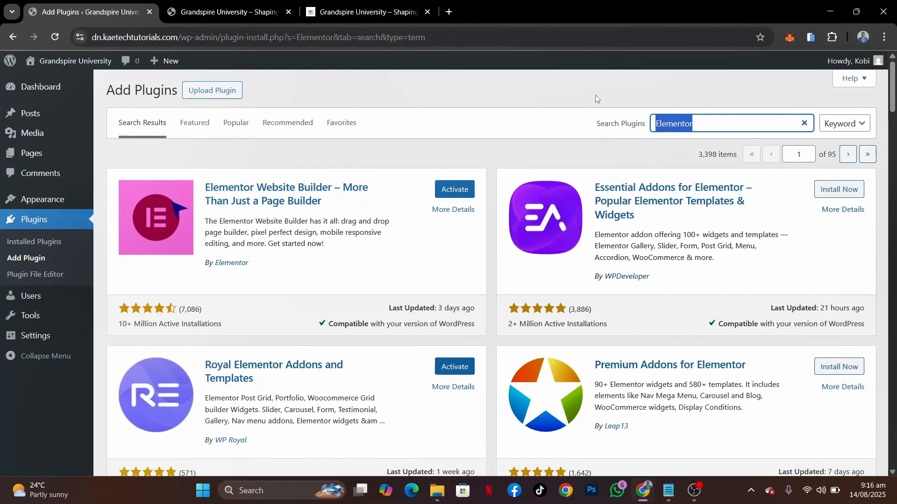
{"action": "type", "text": "Forminat"}
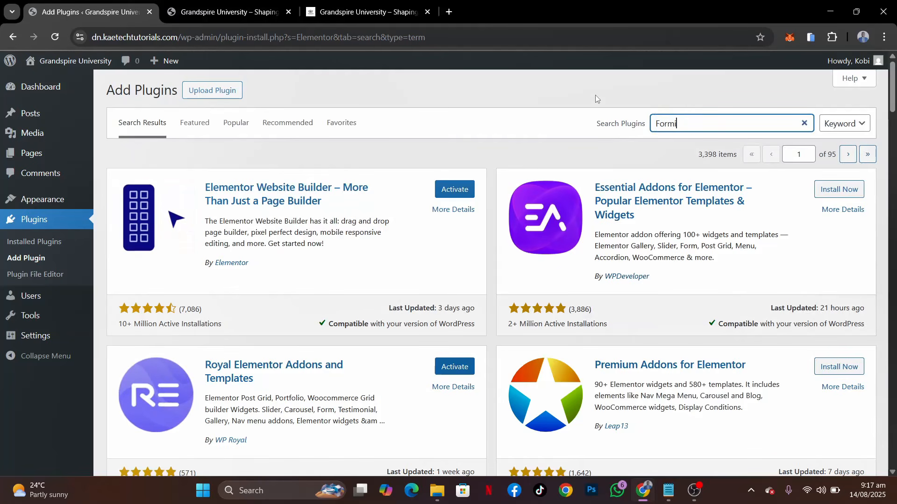
{"action": "type", "text": "or"}
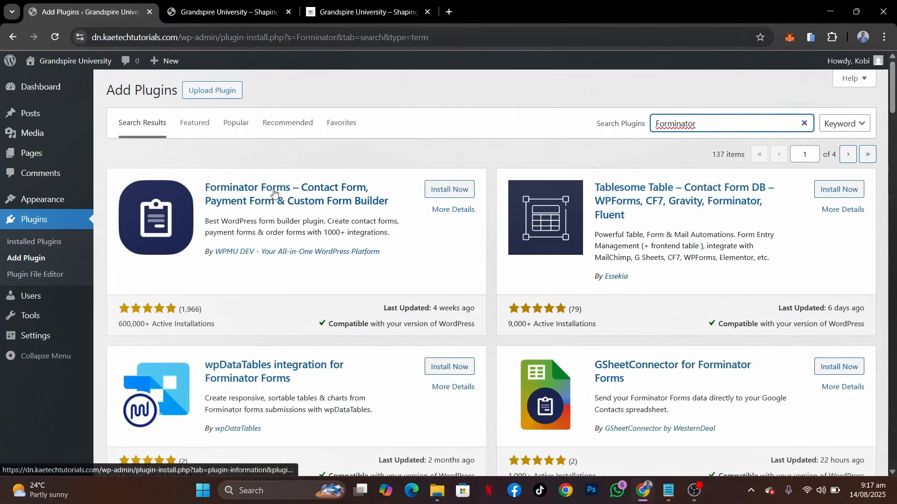
{"action": "left_click", "coordinate": [462, 189]}
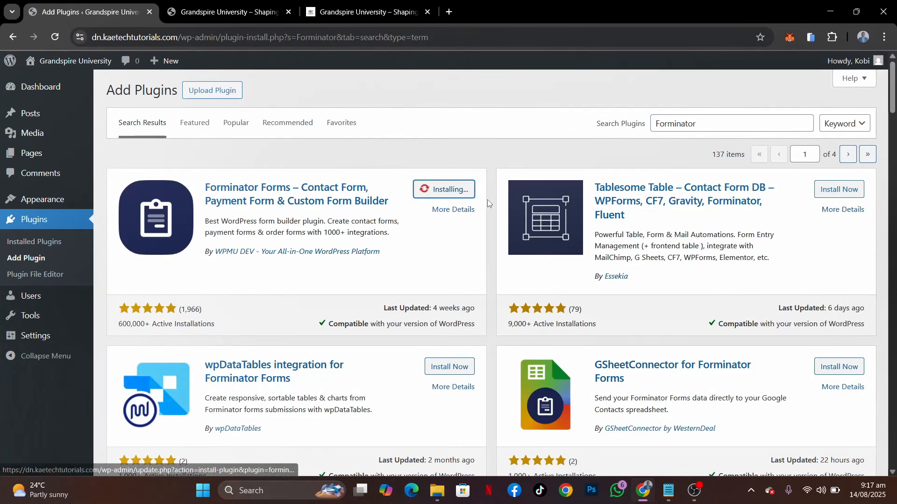
Consult the Notepad list, search the plugin directory for "The events calendar", and install The Events Calendar
{"action": "left_click", "coordinate": [667, 499]}
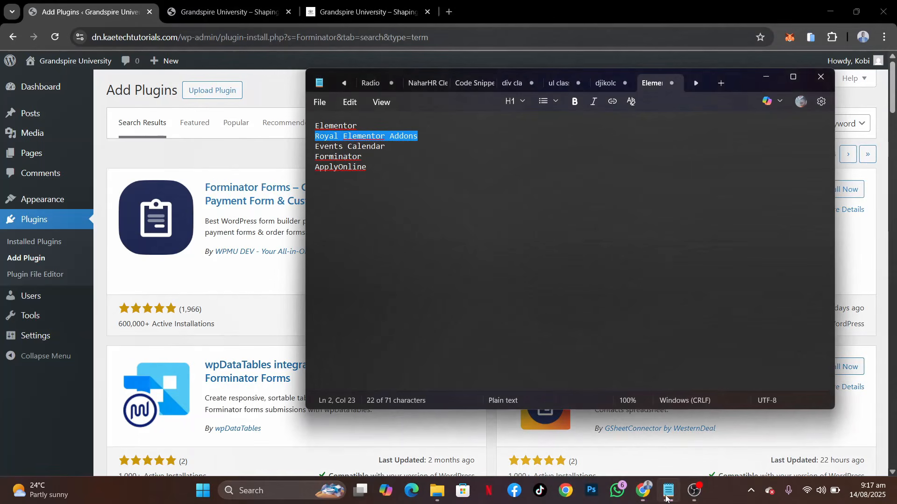
{"action": "left_click", "coordinate": [279, 145]}
{"action": "left_click_drag", "start_coordinate": [703, 129], "coordinate": [611, 124]}
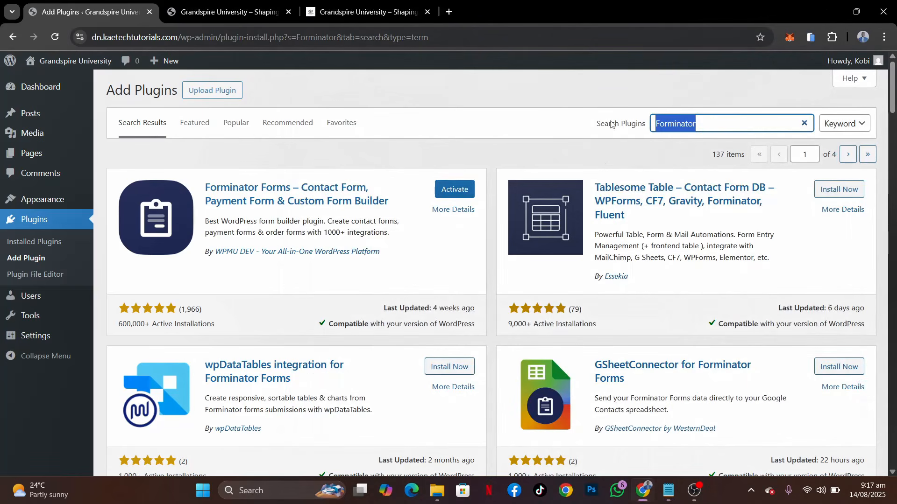
{"action": "type", "text": "The e"}
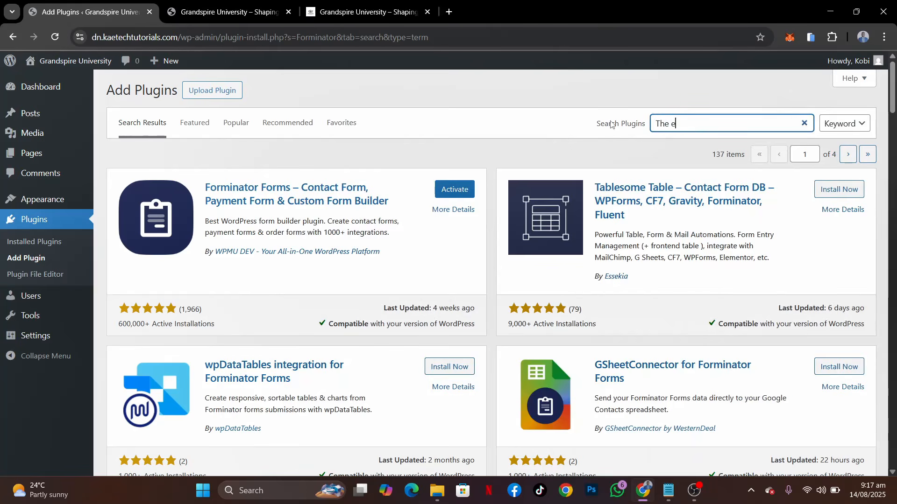
{"action": "type", "text": "vents calendar"}
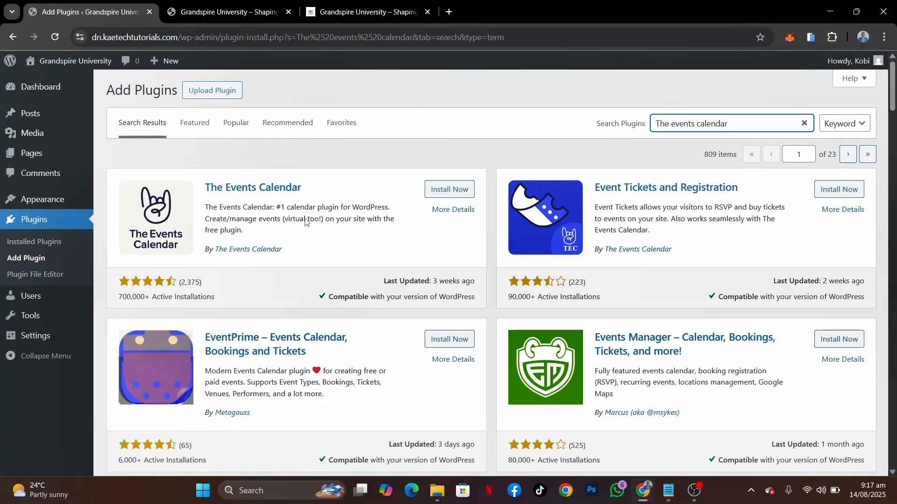
{"action": "left_click", "coordinate": [461, 196]}
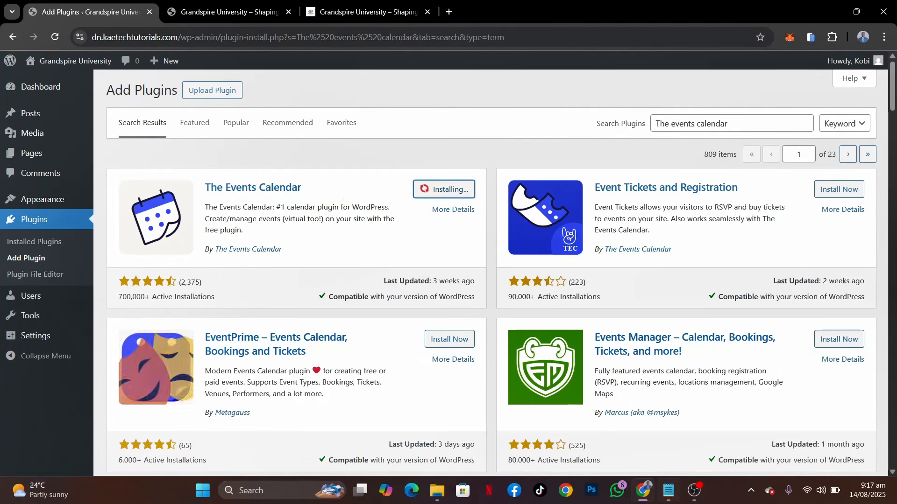
Consult the Notepad list, search the plugin directory for "ApplyOnline", and install ApplyOnline – Application Form Builder and Manager
{"action": "left_click", "coordinate": [670, 497]}
{"action": "left_click", "coordinate": [669, 492]}
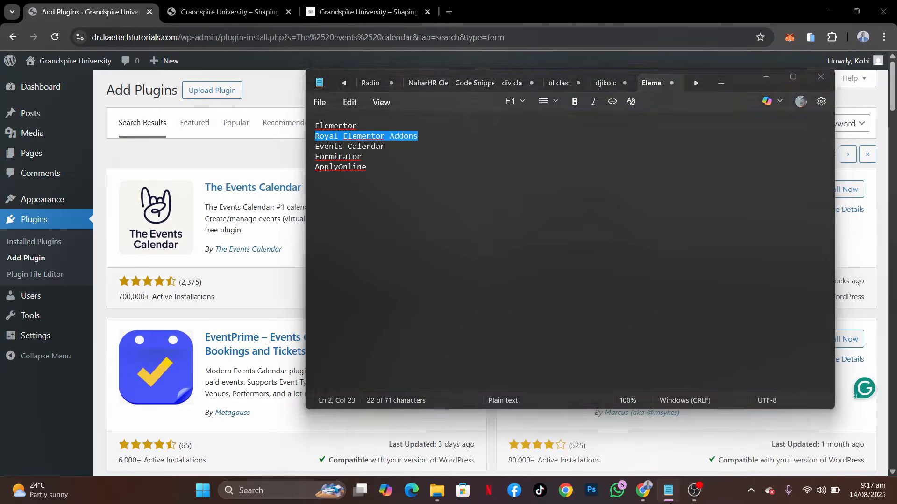
{"action": "triple_click", "coordinate": [733, 115]}
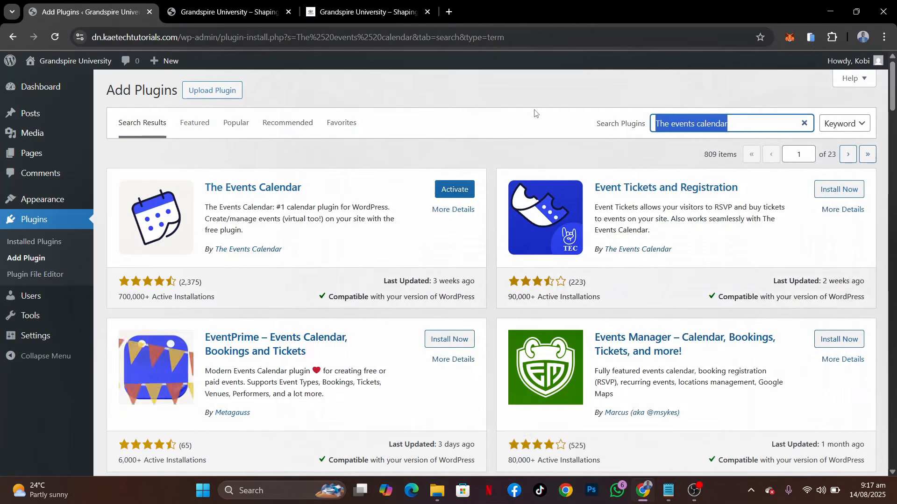
{"action": "type", "text": "ApplyO"}
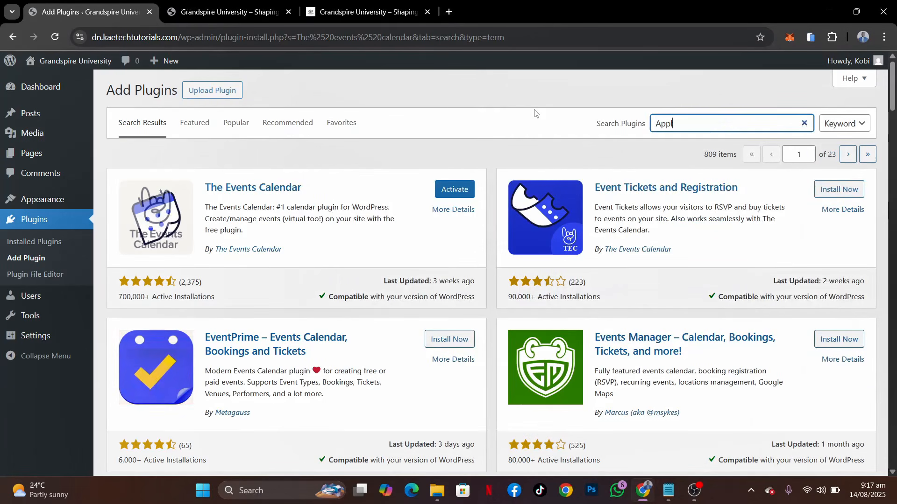
{"action": "type", "text": "nline"}
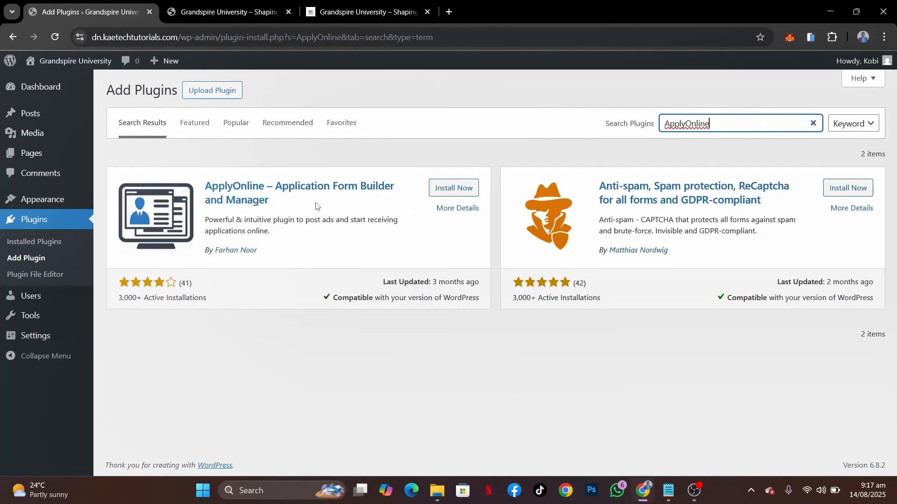
{"action": "left_click", "coordinate": [457, 188]}
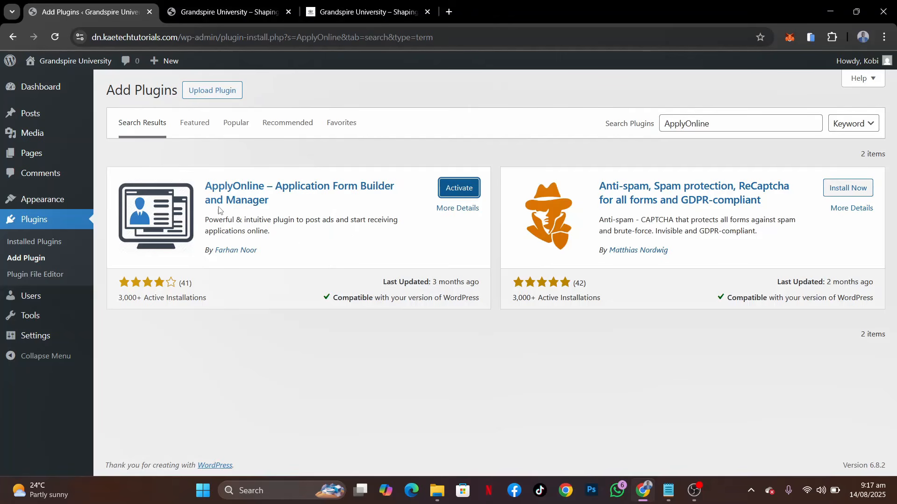
Select all installed plugins and activate them together with the Activate bulk action
{"action": "left_click", "coordinate": [34, 243]}
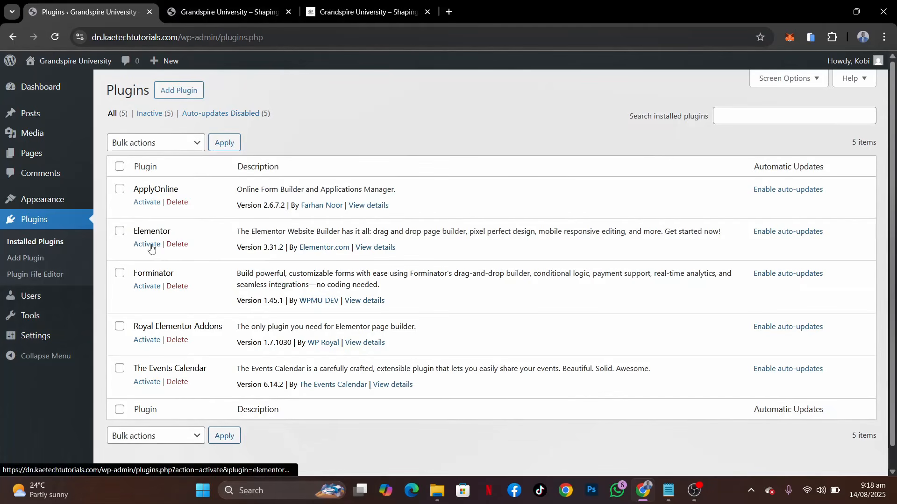
{"action": "left_click", "coordinate": [119, 167]}
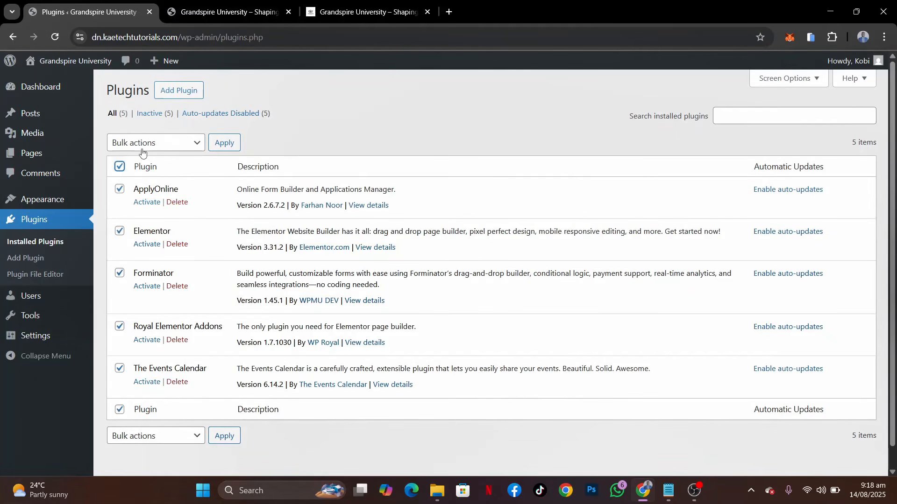
{"action": "left_click", "coordinate": [149, 144]}
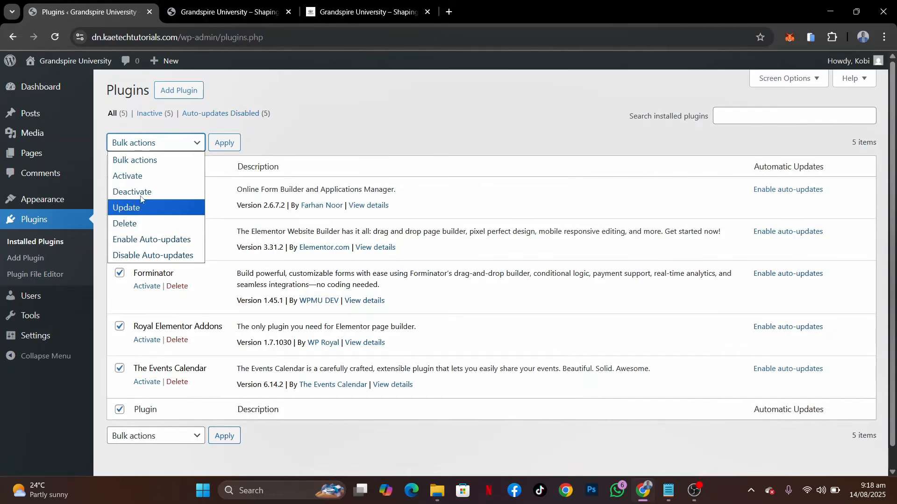
{"action": "left_click", "coordinate": [175, 145]}
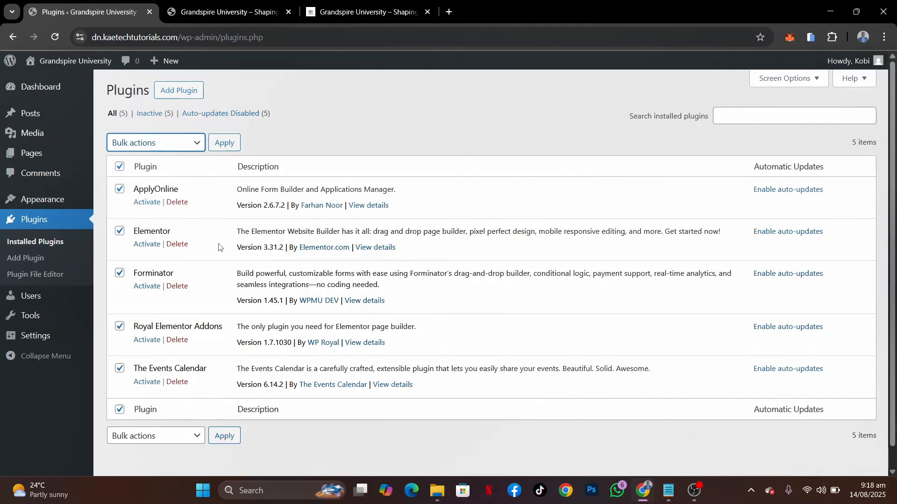
{"action": "left_click", "coordinate": [150, 144]}
{"action": "left_click", "coordinate": [131, 177]}
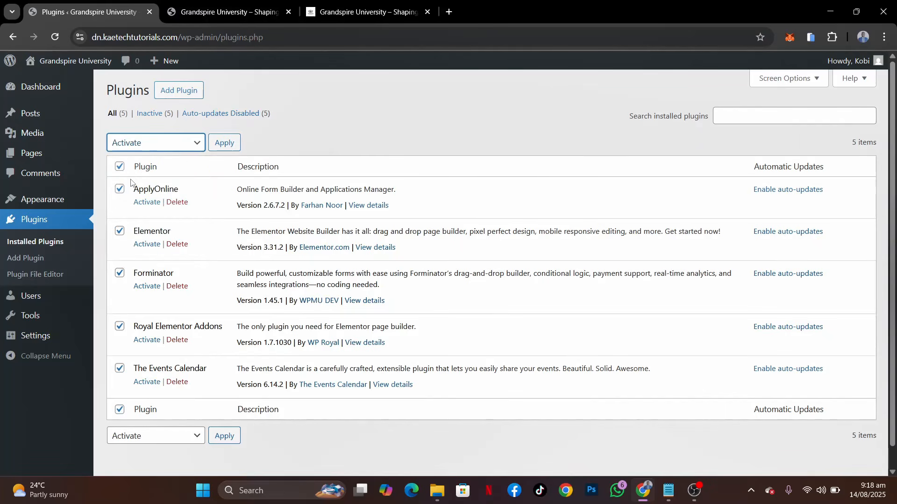
{"action": "left_click", "coordinate": [220, 144]}
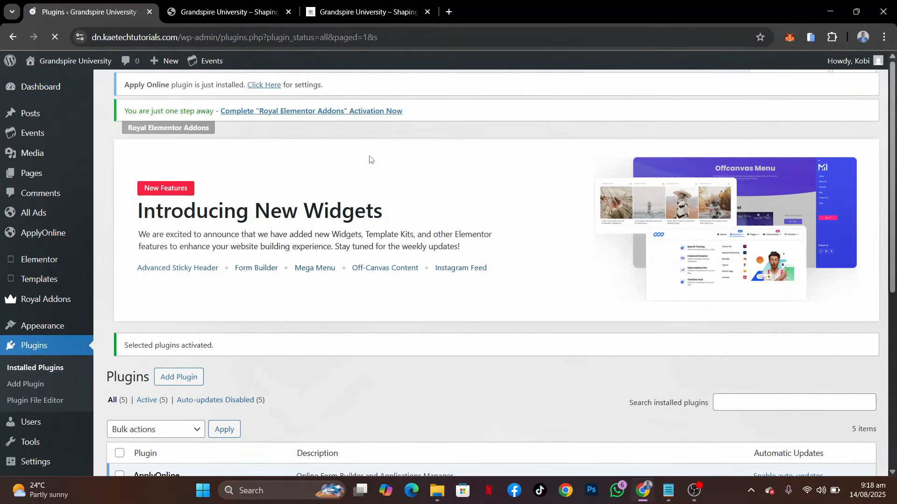
Review the list of activated plugins and the navigation menu items on the Grandspire demo site
{"action": "scroll", "coordinate": [264, 322], "scroll_direction": "down", "scroll_amount": 1}
{"action": "scroll", "coordinate": [264, 321], "scroll_direction": "down", "scroll_amount": 6}
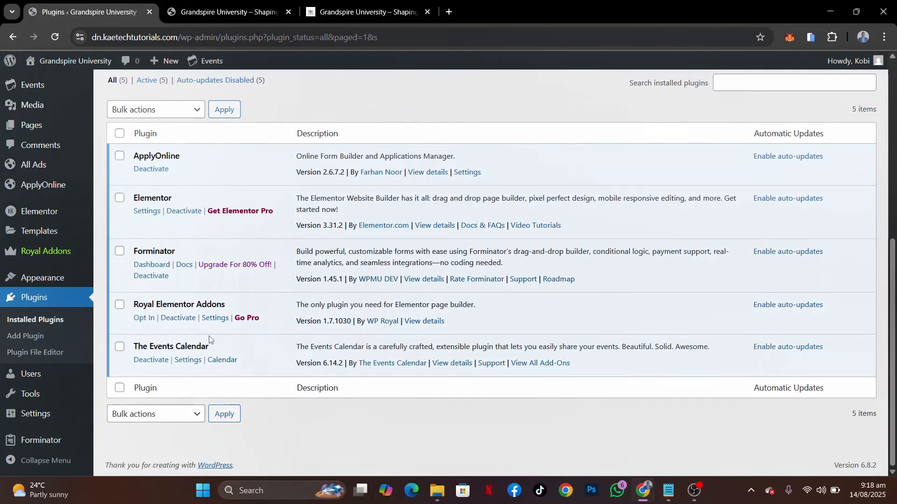
{"action": "scroll", "coordinate": [198, 259], "scroll_direction": "up", "scroll_amount": 7}
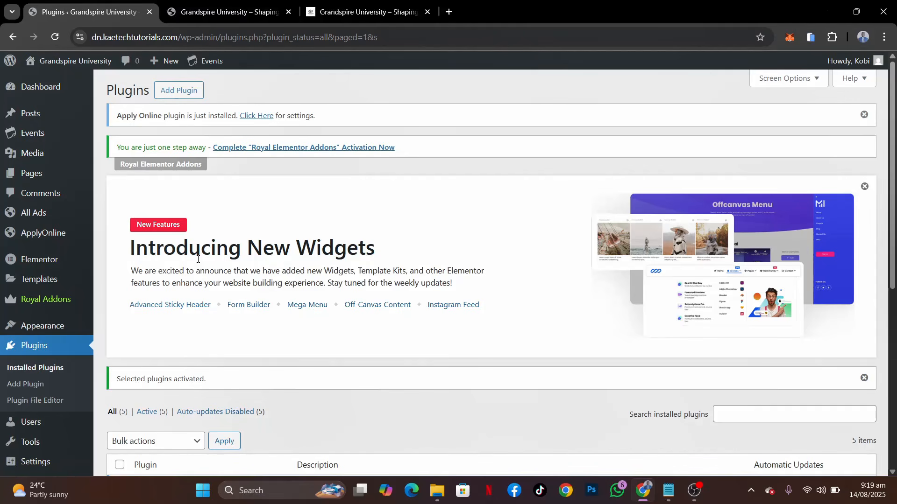
{"action": "left_click", "coordinate": [364, 12]}
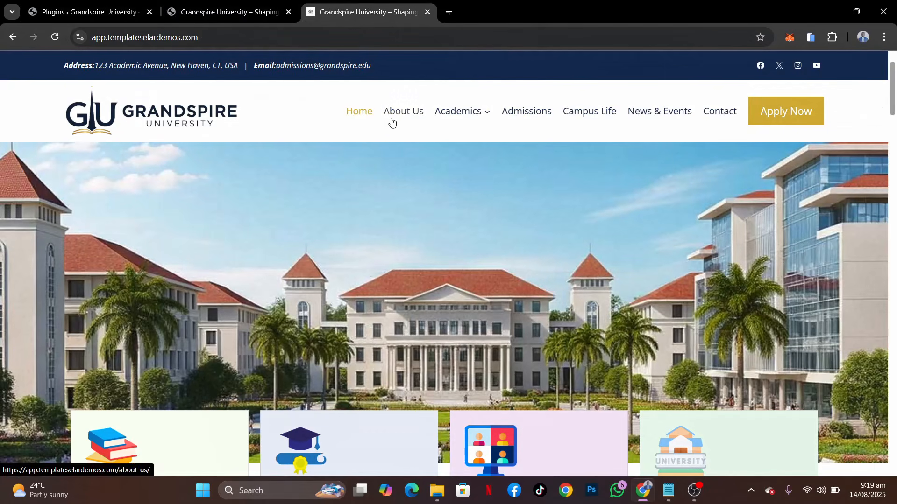
{"action": "mouse_move", "coordinate": [462, 122]}
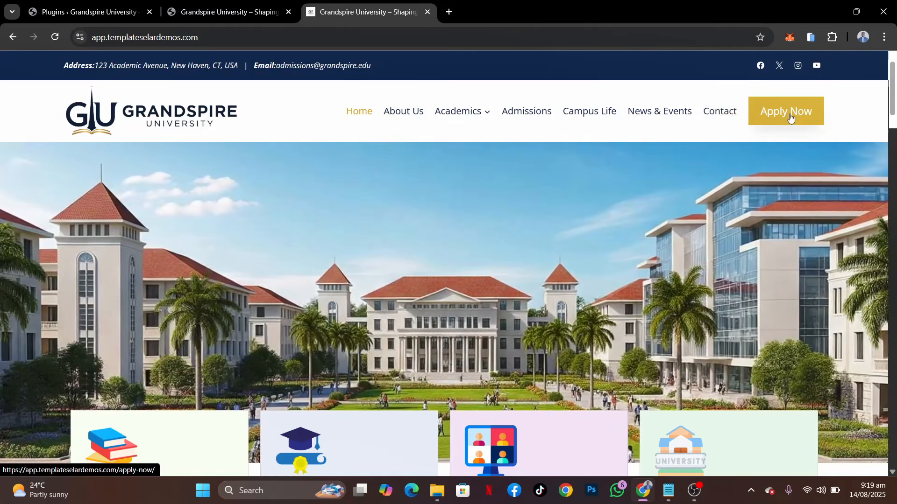
Return to the WordPress admin, show all existing pages, and move Sample Page to the trash
{"action": "left_click", "coordinate": [65, 8]}
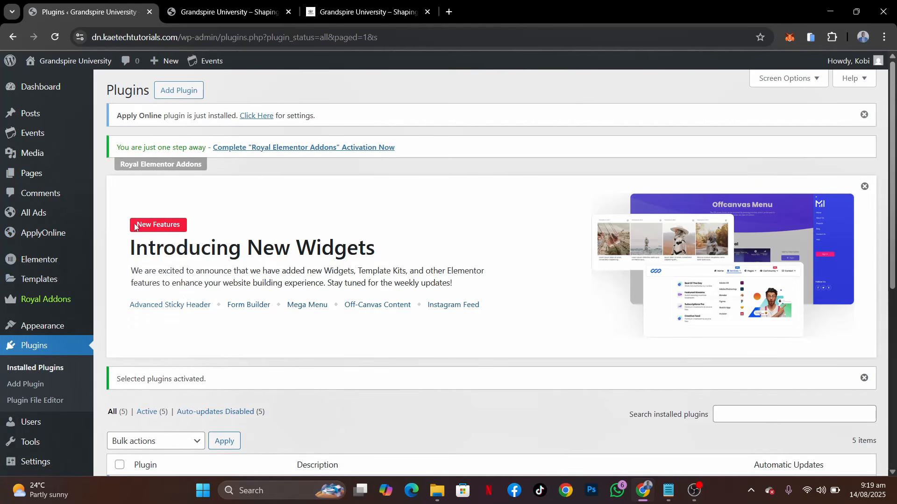
{"action": "mouse_move", "coordinate": [37, 179]}
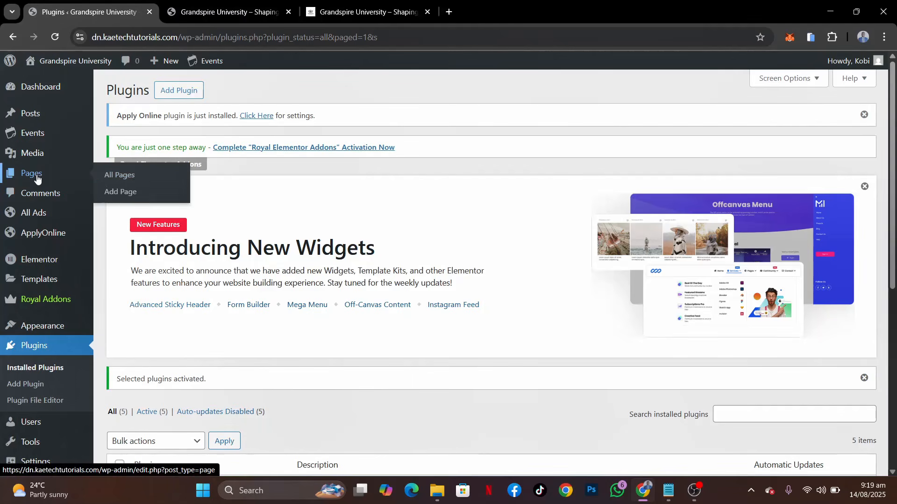
{"action": "left_click", "coordinate": [129, 176]}
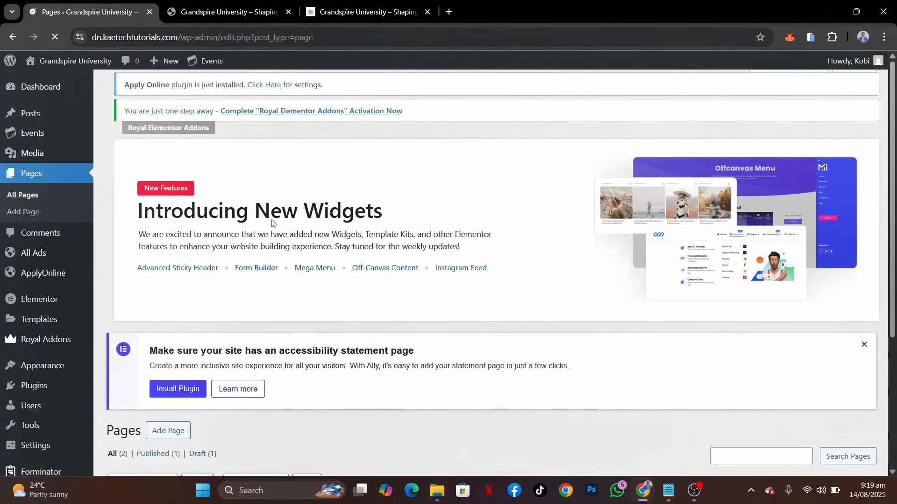
{"action": "scroll", "coordinate": [287, 207], "scroll_direction": "down", "scroll_amount": 5}
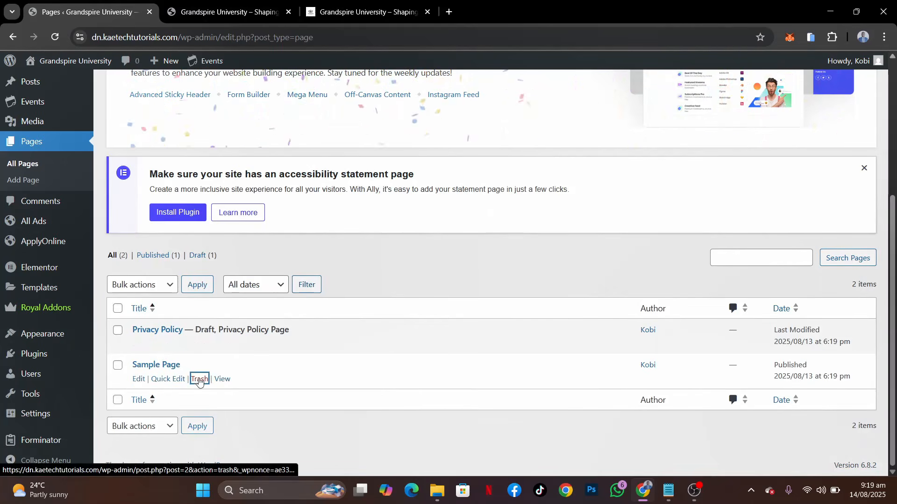
{"action": "left_click", "coordinate": [198, 380]}
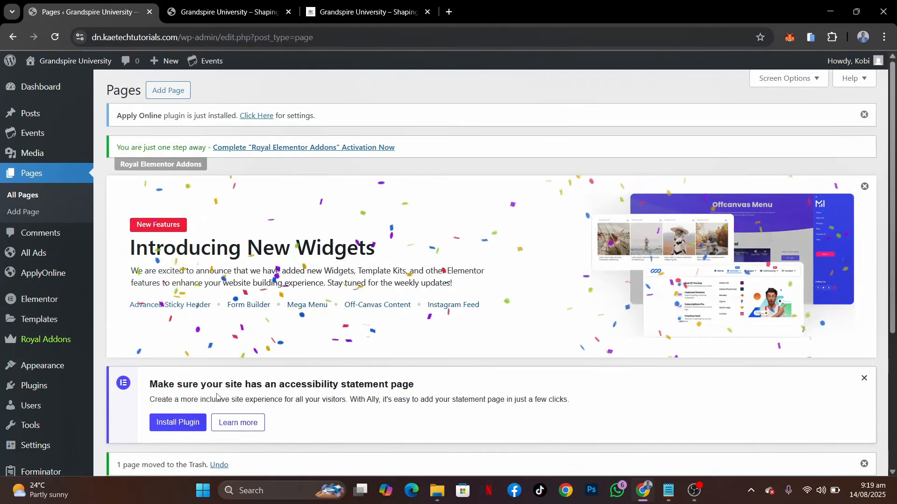
{"action": "scroll", "coordinate": [216, 397], "scroll_direction": "down", "scroll_amount": 5}
{"action": "scroll", "coordinate": [216, 397], "scroll_direction": "up", "scroll_amount": 5}
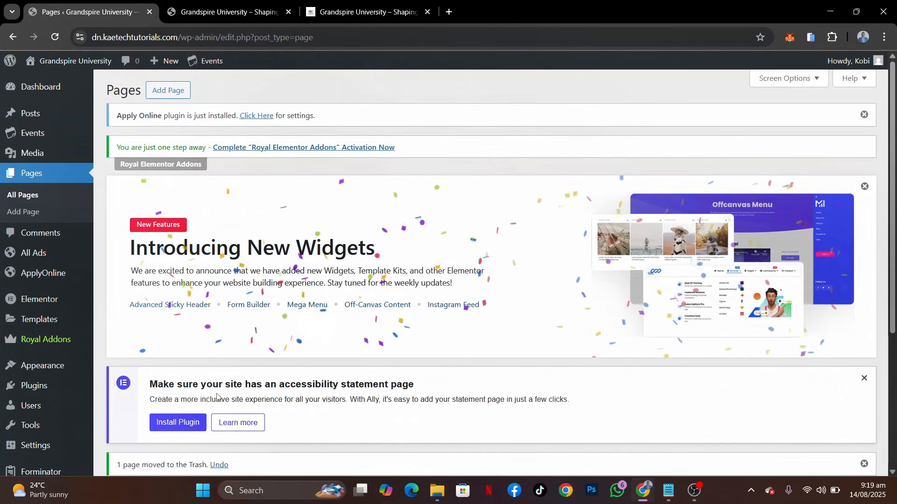
Create a new page, dismiss the editor's welcome guide, and turn off Fullscreen mode so the admin interface shows
{"action": "left_click", "coordinate": [164, 90]}
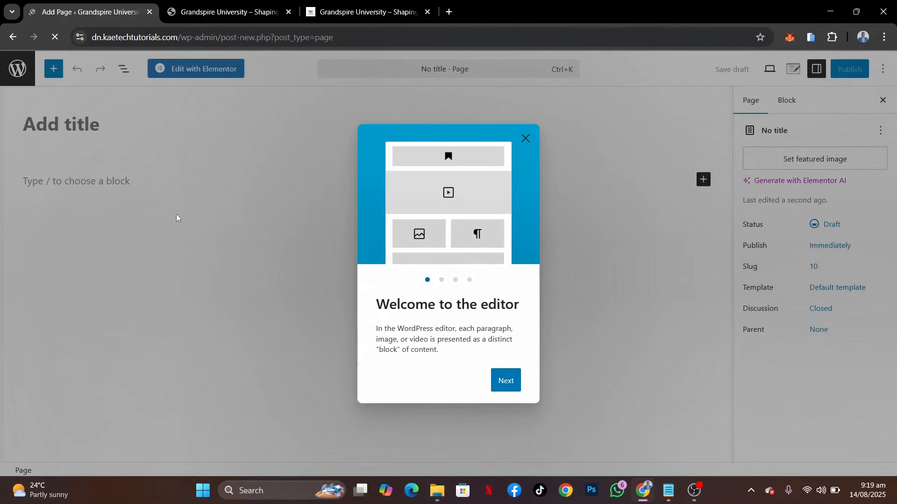
{"action": "left_click", "coordinate": [524, 140]}
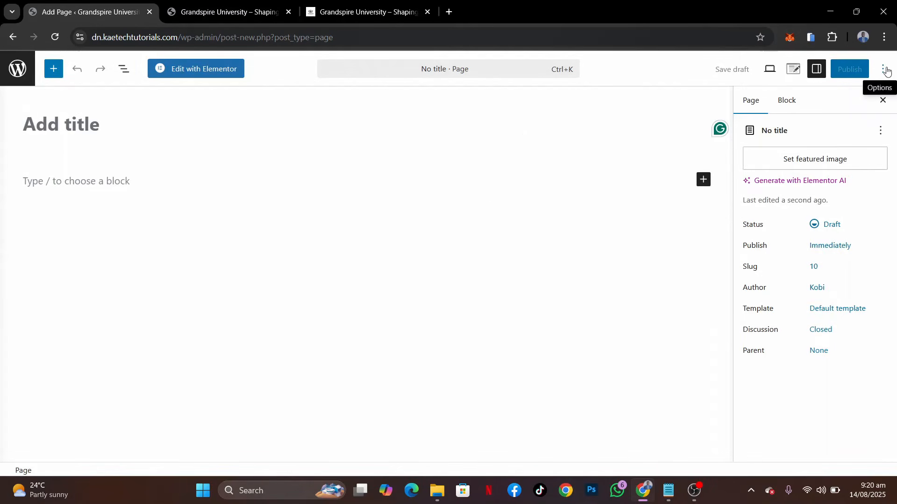
{"action": "left_click", "coordinate": [886, 70]}
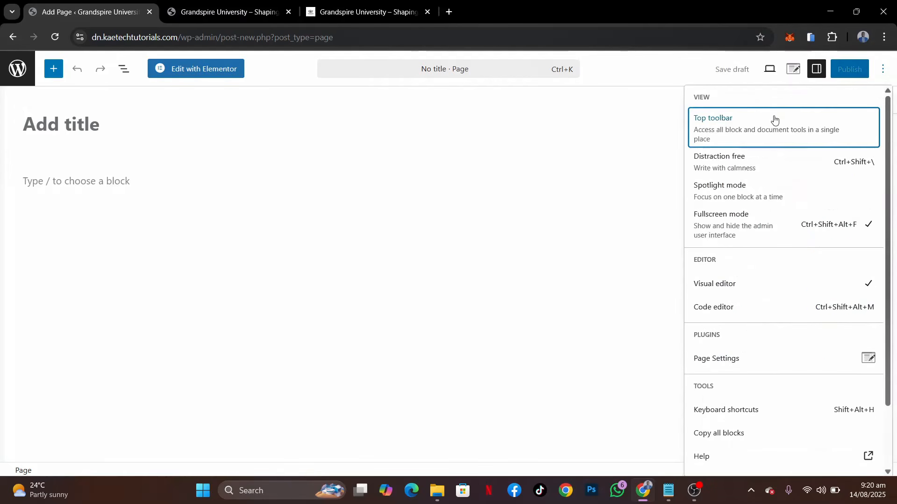
{"action": "left_click", "coordinate": [771, 227]}
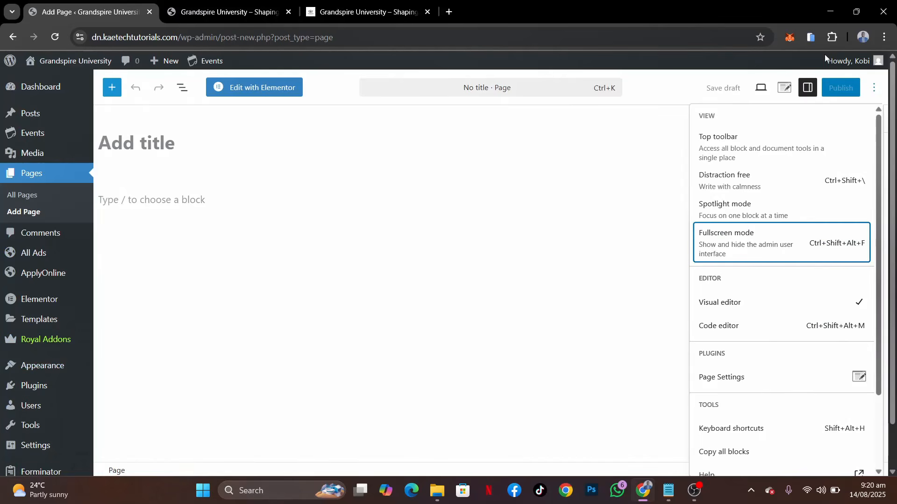
{"action": "left_click", "coordinate": [876, 88]}
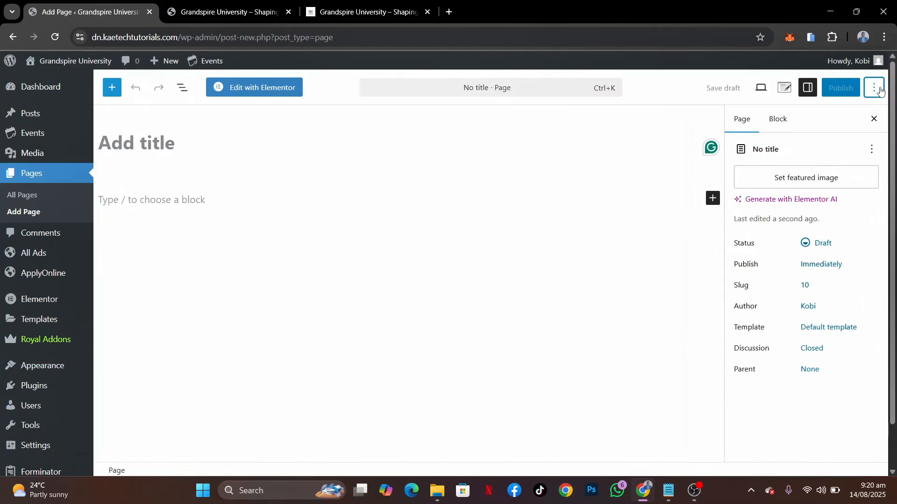
Publish the new page with the title "Home" and the Elementor Full Width template
{"action": "left_click", "coordinate": [156, 144]}
{"action": "type", "text": "Home"}
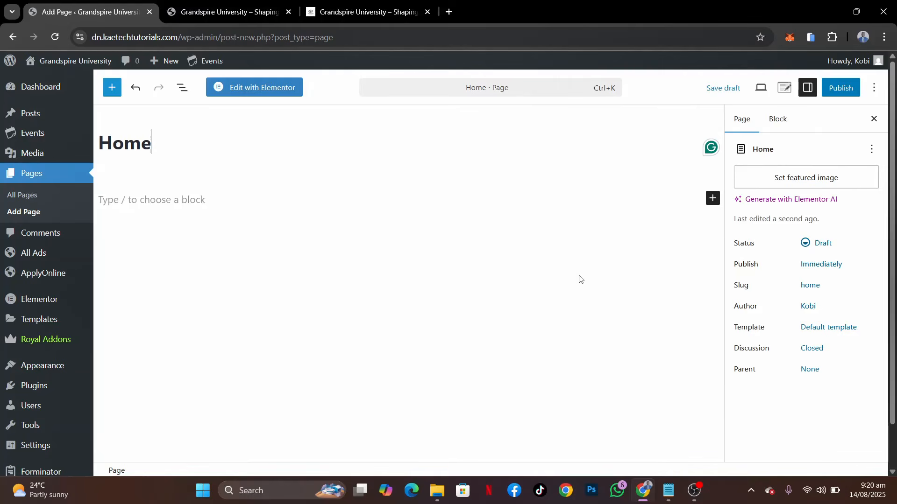
{"action": "left_click", "coordinate": [815, 329]}
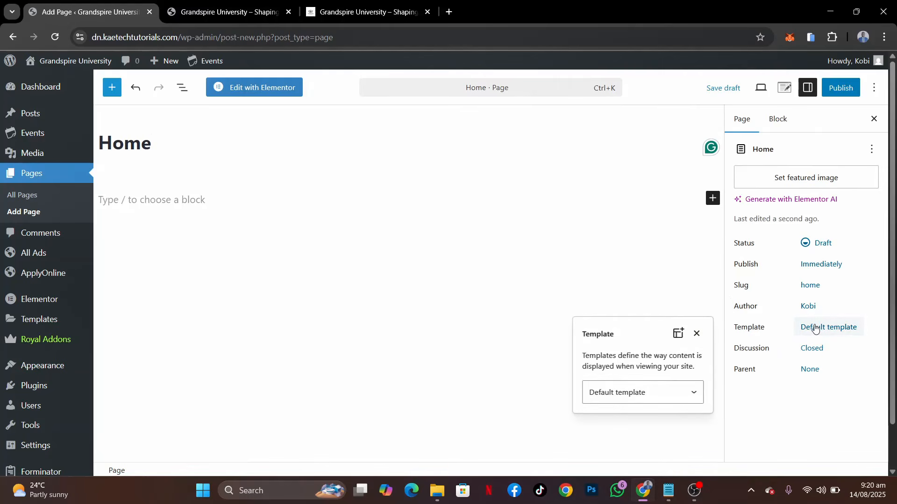
{"action": "left_click", "coordinate": [620, 395]}
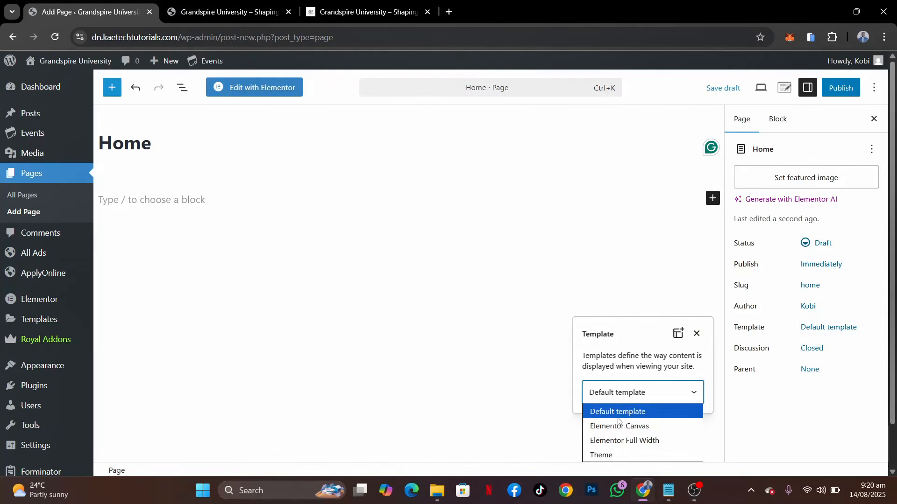
{"action": "left_click", "coordinate": [619, 441]}
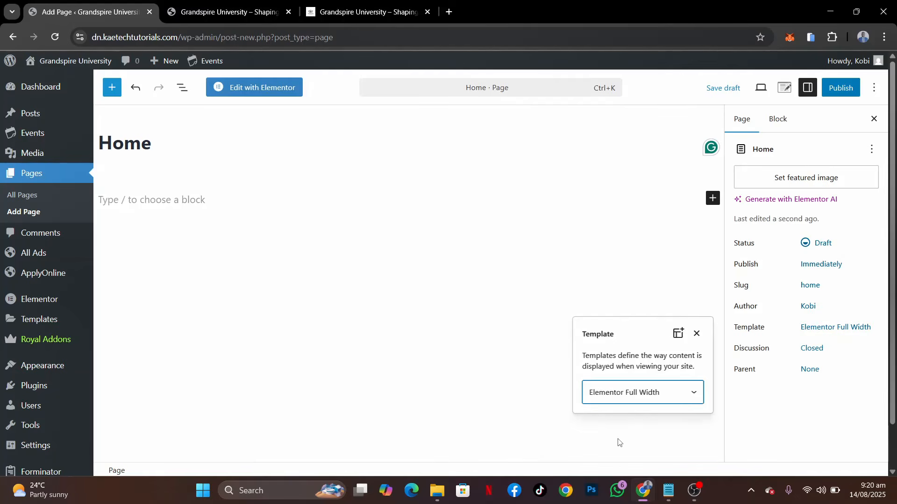
{"action": "left_click", "coordinate": [841, 88]}
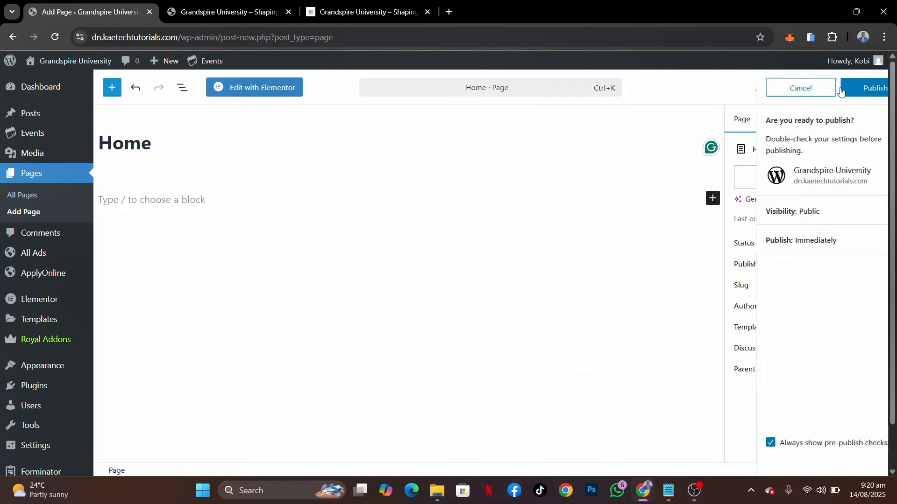
{"action": "left_click", "coordinate": [841, 89]}
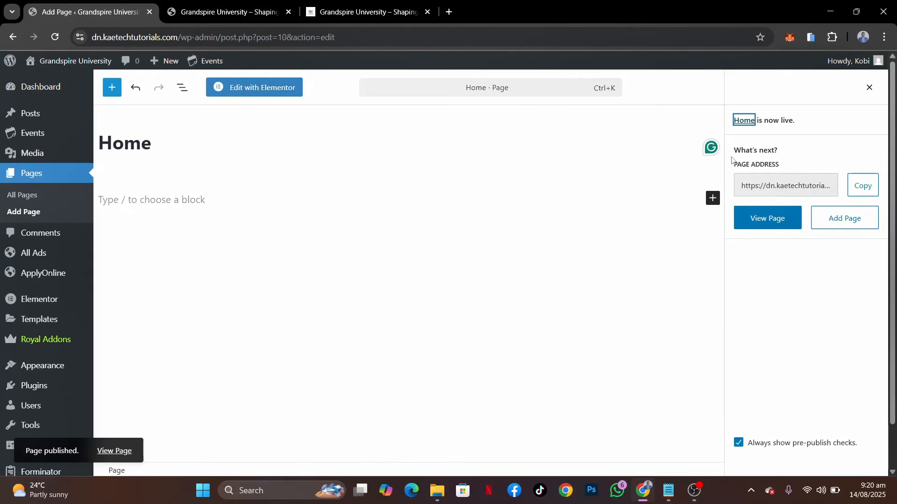
Add another page, consulting the demo site's menu for its name, and title it "About Us"
{"action": "left_click", "coordinate": [24, 212]}
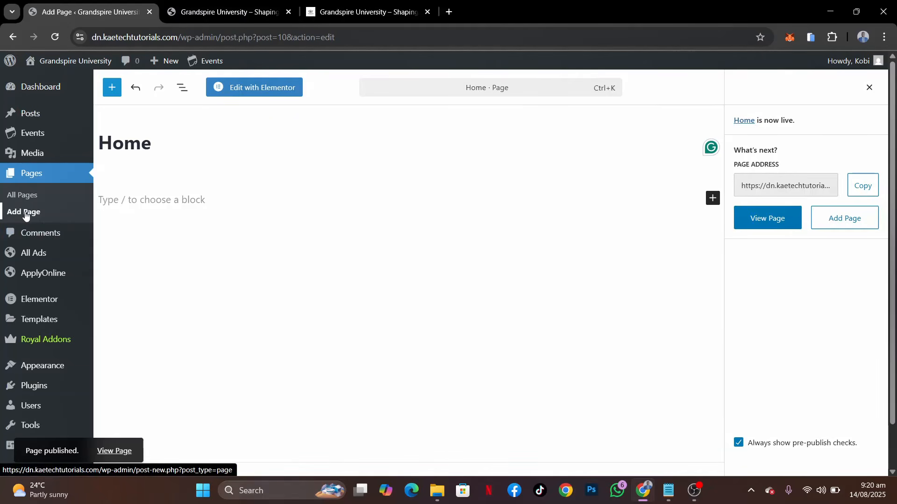
{"action": "left_click", "coordinate": [245, 12]}
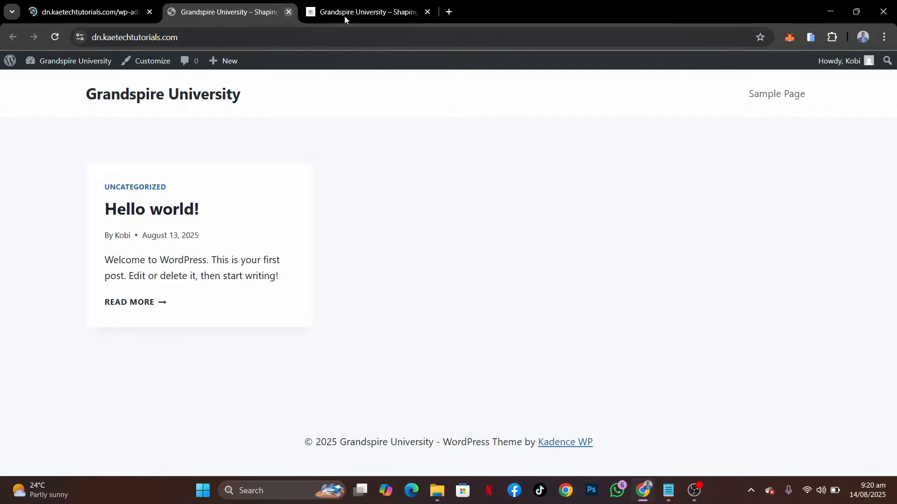
{"action": "left_click", "coordinate": [374, 16]}
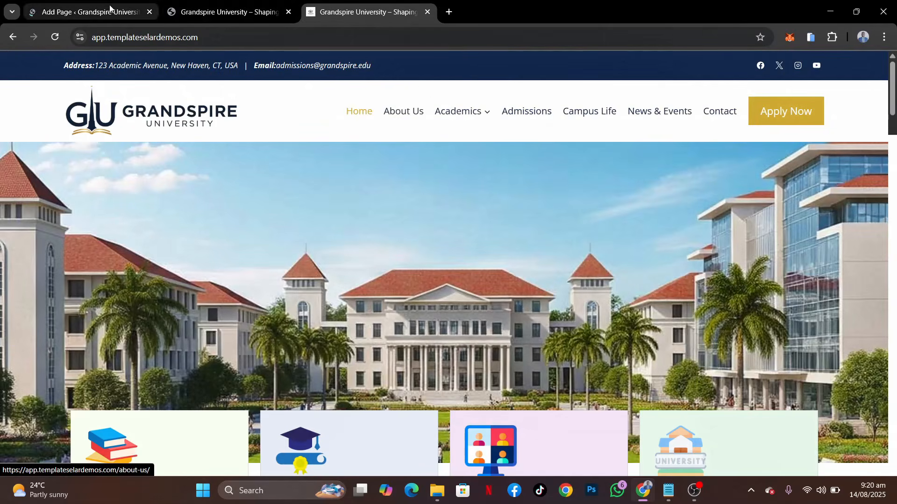
{"action": "left_click", "coordinate": [135, 12]}
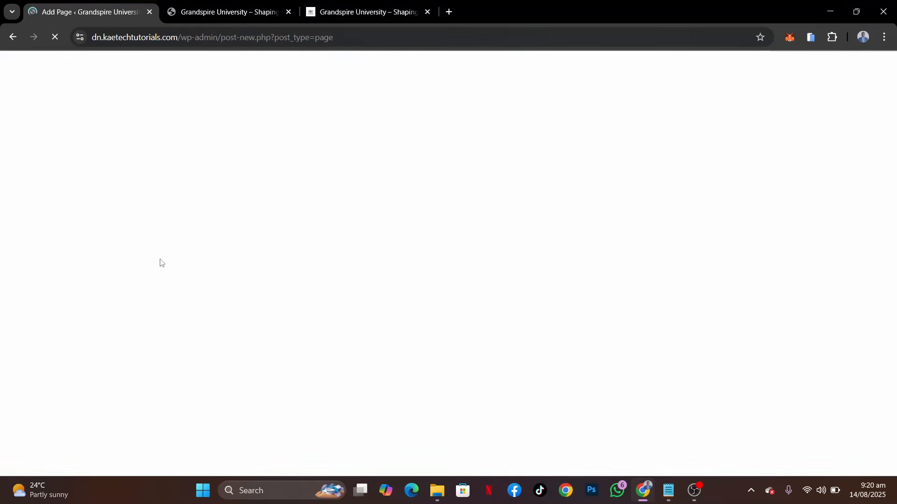
{"action": "type", "text": "A"}
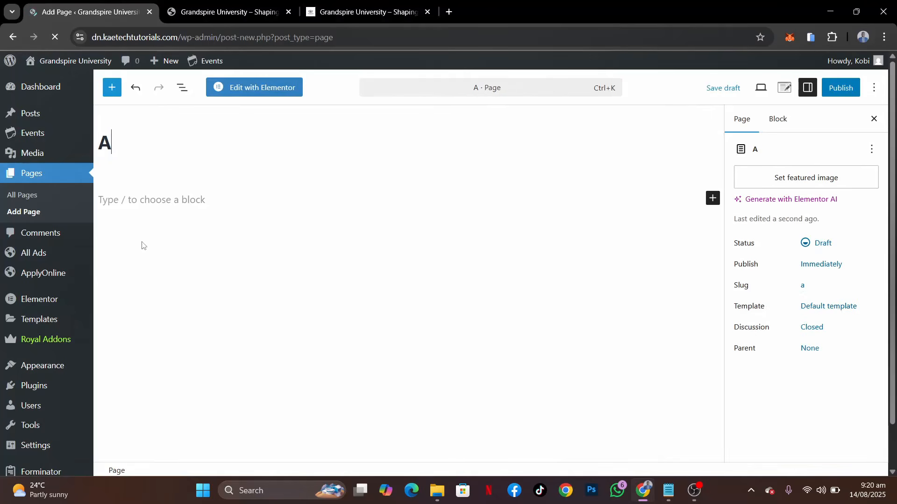
{"action": "type", "text": "bout Us"}
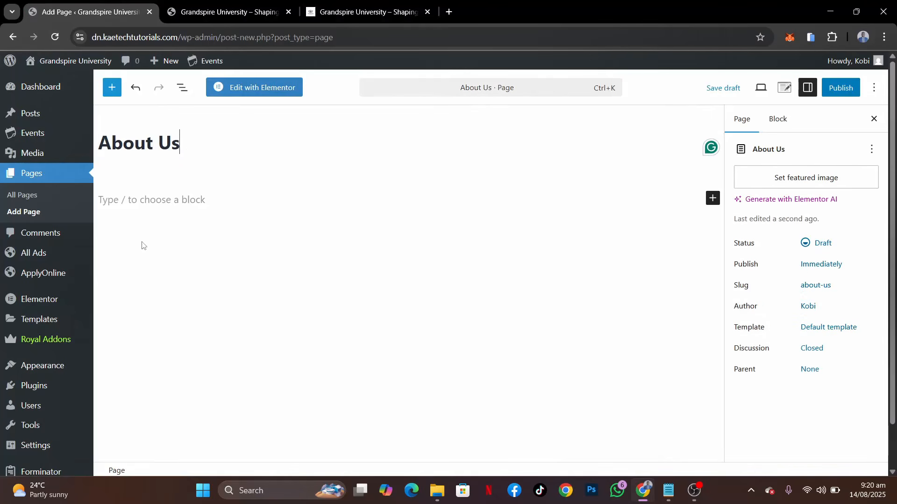
Assign the Elementor Full Width template to the About Us page and publish it
{"action": "left_click", "coordinate": [843, 328]}
{"action": "left_click", "coordinate": [651, 391]}
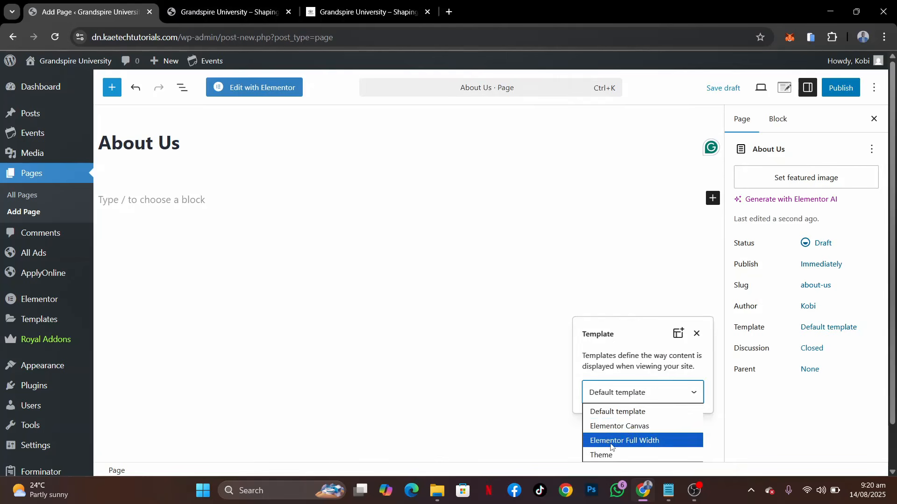
{"action": "left_click", "coordinate": [611, 441]}
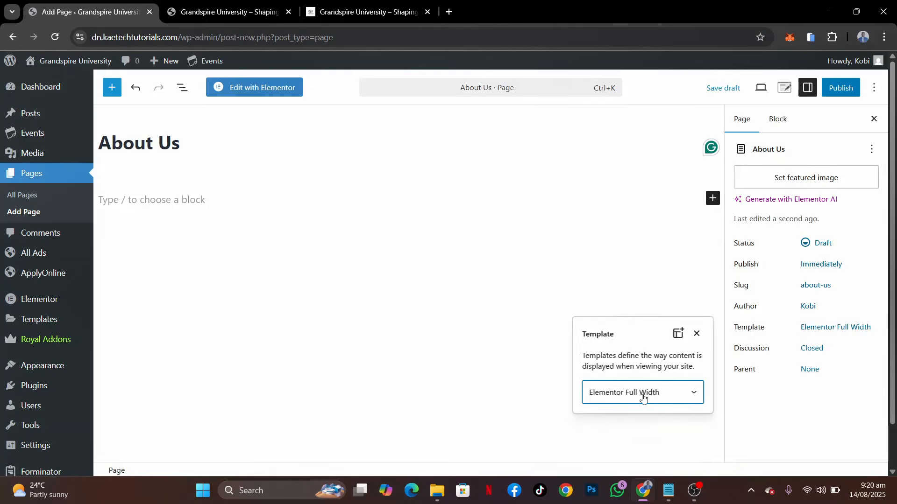
{"action": "left_click", "coordinate": [838, 88]}
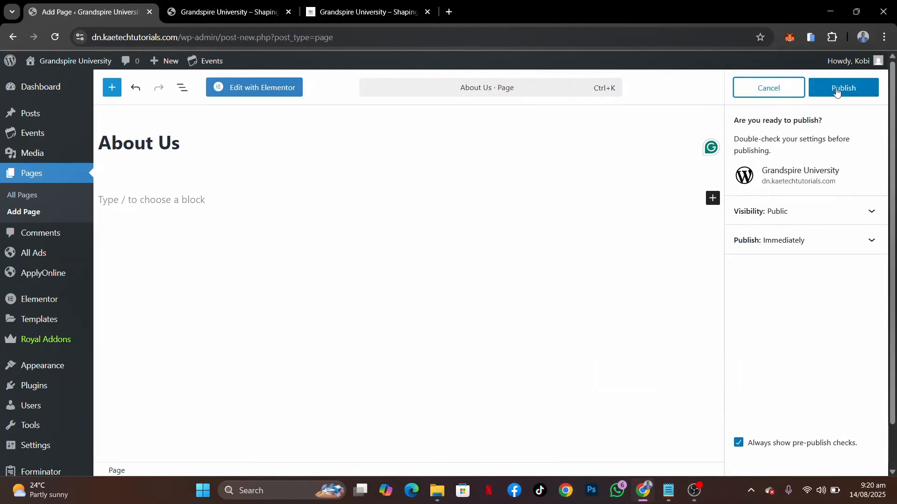
{"action": "left_click", "coordinate": [836, 89]}
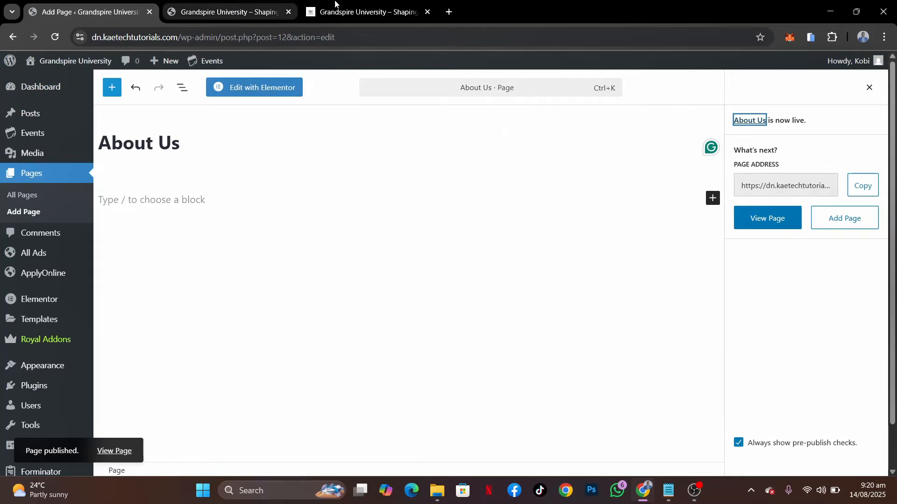
Check the demo site's menu for the next page name, then add a new page titled "Academics"
{"action": "left_click", "coordinate": [358, 12]}
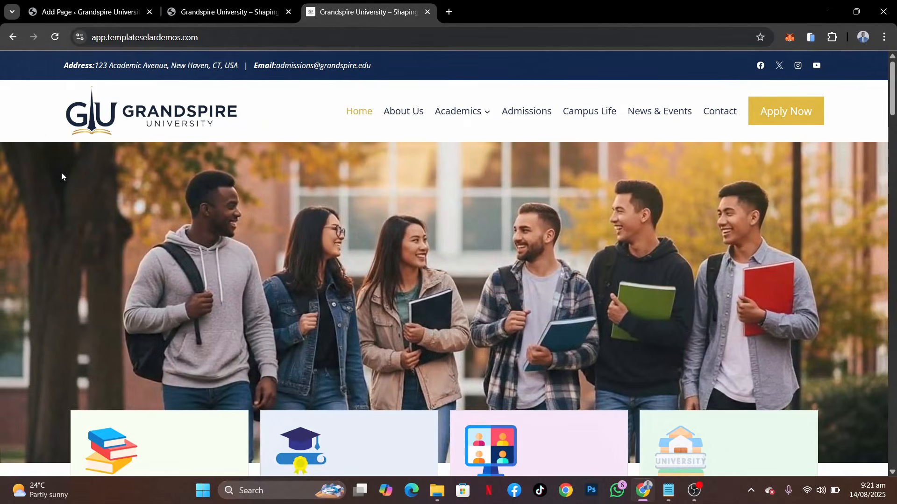
{"action": "key", "text": "ctrl+1"}
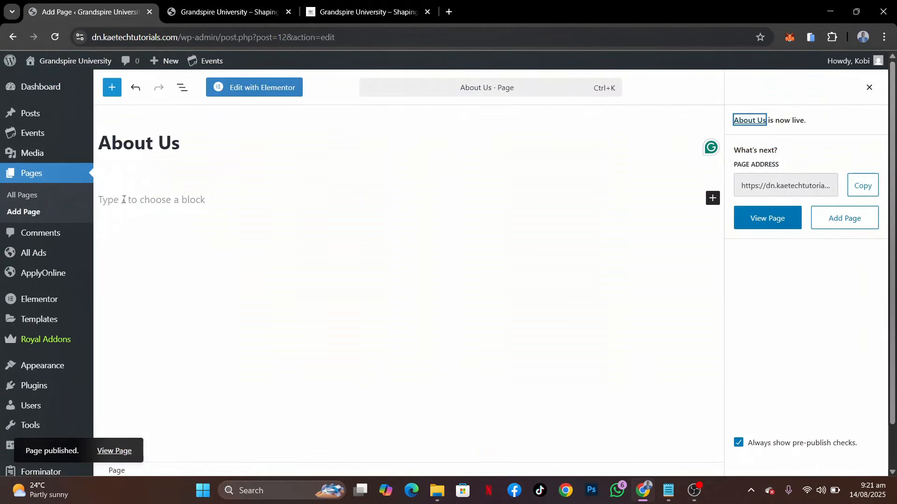
{"action": "left_click", "coordinate": [23, 212]}
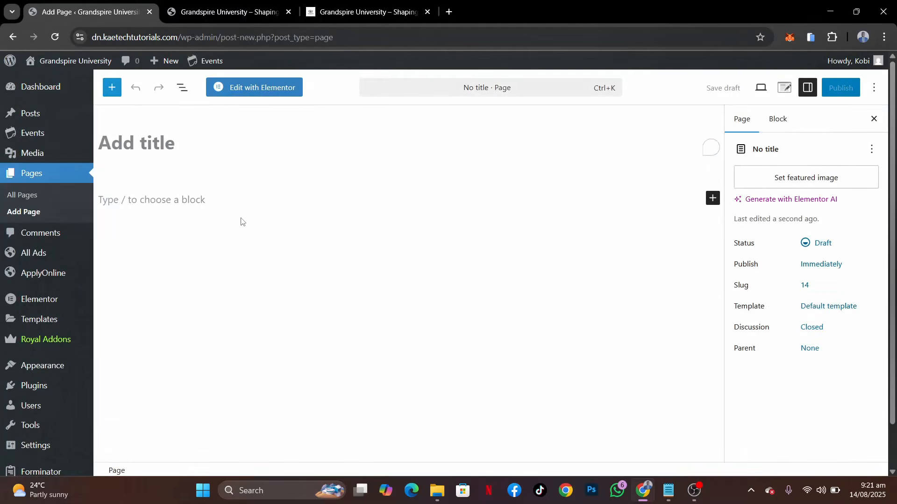
{"action": "type", "text": "Academ"}
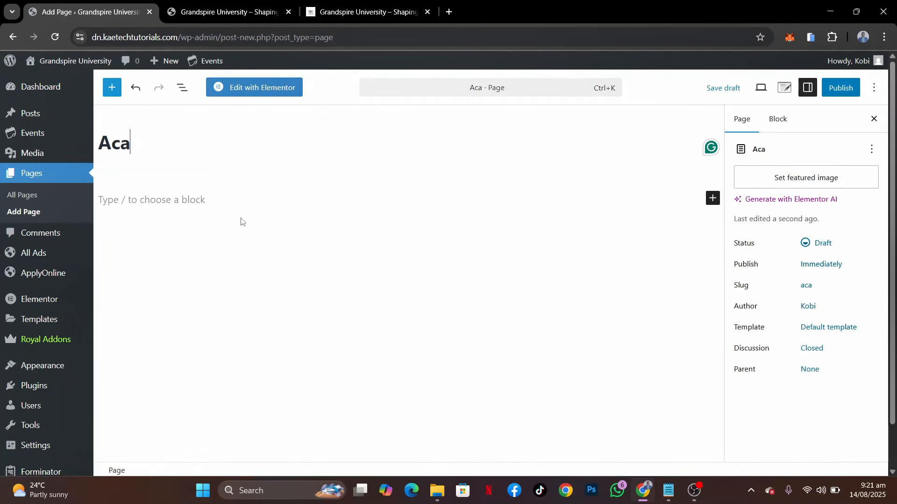
{"action": "type", "text": "s"}
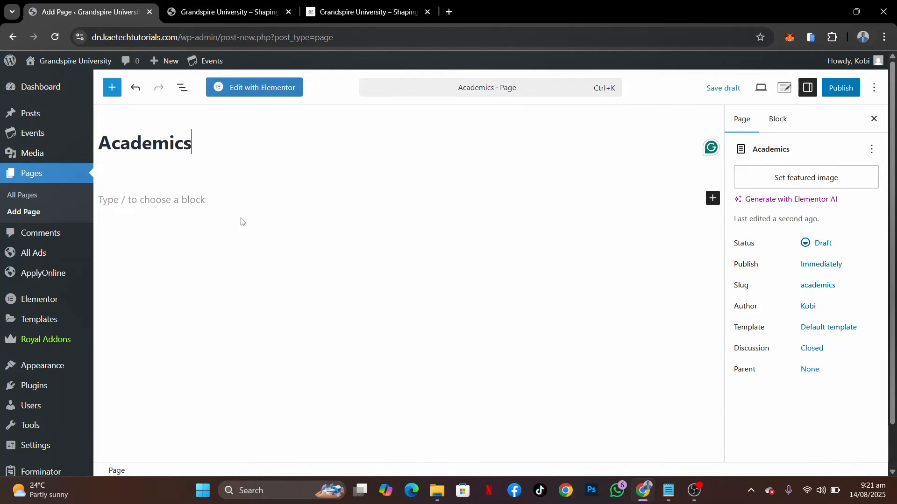
Assign the Elementor Full Width template to the Academics page and publish it
{"action": "left_click", "coordinate": [829, 327]}
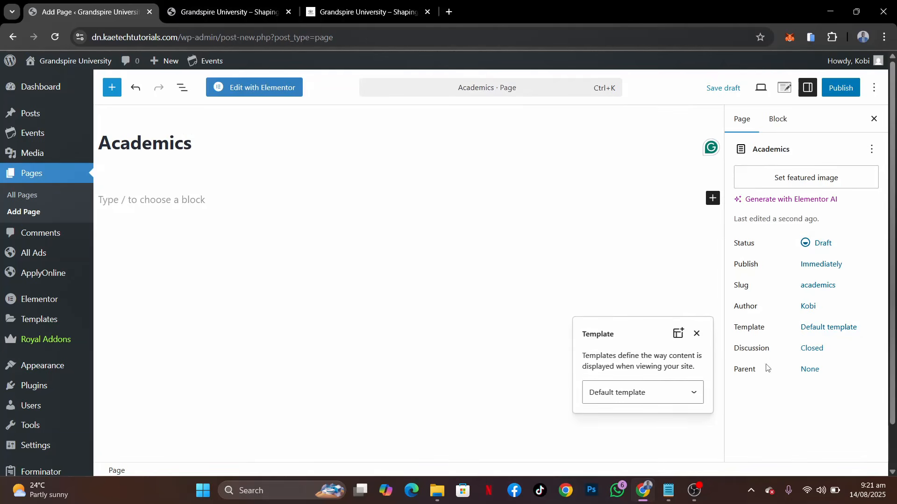
{"action": "left_click", "coordinate": [677, 393]}
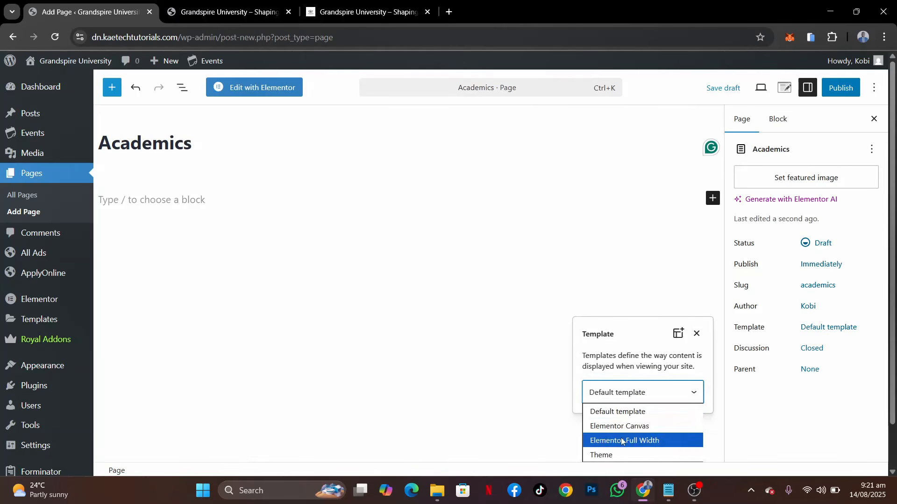
{"action": "left_click", "coordinate": [621, 441]}
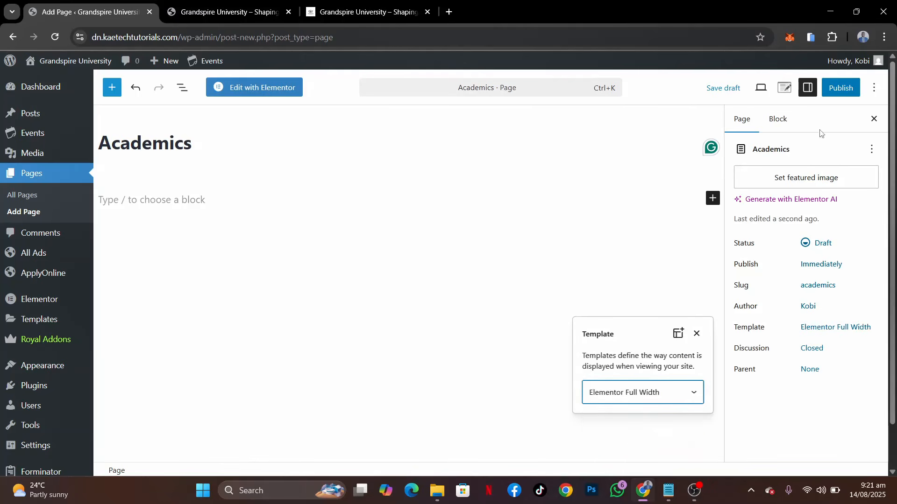
{"action": "left_click", "coordinate": [856, 92]}
{"action": "left_click", "coordinate": [854, 89]}
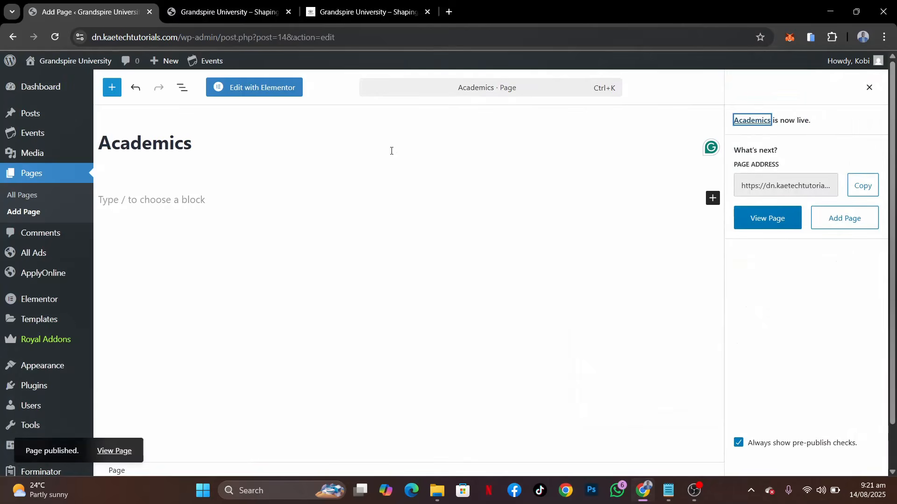
Start another new page and consult the demo site's menu for its name
{"action": "left_click", "coordinate": [21, 211]}
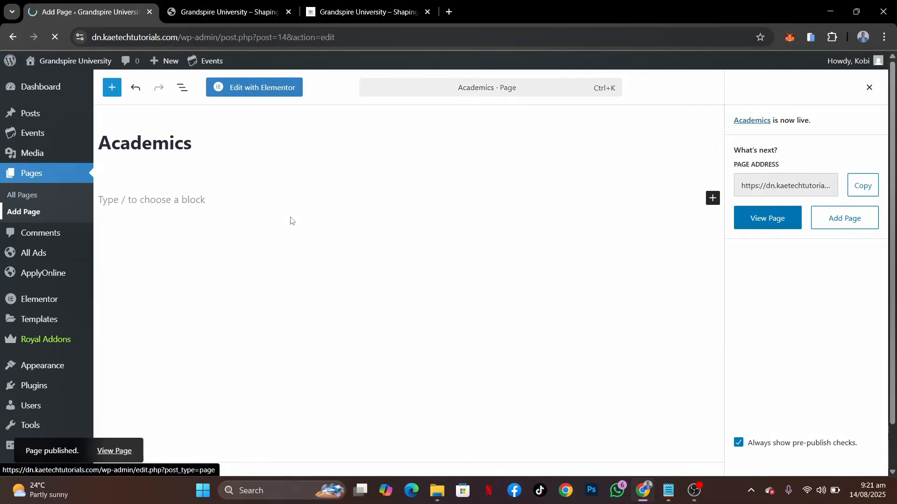
{"action": "left_click", "coordinate": [350, 2]}
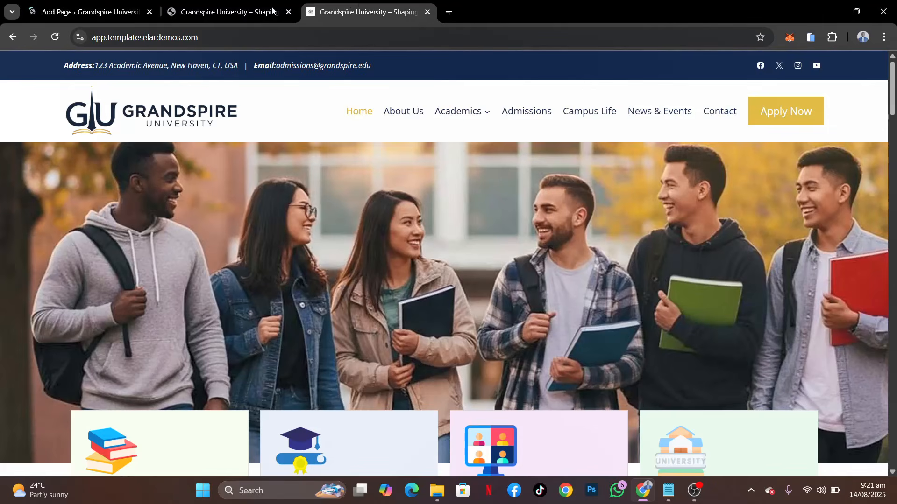
{"action": "left_click", "coordinate": [131, 18]}
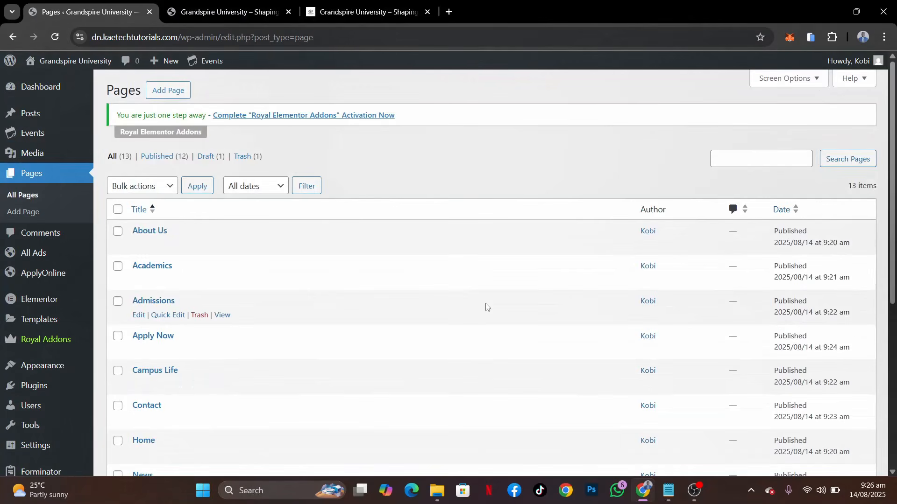
Review the full list of created pages and compare it with the demo site's menu, including the Academics submenu
{"action": "scroll", "coordinate": [486, 307], "scroll_direction": "down", "scroll_amount": 3}
{"action": "scroll", "coordinate": [486, 306], "scroll_direction": "up", "scroll_amount": 3}
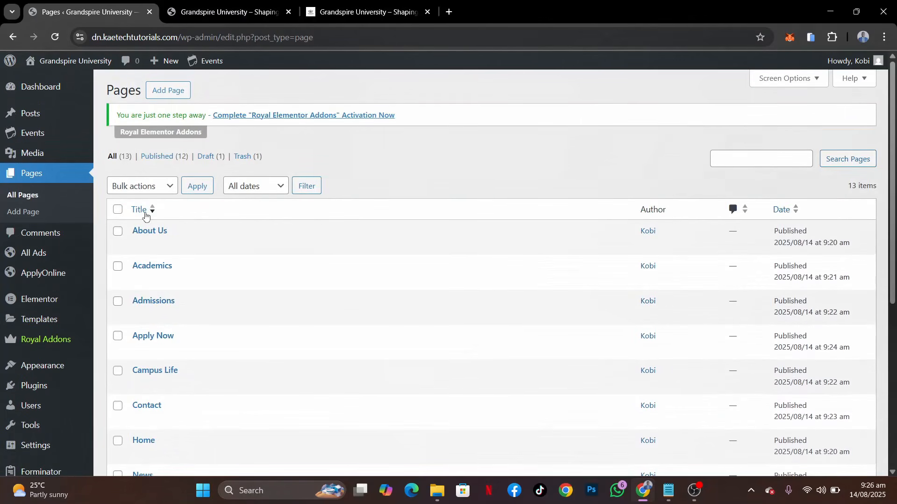
{"action": "scroll", "coordinate": [310, 341], "scroll_direction": "down", "scroll_amount": 5}
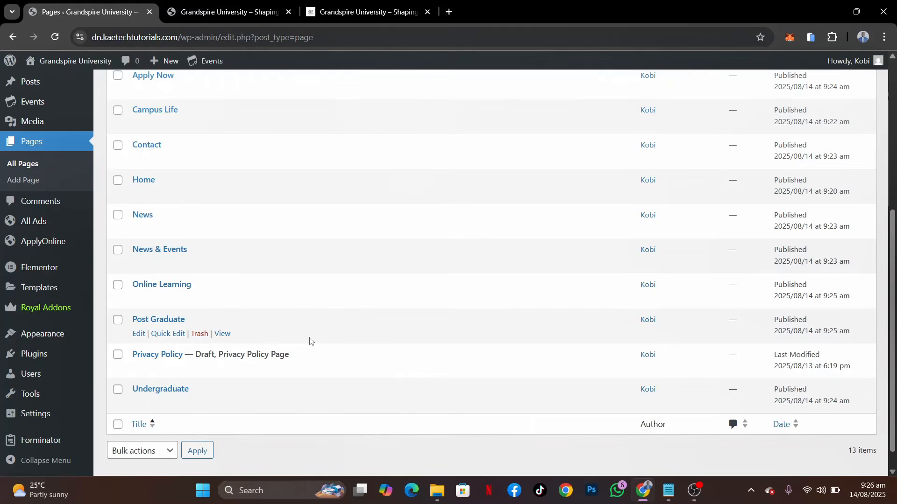
{"action": "scroll", "coordinate": [310, 341], "scroll_direction": "up", "scroll_amount": 3}
{"action": "scroll", "coordinate": [310, 341], "scroll_direction": "down", "scroll_amount": 2}
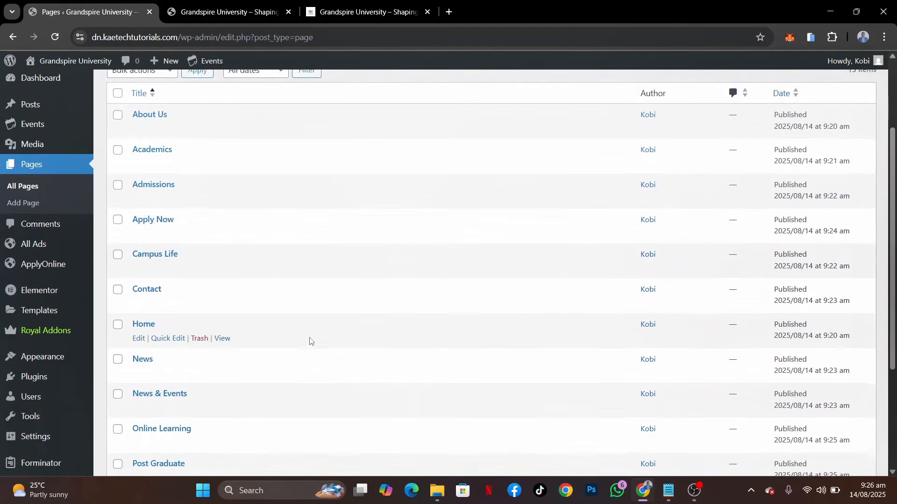
{"action": "left_click", "coordinate": [355, 12]}
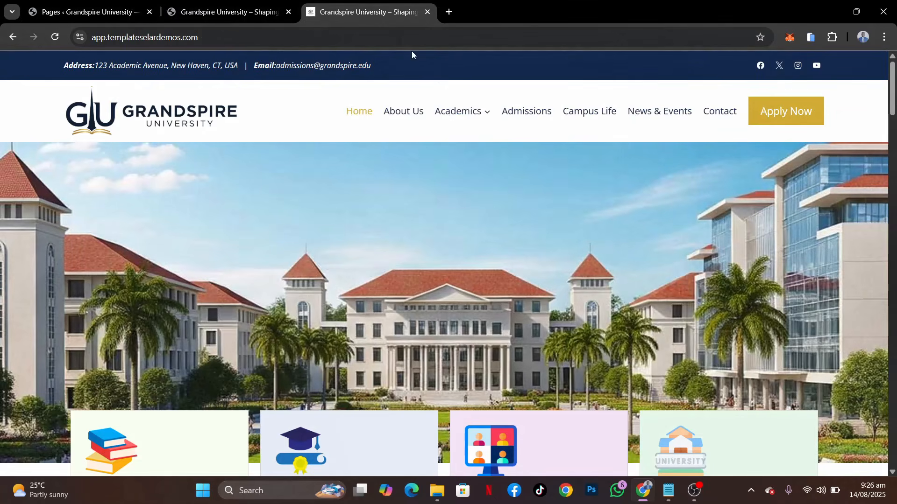
{"action": "mouse_move", "coordinate": [459, 105]}
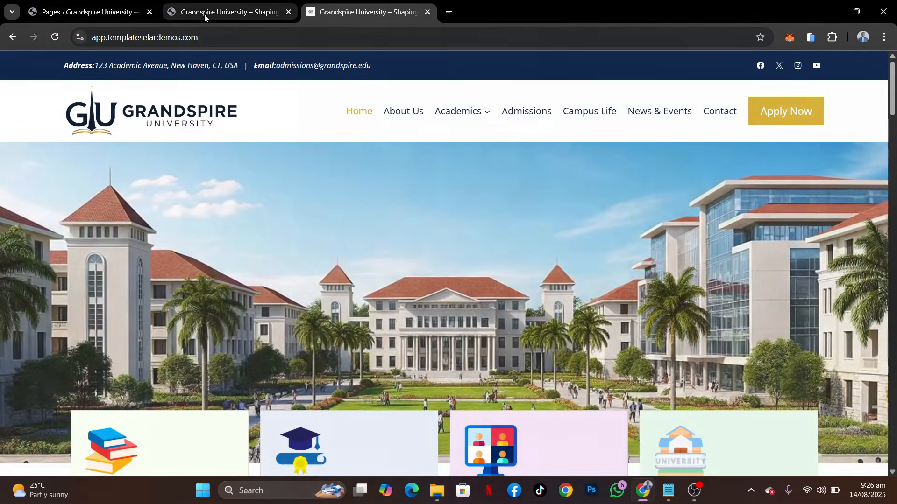
{"action": "left_click", "coordinate": [100, 11]}
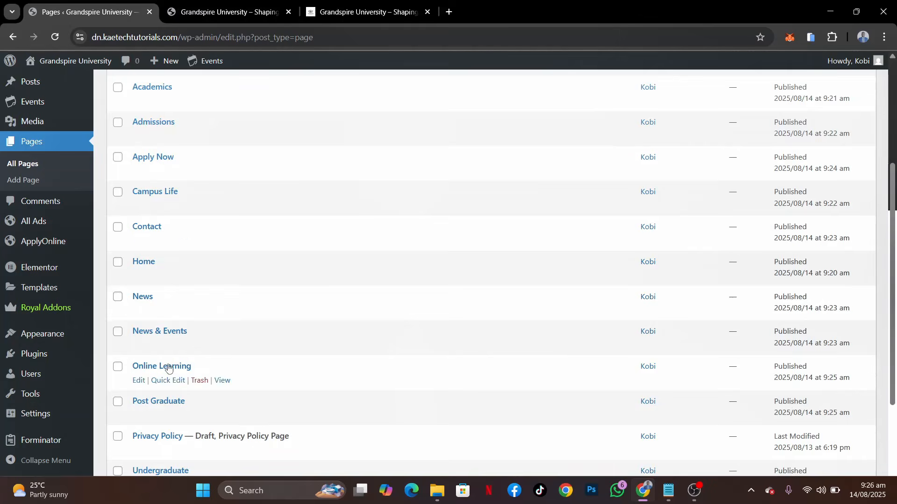
View the live Undergraduate page in a new tab to check its address, and return to the pages list
{"action": "scroll", "coordinate": [169, 368], "scroll_direction": "down", "scroll_amount": 3}
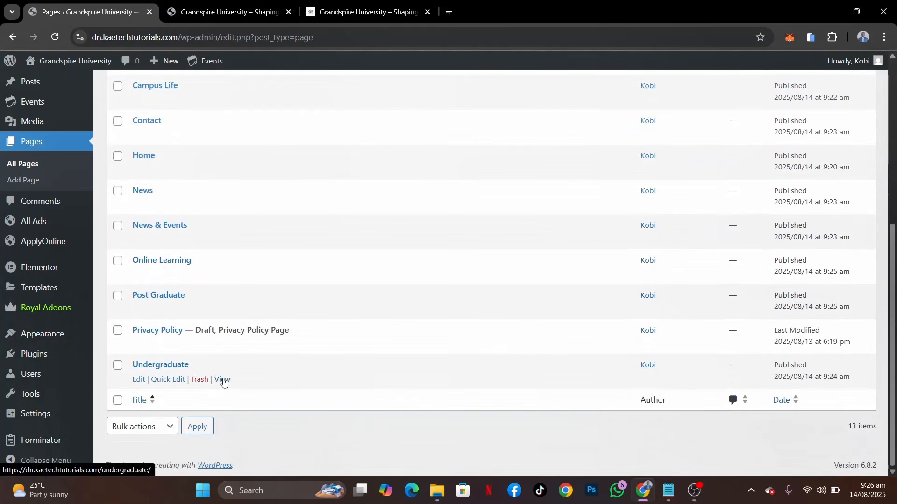
{"action": "left_click", "coordinate": [222, 379], "text": "ctrl"}
{"action": "left_click", "coordinate": [218, 2]}
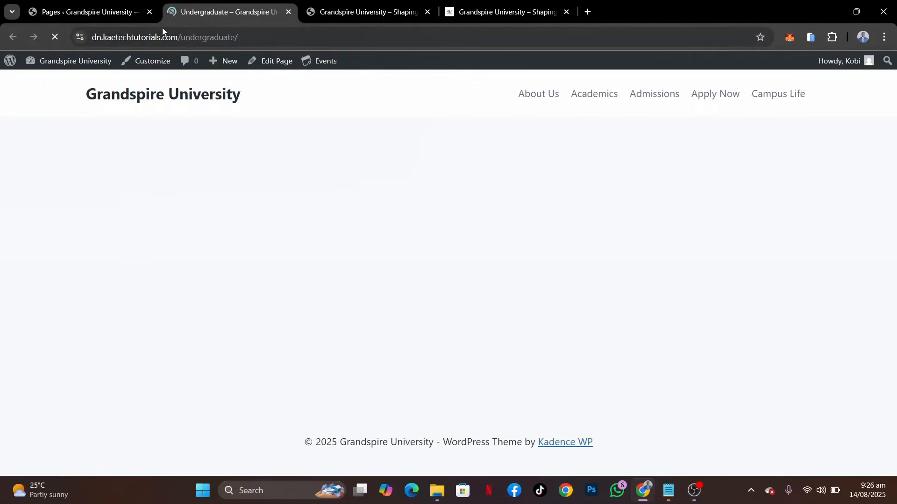
{"action": "left_click", "coordinate": [104, 11]}
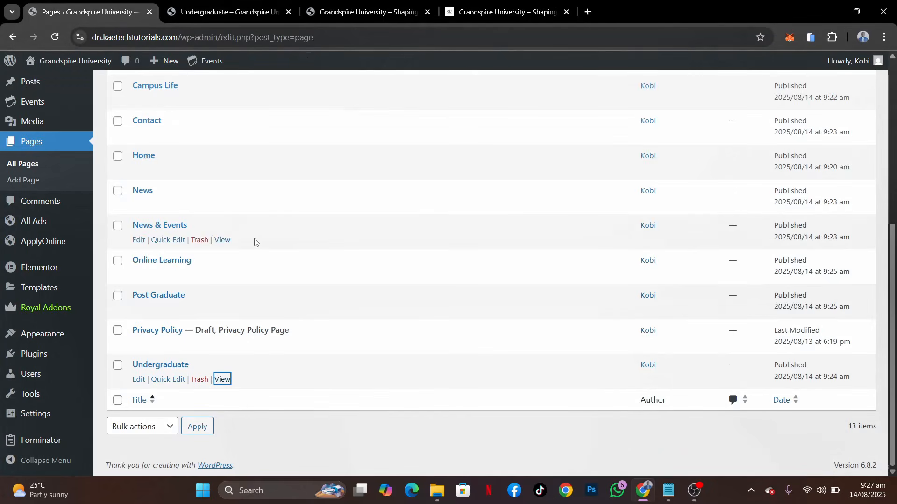
Quick-edit the Undergraduate page to make Academics its parent and update it
{"action": "scroll", "coordinate": [229, 168], "scroll_direction": "up", "scroll_amount": 3}
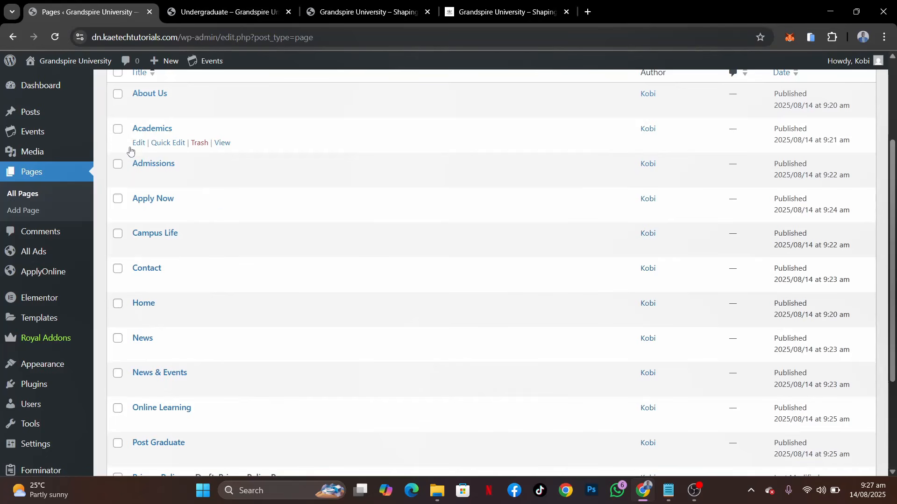
{"action": "scroll", "coordinate": [219, 216], "scroll_direction": "down", "scroll_amount": 3}
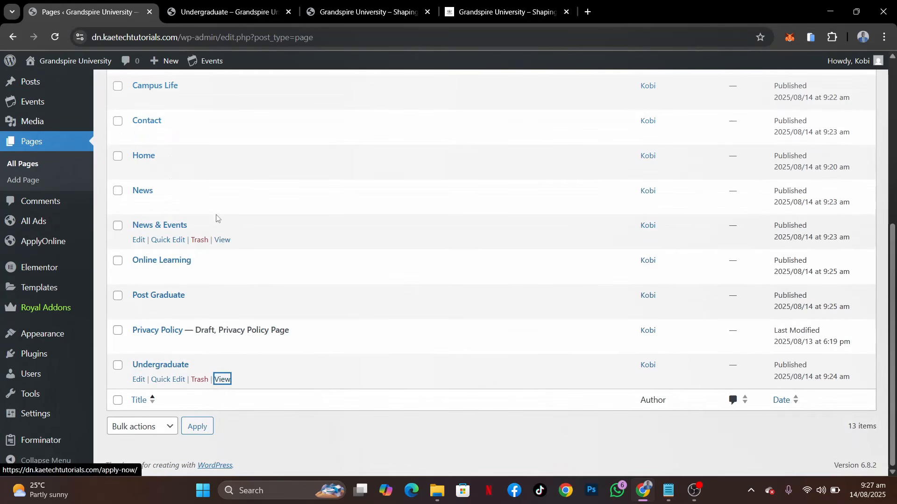
{"action": "left_click", "coordinate": [161, 380]}
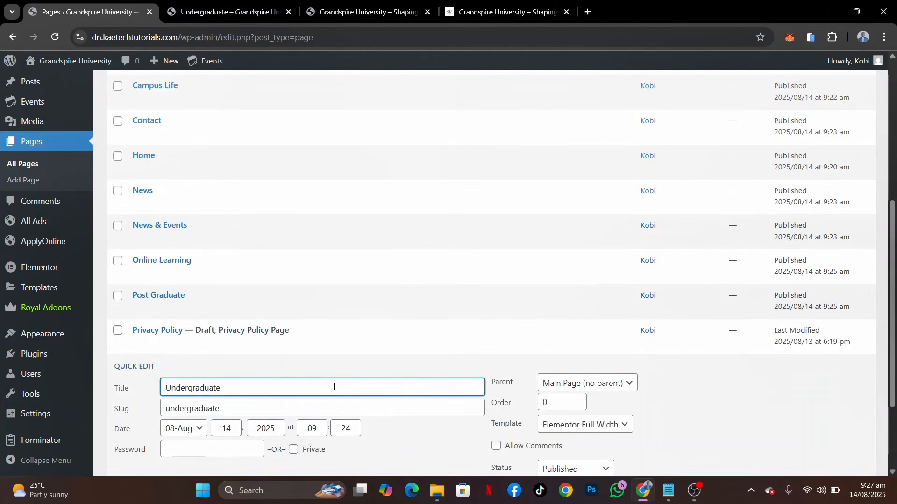
{"action": "scroll", "coordinate": [334, 387], "scroll_direction": "down", "scroll_amount": 3}
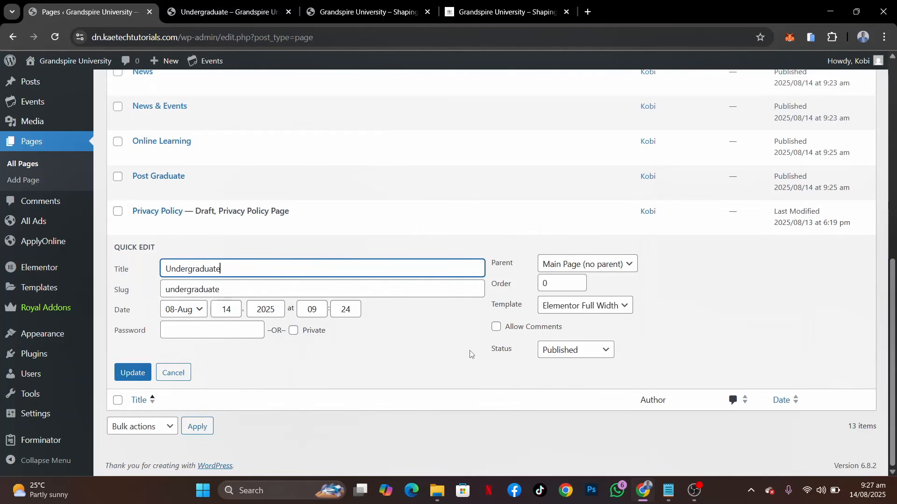
{"action": "left_click", "coordinate": [576, 265]}
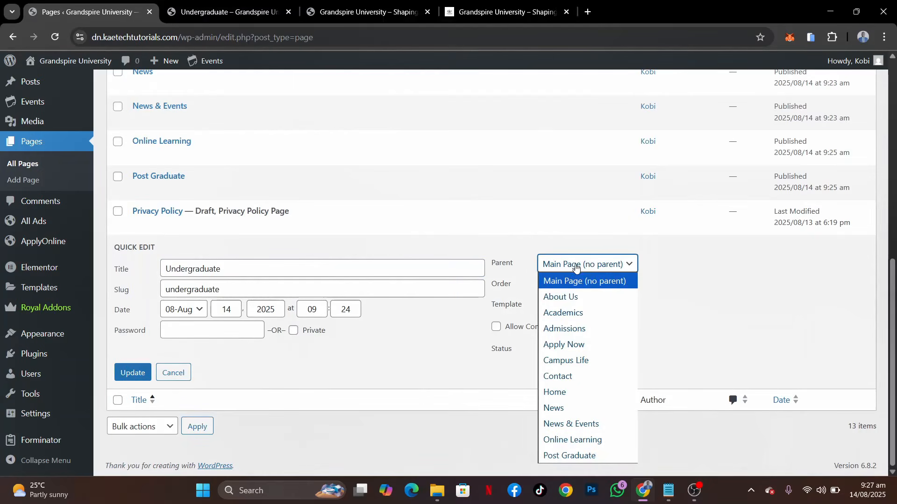
{"action": "left_click", "coordinate": [564, 313]}
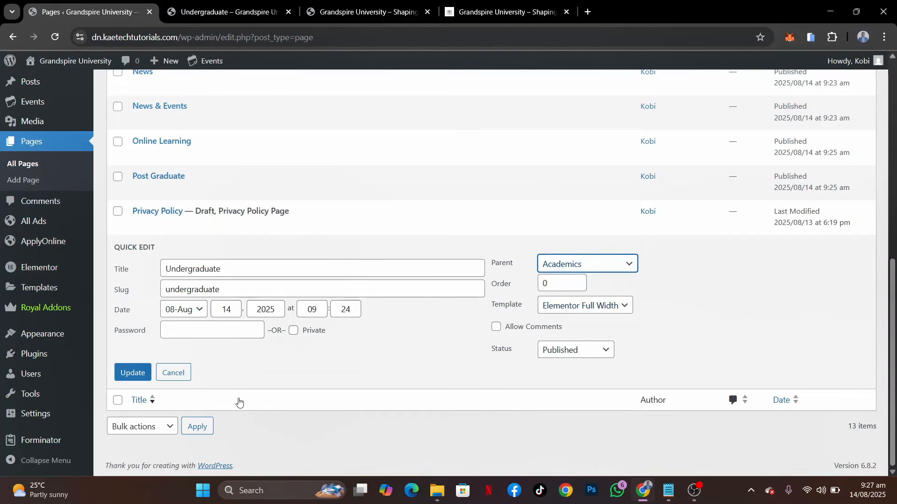
{"action": "left_click", "coordinate": [134, 372]}
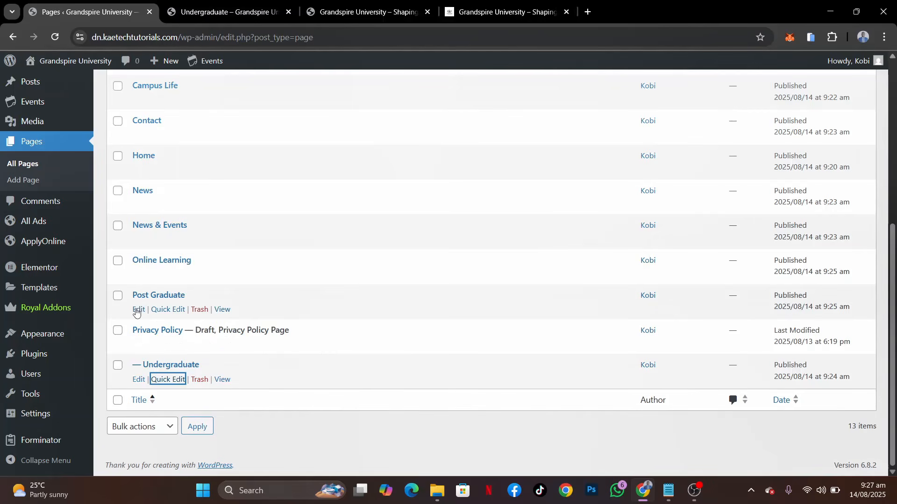
Quick-edit the Post Graduate page to set its parent to Academics and update it
{"action": "left_click", "coordinate": [178, 311]}
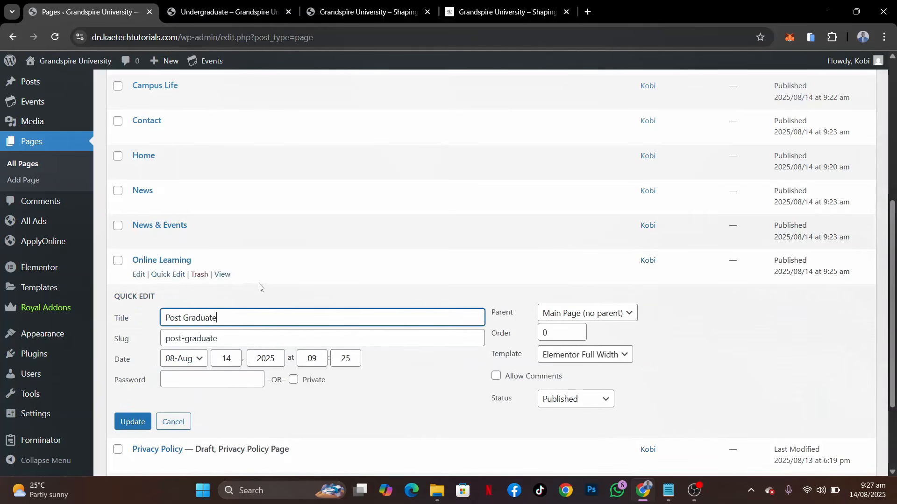
{"action": "left_click", "coordinate": [578, 310]}
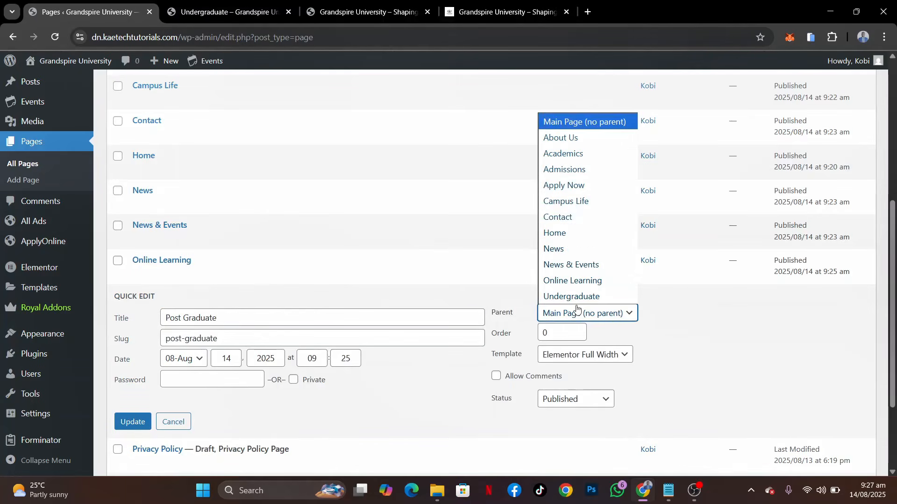
{"action": "left_click", "coordinate": [569, 157]}
{"action": "left_click", "coordinate": [133, 422]}
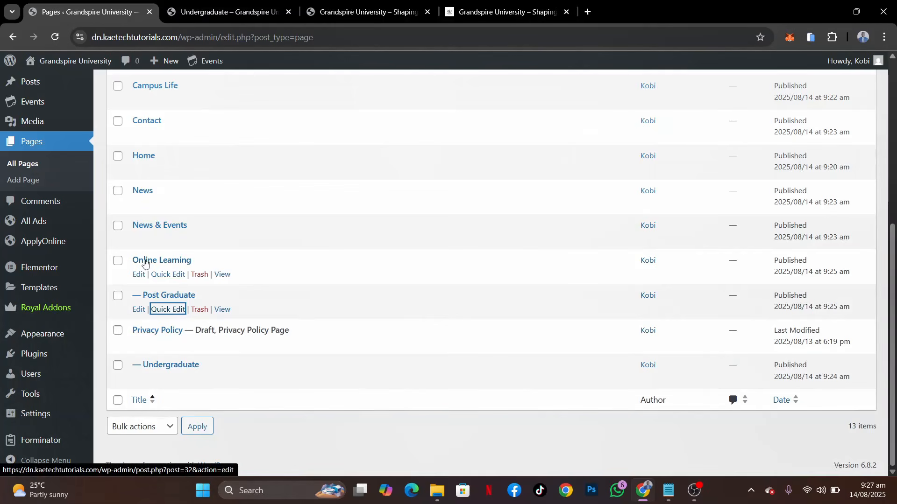
Quick-edit the Online Learning page to place it under the Academics parent and update it
{"action": "left_click", "coordinate": [168, 275]}
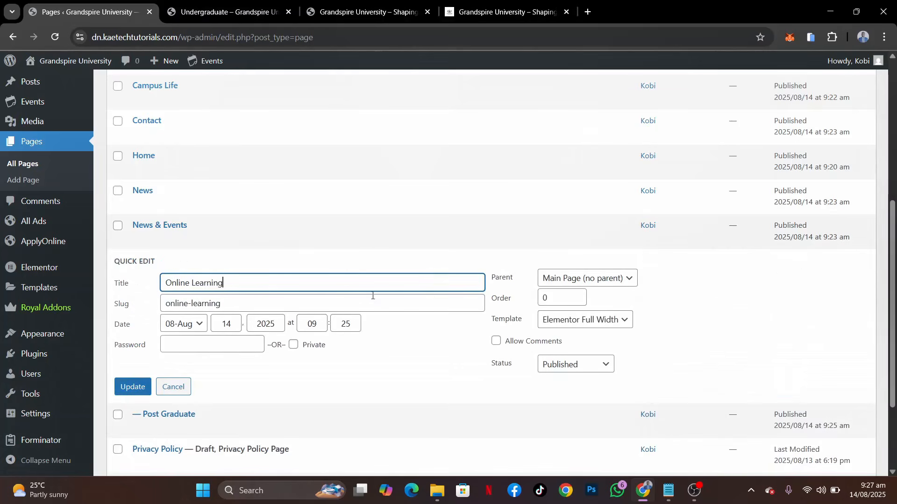
{"action": "left_click", "coordinate": [565, 281]}
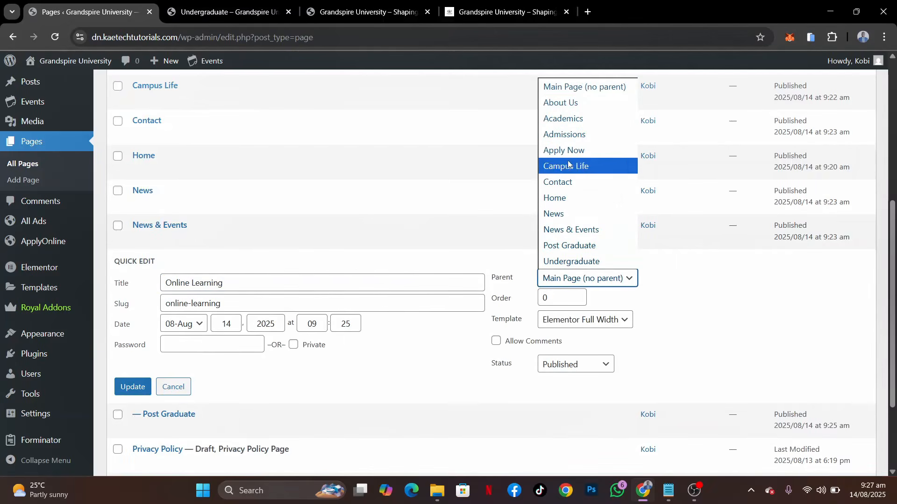
{"action": "left_click", "coordinate": [574, 119]}
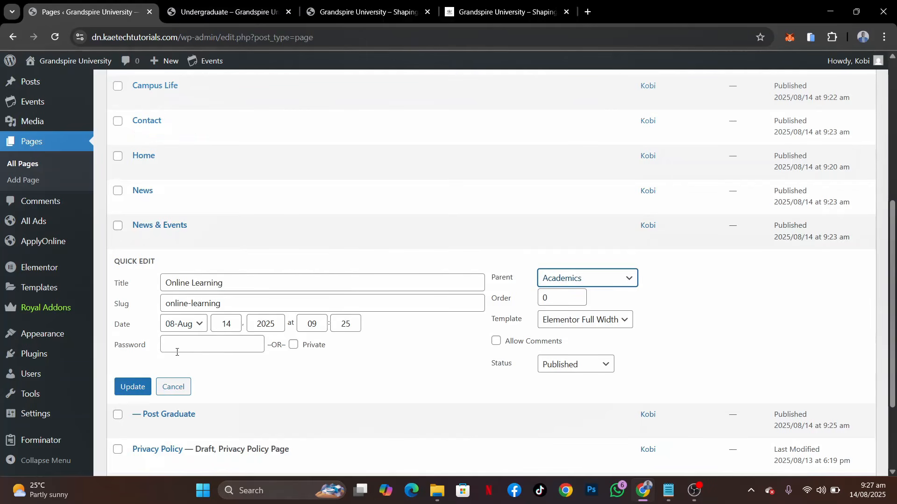
{"action": "left_click", "coordinate": [130, 387]}
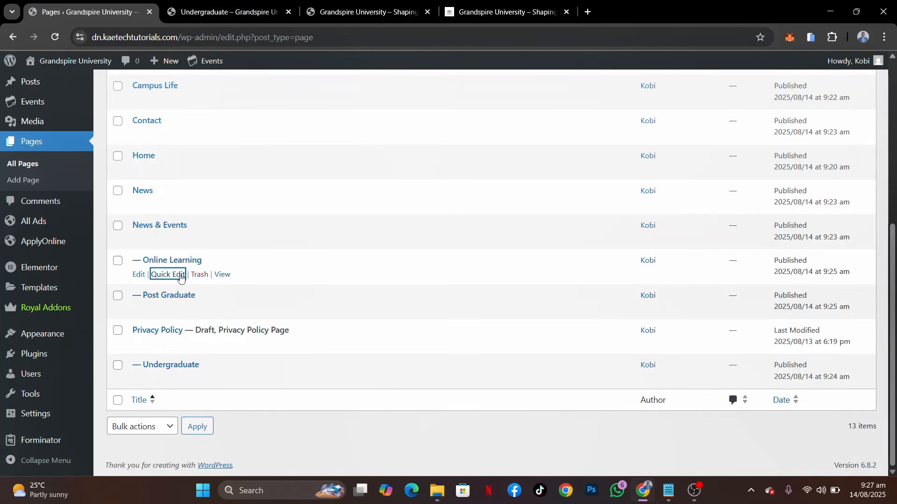
Reload the pages list to check how the subpages nest under Academics, and compare it with the demo site's navigation
{"action": "scroll", "coordinate": [312, 293], "scroll_direction": "up", "scroll_amount": 5}
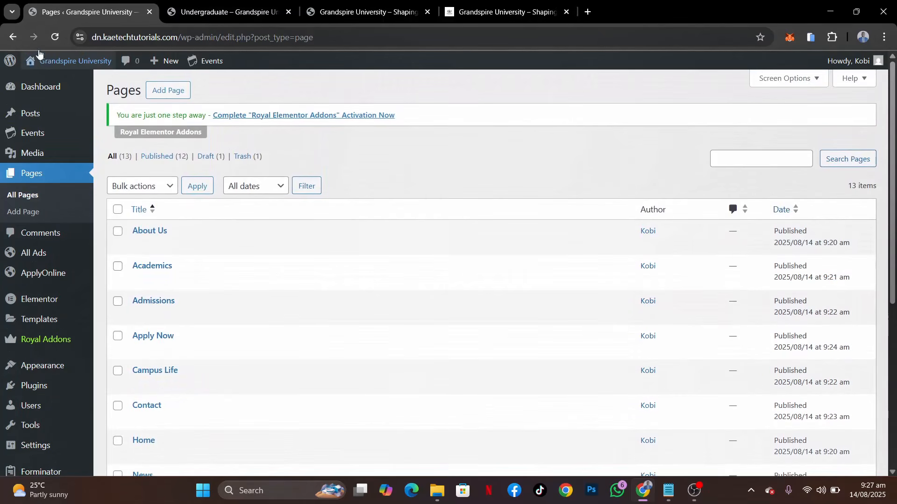
{"action": "left_click", "coordinate": [55, 37]}
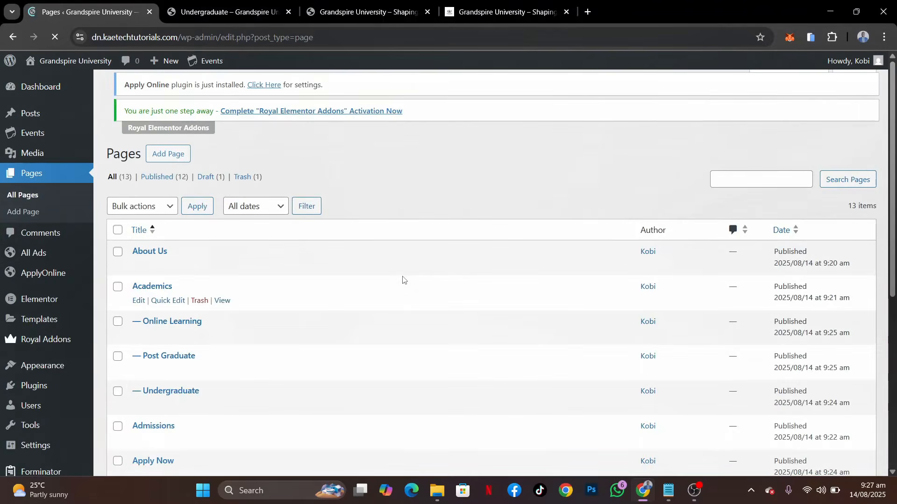
{"action": "scroll", "coordinate": [402, 280], "scroll_direction": "down", "scroll_amount": 3}
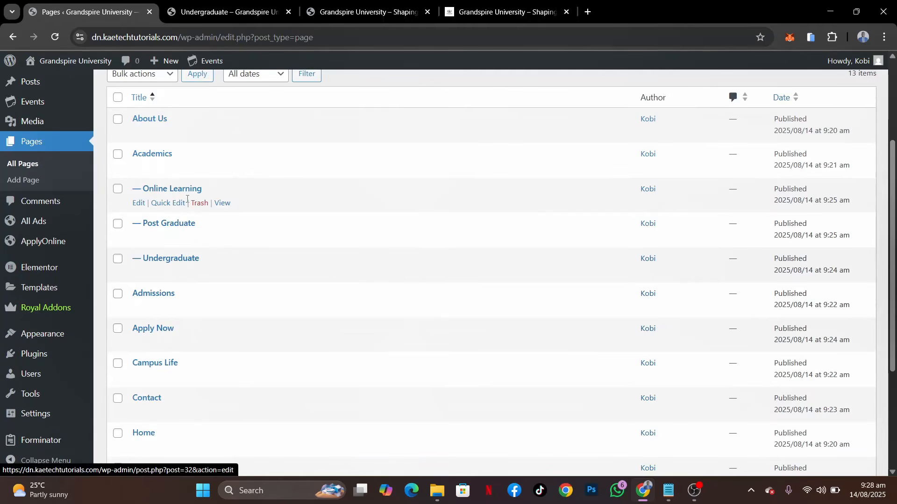
{"action": "left_click", "coordinate": [470, 10]}
{"action": "mouse_move", "coordinate": [463, 113]}
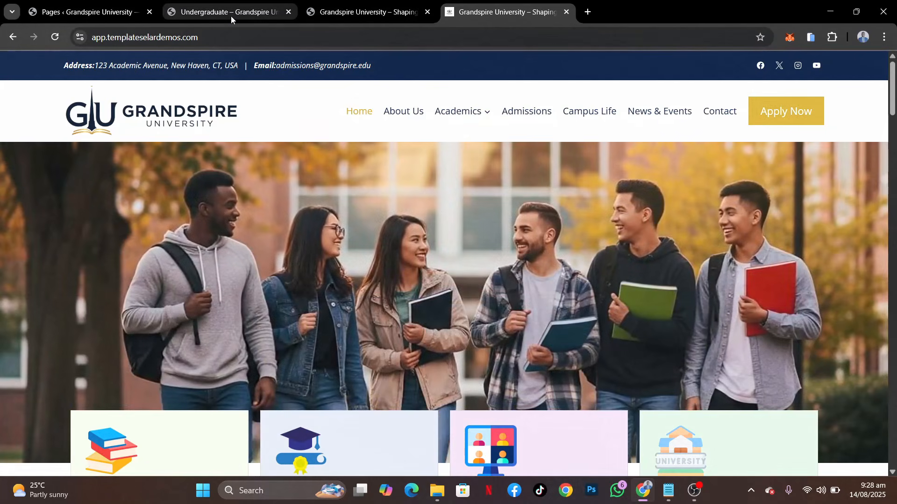
Reload the live Undergraduate page and examine the path in its address
{"action": "left_click", "coordinate": [244, 16]}
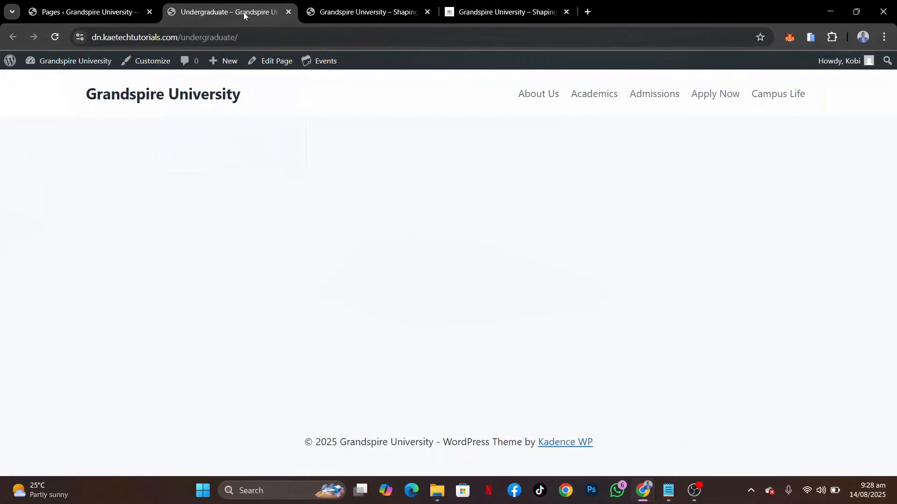
{"action": "left_click", "coordinate": [56, 38]}
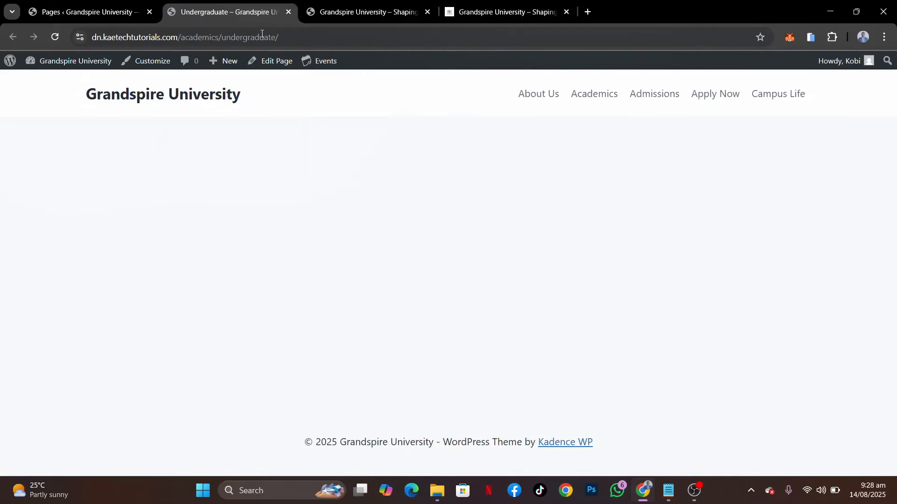
{"action": "left_click_drag", "start_coordinate": [279, 36], "coordinate": [180, 36]}
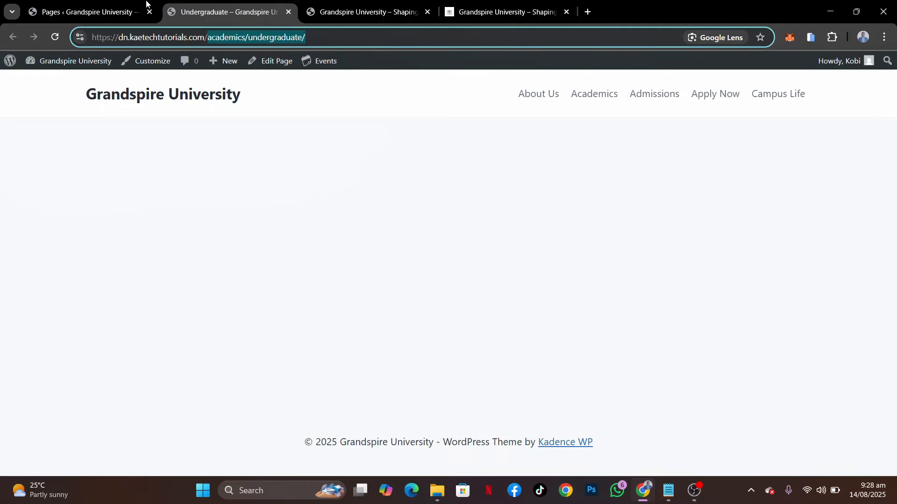
Review the full pages list, and look through the demo site's homepage from its header to the footer links
{"action": "left_click", "coordinate": [82, 6]}
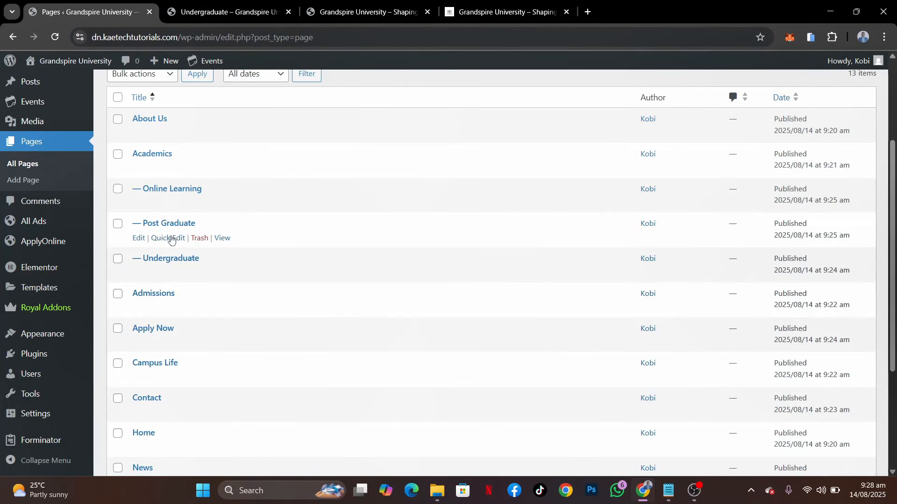
{"action": "scroll", "coordinate": [171, 238], "scroll_direction": "down", "scroll_amount": 4}
{"action": "scroll", "coordinate": [172, 239], "scroll_direction": "up", "scroll_amount": 7}
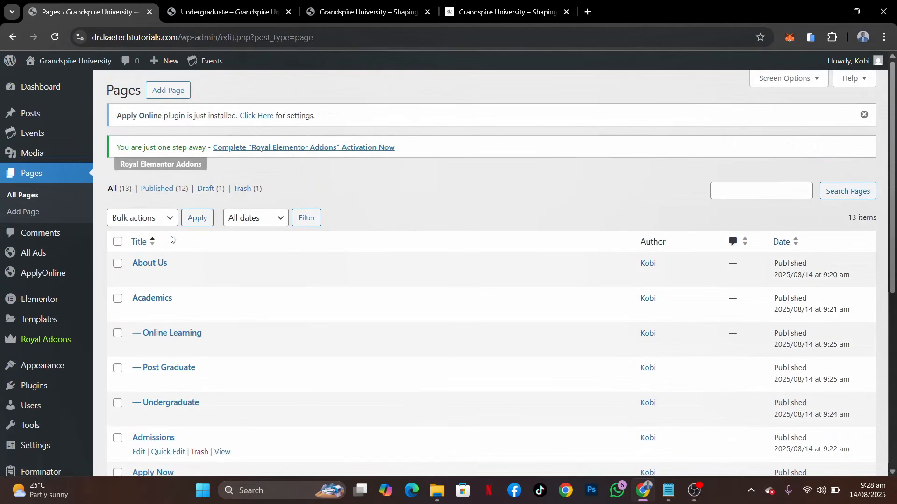
{"action": "scroll", "coordinate": [171, 239], "scroll_direction": "down", "scroll_amount": 3}
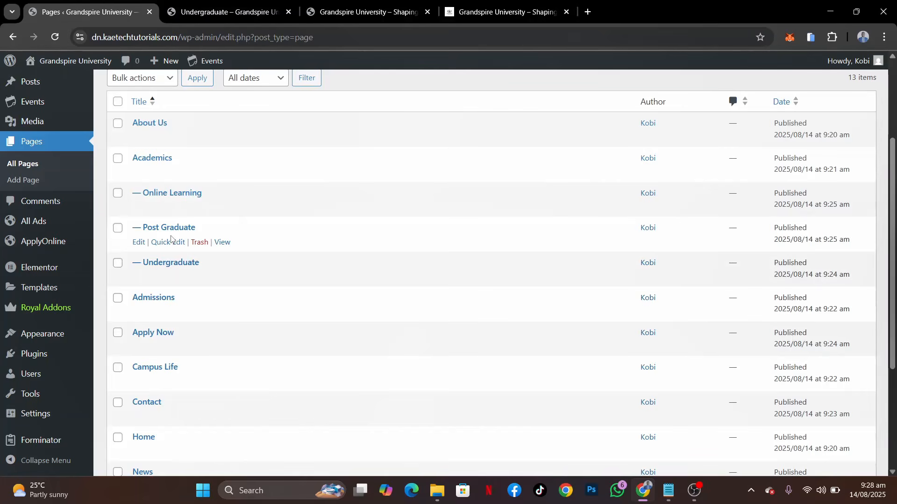
{"action": "left_click", "coordinate": [518, 12]}
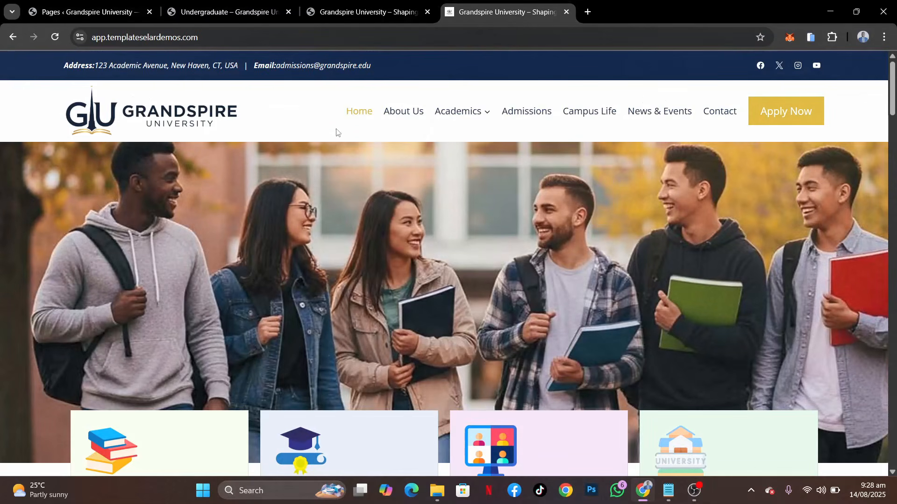
{"action": "scroll", "coordinate": [476, 303], "scroll_direction": "down", "scroll_amount": 10}
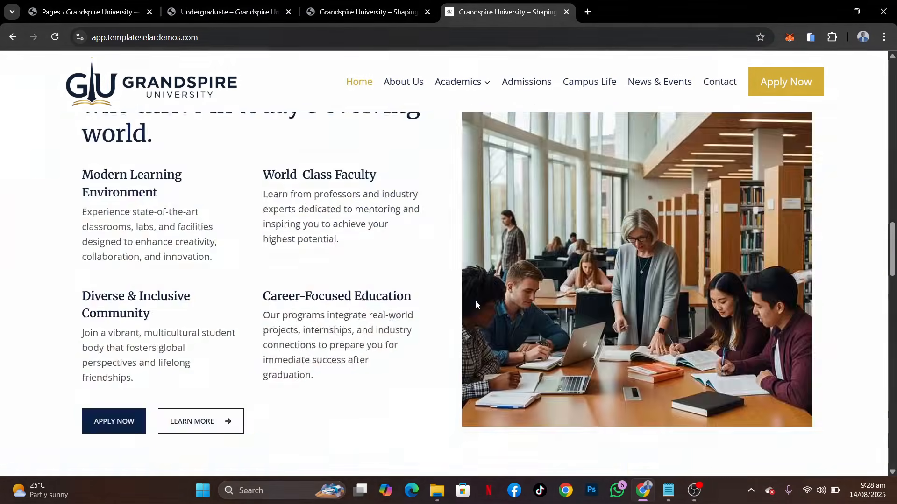
{"action": "scroll", "coordinate": [476, 304], "scroll_direction": "down", "scroll_amount": 15}
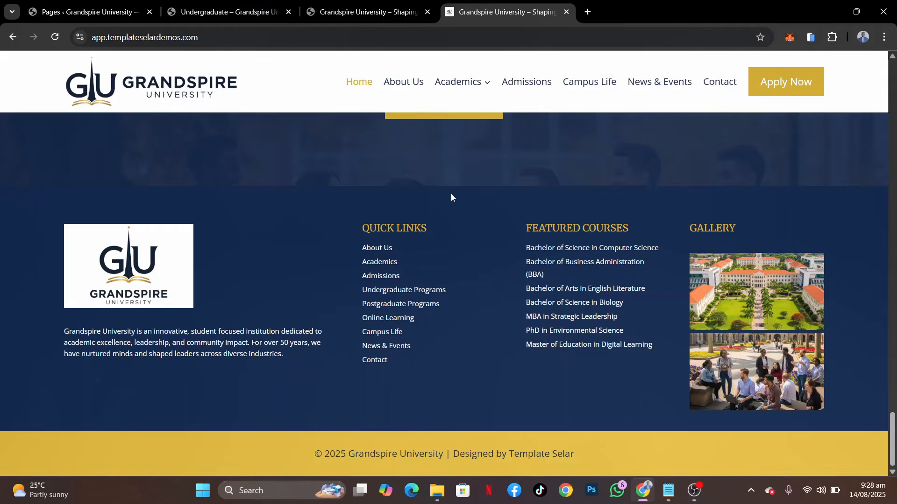
{"action": "scroll", "coordinate": [451, 193], "scroll_direction": "up", "scroll_amount": 10}
{"action": "scroll", "coordinate": [452, 193], "scroll_direction": "up", "scroll_amount": 15}
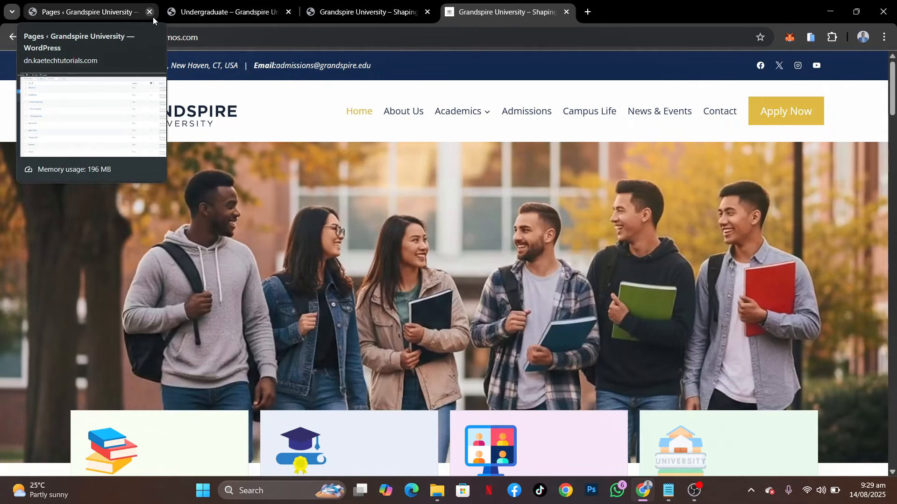
Open the site's menu editor and check the header navigation currently shown on the live Undergraduate page
{"action": "left_click", "coordinate": [76, 4]}
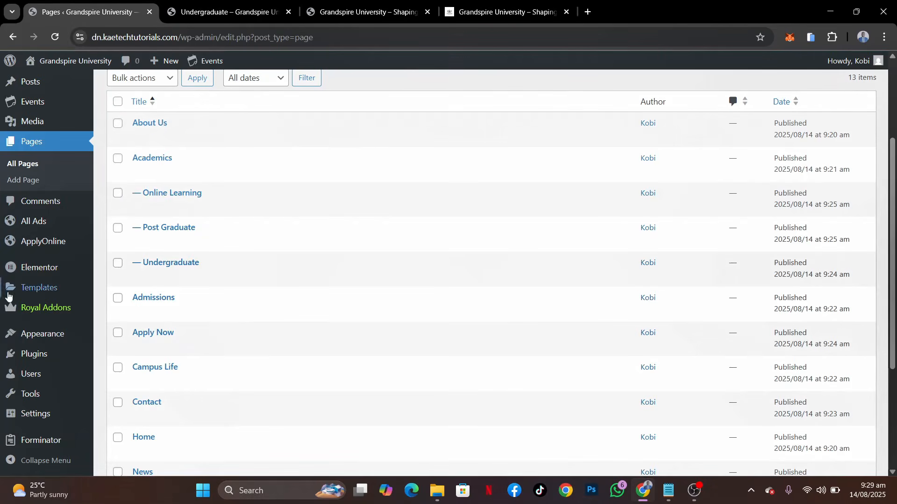
{"action": "mouse_move", "coordinate": [16, 377]}
{"action": "mouse_move", "coordinate": [24, 342]}
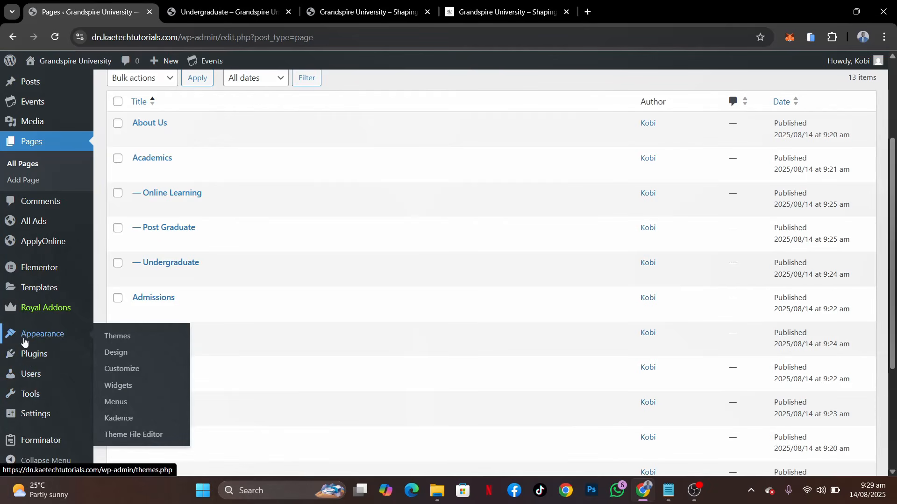
{"action": "left_click", "coordinate": [113, 403]}
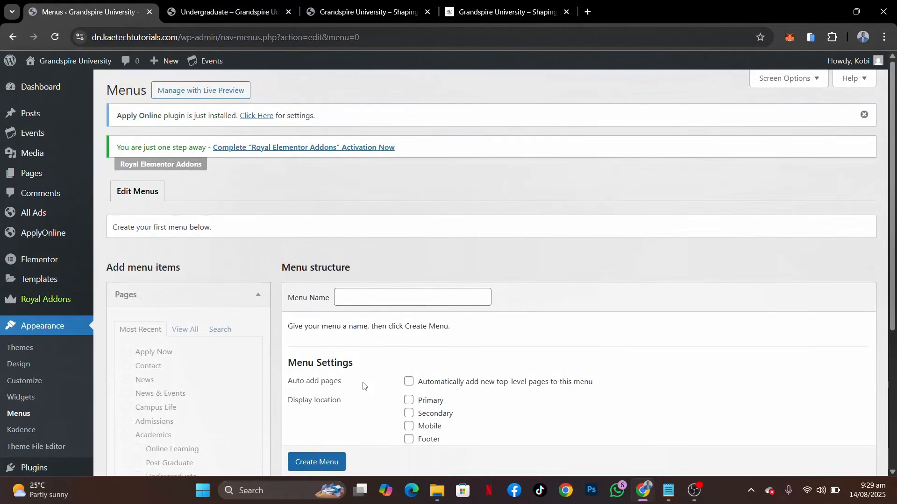
{"action": "scroll", "coordinate": [363, 386], "scroll_direction": "down", "scroll_amount": 4}
{"action": "scroll", "coordinate": [363, 386], "scroll_direction": "up", "scroll_amount": 2}
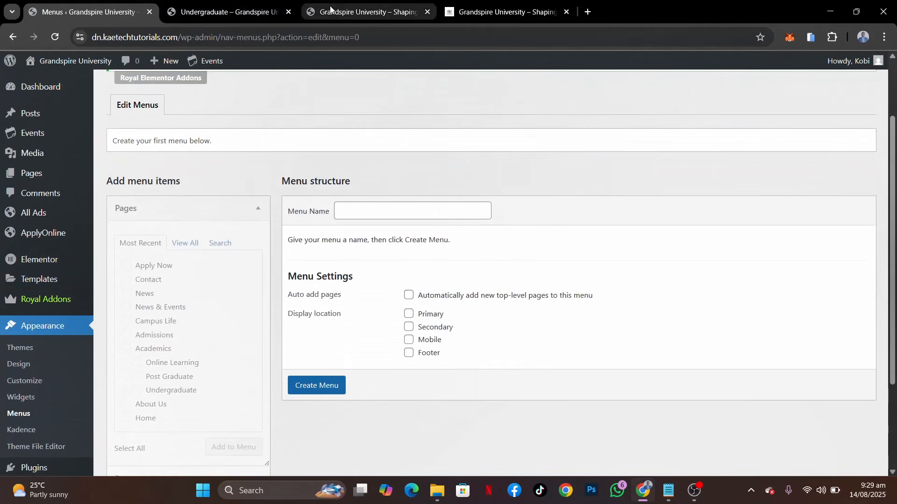
{"action": "left_click", "coordinate": [232, 14]}
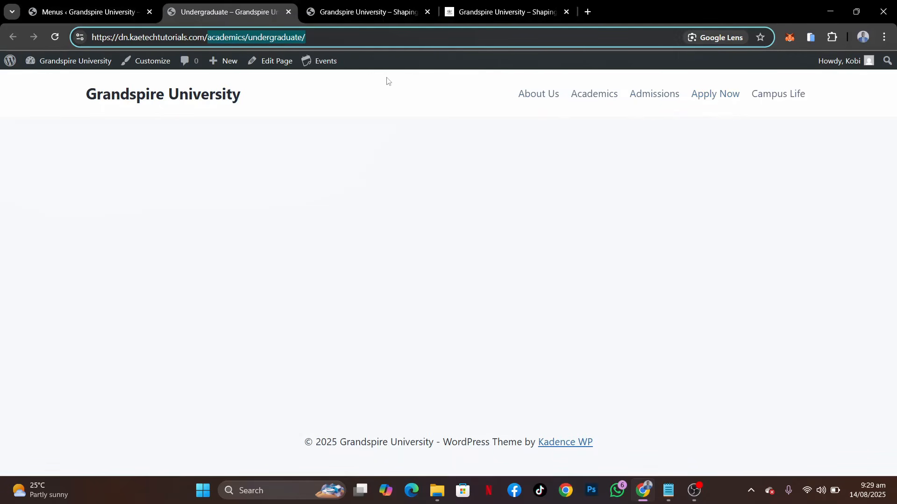
{"action": "left_click", "coordinate": [58, 13]}
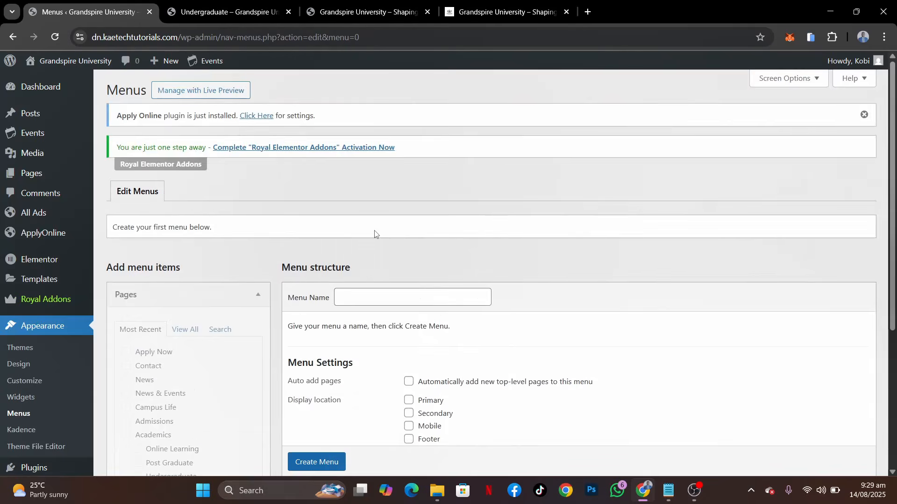
Create a menu named Main Menu with Primary as its display location, and save it
{"action": "scroll", "coordinate": [375, 234], "scroll_direction": "down", "scroll_amount": 2}
{"action": "left_click", "coordinate": [360, 175]}
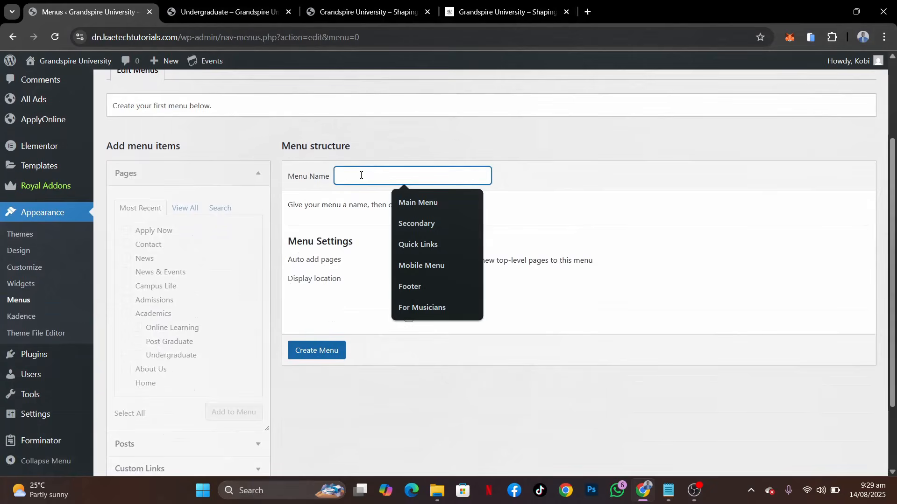
{"action": "left_click", "coordinate": [418, 203]}
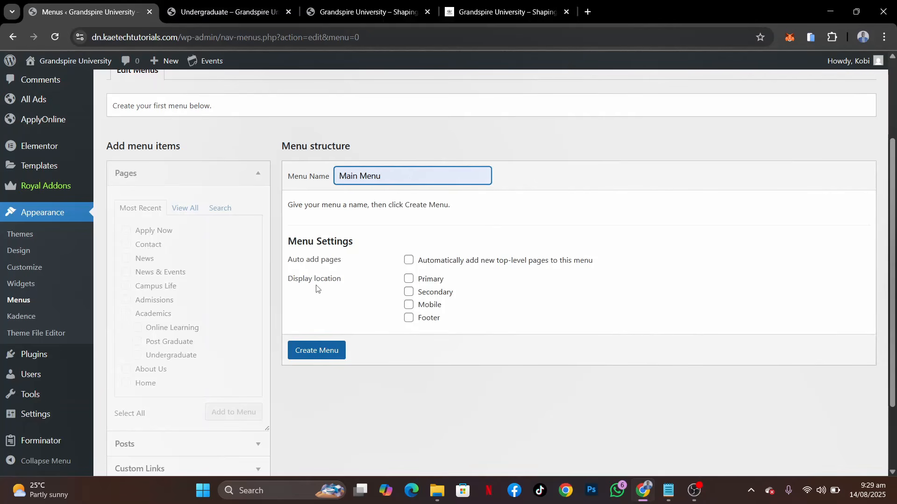
{"action": "left_click", "coordinate": [411, 283]}
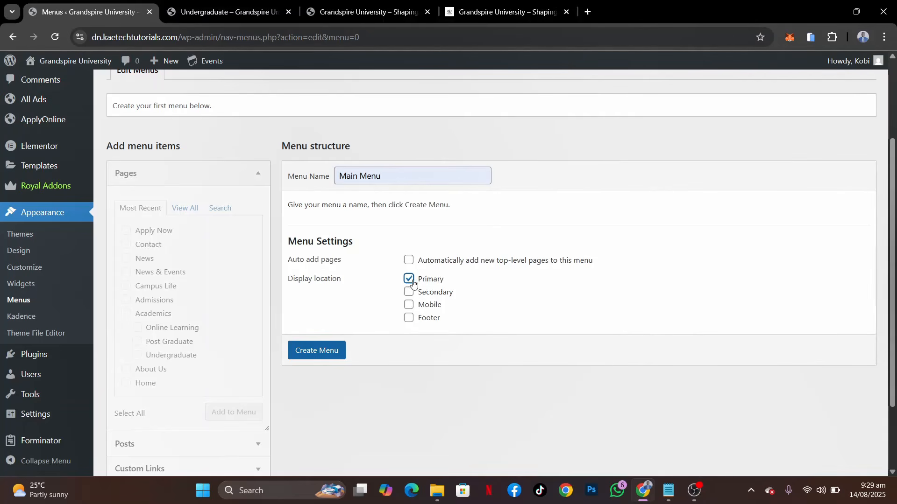
{"action": "left_click", "coordinate": [299, 351]}
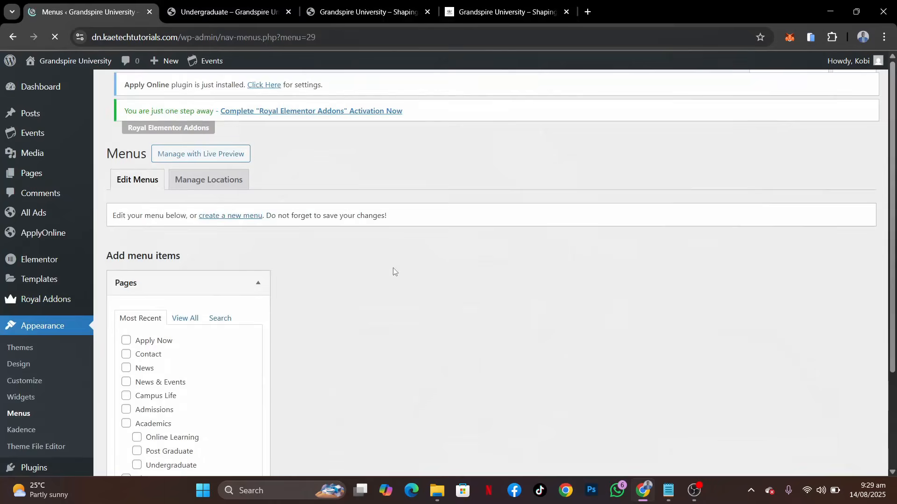
{"action": "scroll", "coordinate": [393, 268], "scroll_direction": "down", "scroll_amount": 4}
{"action": "left_click", "coordinate": [304, 264]}
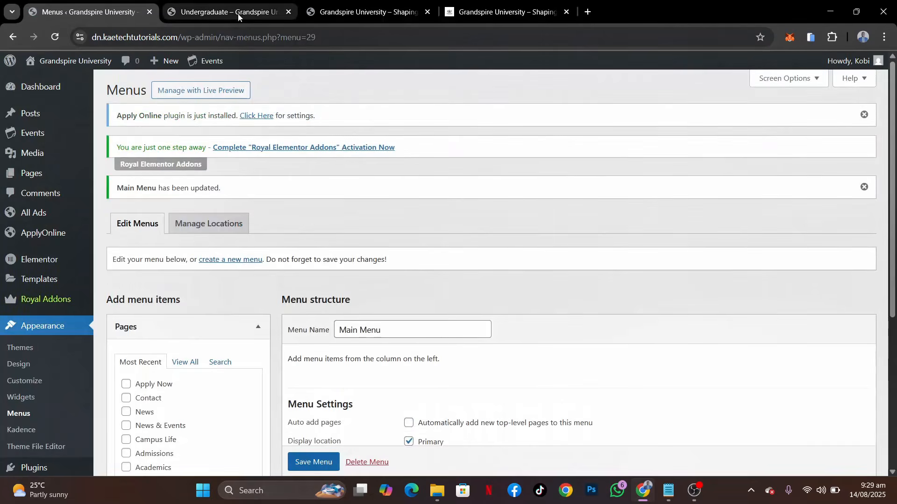
Reload the live Undergraduate page to check its header navigation, and return to the menu editor
{"action": "left_click", "coordinate": [239, 15]}
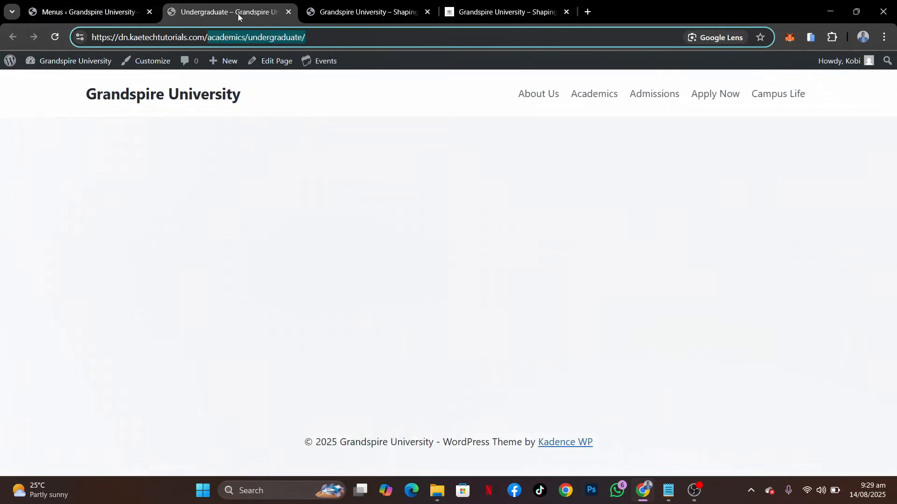
{"action": "left_click", "coordinate": [55, 37]}
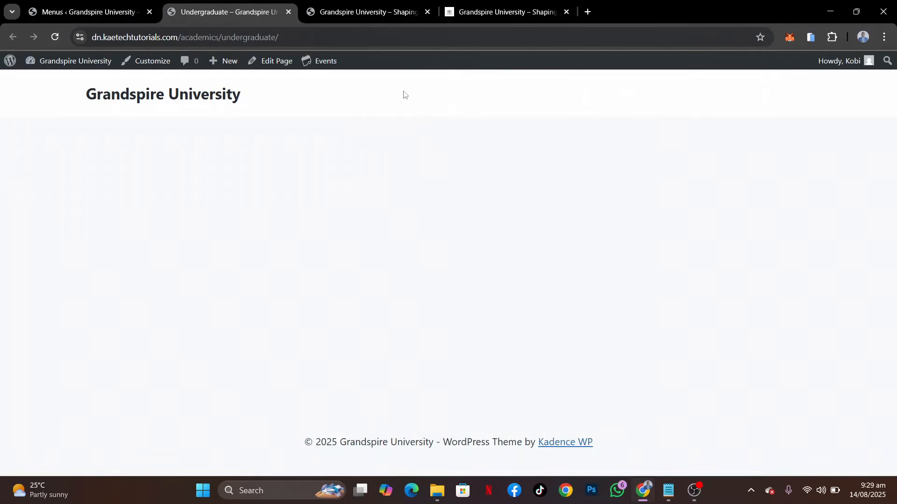
{"action": "left_click", "coordinate": [95, 4]}
{"action": "scroll", "coordinate": [350, 234], "scroll_direction": "down", "scroll_amount": 4}
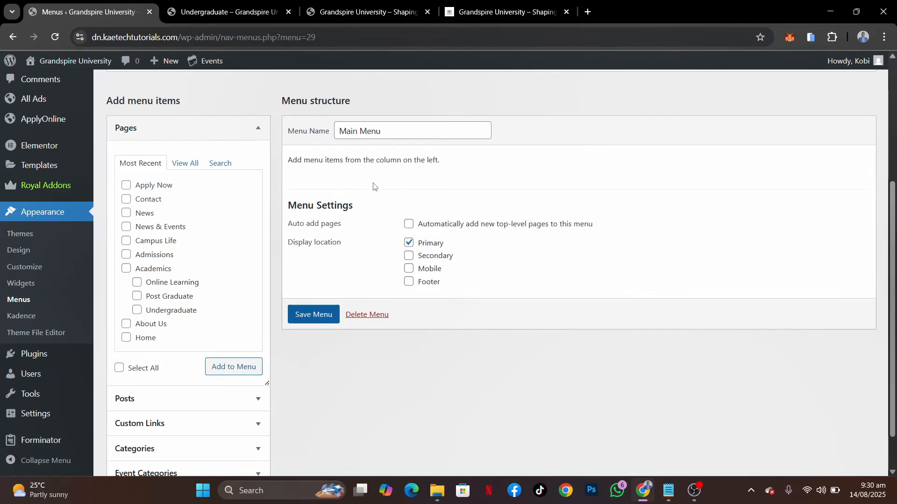
{"action": "left_click", "coordinate": [244, 14]}
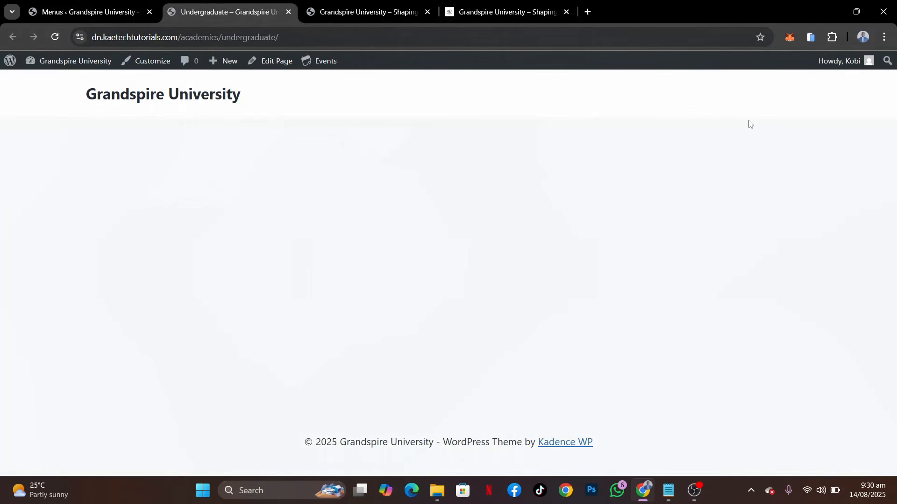
{"action": "left_click", "coordinate": [86, 10]}
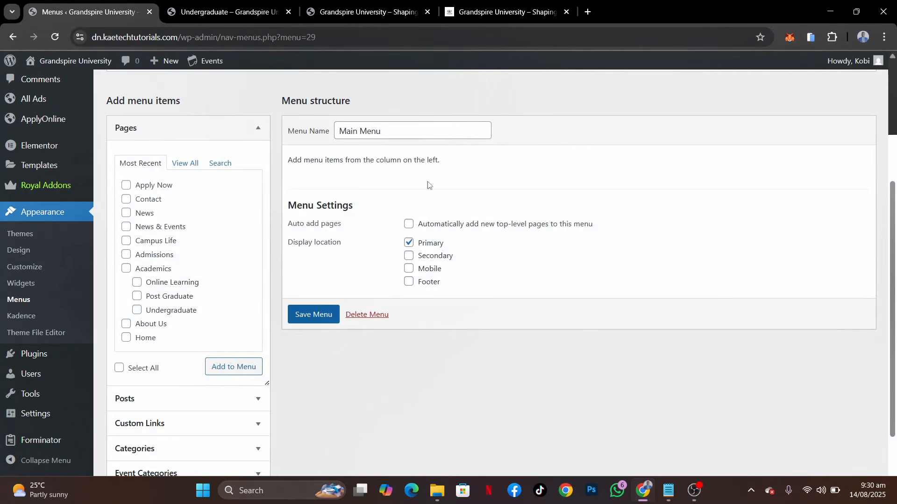
List all the site's pages that can be added to Main Menu and look through them
{"action": "scroll", "coordinate": [365, 217], "scroll_direction": "down", "scroll_amount": 1}
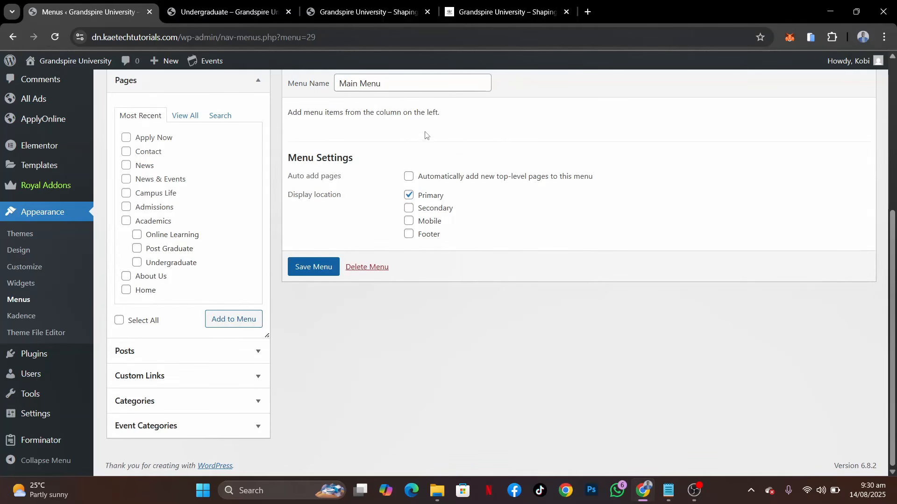
{"action": "left_click", "coordinate": [185, 116]}
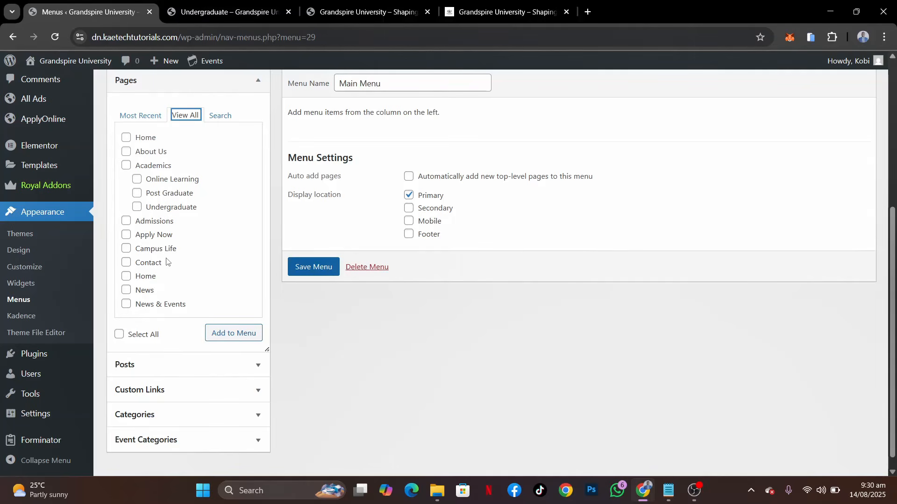
{"action": "scroll", "coordinate": [167, 262], "scroll_direction": "down", "scroll_amount": 1}
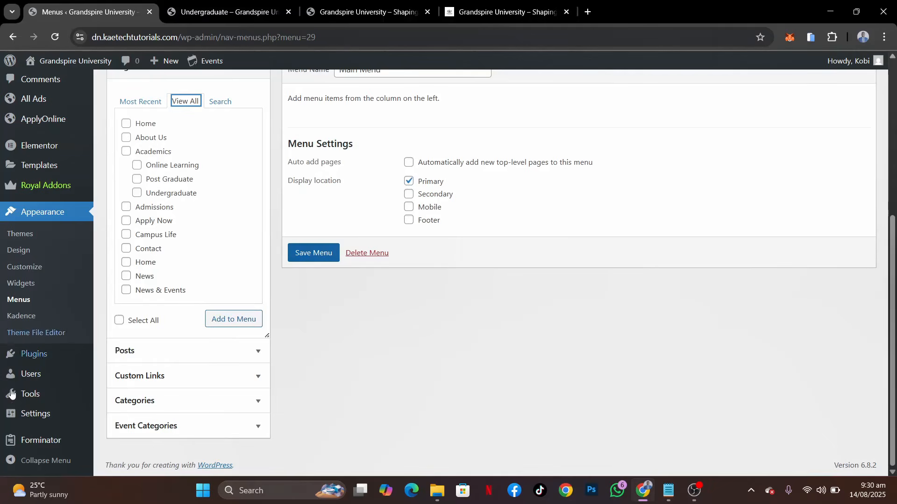
In the site's Reading settings, make the homepage display a static page and choose Home as that page
{"action": "mouse_move", "coordinate": [17, 420]}
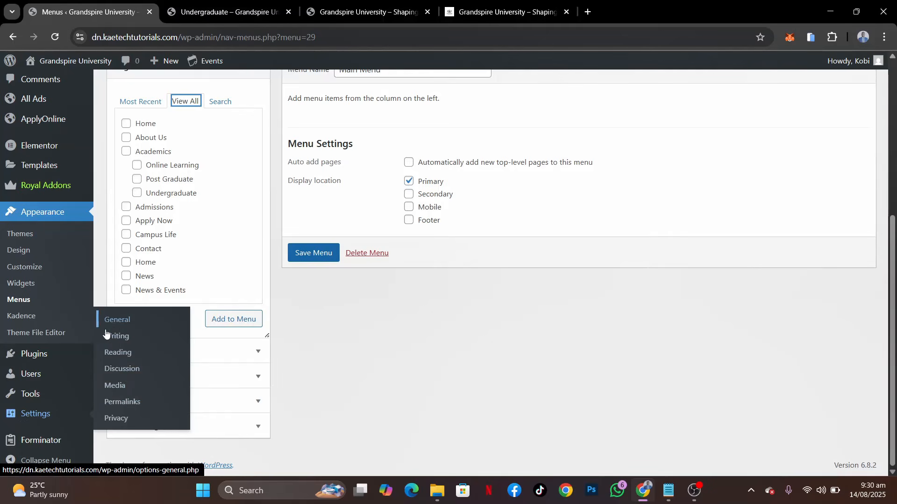
{"action": "left_click", "coordinate": [118, 354]}
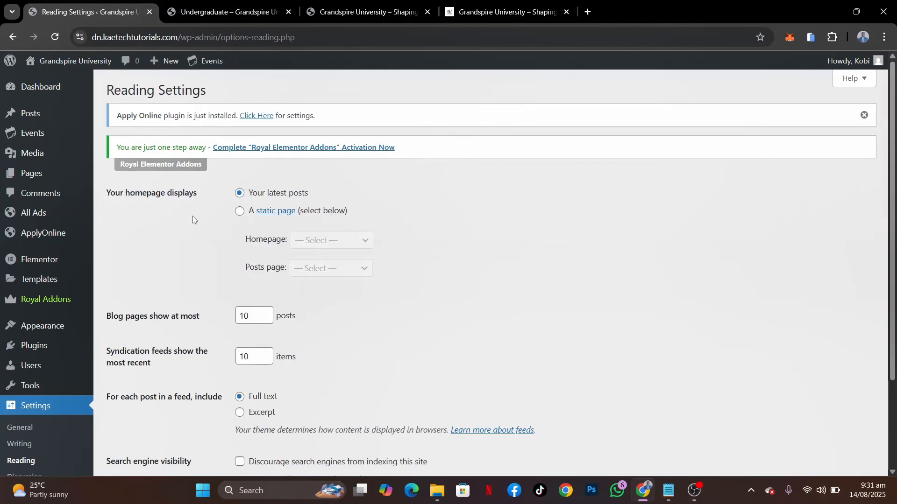
{"action": "left_click", "coordinate": [240, 218]}
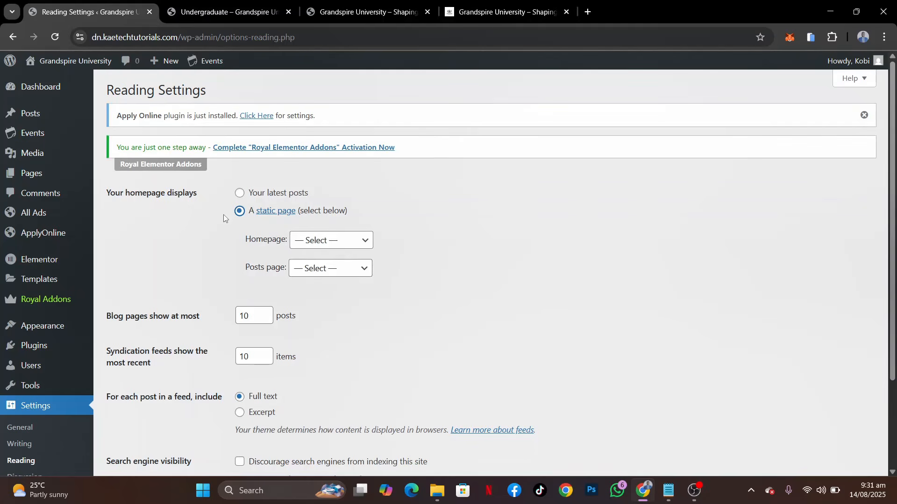
{"action": "left_click", "coordinate": [344, 248]}
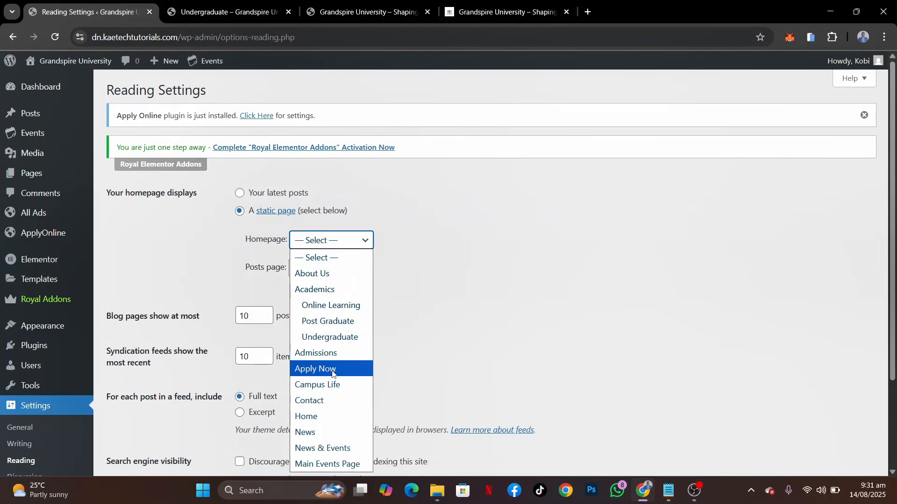
{"action": "left_click", "coordinate": [312, 422]}
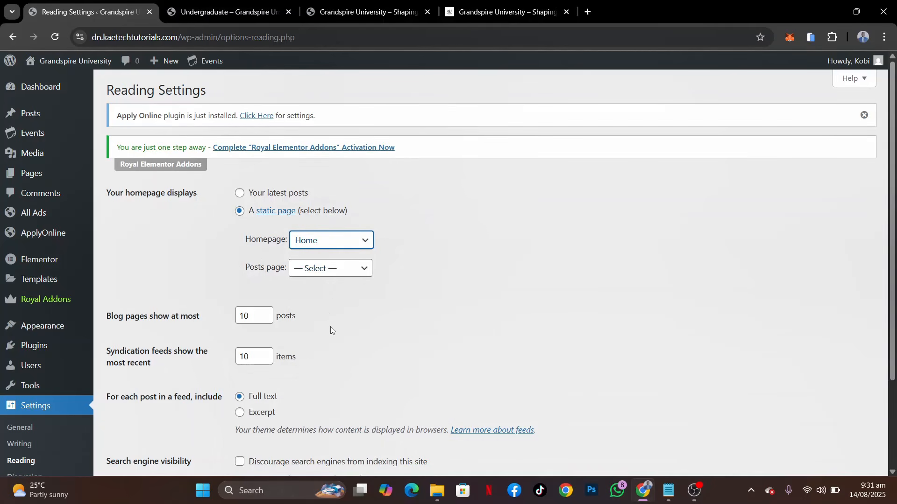
Choose News as the posts page and save the Reading settings
{"action": "left_click", "coordinate": [332, 270]}
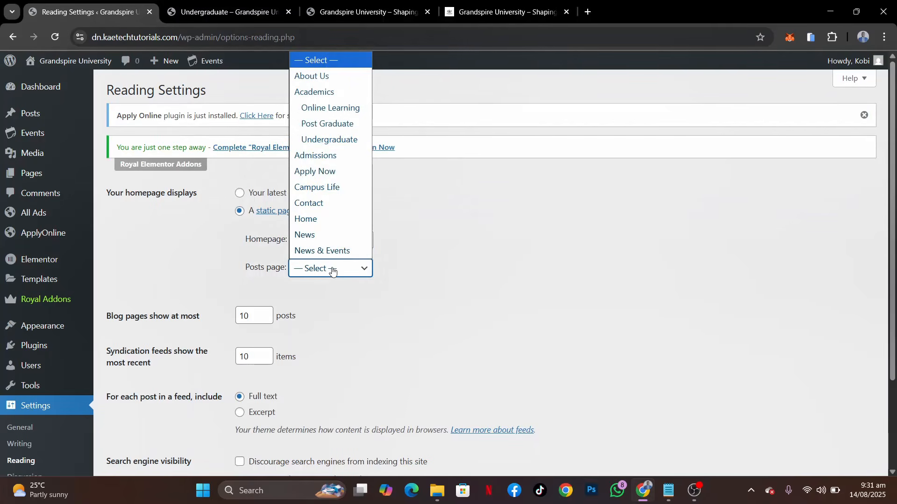
{"action": "left_click", "coordinate": [313, 235]}
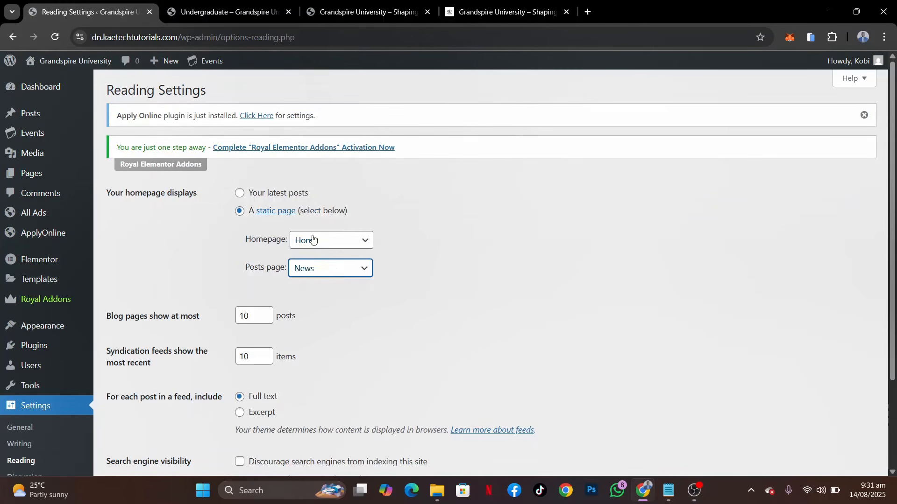
{"action": "left_click", "coordinate": [324, 274]}
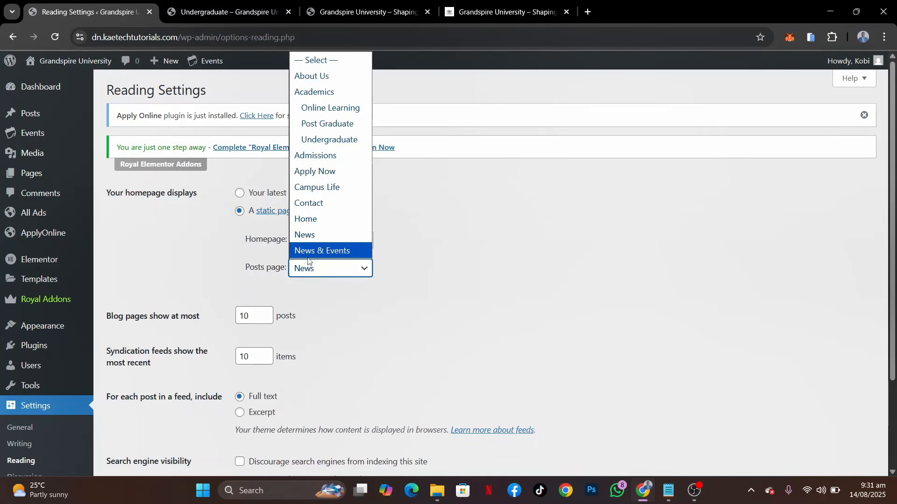
{"action": "left_click", "coordinate": [322, 235]}
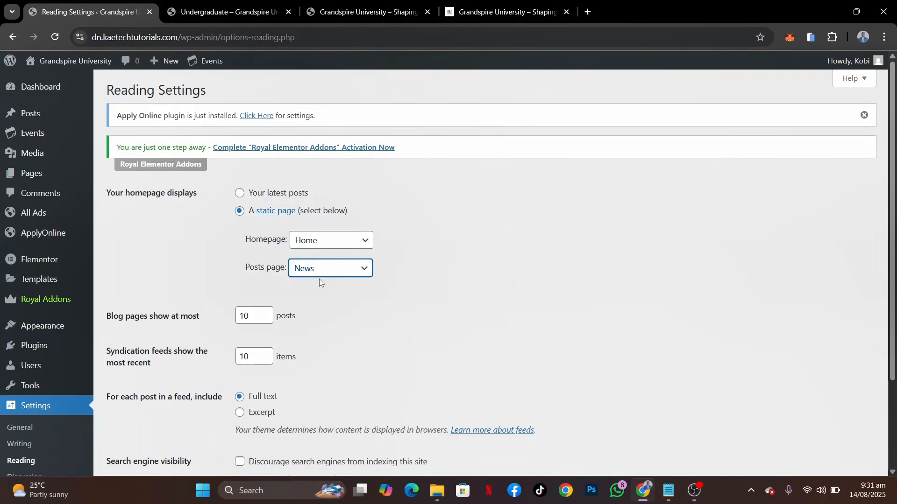
{"action": "scroll", "coordinate": [297, 345], "scroll_direction": "down", "scroll_amount": 3}
{"action": "left_click", "coordinate": [131, 406]}
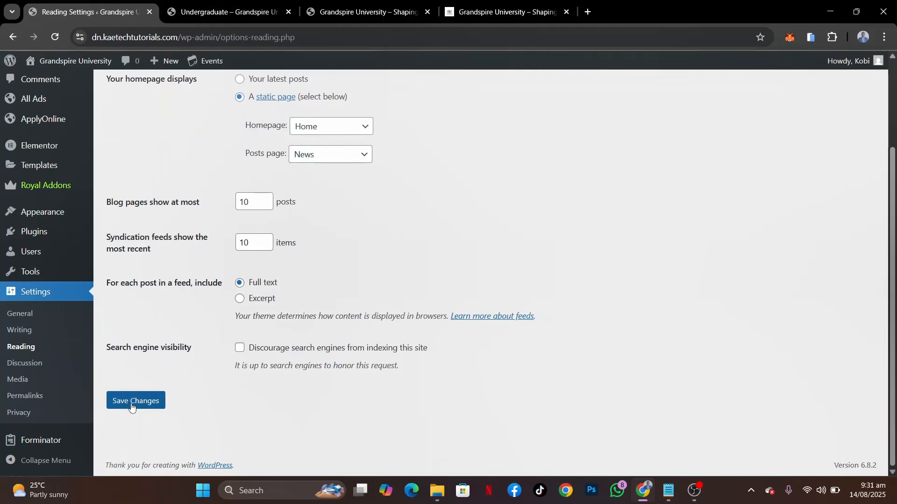
{"action": "left_click", "coordinate": [132, 401]}
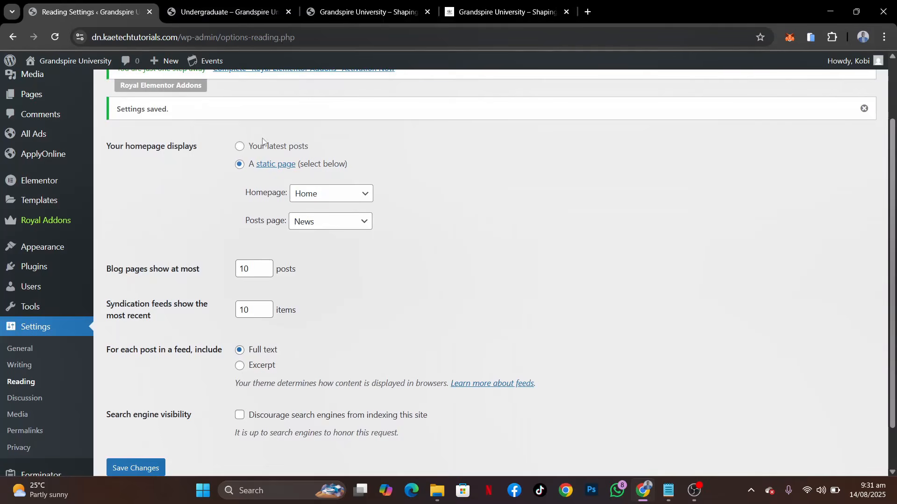
Check the live site's homepage through its Grandspire University title, and return to the Reading settings
{"action": "left_click", "coordinate": [230, 9]}
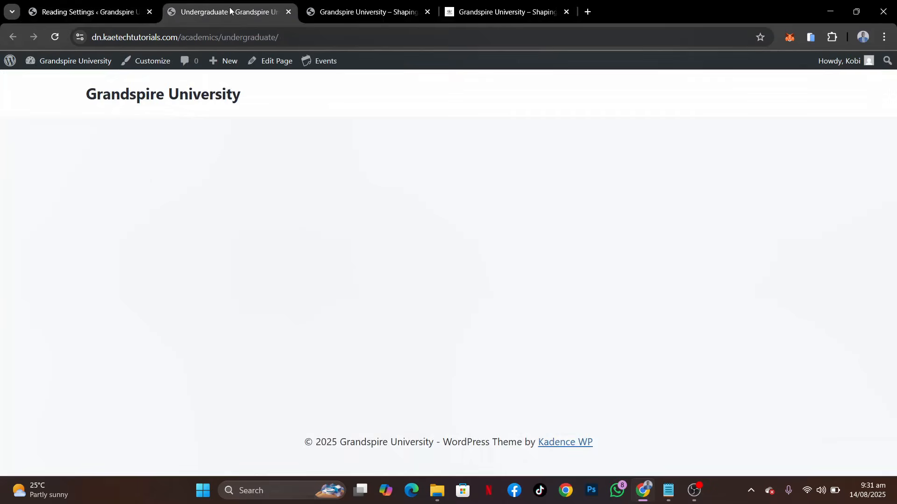
{"action": "left_click", "coordinate": [157, 99]}
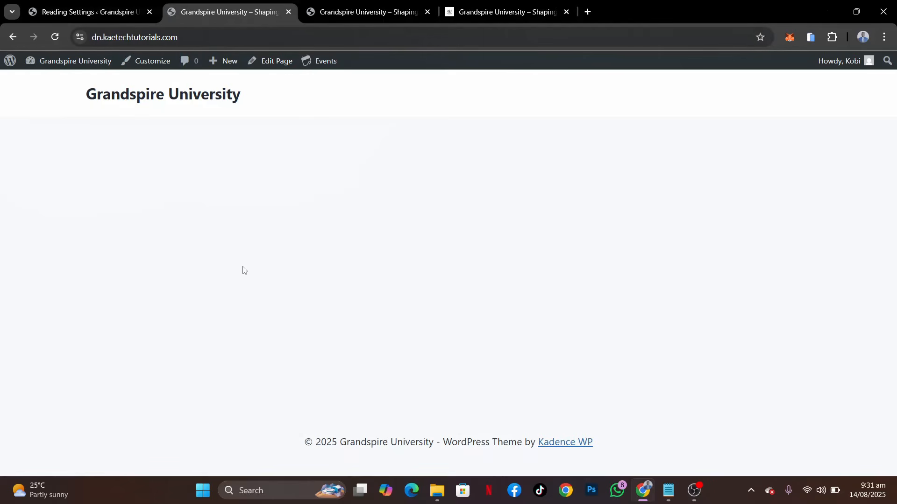
{"action": "left_click", "coordinate": [96, 12]}
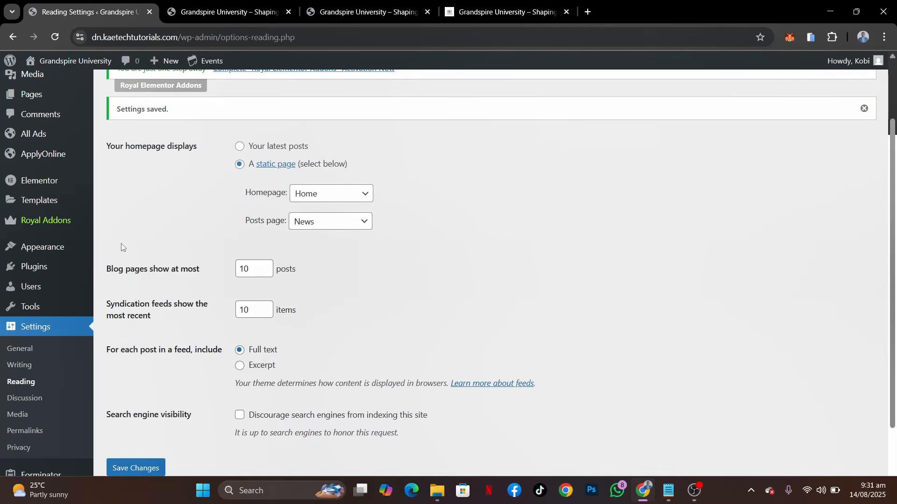
Reopen the menu editor for Main Menu and list all the pages available to add
{"action": "mouse_move", "coordinate": [32, 254]}
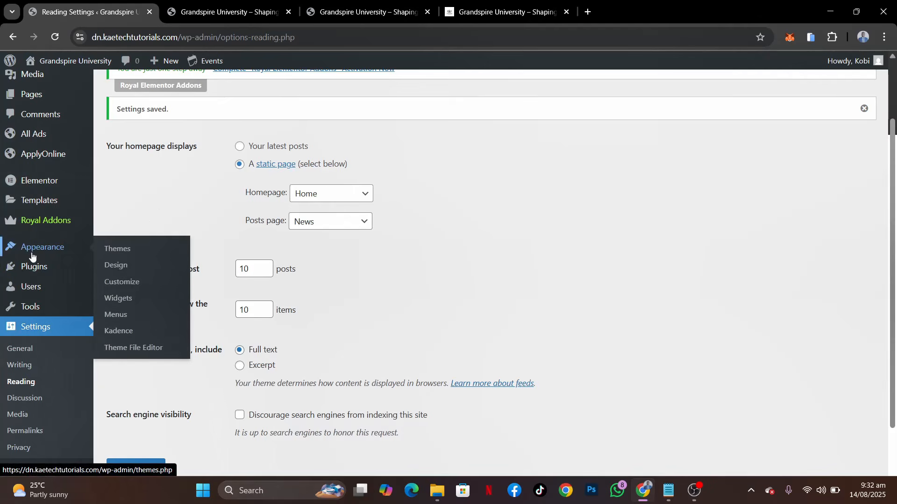
{"action": "right_click", "coordinate": [115, 320]}
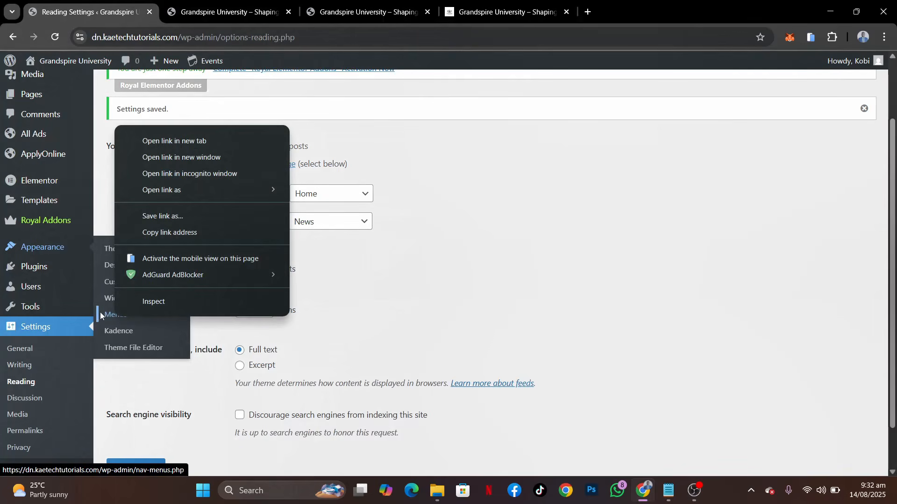
{"action": "left_click", "coordinate": [107, 315]}
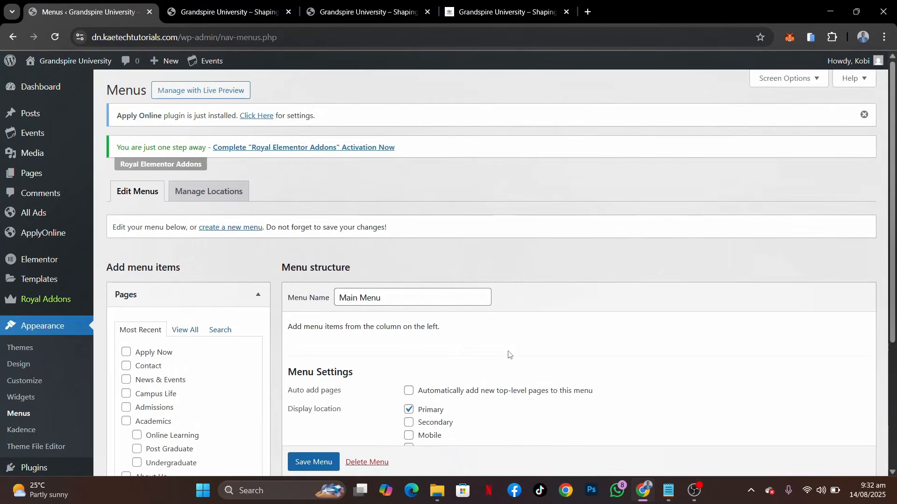
{"action": "scroll", "coordinate": [508, 354], "scroll_direction": "down", "scroll_amount": 3}
{"action": "scroll", "coordinate": [508, 355], "scroll_direction": "up", "scroll_amount": 1}
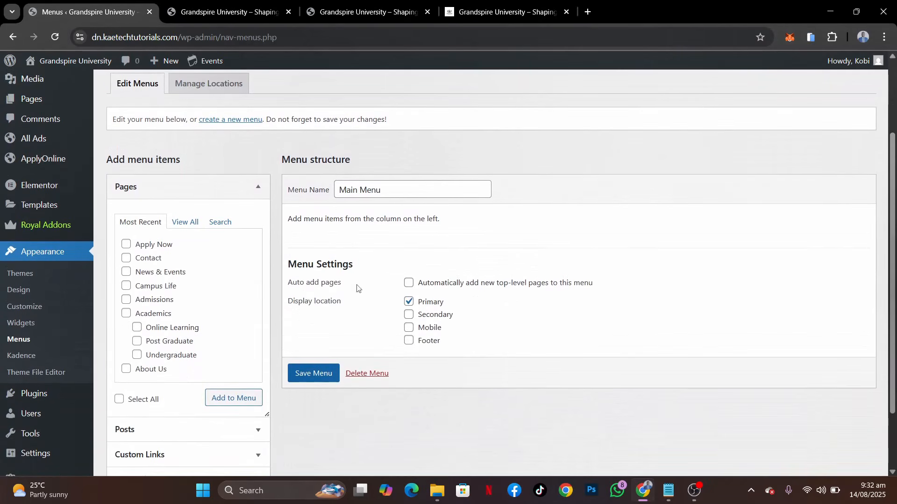
{"action": "left_click", "coordinate": [185, 222]}
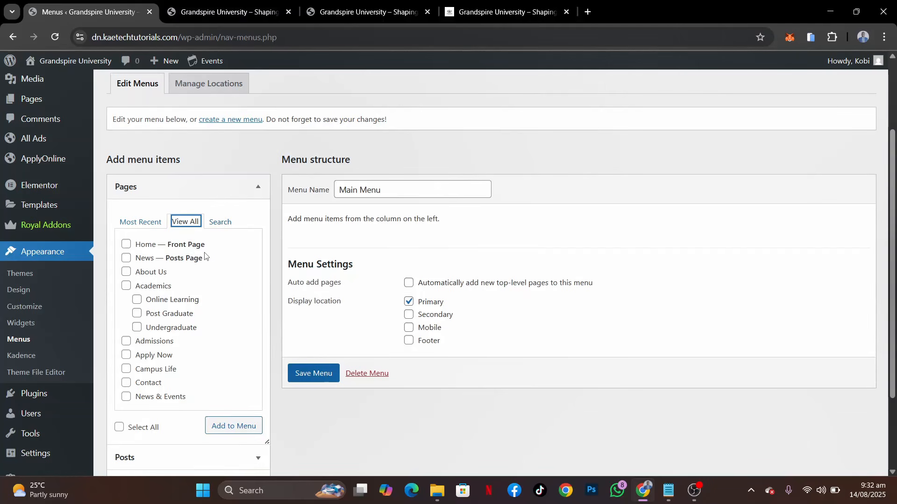
Add Home, About Us, Academics, Online Learning, Post Graduate, Undergraduate, Admissions, Campus Life, Contact and News & Events to Main Menu
{"action": "left_click", "coordinate": [126, 244]}
{"action": "left_click", "coordinate": [125, 273]}
{"action": "left_click", "coordinate": [126, 287]}
{"action": "left_click", "coordinate": [137, 300]}
{"action": "left_click", "coordinate": [138, 314]}
{"action": "left_click", "coordinate": [137, 328]}
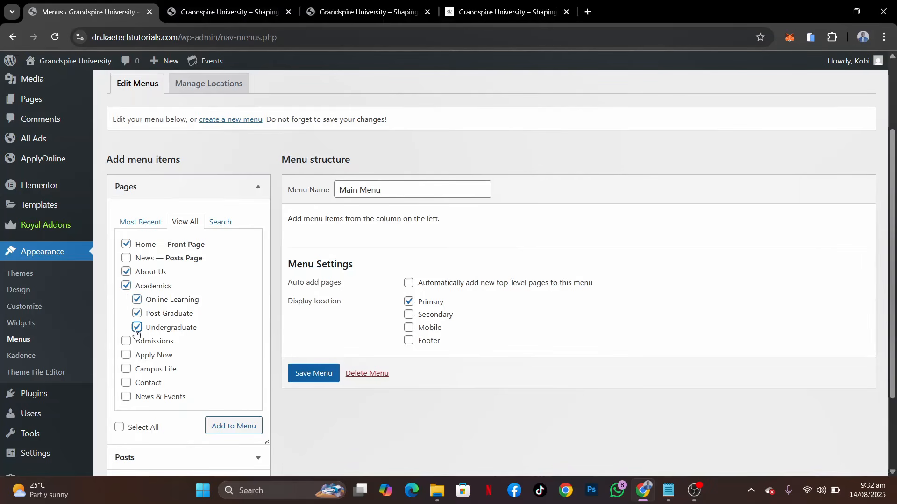
{"action": "left_click", "coordinate": [126, 341]}
{"action": "left_click", "coordinate": [127, 370]}
{"action": "left_click", "coordinate": [126, 384]}
{"action": "left_click", "coordinate": [126, 399]}
{"action": "left_click", "coordinate": [227, 428]}
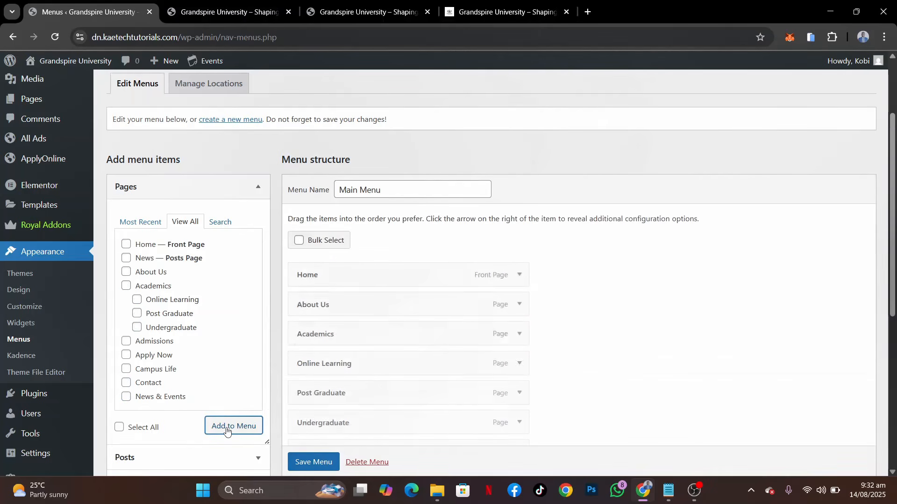
Compare the Main Menu items with the demo site's header navigation, including its Academics submenu, and return to the menu editor
{"action": "scroll", "coordinate": [585, 389], "scroll_direction": "down", "scroll_amount": 2}
{"action": "scroll", "coordinate": [585, 389], "scroll_direction": "down", "scroll_amount": 2}
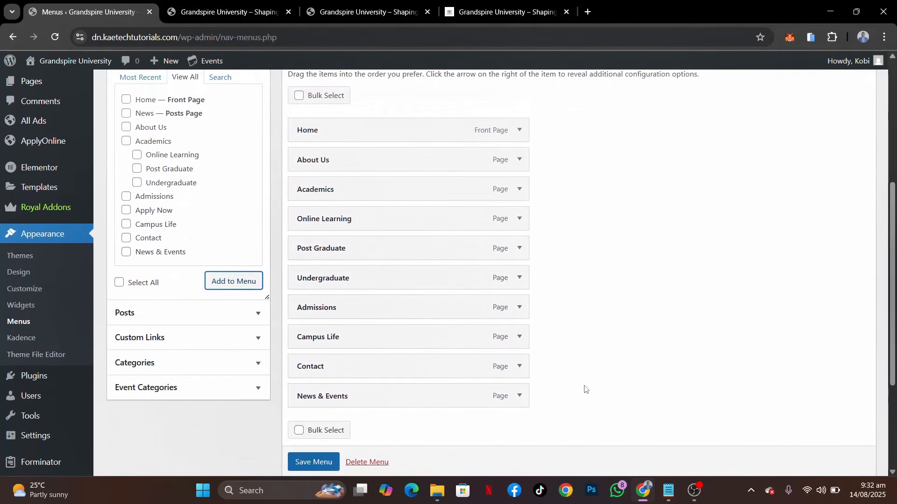
{"action": "left_click", "coordinate": [369, 10]}
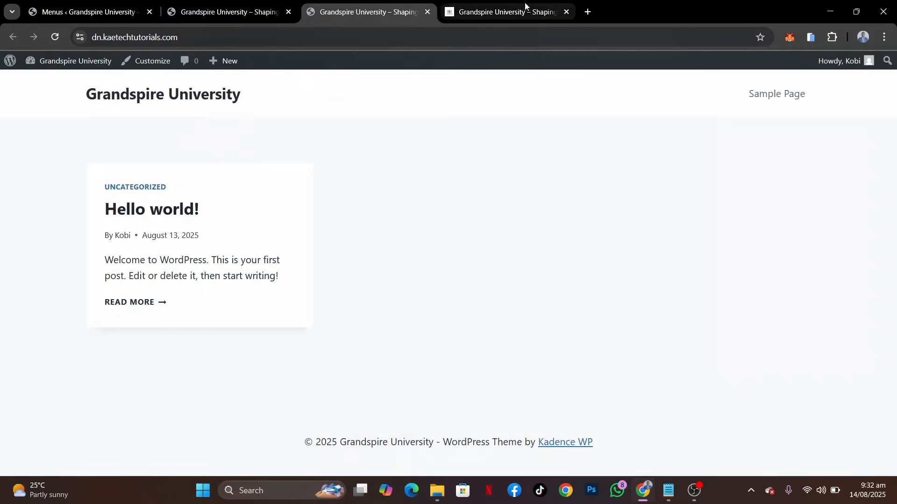
{"action": "left_click", "coordinate": [524, 7]}
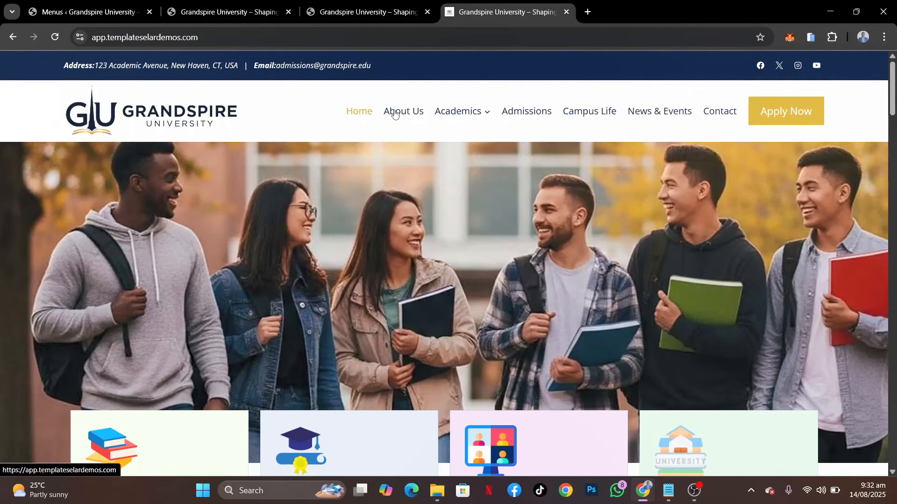
{"action": "mouse_move", "coordinate": [465, 113]}
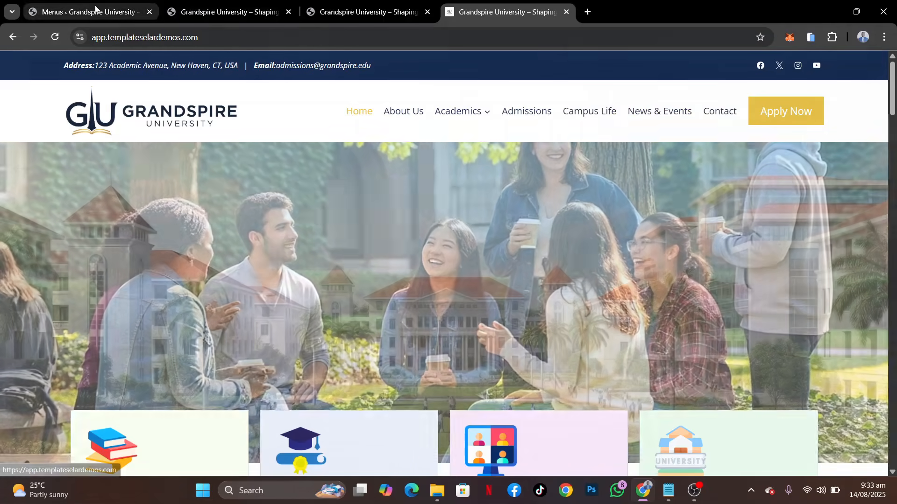
{"action": "left_click", "coordinate": [92, 12]}
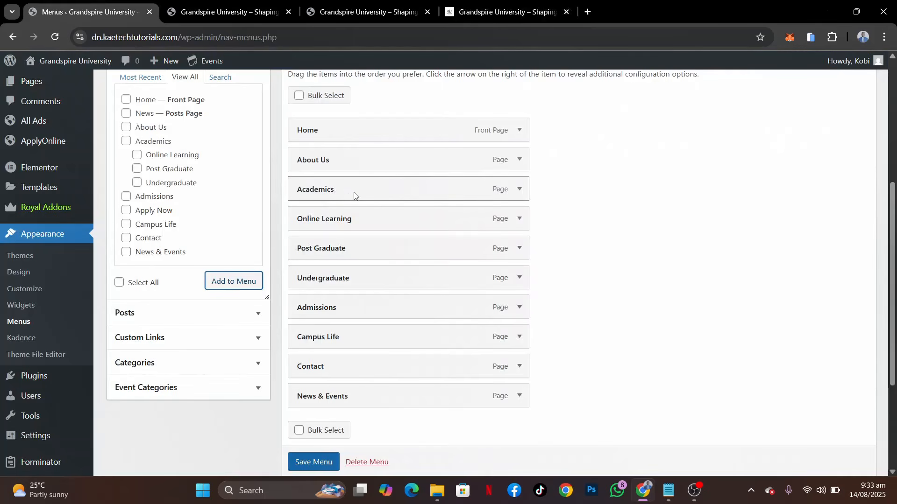
{"action": "left_click", "coordinate": [503, 12]}
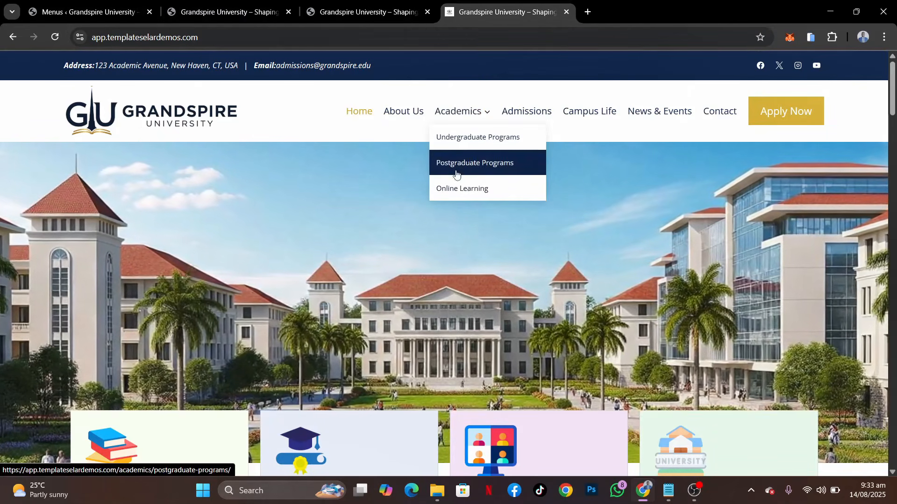
{"action": "left_click", "coordinate": [88, 12]}
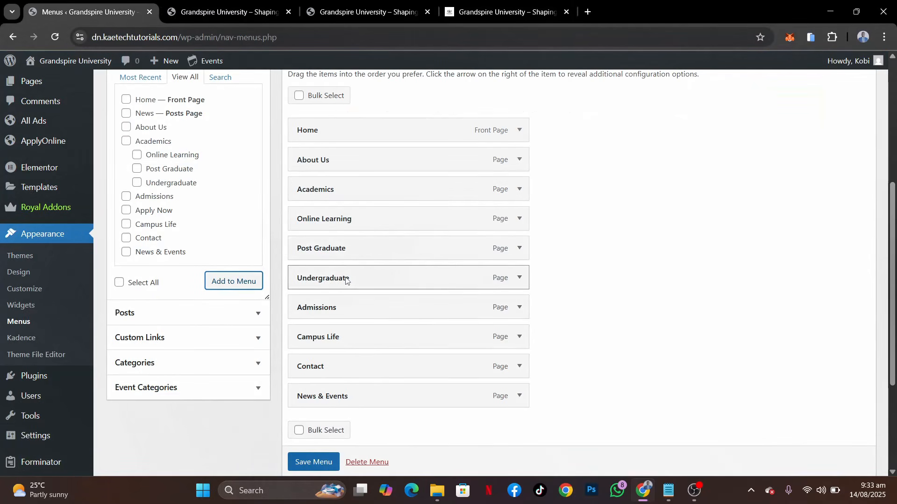
Nest Undergraduate, Post Graduate and Online Learning, in that order, as sub items under Academics in Main Menu
{"action": "left_click_drag", "start_coordinate": [345, 279], "coordinate": [353, 212]}
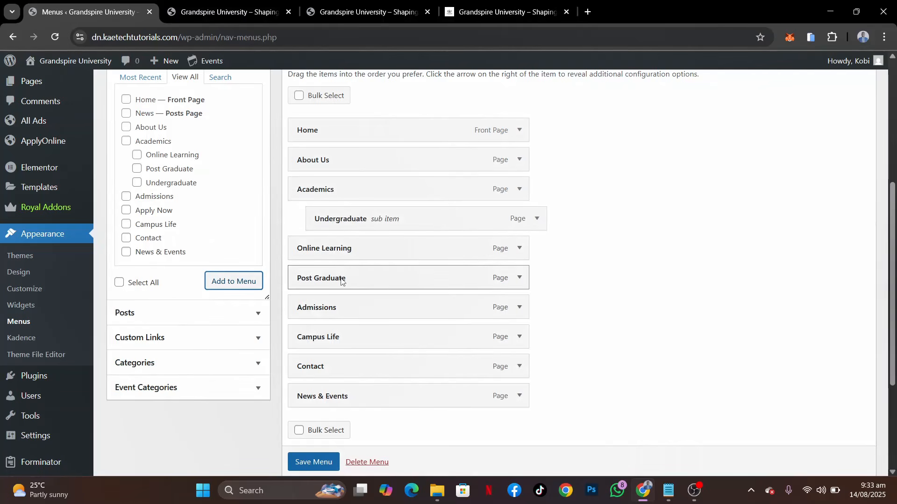
{"action": "left_click_drag", "start_coordinate": [341, 280], "coordinate": [360, 250]}
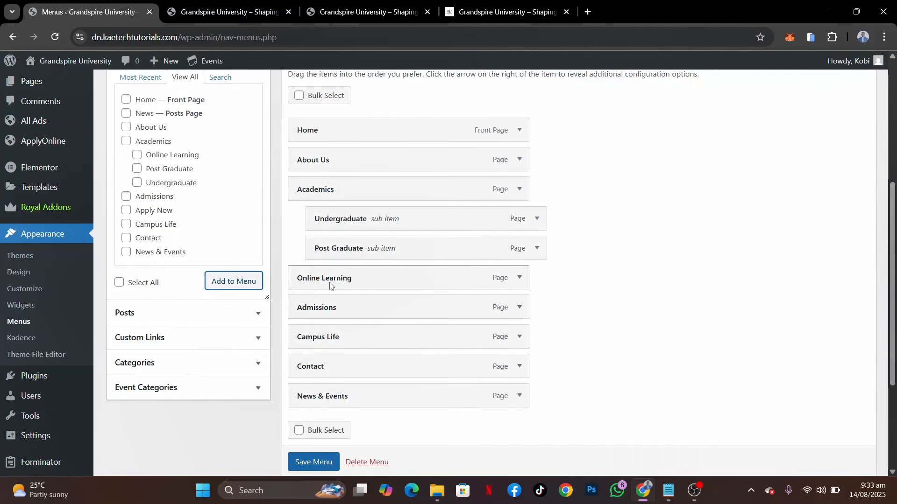
{"action": "left_click_drag", "start_coordinate": [329, 284], "coordinate": [347, 268]}
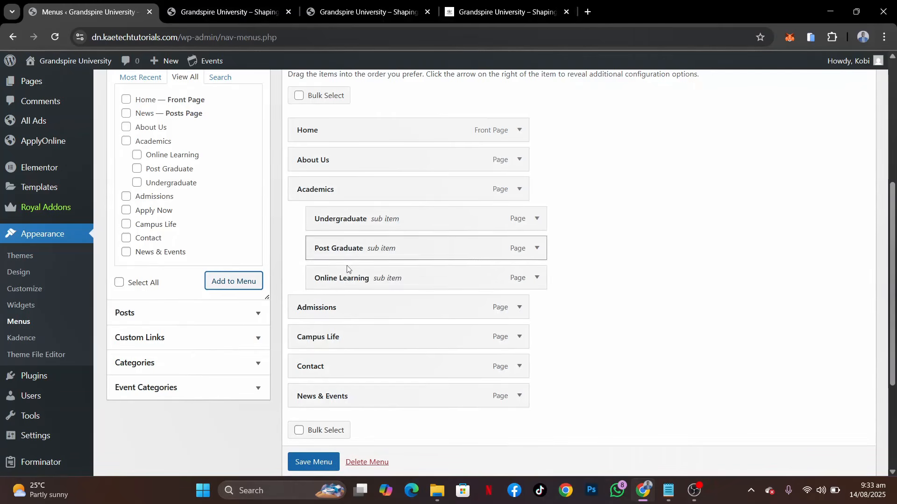
Check the order of the demo site's header navigation items again and return to the menu editor
{"action": "left_click", "coordinate": [497, 15]}
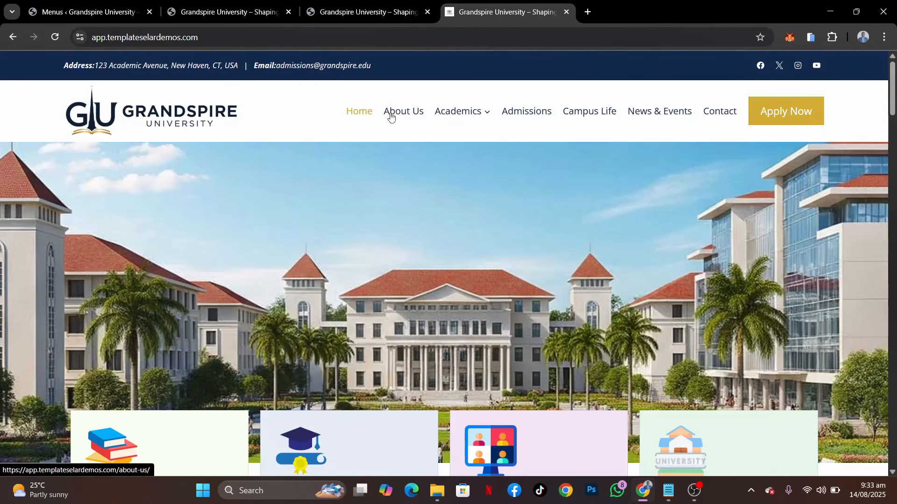
{"action": "mouse_move", "coordinate": [456, 108]}
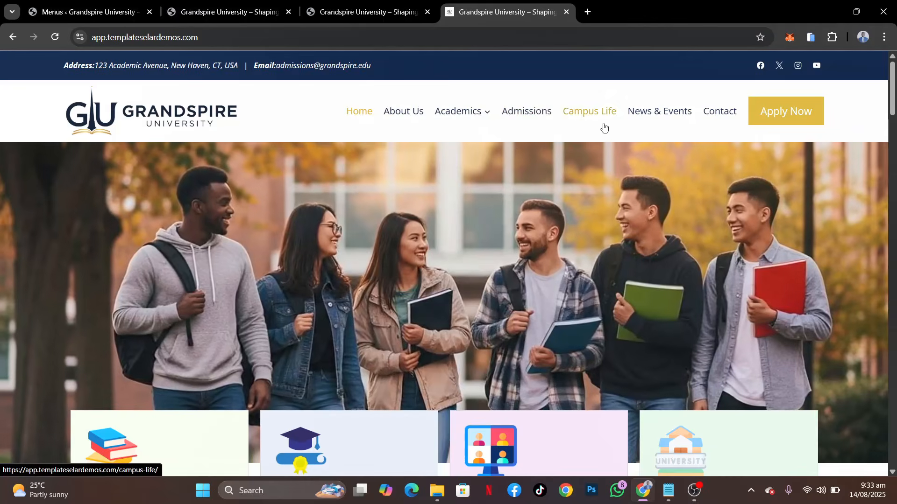
{"action": "left_click", "coordinate": [107, 9]}
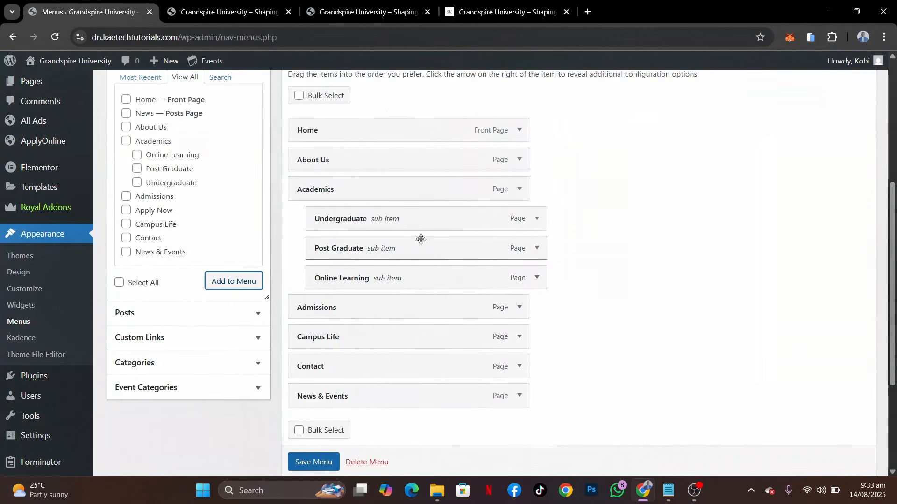
Move News & Events above Contact in Main Menu and compare the order with the demo site's header navigation
{"action": "scroll", "coordinate": [421, 240], "scroll_direction": "down", "scroll_amount": 3}
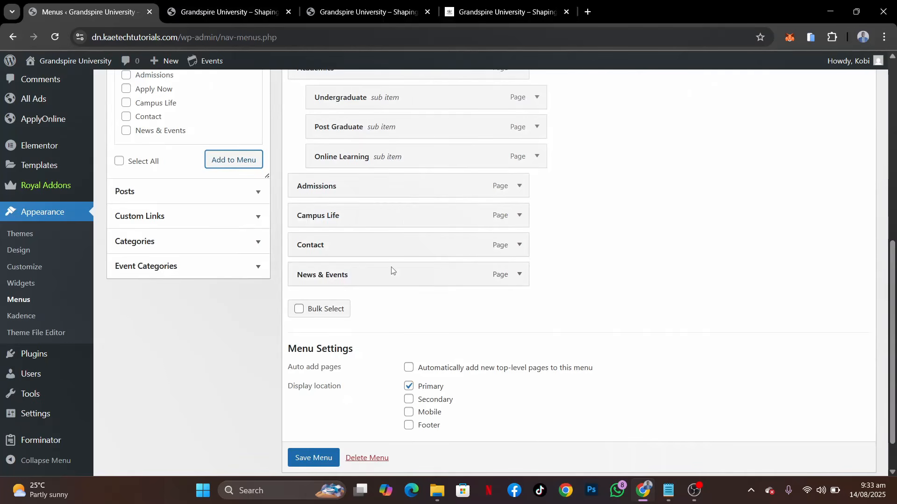
{"action": "left_click_drag", "start_coordinate": [391, 275], "coordinate": [394, 247]}
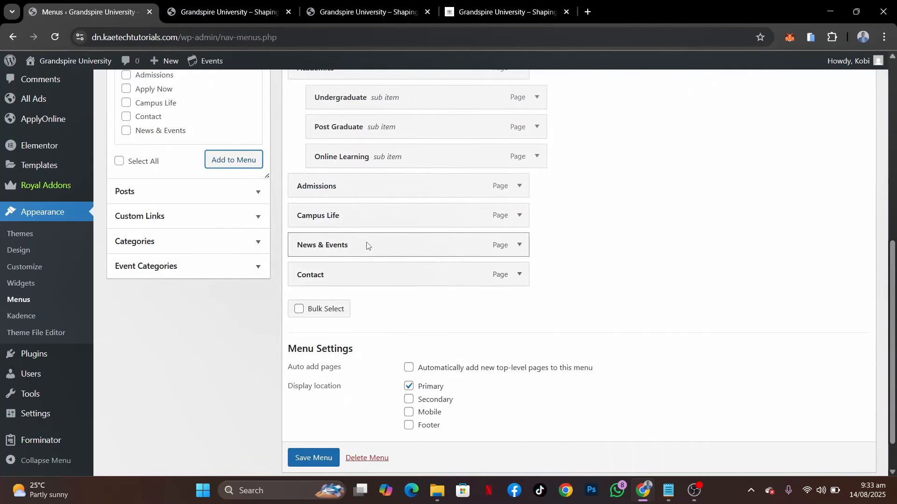
{"action": "left_click", "coordinate": [500, 12]}
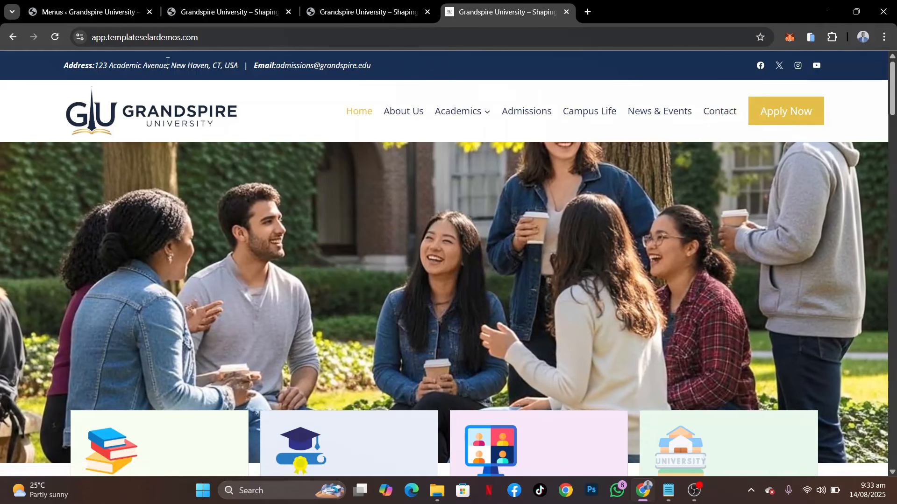
{"action": "left_click", "coordinate": [65, 14]}
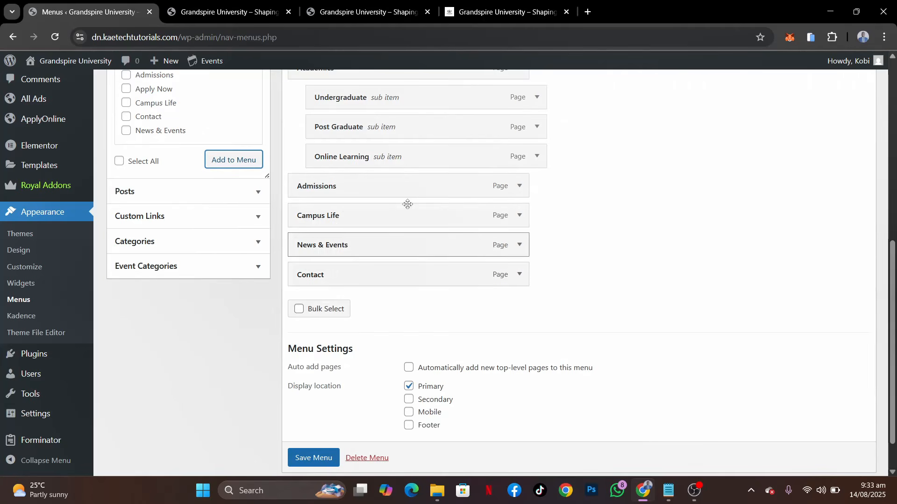
Assign Main Menu to the Mobile display location as well and save the menu
{"action": "scroll", "coordinate": [432, 301], "scroll_direction": "down", "scroll_amount": 1}
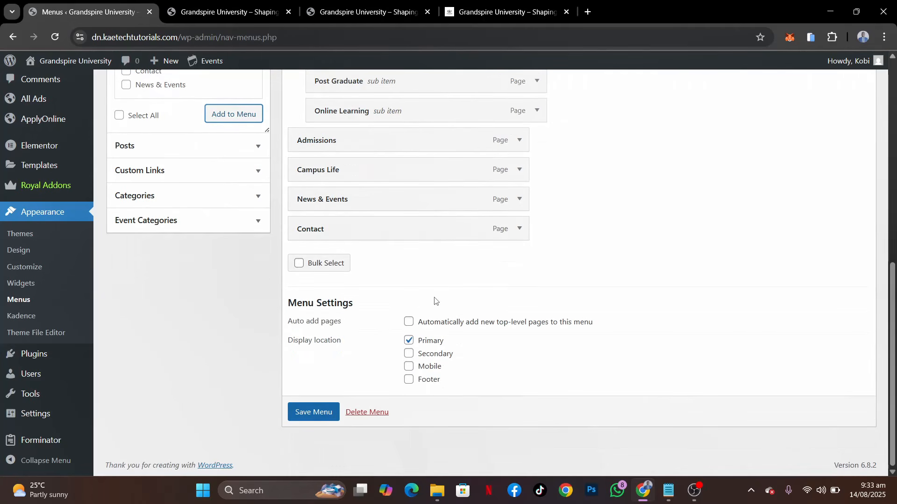
{"action": "left_click", "coordinate": [408, 372]}
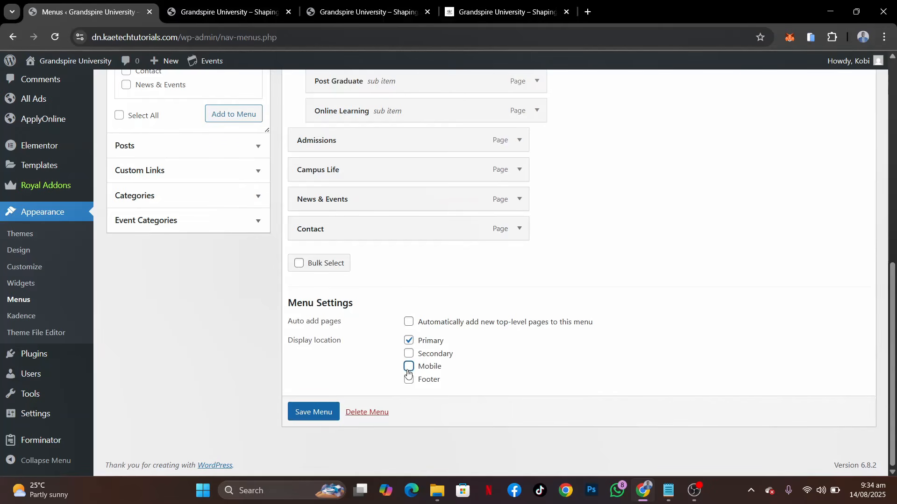
{"action": "left_click", "coordinate": [321, 411]}
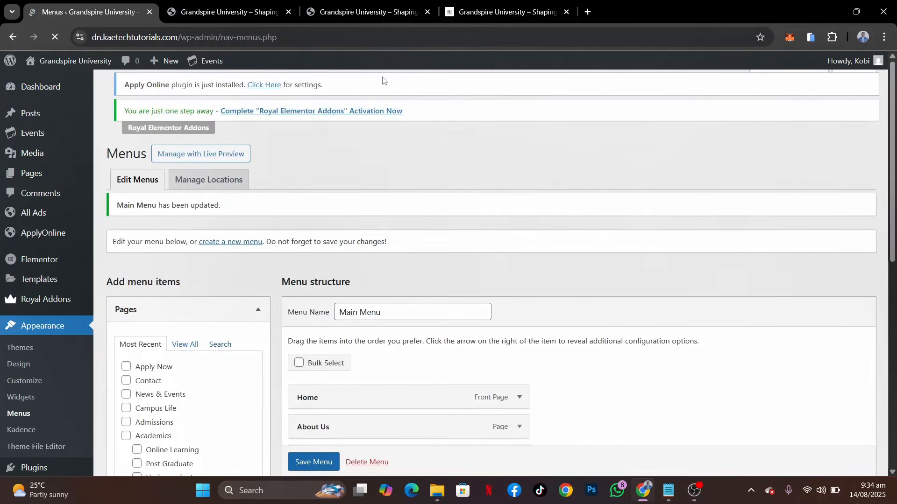
Reload the site's front page, check the header navigation and its Academics submenu, and return to the menu editor
{"action": "left_click", "coordinate": [229, 12]}
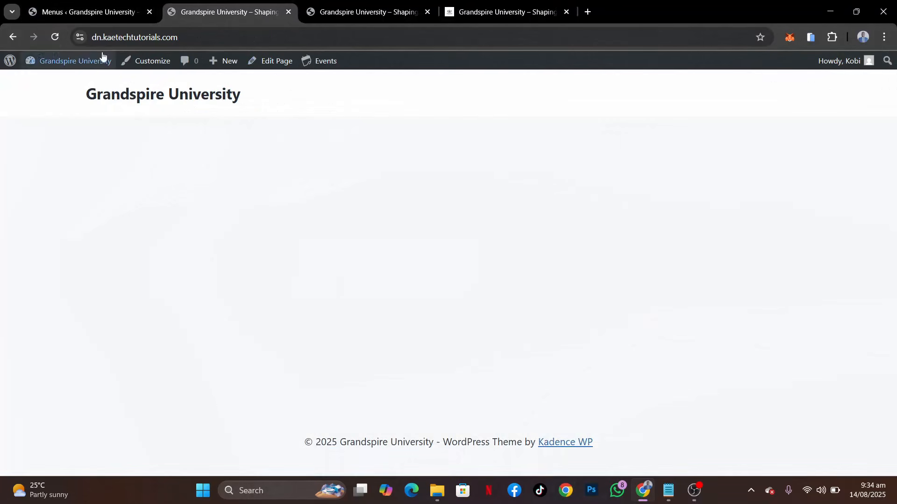
{"action": "left_click", "coordinate": [58, 35]}
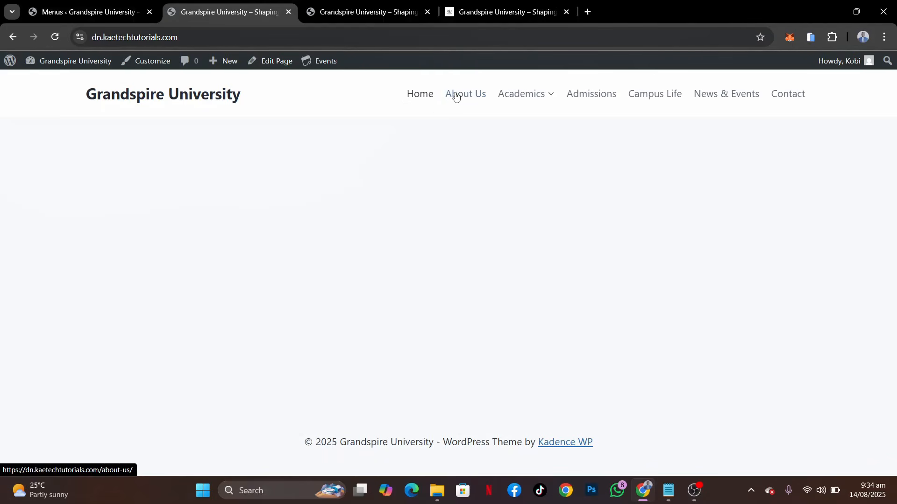
{"action": "mouse_move", "coordinate": [520, 94]}
{"action": "left_click", "coordinate": [82, 8]}
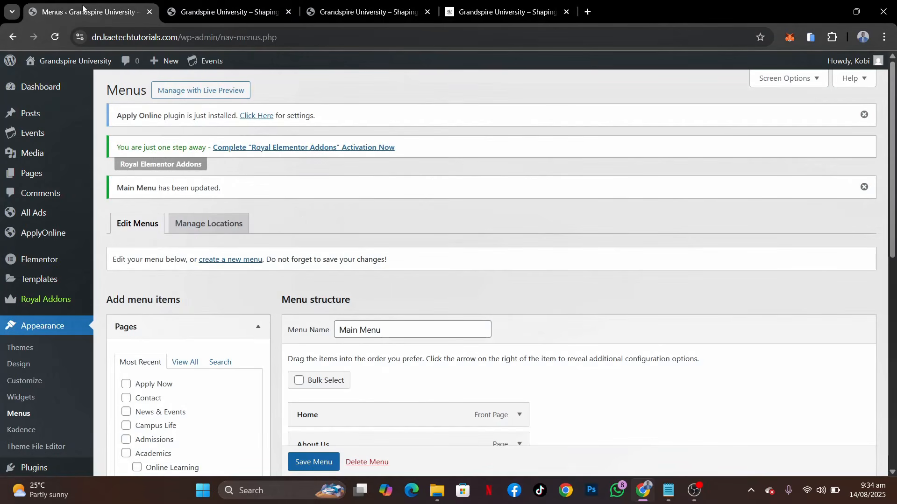
Review the Main Menu structure and the demo site's Quick Links footer column, and return to the menu editor
{"action": "scroll", "coordinate": [521, 304], "scroll_direction": "down", "scroll_amount": 7}
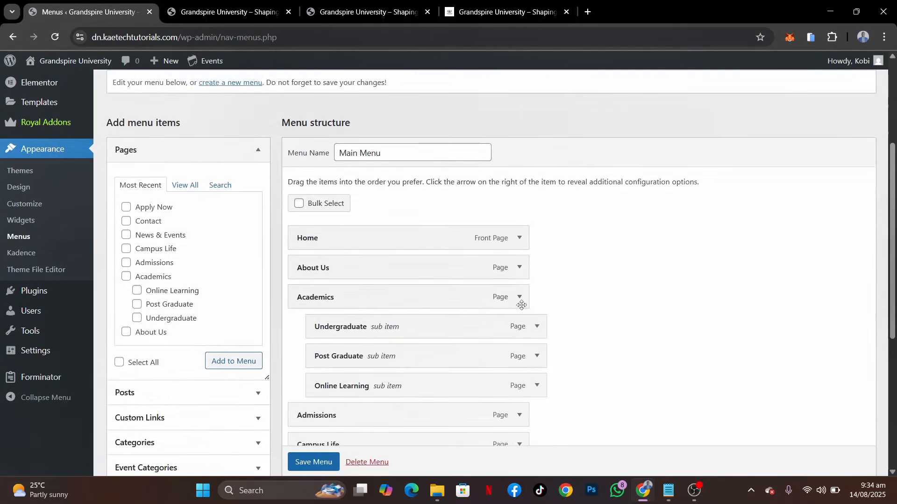
{"action": "scroll", "coordinate": [522, 306], "scroll_direction": "up", "scroll_amount": 7}
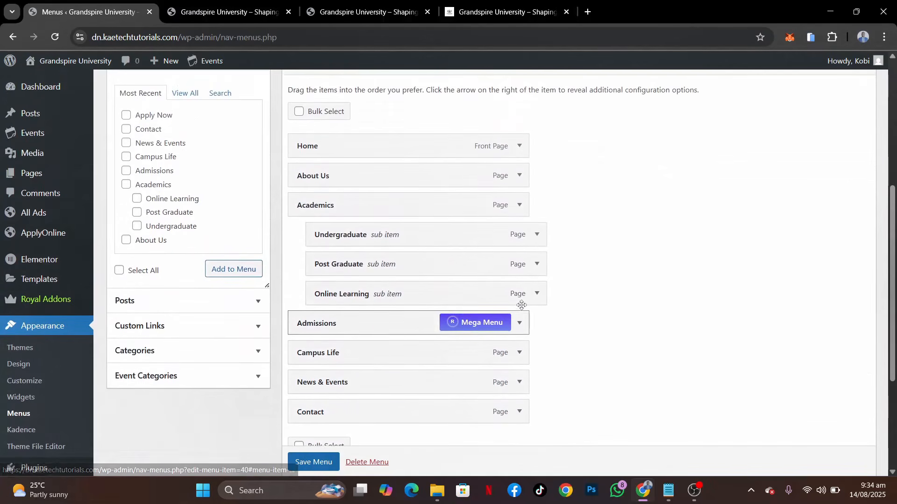
{"action": "scroll", "coordinate": [522, 305], "scroll_direction": "up", "scroll_amount": 1}
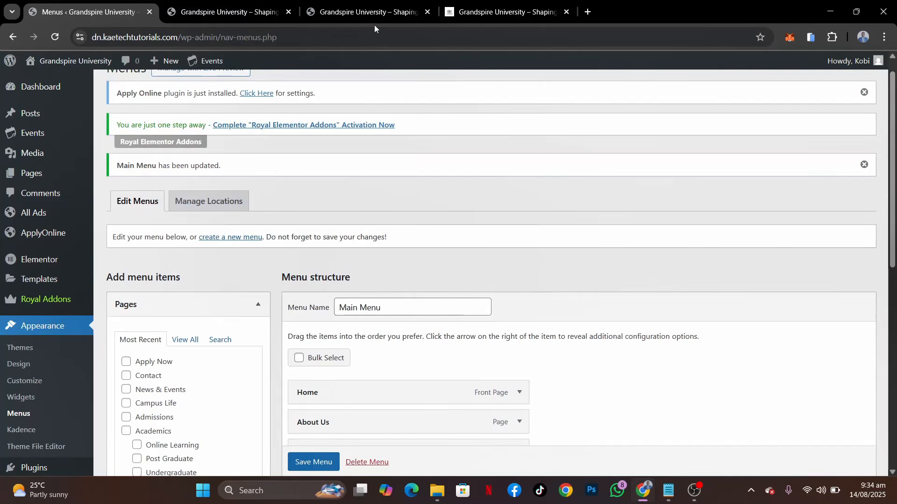
{"action": "left_click", "coordinate": [506, 14]}
{"action": "scroll", "coordinate": [517, 156], "scroll_direction": "down", "scroll_amount": 20}
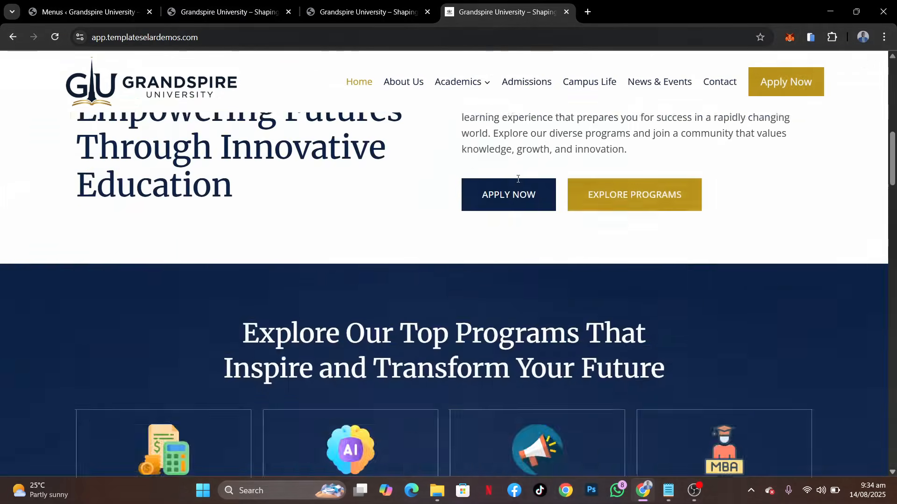
{"action": "scroll", "coordinate": [517, 182], "scroll_direction": "down", "scroll_amount": 10}
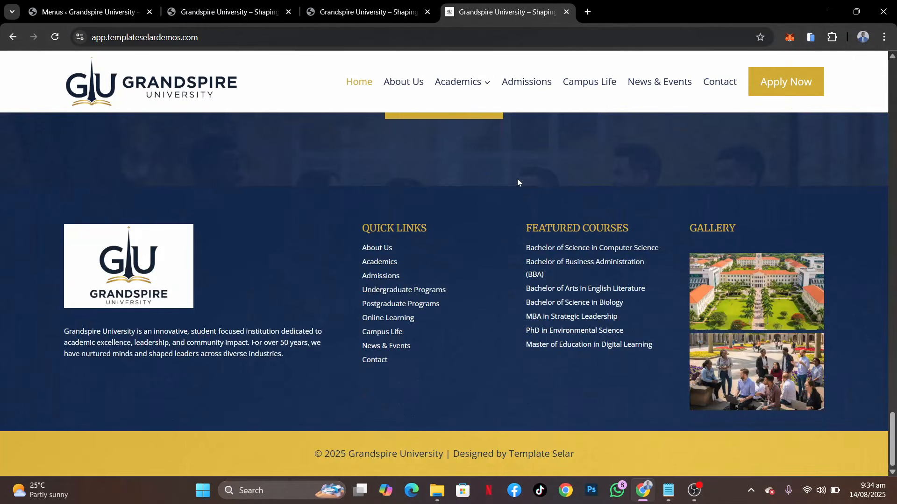
{"action": "left_click_drag", "start_coordinate": [349, 226], "coordinate": [455, 225]}
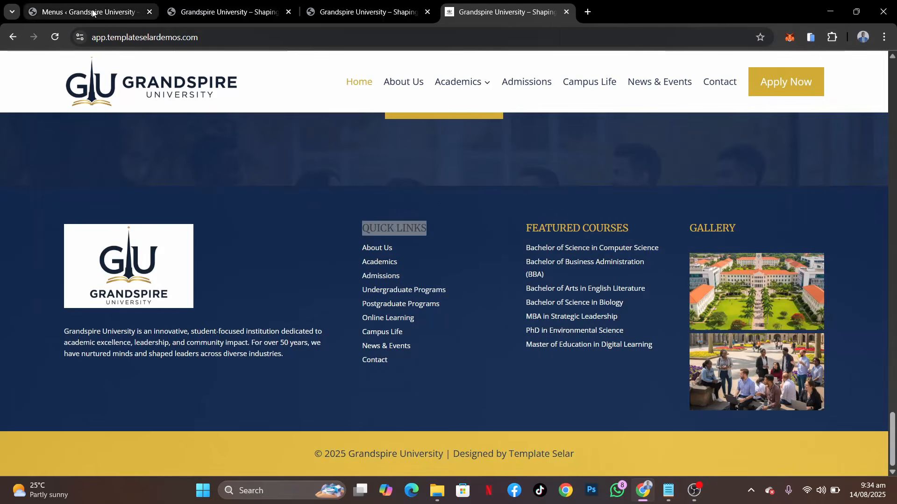
{"action": "left_click", "coordinate": [114, 9]}
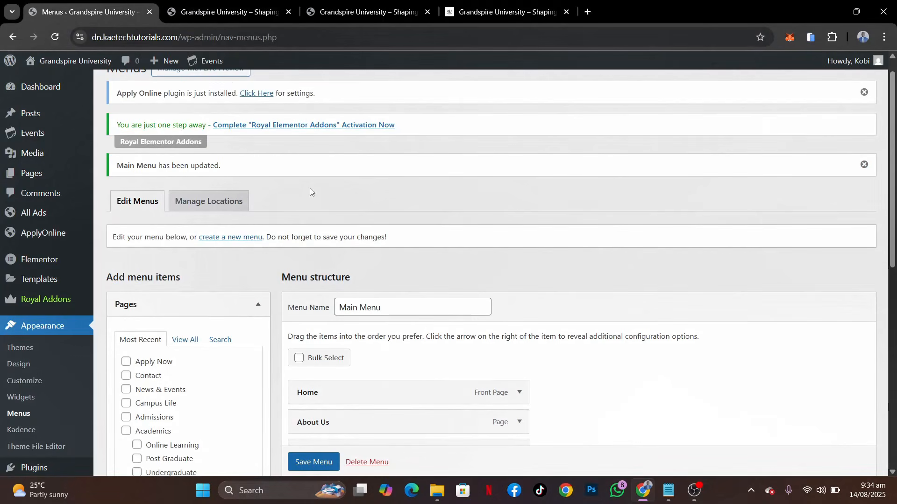
Create a new menu named Quick Links without assigning a display location
{"action": "left_click", "coordinate": [235, 238]}
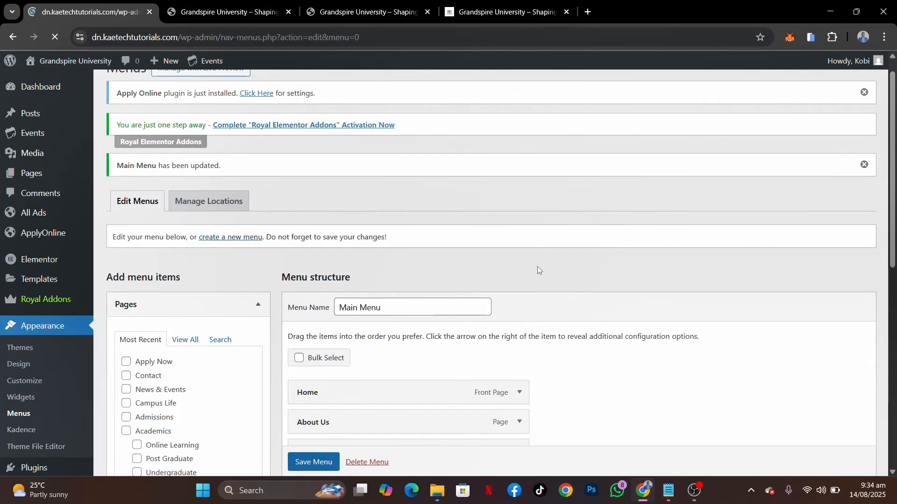
{"action": "scroll", "coordinate": [537, 267], "scroll_direction": "down", "scroll_amount": 2}
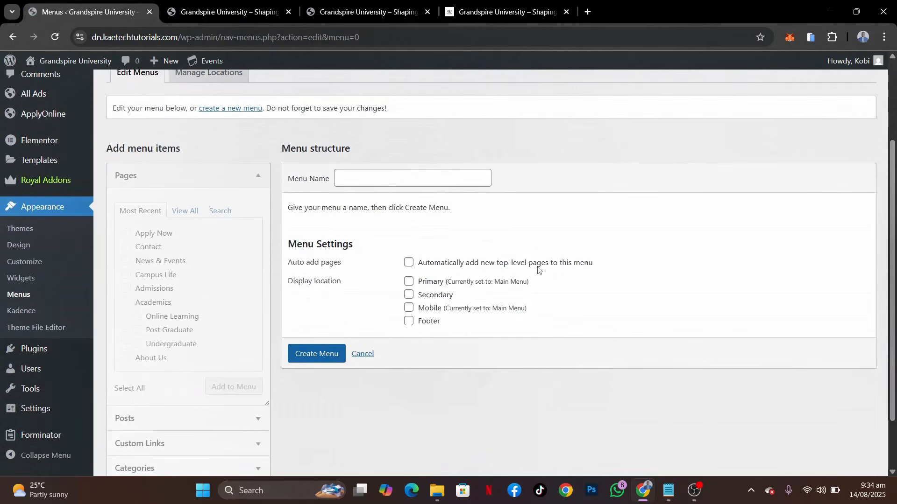
{"action": "left_click", "coordinate": [385, 179]}
{"action": "key", "text": "Down"}
{"action": "key", "text": "Down"}
{"action": "key", "text": "Down"}
{"action": "key", "text": "Return"}
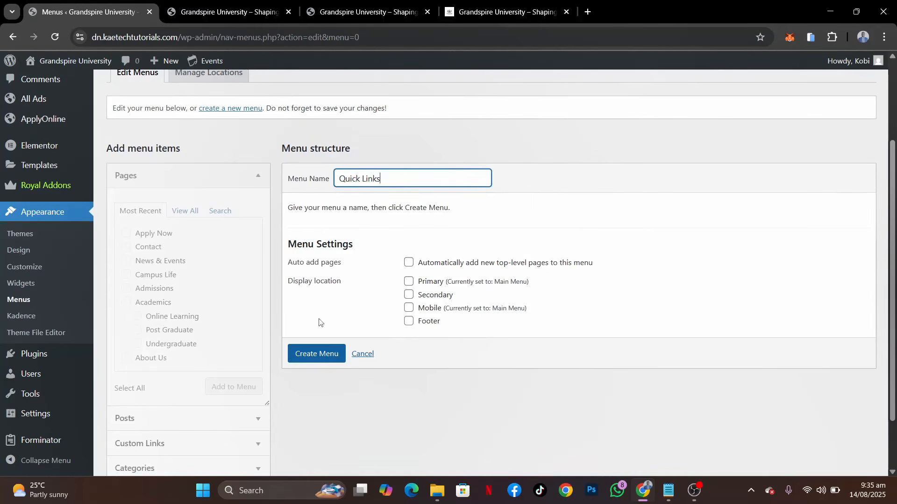
{"action": "left_click", "coordinate": [324, 353]}
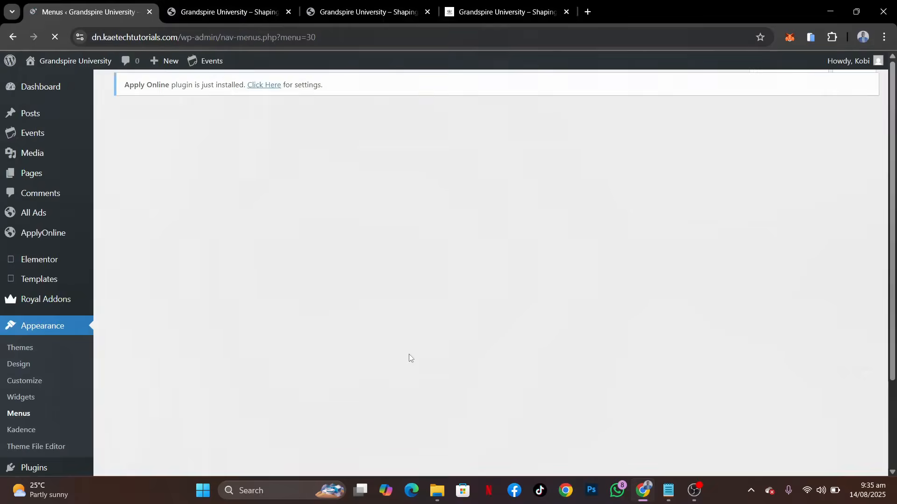
Check the demo site's footer quick links and add all pages to the Quick Links menu
{"action": "scroll", "coordinate": [478, 419], "scroll_direction": "down", "scroll_amount": 4}
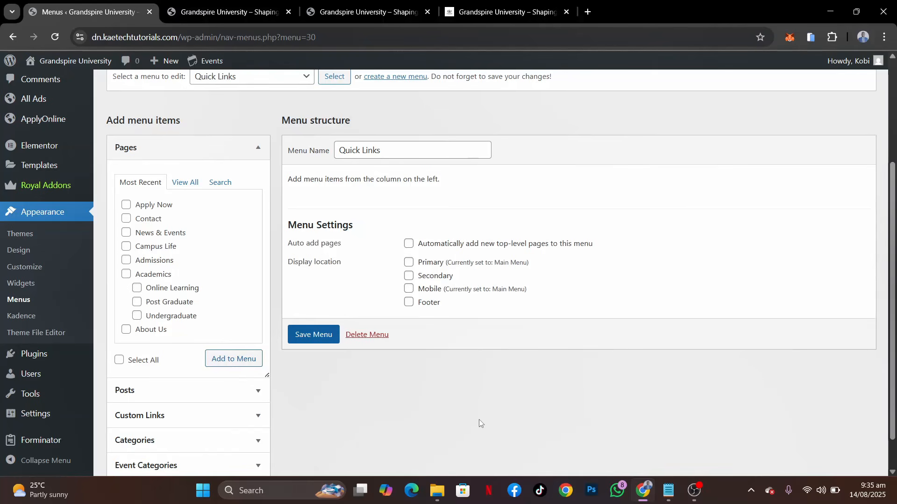
{"action": "left_click", "coordinate": [185, 183]}
{"action": "scroll", "coordinate": [191, 185], "scroll_direction": "down", "scroll_amount": 1}
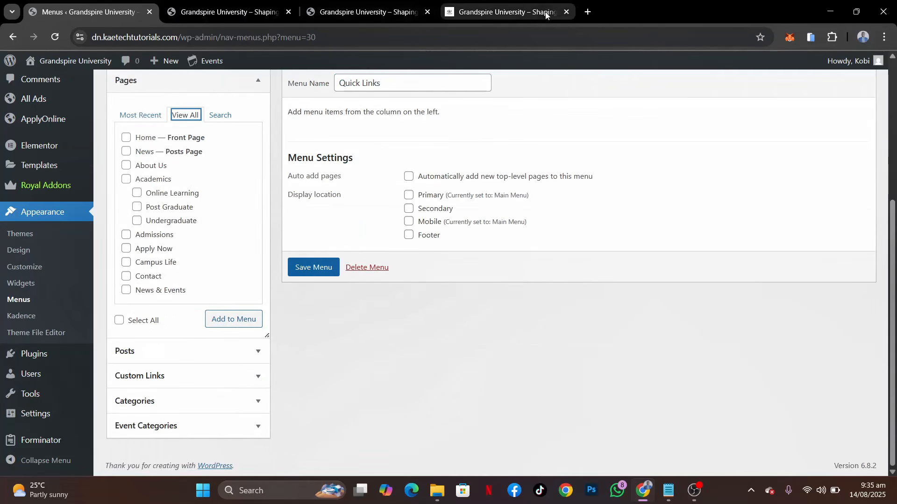
{"action": "left_click", "coordinate": [519, 12]}
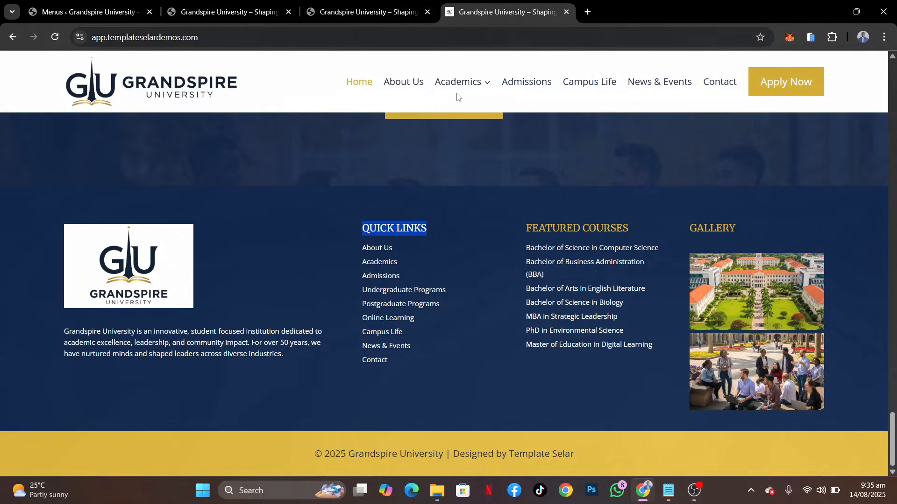
{"action": "left_click", "coordinate": [344, 254]}
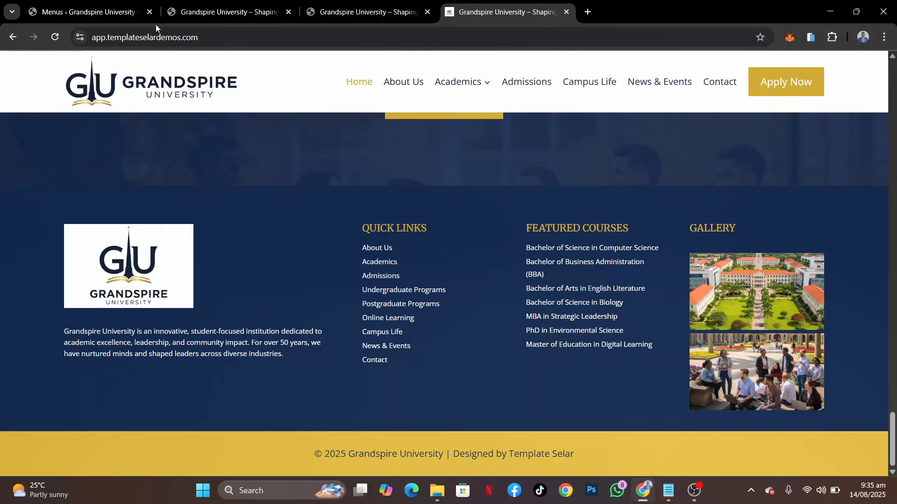
{"action": "left_click", "coordinate": [101, 10]}
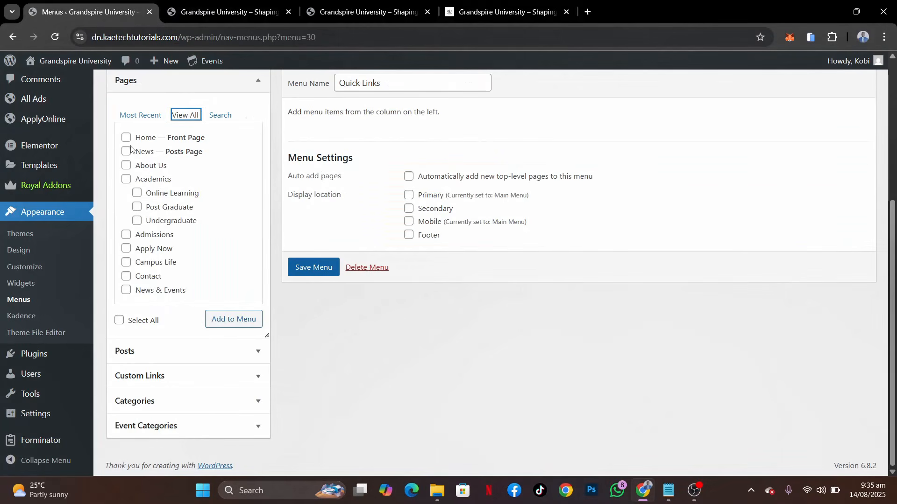
{"action": "left_click", "coordinate": [120, 320]}
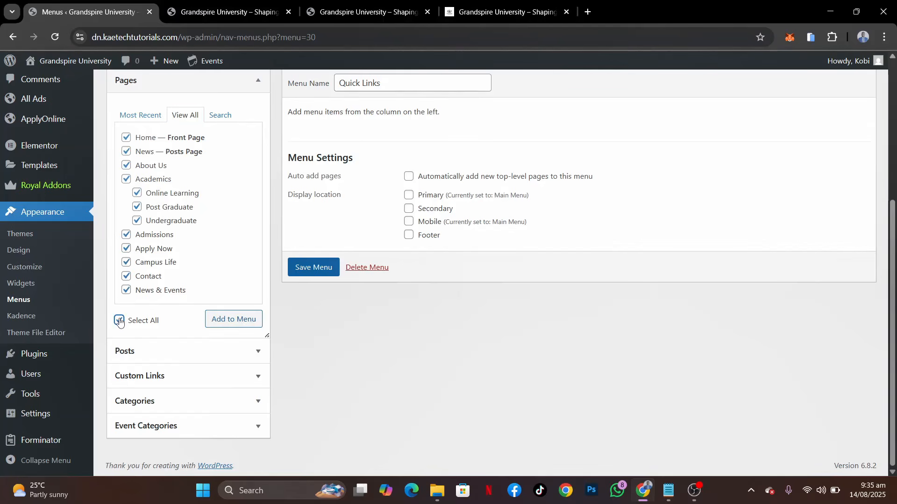
{"action": "left_click", "coordinate": [245, 319]}
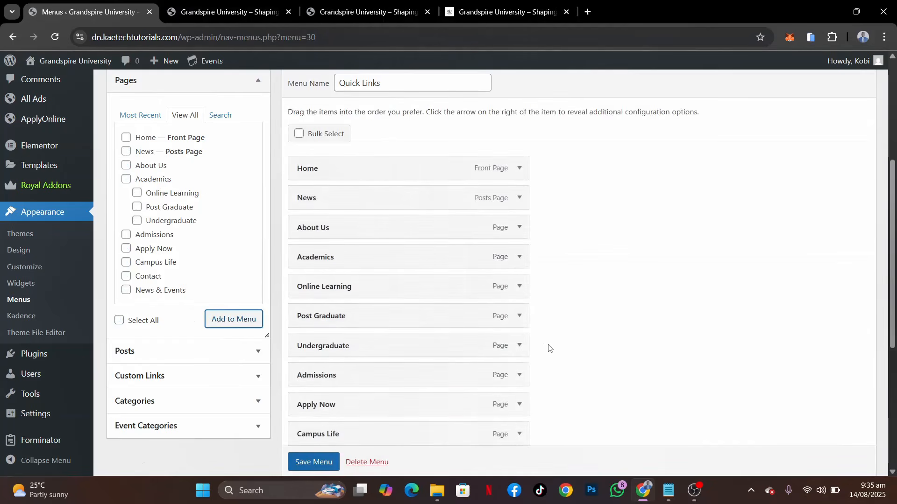
Remove the News, Home and Apply Now items from the Quick Links menu
{"action": "scroll", "coordinate": [546, 348], "scroll_direction": "down", "scroll_amount": 2}
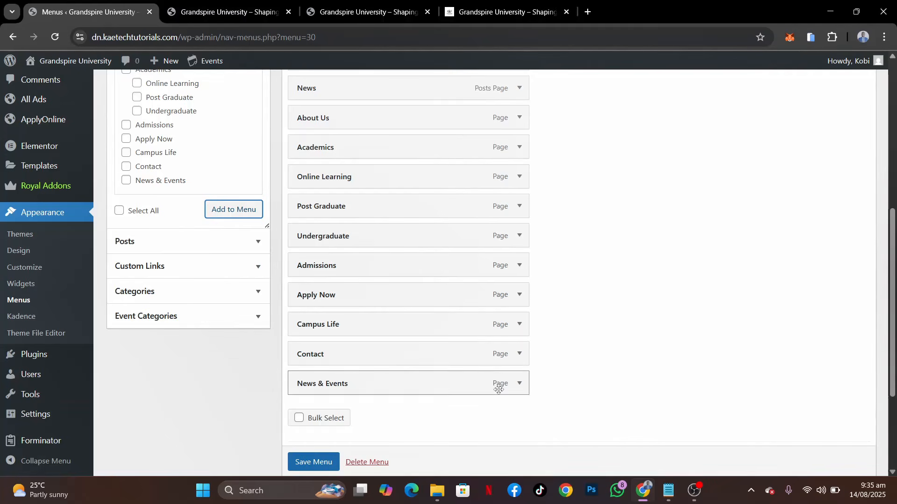
{"action": "left_click", "coordinate": [520, 89]}
{"action": "left_click", "coordinate": [309, 231]}
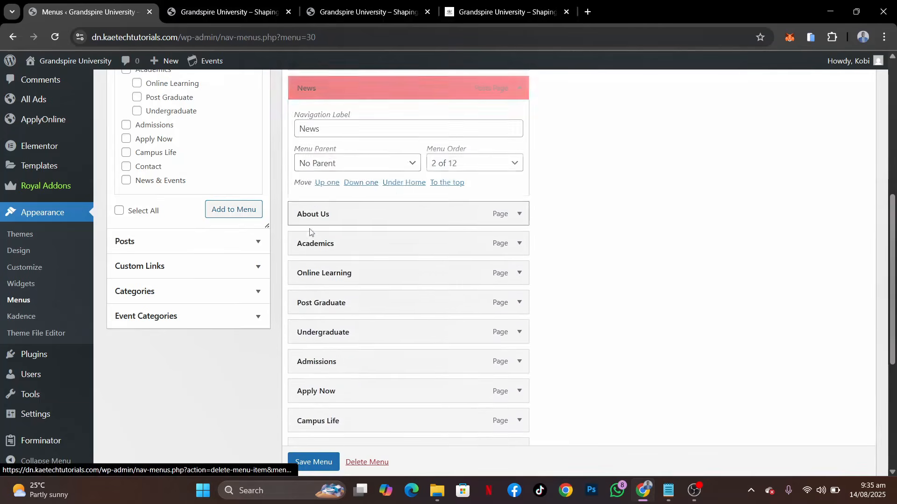
{"action": "scroll", "coordinate": [538, 193], "scroll_direction": "up", "scroll_amount": 1}
{"action": "scroll", "coordinate": [537, 191], "scroll_direction": "down", "scroll_amount": 2}
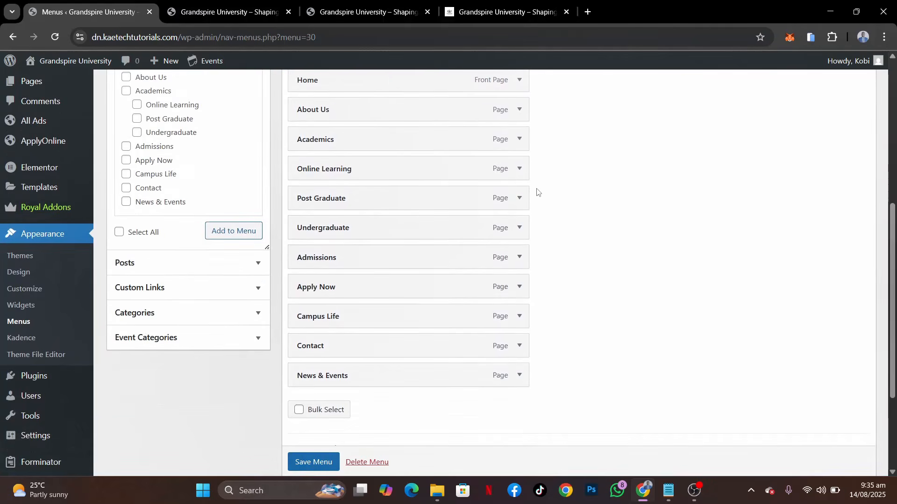
{"action": "left_click", "coordinate": [519, 81]}
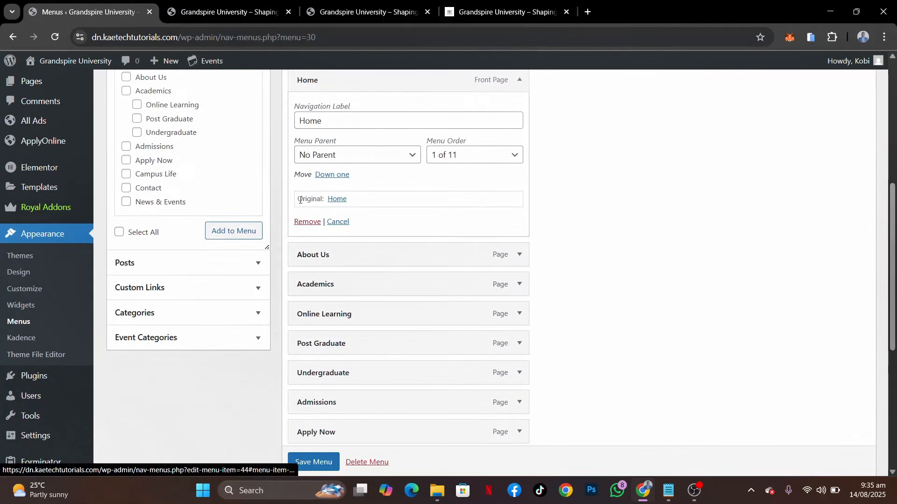
{"action": "left_click", "coordinate": [304, 222]}
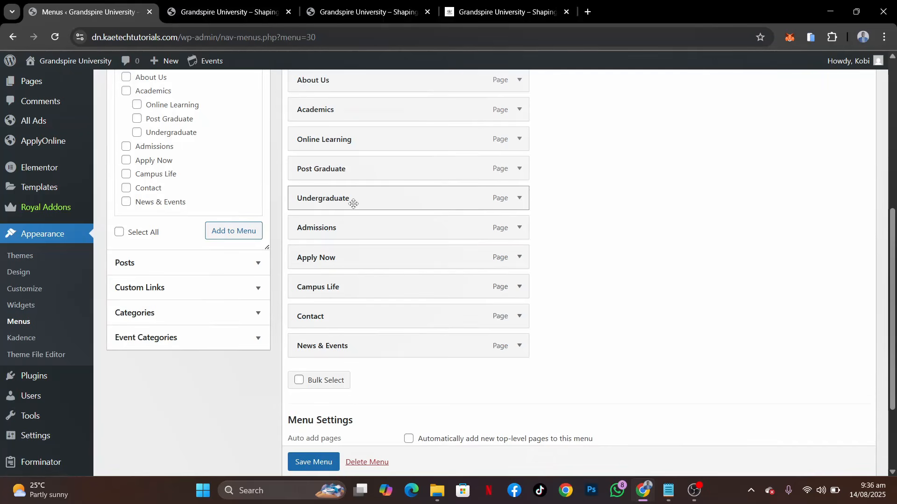
{"action": "scroll", "coordinate": [353, 203], "scroll_direction": "down", "scroll_amount": 1}
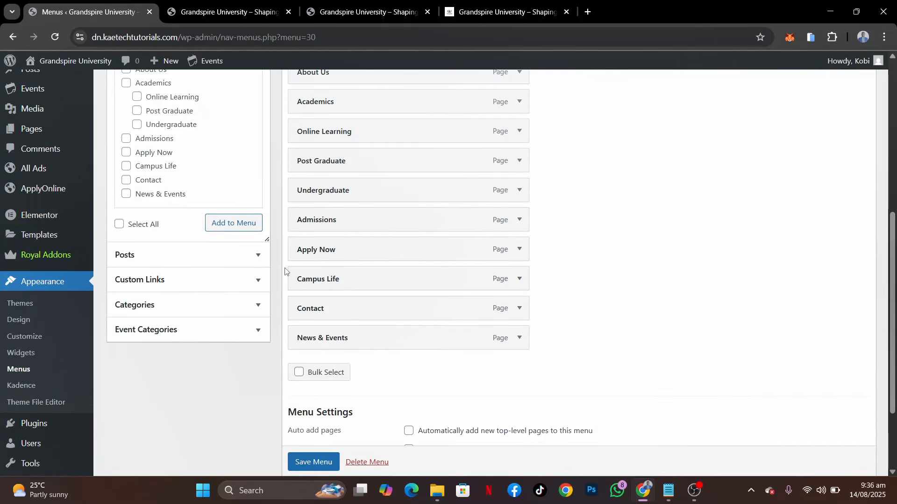
{"action": "left_click", "coordinate": [519, 250]}
{"action": "left_click", "coordinate": [302, 392]}
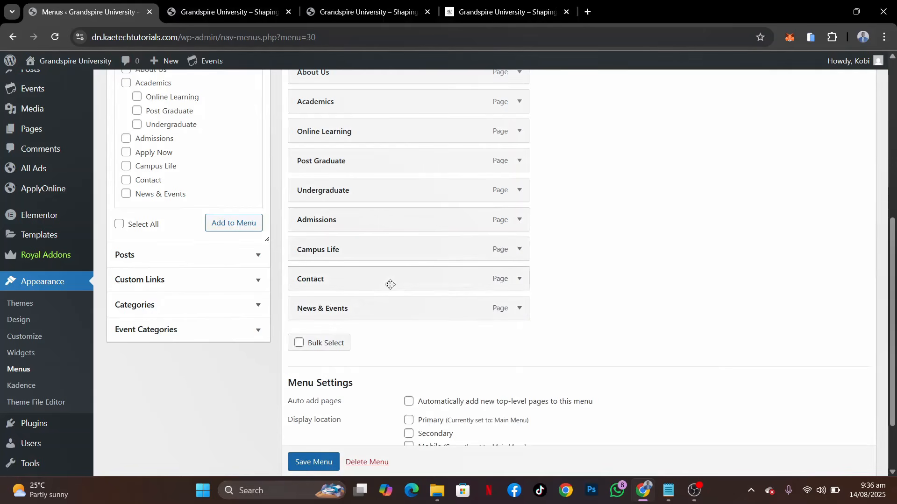
Reorder the Quick Links menu with Undergraduate, Post Graduate and Online Learning following Academics and Contact after News & Events, and save it
{"action": "left_click_drag", "start_coordinate": [388, 289], "coordinate": [393, 324]}
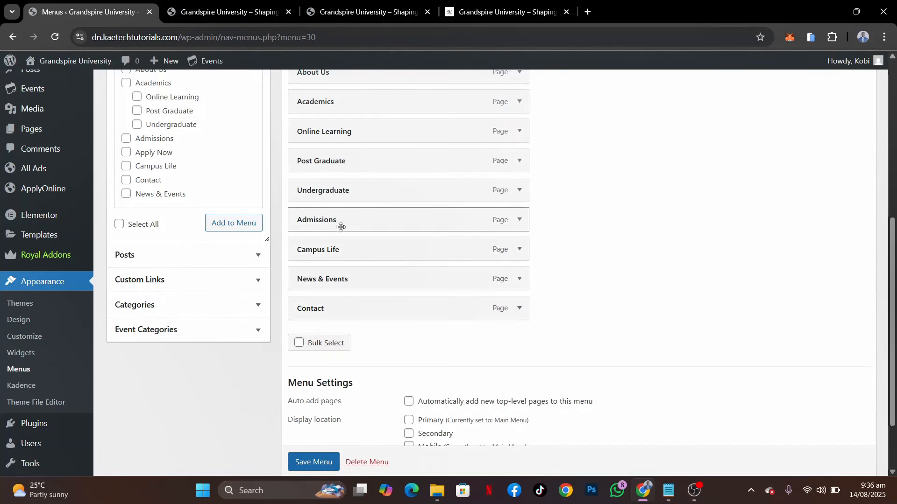
{"action": "scroll", "coordinate": [344, 251], "scroll_direction": "up", "scroll_amount": 1}
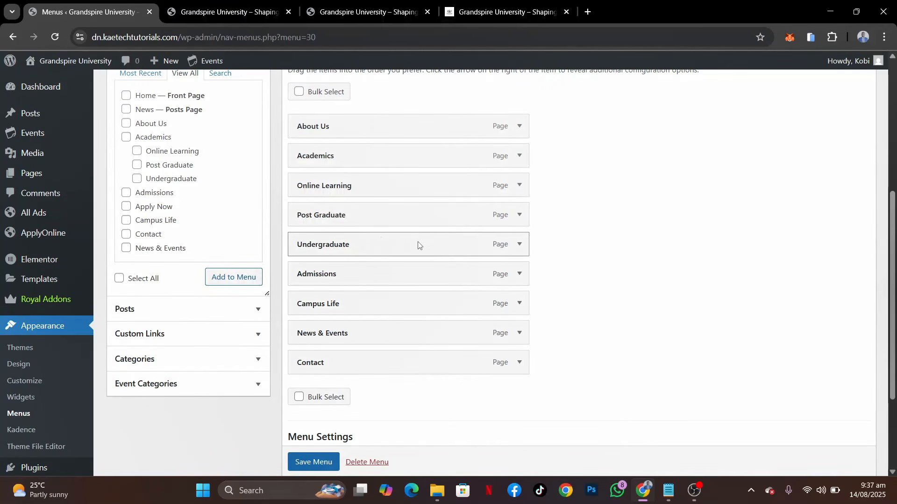
{"action": "left_click_drag", "start_coordinate": [401, 247], "coordinate": [394, 202]}
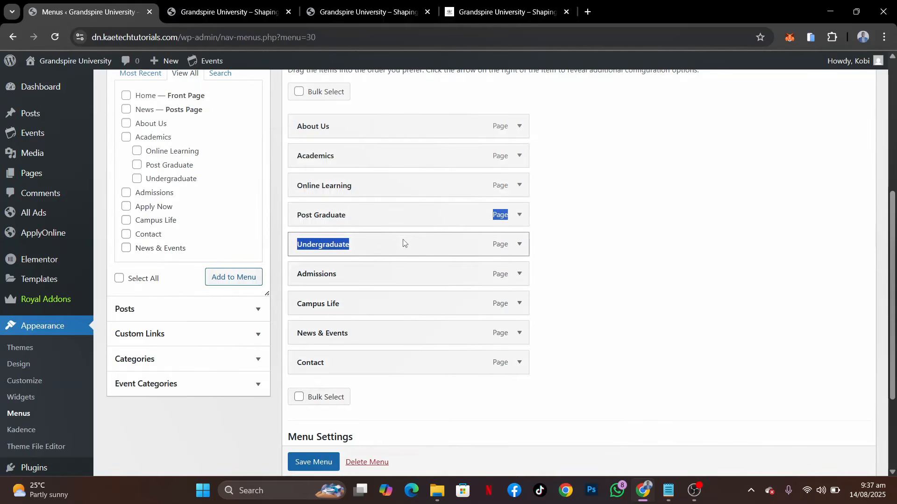
{"action": "left_click_drag", "start_coordinate": [386, 248], "coordinate": [392, 196]}
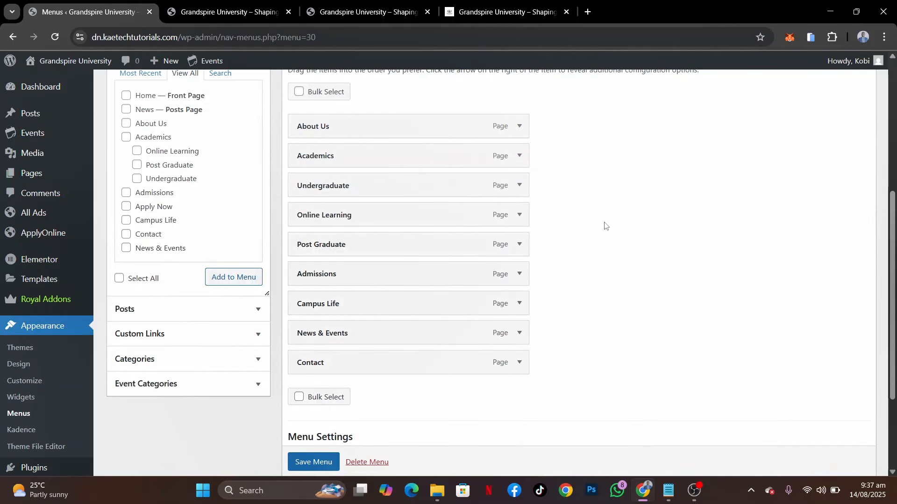
{"action": "left_click_drag", "start_coordinate": [391, 246], "coordinate": [397, 224]}
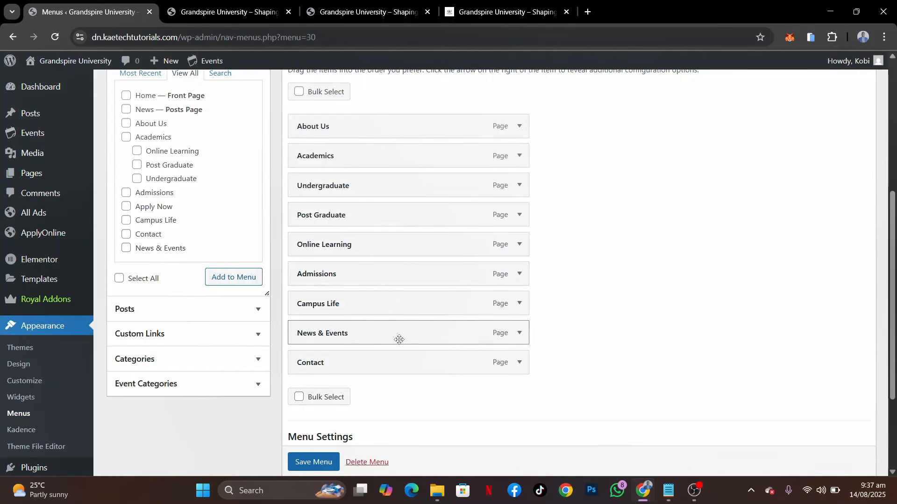
{"action": "scroll", "coordinate": [399, 340], "scroll_direction": "down", "scroll_amount": 3}
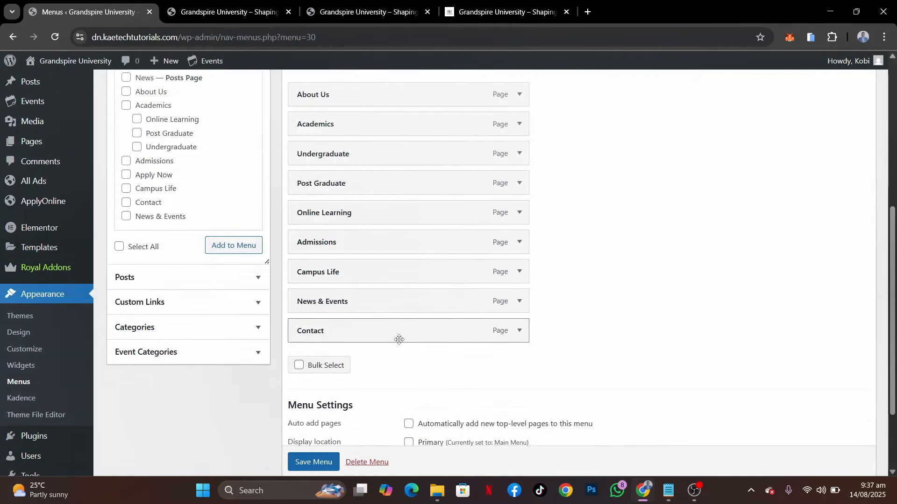
{"action": "left_click", "coordinate": [322, 430]}
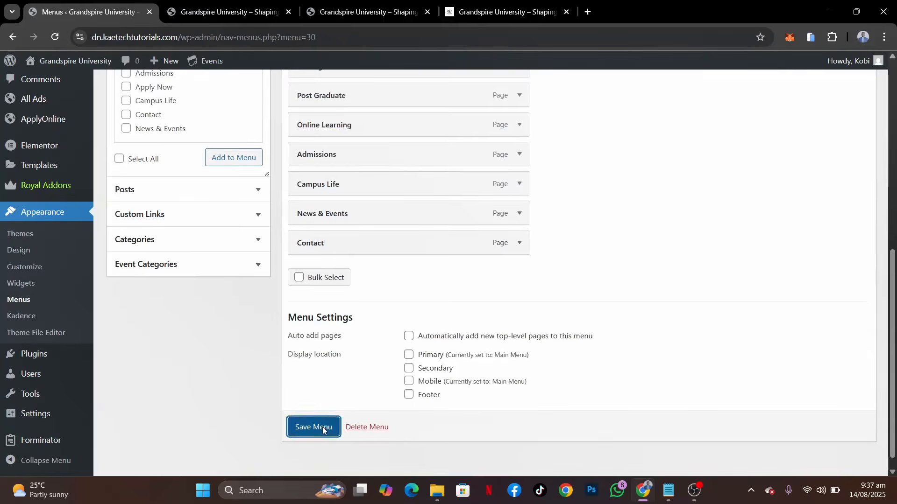
{"action": "scroll", "coordinate": [384, 339], "scroll_direction": "down", "scroll_amount": 6}
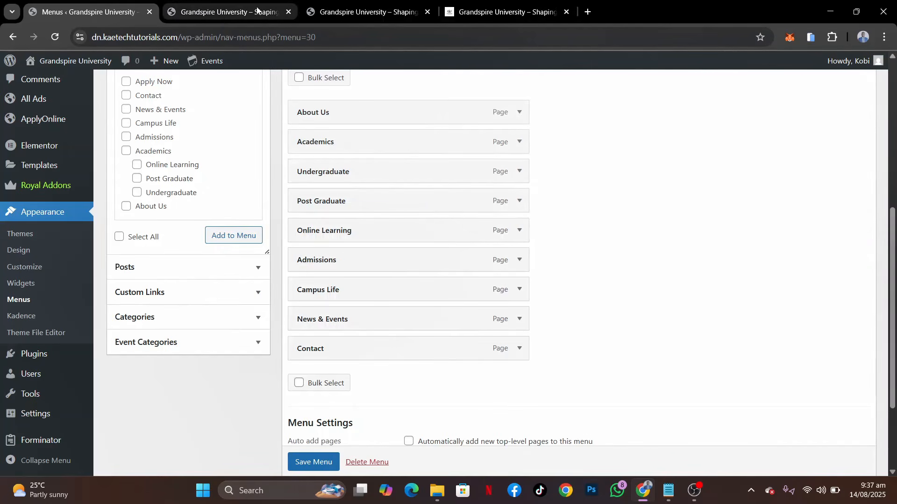
Compare the order of the saved Quick Links menu items with the demo site's Quick Links footer column
{"action": "left_click", "coordinate": [494, 13]}
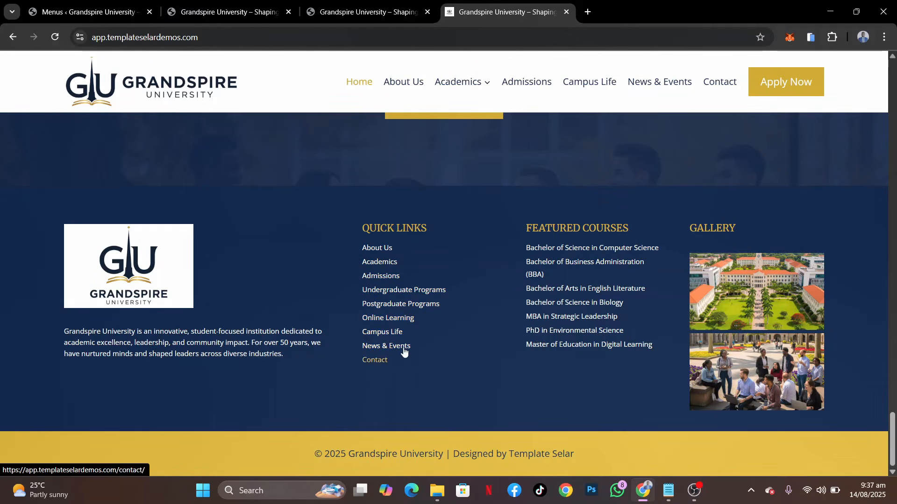
{"action": "left_click", "coordinate": [107, 13]}
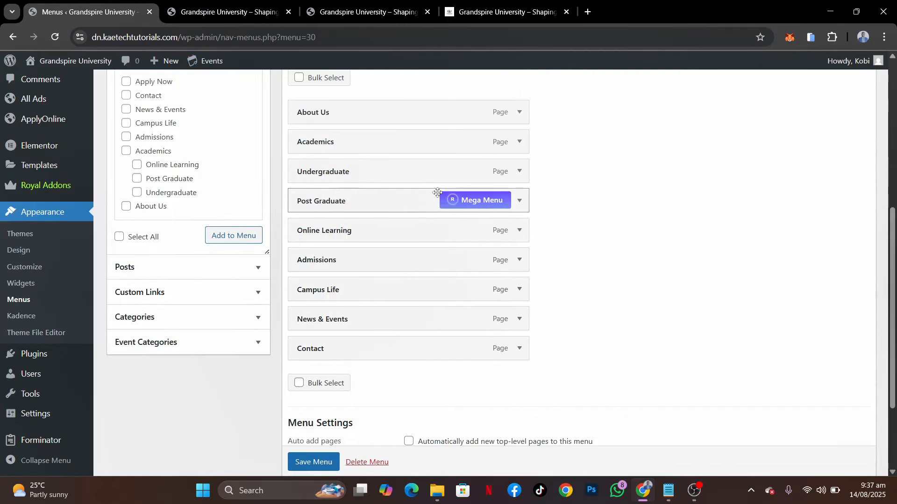
{"action": "scroll", "coordinate": [438, 197], "scroll_direction": "down", "scroll_amount": 3}
{"action": "scroll", "coordinate": [438, 192], "scroll_direction": "up", "scroll_amount": 8}
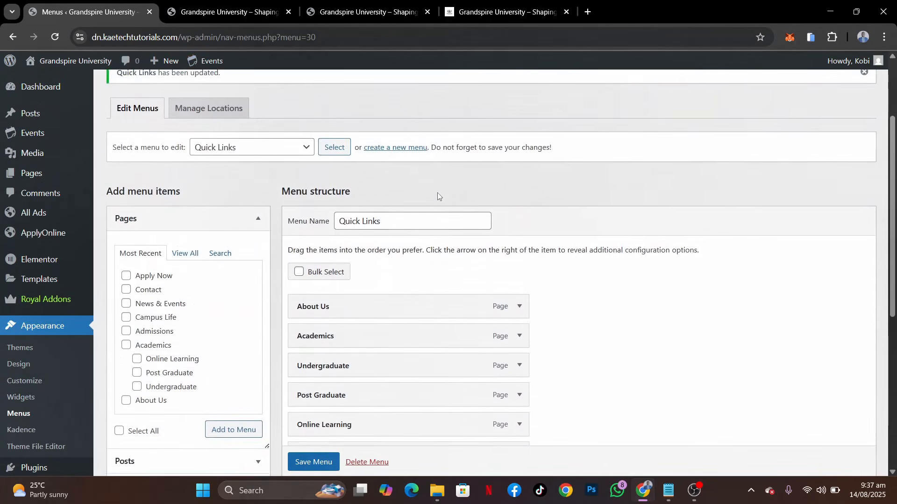
{"action": "scroll", "coordinate": [437, 193], "scroll_direction": "down", "scroll_amount": 2}
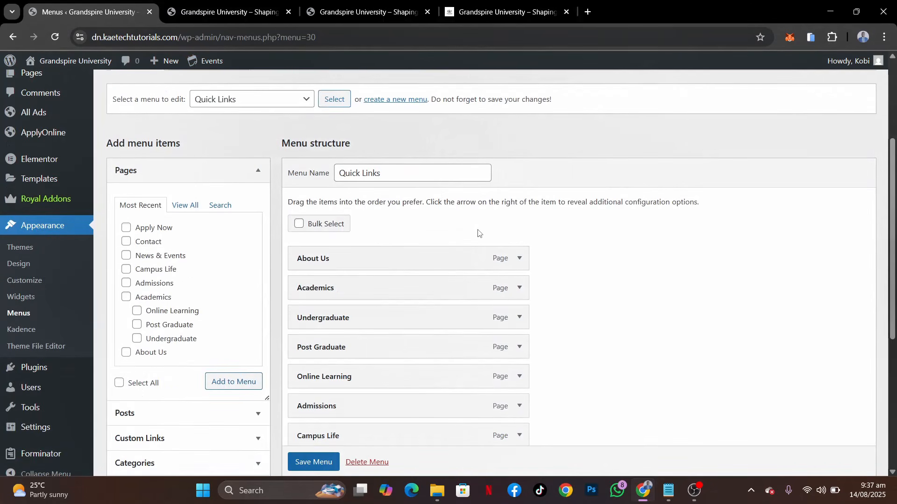
{"action": "scroll", "coordinate": [478, 233], "scroll_direction": "down", "scroll_amount": 5}
{"action": "scroll", "coordinate": [477, 234], "scroll_direction": "up", "scroll_amount": 1}
{"action": "mouse_move", "coordinate": [444, 90]}
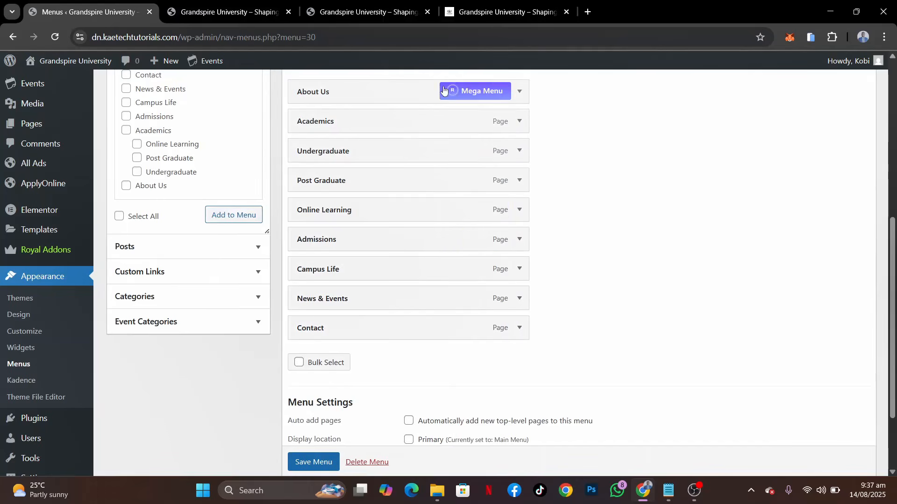
Check the demo site's Featured Courses footer heading and create a new menu named Featured Courses without assigning a display location
{"action": "left_click", "coordinate": [498, 15]}
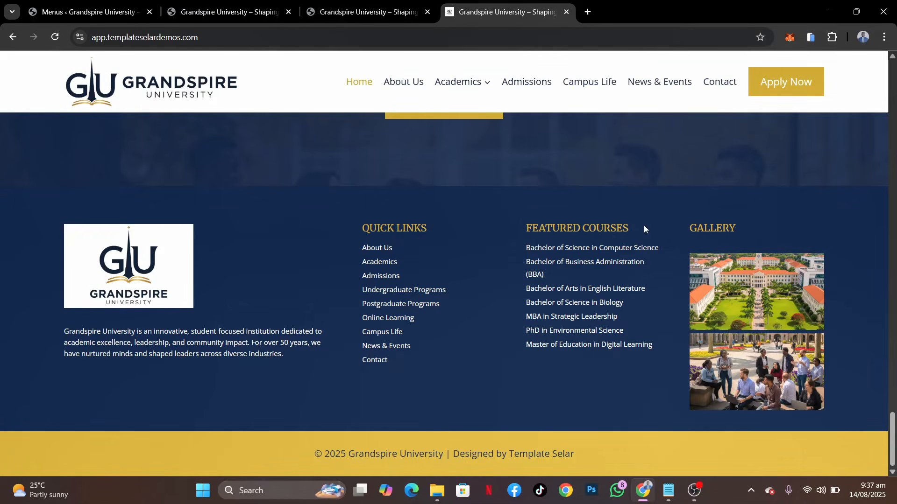
{"action": "left_click_drag", "start_coordinate": [644, 229], "coordinate": [528, 227]}
{"action": "left_click", "coordinate": [504, 230]}
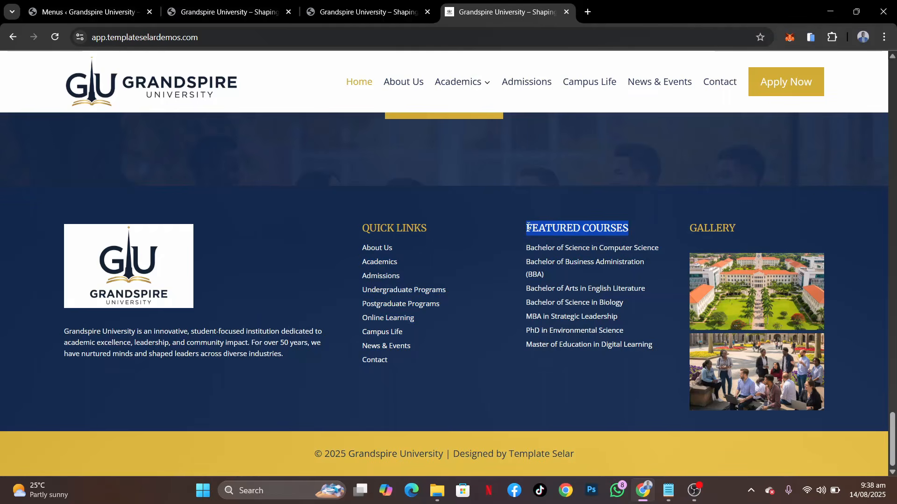
{"action": "left_click", "coordinate": [89, 11]}
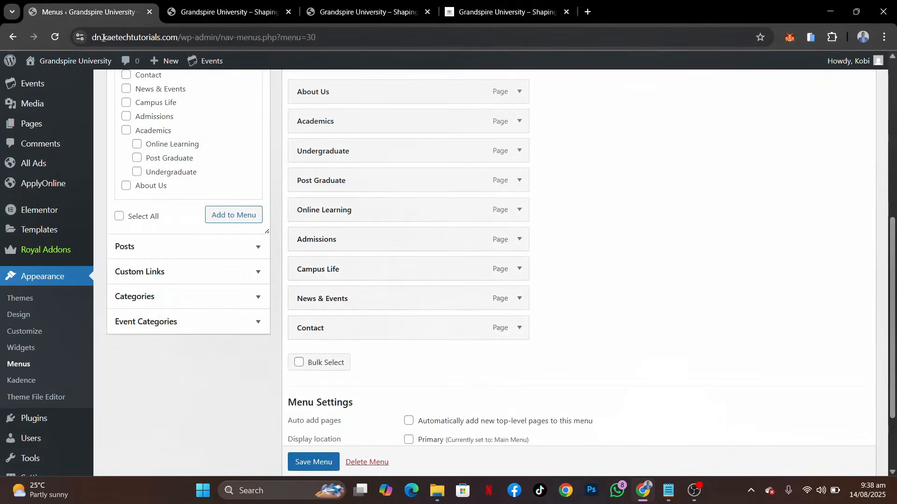
{"action": "scroll", "coordinate": [295, 214], "scroll_direction": "up", "scroll_amount": 5}
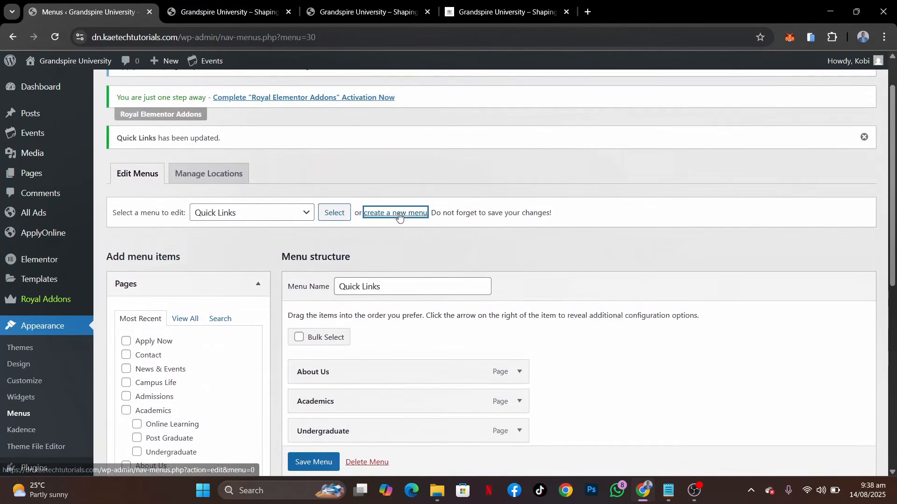
{"action": "left_click", "coordinate": [397, 211]}
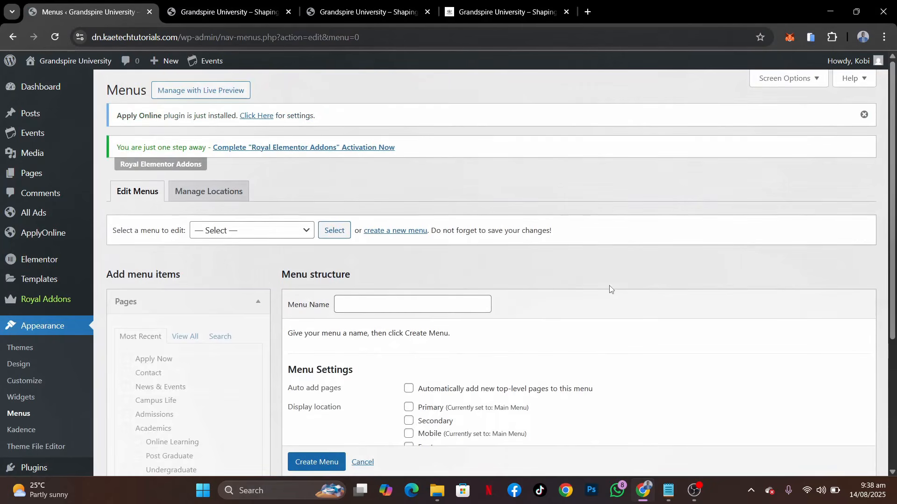
{"action": "left_click", "coordinate": [381, 304]}
{"action": "type", "text": "Featured Courses"}
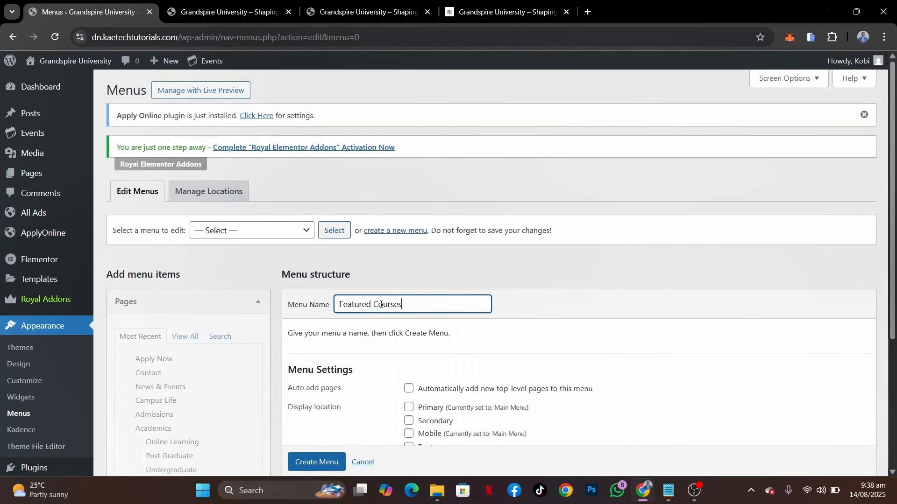
{"action": "scroll", "coordinate": [352, 325], "scroll_direction": "down", "scroll_amount": 2}
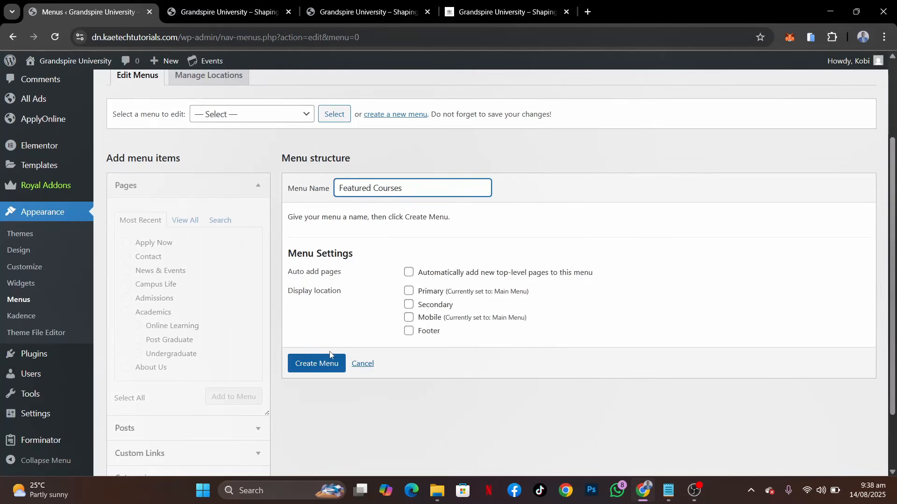
{"action": "left_click", "coordinate": [326, 368]}
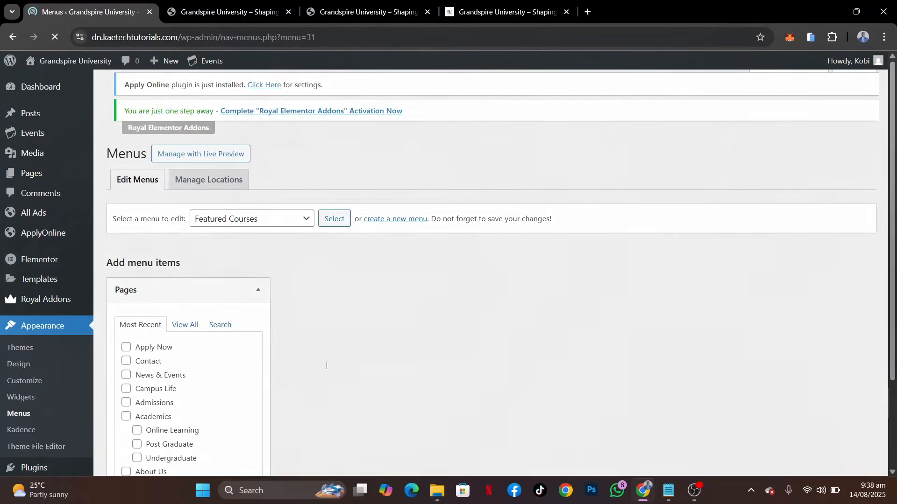
{"action": "scroll", "coordinate": [392, 378], "scroll_direction": "down", "scroll_amount": 3}
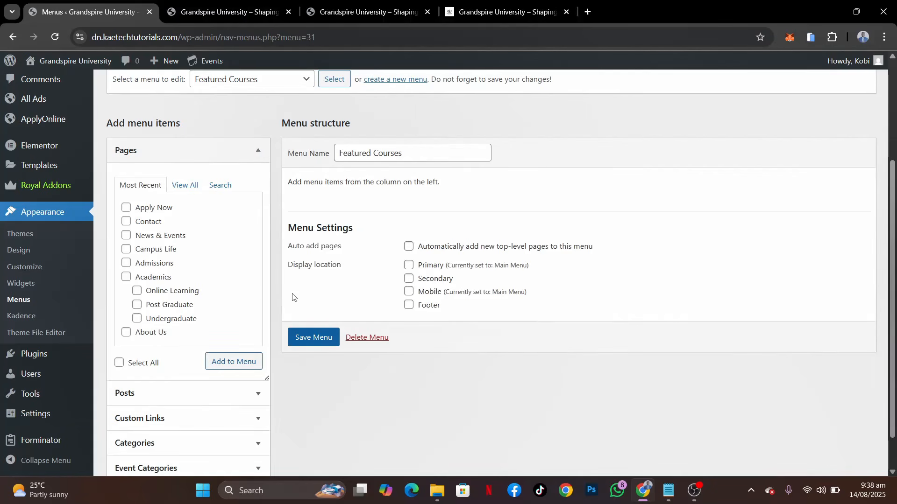
Start a custom link with URL # and paste the demo footer's full Featured Courses list as its link text
{"action": "scroll", "coordinate": [292, 297], "scroll_direction": "down", "scroll_amount": 1}
{"action": "left_click", "coordinate": [189, 378]}
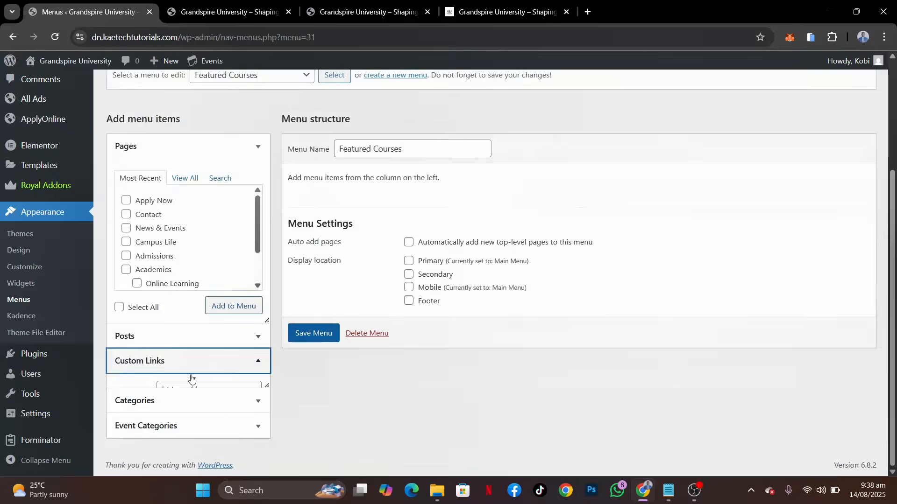
{"action": "left_click", "coordinate": [181, 311]}
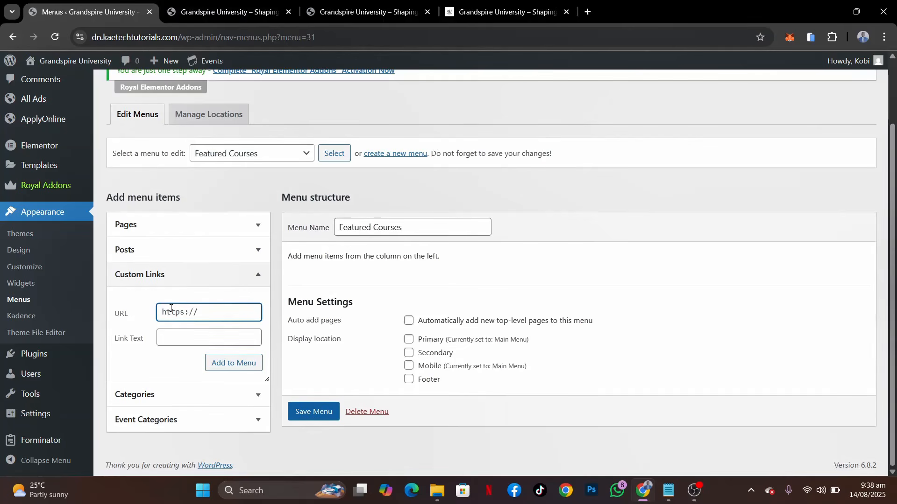
{"action": "type", "text": "#"}
{"action": "left_click", "coordinate": [172, 345]}
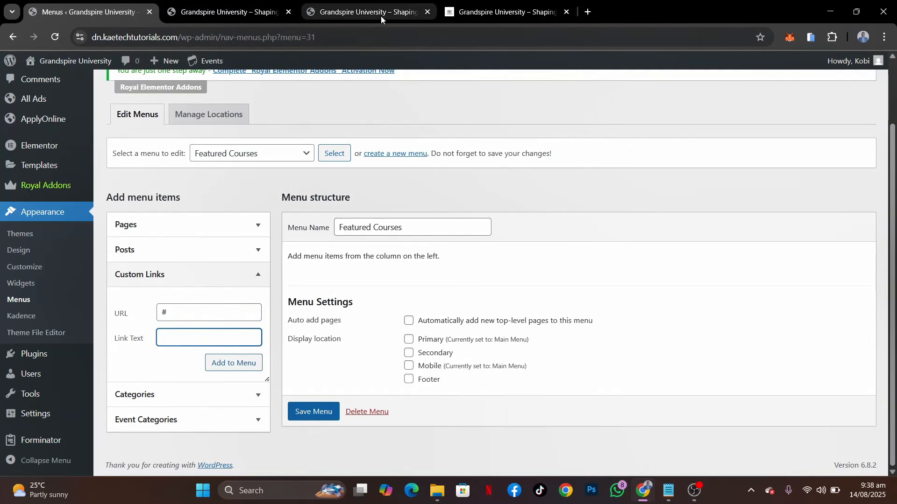
{"action": "left_click", "coordinate": [502, 12]}
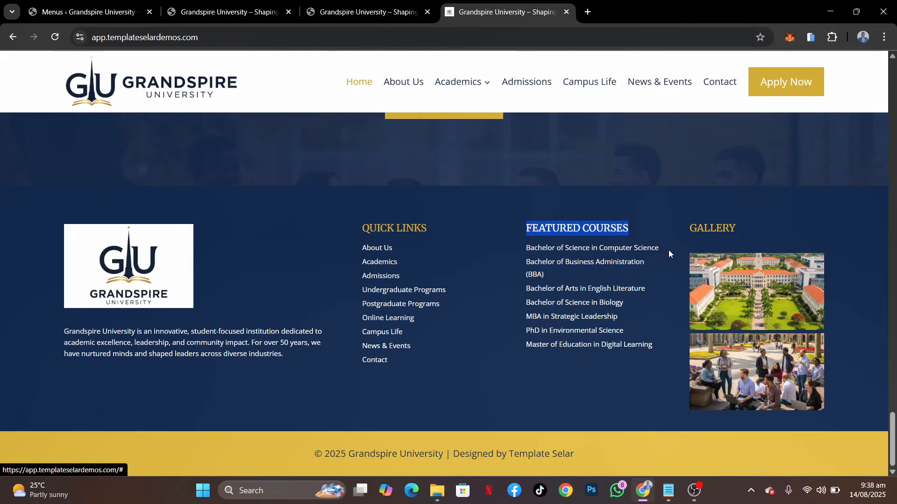
{"action": "left_click_drag", "start_coordinate": [666, 352], "coordinate": [524, 254]}
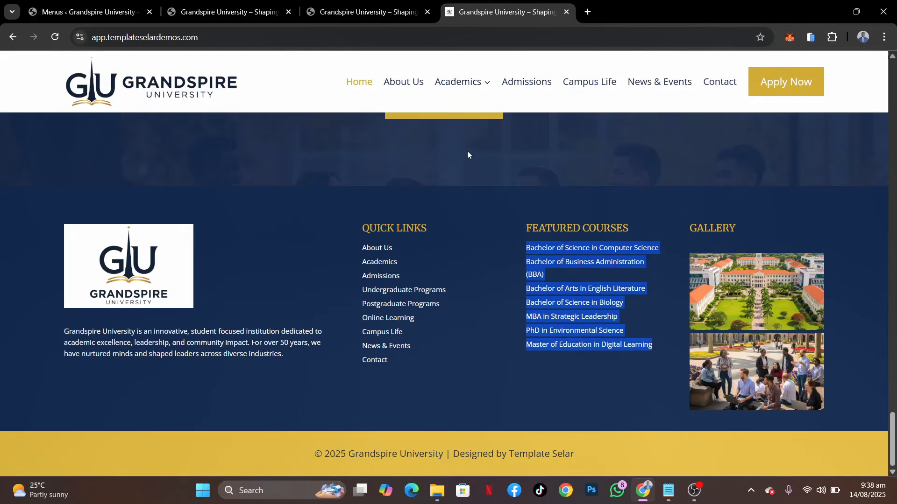
{"action": "left_click", "coordinate": [85, 12]}
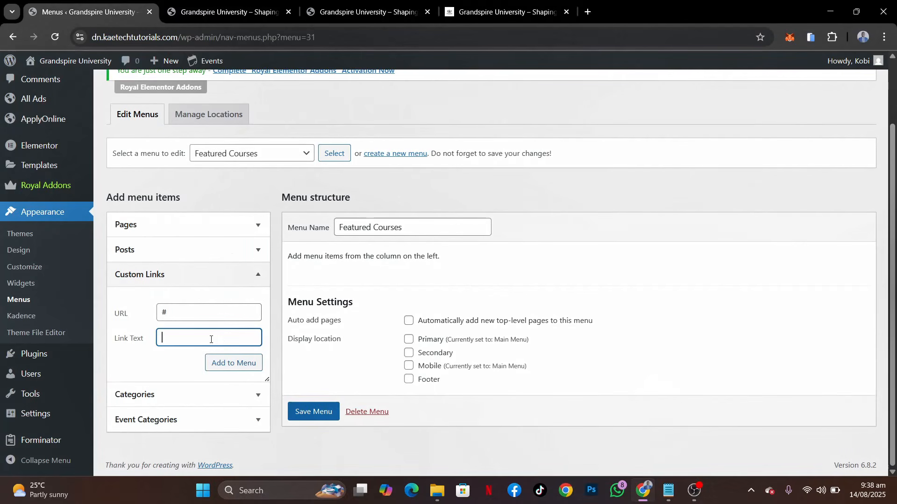
{"action": "key", "text": "ctrl+v"}
Trim the link text to Bachelor of Science in Computer Science and add the link to the Featured Courses menu
{"action": "key", "text": "Home"}
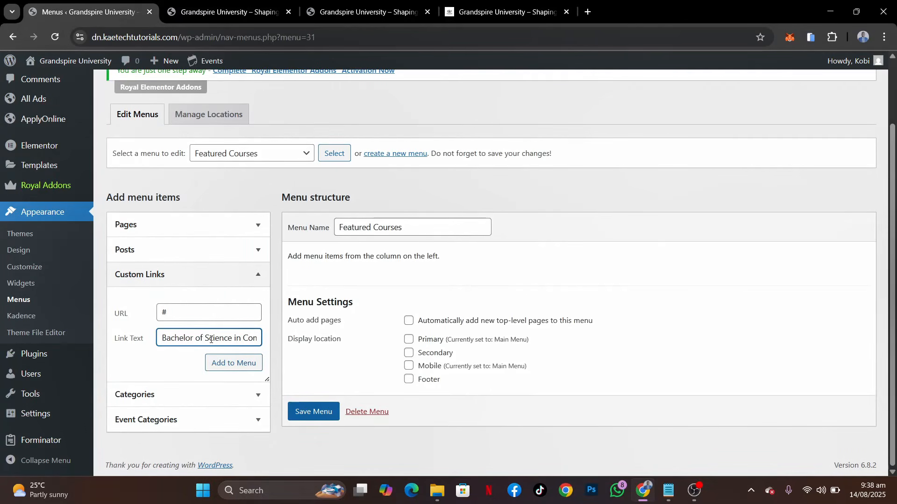
{"action": "scroll", "coordinate": [211, 339], "scroll_direction": "left", "scroll_amount": 3}
{"action": "scroll", "coordinate": [211, 340], "scroll_direction": "right", "scroll_amount": 2}
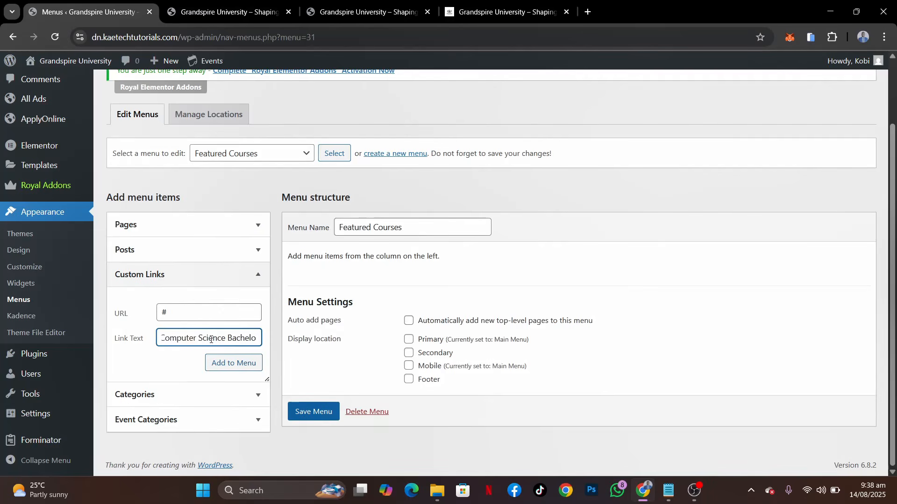
{"action": "scroll", "coordinate": [211, 339], "scroll_direction": "right", "scroll_amount": 3}
{"action": "scroll", "coordinate": [211, 339], "scroll_direction": "left", "scroll_amount": 5}
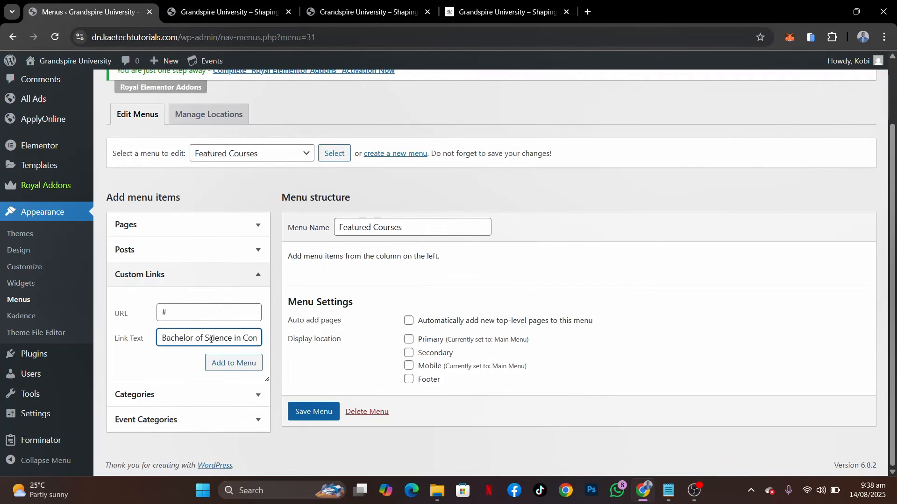
{"action": "scroll", "coordinate": [211, 340], "scroll_direction": "right", "scroll_amount": 2}
{"action": "scroll", "coordinate": [212, 339], "scroll_direction": "right", "scroll_amount": 1}
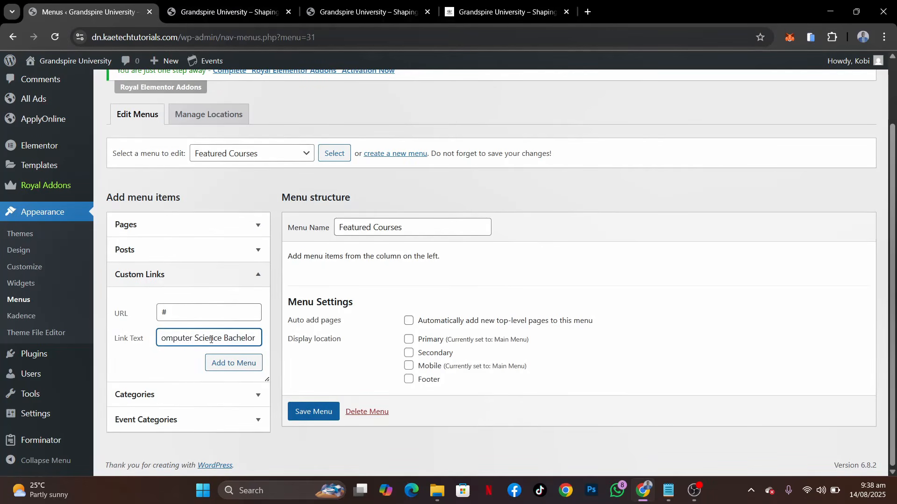
{"action": "scroll", "coordinate": [211, 340], "scroll_direction": "left", "scroll_amount": 4}
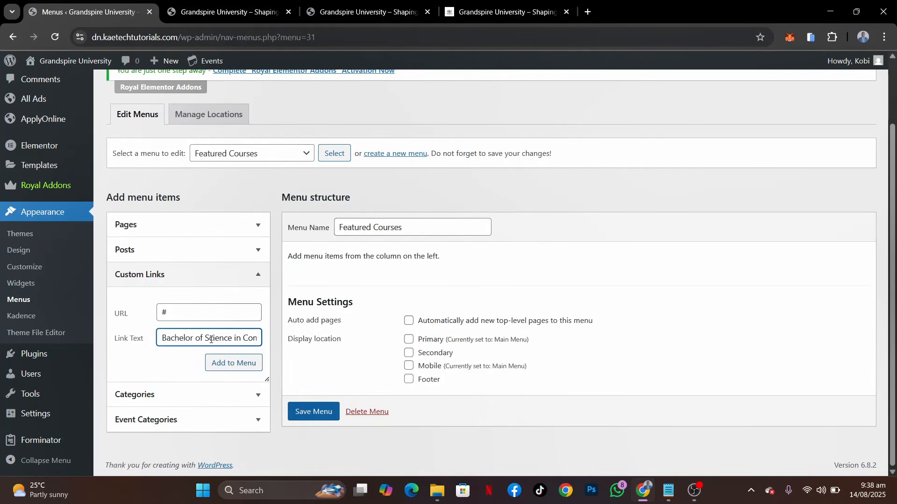
{"action": "left_click", "coordinate": [524, 12]}
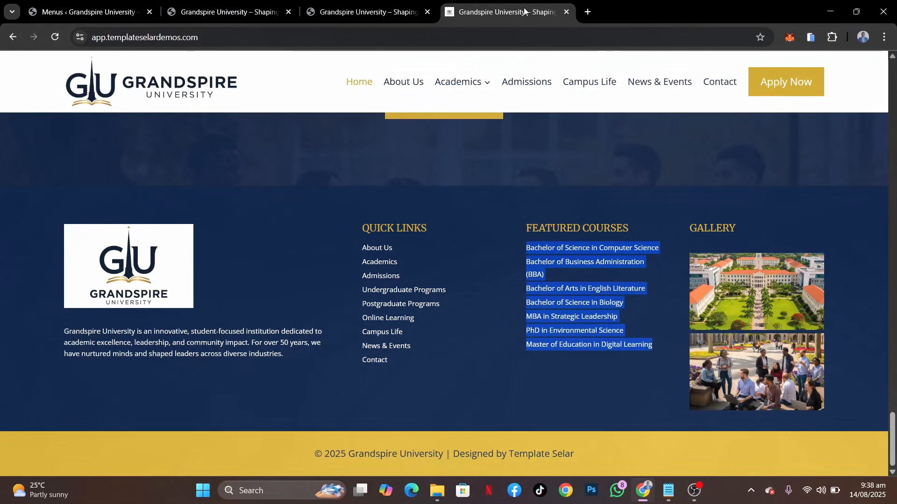
{"action": "left_click", "coordinate": [128, 19]}
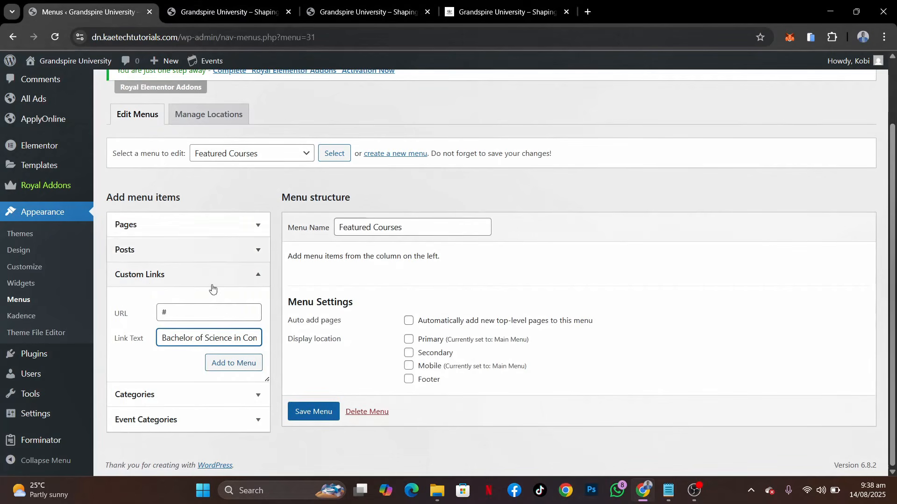
{"action": "scroll", "coordinate": [218, 341], "scroll_direction": "right", "scroll_amount": 2}
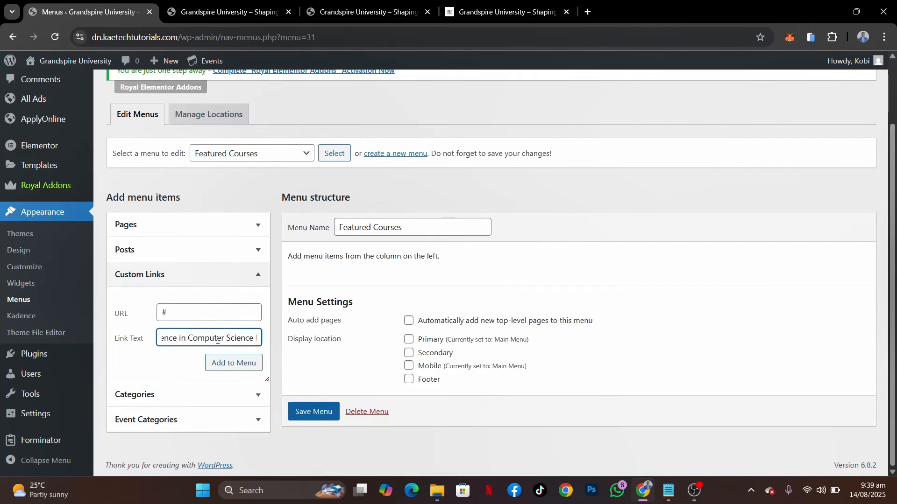
{"action": "double_click", "coordinate": [234, 338]}
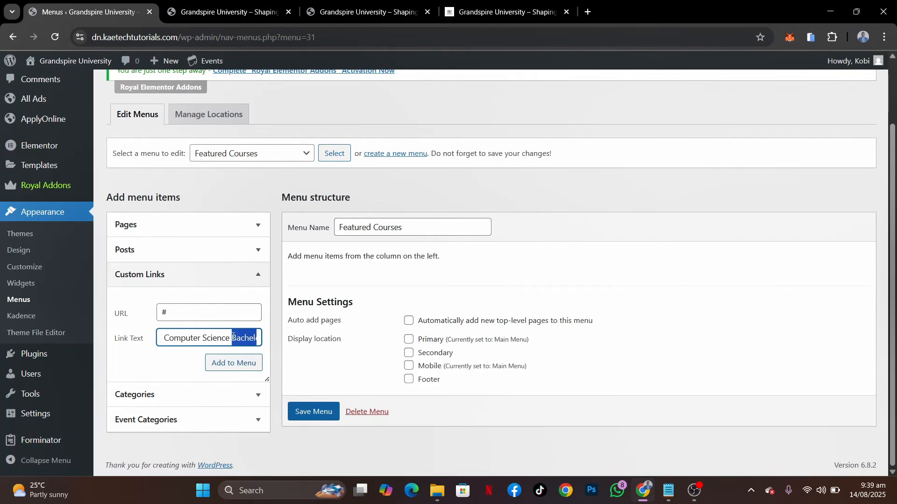
{"action": "key", "text": "BackSpace"}
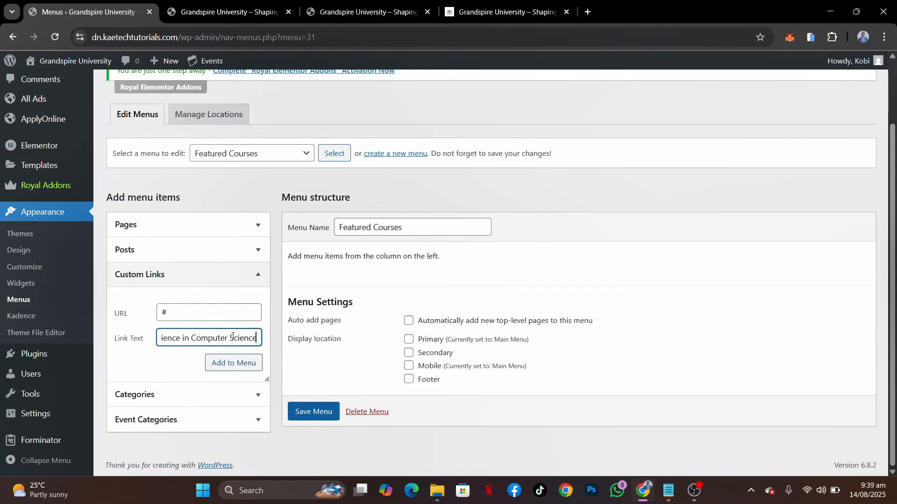
{"action": "left_click", "coordinate": [236, 363]}
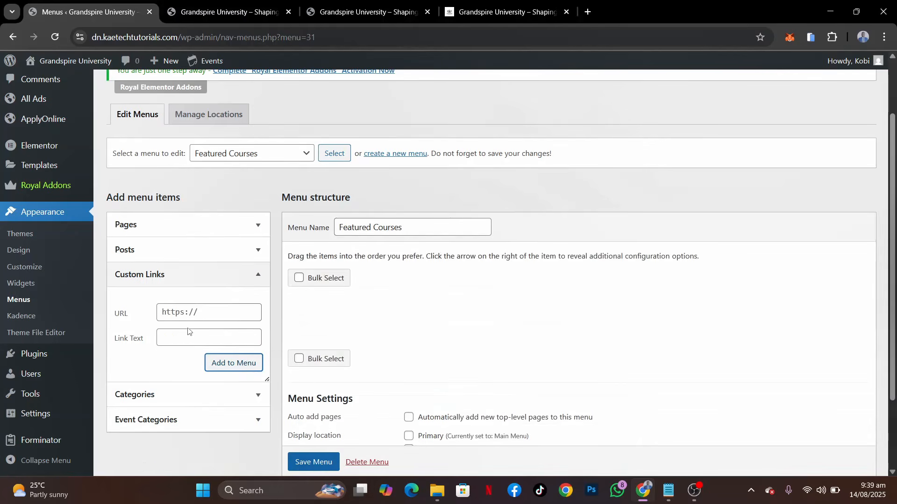
Start a second custom link with URL #, pasting the course list as link text without the leading Computer Science course
{"action": "left_click", "coordinate": [191, 316]}
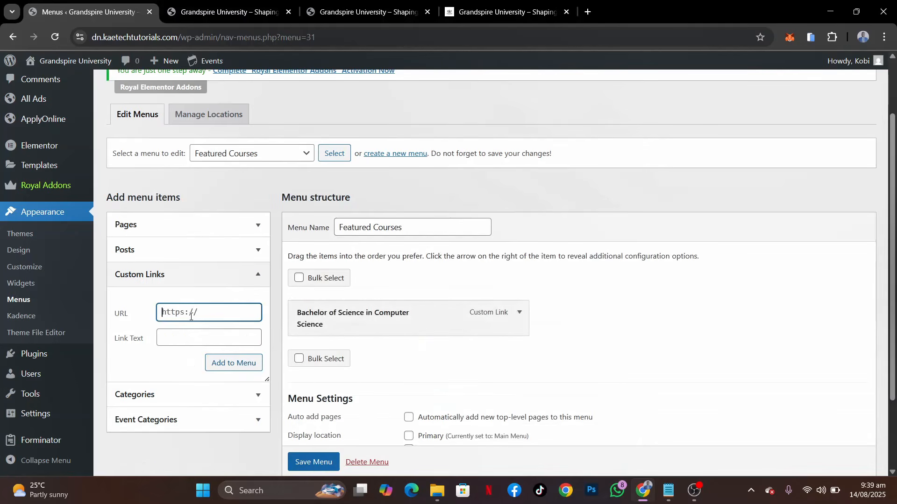
{"action": "type", "text": "#"}
{"action": "left_click", "coordinate": [181, 338]}
{"action": "key", "text": "ctrl+v"}
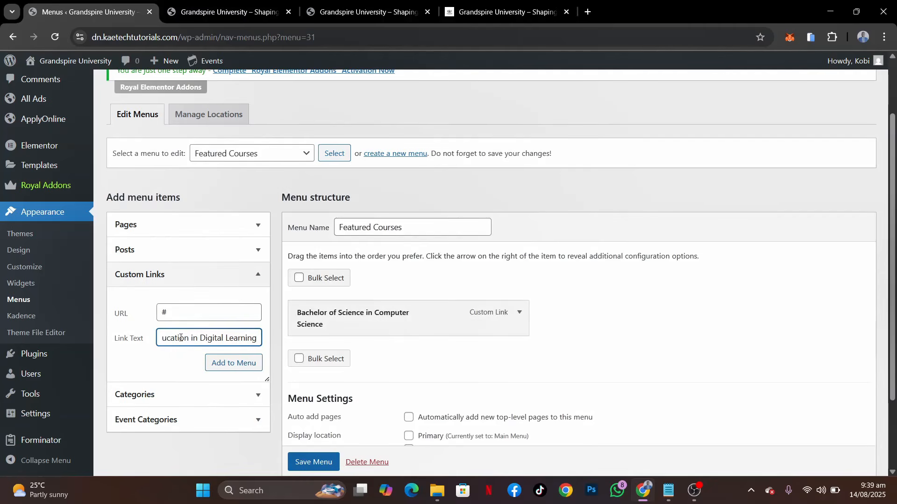
{"action": "key", "text": "BackSpace"}
{"action": "key", "text": "BackSpace"}
{"action": "key", "text": "BackSpace"}
{"action": "key", "text": "BackSpace"}
{"action": "key", "text": "BackSpace"}
{"action": "key", "text": "BackSpace"}
{"action": "key", "text": "BackSpace"}
{"action": "key", "text": "BackSpace"}
{"action": "key", "text": "BackSpace"}
{"action": "key", "text": "BackSpace"}
{"action": "key", "text": "BackSpace"}
{"action": "key", "text": "BackSpace"}
{"action": "key", "text": "BackSpace"}
{"action": "key", "text": "BackSpace"}
{"action": "key", "text": "BackSpace"}
{"action": "key", "text": "BackSpace"}
{"action": "key", "text": "BackSpace"}
{"action": "key", "text": "BackSpace"}
{"action": "key", "text": "BackSpace"}
{"action": "key", "text": "BackSpace"}
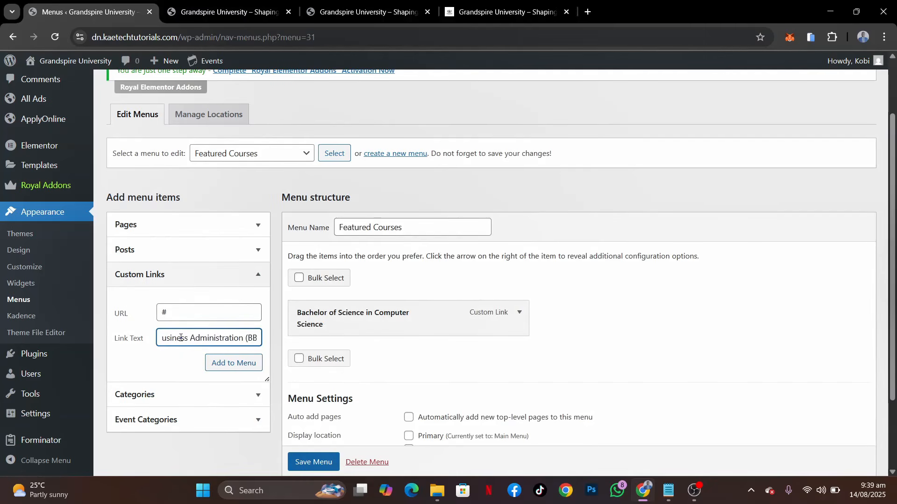
Trim the link text to Bachelor of Business Administration (BBA) and add the link to the Featured Courses menu
{"action": "scroll", "coordinate": [180, 337], "scroll_direction": "left", "scroll_amount": 2}
{"action": "scroll", "coordinate": [180, 338], "scroll_direction": "right", "scroll_amount": 2}
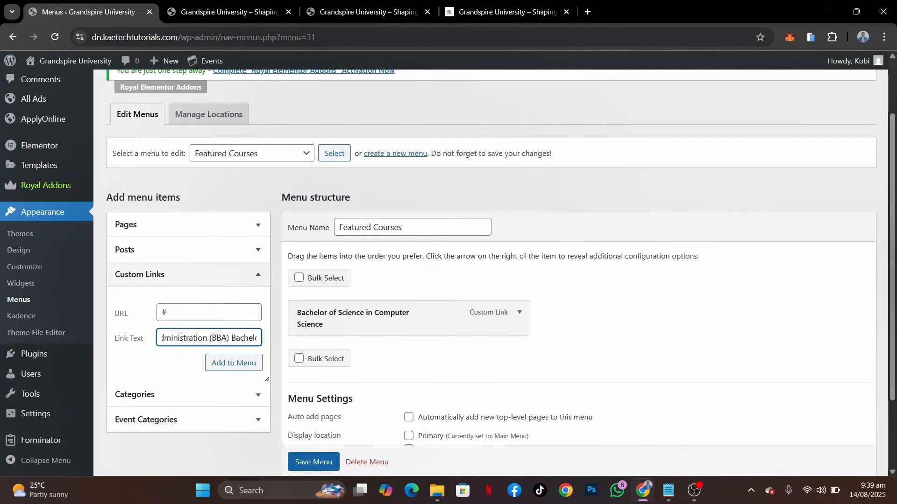
{"action": "scroll", "coordinate": [180, 337], "scroll_direction": "right", "scroll_amount": 1}
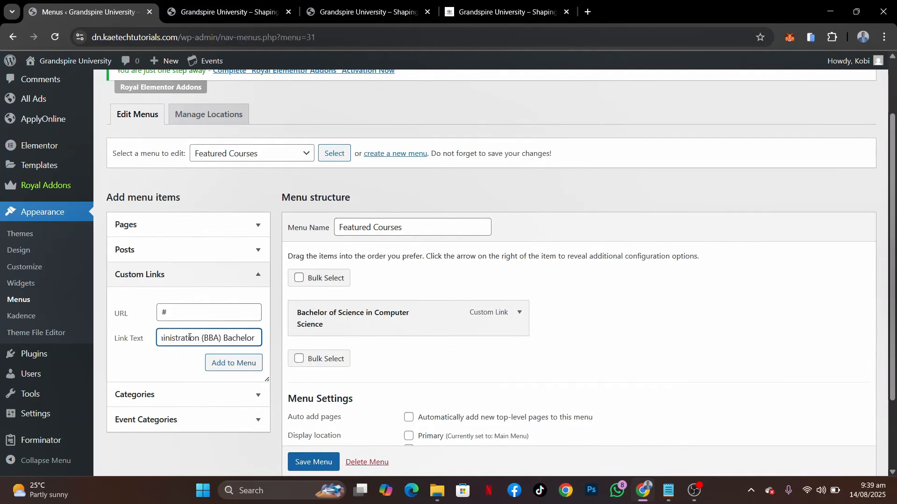
{"action": "double_click", "coordinate": [224, 338]}
{"action": "key", "text": "BackSpace"}
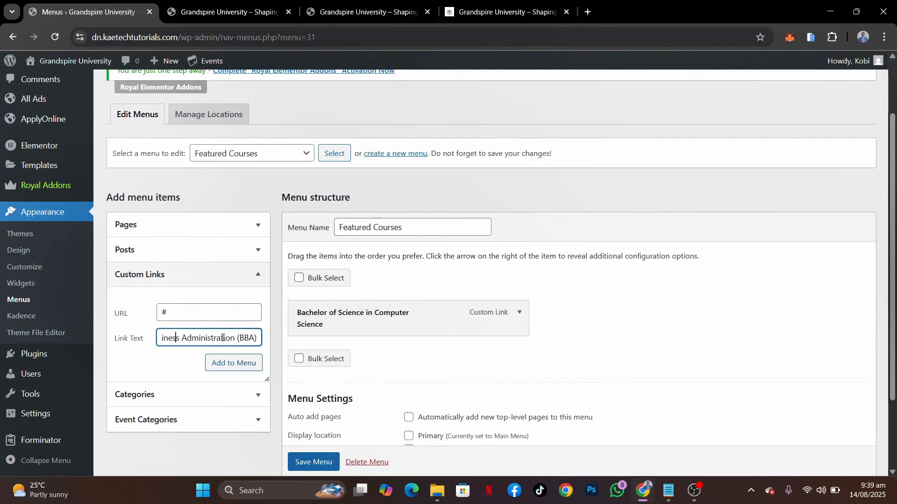
{"action": "key", "text": "Home"}
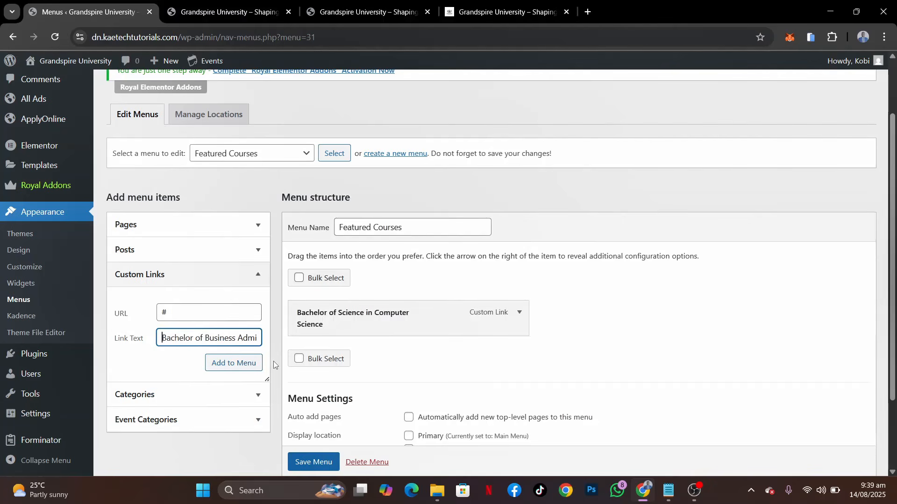
{"action": "left_click", "coordinate": [231, 363]}
Start a third custom link with URL #, pasting the course list as link text without the two courses already added
{"action": "left_click", "coordinate": [204, 318]}
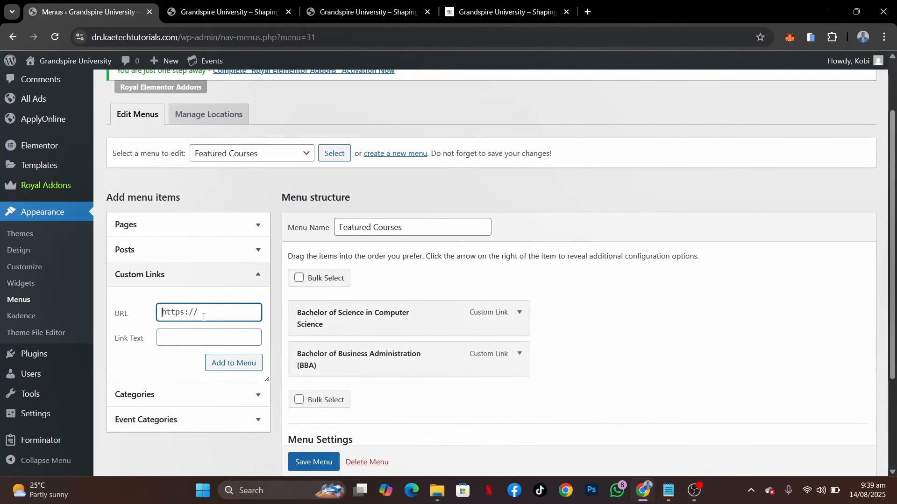
{"action": "key", "text": "ctrl+a"}
{"action": "type", "text": "#"}
{"action": "left_click", "coordinate": [184, 335]}
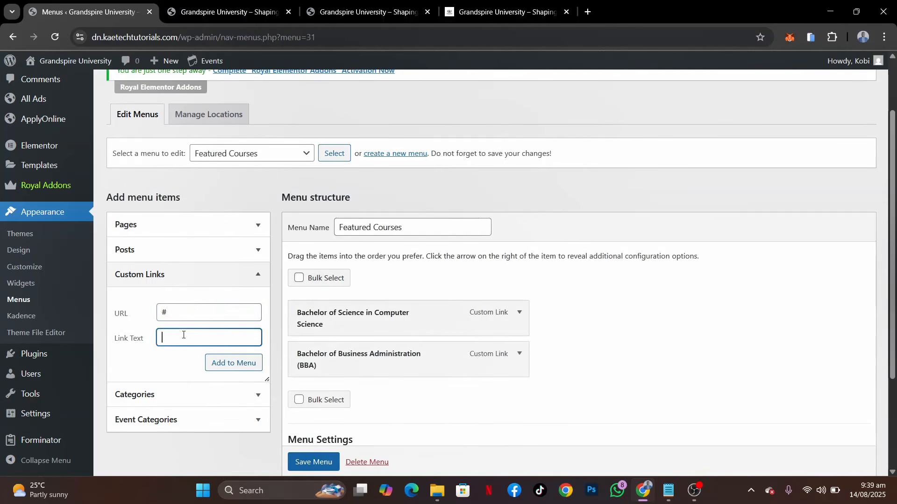
{"action": "key", "text": "ctrl+v"}
{"action": "key", "text": "BackSpace"}
{"action": "key", "text": "BackSpace"}
{"action": "key", "text": "BackSpace"}
{"action": "key", "text": "BackSpace"}
{"action": "key", "text": "BackSpace"}
{"action": "key", "text": "BackSpace"}
{"action": "key", "text": "BackSpace"}
{"action": "key", "text": "BackSpace"}
{"action": "key", "text": "BackSpace"}
{"action": "key", "text": "BackSpace"}
{"action": "key", "text": "BackSpace"}
{"action": "key", "text": "BackSpace"}
{"action": "key", "text": "BackSpace"}
{"action": "key", "text": "BackSpace"}
{"action": "key", "text": "BackSpace"}
{"action": "key", "text": "BackSpace"}
{"action": "key", "text": "BackSpace"}
{"action": "key", "text": "BackSpace"}
{"action": "key", "text": "BackSpace"}
{"action": "key", "text": "BackSpace"}
{"action": "key", "text": "BackSpace"}
{"action": "key", "text": "BackSpace"}
{"action": "key", "text": "BackSpace"}
{"action": "key", "text": "BackSpace"}
{"action": "key", "text": "BackSpace"}
{"action": "key", "text": "BackSpace"}
{"action": "key", "text": "BackSpace"}
{"action": "key", "text": "BackSpace"}
{"action": "key", "text": "BackSpace"}
{"action": "key", "text": "BackSpace"}
{"action": "key", "text": "BackSpace"}
{"action": "key", "text": "BackSpace"}
{"action": "key", "text": "BackSpace"}
{"action": "key", "text": "BackSpace"}
{"action": "key", "text": "BackSpace"}
{"action": "key", "text": "BackSpace"}
{"action": "key", "text": "BackSpace"}
{"action": "key", "text": "BackSpace"}
{"action": "key", "text": "BackSpace"}
{"action": "key", "text": "BackSpace"}
Trim the link text to Bachelor of Arts in English Literature and add the link to the Featured Courses menu
{"action": "key", "text": "Right"}
{"action": "key", "text": "Right"}
{"action": "key", "text": "Right"}
{"action": "key", "text": "Right"}
{"action": "key", "text": "Right"}
{"action": "key", "text": "Right"}
{"action": "key", "text": "Right"}
{"action": "key", "text": "Right"}
{"action": "key", "text": "Right"}
{"action": "key", "text": "Right"}
{"action": "key", "text": "Right"}
{"action": "key", "text": "Right"}
{"action": "key", "text": "Right"}
{"action": "key", "text": "Right"}
{"action": "key", "text": "Right"}
{"action": "key", "text": "Right"}
{"action": "key", "text": "Right"}
{"action": "key", "text": "Right"}
{"action": "key", "text": "Right"}
{"action": "key", "text": "Right"}
{"action": "key", "text": "Right"}
{"action": "key", "text": "Right"}
{"action": "key", "text": "Right"}
{"action": "left_click", "coordinate": [223, 338], "text": "shift"}
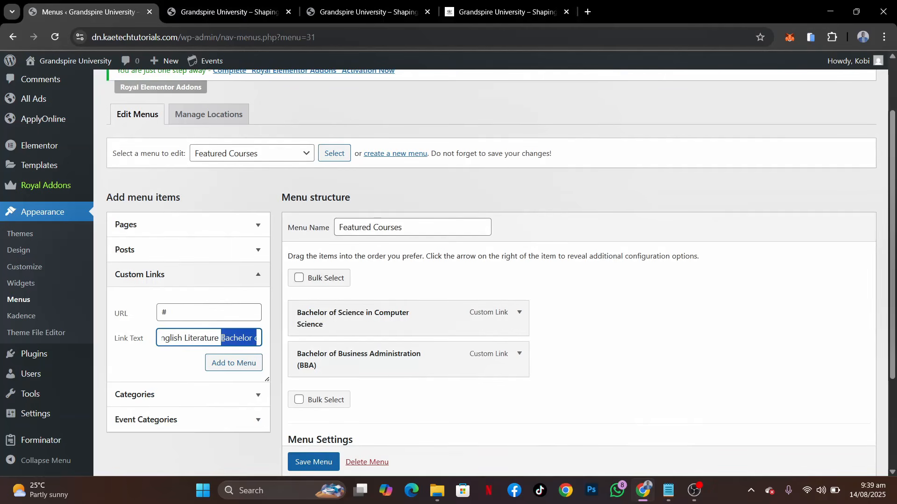
{"action": "key", "text": "BackSpace"}
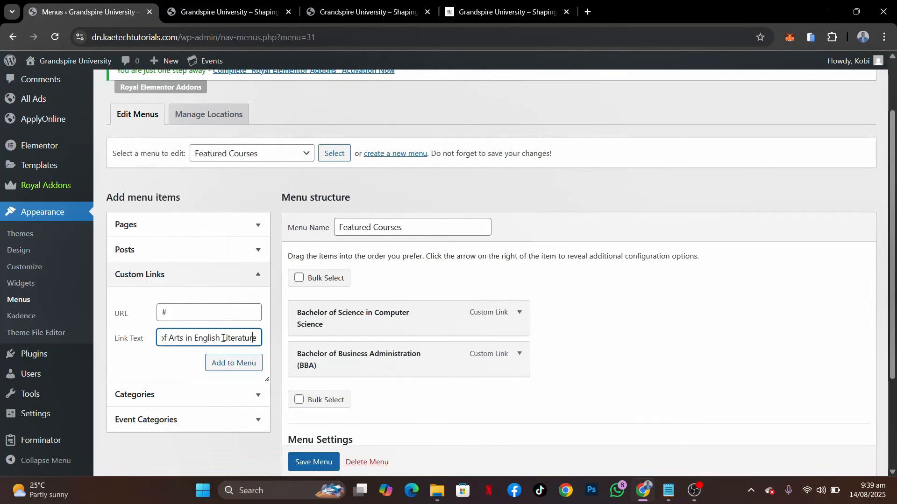
{"action": "key", "text": "Home"}
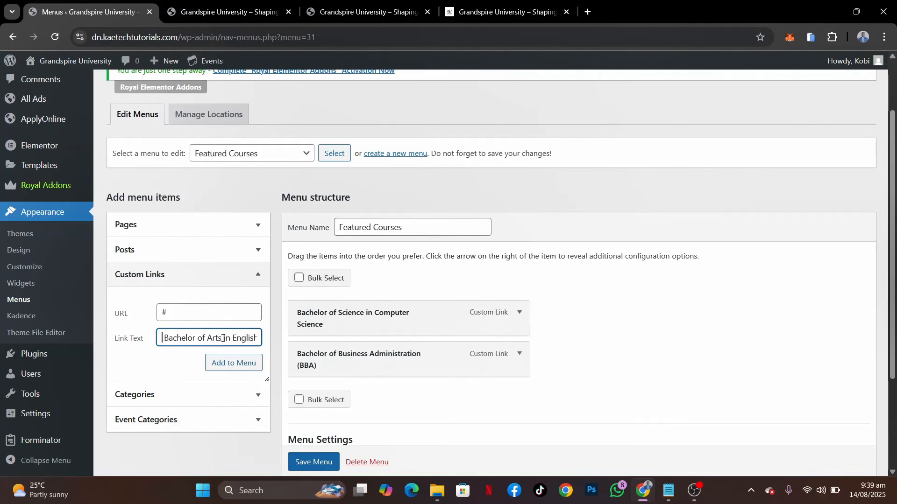
{"action": "left_click", "coordinate": [258, 367]}
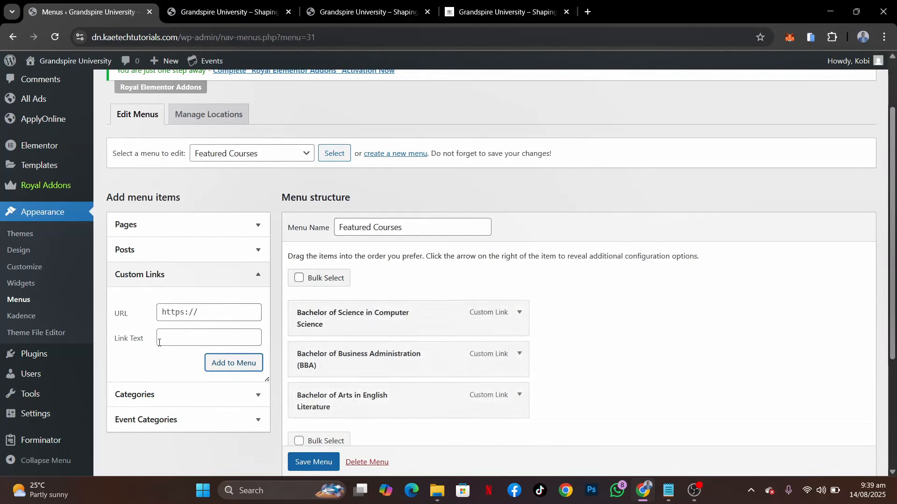
Start a fourth custom link with URL #, pasting the remaining course list from Bachelor of Science in Biology onward as link text
{"action": "left_click", "coordinate": [175, 316]}
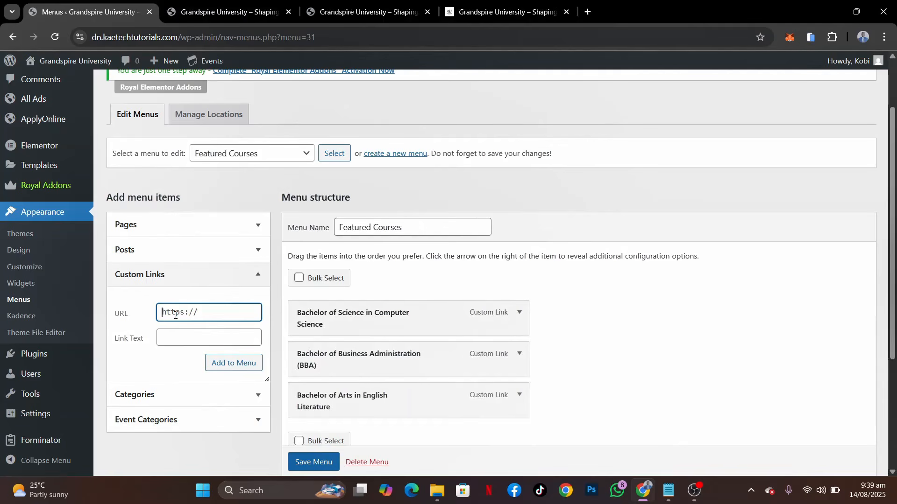
{"action": "key", "text": "ctrl+a"}
{"action": "type", "text": "#"}
{"action": "left_click", "coordinate": [173, 337]}
{"action": "key", "text": "ctrl+v"}
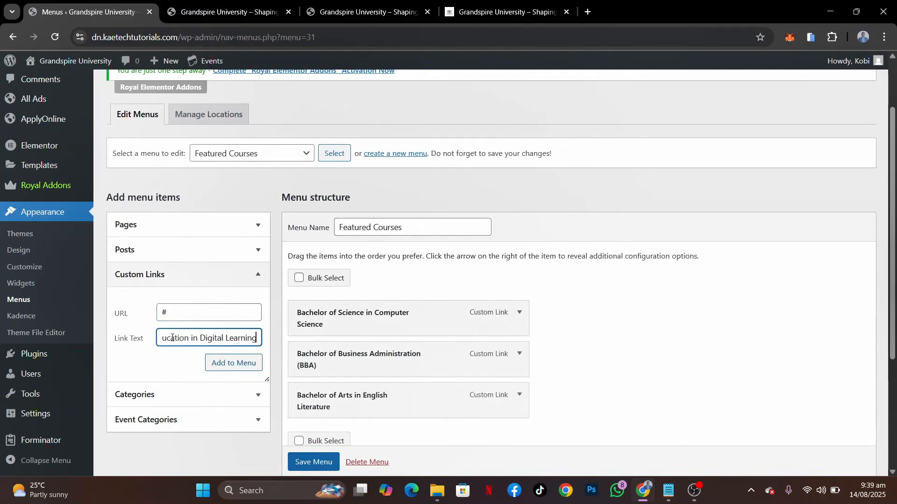
Trim the link text to Bachelor of Science in Biology and add the link to the Featured Courses menu
{"action": "scroll", "coordinate": [173, 338], "scroll_direction": "left", "scroll_amount": 10}
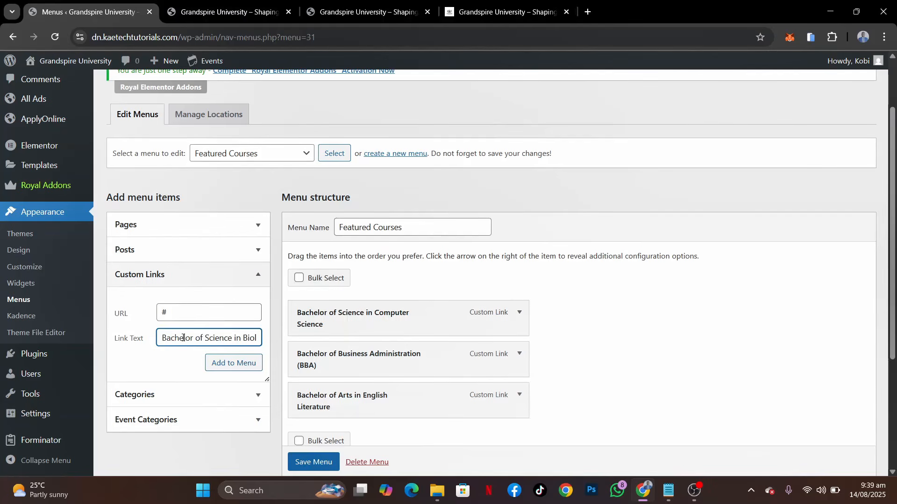
{"action": "scroll", "coordinate": [219, 337], "scroll_direction": "right", "scroll_amount": 1}
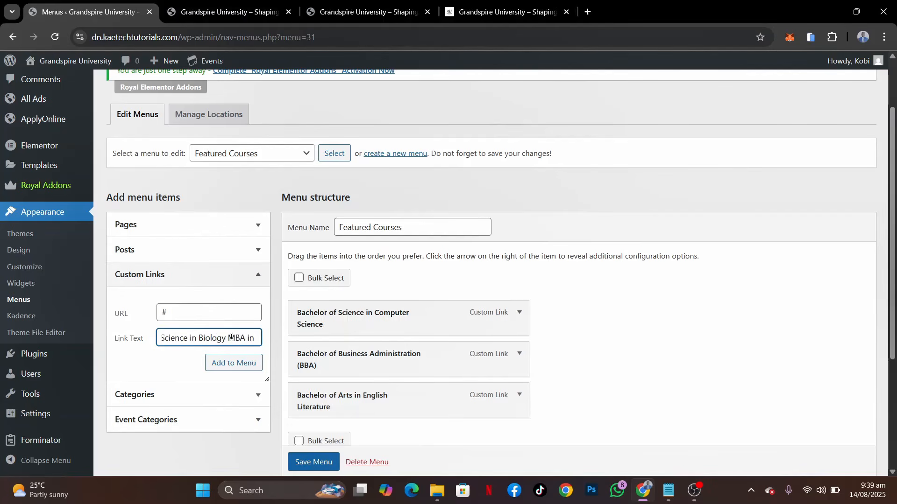
{"action": "scroll", "coordinate": [237, 337], "scroll_direction": "right", "scroll_amount": 1}
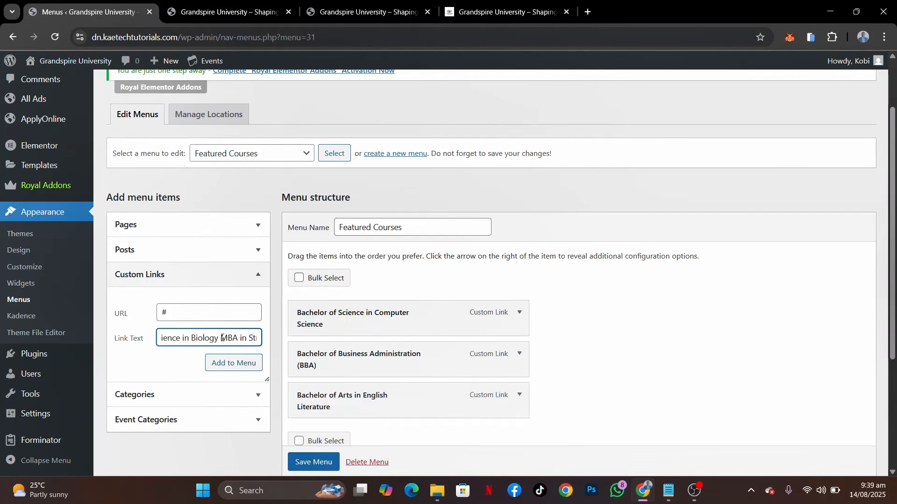
{"action": "left_click", "coordinate": [222, 338], "text": "shift"}
{"action": "key", "text": "BackSpace"}
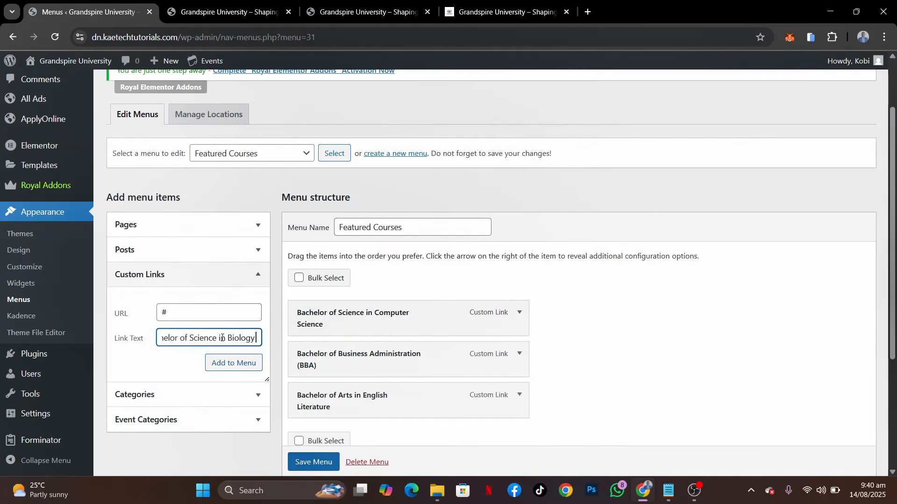
{"action": "left_click", "coordinate": [240, 364]}
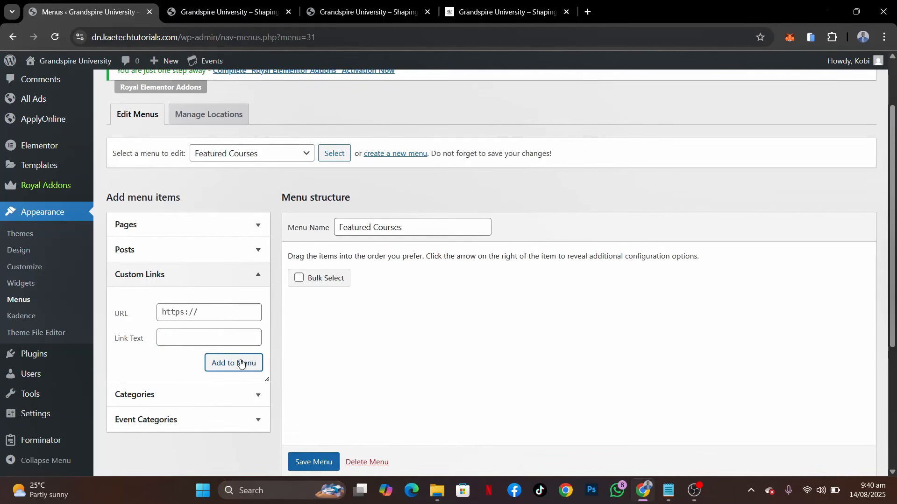
Start a fifth custom link with URL # and paste the course list as its link text
{"action": "left_click", "coordinate": [201, 318]}
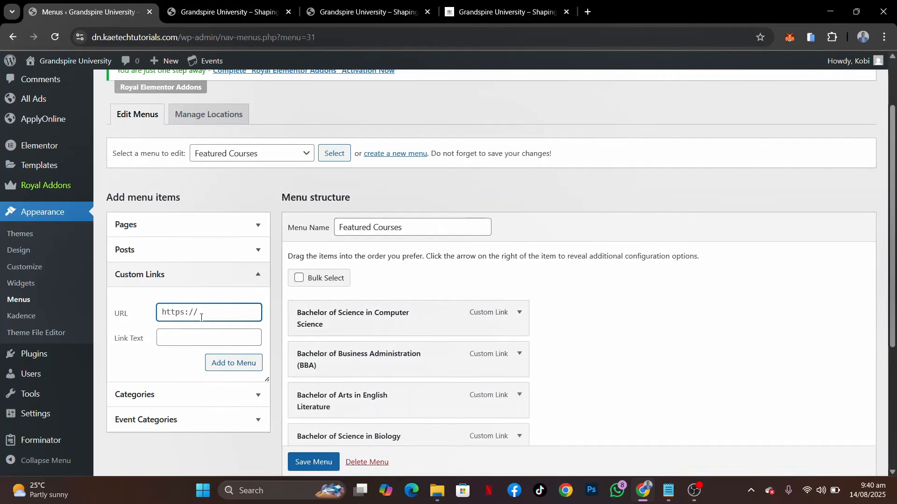
{"action": "type", "text": "#"}
{"action": "left_click", "coordinate": [193, 336]}
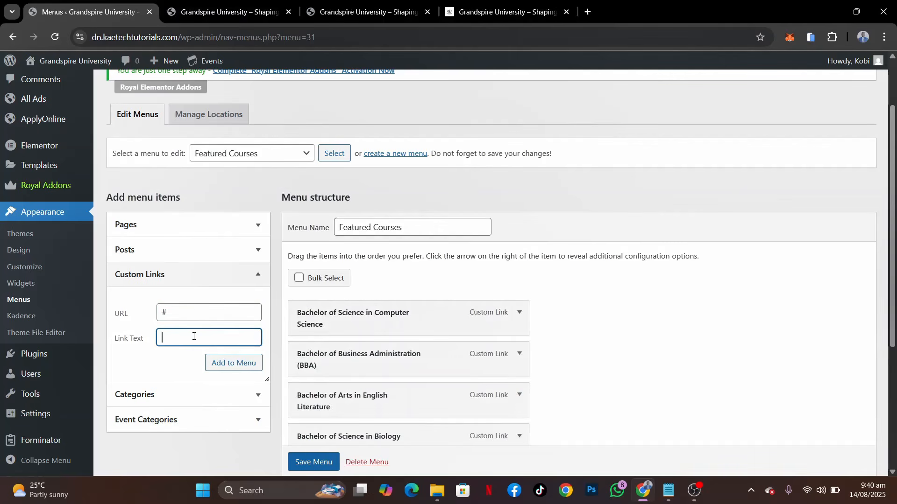
{"action": "key", "text": "ctrl+v"}
Trim the link text to MBA in Strategic Leadership and add the link to the Featured Courses menu
{"action": "key", "text": "BackSpace"}
{"action": "key", "text": "BackSpace"}
{"action": "key", "text": "BackSpace"}
{"action": "key", "text": "BackSpace"}
{"action": "key", "text": "BackSpace"}
{"action": "key", "text": "BackSpace"}
{"action": "key", "text": "BackSpace"}
{"action": "key", "text": "BackSpace"}
{"action": "key", "text": "BackSpace"}
{"action": "key", "text": "BackSpace"}
{"action": "key", "text": "BackSpace"}
{"action": "key", "text": "BackSpace"}
{"action": "key", "text": "BackSpace"}
{"action": "key", "text": "BackSpace"}
{"action": "key", "text": "BackSpace"}
{"action": "key", "text": "BackSpace"}
{"action": "key", "text": "BackSpace"}
{"action": "key", "text": "BackSpace"}
{"action": "key", "text": "BackSpace"}
{"action": "key", "text": "BackSpace"}
{"action": "key", "text": "Delete"}
{"action": "key", "text": "Delete"}
{"action": "key", "text": "Delete"}
{"action": "key", "text": "Delete"}
{"action": "key", "text": "Delete"}
{"action": "key", "text": "Delete"}
{"action": "key", "text": "Delete"}
{"action": "key", "text": "Delete"}
{"action": "key", "text": "Delete"}
{"action": "key", "text": "Delete"}
{"action": "key", "text": "Delete"}
{"action": "key", "text": "Delete"}
{"action": "key", "text": "Delete"}
{"action": "key", "text": "Delete"}
{"action": "left_click", "coordinate": [213, 337]}
{"action": "key", "text": "shift+End"}
{"action": "key", "text": "Delete"}
{"action": "left_click", "coordinate": [225, 367]}
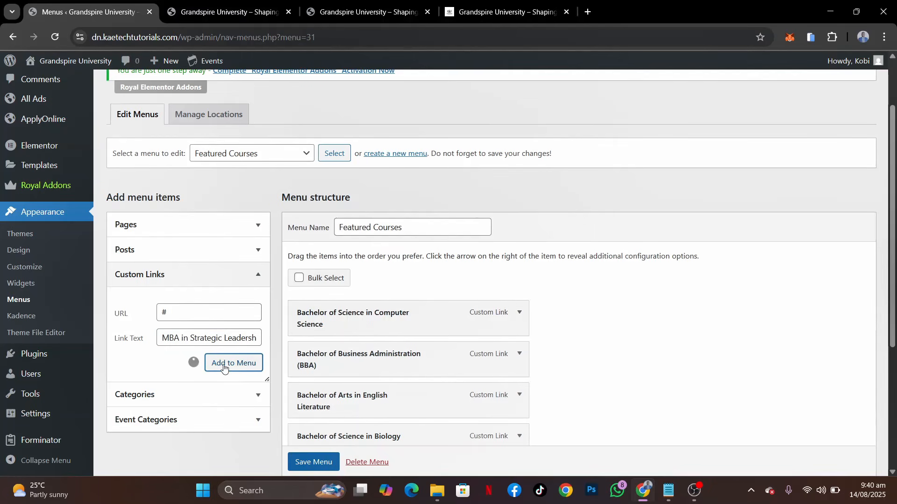
Start a sixth custom link with URL #, pasting the course list from PhD in Environmental Science onward as link text
{"action": "left_click", "coordinate": [181, 315]}
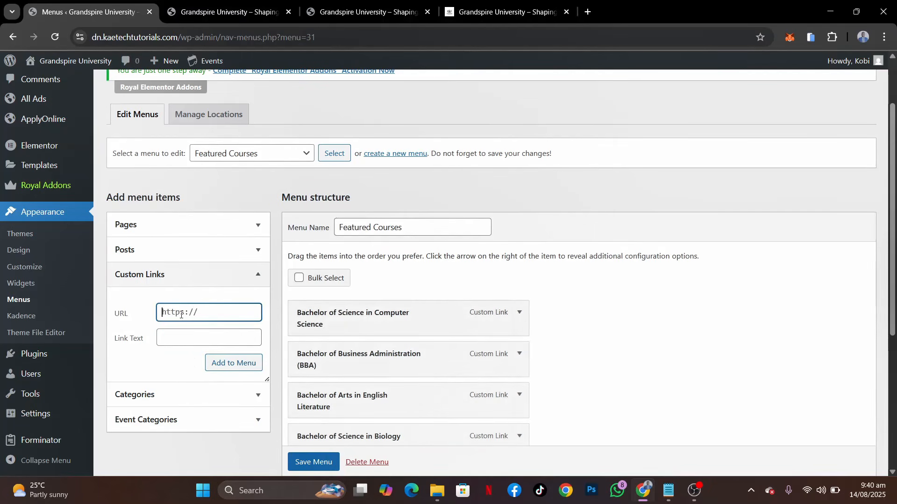
{"action": "type", "text": "#"}
{"action": "left_click", "coordinate": [178, 333]}
{"action": "type", "text": "Master of Education in Digital Learning"}
Remove Master of Education in Digital Learning from the pasted link text, keeping only the PhD course
{"action": "key", "text": "ctrl+Left"}
{"action": "key", "text": "ctrl+Left"}
{"action": "key", "text": "ctrl+Left"}
{"action": "key", "text": "ctrl+Left"}
{"action": "key", "text": "ctrl+Left"}
{"action": "key", "text": "ctrl+Left"}
{"action": "key", "text": "ctrl+Left"}
{"action": "key", "text": "ctrl+Left"}
{"action": "key", "text": "ctrl+Left"}
{"action": "key", "text": "ctrl+Left"}
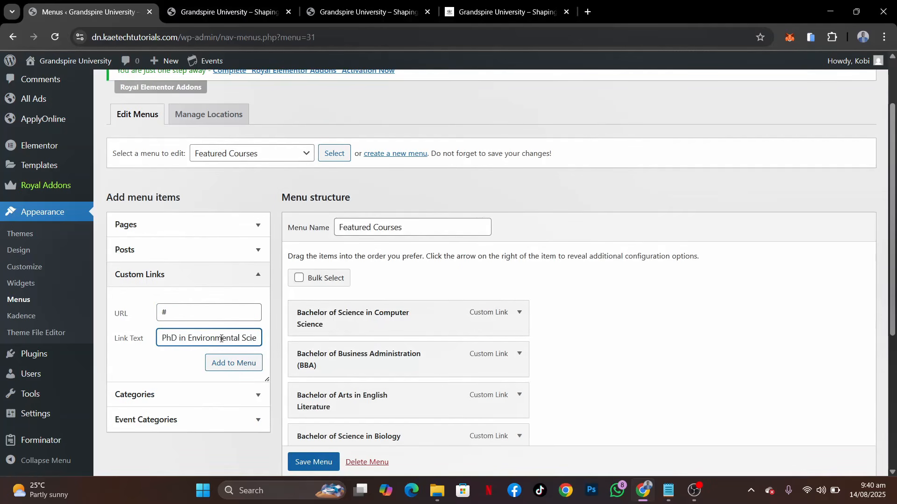
{"action": "key", "text": "ctrl+Right"}
{"action": "key", "text": "ctrl+Right"}
{"action": "key", "text": "ctrl+Right"}
{"action": "key", "text": "ctrl+Right"}
{"action": "key", "text": "ctrl+Right"}
{"action": "key", "text": "ctrl+Right"}
{"action": "key", "text": "ctrl+Right"}
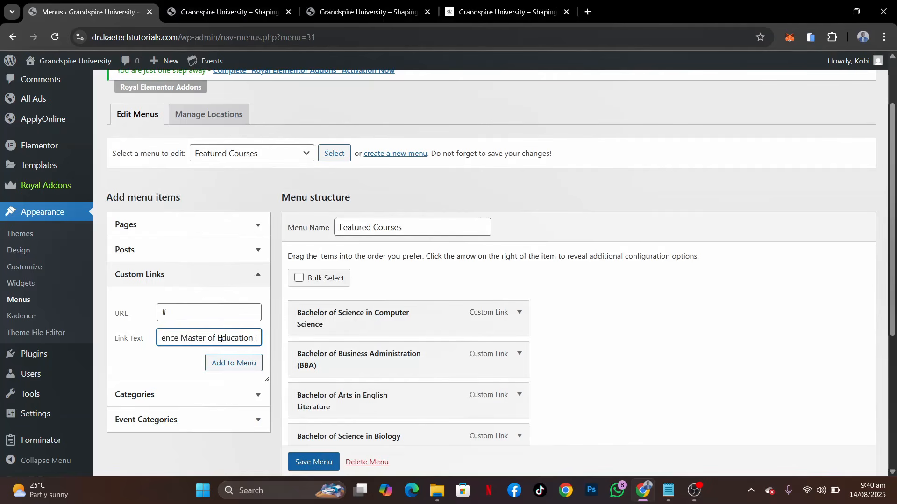
{"action": "key", "text": "shift+End"}
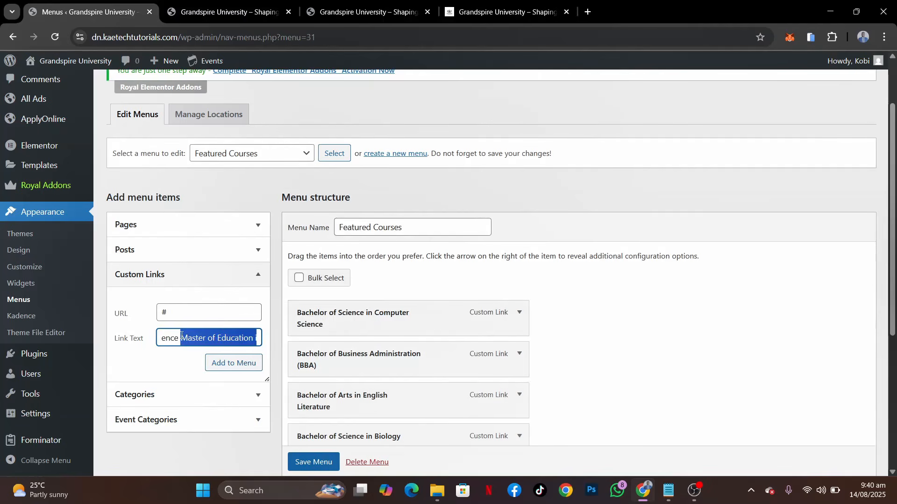
{"action": "key", "text": "BackSpace"}
{"action": "key", "text": "BackSpace"}
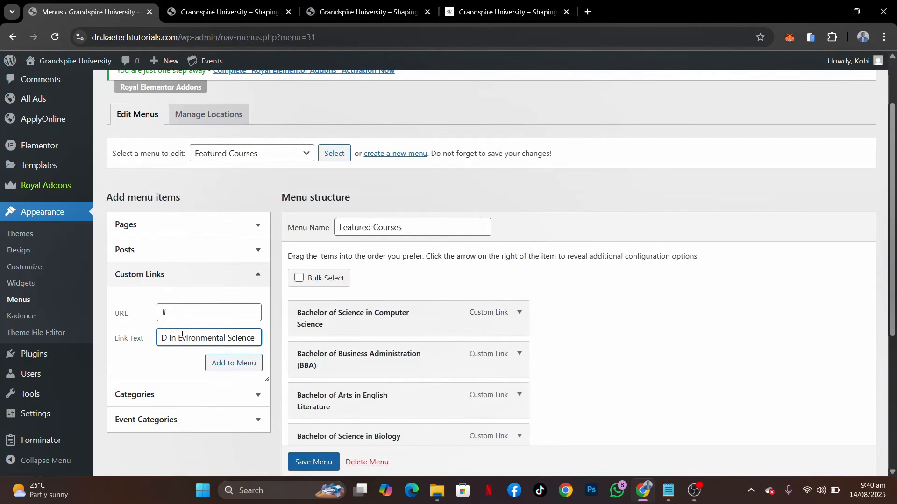
Correct the spelling of Environmental in the link text and add PhD in Environmental Science to the Featured Courses menu
{"action": "left_click", "coordinate": [182, 334]}
{"action": "type", "text": "n"}
{"action": "scroll", "coordinate": [248, 344], "scroll_direction": "right", "scroll_amount": 1}
{"action": "left_click", "coordinate": [259, 341]}
{"action": "left_click", "coordinate": [230, 367]}
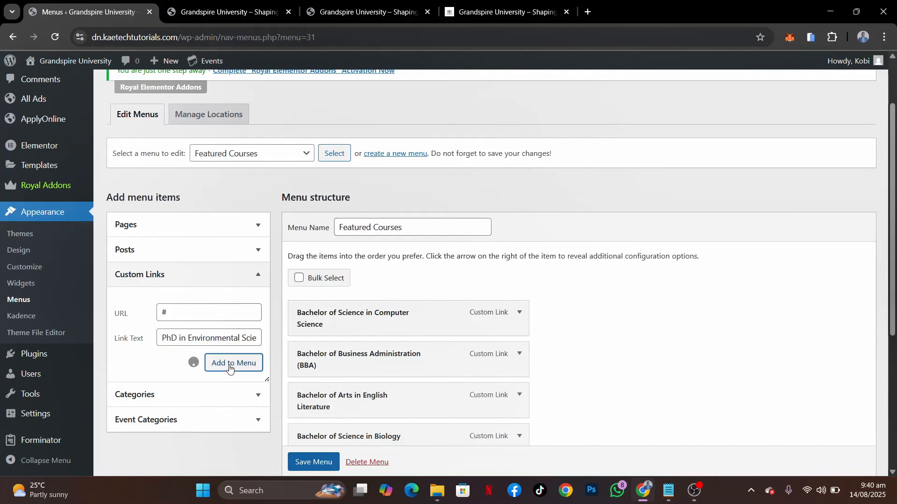
Add a seventh custom link with URL # and link text Master of Education in Digital Learning to the Featured Courses menu
{"action": "left_click", "coordinate": [186, 316]}
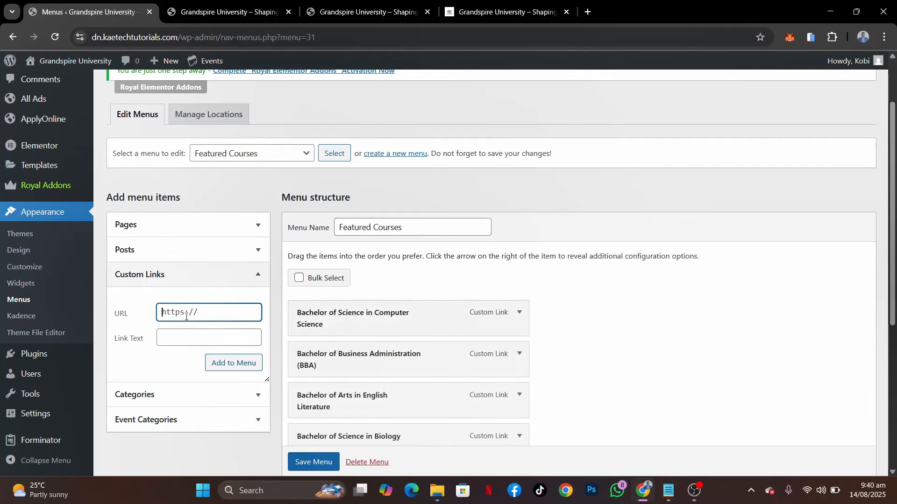
{"action": "type", "text": "#"}
{"action": "left_click", "coordinate": [181, 338]}
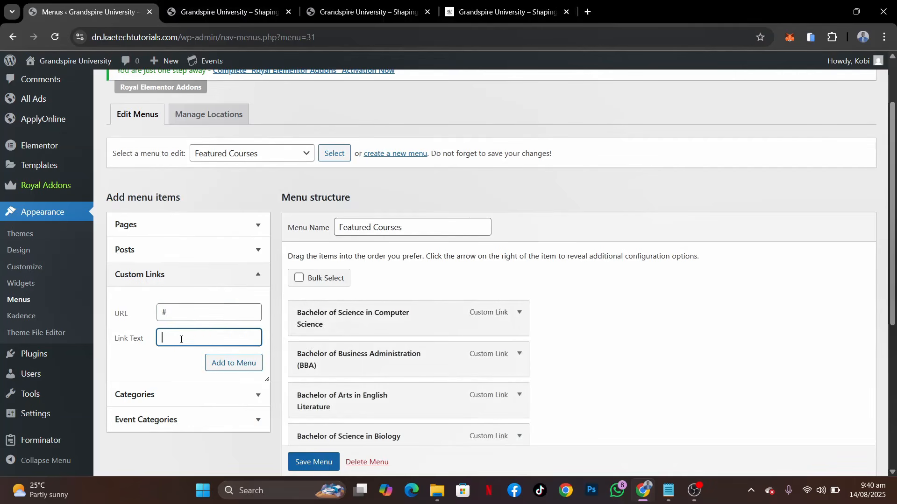
{"action": "type", "text": "Bachelor of Education in Digital Learning"}
{"action": "key", "text": "Home"}
{"action": "key", "text": "End"}
{"action": "key", "text": "Home"}
{"action": "left_click", "coordinate": [231, 363]}
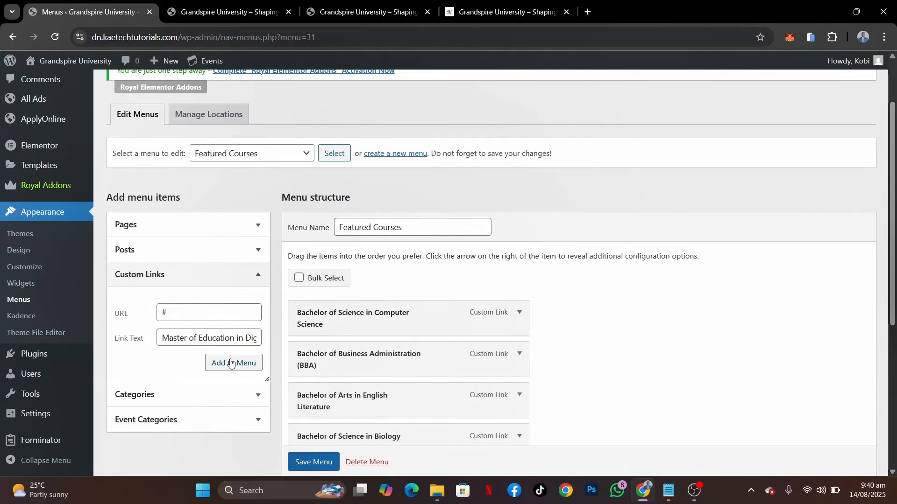
Review the course links in the Featured Courses menu and save the menu
{"action": "scroll", "coordinate": [710, 336], "scroll_direction": "down", "scroll_amount": 5}
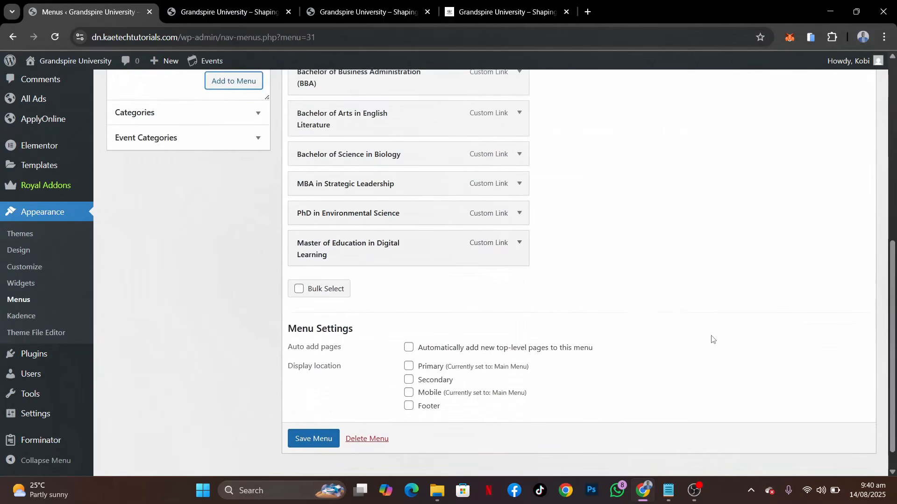
{"action": "scroll", "coordinate": [712, 339], "scroll_direction": "up", "scroll_amount": 3}
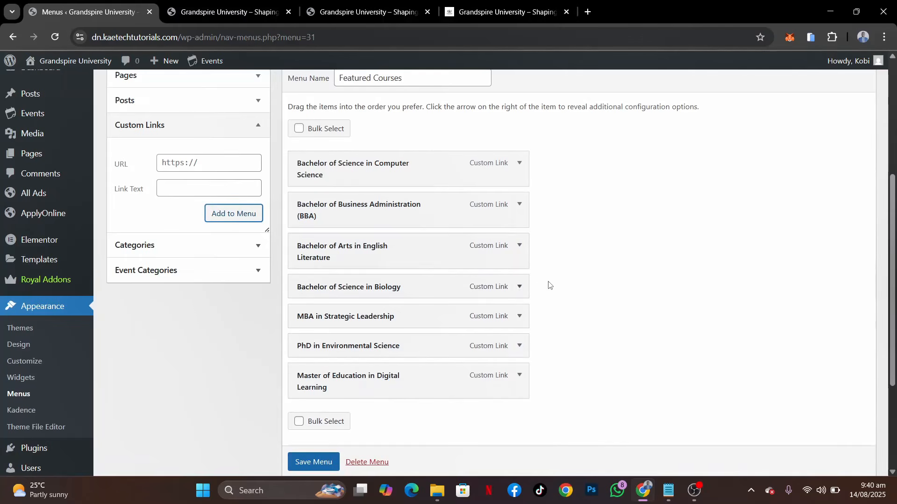
{"action": "scroll", "coordinate": [440, 181], "scroll_direction": "up", "scroll_amount": 2}
{"action": "scroll", "coordinate": [440, 177], "scroll_direction": "down", "scroll_amount": 4}
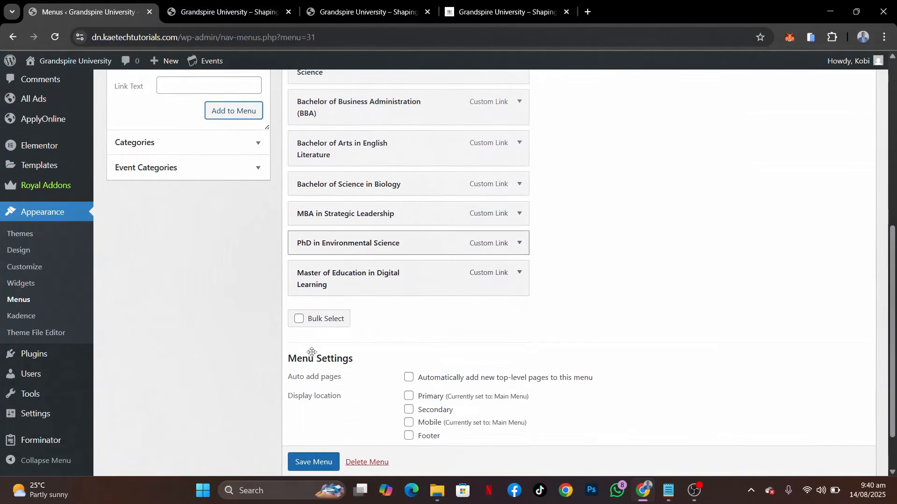
{"action": "scroll", "coordinate": [303, 458], "scroll_direction": "down", "scroll_amount": 1}
{"action": "left_click", "coordinate": [312, 434]}
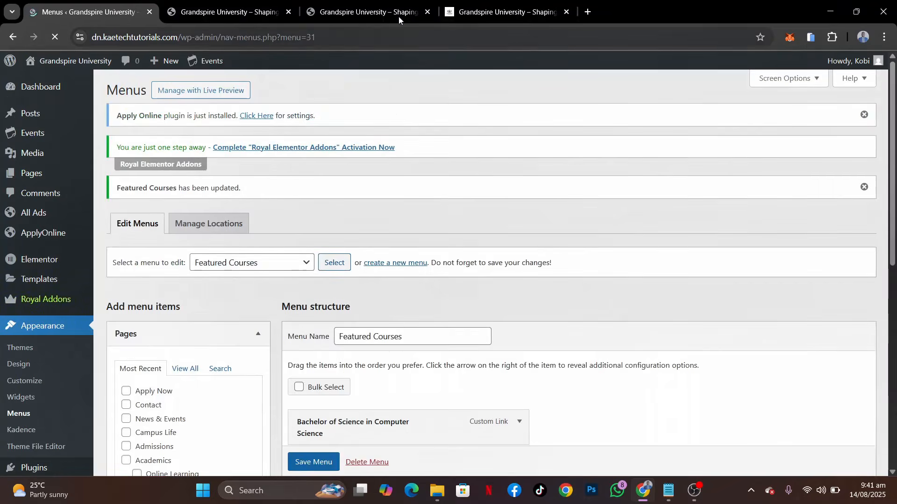
Check the Gallery heading in the demo site's footer and return to the WordPress menu editor
{"action": "left_click", "coordinate": [471, 6]}
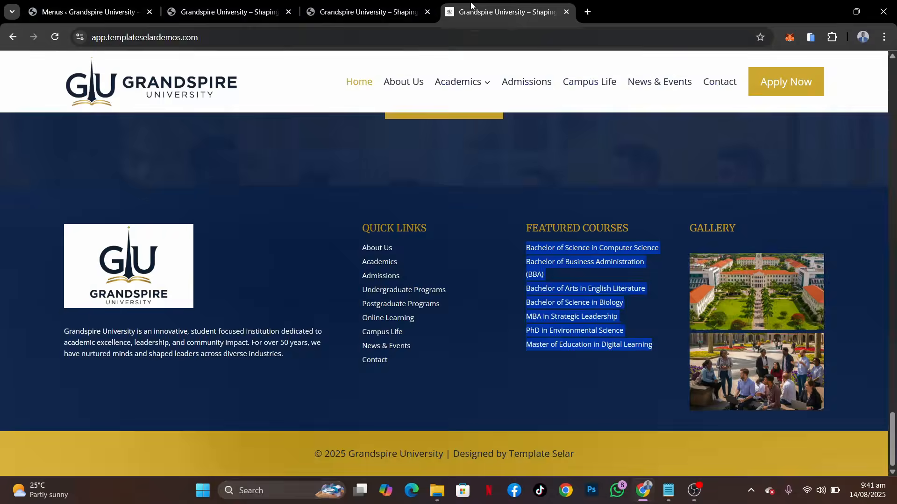
{"action": "left_click", "coordinate": [748, 228]}
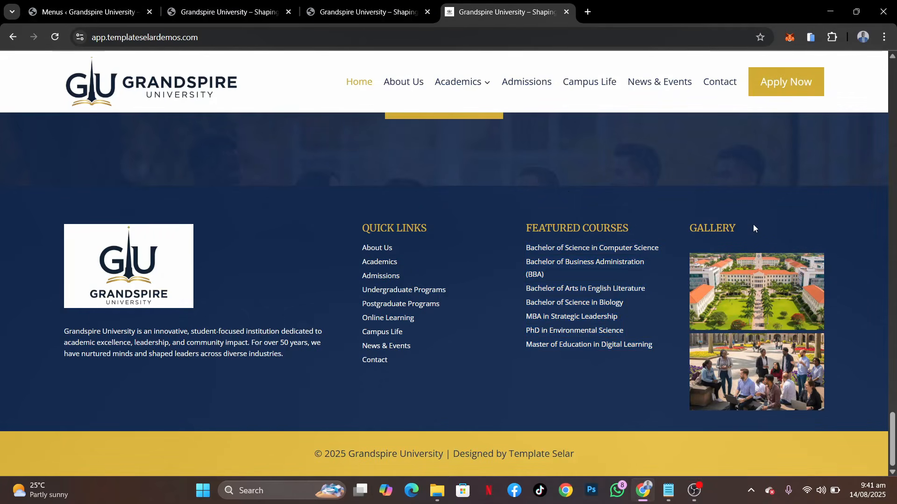
{"action": "left_click_drag", "start_coordinate": [753, 228], "coordinate": [691, 223]}
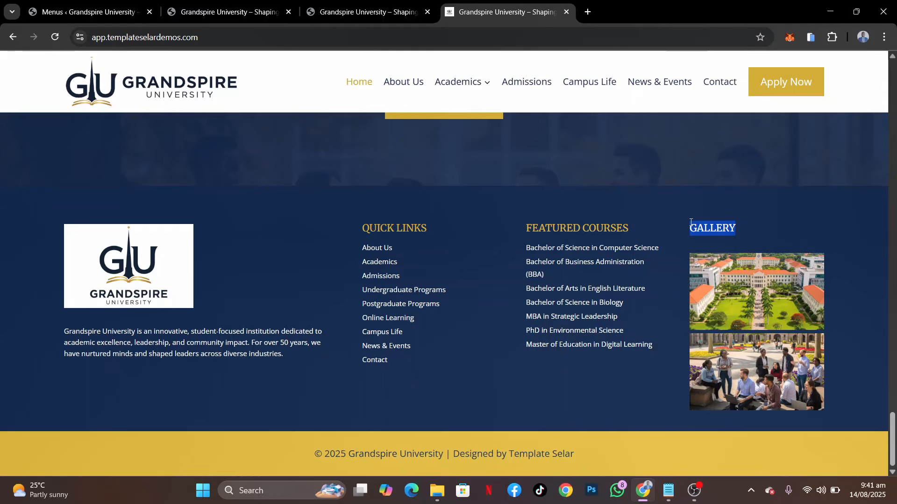
{"action": "left_click", "coordinate": [72, 12]}
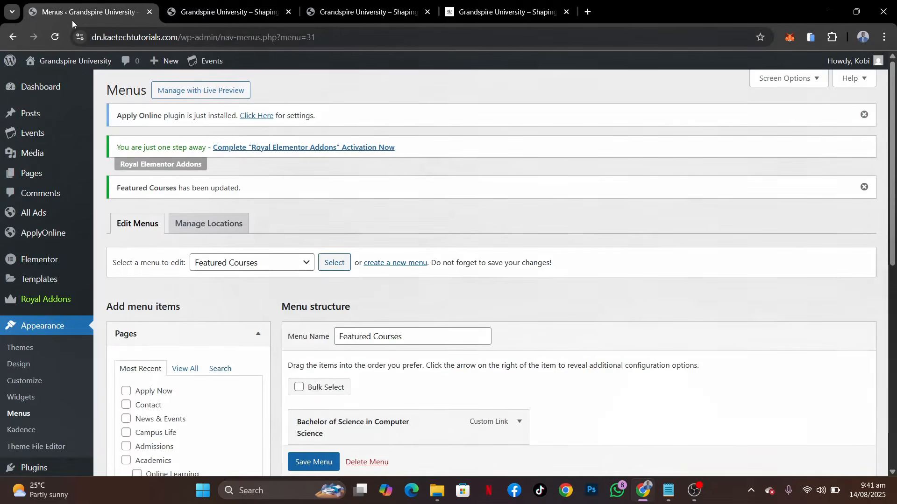
Create a new menu named Gallery and save it without any menu items
{"action": "scroll", "coordinate": [209, 305], "scroll_direction": "down", "scroll_amount": 3}
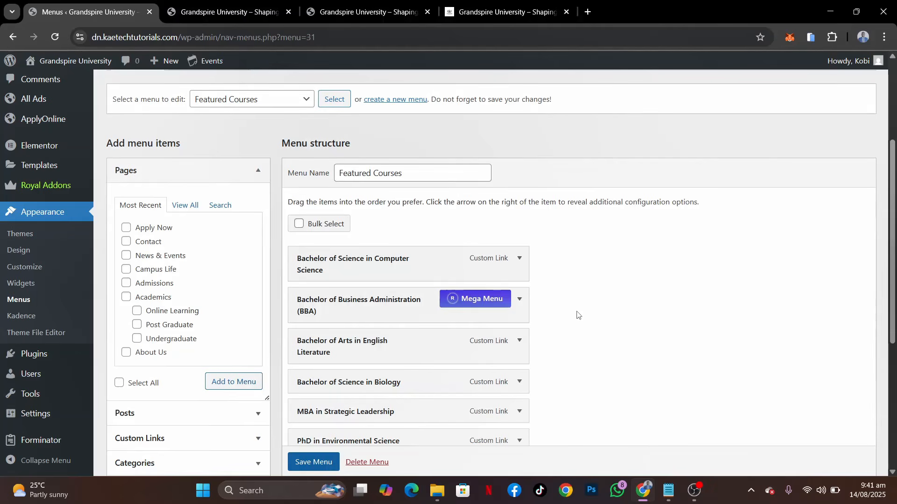
{"action": "scroll", "coordinate": [577, 315], "scroll_direction": "down", "scroll_amount": 1}
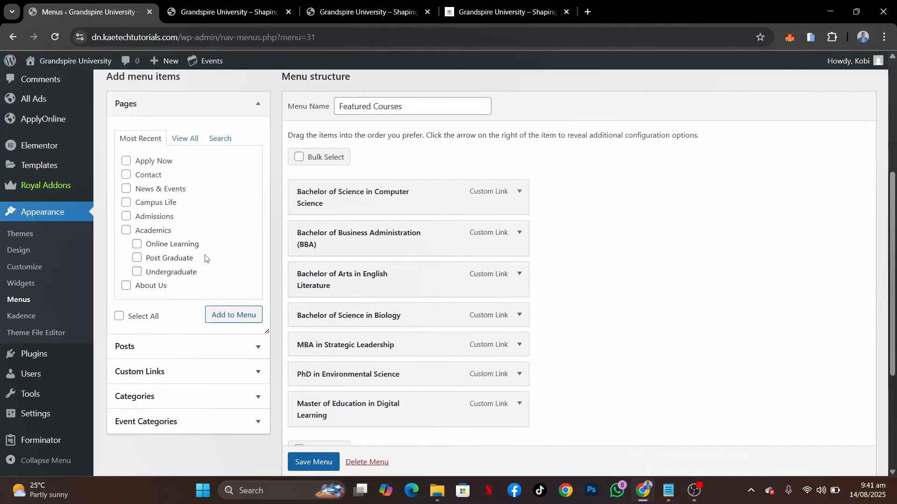
{"action": "scroll", "coordinate": [370, 154], "scroll_direction": "up", "scroll_amount": 2}
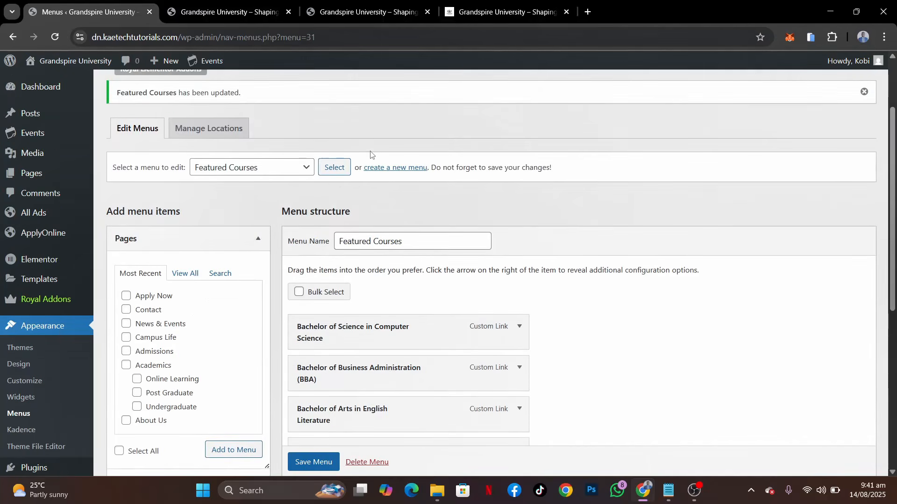
{"action": "left_click", "coordinate": [381, 169]}
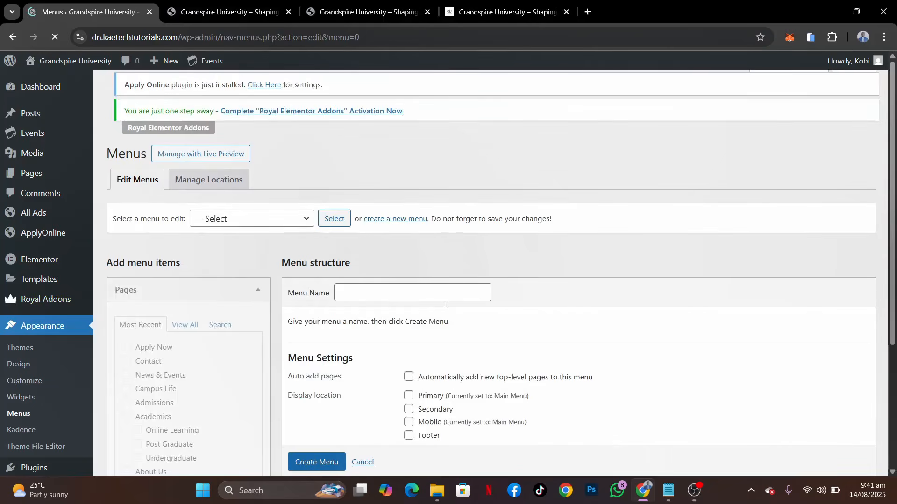
{"action": "left_click", "coordinate": [402, 303]}
{"action": "type", "text": "Gallery"}
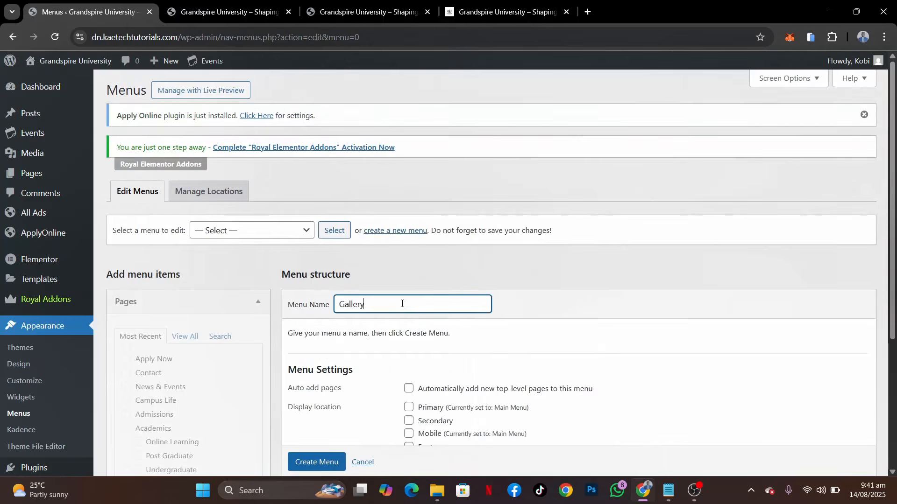
{"action": "scroll", "coordinate": [402, 304], "scroll_direction": "down", "scroll_amount": 4}
{"action": "left_click", "coordinate": [323, 316]}
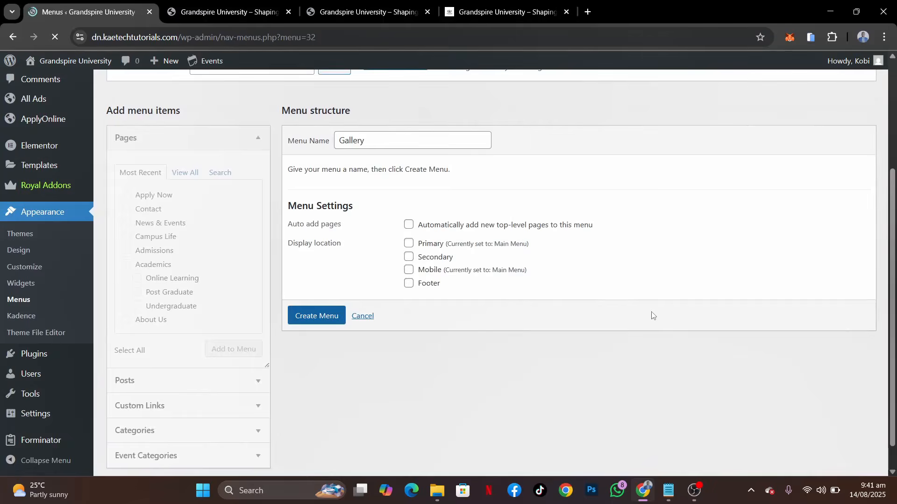
{"action": "scroll", "coordinate": [652, 316], "scroll_direction": "down", "scroll_amount": 4}
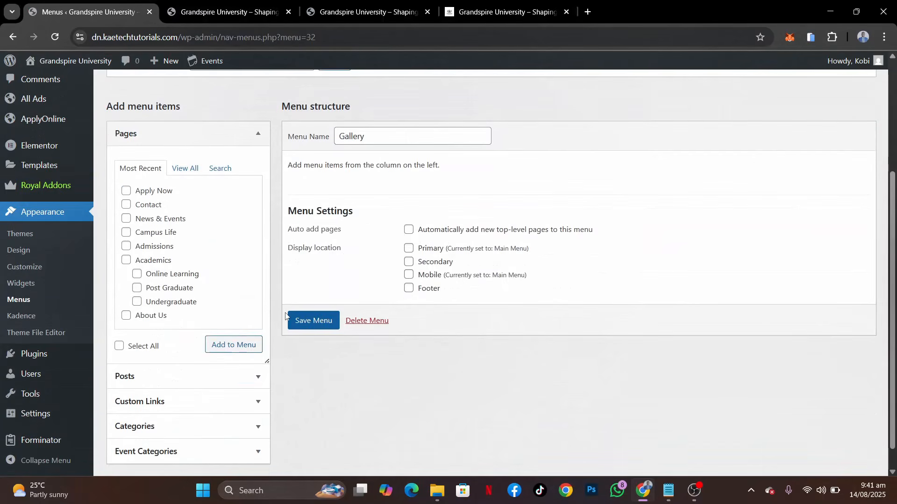
{"action": "left_click", "coordinate": [299, 319]}
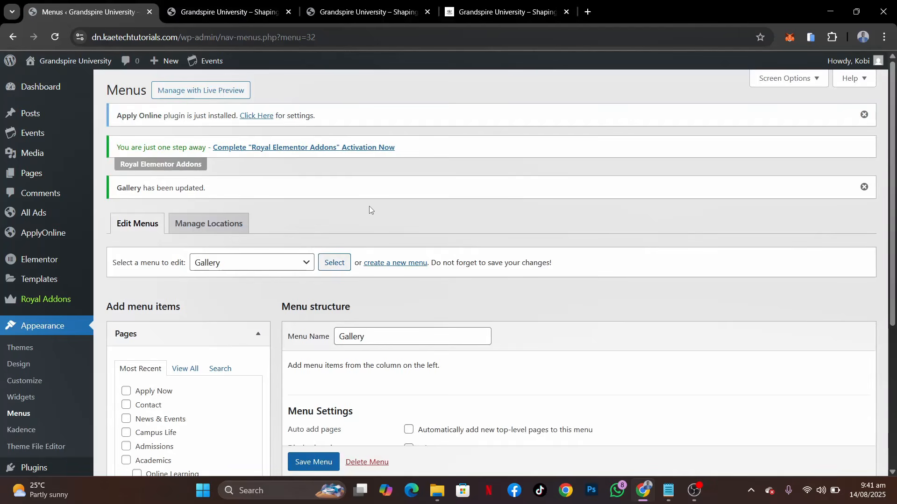
Check the list of created menus and look over the demo site's footer and home page
{"action": "left_click", "coordinate": [280, 263]}
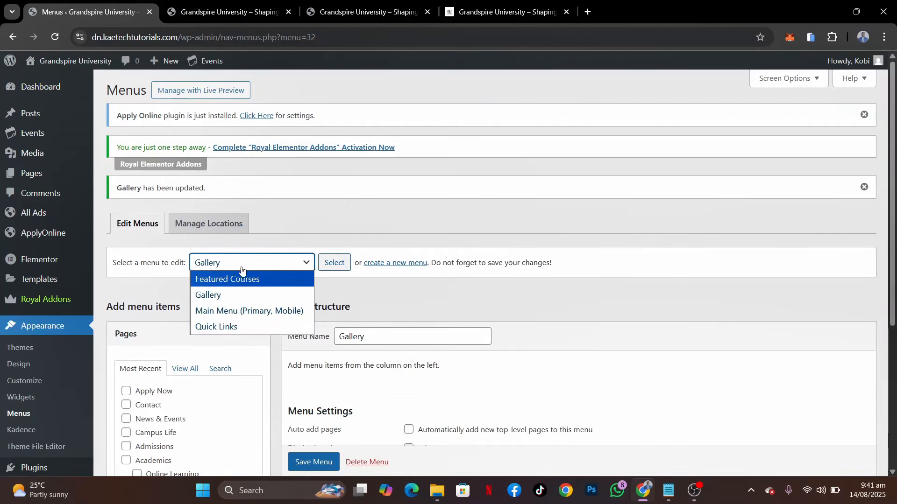
{"action": "left_click", "coordinate": [347, 281]}
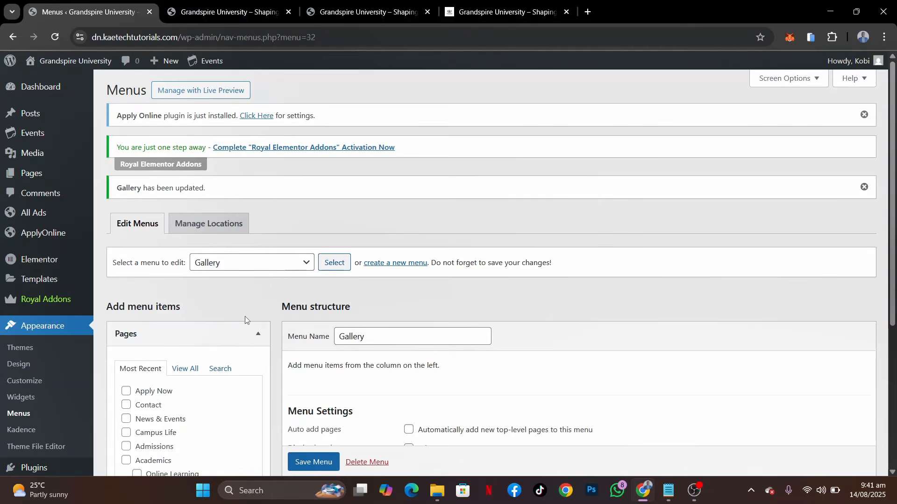
{"action": "left_click", "coordinate": [481, 3]}
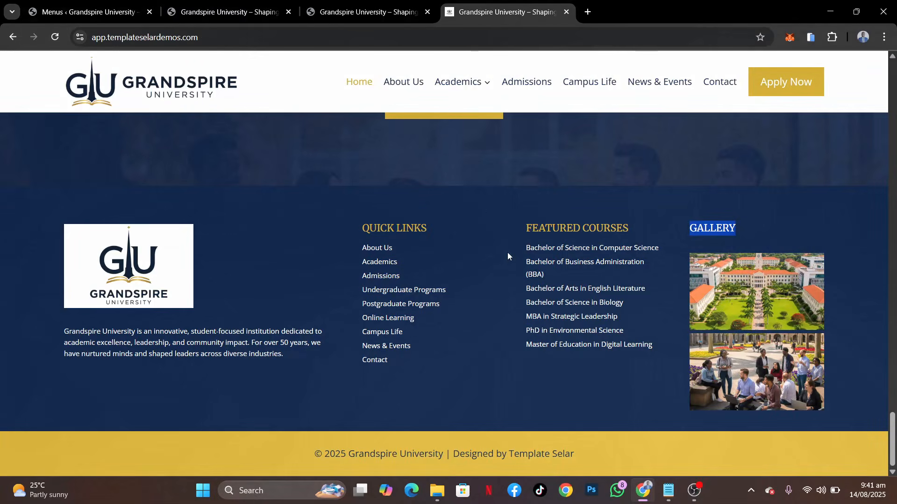
{"action": "scroll", "coordinate": [507, 252], "scroll_direction": "up", "scroll_amount": 10}
{"action": "scroll", "coordinate": [508, 253], "scroll_direction": "down", "scroll_amount": 10}
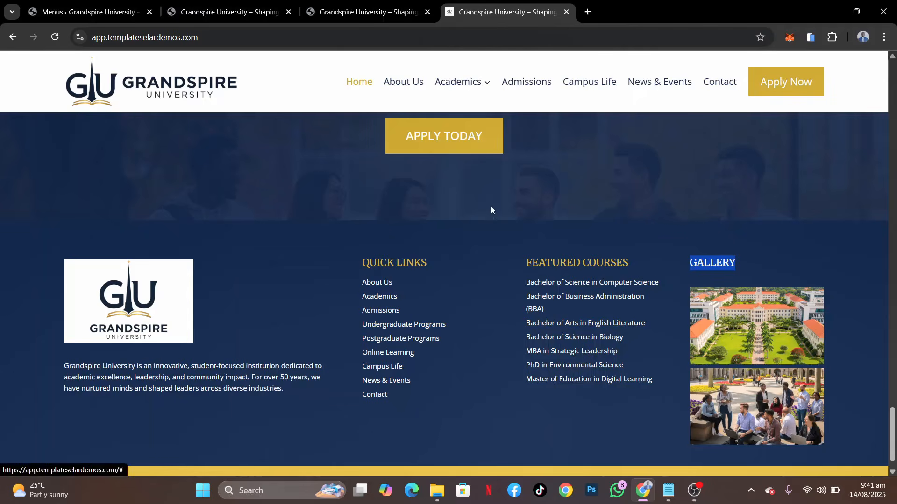
{"action": "scroll", "coordinate": [491, 206], "scroll_direction": "up", "scroll_amount": 15}
{"action": "scroll", "coordinate": [491, 206], "scroll_direction": "up", "scroll_amount": 15}
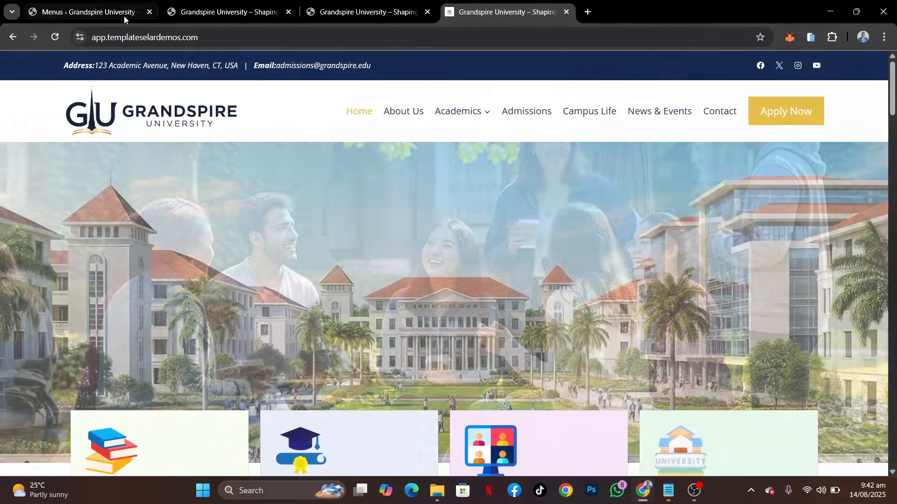
{"action": "left_click", "coordinate": [101, 13]}
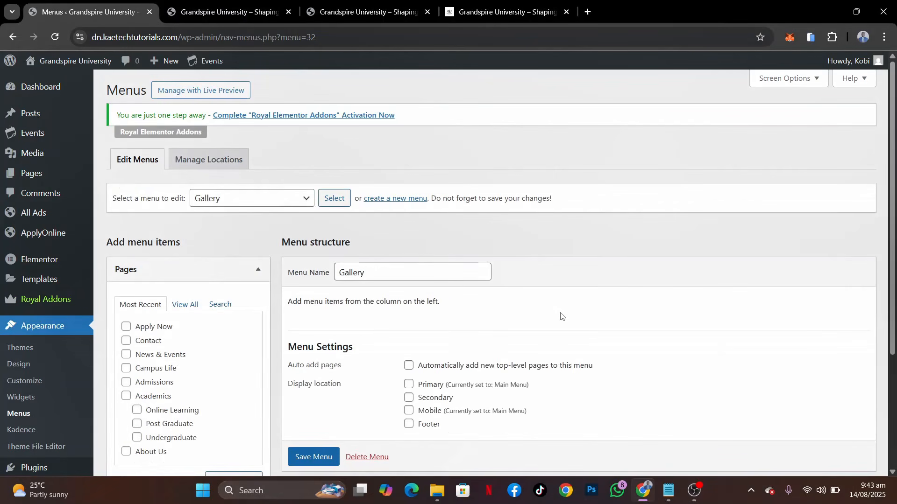
Open the Kadence theme Customizer from the WordPress dashboard and view its list of settings sections
{"action": "scroll", "coordinate": [561, 316], "scroll_direction": "down", "scroll_amount": 2}
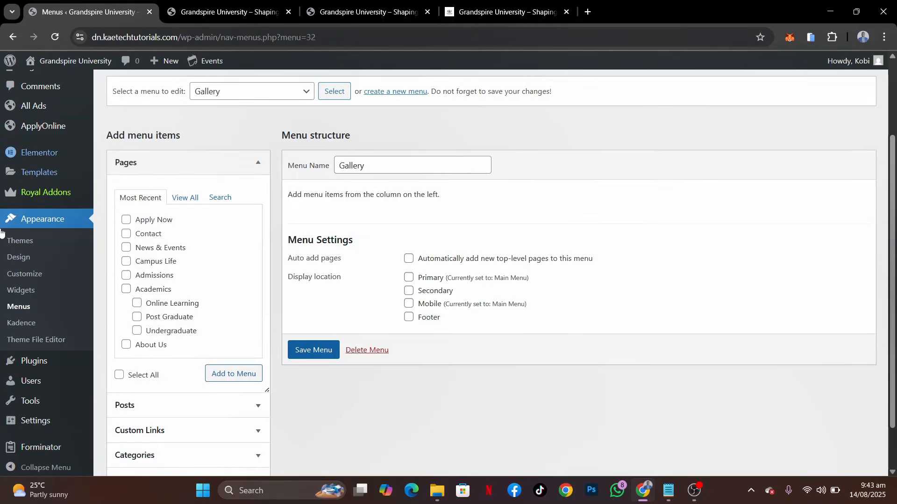
{"action": "left_click", "coordinate": [22, 276]}
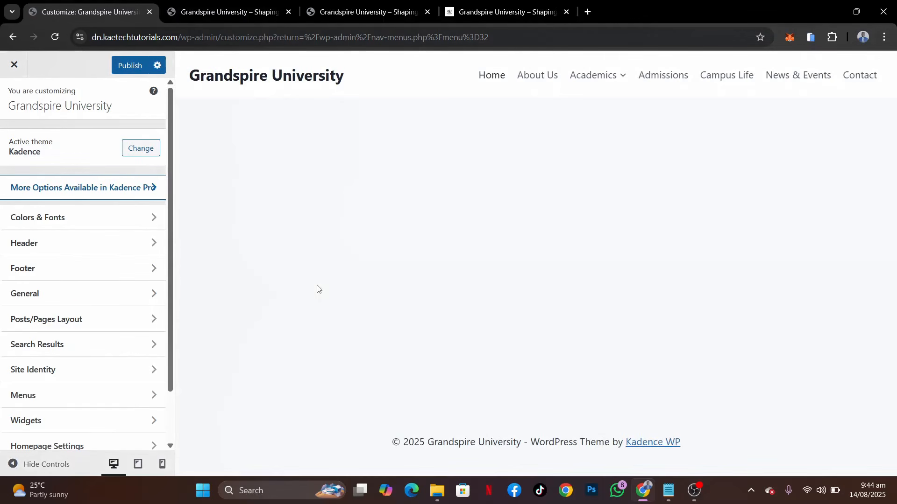
{"action": "scroll", "coordinate": [80, 357], "scroll_direction": "down", "scroll_amount": 1}
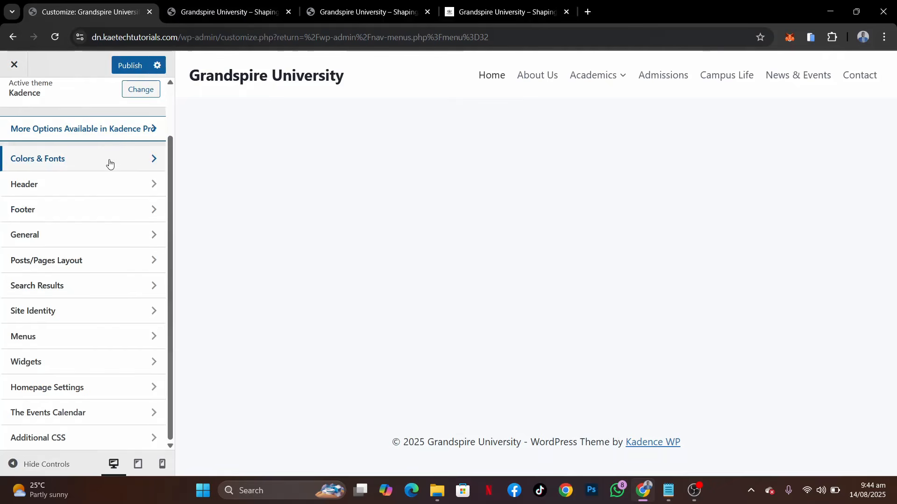
On the demo site, pick the dark blue of the header's address bar with ColorPick Eyedropper
{"action": "left_click", "coordinate": [482, 10]}
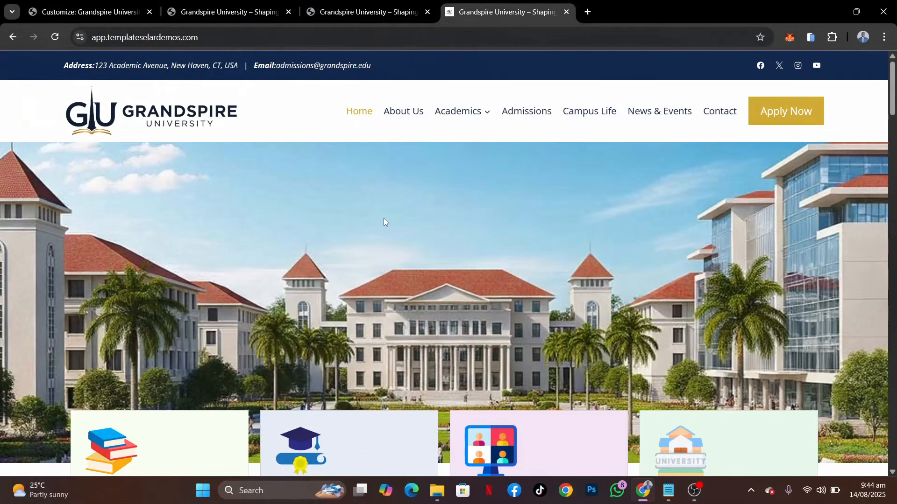
{"action": "left_click", "coordinate": [813, 39]}
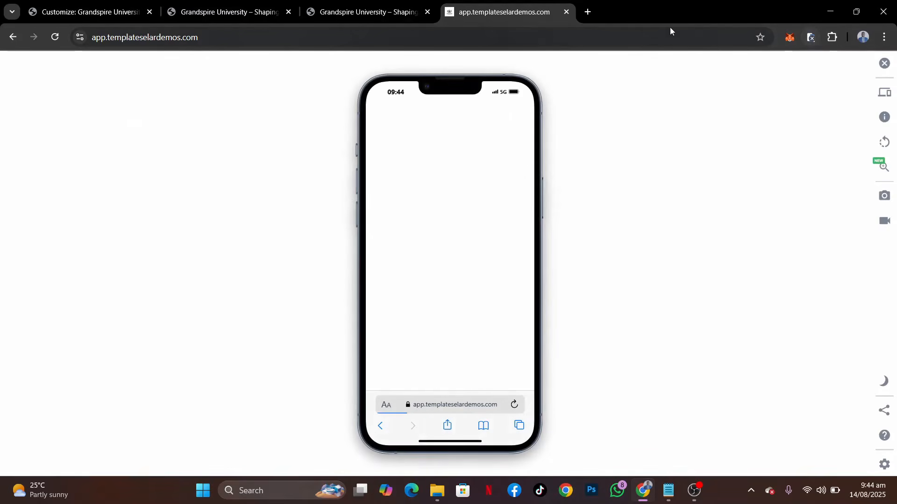
{"action": "left_click", "coordinate": [884, 63]}
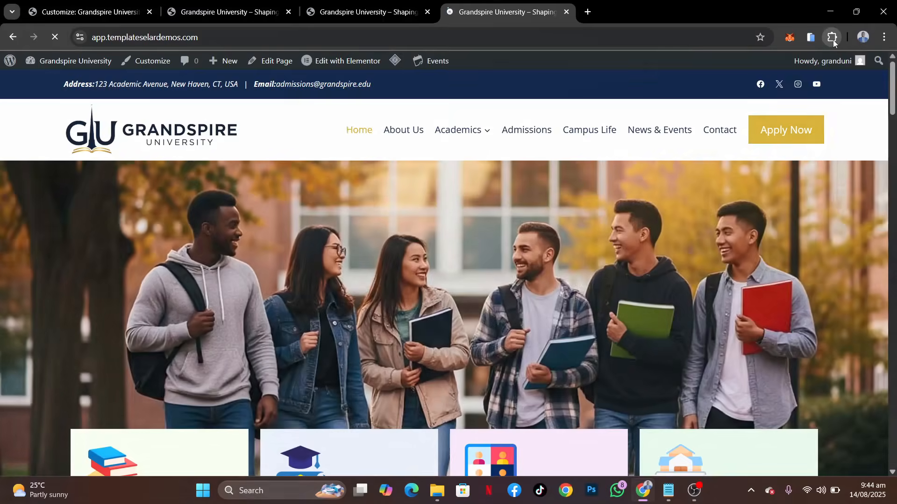
{"action": "left_click", "coordinate": [833, 38]}
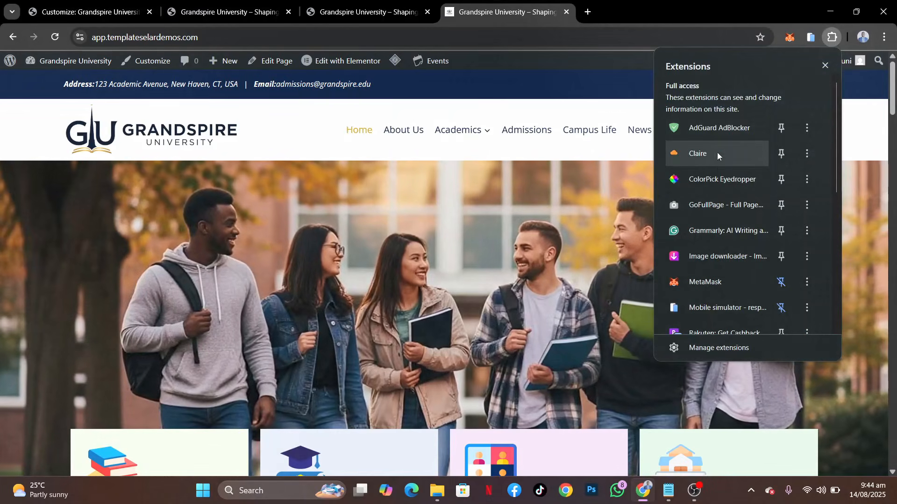
{"action": "left_click", "coordinate": [729, 181]}
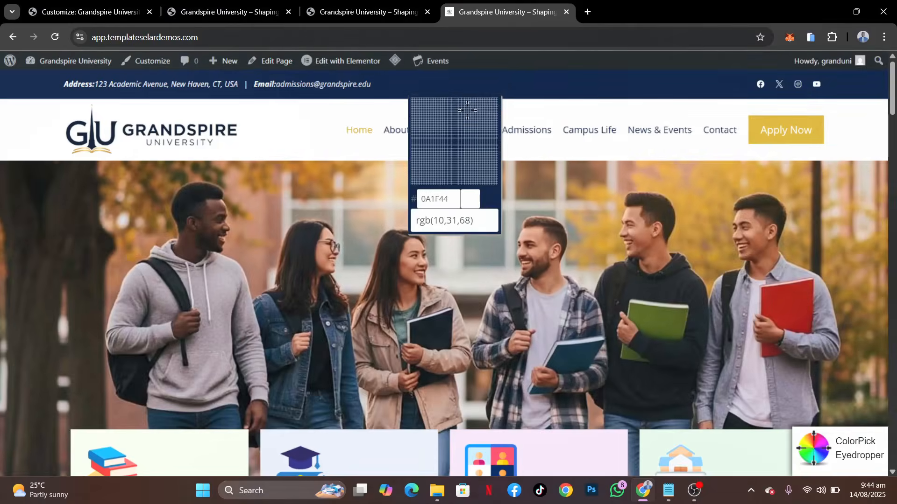
{"action": "left_click", "coordinate": [517, 83]}
{"action": "key", "text": "ctrl+c"}
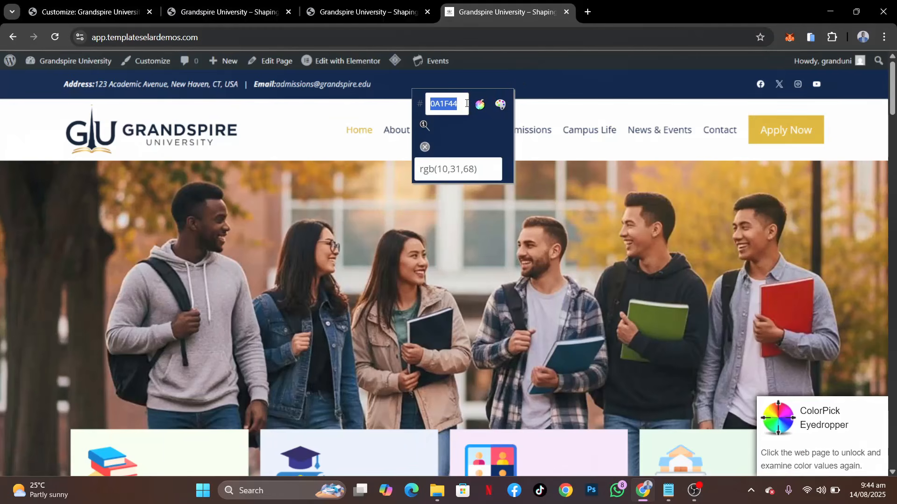
Switch to Notepad and add the line Dark Blue: 0A1F44 below the plugin list
{"action": "left_click", "coordinate": [669, 489]}
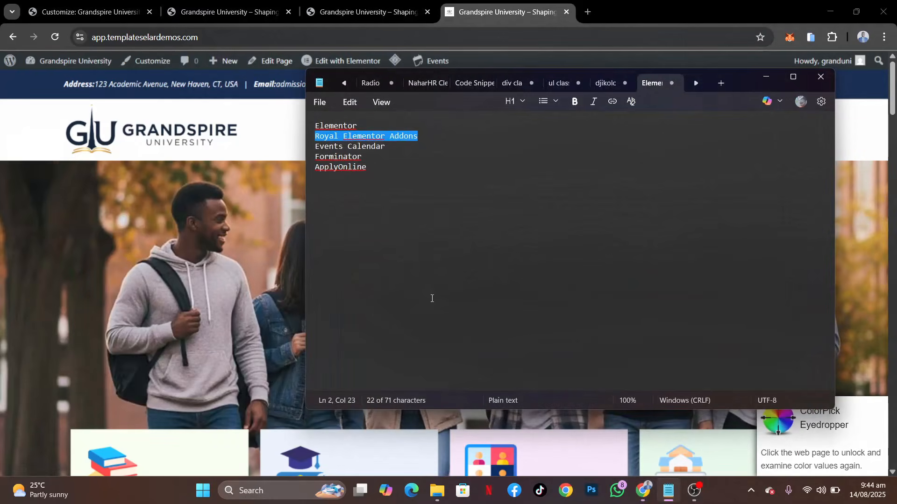
{"action": "left_click", "coordinate": [382, 171]}
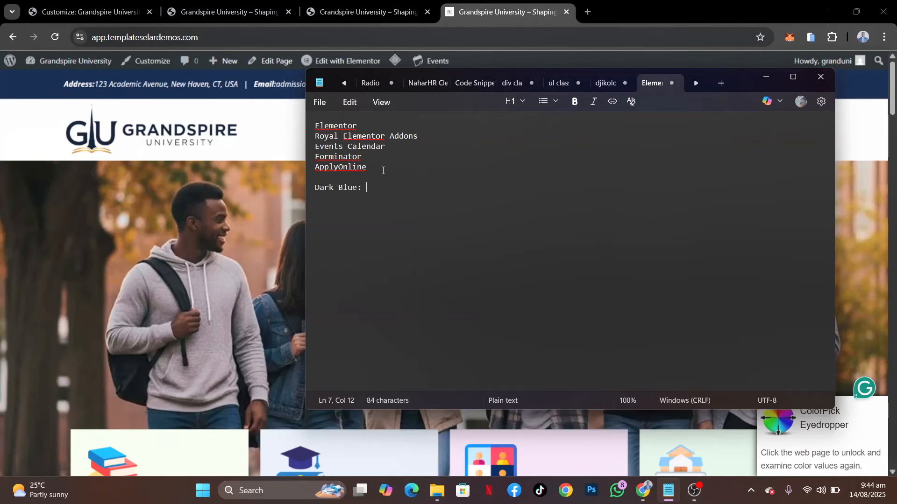
{"action": "key", "text": "ctrl+v"}
Pick the gold of the demo site's Apply Now button with ColorPick Eyedropper and record it in Notepad as Gold: D4AF37
{"action": "left_click", "coordinate": [525, 13]}
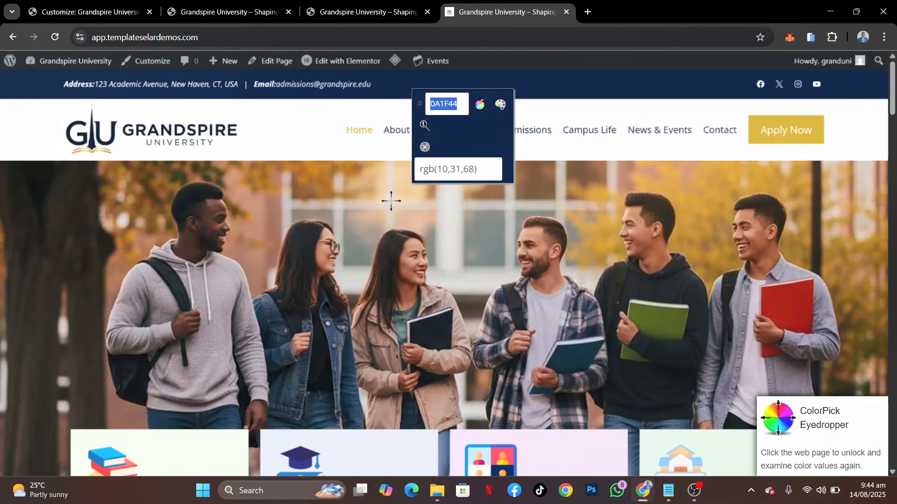
{"action": "left_click", "coordinate": [425, 148]}
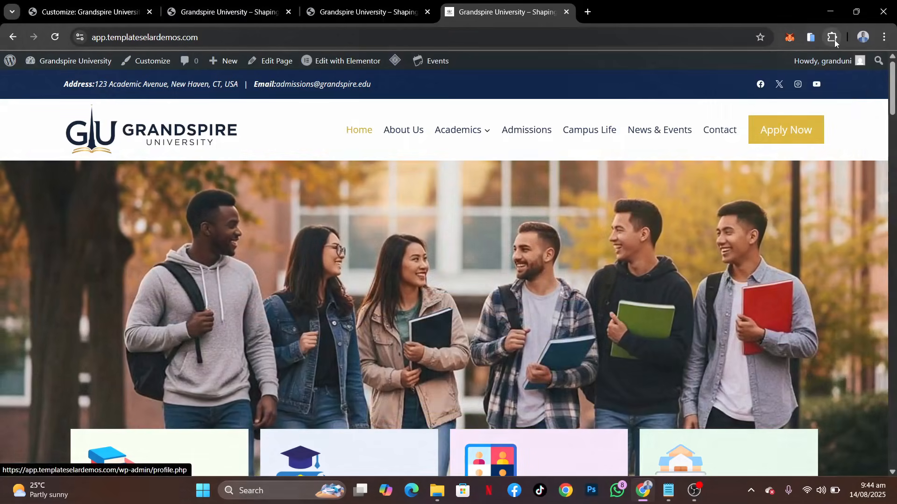
{"action": "left_click", "coordinate": [834, 38]}
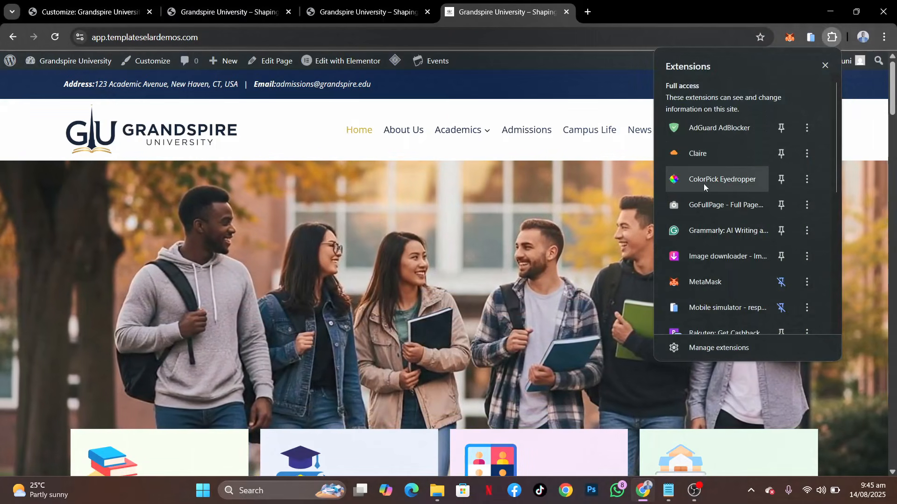
{"action": "key", "text": "Escape"}
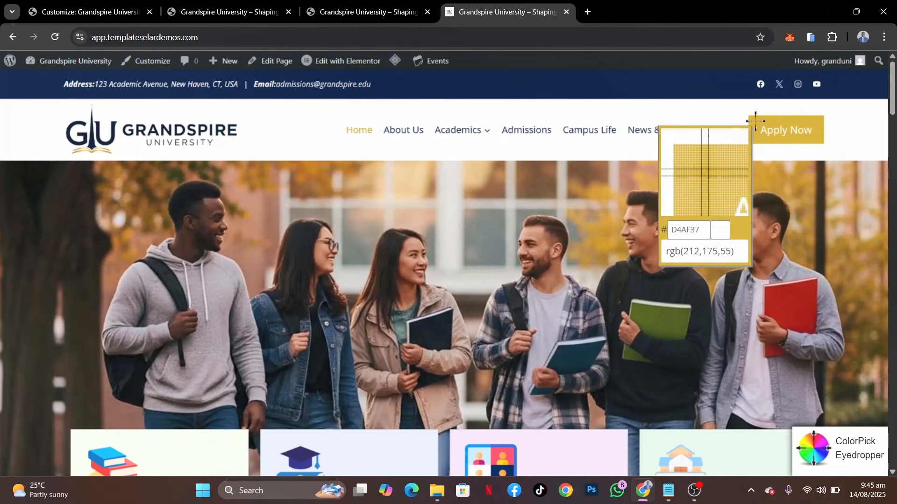
{"action": "left_click", "coordinate": [755, 121]}
{"action": "key", "text": "ctrl+c"}
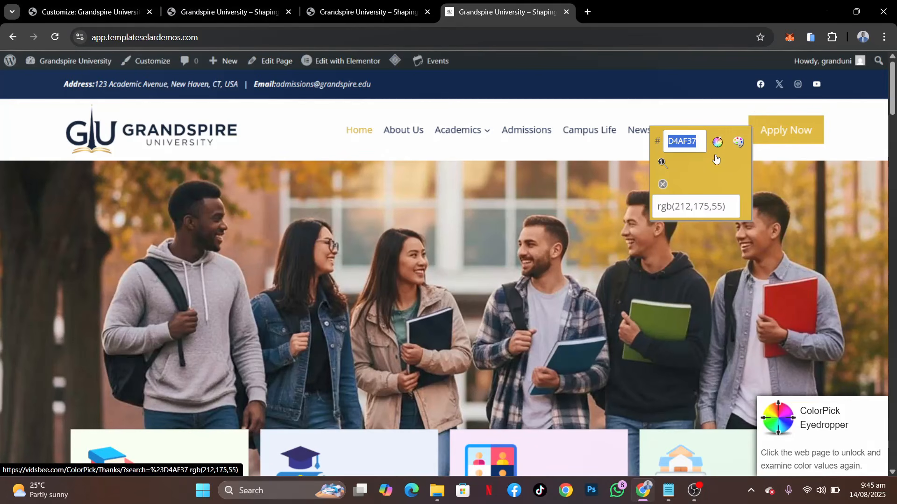
{"action": "mouse_move", "coordinate": [699, 502]}
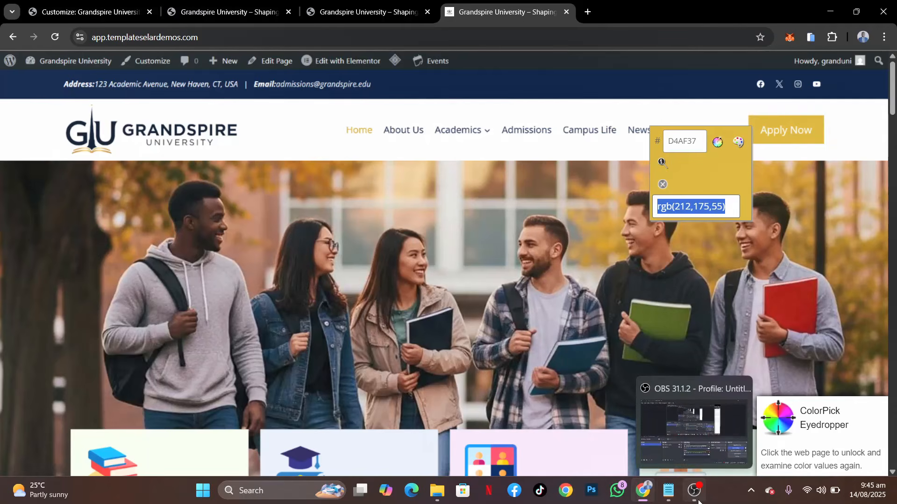
{"action": "left_click", "coordinate": [668, 491]}
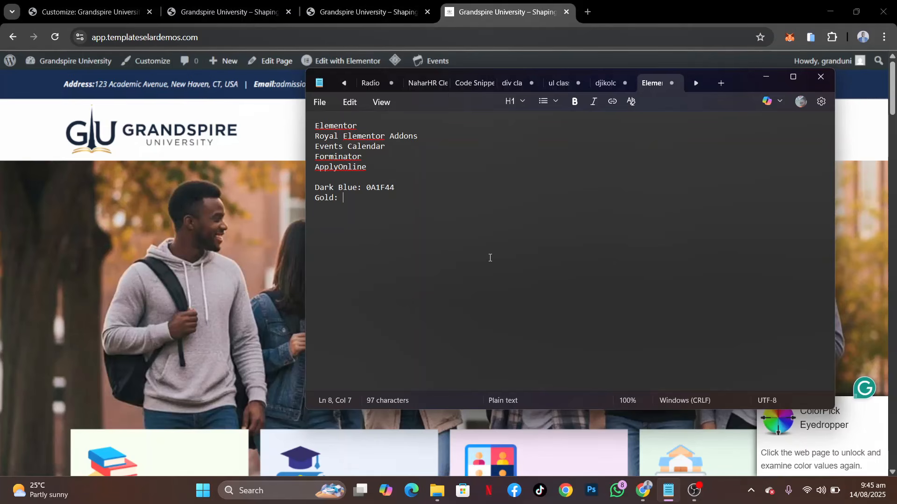
{"action": "key", "text": "ctrl+v"}
Pick the light background colour of the demo home page's Our Testimonials section with ColorPick Eyedropper
{"action": "left_click", "coordinate": [483, 6]}
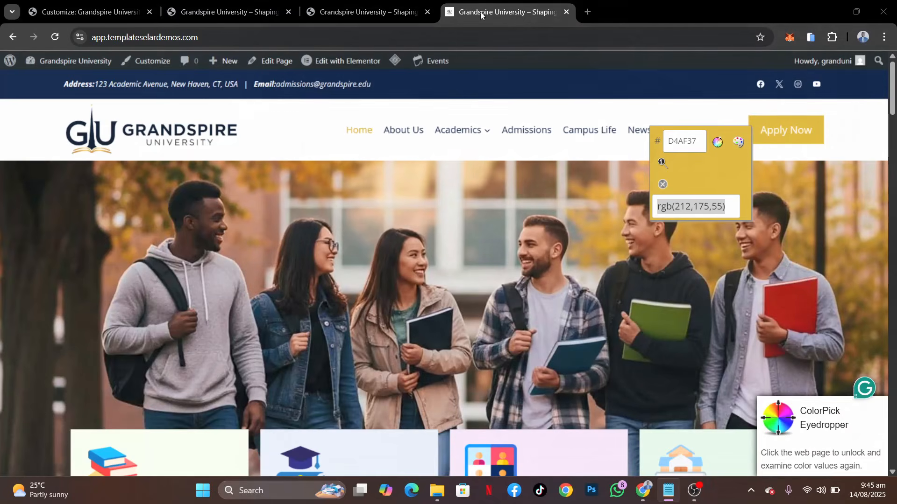
{"action": "scroll", "coordinate": [437, 338], "scroll_direction": "down", "scroll_amount": 5}
{"action": "scroll", "coordinate": [437, 337], "scroll_direction": "down", "scroll_amount": 13}
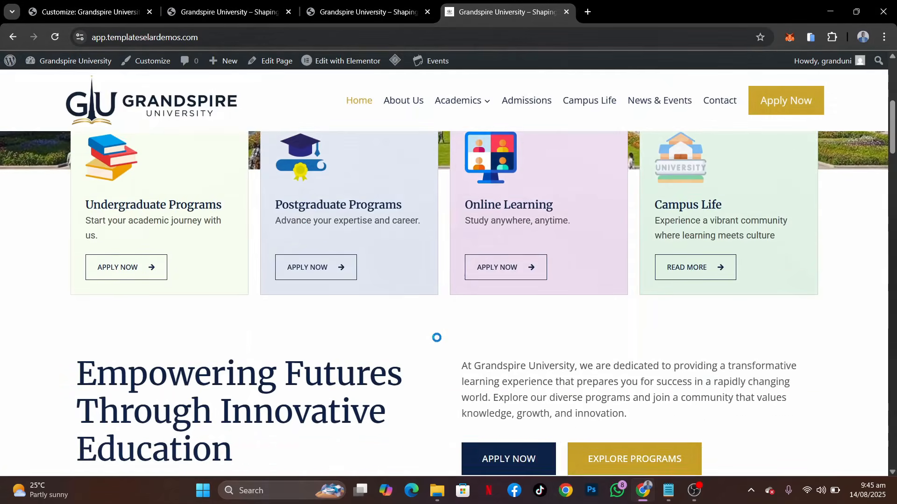
{"action": "scroll", "coordinate": [436, 337], "scroll_direction": "down", "scroll_amount": 15}
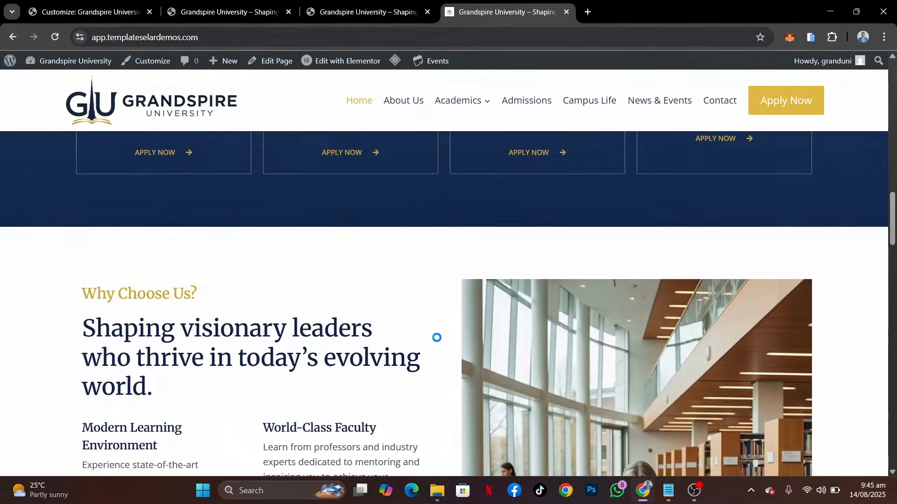
{"action": "scroll", "coordinate": [437, 337], "scroll_direction": "down", "scroll_amount": 17}
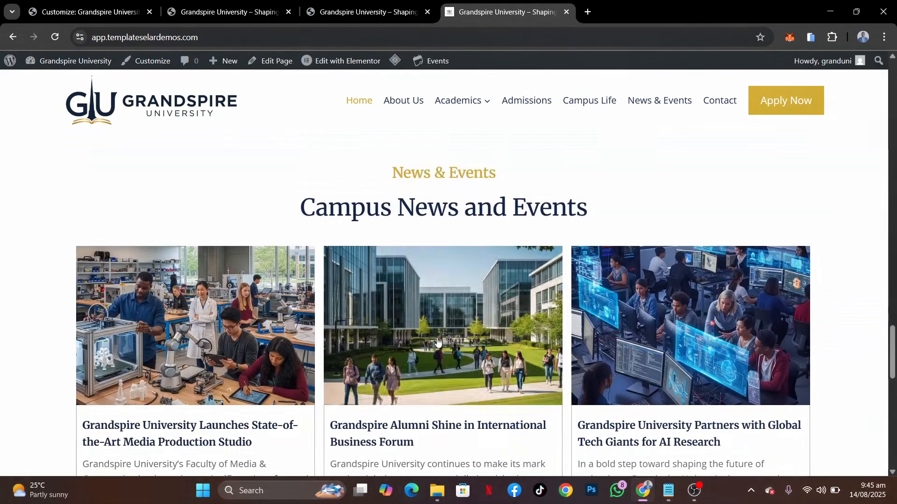
{"action": "scroll", "coordinate": [437, 337], "scroll_direction": "up", "scroll_amount": 4}
{"action": "scroll", "coordinate": [437, 337], "scroll_direction": "up", "scroll_amount": 10}
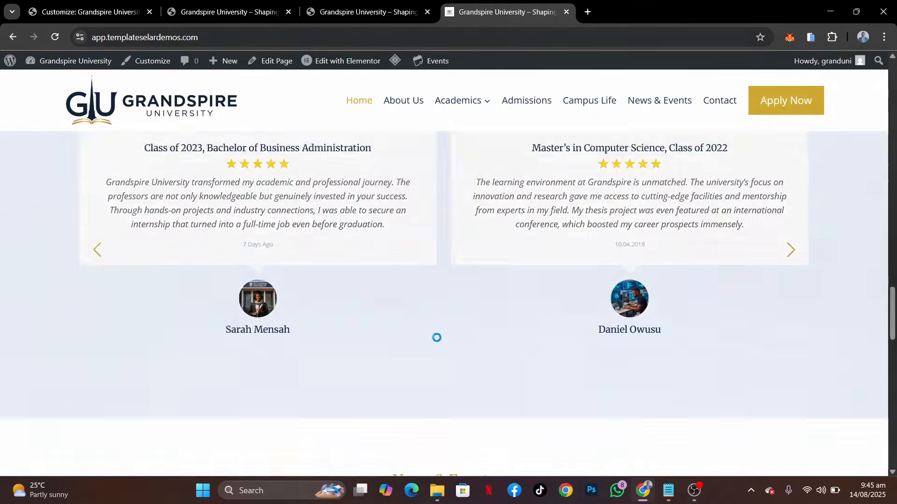
{"action": "scroll", "coordinate": [437, 337], "scroll_direction": "down", "scroll_amount": 1}
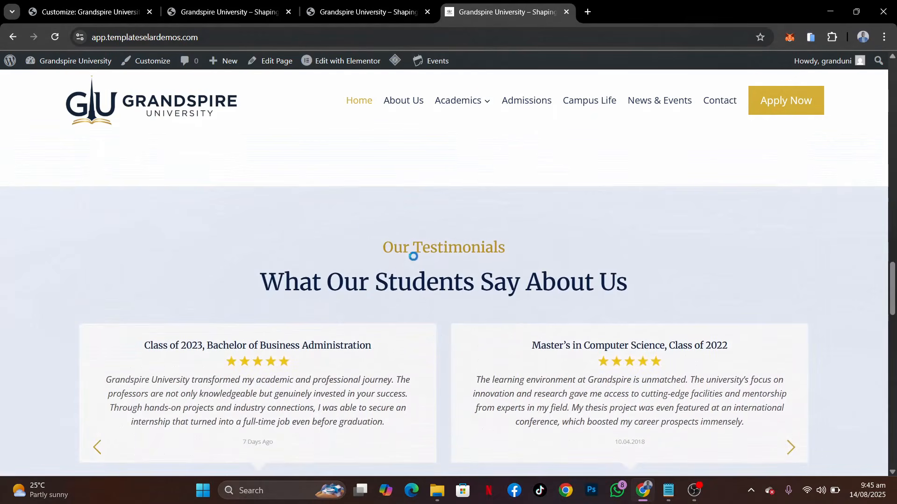
{"action": "left_click", "coordinate": [201, 226]}
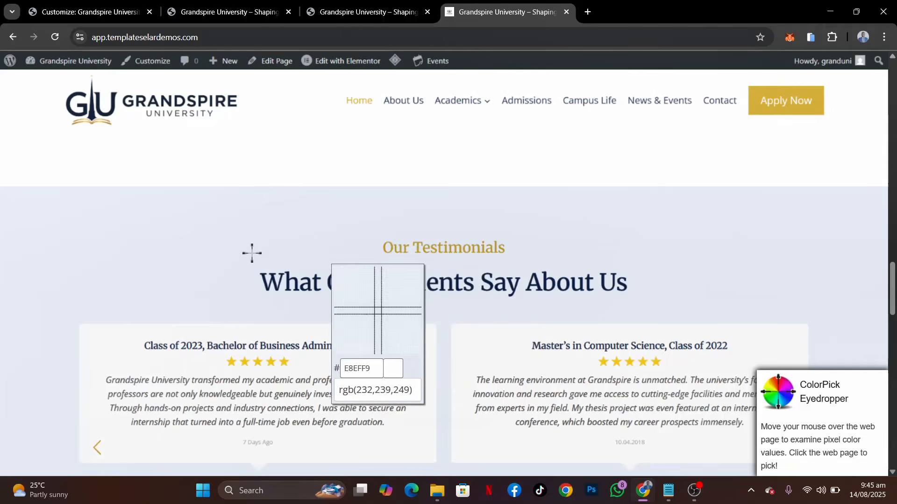
{"action": "left_click", "coordinate": [211, 241]}
{"action": "key", "text": "ctrl+c"}
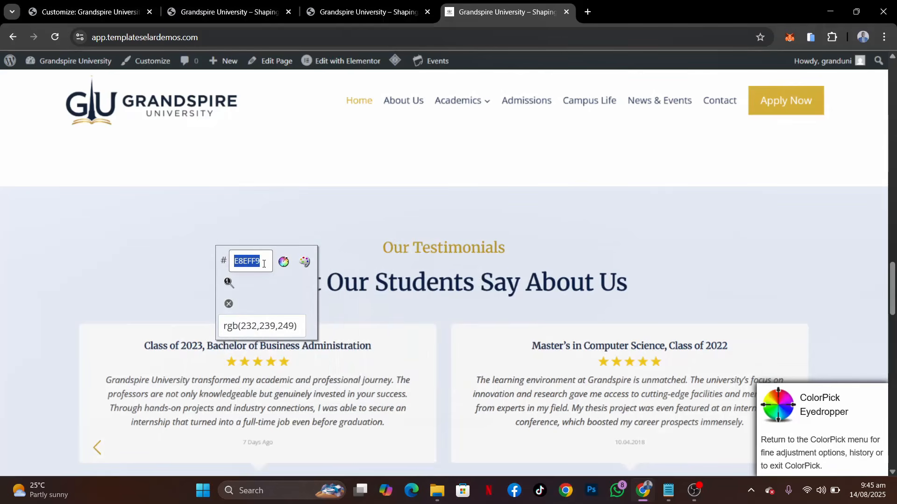
Switch to Notepad and add the line light bg: E8EFF9 below the gold entry
{"action": "left_click", "coordinate": [676, 492]}
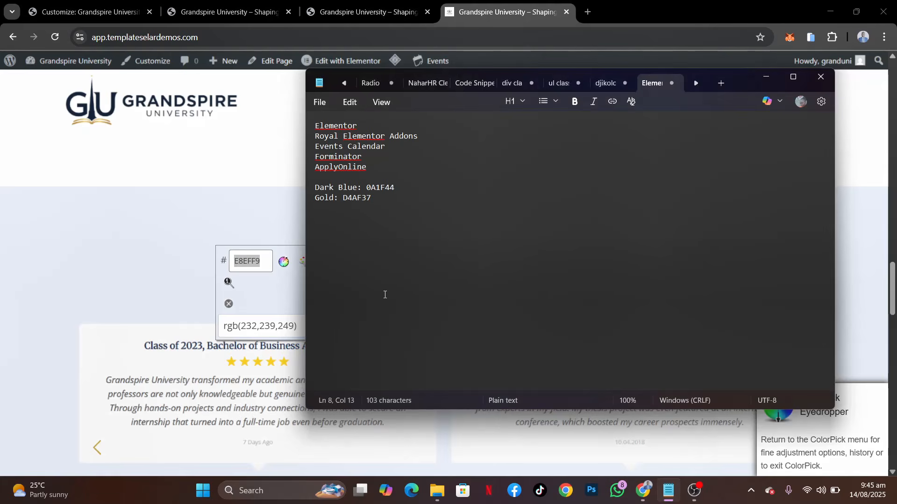
{"action": "key", "text": "Return"}
{"action": "type", "text": "l"}
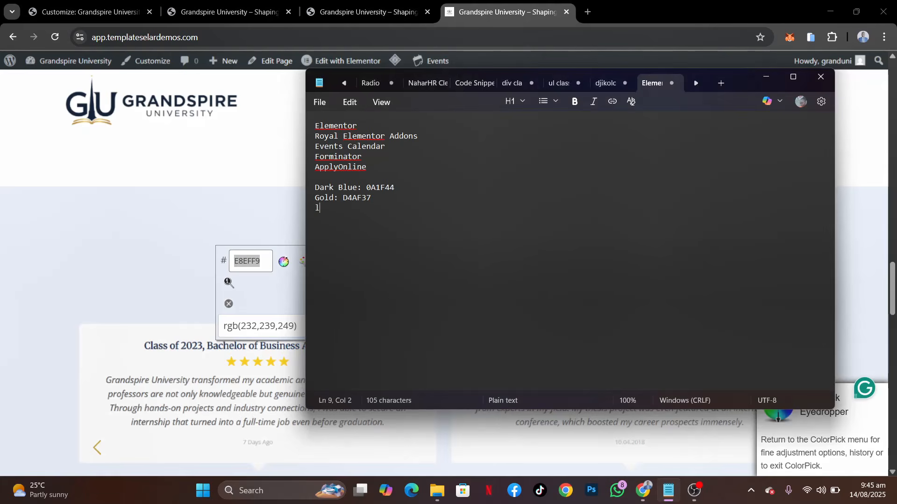
{"action": "type", "text": "ight bg:"}
{"action": "key", "text": "ctrl+v"}
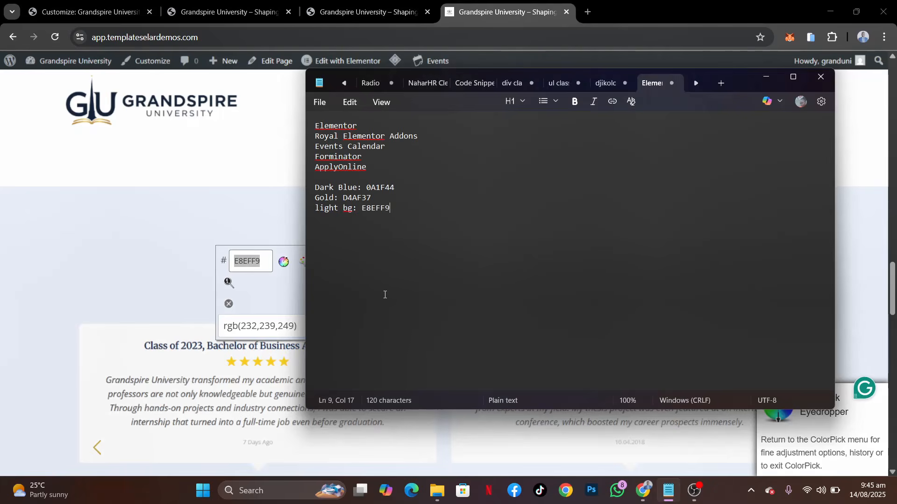
Return to the demo site in the browser, review the home page down to the footer and back, and close the colour picker
{"action": "key", "text": "alt+Tab"}
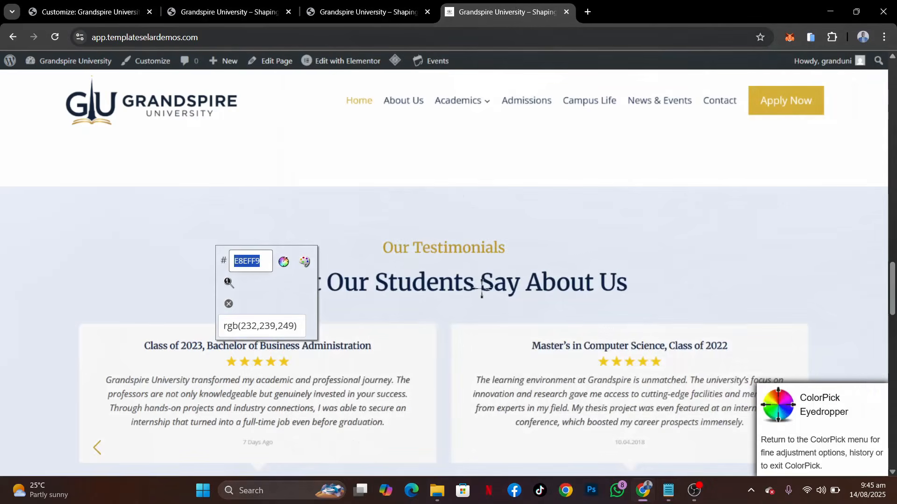
{"action": "scroll", "coordinate": [481, 289], "scroll_direction": "down", "scroll_amount": 5}
{"action": "scroll", "coordinate": [482, 288], "scroll_direction": "down", "scroll_amount": 10}
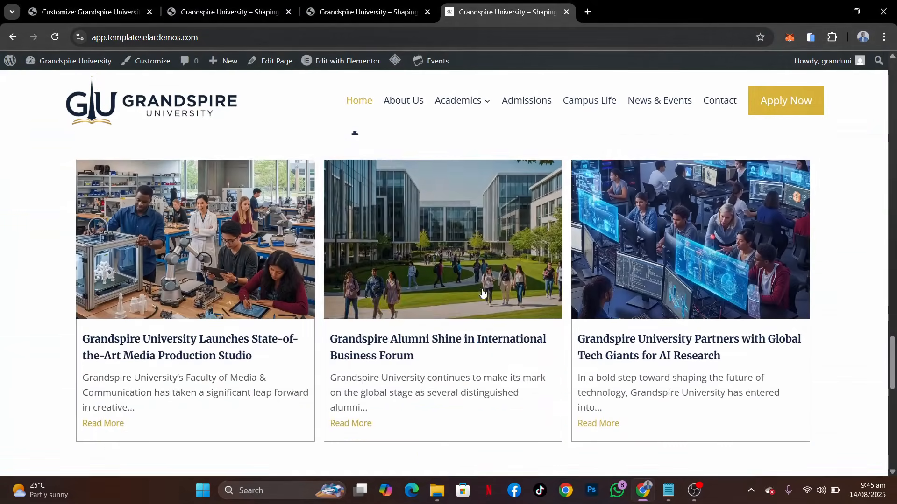
{"action": "scroll", "coordinate": [481, 289], "scroll_direction": "down", "scroll_amount": 10}
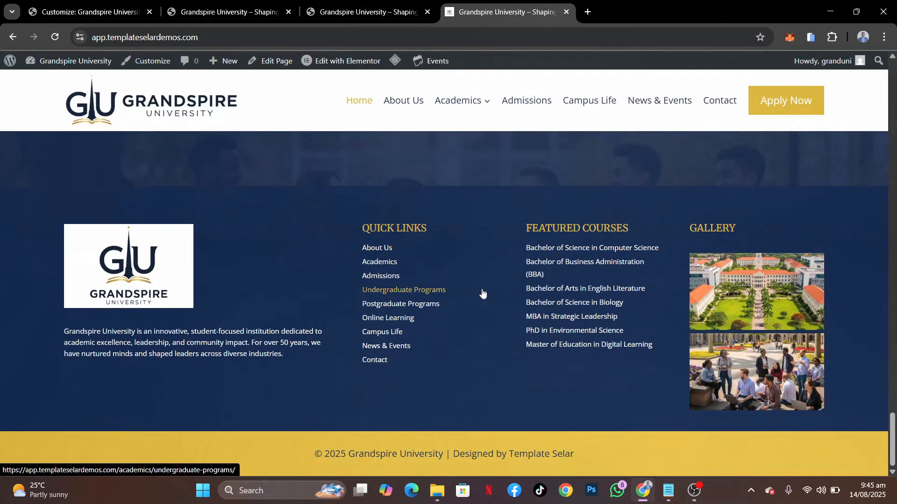
{"action": "scroll", "coordinate": [481, 288], "scroll_direction": "up", "scroll_amount": 3}
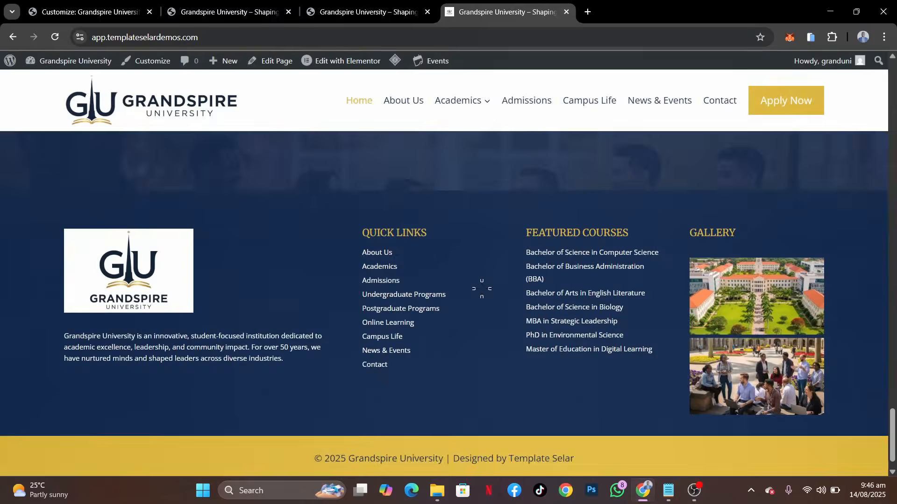
{"action": "scroll", "coordinate": [481, 288], "scroll_direction": "up", "scroll_amount": 20}
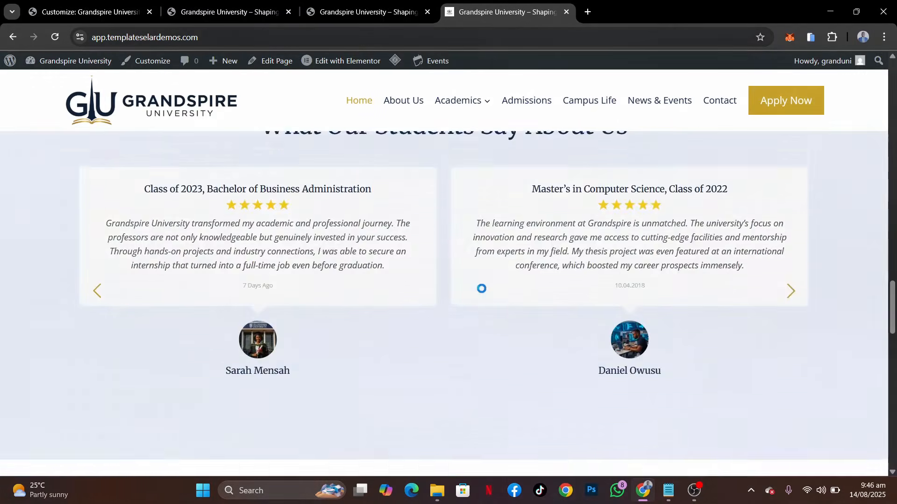
{"action": "scroll", "coordinate": [481, 289], "scroll_direction": "up", "scroll_amount": 15}
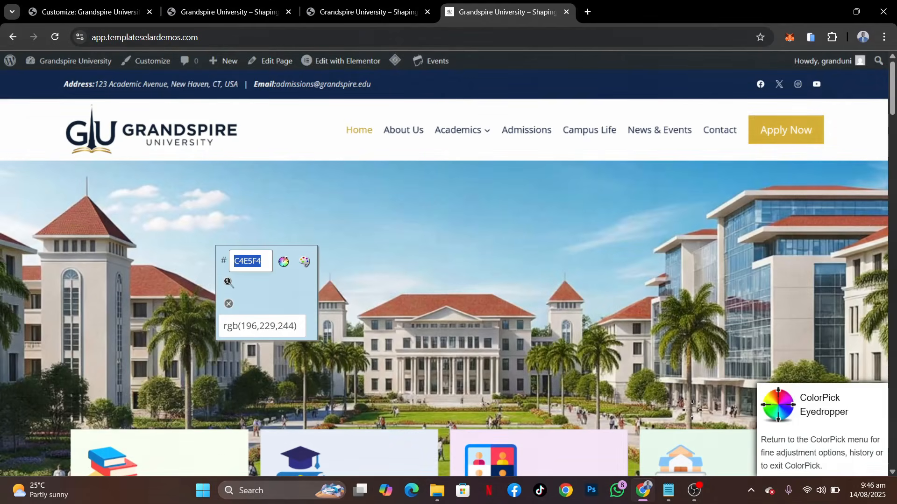
{"action": "left_click", "coordinate": [533, 133]}
{"action": "key", "text": "Escape"}
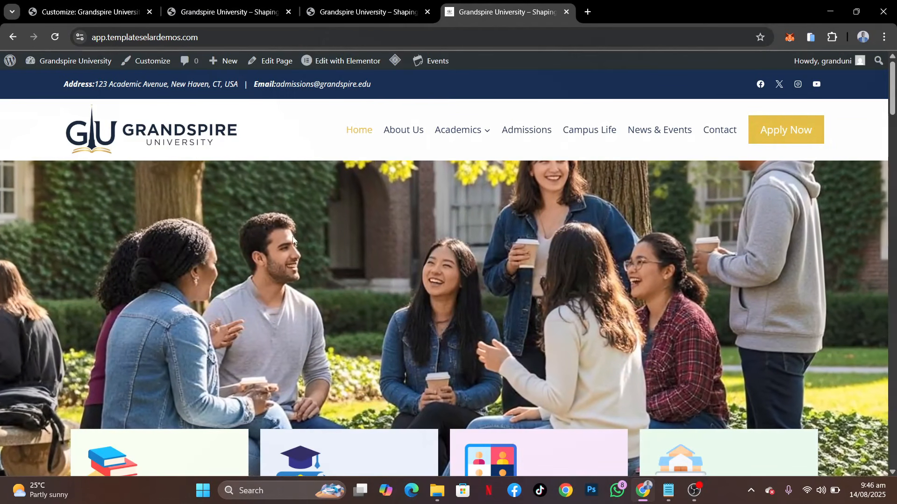
{"action": "scroll", "coordinate": [292, 241], "scroll_direction": "down", "scroll_amount": 8}
{"action": "scroll", "coordinate": [290, 145], "scroll_direction": "up", "scroll_amount": 6}
{"action": "scroll", "coordinate": [290, 146], "scroll_direction": "up", "scroll_amount": 1}
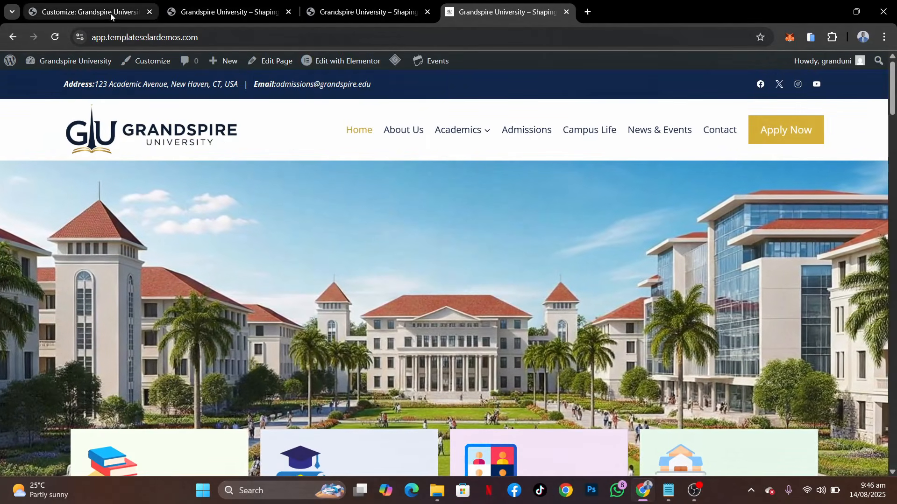
Go back to the theme Customizer and open the Colors settings within Colors & Fonts
{"action": "left_click", "coordinate": [104, 12]}
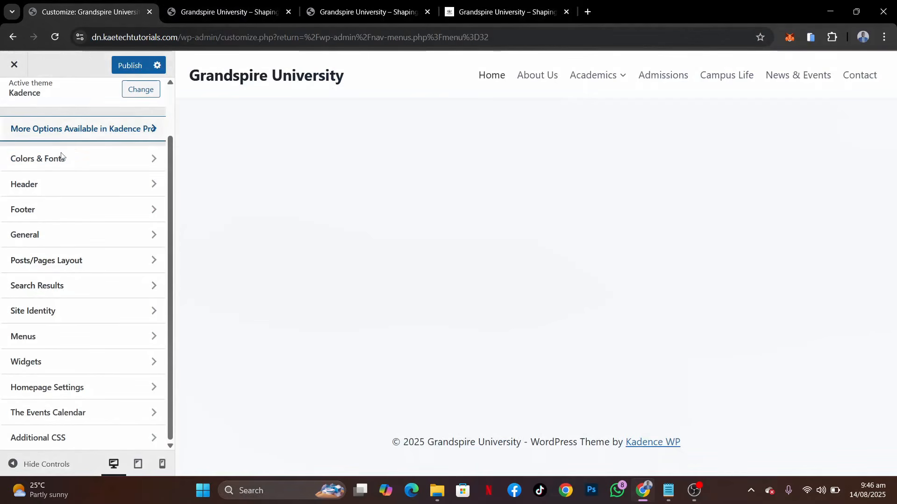
{"action": "left_click", "coordinate": [131, 163]}
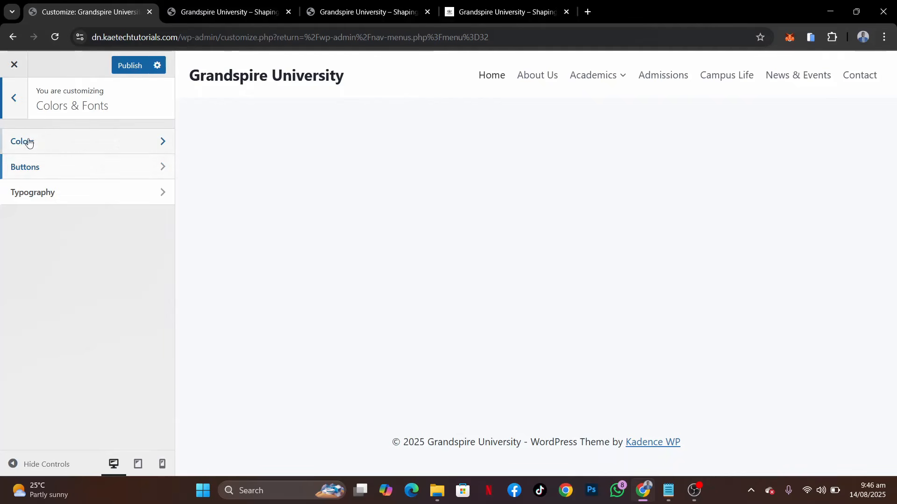
{"action": "left_click", "coordinate": [100, 145]}
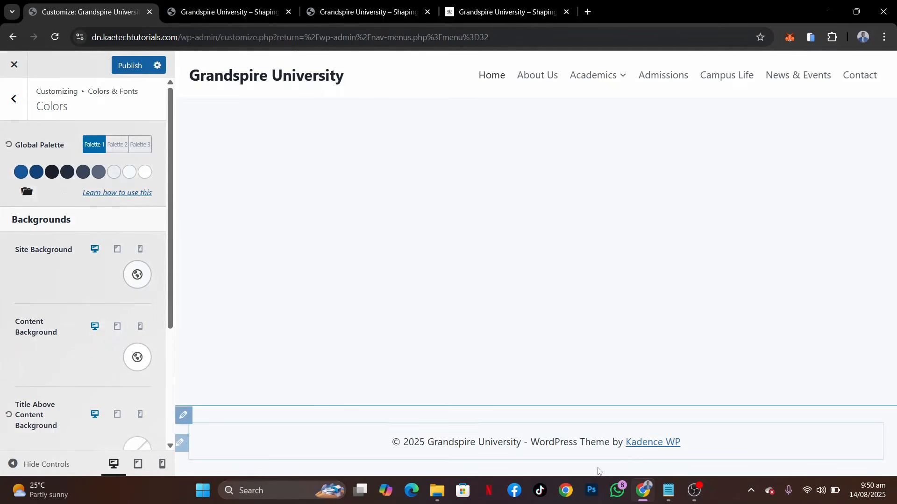
Copy the dark blue code from the Notepad list and set the first Global Palette colour to 0A1F44
{"action": "left_click", "coordinate": [668, 490]}
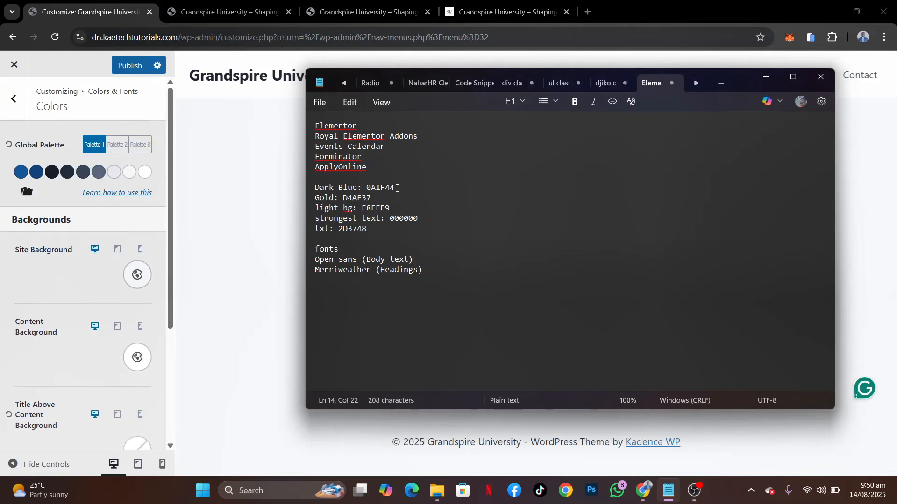
{"action": "left_click_drag", "start_coordinate": [395, 187], "coordinate": [372, 187]}
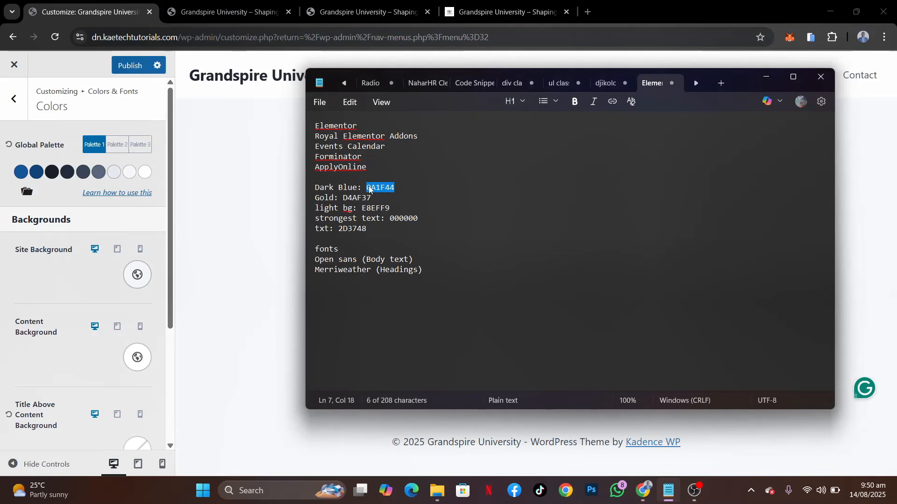
{"action": "left_click", "coordinate": [21, 185]}
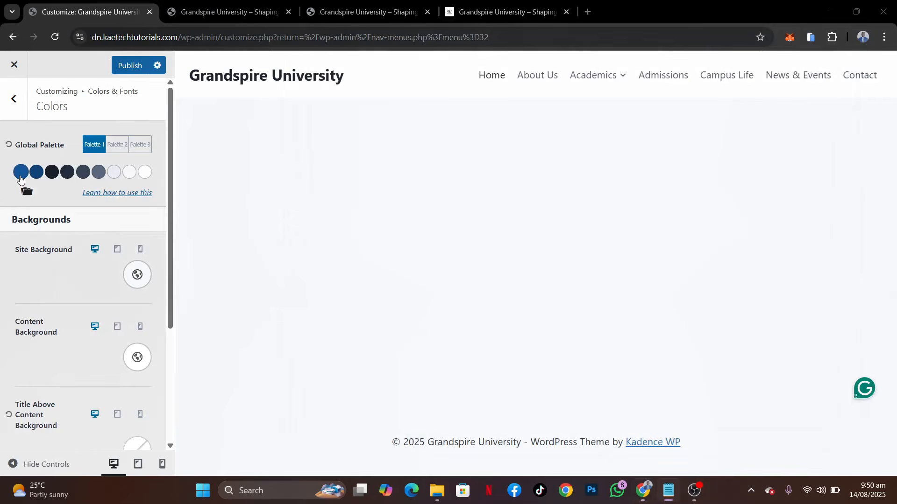
{"action": "left_click", "coordinate": [21, 174]}
{"action": "left_click_drag", "start_coordinate": [51, 282], "coordinate": [1, 285]}
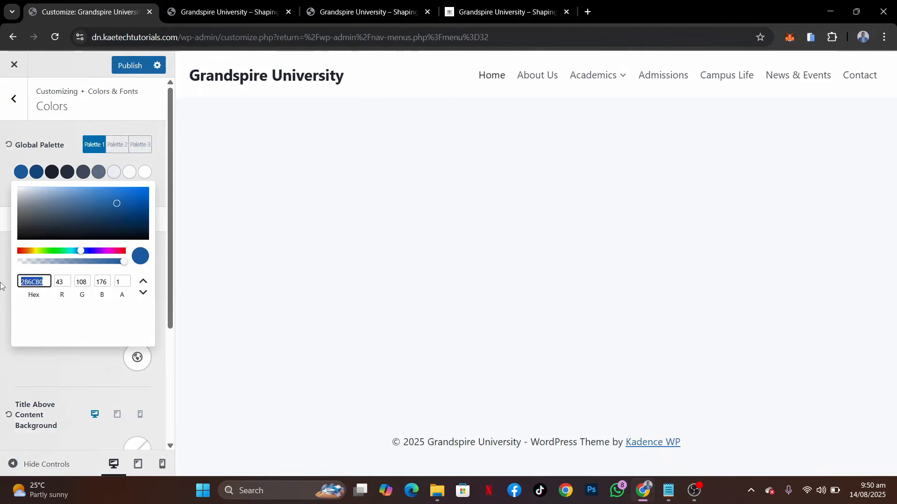
{"action": "type", "text": "0A1F44"}
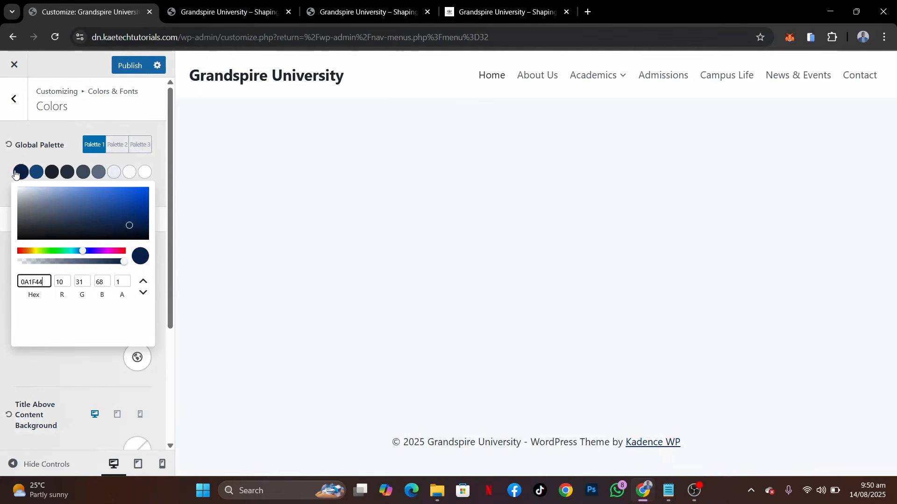
{"action": "left_click", "coordinate": [1, 183]}
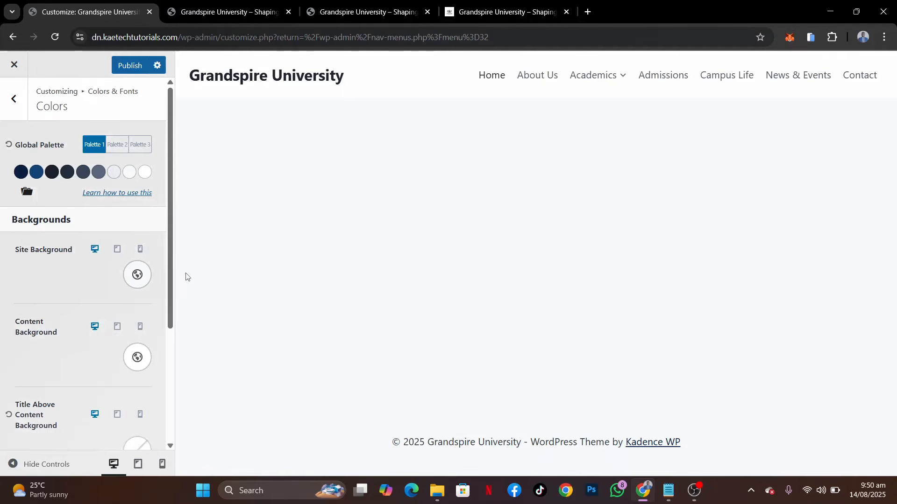
Copy the gold code from the Notepad list and set the second Global Palette colour to D4AF37
{"action": "left_click", "coordinate": [36, 174]}
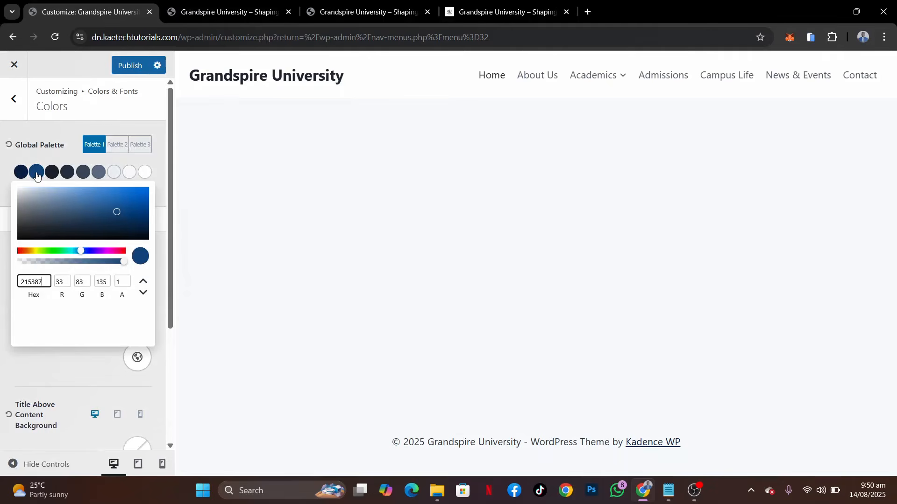
{"action": "left_click", "coordinate": [669, 490]}
{"action": "left_click_drag", "start_coordinate": [377, 197], "coordinate": [346, 202]}
{"action": "key", "text": "ctrl+c"}
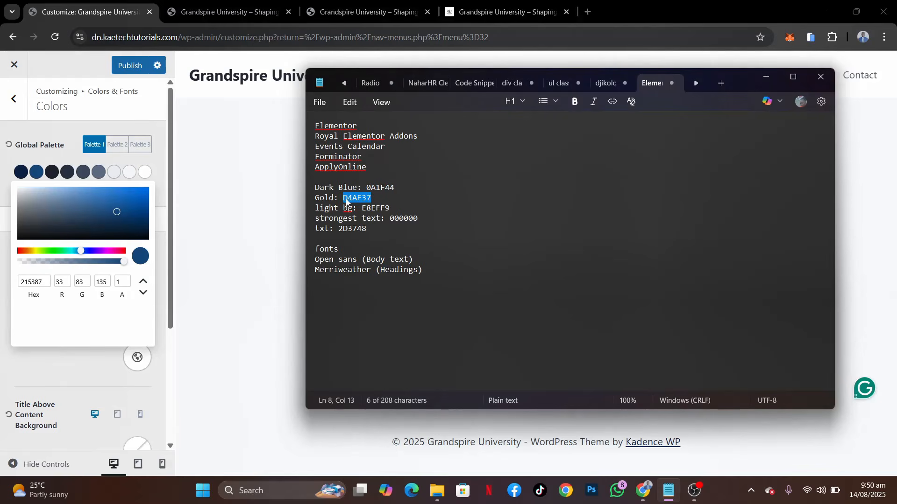
{"action": "double_click", "coordinate": [43, 282]}
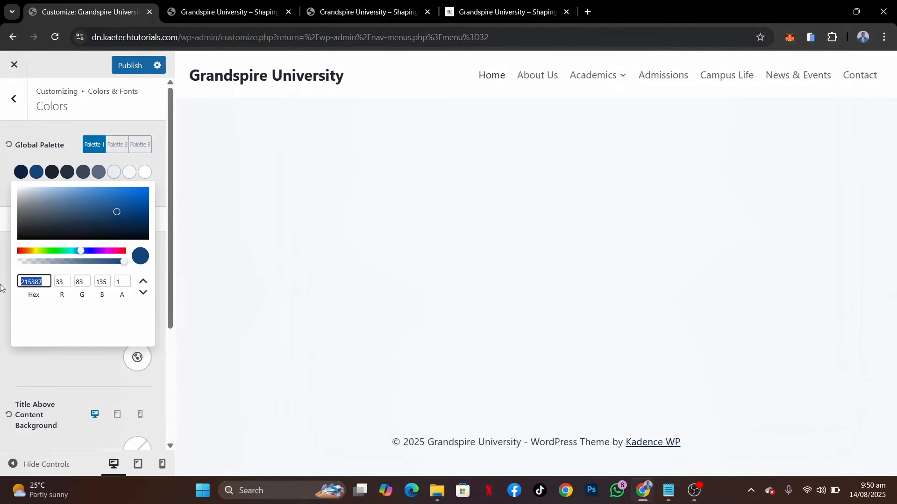
{"action": "key", "text": "ctrl+v"}
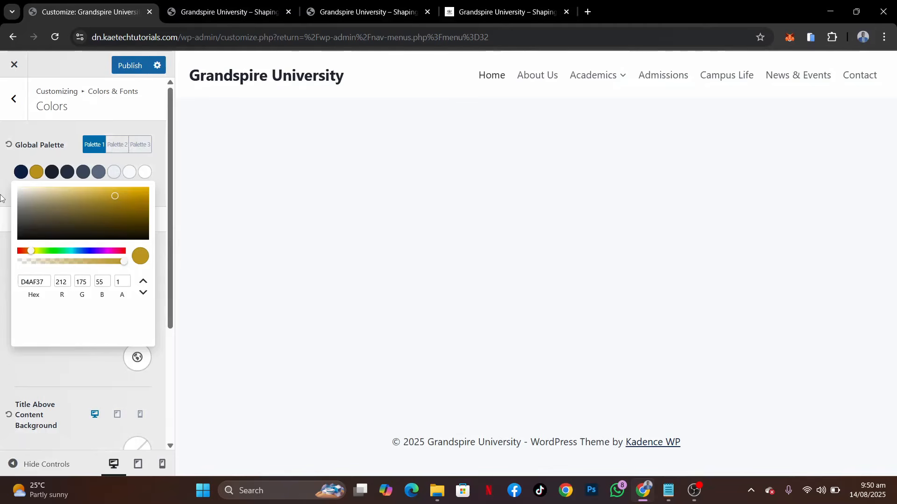
{"action": "left_click", "coordinate": [1, 197]}
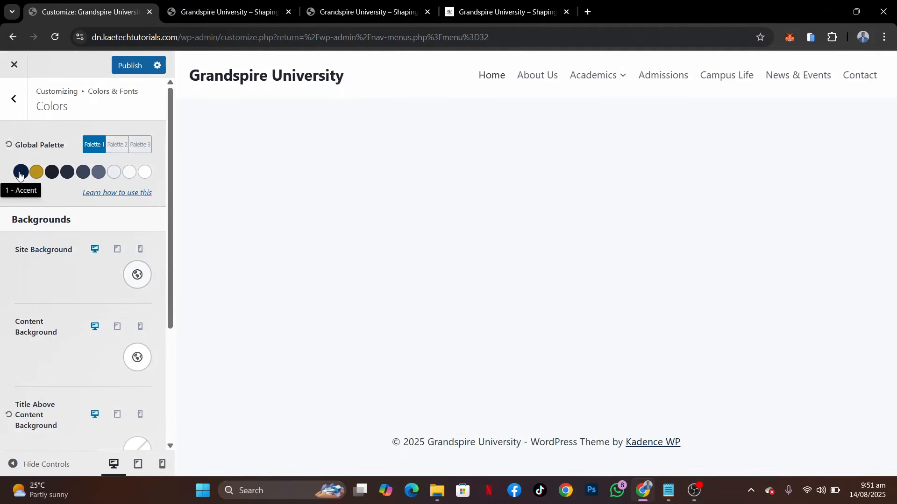
Set the third Global Palette colour, Strongest text, to pure black 000000
{"action": "left_click", "coordinate": [52, 173]}
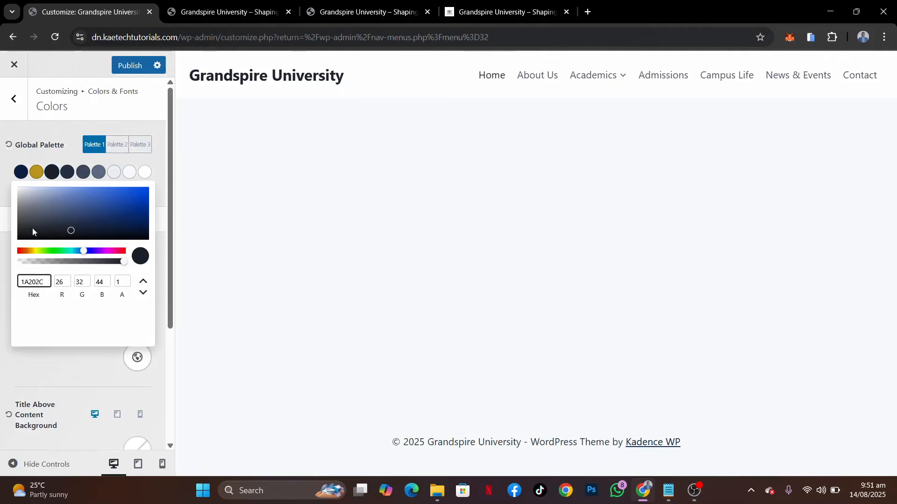
{"action": "left_click_drag", "start_coordinate": [26, 235], "coordinate": [2, 256]}
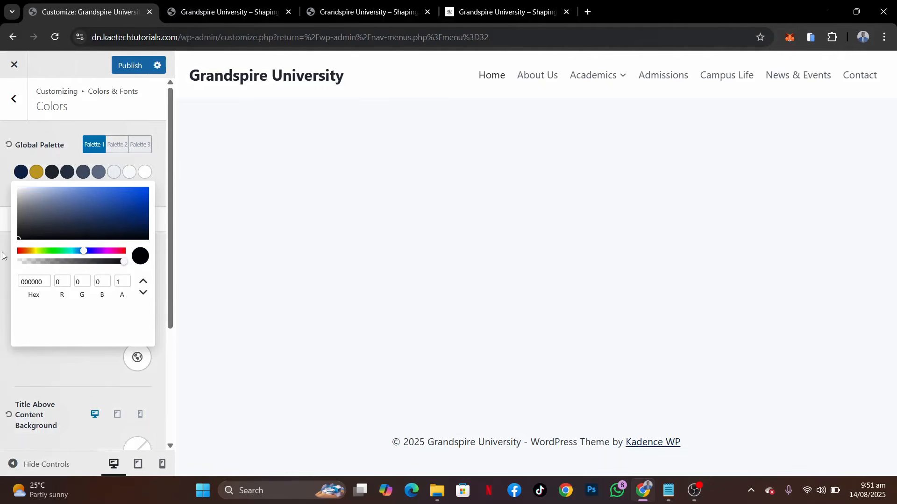
{"action": "left_click", "coordinate": [1, 195]}
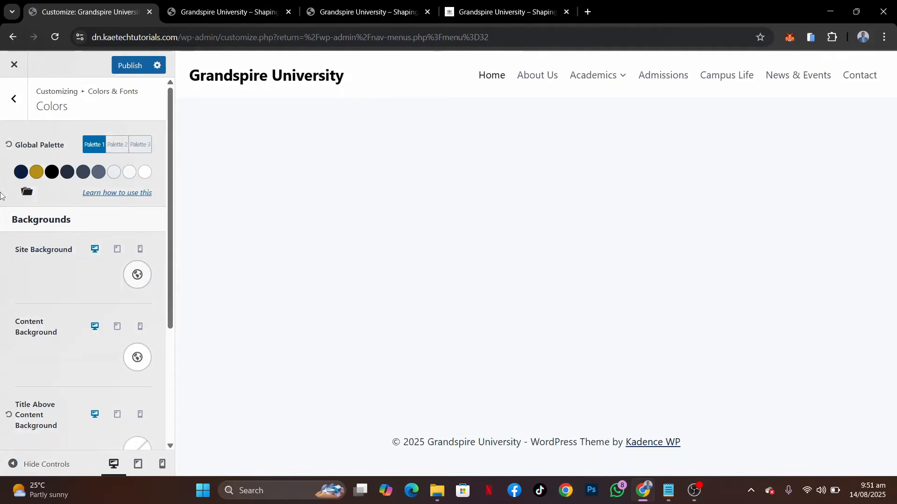
Check the fourth Global Palette colour, Strong Text, and change the fifth palette colour to a more neutral dark grey
{"action": "left_click", "coordinate": [67, 172]}
{"action": "left_click", "coordinate": [66, 174]}
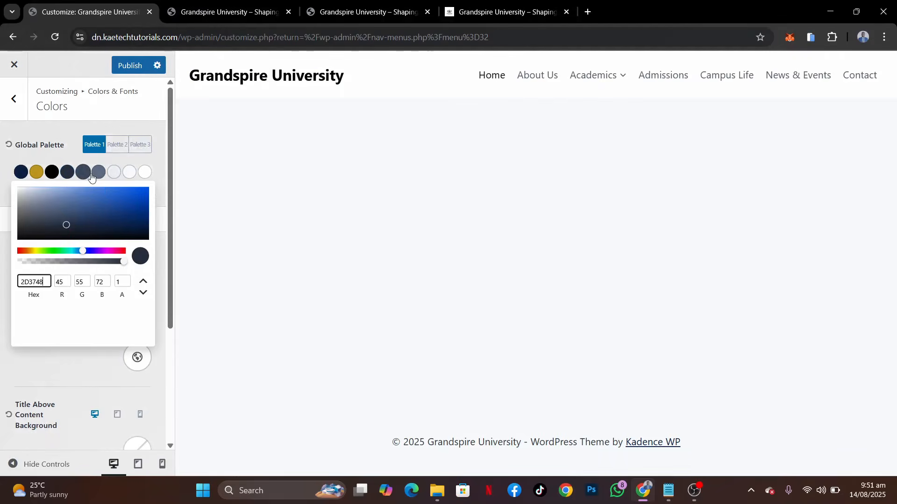
{"action": "left_click", "coordinate": [88, 176]}
{"action": "left_click", "coordinate": [85, 175]}
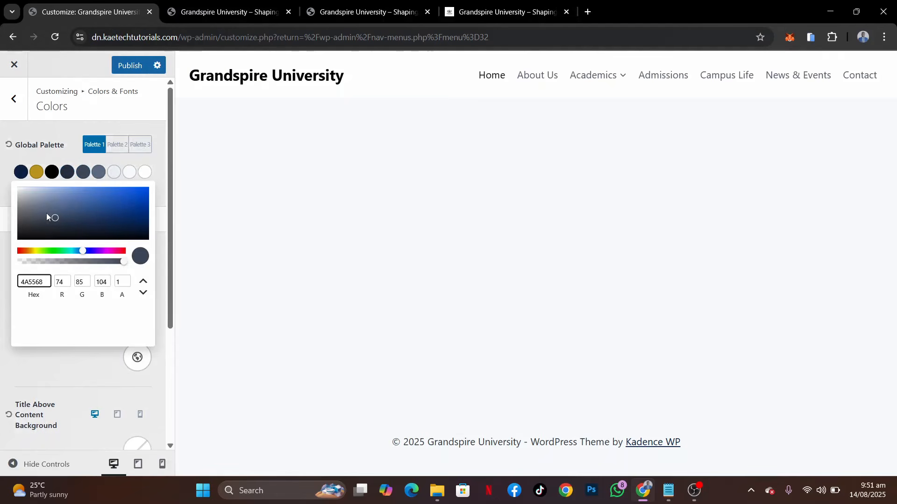
{"action": "left_click", "coordinate": [36, 221]}
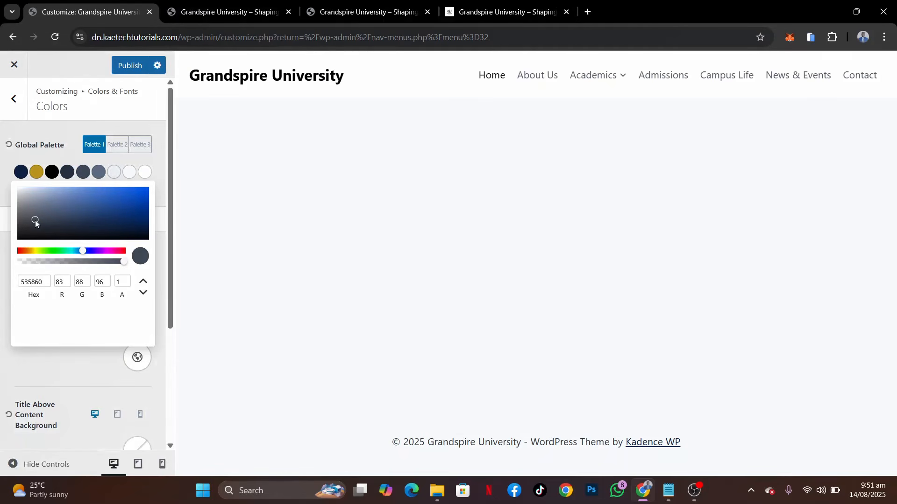
Set the sixth Global Palette colour to the neutral medium grey 8A8A8B
{"action": "left_click", "coordinate": [98, 172]}
{"action": "left_click", "coordinate": [99, 172]}
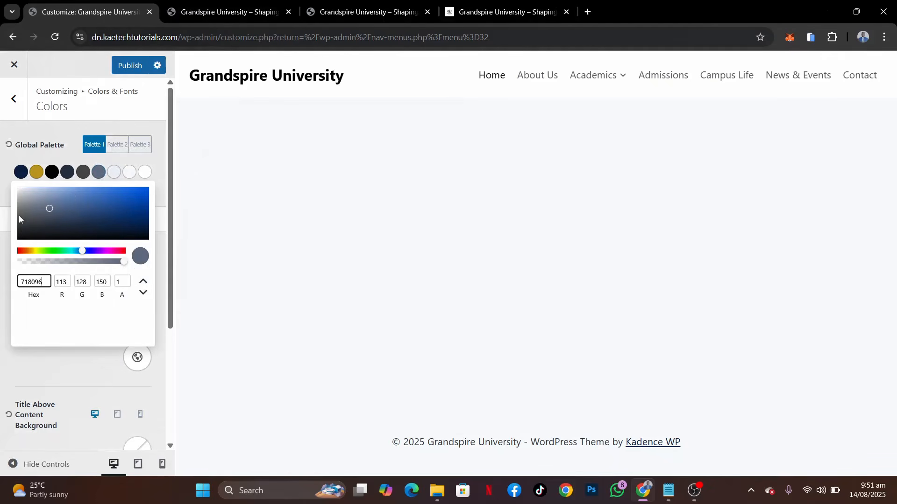
{"action": "left_click", "coordinate": [19, 211]}
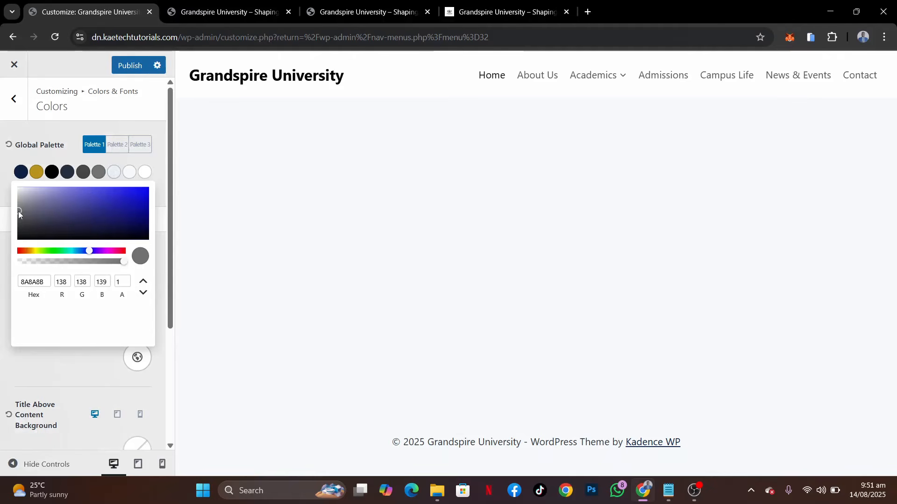
{"action": "left_click", "coordinate": [1, 194]}
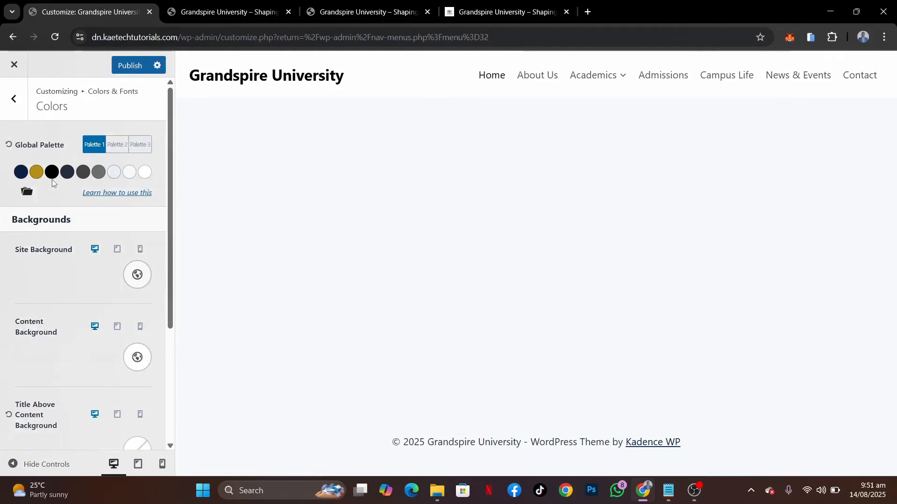
Copy the light background code from the Notepad list and set the seventh Global Palette colour to E8EFF9
{"action": "left_click", "coordinate": [114, 173]}
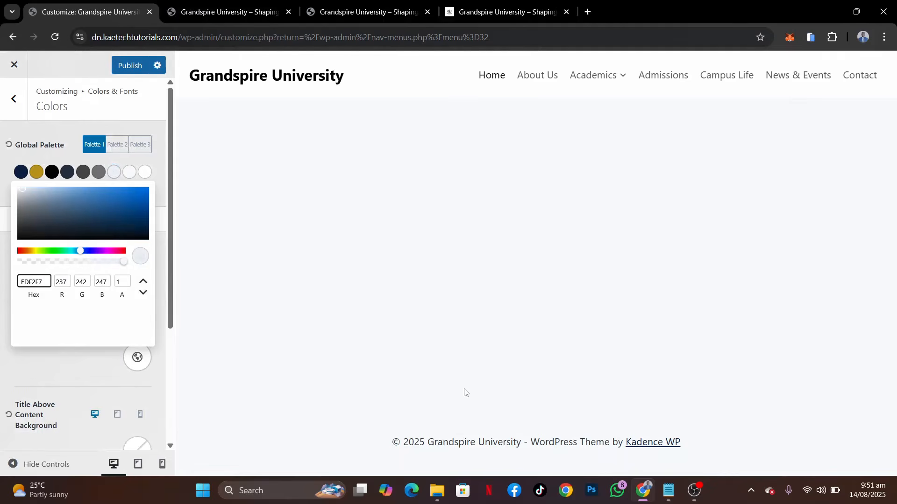
{"action": "left_click", "coordinate": [668, 490]}
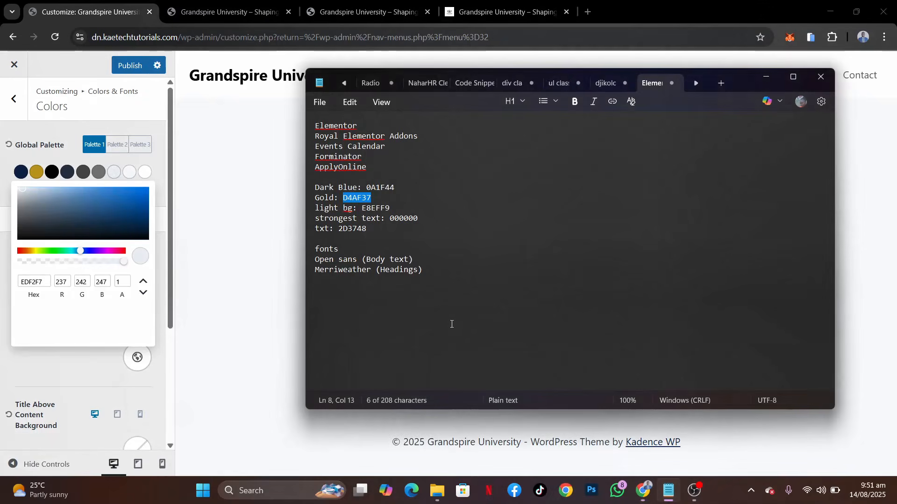
{"action": "left_click_drag", "start_coordinate": [391, 208], "coordinate": [366, 210]}
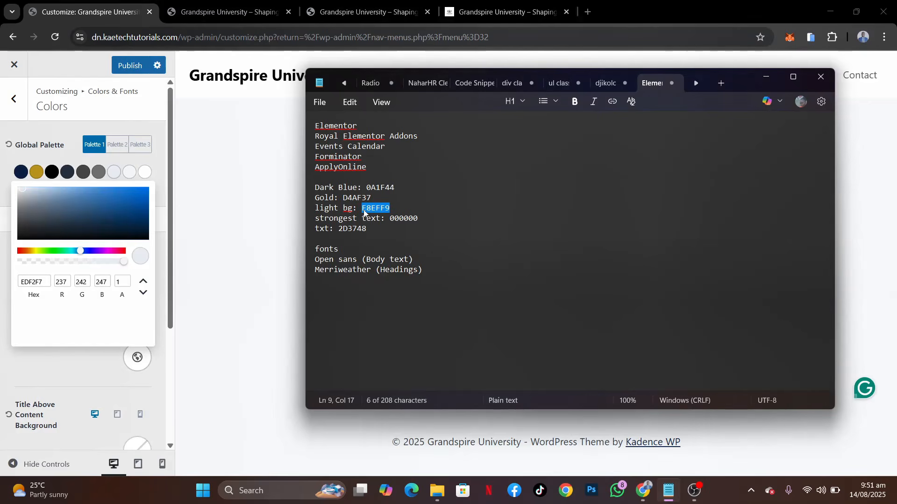
{"action": "double_click", "coordinate": [43, 284]}
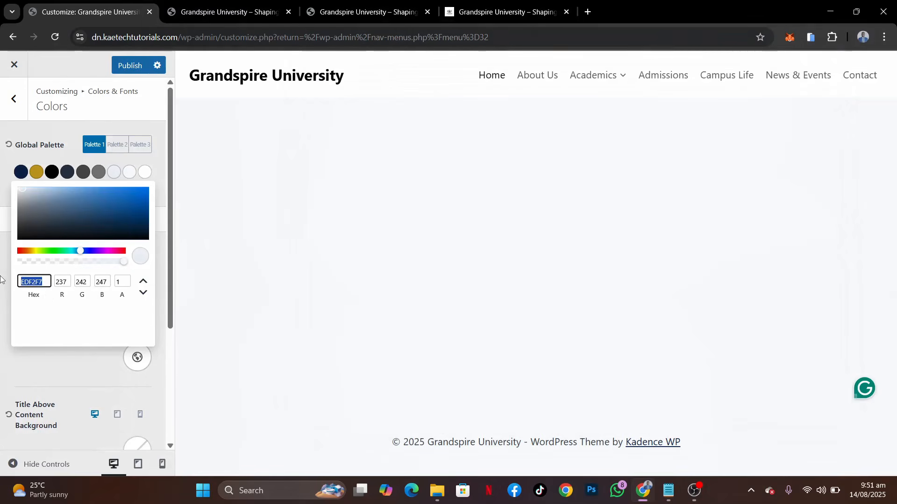
{"action": "type", "text": "E8EFF9"}
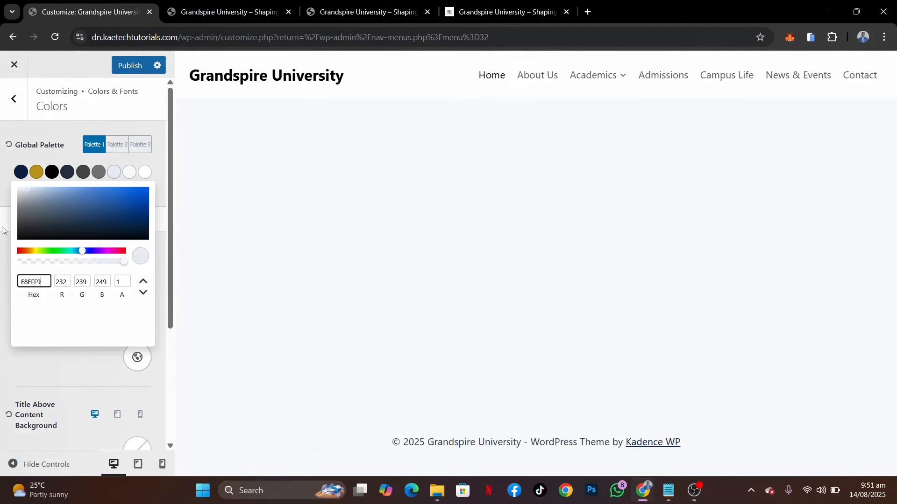
{"action": "left_click", "coordinate": [1, 229]}
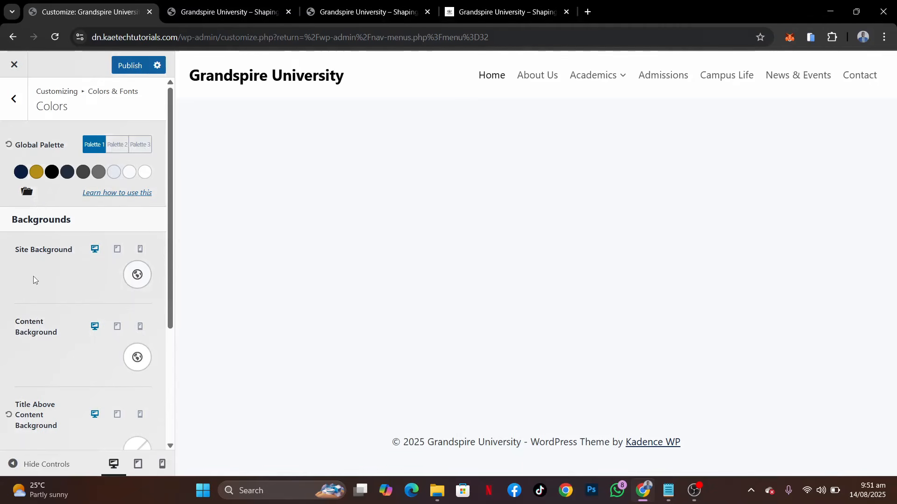
Publish the updated Global Palette colours
{"action": "scroll", "coordinate": [33, 276], "scroll_direction": "down", "scroll_amount": 3}
{"action": "scroll", "coordinate": [33, 279], "scroll_direction": "up", "scroll_amount": 3}
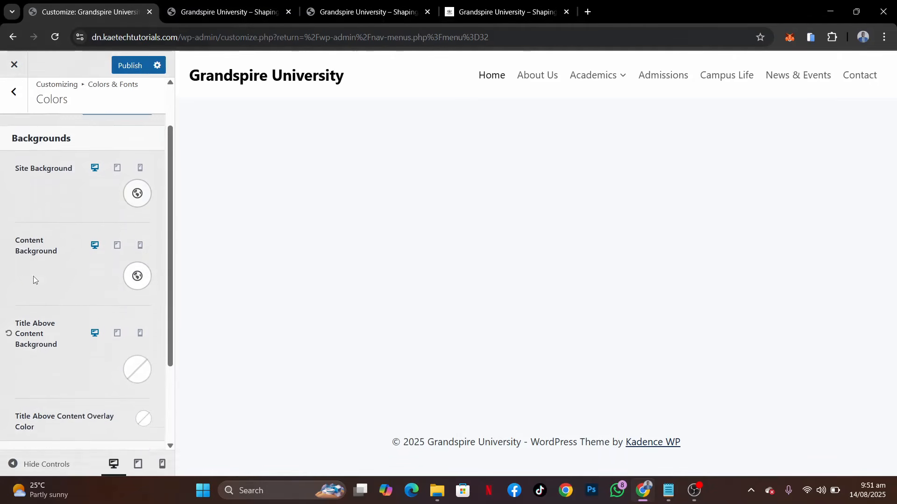
{"action": "left_click", "coordinate": [126, 65]}
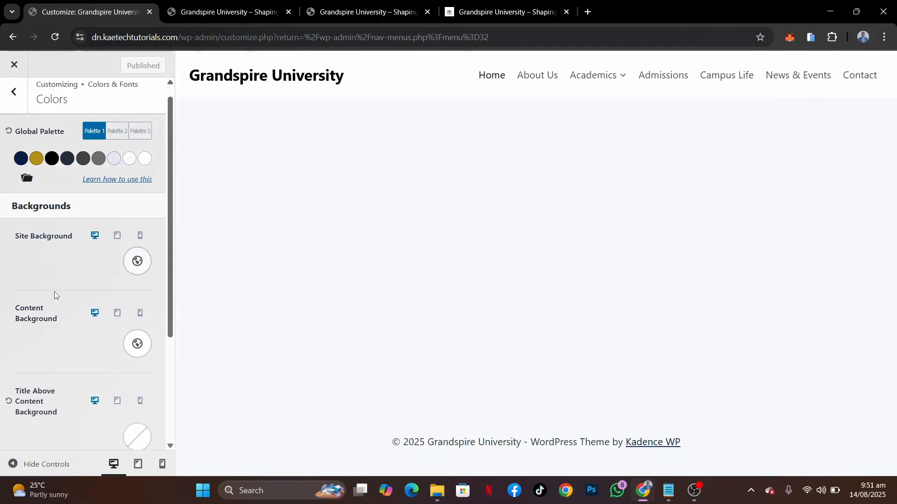
Set the content links' Link Style to No Underline and publish the change
{"action": "scroll", "coordinate": [55, 291], "scroll_direction": "down", "scroll_amount": 3}
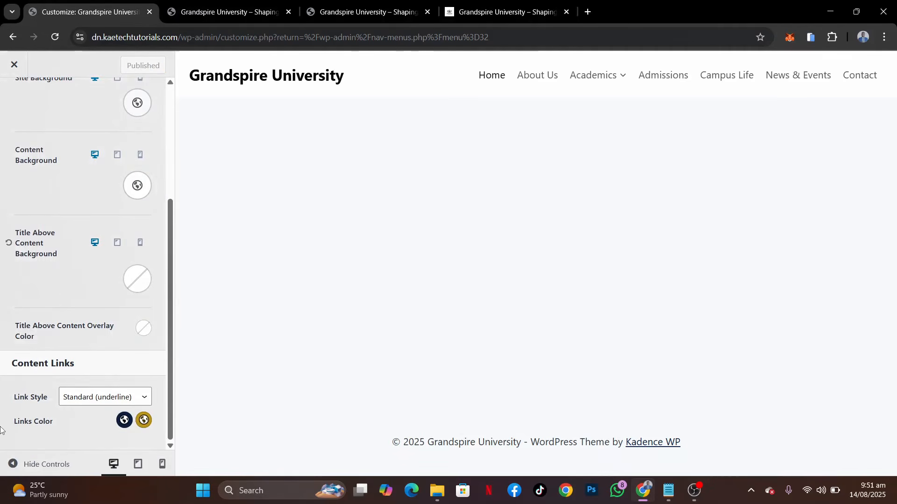
{"action": "left_click", "coordinate": [93, 398]}
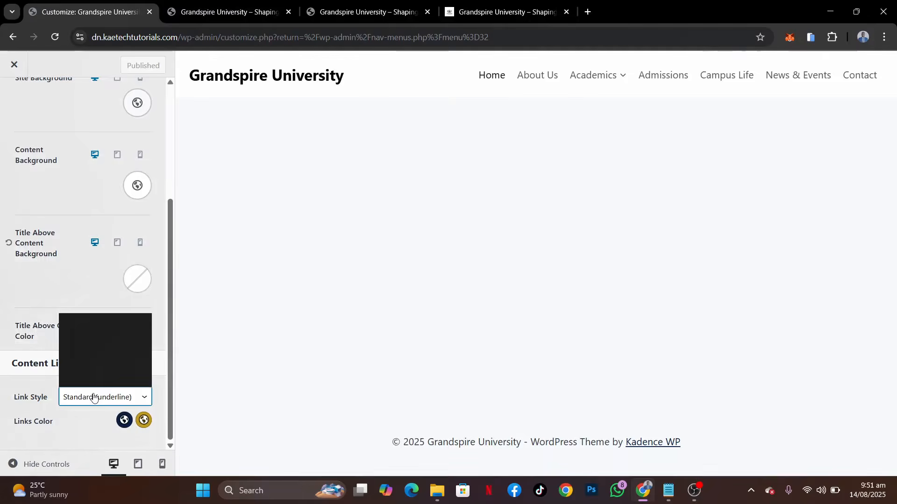
{"action": "left_click", "coordinate": [98, 352]}
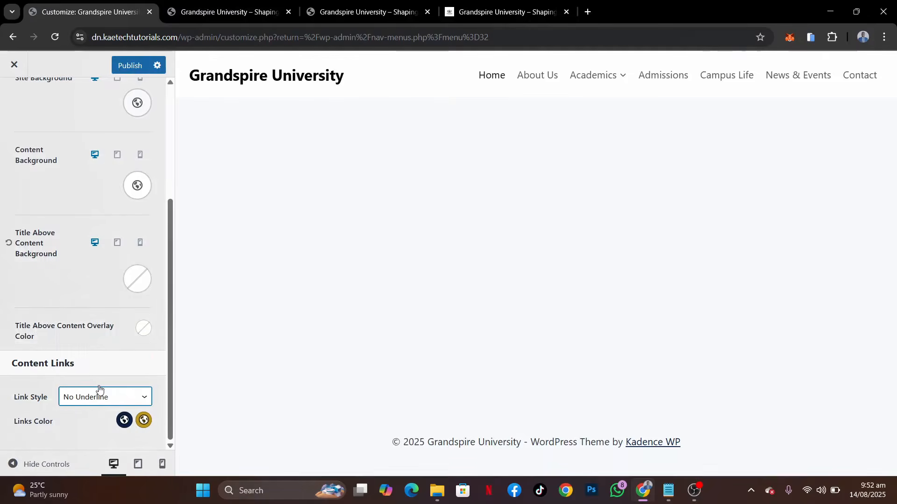
{"action": "left_click", "coordinate": [129, 68]}
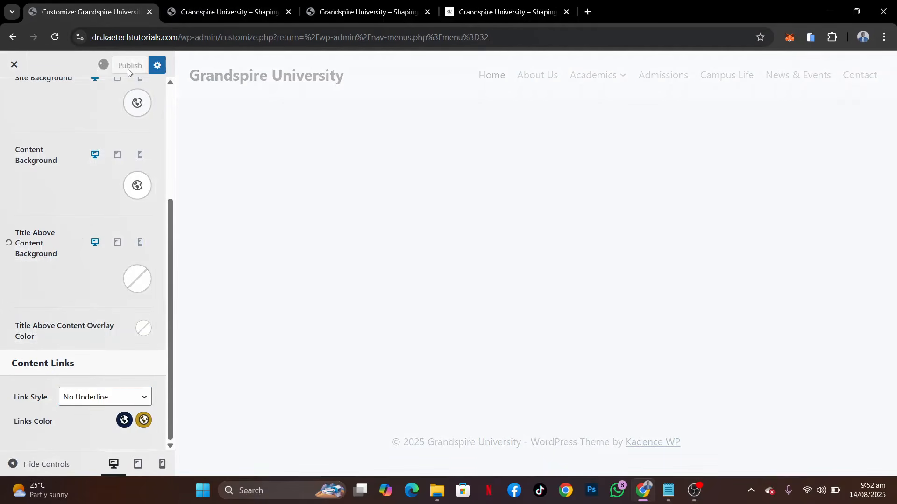
{"action": "scroll", "coordinate": [75, 202], "scroll_direction": "up", "scroll_amount": 5}
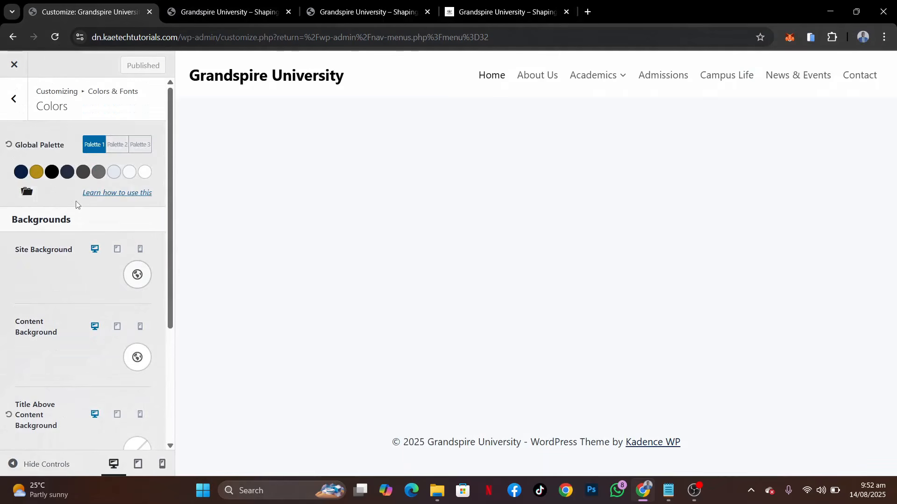
In the Buttons settings under Colors & Fonts, set the desktop border radius to 0 px and publish the change
{"action": "left_click", "coordinate": [15, 101]}
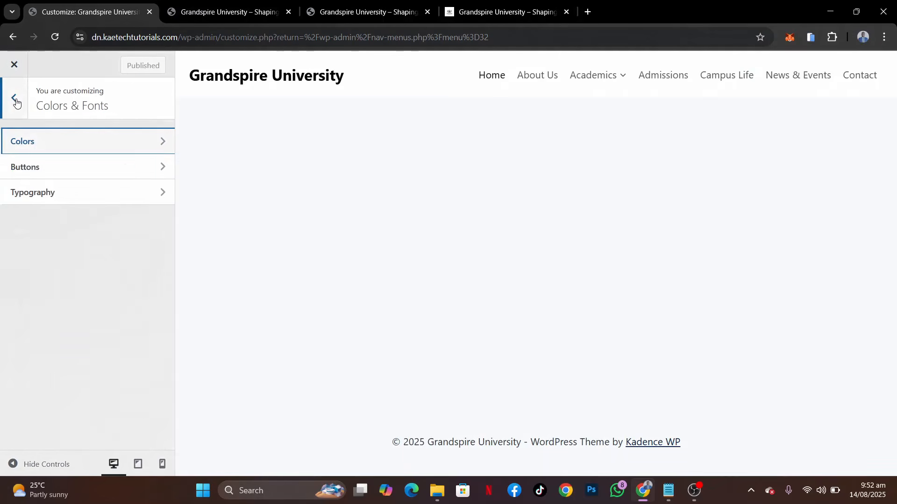
{"action": "left_click", "coordinate": [37, 171]}
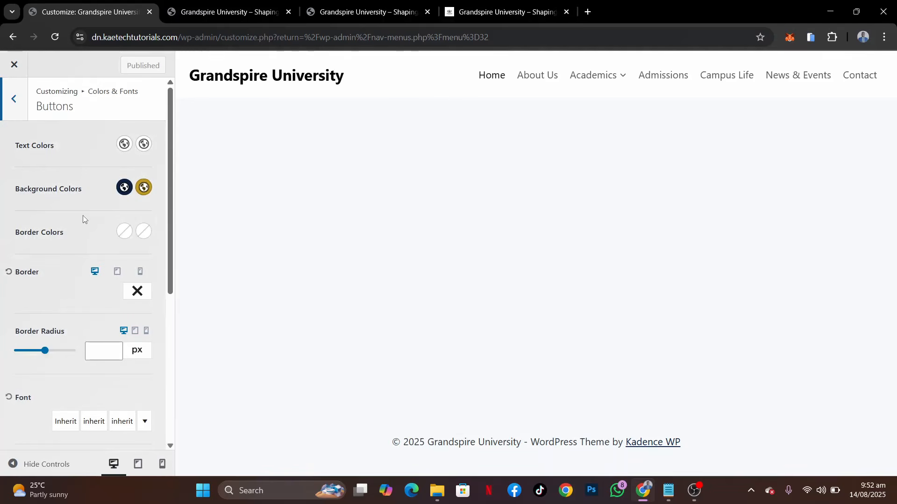
{"action": "left_click", "coordinate": [93, 351]}
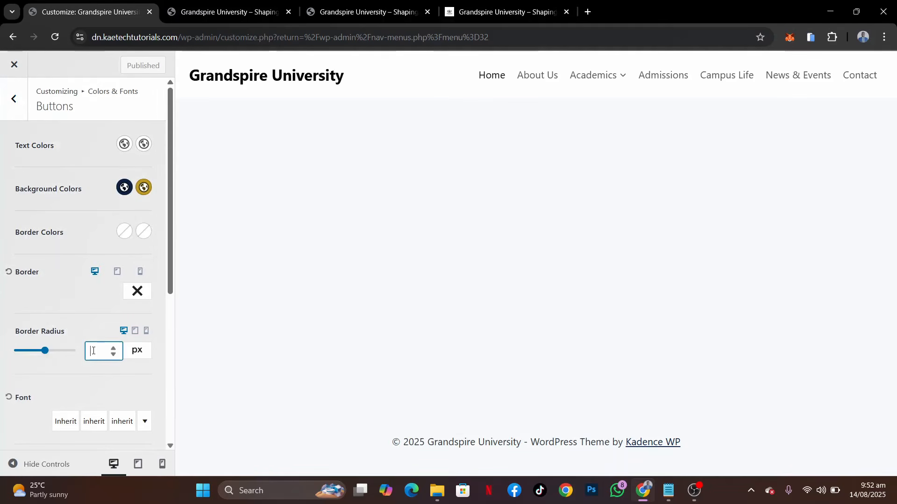
{"action": "type", "text": "0"}
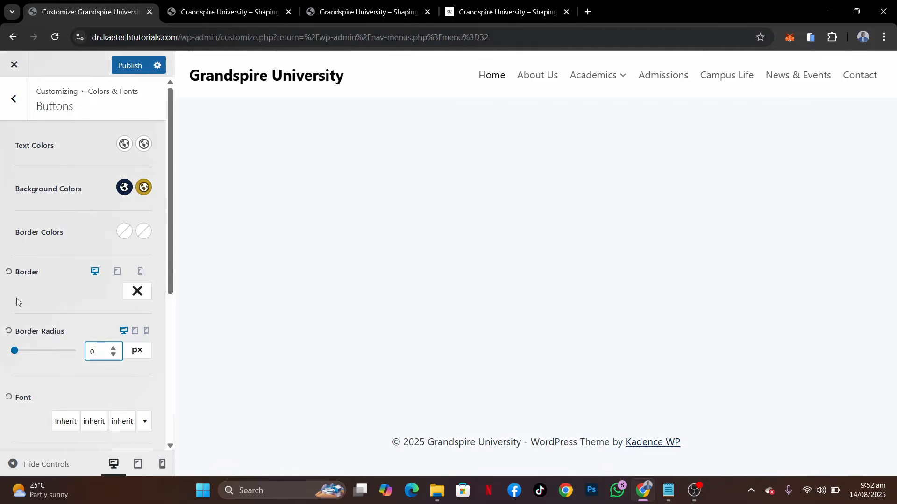
{"action": "scroll", "coordinate": [17, 300], "scroll_direction": "down", "scroll_amount": 1}
{"action": "scroll", "coordinate": [16, 301], "scroll_direction": "down", "scroll_amount": 3}
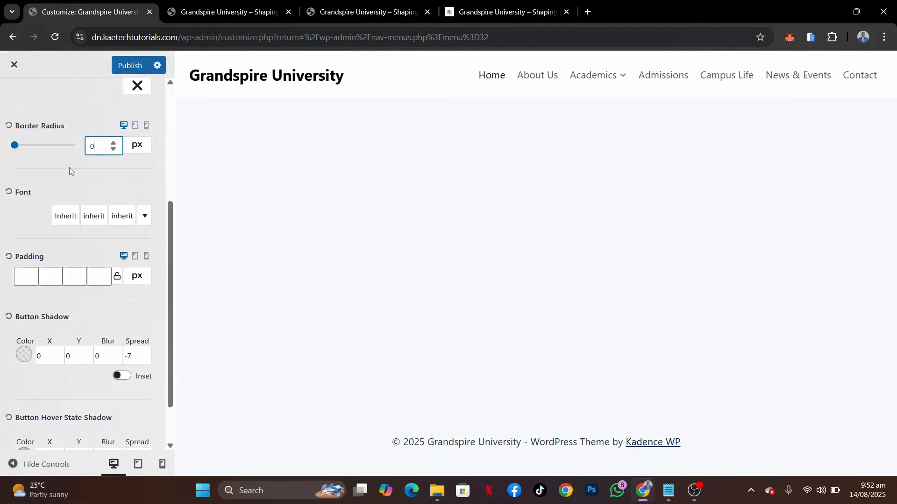
{"action": "scroll", "coordinate": [69, 167], "scroll_direction": "up", "scroll_amount": 4}
{"action": "left_click", "coordinate": [127, 66]}
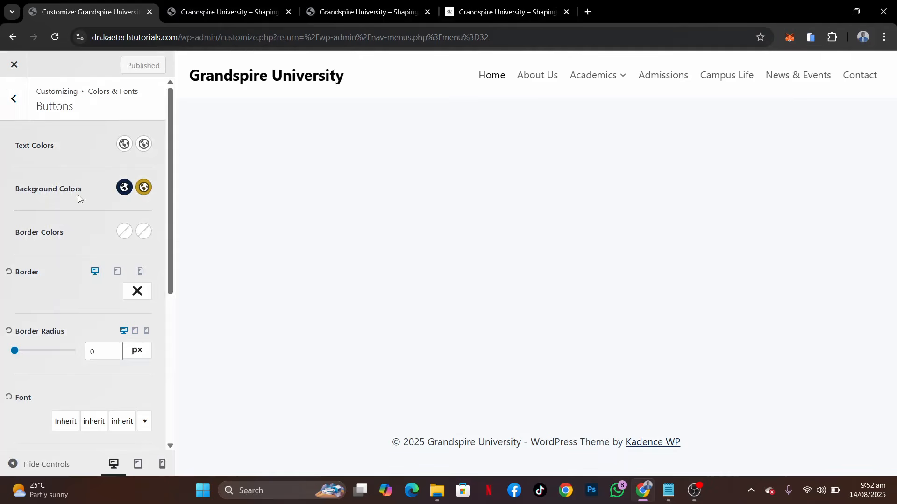
{"action": "scroll", "coordinate": [78, 195], "scroll_direction": "down", "scroll_amount": 3}
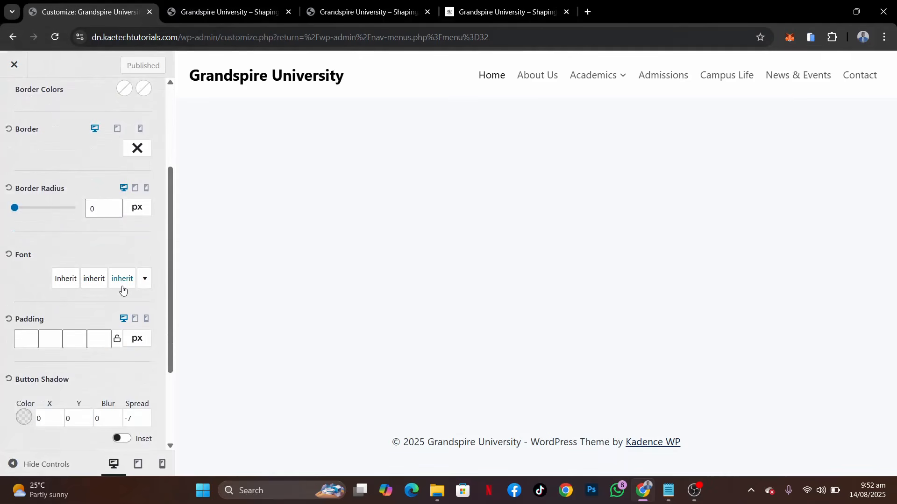
{"action": "scroll", "coordinate": [80, 116], "scroll_direction": "up", "scroll_amount": 3}
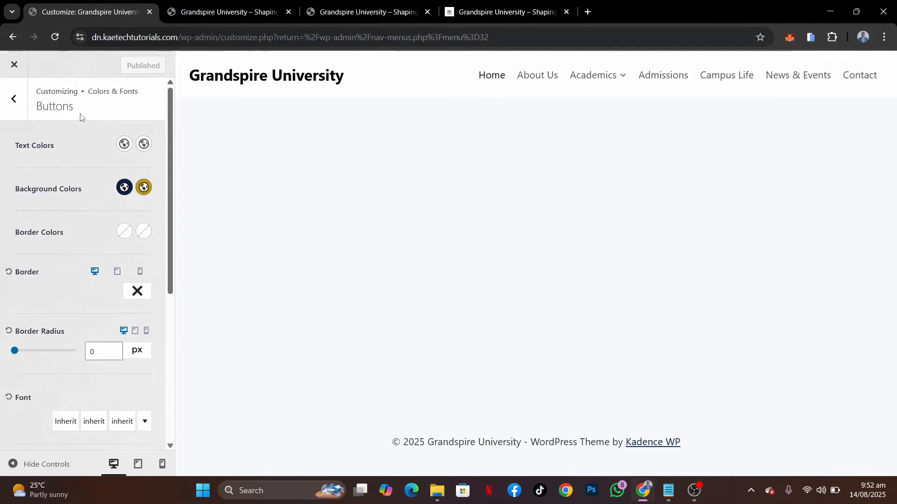
In the Typography settings, set the Base Font to Open Sans
{"action": "left_click", "coordinate": [19, 103]}
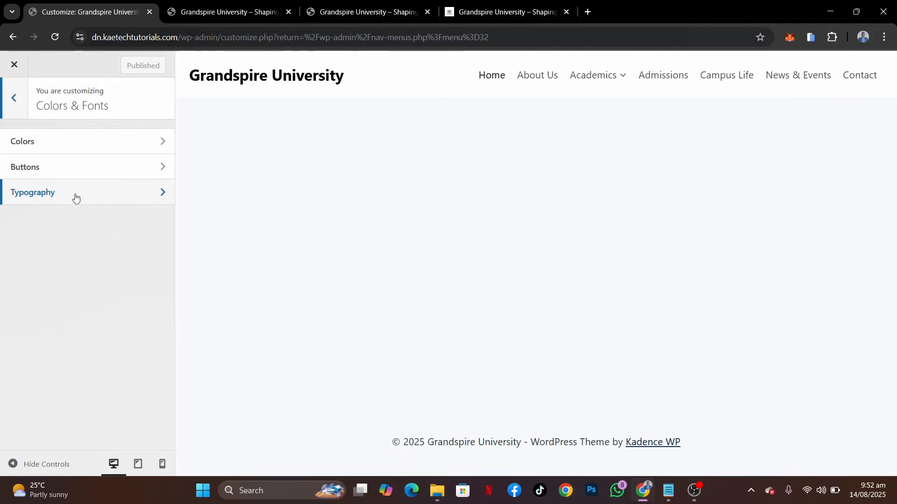
{"action": "left_click", "coordinate": [110, 192]}
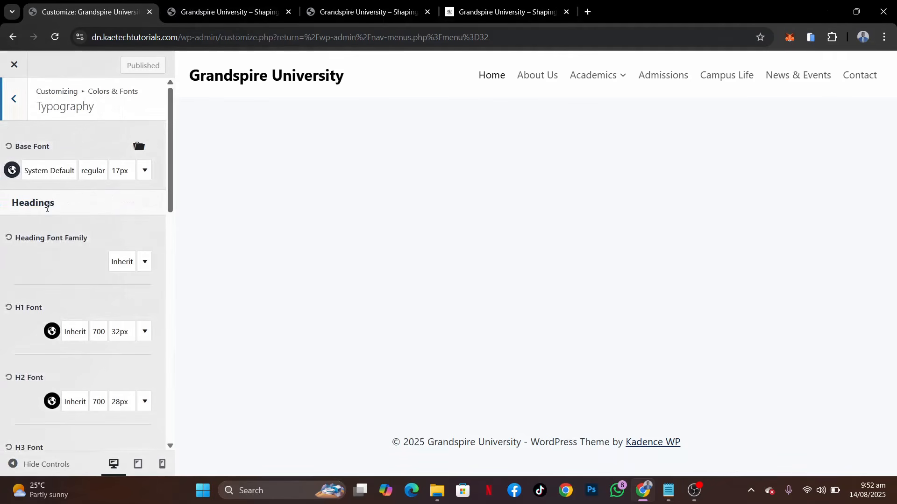
{"action": "left_click", "coordinate": [63, 176]}
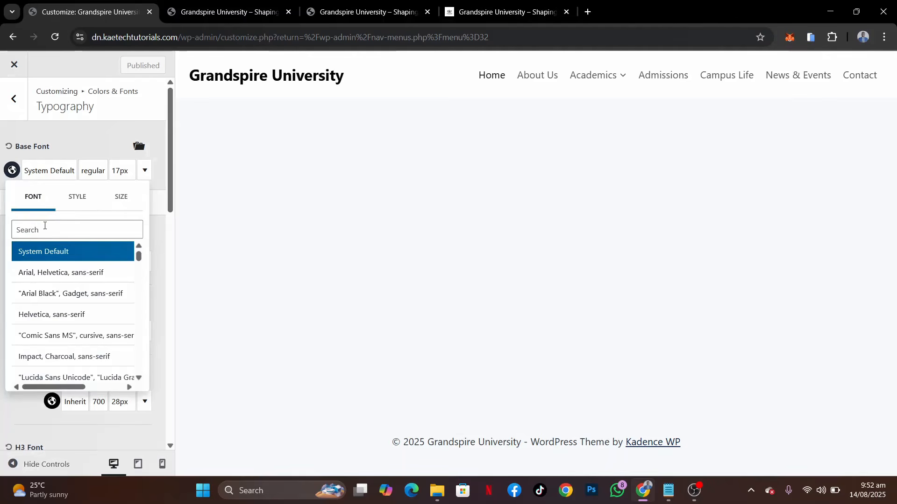
{"action": "left_click", "coordinate": [42, 234]}
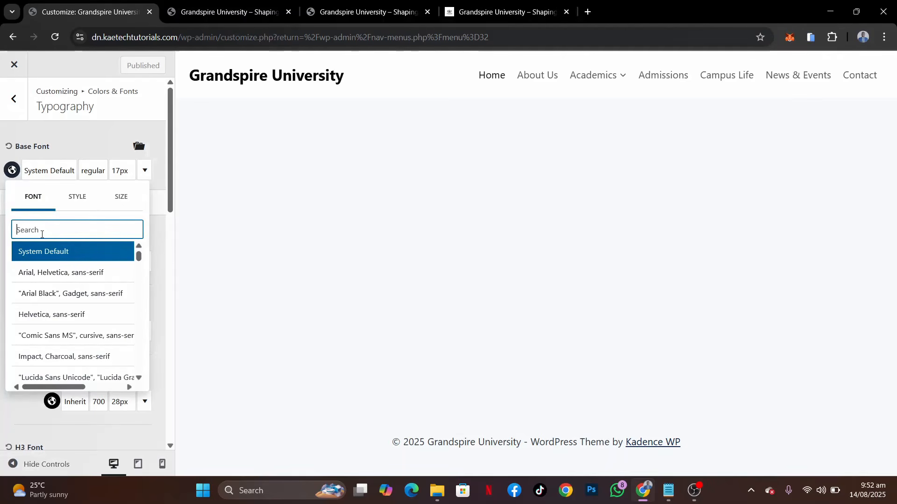
{"action": "type", "text": "open san"}
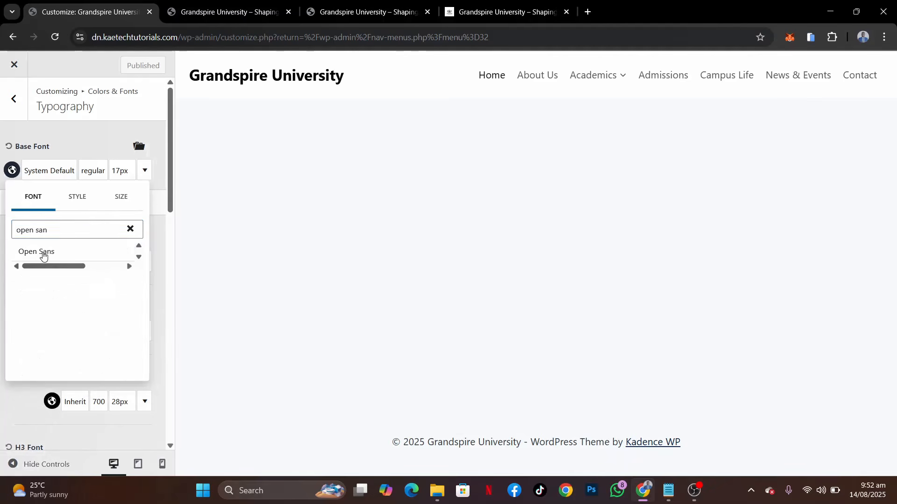
{"action": "left_click", "coordinate": [43, 253]}
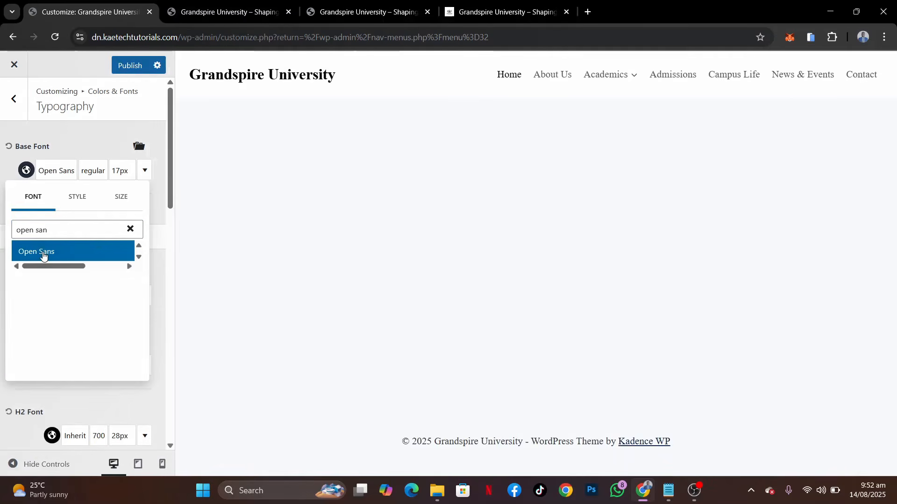
{"action": "left_click", "coordinate": [2, 172]}
Set the Heading Font Family to Merriweather
{"action": "scroll", "coordinate": [17, 248], "scroll_direction": "down", "scroll_amount": 1}
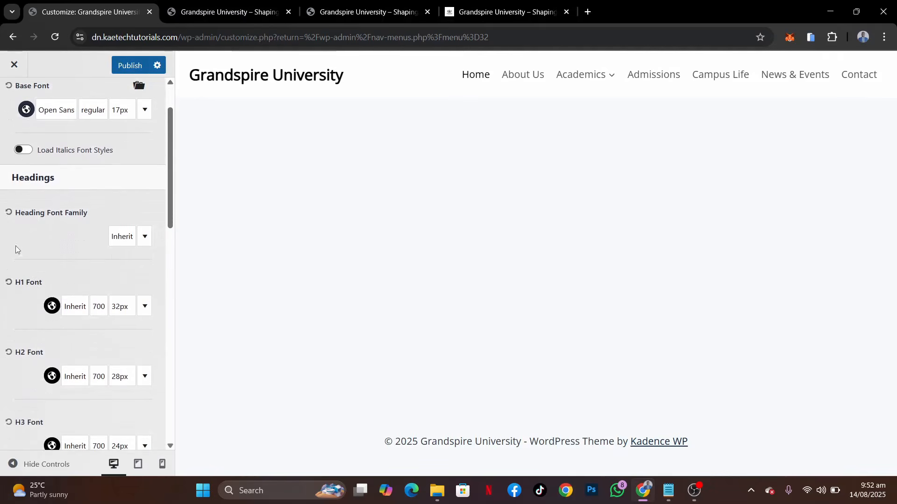
{"action": "left_click", "coordinate": [118, 239]}
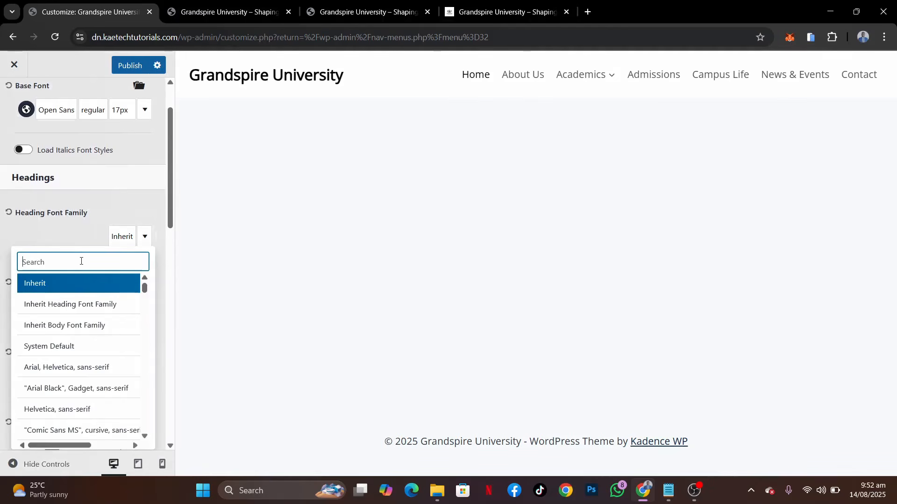
{"action": "type", "text": "merr"}
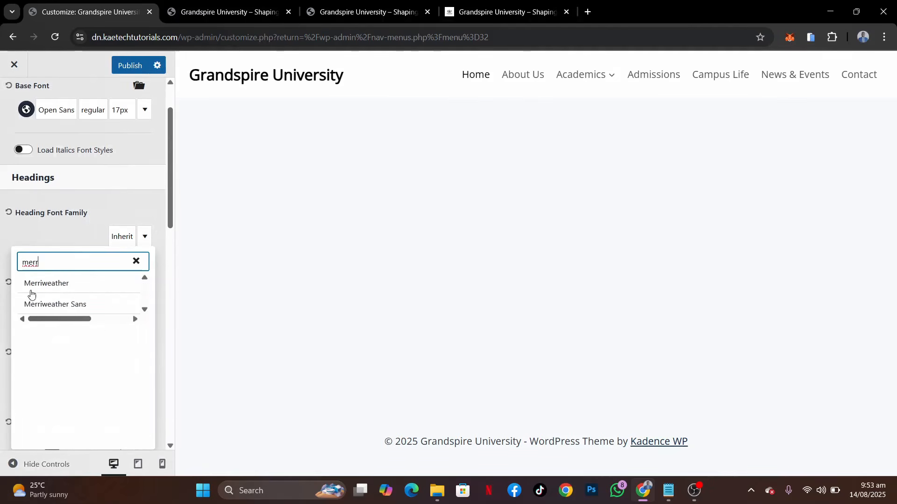
{"action": "left_click", "coordinate": [54, 286]}
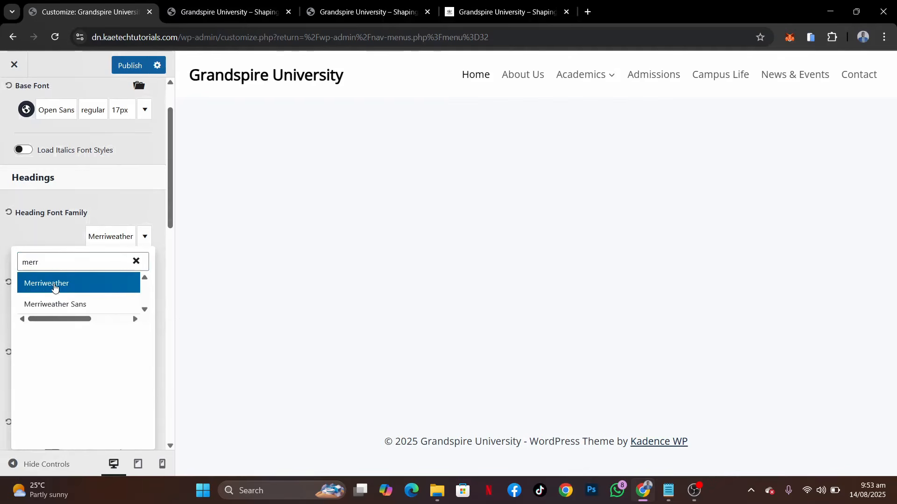
{"action": "left_click", "coordinate": [55, 242]}
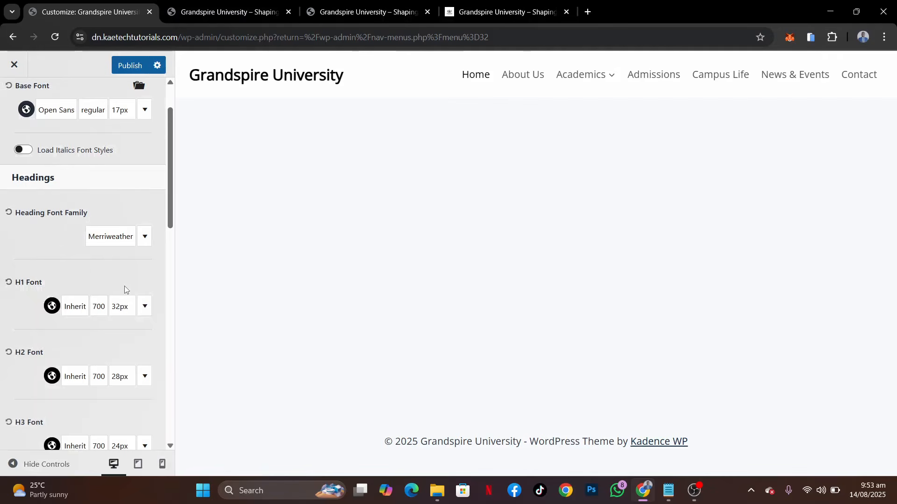
{"action": "scroll", "coordinate": [125, 293], "scroll_direction": "down", "scroll_amount": 2}
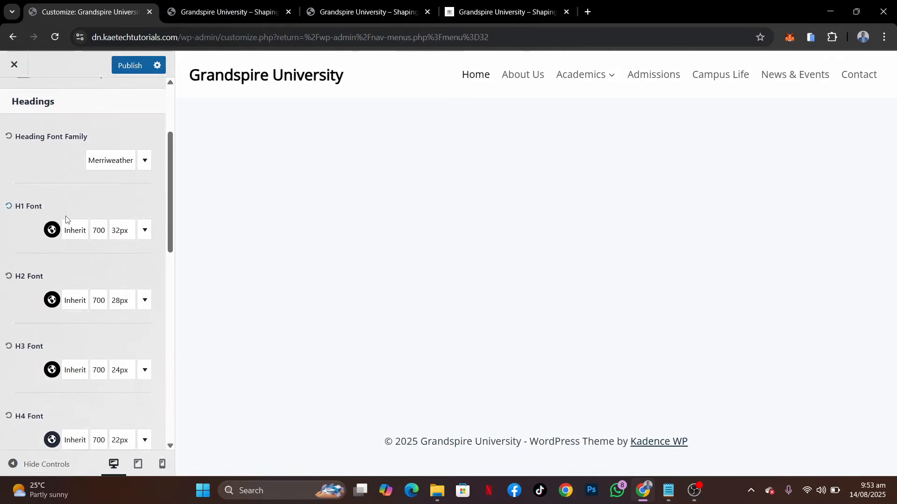
{"action": "scroll", "coordinate": [61, 420], "scroll_direction": "down", "scroll_amount": 6}
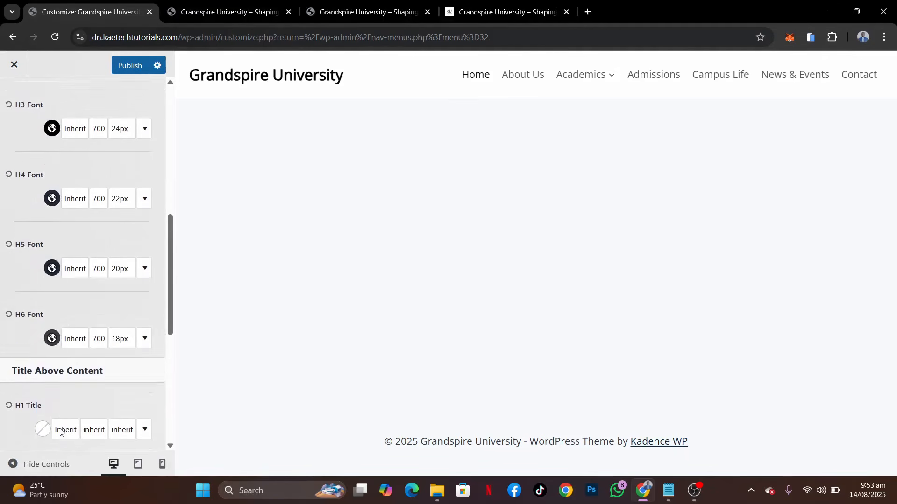
{"action": "scroll", "coordinate": [79, 358], "scroll_direction": "down", "scroll_amount": 4}
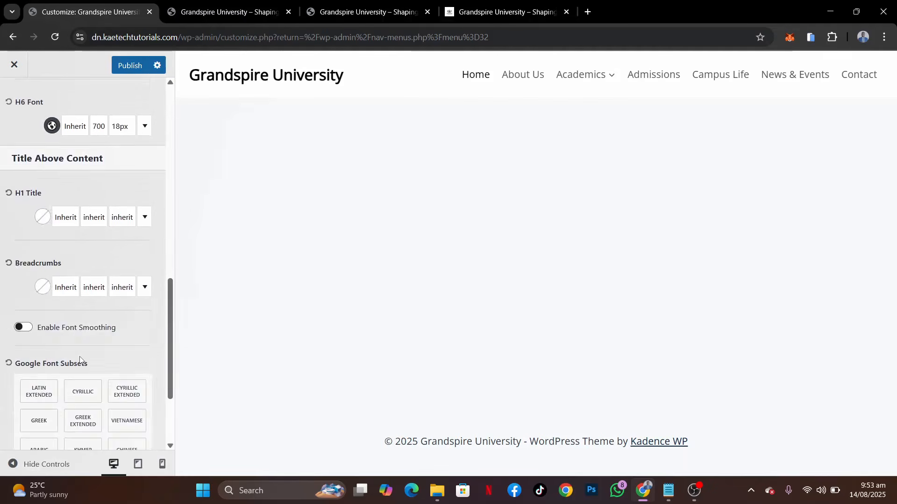
Publish the Open Sans base font and Merriweather heading font changes
{"action": "scroll", "coordinate": [79, 358], "scroll_direction": "up", "scroll_amount": 5}
{"action": "scroll", "coordinate": [79, 357], "scroll_direction": "up", "scroll_amount": 8}
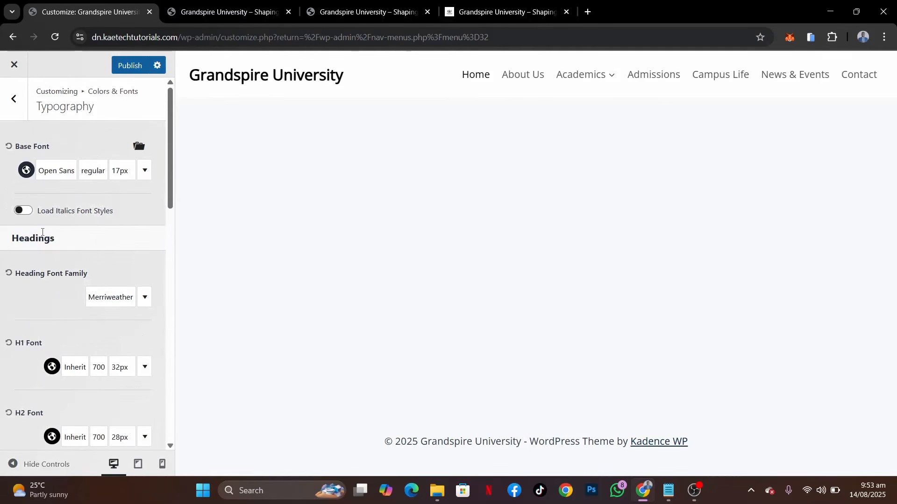
{"action": "left_click", "coordinate": [131, 67]}
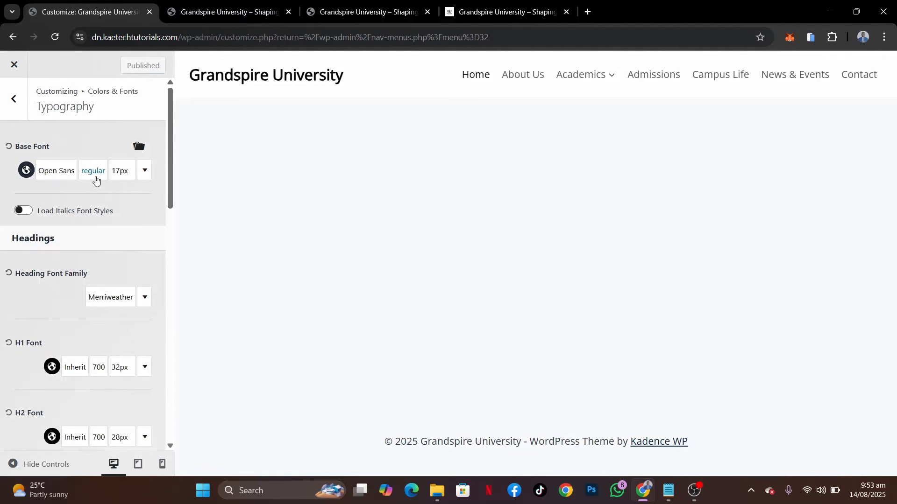
In the Buttons settings under Colors & Fonts, set the button font size to 15 px and publish the change
{"action": "left_click", "coordinate": [14, 102]}
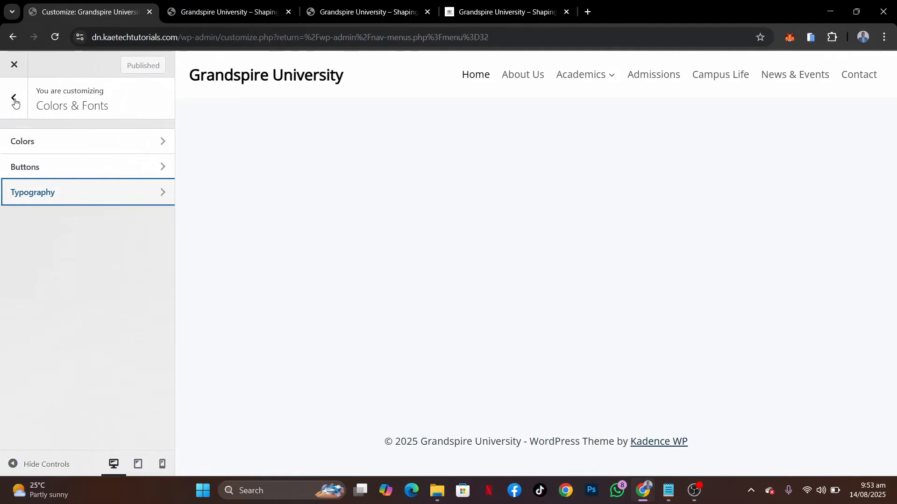
{"action": "left_click", "coordinate": [79, 173]}
{"action": "scroll", "coordinate": [74, 272], "scroll_direction": "down", "scroll_amount": 4}
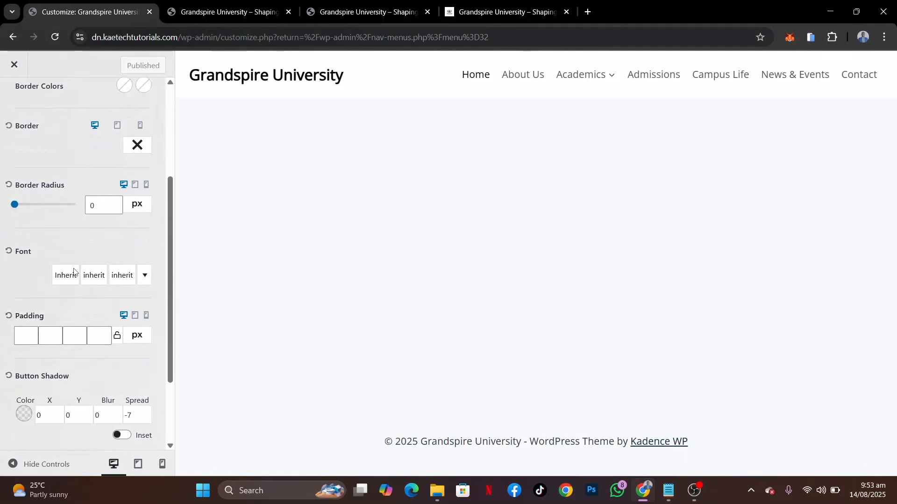
{"action": "left_click", "coordinate": [119, 247]}
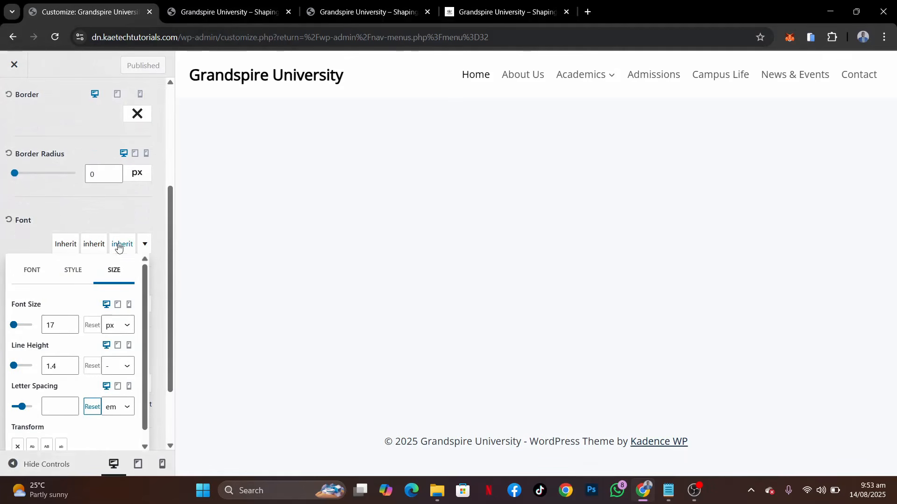
{"action": "left_click", "coordinate": [71, 328]}
{"action": "right_click", "coordinate": [70, 330]}
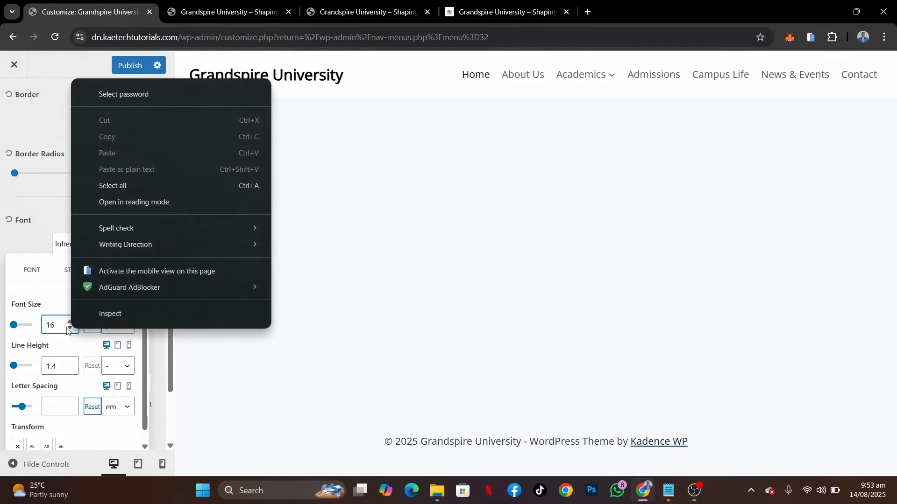
{"action": "key", "text": "Escape"}
{"action": "left_click", "coordinate": [70, 330]}
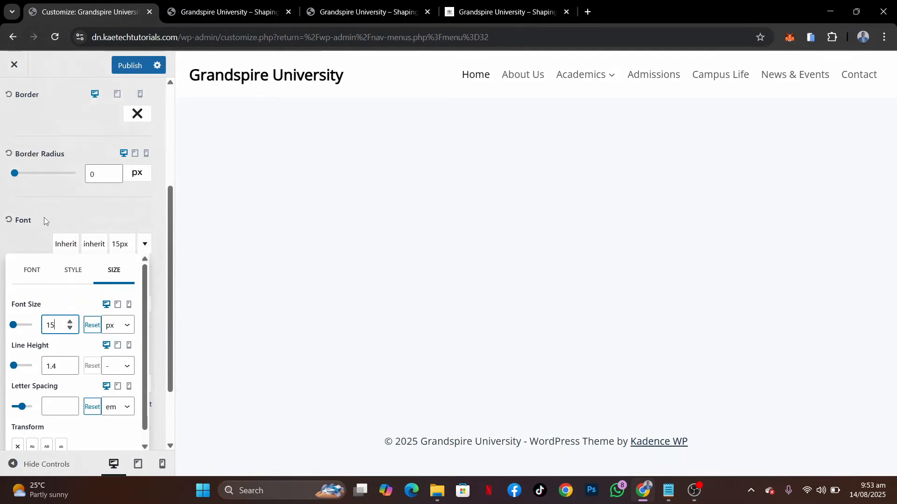
{"action": "left_click", "coordinate": [64, 210]}
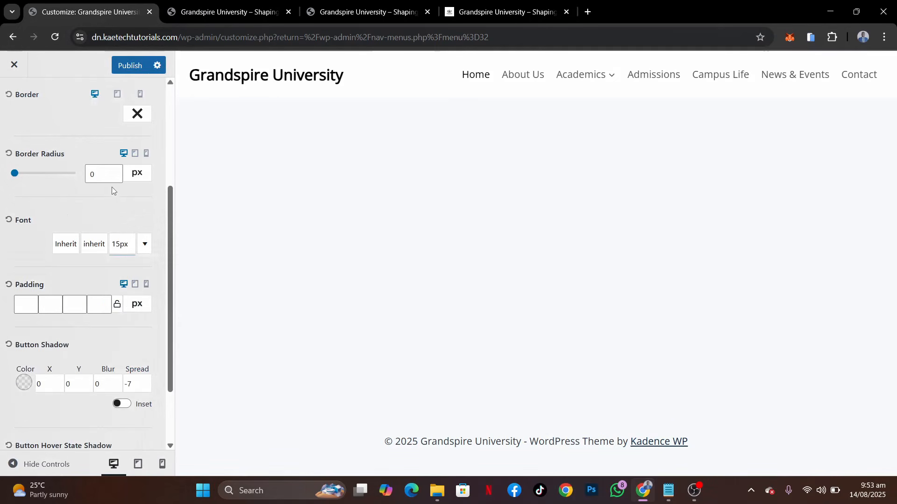
{"action": "left_click", "coordinate": [129, 68]}
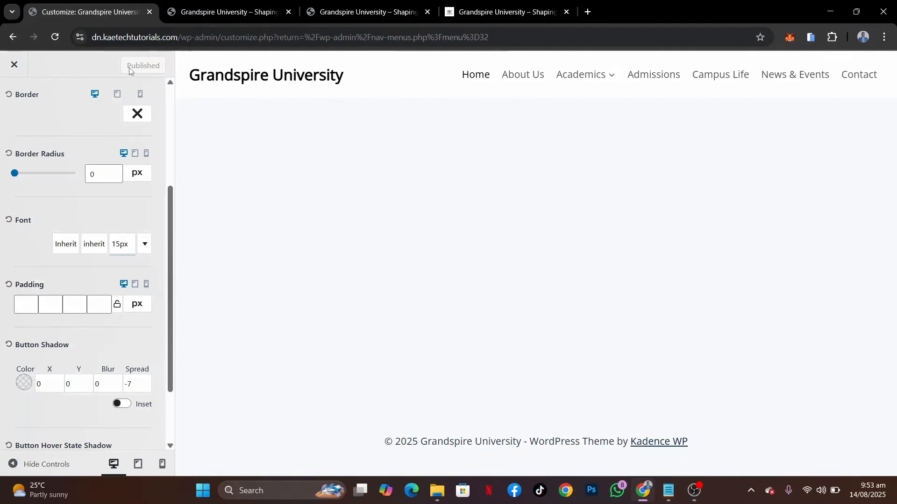
Leave the Colors & Fonts settings and open the Header builder
{"action": "scroll", "coordinate": [91, 128], "scroll_direction": "up", "scroll_amount": 4}
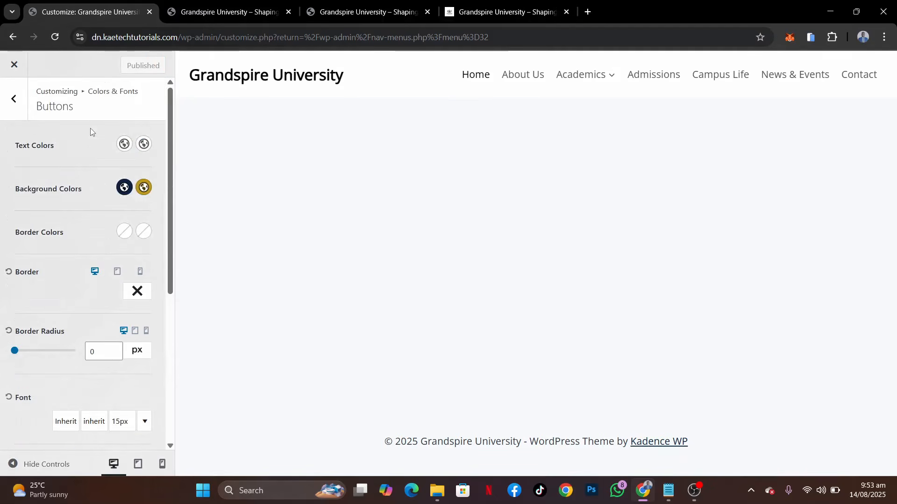
{"action": "left_click", "coordinate": [15, 99]}
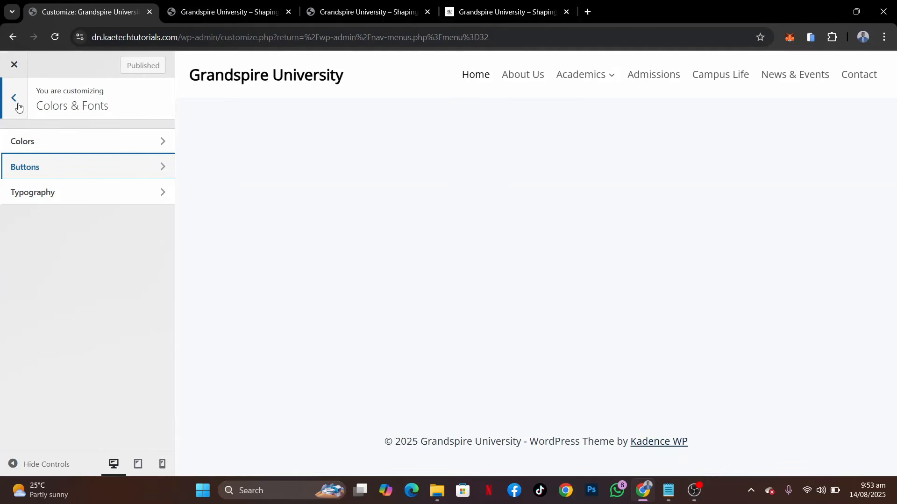
{"action": "left_click", "coordinate": [19, 107]}
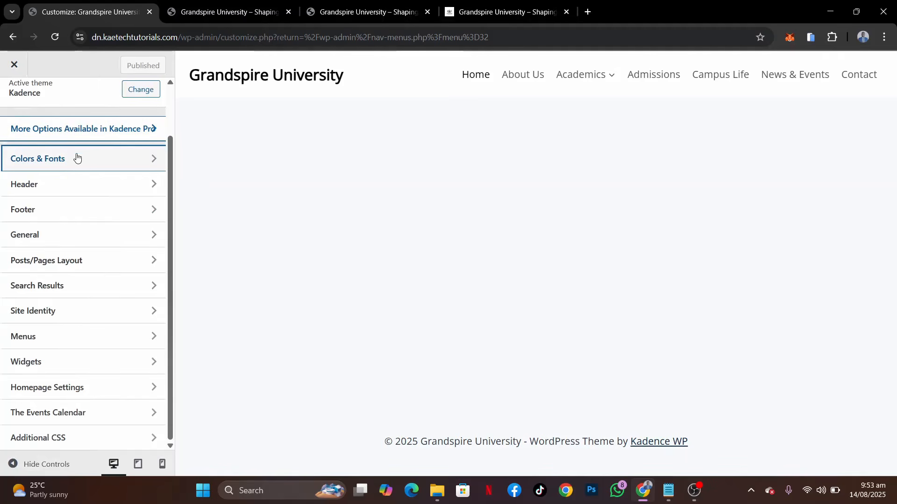
{"action": "left_click", "coordinate": [106, 192]}
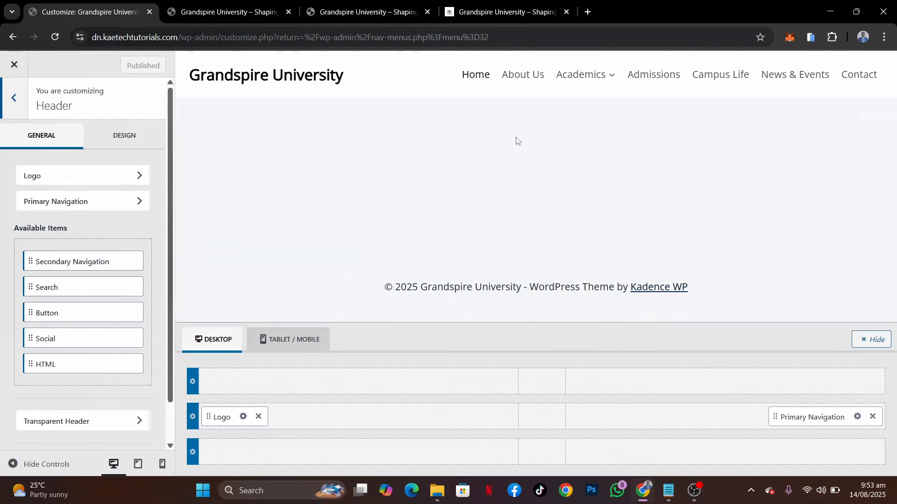
Copy the address and email line from the demo site's top bar and return to the Customizer
{"action": "left_click", "coordinate": [500, 13]}
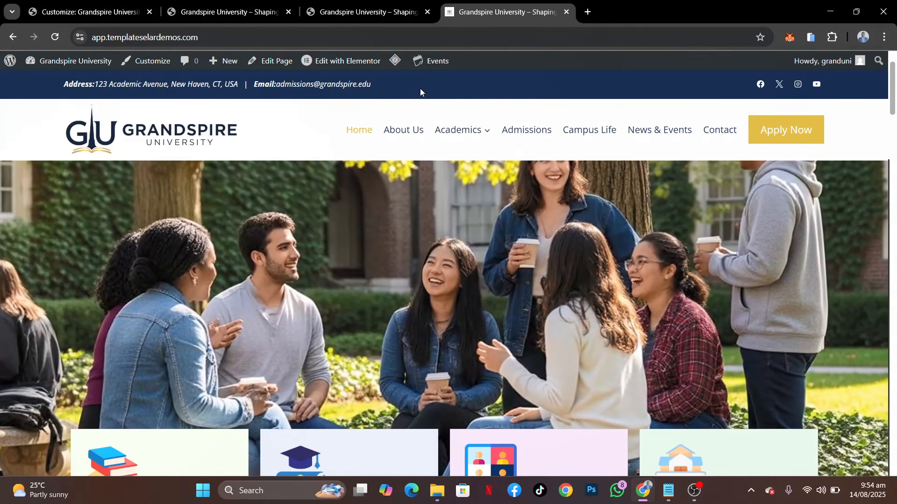
{"action": "left_click_drag", "start_coordinate": [420, 89], "coordinate": [55, 88]}
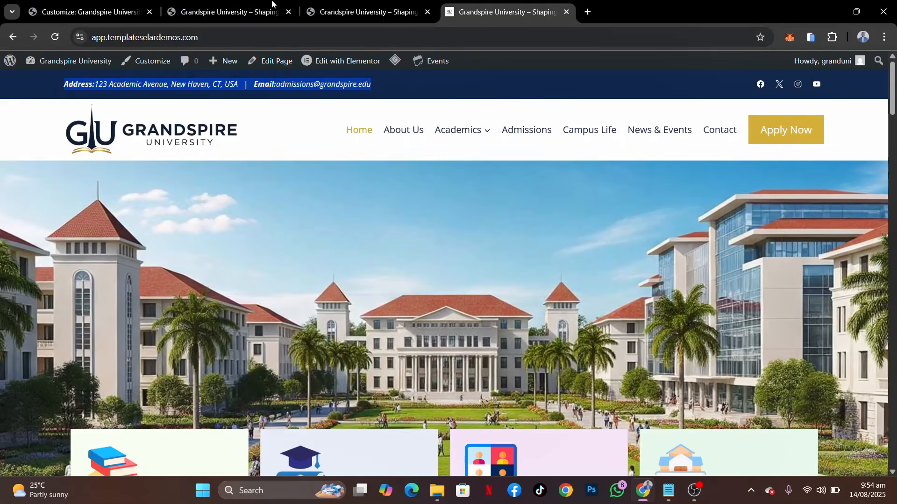
{"action": "left_click", "coordinate": [364, 9]}
{"action": "left_click", "coordinate": [120, 18]}
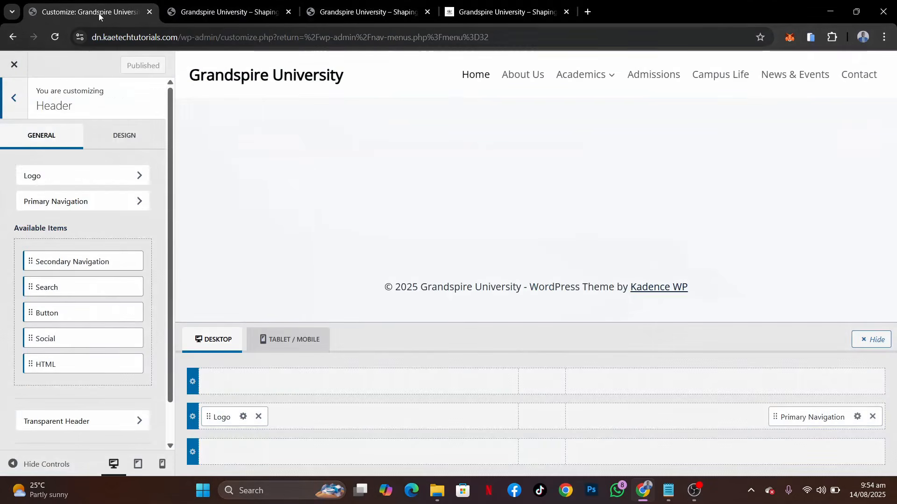
Set the header's desktop top row to a 60 px min height with the navy palette background colour 0A1F44
{"action": "left_click", "coordinate": [228, 361]}
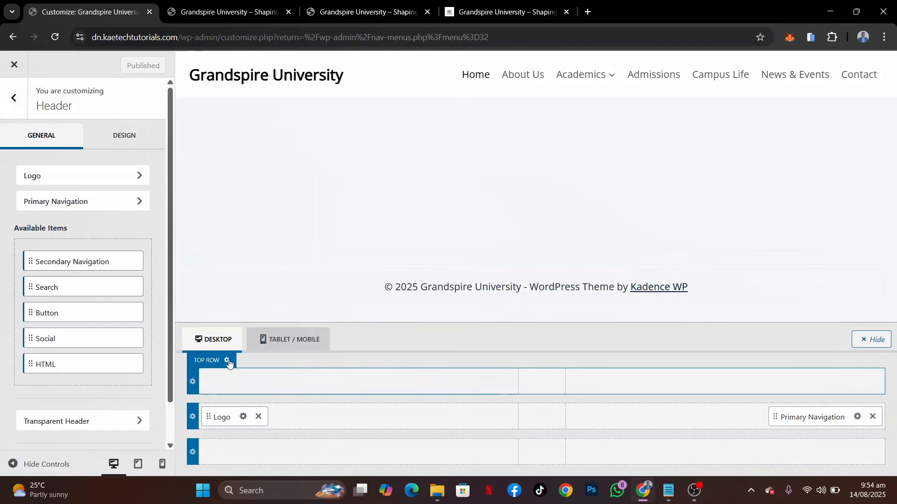
{"action": "left_click", "coordinate": [100, 265]}
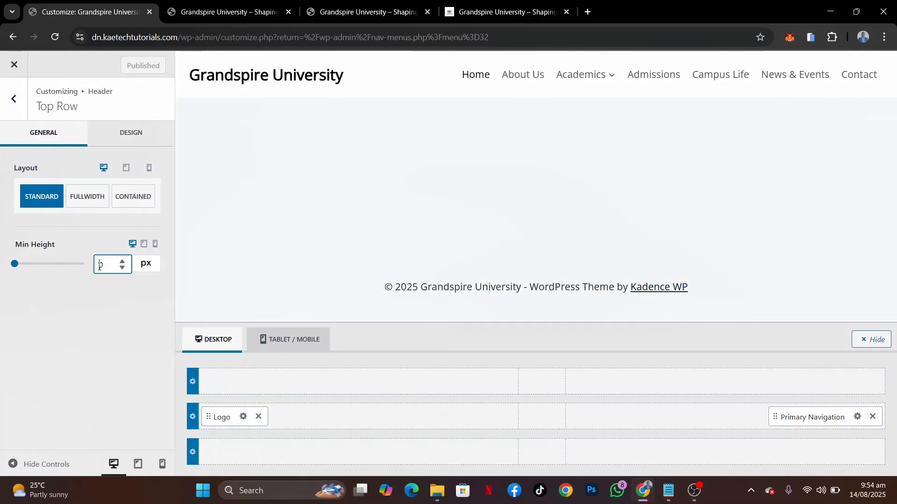
{"action": "type", "text": "60"}
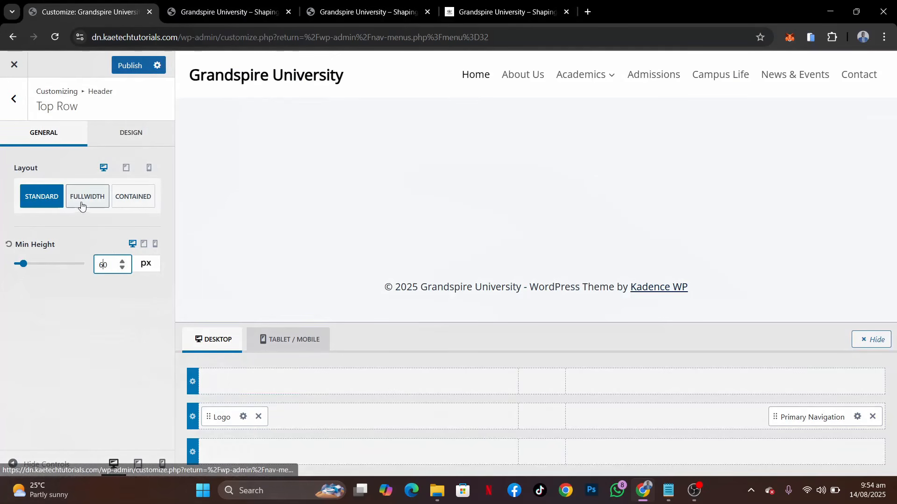
{"action": "left_click", "coordinate": [136, 148]}
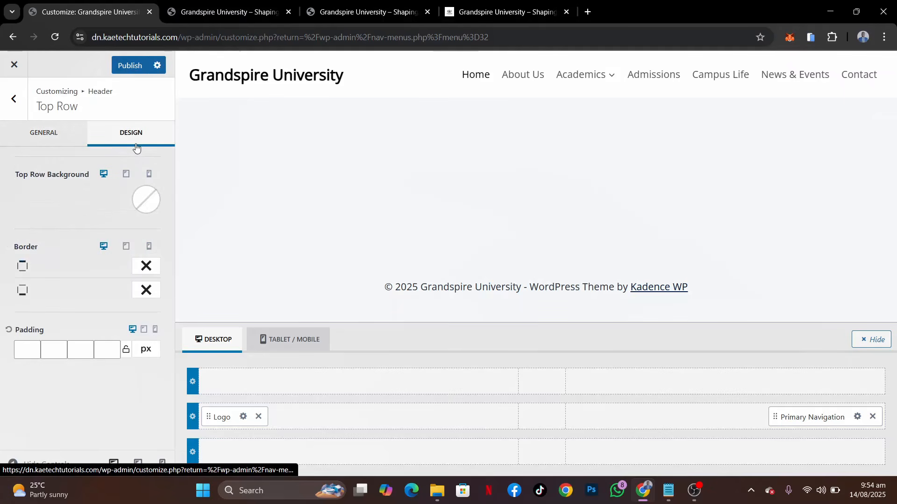
{"action": "left_click", "coordinate": [143, 200]}
{"action": "left_click", "coordinate": [18, 393]}
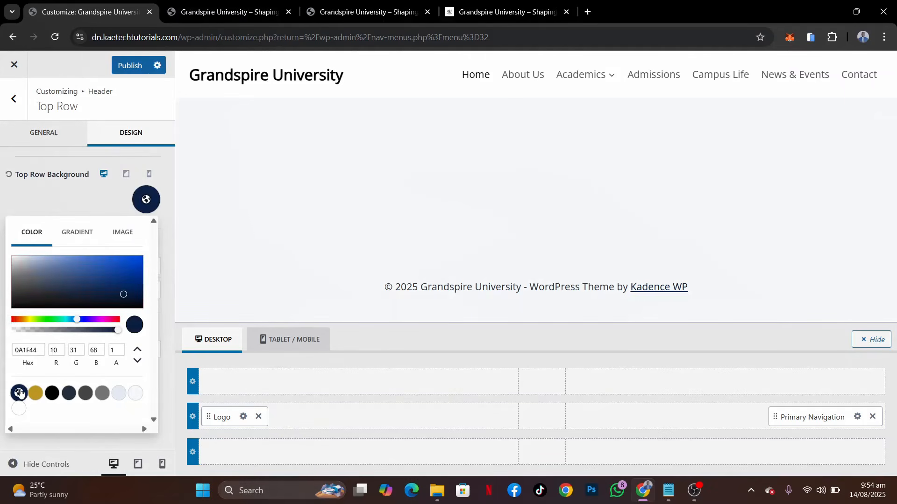
{"action": "left_click", "coordinate": [76, 201]}
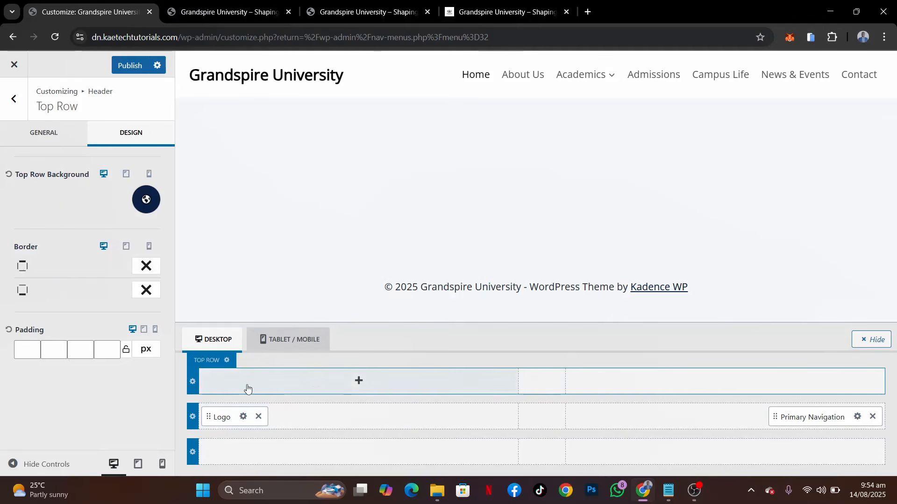
Add an HTML item to the first section of the header's top row and replace its placeholder with the copied address and email line
{"action": "left_click", "coordinate": [358, 382]}
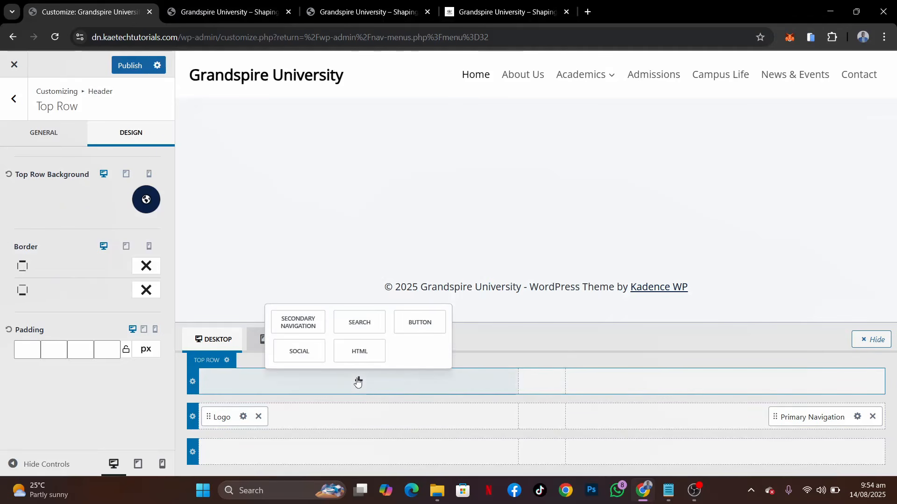
{"action": "left_click", "coordinate": [366, 354]}
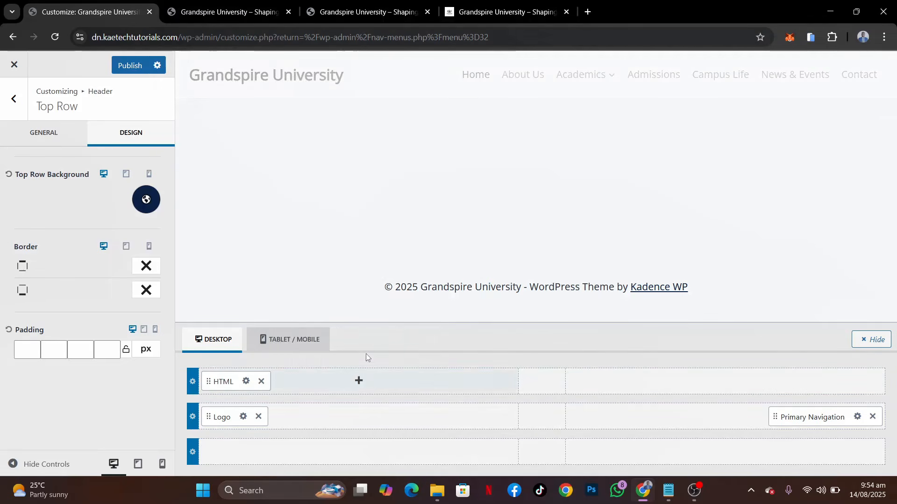
{"action": "left_click", "coordinate": [246, 382]}
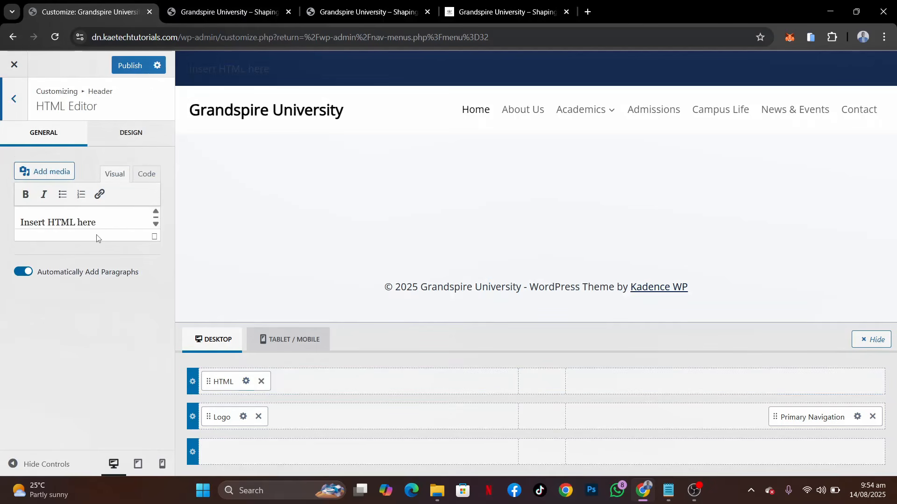
{"action": "left_click_drag", "start_coordinate": [106, 225], "coordinate": [19, 219]}
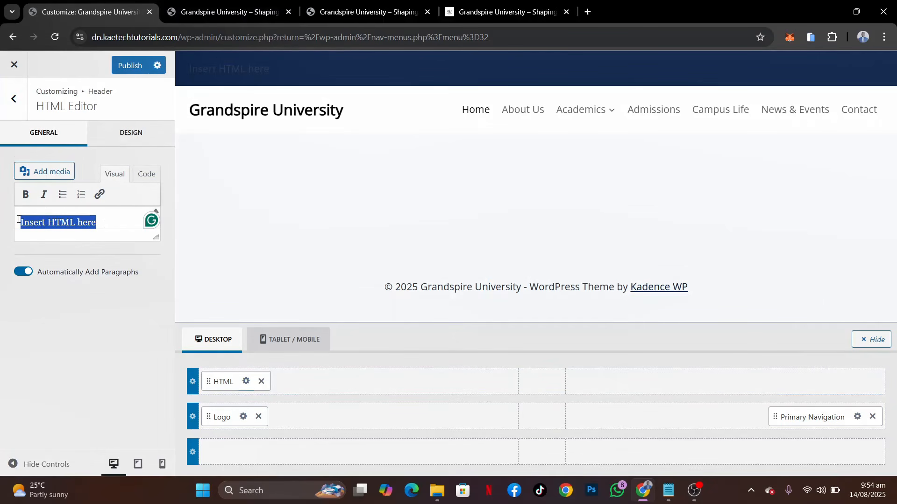
{"action": "key", "text": "ctrl+v"}
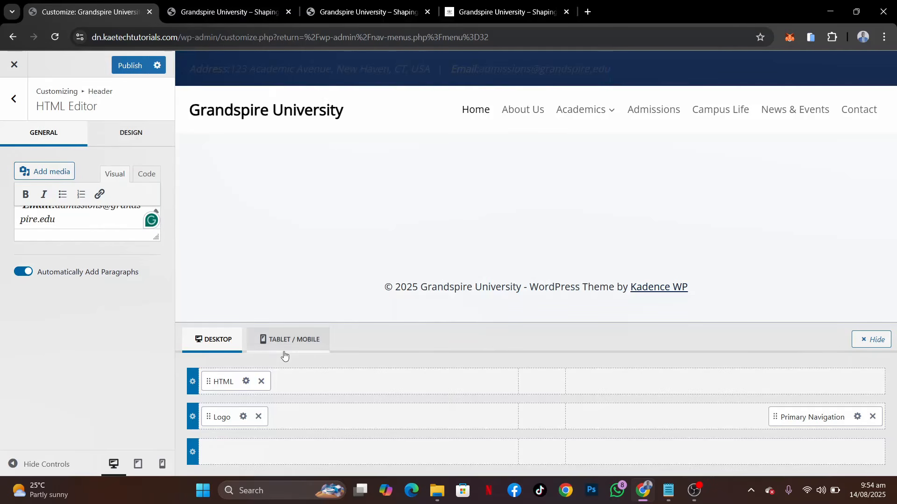
Give the header HTML text the white palette colour FFFFFF and a 13 px desktop font size
{"action": "left_click", "coordinate": [129, 137]}
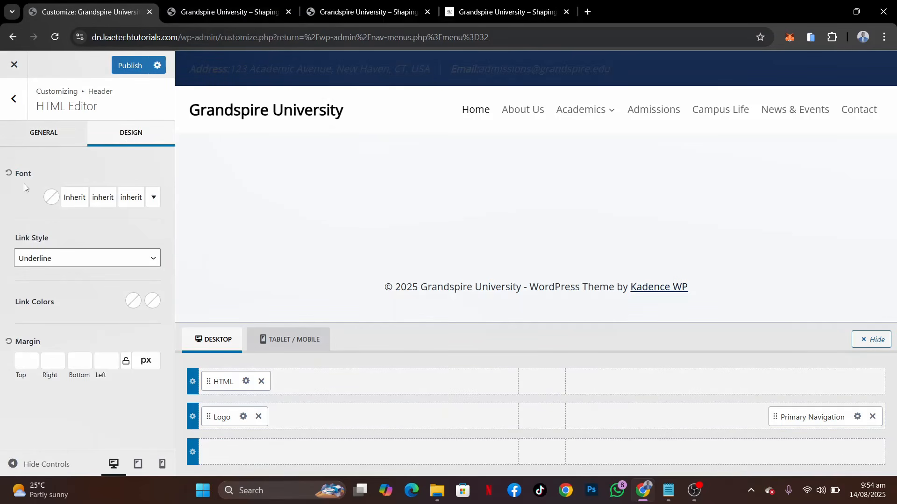
{"action": "left_click", "coordinate": [52, 198]}
{"action": "left_click", "coordinate": [150, 354]}
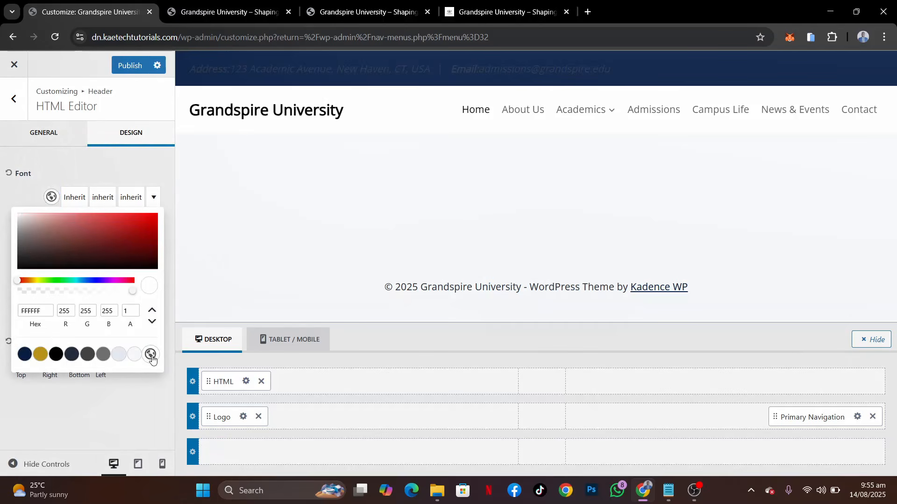
{"action": "left_click", "coordinate": [133, 197]}
{"action": "left_click", "coordinate": [135, 198]}
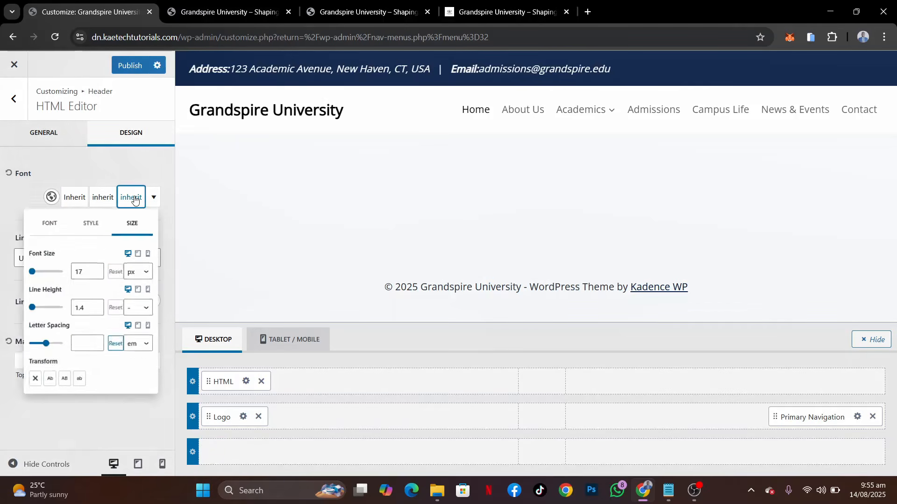
{"action": "left_click", "coordinate": [88, 281]}
{"action": "left_click", "coordinate": [89, 281]}
{"action": "left_click", "coordinate": [89, 281]}
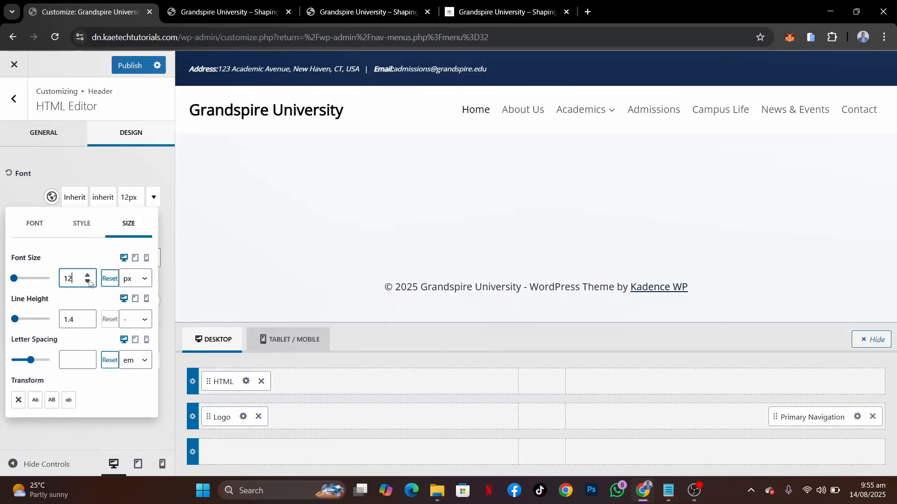
{"action": "right_click", "coordinate": [89, 280]}
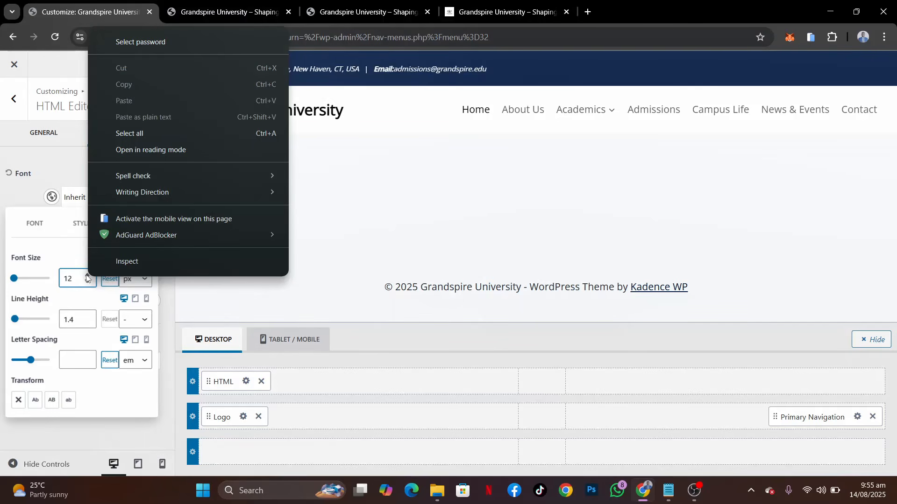
{"action": "left_click", "coordinate": [87, 275]}
{"action": "left_click", "coordinate": [87, 275]}
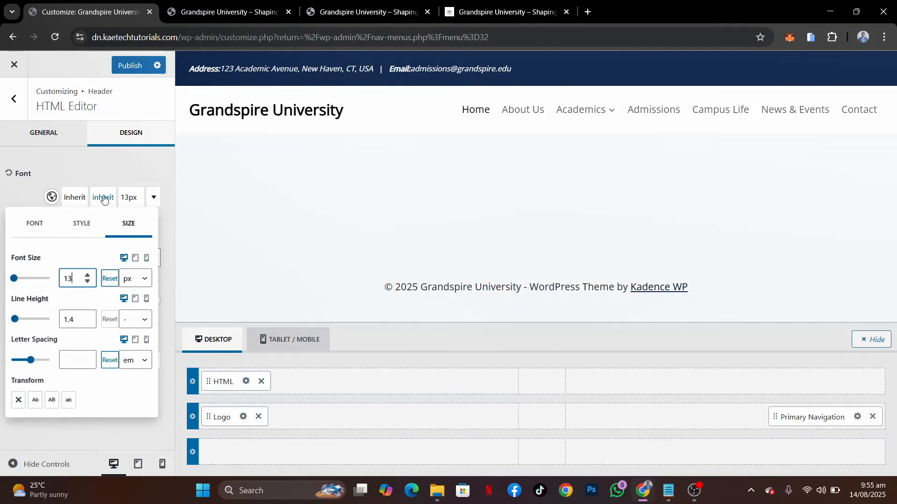
Set the header HTML text's font family to Open Sans and publish the changes
{"action": "left_click", "coordinate": [74, 195]}
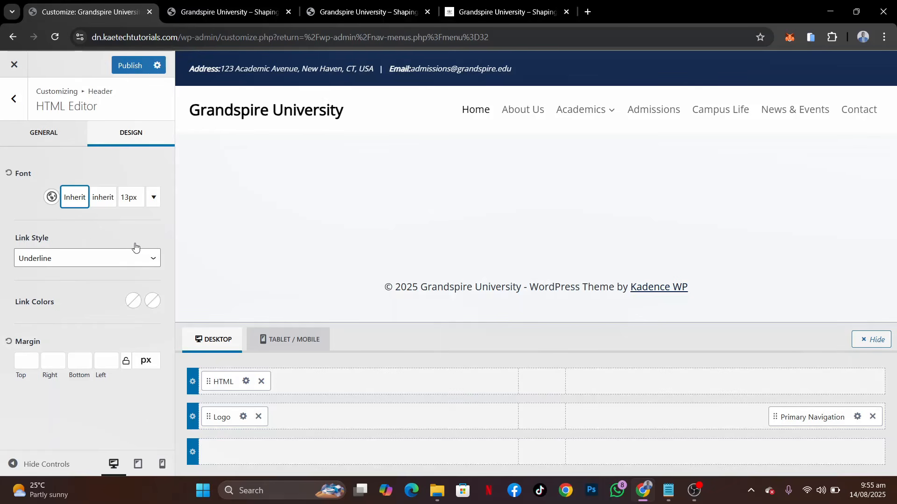
{"action": "left_click", "coordinate": [136, 201]}
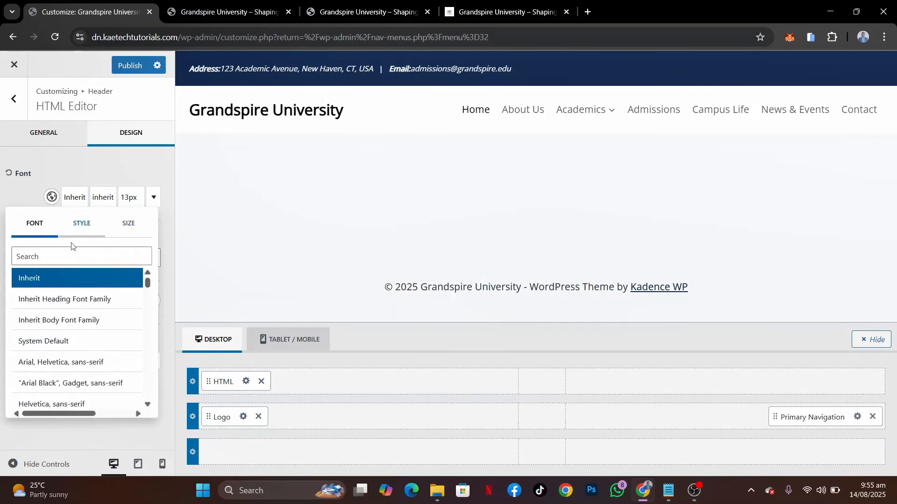
{"action": "left_click", "coordinate": [53, 261]}
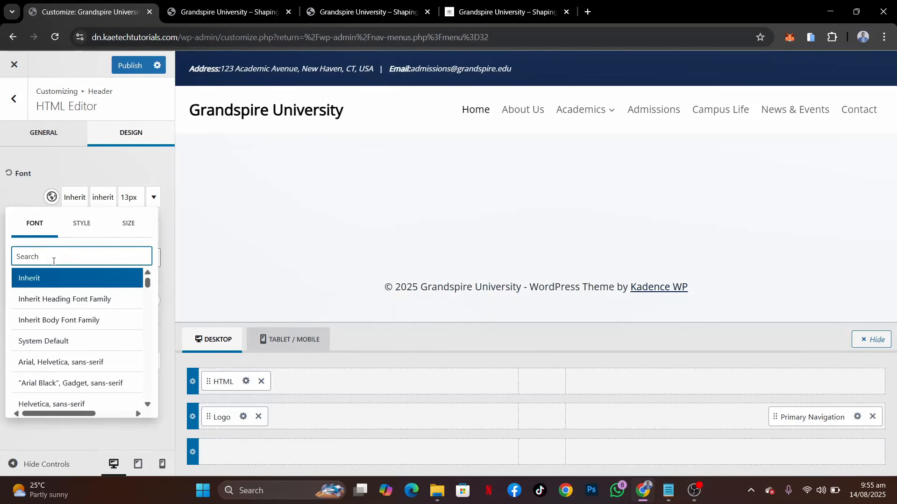
{"action": "type", "text": "opens"}
{"action": "key", "text": "BackSpace"}
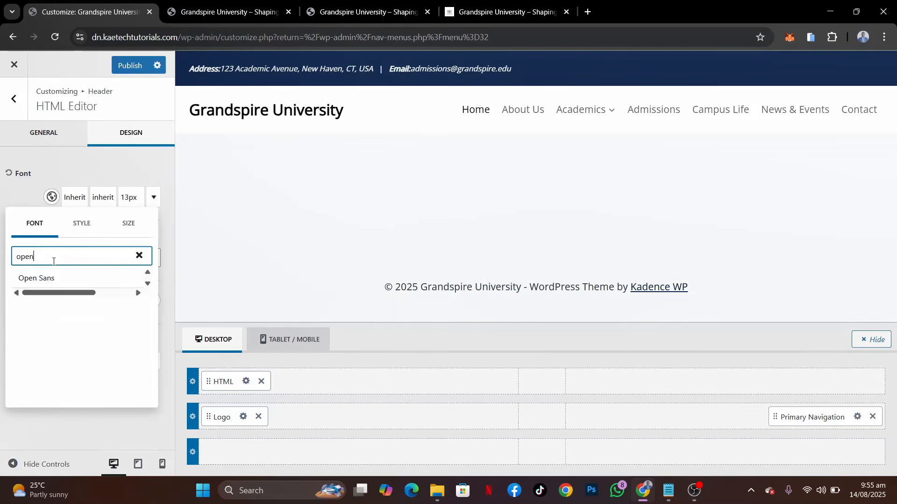
{"action": "left_click", "coordinate": [35, 280]}
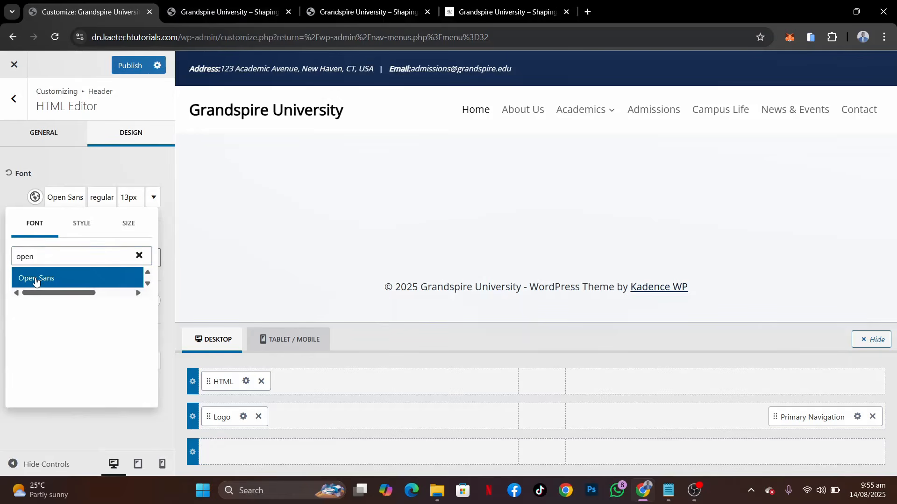
{"action": "left_click", "coordinate": [12, 198]}
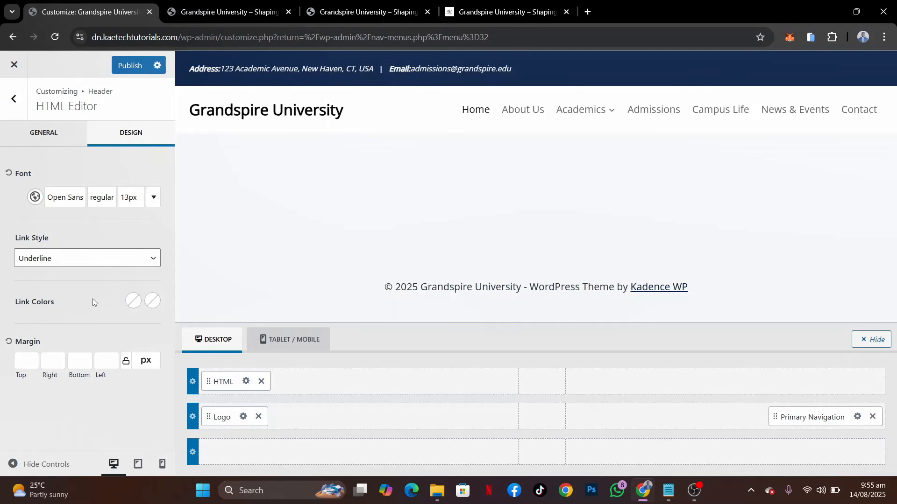
{"action": "left_click", "coordinate": [131, 66]}
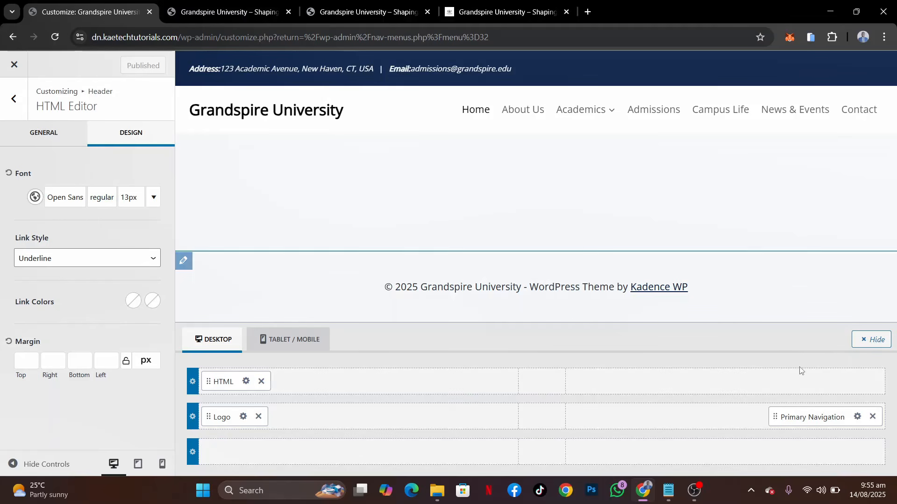
Add a Social item to the last section of the header's top row and check the demo site's top bar icons for reference
{"action": "mouse_move", "coordinate": [788, 382]}
{"action": "left_click", "coordinate": [726, 382]}
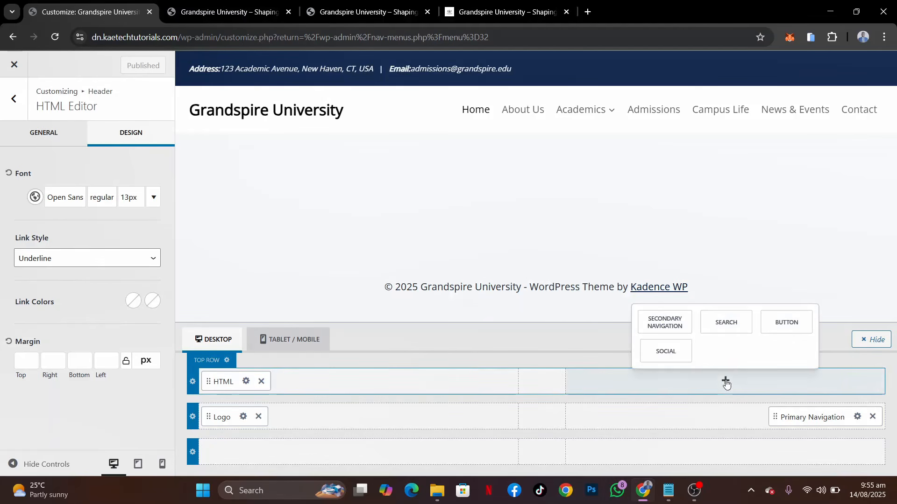
{"action": "left_click", "coordinate": [666, 351]}
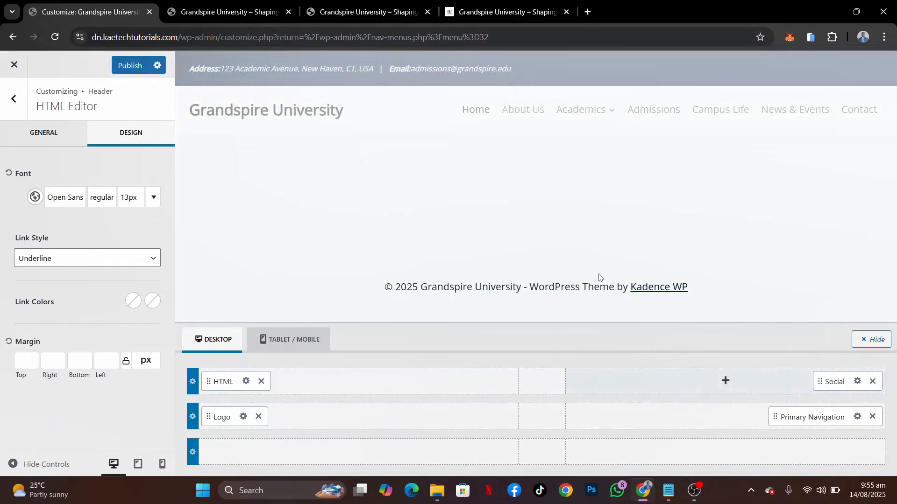
{"action": "left_click", "coordinate": [509, 3]}
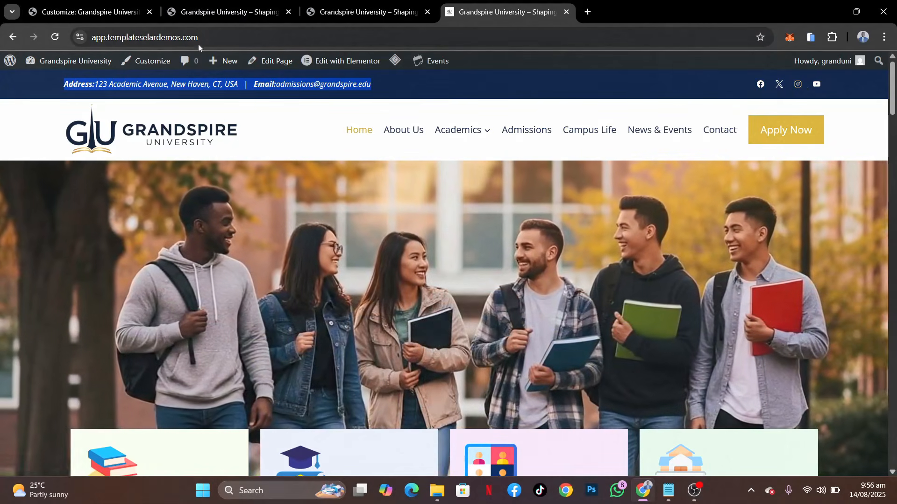
{"action": "left_click", "coordinate": [83, 3]}
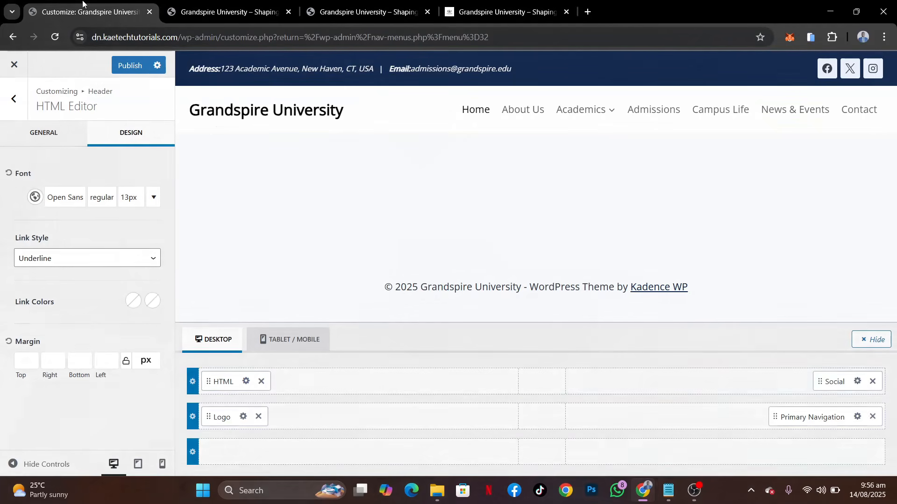
Add YouTube to the header's social items after Instagram
{"action": "left_click", "coordinate": [857, 381]}
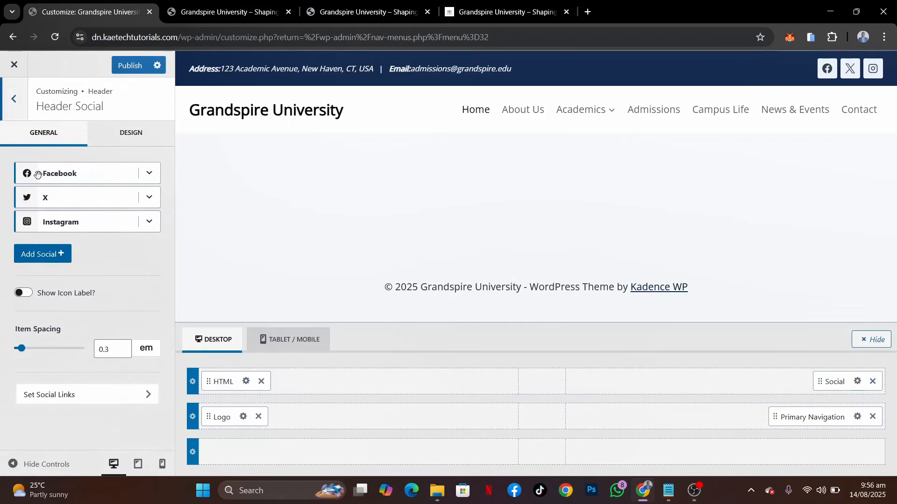
{"action": "left_click", "coordinate": [33, 260]}
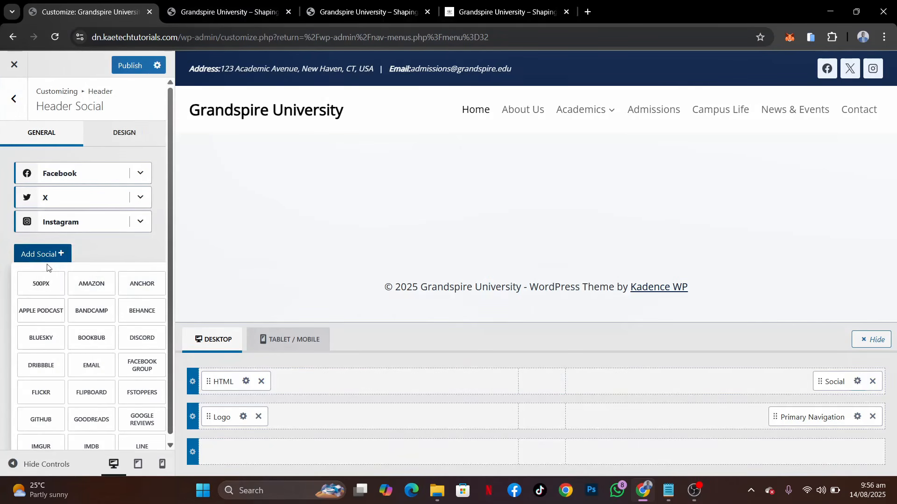
{"action": "scroll", "coordinate": [91, 362], "scroll_direction": "down", "scroll_amount": 8}
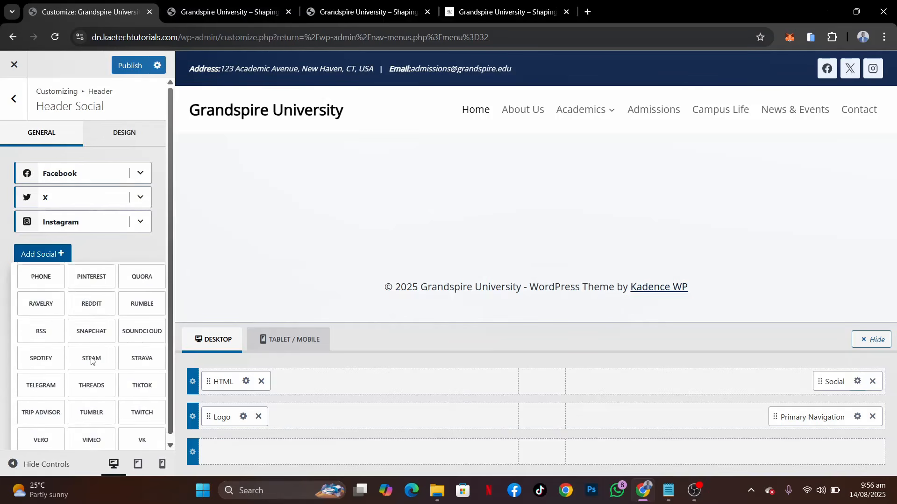
{"action": "left_click", "coordinate": [89, 410]}
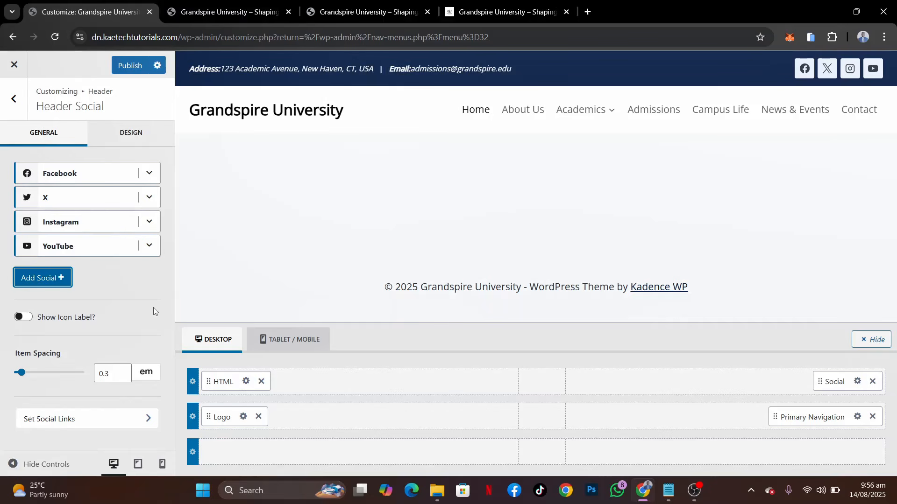
Set the header social icon size to 0.9 em
{"action": "left_click", "coordinate": [137, 139]}
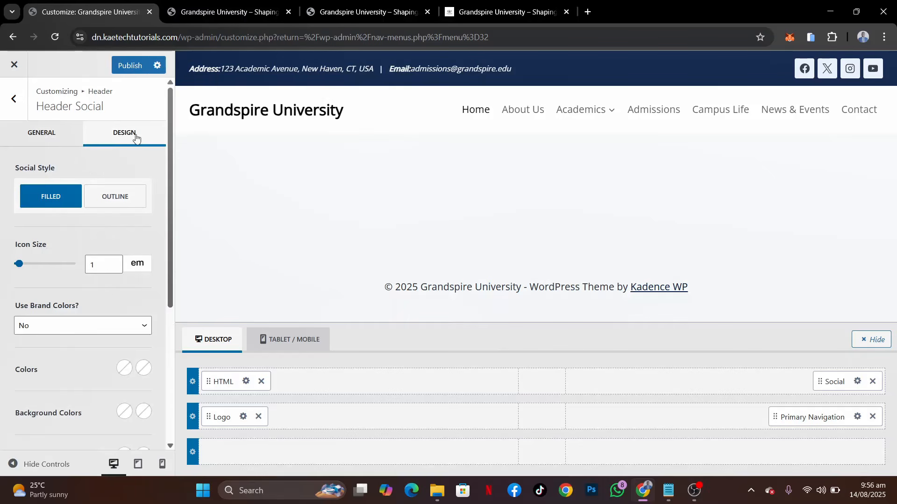
{"action": "scroll", "coordinate": [69, 232], "scroll_direction": "down", "scroll_amount": 3}
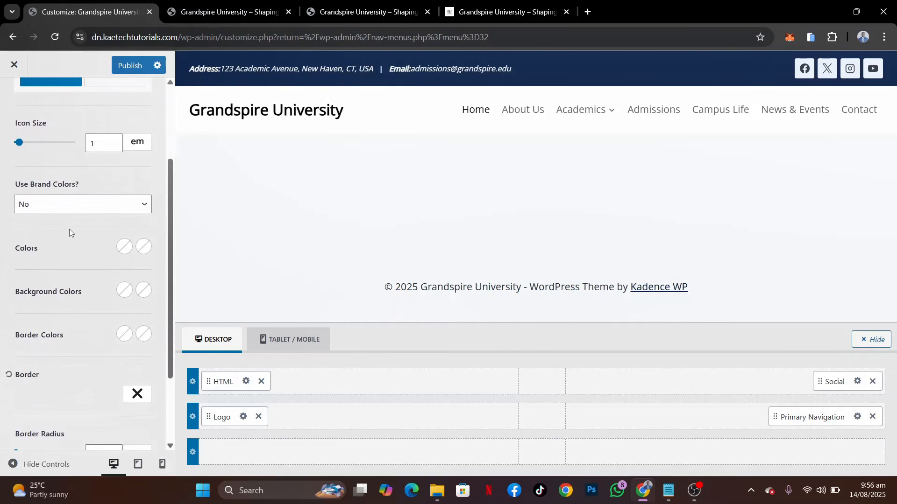
{"action": "scroll", "coordinate": [69, 229], "scroll_direction": "up", "scroll_amount": 3}
{"action": "scroll", "coordinate": [69, 229], "scroll_direction": "down", "scroll_amount": 3}
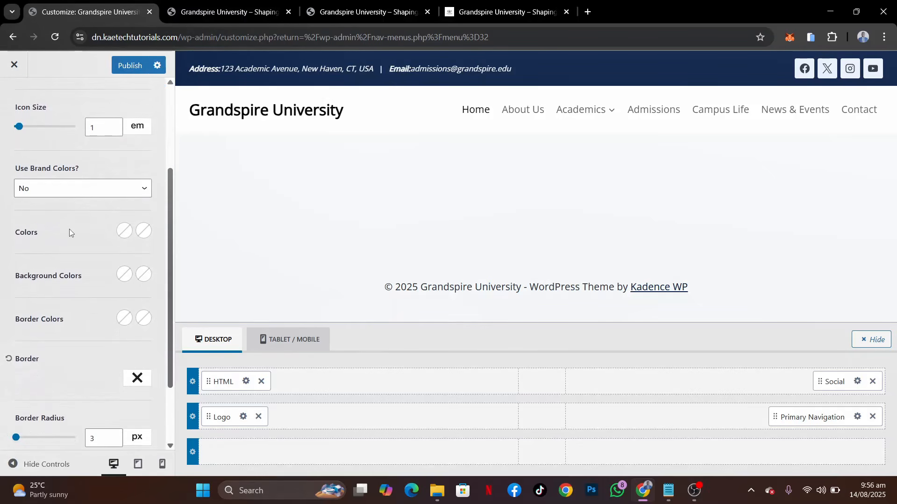
{"action": "double_click", "coordinate": [88, 125]}
{"action": "type", "text": "0.5"}
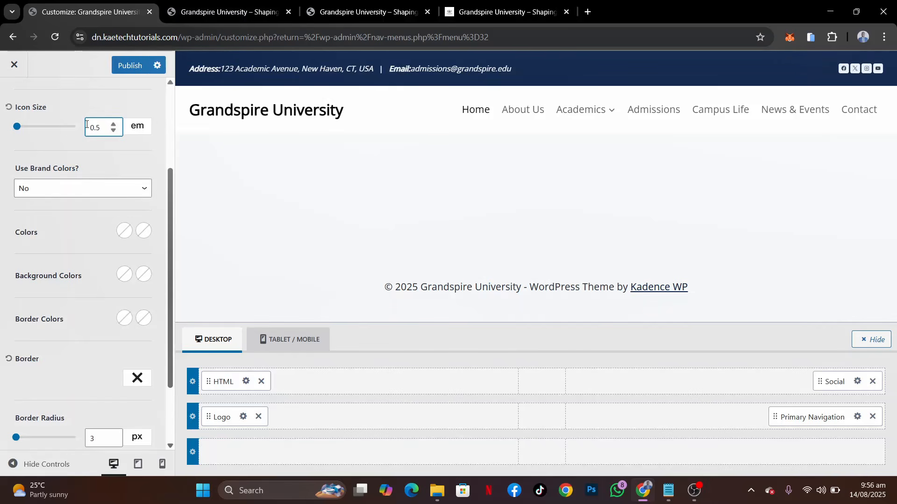
{"action": "key", "text": "BackSpace"}
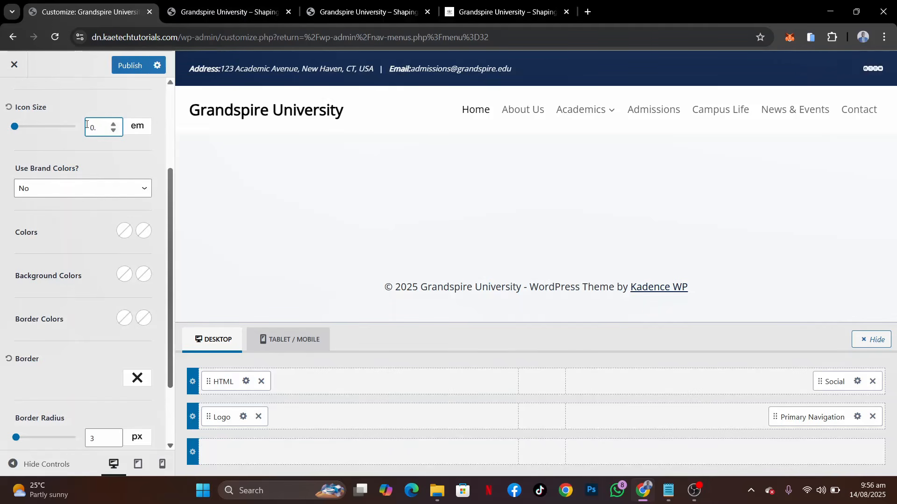
{"action": "type", "text": "8"}
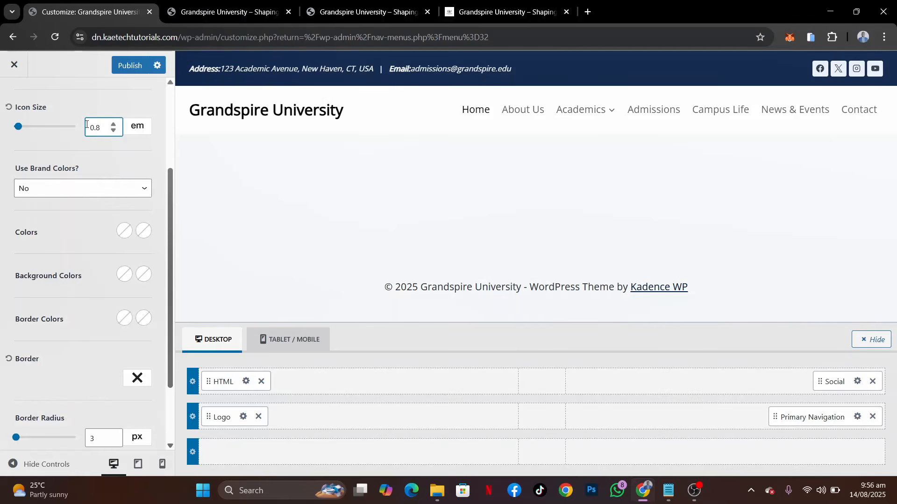
{"action": "key", "text": "BackSpace"}
{"action": "type", "text": "9"}
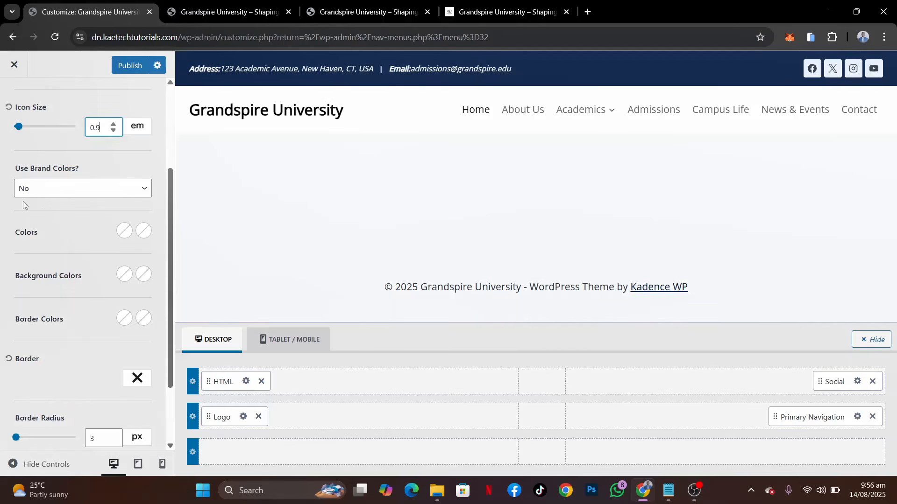
Give the header social icons the white palette colour FFFFFF initially and the gold palette colour on hover
{"action": "left_click", "coordinate": [125, 232]}
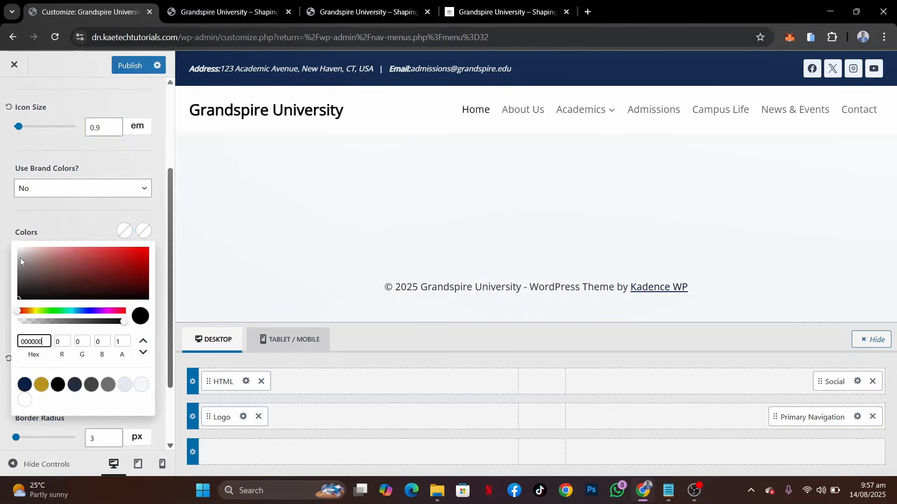
{"action": "left_click_drag", "start_coordinate": [21, 258], "coordinate": [2, 233]}
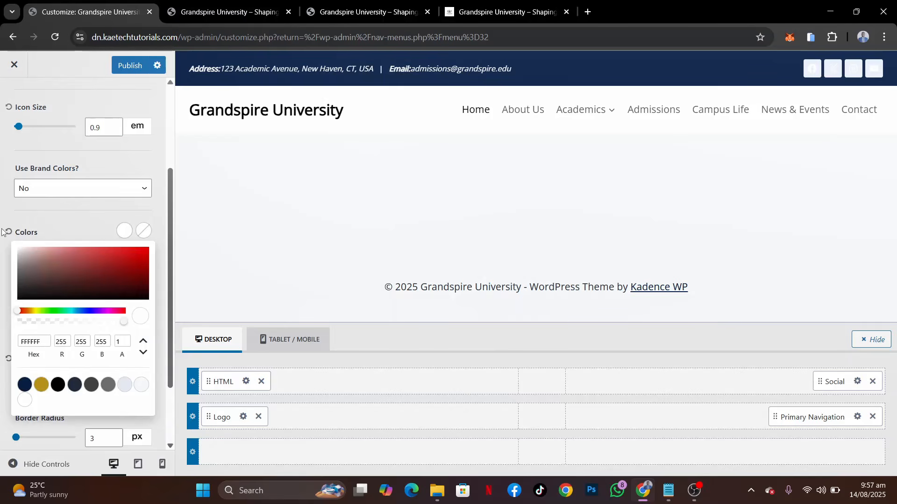
{"action": "left_click", "coordinate": [84, 227]}
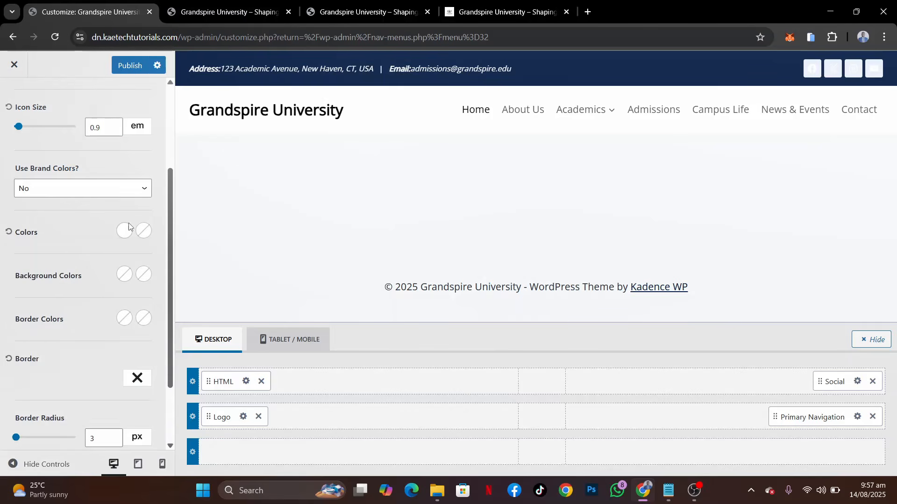
{"action": "left_click", "coordinate": [149, 235]}
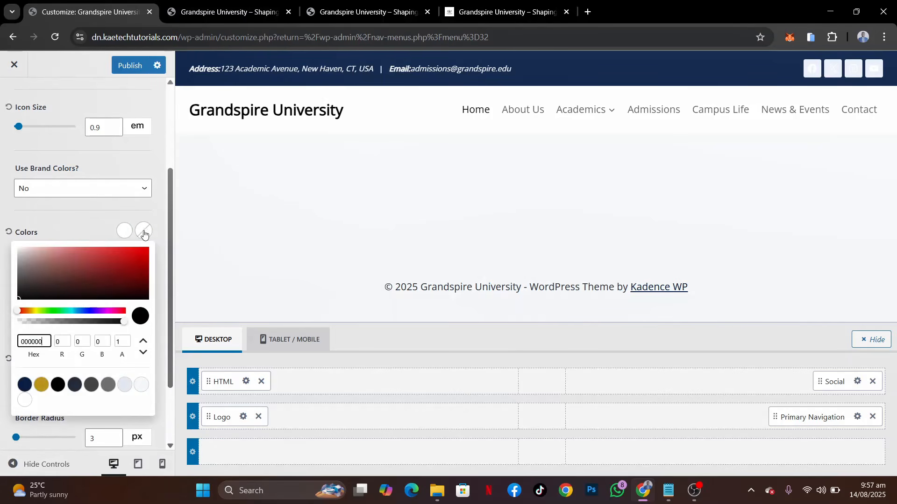
{"action": "left_click", "coordinate": [123, 233]}
{"action": "left_click", "coordinate": [123, 233]}
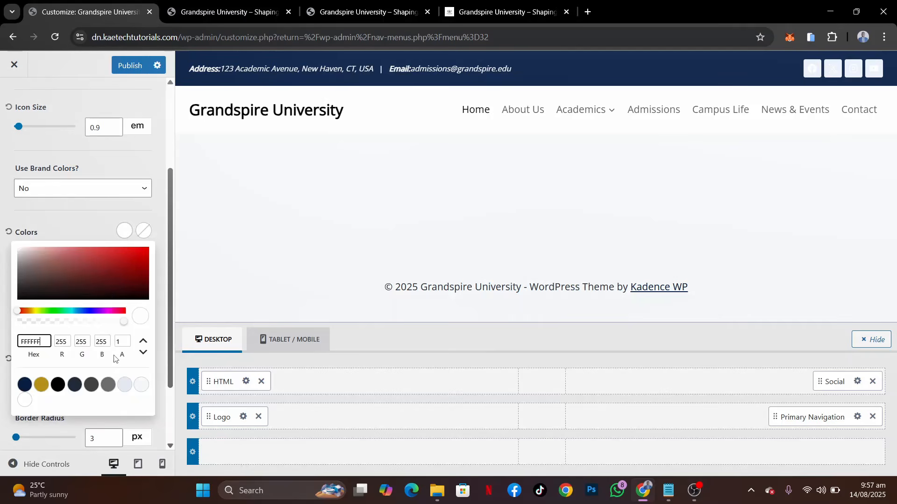
{"action": "left_click", "coordinate": [25, 400]}
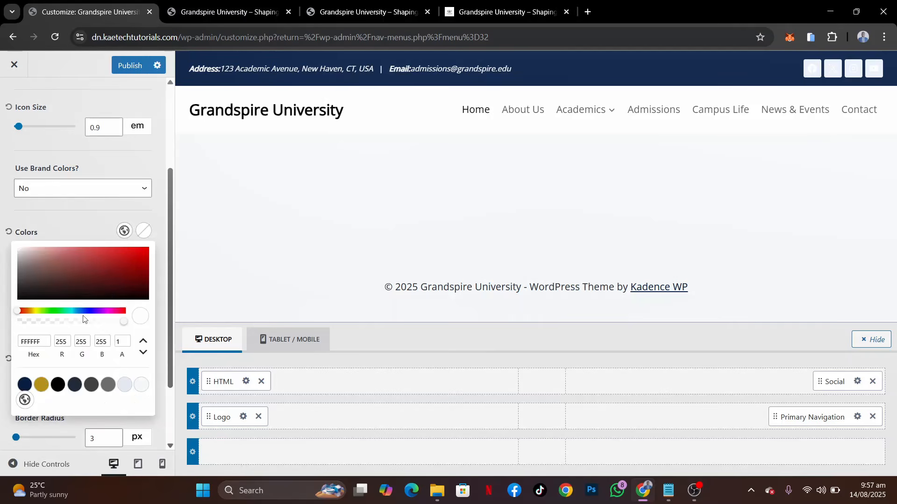
{"action": "left_click", "coordinate": [143, 233]}
{"action": "left_click", "coordinate": [143, 233]}
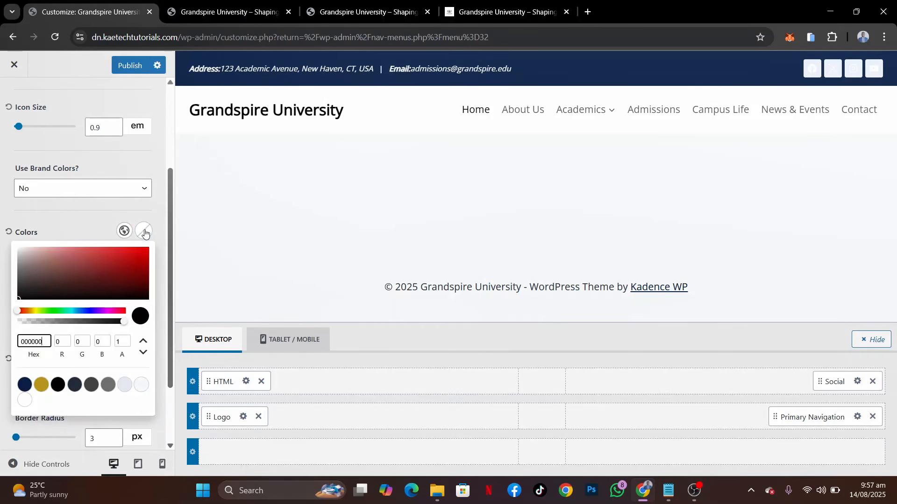
{"action": "left_click", "coordinate": [40, 383]}
{"action": "left_click", "coordinate": [81, 226]}
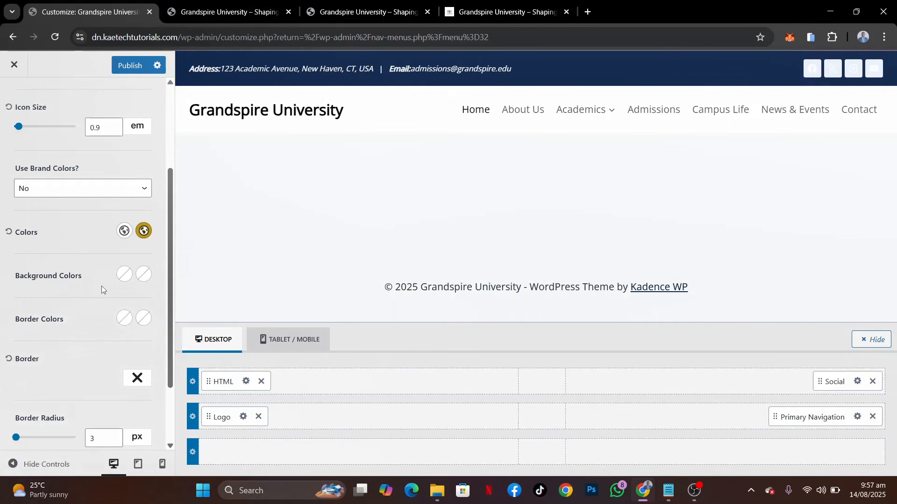
Make the header social icons' initial and hover background colours fully transparent, with alpha 0
{"action": "left_click", "coordinate": [125, 274]}
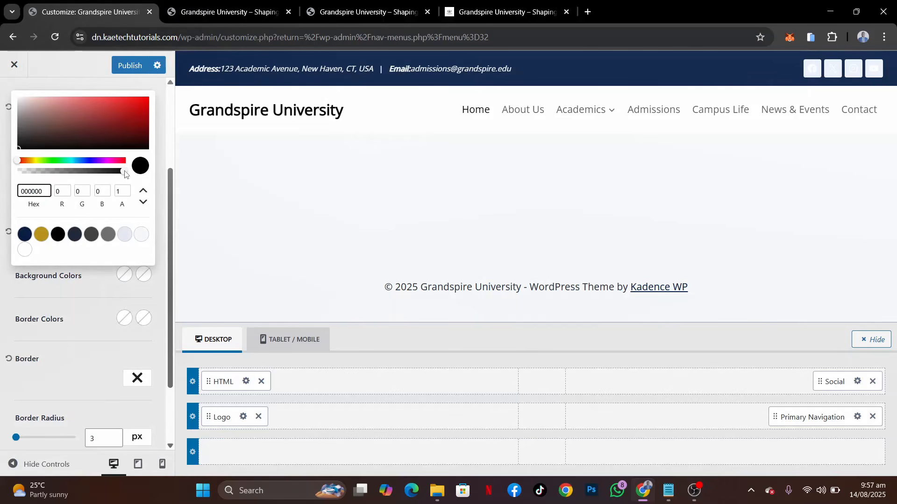
{"action": "left_click_drag", "start_coordinate": [125, 174], "coordinate": [4, 176]}
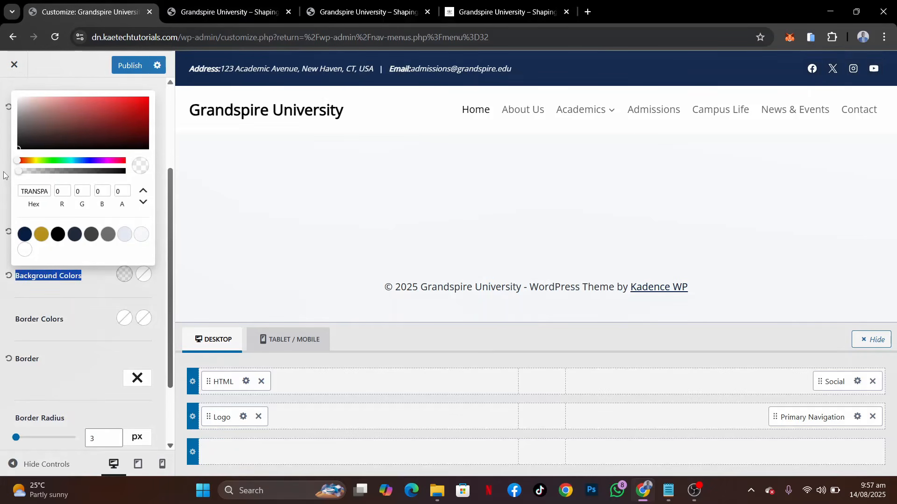
{"action": "mouse_move", "coordinate": [19, 172]}
{"action": "left_mouse_down"}
{"action": "mouse_move", "coordinate": [80, 174]}
{"action": "mouse_move", "coordinate": [4, 175]}
{"action": "left_mouse_up"}
{"action": "left_click", "coordinate": [4, 177]}
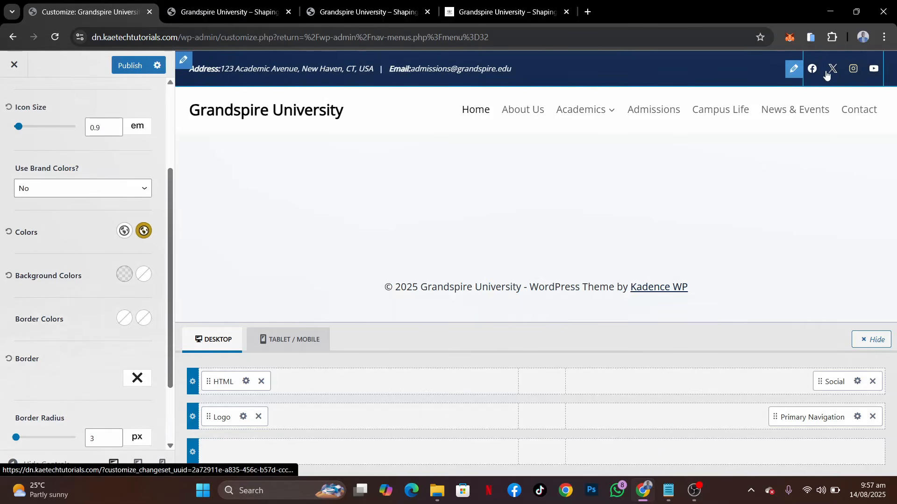
{"action": "left_click", "coordinate": [143, 275]}
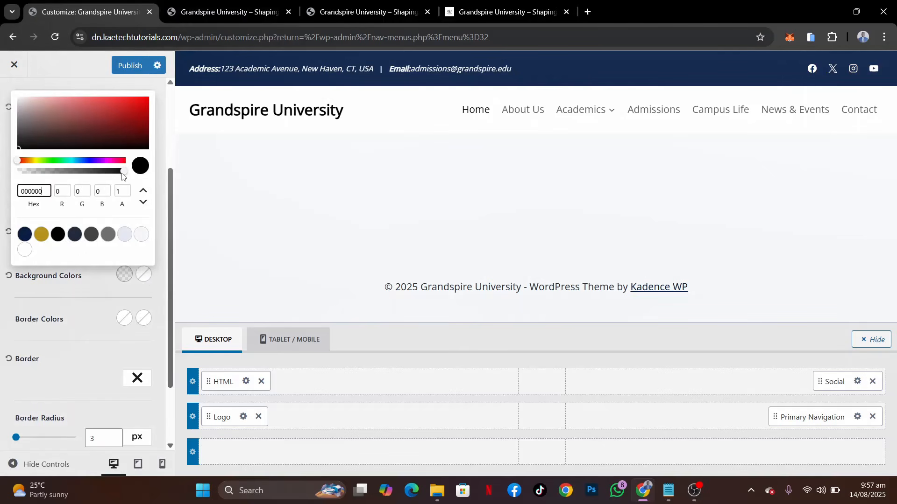
{"action": "left_click", "coordinate": [122, 172]}
{"action": "left_click_drag", "start_coordinate": [122, 175], "coordinate": [5, 180]}
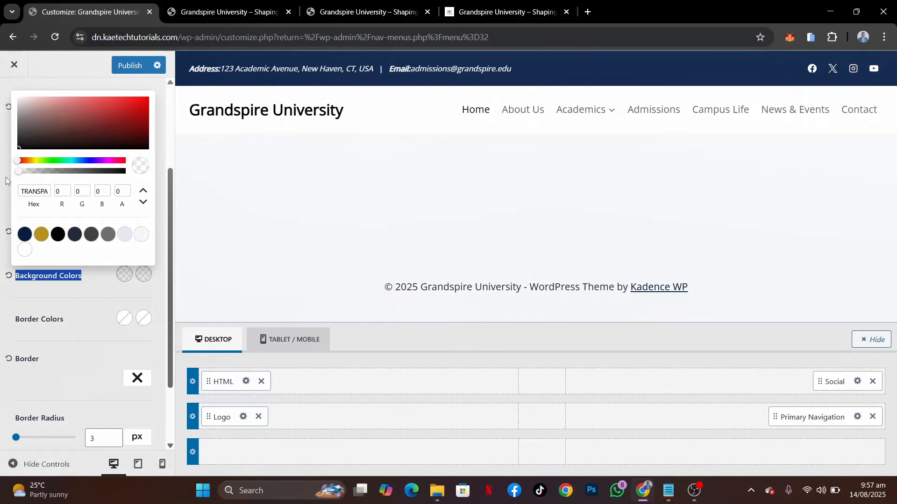
Publish the styled header social icons and check the reference site's header for the remaining elements
{"action": "left_click", "coordinate": [6, 181]}
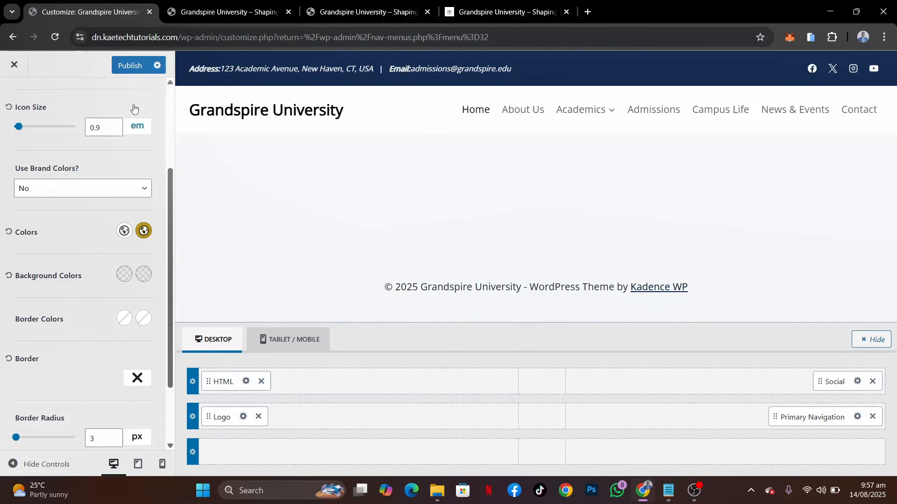
{"action": "left_click", "coordinate": [129, 69]}
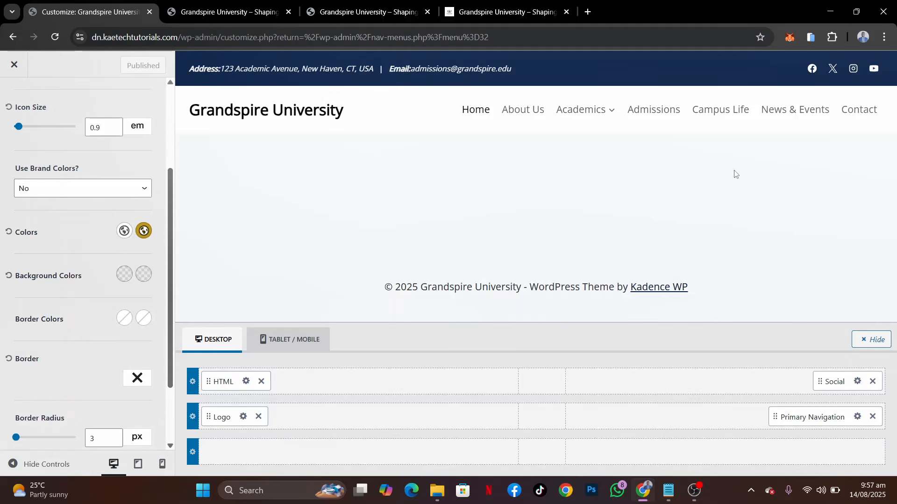
{"action": "left_click", "coordinate": [499, 14]}
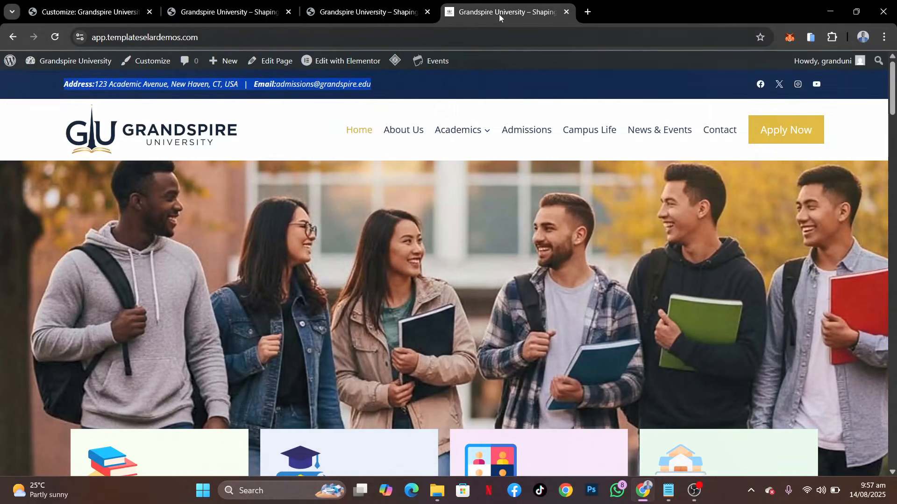
{"action": "left_click", "coordinate": [499, 89]}
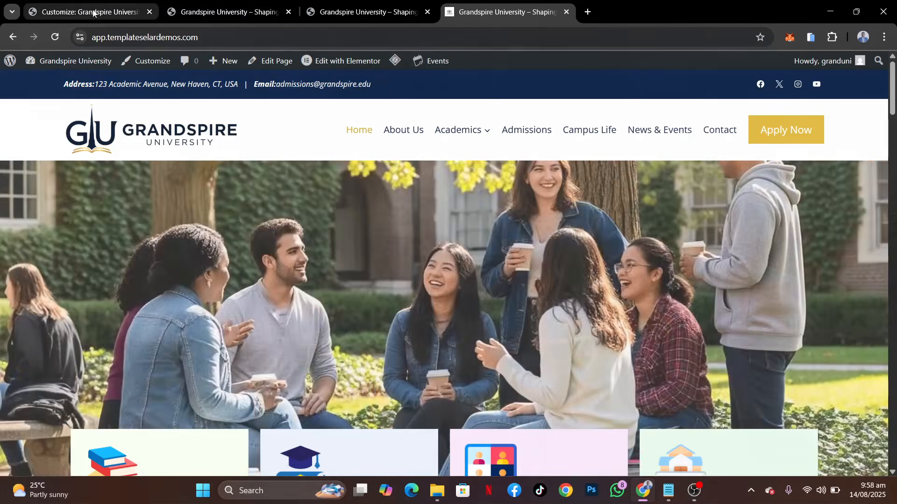
Add a Button element to the header's main row after the primary navigation
{"action": "left_click", "coordinate": [95, 12]}
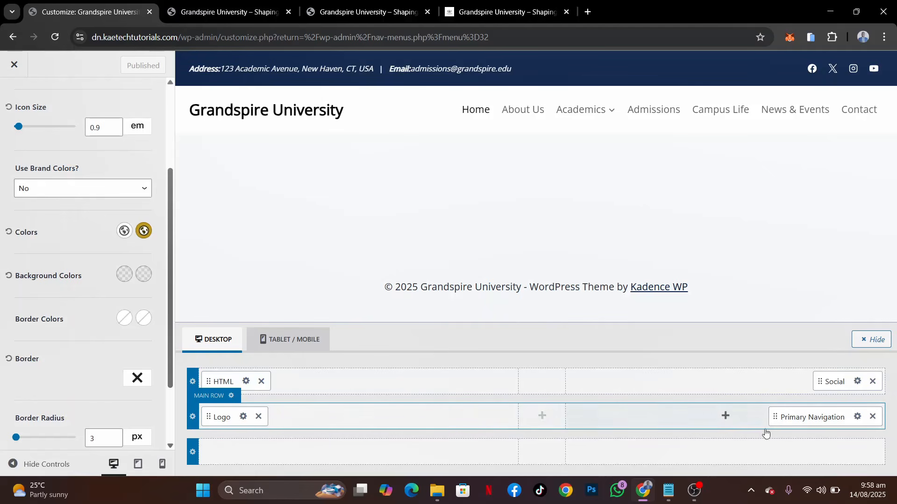
{"action": "left_click", "coordinate": [731, 425]}
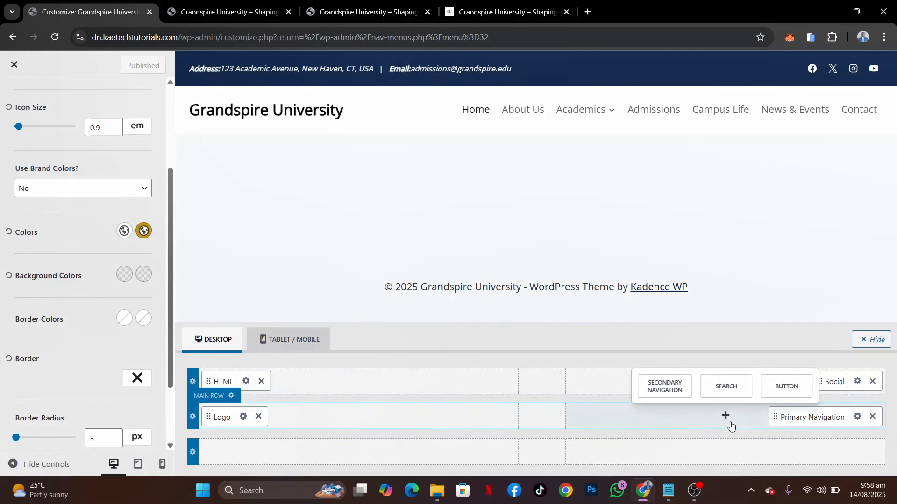
{"action": "left_click", "coordinate": [786, 388]}
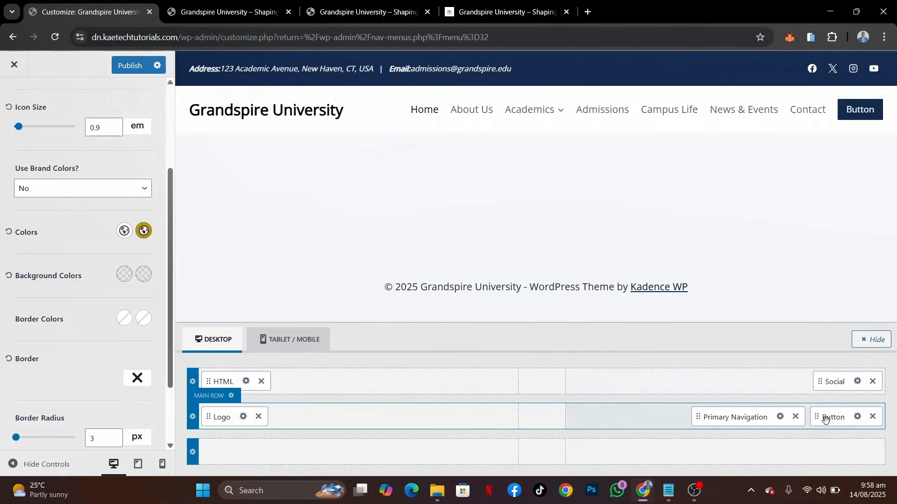
Set the header button's initial and hover background colours to the gold palette colour D4AF37
{"action": "left_click", "coordinate": [857, 416]}
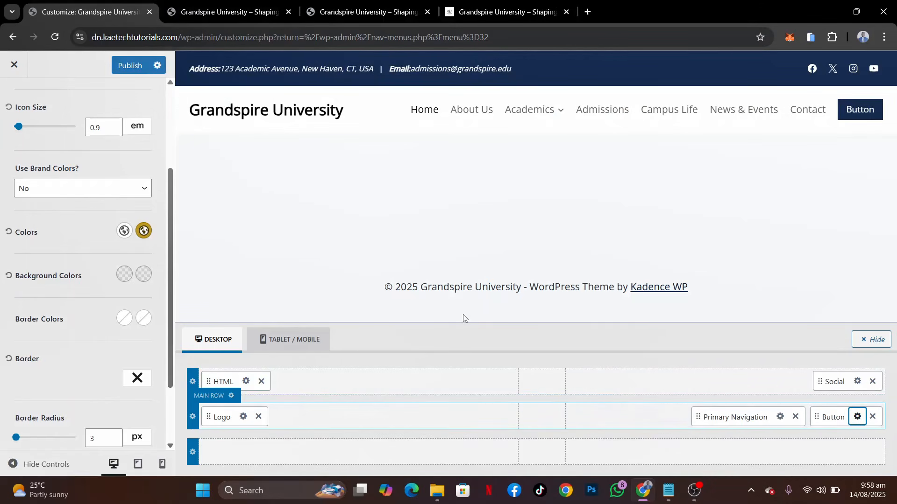
{"action": "left_click", "coordinate": [114, 142]}
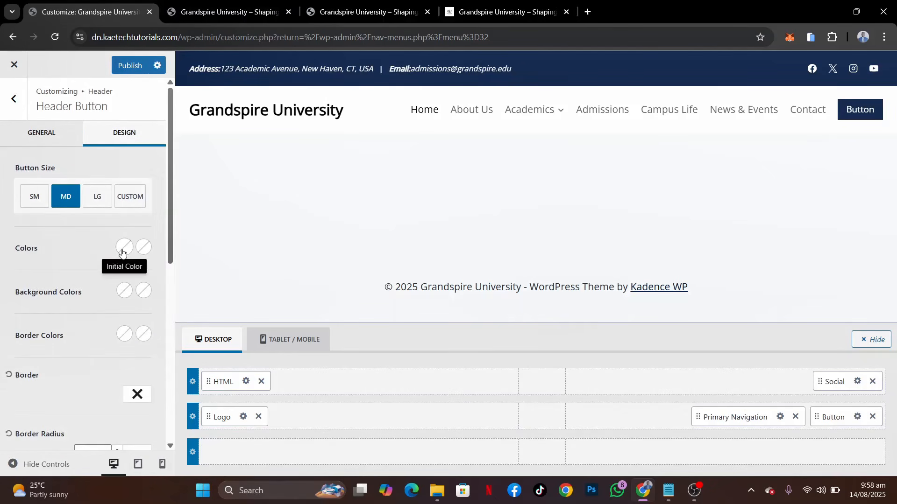
{"action": "left_click", "coordinate": [123, 291]}
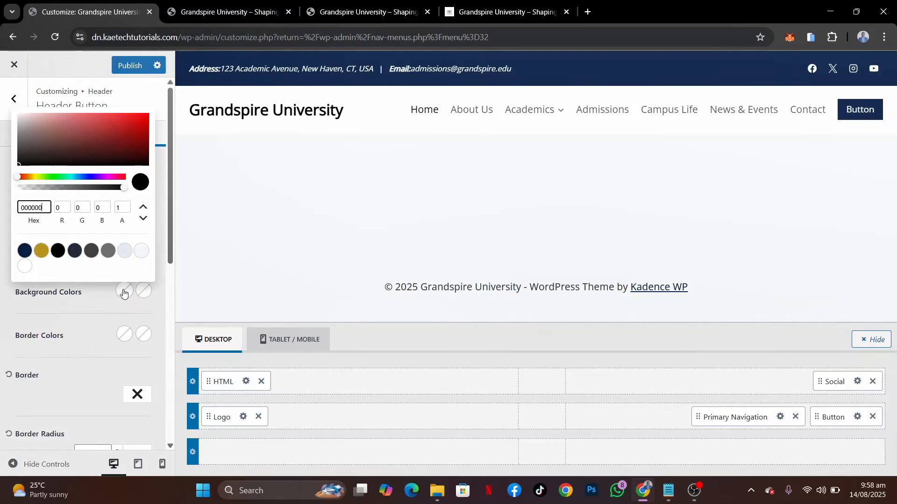
{"action": "left_click", "coordinate": [41, 251]}
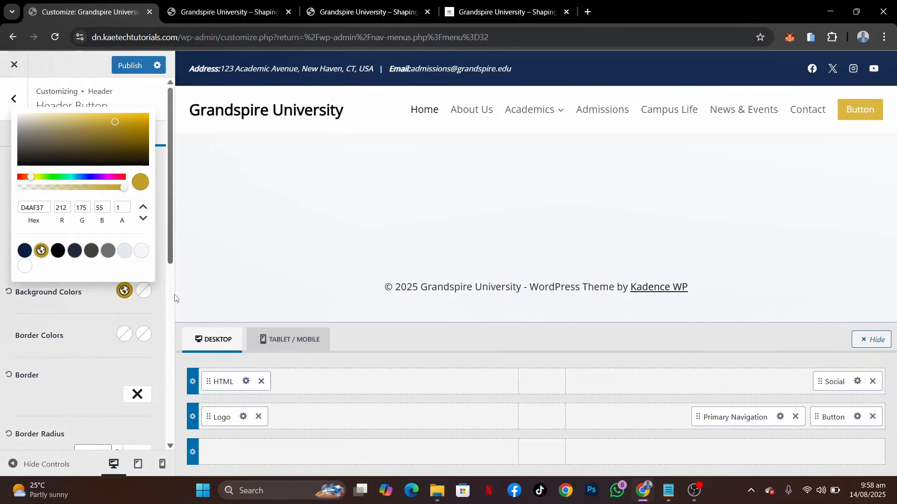
{"action": "left_click", "coordinate": [141, 294]}
{"action": "left_click", "coordinate": [142, 294]}
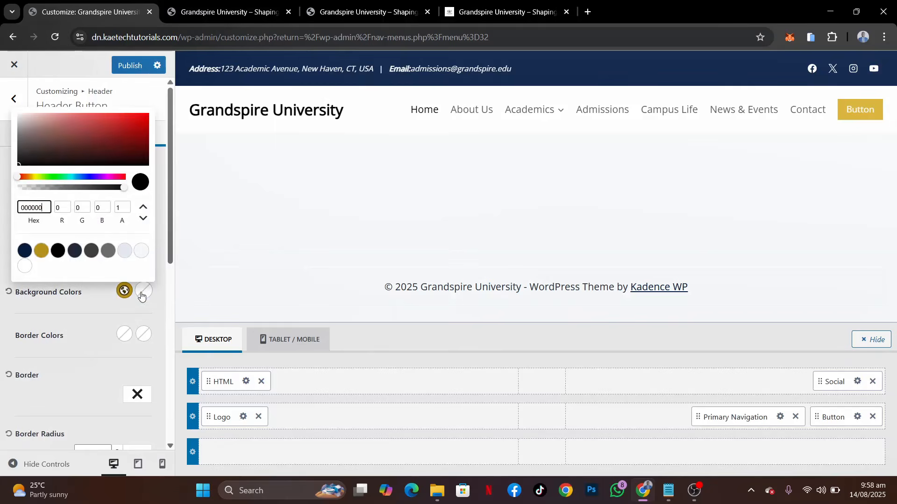
{"action": "left_click", "coordinate": [41, 250]}
{"action": "left_click", "coordinate": [108, 312]}
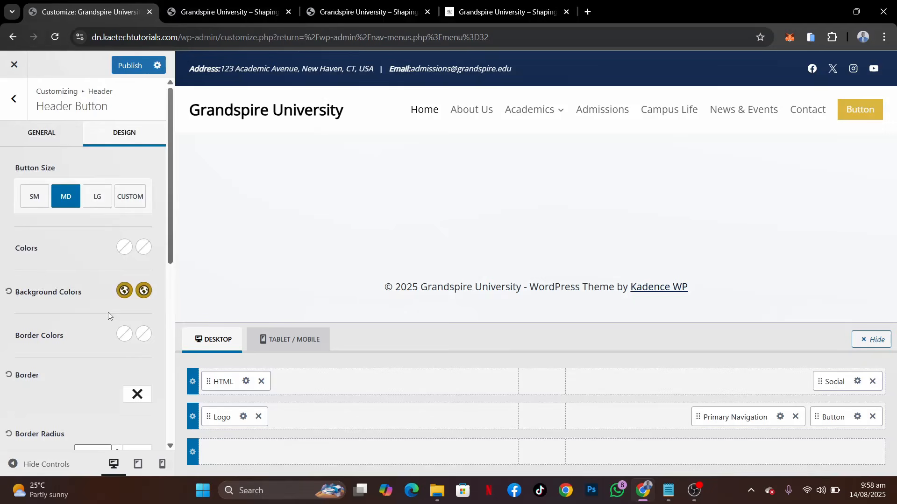
Set the header button's initial and hover text colours to white FFFFFF and its size to LG
{"action": "left_click", "coordinate": [124, 247]}
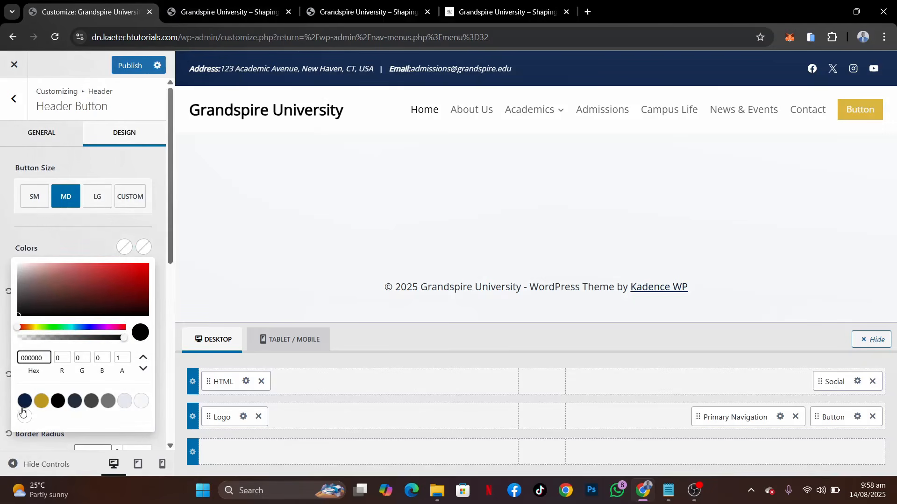
{"action": "left_click", "coordinate": [23, 414]}
{"action": "left_click", "coordinate": [149, 253]}
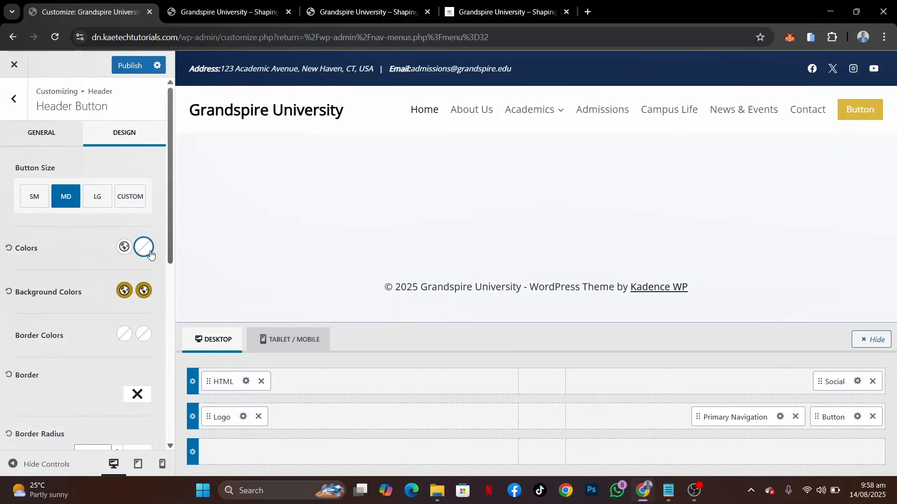
{"action": "left_click", "coordinate": [25, 416]}
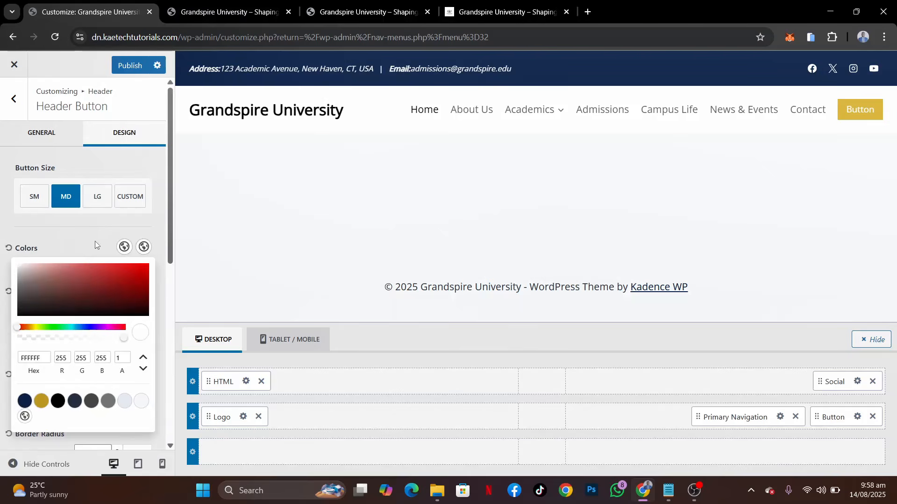
{"action": "left_click", "coordinate": [94, 242]}
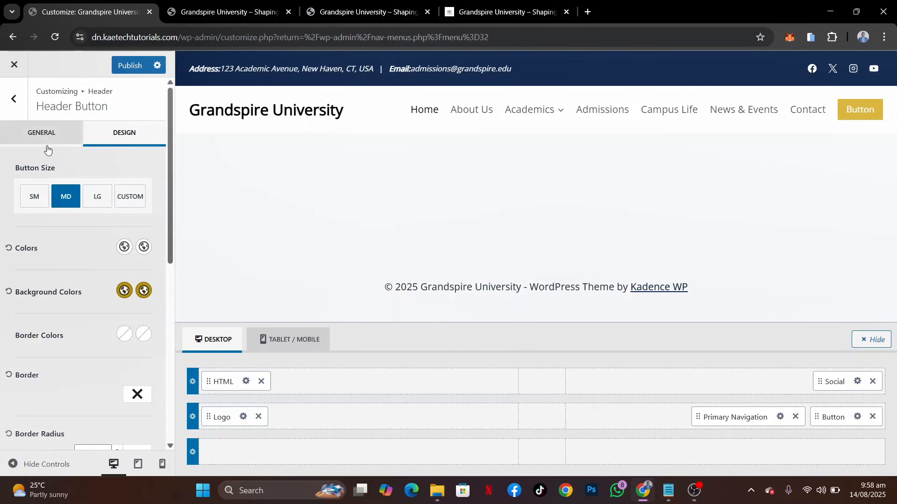
{"action": "left_click", "coordinate": [96, 198]}
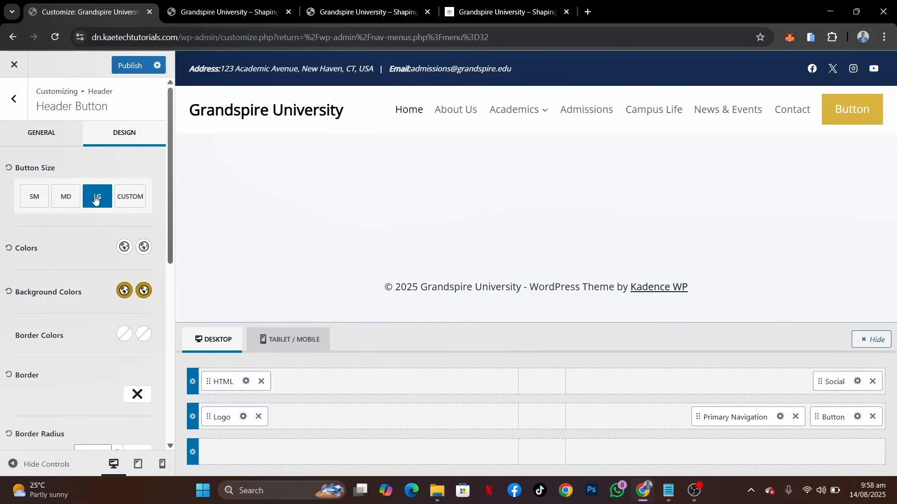
Label the header button "APPLY NOW" after checking the wording on the reference site
{"action": "left_click", "coordinate": [56, 138]}
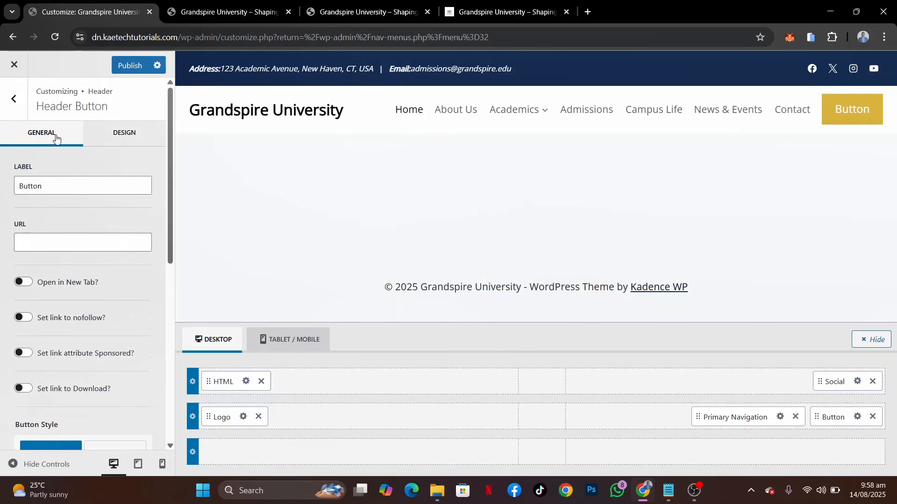
{"action": "left_click", "coordinate": [480, 14]}
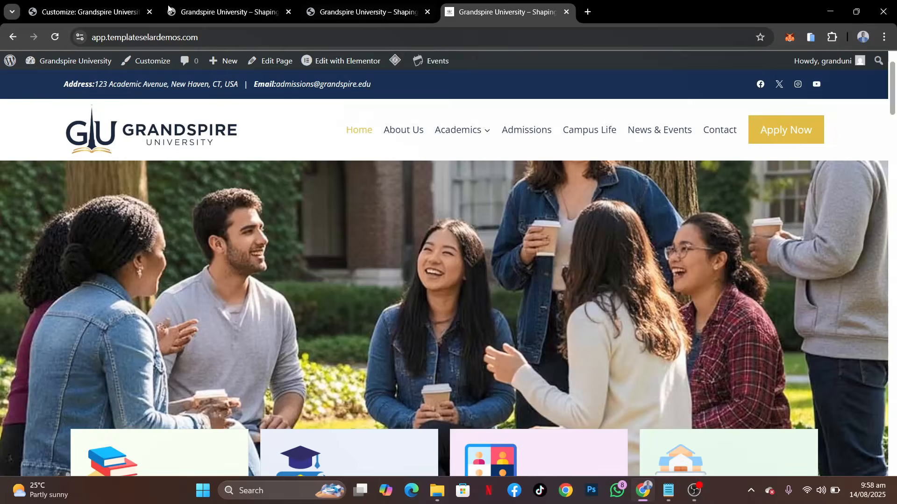
{"action": "left_click", "coordinate": [94, 12]}
{"action": "double_click", "coordinate": [45, 185]}
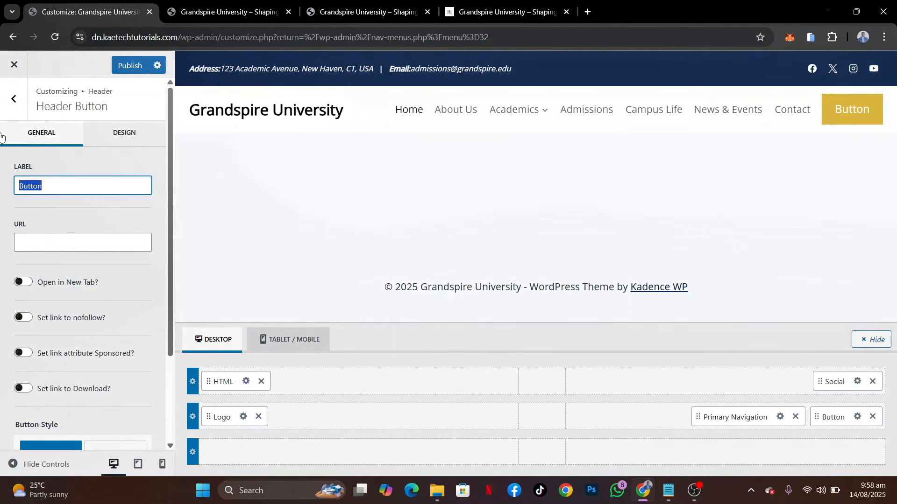
{"action": "type", "text": "AP"}
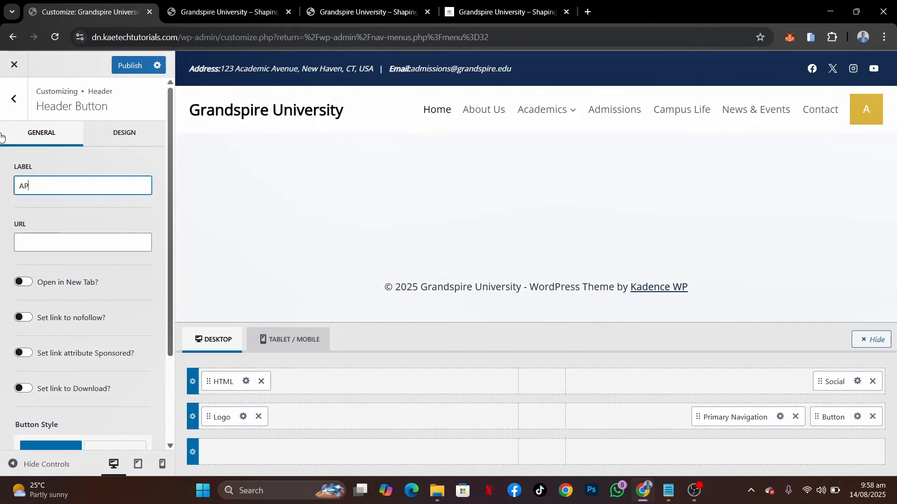
{"action": "type", "text": "PLY NOW"}
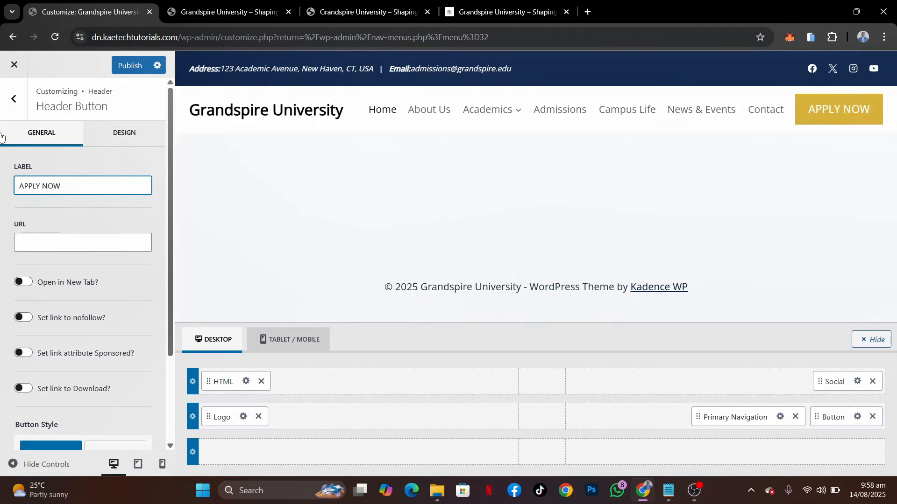
Change the header button's label to "Apply Now" to match the capitalisation on the reference site
{"action": "left_click", "coordinate": [489, 13]}
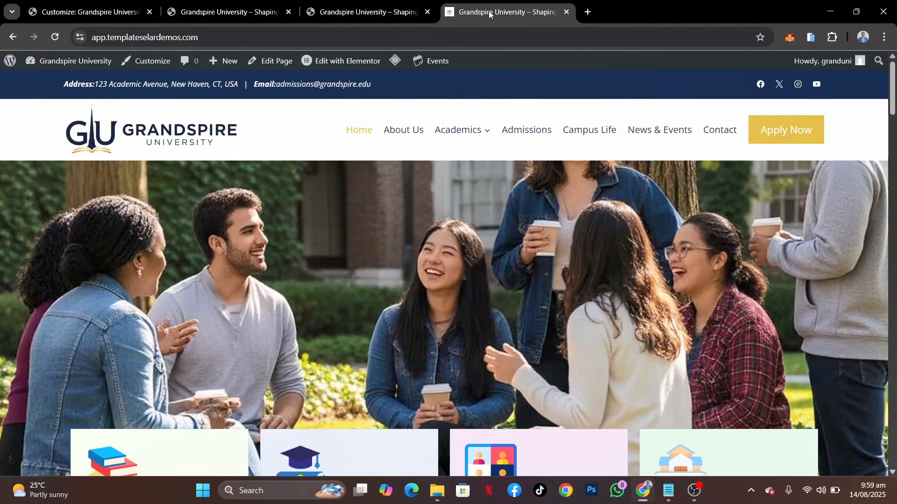
{"action": "left_click", "coordinate": [82, 12]}
{"action": "left_click_drag", "start_coordinate": [62, 186], "coordinate": [23, 186]}
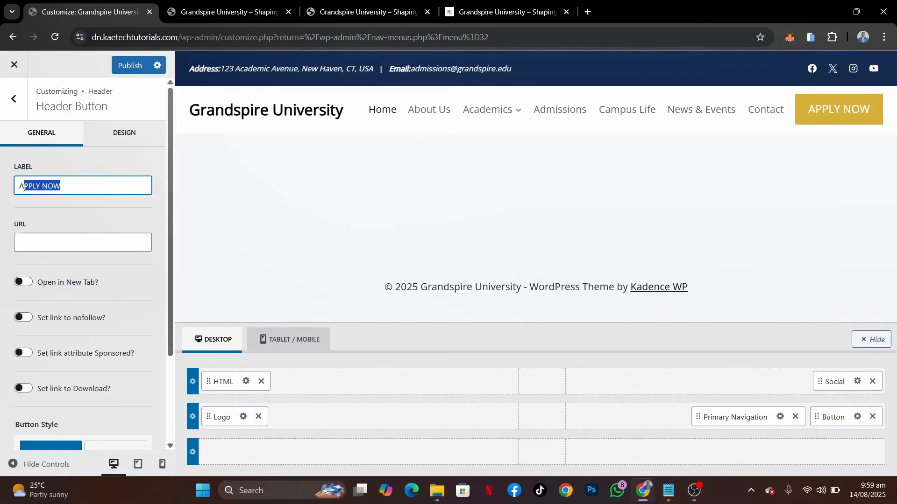
{"action": "type", "text": "pply Now"}
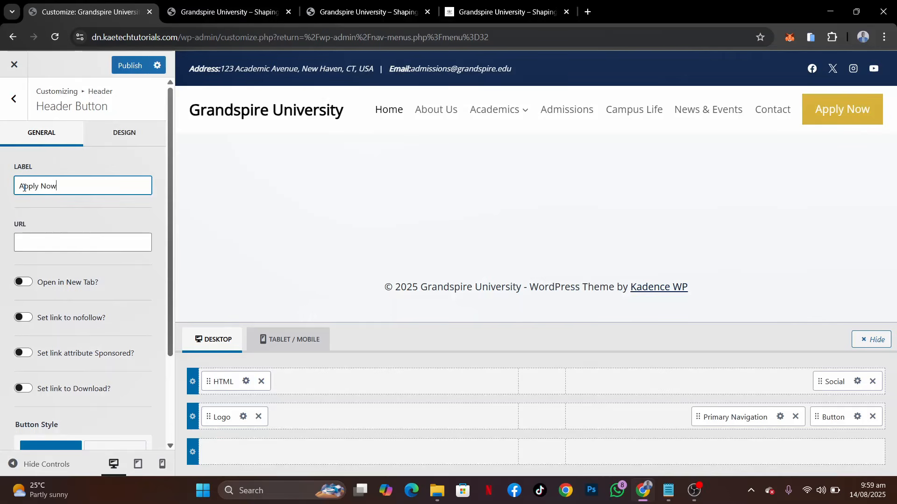
Copy the Apply Now page's link from the site's page list and set it as the header button's URL
{"action": "left_click", "coordinate": [24, 241]}
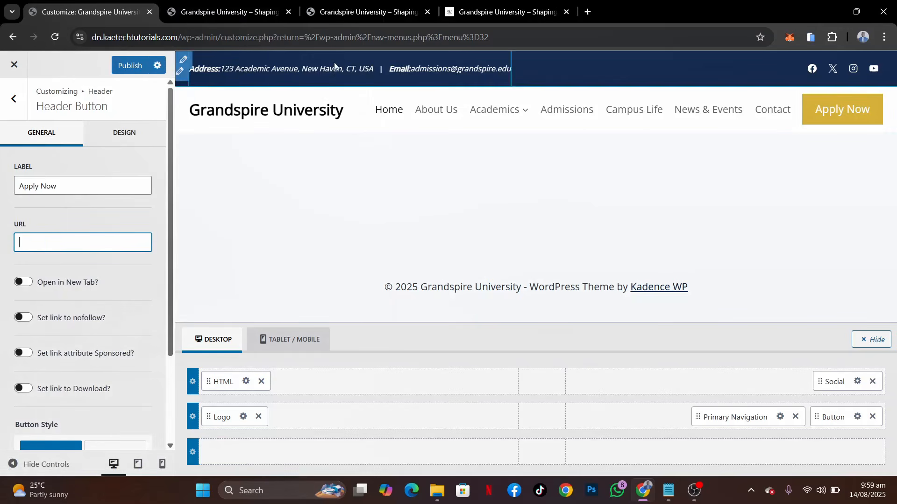
{"action": "left_click", "coordinate": [236, 4]}
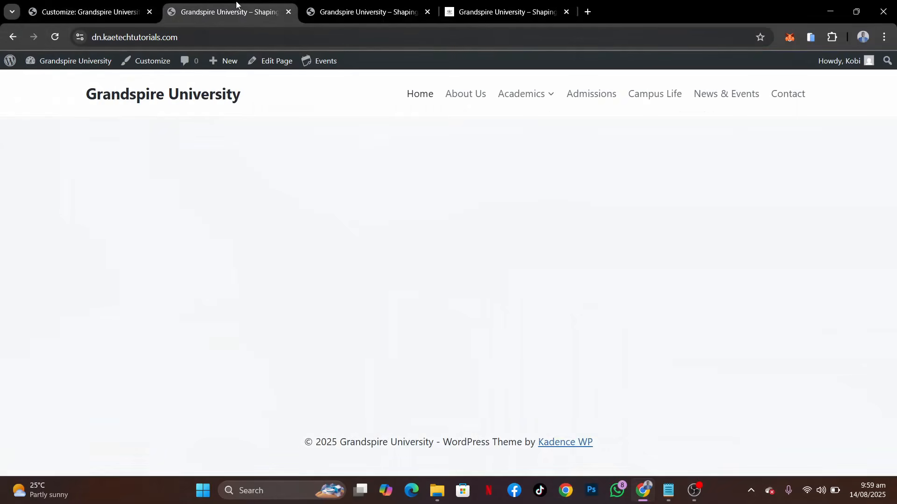
{"action": "mouse_move", "coordinate": [53, 62]}
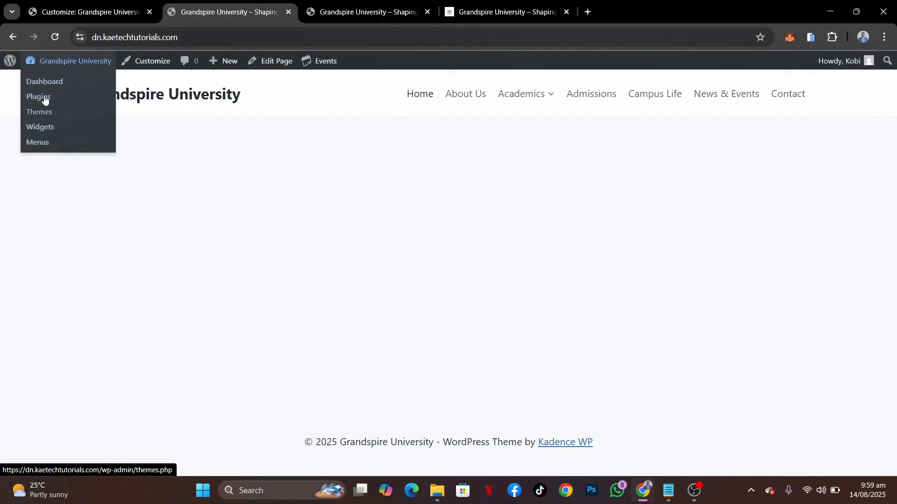
{"action": "left_click", "coordinate": [53, 83]}
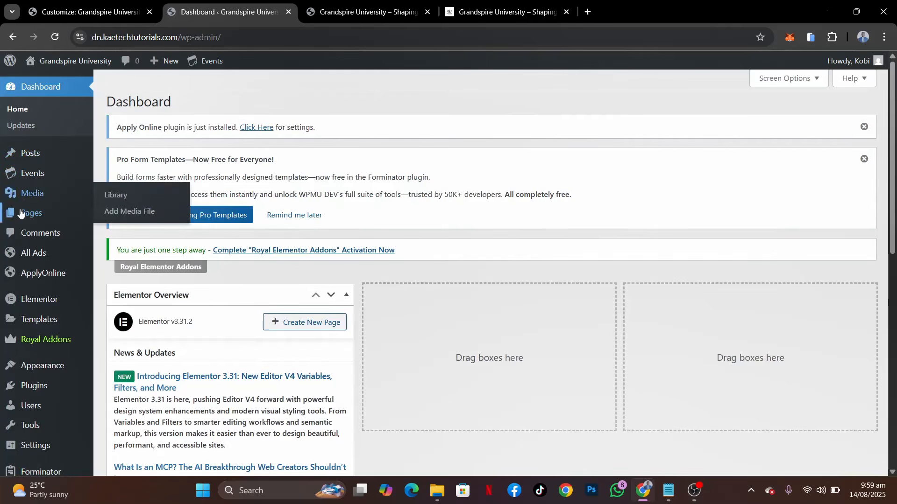
{"action": "left_click", "coordinate": [116, 214]}
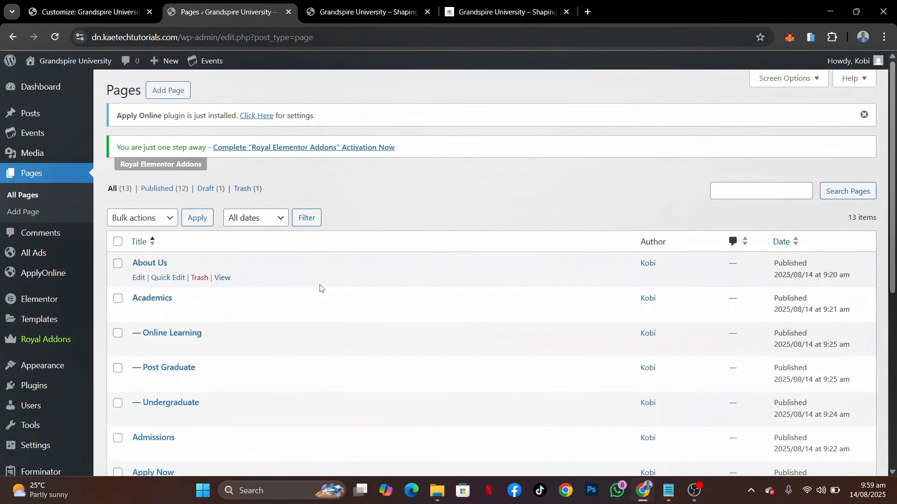
{"action": "scroll", "coordinate": [320, 288], "scroll_direction": "down", "scroll_amount": 7}
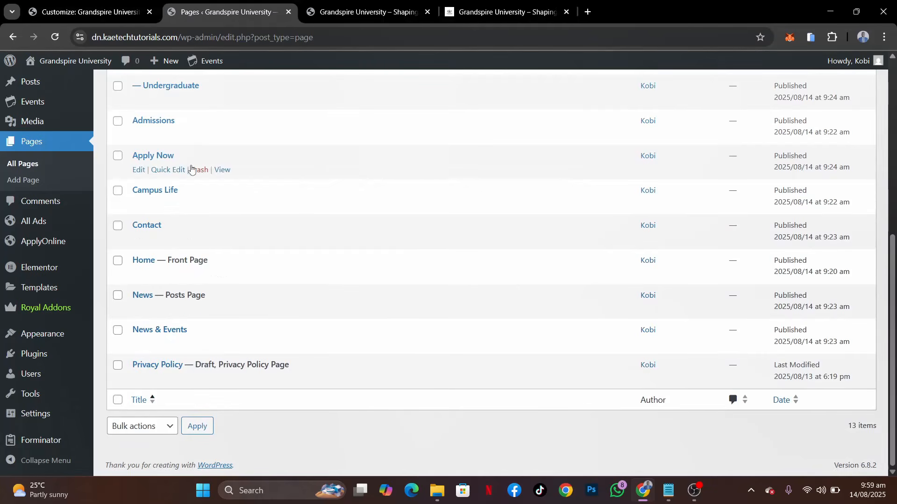
{"action": "right_click", "coordinate": [222, 171]}
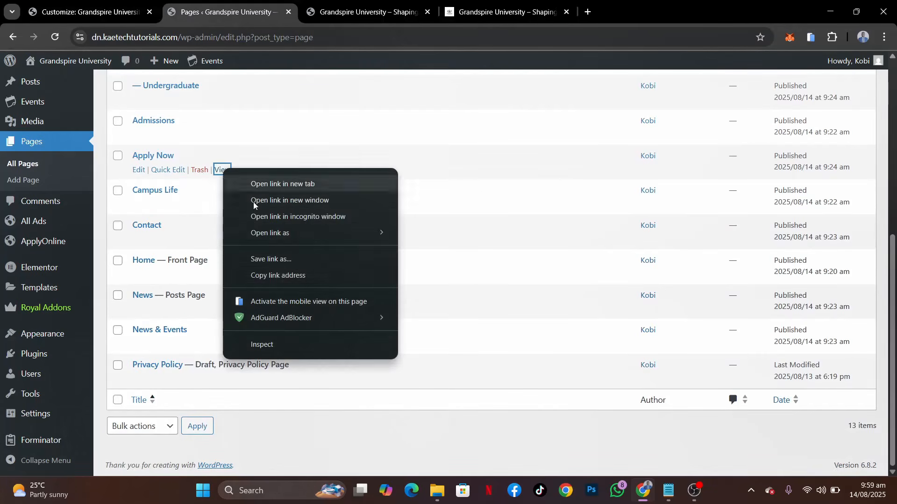
{"action": "left_click", "coordinate": [269, 275]}
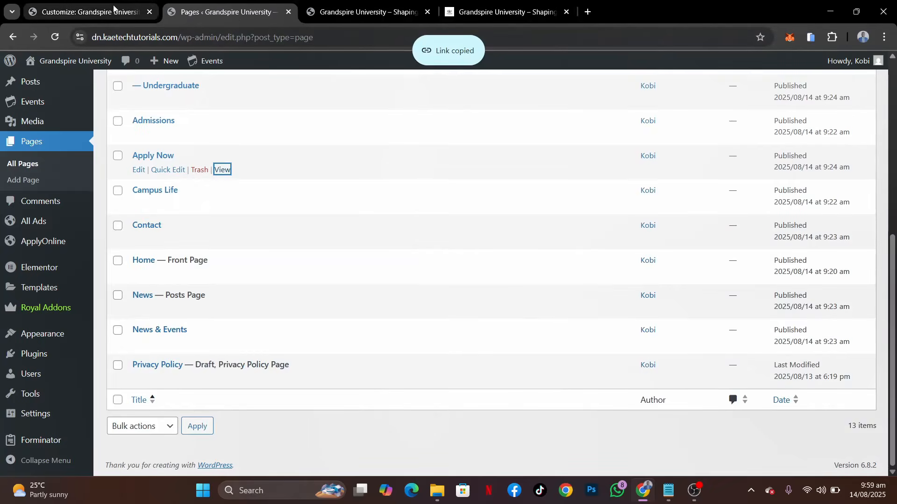
{"action": "left_click", "coordinate": [136, 14]}
{"action": "key", "text": "ctrl+v"}
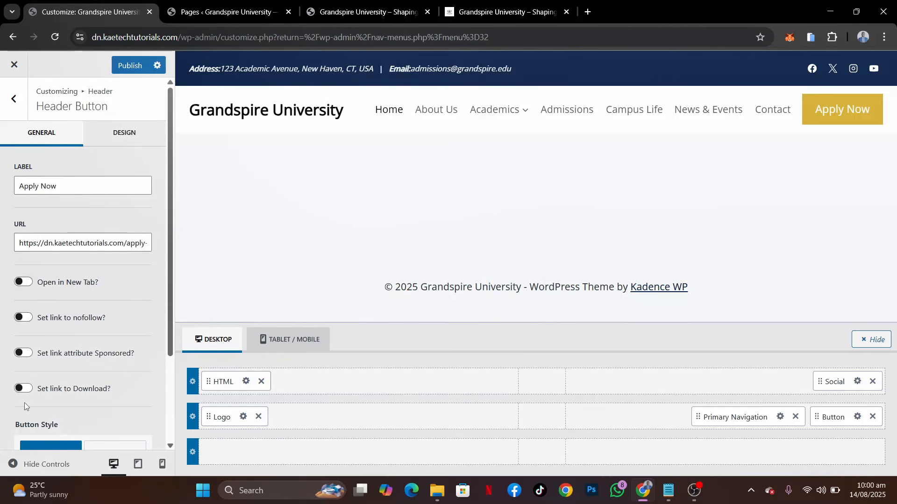
Try the outline style on the header button, then restore the filled style
{"action": "scroll", "coordinate": [24, 403], "scroll_direction": "down", "scroll_amount": 3}
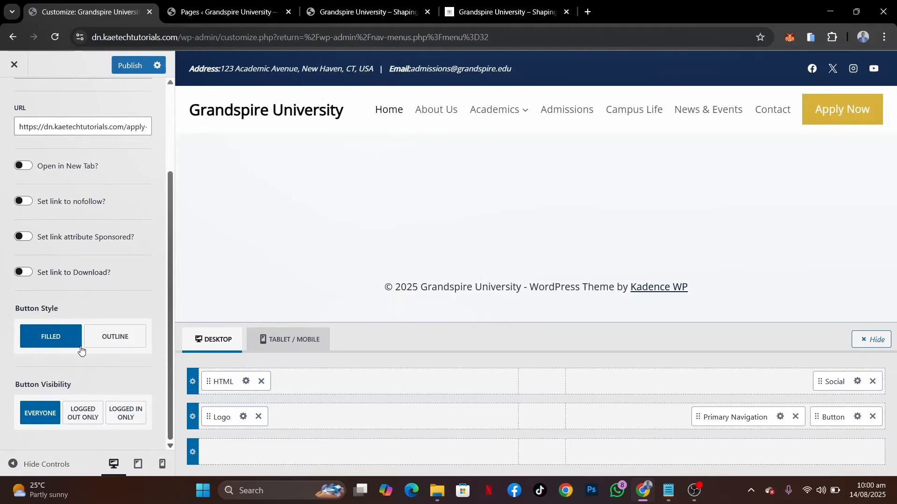
{"action": "left_click", "coordinate": [96, 338]}
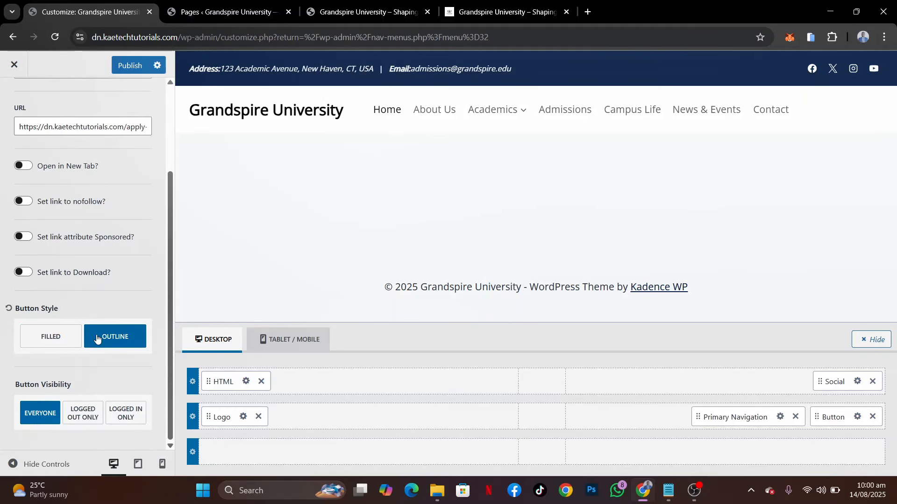
{"action": "left_click", "coordinate": [47, 343]}
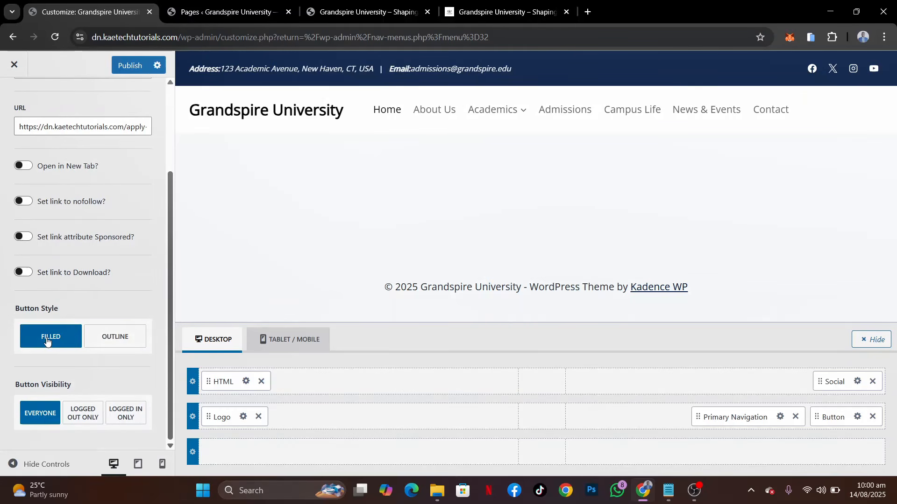
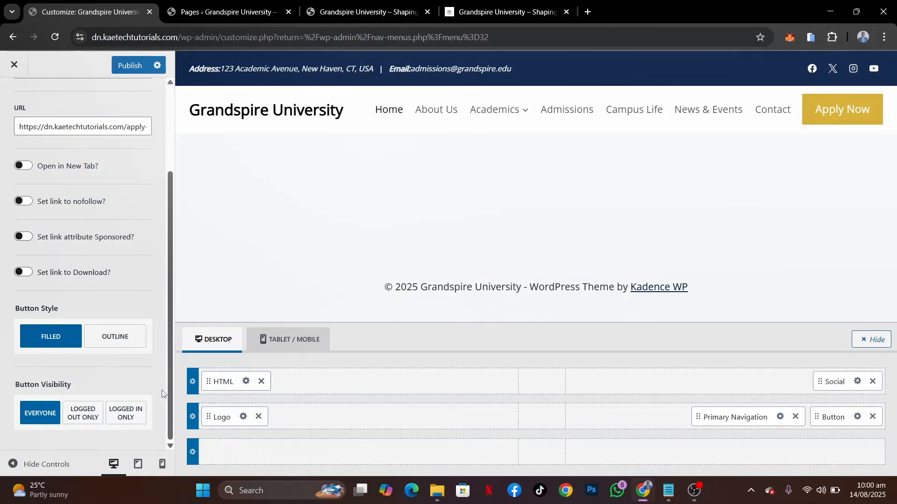
Set the header button's font size to 16 px and publish the changes
{"action": "scroll", "coordinate": [120, 243], "scroll_direction": "up", "scroll_amount": 3}
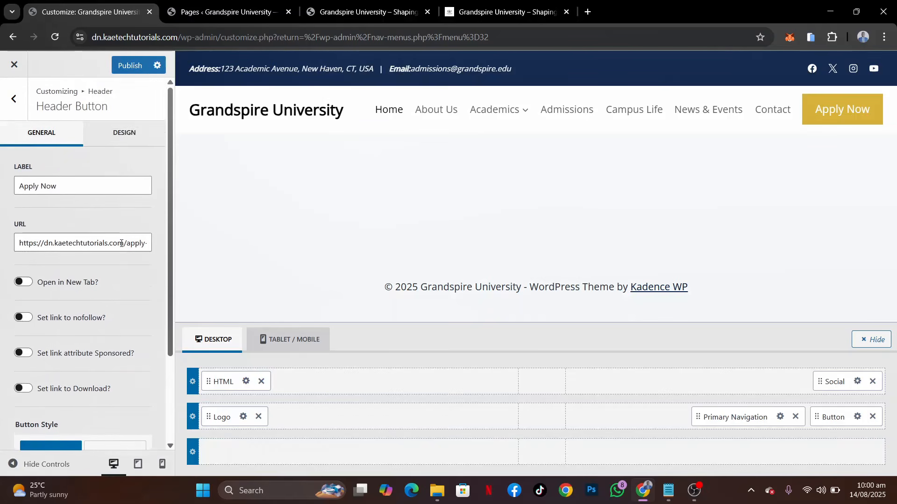
{"action": "left_click", "coordinate": [102, 142]}
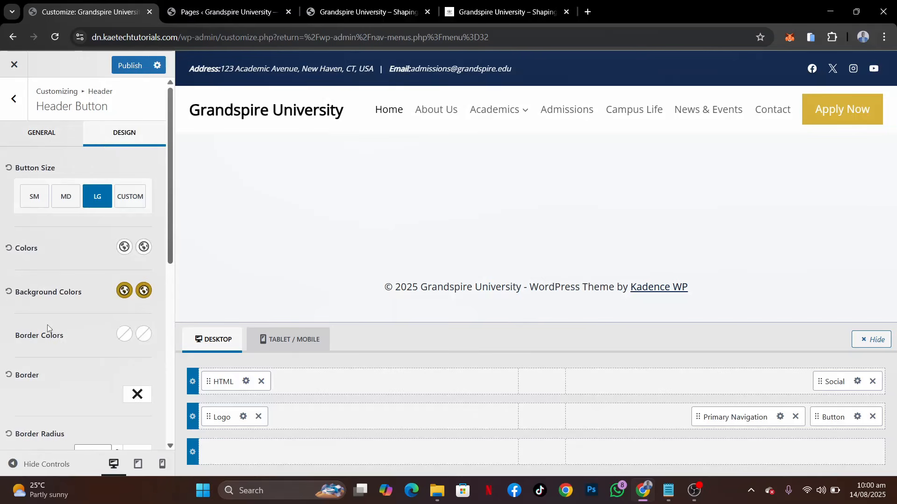
{"action": "scroll", "coordinate": [47, 325], "scroll_direction": "down", "scroll_amount": 4}
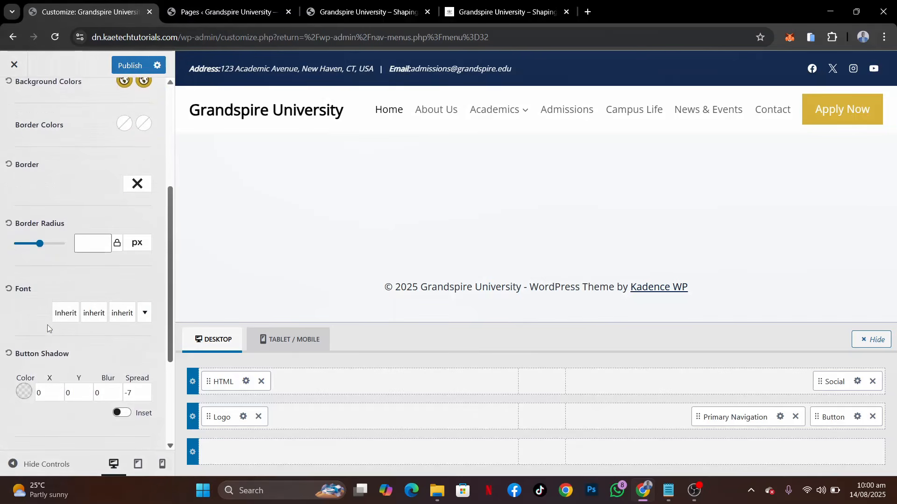
{"action": "left_click", "coordinate": [123, 316]}
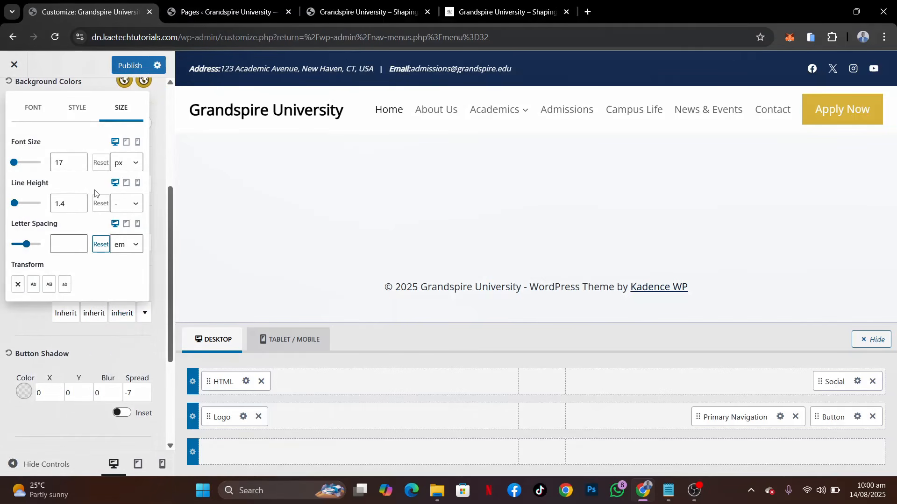
{"action": "left_click", "coordinate": [79, 165]}
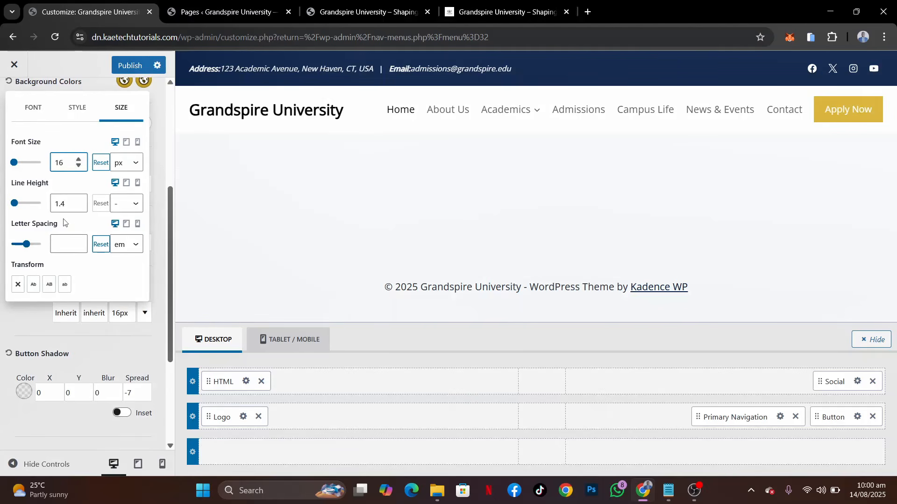
{"action": "left_click", "coordinate": [128, 62]}
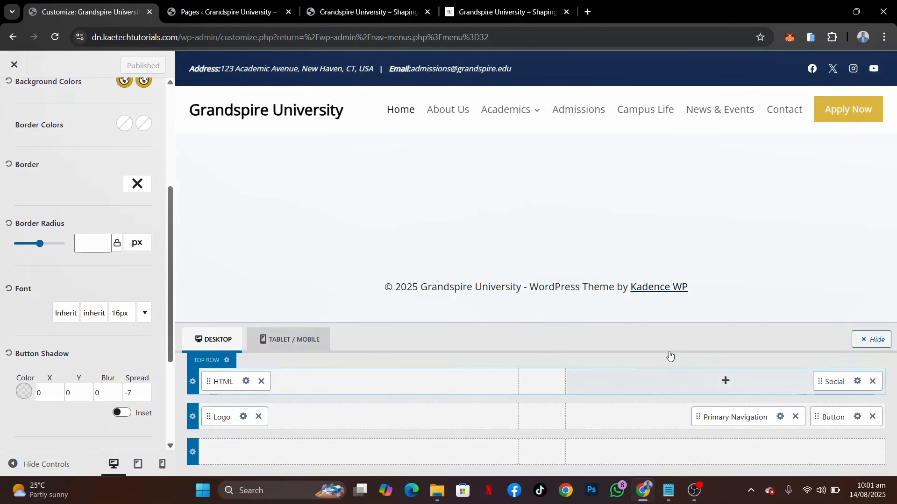
Match the primary navigation to the reference site: palette navy for the initial colour, gold D4AF37 for the hover and active colours
{"action": "left_click", "coordinate": [780, 418]}
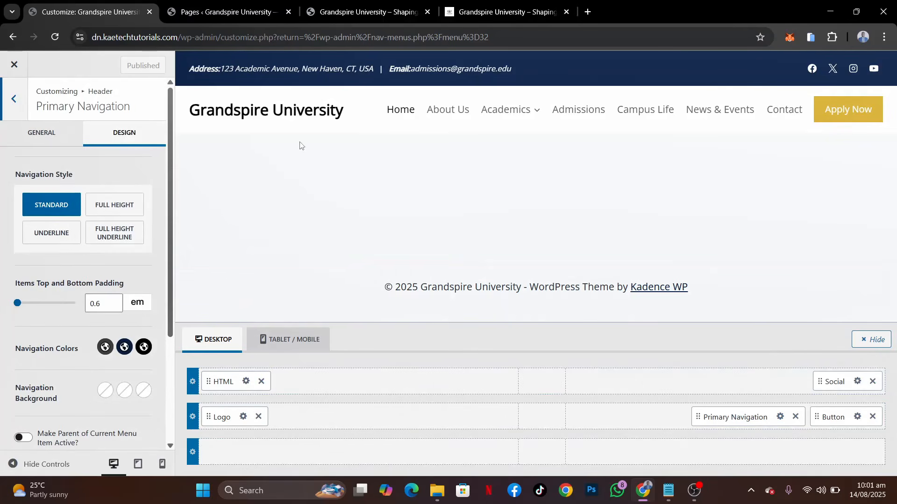
{"action": "left_click", "coordinate": [501, 5]}
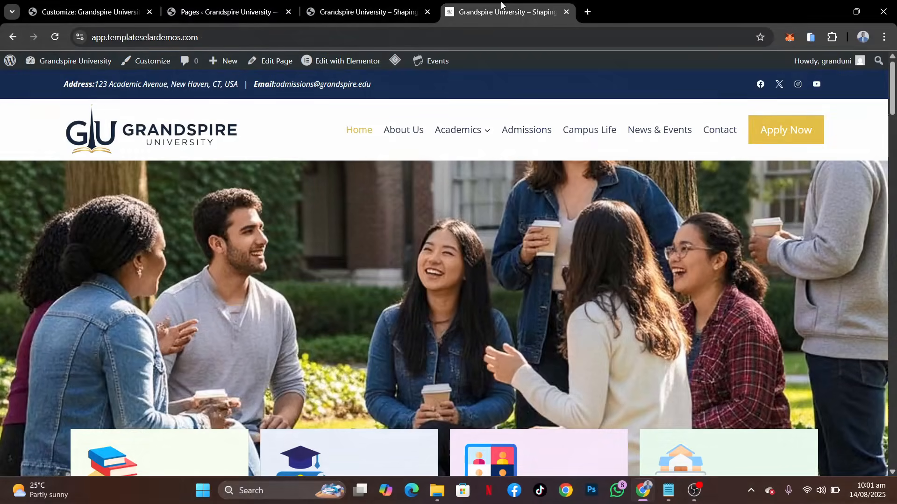
{"action": "left_click", "coordinate": [89, 11]}
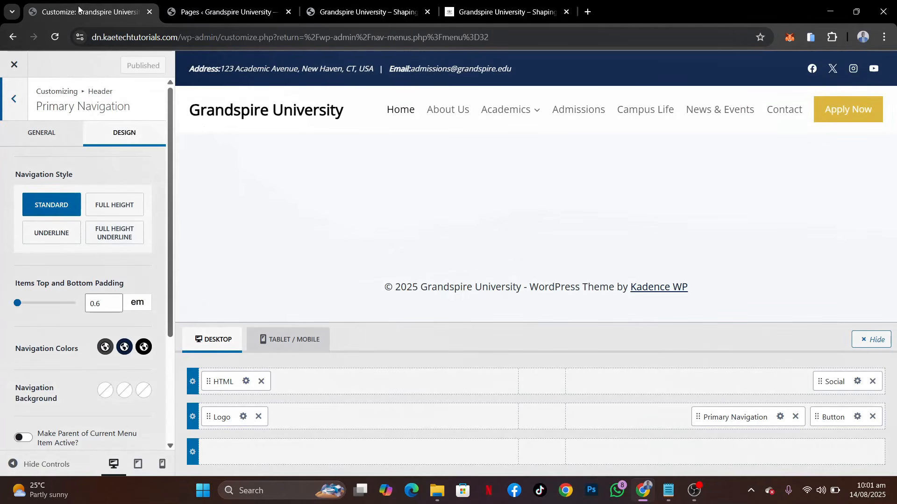
{"action": "left_click", "coordinate": [105, 348]}
{"action": "left_click", "coordinate": [25, 307]}
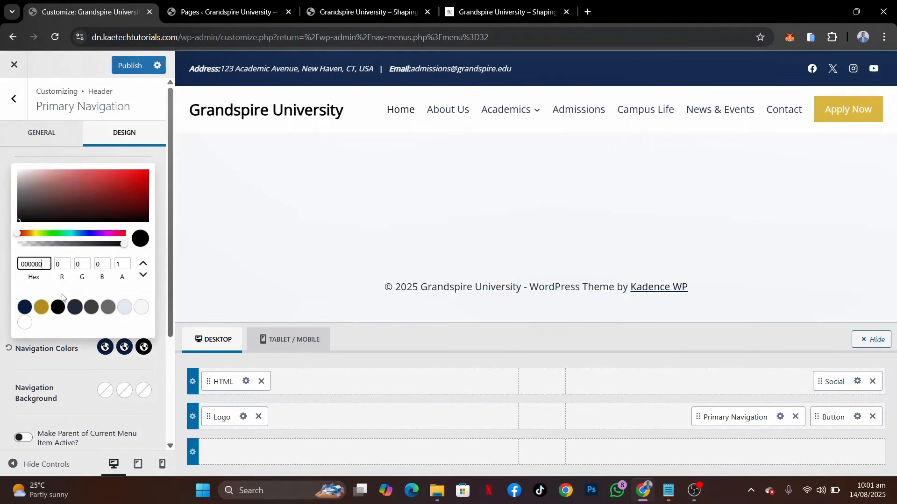
{"action": "left_click", "coordinate": [41, 307]}
{"action": "left_click", "coordinate": [143, 348]}
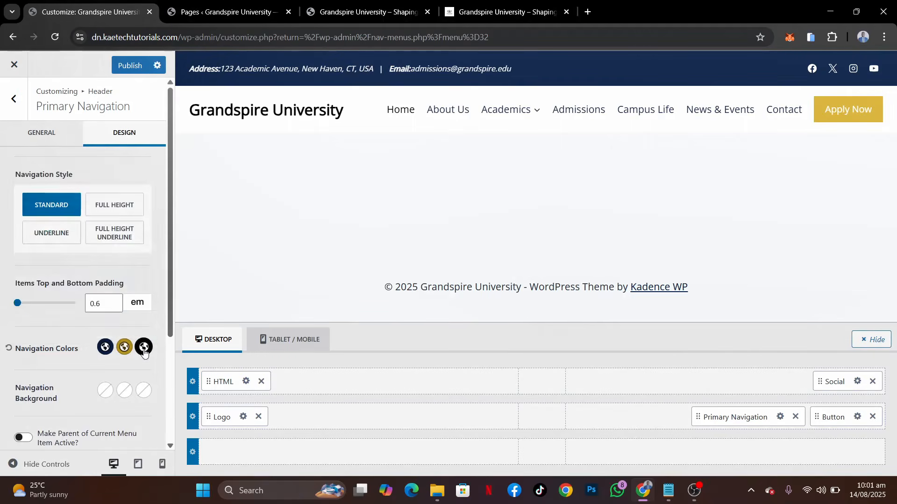
{"action": "left_click", "coordinate": [143, 348]}
{"action": "left_click", "coordinate": [41, 307]}
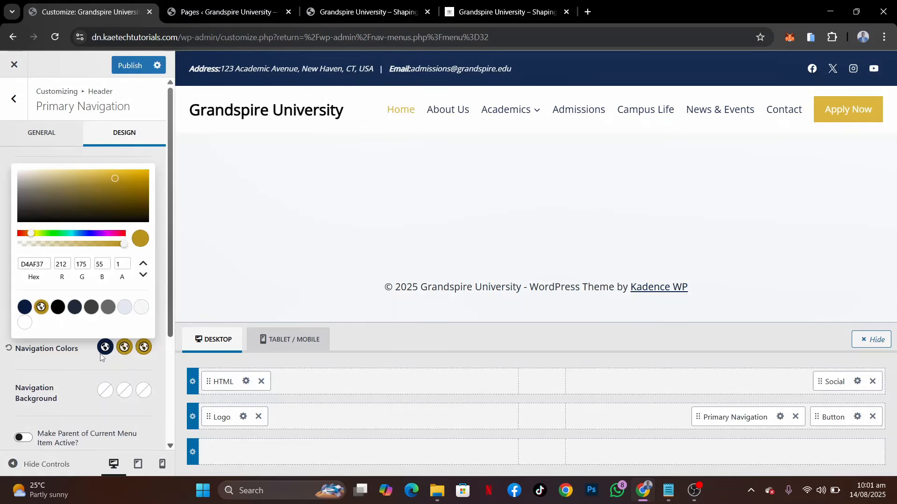
{"action": "left_click", "coordinate": [84, 360]}
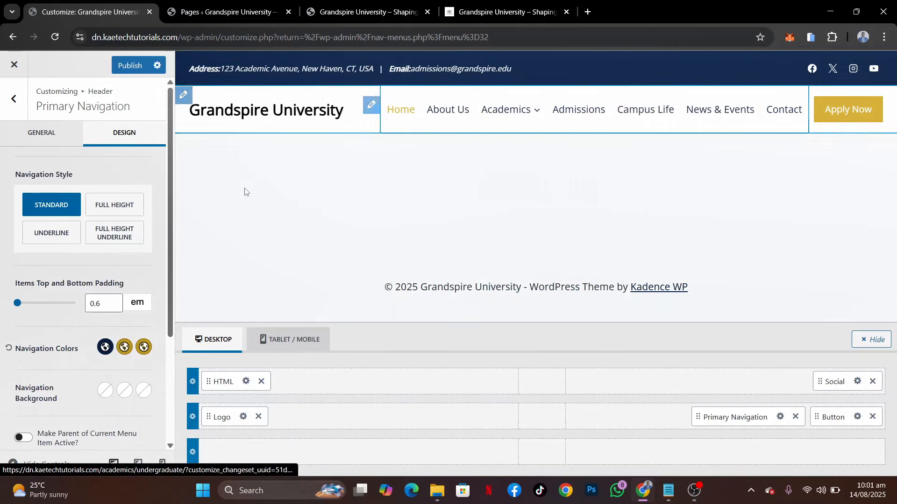
Set the primary navigation's font size to 15 px
{"action": "scroll", "coordinate": [65, 367], "scroll_direction": "down", "scroll_amount": 3}
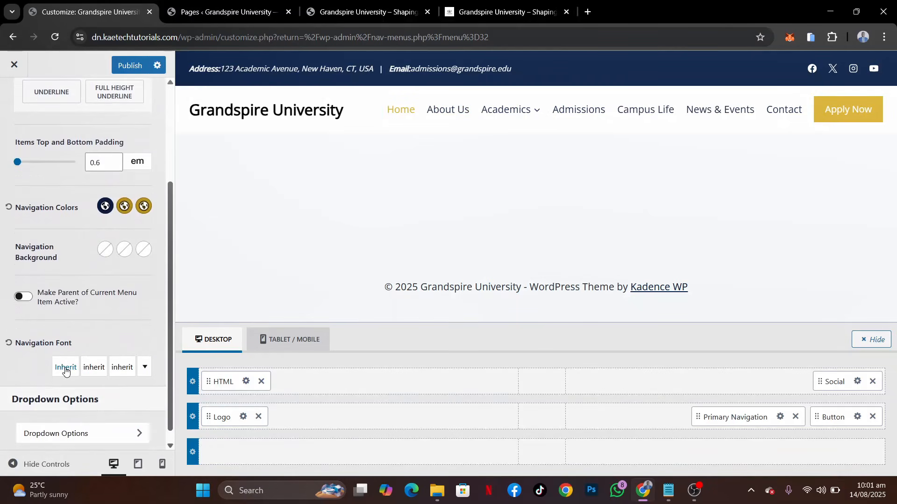
{"action": "scroll", "coordinate": [66, 371], "scroll_direction": "down", "scroll_amount": 1}
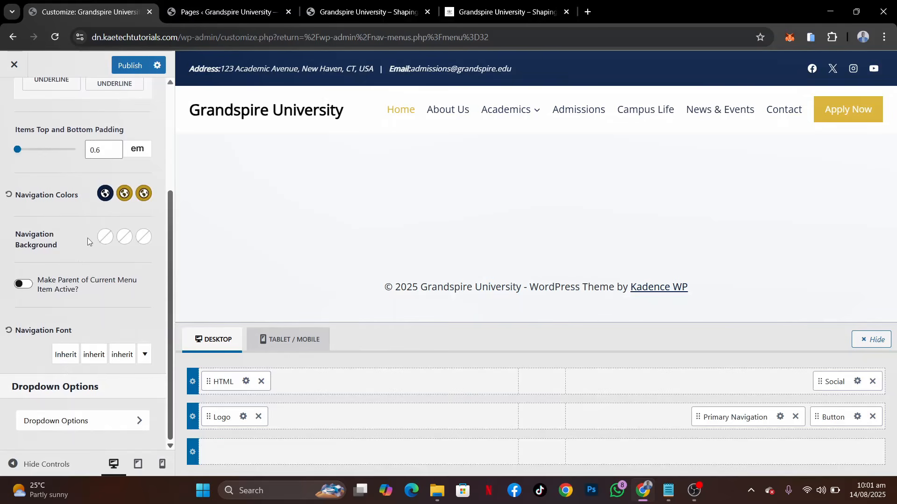
{"action": "scroll", "coordinate": [104, 220], "scroll_direction": "up", "scroll_amount": 3}
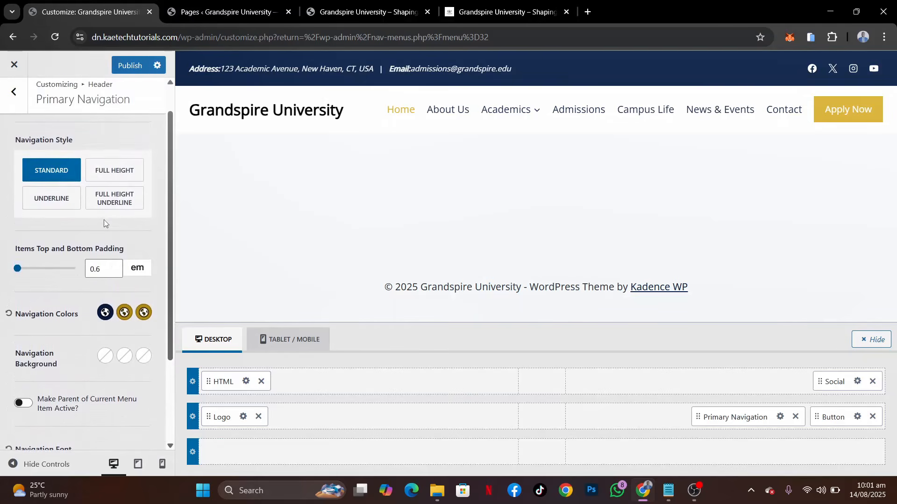
{"action": "scroll", "coordinate": [104, 220], "scroll_direction": "down", "scroll_amount": 3}
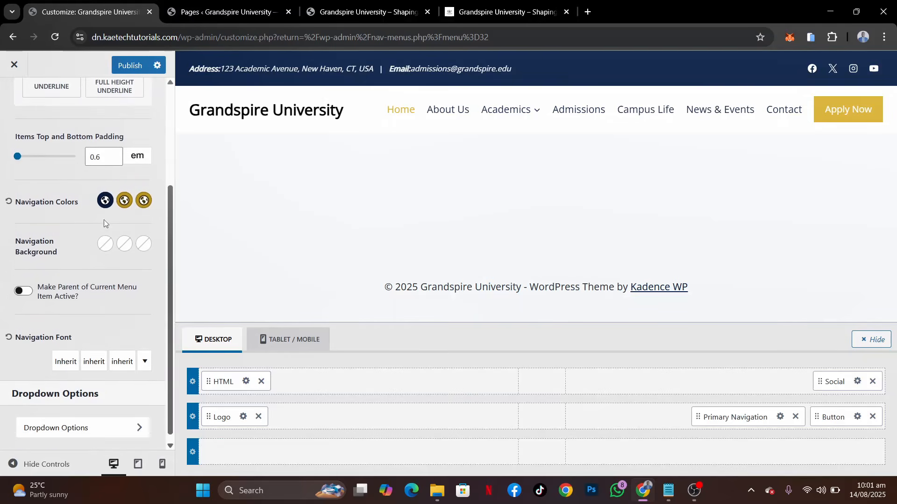
{"action": "left_click", "coordinate": [119, 364]}
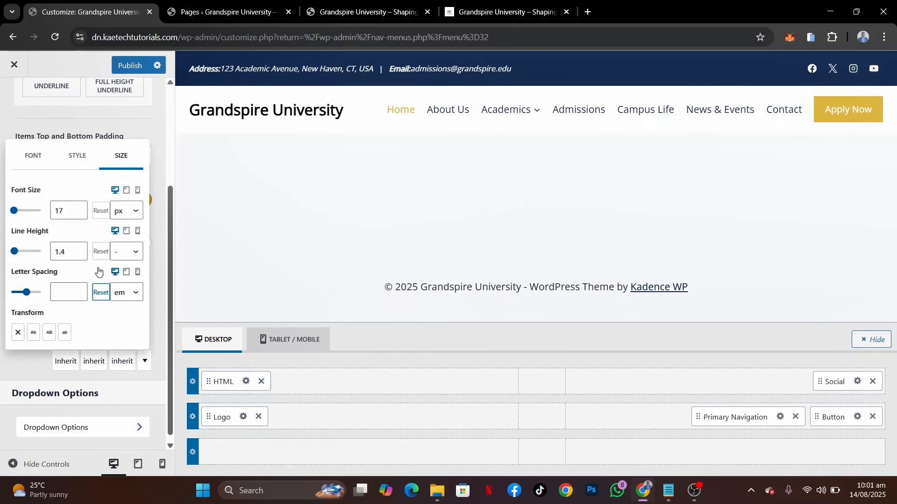
{"action": "left_click", "coordinate": [78, 214]}
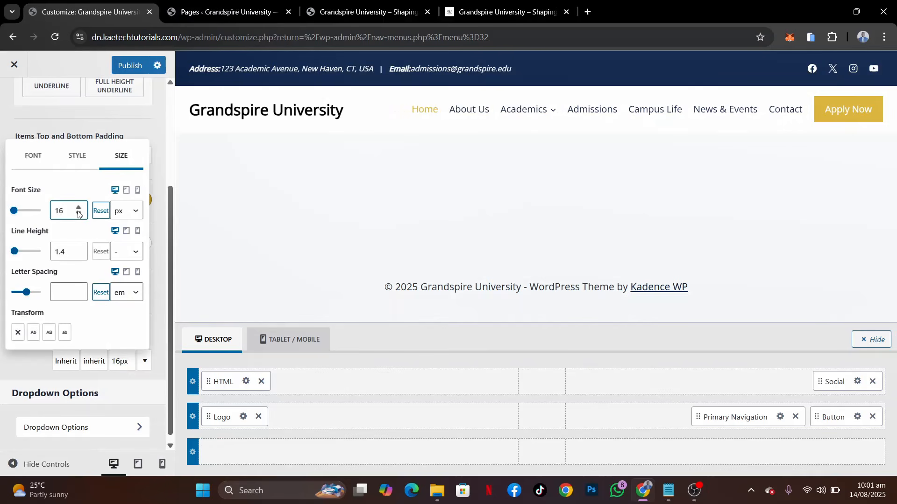
{"action": "right_click", "coordinate": [78, 214]}
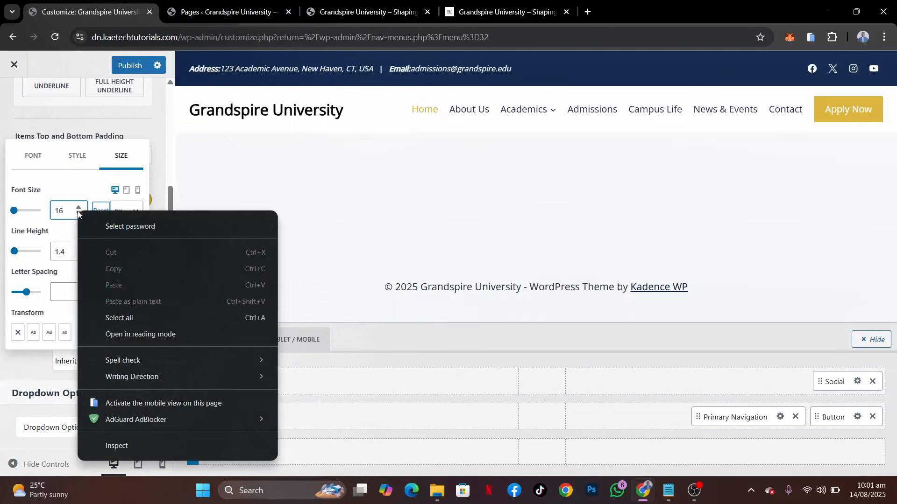
{"action": "left_click", "coordinate": [78, 213]}
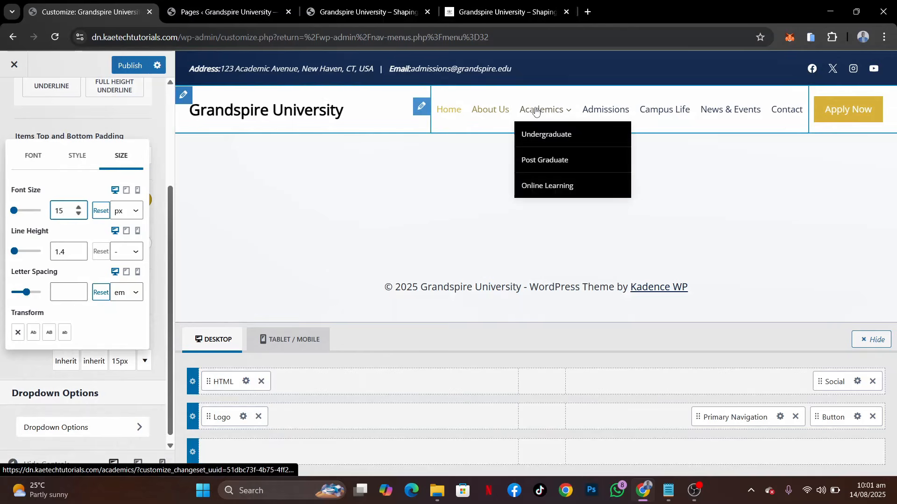
{"action": "left_click", "coordinate": [11, 374]}
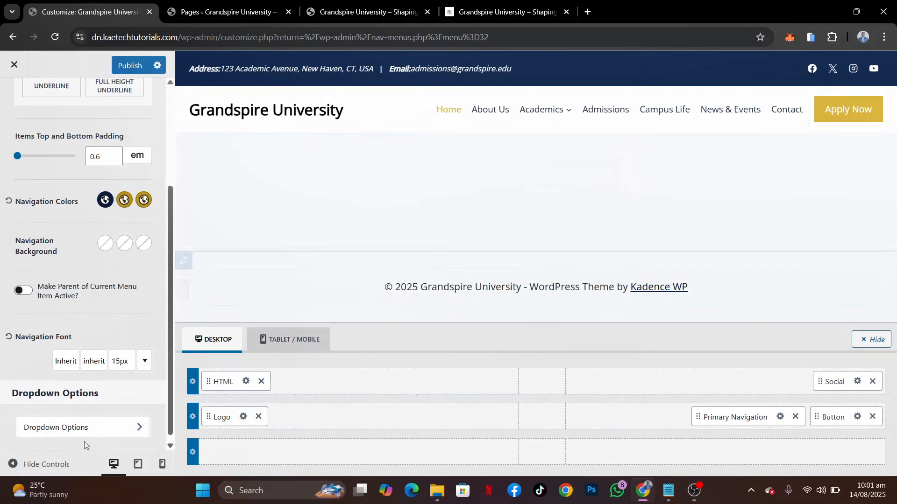
Set the navigation dropdown's reveal effect to Fade
{"action": "left_click", "coordinate": [97, 433]}
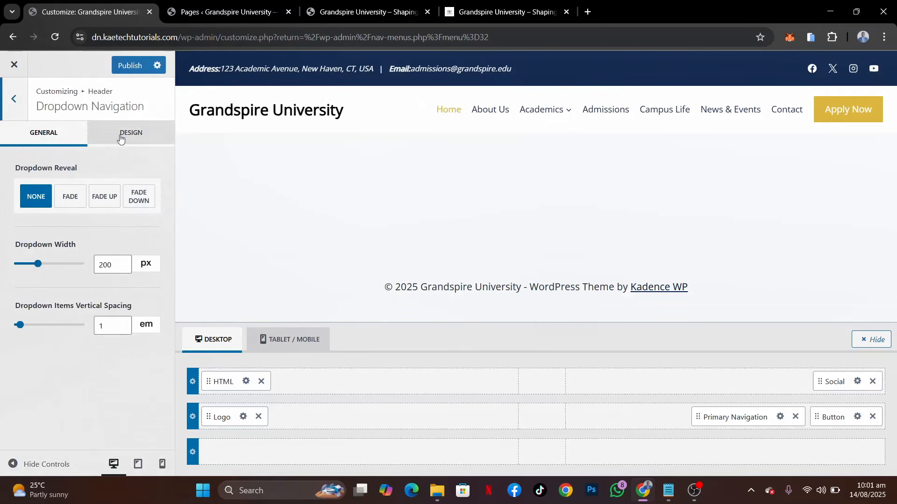
{"action": "left_click", "coordinate": [68, 195]}
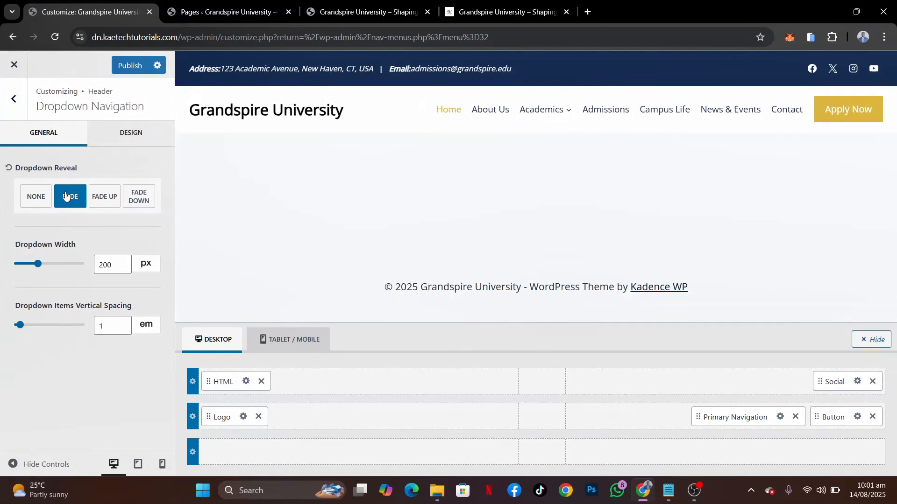
Check the Academics dropdown on the reference site and set the dropdown's initial background to white FFFFFF
{"action": "left_click", "coordinate": [130, 139]}
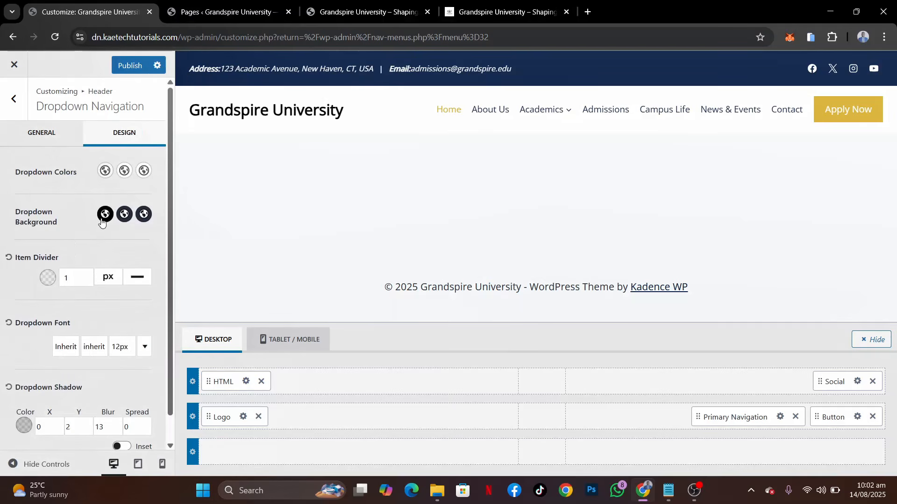
{"action": "left_click", "coordinate": [481, 14]}
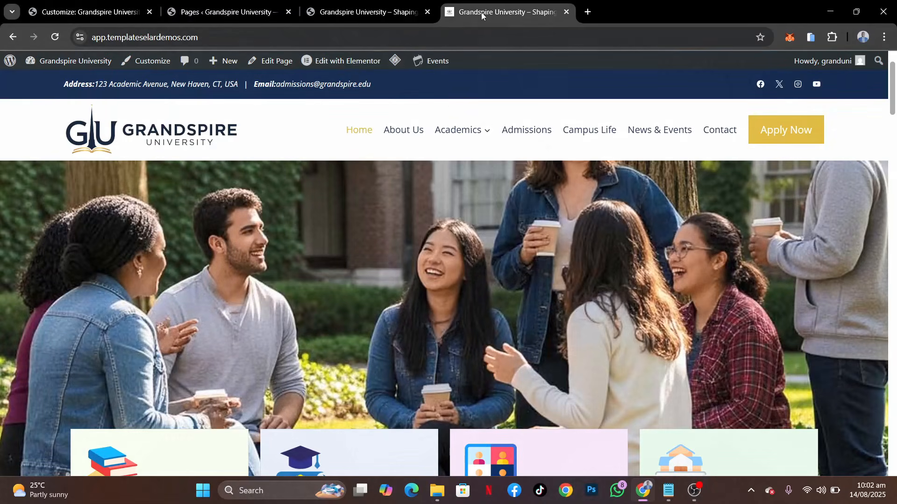
{"action": "mouse_move", "coordinate": [471, 131]}
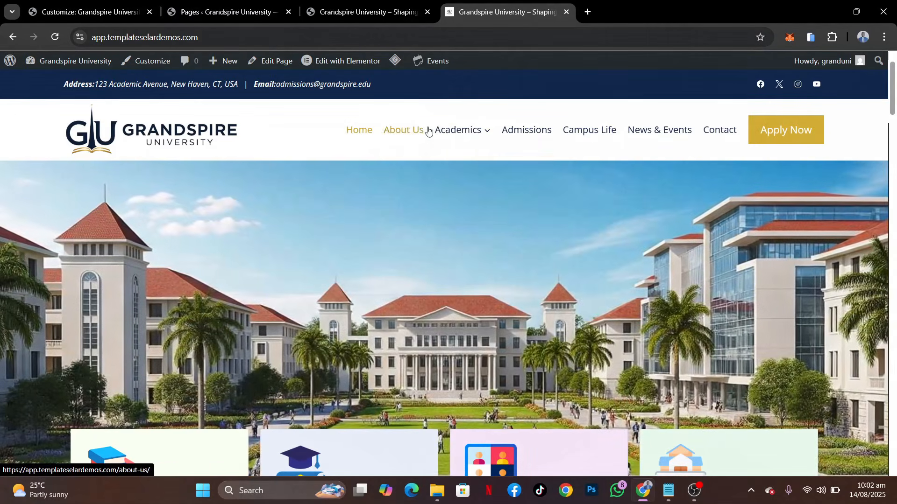
{"action": "left_click", "coordinate": [139, 14]}
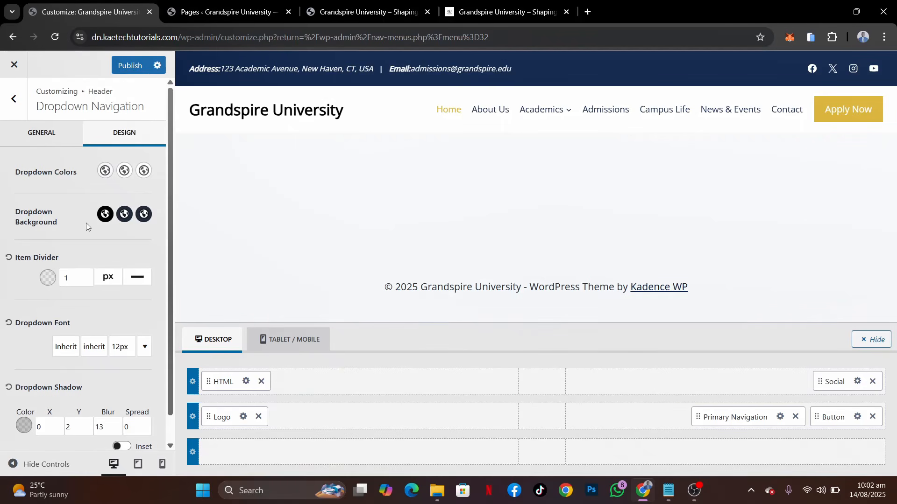
{"action": "scroll", "coordinate": [92, 223], "scroll_direction": "down", "scroll_amount": 1}
{"action": "scroll", "coordinate": [92, 222], "scroll_direction": "up", "scroll_amount": 1}
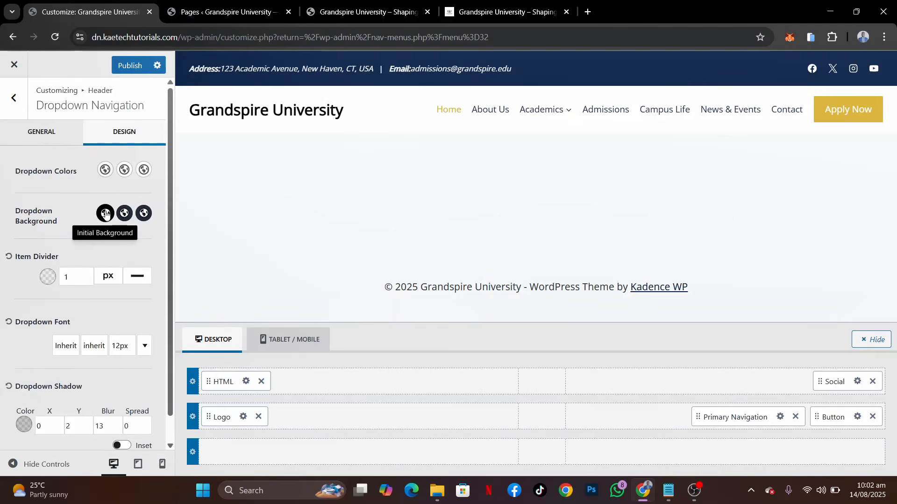
{"action": "left_click", "coordinate": [105, 214]}
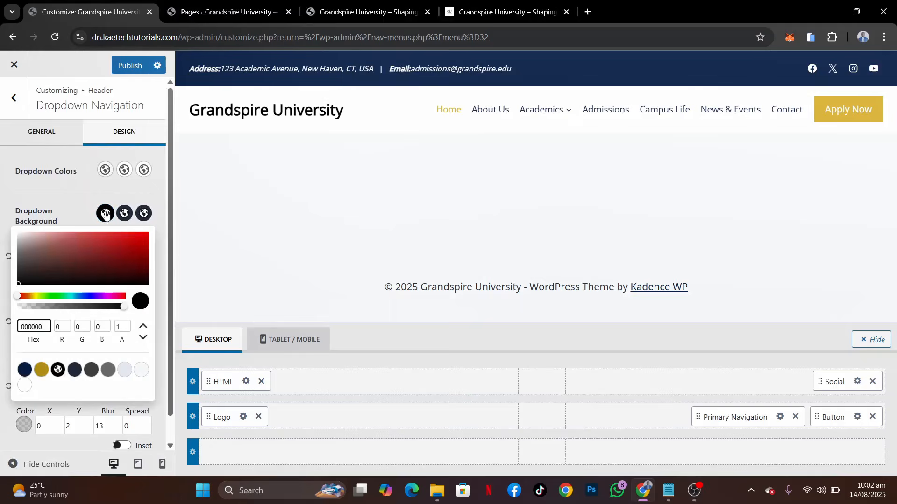
{"action": "left_click", "coordinate": [26, 386]}
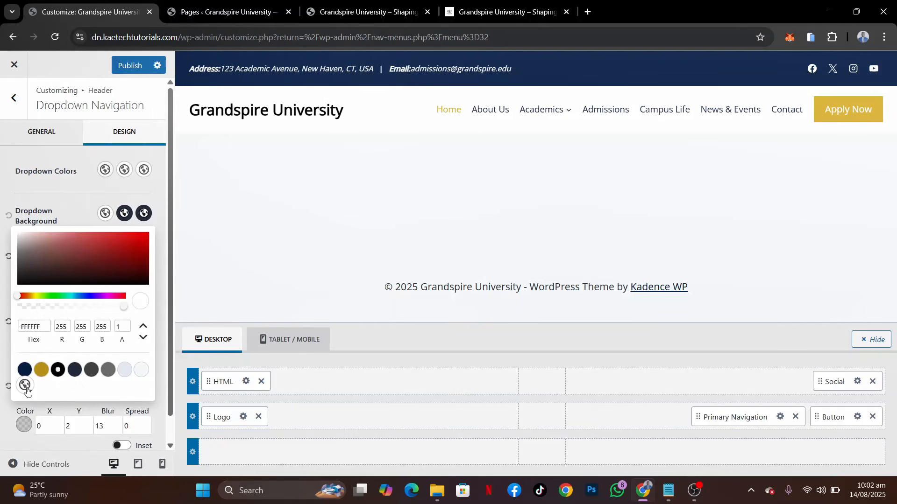
Set the dropdown's initial text colour to the palette navy 0A1F44
{"action": "left_click", "coordinate": [105, 171]}
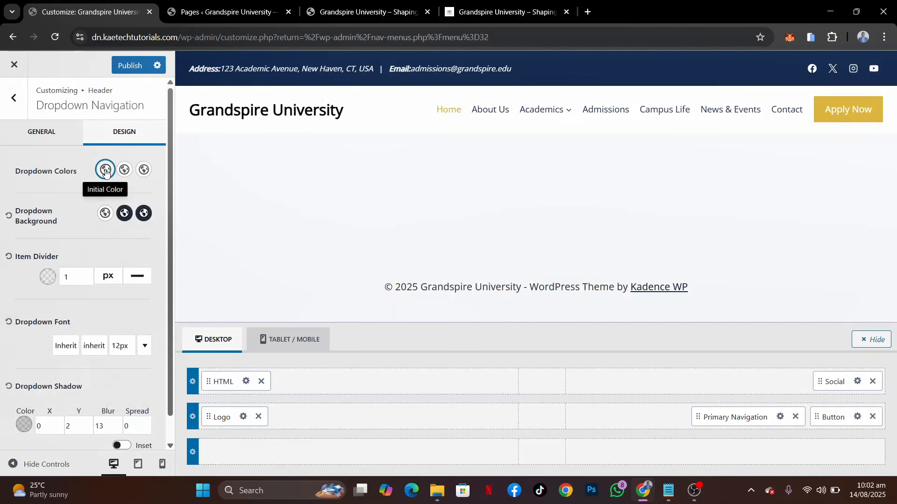
{"action": "left_click", "coordinate": [105, 171]}
{"action": "left_click", "coordinate": [25, 322]}
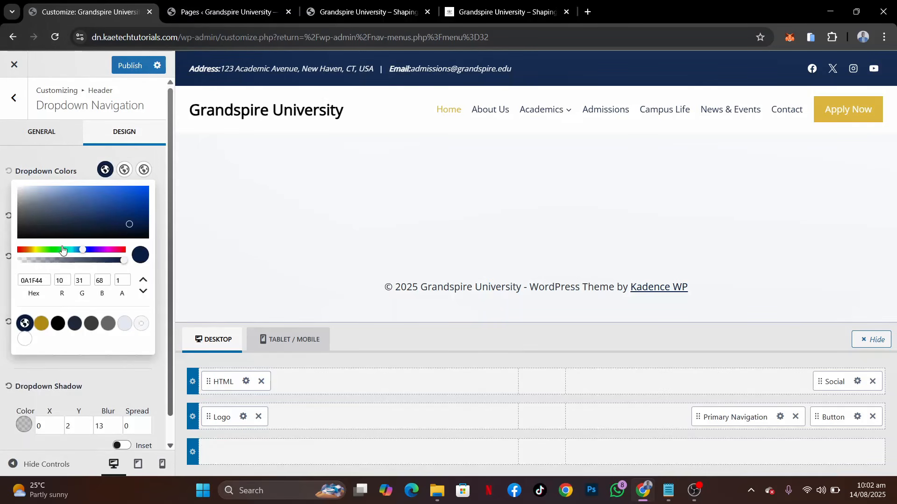
{"action": "left_click", "coordinate": [78, 179]}
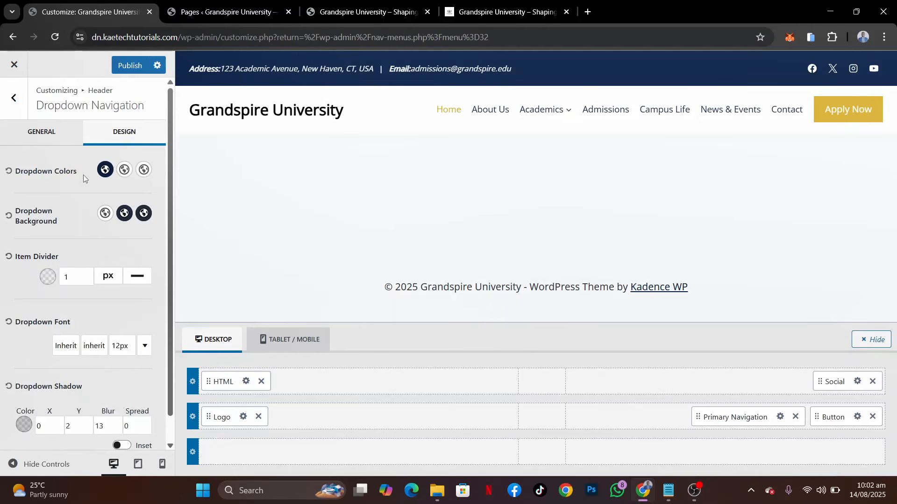
Set the dropdown's hover background to the palette navy 0A1F44 and its active background to the palette gold, and publish the changes
{"action": "left_click", "coordinate": [123, 215]}
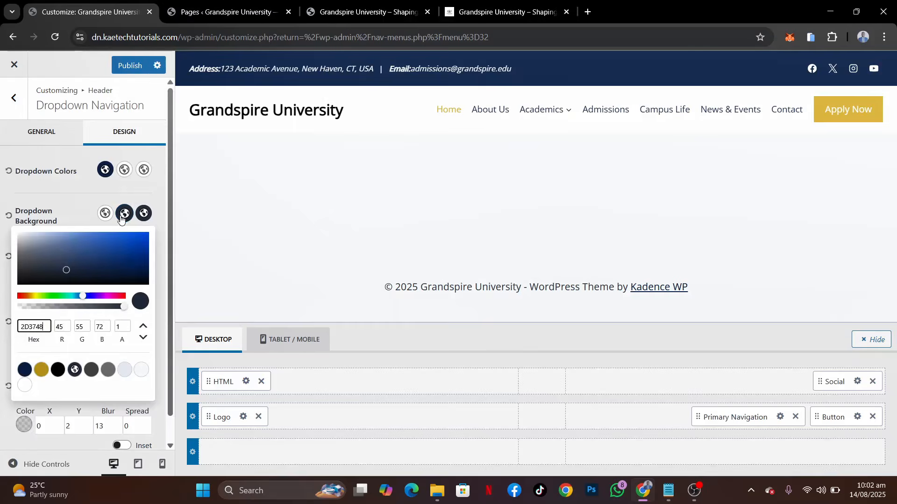
{"action": "left_click", "coordinate": [26, 370]}
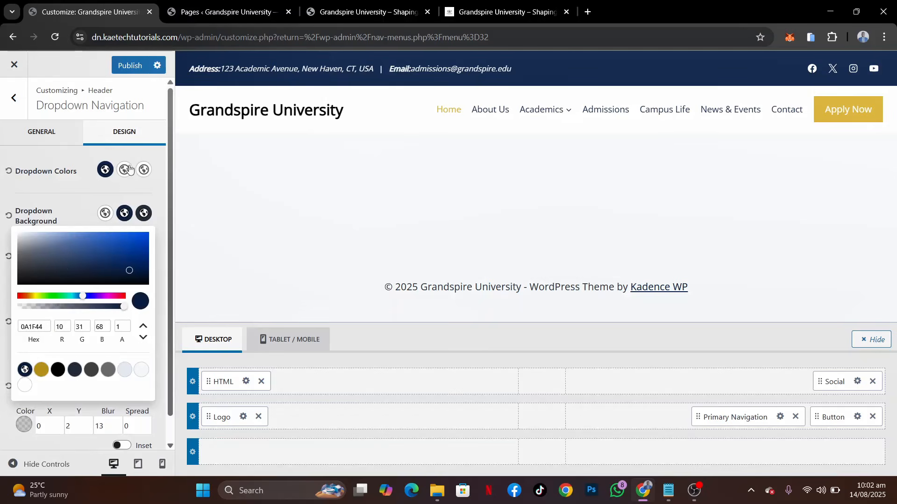
{"action": "left_click", "coordinate": [144, 216]}
{"action": "left_click", "coordinate": [145, 216]}
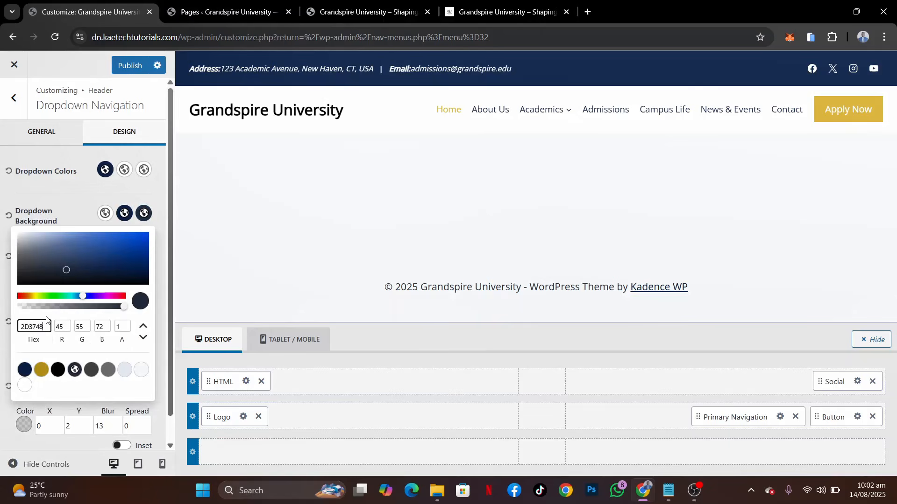
{"action": "left_click", "coordinate": [40, 369]}
{"action": "left_click", "coordinate": [68, 196]}
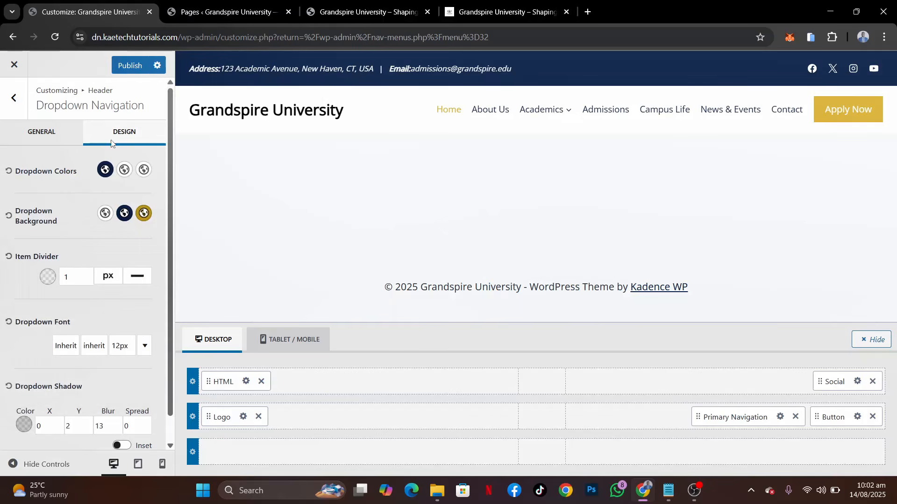
{"action": "left_click", "coordinate": [133, 66]}
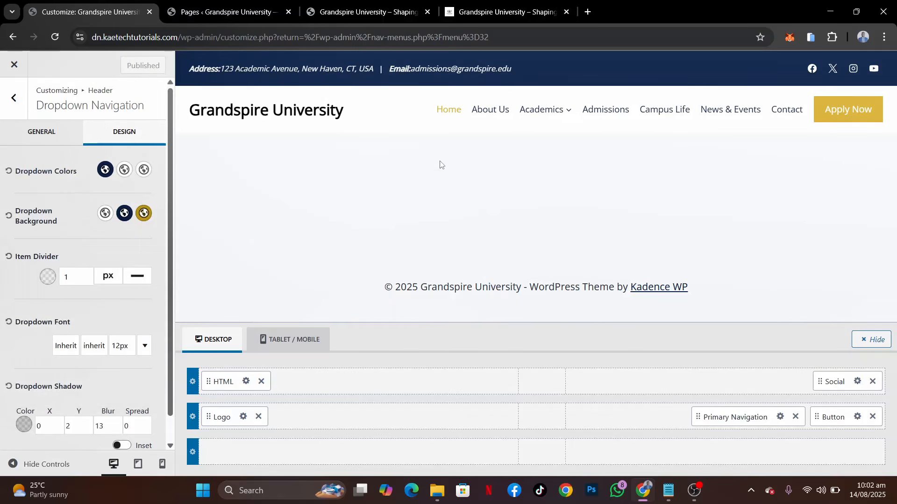
Compare the previewed Academics dropdown with the reference site's and inspect the item divider's colour setting
{"action": "mouse_move", "coordinate": [540, 111]}
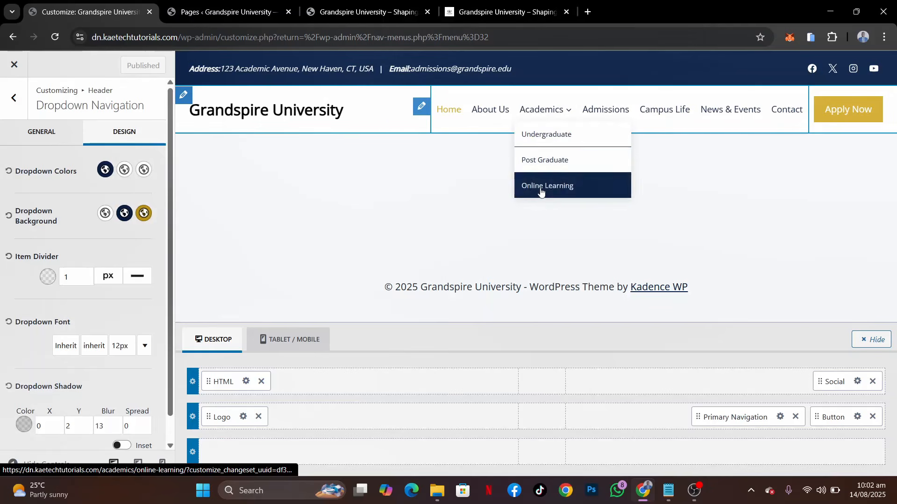
{"action": "left_click", "coordinate": [518, 13]}
{"action": "mouse_move", "coordinate": [479, 152]}
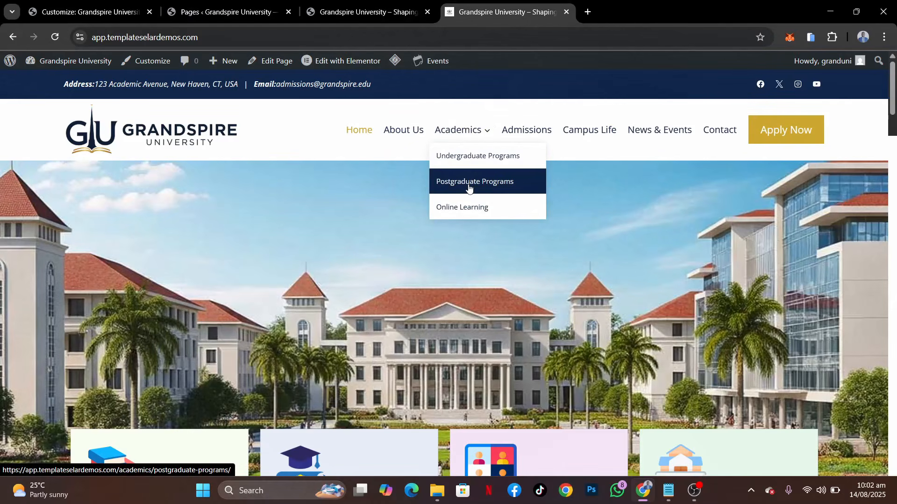
{"action": "left_click", "coordinate": [79, 12]}
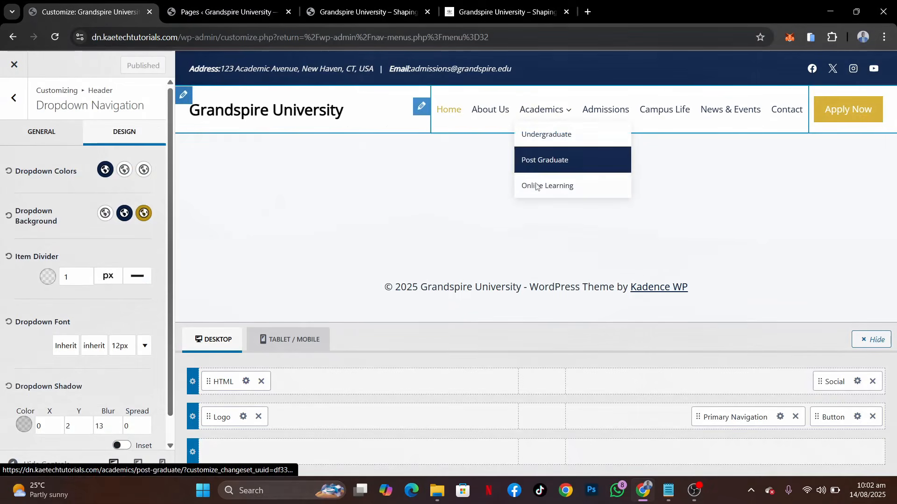
{"action": "left_click", "coordinate": [47, 277]}
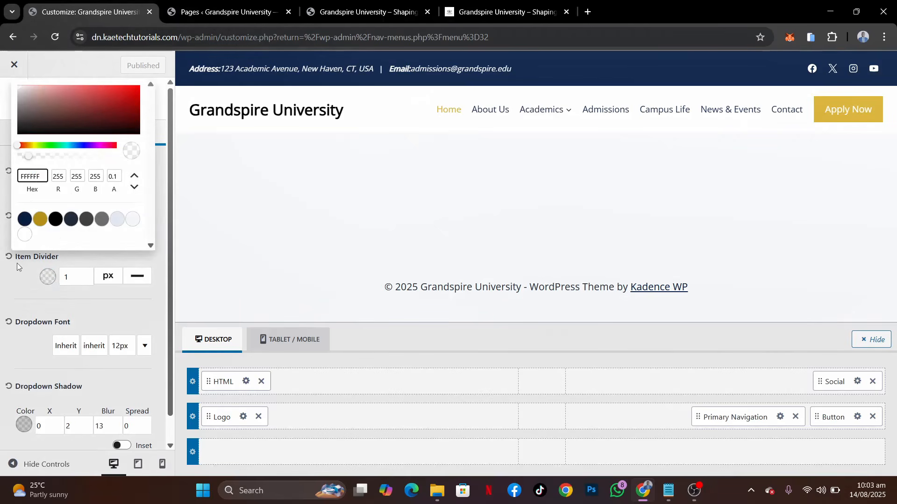
{"action": "left_click", "coordinate": [18, 288]}
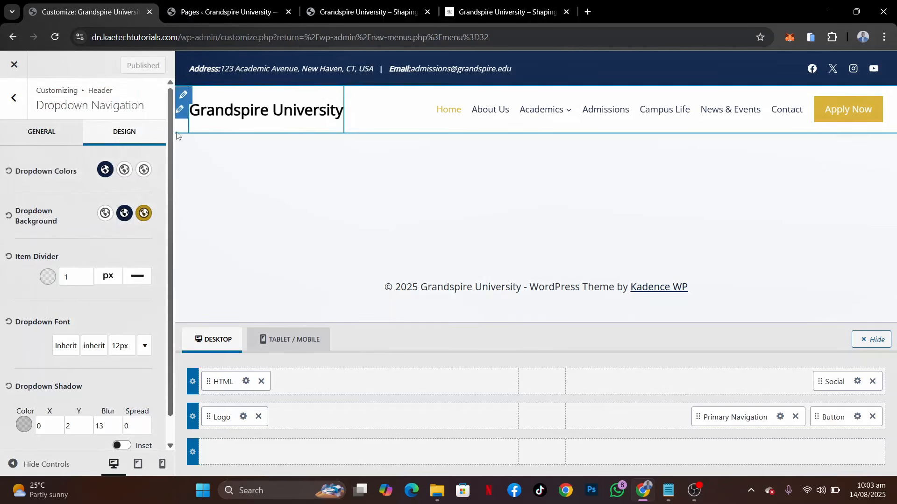
Compare the Academics dropdown's item dividers on the live site with those on the reference site
{"action": "left_click", "coordinate": [334, 17]}
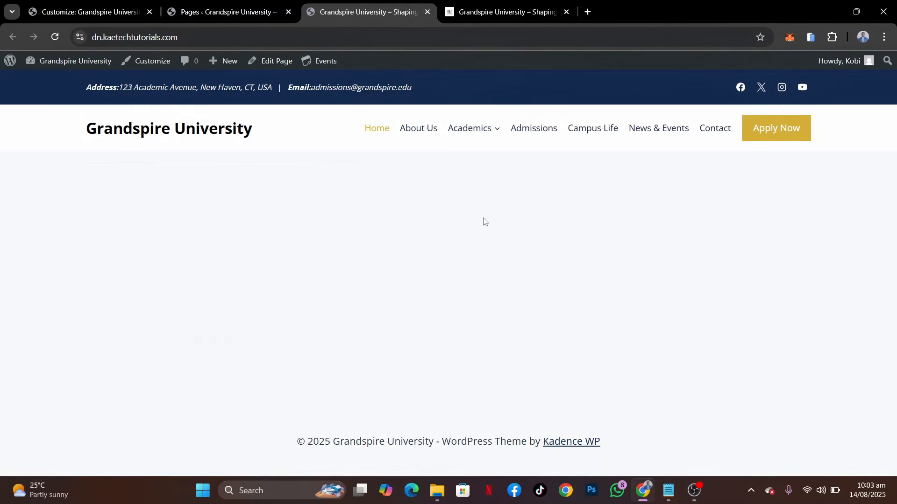
{"action": "mouse_move", "coordinate": [481, 122]}
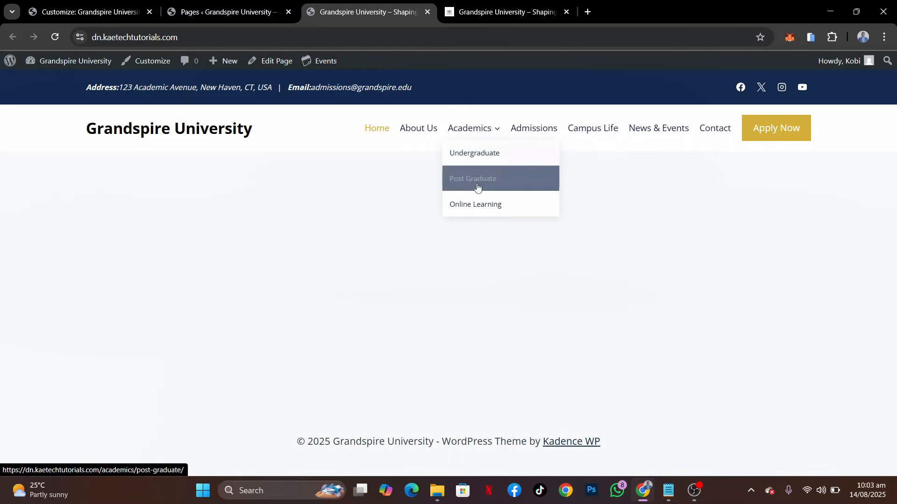
{"action": "left_click", "coordinate": [488, 13]}
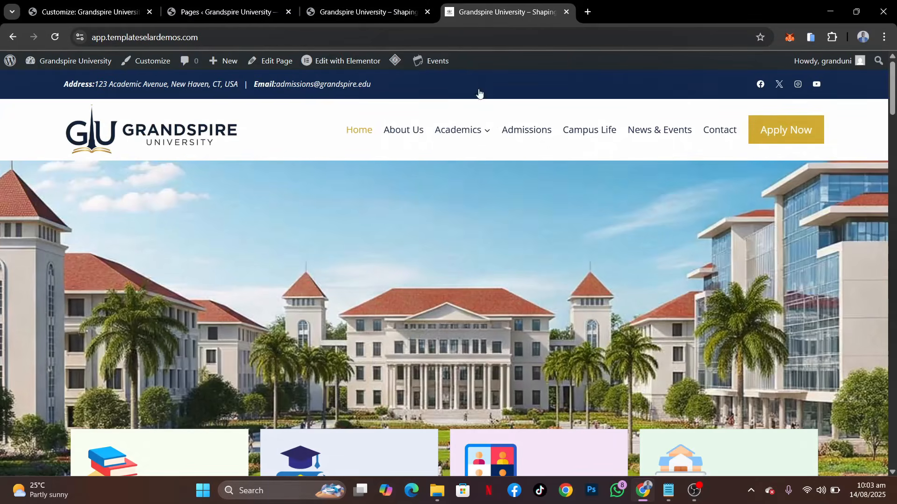
{"action": "mouse_move", "coordinate": [471, 126]}
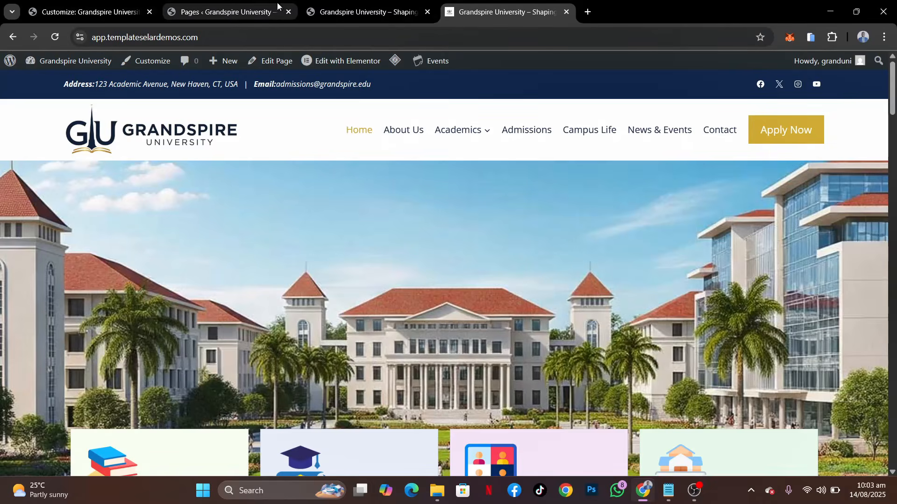
{"action": "left_click", "coordinate": [344, 5]}
{"action": "mouse_move", "coordinate": [462, 133]}
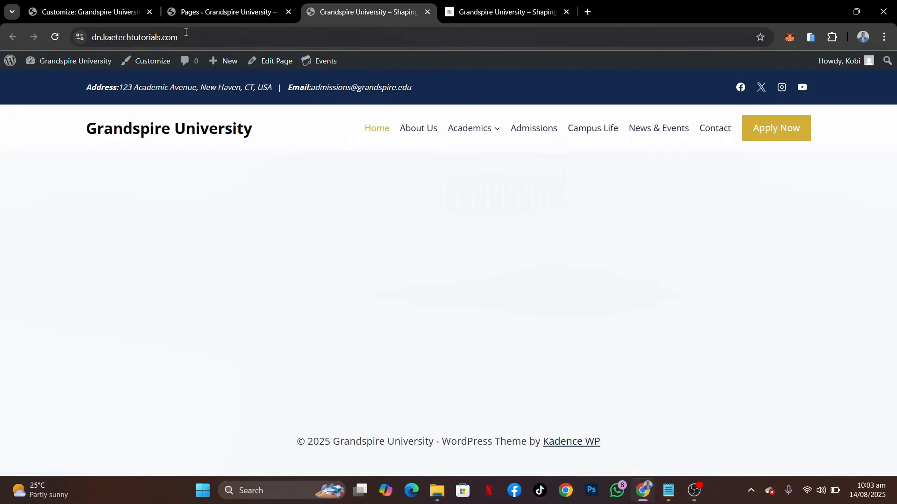
Back in the Customizer, set the dropdown's item divider colour to light grey DFDDDD at 0.11 opacity and publish
{"action": "left_click", "coordinate": [93, 12]}
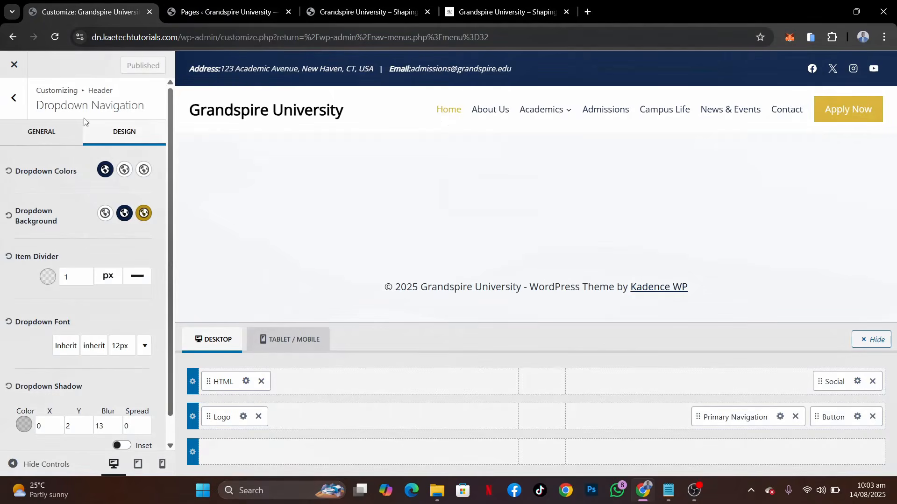
{"action": "left_click", "coordinate": [48, 276]}
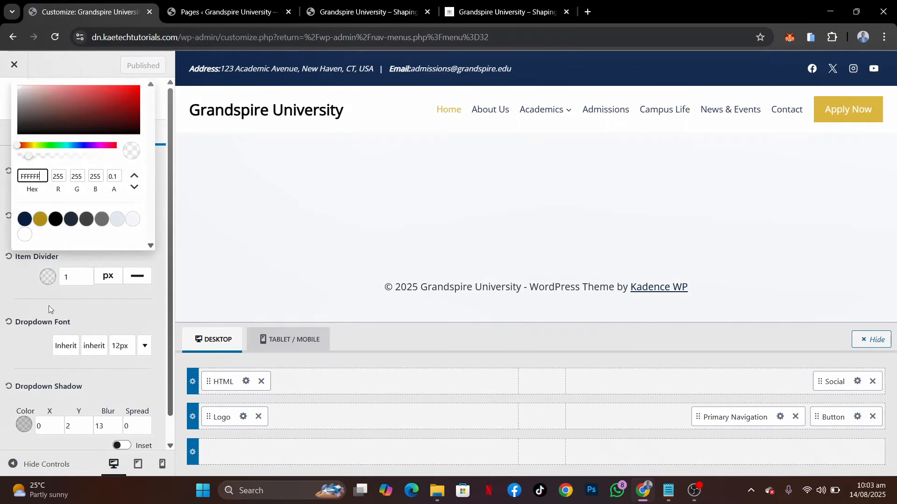
{"action": "left_click", "coordinate": [30, 157]}
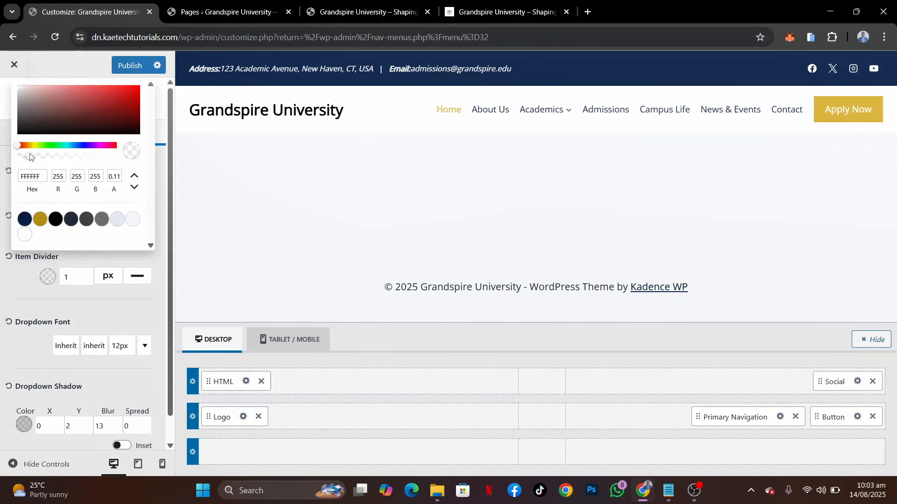
{"action": "left_click", "coordinate": [18, 91]}
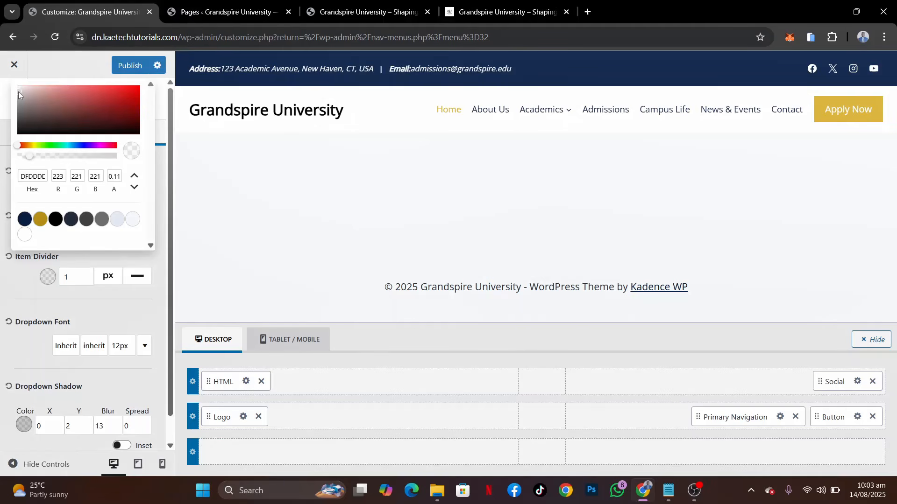
{"action": "left_click", "coordinate": [138, 66]}
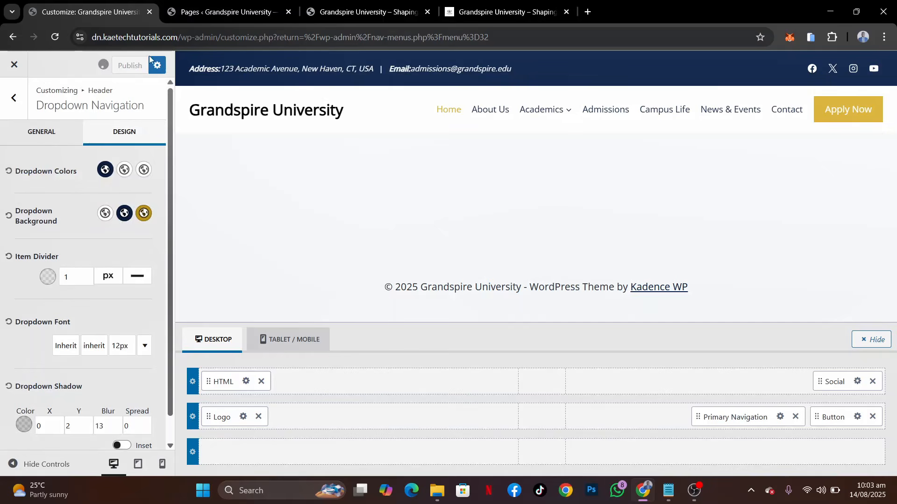
Reload the live site and check the item dividers in the Academics dropdown
{"action": "left_click", "coordinate": [336, 12]}
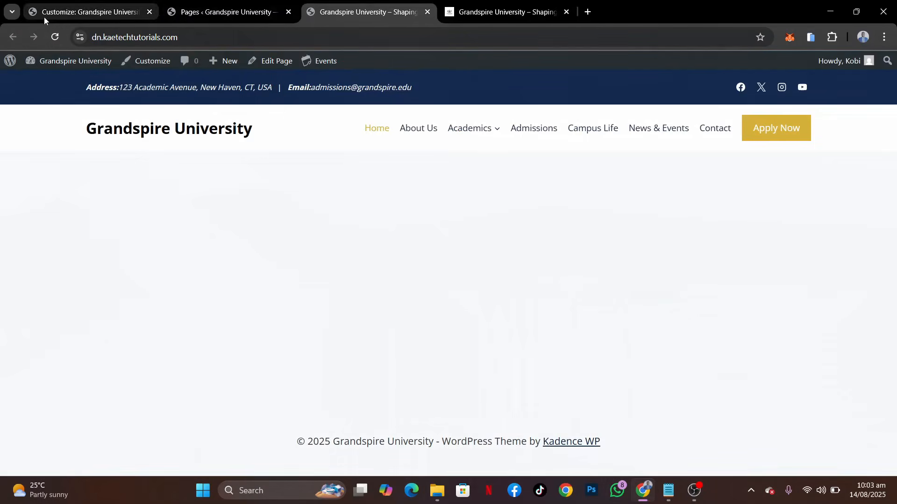
{"action": "left_click", "coordinate": [50, 41]}
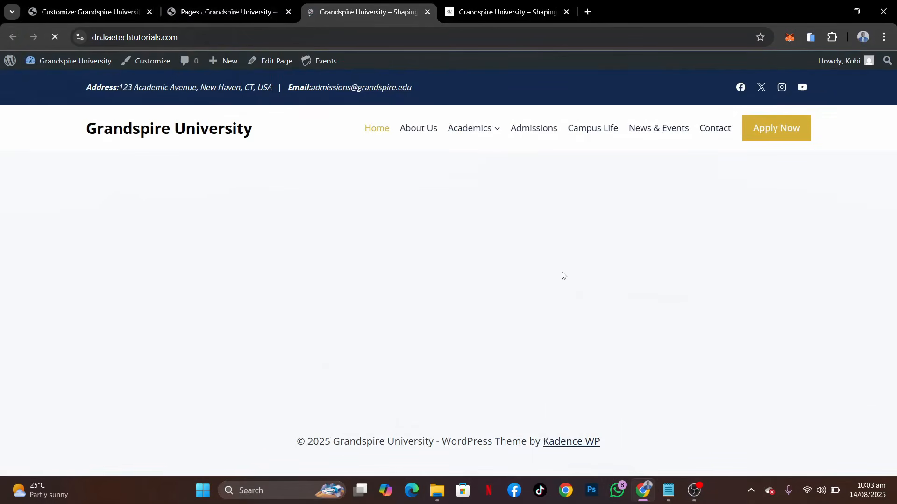
{"action": "mouse_move", "coordinate": [490, 130]}
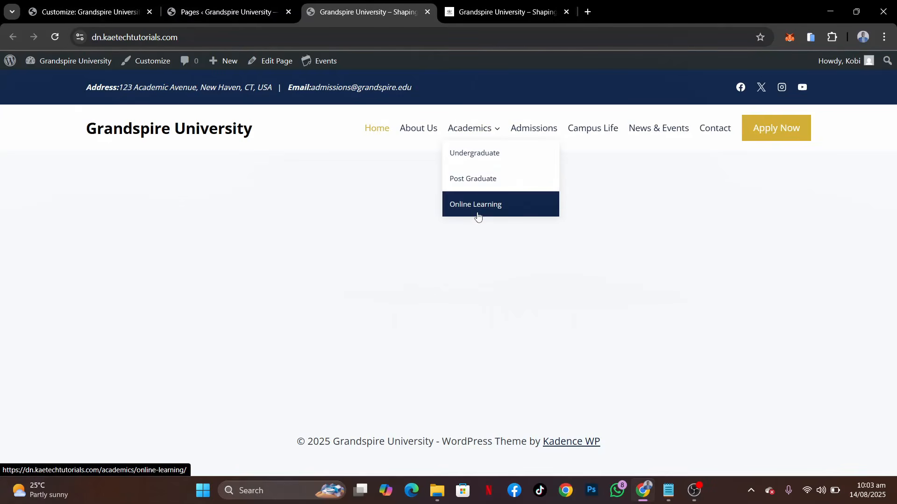
Return to the Customizer, set the item divider colour's opacity to 0.39 and publish the change
{"action": "left_click", "coordinate": [120, 10]}
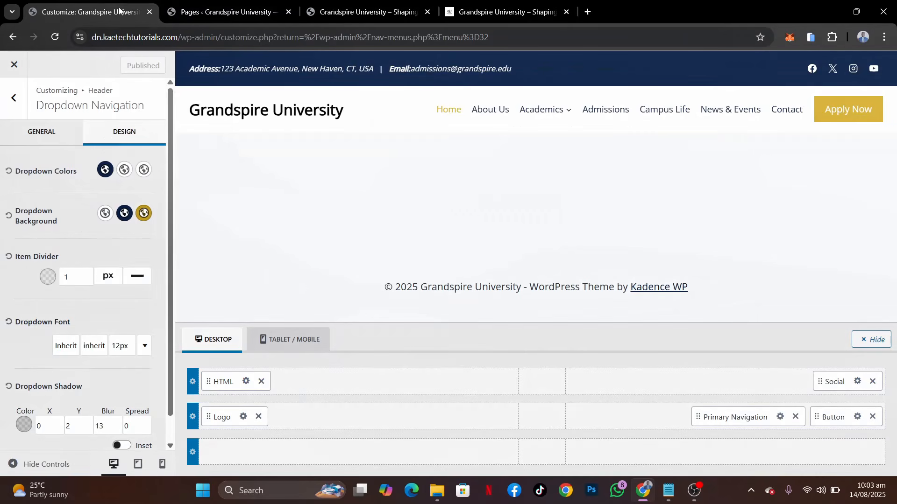
{"action": "left_click", "coordinate": [47, 276]}
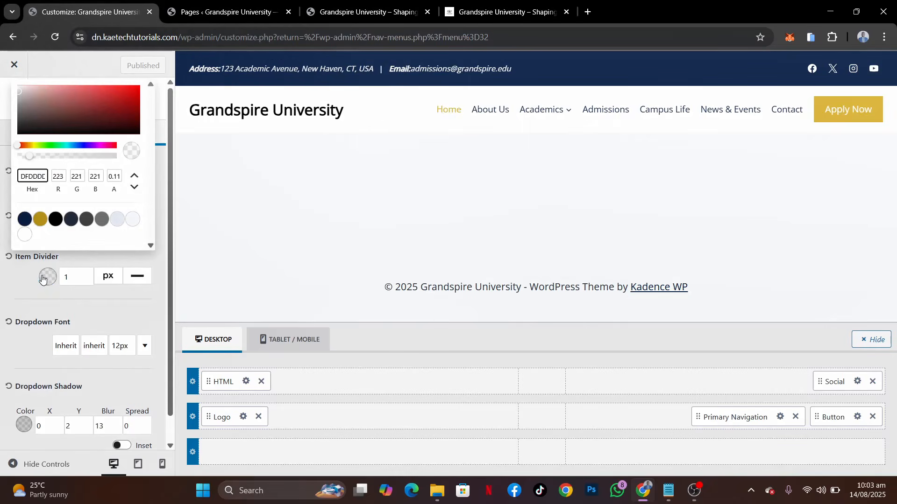
{"action": "left_click", "coordinate": [56, 156]}
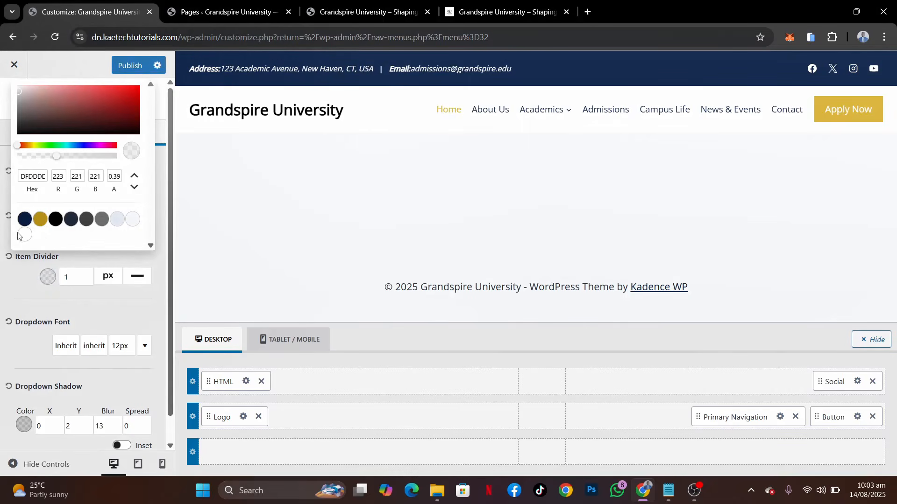
{"action": "left_click", "coordinate": [20, 270]}
{"action": "left_click", "coordinate": [127, 66]}
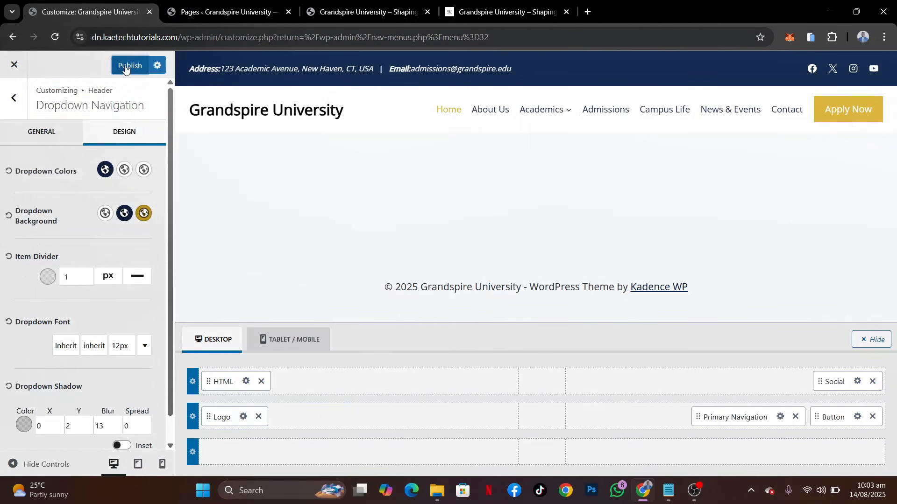
Reload the live site, inspect its Academics dropdown again and compare the header with the reference site
{"action": "left_click", "coordinate": [329, 11]}
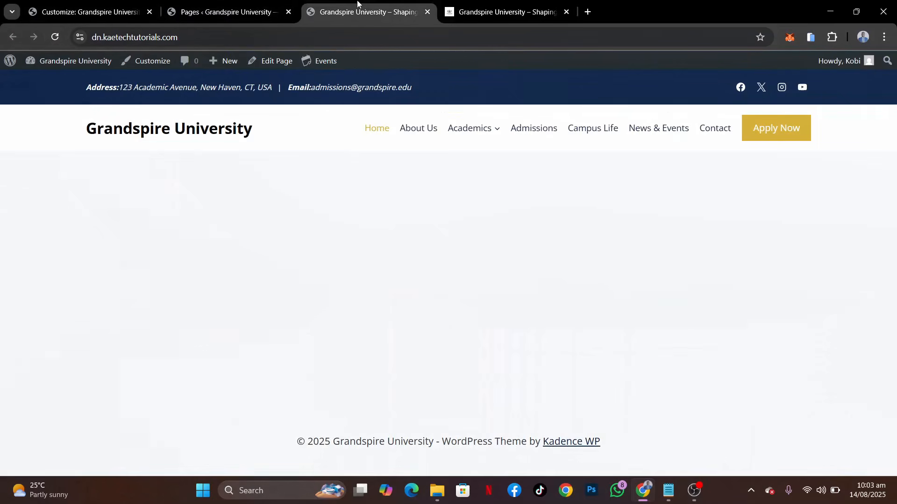
{"action": "left_click", "coordinate": [57, 37]}
{"action": "mouse_move", "coordinate": [484, 123]}
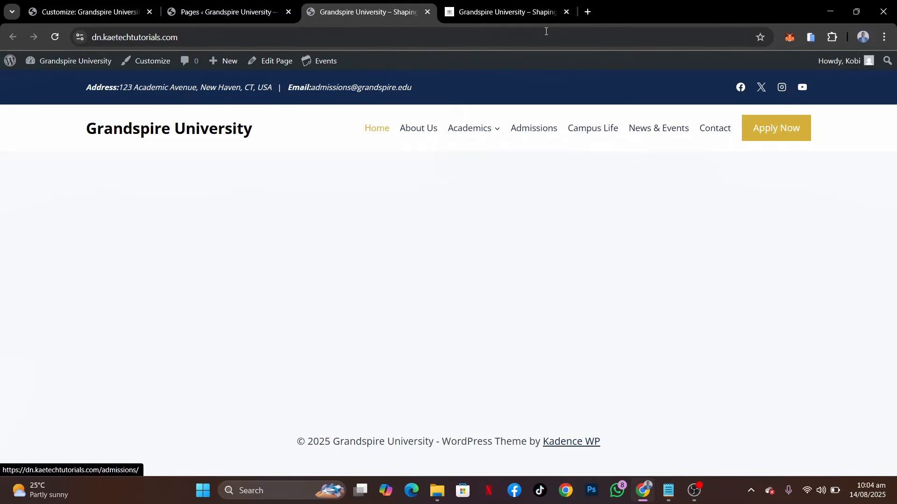
{"action": "left_click", "coordinate": [516, 14]}
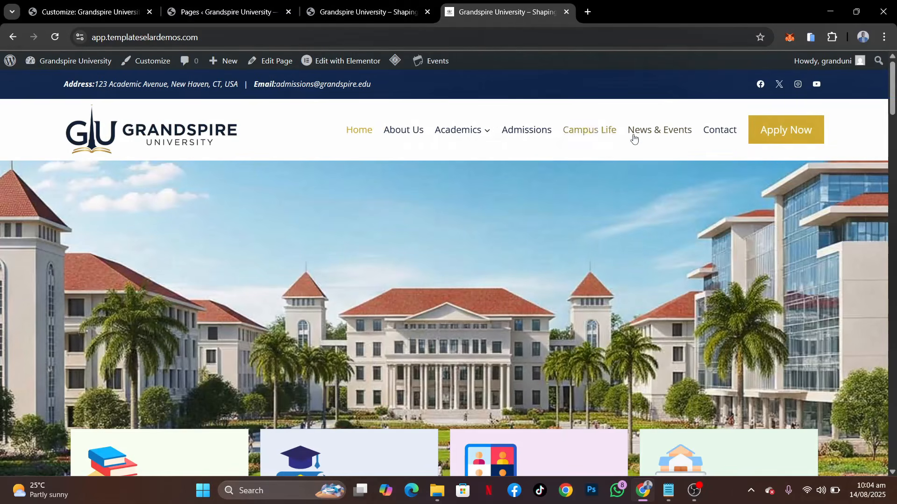
Back in the Customizer, set the header main row's minimum height to 100 px and publish the change
{"action": "left_click", "coordinate": [106, 10]}
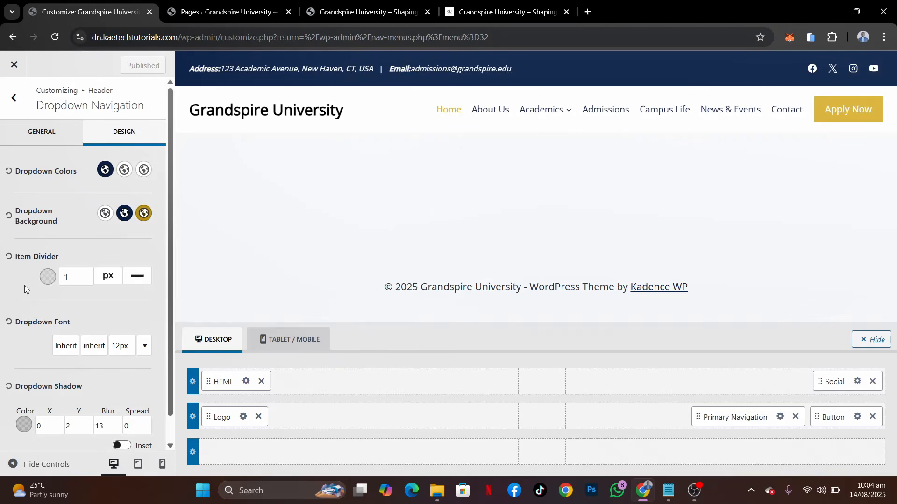
{"action": "mouse_move", "coordinate": [224, 408]}
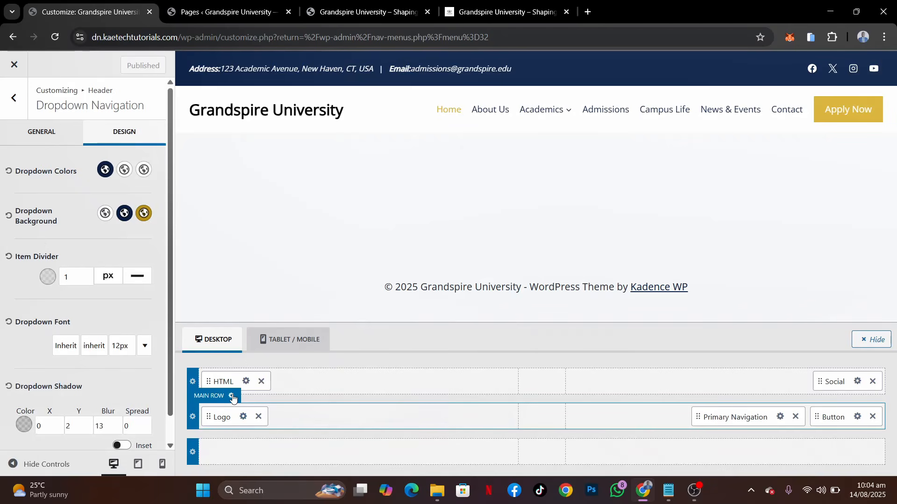
{"action": "left_click", "coordinate": [232, 397]}
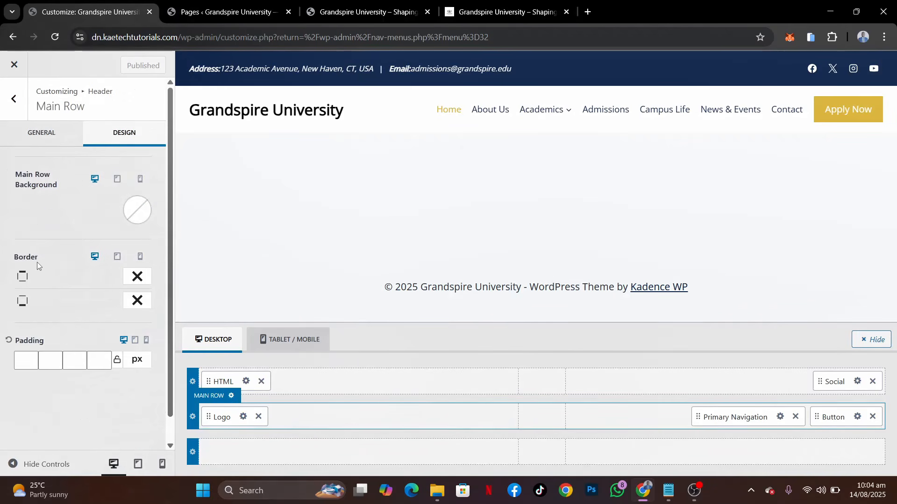
{"action": "left_click", "coordinate": [29, 135]}
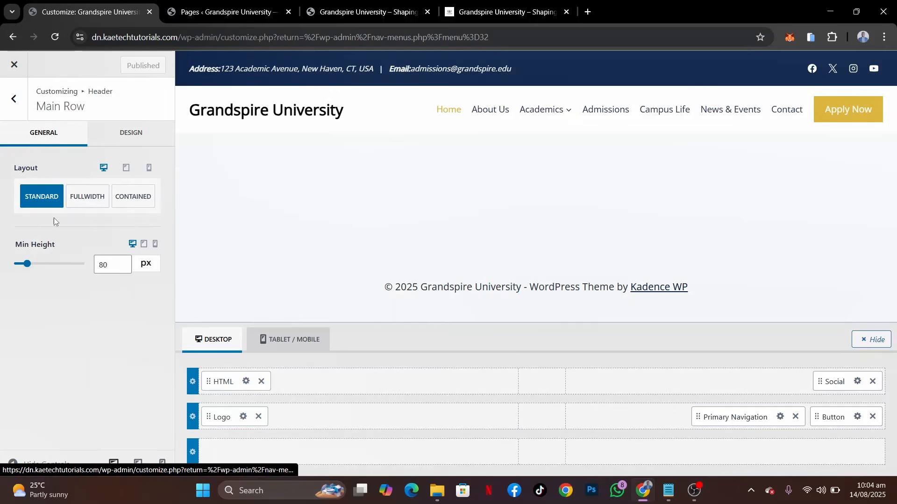
{"action": "left_click", "coordinate": [103, 267]}
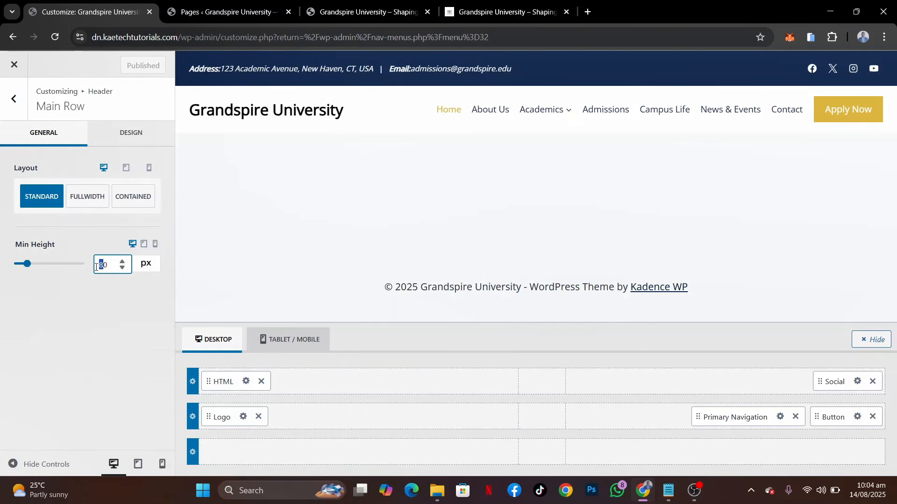
{"action": "type", "text": "100"}
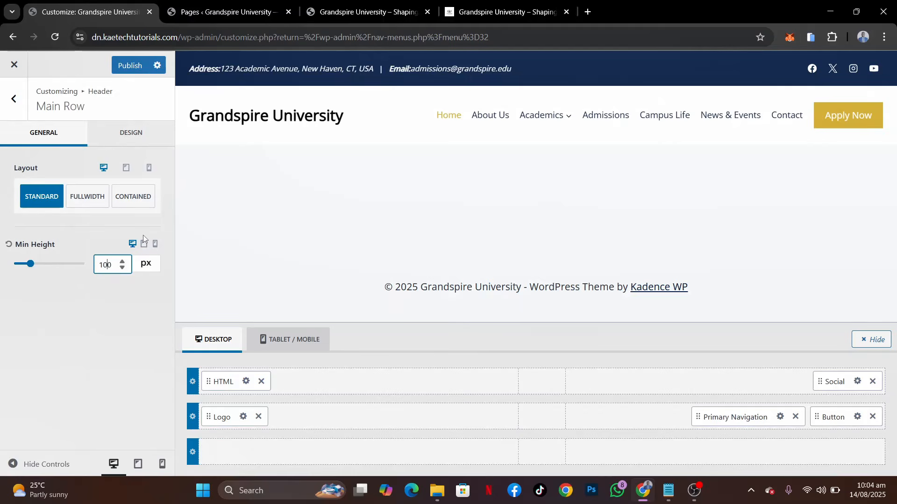
{"action": "left_click", "coordinate": [130, 67]}
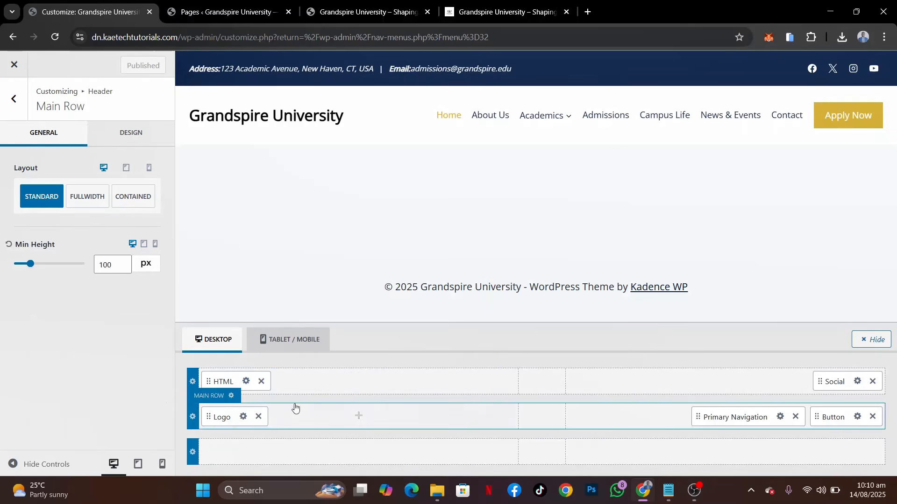
Set the site identity's logo layout to logo only and open the logo chooser for uploading files
{"action": "left_click", "coordinate": [243, 418]}
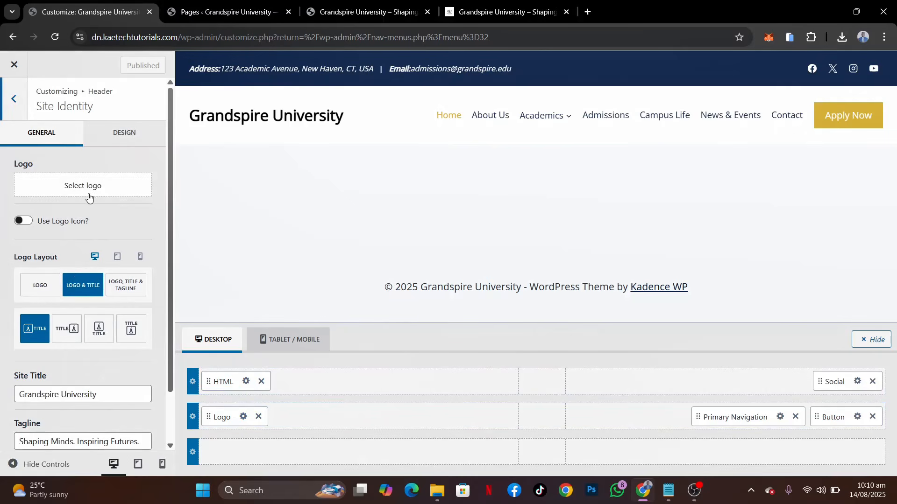
{"action": "left_click", "coordinate": [25, 280]}
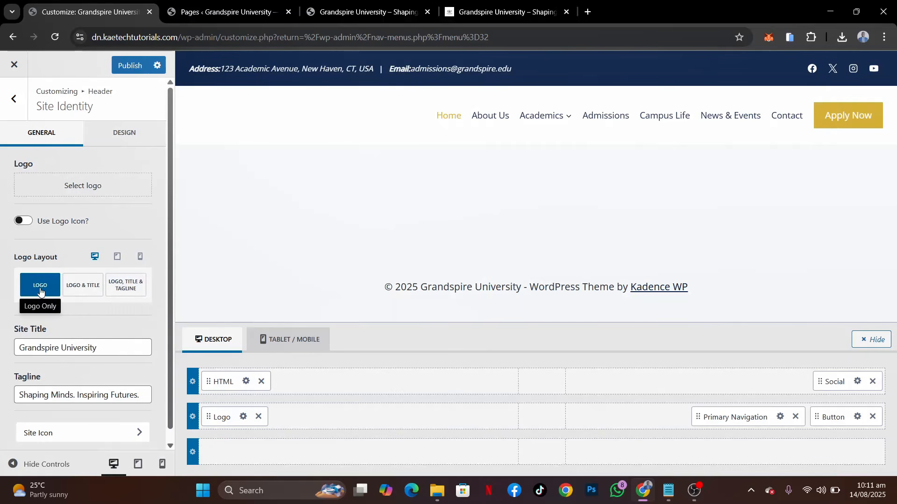
{"action": "left_click", "coordinate": [77, 186]}
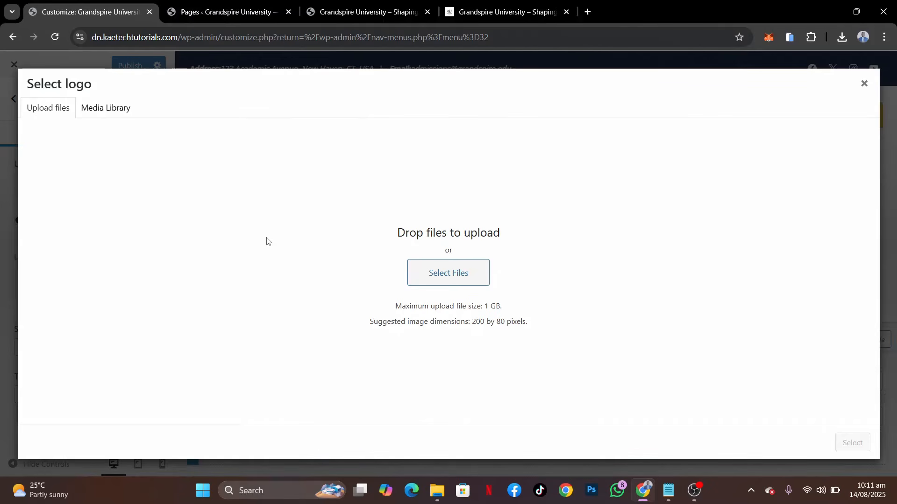
{"action": "left_click", "coordinate": [111, 111]}
{"action": "left_click", "coordinate": [51, 113]}
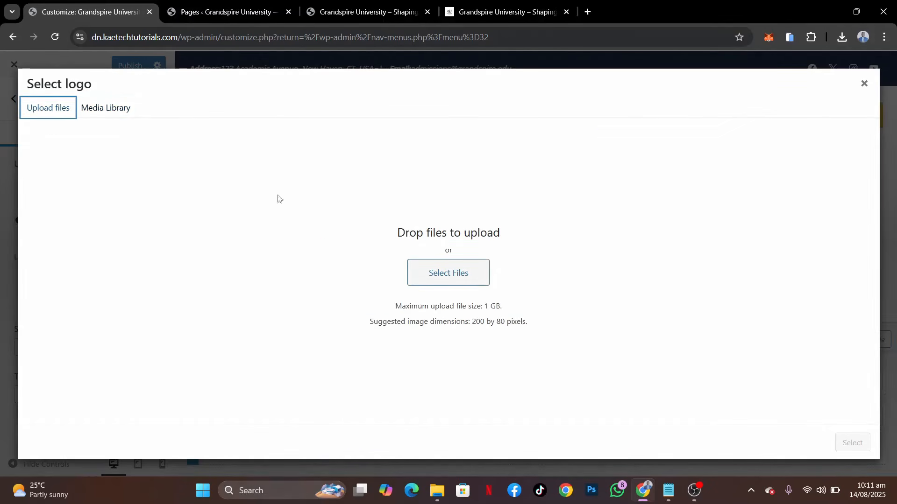
In File Explorer, open the Grandspire University folder in Downloads and select the icons from artificial-intelligence through stack-of-books
{"action": "left_click", "coordinate": [432, 486]}
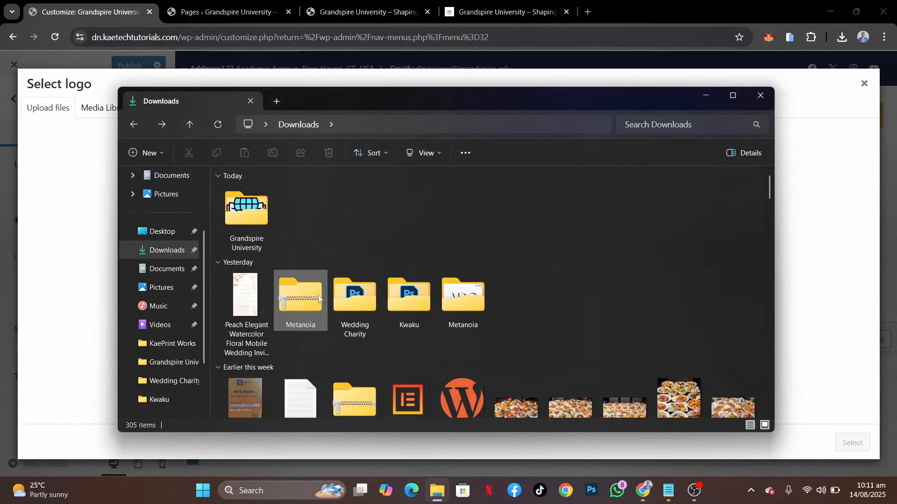
{"action": "double_click", "coordinate": [269, 220]}
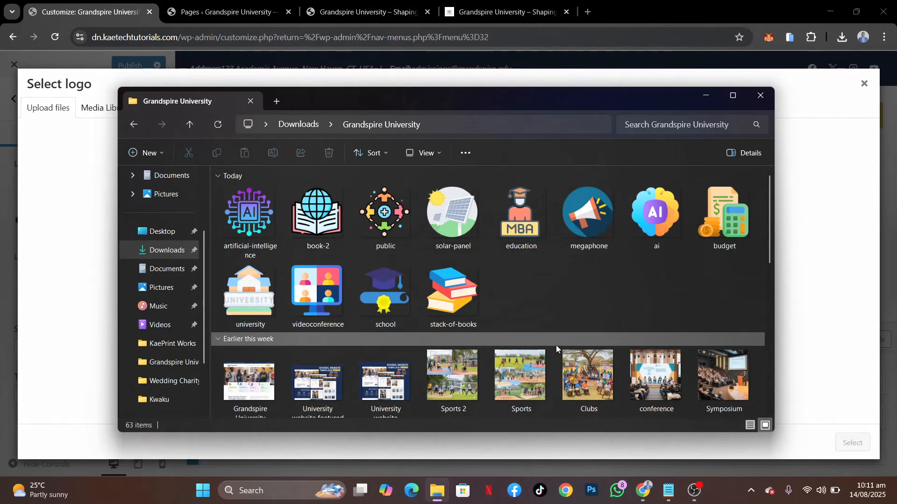
{"action": "scroll", "coordinate": [556, 346], "scroll_direction": "down", "scroll_amount": 5}
{"action": "scroll", "coordinate": [555, 346], "scroll_direction": "down", "scroll_amount": 5}
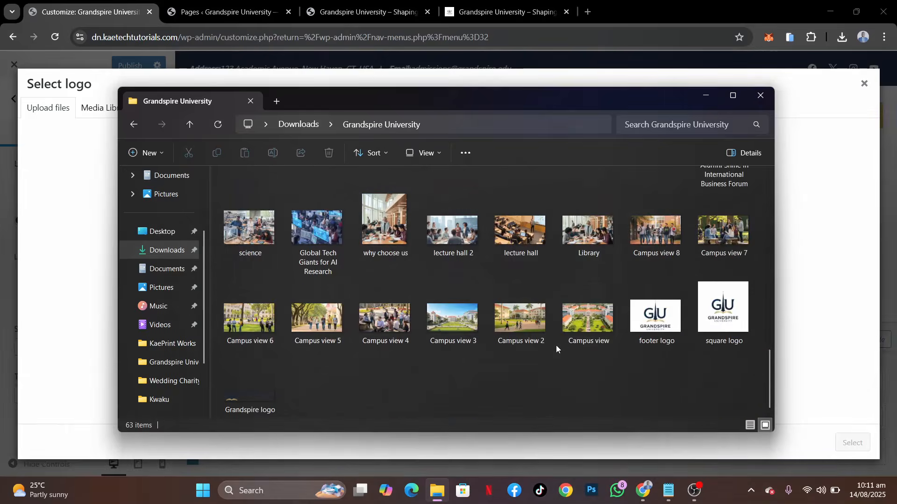
{"action": "scroll", "coordinate": [555, 346], "scroll_direction": "up", "scroll_amount": 3}
{"action": "scroll", "coordinate": [556, 346], "scroll_direction": "up", "scroll_amount": 10}
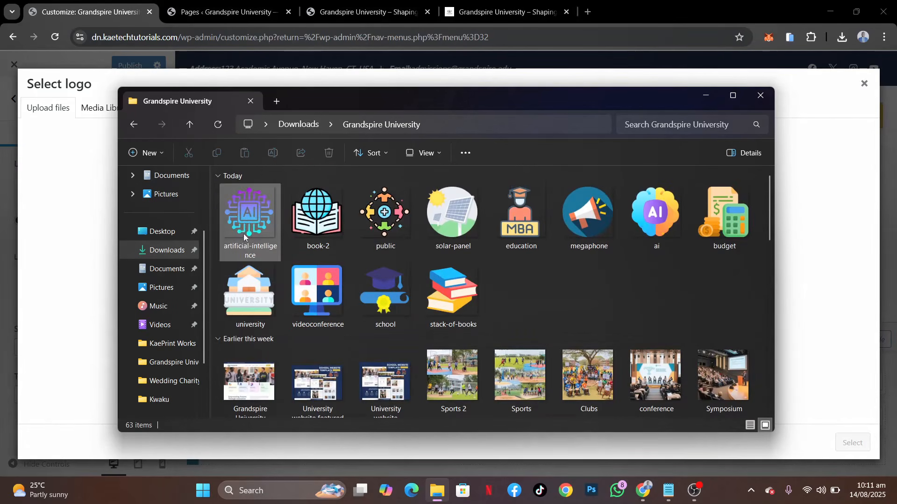
{"action": "left_click", "coordinate": [252, 216]}
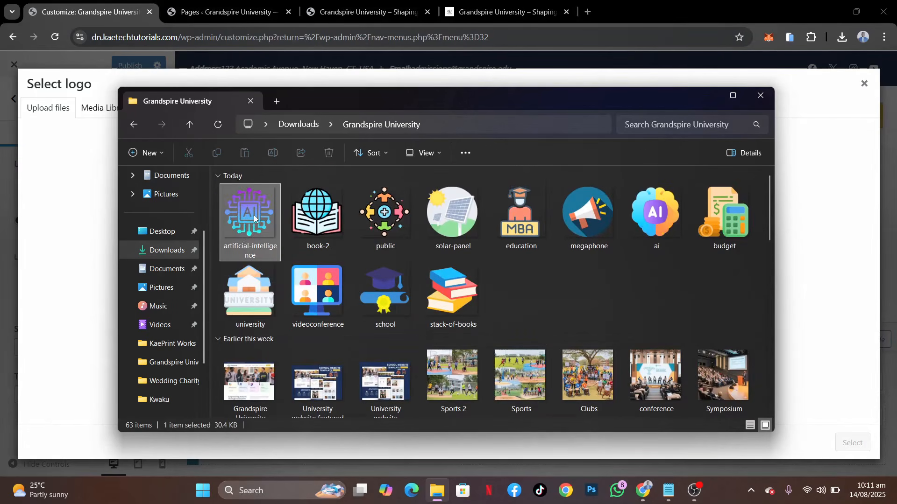
{"action": "left_click", "coordinate": [465, 294], "text": "shift"}
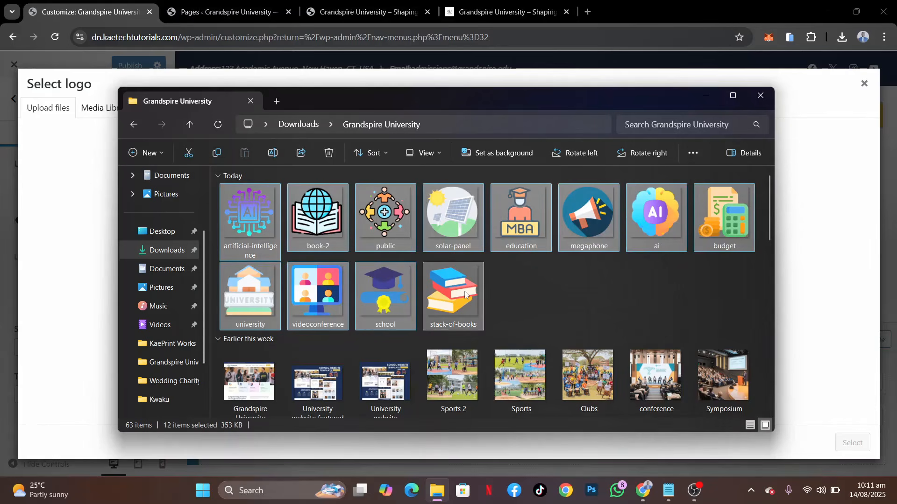
Add the Sports 2, Sports, Clubs, conference and Symposium images to the file selection
{"action": "left_click", "coordinate": [465, 373], "text": "ctrl"}
{"action": "left_click", "coordinate": [520, 371], "text": "ctrl"}
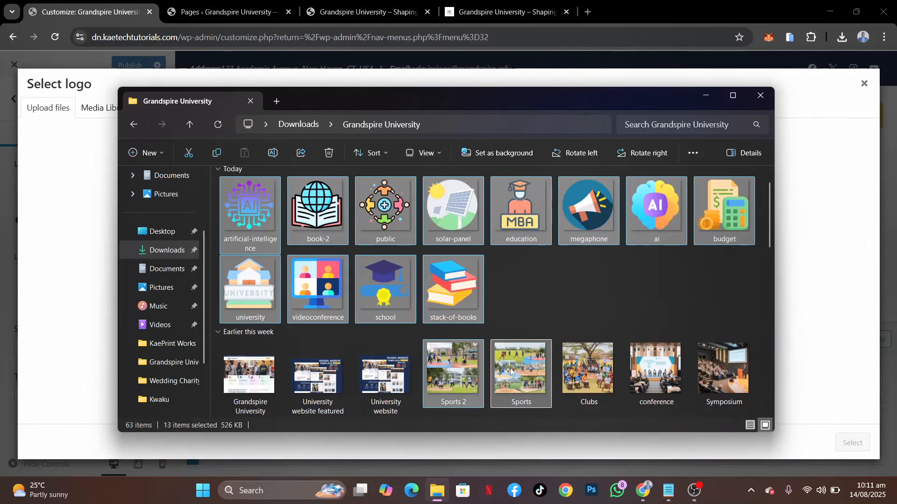
{"action": "left_click", "coordinate": [584, 373], "text": "ctrl"}
{"action": "left_click", "coordinate": [654, 372], "text": "ctrl"}
{"action": "left_click", "coordinate": [709, 374], "text": "ctrl"}
Extend the selection with SRC week, hall Week celebration, hostel room, campus hall, Science lab and the number images one to five
{"action": "scroll", "coordinate": [709, 374], "scroll_direction": "down", "scroll_amount": 2}
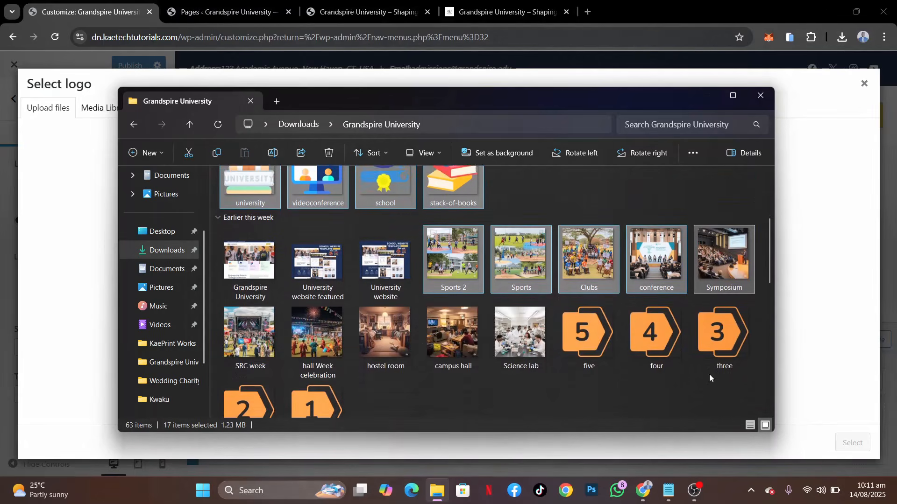
{"action": "left_click", "coordinate": [250, 329], "text": "ctrl"}
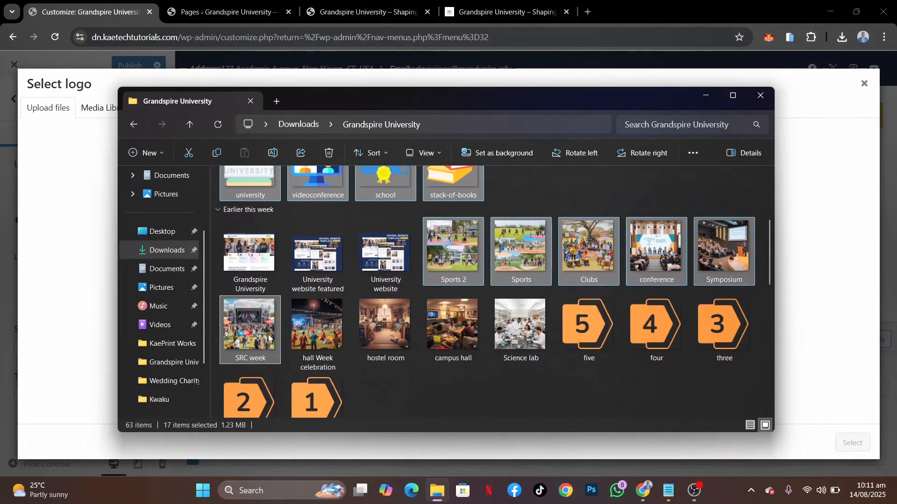
{"action": "left_click", "coordinate": [319, 337], "text": "ctrl"}
{"action": "left_click", "coordinate": [380, 332], "text": "ctrl"}
{"action": "left_click", "coordinate": [467, 334], "text": "ctrl"}
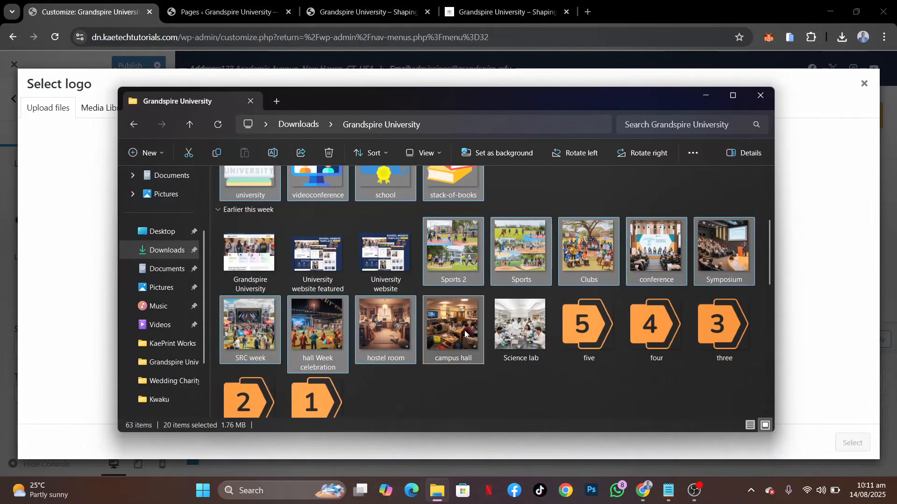
{"action": "left_click", "coordinate": [532, 332], "text": "ctrl"}
{"action": "left_click", "coordinate": [581, 331], "text": "ctrl"}
{"action": "left_click", "coordinate": [647, 328], "text": "ctrl"}
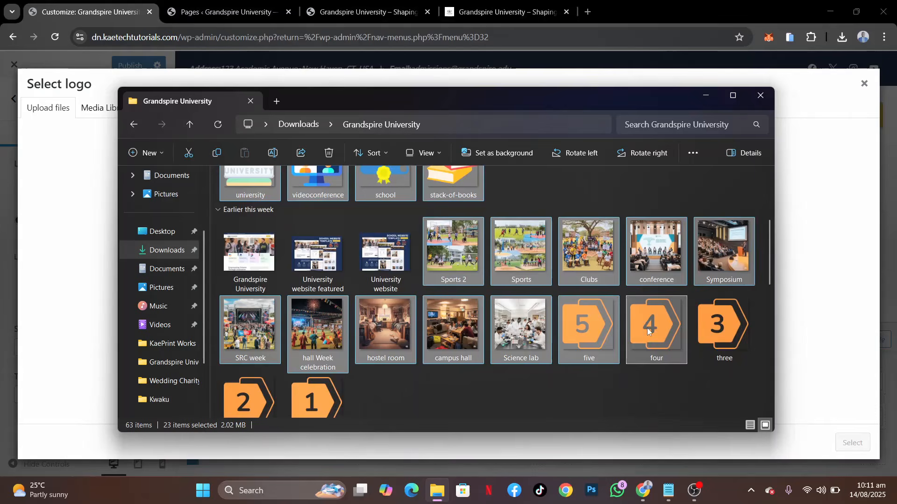
{"action": "left_click", "coordinate": [708, 327], "text": "ctrl"}
{"action": "left_click", "coordinate": [304, 383], "text": "ctrl"}
{"action": "left_click", "coordinate": [241, 372], "text": "ctrl"}
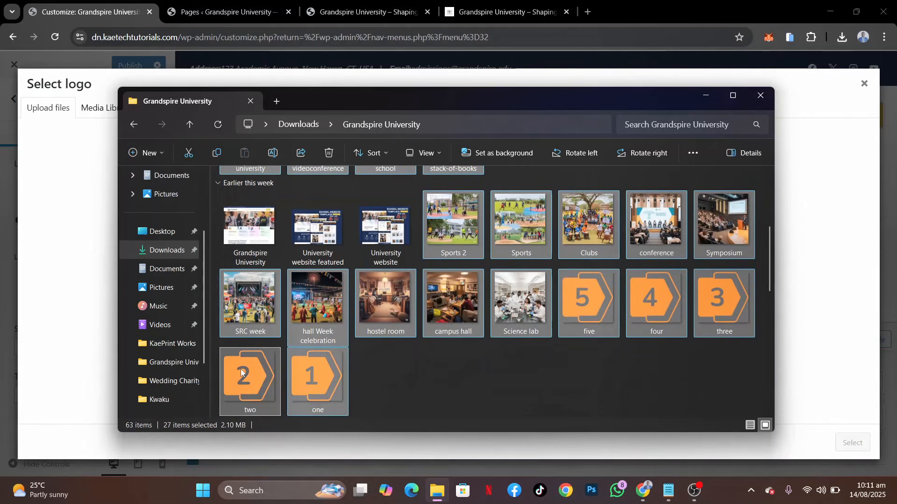
Add the seven staff portraits and the About Hero image from last week's files to the selection
{"action": "scroll", "coordinate": [241, 372], "scroll_direction": "down", "scroll_amount": 3}
{"action": "left_click", "coordinate": [236, 318], "text": "ctrl"}
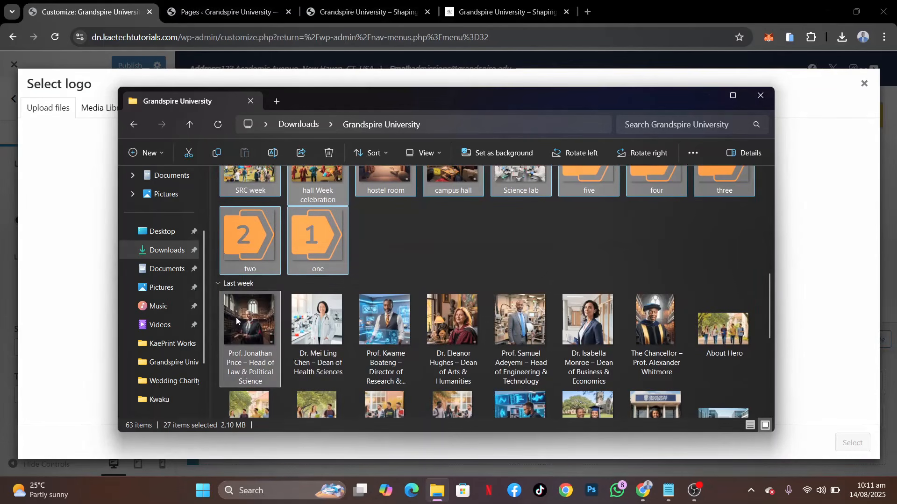
{"action": "left_click", "coordinate": [341, 317], "text": "ctrl"}
{"action": "left_click", "coordinate": [386, 321], "text": "ctrl"}
{"action": "left_click", "coordinate": [442, 323], "text": "ctrl"}
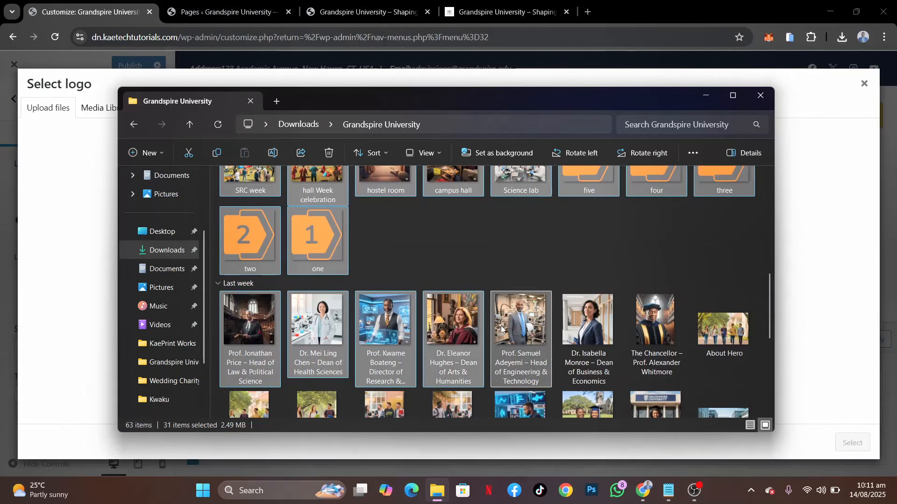
{"action": "left_click", "coordinate": [501, 328], "text": "ctrl"}
{"action": "left_click", "coordinate": [587, 330], "text": "ctrl"}
{"action": "left_click", "coordinate": [641, 332], "text": "ctrl"}
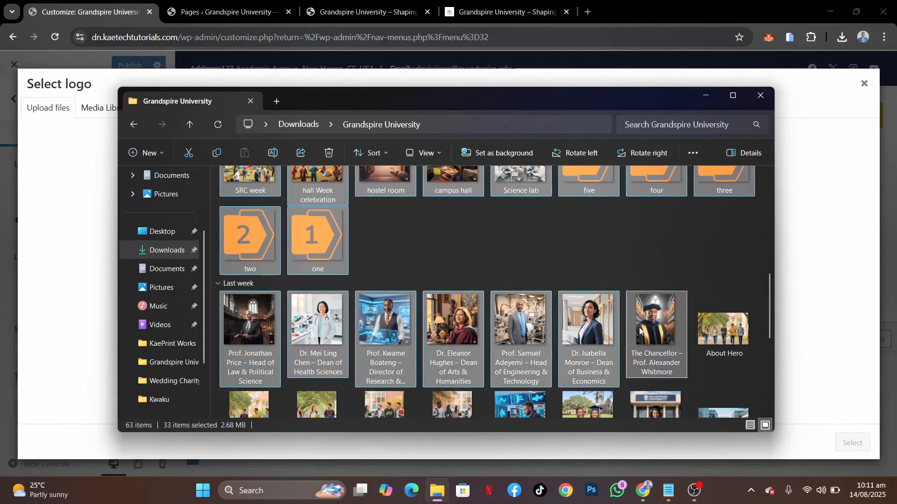
{"action": "left_click", "coordinate": [711, 335], "text": "ctrl"}
Include the four About images, Testimonials 3 and 2, the graduate's portrait and the Alumni Shine in International Business Forum image in the selection
{"action": "scroll", "coordinate": [442, 358], "scroll_direction": "down", "scroll_amount": 3}
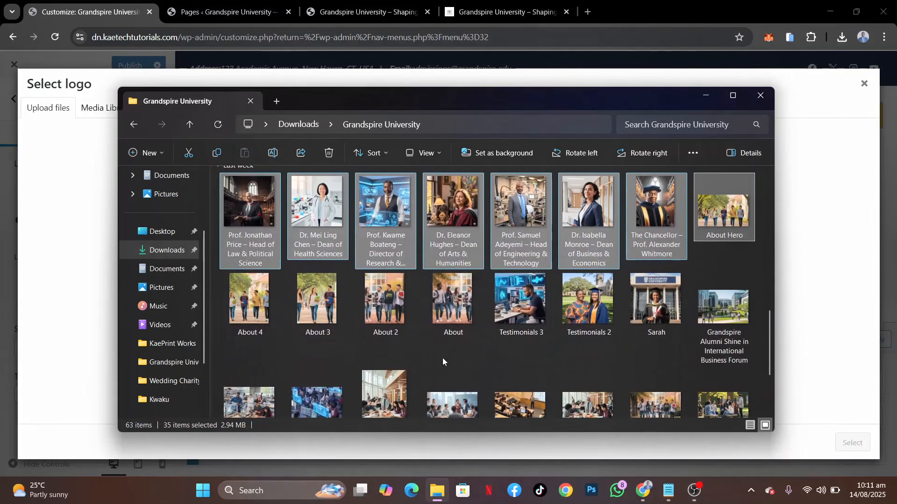
{"action": "left_click", "coordinate": [263, 282], "text": "ctrl"}
{"action": "left_click", "coordinate": [320, 300], "text": "ctrl"}
{"action": "left_click", "coordinate": [377, 299], "text": "ctrl"}
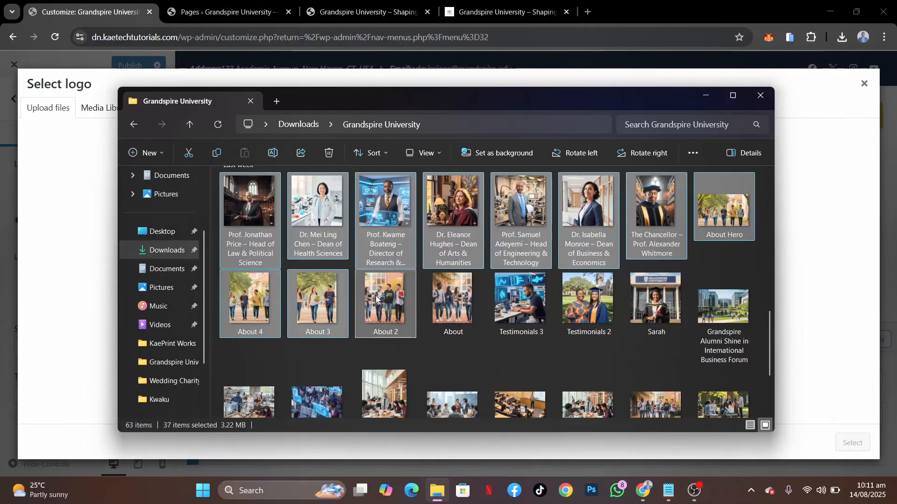
{"action": "left_click", "coordinate": [512, 300], "text": "ctrl"}
{"action": "left_click", "coordinate": [578, 296], "text": "ctrl"}
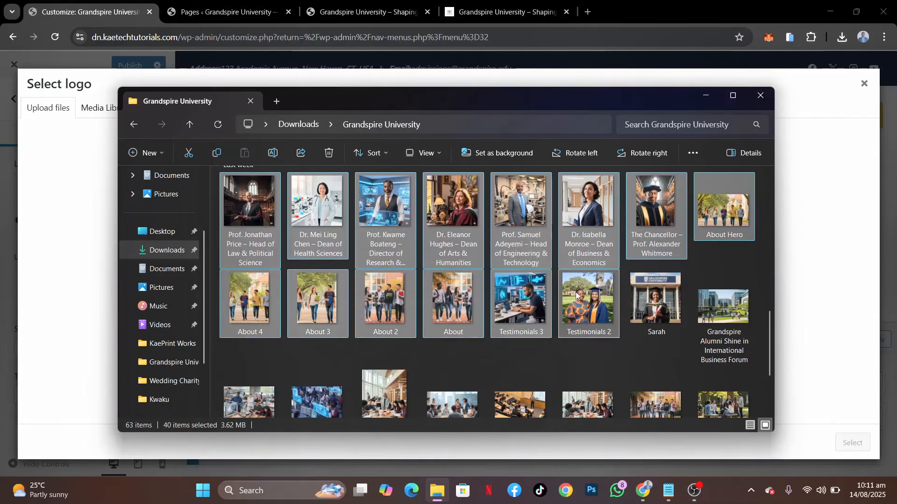
{"action": "left_click", "coordinate": [659, 299], "text": "ctrl"}
{"action": "left_click", "coordinate": [732, 315], "text": "ctrl"}
Add the campus views from Campus view 6 to Campus view, footer logo and Grandspire logo, and upload all selected files to the media library
{"action": "scroll", "coordinate": [733, 315], "scroll_direction": "down", "scroll_amount": 3}
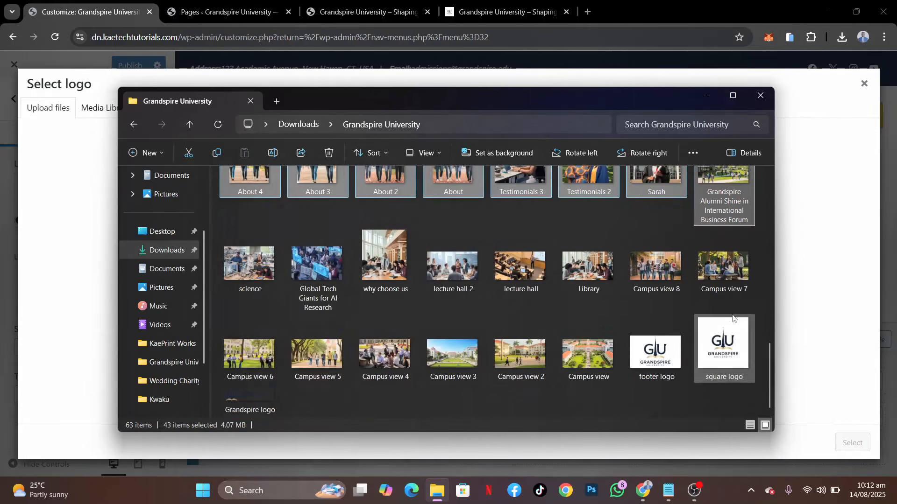
{"action": "left_click", "coordinate": [333, 321], "text": "ctrl"}
{"action": "left_click", "coordinate": [254, 348], "text": "ctrl"}
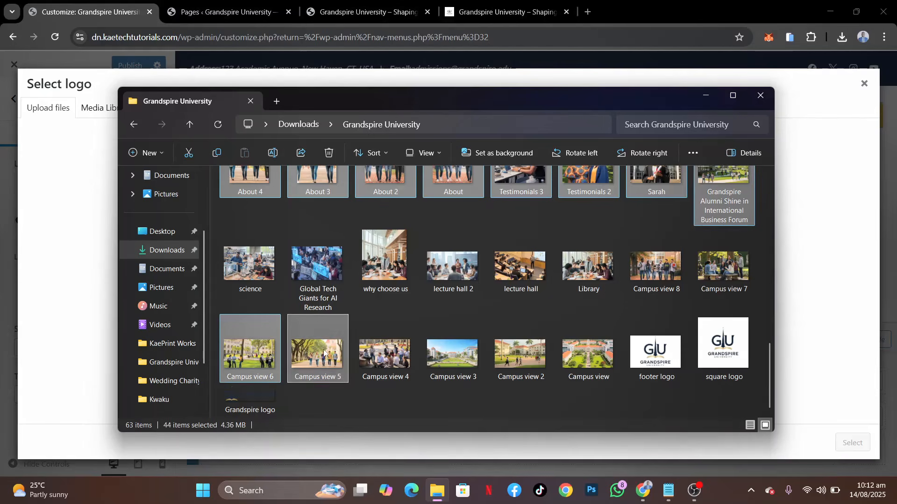
{"action": "left_click", "coordinate": [401, 354], "text": "ctrl"}
{"action": "left_click", "coordinate": [431, 352], "text": "ctrl"}
{"action": "left_click", "coordinate": [517, 350], "text": "ctrl"}
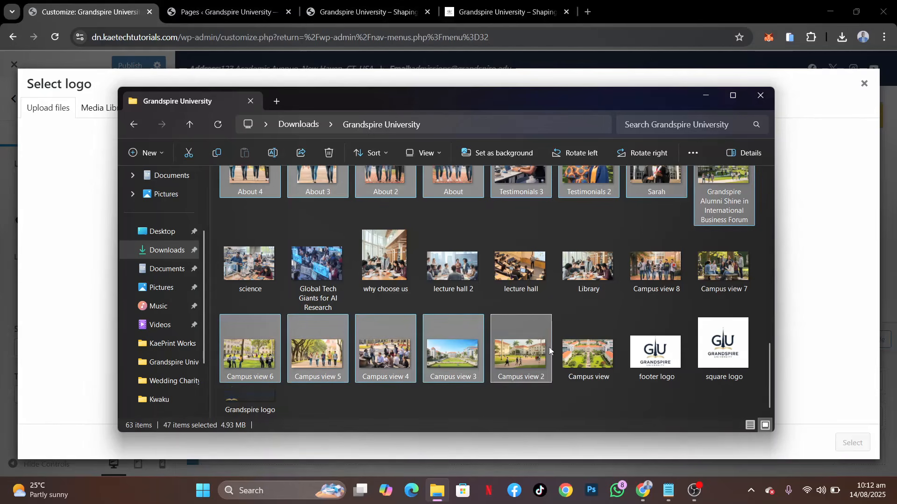
{"action": "left_click", "coordinate": [579, 354], "text": "ctrl"}
{"action": "left_click", "coordinate": [639, 354], "text": "ctrl"}
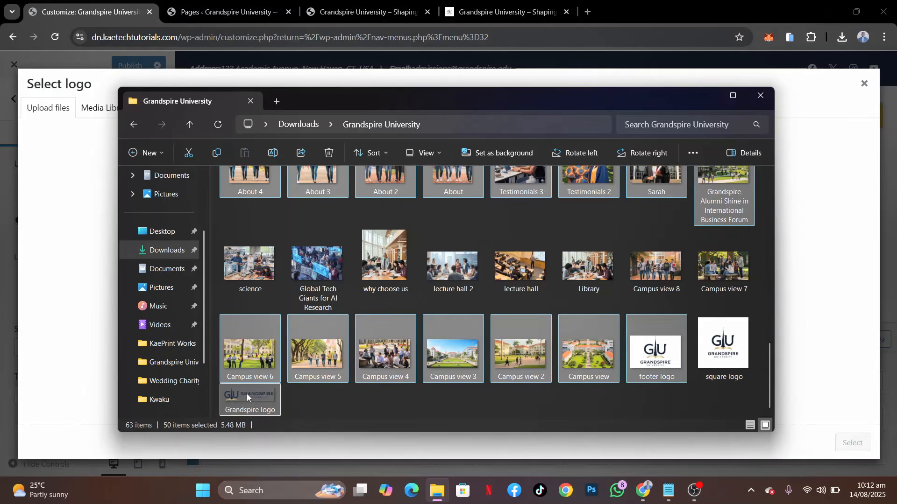
{"action": "left_click_drag", "start_coordinate": [247, 347], "coordinate": [81, 268]}
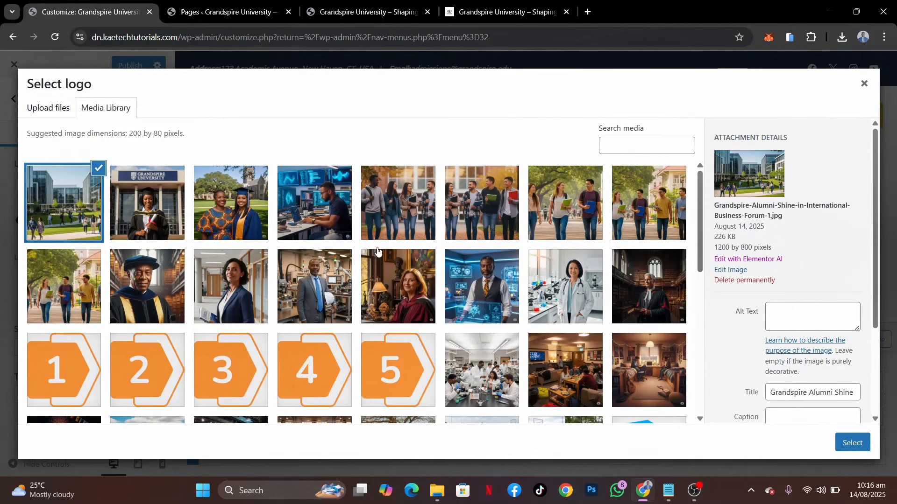
{"action": "scroll", "coordinate": [431, 299], "scroll_direction": "down", "scroll_amount": 8}
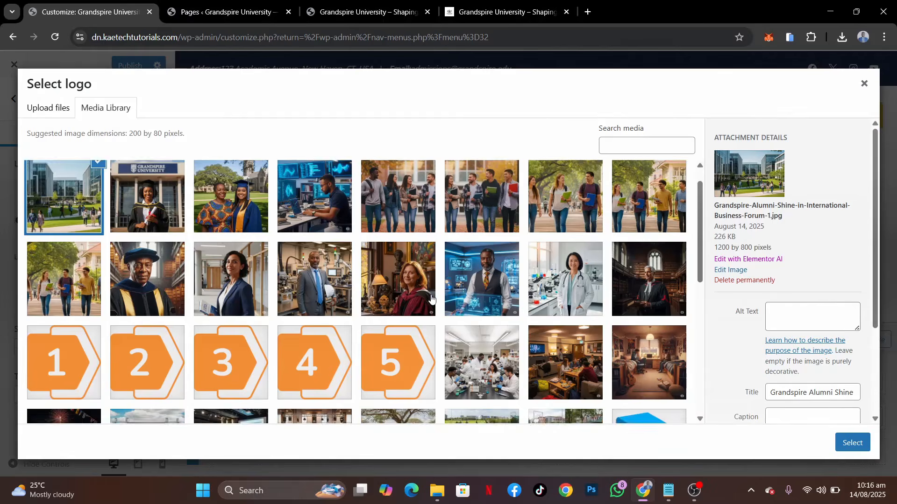
Use the wide Grandspire-logo-1.png from the media library as the header logo, without cropping it
{"action": "scroll", "coordinate": [431, 299], "scroll_direction": "up", "scroll_amount": 8}
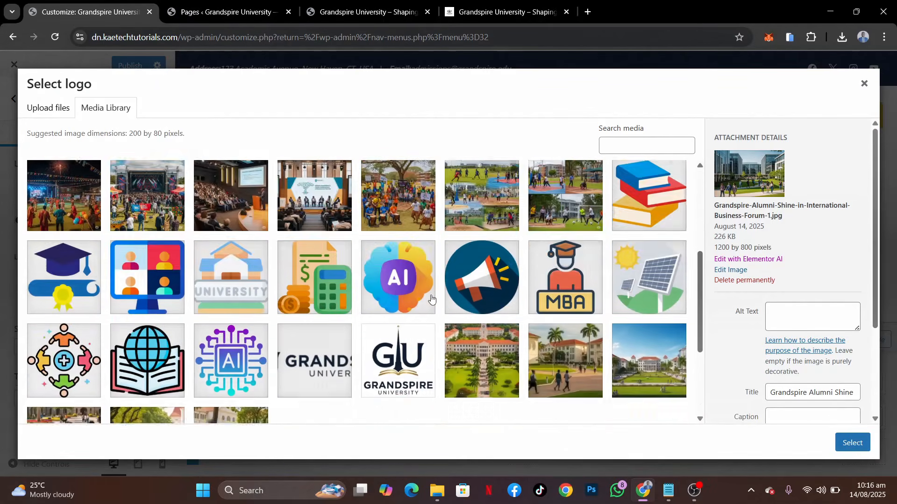
{"action": "scroll", "coordinate": [431, 299], "scroll_direction": "down", "scroll_amount": 5}
{"action": "scroll", "coordinate": [431, 299], "scroll_direction": "down", "scroll_amount": 2}
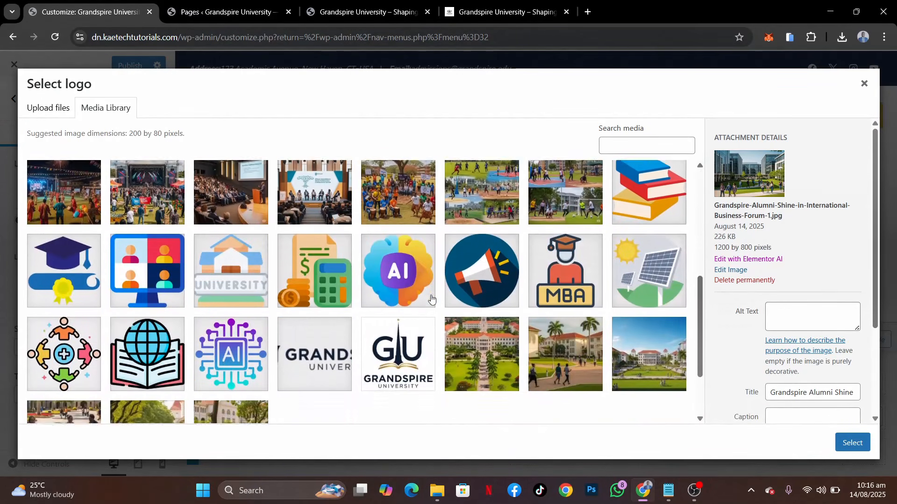
{"action": "left_click", "coordinate": [309, 345]}
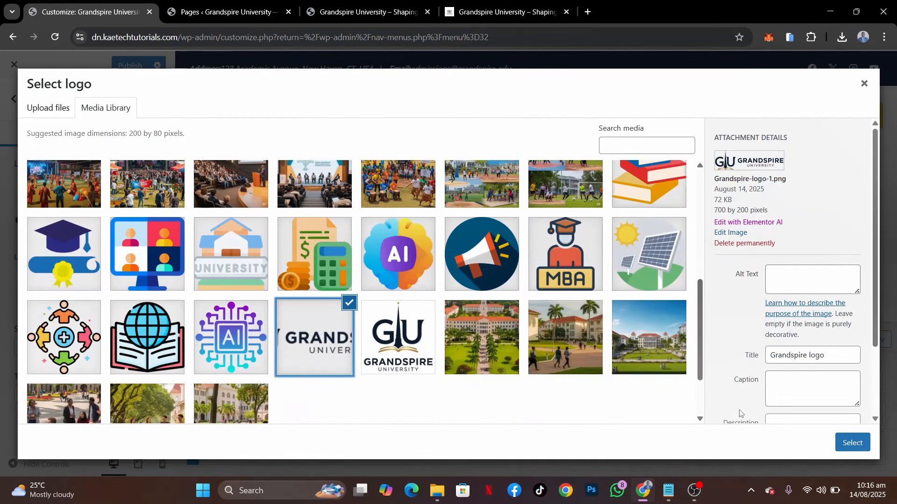
{"action": "left_click", "coordinate": [853, 442]}
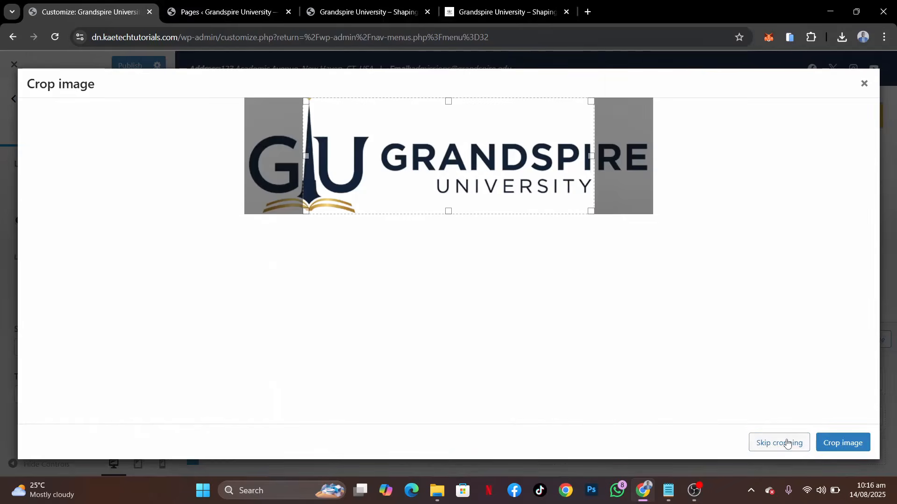
{"action": "left_click", "coordinate": [788, 444]}
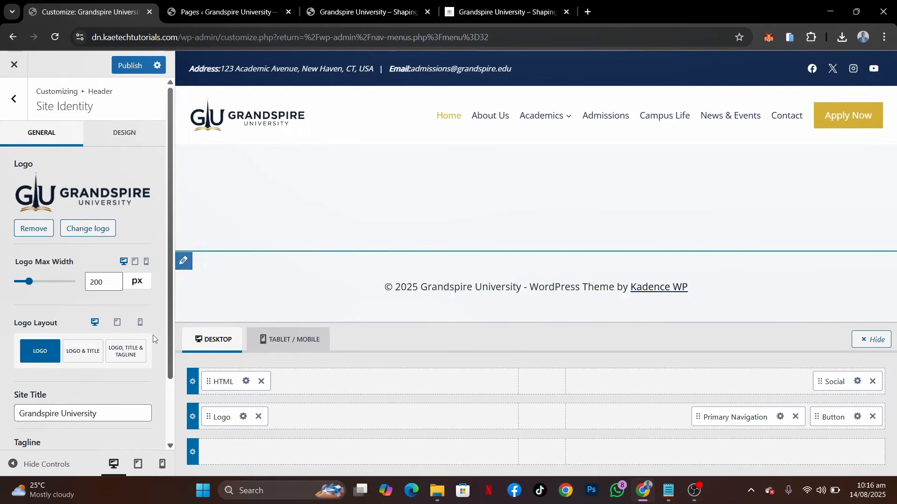
Set the desktop logo max width to 300 px, publish it, and reload the live site to check the header
{"action": "left_click_drag", "start_coordinate": [99, 283], "coordinate": [58, 284]}
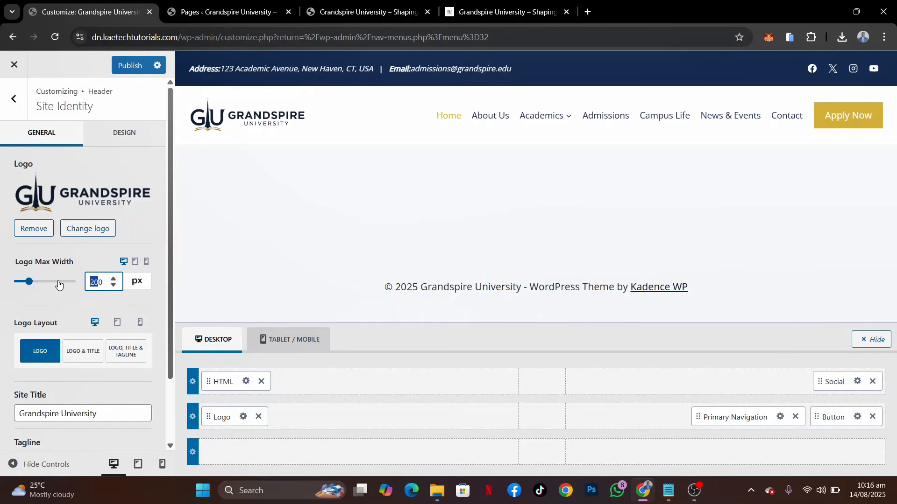
{"action": "type", "text": "30"}
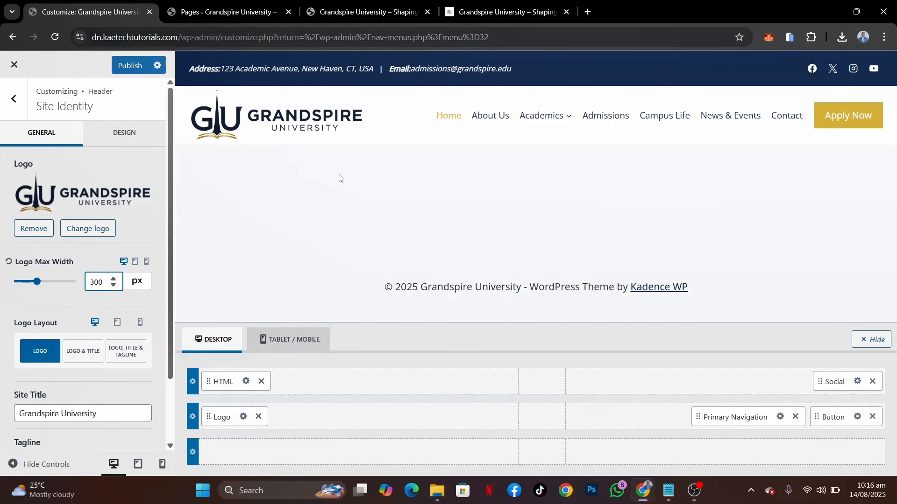
{"action": "left_click", "coordinate": [130, 66]}
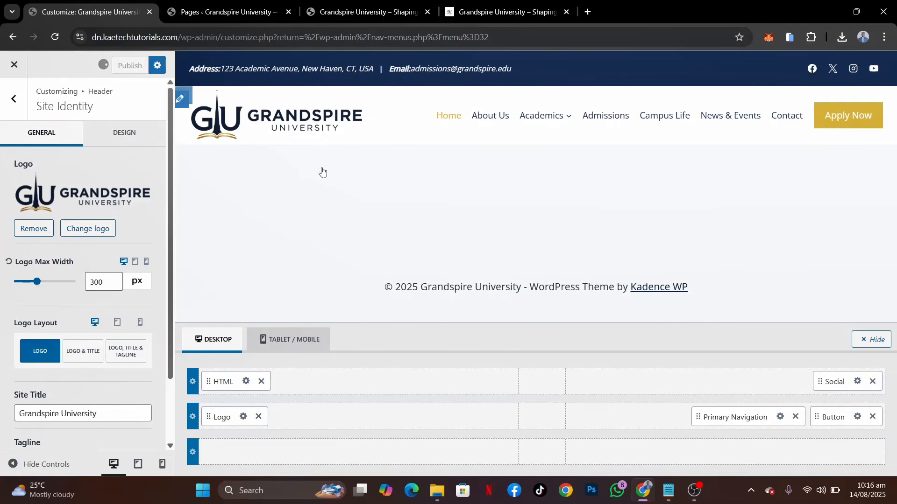
{"action": "left_click", "coordinate": [385, 6]}
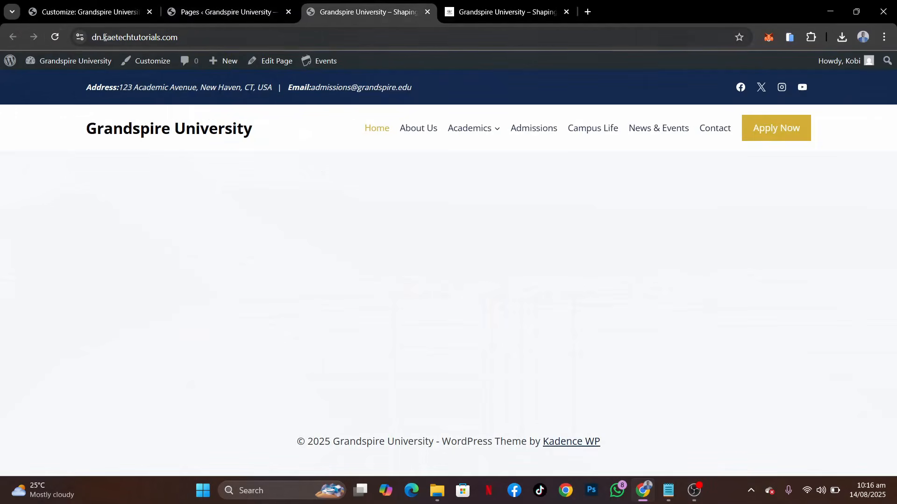
{"action": "left_click", "coordinate": [56, 37]}
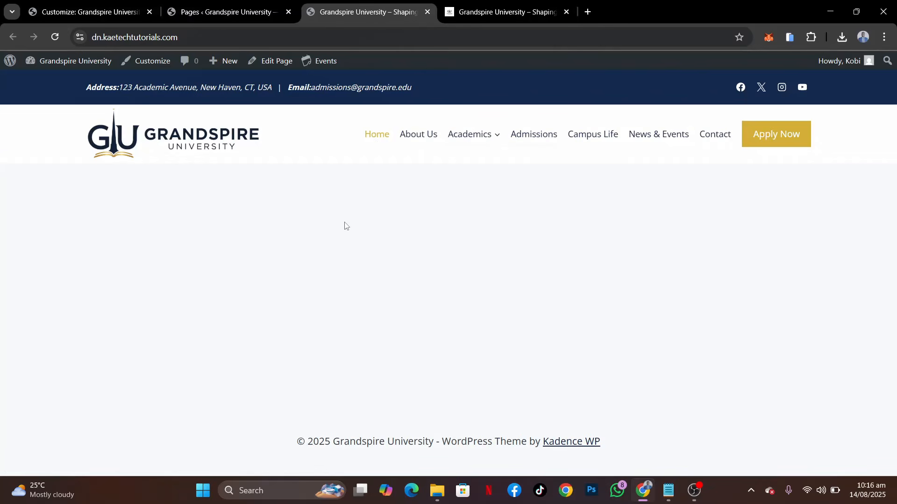
Switch the customizer to the mobile view and set the logo max width there to 180 px
{"action": "left_click", "coordinate": [93, 8]}
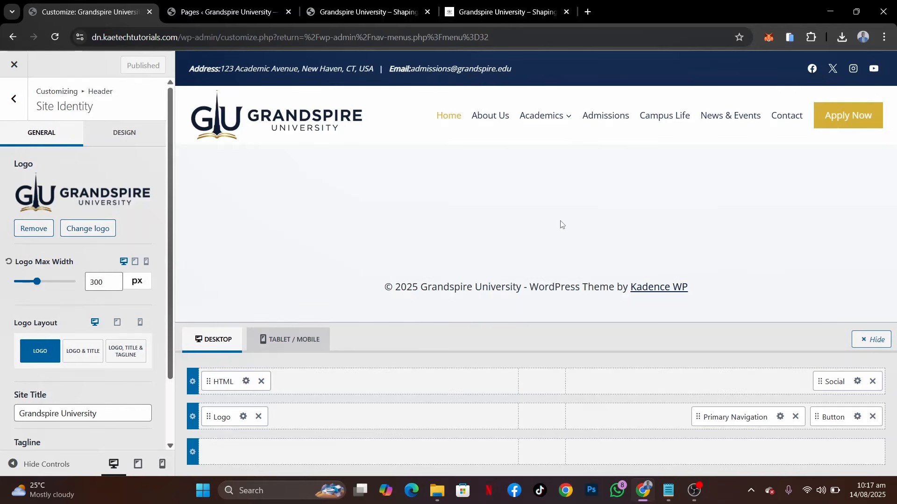
{"action": "left_click", "coordinate": [161, 465]}
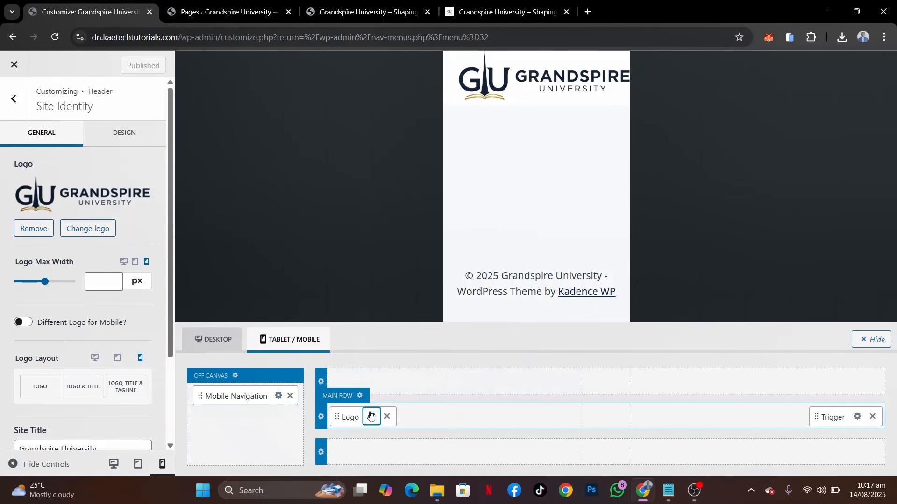
{"action": "left_click", "coordinate": [105, 282]}
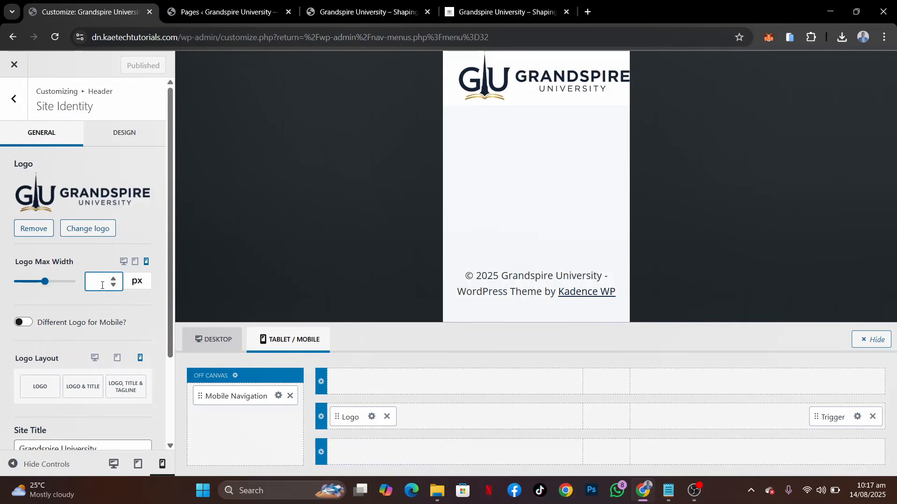
{"action": "type", "text": "200"}
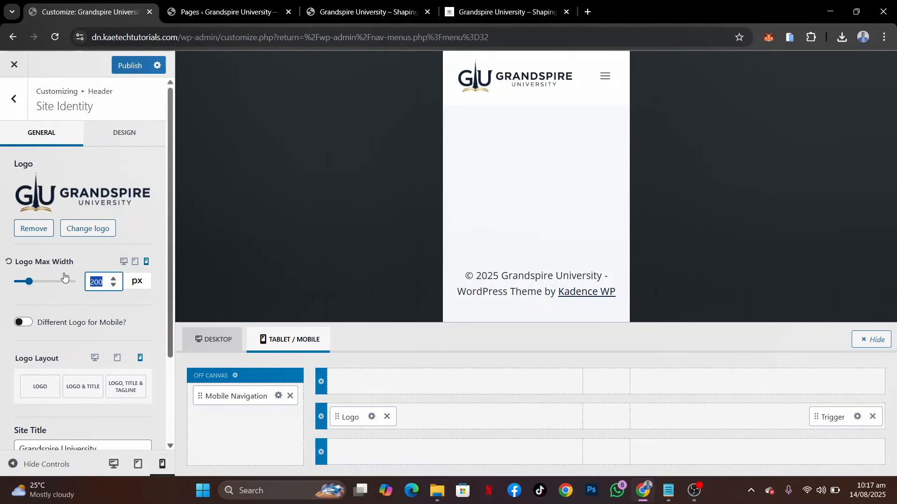
{"action": "type", "text": "180"}
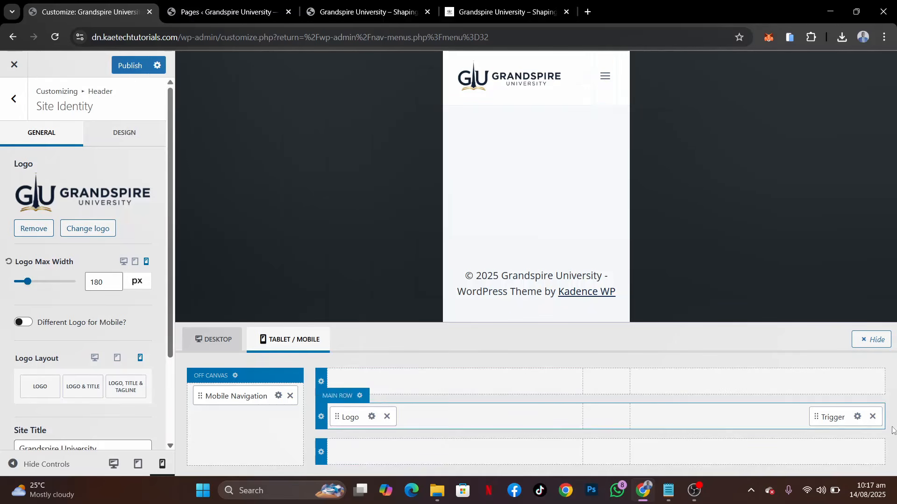
Give the mobile trigger the bolder three-line icon, navy 0A1F44 as its initial colour and the palette gold as its hover colour
{"action": "left_click", "coordinate": [857, 417]}
{"action": "left_click", "coordinate": [82, 255]}
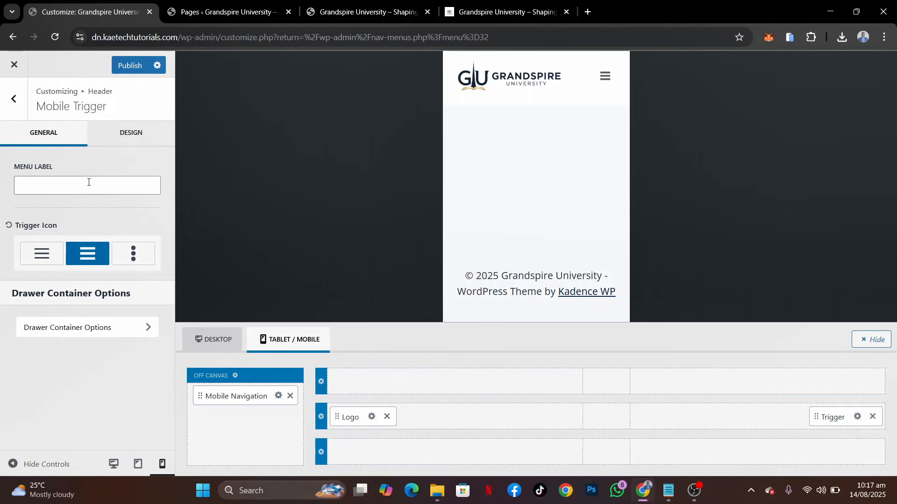
{"action": "left_click", "coordinate": [129, 137]}
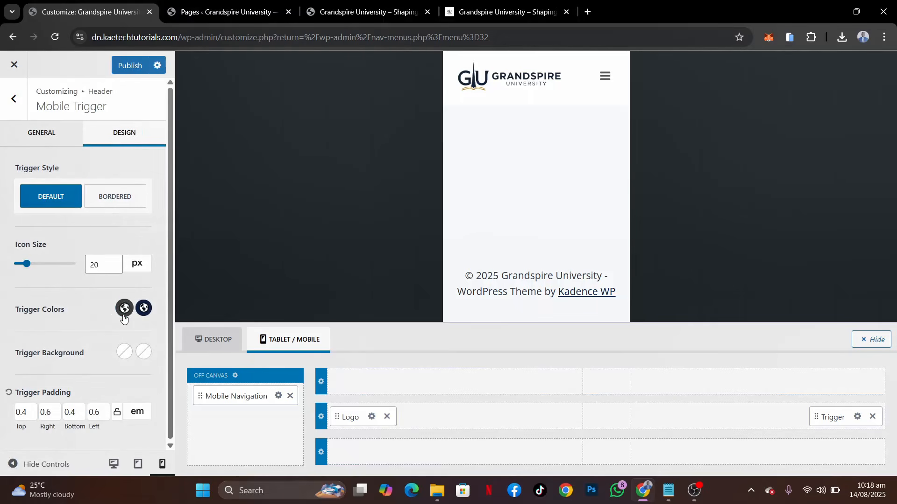
{"action": "left_click", "coordinate": [124, 316]}
{"action": "left_click", "coordinate": [24, 269]}
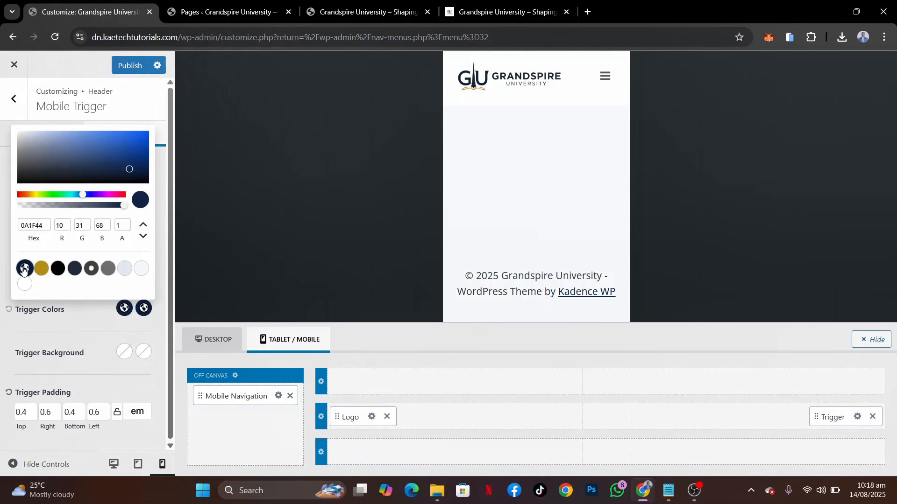
{"action": "left_click", "coordinate": [144, 309]}
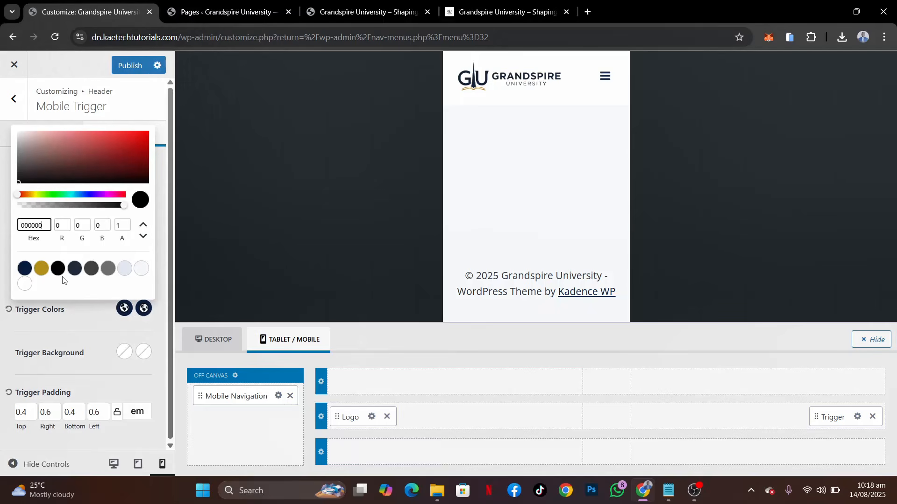
{"action": "left_click", "coordinate": [41, 268]}
{"action": "left_click", "coordinate": [97, 312]}
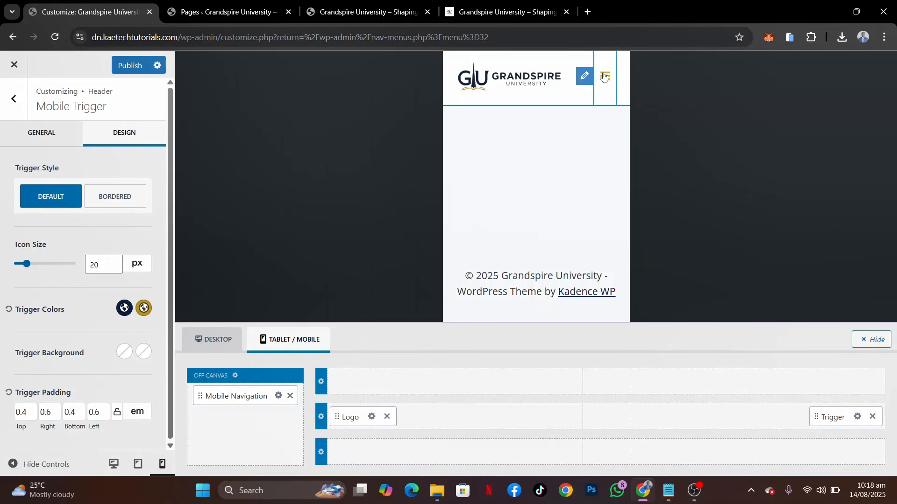
Try the fullwidth layout for the header off-canvas area, return it to side panel, and publish the mobile header changes
{"action": "mouse_move", "coordinate": [203, 423]}
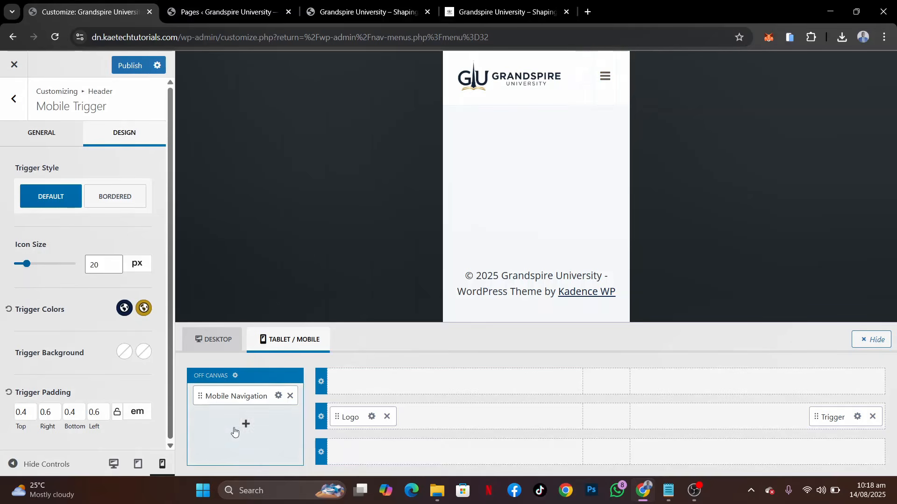
{"action": "left_click", "coordinate": [235, 377]}
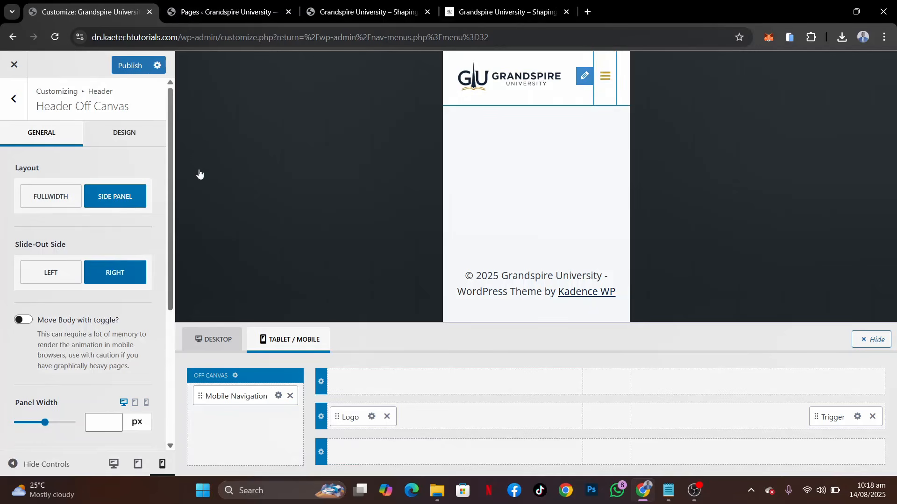
{"action": "left_click", "coordinate": [60, 200]}
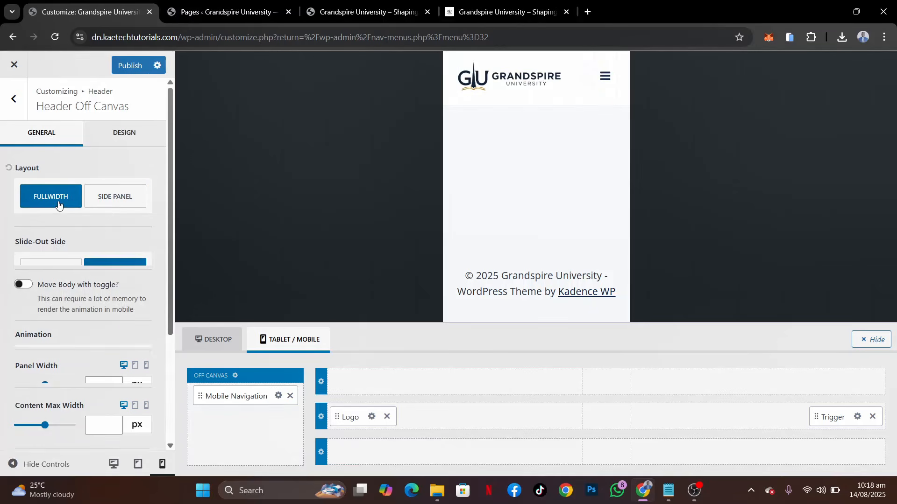
{"action": "left_click", "coordinate": [100, 201]}
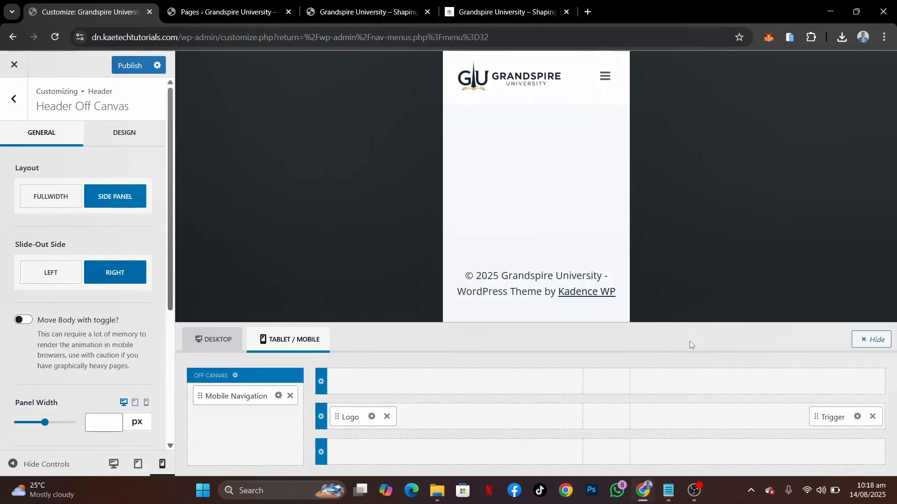
{"action": "left_click", "coordinate": [130, 65]}
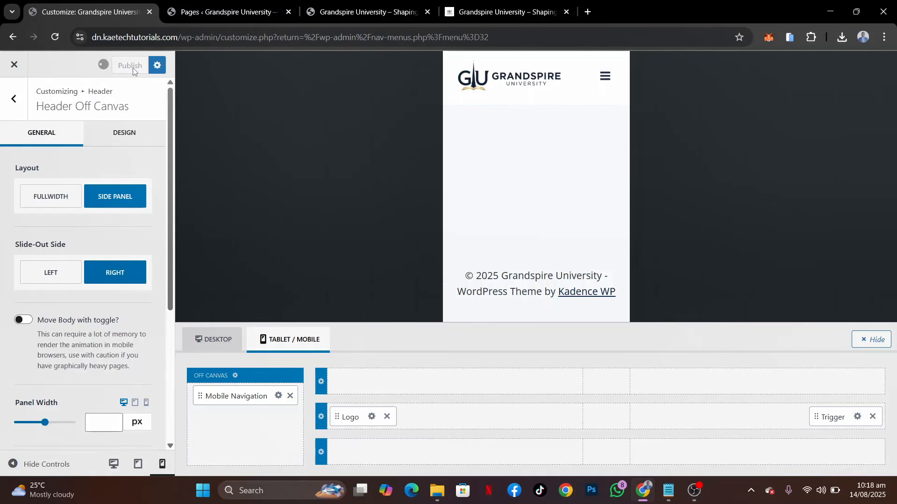
Reload the live site, simulate it on a phone, and open its mobile menu to inspect the off-canvas panel
{"action": "left_click", "coordinate": [364, 10]}
{"action": "left_click", "coordinate": [55, 36]}
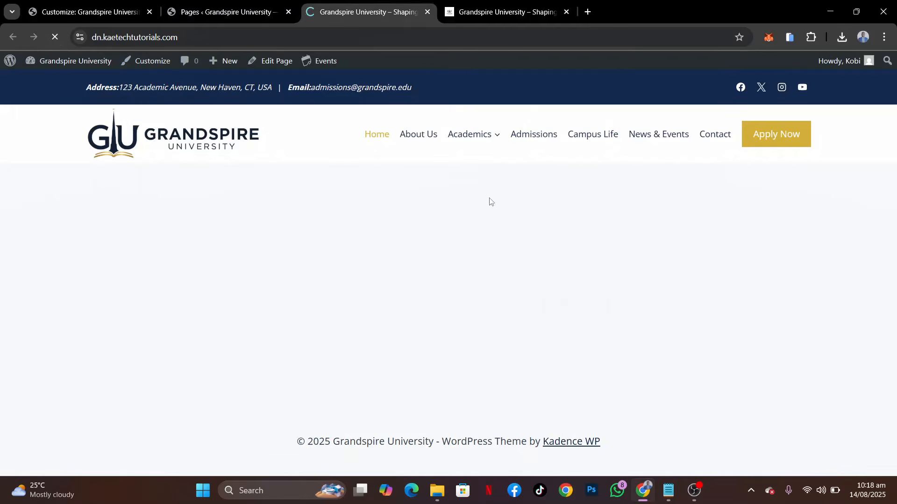
{"action": "left_click", "coordinate": [790, 37]}
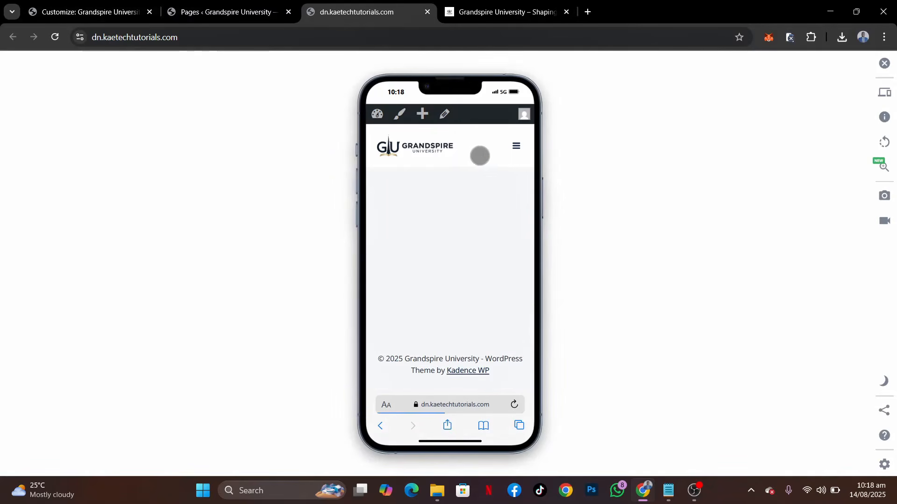
{"action": "left_click", "coordinate": [511, 148]}
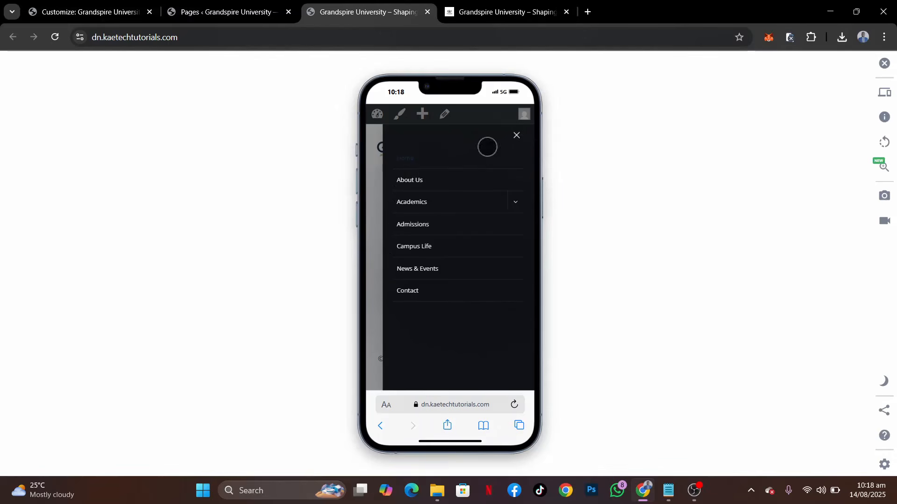
{"action": "left_click", "coordinate": [82, 12]}
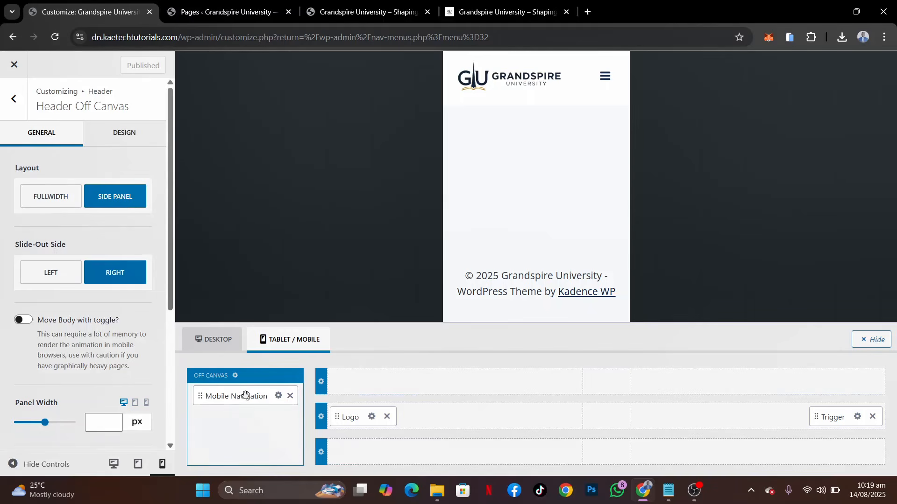
{"action": "left_click", "coordinate": [342, 12]}
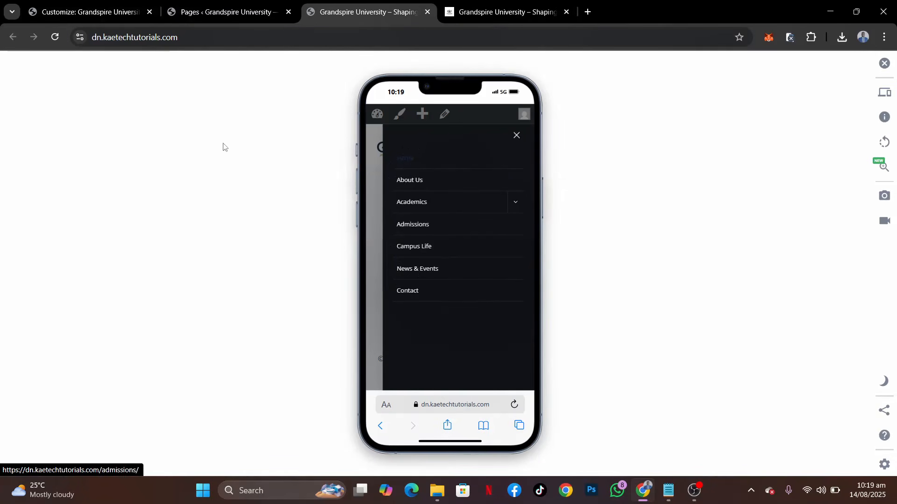
Simulate the reference demo site on a phone and open its mobile menu for comparison
{"action": "left_click", "coordinate": [507, 12]}
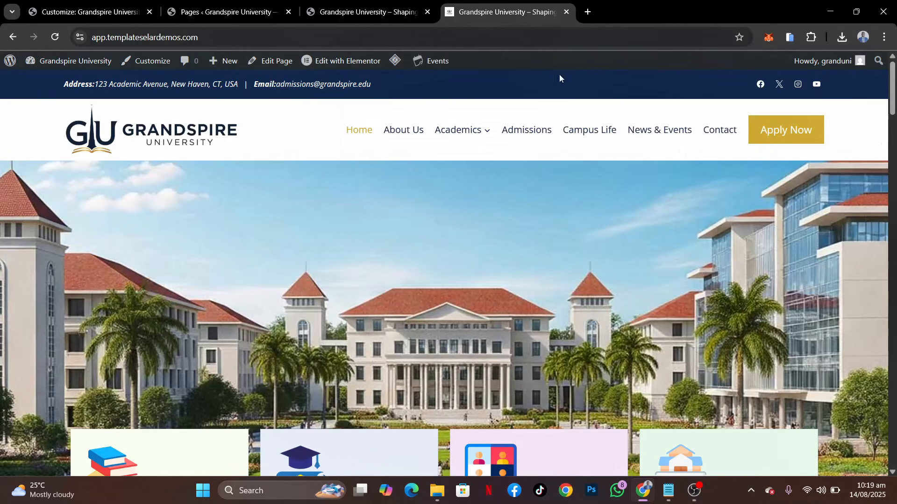
{"action": "left_click", "coordinate": [790, 38]}
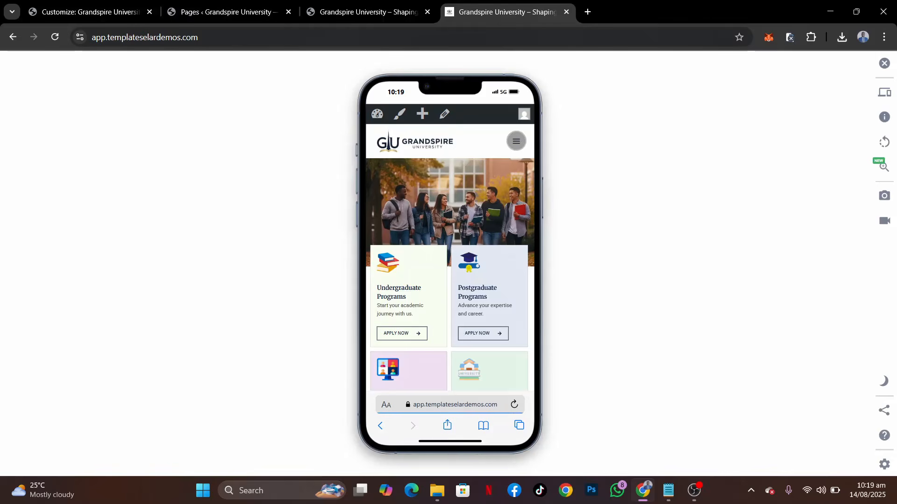
{"action": "left_click", "coordinate": [516, 141]}
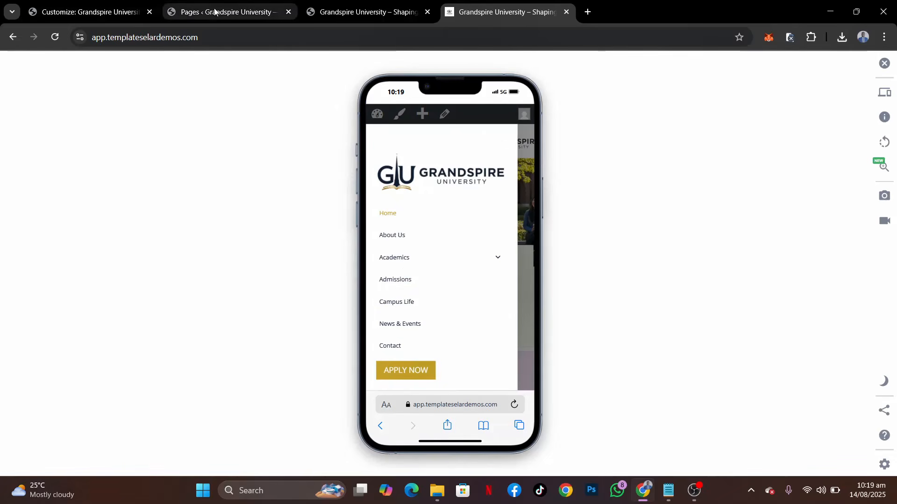
Set the header off-canvas side panel to slide out from the left
{"action": "left_click", "coordinate": [96, 4]}
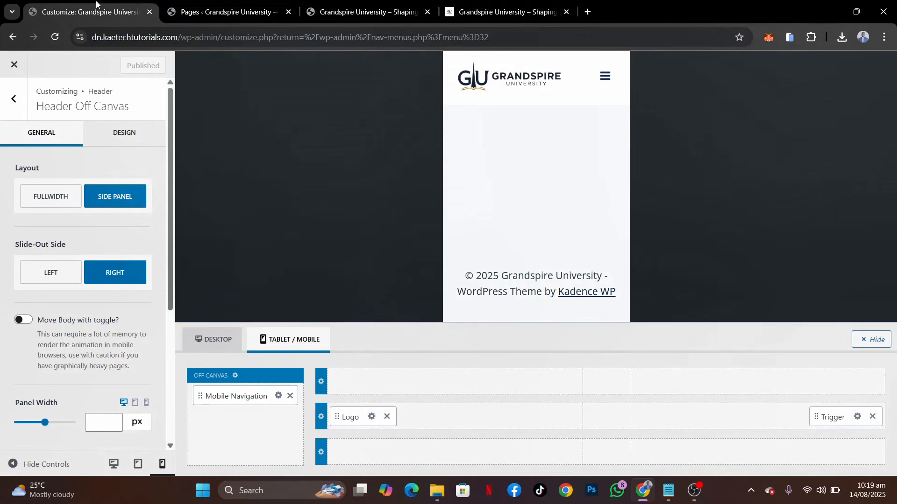
{"action": "left_click", "coordinate": [57, 267]}
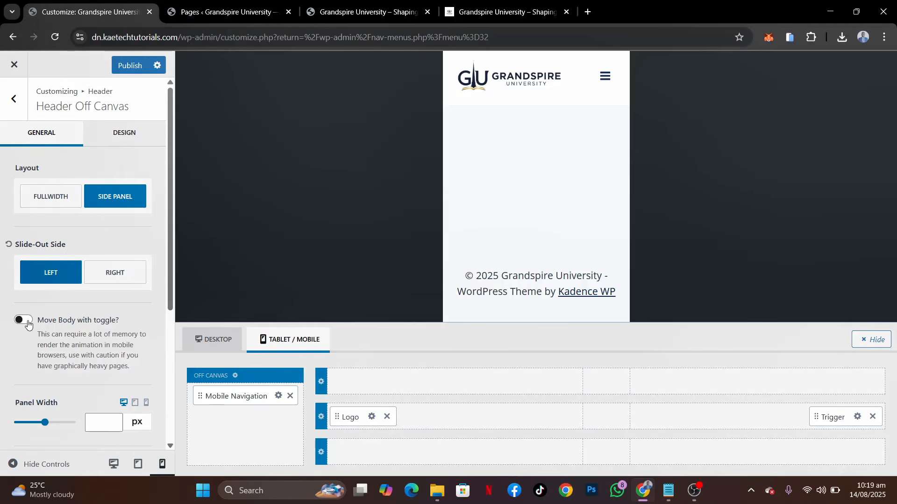
Replay the demo's mobile menu opening on the phone simulation and enable moving the body with the toggle for the off-canvas panel
{"action": "left_click", "coordinate": [528, 12]}
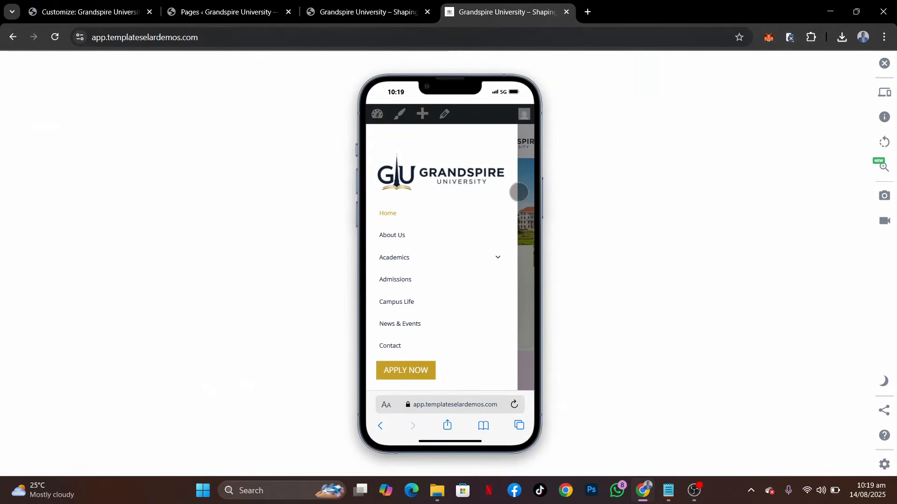
{"action": "left_click", "coordinate": [528, 234]}
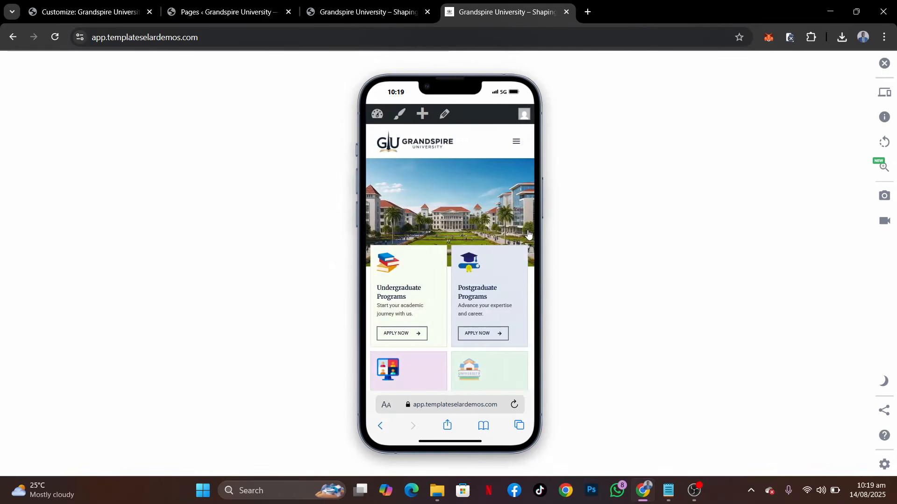
{"action": "left_click", "coordinate": [515, 141]}
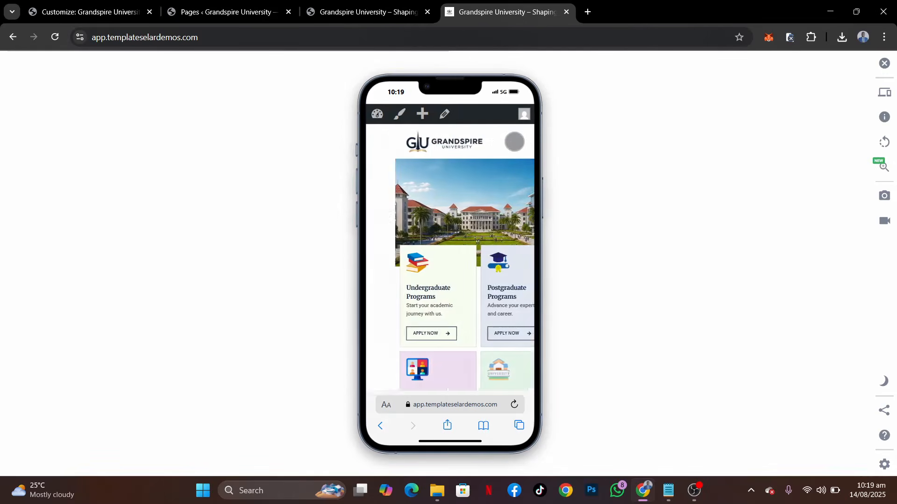
{"action": "left_click", "coordinate": [91, 6]}
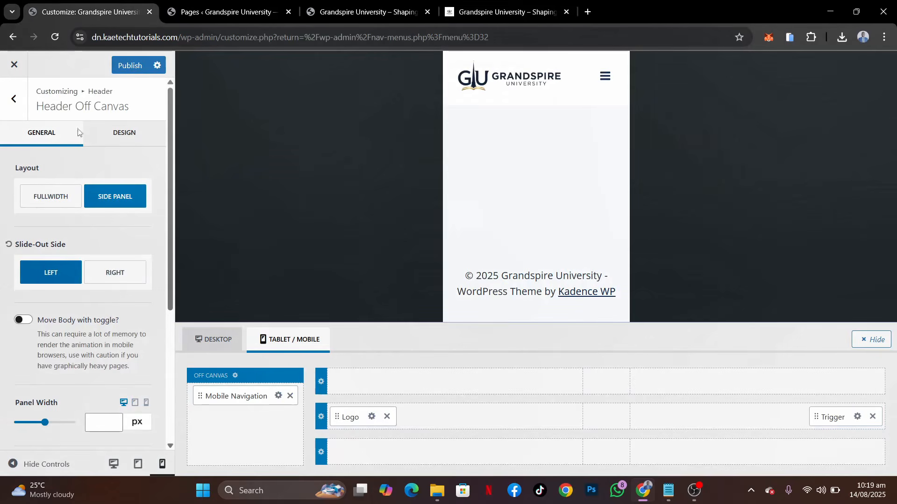
{"action": "left_click", "coordinate": [23, 321]}
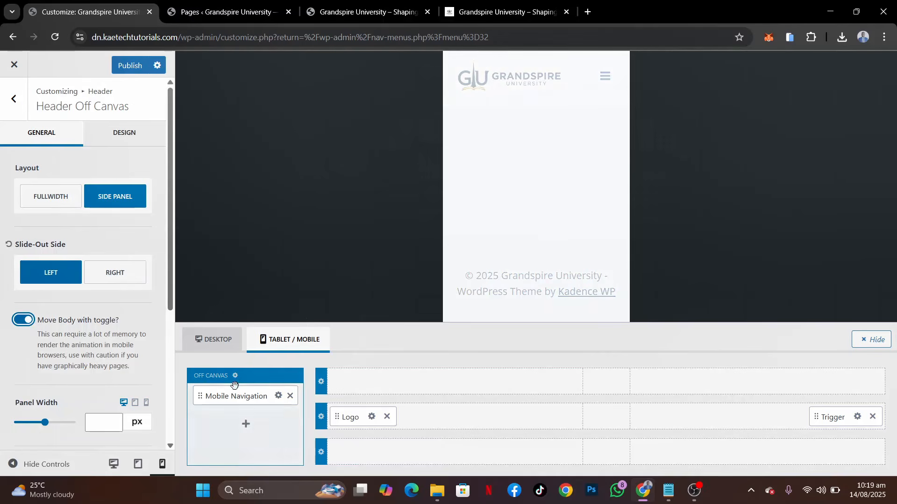
Set the header off-canvas popup background to the white palette colour FFFFFF
{"action": "left_click", "coordinate": [112, 134]}
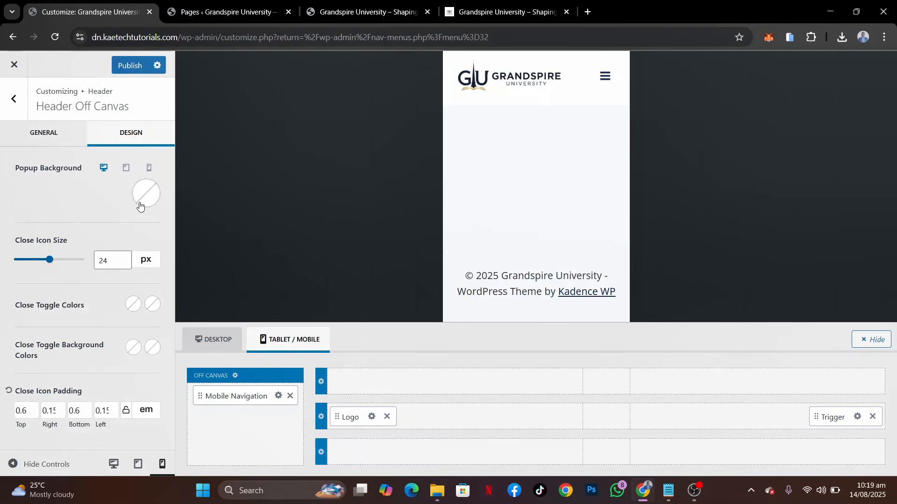
{"action": "left_click", "coordinate": [143, 200]}
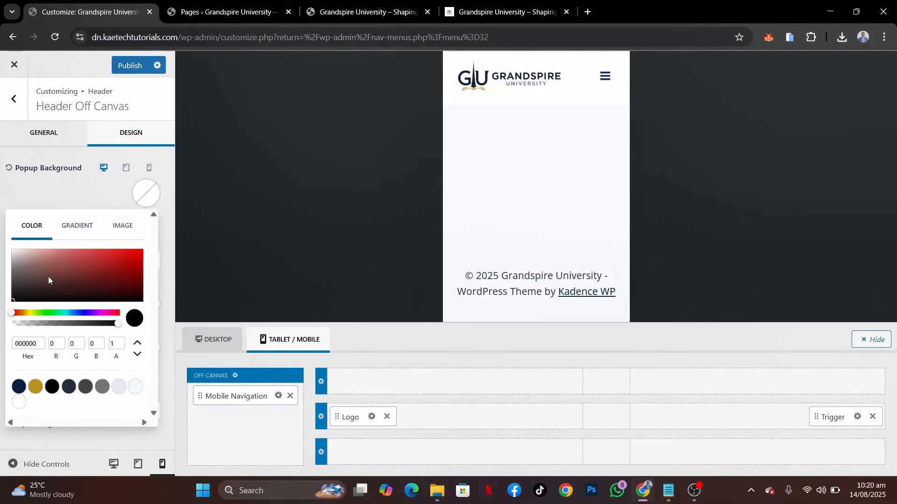
{"action": "left_click", "coordinate": [19, 405]}
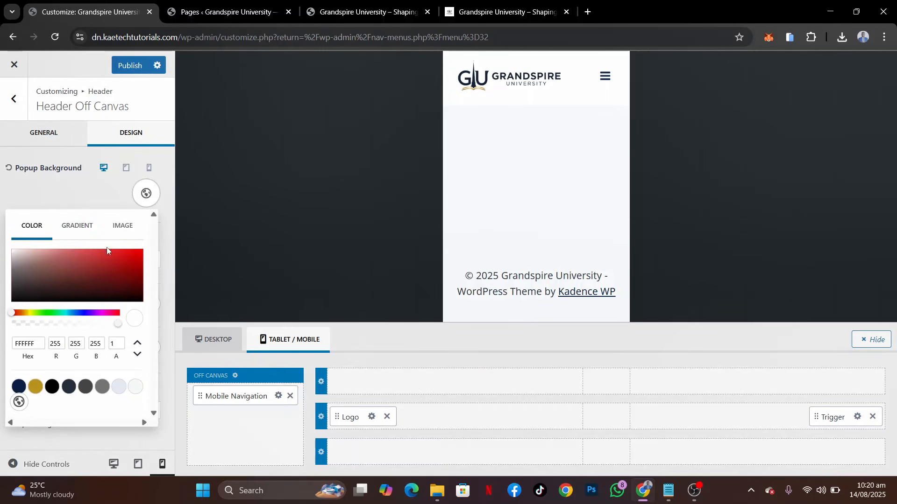
{"action": "left_click", "coordinate": [89, 192]}
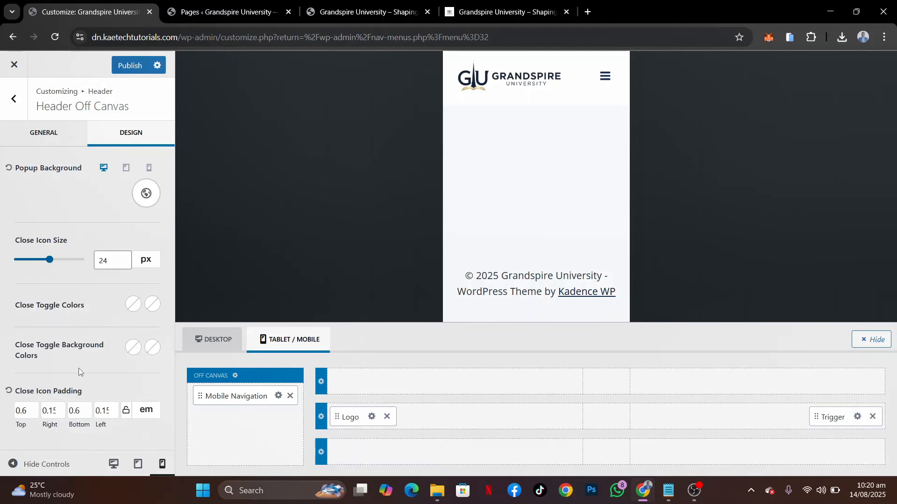
Set the mobile navigation's initial text colour to the navy palette colour 0A1F44
{"action": "mouse_move", "coordinate": [255, 422]}
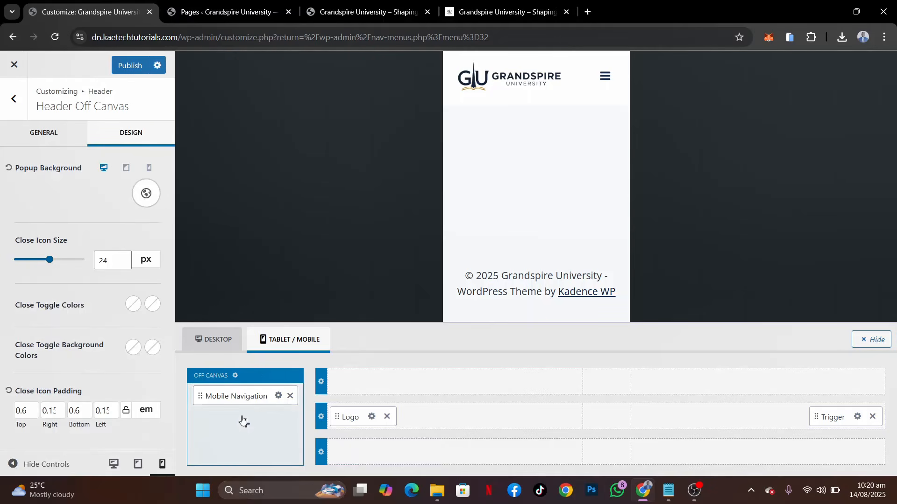
{"action": "left_click", "coordinate": [279, 395]}
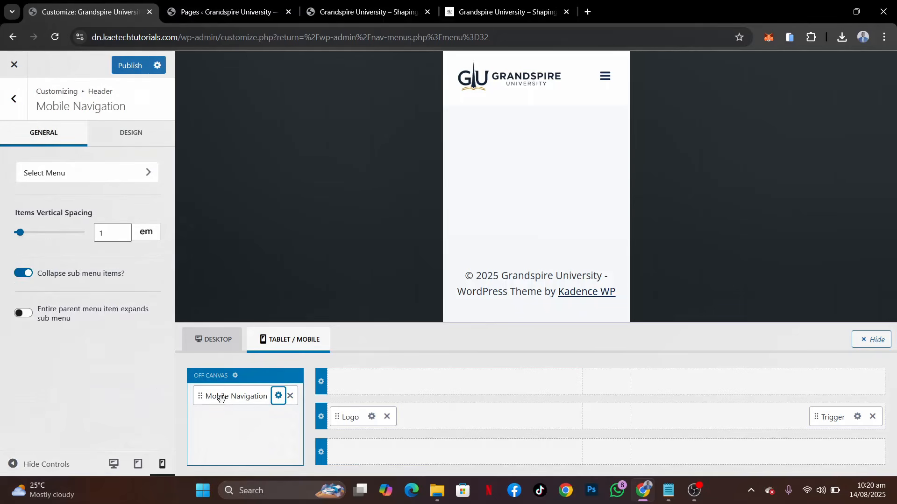
{"action": "left_click", "coordinate": [136, 132]}
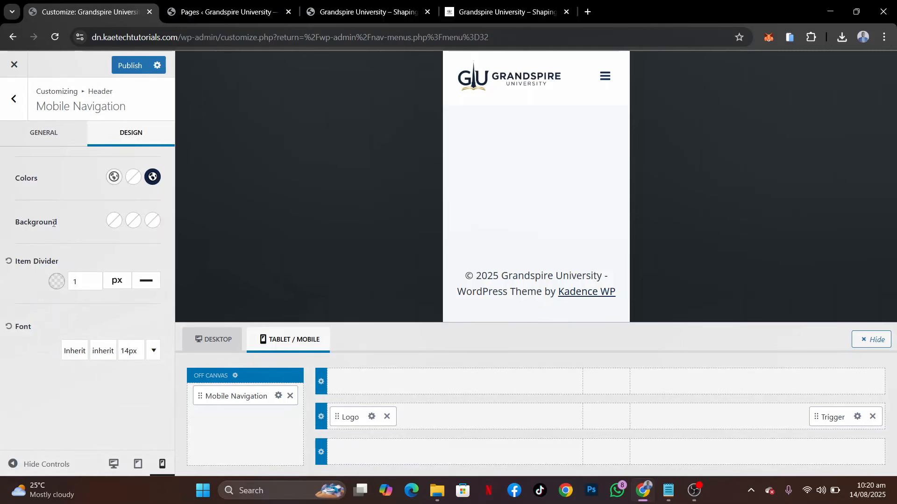
{"action": "left_click", "coordinate": [110, 182]}
{"action": "left_click", "coordinate": [24, 335]}
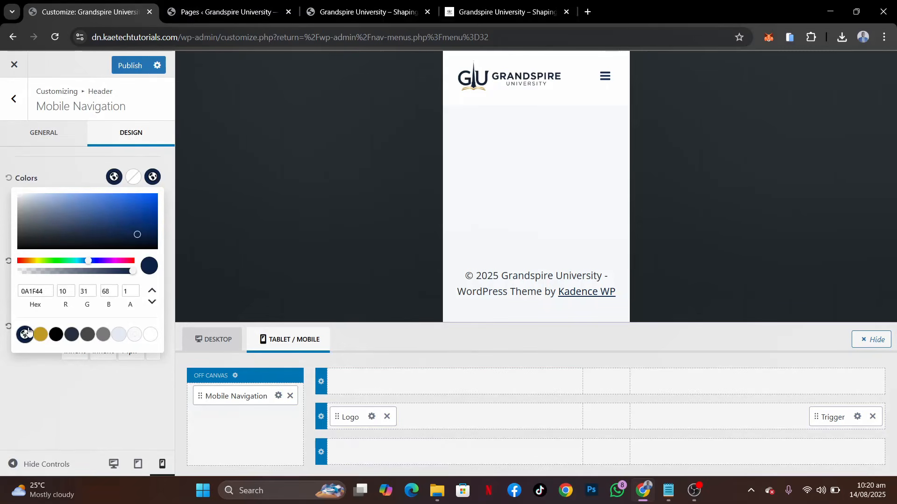
Set the mobile navigation's hover and active colours to the gold palette colour D4AF37 and publish the changes
{"action": "left_click", "coordinate": [134, 177]}
{"action": "left_click", "coordinate": [134, 177]}
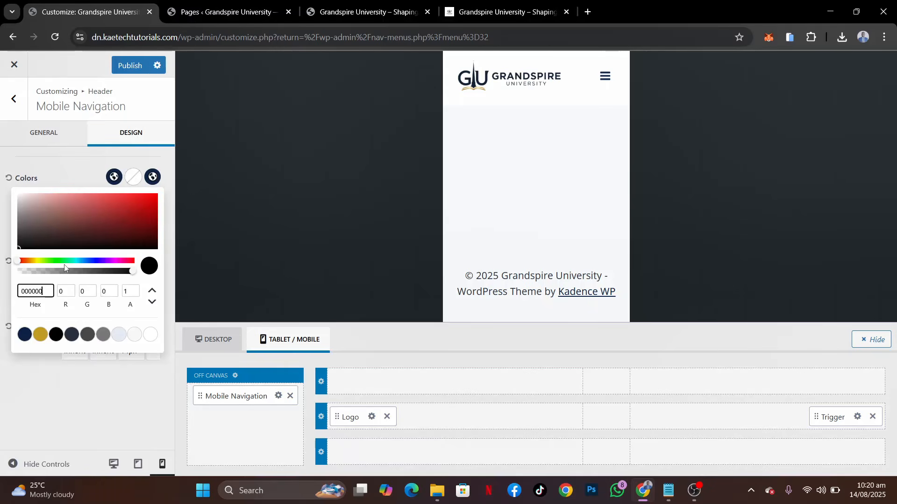
{"action": "left_click", "coordinate": [40, 335]}
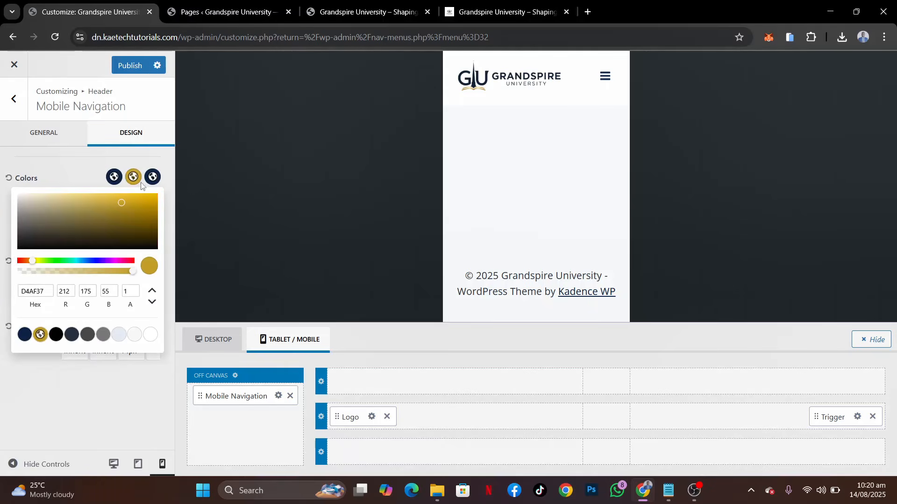
{"action": "left_click", "coordinate": [152, 176]}
{"action": "left_click", "coordinate": [153, 176]}
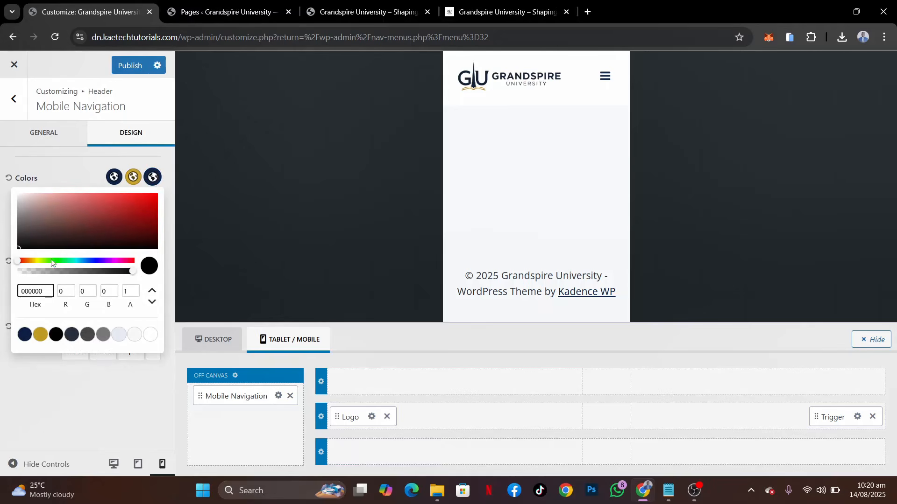
{"action": "left_click", "coordinate": [40, 335]}
{"action": "left_click", "coordinate": [82, 181]}
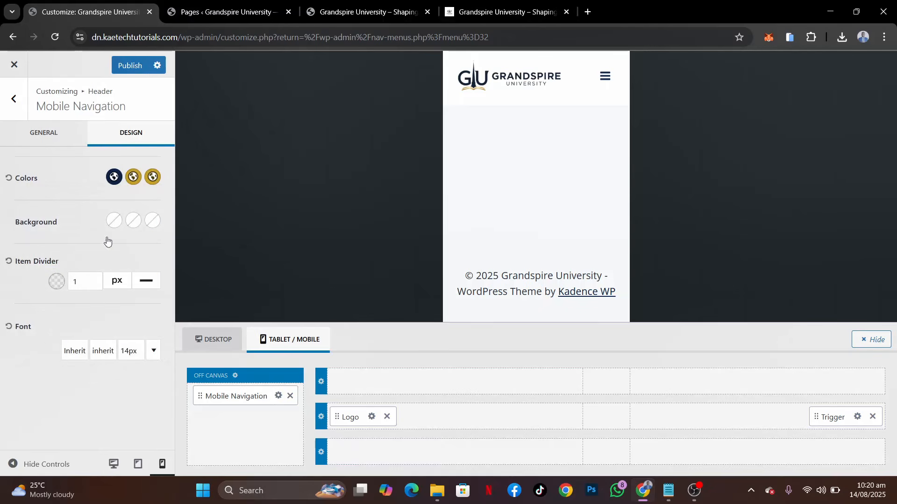
{"action": "left_click", "coordinate": [129, 65]}
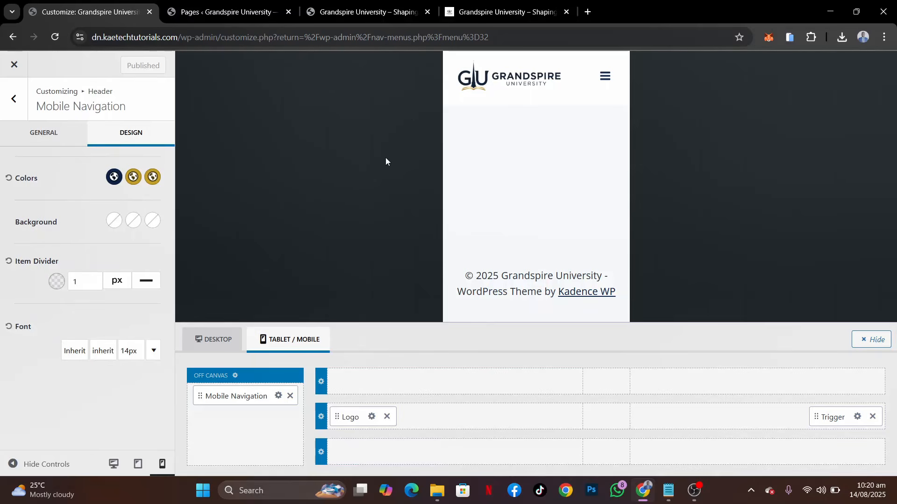
Reload the live site's phone simulation, open its mobile menu, and compare it with the demo's off-canvas menu
{"action": "left_click", "coordinate": [490, 4]}
{"action": "left_click", "coordinate": [377, 11]}
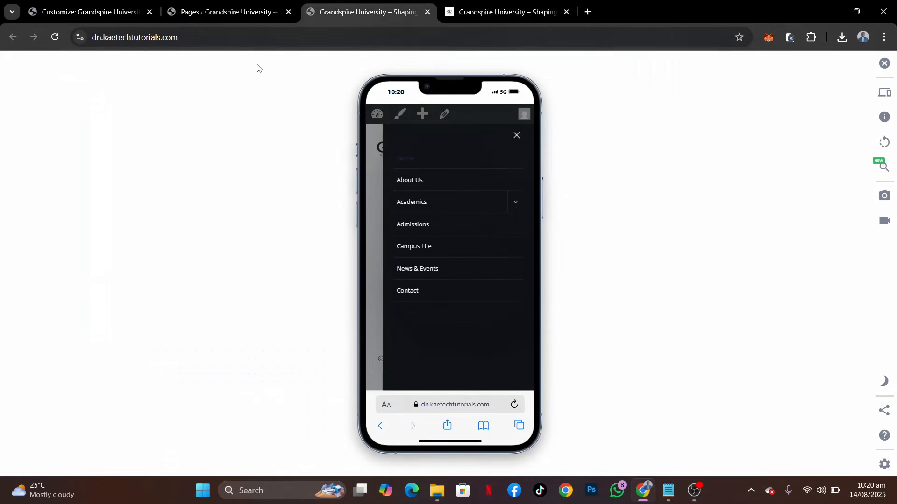
{"action": "left_click", "coordinate": [55, 37]}
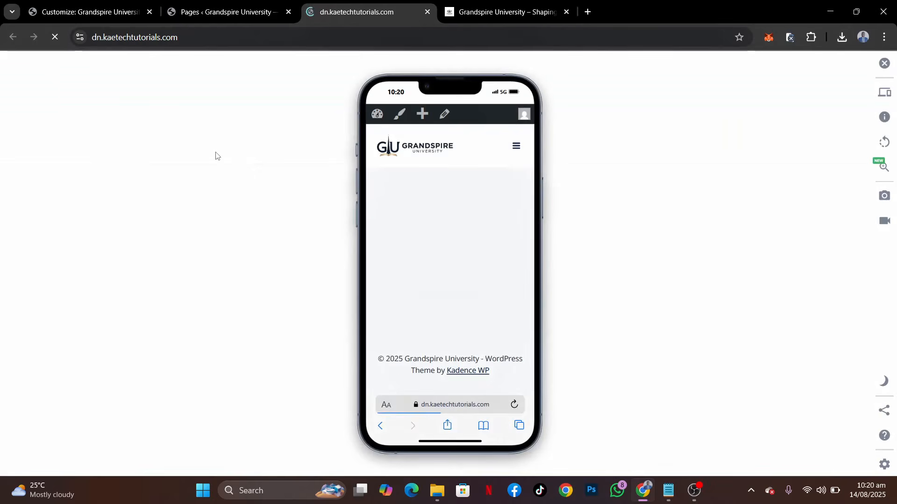
{"action": "left_click", "coordinate": [516, 148]}
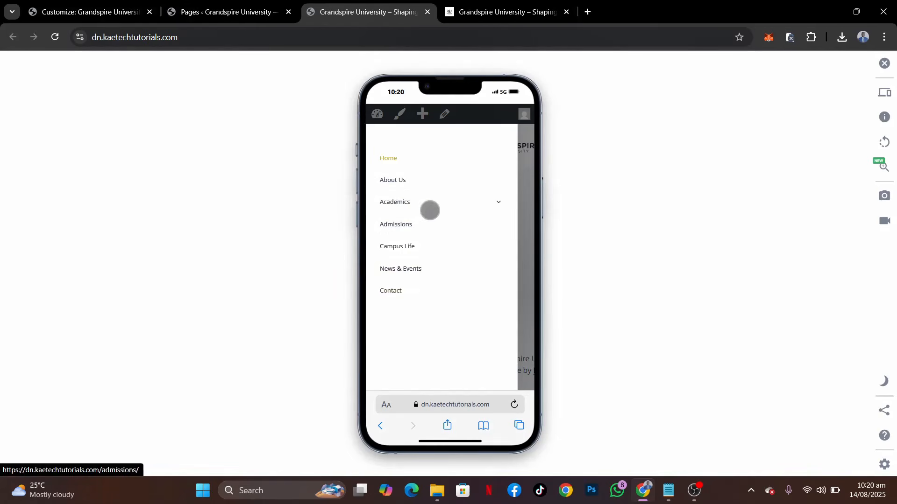
{"action": "left_click", "coordinate": [494, 11]}
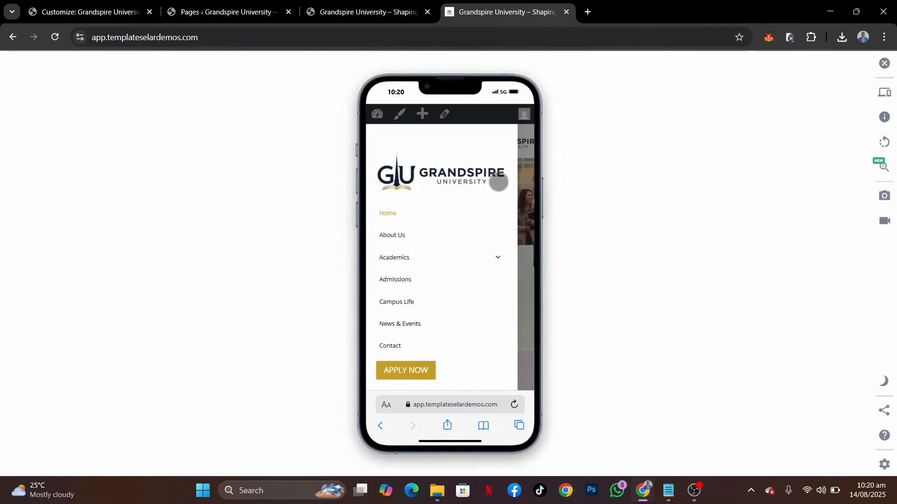
{"action": "scroll", "coordinate": [447, 325], "scroll_direction": "down", "scroll_amount": 2}
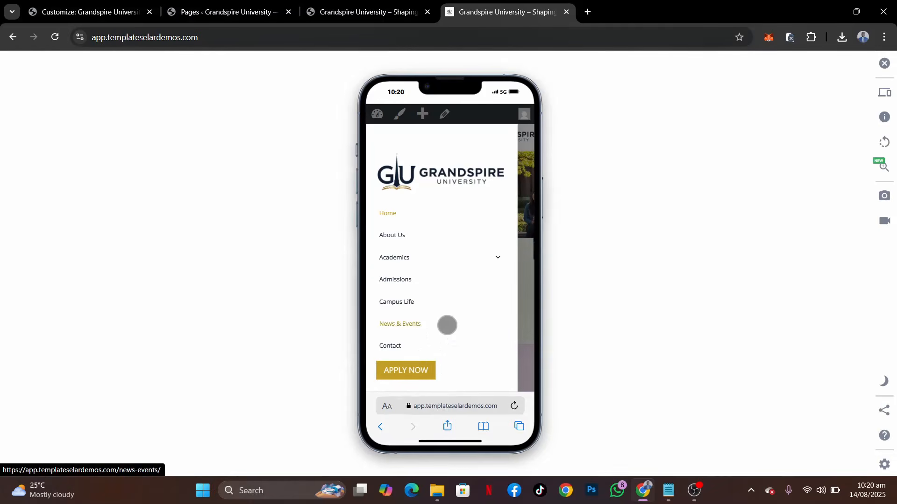
Add Button and HTML elements to the mobile off-canvas area and place the HTML element above Mobile Navigation
{"action": "left_click", "coordinate": [87, 12]}
{"action": "left_click_drag", "start_coordinate": [87, 13], "coordinate": [232, 55]}
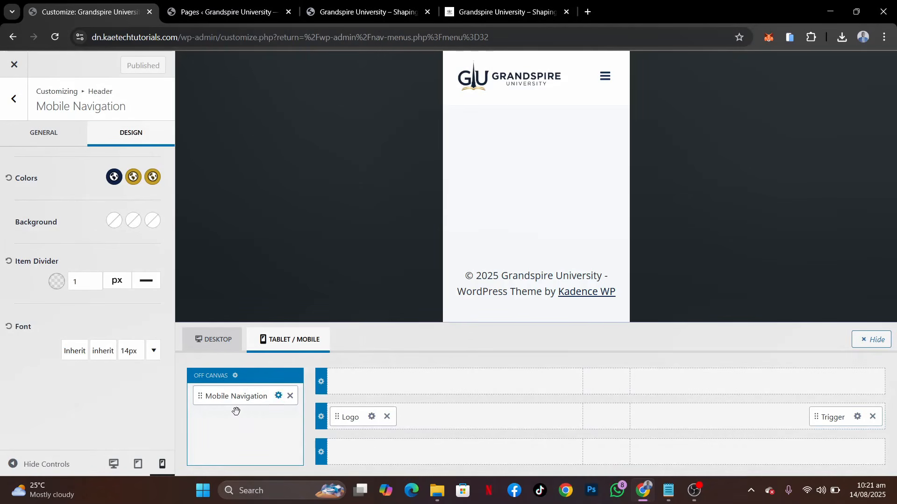
{"action": "left_click", "coordinate": [241, 424]}
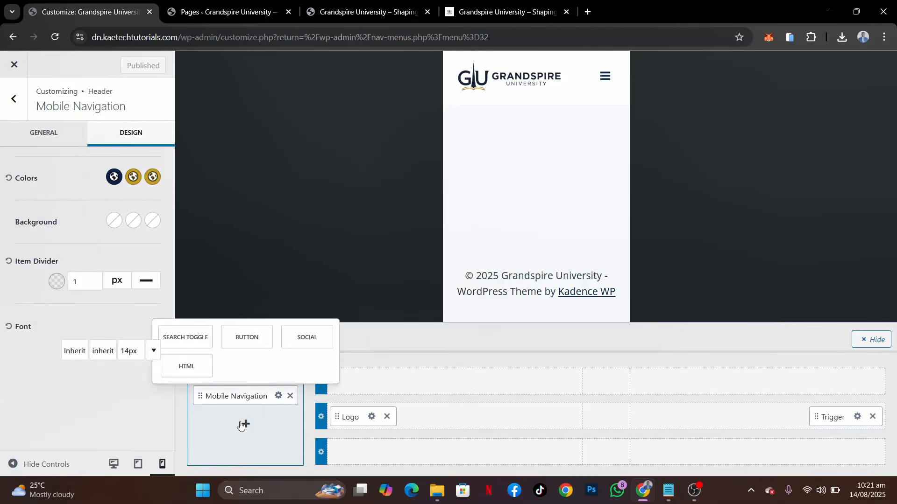
{"action": "left_click", "coordinate": [244, 333]}
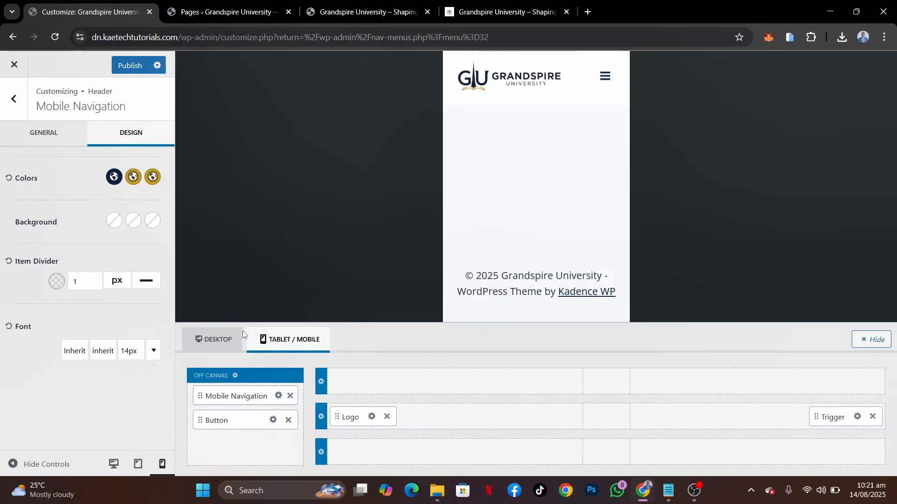
{"action": "left_click", "coordinate": [238, 445]}
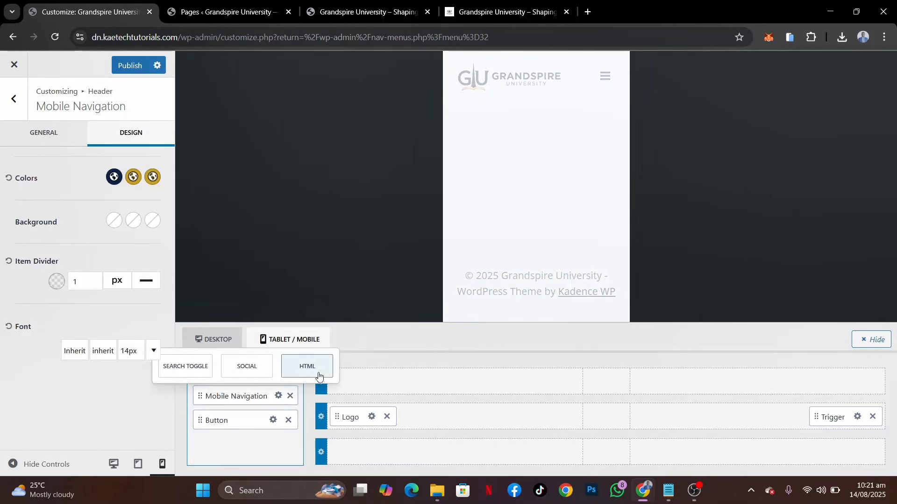
{"action": "left_click", "coordinate": [306, 368]}
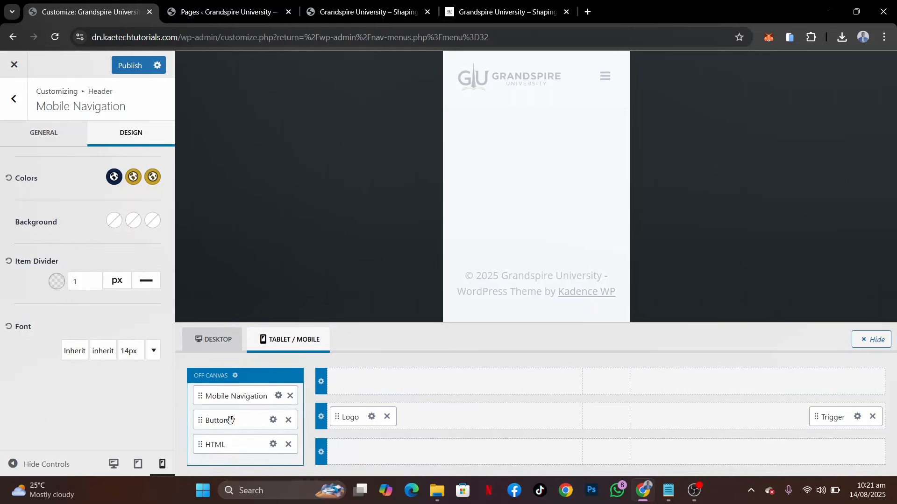
{"action": "left_click_drag", "start_coordinate": [230, 445], "coordinate": [239, 396]}
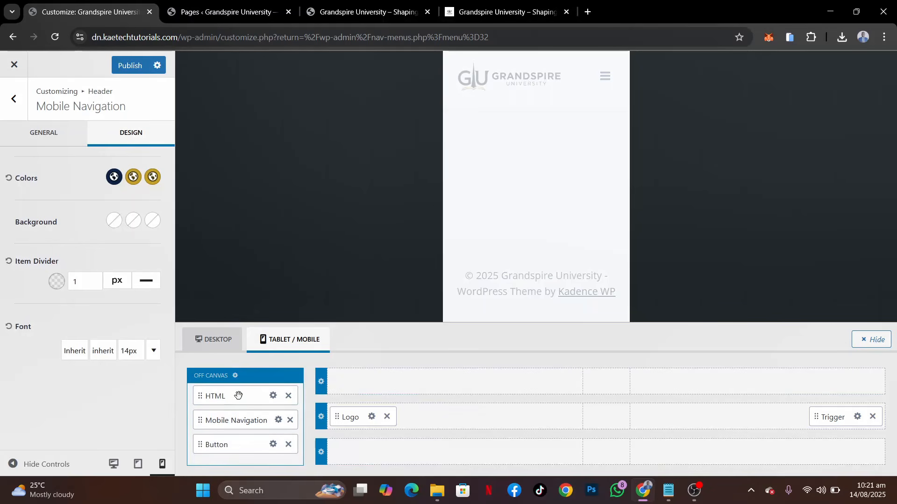
Clear the placeholder text from the content of the off-canvas HTML element
{"action": "left_click", "coordinate": [273, 397]}
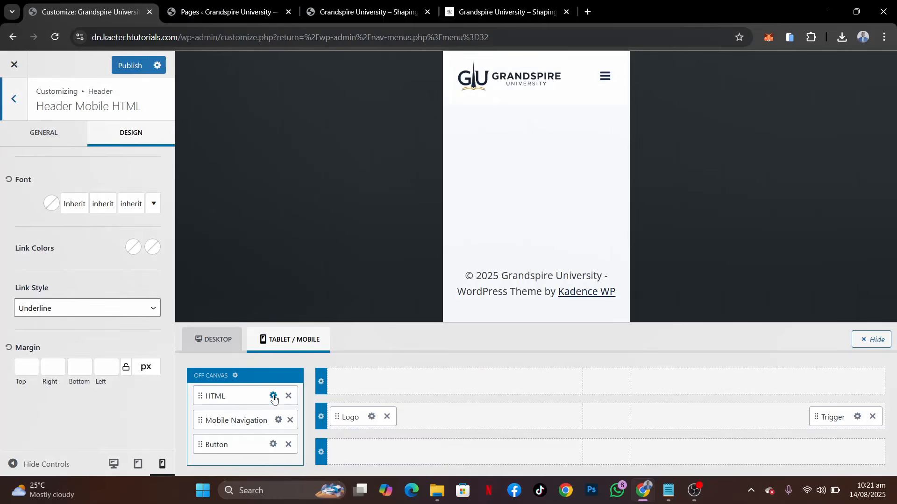
{"action": "left_click", "coordinate": [32, 140]}
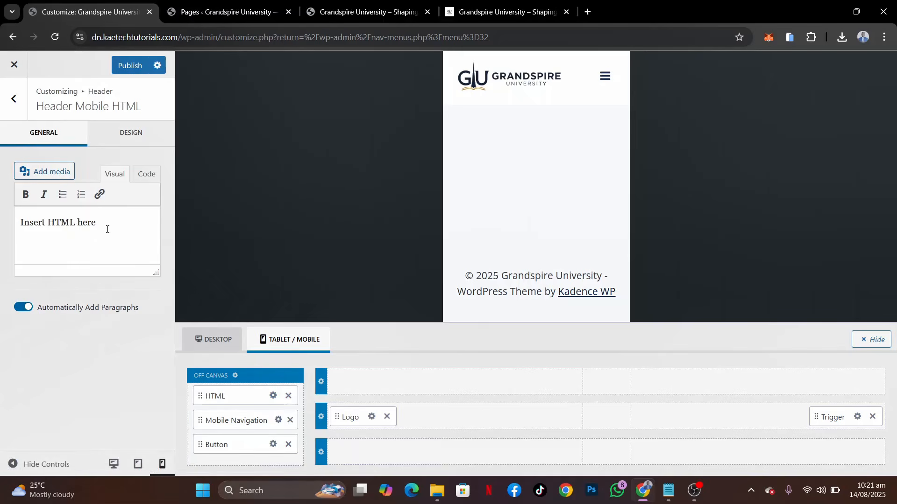
{"action": "left_click_drag", "start_coordinate": [100, 223], "coordinate": [20, 220]}
{"action": "key", "text": "BackSpace"}
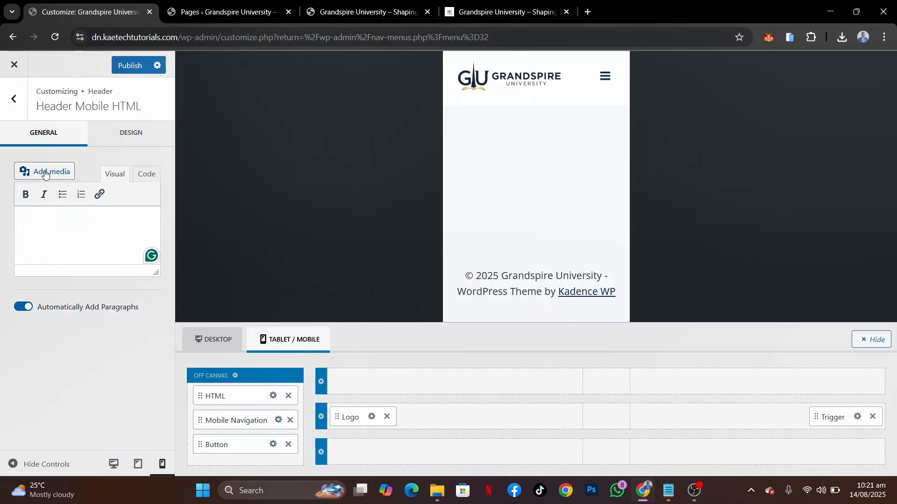
Insert the Grandspire-logo-1.png image from the media library into the off-canvas HTML element
{"action": "left_click", "coordinate": [45, 173]}
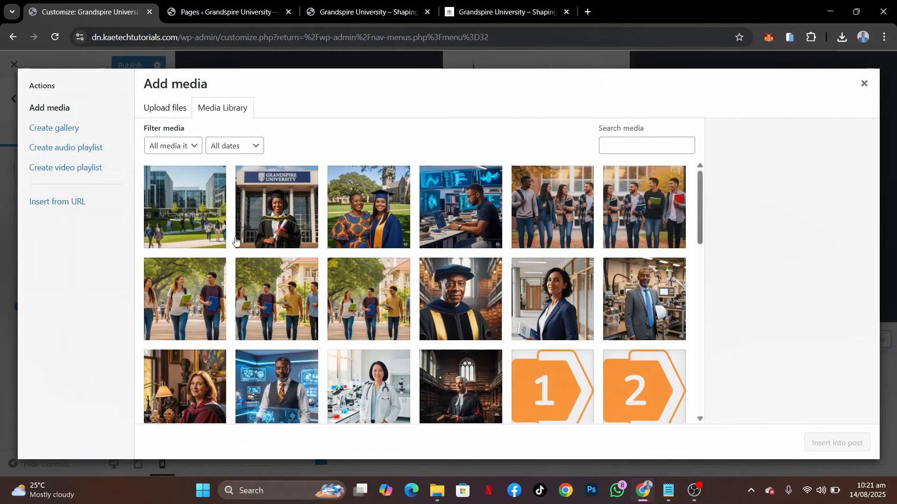
{"action": "scroll", "coordinate": [367, 305], "scroll_direction": "down", "scroll_amount": 15}
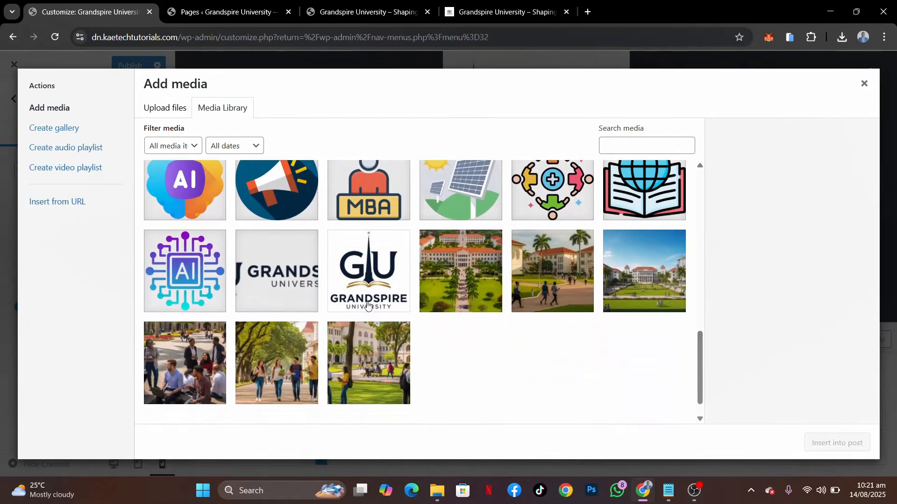
{"action": "left_click", "coordinate": [284, 270]}
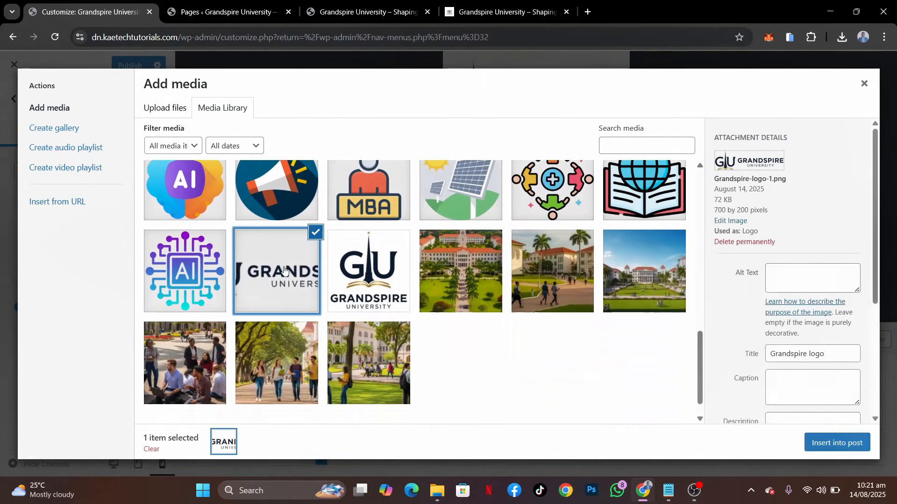
{"action": "left_click", "coordinate": [835, 444]}
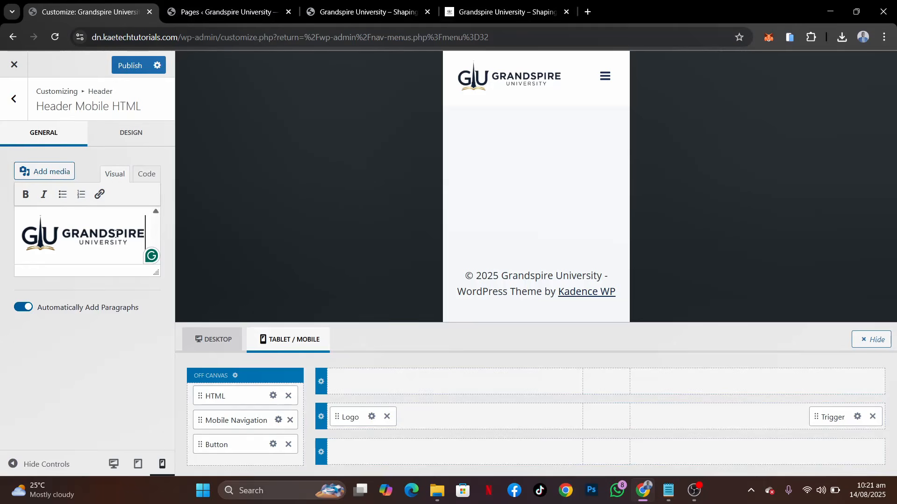
{"action": "left_click", "coordinate": [112, 237]}
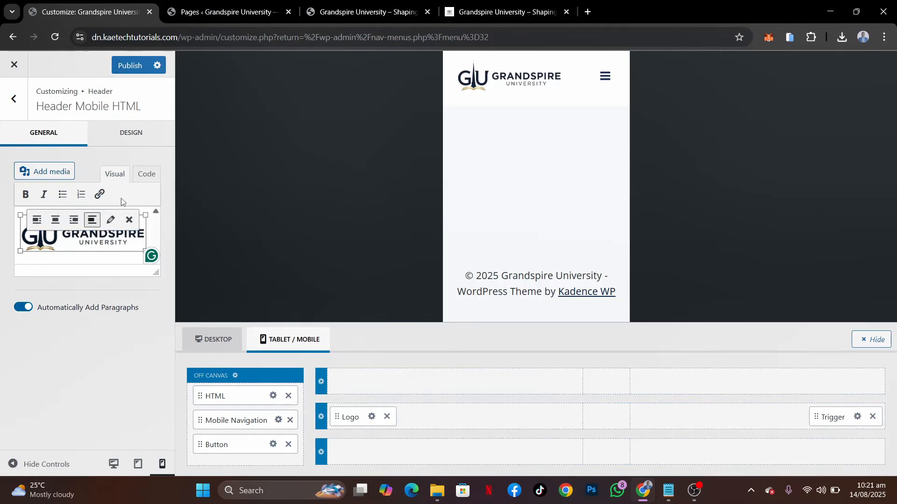
{"action": "left_click", "coordinate": [98, 195]}
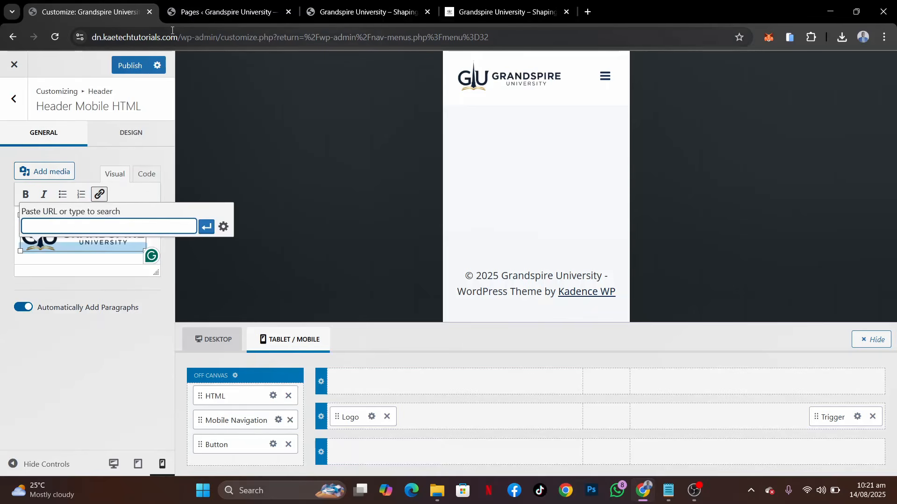
{"action": "left_click_drag", "start_coordinate": [176, 37], "coordinate": [77, 37]}
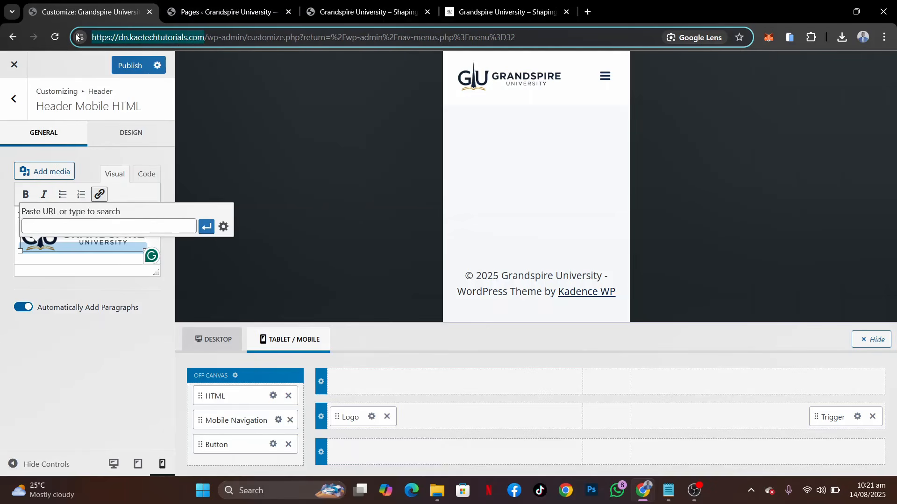
{"action": "key", "text": "ctrl+c"}
{"action": "left_click", "coordinate": [36, 226]}
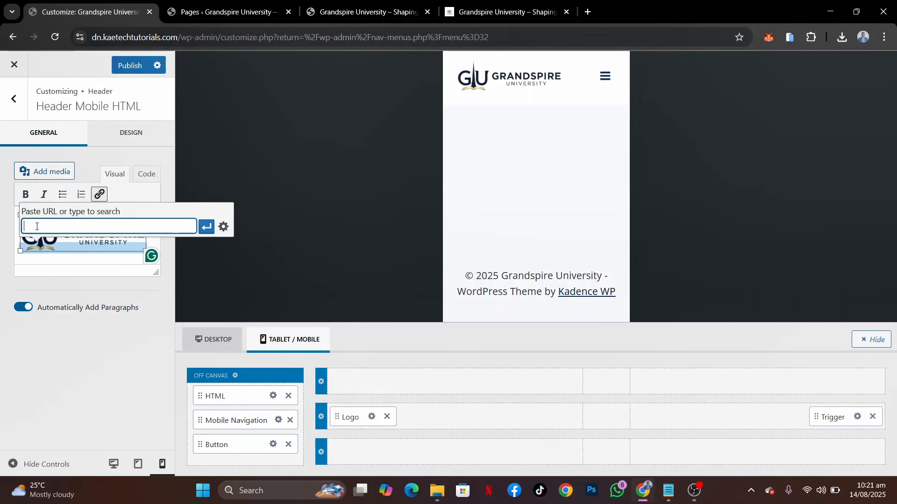
{"action": "key", "text": "ctrl+v"}
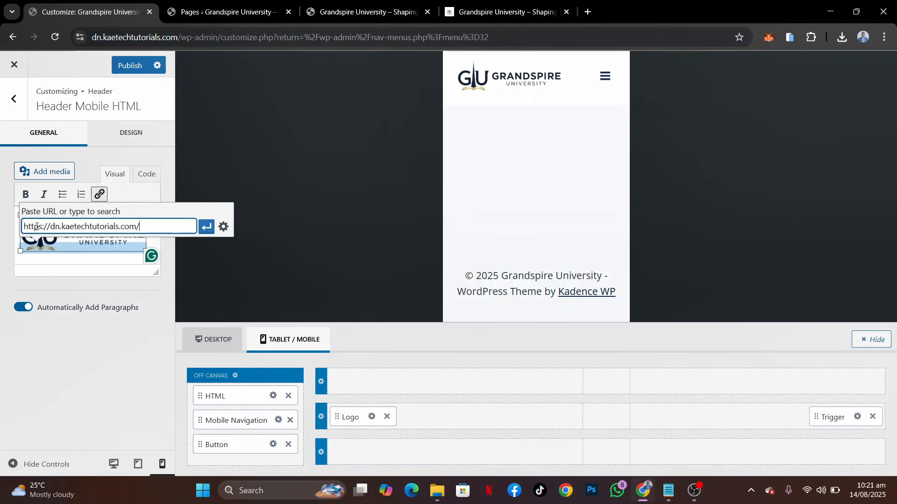
{"action": "left_click", "coordinate": [206, 227]}
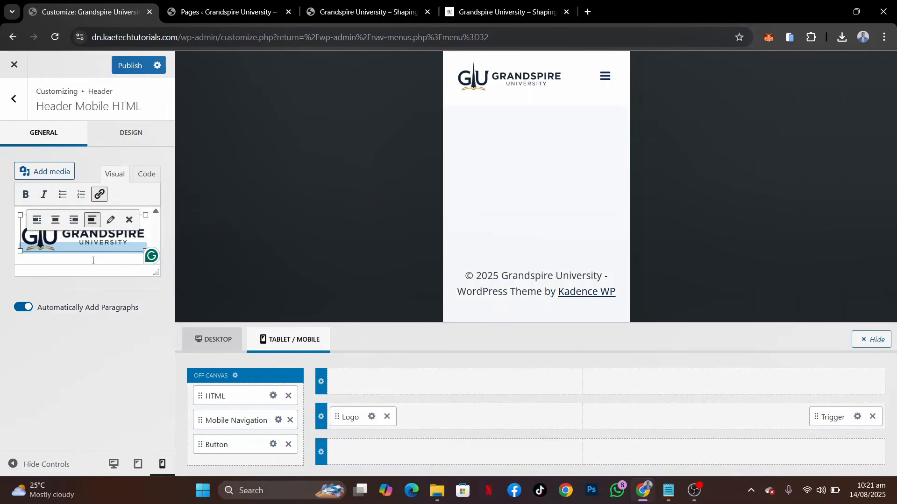
{"action": "left_click", "coordinate": [133, 70]}
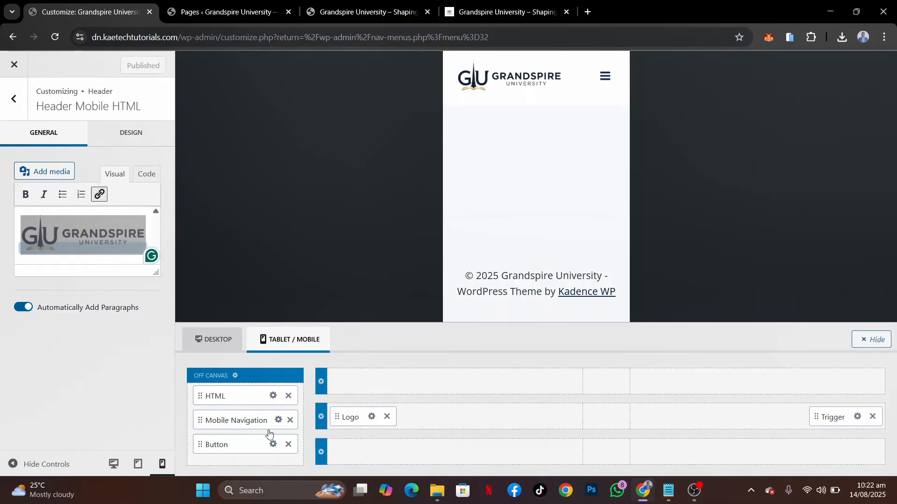
Label the mobile off-canvas button APPLY NOW, matching the button in the demo's mobile menu
{"action": "left_click", "coordinate": [273, 445]}
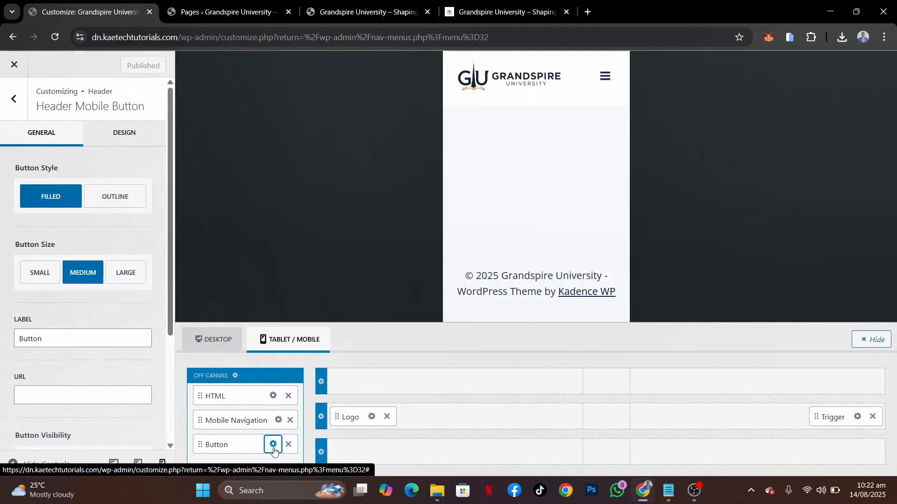
{"action": "scroll", "coordinate": [83, 299], "scroll_direction": "down", "scroll_amount": 2}
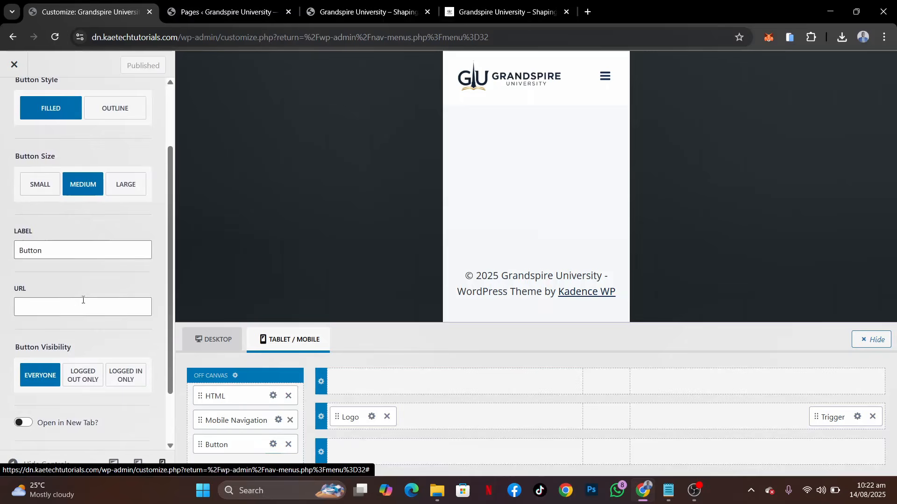
{"action": "left_click", "coordinate": [474, 15]}
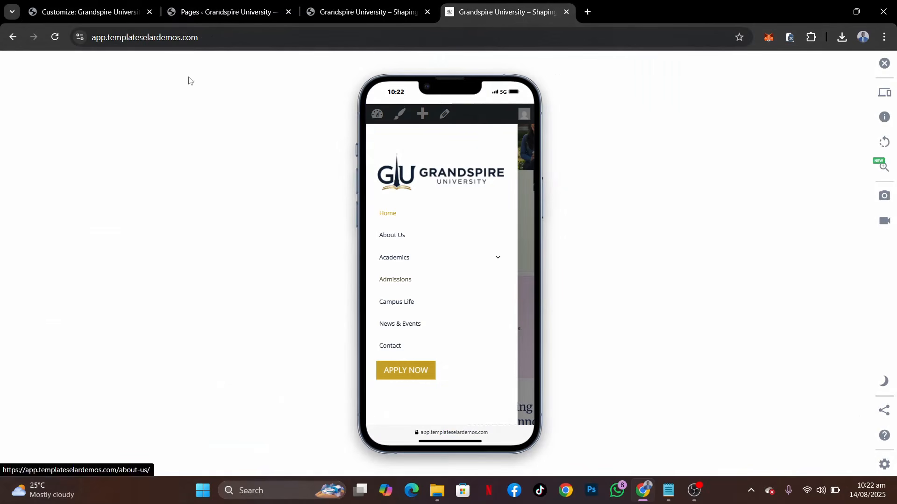
{"action": "left_click", "coordinate": [89, 12]}
{"action": "left_click_drag", "start_coordinate": [44, 251], "coordinate": [1, 243]}
{"action": "type", "text": "APPLY NOW"}
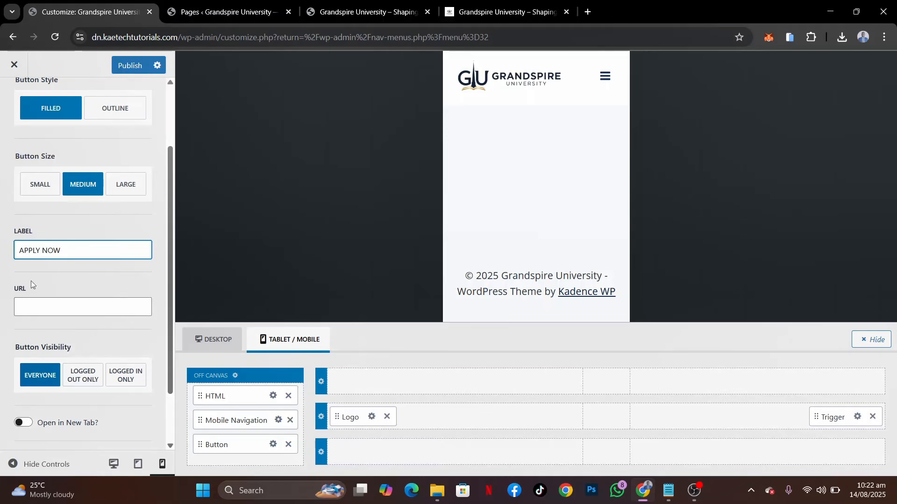
Set the off-canvas button's URL to the link address copied from the Apply Now page in the Pages list
{"action": "left_click", "coordinate": [31, 309]}
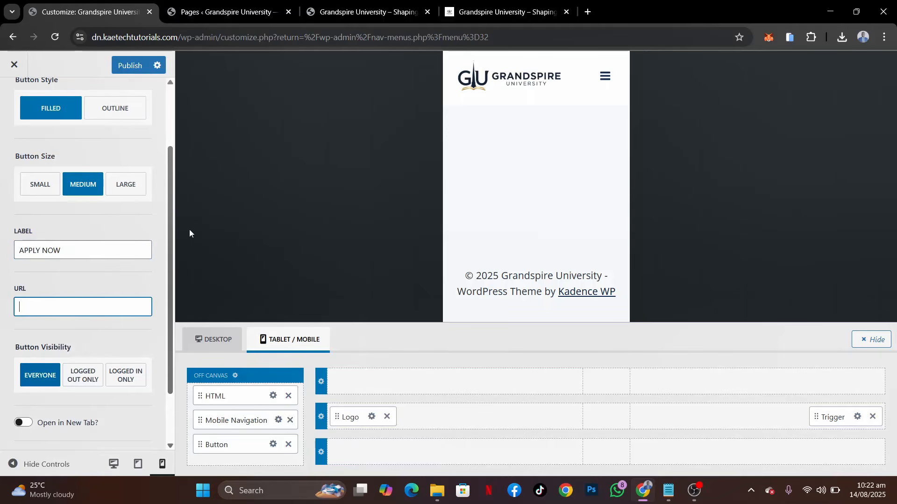
{"action": "left_click", "coordinate": [220, 7]}
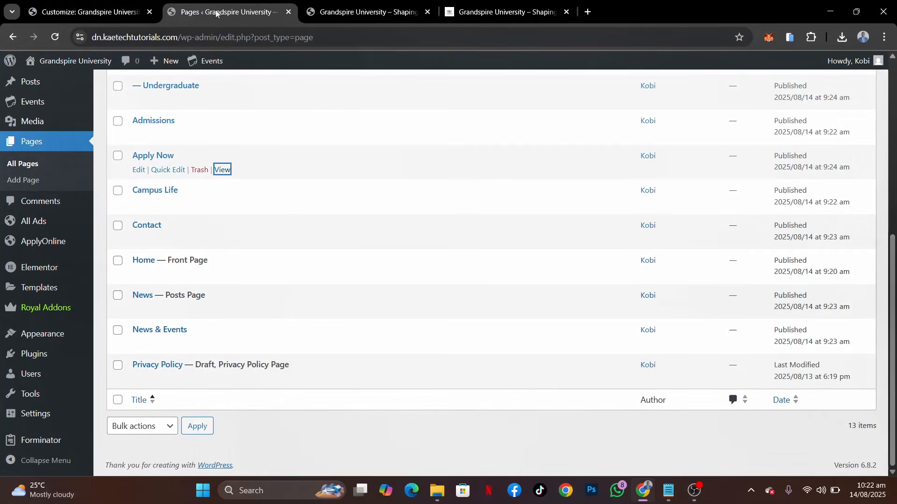
{"action": "right_click", "coordinate": [219, 171]}
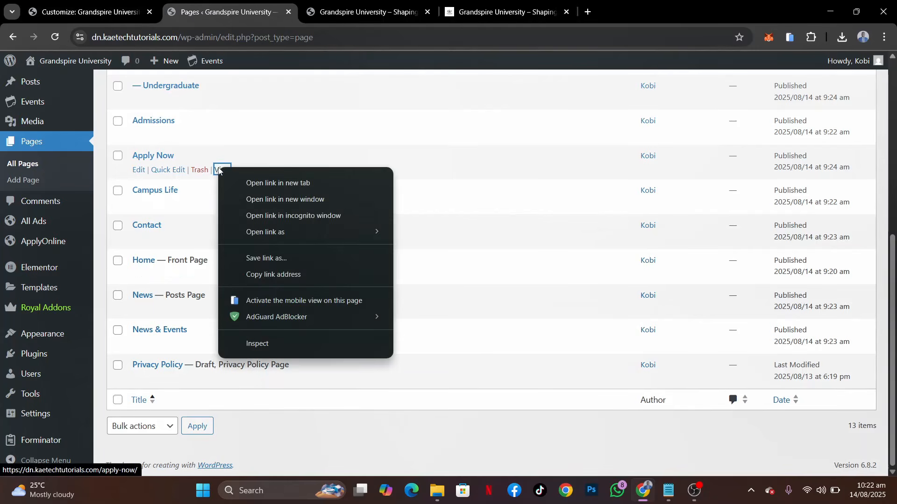
{"action": "left_click", "coordinate": [264, 278]}
{"action": "left_click", "coordinate": [109, 19]}
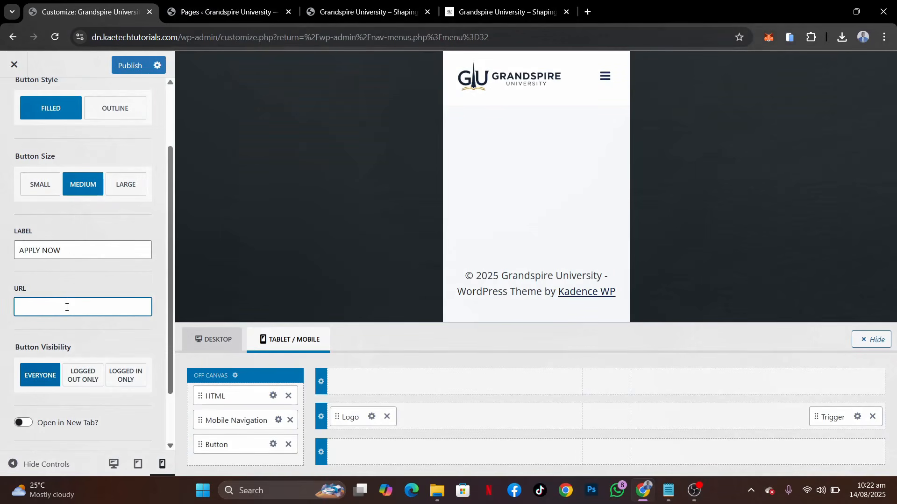
{"action": "key", "text": "ctrl+v"}
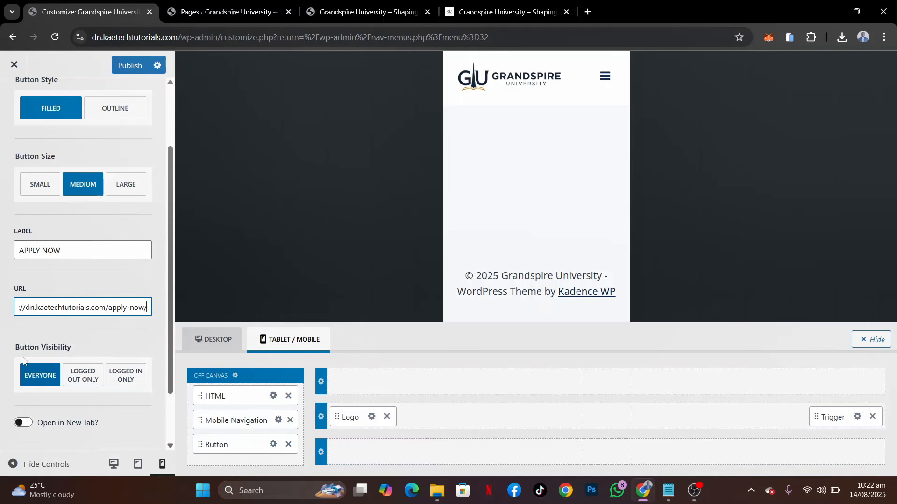
Set the mobile button's normal and hover text colours to the white palette colour FFFFFF
{"action": "scroll", "coordinate": [135, 246], "scroll_direction": "up", "scroll_amount": 3}
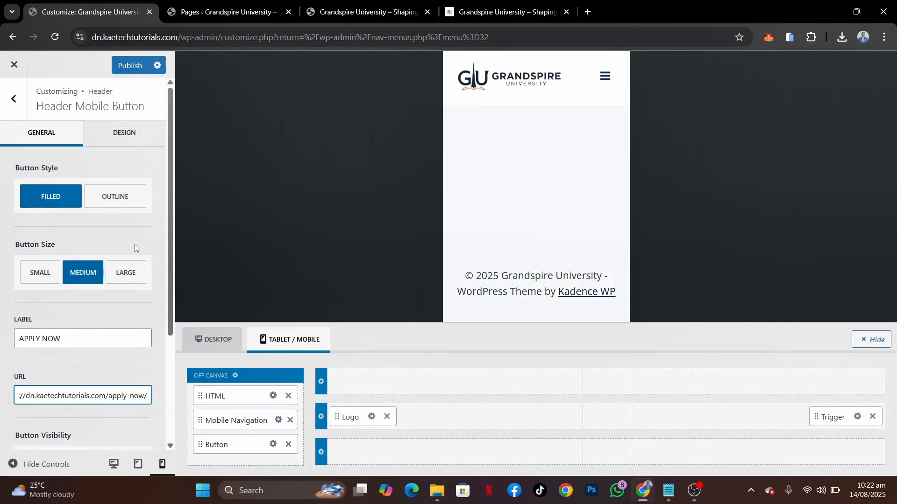
{"action": "left_click", "coordinate": [130, 138]}
{"action": "left_click", "coordinate": [130, 138]}
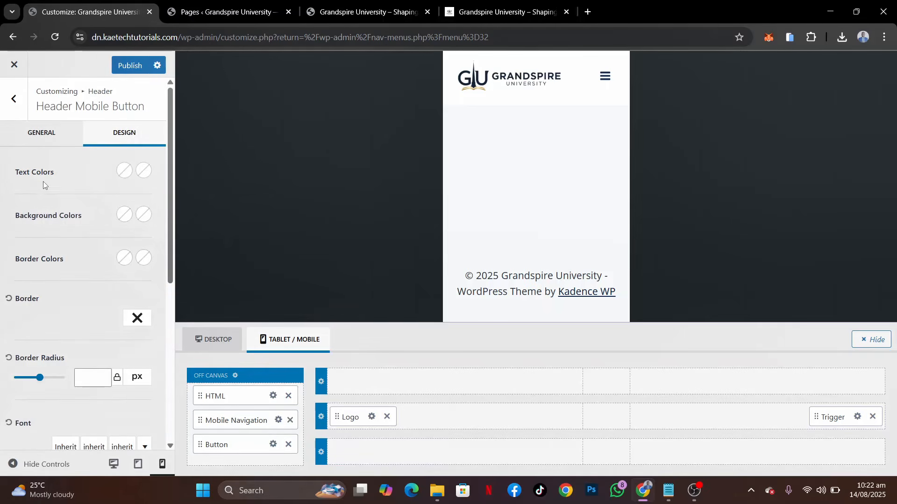
{"action": "left_click", "coordinate": [124, 171]}
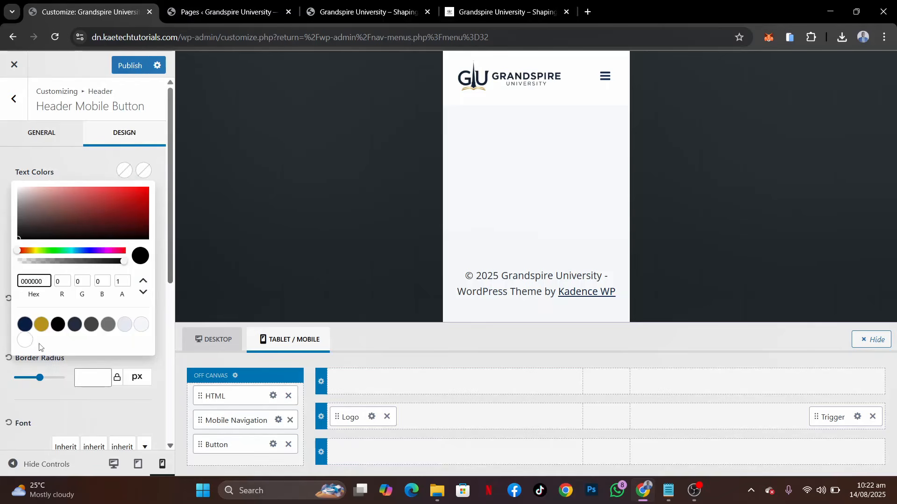
{"action": "left_click", "coordinate": [25, 340]}
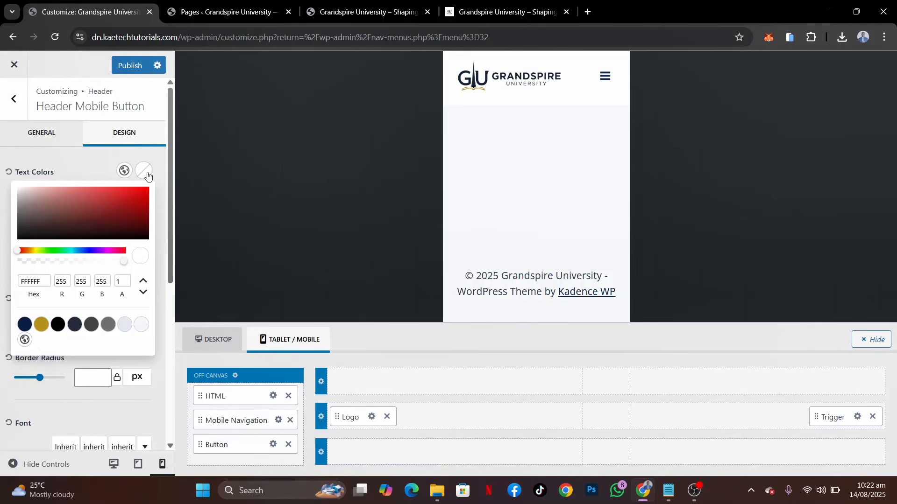
{"action": "left_click", "coordinate": [147, 174]}
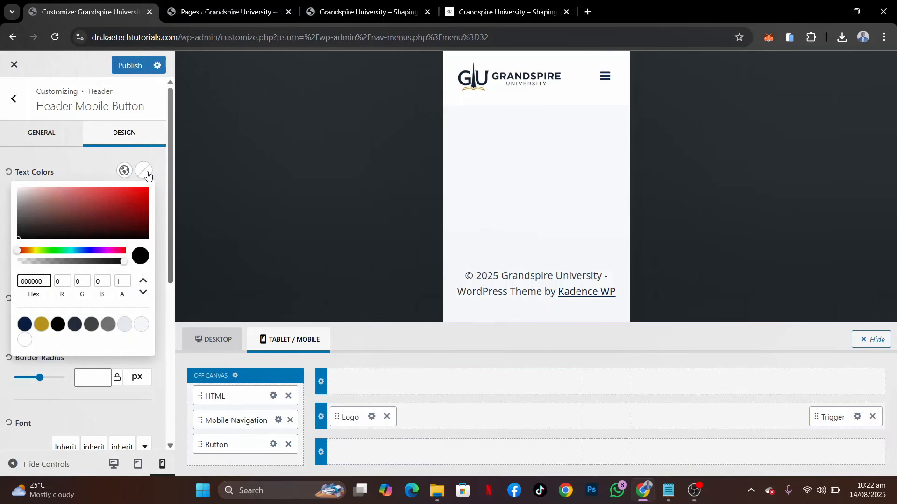
{"action": "left_click", "coordinate": [25, 340]}
{"action": "left_click", "coordinate": [107, 171]}
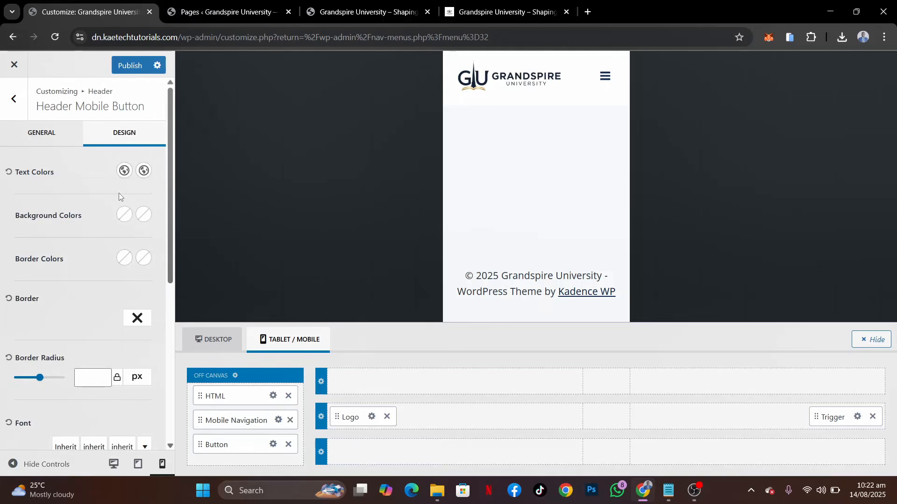
Set the mobile button's background to gold D4AF37 and its hover background to navy 0A1F44, and publish the changes
{"action": "left_click", "coordinate": [131, 217]}
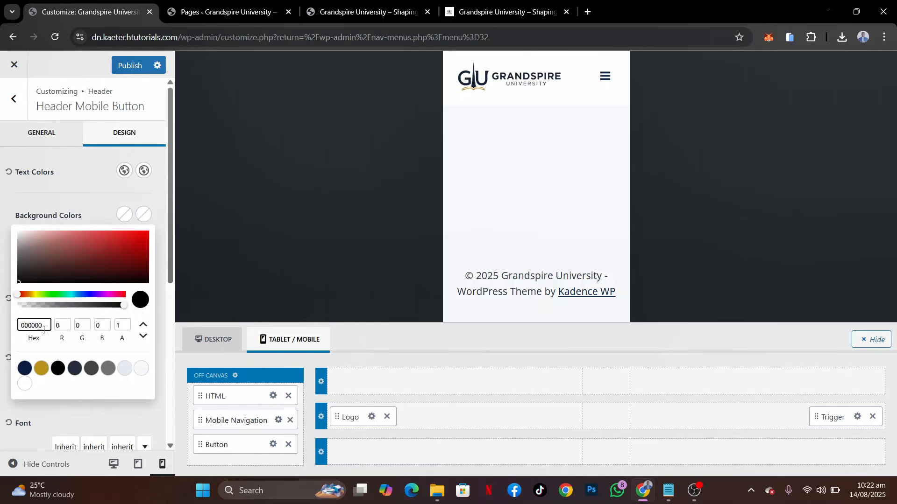
{"action": "left_click", "coordinate": [41, 368]}
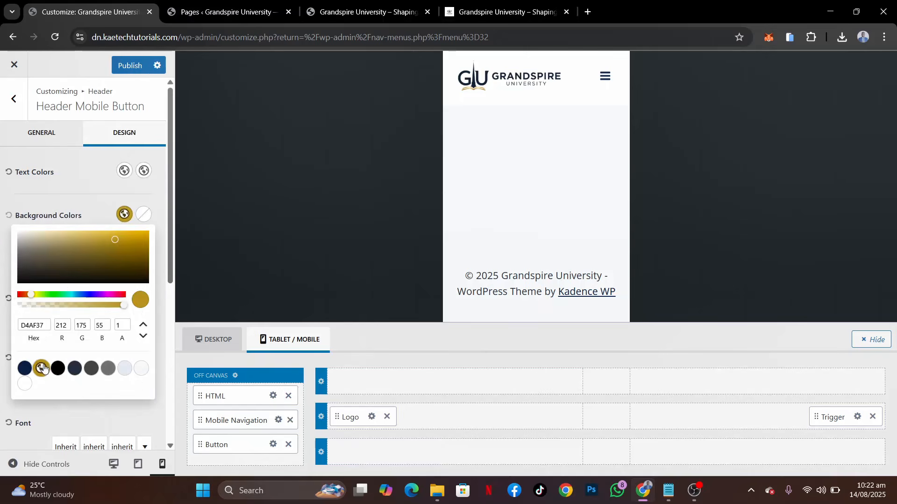
{"action": "left_click", "coordinate": [143, 214]}
{"action": "left_click", "coordinate": [144, 214]}
{"action": "left_click", "coordinate": [24, 369]}
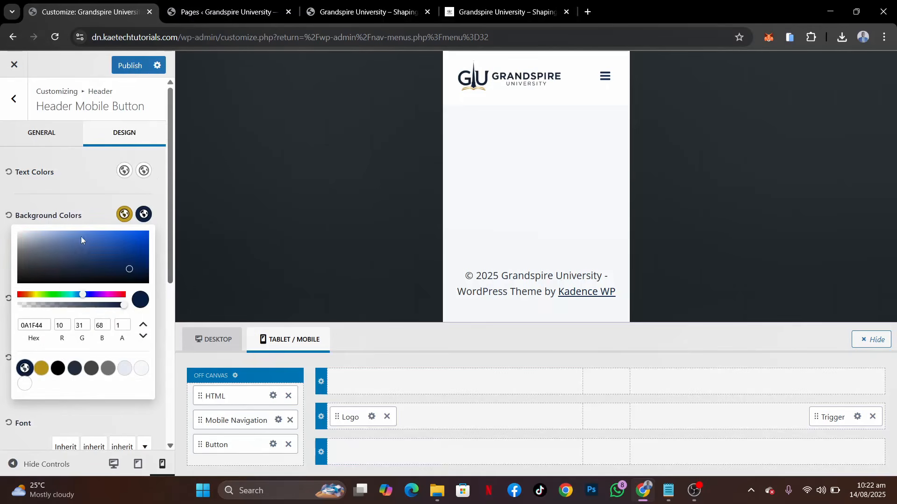
{"action": "left_click", "coordinate": [97, 207]}
{"action": "left_click", "coordinate": [130, 70]}
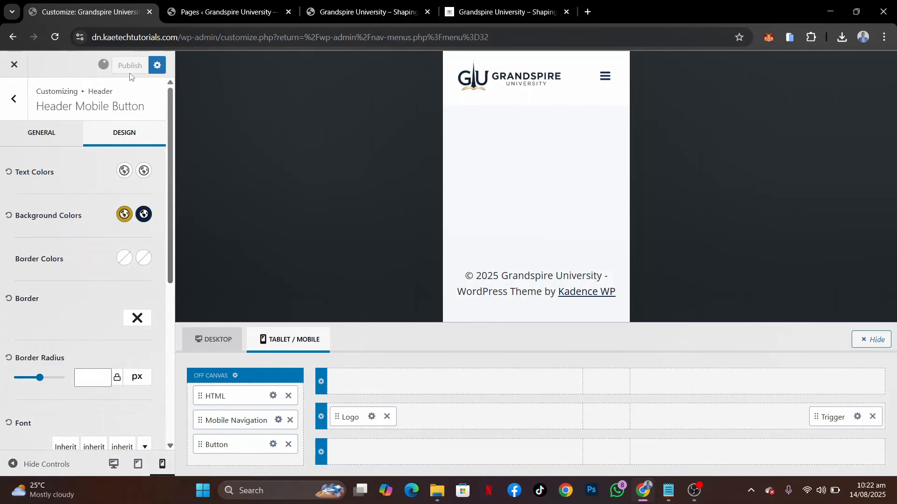
Set the mobile button's border radius to 0 px and publish the change
{"action": "left_click", "coordinate": [80, 383]}
{"action": "type", "text": "0"}
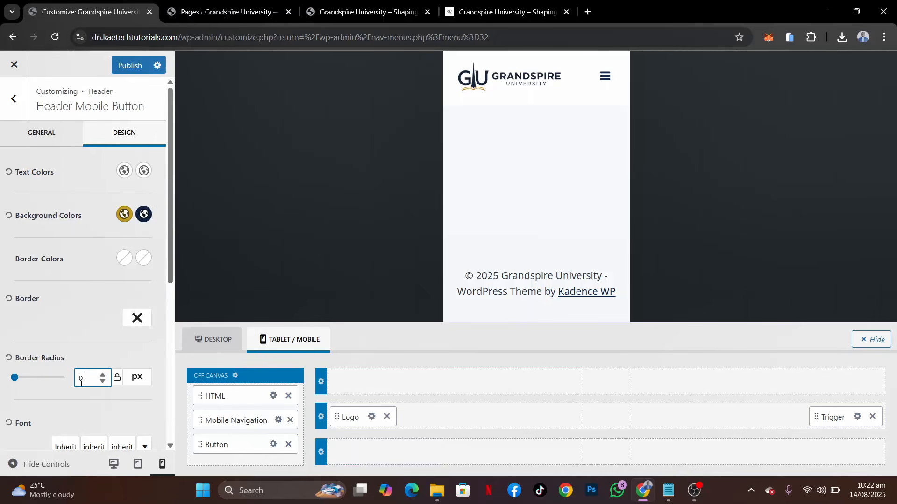
{"action": "left_click", "coordinate": [130, 65]}
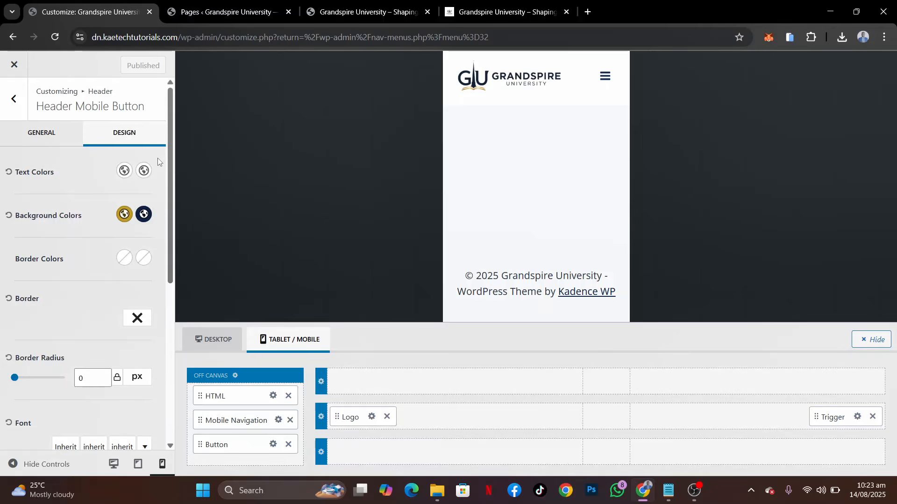
Reload the live site's phone simulation and open its mobile menu to check the logo and button
{"action": "left_click", "coordinate": [350, 10]}
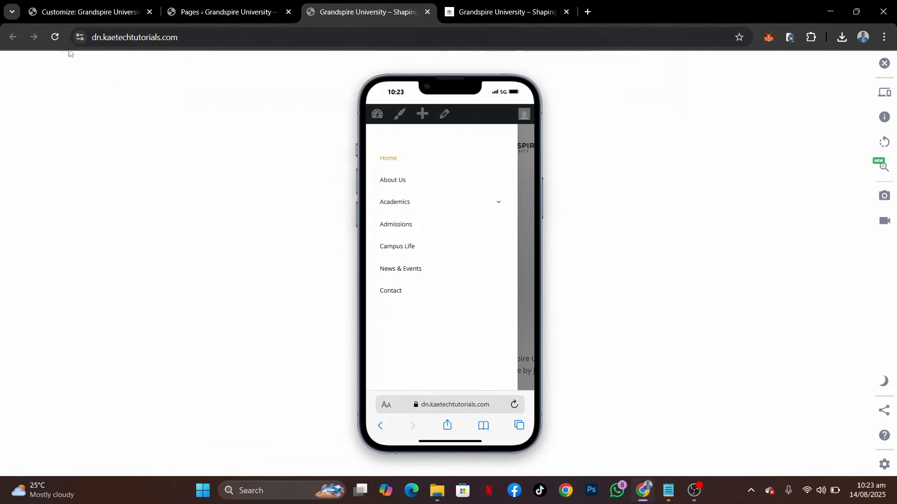
{"action": "left_click", "coordinate": [55, 37]}
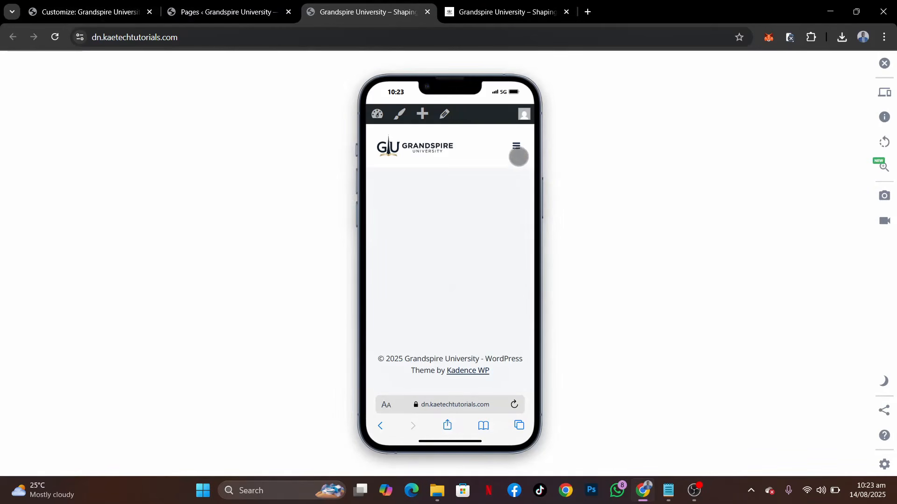
{"action": "left_click", "coordinate": [516, 146]}
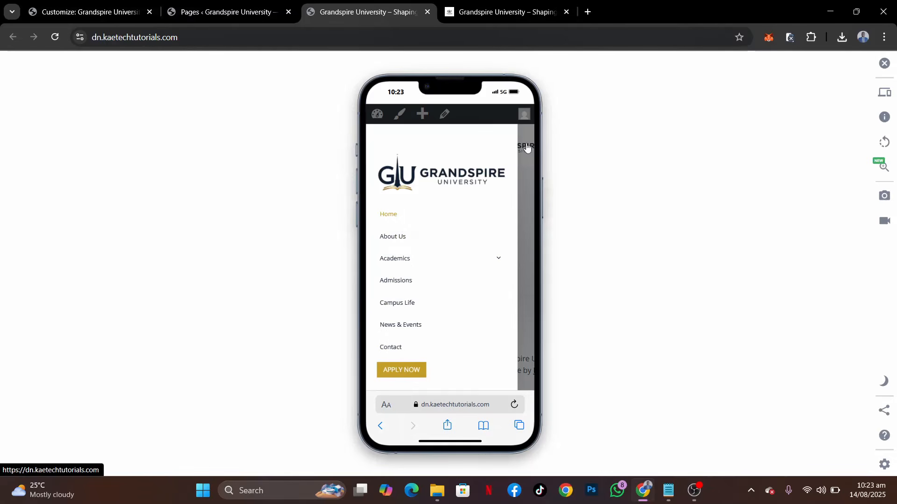
Compare the Apply Now button with the reference site's mobile menu, set the mobile button's size to Large, and publish the change
{"action": "left_click", "coordinate": [512, 4]}
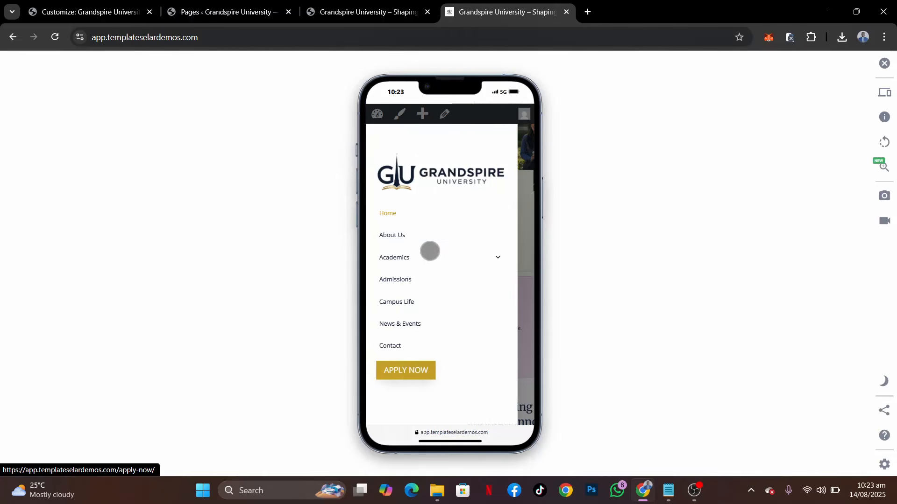
{"action": "left_click", "coordinate": [379, 15]}
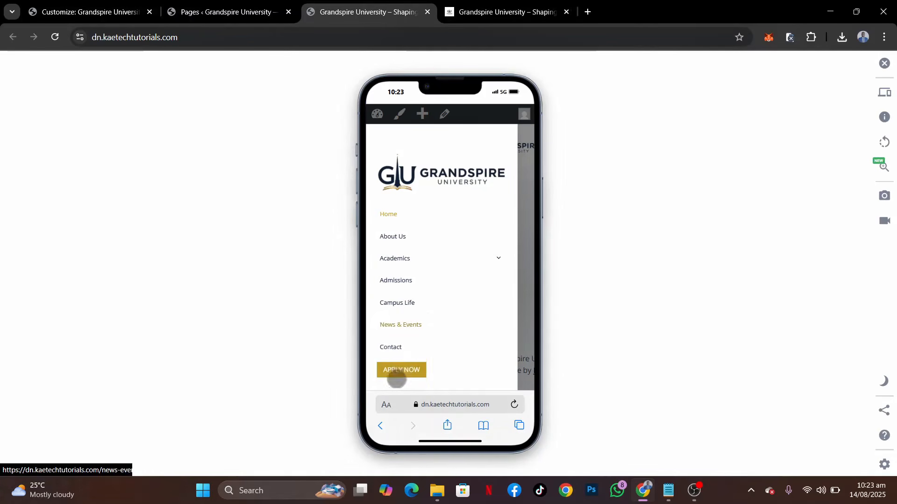
{"action": "left_click", "coordinate": [84, 5]}
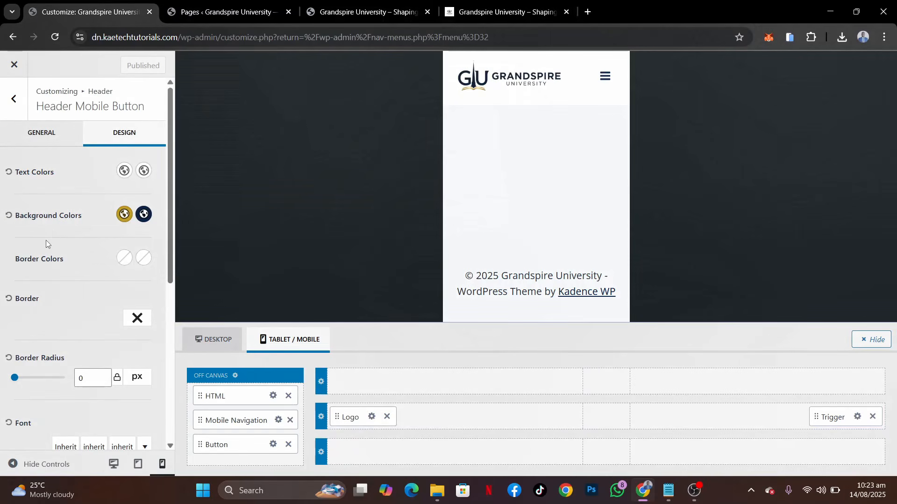
{"action": "left_click", "coordinate": [274, 446]}
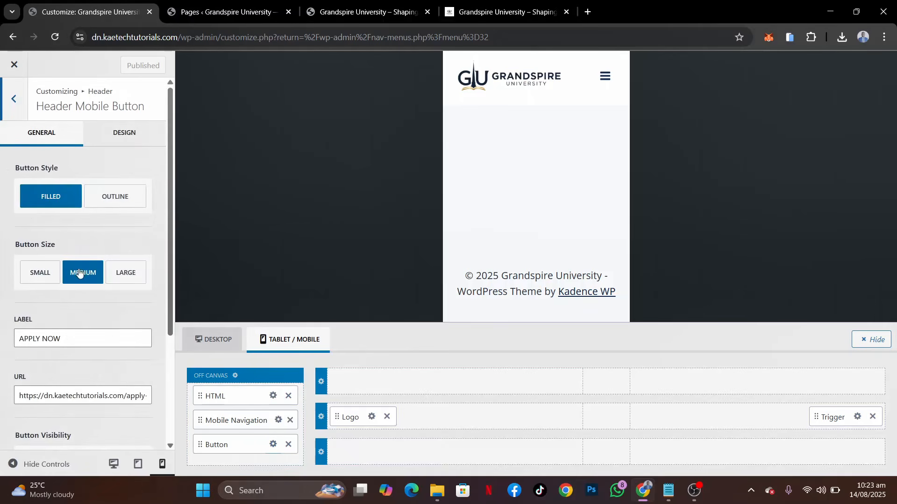
{"action": "scroll", "coordinate": [67, 327], "scroll_direction": "down", "scroll_amount": 2}
{"action": "left_click", "coordinate": [131, 187]}
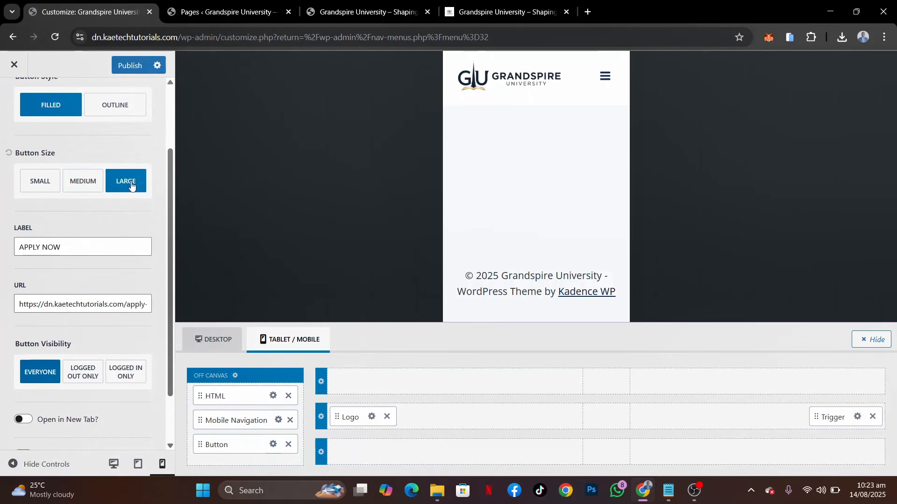
{"action": "scroll", "coordinate": [114, 209], "scroll_direction": "up", "scroll_amount": 2}
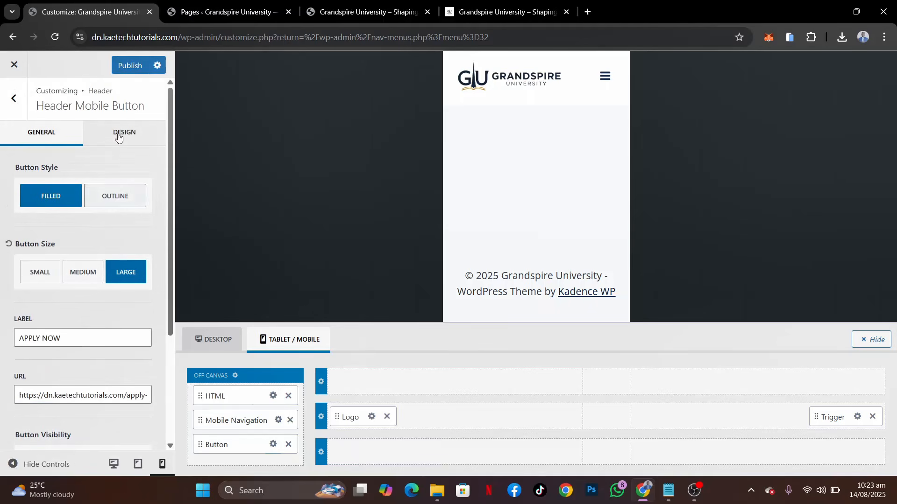
{"action": "left_click", "coordinate": [131, 66]}
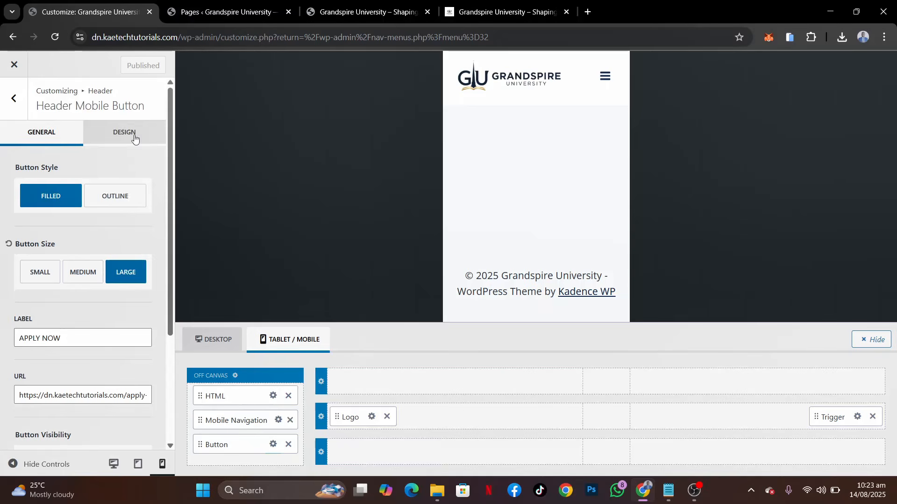
Set the mobile button's font size to 18 px and publish the change
{"action": "left_click", "coordinate": [135, 139]}
{"action": "scroll", "coordinate": [66, 346], "scroll_direction": "down", "scroll_amount": 5}
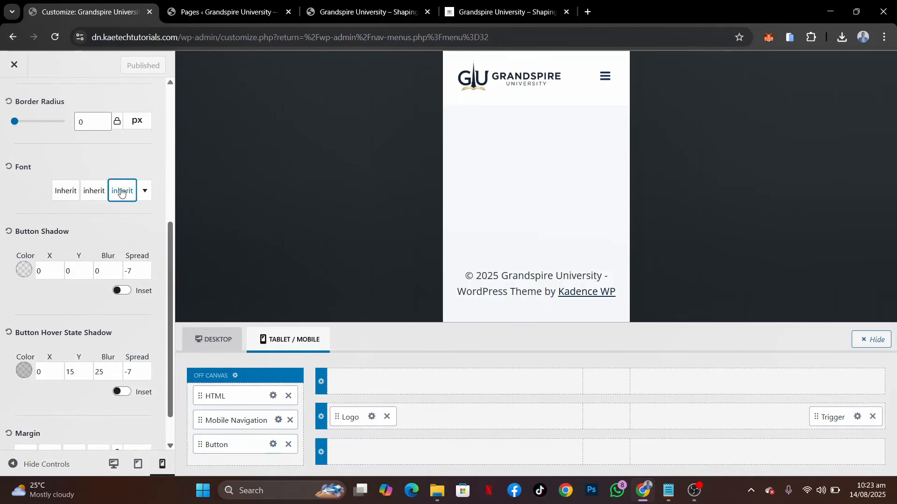
{"action": "left_click", "coordinate": [121, 193]}
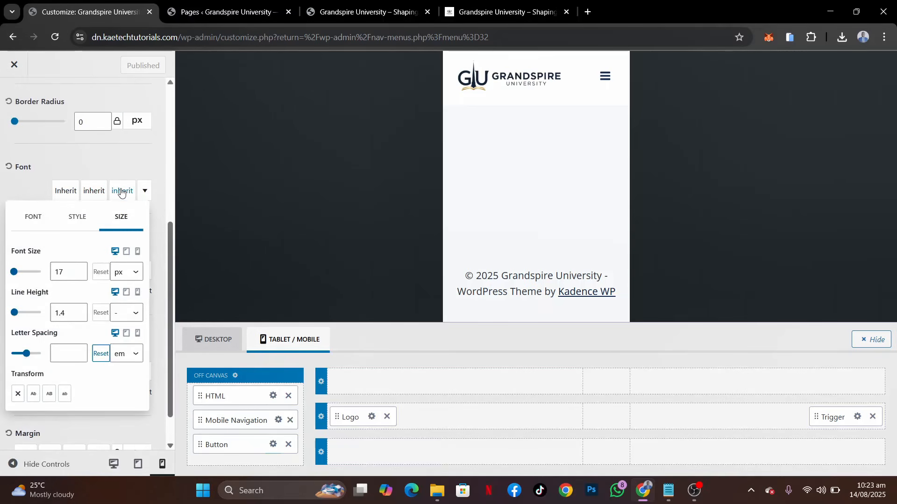
{"action": "left_click", "coordinate": [78, 275]}
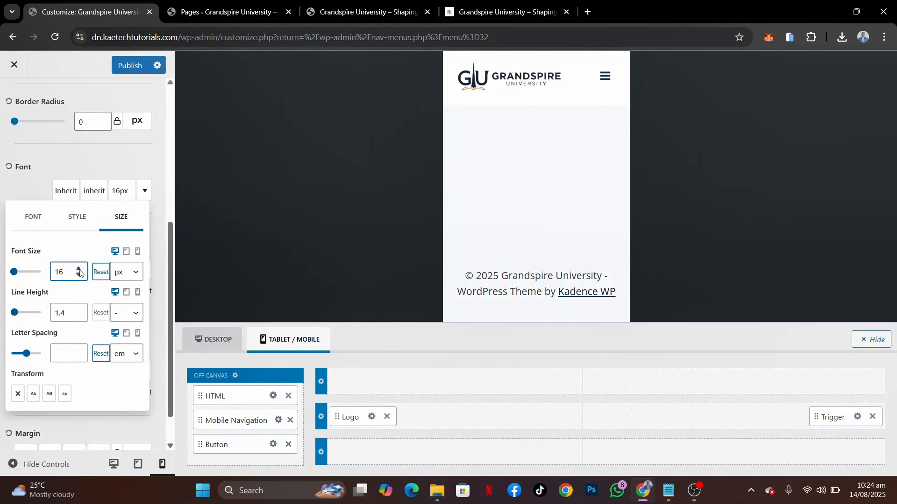
{"action": "right_click", "coordinate": [80, 273]}
{"action": "left_click", "coordinate": [78, 270]}
{"action": "left_click", "coordinate": [78, 270]}
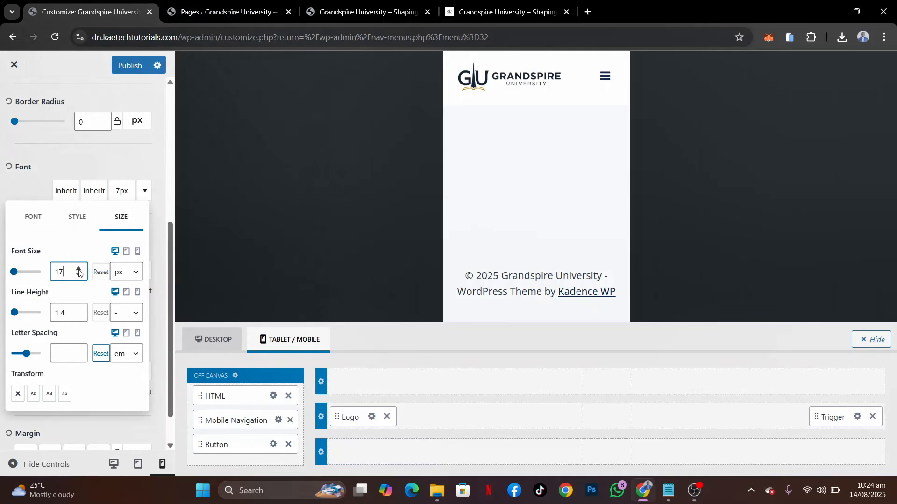
{"action": "left_click", "coordinate": [39, 189]}
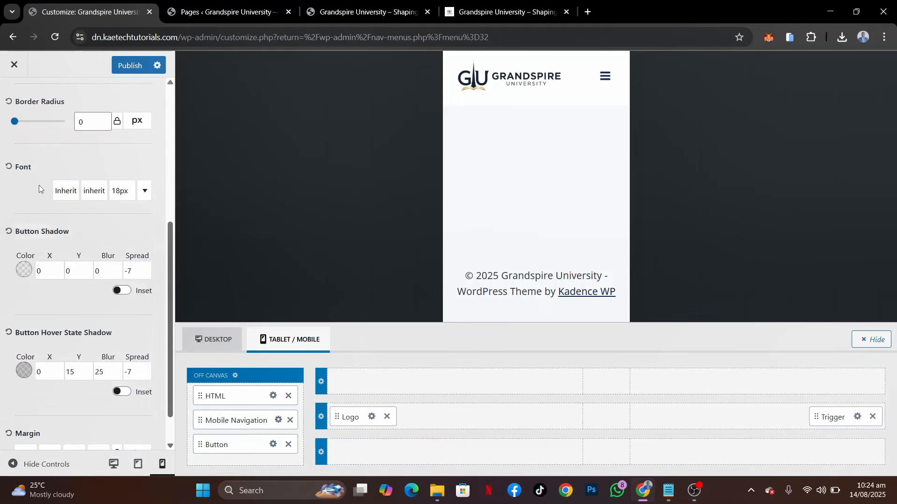
{"action": "left_click", "coordinate": [125, 67]}
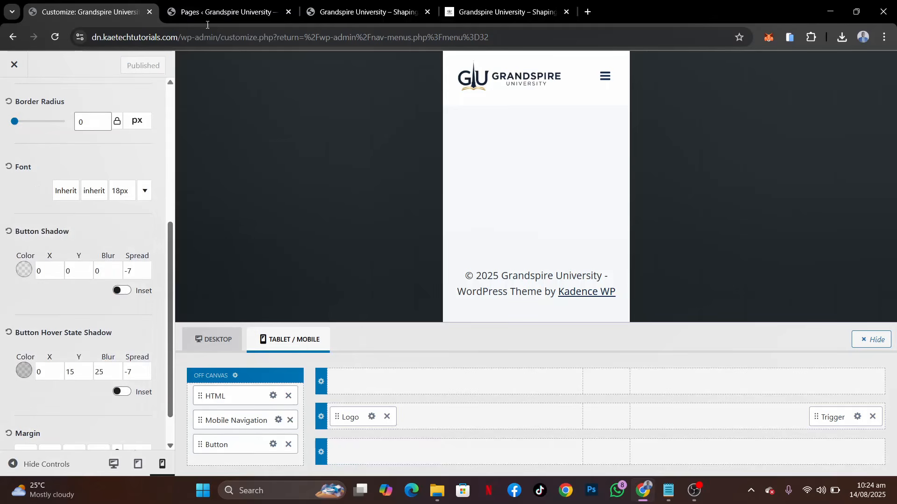
Reload the live site's phone simulation, then open and close its mobile menu to check the button size and the close icon
{"action": "left_click", "coordinate": [355, 12]}
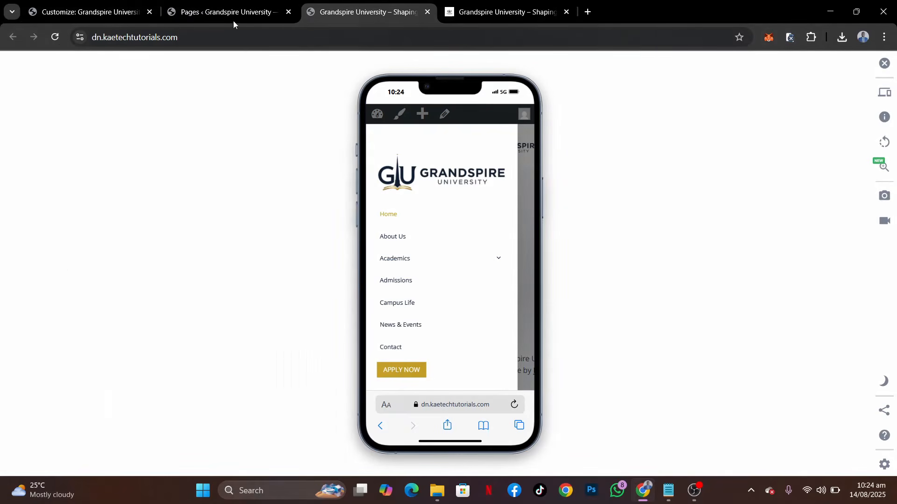
{"action": "left_click", "coordinate": [58, 39]}
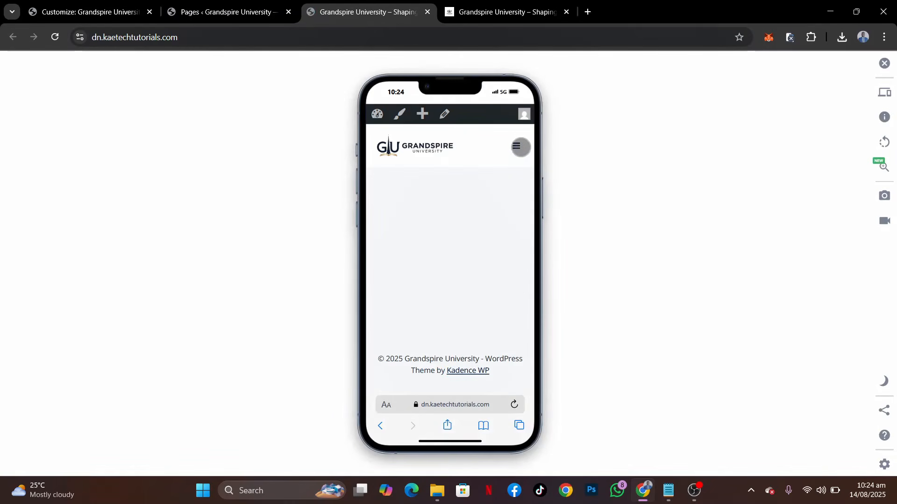
{"action": "left_click", "coordinate": [516, 145]}
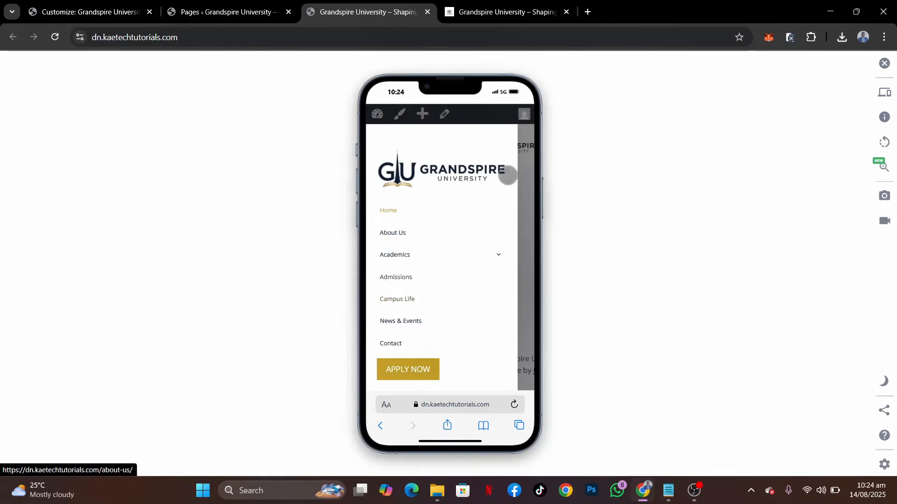
{"action": "left_click", "coordinate": [522, 173]}
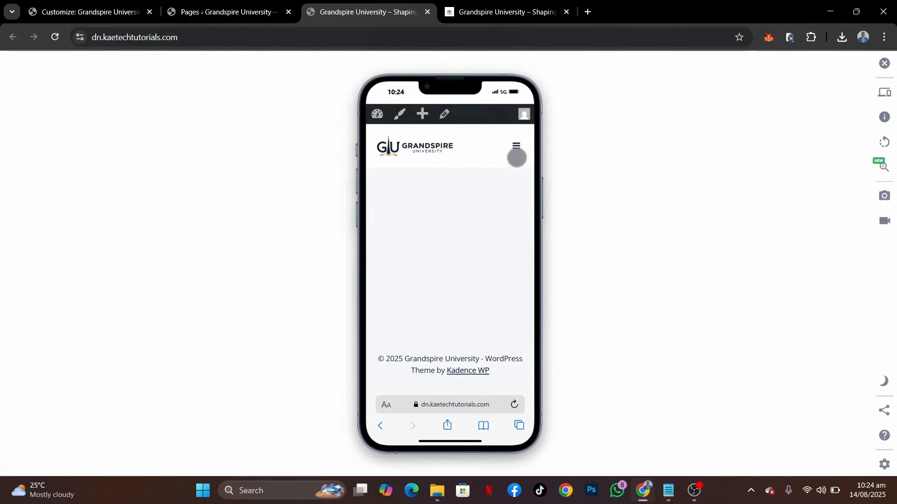
{"action": "left_click", "coordinate": [516, 146]}
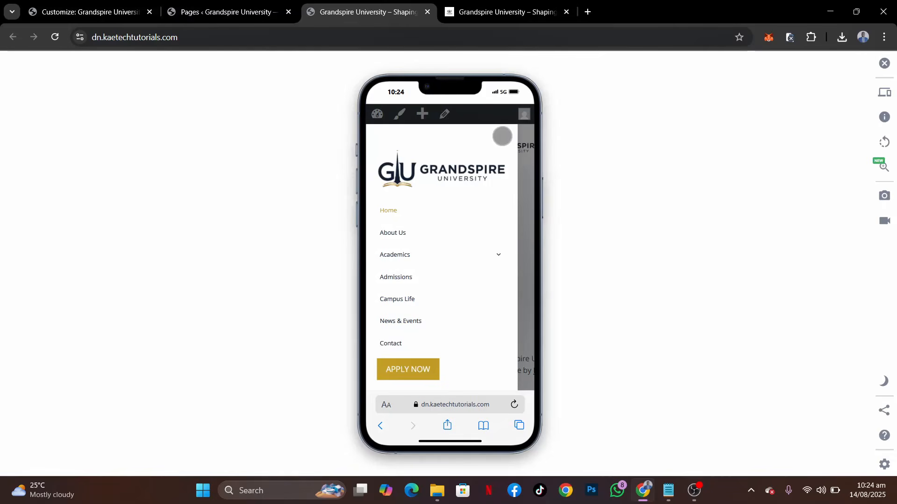
{"action": "left_click", "coordinate": [503, 135]}
{"action": "left_click", "coordinate": [516, 145]}
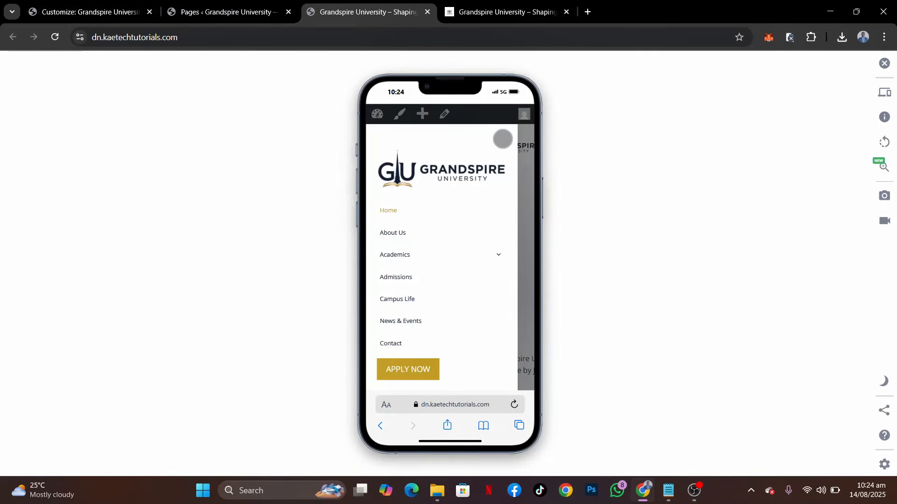
{"action": "left_click", "coordinate": [508, 137]}
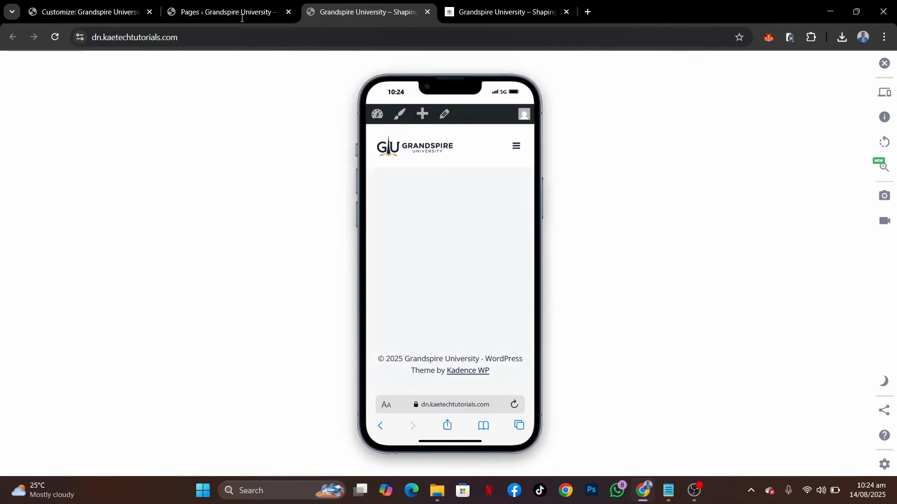
Set the off-canvas close toggle's normal colour to the navy palette colour and its hover colour to gold D4AF37, and publish the changes
{"action": "left_click", "coordinate": [85, 10]}
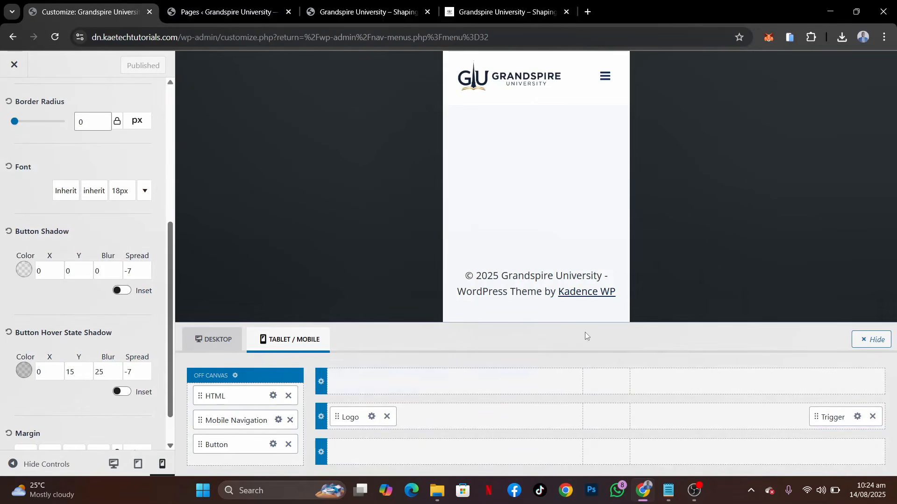
{"action": "left_click", "coordinate": [236, 376]}
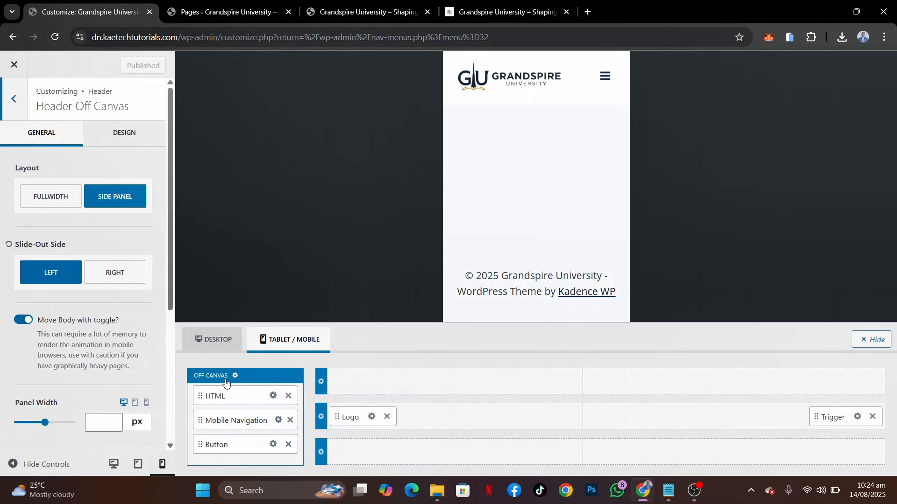
{"action": "left_click", "coordinate": [117, 133]}
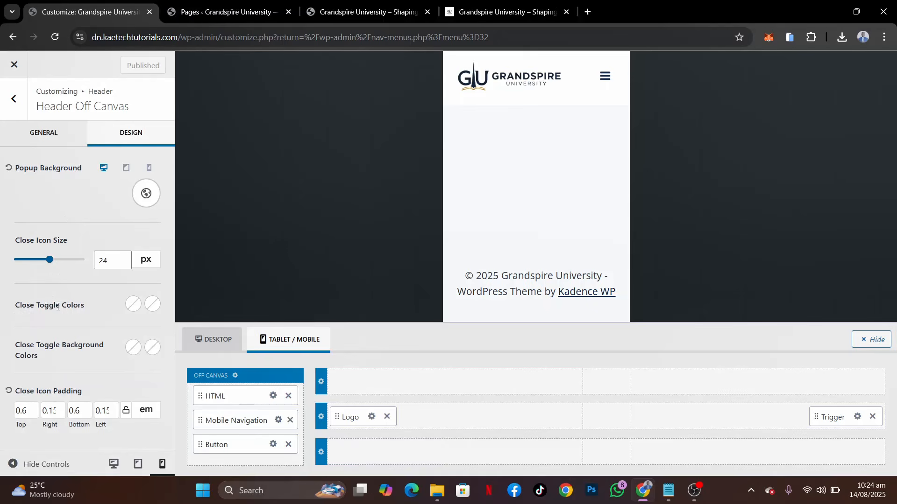
{"action": "left_click", "coordinate": [133, 304]}
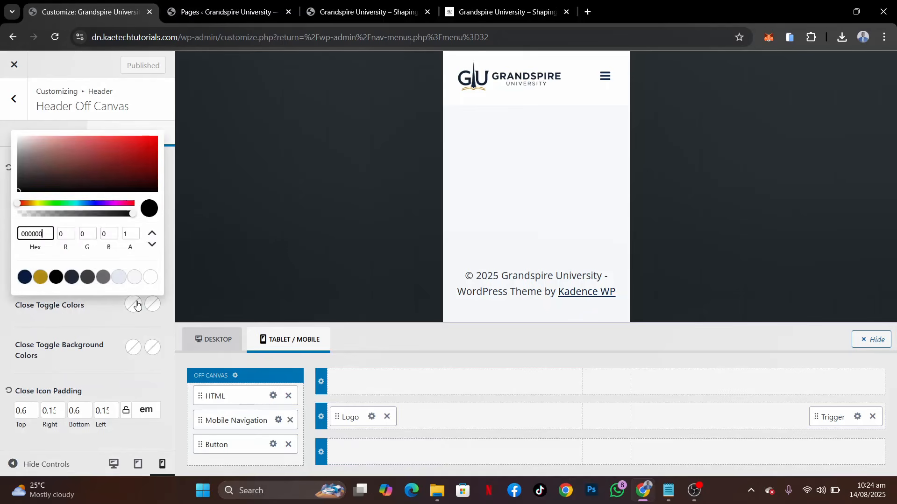
{"action": "left_click", "coordinate": [25, 276]}
{"action": "left_click", "coordinate": [152, 304]}
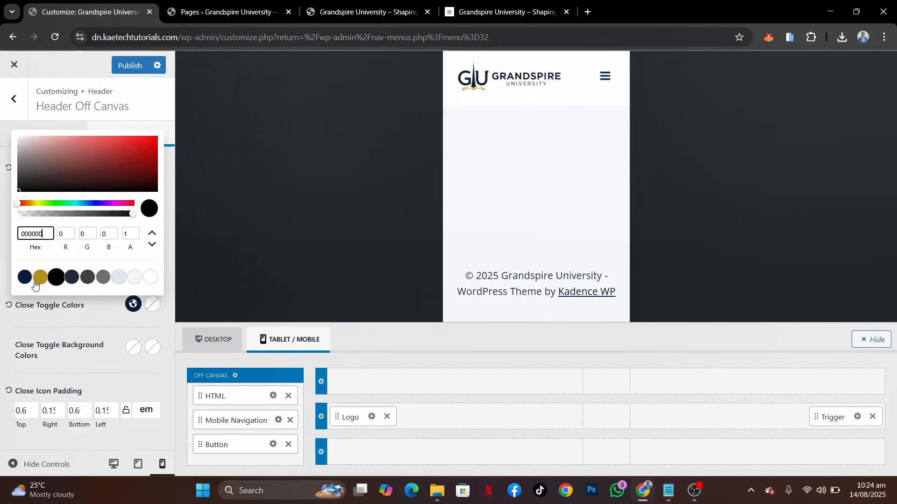
{"action": "left_click", "coordinate": [39, 279]}
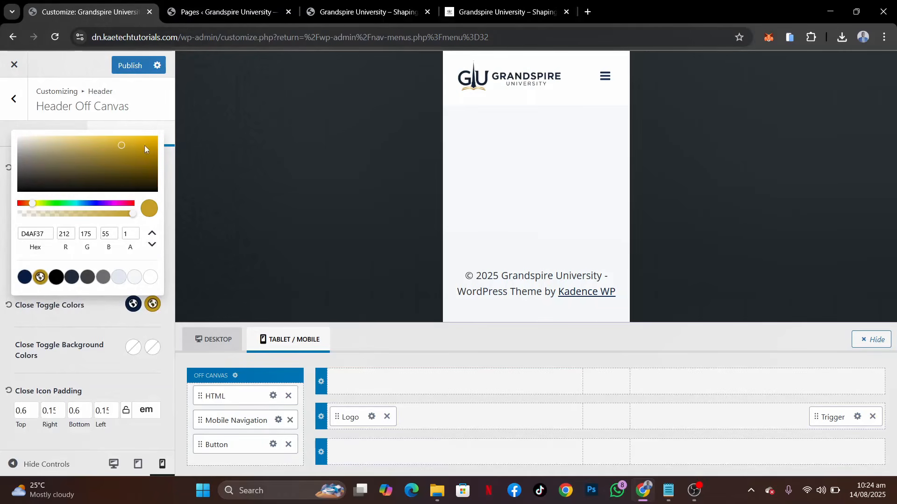
{"action": "left_click", "coordinate": [133, 67]}
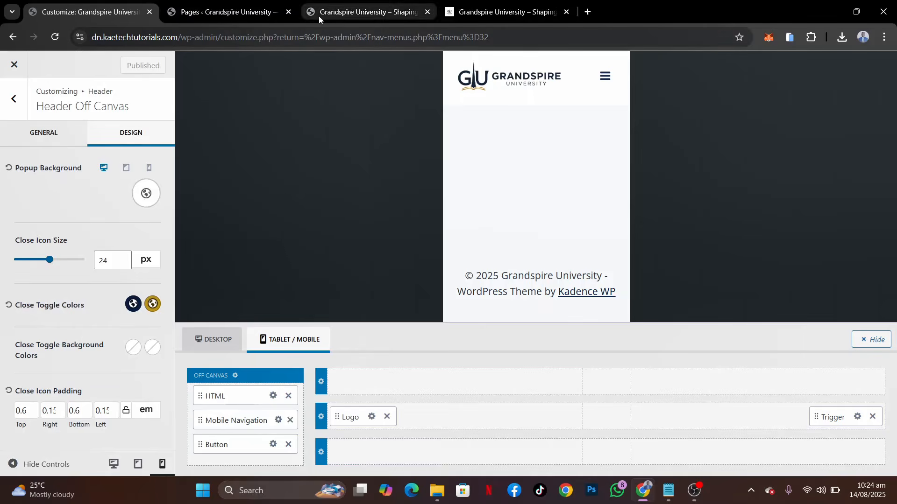
Reload the live site's phone simulation, open the mobile menu to check the close icon's colour, and close the menu
{"action": "left_click", "coordinate": [331, 14]}
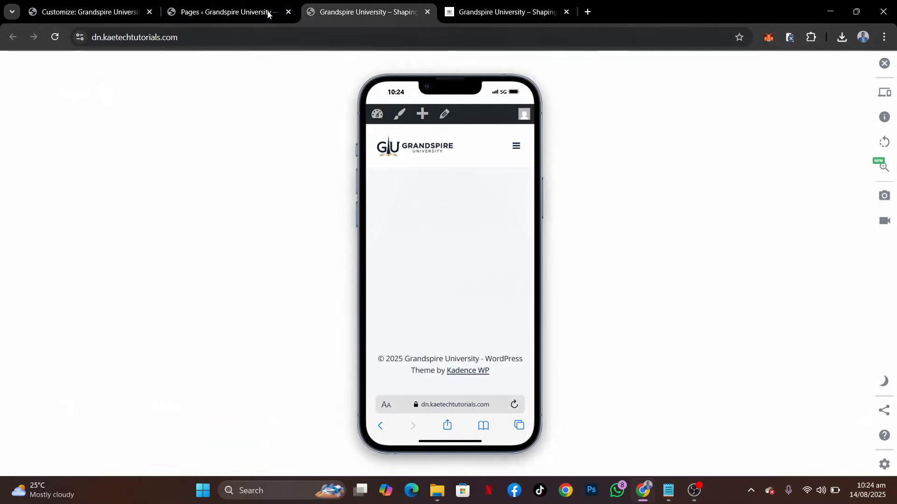
{"action": "left_click", "coordinate": [56, 36]}
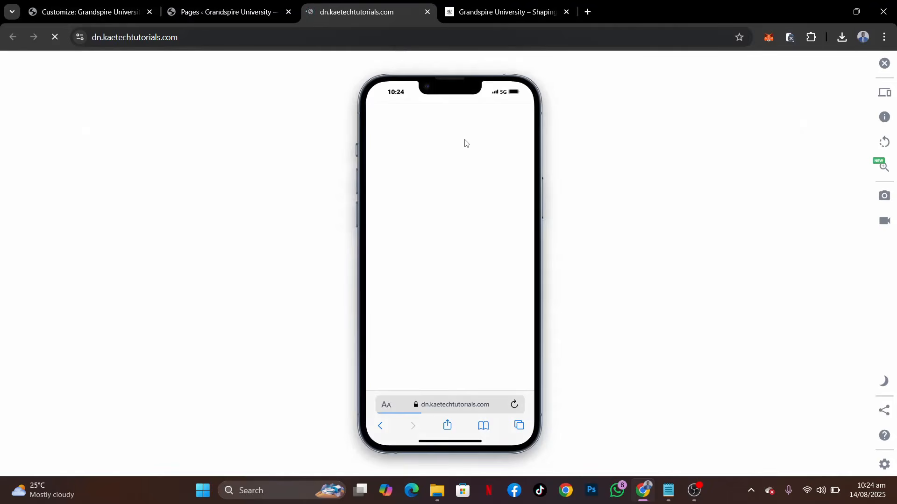
{"action": "left_click", "coordinate": [515, 146]}
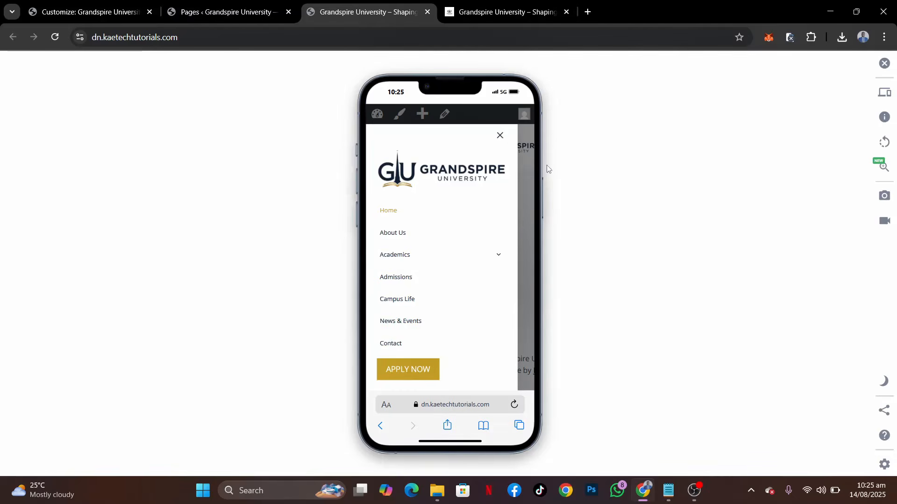
{"action": "left_click", "coordinate": [526, 193]}
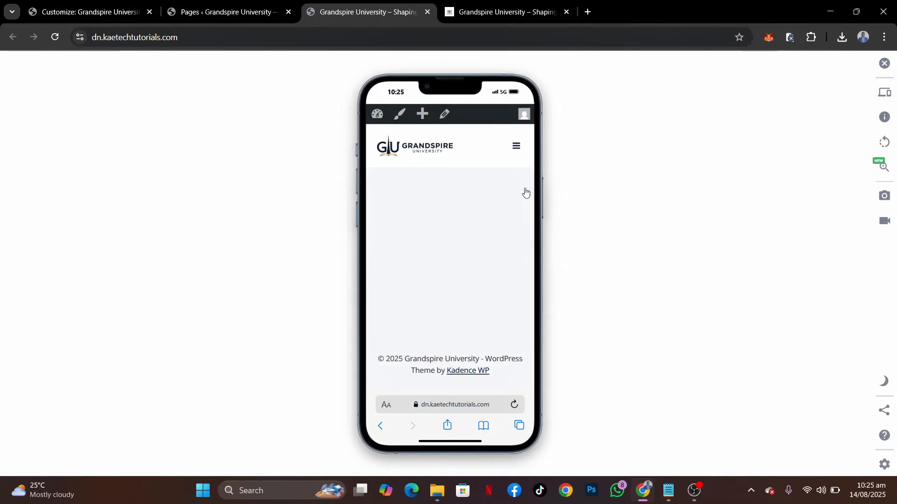
Return to the customizer and switch the site preview to the desktop layout
{"action": "left_click", "coordinate": [93, 14]}
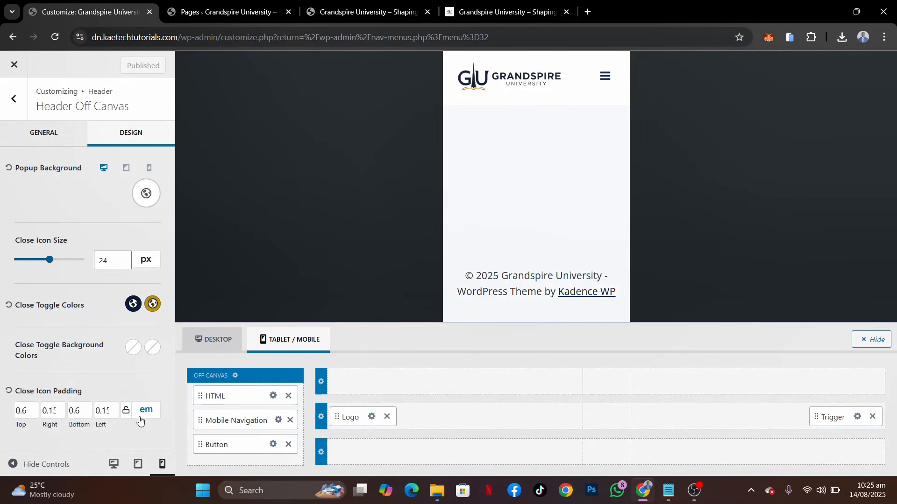
{"action": "left_click", "coordinate": [114, 465]}
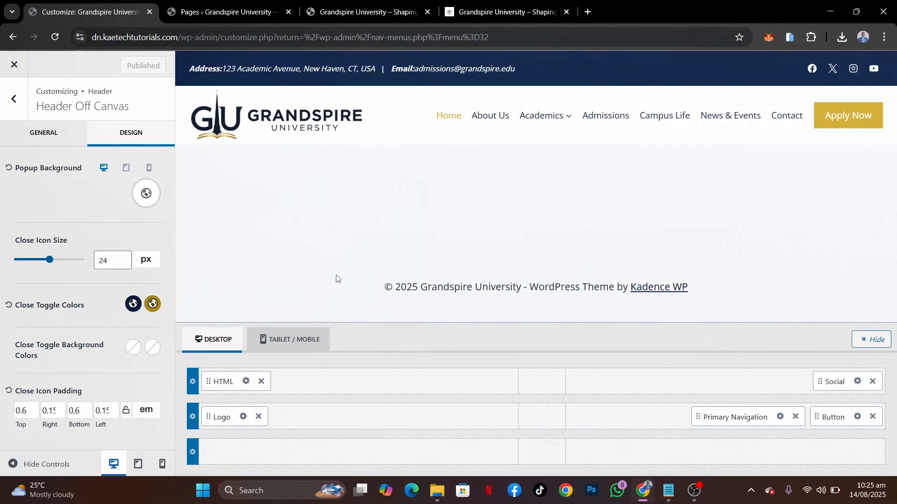
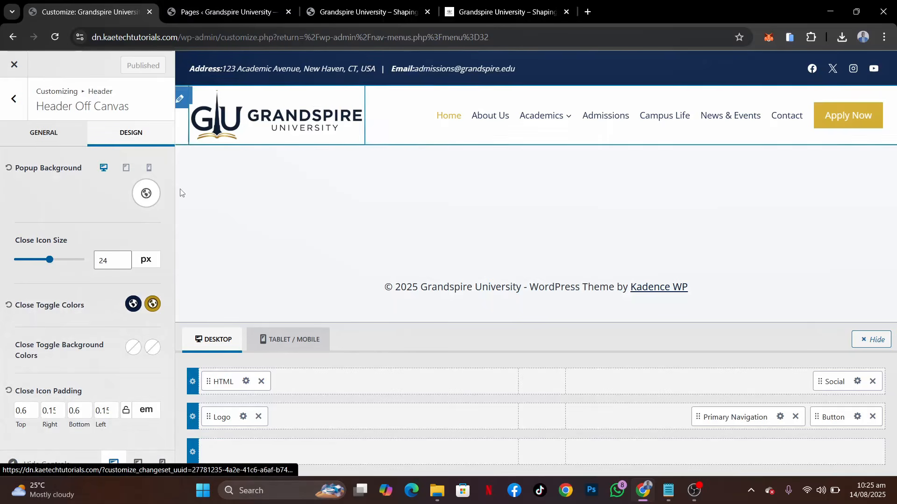
Examine the header behaviour of the reference Grandspire University demo site while moving through its home page
{"action": "left_click", "coordinate": [496, 10]}
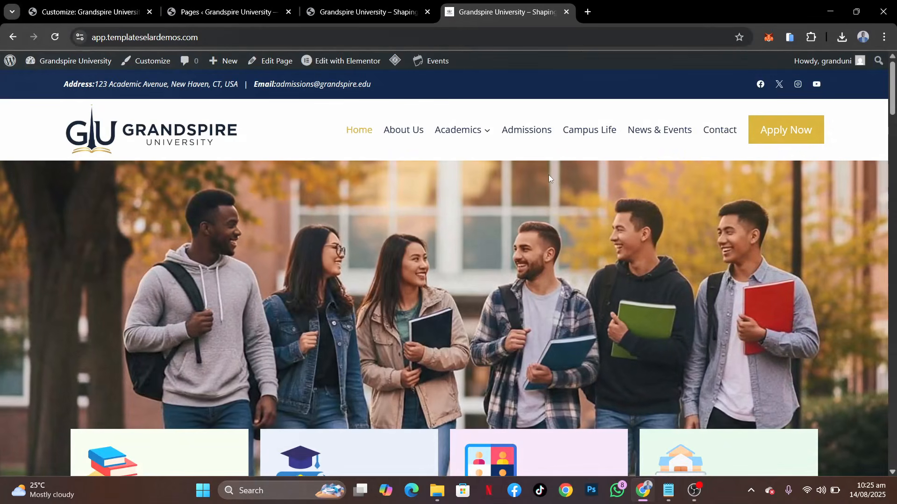
{"action": "scroll", "coordinate": [409, 282], "scroll_direction": "down", "scroll_amount": 4}
{"action": "scroll", "coordinate": [410, 281], "scroll_direction": "down", "scroll_amount": 5}
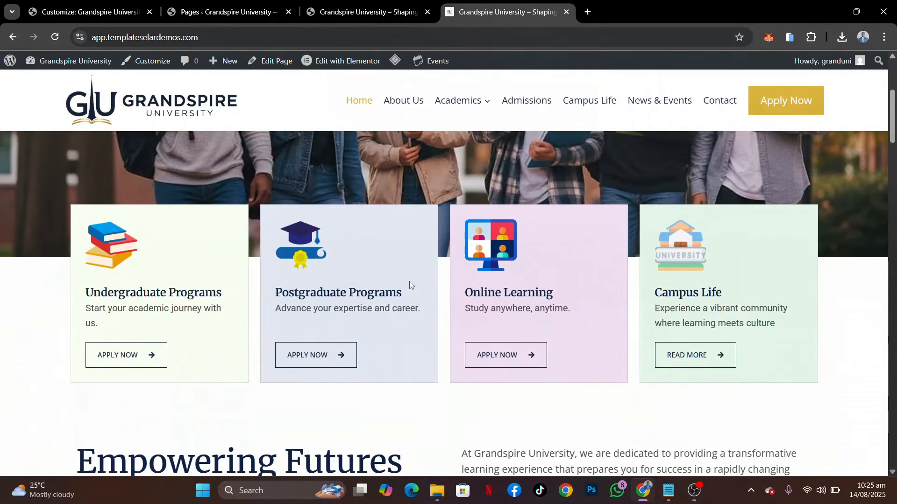
{"action": "scroll", "coordinate": [409, 281], "scroll_direction": "up", "scroll_amount": 6}
{"action": "scroll", "coordinate": [409, 281], "scroll_direction": "down", "scroll_amount": 3}
{"action": "scroll", "coordinate": [409, 281], "scroll_direction": "down", "scroll_amount": 7}
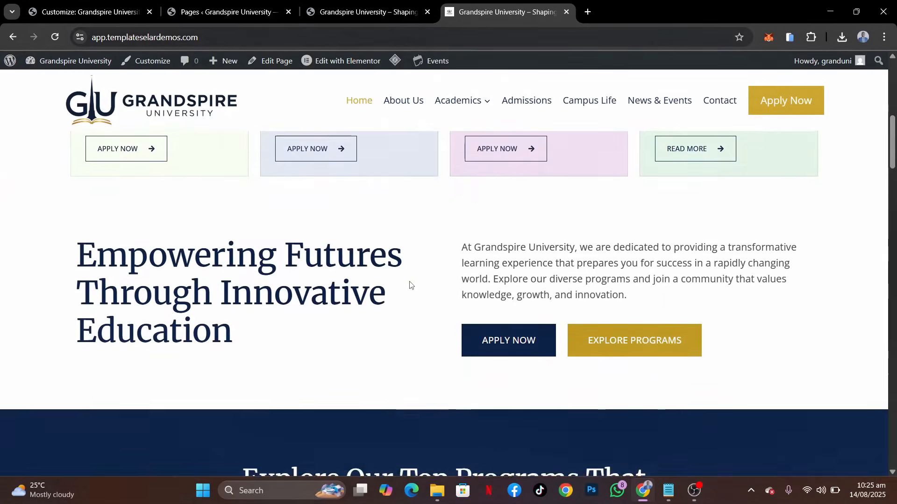
{"action": "scroll", "coordinate": [335, 174], "scroll_direction": "up", "scroll_amount": 10}
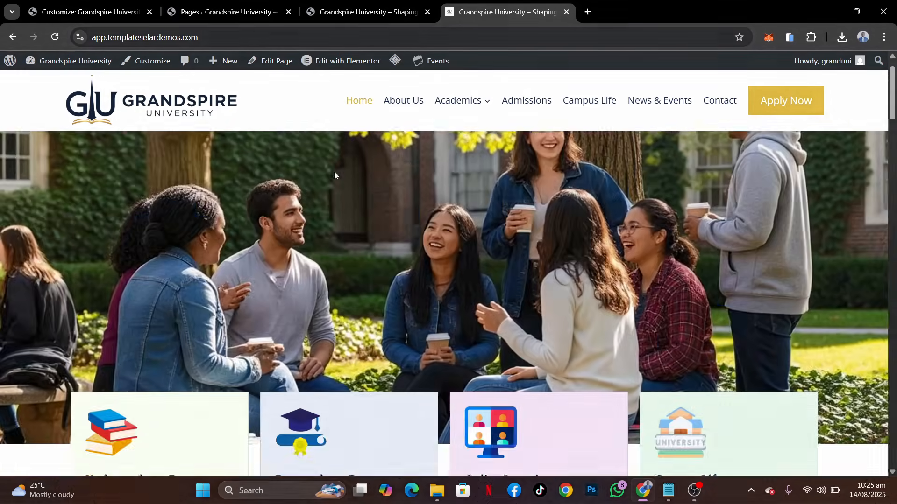
Close the mobile device simulator on the live dn.kaetechtutorials.com site and return to the theme customizer
{"action": "left_click", "coordinate": [355, 11]}
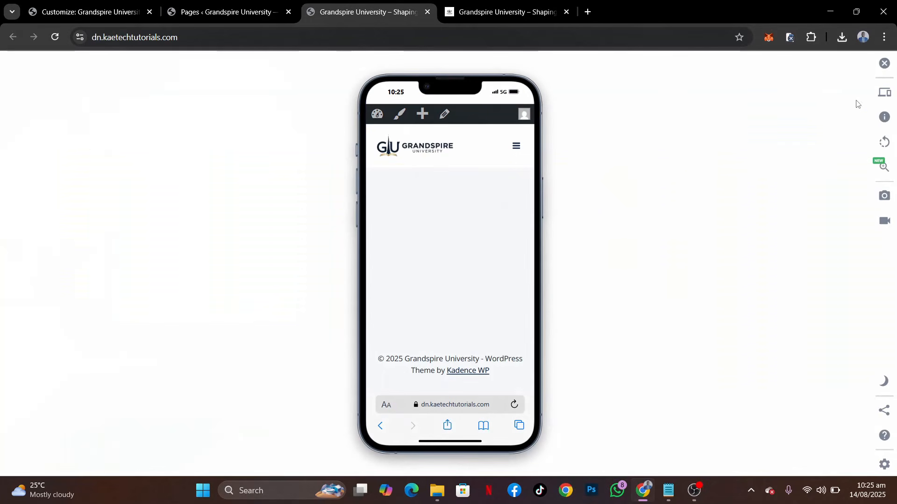
{"action": "left_click", "coordinate": [885, 63]}
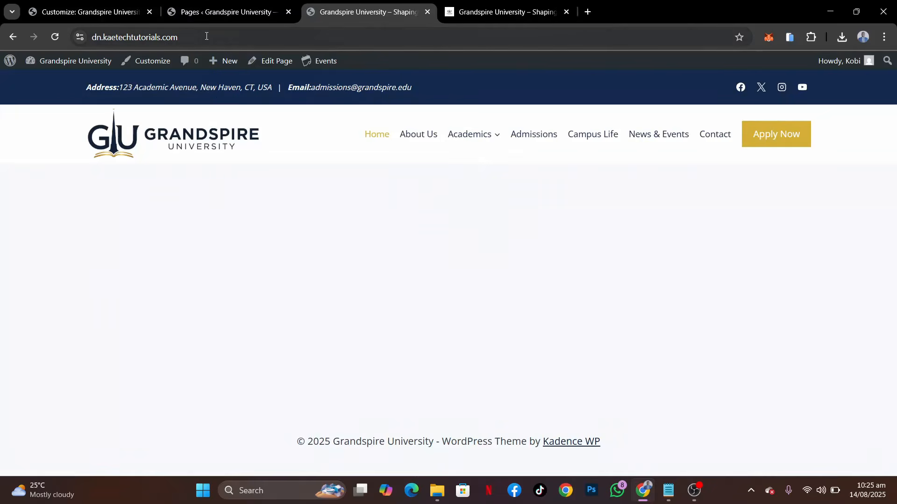
{"action": "left_click", "coordinate": [102, 14]}
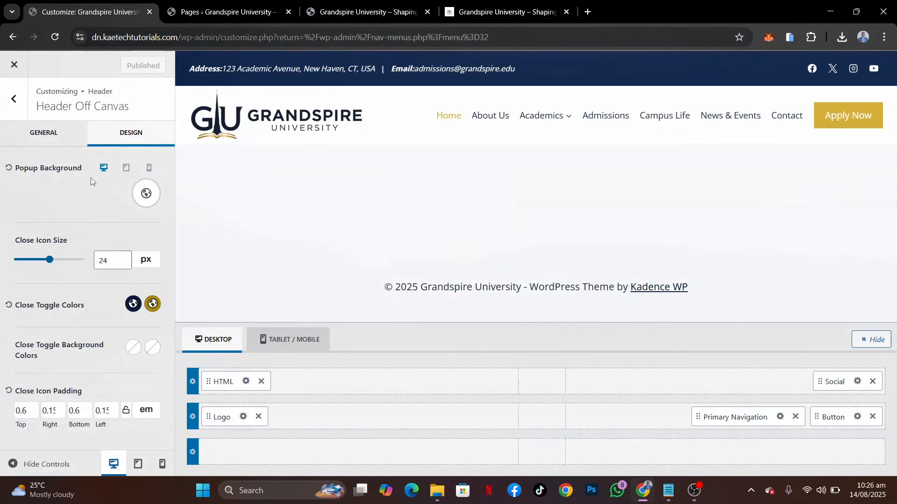
Enable the sticky header with the Yes - Only Main Row option in the header's Sticky Header settings
{"action": "left_click", "coordinate": [14, 99]}
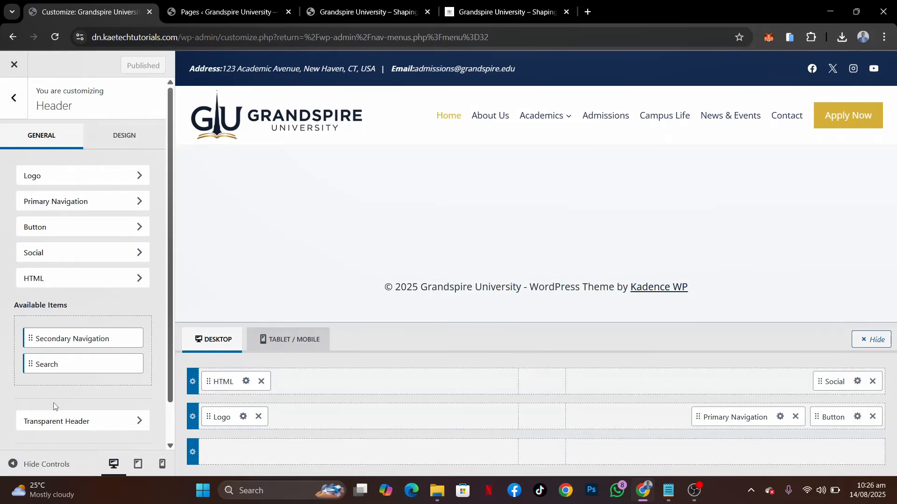
{"action": "scroll", "coordinate": [65, 405], "scroll_direction": "down", "scroll_amount": 1}
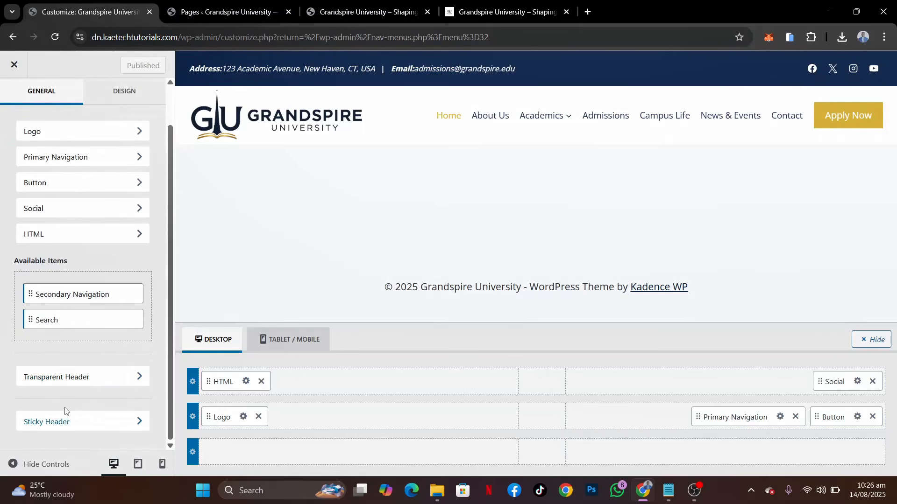
{"action": "left_click", "coordinate": [91, 427]}
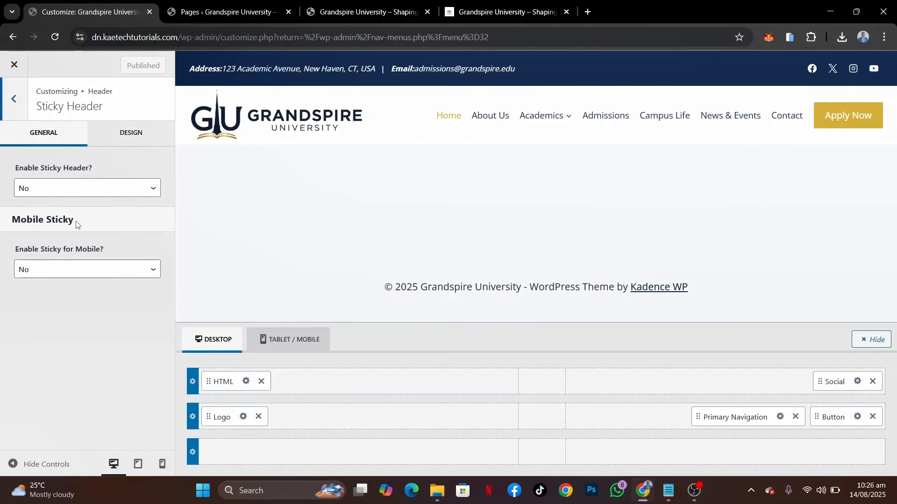
{"action": "left_click", "coordinate": [64, 189]}
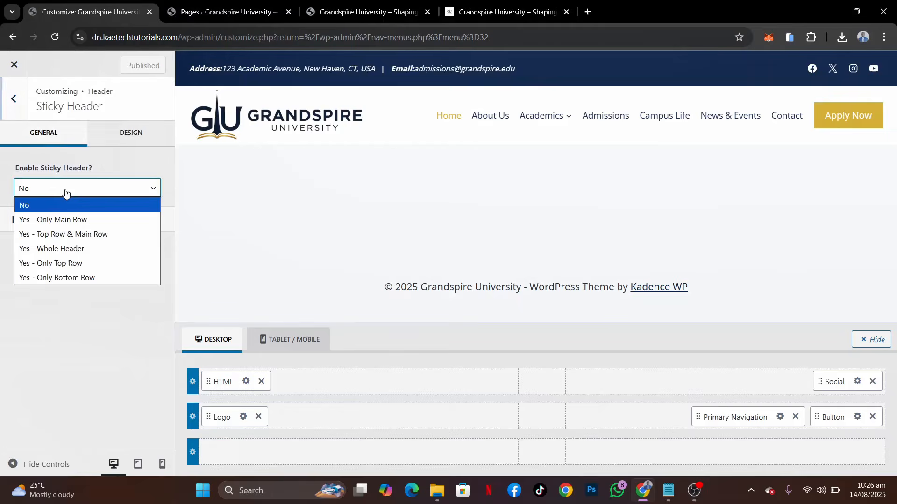
{"action": "left_click", "coordinate": [52, 222]}
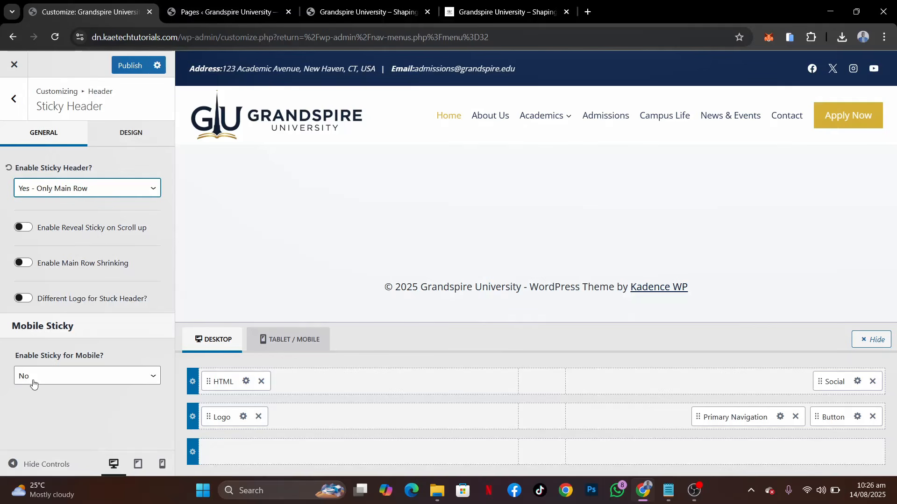
Keep Enable Sticky for Mobile at No and publish the sticky header changes
{"action": "left_click", "coordinate": [79, 380]}
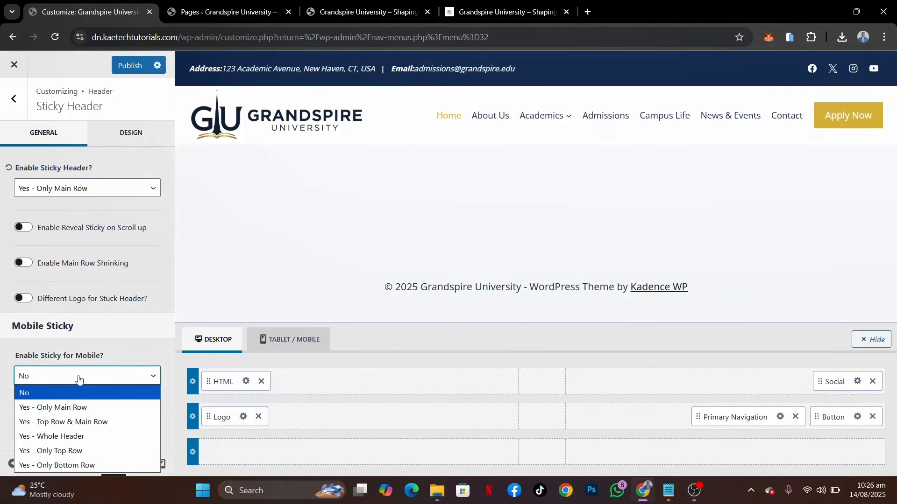
{"action": "left_click", "coordinate": [84, 375]}
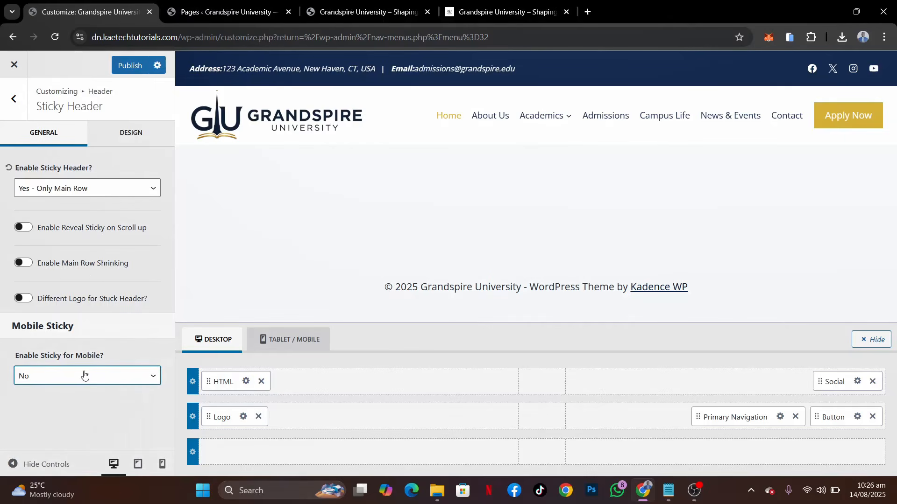
{"action": "left_click", "coordinate": [126, 65]}
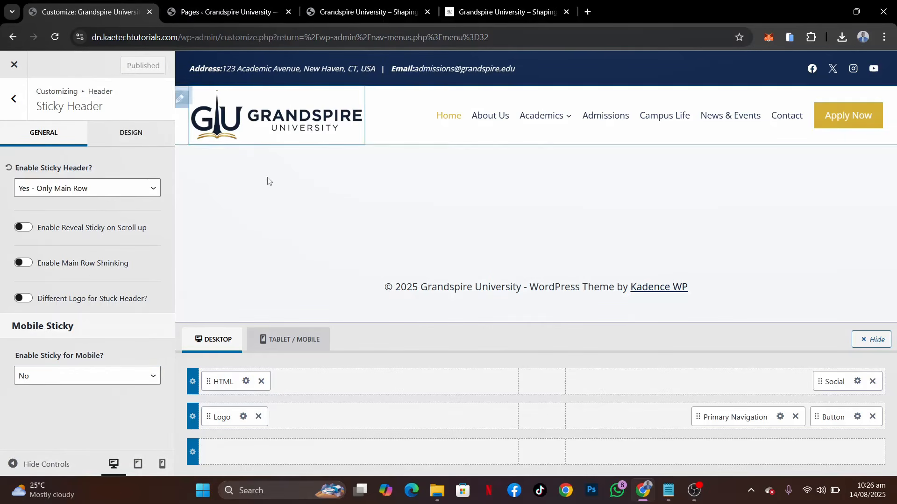
Leave the header settings and open the customizer's Footer section
{"action": "left_click", "coordinate": [8, 100]}
{"action": "scroll", "coordinate": [71, 130], "scroll_direction": "down", "scroll_amount": 1}
{"action": "scroll", "coordinate": [5, 154], "scroll_direction": "up", "scroll_amount": 1}
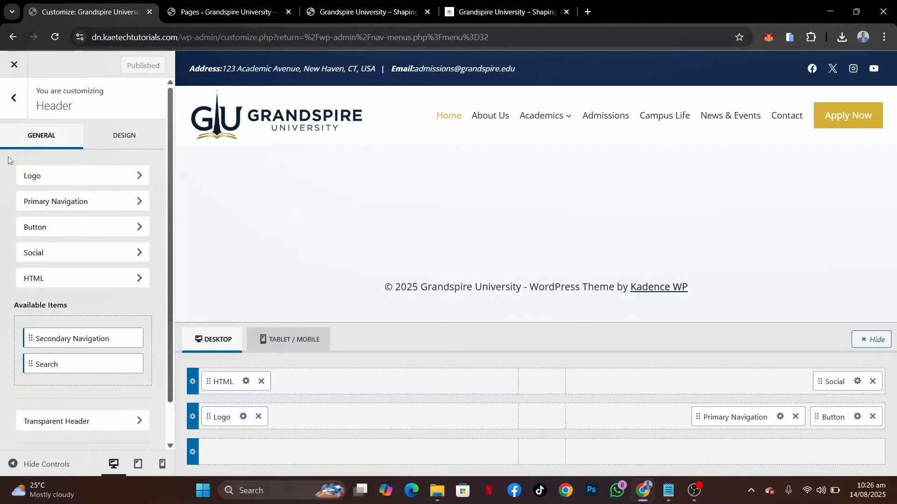
{"action": "left_click", "coordinate": [14, 99]}
{"action": "scroll", "coordinate": [14, 102], "scroll_direction": "down", "scroll_amount": 1}
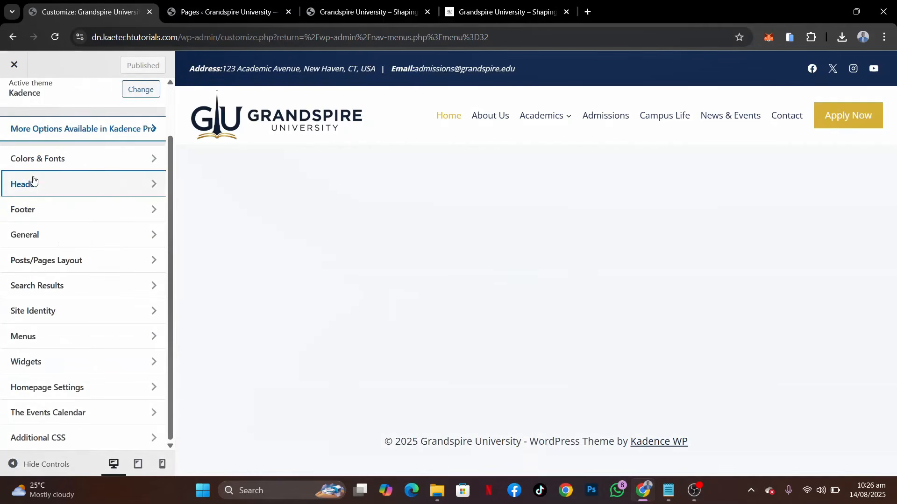
{"action": "left_click", "coordinate": [57, 215]}
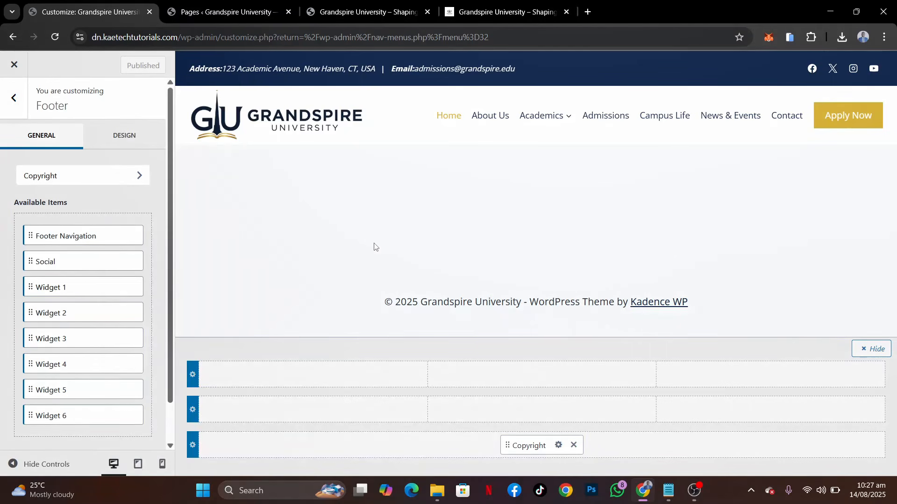
{"action": "left_click", "coordinate": [14, 98]}
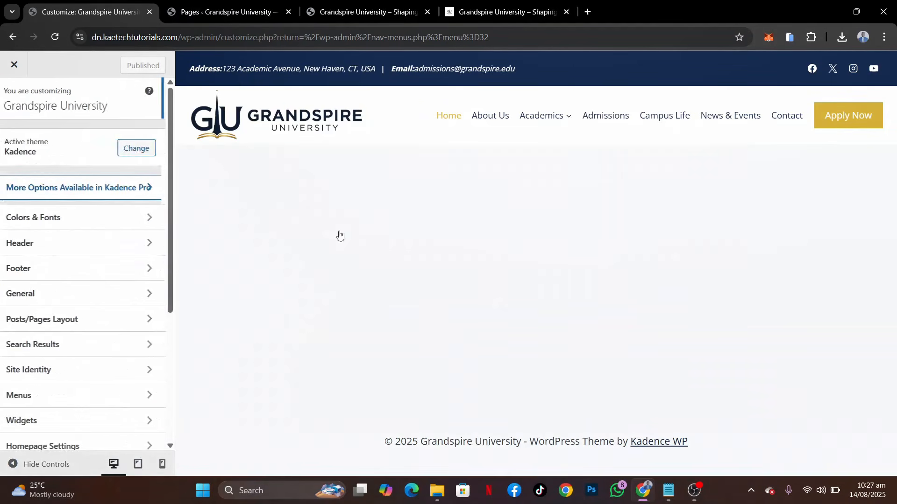
{"action": "left_click", "coordinate": [83, 269]}
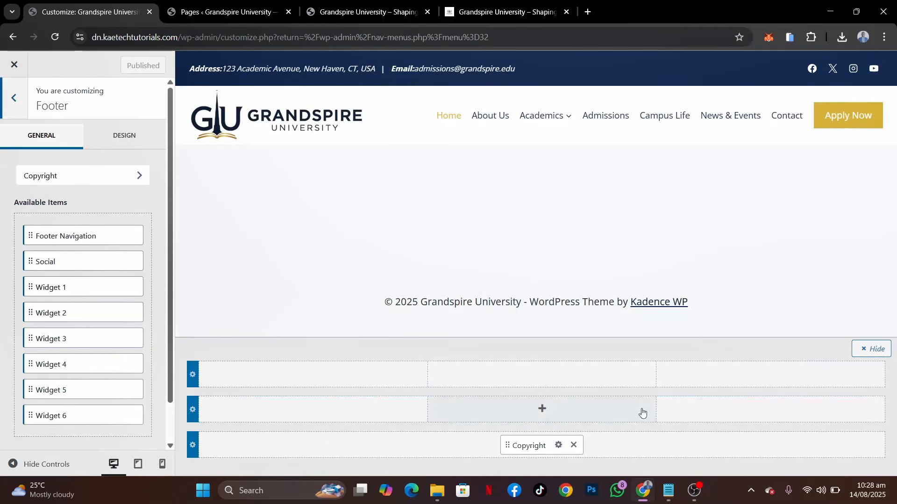
Replace the {theme-credit} placeholder in the footer copyright text with "| Designed by Kaetech Digital"
{"action": "left_click", "coordinate": [560, 449]}
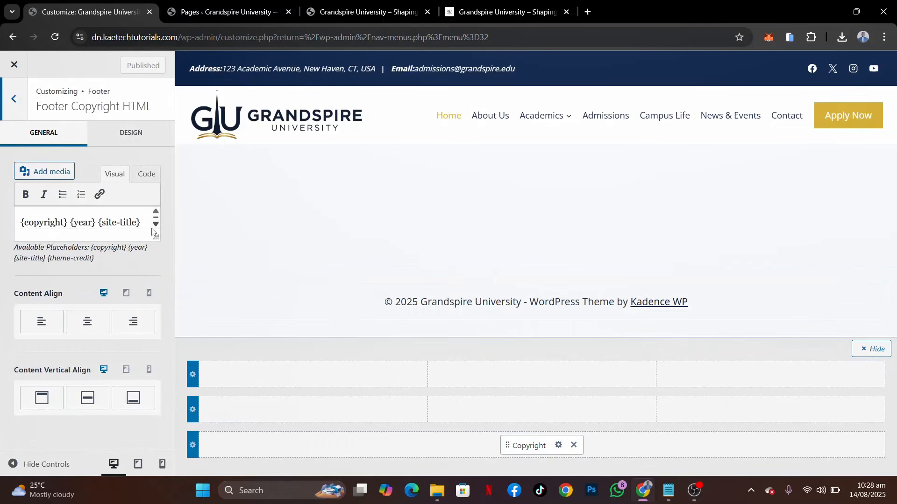
{"action": "left_click_drag", "start_coordinate": [155, 238], "coordinate": [150, 282]}
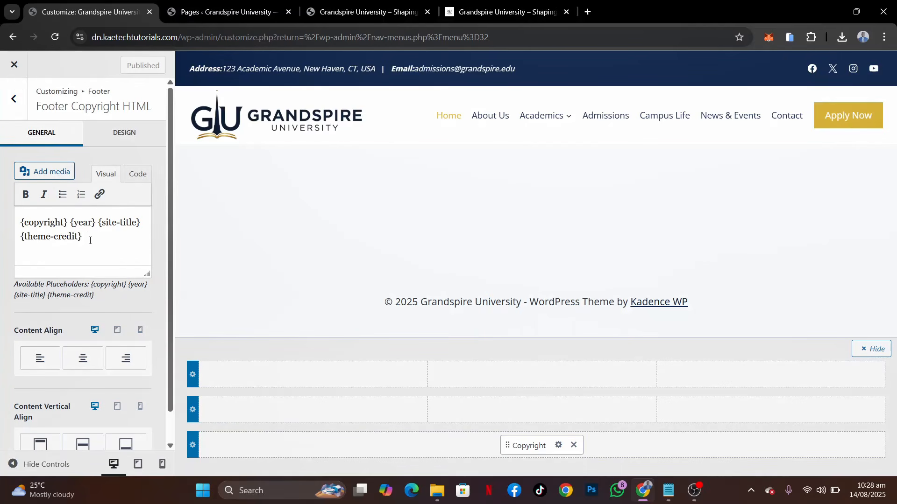
{"action": "left_click_drag", "start_coordinate": [94, 236], "coordinate": [24, 237]}
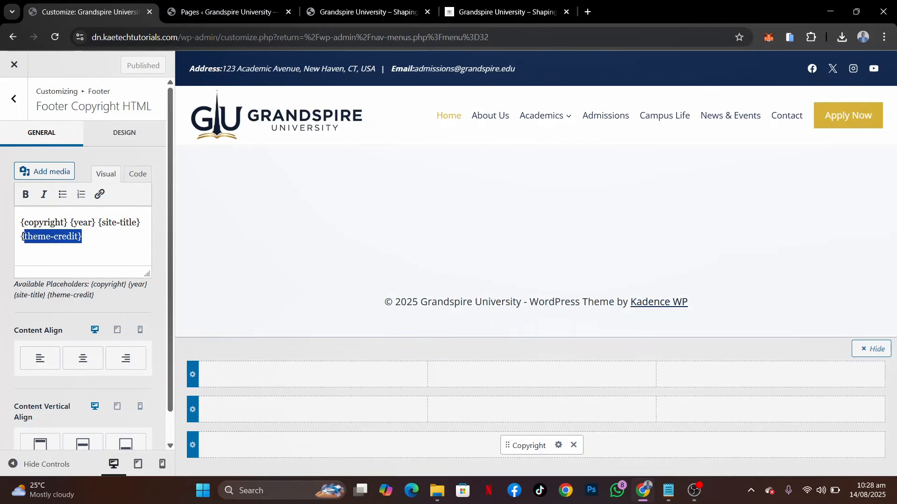
{"action": "key", "text": "BackSpace"}
{"action": "key", "text": "BackSpace"}
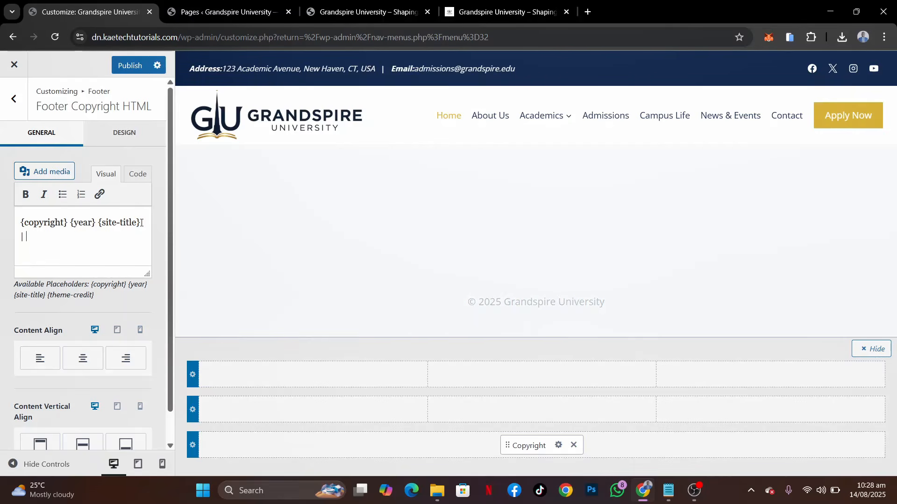
{"action": "type", "text": "Designed by Kaetech Digital"}
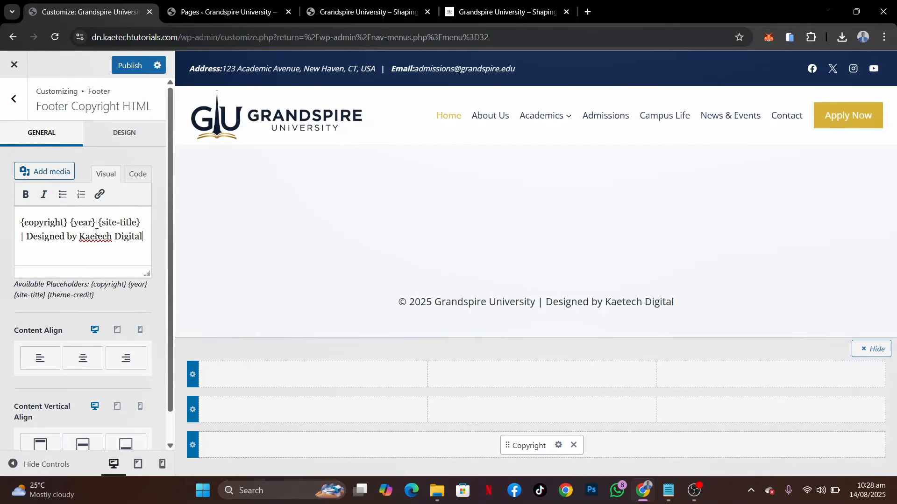
Link the words "Kaetech Digital" in the footer copyright text to kaetechdigital.com
{"action": "left_click", "coordinate": [80, 237], "text": "shift"}
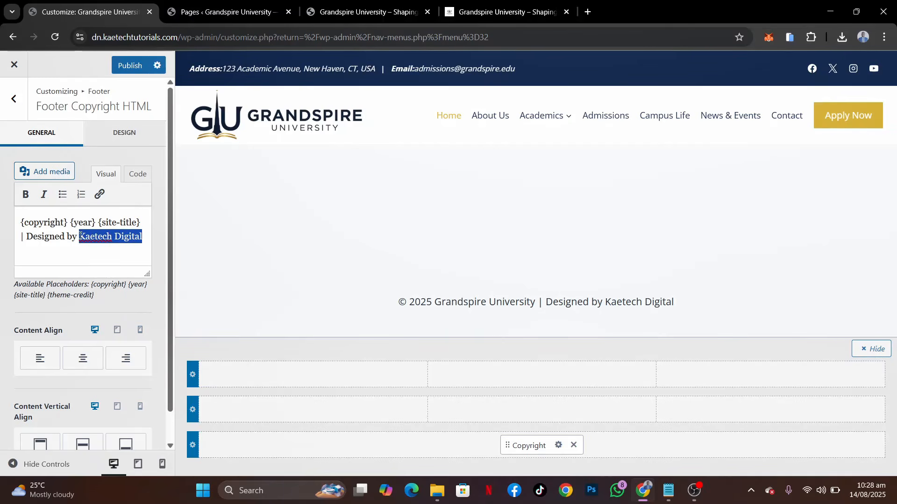
{"action": "left_click", "coordinate": [104, 196]}
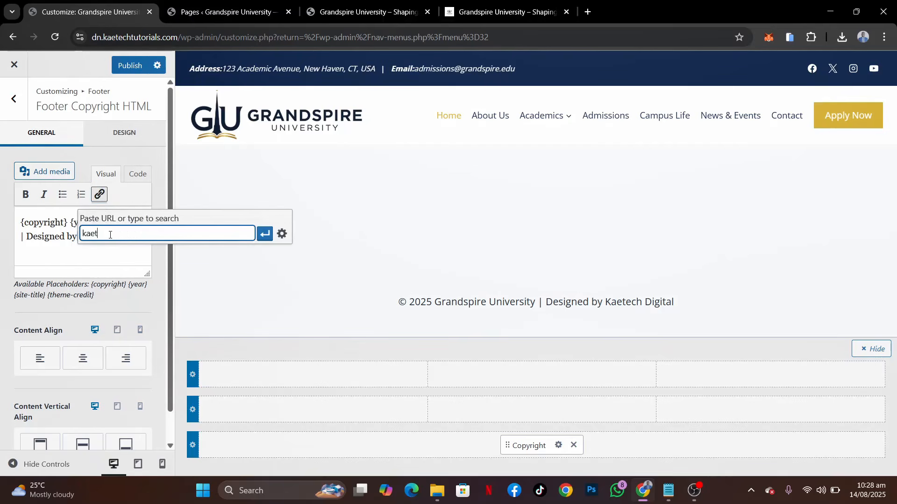
{"action": "type", "text": "kaetechdigital.com"}
{"action": "left_click", "coordinate": [263, 232]}
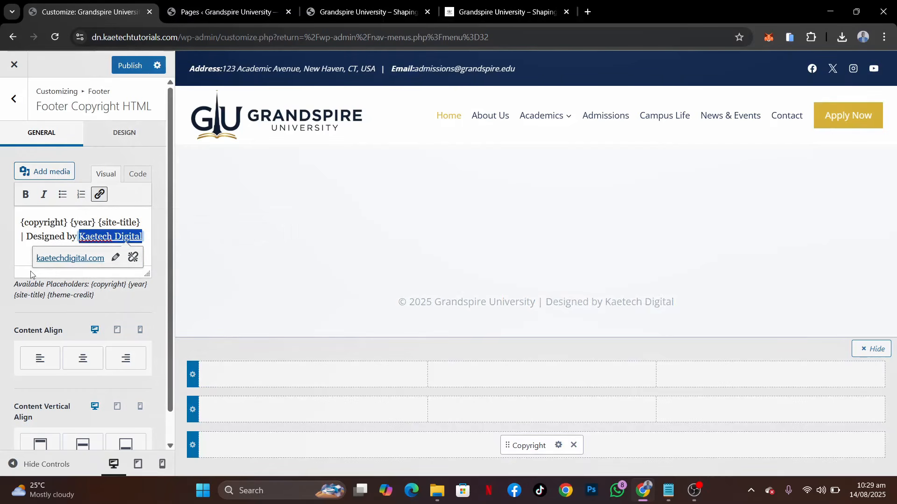
{"action": "left_click", "coordinate": [38, 236]}
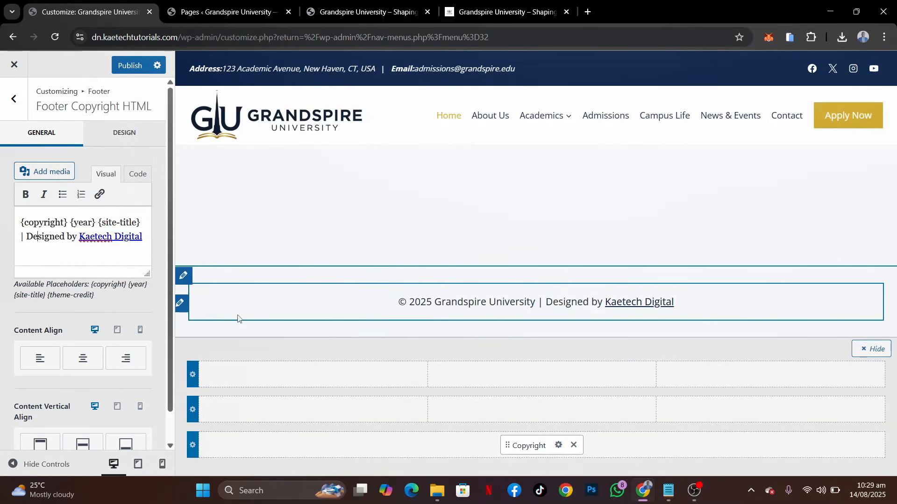
Examine the footer layout and copyright bar of the reference demo site, and return to the customizer
{"action": "scroll", "coordinate": [85, 299], "scroll_direction": "down", "scroll_amount": 1}
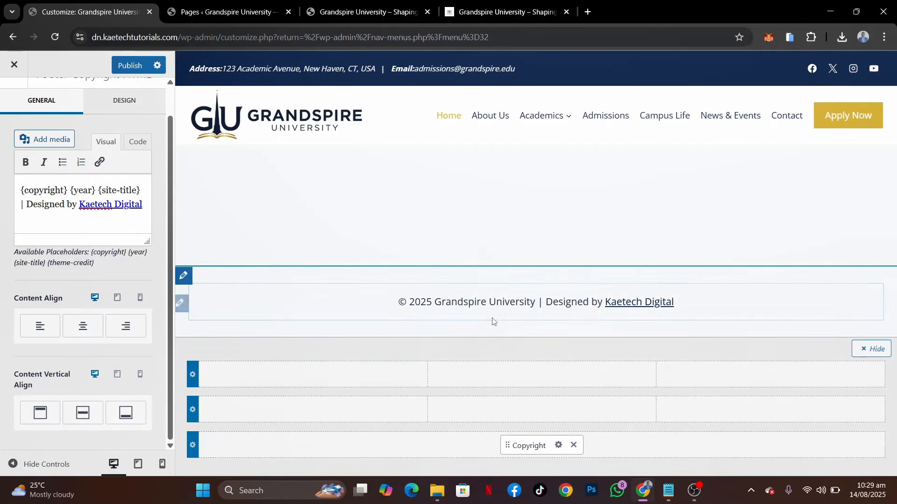
{"action": "left_click", "coordinate": [491, 19]}
{"action": "scroll", "coordinate": [394, 386], "scroll_direction": "down", "scroll_amount": 20}
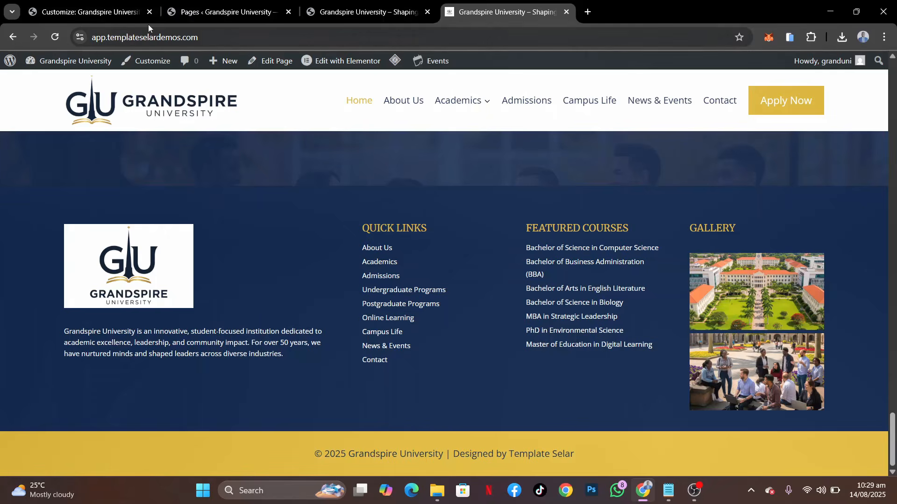
{"action": "left_click", "coordinate": [96, 14]}
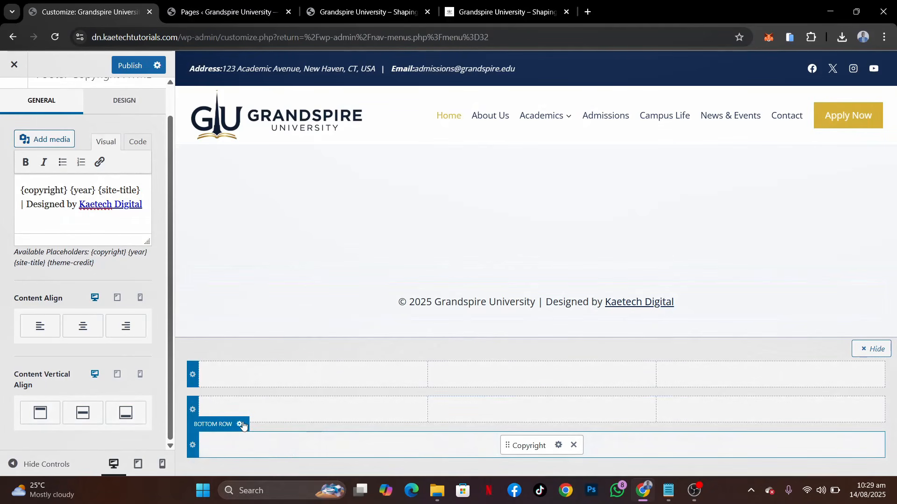
Open the design settings of the footer's bottom row
{"action": "left_click", "coordinate": [241, 425]}
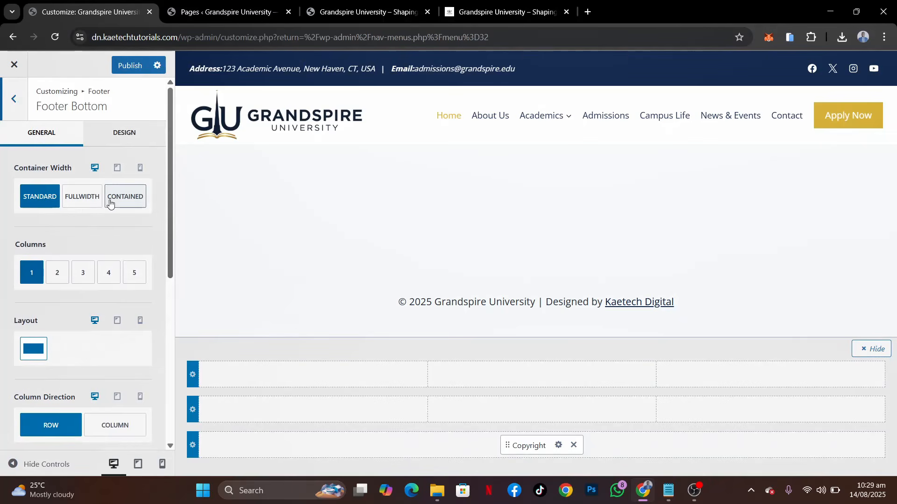
{"action": "left_click", "coordinate": [124, 132]}
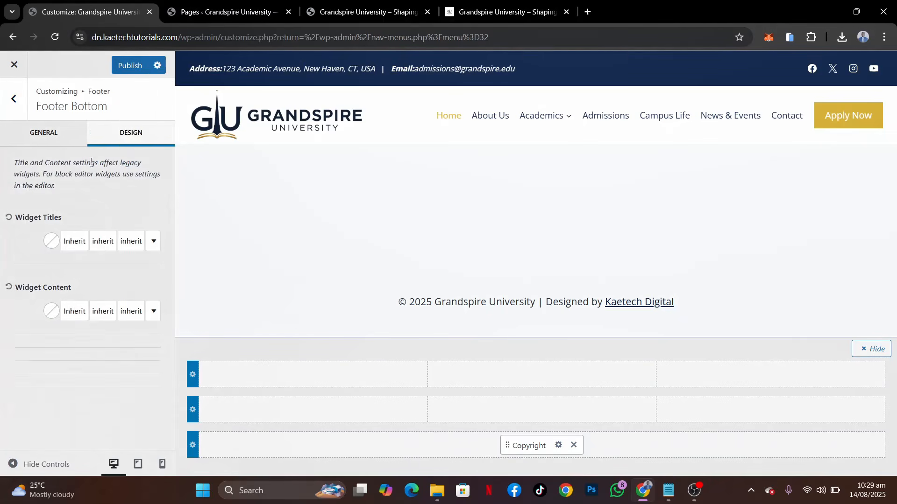
{"action": "scroll", "coordinate": [44, 270], "scroll_direction": "down", "scroll_amount": 4}
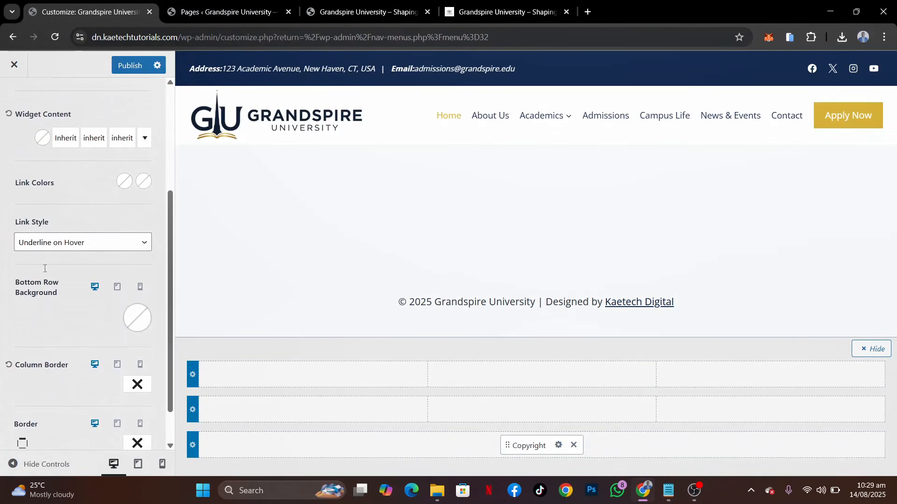
Set the bottom row's widget content colour to the white palette colour FFFFFF
{"action": "left_click", "coordinate": [42, 144]}
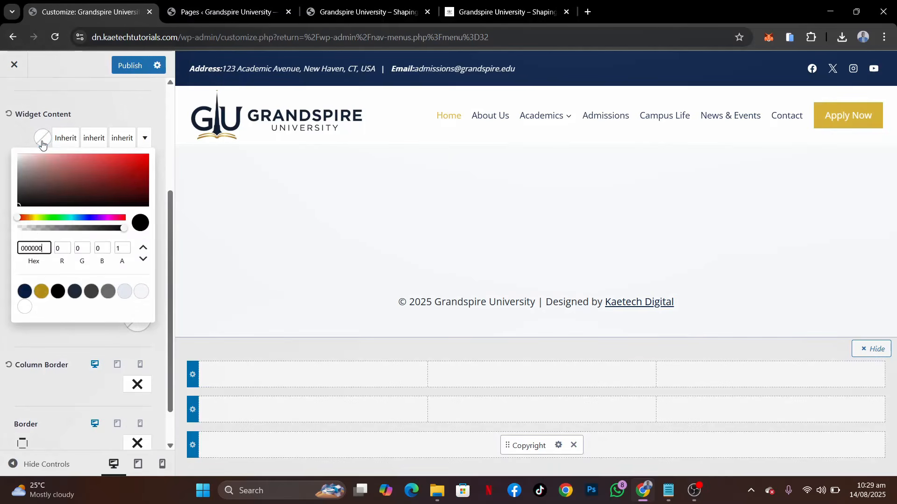
{"action": "left_click", "coordinate": [25, 307]}
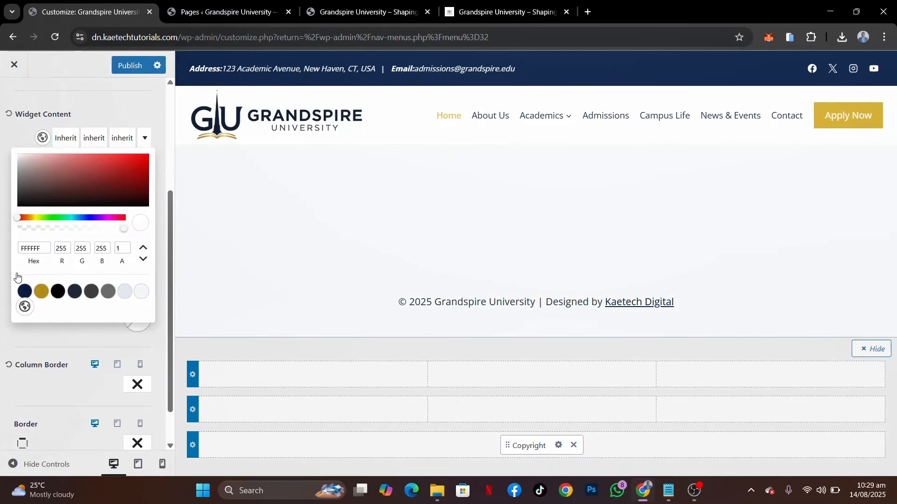
{"action": "left_click", "coordinate": [22, 125]}
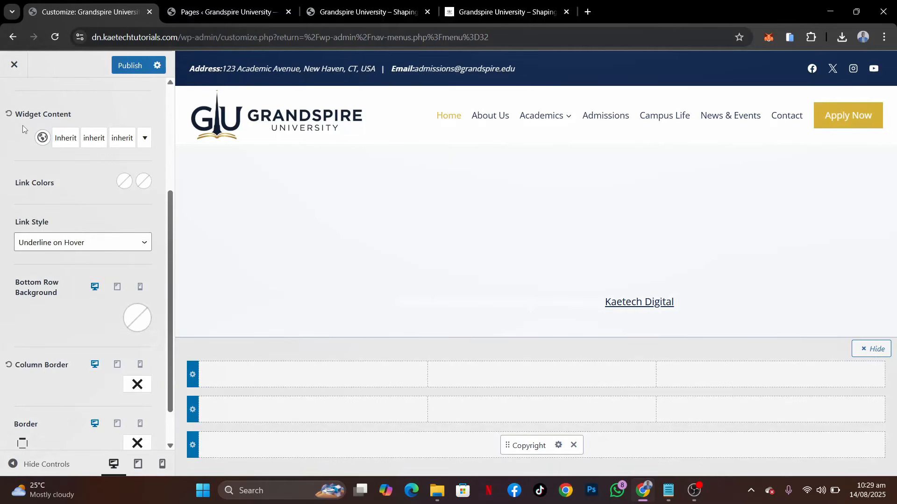
Set the bottom row's link colour to white FFFFFF and its link hover colour to the navy palette colour
{"action": "left_click", "coordinate": [131, 184]}
{"action": "left_click", "coordinate": [25, 353]}
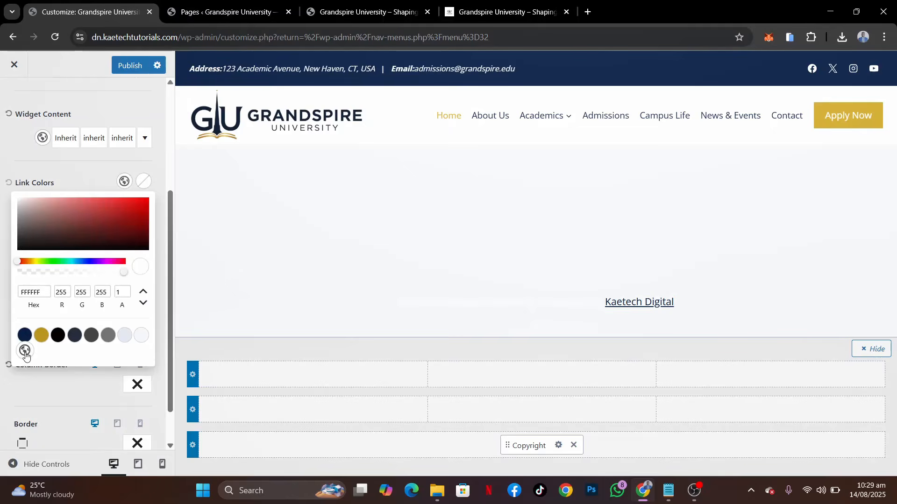
{"action": "left_click", "coordinate": [144, 181]}
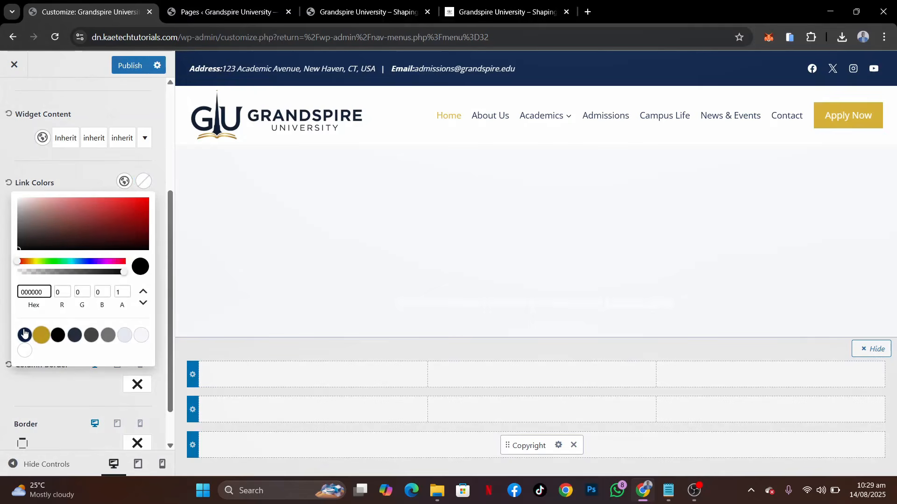
{"action": "left_click", "coordinate": [25, 335]}
{"action": "left_click", "coordinate": [91, 181]}
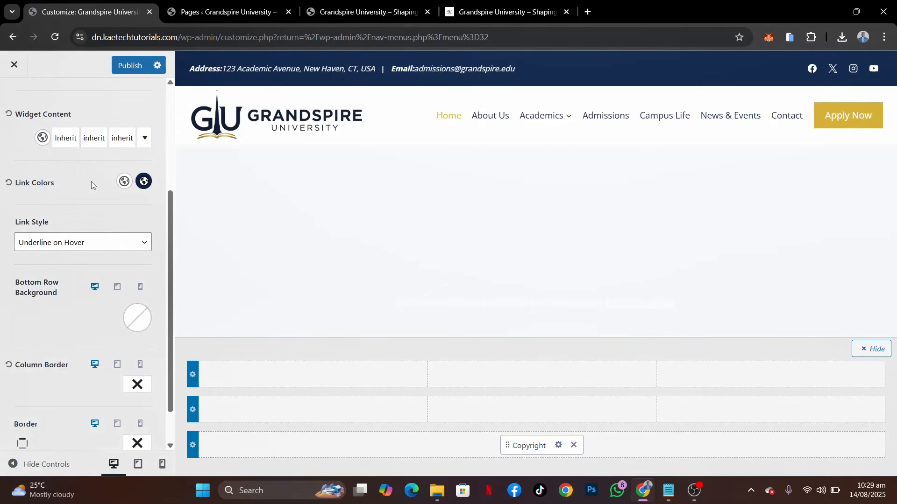
Set the bottom row's link style to No Underline and its background to the gold palette colour D4AF37
{"action": "left_click", "coordinate": [67, 248]}
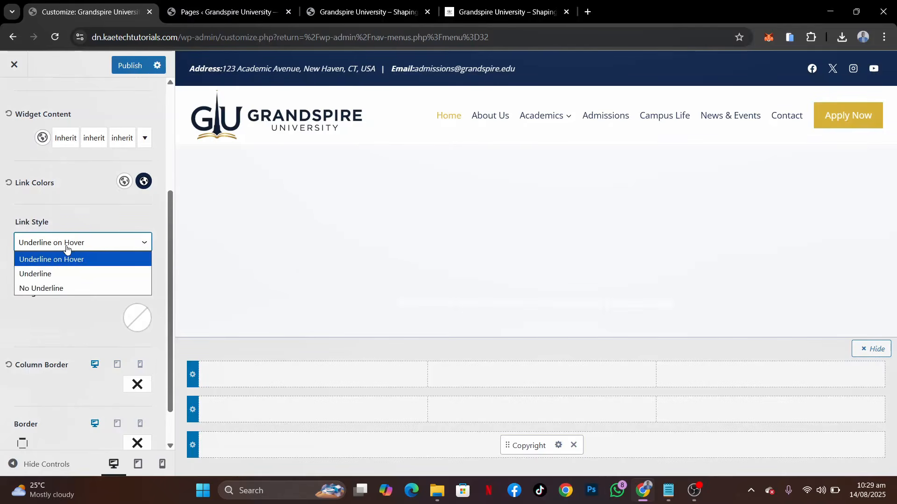
{"action": "left_click", "coordinate": [42, 288]}
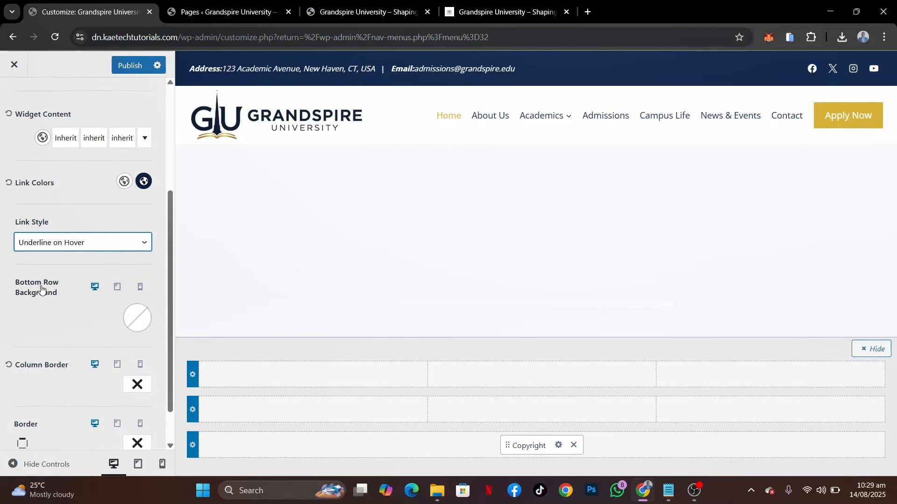
{"action": "scroll", "coordinate": [78, 307], "scroll_direction": "down", "scroll_amount": 1}
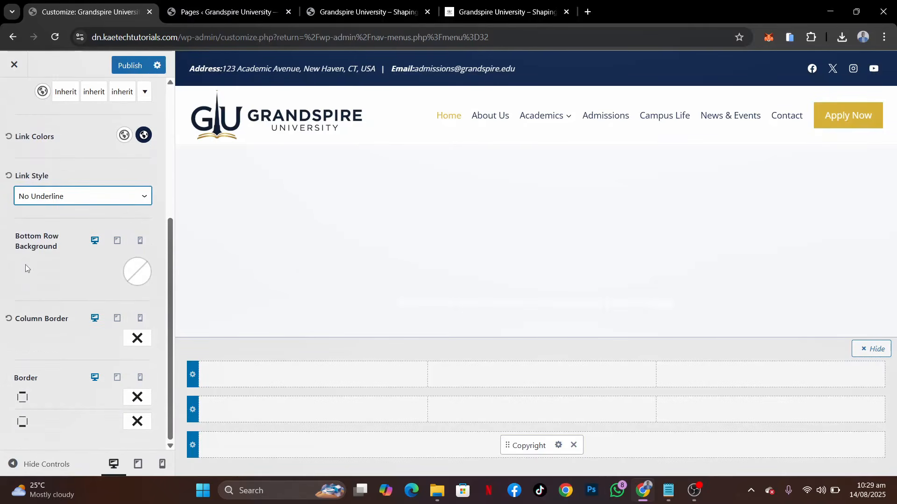
{"action": "left_click", "coordinate": [138, 273]}
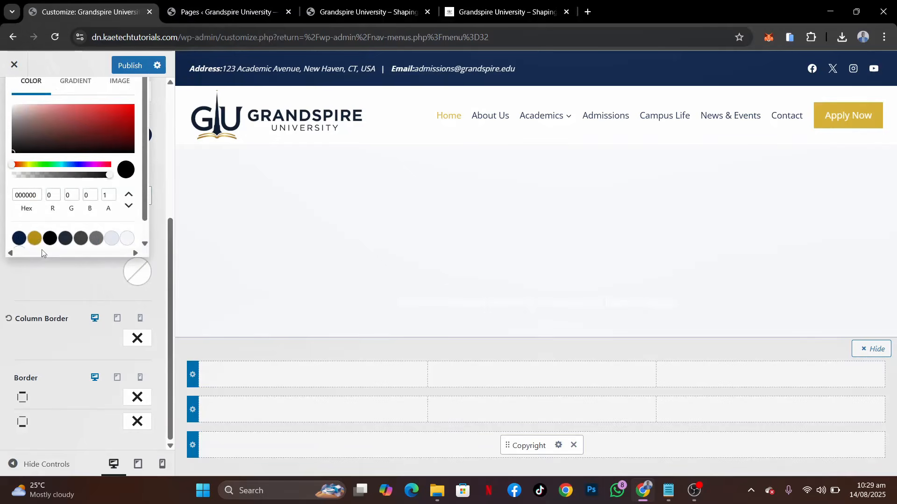
{"action": "left_click", "coordinate": [34, 238]}
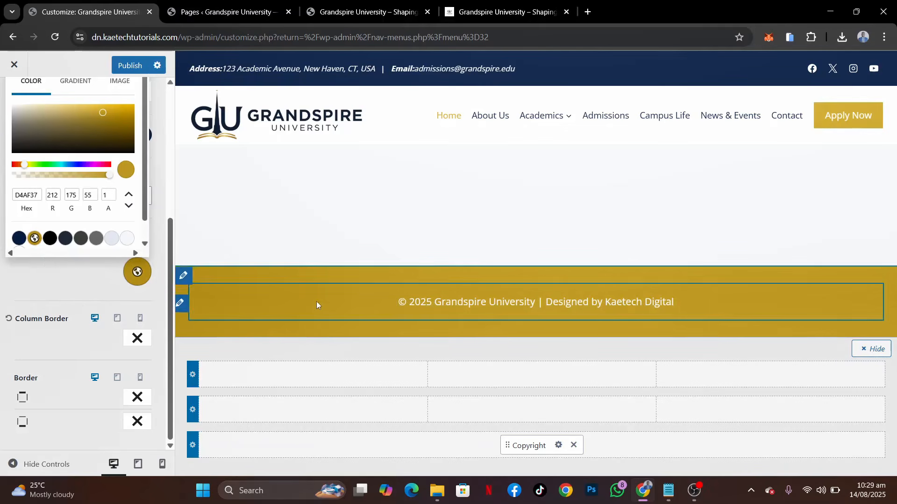
{"action": "left_click", "coordinate": [61, 283]}
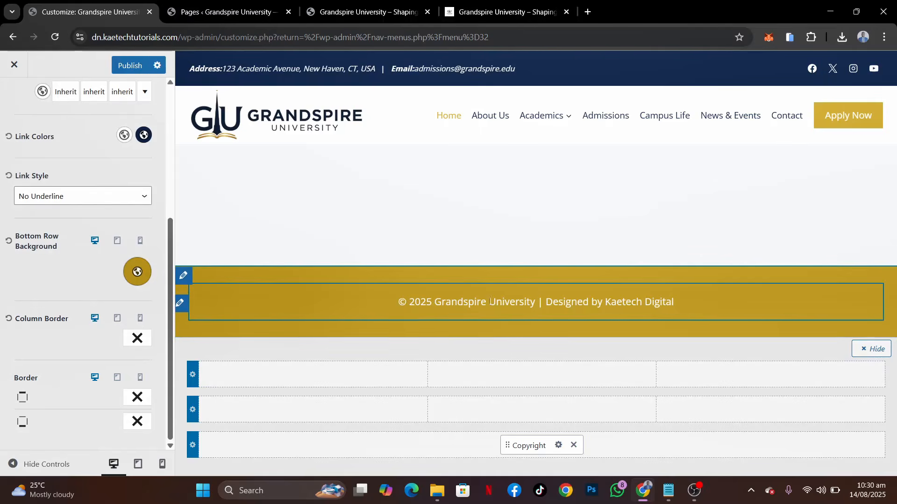
Change the bottom row's widget content colour to the navy palette colour 0A1F44
{"action": "scroll", "coordinate": [84, 158], "scroll_direction": "up", "scroll_amount": 3}
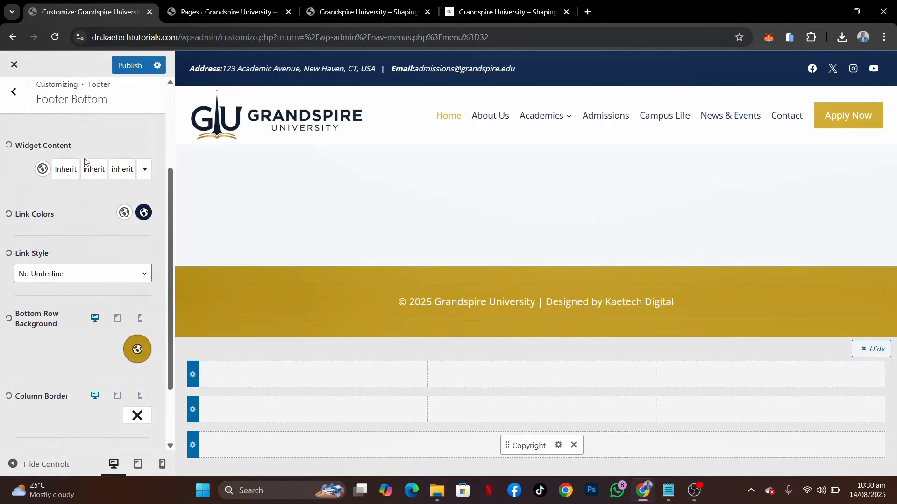
{"action": "left_click", "coordinate": [43, 197]}
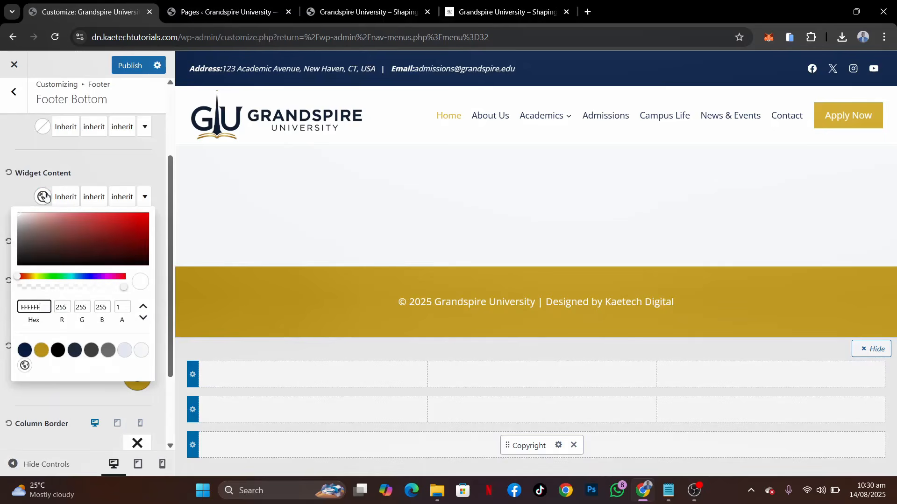
{"action": "left_click", "coordinate": [24, 351]}
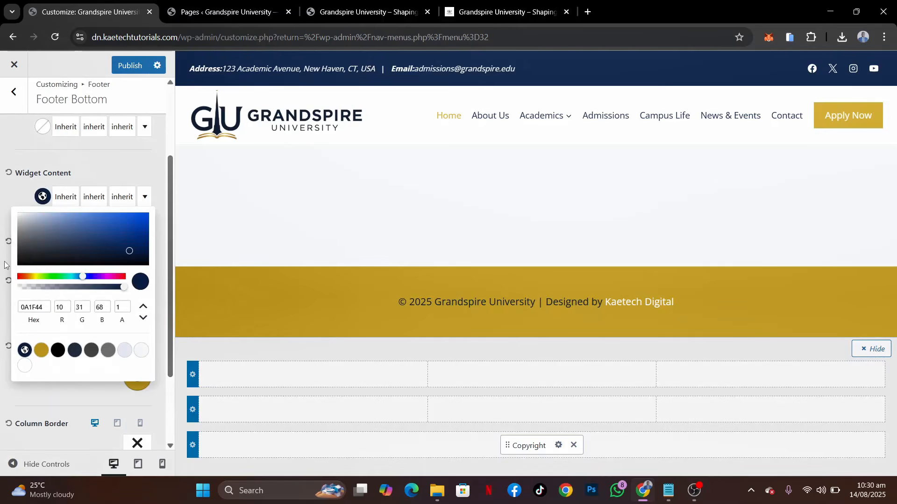
{"action": "left_click", "coordinate": [8, 185]}
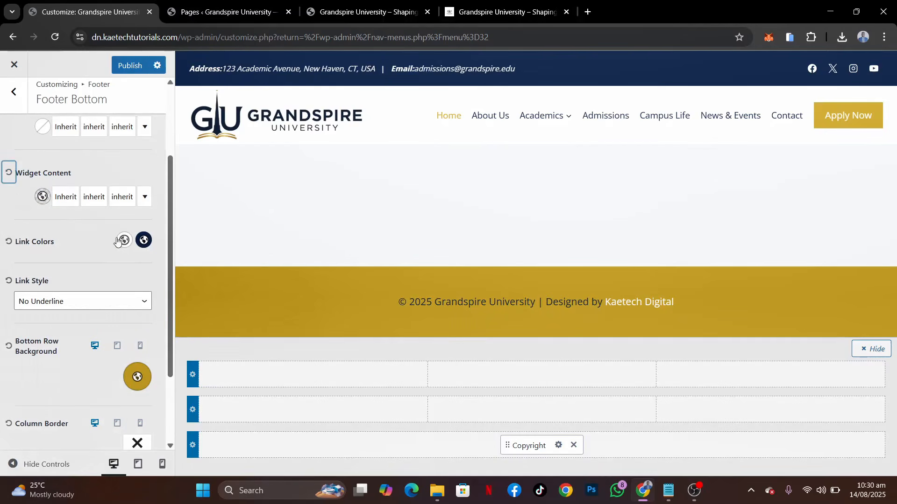
{"action": "left_click", "coordinate": [43, 196]}
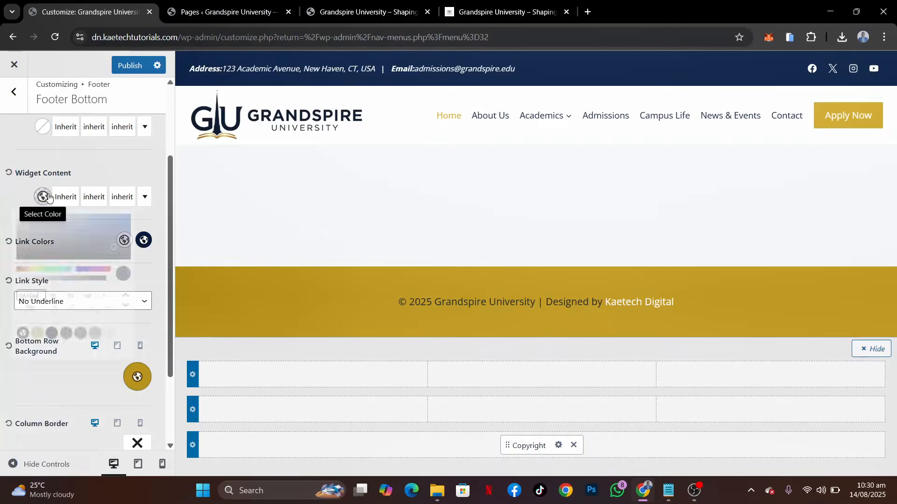
{"action": "left_click", "coordinate": [24, 351]}
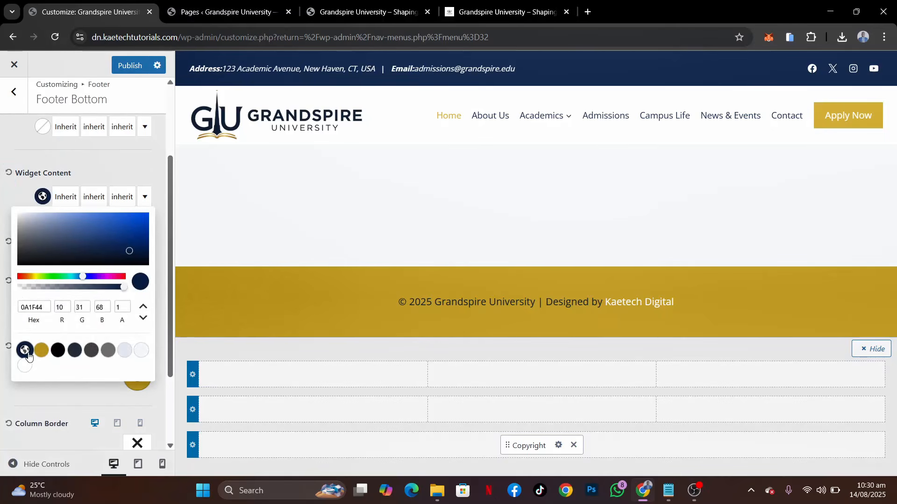
{"action": "left_click", "coordinate": [22, 203]}
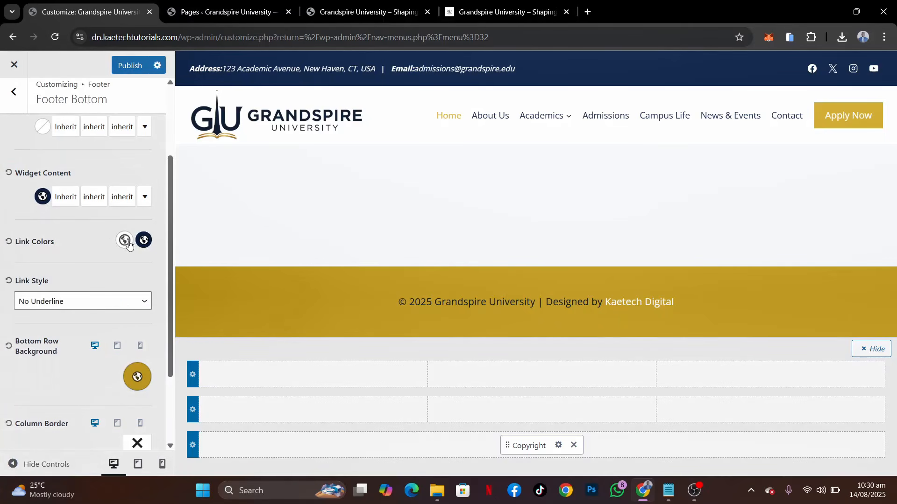
Change the bottom row's link colour to navy 0A1F44 and its link hover colour to the white palette colour
{"action": "left_click", "coordinate": [126, 242]}
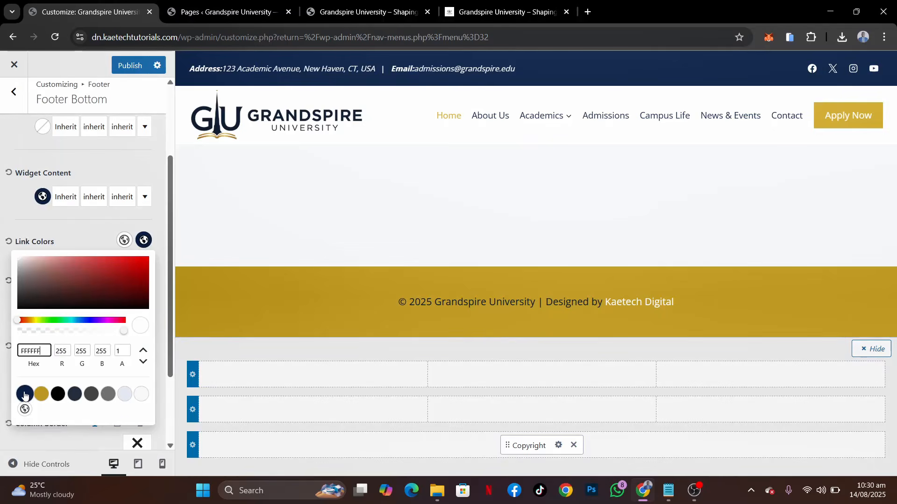
{"action": "left_click", "coordinate": [25, 395]}
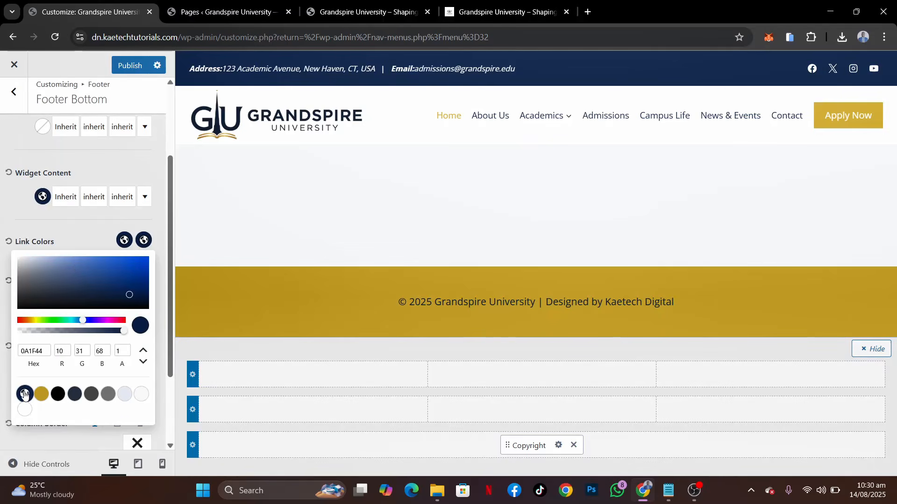
{"action": "left_click", "coordinate": [94, 241]}
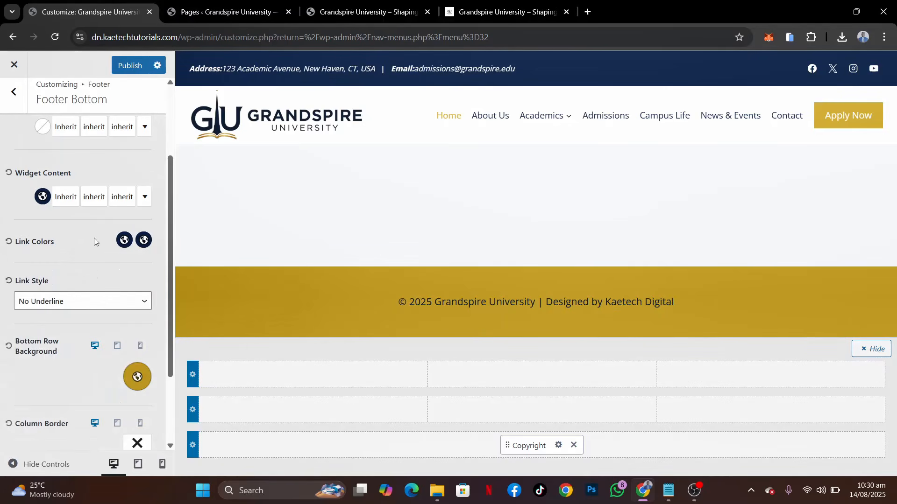
{"action": "left_click", "coordinate": [143, 240]}
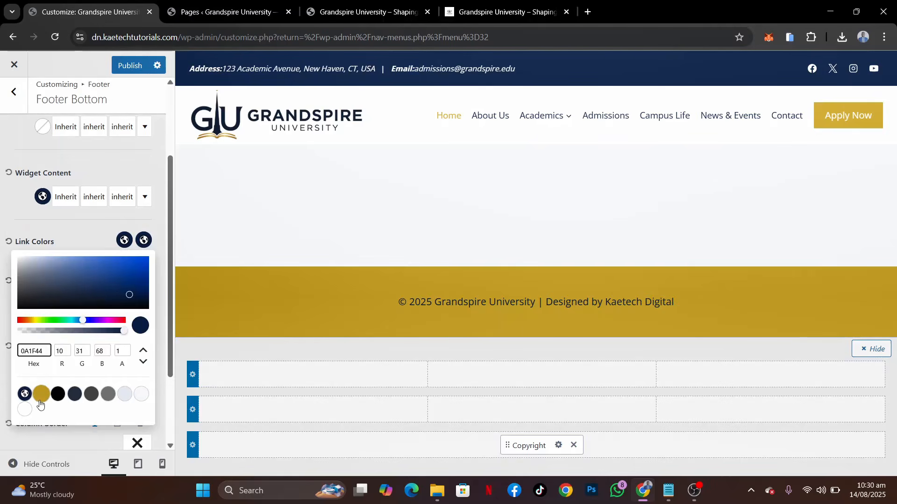
{"action": "left_click", "coordinate": [24, 410]}
{"action": "left_click", "coordinate": [94, 236]}
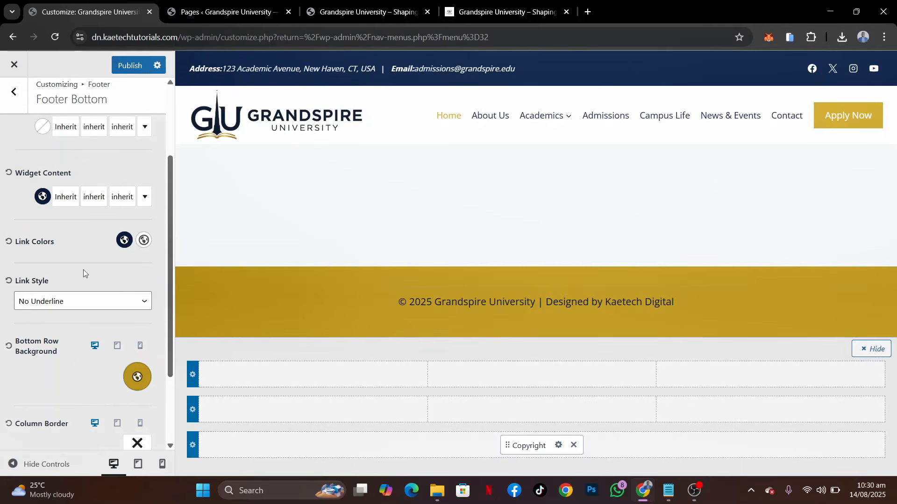
Set the bottom row's widget content font size to 16 px for desktop and 15 px for tablet
{"action": "scroll", "coordinate": [83, 270], "scroll_direction": "up", "scroll_amount": 5}
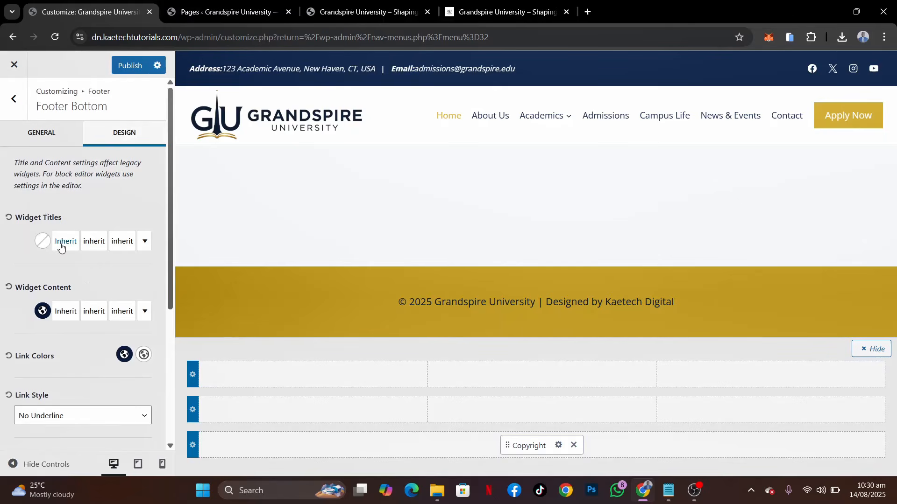
{"action": "left_click", "coordinate": [122, 313]}
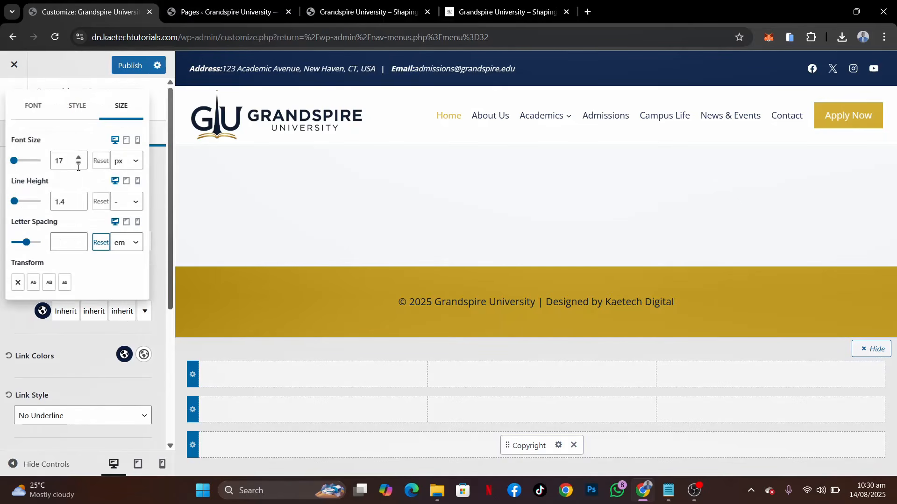
{"action": "left_click", "coordinate": [79, 164]}
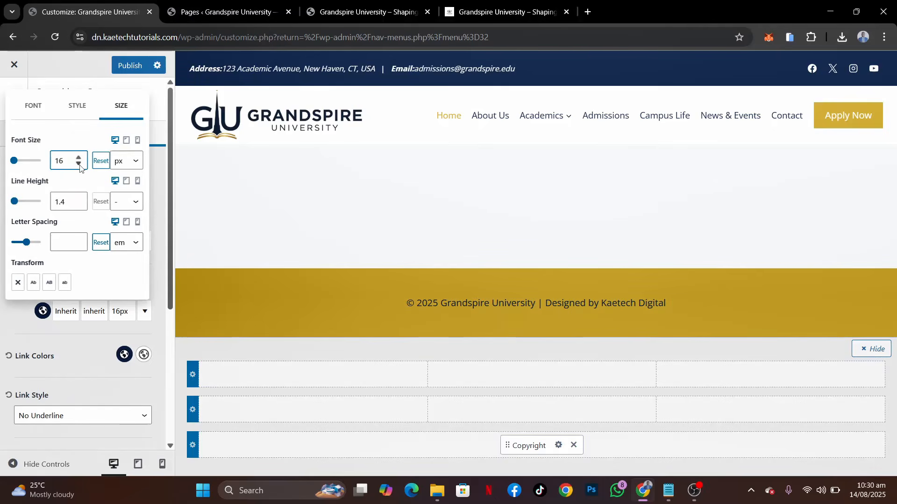
{"action": "left_click", "coordinate": [131, 141]}
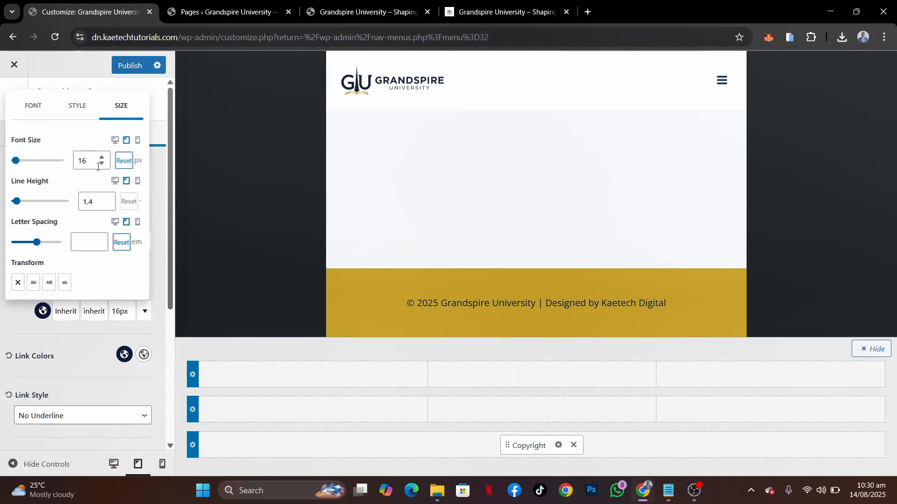
{"action": "left_click", "coordinate": [98, 167]}
Set the widget content font size to 12 px for mobile and return to the desktop preview
{"action": "left_click", "coordinate": [138, 140]}
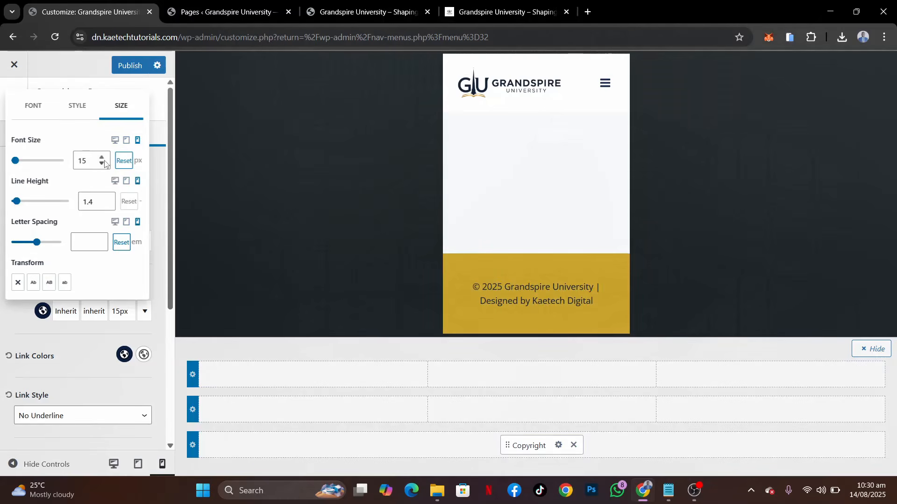
{"action": "left_click", "coordinate": [102, 163]}
{"action": "left_click", "coordinate": [102, 164]}
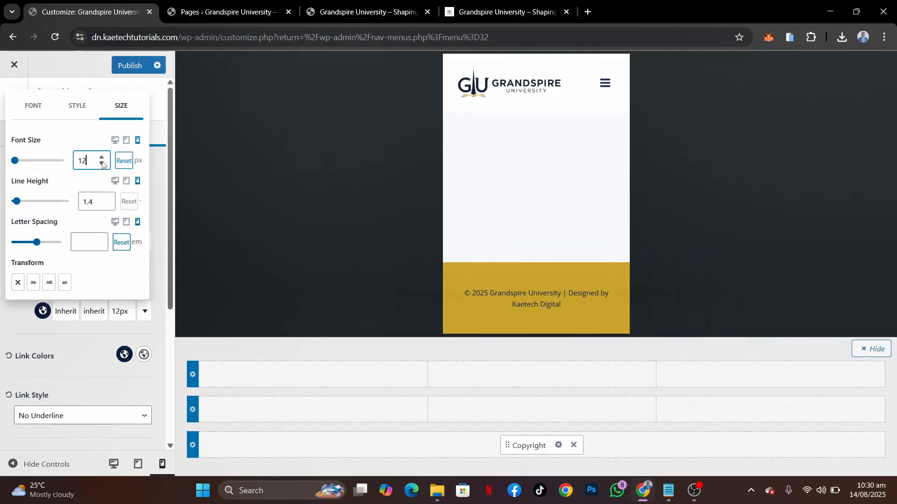
{"action": "left_click", "coordinate": [117, 141]}
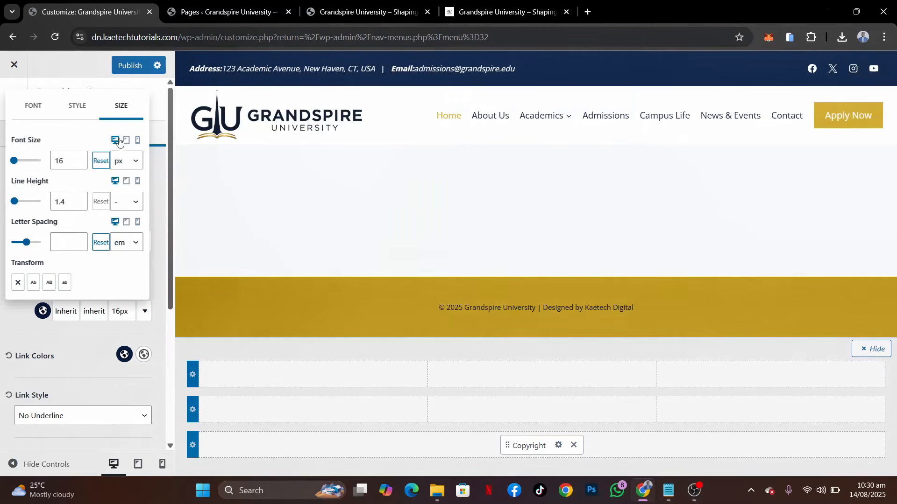
{"action": "left_click", "coordinate": [64, 344]}
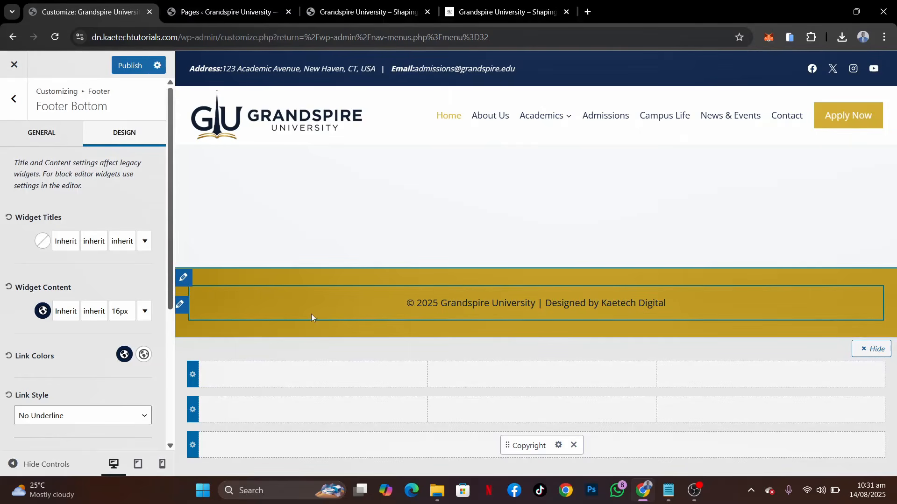
Set the footer bottom row's top and bottom spacing to 10 px each and publish the changes
{"action": "mouse_move", "coordinate": [267, 446]}
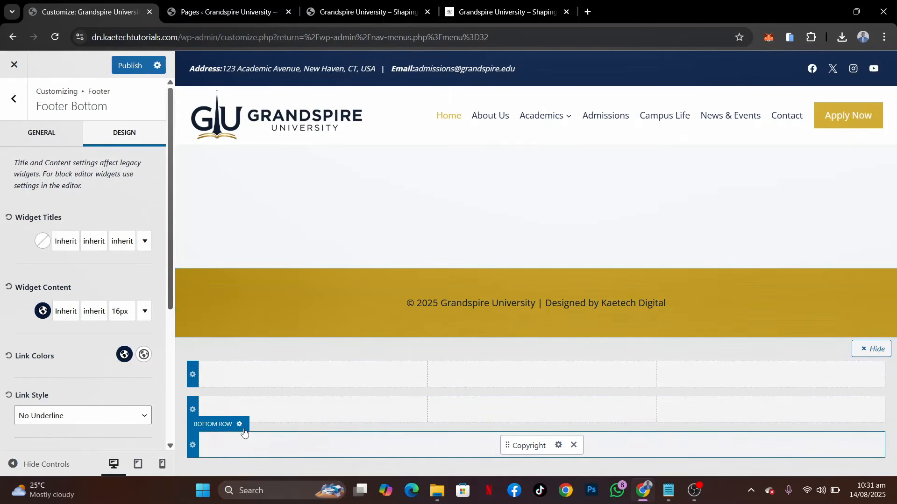
{"action": "left_click", "coordinate": [241, 425]}
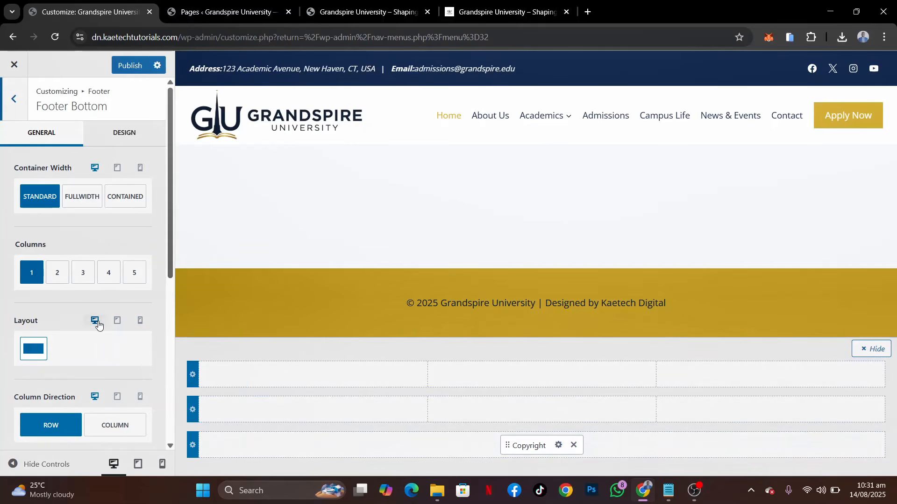
{"action": "scroll", "coordinate": [98, 322], "scroll_direction": "down", "scroll_amount": 5}
{"action": "scroll", "coordinate": [99, 322], "scroll_direction": "down", "scroll_amount": 1}
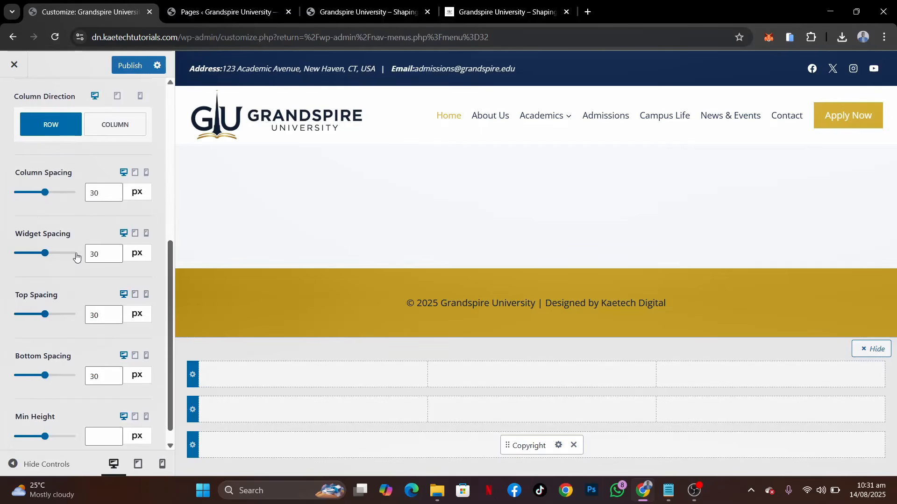
{"action": "double_click", "coordinate": [96, 317]}
{"action": "type", "text": "1"}
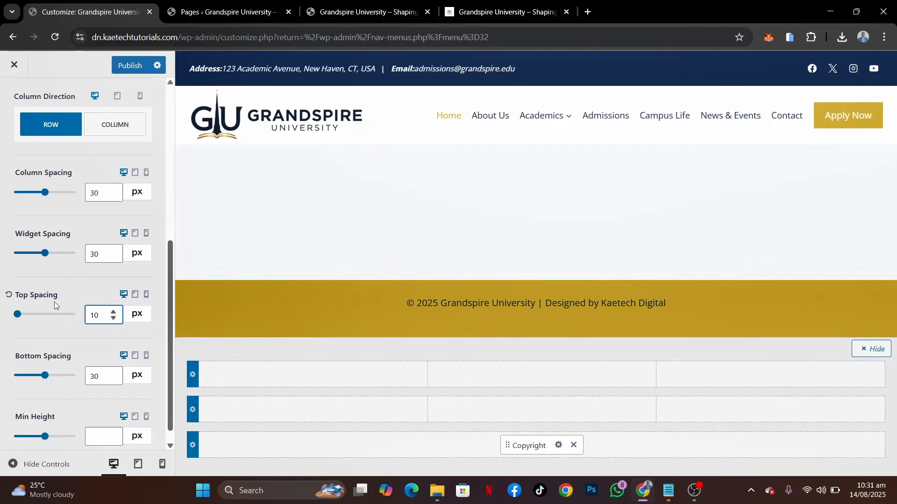
{"action": "double_click", "coordinate": [95, 375]}
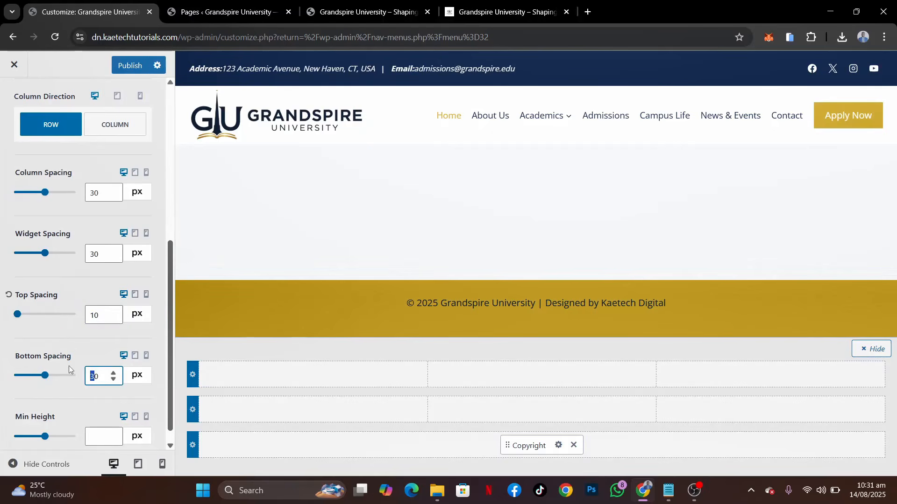
{"action": "type", "text": "1"}
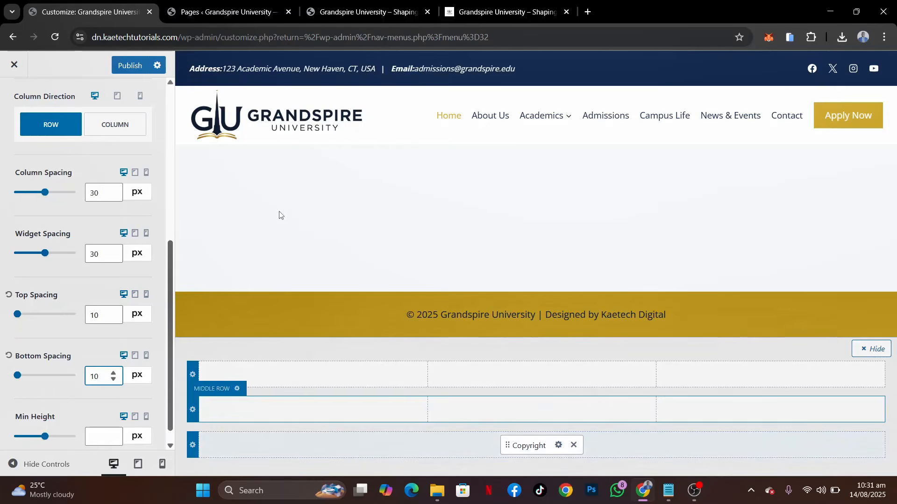
{"action": "left_click", "coordinate": [130, 65]}
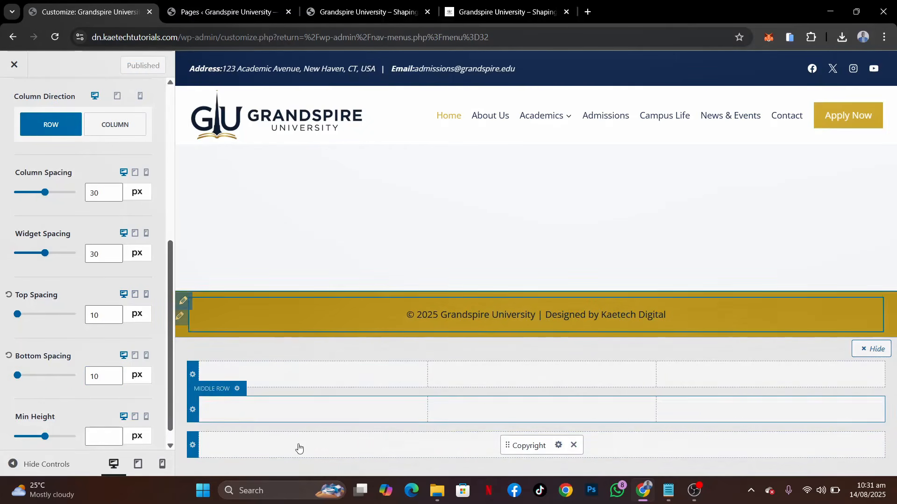
Check the demo site's footer and give the footer's middle row four columns with a wider first column
{"action": "left_click", "coordinate": [237, 389]}
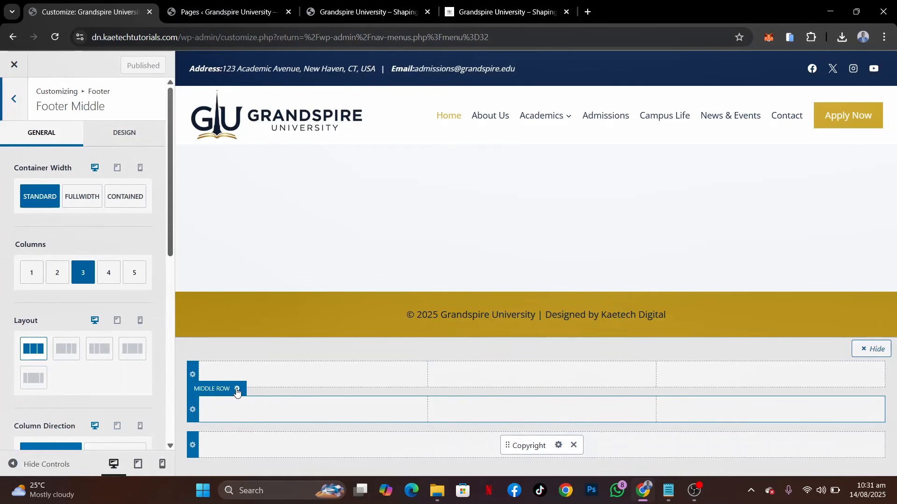
{"action": "right_click", "coordinate": [238, 392]}
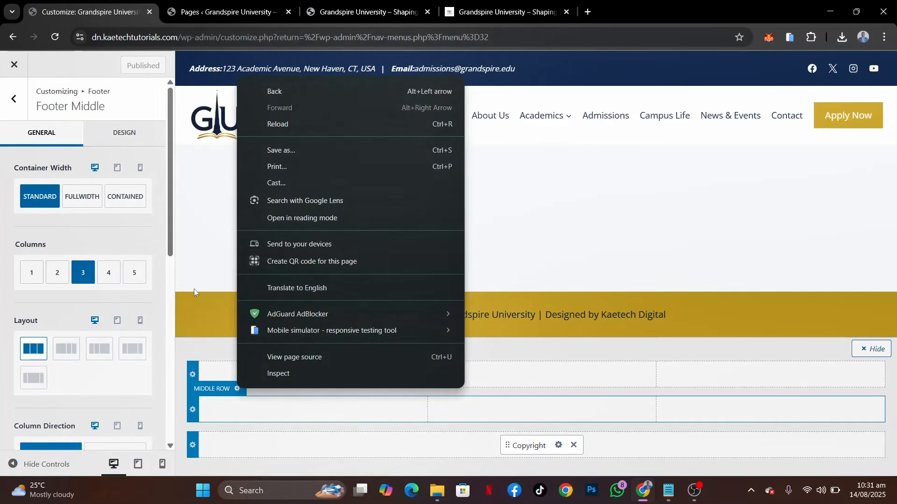
{"action": "left_click", "coordinate": [473, 5]}
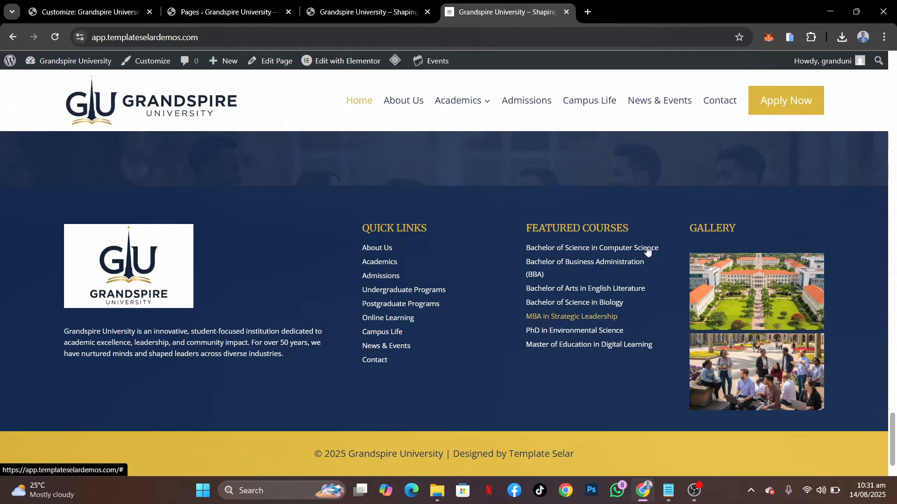
{"action": "left_click", "coordinate": [97, 3]}
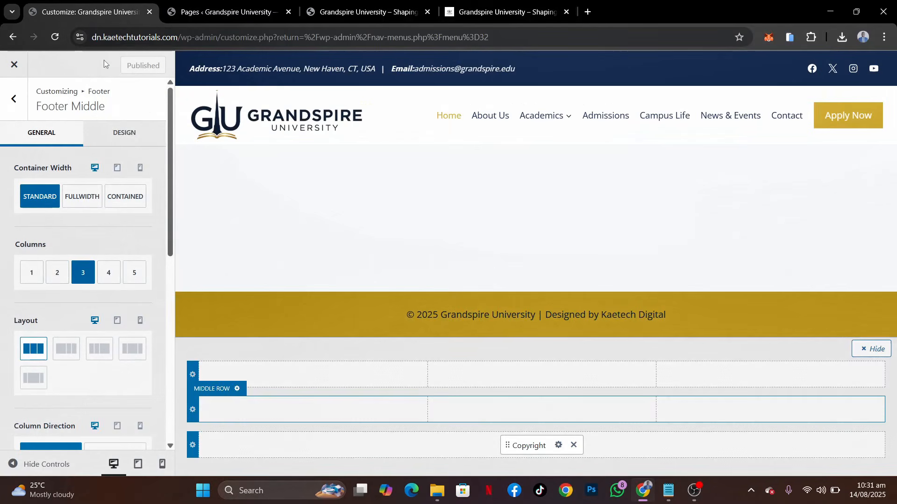
{"action": "left_click", "coordinate": [105, 280]}
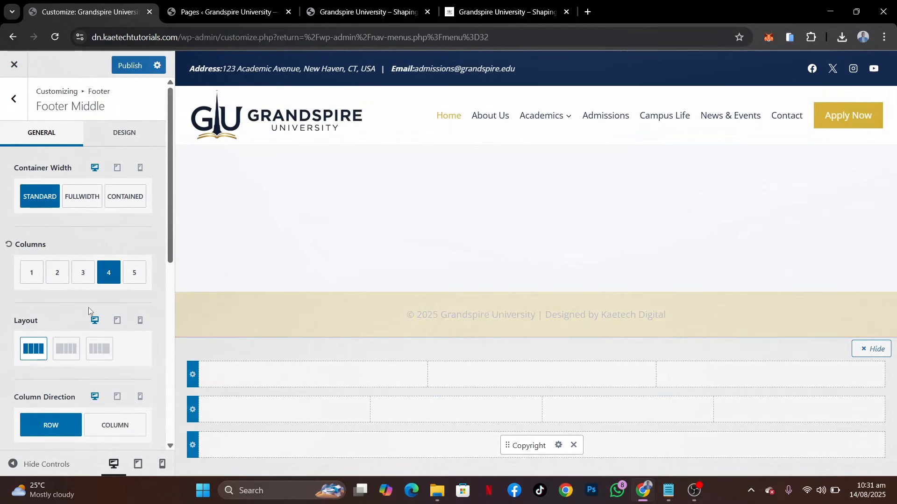
{"action": "scroll", "coordinate": [87, 282], "scroll_direction": "down", "scroll_amount": 4}
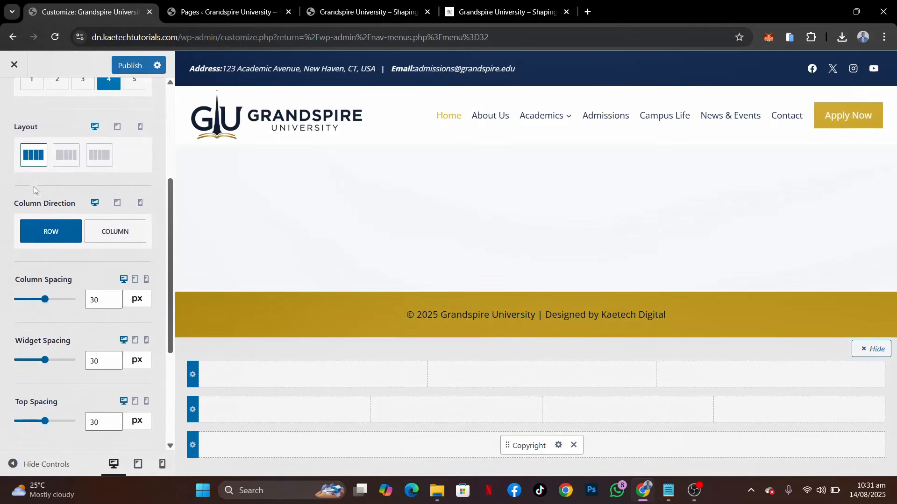
{"action": "left_click", "coordinate": [69, 162]}
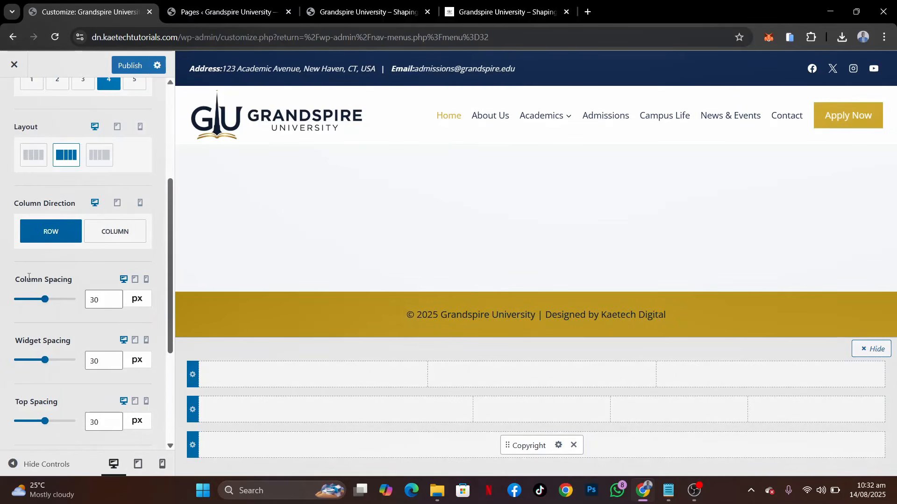
Set the middle row's link style to No Underline and publish the changes
{"action": "scroll", "coordinate": [28, 276], "scroll_direction": "down", "scroll_amount": 4}
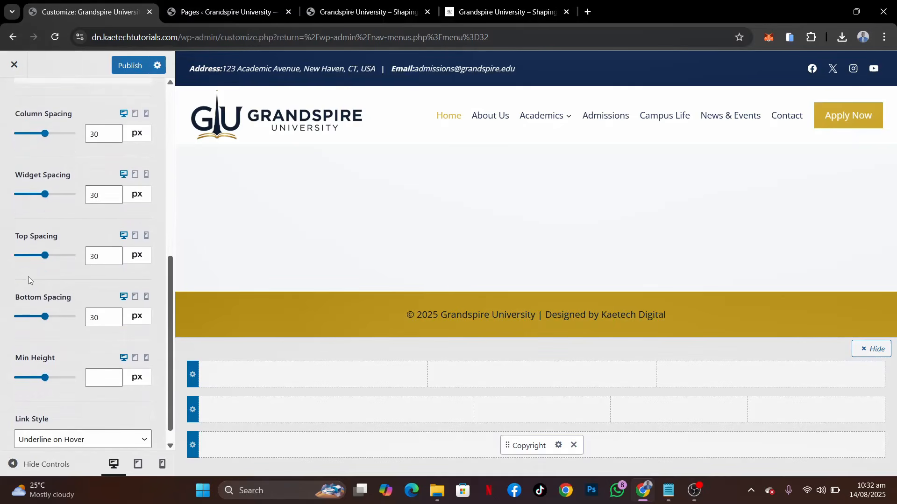
{"action": "scroll", "coordinate": [28, 277], "scroll_direction": "down", "scroll_amount": 1}
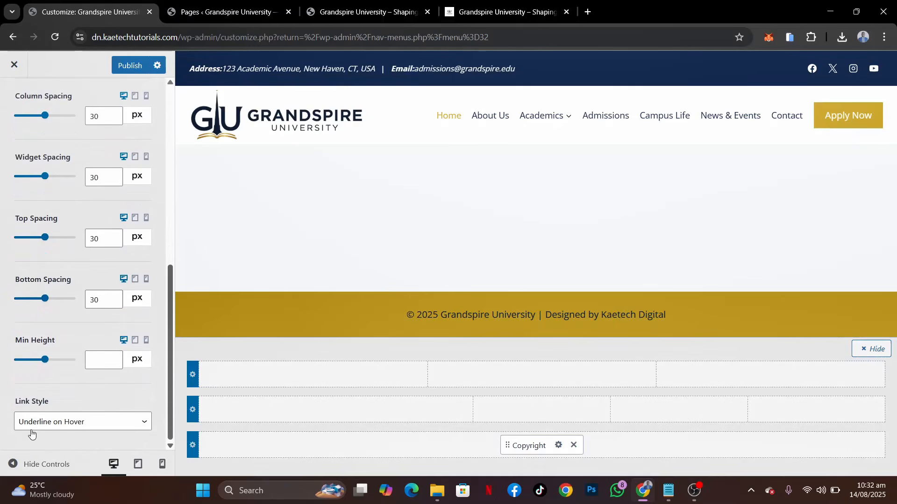
{"action": "left_click", "coordinate": [97, 426]}
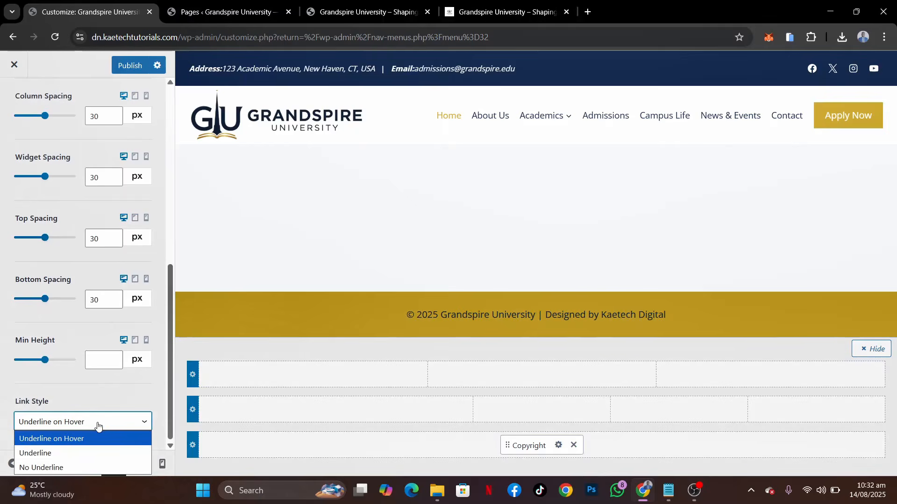
{"action": "left_click", "coordinate": [60, 467]}
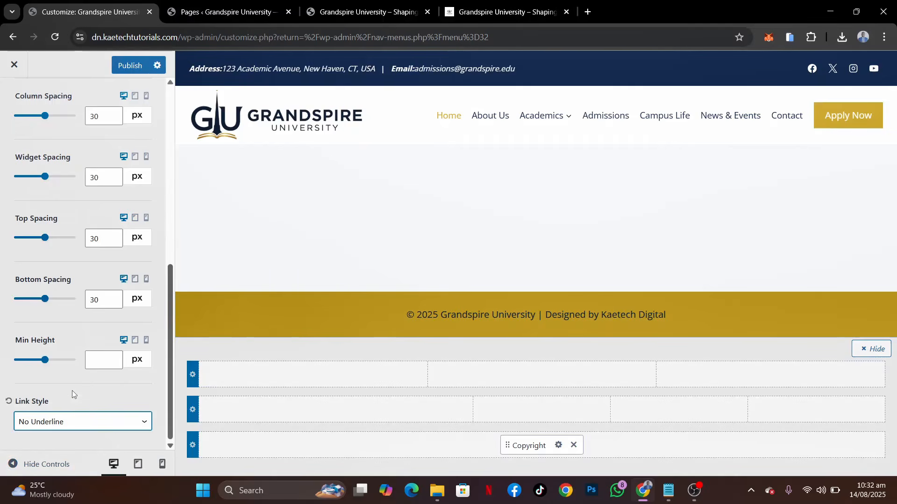
{"action": "scroll", "coordinate": [72, 391], "scroll_direction": "up", "scroll_amount": 7}
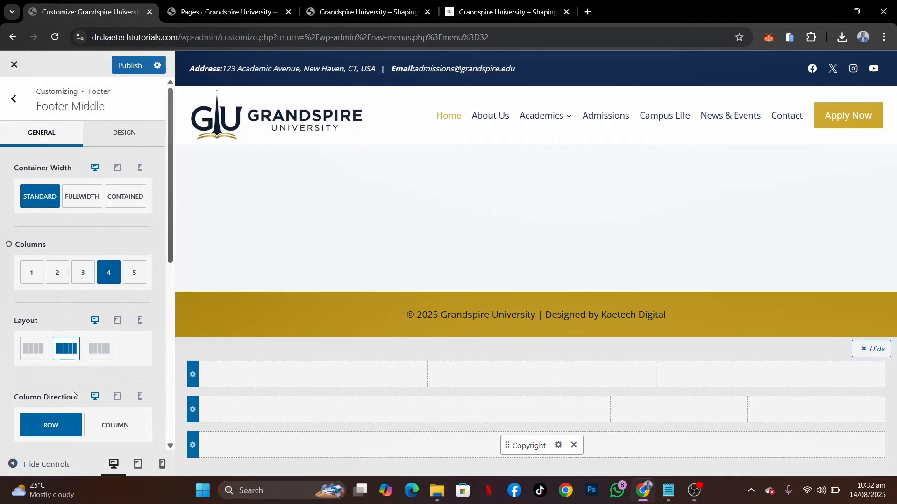
{"action": "left_click", "coordinate": [130, 65]}
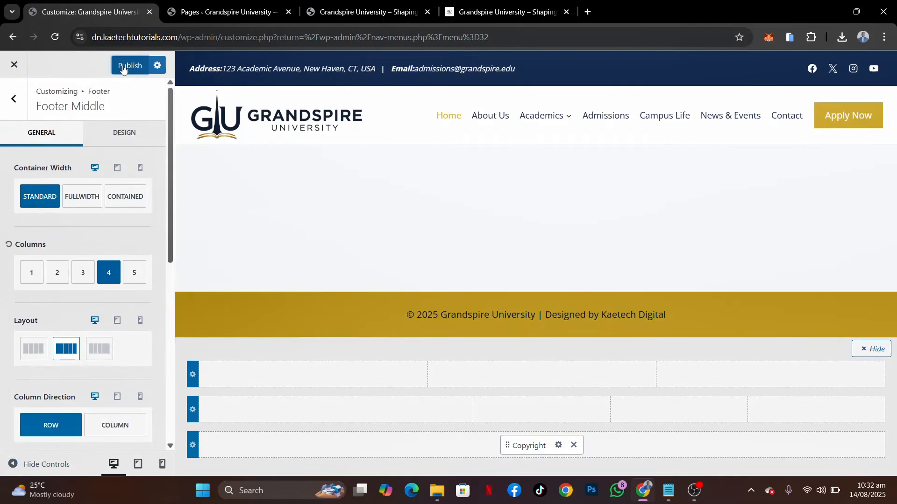
Set the middle row's desktop background to the navy palette colour 0A1F44
{"action": "left_click", "coordinate": [117, 135]}
{"action": "scroll", "coordinate": [65, 280], "scroll_direction": "down", "scroll_amount": 5}
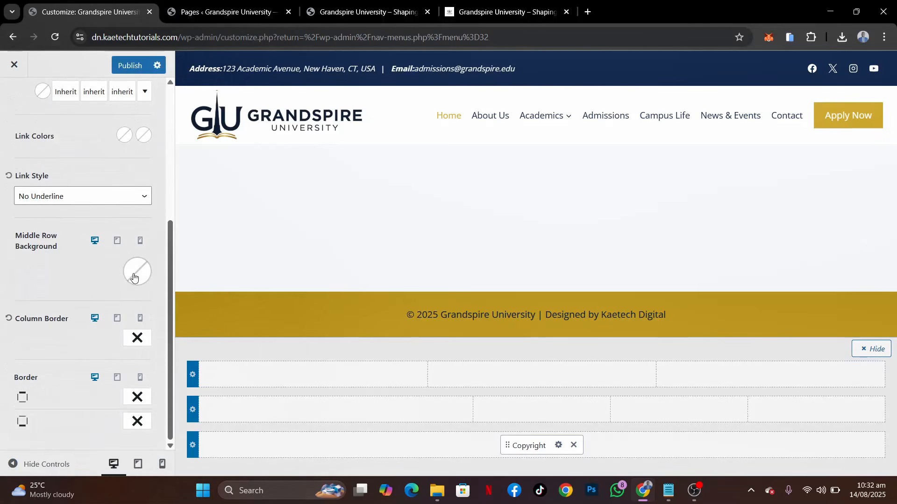
{"action": "left_click", "coordinate": [135, 272]}
{"action": "left_click", "coordinate": [19, 238]}
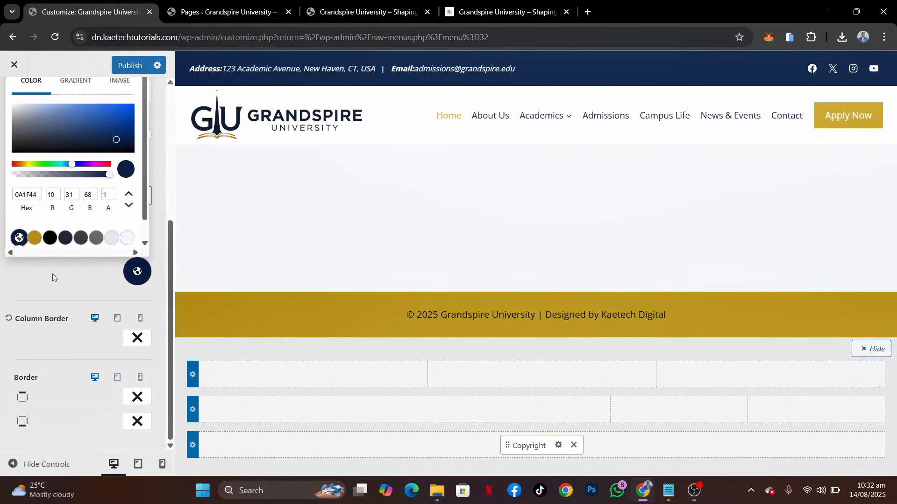
{"action": "left_click", "coordinate": [52, 274]}
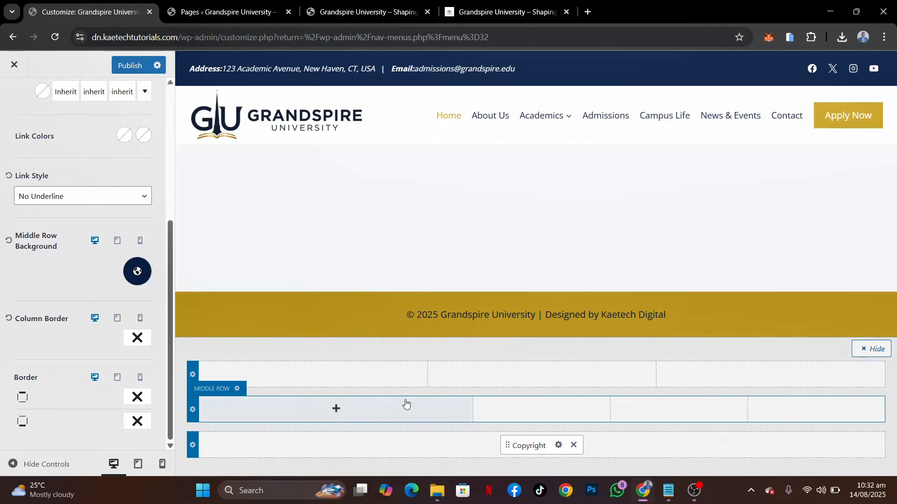
Place Widget 1, Widget 2, Widget 3 and Widget 4 in order in the middle row's four columns
{"action": "right_click", "coordinate": [341, 413]}
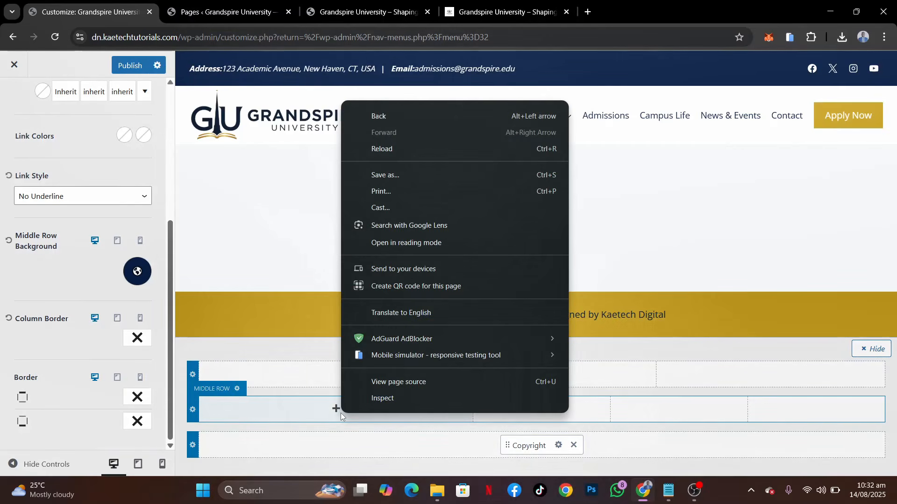
{"action": "key", "text": "Escape"}
{"action": "left_click", "coordinate": [336, 410]}
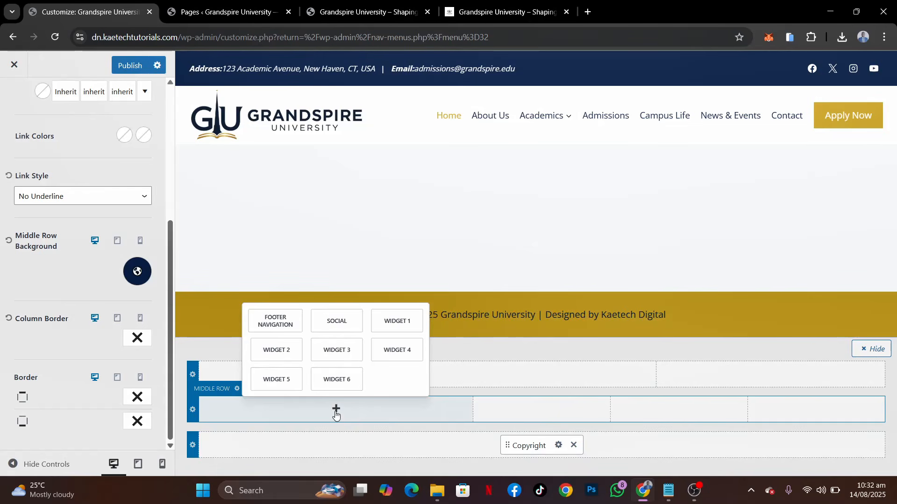
{"action": "left_click", "coordinate": [390, 327]}
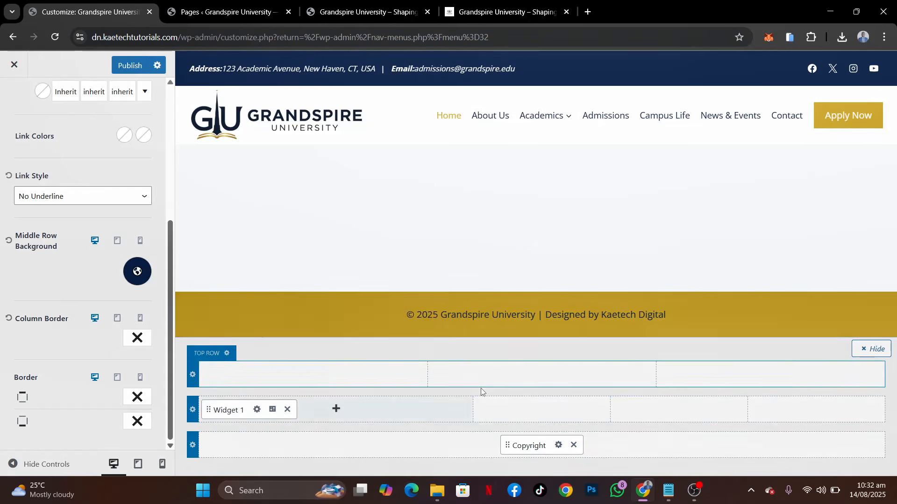
{"action": "left_click", "coordinate": [539, 411]}
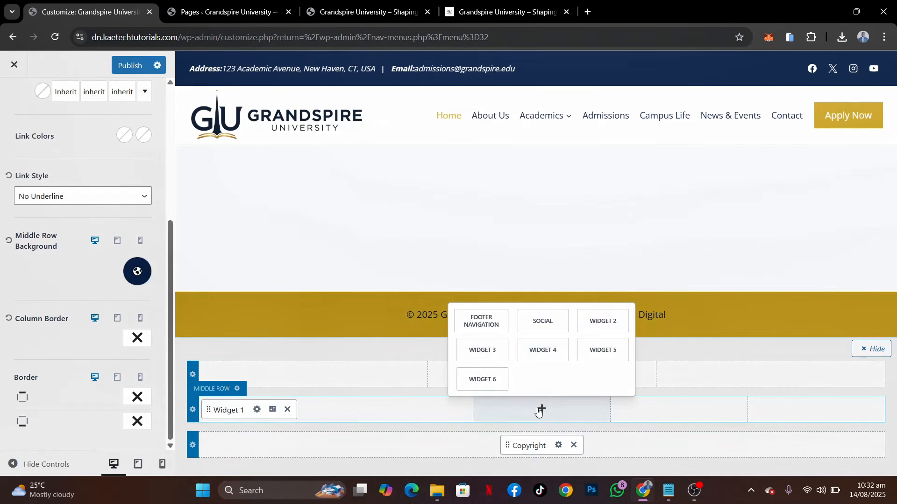
{"action": "left_click", "coordinate": [596, 320]}
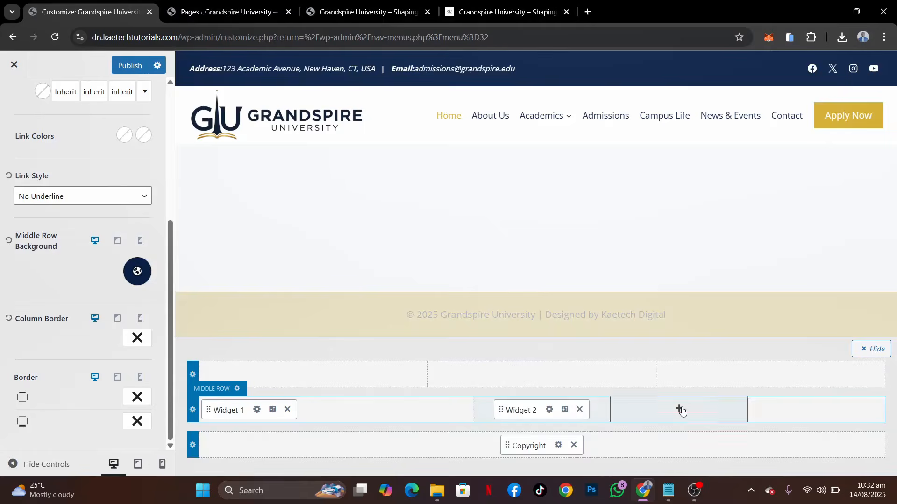
{"action": "left_click", "coordinate": [679, 408]}
{"action": "left_click", "coordinate": [743, 350]}
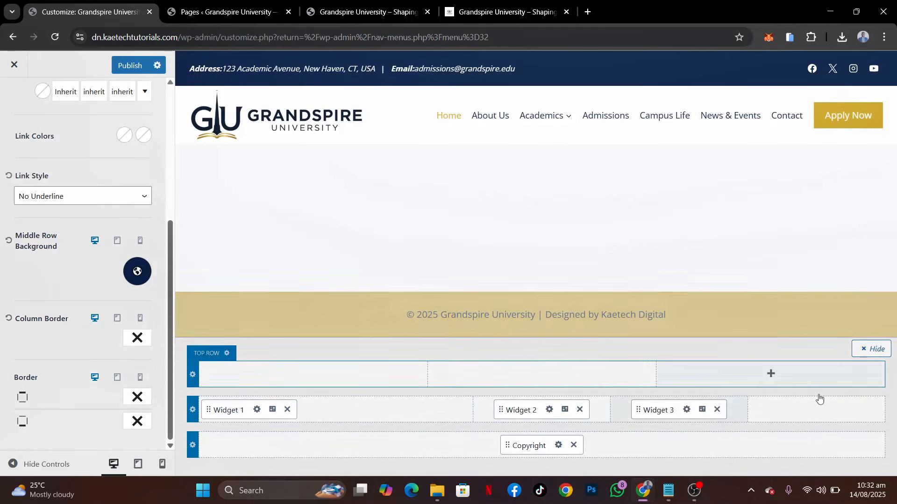
{"action": "left_click", "coordinate": [818, 409]}
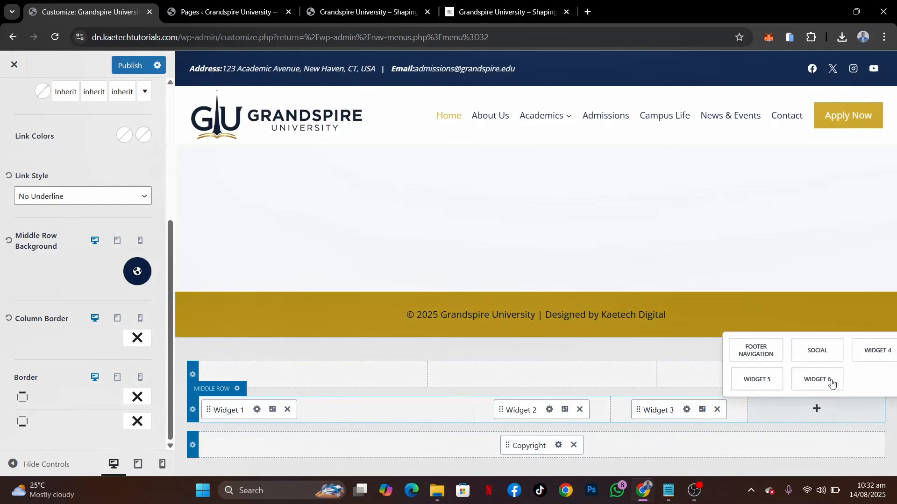
{"action": "left_click", "coordinate": [876, 350]}
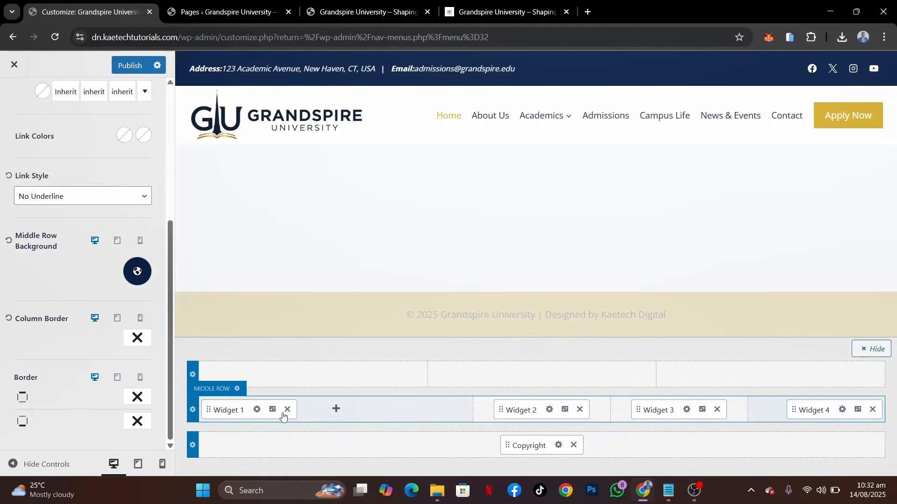
Open Widget 1's block editor, dismiss the welcome guide and insert an Image block
{"action": "left_click", "coordinate": [257, 410]}
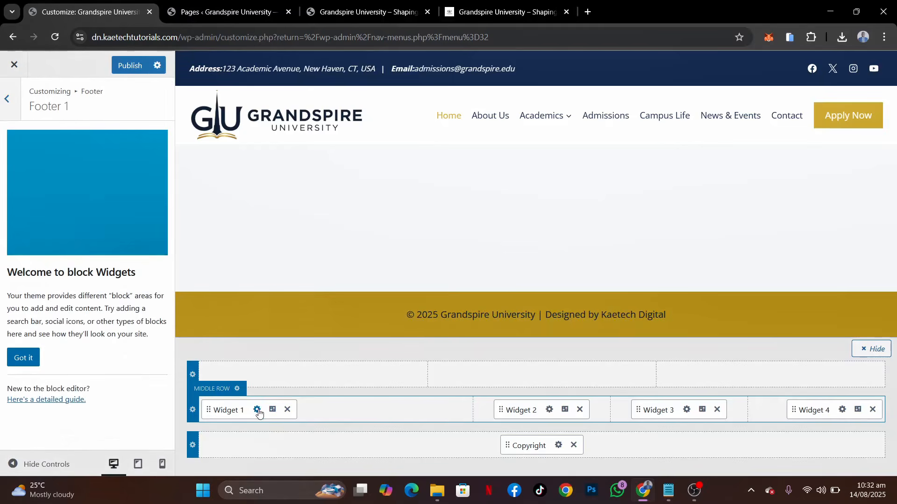
{"action": "left_click", "coordinate": [30, 359]}
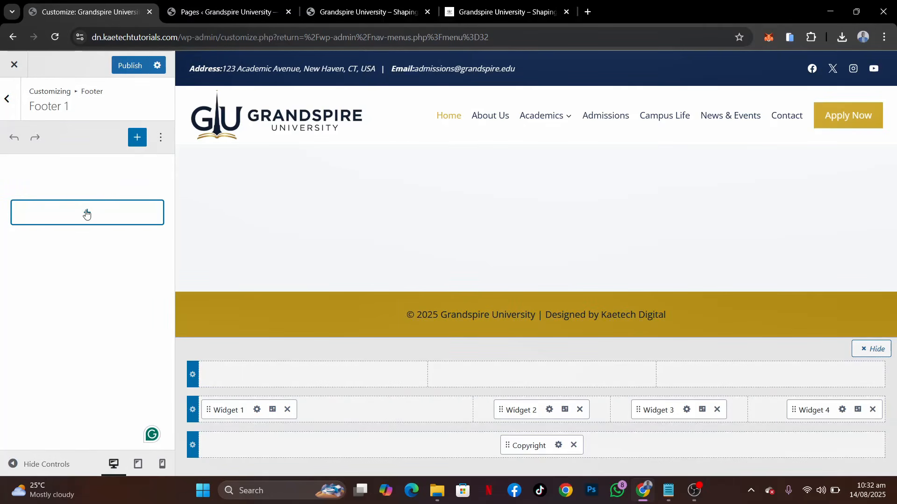
{"action": "left_click", "coordinate": [86, 214]}
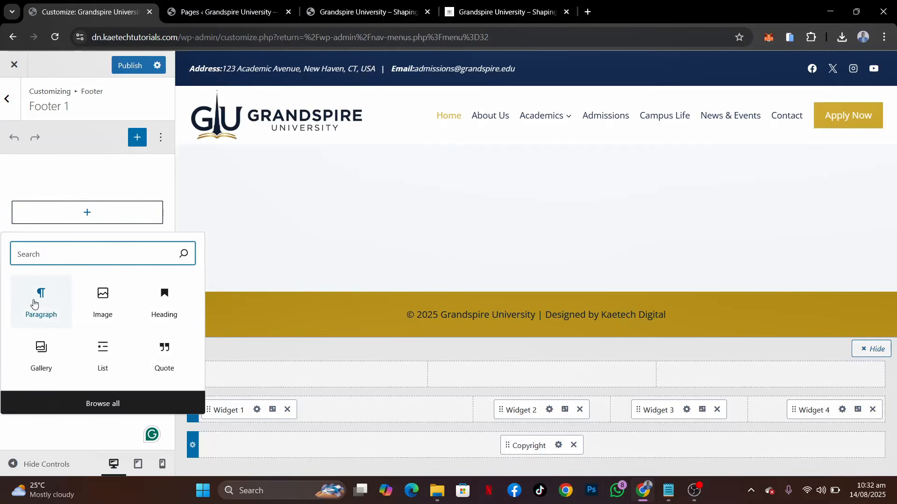
{"action": "left_click", "coordinate": [96, 300]}
{"action": "left_click", "coordinate": [96, 301]}
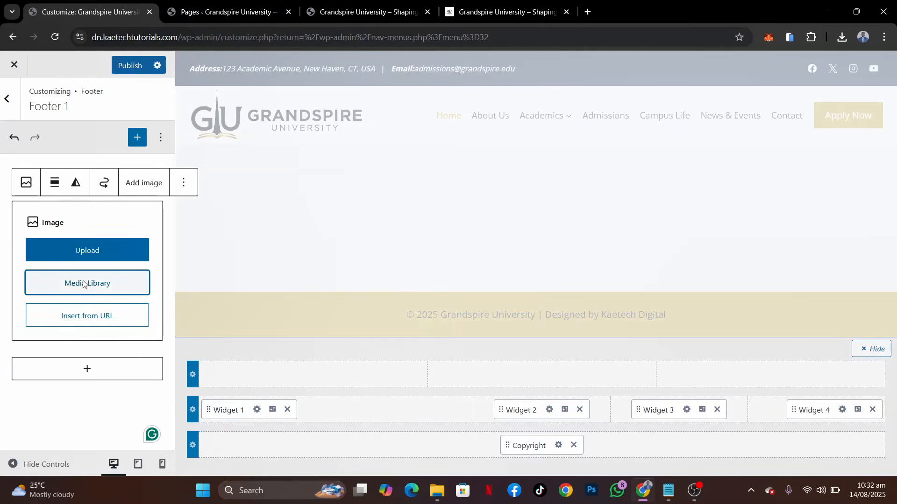
Insert footer-logo-1.jpg from the media library into Widget 1's Image block and shrink it to under half the footer column's width
{"action": "left_click", "coordinate": [85, 284]}
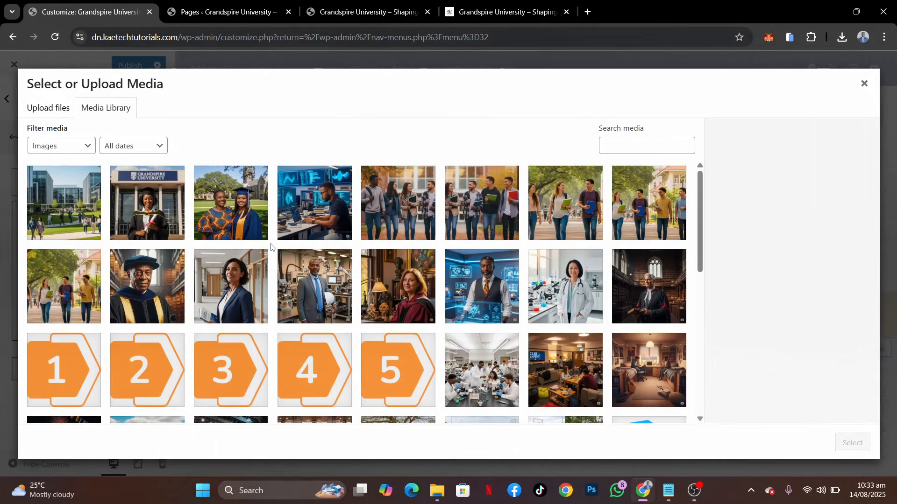
{"action": "scroll", "coordinate": [297, 325], "scroll_direction": "down", "scroll_amount": 5}
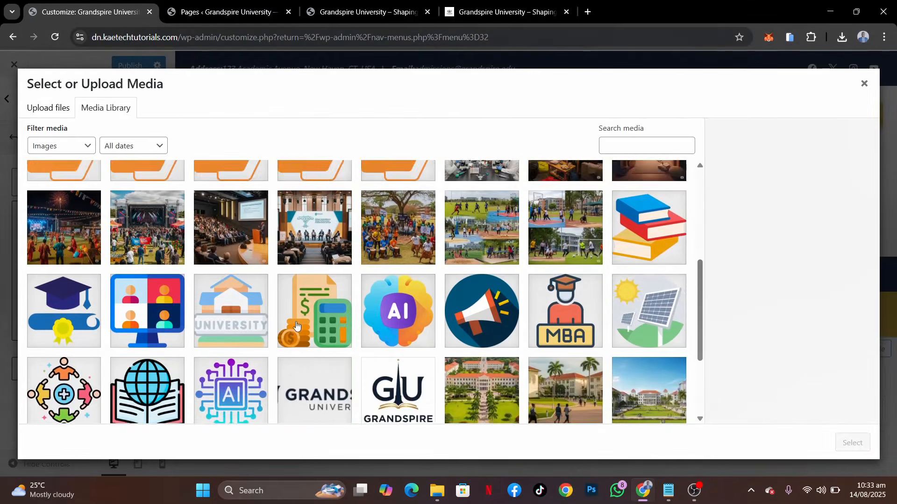
{"action": "scroll", "coordinate": [296, 326], "scroll_direction": "down", "scroll_amount": 3}
{"action": "left_click", "coordinate": [414, 256]}
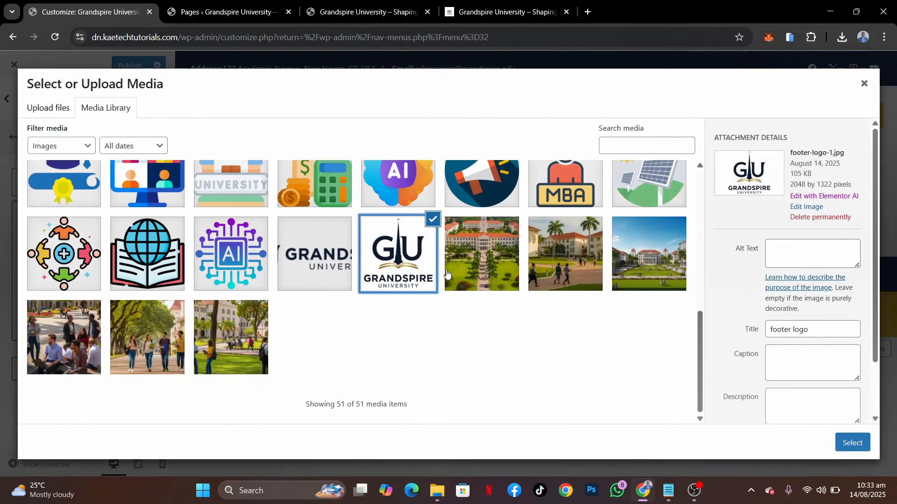
{"action": "left_click", "coordinate": [852, 442]}
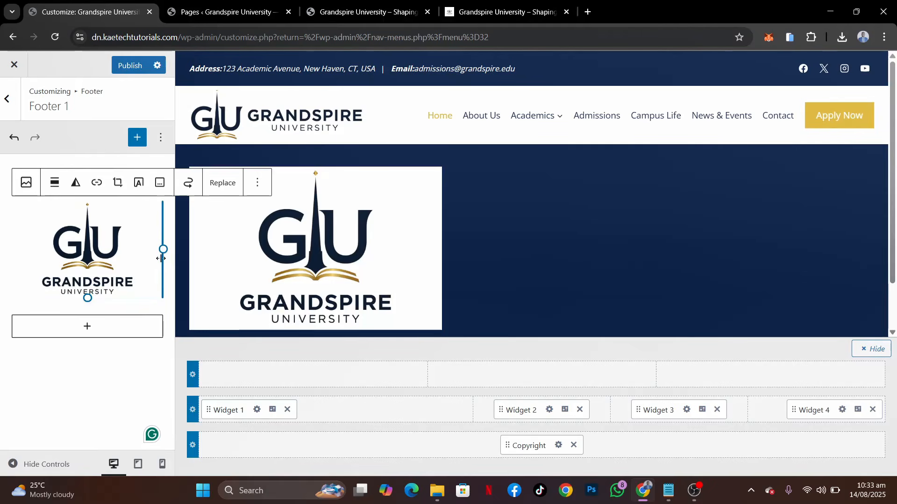
{"action": "left_click_drag", "start_coordinate": [163, 249], "coordinate": [121, 223]}
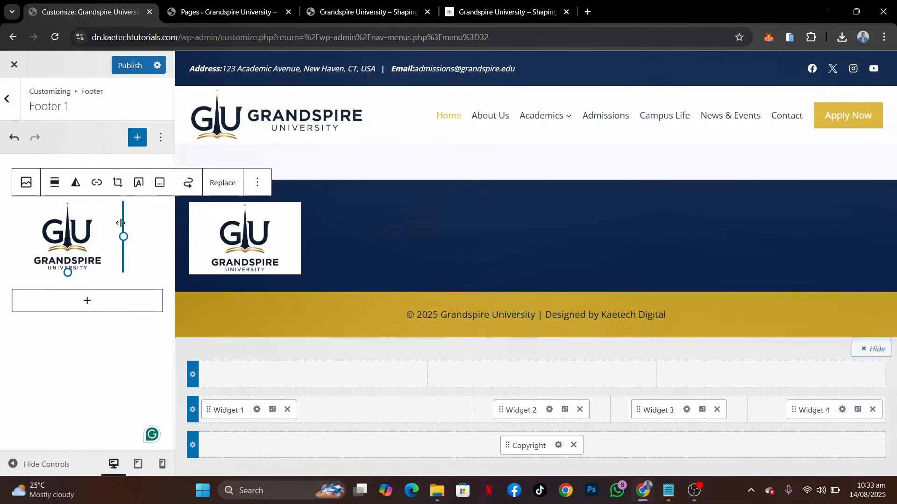
Add a Paragraph block below the logo and fill it with the university description copied from the demo site's footer
{"action": "left_click", "coordinate": [90, 308]}
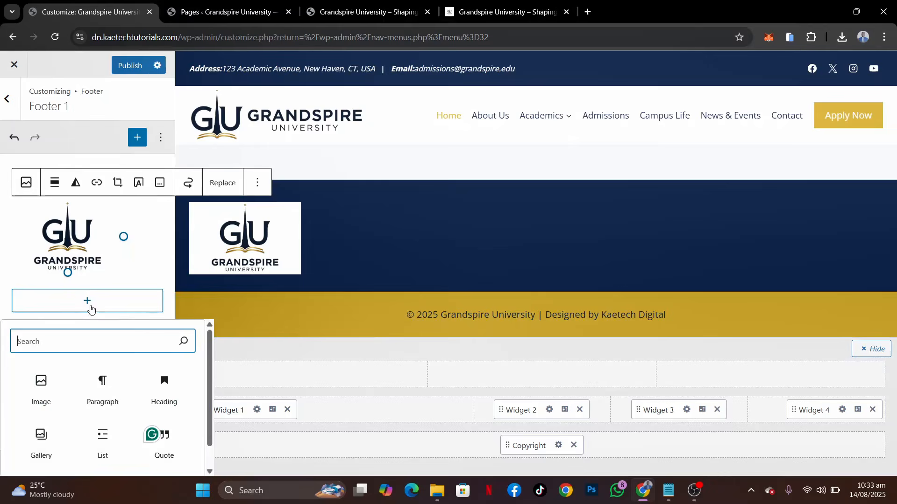
{"action": "left_click", "coordinate": [94, 398]}
{"action": "left_click", "coordinate": [94, 398]}
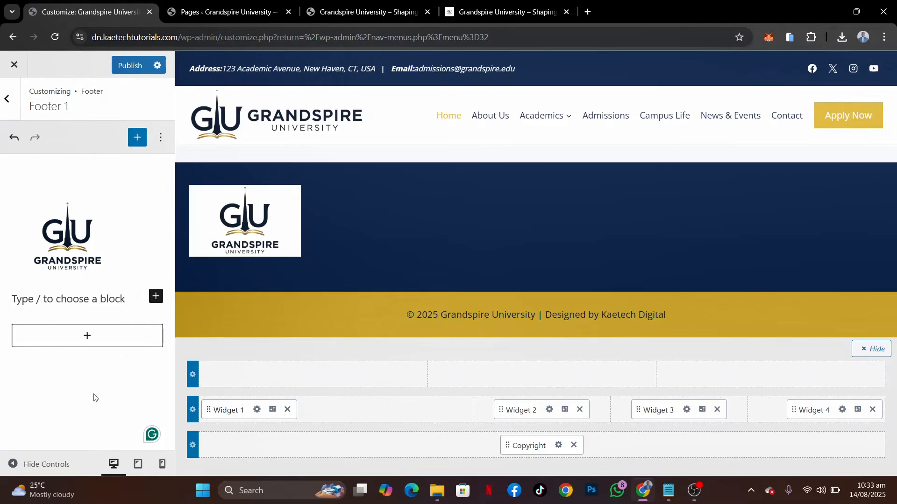
{"action": "left_click", "coordinate": [502, 12]}
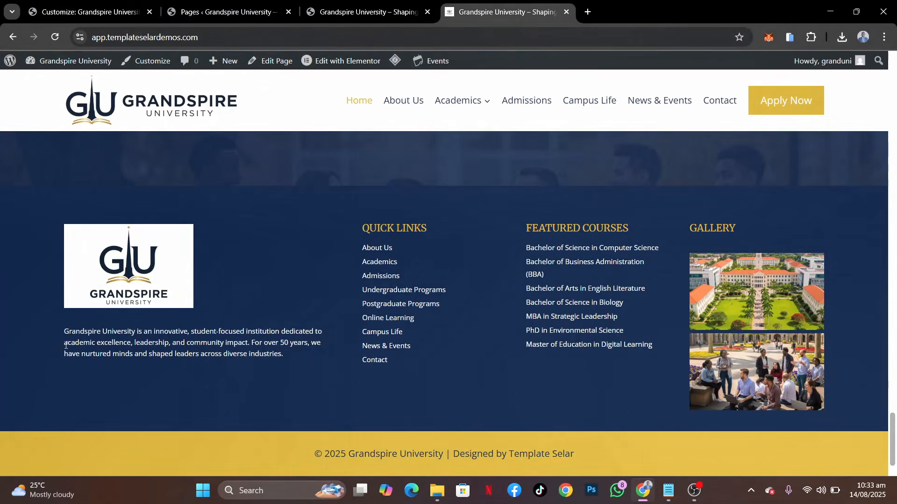
{"action": "left_click_drag", "start_coordinate": [65, 332], "coordinate": [268, 355]}
{"action": "key", "text": "ctrl+c"}
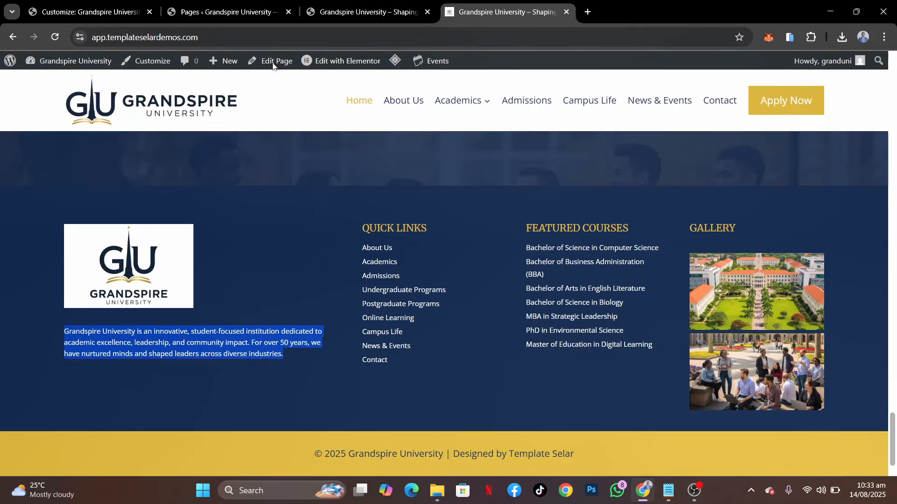
{"action": "left_click", "coordinate": [89, 19]}
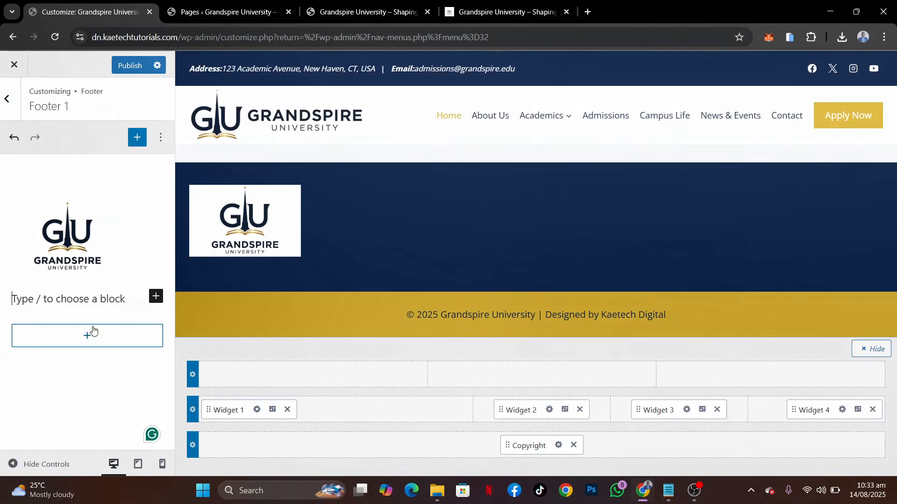
{"action": "key", "text": "ctrl+v"}
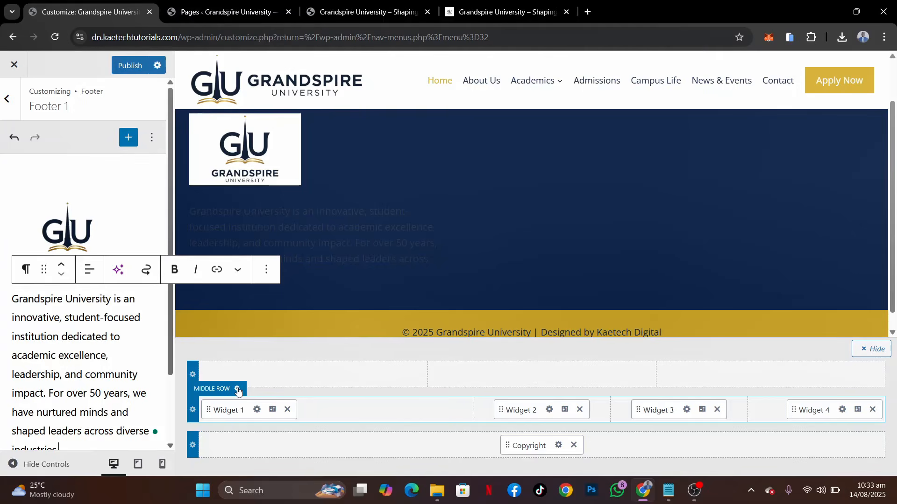
Check the demo footer's styling and set the middle row's widget titles to the gold palette colour
{"action": "left_click", "coordinate": [237, 389]}
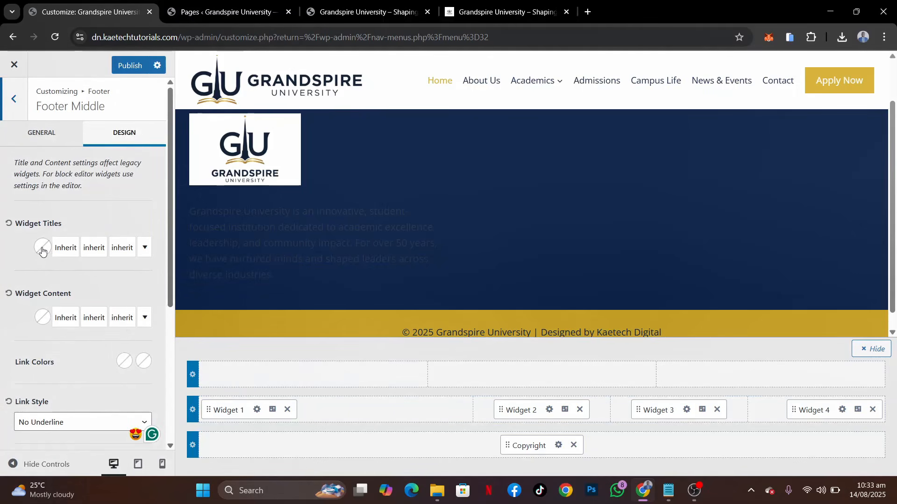
{"action": "left_click", "coordinate": [507, 7]}
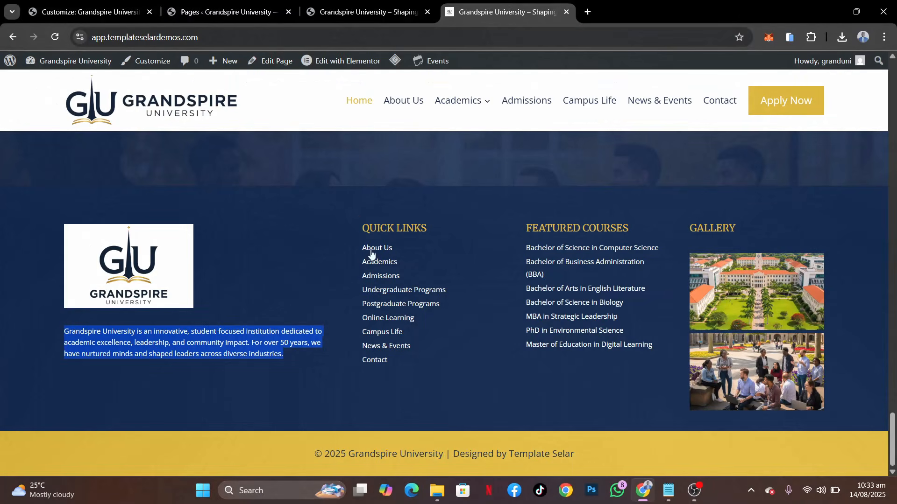
{"action": "left_click", "coordinate": [91, 10]}
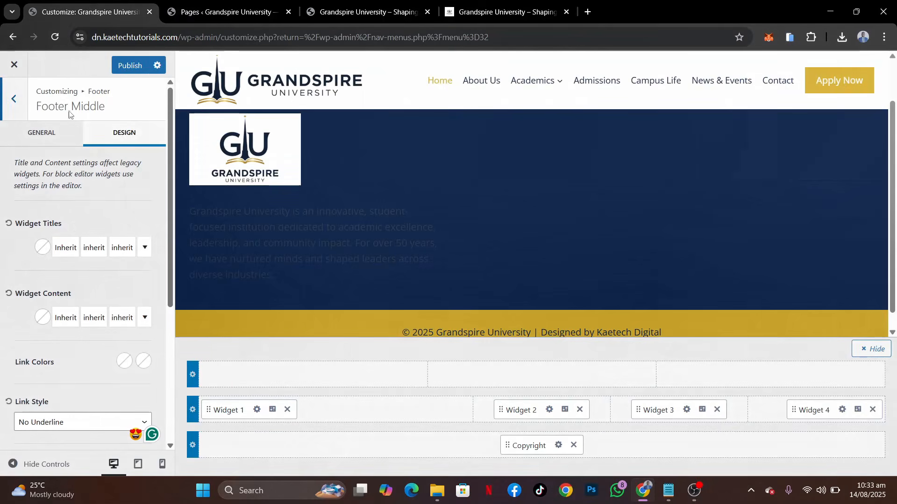
{"action": "left_click", "coordinate": [42, 248]}
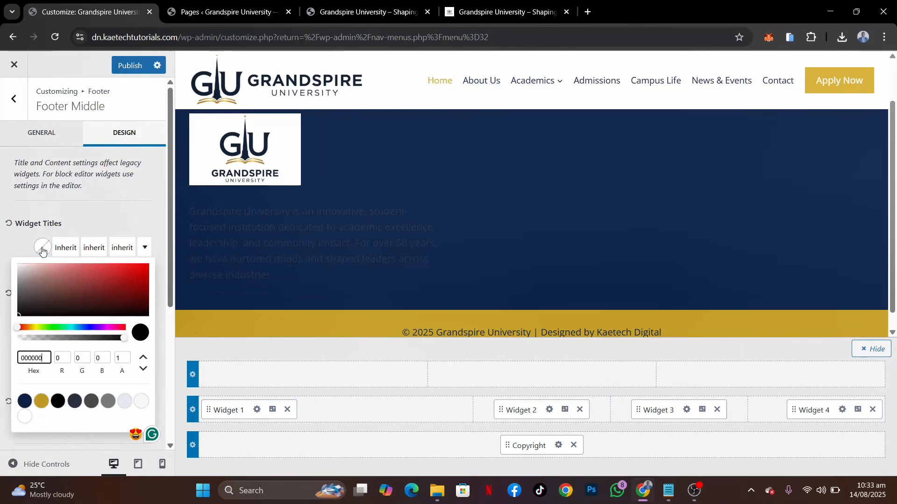
{"action": "left_click", "coordinate": [44, 407]}
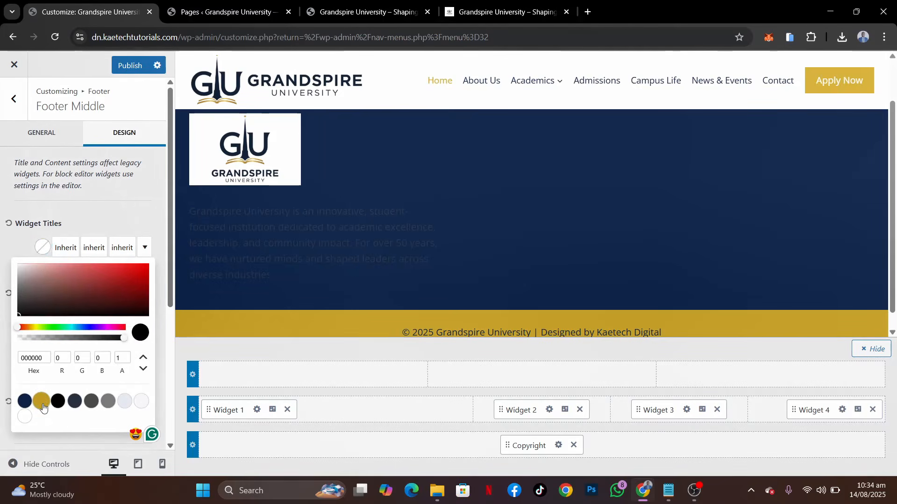
{"action": "left_click", "coordinate": [24, 251]}
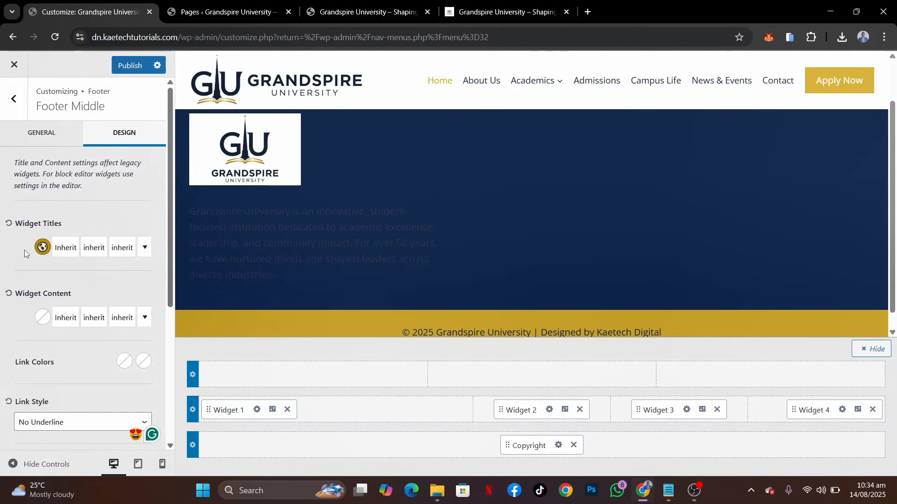
Set the middle row's widget content colour to white, FFFFFF, from the palette
{"action": "left_click", "coordinate": [43, 318]}
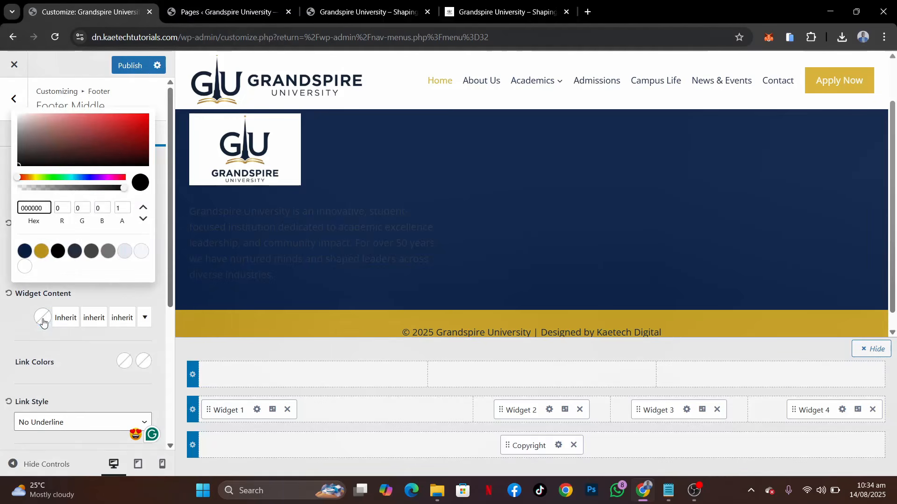
{"action": "left_click", "coordinate": [25, 266]}
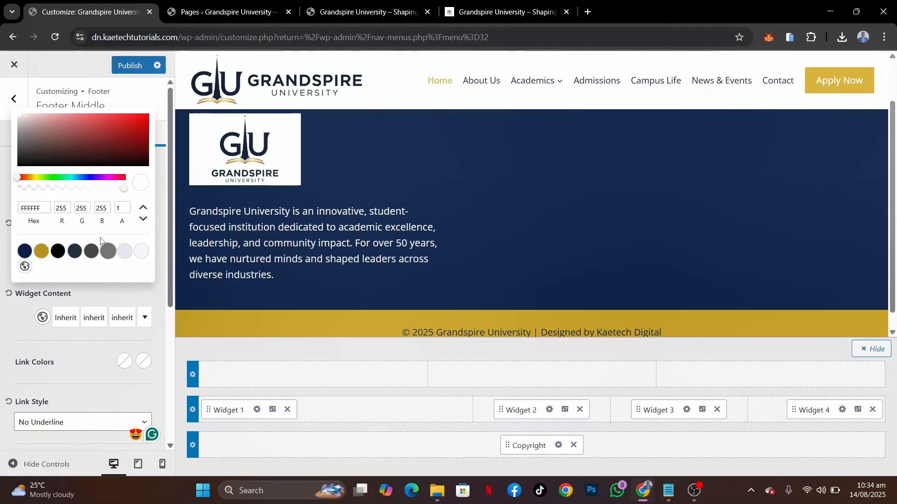
{"action": "left_click", "coordinate": [125, 325]}
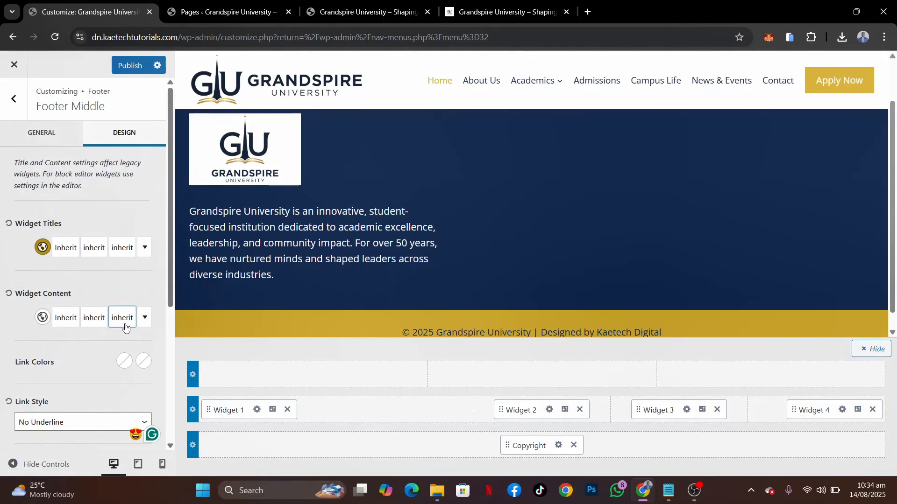
Set the widget content font size to 15 px on desktop, 14 px on tablet and 12 px on mobile
{"action": "left_click", "coordinate": [125, 327]}
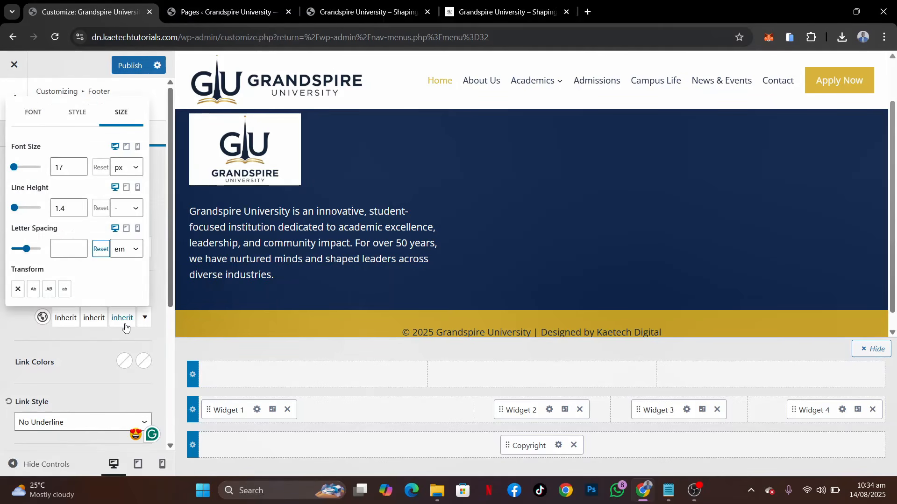
{"action": "left_click", "coordinate": [81, 173]}
{"action": "left_click", "coordinate": [81, 172]}
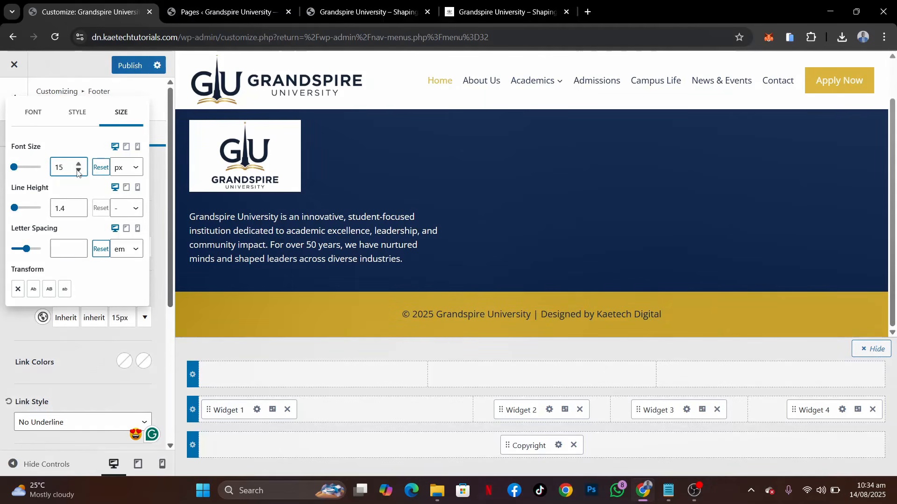
{"action": "left_click", "coordinate": [127, 148]}
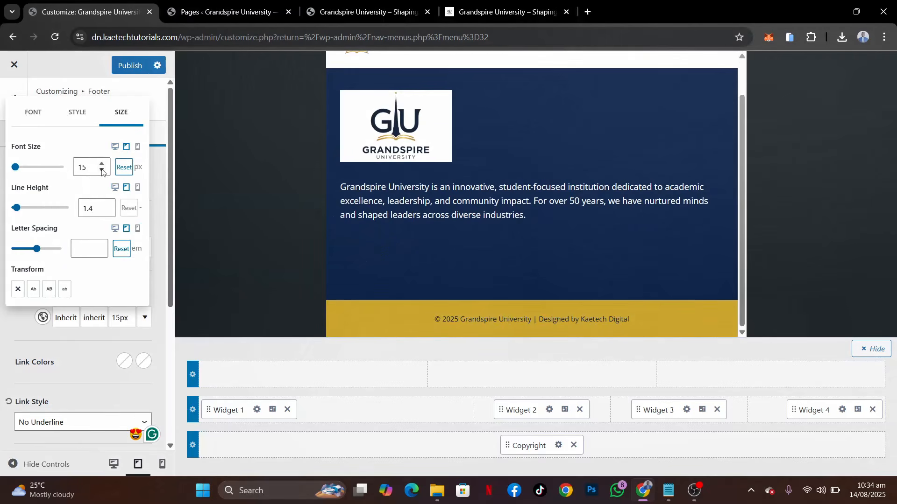
{"action": "left_click", "coordinate": [102, 171]}
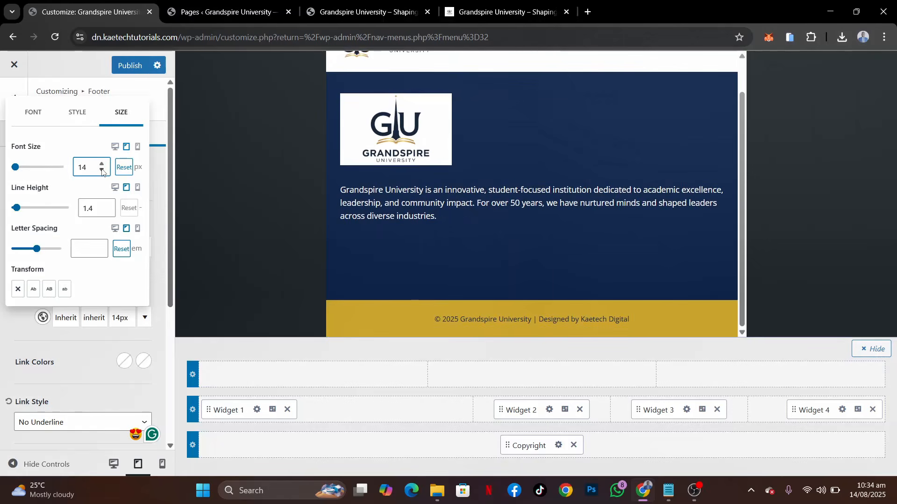
{"action": "left_click", "coordinate": [137, 147]}
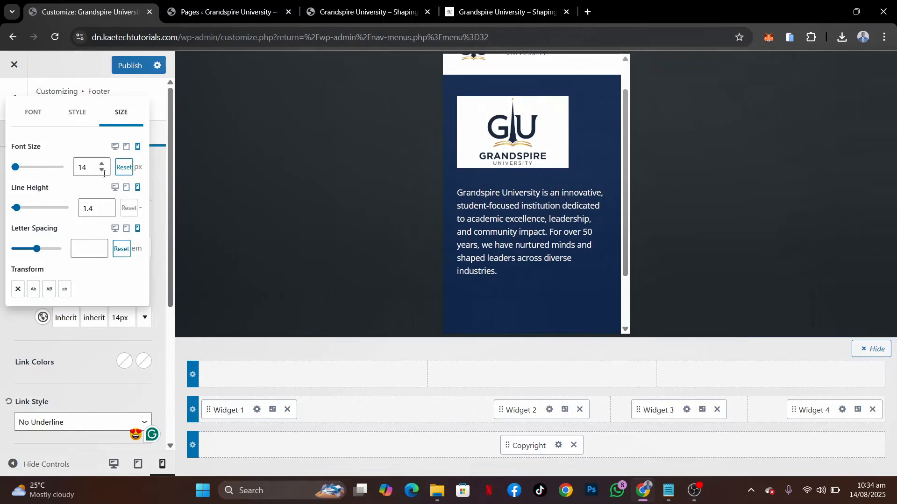
{"action": "left_click", "coordinate": [102, 171]}
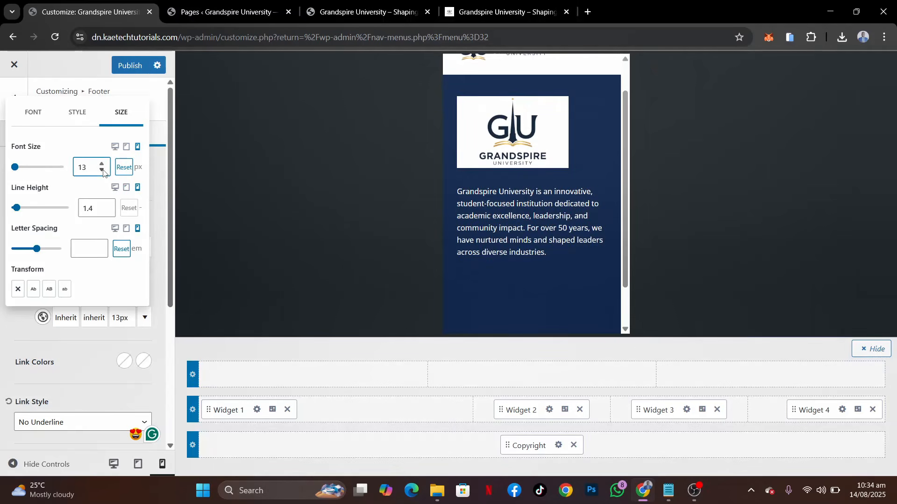
{"action": "left_click", "coordinate": [103, 171]}
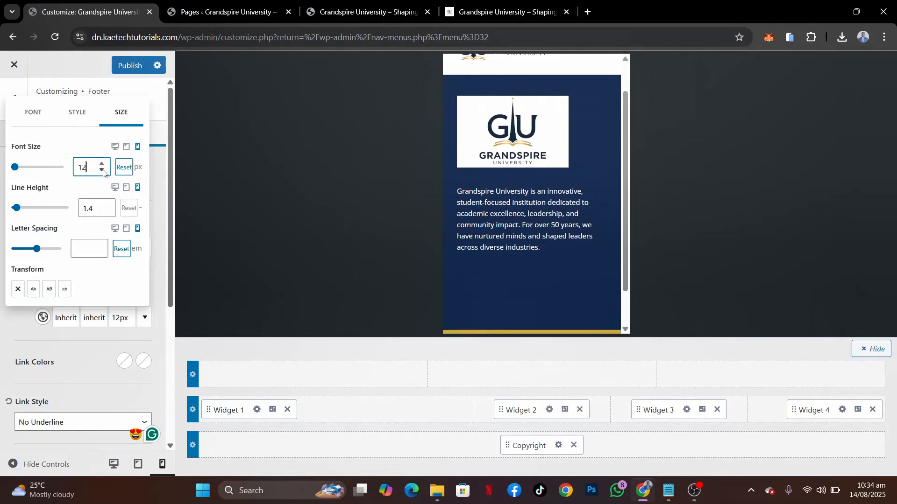
{"action": "left_click", "coordinate": [117, 148]}
{"action": "left_click", "coordinate": [119, 149]}
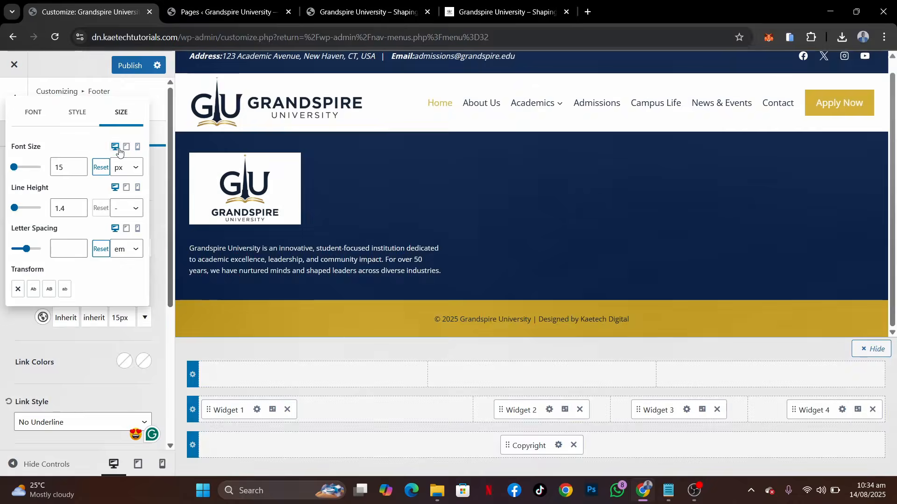
{"action": "left_click", "coordinate": [19, 332]}
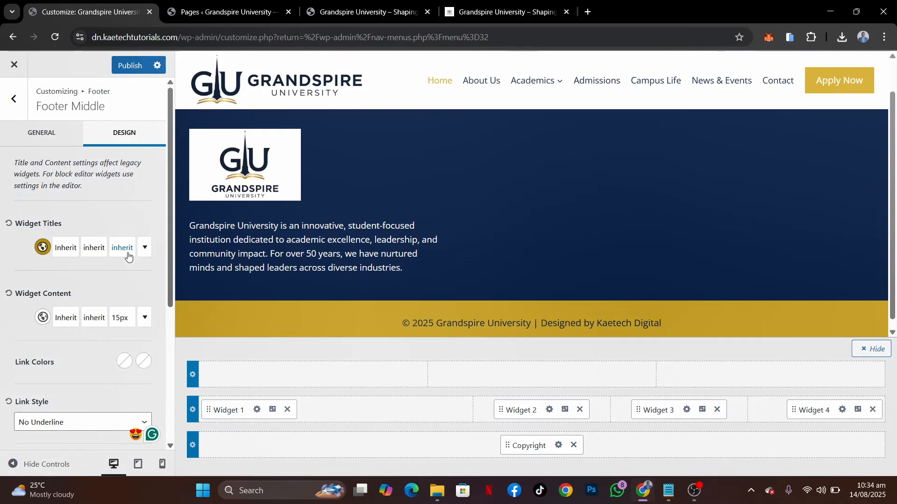
Set the widget content font family to Open Sans
{"action": "left_click", "coordinate": [89, 319]}
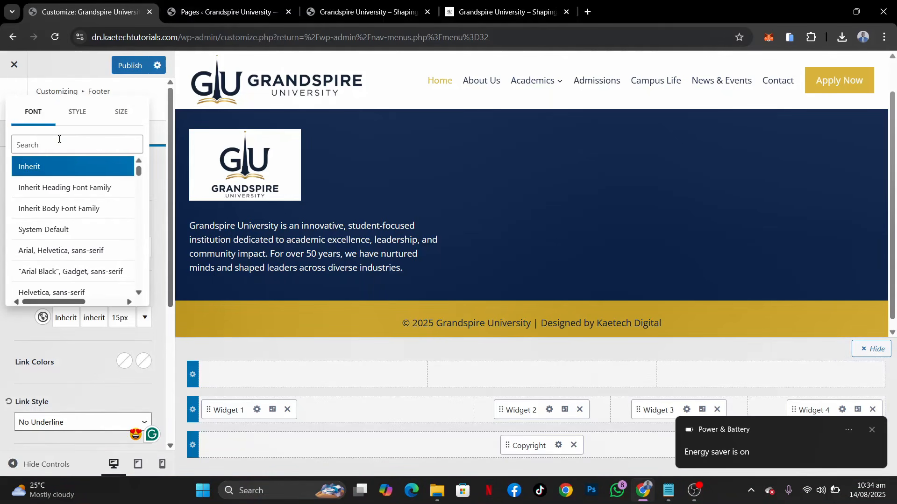
{"action": "left_click", "coordinate": [59, 139]}
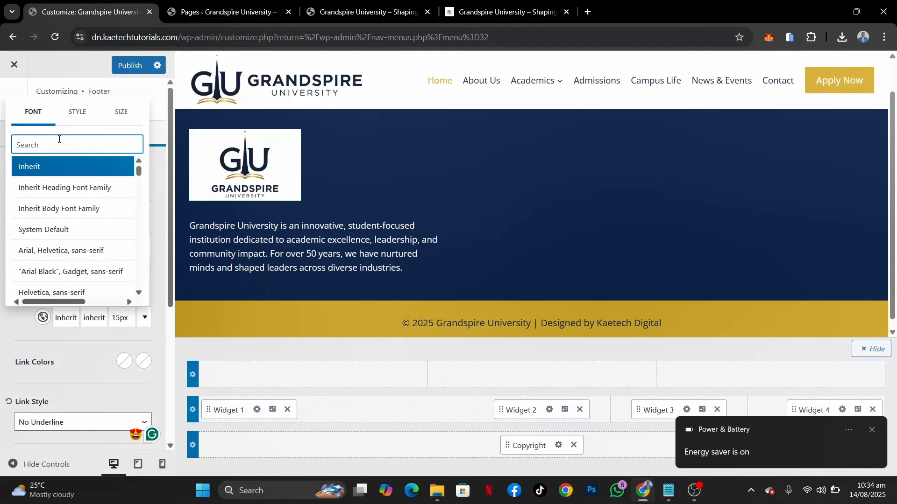
{"action": "left_click", "coordinate": [873, 430]}
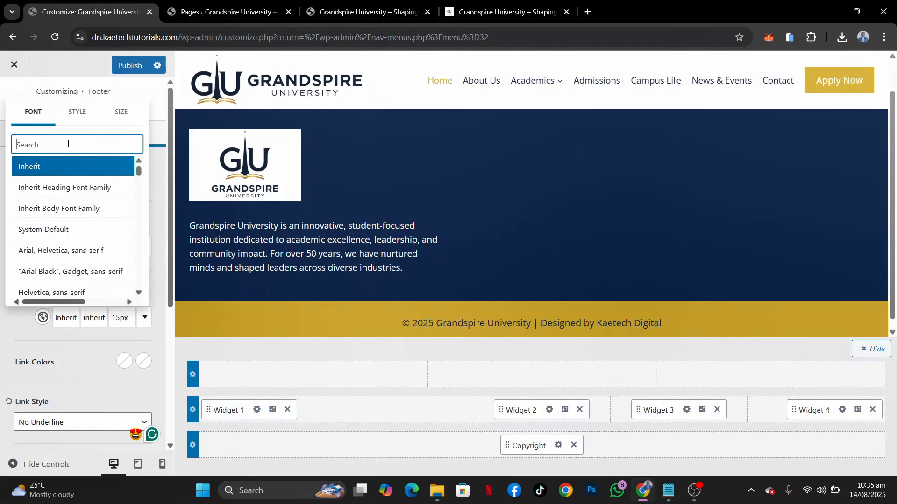
{"action": "type", "text": "open"}
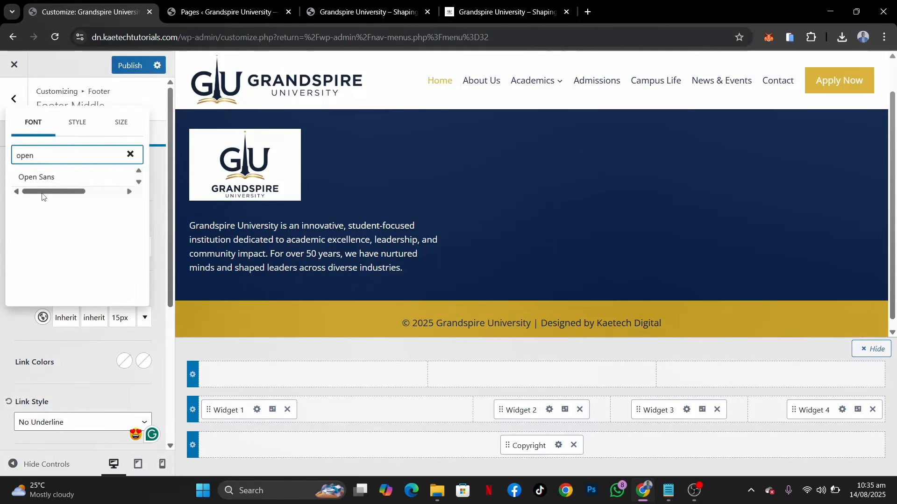
{"action": "left_click", "coordinate": [56, 178]}
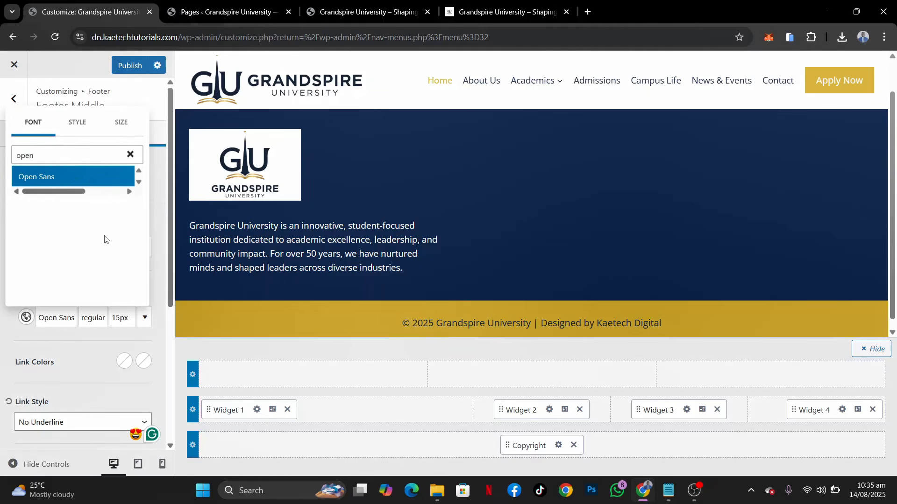
{"action": "left_click", "coordinate": [23, 343]}
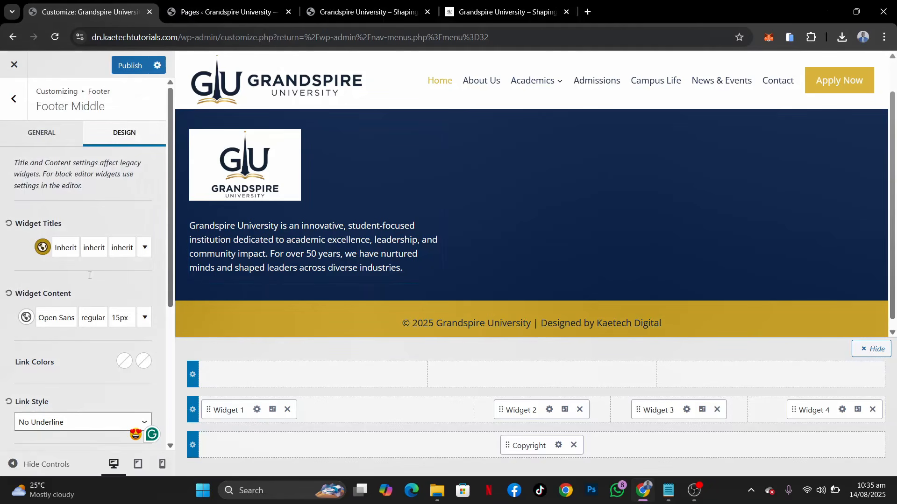
Set the middle row's widget title font family to Merriweather and publish the footer changes
{"action": "left_click", "coordinate": [119, 249]}
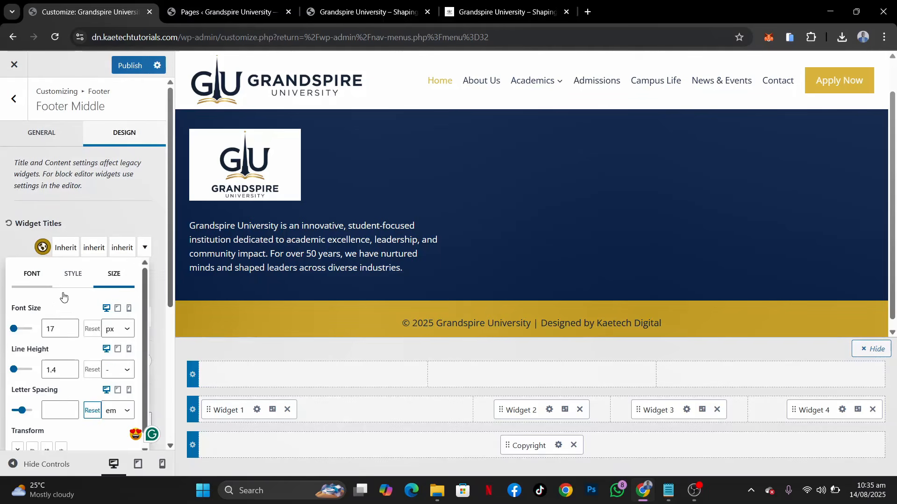
{"action": "left_click", "coordinate": [32, 273]}
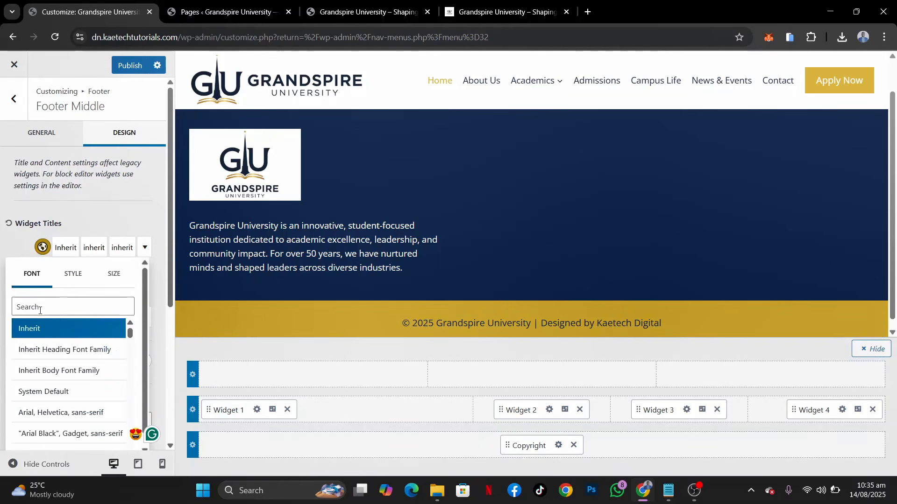
{"action": "left_click", "coordinate": [58, 311]}
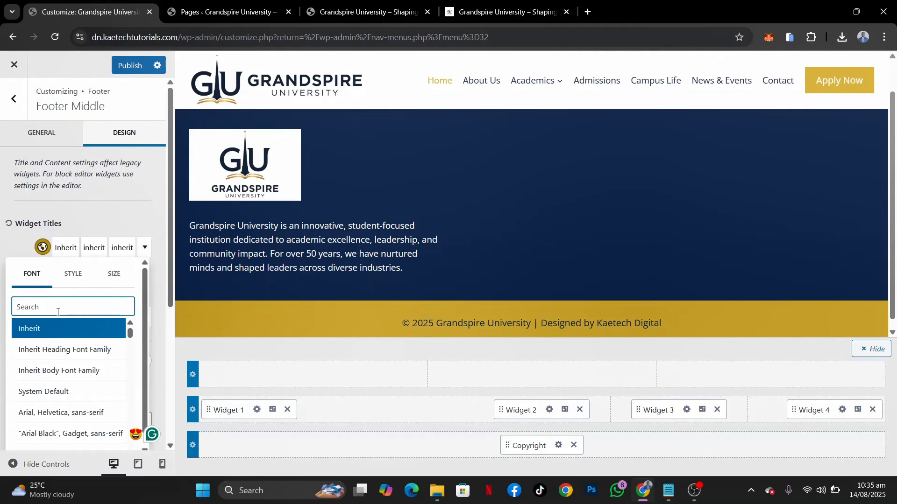
{"action": "type", "text": "merr"}
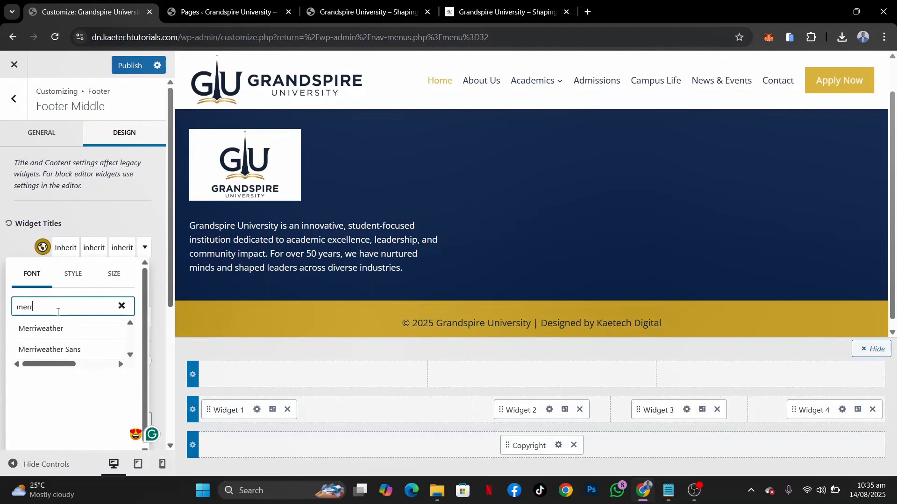
{"action": "left_click", "coordinate": [58, 330]}
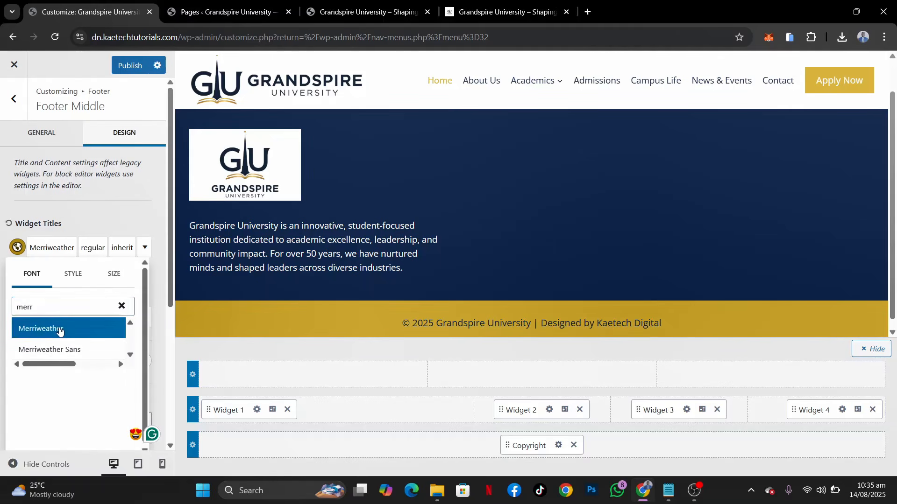
{"action": "left_click", "coordinate": [118, 221]}
{"action": "left_click", "coordinate": [130, 65]}
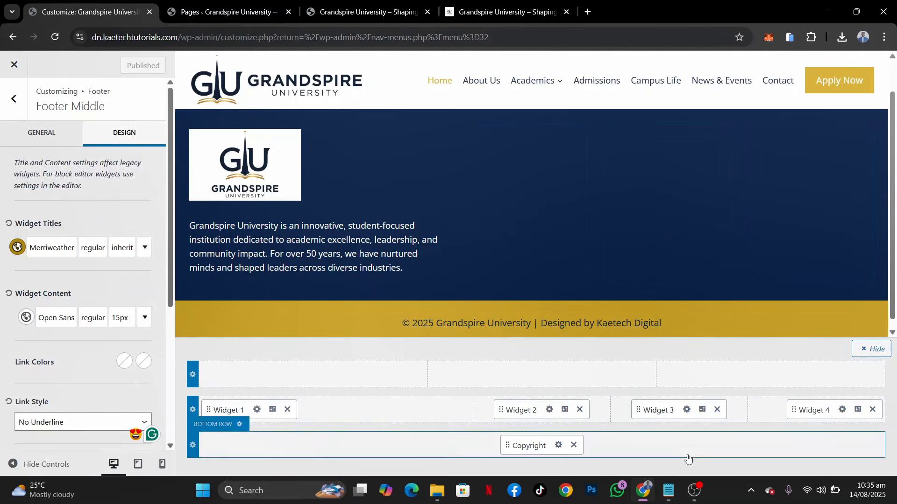
{"action": "left_click", "coordinate": [695, 491]}
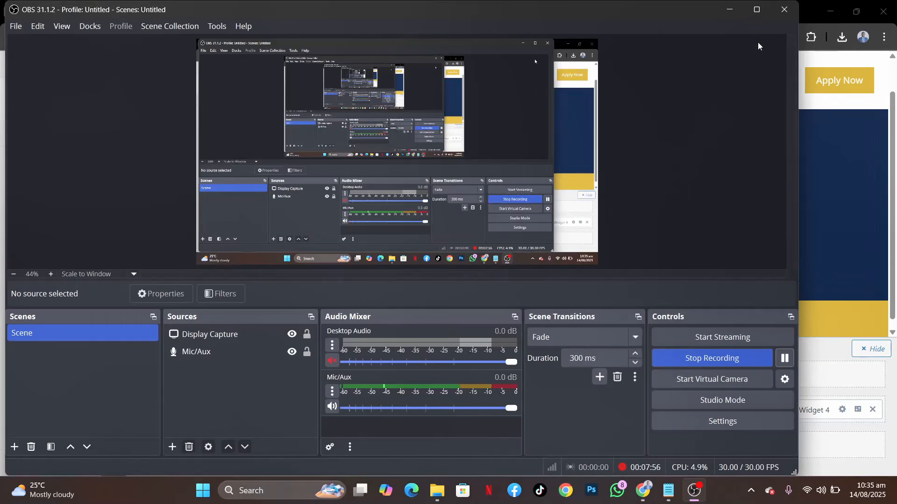
{"action": "left_click", "coordinate": [730, 10]}
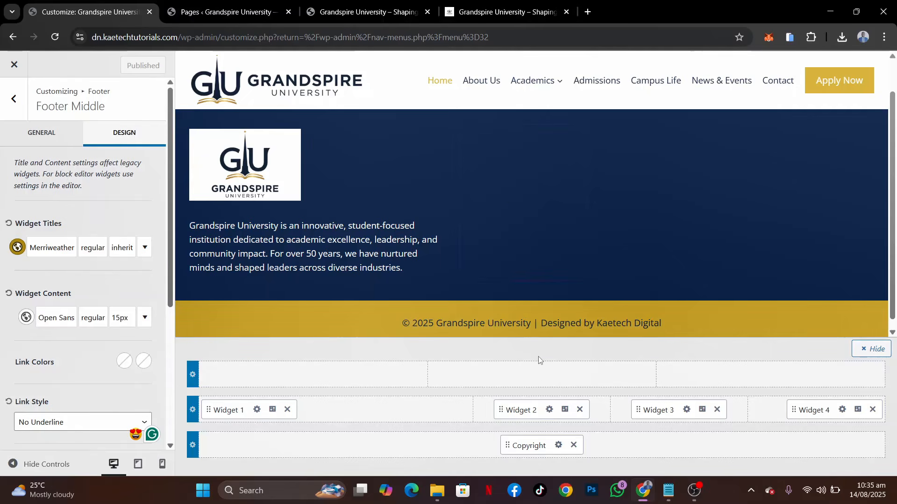
Add a Navigation Menu block to footer Widget 2 with the Quick Links menu and the title "Quick Links"
{"action": "left_click", "coordinate": [549, 410]}
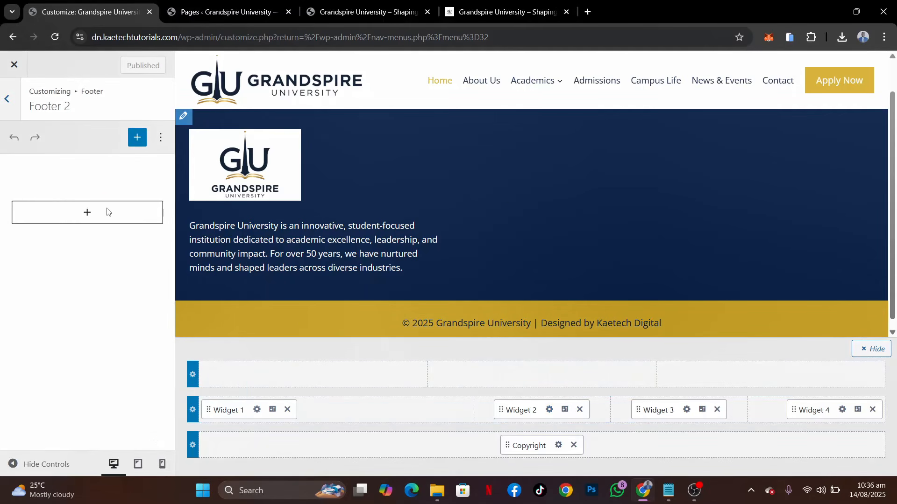
{"action": "left_click", "coordinate": [87, 213]}
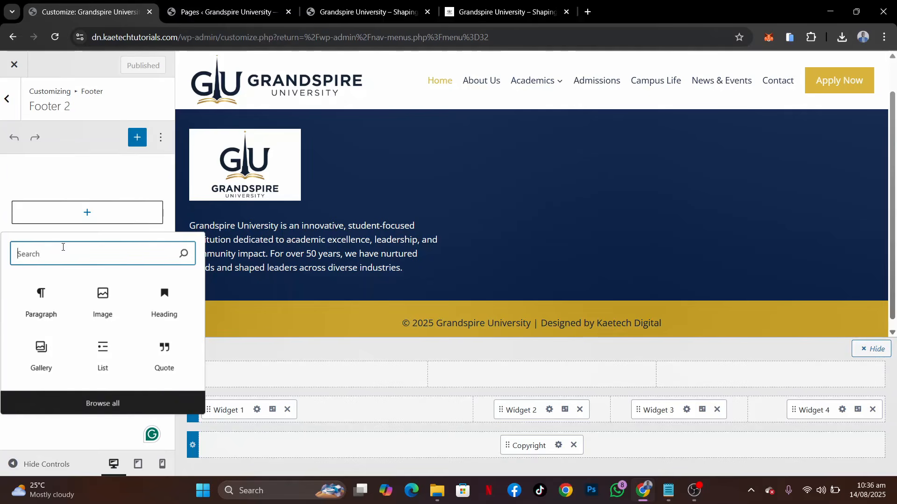
{"action": "type", "text": "nav"}
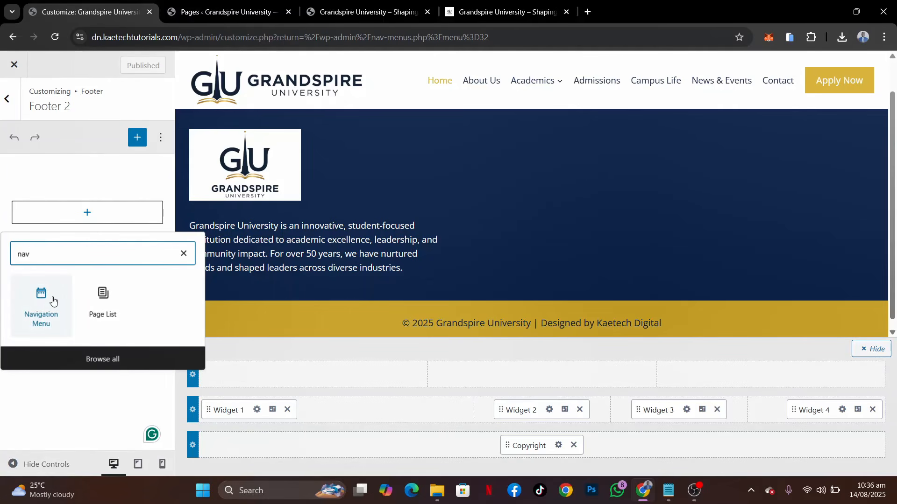
{"action": "left_click", "coordinate": [34, 306]}
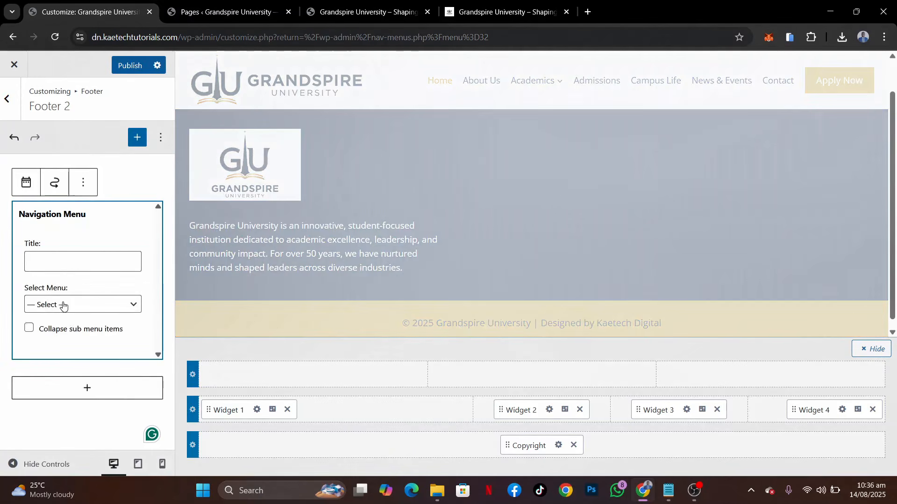
{"action": "left_click", "coordinate": [63, 305]}
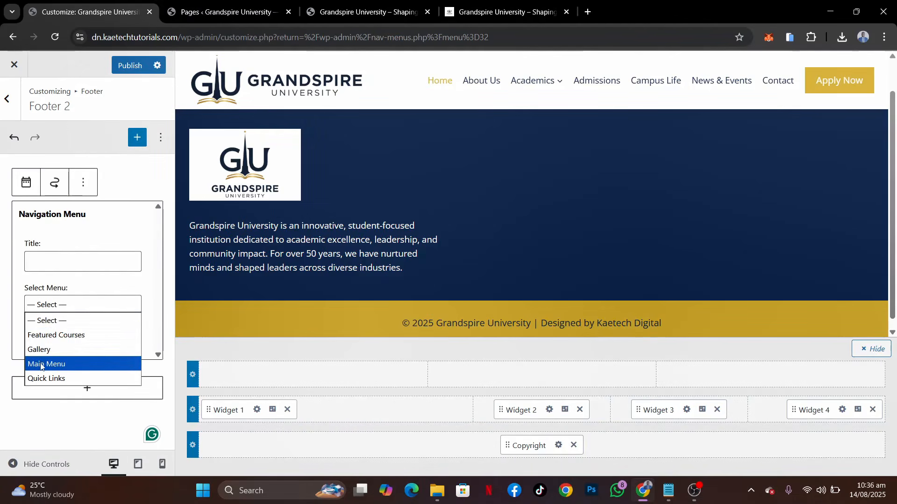
{"action": "left_click", "coordinate": [43, 379]}
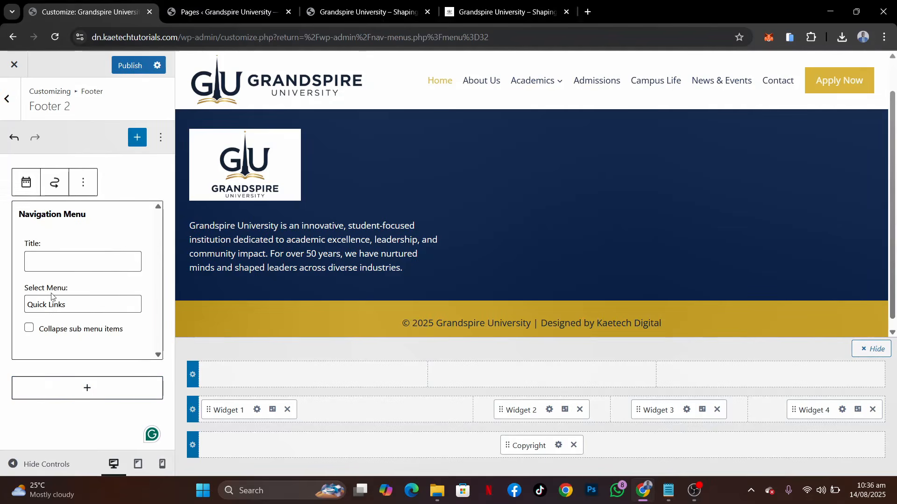
{"action": "left_click", "coordinate": [61, 266]}
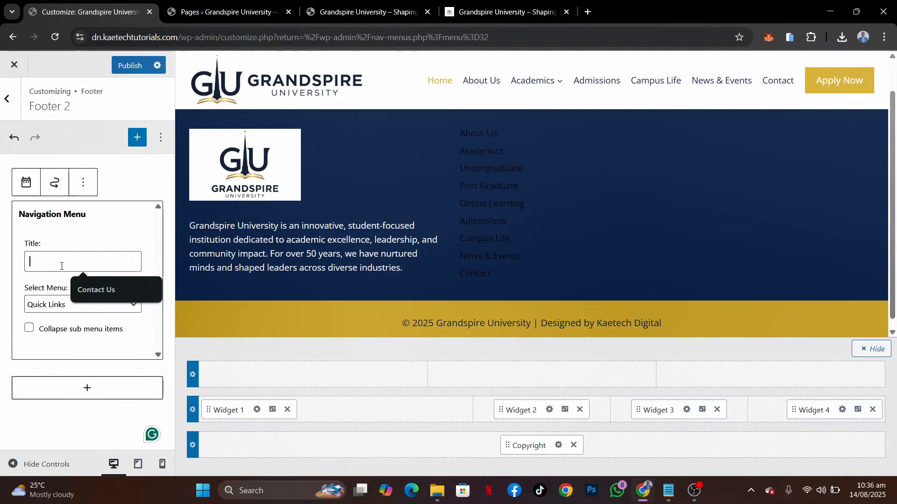
{"action": "type", "text": "Quic"}
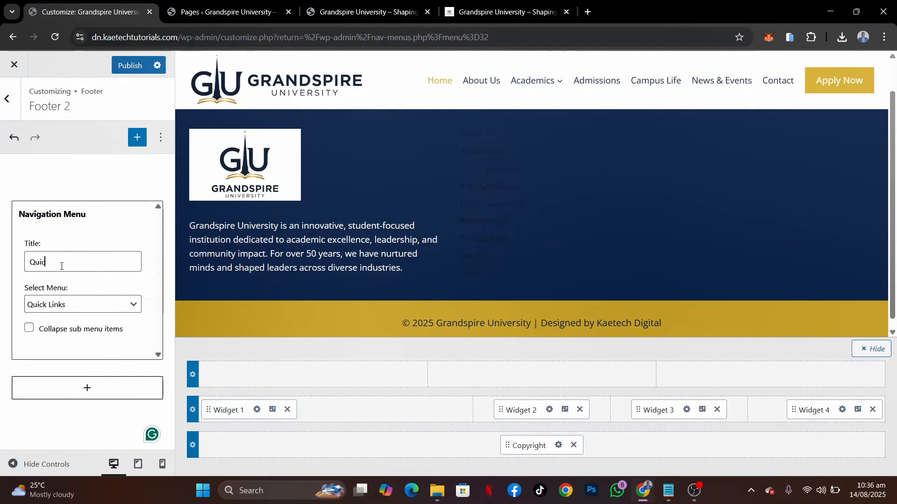
{"action": "type", "text": "k Links"}
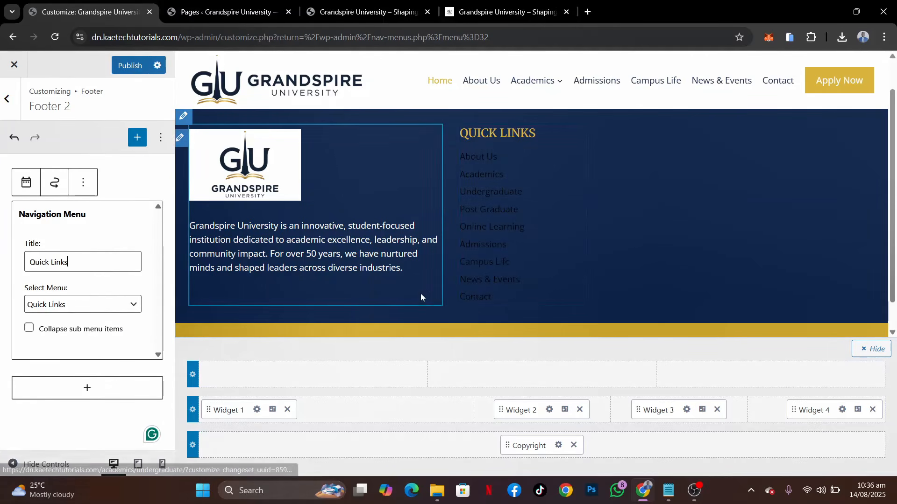
Add a Navigation Menu block to footer Widget 3 with the Featured Courses menu and the title "Featured Courses"
{"action": "left_click", "coordinate": [686, 409]}
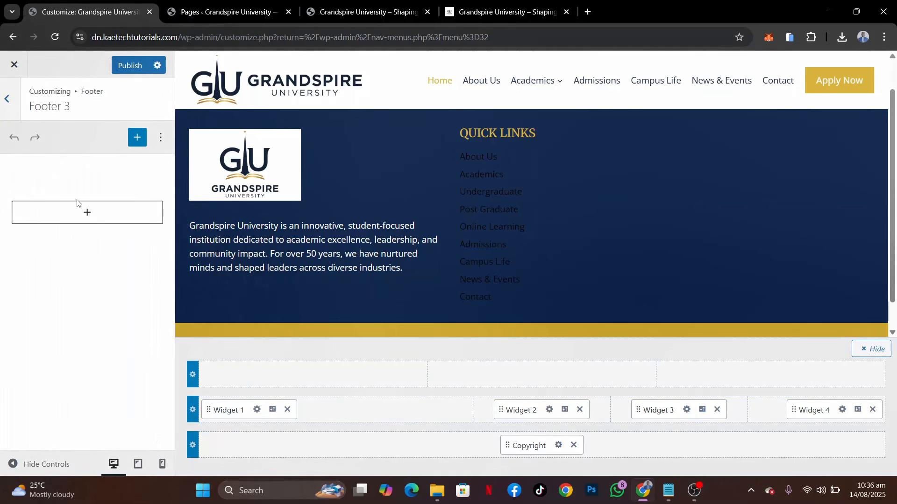
{"action": "left_click", "coordinate": [87, 213]}
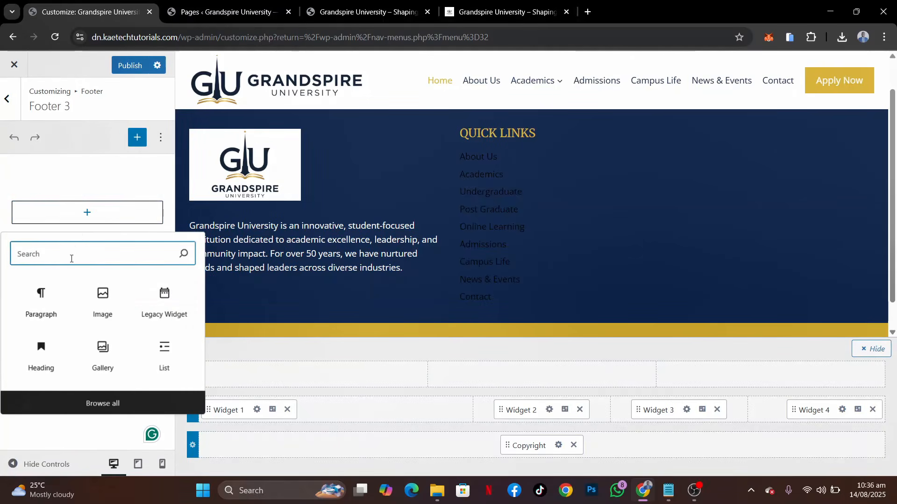
{"action": "type", "text": "nav"}
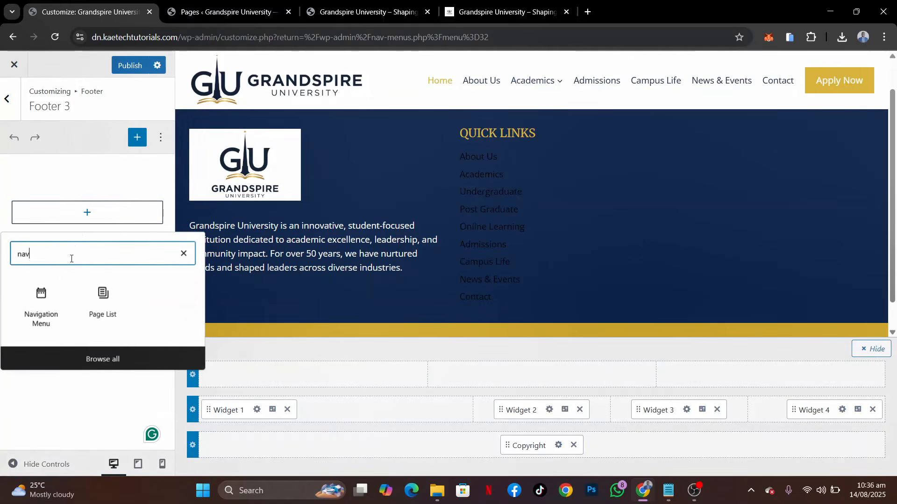
{"action": "left_click", "coordinate": [42, 308]}
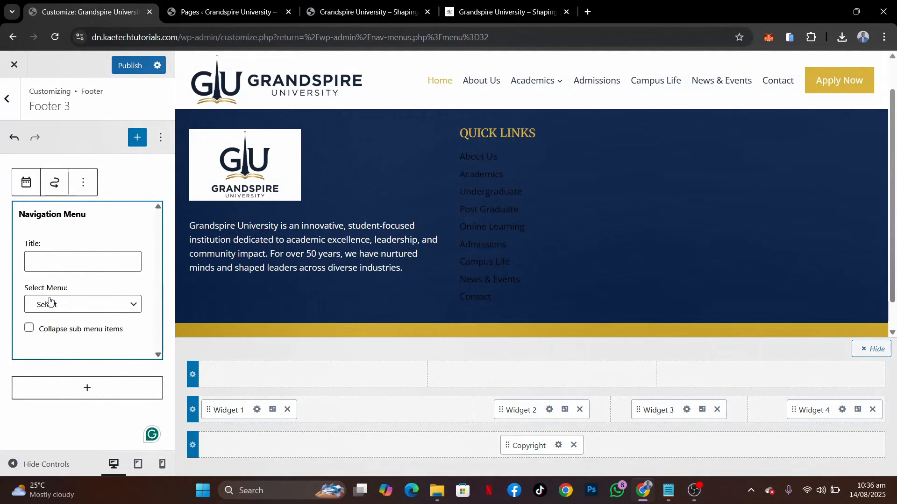
{"action": "left_click", "coordinate": [51, 306]}
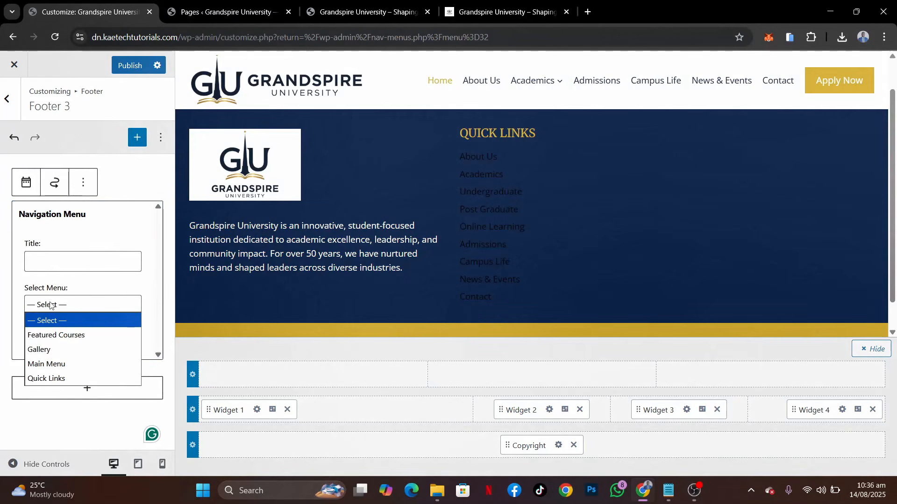
{"action": "left_click", "coordinate": [56, 337]}
{"action": "left_click", "coordinate": [60, 263]}
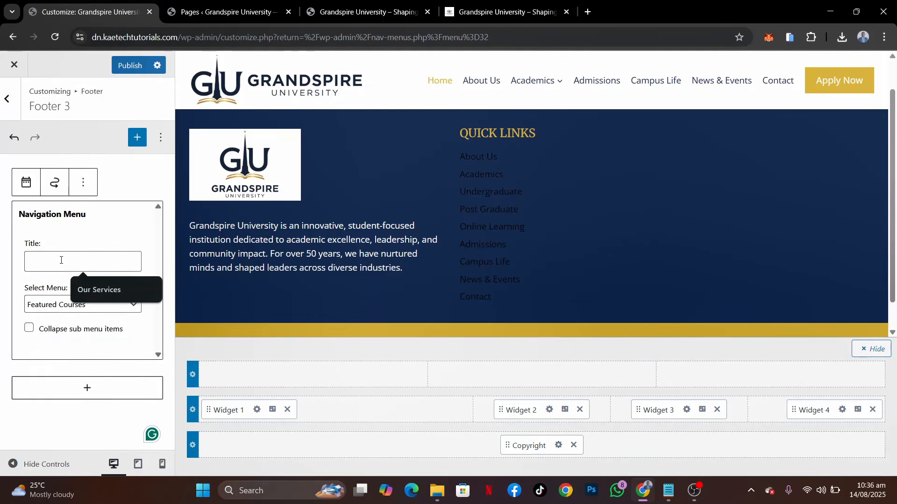
{"action": "type", "text": "Feature"}
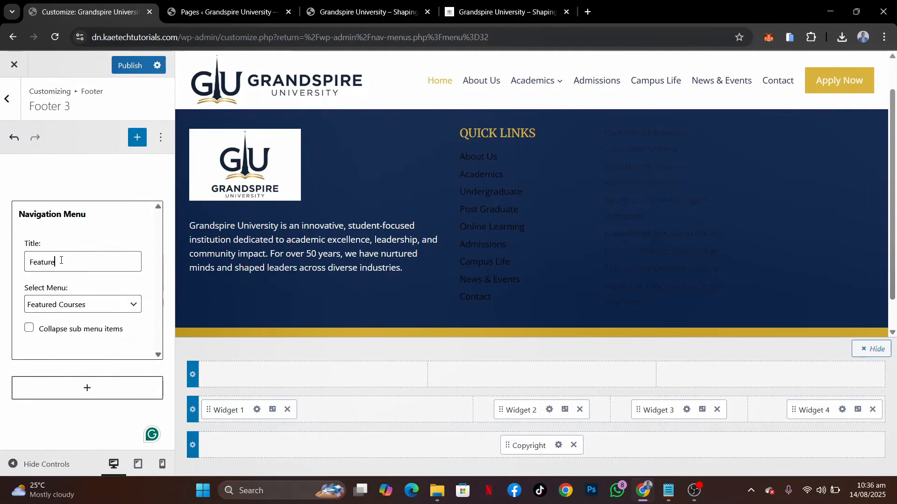
{"action": "type", "text": "d Courses"}
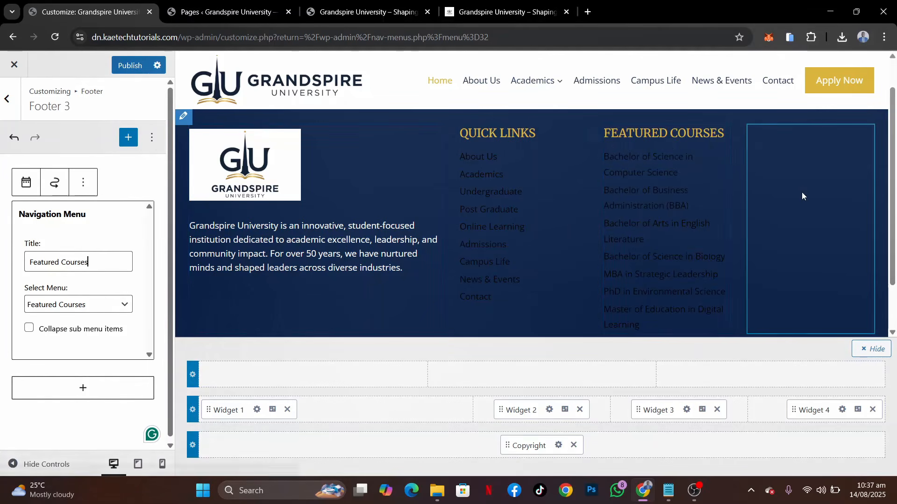
Add a Navigation Menu block to footer Widget 4 with the Gallery menu and the title "Our Gallery"
{"action": "left_click", "coordinate": [842, 410]}
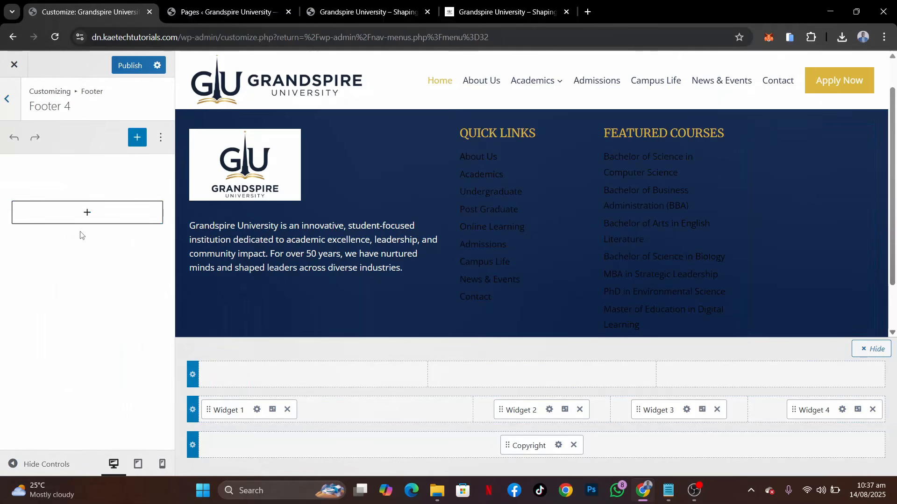
{"action": "left_click", "coordinate": [84, 214]}
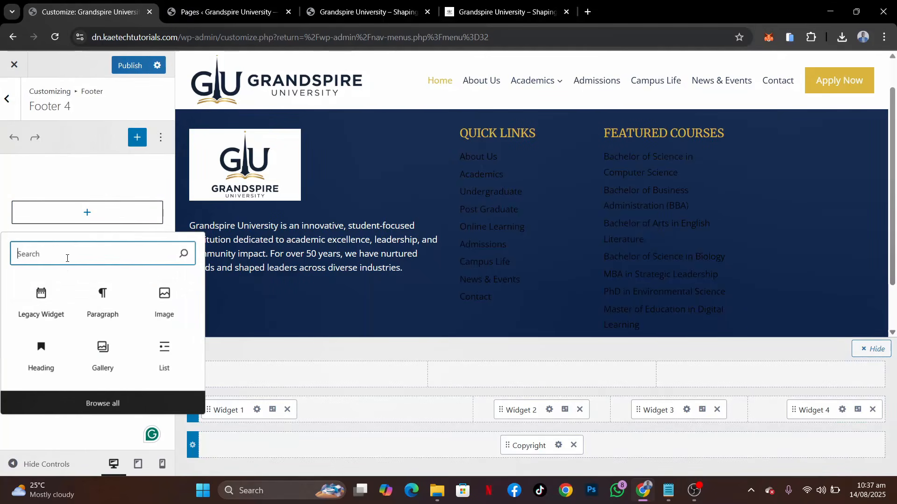
{"action": "type", "text": "nav"}
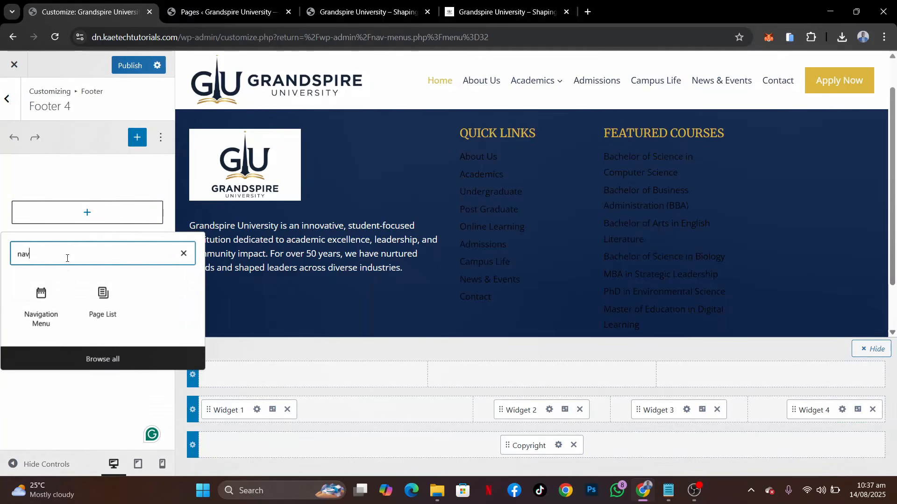
{"action": "left_click", "coordinate": [49, 299]}
{"action": "left_click", "coordinate": [54, 304]}
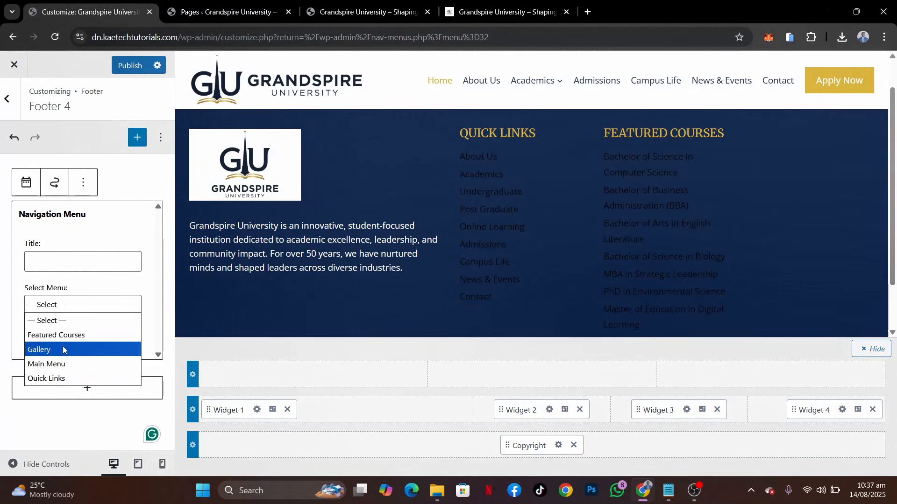
{"action": "left_click", "coordinate": [64, 350]}
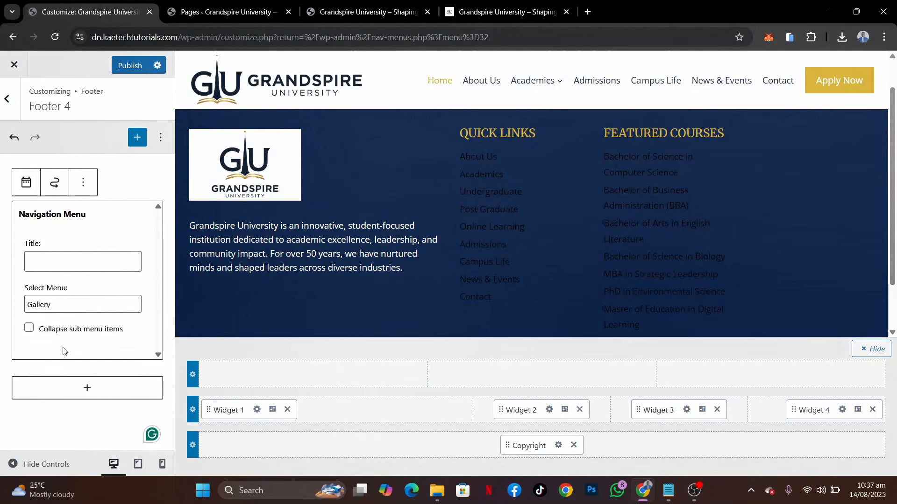
{"action": "left_click", "coordinate": [64, 266]}
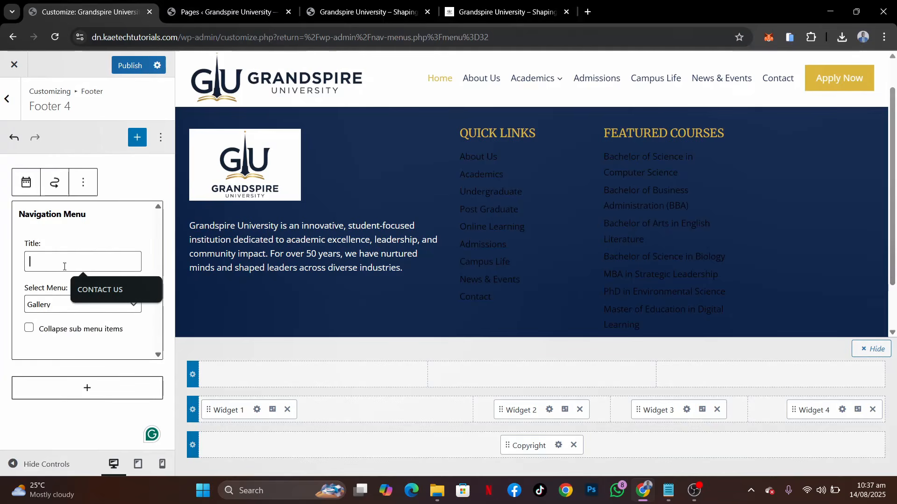
{"action": "type", "text": "Our Gallery"}
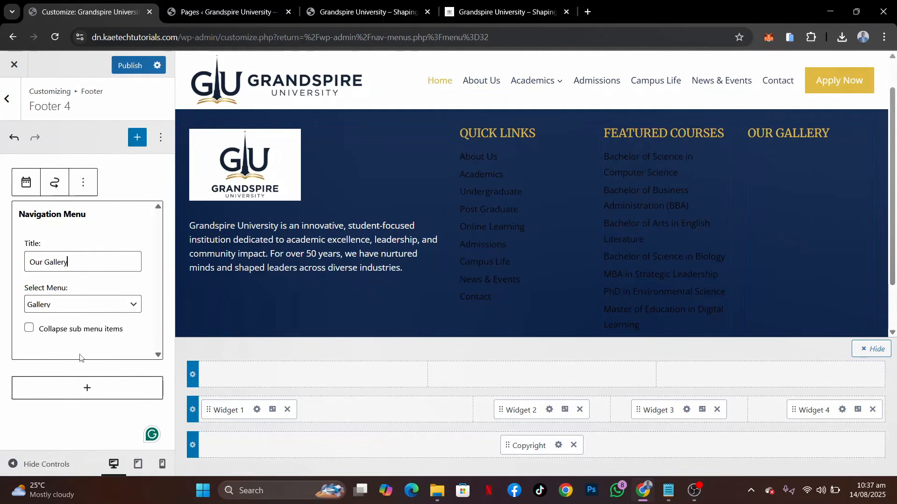
Add a Gallery block below the Our Gallery menu in the Footer 4 widget area and open its media library
{"action": "left_click", "coordinate": [87, 390]}
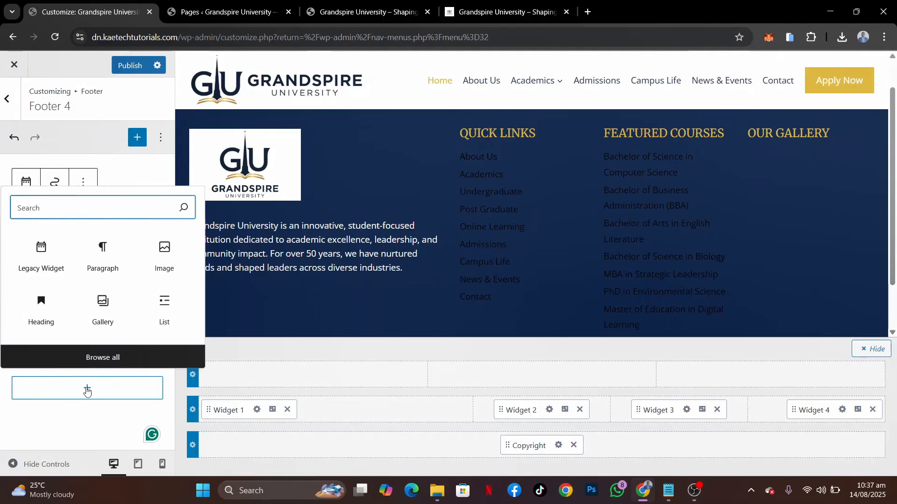
{"action": "left_click", "coordinate": [102, 304]}
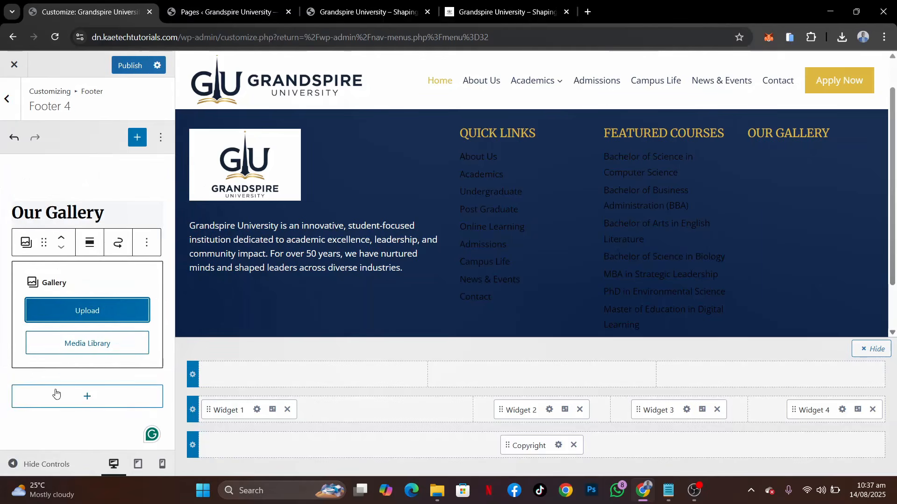
{"action": "left_click", "coordinate": [89, 346]}
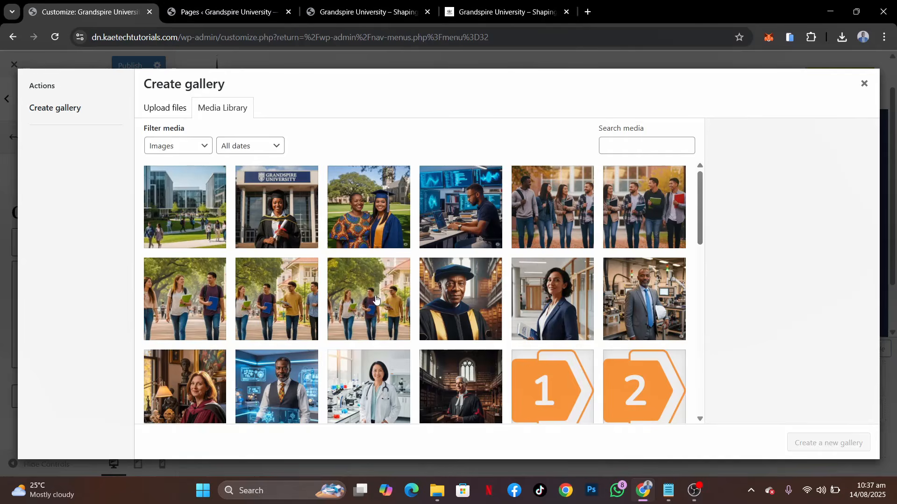
Create the gallery from the Campus view 3 and About Hero images
{"action": "scroll", "coordinate": [376, 299], "scroll_direction": "down", "scroll_amount": 8}
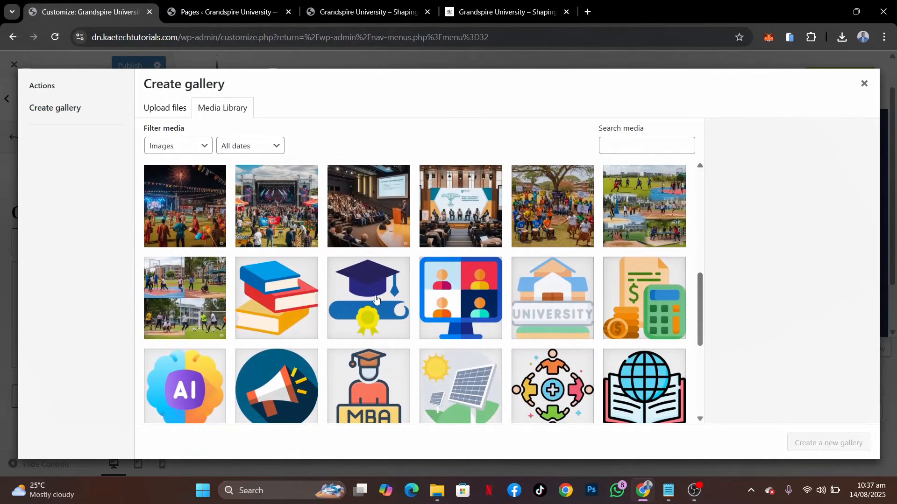
{"action": "scroll", "coordinate": [376, 299], "scroll_direction": "down", "scroll_amount": 5}
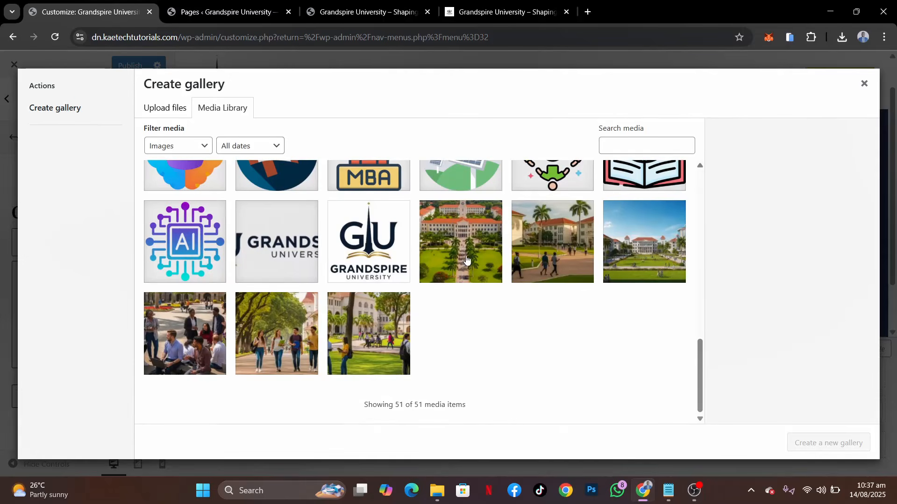
{"action": "left_click", "coordinate": [640, 252]}
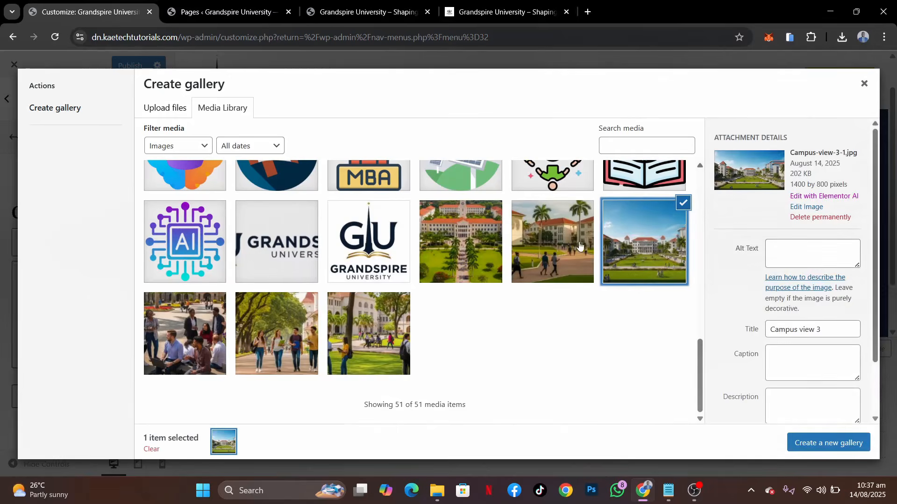
{"action": "scroll", "coordinate": [512, 232], "scroll_direction": "up", "scroll_amount": 5}
{"action": "scroll", "coordinate": [511, 232], "scroll_direction": "up", "scroll_amount": 10}
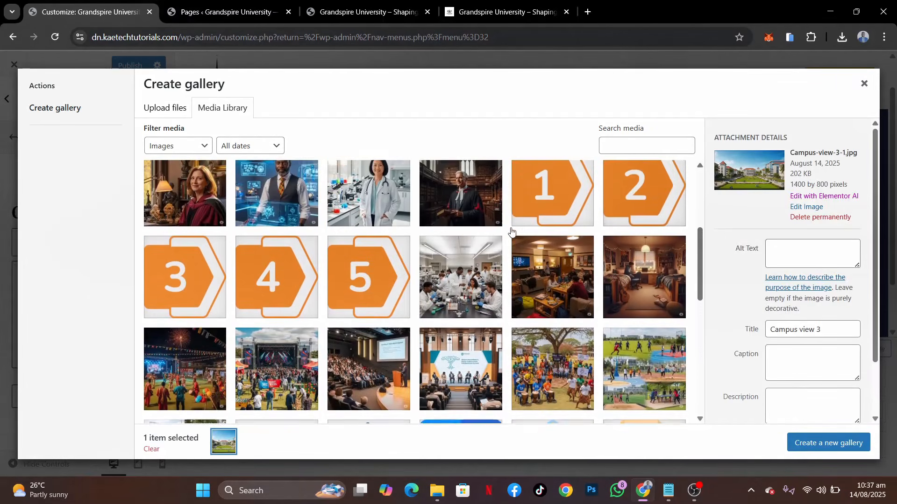
{"action": "scroll", "coordinate": [512, 232], "scroll_direction": "up", "scroll_amount": 1}
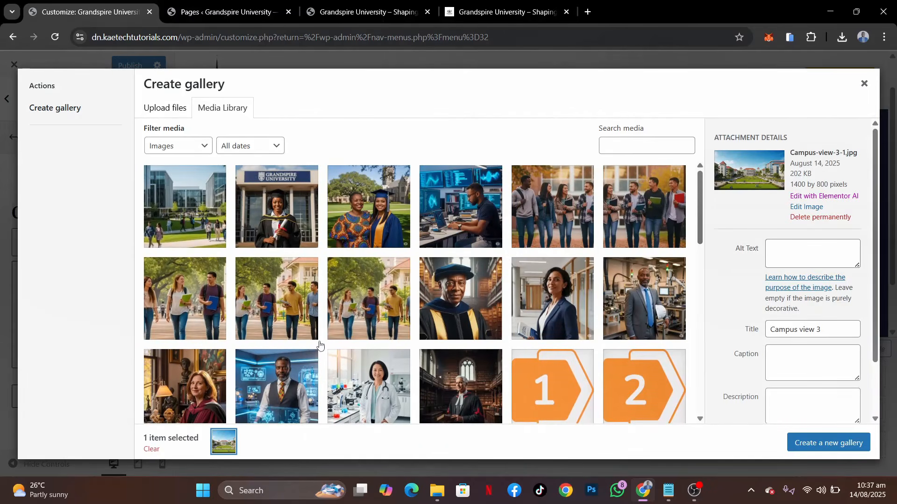
{"action": "left_click", "coordinate": [379, 318]}
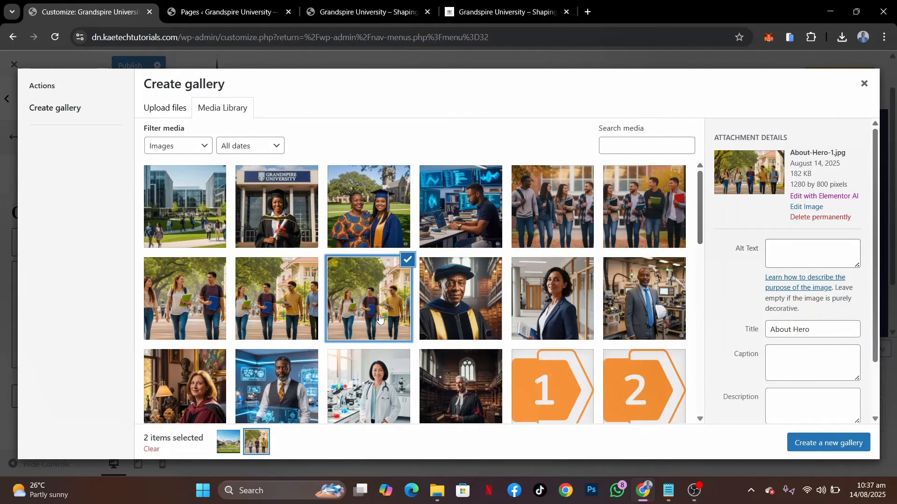
{"action": "left_click", "coordinate": [836, 443]}
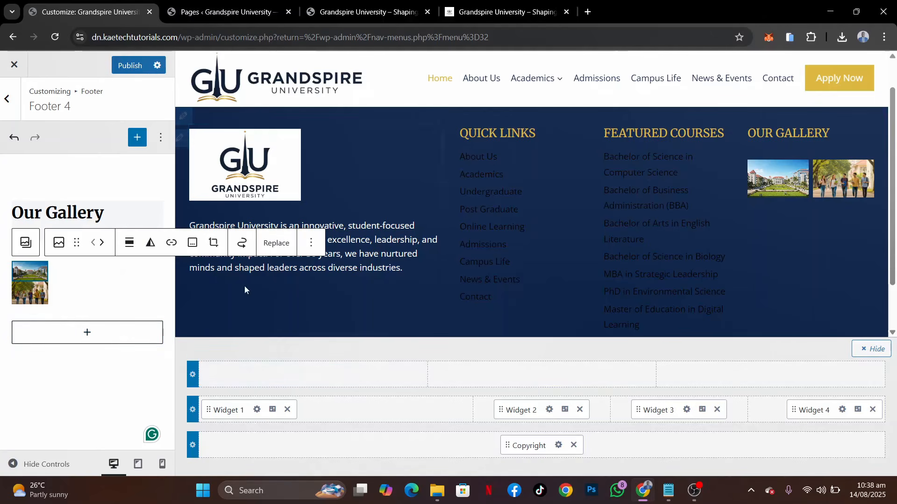
Set the resolution of the gallery's Campus view 3 image to Full Size in its block settings and return to Footer 4
{"action": "left_click", "coordinate": [312, 250]}
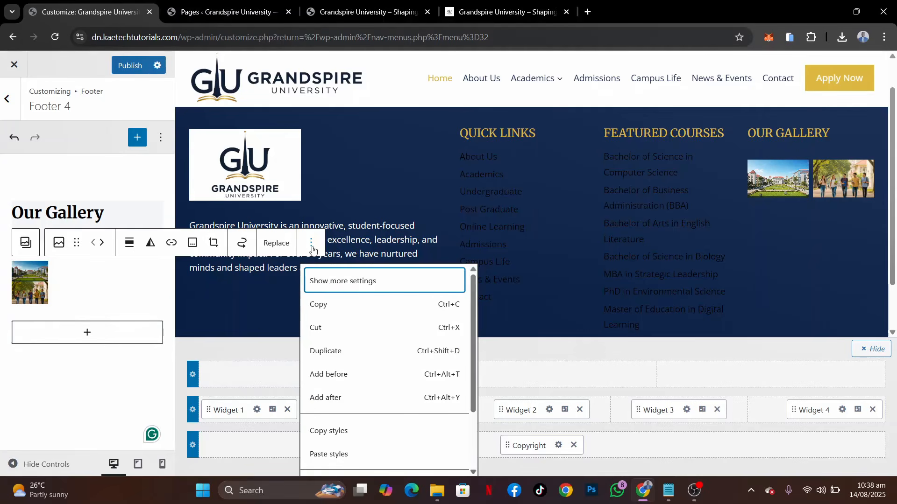
{"action": "left_click", "coordinate": [354, 282]}
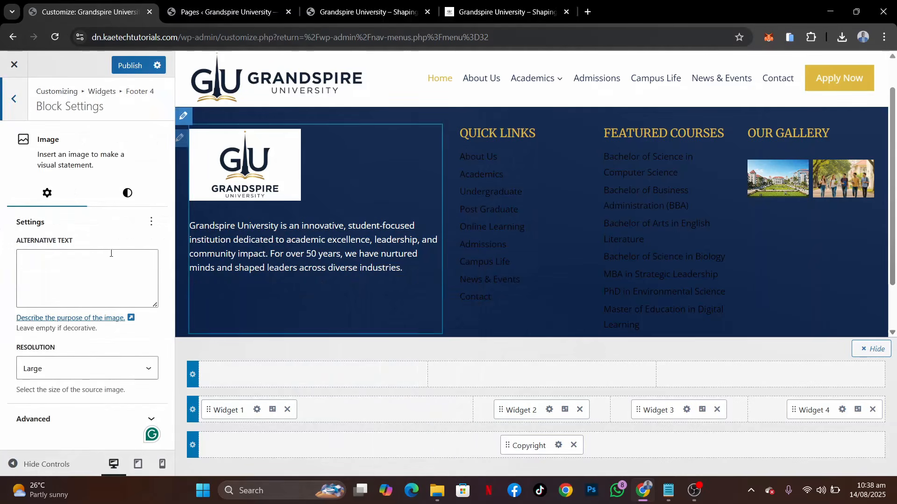
{"action": "left_click", "coordinate": [55, 420]}
{"action": "scroll", "coordinate": [80, 389], "scroll_direction": "down", "scroll_amount": 4}
{"action": "scroll", "coordinate": [81, 389], "scroll_direction": "up", "scroll_amount": 1}
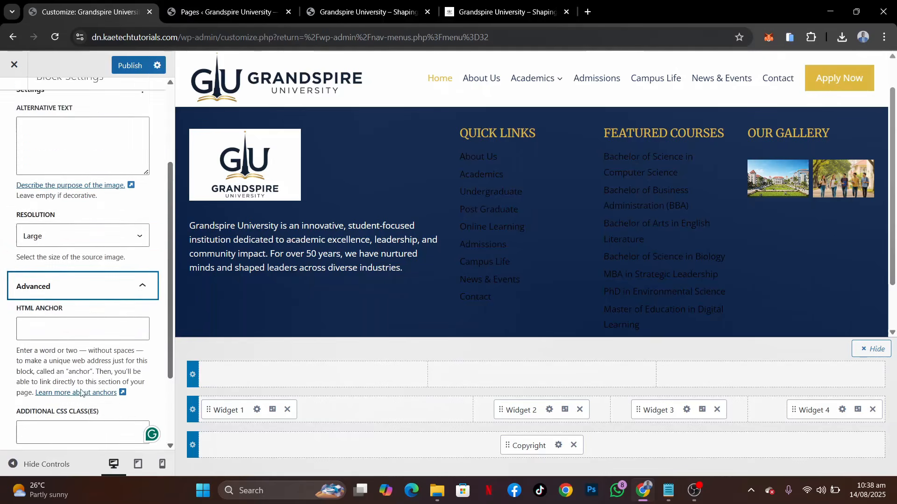
{"action": "scroll", "coordinate": [81, 390], "scroll_direction": "down", "scroll_amount": 2}
{"action": "scroll", "coordinate": [81, 394], "scroll_direction": "up", "scroll_amount": 4}
{"action": "scroll", "coordinate": [82, 394], "scroll_direction": "up", "scroll_amount": 1}
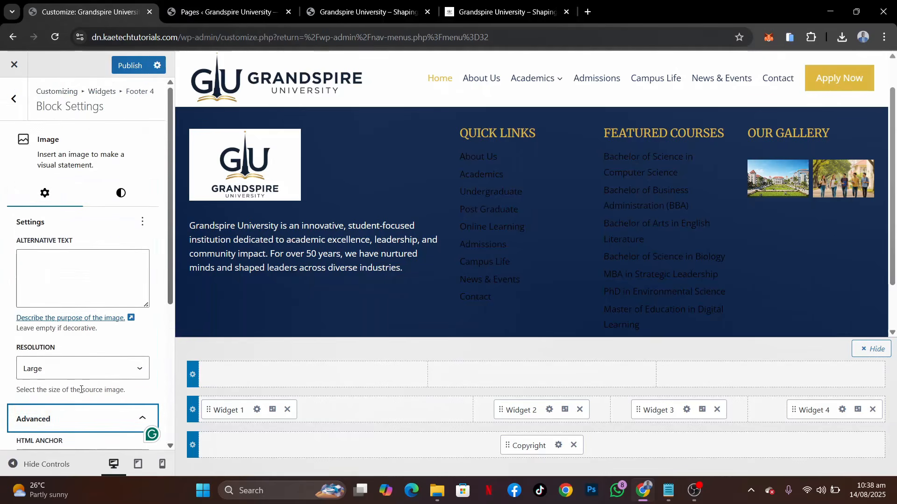
{"action": "left_click", "coordinate": [82, 370]}
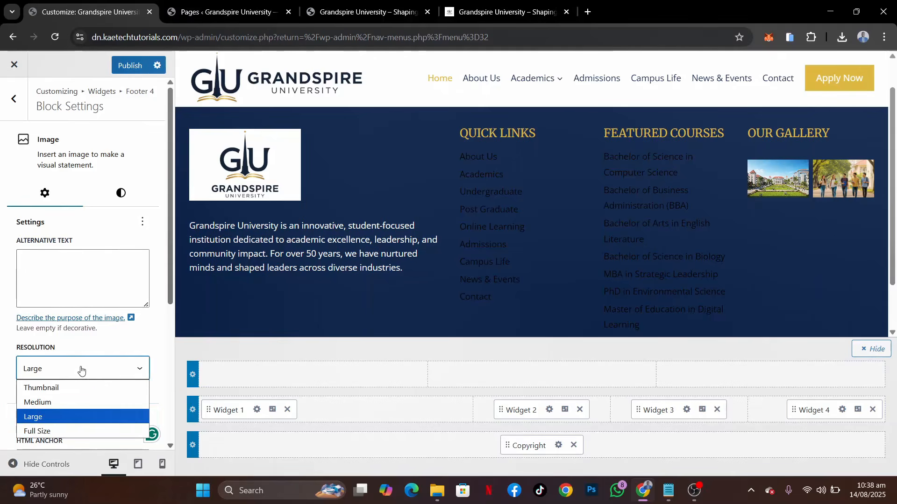
{"action": "left_click", "coordinate": [60, 431]}
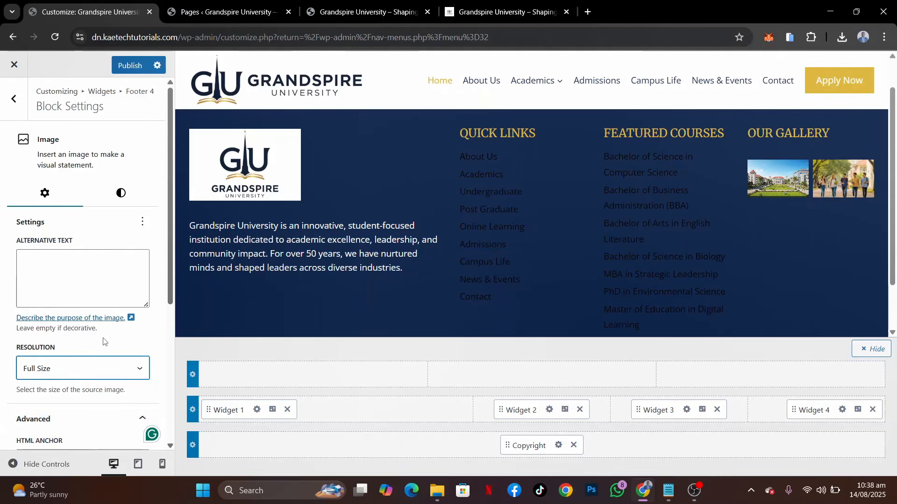
{"action": "scroll", "coordinate": [103, 341], "scroll_direction": "down", "scroll_amount": 5}
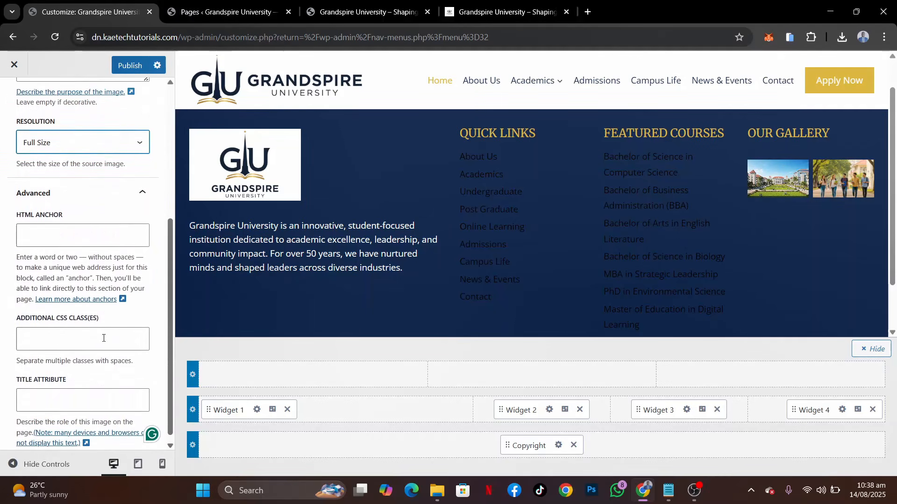
{"action": "scroll", "coordinate": [106, 289], "scroll_direction": "up", "scroll_amount": 5}
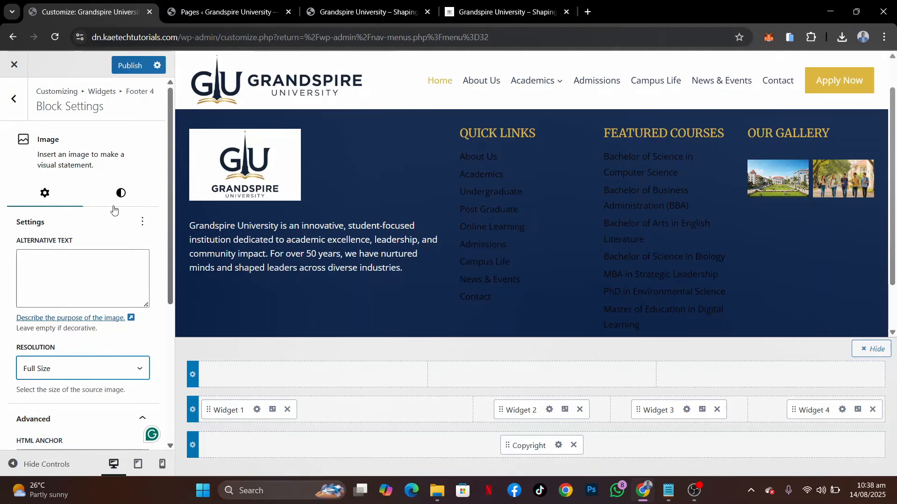
{"action": "left_click", "coordinate": [14, 100]}
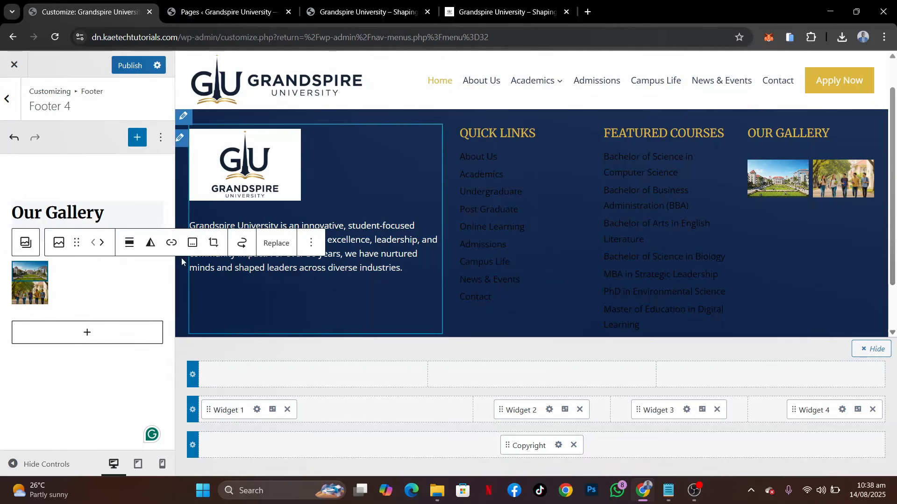
Start replacing the gallery's Campus view 3 image with another picture from the media library
{"action": "left_click", "coordinate": [311, 244]}
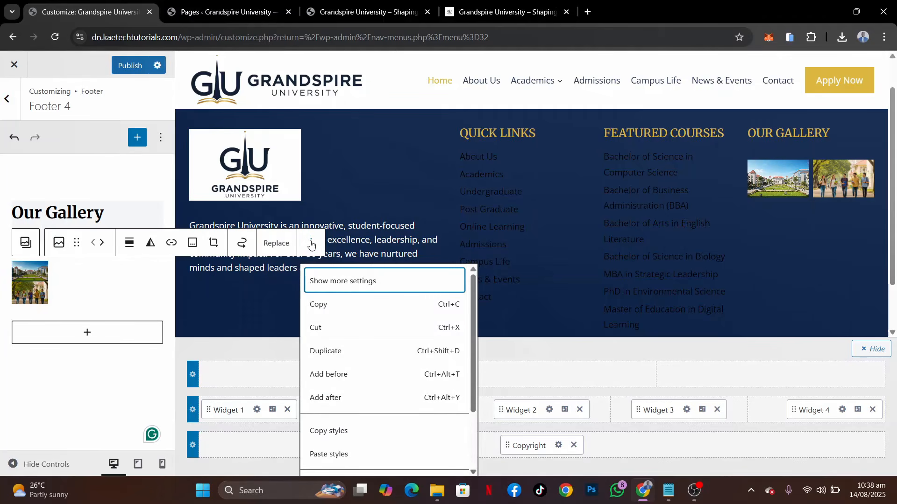
{"action": "scroll", "coordinate": [374, 381], "scroll_direction": "down", "scroll_amount": 2}
{"action": "right_click", "coordinate": [265, 240]}
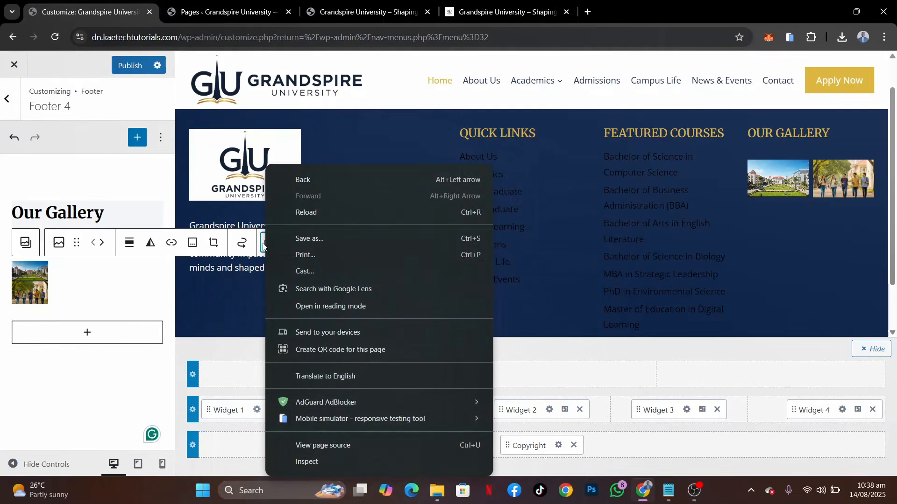
{"action": "left_click", "coordinate": [264, 244]}
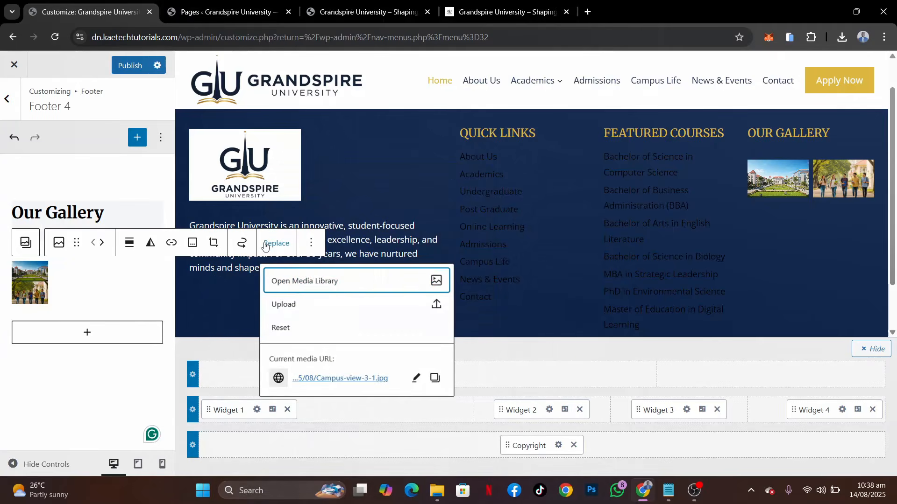
{"action": "left_click", "coordinate": [304, 282]}
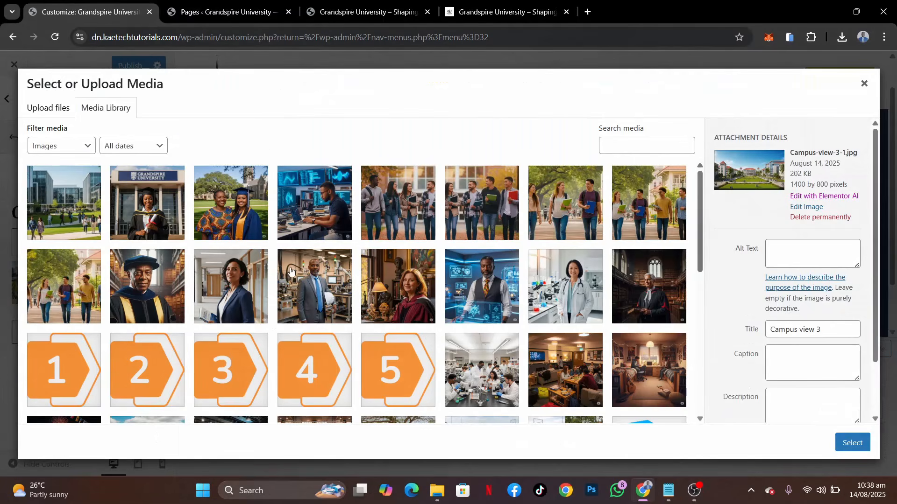
{"action": "scroll", "coordinate": [290, 270], "scroll_direction": "down", "scroll_amount": 5}
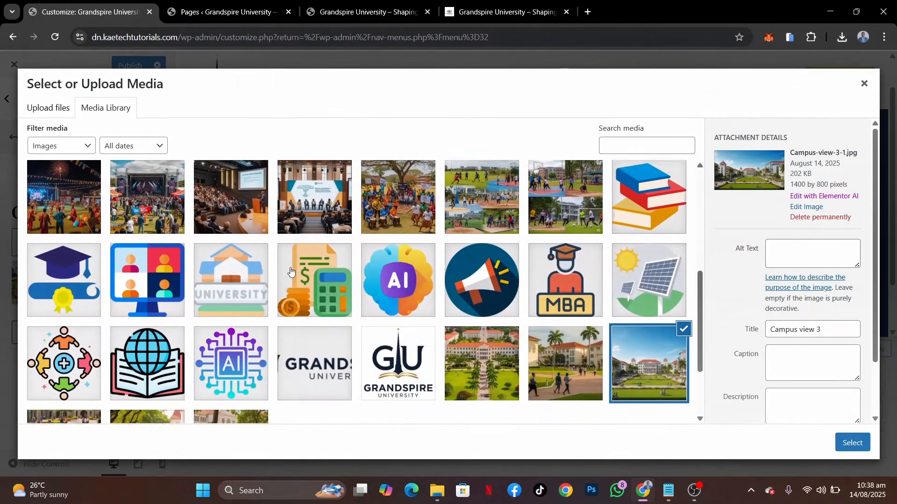
{"action": "scroll", "coordinate": [291, 270], "scroll_direction": "down", "scroll_amount": 3}
{"action": "scroll", "coordinate": [291, 270], "scroll_direction": "up", "scroll_amount": 5}
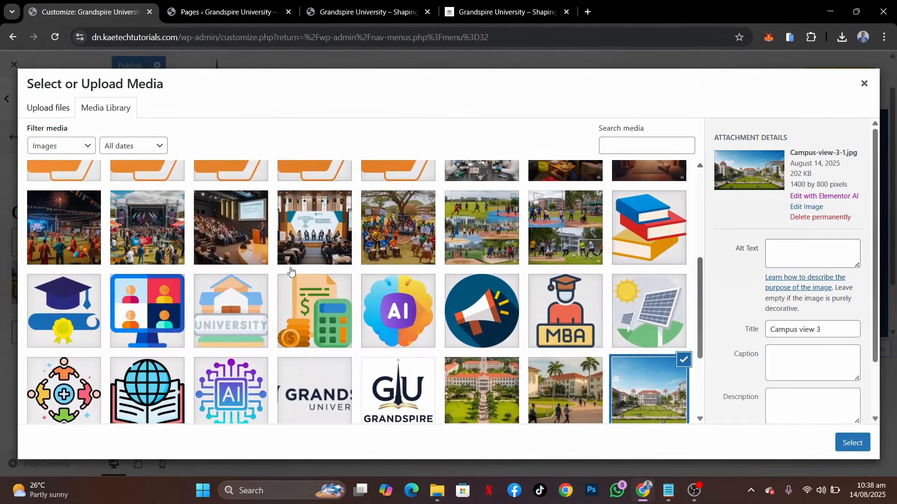
{"action": "scroll", "coordinate": [290, 270], "scroll_direction": "up", "scroll_amount": 5}
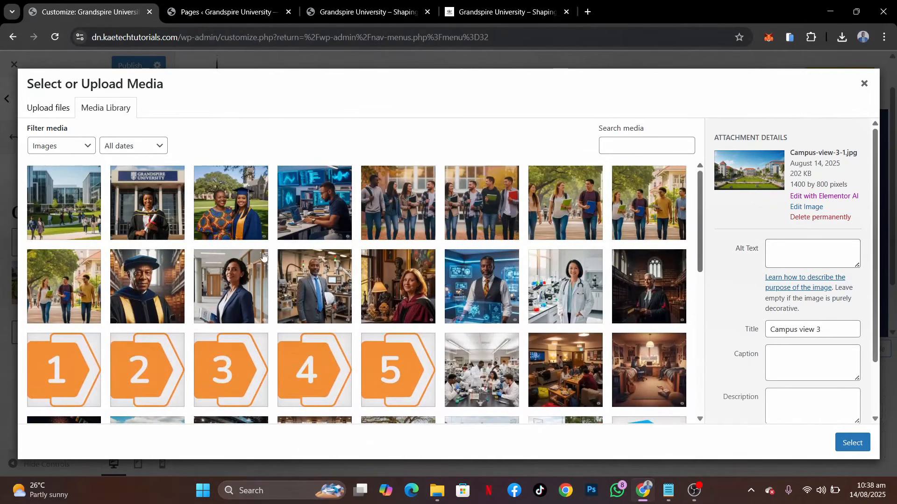
{"action": "left_click", "coordinate": [414, 224]}
{"action": "left_click", "coordinate": [427, 171]}
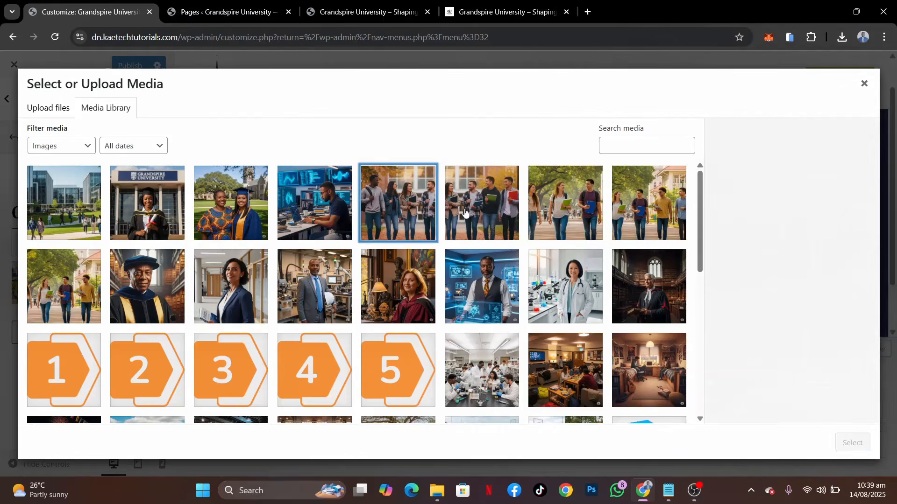
{"action": "left_click", "coordinate": [466, 214]}
{"action": "left_click", "coordinate": [514, 172]}
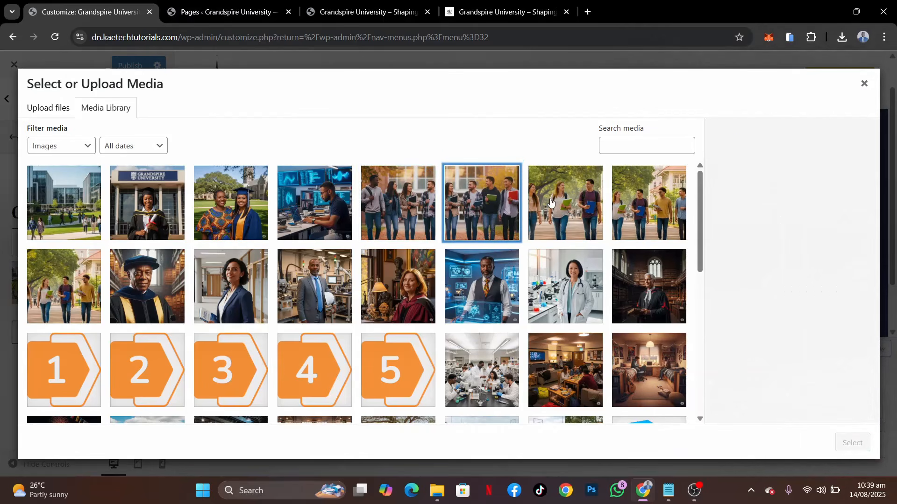
{"action": "left_click", "coordinate": [77, 214]}
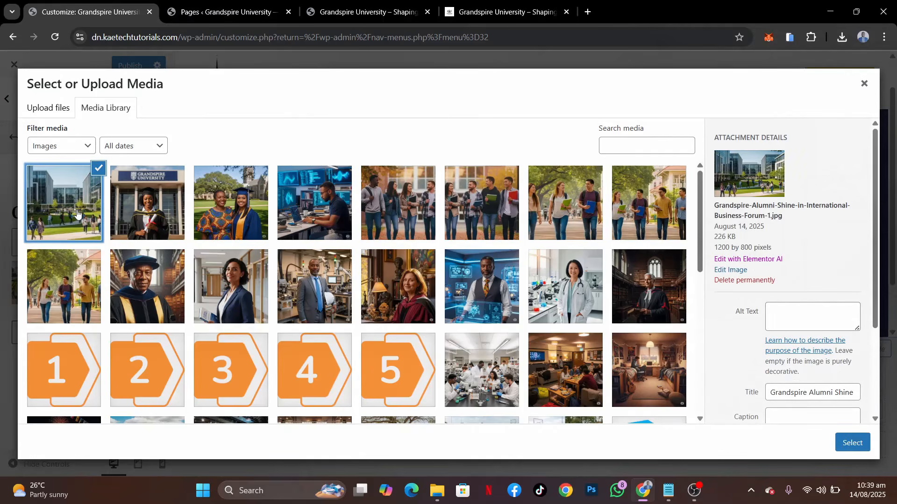
{"action": "left_click", "coordinate": [98, 172]}
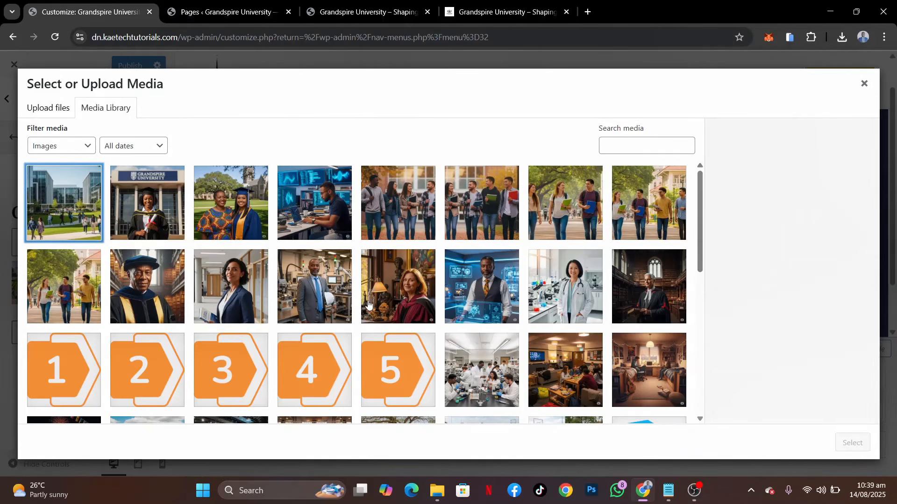
Replace the gallery's first image with the Campus view 5 picture from the media library
{"action": "scroll", "coordinate": [368, 304], "scroll_direction": "down", "scroll_amount": 3}
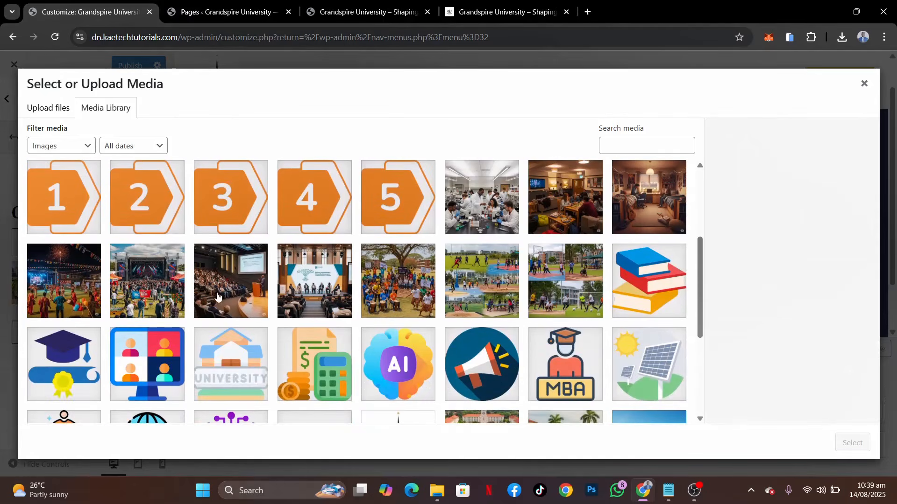
{"action": "scroll", "coordinate": [218, 296], "scroll_direction": "down", "scroll_amount": 3}
{"action": "left_click", "coordinate": [73, 360]}
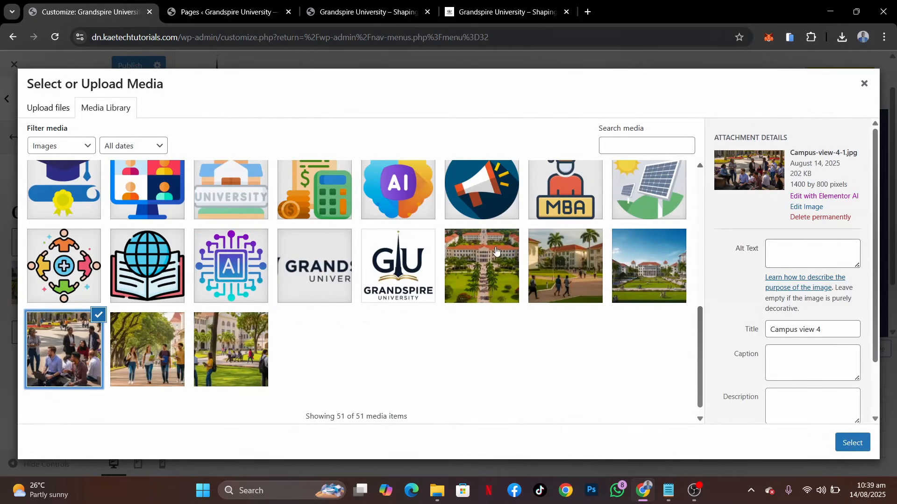
{"action": "scroll", "coordinate": [496, 250], "scroll_direction": "up", "scroll_amount": 2}
{"action": "scroll", "coordinate": [496, 251], "scroll_direction": "up", "scroll_amount": 2}
{"action": "scroll", "coordinate": [496, 251], "scroll_direction": "down", "scroll_amount": 4}
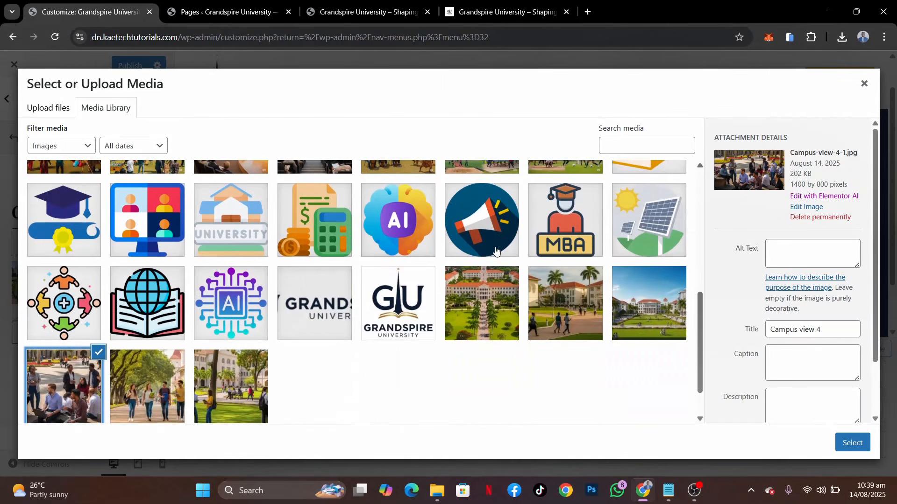
{"action": "scroll", "coordinate": [496, 250], "scroll_direction": "up", "scroll_amount": 8}
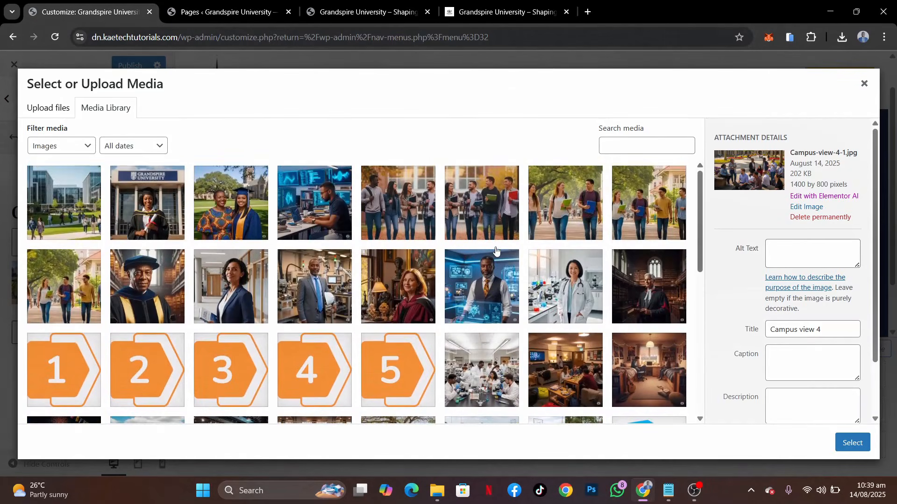
{"action": "scroll", "coordinate": [496, 250], "scroll_direction": "down", "scroll_amount": 8}
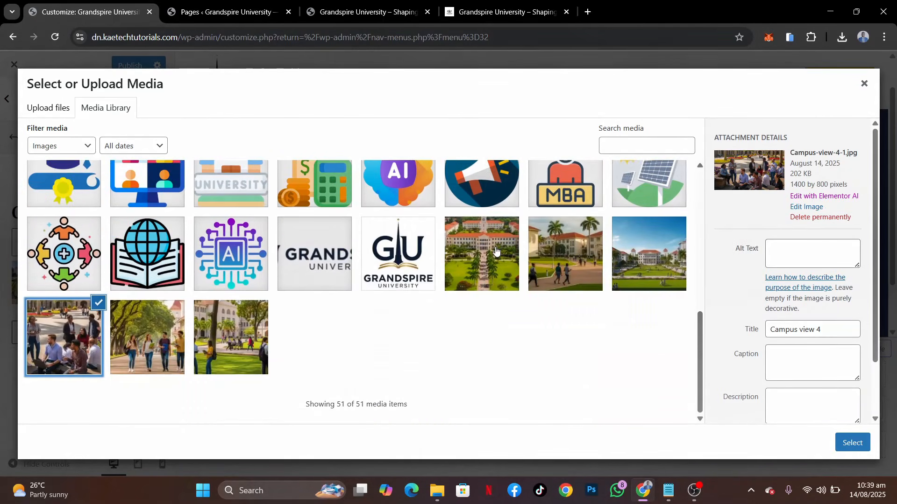
{"action": "left_click", "coordinate": [497, 276]}
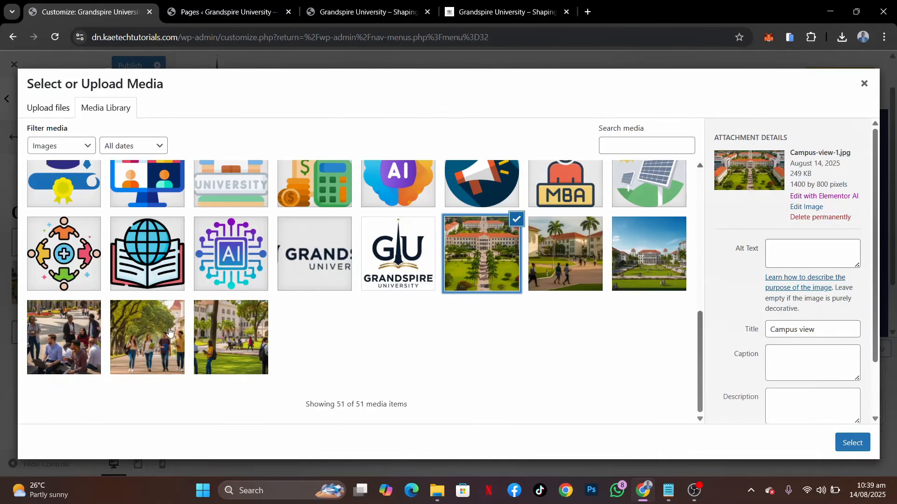
{"action": "left_click", "coordinate": [139, 335]}
{"action": "left_click", "coordinate": [852, 443]}
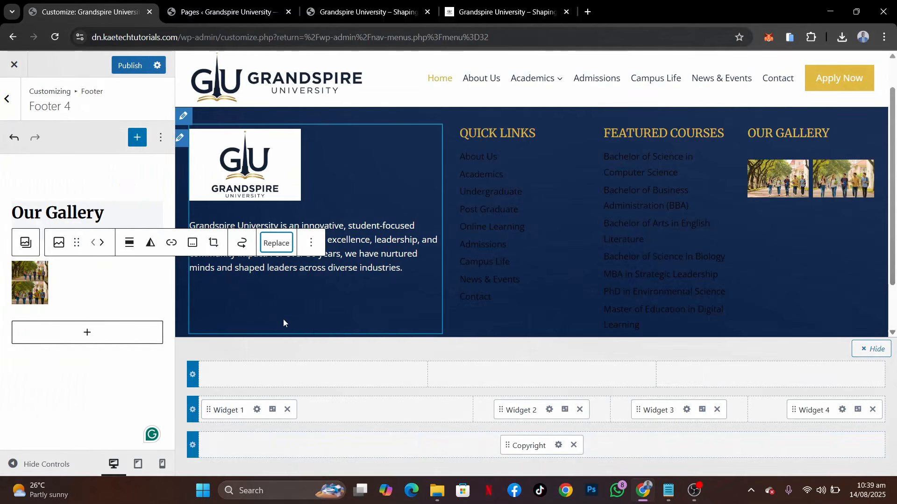
Replace the gallery's first image with the Campus view 3 picture from the media library
{"action": "left_click", "coordinate": [278, 242]}
{"action": "left_click", "coordinate": [320, 282]}
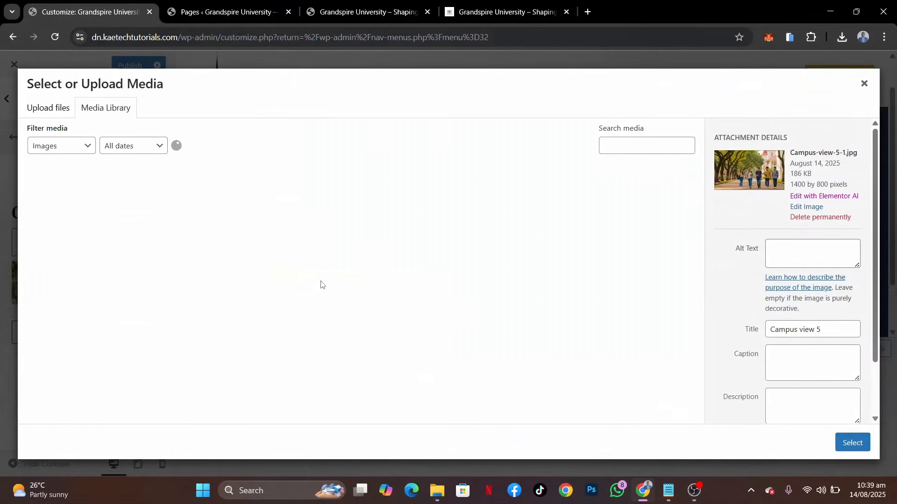
{"action": "scroll", "coordinate": [367, 338], "scroll_direction": "down", "scroll_amount": 6}
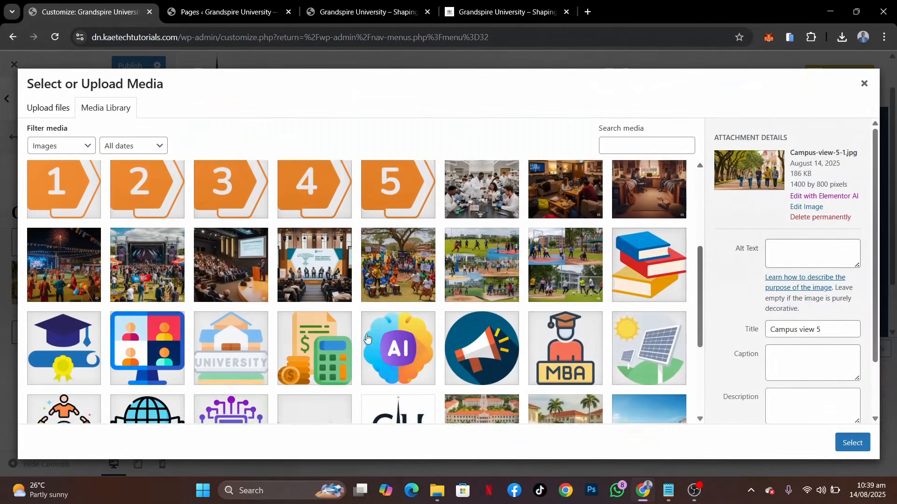
{"action": "scroll", "coordinate": [367, 338], "scroll_direction": "down", "scroll_amount": 3}
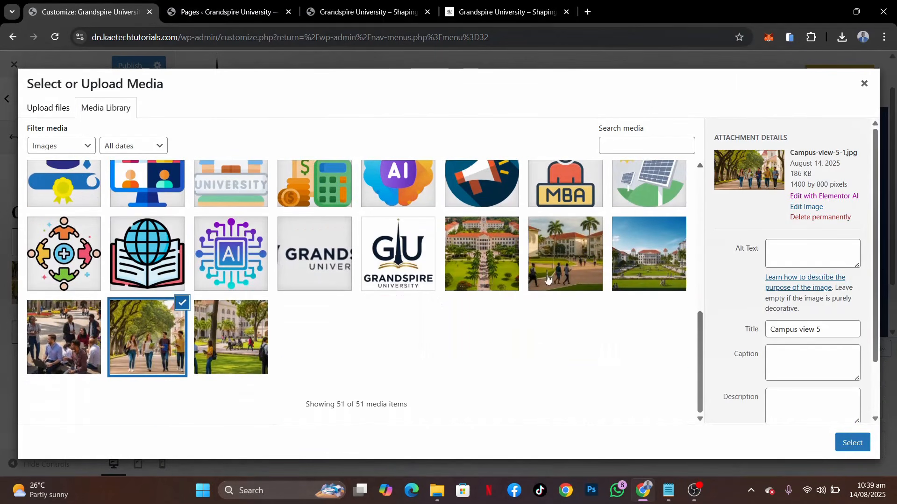
{"action": "left_click", "coordinate": [617, 272]}
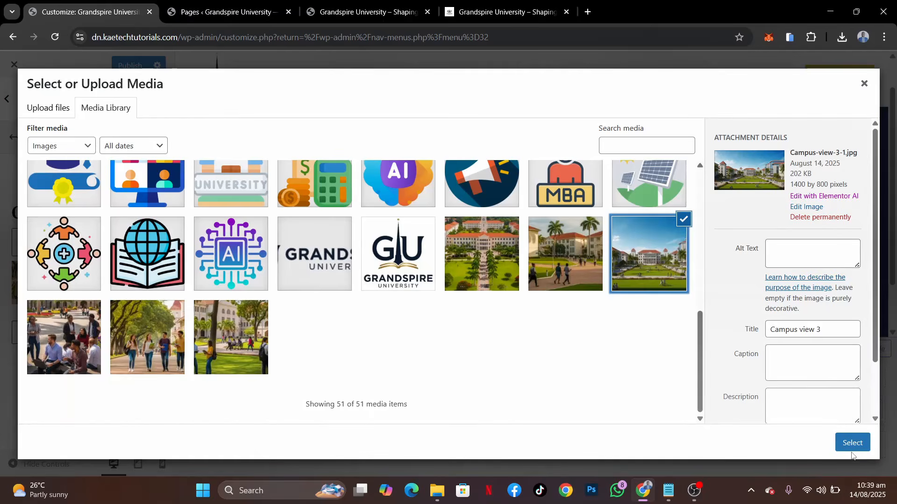
{"action": "left_click", "coordinate": [852, 444]}
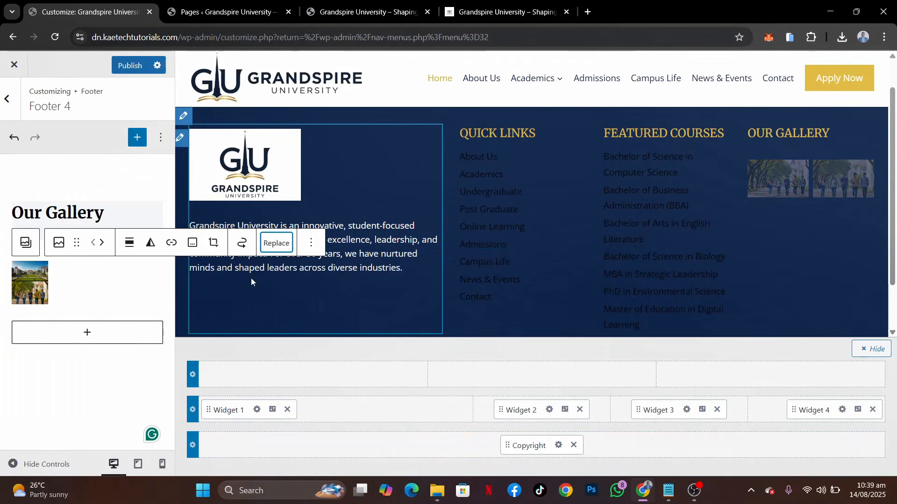
Set the whole Gallery block in Footer 4 to 1 column in its block settings and publish the changes
{"action": "left_click", "coordinate": [79, 293]}
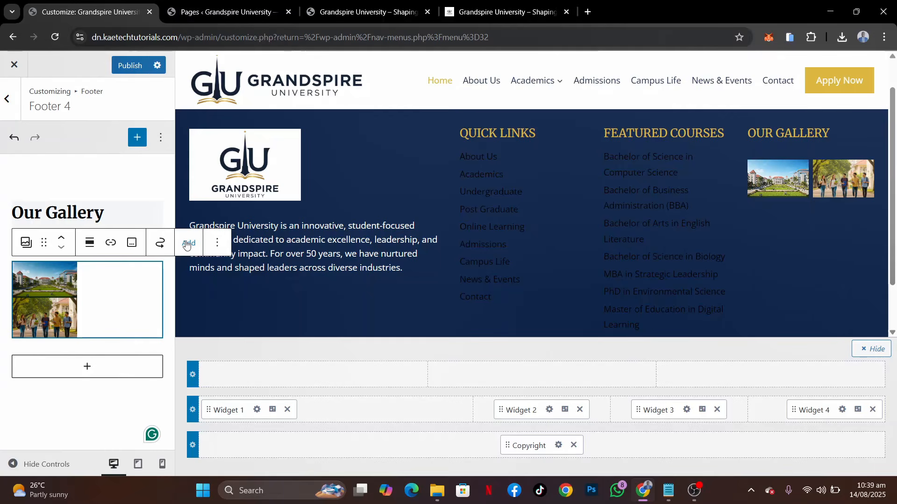
{"action": "left_click", "coordinate": [218, 242]}
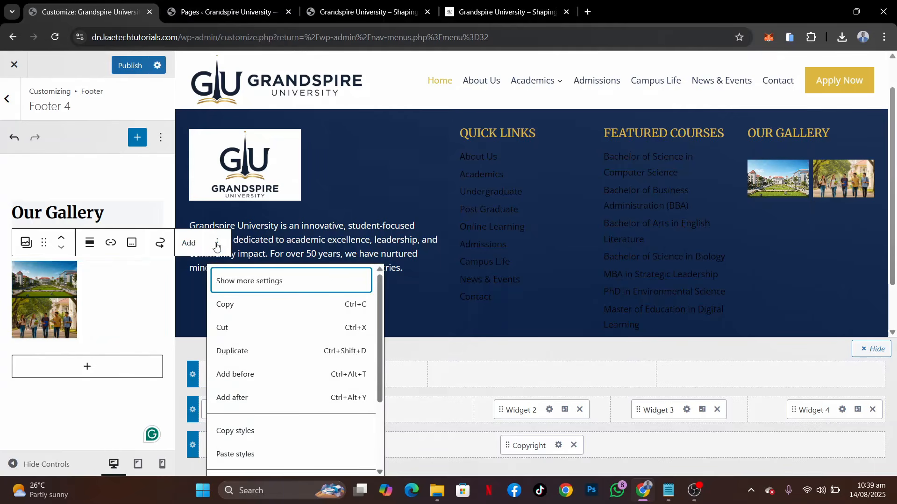
{"action": "left_click", "coordinate": [239, 280]}
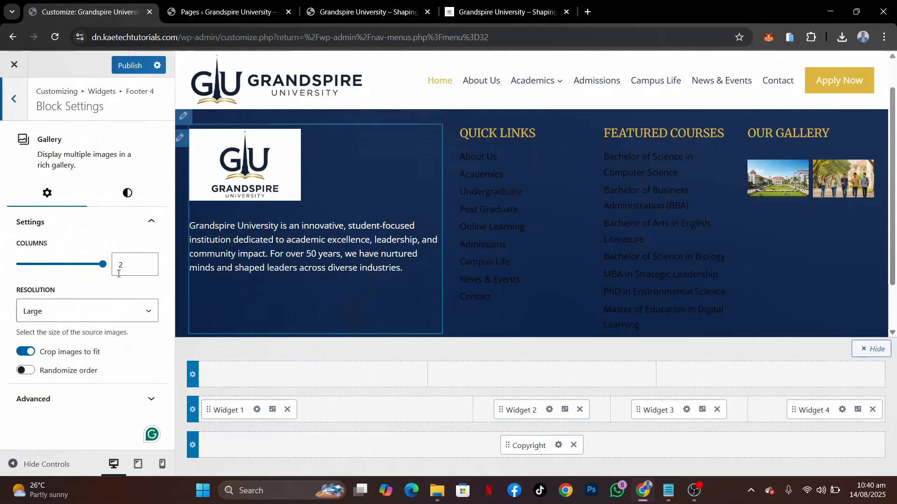
{"action": "left_click", "coordinate": [147, 268]}
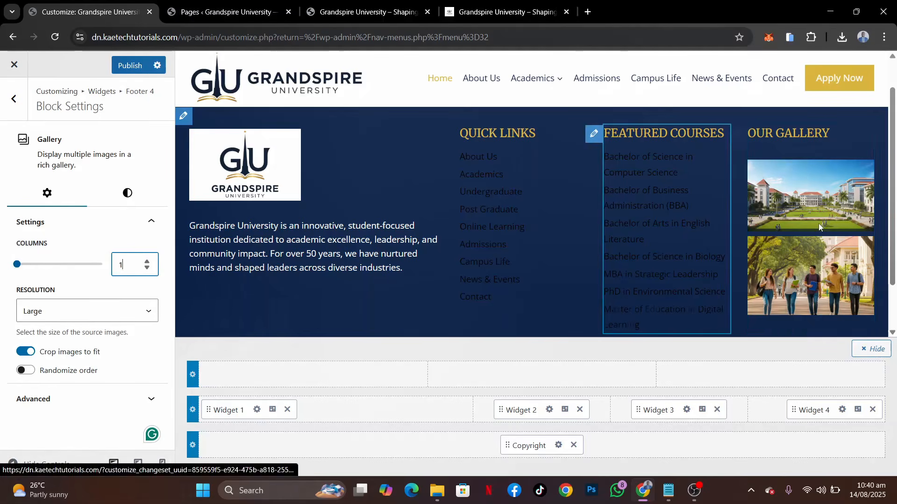
{"action": "left_click", "coordinate": [131, 65]}
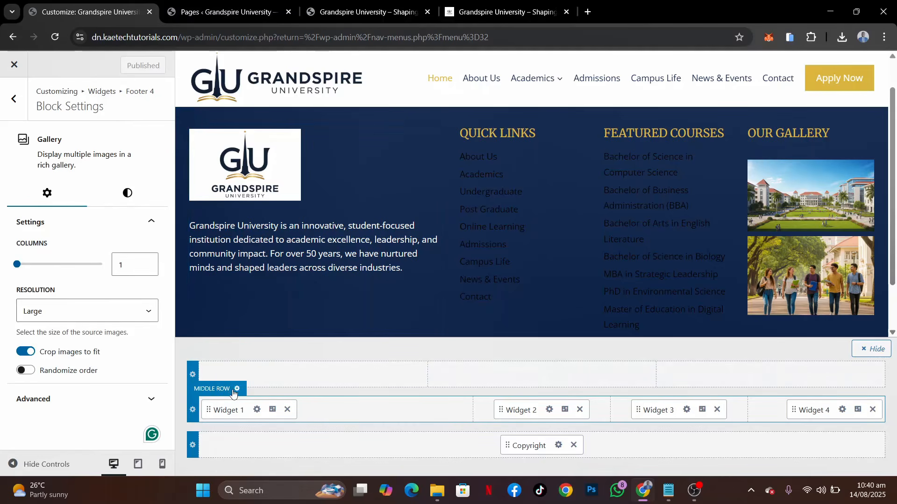
Set the footer middle row's link colors to palette white (FFFFFF) for normal and gold (D4AF37) for hover
{"action": "left_click", "coordinate": [236, 390]}
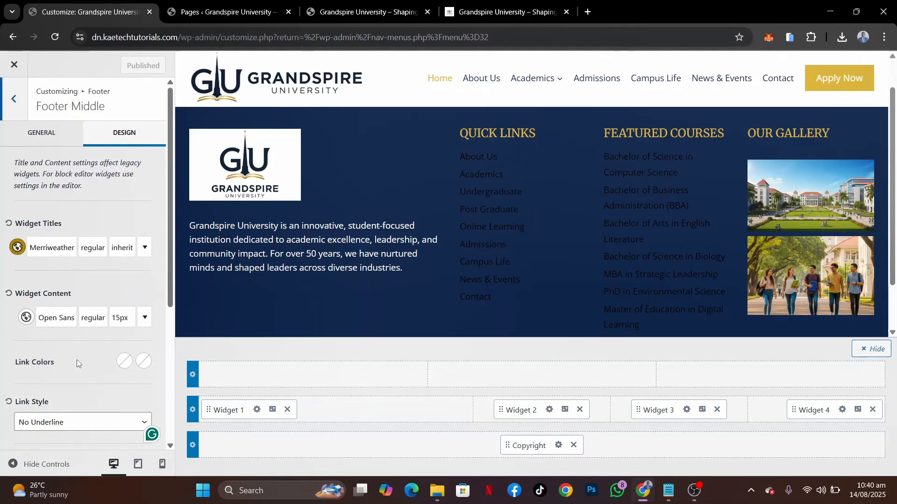
{"action": "left_click", "coordinate": [124, 362]}
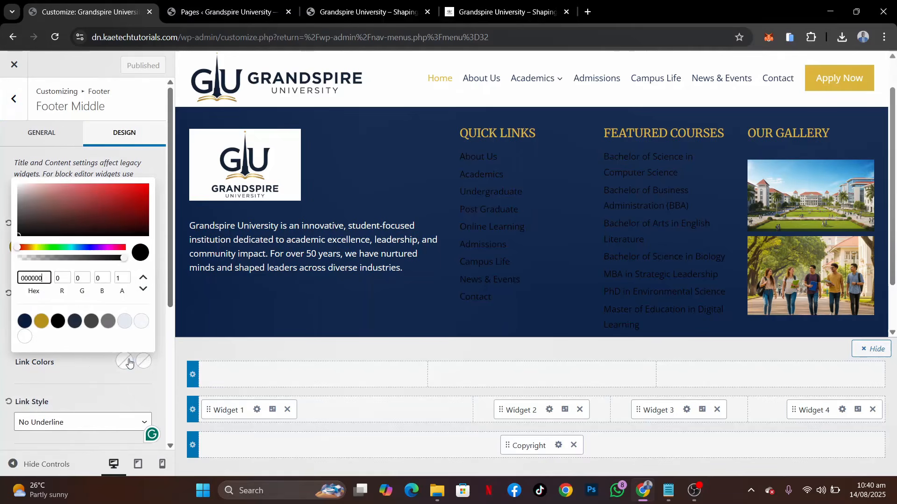
{"action": "left_click", "coordinate": [25, 337]}
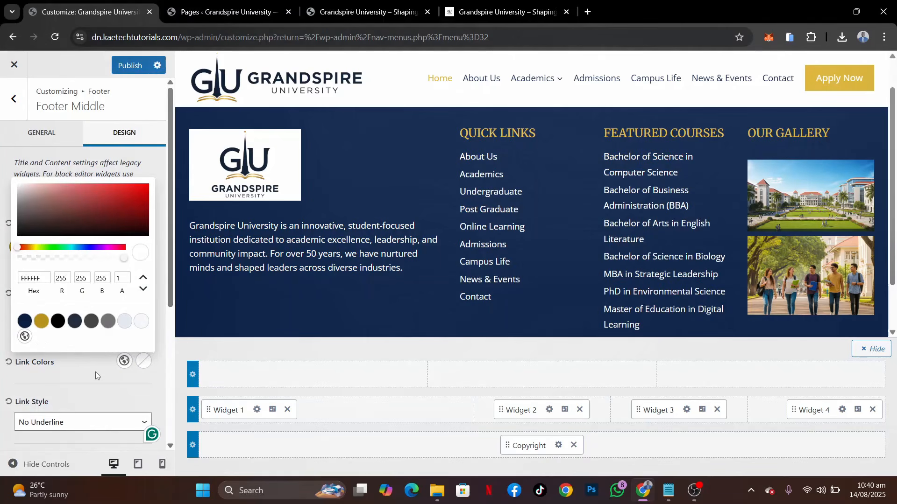
{"action": "left_click", "coordinate": [141, 363]}
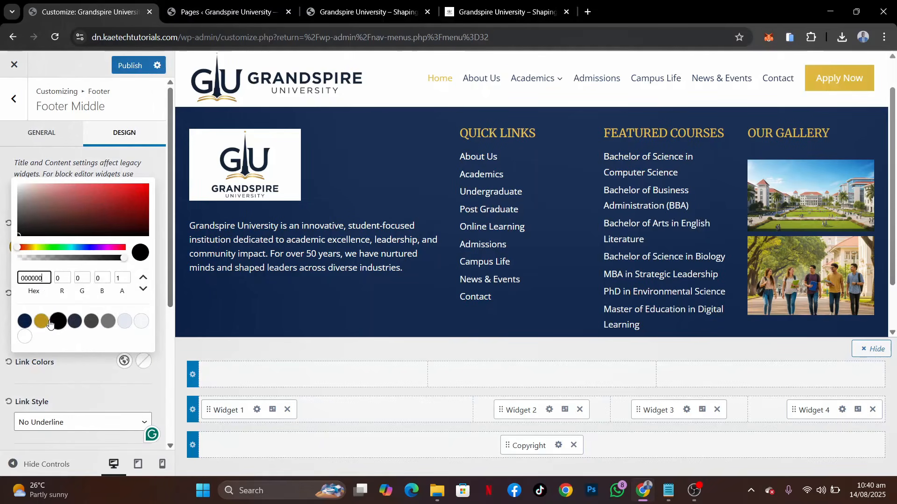
{"action": "left_click", "coordinate": [42, 322]}
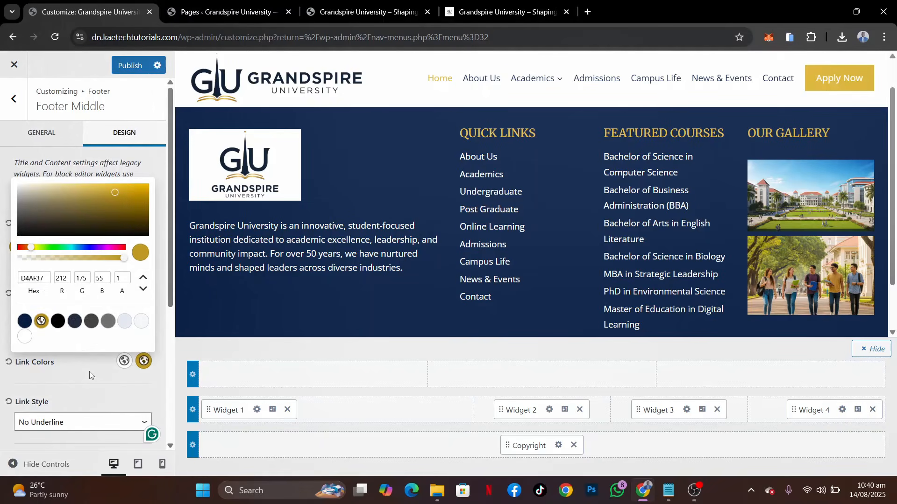
{"action": "right_click", "coordinate": [89, 372]}
{"action": "left_click", "coordinate": [71, 359]}
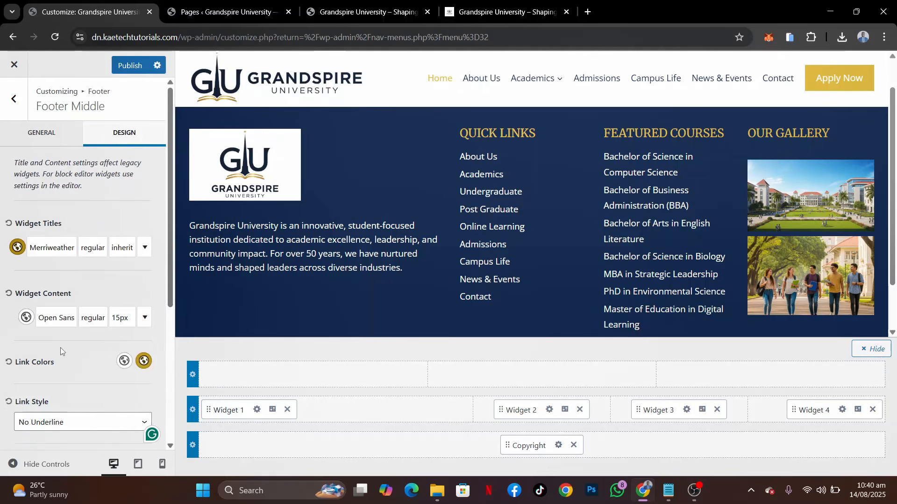
Check the remaining middle row design settings and preview the footer in mobile and tablet sizes before returning to desktop
{"action": "scroll", "coordinate": [52, 355], "scroll_direction": "down", "scroll_amount": 5}
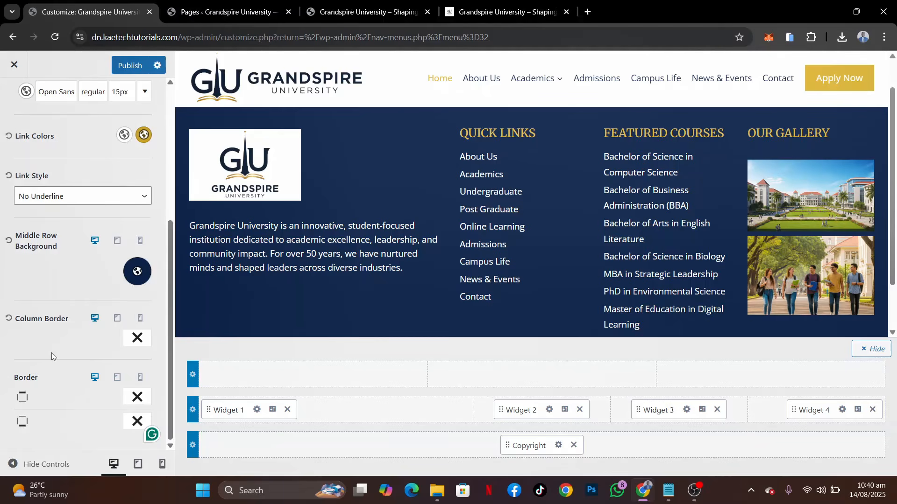
{"action": "scroll", "coordinate": [77, 303], "scroll_direction": "up", "scroll_amount": 5}
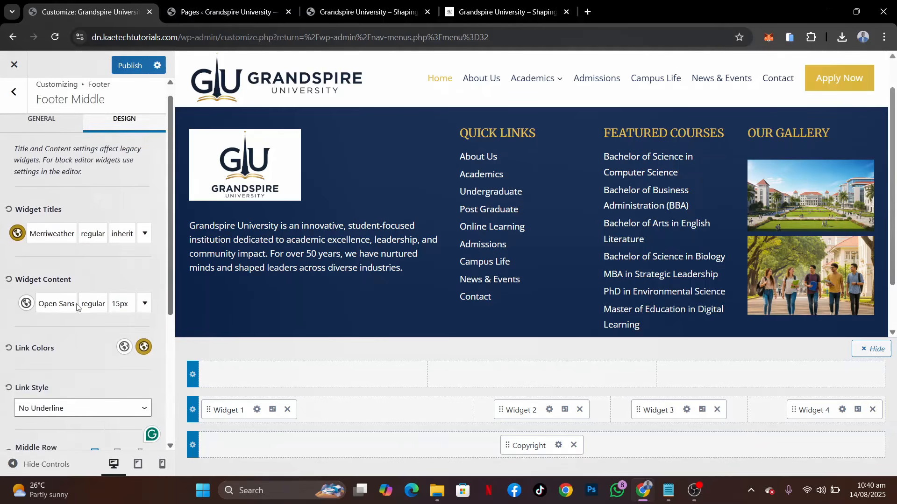
{"action": "left_click", "coordinate": [163, 464]}
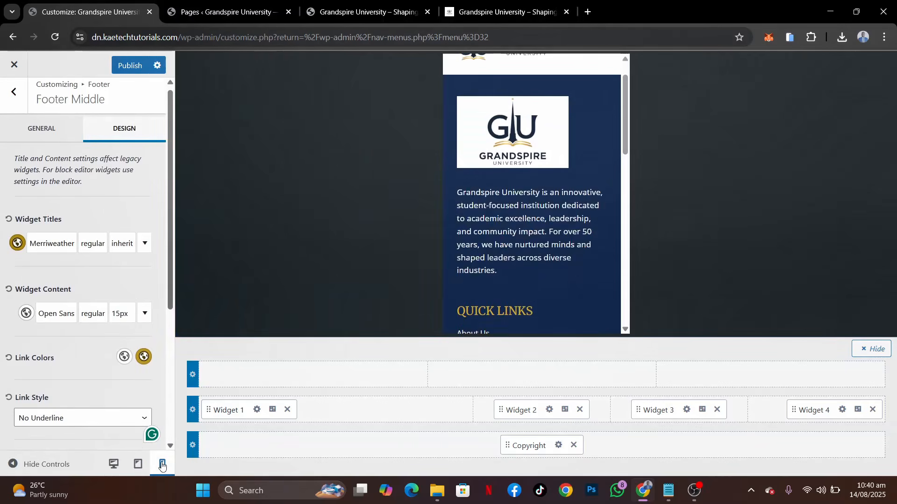
{"action": "scroll", "coordinate": [542, 262], "scroll_direction": "down", "scroll_amount": 5}
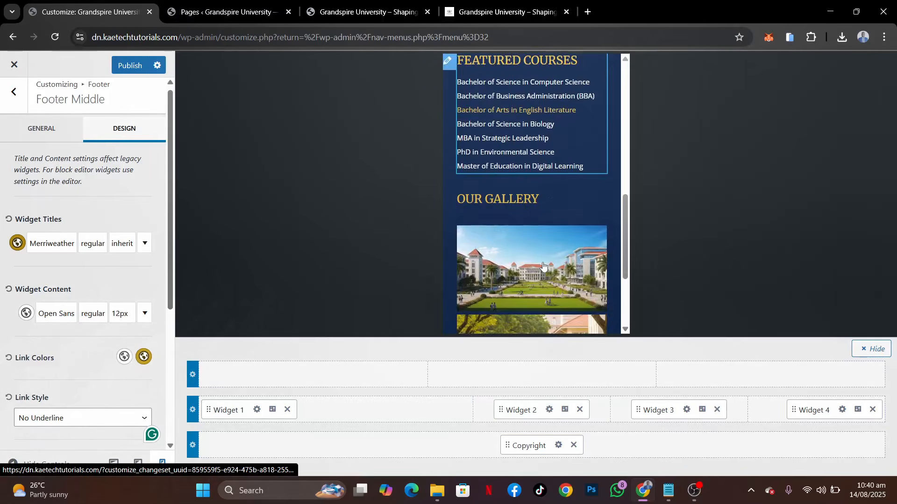
{"action": "scroll", "coordinate": [543, 266], "scroll_direction": "up", "scroll_amount": 5}
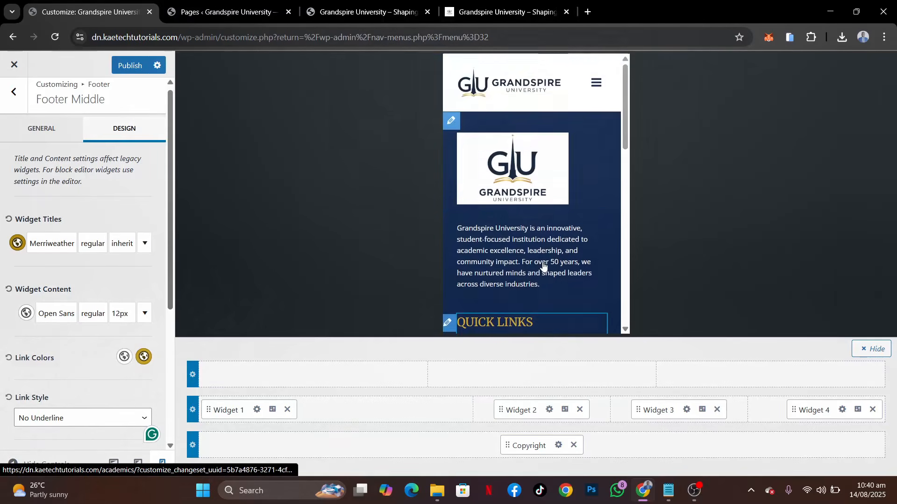
{"action": "left_click", "coordinate": [137, 464]}
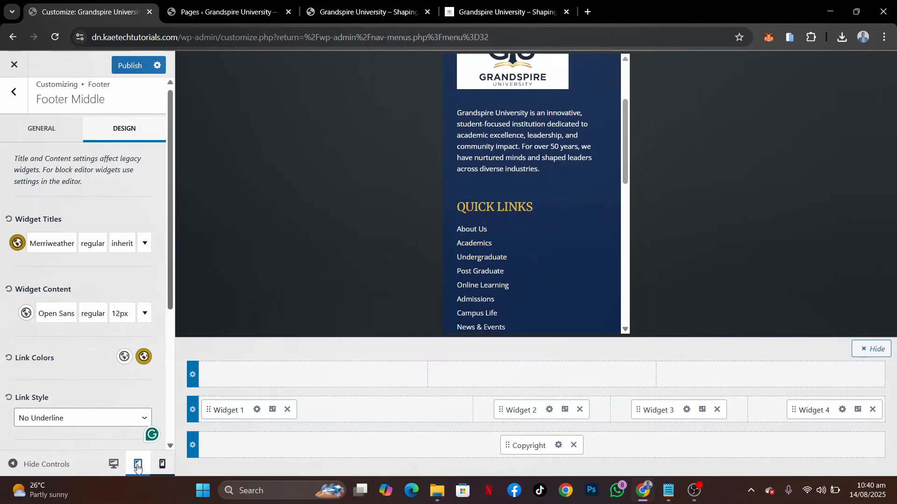
{"action": "scroll", "coordinate": [492, 212], "scroll_direction": "up", "scroll_amount": 3}
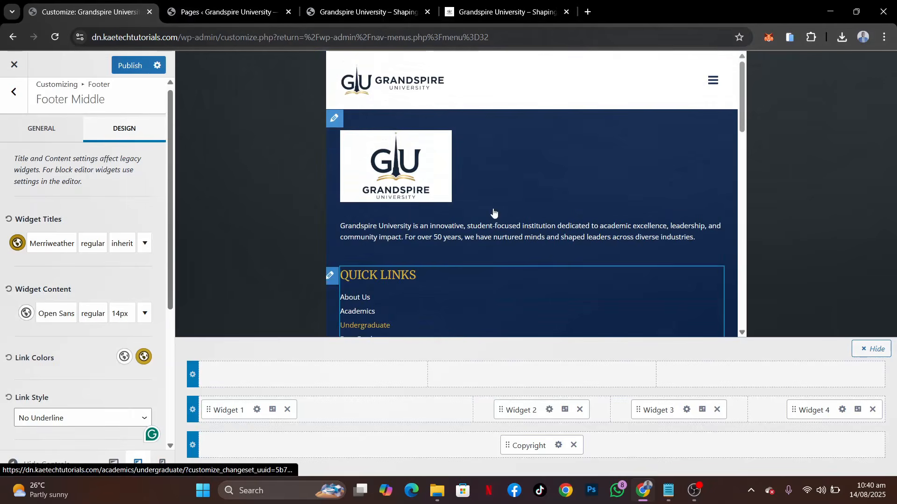
{"action": "scroll", "coordinate": [494, 210], "scroll_direction": "down", "scroll_amount": 8}
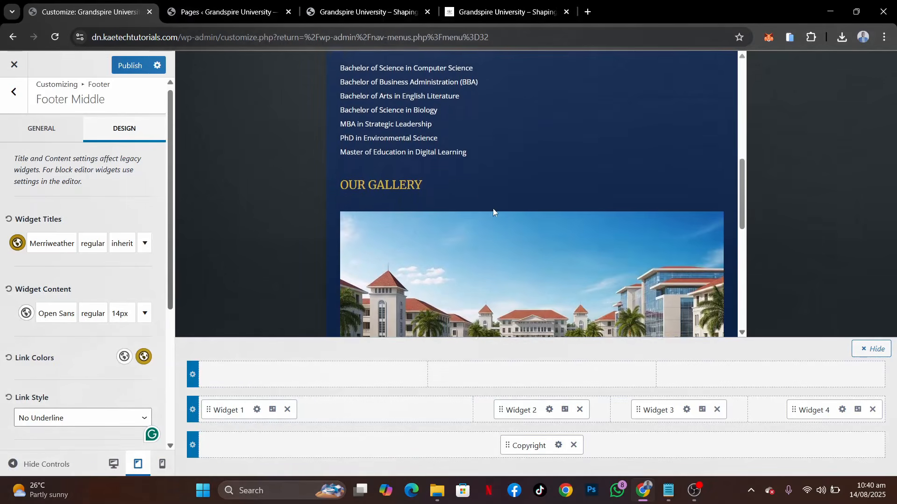
{"action": "scroll", "coordinate": [494, 210], "scroll_direction": "up", "scroll_amount": 5}
{"action": "scroll", "coordinate": [494, 213], "scroll_direction": "up", "scroll_amount": 3}
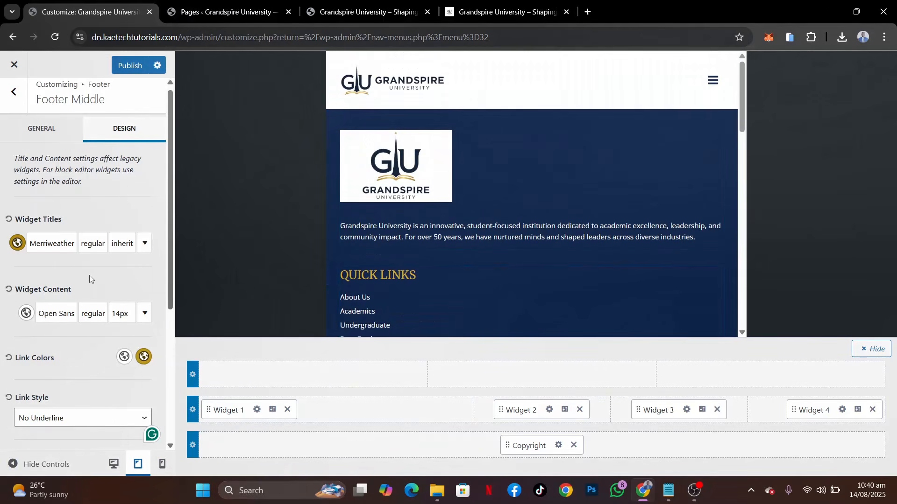
{"action": "left_click", "coordinate": [113, 465]}
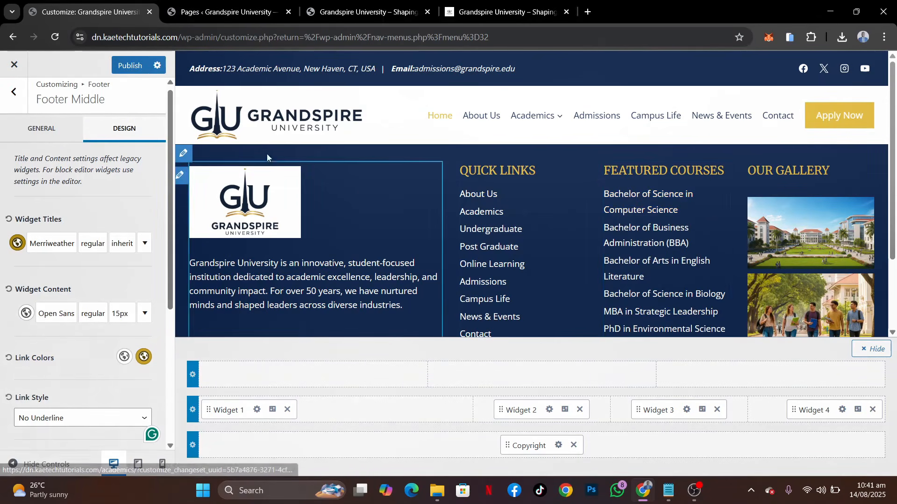
Publish the footer changes and reload the live Grandspire University home page to check them
{"action": "left_click", "coordinate": [131, 66]}
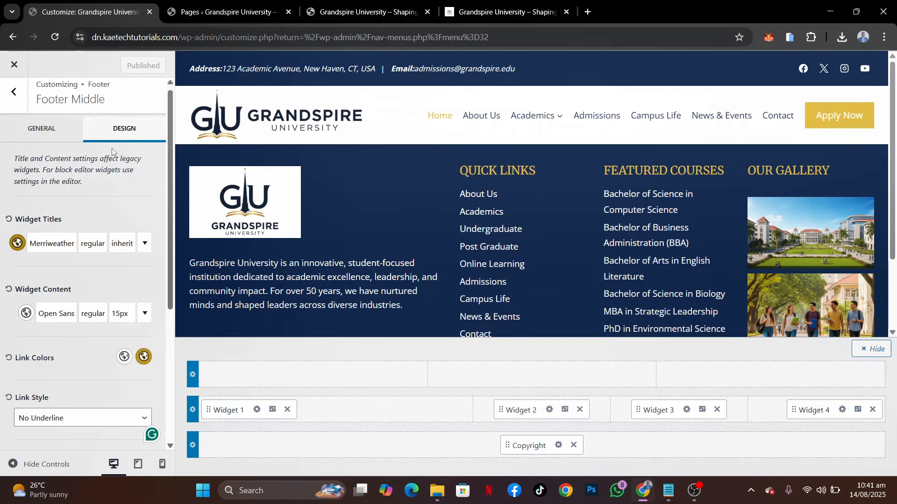
{"action": "left_click", "coordinate": [341, 13]}
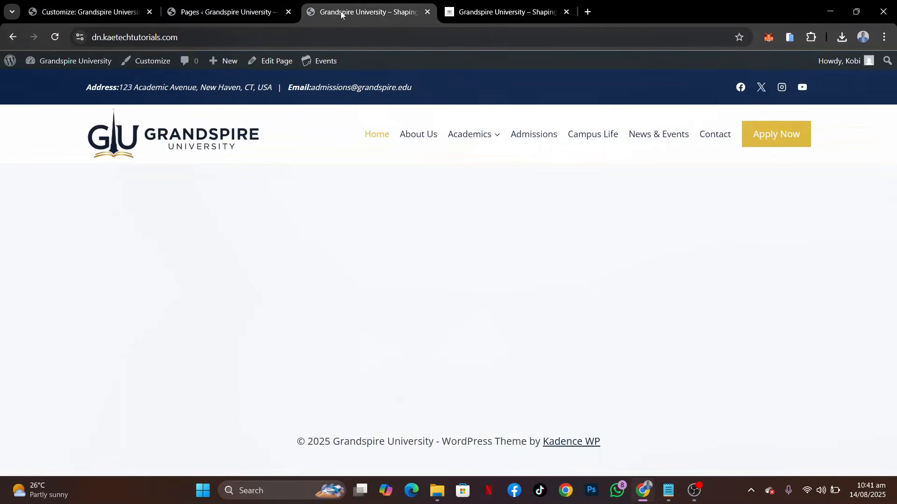
{"action": "left_click", "coordinate": [55, 38]}
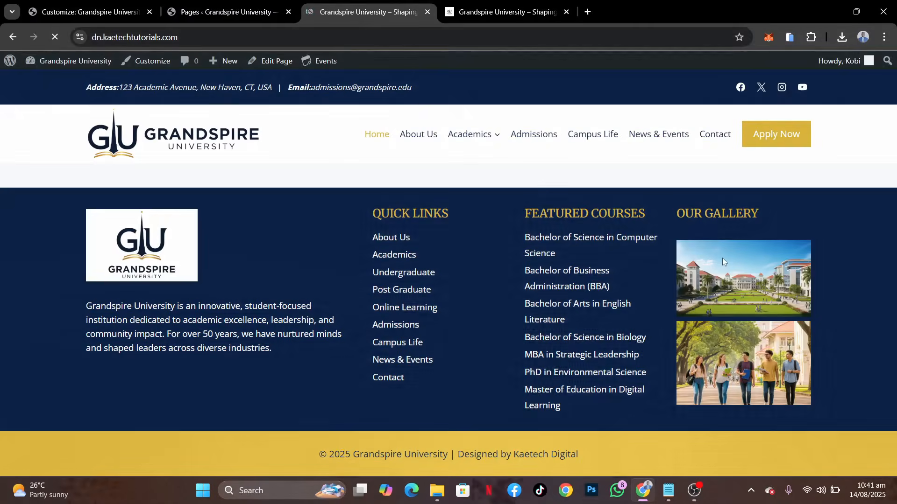
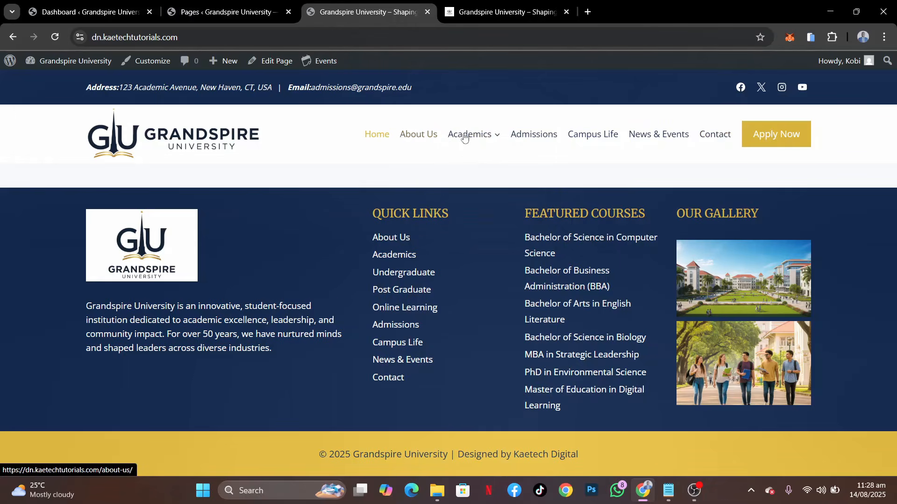
Switch to the demo university site and skim its home page from the hero slideshow down to the closing call-to-action
{"action": "mouse_move", "coordinate": [469, 136]}
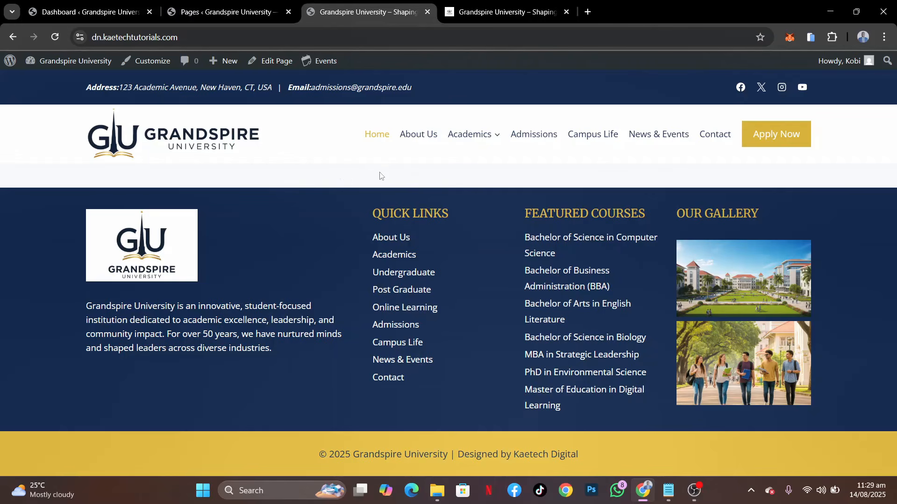
{"action": "key", "text": "ctrl+Tab"}
{"action": "scroll", "coordinate": [565, 239], "scroll_direction": "up", "scroll_amount": 4}
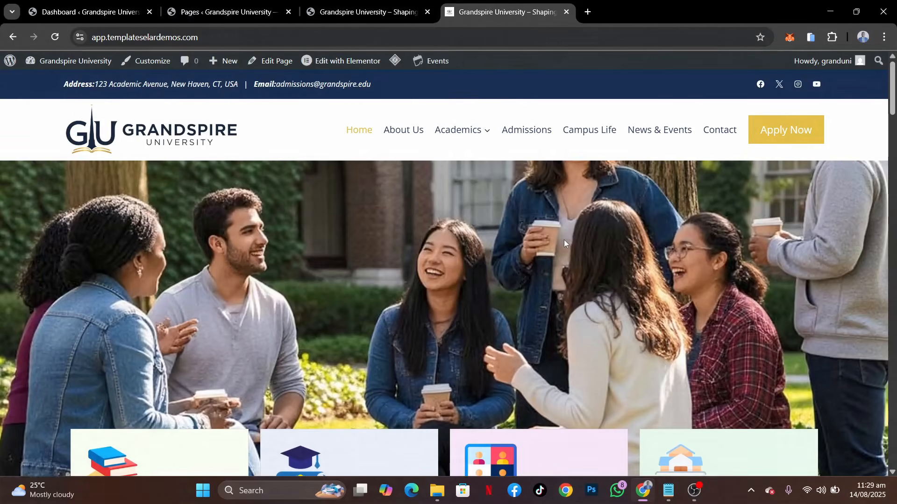
{"action": "scroll", "coordinate": [564, 240], "scroll_direction": "down", "scroll_amount": 6}
{"action": "scroll", "coordinate": [564, 240], "scroll_direction": "down", "scroll_amount": 15}
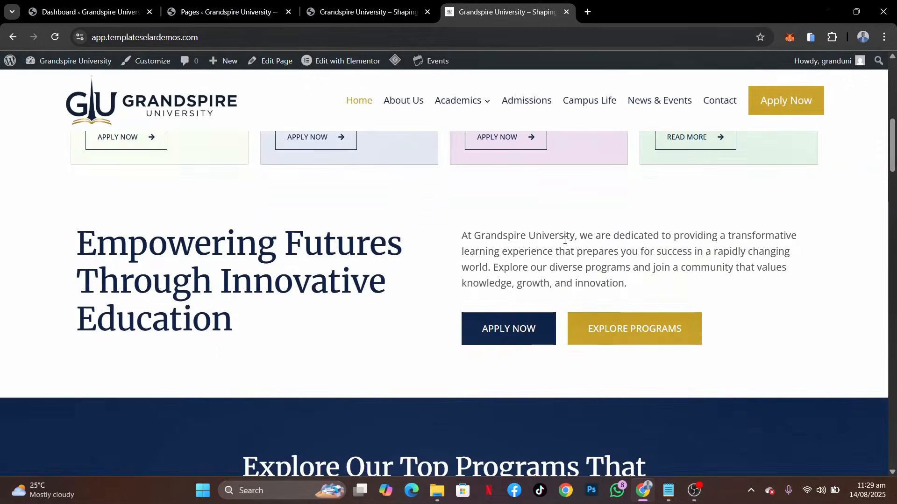
{"action": "scroll", "coordinate": [564, 239], "scroll_direction": "down", "scroll_amount": 15}
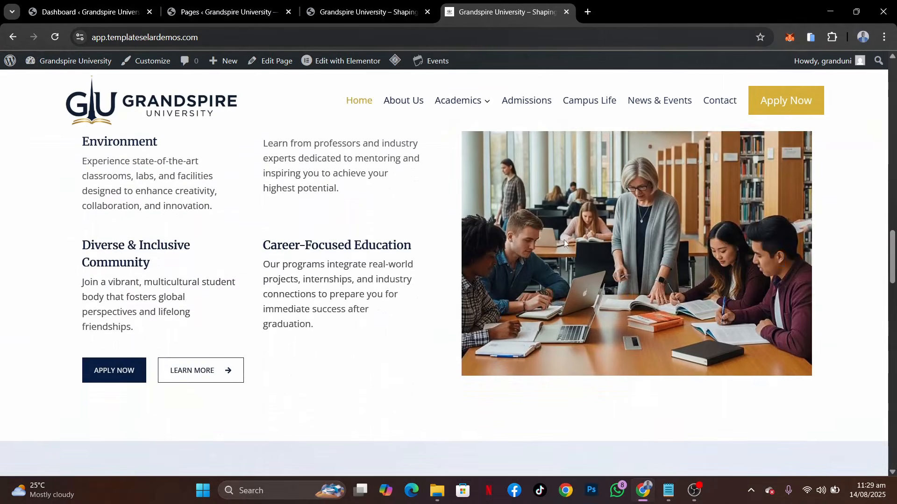
{"action": "scroll", "coordinate": [564, 243], "scroll_direction": "down", "scroll_amount": 6}
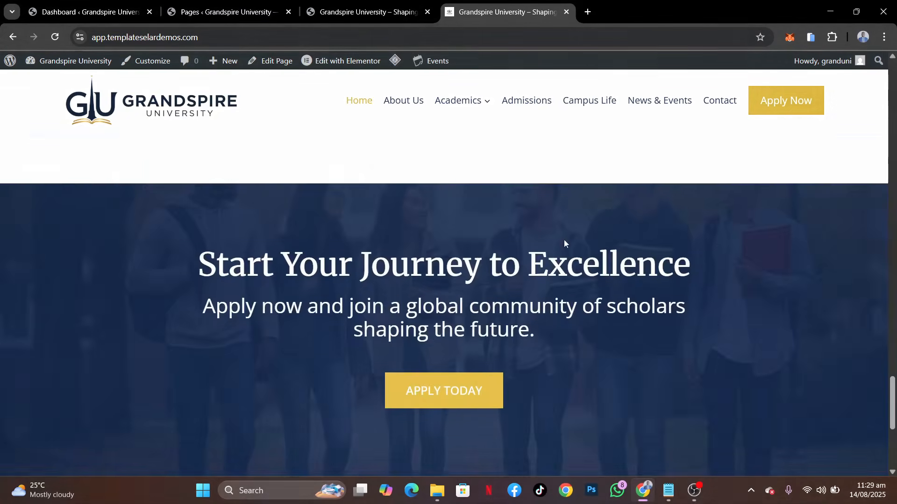
{"action": "scroll", "coordinate": [564, 243], "scroll_direction": "up", "scroll_amount": 15}
{"action": "scroll", "coordinate": [564, 239], "scroll_direction": "up", "scroll_amount": 15}
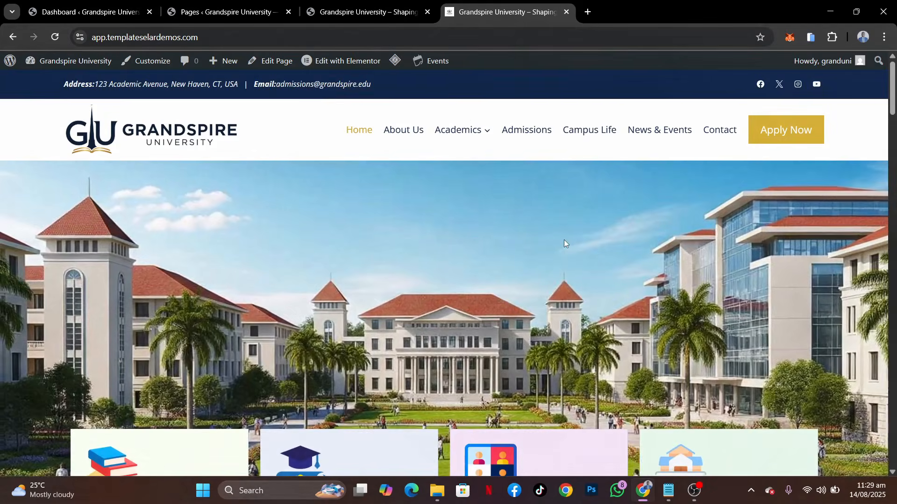
Examine the demo home page's layout section by section: hero, program cards, introduction, top programs, testimonials, news and events, and call-to-action
{"action": "scroll", "coordinate": [495, 313], "scroll_direction": "down", "scroll_amount": 5}
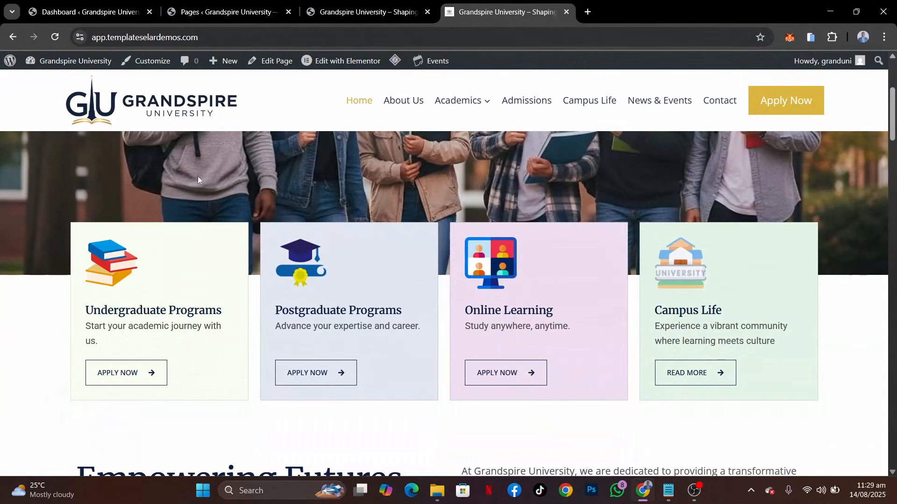
{"action": "scroll", "coordinate": [490, 197], "scroll_direction": "up", "scroll_amount": 5}
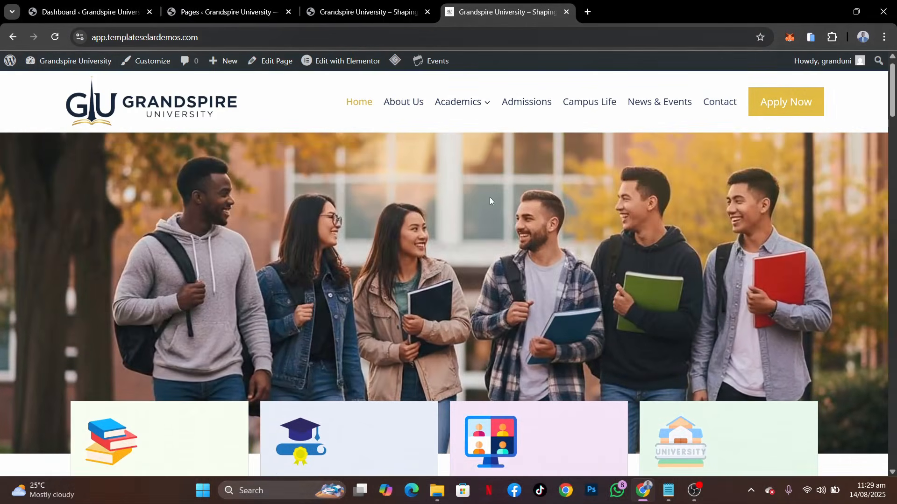
{"action": "scroll", "coordinate": [470, 271], "scroll_direction": "down", "scroll_amount": 5}
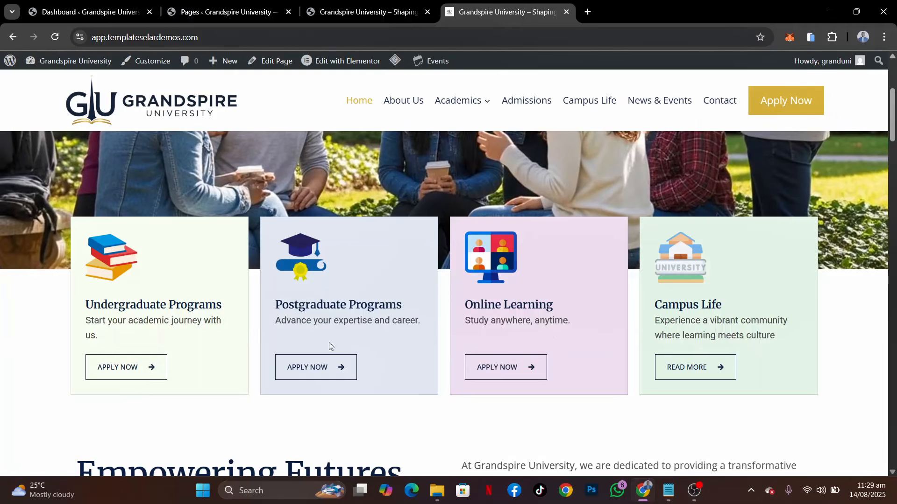
{"action": "scroll", "coordinate": [419, 441], "scroll_direction": "down", "scroll_amount": 4}
{"action": "scroll", "coordinate": [419, 423], "scroll_direction": "down", "scroll_amount": 2}
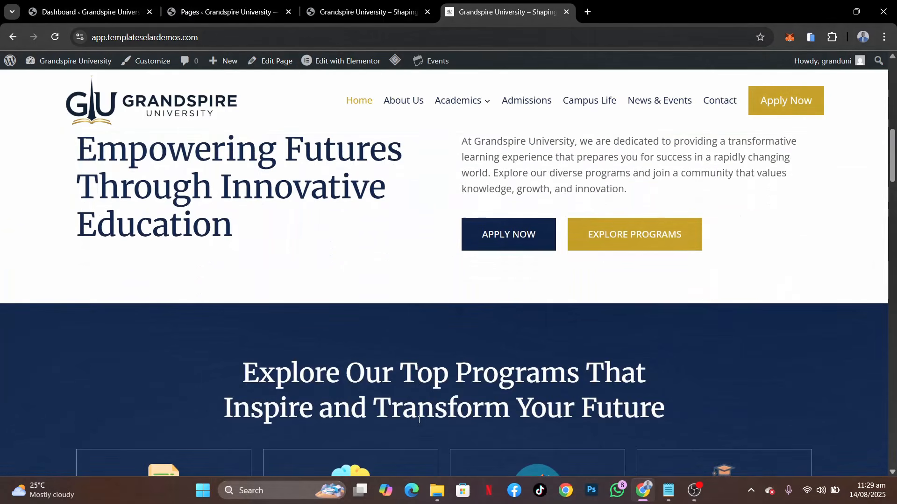
{"action": "scroll", "coordinate": [322, 379], "scroll_direction": "up", "scroll_amount": 2}
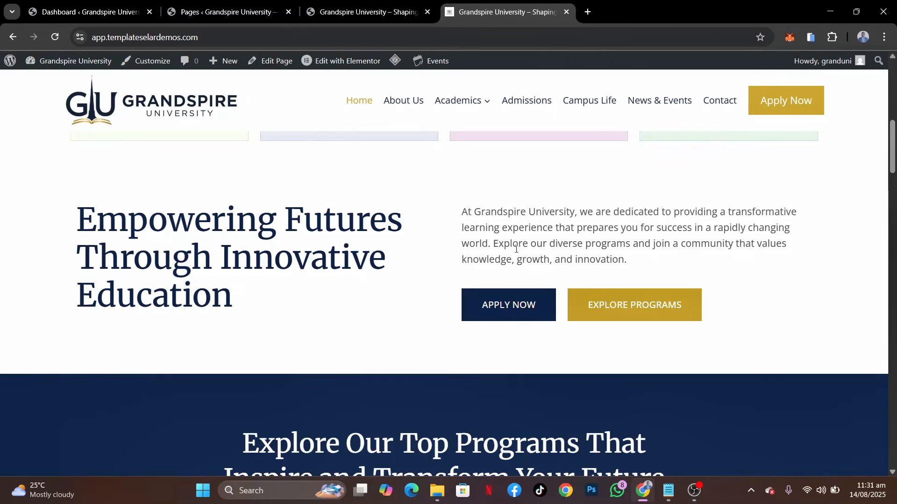
{"action": "scroll", "coordinate": [590, 244], "scroll_direction": "down", "scroll_amount": 6}
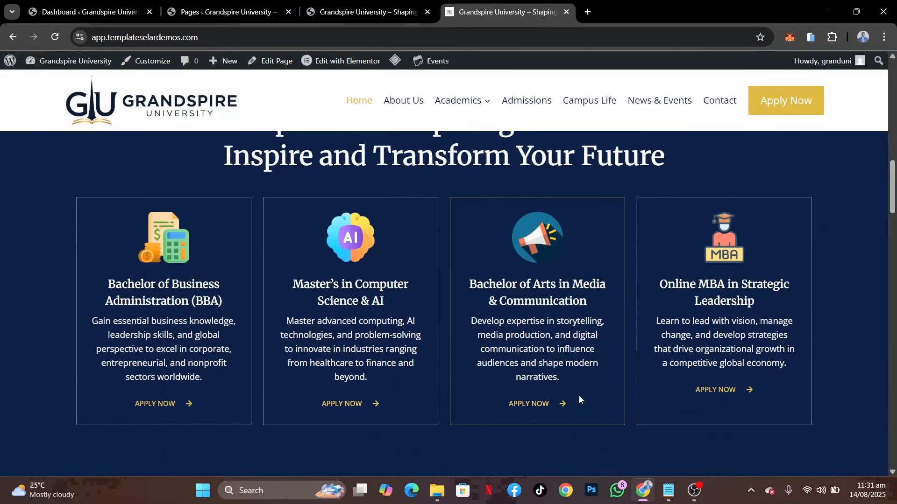
{"action": "scroll", "coordinate": [578, 397], "scroll_direction": "down", "scroll_amount": 8}
{"action": "scroll", "coordinate": [579, 396], "scroll_direction": "down", "scroll_amount": 14}
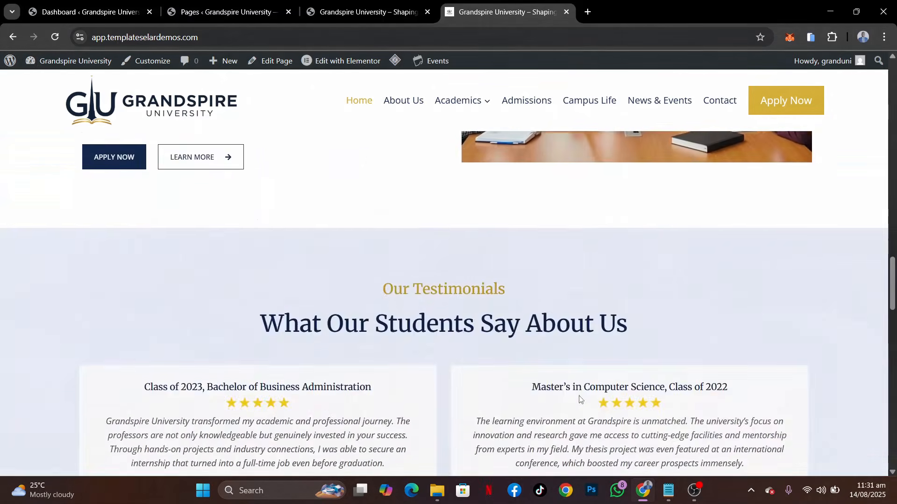
{"action": "scroll", "coordinate": [579, 399], "scroll_direction": "down", "scroll_amount": 12}
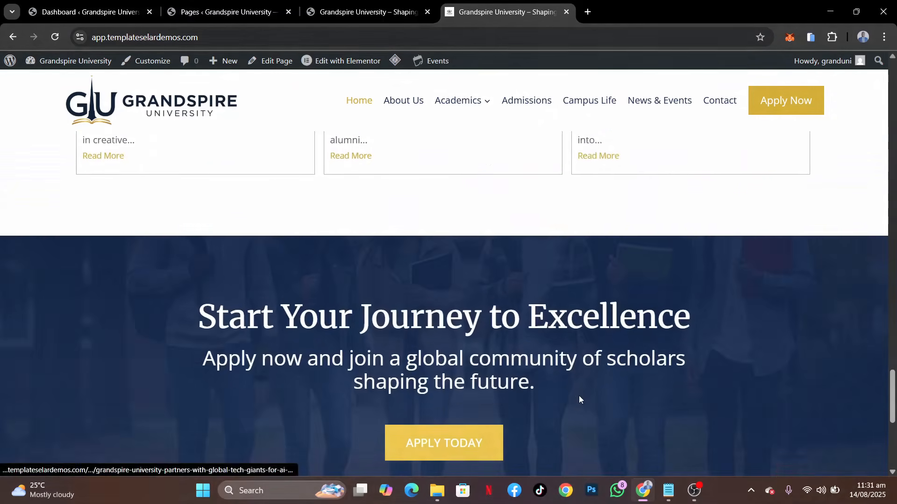
{"action": "scroll", "coordinate": [578, 396], "scroll_direction": "up", "scroll_amount": 20}
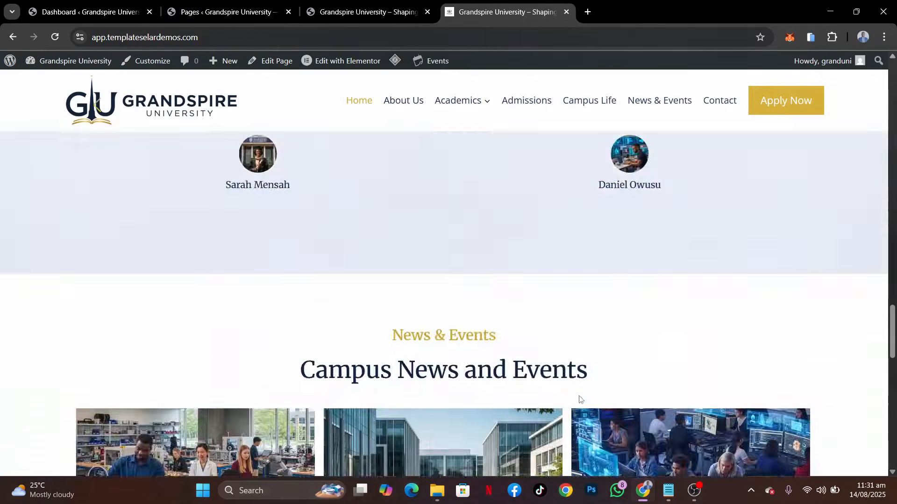
{"action": "scroll", "coordinate": [579, 397], "scroll_direction": "up", "scroll_amount": 4}
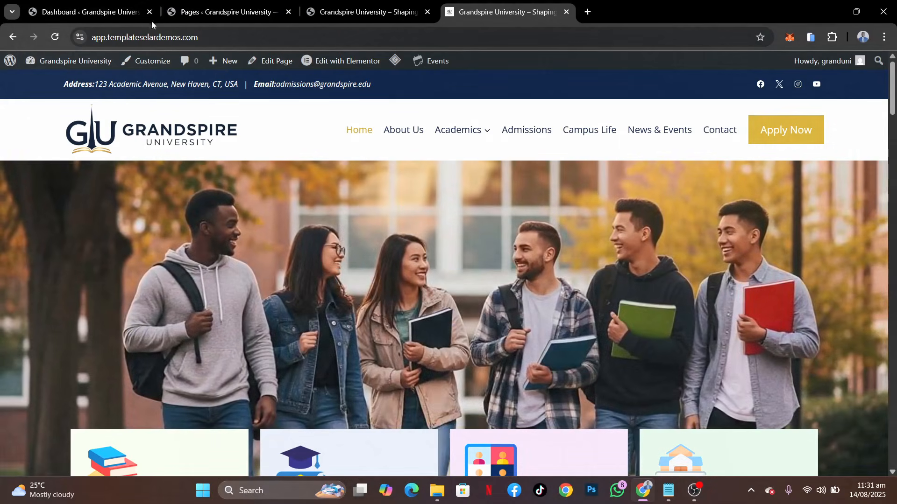
Open the Home front page from the site's page list in the Elementor editor and dismiss the AI notification
{"action": "left_click", "coordinate": [215, 14]}
{"action": "scroll", "coordinate": [172, 280], "scroll_direction": "up", "scroll_amount": 4}
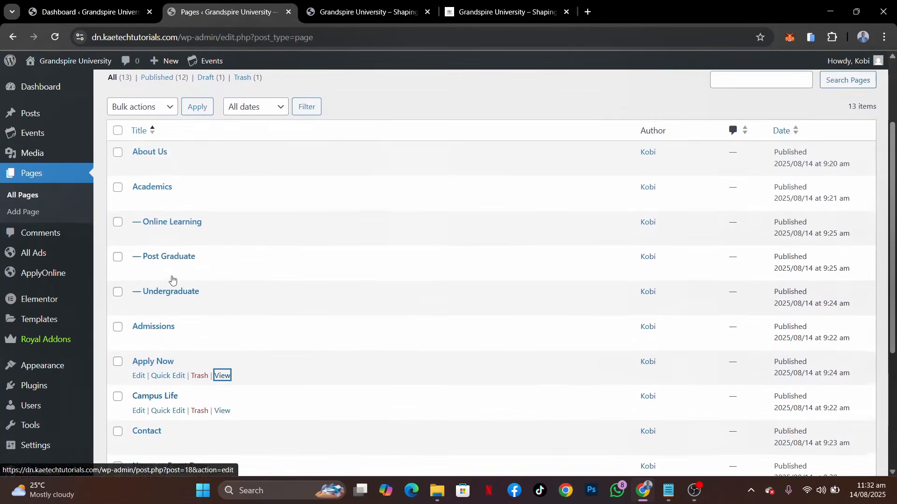
{"action": "scroll", "coordinate": [172, 279], "scroll_direction": "down", "scroll_amount": 3}
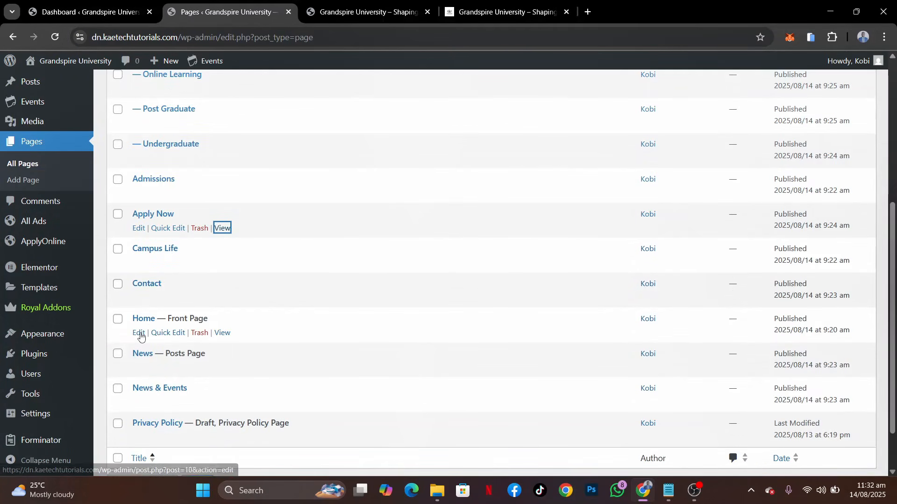
{"action": "left_click", "coordinate": [139, 333]}
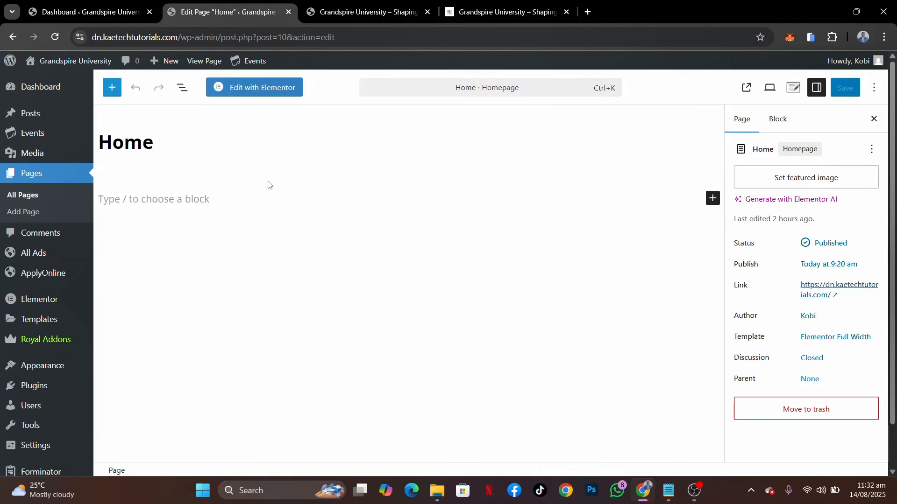
{"action": "left_click", "coordinate": [263, 93]}
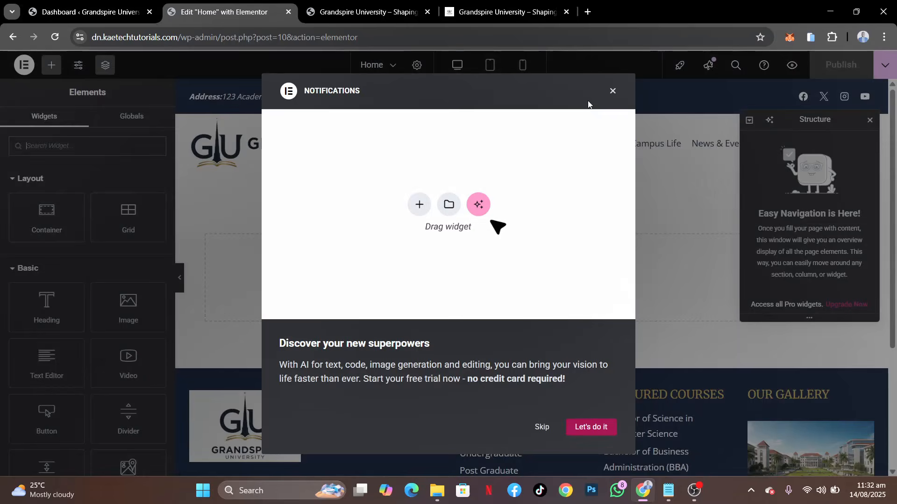
{"action": "left_click", "coordinate": [611, 92]}
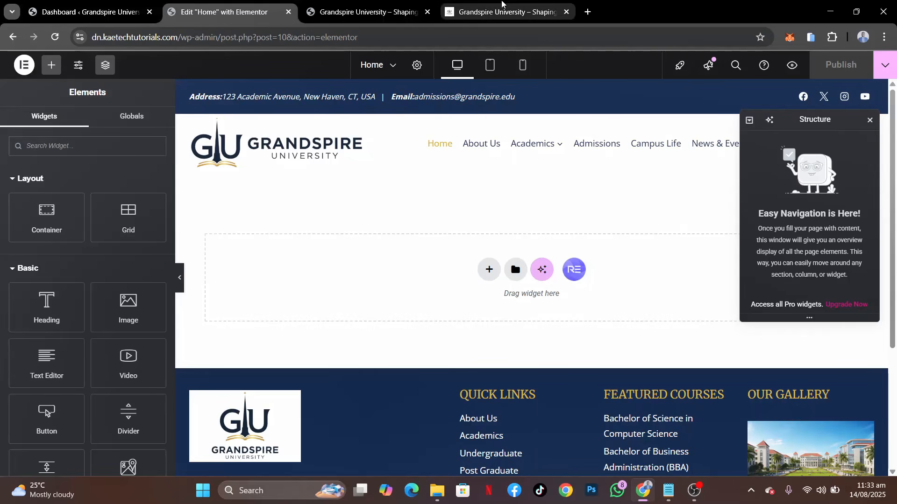
Check the demo's hero slideshow, and add a single-column flexbox container with downward direction to the Home page
{"action": "left_click", "coordinate": [488, 11]}
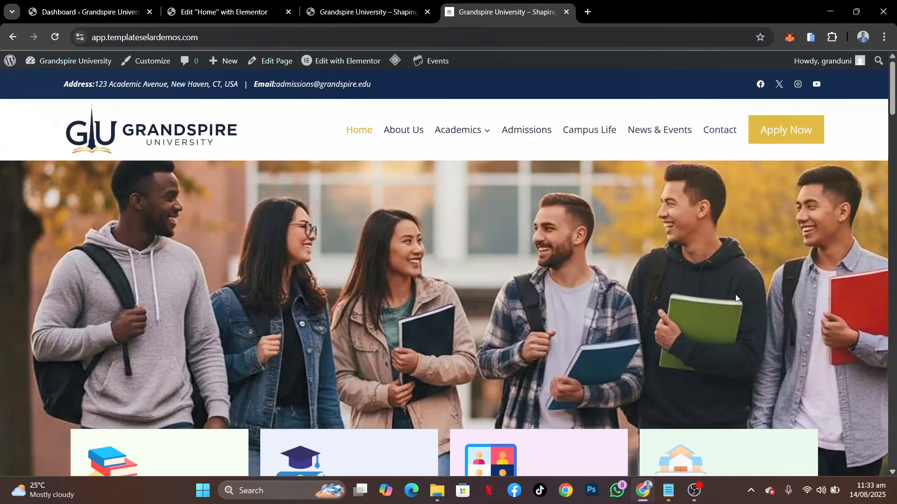
{"action": "scroll", "coordinate": [736, 298], "scroll_direction": "down", "scroll_amount": 1}
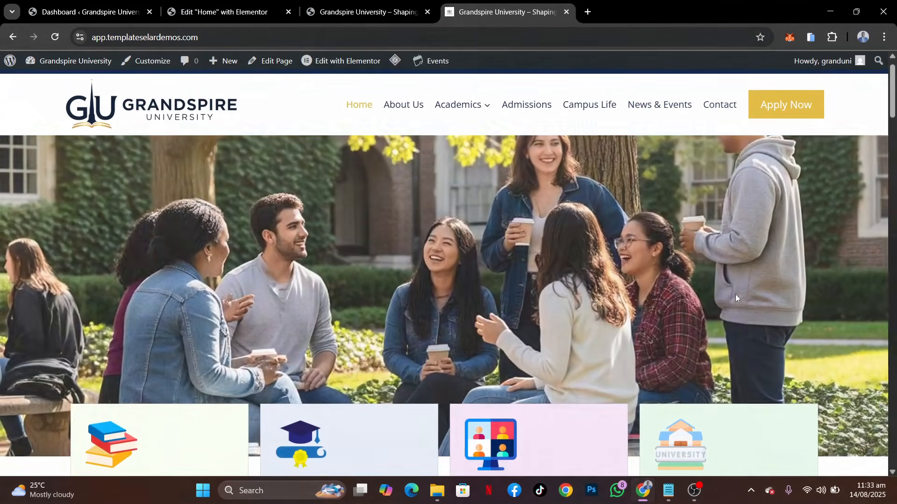
{"action": "scroll", "coordinate": [736, 298], "scroll_direction": "up", "scroll_amount": 1}
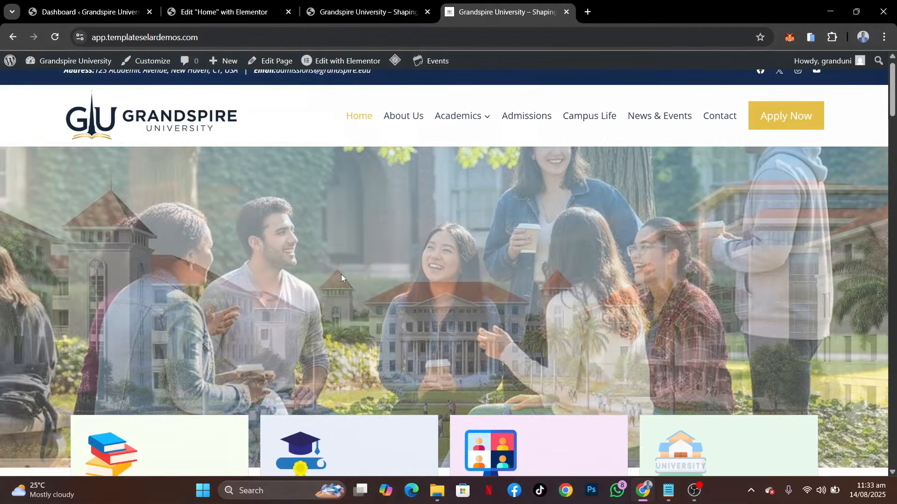
{"action": "left_click", "coordinate": [234, 12]}
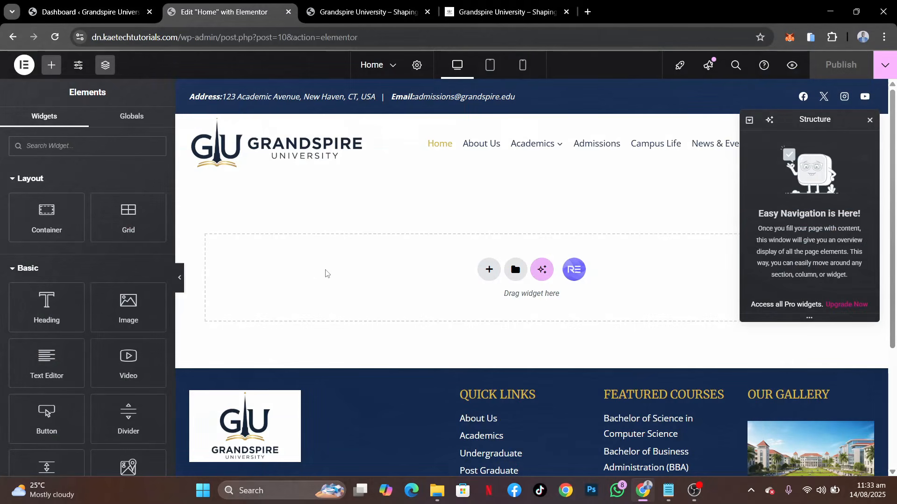
{"action": "left_click", "coordinate": [490, 273]}
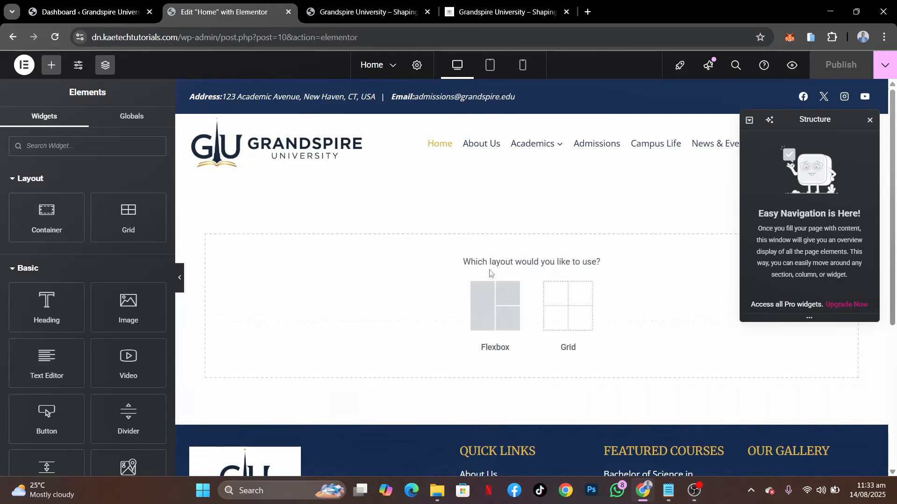
{"action": "left_click", "coordinate": [493, 303]}
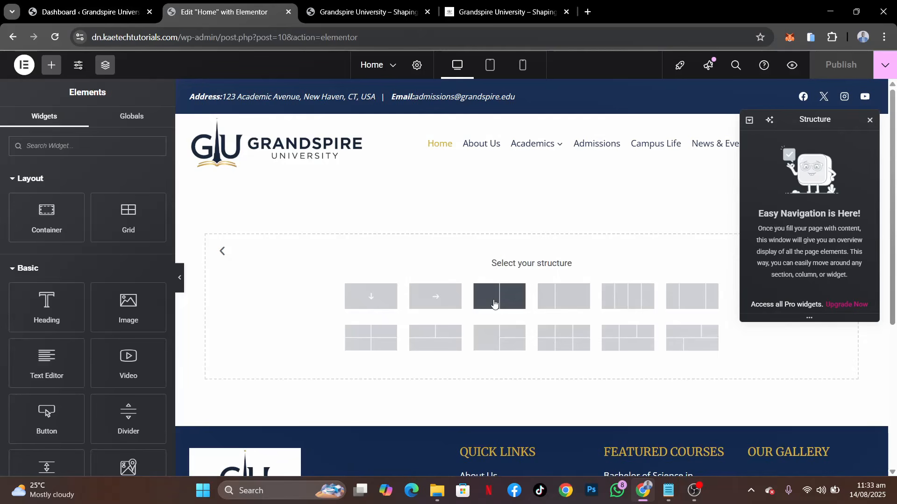
{"action": "left_click", "coordinate": [372, 298]}
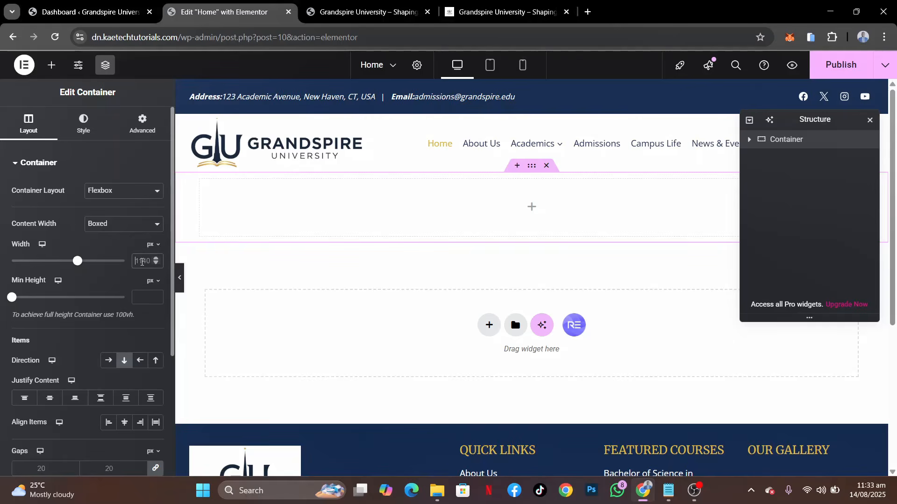
Set the new container's boxed content width to 1280 px and its minimum height to 800 px
{"action": "left_click", "coordinate": [142, 262]}
{"action": "type", "text": "1280"}
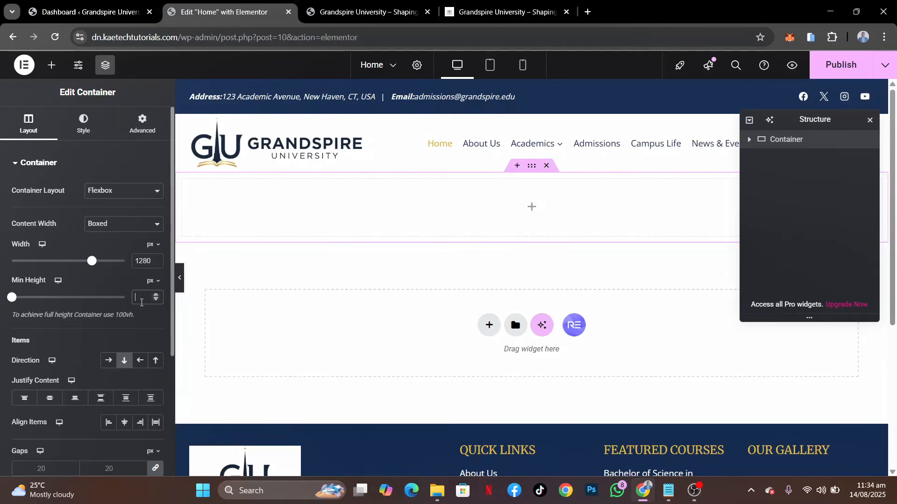
{"action": "type", "text": "700"}
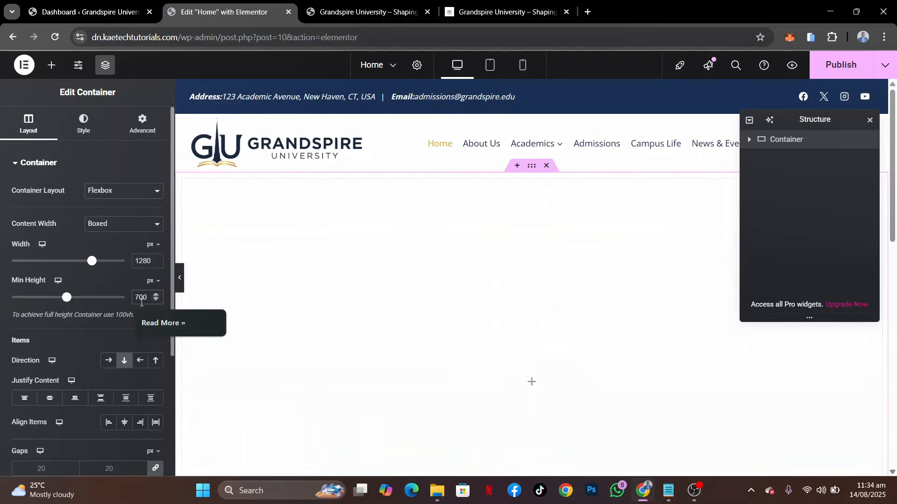
{"action": "scroll", "coordinate": [481, 362], "scroll_direction": "down", "scroll_amount": 1}
{"action": "scroll", "coordinate": [480, 363], "scroll_direction": "up", "scroll_amount": 1}
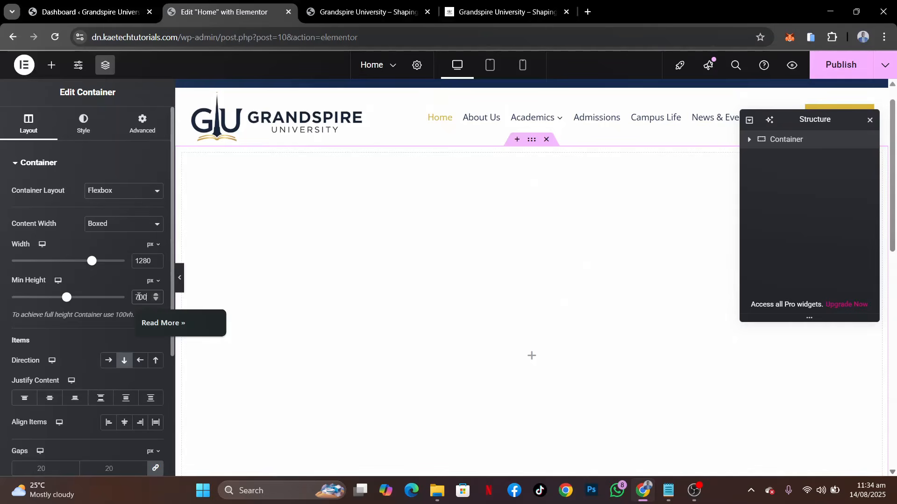
{"action": "left_click_drag", "start_coordinate": [139, 297], "coordinate": [117, 301]}
{"action": "type", "text": "8"}
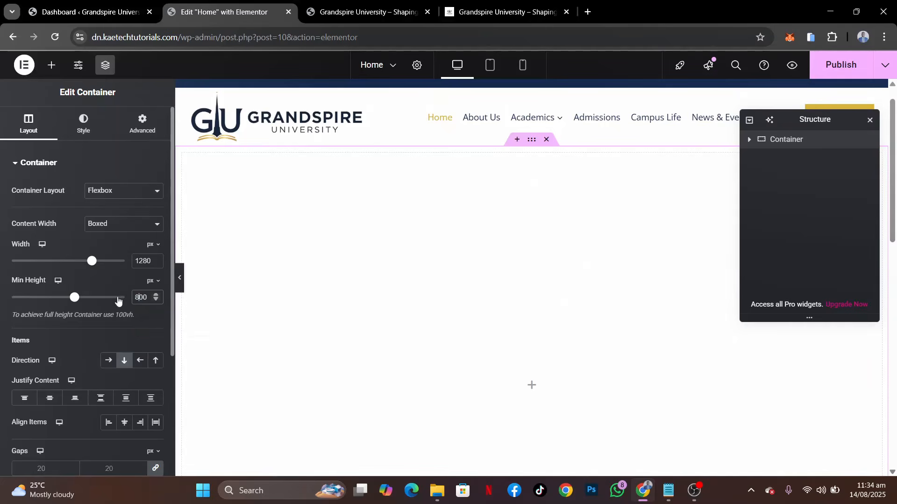
{"action": "scroll", "coordinate": [538, 381], "scroll_direction": "down", "scroll_amount": 4}
{"action": "scroll", "coordinate": [538, 382], "scroll_direction": "up", "scroll_amount": 3}
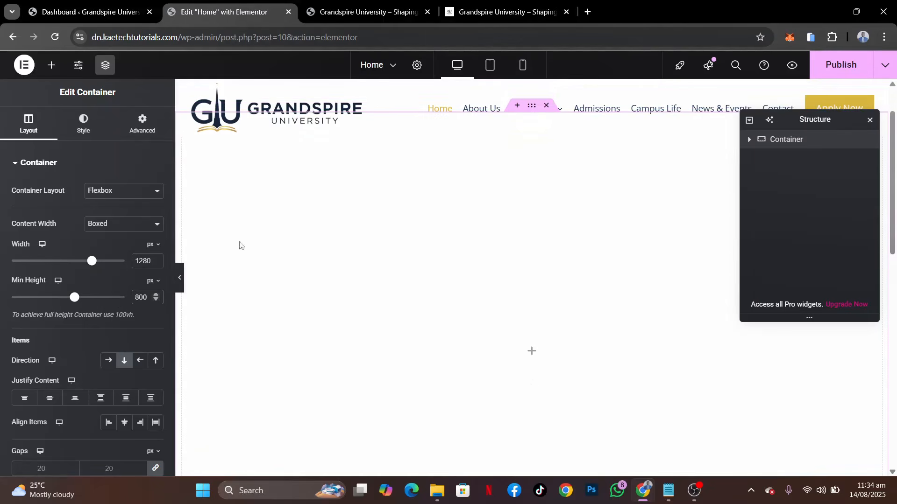
Unlink the container's padding values and set them to 80 px top and bottom and 0 px right and left
{"action": "left_click", "coordinate": [147, 134]}
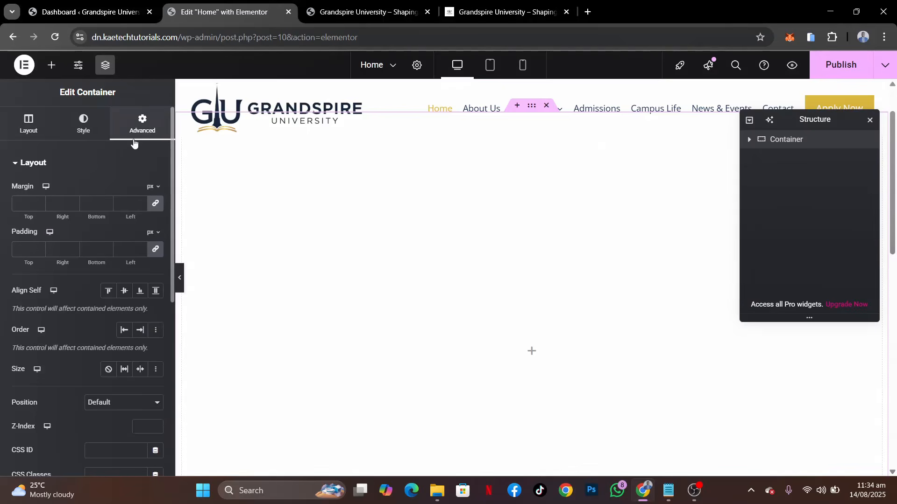
{"action": "left_click", "coordinate": [155, 251]}
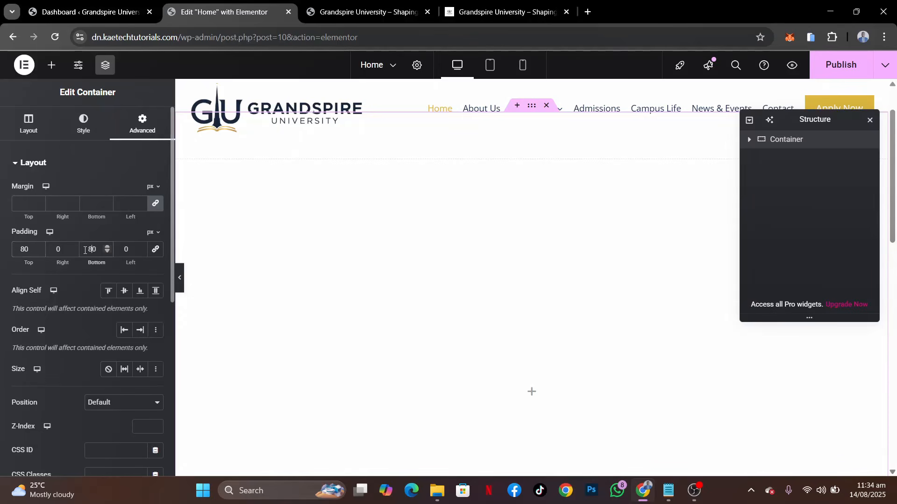
Set the hero container's normal background type to slideshow and open the media library for adding its images
{"action": "scroll", "coordinate": [471, 238], "scroll_direction": "up", "scroll_amount": 1}
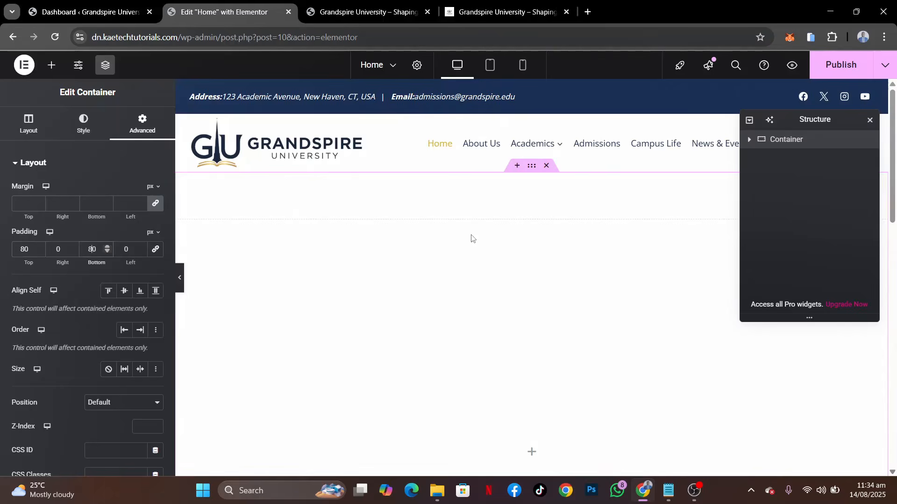
{"action": "scroll", "coordinate": [471, 238], "scroll_direction": "down", "scroll_amount": 1}
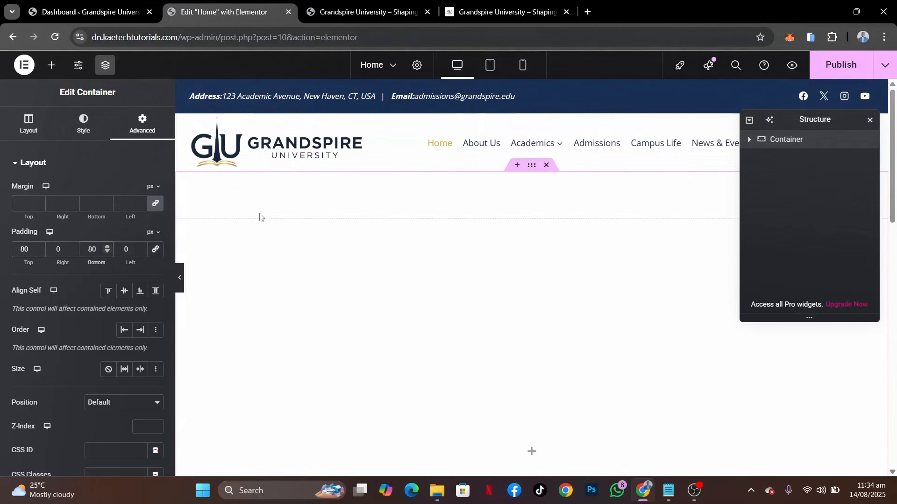
{"action": "left_click", "coordinate": [86, 127]}
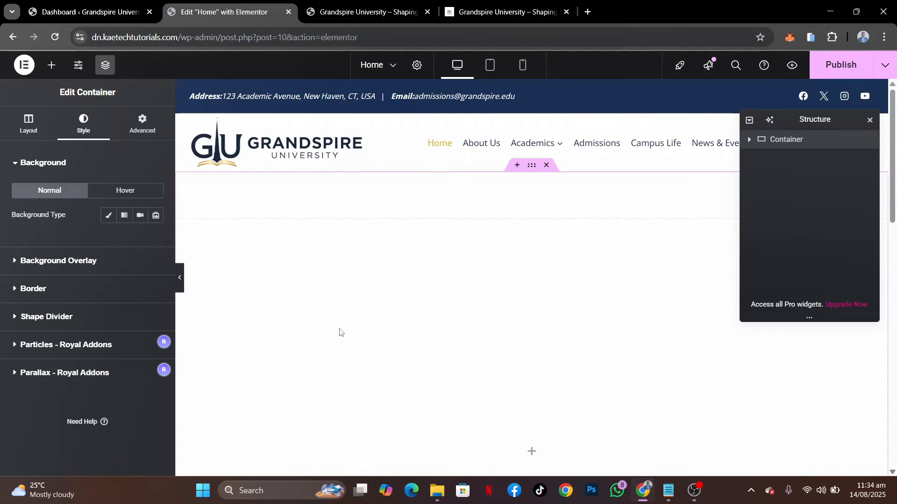
{"action": "left_click", "coordinate": [157, 216]}
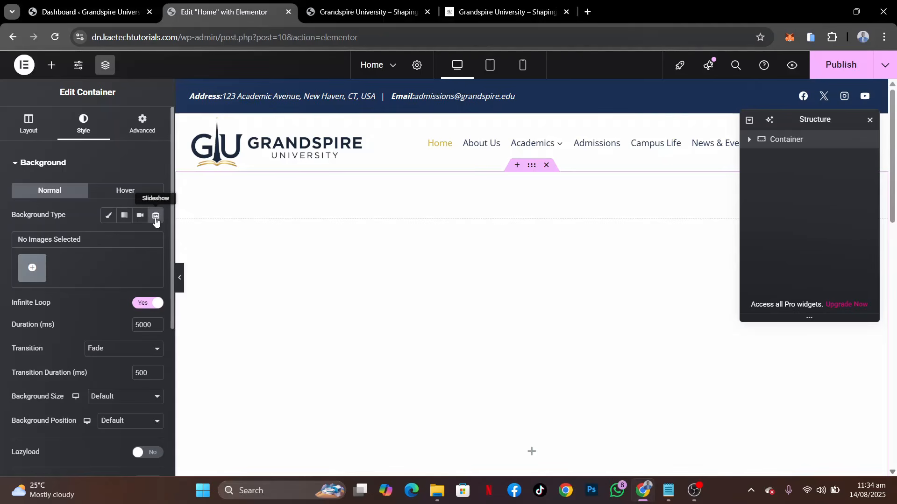
{"action": "left_click", "coordinate": [33, 276]}
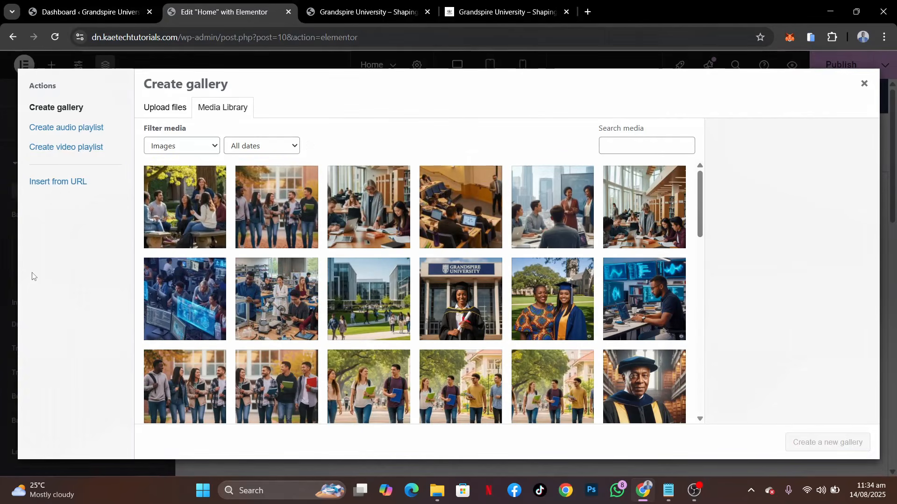
Create a gallery from the Campus view 8, Campus view 7 and Campus view 3 images and insert it as the slideshow
{"action": "left_click", "coordinate": [276, 234]}
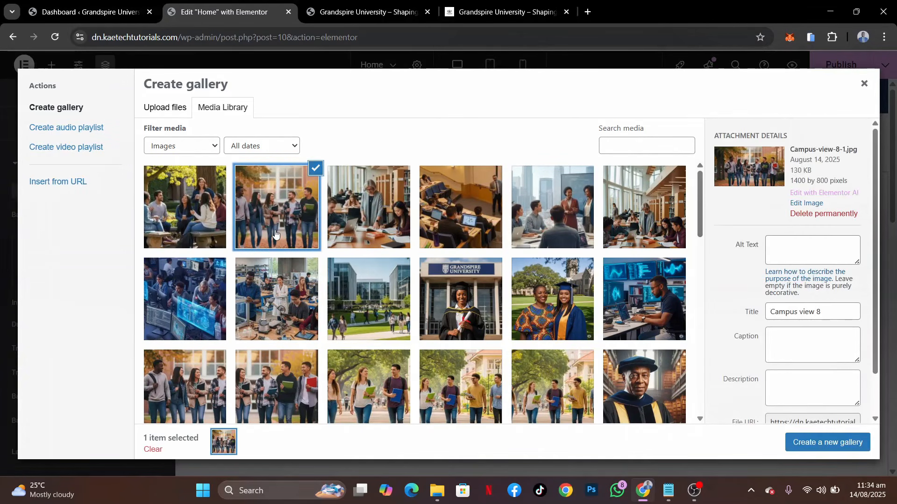
{"action": "left_click", "coordinate": [204, 218]}
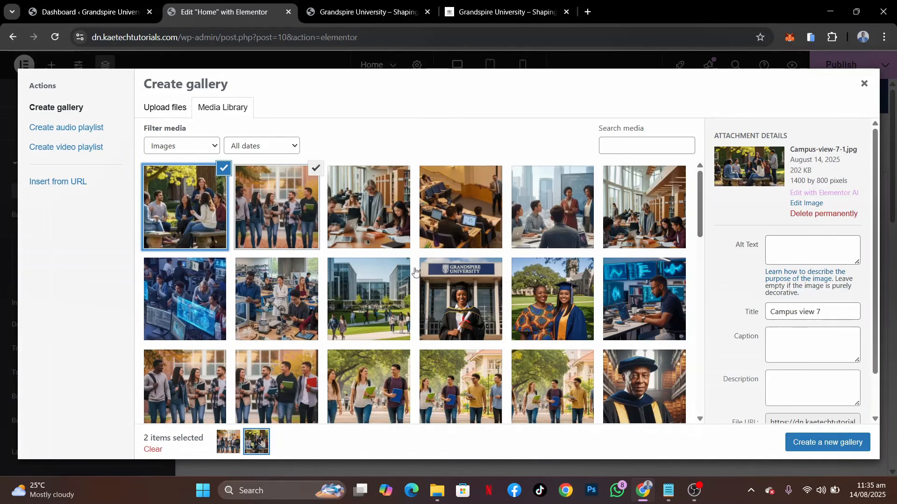
{"action": "scroll", "coordinate": [415, 272], "scroll_direction": "down", "scroll_amount": 10}
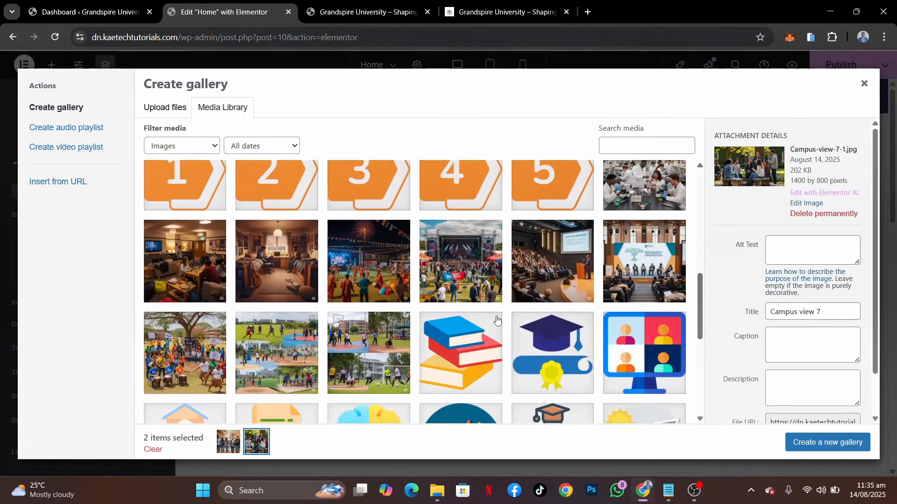
{"action": "scroll", "coordinate": [497, 319], "scroll_direction": "down", "scroll_amount": 5}
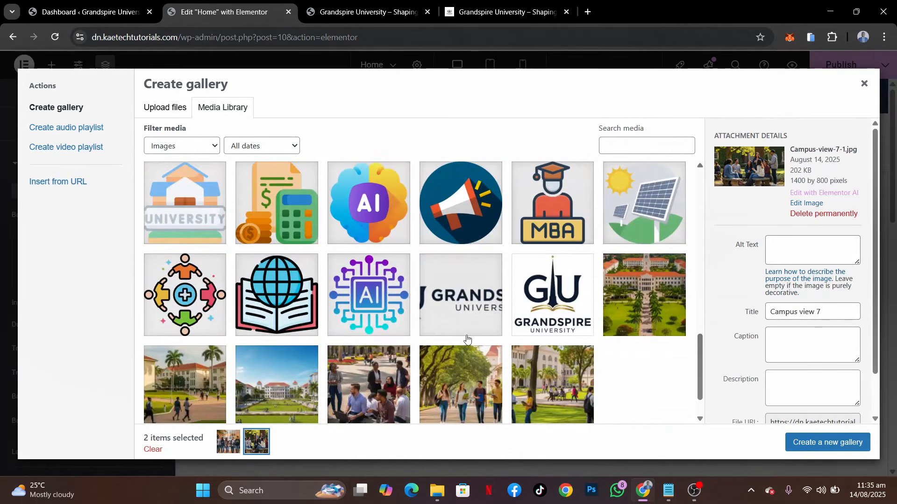
{"action": "left_click", "coordinate": [296, 387]}
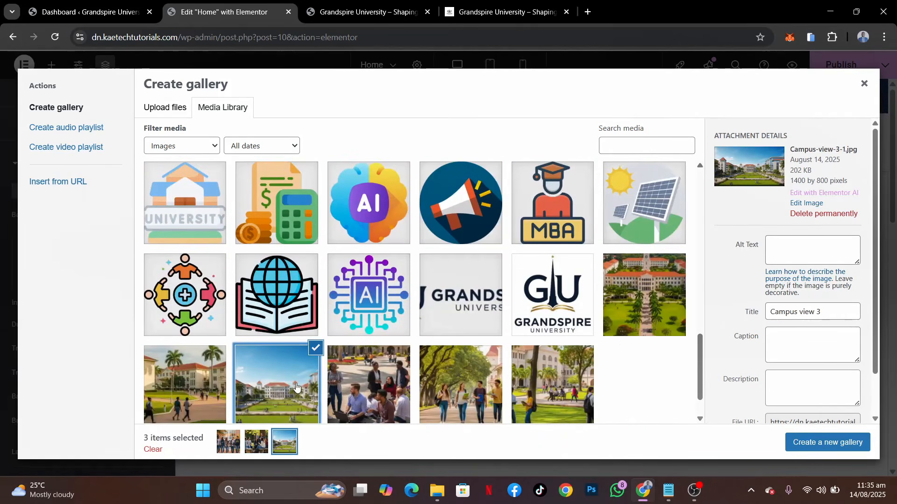
{"action": "left_click", "coordinate": [847, 446]}
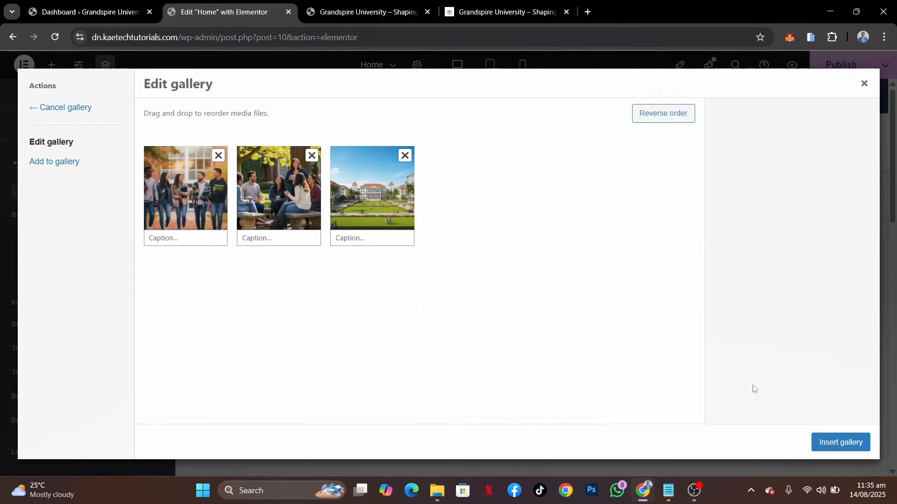
{"action": "left_click", "coordinate": [839, 443]}
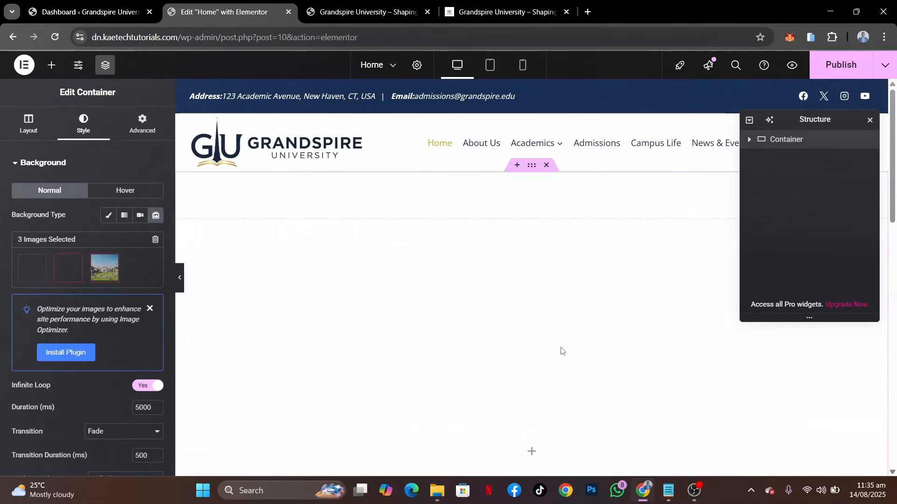
Examine the background slideshow on the page at full width with the editing panel collapsed, and restore the panel
{"action": "scroll", "coordinate": [526, 387], "scroll_direction": "down", "scroll_amount": 10}
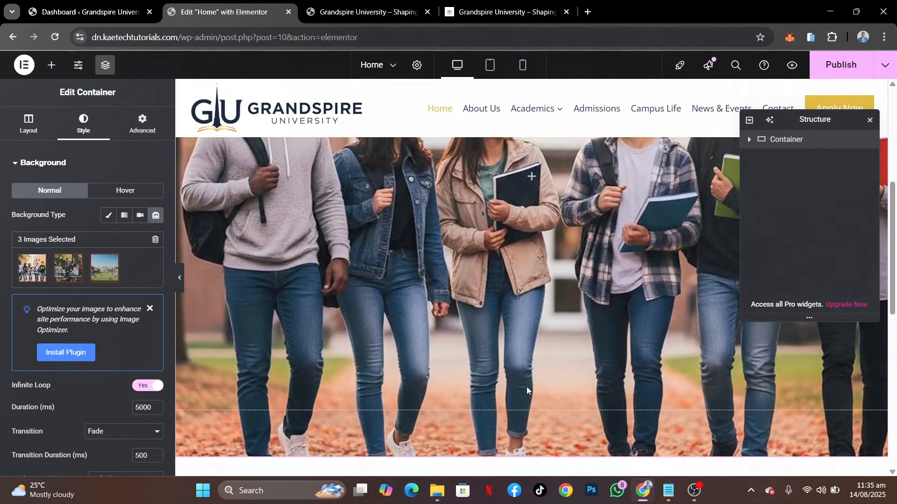
{"action": "scroll", "coordinate": [526, 387], "scroll_direction": "up", "scroll_amount": 7}
{"action": "scroll", "coordinate": [526, 386], "scroll_direction": "up", "scroll_amount": 1}
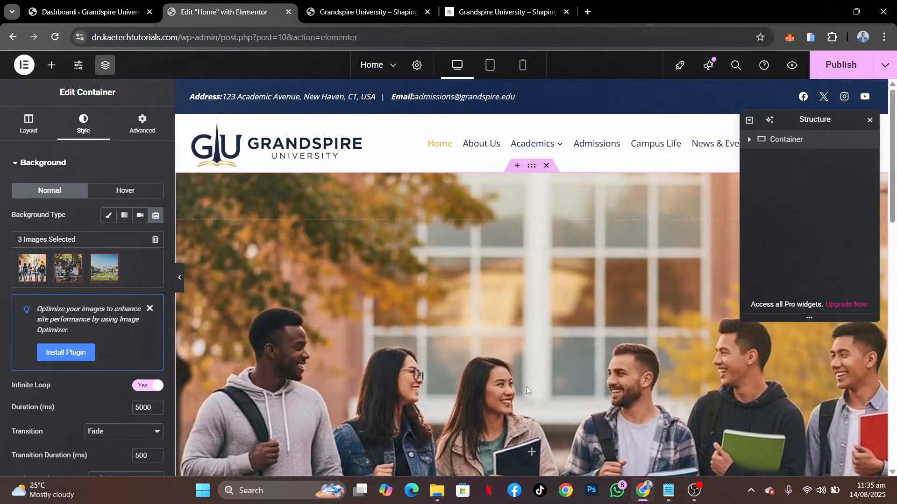
{"action": "scroll", "coordinate": [526, 387], "scroll_direction": "down", "scroll_amount": 1}
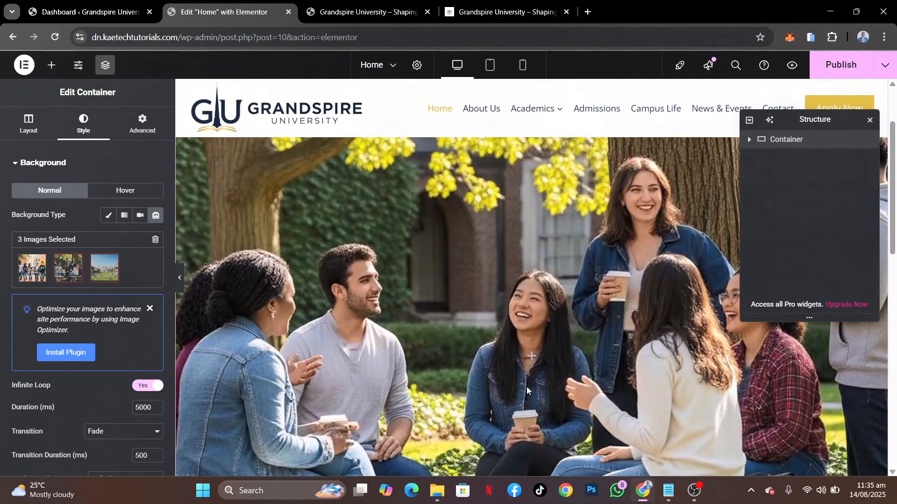
{"action": "left_click", "coordinate": [182, 280]}
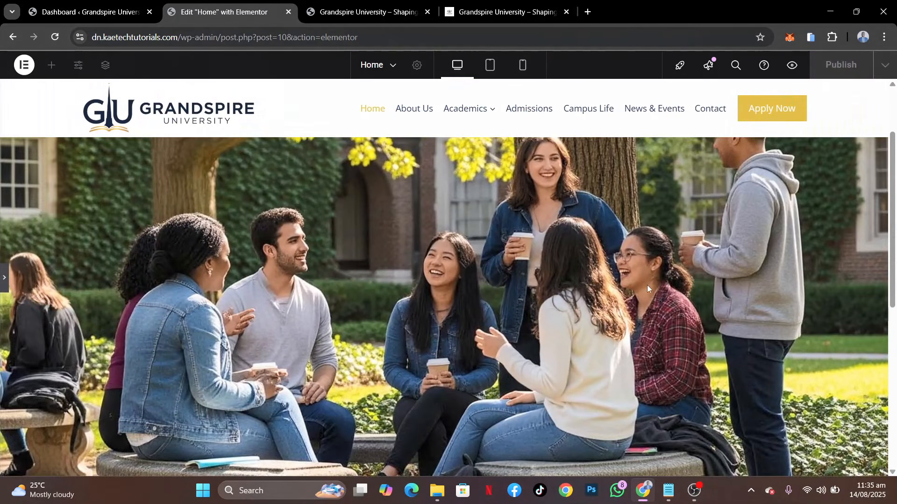
{"action": "scroll", "coordinate": [647, 288], "scroll_direction": "down", "scroll_amount": 6}
{"action": "scroll", "coordinate": [647, 287], "scroll_direction": "up", "scroll_amount": 7}
{"action": "scroll", "coordinate": [648, 287], "scroll_direction": "down", "scroll_amount": 1}
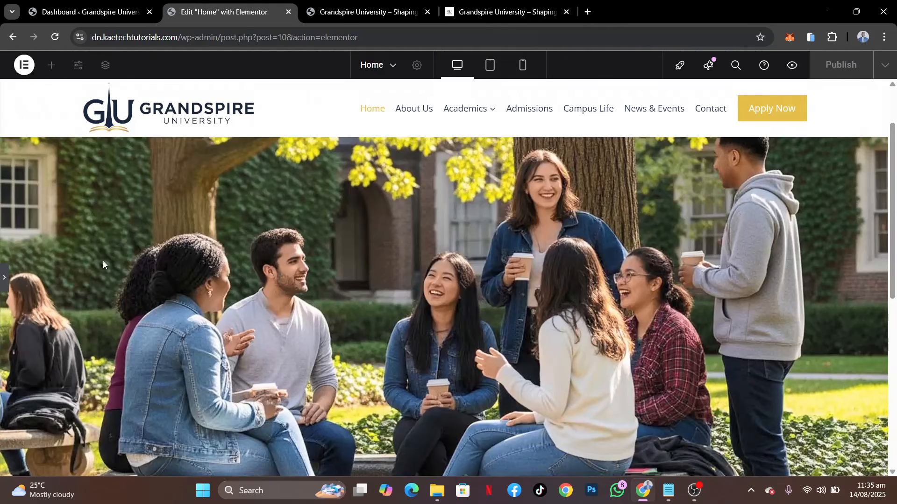
{"action": "left_click", "coordinate": [3, 279]}
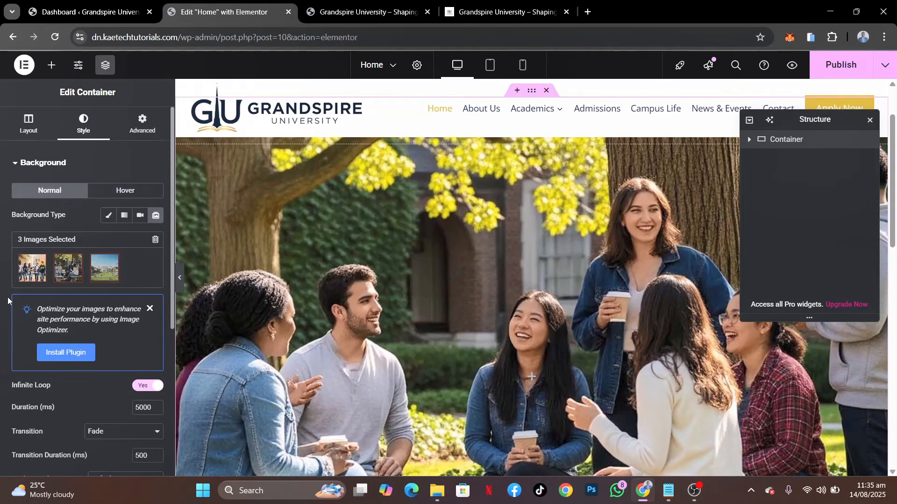
Check the slideshow's transition options, enable the Ken Burns effect and view it on the page
{"action": "scroll", "coordinate": [8, 301], "scroll_direction": "down", "scroll_amount": 4}
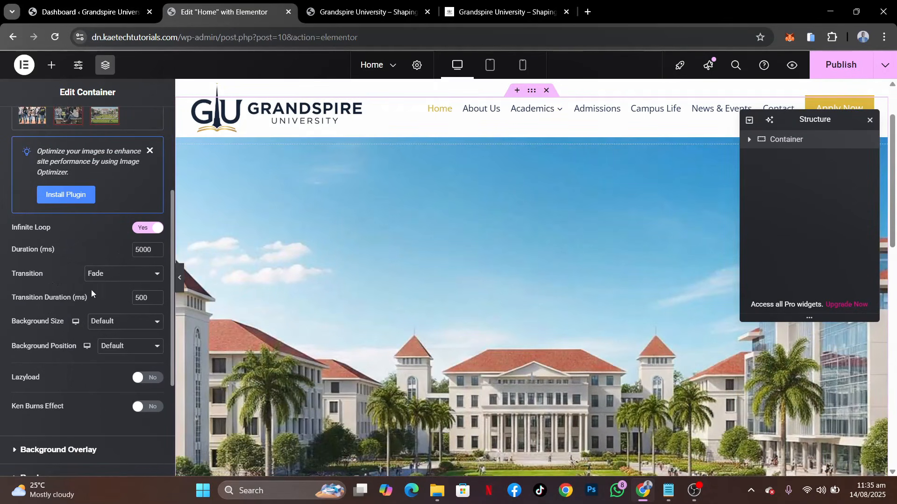
{"action": "left_click", "coordinate": [124, 276]}
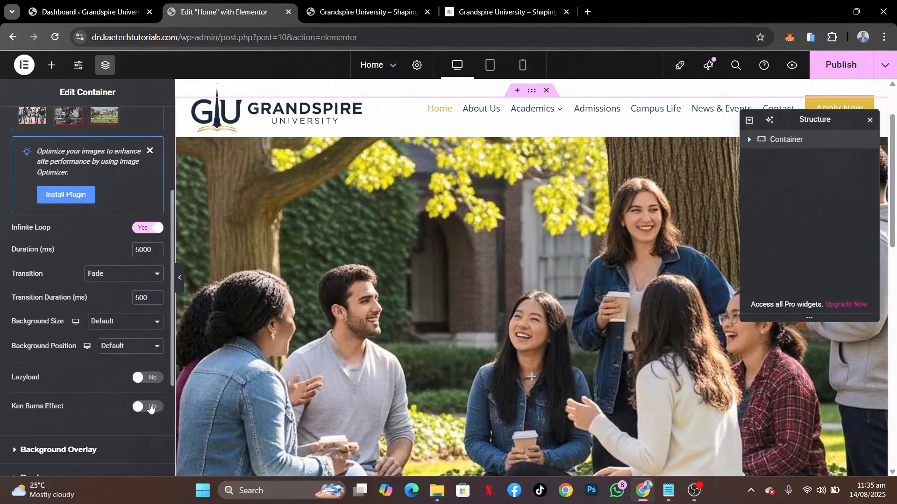
{"action": "left_click", "coordinate": [150, 408]}
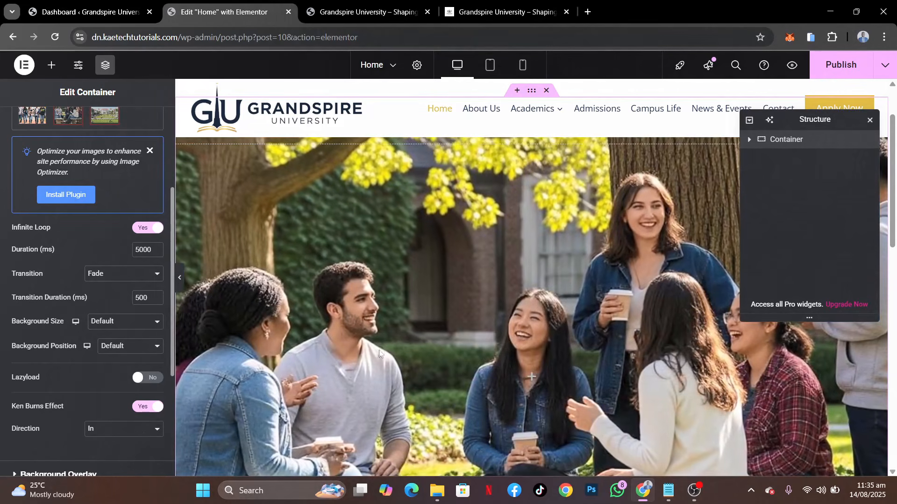
{"action": "scroll", "coordinate": [404, 357], "scroll_direction": "down", "scroll_amount": 3}
{"action": "scroll", "coordinate": [404, 357], "scroll_direction": "down", "scroll_amount": 2}
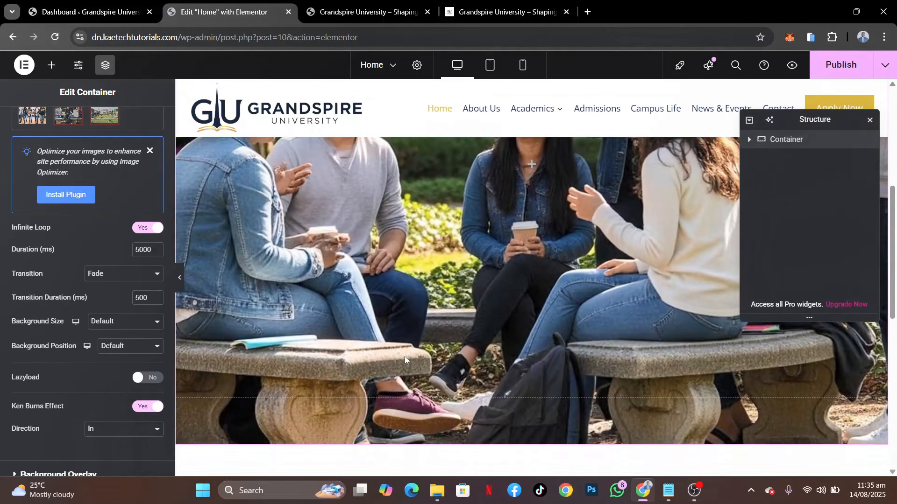
{"action": "scroll", "coordinate": [97, 396], "scroll_direction": "down", "scroll_amount": 3}
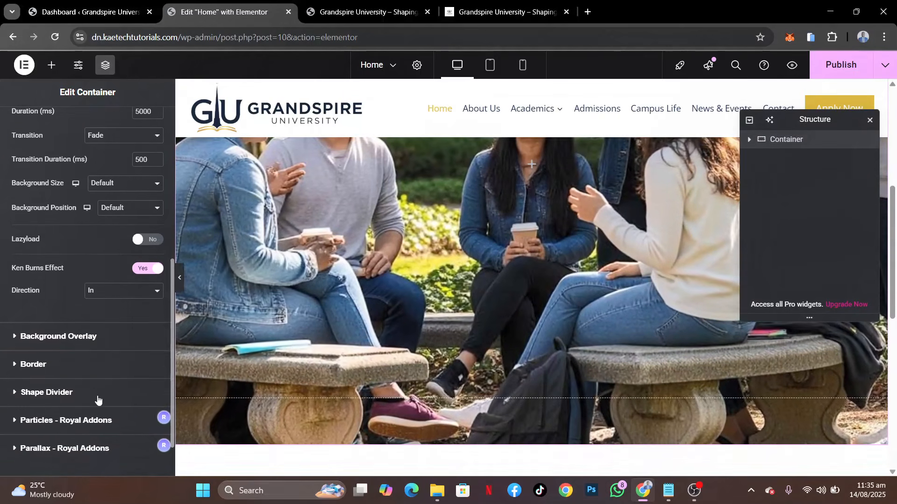
Set the slideshow's background size to Cover and its background position to Center Center
{"action": "scroll", "coordinate": [68, 272], "scroll_direction": "up", "scroll_amount": 6}
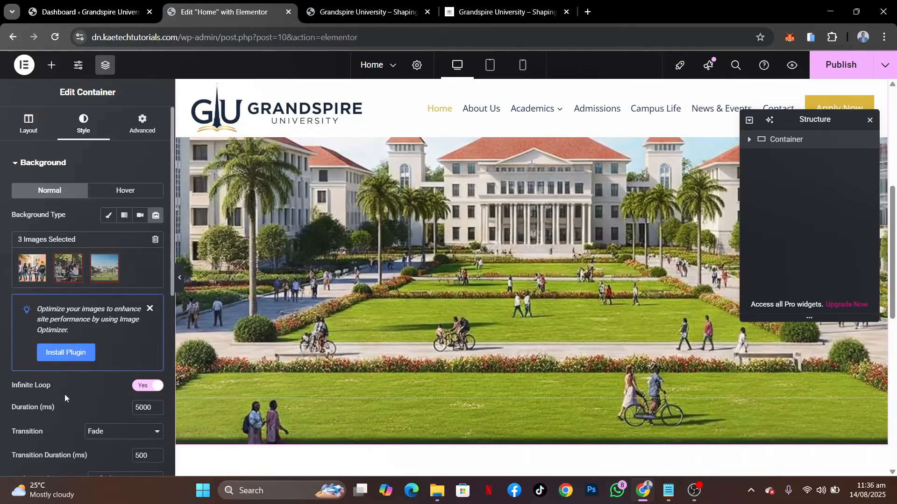
{"action": "scroll", "coordinate": [65, 396], "scroll_direction": "down", "scroll_amount": 3}
{"action": "scroll", "coordinate": [65, 394], "scroll_direction": "down", "scroll_amount": 1}
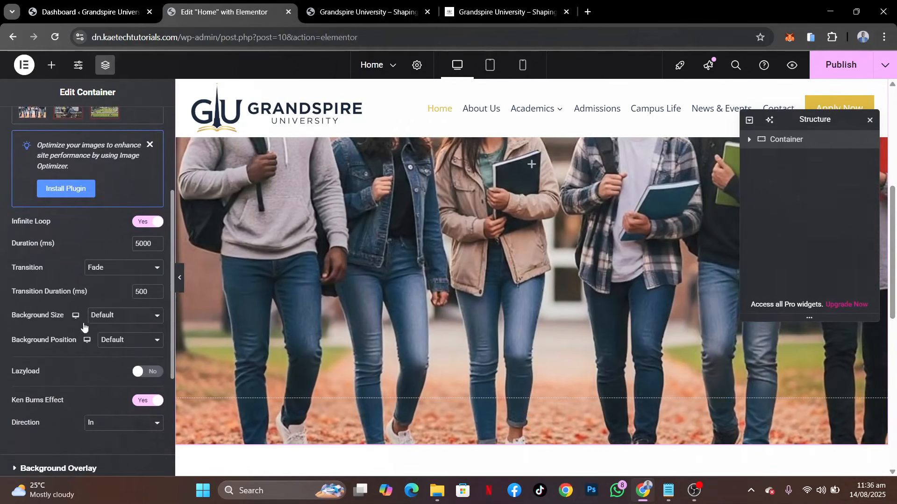
{"action": "left_click", "coordinate": [121, 316]}
{"action": "left_click", "coordinate": [101, 358]}
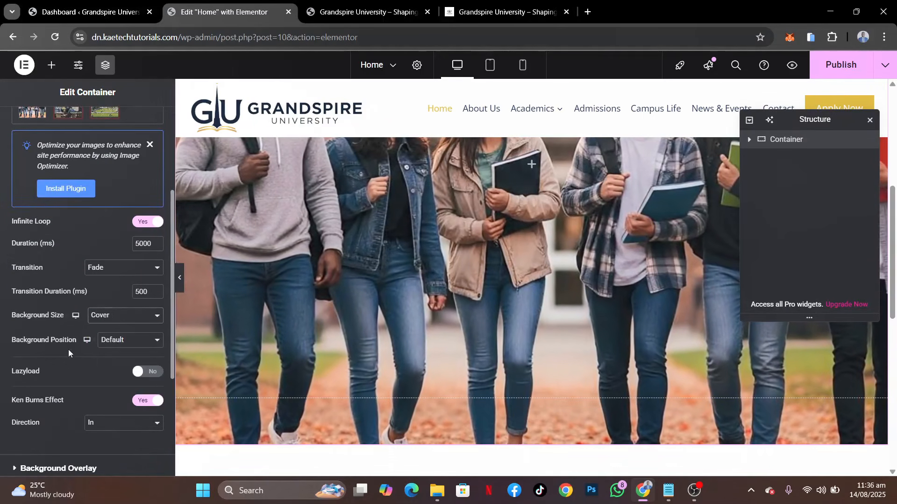
{"action": "left_click", "coordinate": [127, 340]}
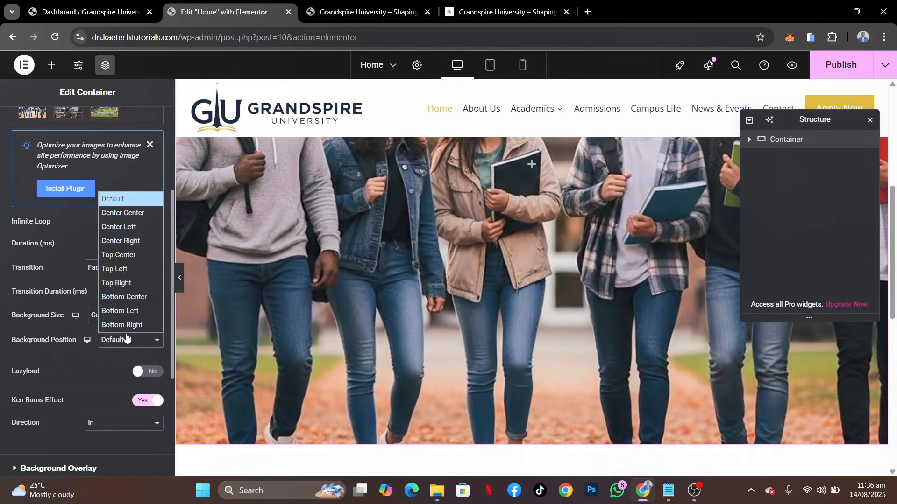
{"action": "left_click", "coordinate": [123, 212]}
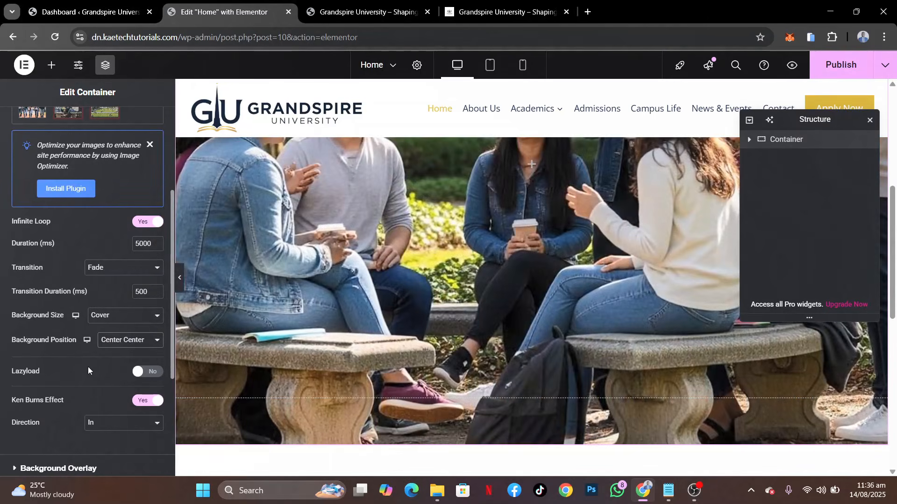
Set the hero container's minimum height to 700 px on desktop and publish the Home page
{"action": "scroll", "coordinate": [88, 368], "scroll_direction": "down", "scroll_amount": 3}
{"action": "scroll", "coordinate": [87, 369], "scroll_direction": "down", "scroll_amount": 2}
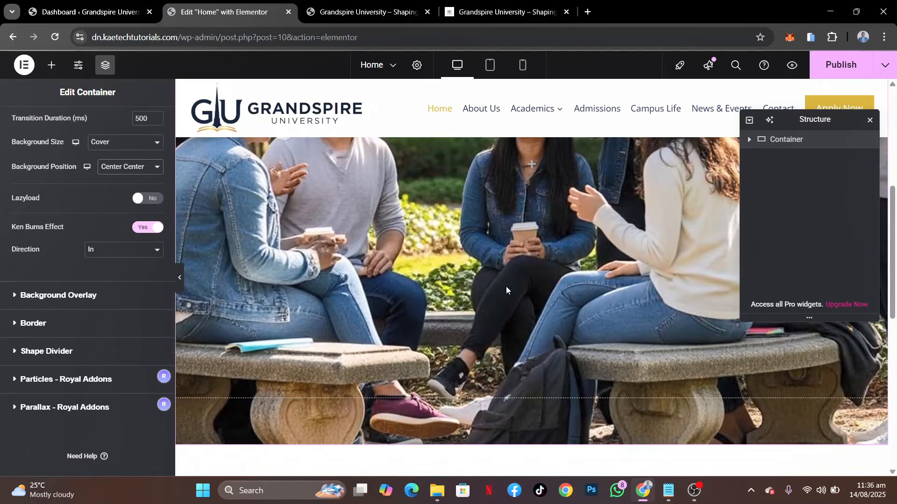
{"action": "scroll", "coordinate": [506, 286], "scroll_direction": "down", "scroll_amount": 5}
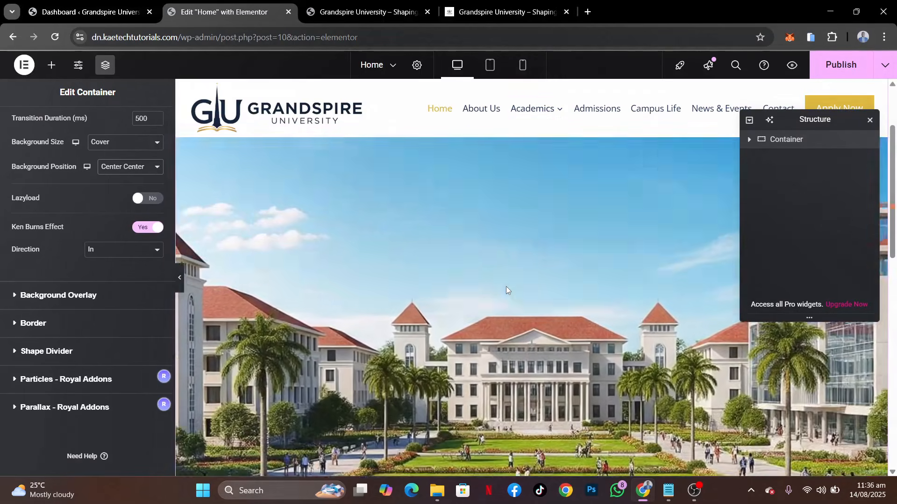
{"action": "scroll", "coordinate": [506, 287], "scroll_direction": "up", "scroll_amount": 2}
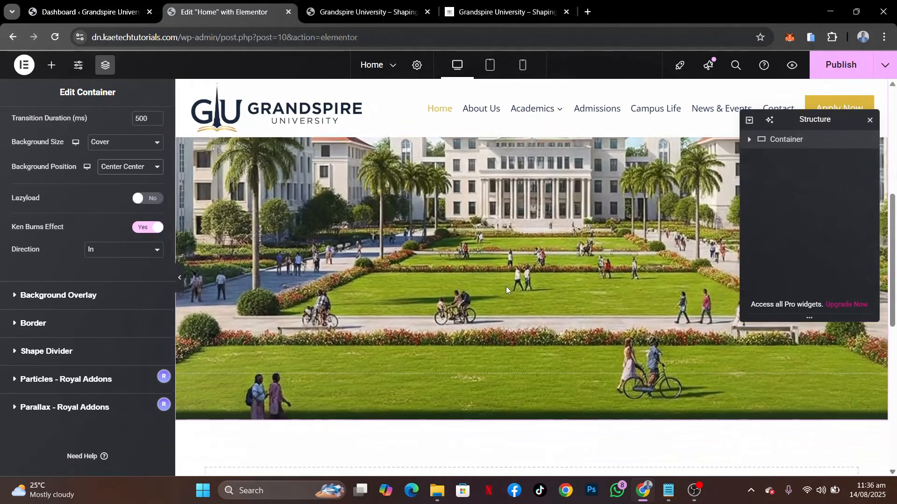
{"action": "scroll", "coordinate": [506, 287], "scroll_direction": "up", "scroll_amount": 3}
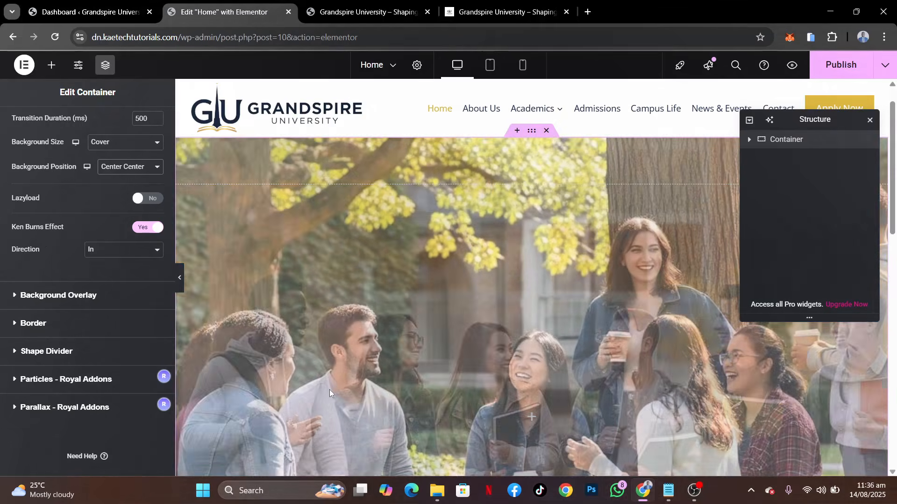
{"action": "scroll", "coordinate": [23, 280], "scroll_direction": "up", "scroll_amount": 7}
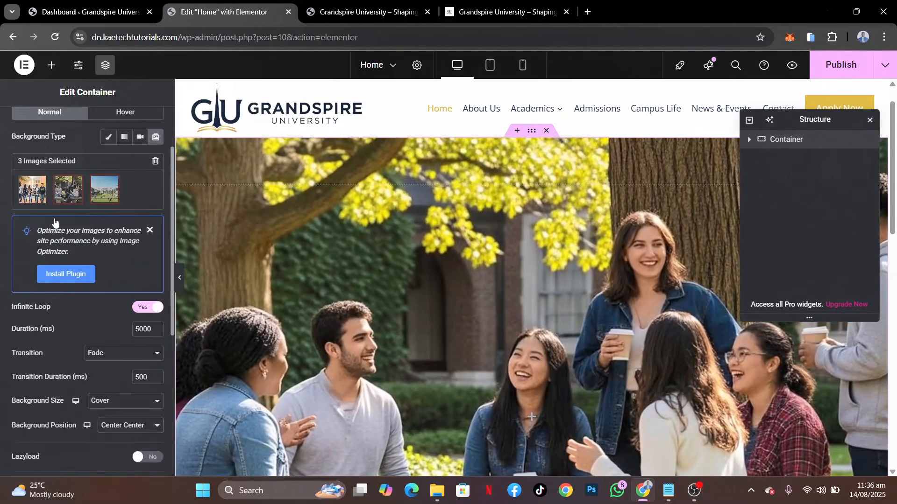
{"action": "left_click", "coordinate": [26, 122]}
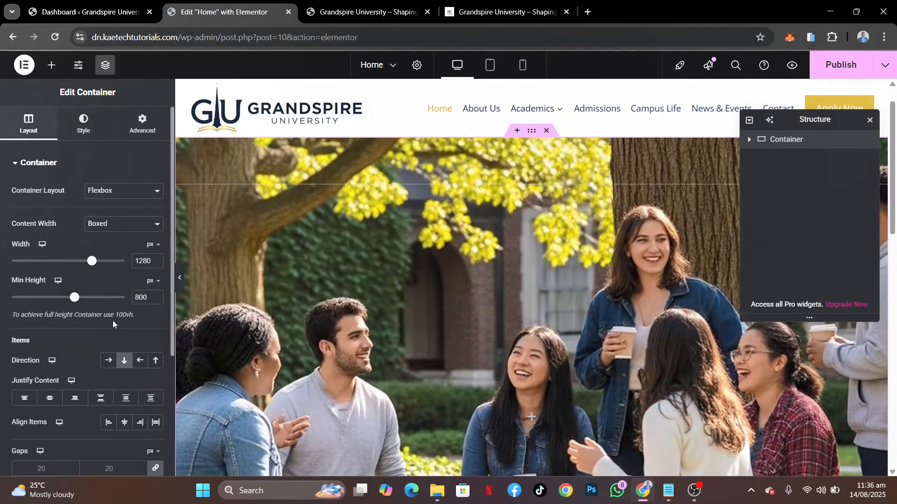
{"action": "left_click_drag", "start_coordinate": [141, 298], "coordinate": [105, 288]}
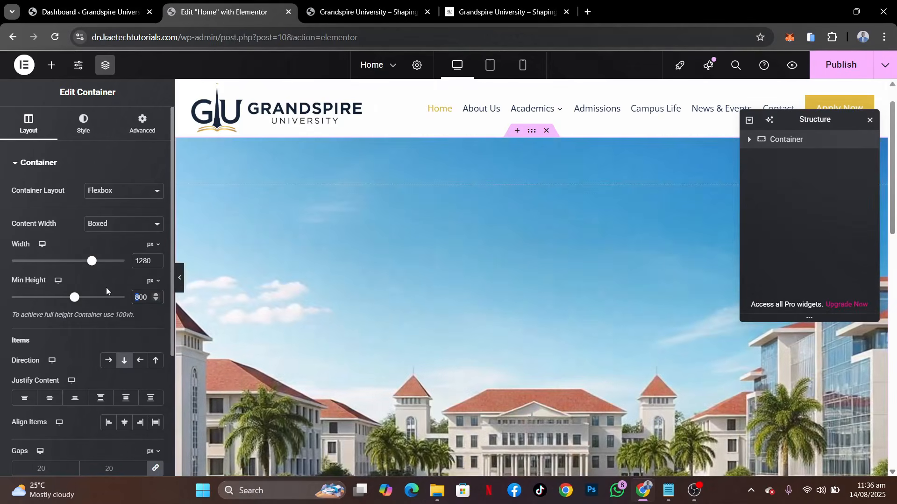
{"action": "type", "text": "7"}
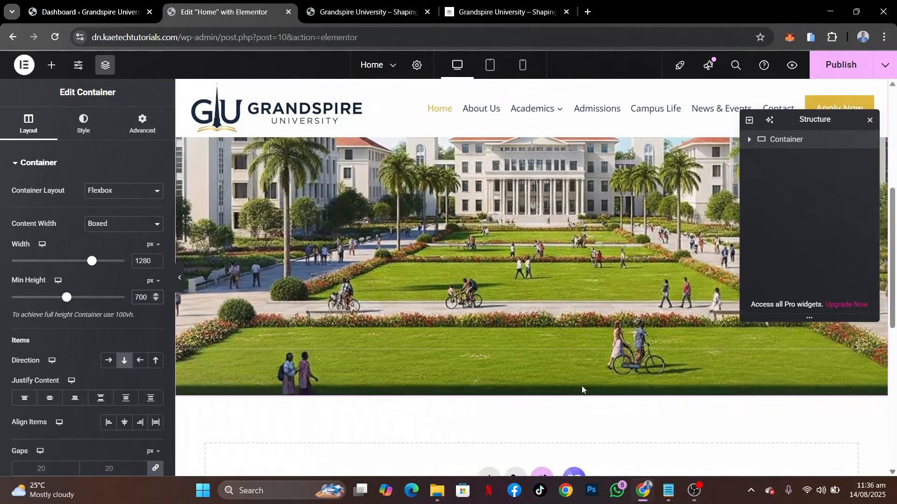
{"action": "scroll", "coordinate": [581, 386], "scroll_direction": "up", "scroll_amount": 1}
{"action": "scroll", "coordinate": [582, 385], "scroll_direction": "down", "scroll_amount": 4}
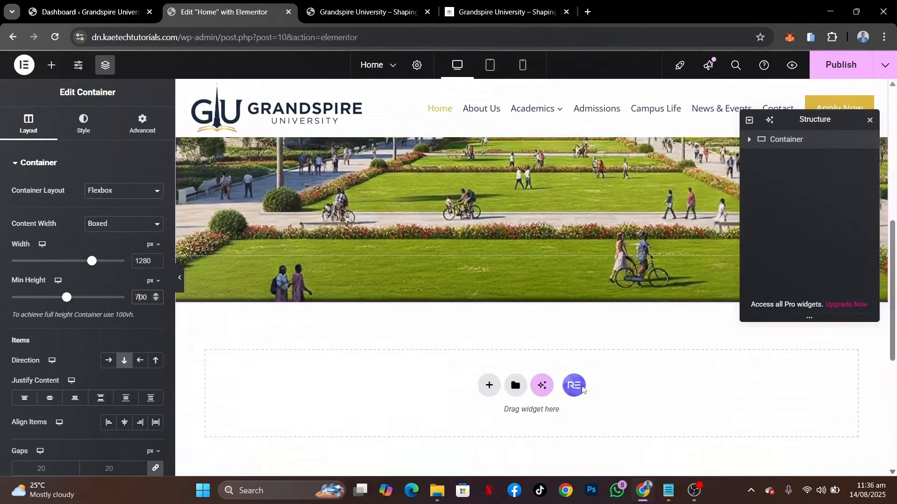
{"action": "scroll", "coordinate": [581, 388], "scroll_direction": "up", "scroll_amount": 2}
{"action": "left_click", "coordinate": [868, 68]}
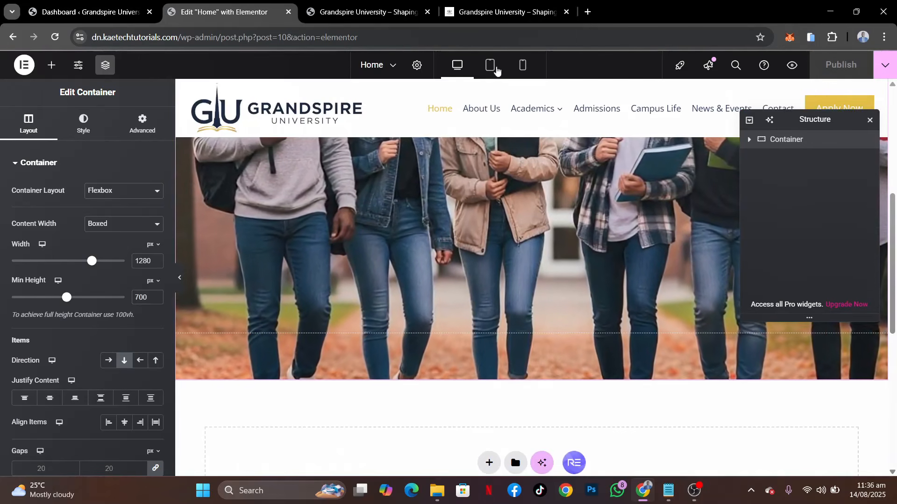
Set the hero container's minimum height to 400 px for the tablet view
{"action": "left_click", "coordinate": [490, 65]}
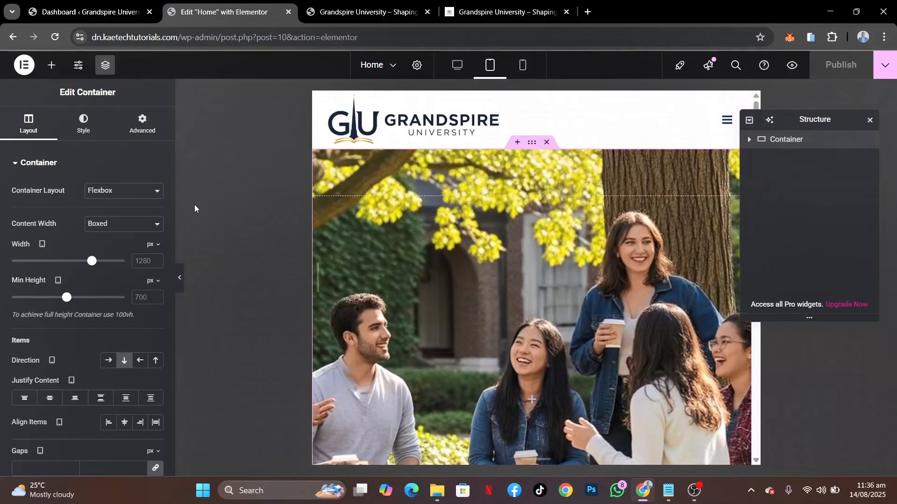
{"action": "left_click_drag", "start_coordinate": [66, 298], "coordinate": [43, 299]}
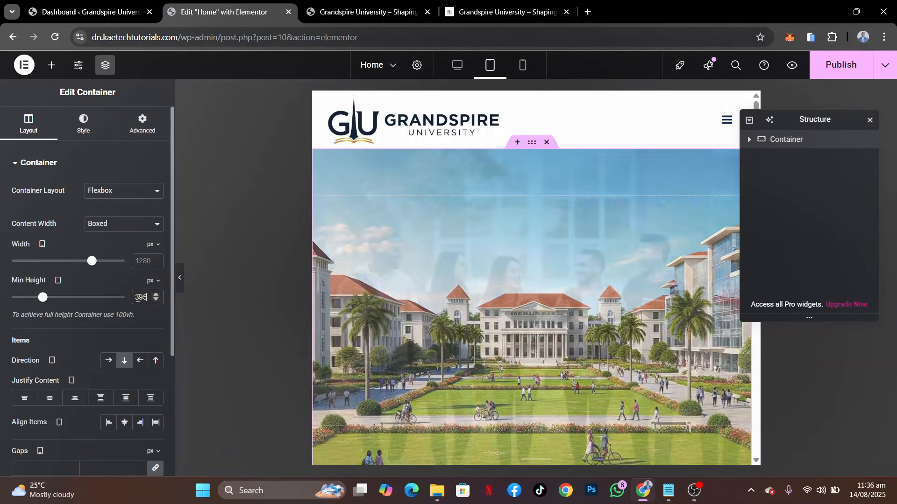
{"action": "left_click_drag", "start_coordinate": [152, 297], "coordinate": [112, 302]}
{"action": "type", "text": "400"}
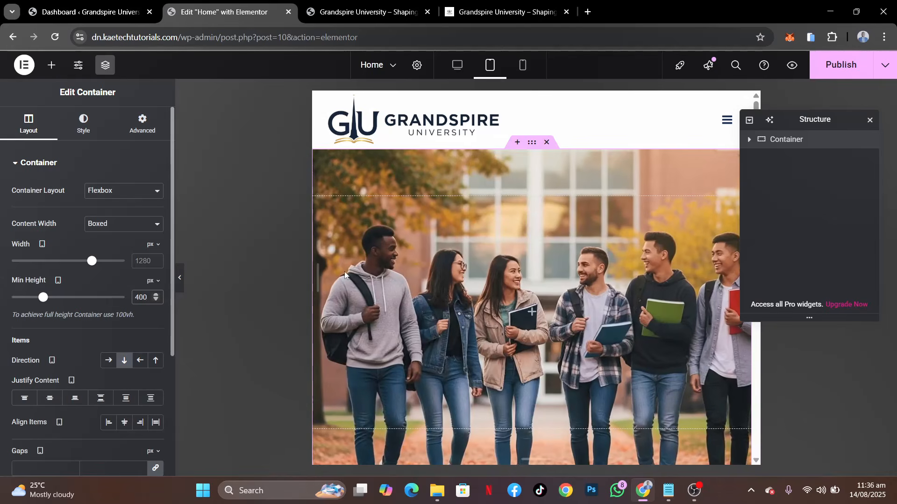
Set the hero container's minimum height to 250 px for the mobile view and return to the desktop view
{"action": "left_click", "coordinate": [522, 71]}
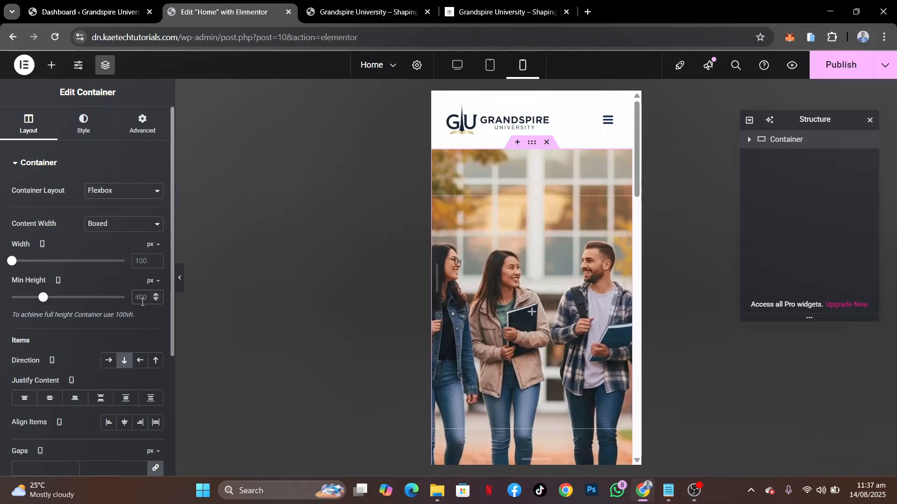
{"action": "type", "text": "250"}
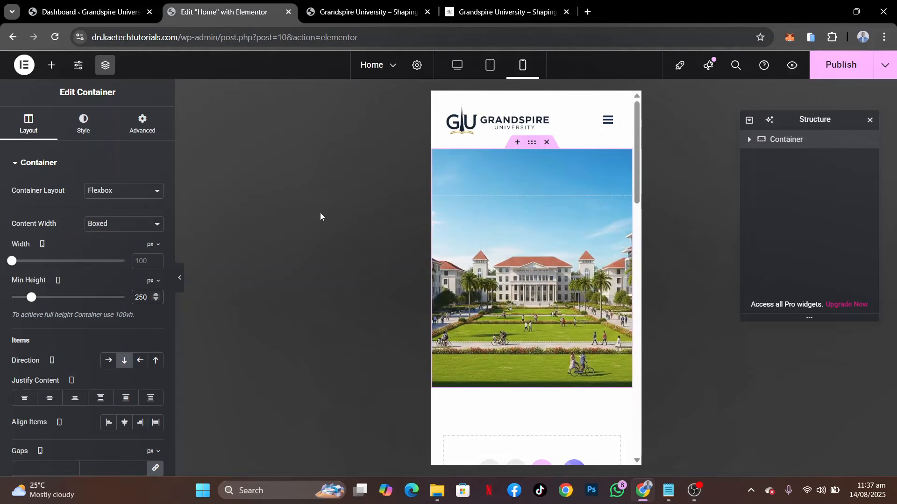
{"action": "left_click", "coordinate": [459, 66]}
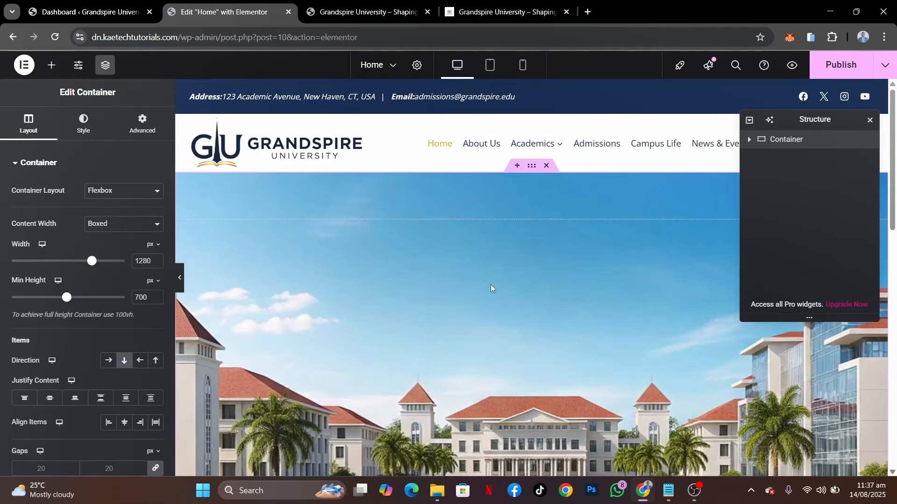
Check the demo's program cards, and add a four-column flexbox container below the hero with column and row gaps of 10 px
{"action": "scroll", "coordinate": [490, 285], "scroll_direction": "down", "scroll_amount": 8}
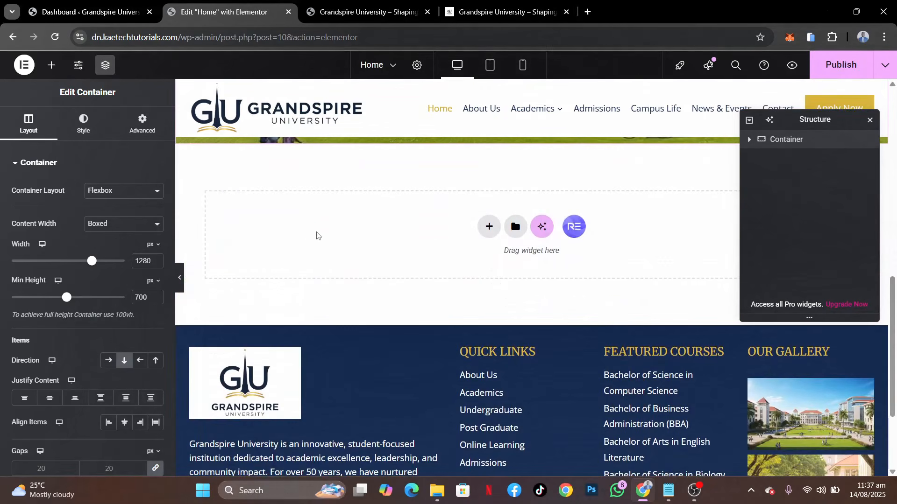
{"action": "left_click", "coordinate": [493, 12]}
{"action": "scroll", "coordinate": [323, 327], "scroll_direction": "down", "scroll_amount": 5}
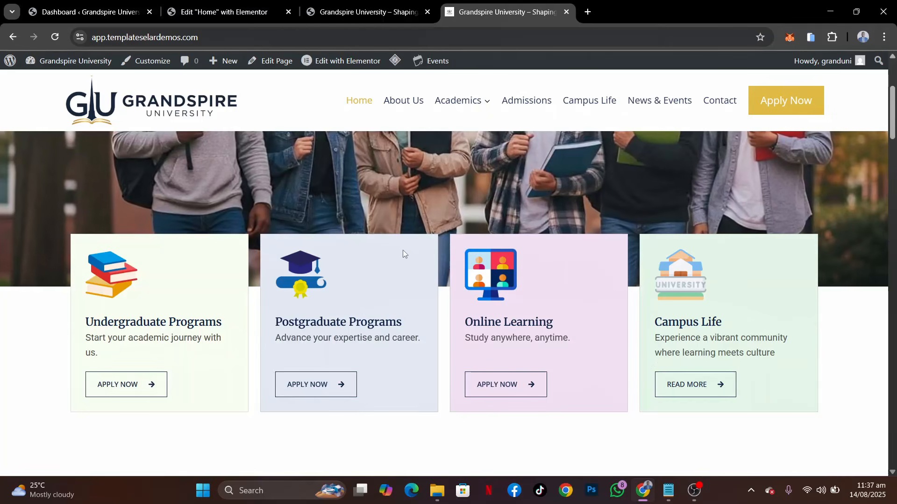
{"action": "left_click", "coordinate": [200, 14]}
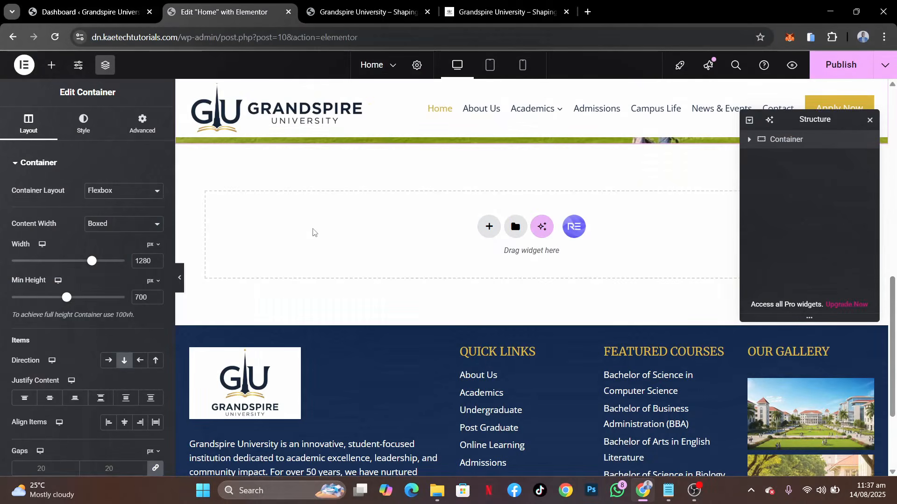
{"action": "left_click", "coordinate": [489, 227]}
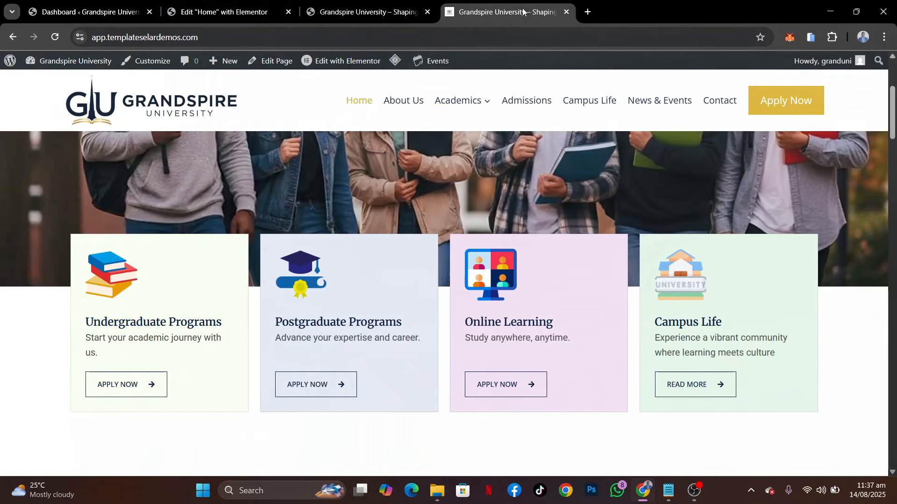
{"action": "left_click", "coordinate": [505, 12]}
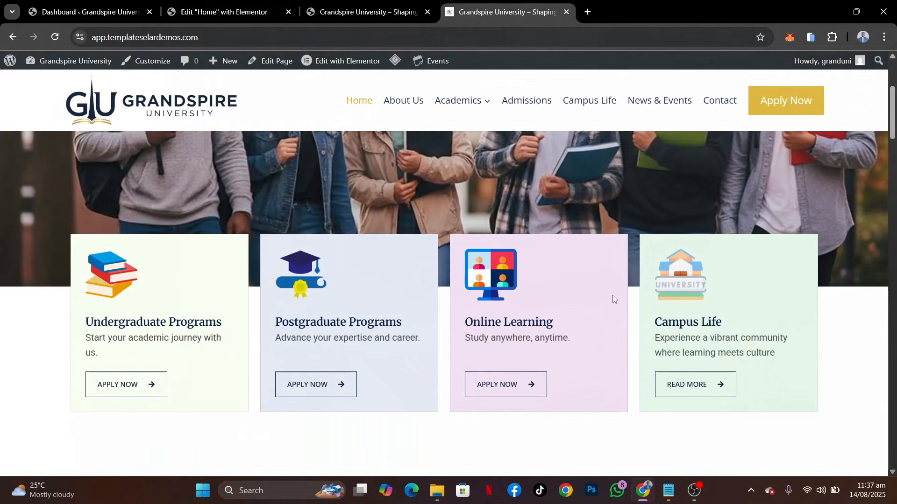
{"action": "left_click", "coordinate": [209, 9]}
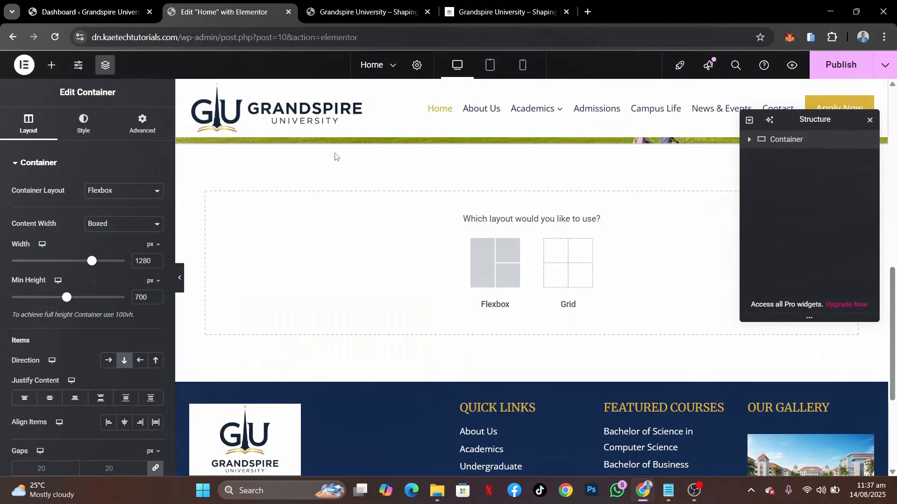
{"action": "left_click", "coordinate": [495, 256]}
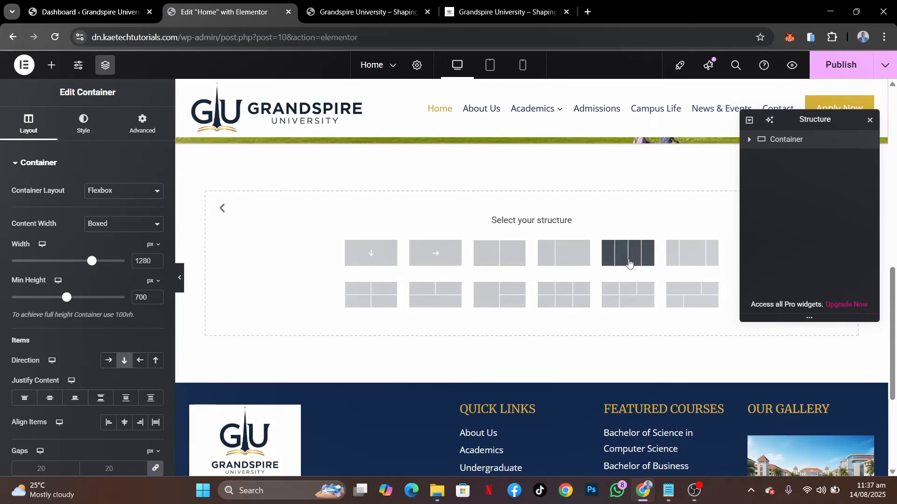
{"action": "left_click", "coordinate": [627, 253]}
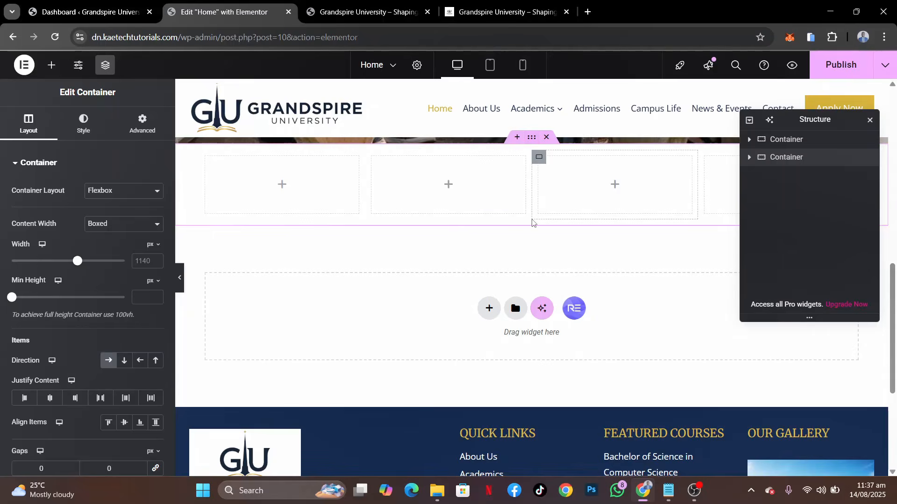
{"action": "scroll", "coordinate": [532, 223], "scroll_direction": "up", "scroll_amount": 2}
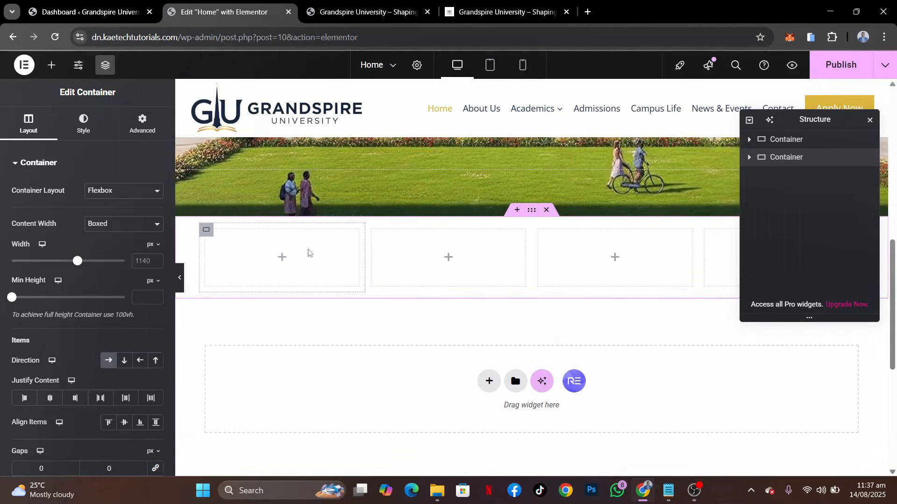
{"action": "scroll", "coordinate": [70, 369], "scroll_direction": "down", "scroll_amount": 3}
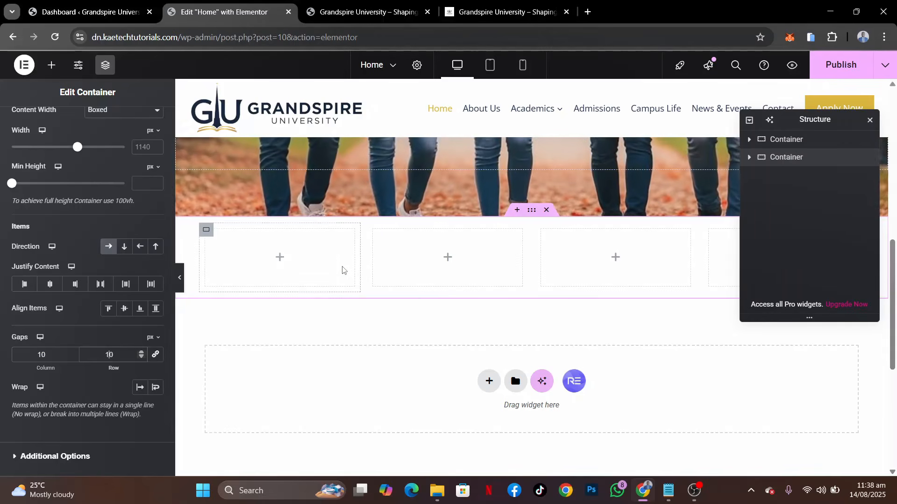
Set the first column container's padding to 20 px on all sides, comparing it with the demo's program cards
{"action": "left_click", "coordinate": [206, 231]}
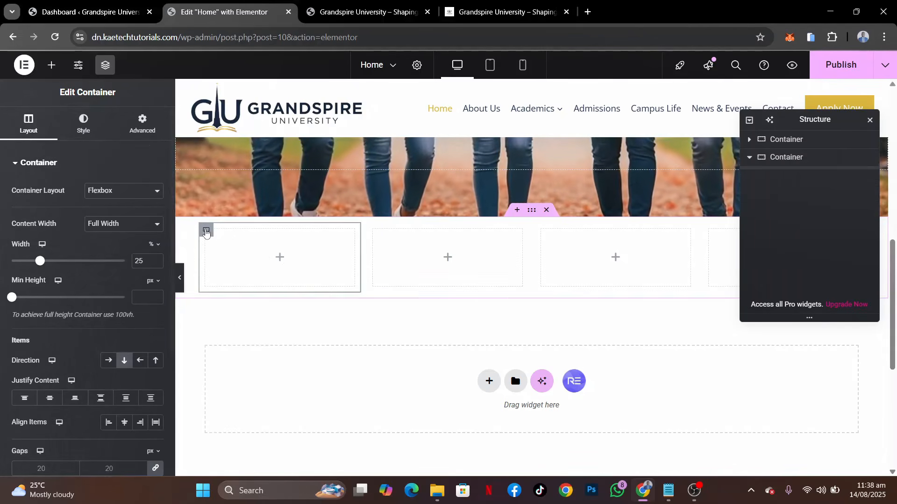
{"action": "left_click", "coordinate": [133, 133]}
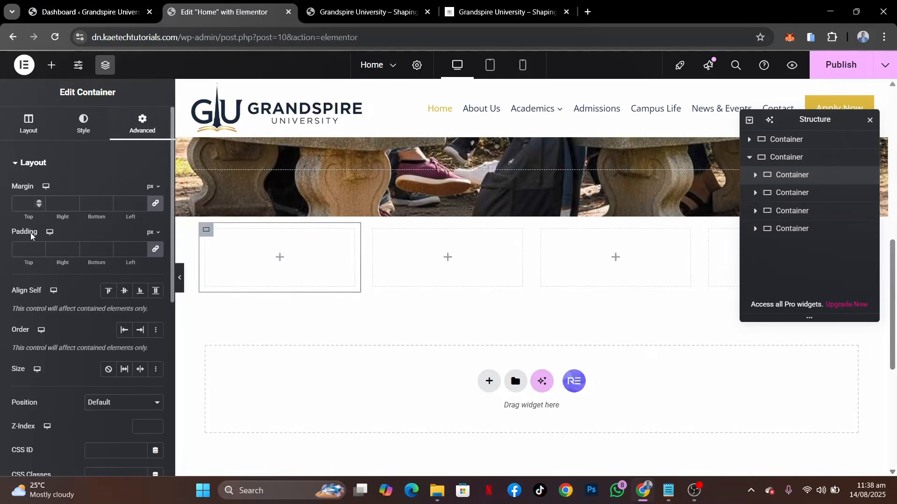
{"action": "left_click", "coordinate": [26, 249]}
{"action": "type", "text": "30"}
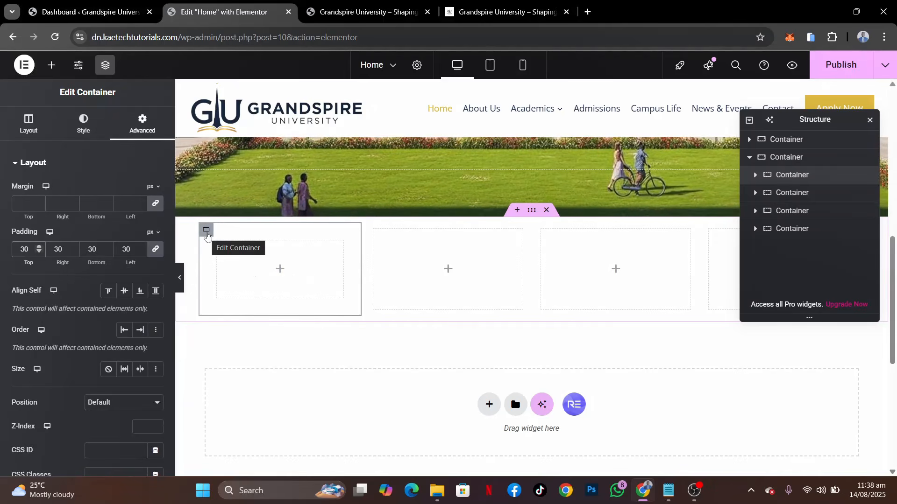
{"action": "left_click", "coordinate": [498, 14]}
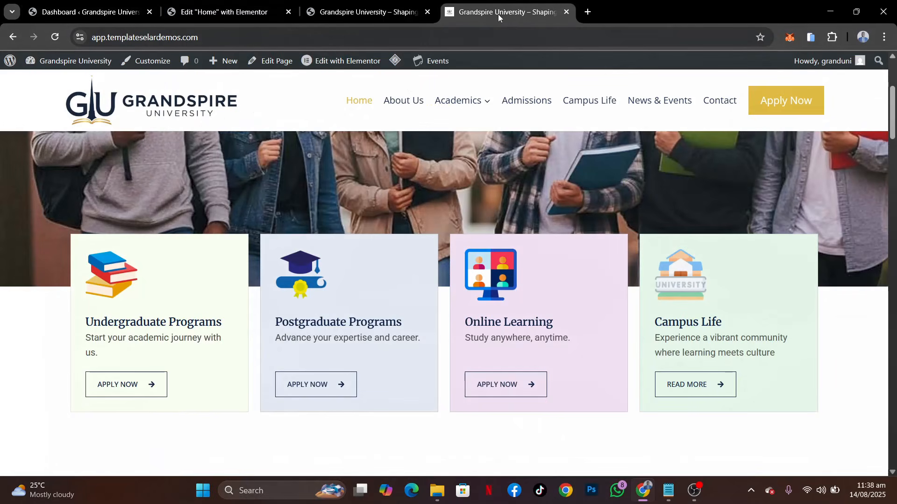
{"action": "left_click", "coordinate": [215, 13]}
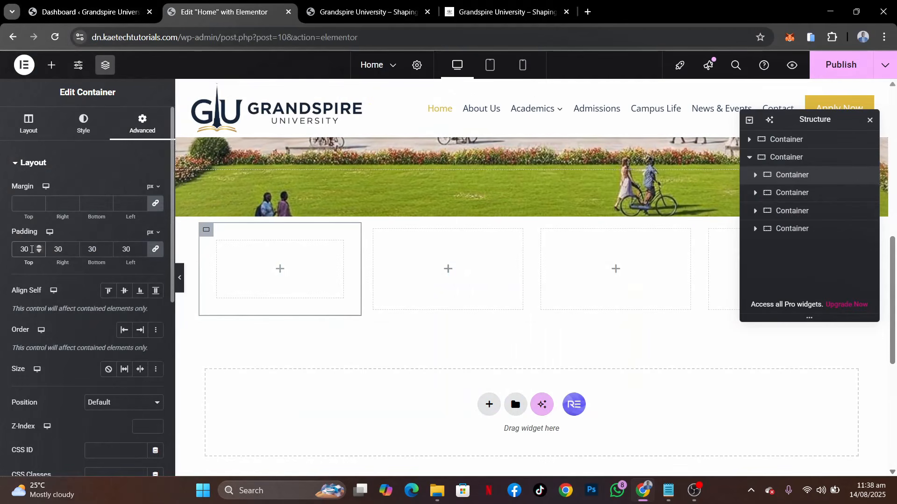
{"action": "left_click_drag", "start_coordinate": [29, 249], "coordinate": [1, 258]}
{"action": "type", "text": "20"}
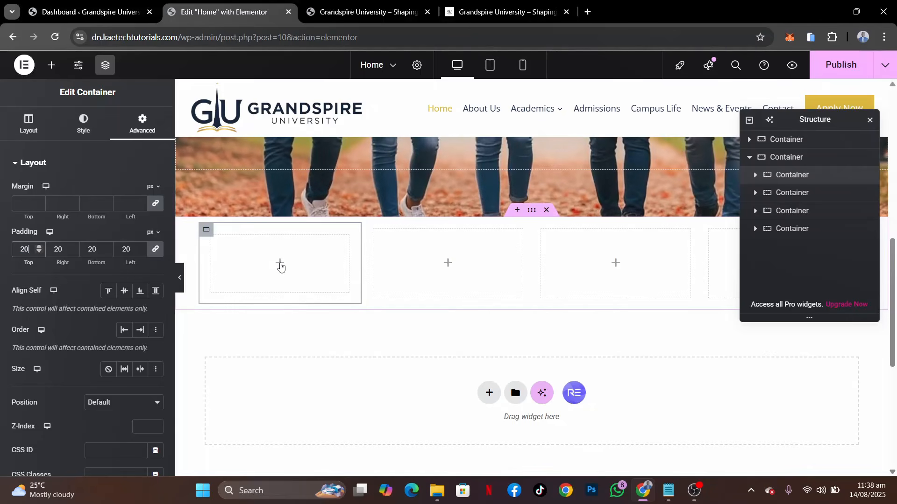
Sample the background colour of the demo's Undergraduate Programs card with the ColorPick Eyedropper extension
{"action": "left_click", "coordinate": [495, 3]}
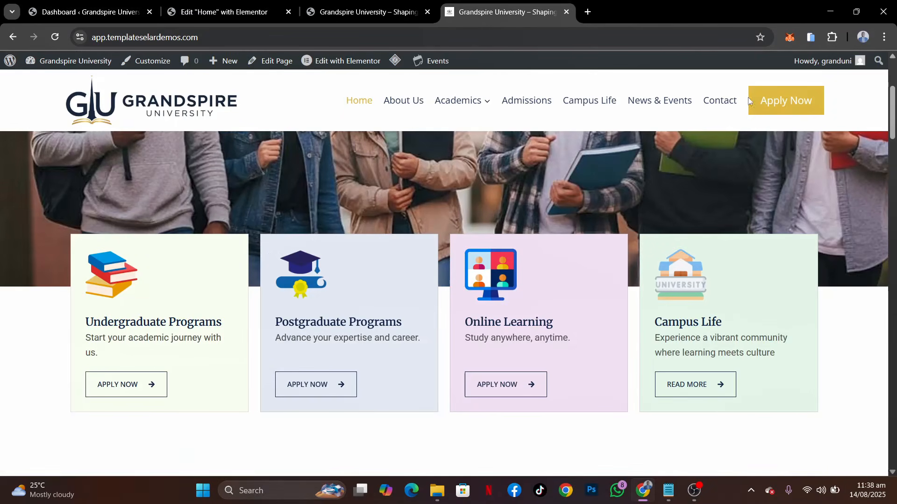
{"action": "left_click", "coordinate": [826, 36]}
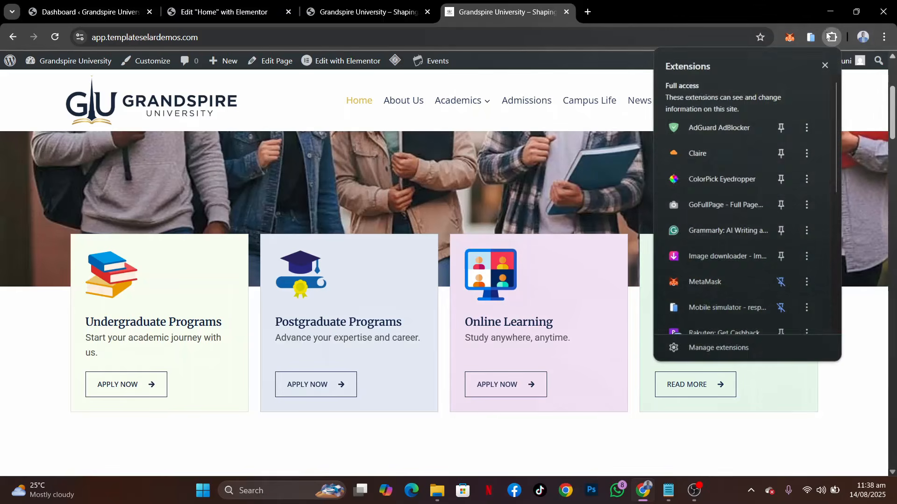
{"action": "left_click", "coordinate": [691, 178]}
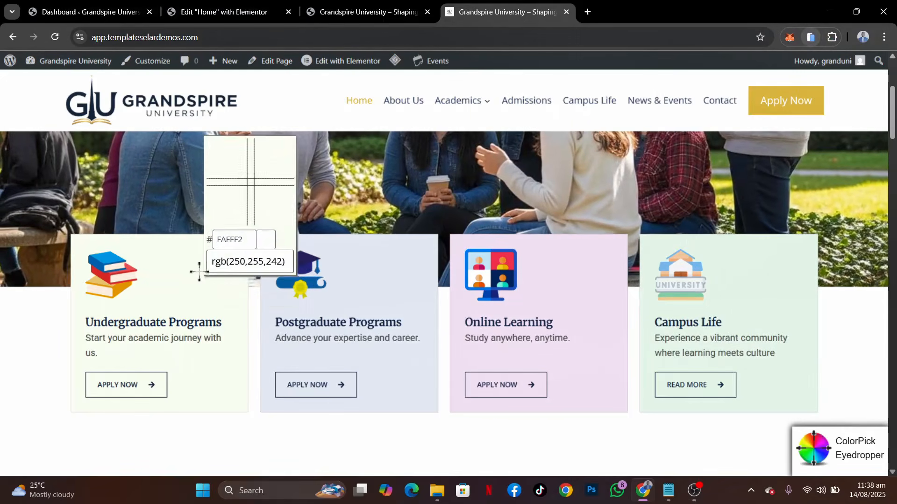
{"action": "left_click", "coordinate": [198, 271]}
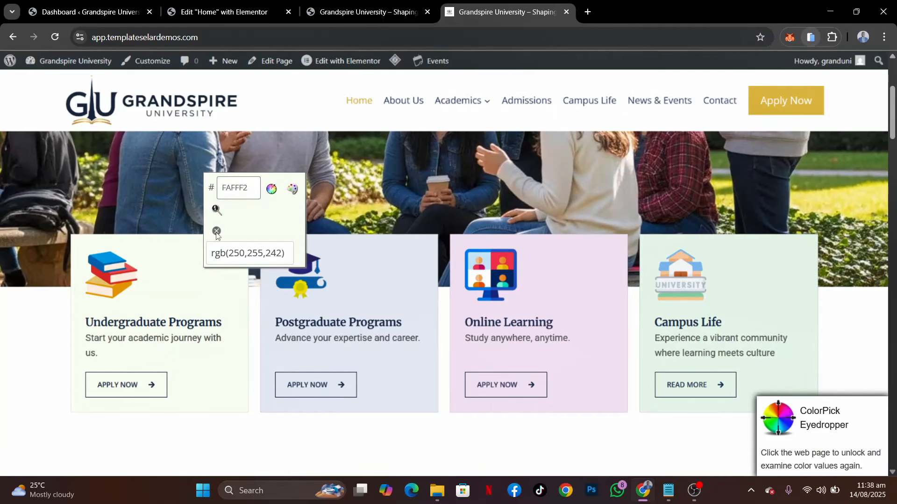
{"action": "left_click", "coordinate": [217, 232]}
Give the first column container on the Home page a classic background with the colour FAFFF2
{"action": "left_click", "coordinate": [206, 10]}
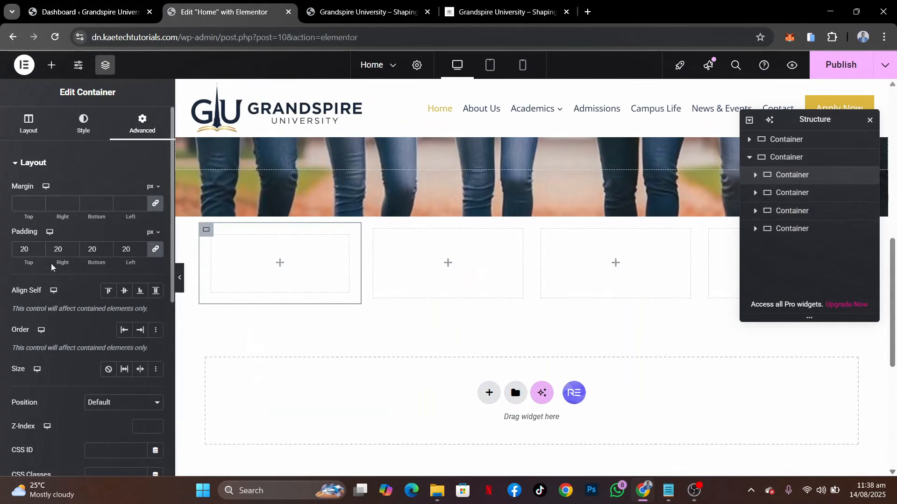
{"action": "left_click", "coordinate": [83, 130]}
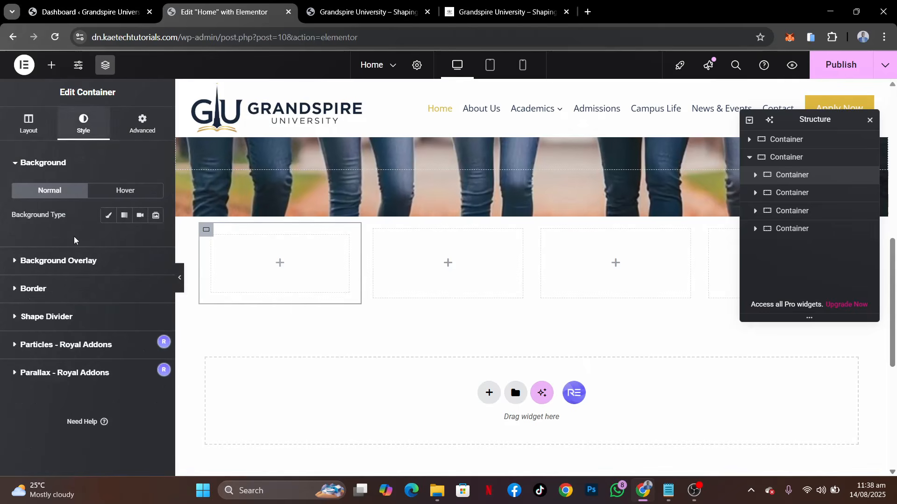
{"action": "left_click", "coordinate": [107, 218]}
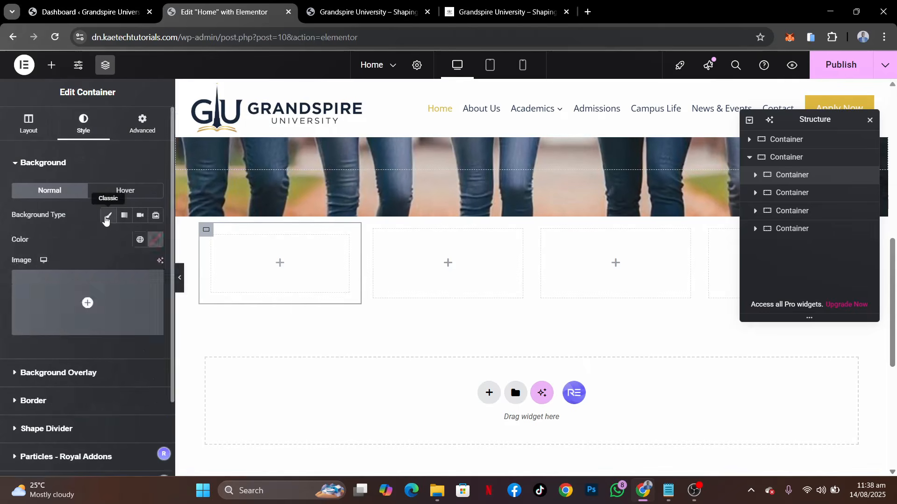
{"action": "left_click", "coordinate": [154, 240]}
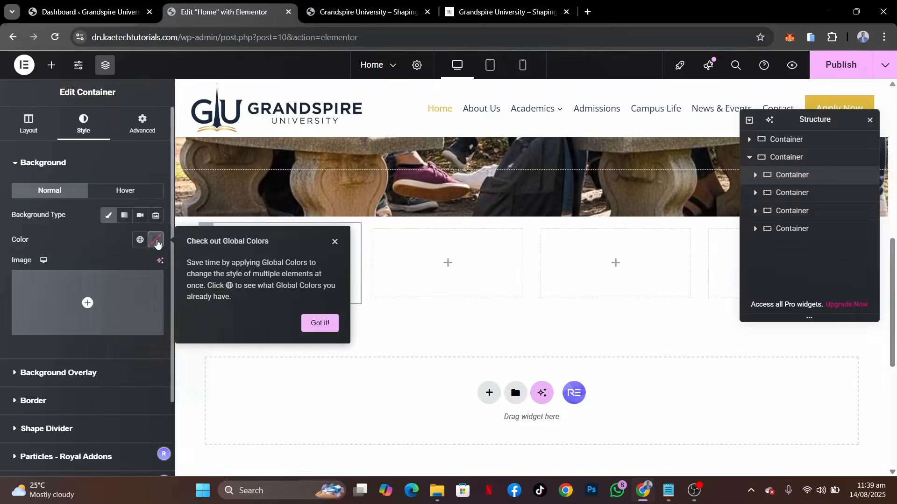
{"action": "left_click", "coordinate": [156, 374]}
{"action": "type", "text": "FAFFF2"}
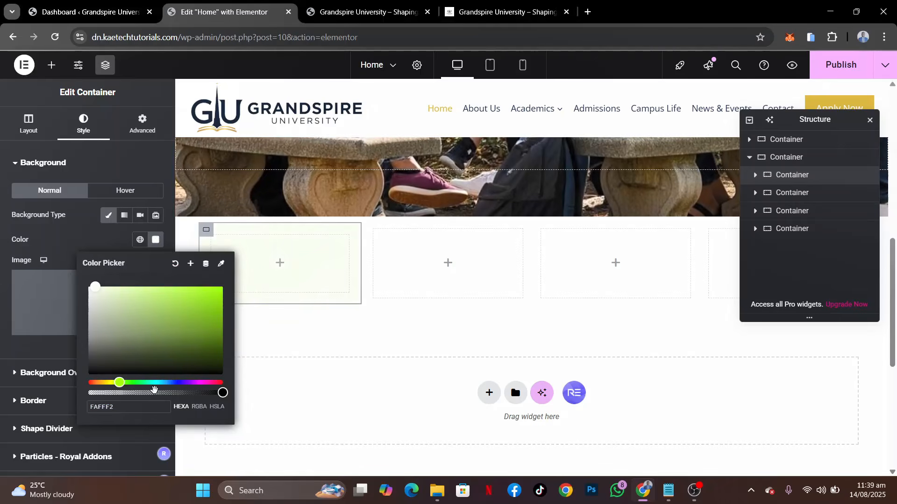
{"action": "left_click", "coordinate": [99, 241]}
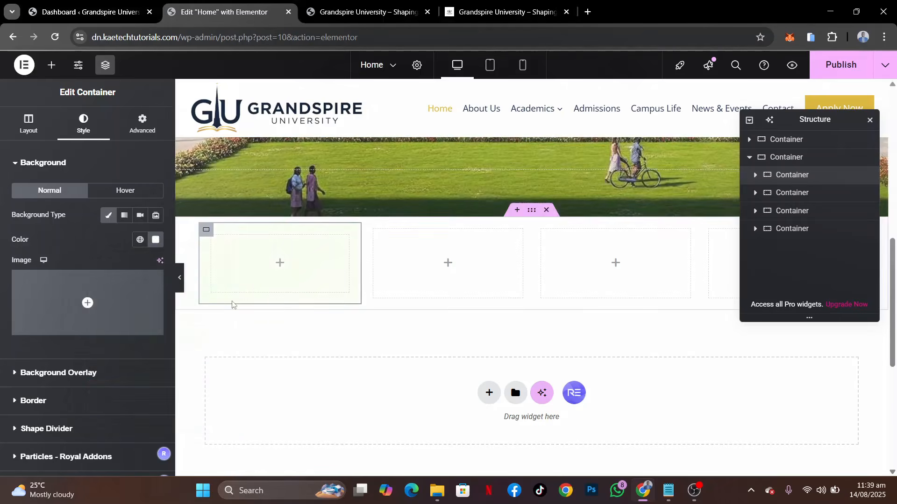
Check the demo cards' border, and give the first column container a solid border 1 px wide on all sides
{"action": "left_click", "coordinate": [552, 10]}
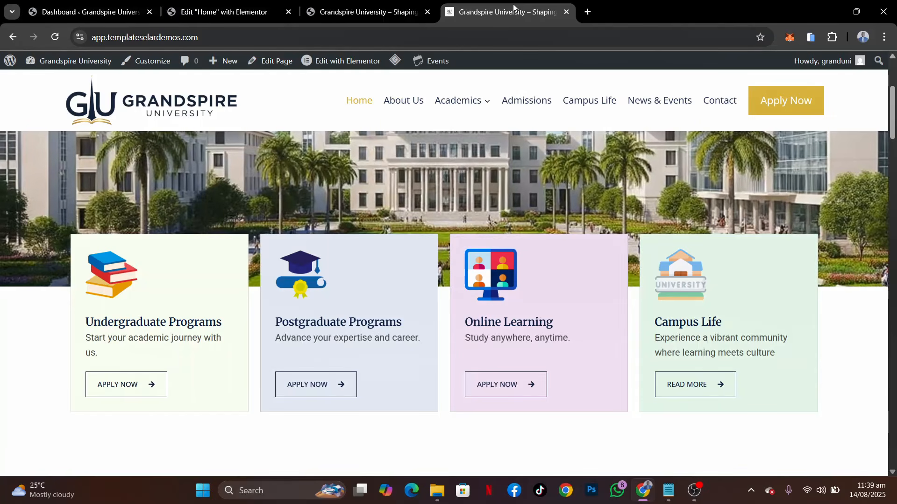
{"action": "left_click", "coordinate": [226, 14]}
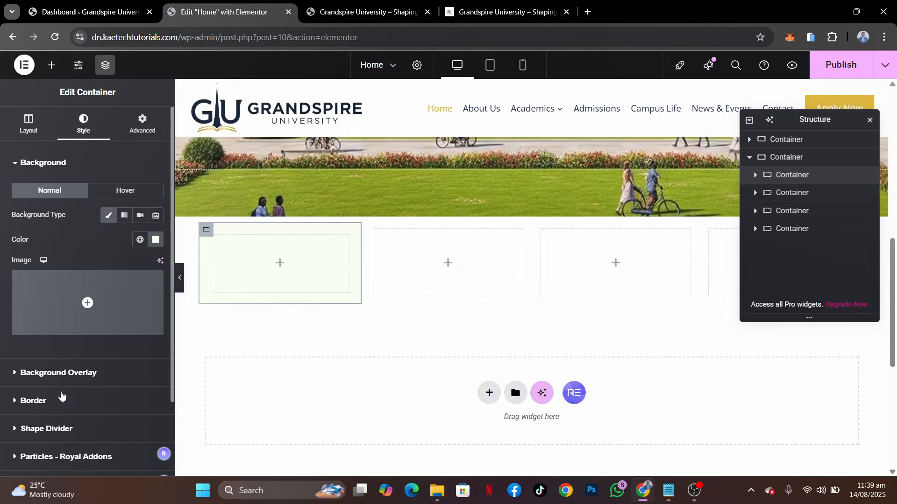
{"action": "left_click", "coordinate": [61, 397]}
{"action": "left_click", "coordinate": [100, 228]}
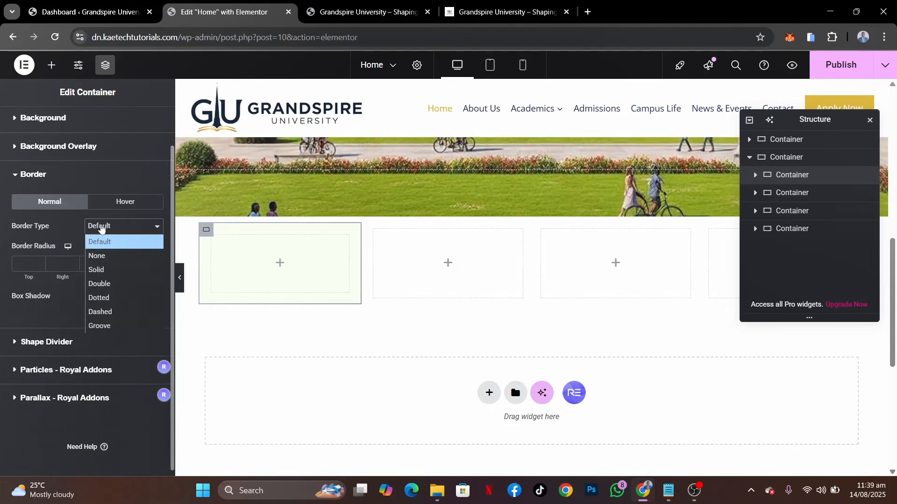
{"action": "left_click", "coordinate": [101, 268]}
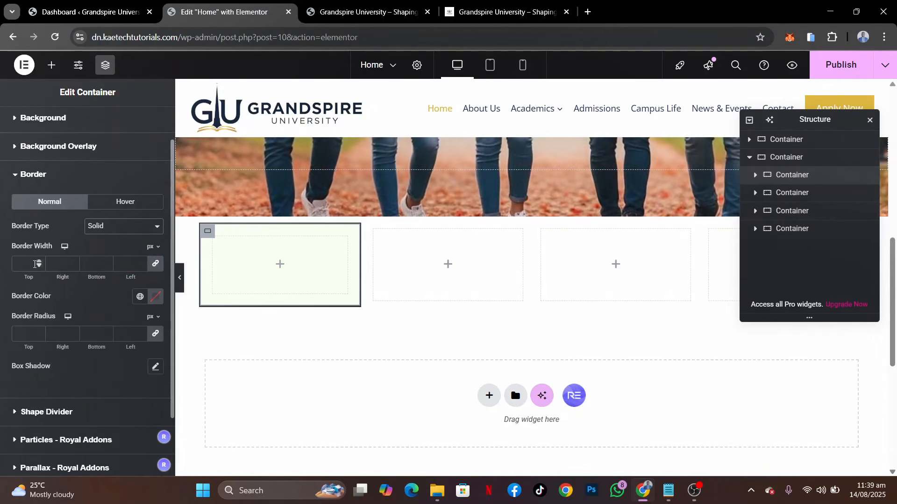
{"action": "left_click", "coordinate": [28, 265]}
{"action": "type", "text": "1"}
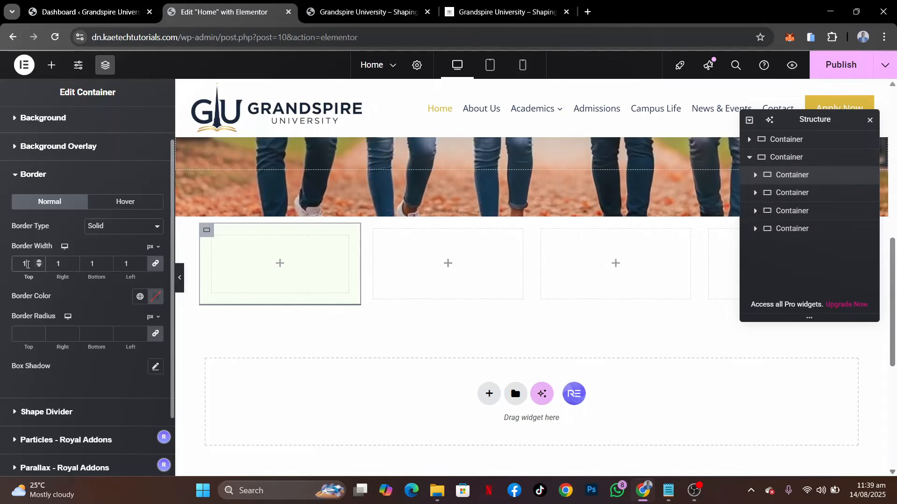
Set the first column container's border colour to the semi-transparent light grey #DADADA61 and preview the card without the editing controls
{"action": "left_click", "coordinate": [156, 299]}
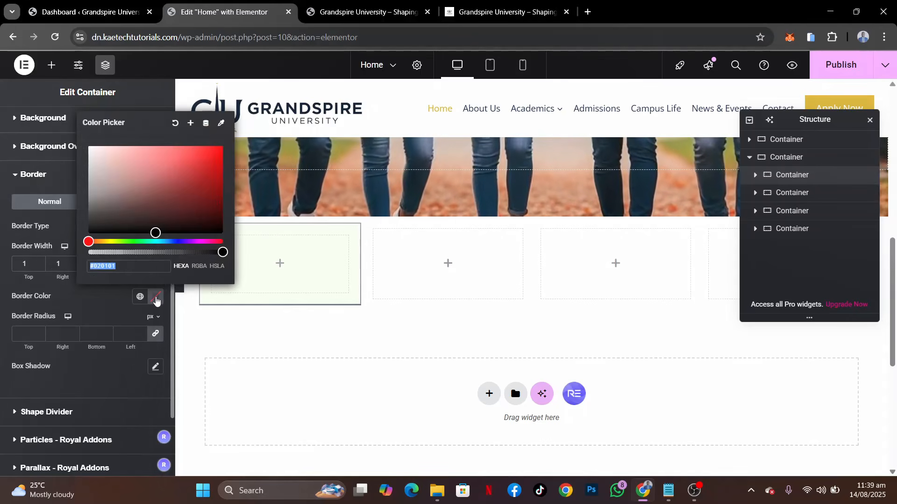
{"action": "left_click_drag", "start_coordinate": [105, 167], "coordinate": [84, 159]}
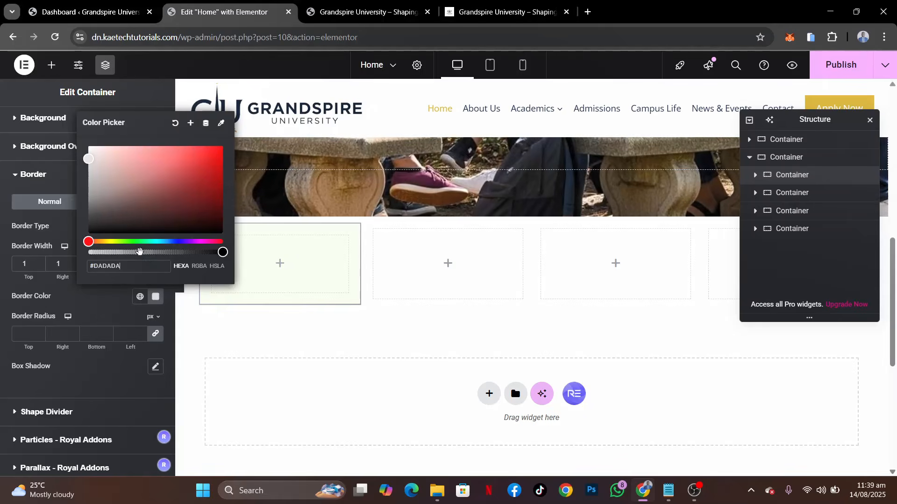
{"action": "left_click", "coordinate": [139, 252]}
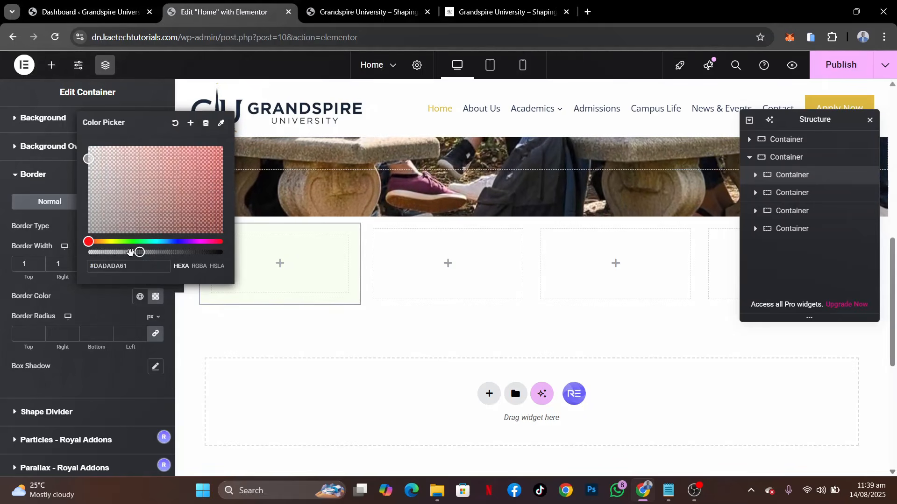
{"action": "left_click", "coordinate": [100, 299]}
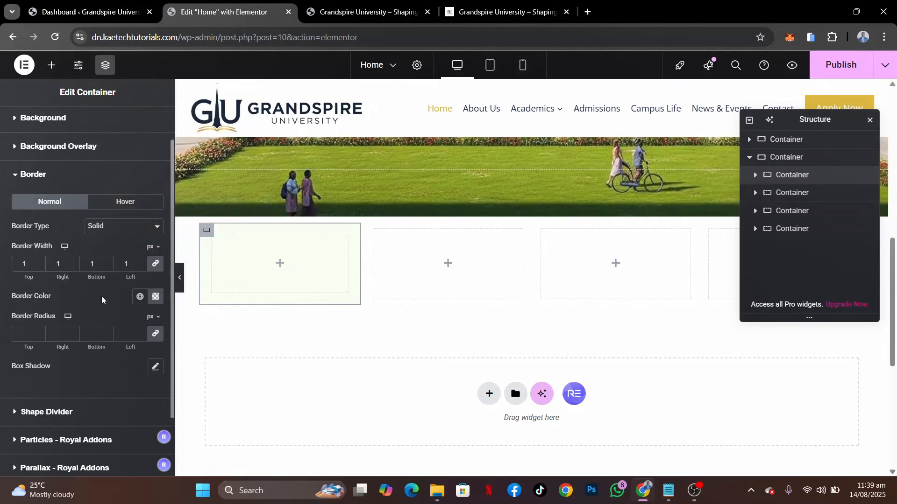
{"action": "left_click", "coordinate": [180, 280]}
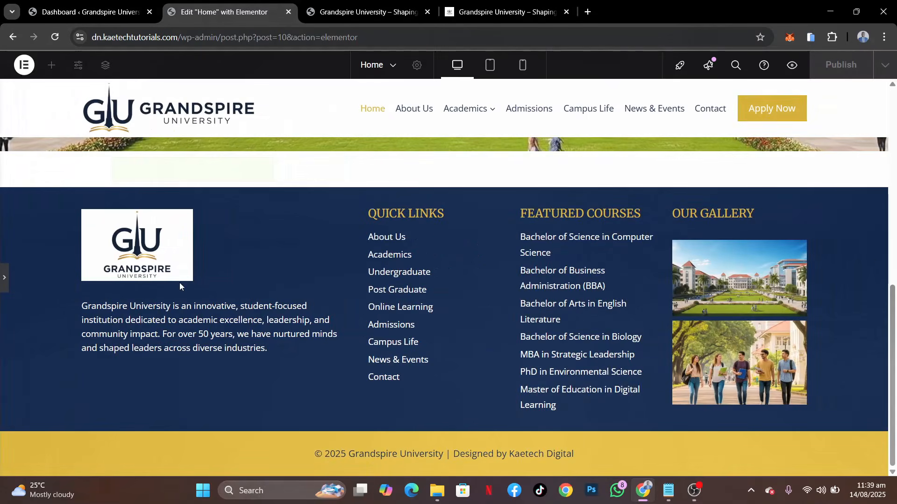
{"action": "scroll", "coordinate": [179, 282], "scroll_direction": "up", "scroll_amount": 1}
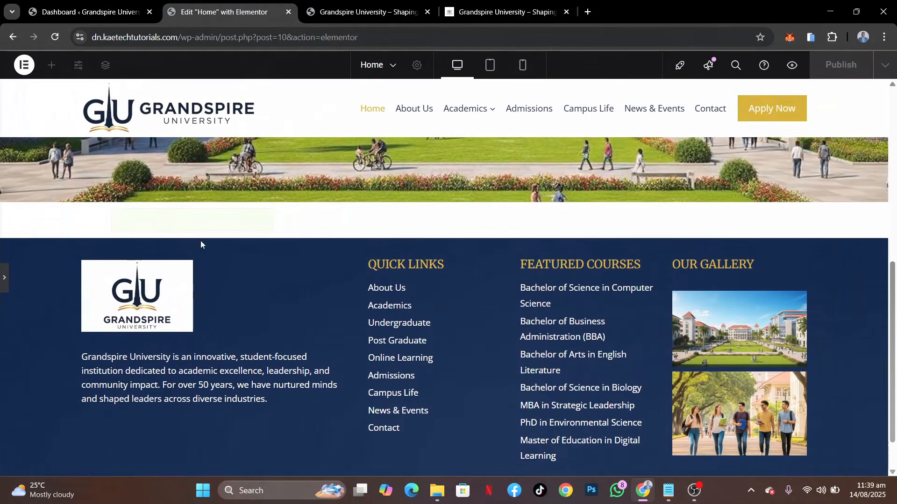
{"action": "left_click", "coordinate": [3, 289]}
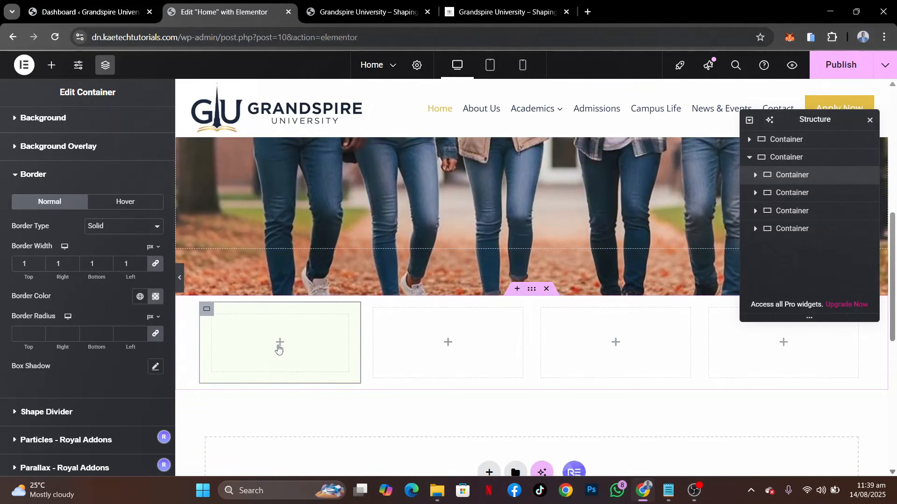
Check the demo's program cards and add an Image Box widget inside the first column container
{"action": "left_click", "coordinate": [279, 346]}
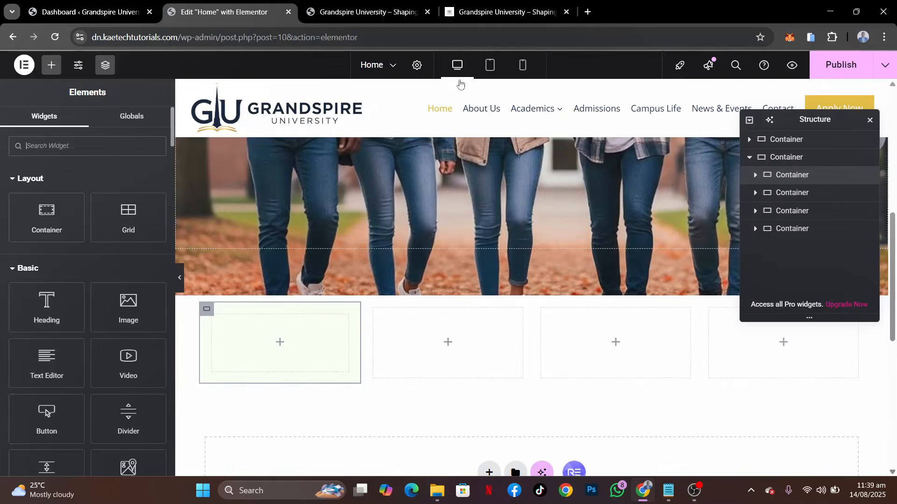
{"action": "left_click", "coordinate": [487, 15]}
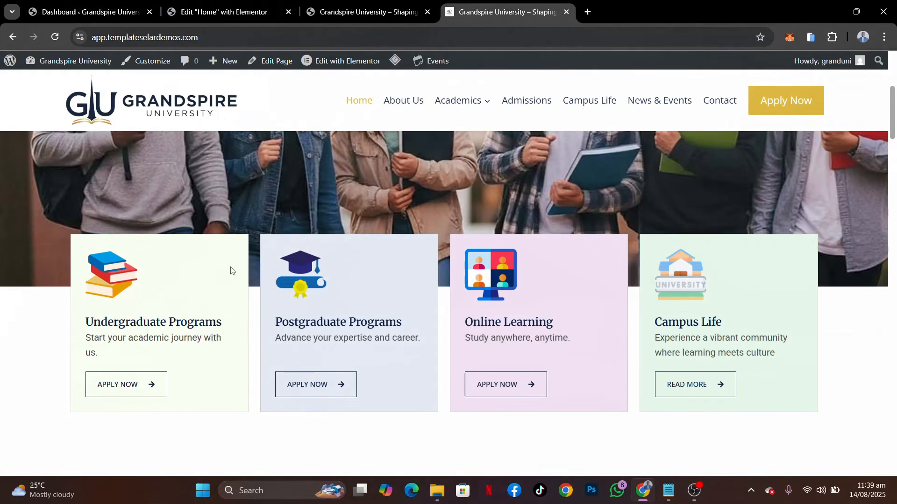
{"action": "left_click", "coordinate": [224, 12]}
{"action": "left_click", "coordinate": [76, 148]}
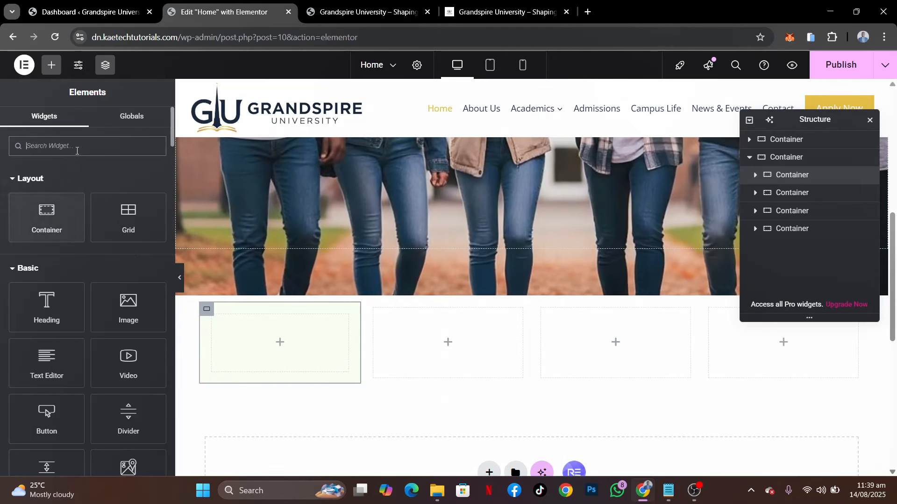
{"action": "type", "text": "box"}
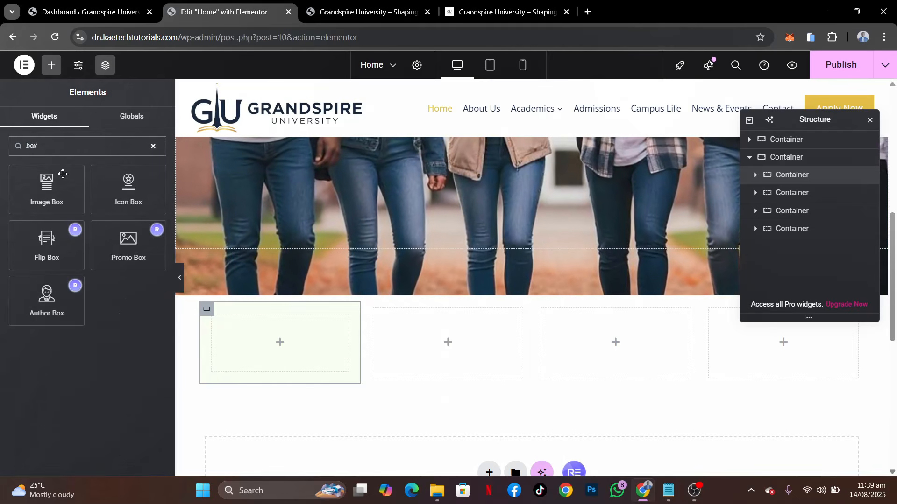
{"action": "left_click_drag", "start_coordinate": [59, 177], "coordinate": [260, 338]}
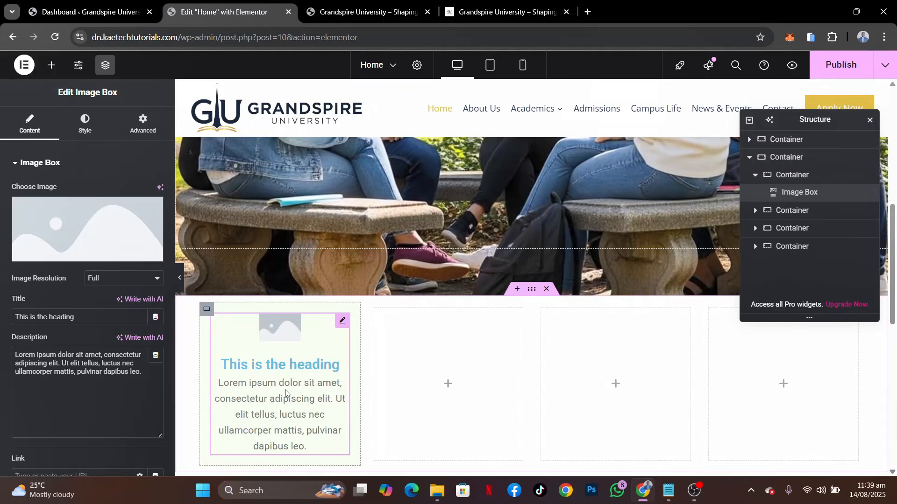
Copy the first card's title from the demo and set the image box title to "Undergraduate Programs"
{"action": "left_click", "coordinate": [448, 6]}
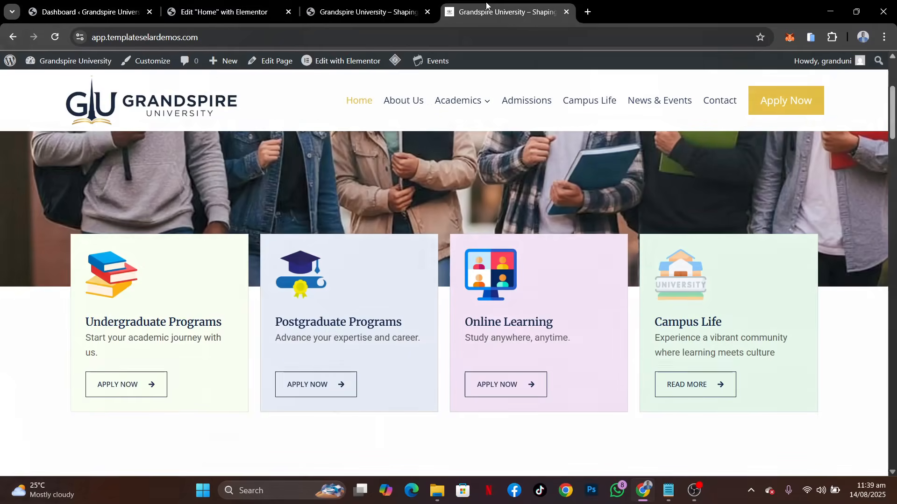
{"action": "left_click_drag", "start_coordinate": [234, 326], "coordinate": [108, 331]}
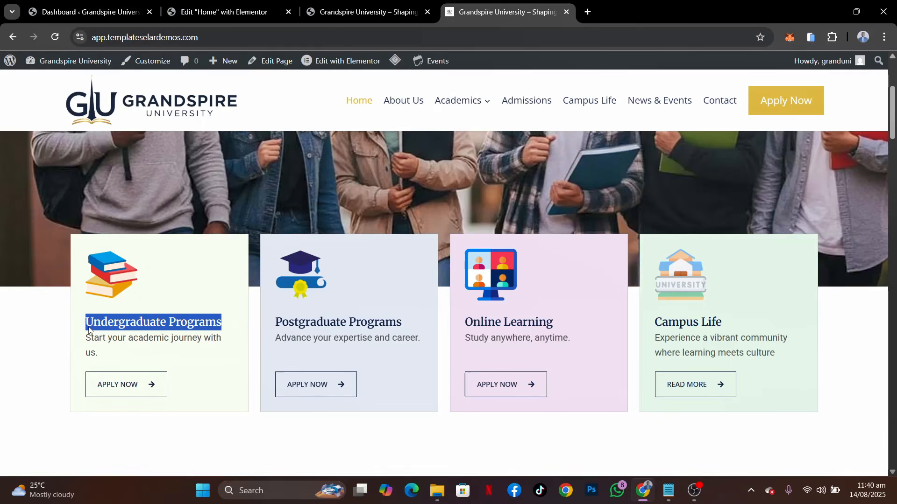
{"action": "left_click", "coordinate": [224, 12]}
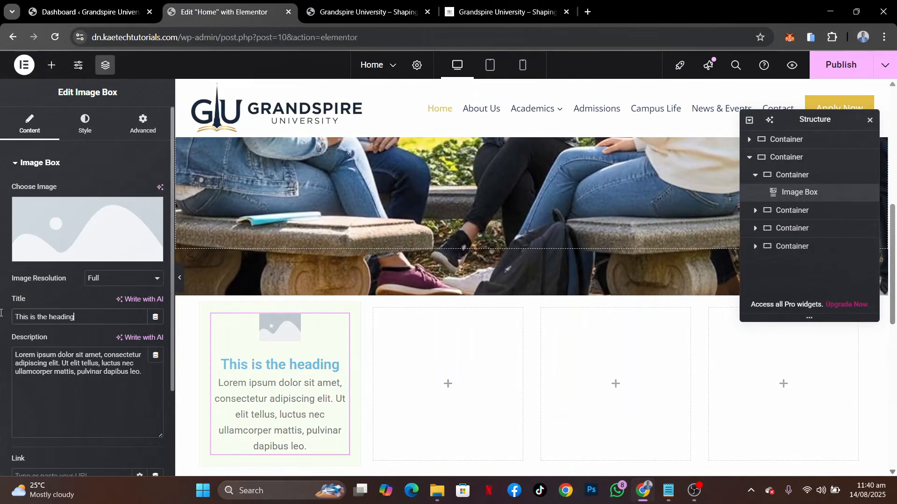
{"action": "key", "text": "ctrl+a"}
{"action": "type", "text": "Undergraduate Programs"}
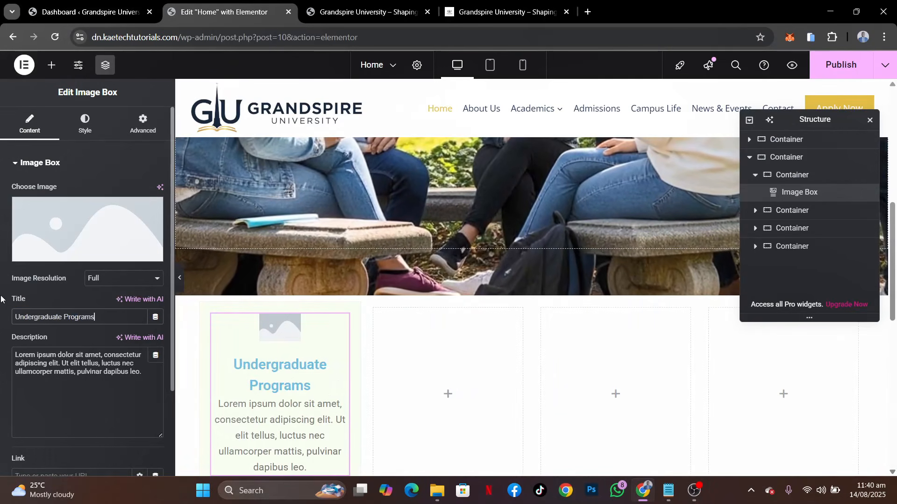
Copy the first card's description from the demo and set the image box description to "Start your academic journey with us."
{"action": "left_click", "coordinate": [499, 12]}
{"action": "left_click_drag", "start_coordinate": [168, 358], "coordinate": [80, 344]}
{"action": "key", "text": "ctrl+c"}
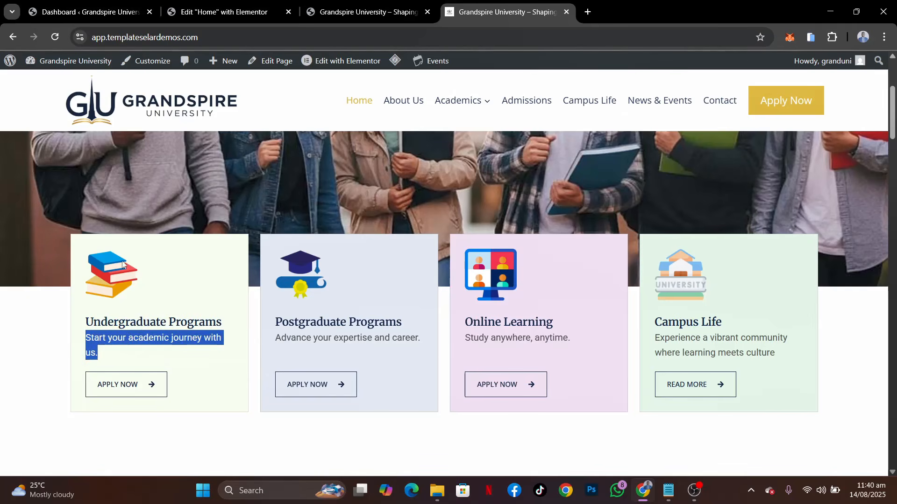
{"action": "left_click", "coordinate": [222, 12]}
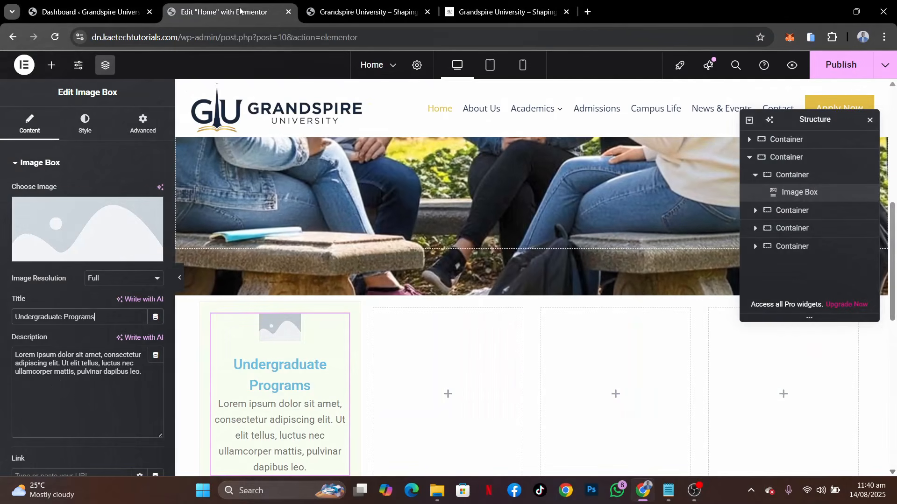
{"action": "left_click", "coordinate": [58, 368]}
{"action": "key", "text": "ctrl+a"}
{"action": "key", "text": "ctrl+v"}
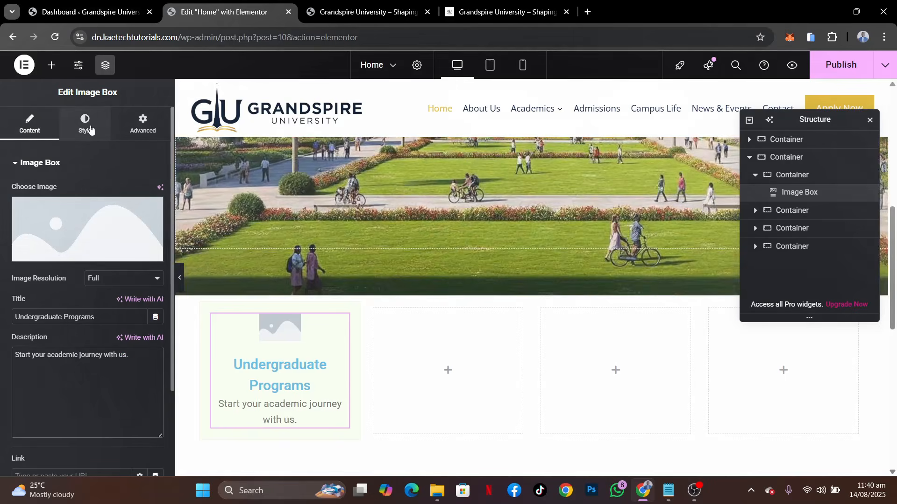
Align the image box content to the left and compare it with the demo's program cards
{"action": "left_click", "coordinate": [87, 124]}
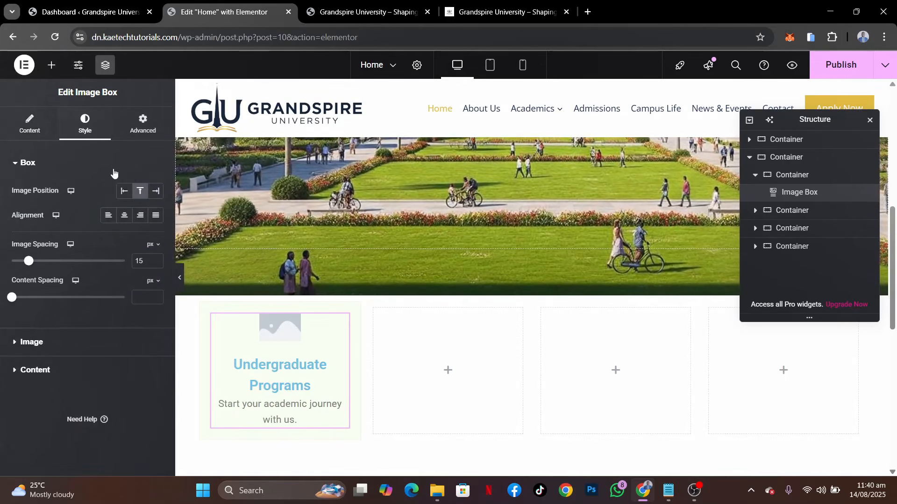
{"action": "left_click", "coordinate": [114, 222]}
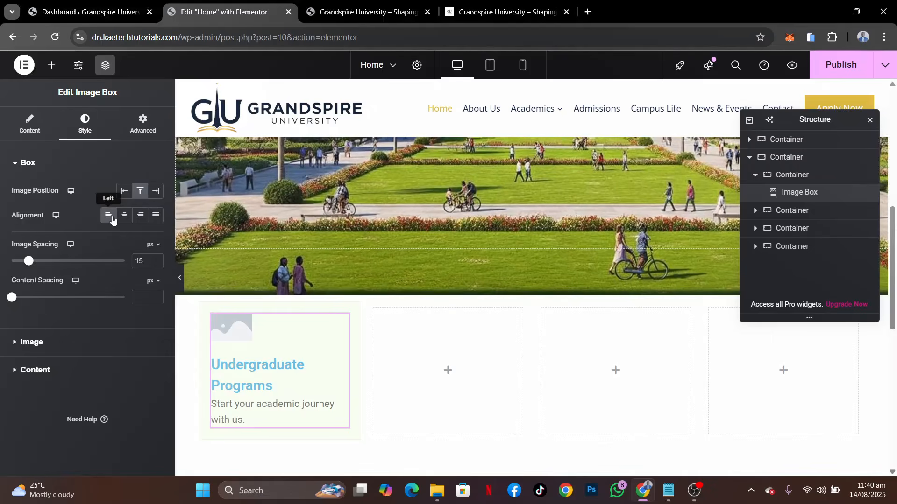
{"action": "left_click", "coordinate": [518, 4]}
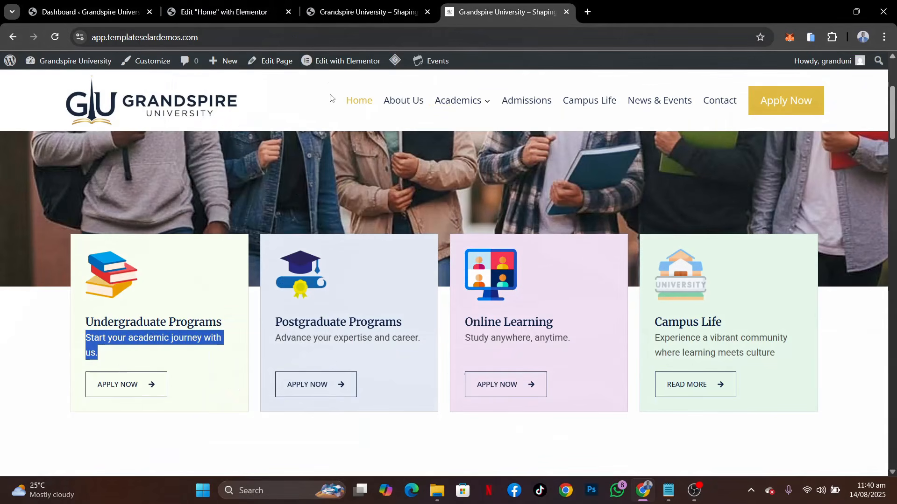
{"action": "left_click", "coordinate": [224, 12]}
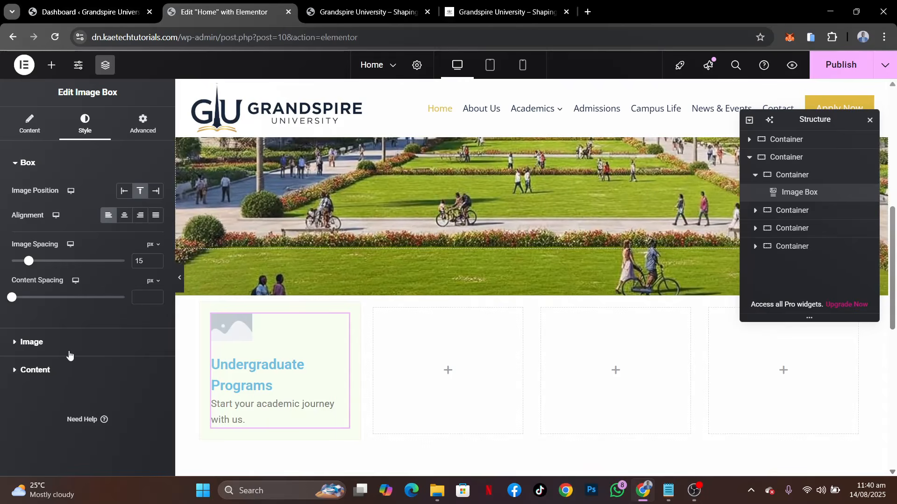
Set the image box title's normal colour to the global Theme Accent colour
{"action": "left_click", "coordinate": [65, 371]}
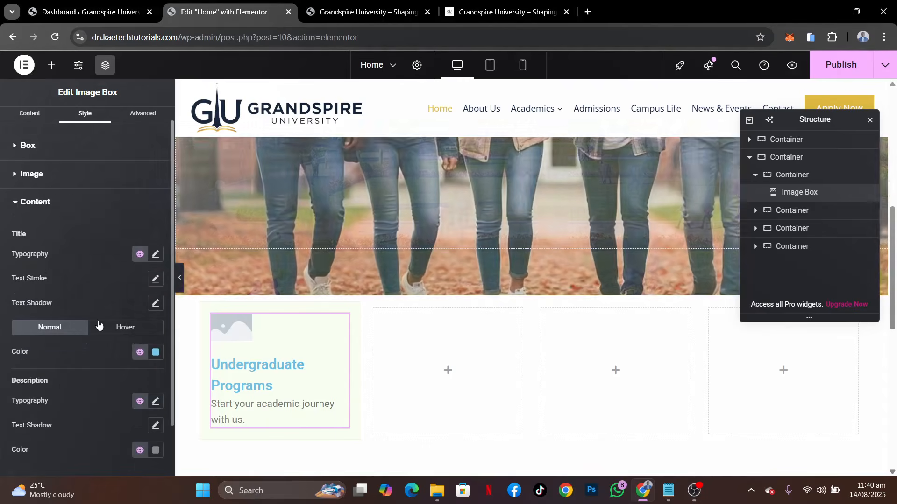
{"action": "left_click", "coordinate": [139, 352]}
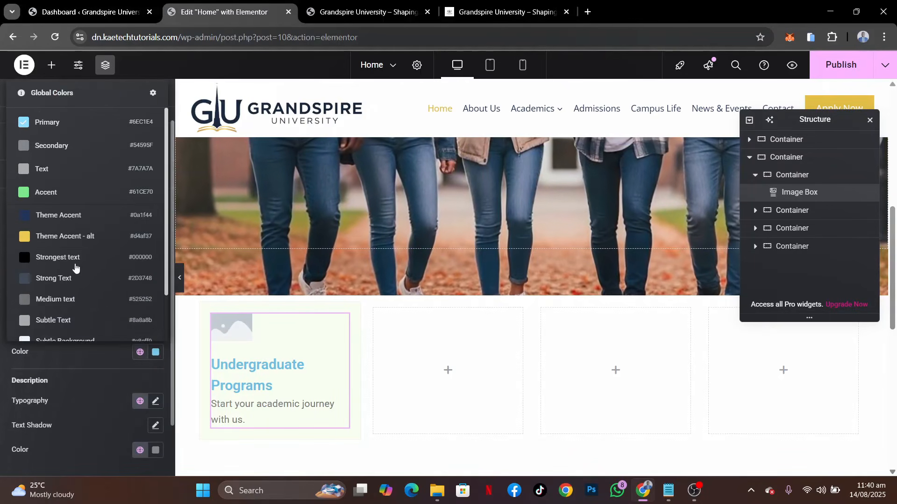
{"action": "left_click", "coordinate": [63, 224]}
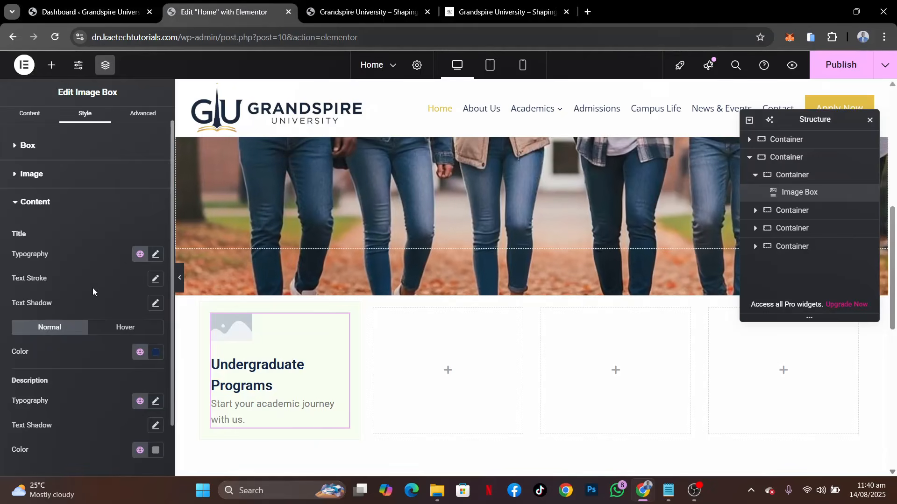
Set the image box title's typography to the Merriweather font at 18 px
{"action": "scroll", "coordinate": [91, 288], "scroll_direction": "down", "scroll_amount": 2}
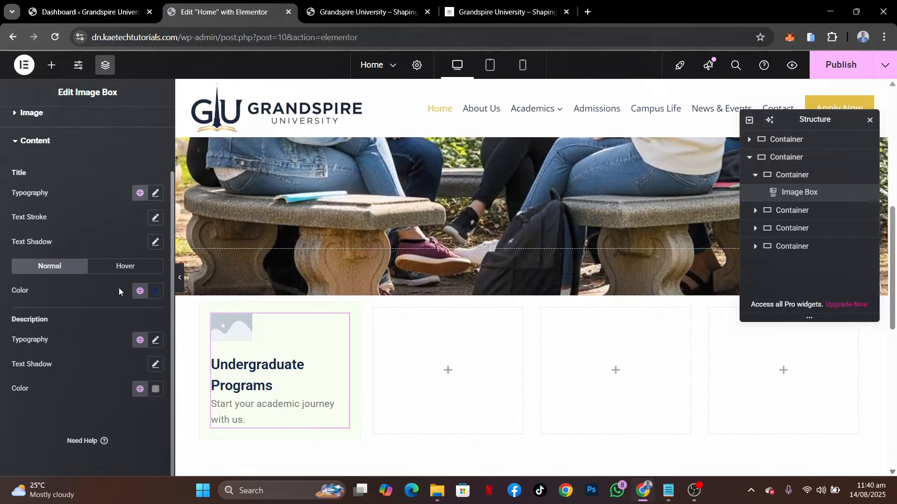
{"action": "left_click", "coordinate": [156, 194]}
{"action": "left_click", "coordinate": [122, 252]}
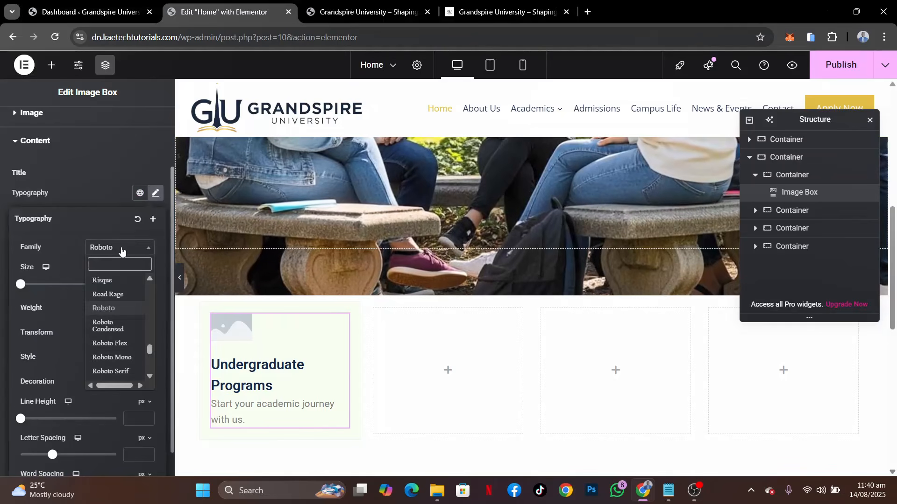
{"action": "type", "text": "merr"}
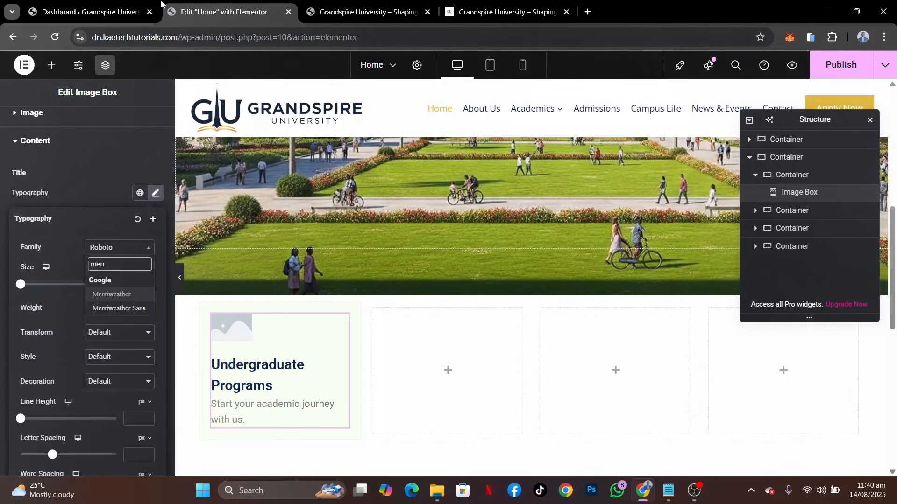
{"action": "left_click", "coordinate": [117, 293]}
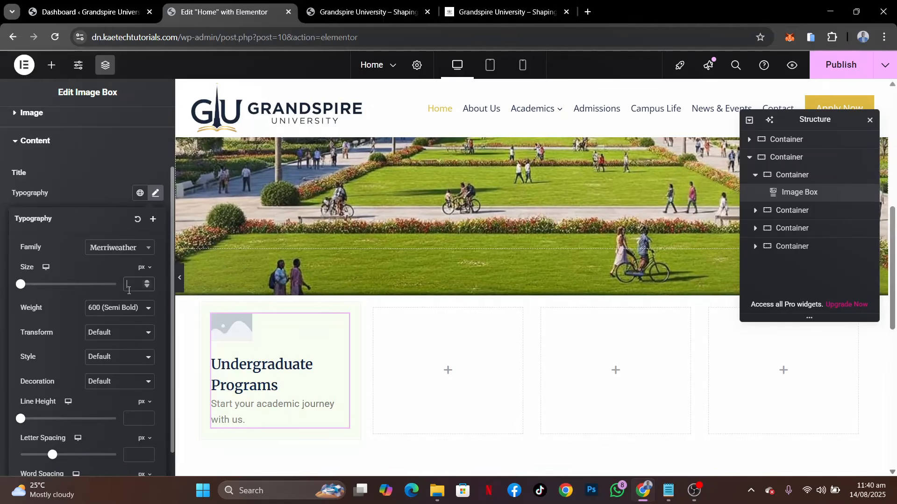
{"action": "left_click", "coordinate": [129, 290]}
{"action": "type", "text": "20"}
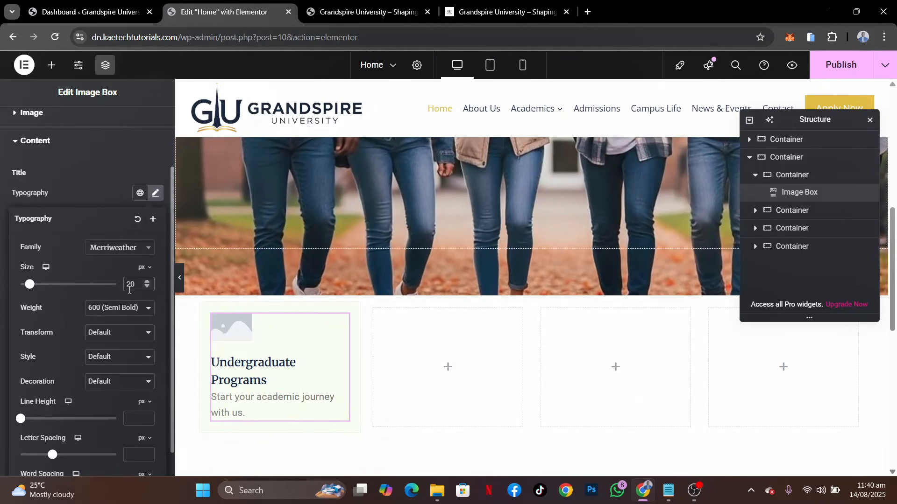
{"action": "type", "text": "18"}
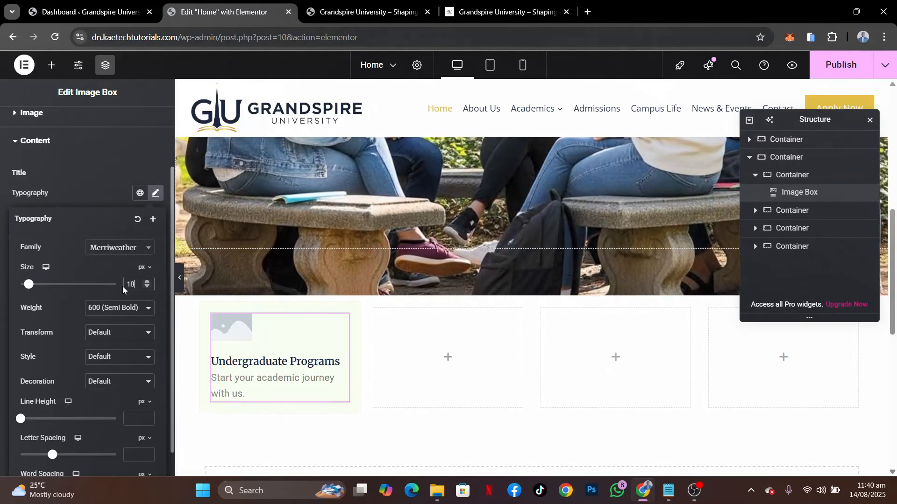
{"action": "left_click", "coordinate": [97, 191]}
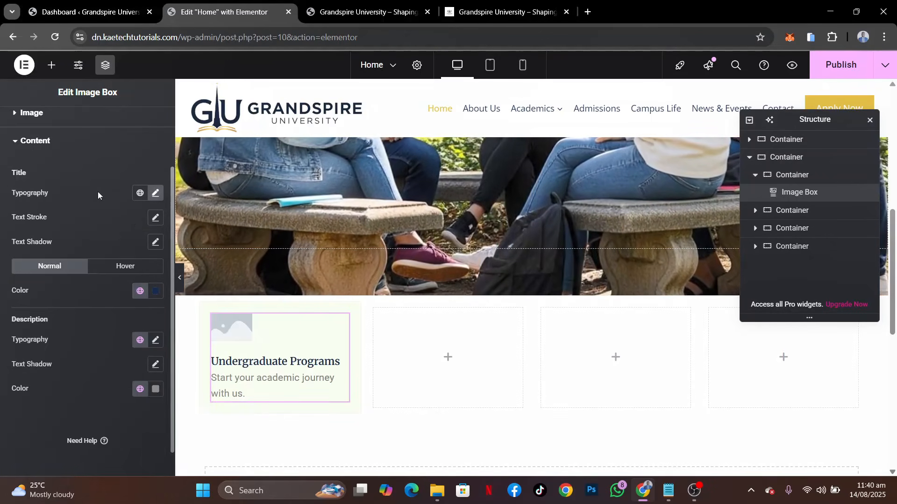
Set the title's hover colour to the global Theme Accent and the description's colour to Medium text
{"action": "left_click", "coordinate": [115, 266]}
{"action": "left_click", "coordinate": [140, 292]}
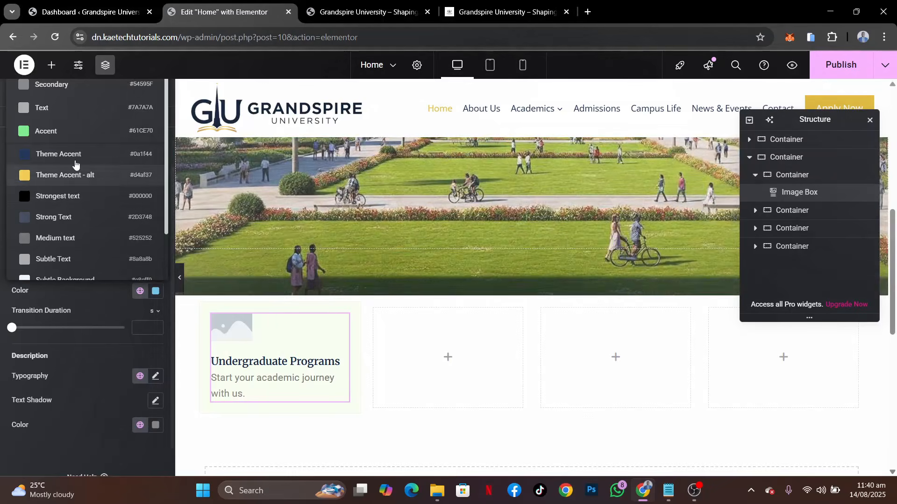
{"action": "left_click", "coordinate": [74, 154]}
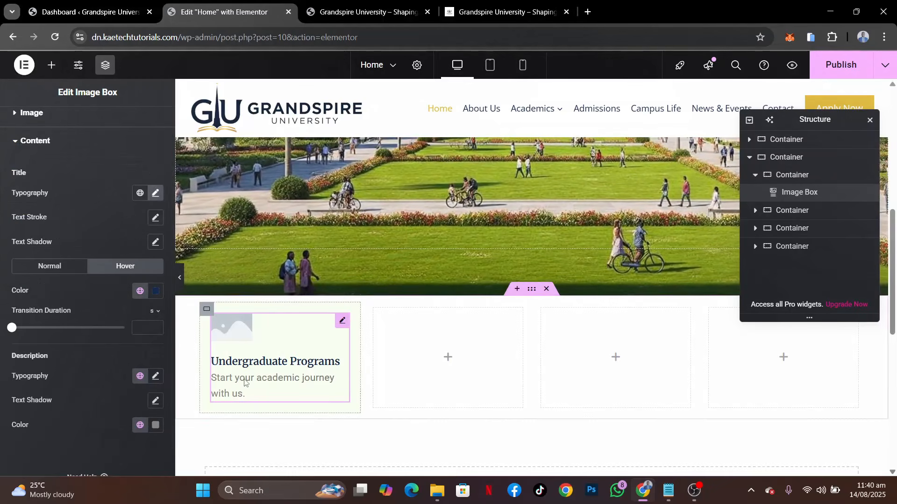
{"action": "scroll", "coordinate": [103, 409], "scroll_direction": "down", "scroll_amount": 1}
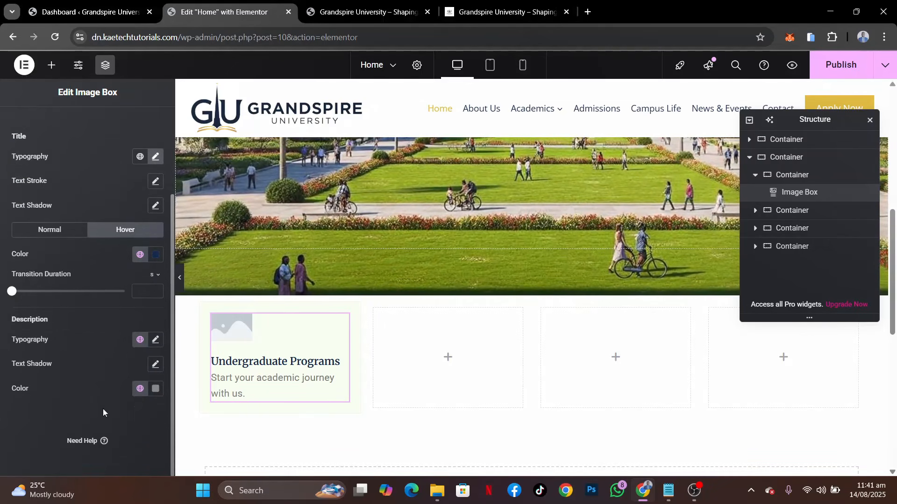
{"action": "left_click", "coordinate": [141, 390]}
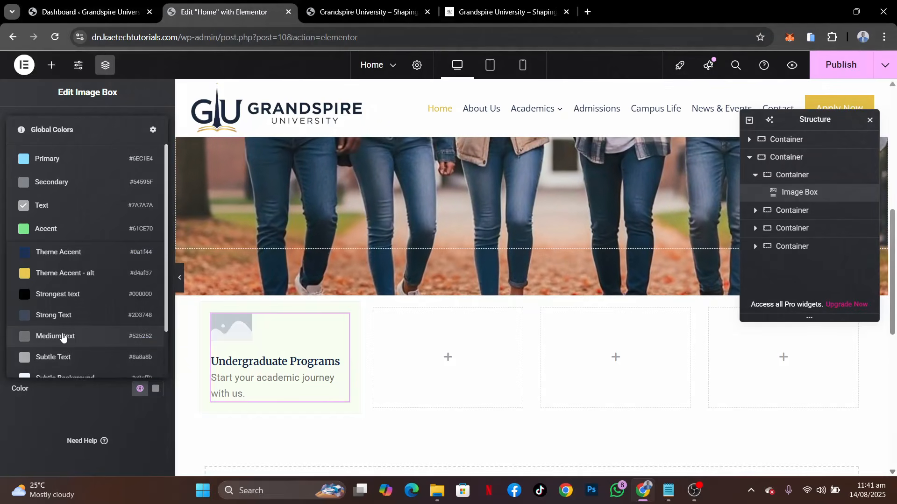
{"action": "left_click", "coordinate": [63, 336]}
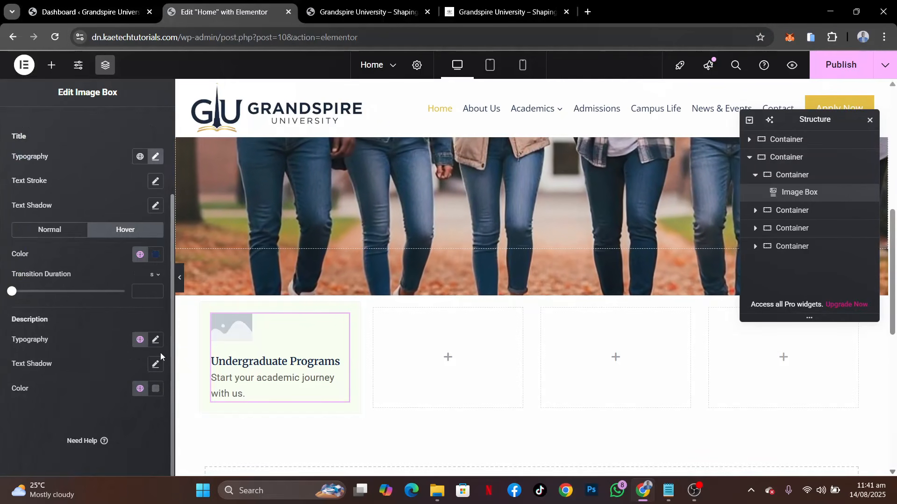
Set the image box description's typography to the Open Sans font at 15 px
{"action": "left_click", "coordinate": [156, 341]}
{"action": "left_click", "coordinate": [118, 395]}
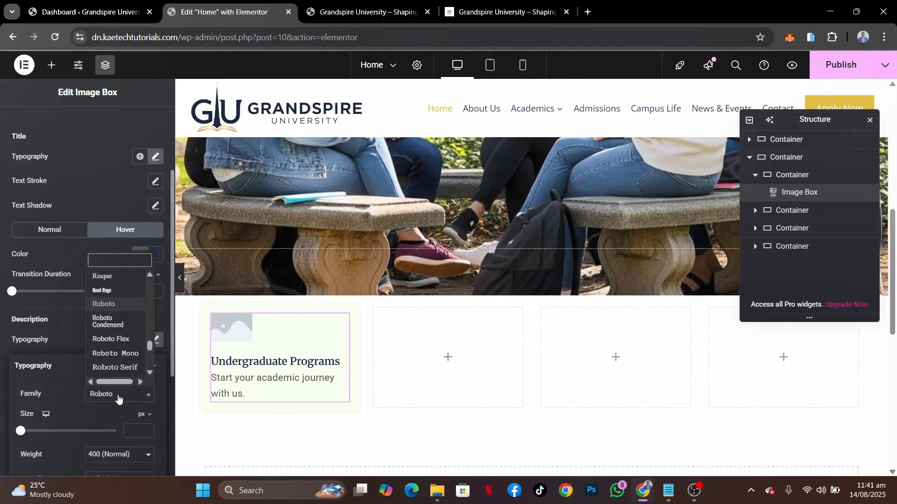
{"action": "type", "text": "open"}
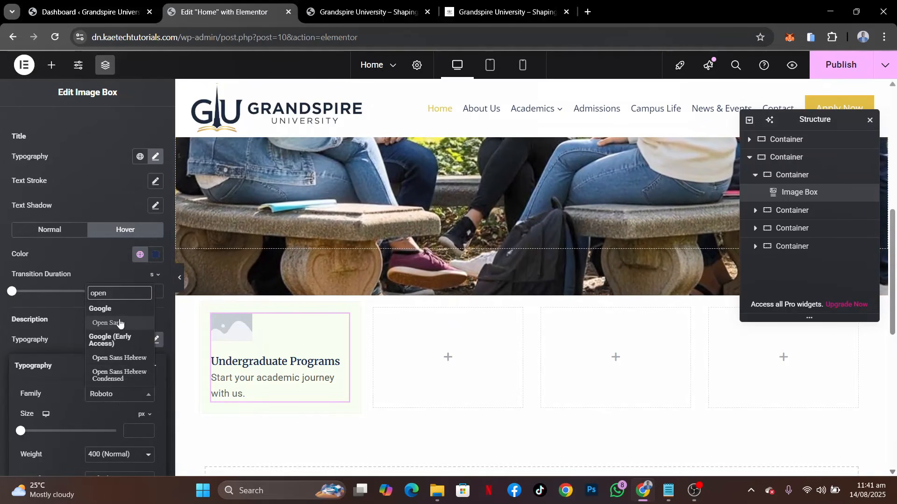
{"action": "left_click", "coordinate": [119, 327]}
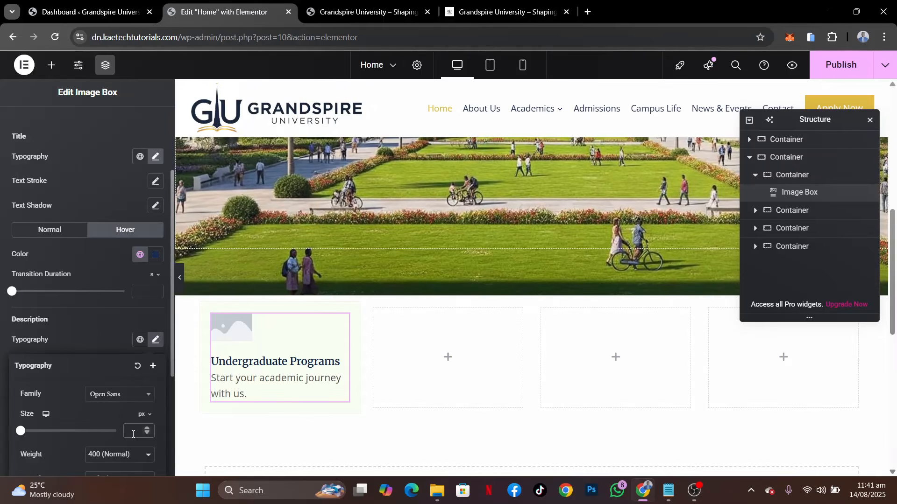
{"action": "type", "text": "14"}
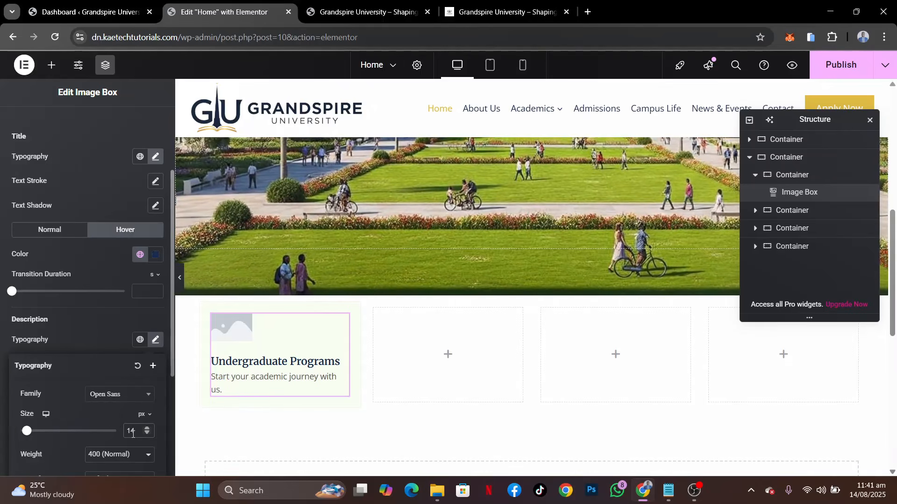
{"action": "key", "text": "BackSpace"}
{"action": "type", "text": "6"}
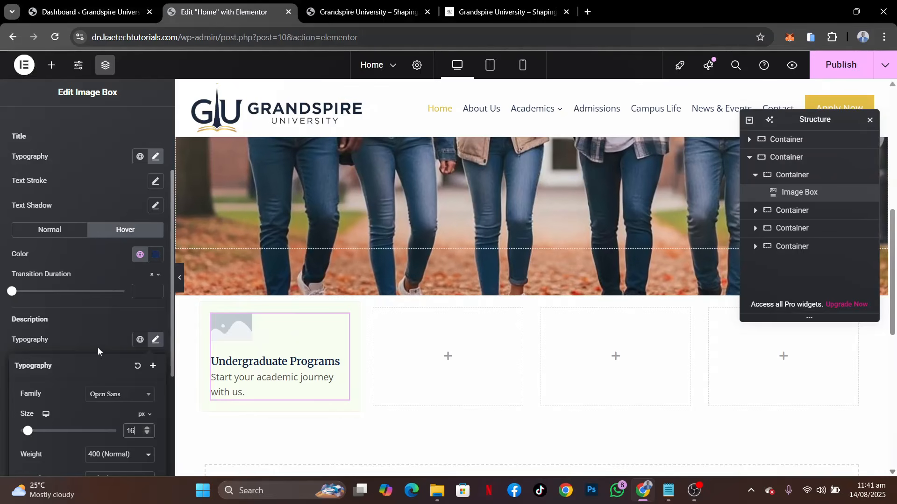
{"action": "left_click", "coordinate": [97, 348]}
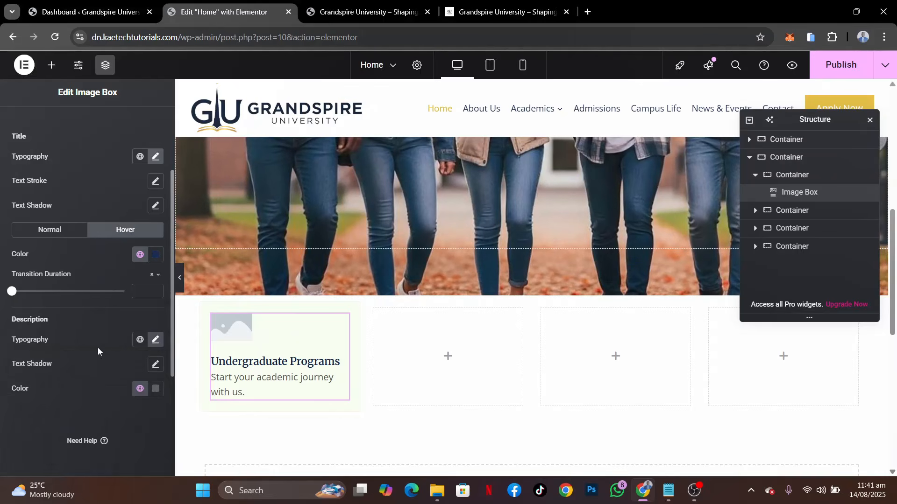
{"action": "left_click", "coordinate": [156, 340]}
{"action": "left_click", "coordinate": [147, 435]}
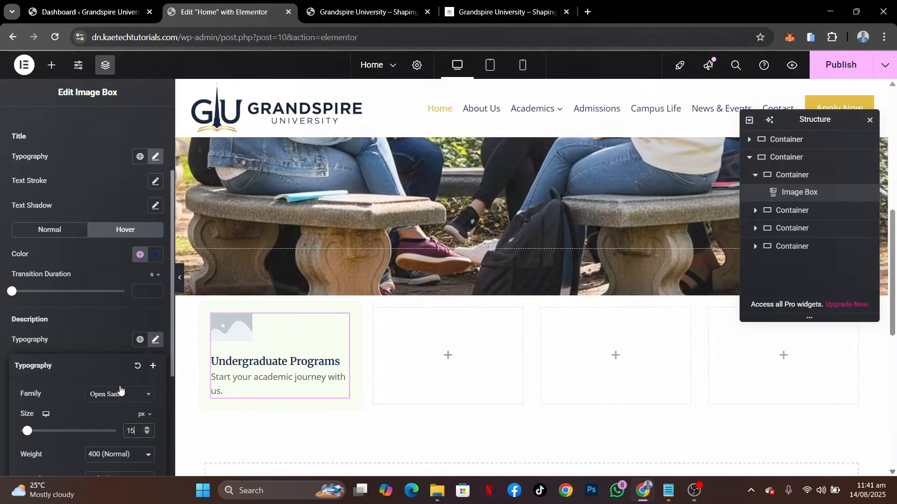
{"action": "left_click", "coordinate": [93, 338]}
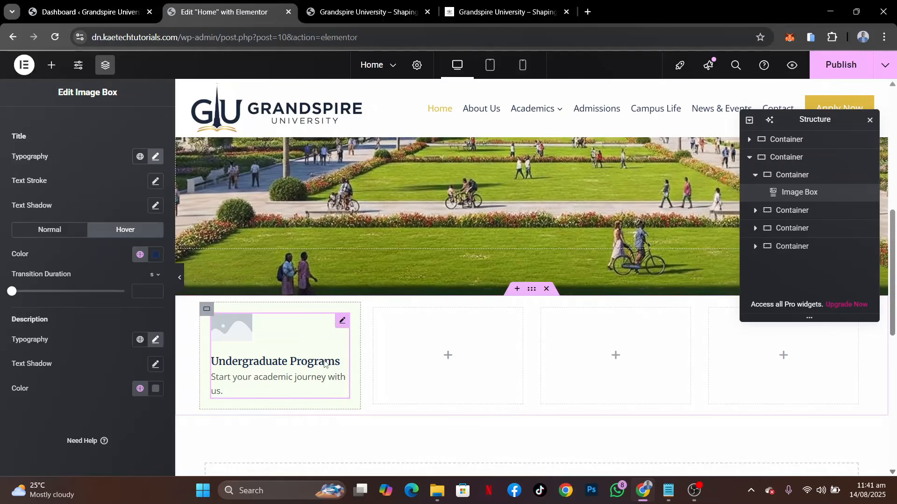
Add a Button widget below the image box in the first column container and check the demo's card buttons
{"action": "left_click", "coordinate": [52, 66]}
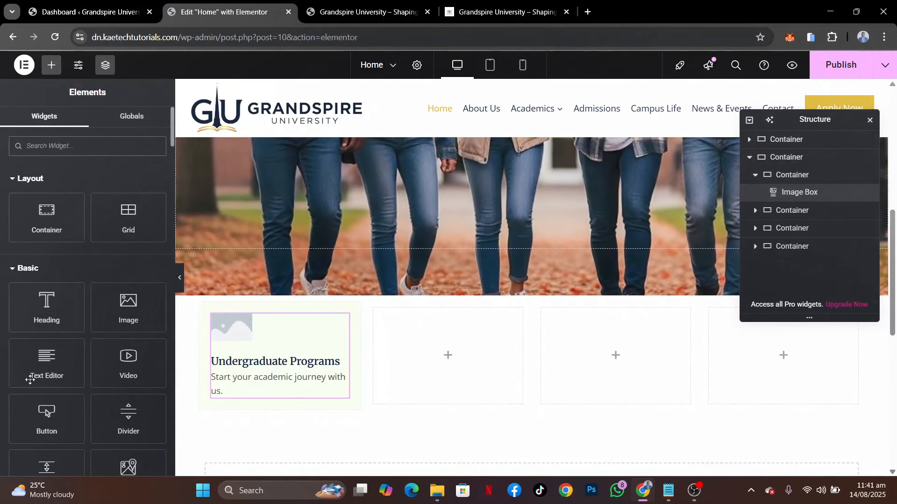
{"action": "left_click_drag", "start_coordinate": [45, 418], "coordinate": [296, 401]}
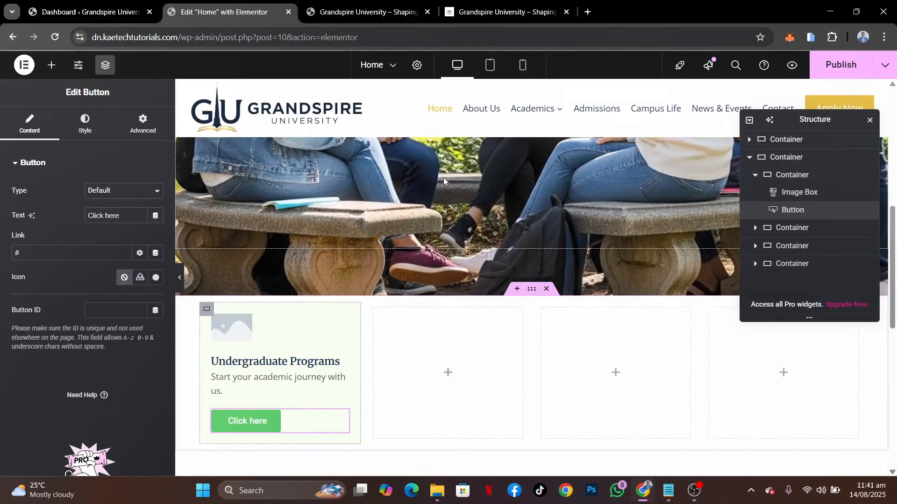
{"action": "left_click", "coordinate": [517, 15]}
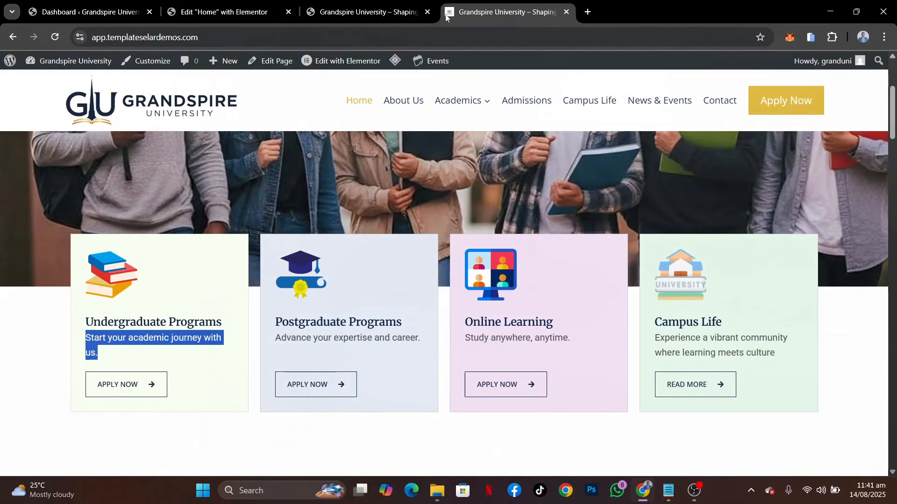
{"action": "left_click", "coordinate": [126, 15]}
{"action": "left_click", "coordinate": [208, 4]}
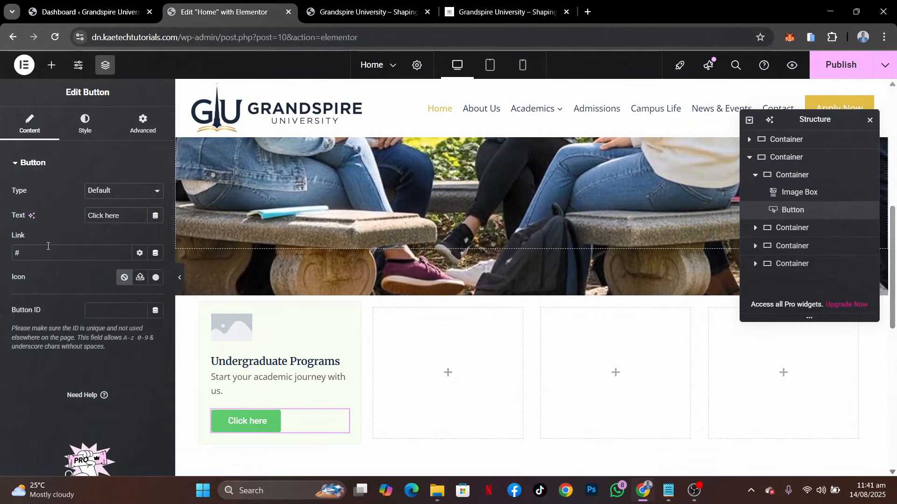
Set the button text to "APPLY NOW" as in the demo and link it to the Apply Now page
{"action": "left_click", "coordinate": [484, 16]}
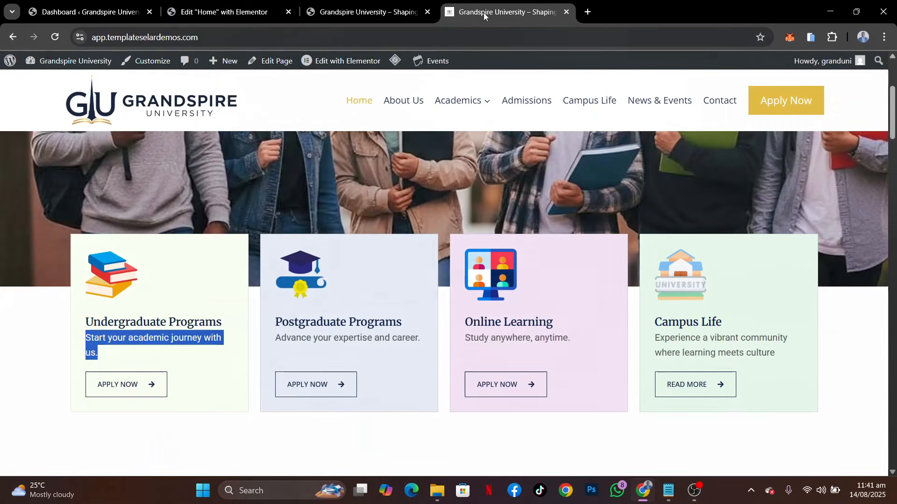
{"action": "left_click", "coordinate": [206, 9]}
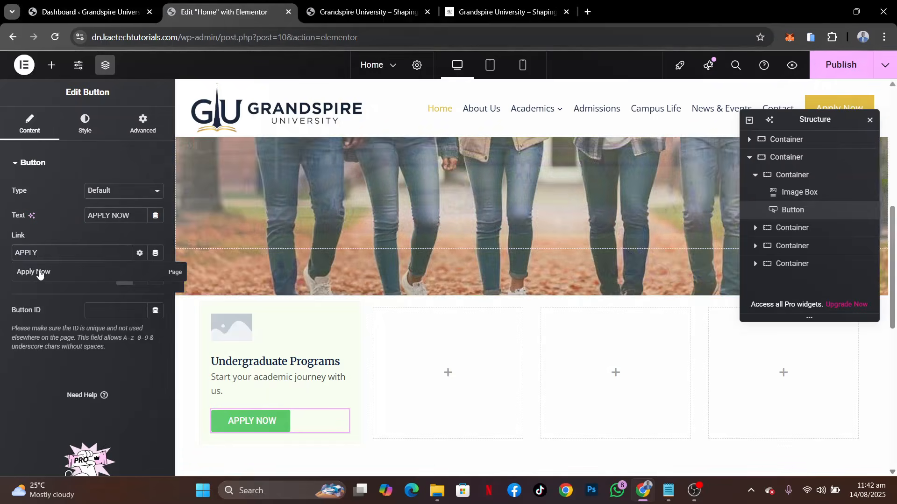
{"action": "left_click", "coordinate": [40, 274]}
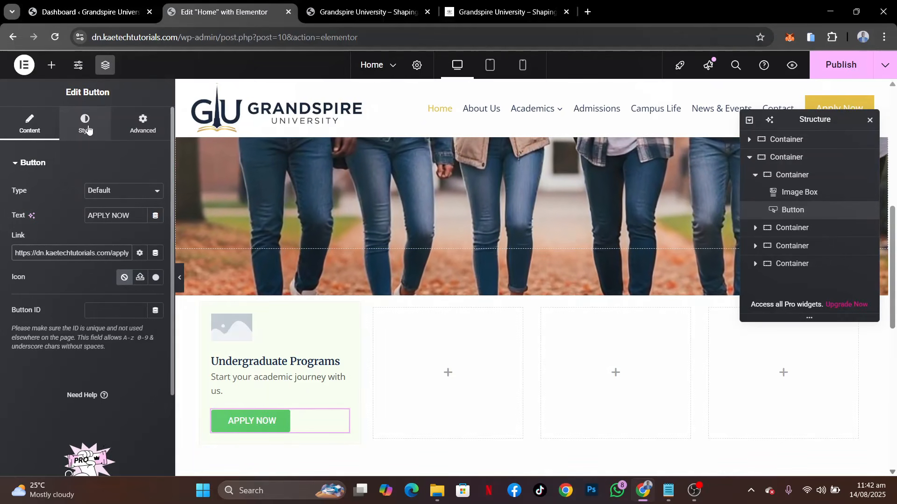
Check the demo's card buttons and set the Apply Now button's typography to Open Sans at 14 px
{"action": "left_click", "coordinate": [84, 123]}
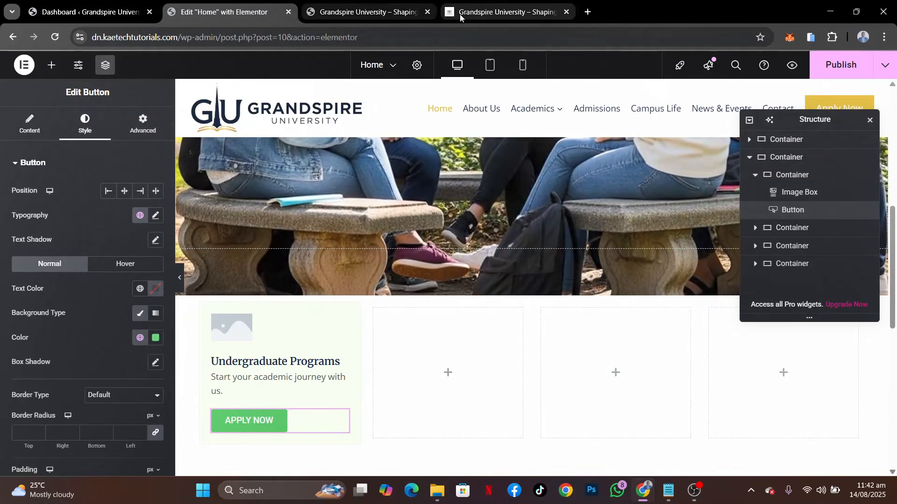
{"action": "left_click", "coordinate": [459, 13]}
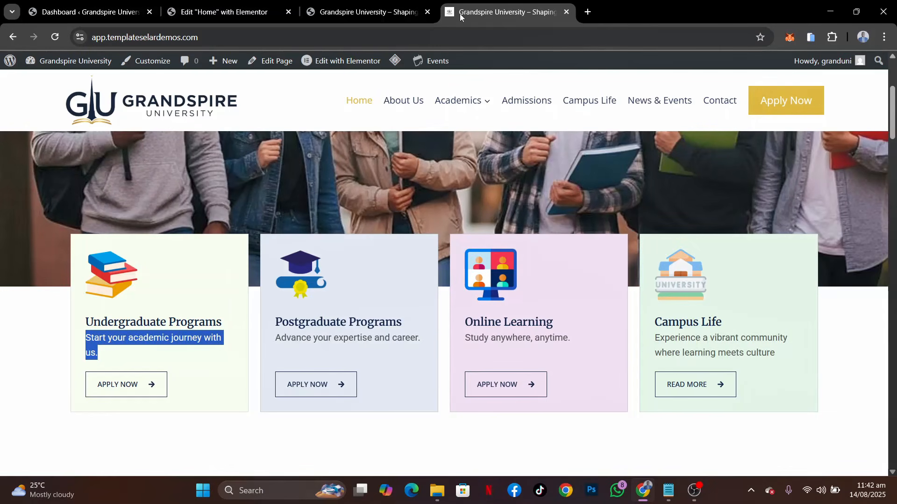
{"action": "left_click", "coordinate": [230, 15]}
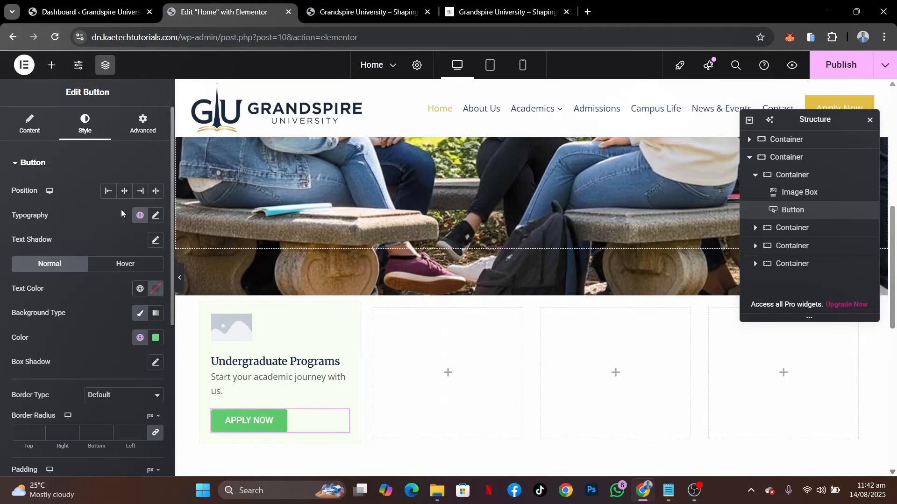
{"action": "left_click", "coordinate": [156, 216]}
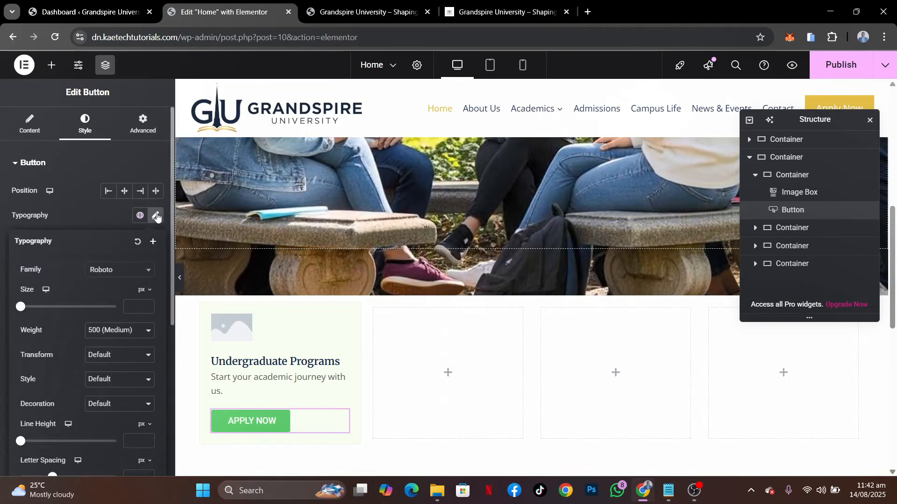
{"action": "left_click", "coordinate": [121, 271]}
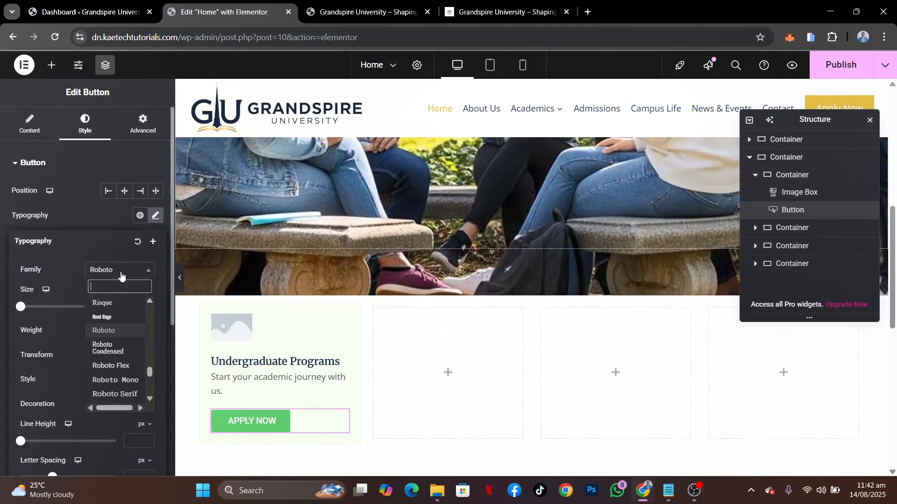
{"action": "type", "text": "open sans"}
{"action": "left_click", "coordinate": [112, 315]}
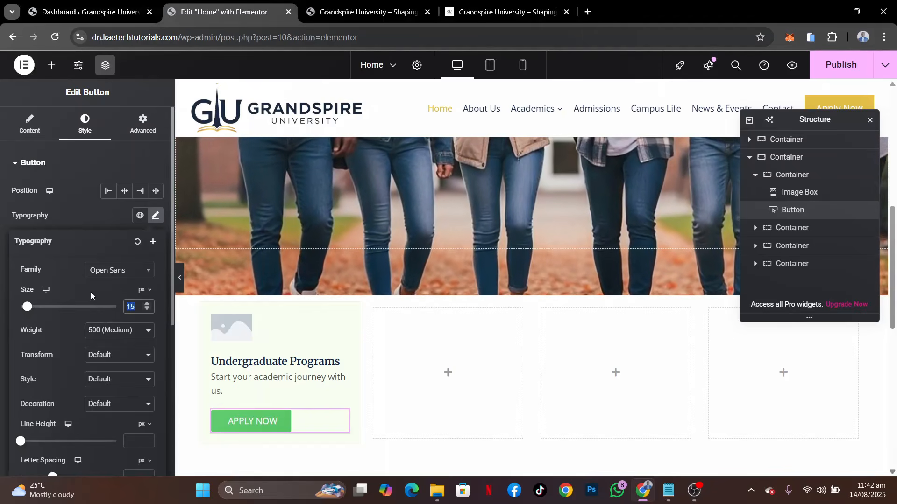
{"action": "key", "text": "BackSpace"}
{"action": "type", "text": "4"}
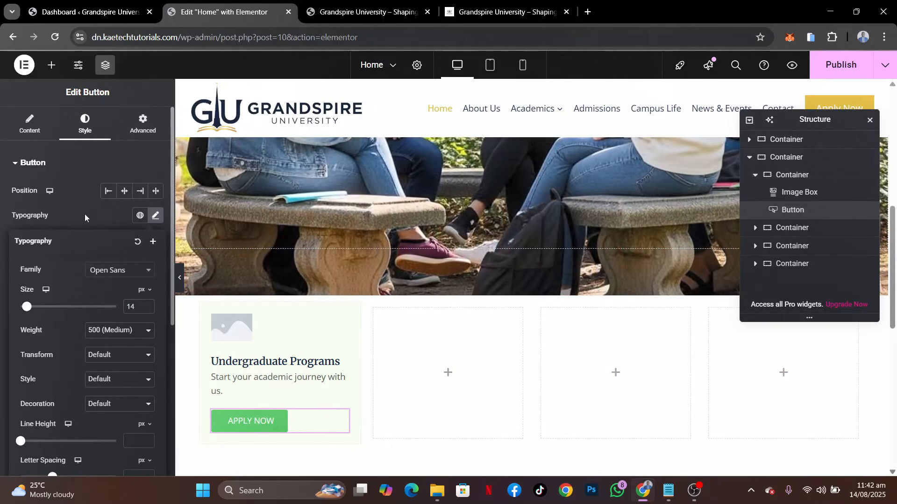
{"action": "left_click", "coordinate": [85, 214]}
Make the button's background transparent with #61CE7000 and set its text colour to the global Theme Accent
{"action": "left_click", "coordinate": [139, 338]}
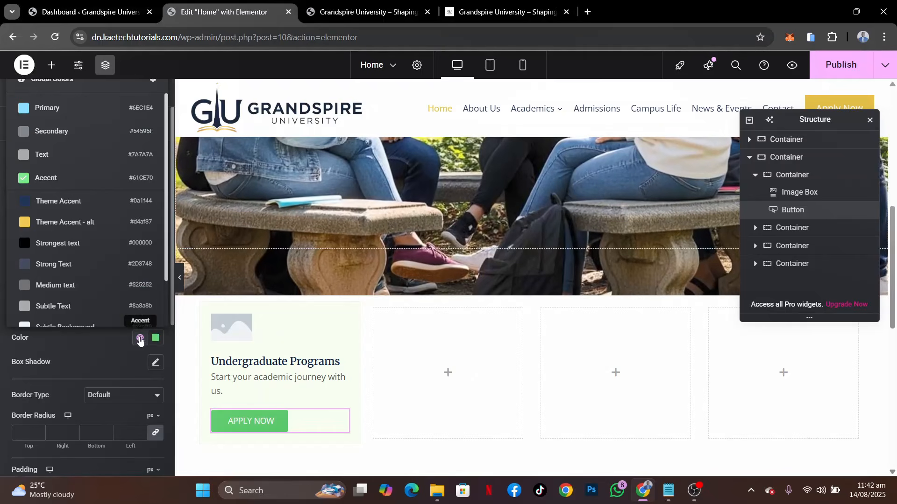
{"action": "left_click", "coordinate": [156, 338]}
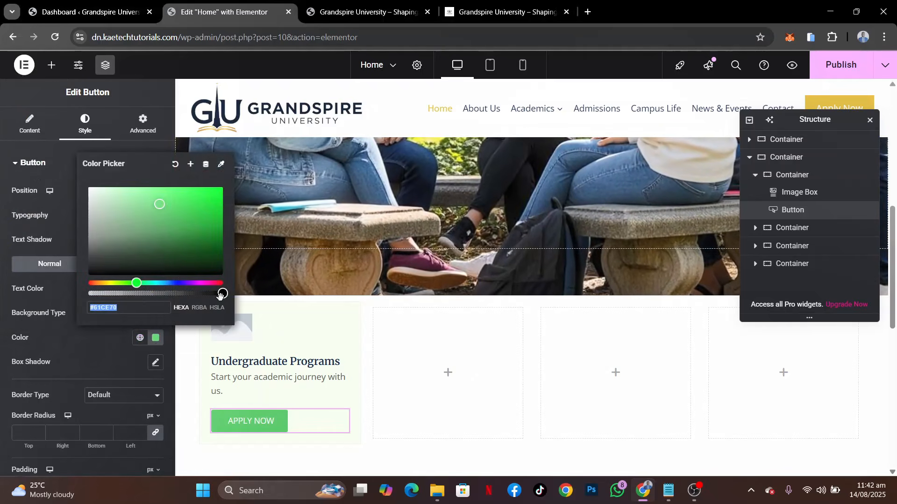
{"action": "left_click", "coordinate": [127, 305]}
{"action": "type", "text": "00"}
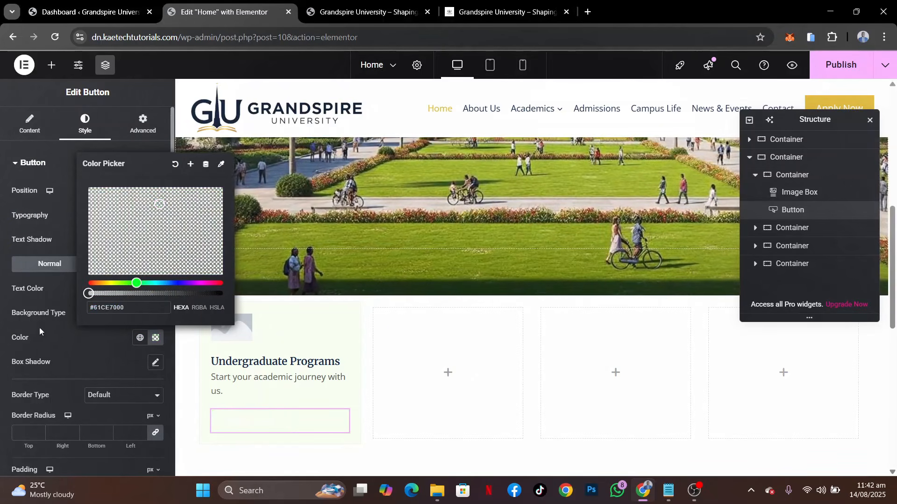
{"action": "left_click", "coordinate": [68, 343]}
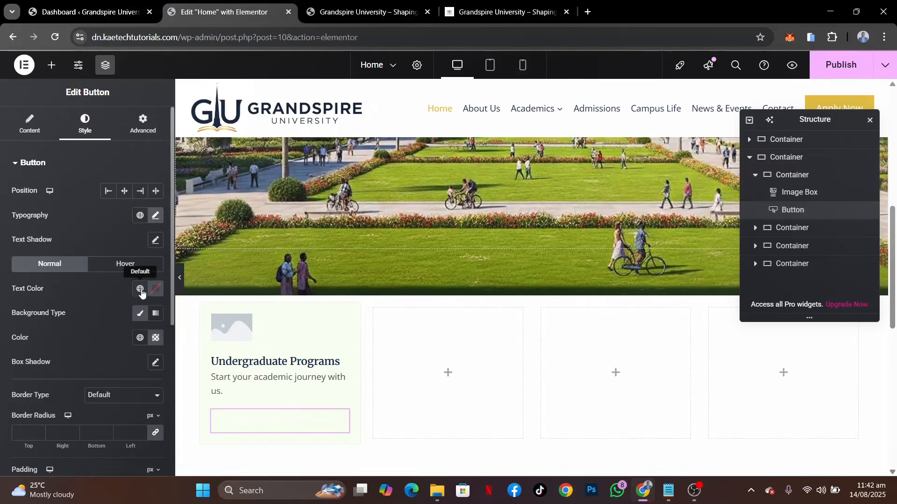
{"action": "left_click", "coordinate": [140, 290]}
{"action": "left_click", "coordinate": [70, 152]}
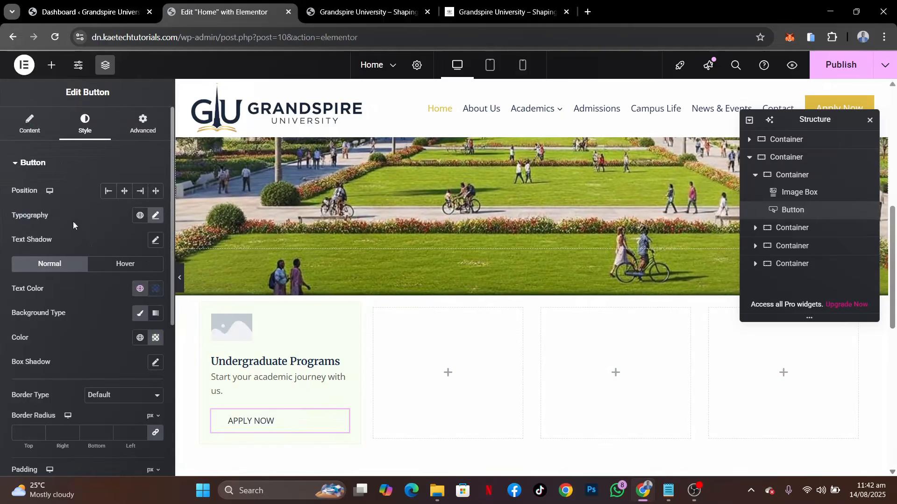
Give the button a solid 1 px border with 0 radius in the global Theme Accent colour
{"action": "scroll", "coordinate": [102, 309], "scroll_direction": "down", "scroll_amount": 2}
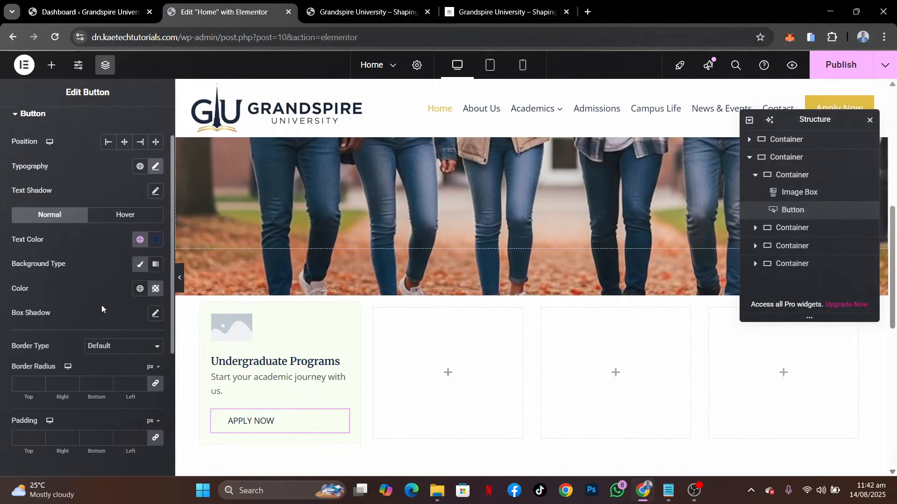
{"action": "left_click", "coordinate": [102, 311]}
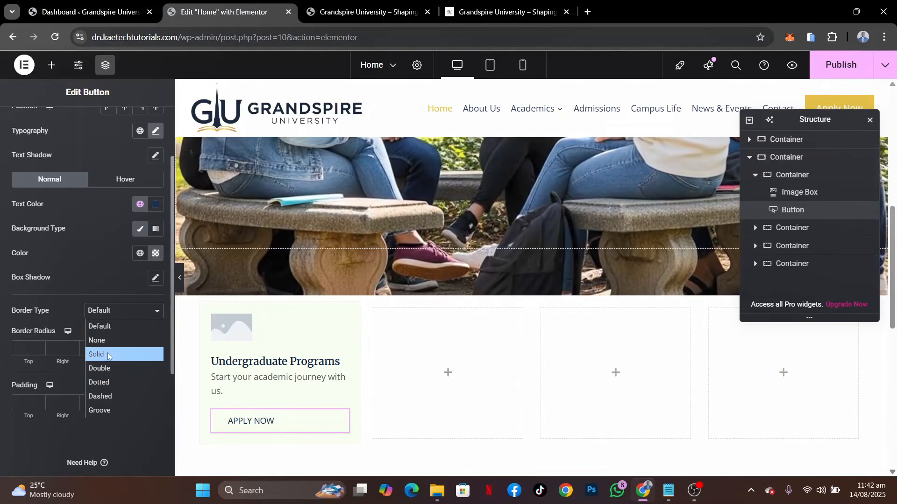
{"action": "left_click", "coordinate": [108, 354]}
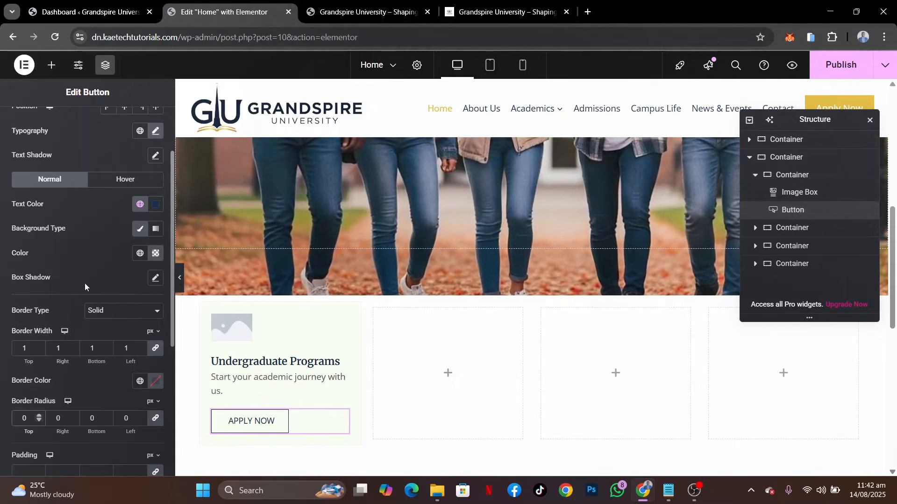
{"action": "left_click", "coordinate": [140, 381]}
{"action": "left_click", "coordinate": [69, 245]}
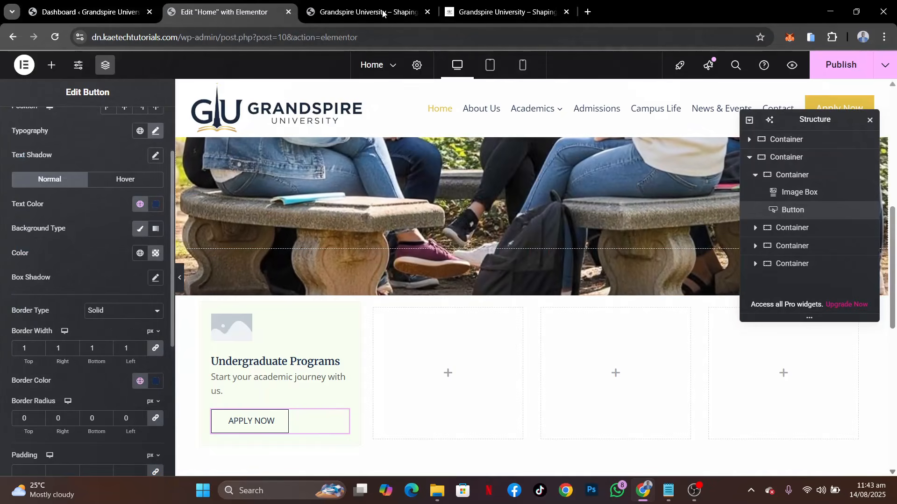
Check the demo's card buttons again and set the button's hover text colour to white (#ffffff)
{"action": "left_click", "coordinate": [483, 11]}
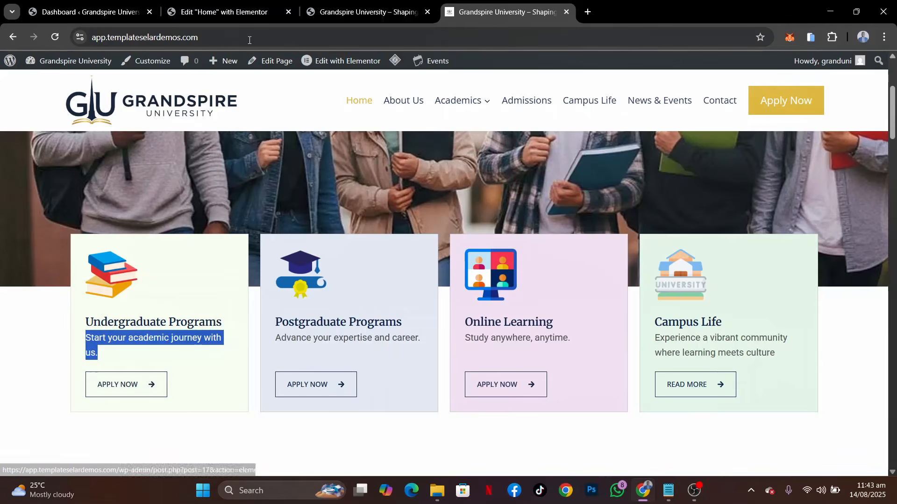
{"action": "left_click", "coordinate": [225, 11]}
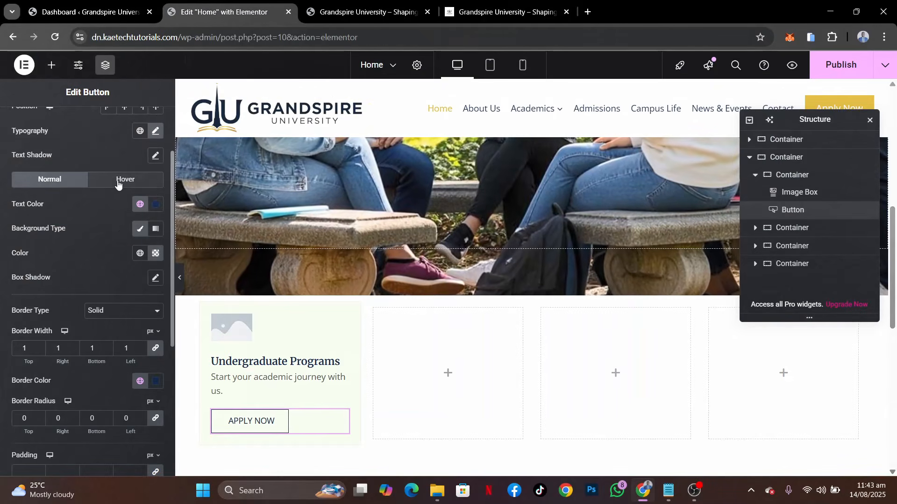
{"action": "left_click", "coordinate": [118, 184]}
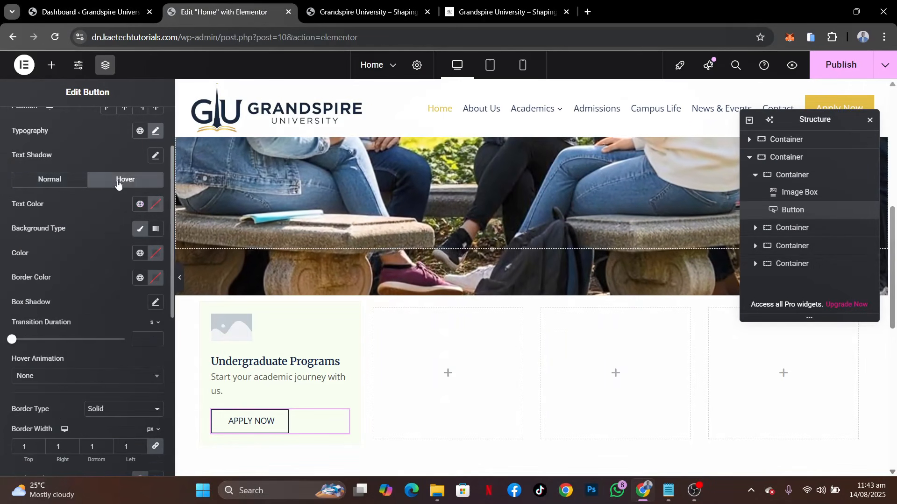
{"action": "left_click", "coordinate": [139, 208]}
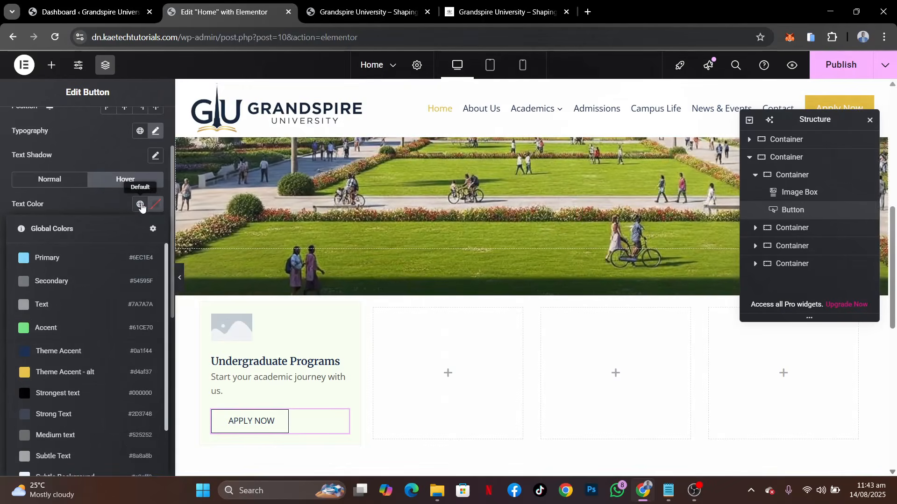
{"action": "scroll", "coordinate": [81, 413], "scroll_direction": "down", "scroll_amount": 2}
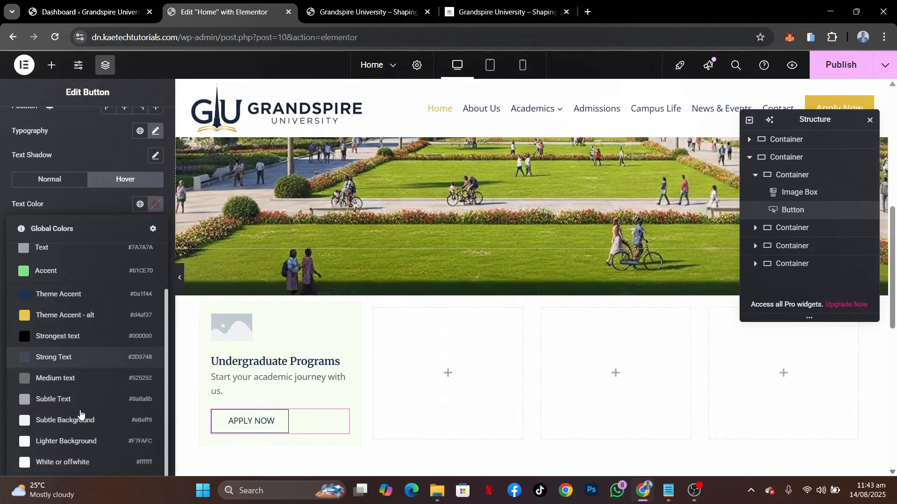
{"action": "left_click", "coordinate": [74, 461]}
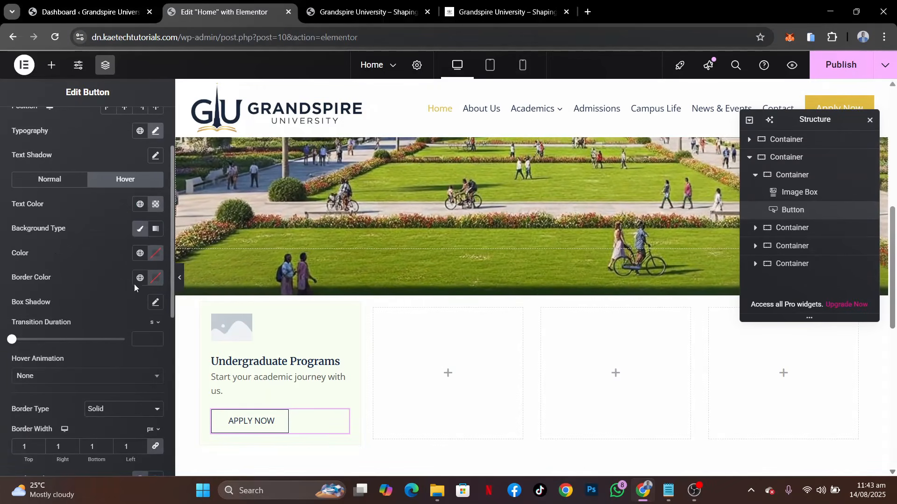
{"action": "left_click", "coordinate": [153, 207]}
{"action": "left_click", "coordinate": [96, 201]}
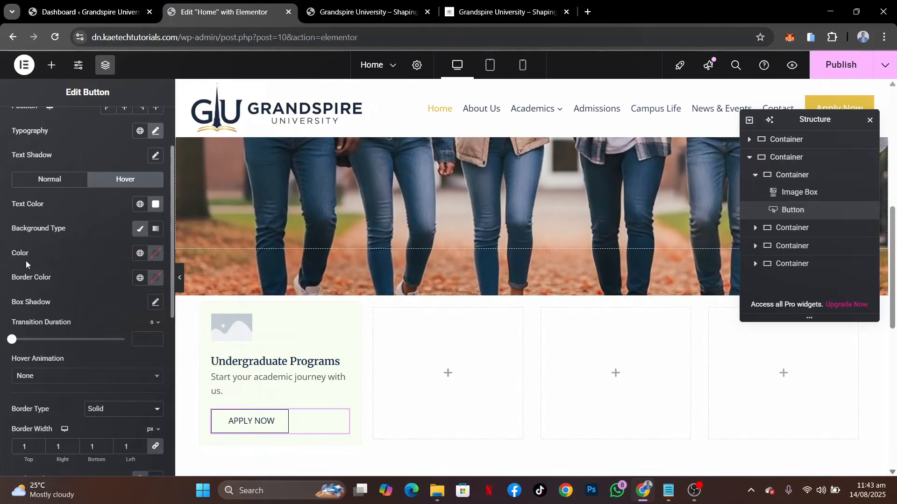
Set the button's hover background and hover border colours to the global Theme Accent
{"action": "right_click", "coordinate": [140, 254]}
{"action": "left_click", "coordinate": [133, 254]}
{"action": "left_click", "coordinate": [133, 254]}
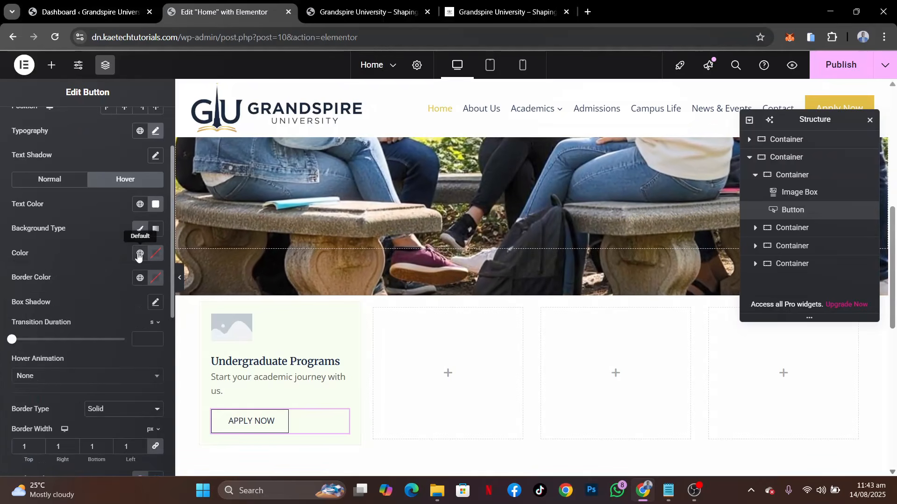
{"action": "left_click", "coordinate": [139, 255]}
{"action": "left_click", "coordinate": [48, 398]}
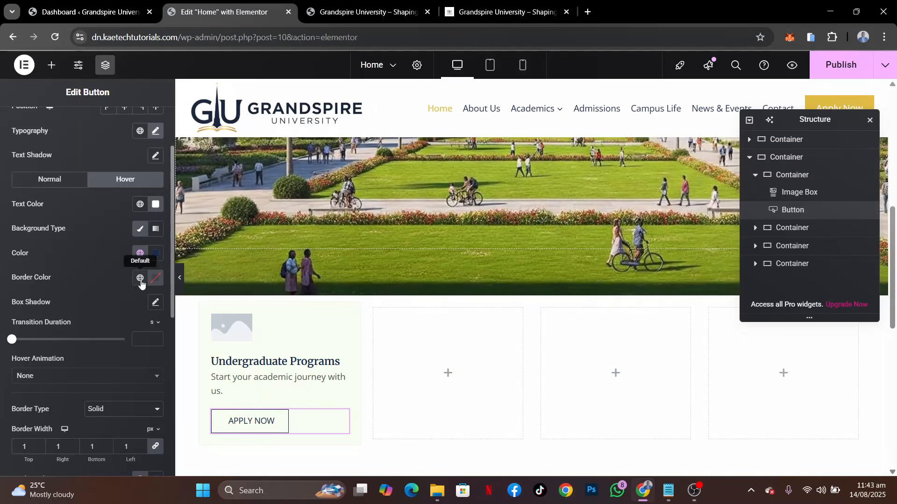
{"action": "left_click", "coordinate": [140, 279]}
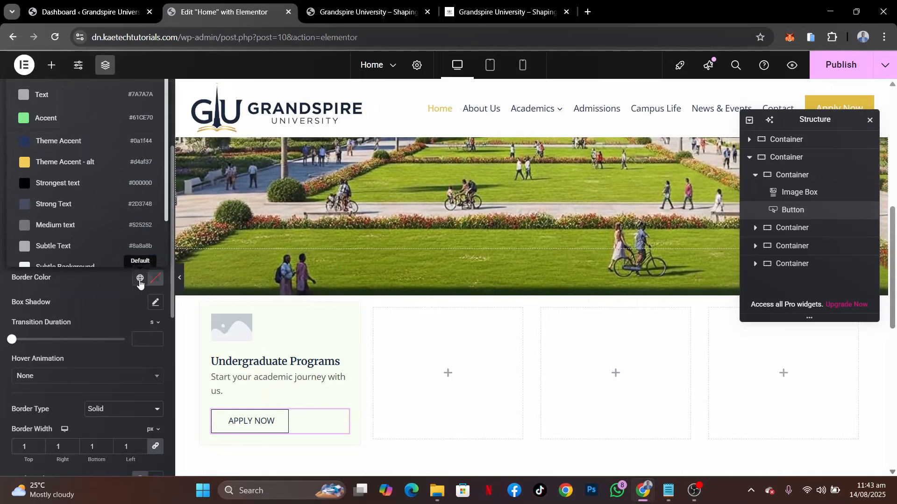
{"action": "left_click", "coordinate": [87, 143]}
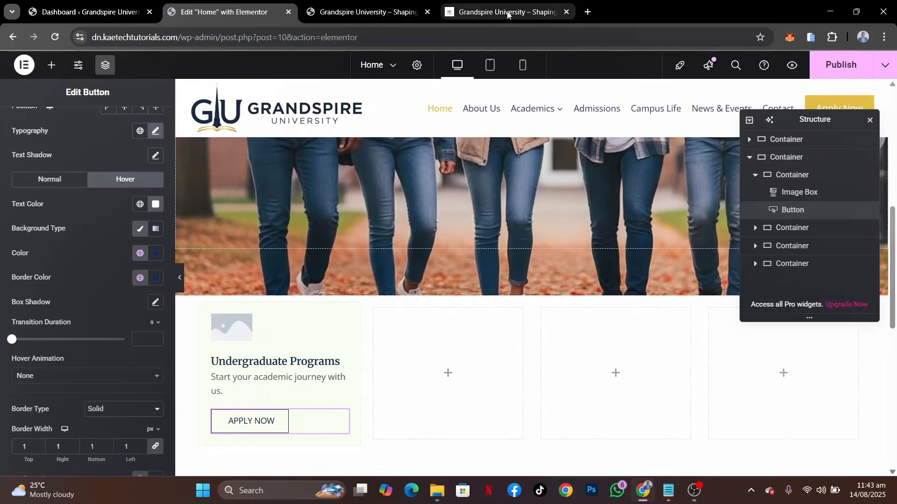
Check the hover effect of the demo's Apply Now button and set this button's hover animation to Bob
{"action": "left_click", "coordinate": [507, 13]}
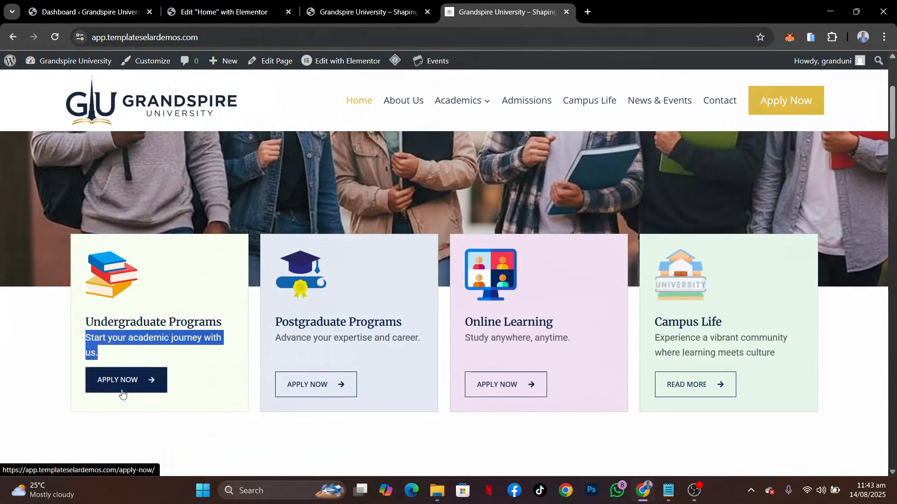
{"action": "left_click", "coordinate": [225, 12]}
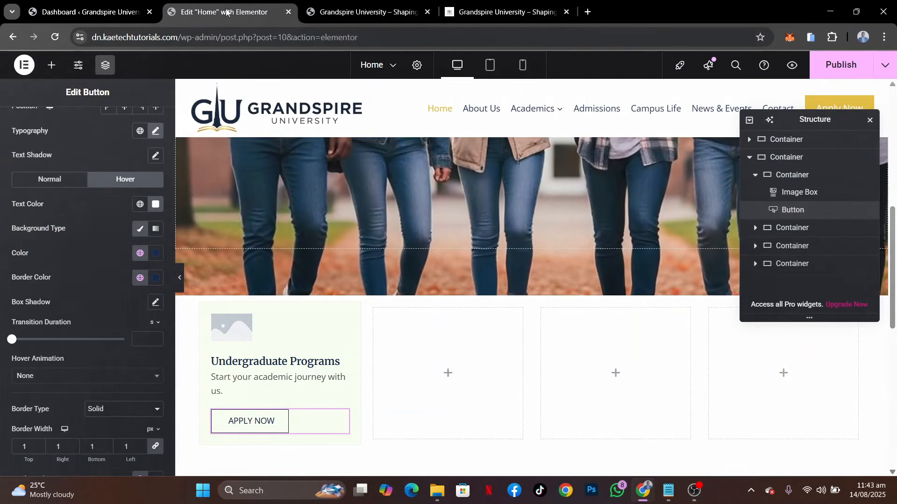
{"action": "left_click", "coordinate": [59, 374]}
{"action": "type", "text": "BOB"}
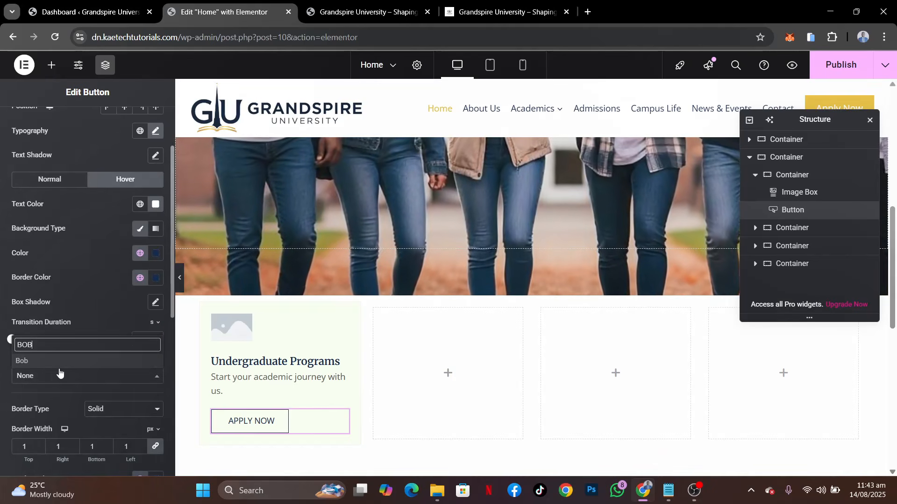
{"action": "left_click", "coordinate": [59, 364]}
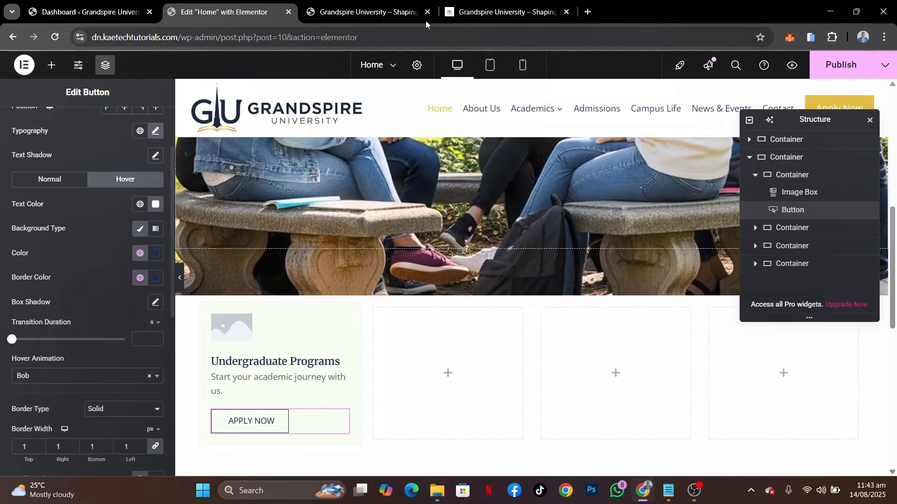
Check the arrow on the demo's Apply Now button and open the icon library for the first card's button
{"action": "left_click", "coordinate": [482, 3]}
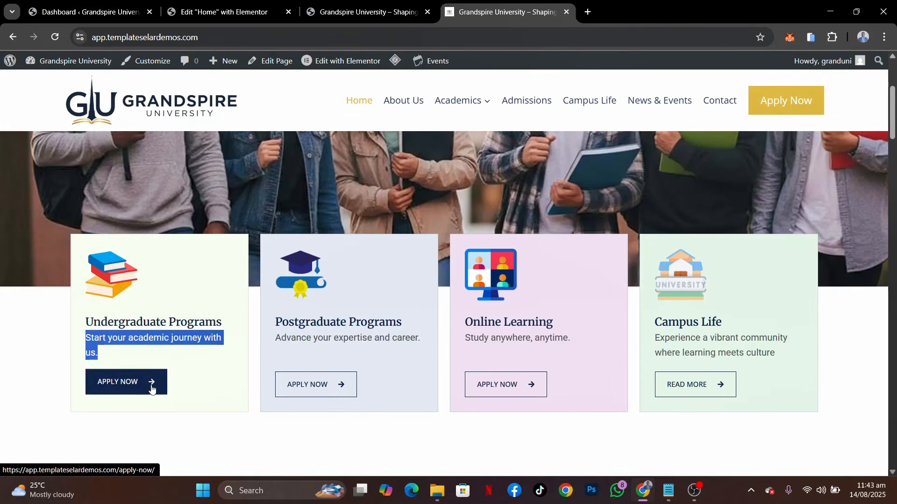
{"action": "left_click", "coordinate": [224, 12]}
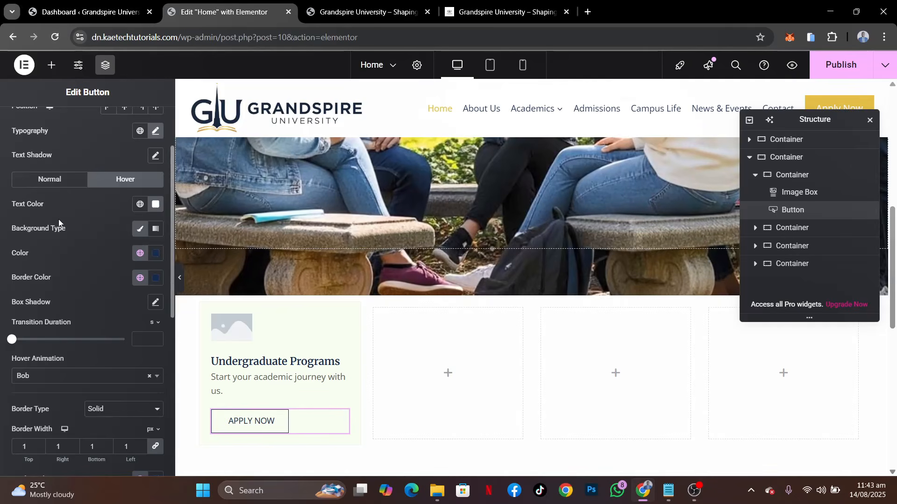
{"action": "scroll", "coordinate": [58, 220], "scroll_direction": "up", "scroll_amount": 3}
{"action": "left_click", "coordinate": [30, 122]}
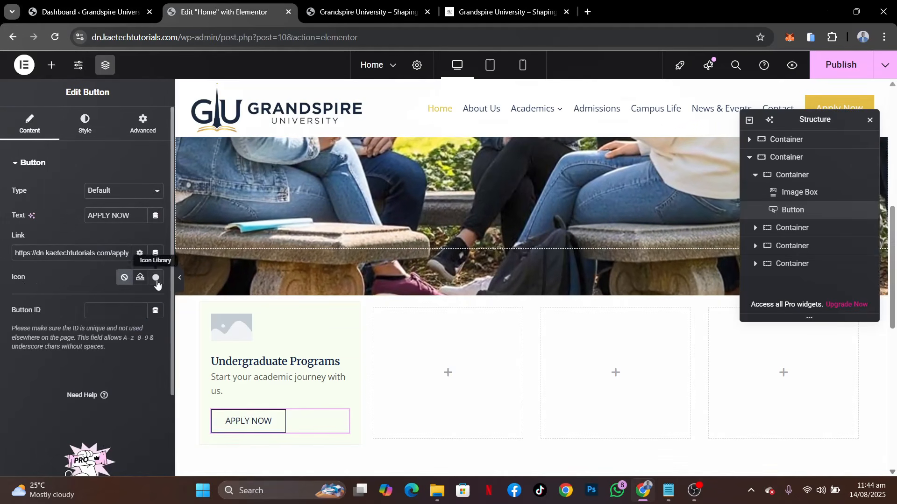
{"action": "left_click", "coordinate": [156, 278]}
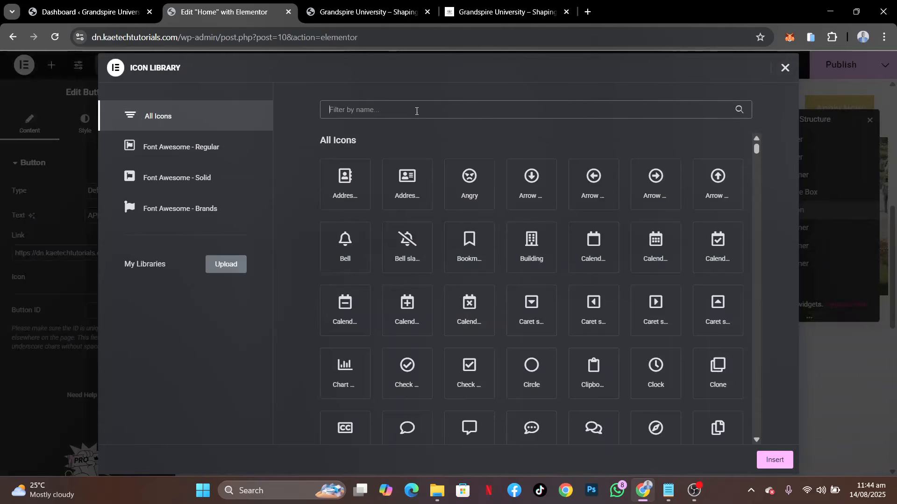
{"action": "type", "text": "ICO"}
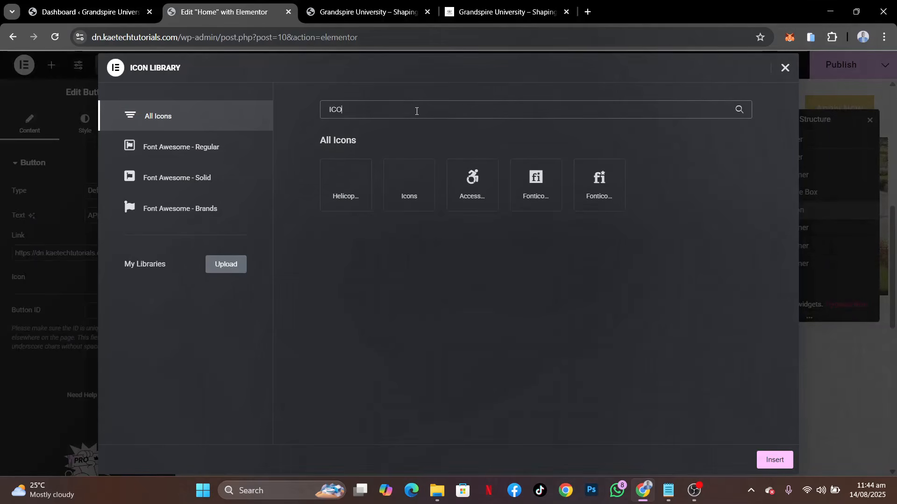
{"action": "key", "text": "BackSpace"}
{"action": "key", "text": "BackSpace"}
{"action": "key", "text": "BackSpace"}
{"action": "type", "text": "ARR"}
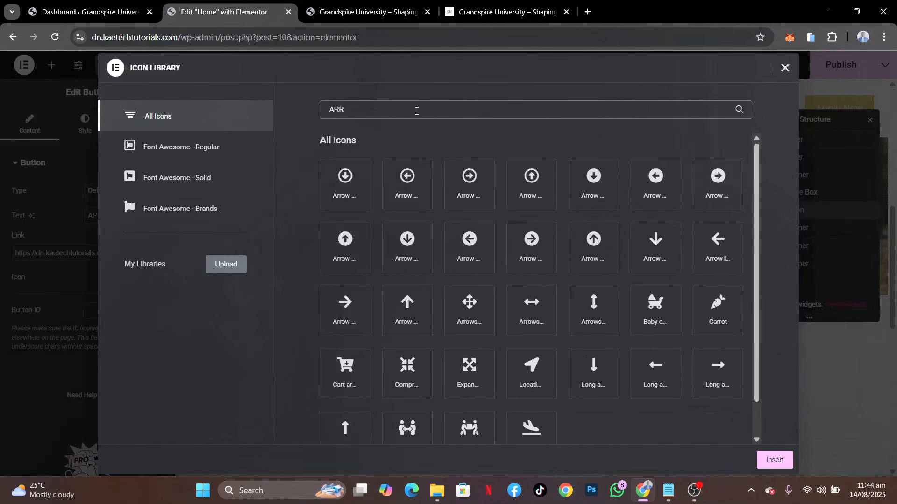
{"action": "left_click", "coordinate": [695, 490]}
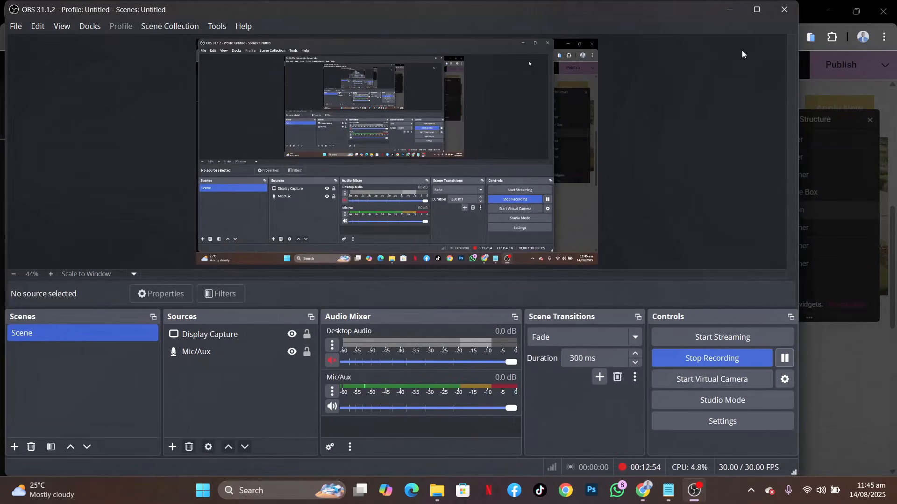
{"action": "left_click", "coordinate": [731, 10]}
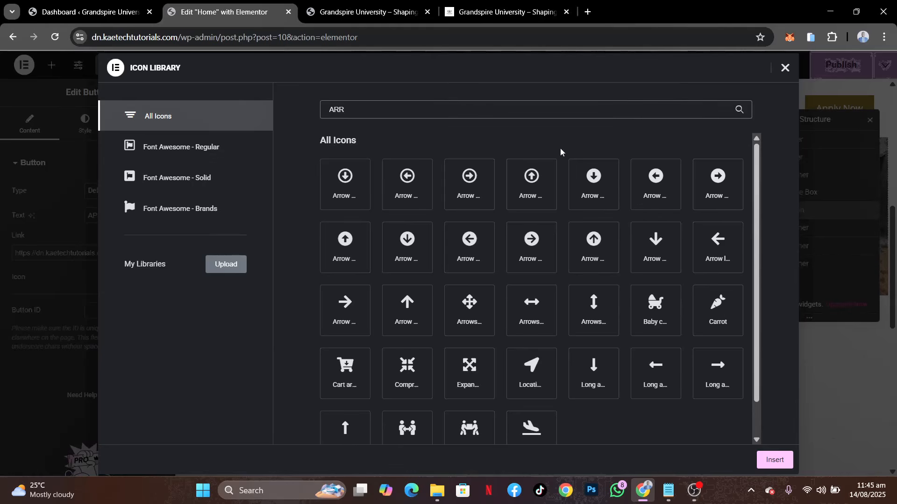
{"action": "key", "text": "BackSpace"}
{"action": "key", "text": "BackSpace"}
{"action": "key", "text": "BackSpace"}
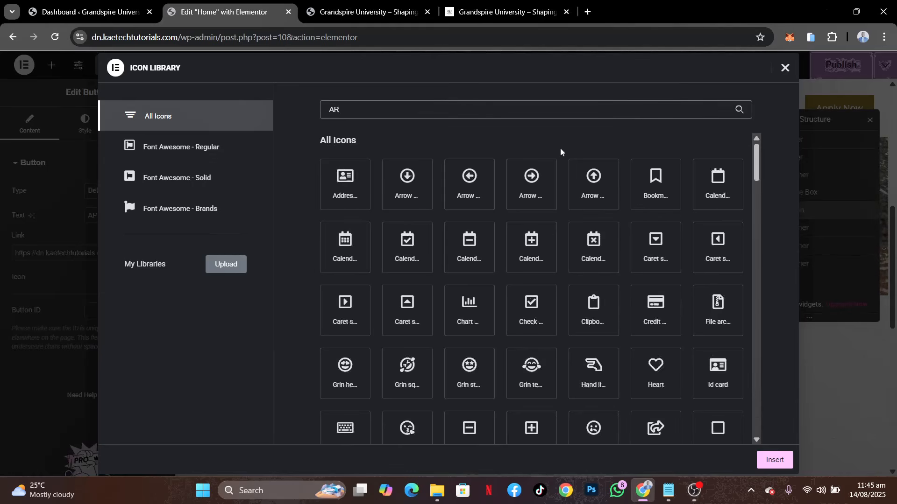
{"action": "type", "text": "AAR"}
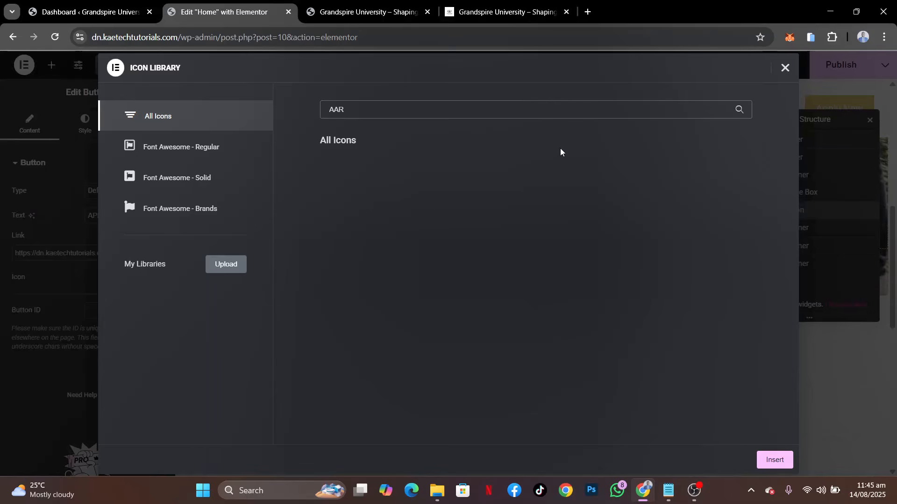
{"action": "key", "text": "BackSpace"}
{"action": "key", "text": "BackSpace"}
{"action": "key", "text": "BackSpace"}
Search the icon library for ARRO, compare with the demo's button and insert the plain right-pointing arrow icon
{"action": "type", "text": "ARRO"}
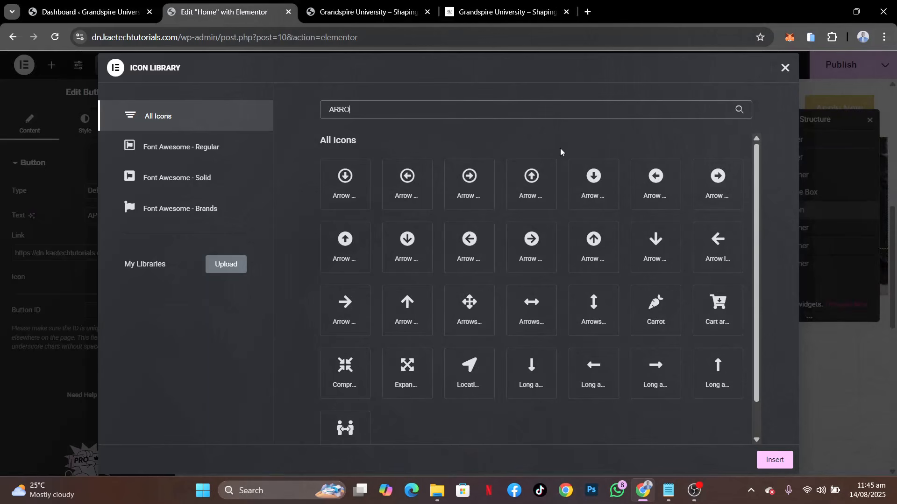
{"action": "left_click", "coordinate": [554, 163]}
{"action": "left_click", "coordinate": [509, 15]}
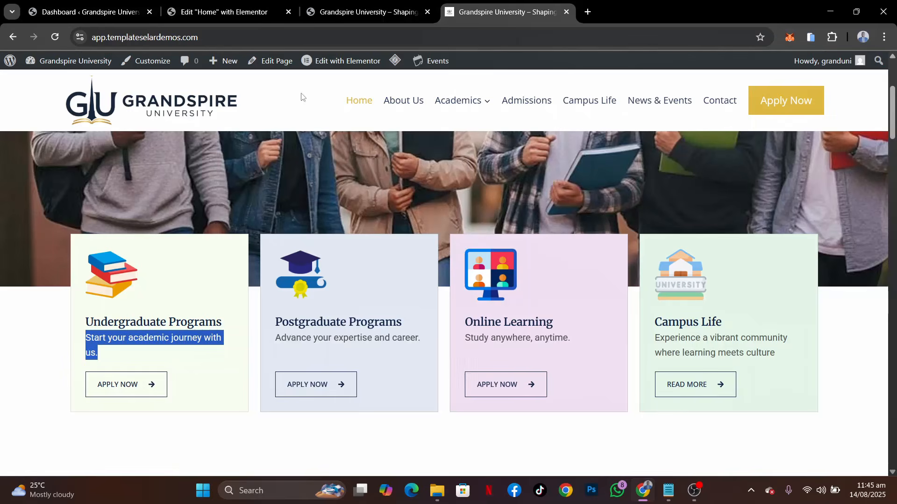
{"action": "left_click", "coordinate": [228, 15]}
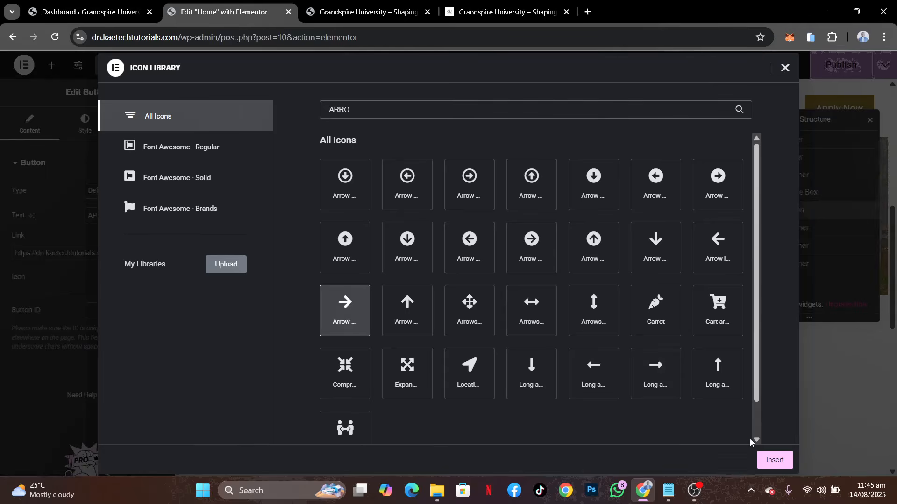
{"action": "left_click", "coordinate": [775, 460]}
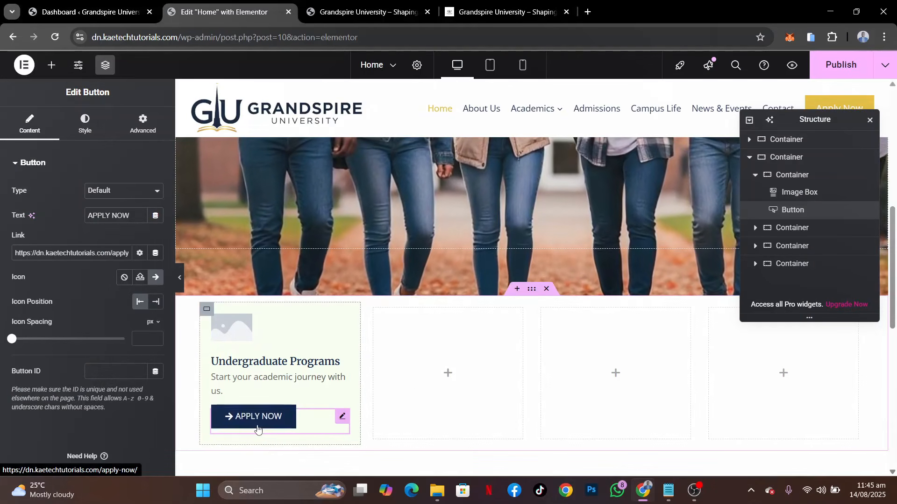
Place the arrow icon after the button text and set the icon spacing to 15 px
{"action": "left_click", "coordinate": [155, 303]}
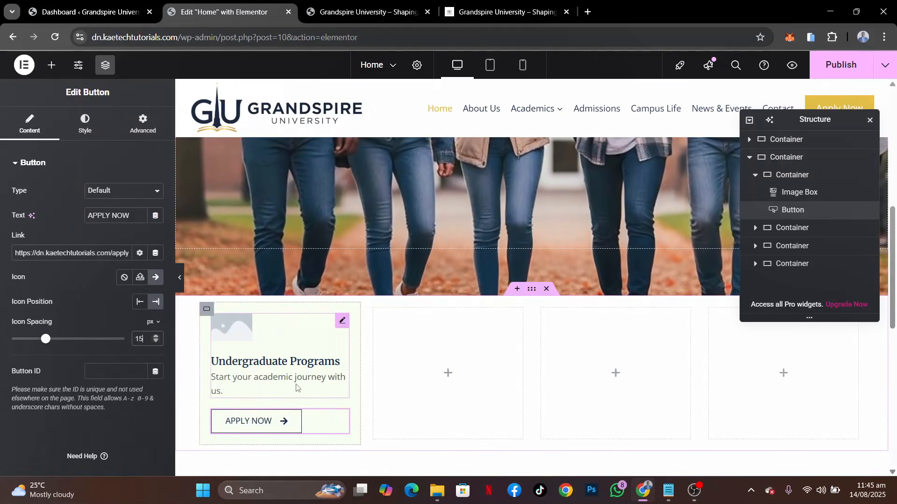
{"action": "scroll", "coordinate": [296, 387], "scroll_direction": "down", "scroll_amount": 3}
{"action": "scroll", "coordinate": [296, 388], "scroll_direction": "up", "scroll_amount": 1}
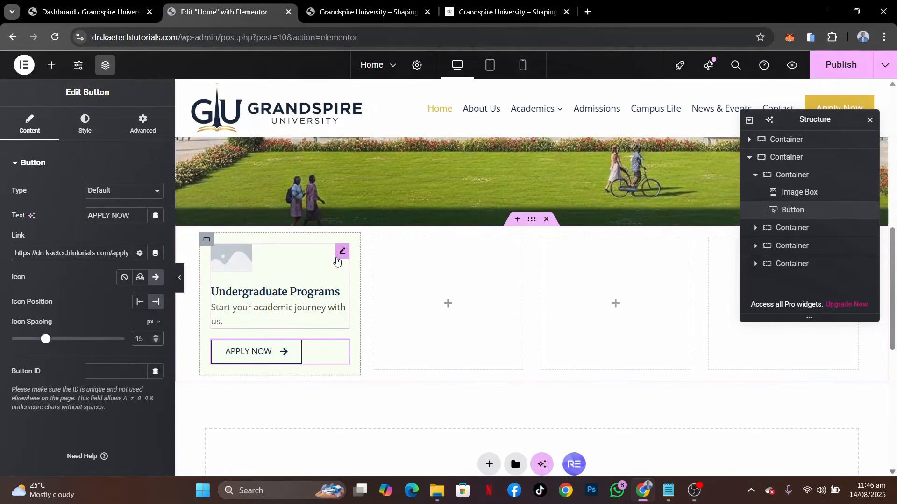
Set the first card's Image Box image to the stacked books picture from the media library
{"action": "left_click", "coordinate": [341, 254]}
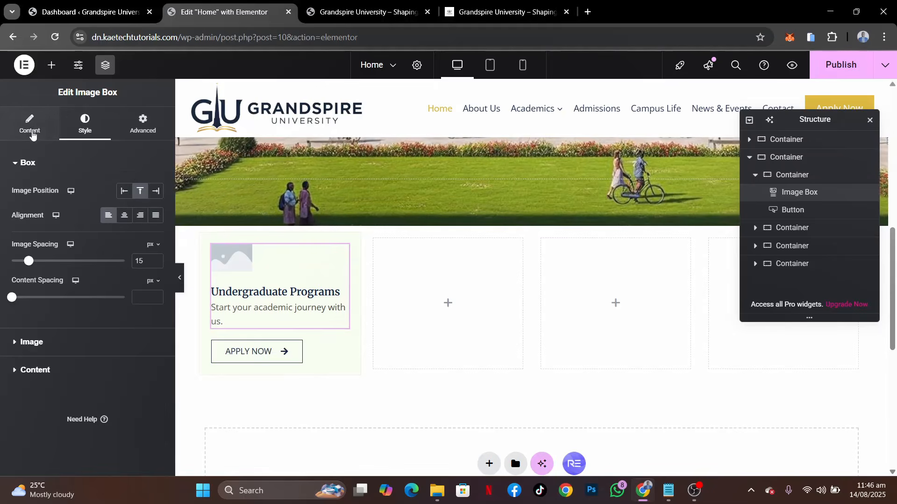
{"action": "left_click", "coordinate": [32, 134]}
{"action": "left_click", "coordinate": [62, 220]}
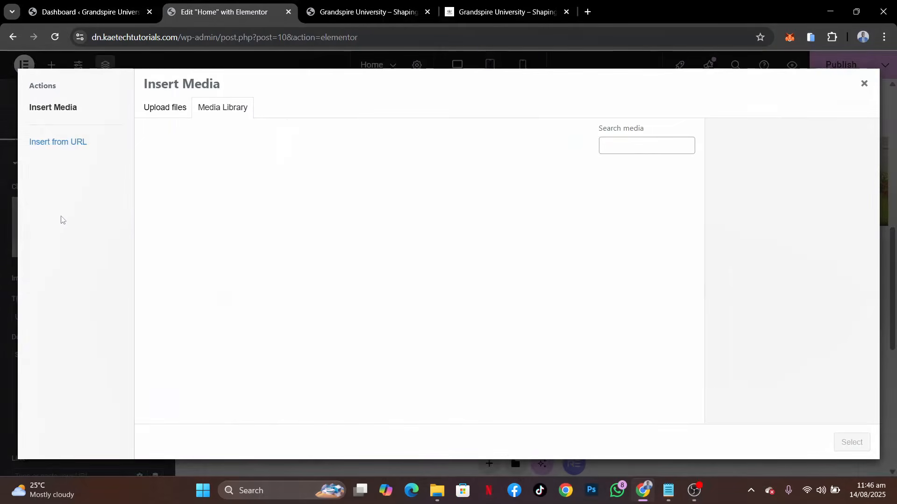
{"action": "scroll", "coordinate": [408, 242], "scroll_direction": "down", "scroll_amount": 8}
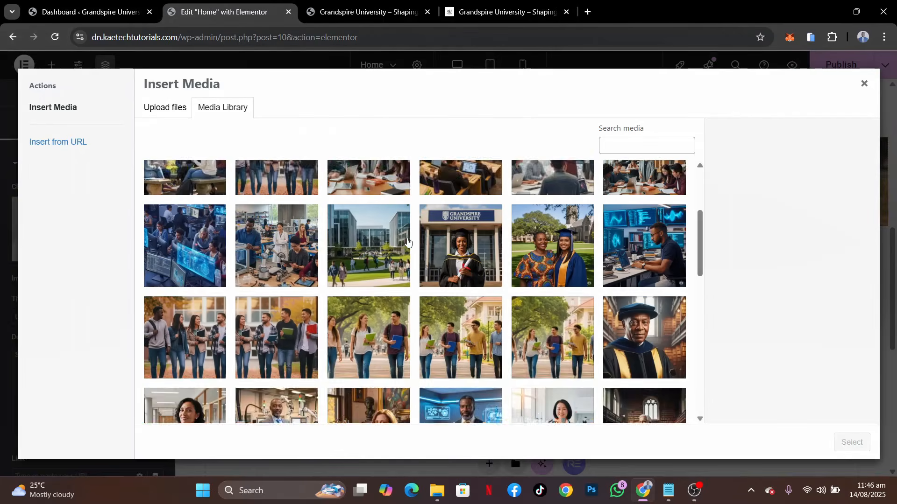
{"action": "scroll", "coordinate": [407, 242], "scroll_direction": "down", "scroll_amount": 2}
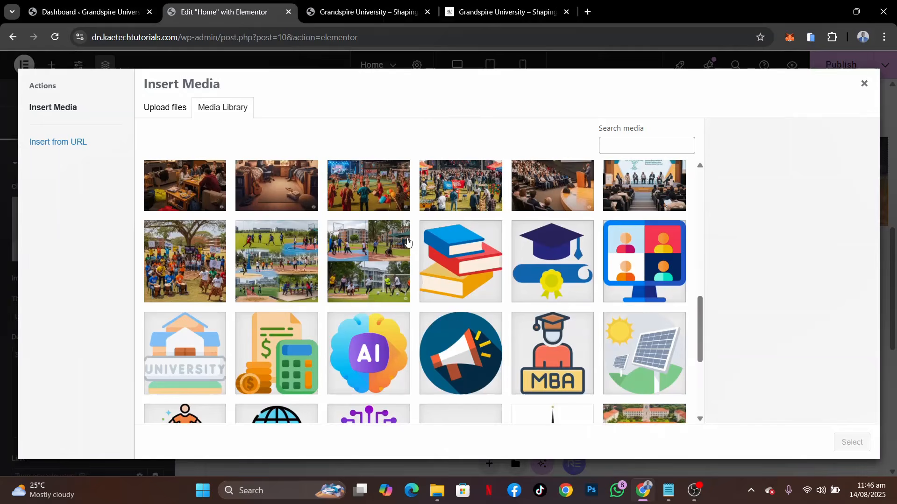
{"action": "left_click", "coordinate": [447, 247]}
{"action": "left_click", "coordinate": [849, 444]}
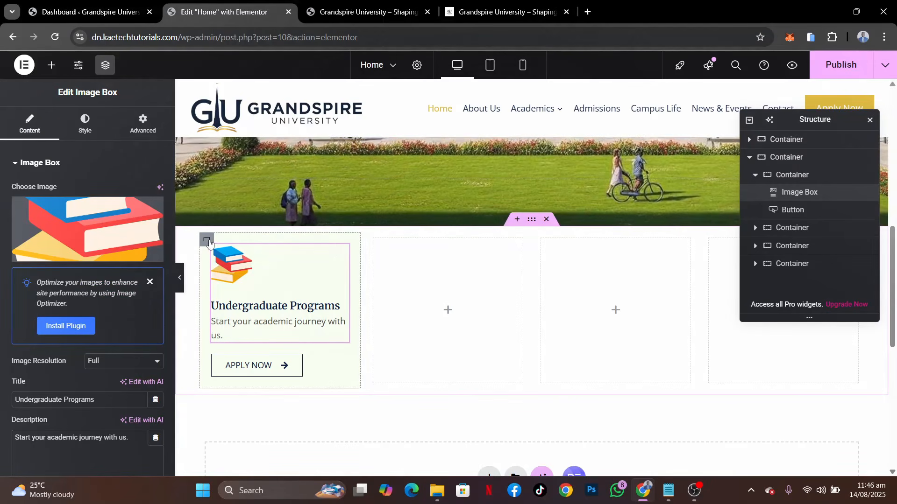
Duplicate the Undergraduate Programs card container three times to make four cards in the row
{"action": "right_click", "coordinate": [209, 242]}
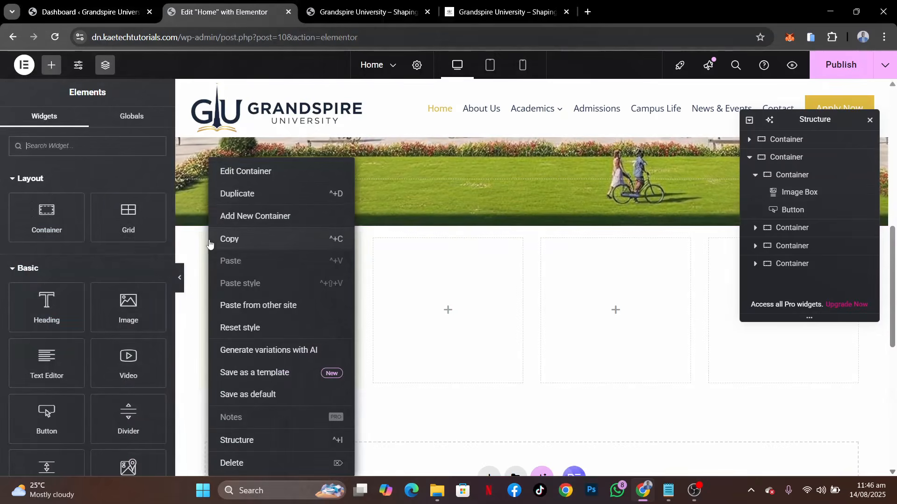
{"action": "left_click", "coordinate": [238, 196]}
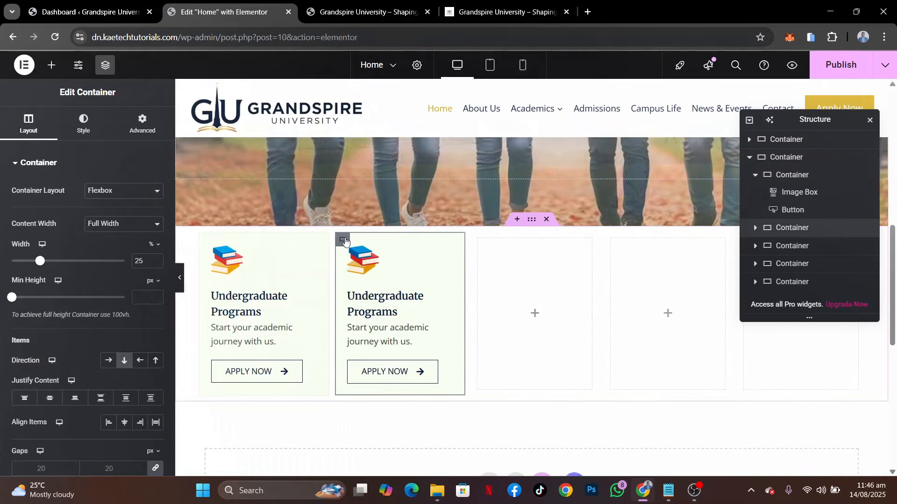
{"action": "right_click", "coordinate": [343, 240]}
{"action": "left_click", "coordinate": [376, 192]}
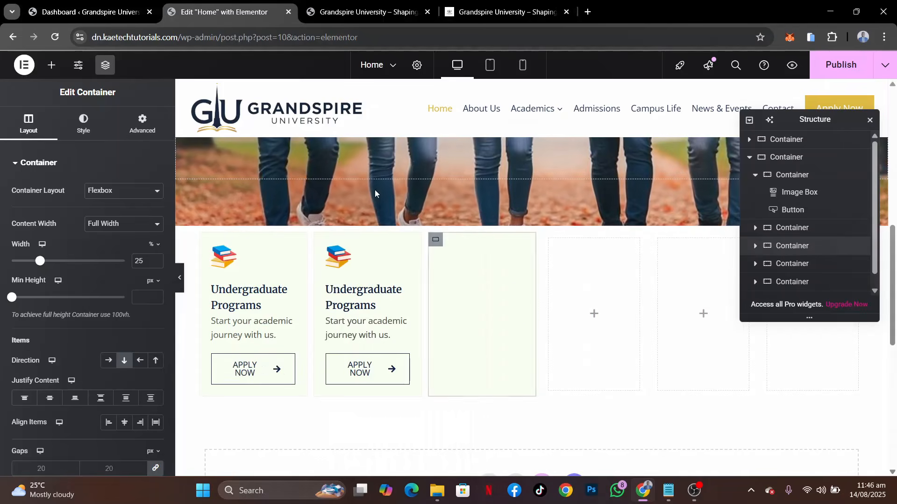
{"action": "right_click", "coordinate": [437, 241]}
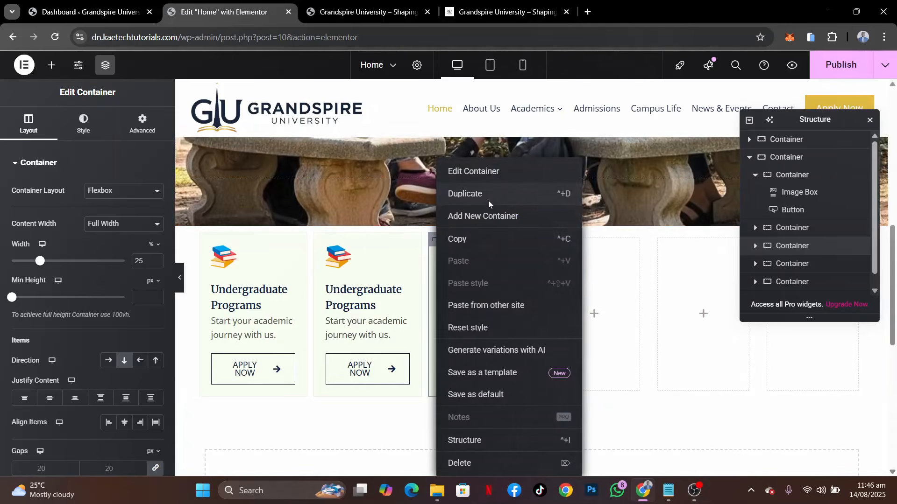
{"action": "left_click", "coordinate": [485, 200]}
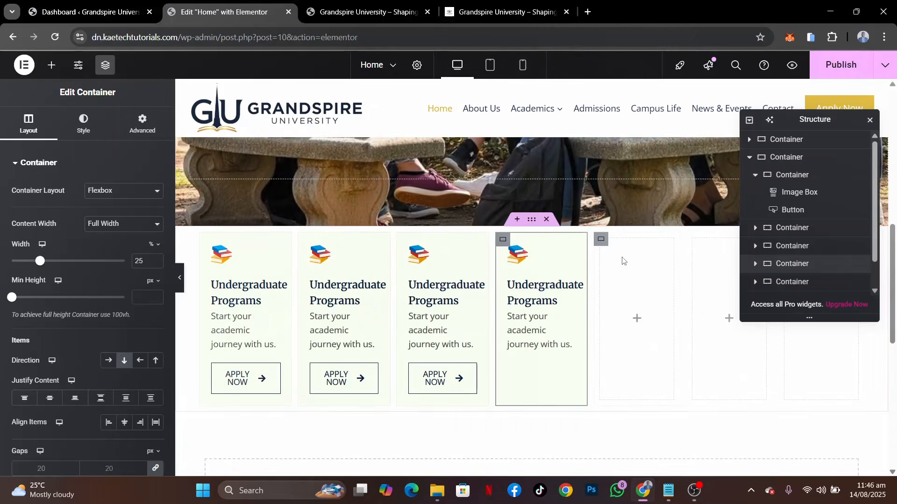
Delete the three empty containers beside the cards, moving the Structure window out of the way as needed
{"action": "right_click", "coordinate": [615, 284]}
{"action": "left_click", "coordinate": [640, 461]}
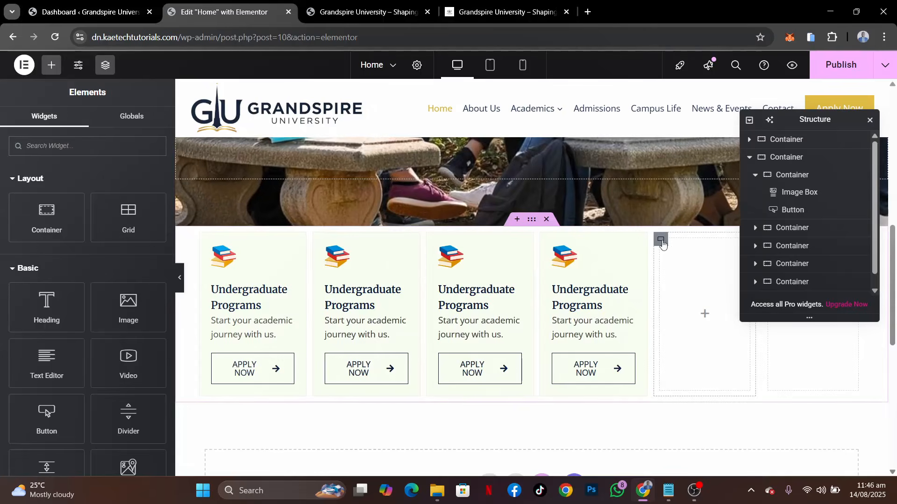
{"action": "right_click", "coordinate": [663, 240]}
{"action": "left_click", "coordinate": [682, 463]}
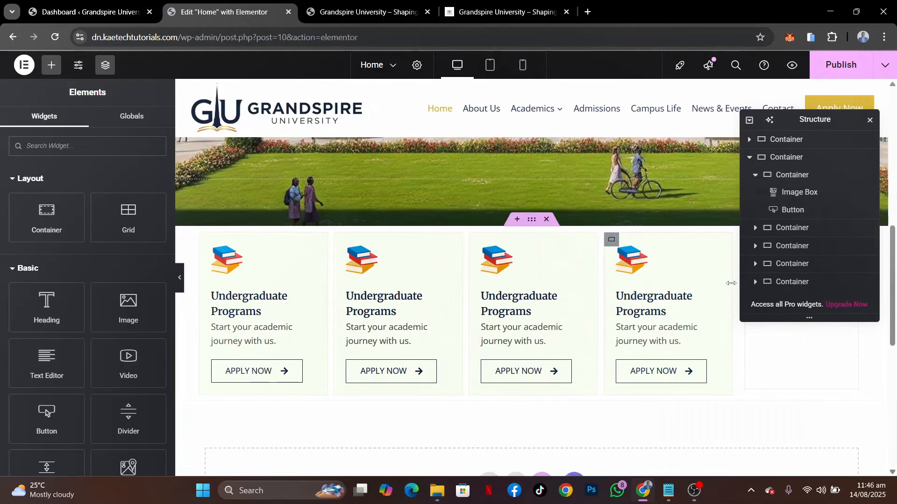
{"action": "left_click_drag", "start_coordinate": [828, 124], "coordinate": [608, 92]}
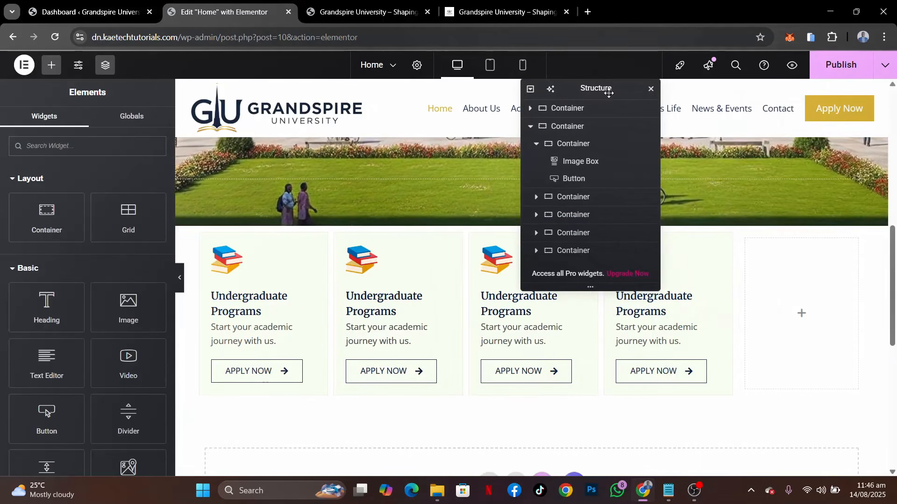
{"action": "right_click", "coordinate": [748, 243]}
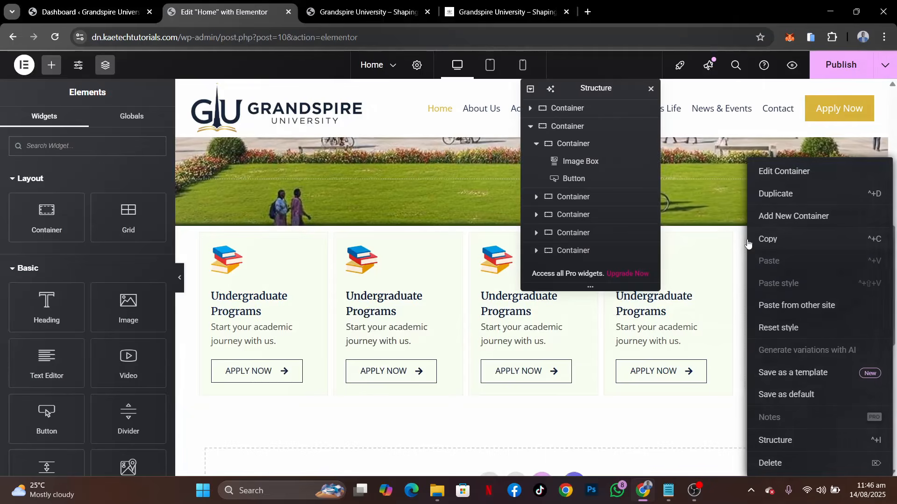
{"action": "left_click", "coordinate": [759, 463]}
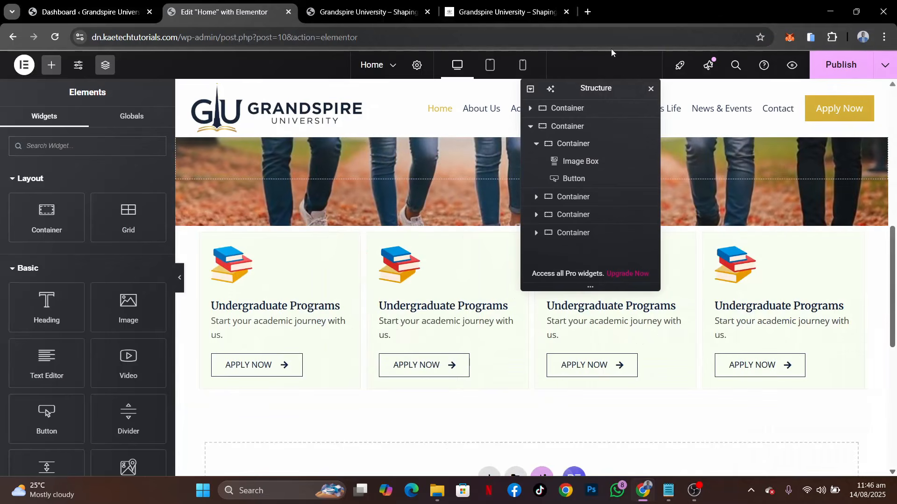
{"action": "left_click_drag", "start_coordinate": [588, 89], "coordinate": [769, 97]}
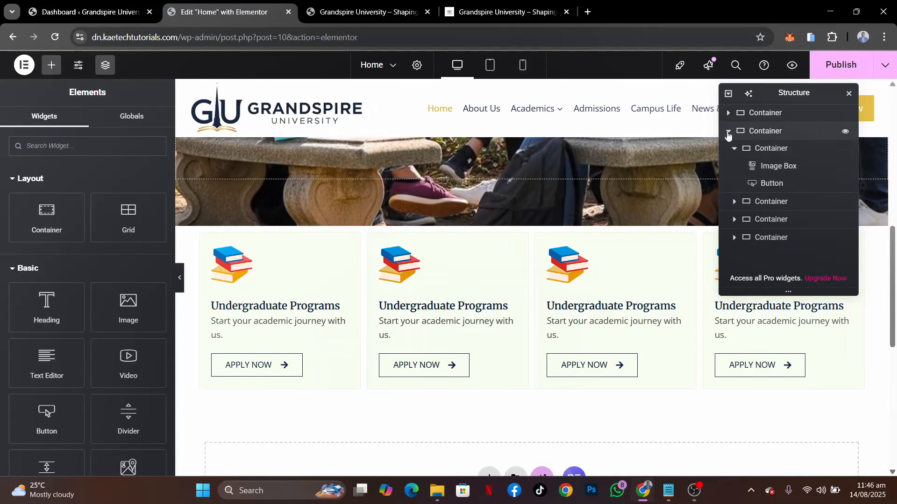
Inspect the hero container's layout and background style settings
{"action": "left_click", "coordinate": [728, 132]}
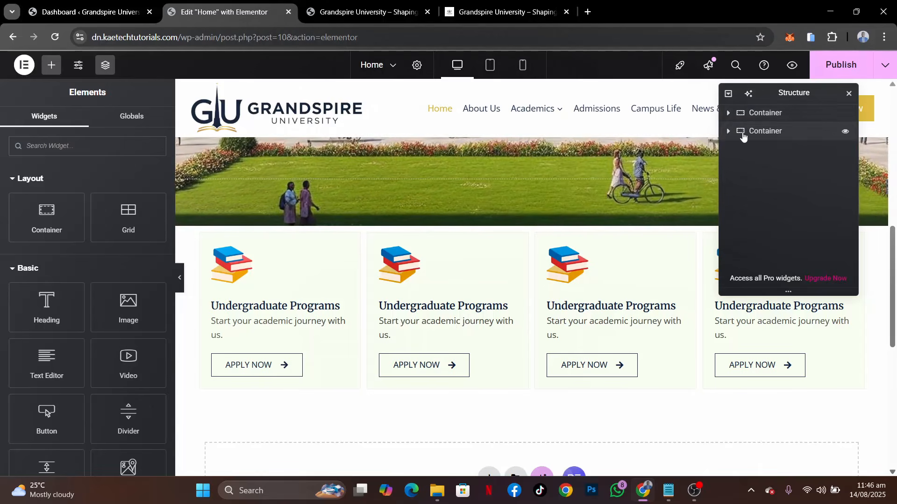
{"action": "left_click", "coordinate": [763, 113]}
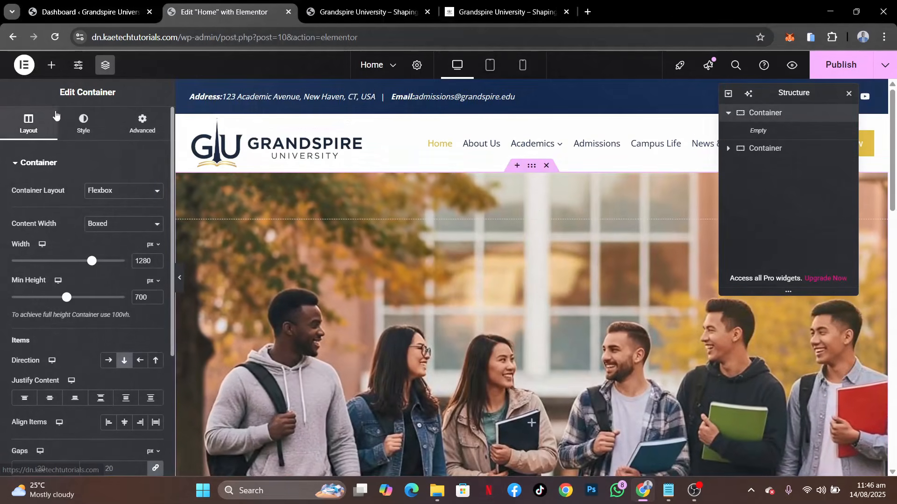
{"action": "left_click", "coordinate": [83, 122]}
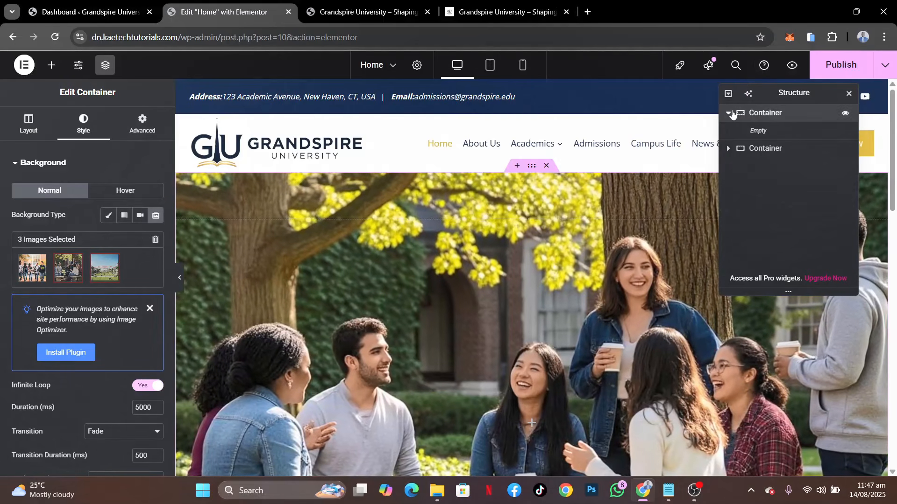
{"action": "left_click", "coordinate": [729, 113]}
Expand the program cards section in the page structure and select its parent container for editing
{"action": "left_click", "coordinate": [728, 131]}
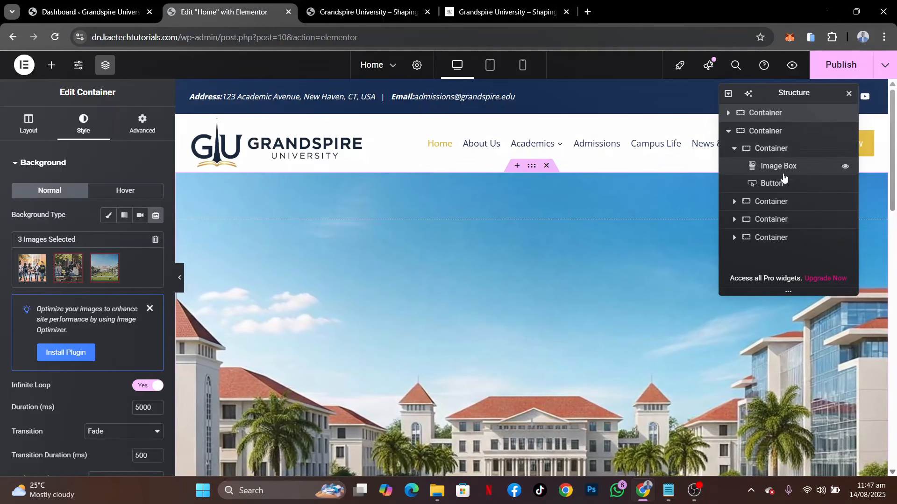
{"action": "scroll", "coordinate": [503, 325], "scroll_direction": "down", "scroll_amount": 7}
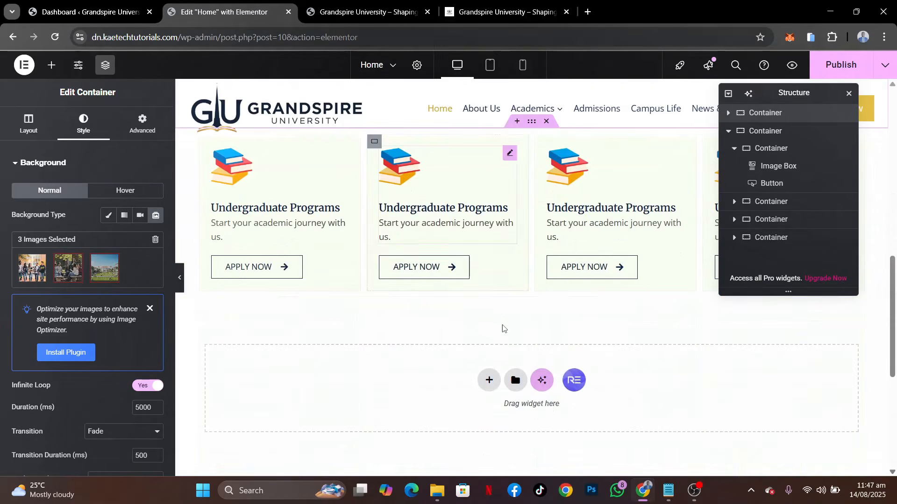
{"action": "scroll", "coordinate": [502, 329], "scroll_direction": "up", "scroll_amount": 2}
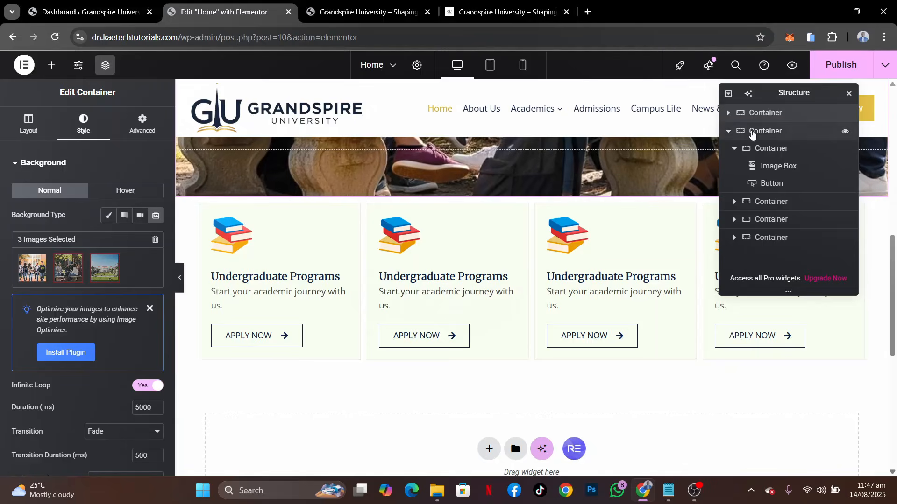
{"action": "left_click", "coordinate": [752, 134]}
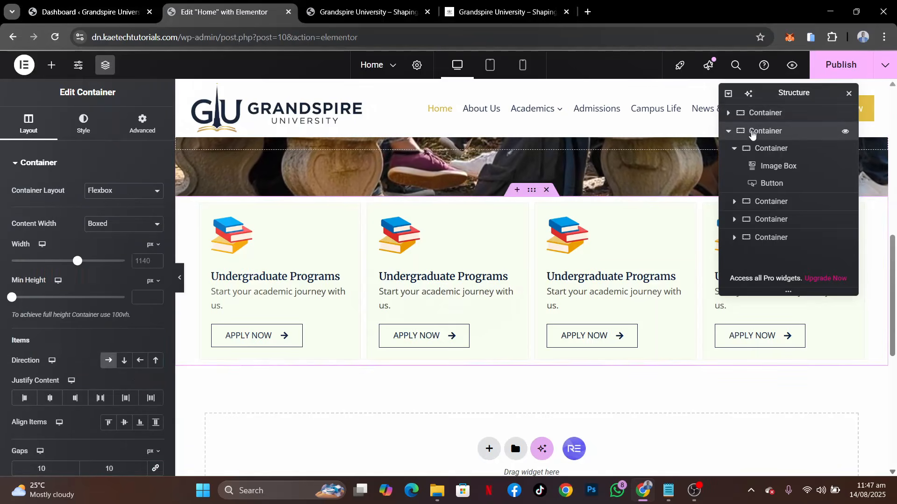
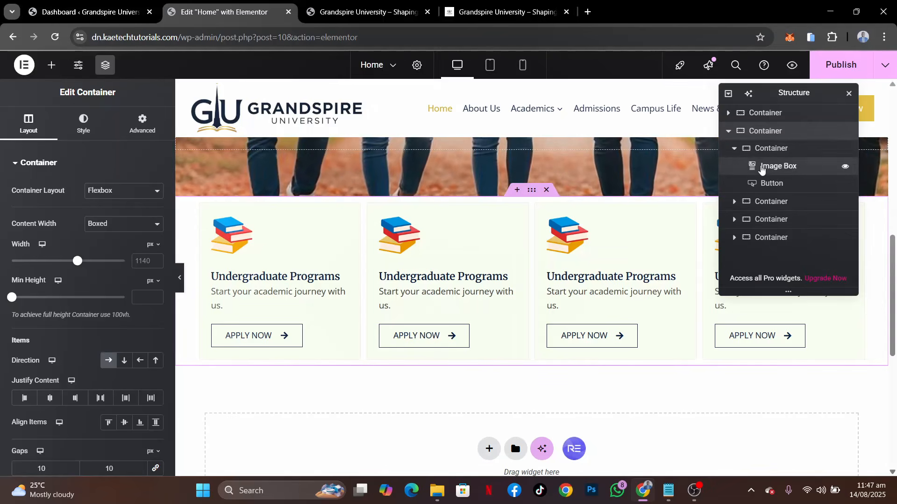
Select the parent container of the four program cards and set its top margin to -90 px, using the demo page as reference
{"action": "left_click", "coordinate": [762, 167]}
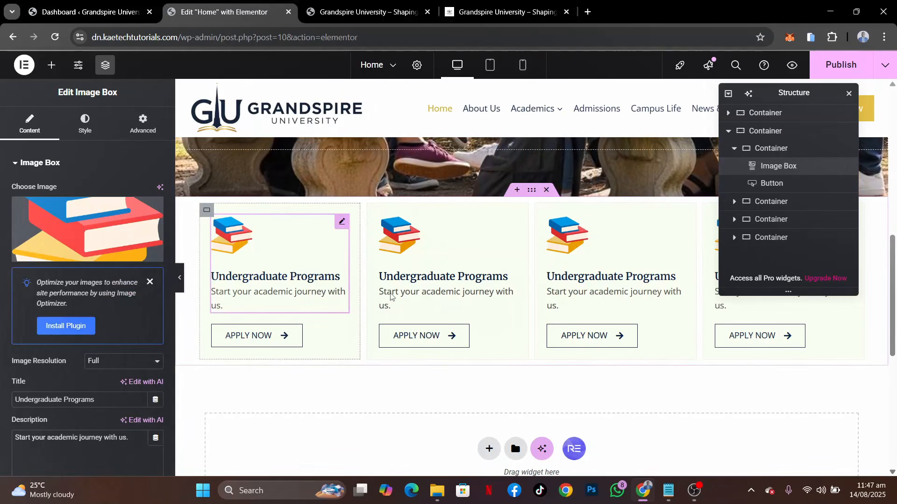
{"action": "left_click", "coordinate": [779, 184]}
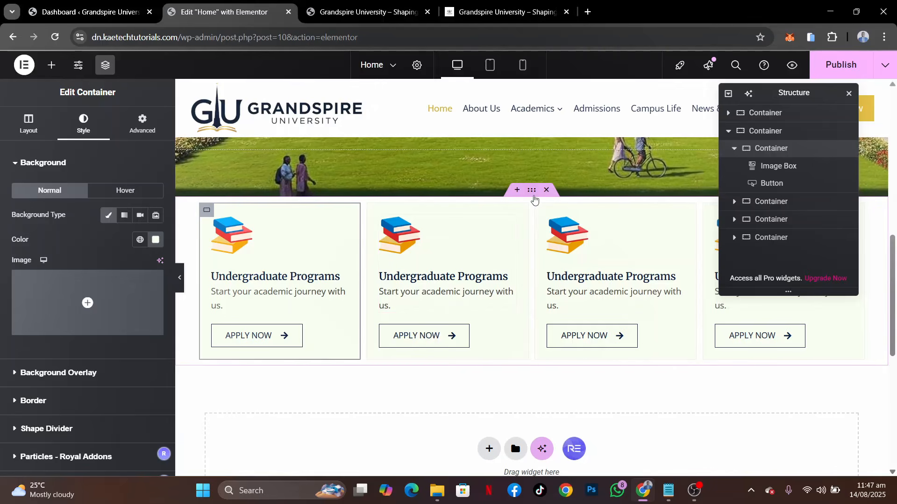
{"action": "left_click", "coordinate": [533, 196]}
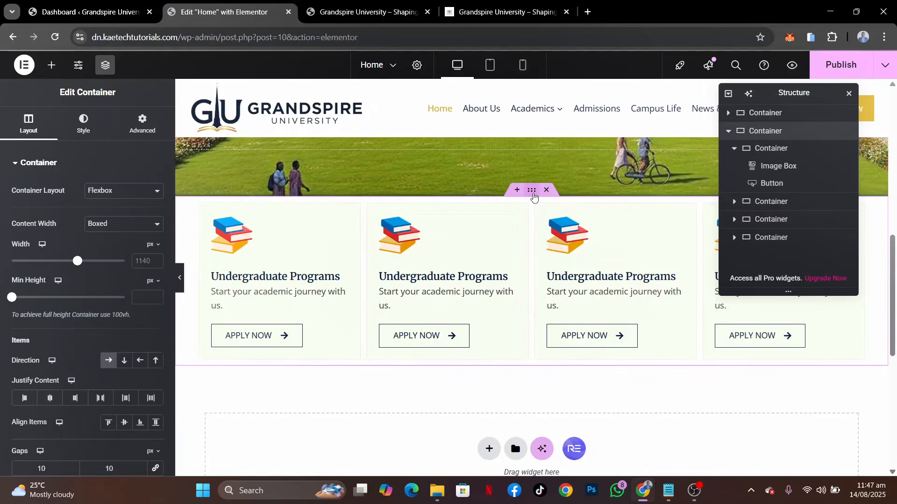
{"action": "left_click", "coordinate": [490, 15]}
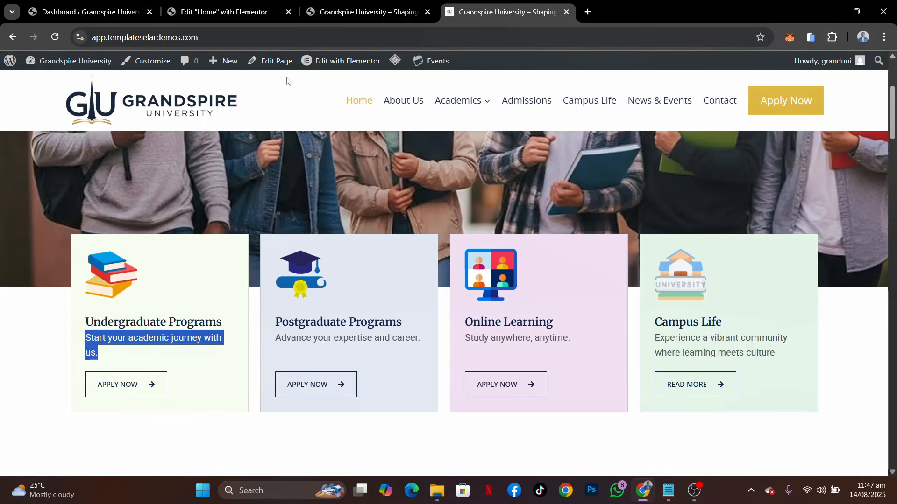
{"action": "left_click", "coordinate": [210, 2]}
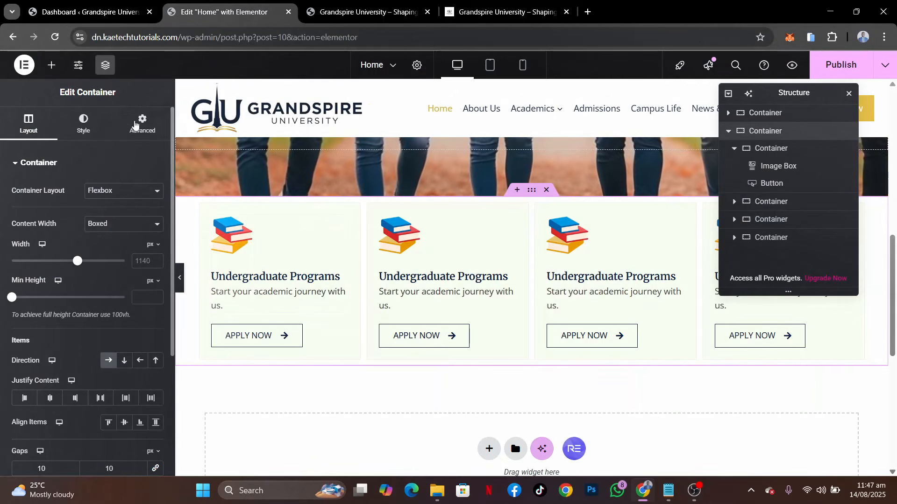
{"action": "left_click", "coordinate": [138, 127]}
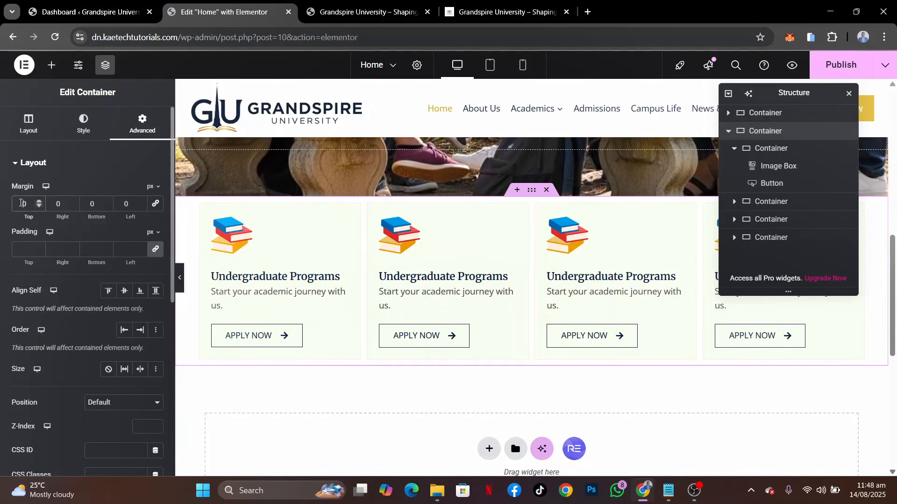
{"action": "type", "text": "9"}
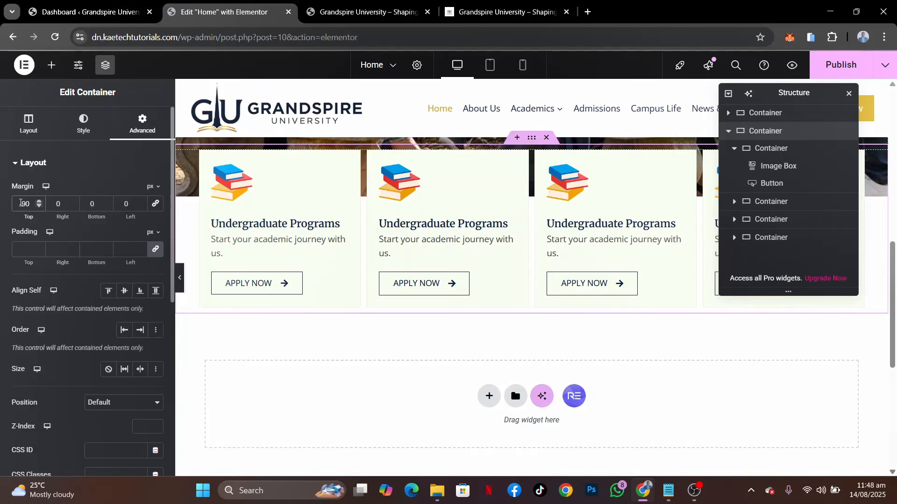
{"action": "scroll", "coordinate": [456, 212], "scroll_direction": "up", "scroll_amount": 3}
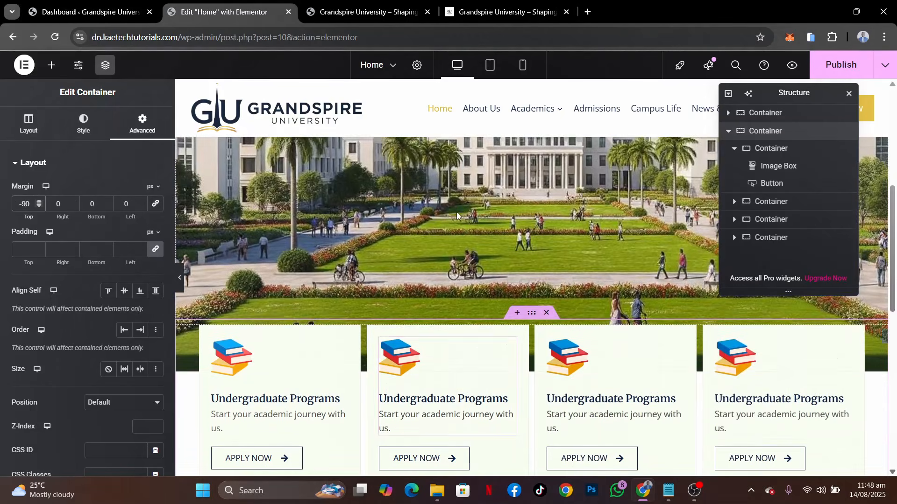
{"action": "scroll", "coordinate": [457, 212], "scroll_direction": "down", "scroll_amount": 2}
{"action": "scroll", "coordinate": [456, 213], "scroll_direction": "up", "scroll_amount": 1}
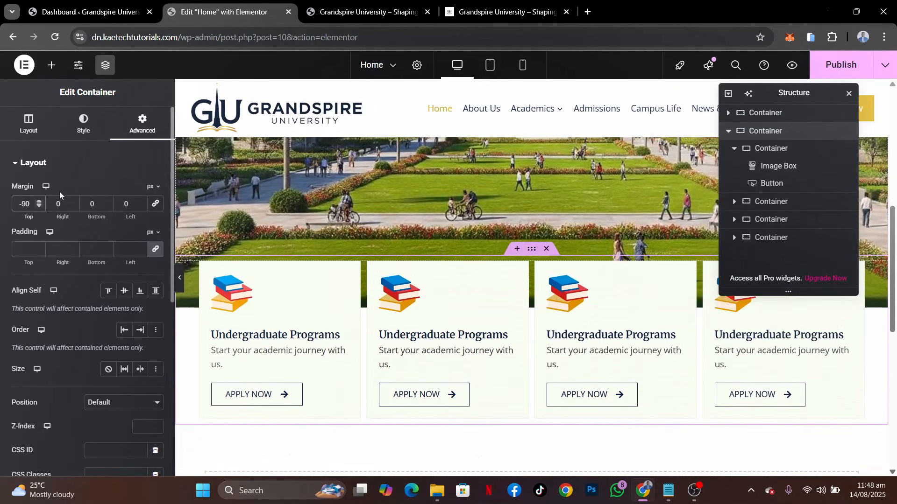
Try a top margin of -120 px on the cards' parent container, settle on -100 px, and preview the overlap with the hero at full width
{"action": "key", "text": "BackSpace"}
{"action": "type", "text": "12"}
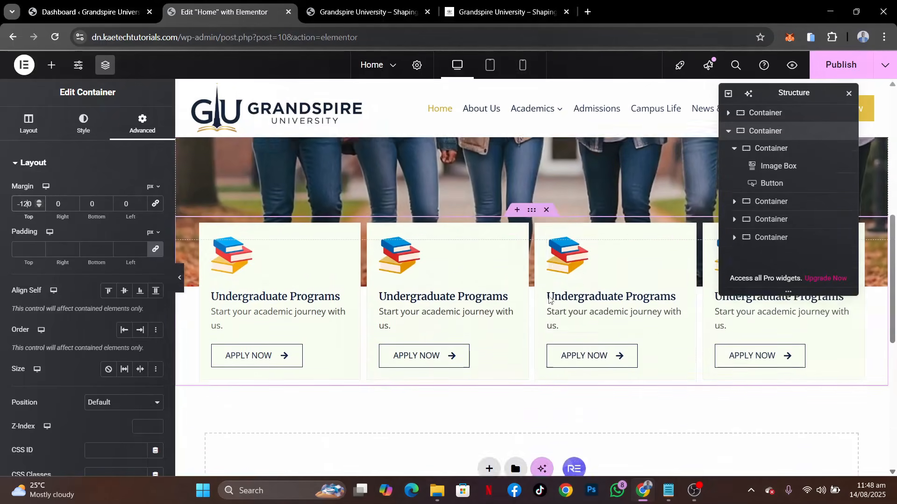
{"action": "scroll", "coordinate": [421, 290], "scroll_direction": "up", "scroll_amount": 1}
{"action": "key", "text": "BackSpace"}
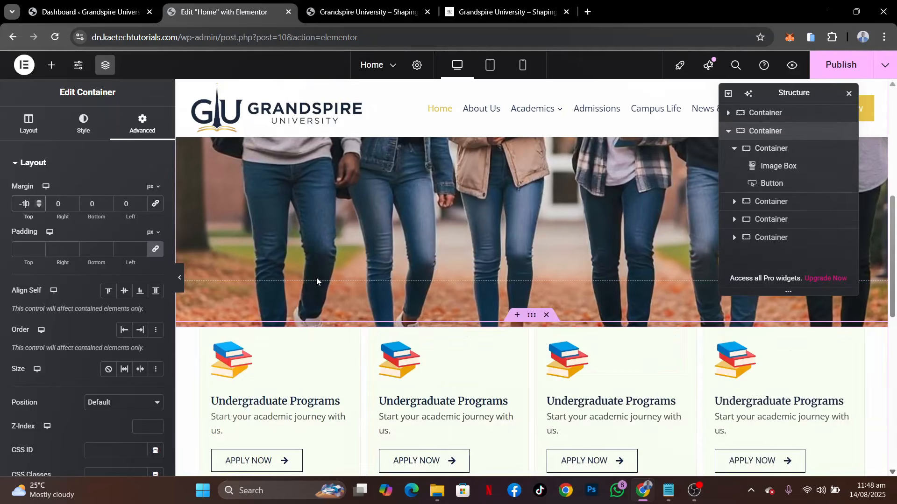
{"action": "type", "text": "0"}
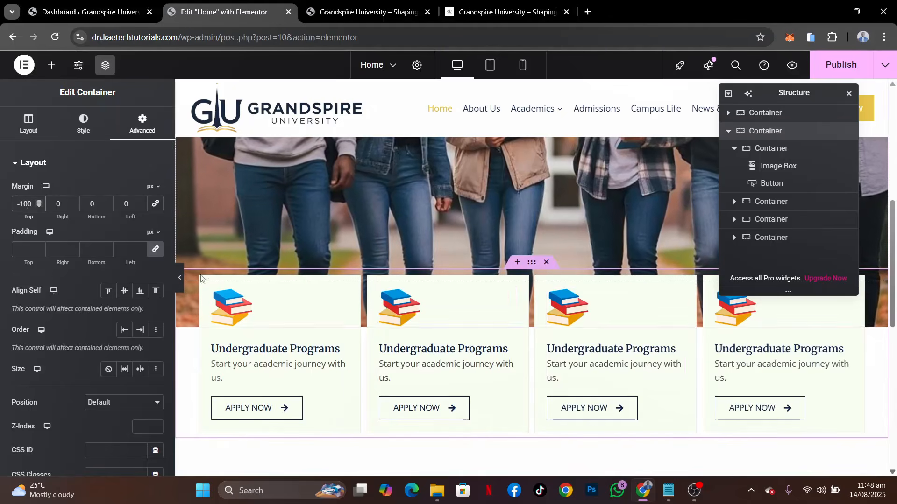
{"action": "left_click", "coordinate": [179, 278]}
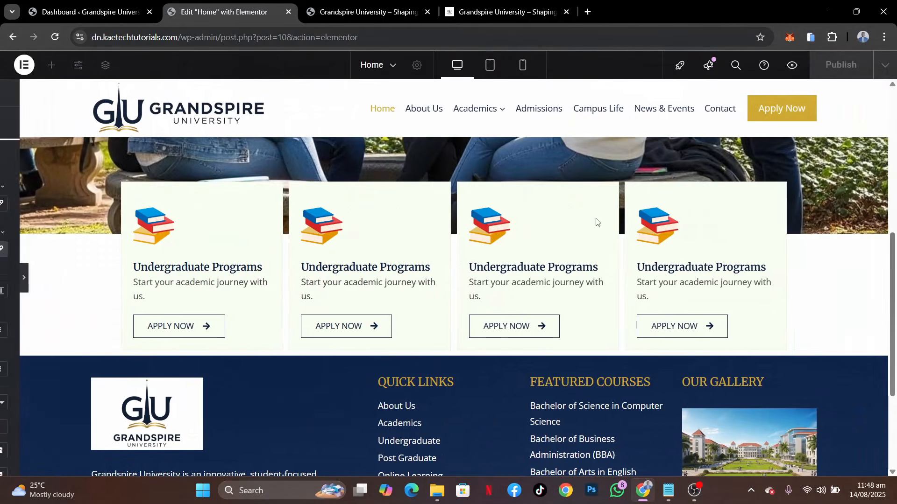
{"action": "scroll", "coordinate": [597, 223], "scroll_direction": "up", "scroll_amount": 3}
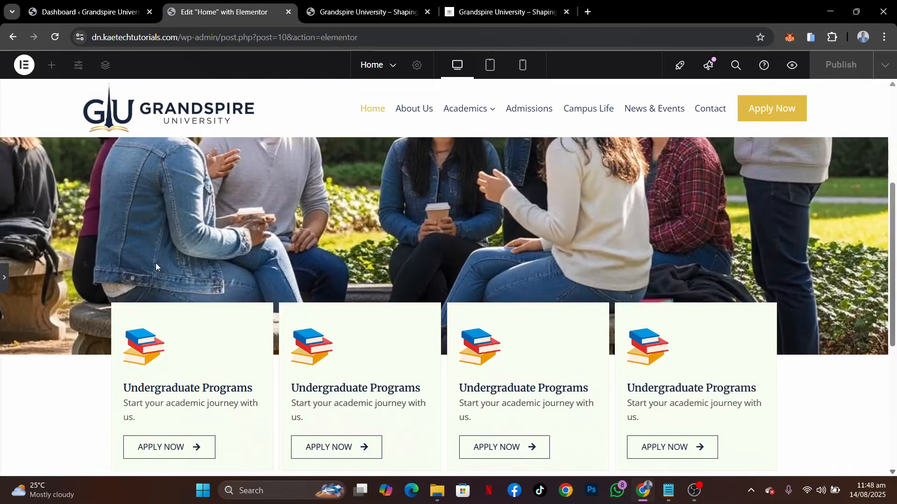
{"action": "left_click", "coordinate": [4, 277]}
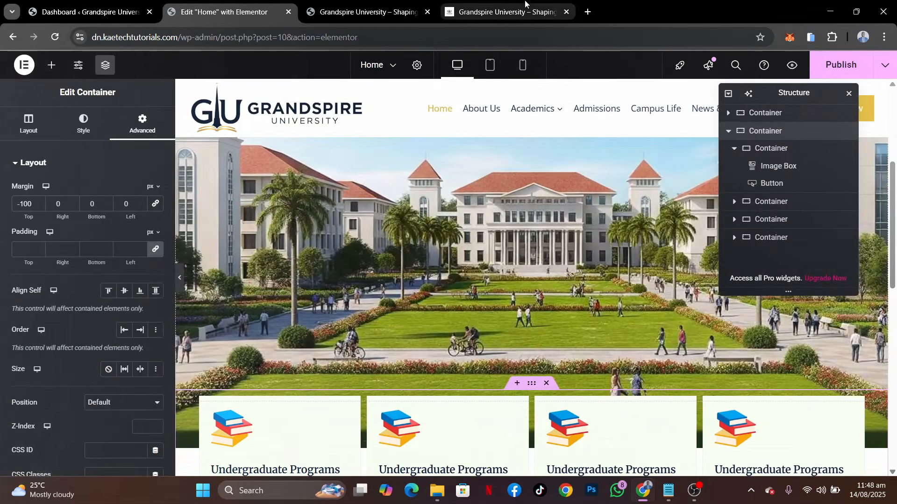
Compare the card spacing with the demo page and set the parent container's column and row gaps to 20 px
{"action": "left_click", "coordinate": [525, 4]}
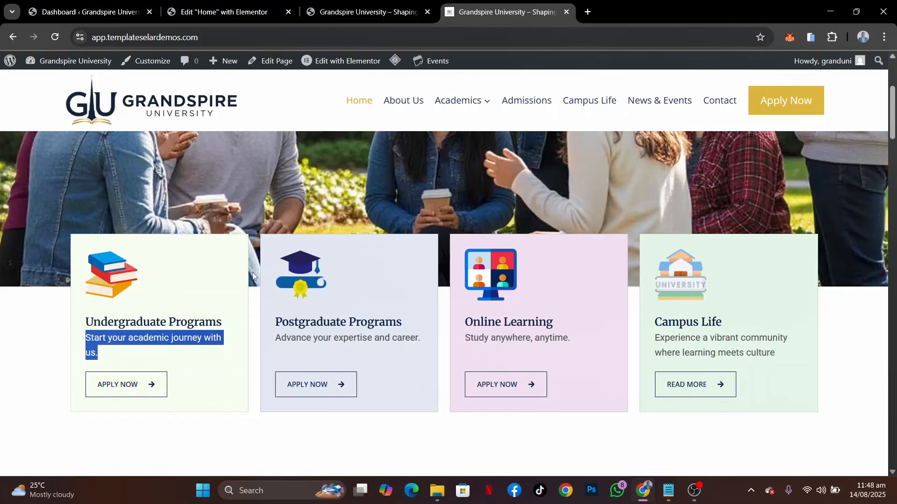
{"action": "left_click", "coordinate": [228, 16]}
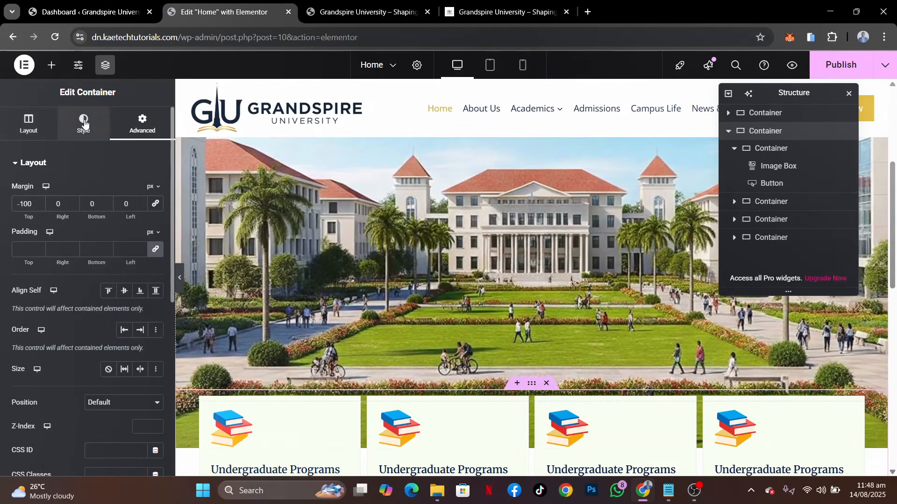
{"action": "left_click", "coordinate": [32, 130]}
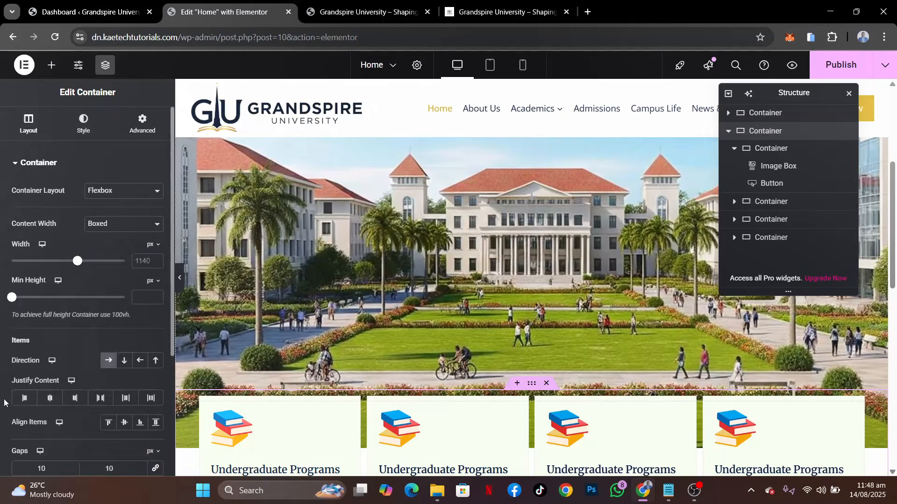
{"action": "scroll", "coordinate": [40, 299], "scroll_direction": "down", "scroll_amount": 4}
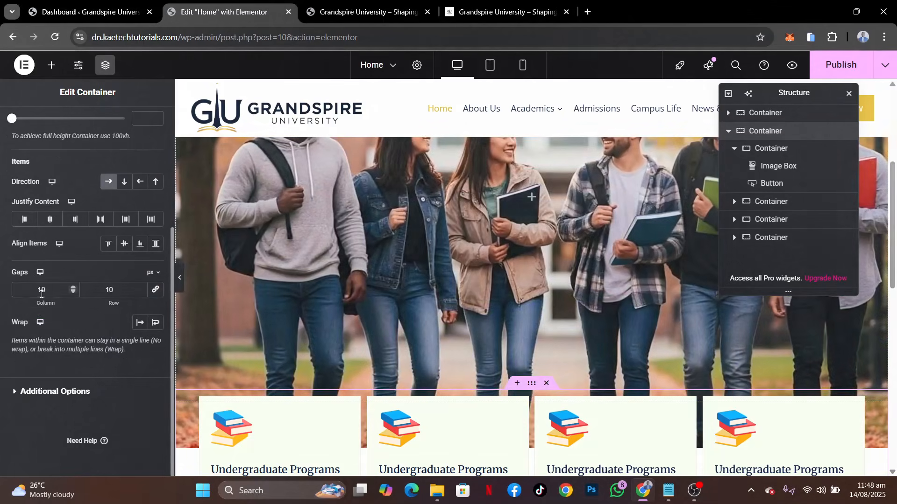
{"action": "left_click_drag", "start_coordinate": [42, 290], "coordinate": [20, 286]}
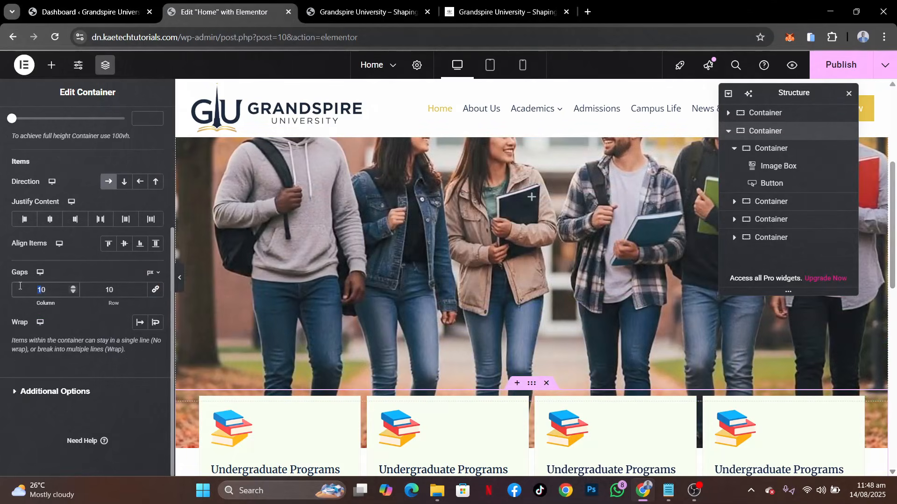
{"action": "type", "text": "2"}
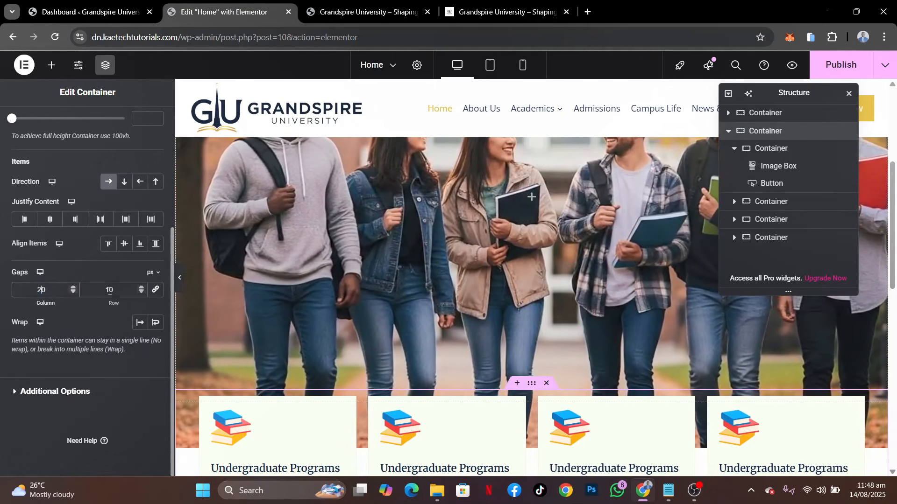
{"action": "key", "text": "Tab"}
{"action": "type", "text": "20"}
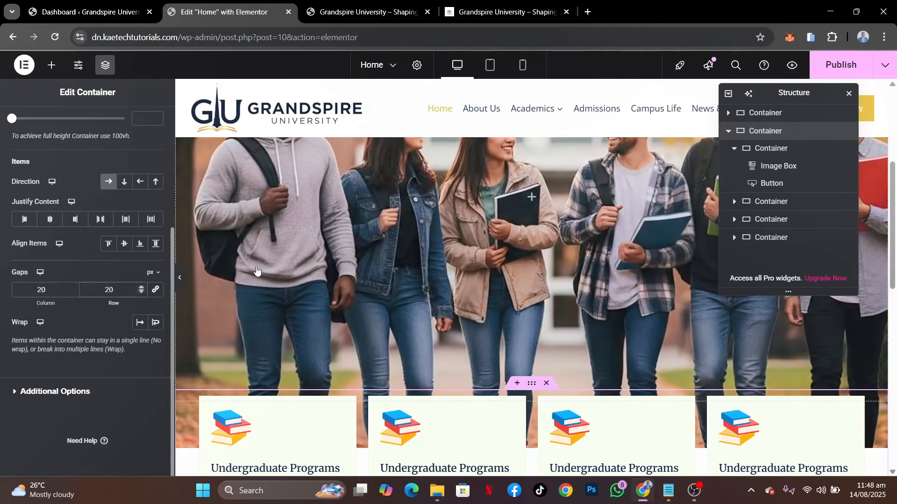
Select the second card's container and sample the Postgraduate Programs card's background color, #E8EFF9, on the demo page with ColorPick Eyedropper
{"action": "scroll", "coordinate": [612, 306], "scroll_direction": "down", "scroll_amount": 4}
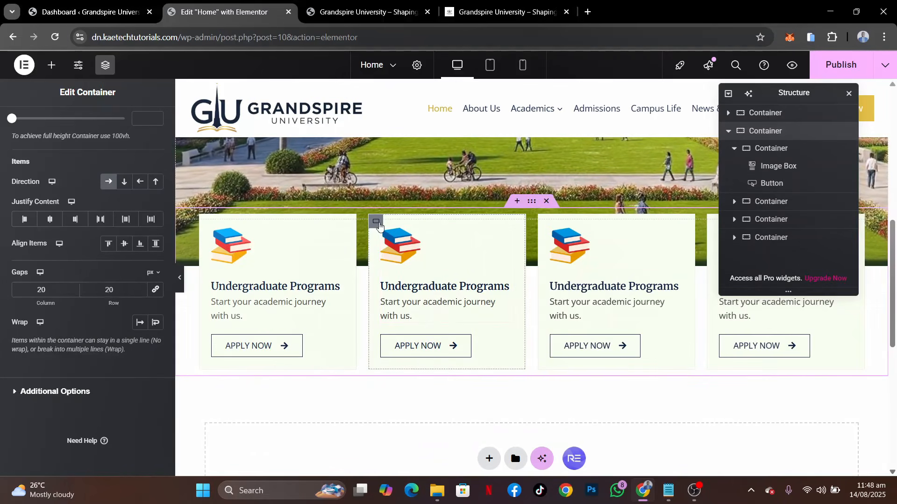
{"action": "left_click", "coordinate": [376, 223]}
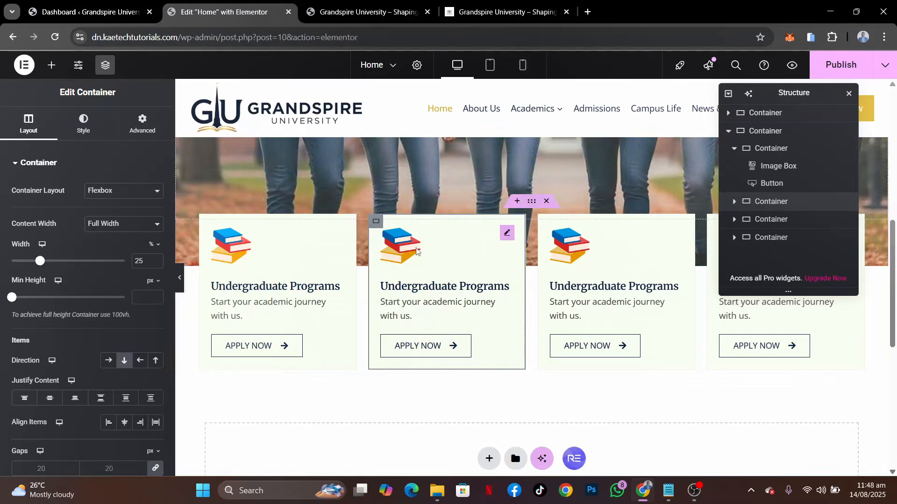
{"action": "left_click", "coordinate": [494, 7]}
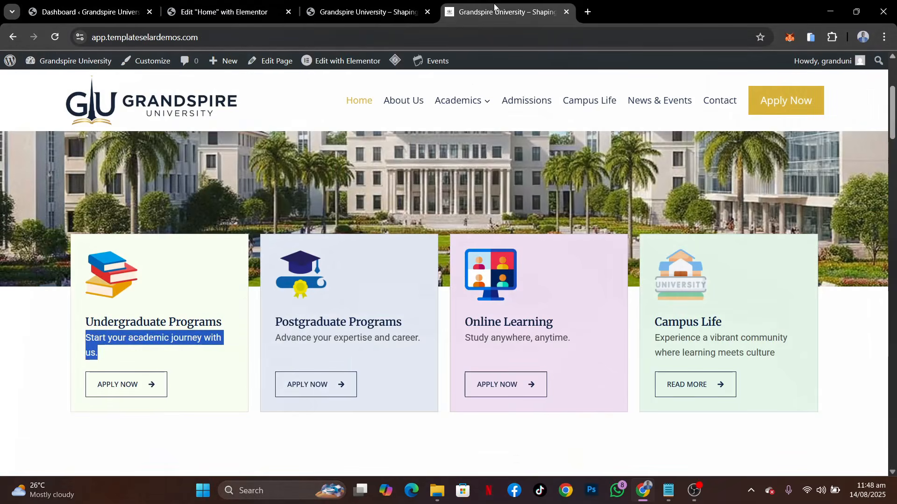
{"action": "left_click", "coordinate": [834, 38]}
{"action": "left_click", "coordinate": [722, 179]}
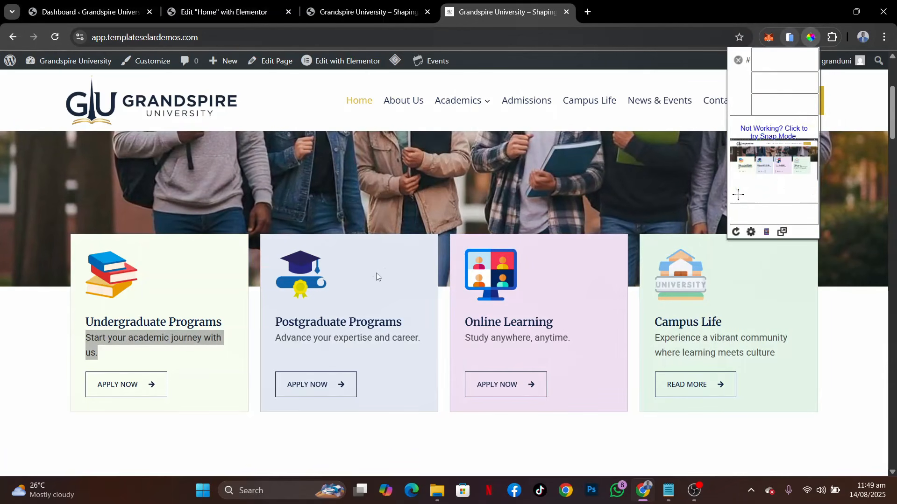
{"action": "left_click", "coordinate": [403, 264]}
{"action": "left_click", "coordinate": [405, 265]}
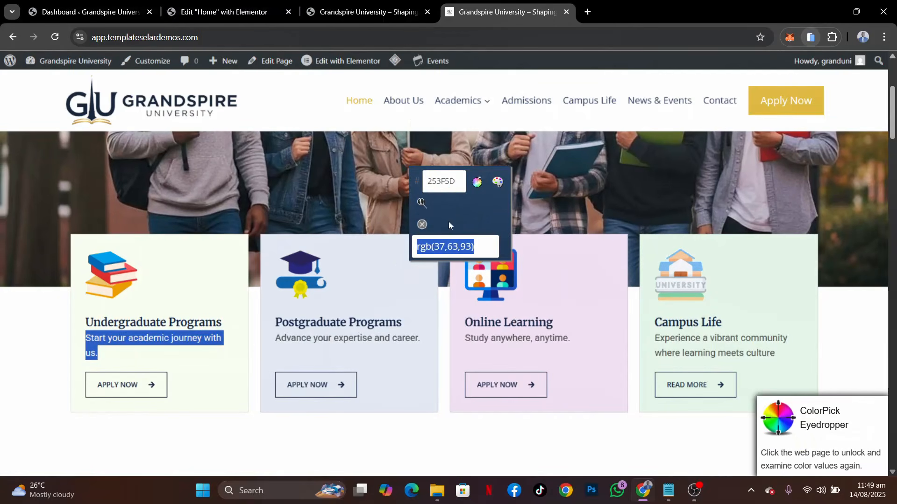
{"action": "left_click", "coordinate": [388, 270]}
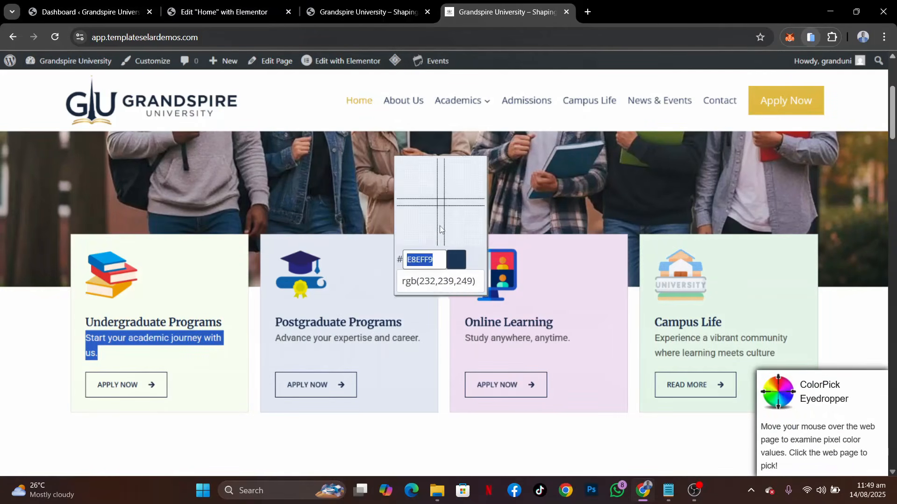
{"action": "left_click", "coordinate": [406, 266]}
{"action": "key", "text": "ctrl+c"}
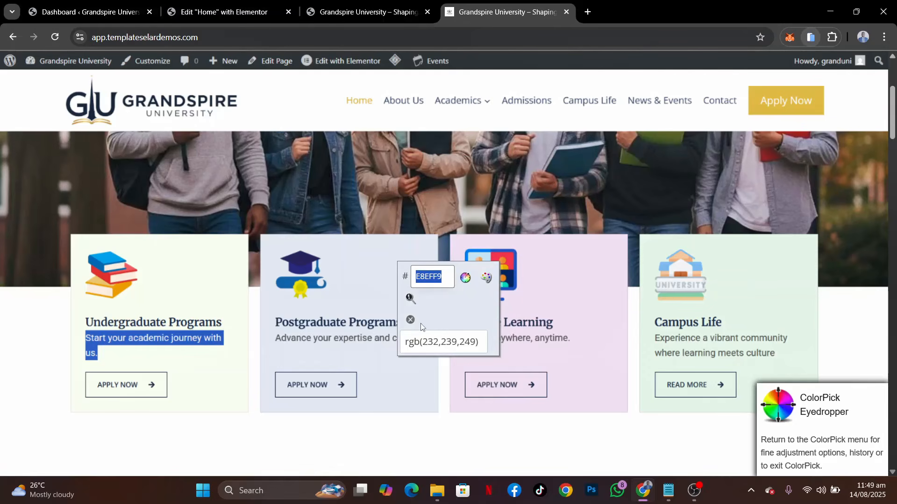
Back in the Elementor editor, set the second card container's background color to the sampled #E8EFF9
{"action": "left_click", "coordinate": [233, 13]}
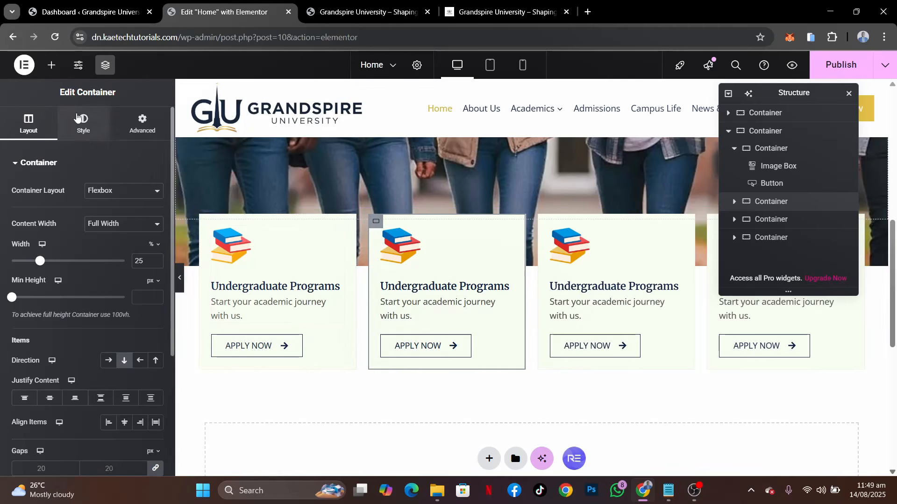
{"action": "left_click", "coordinate": [78, 118]}
{"action": "left_click", "coordinate": [156, 240]}
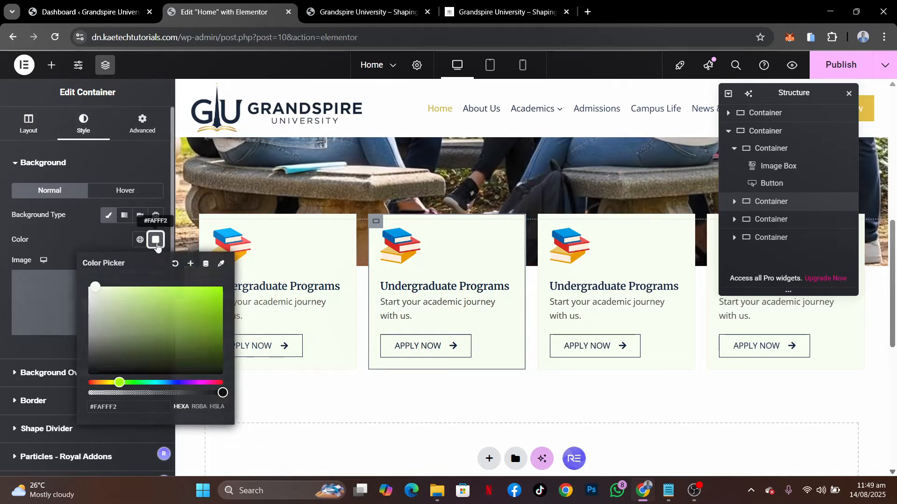
{"action": "left_click_drag", "start_coordinate": [132, 409], "coordinate": [60, 416]}
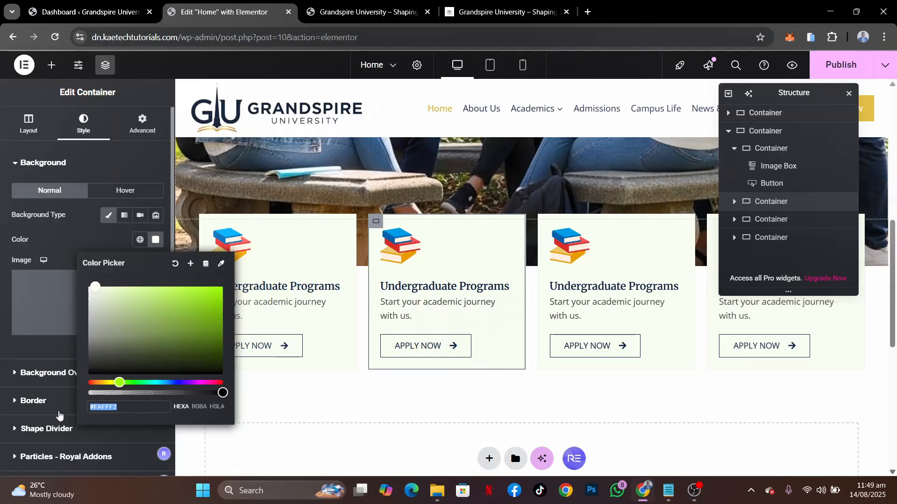
{"action": "key", "text": "ctrl+v"}
{"action": "left_click", "coordinate": [106, 241]}
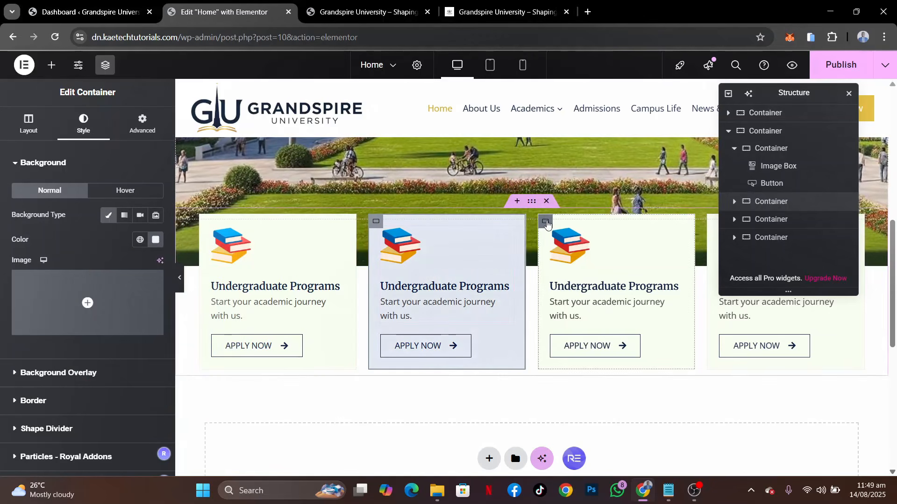
Select the third card's container and sample the Online Learning card's background color, #F8E8F9, on the demo page
{"action": "left_click", "coordinate": [546, 223]}
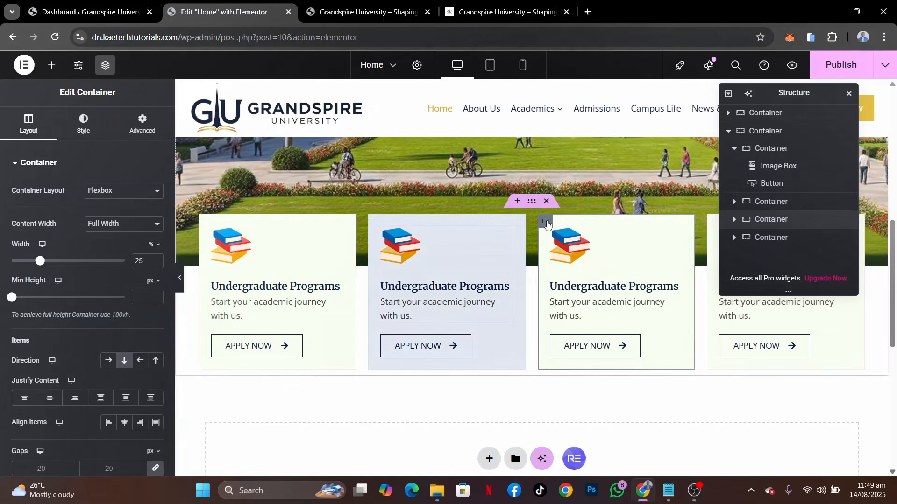
{"action": "left_click", "coordinate": [485, 8]}
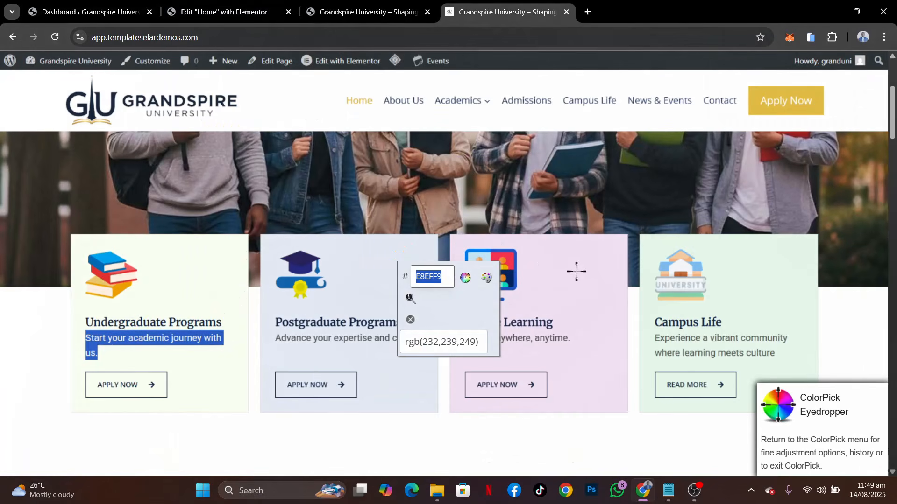
{"action": "left_click", "coordinate": [576, 271]}
{"action": "left_click", "coordinate": [576, 271]}
{"action": "key", "text": "ctrl+c"}
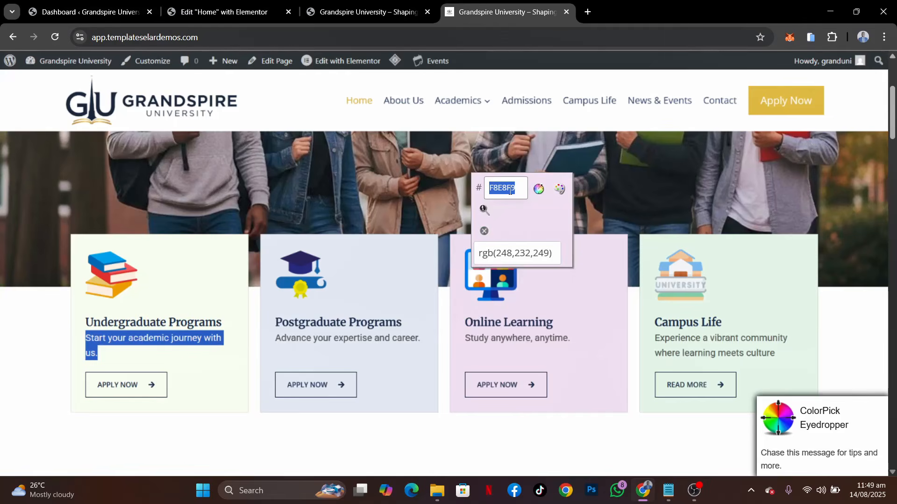
Back in the Elementor editor, set the third card container's background color to the sampled #F8E8F9
{"action": "left_click", "coordinate": [248, 13]}
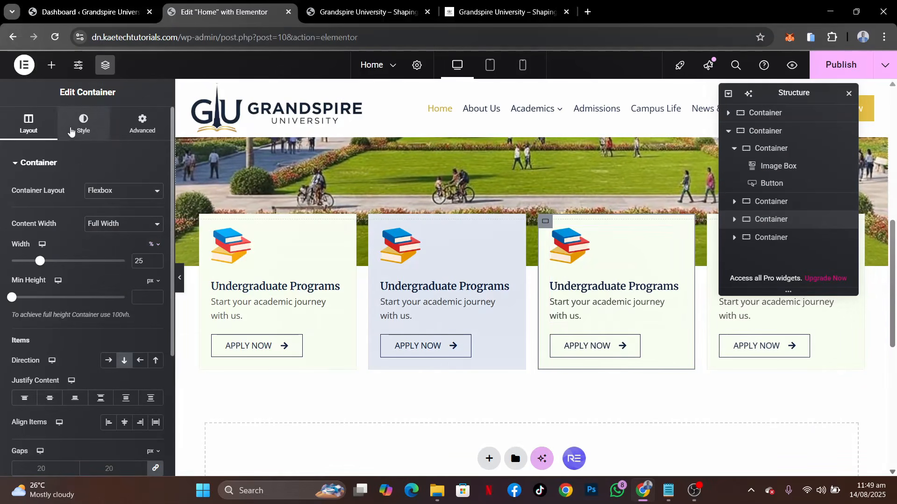
{"action": "left_click", "coordinate": [83, 124]}
{"action": "left_click", "coordinate": [155, 240]}
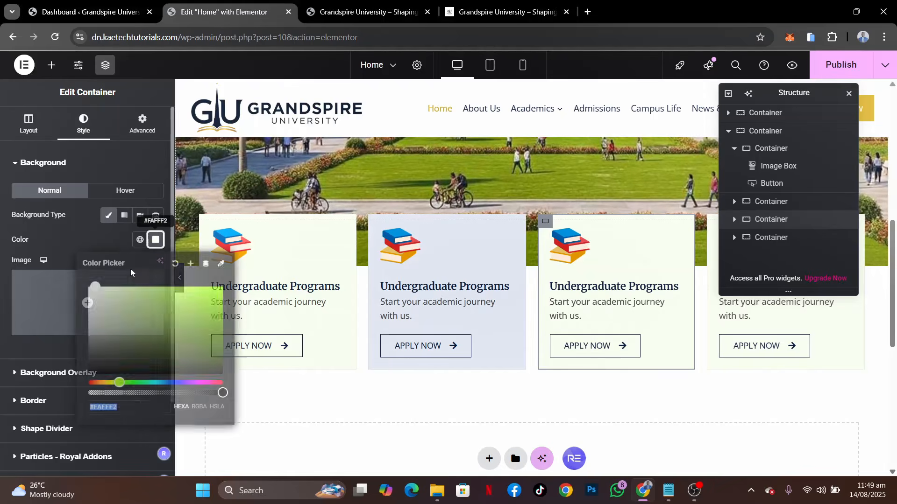
{"action": "left_click", "coordinate": [120, 408]}
{"action": "key", "text": "ctrl+v"}
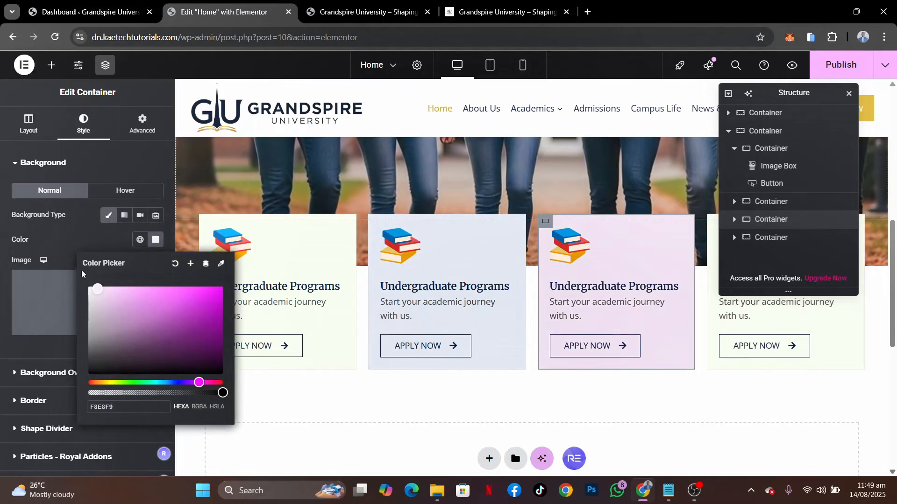
{"action": "left_click", "coordinate": [82, 243]}
Sample the Campus Life card's background color, #E8F9ED, on the demo page with ColorPick Eyedropper
{"action": "left_click", "coordinate": [507, 2]}
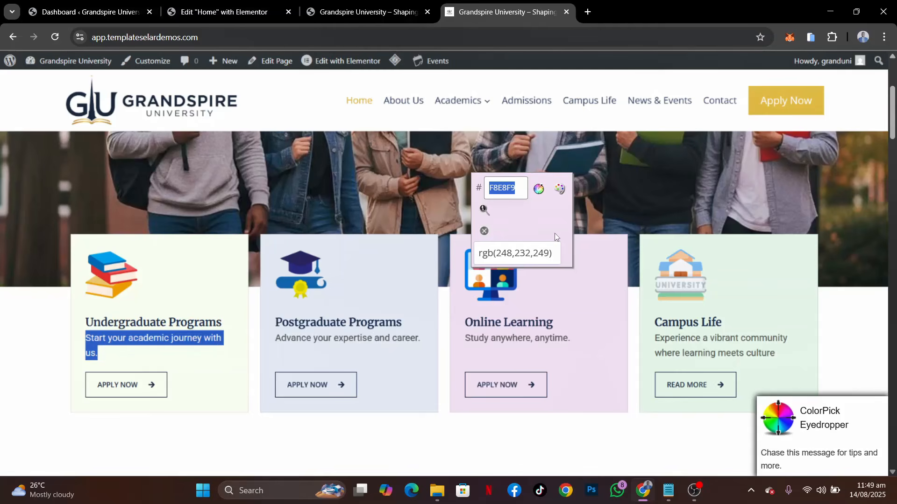
{"action": "left_click", "coordinate": [753, 249]}
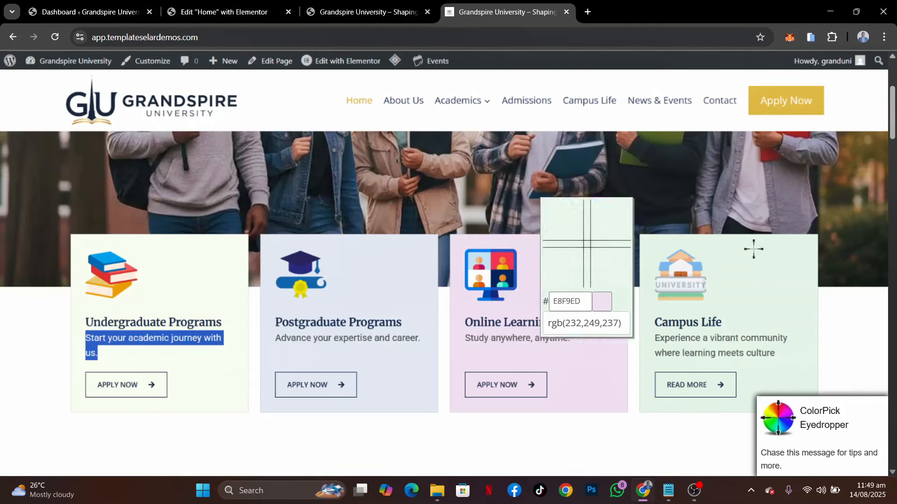
{"action": "left_click", "coordinate": [753, 249]}
{"action": "key", "text": "ctrl+c"}
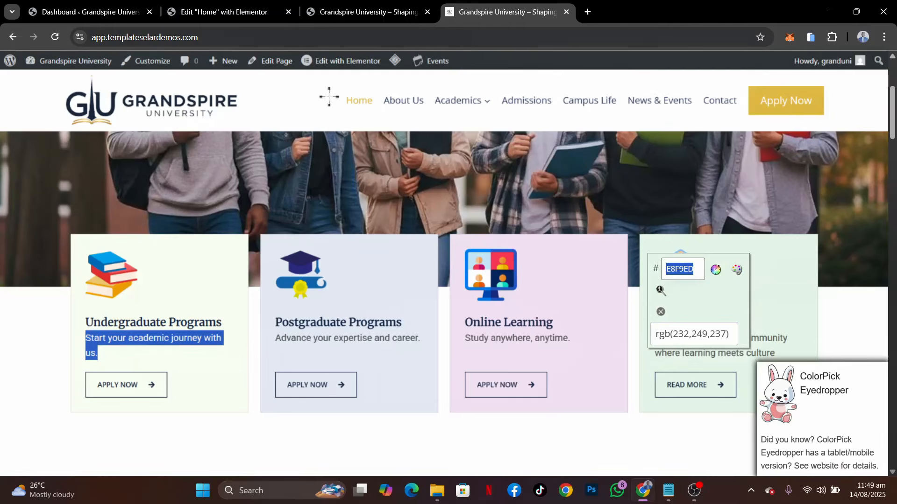
In the Elementor editor, select the fourth card's container and set its background color to the sampled #E8F9ED
{"action": "left_click", "coordinate": [210, 12]}
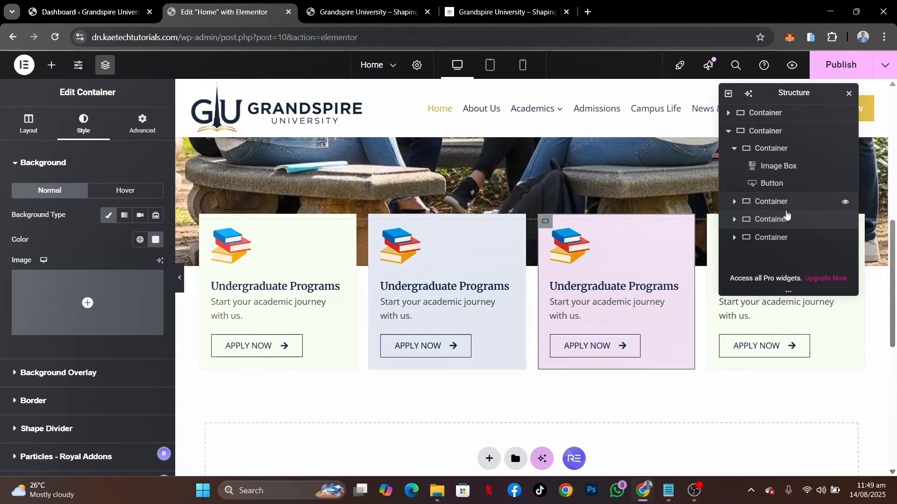
{"action": "left_click", "coordinate": [714, 221]}
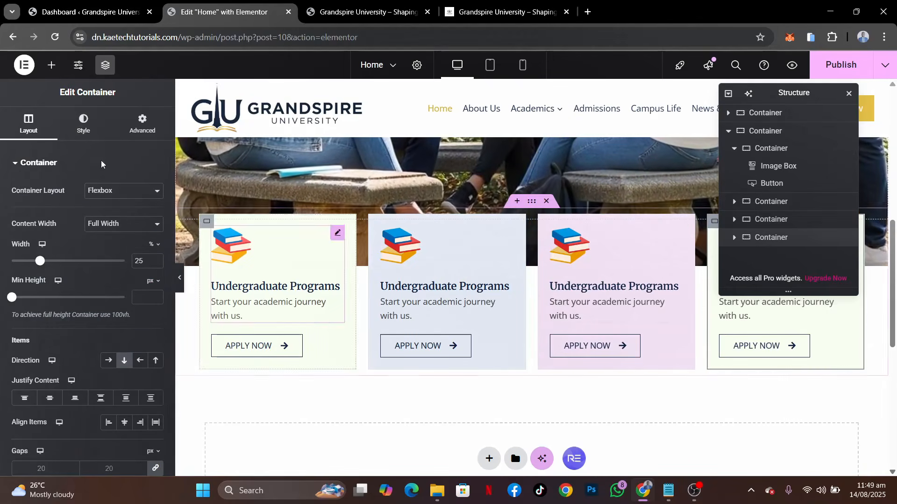
{"action": "left_click", "coordinate": [81, 134]}
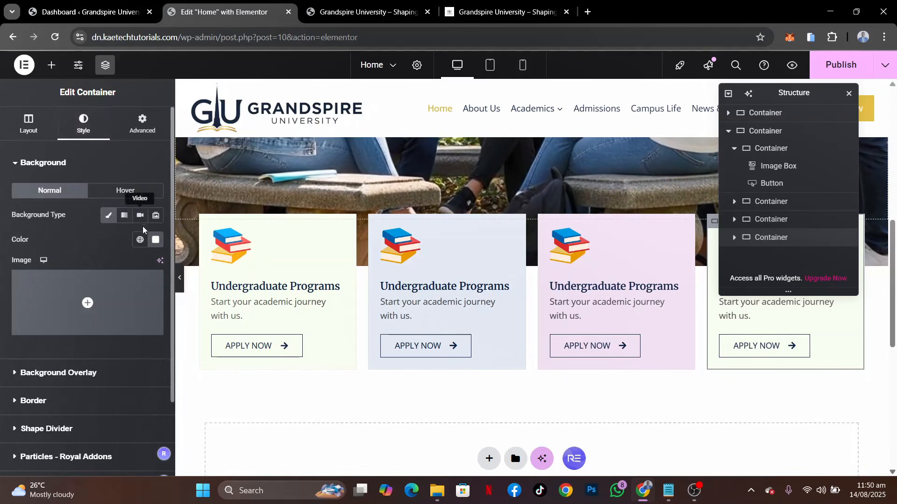
{"action": "left_click", "coordinate": [156, 241]}
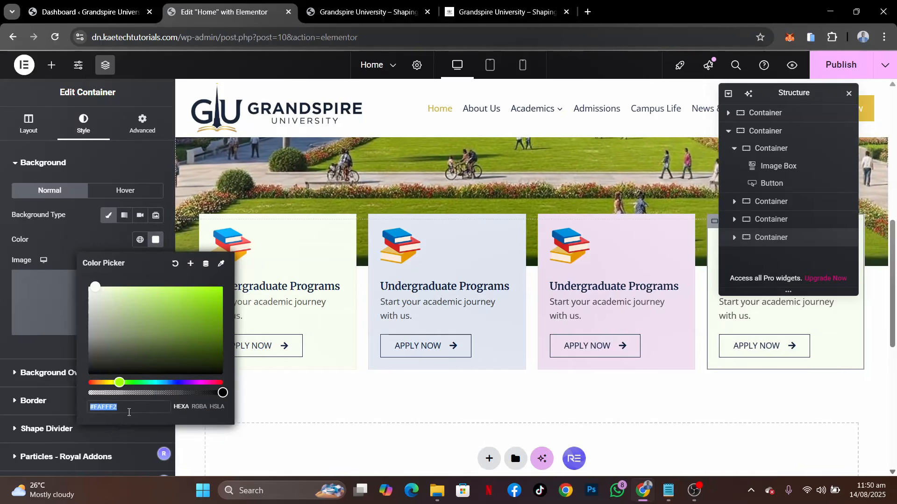
{"action": "key", "text": "ctrl+v"}
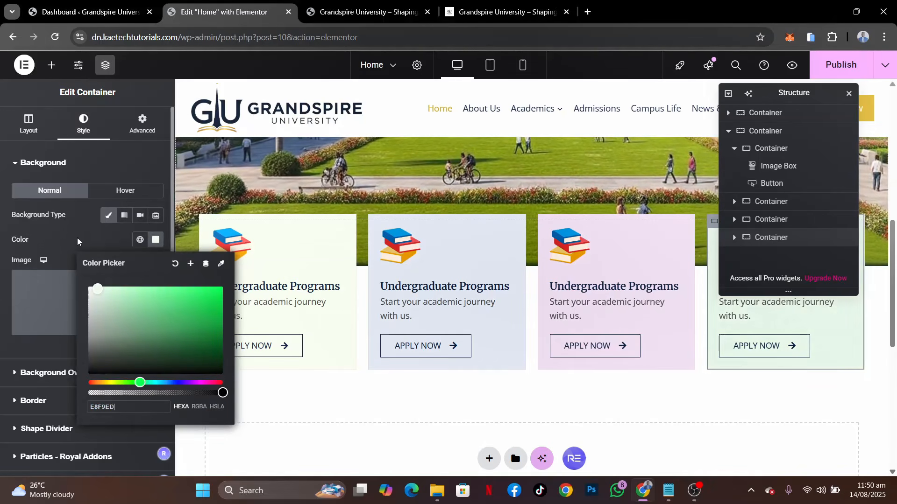
{"action": "left_click", "coordinate": [78, 242]}
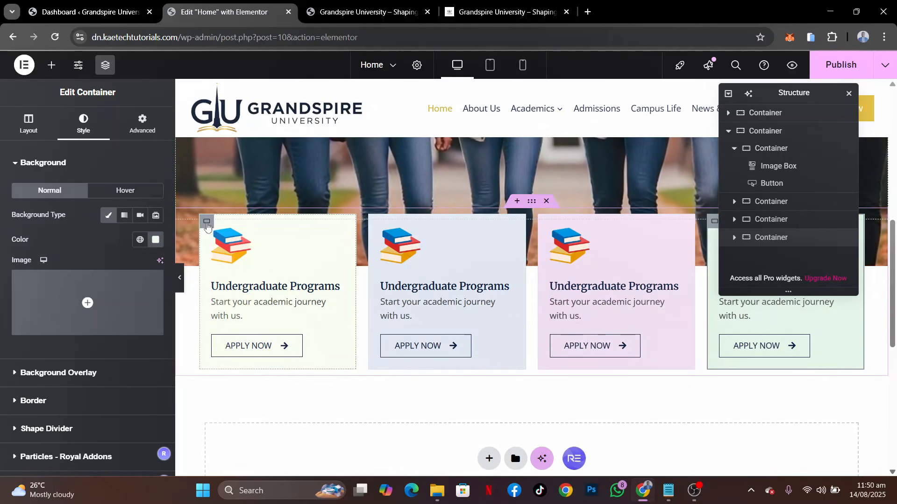
Preview the page without the editing panel to examine the four colored cards overlapping the hero, and restore the panel
{"action": "left_click", "coordinate": [207, 224]}
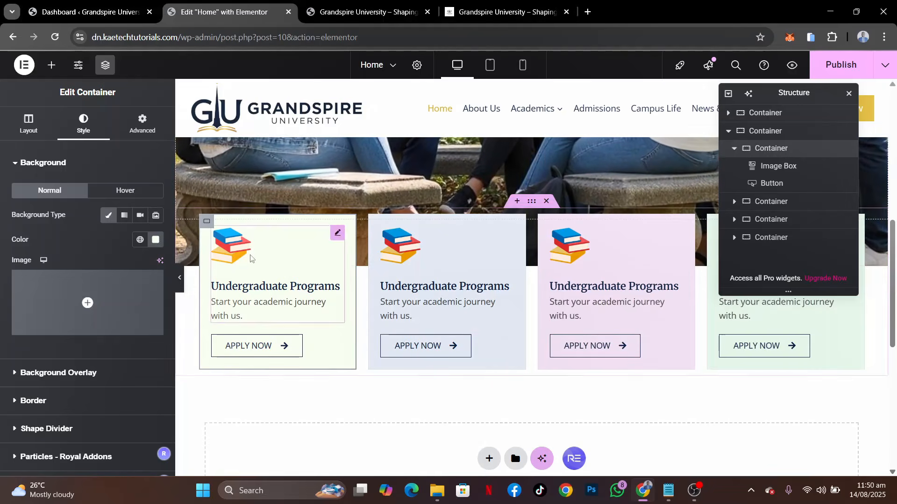
{"action": "left_click", "coordinate": [179, 281]}
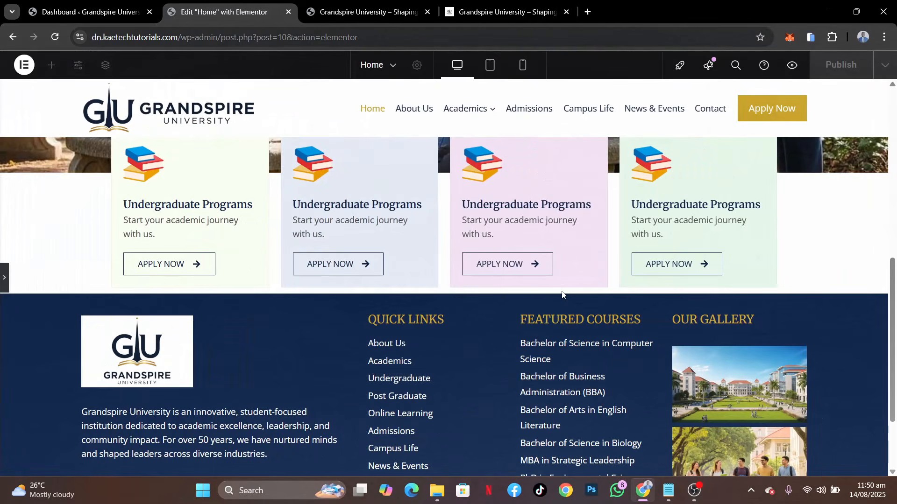
{"action": "scroll", "coordinate": [562, 295], "scroll_direction": "up", "scroll_amount": 3}
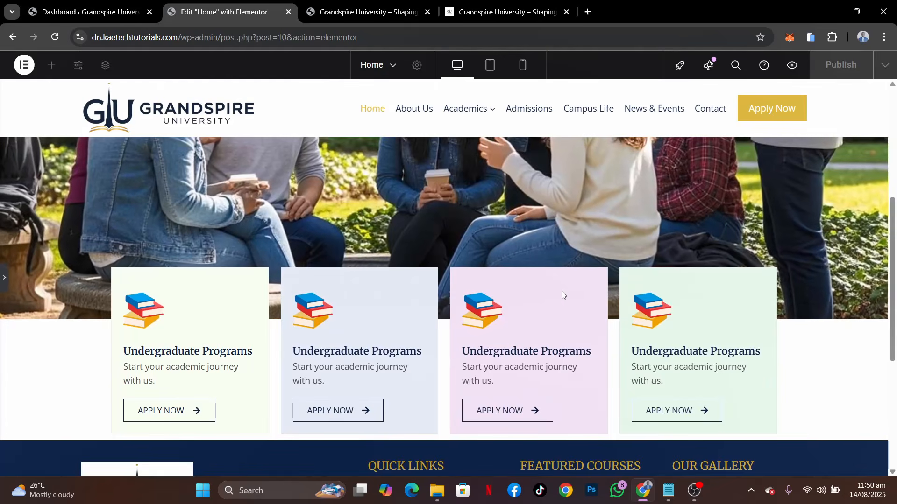
{"action": "scroll", "coordinate": [562, 294], "scroll_direction": "down", "scroll_amount": 1}
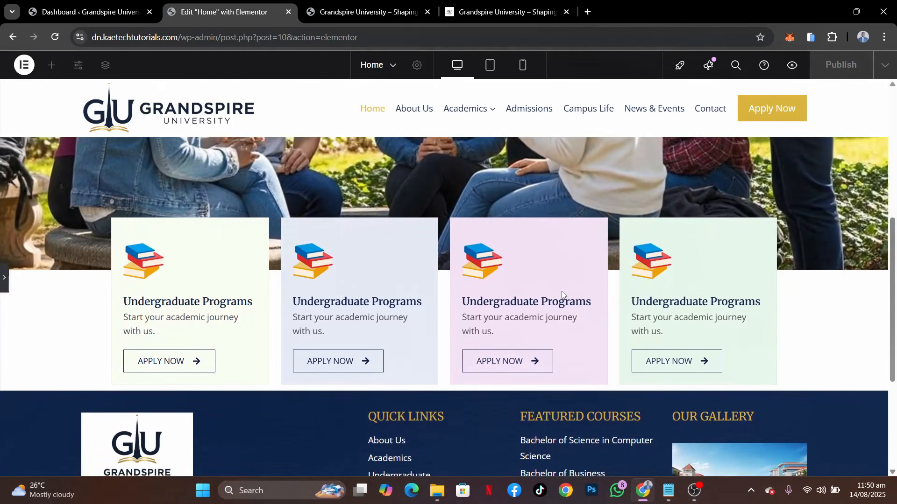
{"action": "scroll", "coordinate": [563, 295], "scroll_direction": "up", "scroll_amount": 1}
{"action": "scroll", "coordinate": [564, 294], "scroll_direction": "down", "scroll_amount": 1}
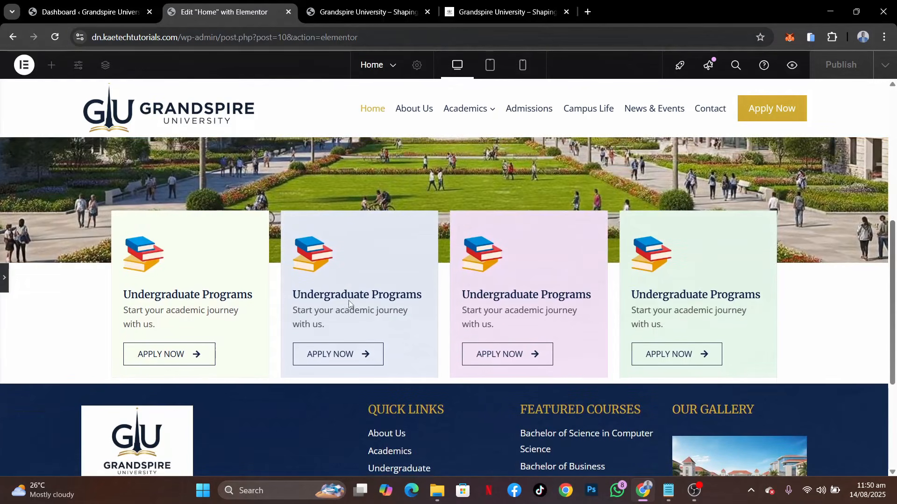
{"action": "left_click", "coordinate": [3, 278]}
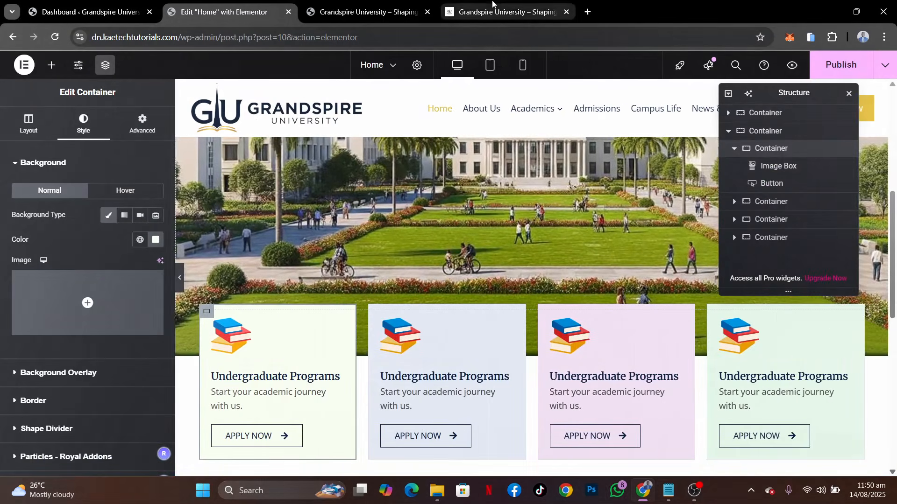
Copy the title "Postgraduate Programs" from the demo page and use it as the second card's image box title
{"action": "left_click", "coordinate": [504, 11]}
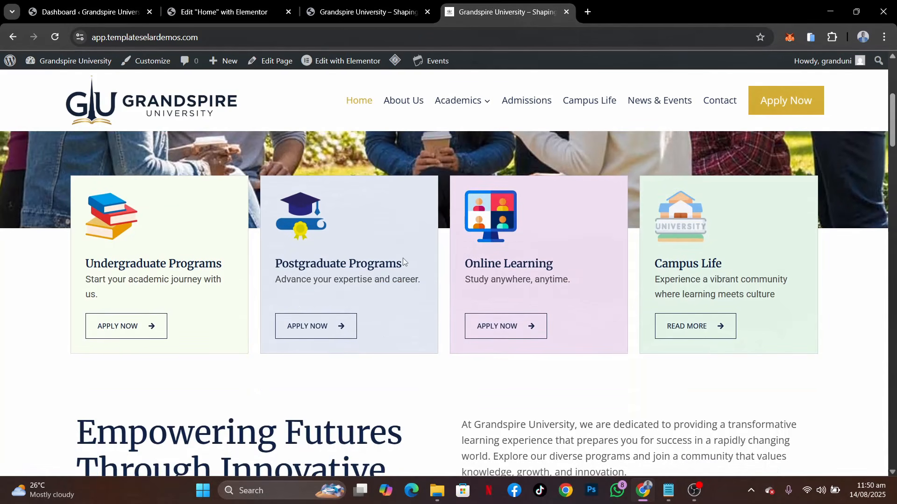
{"action": "left_click_drag", "start_coordinate": [416, 261], "coordinate": [279, 265]}
{"action": "key", "text": "ctrl+c"}
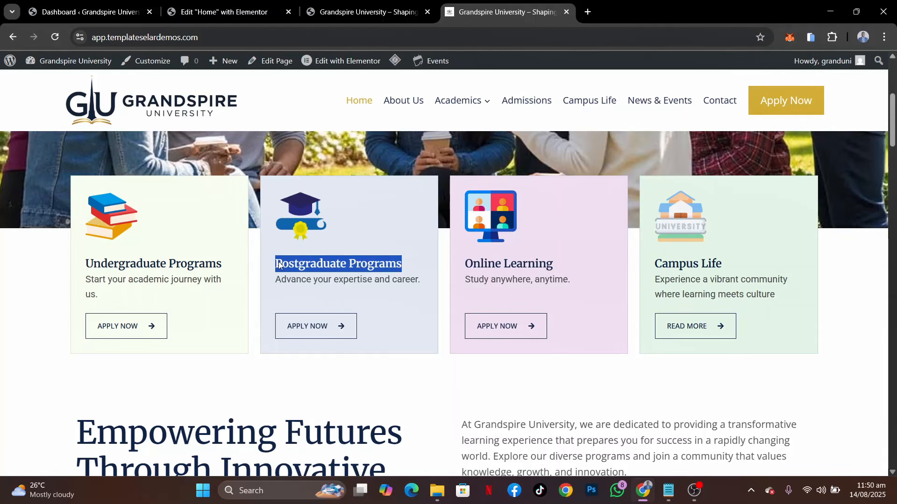
{"action": "left_click", "coordinate": [224, 12]}
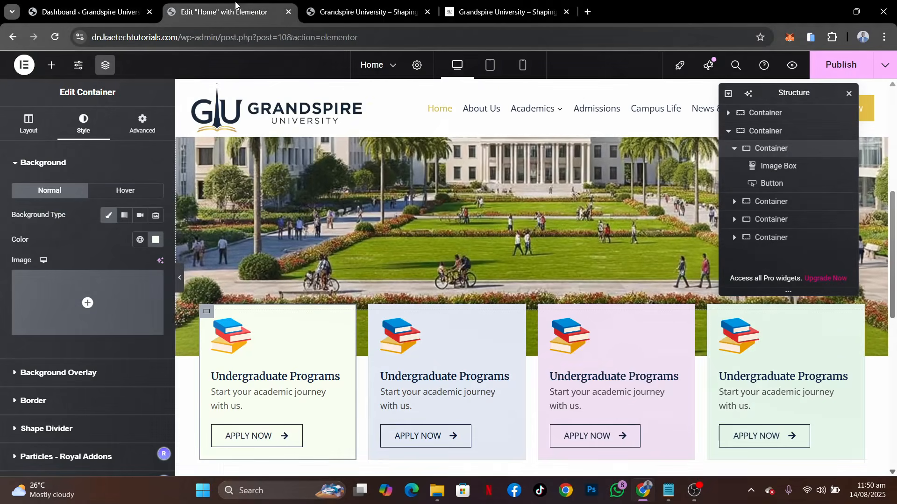
{"action": "left_click", "coordinate": [507, 323]}
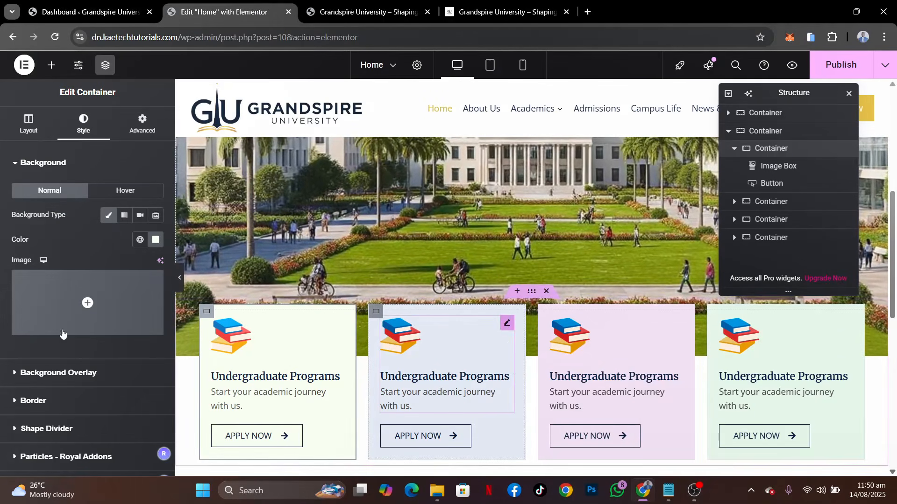
{"action": "left_click", "coordinate": [85, 124]}
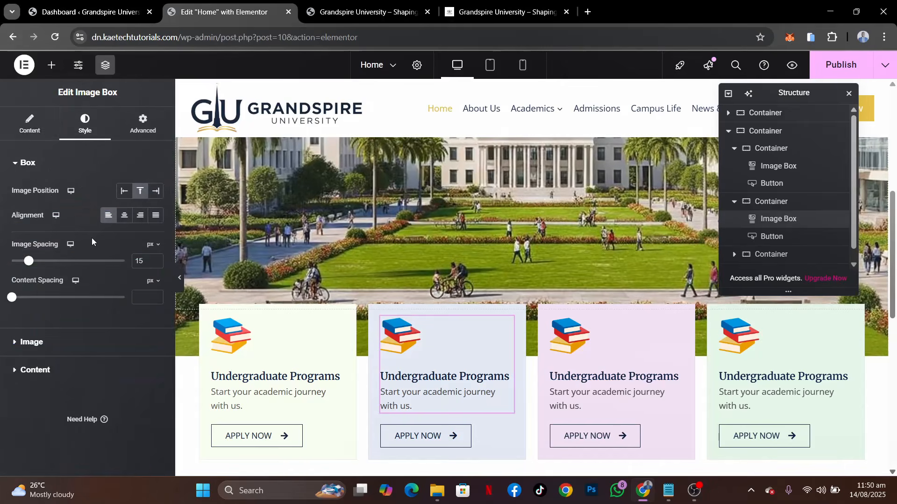
{"action": "left_click", "coordinate": [41, 135]}
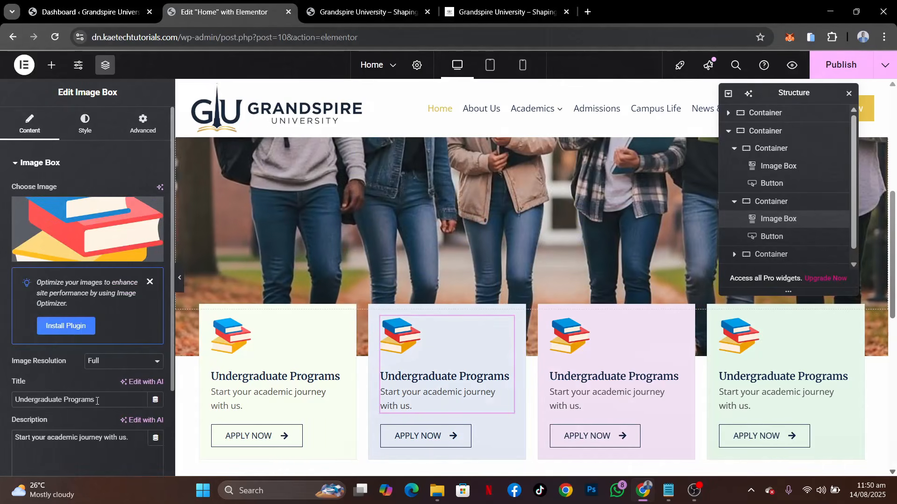
{"action": "left_click_drag", "start_coordinate": [97, 400], "coordinate": [1, 385]}
{"action": "key", "text": "ctrl+v"}
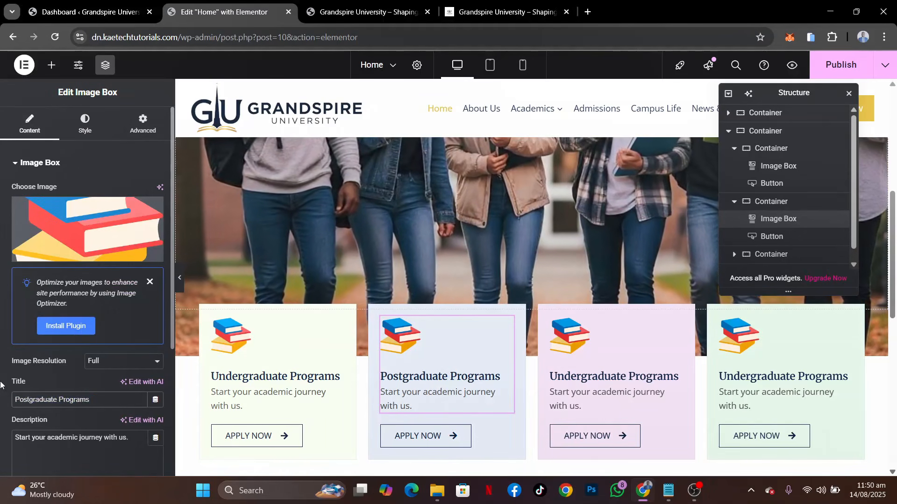
Replace the second card's description with "Advance your expertise and career." copied from the demo page
{"action": "left_click", "coordinate": [502, 11]}
{"action": "left_click_drag", "start_coordinate": [428, 276], "coordinate": [265, 284]}
{"action": "key", "text": "ctrl+c"}
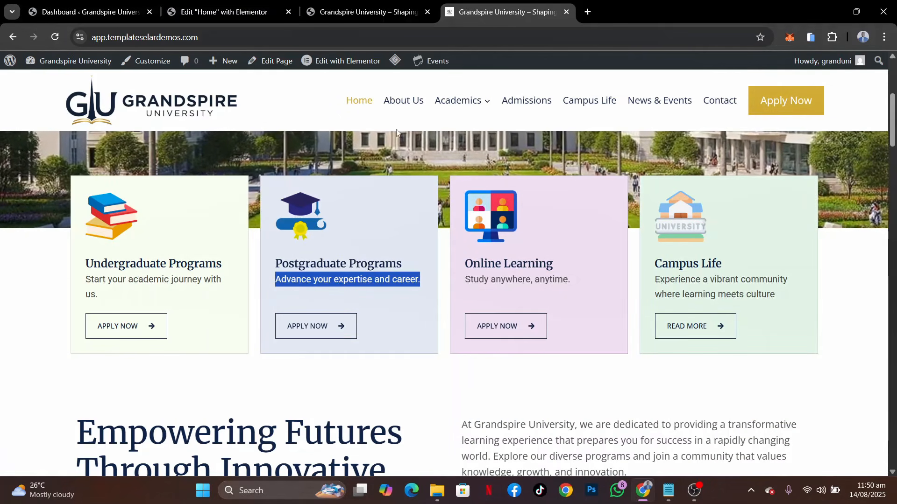
{"action": "left_click", "coordinate": [234, 13]}
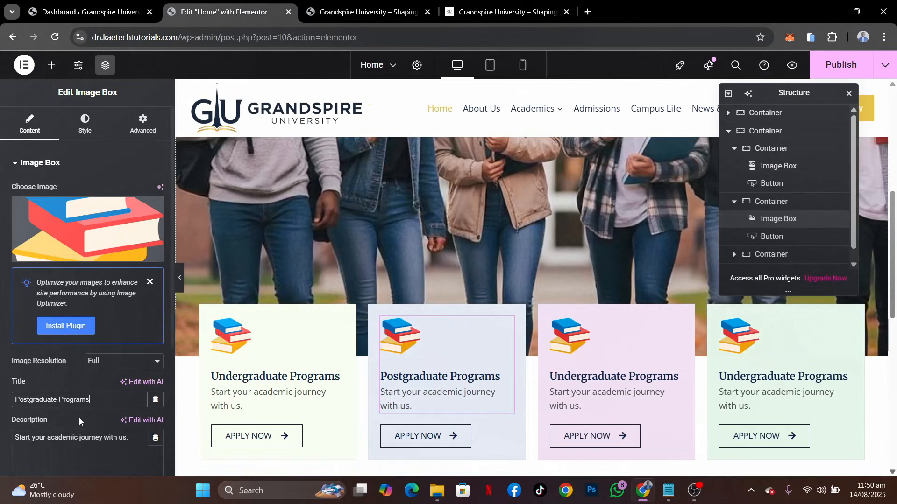
{"action": "triple_click", "coordinate": [76, 440]}
{"action": "key", "text": "ctrl+v"}
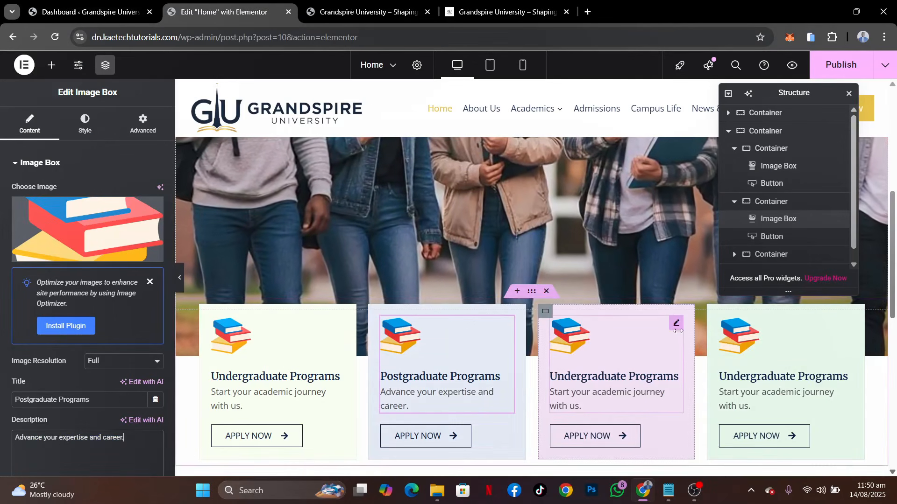
Open the third card's image box for editing and set its title to "Online Learning", copied from the demo page
{"action": "left_click", "coordinate": [675, 324]}
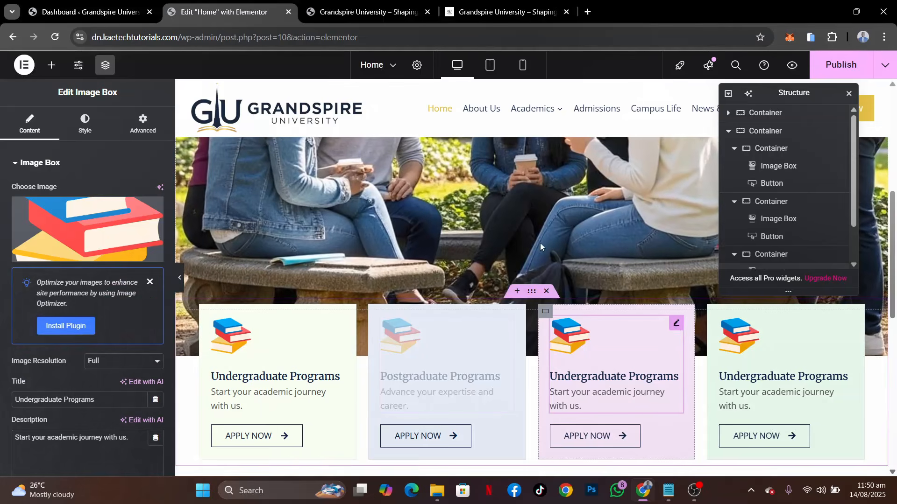
{"action": "left_click", "coordinate": [486, 12]}
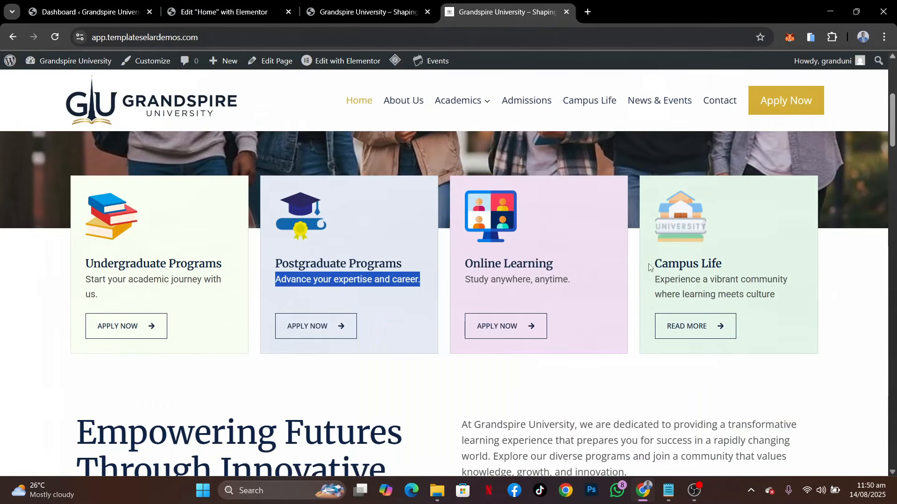
{"action": "left_click_drag", "start_coordinate": [565, 266], "coordinate": [452, 259]}
{"action": "key", "text": "ctrl+c"}
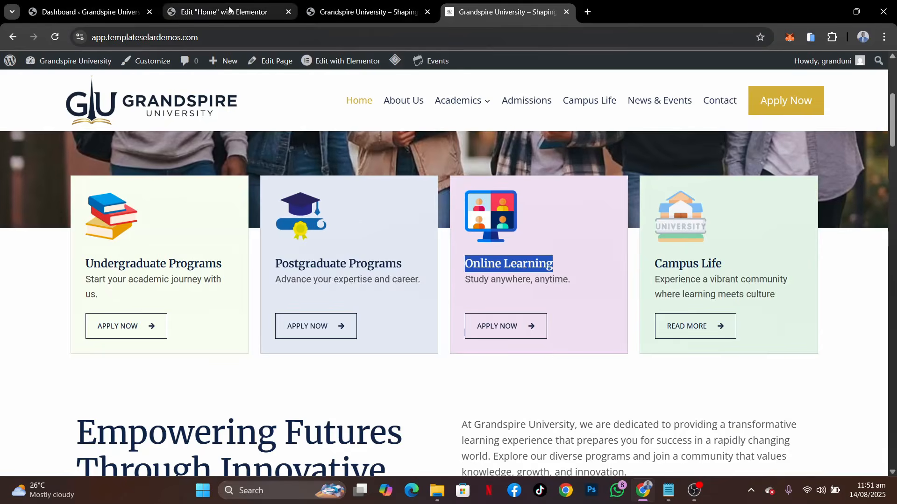
{"action": "left_click", "coordinate": [275, 13]}
{"action": "triple_click", "coordinate": [103, 400]}
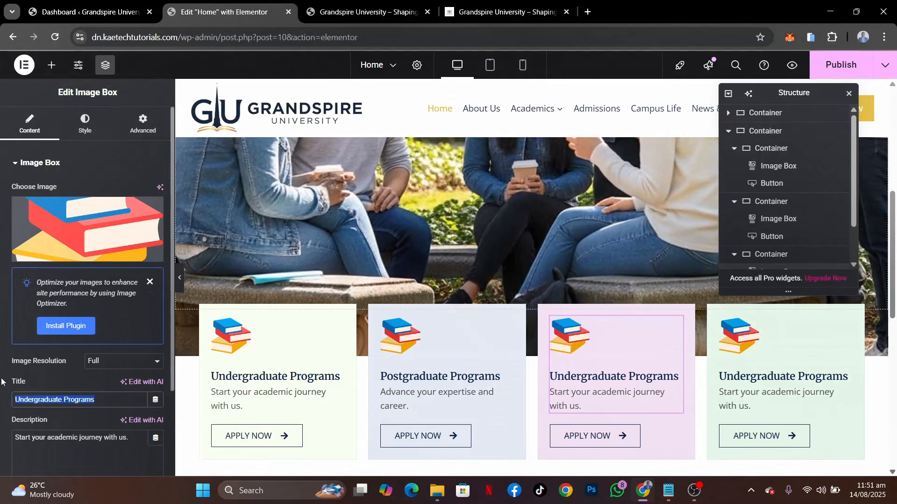
{"action": "key", "text": "ctrl+v"}
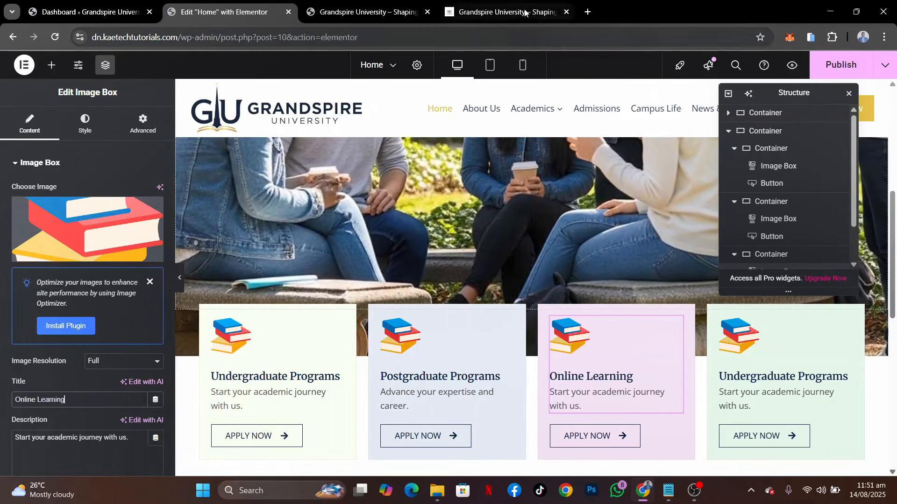
Replace the third card's description with "Study anywhere, anytime." copied from the demo page
{"action": "left_click", "coordinate": [503, 12]}
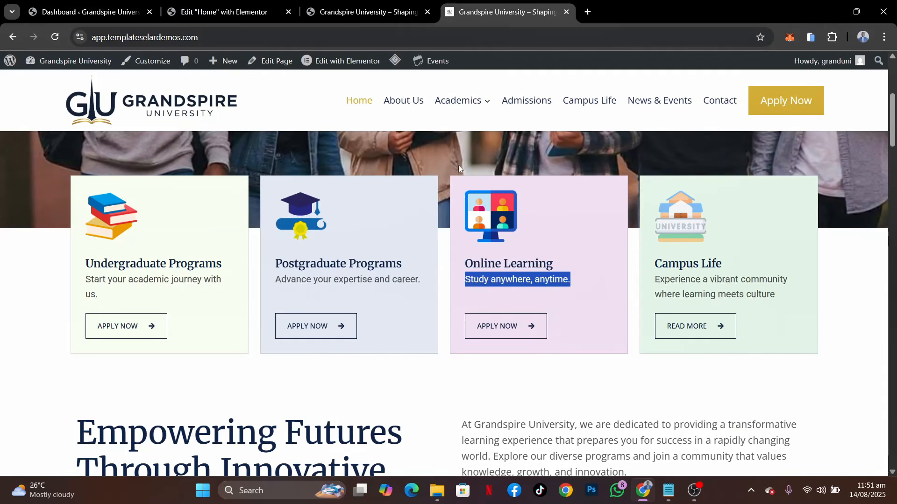
{"action": "left_click", "coordinate": [231, 17]}
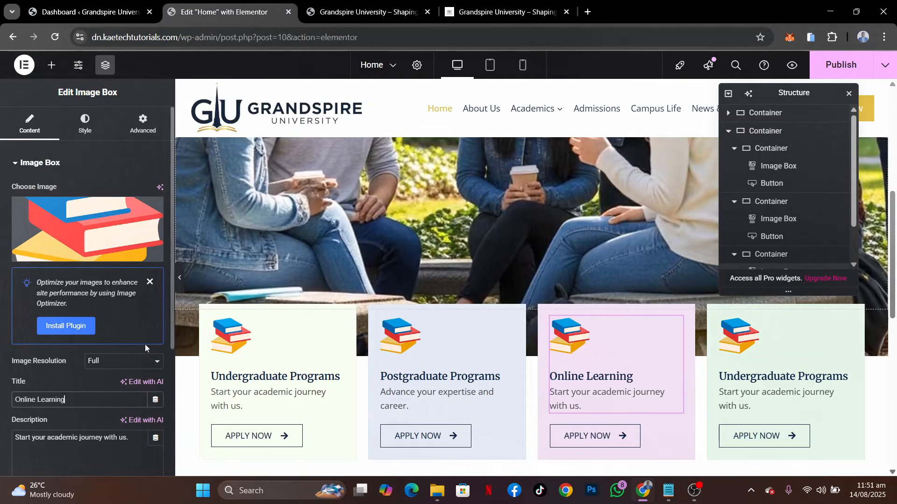
{"action": "triple_click", "coordinate": [110, 436]}
{"action": "type", "text": "Study anywhere, anytime."}
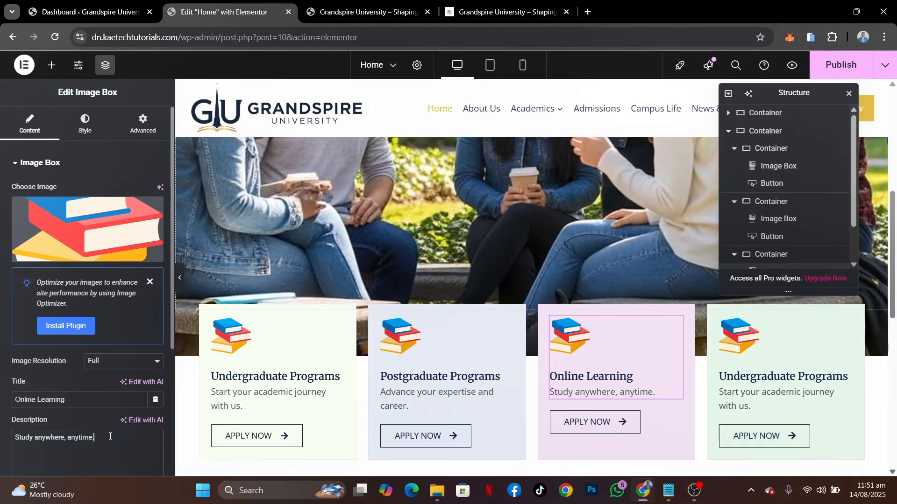
Set the fourth card's title to "Campus Life" and its description to "Experience a vibrant community where learning meets culture", copied from the demo page
{"action": "left_click", "coordinate": [767, 350]}
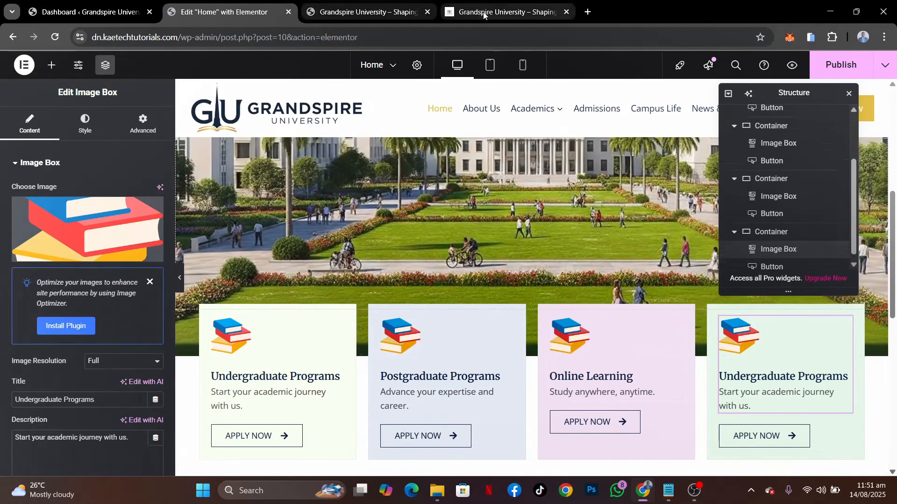
{"action": "left_click", "coordinate": [484, 13]}
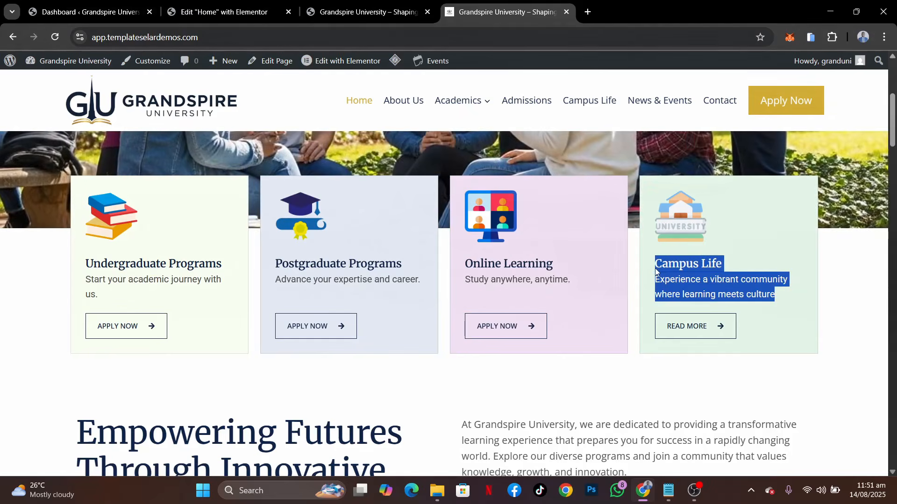
{"action": "left_click", "coordinate": [221, 12]}
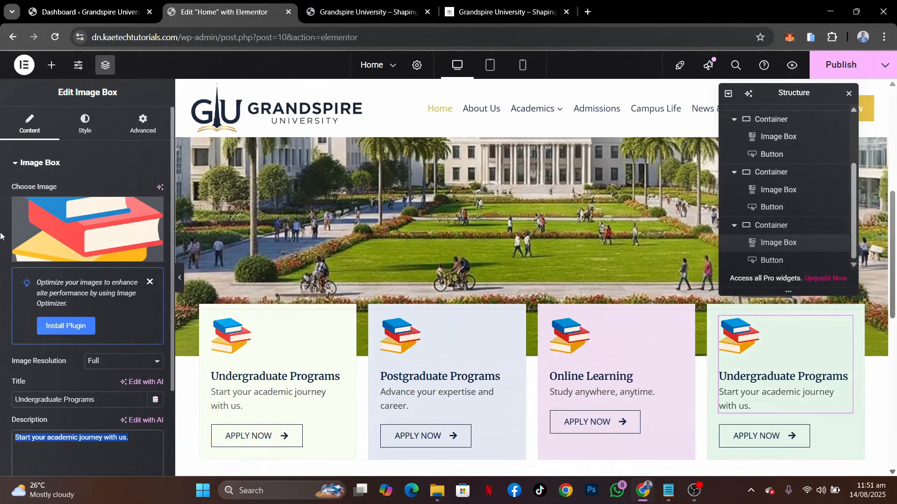
{"action": "key", "text": "ctrl+a"}
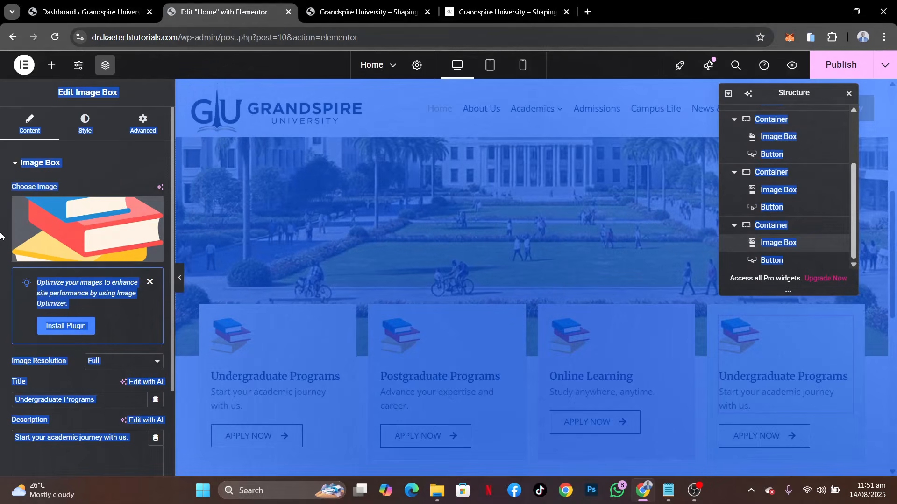
{"action": "left_click", "coordinate": [1, 236]}
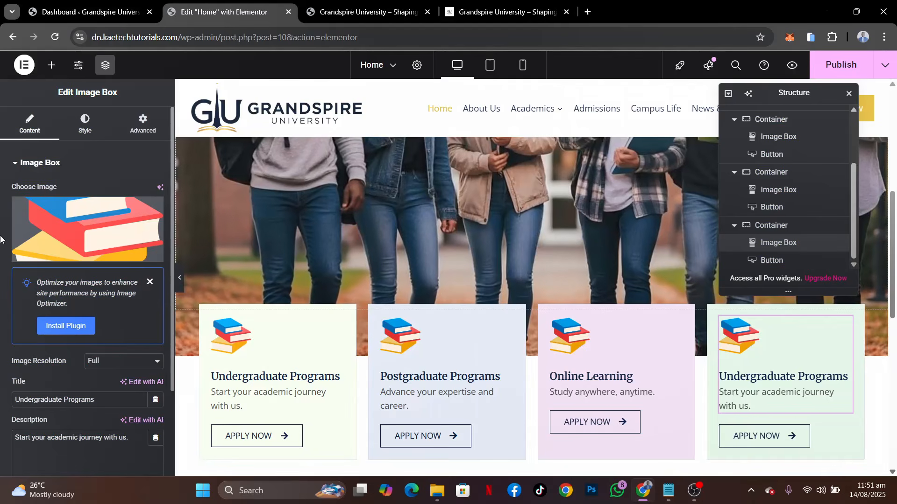
{"action": "triple_click", "coordinate": [99, 438]}
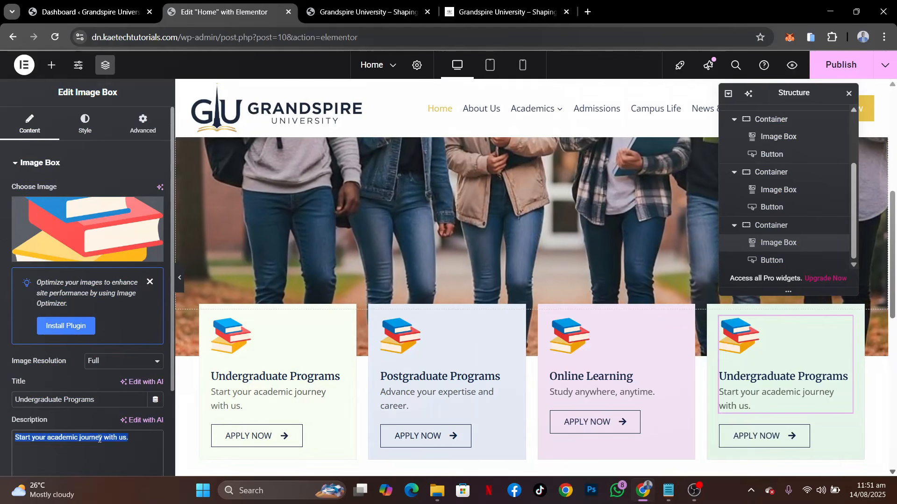
{"action": "type", "text": "Campus Life Experience a vibrant community where learning meets culture"}
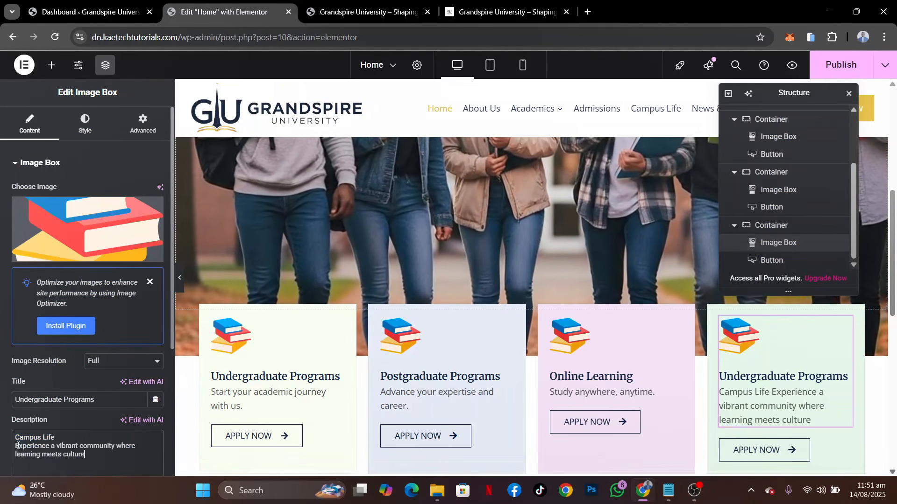
{"action": "left_click_drag", "start_coordinate": [15, 446], "coordinate": [14, 438]}
{"action": "key", "text": "ctrl+c"}
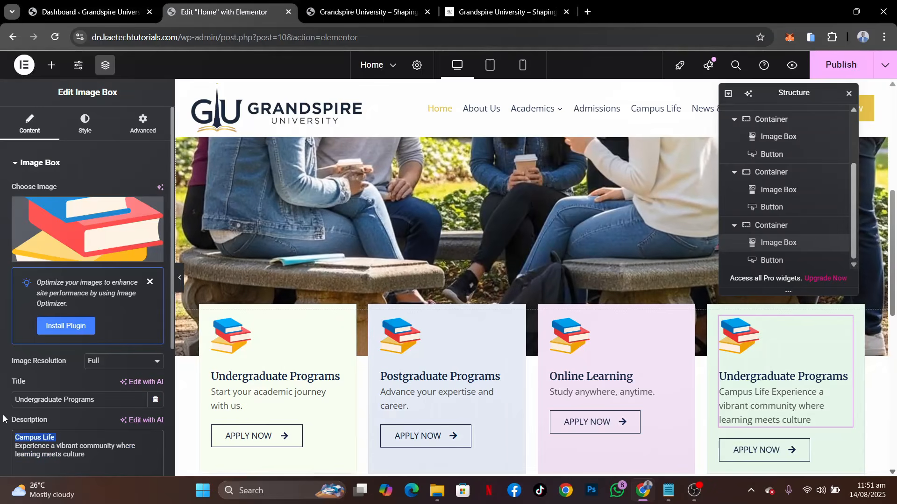
{"action": "key", "text": "BackSpace"}
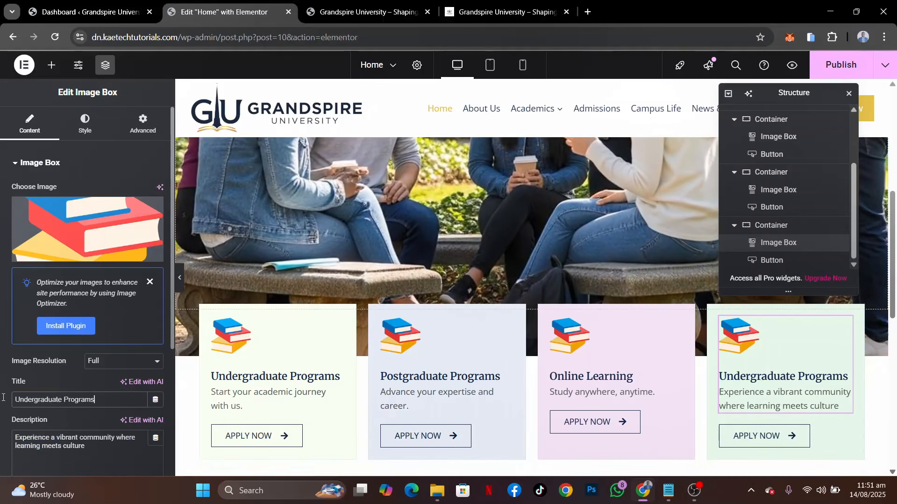
{"action": "triple_click", "coordinate": [75, 400]}
{"action": "key", "text": "ctrl+v"}
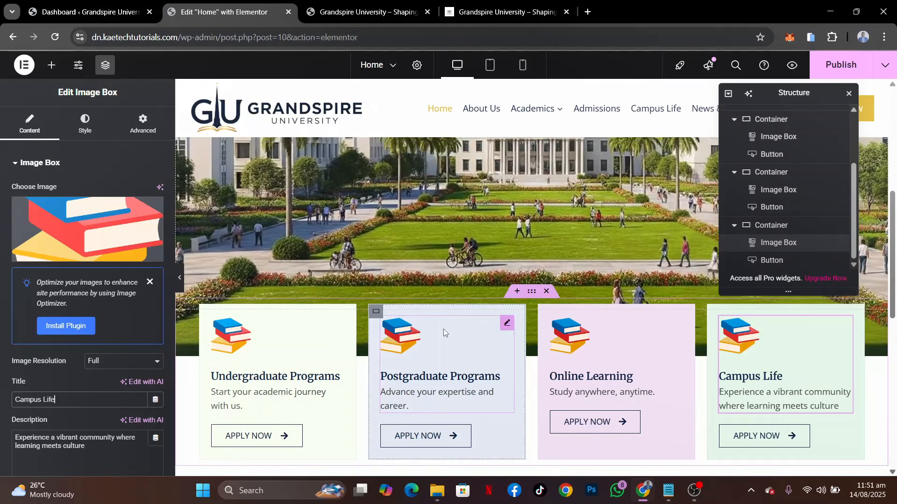
Check the demo page's card icons and replace the Campus Life card's image with university-1.png from the media library
{"action": "mouse_move", "coordinate": [563, 108]}
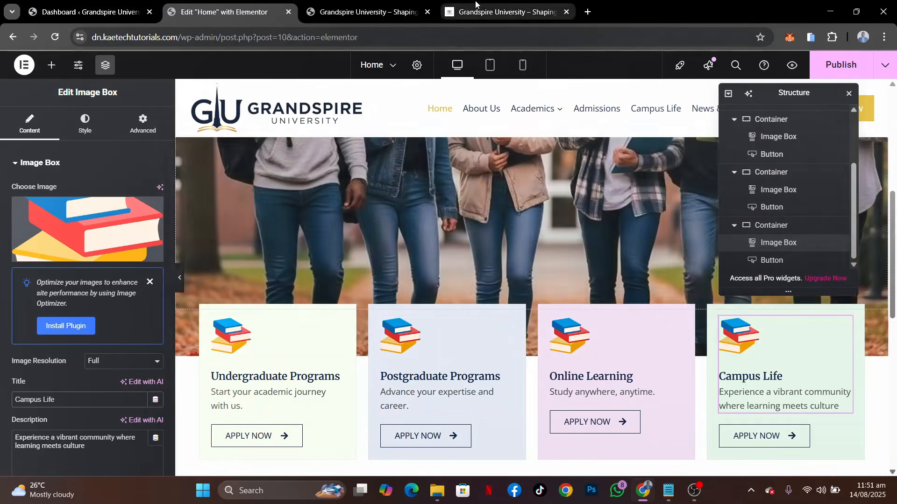
{"action": "left_click", "coordinate": [467, 15]}
{"action": "left_click", "coordinate": [749, 224]}
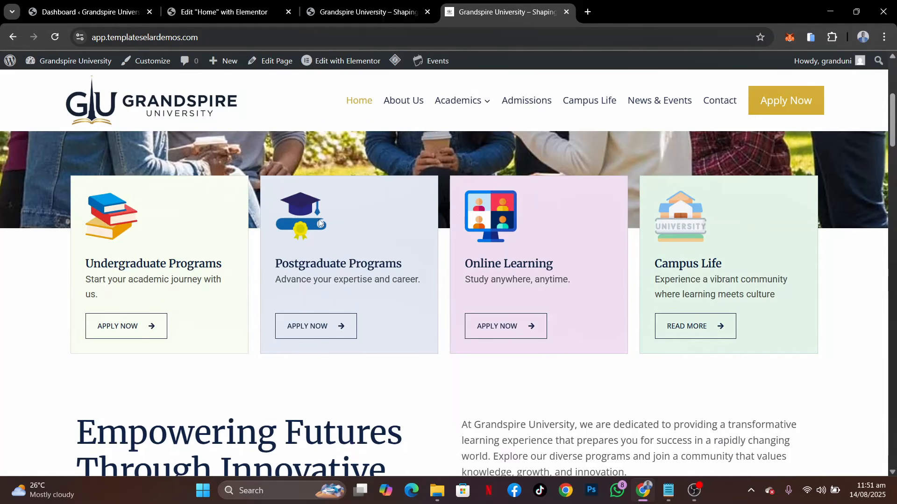
{"action": "left_click", "coordinate": [220, 12]}
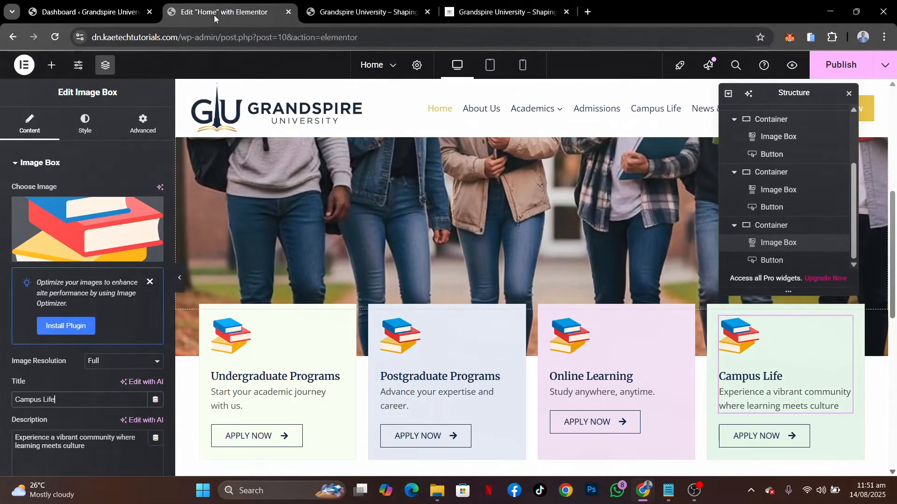
{"action": "left_click", "coordinate": [63, 211]}
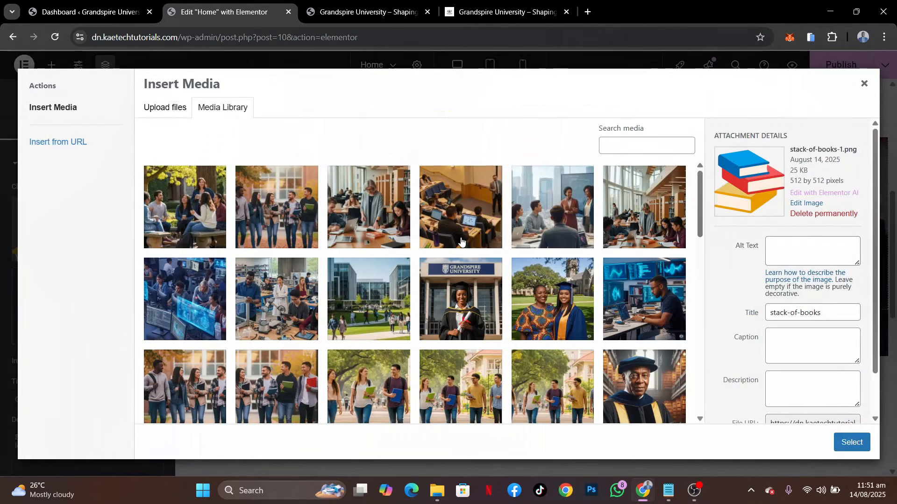
{"action": "scroll", "coordinate": [461, 241], "scroll_direction": "down", "scroll_amount": 10}
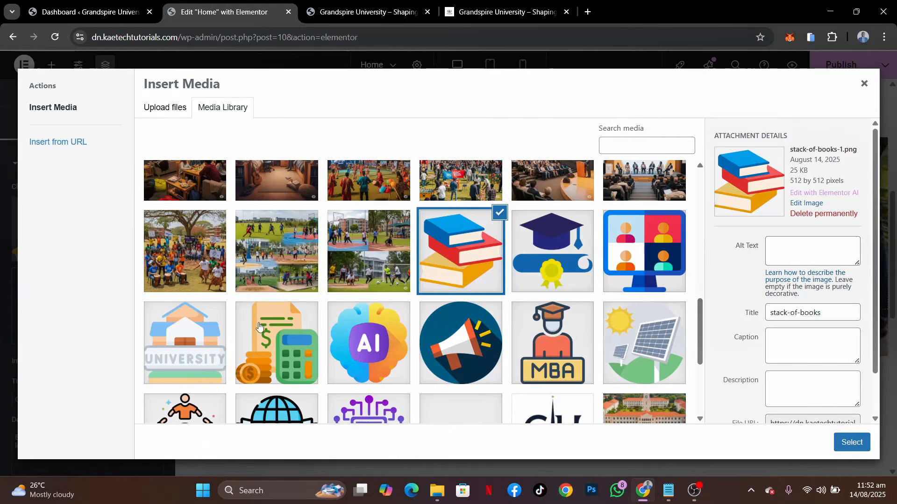
{"action": "left_click", "coordinate": [198, 336]}
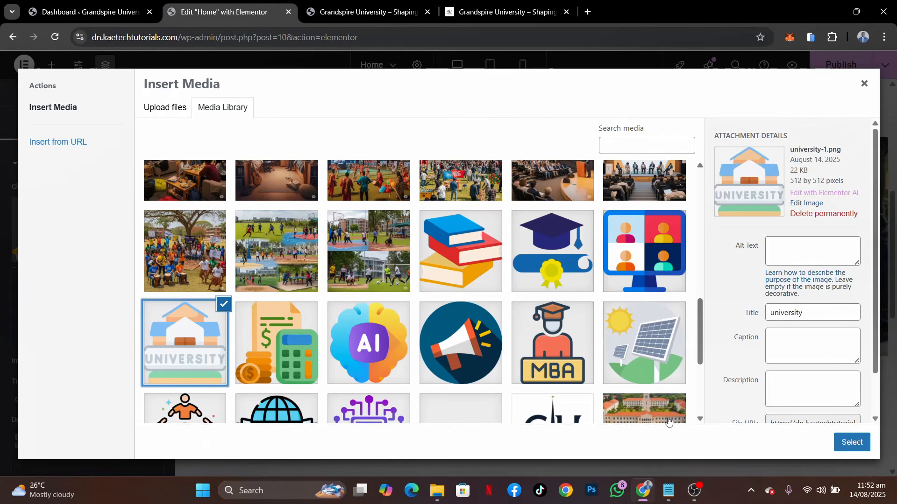
{"action": "left_click", "coordinate": [849, 437]}
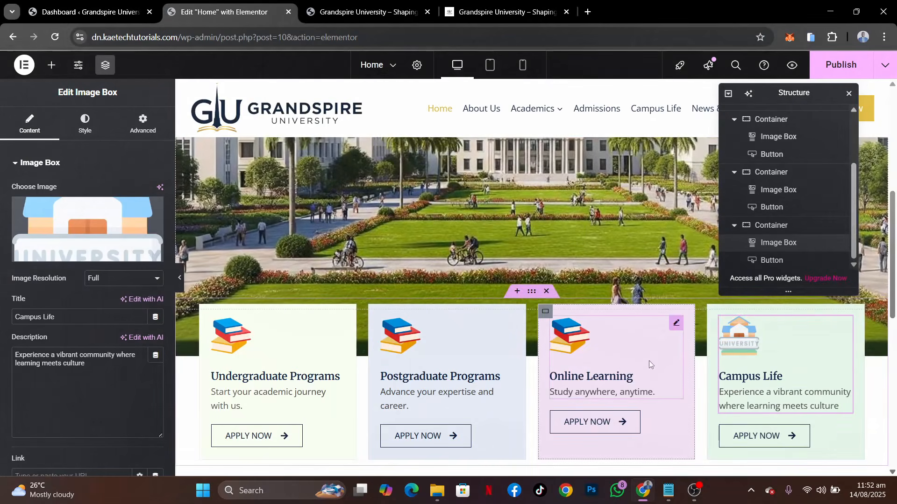
Replace the Online Learning card's image with videoconference-1.png from the media library
{"action": "left_click", "coordinate": [676, 323]}
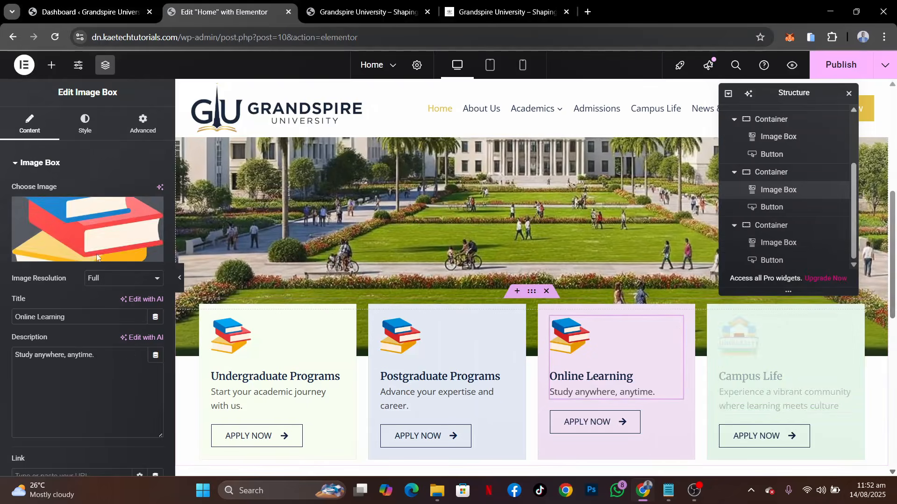
{"action": "left_click", "coordinate": [88, 228]}
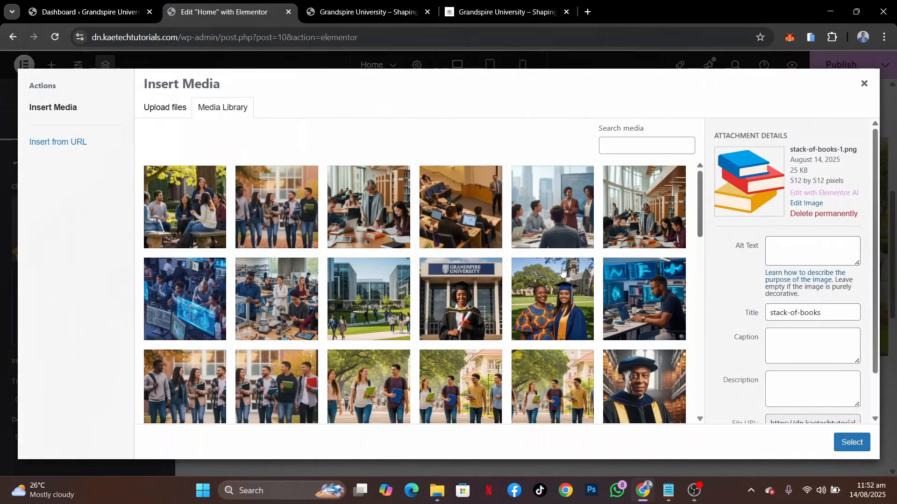
{"action": "scroll", "coordinate": [477, 338], "scroll_direction": "down", "scroll_amount": 12}
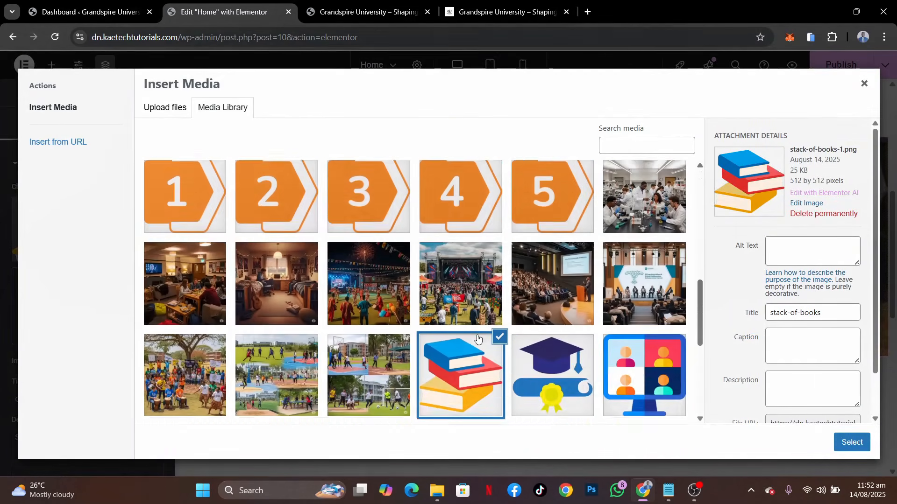
{"action": "left_click", "coordinate": [611, 283]}
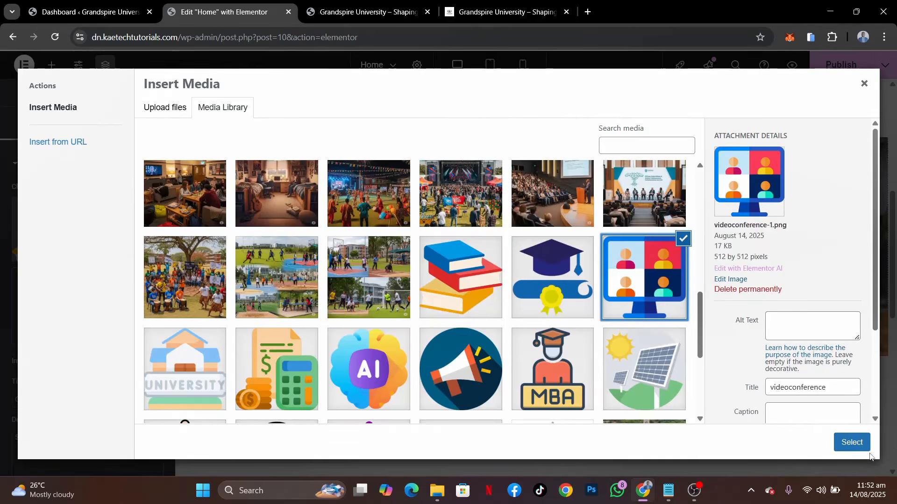
{"action": "left_click", "coordinate": [852, 443]}
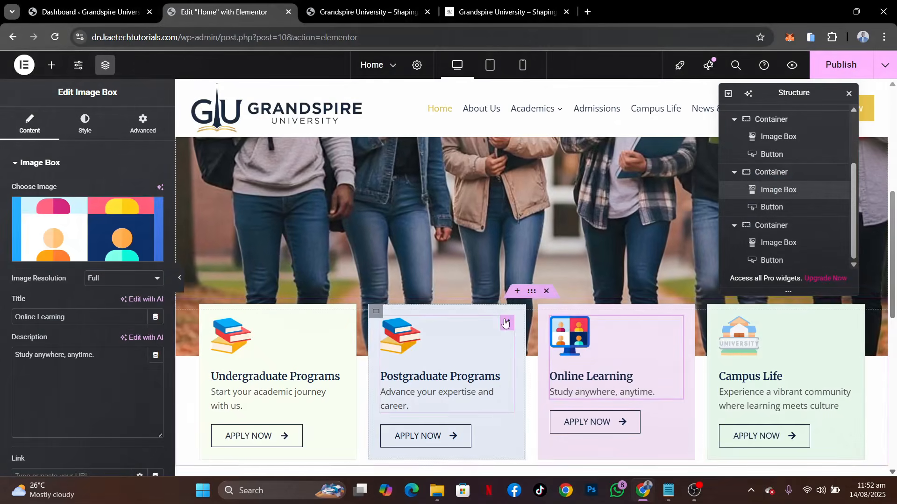
Replace the Postgraduate Programs card's image with school-1.png from the media library
{"action": "left_click", "coordinate": [507, 324]}
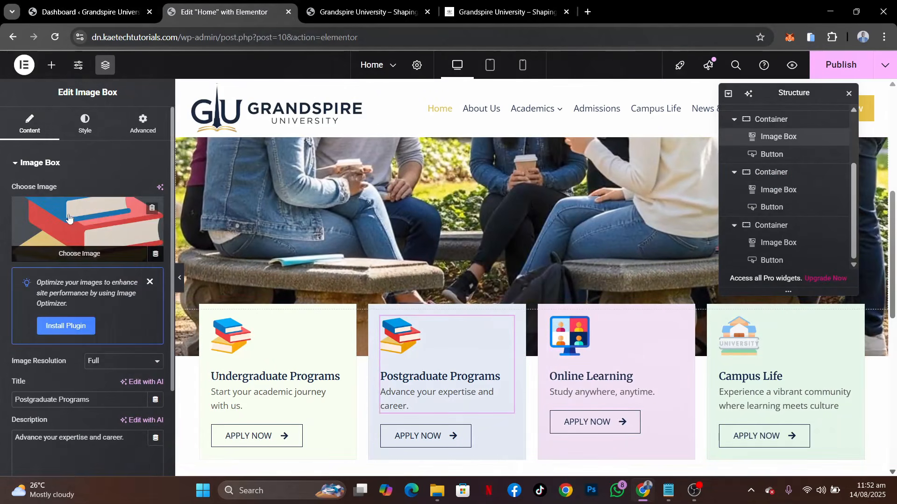
{"action": "left_click", "coordinate": [88, 229]}
{"action": "scroll", "coordinate": [579, 296], "scroll_direction": "down", "scroll_amount": 10}
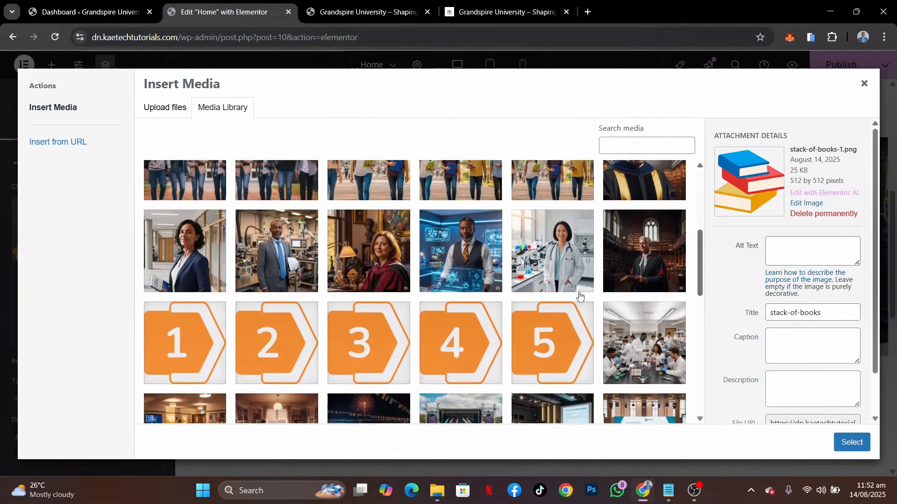
{"action": "left_click", "coordinate": [550, 293]}
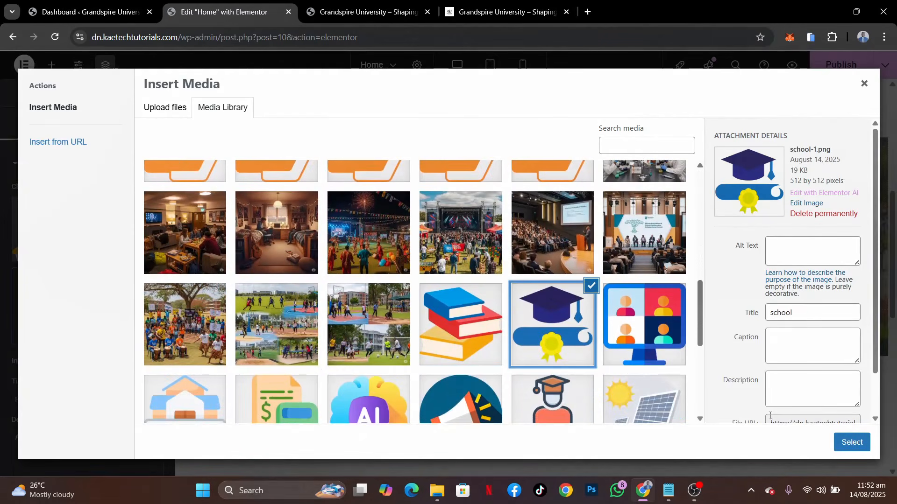
{"action": "left_click", "coordinate": [862, 442]}
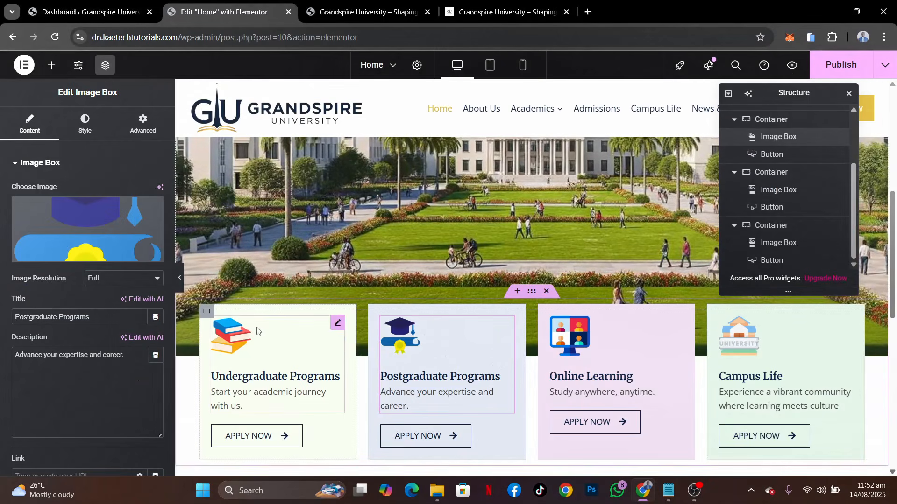
Set the image width of the Postgraduate Programs image box to 35%
{"action": "left_click", "coordinate": [86, 124]}
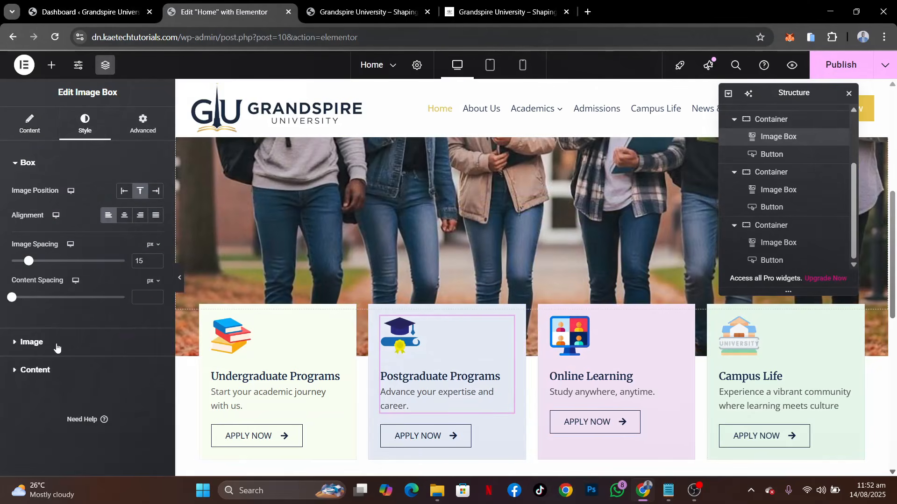
{"action": "left_click", "coordinate": [57, 343]}
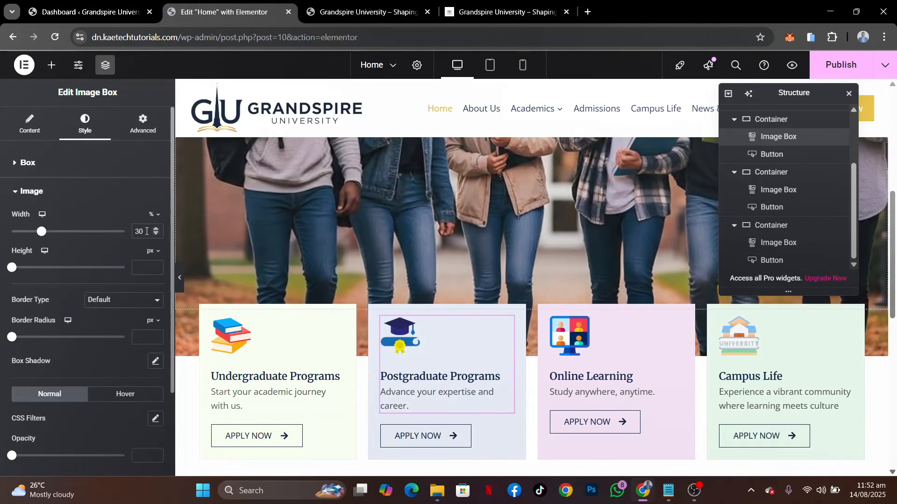
{"action": "type", "text": "35"}
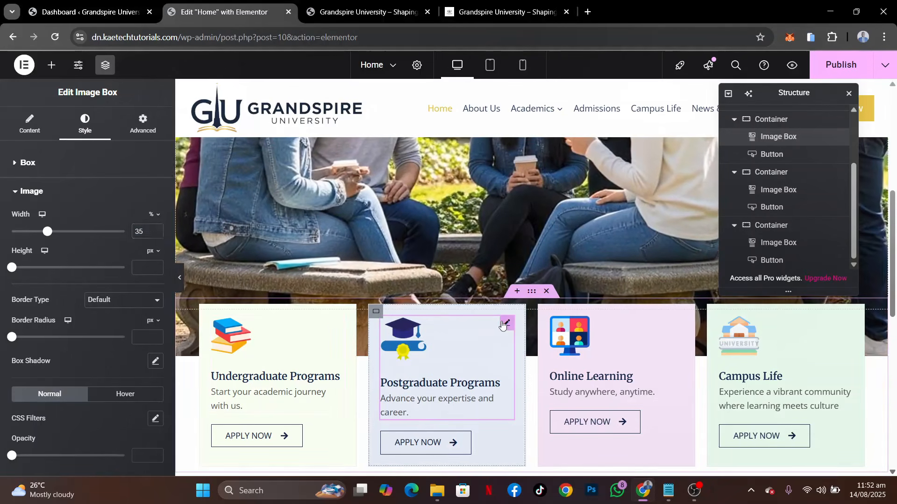
Copy the Postgraduate Programs image box and paste its style onto the Undergraduate Programs image box
{"action": "right_click", "coordinate": [504, 322]}
{"action": "left_click", "coordinate": [536, 270]}
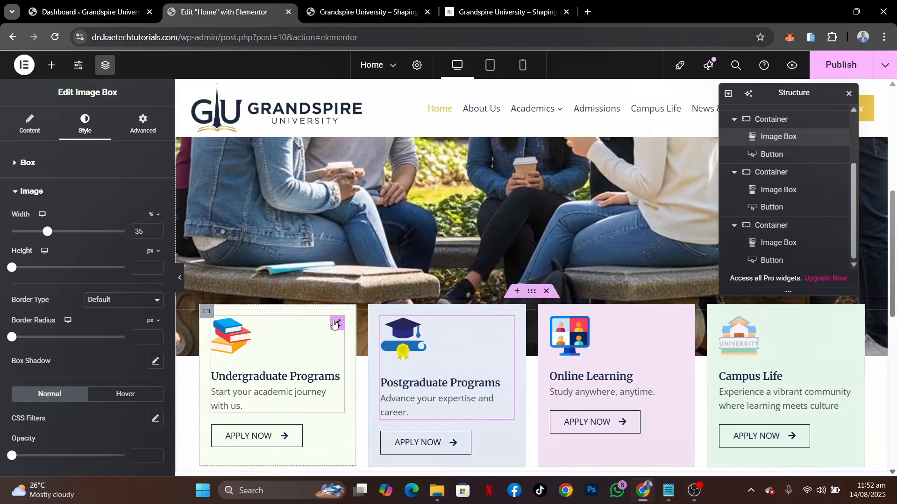
{"action": "right_click", "coordinate": [334, 324]}
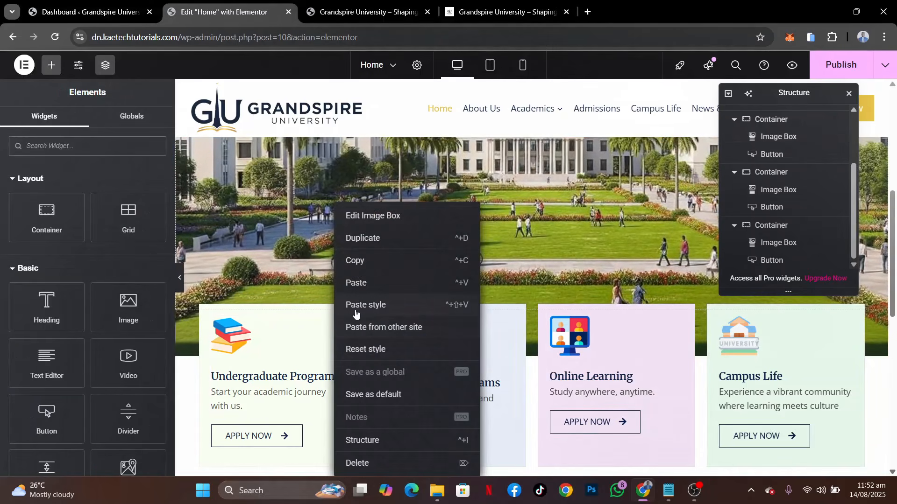
{"action": "left_click", "coordinate": [378, 305]}
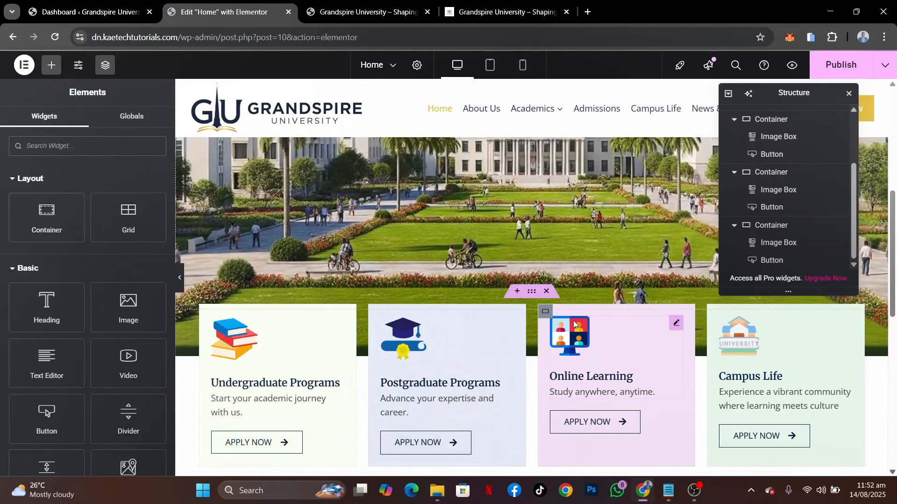
Paste the copied image box style onto the Online Learning and Campus Life image boxes
{"action": "right_click", "coordinate": [671, 327]}
{"action": "left_click", "coordinate": [696, 306]}
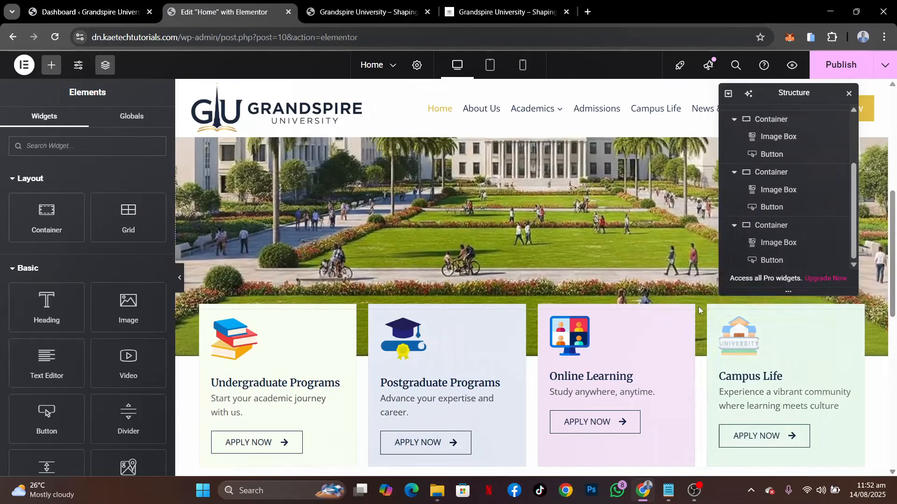
{"action": "right_click", "coordinate": [847, 325]}
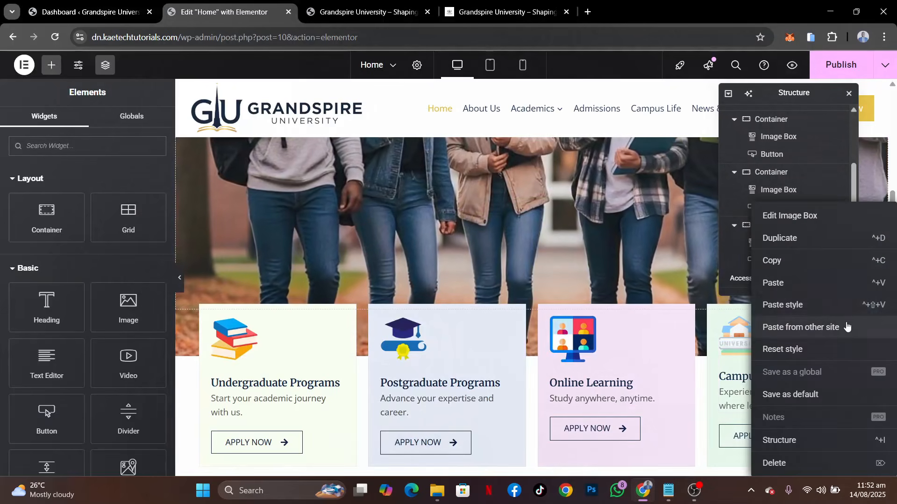
{"action": "left_click", "coordinate": [828, 306]}
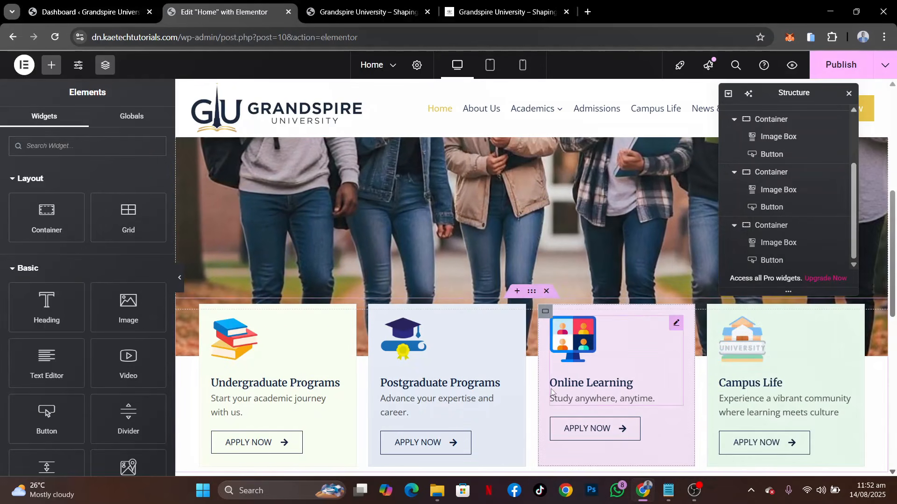
Compare the program cards with the demo site and set the Undergraduate Programs card container's Justify Content to Space Between
{"action": "scroll", "coordinate": [551, 391], "scroll_direction": "down", "scroll_amount": 3}
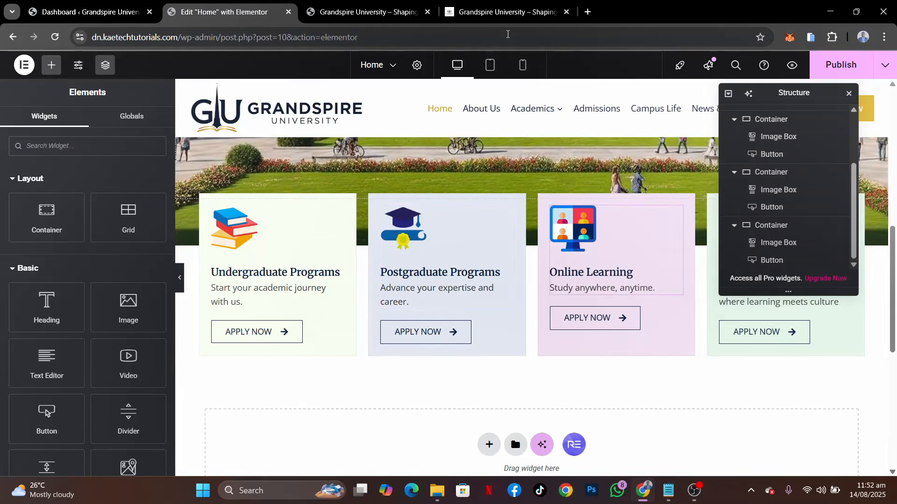
{"action": "left_click", "coordinate": [498, 8]}
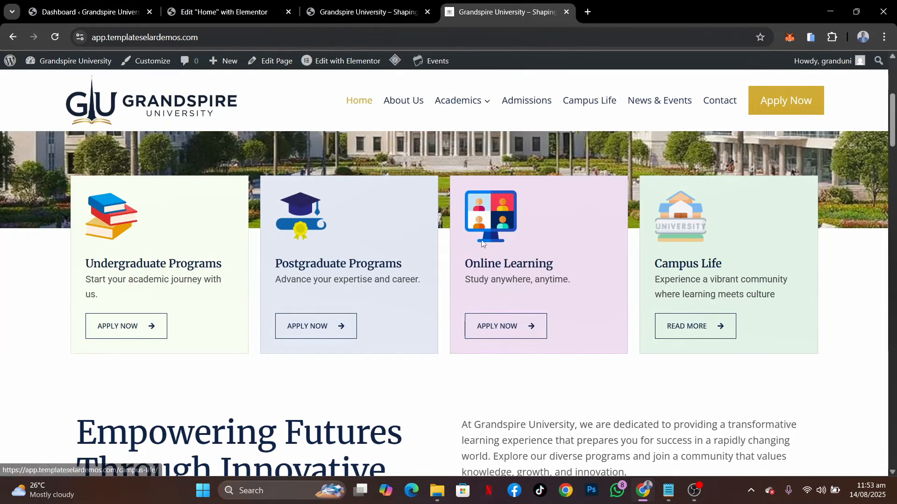
{"action": "left_click", "coordinate": [190, 17]}
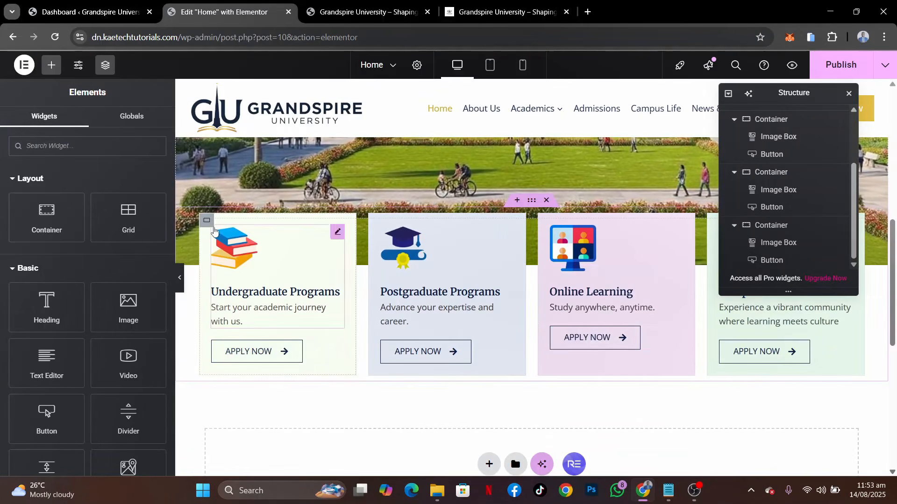
{"action": "left_click", "coordinate": [209, 224]}
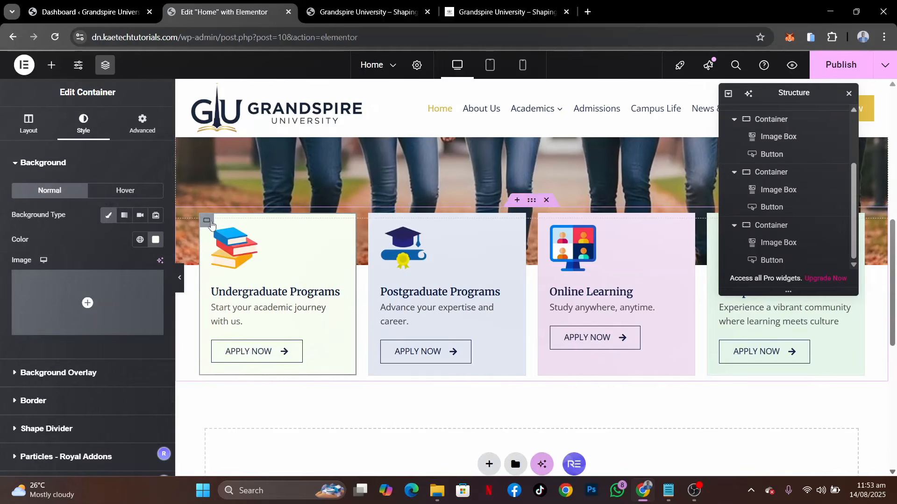
{"action": "left_click", "coordinate": [27, 133]}
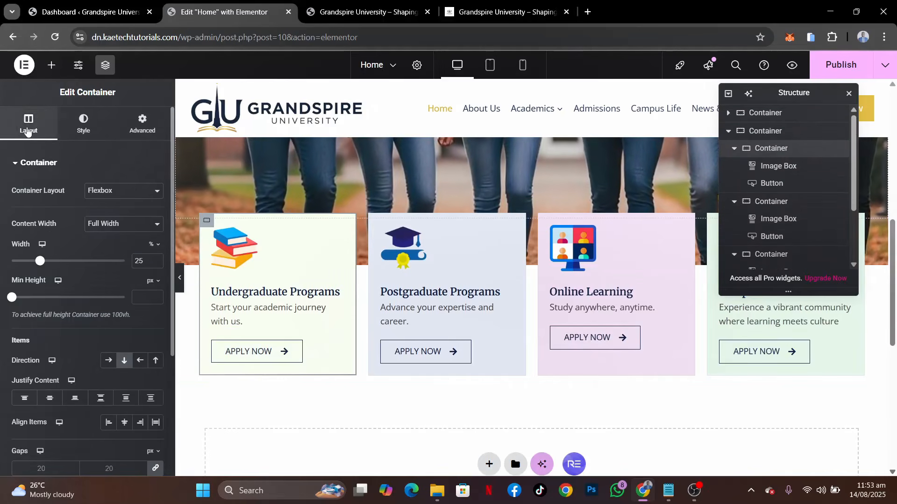
{"action": "scroll", "coordinate": [55, 337], "scroll_direction": "down", "scroll_amount": 3}
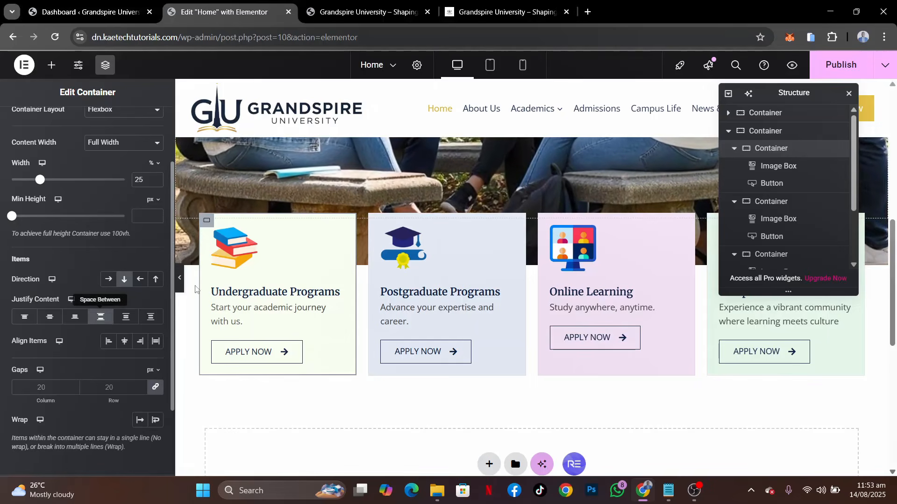
Set Justify Content to Space Between on the Postgraduate Programs, Online Learning and Campus Life card containers, and publish the page
{"action": "left_click", "coordinate": [374, 222]}
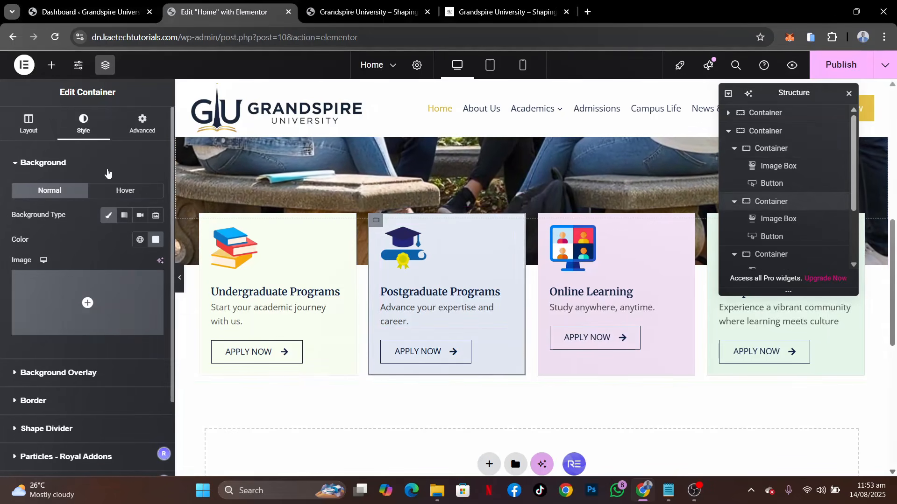
{"action": "left_click", "coordinate": [19, 135]}
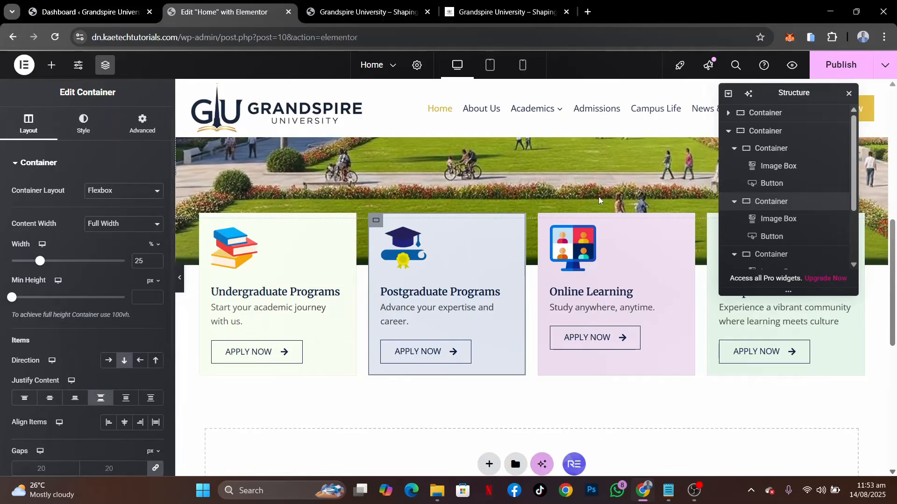
{"action": "left_click", "coordinate": [83, 124]}
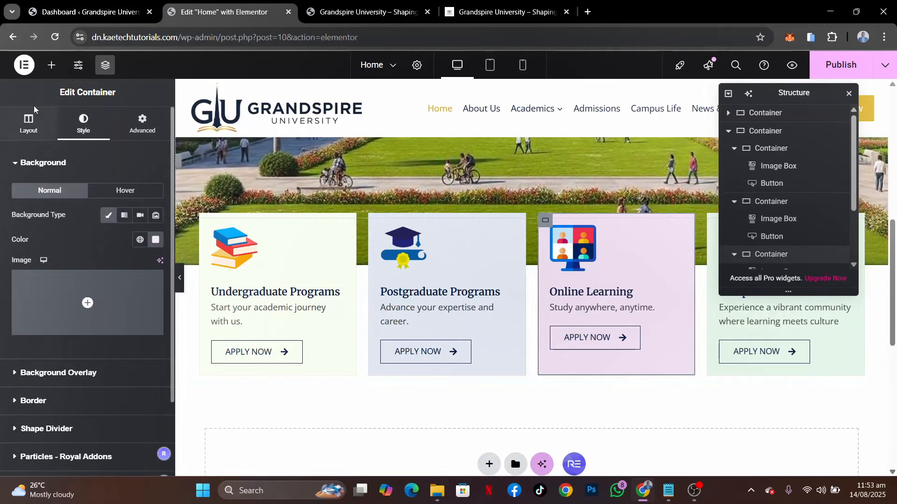
{"action": "left_click", "coordinate": [30, 127]}
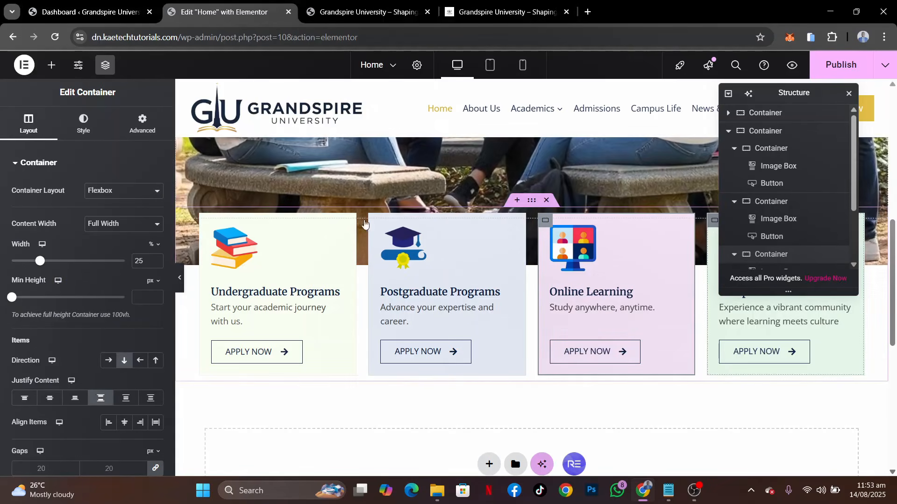
{"action": "left_click", "coordinate": [83, 124]}
{"action": "left_click", "coordinate": [29, 123]}
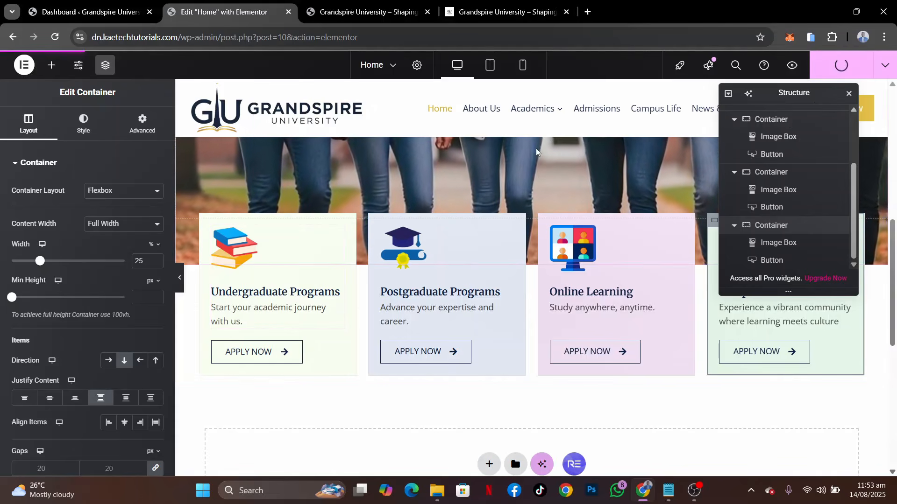
Examine the hero and program cards on the published home page and compare the hero height with the demo site
{"action": "left_click", "coordinate": [372, 5]}
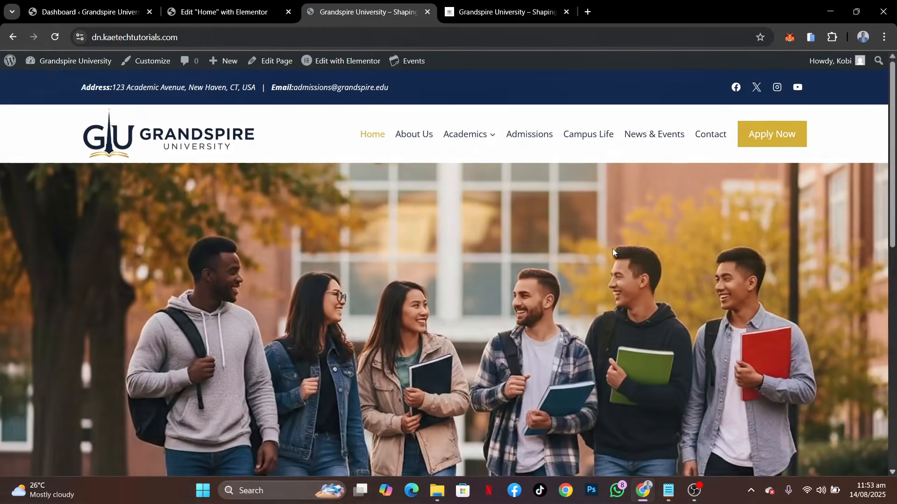
{"action": "scroll", "coordinate": [613, 252], "scroll_direction": "down", "scroll_amount": 5}
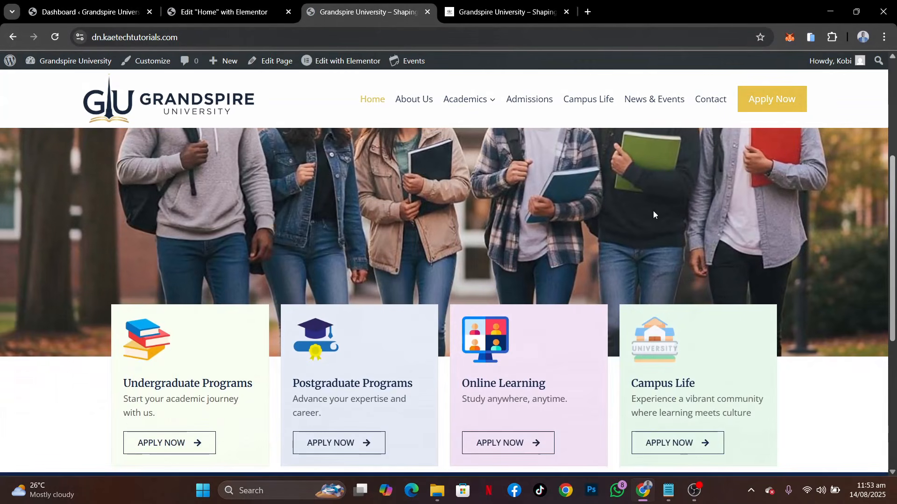
{"action": "scroll", "coordinate": [866, 234], "scroll_direction": "up", "scroll_amount": 5}
{"action": "scroll", "coordinate": [866, 235], "scroll_direction": "down", "scroll_amount": 5}
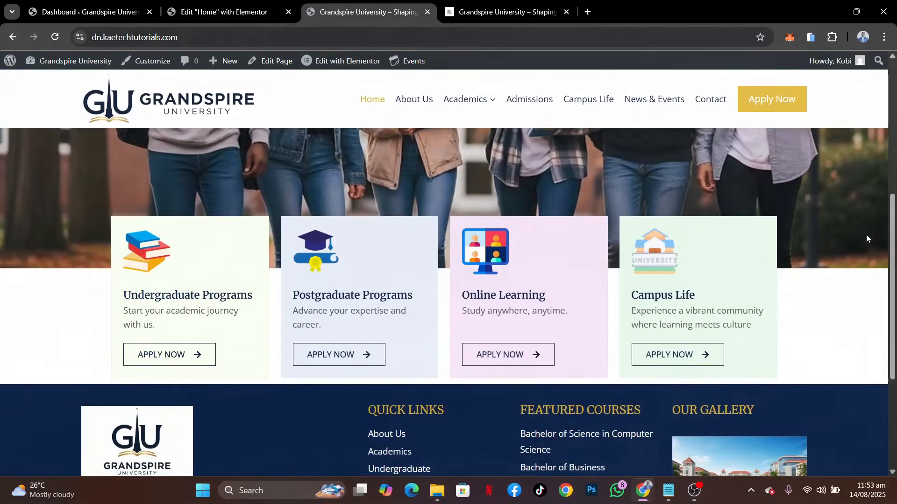
{"action": "scroll", "coordinate": [866, 234], "scroll_direction": "up", "scroll_amount": 5}
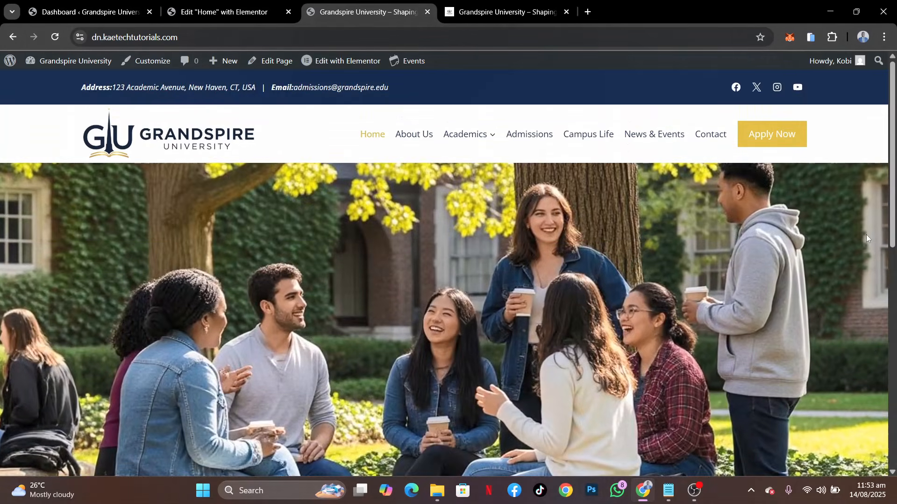
{"action": "scroll", "coordinate": [866, 235], "scroll_direction": "down", "scroll_amount": 5}
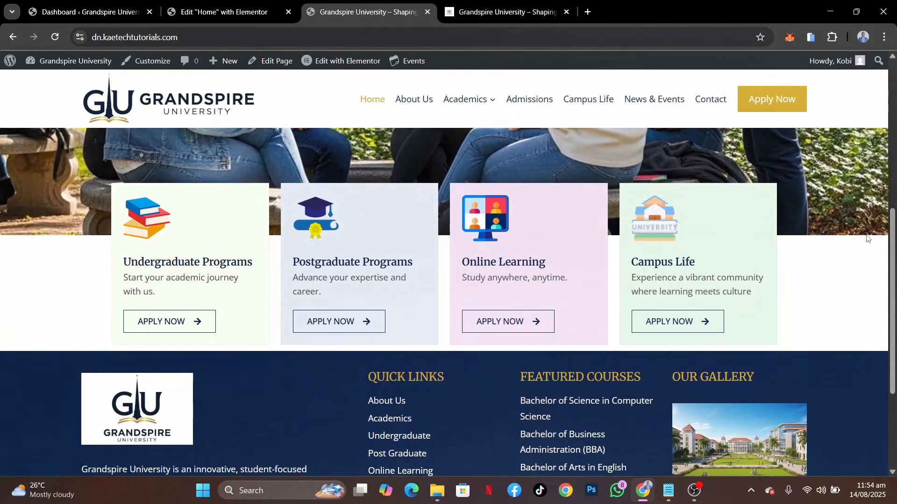
{"action": "scroll", "coordinate": [867, 238], "scroll_direction": "up", "scroll_amount": 5}
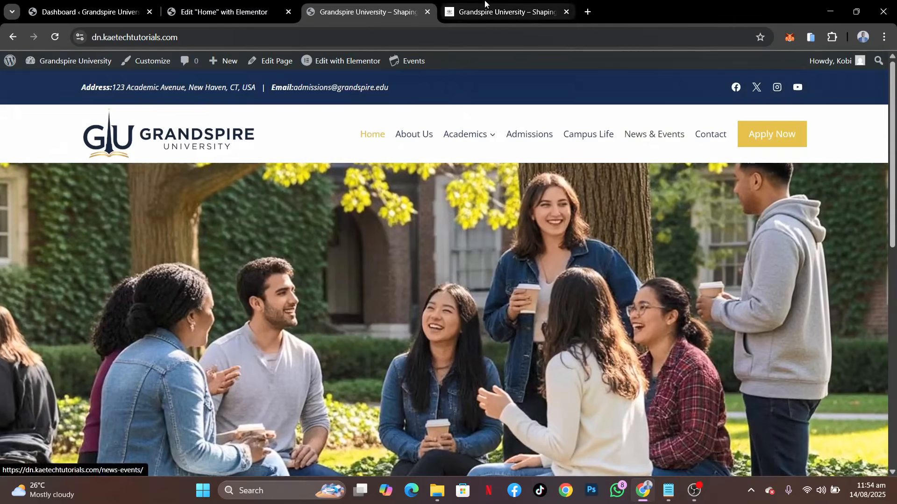
{"action": "key", "text": "ctrl+Tab"}
{"action": "scroll", "coordinate": [578, 243], "scroll_direction": "up", "scroll_amount": 4}
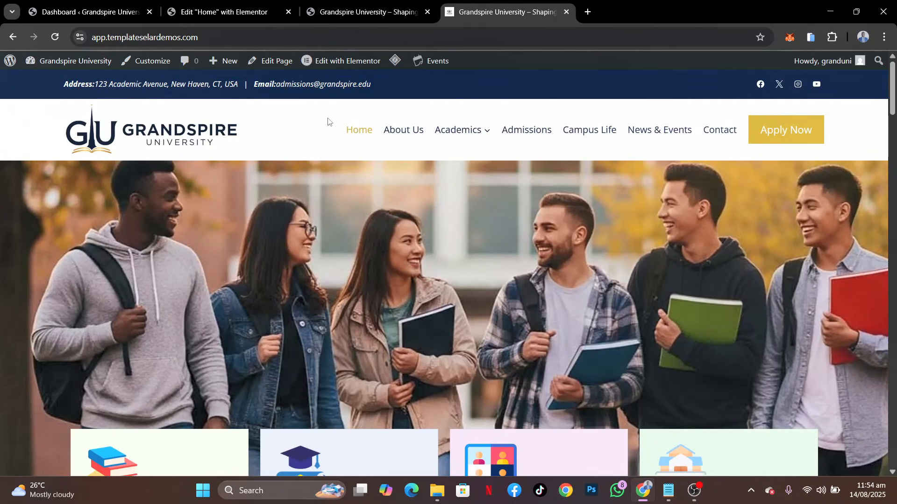
Set the hero container's minimum height to 600 px and publish the page
{"action": "left_click", "coordinate": [218, 13]}
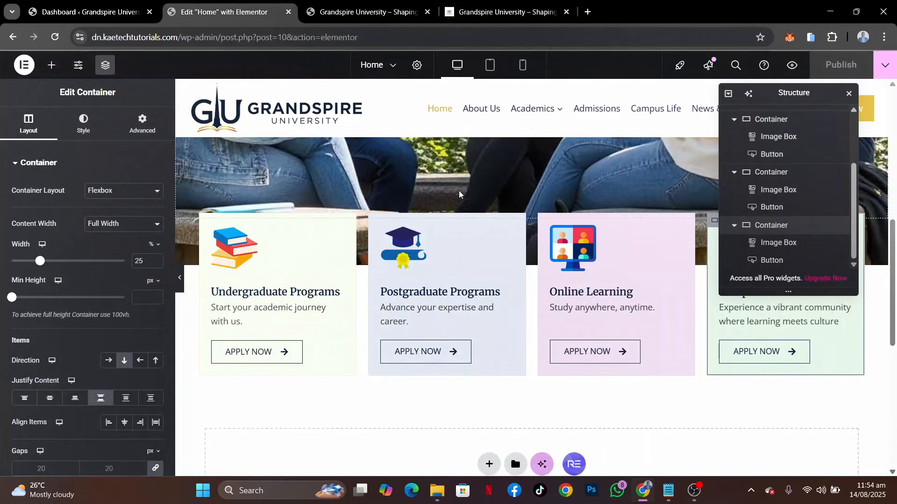
{"action": "scroll", "coordinate": [459, 191], "scroll_direction": "up", "scroll_amount": 5}
{"action": "scroll", "coordinate": [459, 191], "scroll_direction": "up", "scroll_amount": 2}
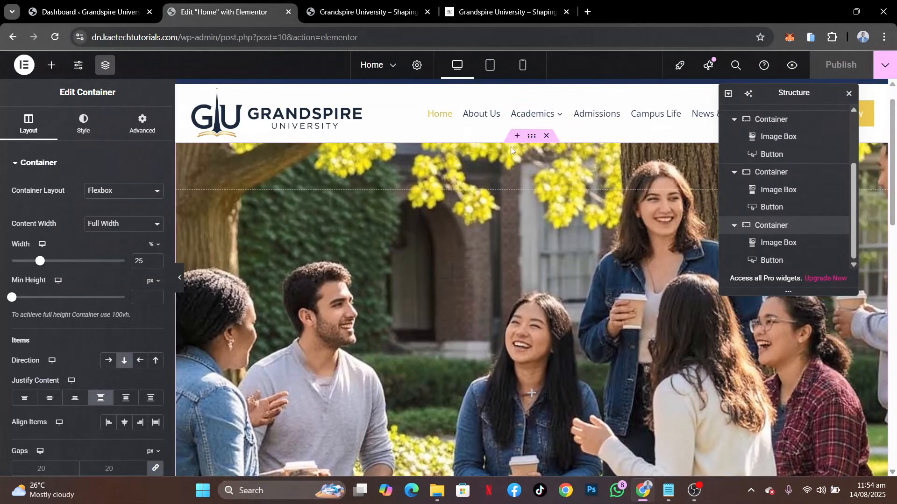
{"action": "left_click", "coordinate": [535, 139]}
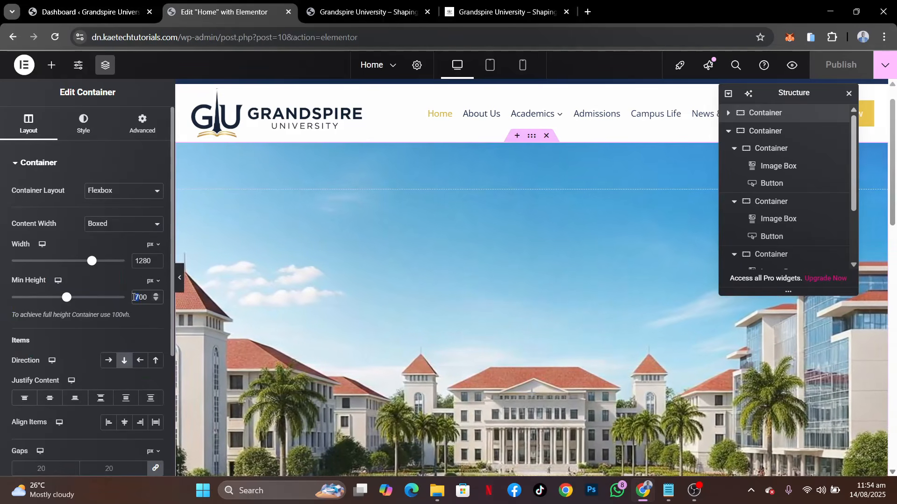
{"action": "key", "text": "Delete"}
{"action": "type", "text": "6"}
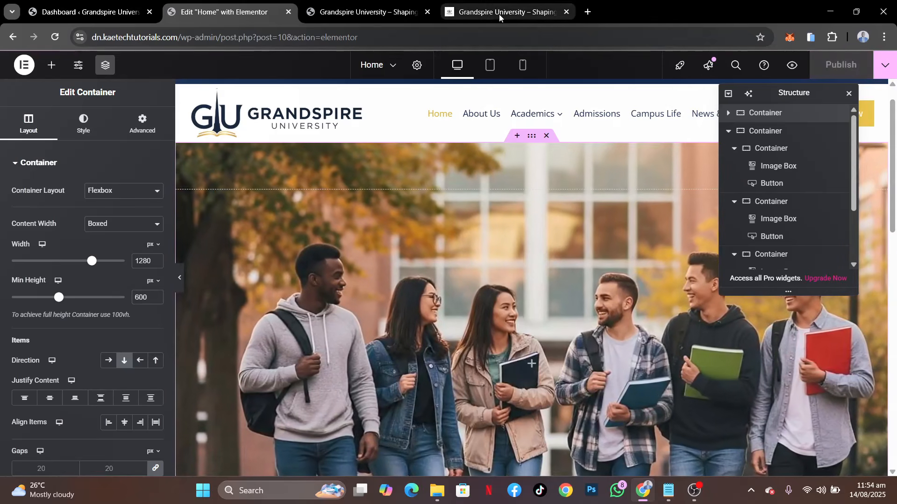
Examine the hero height and the cards' overlap on the reloaded home page
{"action": "left_click", "coordinate": [367, 11]}
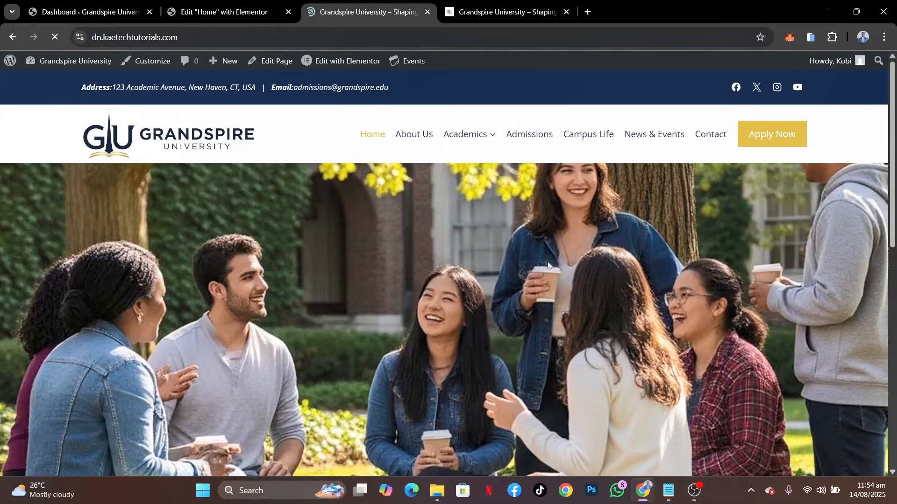
{"action": "scroll", "coordinate": [548, 263], "scroll_direction": "down", "scroll_amount": 4}
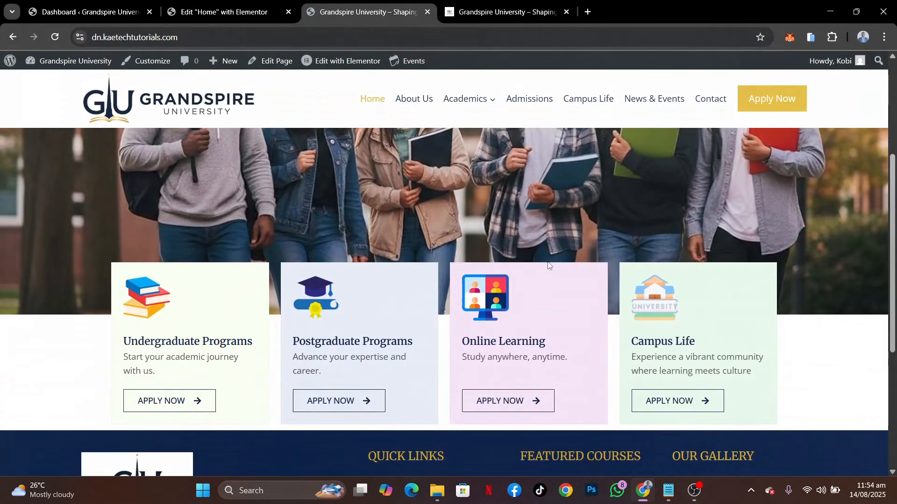
{"action": "scroll", "coordinate": [548, 265], "scroll_direction": "up", "scroll_amount": 2}
{"action": "scroll", "coordinate": [548, 265], "scroll_direction": "down", "scroll_amount": 3}
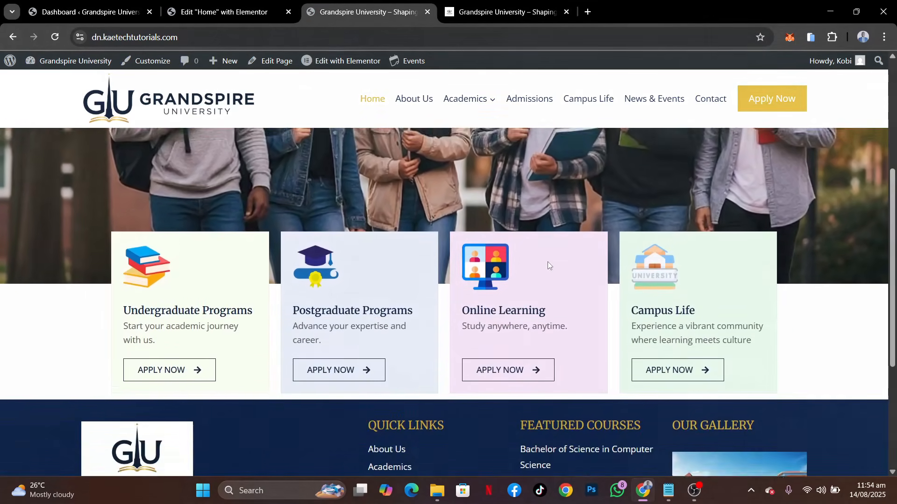
{"action": "scroll", "coordinate": [547, 261], "scroll_direction": "up", "scroll_amount": 5}
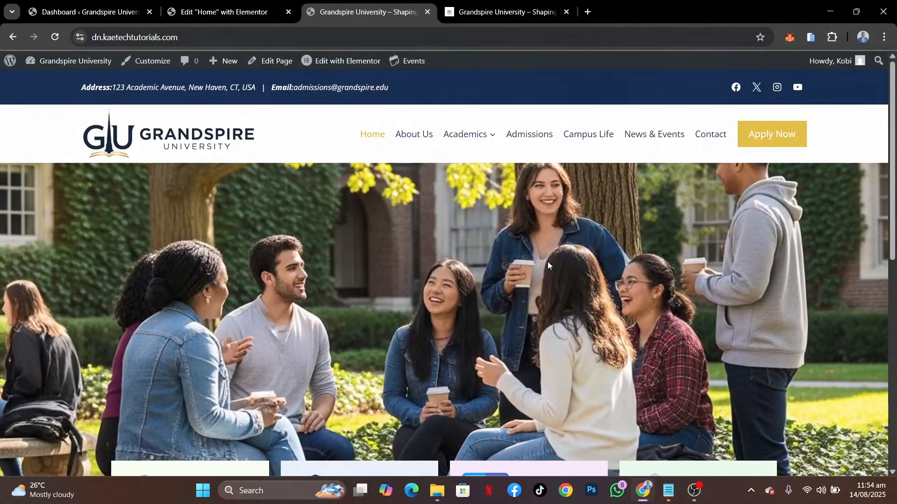
{"action": "scroll", "coordinate": [547, 261], "scroll_direction": "down", "scroll_amount": 1}
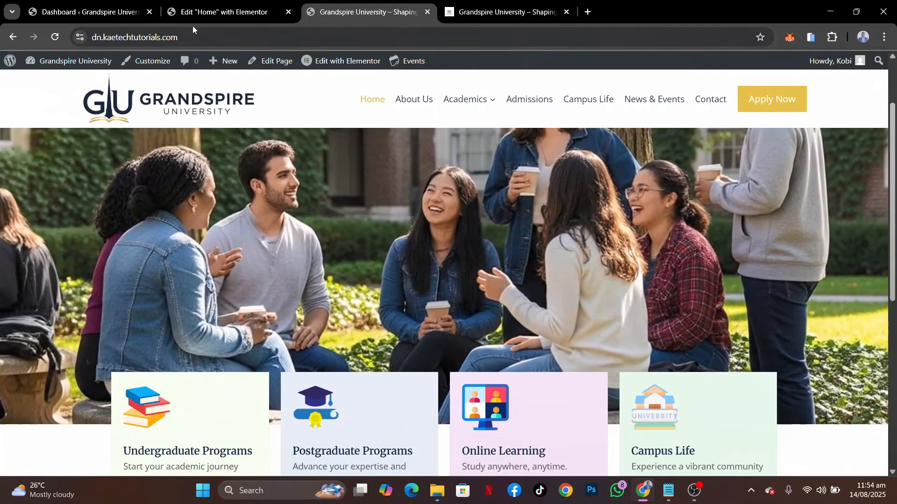
Compare the demo's program cards and the Empowering Futures section beneath them with the home page in the editor
{"action": "left_click", "coordinate": [193, 13]}
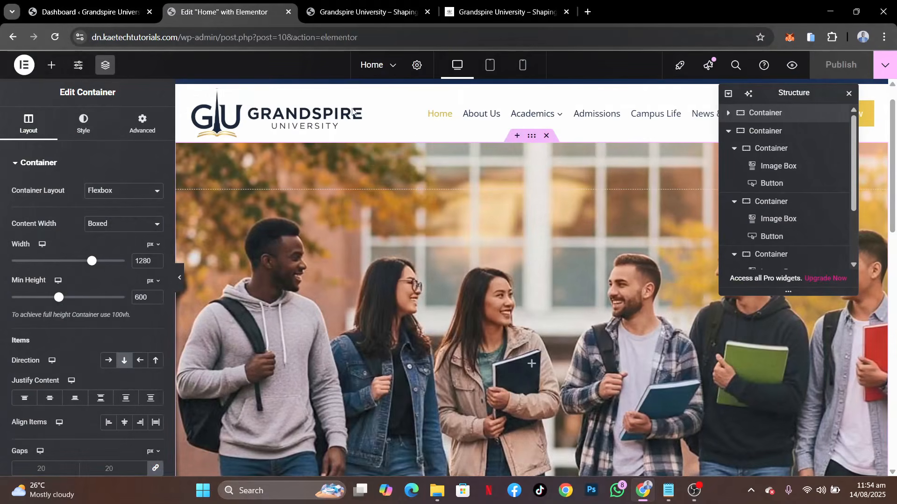
{"action": "left_click", "coordinate": [476, 6]}
{"action": "scroll", "coordinate": [471, 301], "scroll_direction": "down", "scroll_amount": 8}
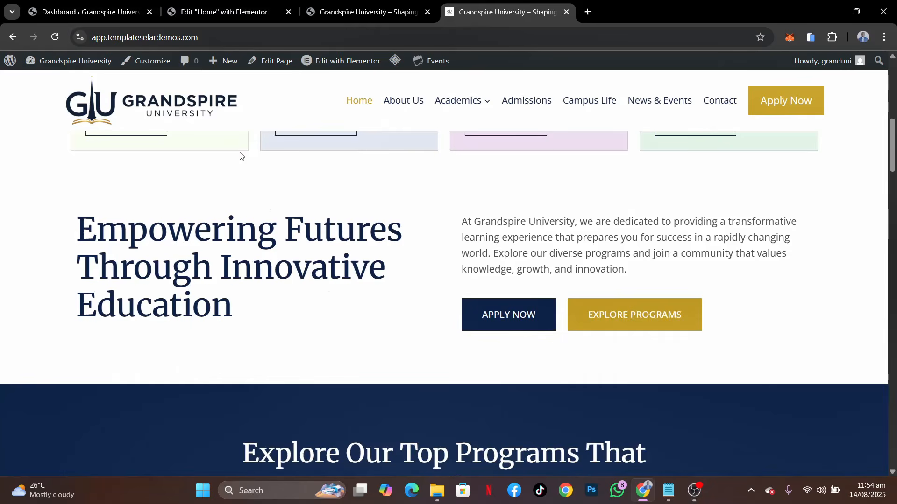
{"action": "left_click", "coordinate": [223, 12]}
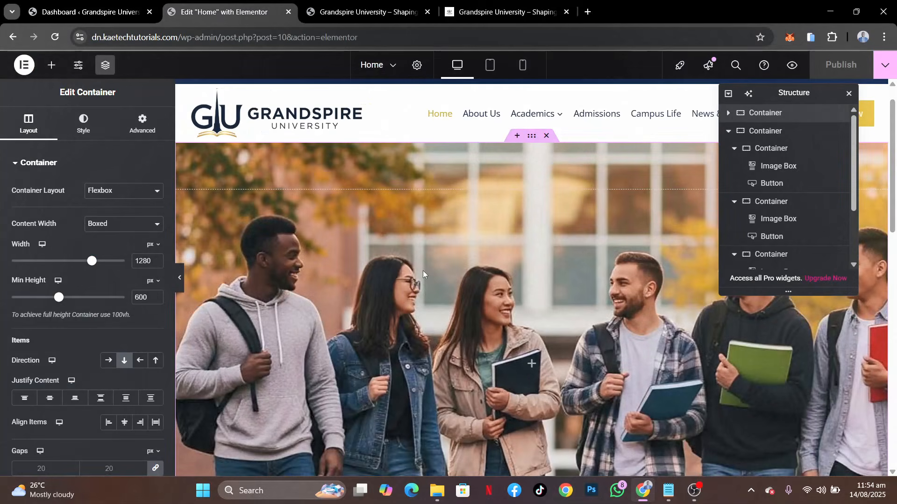
{"action": "scroll", "coordinate": [422, 270], "scroll_direction": "down", "scroll_amount": 10}
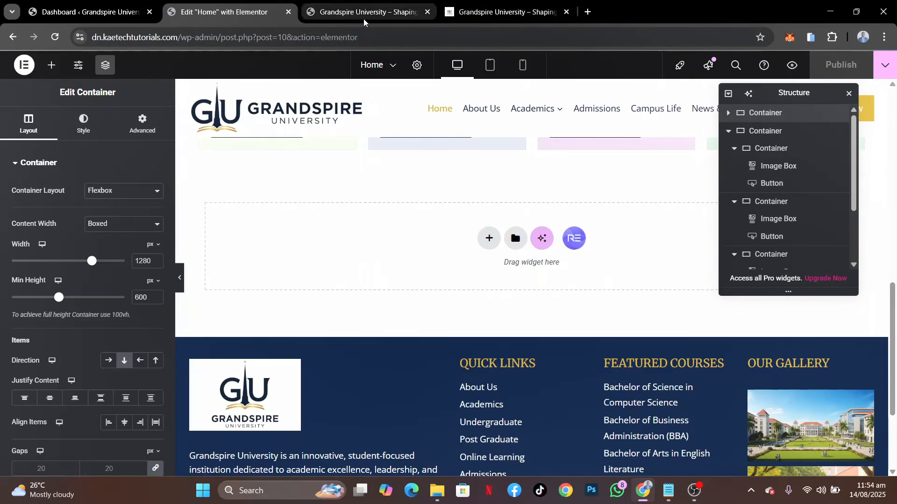
{"action": "left_click", "coordinate": [502, 11]}
{"action": "scroll", "coordinate": [425, 242], "scroll_direction": "up", "scroll_amount": 5}
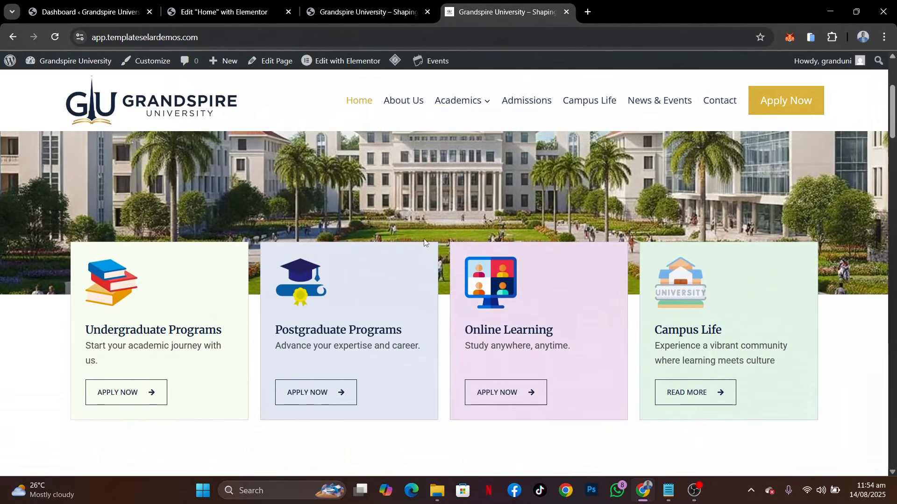
Set the width of the boxed container holding the four program cards to 1280 px and publish the page
{"action": "scroll", "coordinate": [424, 239], "scroll_direction": "down", "scroll_amount": 1}
{"action": "left_click", "coordinate": [360, 12]}
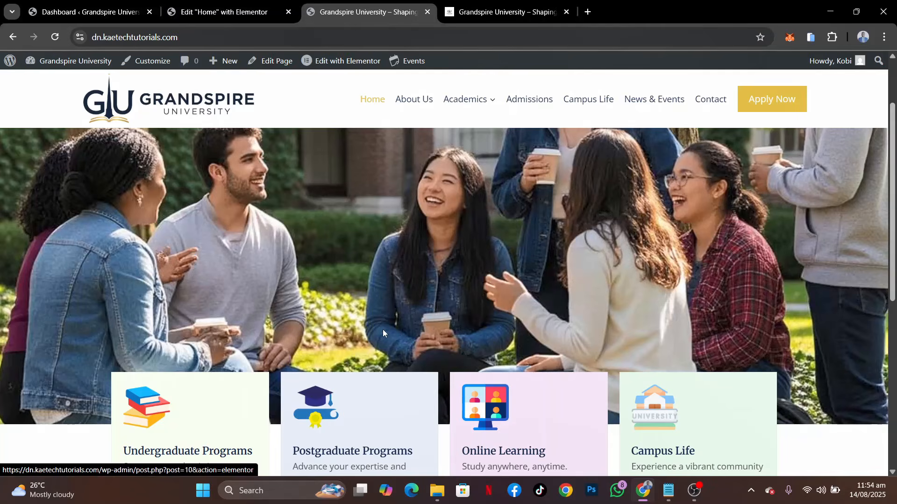
{"action": "scroll", "coordinate": [383, 330], "scroll_direction": "down", "scroll_amount": 3}
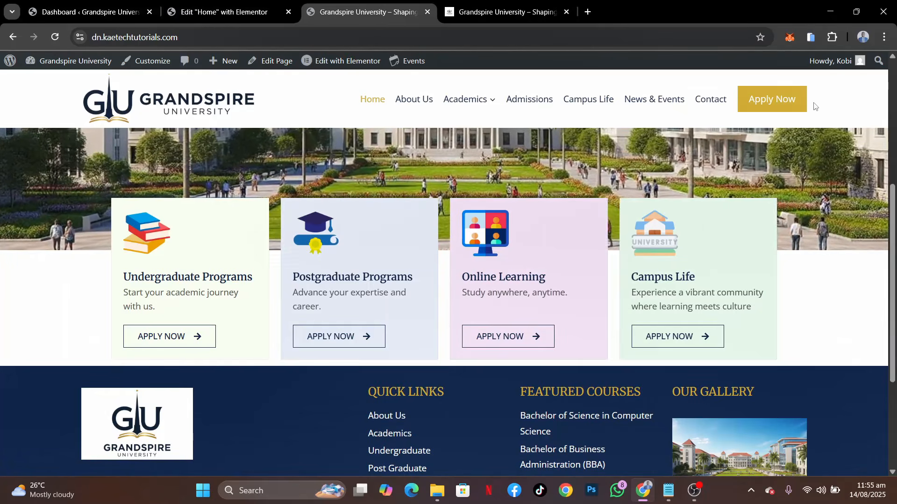
{"action": "left_click", "coordinate": [225, 12]}
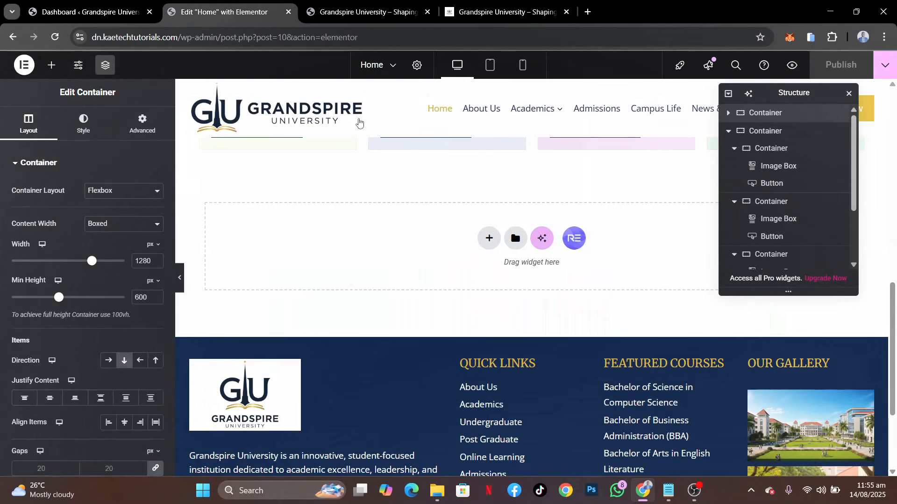
{"action": "scroll", "coordinate": [497, 193], "scroll_direction": "up", "scroll_amount": 5}
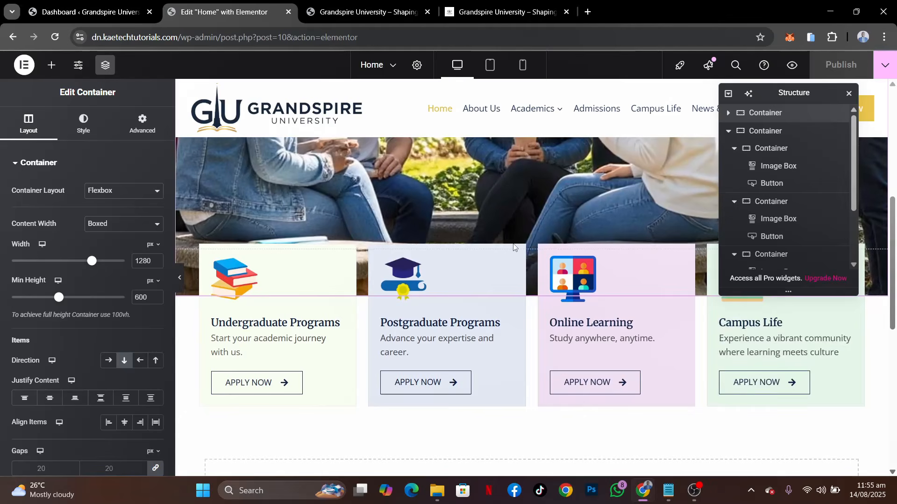
{"action": "scroll", "coordinate": [526, 259], "scroll_direction": "up", "scroll_amount": 1}
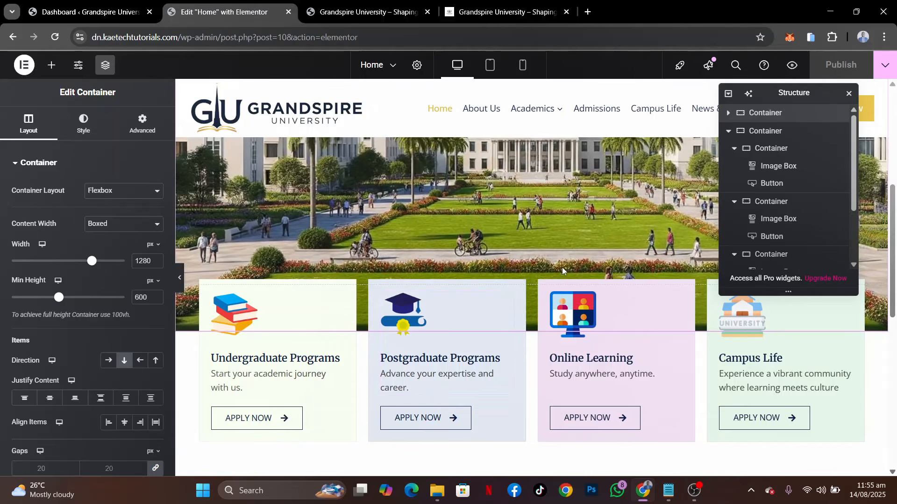
{"action": "left_click", "coordinate": [763, 132]}
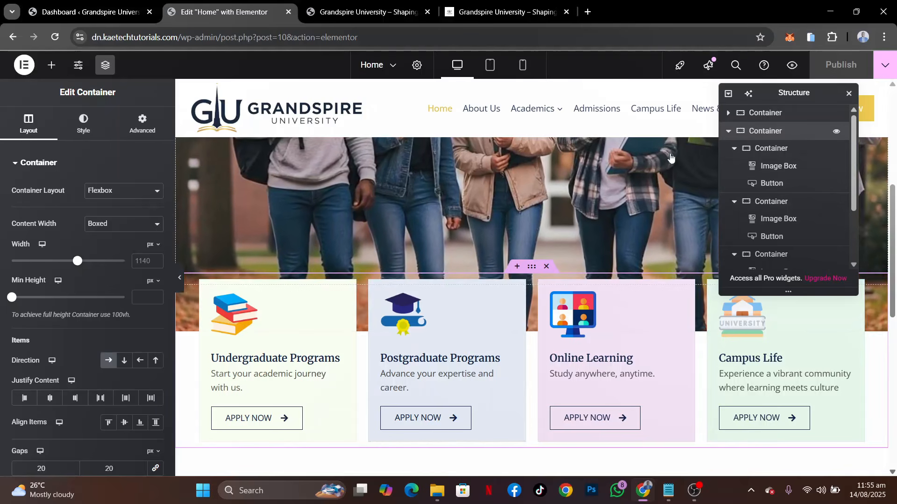
{"action": "double_click", "coordinate": [143, 261]}
{"action": "type", "text": "1280"}
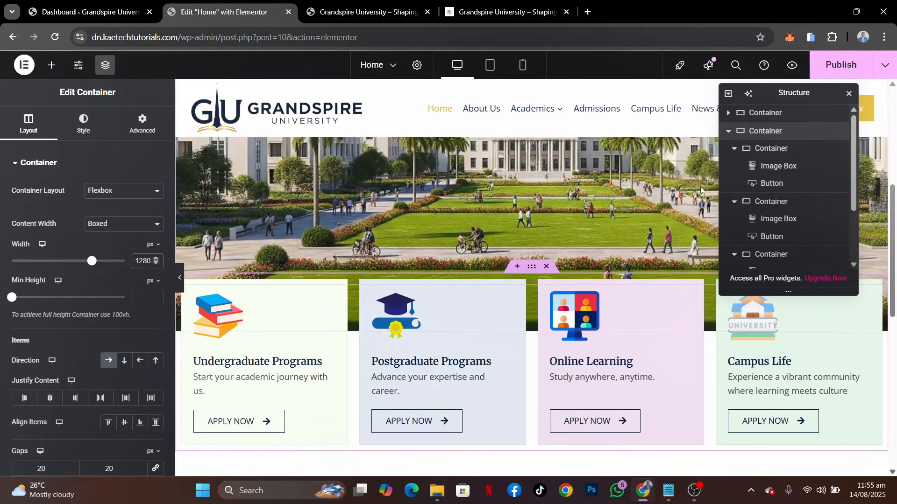
{"action": "left_click", "coordinate": [841, 63]}
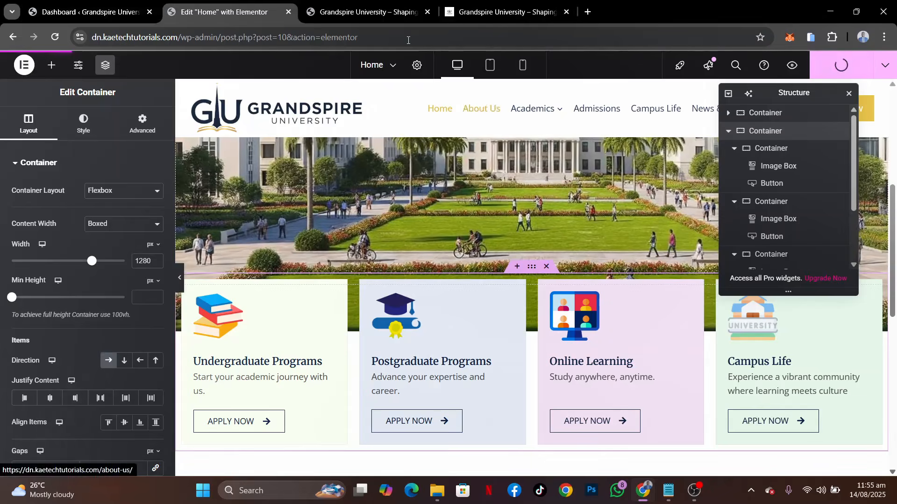
Examine the program cards' width and alignment on the published home page
{"action": "left_click", "coordinate": [366, 12]}
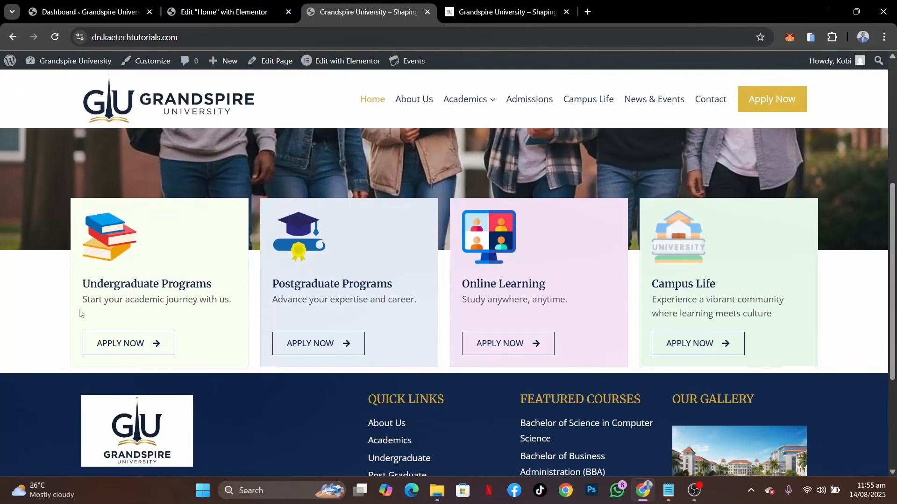
{"action": "scroll", "coordinate": [335, 275], "scroll_direction": "down", "scroll_amount": 3}
{"action": "scroll", "coordinate": [336, 278], "scroll_direction": "up", "scroll_amount": 1}
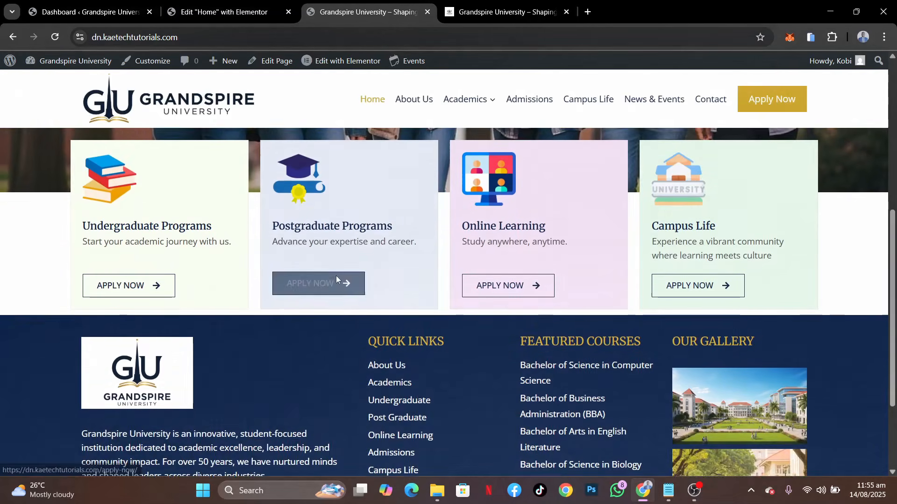
{"action": "scroll", "coordinate": [336, 279], "scroll_direction": "up", "scroll_amount": 1}
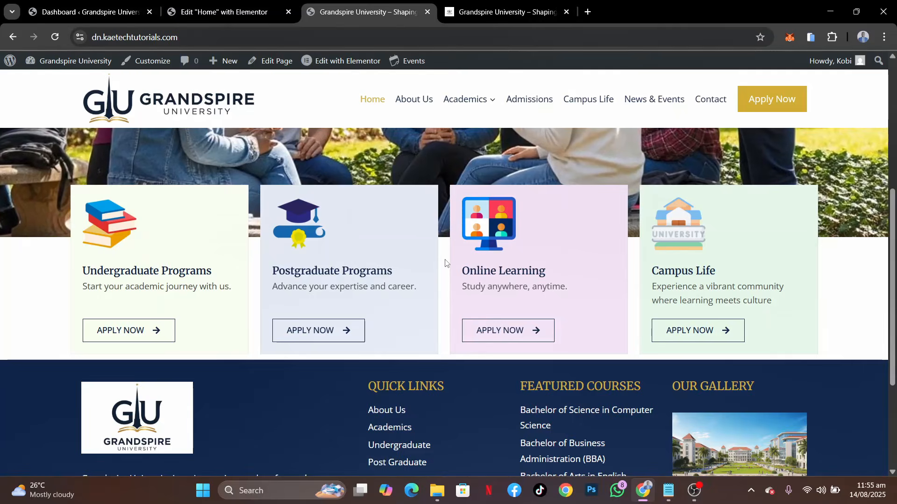
{"action": "scroll", "coordinate": [444, 263], "scroll_direction": "up", "scroll_amount": 3}
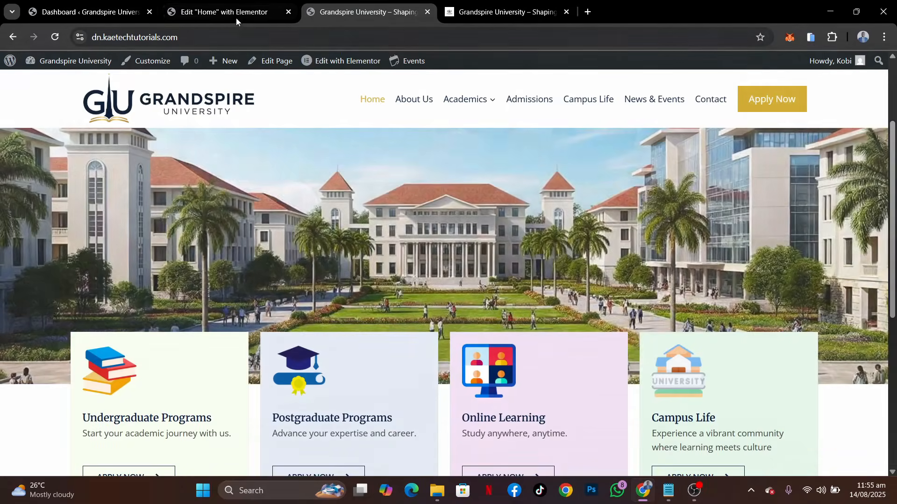
Set the Undergraduate Programs card container's padding to 25 px on all sides
{"action": "left_click", "coordinate": [234, 13]}
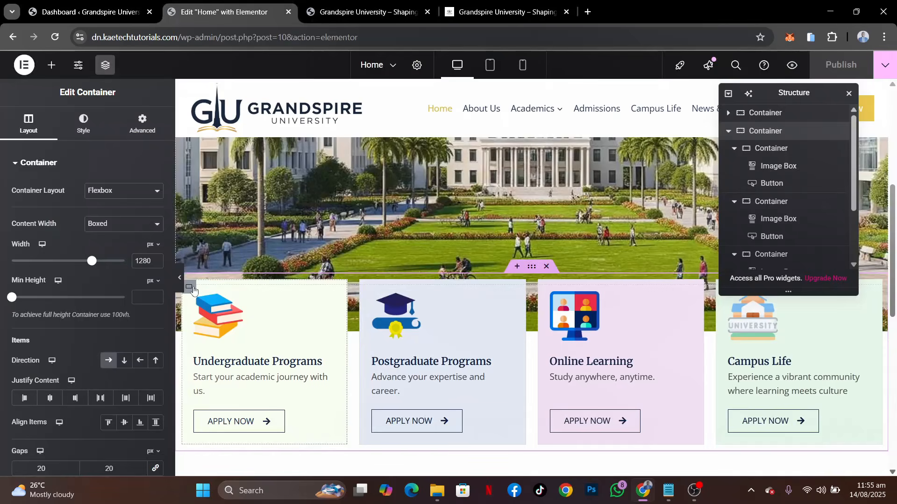
{"action": "left_click", "coordinate": [192, 289]}
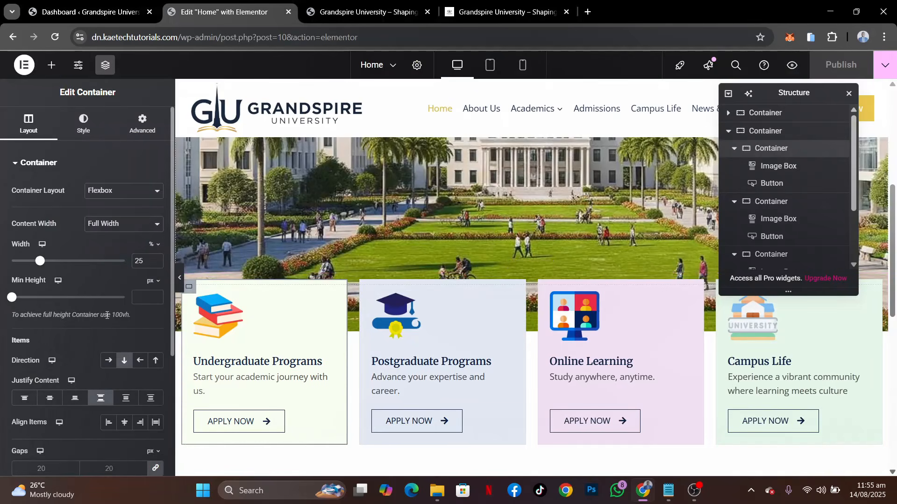
{"action": "scroll", "coordinate": [84, 349], "scroll_direction": "down", "scroll_amount": 2}
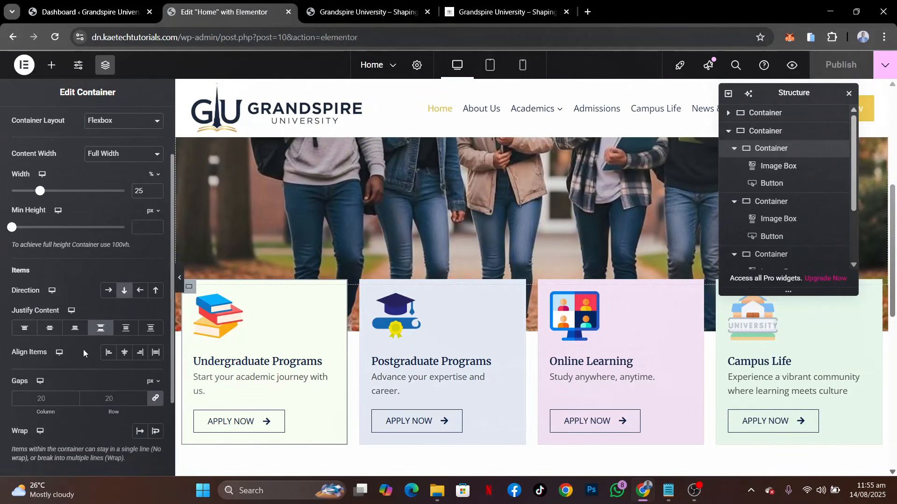
{"action": "scroll", "coordinate": [129, 176], "scroll_direction": "up", "scroll_amount": 2}
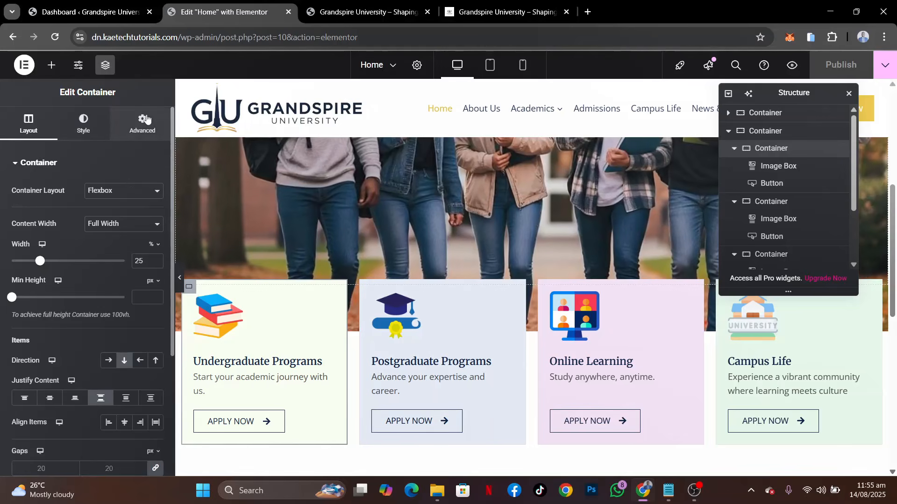
{"action": "left_click", "coordinate": [145, 121]}
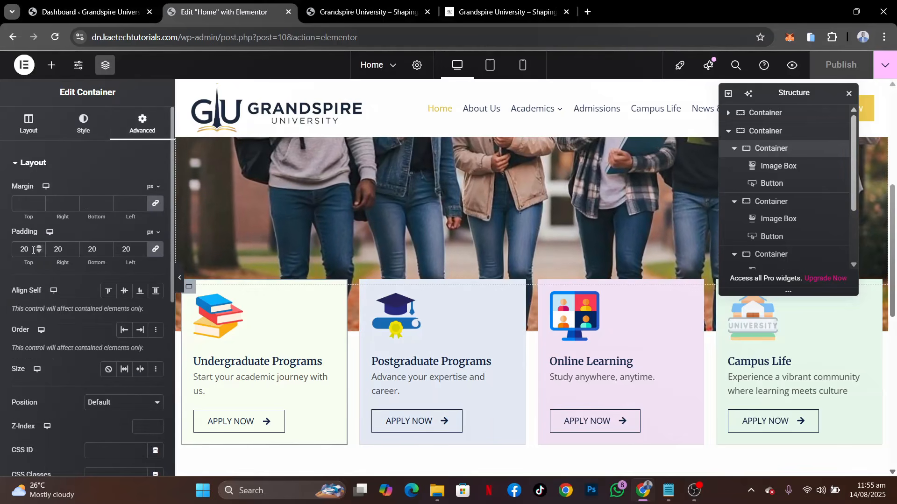
{"action": "left_click_drag", "start_coordinate": [33, 251], "coordinate": [2, 246]}
{"action": "type", "text": "25"}
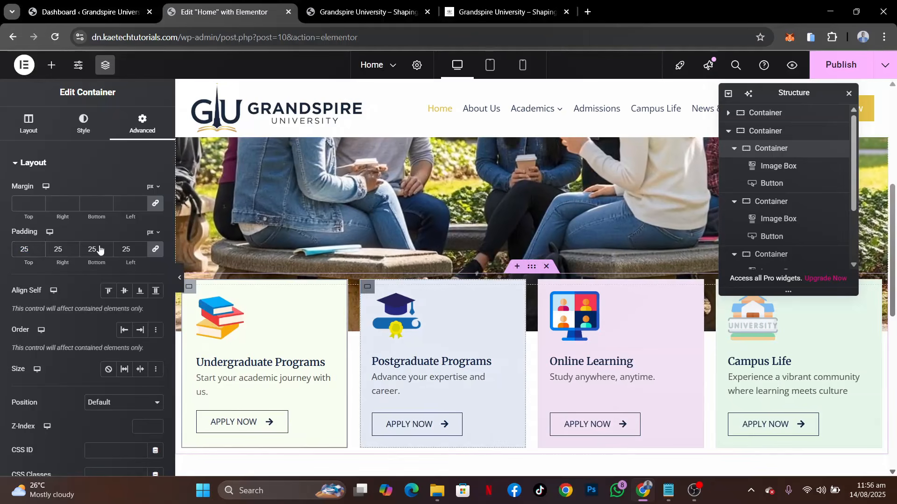
Set the padding of the Postgraduate Programs and Online Learning card containers to 25 px on all sides
{"action": "left_click", "coordinate": [142, 125]}
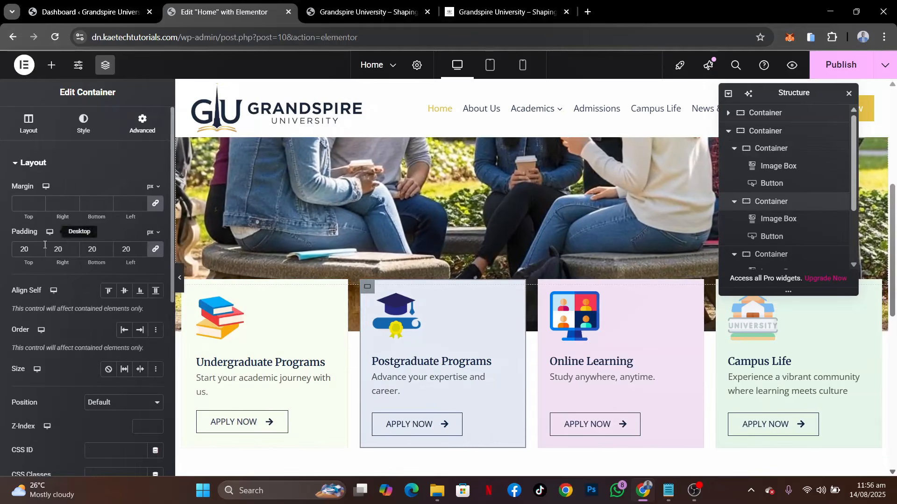
{"action": "left_click_drag", "start_coordinate": [36, 252], "coordinate": [6, 252]}
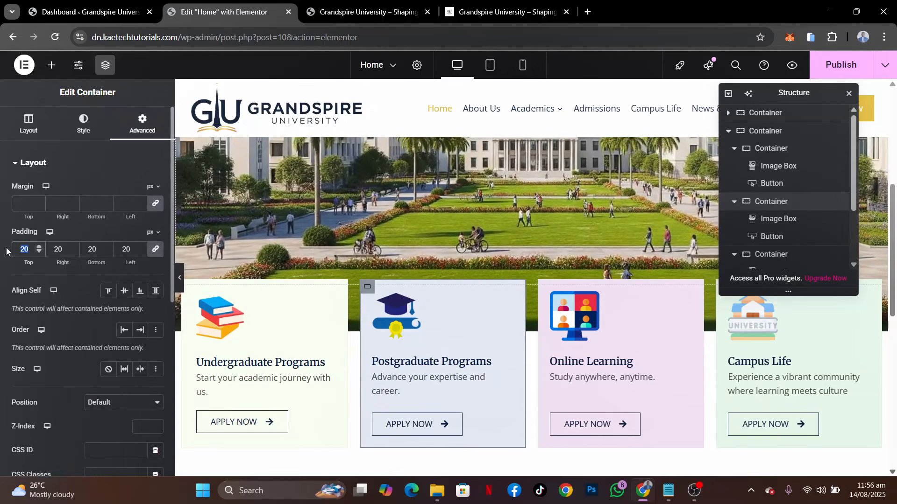
{"action": "type", "text": "25"}
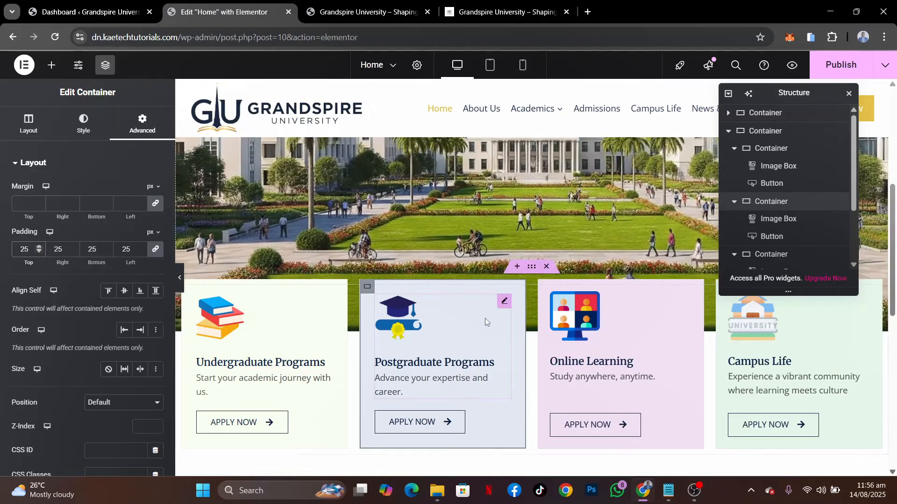
{"action": "left_click", "coordinate": [546, 287]}
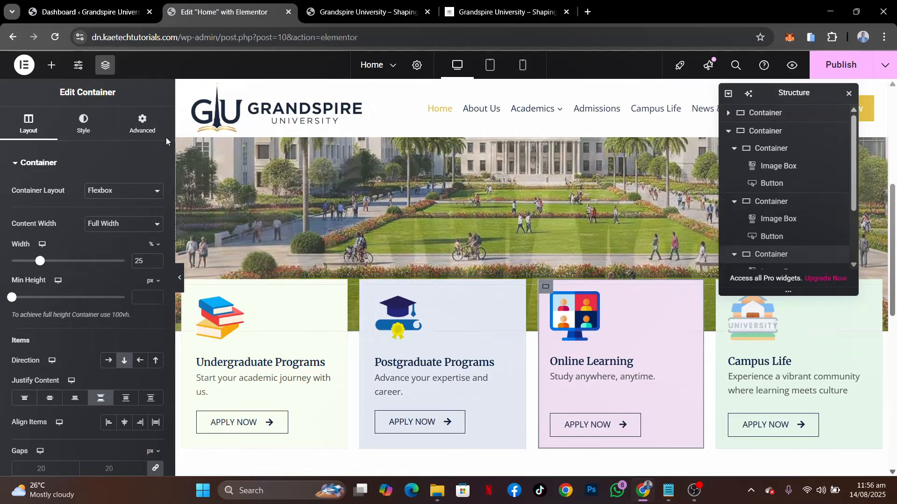
{"action": "left_click", "coordinate": [143, 123]}
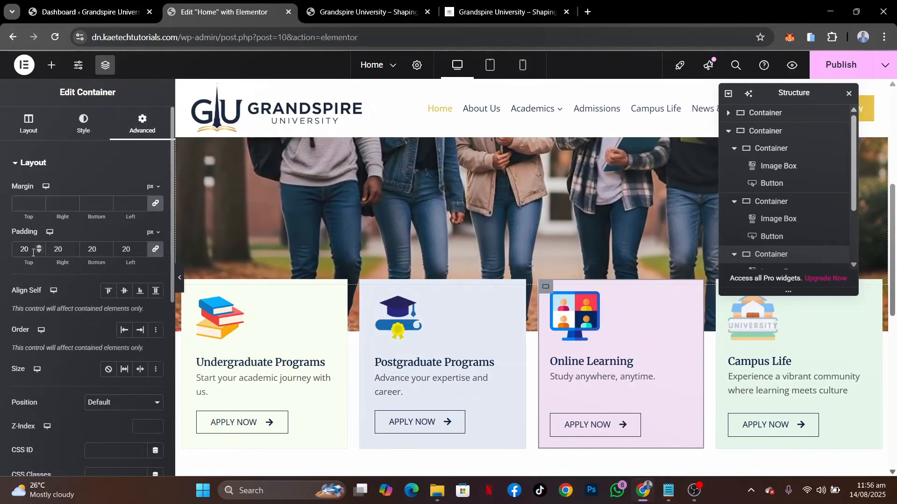
{"action": "double_click", "coordinate": [24, 249]}
{"action": "type", "text": "25"}
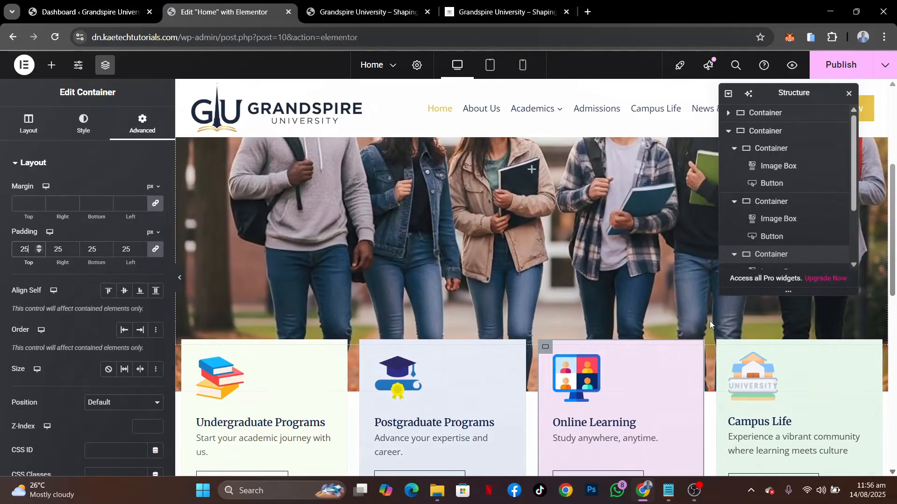
Set the Campus Life card container's padding to 25 px on all sides
{"action": "left_click", "coordinate": [724, 347]}
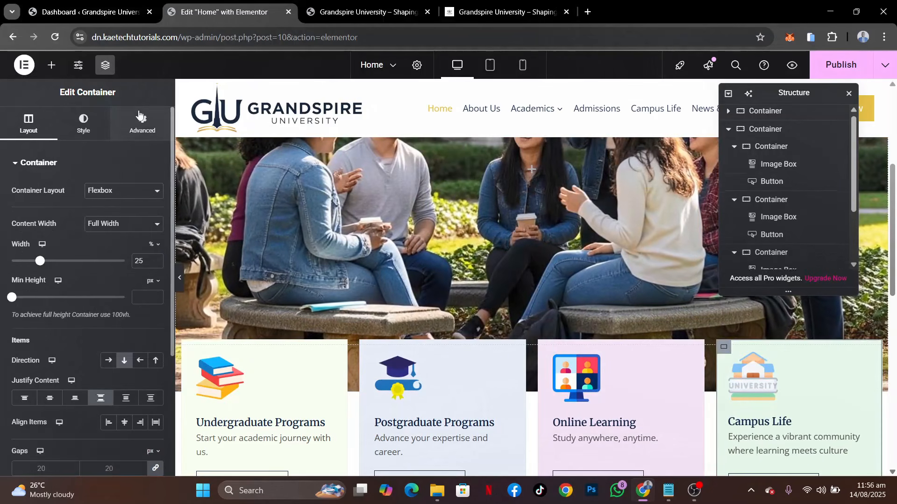
{"action": "left_click", "coordinate": [139, 119]}
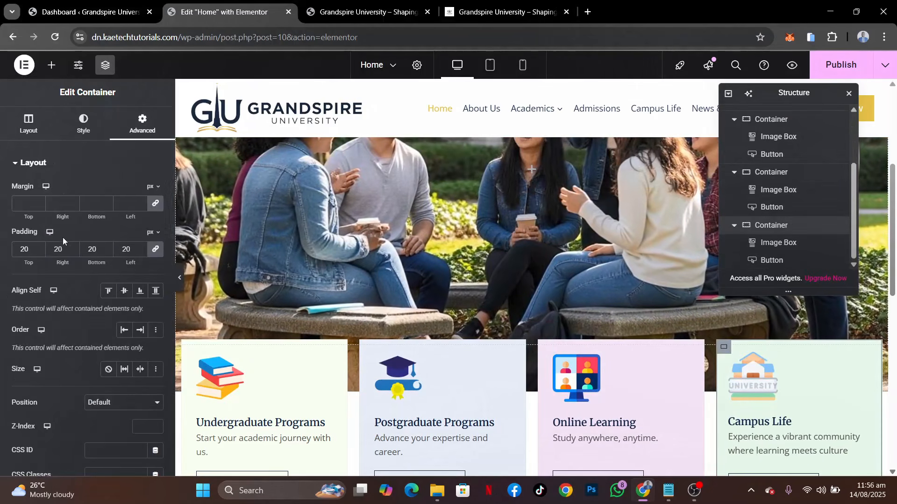
{"action": "left_click", "coordinate": [33, 250]}
{"action": "key", "text": "BackSpace"}
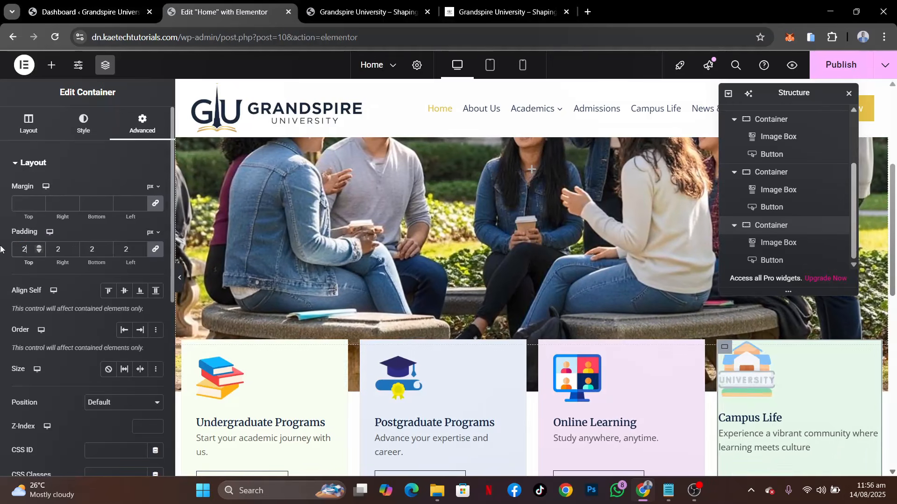
{"action": "type", "text": "5"}
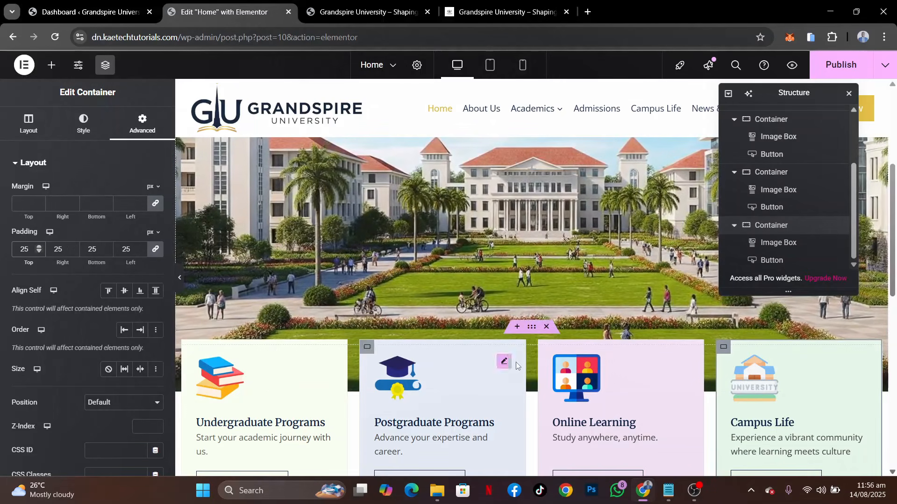
Set the column gap of the container holding the four program cards to 25 px and publish the page
{"action": "scroll", "coordinate": [780, 161], "scroll_direction": "up", "scroll_amount": 2}
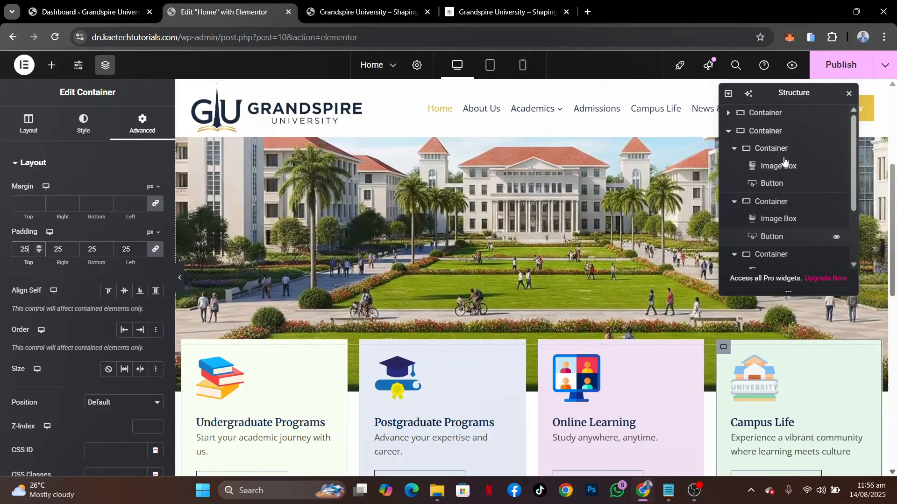
{"action": "left_click", "coordinate": [766, 130]}
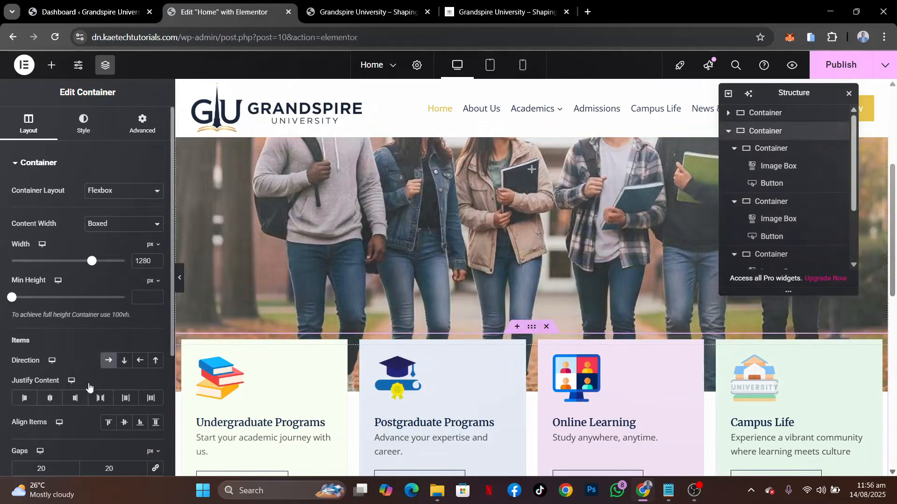
{"action": "scroll", "coordinate": [88, 388], "scroll_direction": "down", "scroll_amount": 3}
{"action": "left_click_drag", "start_coordinate": [48, 341], "coordinate": [2, 338]}
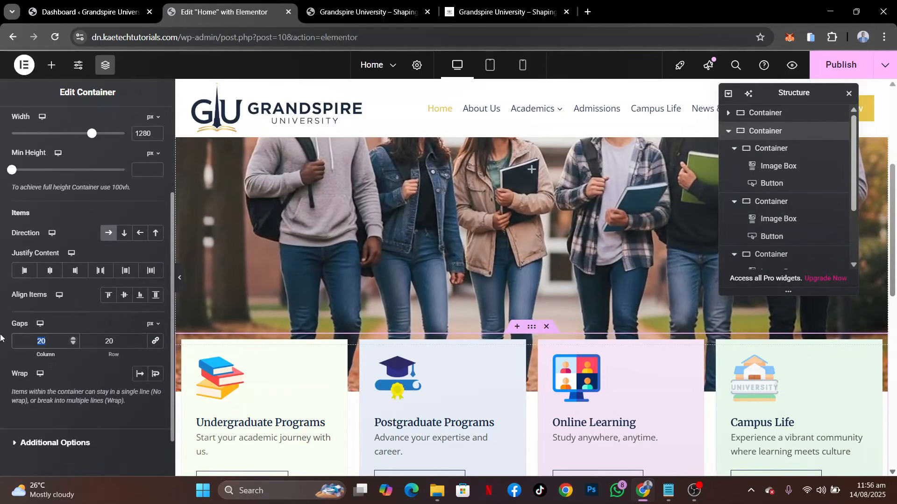
{"action": "type", "text": "25"}
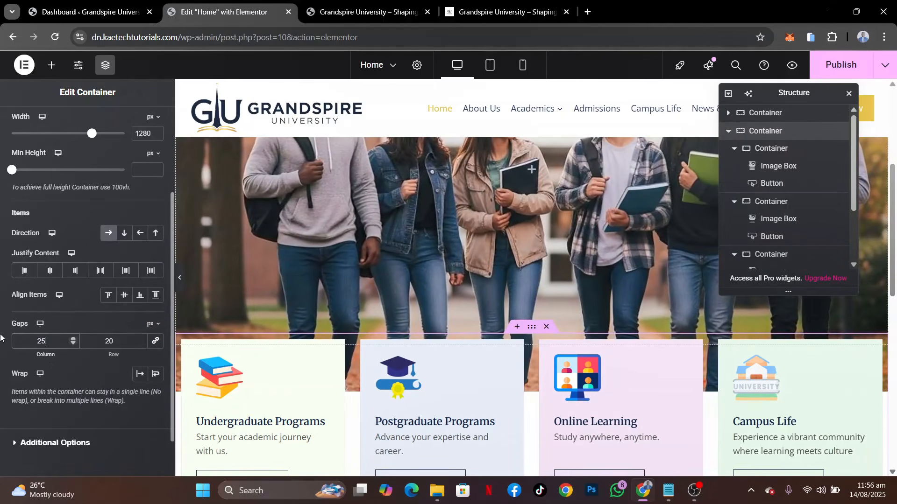
{"action": "left_click", "coordinate": [853, 56]}
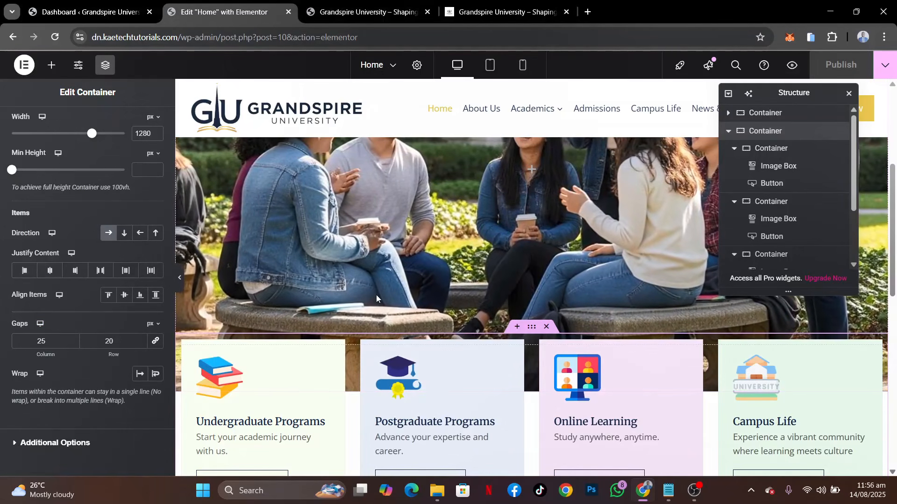
Examine the program cards' spacing and the empty area beneath them in the editor
{"action": "scroll", "coordinate": [376, 295], "scroll_direction": "down", "scroll_amount": 5}
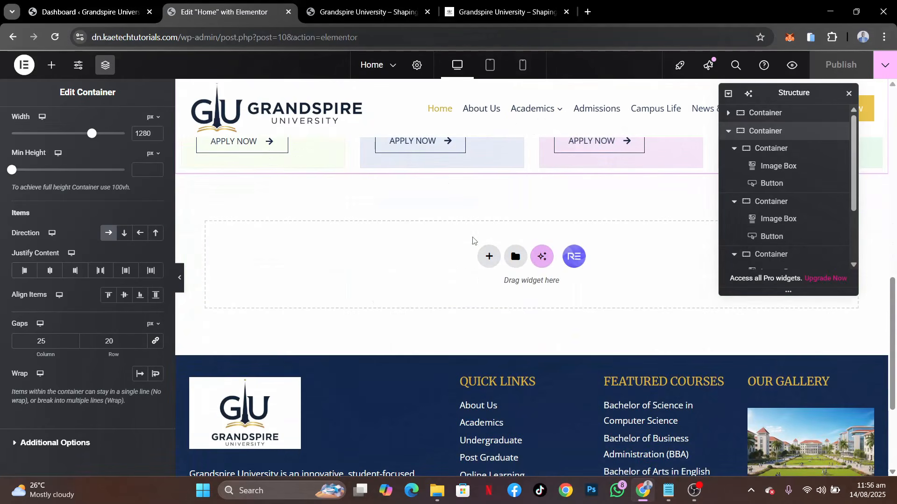
{"action": "scroll", "coordinate": [472, 240], "scroll_direction": "up", "scroll_amount": 4}
{"action": "scroll", "coordinate": [473, 240], "scroll_direction": "down", "scroll_amount": 1}
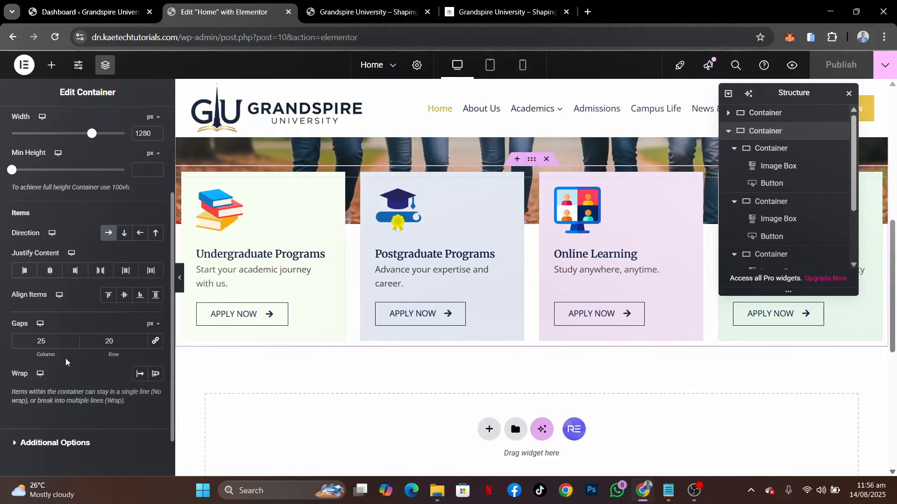
Set the padding of the container holding the program cards to 80 px at the bottom and 0 on the other sides
{"action": "scroll", "coordinate": [65, 362], "scroll_direction": "up", "scroll_amount": 3}
{"action": "left_click", "coordinate": [143, 125]}
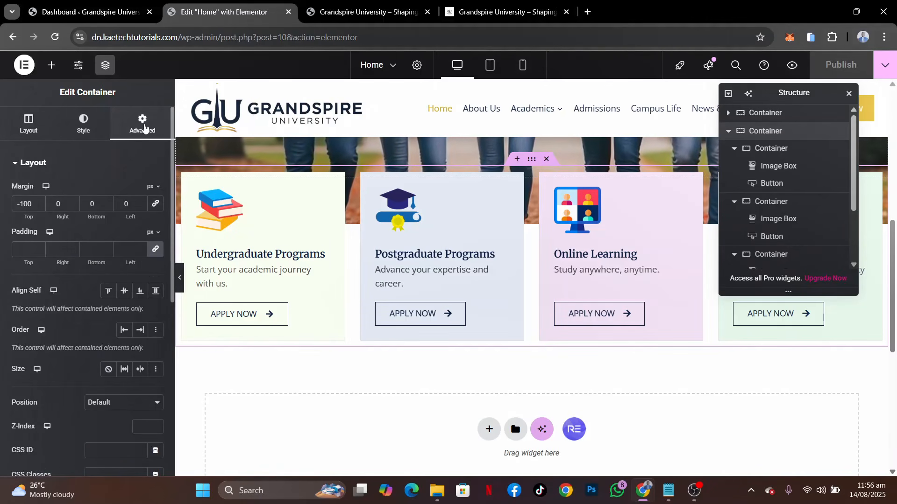
{"action": "left_click", "coordinate": [155, 251]}
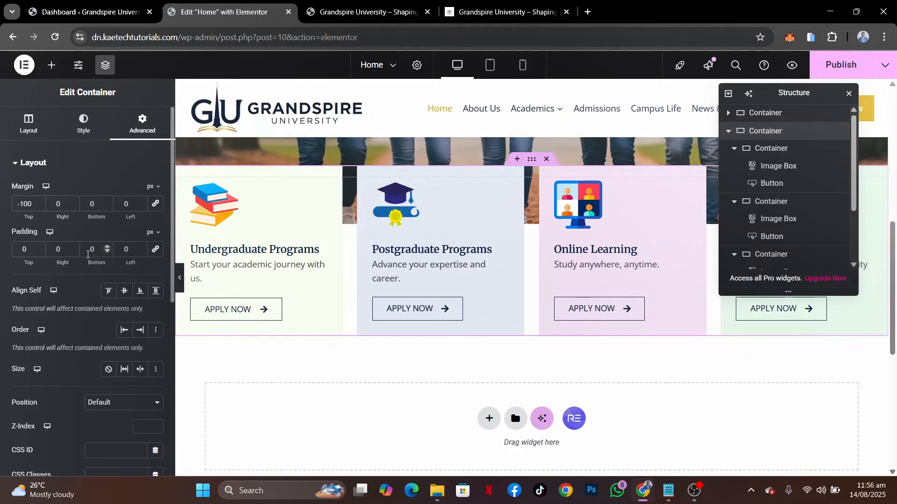
{"action": "type", "text": "8"}
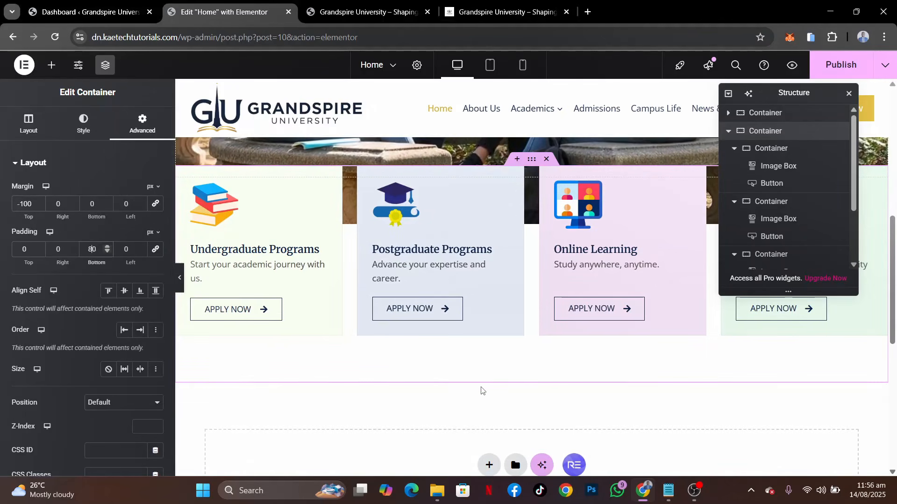
Add a new Flexbox container with two equal columns beneath the program cards section
{"action": "scroll", "coordinate": [467, 390], "scroll_direction": "down", "scroll_amount": 4}
{"action": "left_click", "coordinate": [486, 282]}
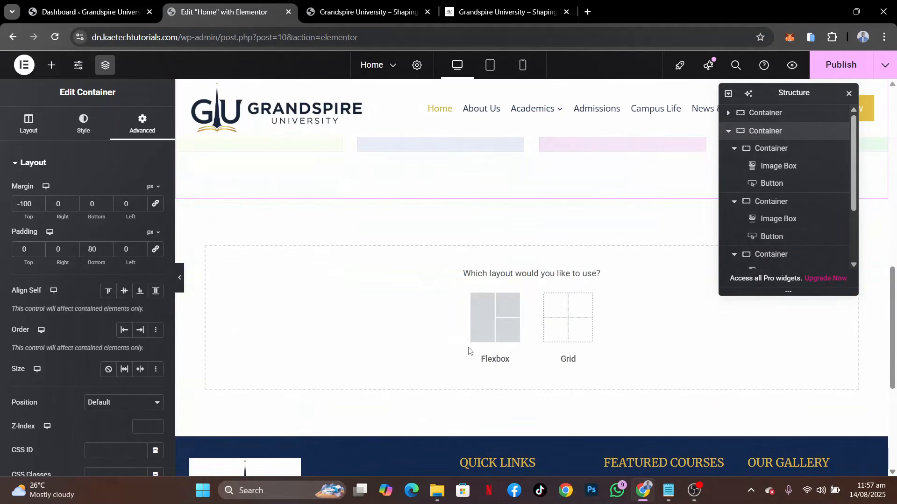
{"action": "left_click", "coordinate": [492, 333]}
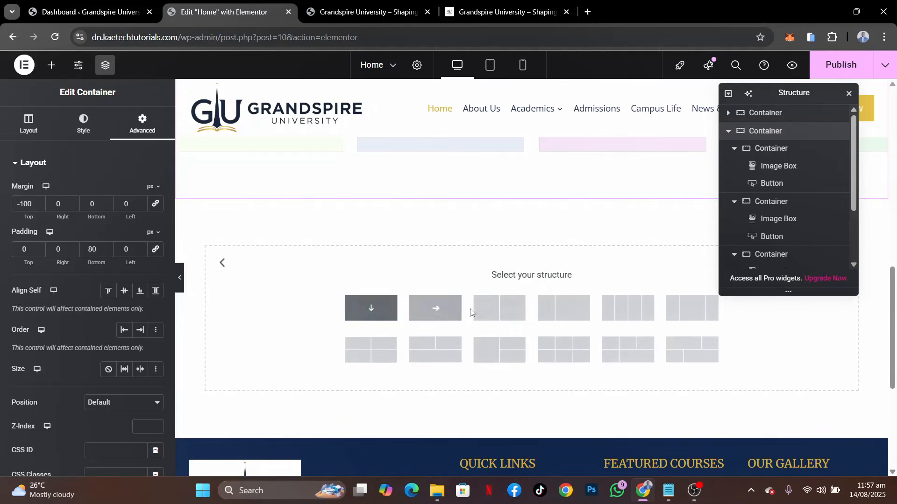
{"action": "left_click", "coordinate": [503, 308]}
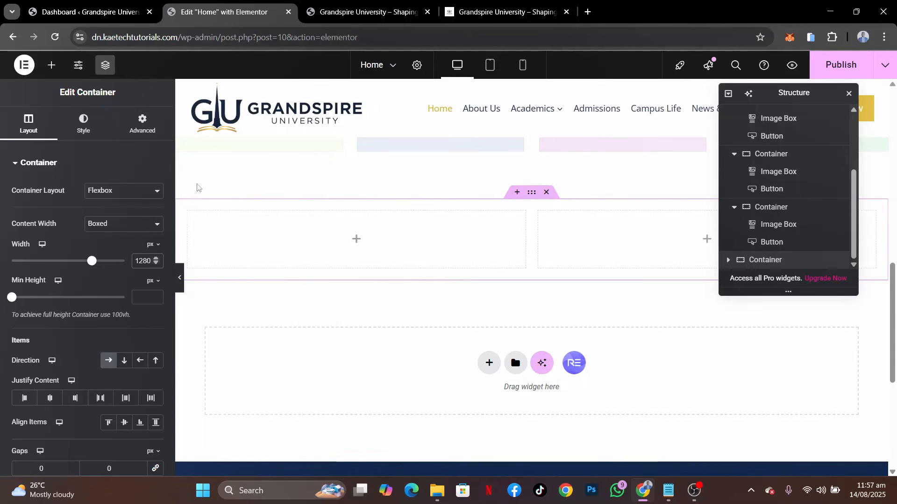
Set the new two-column container's padding to 50 px top, 80 px bottom and 0 on the sides
{"action": "left_click", "coordinate": [141, 124]}
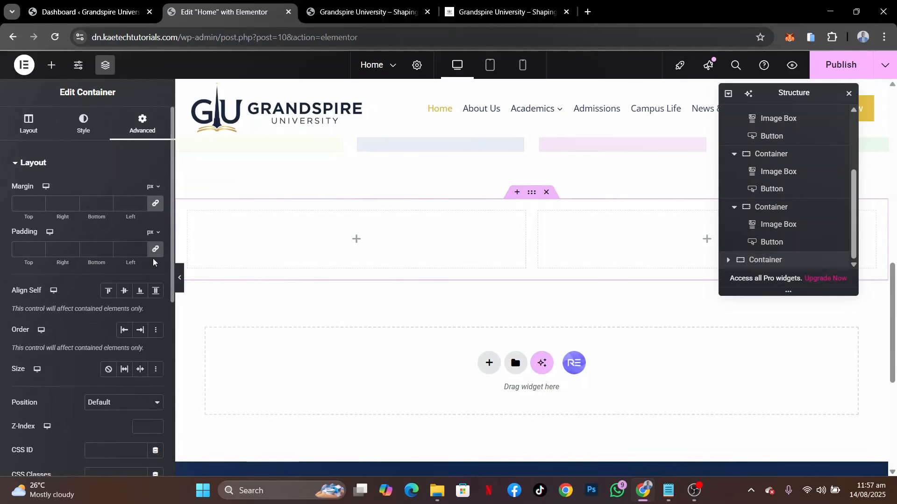
{"action": "left_click", "coordinate": [155, 251]}
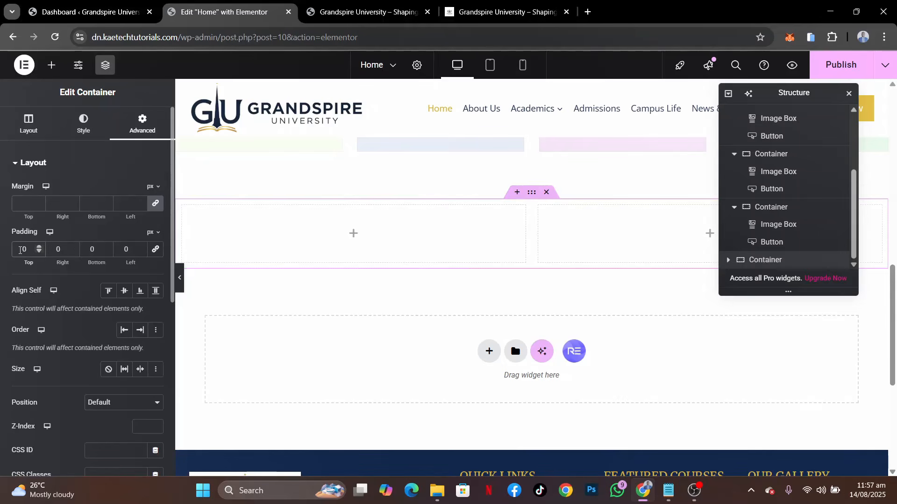
{"action": "left_click", "coordinate": [20, 250]}
{"action": "type", "text": "5"}
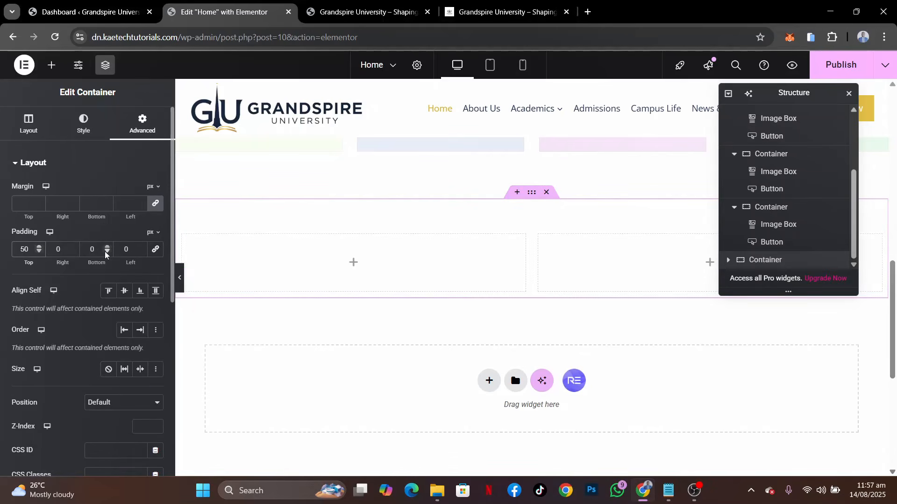
{"action": "type", "text": "8"}
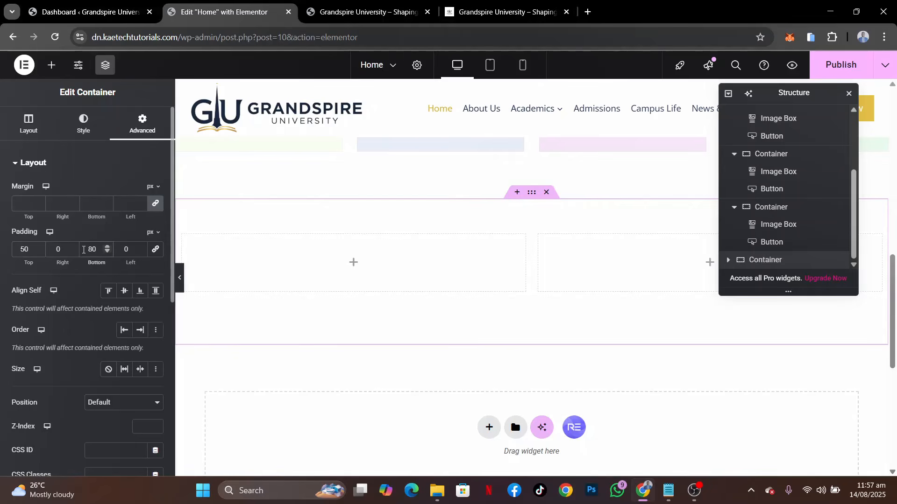
Add a Heading widget to the first column with the demo site's text "Empowering Futures Through Innovative Education"
{"action": "left_click", "coordinate": [355, 266]}
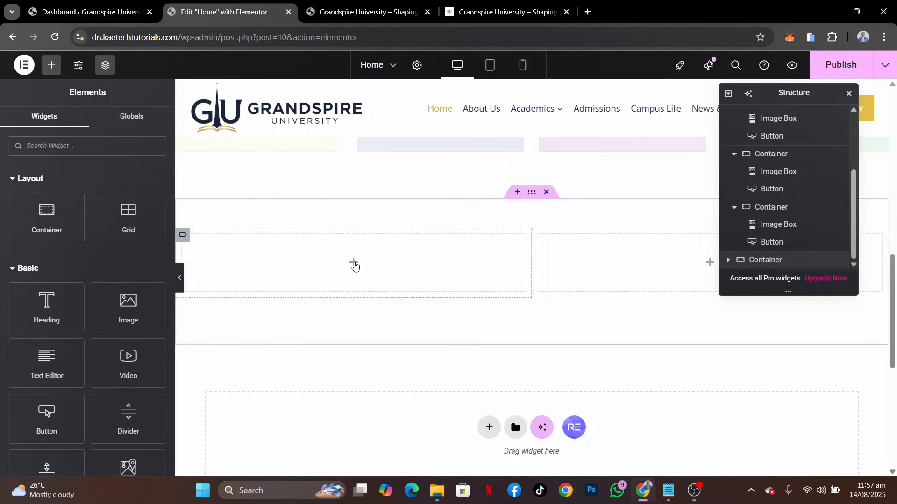
{"action": "left_click_drag", "start_coordinate": [80, 308], "coordinate": [294, 274]}
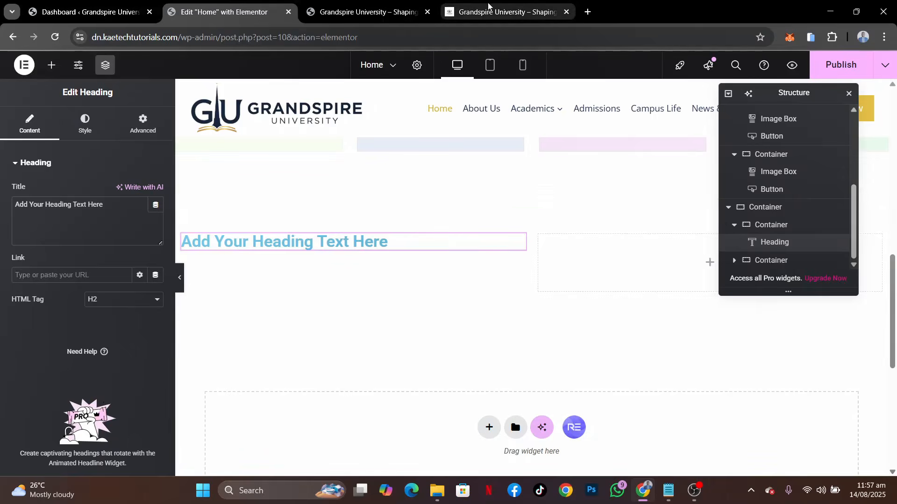
{"action": "left_click", "coordinate": [499, 12]}
{"action": "scroll", "coordinate": [374, 273], "scroll_direction": "down", "scroll_amount": 5}
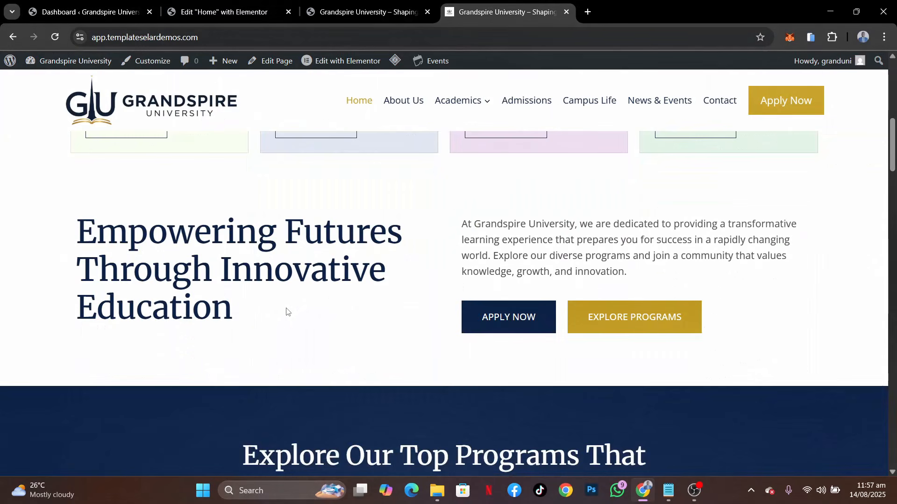
{"action": "left_click_drag", "start_coordinate": [287, 310], "coordinate": [49, 236]}
{"action": "key", "text": "ctrl+c"}
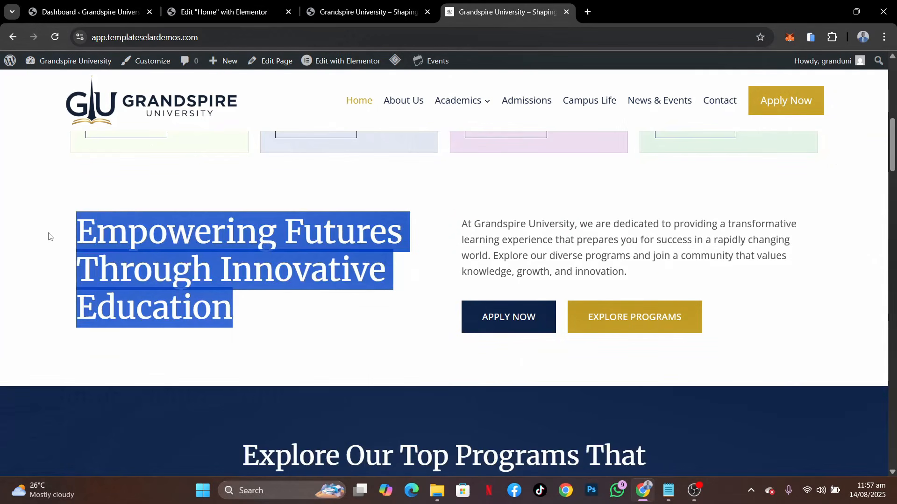
{"action": "left_click", "coordinate": [215, 4]}
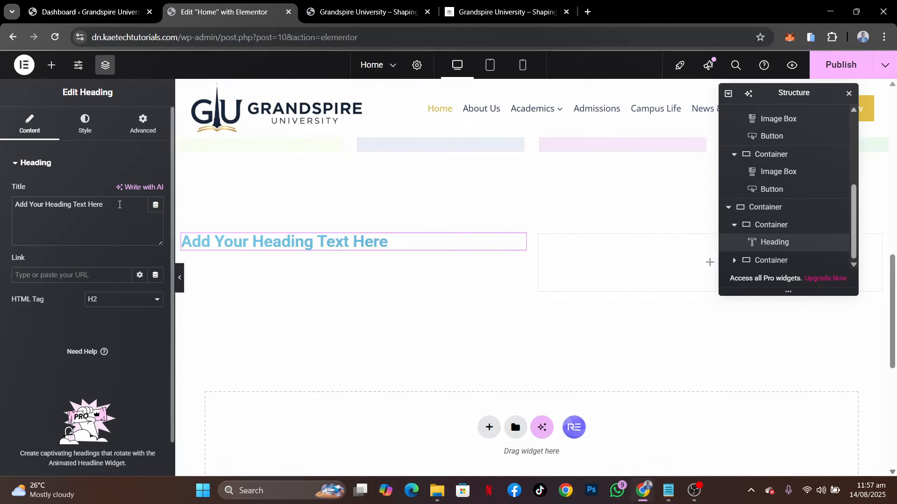
{"action": "key", "text": "ctrl+v"}
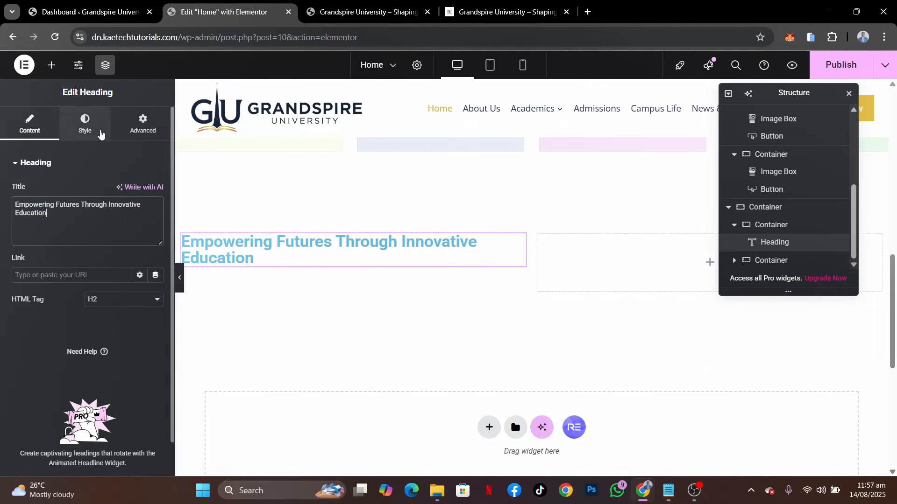
Set the new heading's typography to Merriweather, size 55 px, with a 65 px line height
{"action": "left_click", "coordinate": [100, 136]}
{"action": "left_click", "coordinate": [155, 228]}
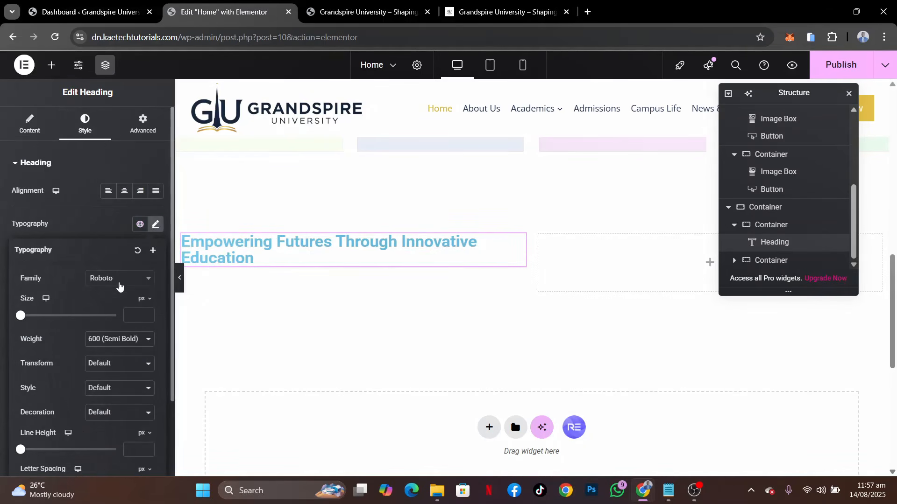
{"action": "left_click", "coordinate": [121, 279]}
{"action": "type", "text": "MERR"}
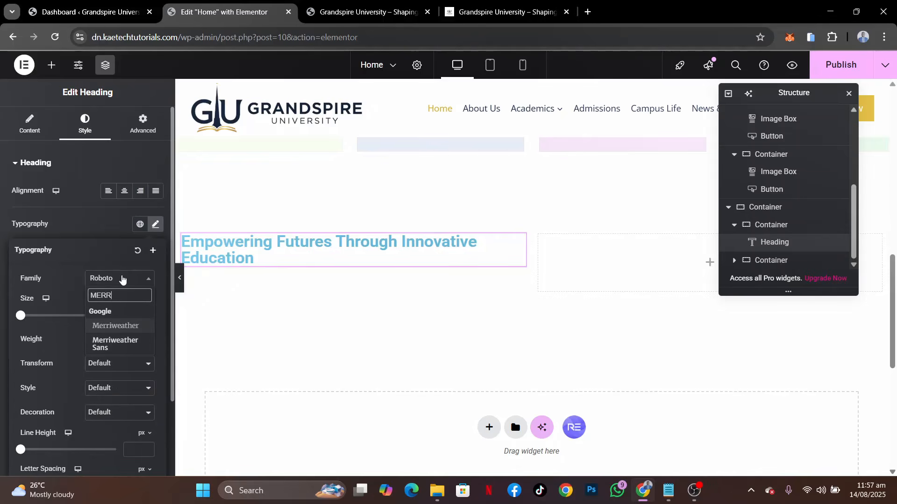
{"action": "left_click", "coordinate": [114, 326]}
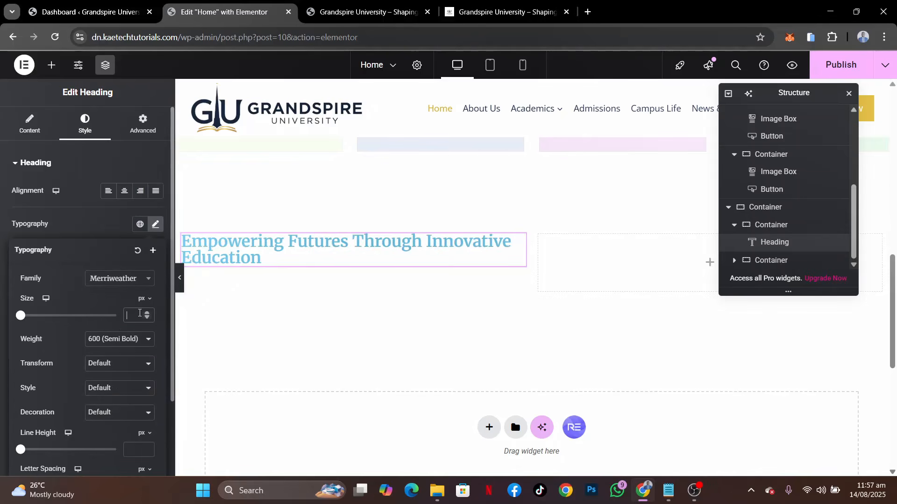
{"action": "type", "text": "55"}
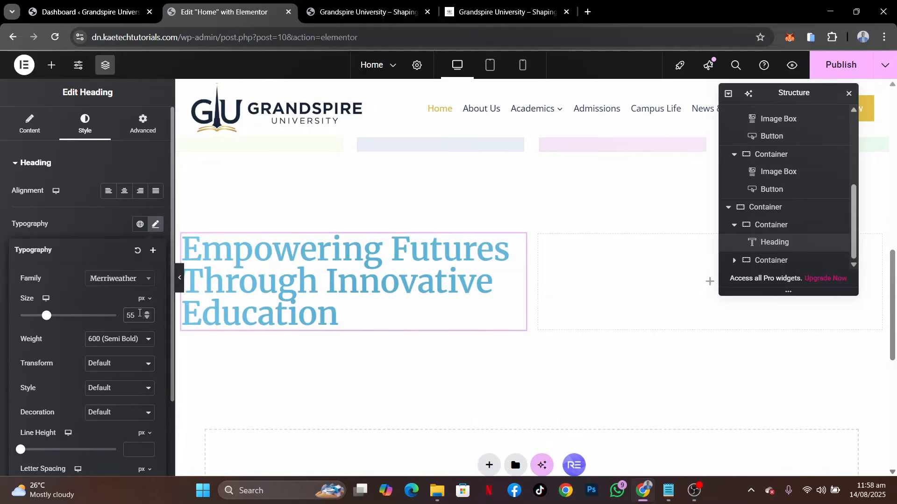
{"action": "scroll", "coordinate": [110, 374], "scroll_direction": "down", "scroll_amount": 3}
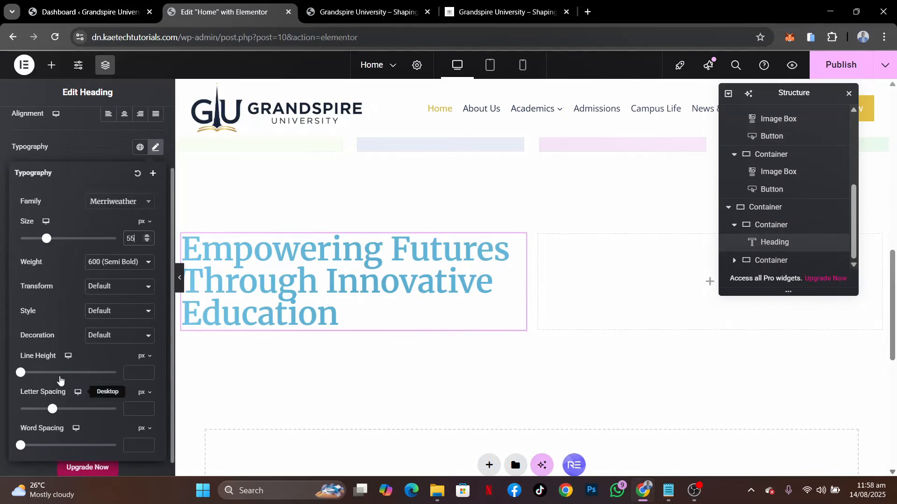
{"action": "left_click", "coordinate": [144, 371]}
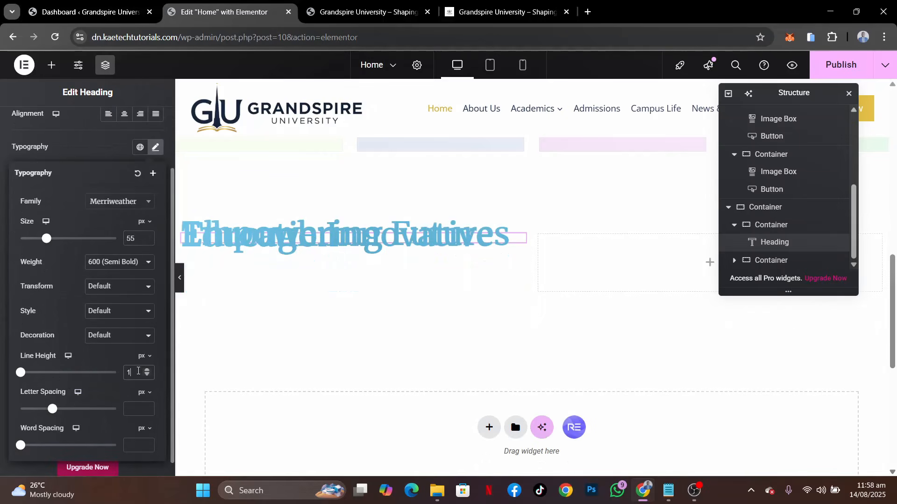
{"action": "key", "text": "BackSpace"}
{"action": "type", "text": "65"}
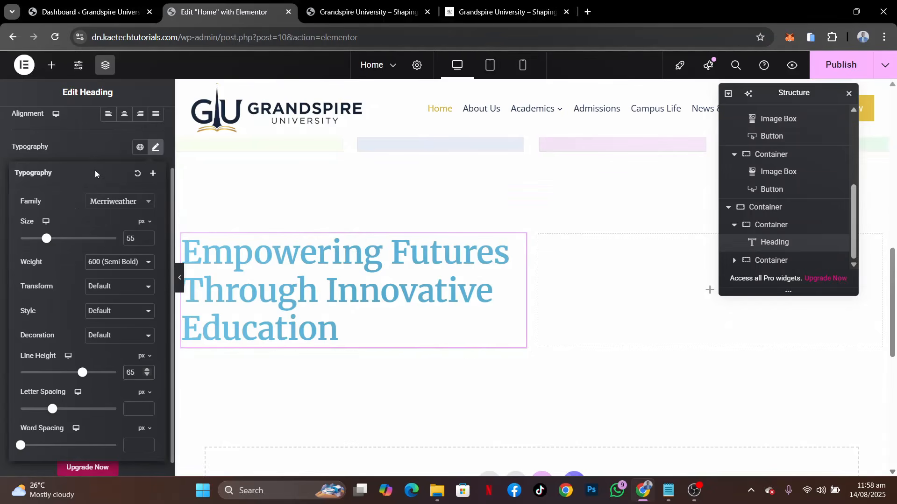
{"action": "left_click", "coordinate": [97, 152]}
Apply the Theme Accent global color (#0a1f44) to the heading's text and its hover link color
{"action": "left_click", "coordinate": [139, 279]}
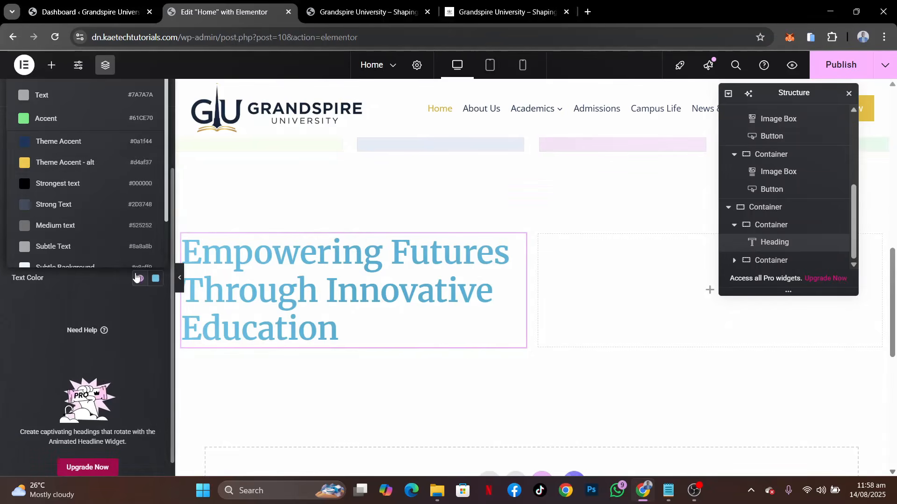
{"action": "left_click", "coordinate": [76, 142]}
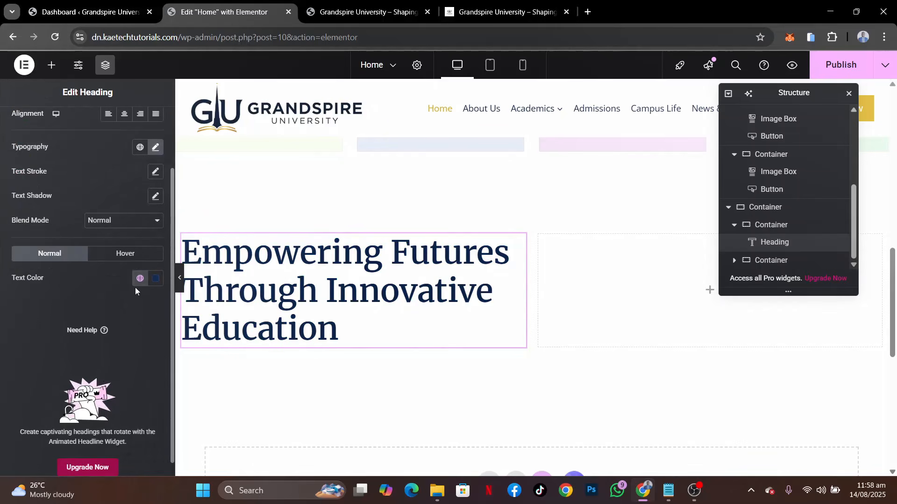
{"action": "left_click", "coordinate": [130, 256]}
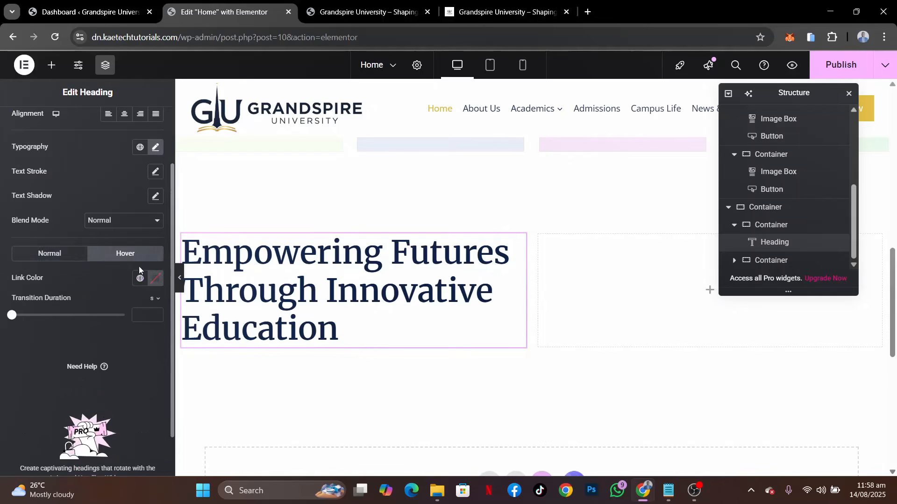
{"action": "left_click", "coordinate": [140, 278]}
{"action": "left_click", "coordinate": [83, 142]}
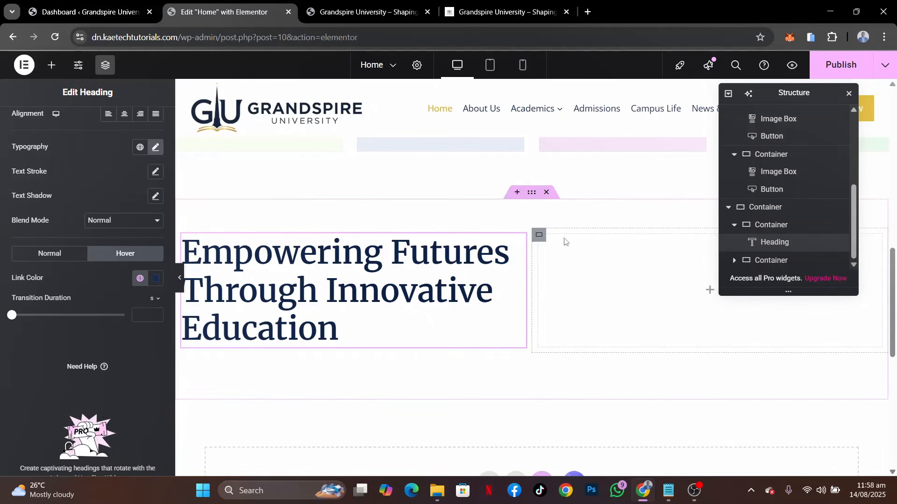
Set the column and row gaps of the two-column container holding the heading to 40 px
{"action": "left_click", "coordinate": [531, 194]}
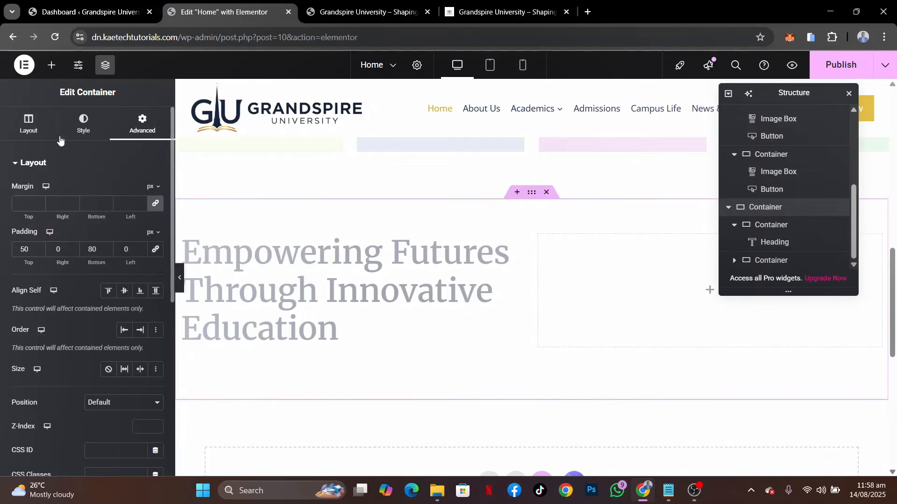
{"action": "left_click", "coordinate": [33, 127]}
{"action": "scroll", "coordinate": [54, 360], "scroll_direction": "down", "scroll_amount": 4}
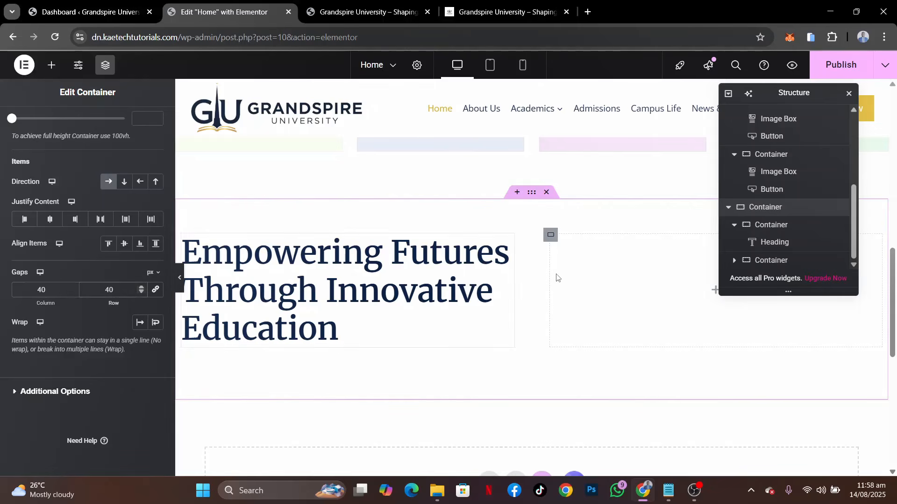
Add a Text Editor widget to the section's second column with the demo site's paragraph beginning "At Grandspire University, we are dedicated"
{"action": "left_click", "coordinate": [713, 291]}
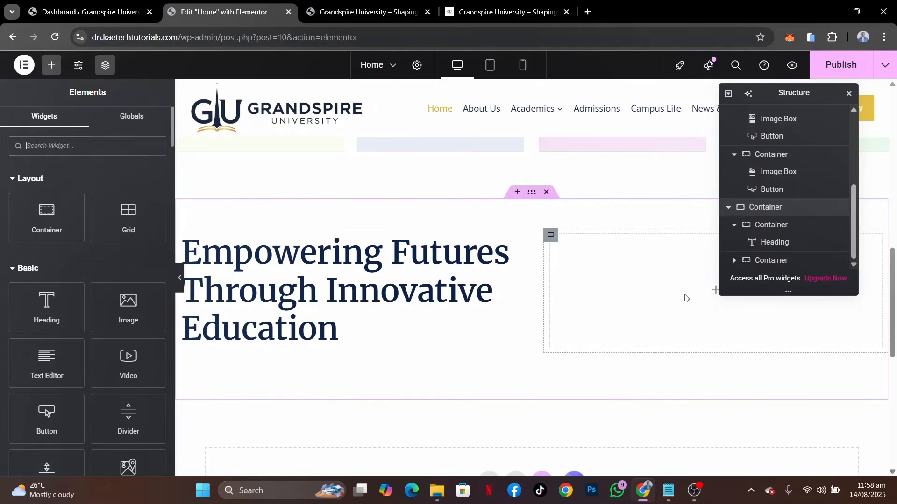
{"action": "left_click_drag", "start_coordinate": [47, 361], "coordinate": [649, 294]}
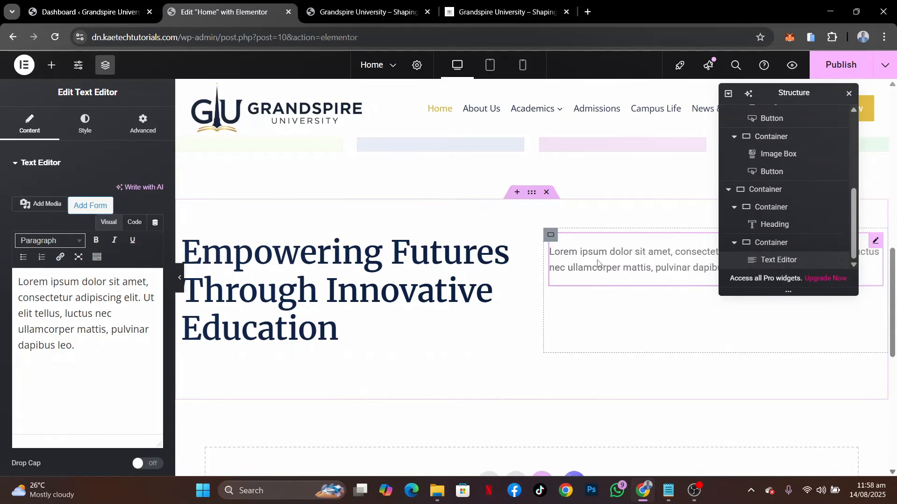
{"action": "left_click", "coordinate": [504, 12]}
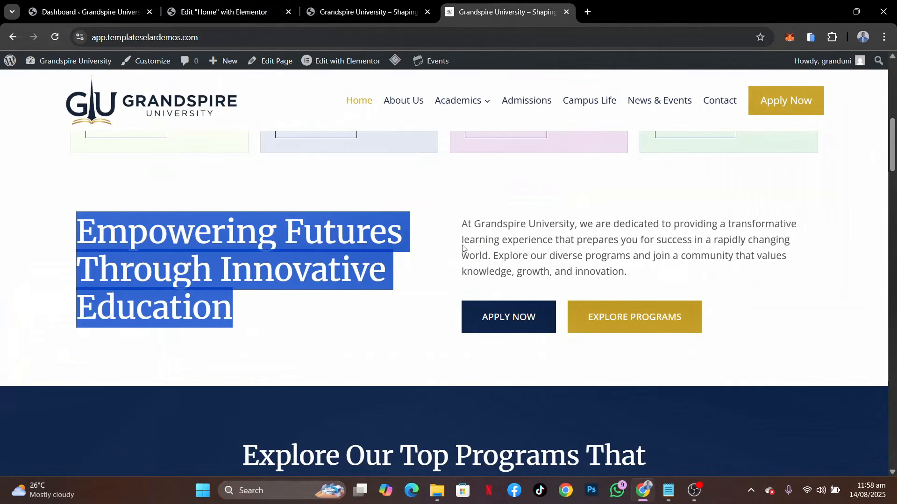
{"action": "left_click", "coordinate": [463, 226]}
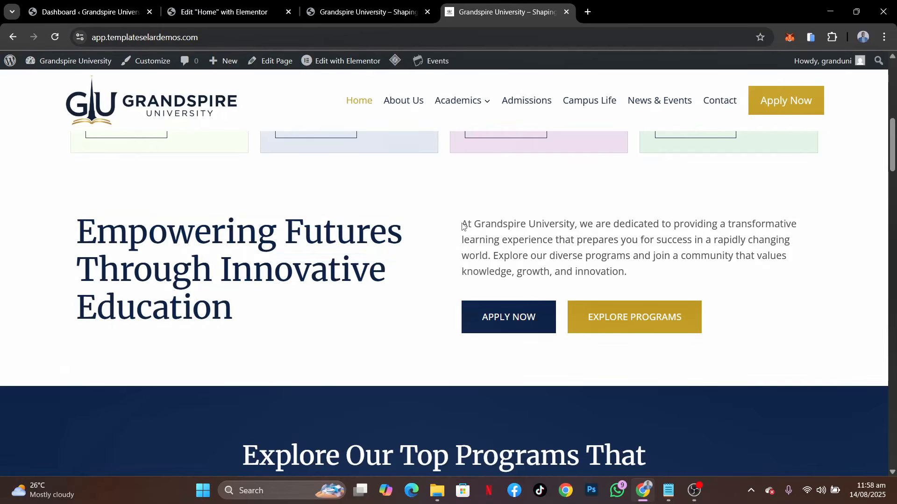
{"action": "left_click_drag", "start_coordinate": [464, 226], "coordinate": [648, 271]}
{"action": "key", "text": "ctrl+c"}
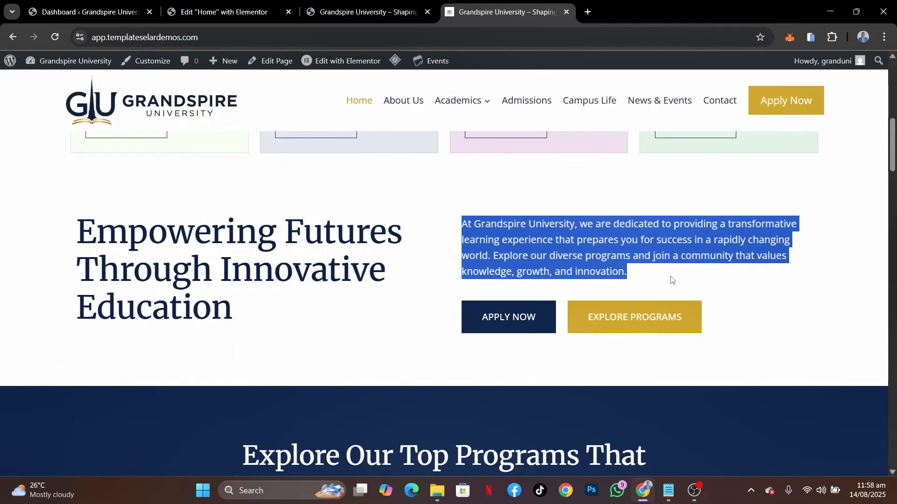
{"action": "left_click", "coordinate": [233, 4]}
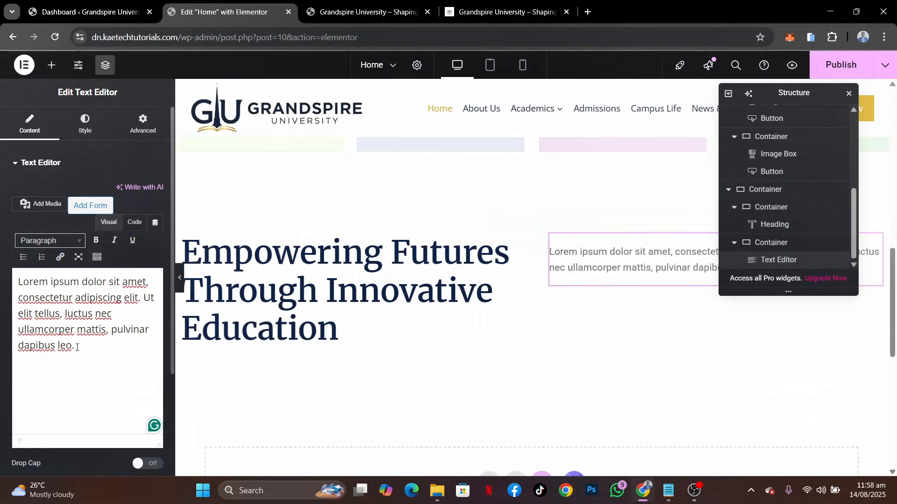
{"action": "key", "text": "ctrl+a"}
{"action": "key", "text": "ctrl+v"}
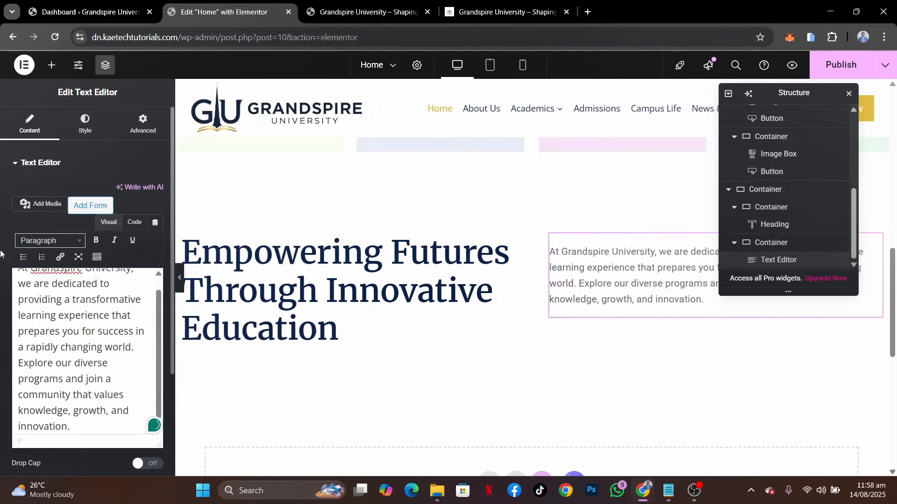
Set the new paragraph's typography to the Open Sans family at a size of 17 px
{"action": "left_click", "coordinate": [79, 126]}
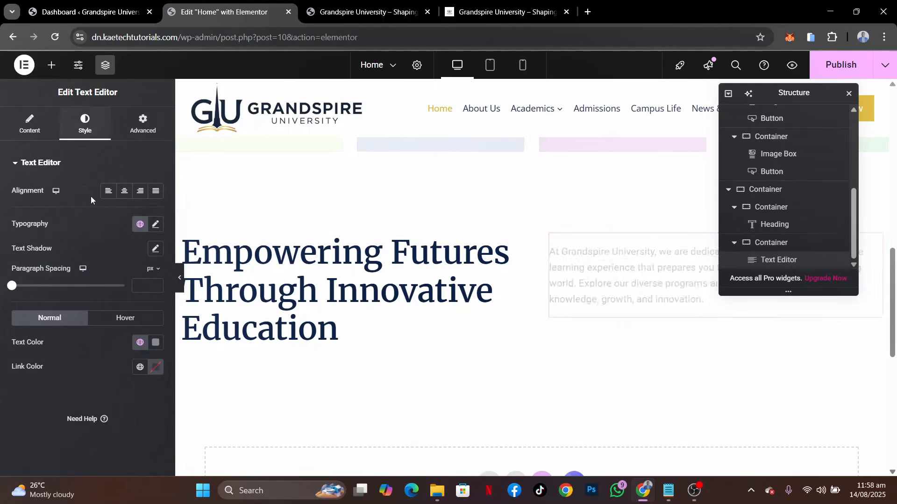
{"action": "left_click", "coordinate": [152, 229]}
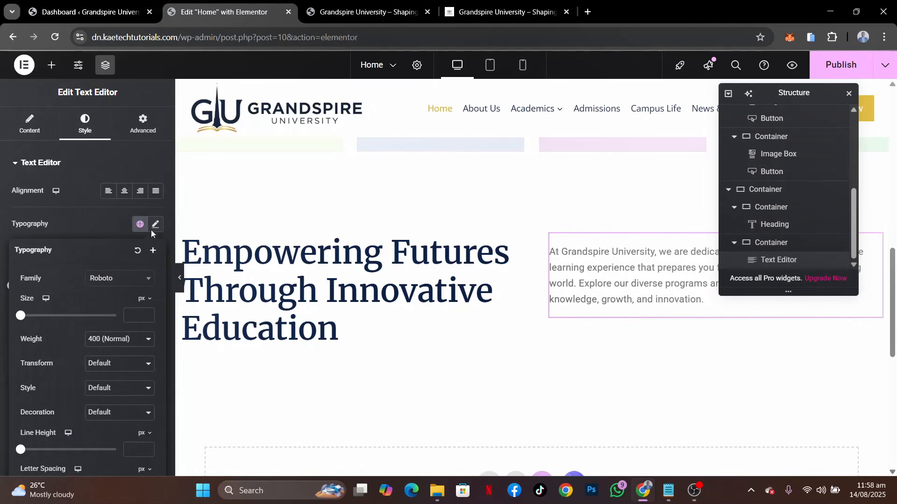
{"action": "left_click", "coordinate": [126, 281]}
{"action": "type", "text": "OPEN"}
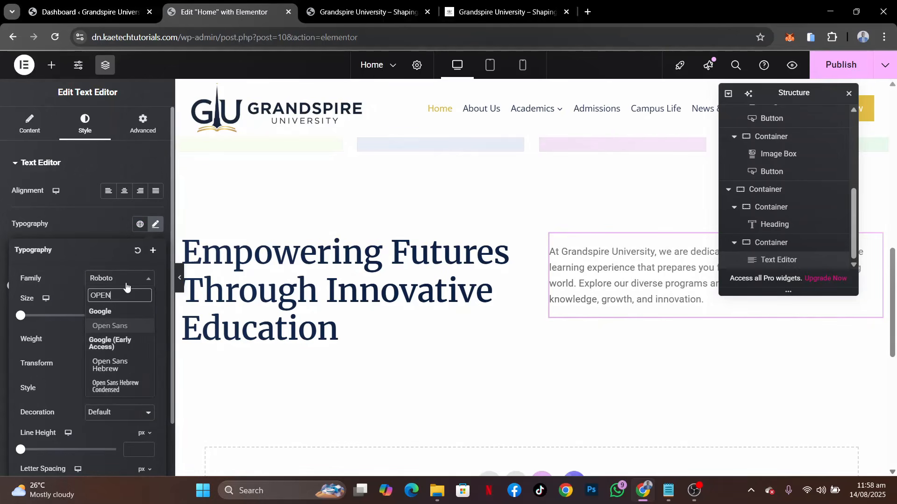
{"action": "left_click", "coordinate": [121, 326]}
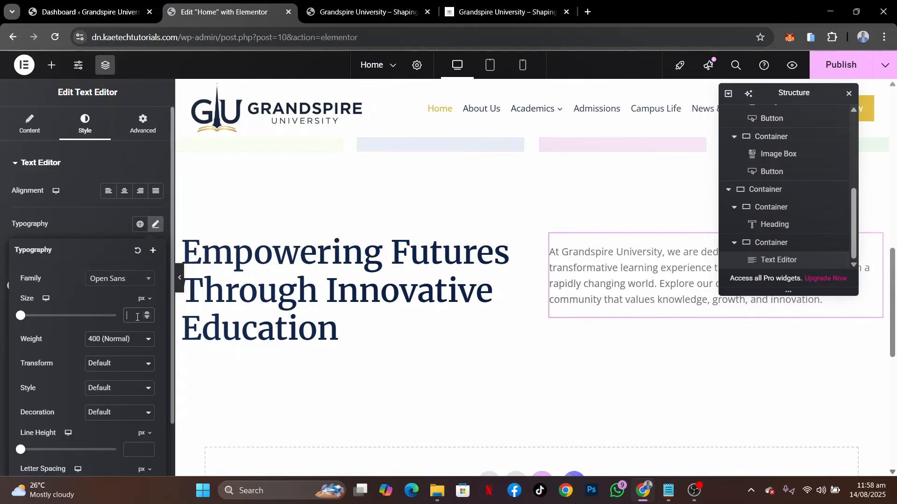
{"action": "type", "text": "17"}
{"action": "key", "text": "BackSpace"}
{"action": "type", "text": "8"}
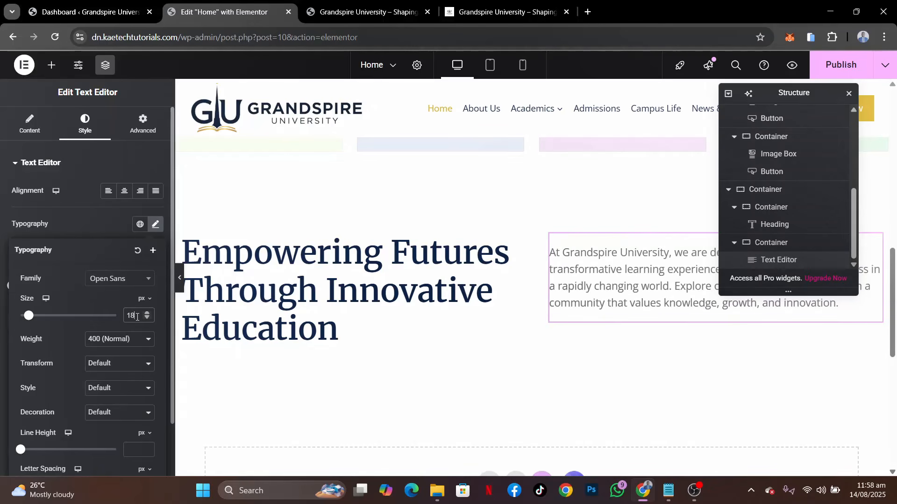
{"action": "key", "text": "BackSpace"}
{"action": "type", "text": "7"}
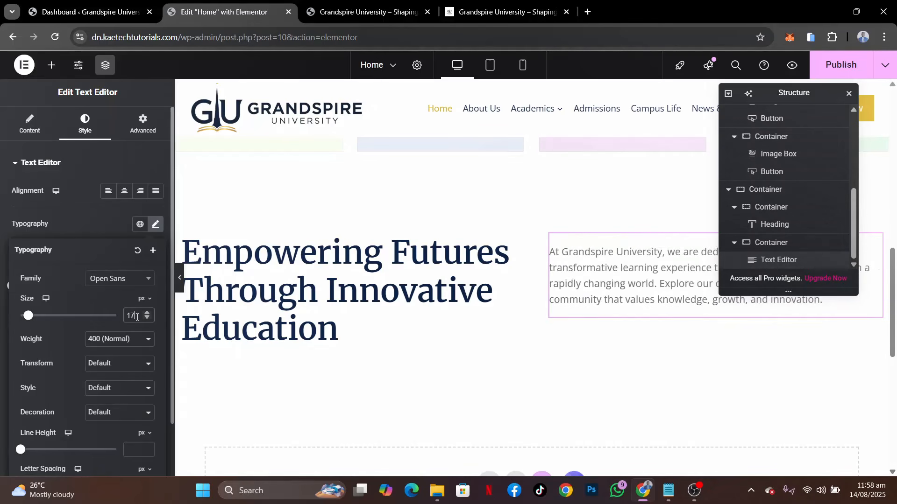
Set the paragraph's line height to 30 px
{"action": "left_click", "coordinate": [99, 228]}
{"action": "left_click", "coordinate": [156, 226]}
{"action": "left_click", "coordinate": [134, 448]}
{"action": "type", "text": "25"}
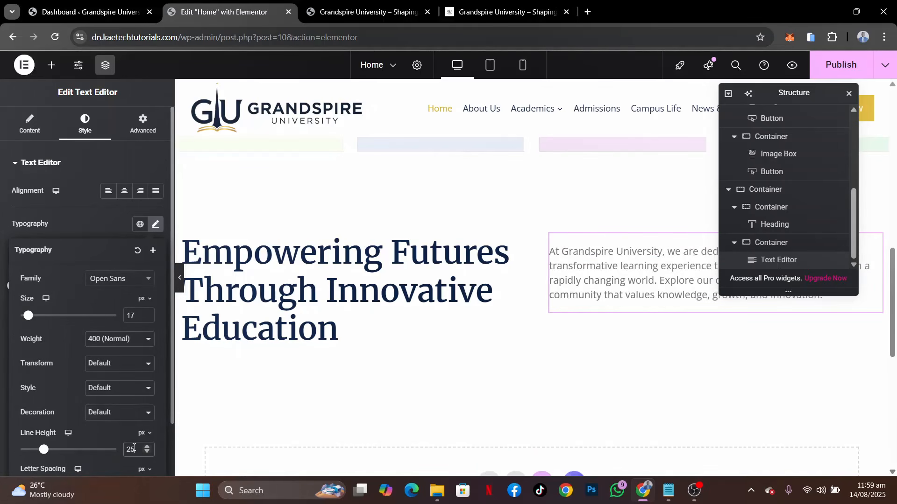
{"action": "key", "text": "BackSpace"}
{"action": "key", "text": "BackSpace"}
{"action": "type", "text": "35"}
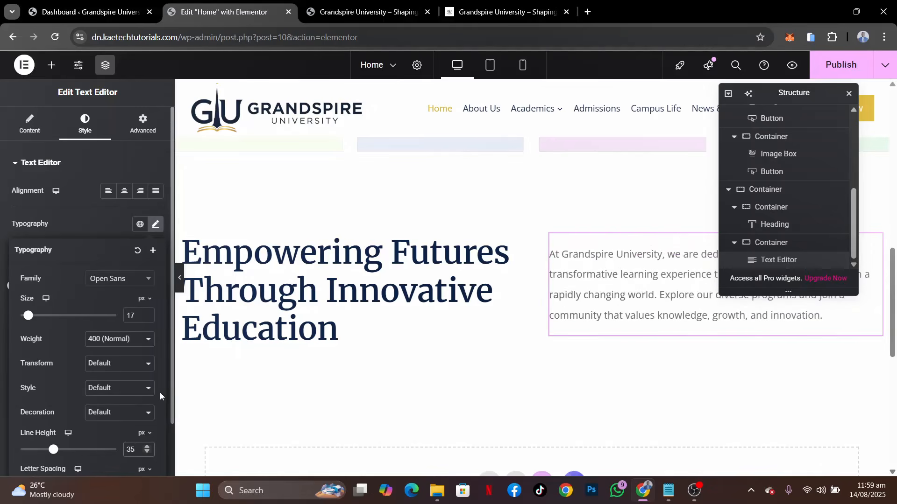
{"action": "key", "text": "BackSpace"}
{"action": "type", "text": "0"}
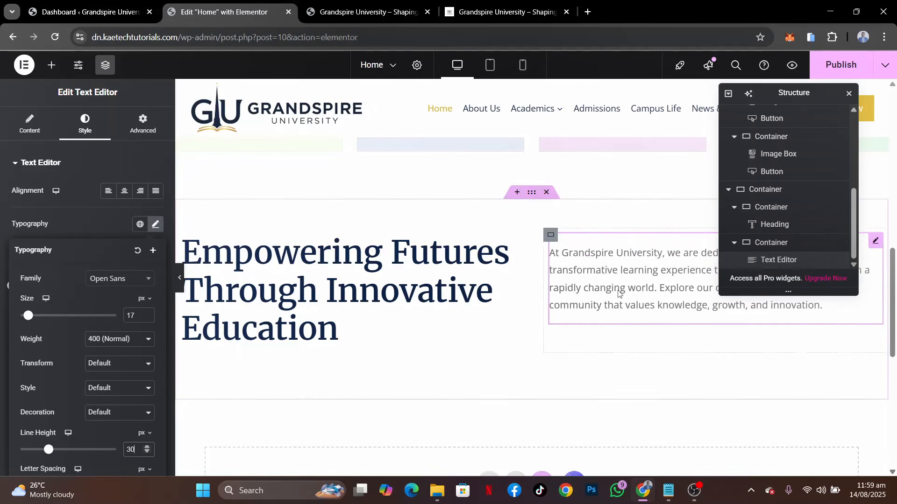
Nest a new container below the paragraph in the second column
{"action": "left_click", "coordinate": [51, 65]}
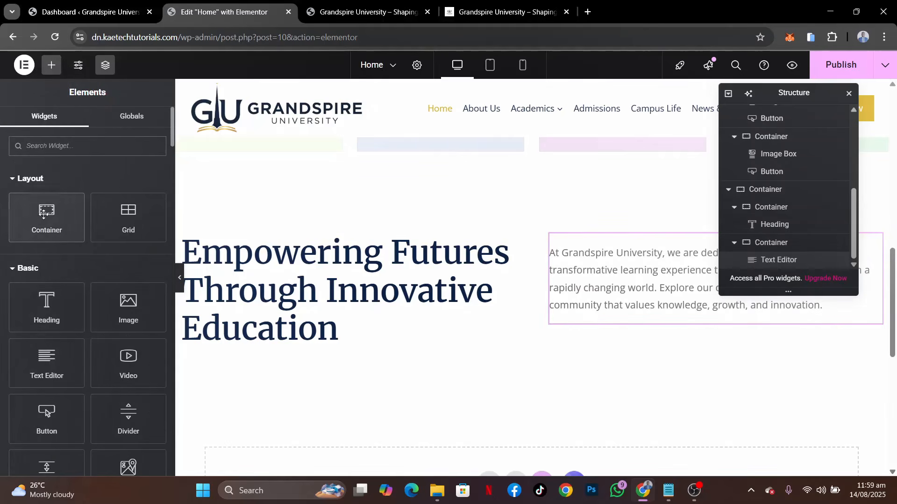
{"action": "left_click_drag", "start_coordinate": [45, 222], "coordinate": [589, 327]}
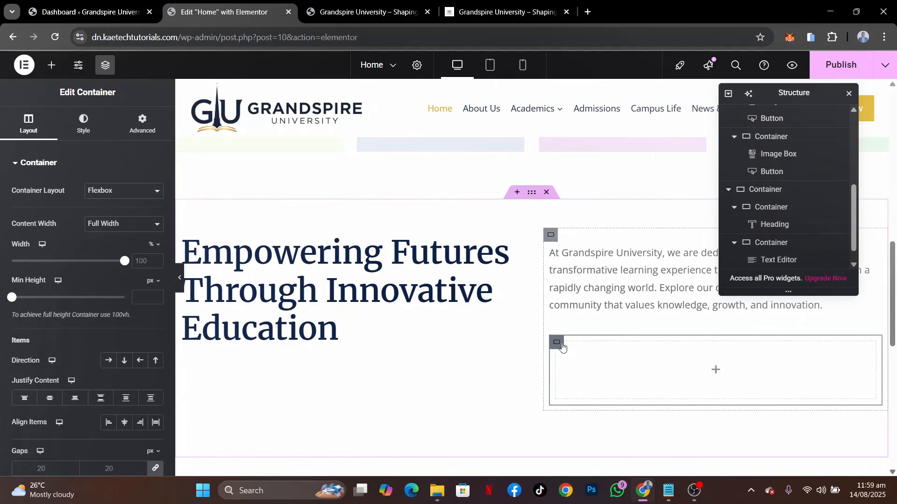
{"action": "left_click", "coordinate": [720, 374]}
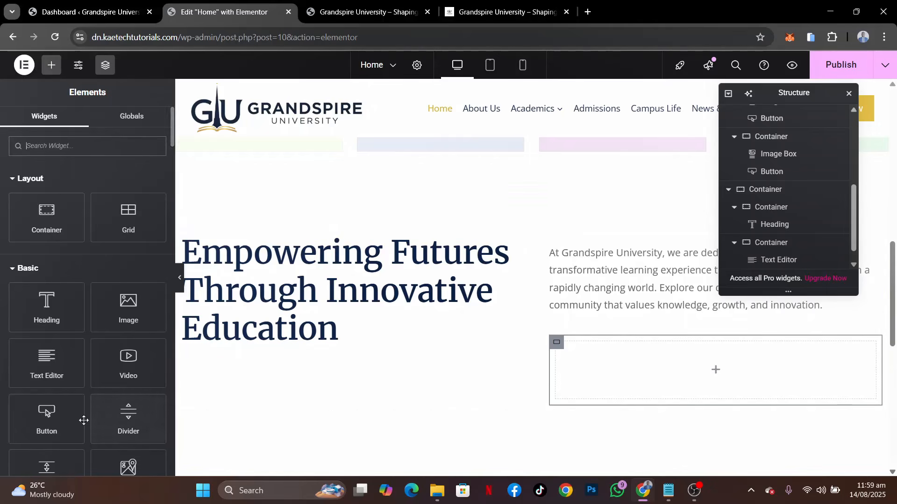
{"action": "left_click_drag", "start_coordinate": [51, 414], "coordinate": [650, 353]}
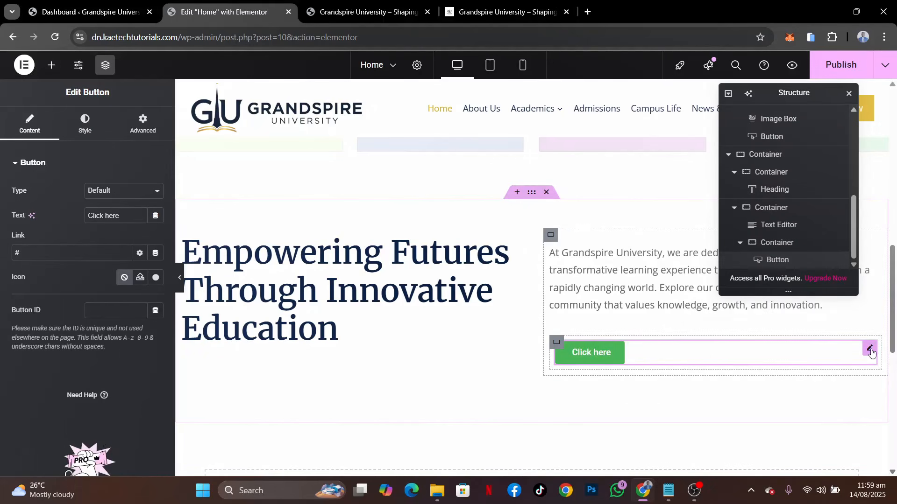
{"action": "right_click", "coordinate": [870, 348]}
{"action": "left_click", "coordinate": [805, 462]}
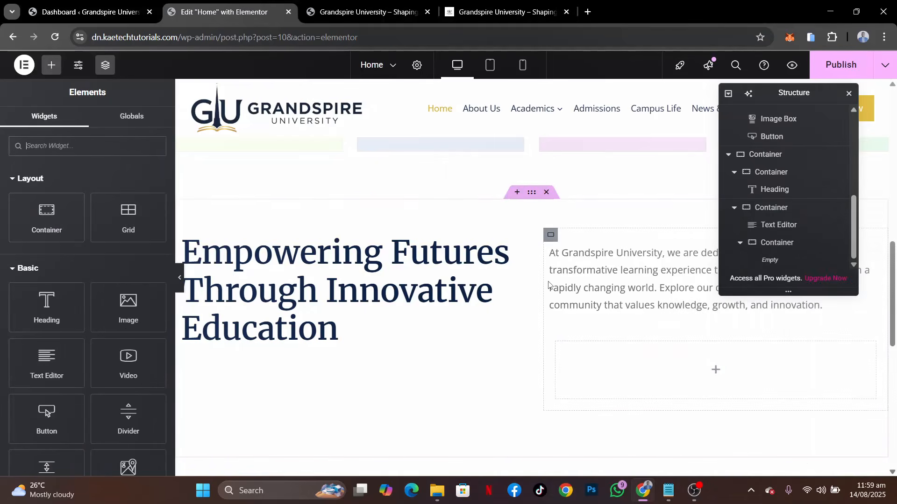
Copy the Undergraduate Programs card's APPLY NOW button and paste it into the empty container below the paragraph
{"action": "scroll", "coordinate": [304, 411], "scroll_direction": "down", "scroll_amount": 5}
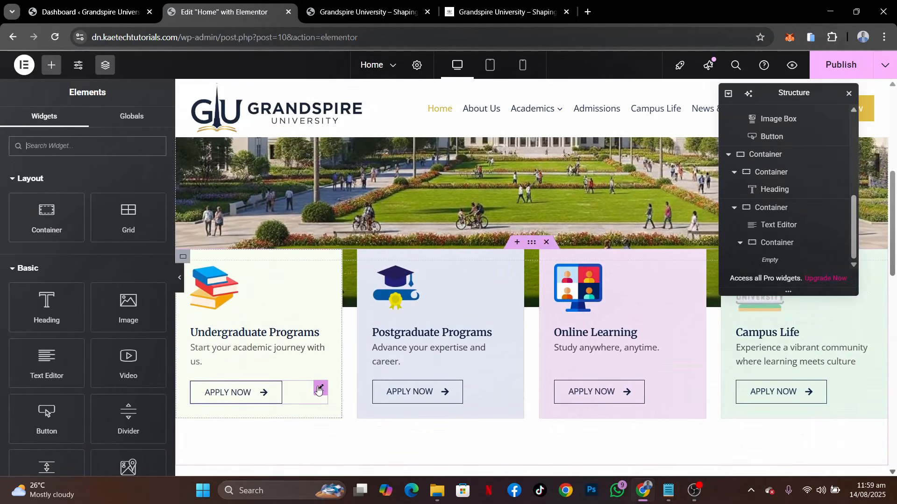
{"action": "right_click", "coordinate": [323, 389]}
{"action": "left_click", "coordinate": [346, 269]}
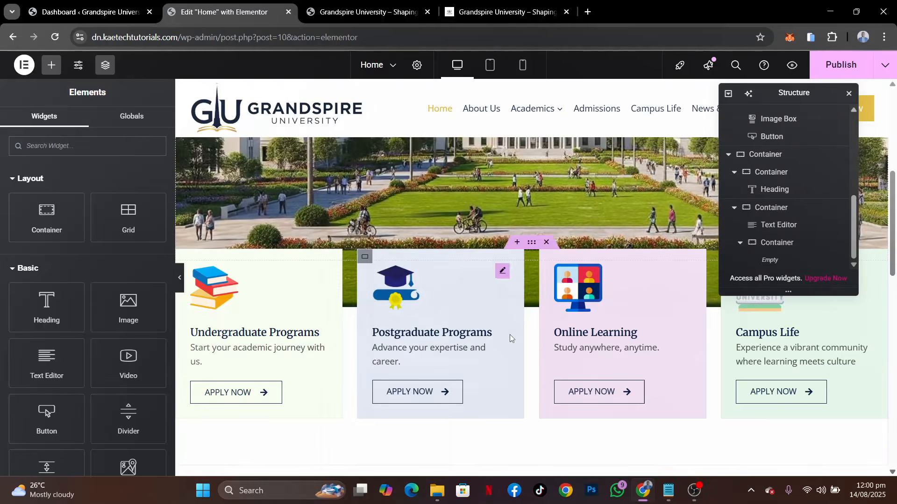
{"action": "scroll", "coordinate": [510, 335], "scroll_direction": "down", "scroll_amount": 6}
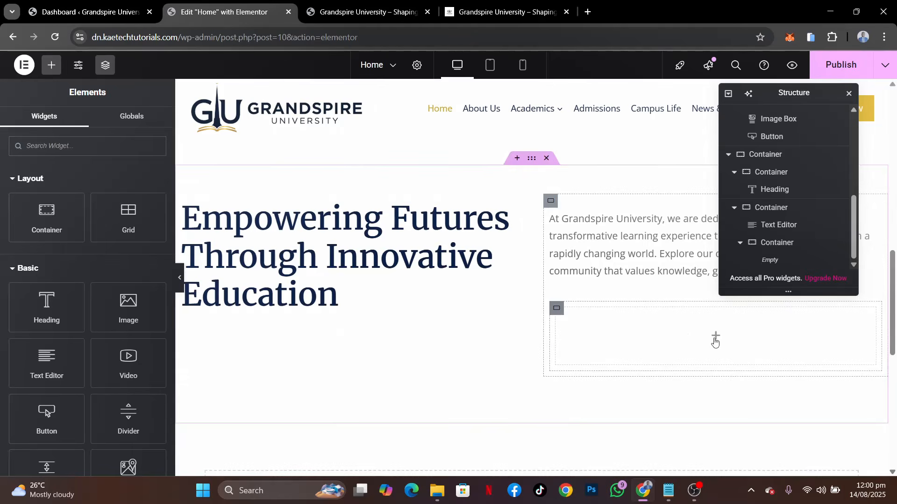
{"action": "right_click", "coordinate": [716, 342]}
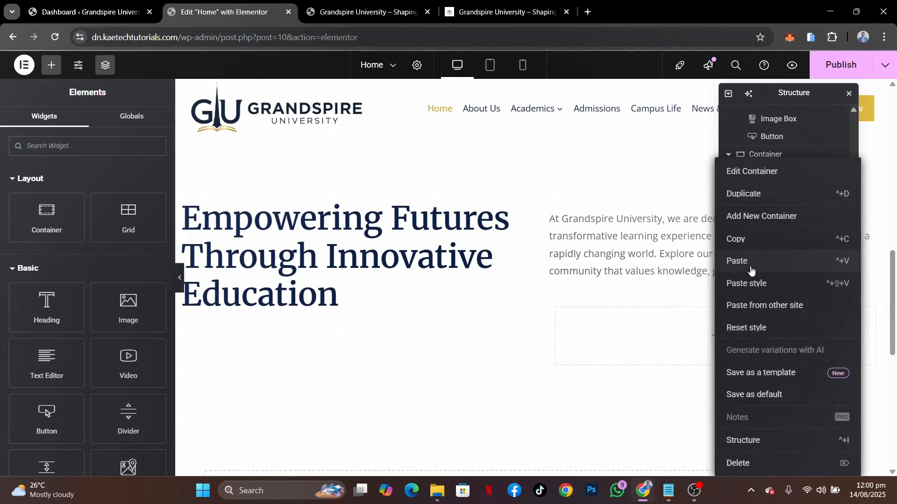
{"action": "left_click", "coordinate": [751, 271]}
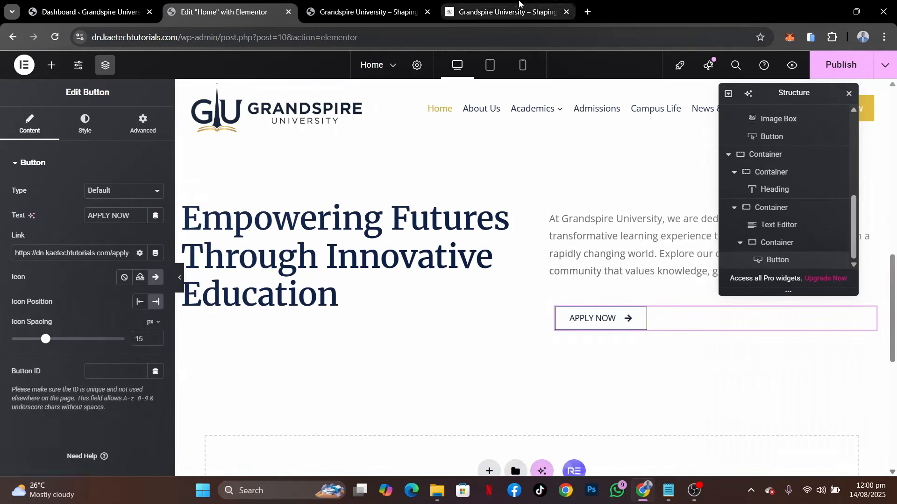
Following the demo's button design, set the pasted APPLY NOW button's padding to 20 px top and bottom, 40 px left and right
{"action": "left_click", "coordinate": [516, 6]}
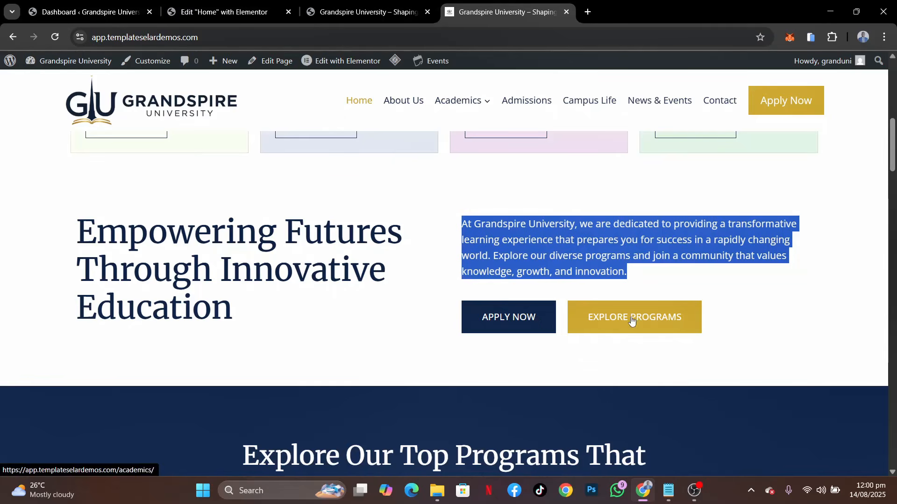
{"action": "left_click", "coordinate": [211, 16]}
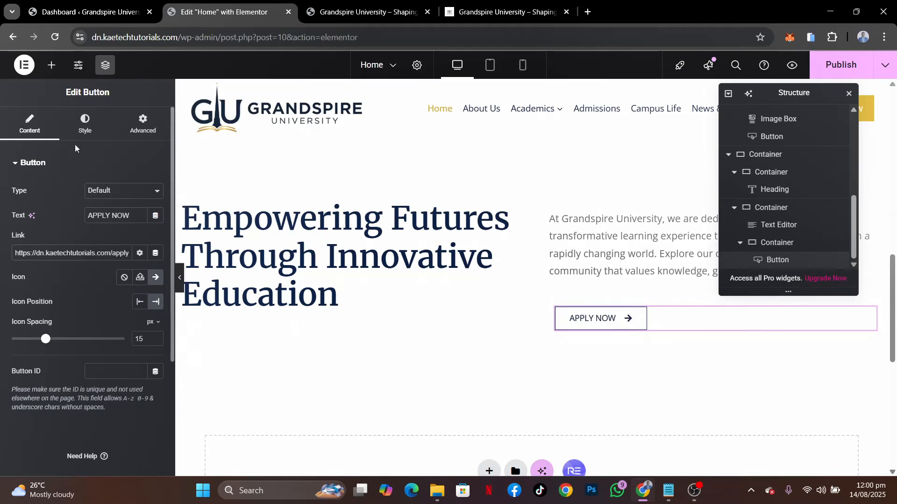
{"action": "left_click", "coordinate": [83, 134]}
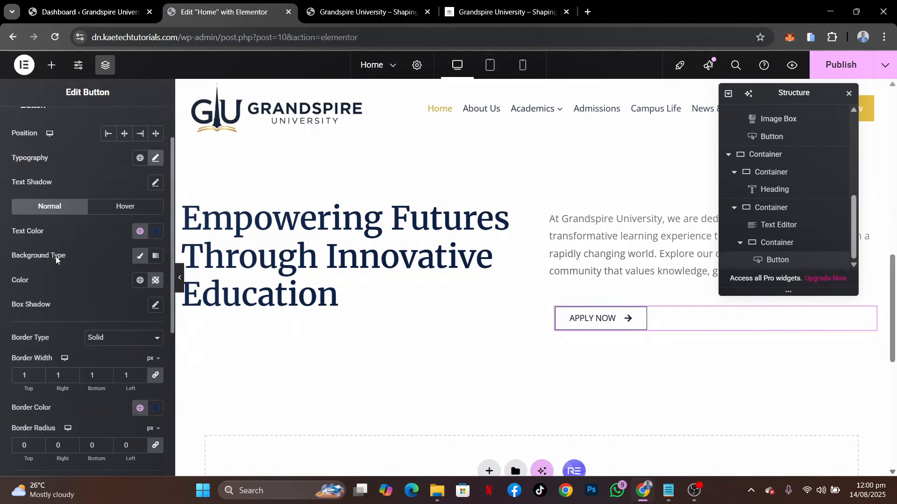
{"action": "scroll", "coordinate": [51, 294], "scroll_direction": "down", "scroll_amount": 3}
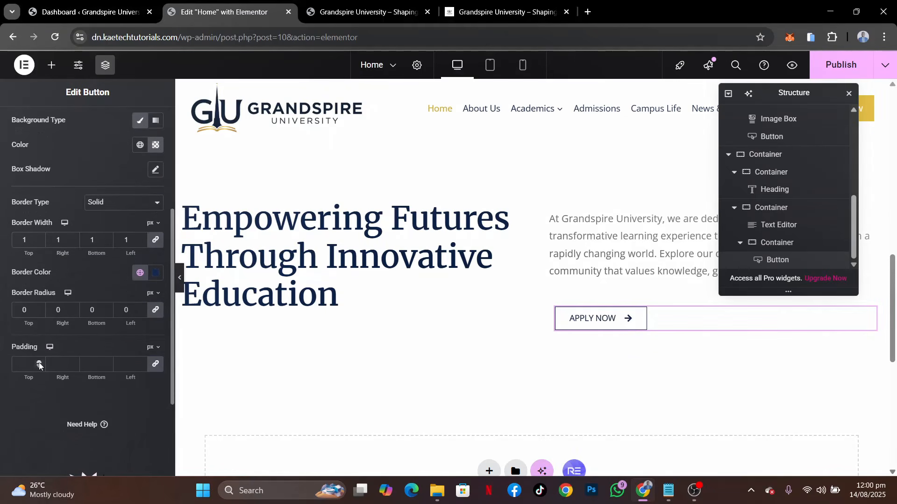
{"action": "left_click", "coordinate": [58, 364]}
{"action": "type", "text": "0"}
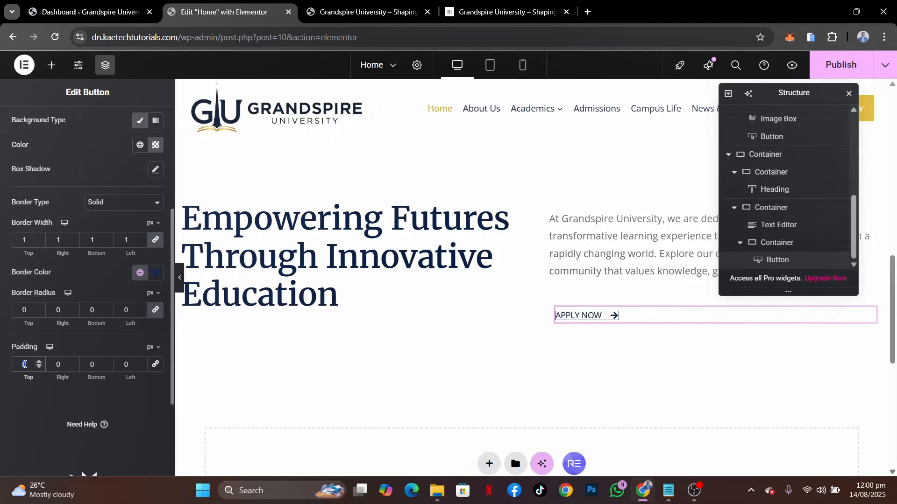
{"action": "type", "text": "20"}
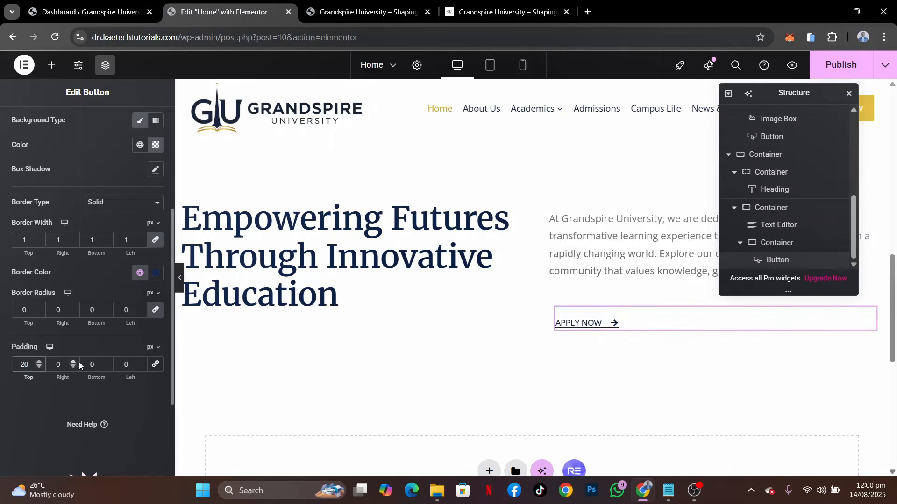
{"action": "left_click", "coordinate": [91, 365]}
{"action": "type", "text": "20"}
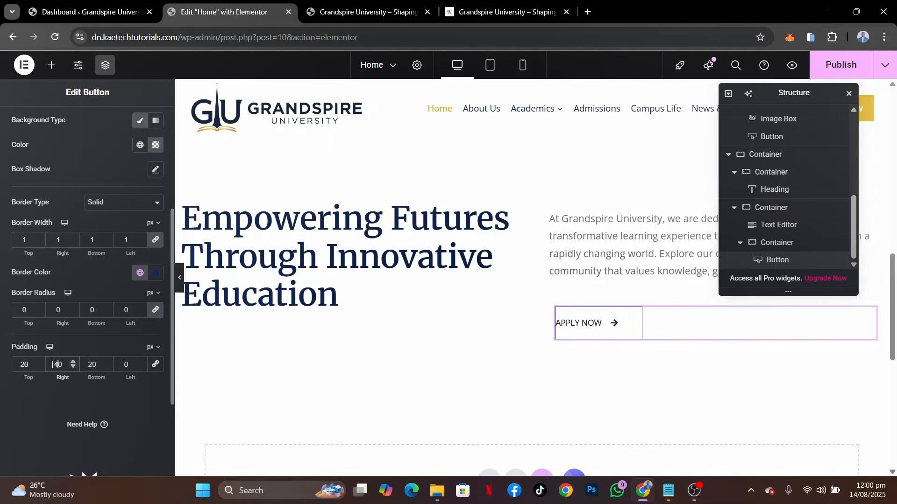
{"action": "type", "text": "4"}
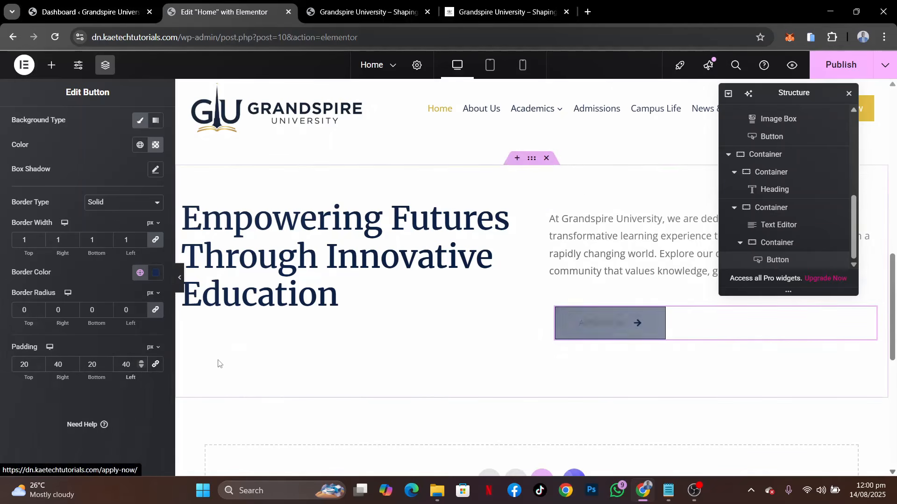
{"action": "scroll", "coordinate": [96, 281], "scroll_direction": "up", "scroll_amount": 4}
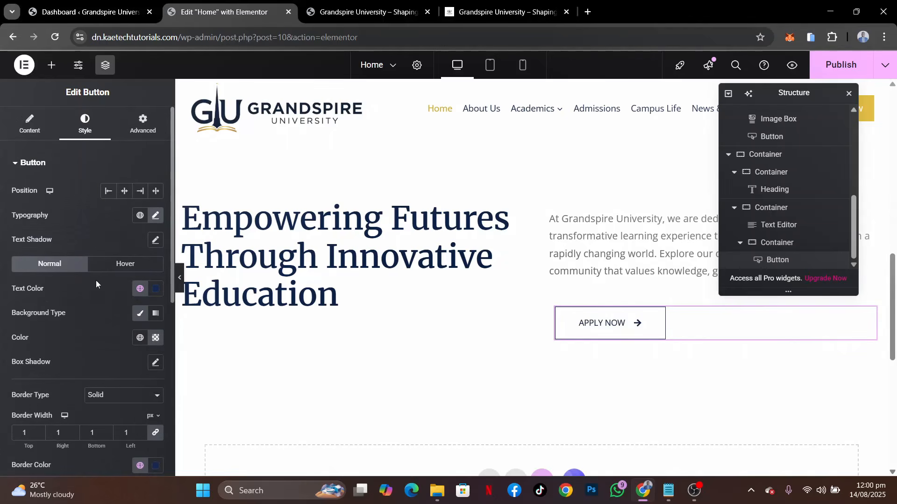
Set the pasted APPLY NOW button's background to the Theme Accent global color and its text to the white global color
{"action": "left_click", "coordinate": [140, 339]}
{"action": "left_click", "coordinate": [86, 198]}
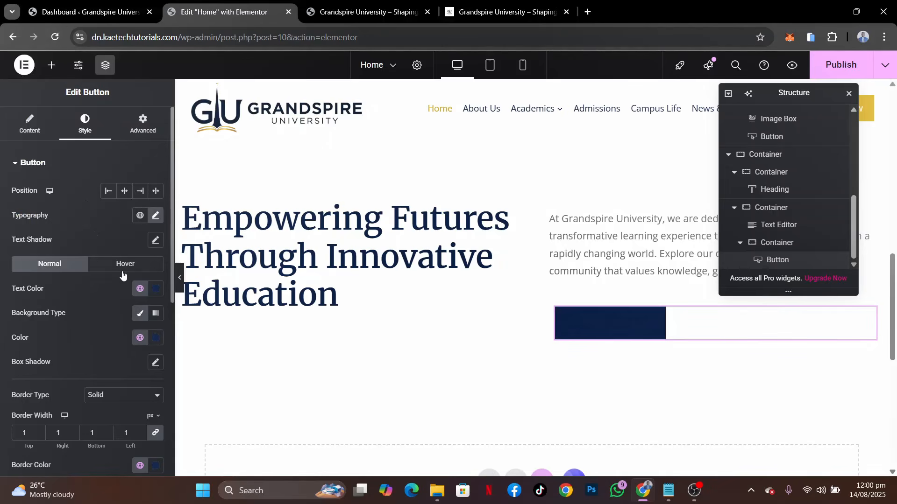
{"action": "left_click", "coordinate": [140, 288]}
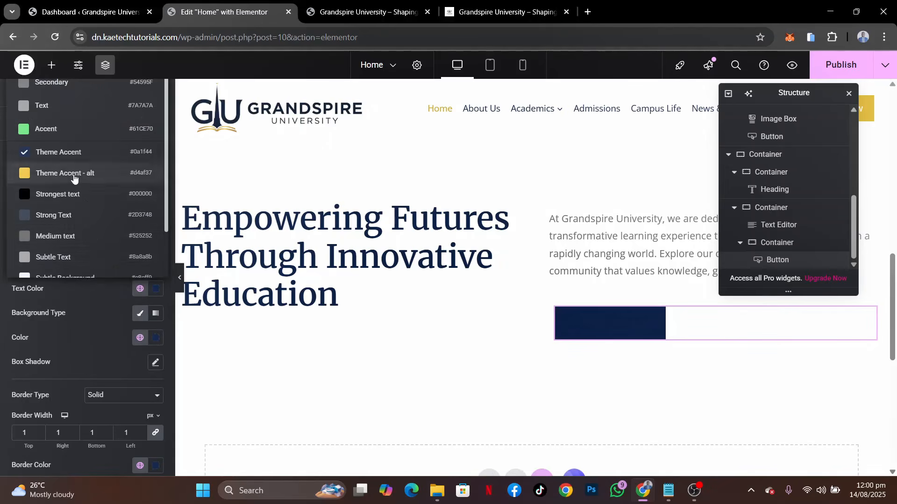
{"action": "scroll", "coordinate": [66, 253], "scroll_direction": "down", "scroll_amount": 2}
{"action": "left_click", "coordinate": [61, 262]}
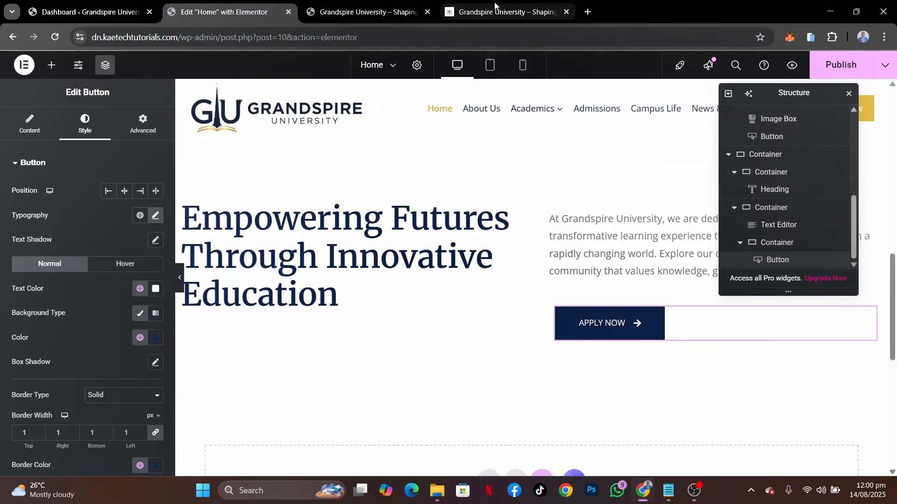
Following the demo's button row, set the button container's direction to horizontal row and duplicate the APPLY NOW button
{"action": "left_click", "coordinate": [495, 9]}
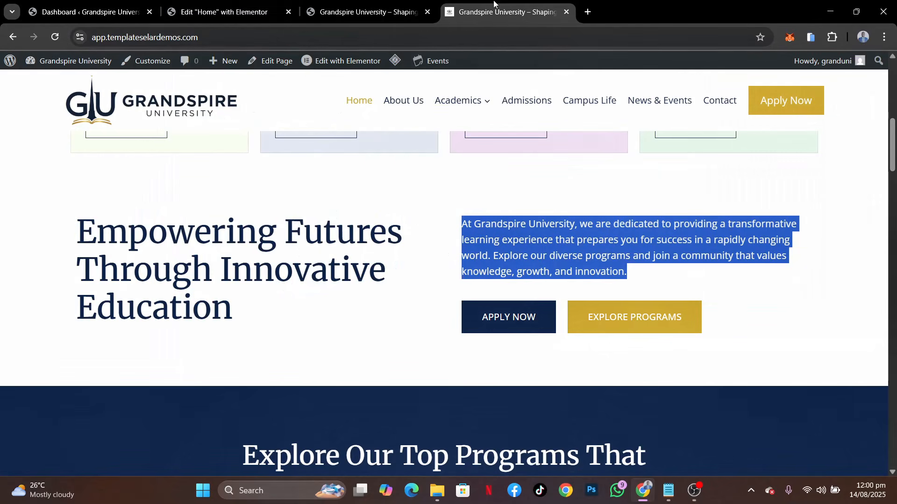
{"action": "left_click", "coordinate": [209, 13]}
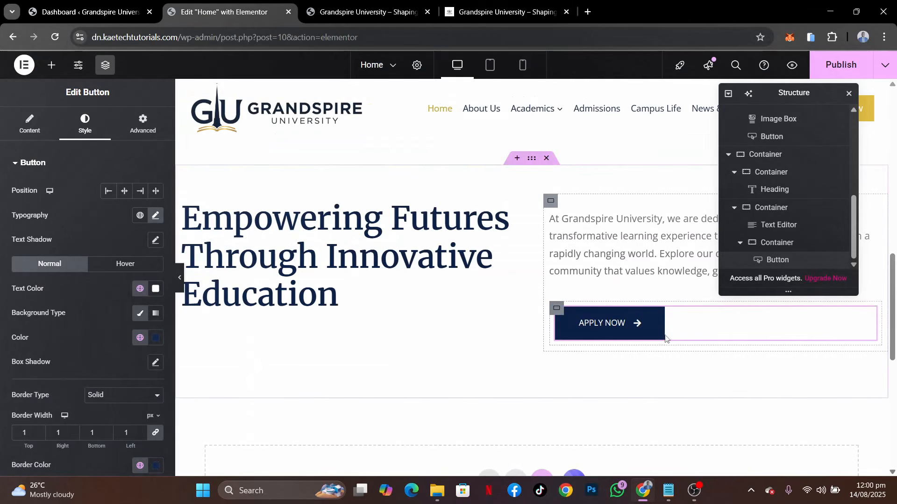
{"action": "left_click", "coordinate": [557, 309]}
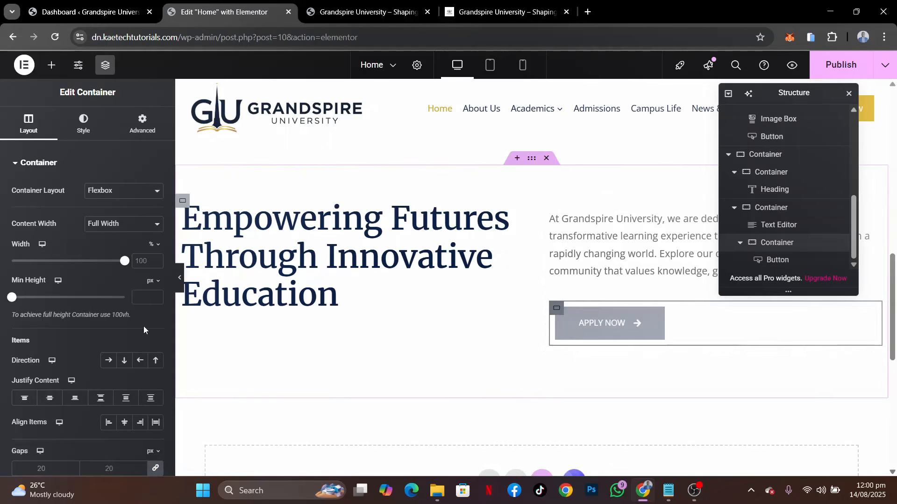
{"action": "left_click", "coordinate": [107, 363]}
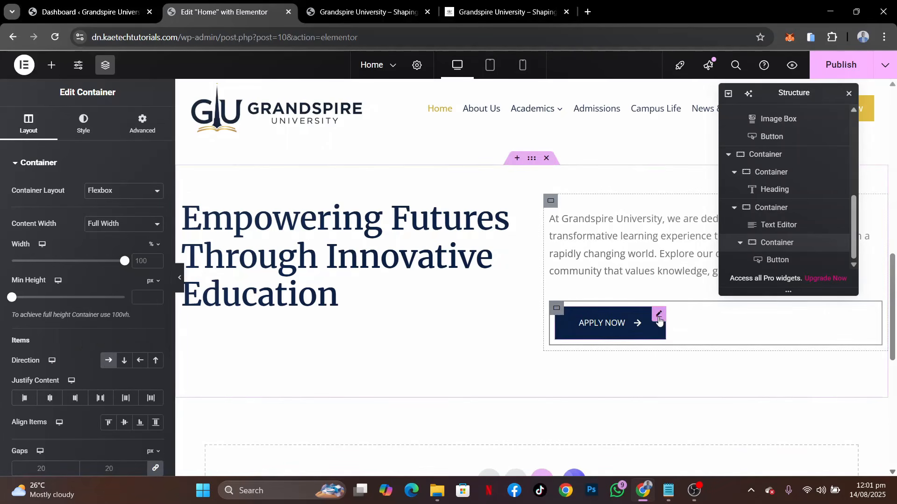
{"action": "right_click", "coordinate": [659, 321]}
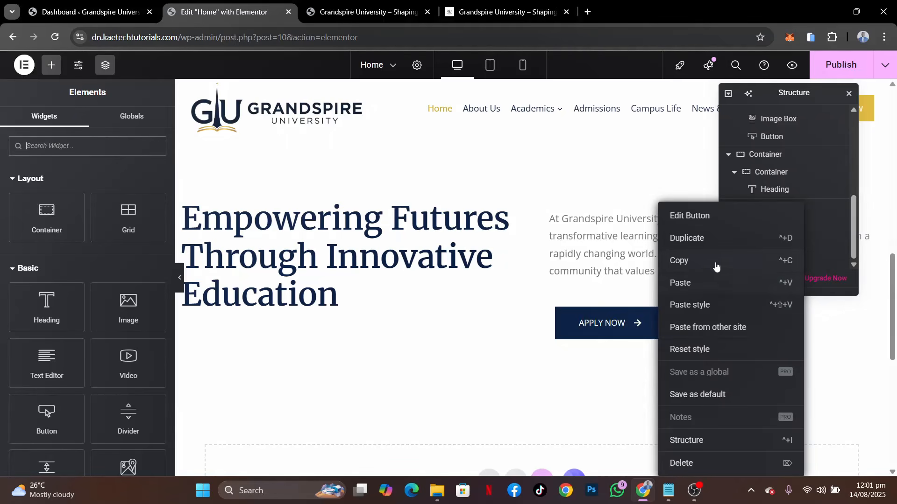
{"action": "left_click", "coordinate": [703, 240]}
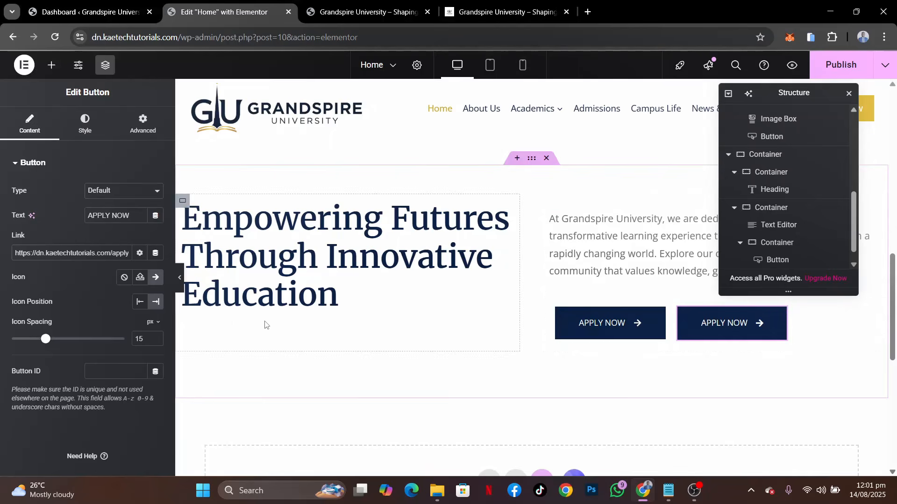
Set the duplicated button's normal background and border colors to the gold Theme Accent - alt global color
{"action": "left_click", "coordinate": [88, 129]}
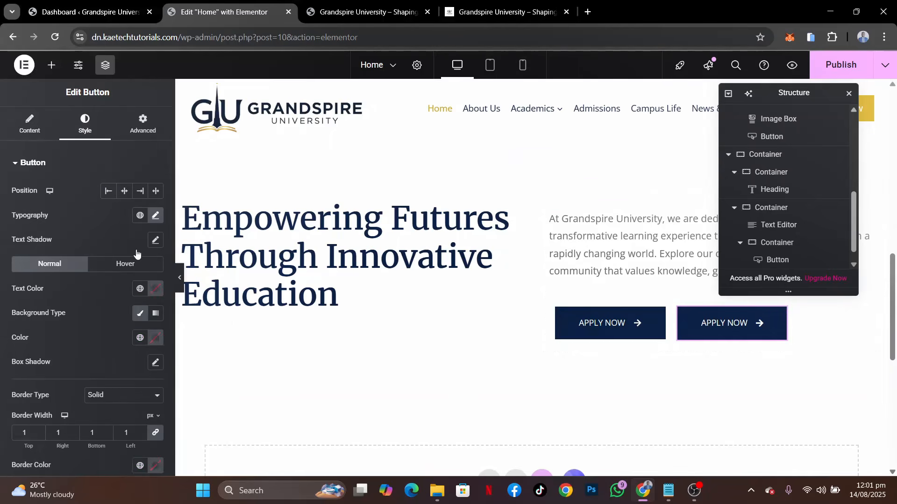
{"action": "left_click", "coordinate": [139, 338]}
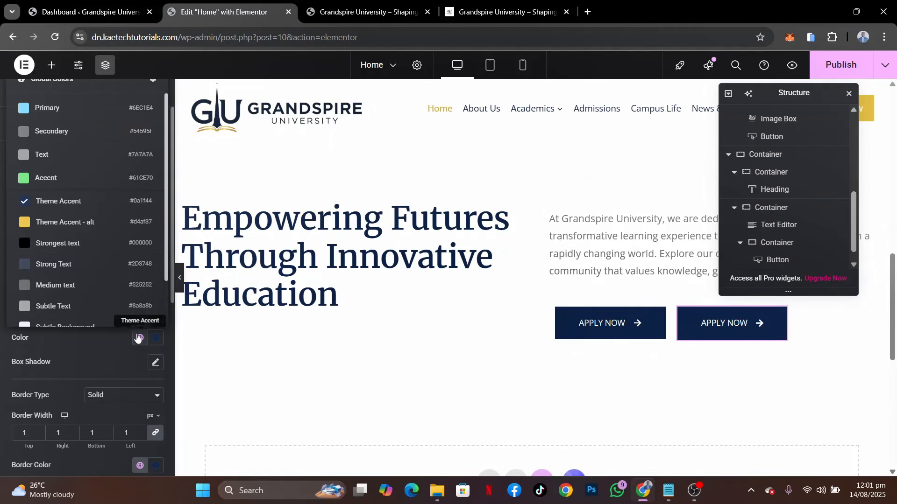
{"action": "left_click", "coordinate": [87, 224]}
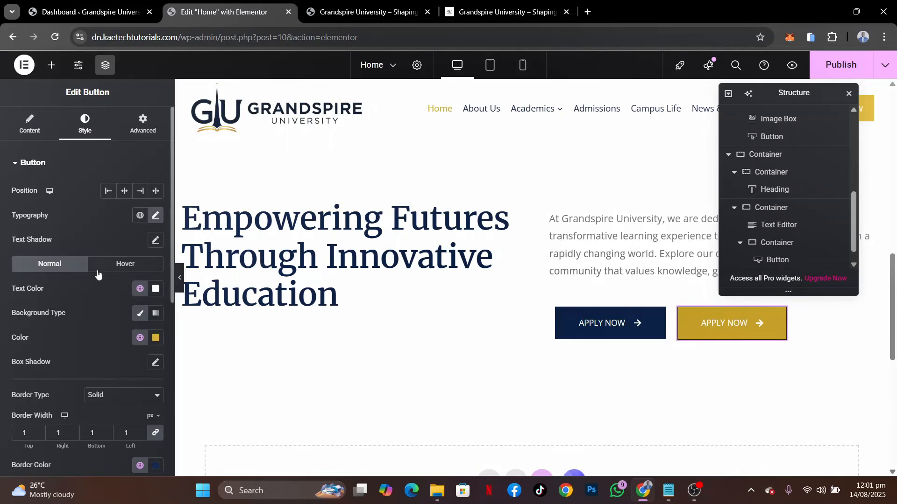
{"action": "left_click", "coordinate": [113, 270]}
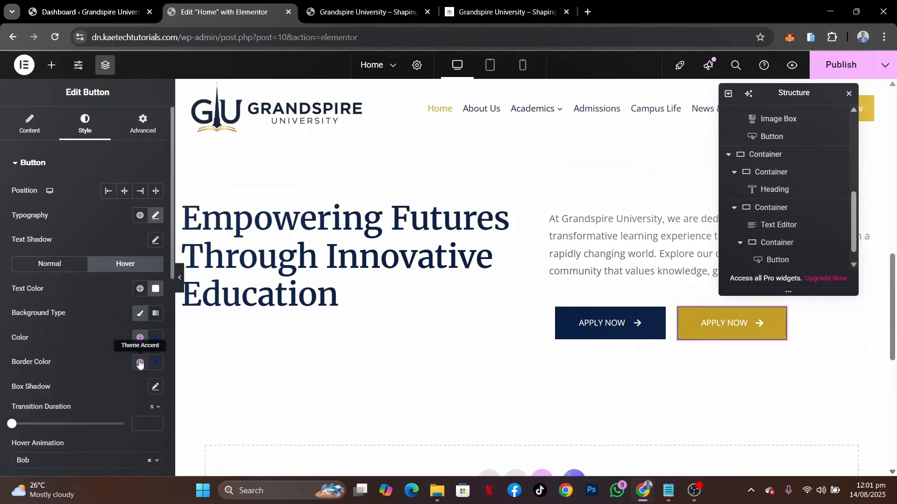
{"action": "left_click", "coordinate": [60, 268]}
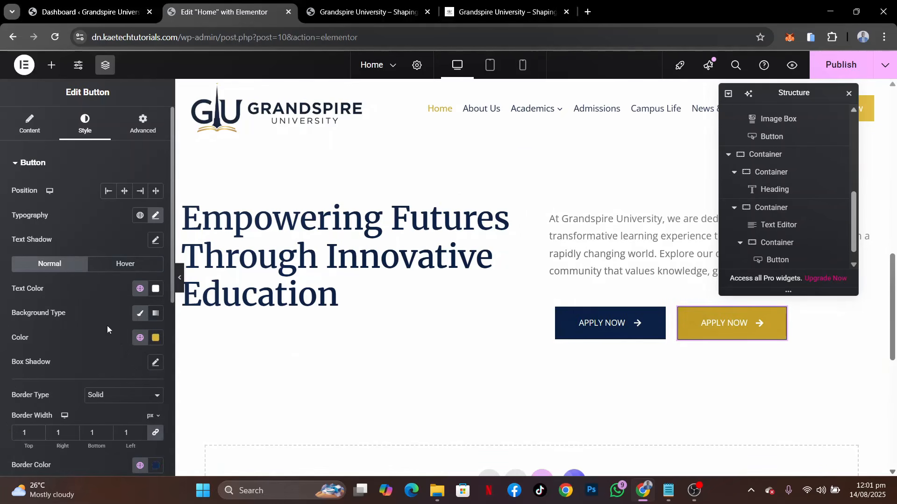
{"action": "left_click", "coordinate": [141, 465]}
{"action": "left_click", "coordinate": [68, 351]}
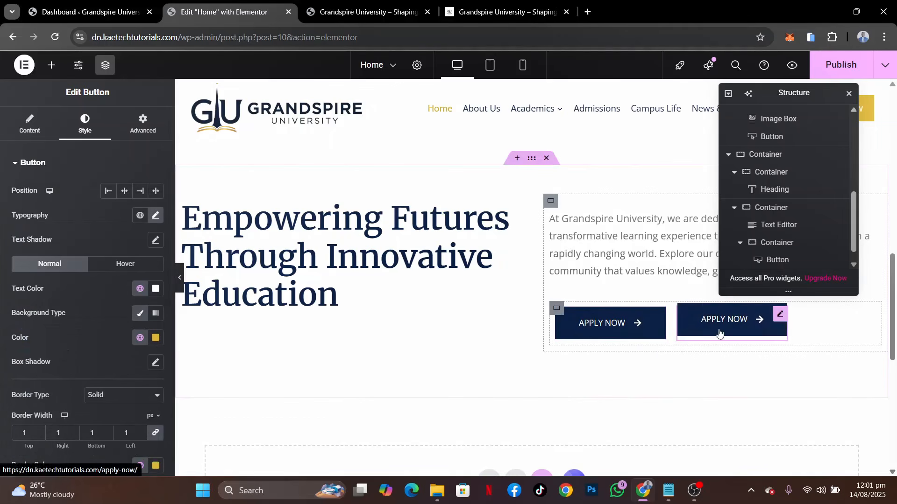
{"action": "scroll", "coordinate": [595, 262], "scroll_direction": "up", "scroll_amount": 4}
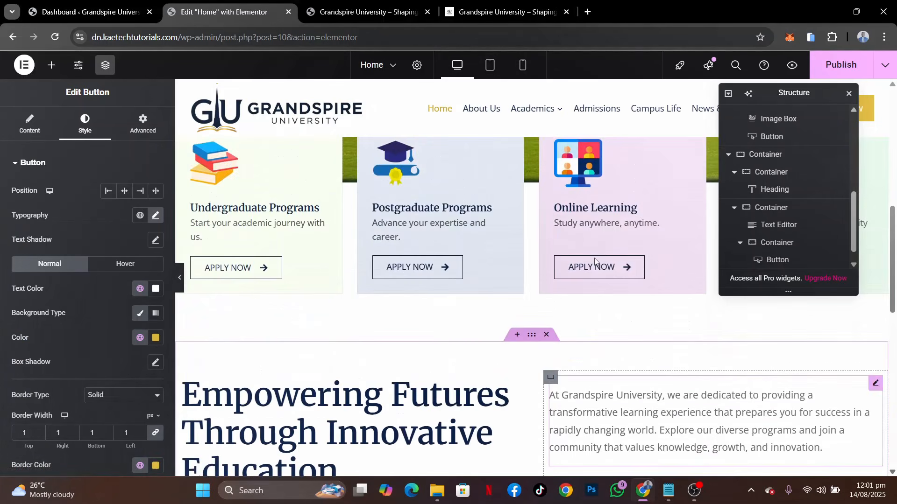
{"action": "scroll", "coordinate": [596, 262], "scroll_direction": "down", "scroll_amount": 4}
{"action": "scroll", "coordinate": [596, 262], "scroll_direction": "up", "scroll_amount": 1}
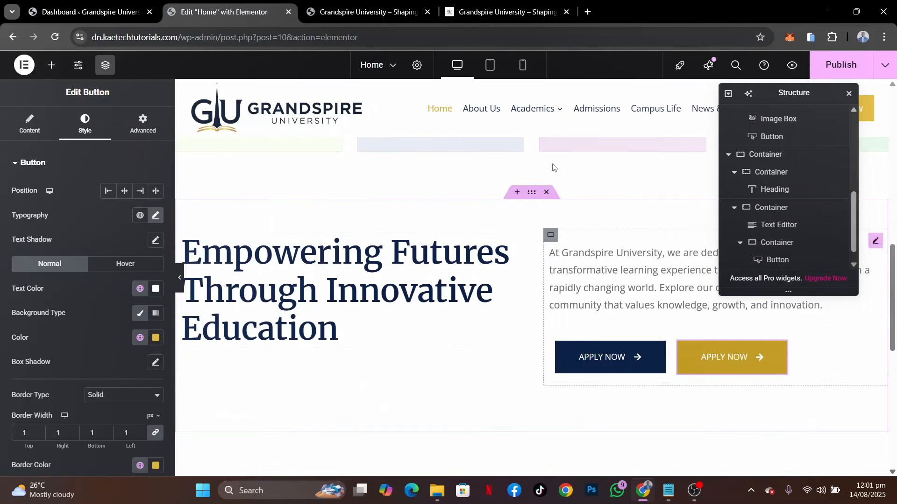
Copy the gold button's label from the demo, use it as the duplicated button's text, "Explore Programs", and remove its icon
{"action": "left_click", "coordinate": [496, 6]}
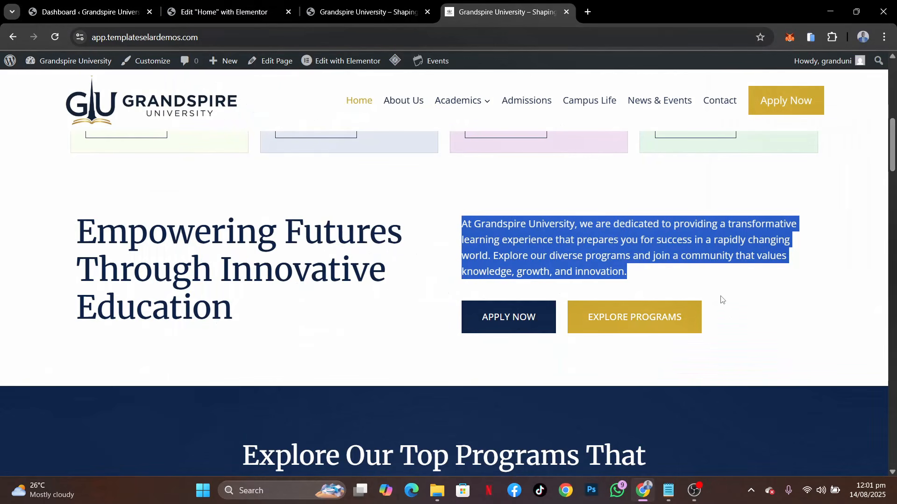
{"action": "left_click_drag", "start_coordinate": [683, 317], "coordinate": [589, 319]}
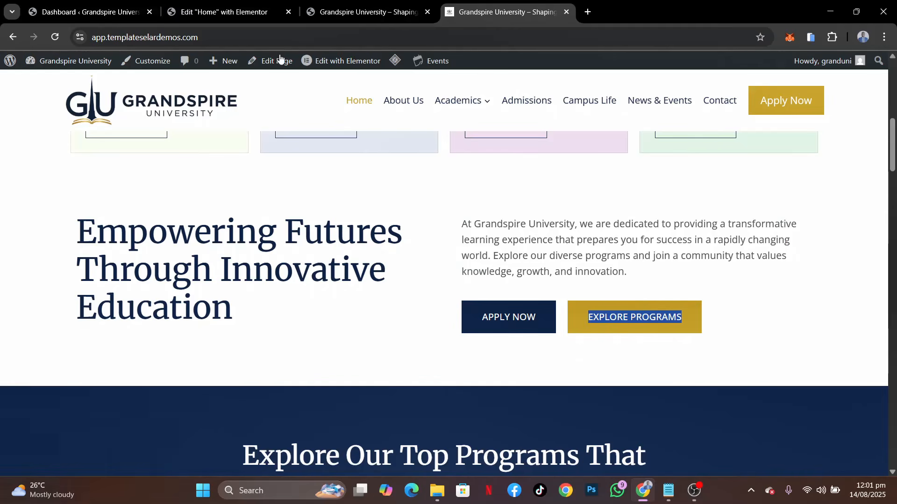
{"action": "left_click", "coordinate": [225, 15]}
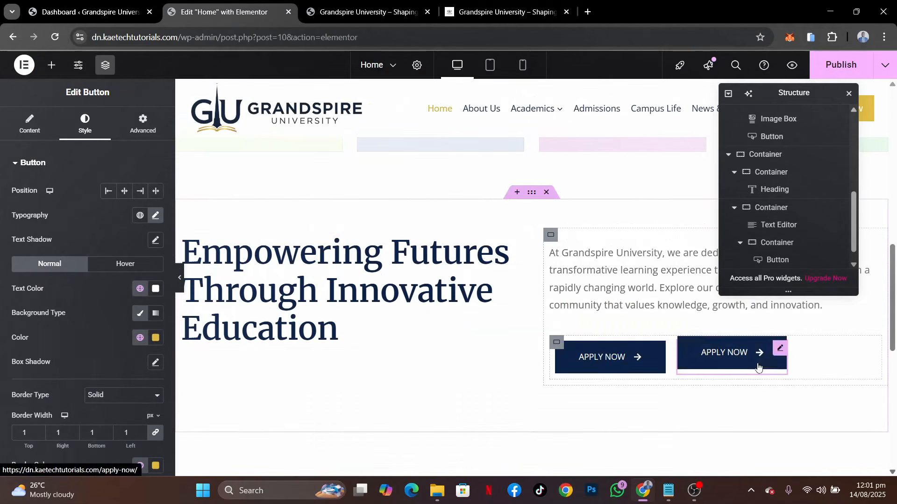
{"action": "left_click", "coordinate": [30, 122]}
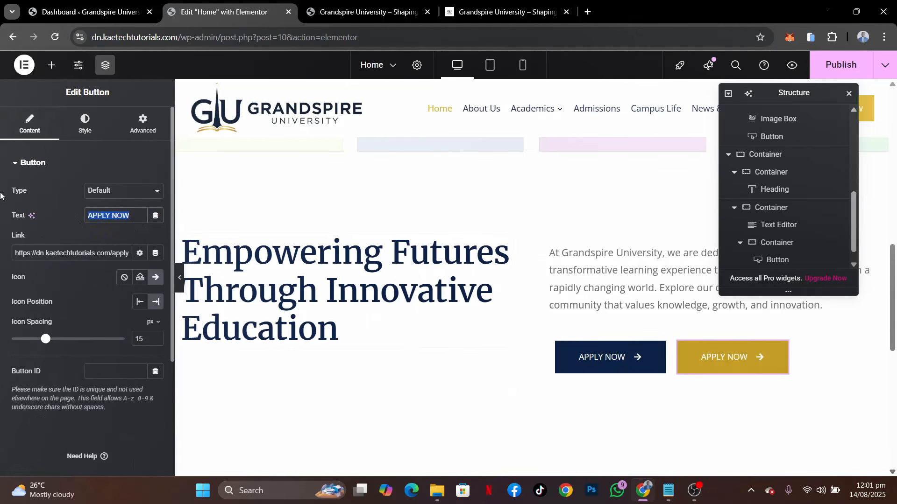
{"action": "type", "text": "Explore Programs"}
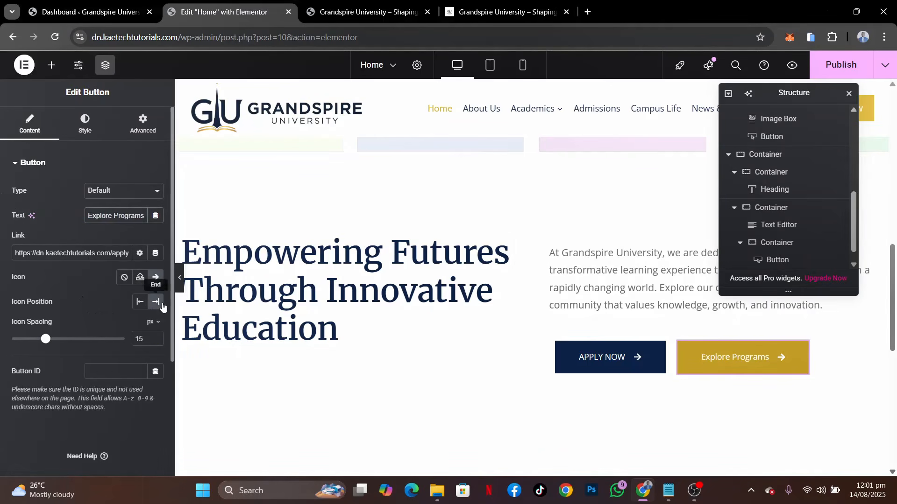
{"action": "left_click", "coordinate": [124, 277]}
Matching the demo, remove the arrow icon from the section's APPLY NOW button and publish the page
{"action": "left_click", "coordinate": [518, 3]}
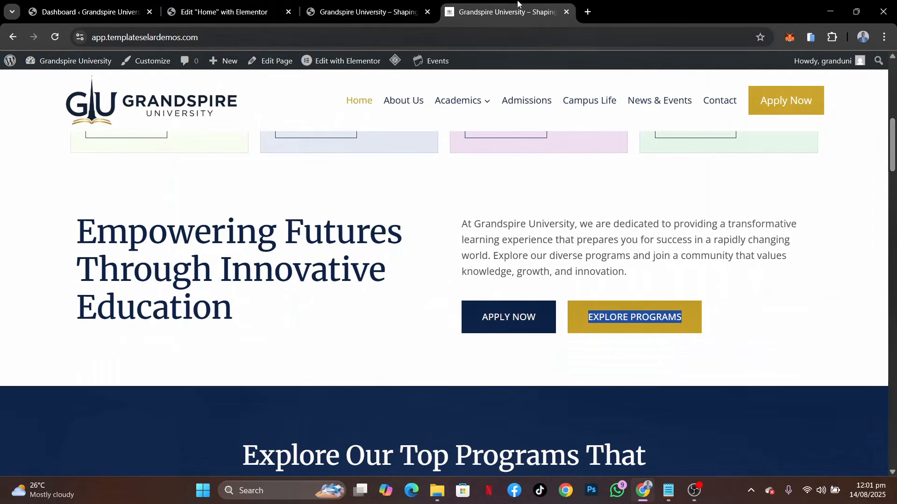
{"action": "left_click", "coordinate": [211, 14]}
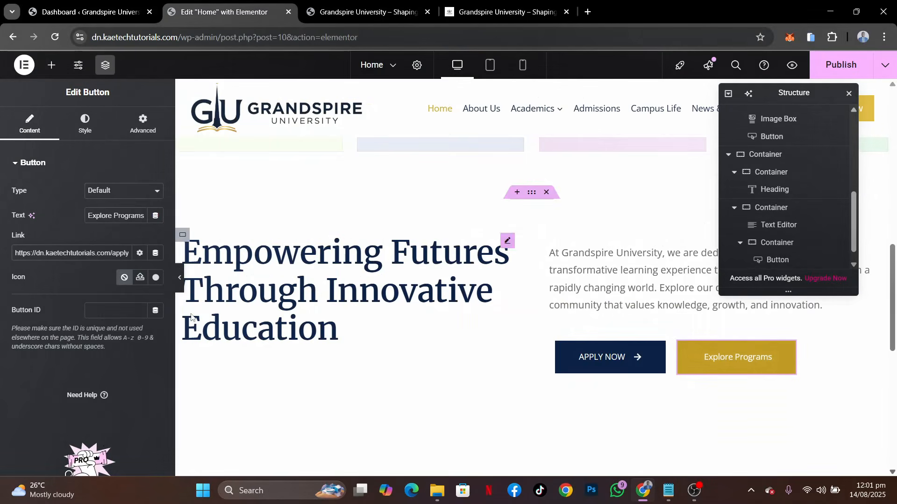
{"action": "left_click", "coordinate": [657, 352]}
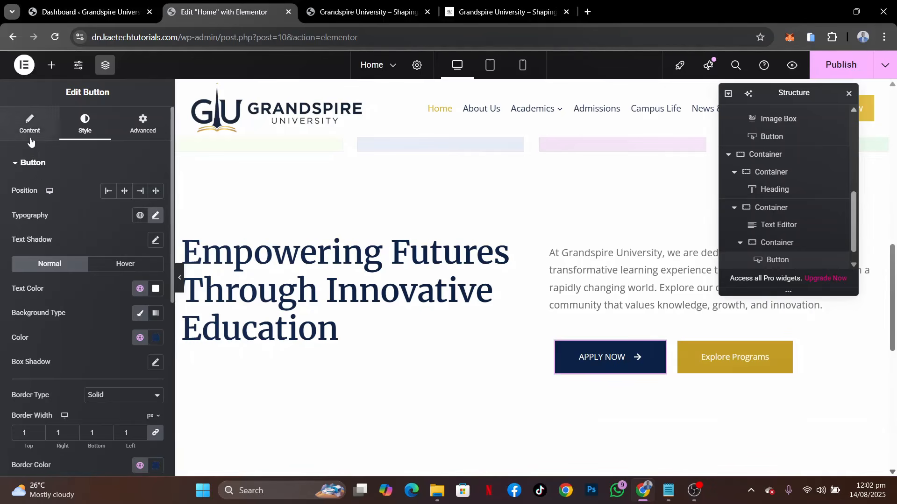
{"action": "left_click", "coordinate": [30, 124]}
{"action": "left_click", "coordinate": [123, 277]}
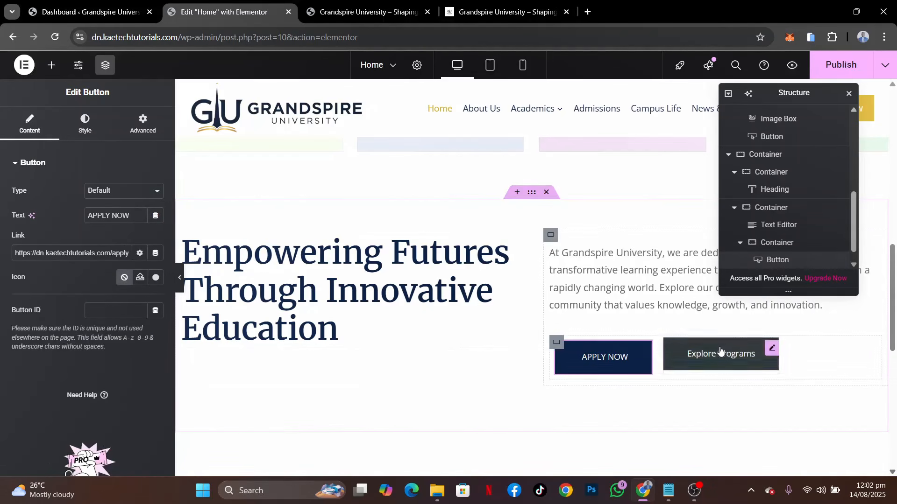
{"action": "scroll", "coordinate": [570, 255], "scroll_direction": "up", "scroll_amount": 1}
{"action": "scroll", "coordinate": [570, 256], "scroll_direction": "down", "scroll_amount": 2}
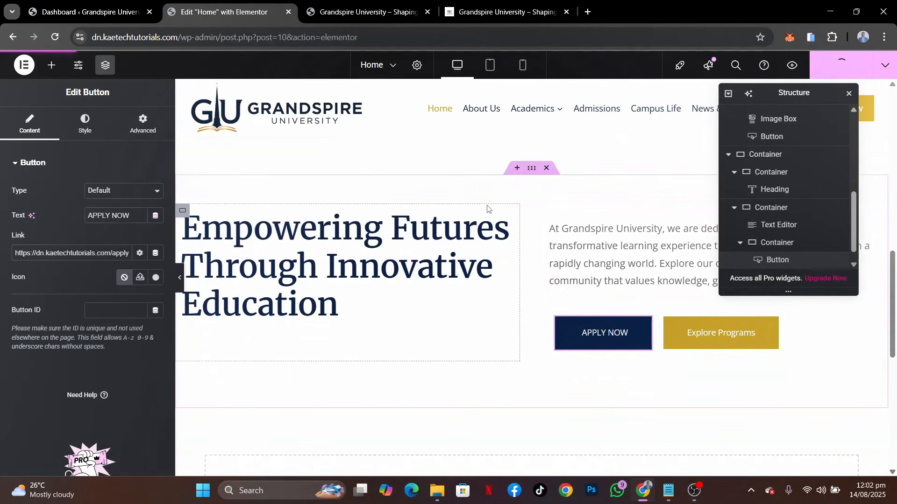
Reload the live home page and examine the layout of the program cards and the "Empowering Futures" section
{"action": "left_click", "coordinate": [374, 12]}
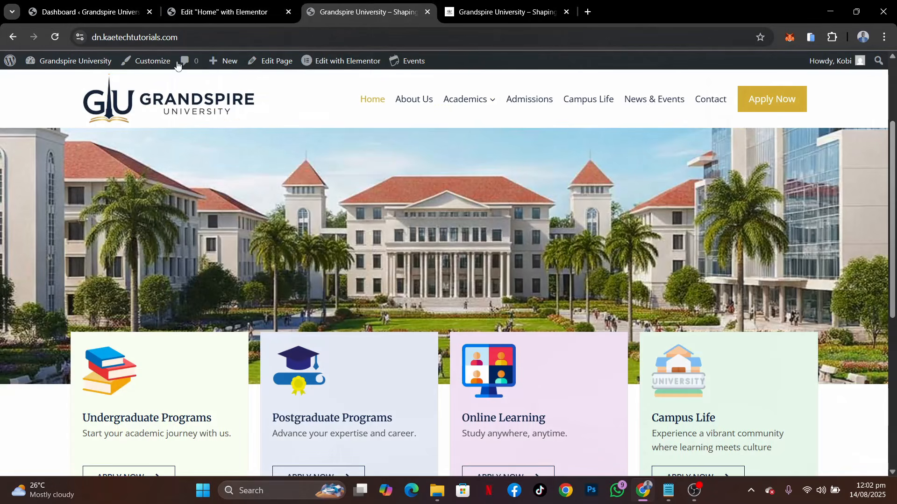
{"action": "left_click", "coordinate": [54, 36]}
{"action": "scroll", "coordinate": [541, 219], "scroll_direction": "down", "scroll_amount": 6}
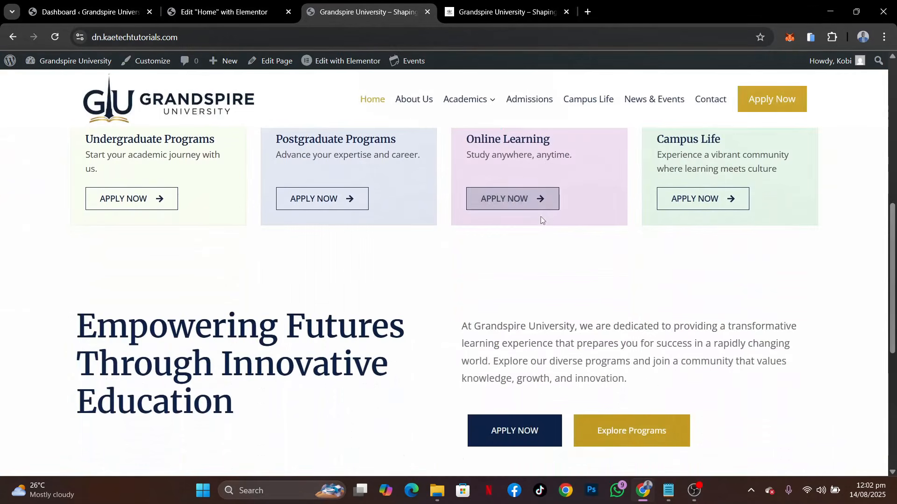
{"action": "scroll", "coordinate": [541, 219], "scroll_direction": "up", "scroll_amount": 3}
{"action": "scroll", "coordinate": [542, 220], "scroll_direction": "up", "scroll_amount": 6}
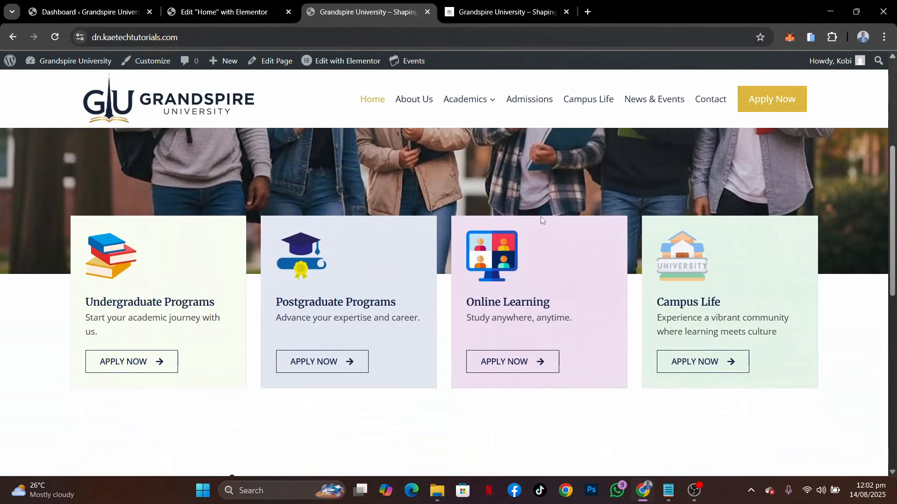
{"action": "scroll", "coordinate": [542, 220], "scroll_direction": "down", "scroll_amount": 6}
{"action": "scroll", "coordinate": [542, 219], "scroll_direction": "down", "scroll_amount": 4}
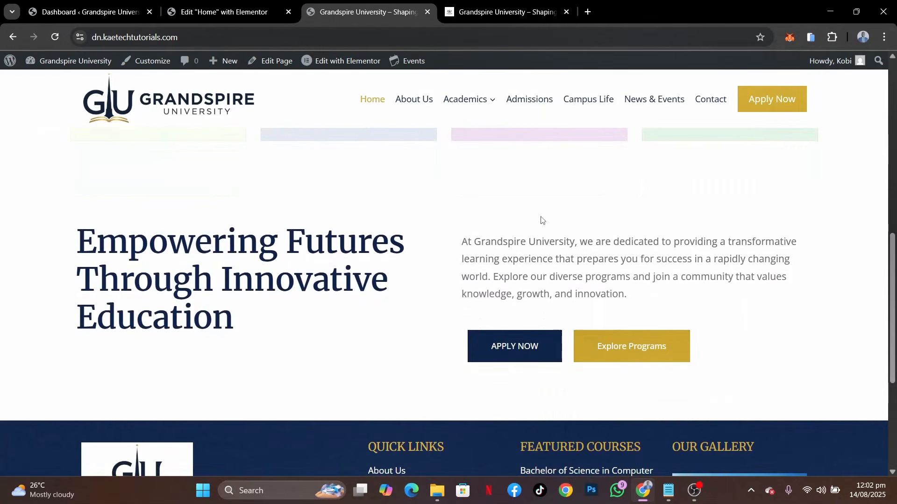
{"action": "scroll", "coordinate": [541, 220], "scroll_direction": "up", "scroll_amount": 5}
{"action": "scroll", "coordinate": [541, 220], "scroll_direction": "down", "scroll_amount": 4}
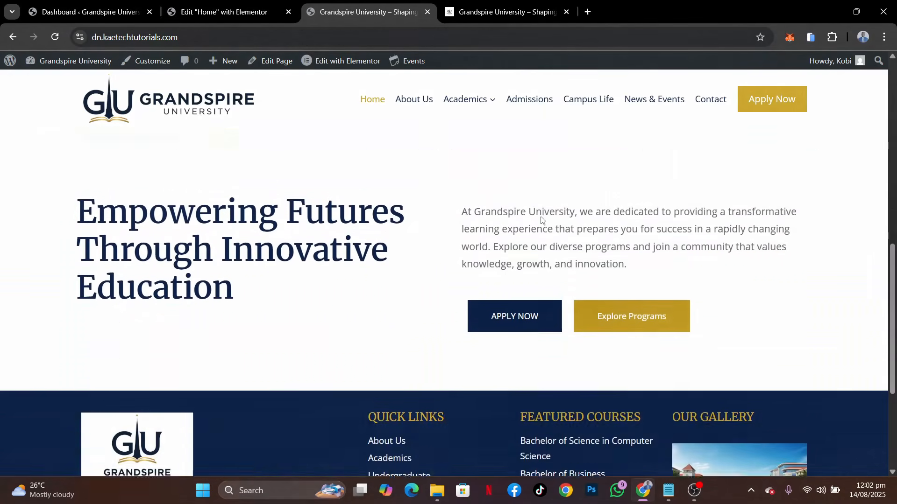
{"action": "scroll", "coordinate": [695, 158], "scroll_direction": "up", "scroll_amount": 9}
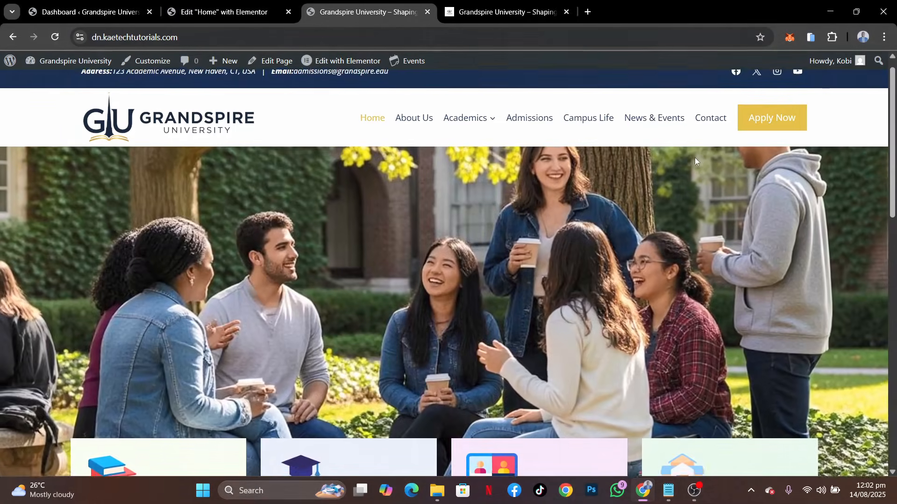
{"action": "scroll", "coordinate": [710, 196], "scroll_direction": "down", "scroll_amount": 10}
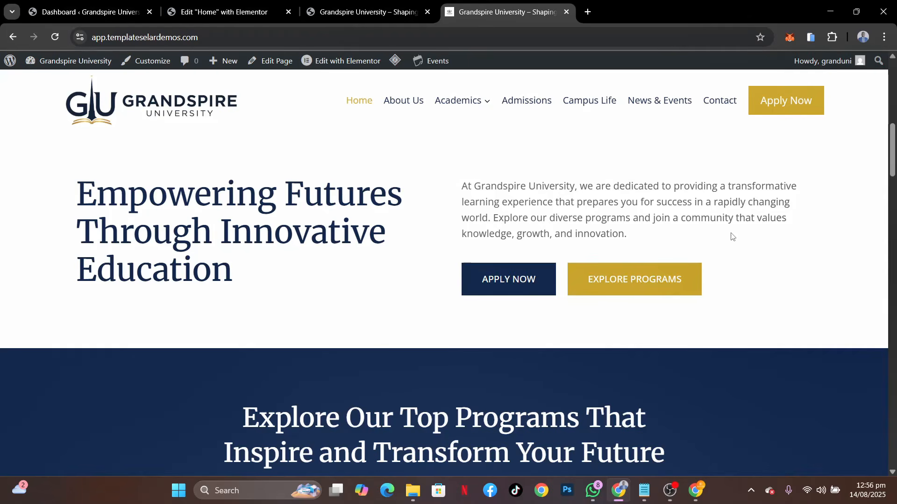
Examine the heading and the four program cards in the demo's "Explore Our Top Programs" section
{"action": "scroll", "coordinate": [571, 355], "scroll_direction": "down", "scroll_amount": 5}
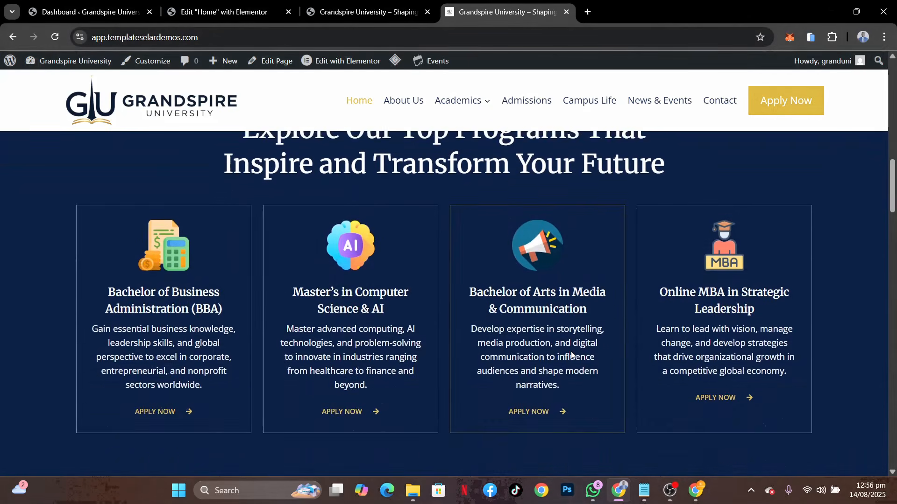
{"action": "scroll", "coordinate": [572, 355], "scroll_direction": "down", "scroll_amount": 2}
{"action": "scroll", "coordinate": [571, 355], "scroll_direction": "up", "scroll_amount": 2}
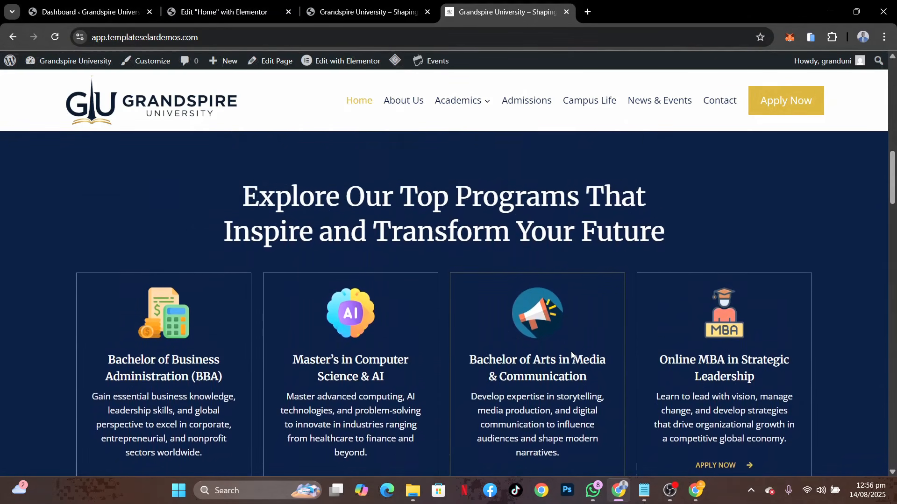
{"action": "scroll", "coordinate": [572, 355], "scroll_direction": "down", "scroll_amount": 1}
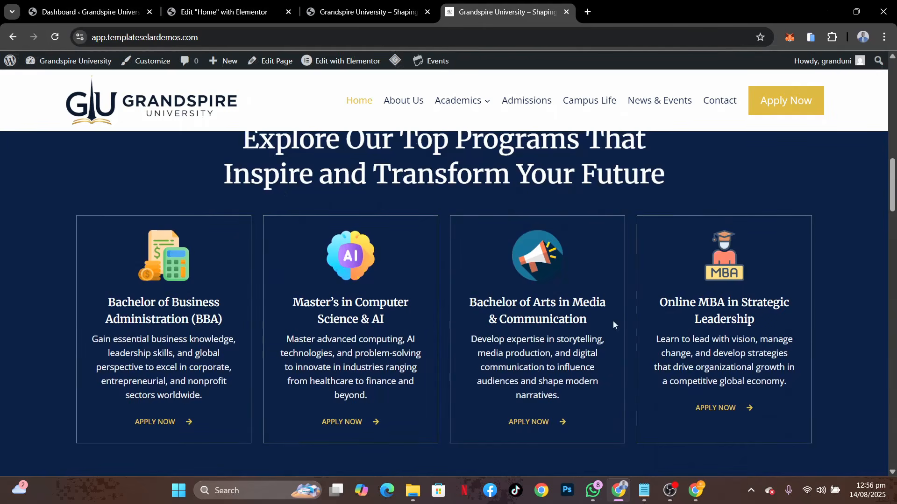
{"action": "left_click", "coordinate": [219, 14]}
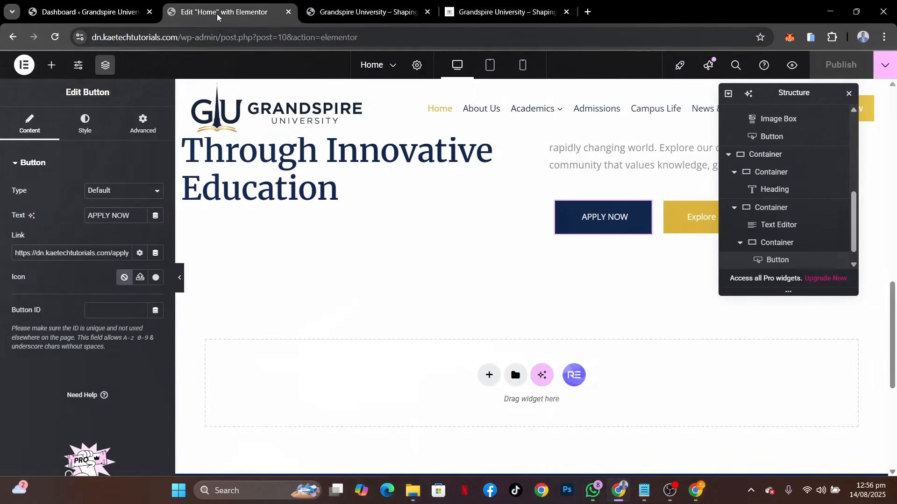
{"action": "key", "text": "ctrl+Tab"}
{"action": "key", "text": "ctrl+Tab"}
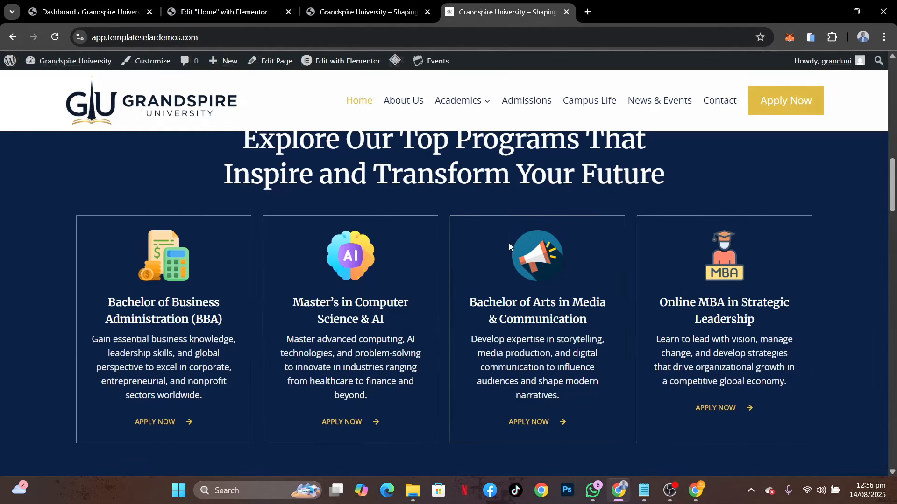
{"action": "scroll", "coordinate": [510, 246], "scroll_direction": "down", "scroll_amount": 2}
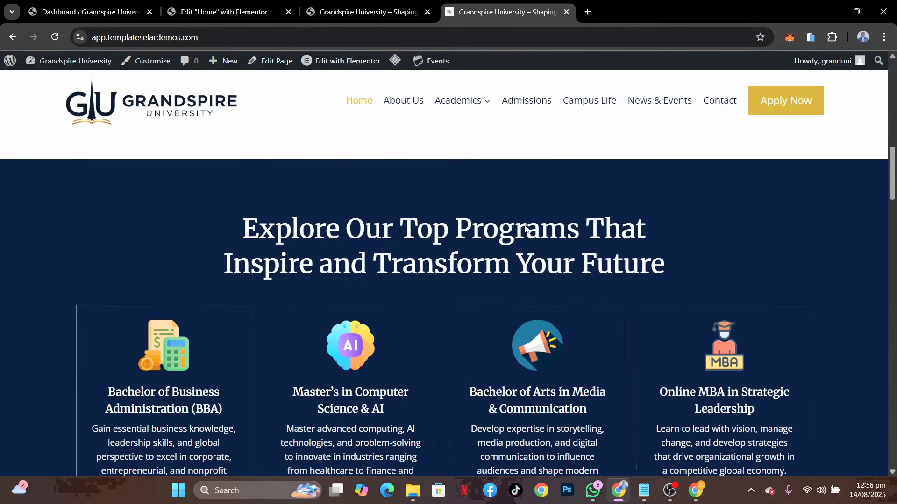
{"action": "scroll", "coordinate": [456, 251], "scroll_direction": "down", "scroll_amount": 2}
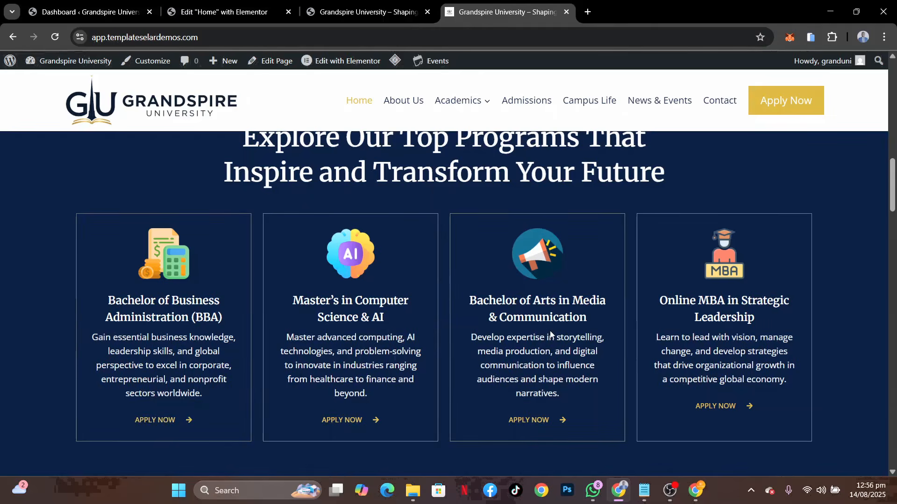
Back in the Elementor editor, add a single-column Flexbox container below the "Empowering Futures" section and set its width to 1280 px
{"action": "scroll", "coordinate": [551, 331], "scroll_direction": "down", "scroll_amount": 4}
{"action": "scroll", "coordinate": [550, 330], "scroll_direction": "up", "scroll_amount": 6}
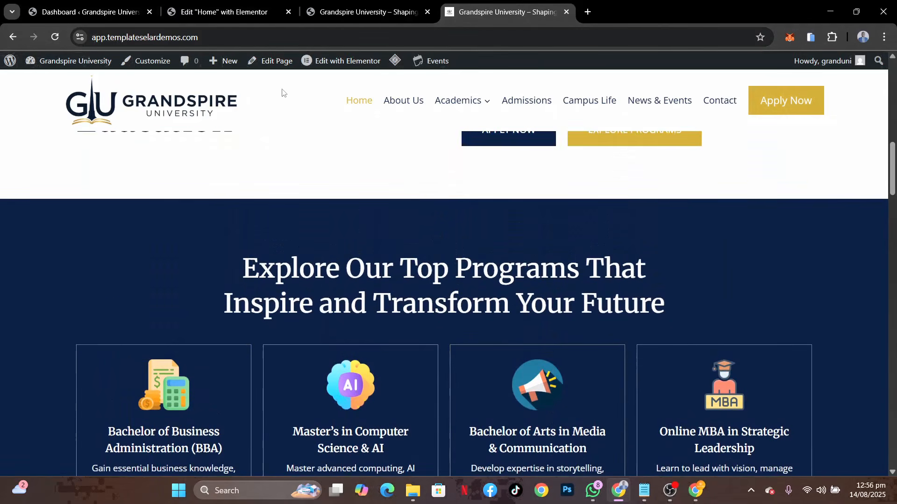
{"action": "left_click", "coordinate": [213, 6]}
{"action": "scroll", "coordinate": [492, 284], "scroll_direction": "down", "scroll_amount": 4}
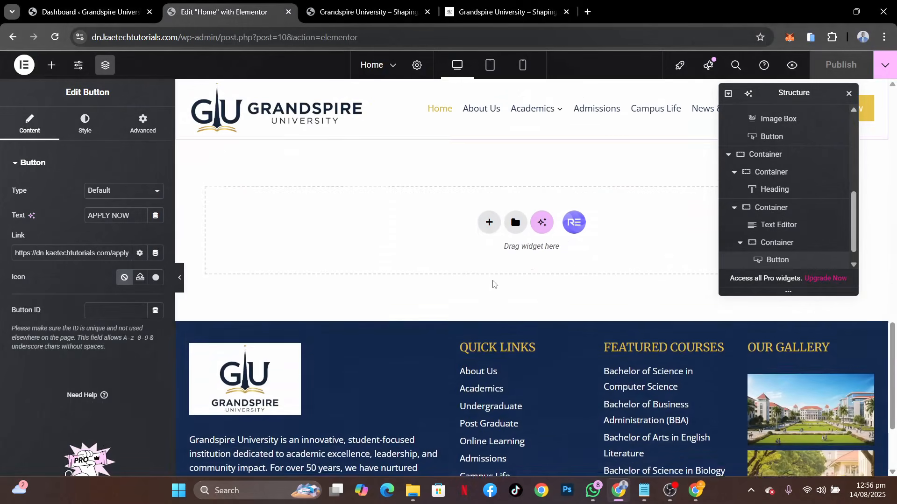
{"action": "left_click", "coordinate": [489, 215]}
{"action": "left_click", "coordinate": [495, 248]}
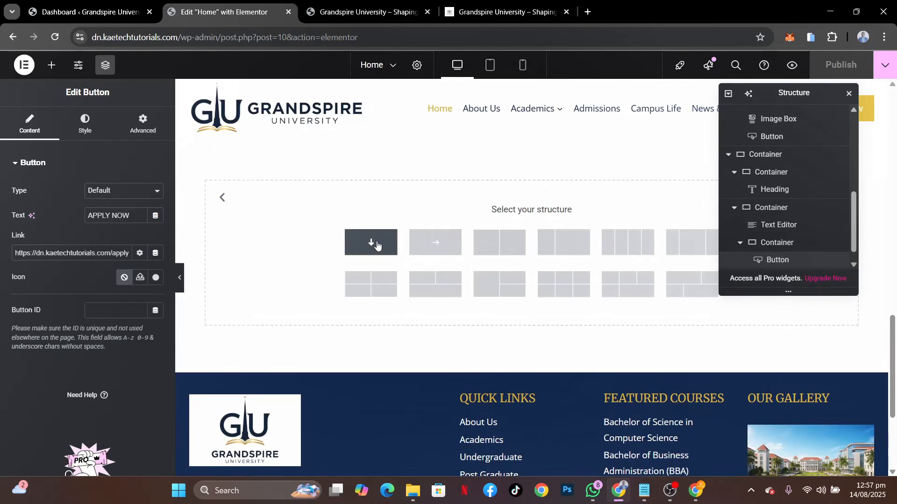
{"action": "left_click", "coordinate": [377, 245]}
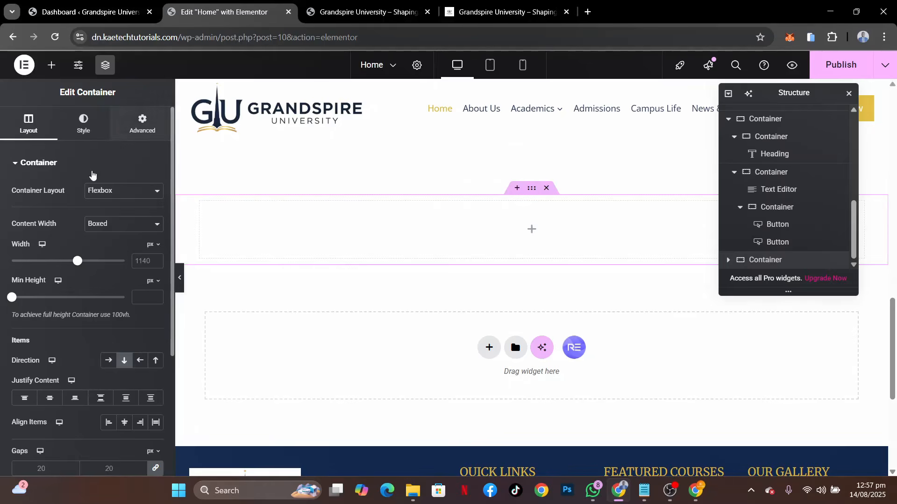
{"action": "left_click", "coordinate": [145, 258]}
{"action": "type", "text": "1"}
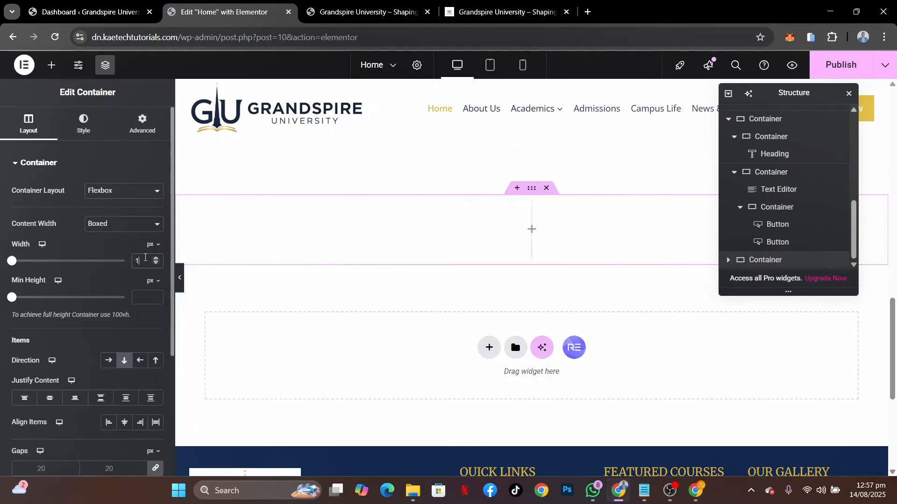
{"action": "type", "text": "280"}
Set the new container's padding to 80 px at top and bottom and 0 on the sides, with the values unlinked
{"action": "left_click", "coordinate": [143, 127]}
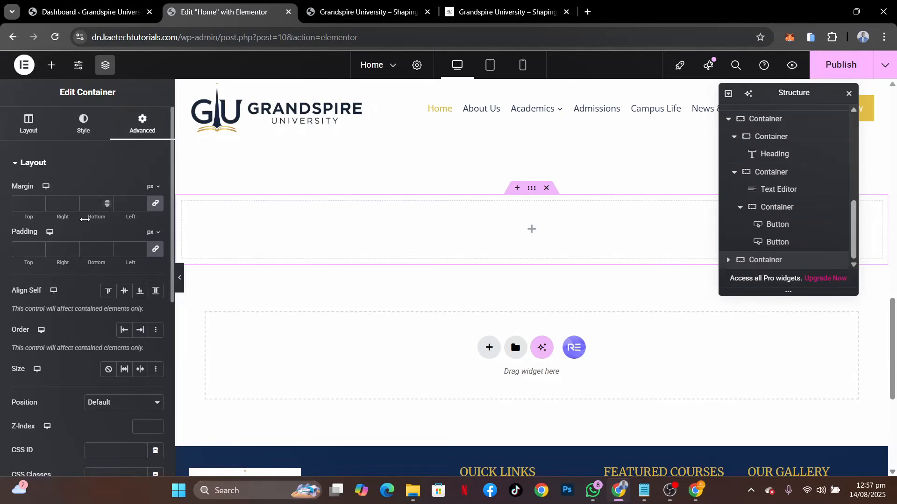
{"action": "left_click", "coordinate": [155, 249]}
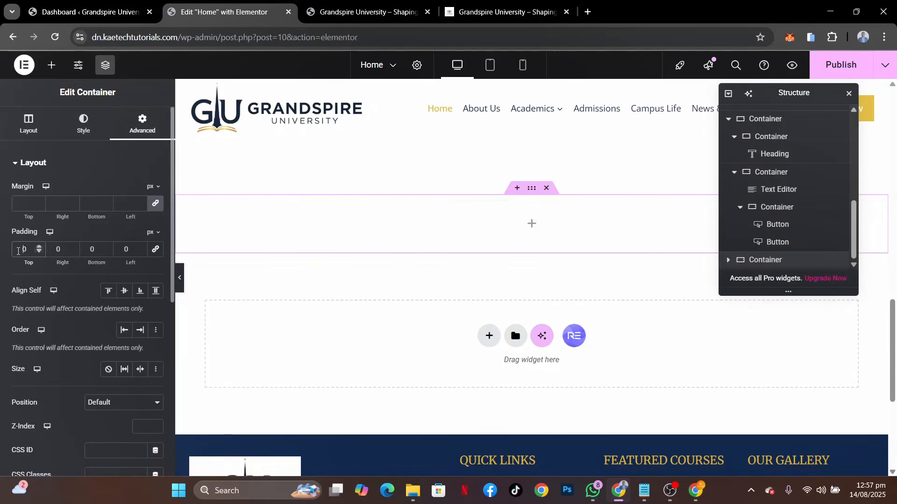
{"action": "type", "text": "8"}
{"action": "left_click", "coordinate": [86, 249]}
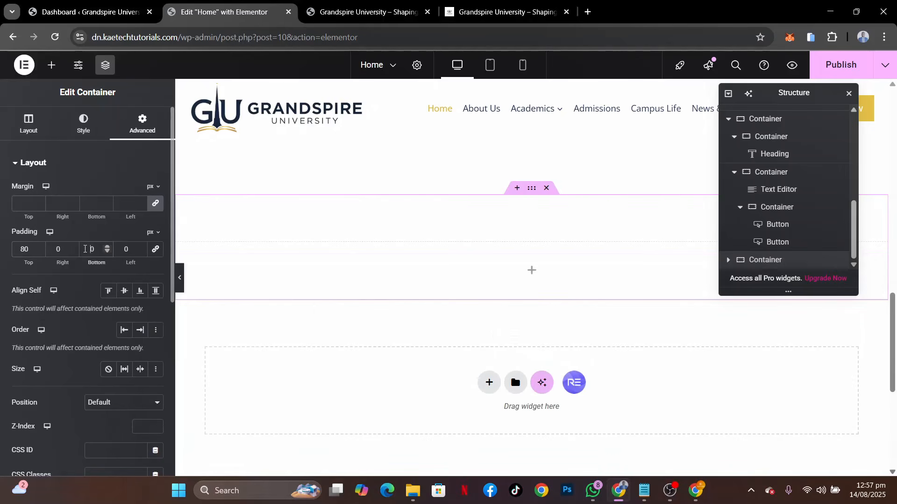
{"action": "type", "text": "8"}
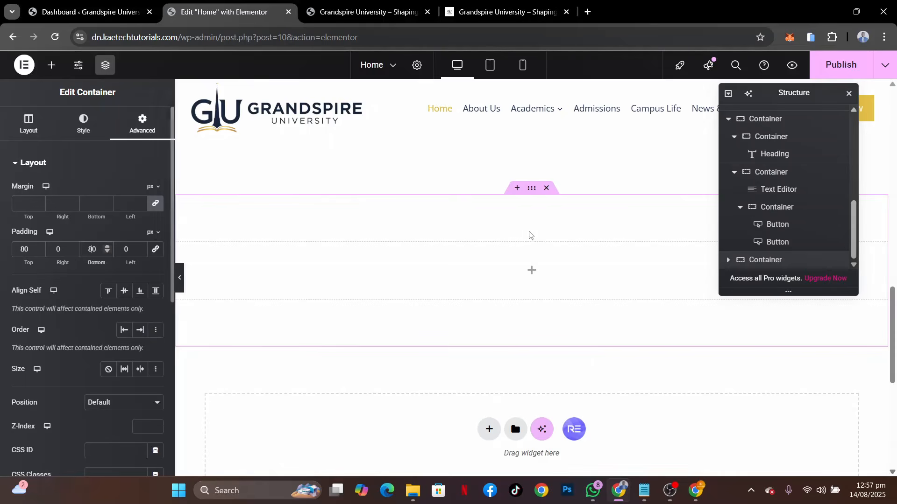
Give the new container a classic background in the Theme Accent global color (#0a1f44)
{"action": "scroll", "coordinate": [531, 236], "scroll_direction": "up", "scroll_amount": 2}
{"action": "scroll", "coordinate": [518, 276], "scroll_direction": "down", "scroll_amount": 1}
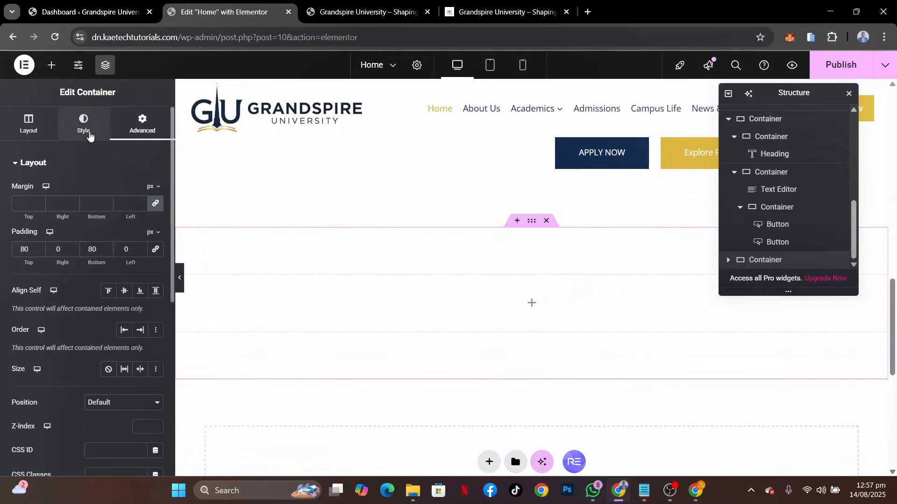
{"action": "left_click", "coordinate": [89, 134]}
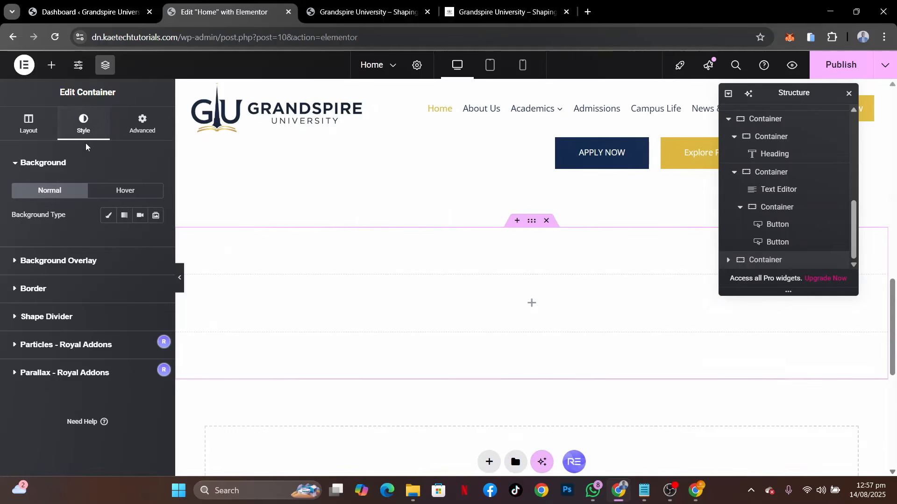
{"action": "left_click", "coordinate": [109, 216]}
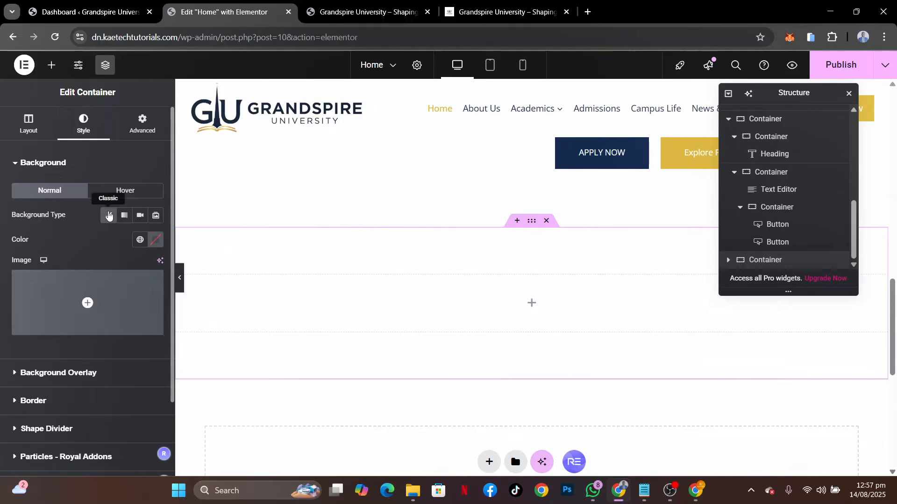
{"action": "left_click", "coordinate": [140, 240]}
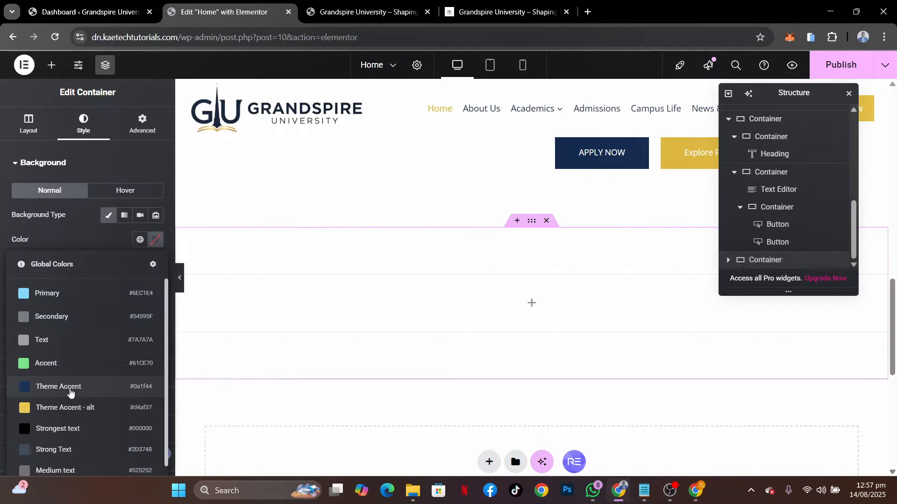
{"action": "left_click", "coordinate": [71, 387]}
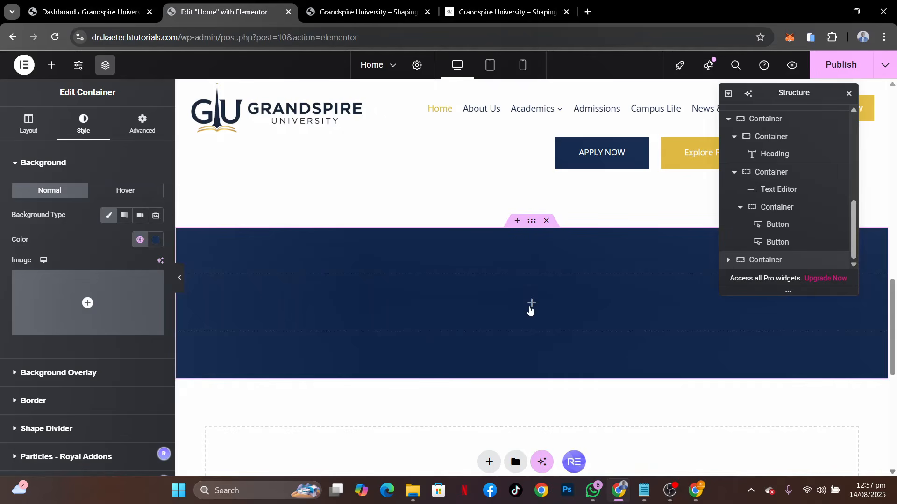
Nest a container inside the navy section and duplicate it to make two stacked rows
{"action": "left_click", "coordinate": [531, 304]}
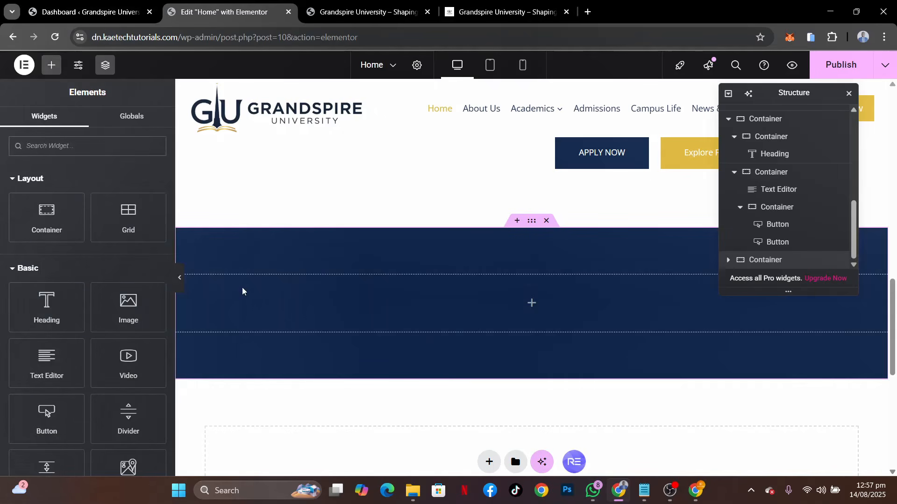
{"action": "left_click_drag", "start_coordinate": [46, 217], "coordinate": [302, 294]}
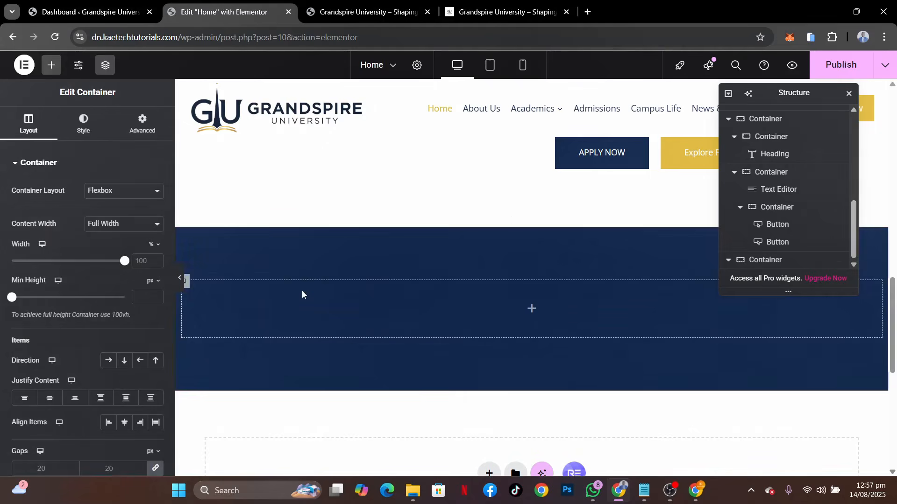
{"action": "right_click", "coordinate": [185, 284]}
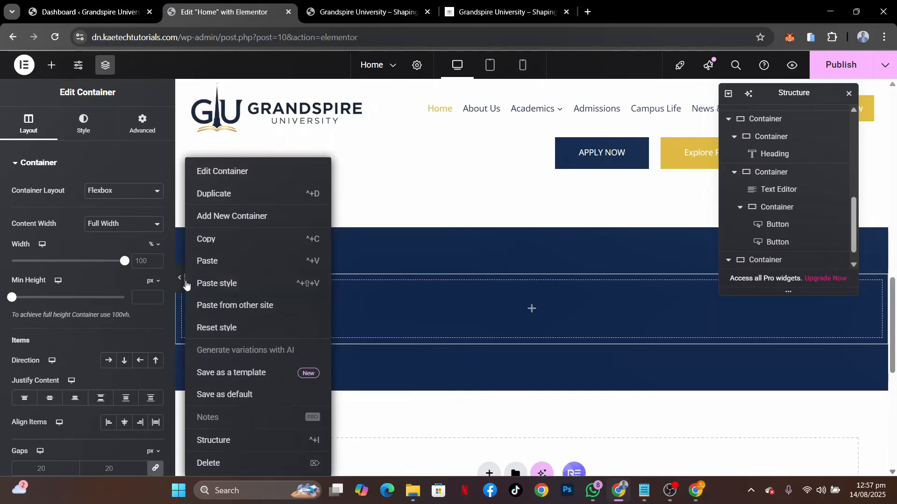
{"action": "left_click", "coordinate": [220, 199]}
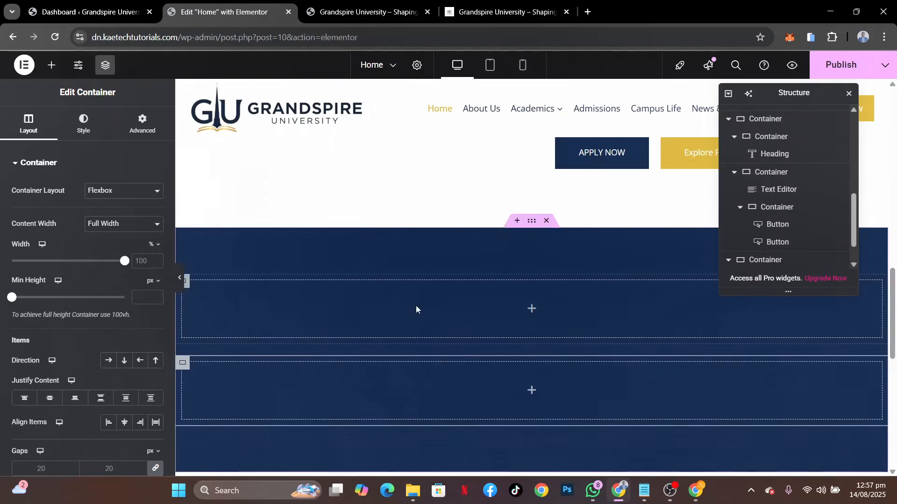
Nest a container inside the lower row and duplicate it until the row holds four card containers
{"action": "scroll", "coordinate": [559, 331], "scroll_direction": "down", "scroll_amount": 1}
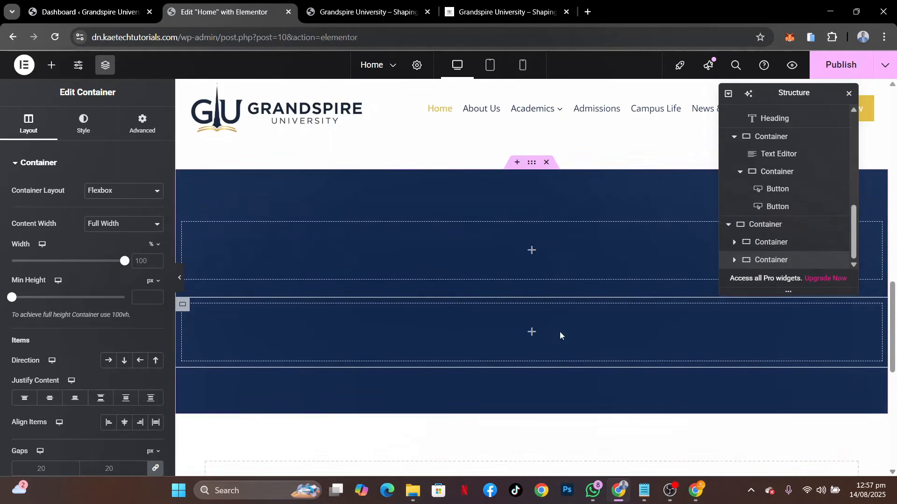
{"action": "left_click", "coordinate": [532, 326]}
{"action": "left_click_drag", "start_coordinate": [45, 220], "coordinate": [286, 323]}
{"action": "right_click", "coordinate": [188, 306]}
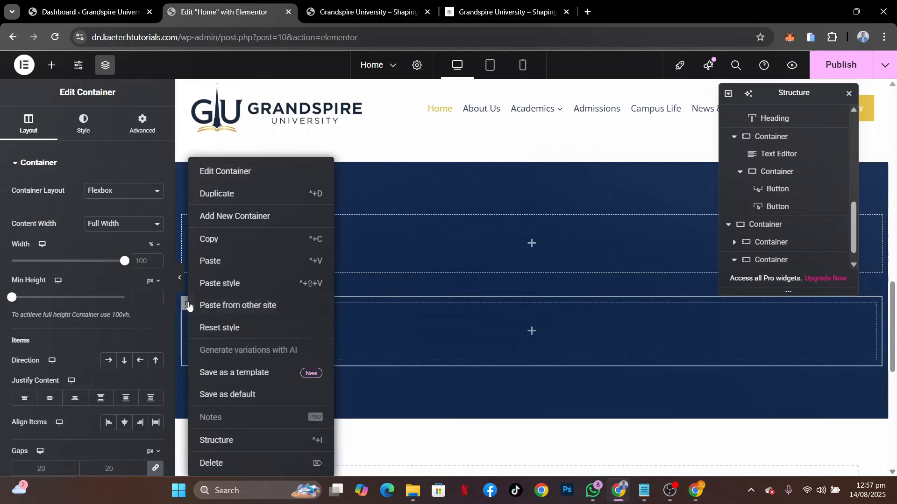
{"action": "left_click", "coordinate": [211, 195]}
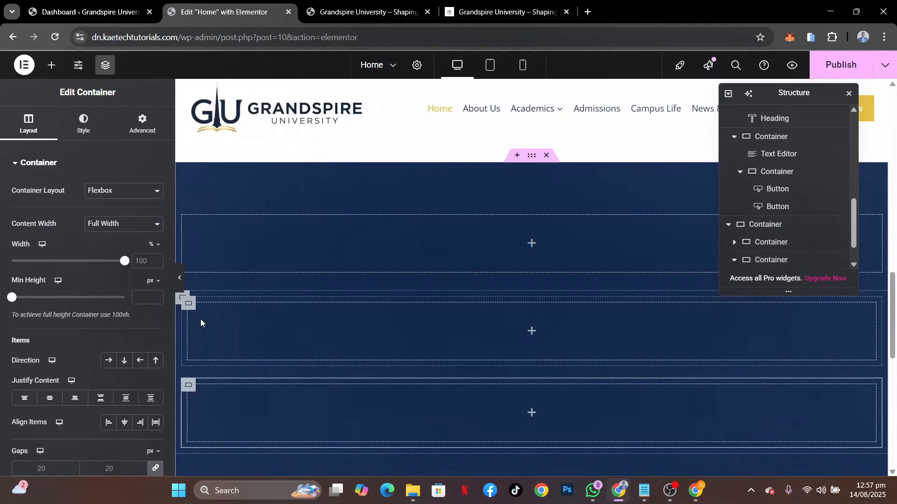
{"action": "right_click", "coordinate": [188, 303]}
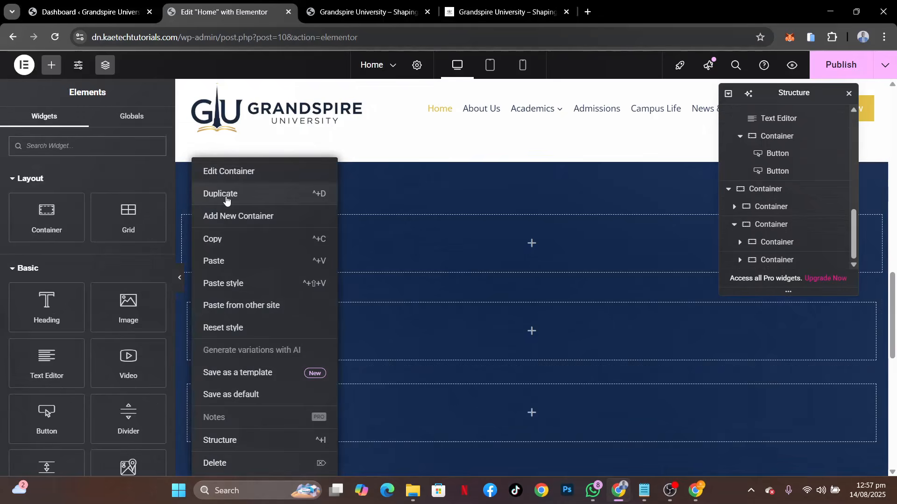
{"action": "left_click", "coordinate": [226, 201]}
{"action": "right_click", "coordinate": [188, 390]}
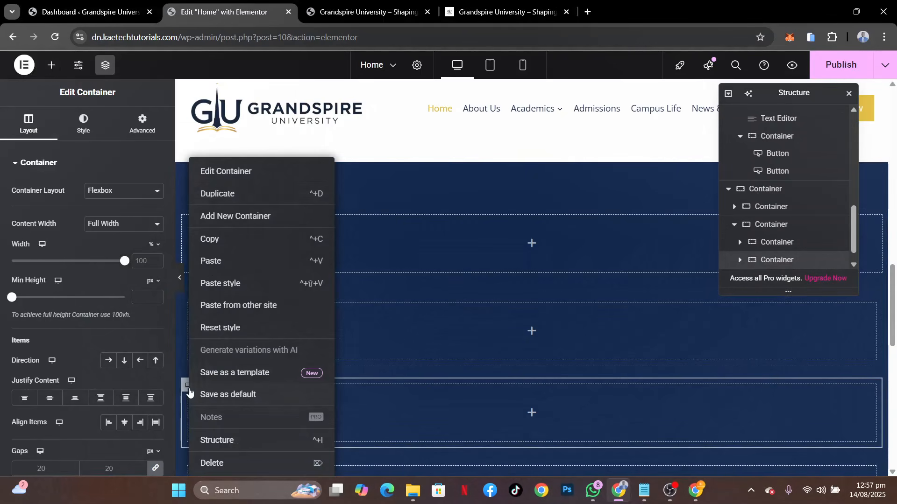
{"action": "left_click", "coordinate": [220, 193]}
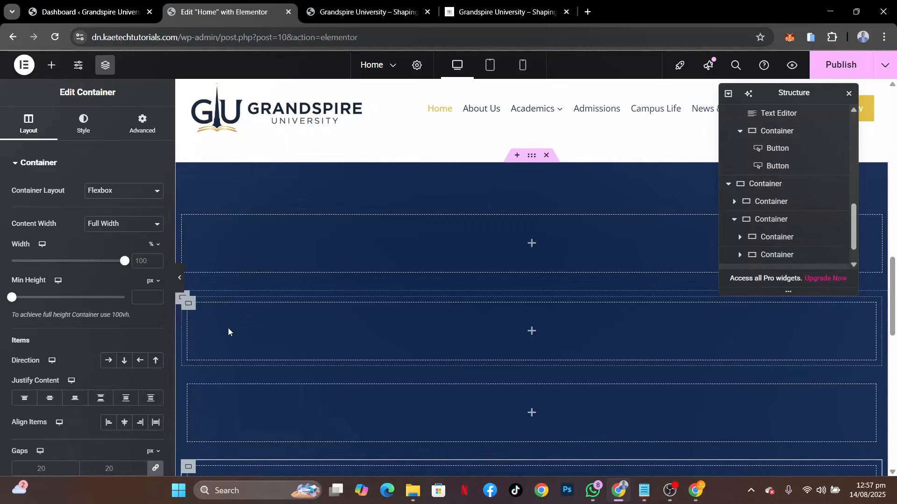
Select the lower row's parent container and set its direction to row so the four cards sit side by side
{"action": "left_click", "coordinate": [183, 302]}
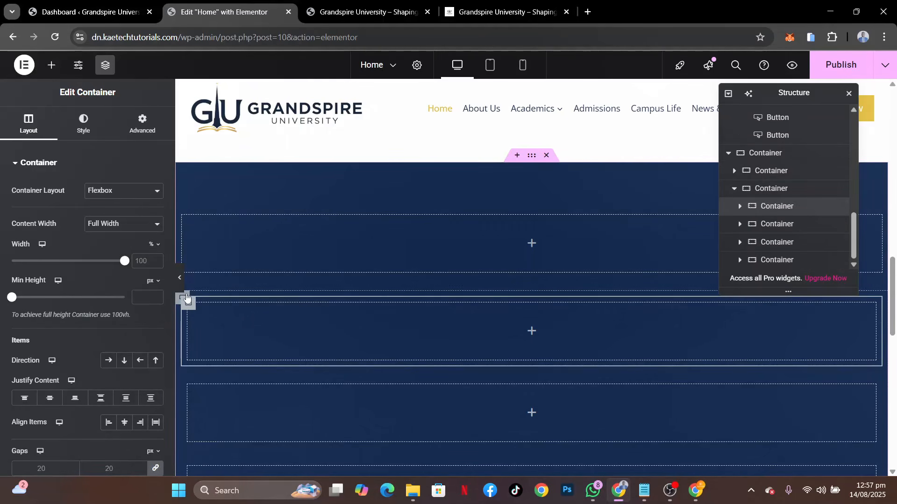
{"action": "left_click", "coordinate": [186, 298]}
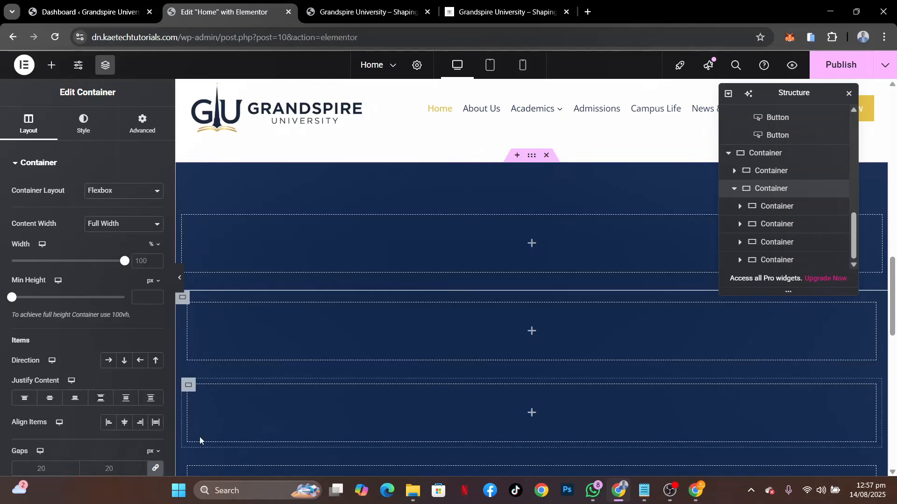
{"action": "left_click", "coordinate": [110, 362]}
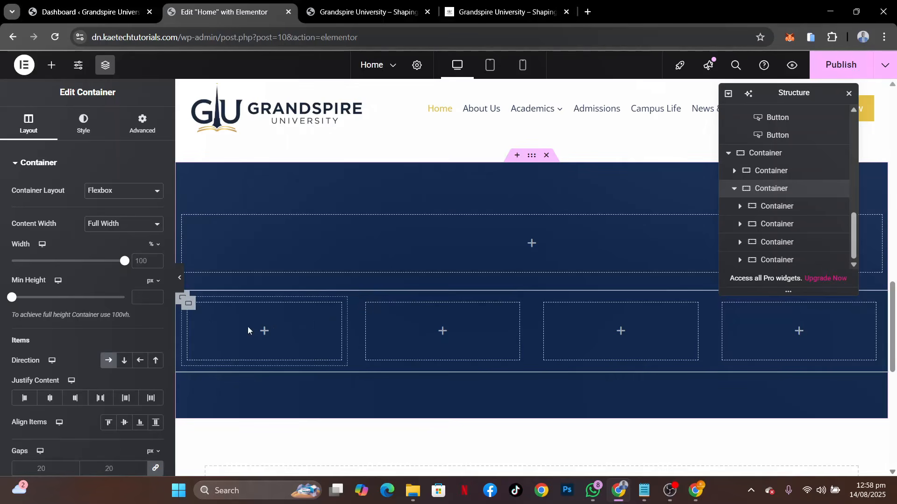
Check the demo's programs heading, then copy the "Empowering Futures" heading and paste it into the navy section's upper container
{"action": "left_click", "coordinate": [500, 14]}
{"action": "scroll", "coordinate": [359, 318], "scroll_direction": "down", "scroll_amount": 3}
{"action": "scroll", "coordinate": [406, 216], "scroll_direction": "up", "scroll_amount": 2}
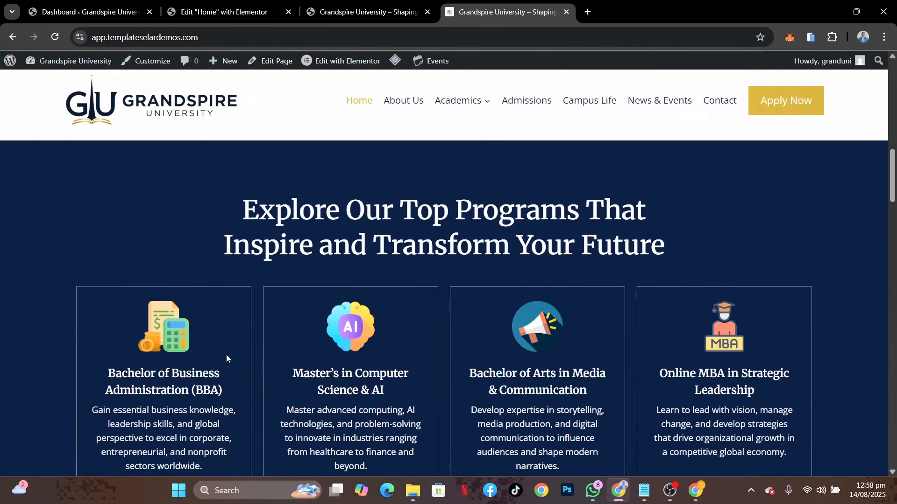
{"action": "left_click", "coordinate": [230, 11]}
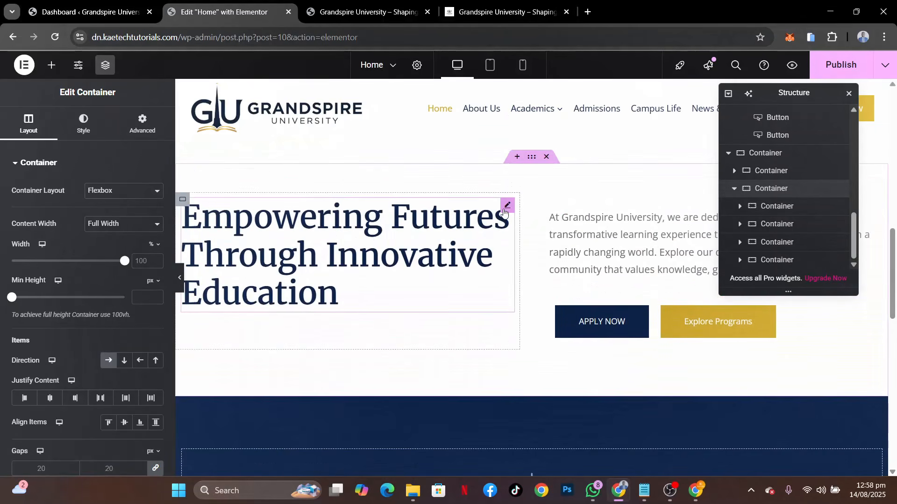
{"action": "right_click", "coordinate": [503, 213]}
{"action": "left_click", "coordinate": [527, 260]}
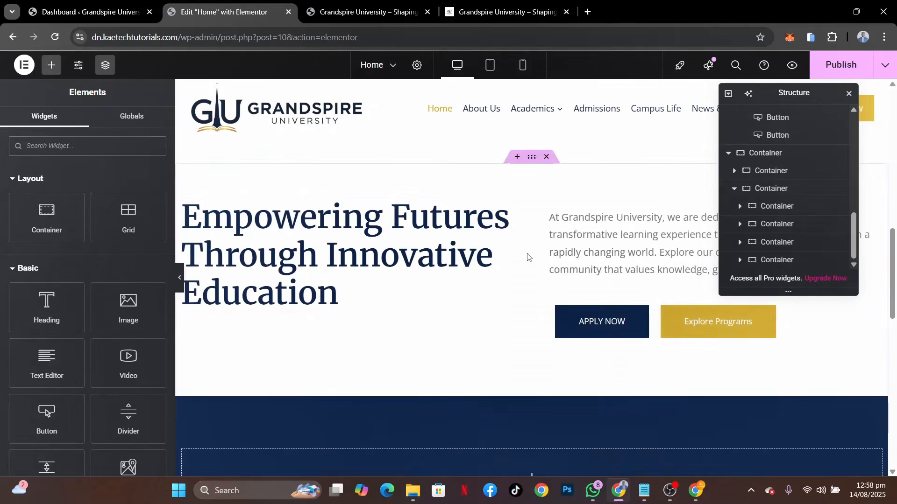
{"action": "scroll", "coordinate": [525, 236], "scroll_direction": "down", "scroll_amount": 5}
{"action": "right_click", "coordinate": [533, 253]}
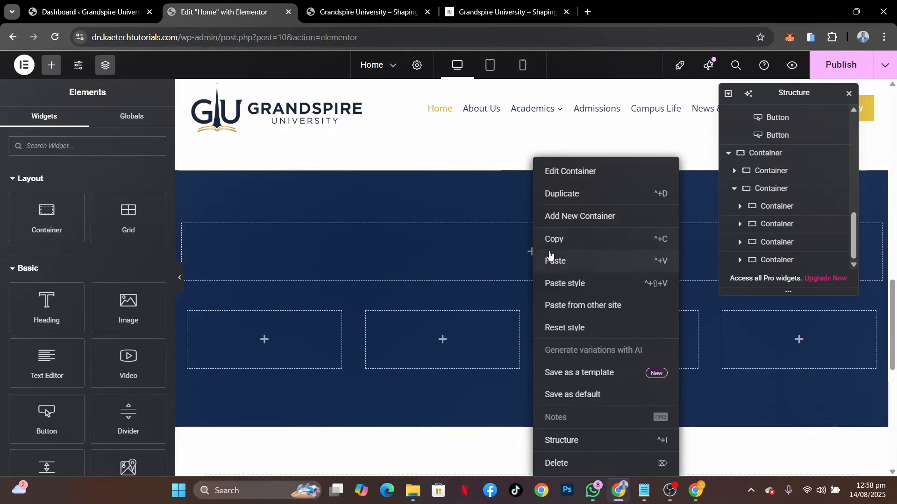
{"action": "left_click", "coordinate": [559, 262]}
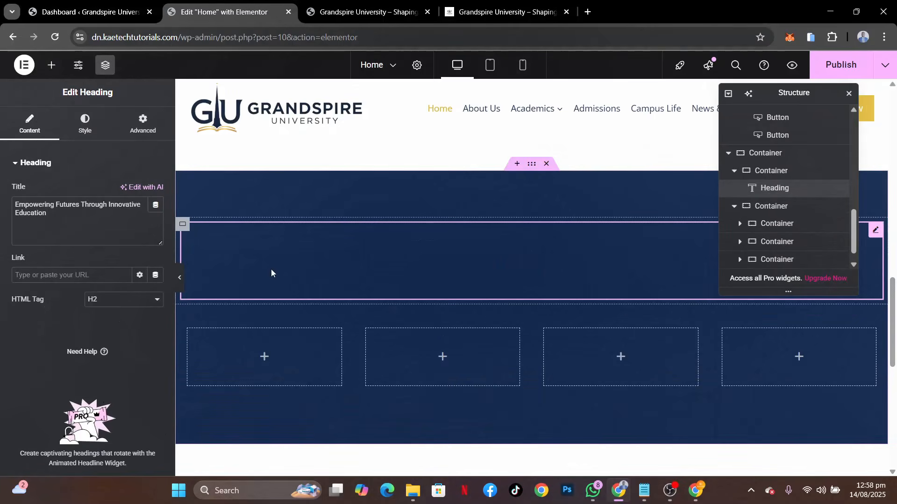
Center the pasted heading and set its text color to white (#FFFFFF)
{"action": "left_click", "coordinate": [85, 124]}
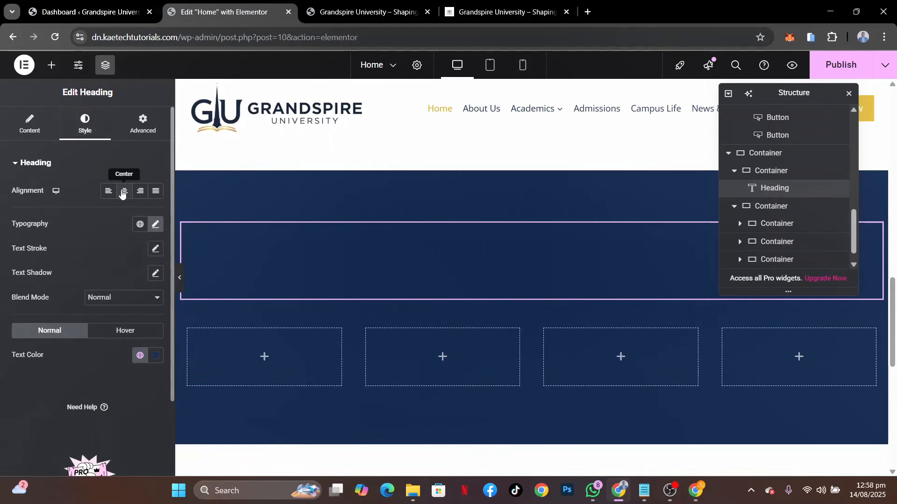
{"action": "left_click", "coordinate": [155, 355]}
{"action": "left_click_drag", "start_coordinate": [96, 225], "coordinate": [88, 204]}
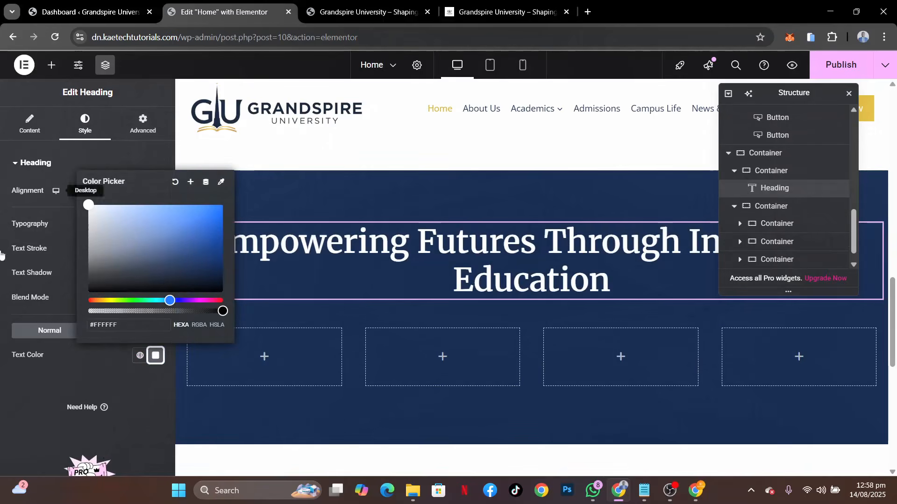
{"action": "left_click", "coordinate": [7, 411]}
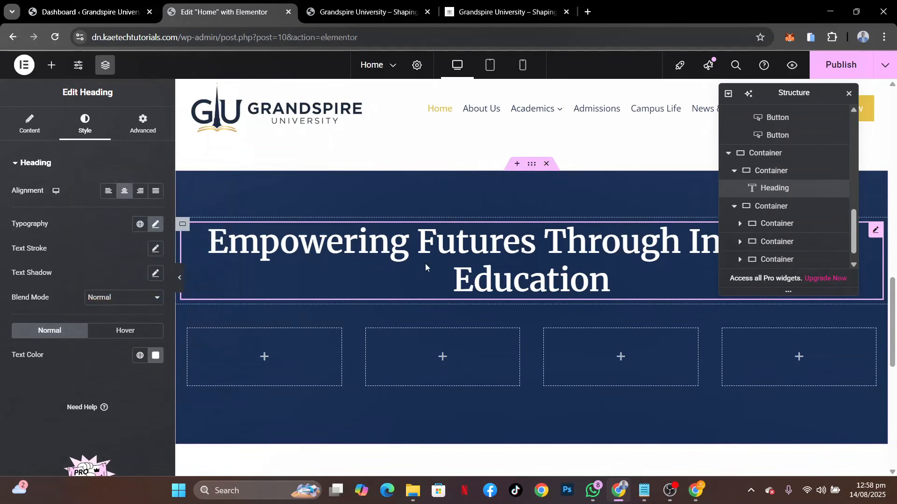
Copy the programs heading from the demo site and replace the navy section's heading text with "Explore Our Top Programs That Inspire and Transform Your Future"
{"action": "left_click", "coordinate": [486, 6]}
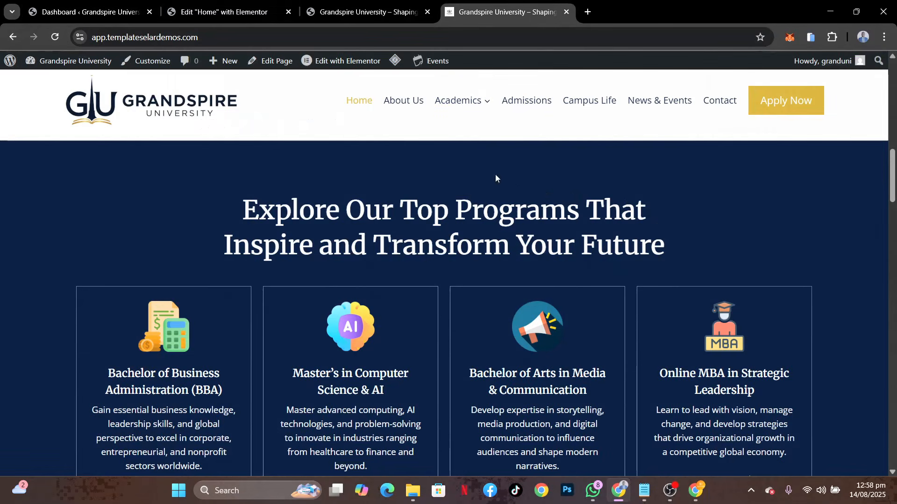
{"action": "left_click_drag", "start_coordinate": [669, 249], "coordinate": [220, 212]}
{"action": "key", "text": "ctrl+c"}
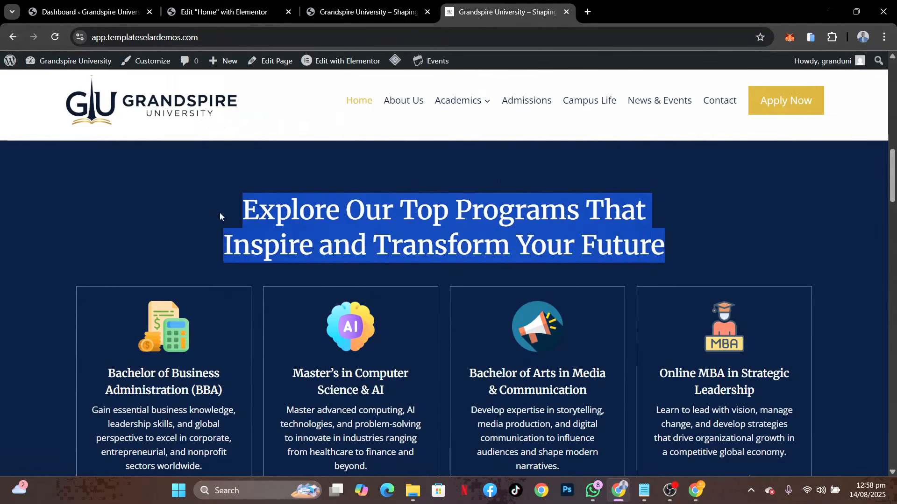
{"action": "left_click", "coordinate": [226, 20]}
{"action": "left_click", "coordinate": [31, 133]}
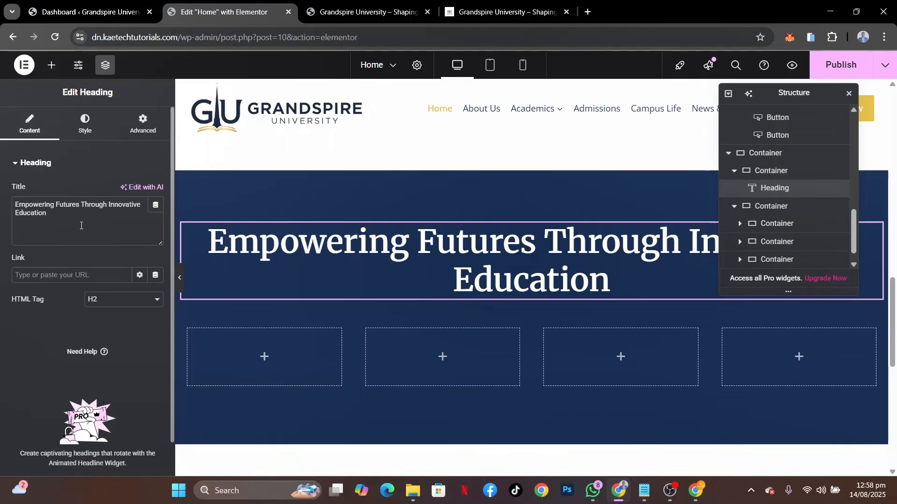
{"action": "left_click_drag", "start_coordinate": [81, 223], "coordinate": [1, 173]}
{"action": "key", "text": "ctrl+v"}
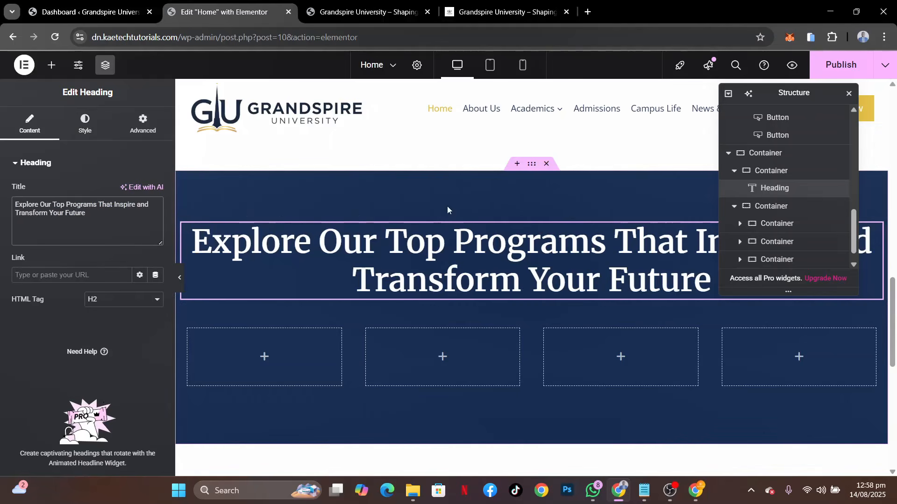
Center the navy section container's items by setting both Justify Content and Align Items to center
{"action": "left_click", "coordinate": [532, 165]}
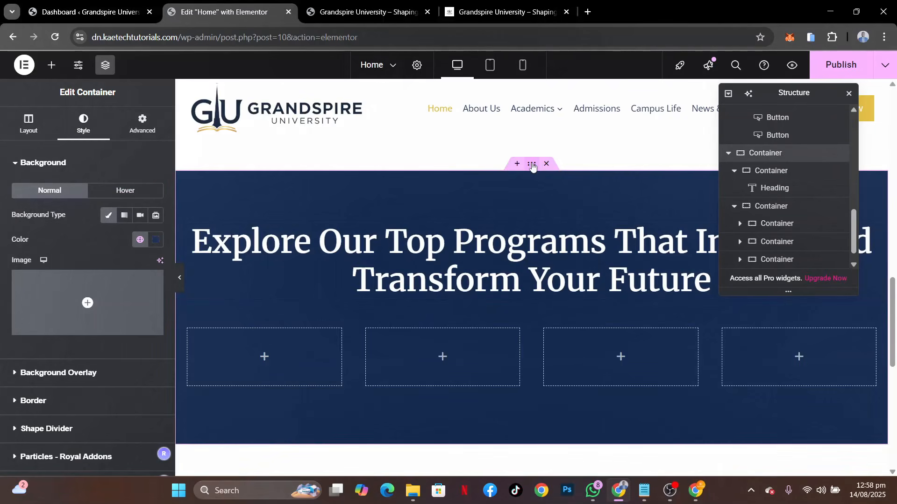
{"action": "left_click", "coordinate": [28, 127]}
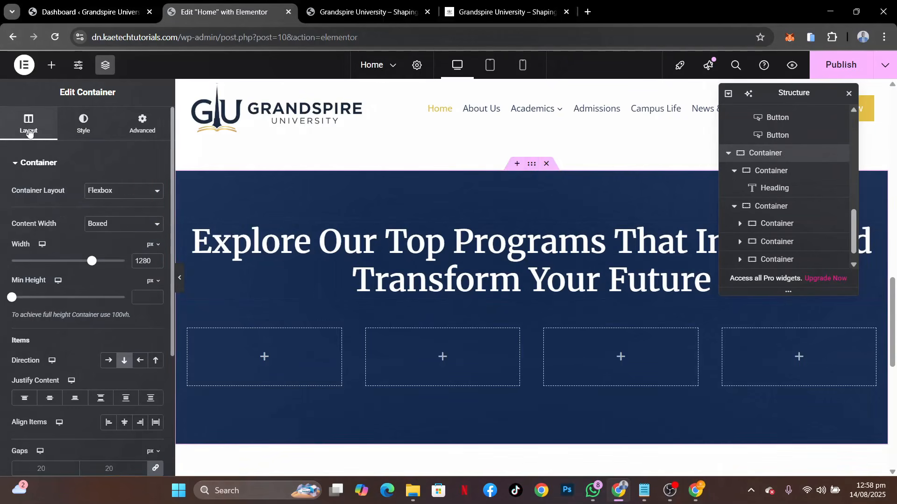
{"action": "left_click", "coordinate": [50, 398]}
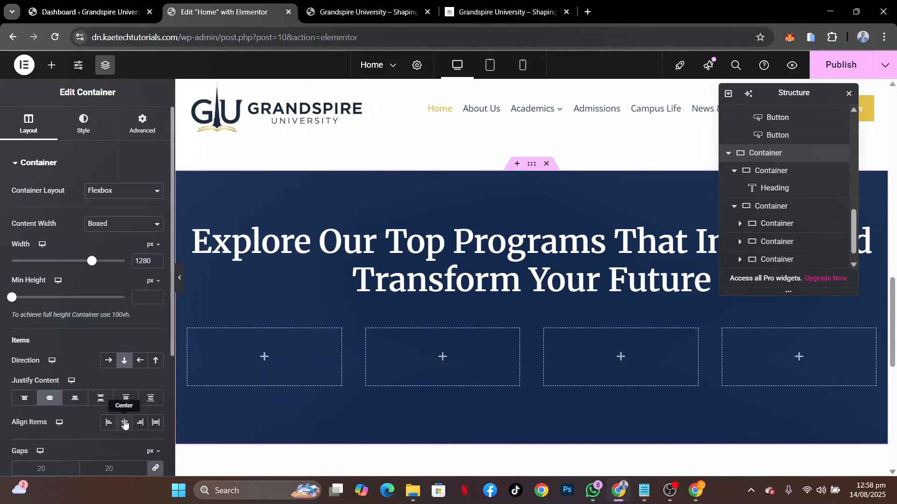
{"action": "left_click", "coordinate": [124, 422]}
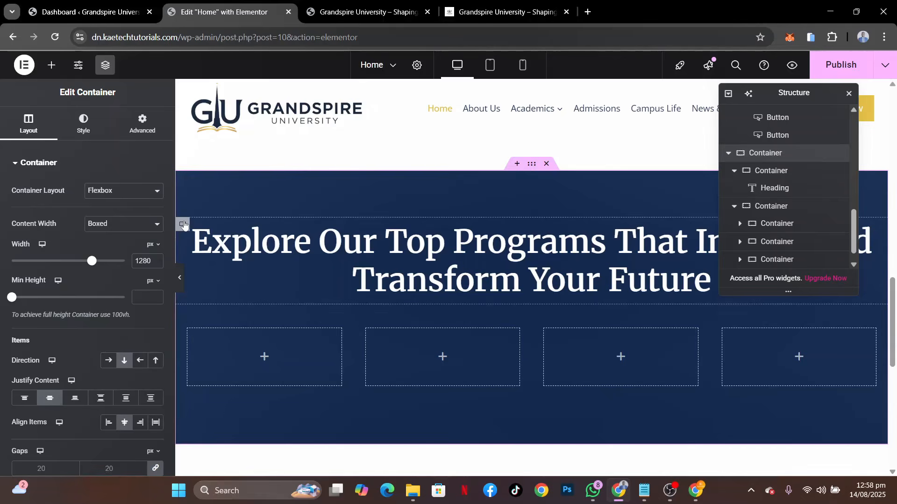
Set the width of the inner container holding the programs heading to 70%
{"action": "left_click", "coordinate": [183, 225]}
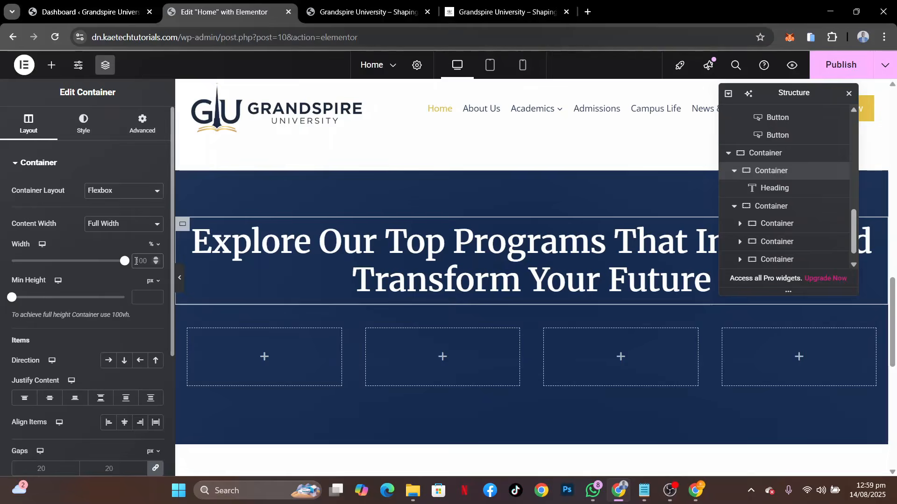
{"action": "left_click", "coordinate": [136, 261]}
{"action": "type", "text": "60"}
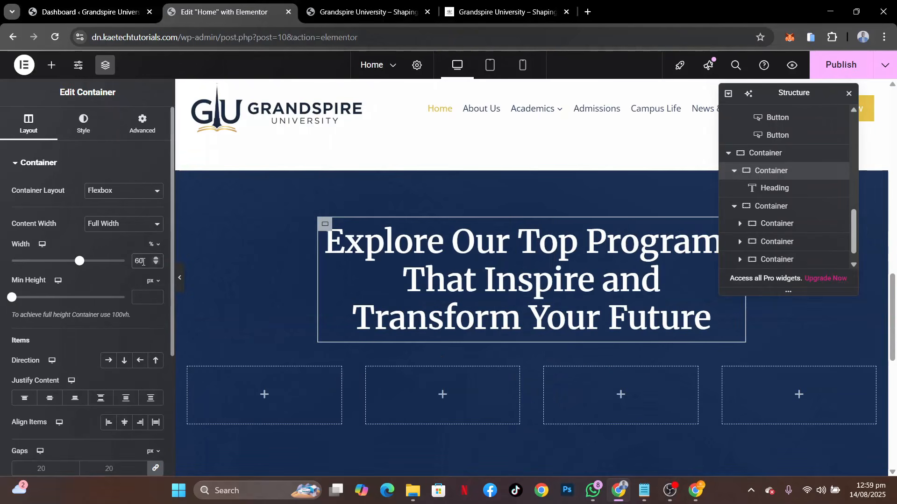
{"action": "type", "text": "7"}
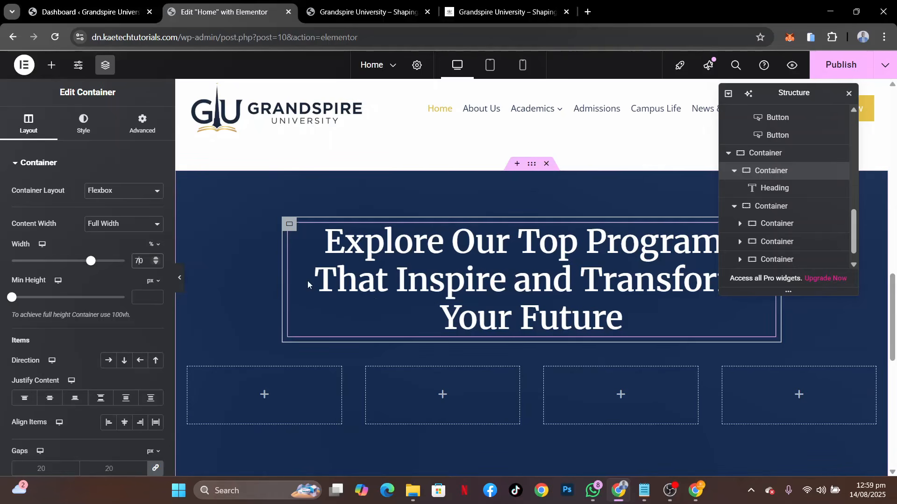
Set the "Explore Our Top Programs" heading's font size to 45 px
{"action": "left_click", "coordinate": [397, 247]}
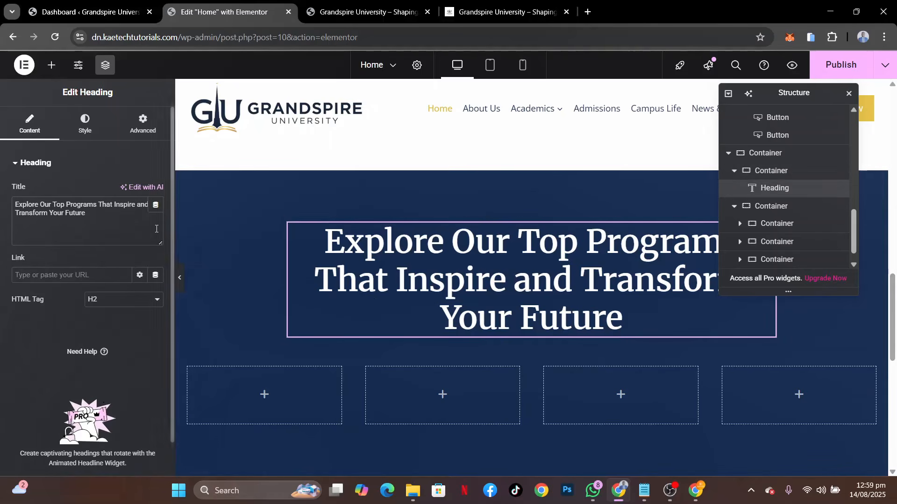
{"action": "left_click", "coordinate": [95, 115]}
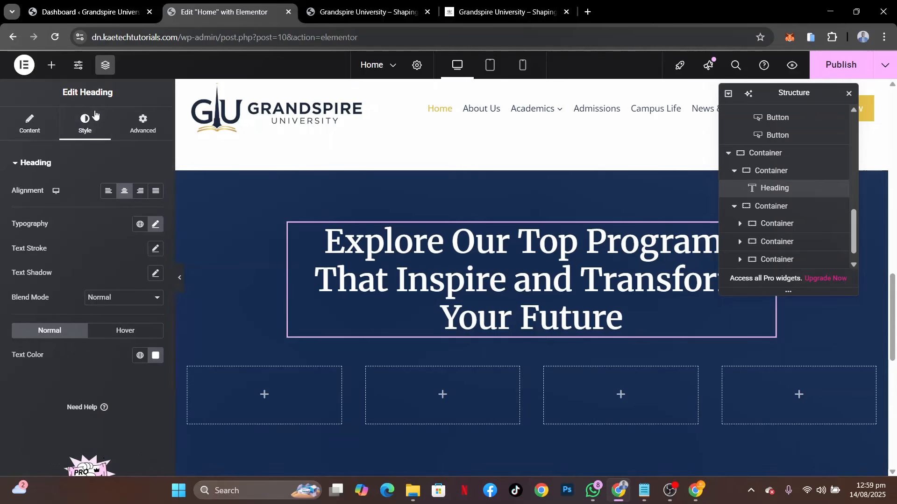
{"action": "left_click", "coordinate": [156, 225]}
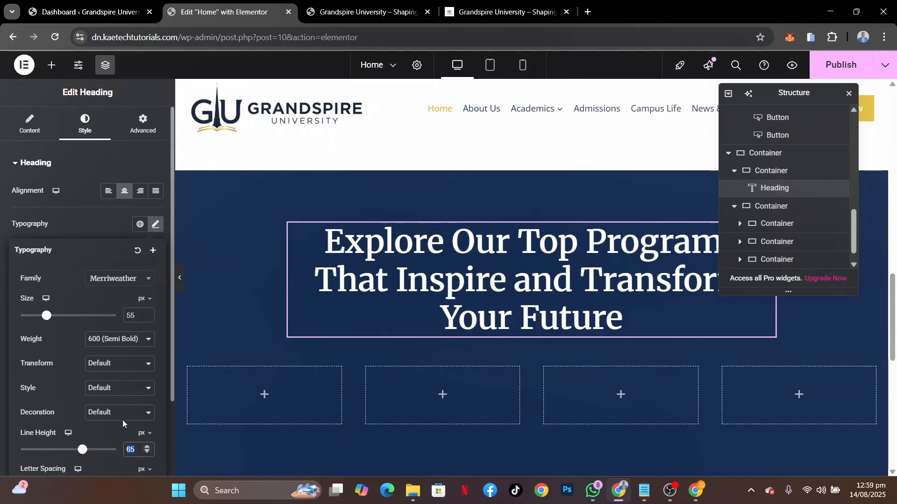
{"action": "double_click", "coordinate": [125, 313]}
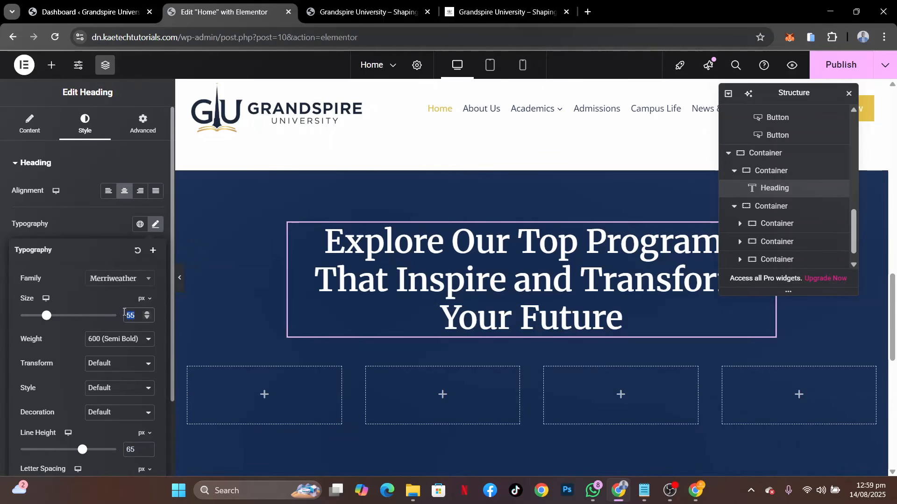
{"action": "type", "text": "45"}
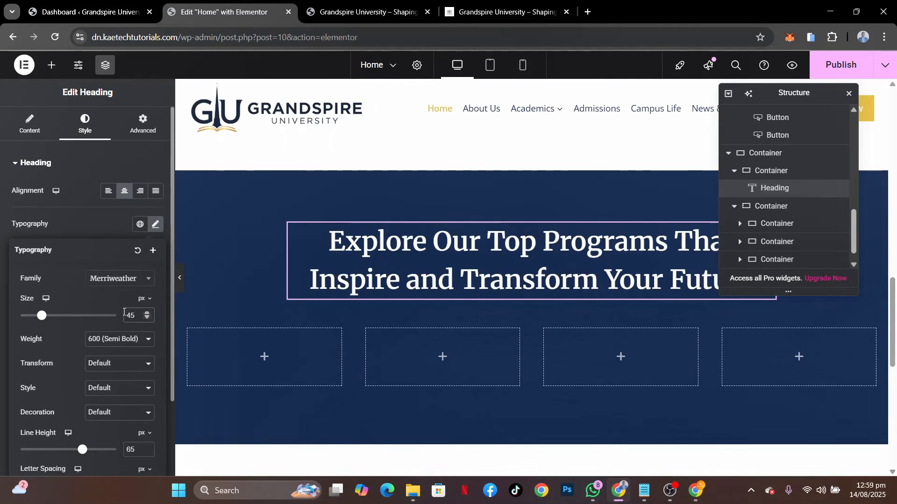
Copy the Undergraduate Programs card container and paste its style onto the first empty card in the navy section
{"action": "scroll", "coordinate": [567, 287], "scroll_direction": "up", "scroll_amount": 4}
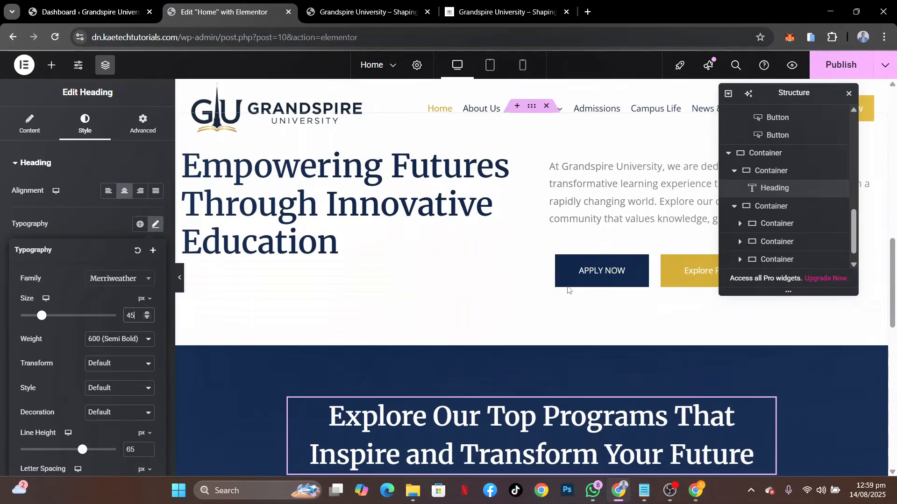
{"action": "scroll", "coordinate": [566, 290], "scroll_direction": "down", "scroll_amount": 4}
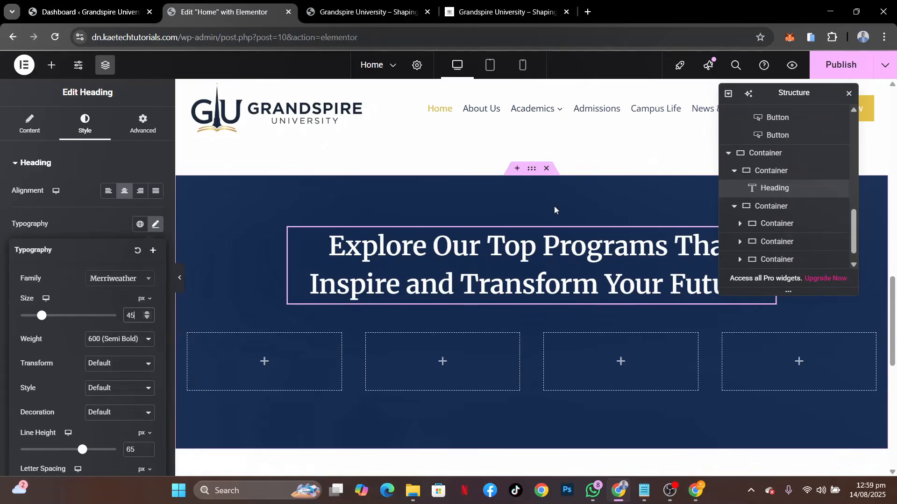
{"action": "scroll", "coordinate": [554, 206], "scroll_direction": "up", "scroll_amount": 8}
{"action": "scroll", "coordinate": [554, 206], "scroll_direction": "down", "scroll_amount": 2}
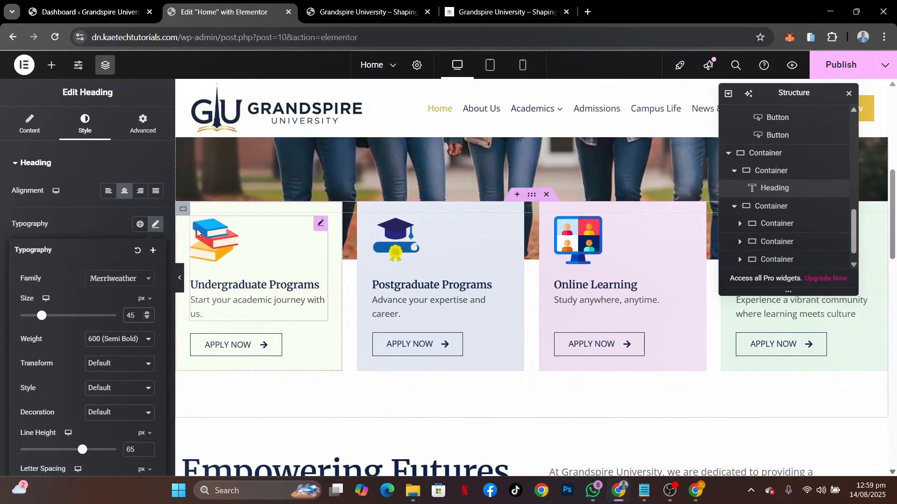
{"action": "right_click", "coordinate": [183, 212]}
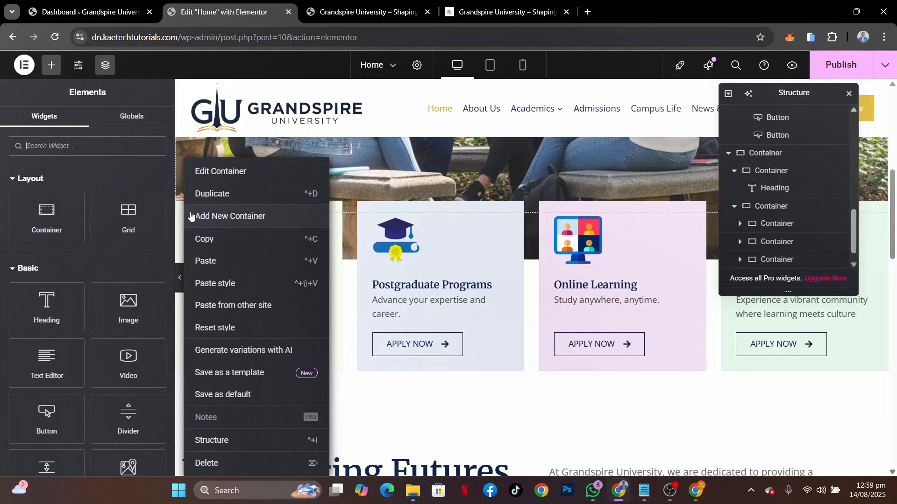
{"action": "left_click", "coordinate": [202, 241]}
{"action": "scroll", "coordinate": [203, 241], "scroll_direction": "down", "scroll_amount": 8}
{"action": "scroll", "coordinate": [203, 241], "scroll_direction": "up", "scroll_amount": 7}
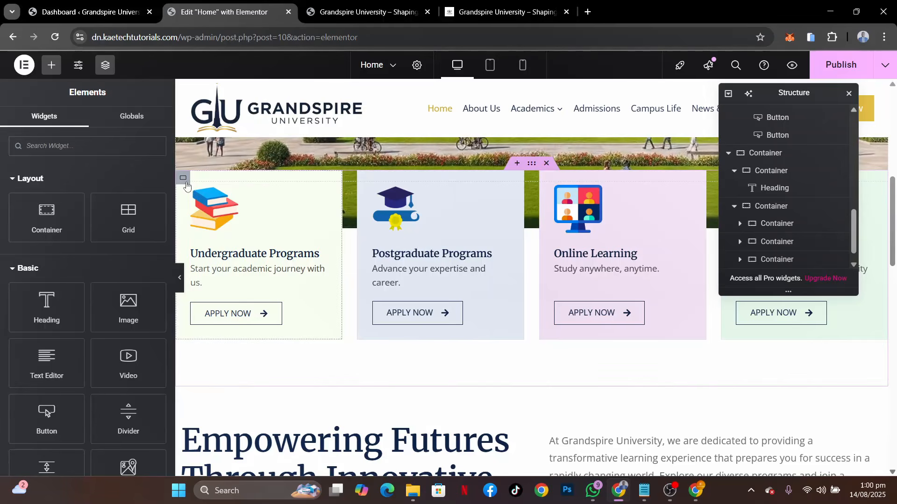
{"action": "right_click", "coordinate": [186, 188]}
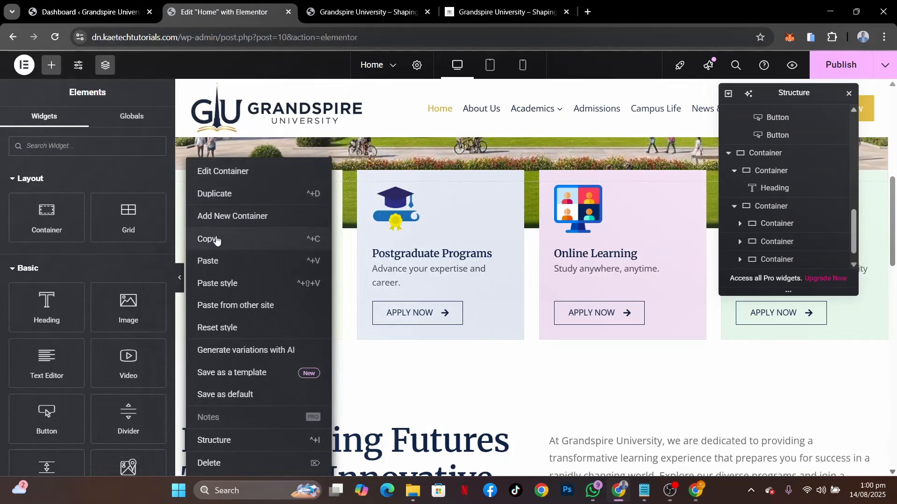
{"action": "left_click", "coordinate": [217, 220]}
{"action": "scroll", "coordinate": [215, 240], "scroll_direction": "up", "scroll_amount": 3}
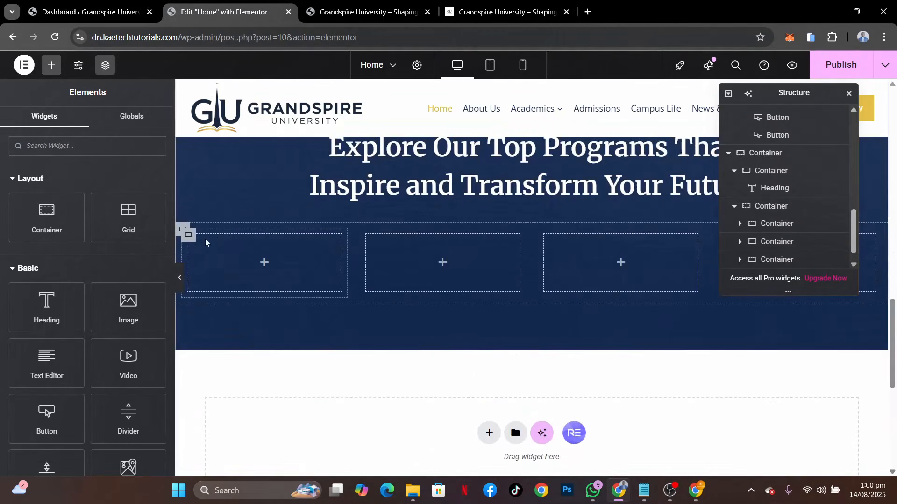
{"action": "right_click", "coordinate": [188, 239]}
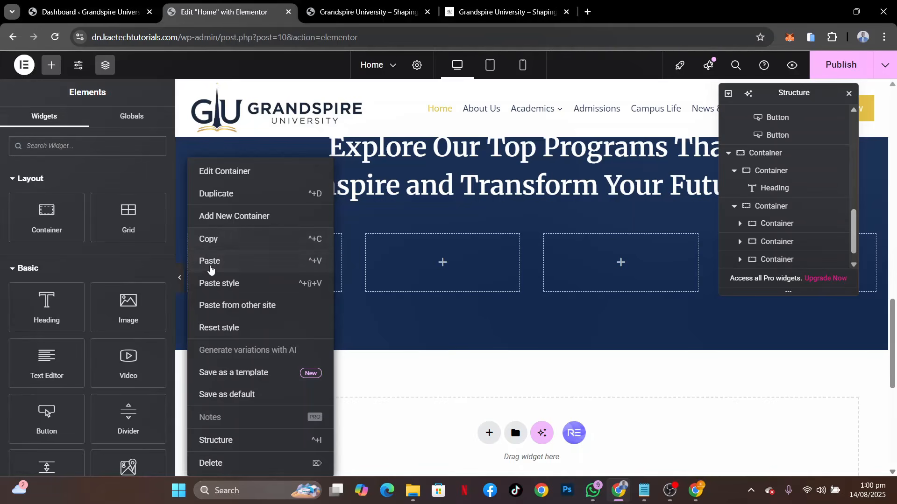
{"action": "left_click", "coordinate": [212, 287]}
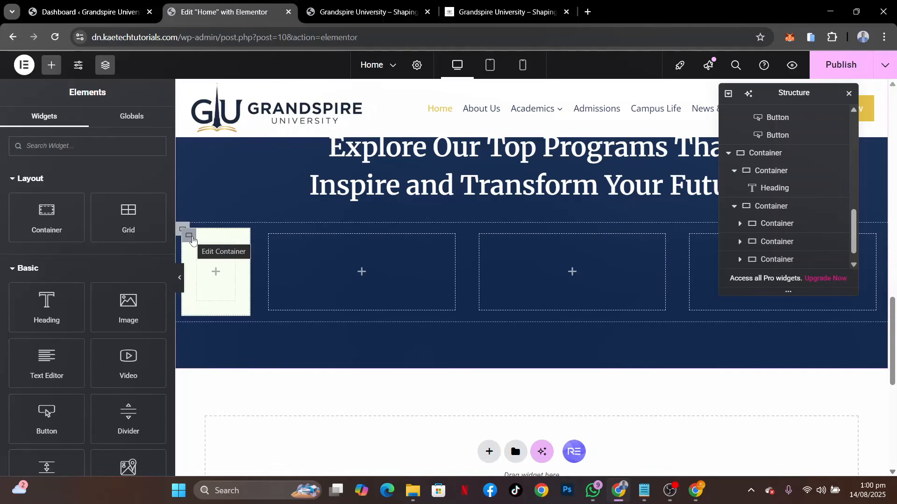
Set the first card container's width to 100% and compare it with the second card's layout
{"action": "left_click", "coordinate": [189, 236]}
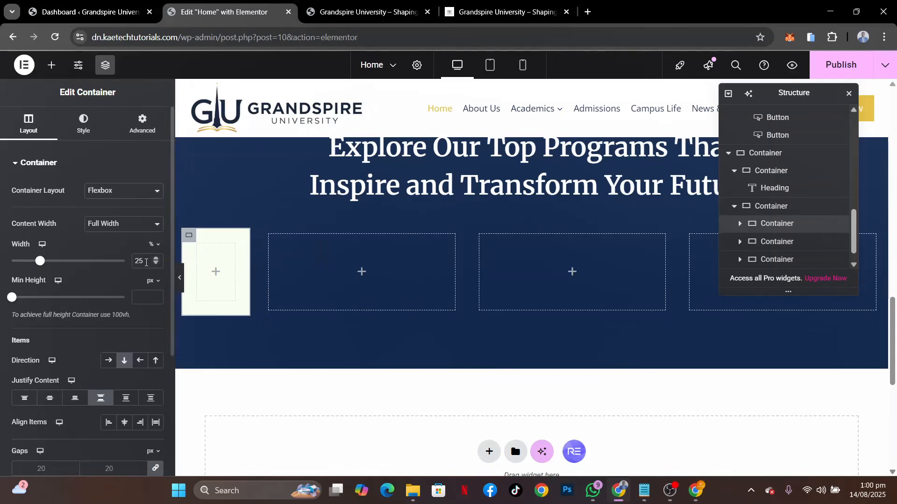
{"action": "left_click_drag", "start_coordinate": [169, 257], "coordinate": [188, 257]}
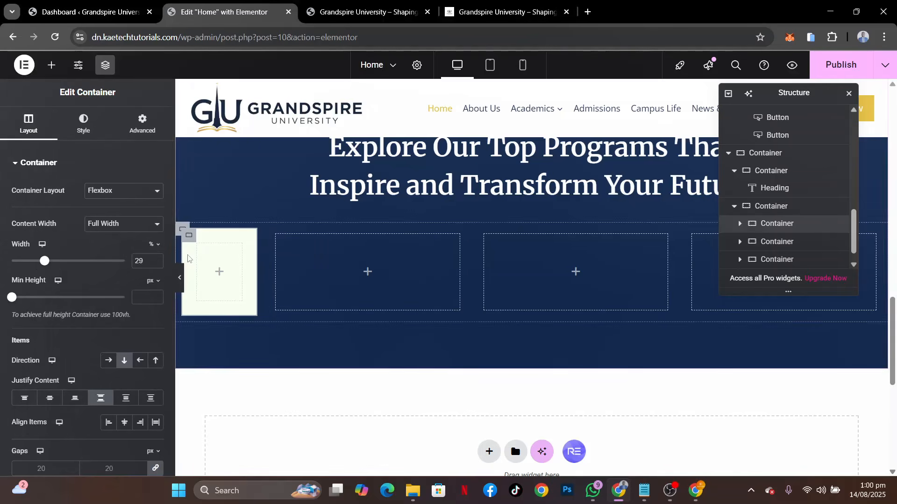
{"action": "left_click_drag", "start_coordinate": [45, 263], "coordinate": [166, 271]}
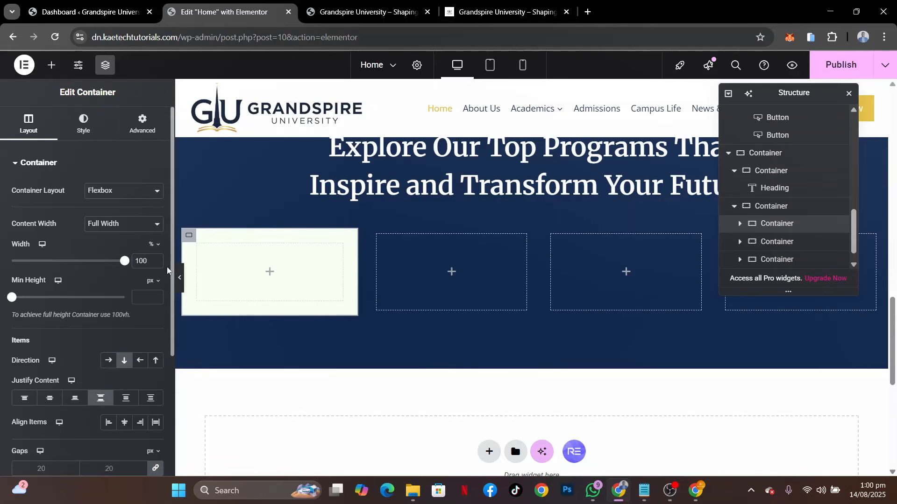
{"action": "left_click", "coordinate": [380, 240]}
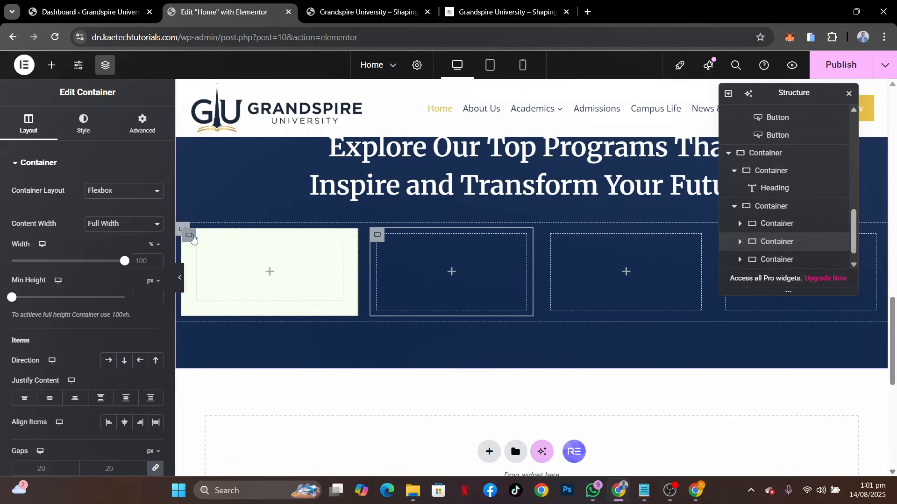
Clear the first card container's background color
{"action": "left_click", "coordinate": [192, 237]}
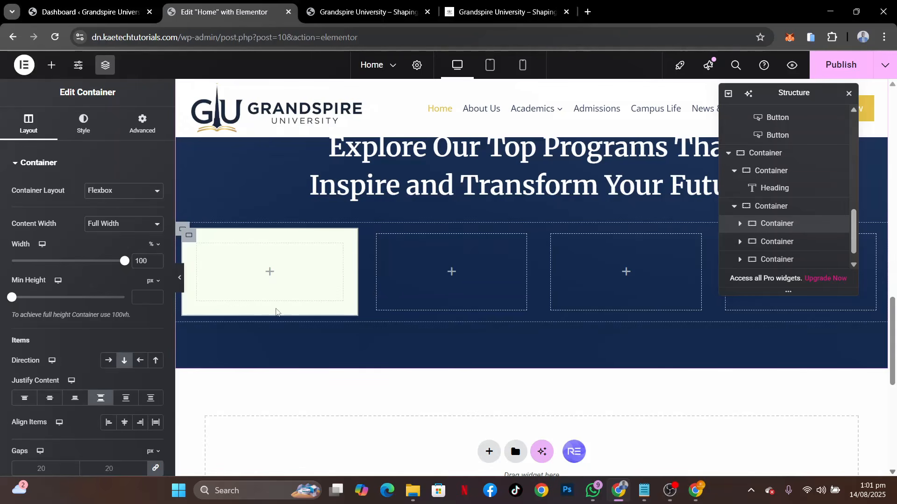
{"action": "left_click", "coordinate": [83, 124]}
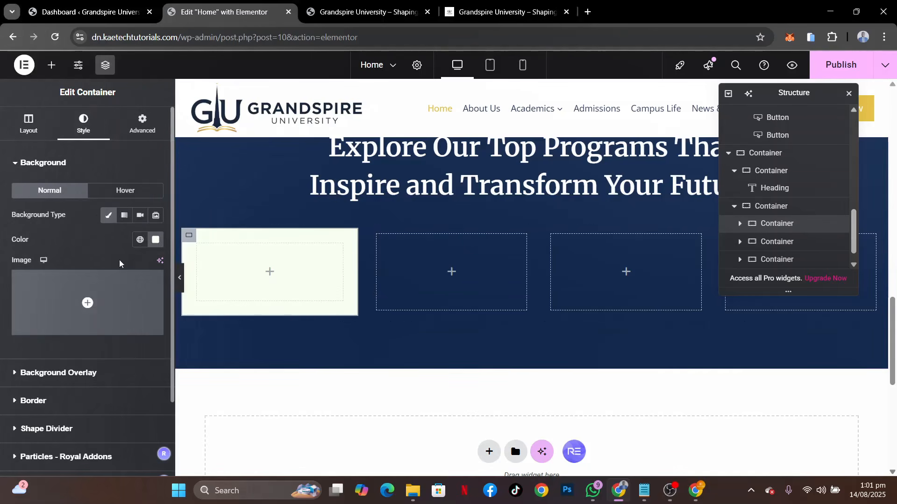
{"action": "left_click", "coordinate": [159, 245]}
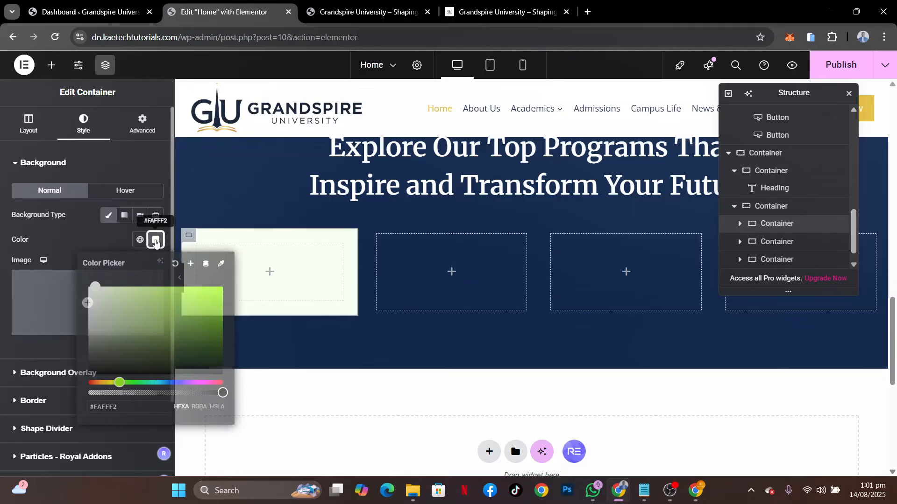
{"action": "left_click", "coordinate": [173, 264]}
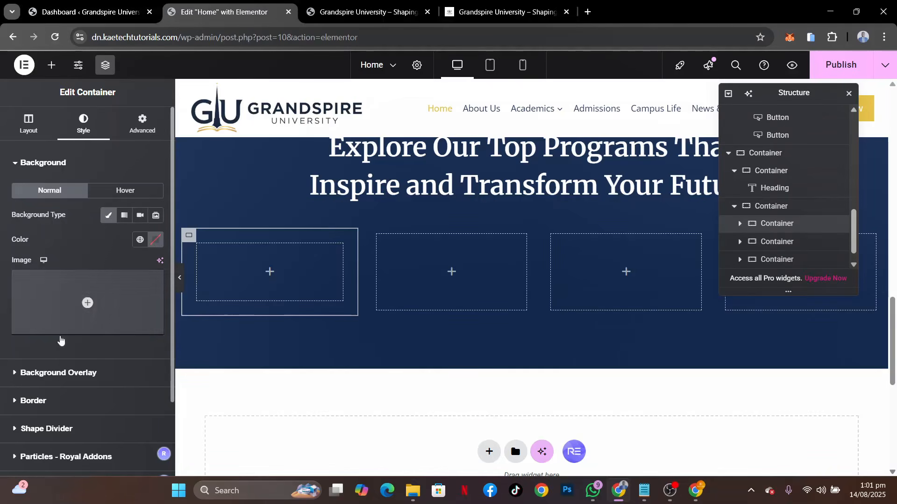
Lighten the first card container's border color to a semi-transparent white, checking it against the demo and in preview
{"action": "left_click", "coordinate": [60, 404]}
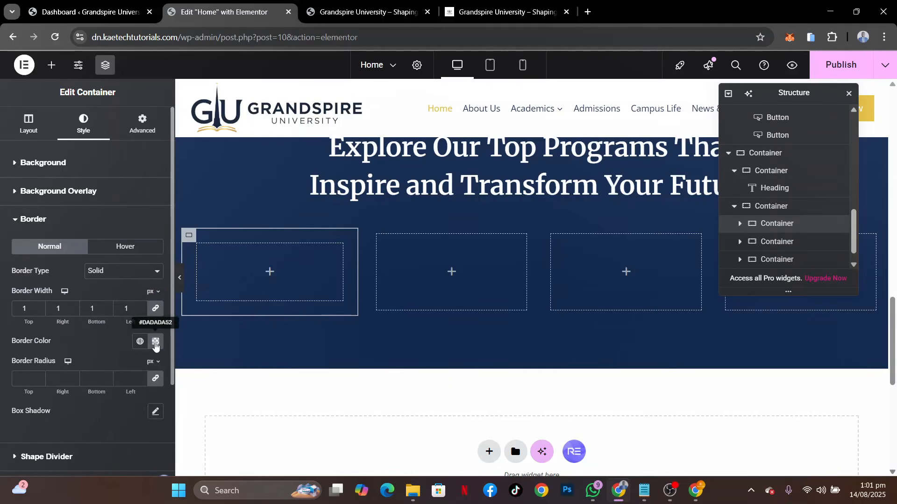
{"action": "left_click", "coordinate": [468, 9]}
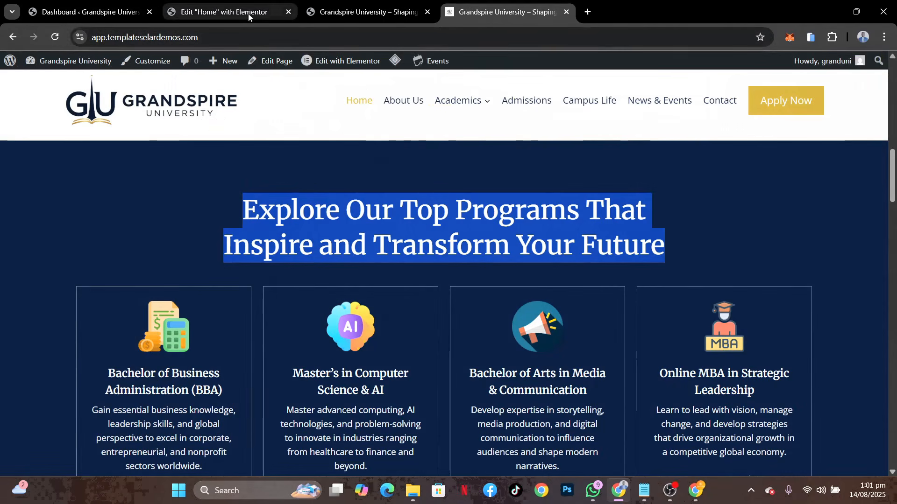
{"action": "left_click", "coordinate": [220, 12]}
{"action": "left_click", "coordinate": [155, 344]}
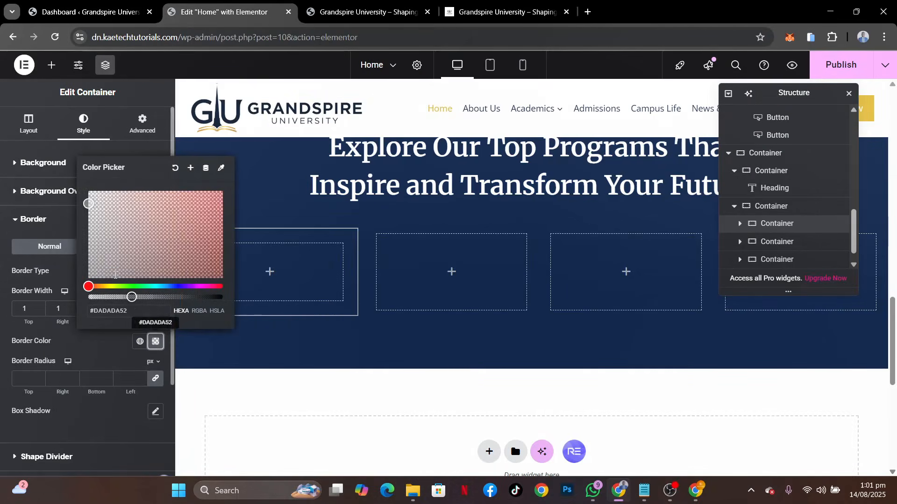
{"action": "left_click", "coordinate": [86, 191]}
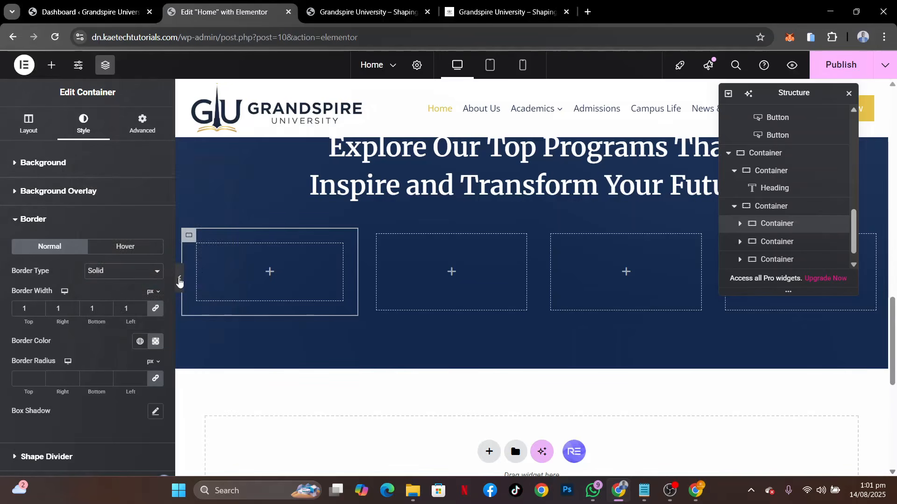
{"action": "left_click", "coordinate": [179, 278]}
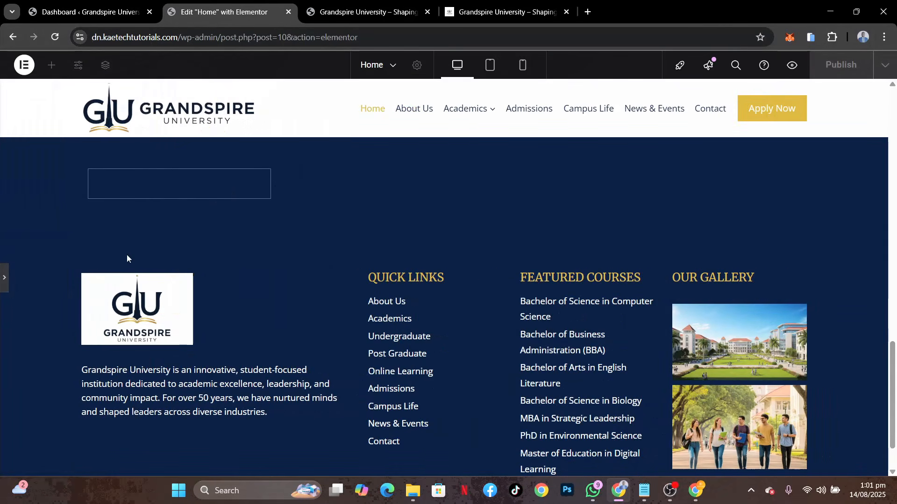
{"action": "left_click", "coordinate": [3, 293]}
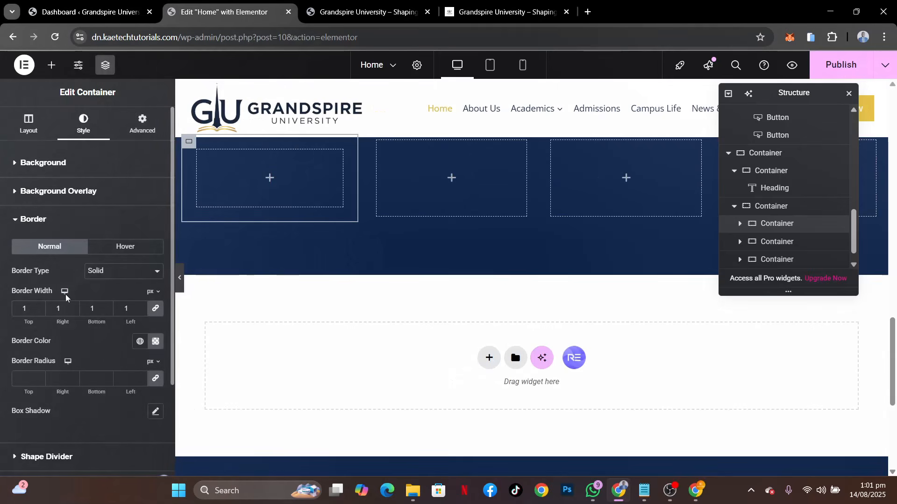
Copy the Undergraduate Programs image box and paste it into the first card of the navy section
{"action": "scroll", "coordinate": [381, 224], "scroll_direction": "up", "scroll_amount": 3}
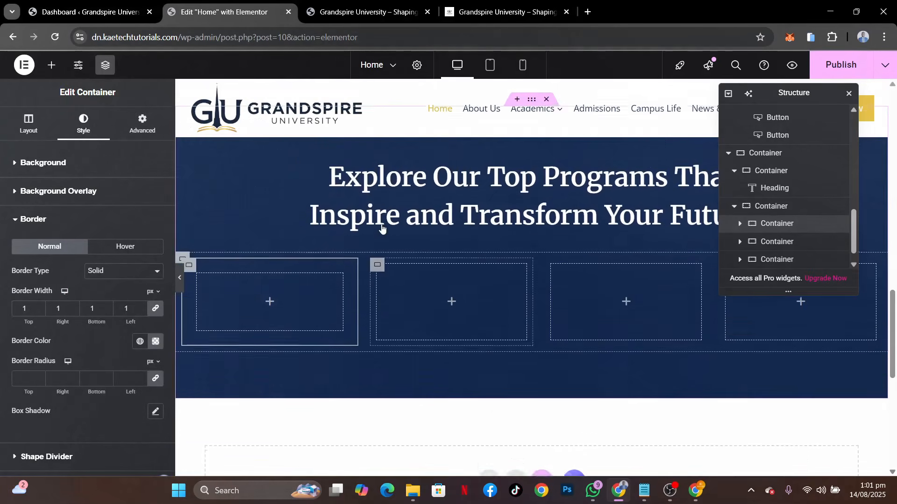
{"action": "scroll", "coordinate": [491, 156], "scroll_direction": "up", "scroll_amount": 10}
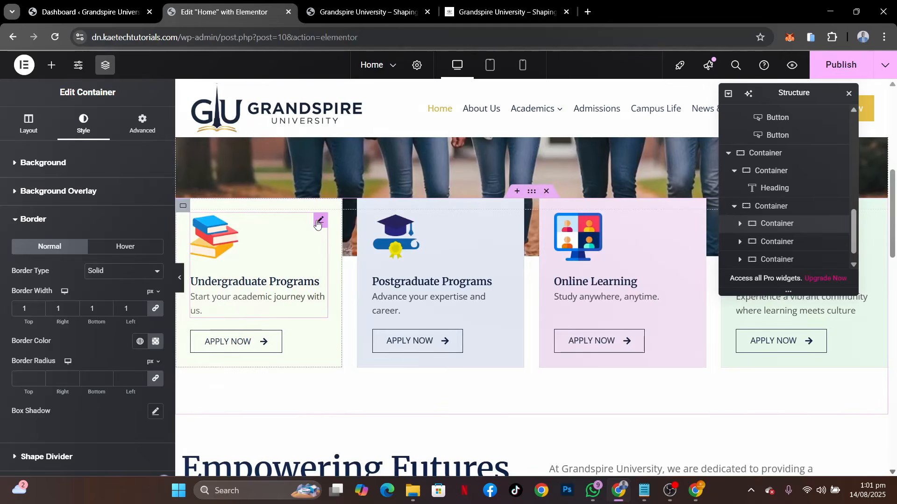
{"action": "right_click", "coordinate": [317, 224]}
{"action": "left_click", "coordinate": [336, 260]}
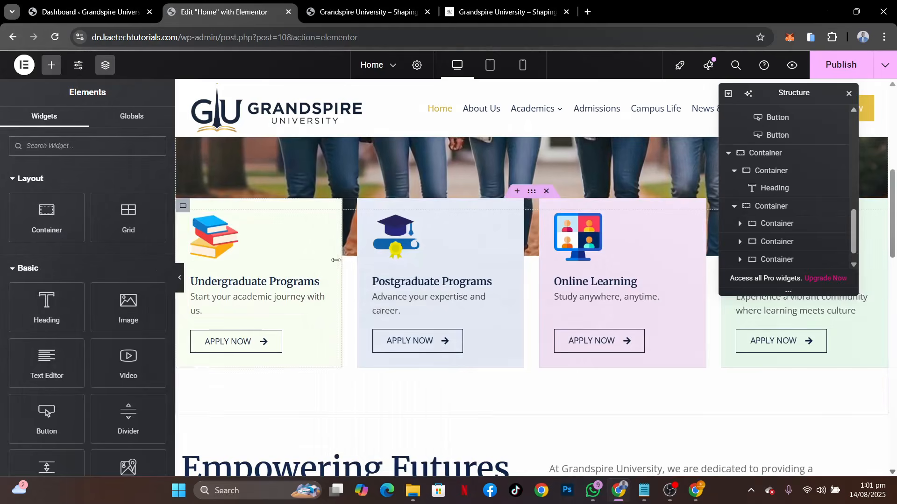
{"action": "scroll", "coordinate": [337, 261], "scroll_direction": "down", "scroll_amount": 10}
{"action": "scroll", "coordinate": [327, 271], "scroll_direction": "down", "scroll_amount": 1}
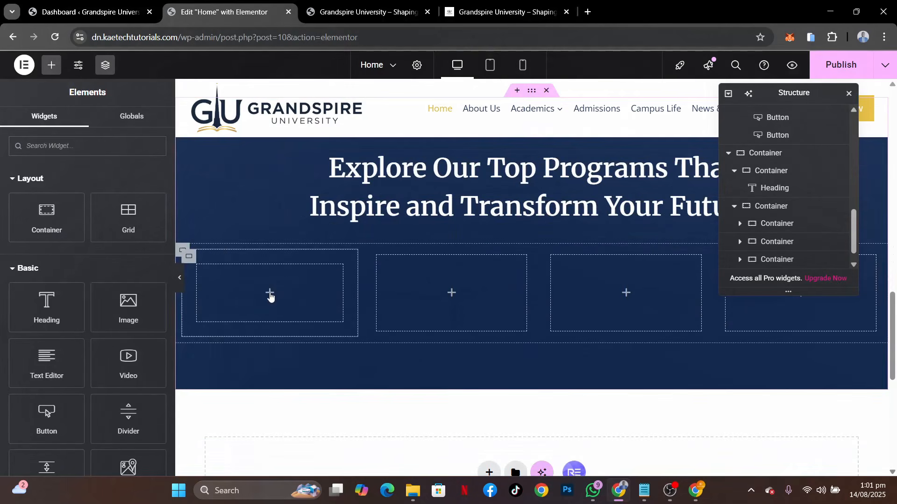
{"action": "right_click", "coordinate": [270, 298]}
{"action": "left_click", "coordinate": [304, 262]}
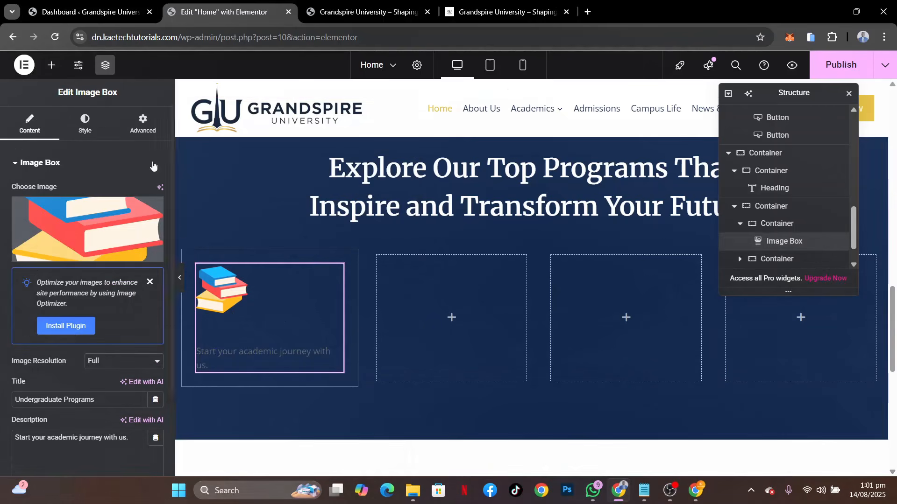
Center the pasted image box's content and set its title color to the global White or offwhite
{"action": "left_click", "coordinate": [89, 125]}
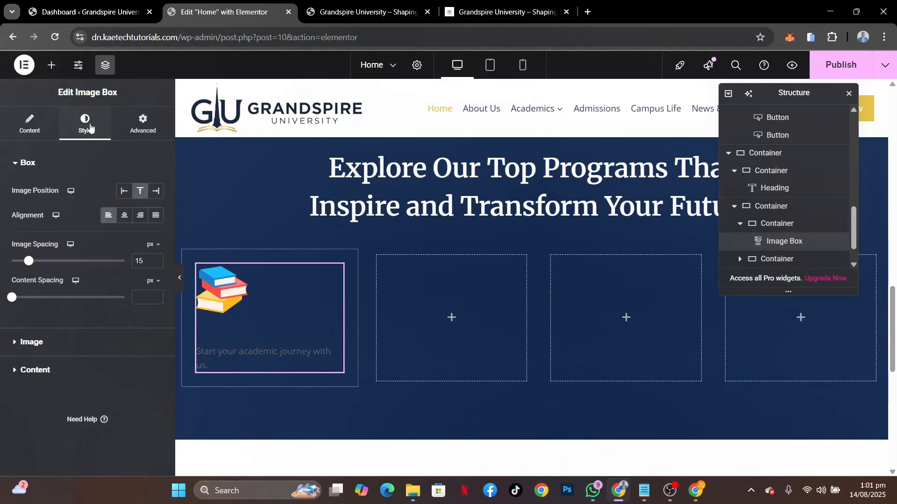
{"action": "left_click", "coordinate": [125, 216]}
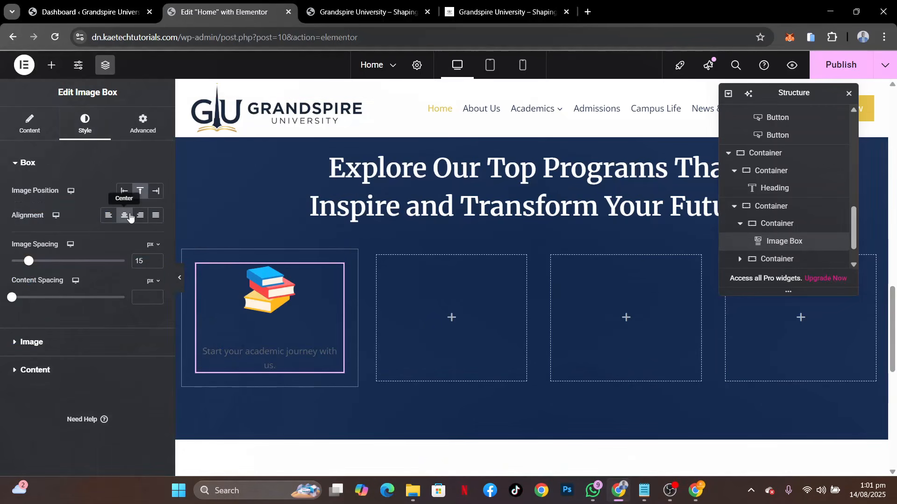
{"action": "left_click", "coordinate": [56, 366]}
{"action": "left_click", "coordinate": [139, 291]}
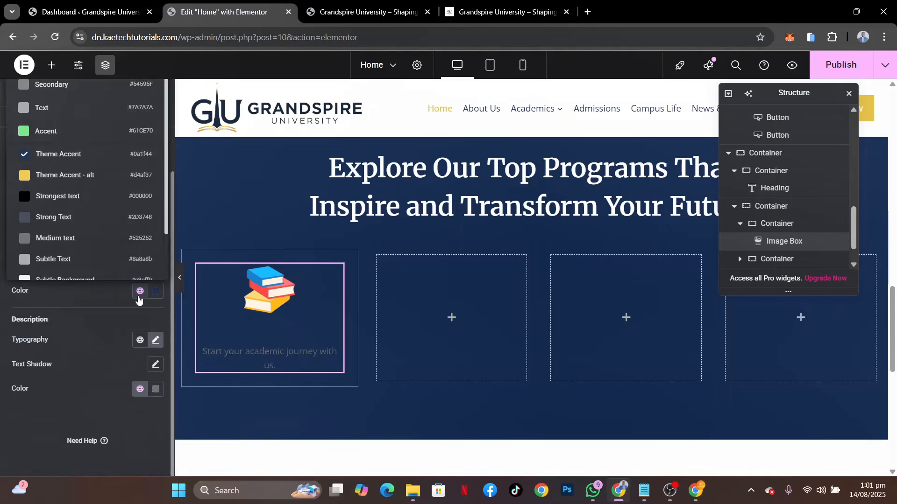
{"action": "scroll", "coordinate": [93, 257], "scroll_direction": "down", "scroll_amount": 2}
{"action": "left_click", "coordinate": [86, 265]}
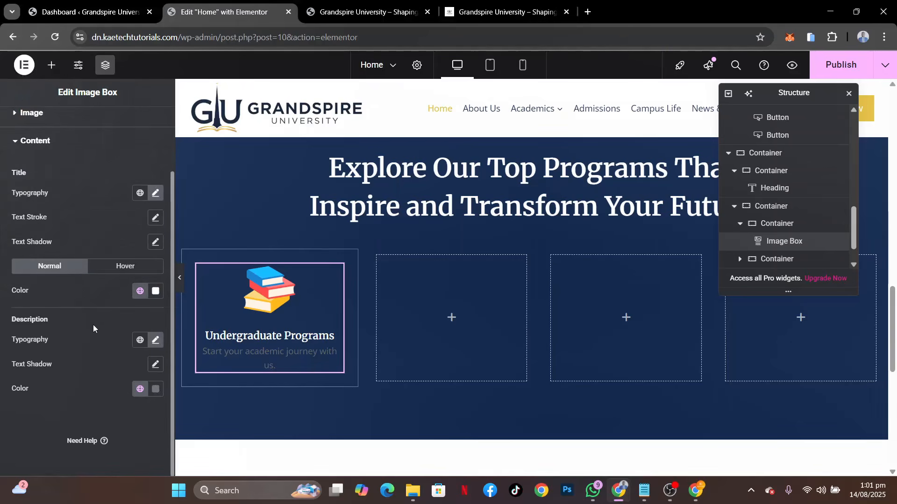
Check the demo's card text, then set the image box's description color to the global Lighter Background
{"action": "left_click", "coordinate": [502, 11]}
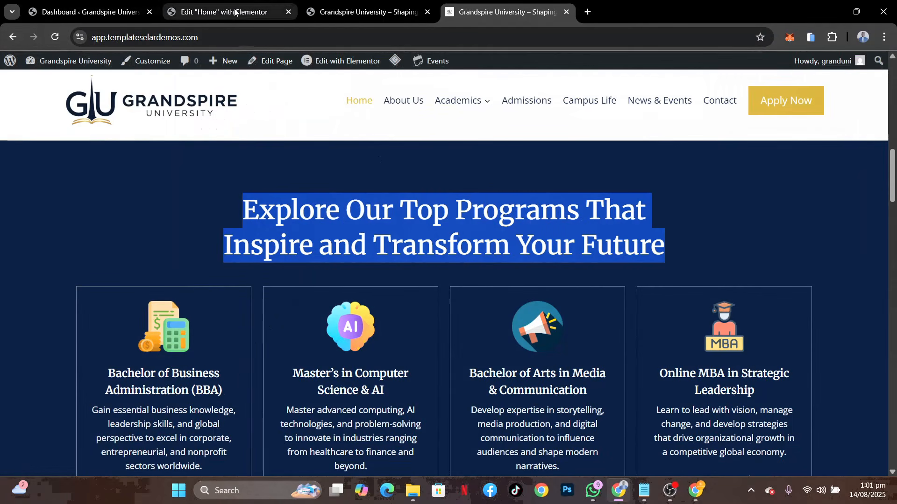
{"action": "left_click", "coordinate": [219, 11]}
{"action": "left_click", "coordinate": [139, 389]}
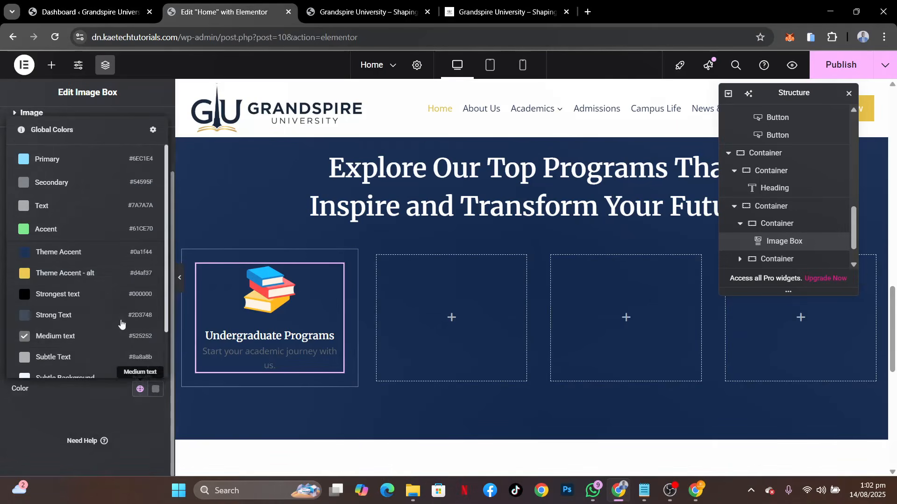
{"action": "scroll", "coordinate": [70, 358], "scroll_direction": "down", "scroll_amount": 2}
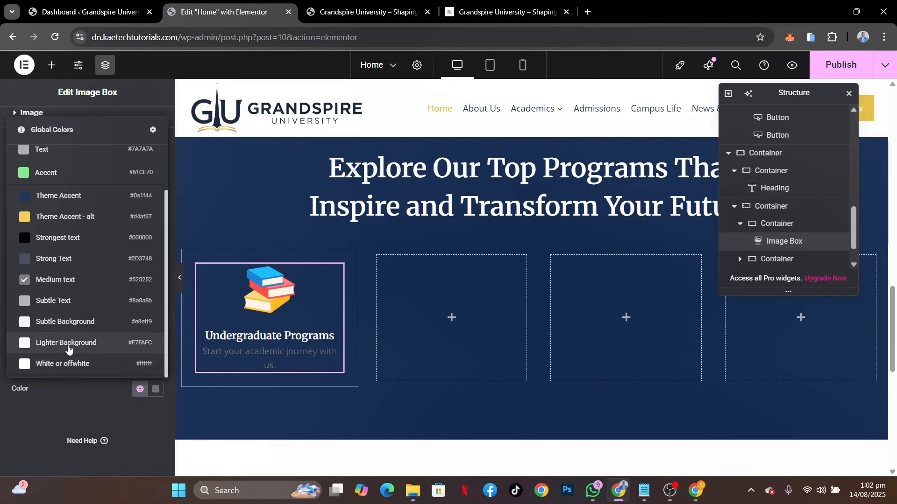
{"action": "left_click", "coordinate": [68, 345]}
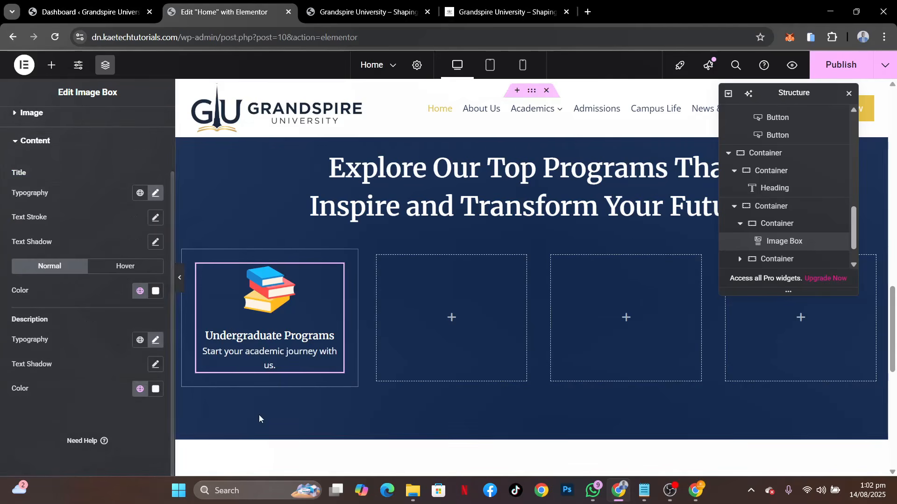
Set the image box title's hover color to the global White or offwhite
{"action": "left_click", "coordinate": [118, 274]}
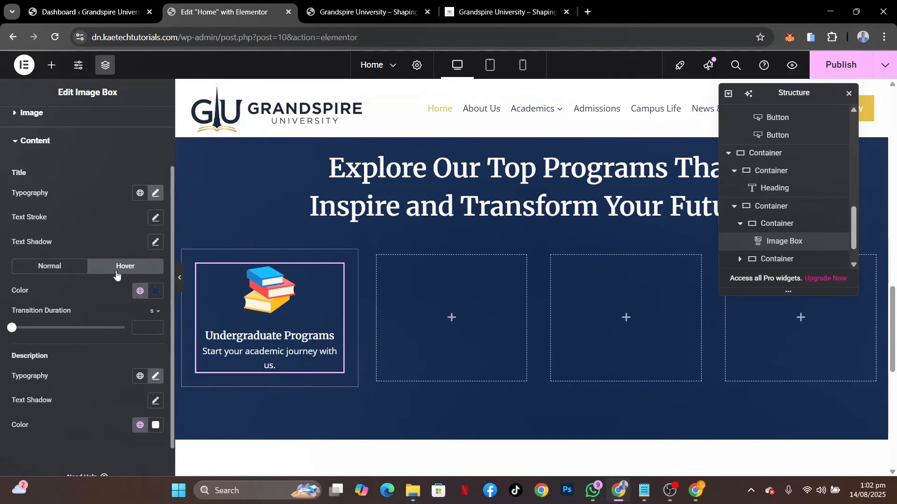
{"action": "left_click", "coordinate": [140, 291]}
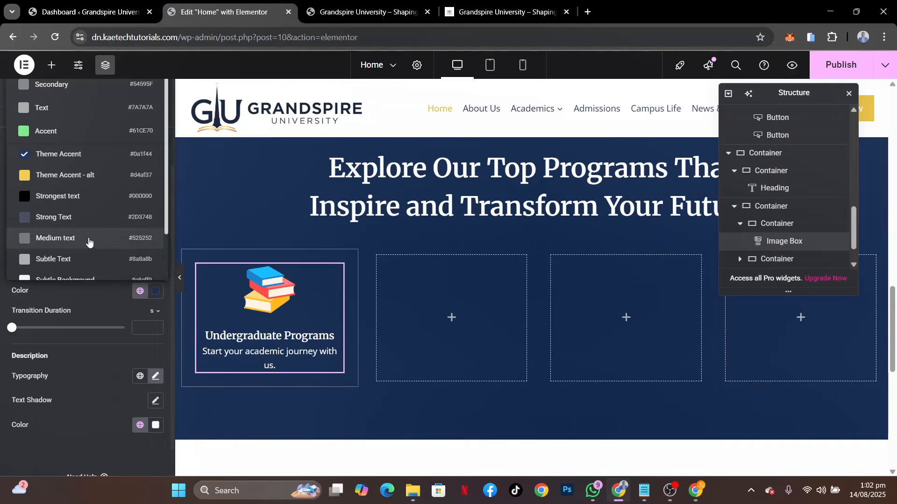
{"action": "scroll", "coordinate": [89, 240], "scroll_direction": "down", "scroll_amount": 2}
{"action": "left_click", "coordinate": [69, 266]}
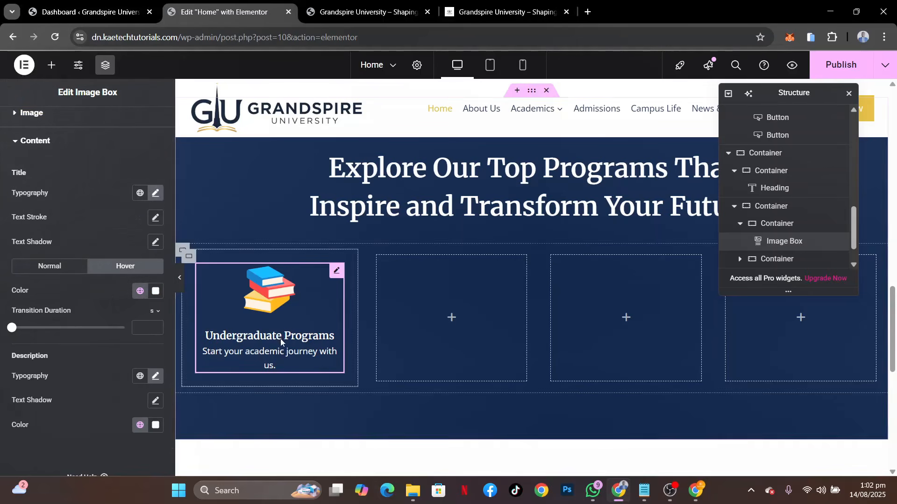
Check the demo cards, then copy the Undergraduate Programs card's APPLY NOW button and paste it below the first navy card's image box
{"action": "scroll", "coordinate": [367, 229], "scroll_direction": "up", "scroll_amount": 8}
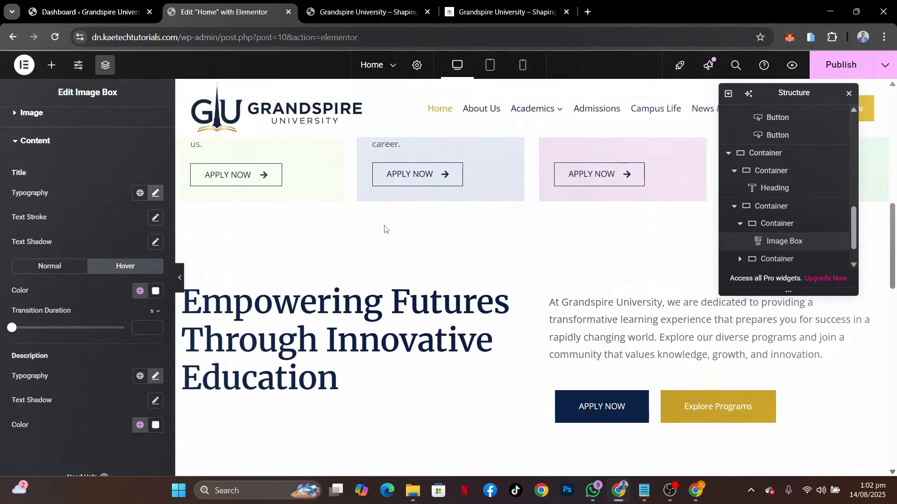
{"action": "left_click", "coordinate": [517, 9]}
{"action": "scroll", "coordinate": [306, 304], "scroll_direction": "down", "scroll_amount": 4}
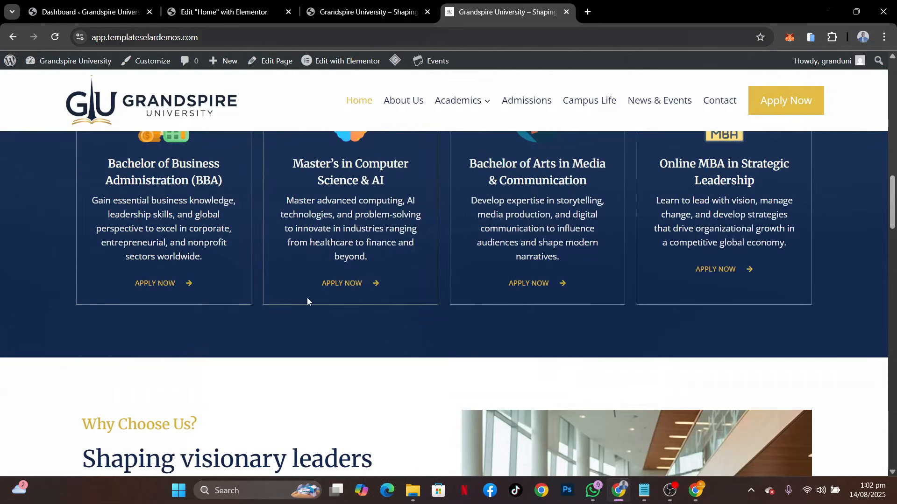
{"action": "scroll", "coordinate": [374, 192], "scroll_direction": "up", "scroll_amount": 2}
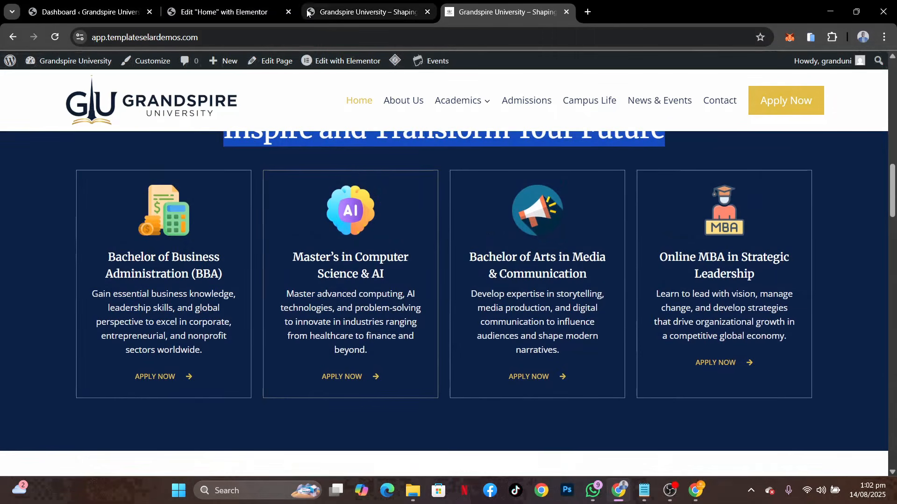
{"action": "left_click", "coordinate": [228, 10]}
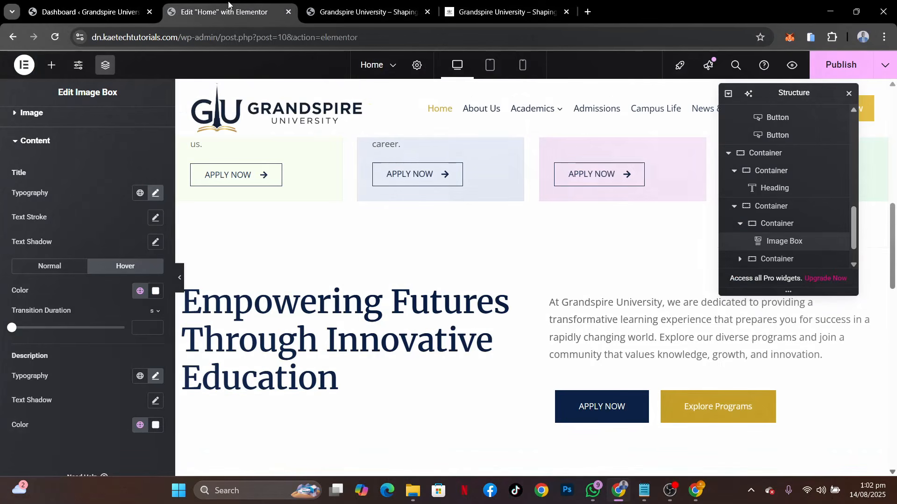
{"action": "right_click", "coordinate": [319, 173]}
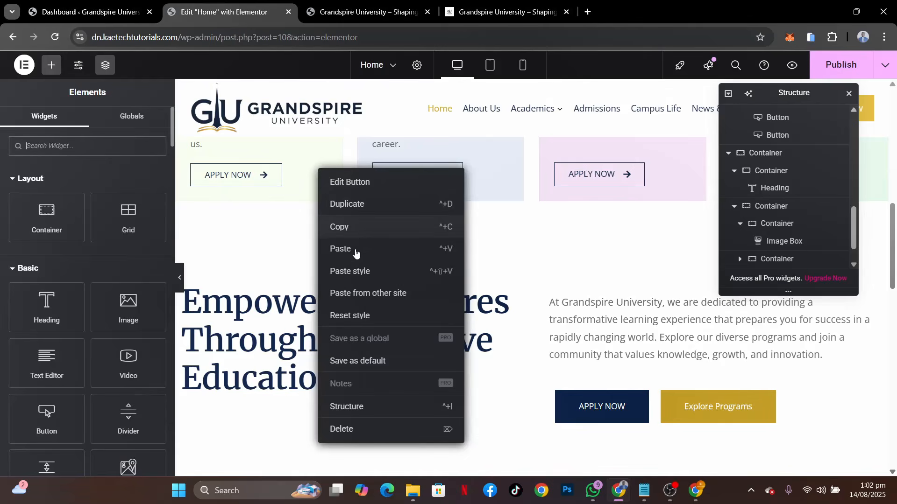
{"action": "left_click", "coordinate": [352, 228]}
{"action": "scroll", "coordinate": [352, 232], "scroll_direction": "down", "scroll_amount": 10}
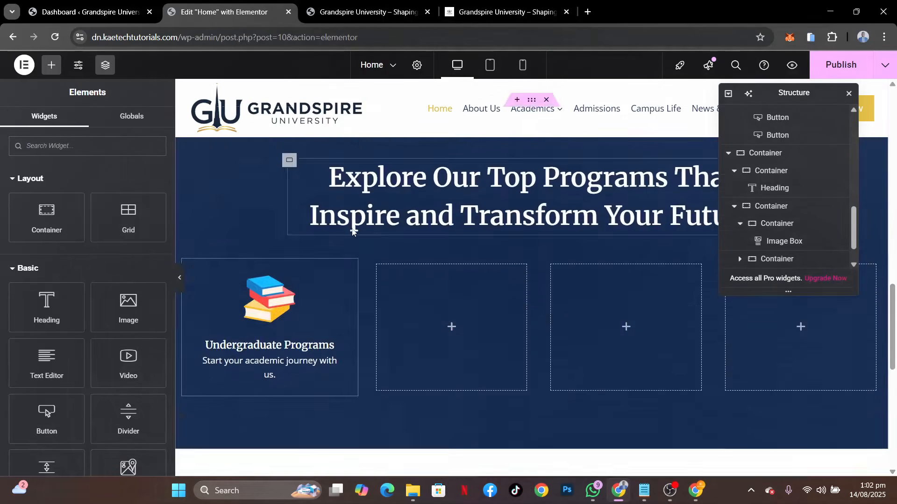
{"action": "right_click", "coordinate": [286, 239]}
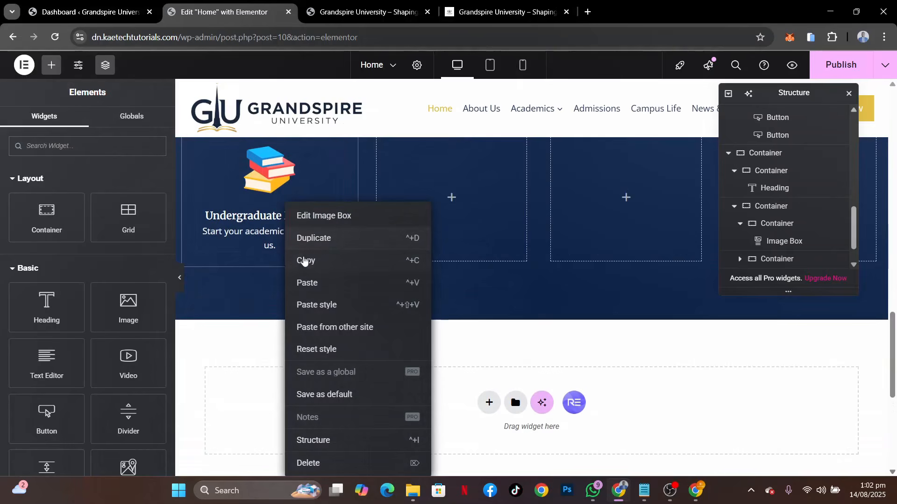
{"action": "left_click", "coordinate": [307, 284]}
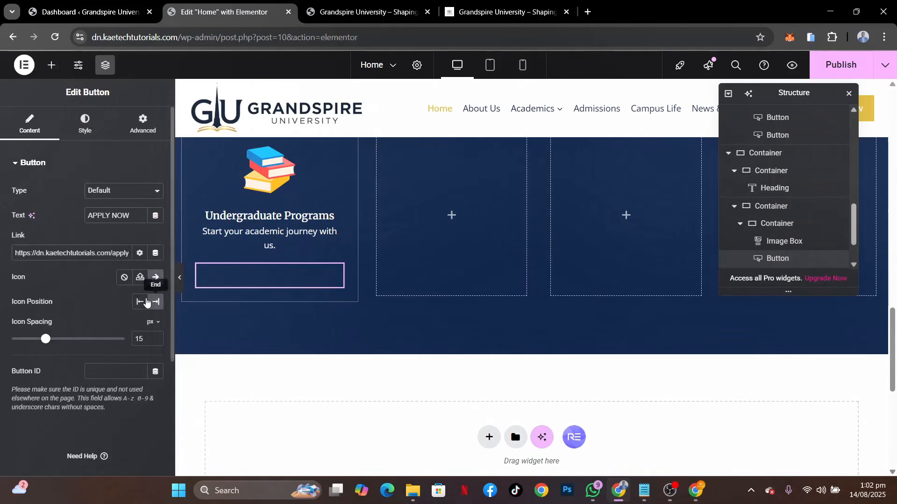
Set the pasted APPLY NOW button's text color to the global Theme Accent - alt, matching the demo
{"action": "left_click", "coordinate": [91, 127]}
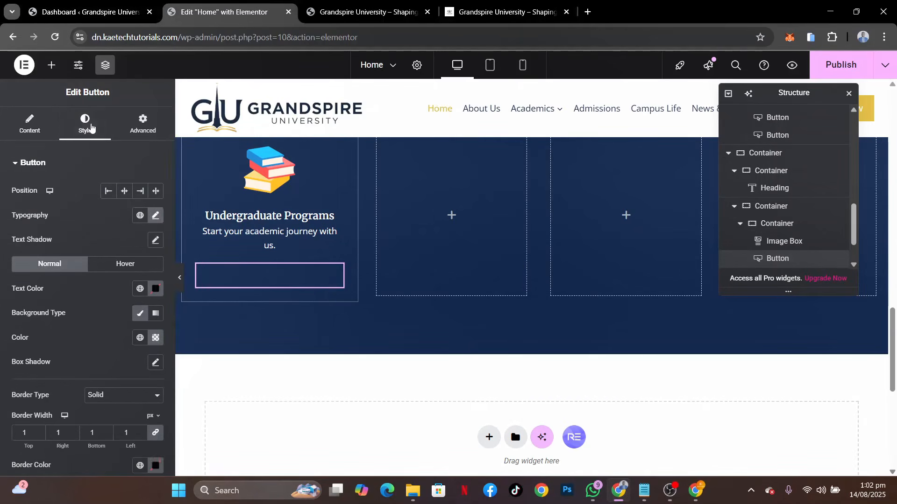
{"action": "scroll", "coordinate": [155, 216], "scroll_direction": "down", "scroll_amount": 1}
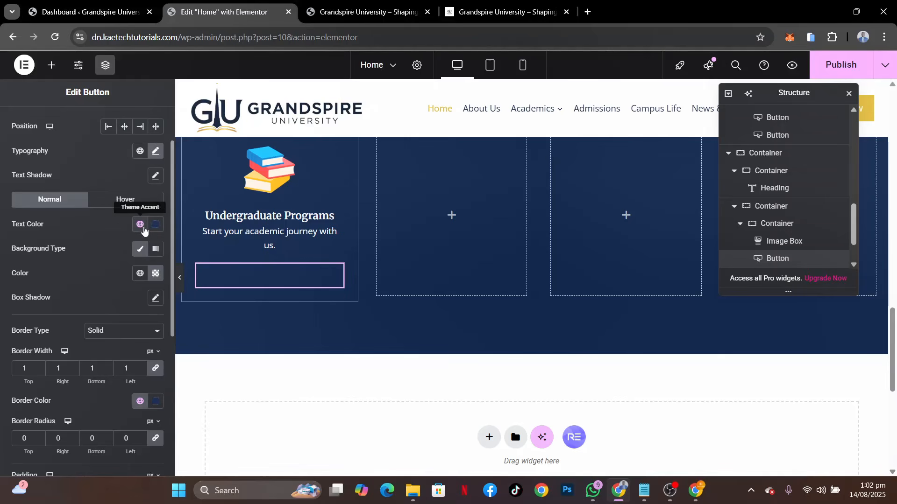
{"action": "left_click", "coordinate": [475, 8]}
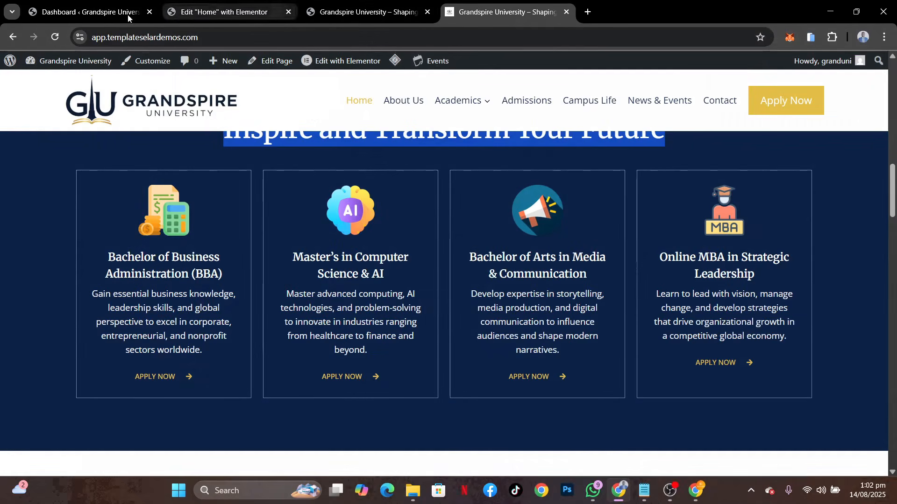
{"action": "left_click", "coordinate": [108, 12]}
{"action": "left_click", "coordinate": [178, 10]}
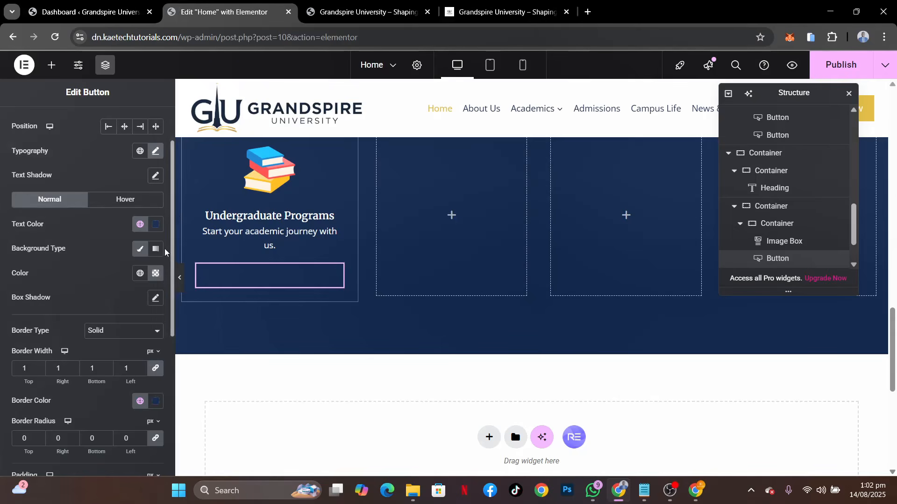
{"action": "left_click", "coordinate": [140, 224]}
{"action": "left_click", "coordinate": [66, 395]}
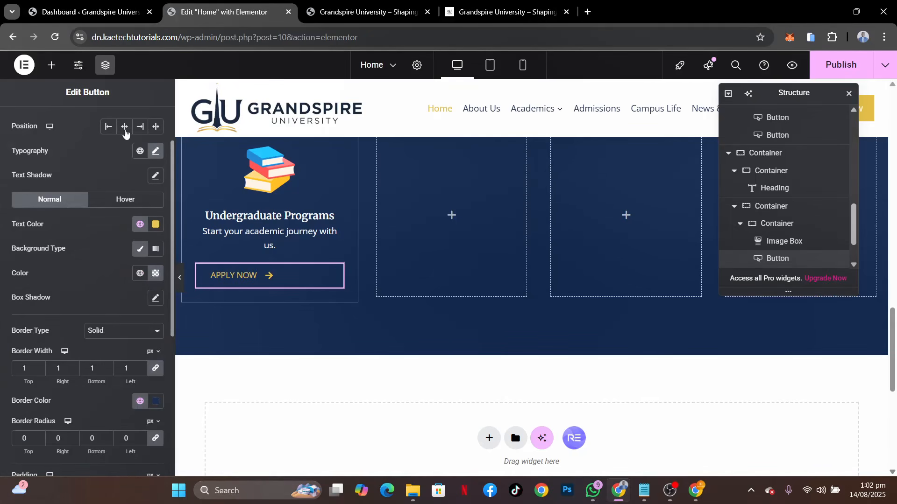
Center the APPLY NOW button in the first navy card and set its padding to 0 on all sides
{"action": "left_click", "coordinate": [125, 131]}
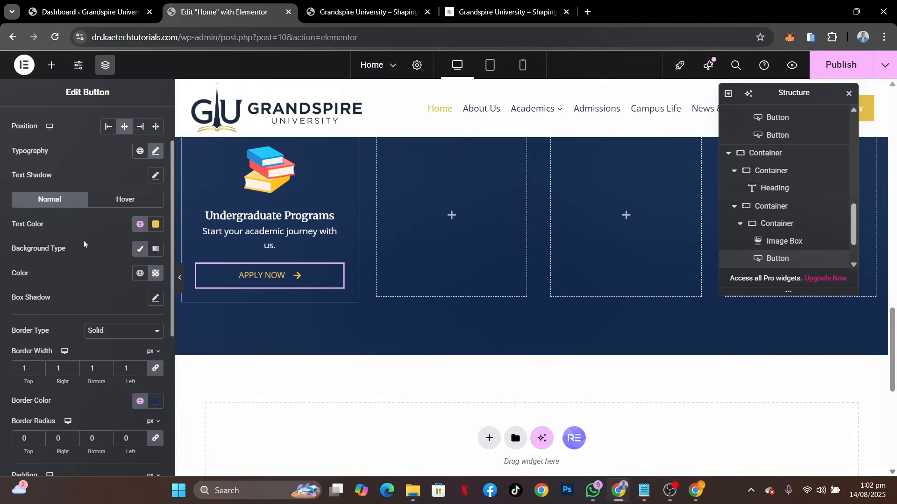
{"action": "scroll", "coordinate": [120, 298], "scroll_direction": "down", "scroll_amount": 3}
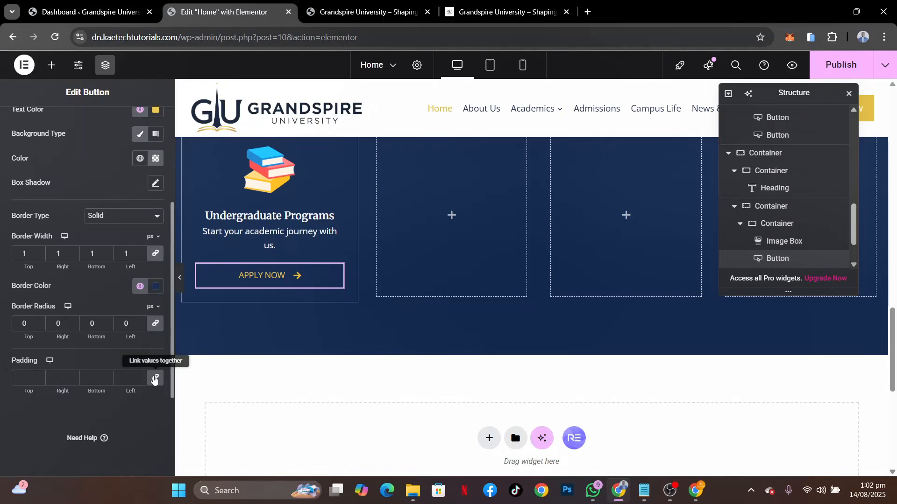
{"action": "left_click", "coordinate": [155, 379]}
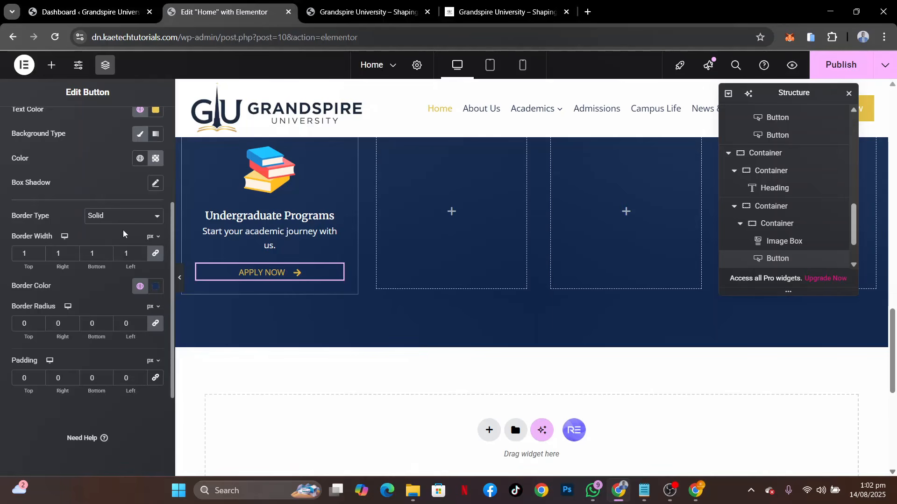
{"action": "left_click", "coordinate": [155, 161]}
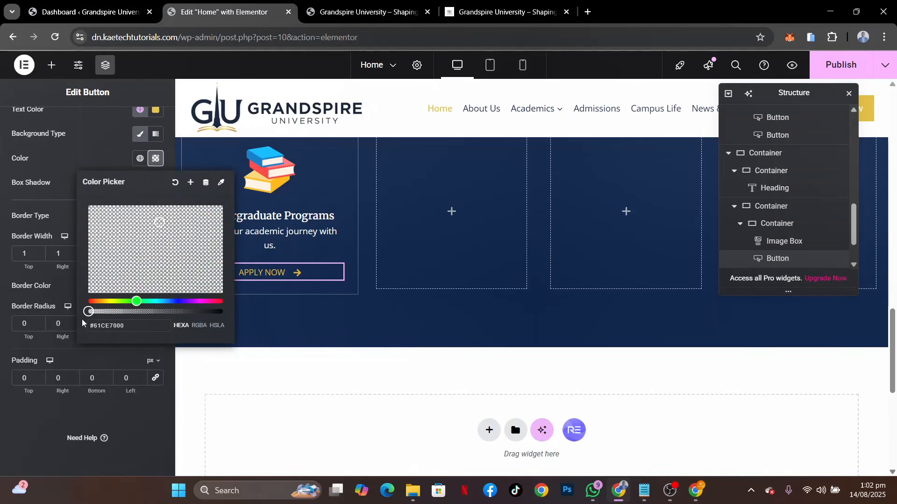
{"action": "left_click", "coordinate": [97, 141]}
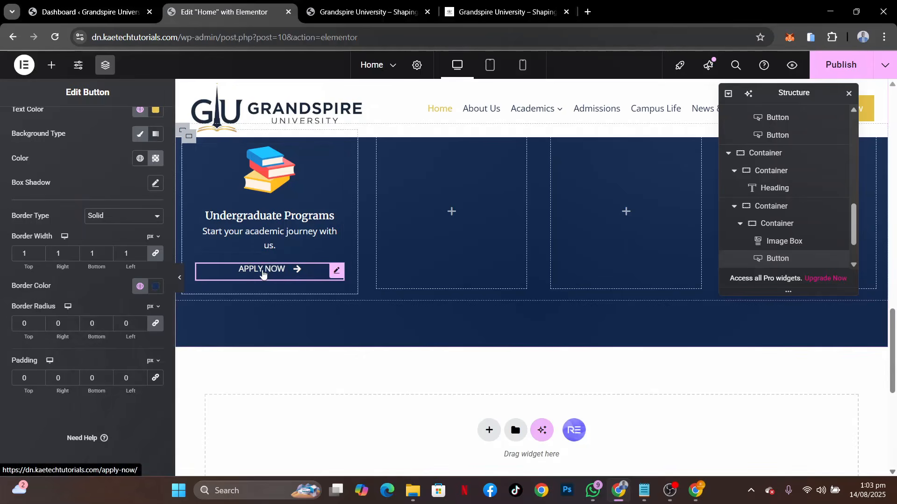
Compare the APPLY NOW button with the demo's buttons and set its font size to 12 px
{"action": "left_click", "coordinate": [478, 4]}
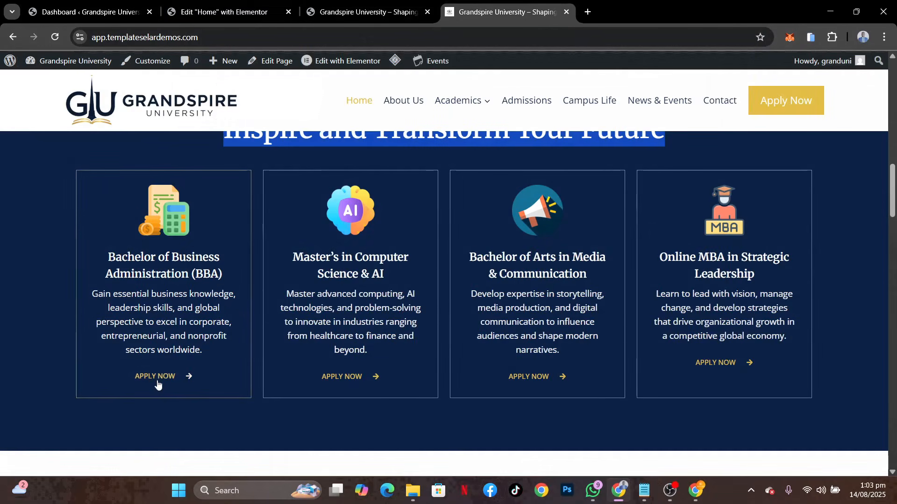
{"action": "left_click", "coordinate": [183, 17]}
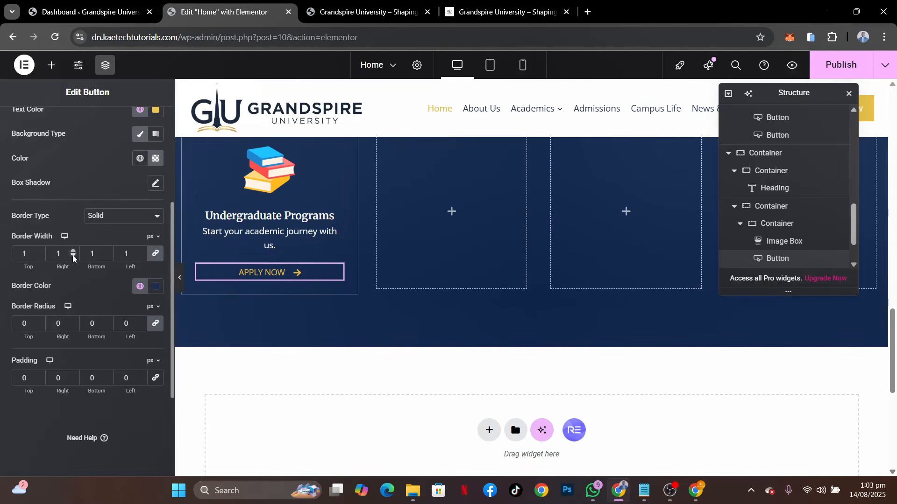
{"action": "scroll", "coordinate": [123, 315], "scroll_direction": "up", "scroll_amount": 4}
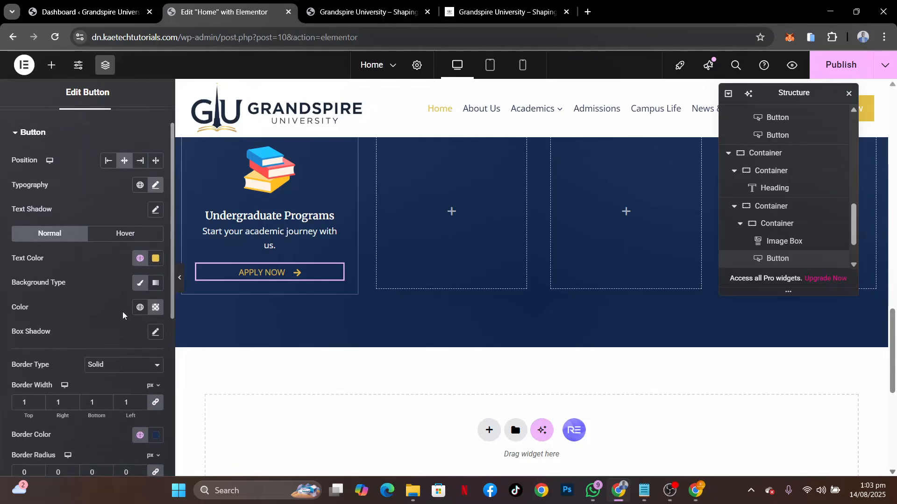
{"action": "left_click", "coordinate": [158, 193]}
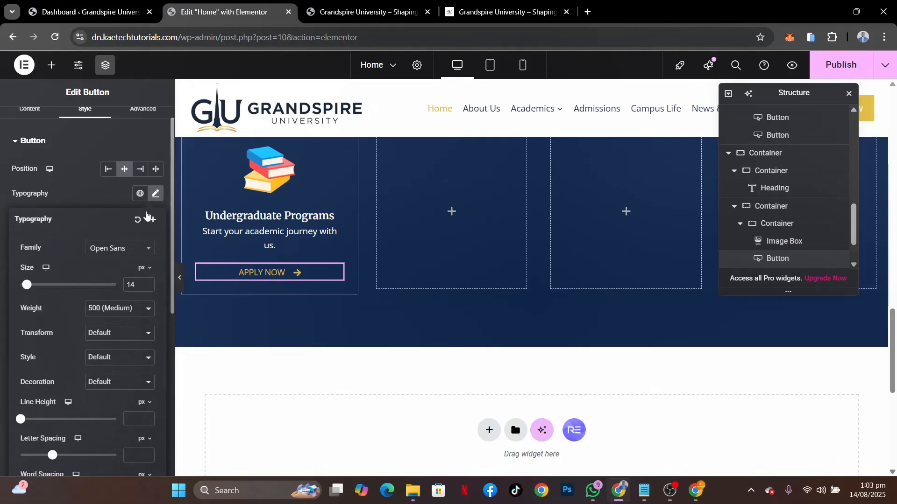
{"action": "left_click", "coordinate": [476, 9]}
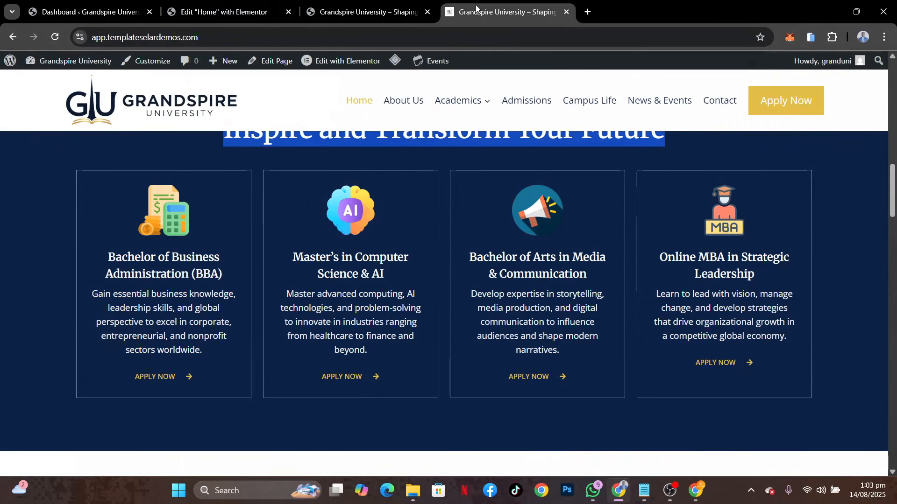
{"action": "left_click", "coordinate": [233, 10]}
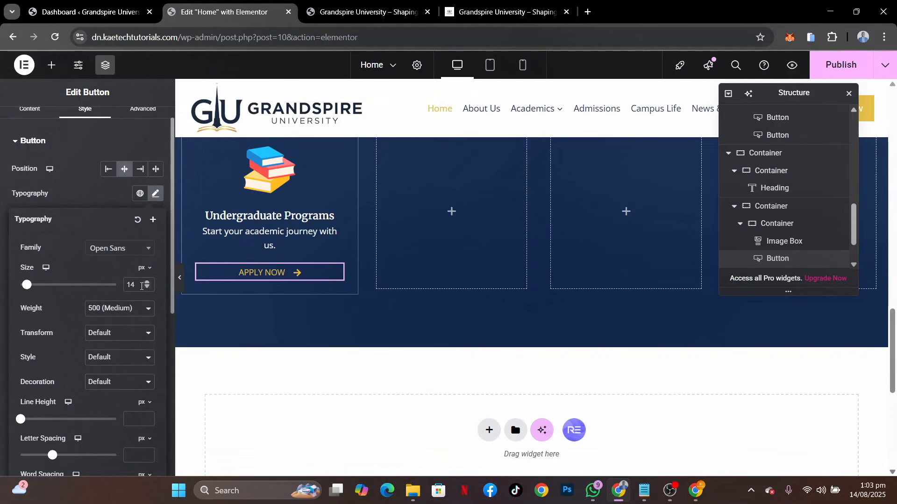
{"action": "type", "text": "12"}
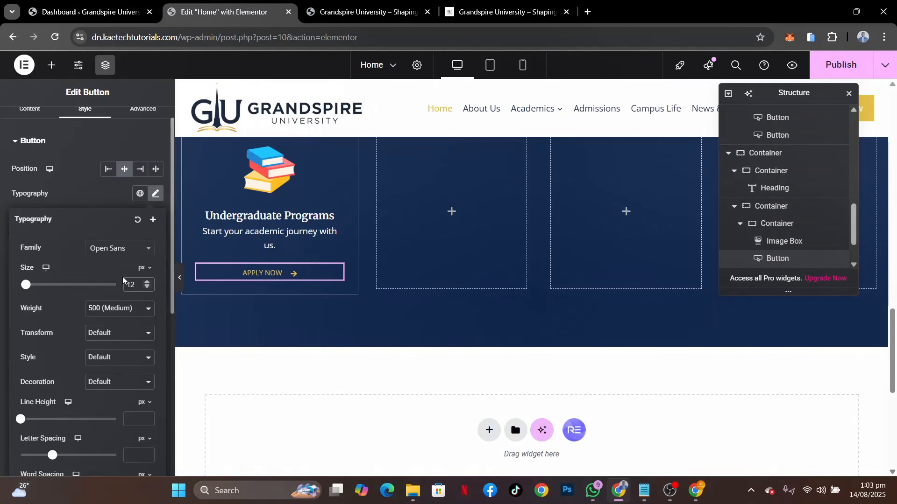
{"action": "left_click", "coordinate": [86, 194]}
{"action": "left_click", "coordinate": [509, 11]}
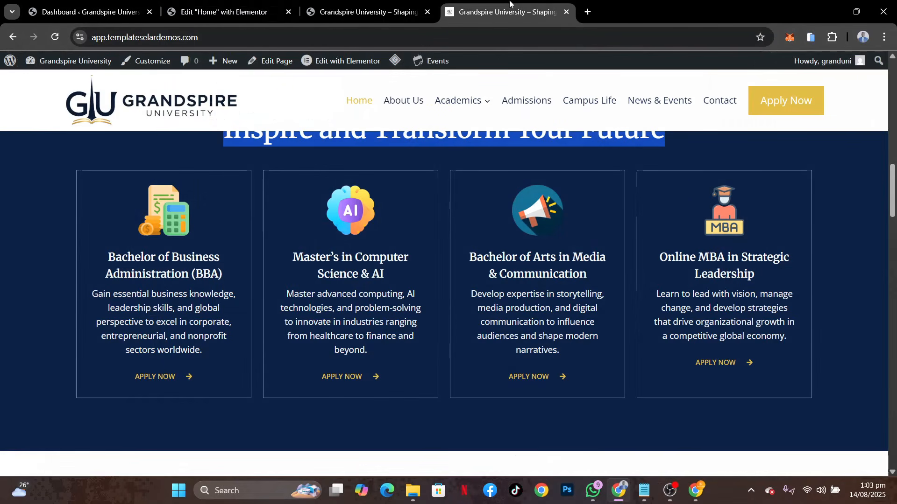
{"action": "left_click", "coordinate": [219, 11]}
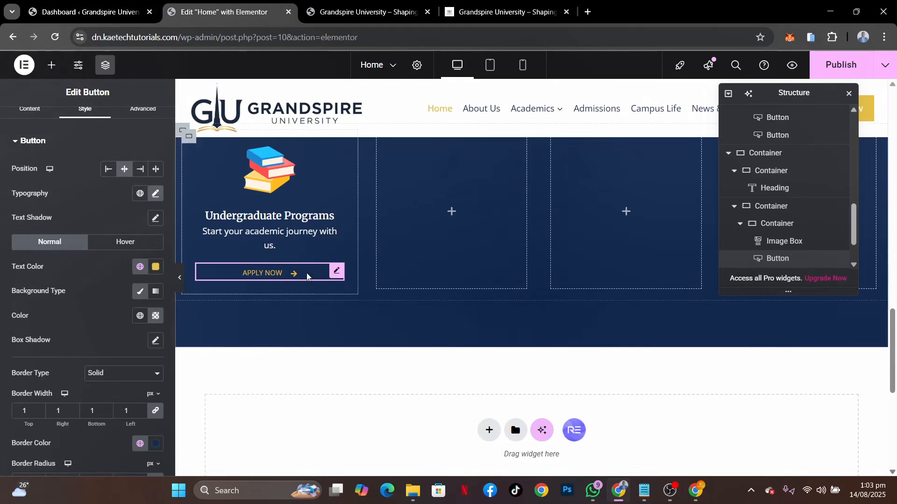
Copy the Bachelor of Business Administration (BBA) title and description from the demo's first program card and return to the page editor
{"action": "scroll", "coordinate": [353, 232], "scroll_direction": "up", "scroll_amount": 3}
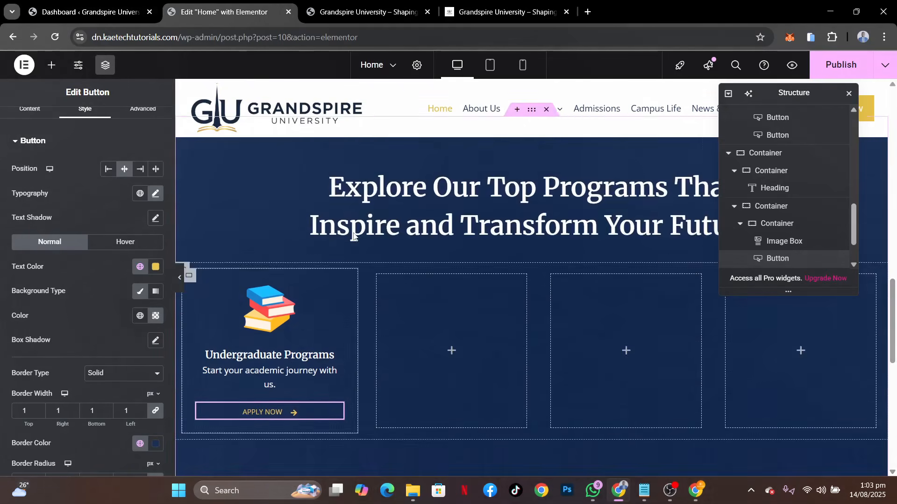
{"action": "scroll", "coordinate": [353, 232], "scroll_direction": "down", "scroll_amount": 2}
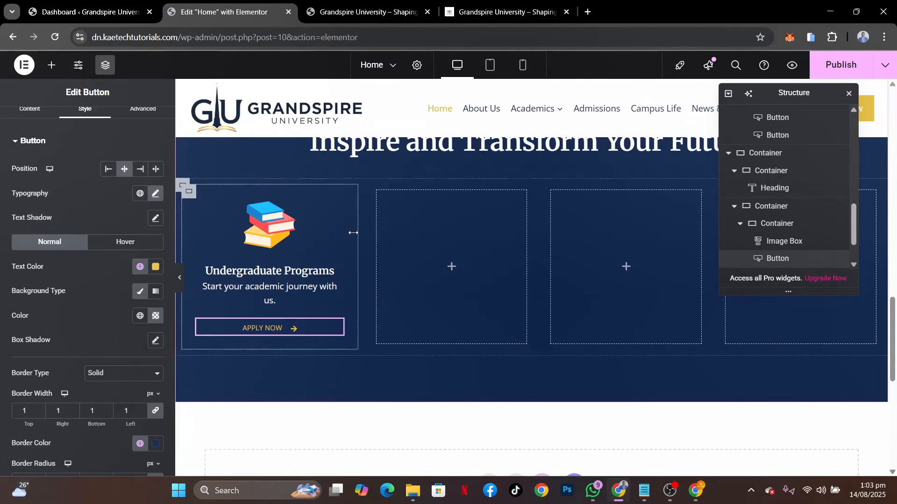
{"action": "left_click", "coordinate": [488, 7]}
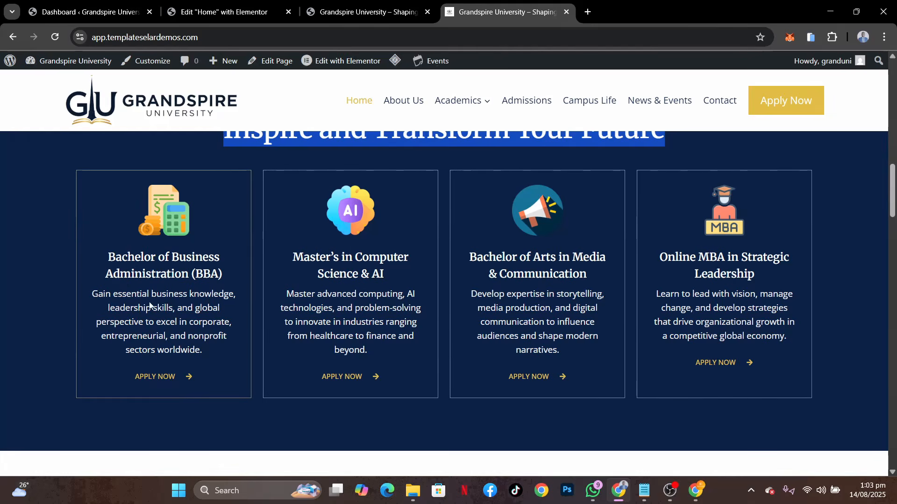
{"action": "left_click_drag", "start_coordinate": [225, 275], "coordinate": [215, 349]}
{"action": "key", "text": "ctrl+c"}
{"action": "left_click", "coordinate": [98, 260]}
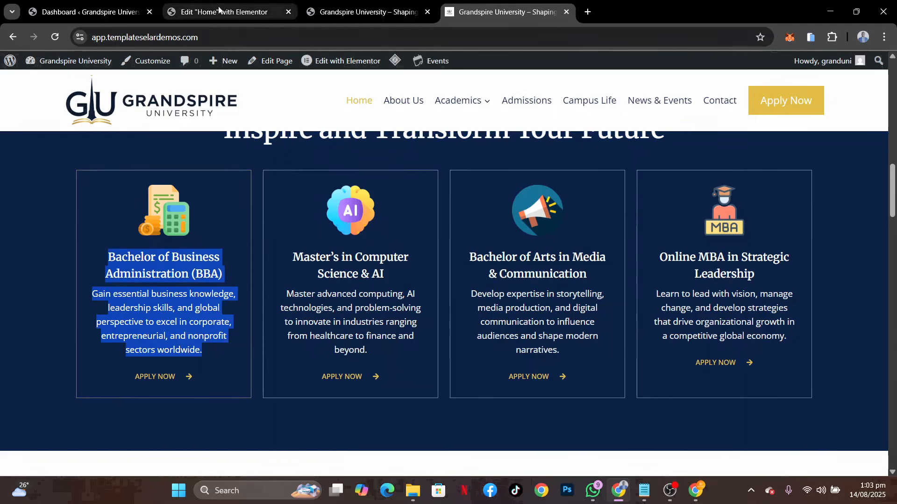
{"action": "left_click", "coordinate": [233, 12]}
Replace the image box's description with the demo's business program text and its title with "Bachelor of Business Administration (BBA)"
{"action": "left_click", "coordinate": [243, 273]}
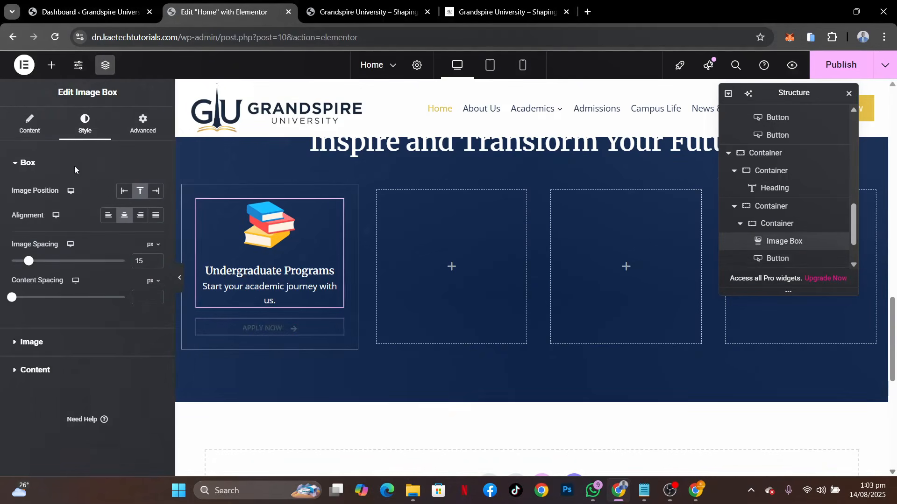
{"action": "left_click", "coordinate": [28, 126]}
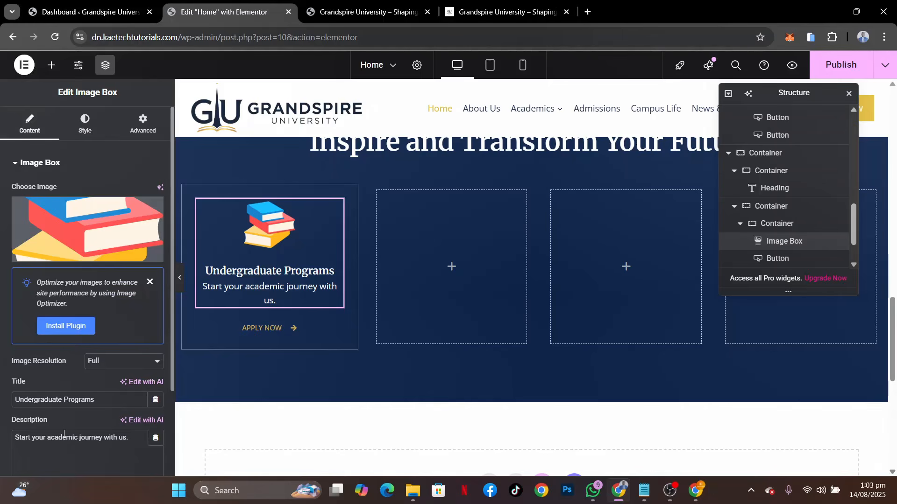
{"action": "triple_click", "coordinate": [64, 437]}
{"action": "key", "text": "ctrl+v"}
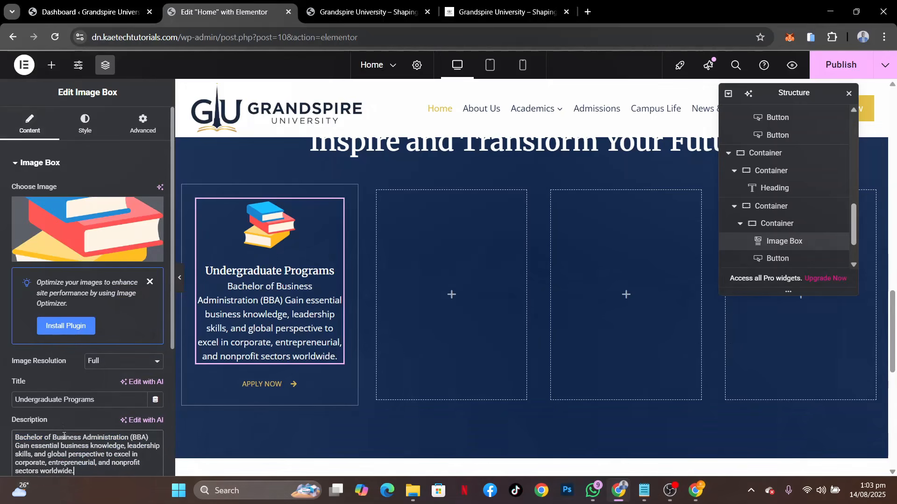
{"action": "scroll", "coordinate": [104, 444], "scroll_direction": "down", "scroll_amount": 2}
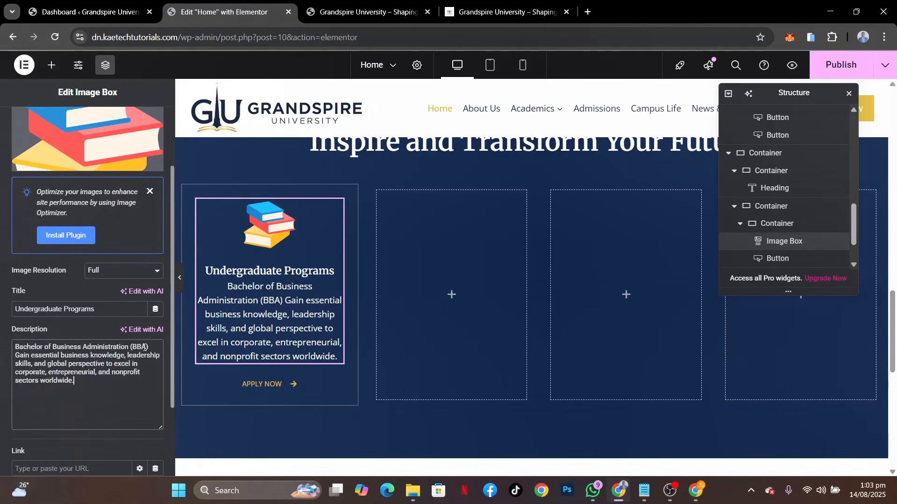
{"action": "left_click_drag", "start_coordinate": [13, 354], "coordinate": [1, 344]}
{"action": "key", "text": "ctrl+c"}
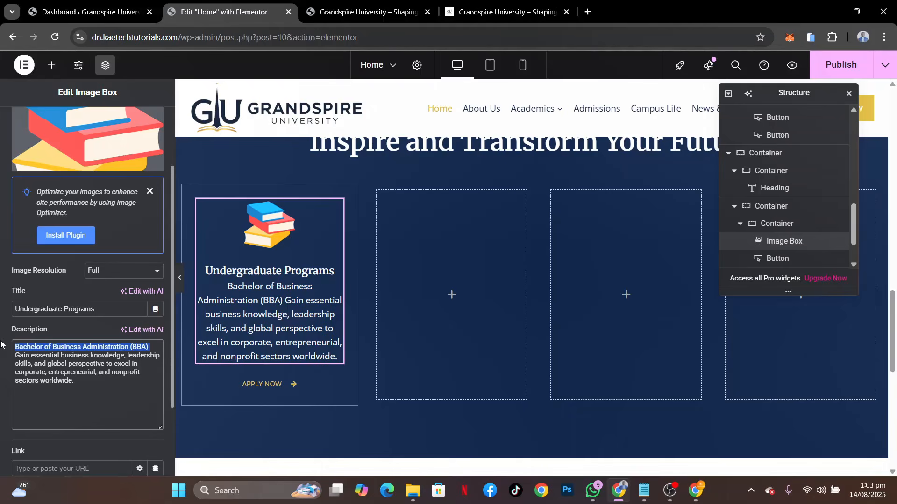
{"action": "key", "text": "BackSpace"}
{"action": "triple_click", "coordinate": [101, 310]}
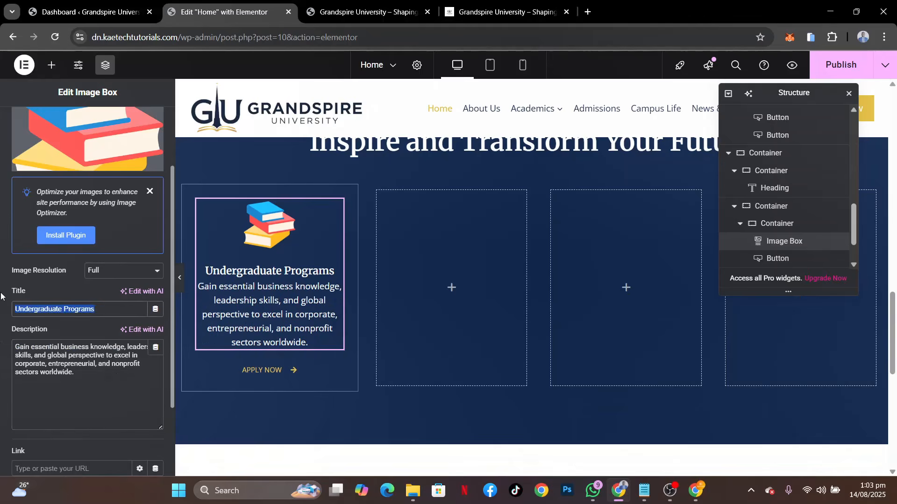
{"action": "key", "text": "ctrl+v"}
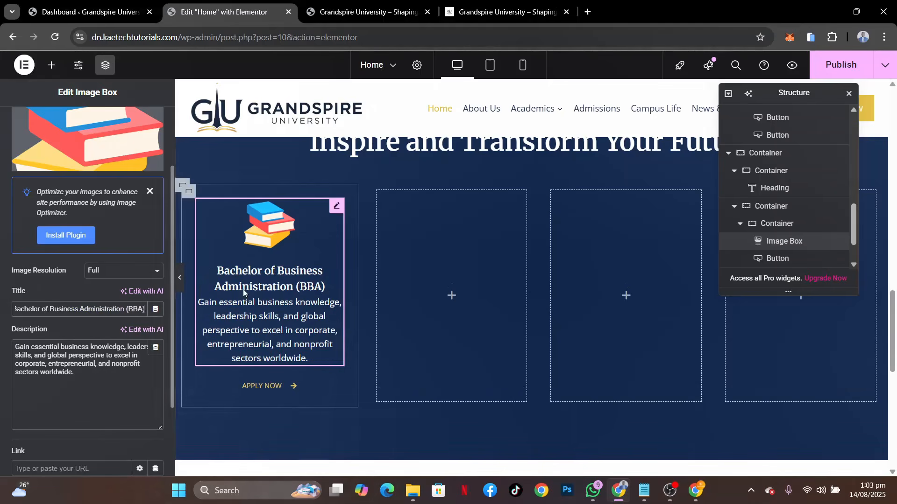
Preview the first program card without the editing panels and compare it with the demo's program cards
{"action": "left_click", "coordinate": [179, 278]}
{"action": "scroll", "coordinate": [455, 284], "scroll_direction": "down", "scroll_amount": 2}
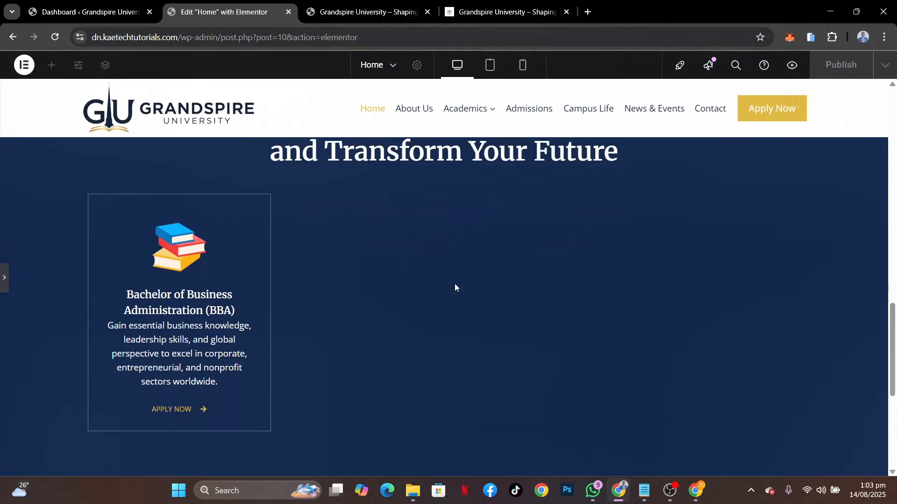
{"action": "left_click", "coordinate": [502, 12]}
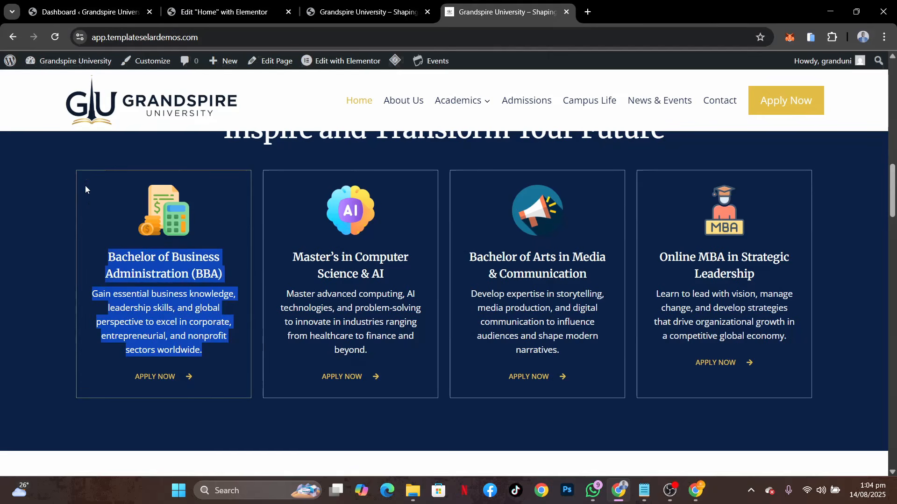
{"action": "left_click", "coordinate": [80, 369]}
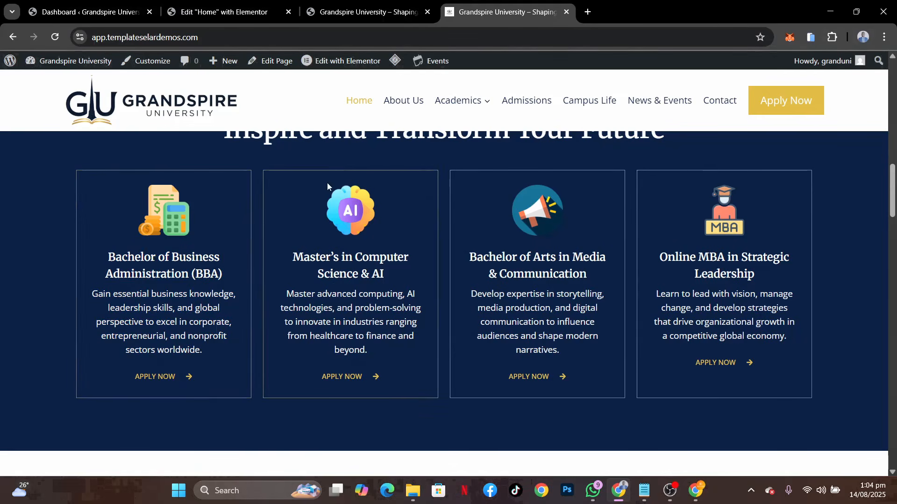
{"action": "left_click", "coordinate": [200, 13]}
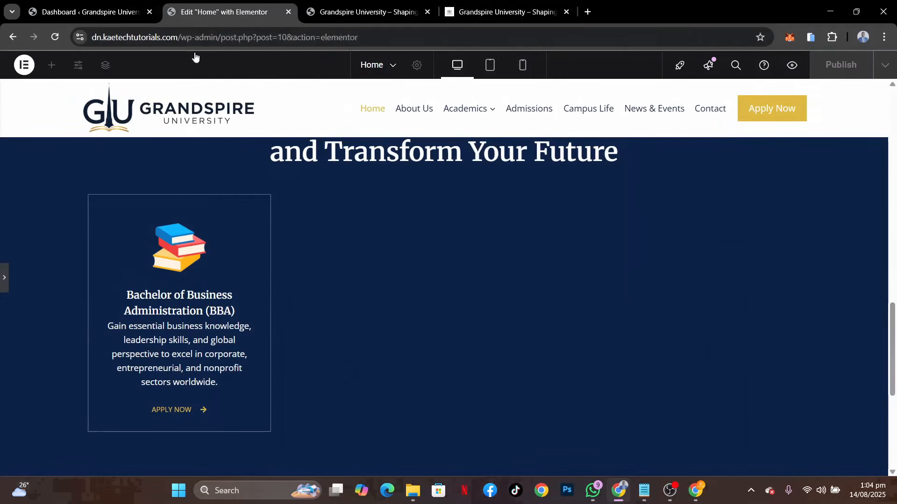
{"action": "left_click", "coordinate": [5, 290]}
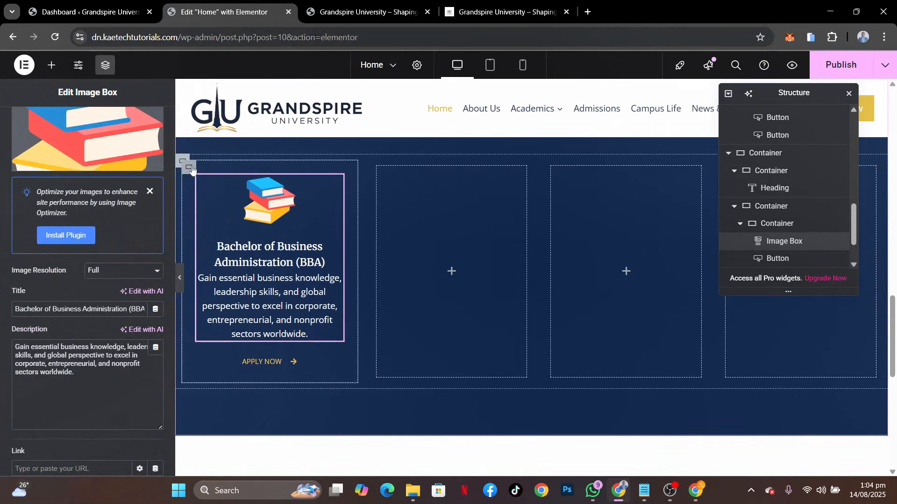
Give the first program card a solid 1 px hover border in the Theme Accent - alt color and preview the effect
{"action": "left_click", "coordinate": [190, 169]}
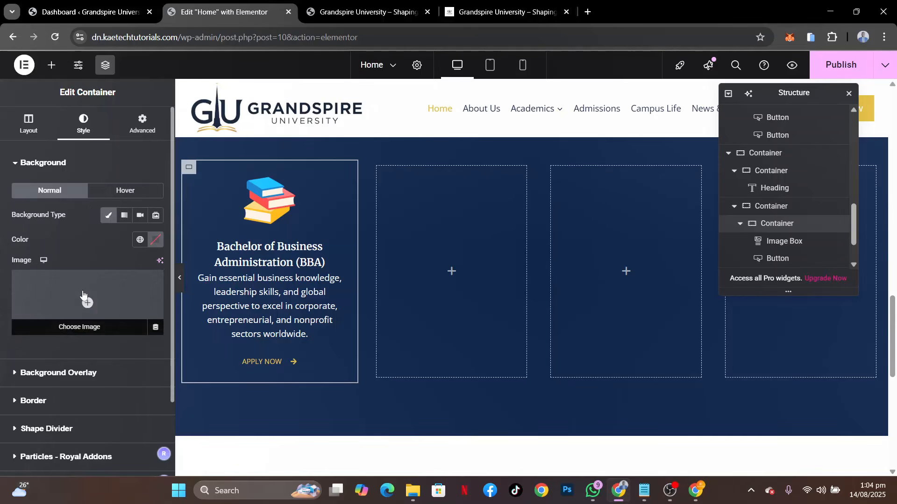
{"action": "scroll", "coordinate": [83, 295], "scroll_direction": "down", "scroll_amount": 2}
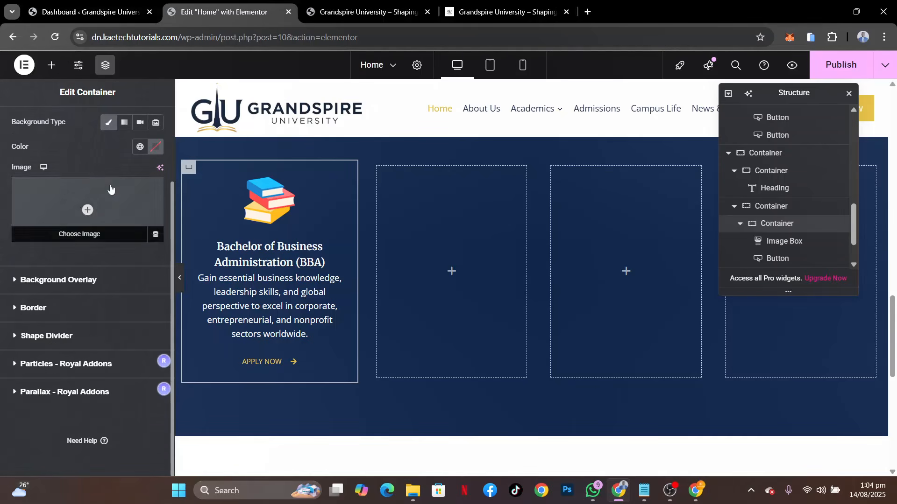
{"action": "scroll", "coordinate": [110, 187], "scroll_direction": "up", "scroll_amount": 2}
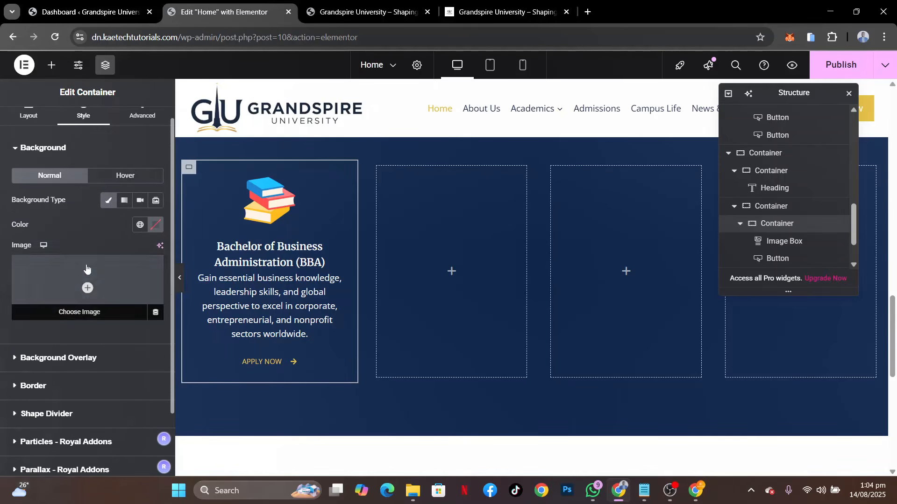
{"action": "scroll", "coordinate": [39, 283], "scroll_direction": "down", "scroll_amount": 2}
{"action": "left_click", "coordinate": [55, 309]}
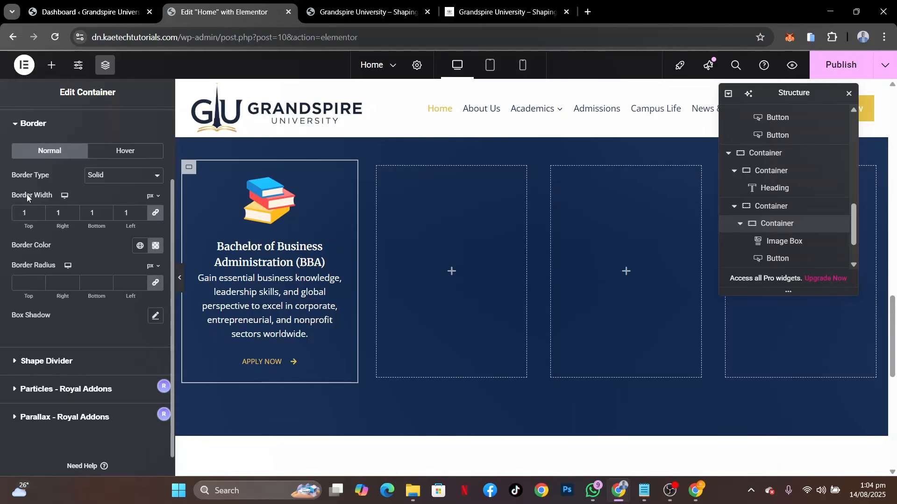
{"action": "left_click", "coordinate": [120, 152]}
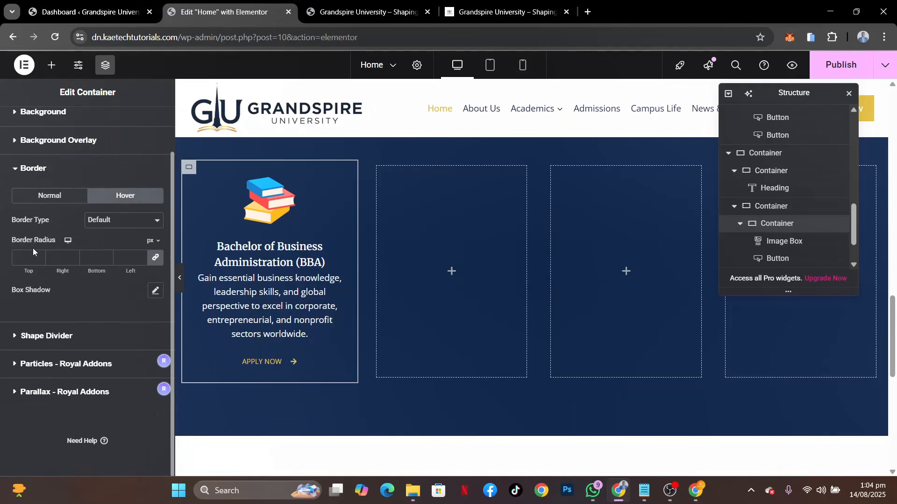
{"action": "left_click", "coordinate": [105, 222]}
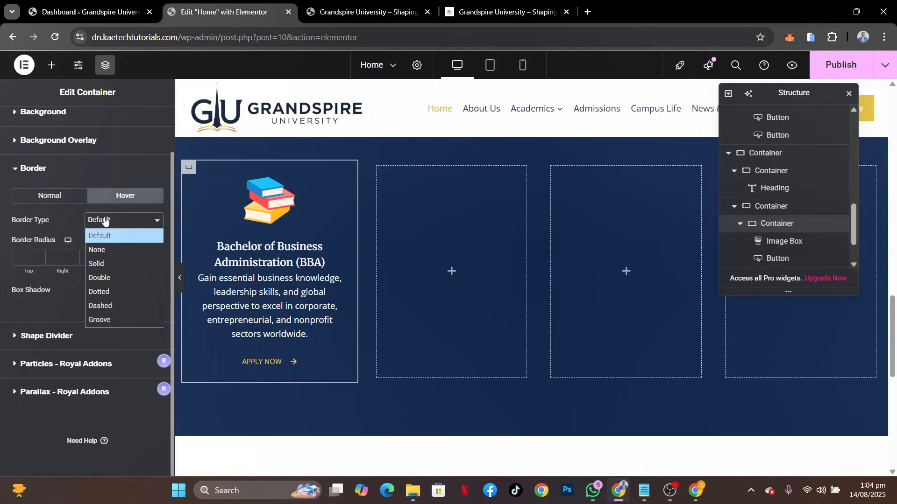
{"action": "left_click", "coordinate": [99, 263]}
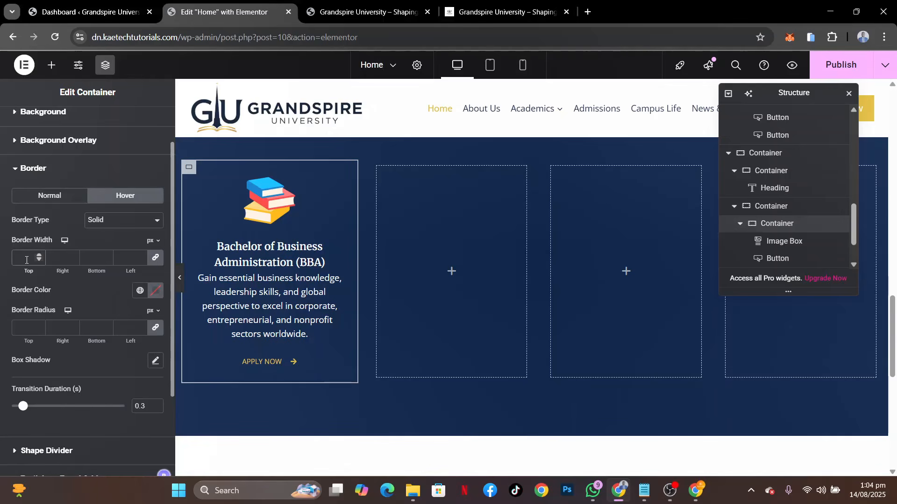
{"action": "left_click", "coordinate": [140, 291]}
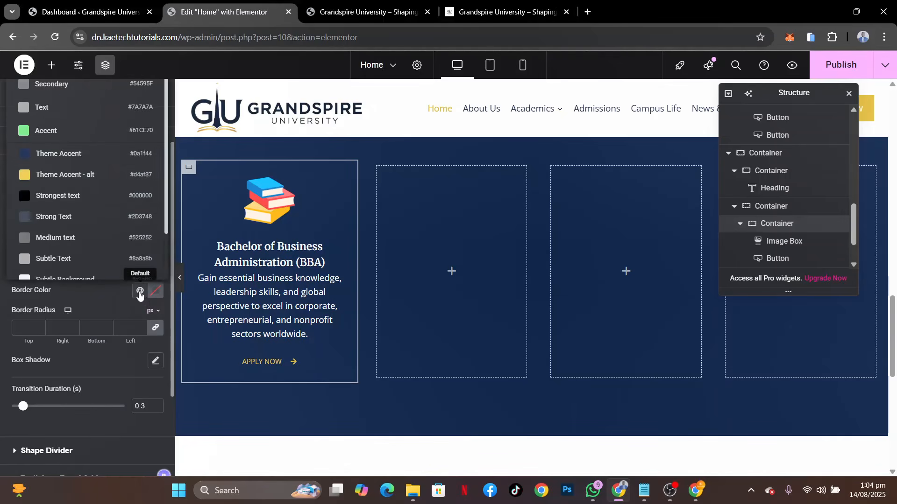
{"action": "left_click", "coordinate": [85, 162]}
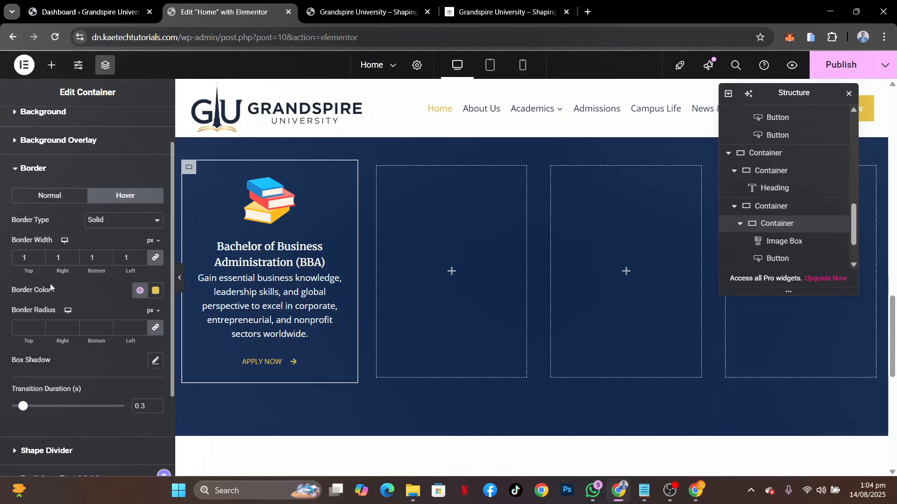
{"action": "left_click", "coordinate": [180, 278]}
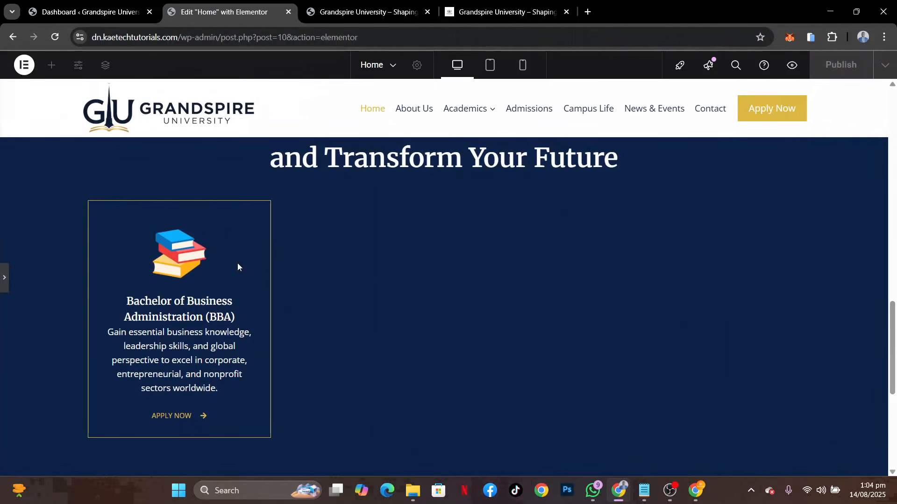
{"action": "left_click", "coordinate": [4, 285]}
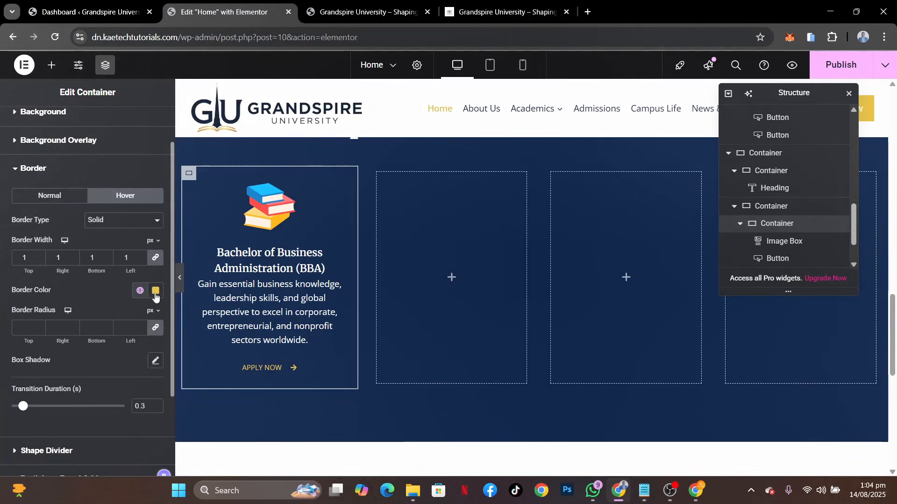
Lower the opacity of the card's hover border color to #D4AF3799 and preview the softened border
{"action": "left_click", "coordinate": [156, 291]}
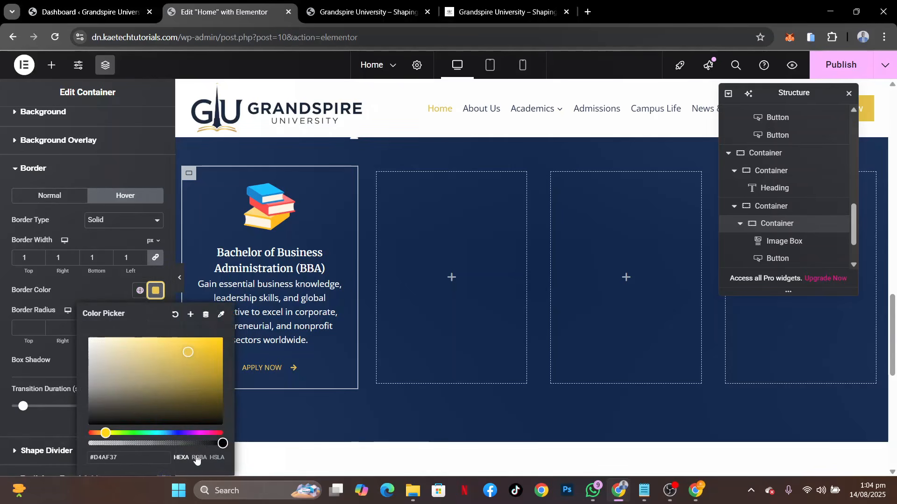
{"action": "left_click_drag", "start_coordinate": [188, 443], "coordinate": [172, 443]}
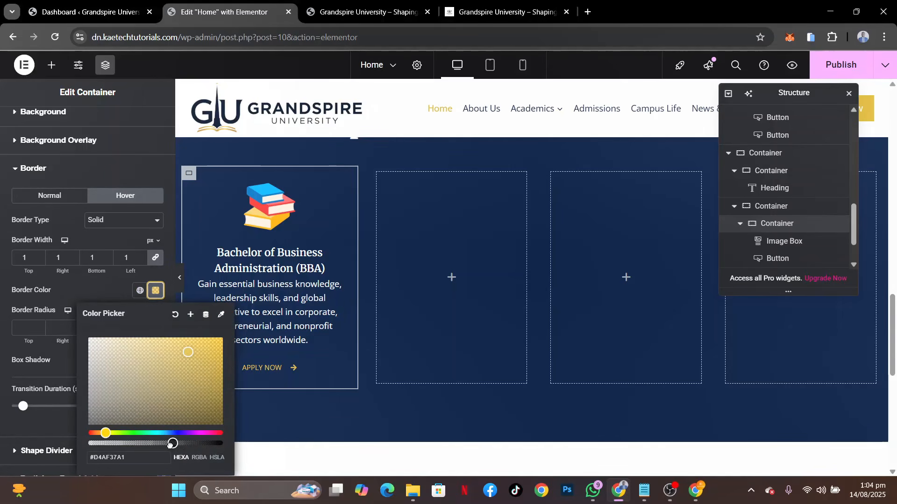
{"action": "left_click", "coordinate": [96, 296]}
{"action": "left_click", "coordinate": [180, 283]}
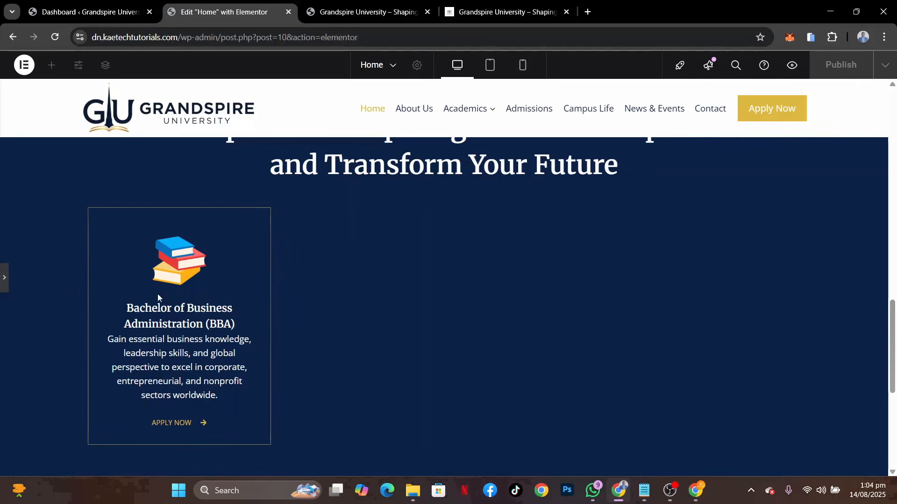
{"action": "left_click", "coordinate": [3, 285]}
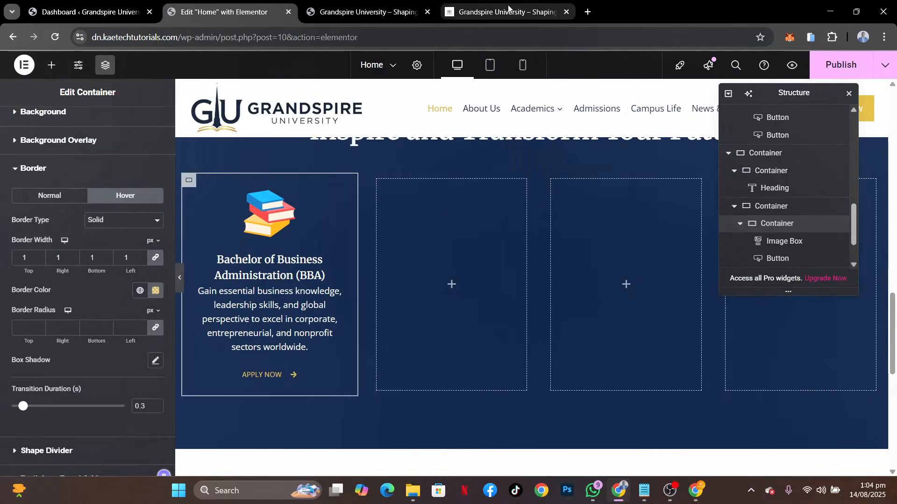
Check the demo's row of program cards and duplicate the finished BBA card container twice
{"action": "left_click", "coordinate": [508, 7]}
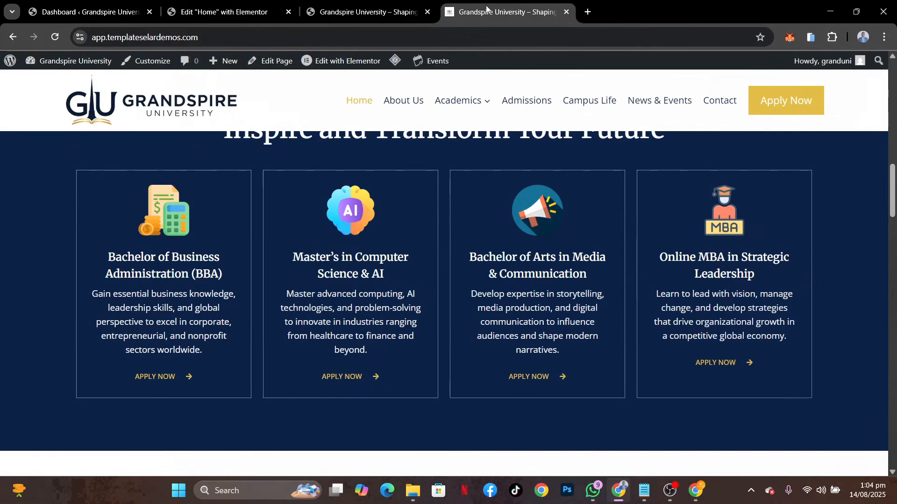
{"action": "left_click", "coordinate": [232, 14]}
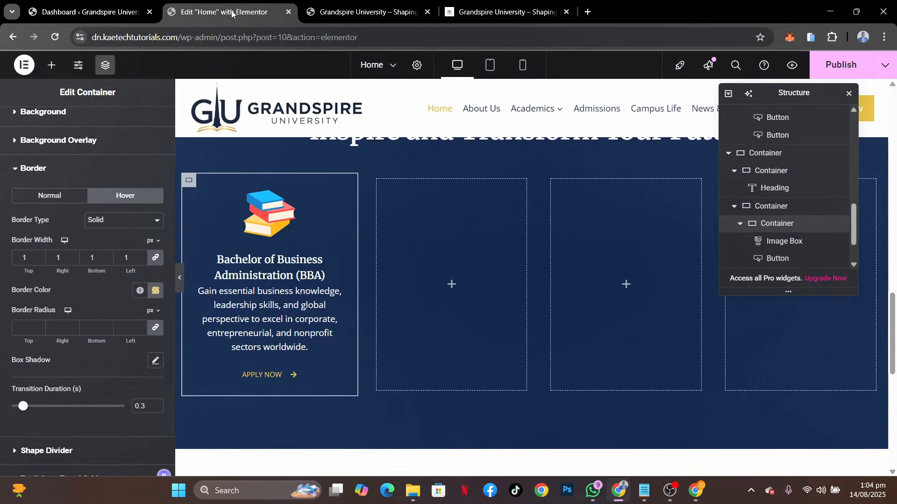
{"action": "right_click", "coordinate": [188, 184]}
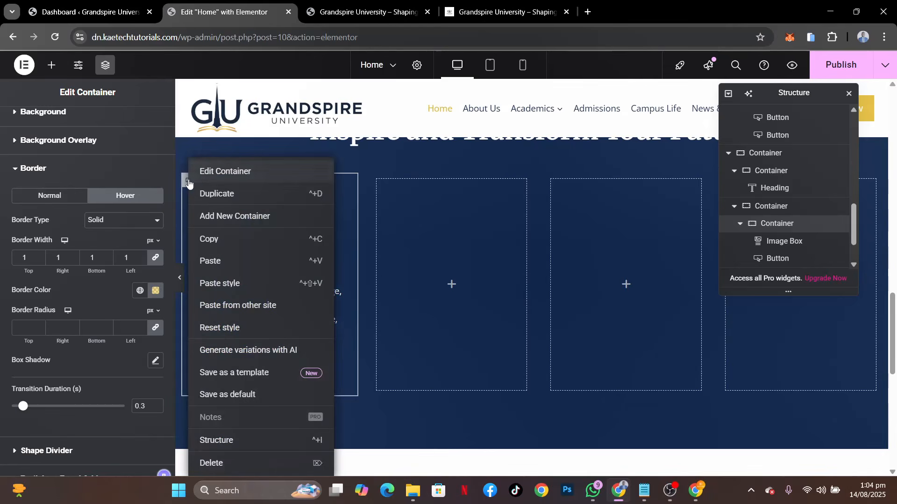
{"action": "left_click", "coordinate": [205, 194]}
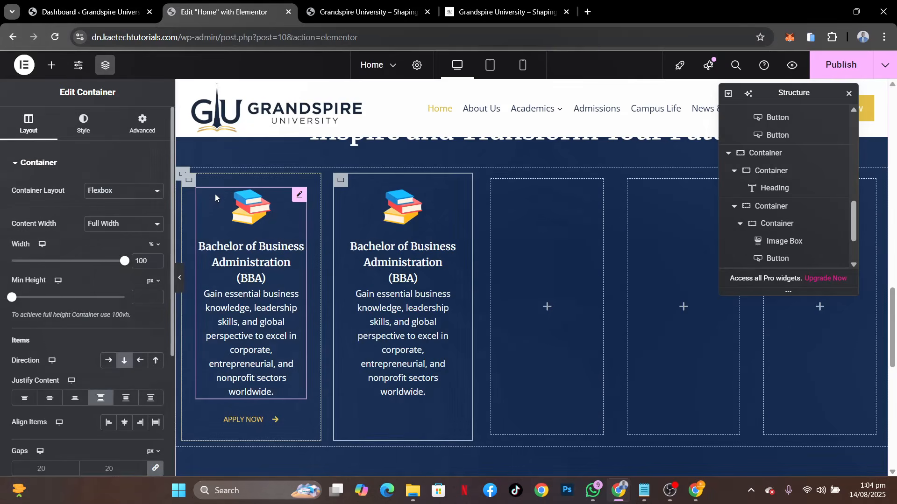
{"action": "right_click", "coordinate": [189, 183]}
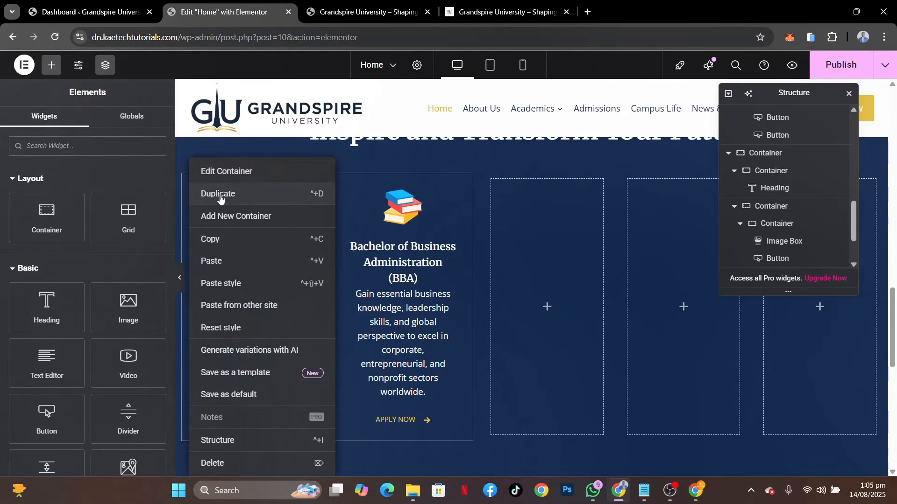
{"action": "left_click", "coordinate": [205, 193]}
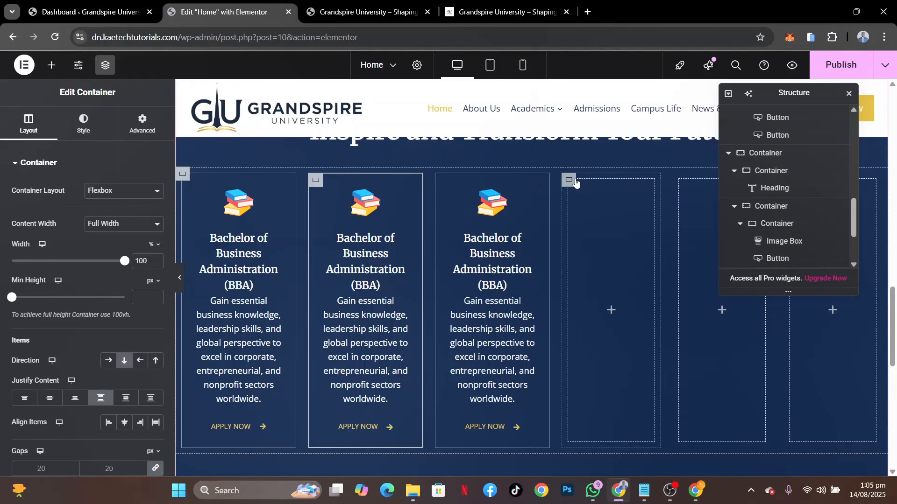
Delete the first two empty containers following the three BBA cards
{"action": "right_click", "coordinate": [576, 183]}
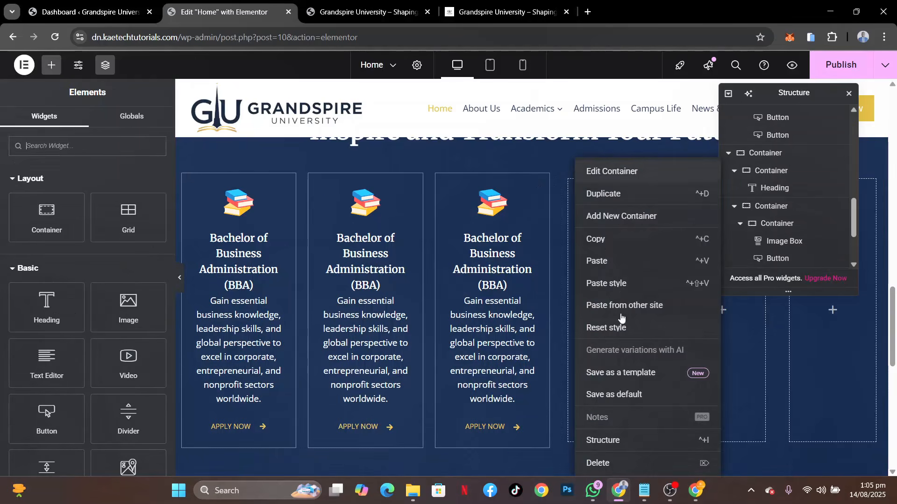
{"action": "left_click", "coordinate": [608, 464]}
{"action": "right_click", "coordinate": [638, 185]}
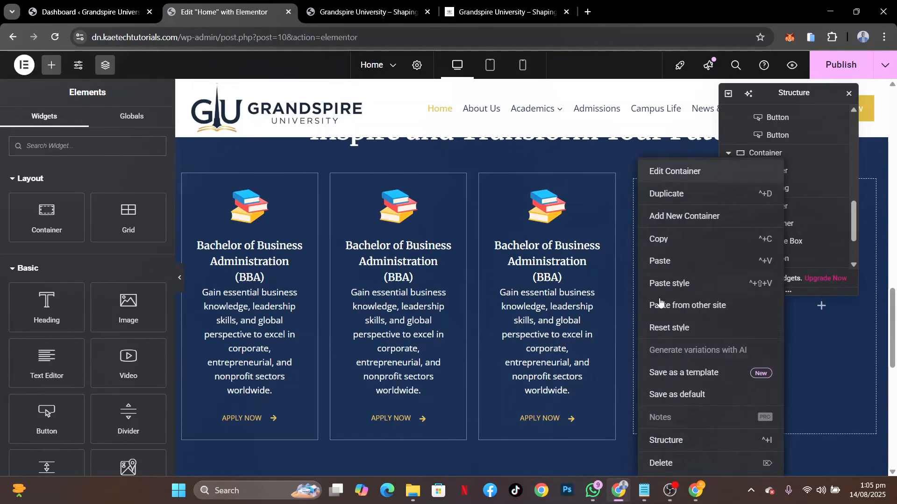
{"action": "left_click", "coordinate": [657, 464]}
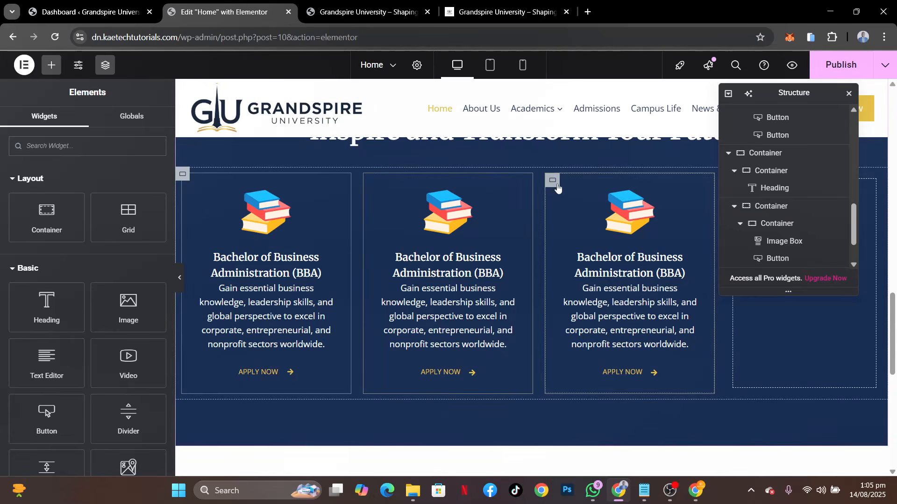
Duplicate the third BBA card and delete the remaining empty container to form a row of four cards
{"action": "right_click", "coordinate": [557, 188]}
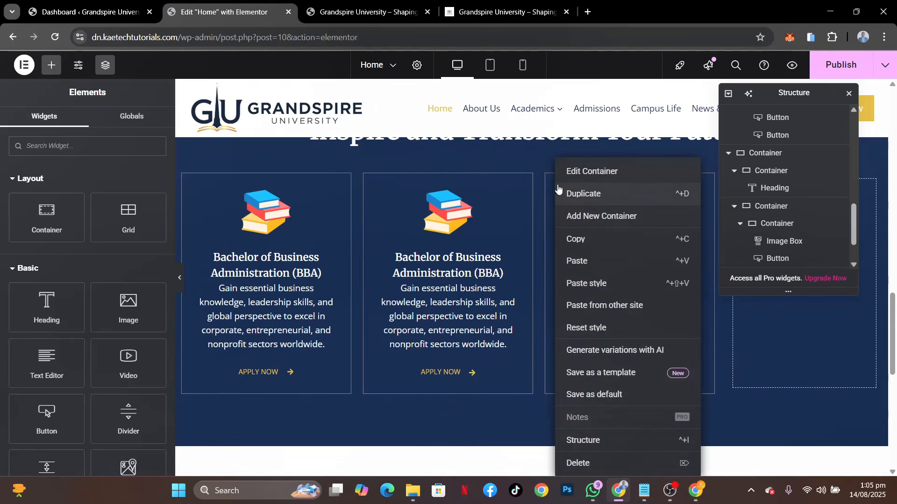
{"action": "left_click", "coordinate": [580, 194]}
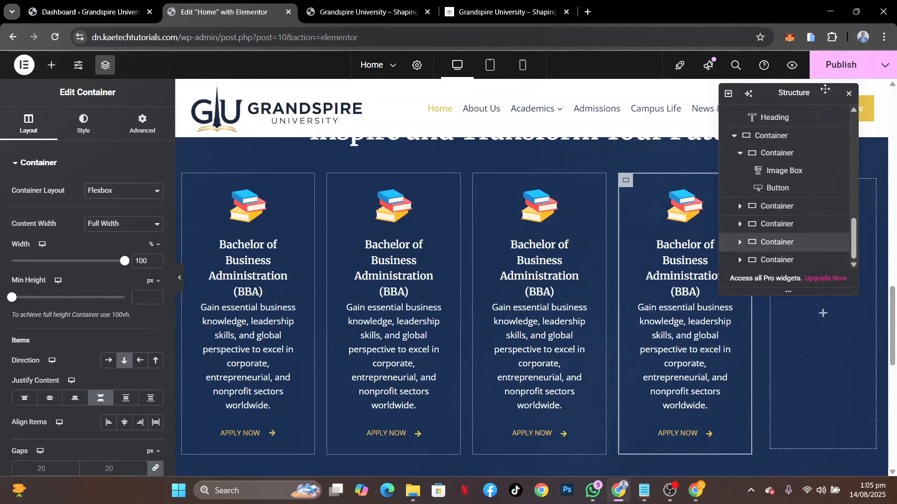
{"action": "left_click_drag", "start_coordinate": [825, 88], "coordinate": [576, 77]}
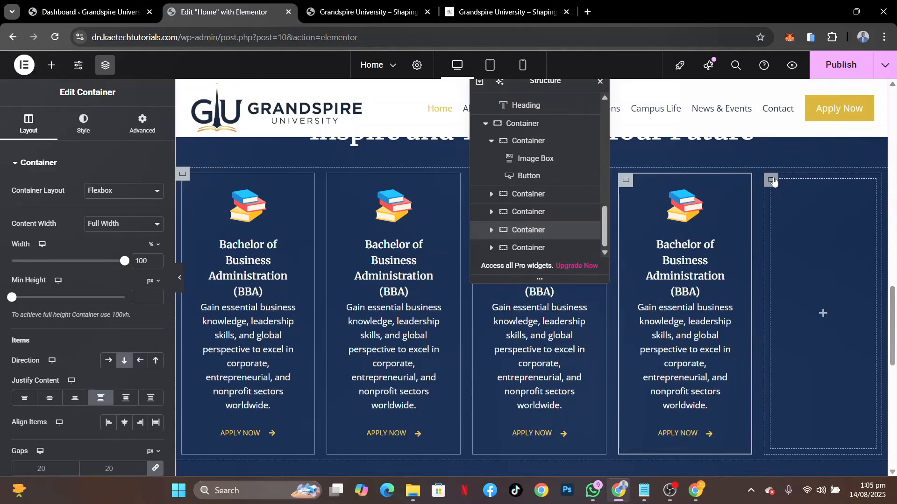
{"action": "right_click", "coordinate": [773, 182]}
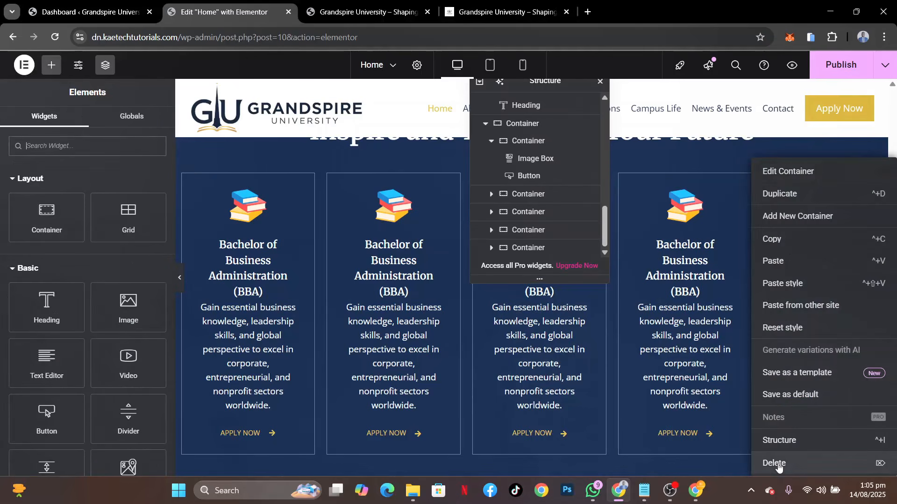
{"action": "left_click", "coordinate": [775, 463]}
{"action": "left_click_drag", "start_coordinate": [555, 87], "coordinate": [807, 104]}
{"action": "scroll", "coordinate": [547, 243], "scroll_direction": "down", "scroll_amount": 3}
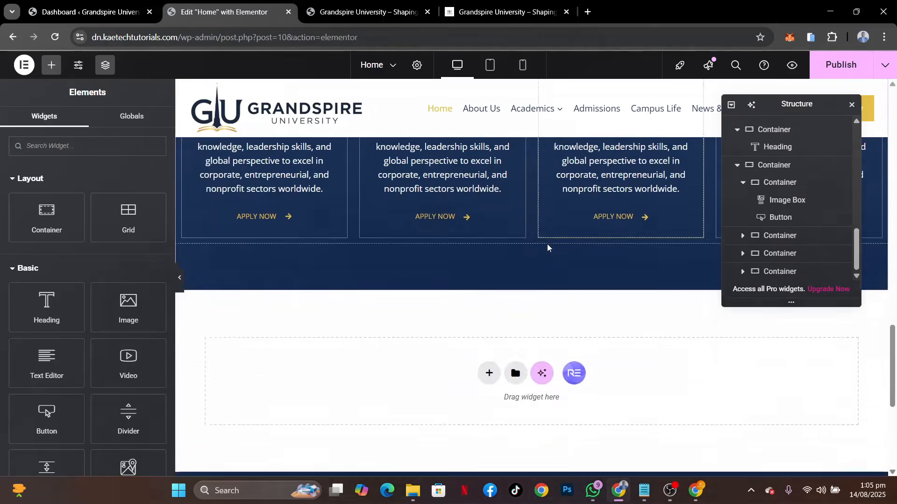
{"action": "scroll", "coordinate": [547, 243], "scroll_direction": "up", "scroll_amount": 4}
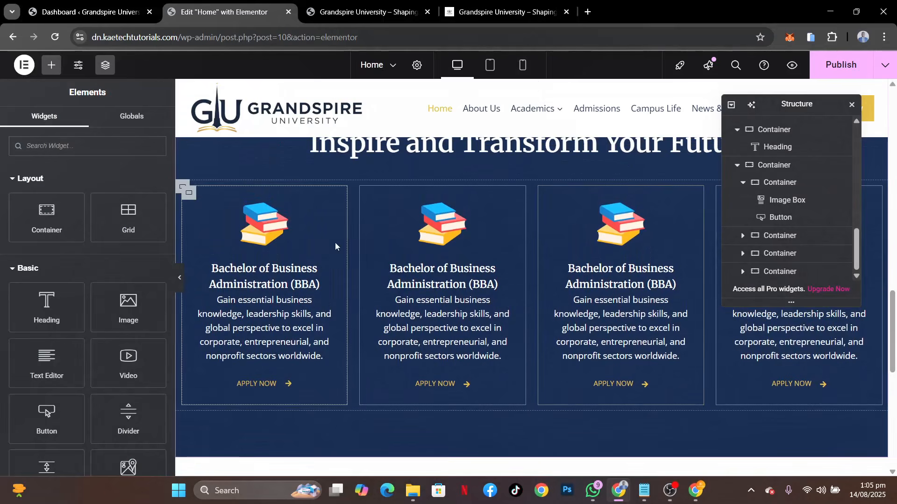
Check the demo's first program card and replace the first card's image with the budget icon budget-1.png from the media library
{"action": "left_click", "coordinate": [478, 4]}
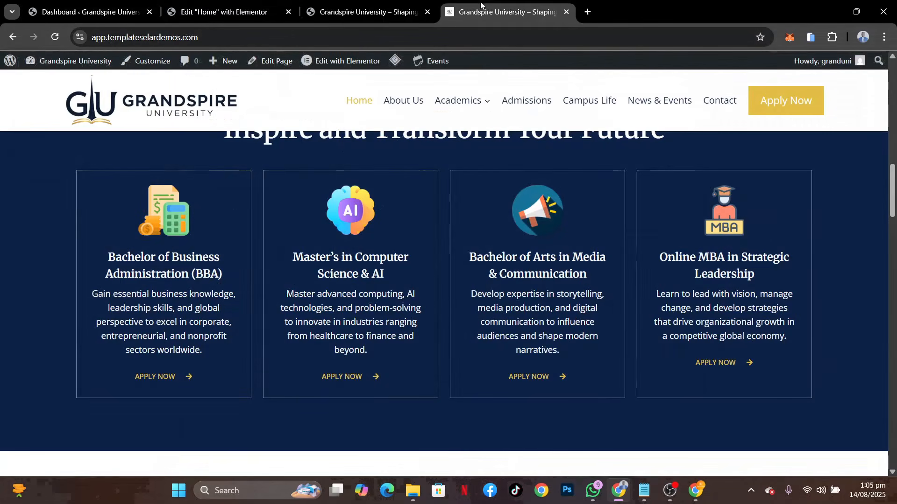
{"action": "left_click", "coordinate": [224, 12]}
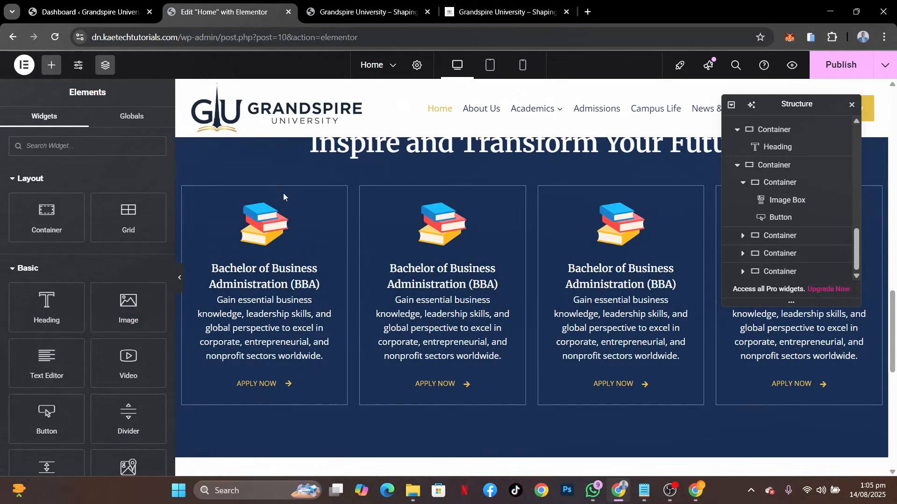
{"action": "left_click", "coordinate": [326, 208]}
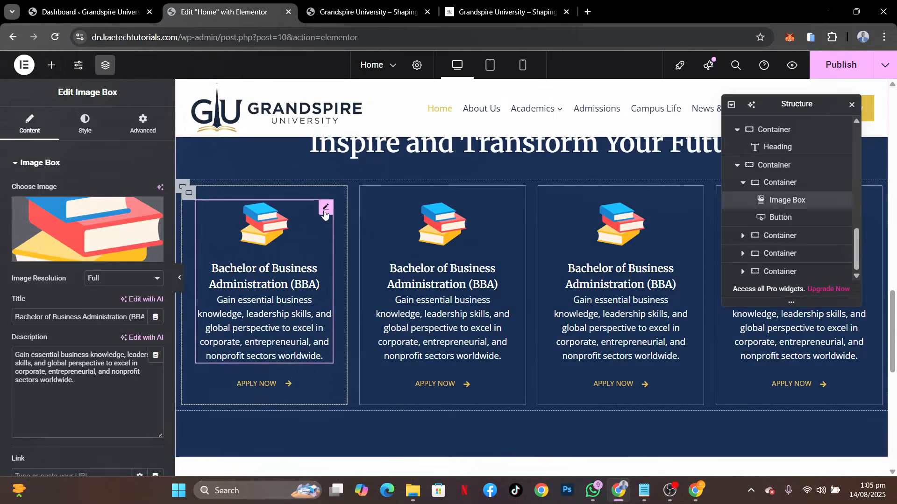
{"action": "left_click", "coordinate": [120, 227]}
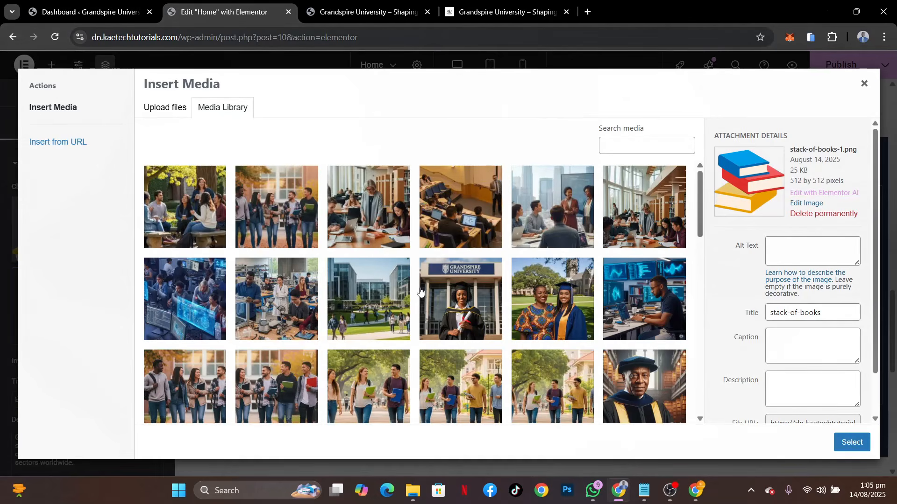
{"action": "scroll", "coordinate": [420, 290], "scroll_direction": "down", "scroll_amount": 15}
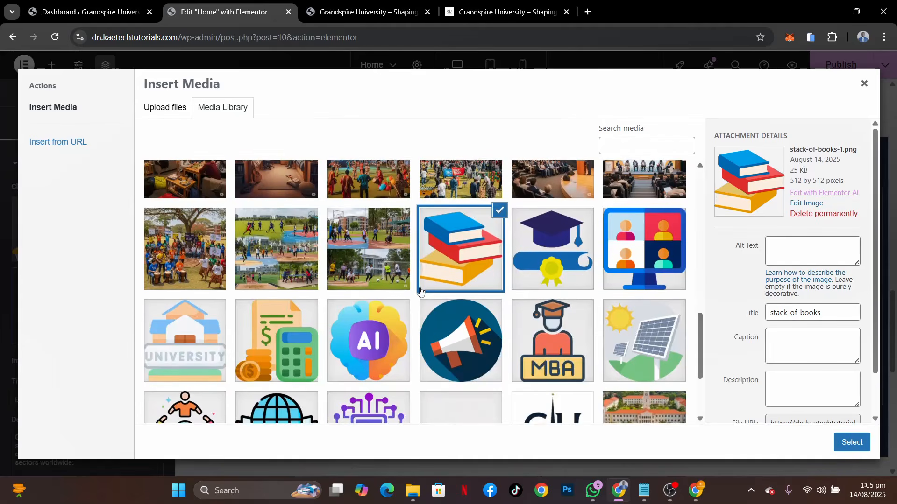
{"action": "scroll", "coordinate": [420, 291], "scroll_direction": "down", "scroll_amount": 2}
{"action": "left_click", "coordinate": [298, 279]}
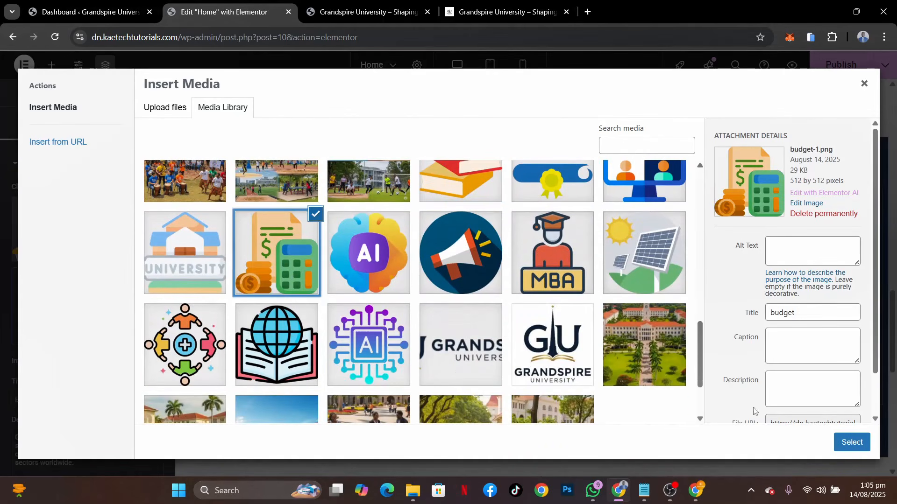
{"action": "left_click", "coordinate": [840, 443]}
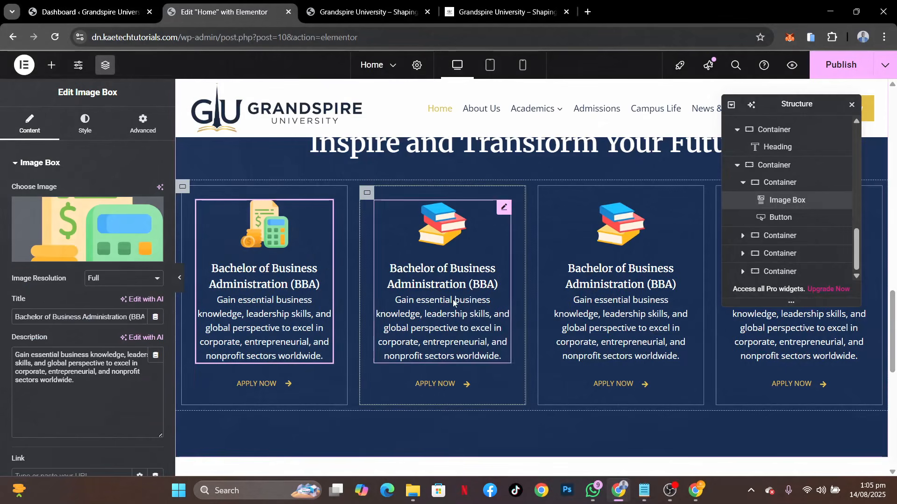
Replace the second program card's image with the AI icon ai-1.png, matching the demo's second card
{"action": "left_click", "coordinate": [498, 206]}
{"action": "left_click", "coordinate": [487, 6]}
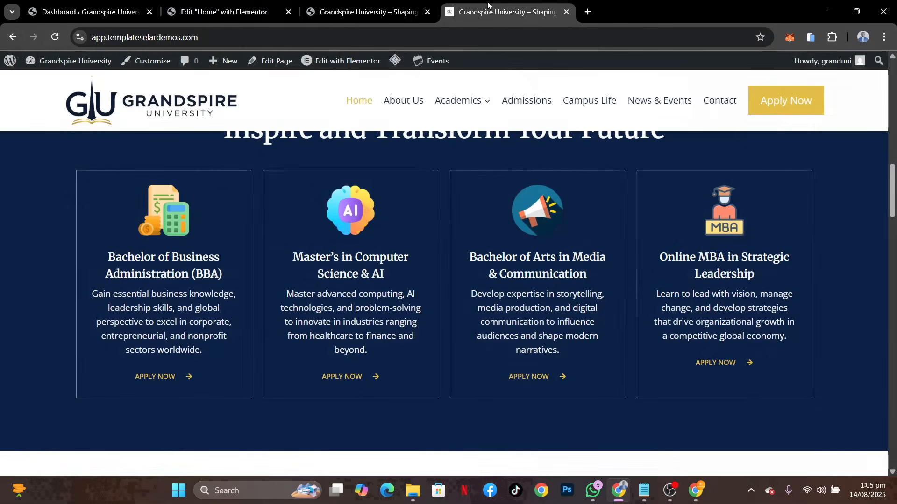
{"action": "left_click", "coordinate": [223, 12]}
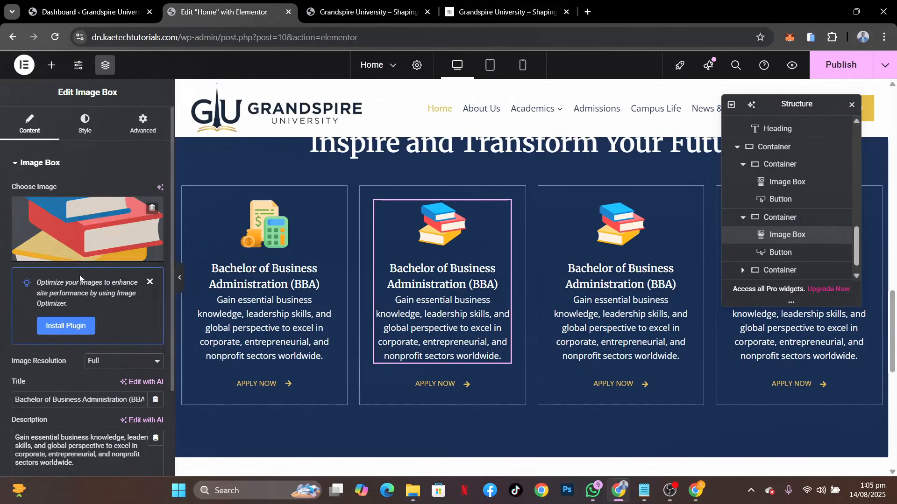
{"action": "left_click", "coordinate": [91, 231]}
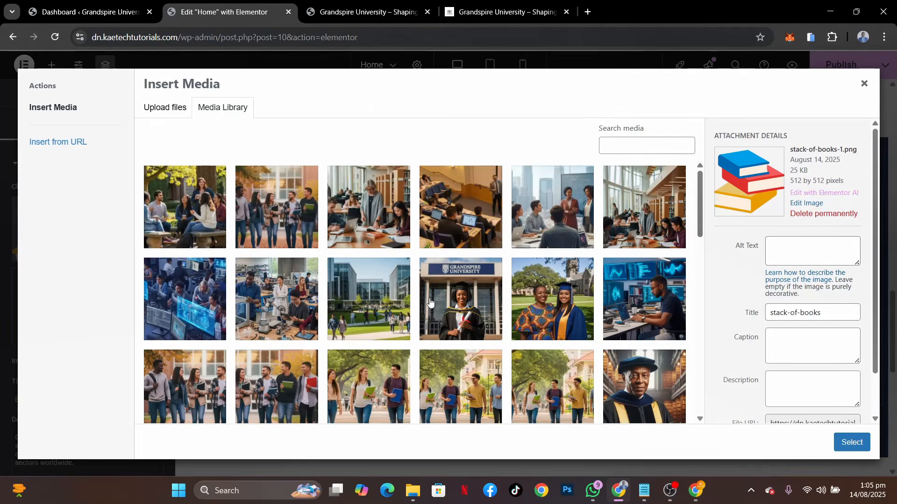
{"action": "scroll", "coordinate": [429, 302], "scroll_direction": "down", "scroll_amount": 5}
{"action": "scroll", "coordinate": [430, 302], "scroll_direction": "down", "scroll_amount": 2}
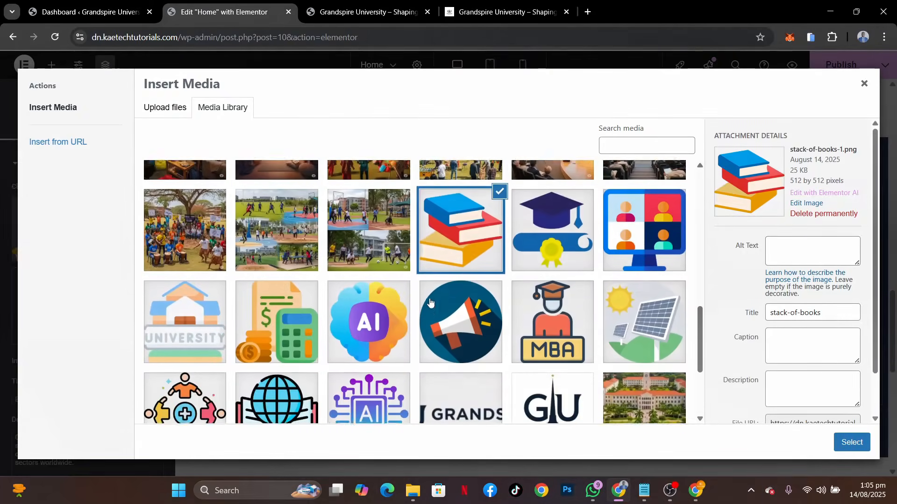
{"action": "left_click", "coordinate": [381, 303]}
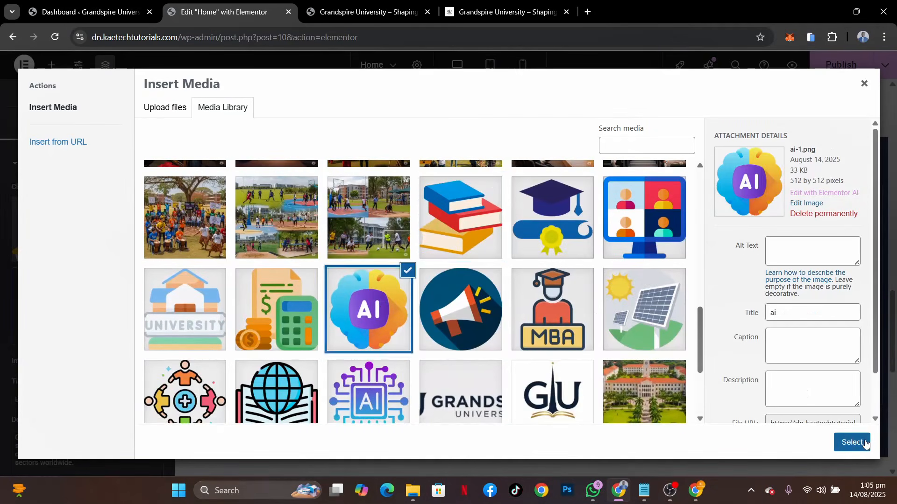
{"action": "left_click", "coordinate": [851, 442]}
Check the demo's third card and replace the third program card's image with megaphone-1.png
{"action": "mouse_move", "coordinate": [533, 108]}
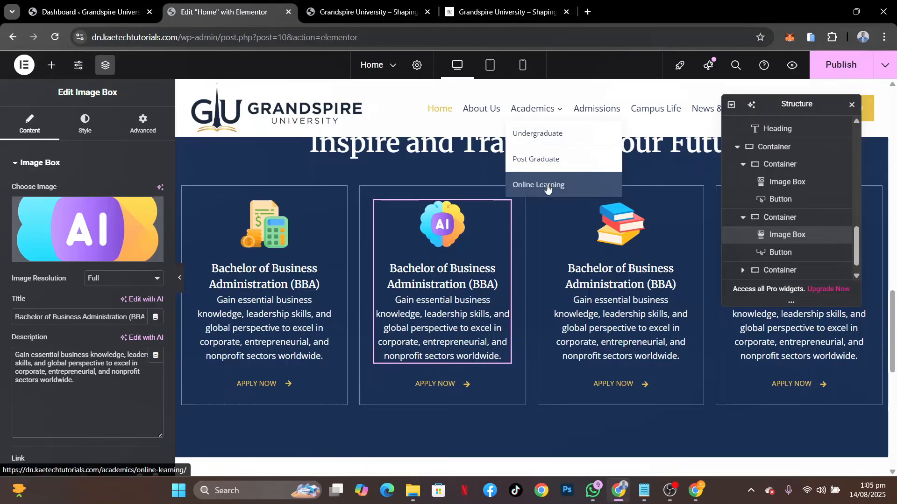
{"action": "left_click", "coordinate": [476, 12]}
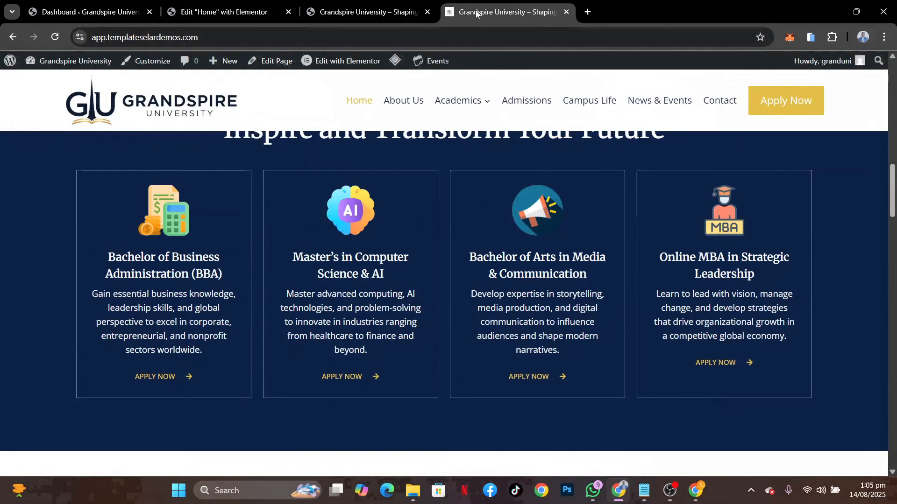
{"action": "left_click", "coordinate": [228, 11]}
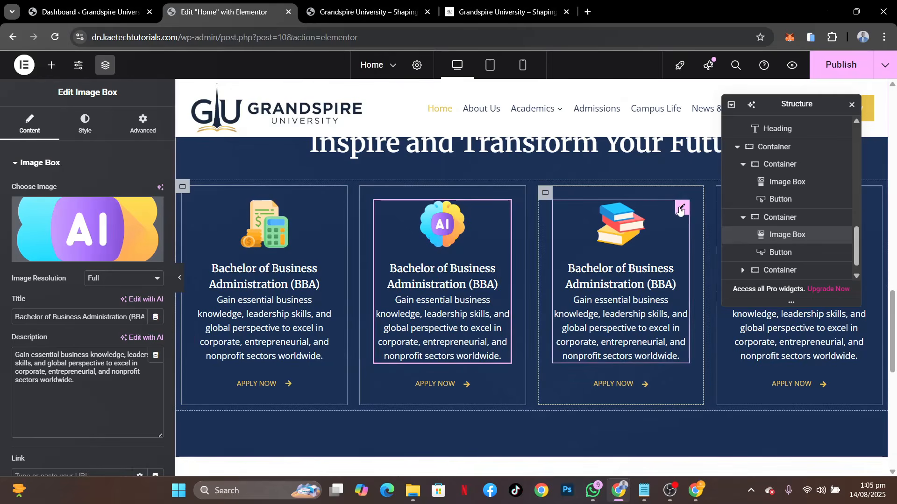
{"action": "left_click", "coordinate": [679, 207]}
{"action": "left_click", "coordinate": [102, 225]}
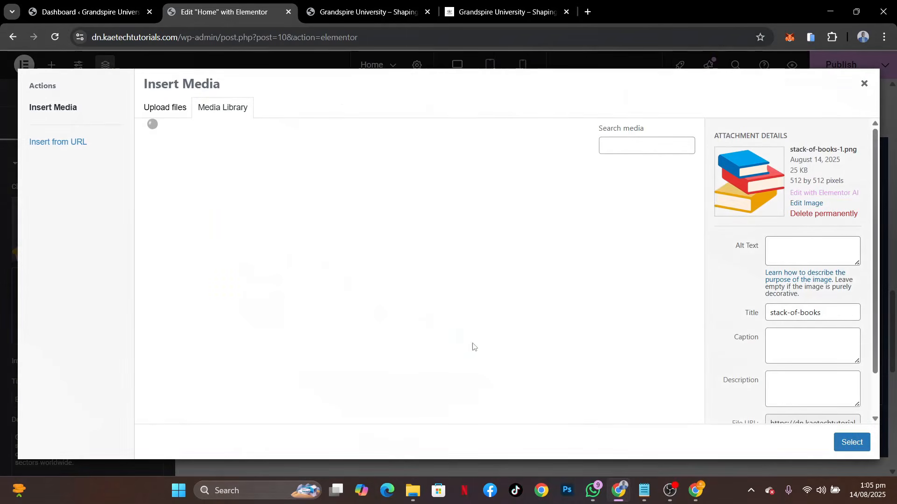
{"action": "scroll", "coordinate": [475, 360], "scroll_direction": "down", "scroll_amount": 9}
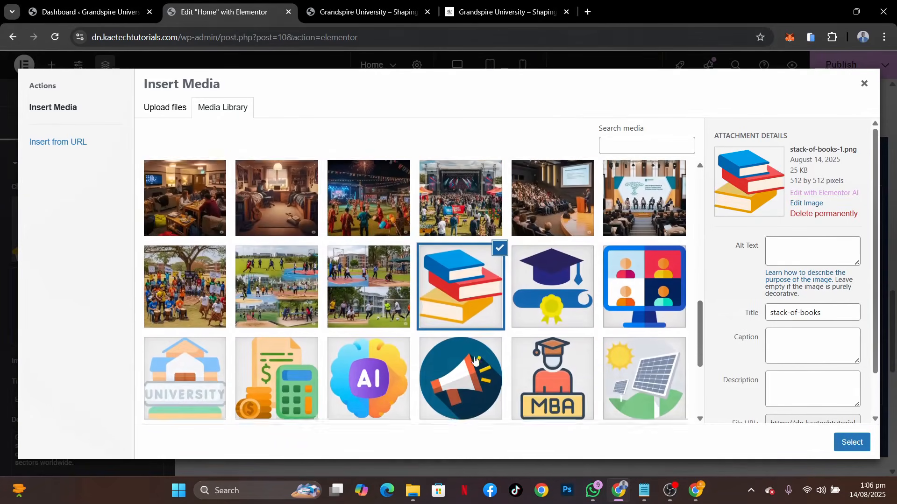
{"action": "left_click", "coordinate": [458, 326]}
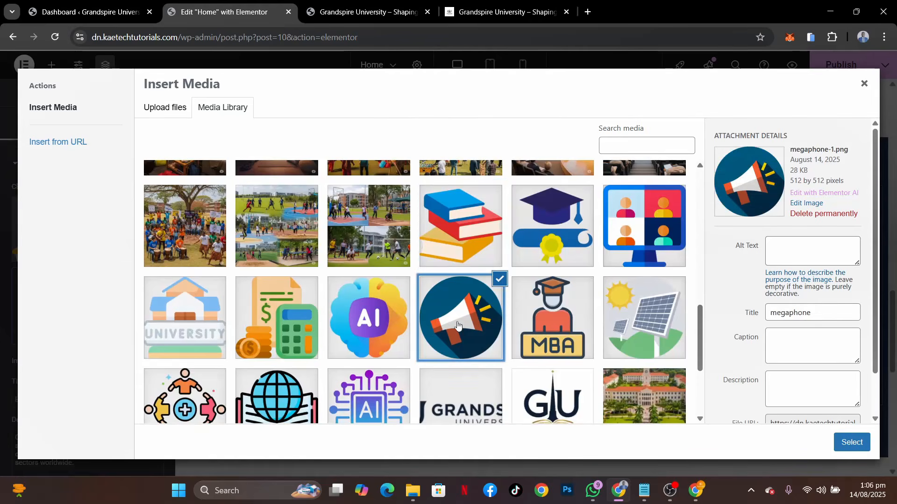
{"action": "left_click", "coordinate": [851, 443]}
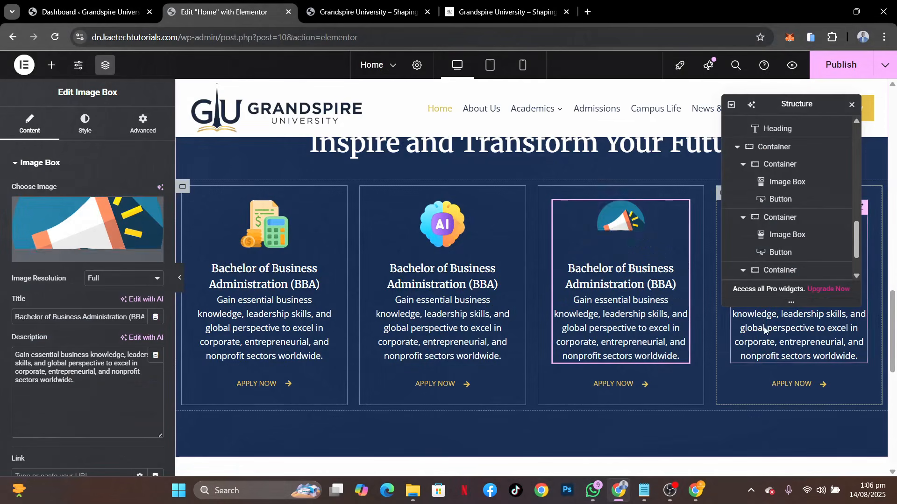
Replace the fourth program card's image with the MBA graduate icon from the media library
{"action": "left_click", "coordinate": [766, 341]}
{"action": "left_click", "coordinate": [88, 228]}
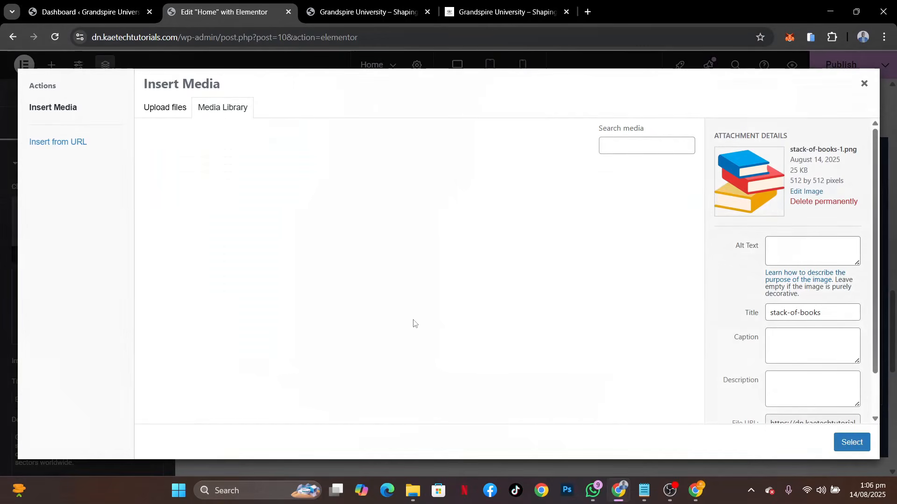
{"action": "scroll", "coordinate": [589, 366], "scroll_direction": "down", "scroll_amount": 10}
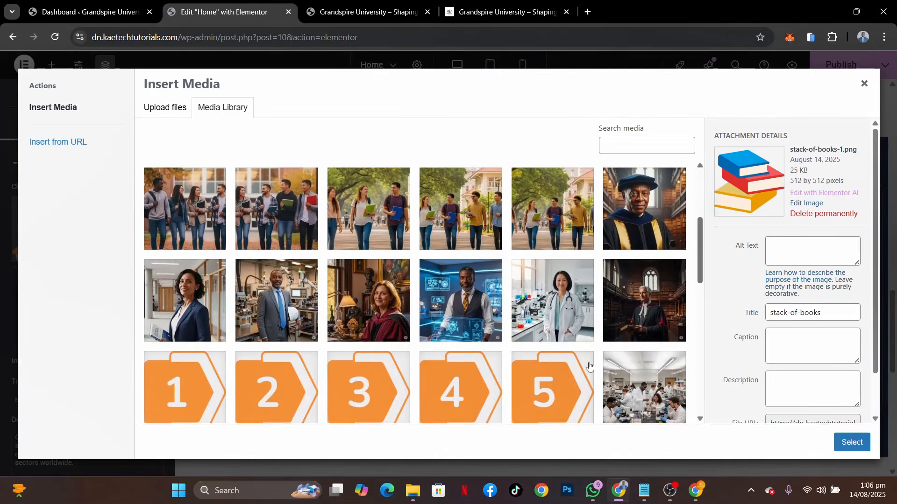
{"action": "scroll", "coordinate": [589, 366], "scroll_direction": "down", "scroll_amount": 1}
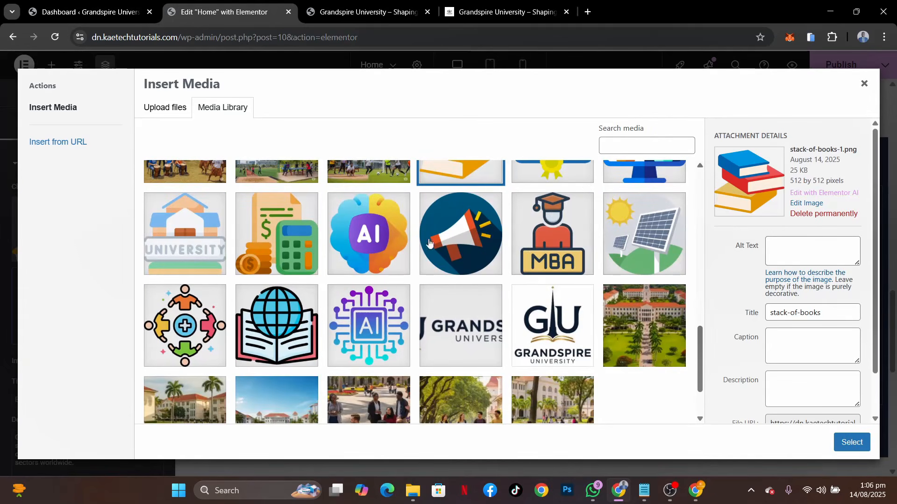
{"action": "left_click", "coordinate": [539, 240]}
{"action": "left_click", "coordinate": [841, 441]}
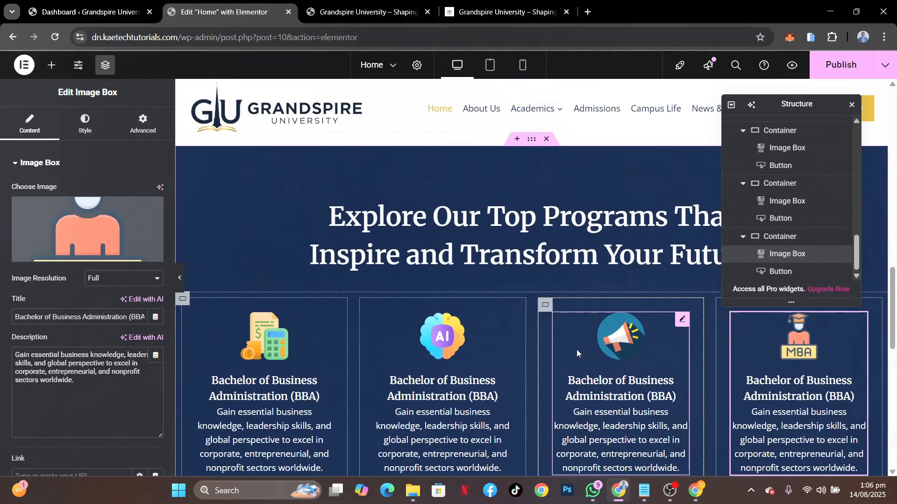
Publish the home page and review the programs section with its four cards on the live site
{"action": "left_click", "coordinate": [852, 65]}
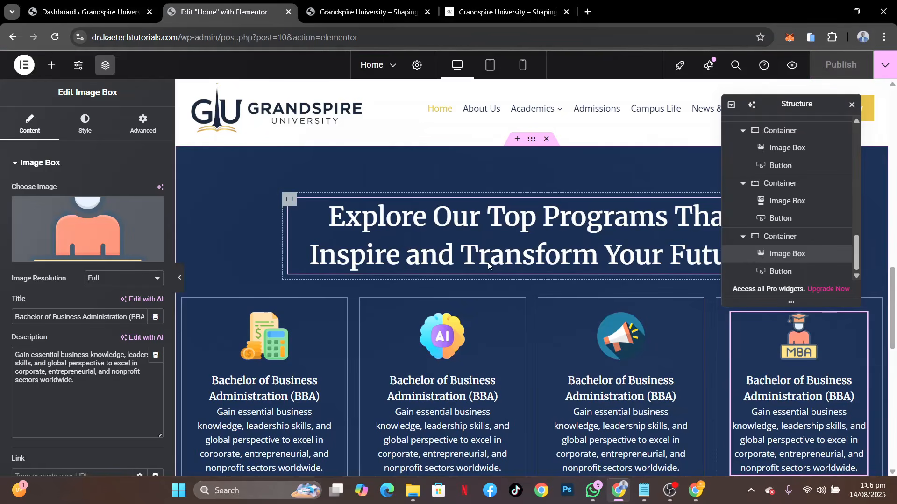
{"action": "left_click", "coordinate": [374, 13]}
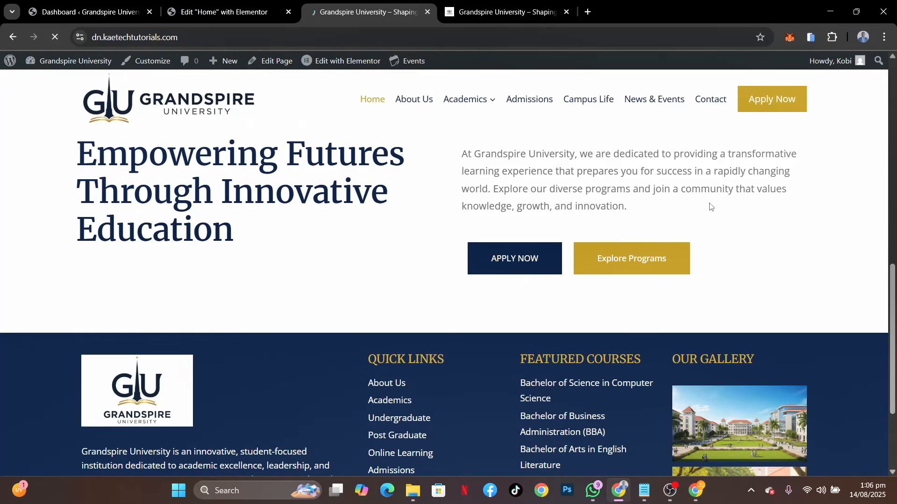
{"action": "scroll", "coordinate": [710, 206], "scroll_direction": "down", "scroll_amount": 9}
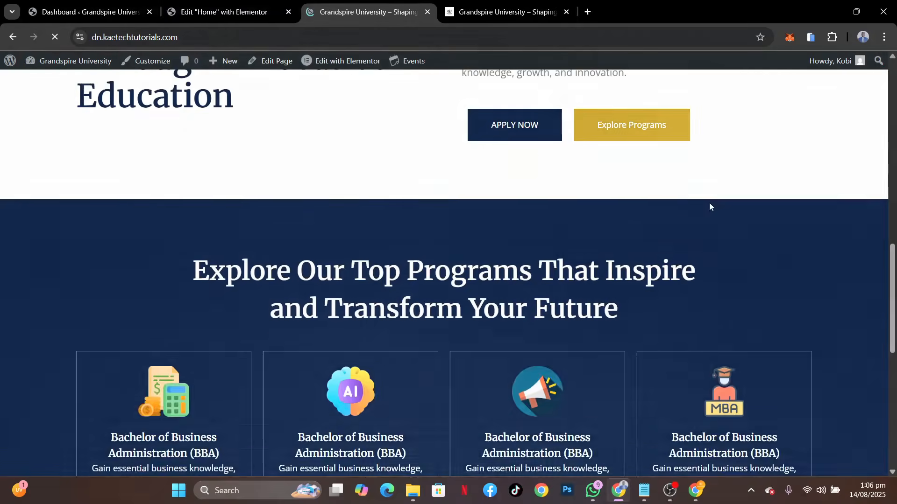
{"action": "scroll", "coordinate": [709, 206], "scroll_direction": "down", "scroll_amount": 3}
{"action": "scroll", "coordinate": [709, 206], "scroll_direction": "up", "scroll_amount": 7}
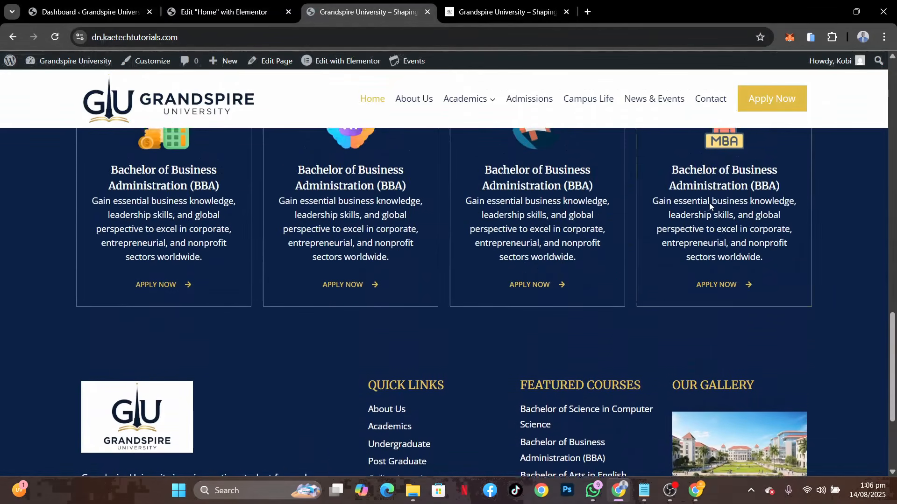
{"action": "scroll", "coordinate": [709, 202], "scroll_direction": "down", "scroll_amount": 1}
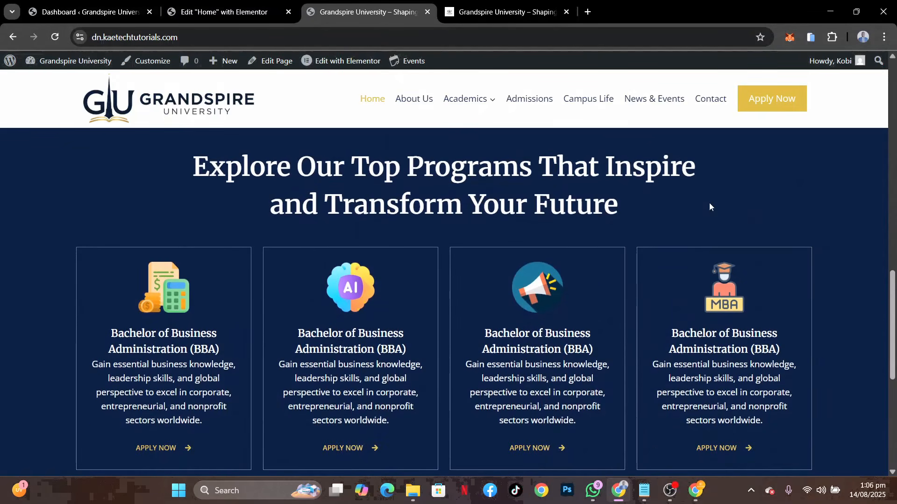
Set the width of the "Explore Our Top Programs" heading container to 60%, publish, and check the heading on the live page
{"action": "left_click", "coordinate": [220, 12]}
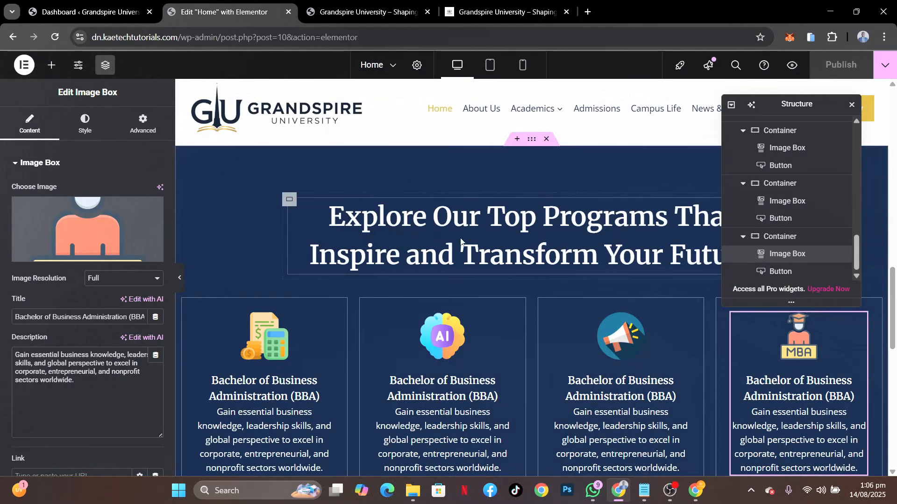
{"action": "left_click", "coordinate": [289, 200]}
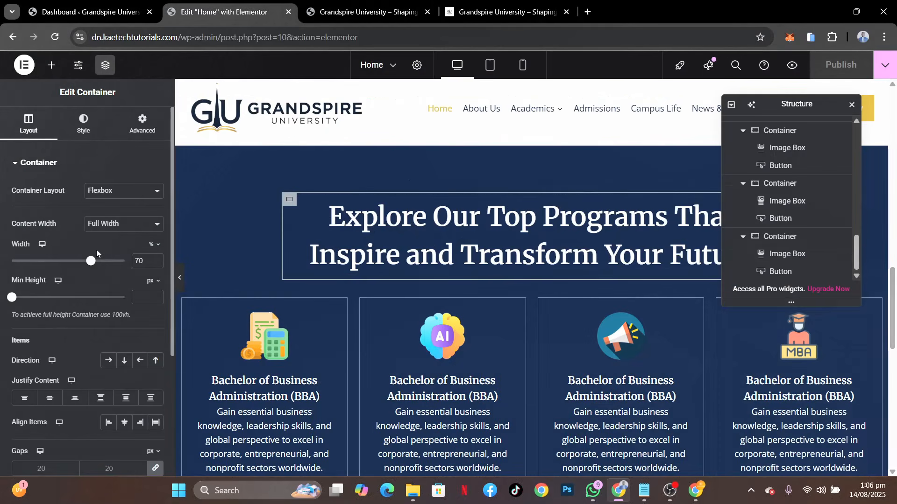
{"action": "left_click", "coordinate": [134, 261]}
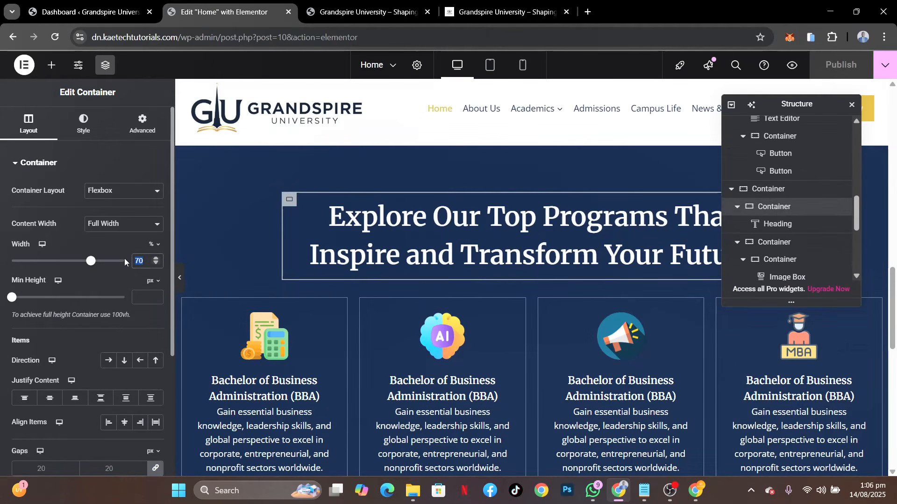
{"action": "type", "text": "60"}
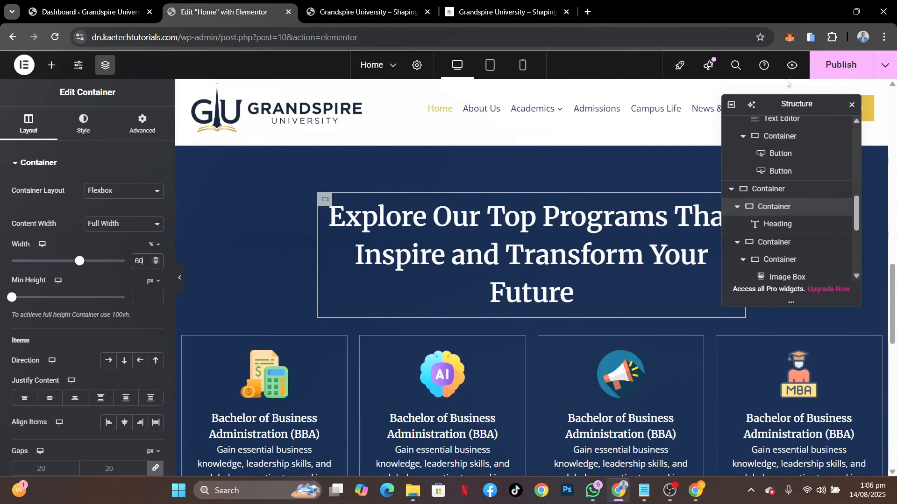
{"action": "left_click", "coordinate": [841, 65]}
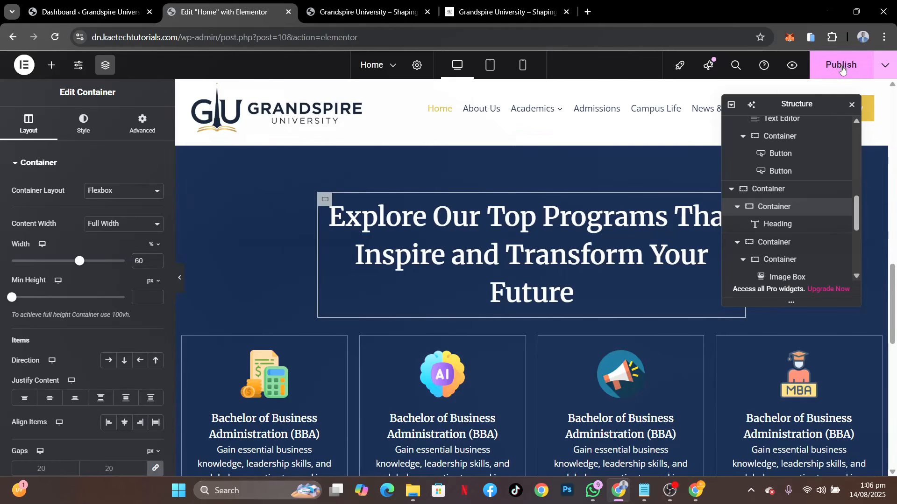
{"action": "left_click", "coordinate": [353, 15]}
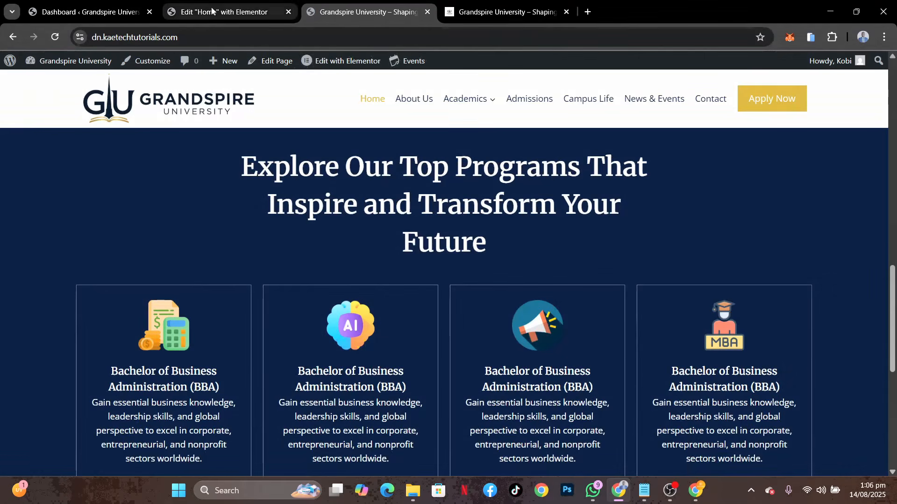
{"action": "left_click", "coordinate": [229, 11]}
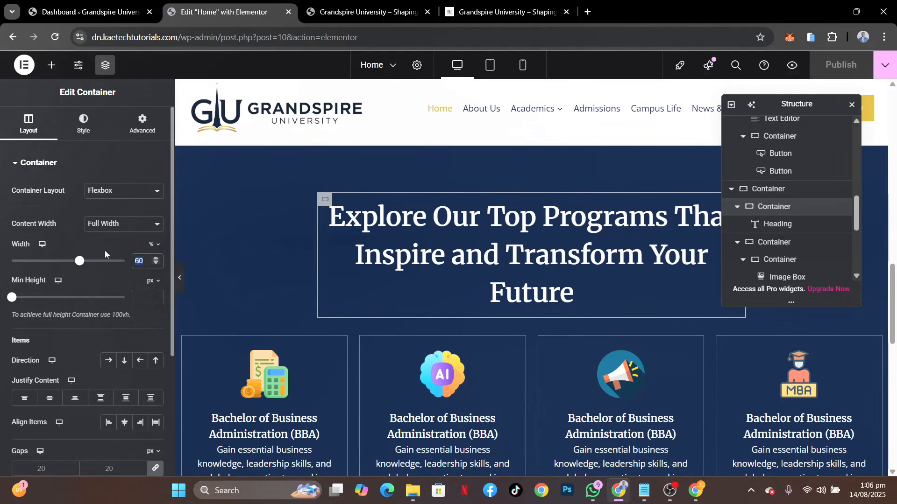
Try a 55% width for the "Explore Our Top Programs" heading container, publish, and check the heading on the live page
{"action": "type", "text": "55"}
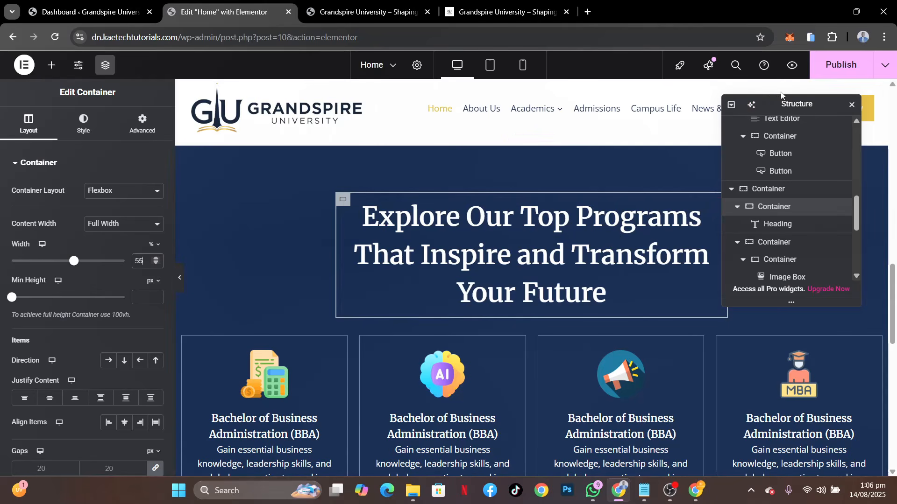
{"action": "left_click", "coordinate": [837, 70]}
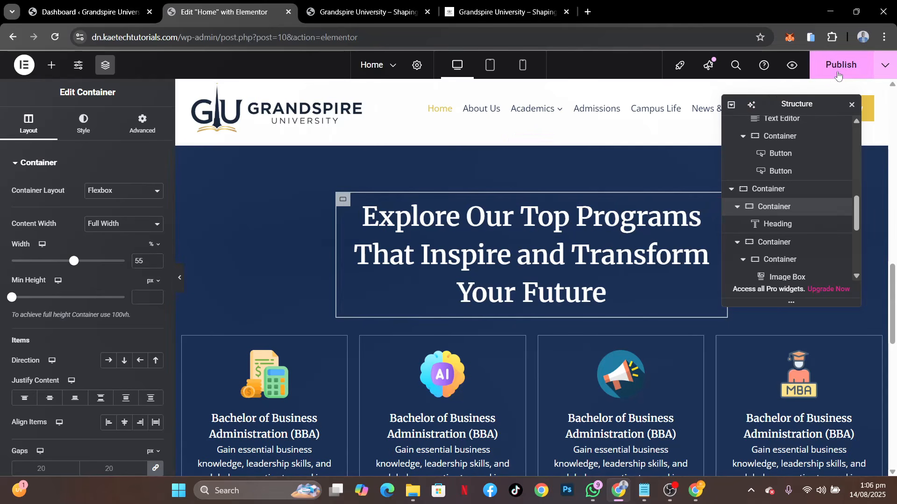
{"action": "left_click", "coordinate": [369, 12]}
{"action": "left_click", "coordinate": [56, 37]}
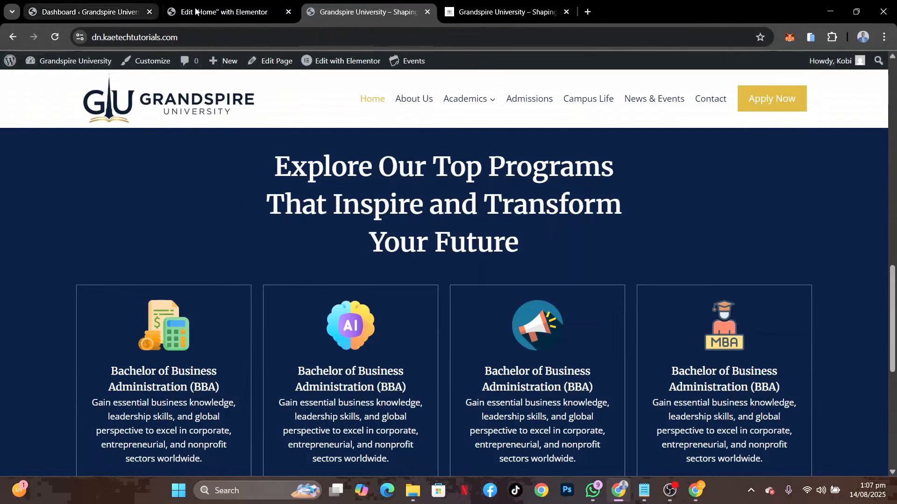
Set the heading container's width to 65%, publish, and compare the programs section on the live page with the demo site
{"action": "left_click", "coordinate": [224, 11]}
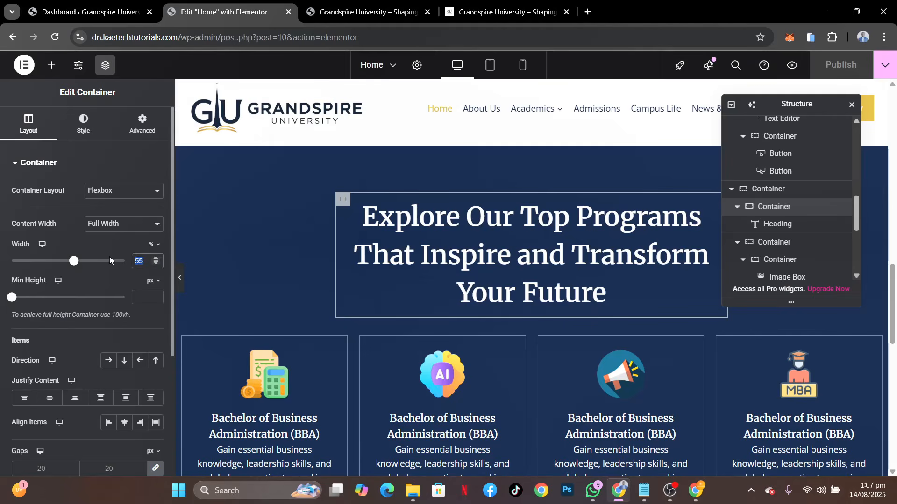
{"action": "type", "text": "65"}
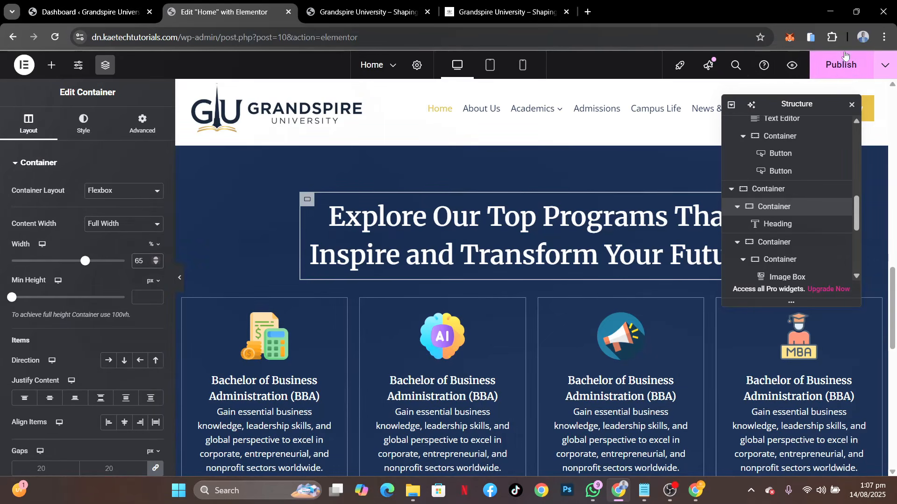
{"action": "left_click", "coordinate": [837, 70]}
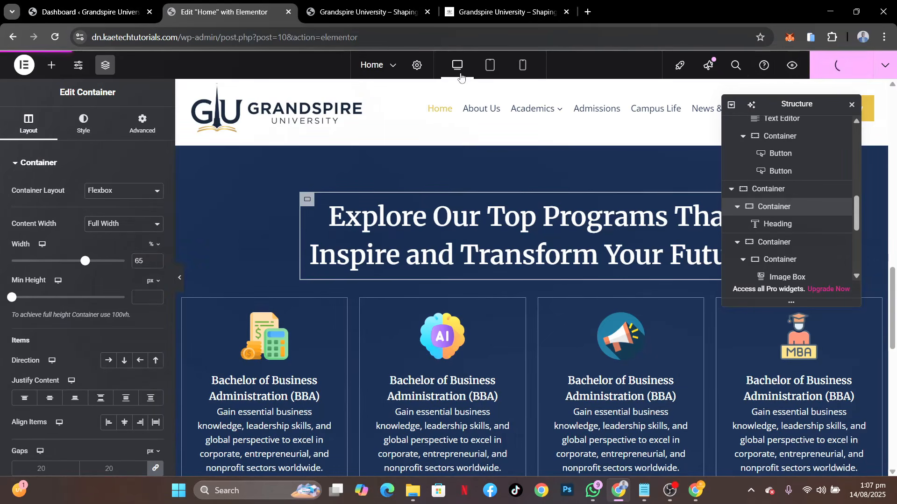
{"action": "left_click", "coordinate": [336, 16]}
{"action": "left_click", "coordinate": [62, 36]}
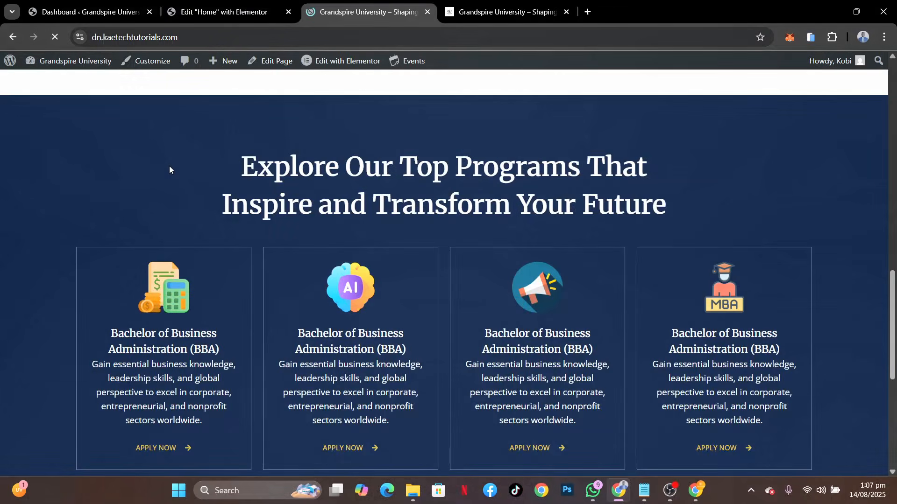
{"action": "scroll", "coordinate": [467, 201], "scroll_direction": "up", "scroll_amount": 3}
{"action": "scroll", "coordinate": [466, 200], "scroll_direction": "down", "scroll_amount": 5}
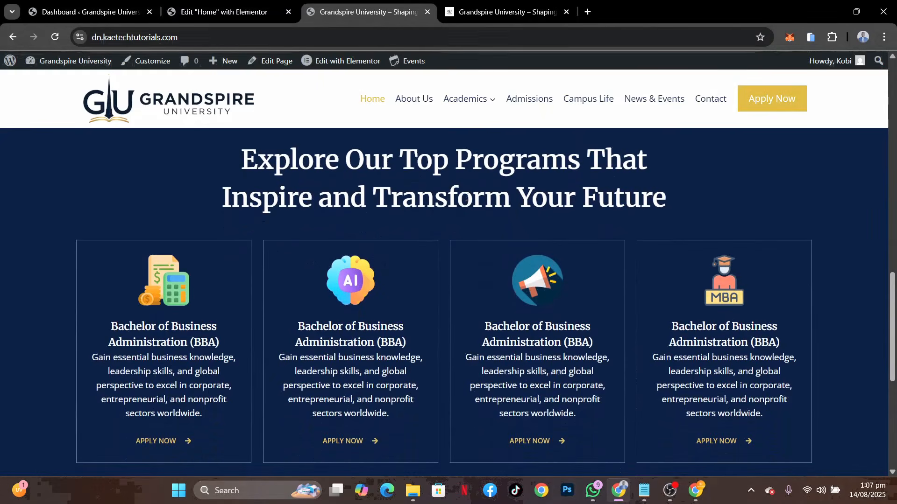
{"action": "scroll", "coordinate": [466, 200], "scroll_direction": "up", "scroll_amount": 3}
{"action": "key", "text": "ctrl+Tab"}
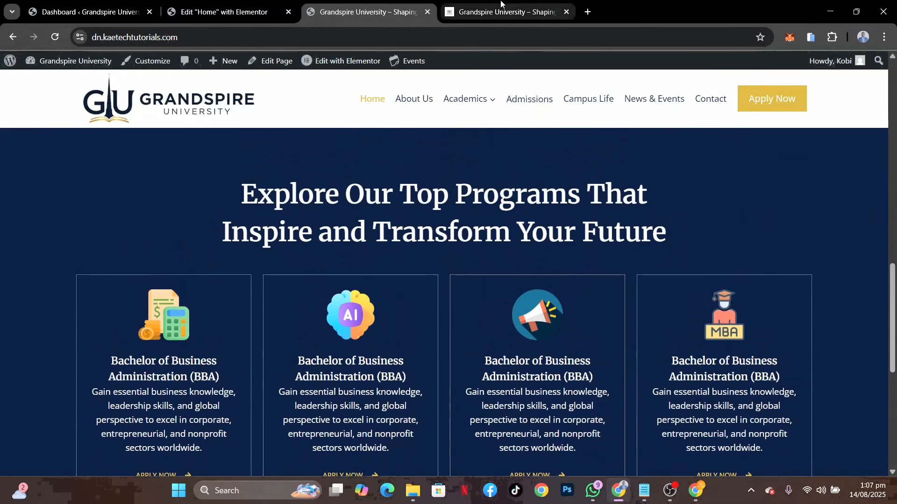
{"action": "scroll", "coordinate": [466, 222], "scroll_direction": "up", "scroll_amount": 3}
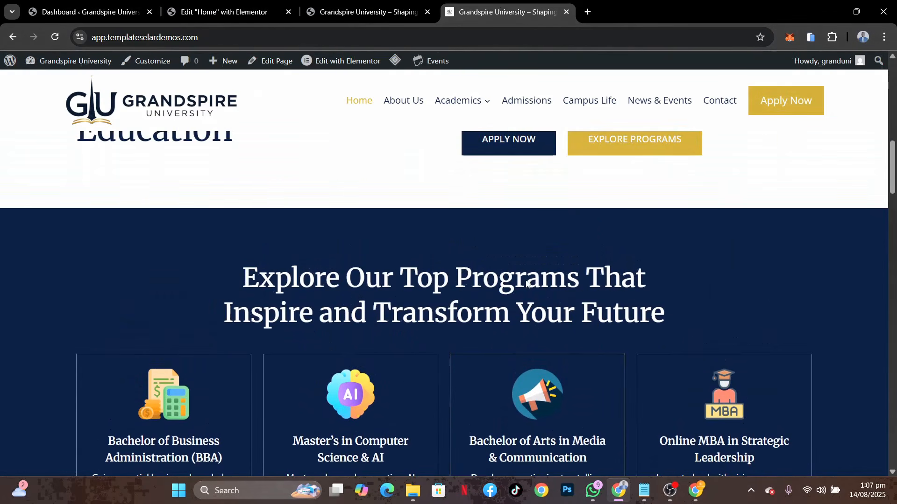
{"action": "scroll", "coordinate": [526, 280], "scroll_direction": "down", "scroll_amount": 3}
{"action": "scroll", "coordinate": [525, 282], "scroll_direction": "up", "scroll_amount": 1}
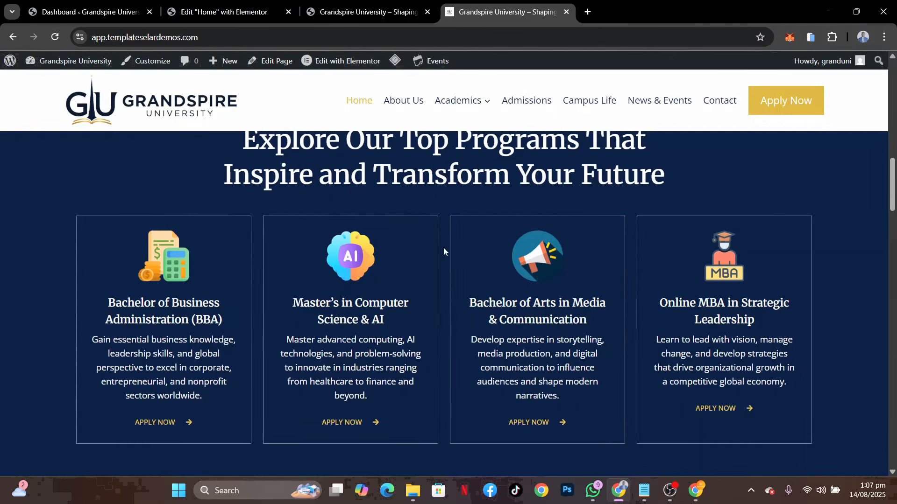
Examine the layout of the demo's "Why Choose Us?" section, including its headings, four text blocks, two buttons and image
{"action": "left_click", "coordinate": [203, 9]}
{"action": "scroll", "coordinate": [473, 259], "scroll_direction": "down", "scroll_amount": 8}
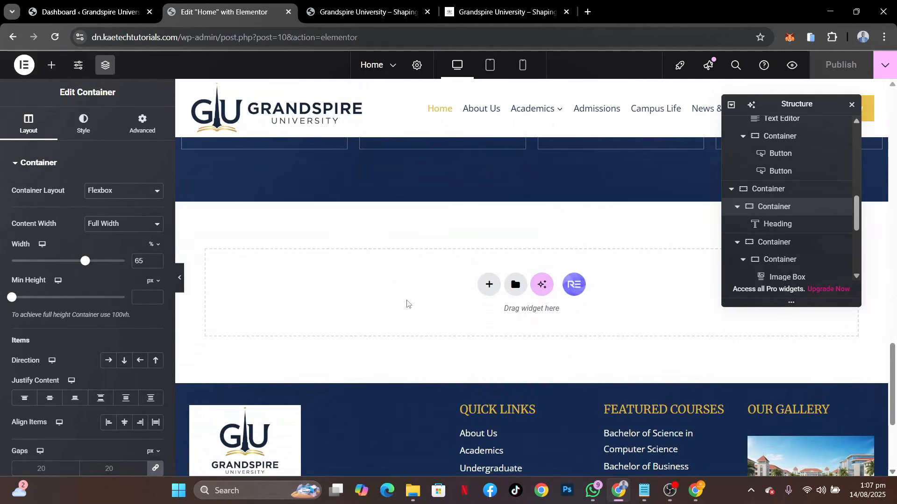
{"action": "left_click", "coordinate": [502, 12]}
{"action": "scroll", "coordinate": [464, 246], "scroll_direction": "down", "scroll_amount": 5}
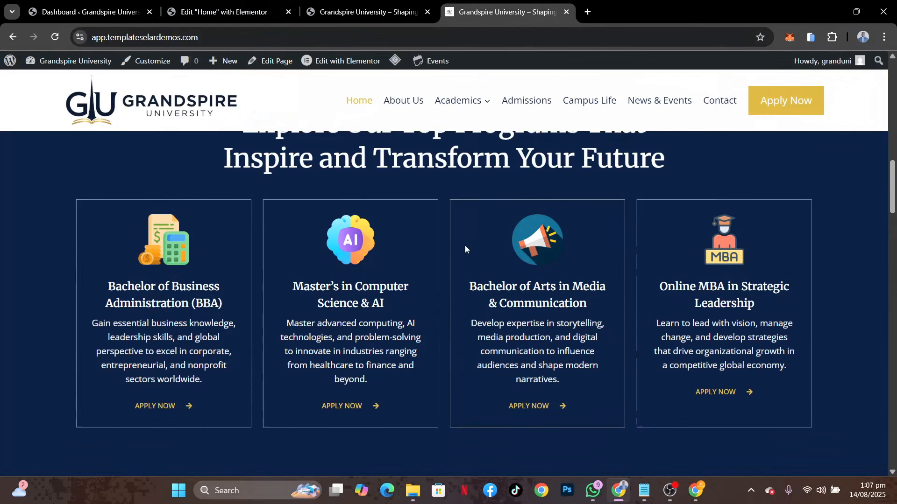
{"action": "scroll", "coordinate": [464, 245], "scroll_direction": "down", "scroll_amount": 2}
{"action": "scroll", "coordinate": [434, 301], "scroll_direction": "down", "scroll_amount": 3}
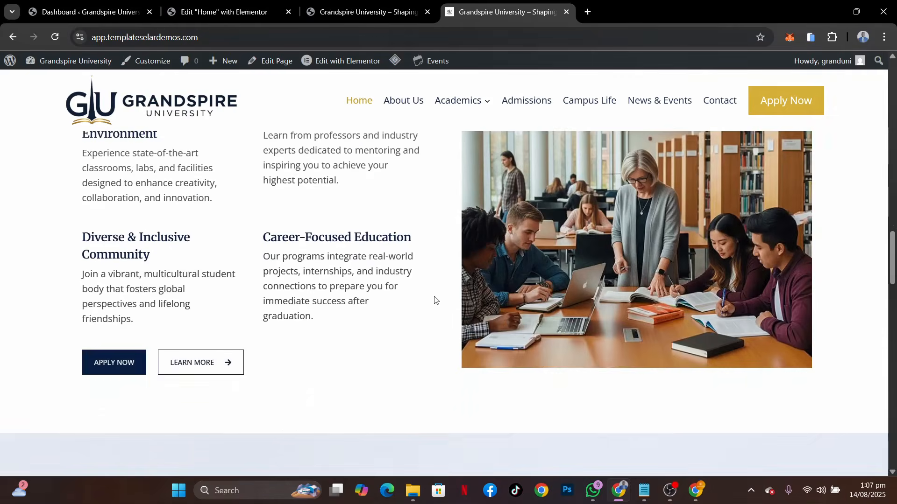
{"action": "scroll", "coordinate": [435, 300], "scroll_direction": "up", "scroll_amount": 7}
{"action": "scroll", "coordinate": [434, 300], "scroll_direction": "down", "scroll_amount": 7}
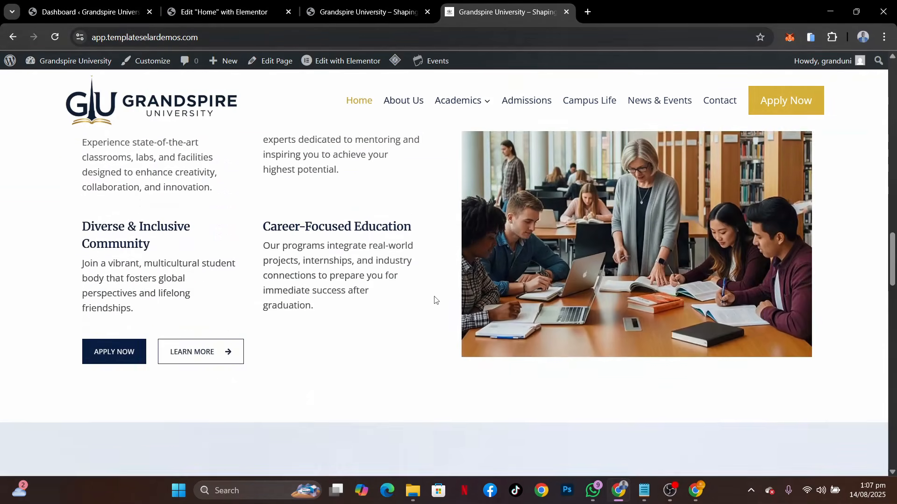
{"action": "scroll", "coordinate": [435, 300], "scroll_direction": "up", "scroll_amount": 3}
{"action": "scroll", "coordinate": [435, 300], "scroll_direction": "up", "scroll_amount": 3}
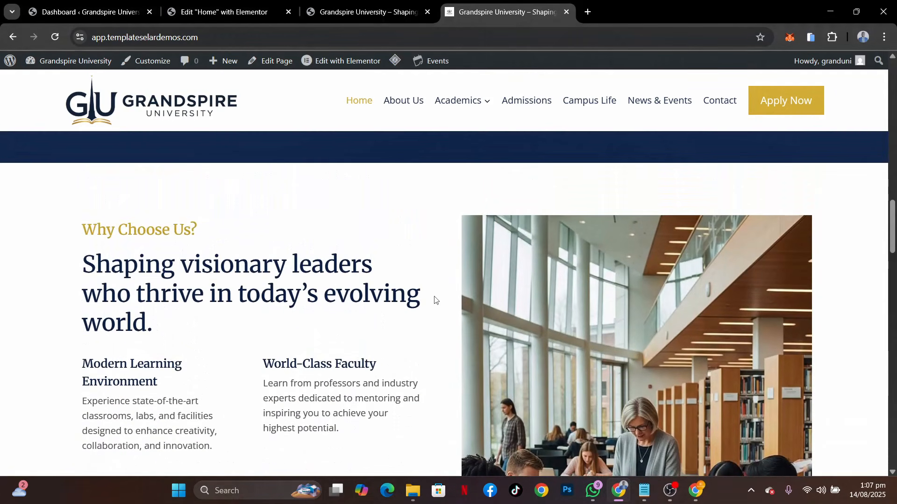
{"action": "scroll", "coordinate": [434, 300], "scroll_direction": "down", "scroll_amount": 2}
{"action": "scroll", "coordinate": [435, 301], "scroll_direction": "up", "scroll_amount": 2}
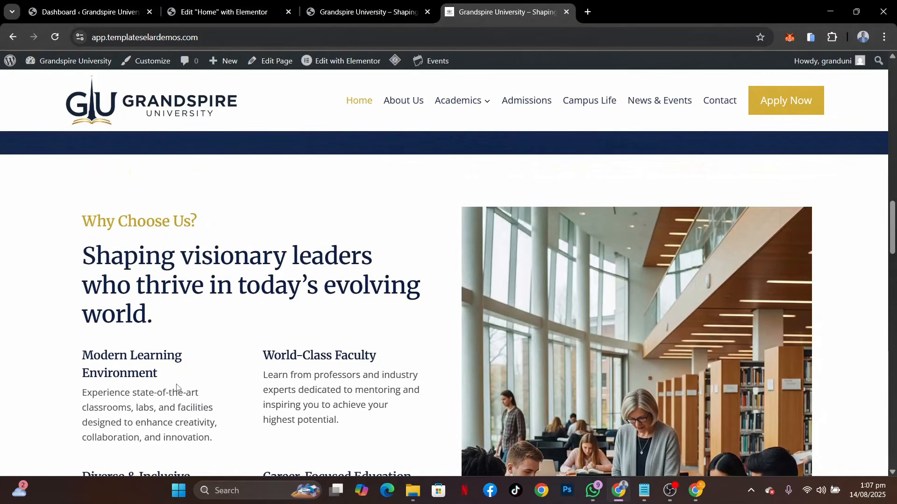
{"action": "scroll", "coordinate": [176, 387], "scroll_direction": "down", "scroll_amount": 2}
{"action": "scroll", "coordinate": [176, 387], "scroll_direction": "up", "scroll_amount": 2}
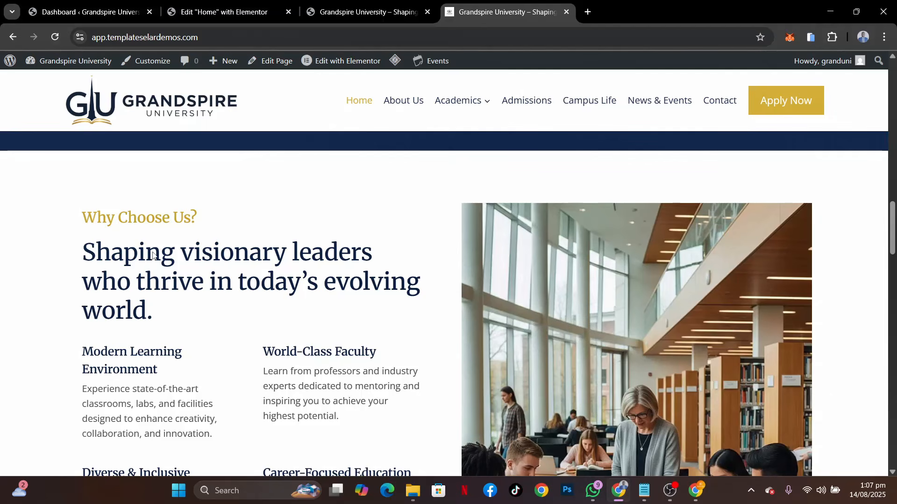
{"action": "scroll", "coordinate": [189, 386], "scroll_direction": "down", "scroll_amount": 2}
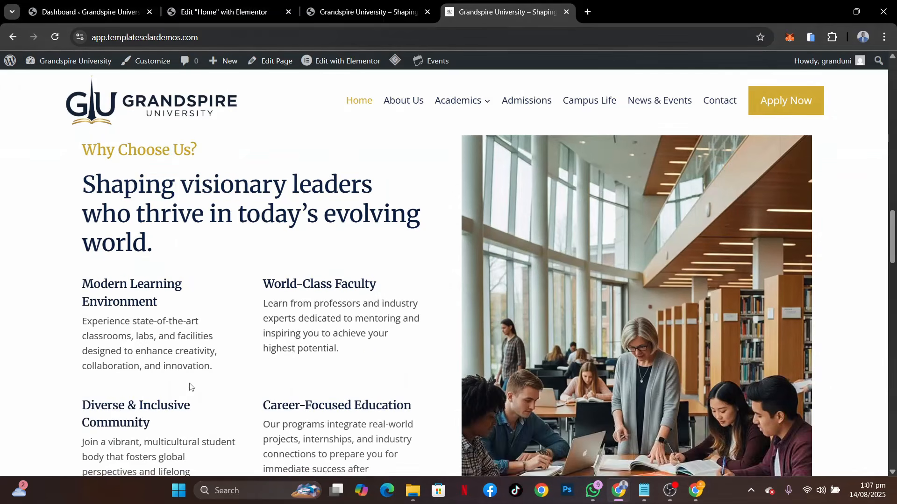
{"action": "scroll", "coordinate": [190, 387], "scroll_direction": "up", "scroll_amount": 1}
{"action": "scroll", "coordinate": [190, 387], "scroll_direction": "down", "scroll_amount": 1}
{"action": "scroll", "coordinate": [189, 387], "scroll_direction": "up", "scroll_amount": 1}
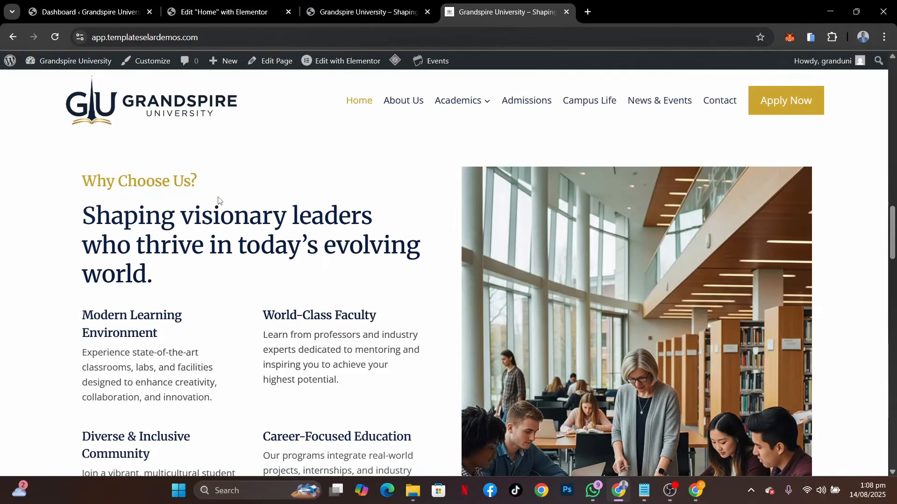
{"action": "scroll", "coordinate": [239, 323], "scroll_direction": "down", "scroll_amount": 2}
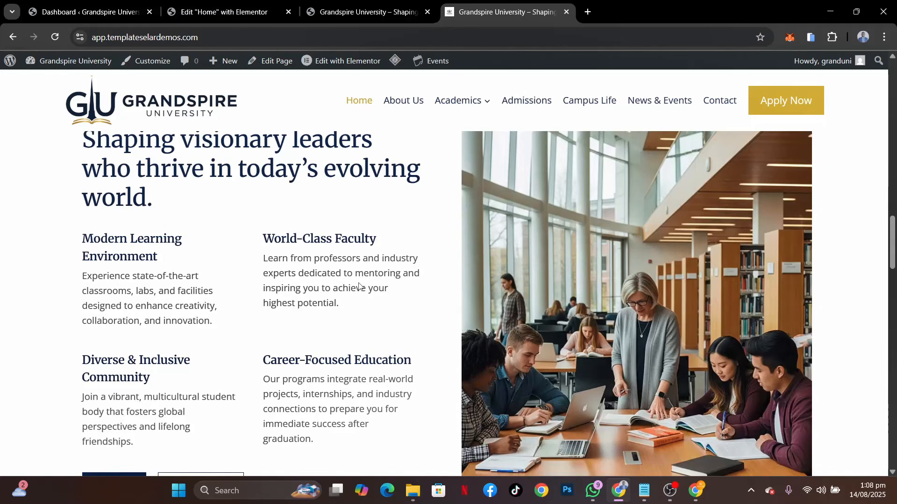
{"action": "scroll", "coordinate": [359, 285], "scroll_direction": "down", "scroll_amount": 2}
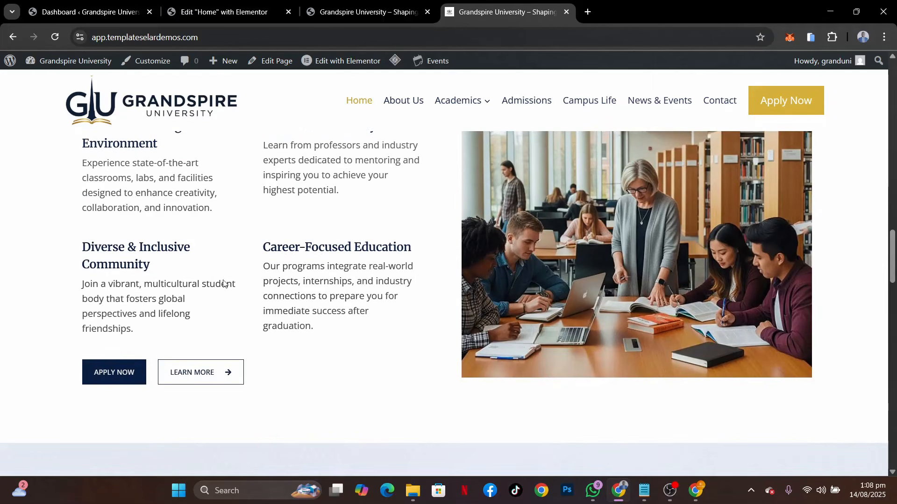
{"action": "scroll", "coordinate": [368, 295], "scroll_direction": "down", "scroll_amount": 1}
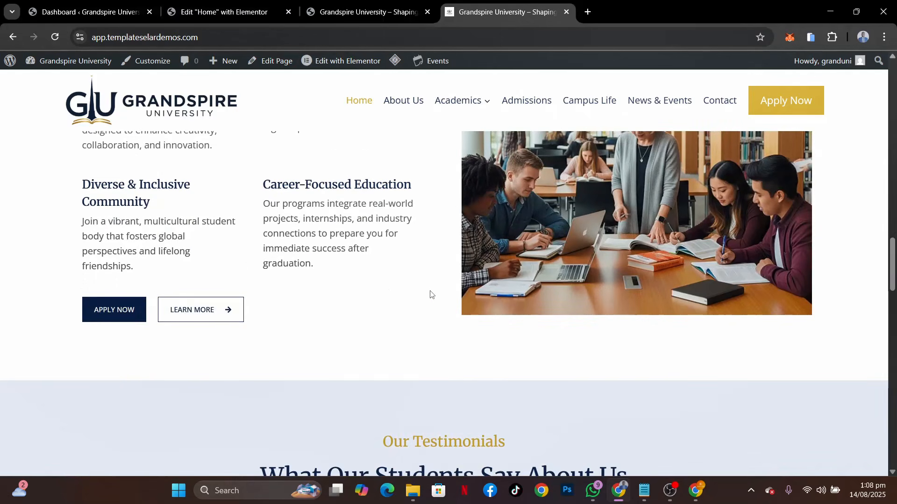
{"action": "scroll", "coordinate": [430, 295], "scroll_direction": "up", "scroll_amount": 6}
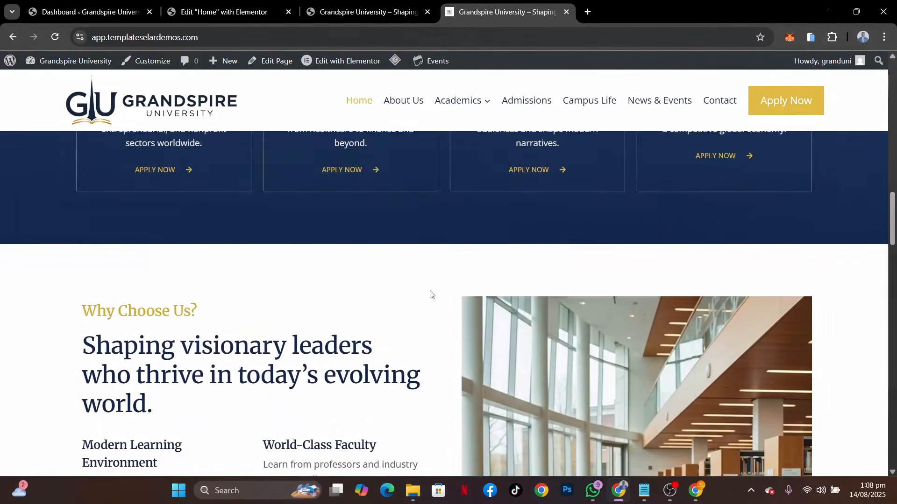
{"action": "scroll", "coordinate": [430, 295], "scroll_direction": "down", "scroll_amount": 1}
Add a flexbox container with two equal columns below the programs section of the home page
{"action": "left_click", "coordinate": [210, 6]}
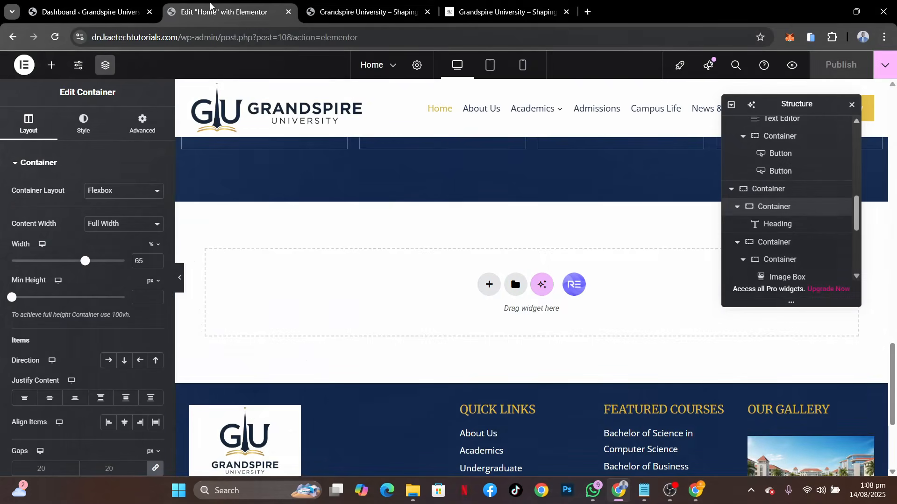
{"action": "left_click", "coordinate": [488, 284]}
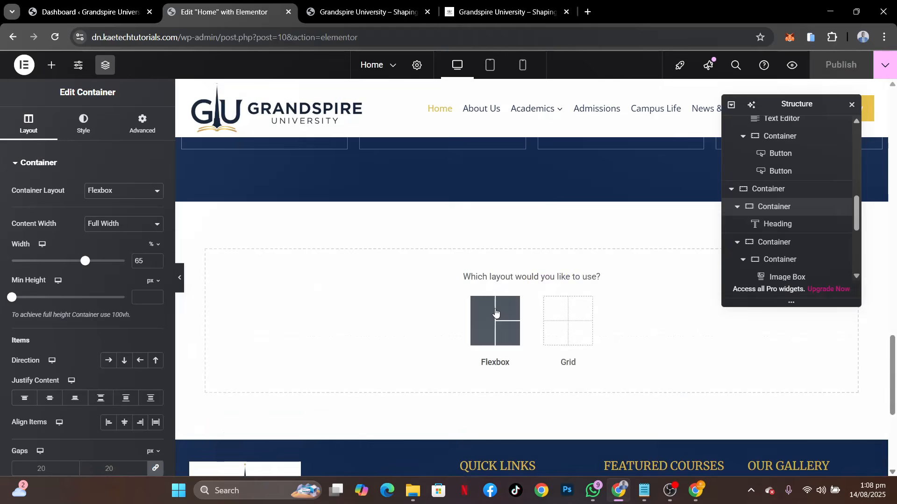
{"action": "left_click", "coordinate": [495, 314]}
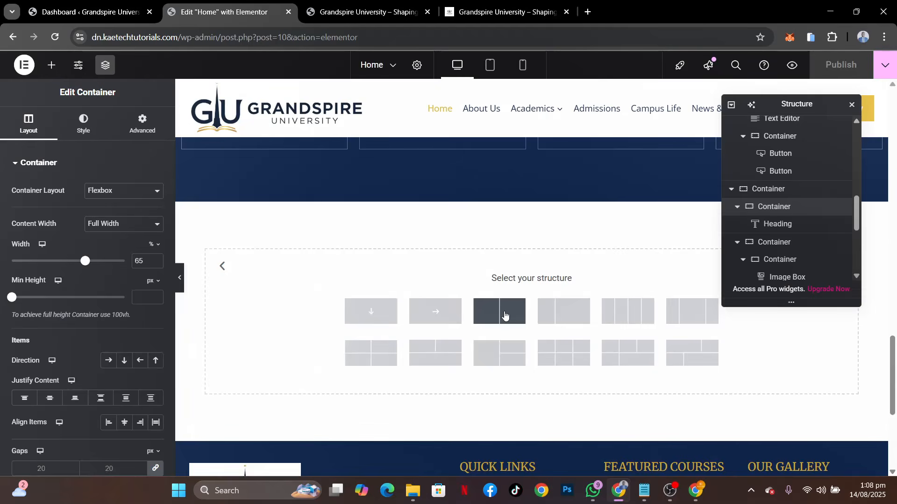
{"action": "left_click", "coordinate": [504, 315]}
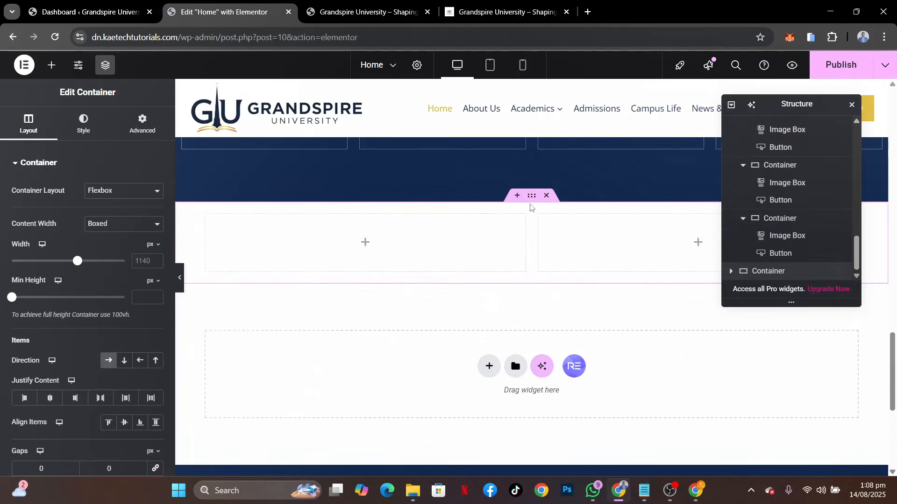
Unlink the new container's padding values and set its top and bottom padding to 80 px
{"action": "left_click", "coordinate": [142, 123]}
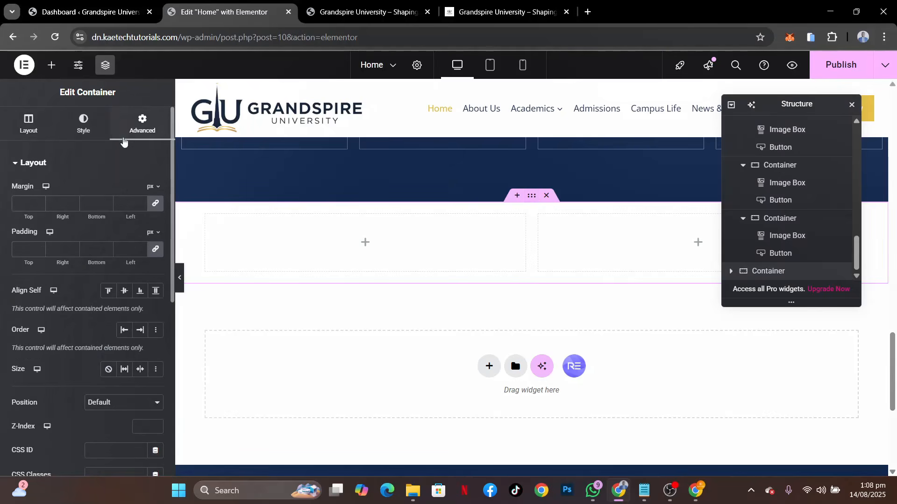
{"action": "left_click", "coordinate": [155, 249]}
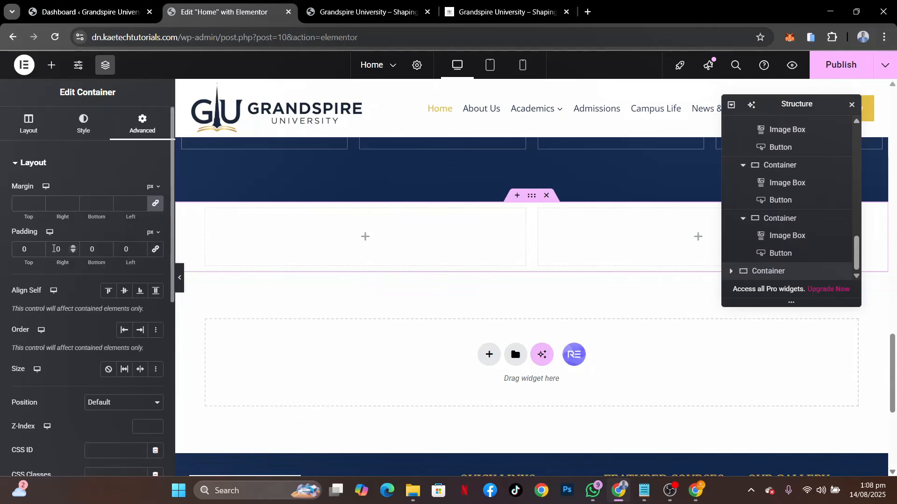
{"action": "left_click", "coordinate": [21, 249]}
{"action": "type", "text": "8"}
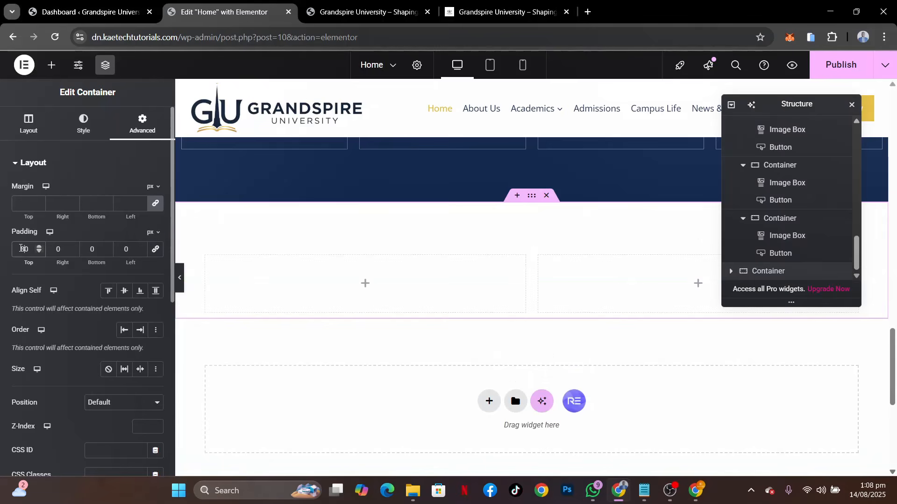
{"action": "left_click", "coordinate": [87, 251]}
{"action": "type", "text": "8"}
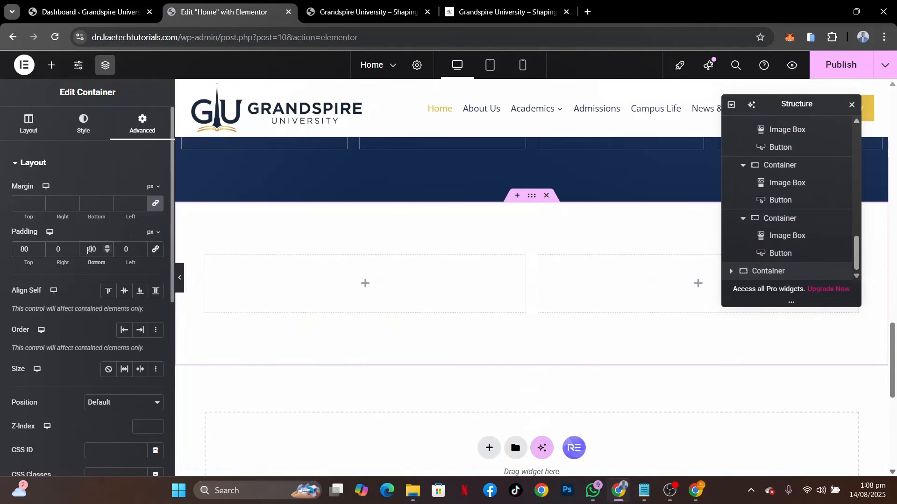
Set the new two-column container's boxed content width to 1280 px and its column and row gaps to 40 px
{"action": "left_click", "coordinate": [39, 115]}
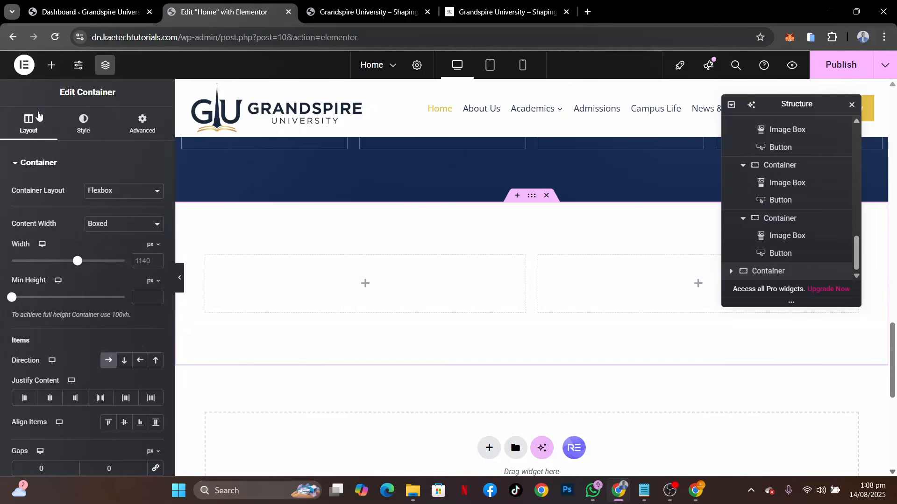
{"action": "type", "text": "1280"}
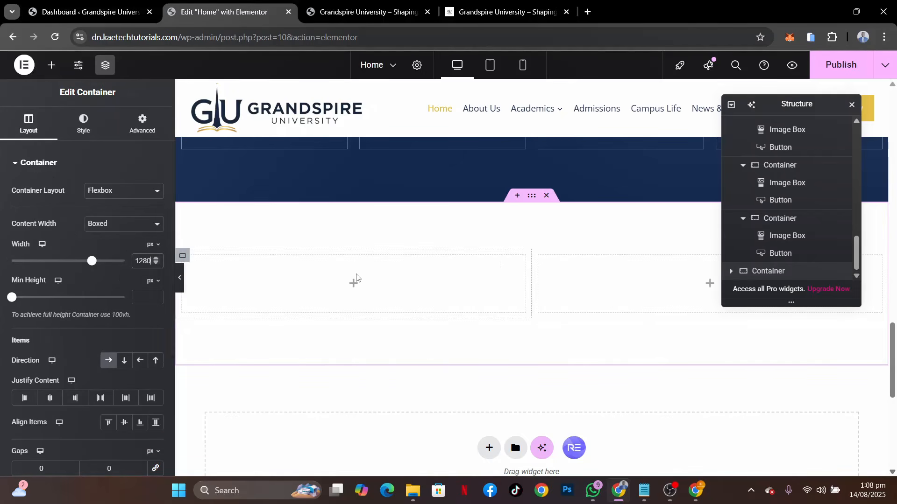
{"action": "scroll", "coordinate": [27, 303], "scroll_direction": "down", "scroll_amount": 4}
{"action": "left_click", "coordinate": [28, 303]}
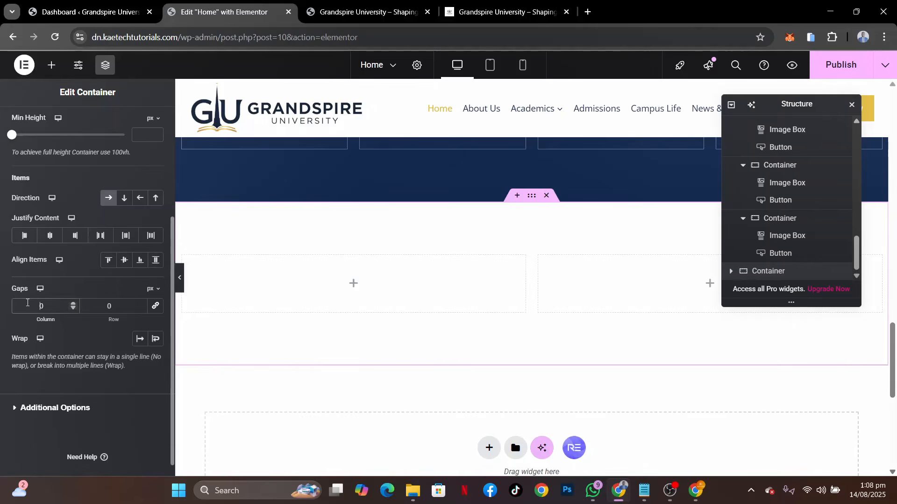
{"action": "type", "text": "4"}
{"action": "left_click", "coordinate": [99, 306]}
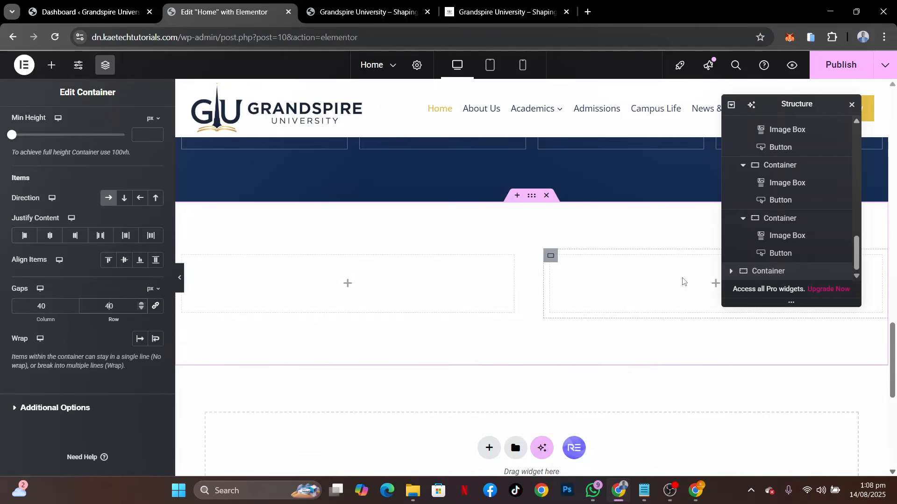
Add an Image widget to the section's right column, open its image selection, and check which picture the demo uses
{"action": "left_click", "coordinate": [713, 285]}
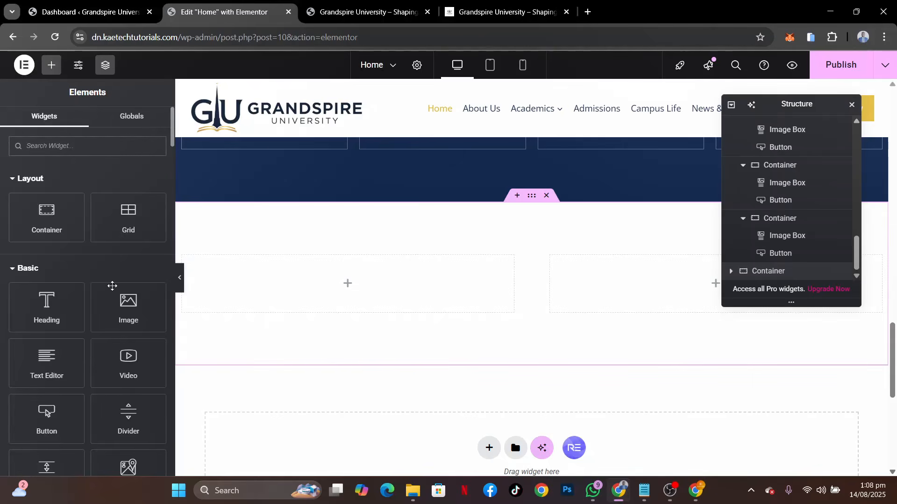
{"action": "left_click_drag", "start_coordinate": [116, 302], "coordinate": [599, 266]}
{"action": "left_click", "coordinate": [73, 234]}
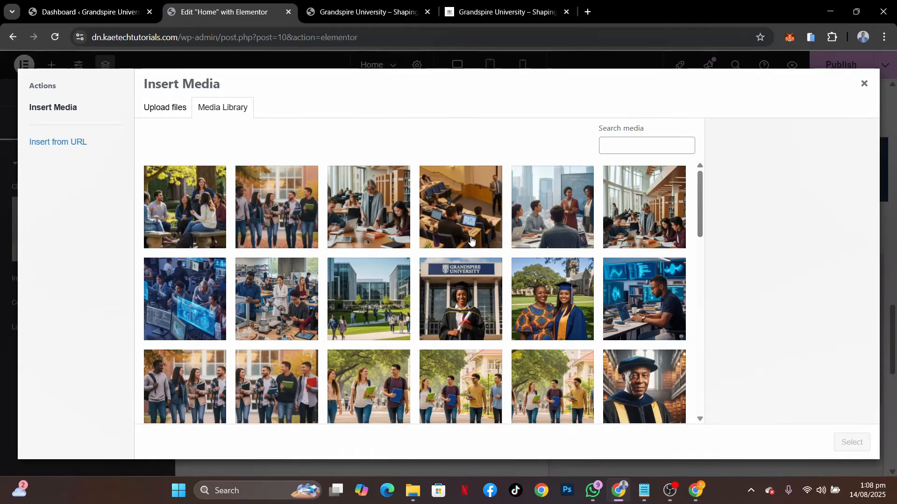
{"action": "left_click", "coordinate": [514, 6]}
{"action": "scroll", "coordinate": [559, 298], "scroll_direction": "down", "scroll_amount": 6}
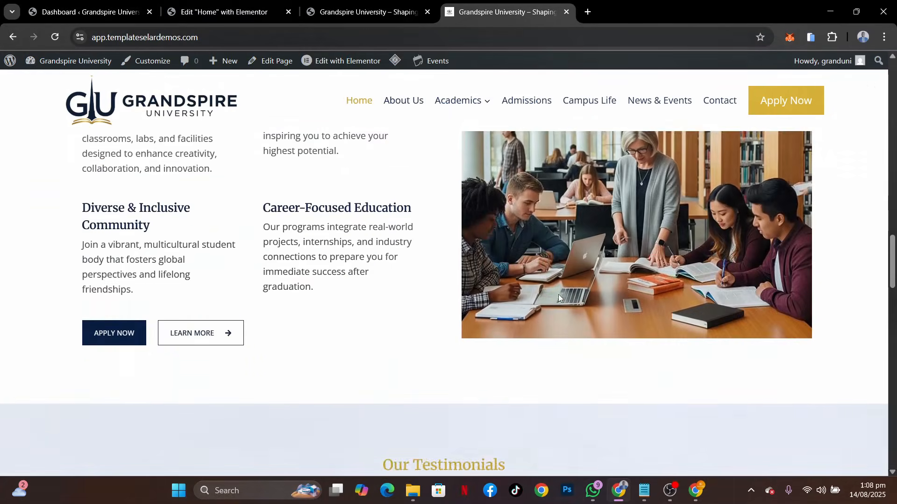
{"action": "scroll", "coordinate": [559, 298], "scroll_direction": "up", "scroll_amount": 3}
{"action": "left_click", "coordinate": [243, 10]}
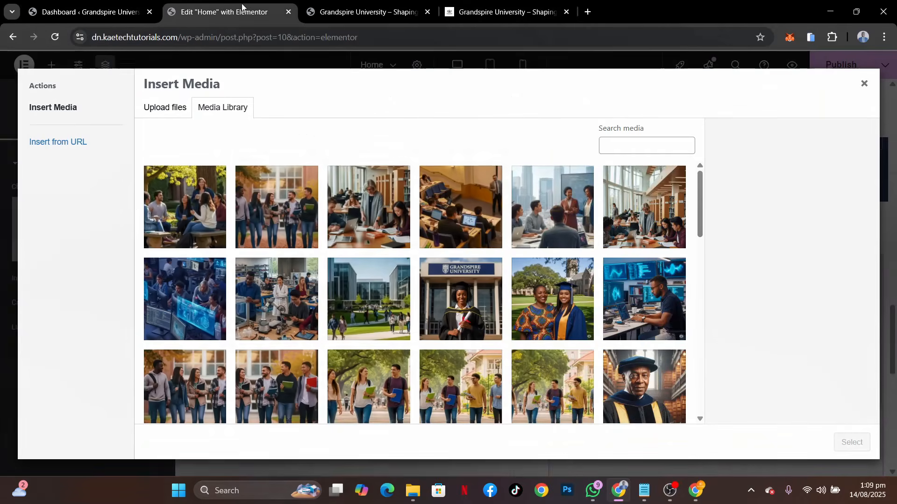
Choose why-choose-us-1.jpg from the media library as the image for the right column
{"action": "left_click", "coordinate": [373, 223]}
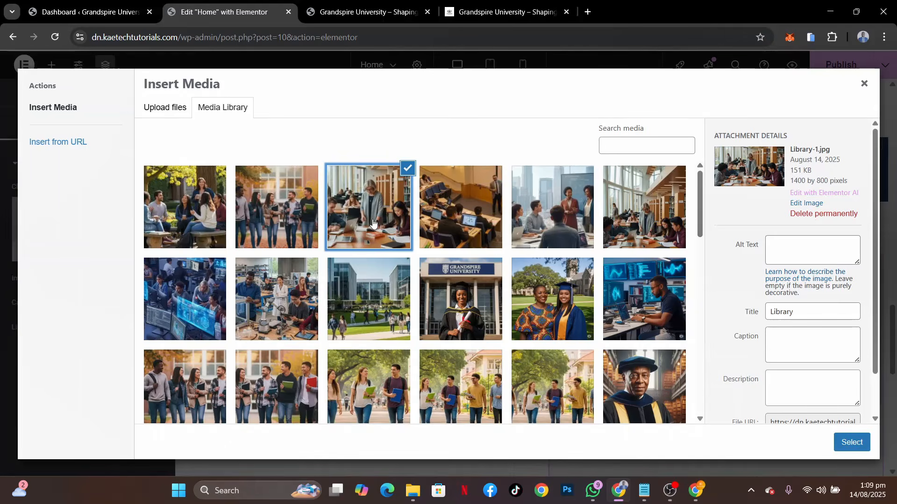
{"action": "scroll", "coordinate": [372, 223], "scroll_direction": "down", "scroll_amount": 7}
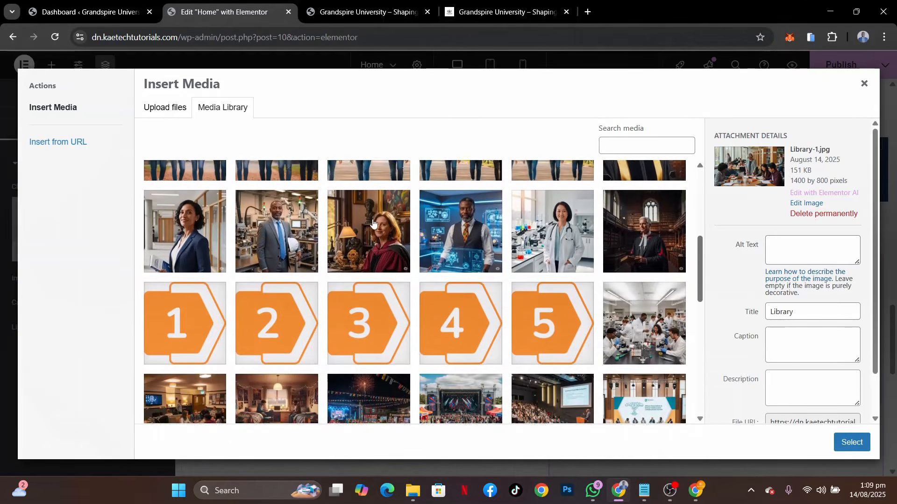
{"action": "scroll", "coordinate": [373, 223], "scroll_direction": "down", "scroll_amount": 7}
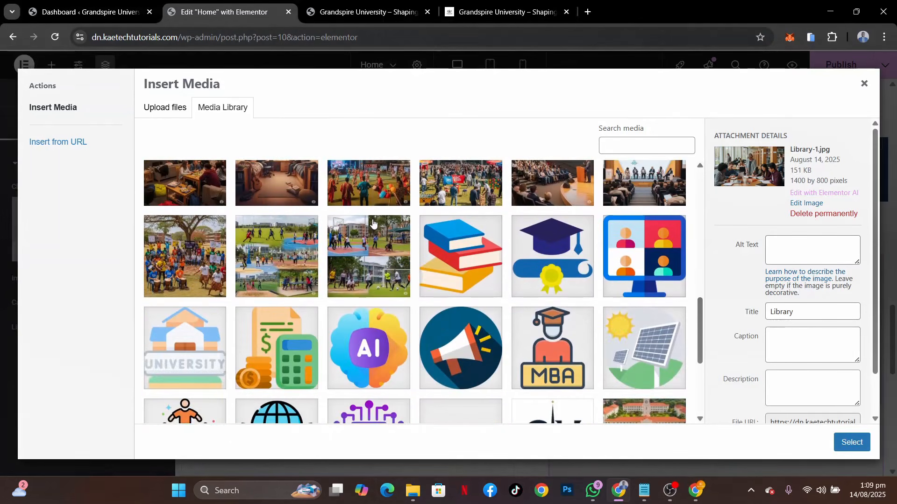
{"action": "scroll", "coordinate": [372, 223], "scroll_direction": "down", "scroll_amount": 4}
{"action": "scroll", "coordinate": [372, 222], "scroll_direction": "up", "scroll_amount": 10}
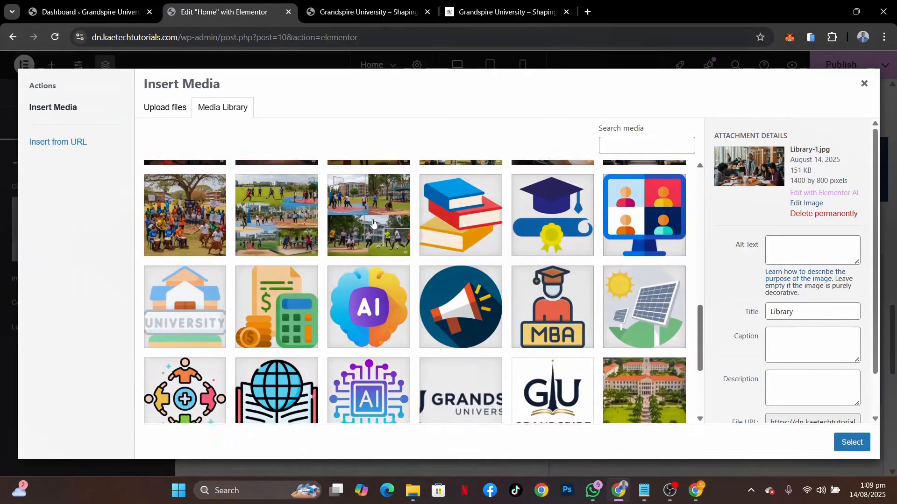
{"action": "scroll", "coordinate": [372, 223], "scroll_direction": "up", "scroll_amount": 6}
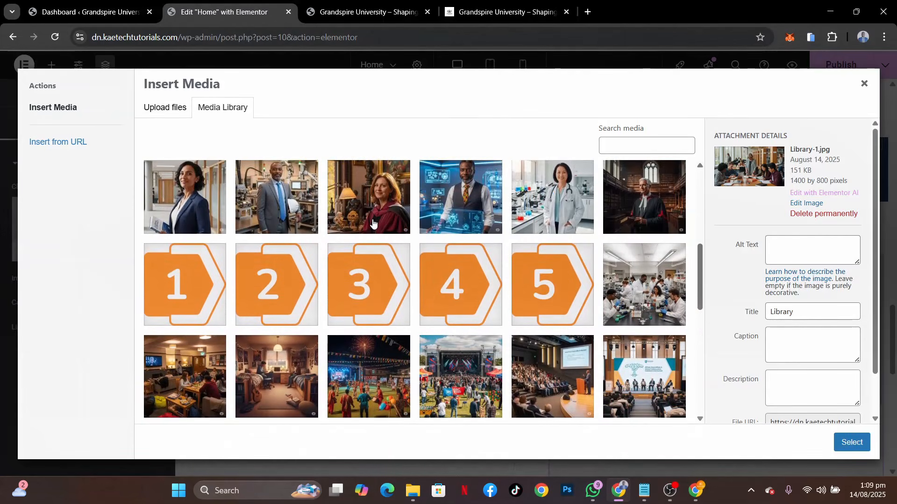
{"action": "scroll", "coordinate": [373, 222], "scroll_direction": "up", "scroll_amount": 3}
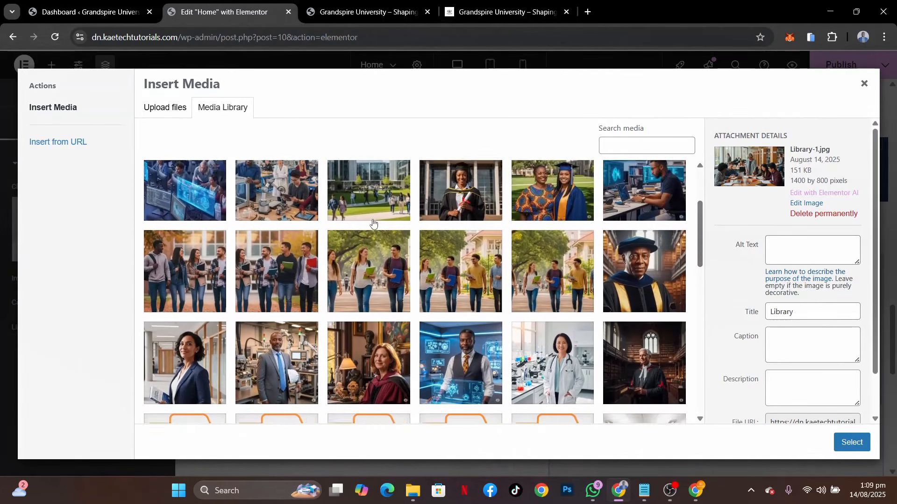
{"action": "scroll", "coordinate": [373, 222], "scroll_direction": "up", "scroll_amount": 1}
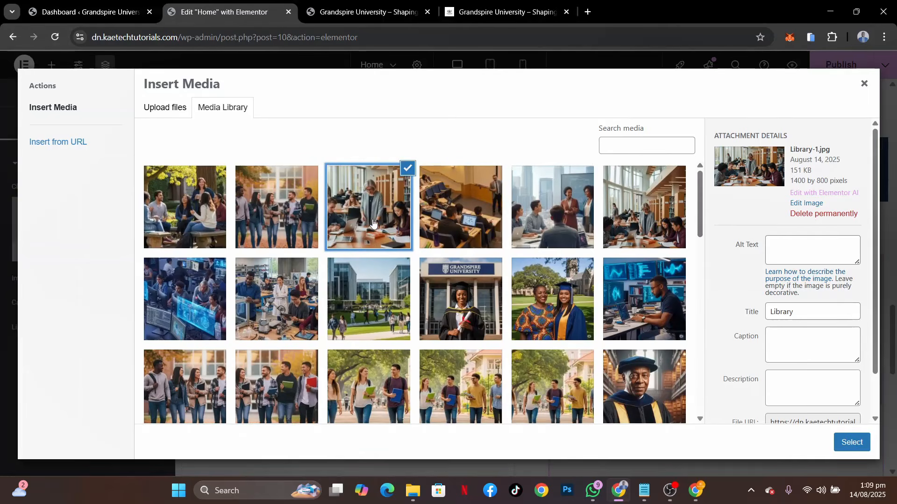
{"action": "left_click", "coordinate": [643, 221]}
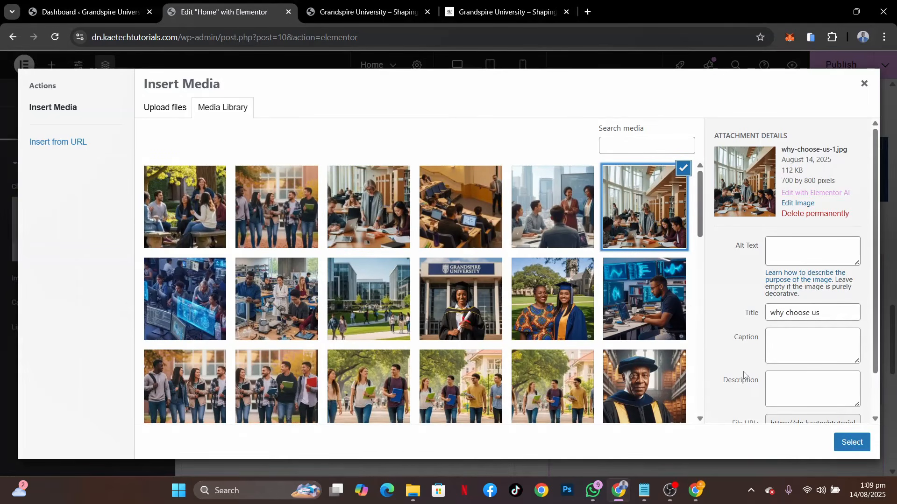
{"action": "left_click", "coordinate": [859, 444]}
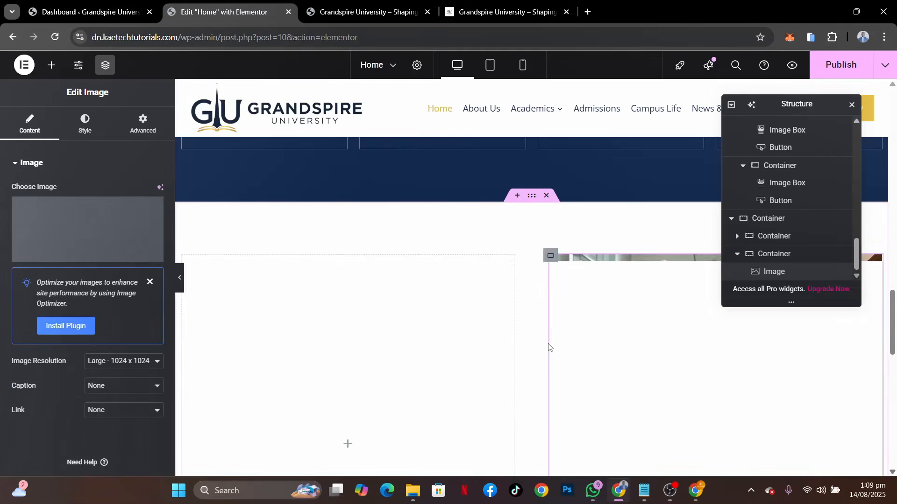
Add a nested container to the section's empty left column and duplicate it once
{"action": "scroll", "coordinate": [549, 346], "scroll_direction": "down", "scroll_amount": 5}
{"action": "scroll", "coordinate": [549, 344], "scroll_direction": "down", "scroll_amount": 1}
{"action": "scroll", "coordinate": [548, 344], "scroll_direction": "up", "scroll_amount": 5}
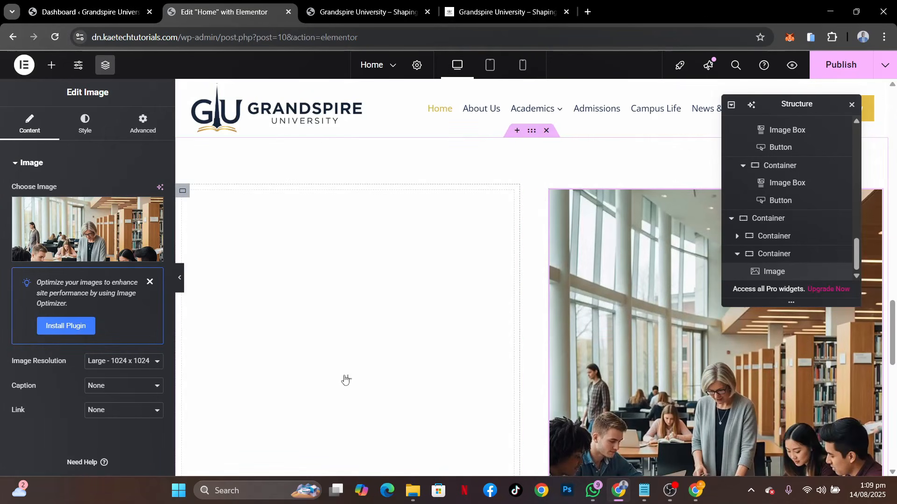
{"action": "scroll", "coordinate": [359, 374], "scroll_direction": "down", "scroll_amount": 2}
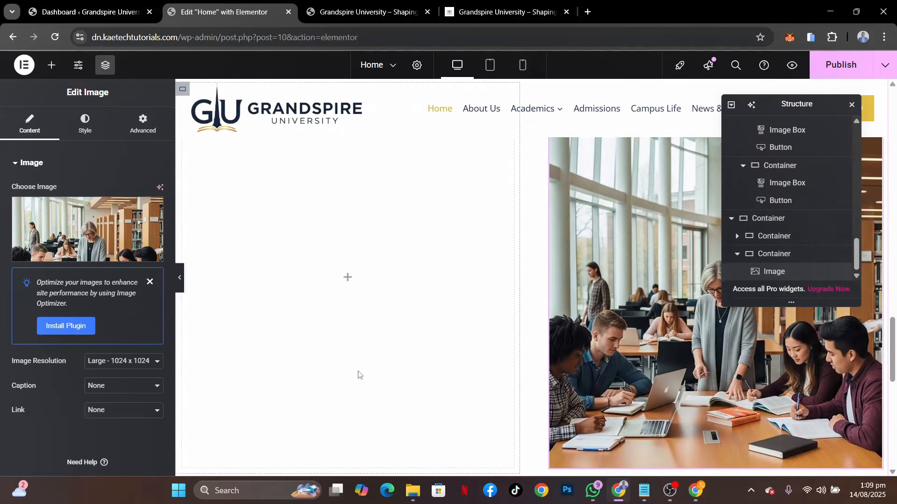
{"action": "left_click", "coordinate": [347, 278]}
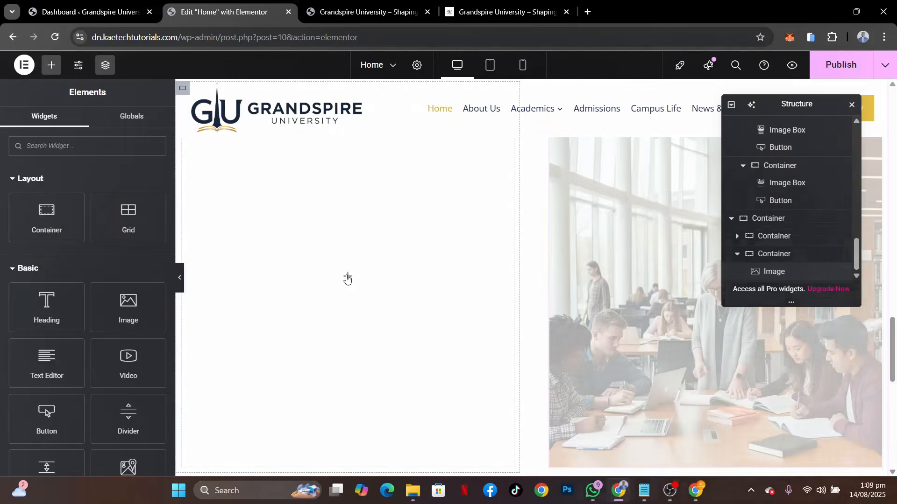
{"action": "left_click_drag", "start_coordinate": [47, 217], "coordinate": [338, 310]}
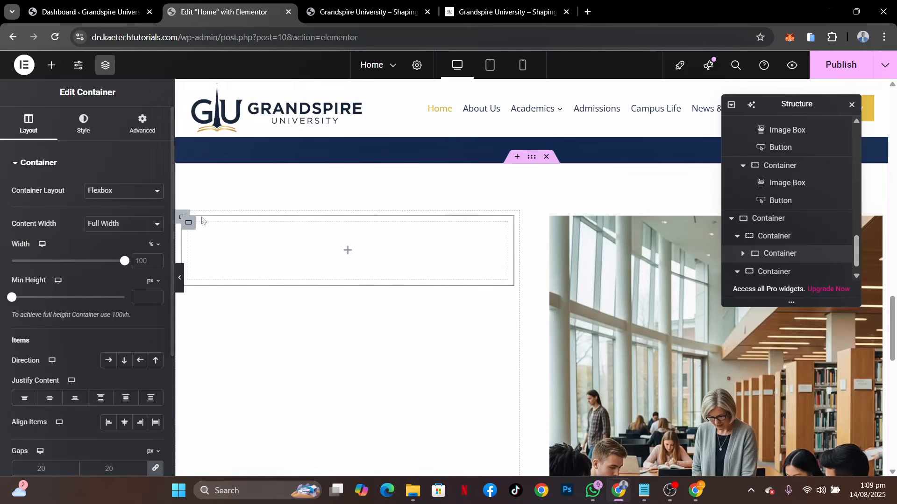
{"action": "right_click", "coordinate": [190, 224]}
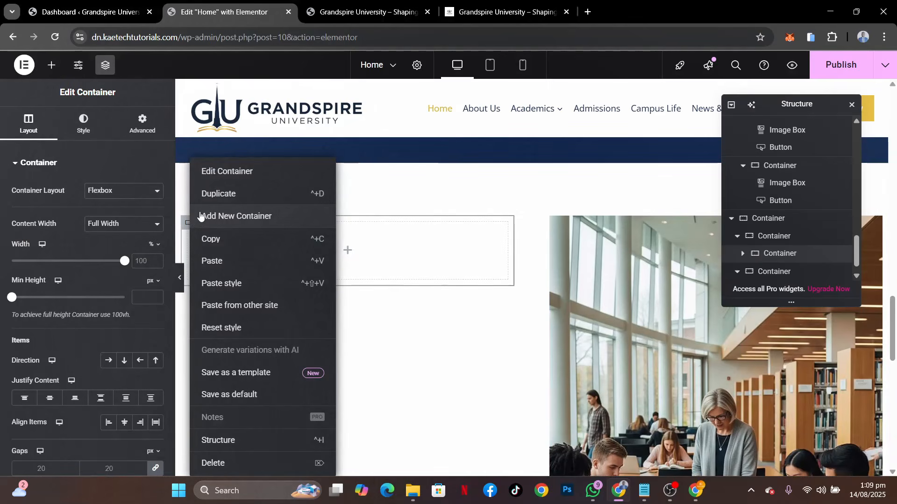
{"action": "left_click", "coordinate": [224, 196]}
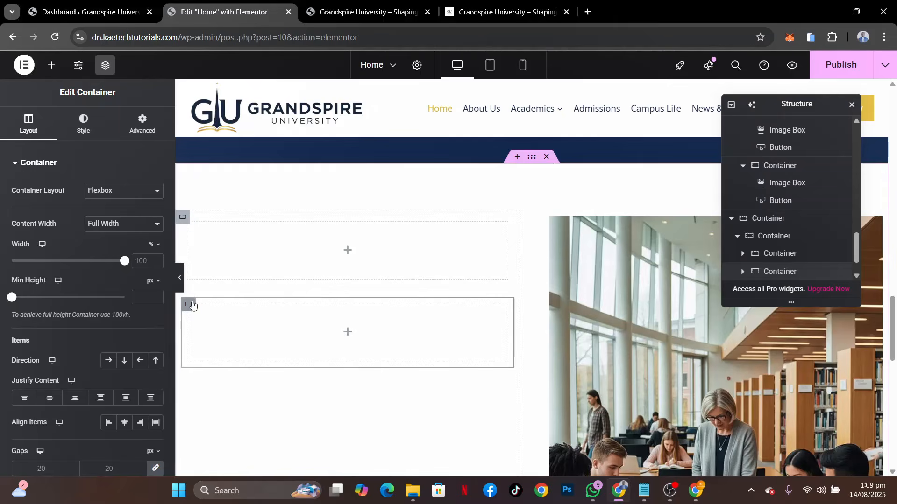
Check the demo's left-column layout and duplicate the nested container twice more to make four stacked containers
{"action": "left_click", "coordinate": [481, 11]}
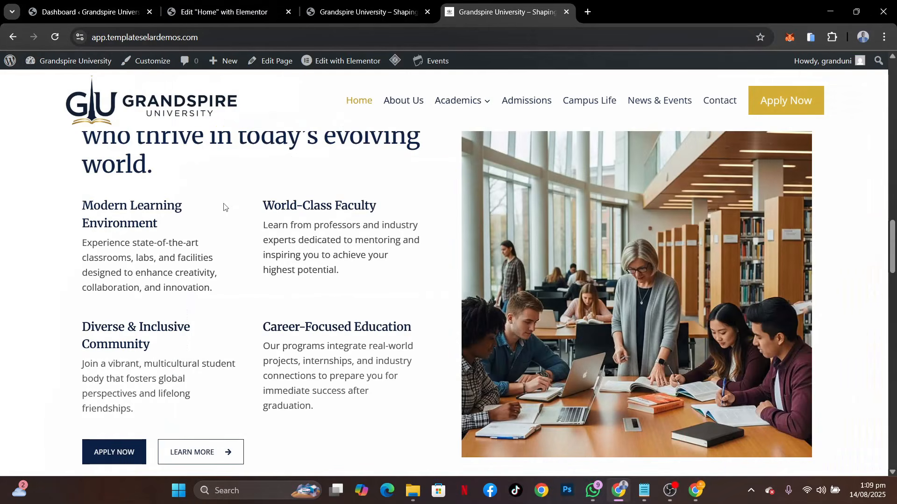
{"action": "scroll", "coordinate": [224, 207], "scroll_direction": "up", "scroll_amount": 2}
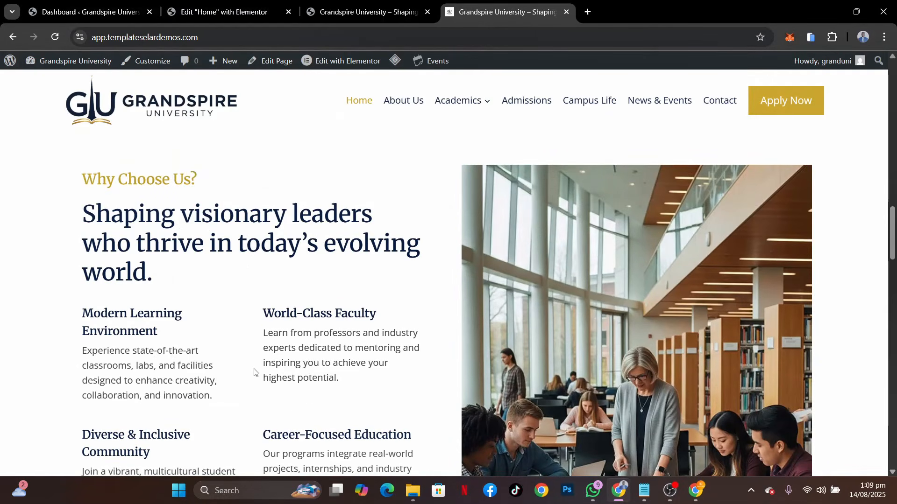
{"action": "scroll", "coordinate": [255, 372], "scroll_direction": "down", "scroll_amount": 2}
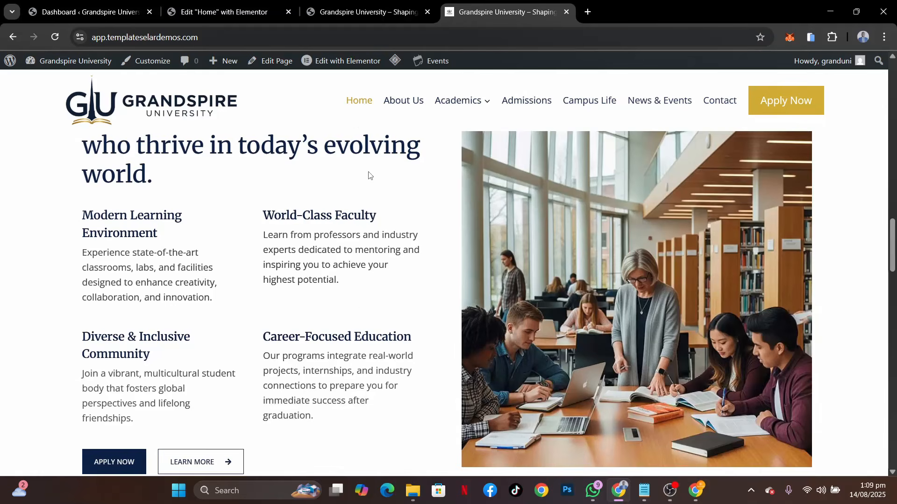
{"action": "left_click", "coordinate": [228, 16]}
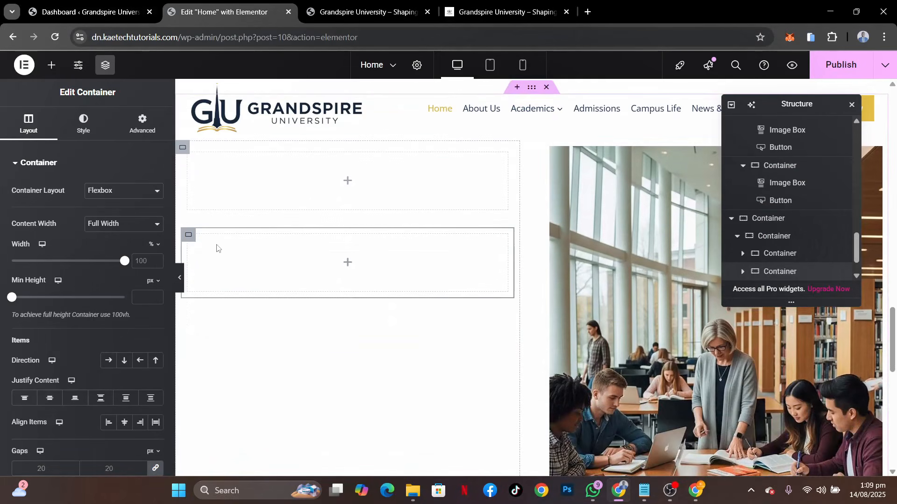
{"action": "right_click", "coordinate": [189, 239]}
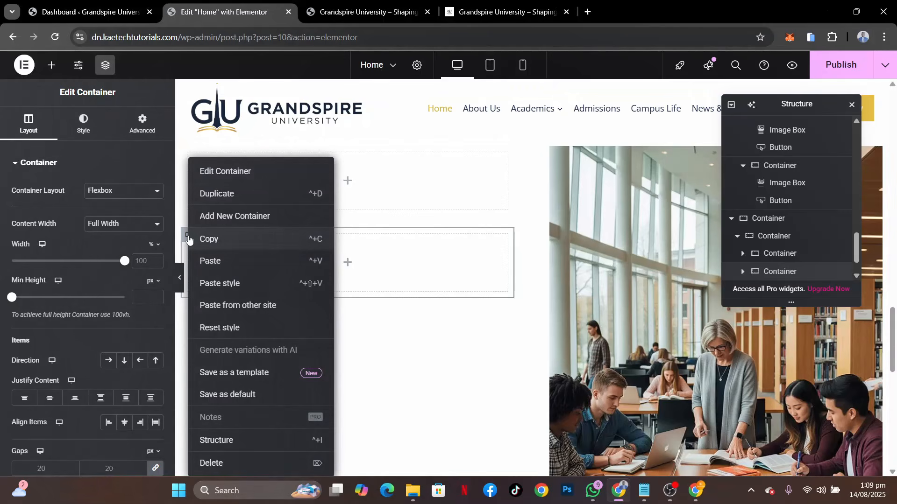
{"action": "left_click", "coordinate": [228, 194]}
{"action": "right_click", "coordinate": [188, 318]}
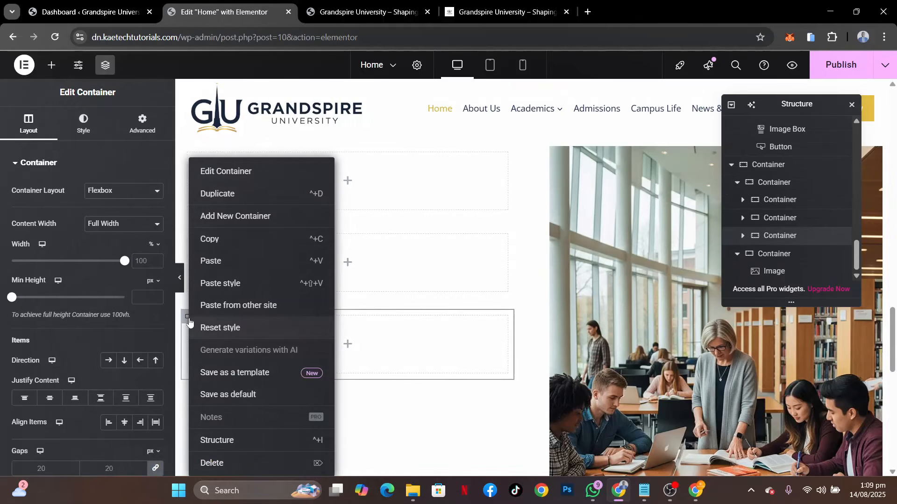
{"action": "left_click", "coordinate": [241, 201]}
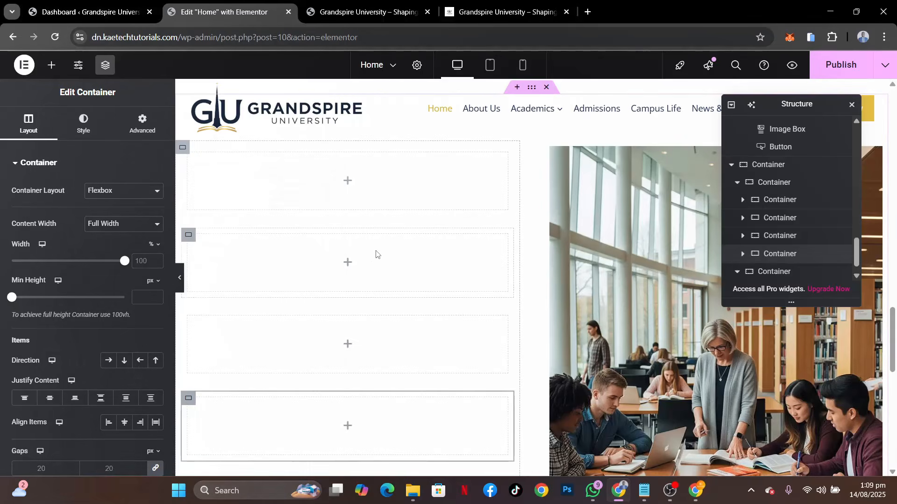
Check the demo's "Why Choose Us?" headings and copy the "Empowering Futures Through Innovative Education" heading from the home page
{"action": "scroll", "coordinate": [377, 254], "scroll_direction": "up", "scroll_amount": 2}
{"action": "left_click", "coordinate": [353, 279]}
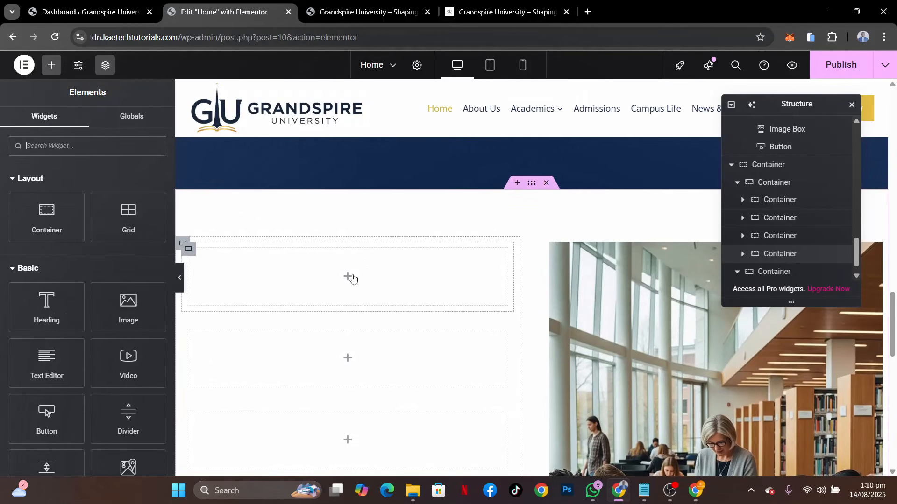
{"action": "left_click", "coordinate": [472, 12]}
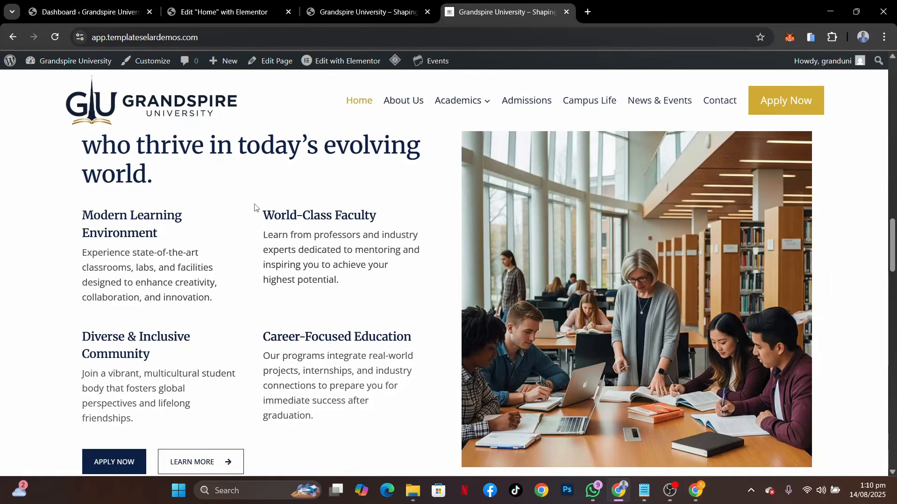
{"action": "scroll", "coordinate": [256, 206], "scroll_direction": "up", "scroll_amount": 5}
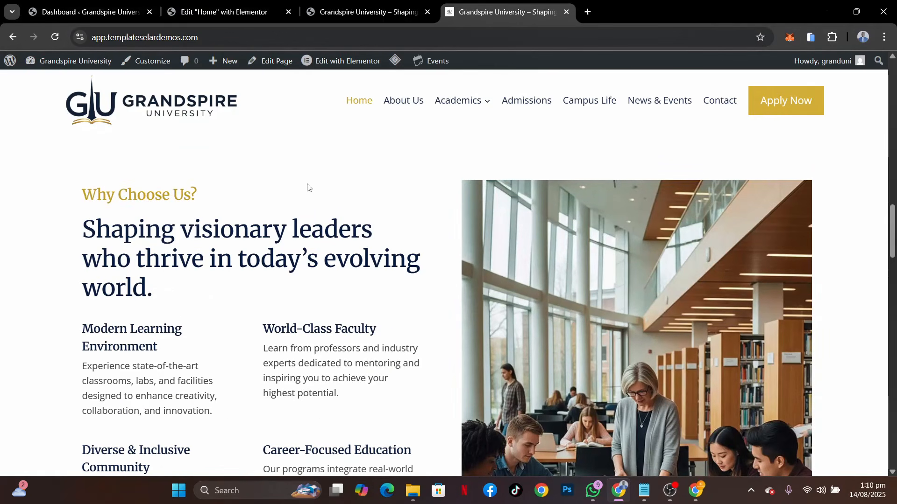
{"action": "left_click", "coordinate": [225, 12]}
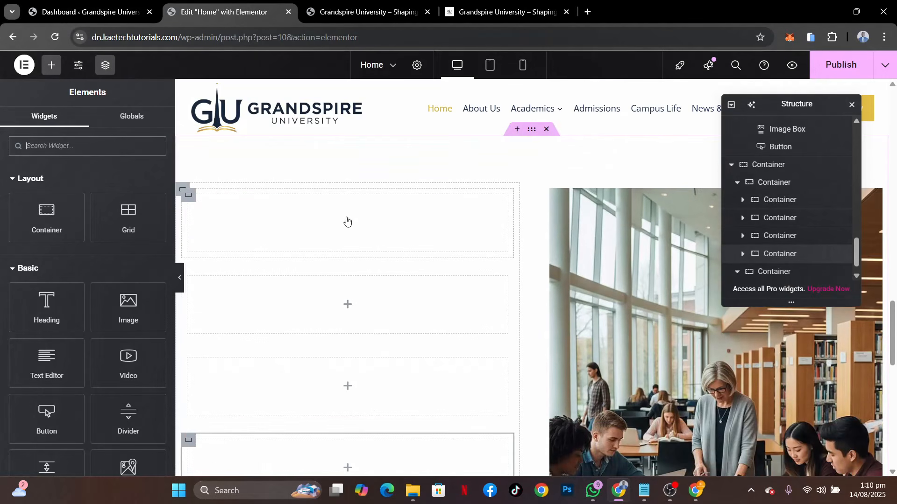
{"action": "scroll", "coordinate": [347, 223], "scroll_direction": "up", "scroll_amount": 10}
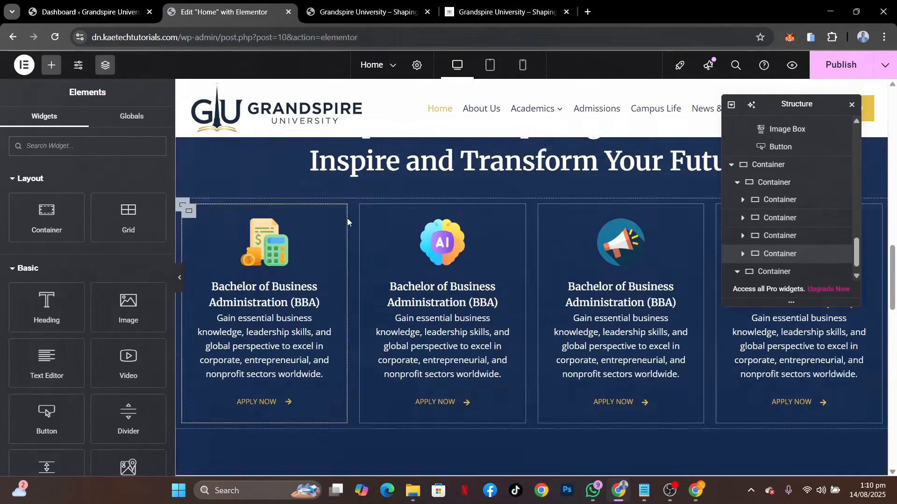
{"action": "scroll", "coordinate": [347, 219], "scroll_direction": "up", "scroll_amount": 5}
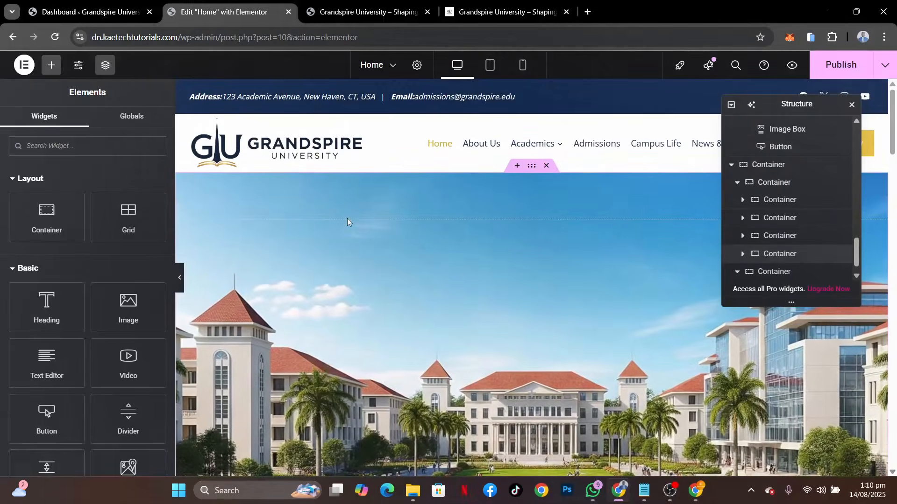
{"action": "scroll", "coordinate": [347, 219], "scroll_direction": "down", "scroll_amount": 8}
{"action": "scroll", "coordinate": [347, 220], "scroll_direction": "down", "scroll_amount": 2}
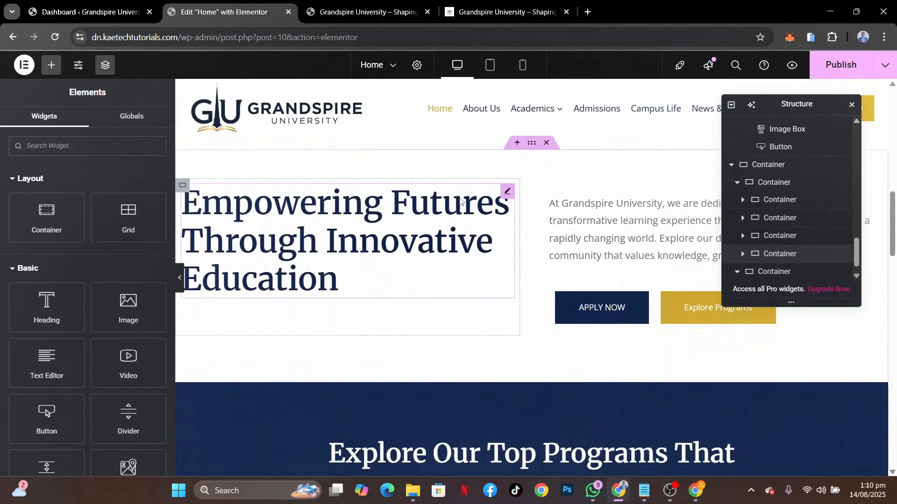
{"action": "right_click", "coordinate": [508, 195]}
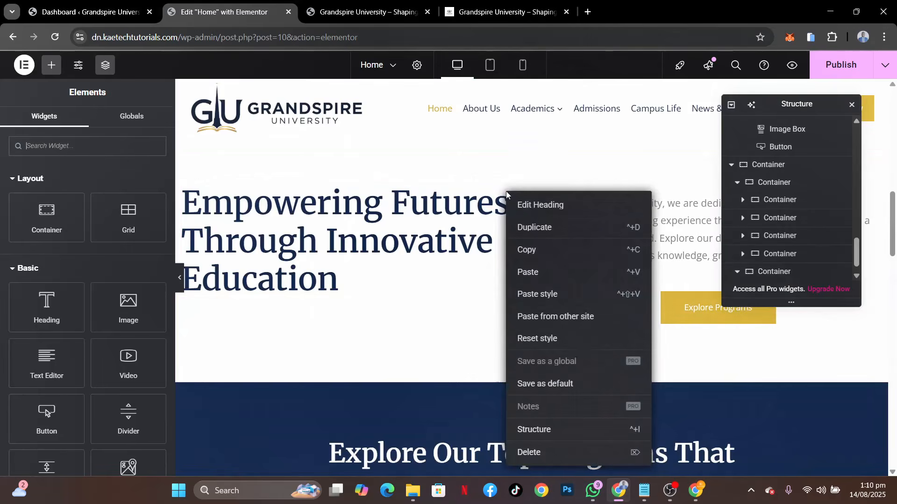
{"action": "left_click", "coordinate": [524, 250]}
Paste the copied heading into the first nested container of the section's left column
{"action": "scroll", "coordinate": [334, 318], "scroll_direction": "down", "scroll_amount": 5}
{"action": "scroll", "coordinate": [335, 316], "scroll_direction": "down", "scroll_amount": 8}
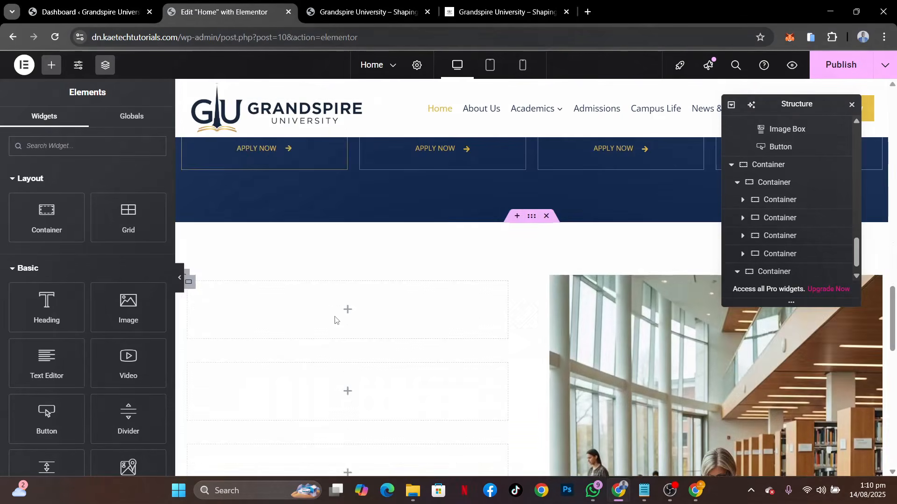
{"action": "right_click", "coordinate": [347, 247]}
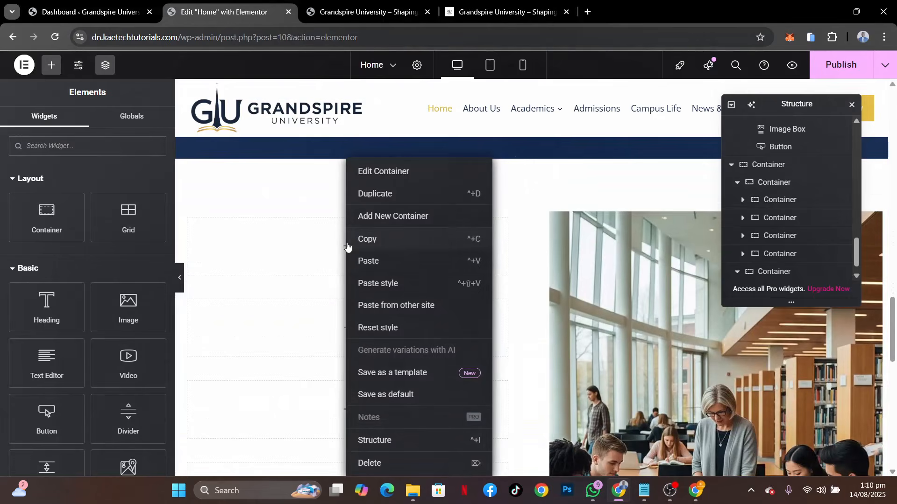
{"action": "left_click", "coordinate": [370, 260]}
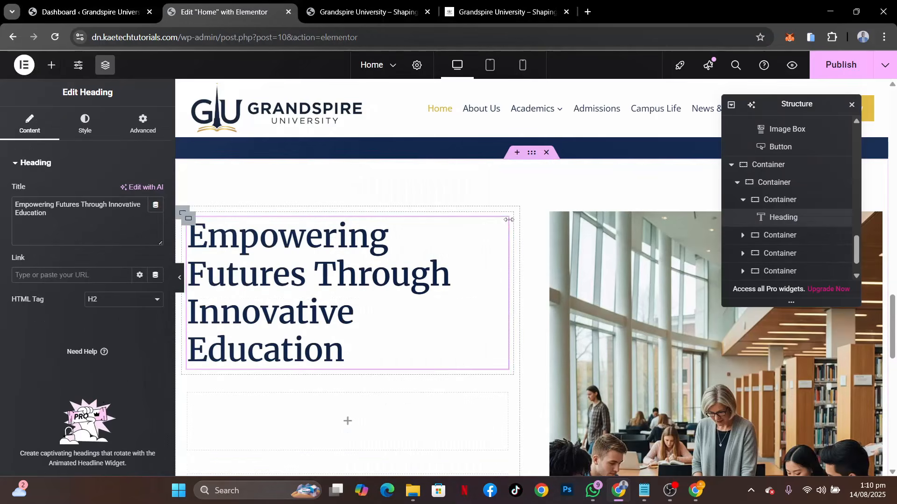
Replace the pasted heading's text with the demo's "Shaping visionary leaders who thrive in today’s evolving world."
{"action": "left_click", "coordinate": [507, 12]}
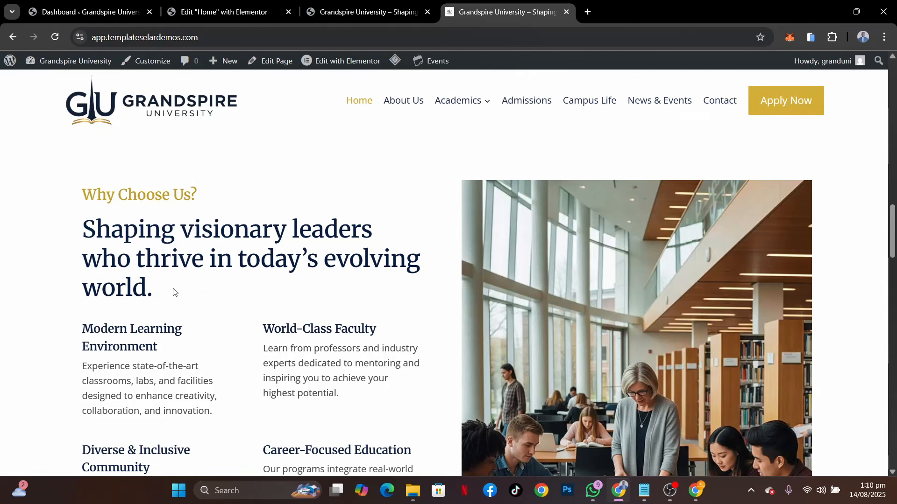
{"action": "left_click_drag", "start_coordinate": [168, 289], "coordinate": [70, 238]}
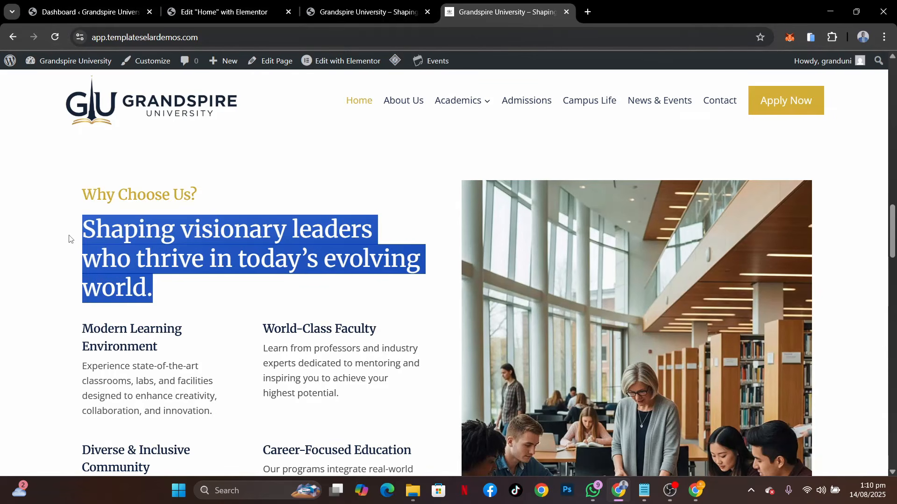
{"action": "left_click", "coordinate": [219, 15]}
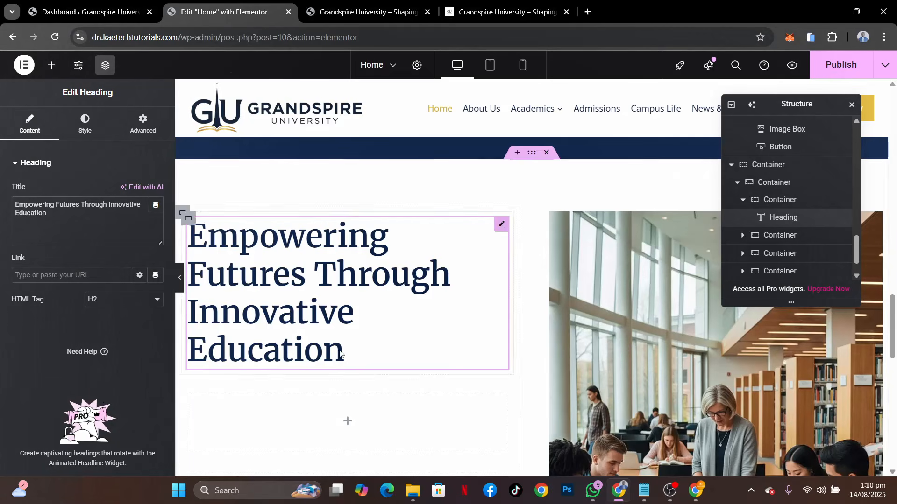
{"action": "left_click", "coordinate": [72, 216]}
{"action": "key", "text": "ctrl+a"}
{"action": "key", "text": "ctrl+v"}
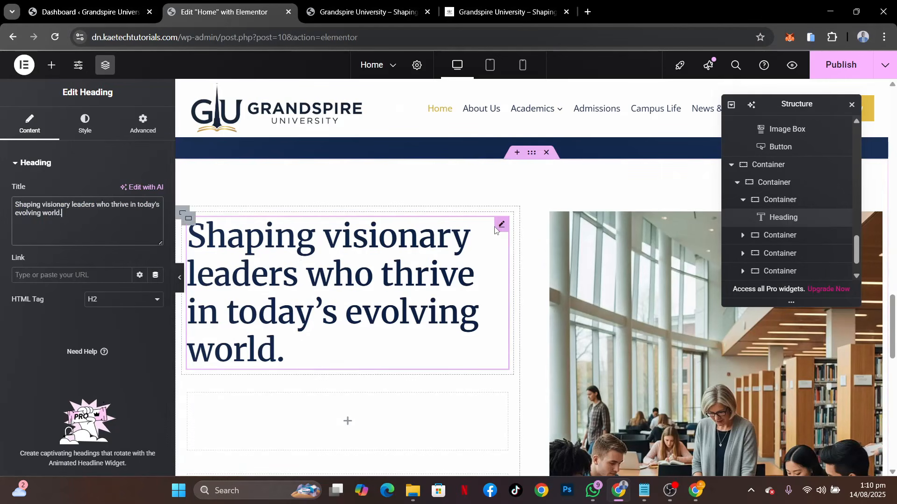
Duplicate the heading and change the upper copy's text to the demo's "Why Choose Us?"
{"action": "right_click", "coordinate": [497, 229]}
{"action": "left_click", "coordinate": [524, 239]}
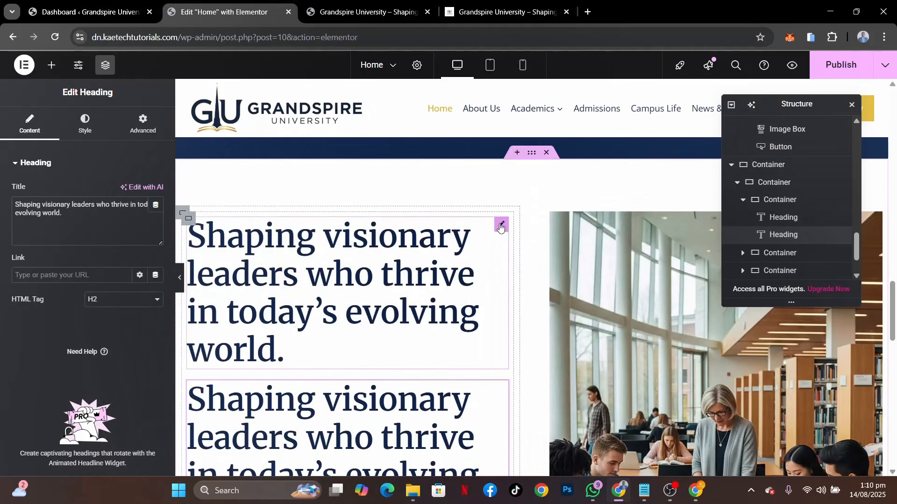
{"action": "left_click", "coordinate": [500, 227]}
{"action": "left_click", "coordinate": [503, 12]}
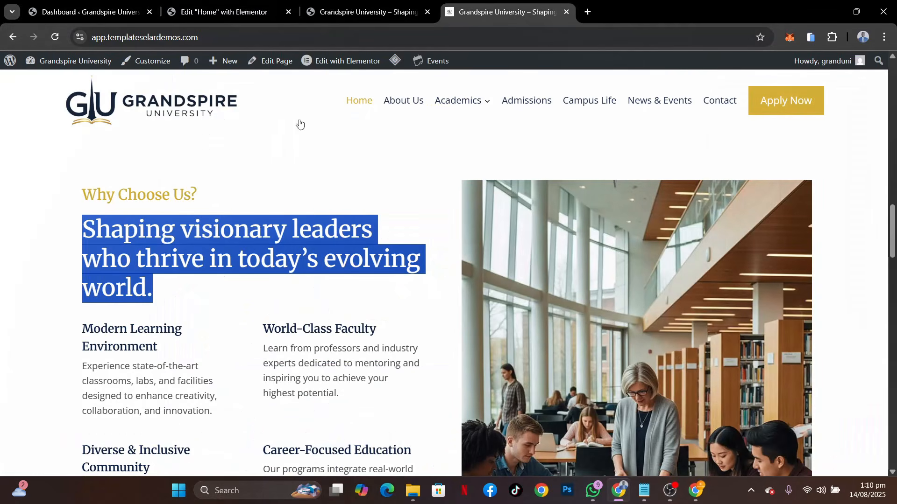
{"action": "left_click_drag", "start_coordinate": [226, 198], "coordinate": [67, 196]}
{"action": "key", "text": "ctrl+c"}
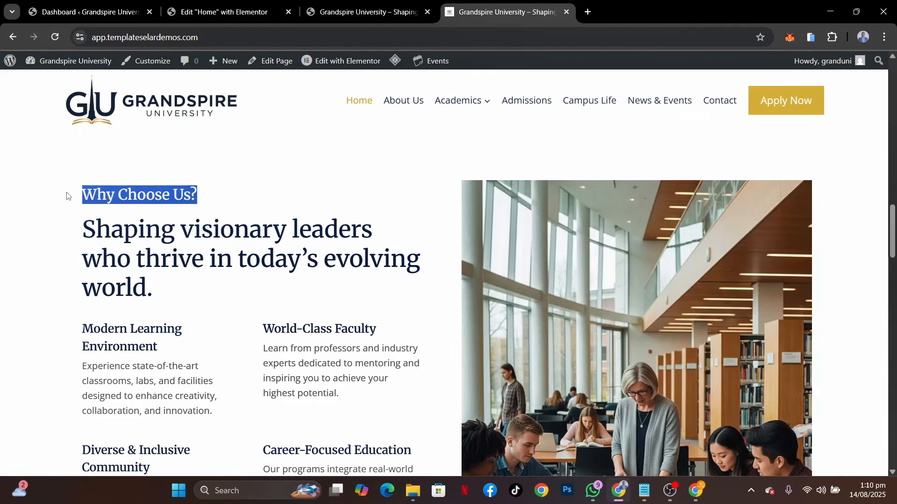
{"action": "left_click", "coordinate": [220, 12]}
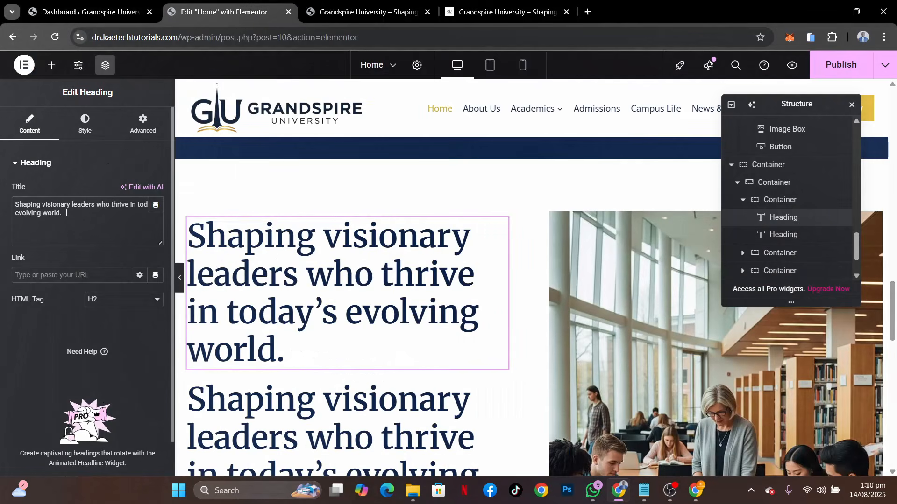
{"action": "key", "text": "ctrl+a"}
{"action": "key", "text": "ctrl+v"}
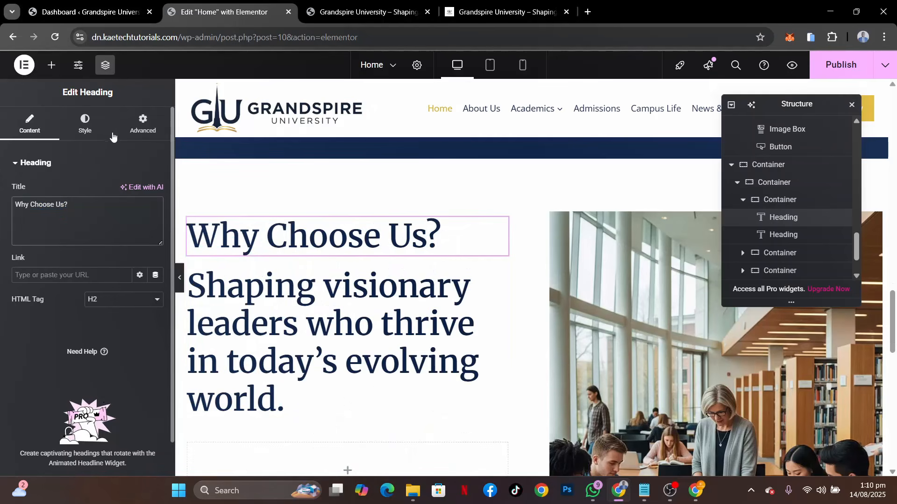
Set the "Why Choose Us?" heading's font size to 25 px on desktop, 18 px on tablet and 14 px on mobile, and return to desktop view
{"action": "left_click", "coordinate": [87, 125]}
{"action": "left_click", "coordinate": [156, 224]}
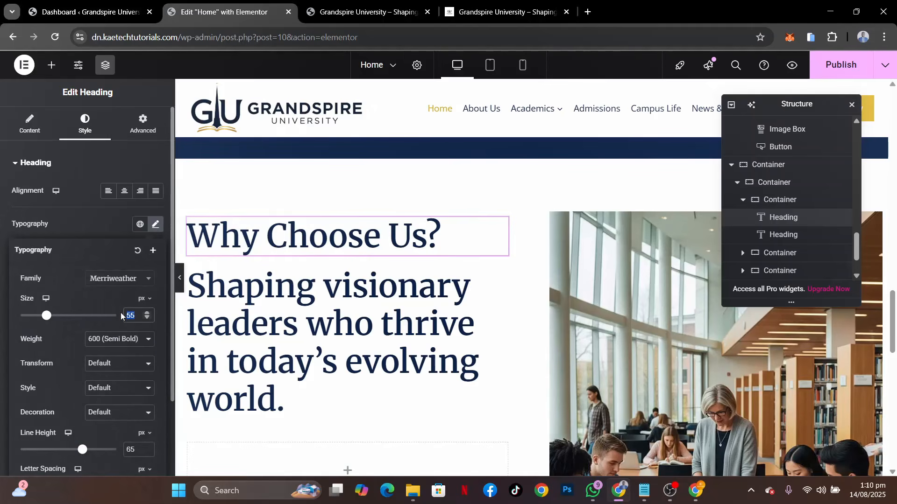
{"action": "type", "text": "25"}
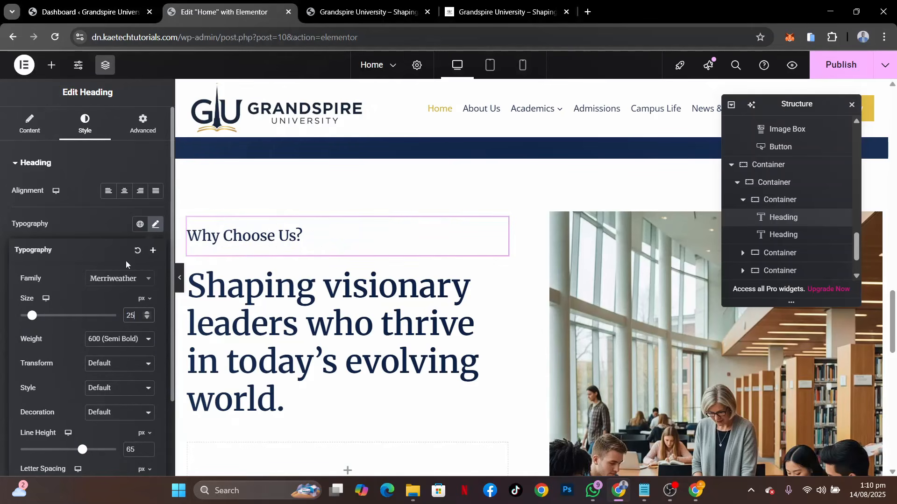
{"action": "mouse_move", "coordinate": [45, 299]}
{"action": "left_click", "coordinate": [46, 316]}
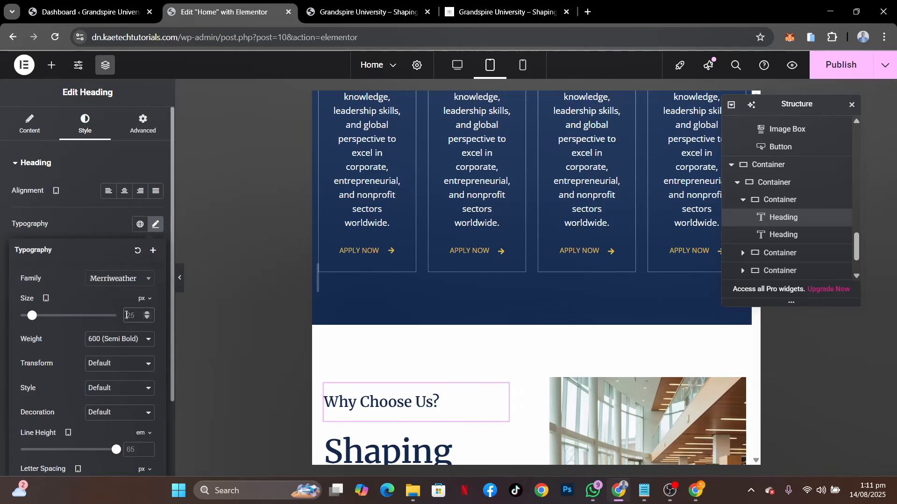
{"action": "left_click", "coordinate": [125, 316]}
{"action": "type", "text": "18"}
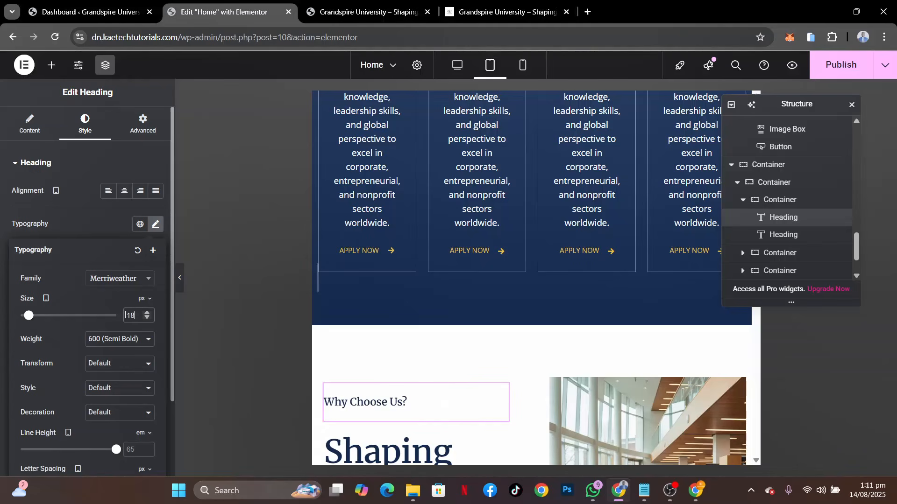
{"action": "mouse_move", "coordinate": [46, 298]}
{"action": "left_click", "coordinate": [46, 333]}
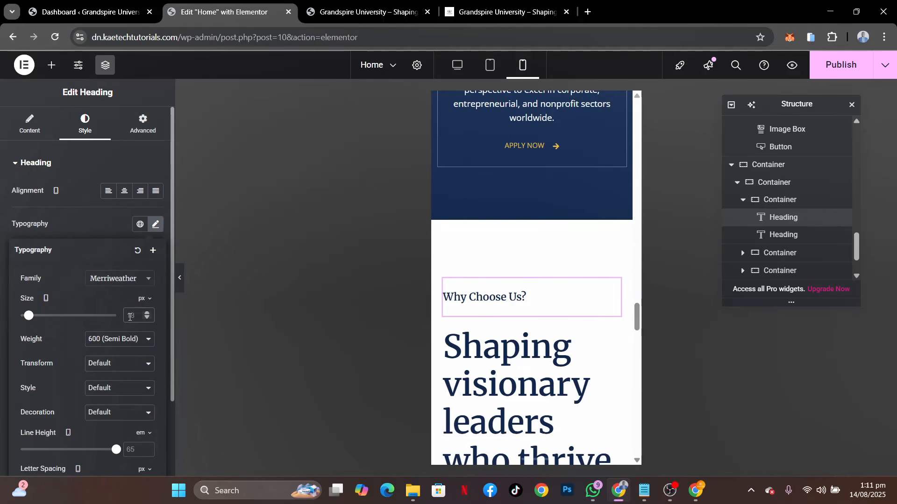
{"action": "type", "text": "14"}
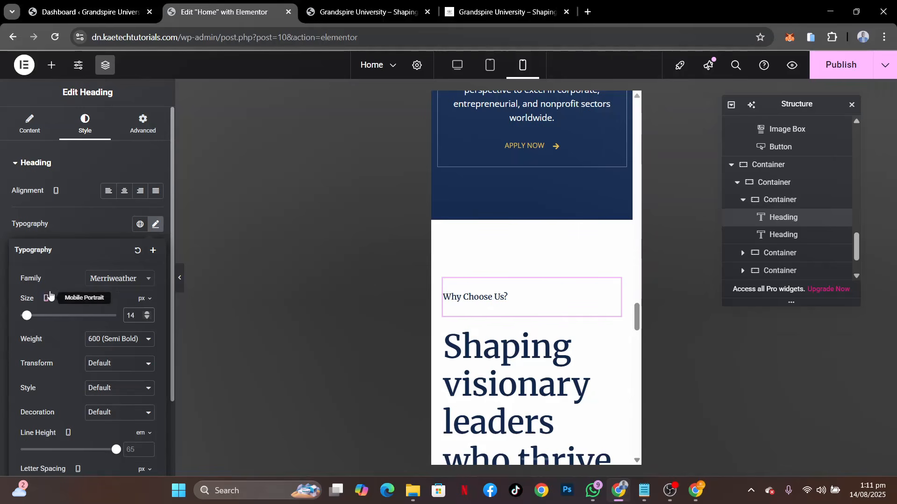
{"action": "left_click", "coordinate": [42, 296]}
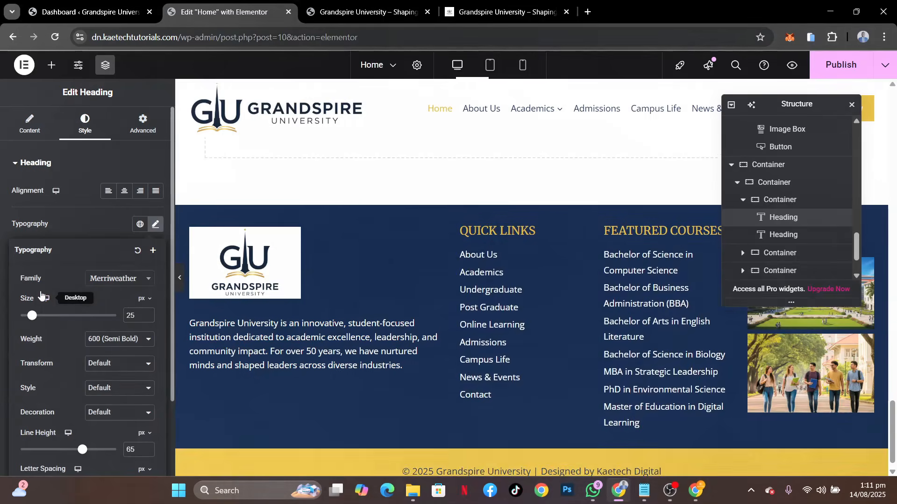
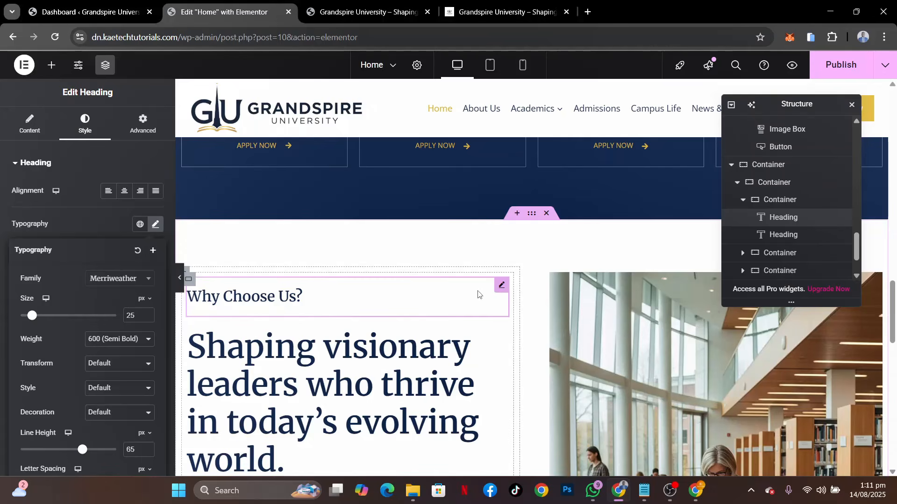
Set the font size of the "Shaping visionary leaders" heading to 40 px, using the reference site's section as a guide
{"action": "scroll", "coordinate": [493, 366], "scroll_direction": "down", "scroll_amount": 2}
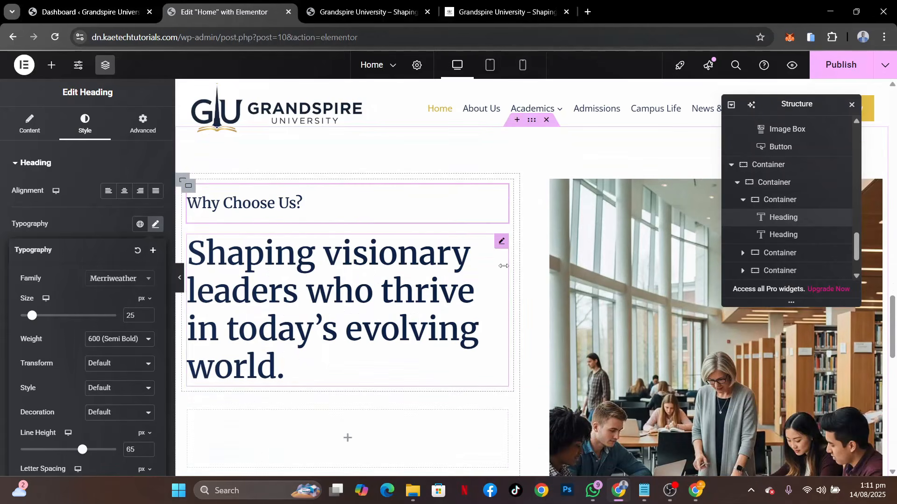
{"action": "left_click", "coordinate": [498, 243]}
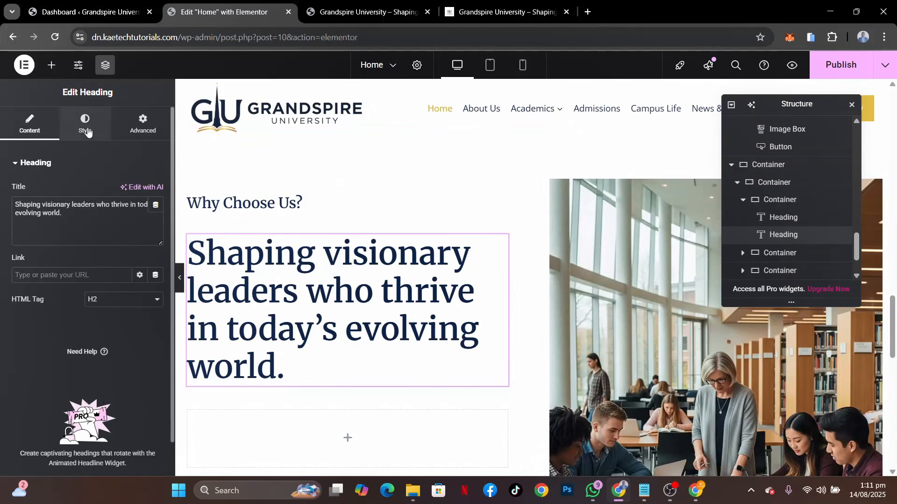
{"action": "left_click", "coordinate": [179, 277]}
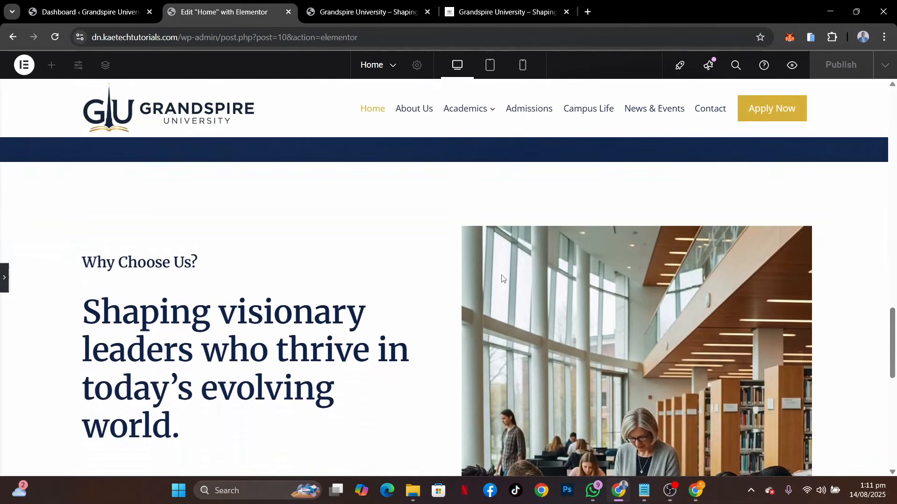
{"action": "left_click", "coordinate": [532, 4]}
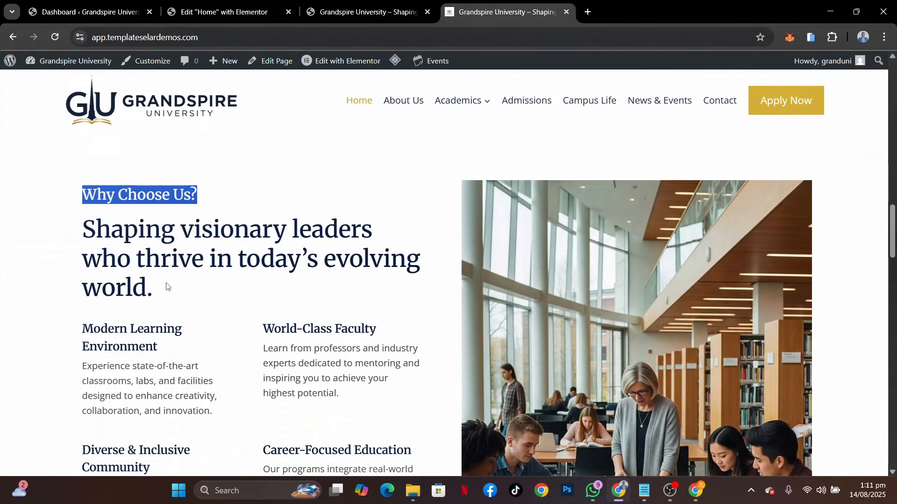
{"action": "left_click", "coordinate": [227, 8]}
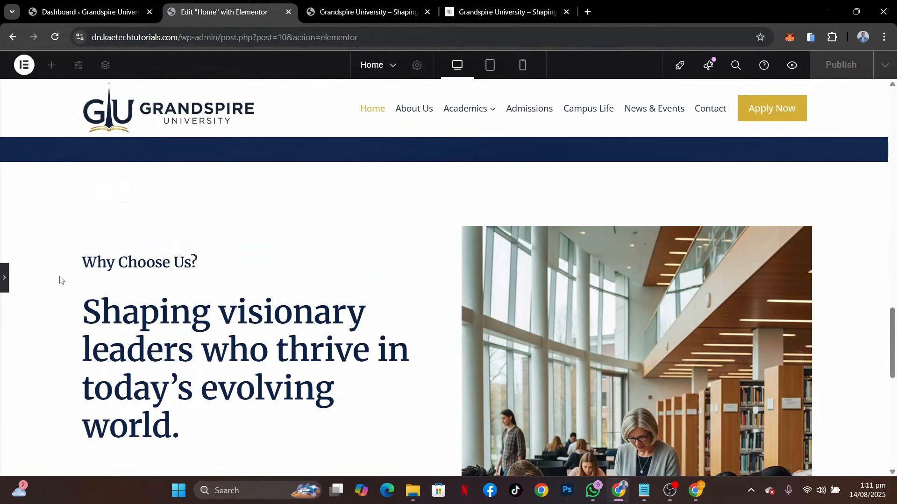
{"action": "left_click", "coordinate": [5, 278]}
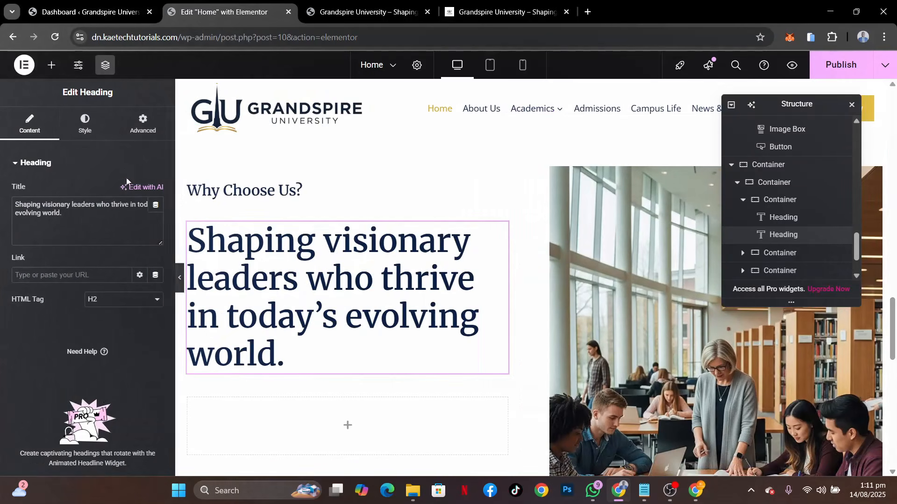
{"action": "left_click", "coordinate": [85, 123]}
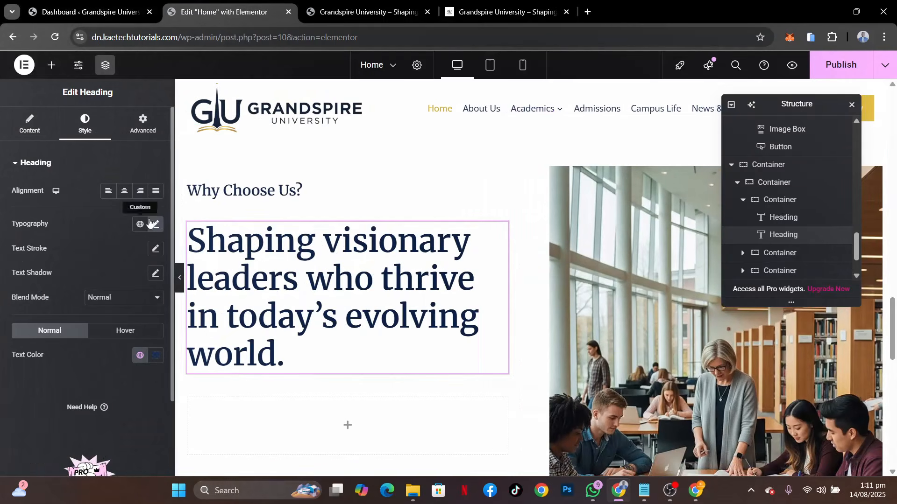
{"action": "left_click", "coordinate": [156, 224]}
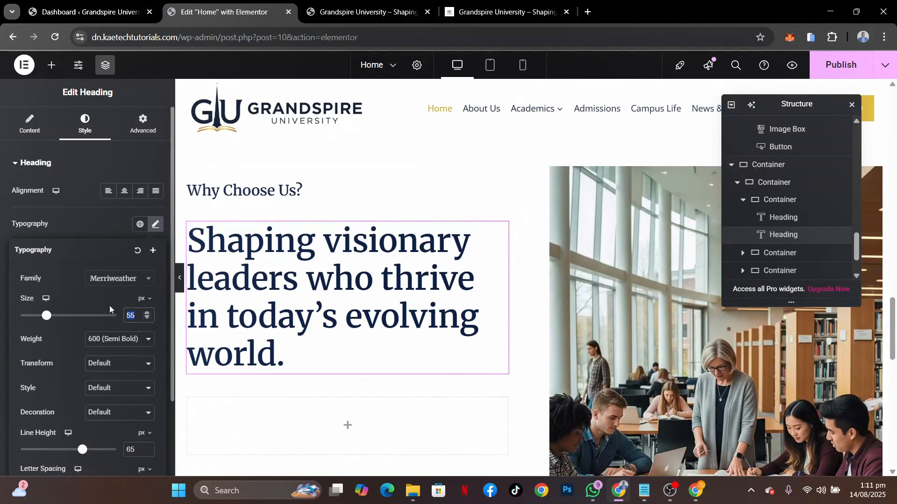
{"action": "type", "text": "35"}
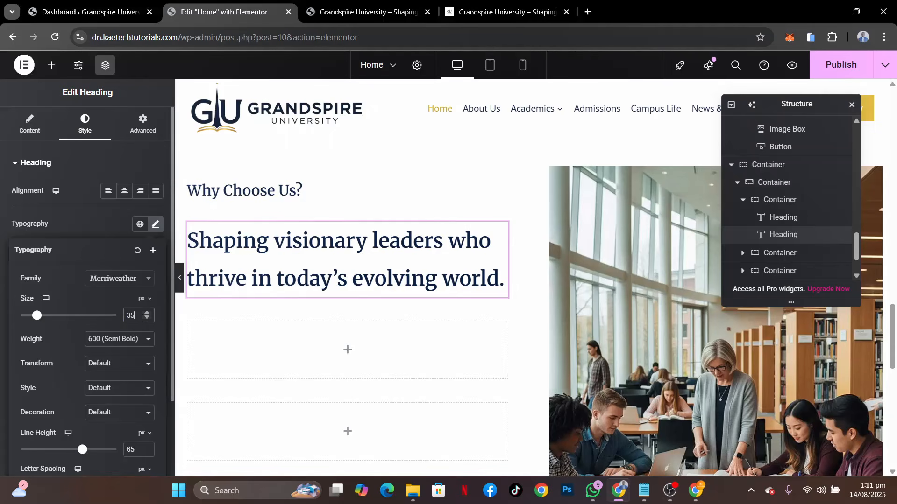
{"action": "type", "text": "40"}
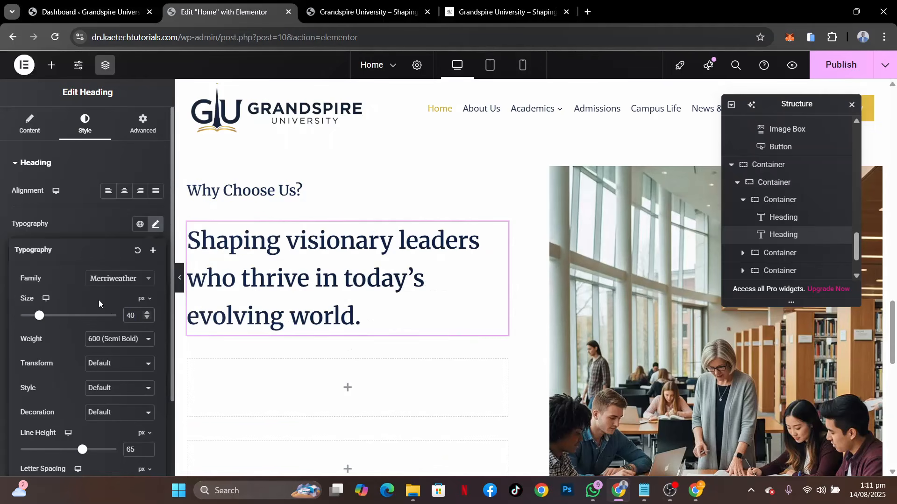
Set the "Shaping visionary leaders" heading's line height to 55 px and preview the section at full width
{"action": "scroll", "coordinate": [77, 371], "scroll_direction": "down", "scroll_amount": 2}
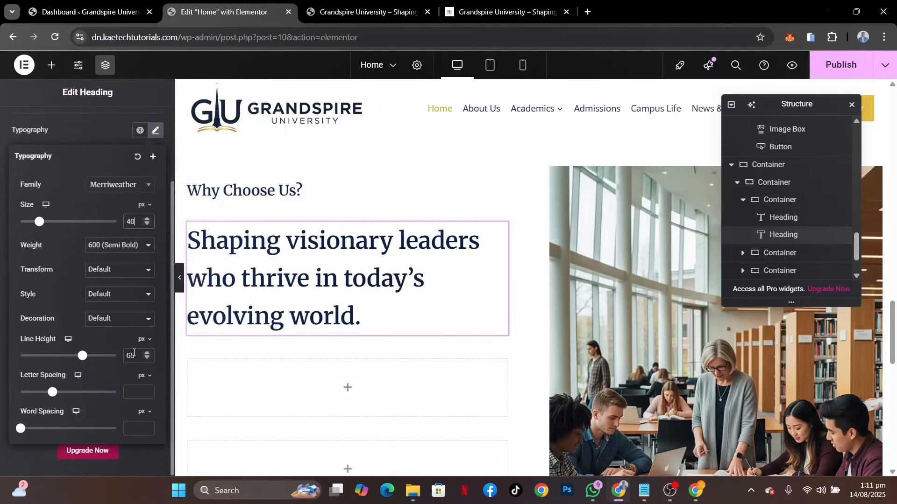
{"action": "left_click", "coordinate": [130, 355]}
{"action": "type", "text": "55"}
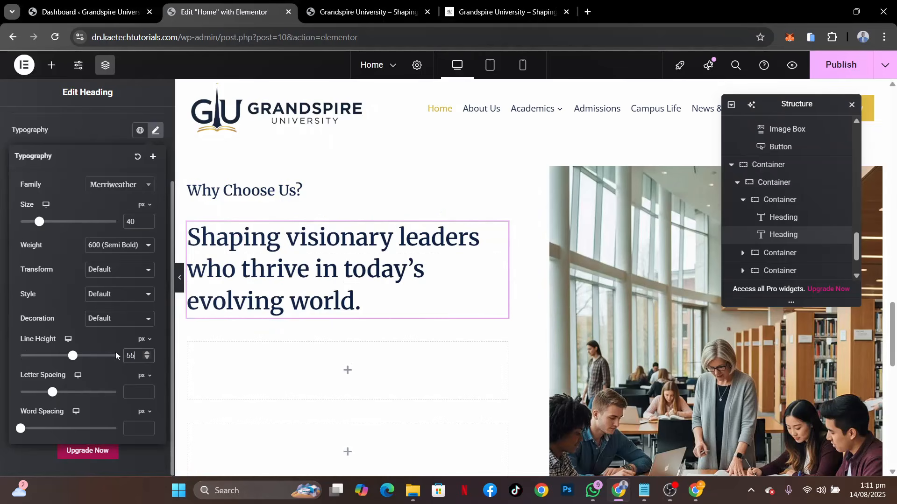
{"action": "left_click", "coordinate": [180, 278]}
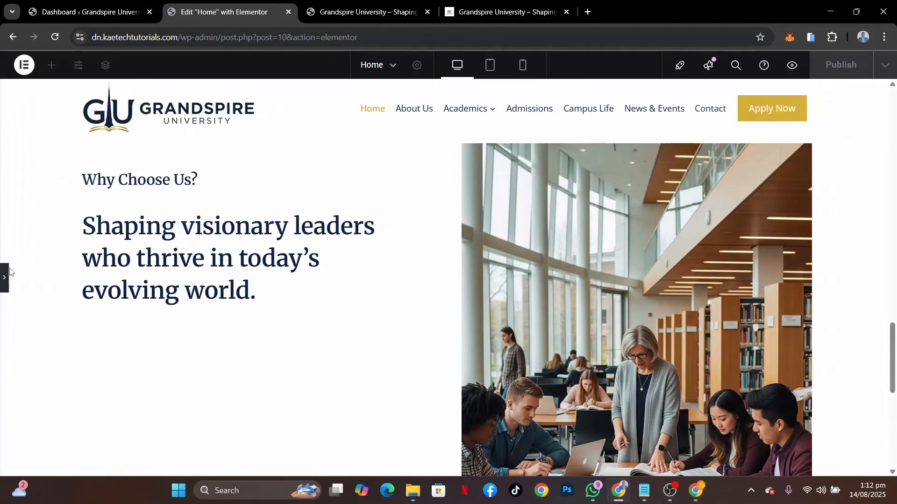
{"action": "left_click", "coordinate": [2, 278]}
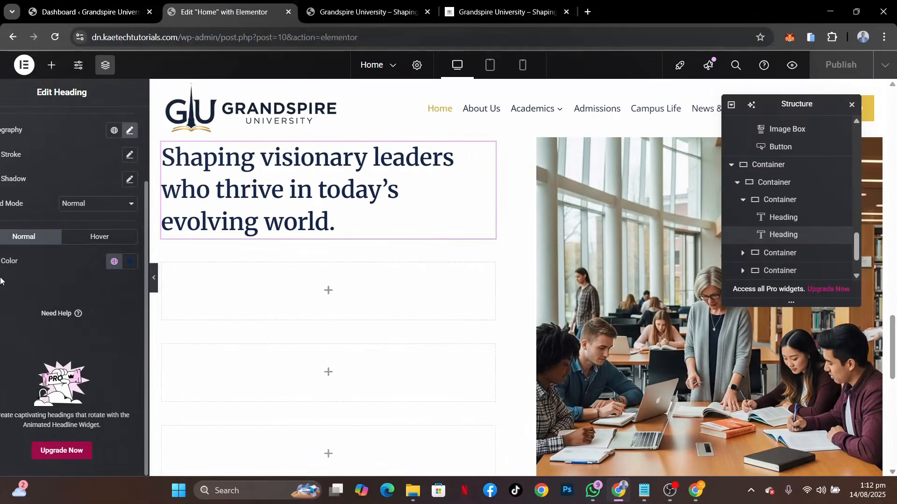
Compare the heading with the reference site and try font sizes of 38, 35 and 37 px on it
{"action": "left_click", "coordinate": [493, 11]}
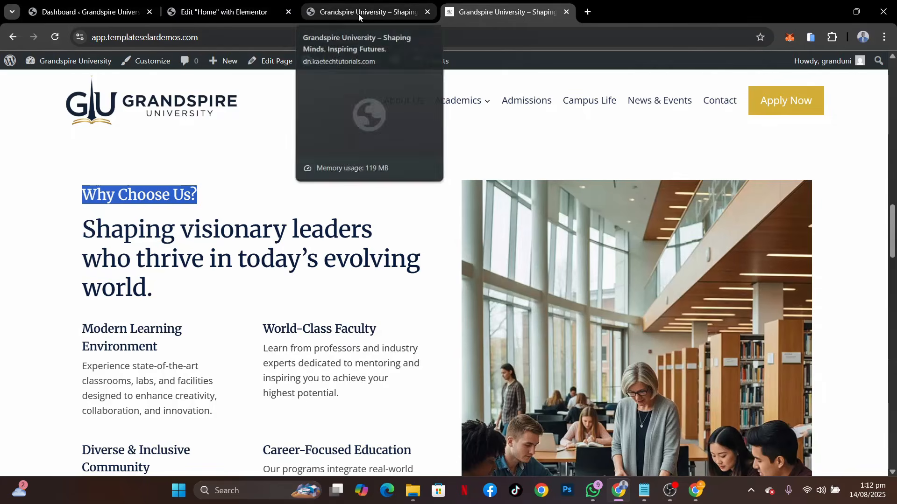
{"action": "left_click", "coordinate": [227, 11]}
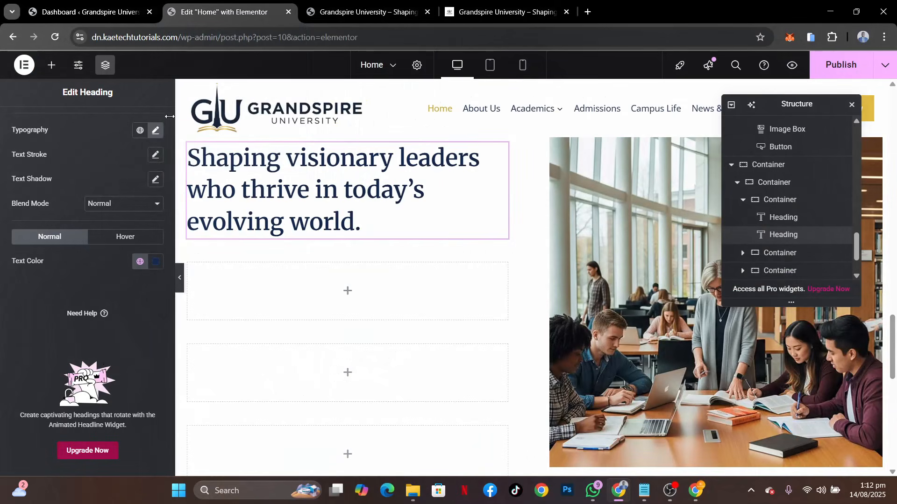
{"action": "left_click", "coordinate": [156, 130]}
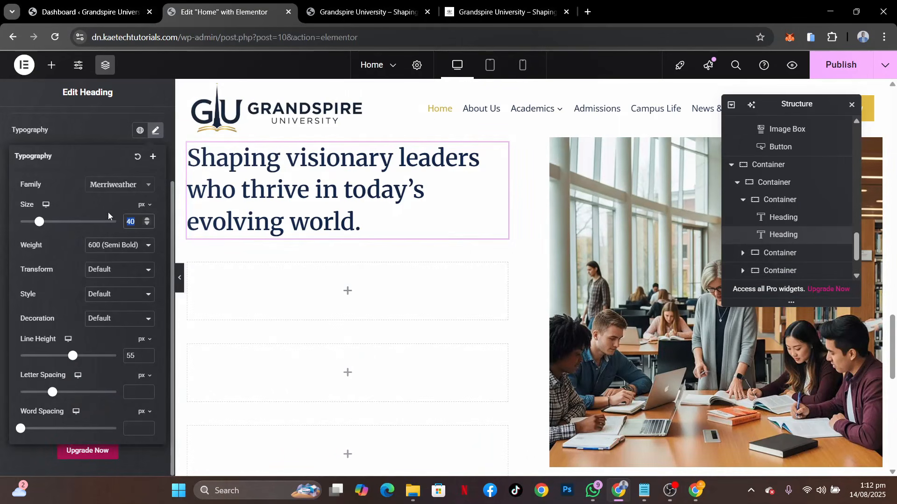
{"action": "type", "text": "38"}
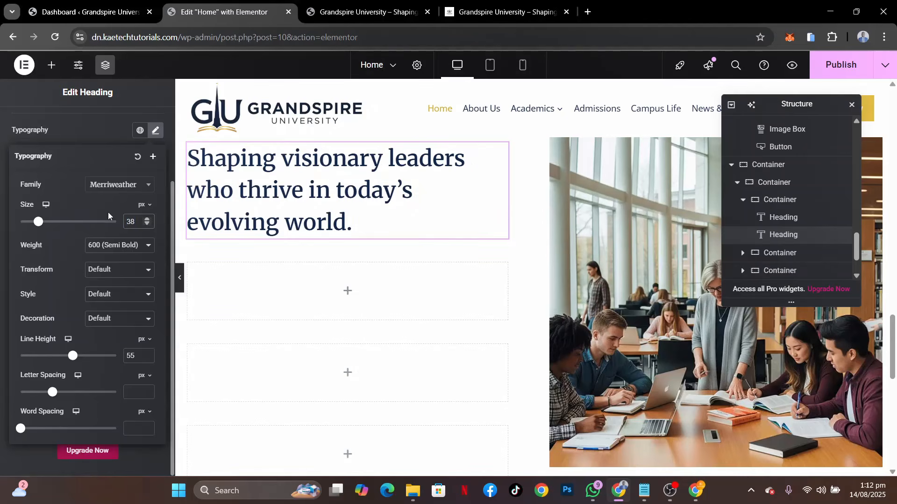
{"action": "key", "text": "BackSpace"}
{"action": "type", "text": "5"}
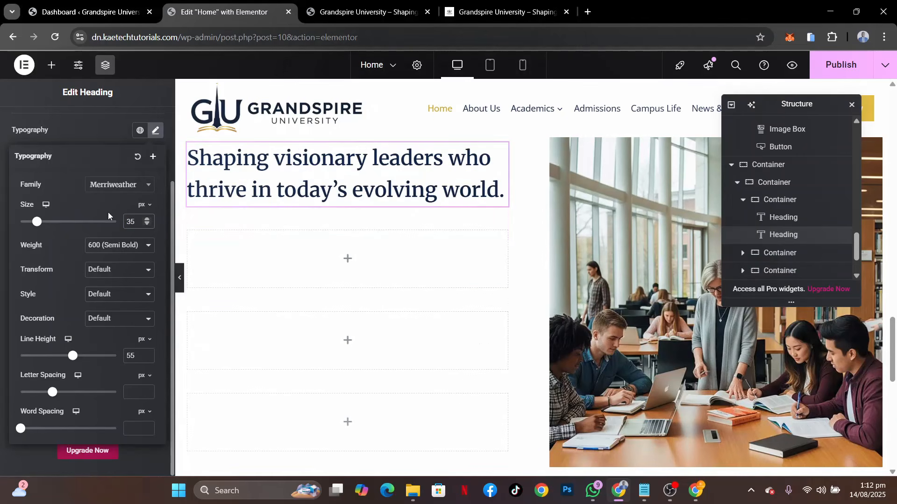
{"action": "key", "text": "BackSpace"}
{"action": "type", "text": "7"}
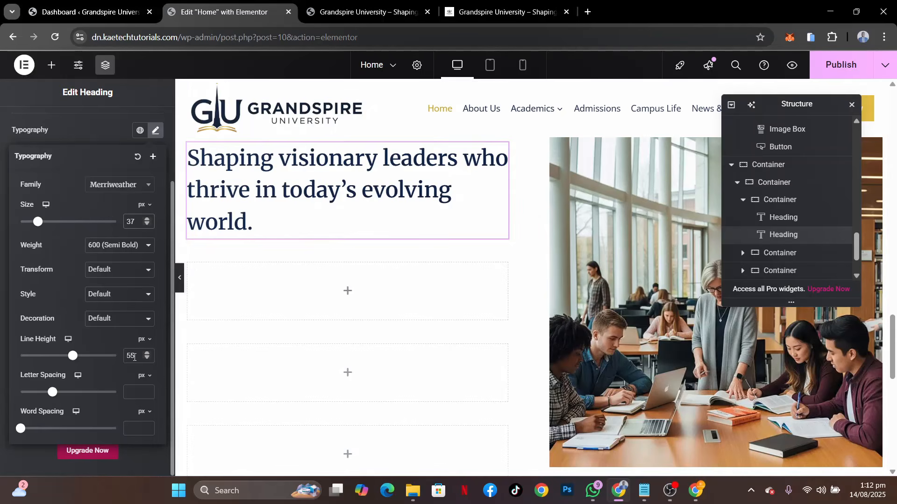
{"action": "type", "text": "45"}
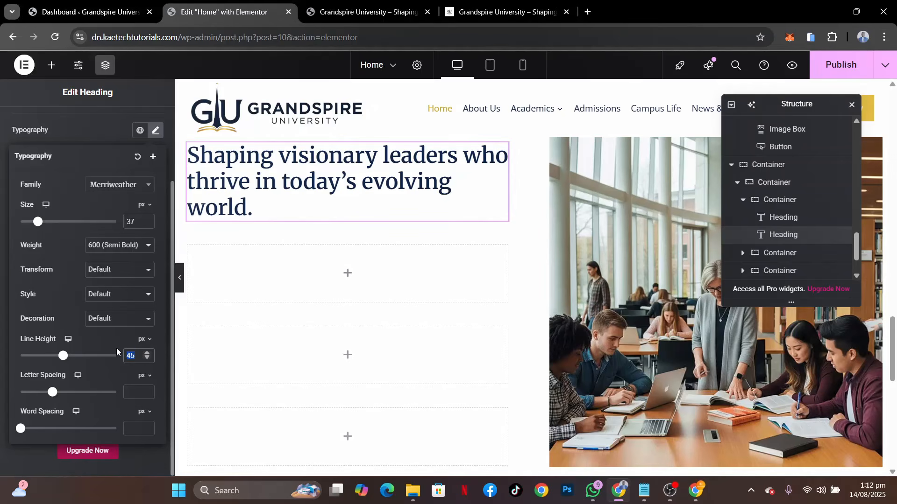
Set the "Shaping visionary leaders" heading's line height to 48 px and font size to 38 px, and preview the section at full width
{"action": "type", "text": "48"}
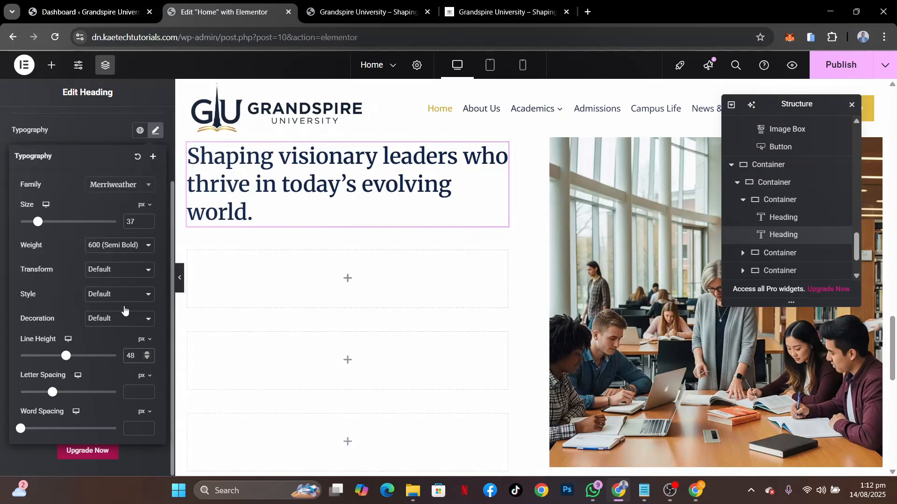
{"action": "left_click_drag", "start_coordinate": [139, 222], "coordinate": [110, 218]}
{"action": "type", "text": "38"}
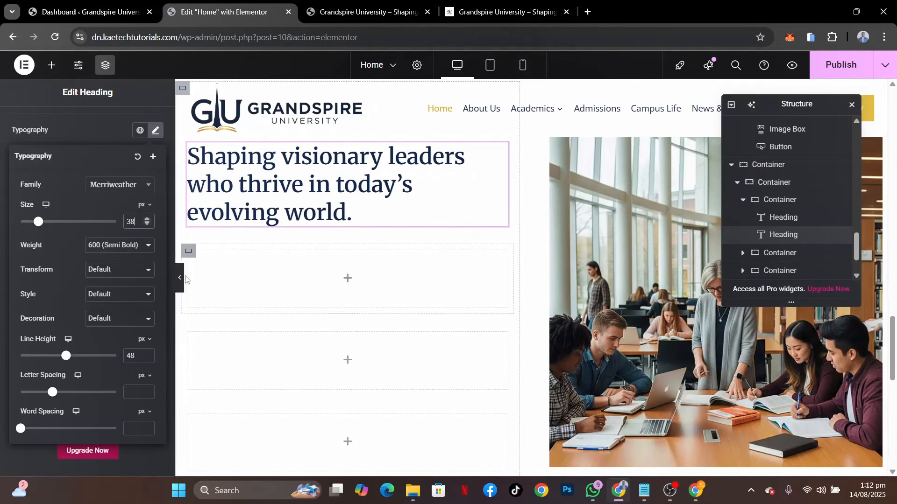
{"action": "left_click", "coordinate": [180, 277]}
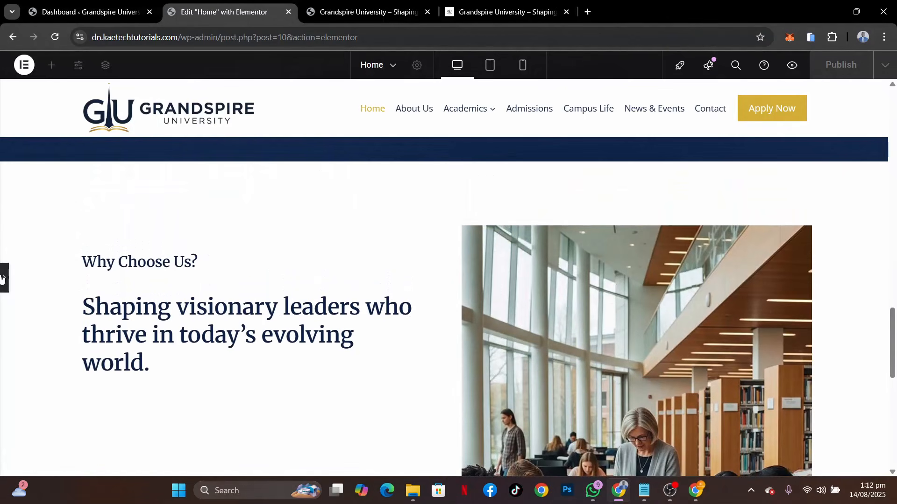
{"action": "left_click", "coordinate": [1, 279]}
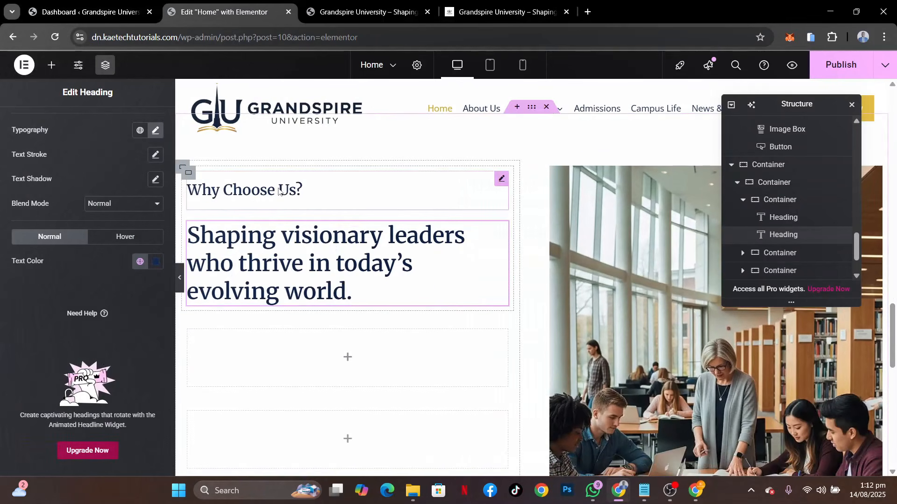
Reduce the "Why Choose Us?" heading's line height to 31 px and apply the gold global color to its text
{"action": "left_click", "coordinate": [298, 190]}
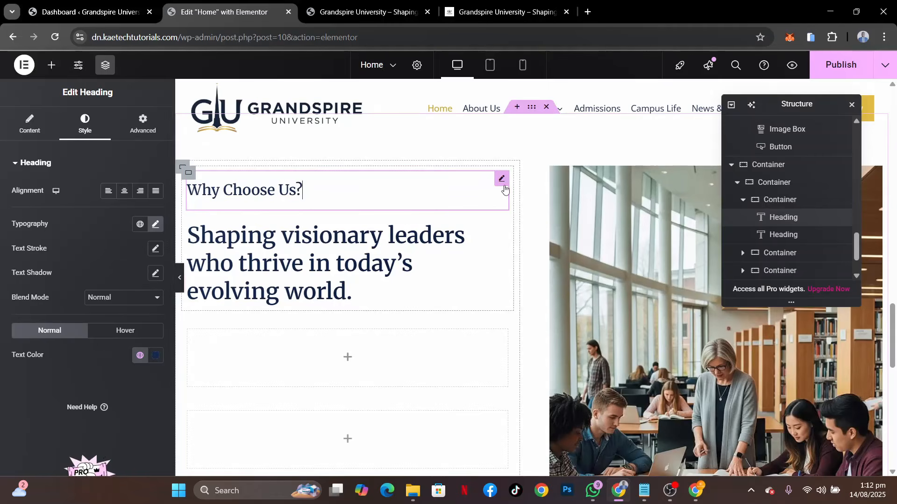
{"action": "left_click", "coordinate": [154, 228]}
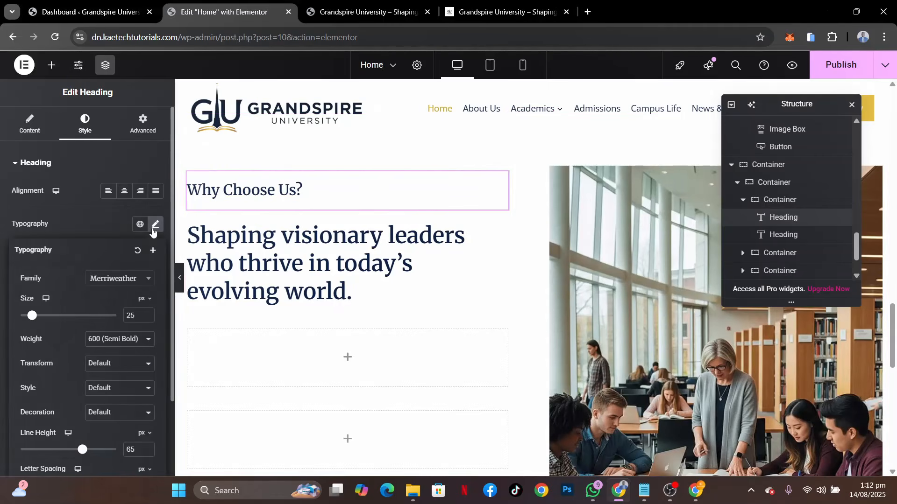
{"action": "left_click_drag", "start_coordinate": [80, 453], "coordinate": [47, 451]}
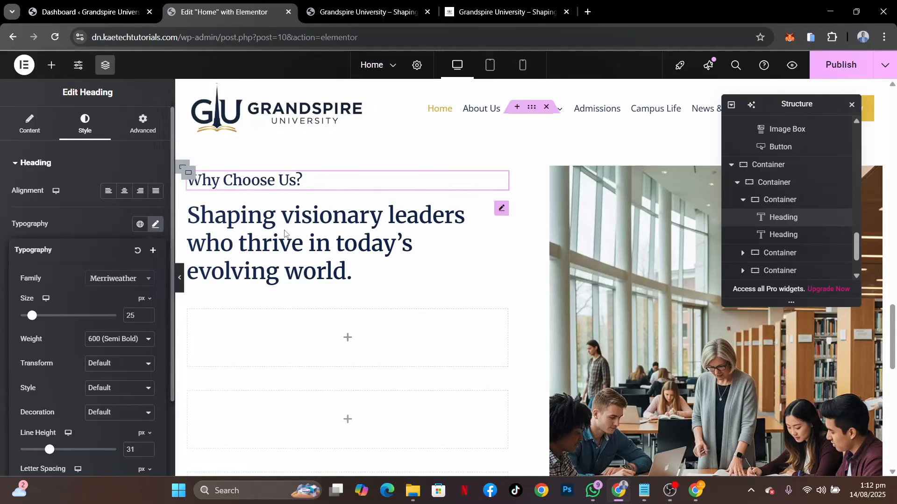
{"action": "left_click", "coordinate": [99, 228]}
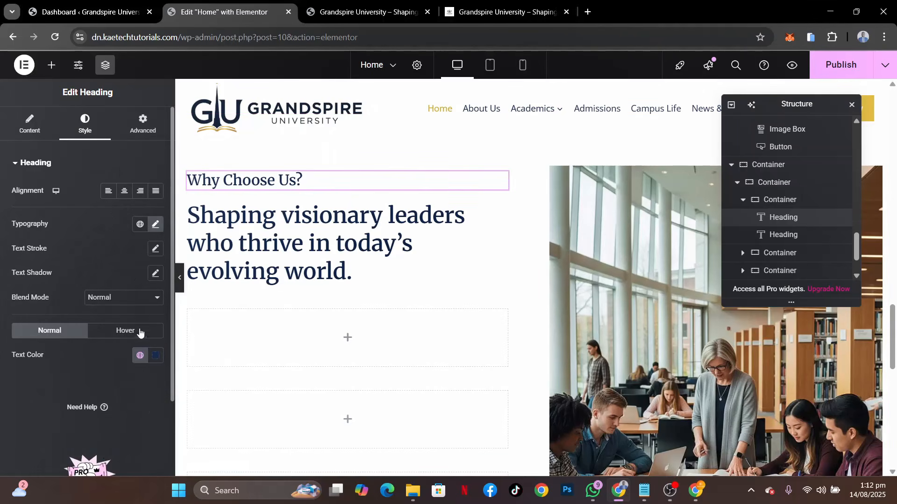
{"action": "left_click", "coordinate": [140, 355]}
{"action": "left_click", "coordinate": [83, 240]}
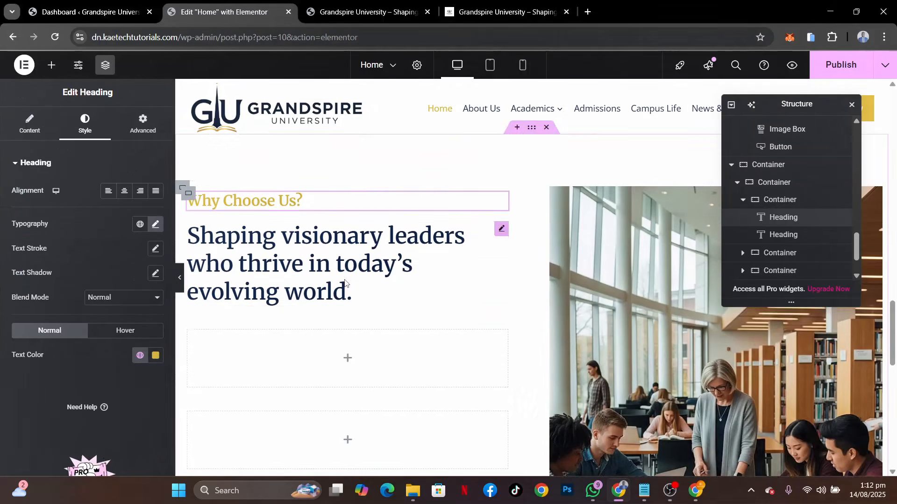
Check the feature blocks on the reference site and copy the Undergraduate Programs image box on the Home page being edited
{"action": "left_click", "coordinate": [514, 9]}
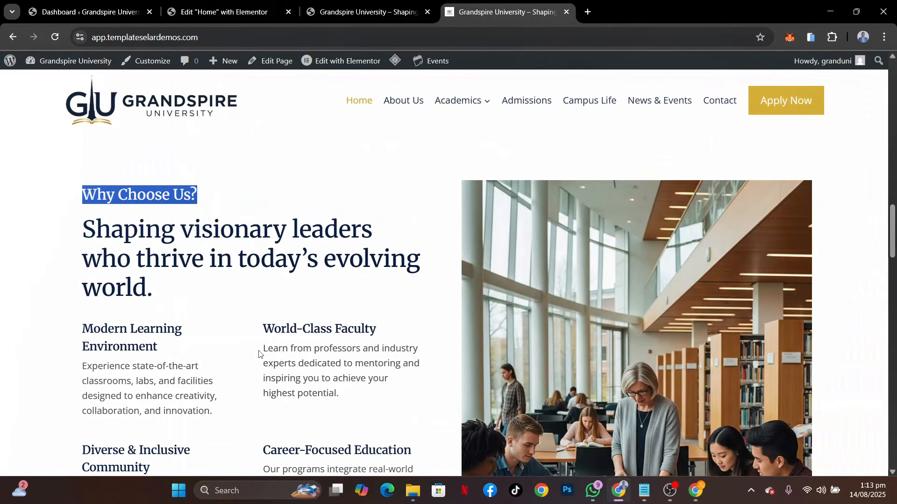
{"action": "scroll", "coordinate": [260, 355], "scroll_direction": "down", "scroll_amount": 2}
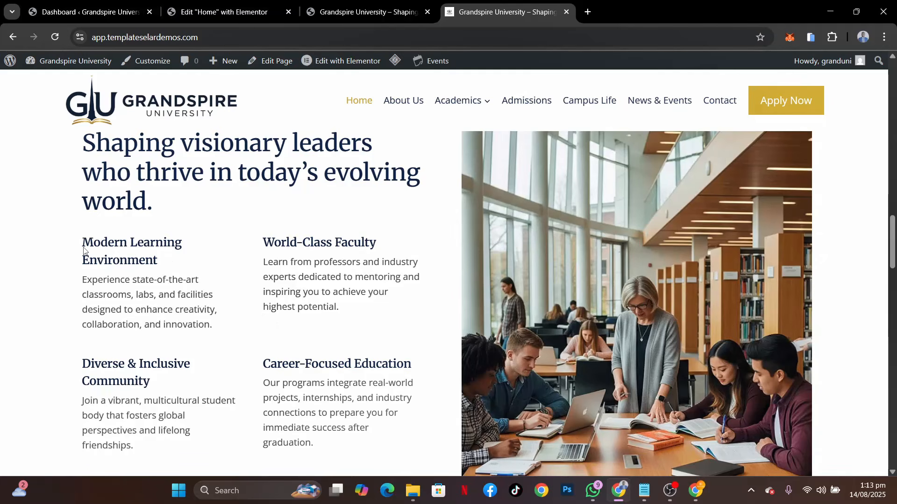
{"action": "left_click", "coordinate": [232, 15]}
{"action": "scroll", "coordinate": [441, 220], "scroll_direction": "up", "scroll_amount": 6}
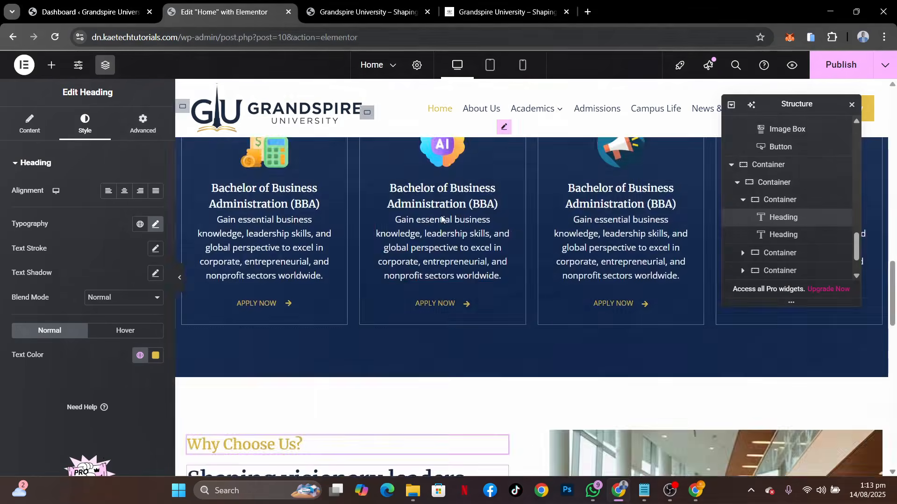
{"action": "scroll", "coordinate": [441, 219], "scroll_direction": "up", "scroll_amount": 15}
{"action": "scroll", "coordinate": [441, 215], "scroll_direction": "down", "scroll_amount": 1}
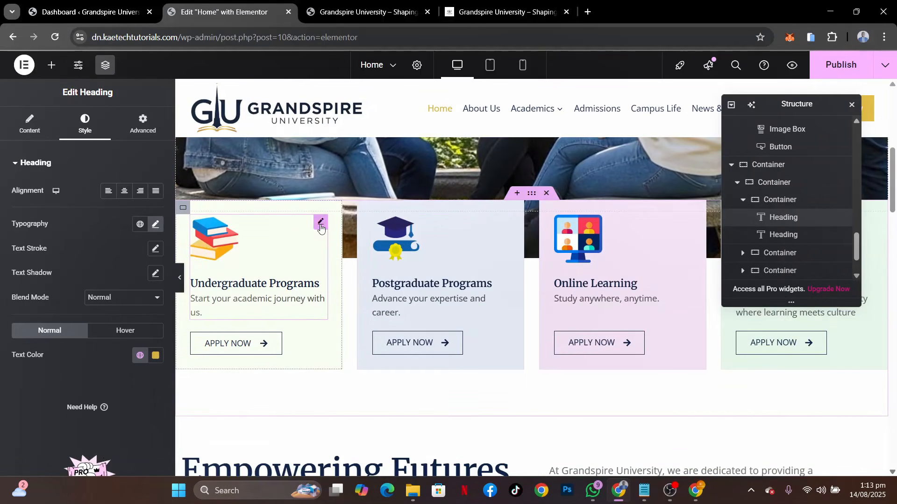
{"action": "right_click", "coordinate": [321, 227]}
{"action": "left_click", "coordinate": [340, 260]}
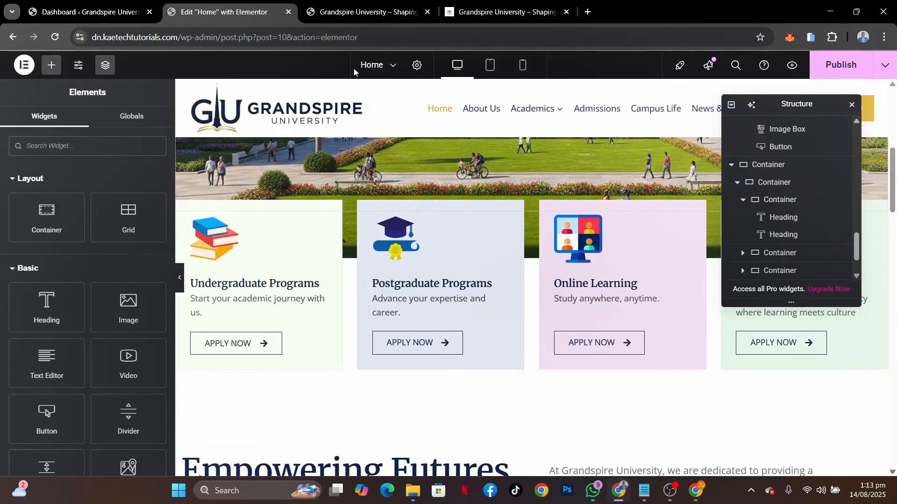
Nest a container in the first empty container below the "Shaping visionary leaders" heading, set the parent's direction to row, and duplicate the nested container
{"action": "left_click", "coordinate": [361, 15]}
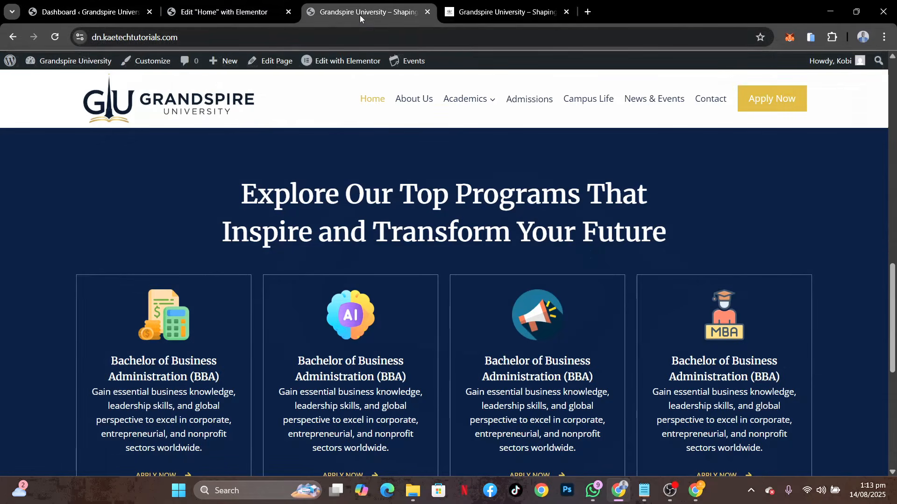
{"action": "left_click", "coordinate": [176, 18]}
{"action": "scroll", "coordinate": [316, 317], "scroll_direction": "down", "scroll_amount": 10}
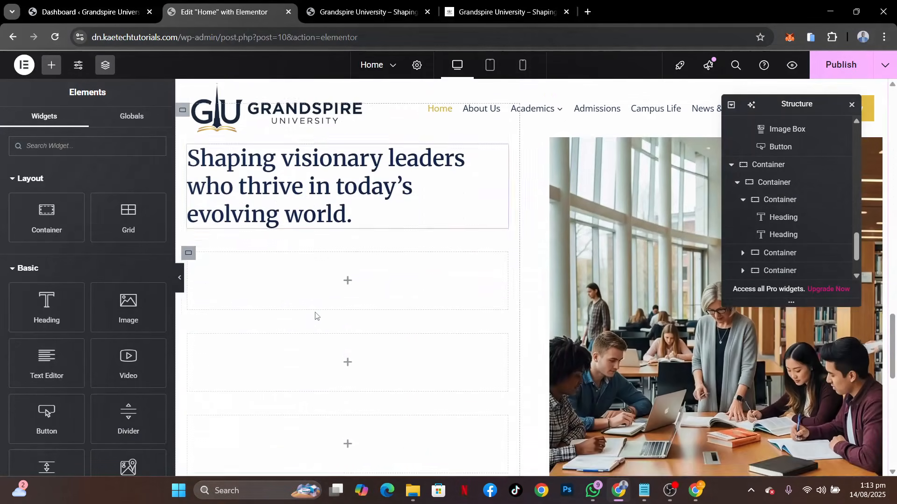
{"action": "scroll", "coordinate": [316, 315], "scroll_direction": "up", "scroll_amount": 1}
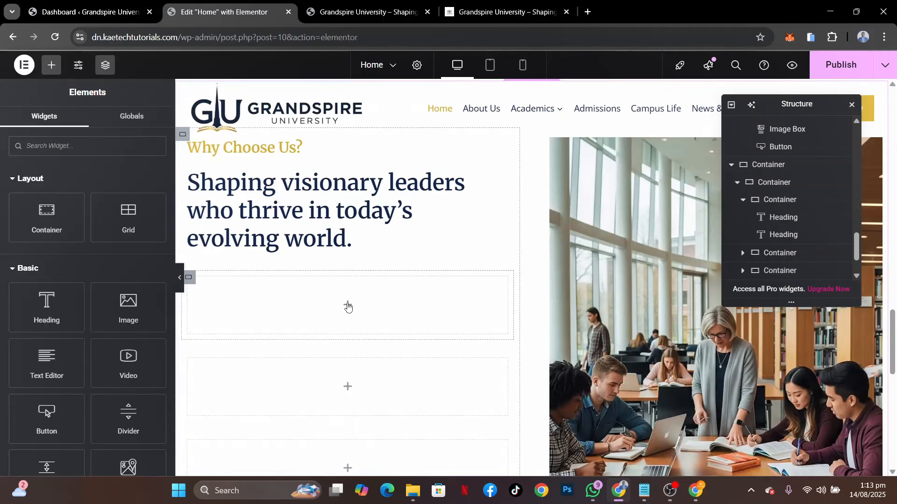
{"action": "left_click_drag", "start_coordinate": [47, 217], "coordinate": [279, 310]}
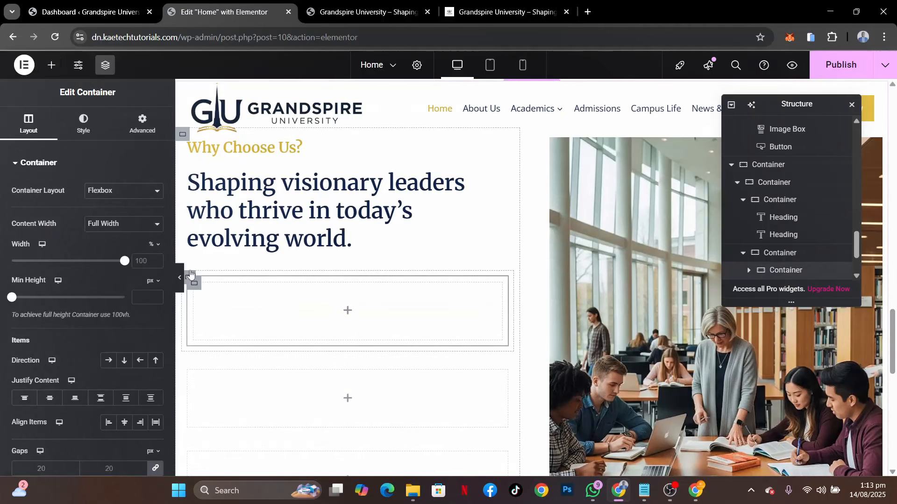
{"action": "left_click", "coordinate": [109, 360]}
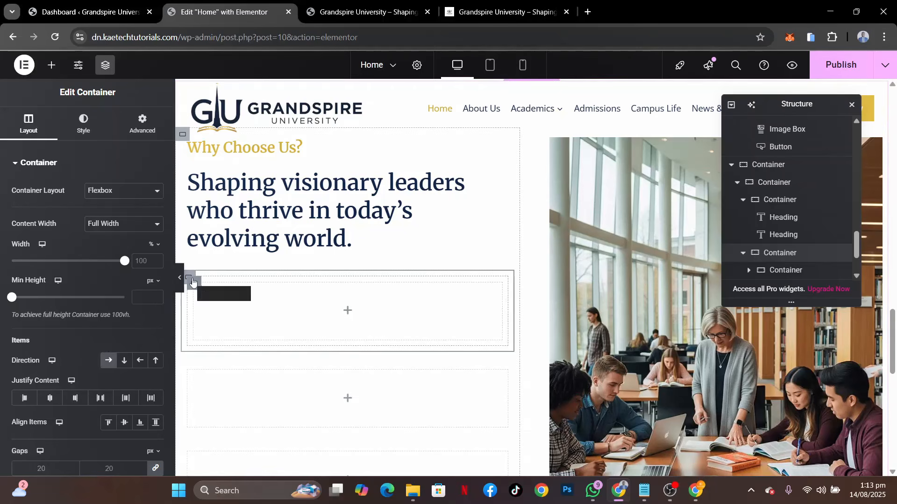
{"action": "right_click", "coordinate": [193, 282]}
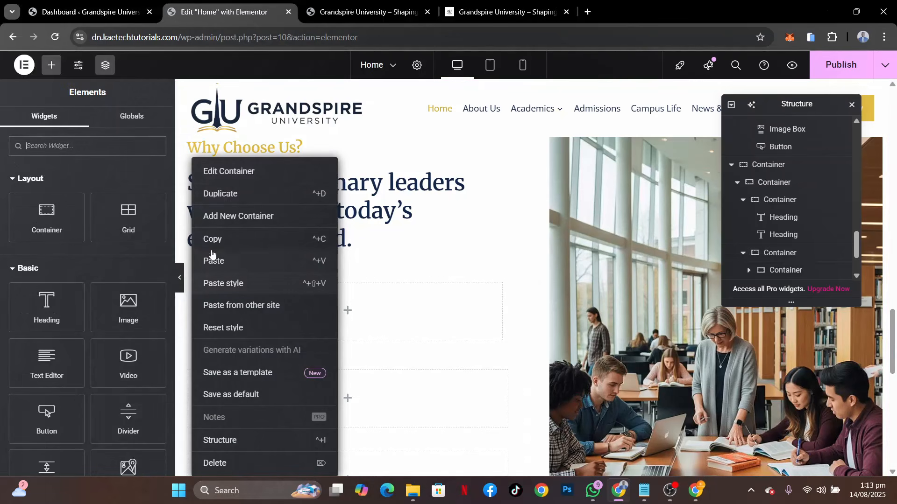
{"action": "left_click", "coordinate": [232, 196]}
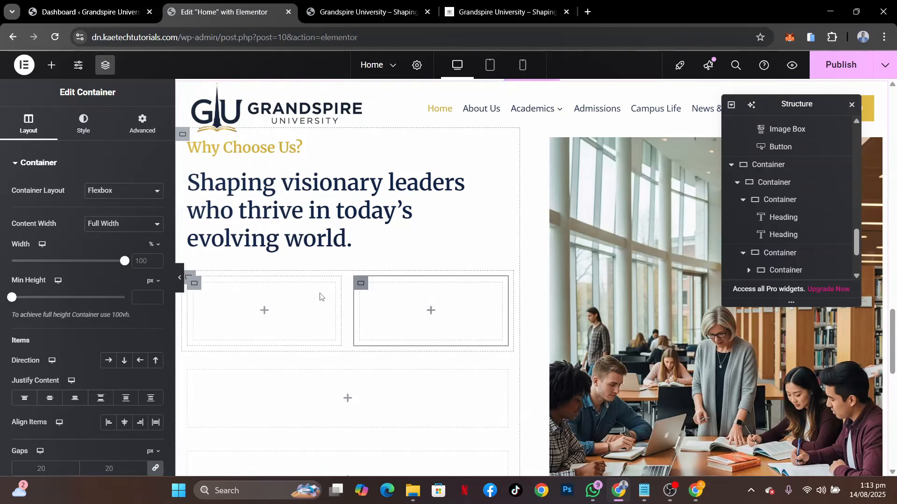
Paste the copied image box into the first of the two nested containers and remove its image
{"action": "right_click", "coordinate": [265, 313]}
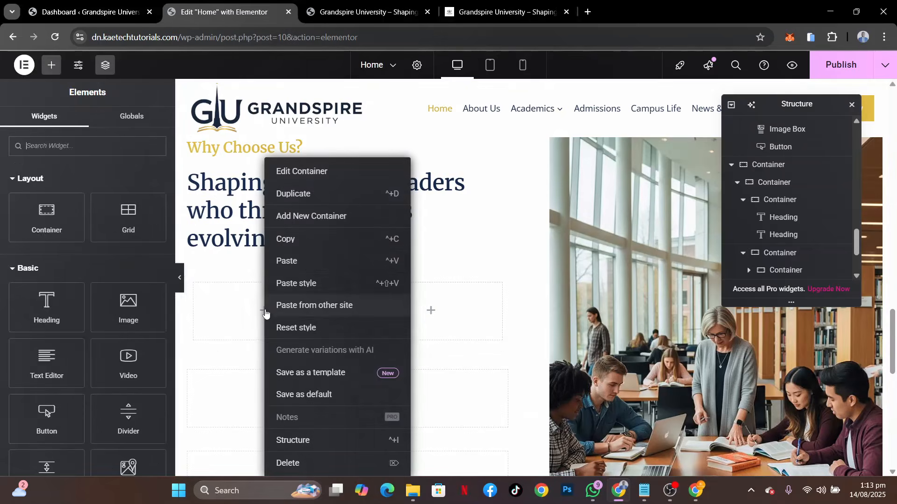
{"action": "left_click", "coordinate": [297, 260]}
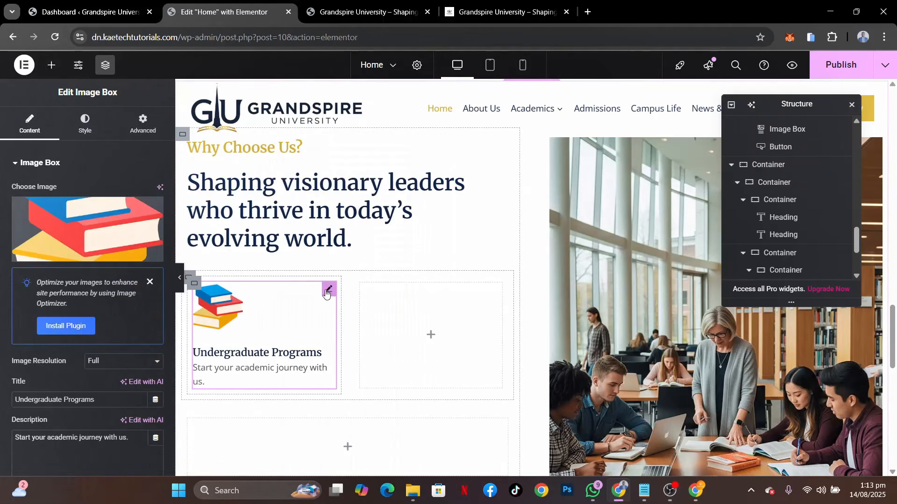
{"action": "left_click", "coordinate": [156, 215]}
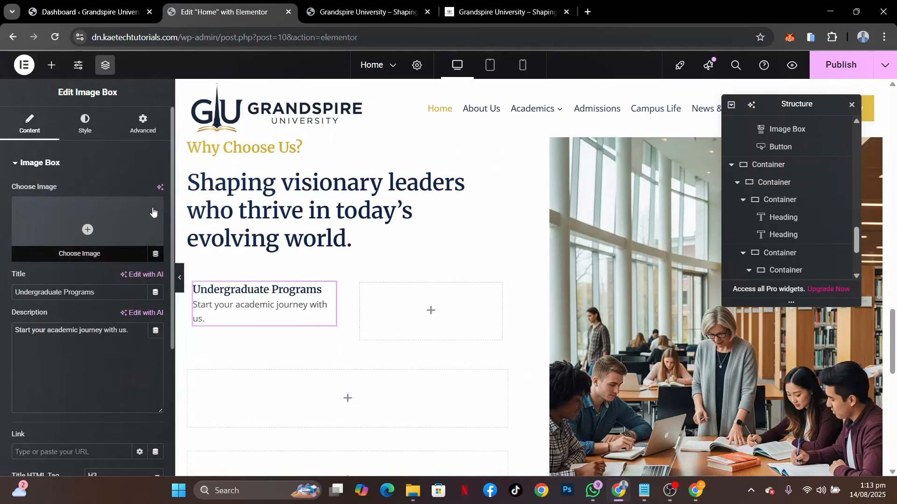
Copy the "Modern Learning Environment" title from the reference site and use it as the pasted image box's title
{"action": "left_click", "coordinate": [493, 10]}
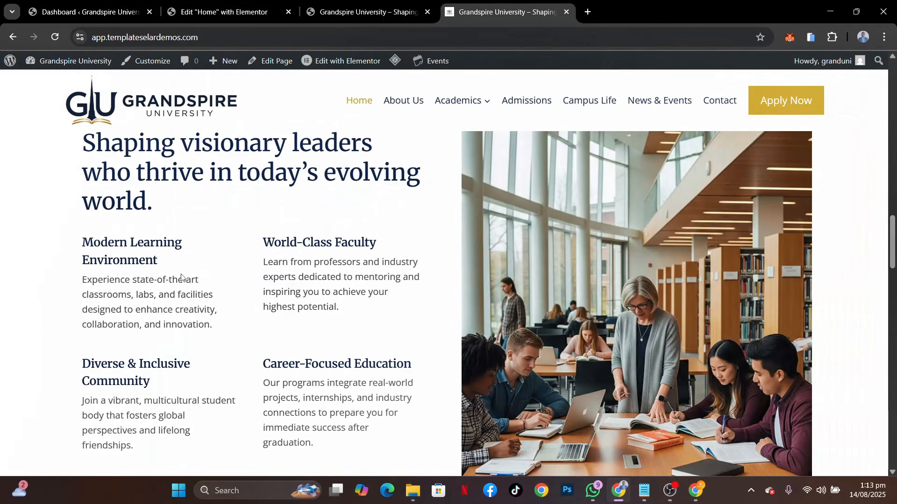
{"action": "left_click_drag", "start_coordinate": [169, 270], "coordinate": [77, 251]}
{"action": "key", "text": "ctrl+c"}
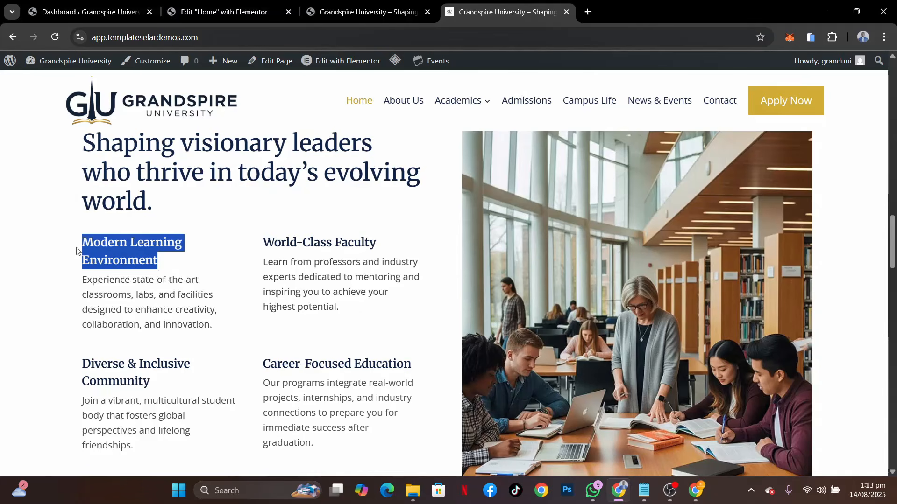
{"action": "left_click", "coordinate": [224, 12]}
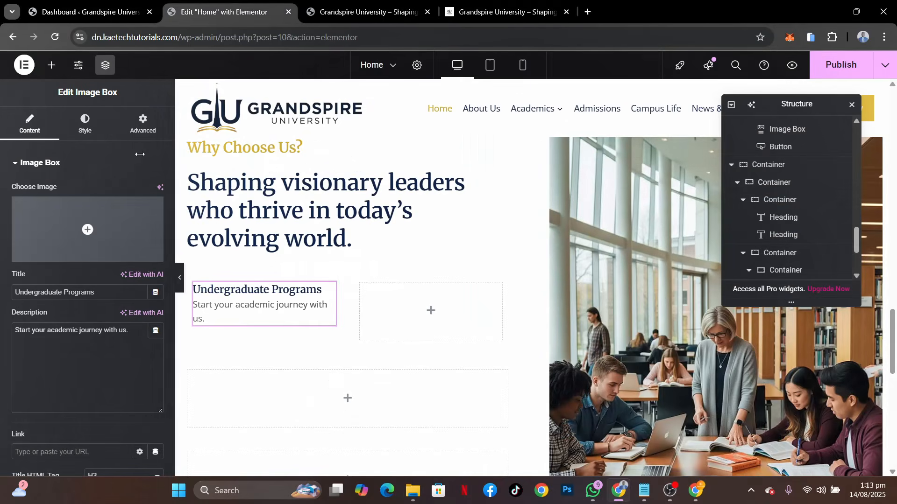
{"action": "left_click_drag", "start_coordinate": [109, 292], "coordinate": [3, 285]}
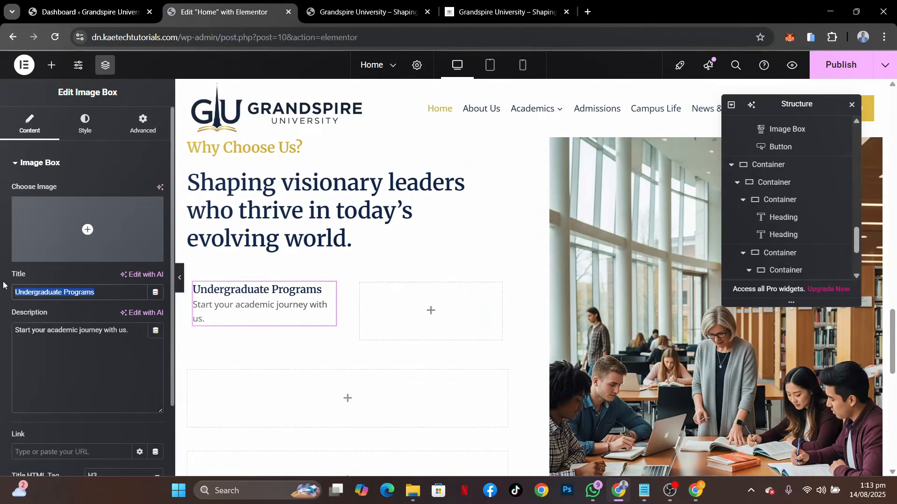
{"action": "key", "text": "ctrl+v"}
Replace the Modern Learning Environment box's description with the reference site's text starting "Experience state-of-the-art classrooms, labs, and facilities"
{"action": "left_click", "coordinate": [473, 11]}
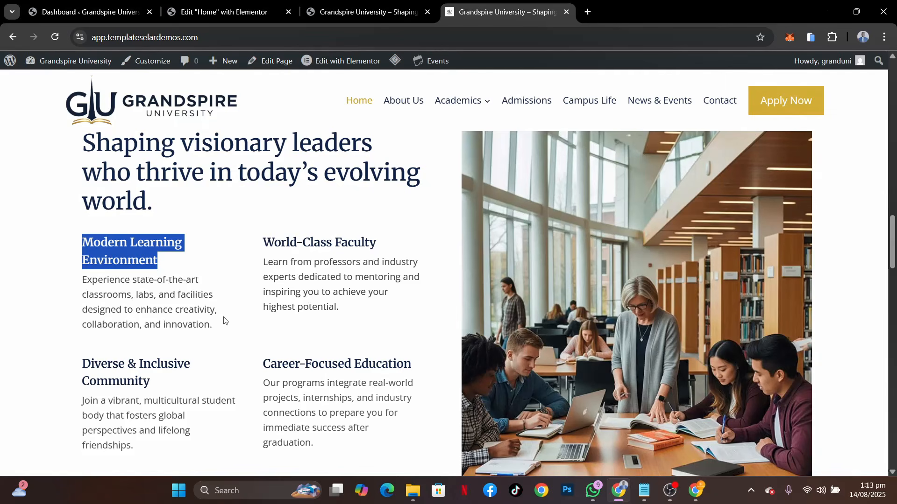
{"action": "left_click_drag", "start_coordinate": [220, 330], "coordinate": [78, 283]}
{"action": "key", "text": "ctrl+c"}
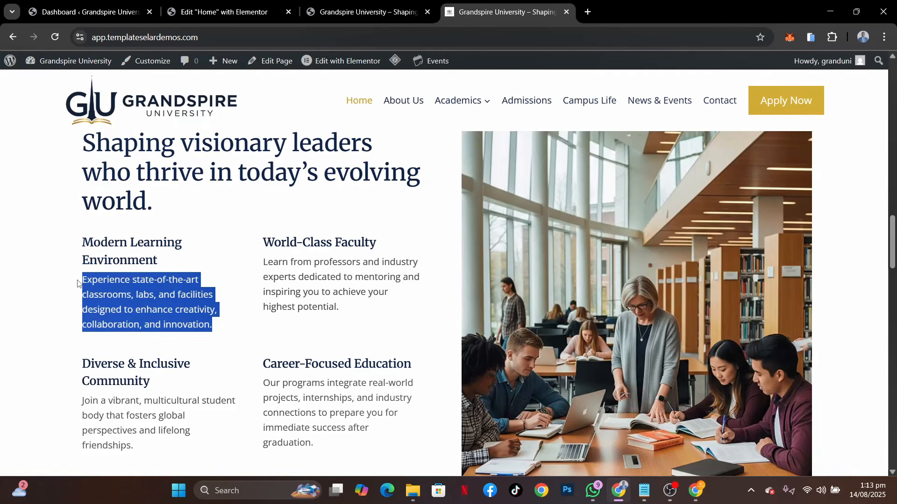
{"action": "left_click", "coordinate": [219, 12]}
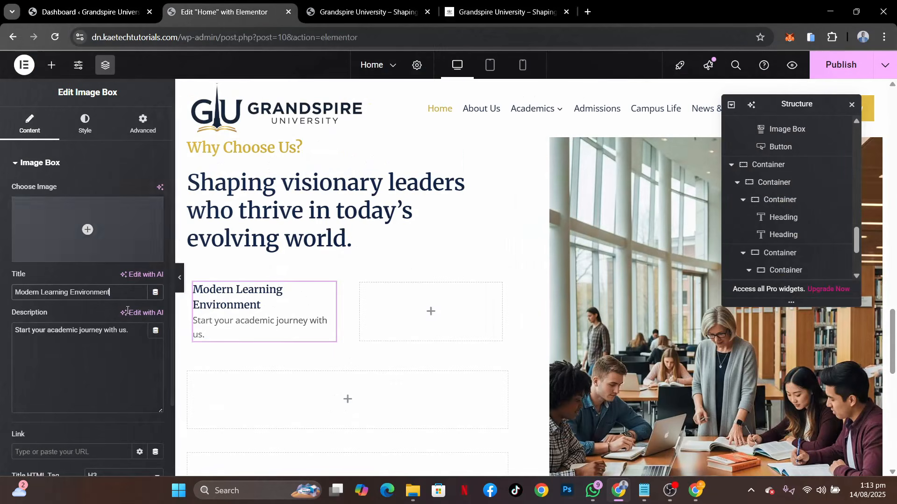
{"action": "left_click", "coordinate": [91, 355]}
{"action": "key", "text": "ctrl+a"}
{"action": "key", "text": "ctrl+v"}
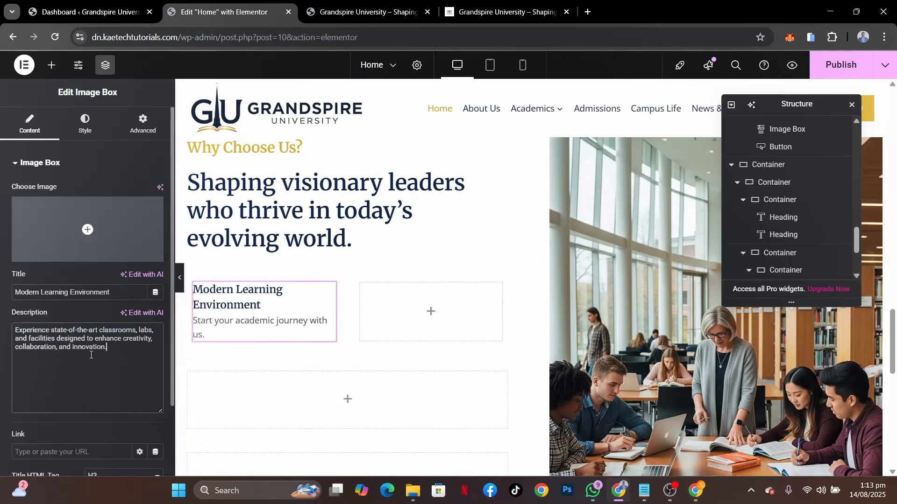
Copy the Modern Learning Environment image box and paste it into the empty container beside it
{"action": "right_click", "coordinate": [330, 291]}
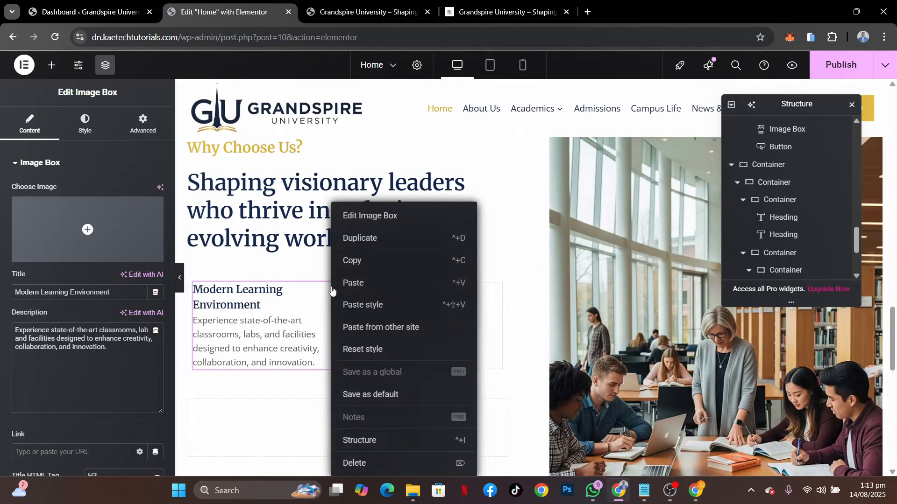
{"action": "left_click", "coordinate": [353, 269]}
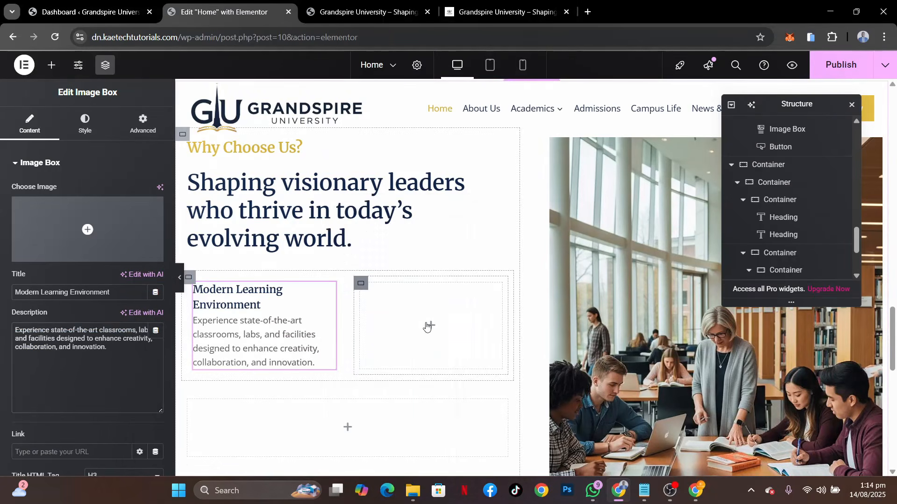
{"action": "right_click", "coordinate": [427, 325]}
{"action": "left_click", "coordinate": [470, 264]}
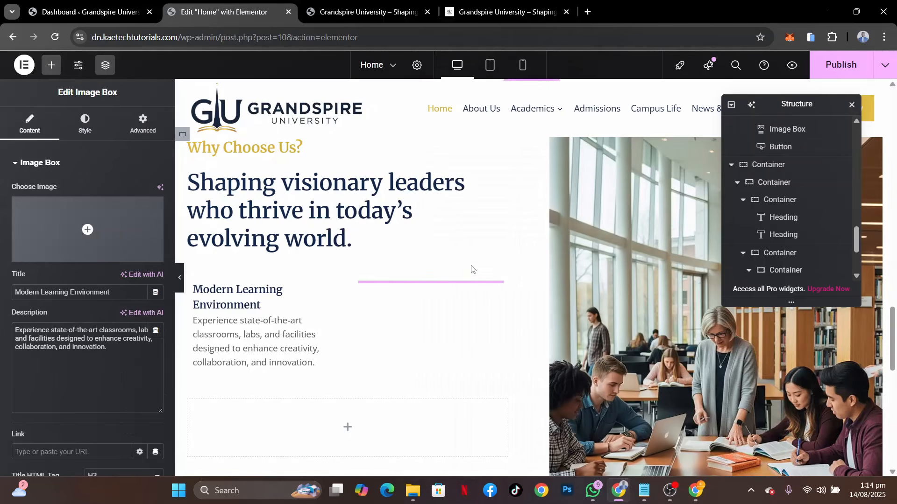
Set the second image box's title to "World-Class Faculty", copied from the reference site
{"action": "left_click", "coordinate": [505, 12]}
{"action": "left_click_drag", "start_coordinate": [395, 244], "coordinate": [262, 249]}
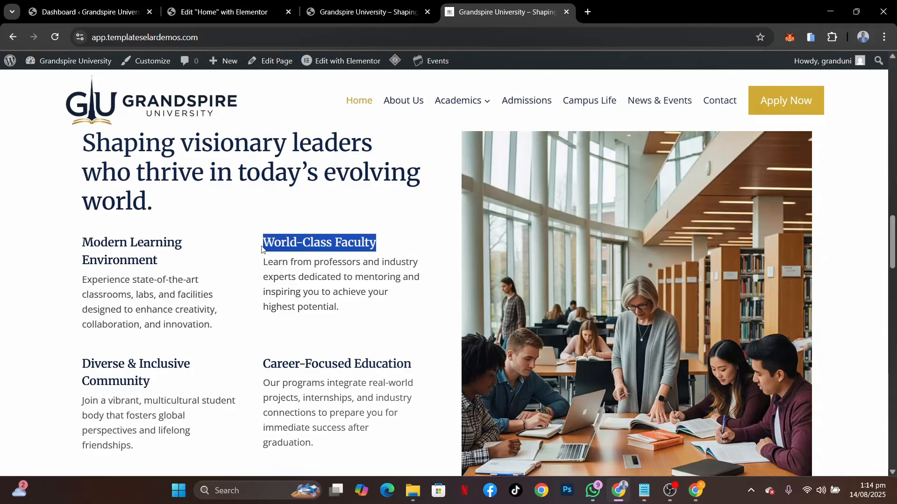
{"action": "left_click", "coordinate": [234, 12]}
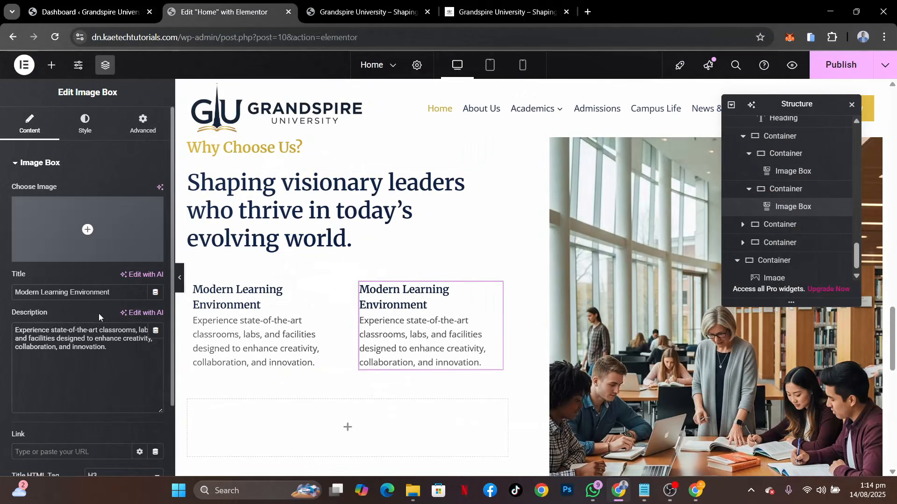
{"action": "left_click_drag", "start_coordinate": [123, 296], "coordinate": [0, 256]}
{"action": "key", "text": "ctrl+v"}
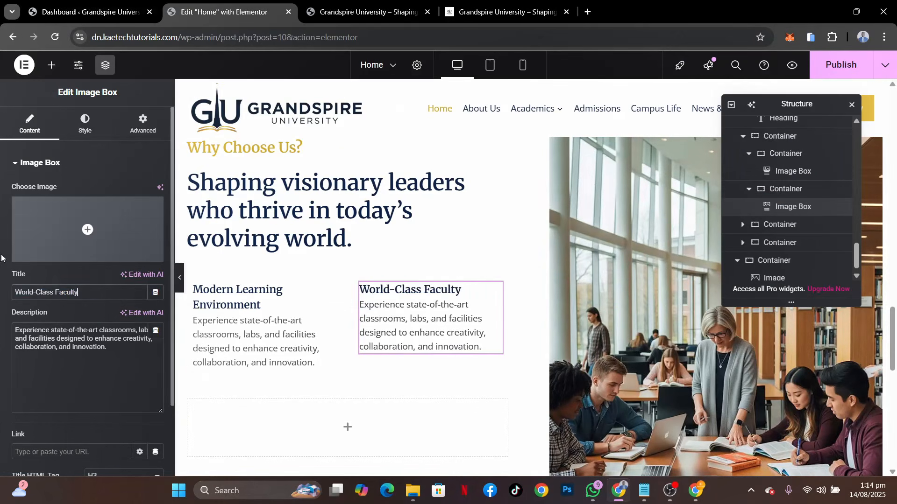
Replace the World-Class Faculty box's description with the reference site's text starting "Learn from professors and industry experts"
{"action": "left_click", "coordinate": [523, 10]}
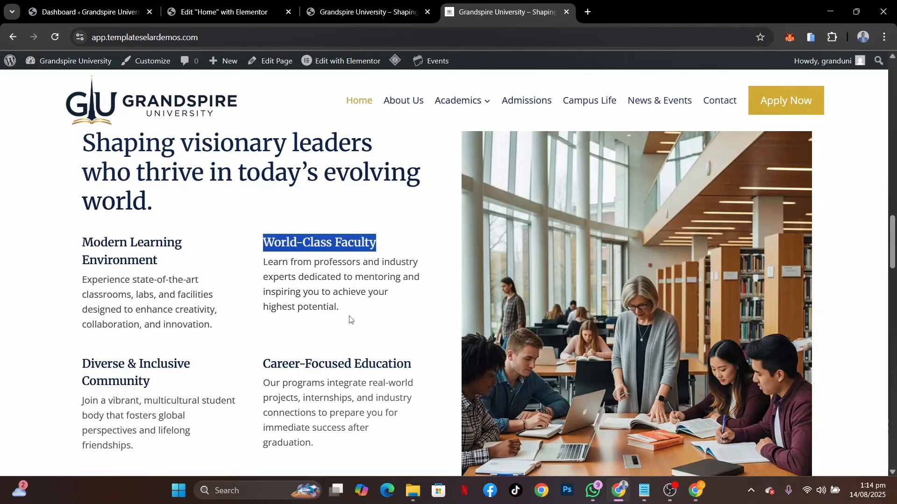
{"action": "left_click_drag", "start_coordinate": [359, 312], "coordinate": [258, 271]}
{"action": "key", "text": "ctrl+c"}
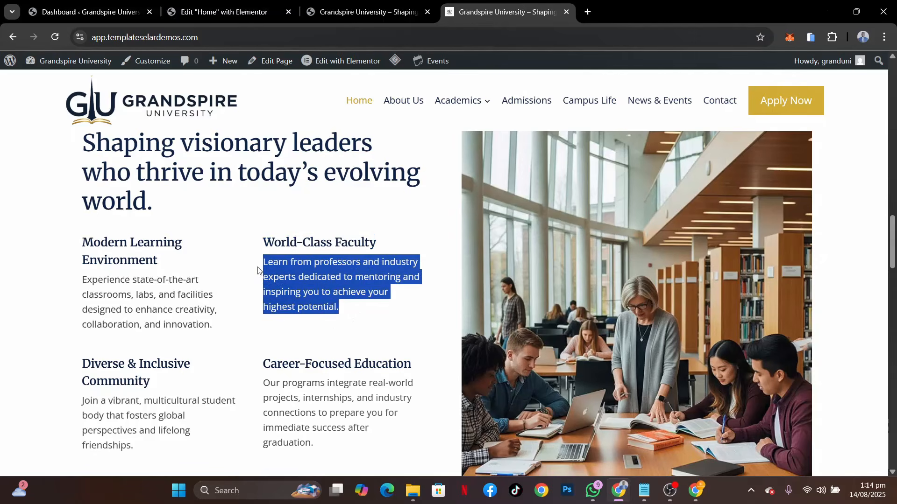
{"action": "left_click", "coordinate": [224, 11]}
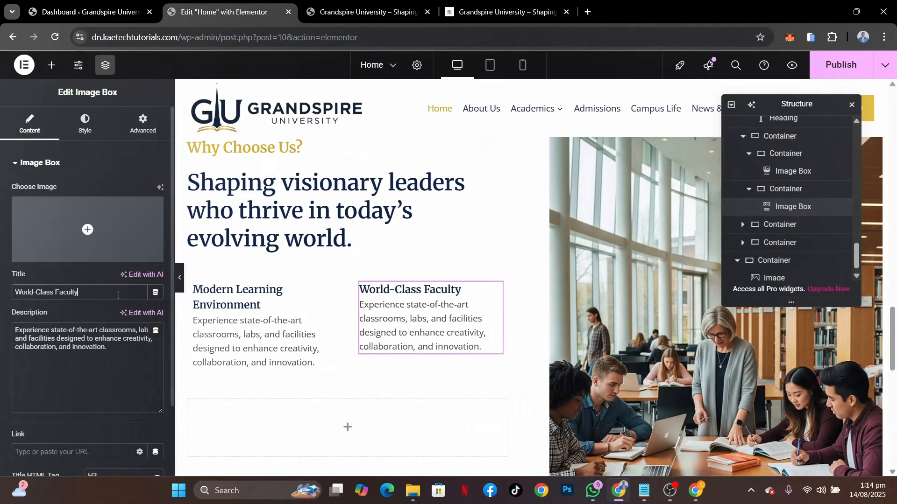
{"action": "key", "text": "ctrl+a"}
{"action": "key", "text": "ctrl+v"}
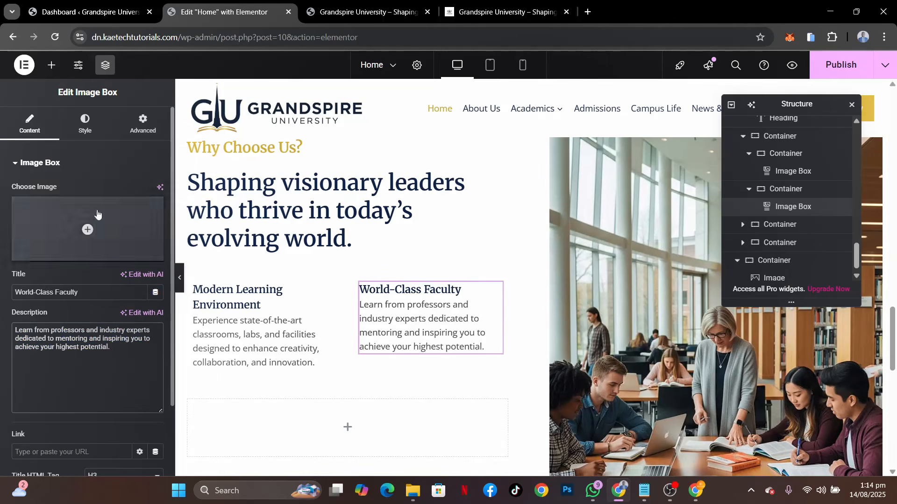
Set the content spacing to 7 px on both the World-Class Faculty and Modern Learning Environment image boxes
{"action": "left_click", "coordinate": [84, 131]}
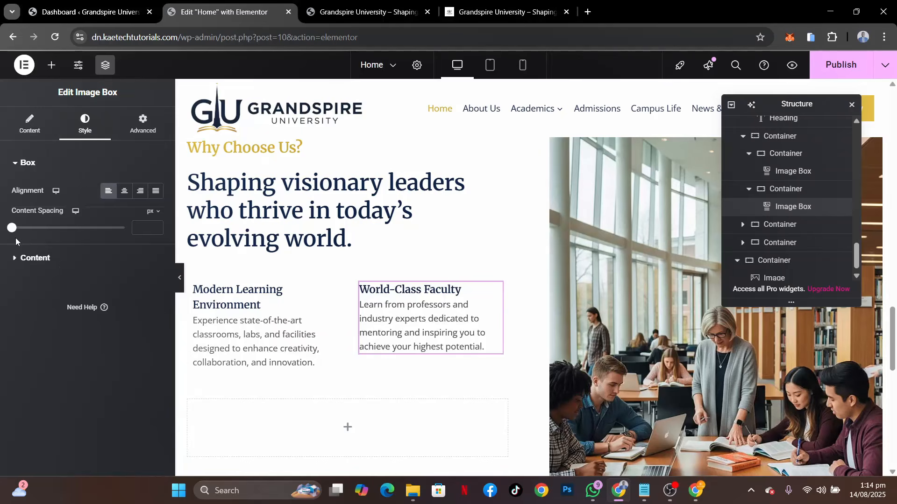
{"action": "left_click_drag", "start_coordinate": [13, 229], "coordinate": [20, 229]}
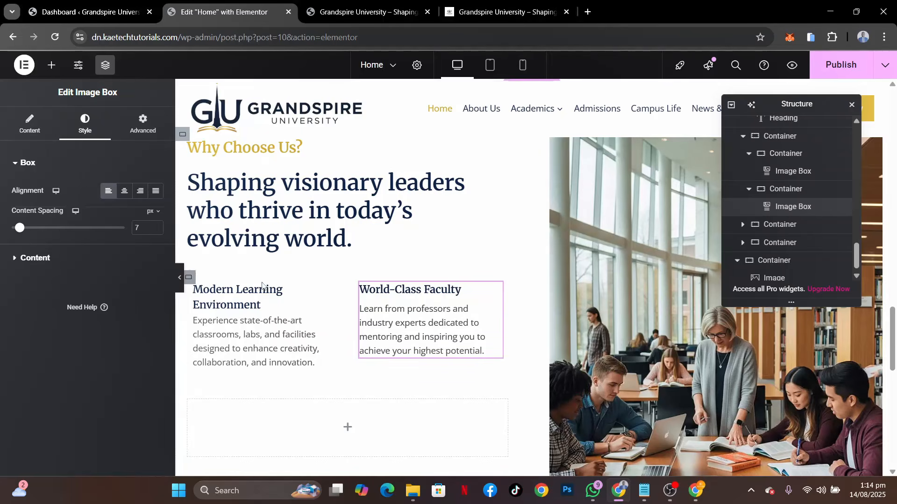
{"action": "left_click", "coordinate": [329, 290]}
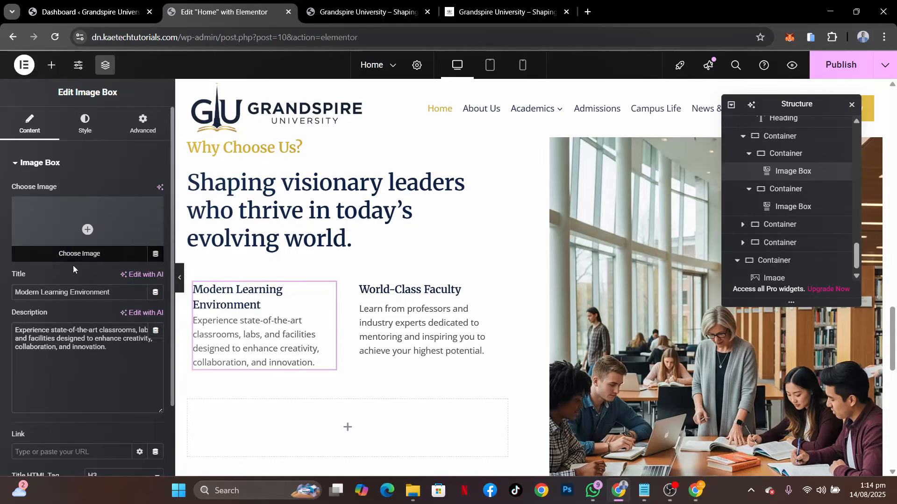
{"action": "left_click", "coordinate": [85, 124]}
{"action": "left_click", "coordinate": [145, 229]}
{"action": "type", "text": "7"}
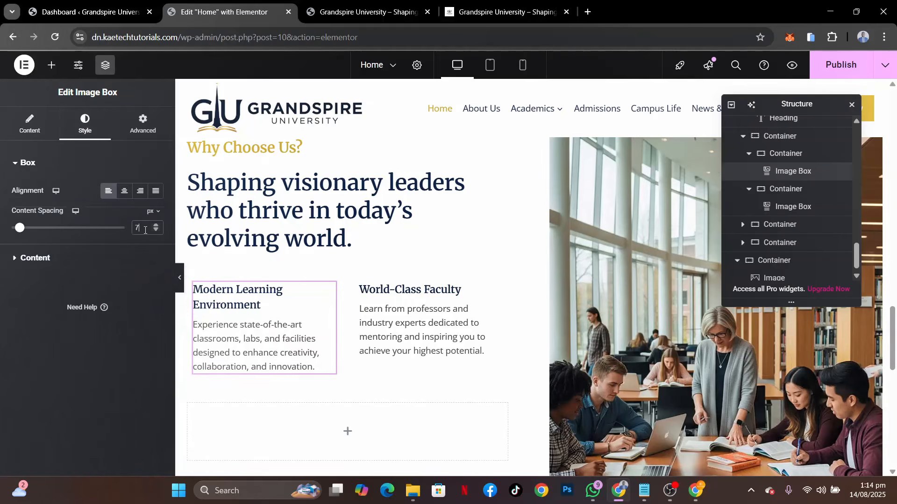
Increase the Modern Learning Environment box's title font size to 20 px
{"action": "left_click", "coordinate": [87, 257]}
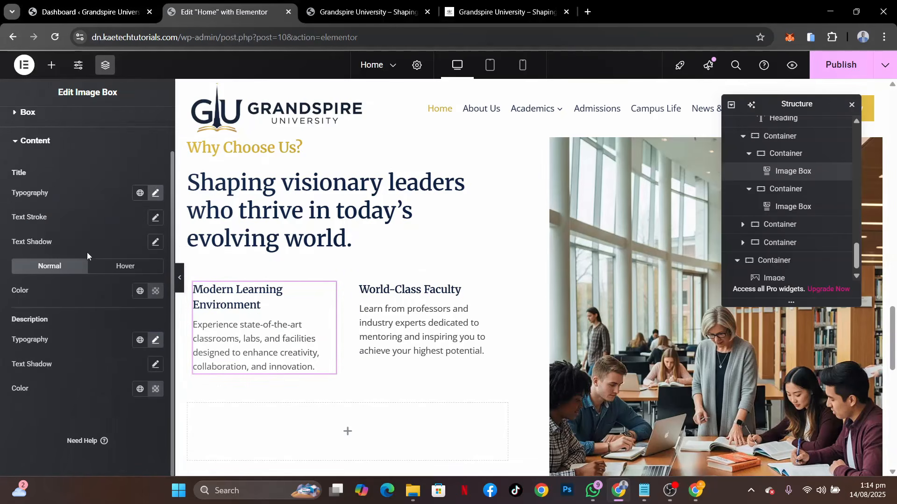
{"action": "left_click", "coordinate": [156, 193]}
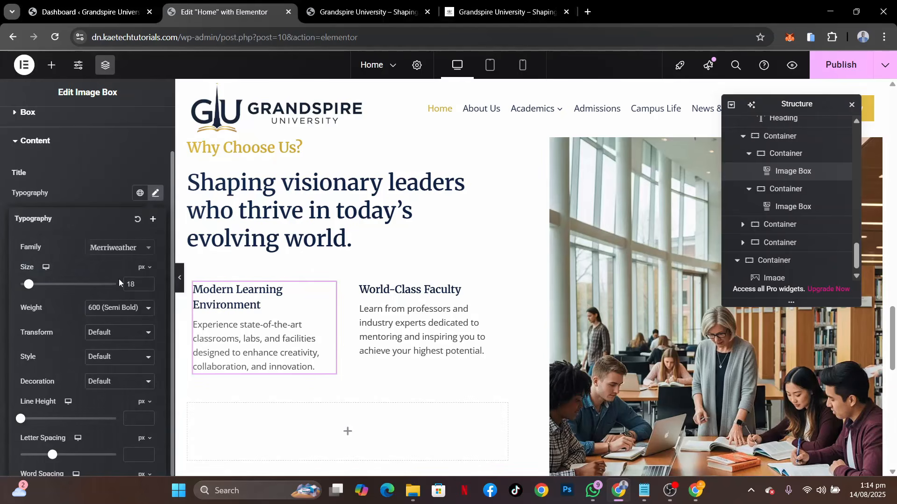
{"action": "left_click", "coordinate": [147, 281]}
{"action": "left_click", "coordinate": [147, 281]}
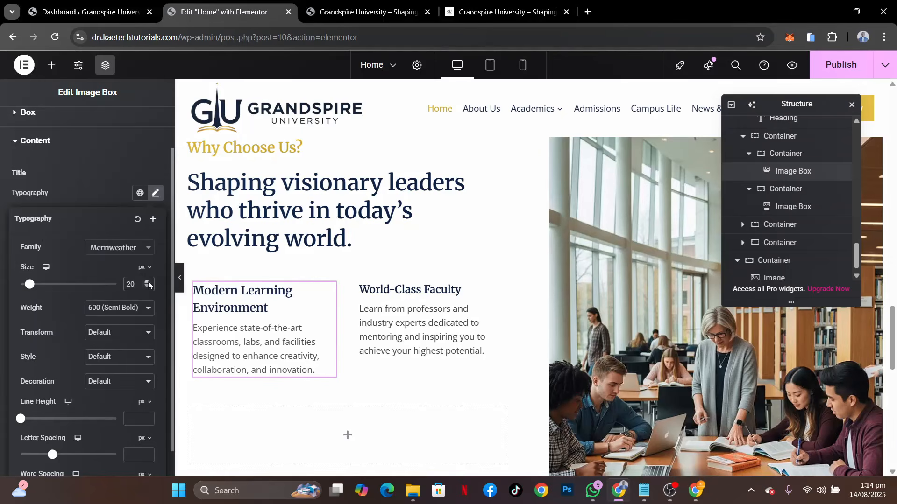
Set the Modern Learning Environment box's description font size to 17 px
{"action": "left_click", "coordinate": [99, 192]}
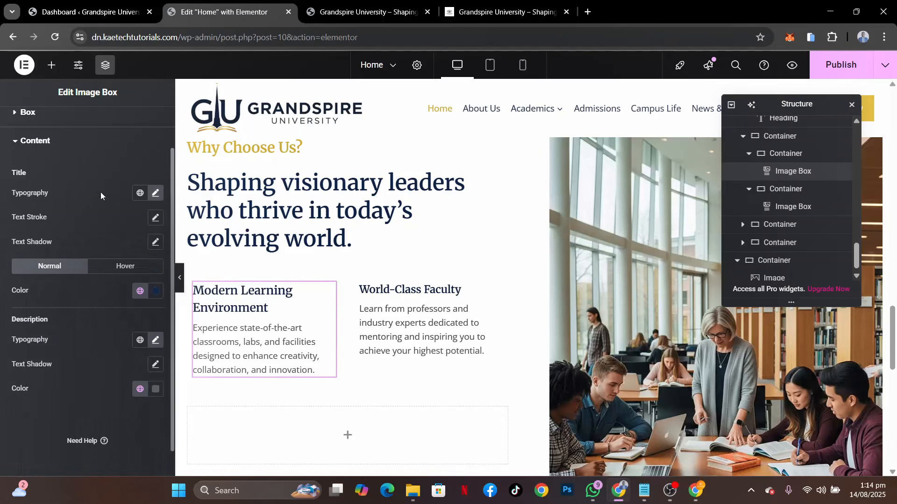
{"action": "left_click", "coordinate": [155, 340]}
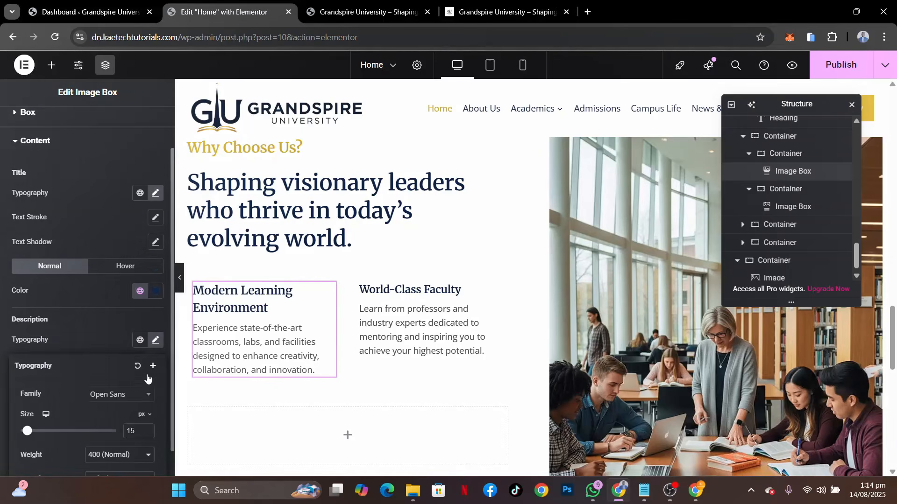
{"action": "left_click", "coordinate": [147, 429]}
{"action": "left_click", "coordinate": [147, 429]}
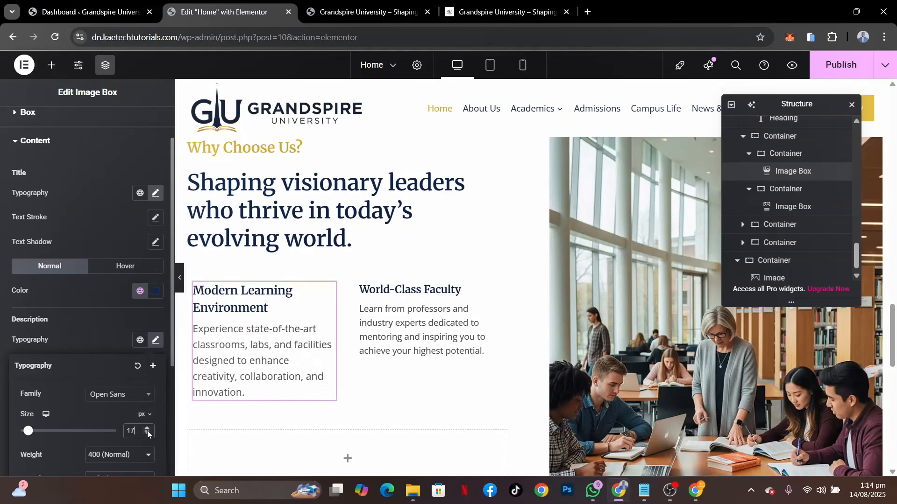
{"action": "left_click", "coordinate": [107, 243]}
Copy the Modern Learning Environment box and paste its style onto the World-Class Faculty box
{"action": "right_click", "coordinate": [332, 294]}
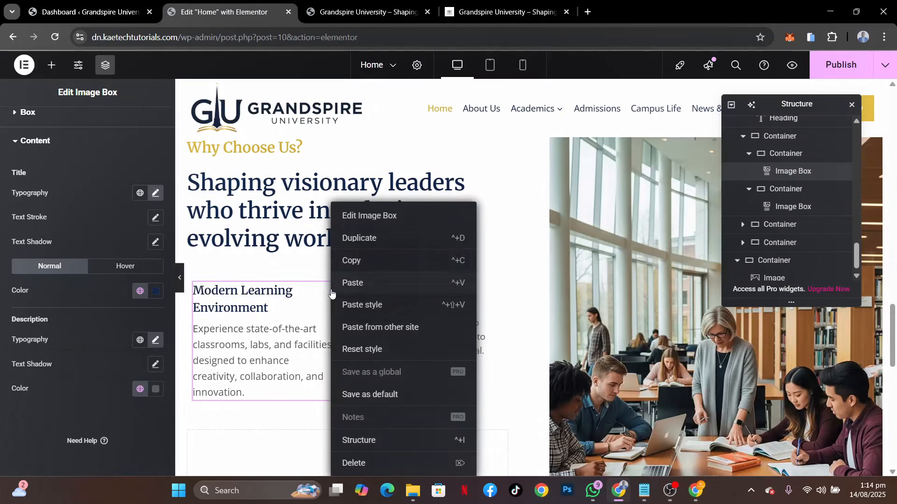
{"action": "left_click", "coordinate": [355, 268]}
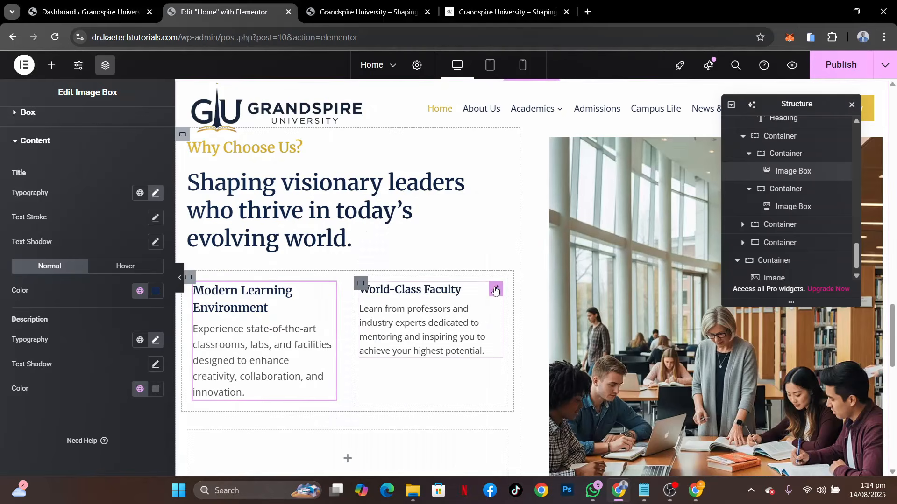
{"action": "right_click", "coordinate": [495, 292]}
{"action": "left_click", "coordinate": [509, 304]}
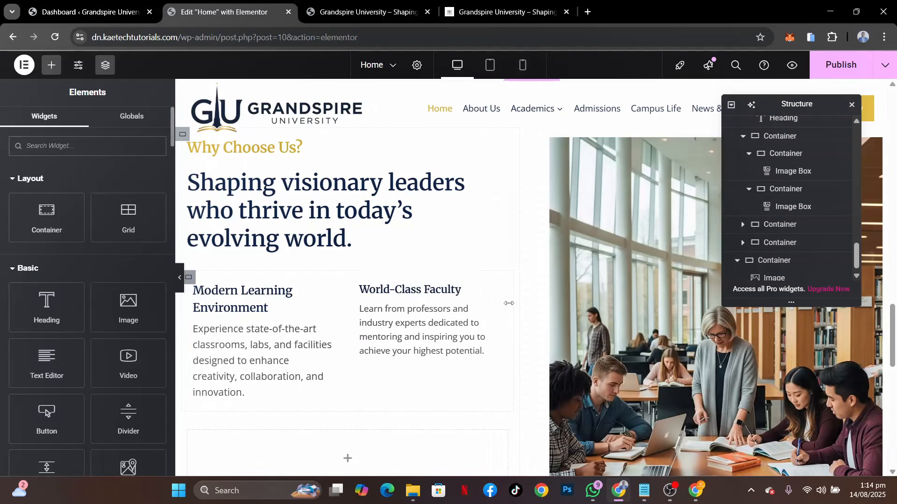
{"action": "scroll", "coordinate": [407, 423], "scroll_direction": "down", "scroll_amount": 4}
{"action": "scroll", "coordinate": [406, 422], "scroll_direction": "up", "scroll_amount": 4}
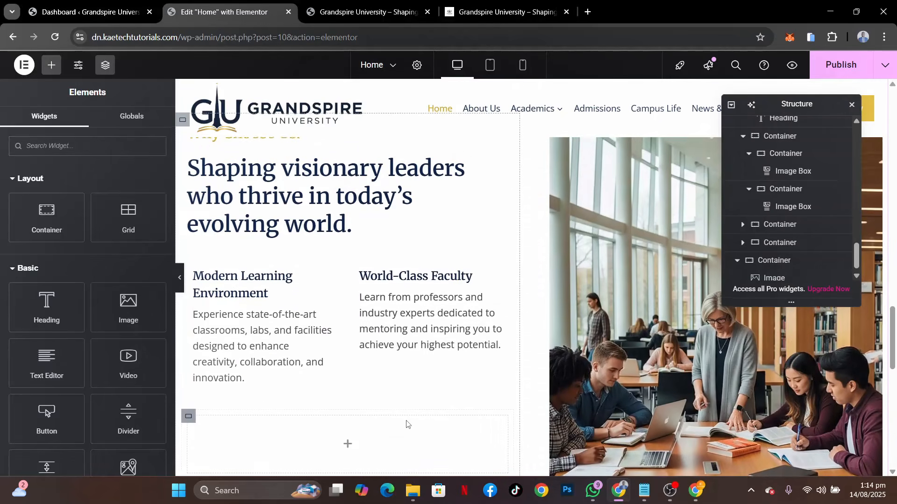
Duplicate the container row holding the Modern Learning Environment and World-Class Faculty boxes
{"action": "scroll", "coordinate": [406, 424], "scroll_direction": "down", "scroll_amount": 1}
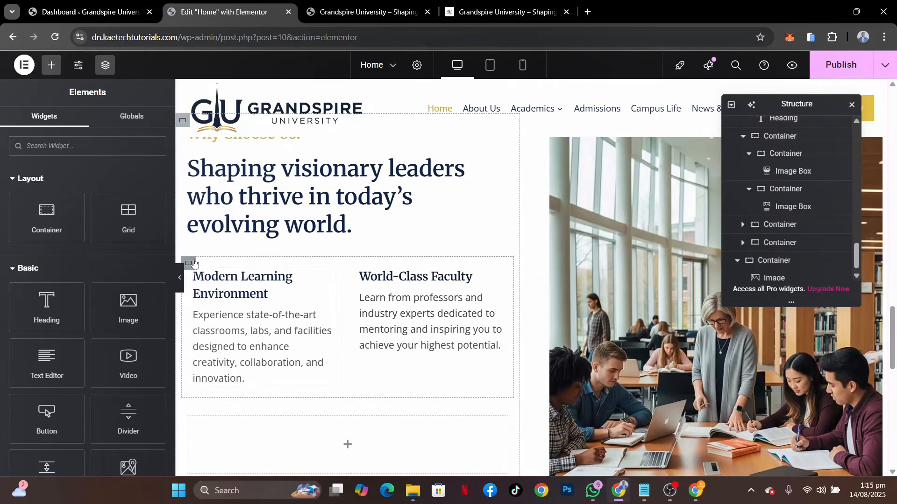
{"action": "right_click", "coordinate": [194, 264]}
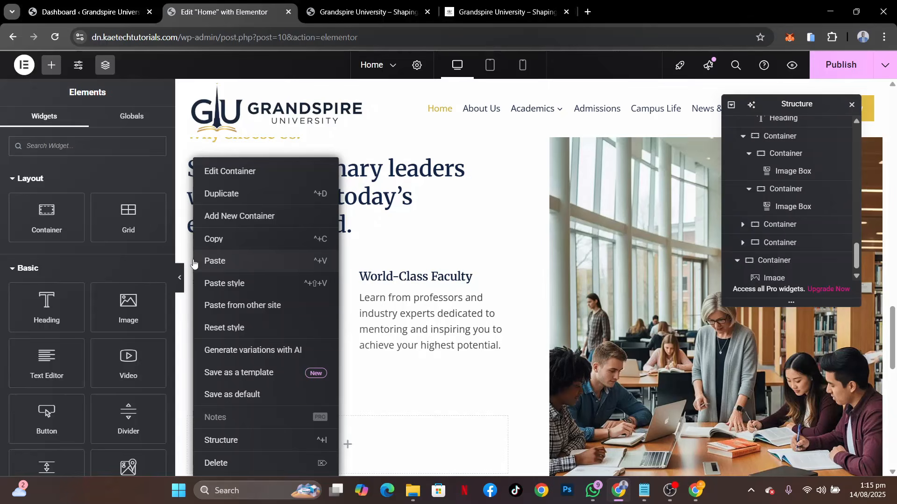
{"action": "left_click", "coordinate": [238, 195]}
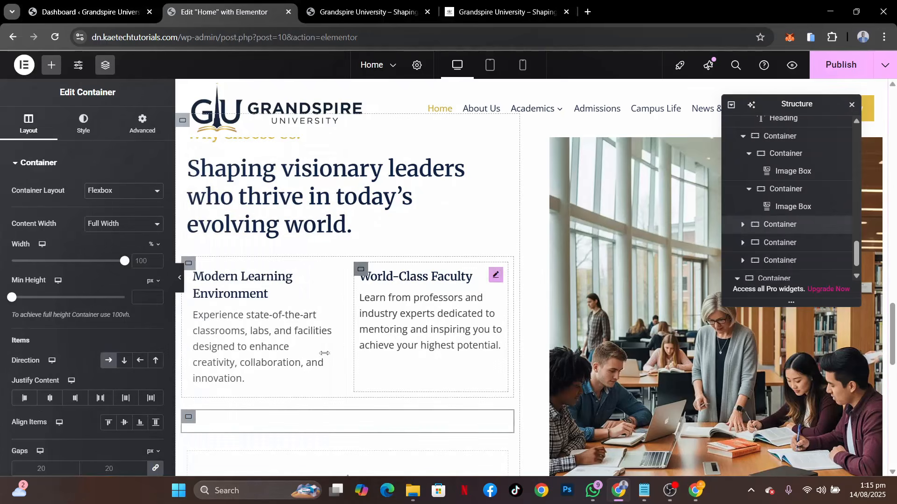
{"action": "scroll", "coordinate": [391, 373], "scroll_direction": "down", "scroll_amount": 3}
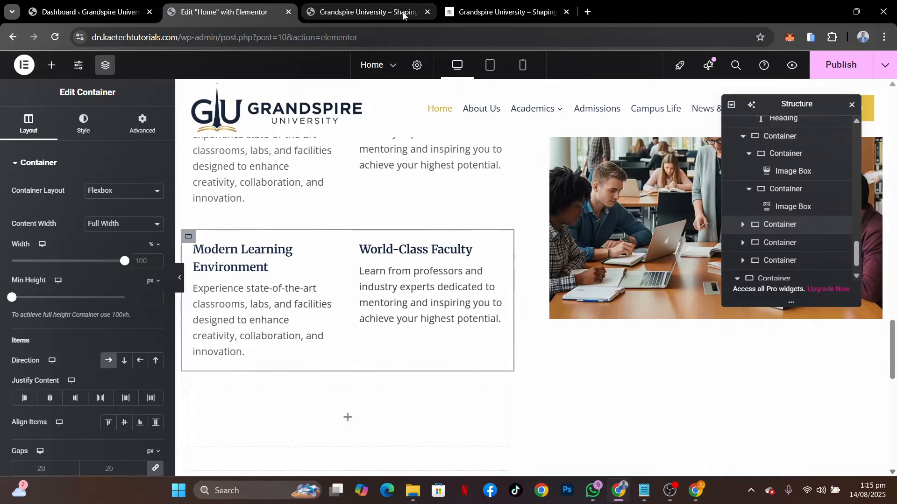
Copy the "Diverse & Inclusive Community" title and its description from the reference site
{"action": "left_click", "coordinate": [475, 11]}
{"action": "scroll", "coordinate": [196, 366], "scroll_direction": "down", "scroll_amount": 4}
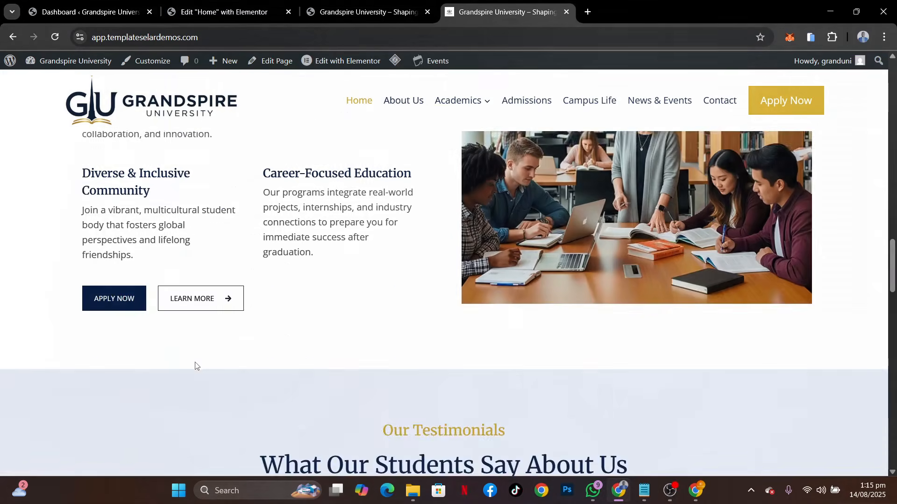
{"action": "scroll", "coordinate": [195, 366], "scroll_direction": "up", "scroll_amount": 2}
{"action": "left_click_drag", "start_coordinate": [164, 271], "coordinate": [78, 248]}
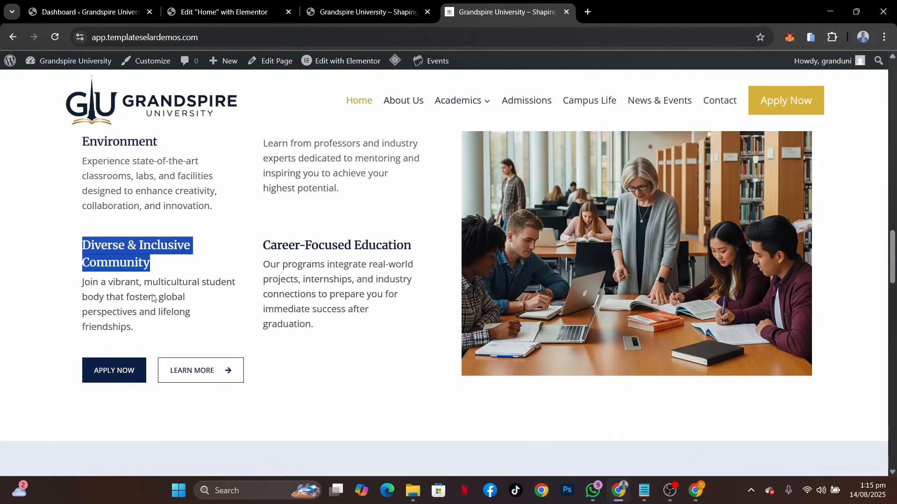
{"action": "left_click_drag", "start_coordinate": [148, 331], "coordinate": [78, 246]}
{"action": "key", "text": "ctrl+c"}
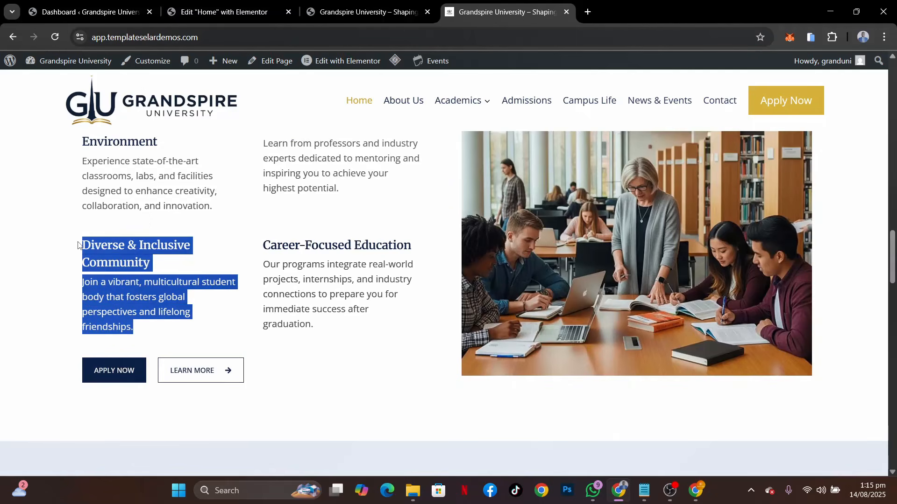
Set the duplicated row's first box to the title "Diverse & Inclusive Community" and the copied description starting "Join a vibrant, multicultural student body"
{"action": "left_click", "coordinate": [220, 12]}
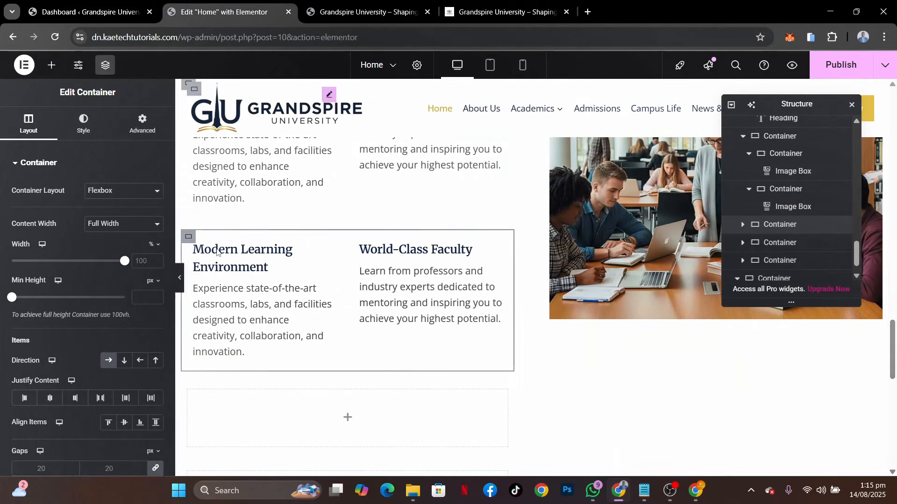
{"action": "left_click", "coordinate": [330, 250]}
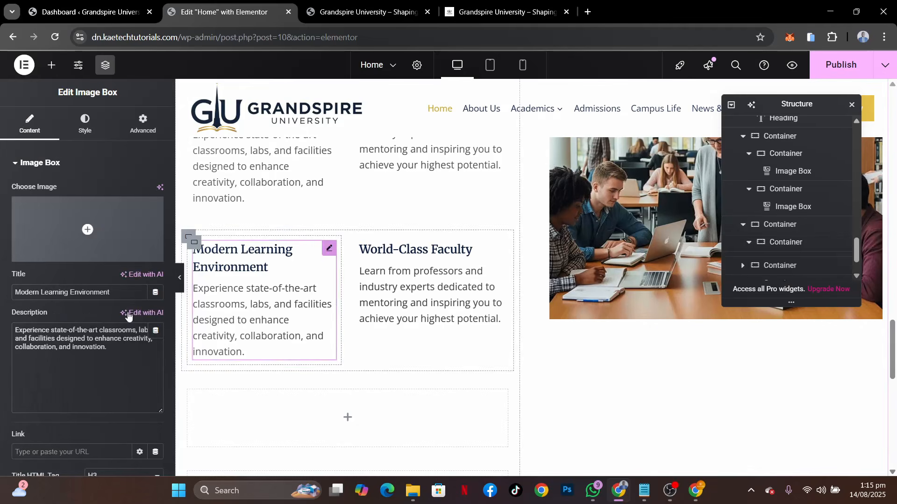
{"action": "left_click_drag", "start_coordinate": [113, 356], "coordinate": [1, 307]}
{"action": "key", "text": "ctrl+v"}
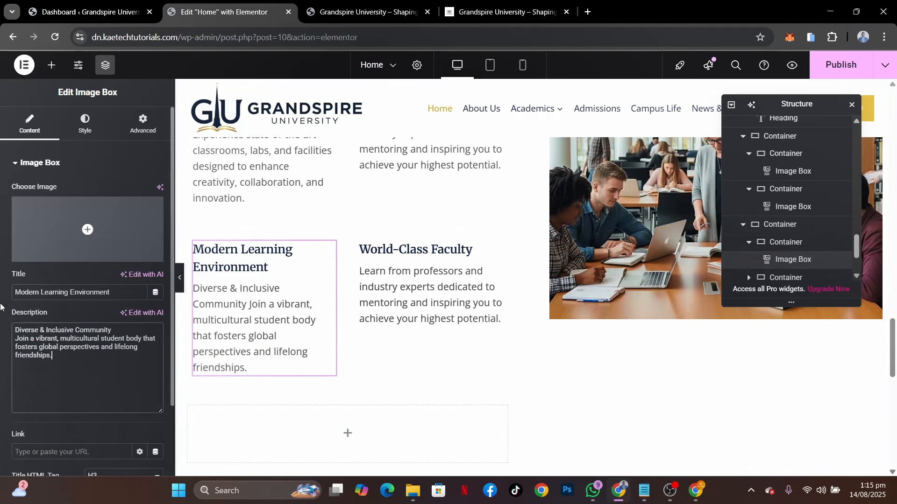
{"action": "left_click_drag", "start_coordinate": [15, 341], "coordinate": [2, 321]}
{"action": "key", "text": "ctrl+c"}
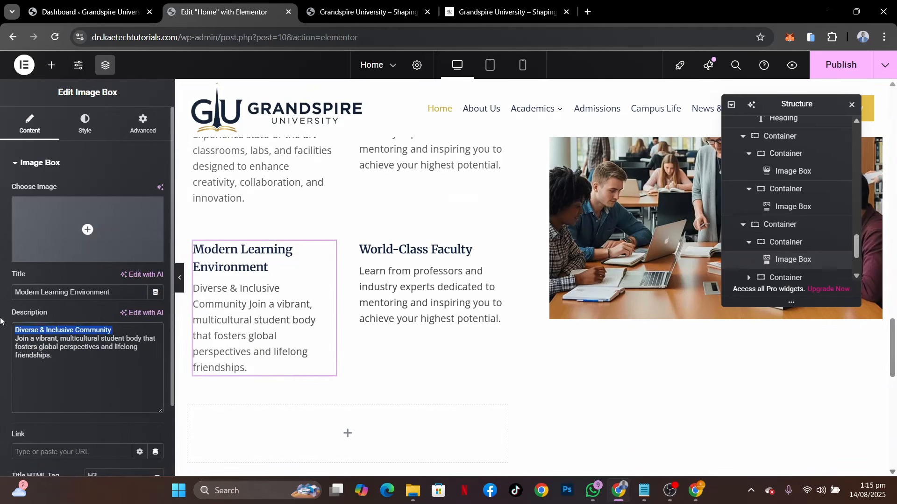
{"action": "key", "text": "BackSpace"}
{"action": "left_click_drag", "start_coordinate": [125, 287], "coordinate": [1, 277]}
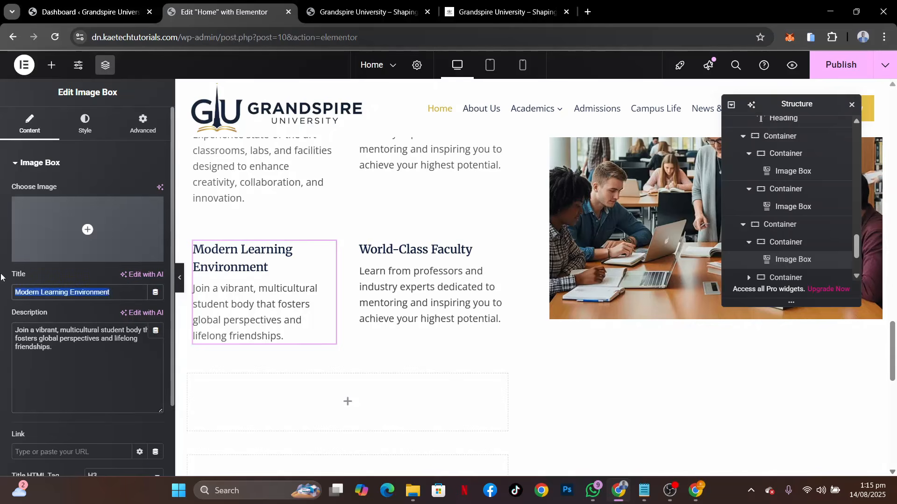
{"action": "key", "text": "ctrl+v"}
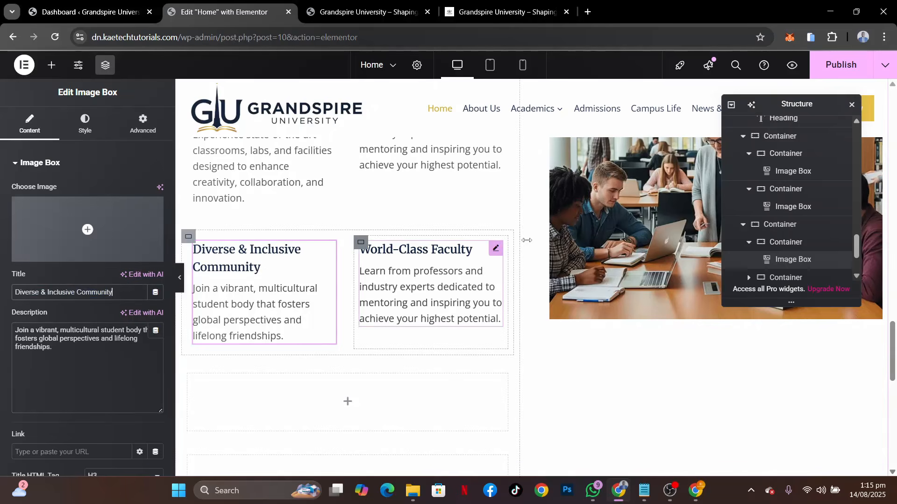
Delete one of the two empty containers below the duplicated row of feature boxes
{"action": "scroll", "coordinate": [448, 300], "scroll_direction": "down", "scroll_amount": 2}
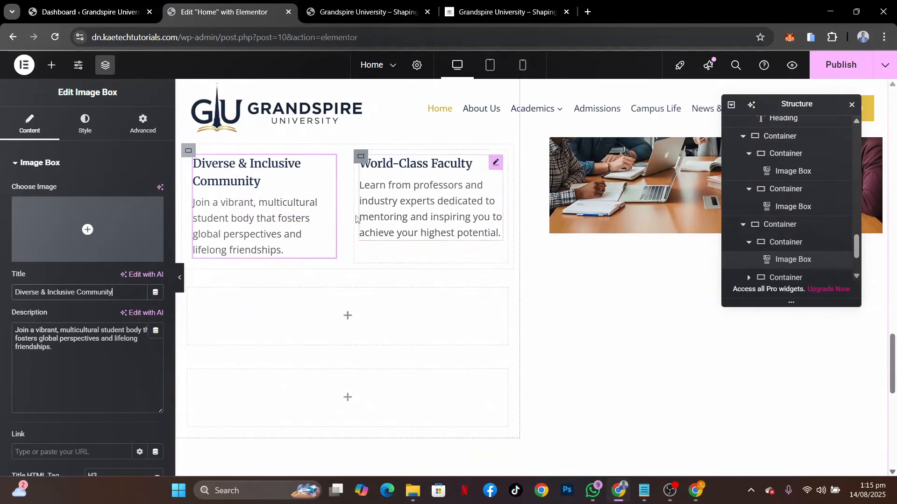
{"action": "right_click", "coordinate": [191, 292]}
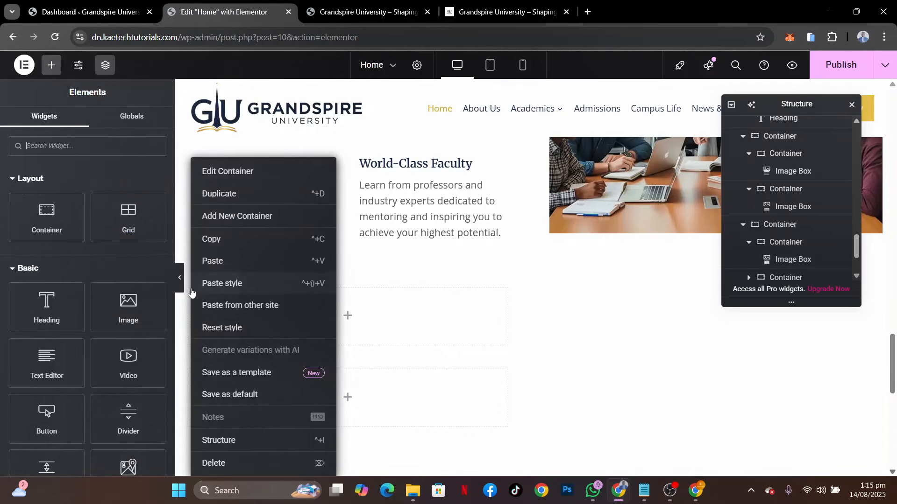
{"action": "left_click", "coordinate": [236, 463]}
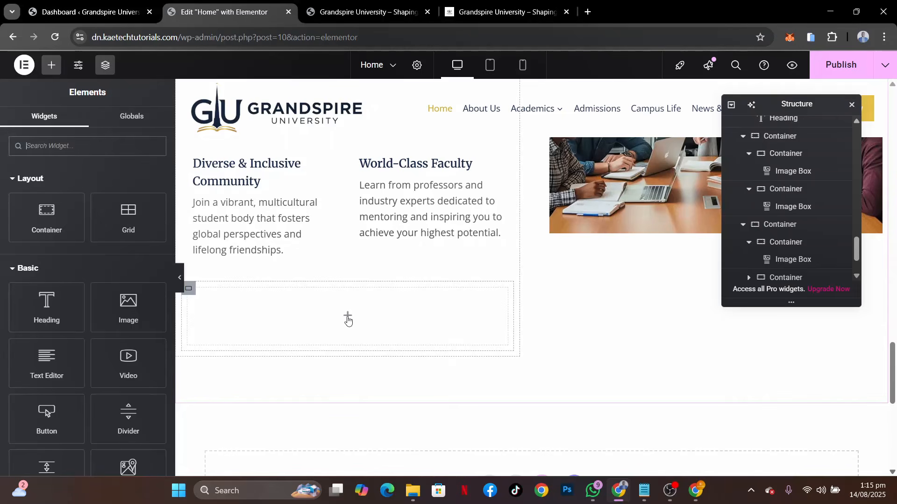
Copy the APPLY NOW button from the "Empowering Futures Through Innovative Education" section
{"action": "scroll", "coordinate": [374, 209], "scroll_direction": "up", "scroll_amount": 10}
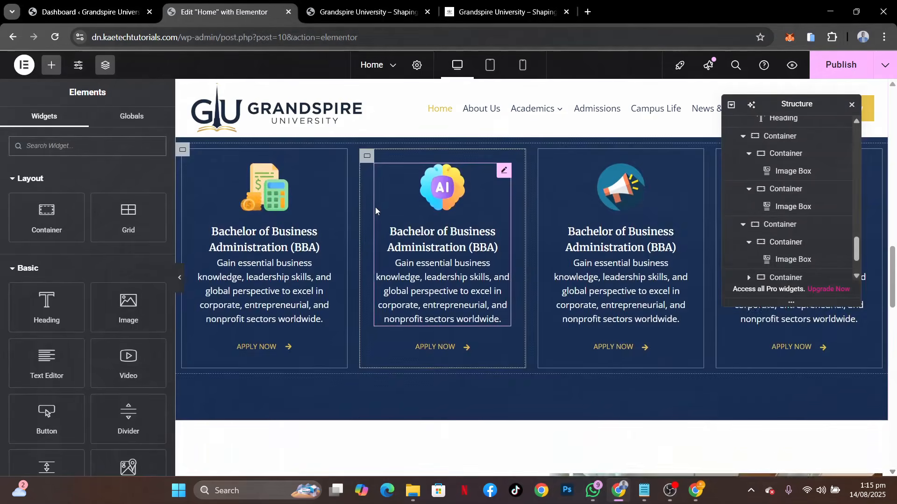
{"action": "scroll", "coordinate": [375, 208], "scroll_direction": "up", "scroll_amount": 3}
{"action": "scroll", "coordinate": [375, 209], "scroll_direction": "down", "scroll_amount": 1}
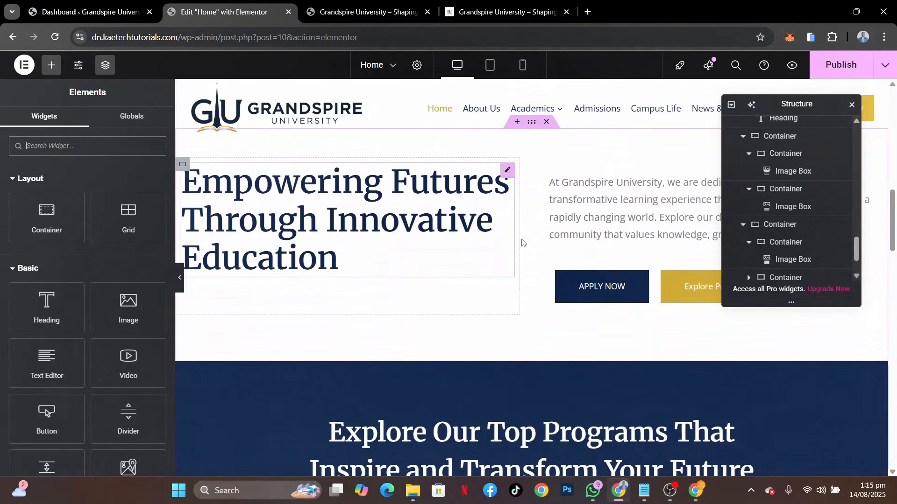
{"action": "right_click", "coordinate": [640, 279]}
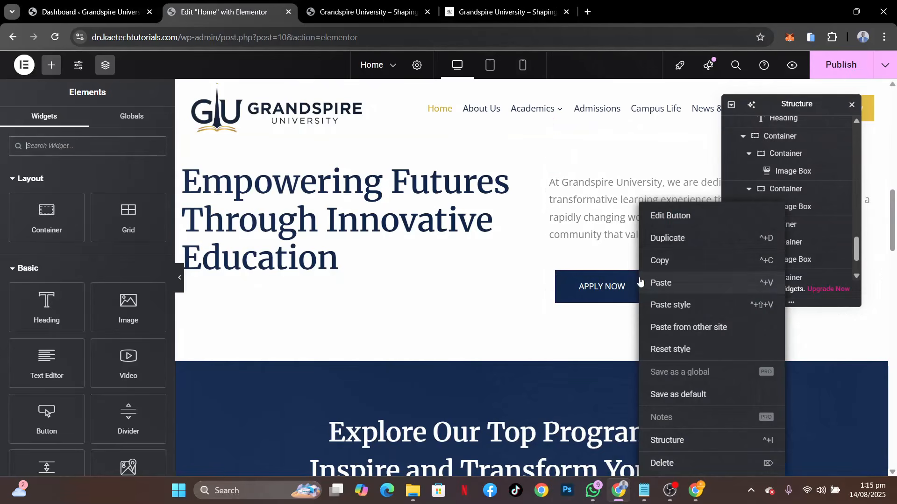
{"action": "left_click", "coordinate": [659, 260]}
Paste the APPLY NOW button into the empty container below the feature boxes and set that container's direction to row
{"action": "scroll", "coordinate": [374, 352], "scroll_direction": "down", "scroll_amount": 15}
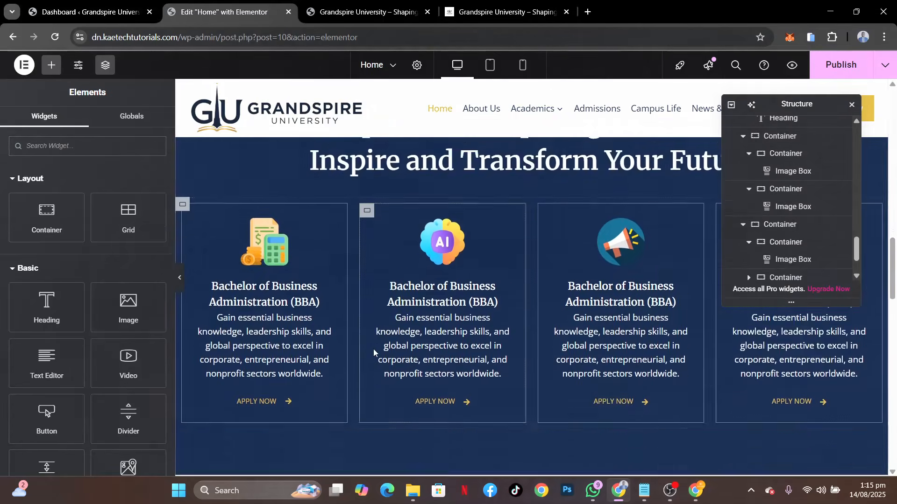
{"action": "scroll", "coordinate": [345, 382], "scroll_direction": "down", "scroll_amount": 2}
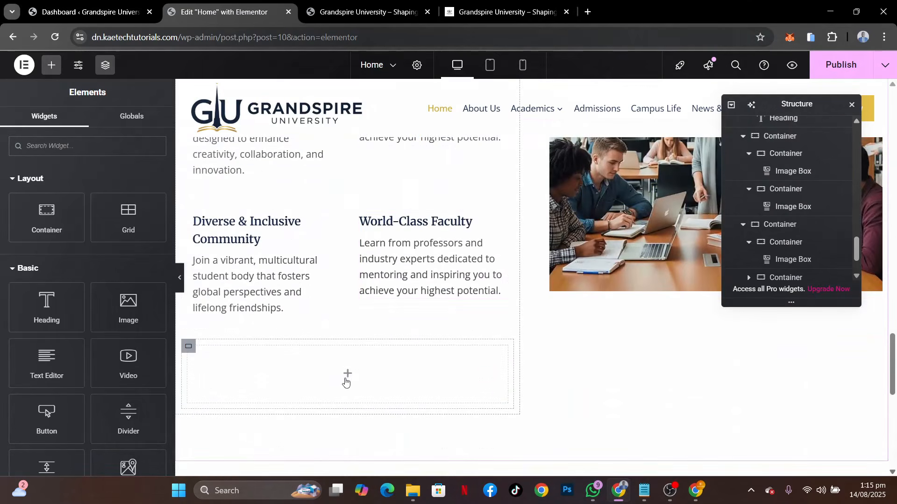
{"action": "right_click", "coordinate": [348, 376]}
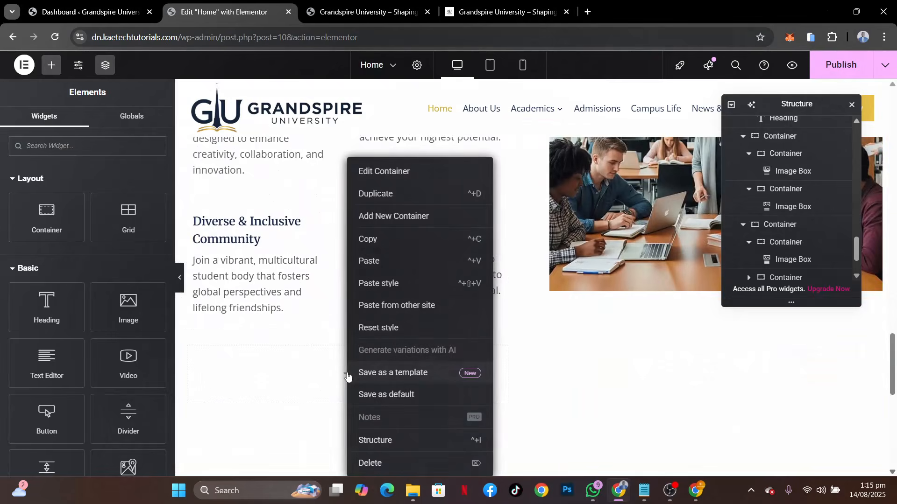
{"action": "left_click", "coordinate": [386, 264]}
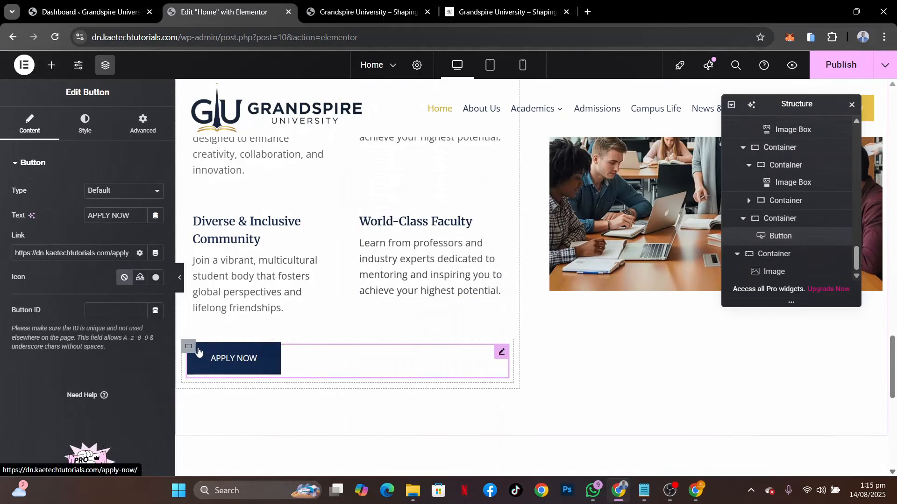
{"action": "left_click", "coordinate": [188, 347]}
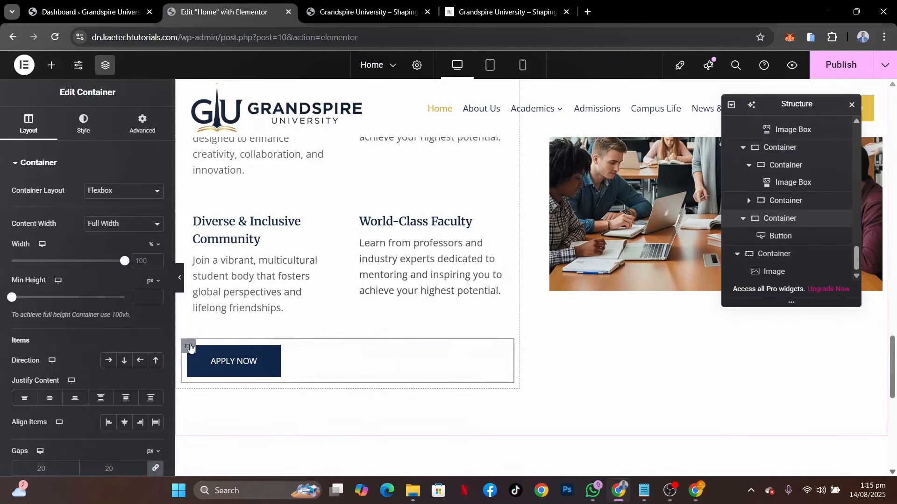
{"action": "left_click", "coordinate": [108, 361]}
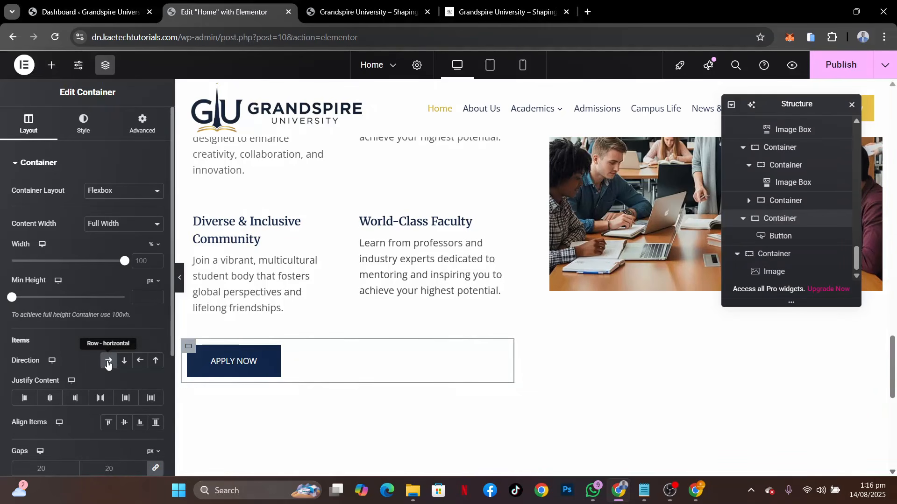
Copy the Explore Programs button from the "Empowering Futures Through Innovative Education" section and paste it beside APPLY NOW below the feature boxes
{"action": "scroll", "coordinate": [542, 232], "scroll_direction": "up", "scroll_amount": 6}
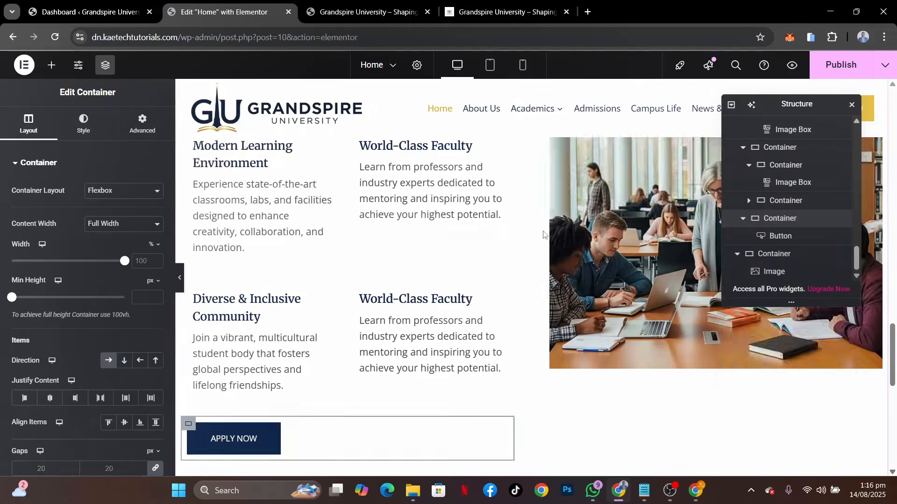
{"action": "scroll", "coordinate": [543, 234], "scroll_direction": "up", "scroll_amount": 10}
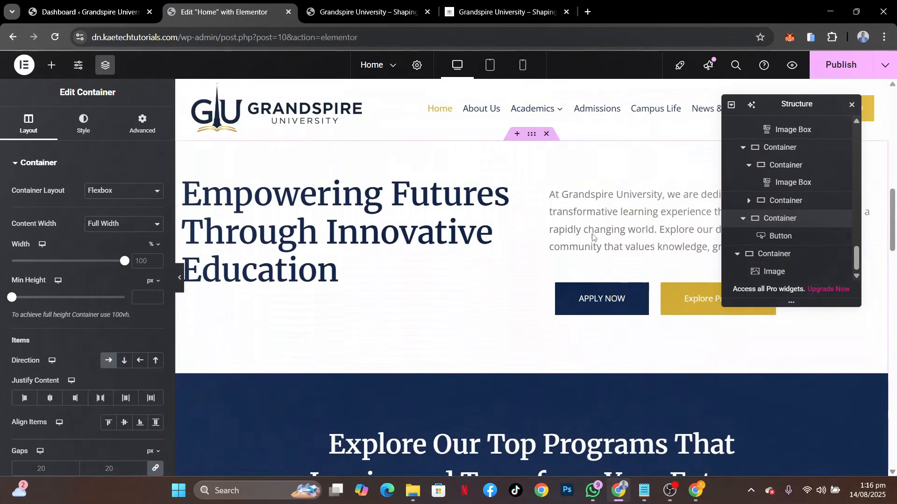
{"action": "right_click", "coordinate": [683, 300]}
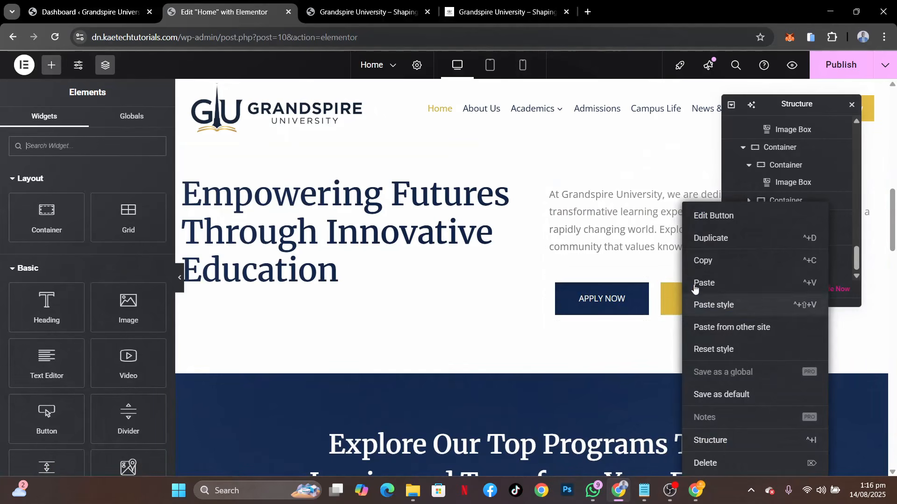
{"action": "left_click", "coordinate": [704, 261]}
{"action": "scroll", "coordinate": [481, 351], "scroll_direction": "down", "scroll_amount": 15}
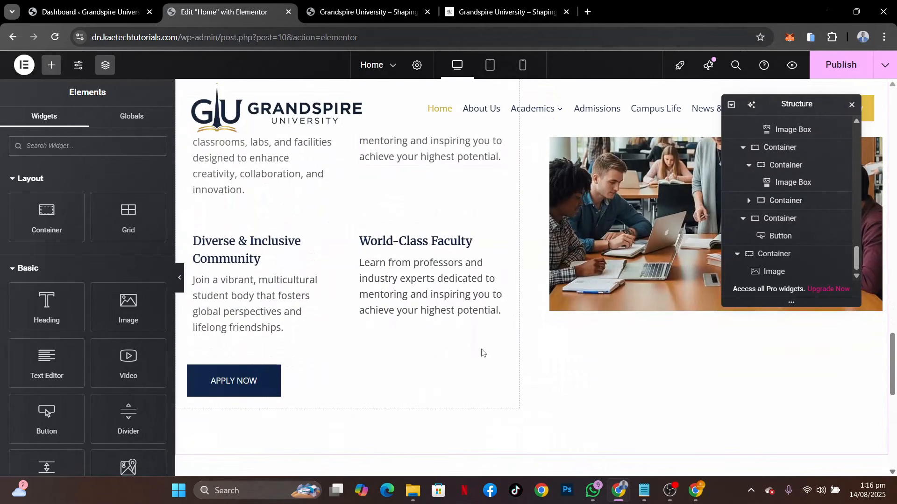
{"action": "right_click", "coordinate": [277, 367]}
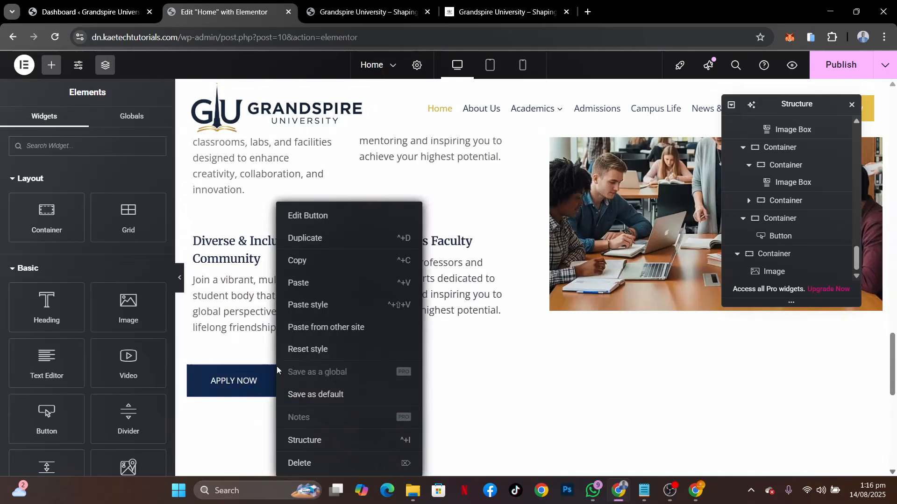
{"action": "left_click", "coordinate": [323, 283]}
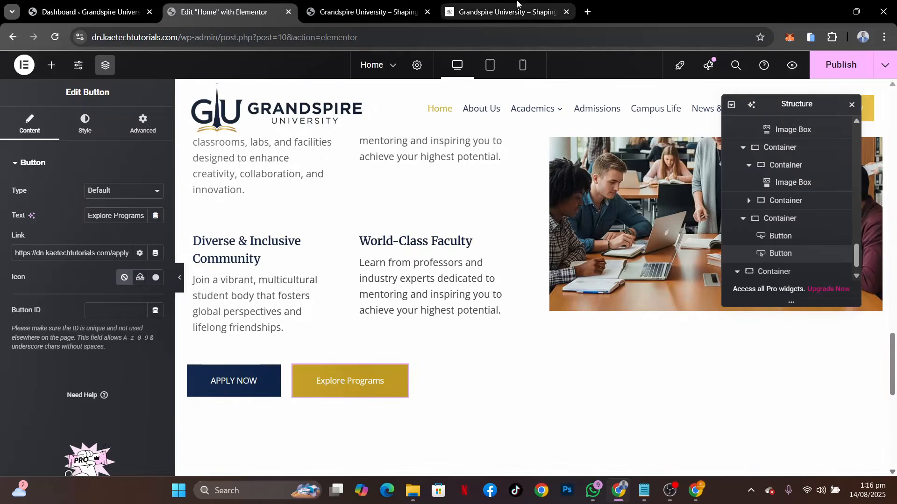
Check the button labels on the reference site and change the pasted Explore Programs button's text to "LEARN MORE"
{"action": "left_click", "coordinate": [517, 6]}
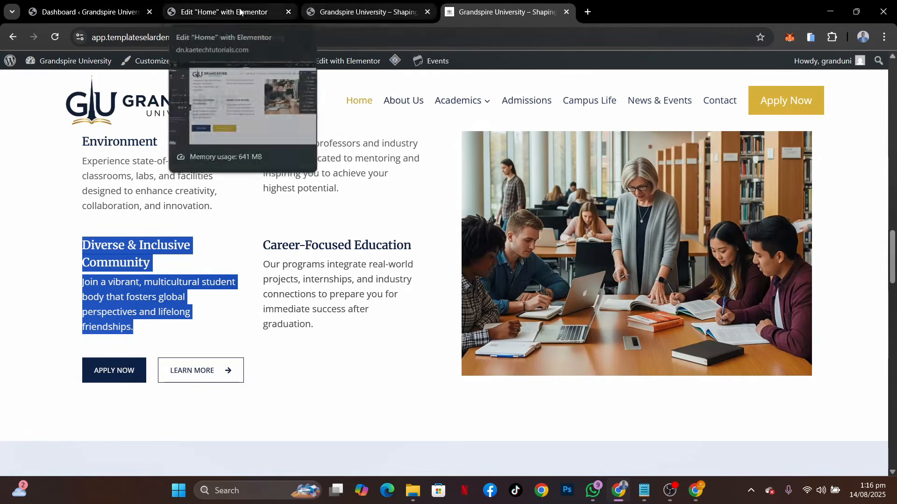
{"action": "left_click", "coordinate": [224, 12]}
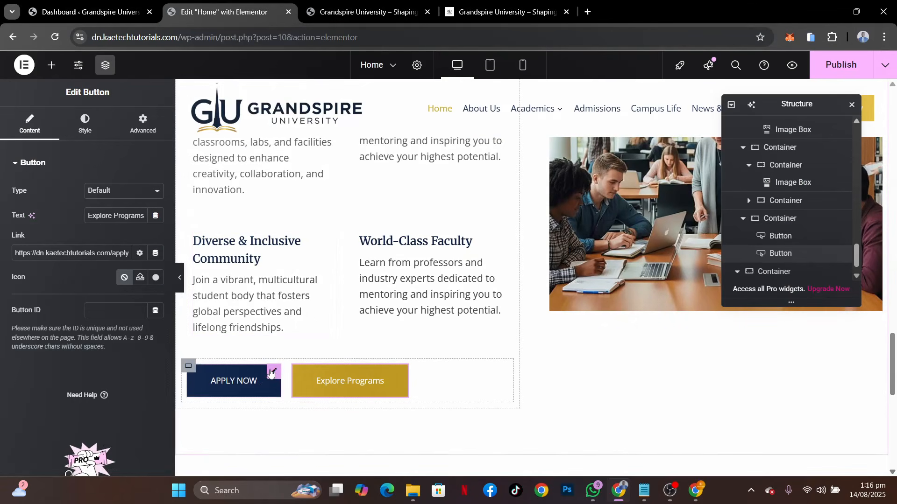
{"action": "left_click", "coordinate": [270, 373]}
{"action": "left_click", "coordinate": [504, 12]}
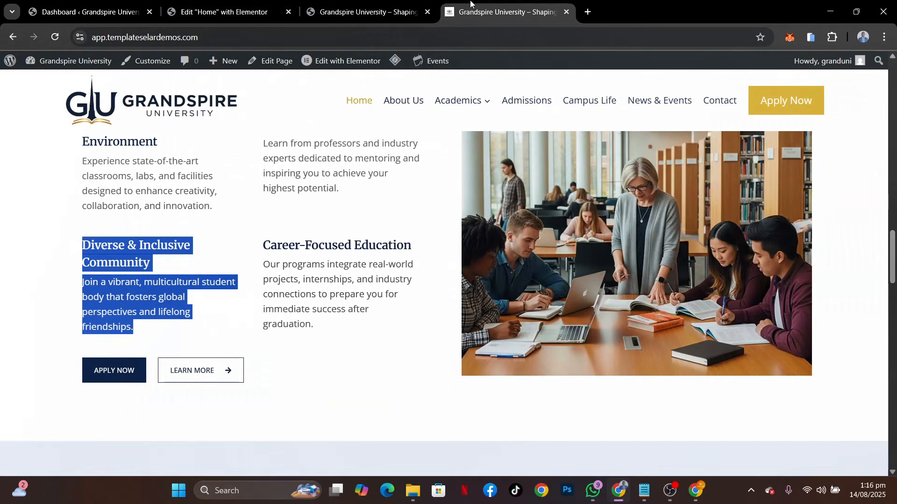
{"action": "left_click", "coordinate": [243, 11]}
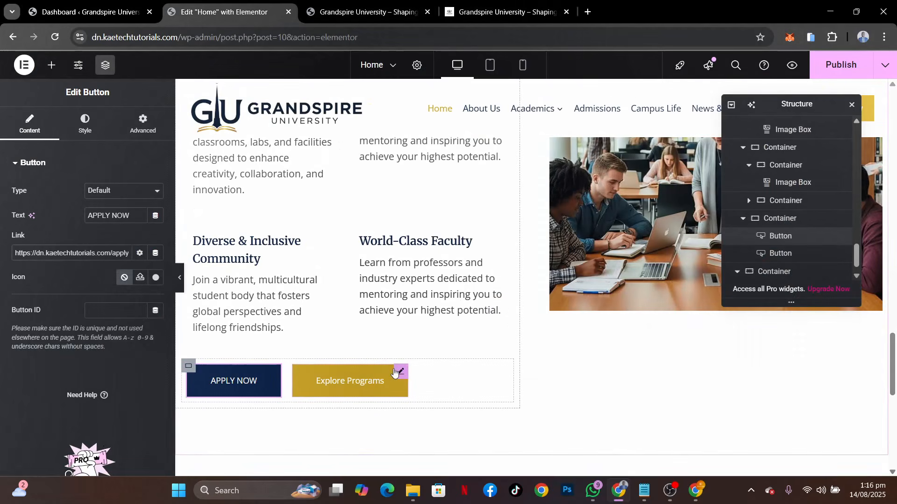
{"action": "left_click", "coordinate": [394, 372]}
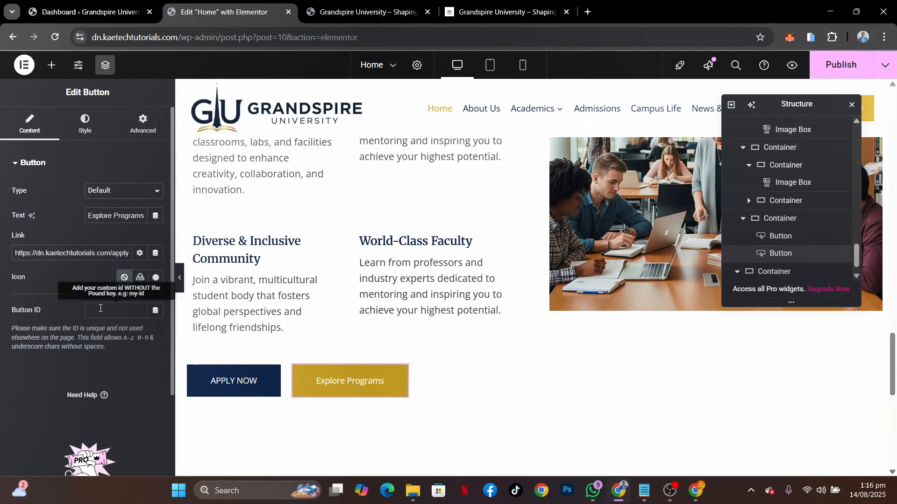
{"action": "triple_click", "coordinate": [133, 215]}
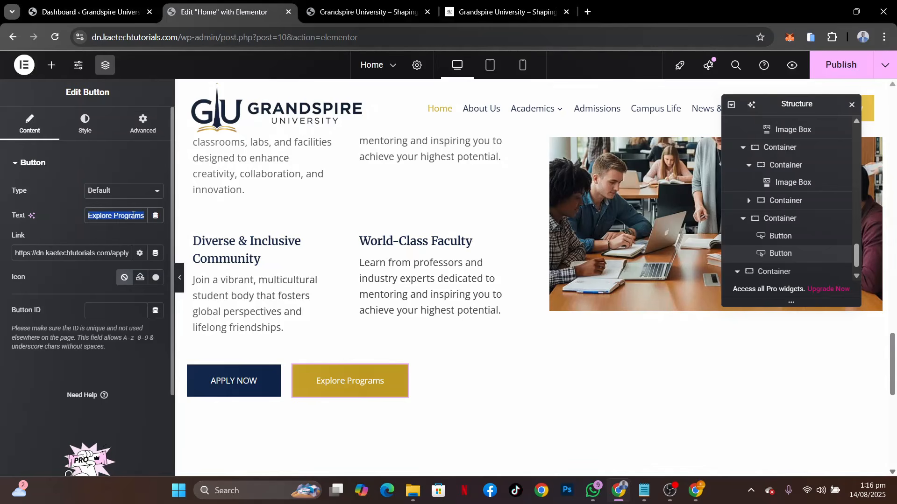
{"action": "type", "text": "Learn "}
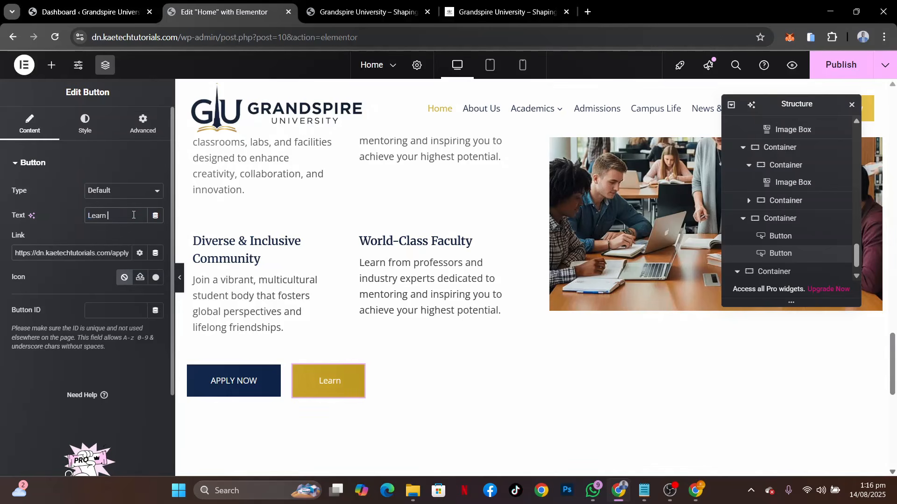
{"action": "type", "text": "Mo"}
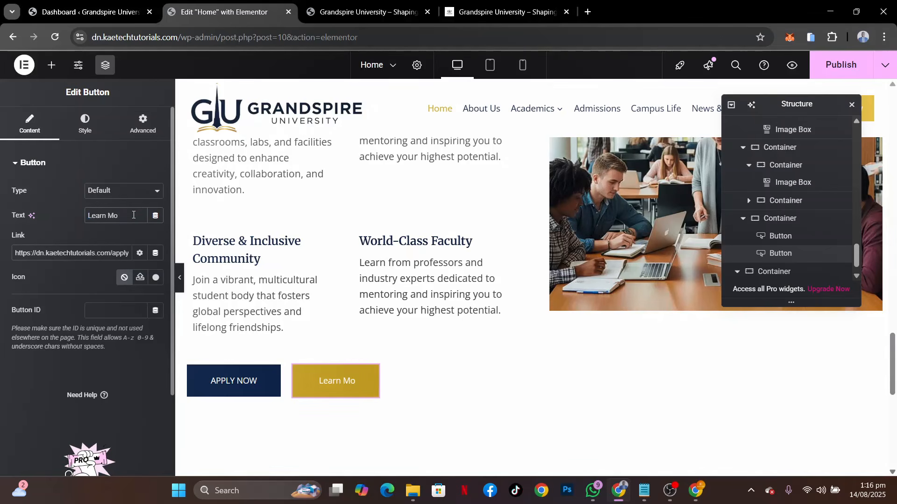
{"action": "key", "text": "BackSpace"}
{"action": "key", "text": "BackSpace"}
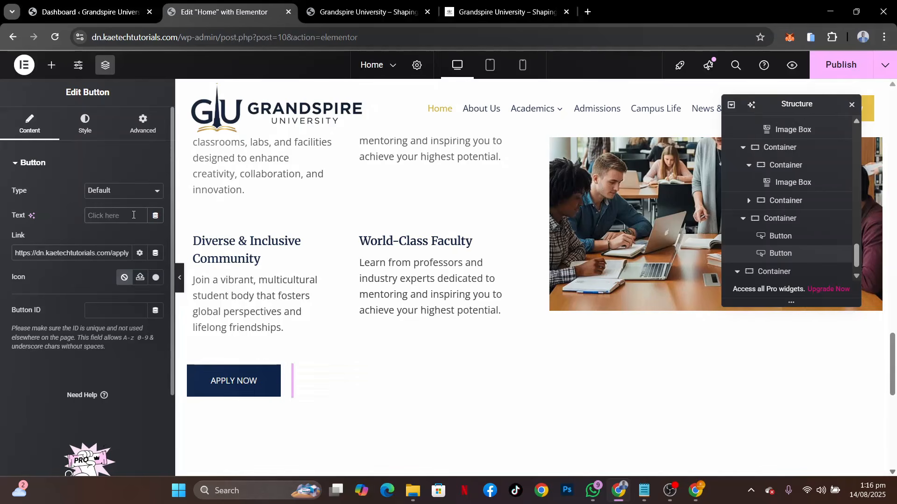
{"action": "type", "text": "LEARN "}
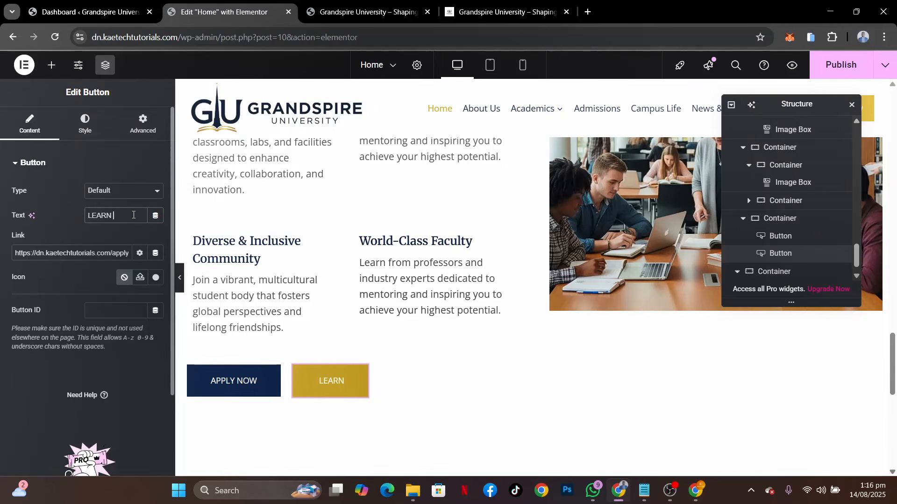
{"action": "type", "text": "MORE"}
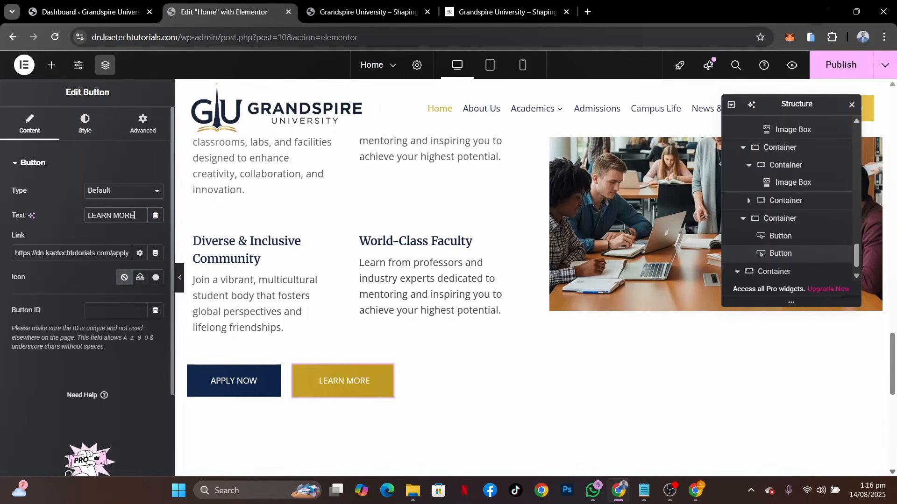
Replace the LEARN MORE button's link with the site's About page
{"action": "triple_click", "coordinate": [107, 255]}
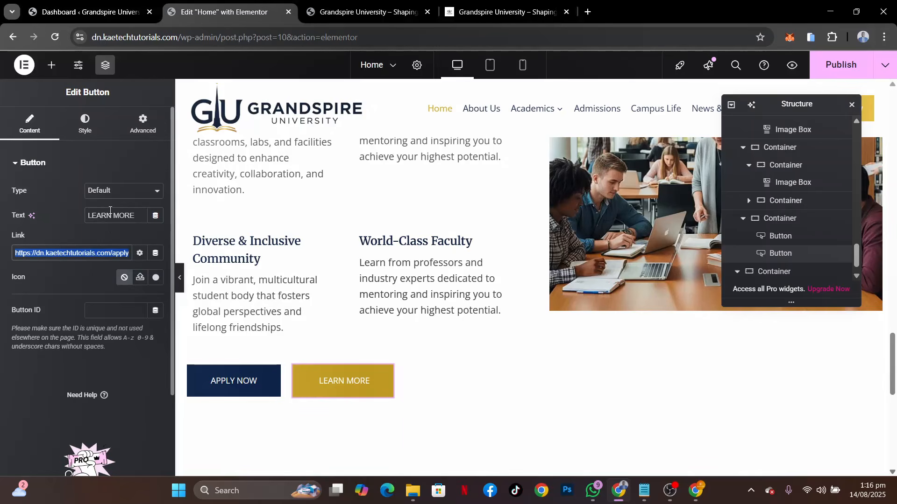
{"action": "type", "text": "A"}
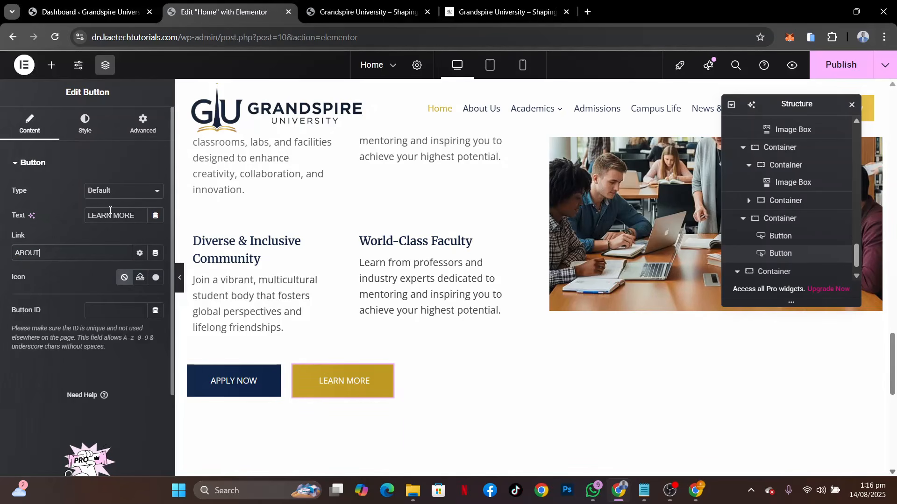
{"action": "type", "text": "BOUT"}
{"action": "left_click", "coordinate": [23, 275]}
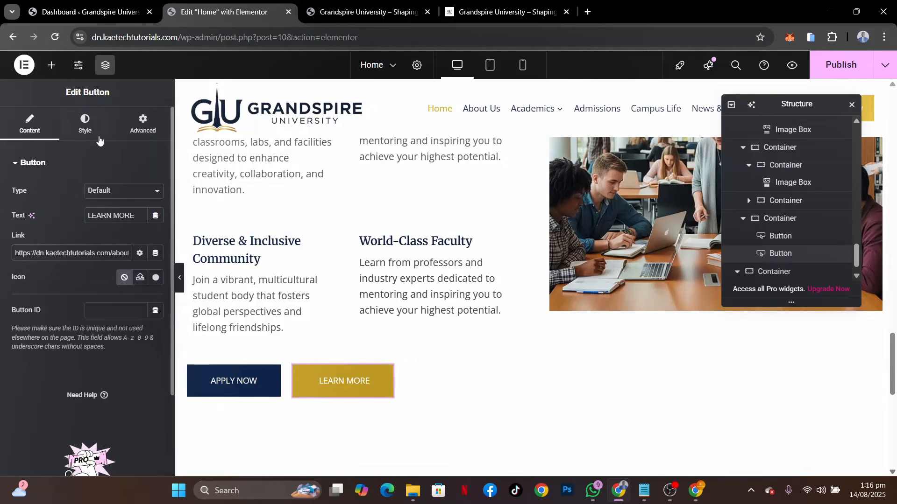
Find the plain right arrow in the icon library and insert it as the LEARN MORE button's icon
{"action": "left_click", "coordinate": [152, 282]}
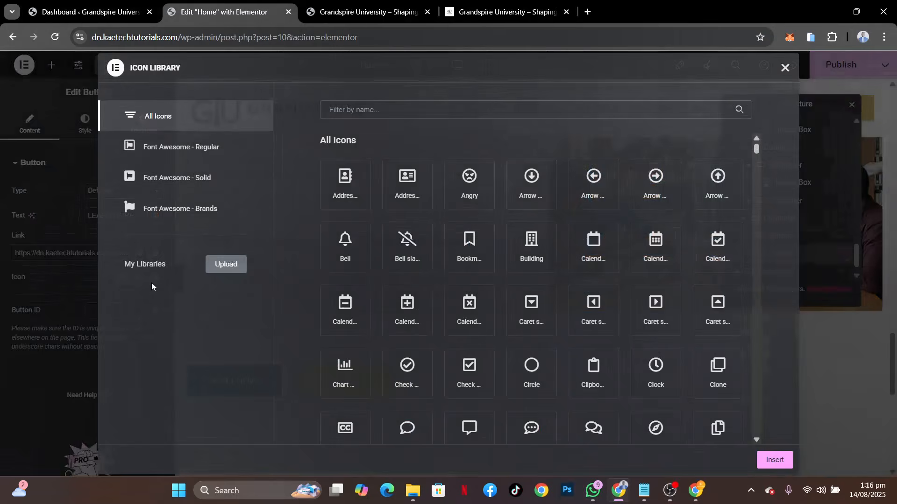
{"action": "left_click", "coordinate": [456, 114]}
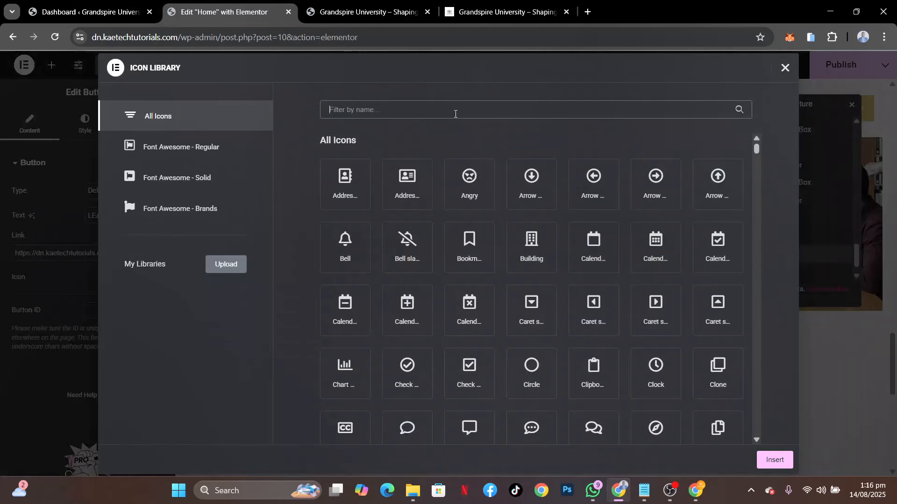
{"action": "type", "text": "ARR"}
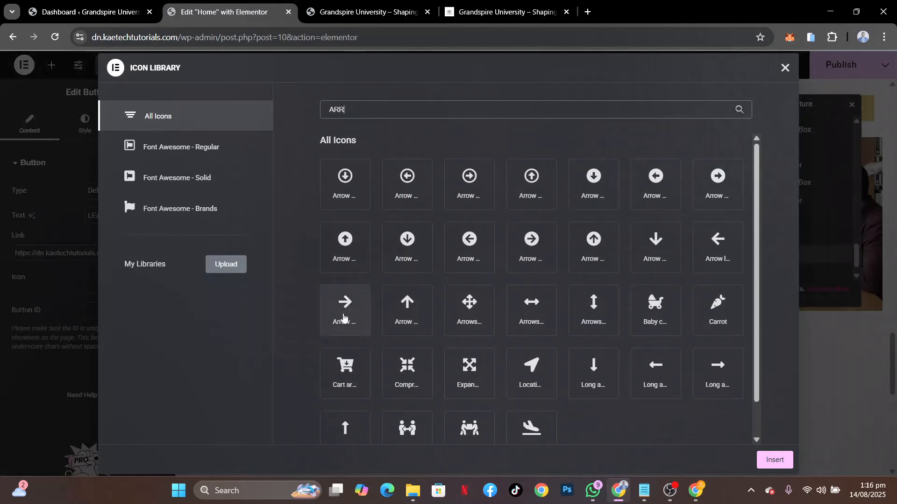
{"action": "left_click", "coordinate": [343, 306]}
{"action": "left_click", "coordinate": [773, 460]}
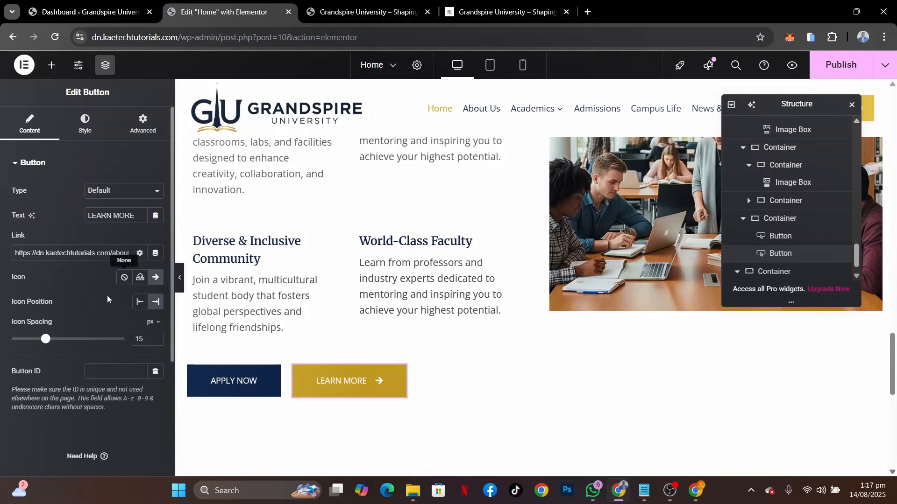
Give the LEARN MORE button dark navy global text color and make its background fully transparent
{"action": "left_click", "coordinate": [95, 134]}
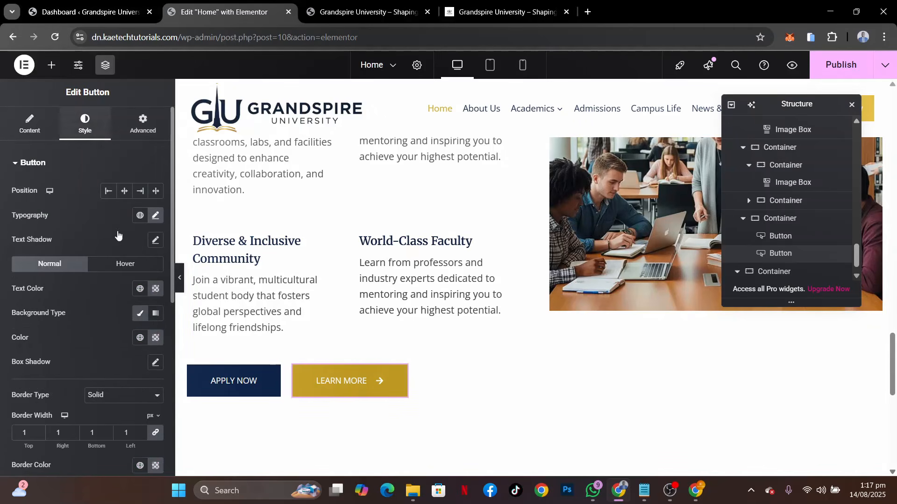
{"action": "left_click", "coordinate": [141, 289]}
{"action": "left_click", "coordinate": [125, 150]}
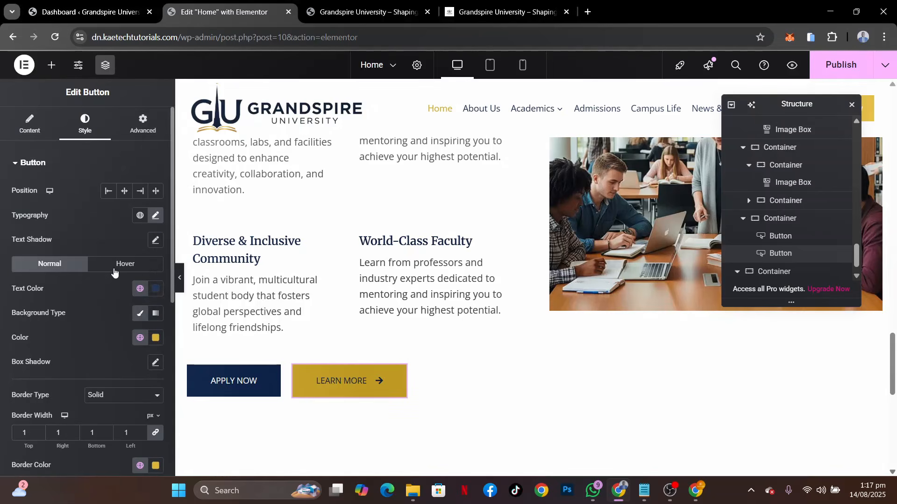
{"action": "left_click", "coordinate": [156, 337]}
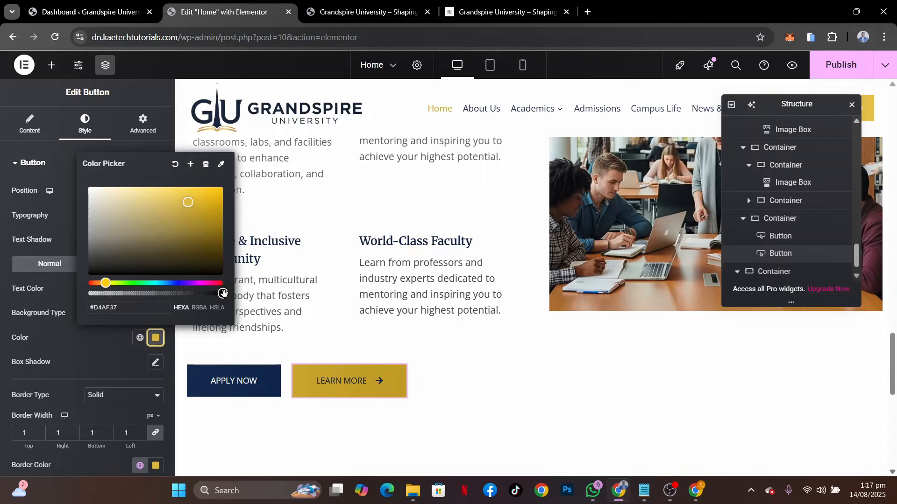
{"action": "left_click_drag", "start_coordinate": [224, 293], "coordinate": [46, 299]}
{"action": "left_click", "coordinate": [83, 341]}
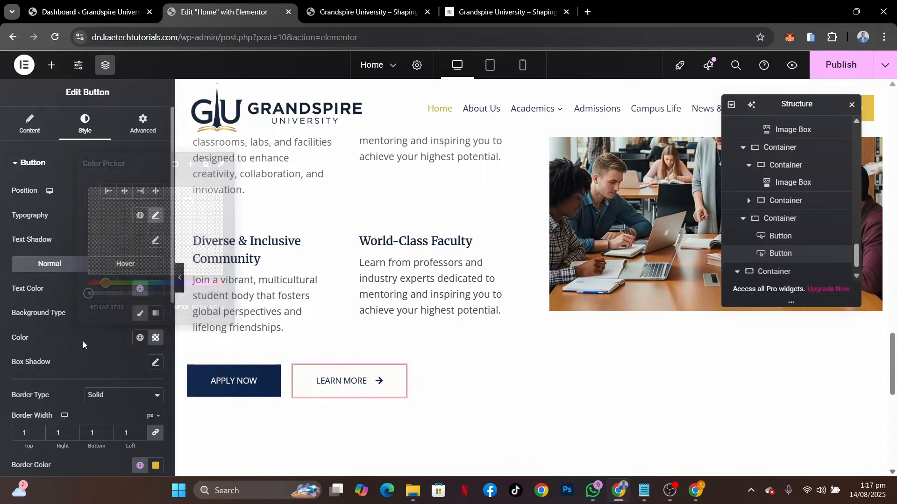
Set the LEARN MORE button's border color to the global color Theme Accent (#0a1f44)
{"action": "scroll", "coordinate": [135, 356], "scroll_direction": "down", "scroll_amount": 4}
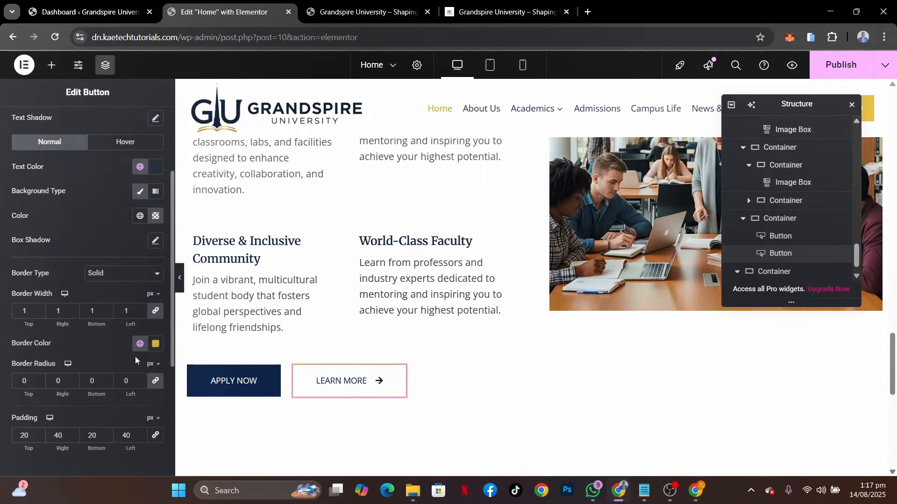
{"action": "left_click", "coordinate": [140, 269]}
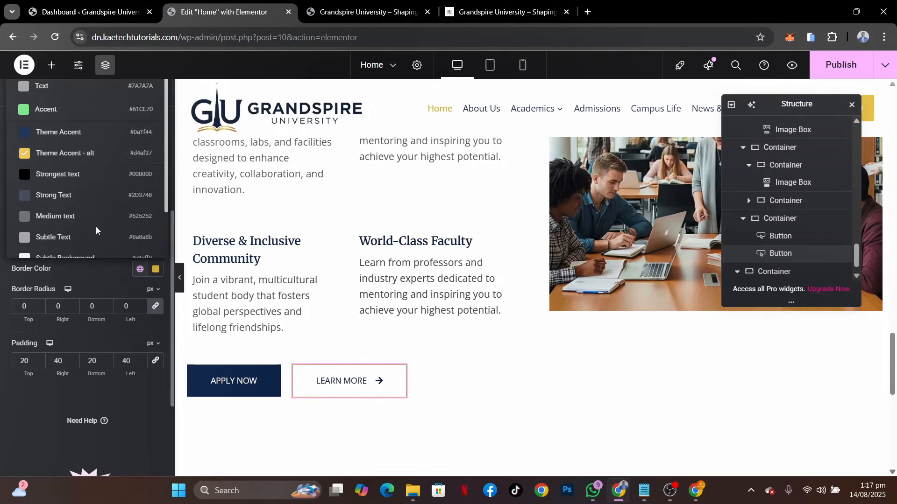
{"action": "left_click", "coordinate": [82, 134]}
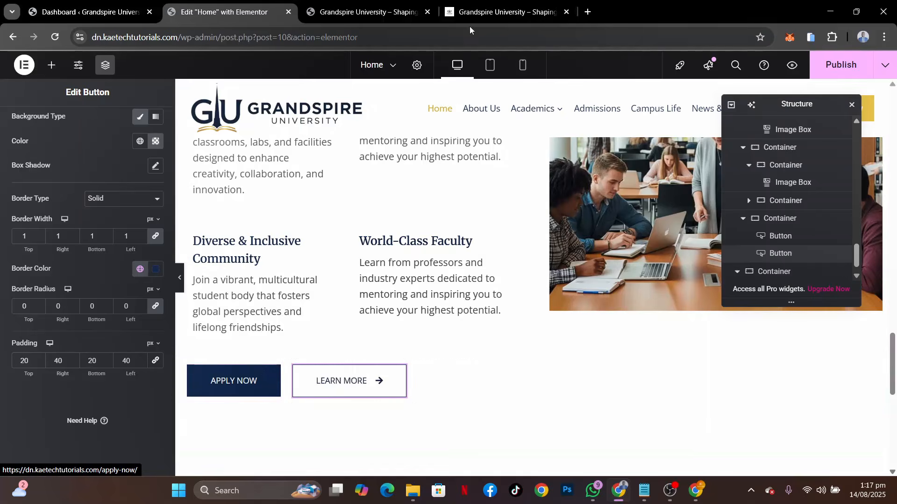
Compare the section's buttons with the reference site and open the APPLY NOW button's typography settings
{"action": "left_click", "coordinate": [469, 13]}
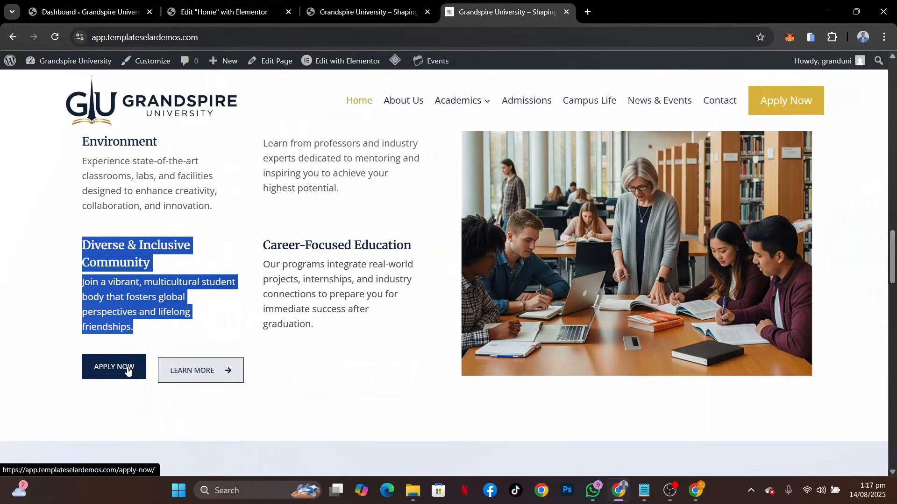
{"action": "left_click", "coordinate": [198, 12]}
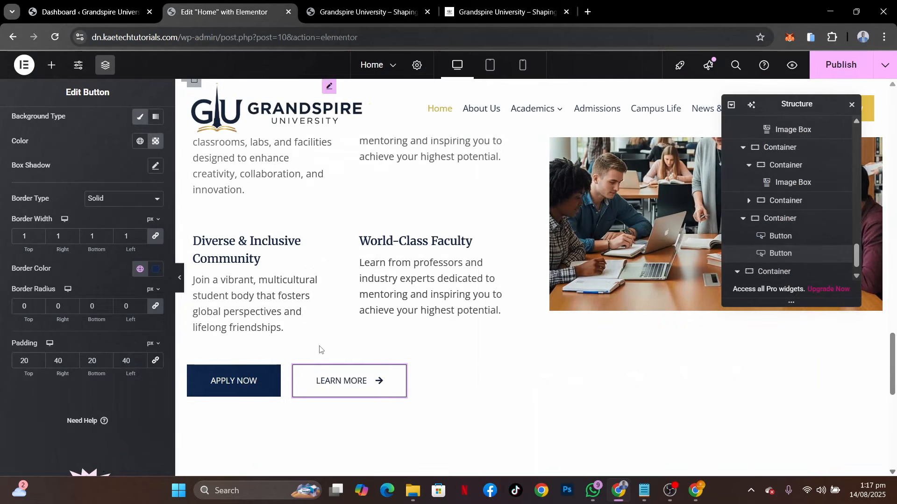
{"action": "left_click", "coordinate": [274, 375]}
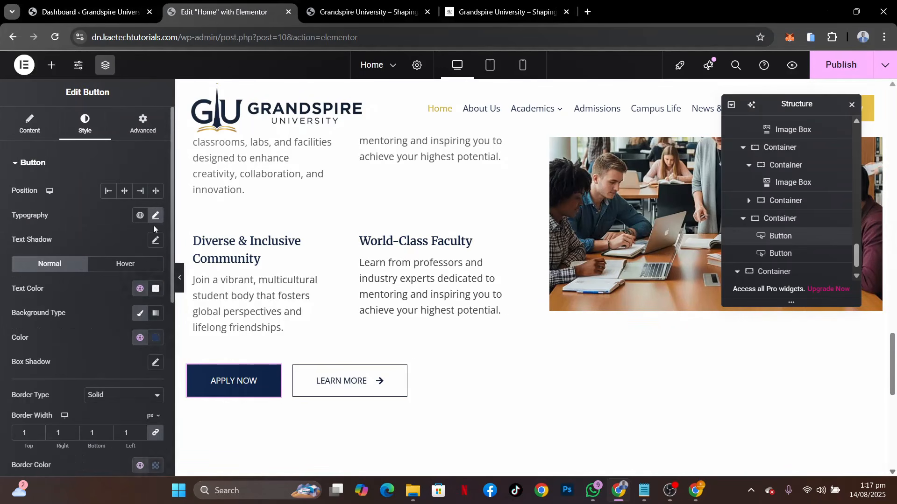
{"action": "left_click", "coordinate": [155, 216]}
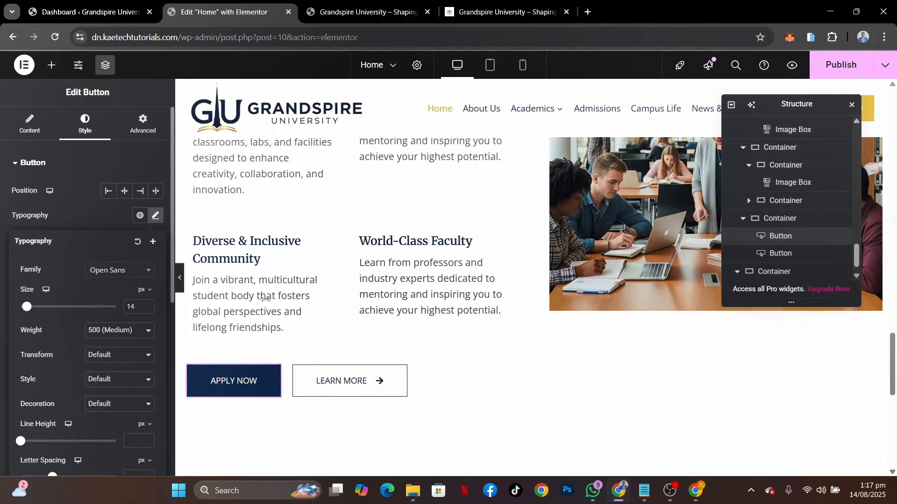
{"action": "scroll", "coordinate": [489, 344], "scroll_direction": "up", "scroll_amount": 5}
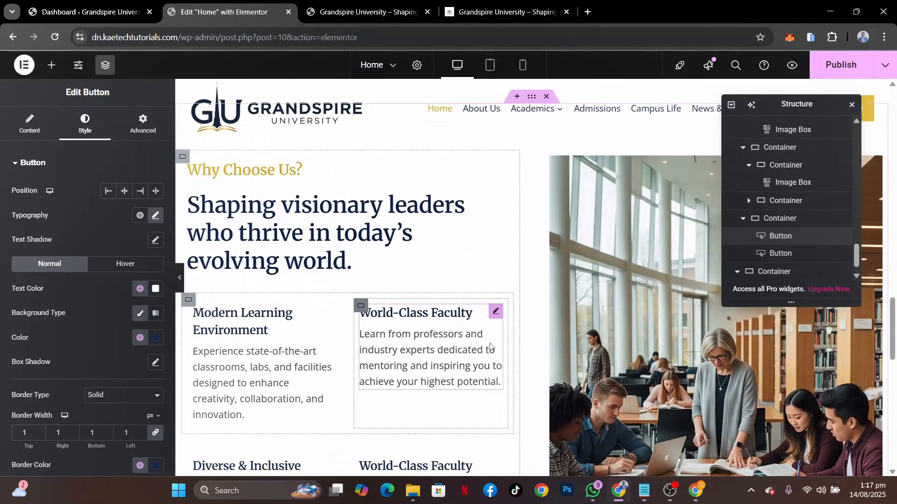
{"action": "scroll", "coordinate": [490, 347], "scroll_direction": "down", "scroll_amount": 1}
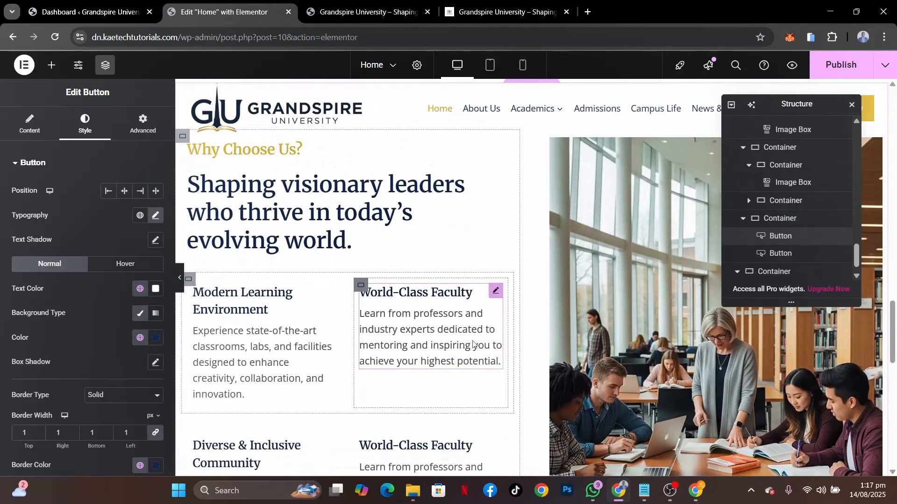
Set the padding of both feature-box row containers under the main heading to 0 px on all sides
{"action": "left_click", "coordinate": [190, 278]}
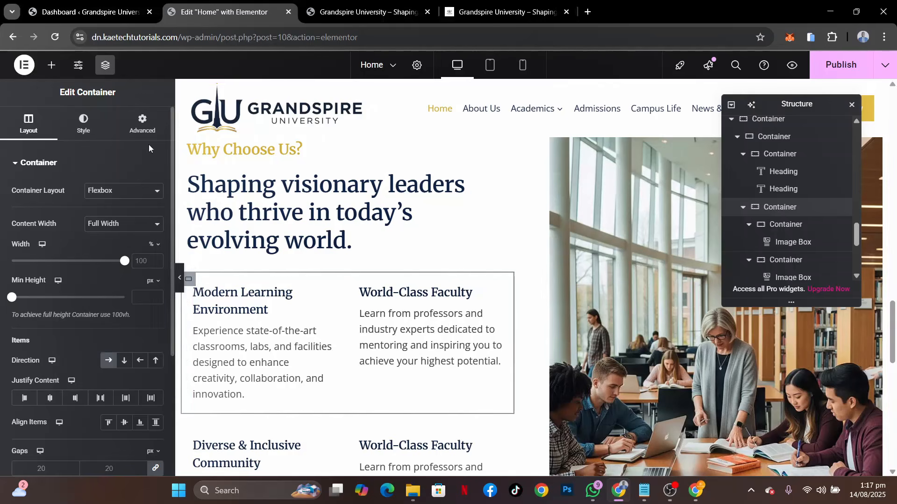
{"action": "left_click", "coordinate": [143, 128]}
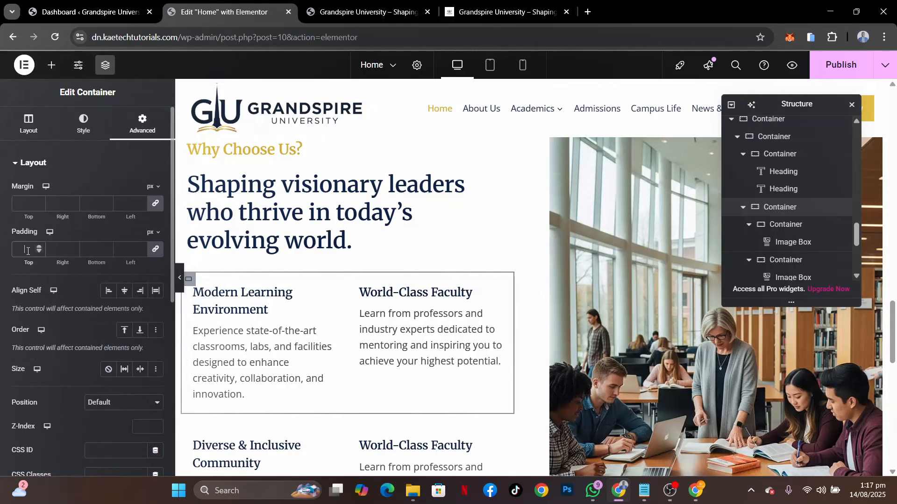
{"action": "type", "text": "0"}
{"action": "scroll", "coordinate": [171, 346], "scroll_direction": "down", "scroll_amount": 3}
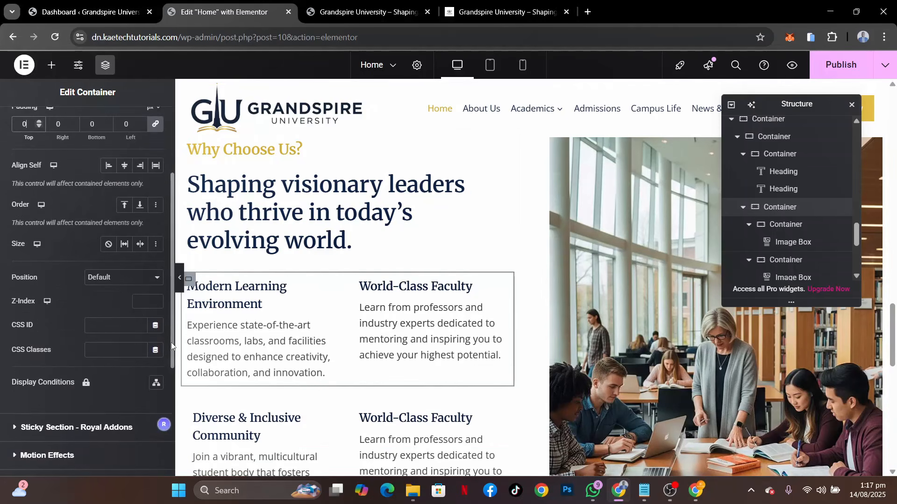
{"action": "left_click", "coordinate": [189, 405]}
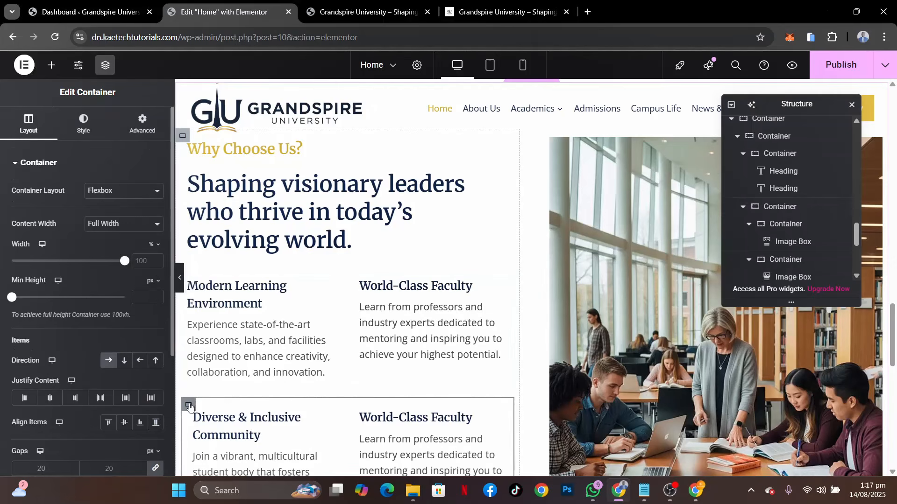
{"action": "left_click", "coordinate": [143, 126]}
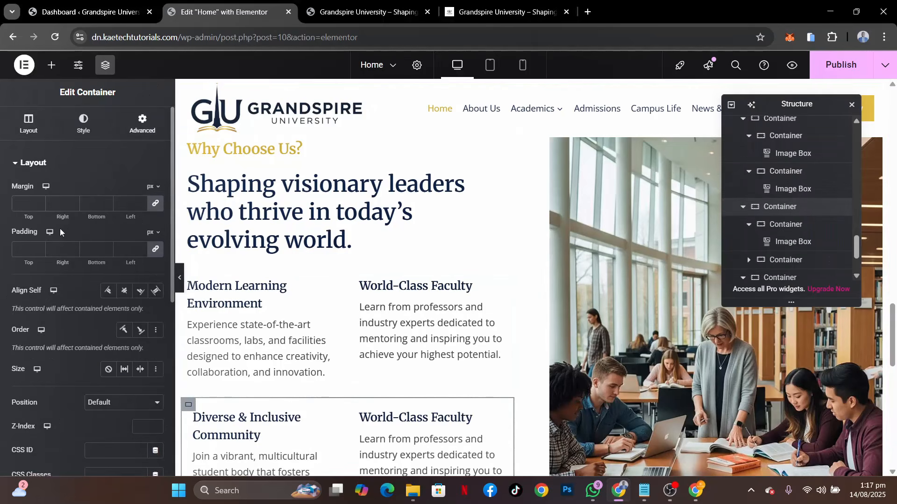
{"action": "left_click", "coordinate": [26, 244]}
{"action": "type", "text": "0"}
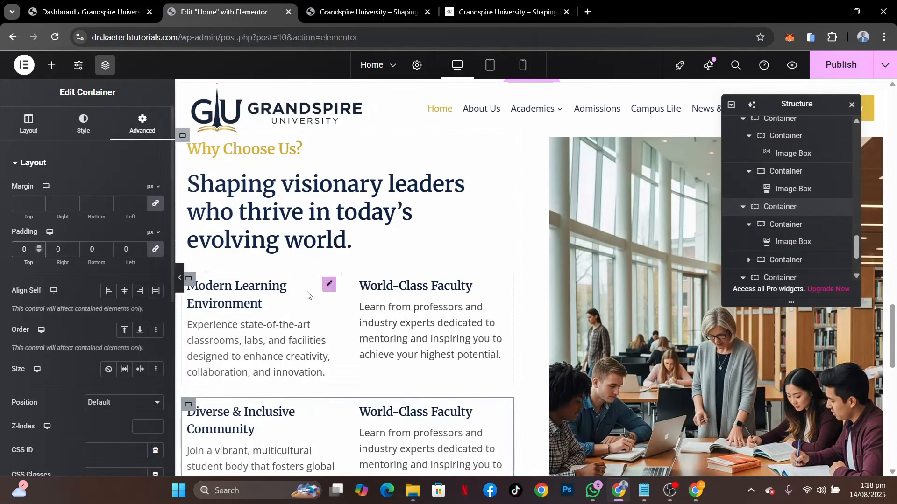
Set the align items option of the "Why Choose Us?" section's outer container to center
{"action": "scroll", "coordinate": [307, 295], "scroll_direction": "down", "scroll_amount": 3}
{"action": "scroll", "coordinate": [308, 296], "scroll_direction": "down", "scroll_amount": 1}
{"action": "scroll", "coordinate": [310, 296], "scroll_direction": "up", "scroll_amount": 3}
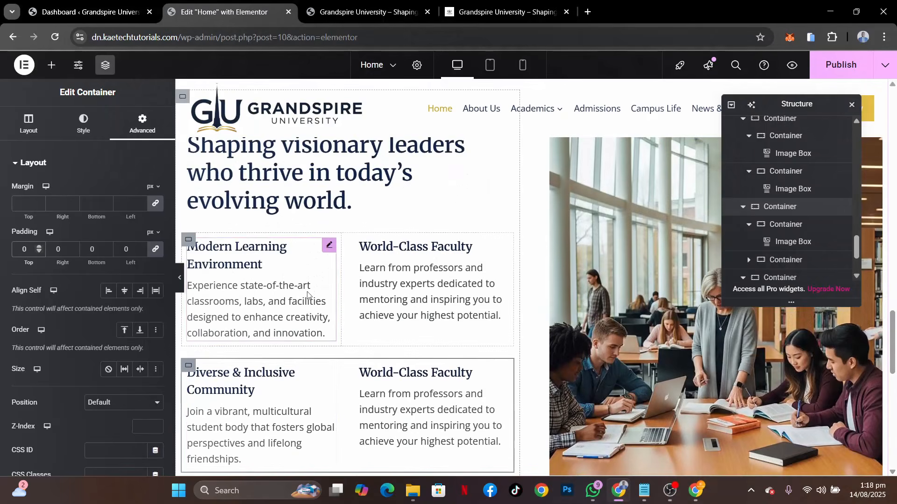
{"action": "scroll", "coordinate": [308, 296], "scroll_direction": "down", "scroll_amount": 1}
{"action": "scroll", "coordinate": [527, 256], "scroll_direction": "up", "scroll_amount": 4}
{"action": "scroll", "coordinate": [568, 251], "scroll_direction": "down", "scroll_amount": 1}
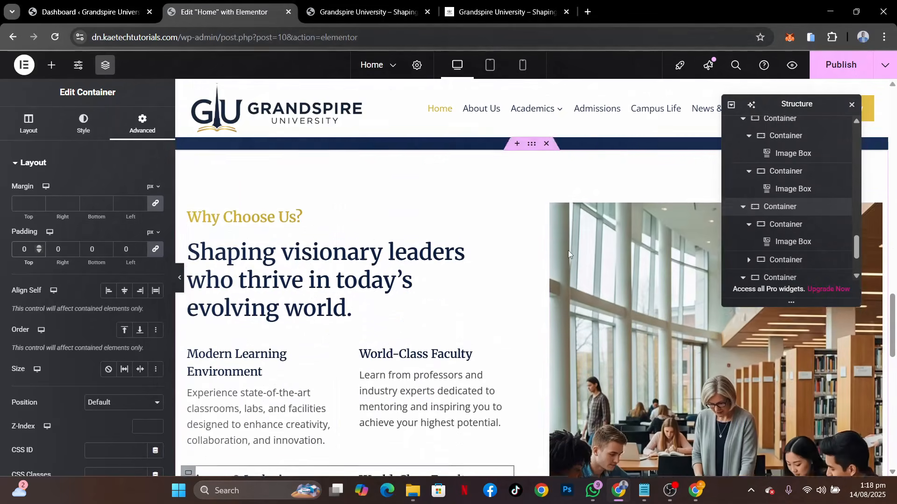
{"action": "scroll", "coordinate": [543, 191], "scroll_direction": "up", "scroll_amount": 1}
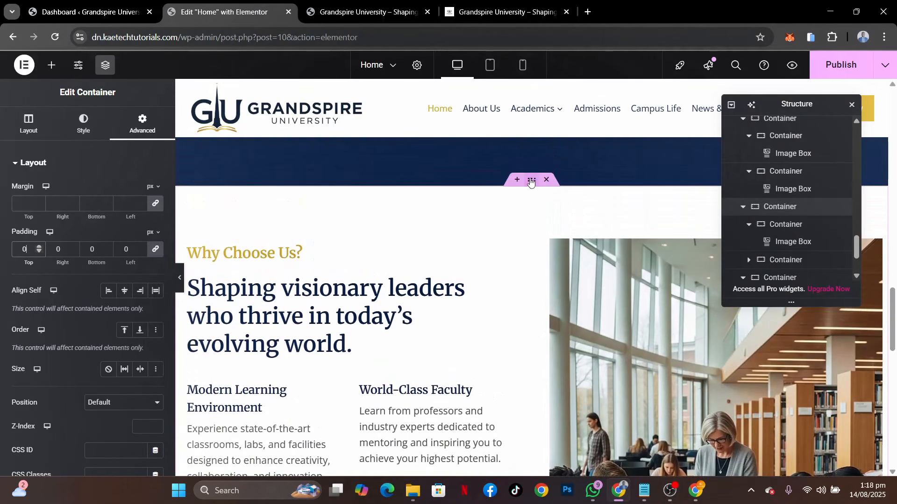
{"action": "left_click", "coordinate": [531, 182]}
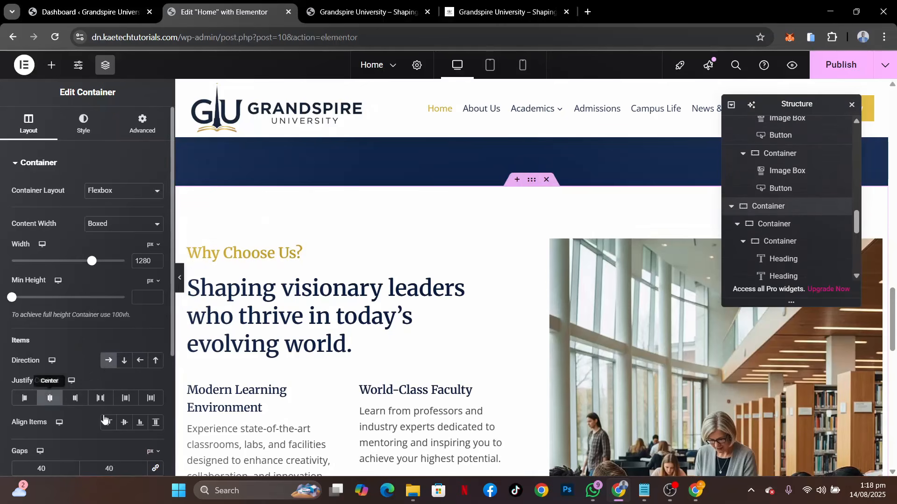
{"action": "left_click", "coordinate": [124, 422]}
{"action": "scroll", "coordinate": [420, 383], "scroll_direction": "down", "scroll_amount": 4}
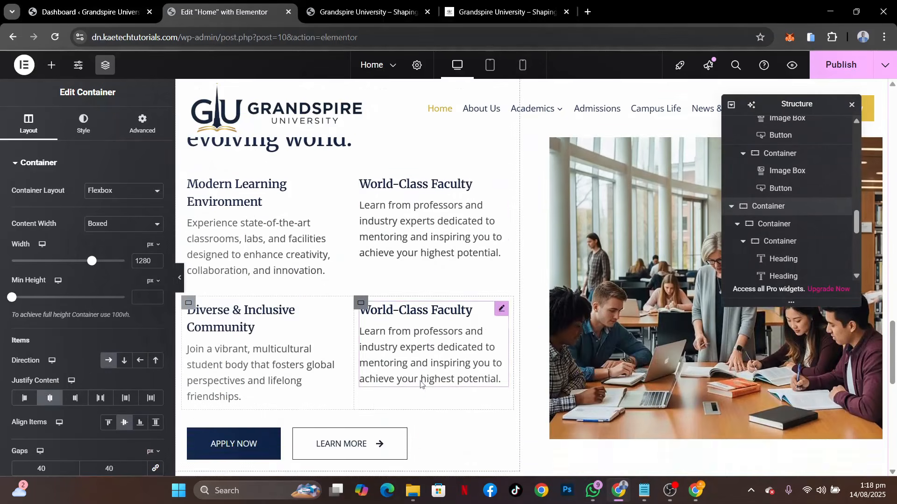
Set the padding of the container holding the two "Why Choose Us?" headings to 0 px on all sides
{"action": "scroll", "coordinate": [420, 383], "scroll_direction": "up", "scroll_amount": 3}
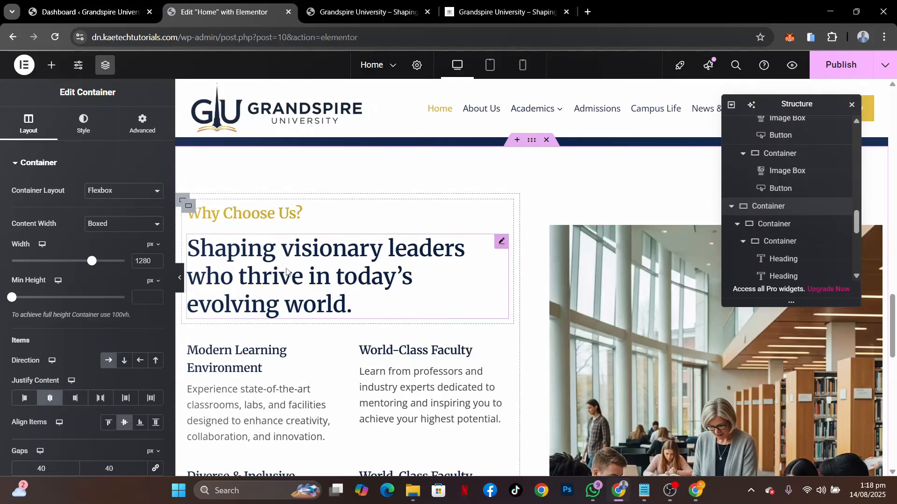
{"action": "left_click", "coordinate": [189, 207]}
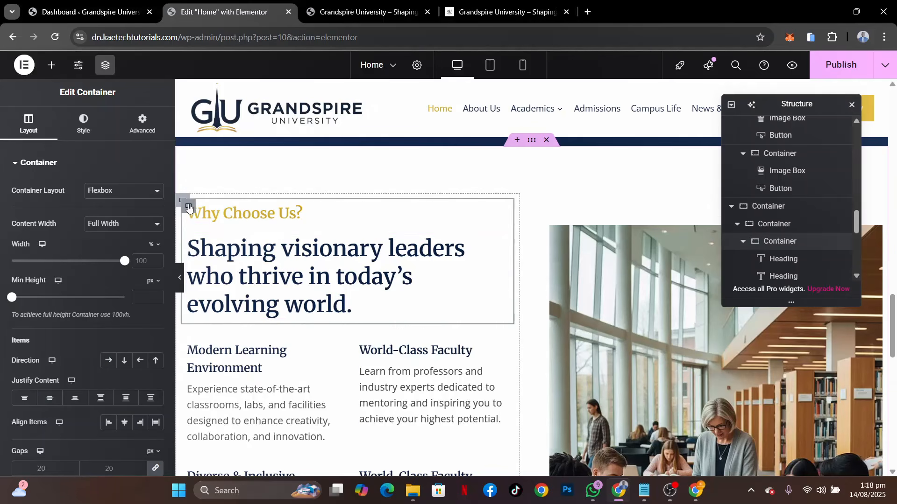
{"action": "left_click", "coordinate": [139, 124]}
{"action": "type", "text": "0"}
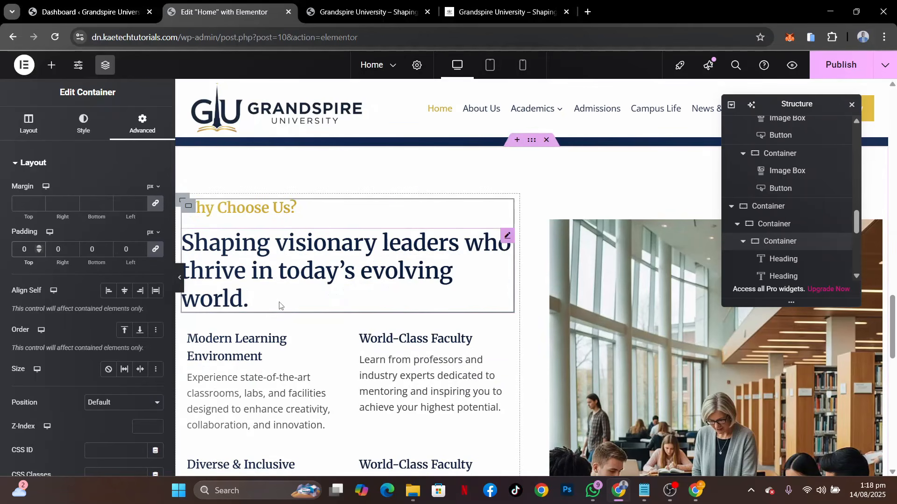
Set the padding of the two box containers in the first feature row, Modern Learning Environment and World-Class Faculty, to 0 px
{"action": "scroll", "coordinate": [276, 308], "scroll_direction": "down", "scroll_amount": 2}
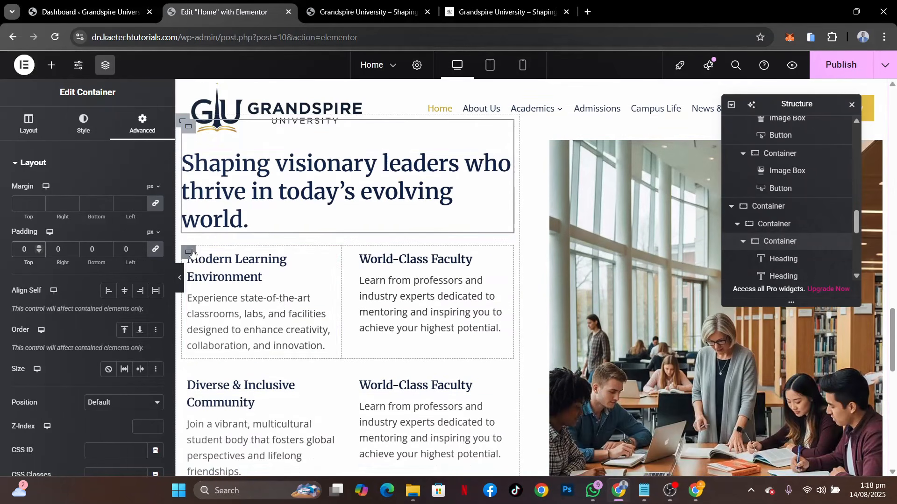
{"action": "left_click", "coordinate": [190, 253]}
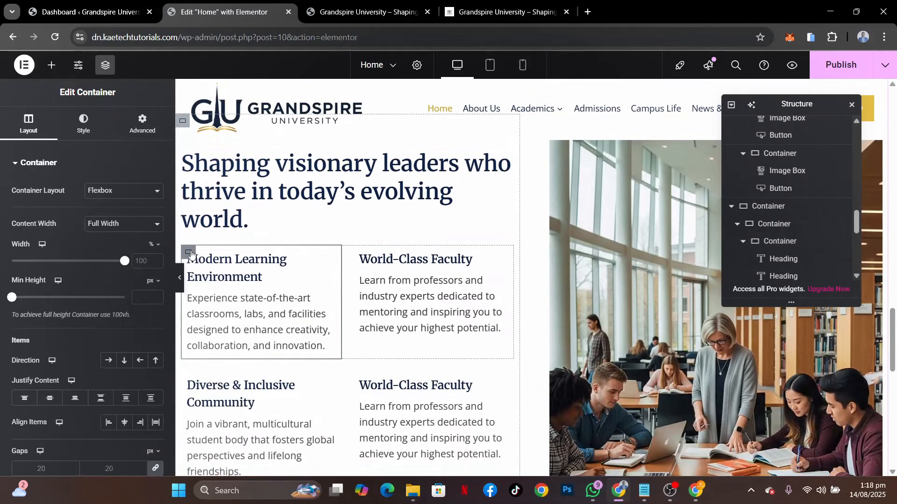
{"action": "left_click", "coordinate": [142, 124]}
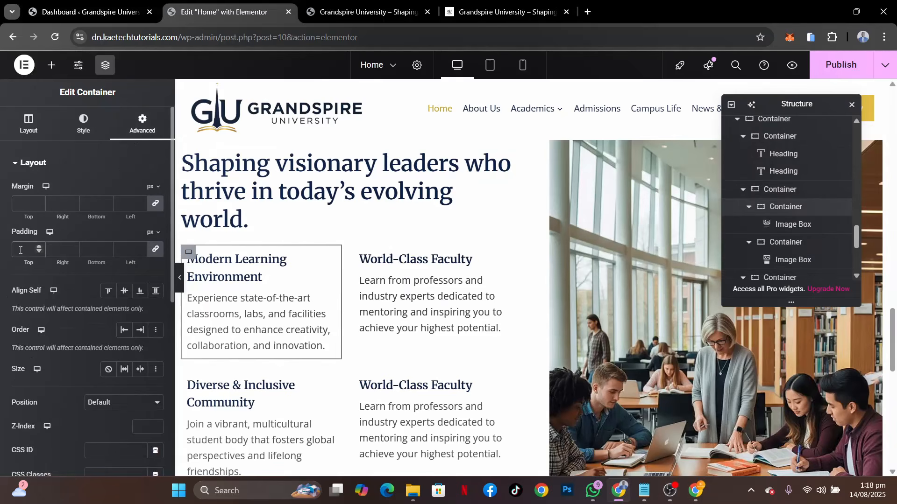
{"action": "left_click", "coordinate": [20, 250]}
{"action": "type", "text": "0"}
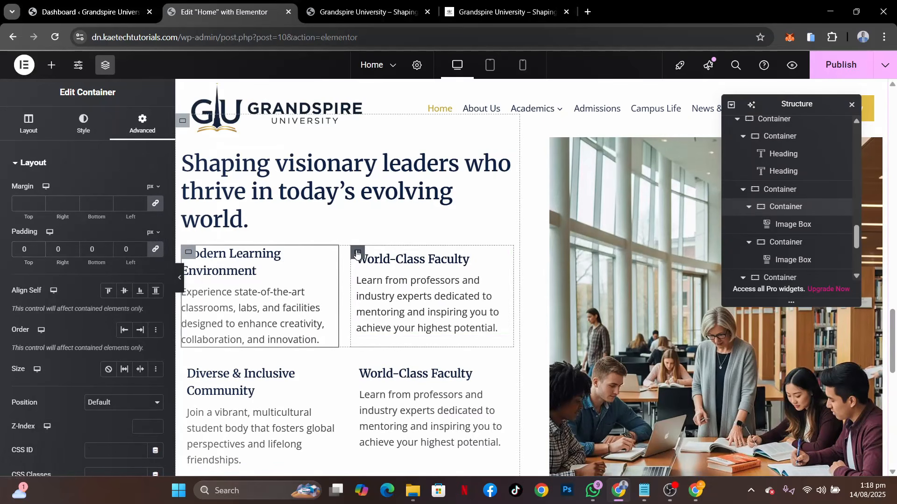
{"action": "left_click", "coordinate": [133, 135]}
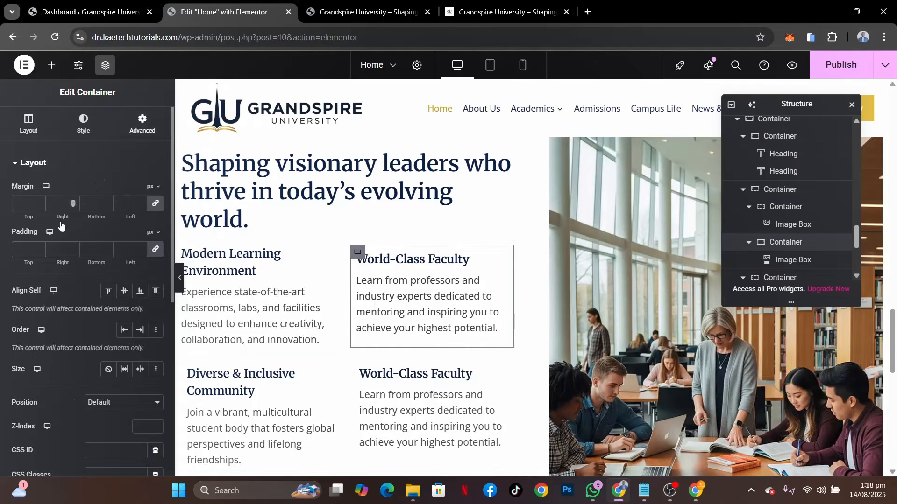
{"action": "left_click", "coordinate": [27, 243]}
{"action": "type", "text": "0"}
Set the padding of both box containers in the second feature row, beginning with Diverse & Inclusive Community, to 0 px
{"action": "scroll", "coordinate": [212, 295], "scroll_direction": "down", "scroll_amount": 3}
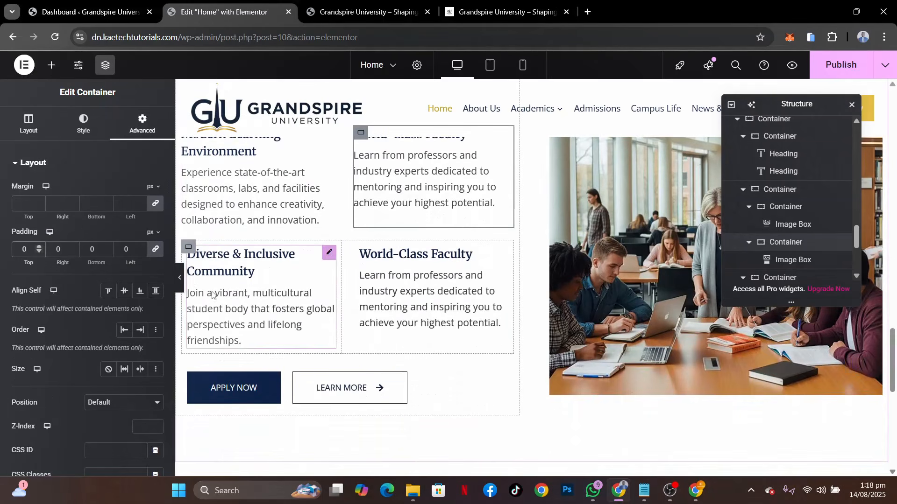
{"action": "left_click", "coordinate": [188, 248]}
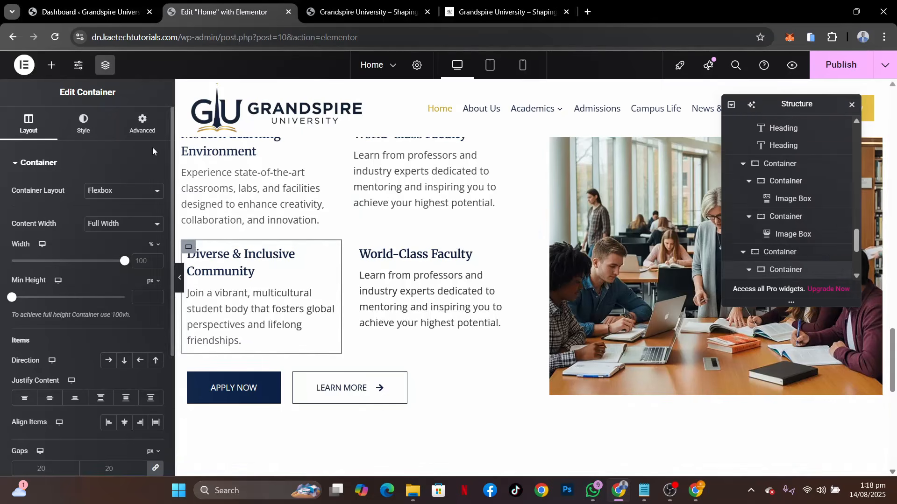
{"action": "left_click", "coordinate": [143, 126]}
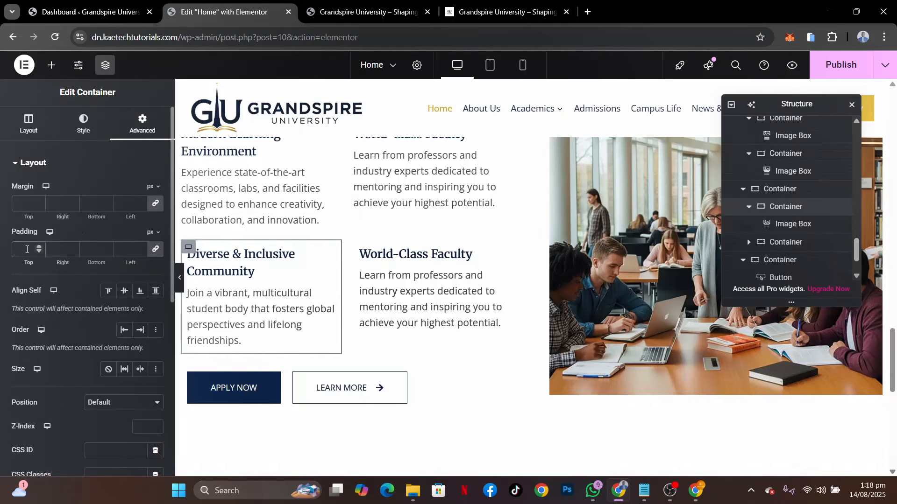
{"action": "left_click", "coordinate": [26, 249]}
{"action": "type", "text": "0"}
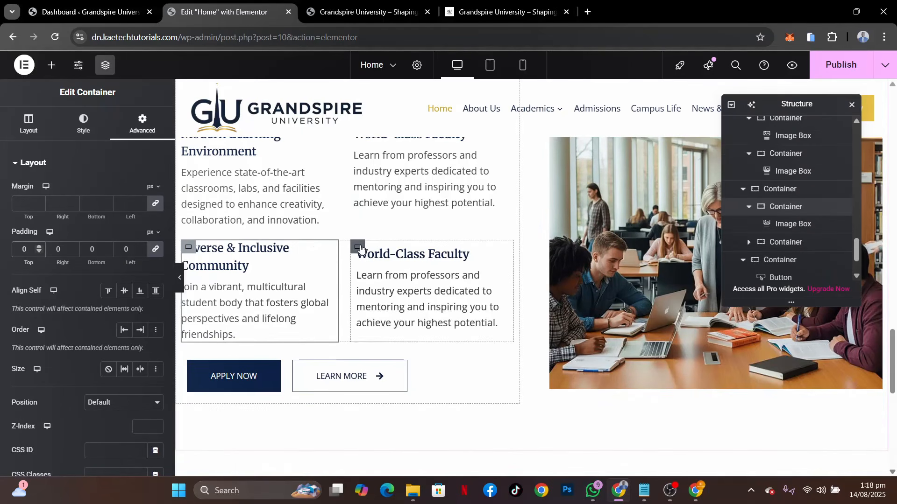
{"action": "left_click", "coordinate": [351, 244]}
{"action": "left_click", "coordinate": [140, 133]}
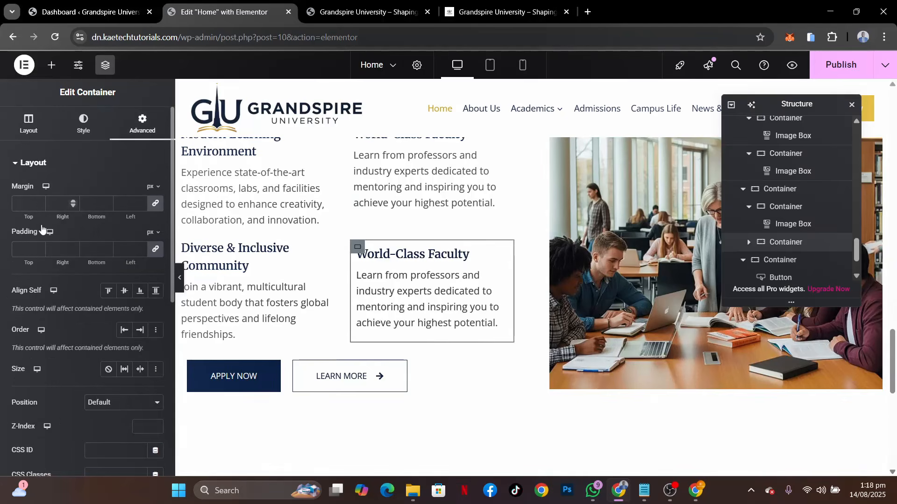
{"action": "type", "text": "0"}
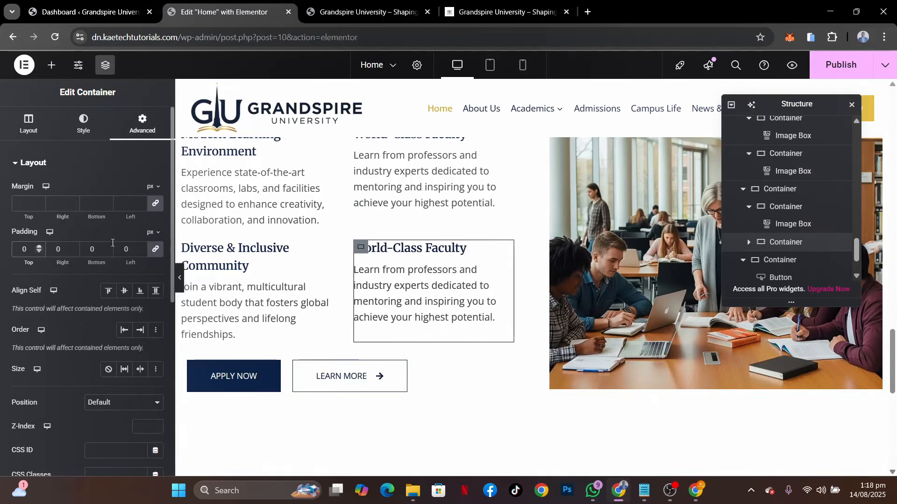
Review the section's spacing, publish the page, and reload the live Grandspire University home page
{"action": "scroll", "coordinate": [456, 322], "scroll_direction": "up", "scroll_amount": 5}
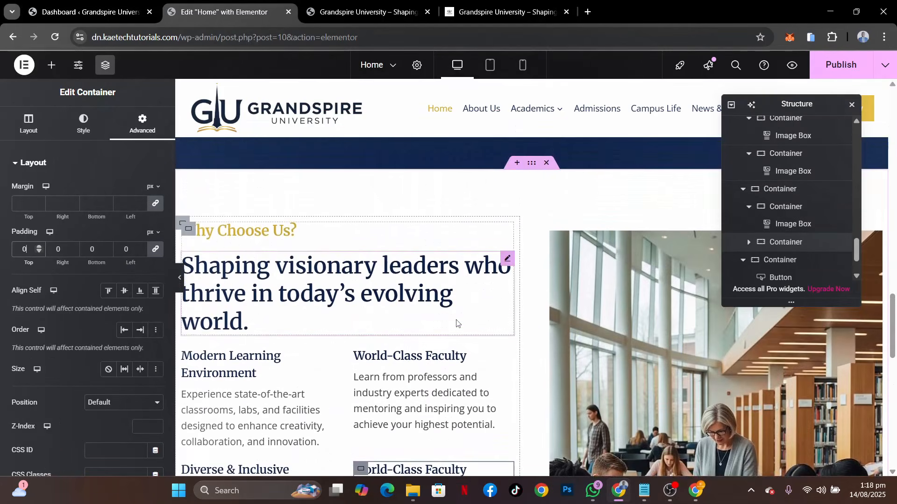
{"action": "scroll", "coordinate": [456, 322], "scroll_direction": "down", "scroll_amount": 3}
{"action": "scroll", "coordinate": [456, 322], "scroll_direction": "up", "scroll_amount": 4}
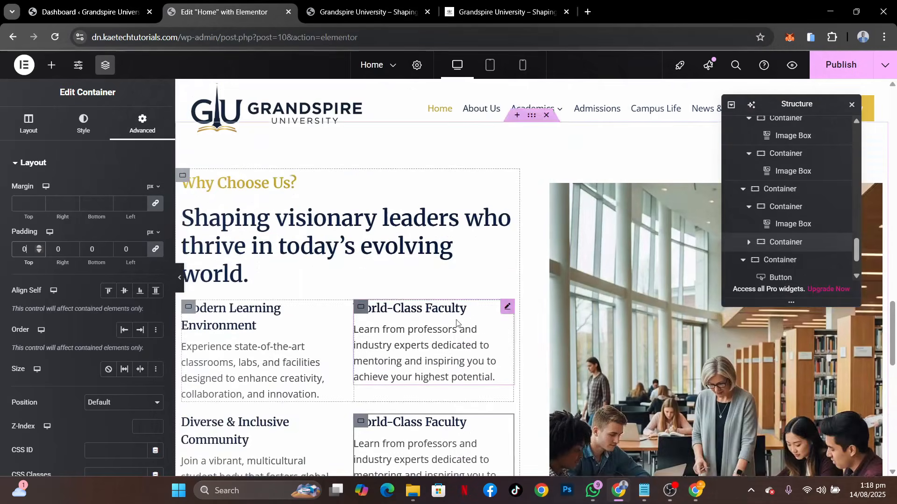
{"action": "left_click", "coordinate": [834, 64]}
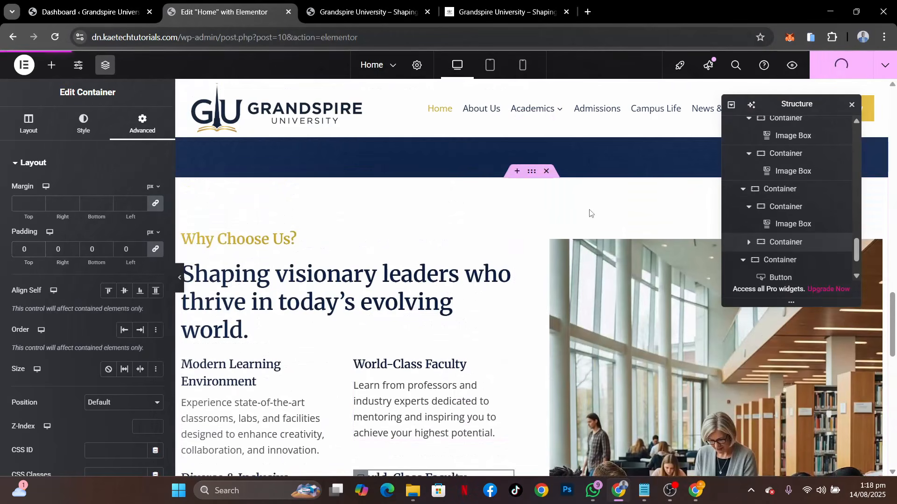
{"action": "left_click", "coordinate": [367, 15]}
{"action": "left_click", "coordinate": [57, 39]}
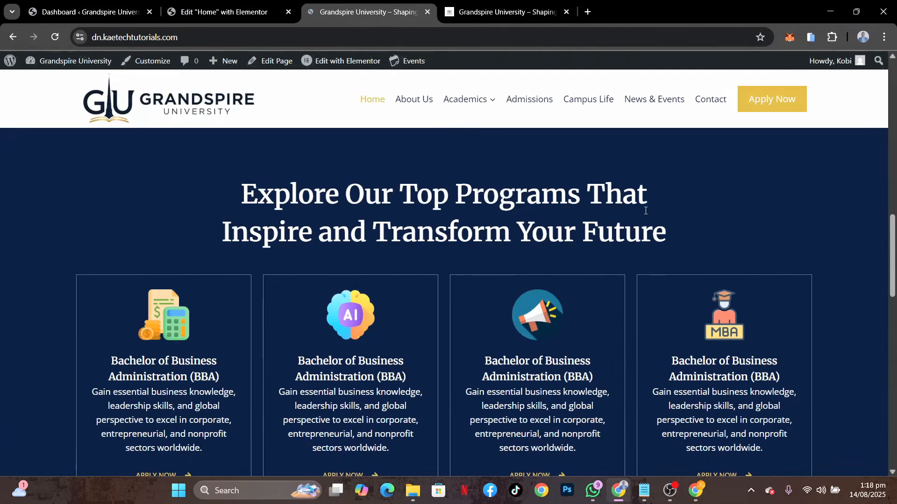
Examine the live Grandspire University home page from the introduction through the programs and "Why Choose Us?" sections
{"action": "scroll", "coordinate": [645, 211], "scroll_direction": "down", "scroll_amount": 15}
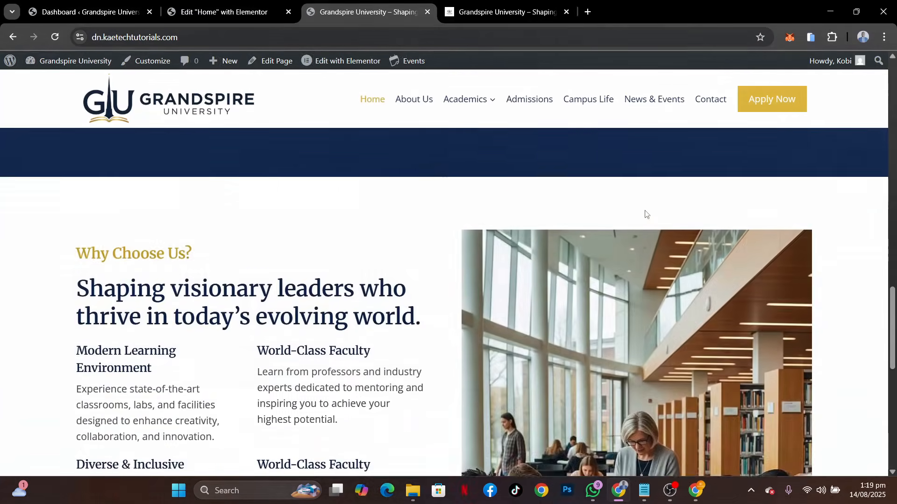
{"action": "scroll", "coordinate": [645, 214], "scroll_direction": "up", "scroll_amount": 6}
{"action": "scroll", "coordinate": [645, 214], "scroll_direction": "up", "scroll_amount": 1}
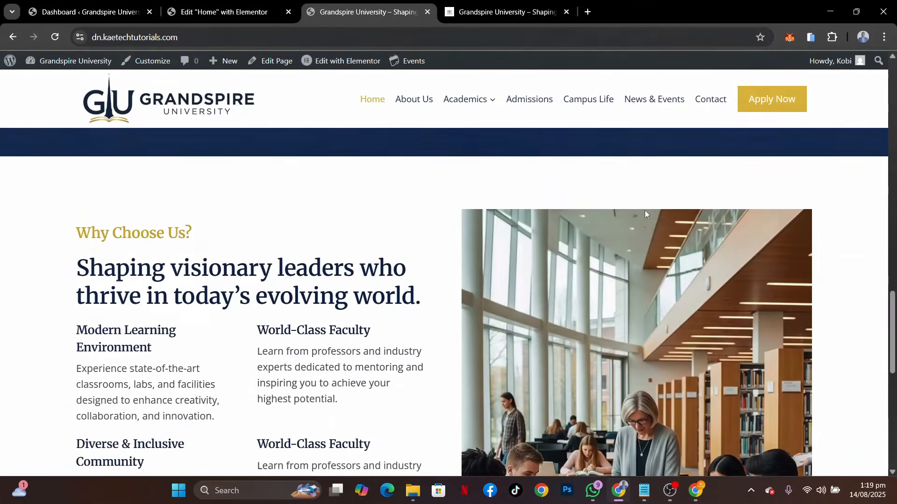
{"action": "scroll", "coordinate": [644, 214], "scroll_direction": "down", "scroll_amount": 4}
{"action": "scroll", "coordinate": [645, 214], "scroll_direction": "up", "scroll_amount": 6}
{"action": "scroll", "coordinate": [645, 213], "scroll_direction": "up", "scroll_amount": 10}
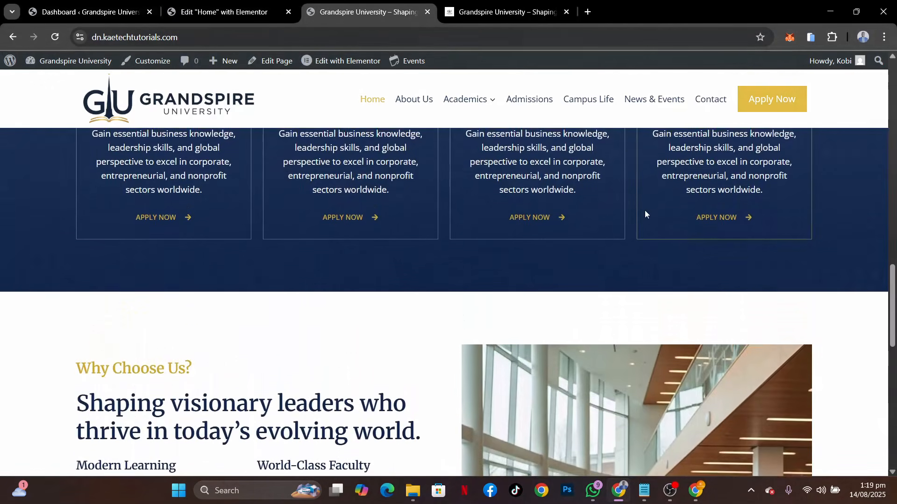
{"action": "scroll", "coordinate": [644, 211], "scroll_direction": "down", "scroll_amount": 14}
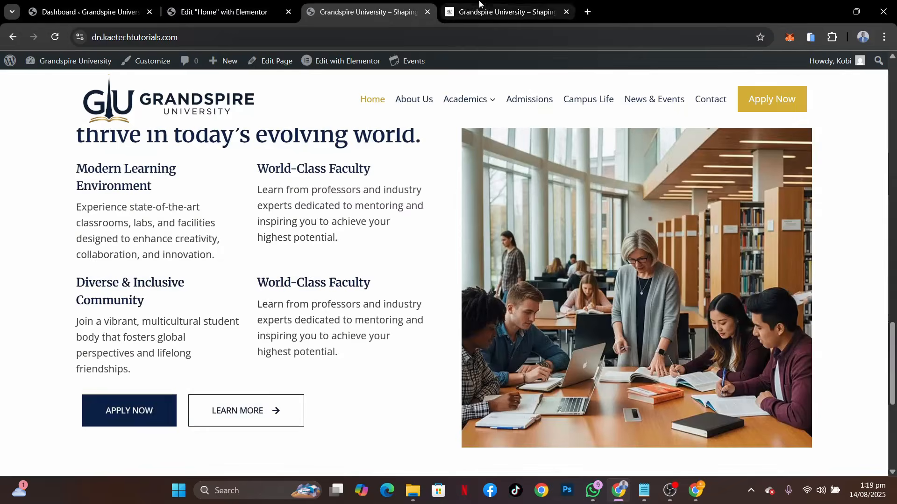
Switch to the reference site and examine the sections below "Why Choose Us?", from Our Testimonials to "Start Your Journey to Excellence"
{"action": "left_click", "coordinate": [481, 4]}
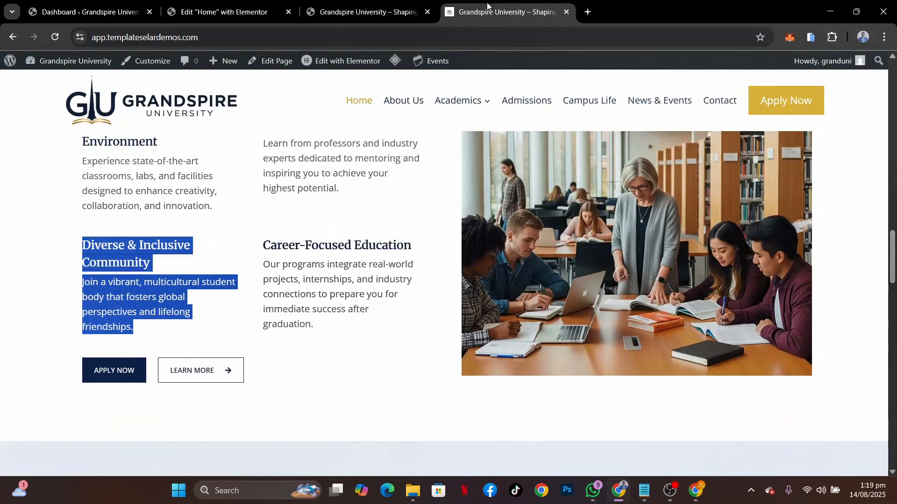
{"action": "scroll", "coordinate": [546, 260], "scroll_direction": "down", "scroll_amount": 7}
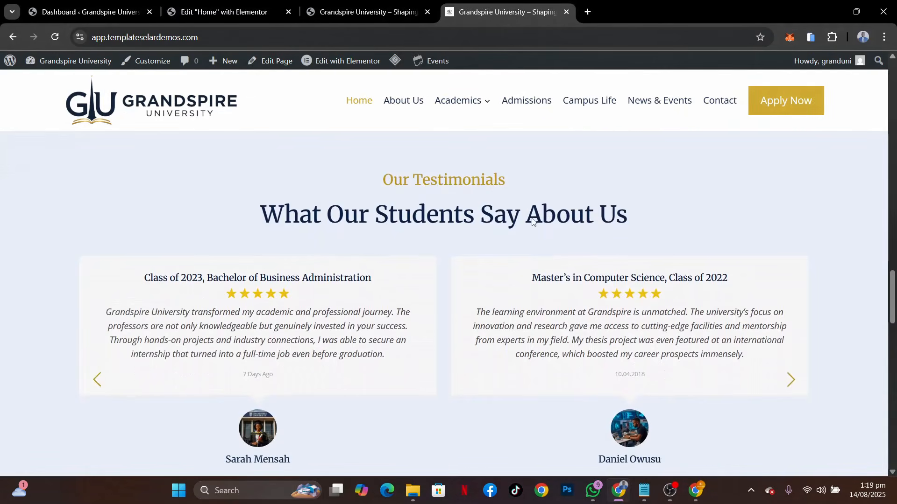
{"action": "scroll", "coordinate": [569, 225], "scroll_direction": "down", "scroll_amount": 7}
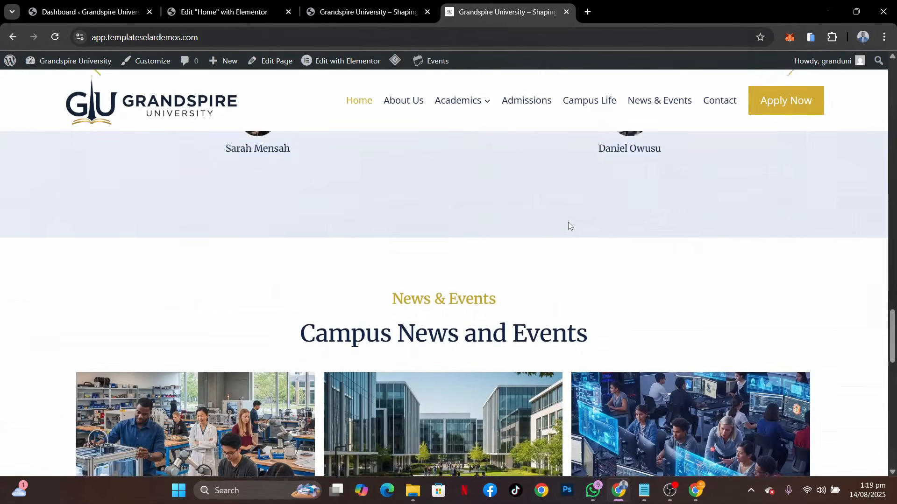
{"action": "scroll", "coordinate": [569, 226], "scroll_direction": "down", "scroll_amount": 8}
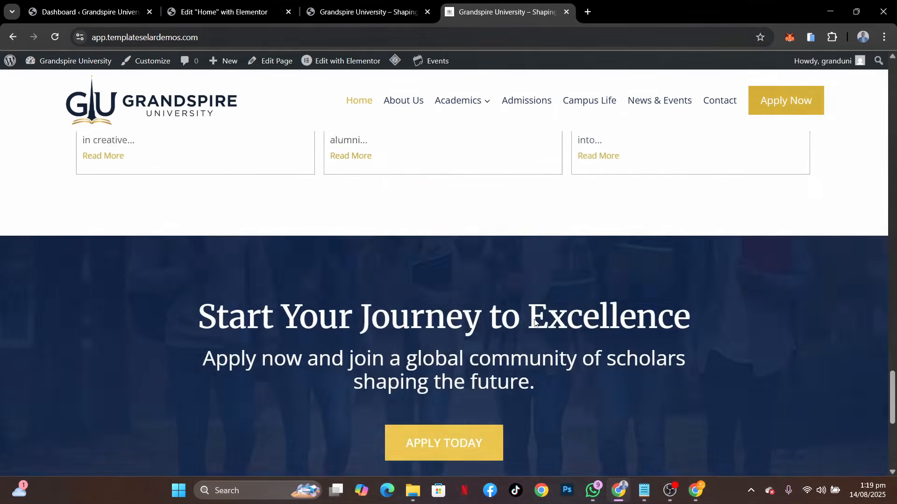
{"action": "scroll", "coordinate": [535, 324], "scroll_direction": "up", "scroll_amount": 2}
{"action": "scroll", "coordinate": [536, 324], "scroll_direction": "up", "scroll_amount": 6}
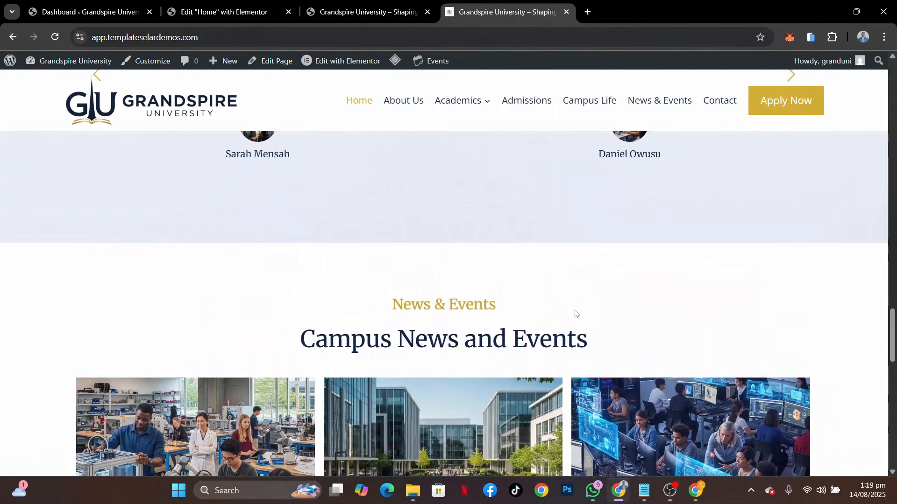
In the Elementor editor, copy the "Explore Our Top Programs" section and paste it at the end of the page, below "Why Choose Us?"
{"action": "left_click", "coordinate": [232, 13]}
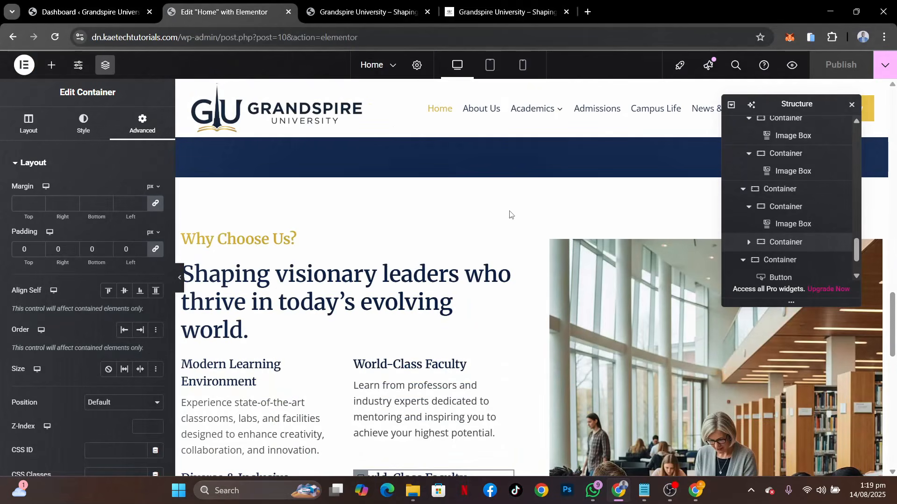
{"action": "scroll", "coordinate": [579, 289], "scroll_direction": "down", "scroll_amount": 13}
{"action": "scroll", "coordinate": [579, 289], "scroll_direction": "up", "scroll_amount": 9}
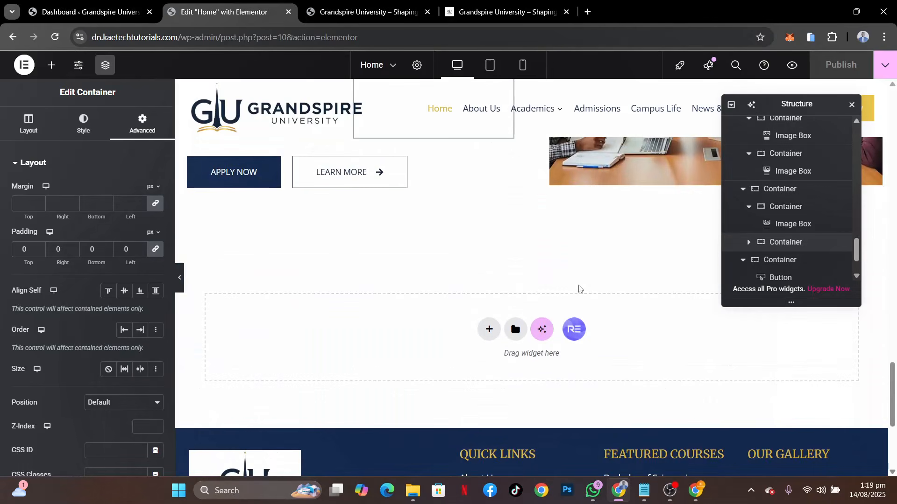
{"action": "scroll", "coordinate": [579, 285], "scroll_direction": "up", "scroll_amount": 12}
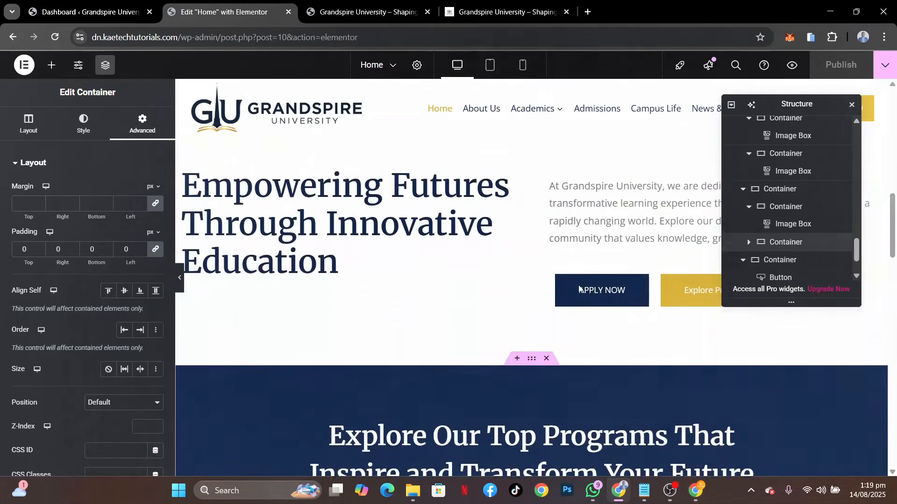
{"action": "scroll", "coordinate": [578, 286], "scroll_direction": "up", "scroll_amount": 6}
{"action": "scroll", "coordinate": [579, 286], "scroll_direction": "down", "scroll_amount": 12}
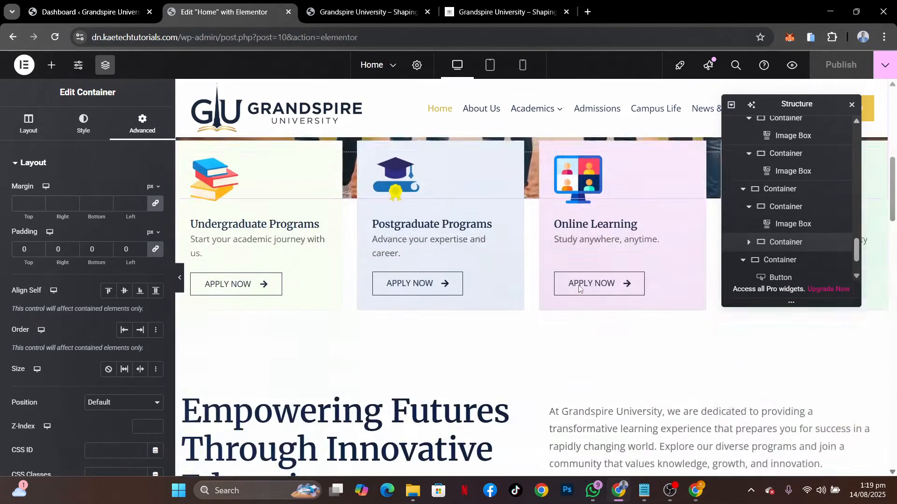
{"action": "scroll", "coordinate": [578, 285], "scroll_direction": "down", "scroll_amount": 1}
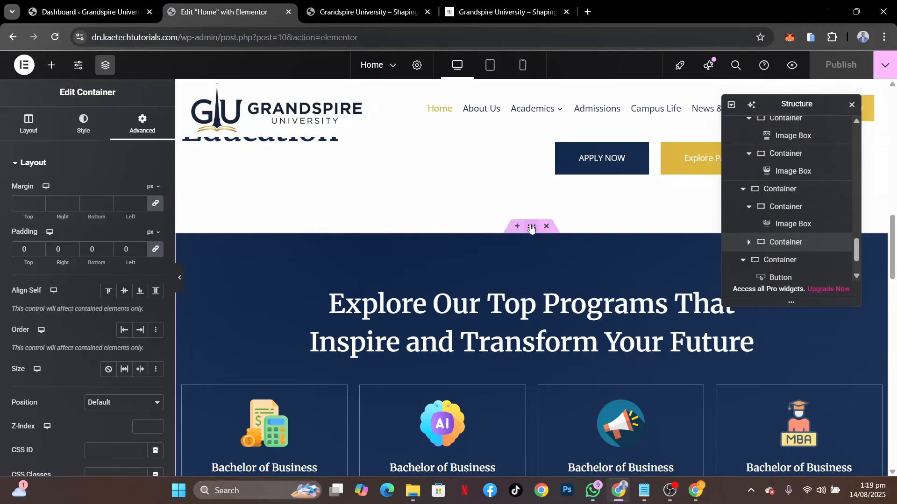
{"action": "right_click", "coordinate": [531, 228]}
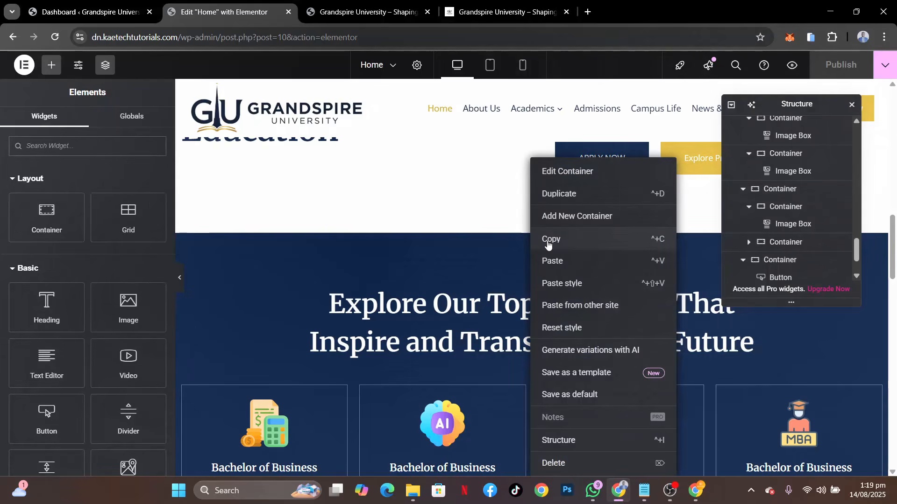
{"action": "left_click", "coordinate": [549, 240]}
{"action": "scroll", "coordinate": [549, 242], "scroll_direction": "down", "scroll_amount": 15}
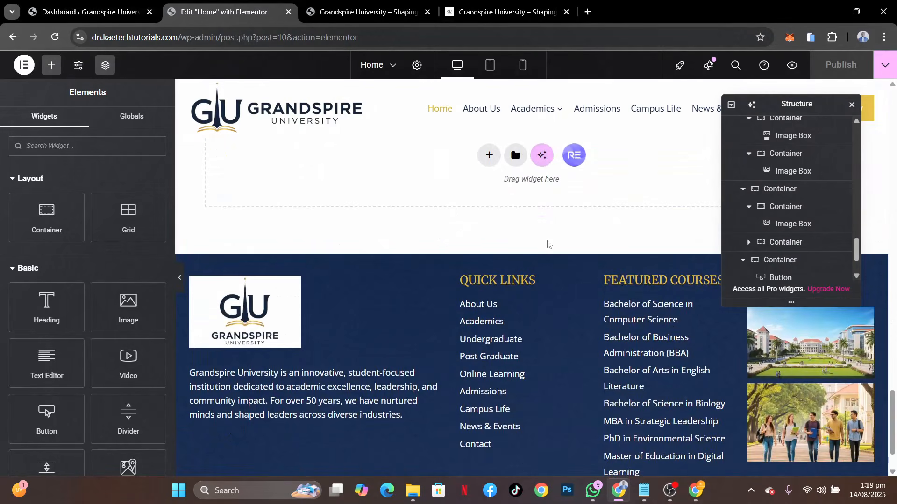
{"action": "right_click", "coordinate": [418, 192]}
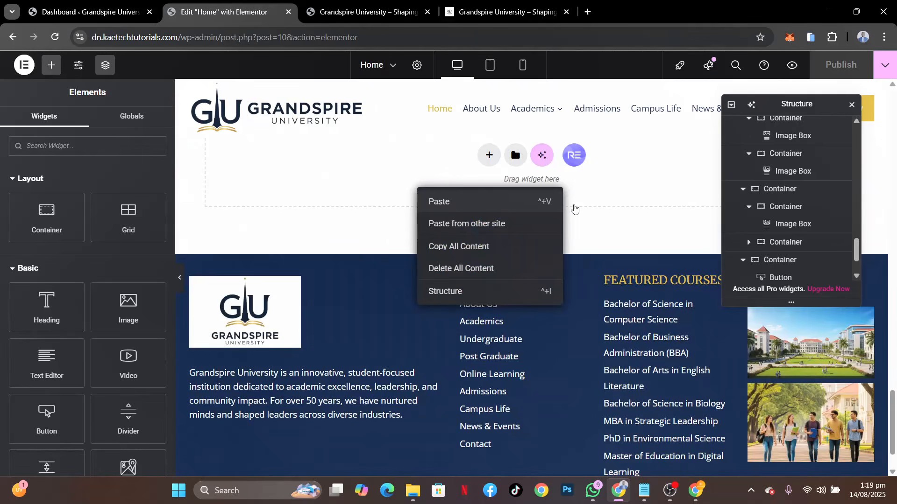
{"action": "left_click", "coordinate": [577, 211]}
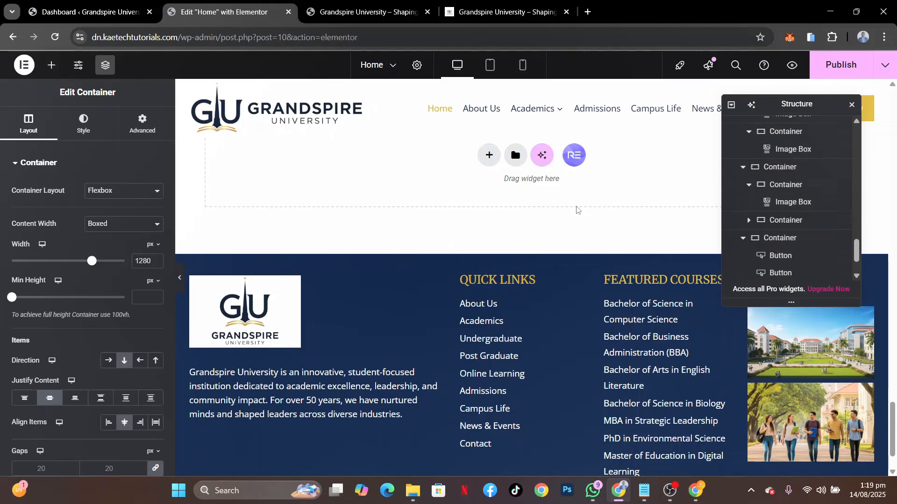
Delete all four program card containers from the pasted section, keeping its heading and the empty row container
{"action": "scroll", "coordinate": [576, 209], "scroll_direction": "up", "scroll_amount": 10}
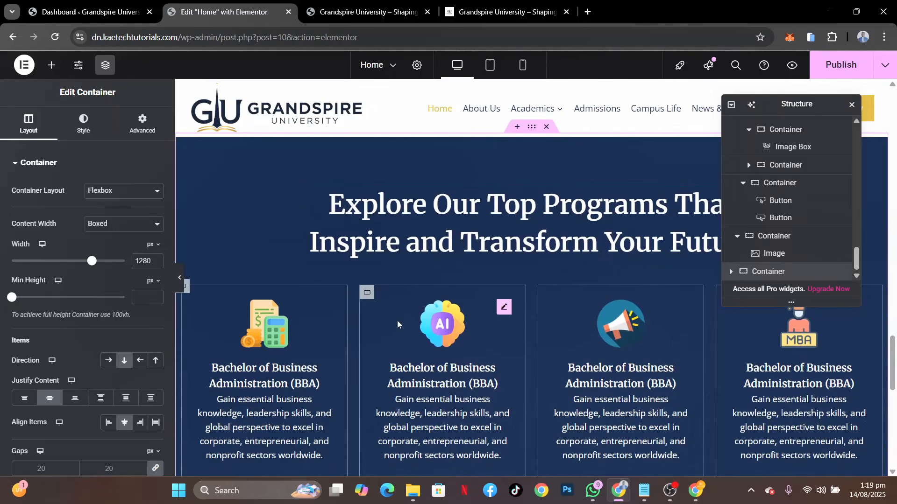
{"action": "right_click", "coordinate": [368, 294]}
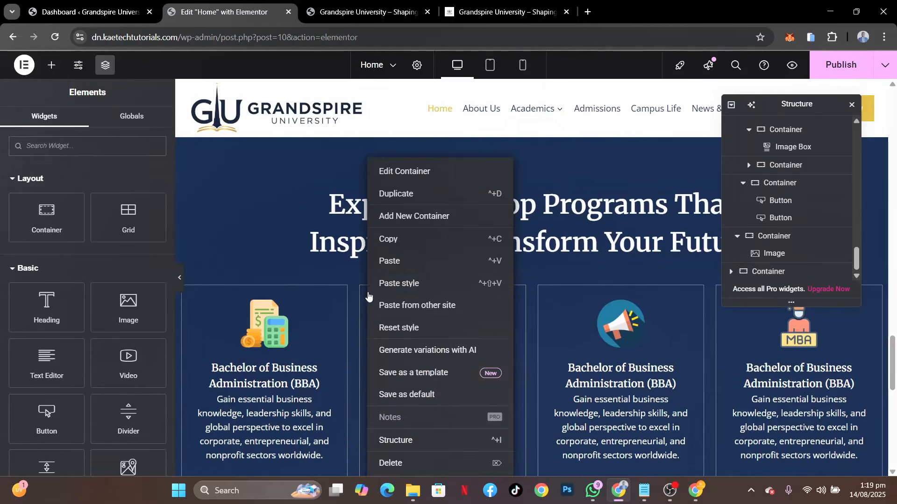
{"action": "left_click", "coordinate": [395, 463]}
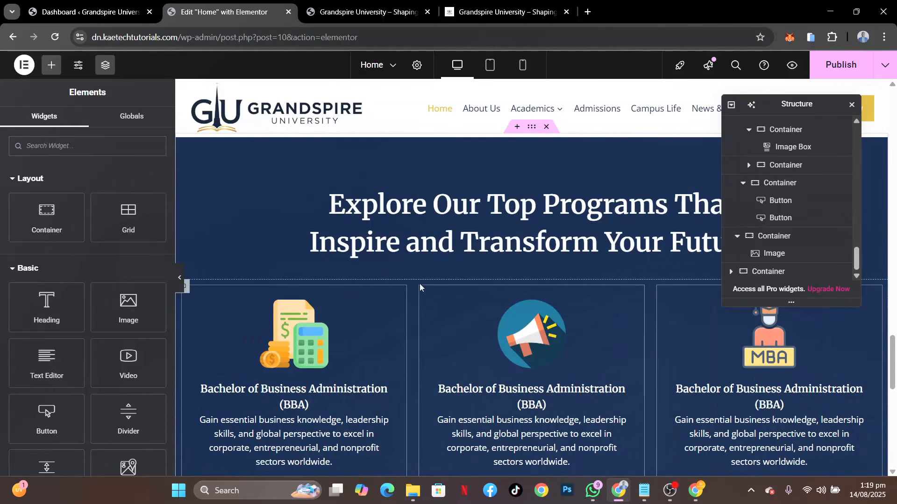
{"action": "right_click", "coordinate": [425, 293]}
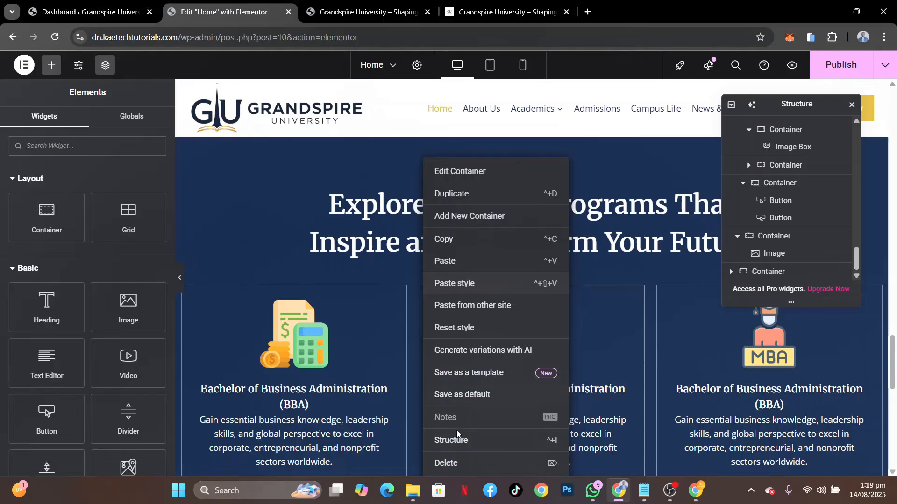
{"action": "left_click", "coordinate": [456, 462]}
{"action": "right_click", "coordinate": [545, 296]}
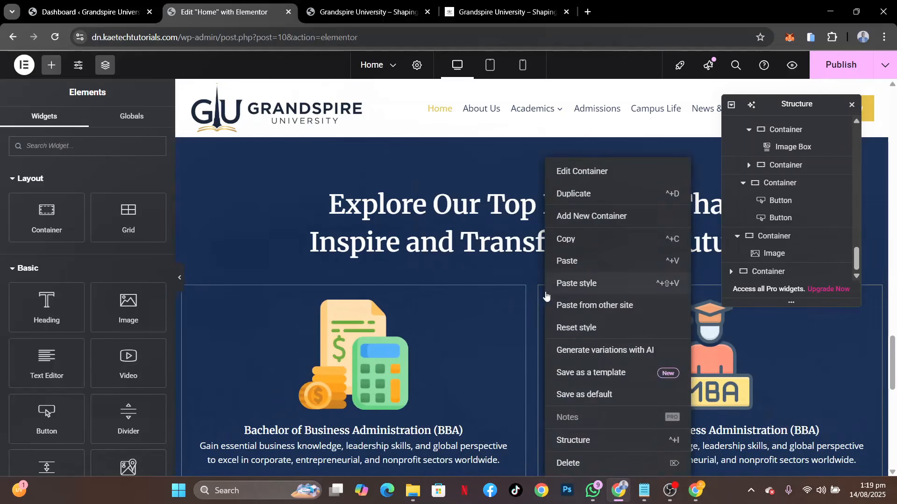
{"action": "left_click", "coordinate": [568, 463]}
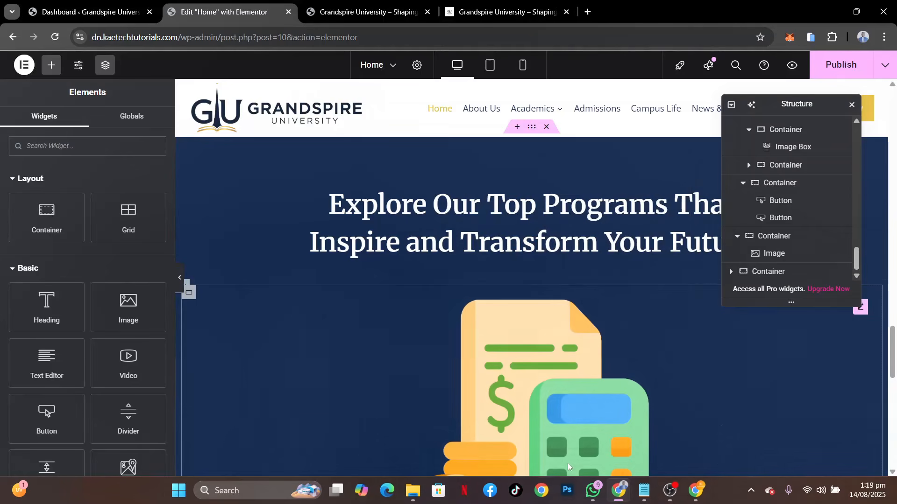
{"action": "right_click", "coordinate": [193, 297]}
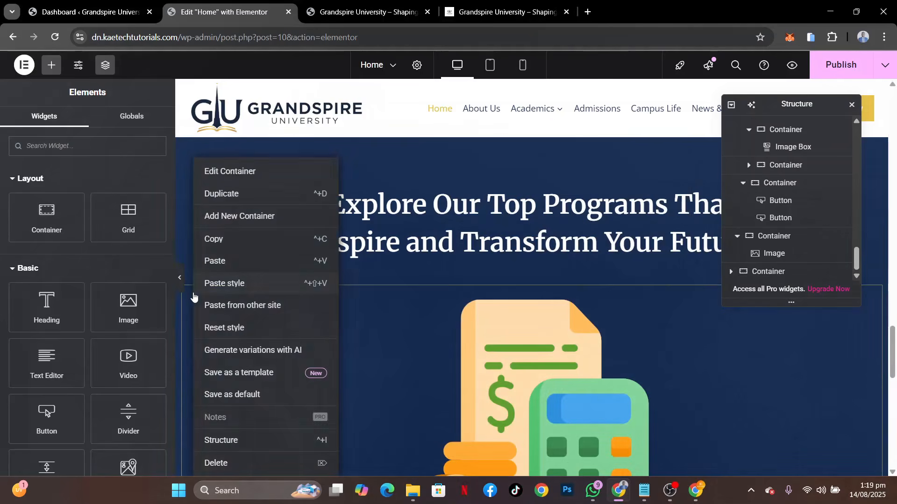
{"action": "left_click", "coordinate": [215, 462]}
Set the text color of the pasted section's heading to the global color Theme Accent
{"action": "scroll", "coordinate": [468, 286], "scroll_direction": "up", "scroll_amount": 2}
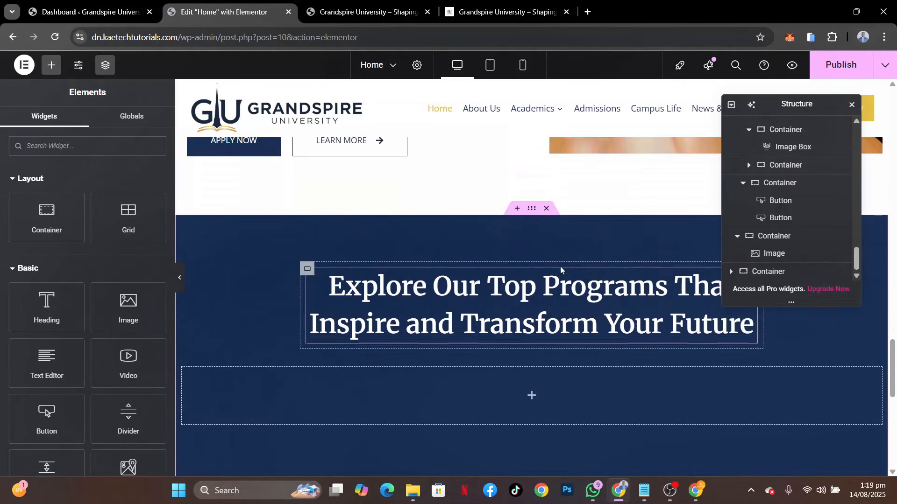
{"action": "left_click", "coordinate": [499, 288]}
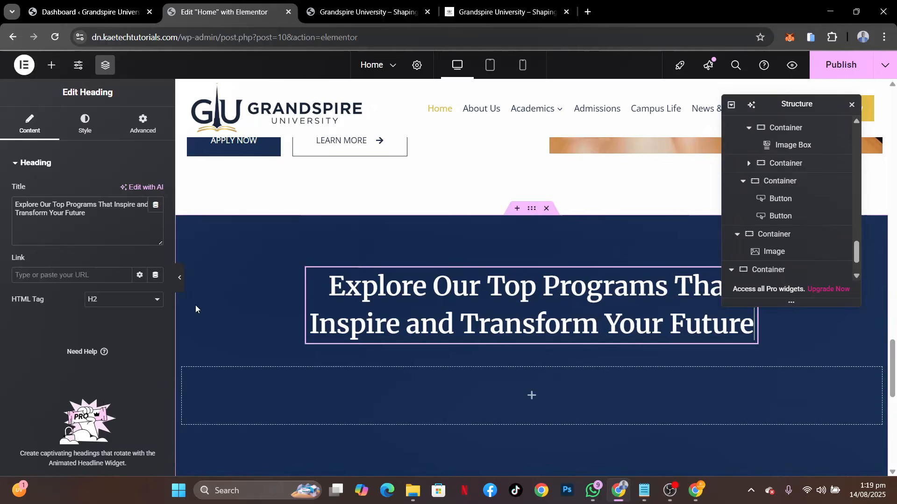
{"action": "left_click", "coordinate": [84, 124]}
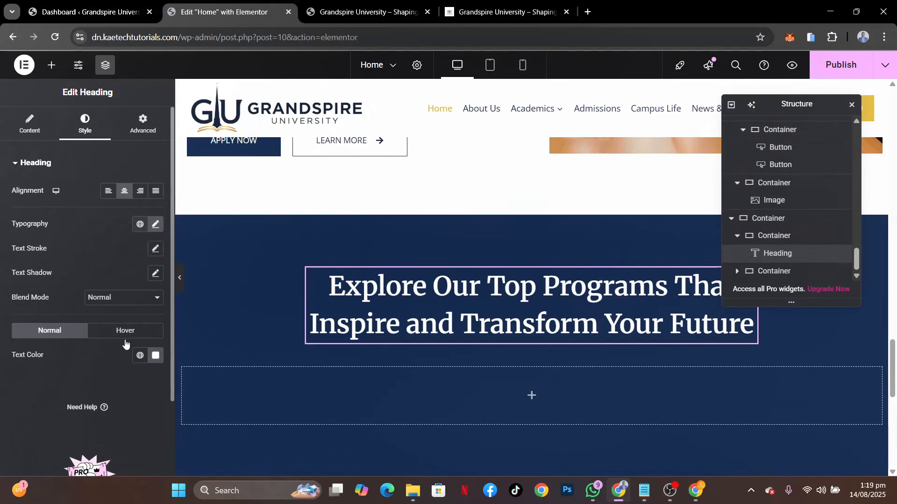
{"action": "left_click", "coordinate": [139, 357]}
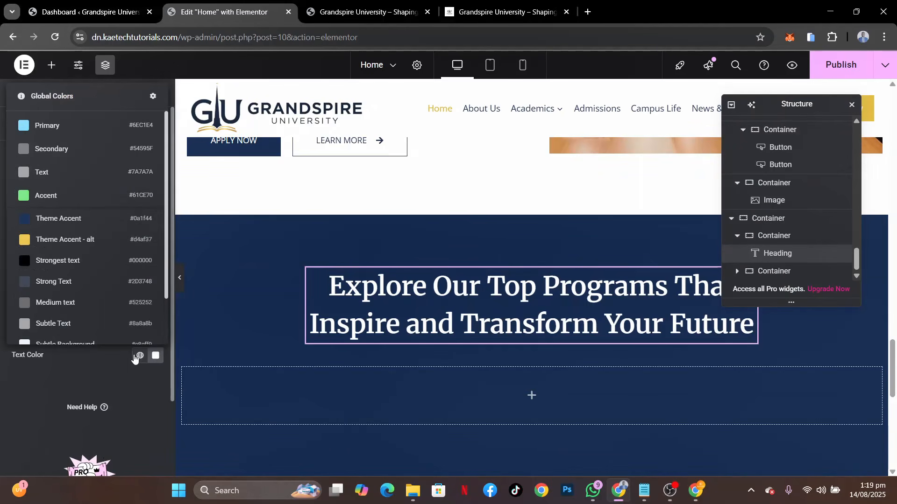
{"action": "left_click", "coordinate": [80, 218]}
{"action": "left_click", "coordinate": [106, 329]}
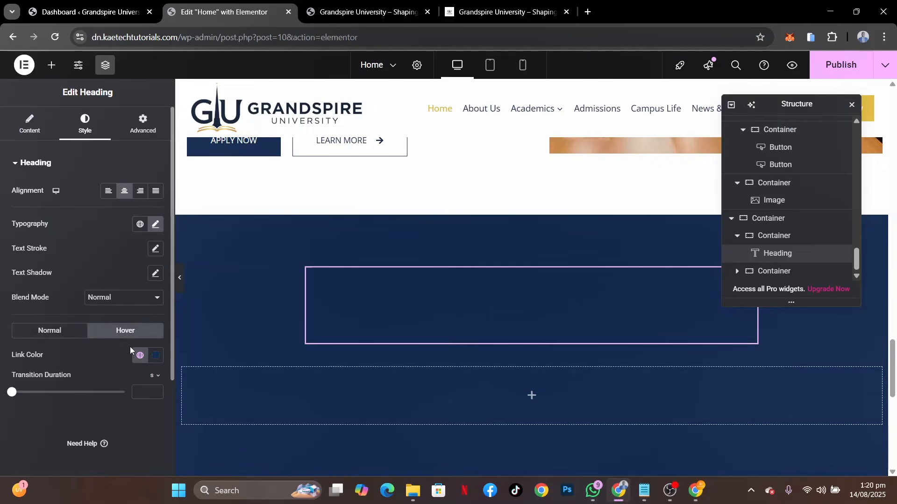
{"action": "left_click", "coordinate": [50, 331]}
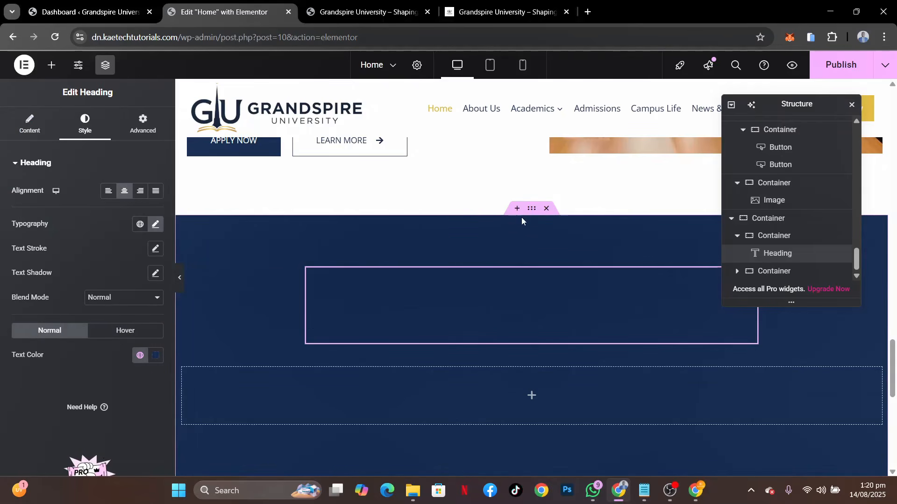
Set the background color of the pasted section's outer container to the global color Subtle Background
{"action": "left_click", "coordinate": [530, 210]}
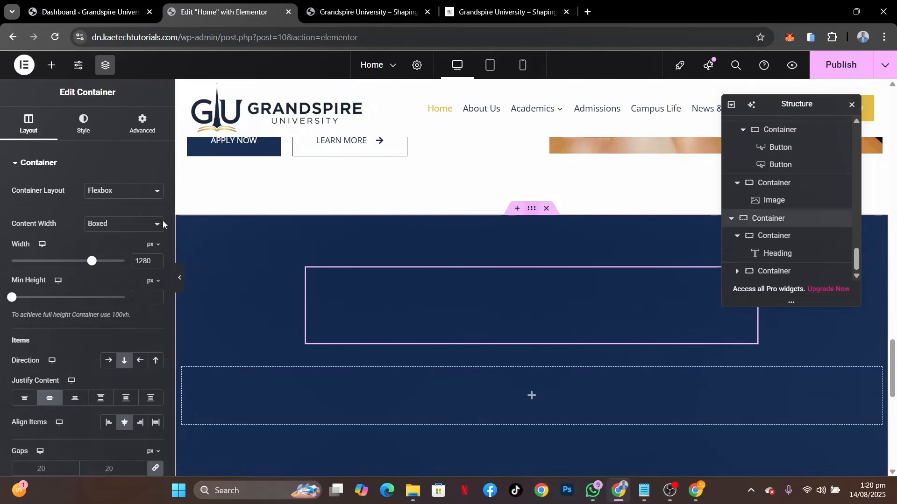
{"action": "left_click", "coordinate": [98, 126]}
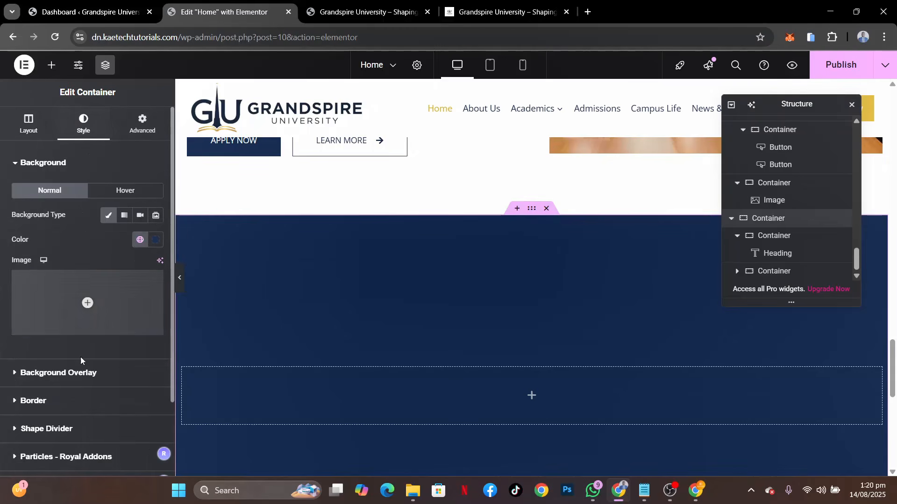
{"action": "left_click", "coordinate": [140, 240]}
{"action": "scroll", "coordinate": [76, 407], "scroll_direction": "down", "scroll_amount": 1}
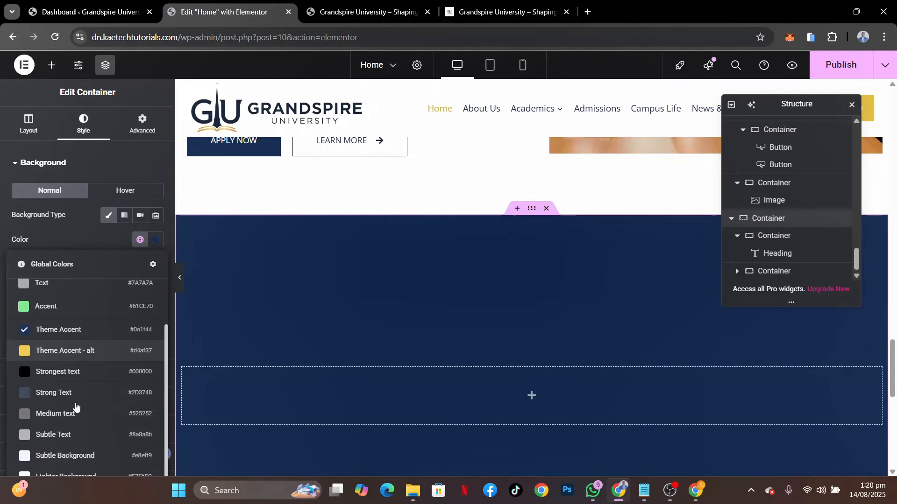
{"action": "left_click", "coordinate": [64, 456]}
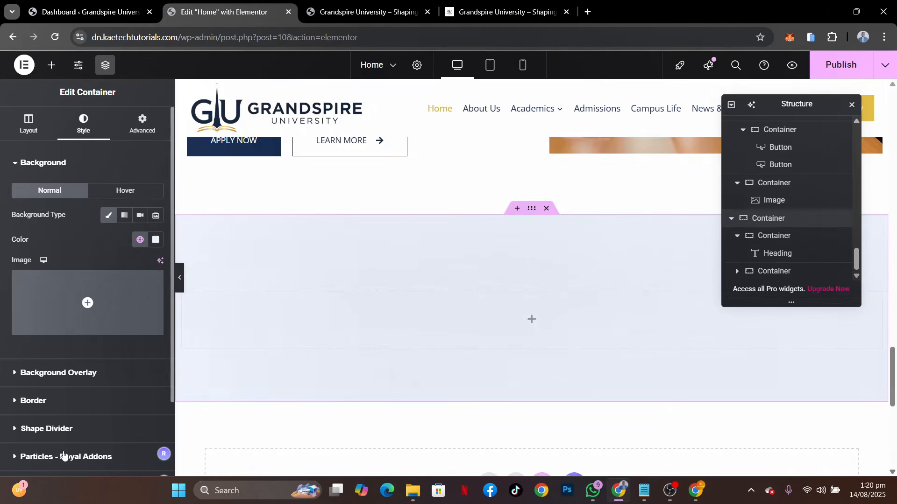
Copy the "Why Choose Us?" heading into the pasted section's heading container, placing it above the "Explore Our Top Programs" heading
{"action": "scroll", "coordinate": [551, 358], "scroll_direction": "down", "scroll_amount": 2}
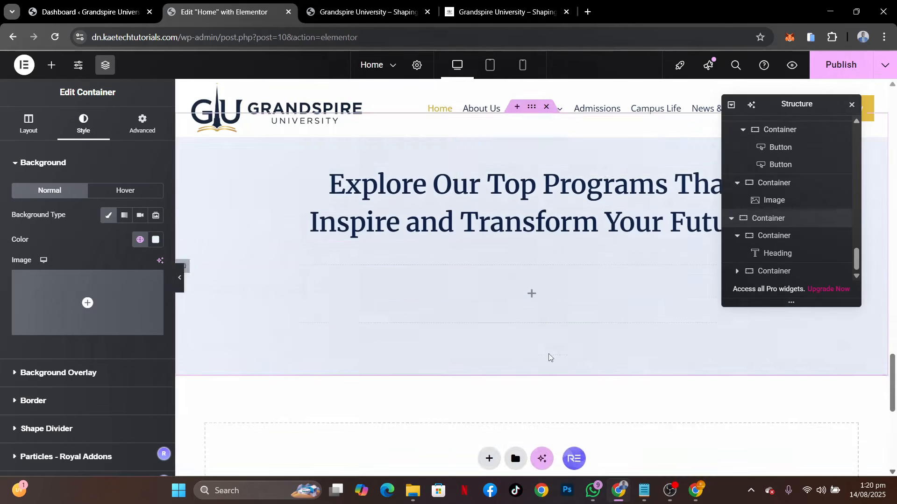
{"action": "scroll", "coordinate": [550, 359], "scroll_direction": "up", "scroll_amount": 2}
{"action": "scroll", "coordinate": [549, 357], "scroll_direction": "up", "scroll_amount": 1}
{"action": "scroll", "coordinate": [548, 357], "scroll_direction": "down", "scroll_amount": 1}
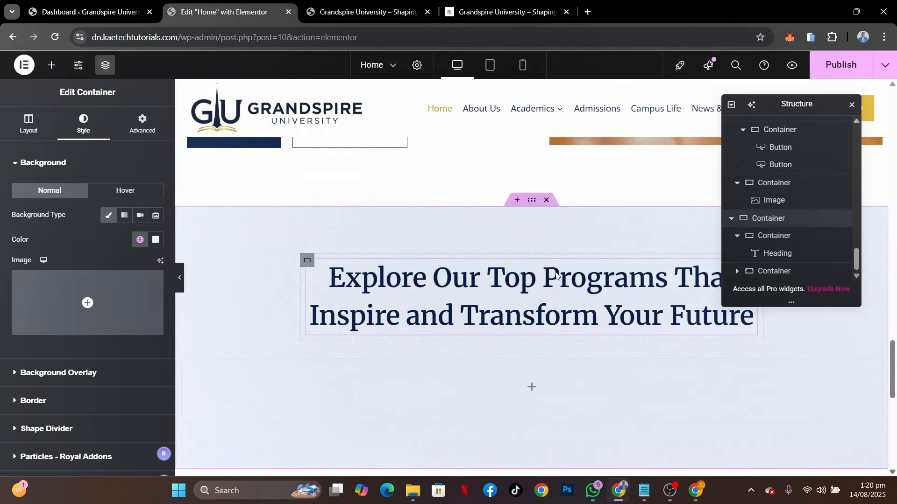
{"action": "scroll", "coordinate": [555, 275], "scroll_direction": "up", "scroll_amount": 8}
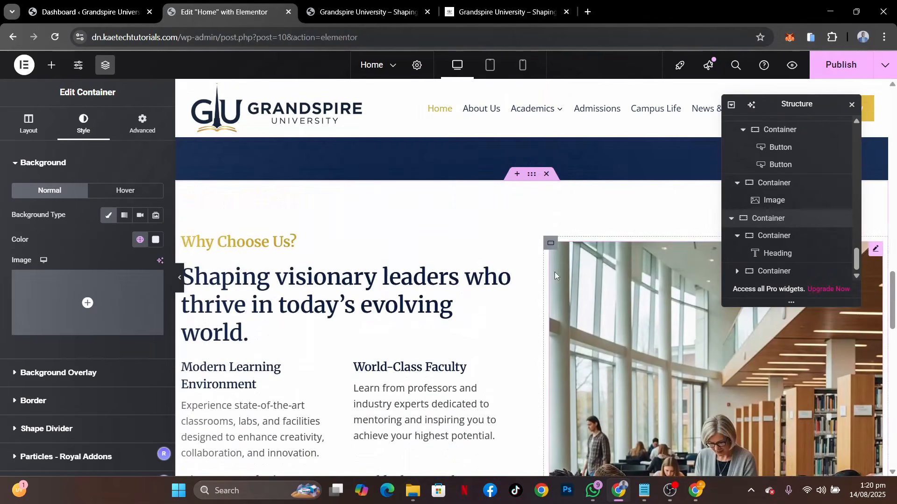
{"action": "right_click", "coordinate": [267, 246]}
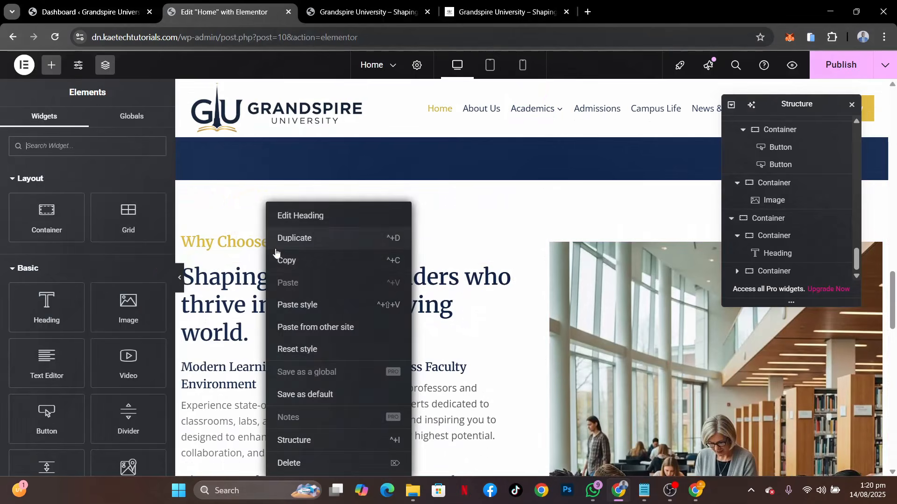
{"action": "left_click", "coordinate": [286, 260]}
{"action": "scroll", "coordinate": [540, 398], "scroll_direction": "down", "scroll_amount": 8}
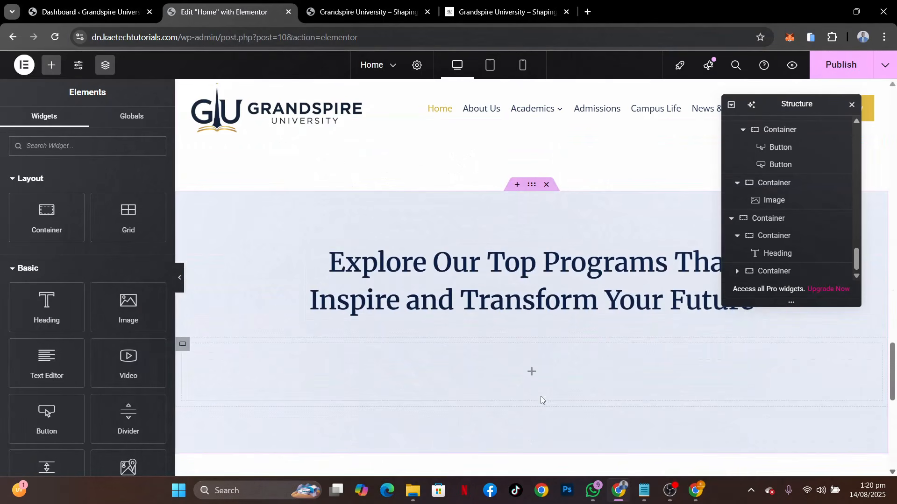
{"action": "right_click", "coordinate": [308, 248]}
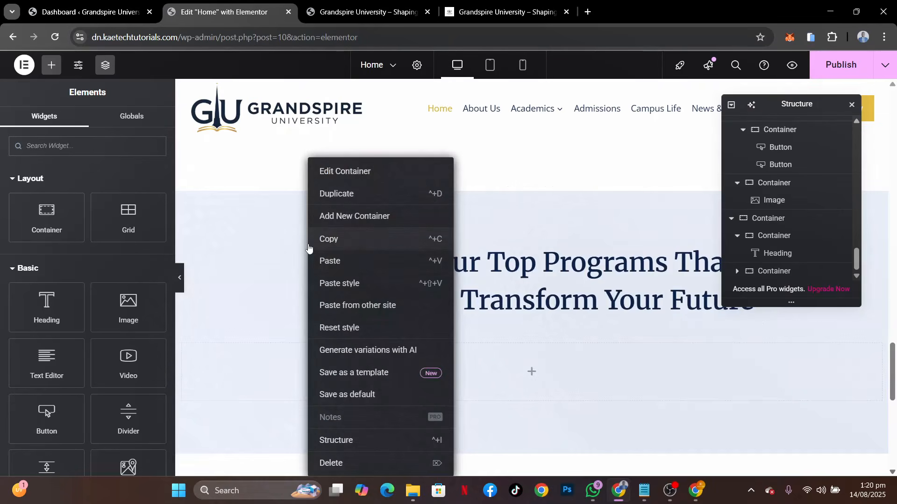
{"action": "left_click", "coordinate": [329, 261]}
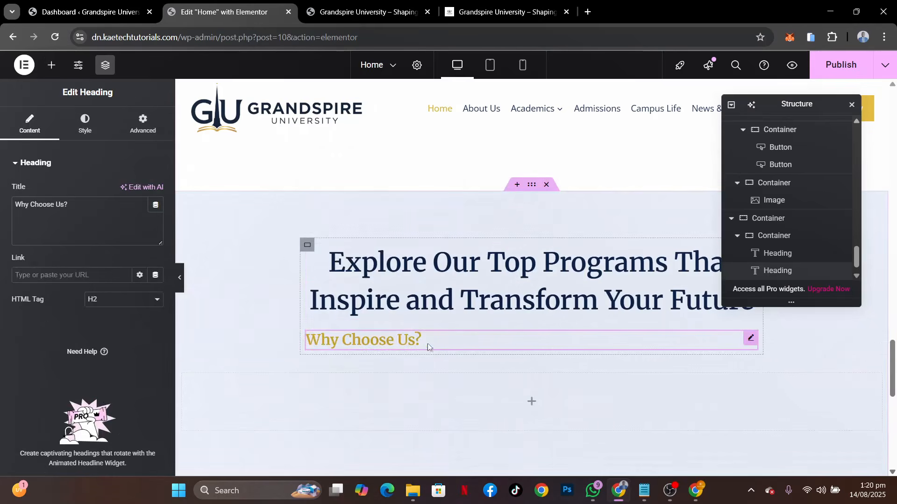
{"action": "left_click_drag", "start_coordinate": [416, 341], "coordinate": [414, 259]}
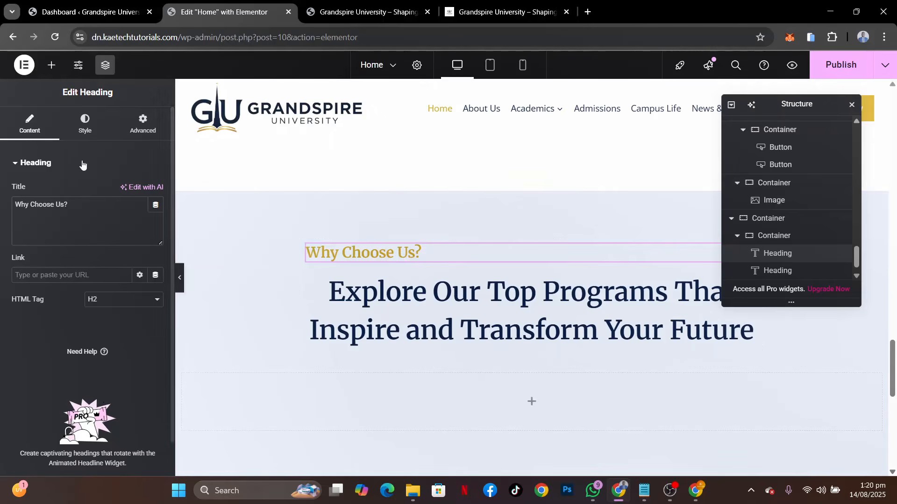
Center-align the copied "Why Choose Us?" heading and set its parent container's Align Items to Center
{"action": "left_click", "coordinate": [89, 125]}
{"action": "left_click", "coordinate": [125, 191]}
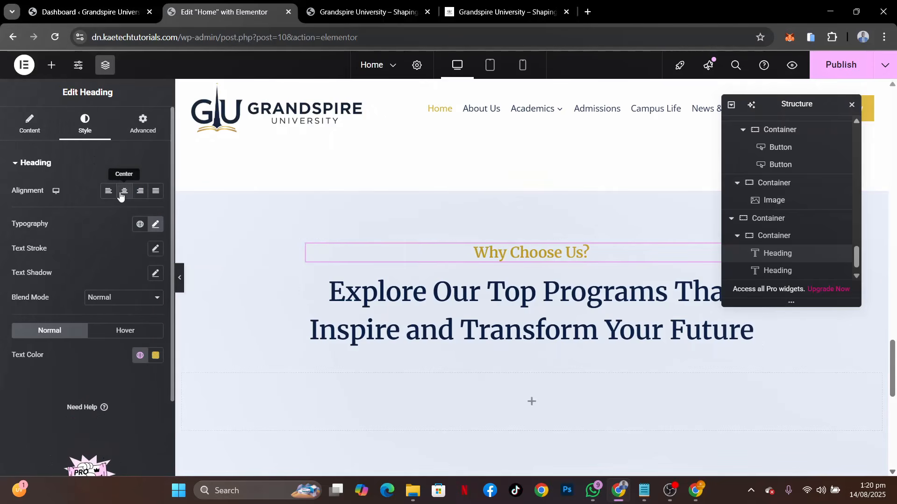
{"action": "left_click", "coordinate": [307, 247]}
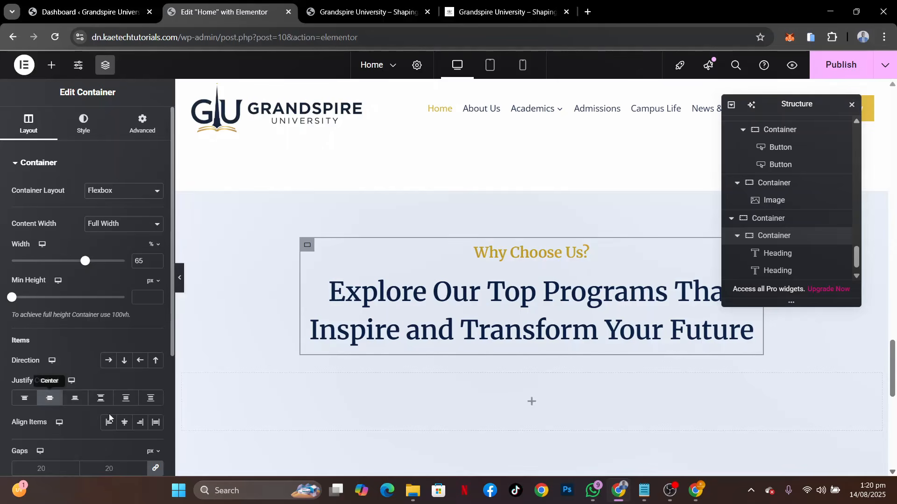
{"action": "left_click", "coordinate": [123, 423]}
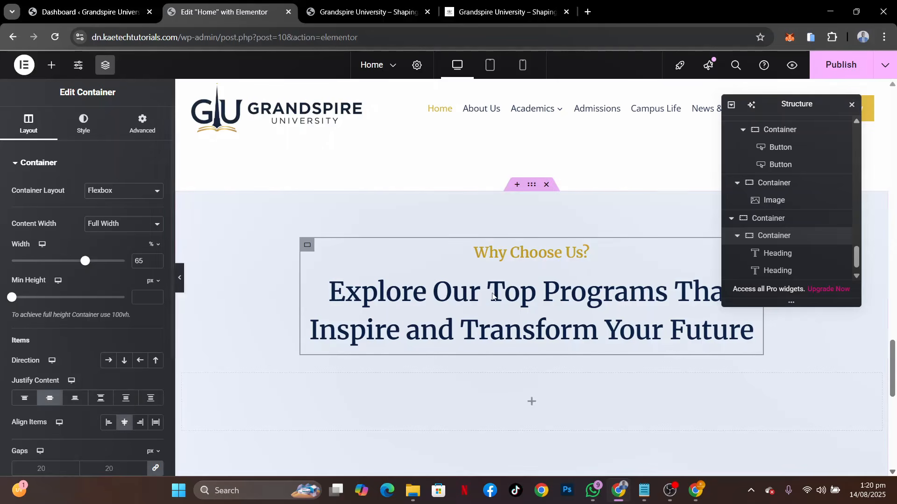
Replace the copied "Why Choose Us?" heading text with "Our Testimonials", copied from the reference site
{"action": "left_click", "coordinate": [504, 12]}
{"action": "scroll", "coordinate": [517, 305], "scroll_direction": "up", "scroll_amount": 9}
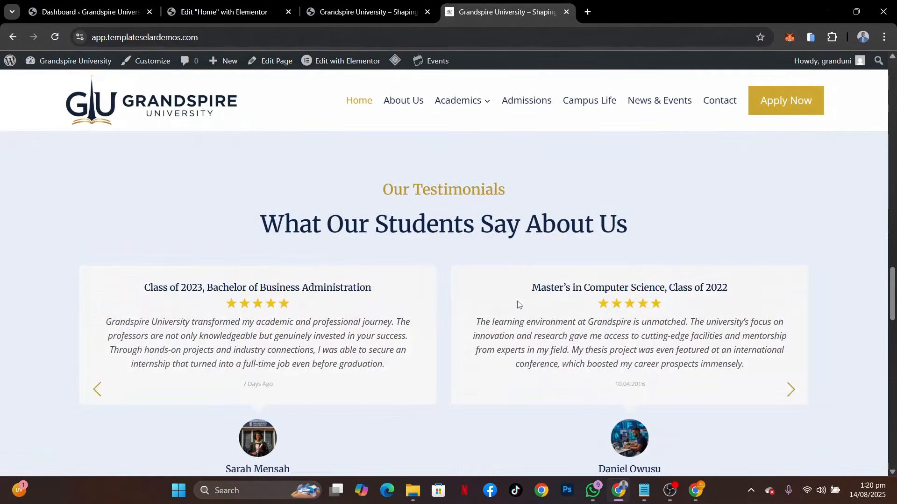
{"action": "left_click_drag", "start_coordinate": [517, 301], "coordinate": [346, 302]}
{"action": "key", "text": "ctrl+c"}
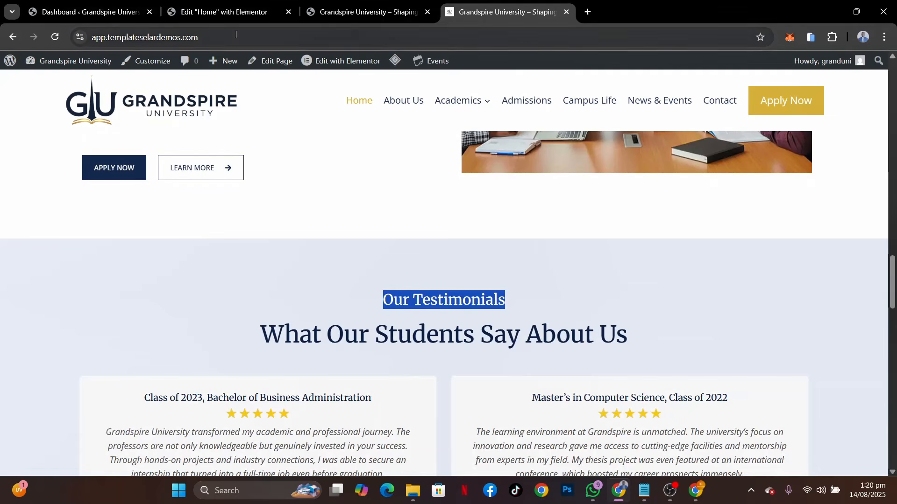
{"action": "left_click", "coordinate": [230, 16]}
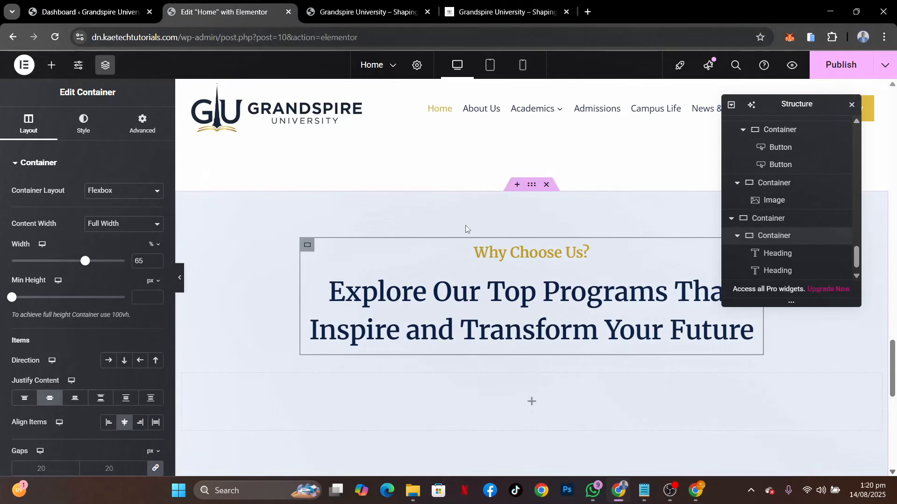
{"action": "left_click", "coordinate": [486, 258]}
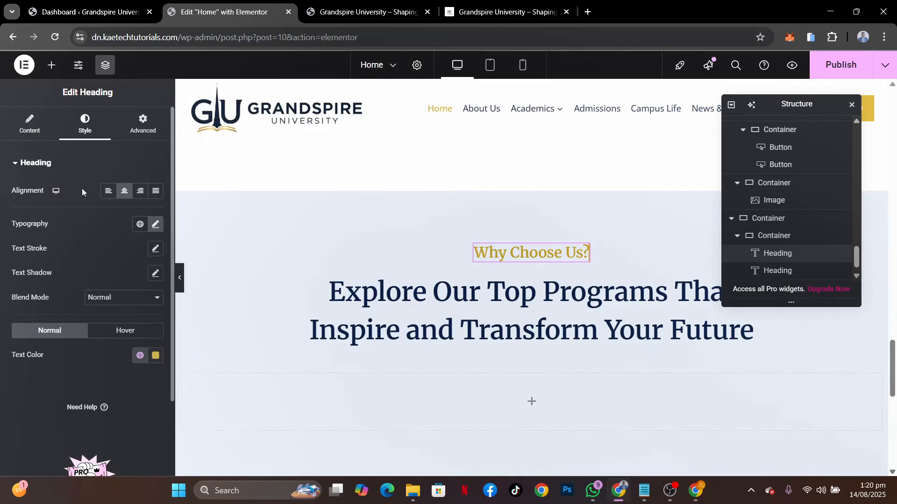
{"action": "left_click", "coordinate": [32, 133]}
{"action": "key", "text": "ctrl+v"}
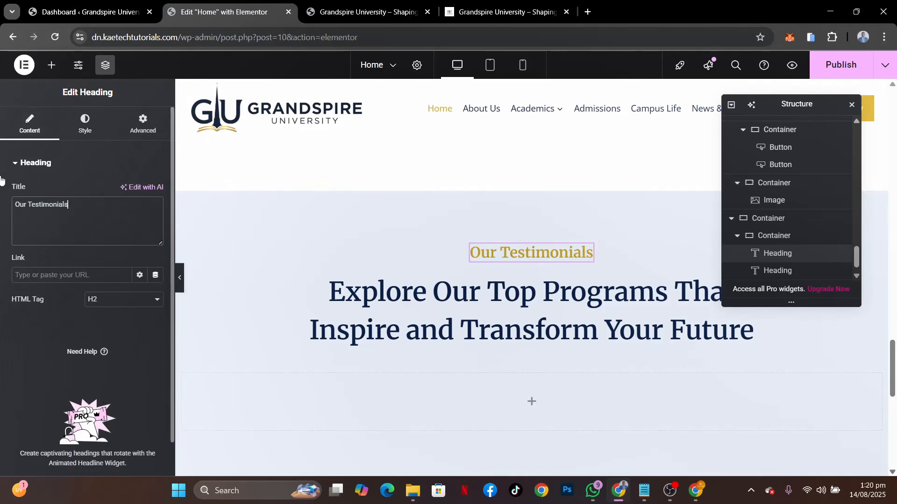
Replace the "Explore Our Top Programs" heading text in the new section with "What Our Students Say About Us" from the reference site
{"action": "left_click", "coordinate": [467, 10]}
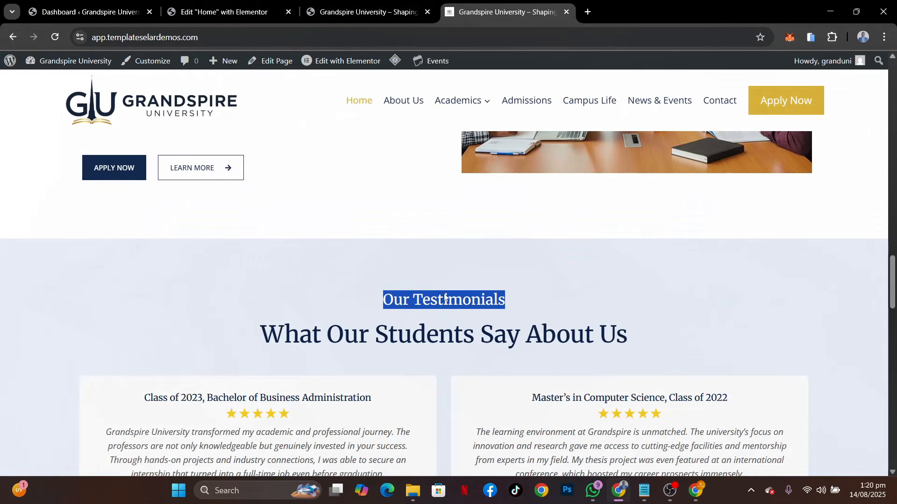
{"action": "left_click_drag", "start_coordinate": [662, 342], "coordinate": [261, 340]}
{"action": "key", "text": "ctrl+c"}
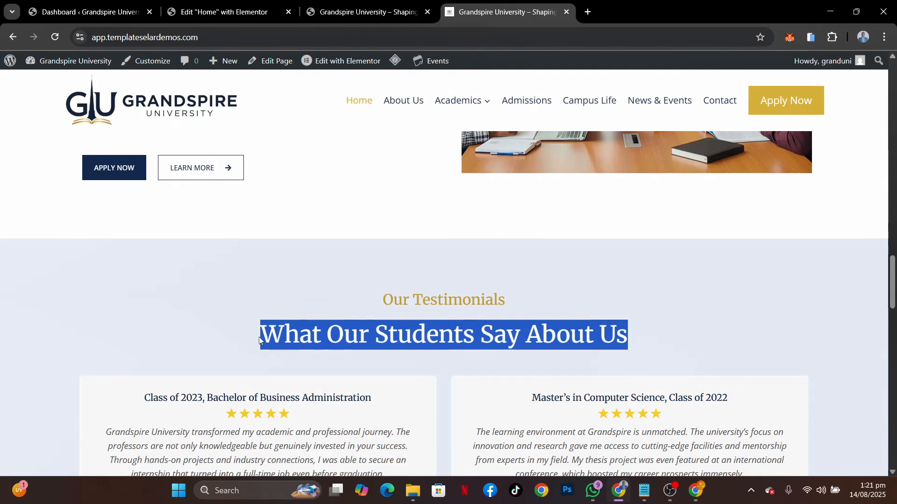
{"action": "left_click", "coordinate": [217, 11]}
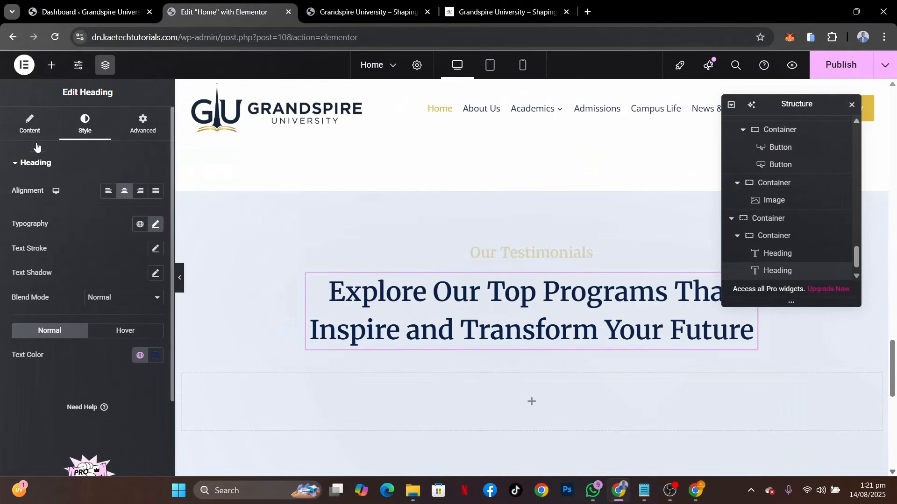
{"action": "left_click", "coordinate": [28, 129]}
{"action": "left_click_drag", "start_coordinate": [101, 220], "coordinate": [1, 194]}
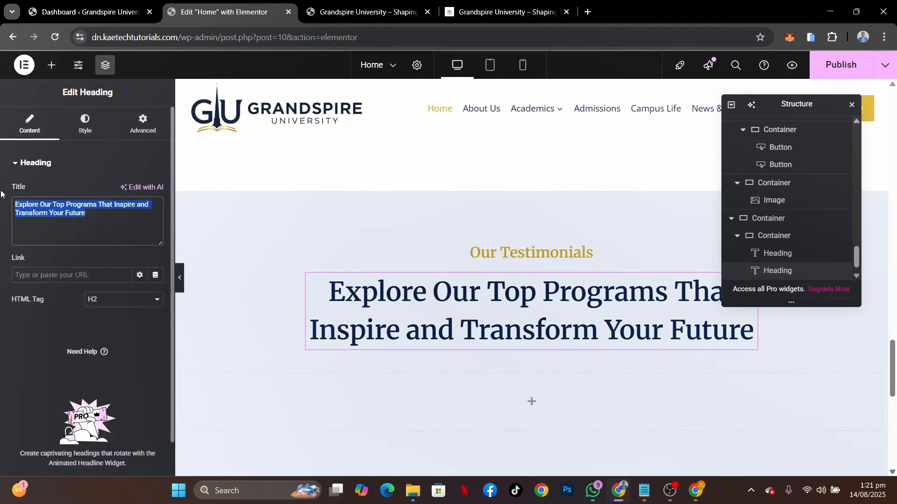
{"action": "key", "text": "ctrl+v"}
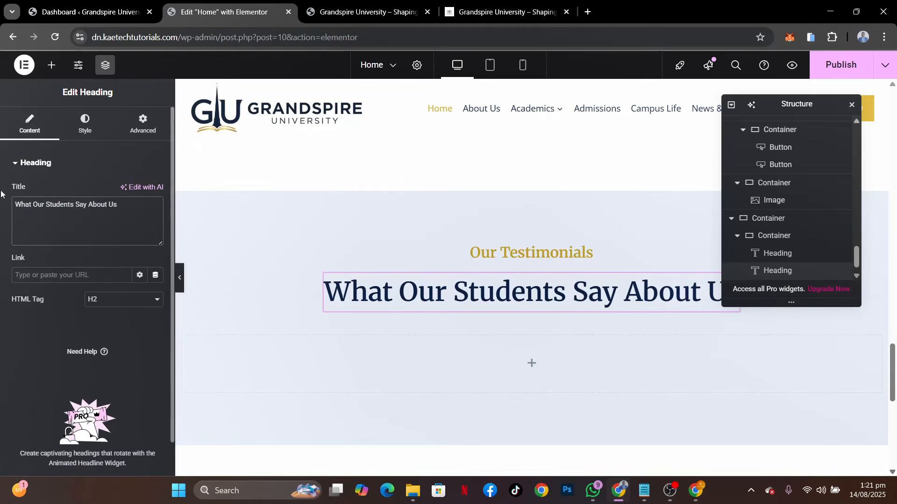
{"action": "left_click", "coordinate": [85, 123]}
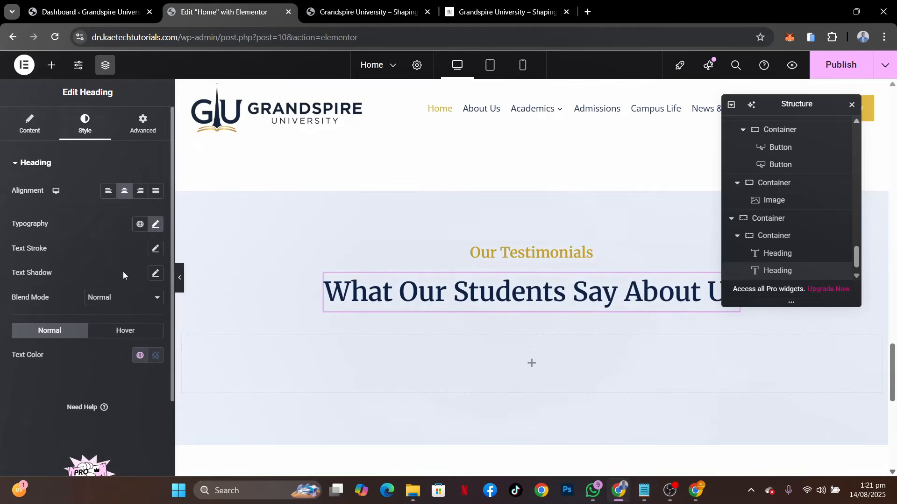
{"action": "left_click", "coordinate": [155, 224]}
{"action": "left_click", "coordinate": [86, 226]}
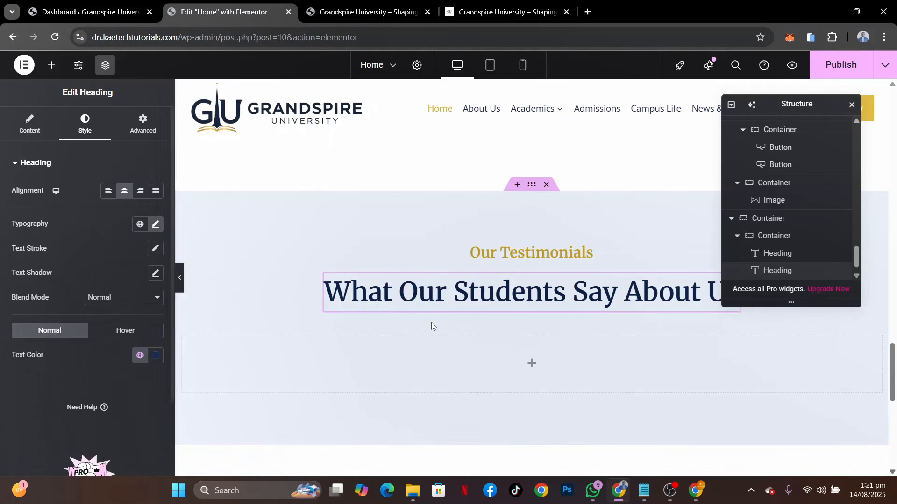
{"action": "scroll", "coordinate": [578, 253], "scroll_direction": "up", "scroll_amount": 3}
{"action": "scroll", "coordinate": [578, 254], "scroll_direction": "down", "scroll_amount": 4}
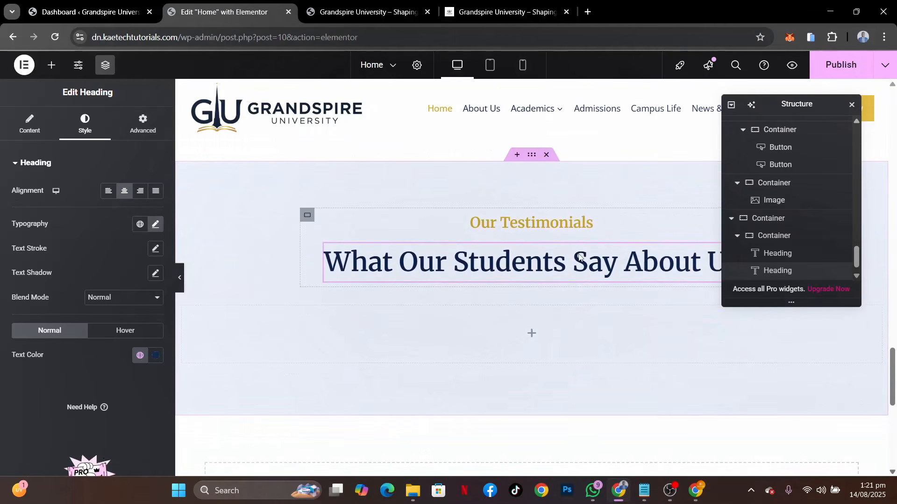
Check how the reference site's testimonial carousel works and add a Testimonial Carousel widget to the empty container below the section headings
{"action": "left_click", "coordinate": [532, 334]}
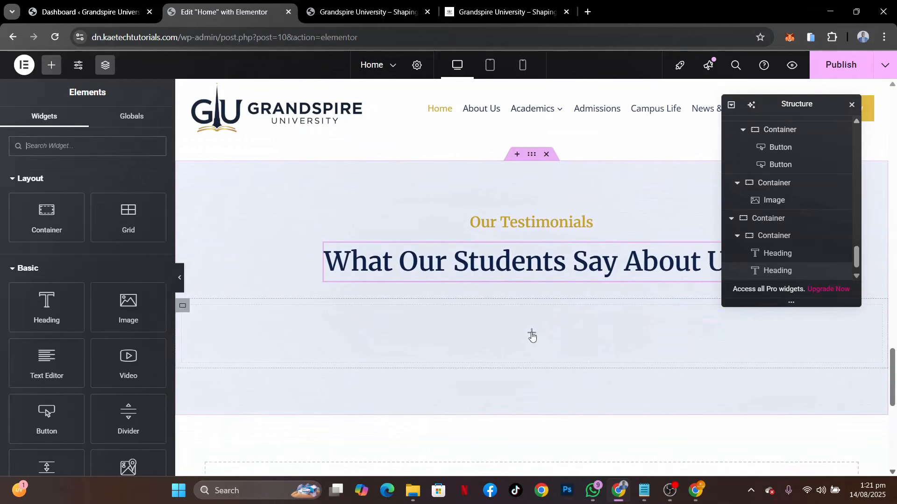
{"action": "left_click", "coordinate": [502, 12]}
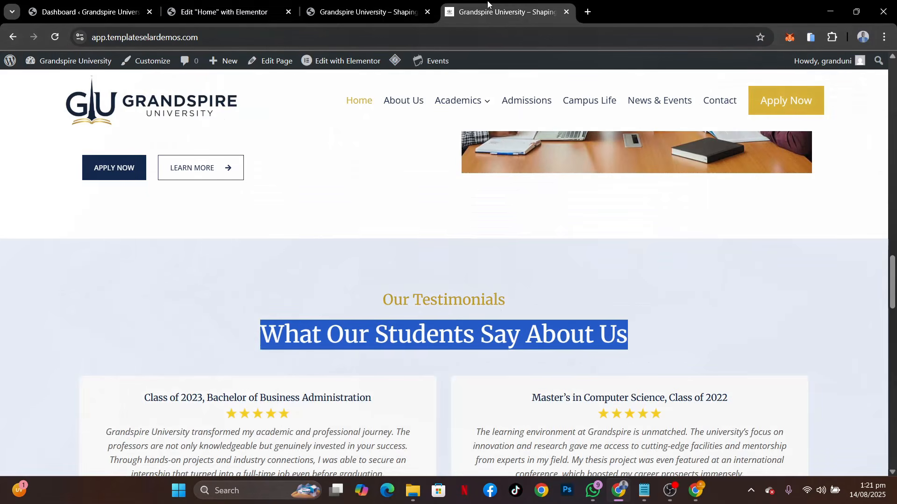
{"action": "scroll", "coordinate": [393, 285], "scroll_direction": "down", "scroll_amount": 4}
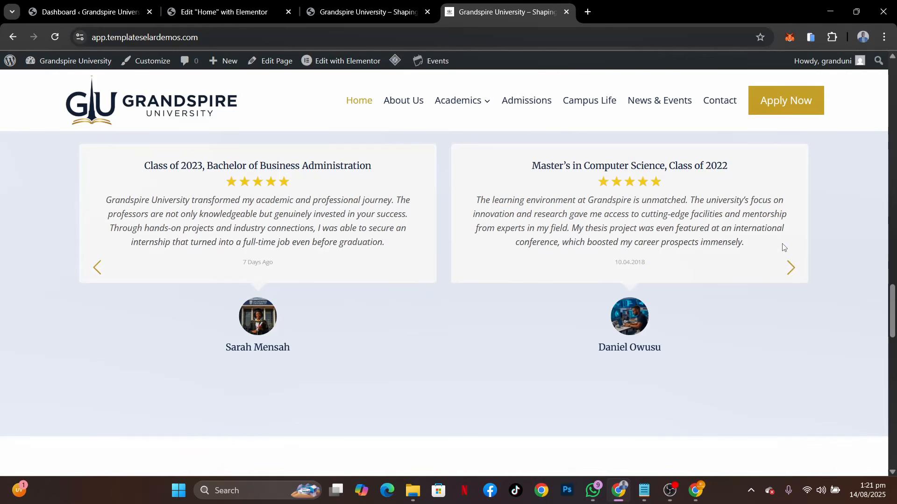
{"action": "left_click", "coordinate": [791, 268]}
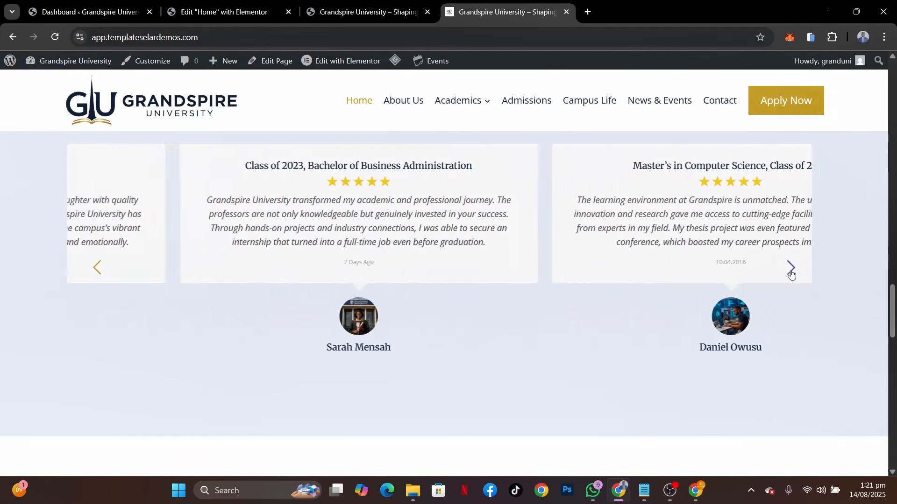
{"action": "left_click", "coordinate": [791, 271]}
{"action": "left_click", "coordinate": [791, 272]}
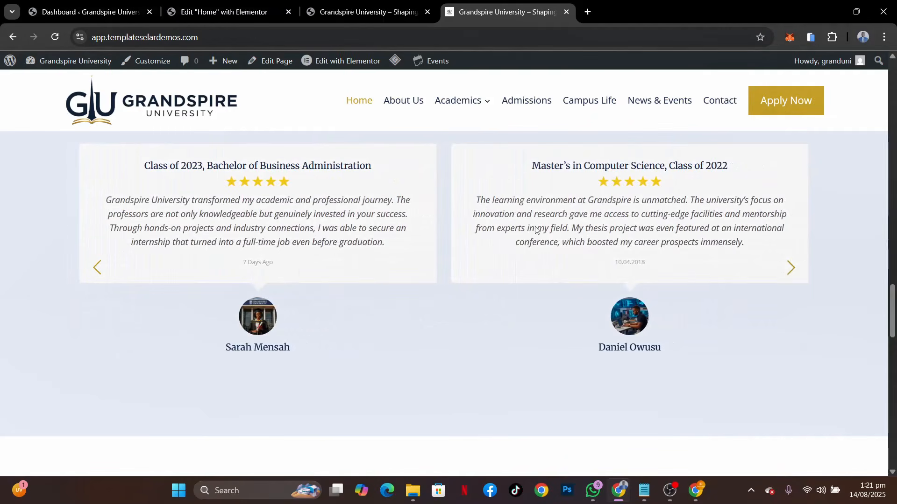
{"action": "left_click", "coordinate": [236, 13]}
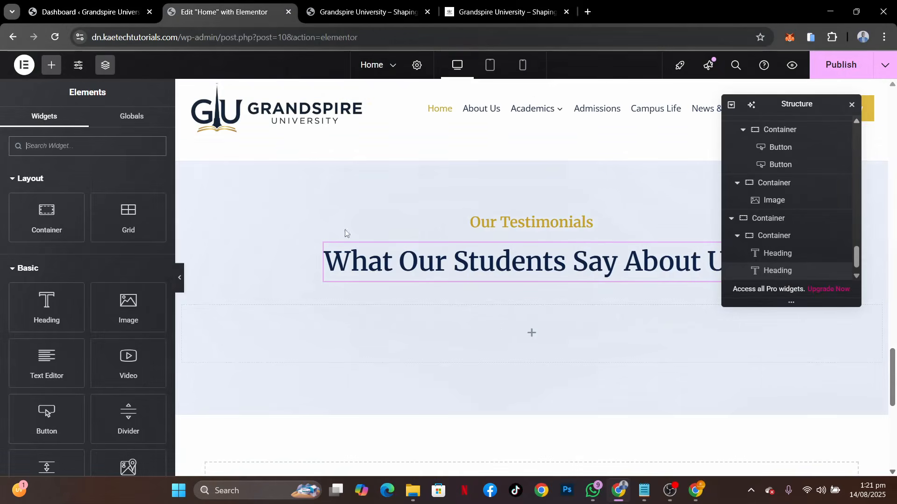
{"action": "left_click", "coordinate": [75, 143]}
{"action": "type", "text": "TEST"}
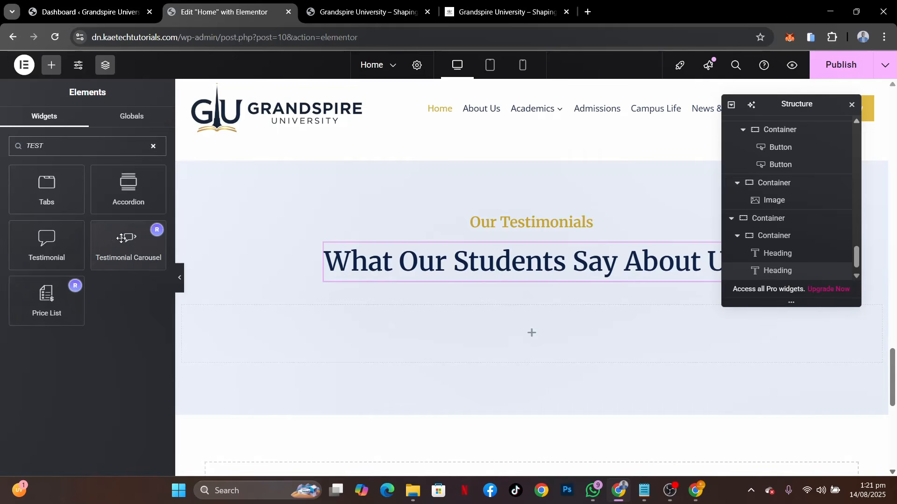
{"action": "left_click_drag", "start_coordinate": [122, 239], "coordinate": [455, 319]}
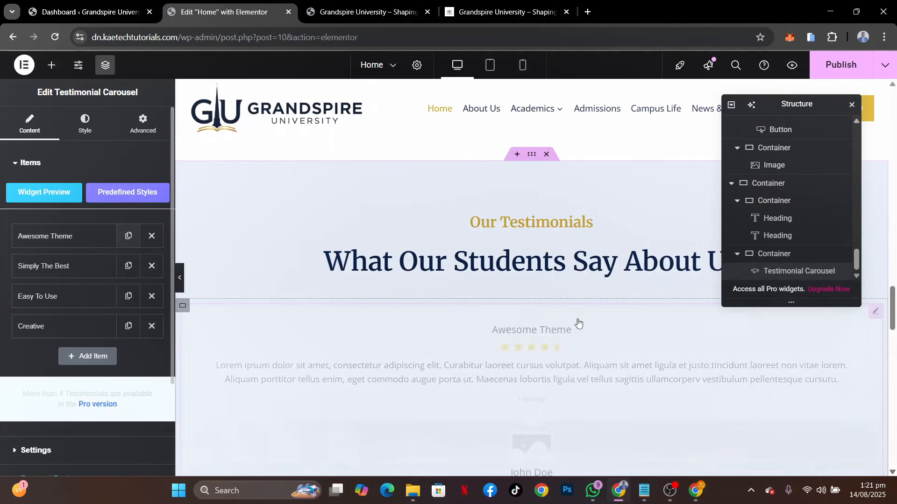
Compare the new testimonial carousel's default cards with the testimonials on the reference site
{"action": "scroll", "coordinate": [557, 369], "scroll_direction": "down", "scroll_amount": 2}
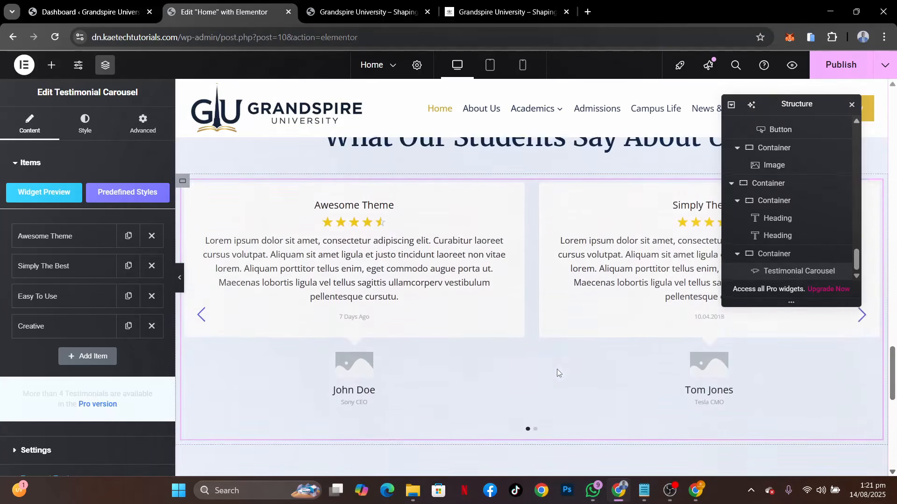
{"action": "scroll", "coordinate": [557, 369], "scroll_direction": "up", "scroll_amount": 1}
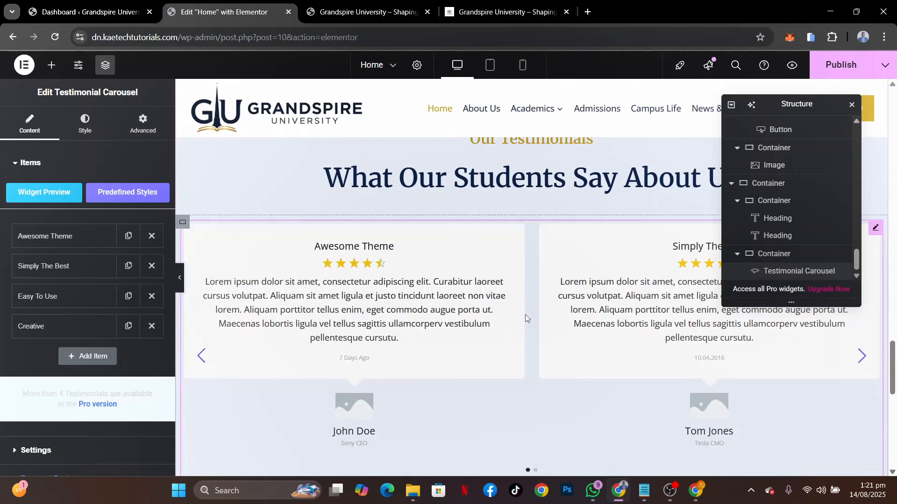
{"action": "key", "text": "ctrl+4"}
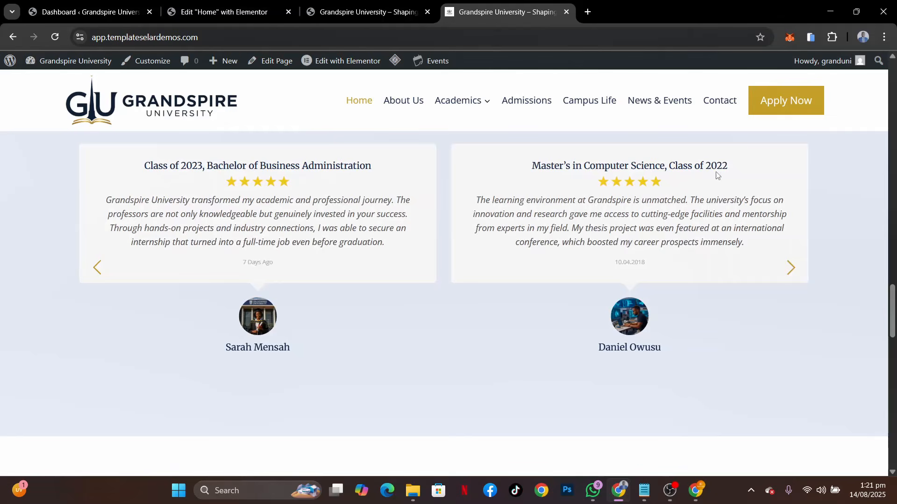
Return to the Elementor editor, open the first testimonial item ("Awesome Theme") and clear its job text
{"action": "left_click", "coordinate": [222, 11]}
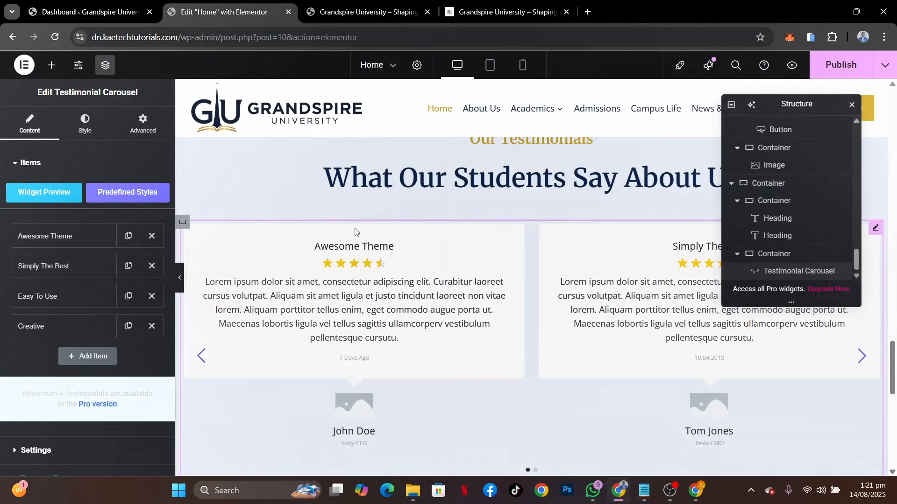
{"action": "left_click", "coordinate": [85, 241]}
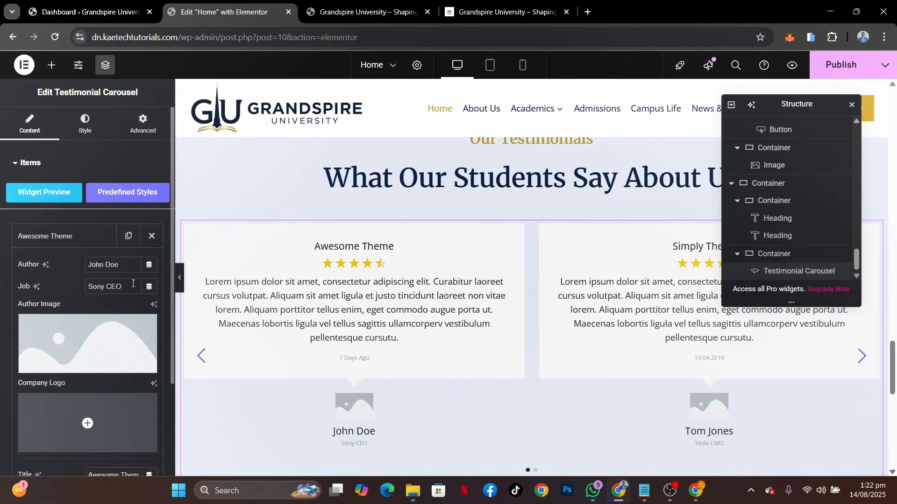
{"action": "left_click_drag", "start_coordinate": [122, 287], "coordinate": [0, 278]}
{"action": "key", "text": "BackSpace"}
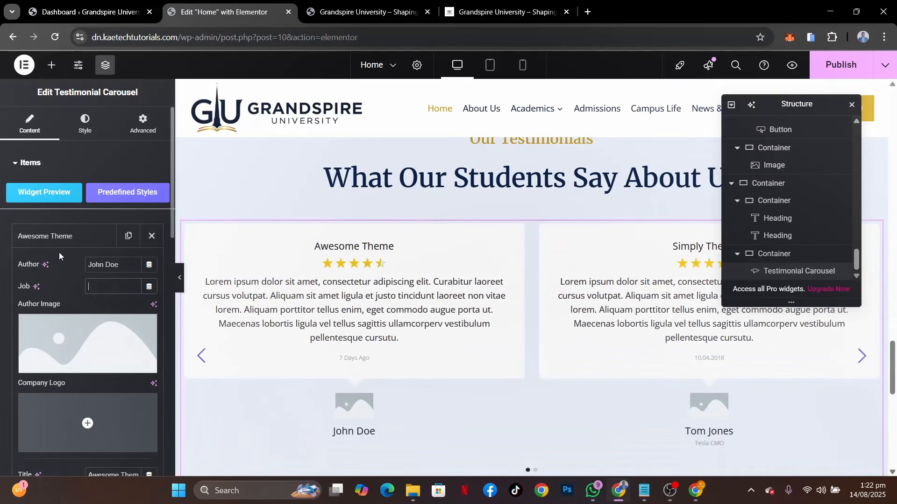
Set the first testimonial's title to "Class of 2023, Bachelor of Business Administration", following the wording on the reference site
{"action": "scroll", "coordinate": [37, 296], "scroll_direction": "down", "scroll_amount": 4}
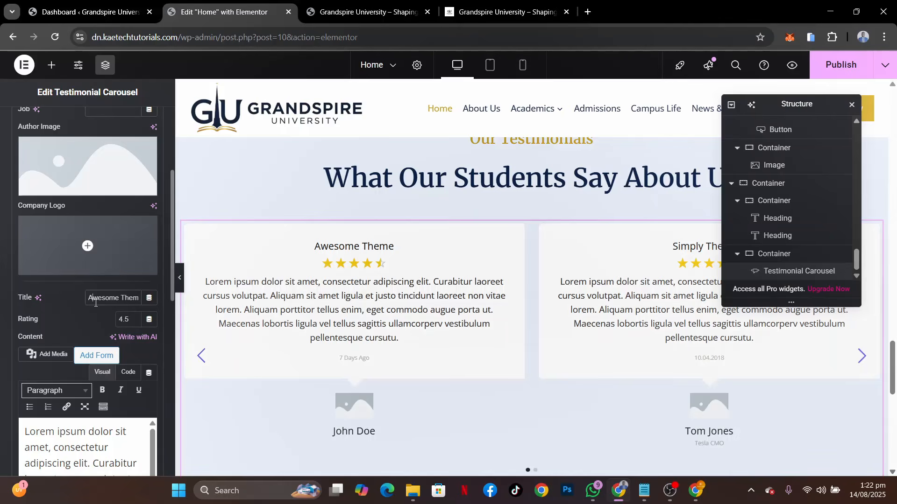
{"action": "left_click", "coordinate": [472, 12]}
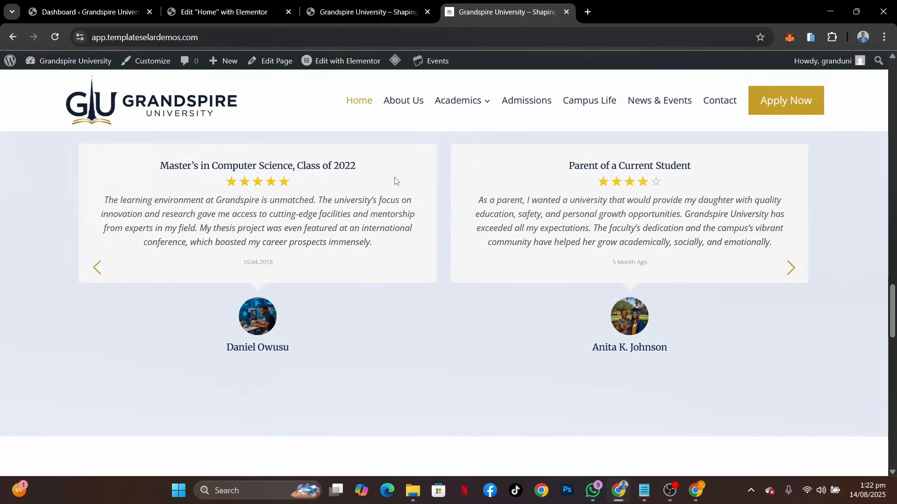
{"action": "left_click_drag", "start_coordinate": [198, 210], "coordinate": [602, 245]}
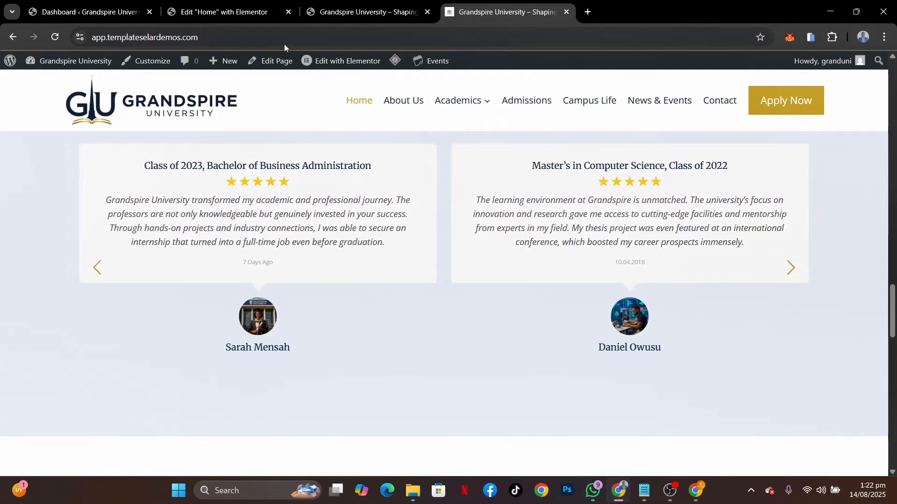
{"action": "left_click", "coordinate": [216, 16]}
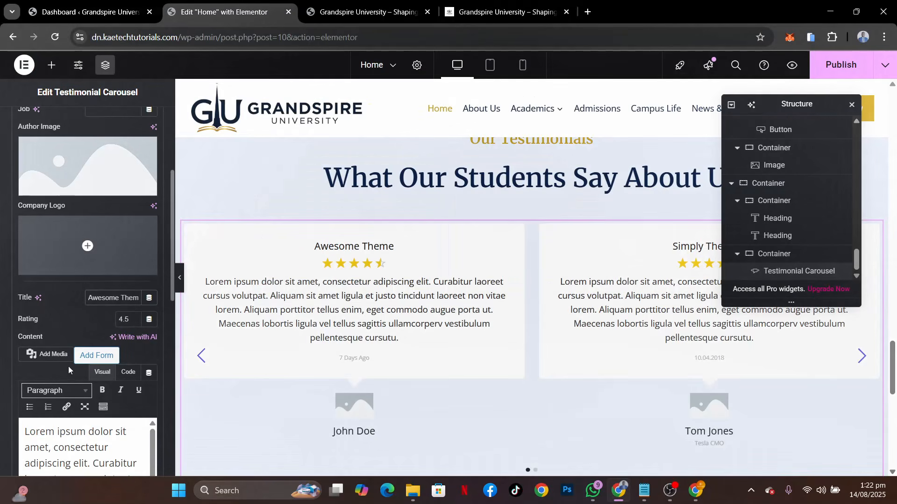
{"action": "left_click", "coordinate": [116, 299]}
{"action": "key", "text": "ctrl+a"}
{"action": "type", "text": "C"}
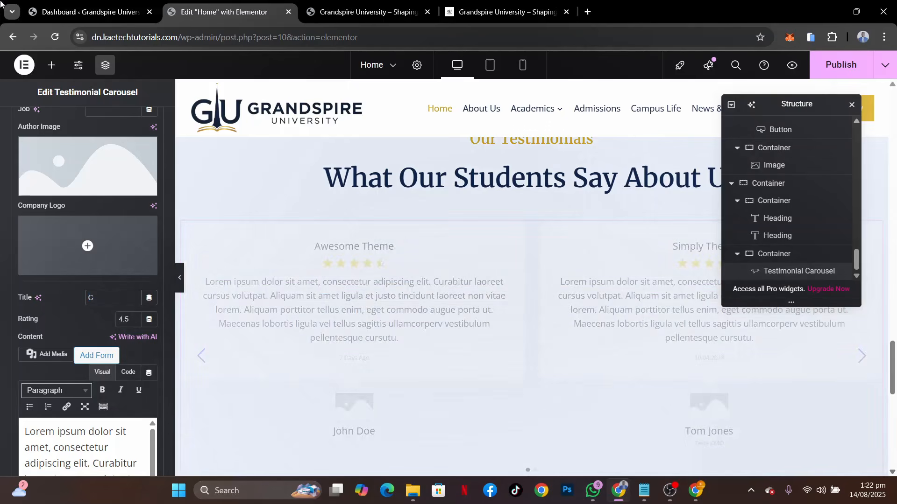
{"action": "type", "text": "lass of"}
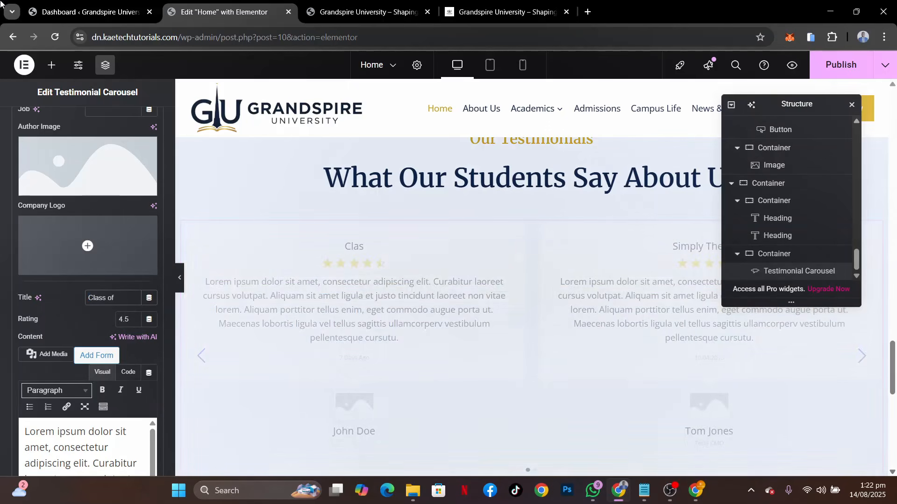
{"action": "type", "text": " 2023"}
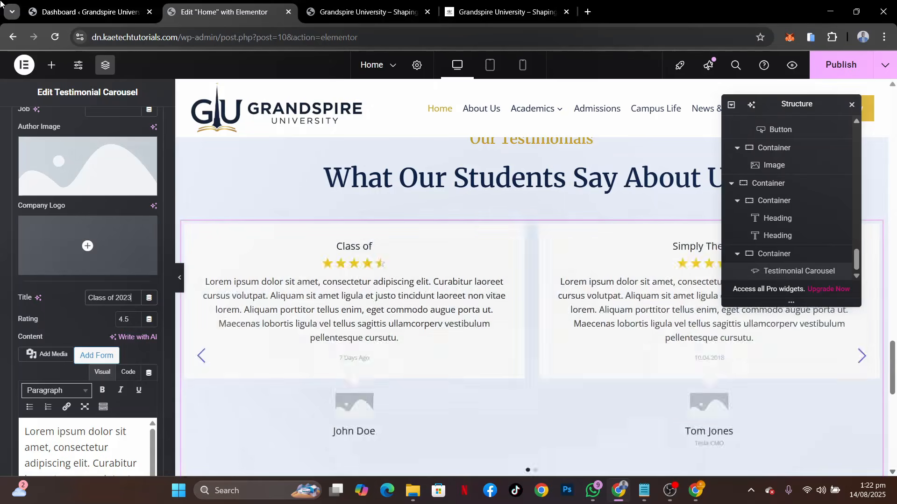
{"action": "left_click", "coordinate": [487, 9]}
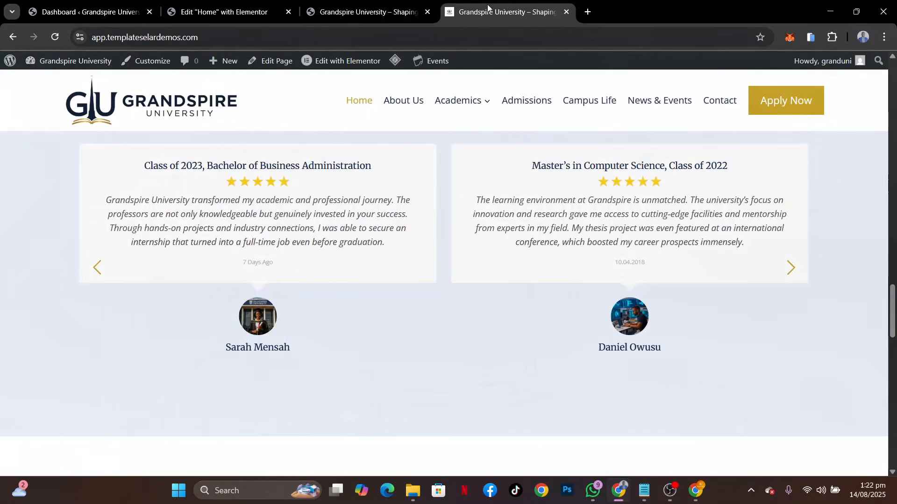
{"action": "left_click", "coordinate": [227, 12]}
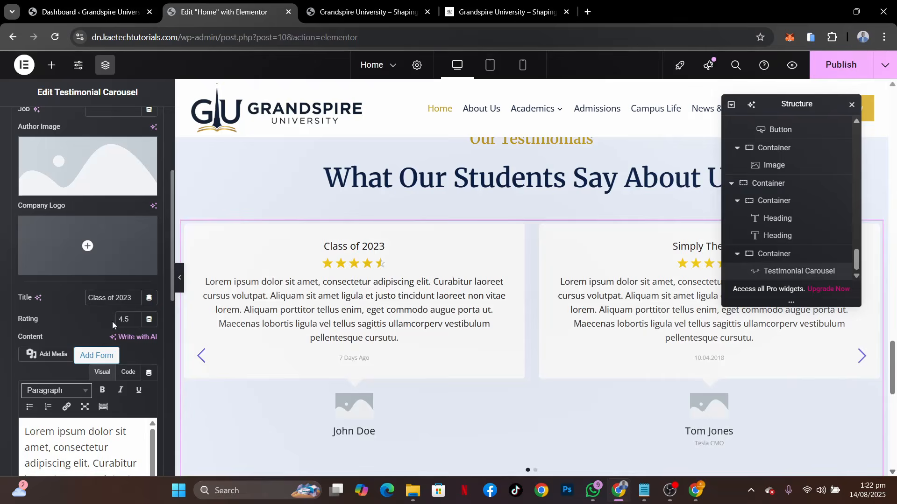
{"action": "type", "text": ", Bache"}
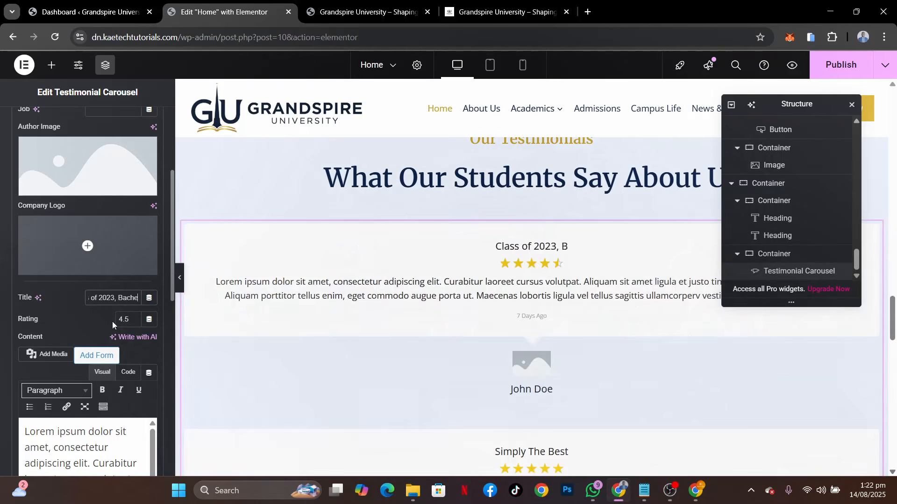
{"action": "type", "text": "lor of B"}
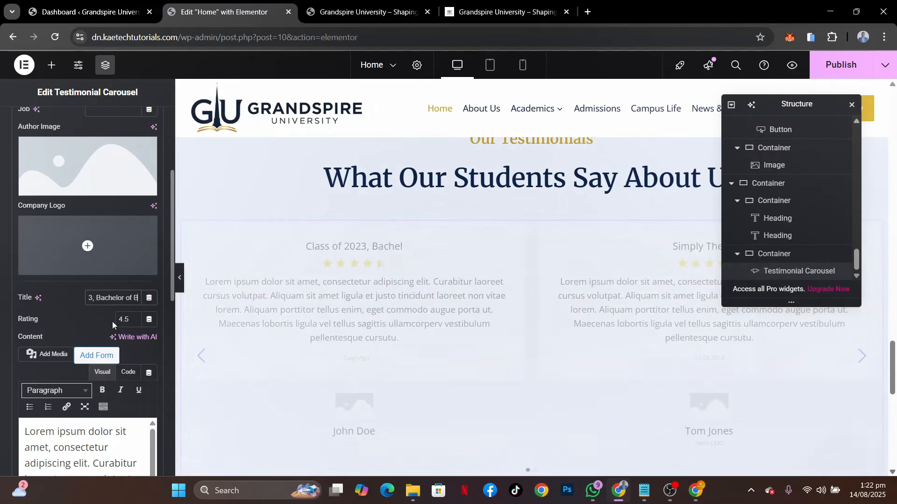
{"action": "type", "text": "usiness A"}
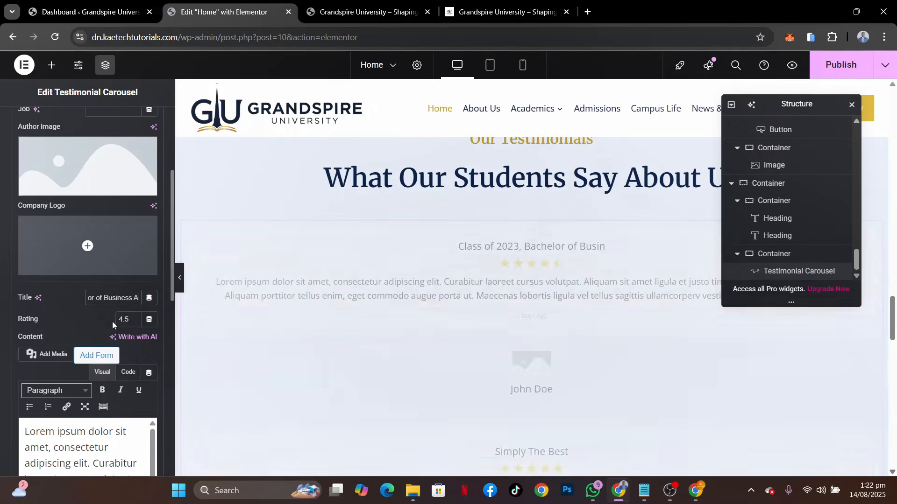
{"action": "type", "text": "dministratio"}
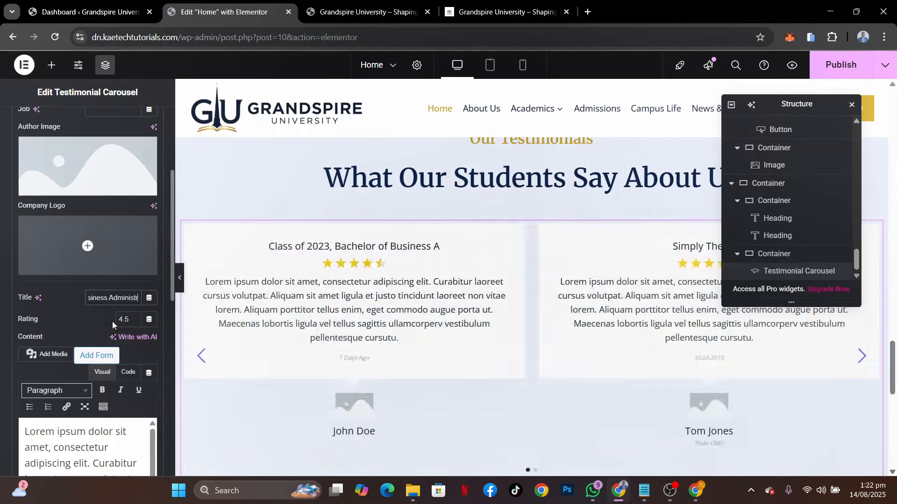
{"action": "type", "text": "n"}
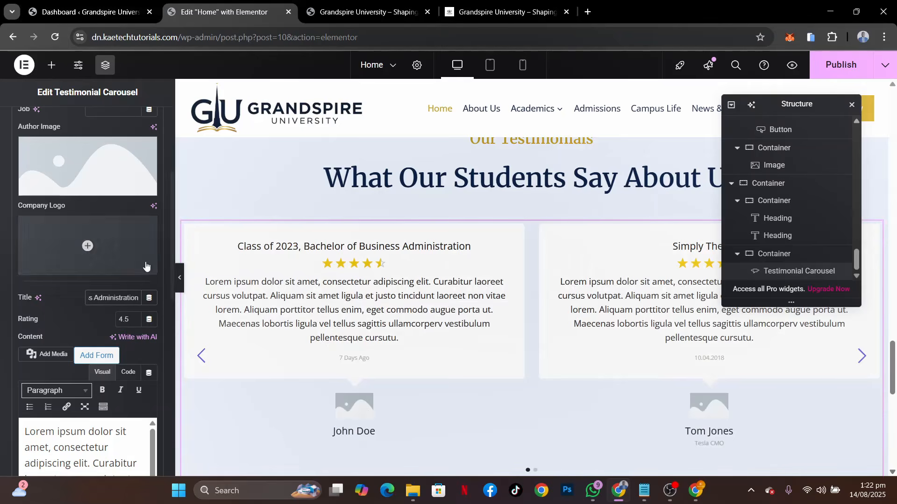
Set the first testimonial's author image to the graduate in front of the Grandspire University building from the media library
{"action": "left_click", "coordinate": [87, 151]}
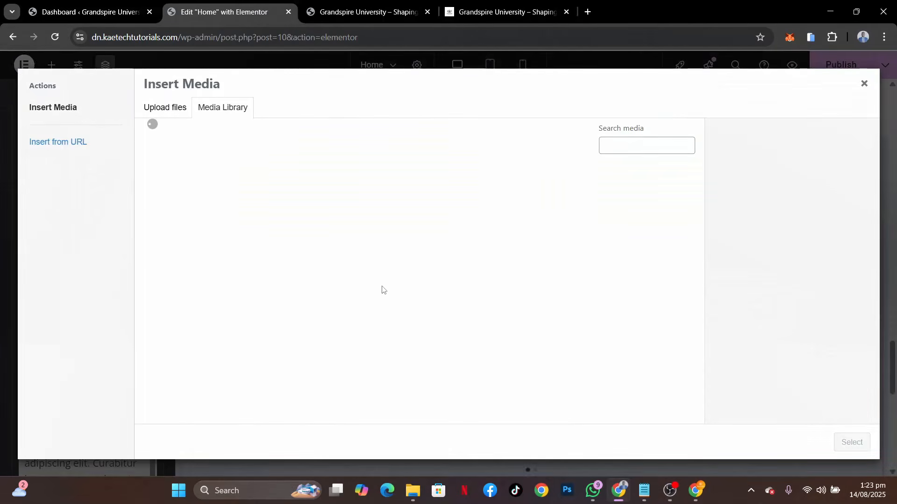
{"action": "scroll", "coordinate": [495, 262], "scroll_direction": "down", "scroll_amount": 1}
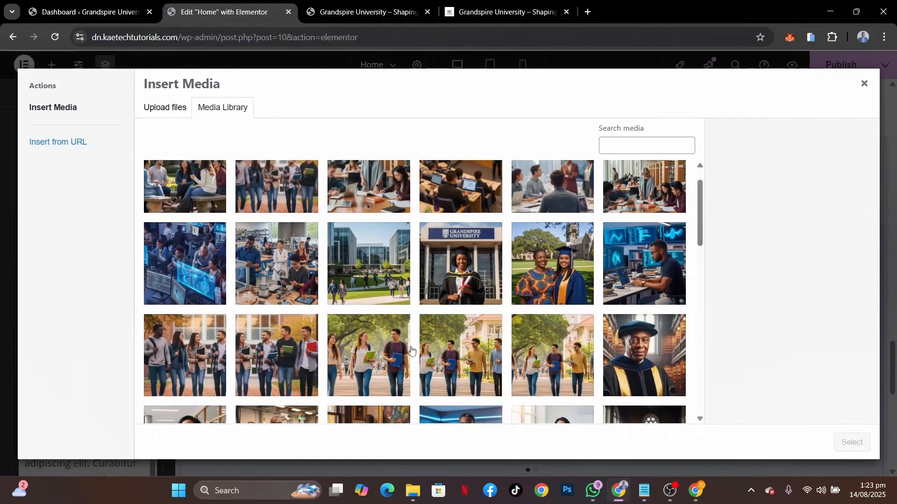
{"action": "left_click", "coordinate": [474, 267]}
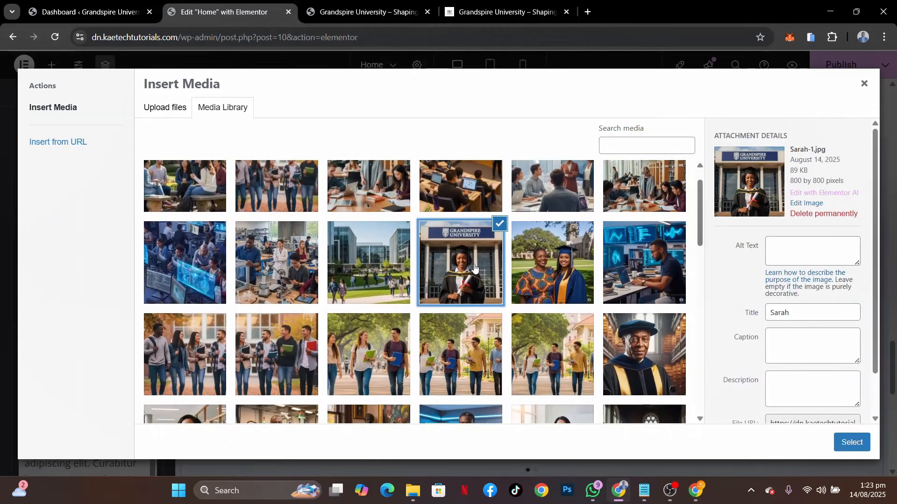
{"action": "left_click", "coordinate": [842, 442]}
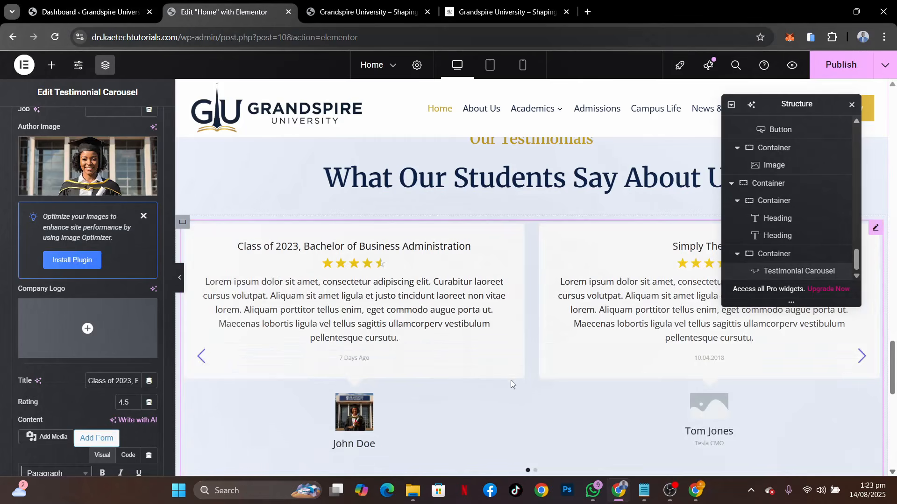
Set the border radius of the testimonial carousel's author images to 80 px on all corners in the Meta style settings
{"action": "scroll", "coordinate": [116, 347], "scroll_direction": "down", "scroll_amount": 3}
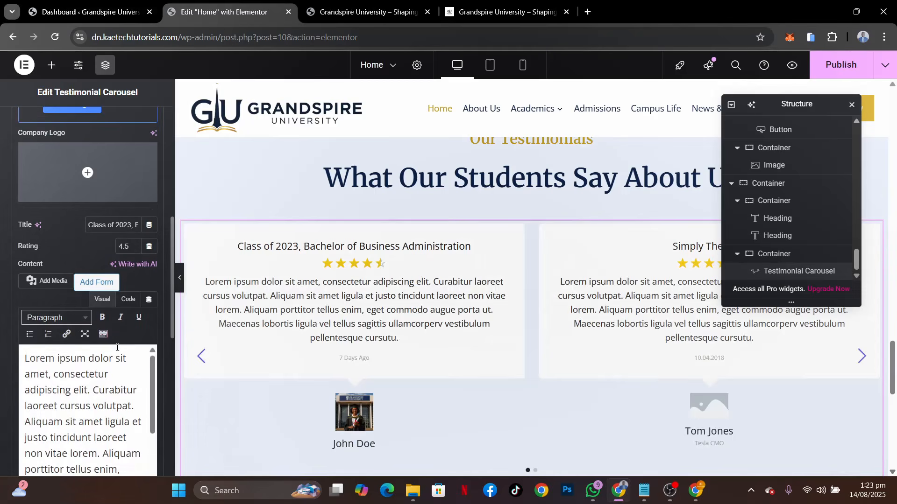
{"action": "scroll", "coordinate": [91, 256], "scroll_direction": "up", "scroll_amount": 7}
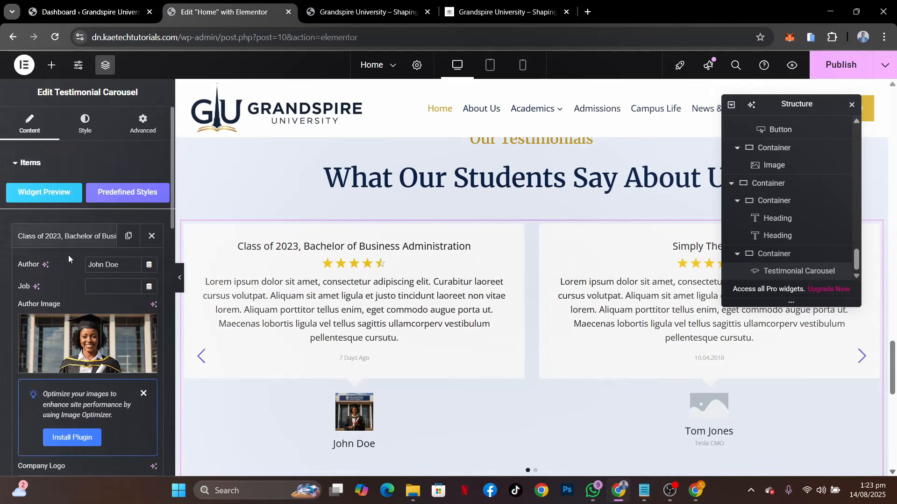
{"action": "left_click", "coordinate": [82, 135]}
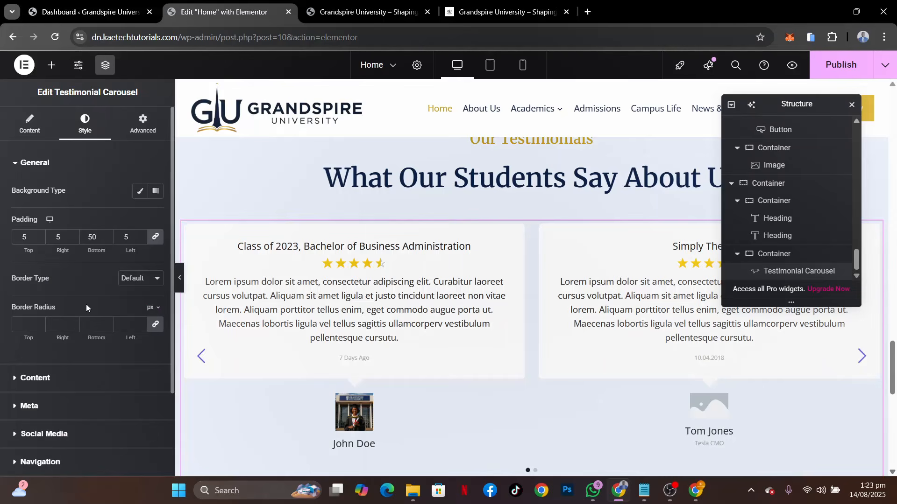
{"action": "scroll", "coordinate": [86, 304], "scroll_direction": "down", "scroll_amount": 2}
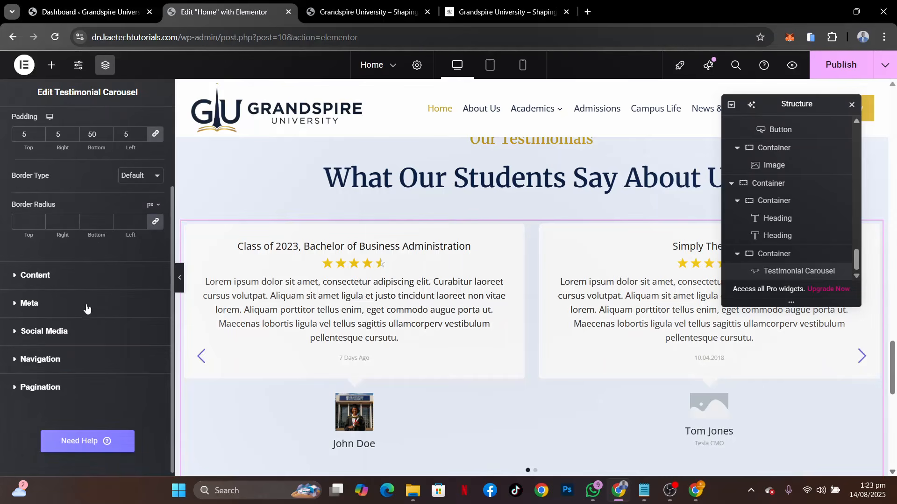
{"action": "left_click", "coordinate": [50, 306]}
{"action": "scroll", "coordinate": [42, 337], "scroll_direction": "down", "scroll_amount": 3}
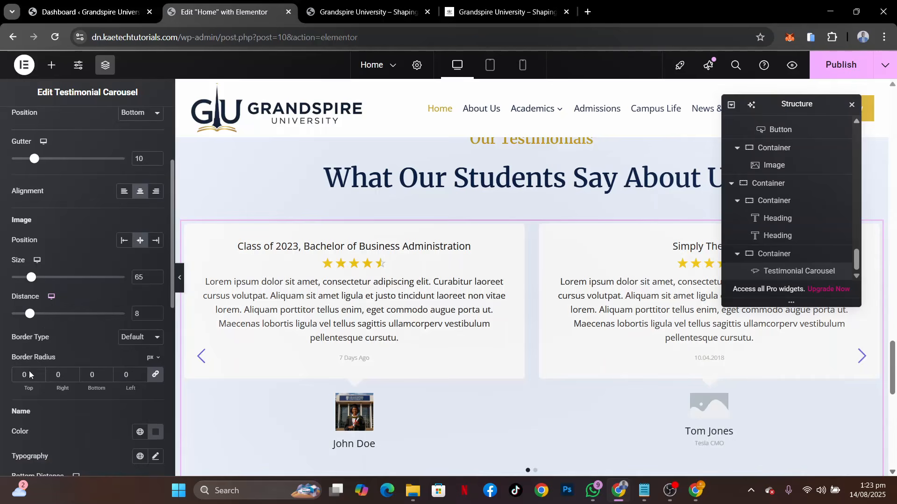
{"action": "scroll", "coordinate": [24, 397], "scroll_direction": "down", "scroll_amount": 4}
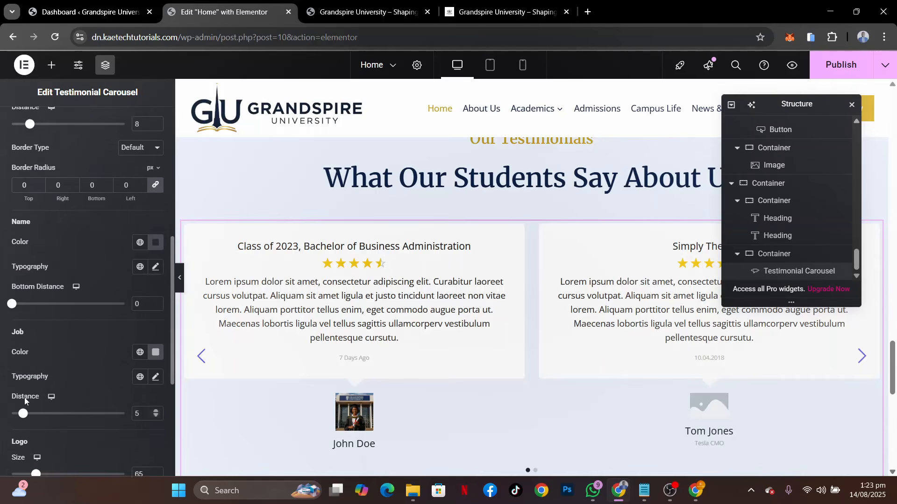
{"action": "scroll", "coordinate": [24, 397], "scroll_direction": "down", "scroll_amount": 2}
{"action": "scroll", "coordinate": [24, 397], "scroll_direction": "up", "scroll_amount": 1}
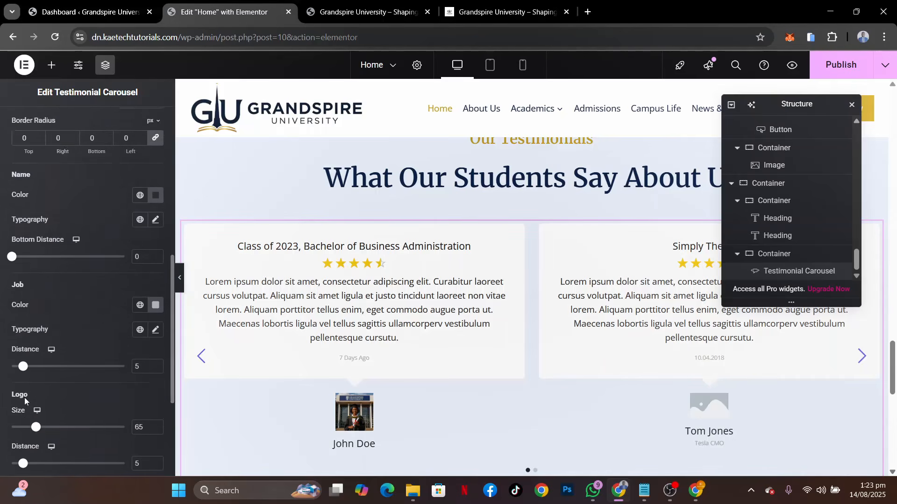
{"action": "scroll", "coordinate": [24, 397], "scroll_direction": "up", "scroll_amount": 4}
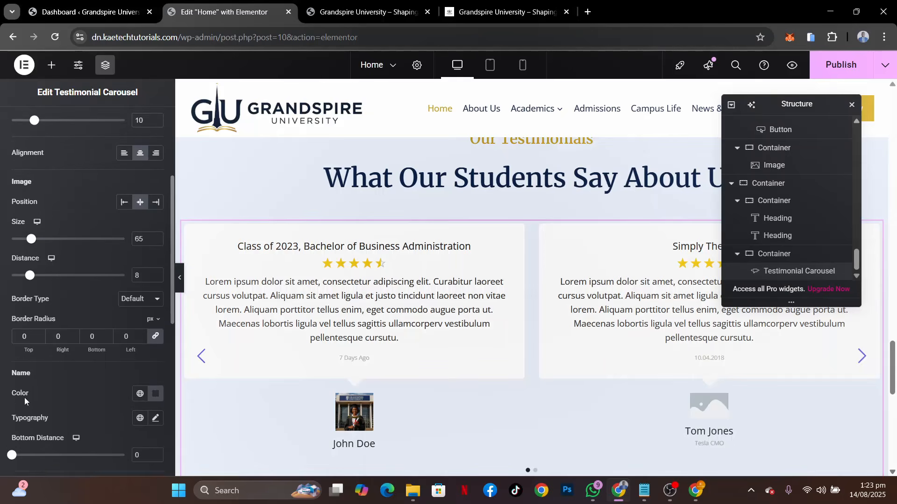
{"action": "scroll", "coordinate": [24, 397], "scroll_direction": "up", "scroll_amount": 1}
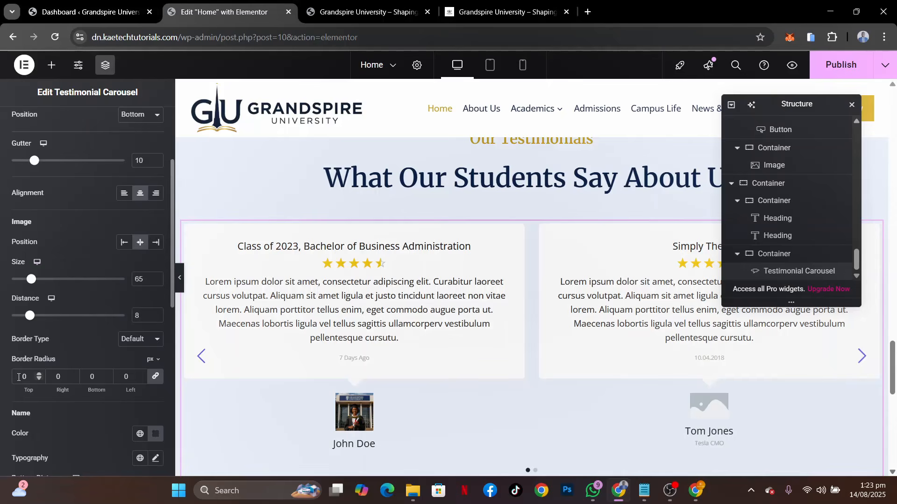
{"action": "left_click", "coordinate": [21, 376]}
{"action": "type", "text": "80"}
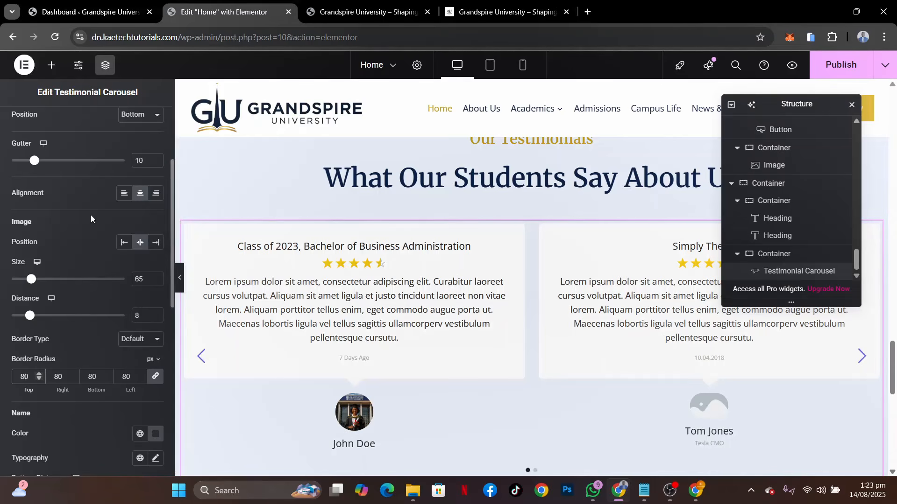
Set the author image of the "Simply The Best" testimonial to Testimonials-2-1.jpg from the media library
{"action": "scroll", "coordinate": [91, 215], "scroll_direction": "up", "scroll_amount": 3}
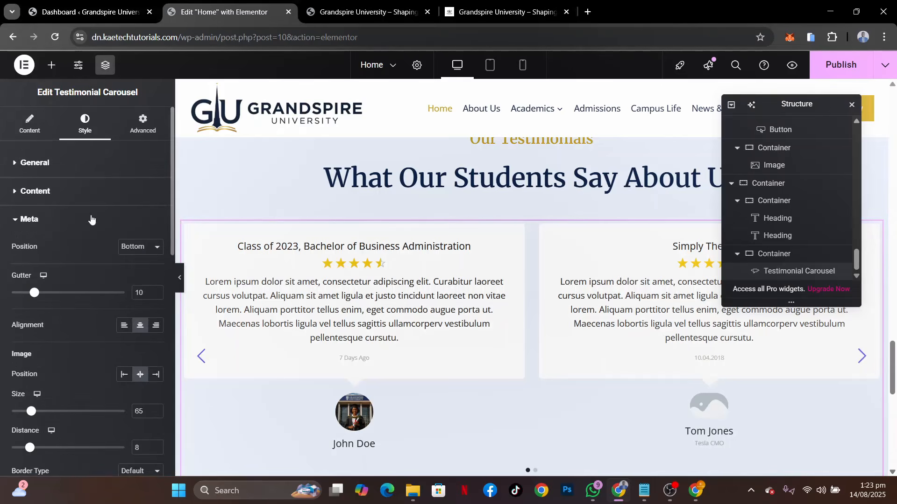
{"action": "left_click", "coordinate": [36, 133]}
{"action": "left_click", "coordinate": [77, 276]}
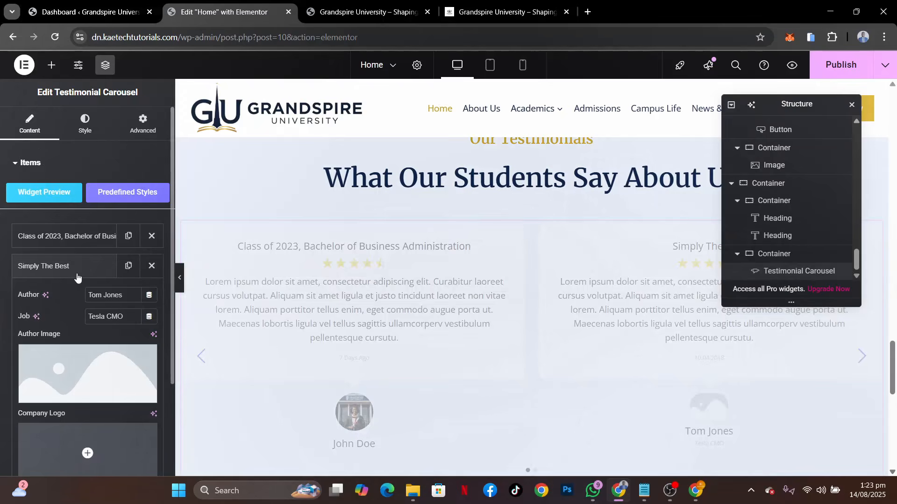
{"action": "left_click", "coordinate": [75, 356]}
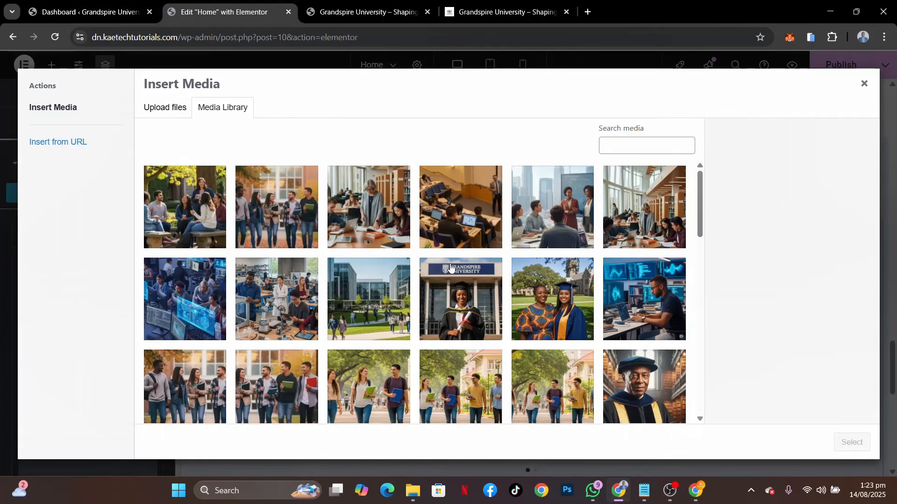
{"action": "left_click", "coordinate": [557, 310]}
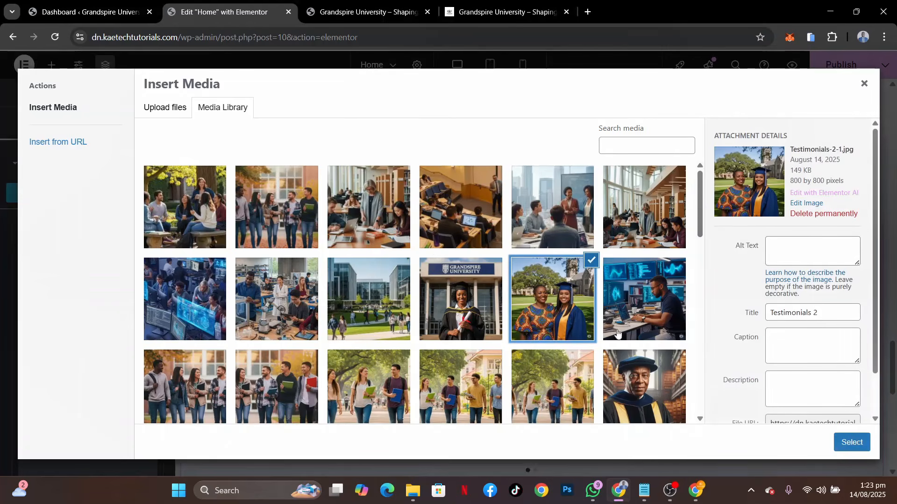
{"action": "left_click", "coordinate": [851, 443]}
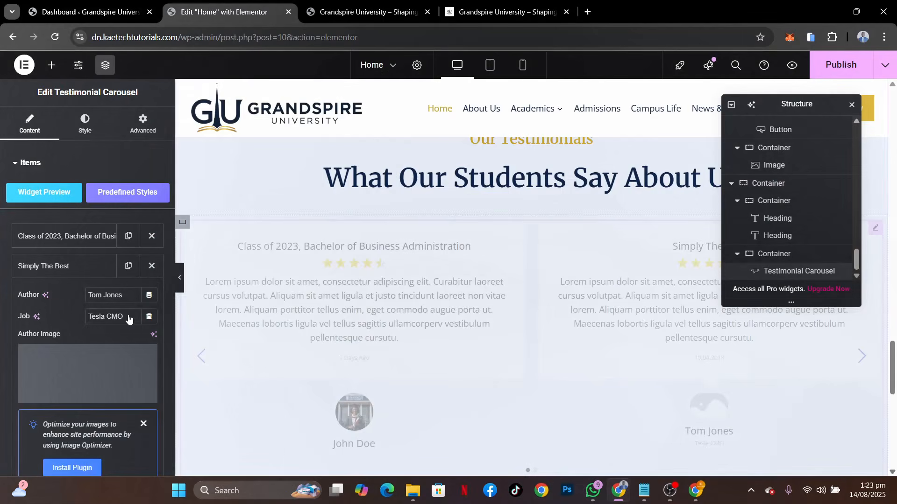
{"action": "left_click", "coordinate": [72, 274]}
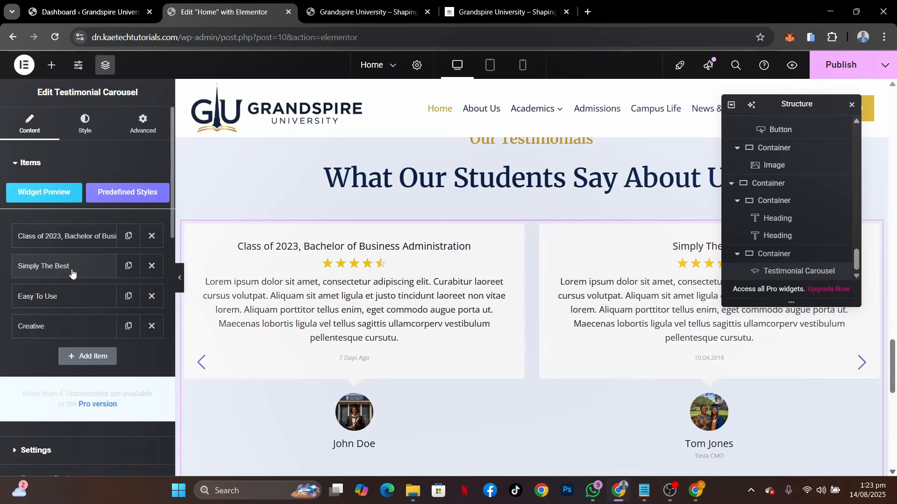
Set the author image of the "Easy To Use" testimonial to the man working on a laptop before blue monitors
{"action": "left_click", "coordinate": [61, 305]}
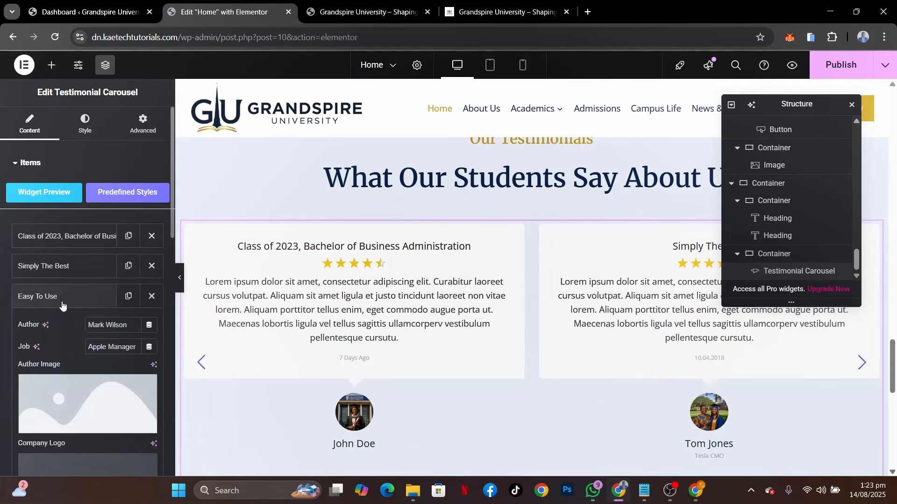
{"action": "left_click", "coordinate": [73, 392]}
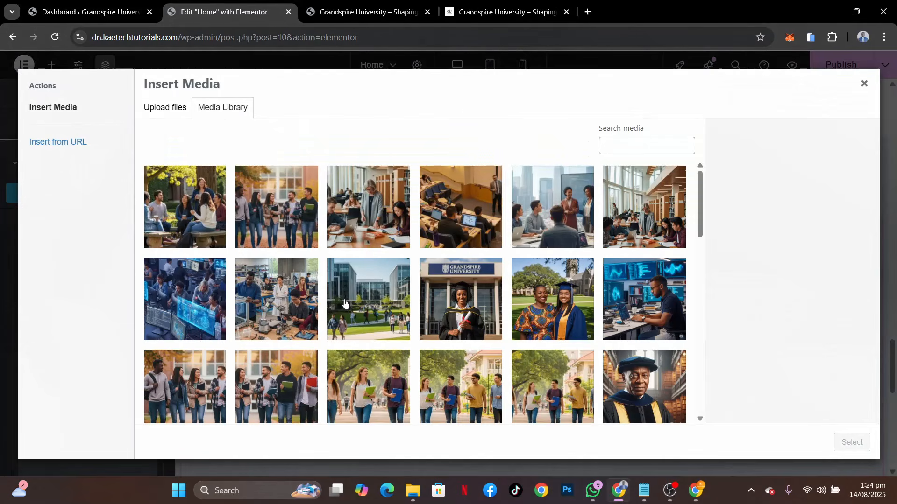
{"action": "left_click", "coordinate": [639, 299]}
{"action": "left_click", "coordinate": [858, 445]}
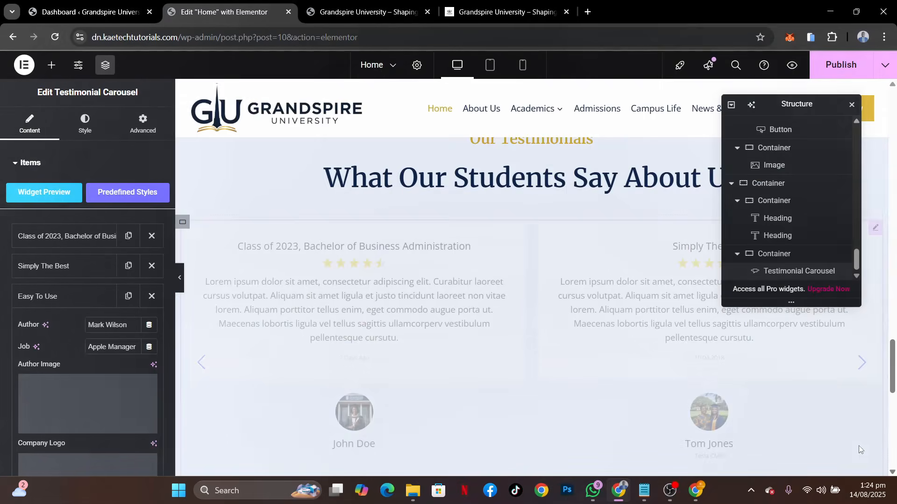
{"action": "left_click", "coordinate": [93, 297]}
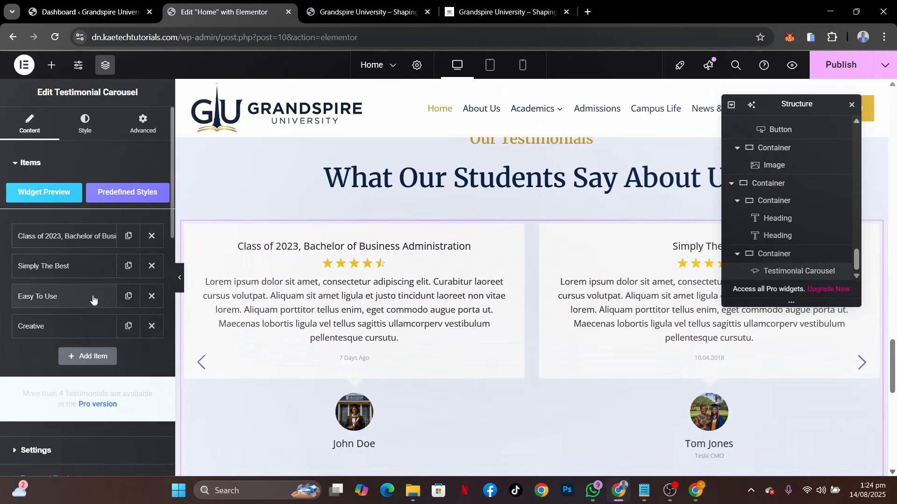
Delete the "Creative" item from the testimonial carousel
{"action": "left_click", "coordinate": [152, 326]}
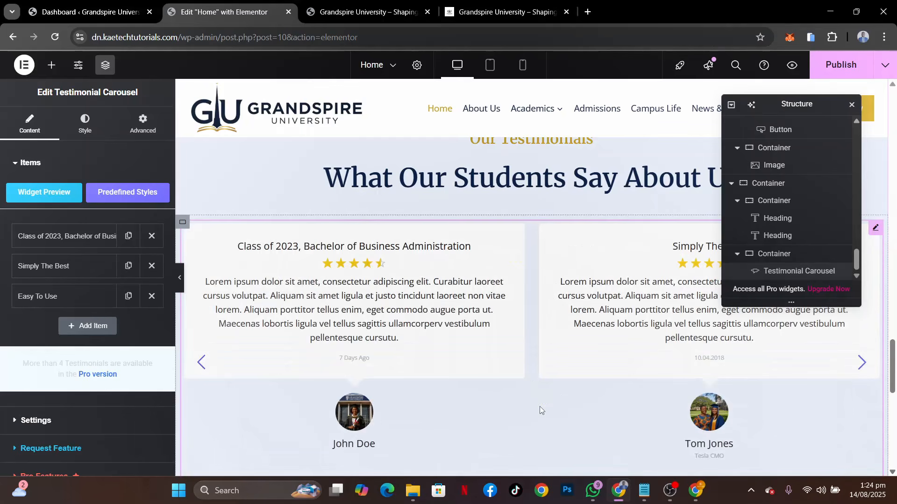
{"action": "scroll", "coordinate": [496, 394], "scroll_direction": "down", "scroll_amount": 5}
{"action": "scroll", "coordinate": [497, 394], "scroll_direction": "up", "scroll_amount": 2}
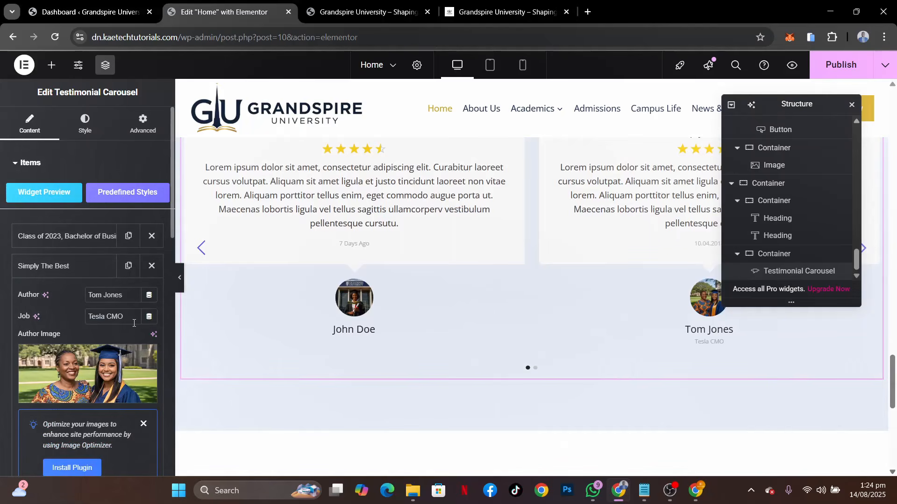
Clear the job text of the "Simply The Best" and "Easy To Use" testimonials
{"action": "left_click_drag", "start_coordinate": [133, 318], "coordinate": [0, 305]}
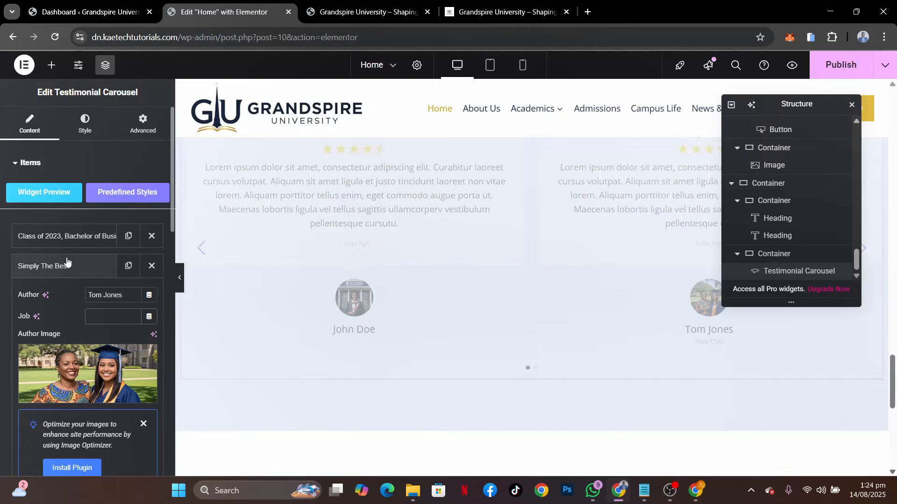
{"action": "left_click", "coordinate": [64, 263]}
{"action": "left_click", "coordinate": [91, 296]}
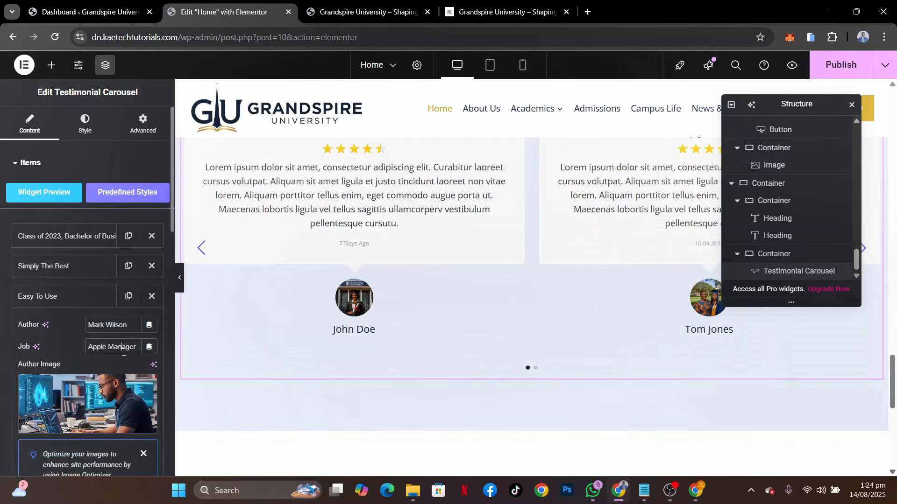
{"action": "triple_click", "coordinate": [124, 351]}
{"action": "key", "text": "BackSpace"}
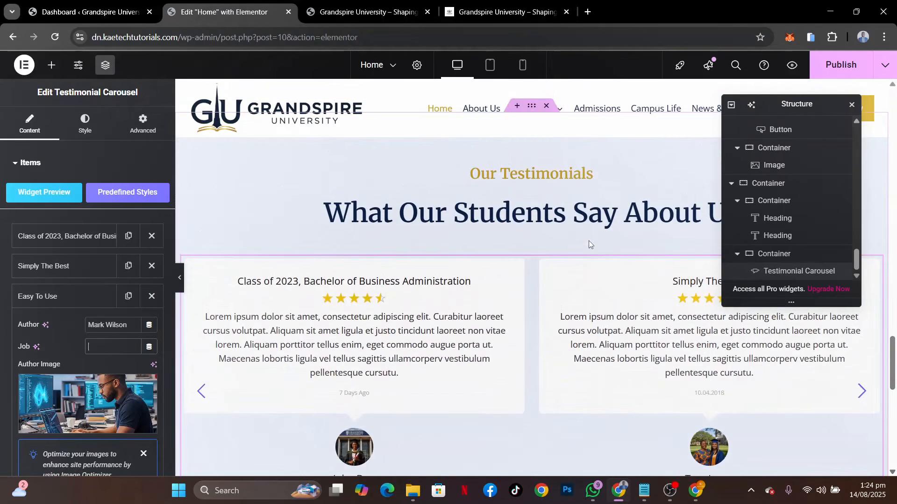
Turn off pagination in the testimonial carousel's settings
{"action": "left_click", "coordinate": [85, 123]}
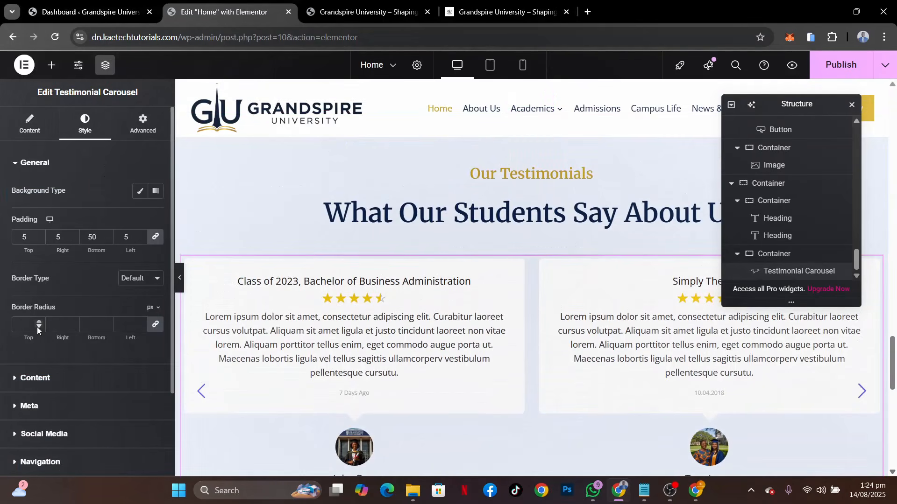
{"action": "scroll", "coordinate": [37, 327], "scroll_direction": "down", "scroll_amount": 3}
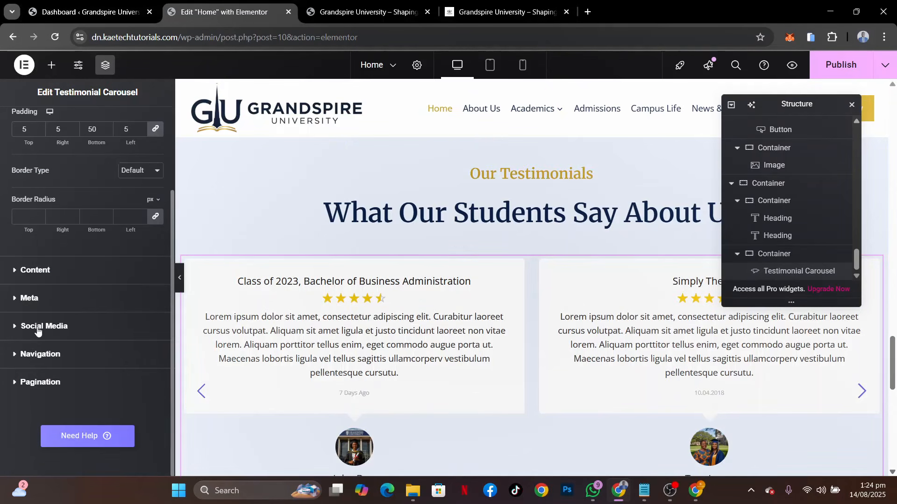
{"action": "left_click", "coordinate": [50, 383]}
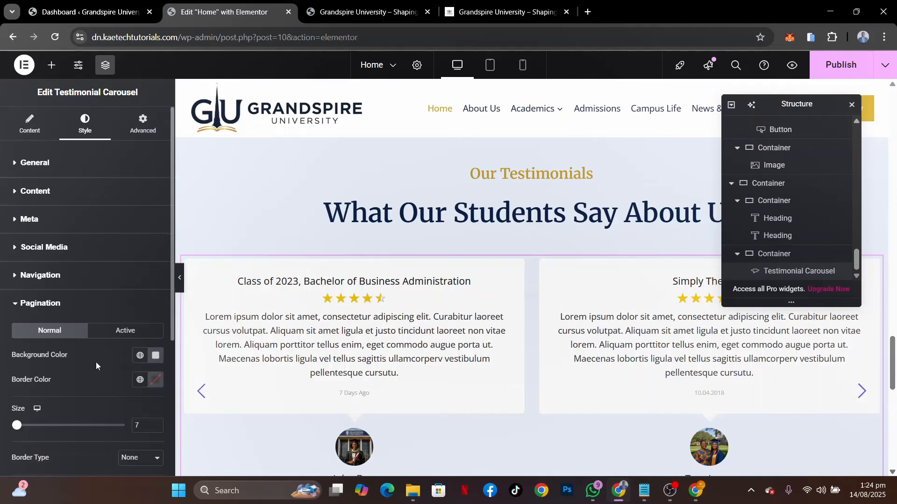
{"action": "left_click", "coordinate": [89, 314]}
{"action": "left_click", "coordinate": [33, 133]}
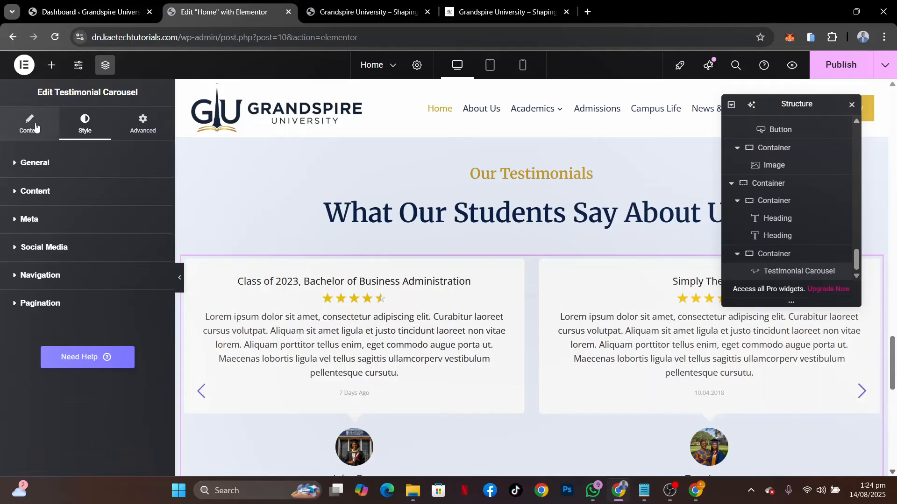
{"action": "scroll", "coordinate": [54, 332], "scroll_direction": "down", "scroll_amount": 2}
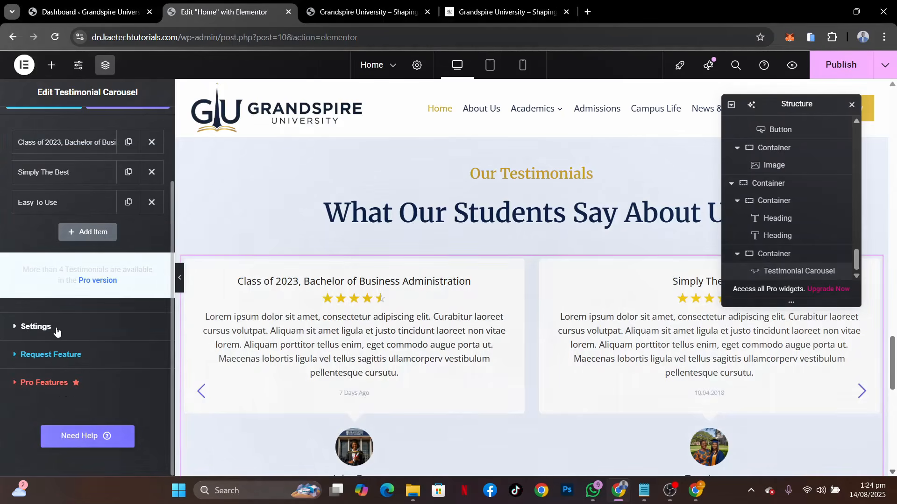
{"action": "left_click", "coordinate": [56, 327]}
{"action": "scroll", "coordinate": [77, 358], "scroll_direction": "down", "scroll_amount": 4}
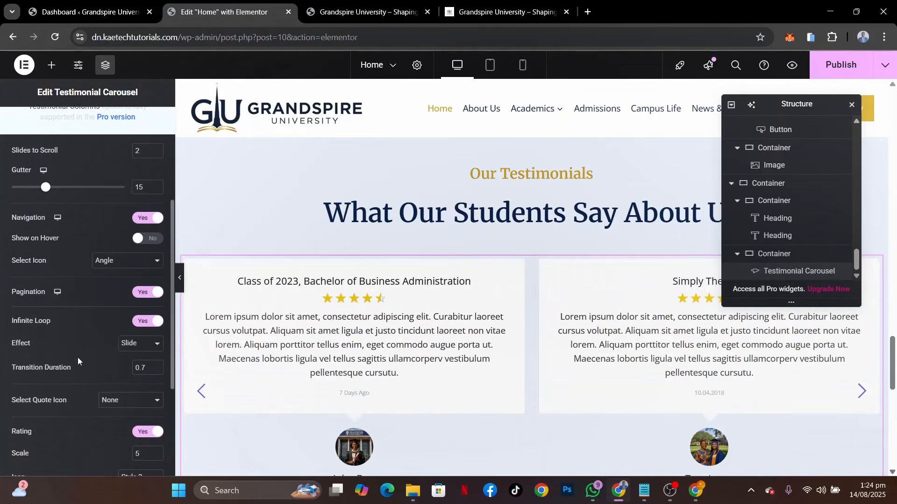
{"action": "left_click", "coordinate": [146, 292]}
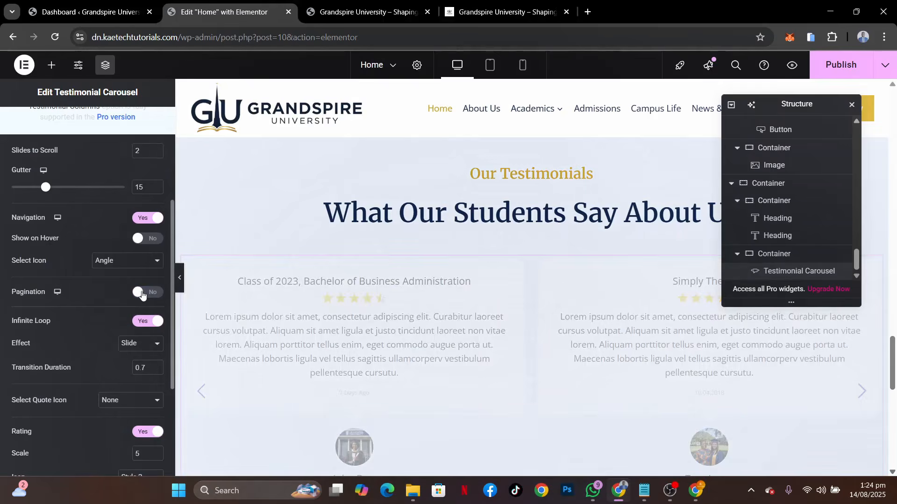
{"action": "scroll", "coordinate": [109, 302], "scroll_direction": "up", "scroll_amount": 4}
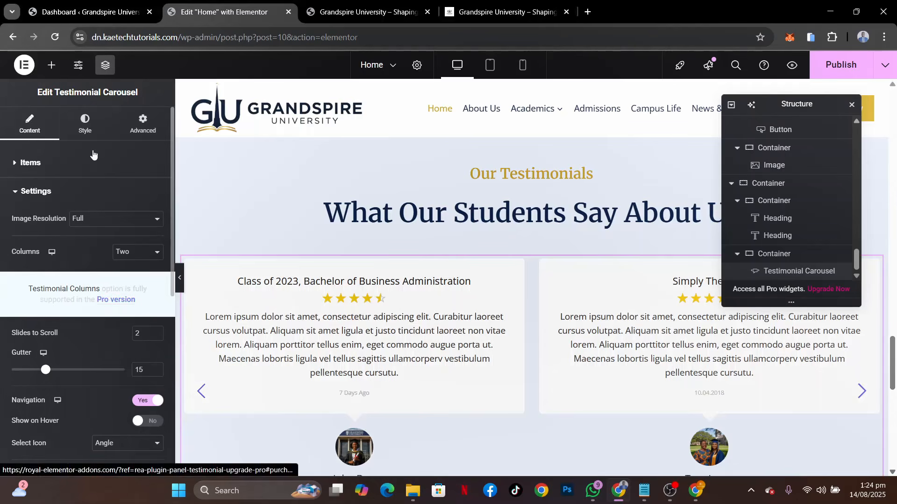
Set the normal color of the carousel's navigation arrows to the global color Theme Accent - alt
{"action": "left_click", "coordinate": [85, 122]}
{"action": "scroll", "coordinate": [84, 297], "scroll_direction": "down", "scroll_amount": 2}
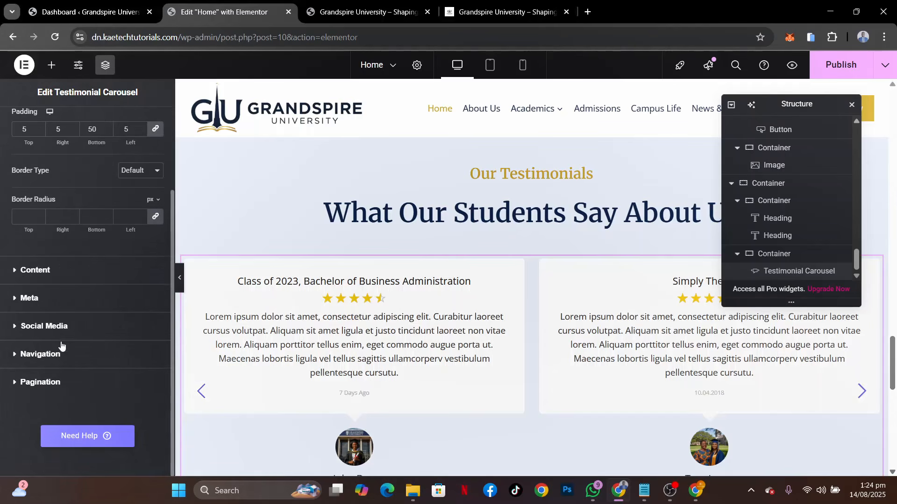
{"action": "left_click", "coordinate": [65, 354]}
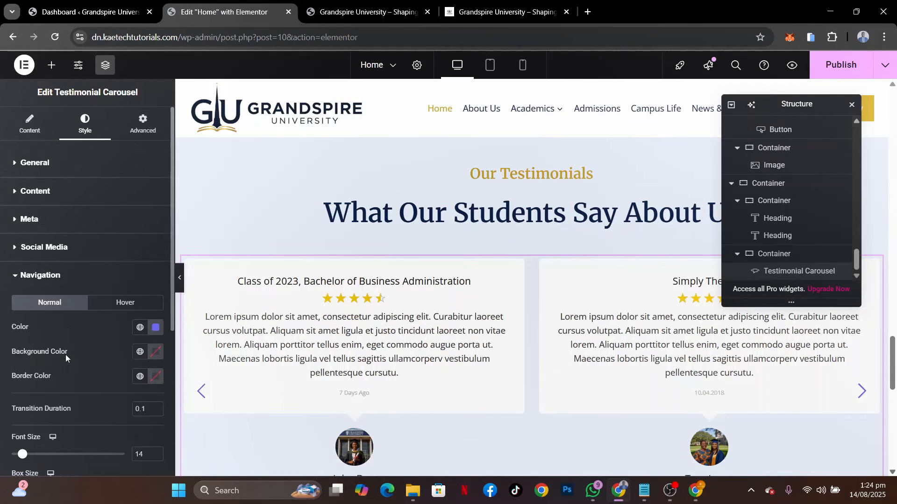
{"action": "left_click", "coordinate": [139, 327]}
{"action": "left_click", "coordinate": [63, 210]}
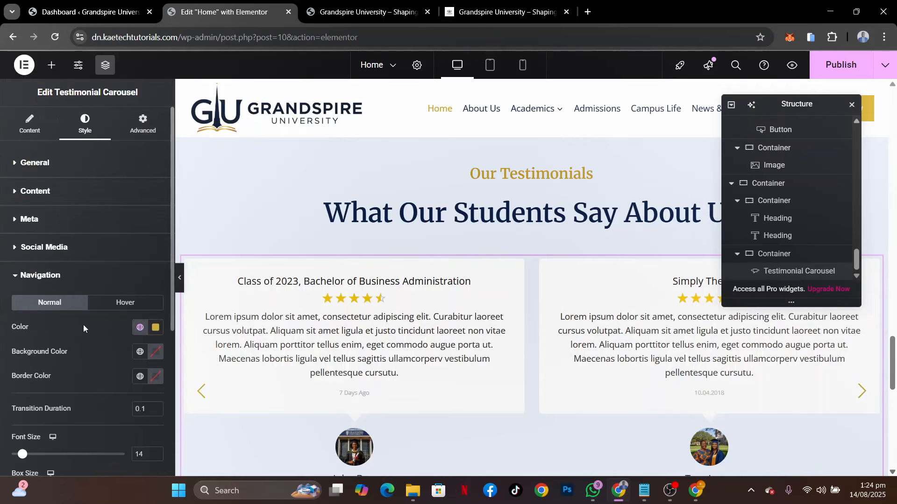
Set the navigation arrows' hover color to the global color Theme Accent and publish the page
{"action": "left_click", "coordinate": [125, 302]}
{"action": "left_click", "coordinate": [139, 327]}
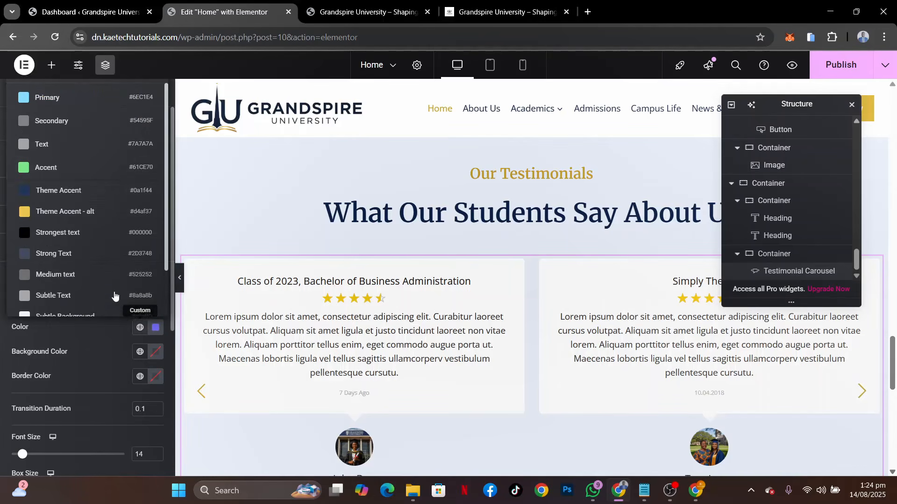
{"action": "left_click", "coordinate": [77, 192]}
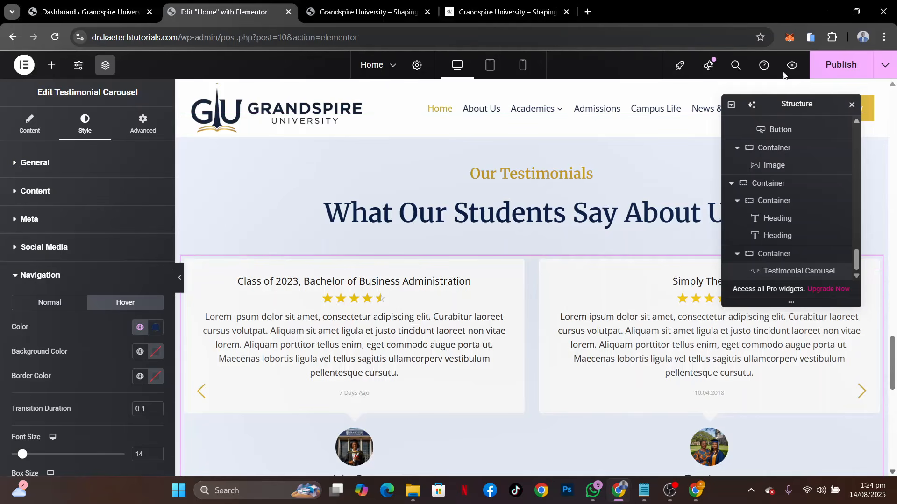
{"action": "left_click", "coordinate": [836, 64]}
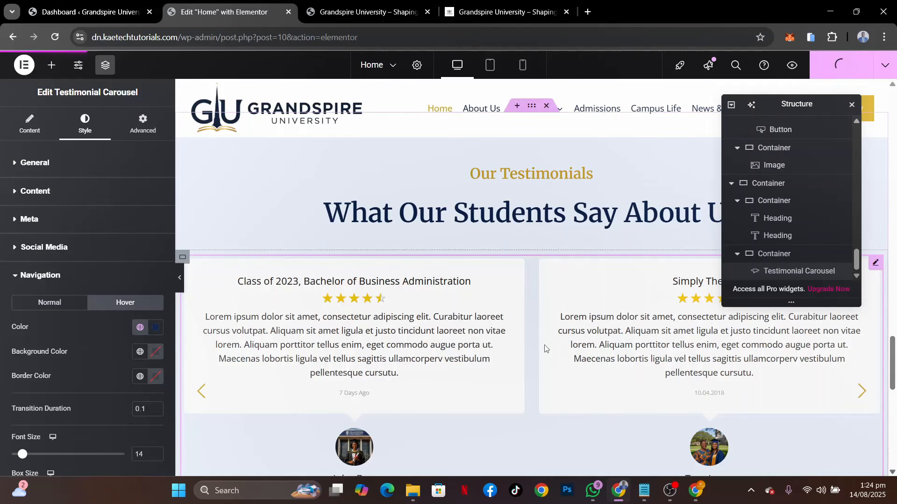
Review the finished testimonials section in the editor and compare it with the testimonial carousel on the reference site
{"action": "scroll", "coordinate": [495, 409], "scroll_direction": "down", "scroll_amount": 5}
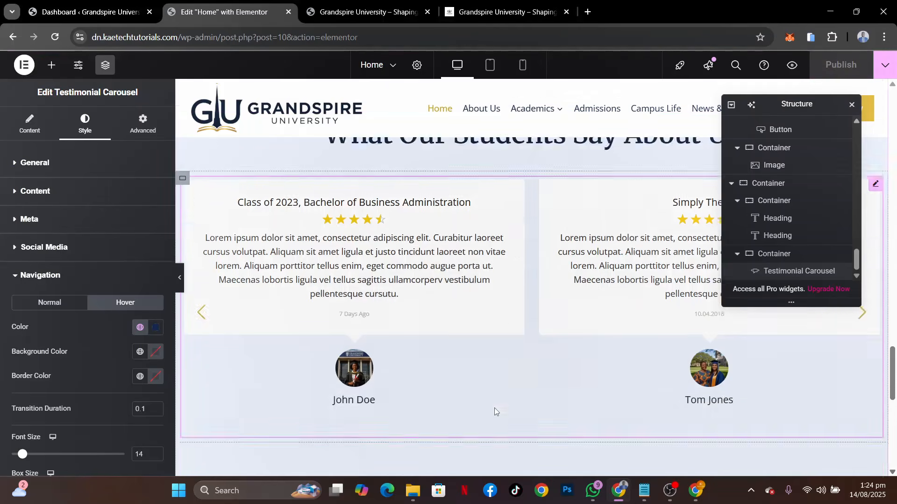
{"action": "scroll", "coordinate": [495, 411], "scroll_direction": "down", "scroll_amount": 3}
{"action": "scroll", "coordinate": [495, 410], "scroll_direction": "up", "scroll_amount": 7}
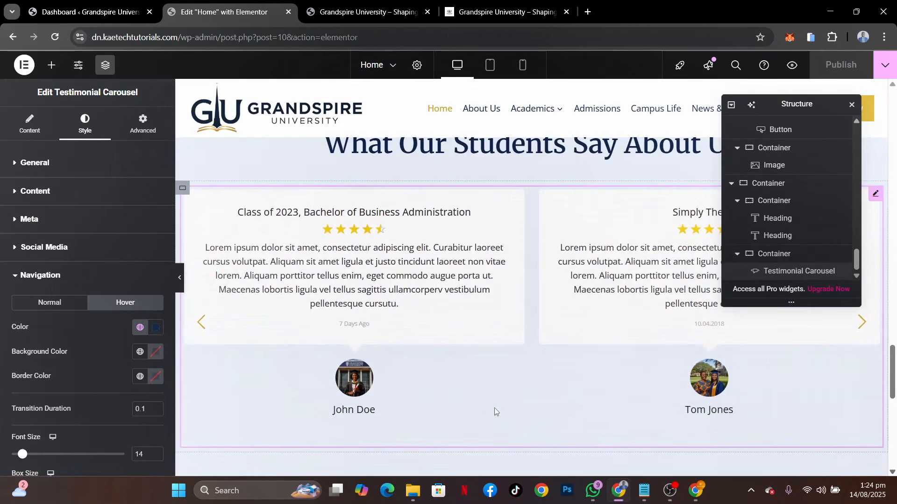
{"action": "scroll", "coordinate": [540, 338], "scroll_direction": "up", "scroll_amount": 3}
{"action": "scroll", "coordinate": [539, 340], "scroll_direction": "down", "scroll_amount": 4}
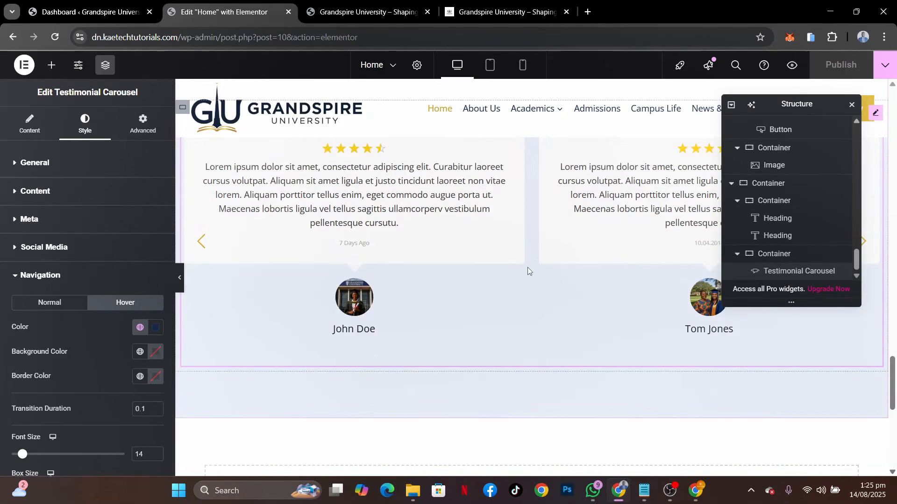
{"action": "scroll", "coordinate": [528, 267], "scroll_direction": "up", "scroll_amount": 6}
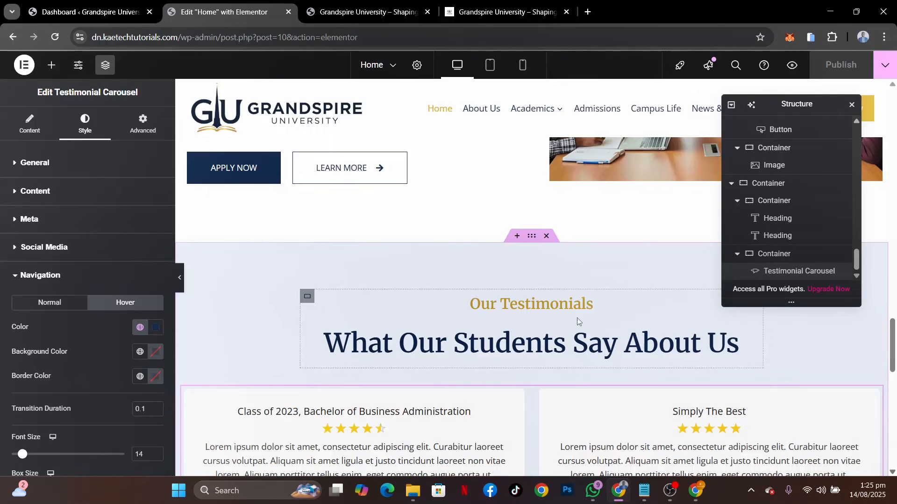
{"action": "scroll", "coordinate": [576, 319], "scroll_direction": "down", "scroll_amount": 5}
{"action": "scroll", "coordinate": [576, 320], "scroll_direction": "up", "scroll_amount": 3}
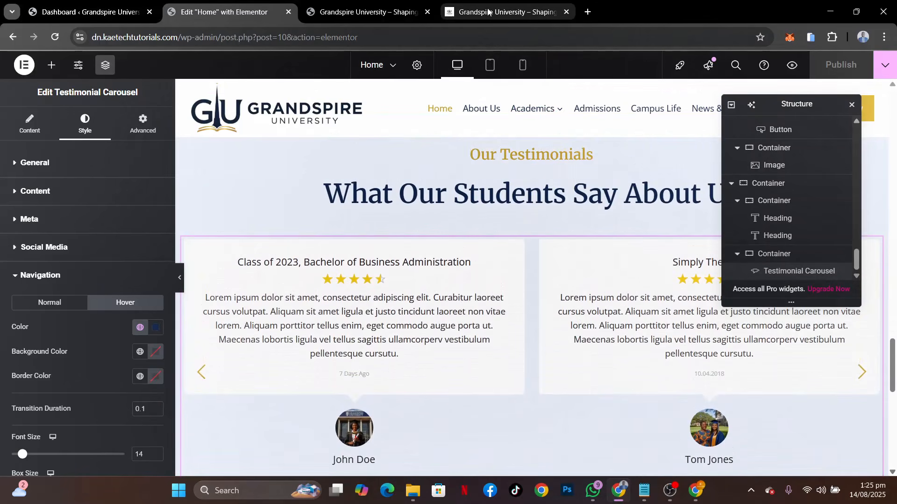
{"action": "left_click", "coordinate": [488, 12]}
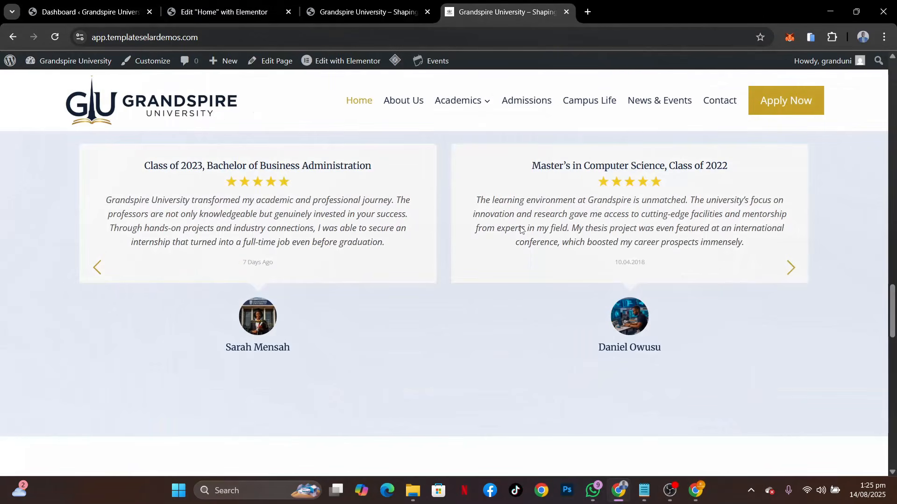
Check the News & Events section on the reference site and duplicate the testimonials section's container in the Elementor editor
{"action": "scroll", "coordinate": [521, 229], "scroll_direction": "down", "scroll_amount": 5}
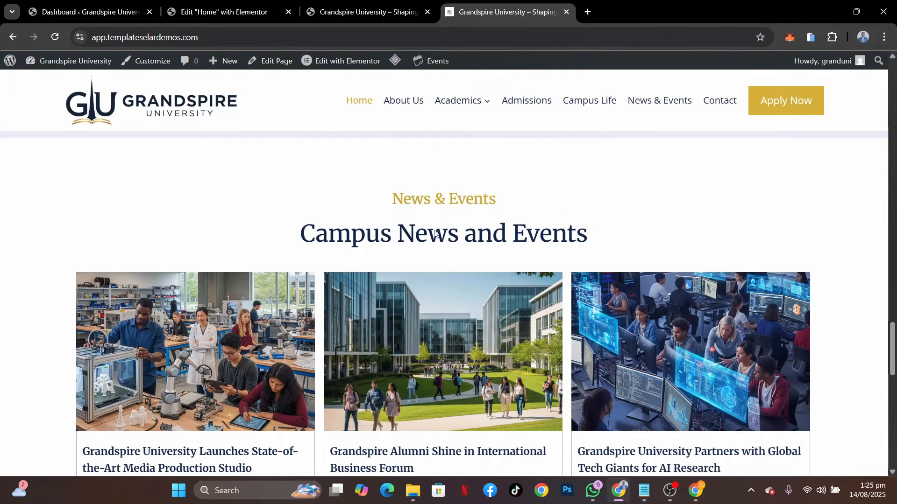
{"action": "scroll", "coordinate": [453, 225], "scroll_direction": "down", "scroll_amount": 5}
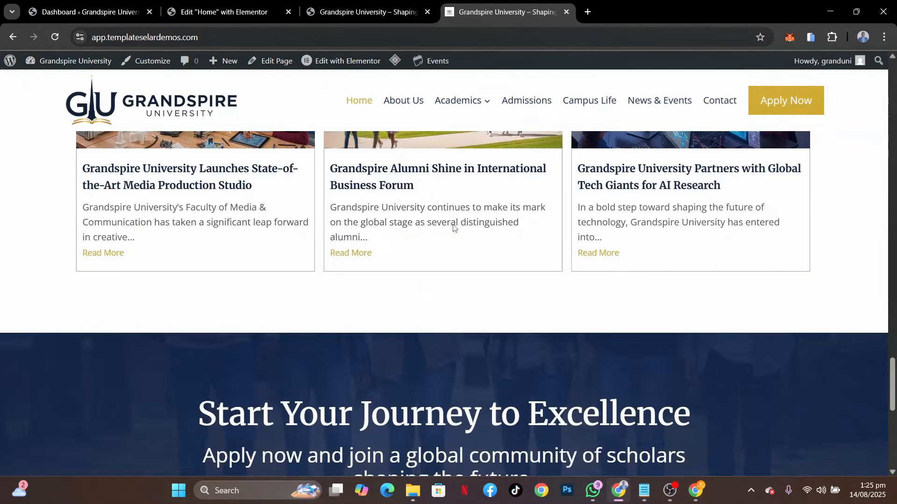
{"action": "scroll", "coordinate": [453, 225], "scroll_direction": "up", "scroll_amount": 5}
{"action": "left_click", "coordinate": [239, 1]}
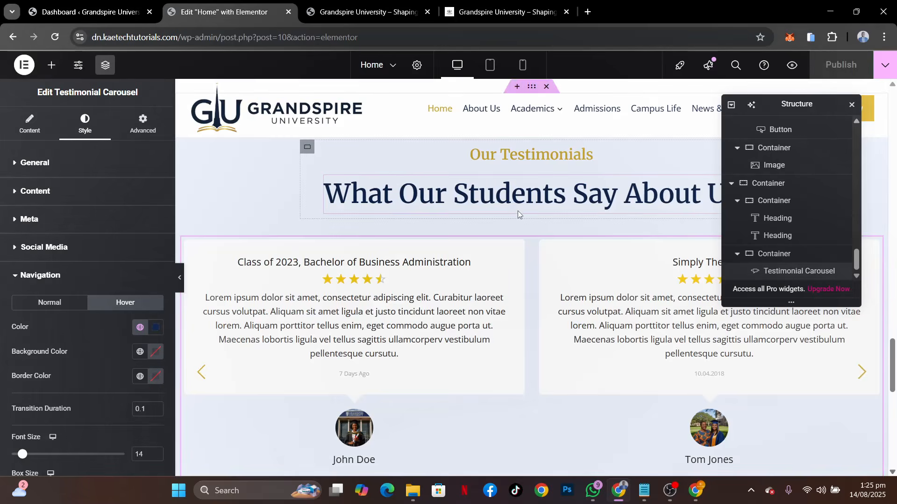
{"action": "scroll", "coordinate": [518, 212], "scroll_direction": "up", "scroll_amount": 3}
{"action": "right_click", "coordinate": [531, 221]}
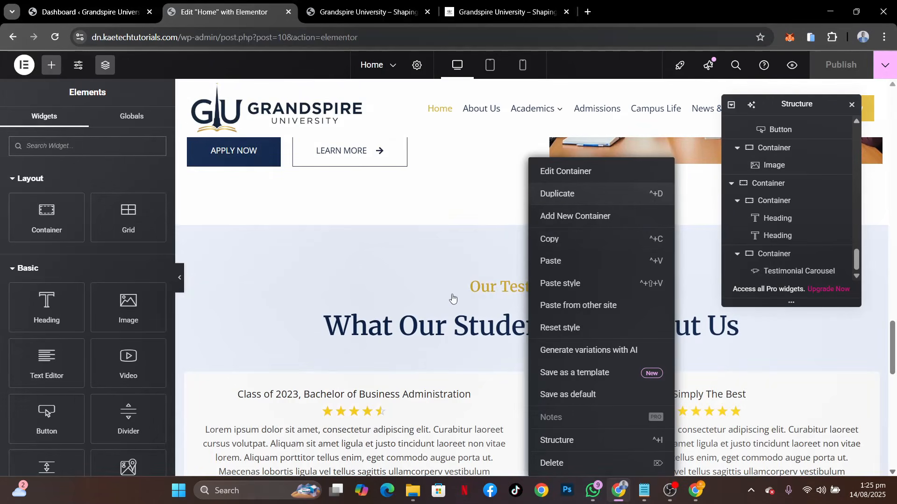
{"action": "scroll", "coordinate": [453, 298], "scroll_direction": "down", "scroll_amount": 10}
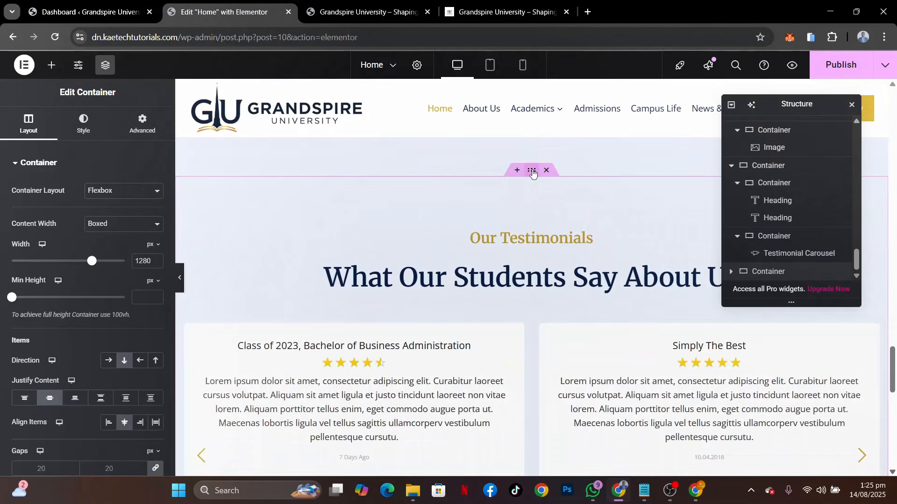
Clear the duplicated section's background color and delete its testimonial carousel
{"action": "left_click", "coordinate": [91, 134]}
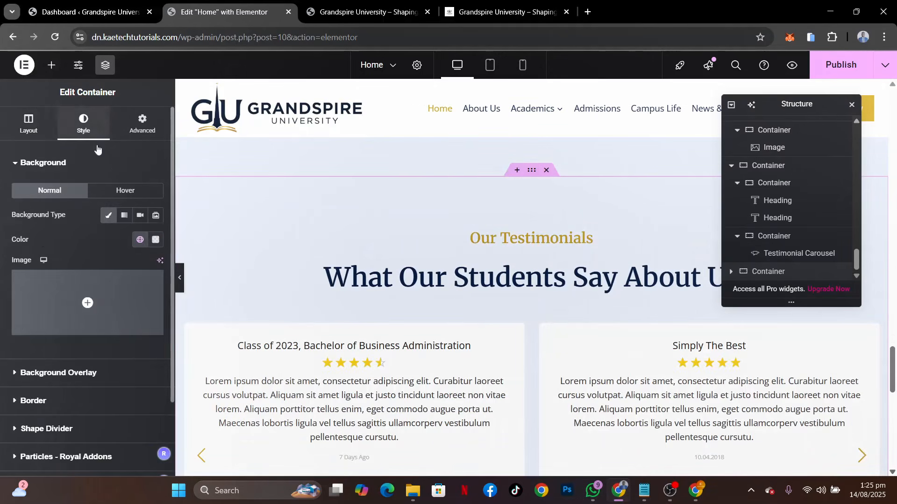
{"action": "left_click", "coordinate": [153, 241]}
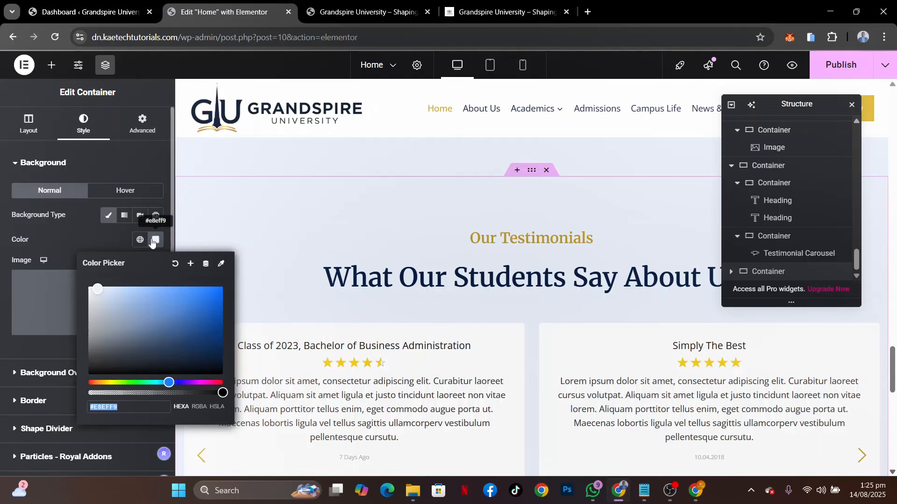
{"action": "left_click", "coordinate": [176, 265]}
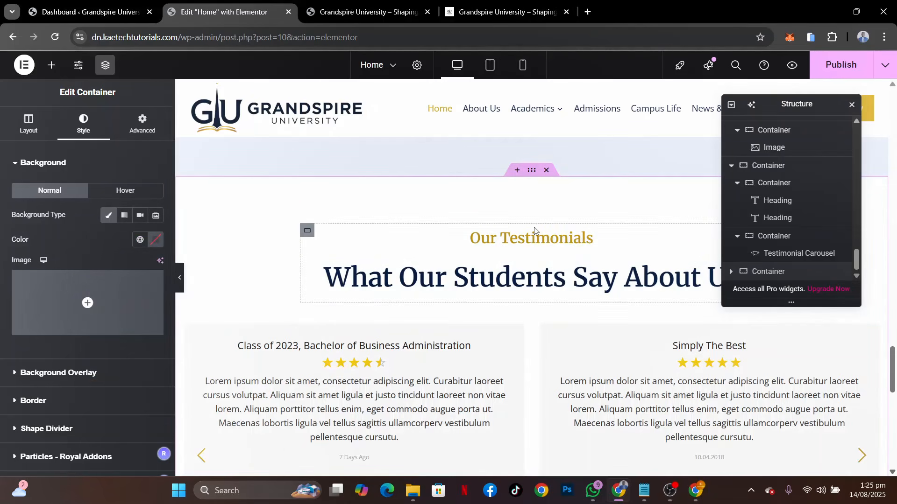
{"action": "right_click", "coordinate": [414, 351]}
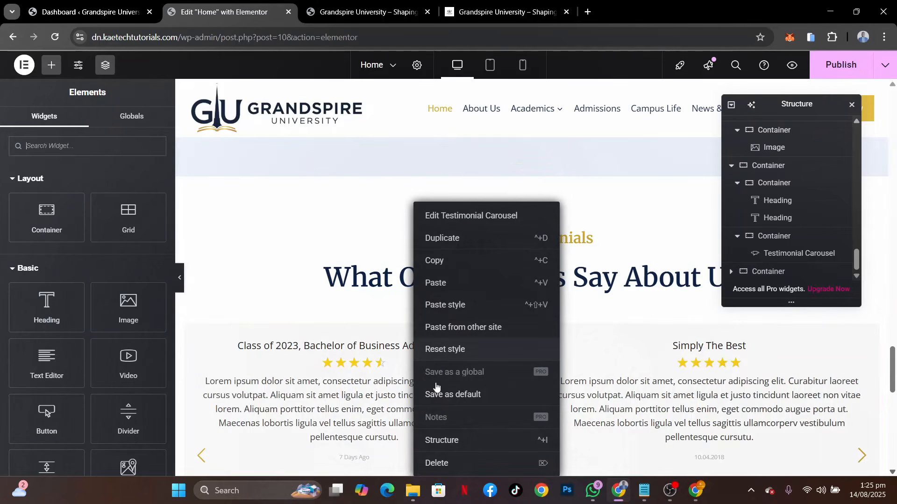
{"action": "left_click", "coordinate": [458, 464]}
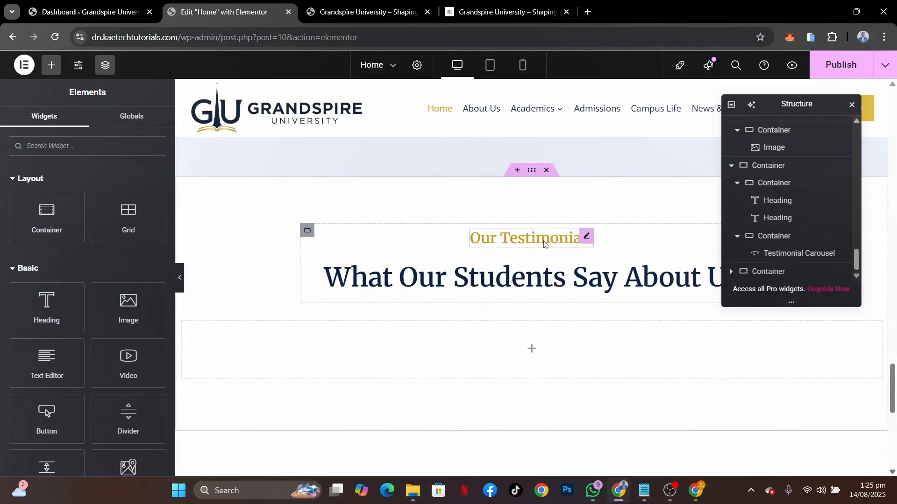
Replace the duplicated section's small gold heading with "News & Events", copied from the reference site
{"action": "left_click", "coordinate": [556, 239]}
{"action": "left_click", "coordinate": [489, 14]}
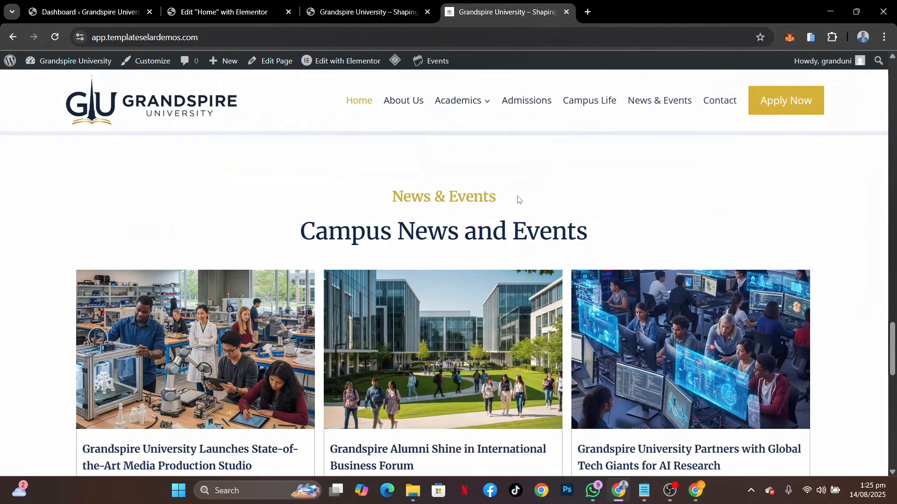
{"action": "triple_click", "coordinate": [460, 198]}
{"action": "key", "text": "ctrl+c"}
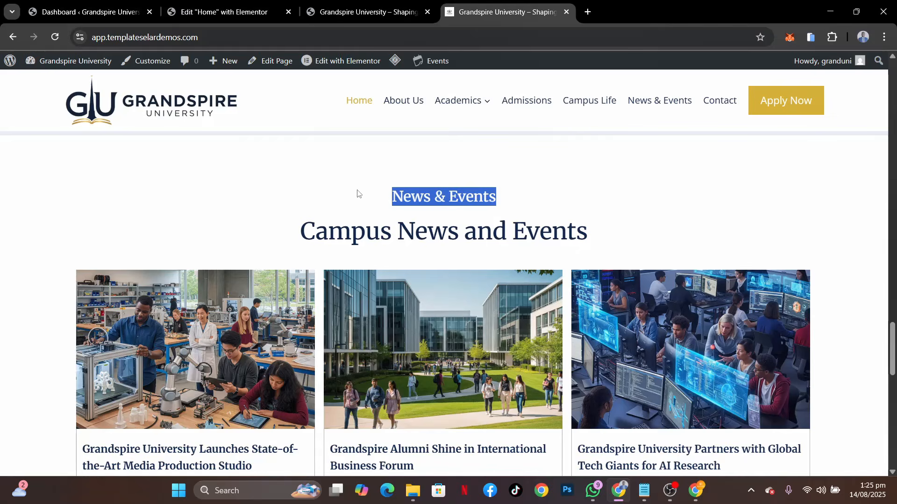
{"action": "left_click", "coordinate": [225, 11]}
{"action": "left_click_drag", "start_coordinate": [77, 204], "coordinate": [2, 189]}
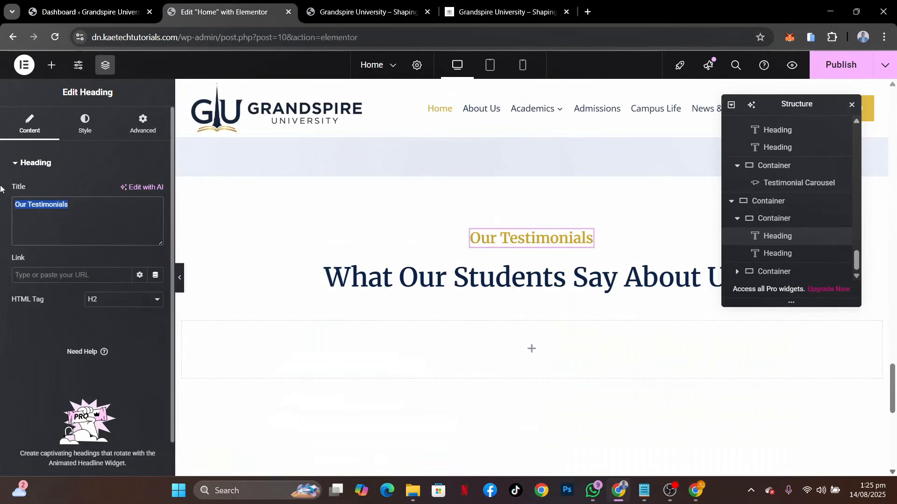
{"action": "key", "text": "ctrl+v"}
Replace the duplicated section's main heading with "Campus News and Events", copied from the reference site
{"action": "left_click", "coordinate": [473, 8]}
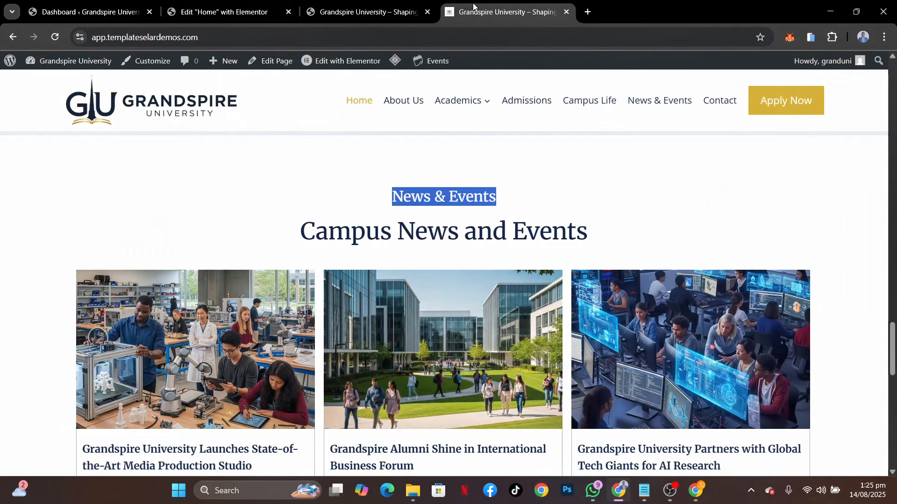
{"action": "left_click_drag", "start_coordinate": [590, 233], "coordinate": [300, 226]}
{"action": "key", "text": "ctrl+c"}
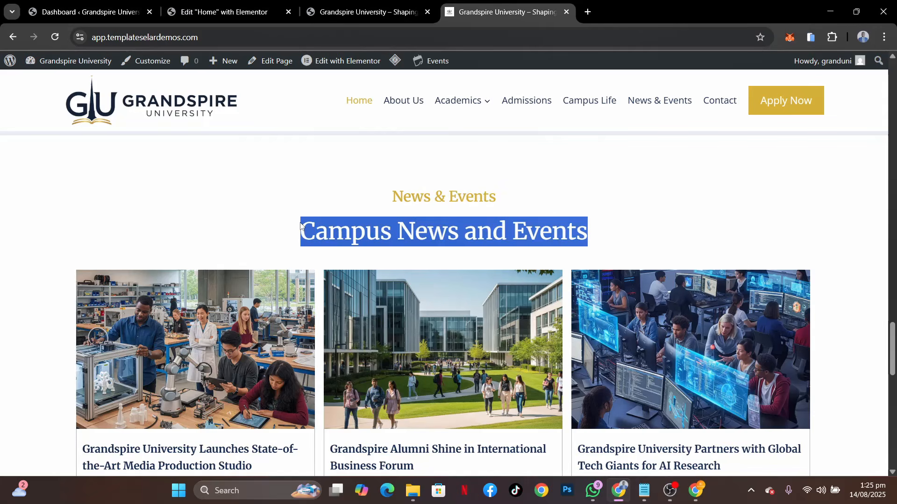
{"action": "left_click", "coordinate": [235, 14]}
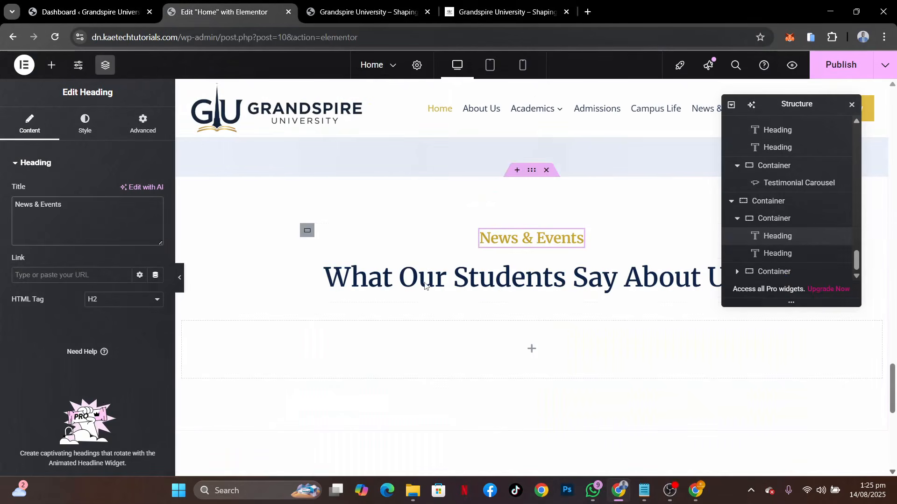
{"action": "left_click", "coordinate": [329, 275]}
{"action": "key", "text": "ctrl+a"}
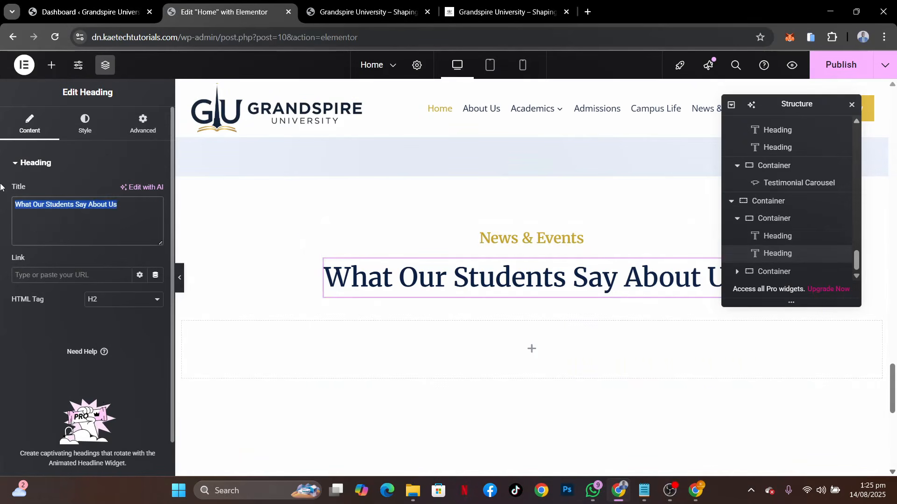
{"action": "key", "text": "ctrl+v"}
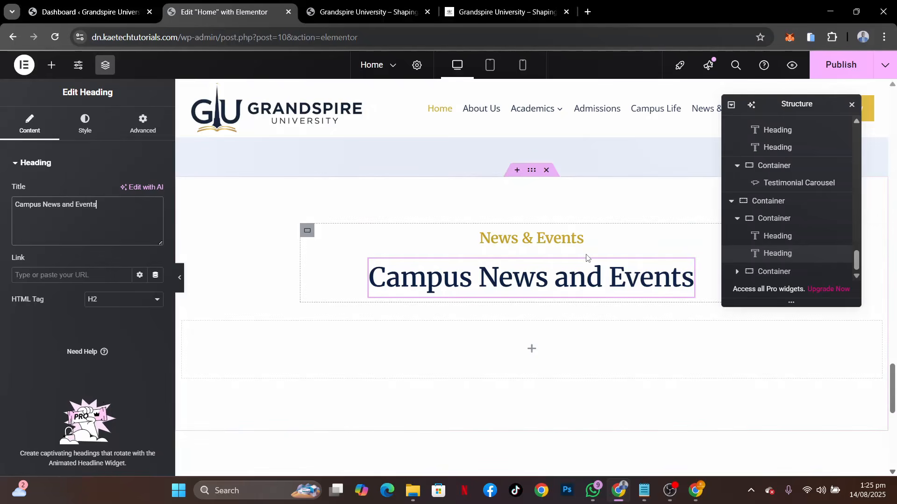
Find the Post Grid/Slider/Carousel widget and place it in the empty container below the Campus News and Events heading
{"action": "scroll", "coordinate": [587, 258], "scroll_direction": "up", "scroll_amount": 3}
{"action": "scroll", "coordinate": [587, 257], "scroll_direction": "down", "scroll_amount": 4}
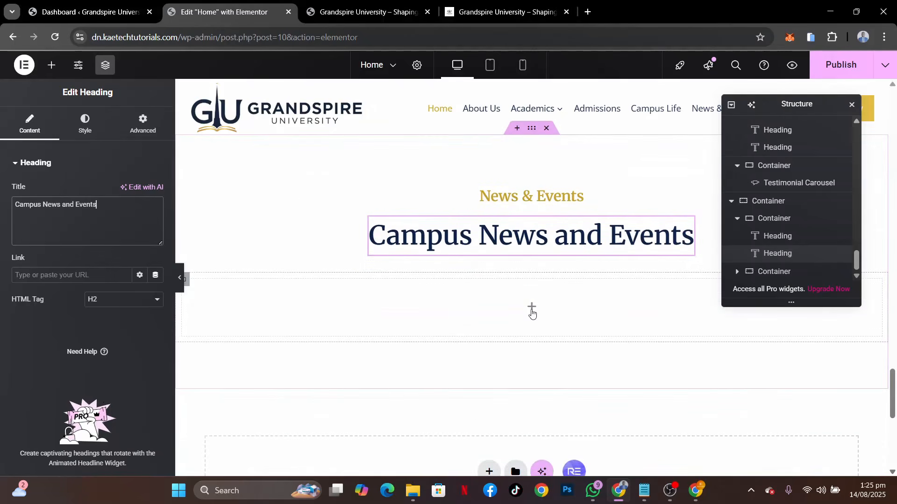
{"action": "left_click", "coordinate": [532, 310]}
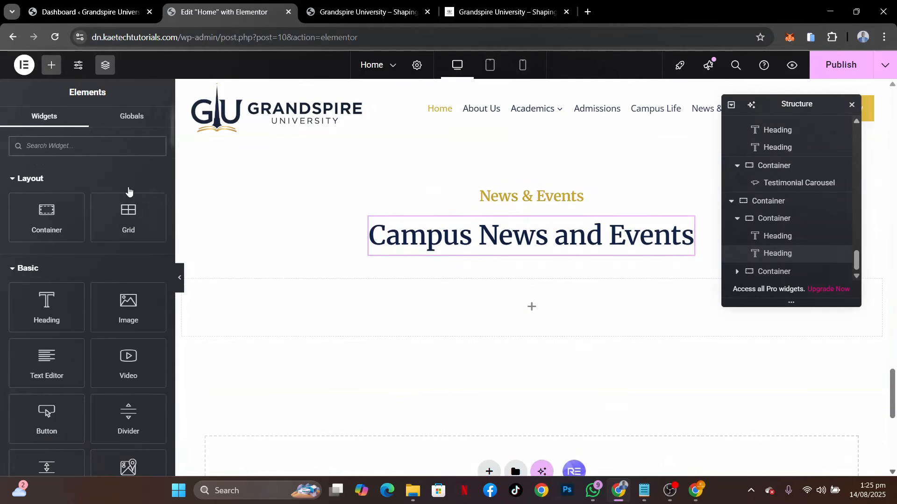
{"action": "type", "text": "post"}
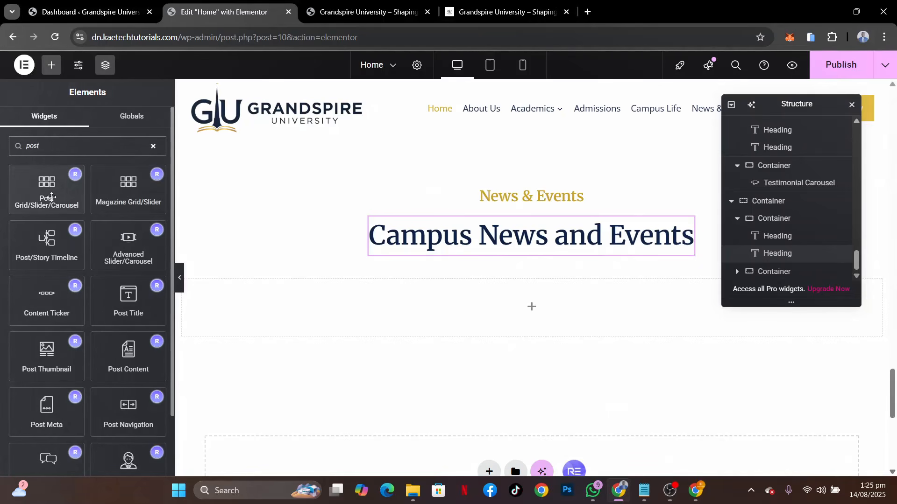
{"action": "left_click_drag", "start_coordinate": [44, 185], "coordinate": [451, 301]}
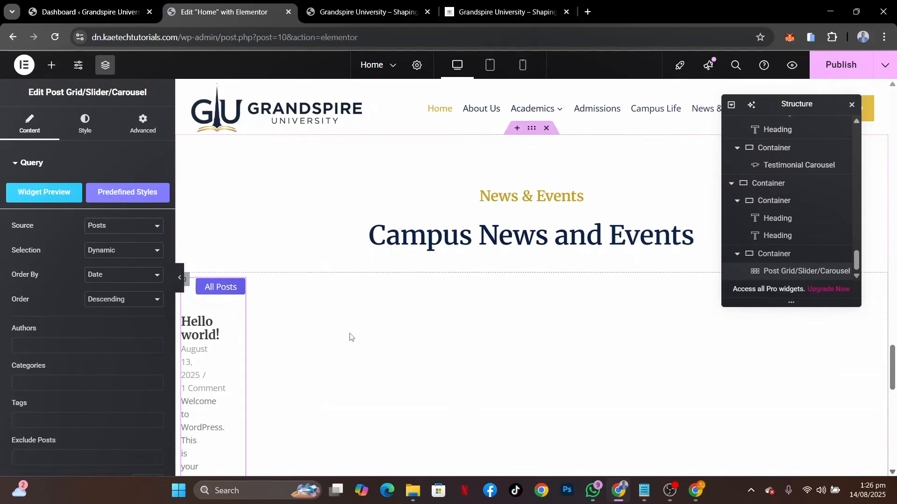
Set the direction of the post grid's container to column and publish the page
{"action": "left_click", "coordinate": [186, 284]}
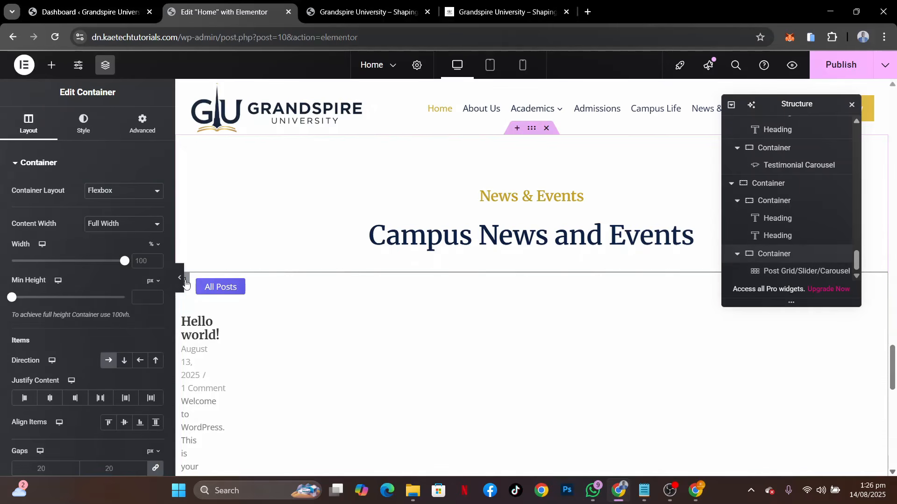
{"action": "left_click", "coordinate": [124, 360]}
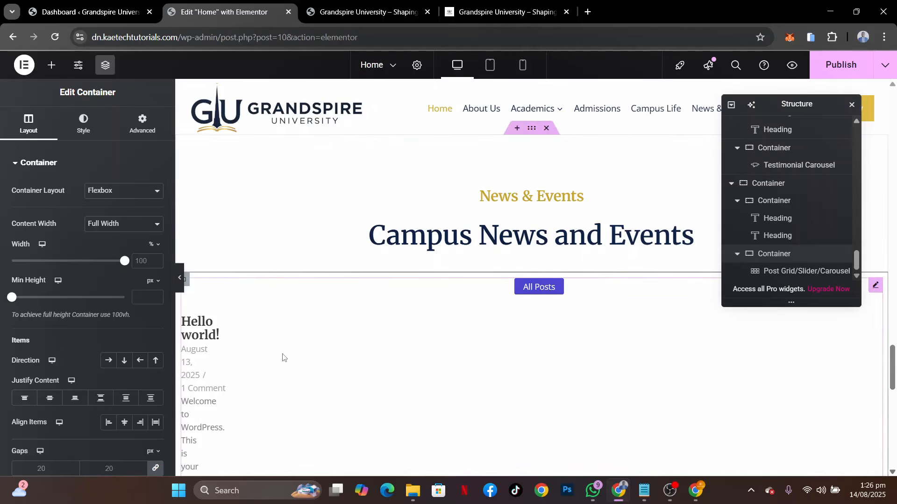
{"action": "scroll", "coordinate": [517, 358], "scroll_direction": "down", "scroll_amount": 3}
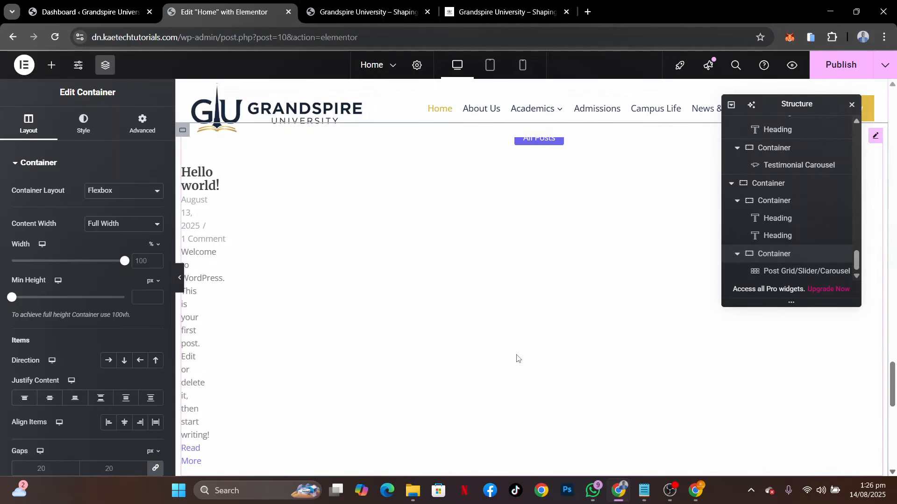
{"action": "scroll", "coordinate": [517, 359], "scroll_direction": "up", "scroll_amount": 3}
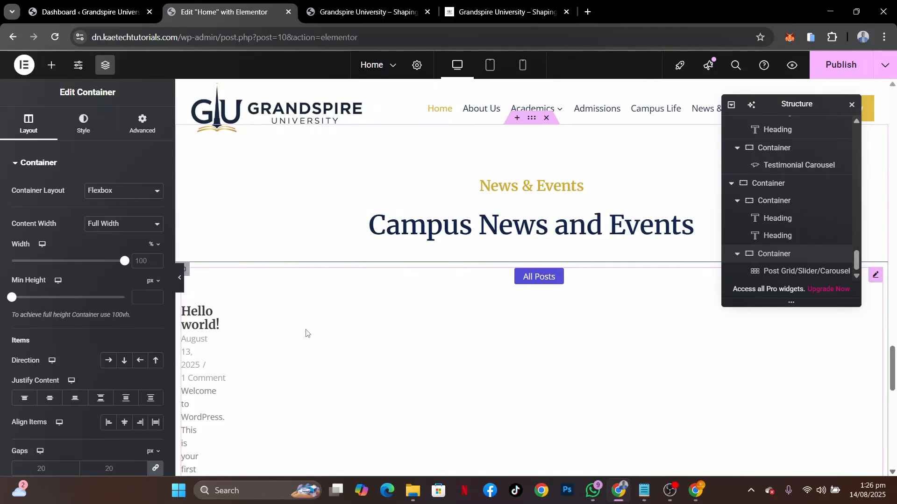
{"action": "scroll", "coordinate": [413, 336], "scroll_direction": "down", "scroll_amount": 4}
{"action": "scroll", "coordinate": [413, 336], "scroll_direction": "up", "scroll_amount": 3}
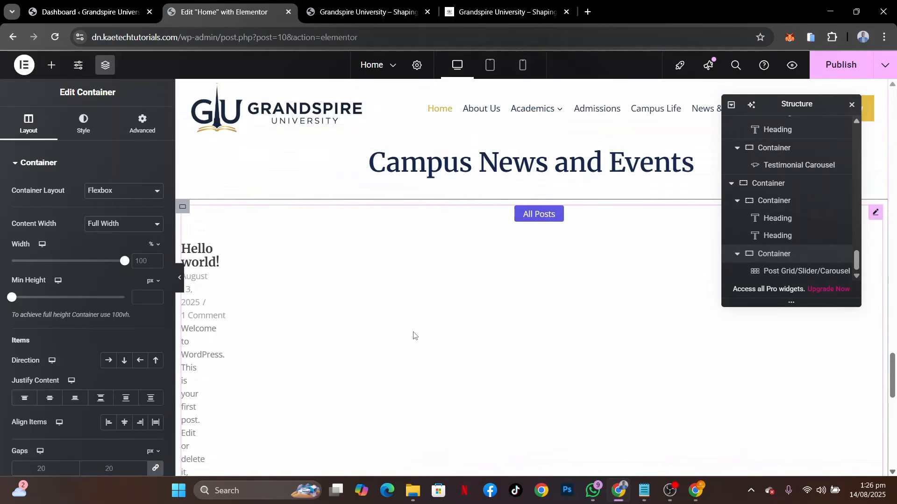
{"action": "left_click", "coordinate": [846, 65]}
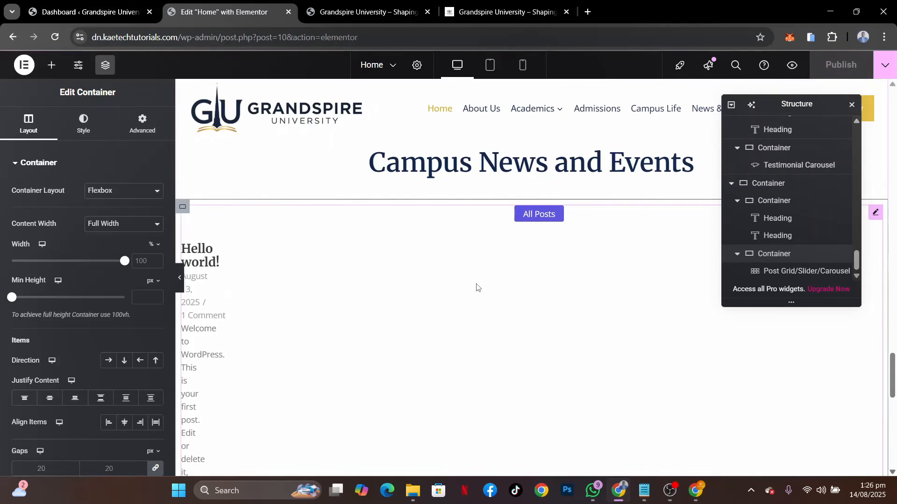
Check the reference site's Start Your Journey section and add a single-column Flexbox container below the news section in the editor
{"action": "scroll", "coordinate": [475, 301], "scroll_direction": "down", "scroll_amount": 6}
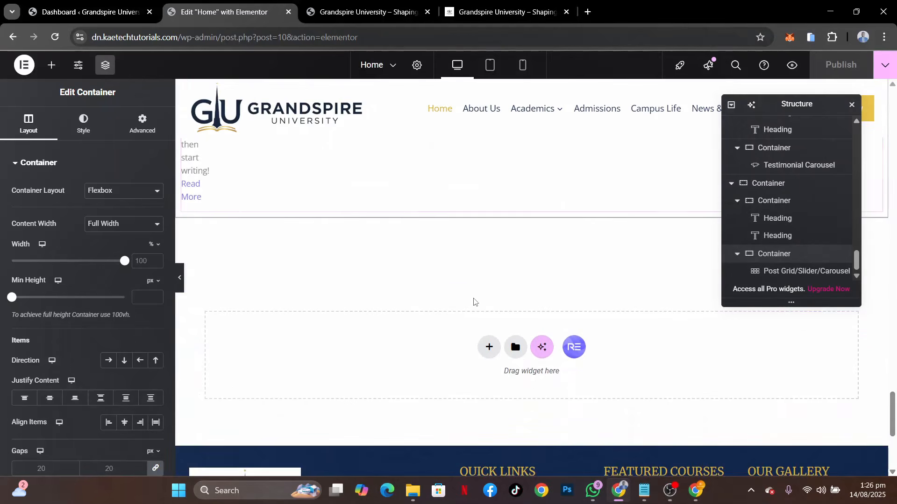
{"action": "left_click", "coordinate": [500, 19]}
{"action": "scroll", "coordinate": [436, 327], "scroll_direction": "down", "scroll_amount": 6}
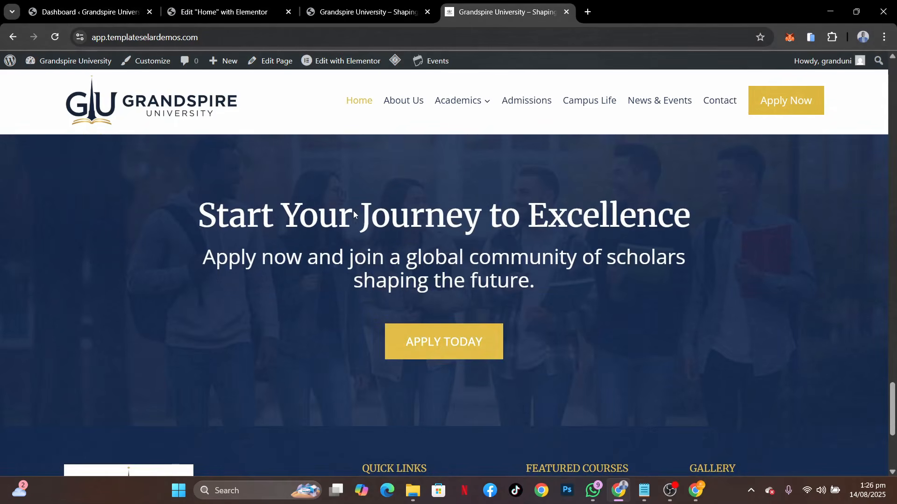
{"action": "left_click", "coordinate": [225, 5]}
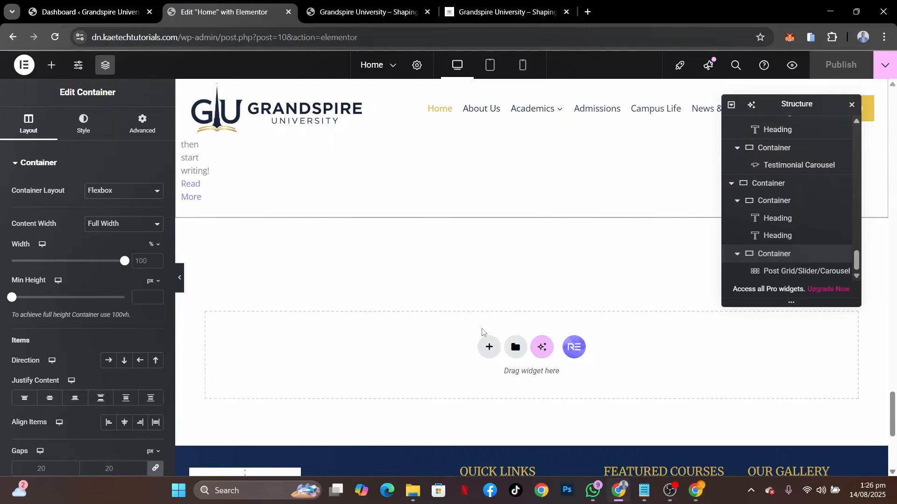
{"action": "left_click", "coordinate": [489, 346]}
{"action": "left_click", "coordinate": [494, 379]}
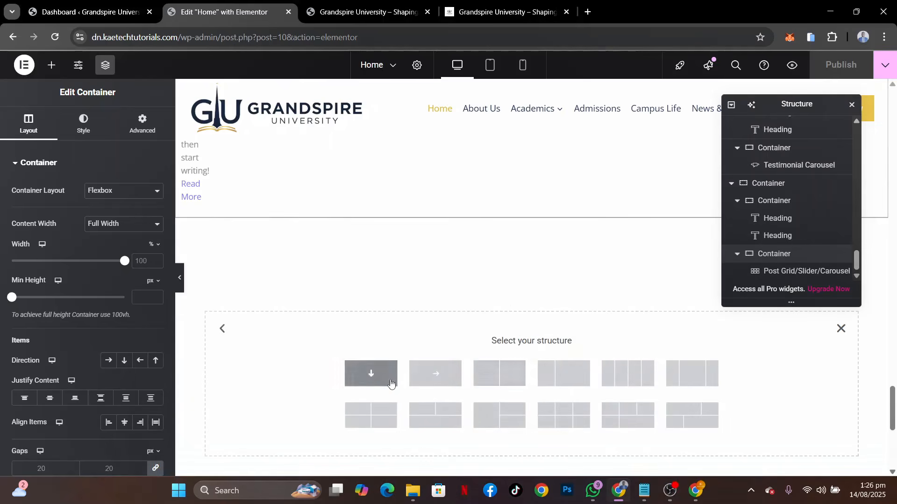
{"action": "left_click", "coordinate": [371, 378]}
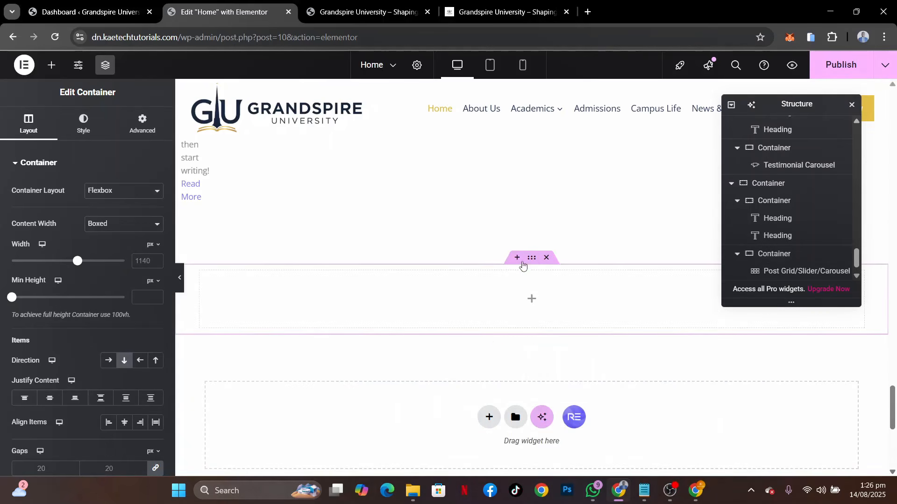
Set the new container's padding to 80 px top and bottom and 0 on the sides, with a minimum height of 500 px
{"action": "left_click", "coordinate": [165, 127]}
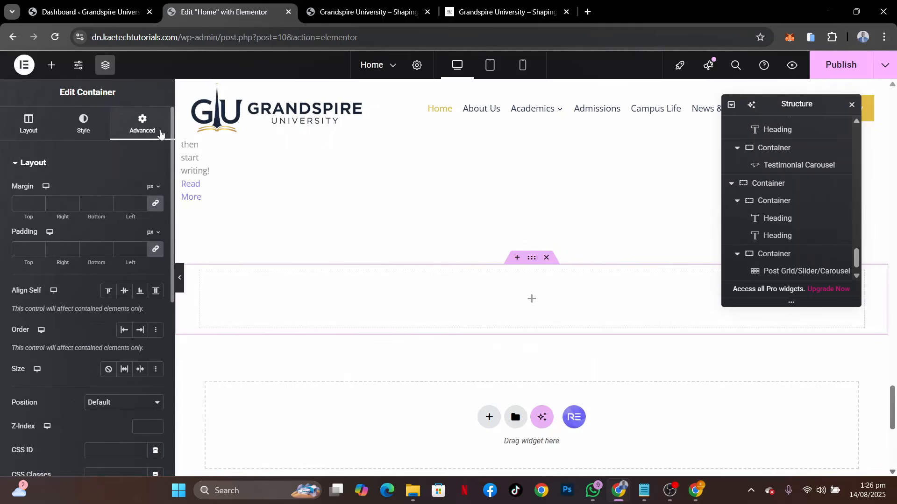
{"action": "left_click", "coordinate": [160, 255]}
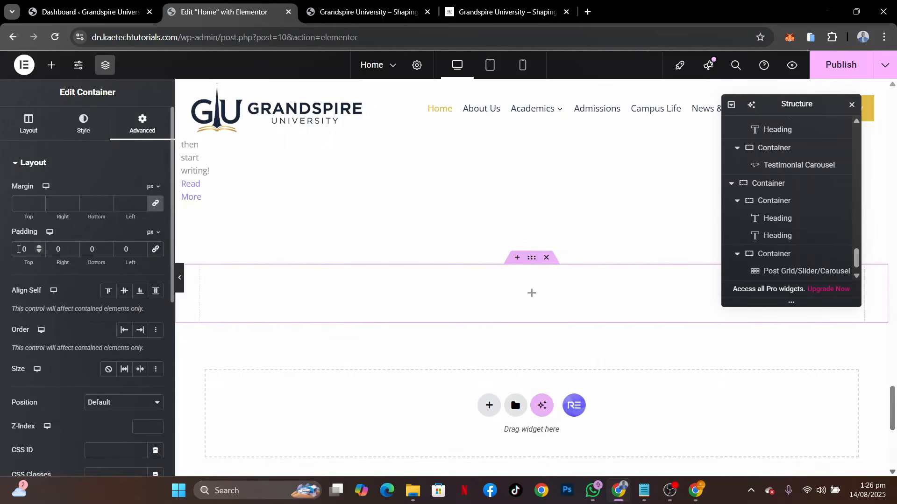
{"action": "left_click", "coordinate": [19, 249]}
{"action": "type", "text": "8"}
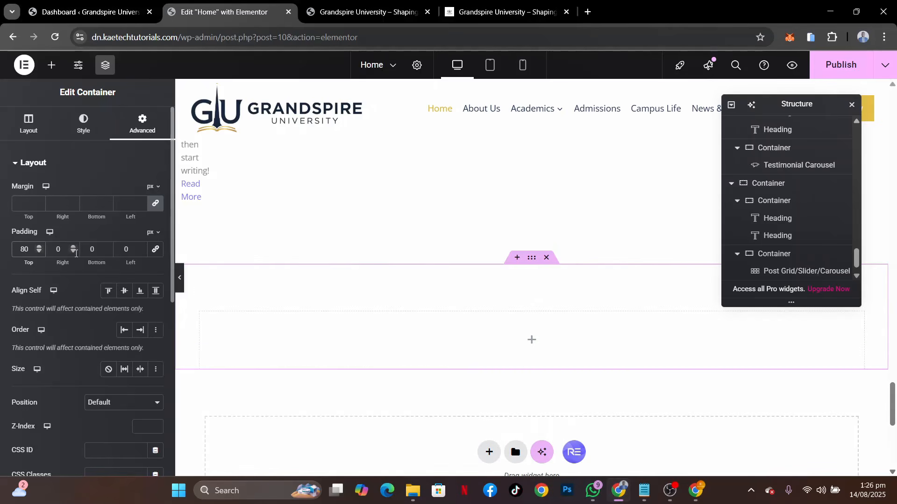
{"action": "left_click", "coordinate": [82, 254]}
{"action": "type", "text": "8"}
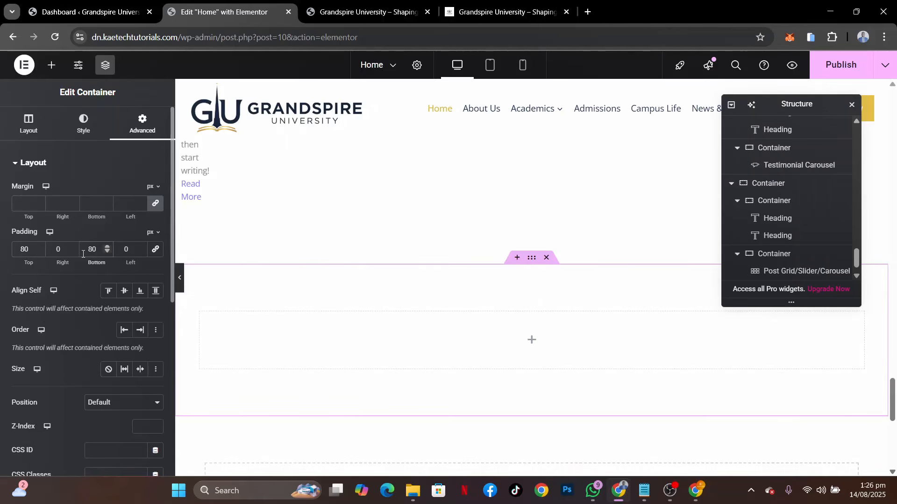
{"action": "left_click", "coordinate": [39, 133]}
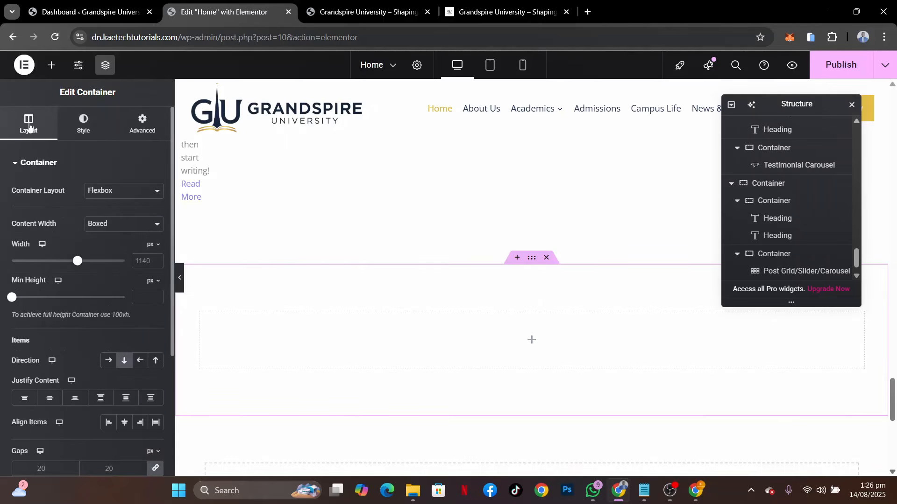
{"action": "left_click", "coordinate": [139, 295]}
{"action": "type", "text": "500"}
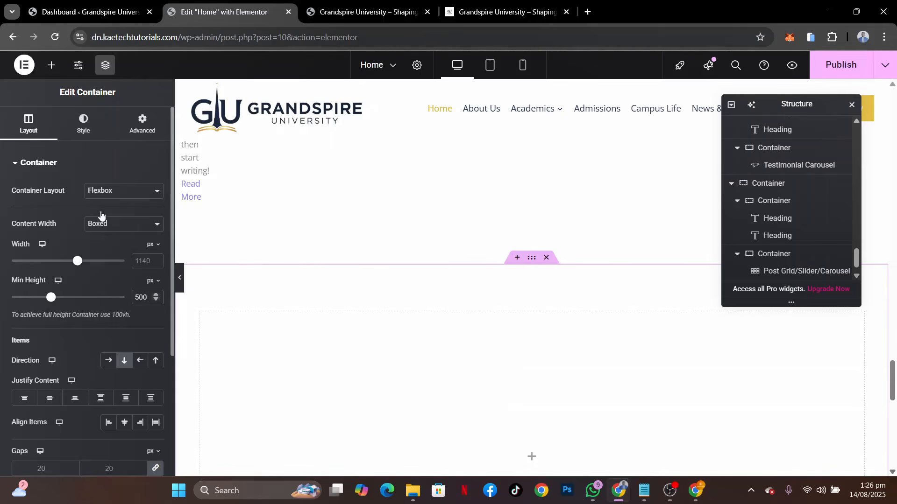
Give the container a classic background using the media library photo of students standing together before autumn trees
{"action": "left_click", "coordinate": [84, 127]}
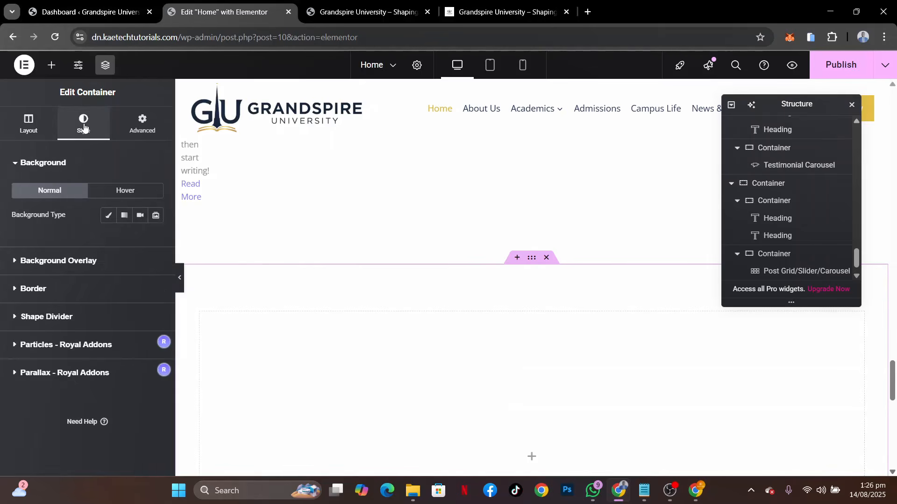
{"action": "left_click", "coordinate": [108, 217]}
{"action": "left_click", "coordinate": [88, 303]}
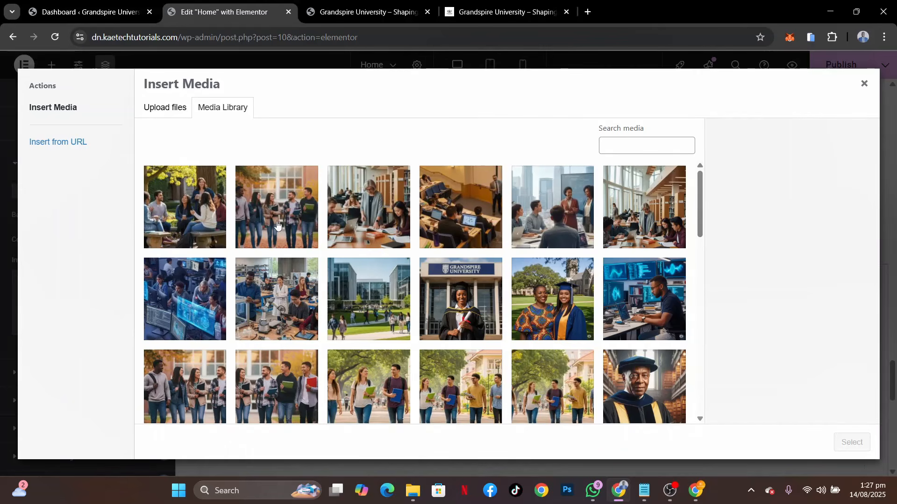
{"action": "left_click", "coordinate": [277, 225]}
{"action": "left_click", "coordinate": [852, 443]}
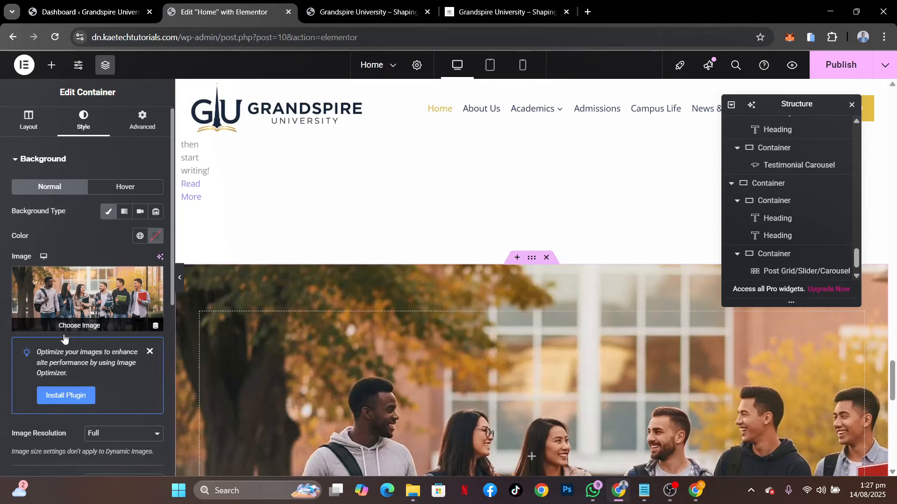
Configure the background image with Center Center position, Fixed attachment, No-repeat and Cover display size
{"action": "scroll", "coordinate": [63, 250], "scroll_direction": "down", "scroll_amount": 4}
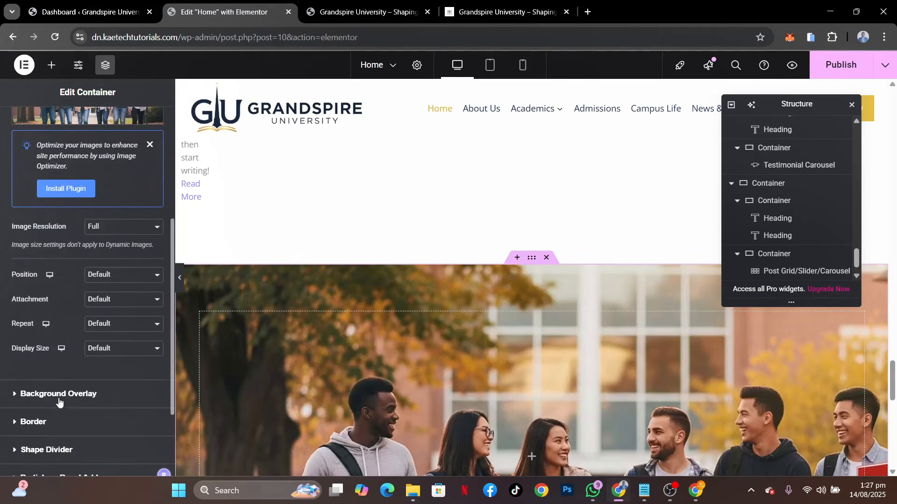
{"action": "scroll", "coordinate": [59, 402], "scroll_direction": "down", "scroll_amount": 1}
{"action": "left_click", "coordinate": [108, 230]}
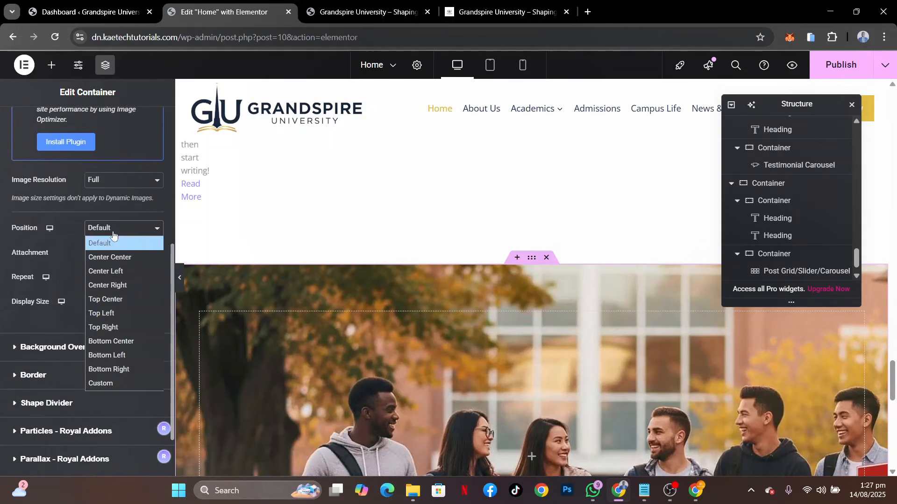
{"action": "left_click", "coordinate": [118, 258]}
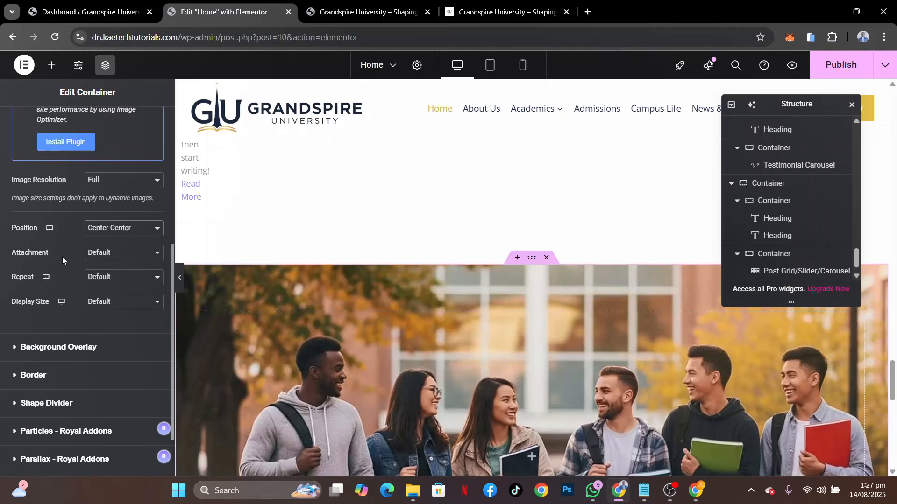
{"action": "left_click", "coordinate": [112, 260]}
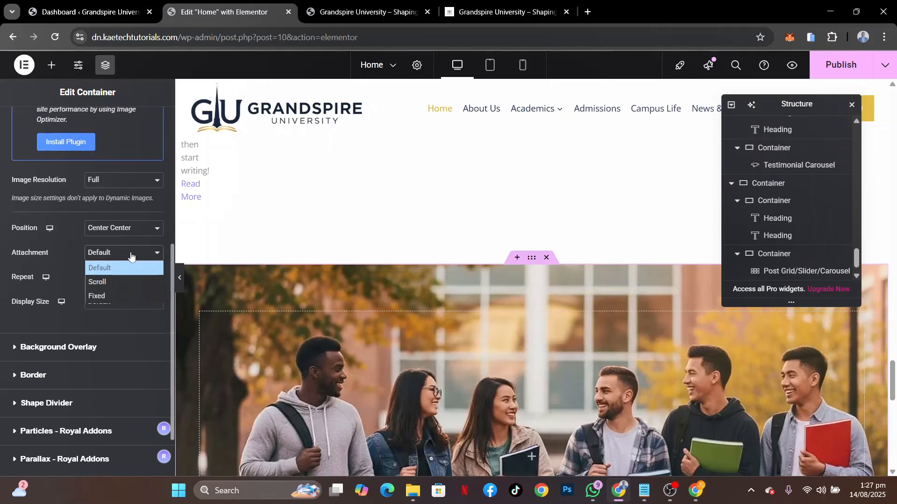
{"action": "left_click", "coordinate": [110, 294]}
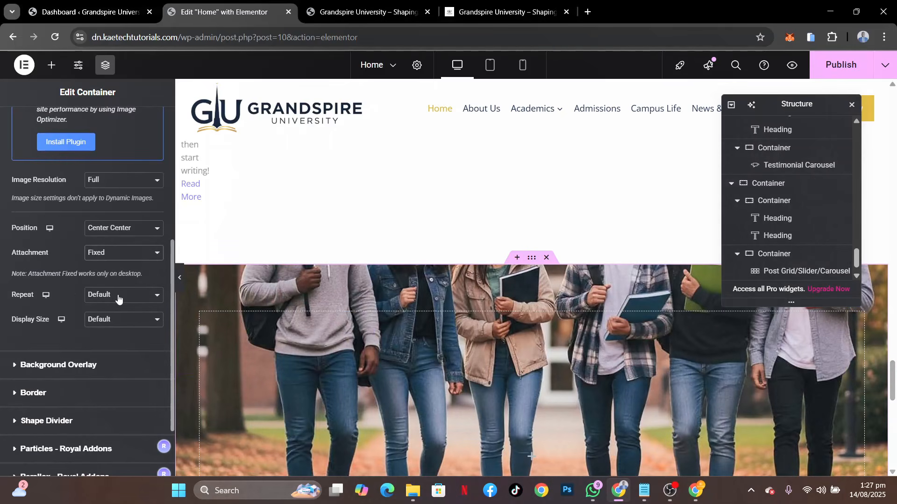
{"action": "left_click", "coordinate": [118, 295]}
{"action": "left_click", "coordinate": [112, 322]}
{"action": "left_click", "coordinate": [121, 322]}
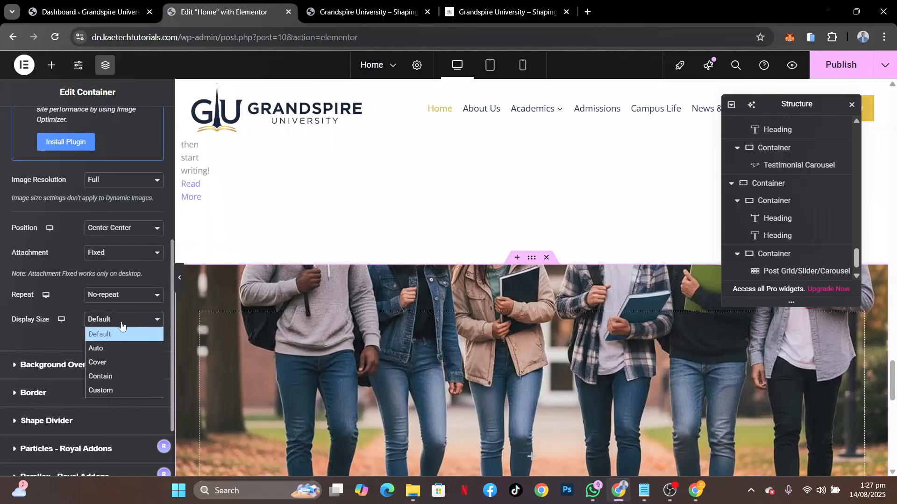
{"action": "left_click", "coordinate": [112, 363]}
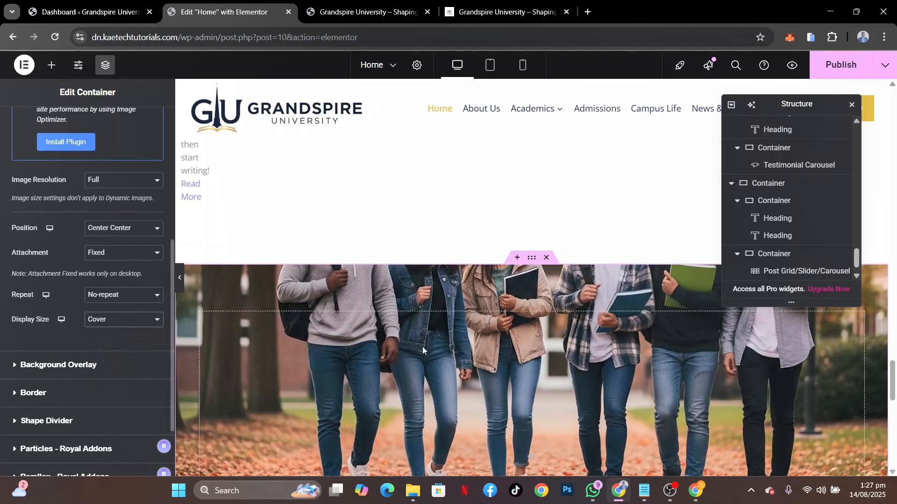
{"action": "scroll", "coordinate": [426, 349], "scroll_direction": "down", "scroll_amount": 3}
{"action": "scroll", "coordinate": [426, 349], "scroll_direction": "up", "scroll_amount": 1}
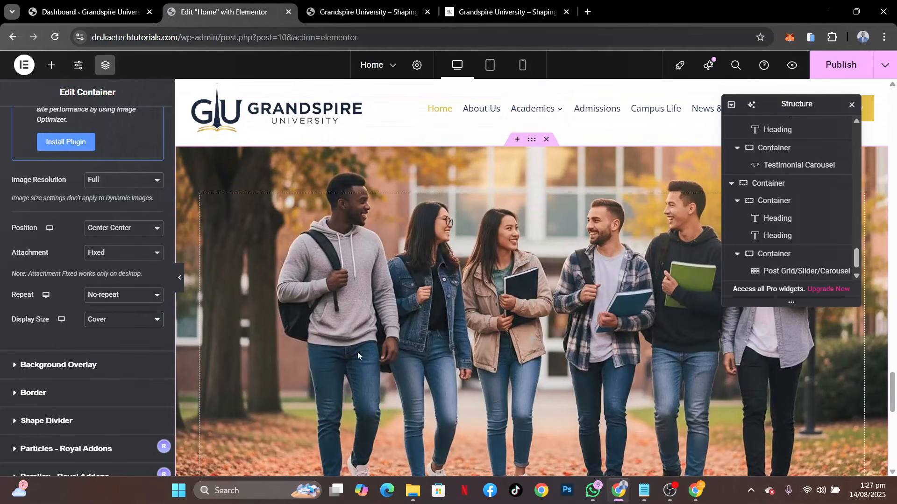
Add a classic background overlay in the Theme Accent global color with an opacity of 0.89
{"action": "left_click", "coordinate": [80, 365]}
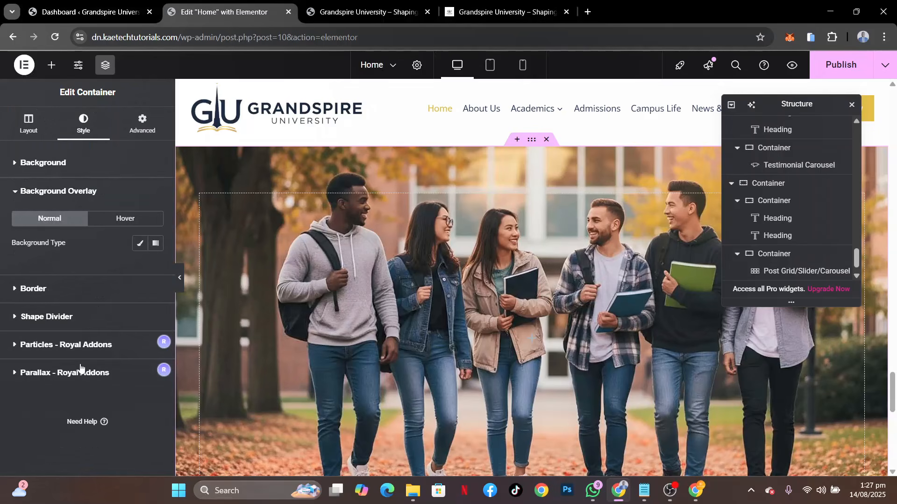
{"action": "left_click", "coordinate": [140, 243]}
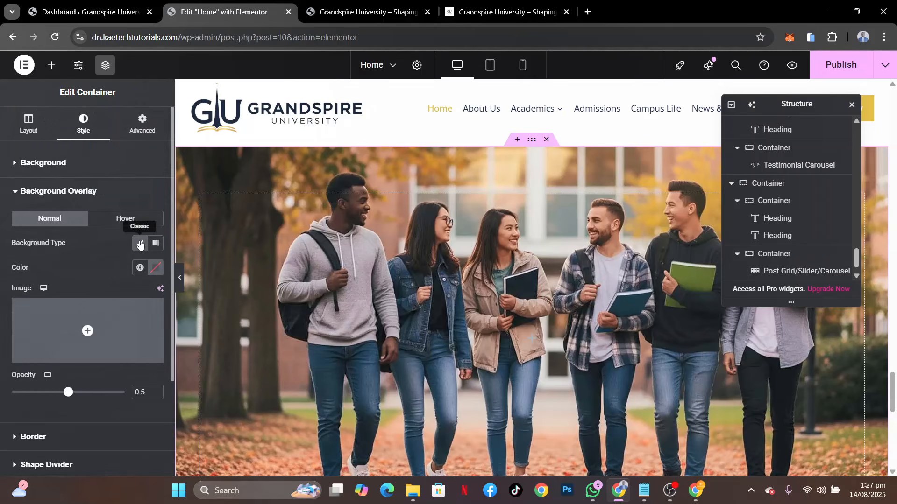
{"action": "left_click", "coordinate": [140, 268]}
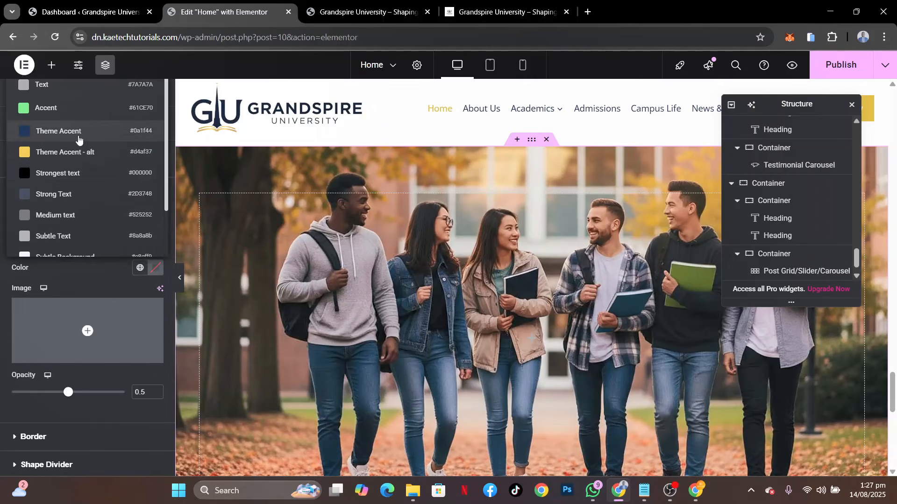
{"action": "left_click", "coordinate": [58, 131]}
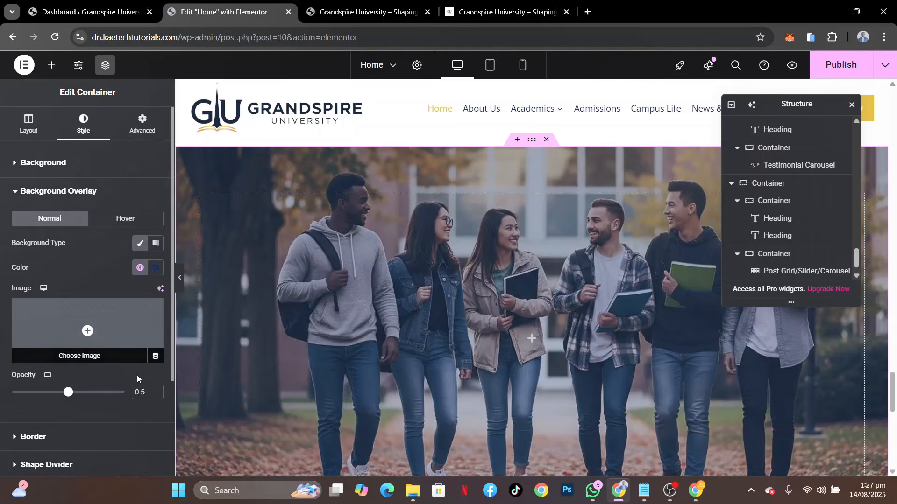
{"action": "left_click", "coordinate": [142, 390]}
{"action": "type", "text": "9"}
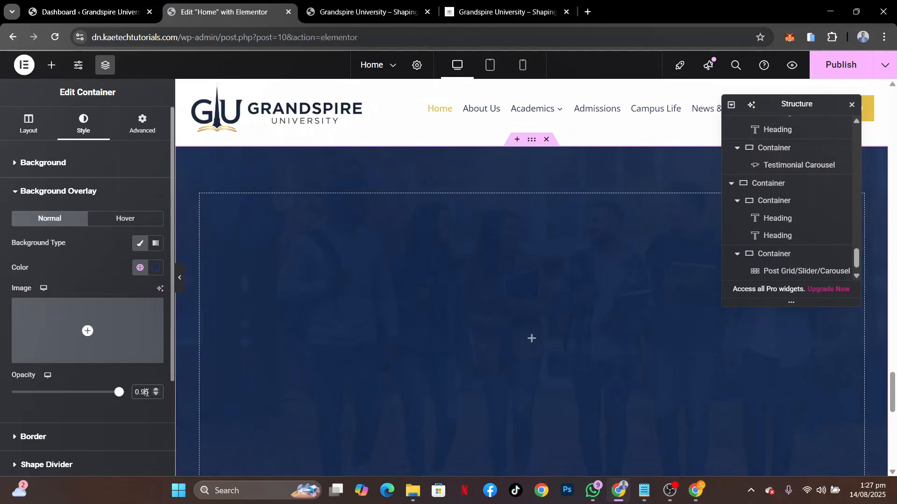
{"action": "key", "text": "BackSpace"}
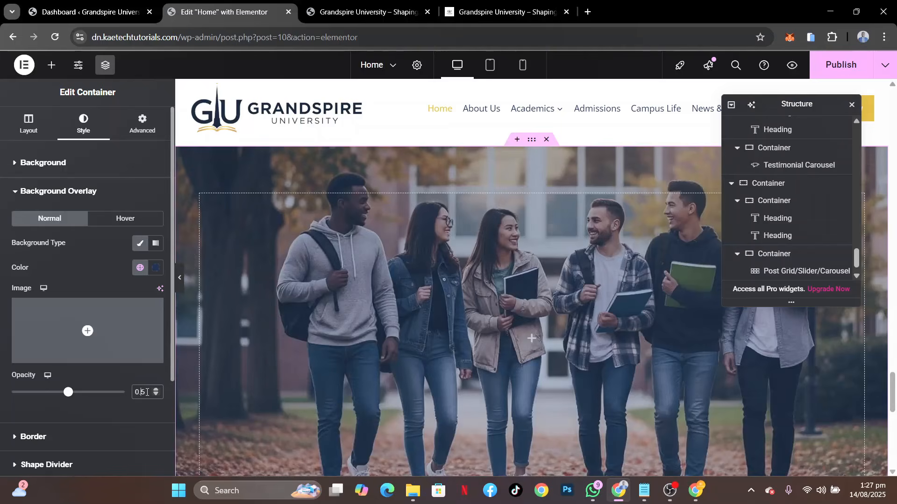
{"action": "type", "text": "8"}
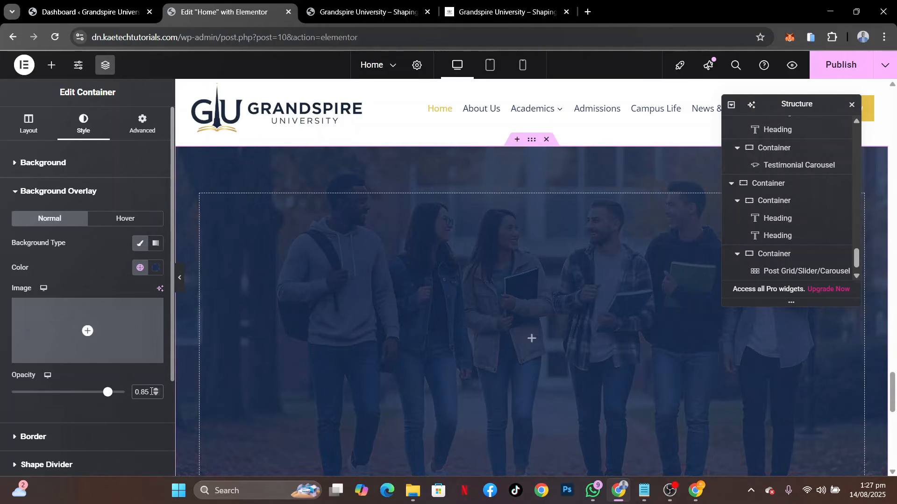
{"action": "key", "text": "BackSpace"}
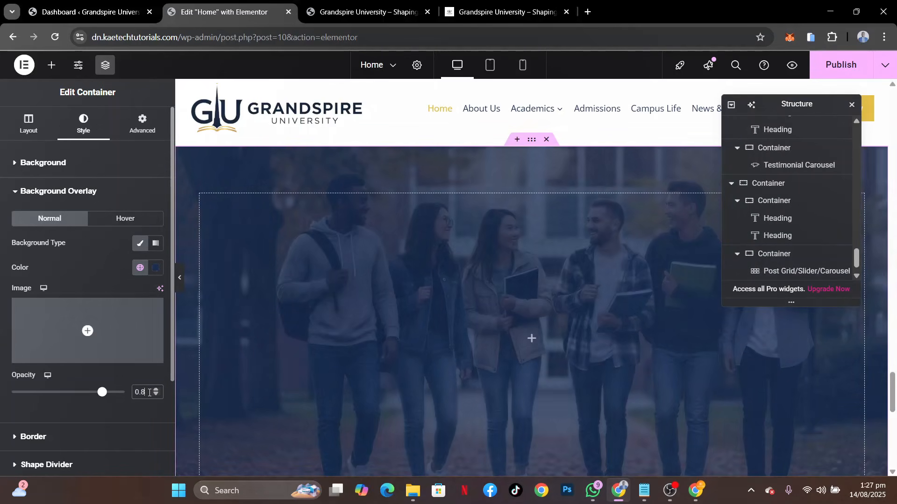
{"action": "type", "text": "9"}
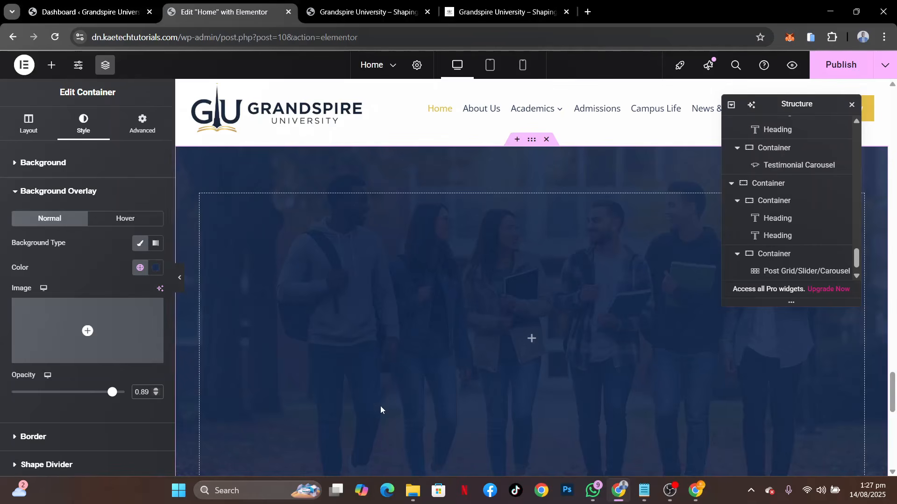
Center the container's items by setting both Justify Content and Align Items to center
{"action": "left_click", "coordinate": [28, 120]}
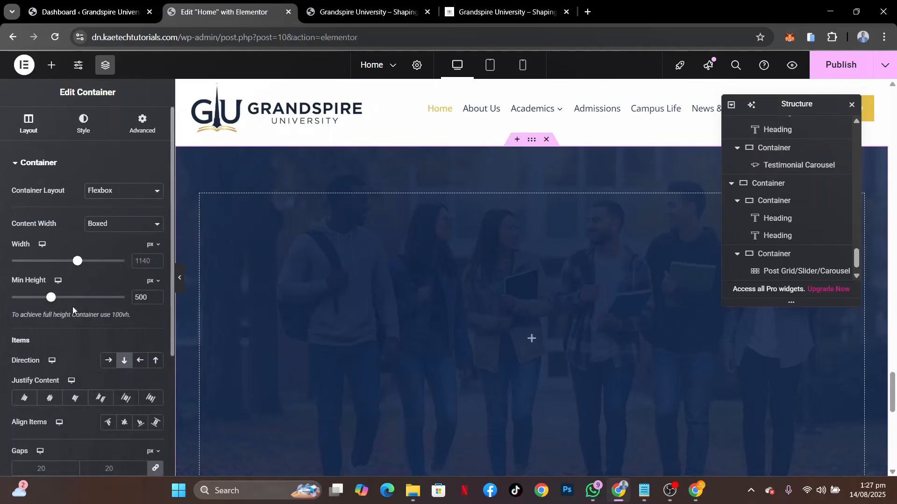
{"action": "left_click", "coordinate": [124, 423]}
{"action": "left_click", "coordinate": [46, 398]}
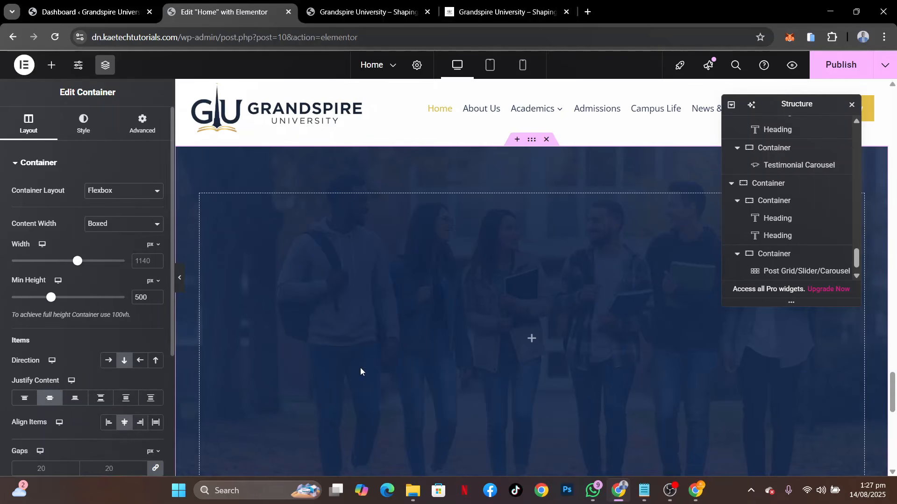
Copy the white "Explore Our Top Programs That Inspire and Transform Your Future" heading and paste it into the new overlay container
{"action": "left_click", "coordinate": [531, 339]}
{"action": "scroll", "coordinate": [511, 265], "scroll_direction": "up", "scroll_amount": 10}
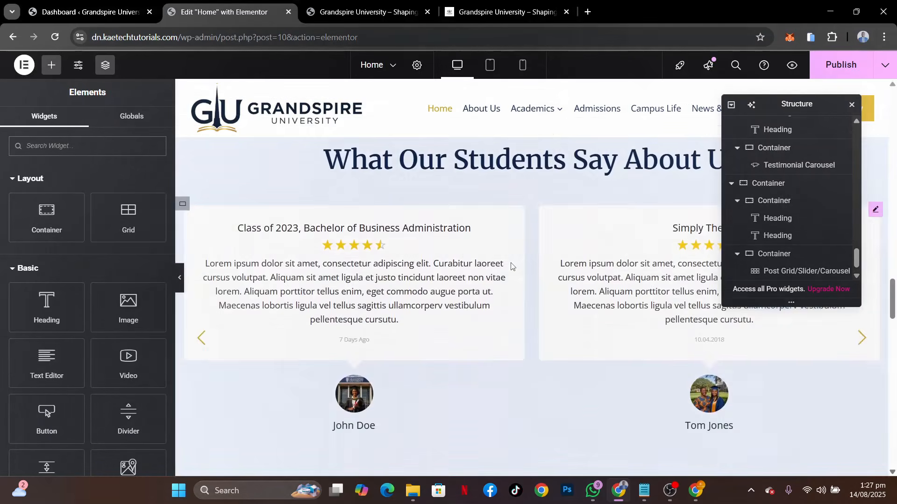
{"action": "scroll", "coordinate": [511, 266], "scroll_direction": "up", "scroll_amount": 15}
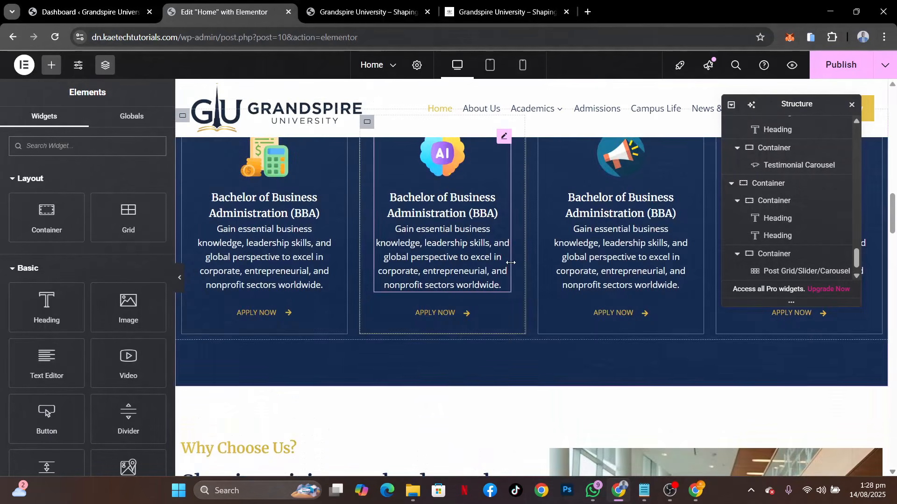
{"action": "scroll", "coordinate": [511, 264], "scroll_direction": "up", "scroll_amount": 5}
{"action": "right_click", "coordinate": [510, 266]}
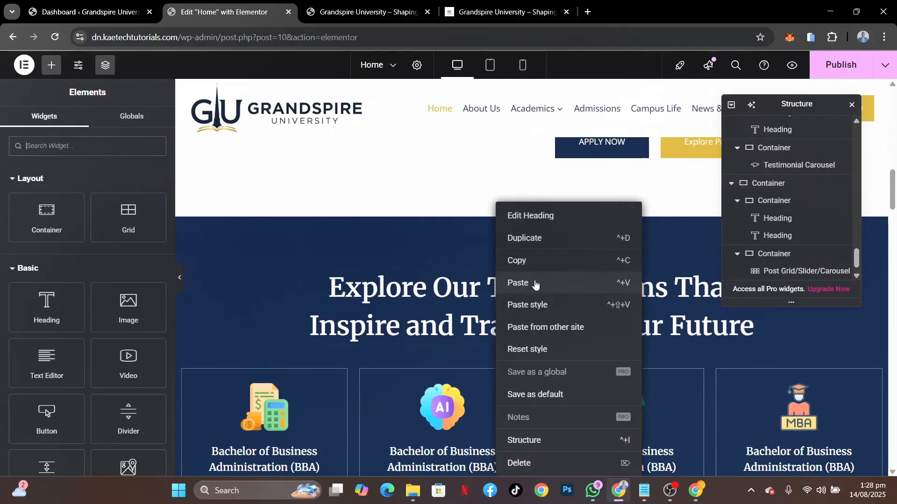
{"action": "left_click", "coordinate": [538, 260]}
{"action": "scroll", "coordinate": [538, 259], "scroll_direction": "down", "scroll_amount": 15}
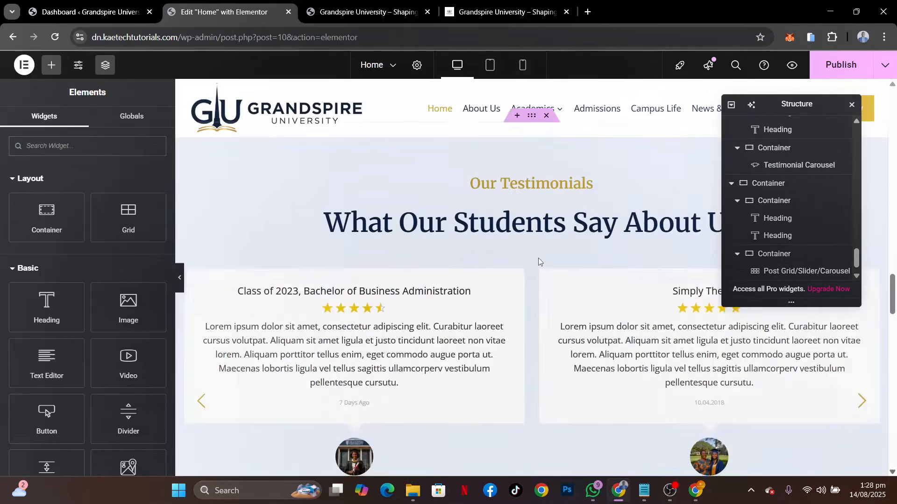
{"action": "scroll", "coordinate": [538, 259], "scroll_direction": "down", "scroll_amount": 12}
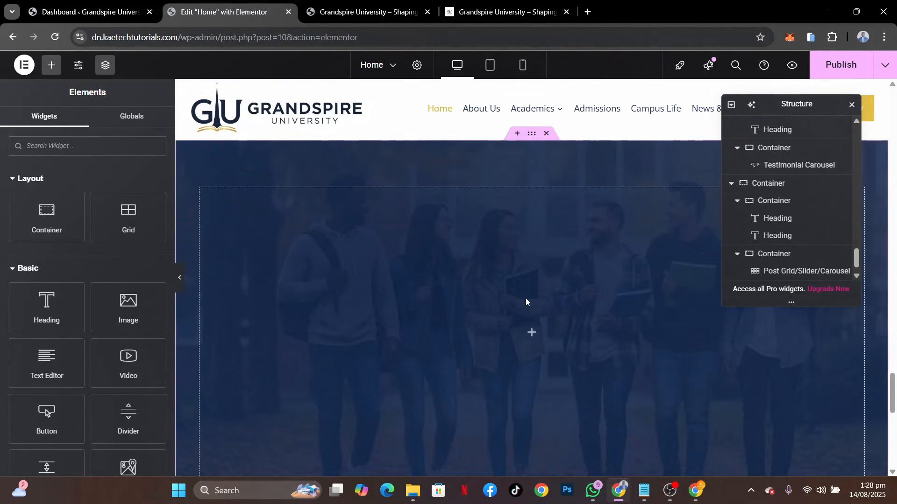
{"action": "right_click", "coordinate": [532, 334]}
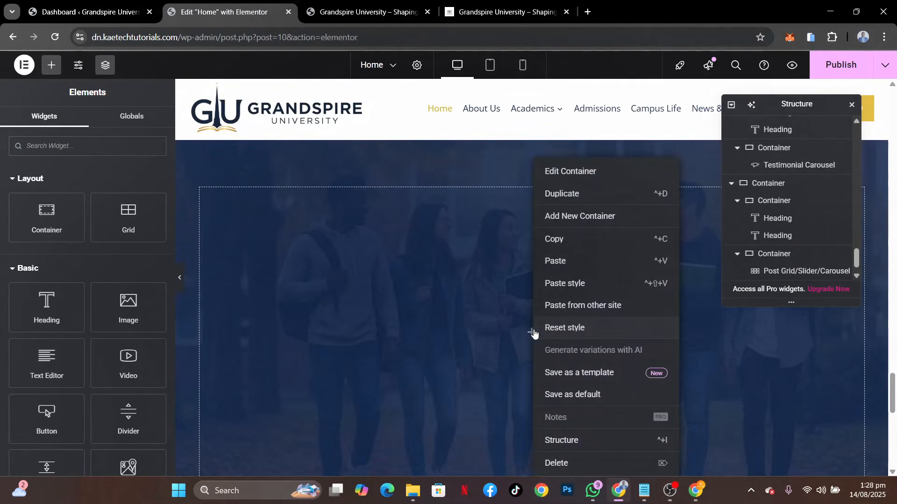
{"action": "left_click", "coordinate": [562, 265]}
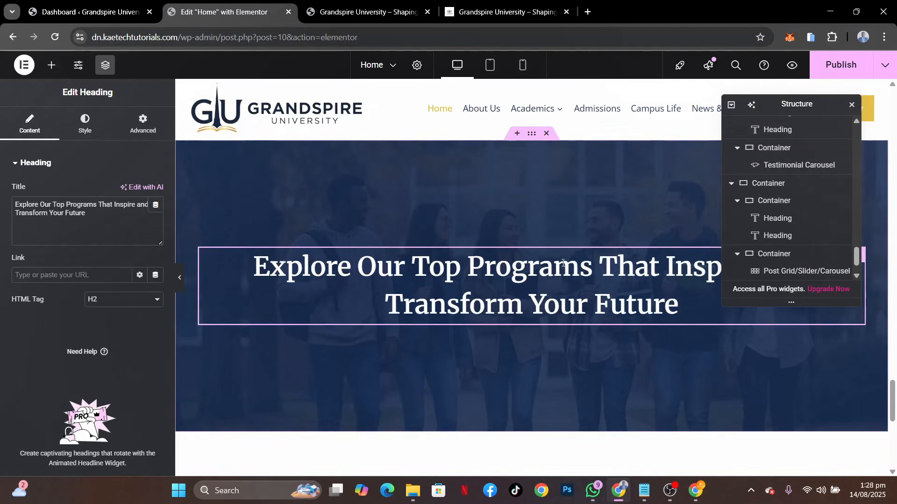
Set the boxed content width of the call-to-action container to 800 px
{"action": "left_click", "coordinate": [555, 206]}
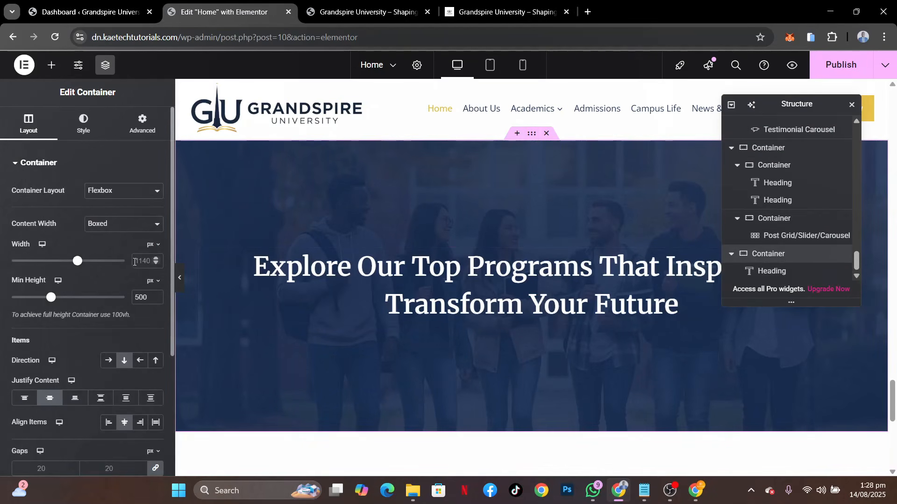
{"action": "left_click", "coordinate": [138, 261]}
{"action": "type", "text": "900"}
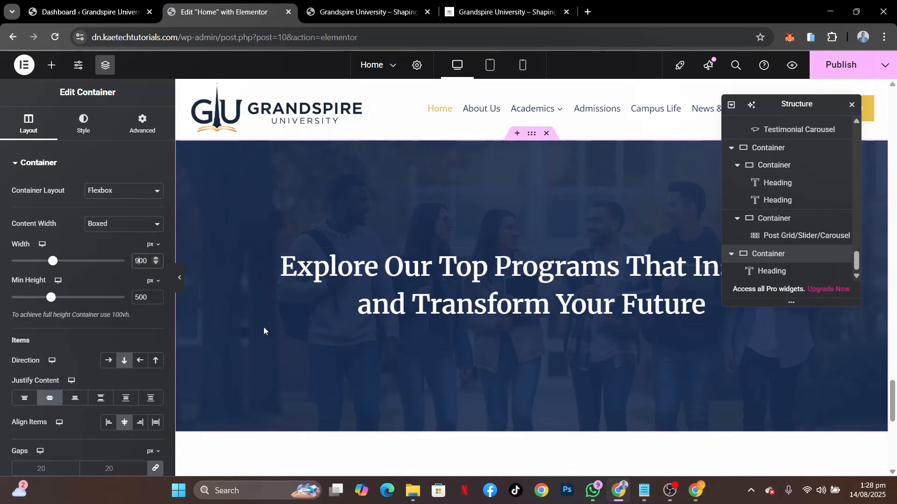
{"action": "key", "text": "BackSpace"}
{"action": "type", "text": "8"}
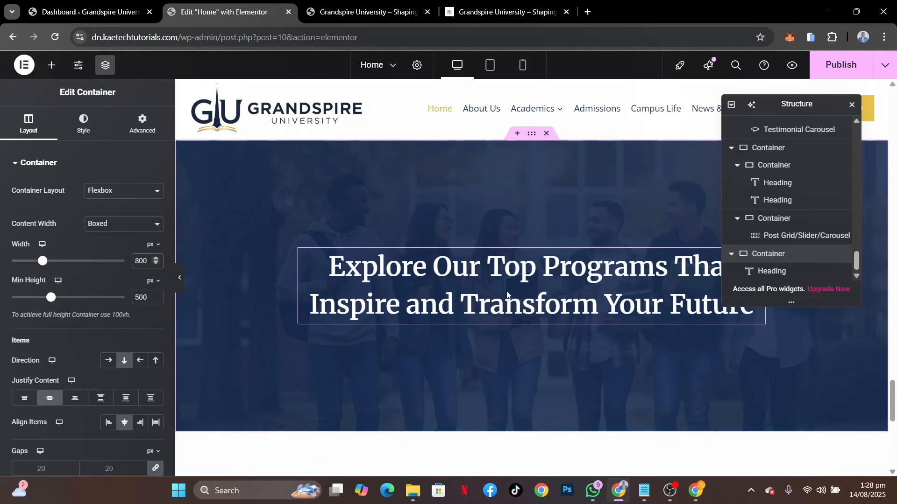
{"action": "scroll", "coordinate": [651, 298], "scroll_direction": "up", "scroll_amount": 2}
{"action": "scroll", "coordinate": [230, 386], "scroll_direction": "down", "scroll_amount": 1}
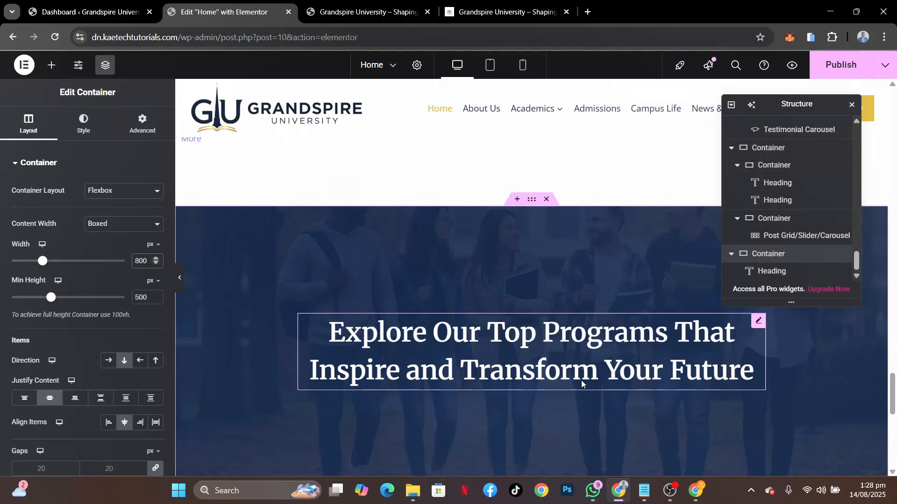
Replace the call-to-action heading's title with "Start Your Journey to Excellence", copied from the reference site
{"action": "left_click", "coordinate": [509, 13]}
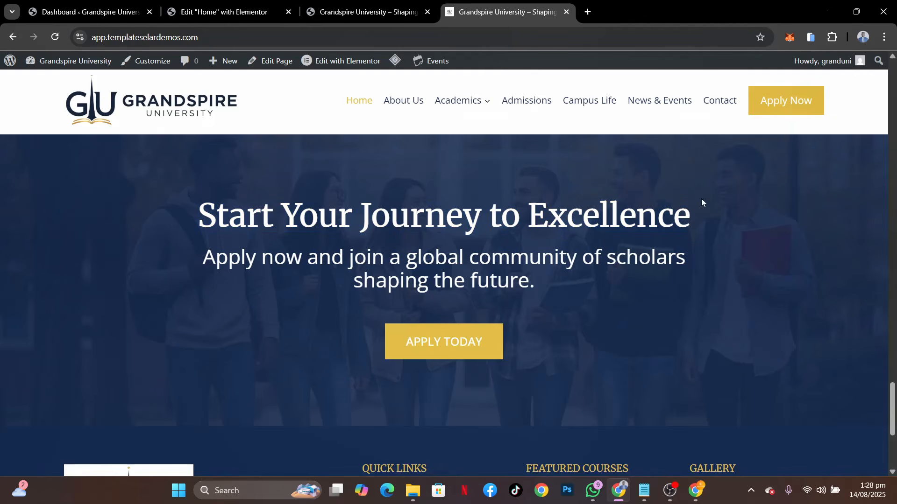
{"action": "triple_click", "coordinate": [694, 217]}
{"action": "key", "text": "ctrl+c"}
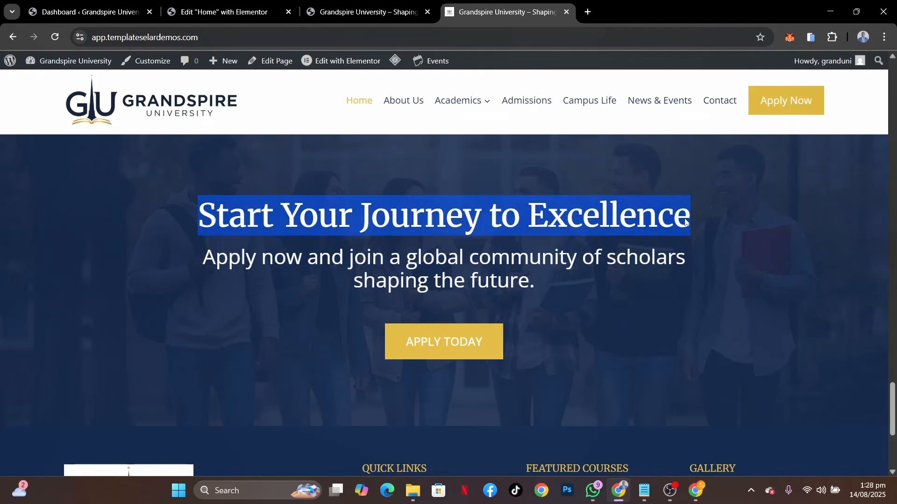
{"action": "key", "text": "ctrl+shift+Tab"}
{"action": "key", "text": "ctrl+shift+Tab"}
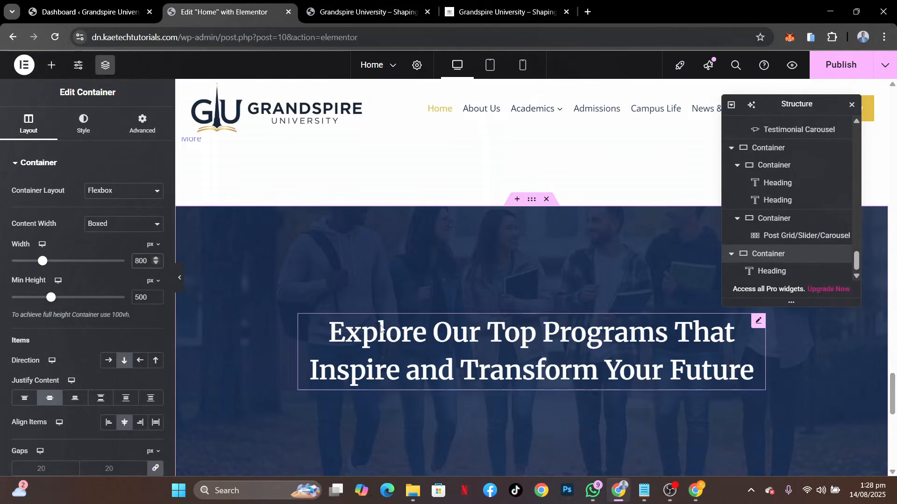
{"action": "left_click", "coordinate": [381, 329]}
{"action": "triple_click", "coordinate": [19, 205]}
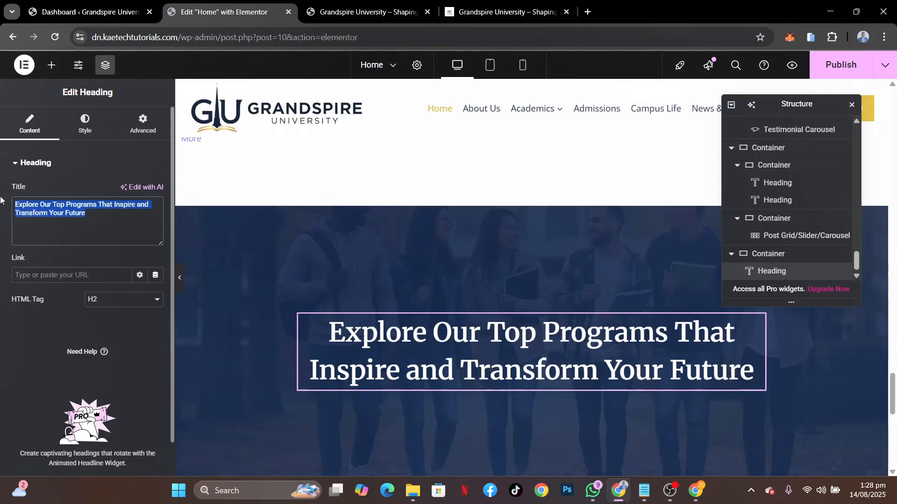
{"action": "key", "text": "ctrl+v"}
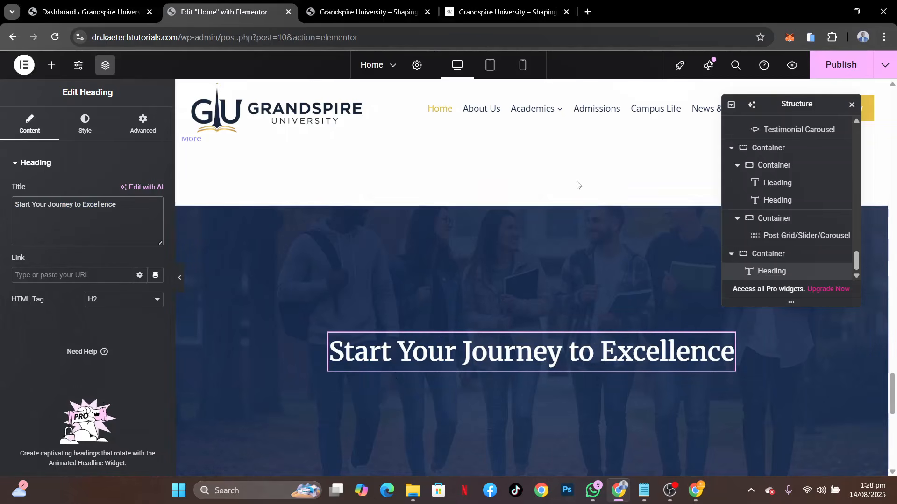
Copy "Apply now and join a global community of scholars shaping the future." from the reference site and return to the Elementor editor
{"action": "left_click", "coordinate": [472, 2]}
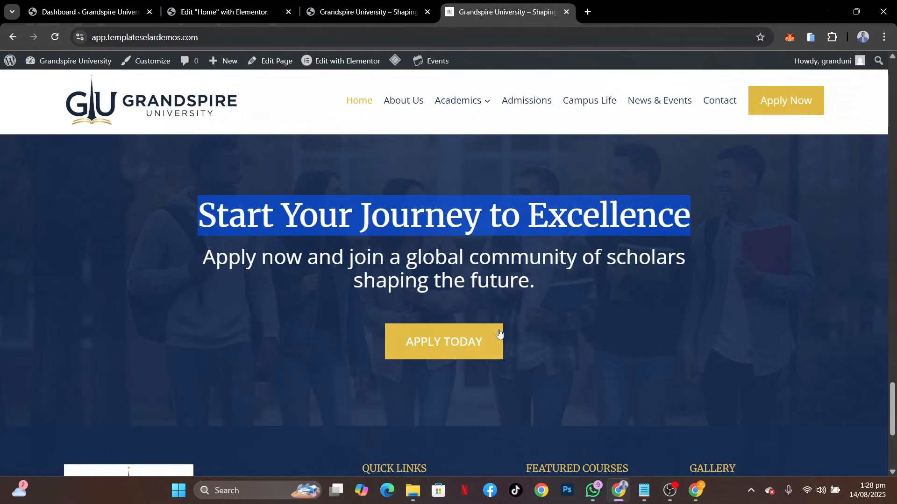
{"action": "scroll", "coordinate": [590, 279], "scroll_direction": "up", "scroll_amount": 3}
{"action": "scroll", "coordinate": [589, 280], "scroll_direction": "down", "scroll_amount": 5}
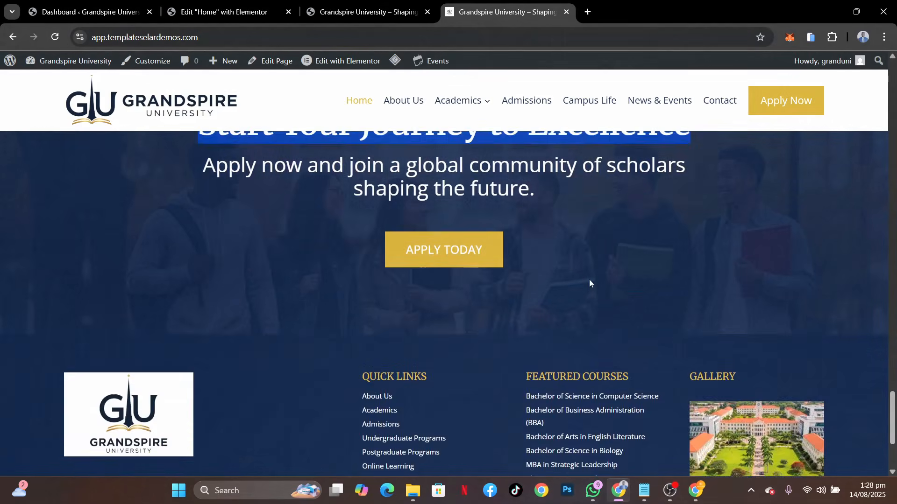
{"action": "scroll", "coordinate": [590, 279], "scroll_direction": "up", "scroll_amount": 2}
{"action": "left_click_drag", "start_coordinate": [548, 281], "coordinate": [193, 269]}
{"action": "left_click", "coordinate": [240, 14]}
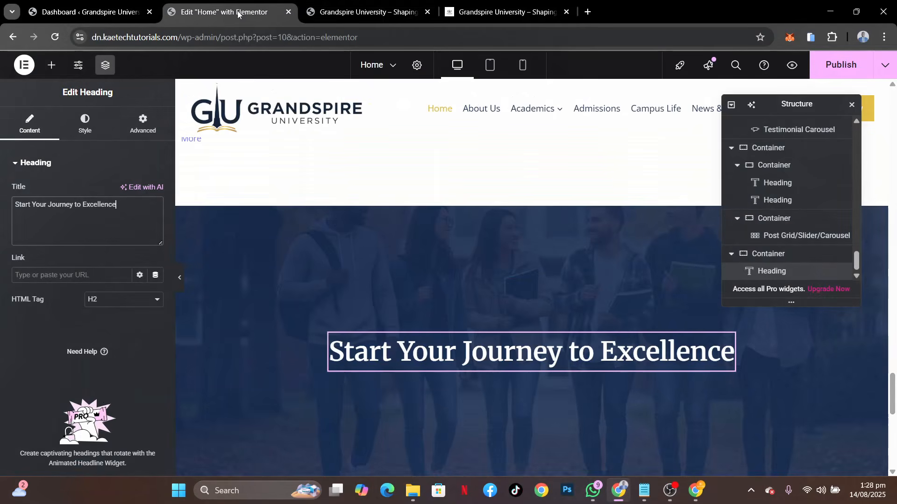
Copy the "Shaping visionary leaders" heading from the Why Choose Us section and paste it below the "Start Your Journey to Excellence" heading
{"action": "scroll", "coordinate": [548, 232], "scroll_direction": "up", "scroll_amount": 5}
{"action": "scroll", "coordinate": [547, 231], "scroll_direction": "up", "scroll_amount": 15}
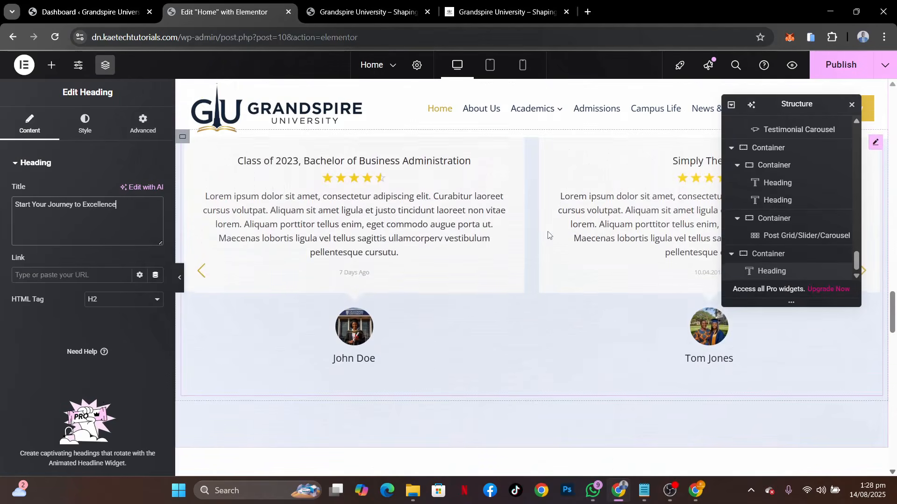
{"action": "scroll", "coordinate": [548, 234], "scroll_direction": "up", "scroll_amount": 10}
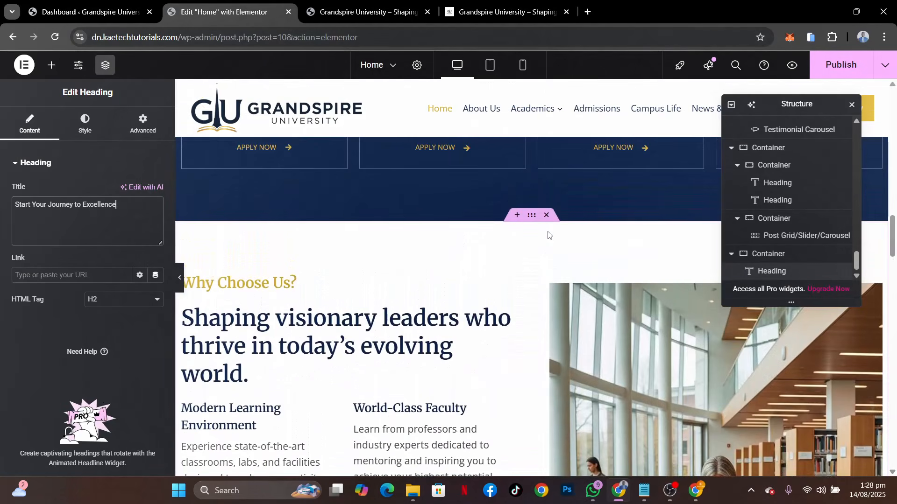
{"action": "scroll", "coordinate": [548, 231], "scroll_direction": "up", "scroll_amount": 10}
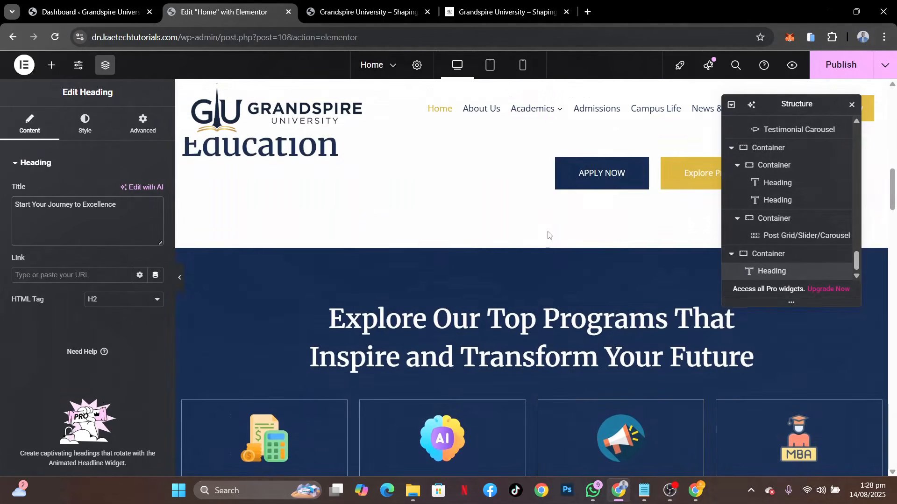
{"action": "scroll", "coordinate": [548, 232], "scroll_direction": "up", "scroll_amount": 3}
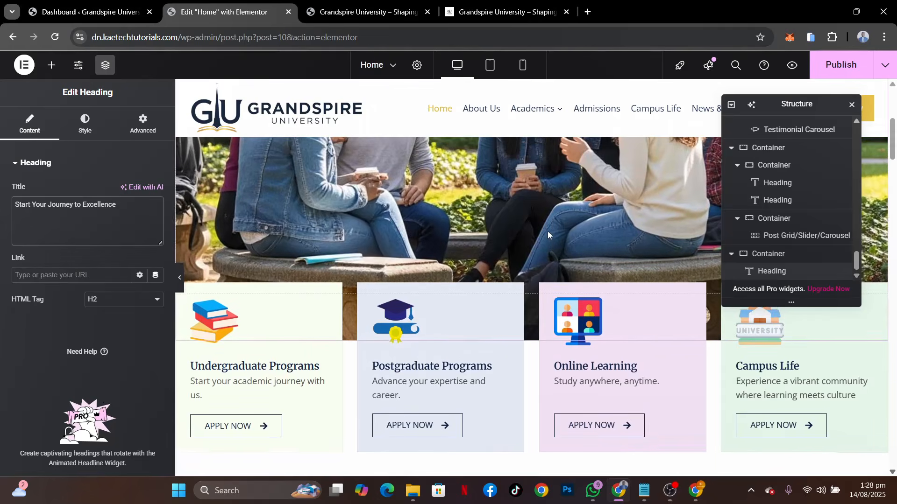
{"action": "scroll", "coordinate": [548, 232], "scroll_direction": "down", "scroll_amount": 10}
{"action": "scroll", "coordinate": [547, 231], "scroll_direction": "down", "scroll_amount": 6}
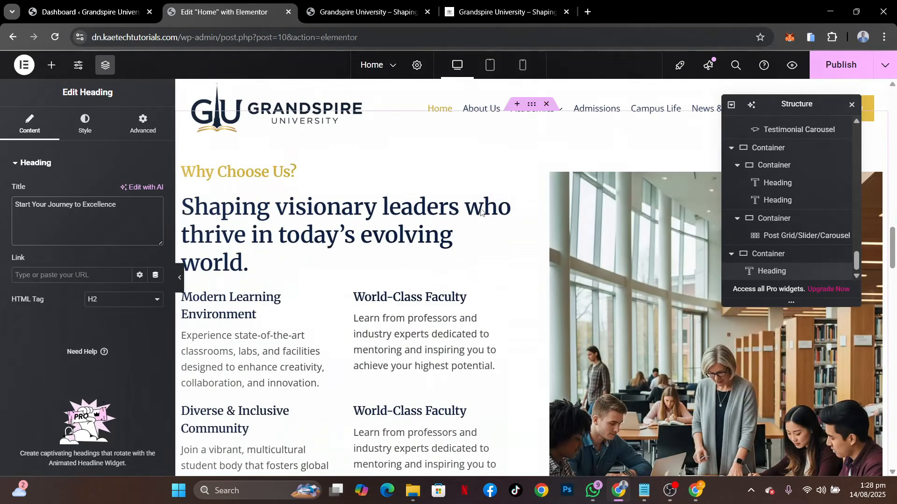
{"action": "right_click", "coordinate": [508, 201]}
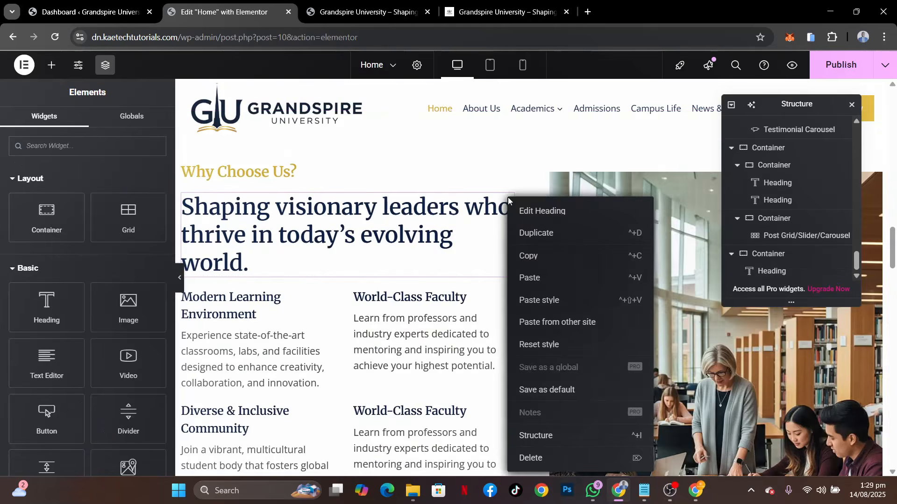
{"action": "left_click", "coordinate": [542, 259]}
{"action": "scroll", "coordinate": [543, 263], "scroll_direction": "down", "scroll_amount": 6}
{"action": "scroll", "coordinate": [542, 260], "scroll_direction": "down", "scroll_amount": 15}
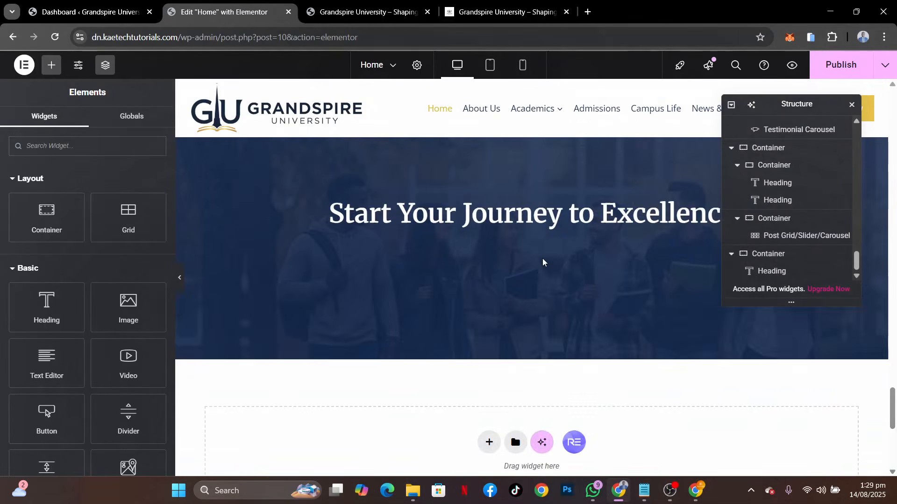
{"action": "right_click", "coordinate": [511, 157]}
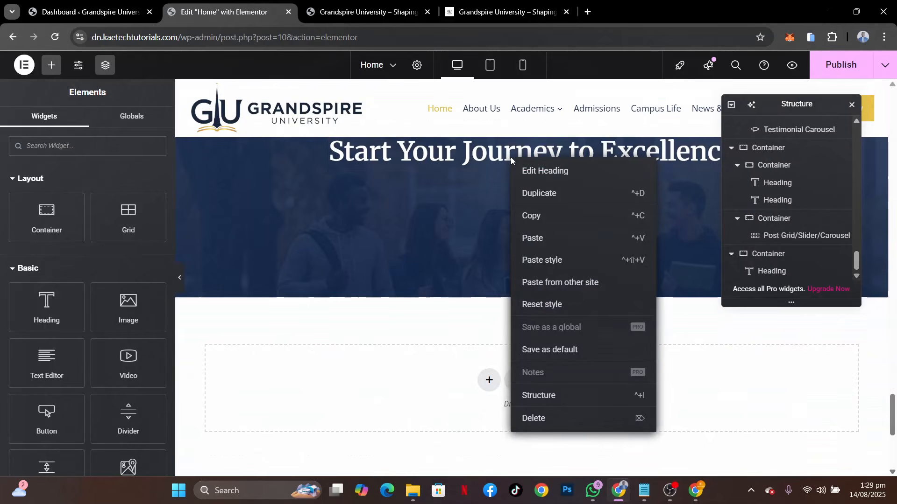
{"action": "left_click", "coordinate": [539, 239]}
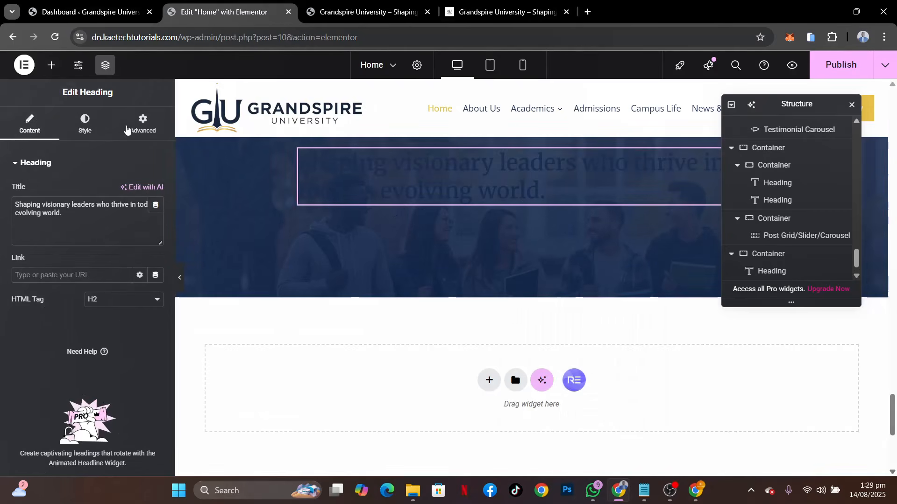
Center the pasted heading and set its text color to white (#FFFFFF)
{"action": "left_click", "coordinate": [86, 124]}
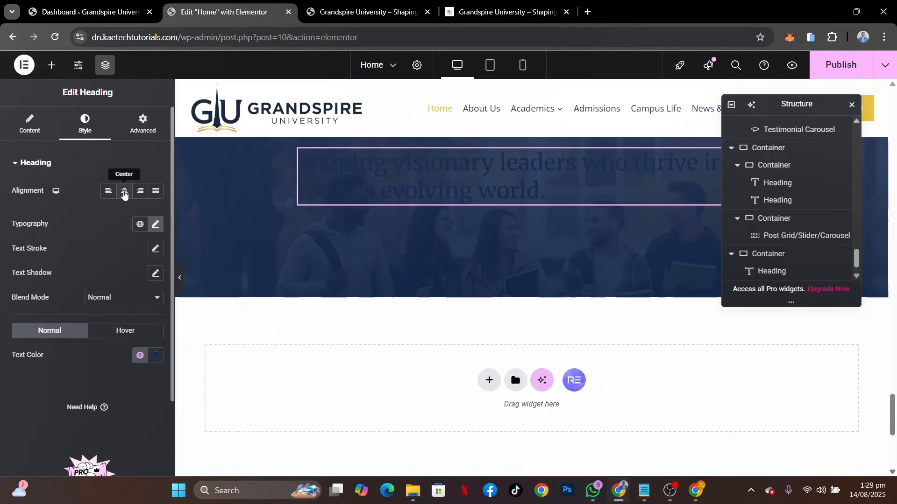
{"action": "left_click", "coordinate": [124, 191]}
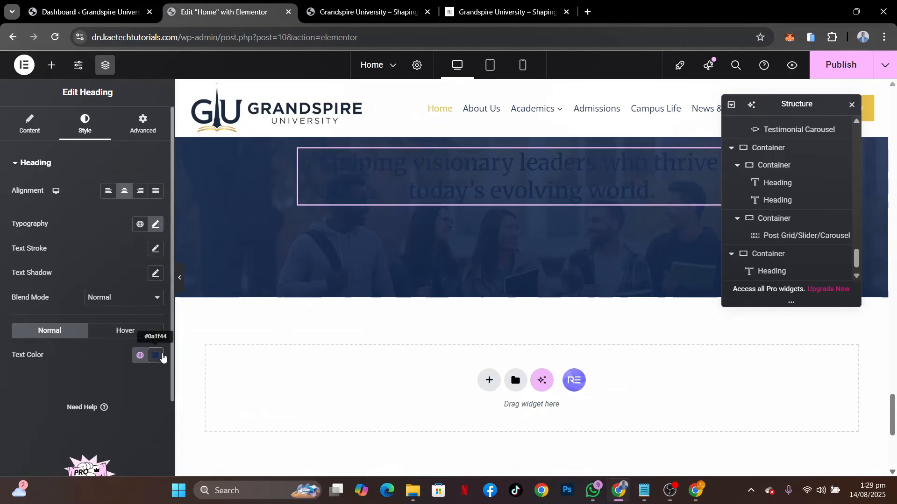
{"action": "left_click", "coordinate": [156, 356]}
{"action": "left_click_drag", "start_coordinate": [76, 180], "coordinate": [73, 180]}
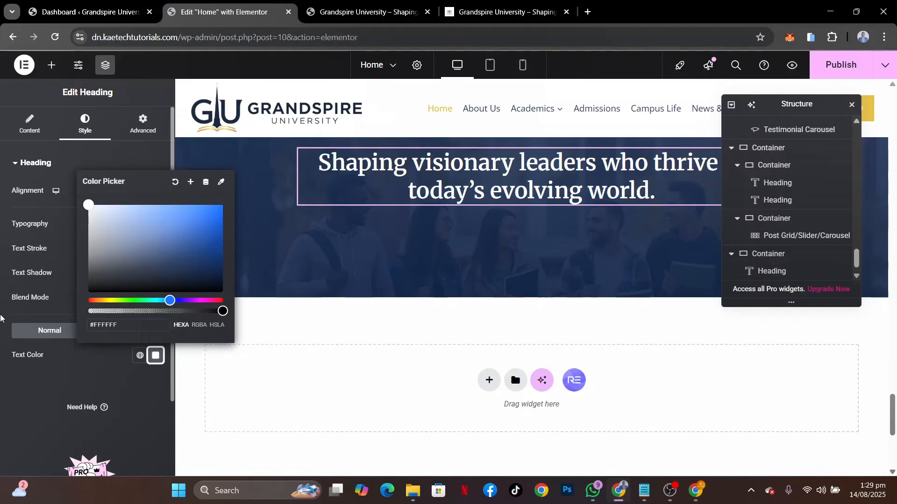
{"action": "left_click", "coordinate": [1, 367]}
{"action": "scroll", "coordinate": [531, 241], "scroll_direction": "up", "scroll_amount": 4}
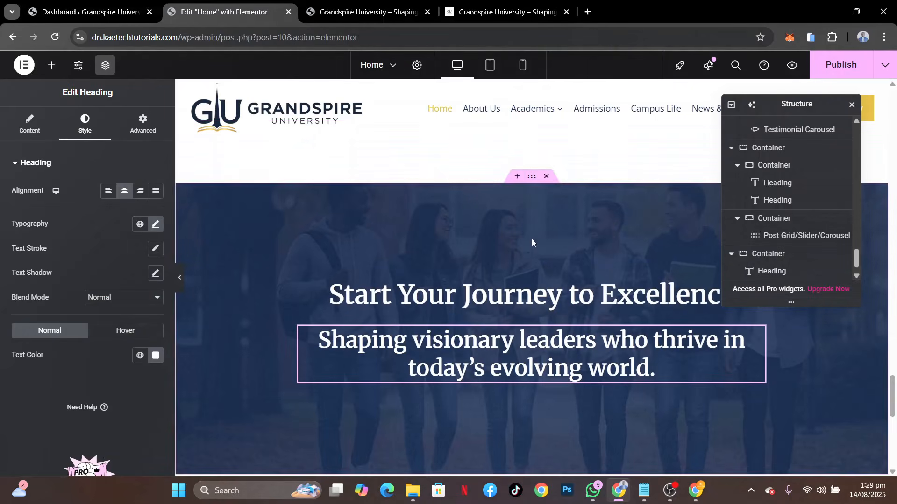
Replace the pasted heading's title with the reference site's text "Apply now and join a global community of scholars shaping the future."
{"action": "left_click", "coordinate": [514, 16]}
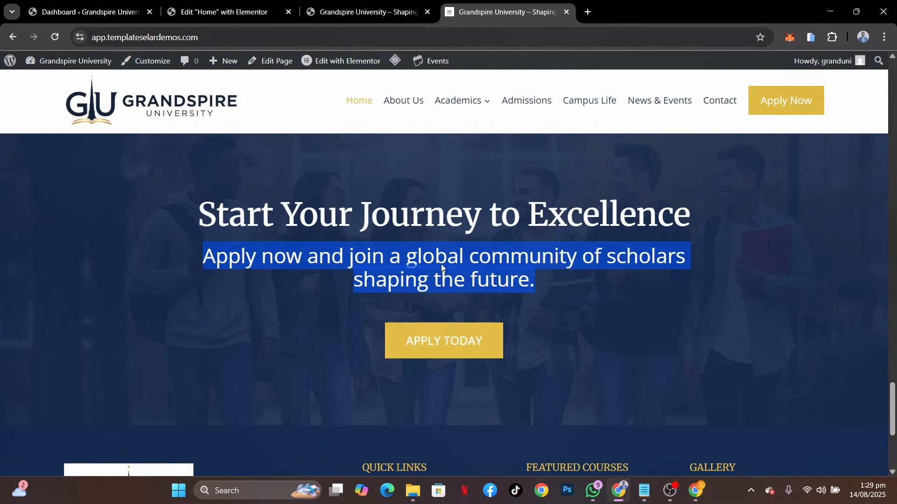
{"action": "left_click", "coordinate": [214, 17]}
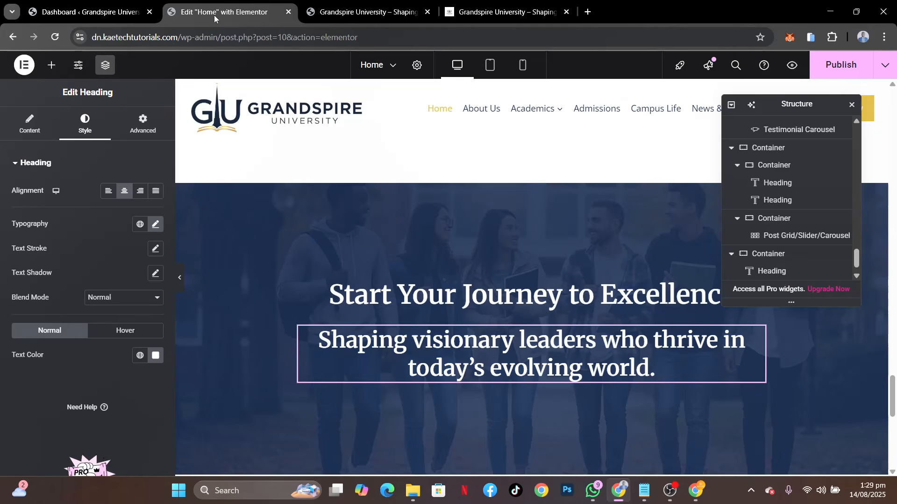
{"action": "left_click", "coordinate": [29, 123]}
{"action": "left_click_drag", "start_coordinate": [84, 226], "coordinate": [1, 161]}
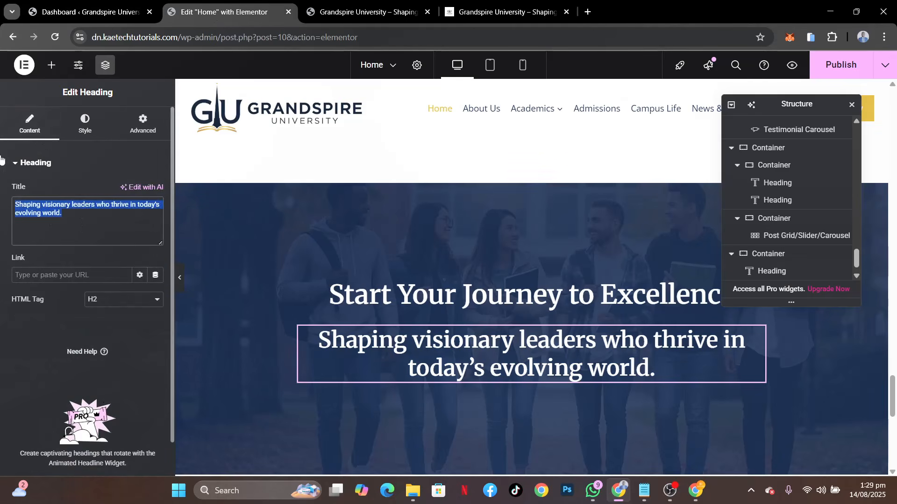
{"action": "type", "text": "Apply now and join a global community of scholars shaping the future."}
Set the subheading's typography to weight 400 (Normal) and size 30 px
{"action": "left_click", "coordinate": [89, 134]}
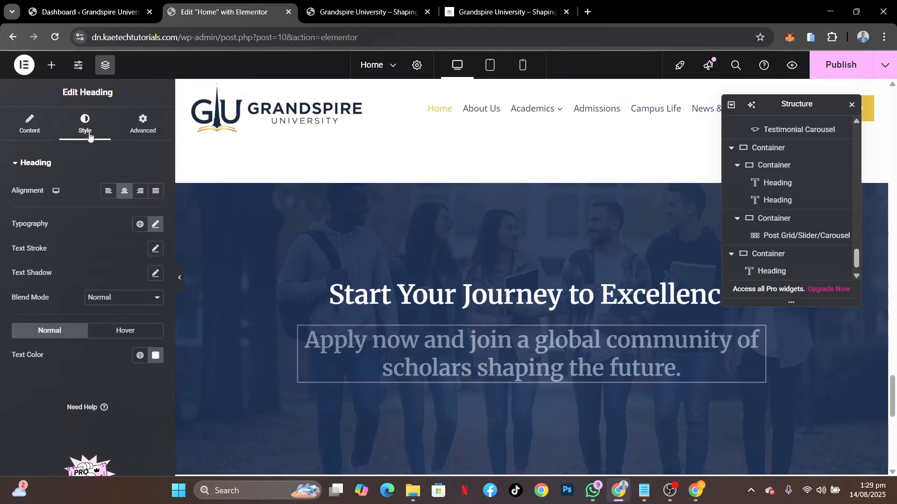
{"action": "left_click", "coordinate": [155, 225]}
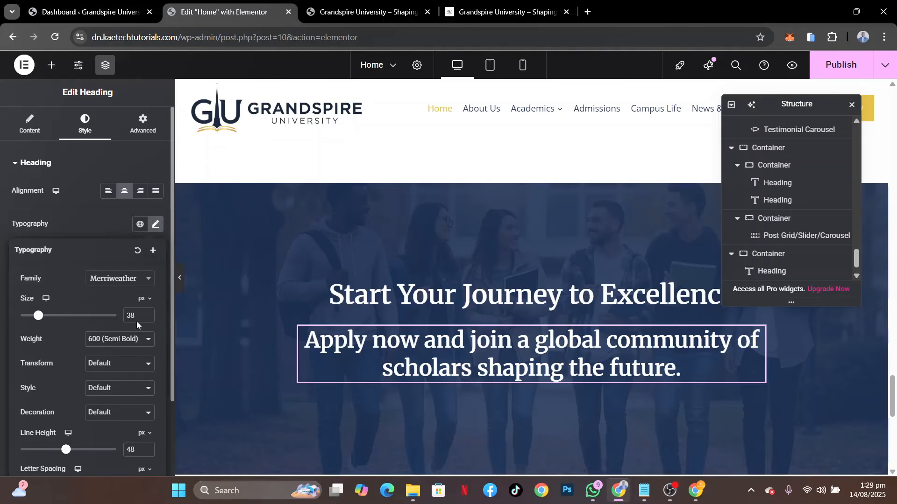
{"action": "left_click_drag", "start_coordinate": [139, 318], "coordinate": [104, 320]}
{"action": "type", "text": "25"}
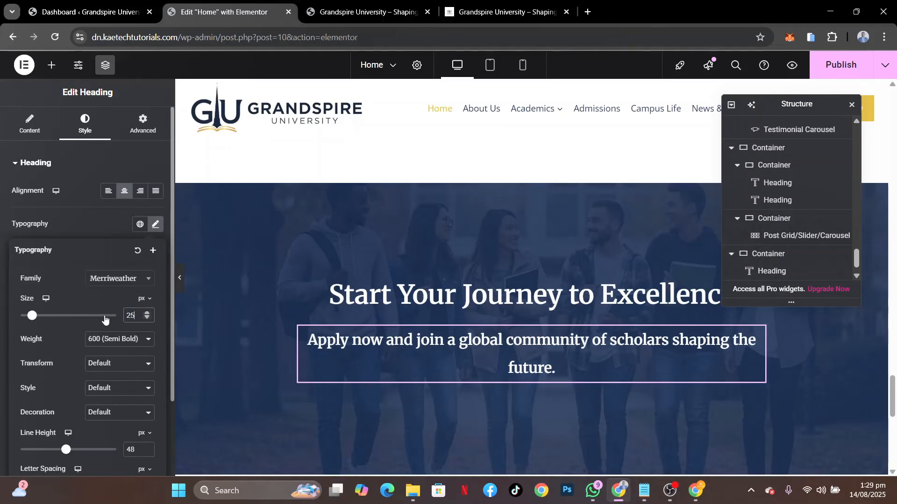
{"action": "left_click", "coordinate": [117, 340]}
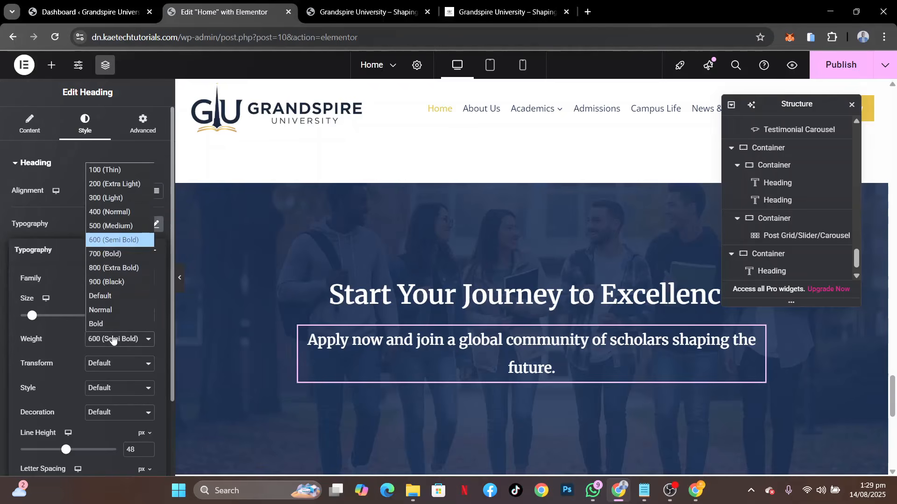
{"action": "left_click", "coordinate": [113, 223]}
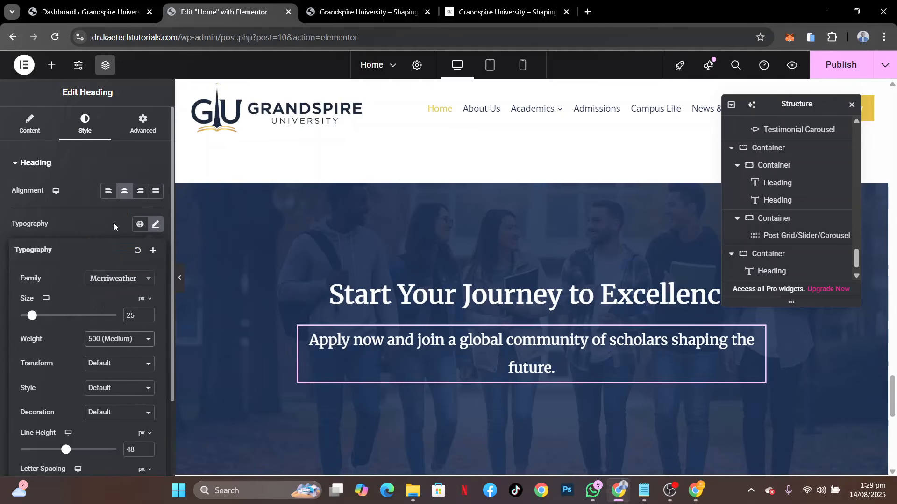
{"action": "left_click", "coordinate": [118, 339]}
{"action": "left_click", "coordinate": [128, 212]}
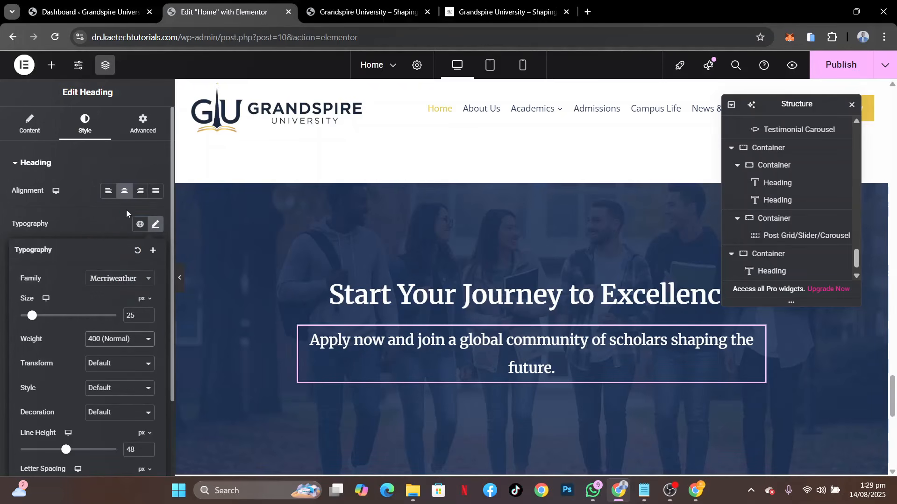
{"action": "double_click", "coordinate": [133, 314]}
{"action": "type", "text": "30"}
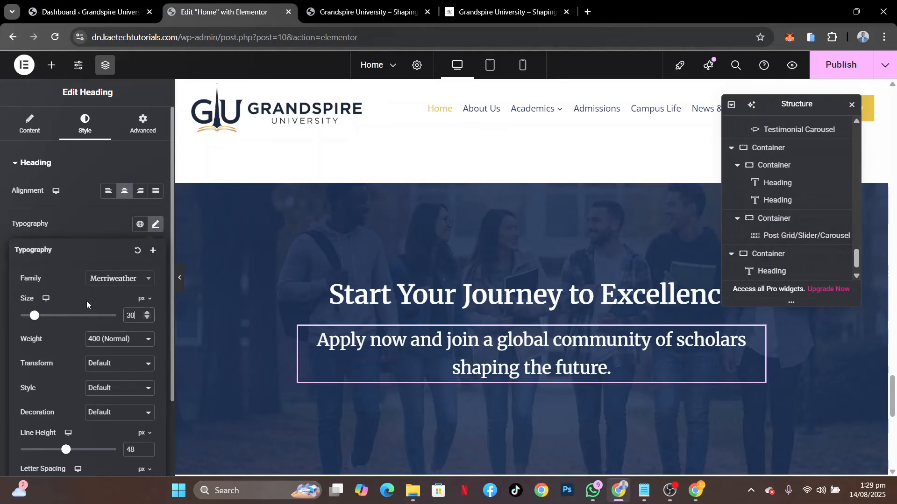
Add a Text Editor widget directly below the "Start Your Journey to Excellence" heading
{"action": "left_click", "coordinate": [500, 348]}
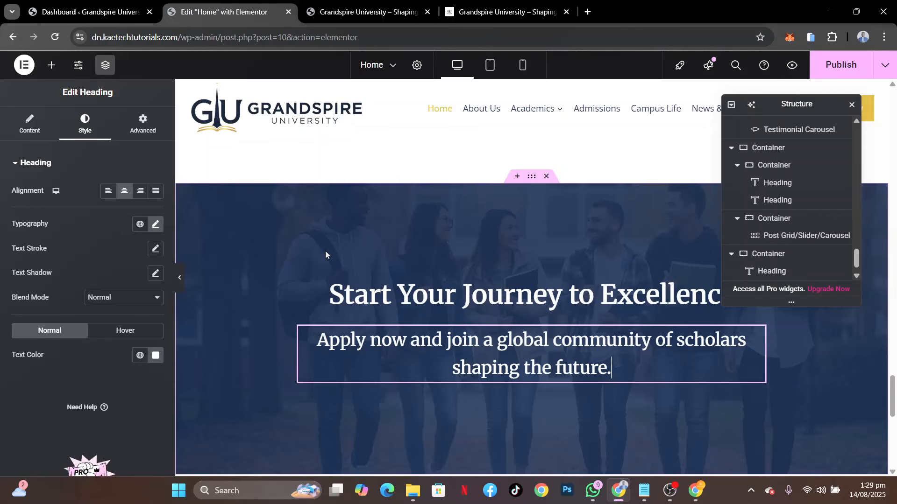
{"action": "left_click", "coordinate": [52, 67]}
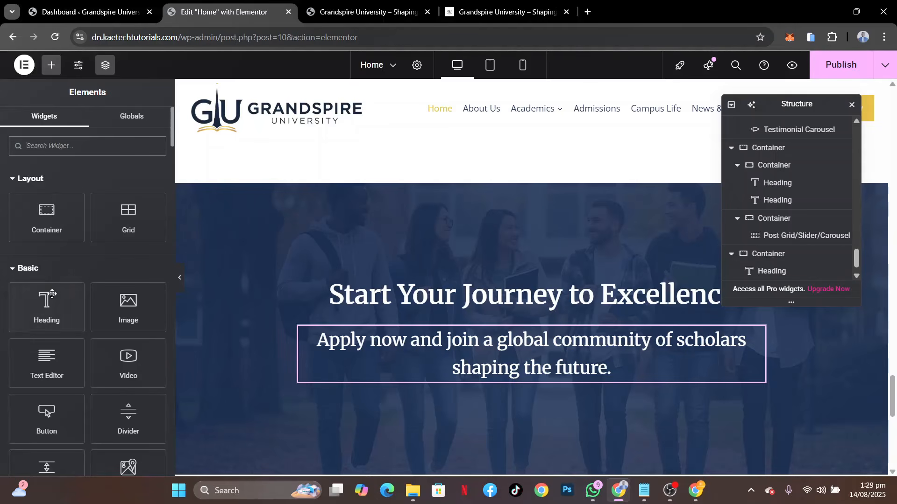
{"action": "left_click_drag", "start_coordinate": [42, 364], "coordinate": [497, 309]}
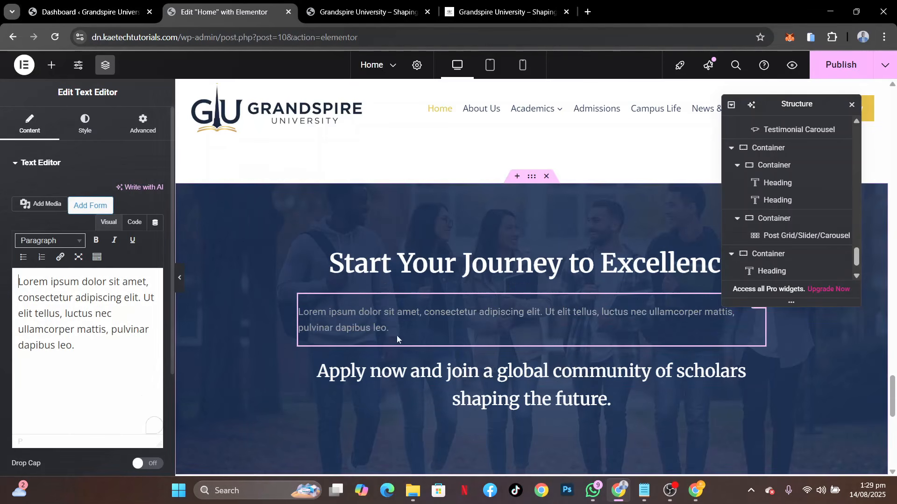
Copy the subheading's "Apply now and join a global community…" text over the new text editor's placeholder and delete the original subheading
{"action": "left_click", "coordinate": [610, 395]}
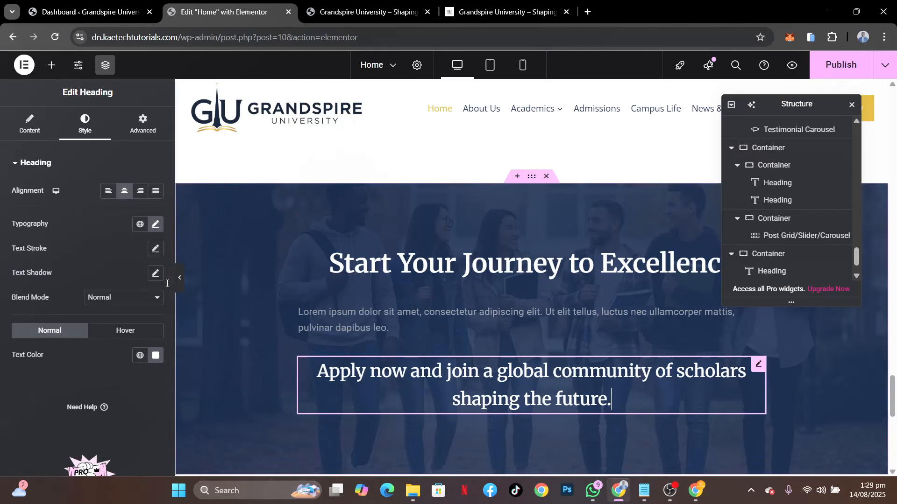
{"action": "left_click", "coordinate": [27, 131]}
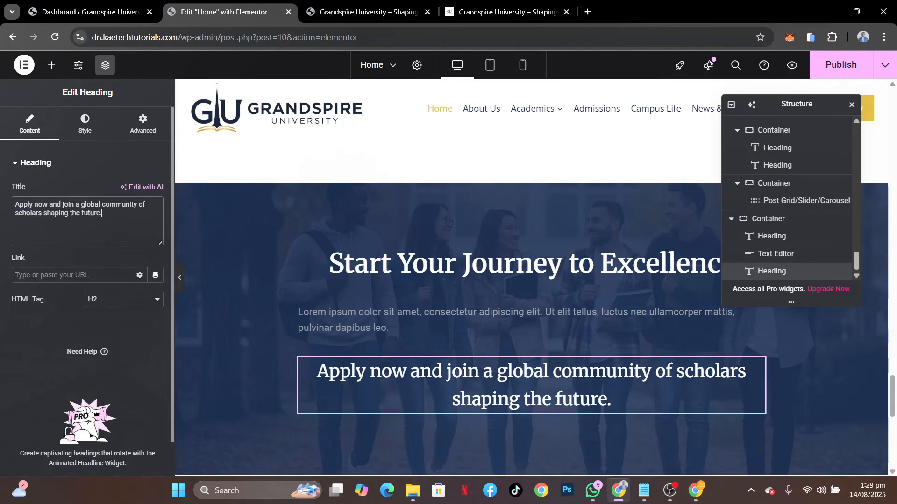
{"action": "left_click_drag", "start_coordinate": [112, 224], "coordinate": [0, 185]}
{"action": "key", "text": "ctrl+c"}
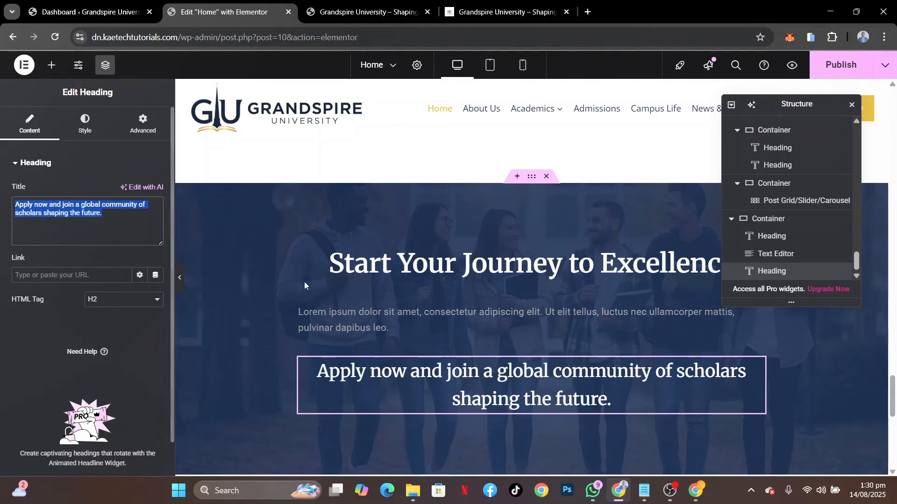
{"action": "left_click", "coordinate": [330, 309]}
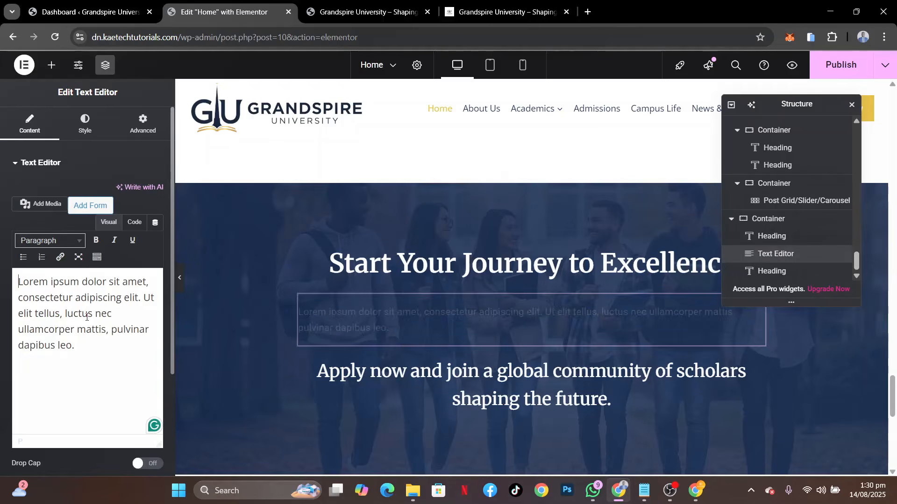
{"action": "triple_click", "coordinate": [86, 318]}
{"action": "key", "text": "ctrl+v"}
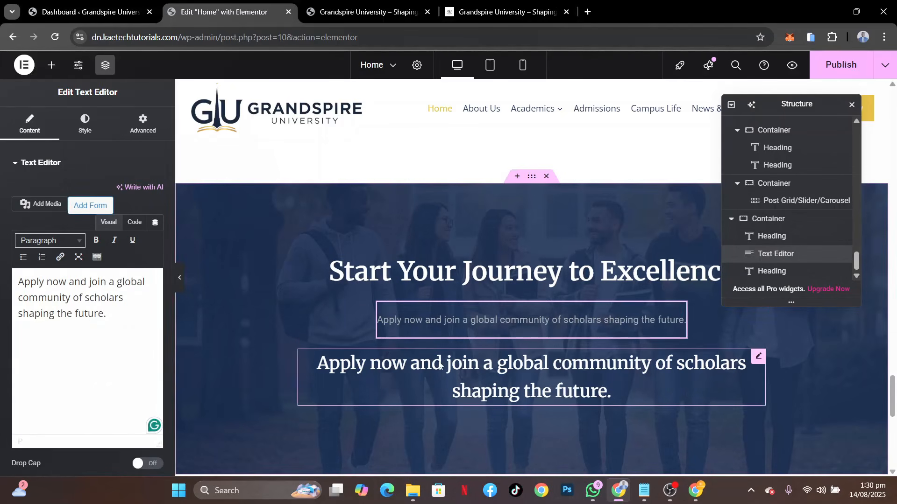
{"action": "right_click", "coordinate": [439, 363]}
{"action": "left_click", "coordinate": [461, 464]}
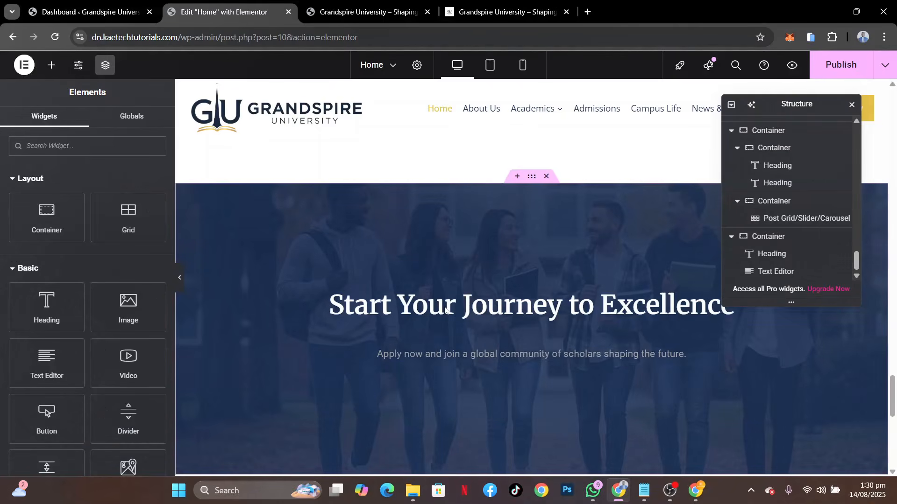
Set the new paragraph's typography to the Open Sans family and size 25 px
{"action": "left_click", "coordinate": [444, 357]}
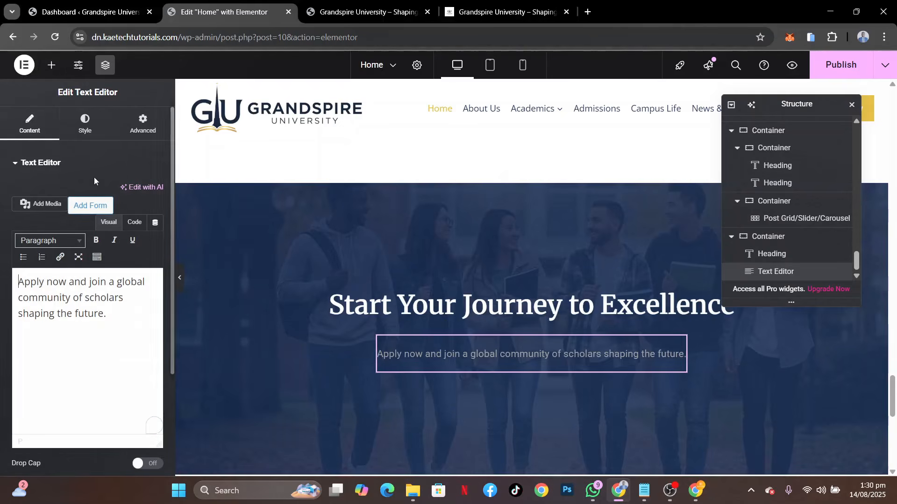
{"action": "left_click", "coordinate": [84, 124]}
{"action": "left_click", "coordinate": [154, 226]}
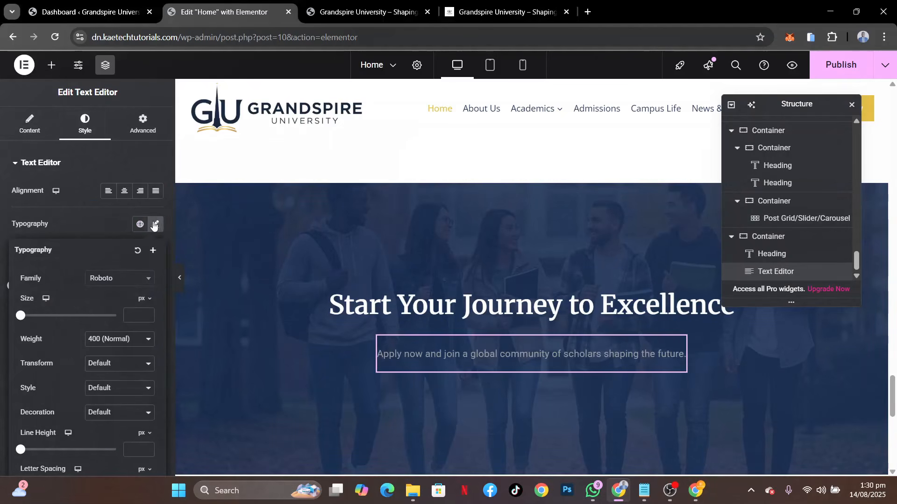
{"action": "left_click", "coordinate": [129, 288]}
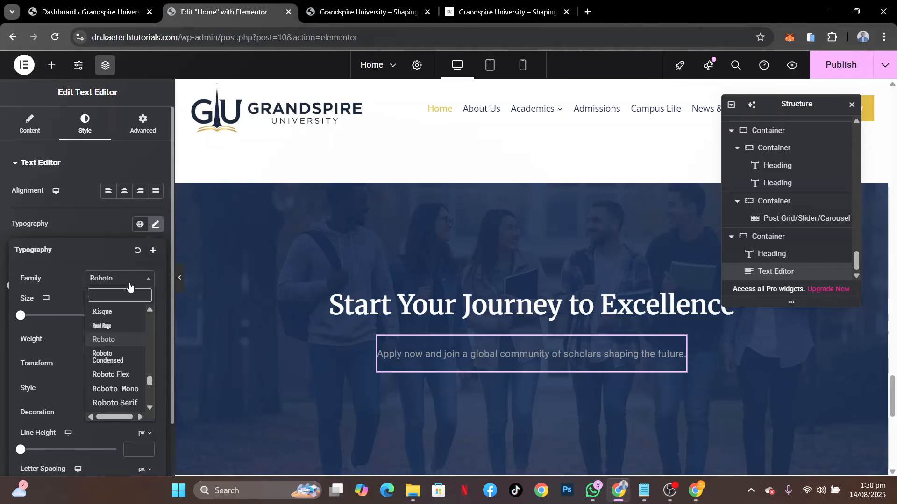
{"action": "type", "text": "opens"}
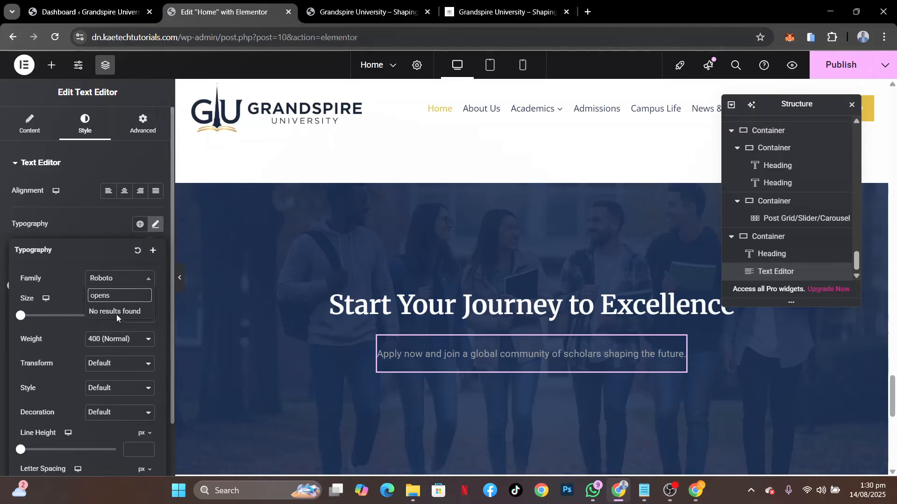
{"action": "key", "text": "BackSpace"}
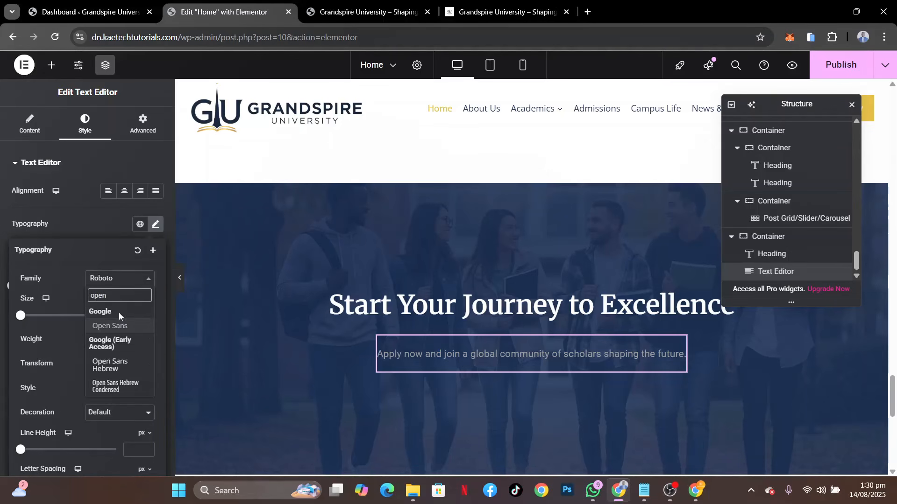
{"action": "left_click", "coordinate": [116, 325]}
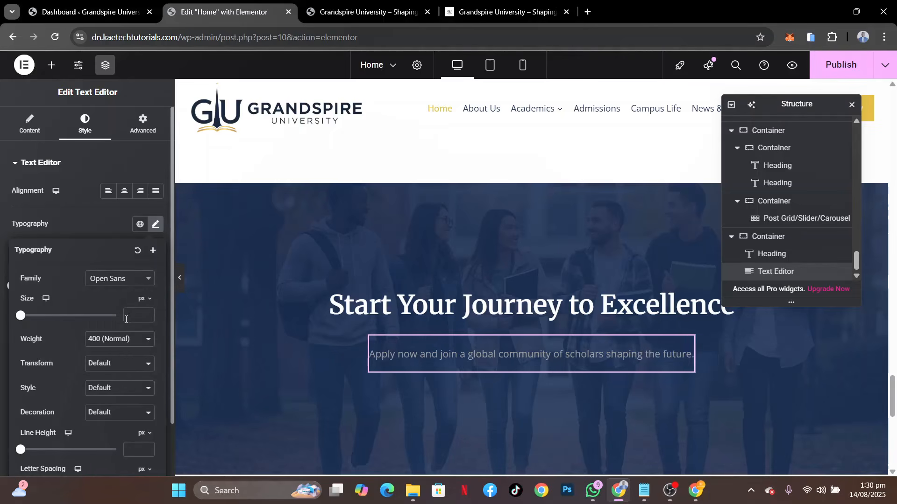
{"action": "left_click", "coordinate": [129, 315]}
{"action": "type", "text": "25"}
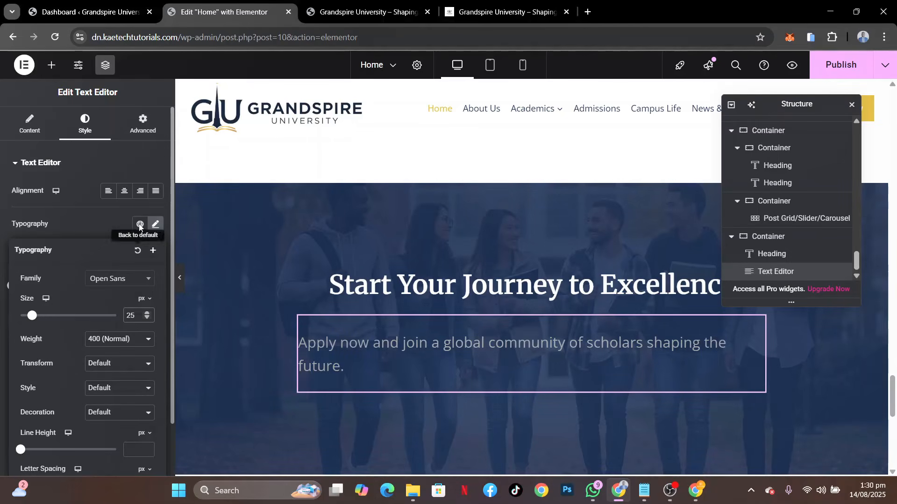
Center the call-to-action paragraph and set its font size to 28 px
{"action": "left_click", "coordinate": [124, 190]}
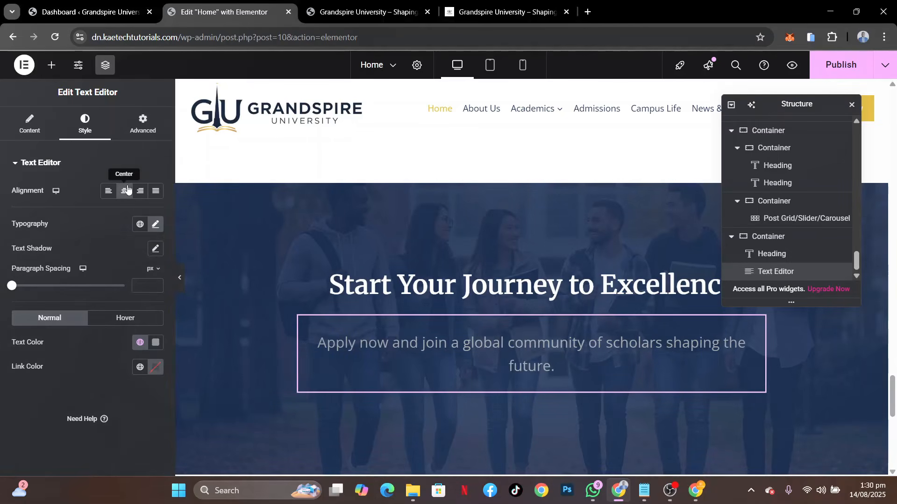
{"action": "left_click", "coordinate": [156, 226]}
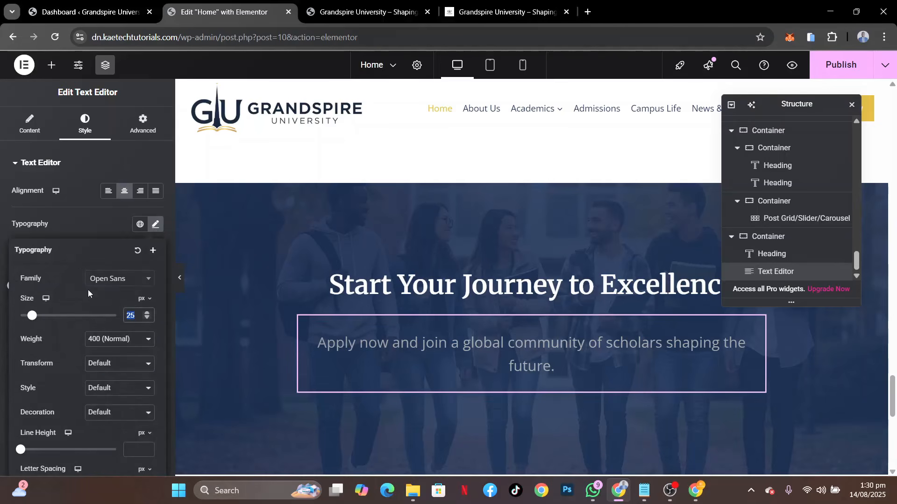
{"action": "type", "text": "28"}
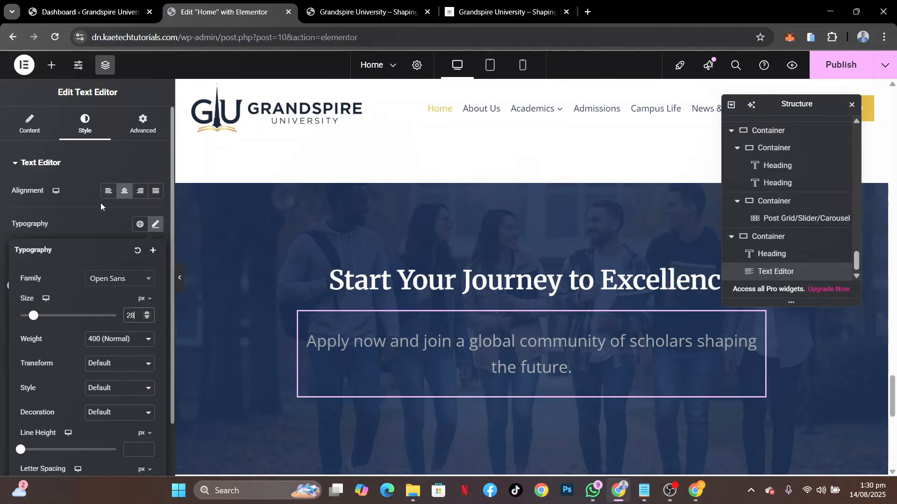
Set the call-to-action paragraph's line height to 35 px
{"action": "left_click", "coordinate": [134, 450]}
{"action": "type", "text": "25"}
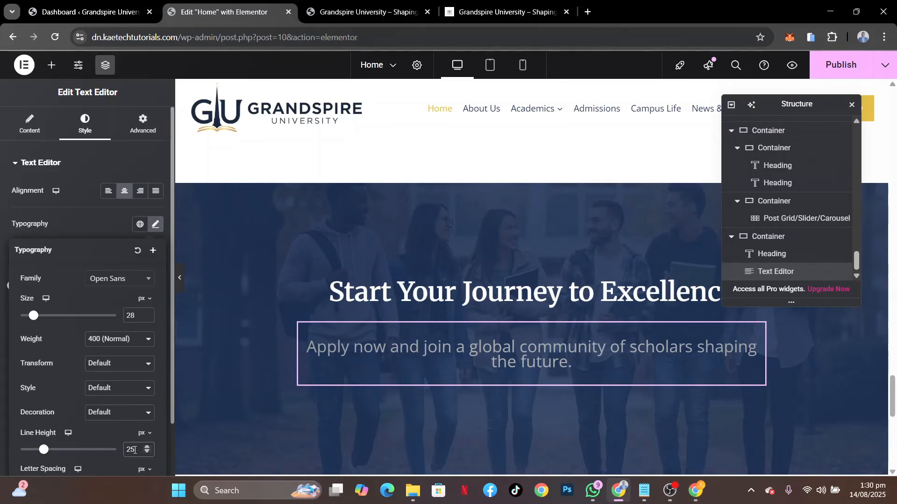
{"action": "key", "text": "BackSpace"}
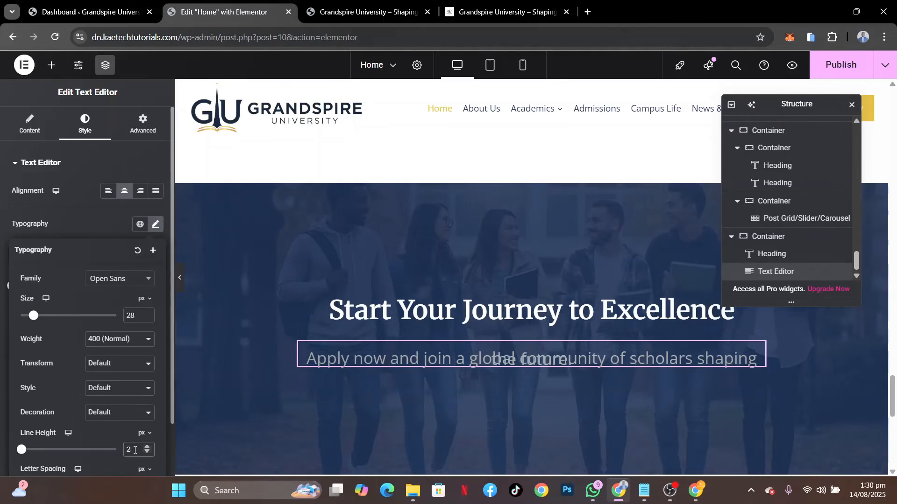
{"action": "type", "text": "8"}
{"action": "key", "text": "BackSpace"}
{"action": "key", "text": "BackSpace"}
{"action": "type", "text": "30"}
{"action": "key", "text": "BackSpace"}
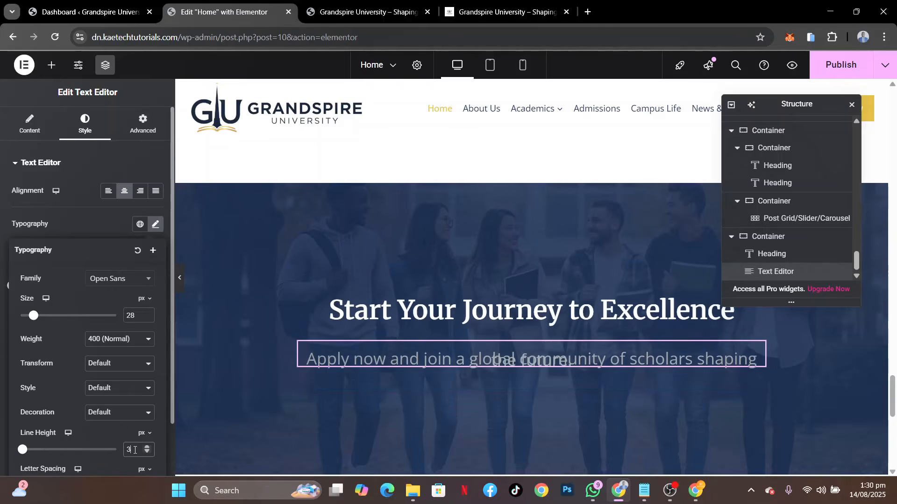
{"action": "type", "text": "5"}
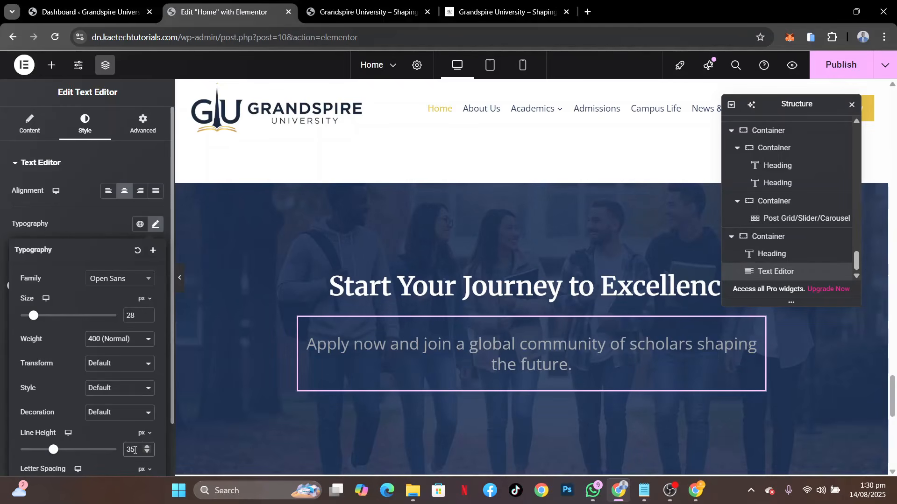
{"action": "left_click", "coordinate": [102, 221]}
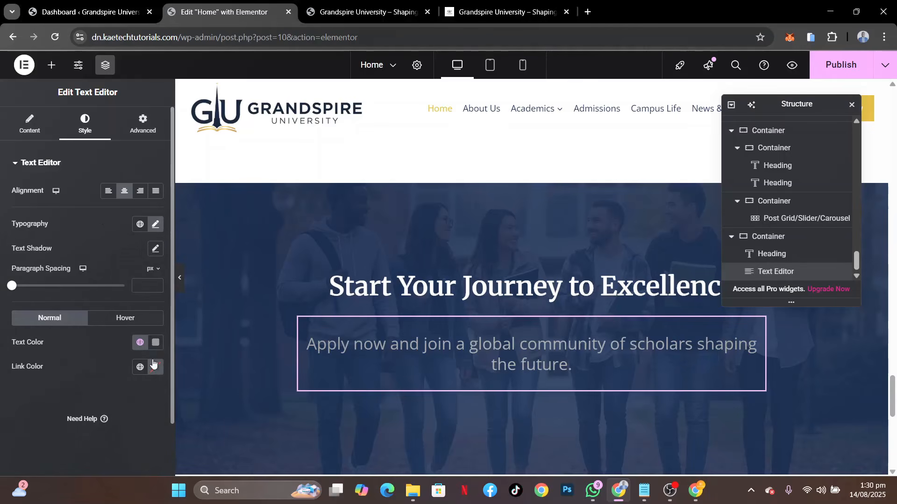
Set the call-to-action paragraph's text color to white
{"action": "left_click", "coordinate": [156, 342]}
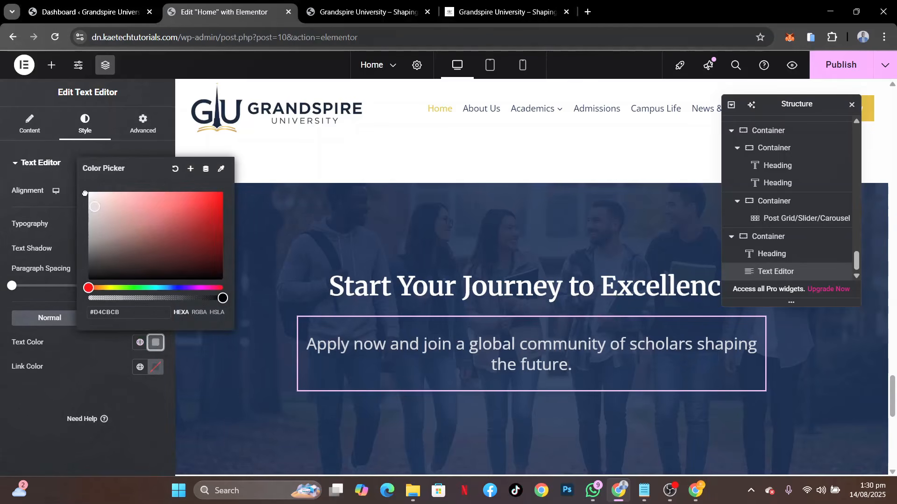
{"action": "left_click", "coordinate": [85, 193]}
{"action": "left_click", "coordinate": [95, 376]}
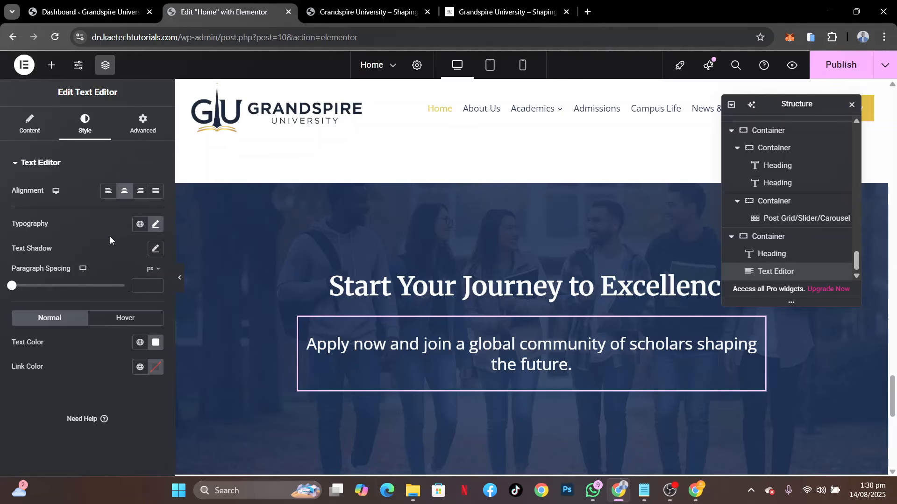
Unlink the paragraph's margins and set the top margin to -30 px and the bottom margin to -20 px
{"action": "left_click", "coordinate": [141, 127]}
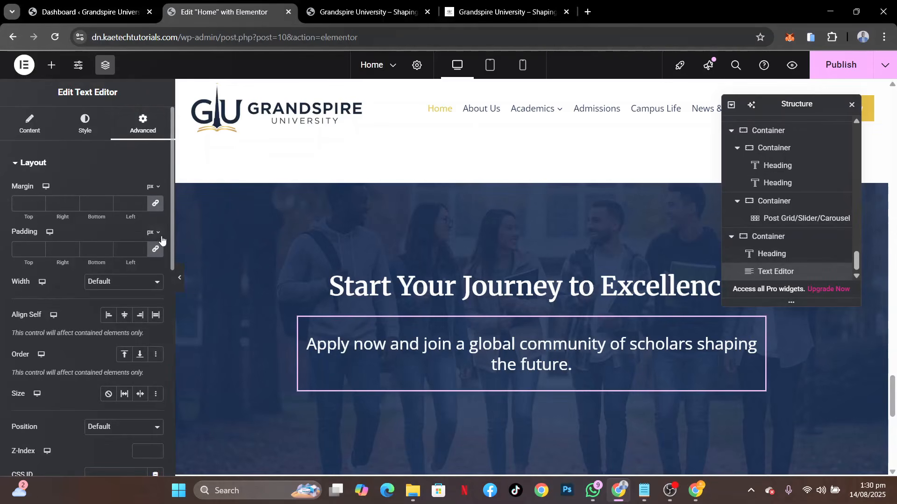
{"action": "left_click", "coordinate": [155, 204]}
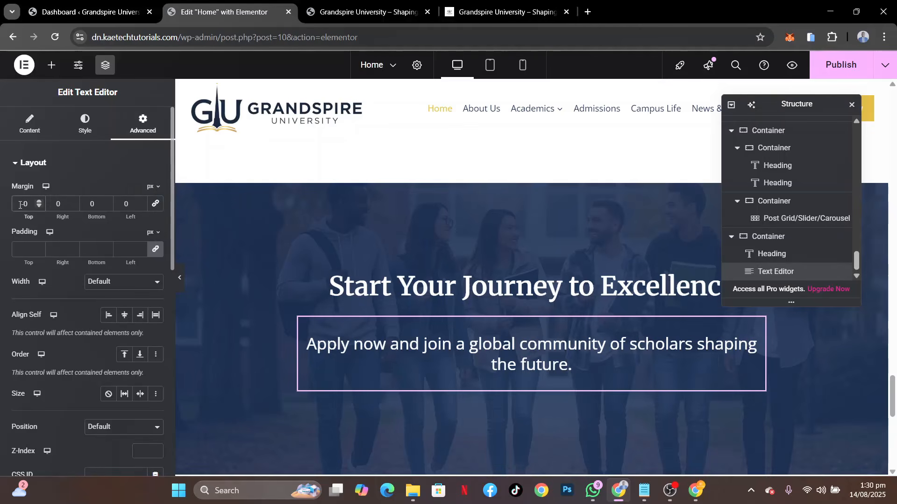
{"action": "type", "text": "3"}
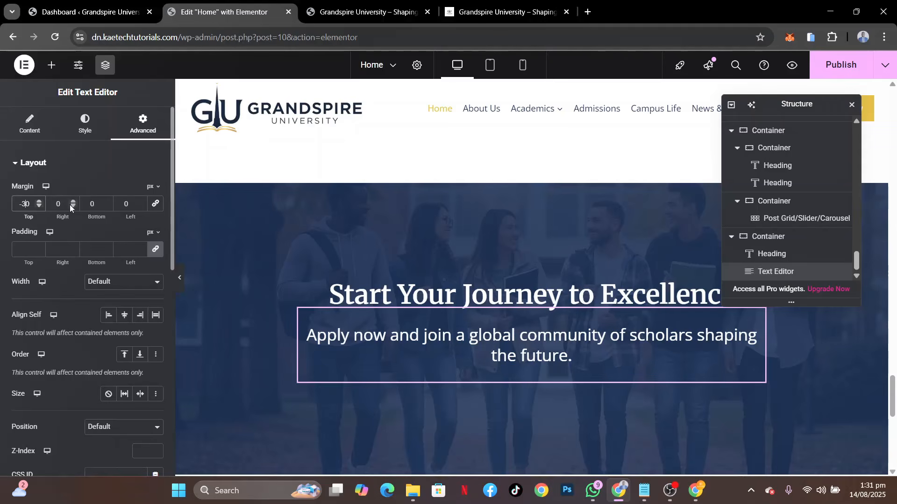
{"action": "left_click", "coordinate": [92, 204]}
{"action": "type", "text": "-2"}
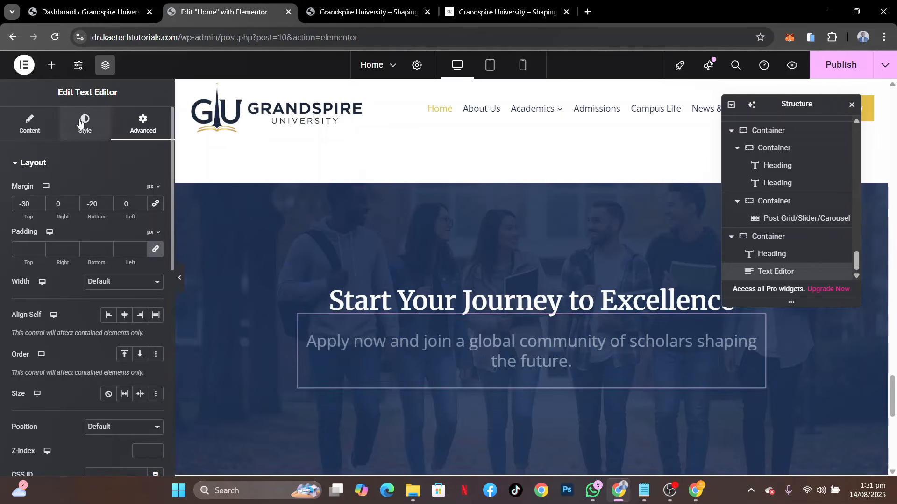
Set the call-to-action paragraph's line height to 40 px and its font size to 30 px
{"action": "left_click", "coordinate": [155, 227]}
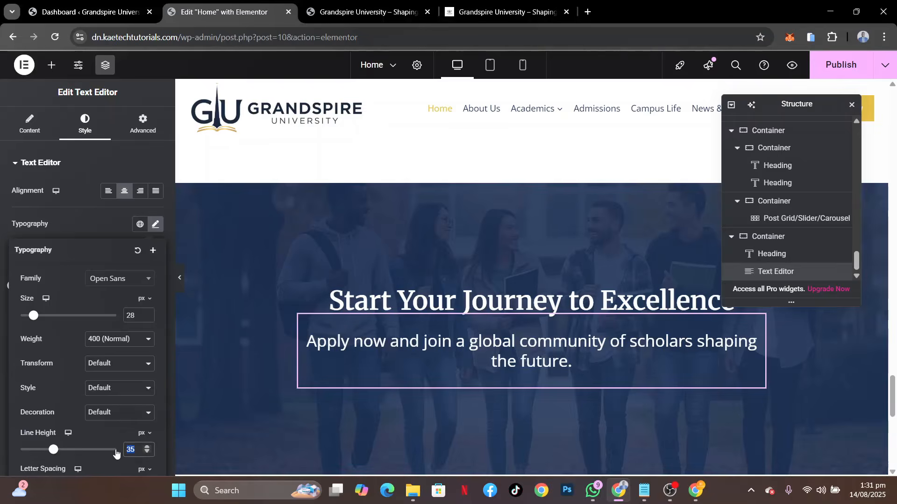
{"action": "type", "text": "40"}
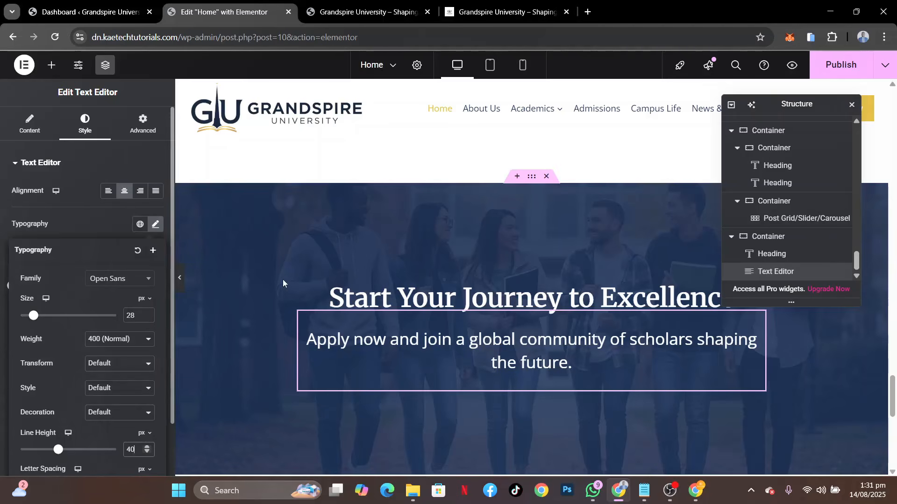
{"action": "left_click", "coordinate": [147, 314]}
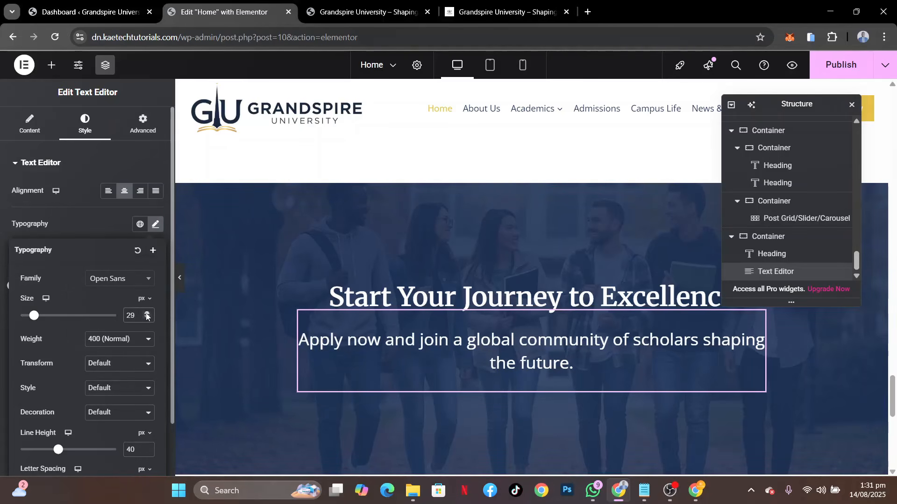
{"action": "left_click", "coordinate": [146, 313]}
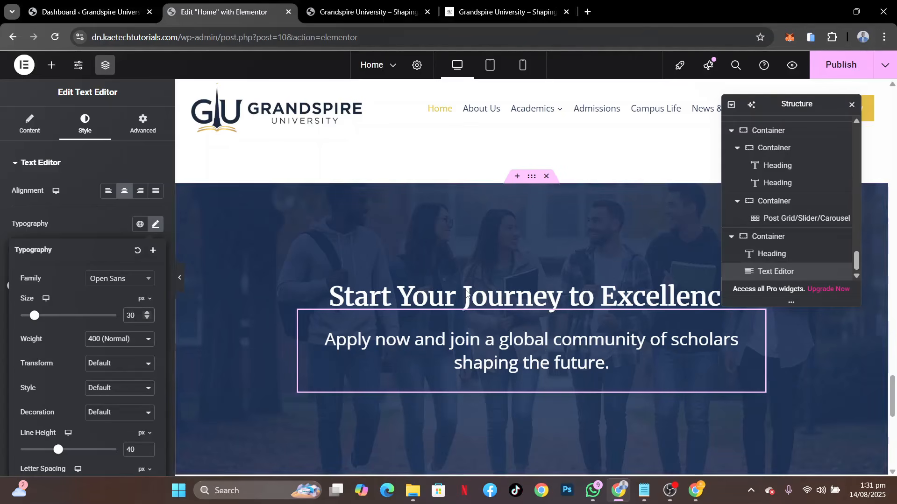
{"action": "scroll", "coordinate": [622, 342], "scroll_direction": "up", "scroll_amount": 5}
{"action": "scroll", "coordinate": [623, 342], "scroll_direction": "up", "scroll_amount": 5}
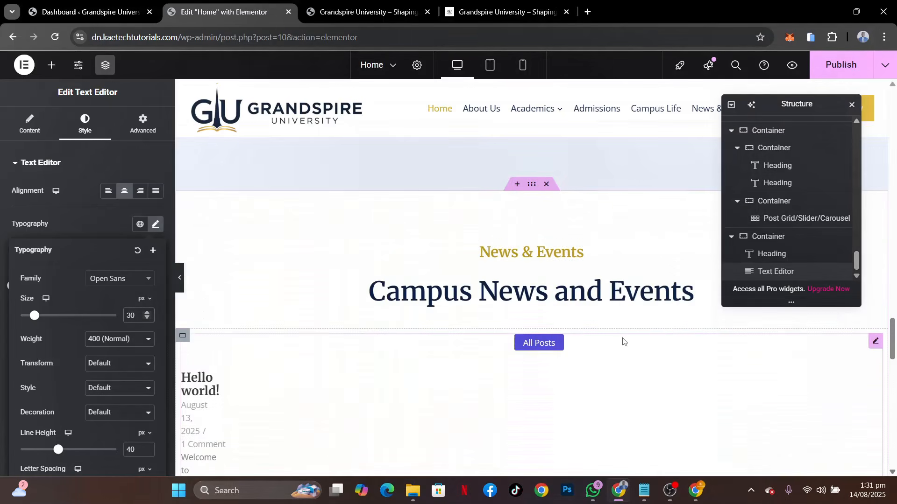
Check the call-to-action button on the reference site, then copy the Explore Programs button from the Empowering Futures section
{"action": "scroll", "coordinate": [623, 340], "scroll_direction": "down", "scroll_amount": 4}
{"action": "left_click", "coordinate": [506, 13]}
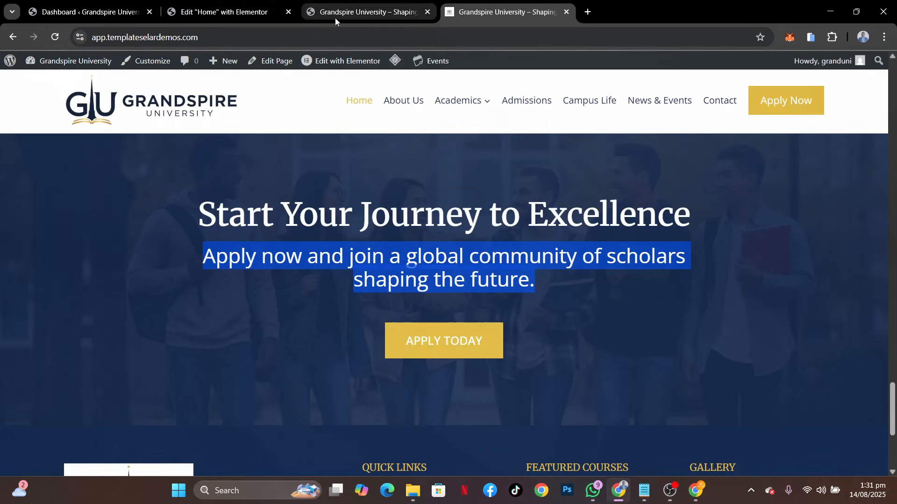
{"action": "left_click", "coordinate": [234, 13]}
{"action": "scroll", "coordinate": [505, 226], "scroll_direction": "up", "scroll_amount": 10}
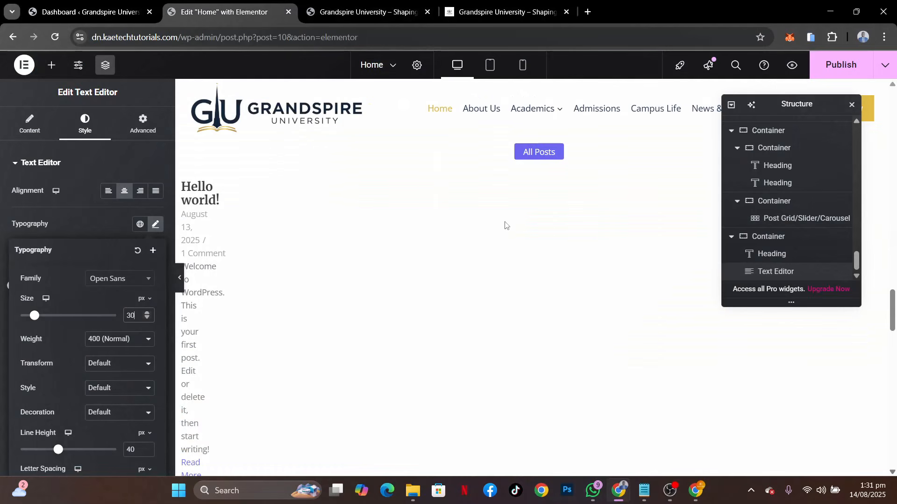
{"action": "scroll", "coordinate": [505, 221], "scroll_direction": "up", "scroll_amount": 5}
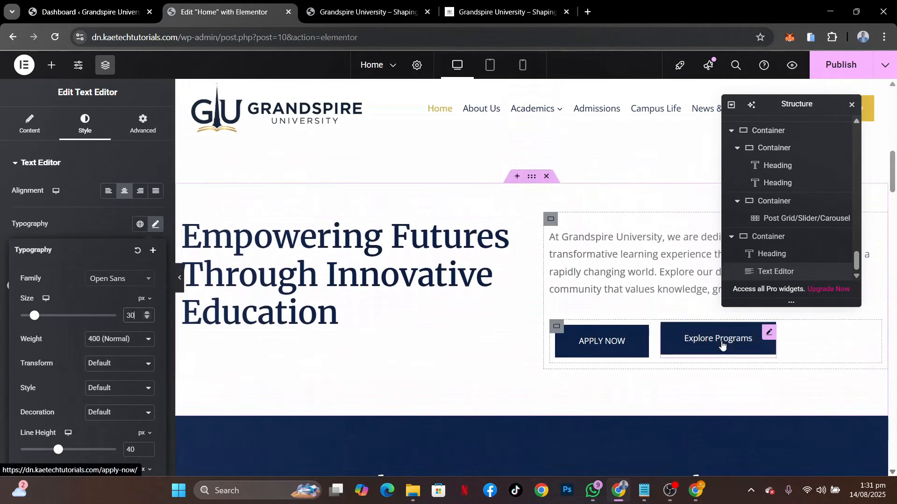
{"action": "left_click", "coordinate": [722, 345]}
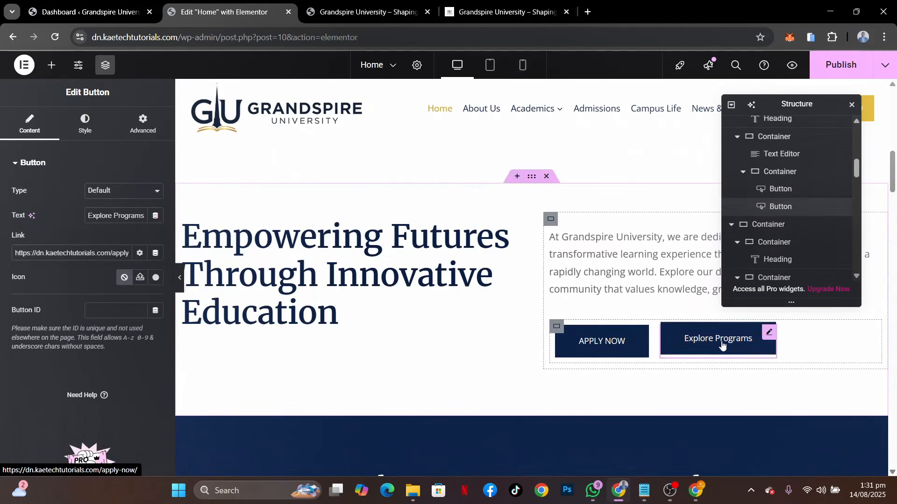
{"action": "right_click", "coordinate": [722, 344]}
{"action": "left_click", "coordinate": [755, 260]}
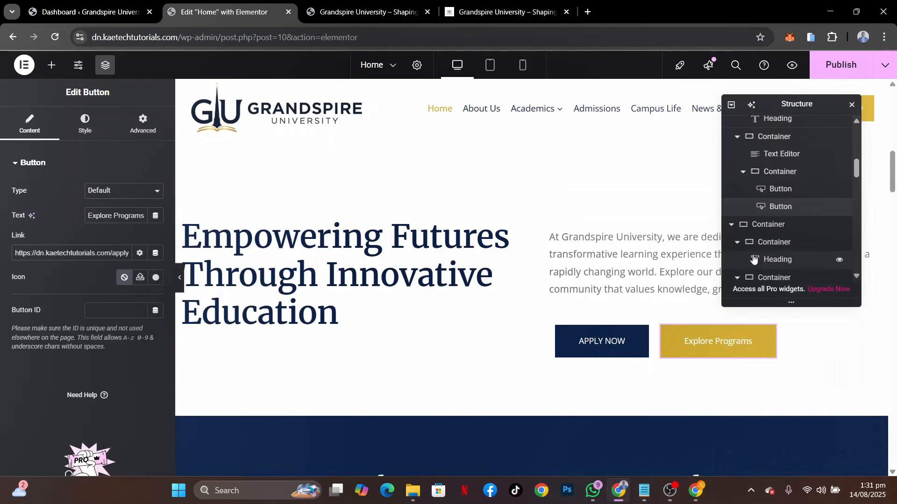
Paste the copied button below the paragraph in the Start Your Journey to Excellence section
{"action": "scroll", "coordinate": [516, 304], "scroll_direction": "down", "scroll_amount": 10}
{"action": "scroll", "coordinate": [516, 306], "scroll_direction": "down", "scroll_amount": 15}
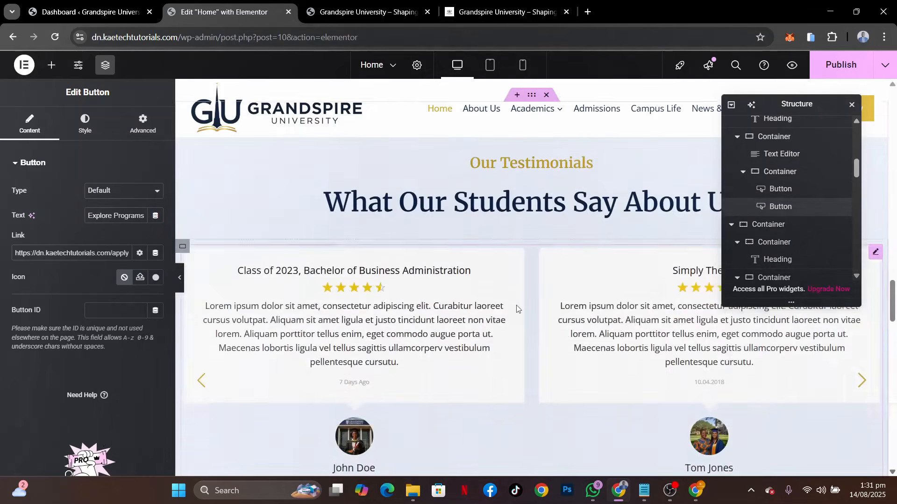
{"action": "scroll", "coordinate": [516, 309], "scroll_direction": "down", "scroll_amount": 3}
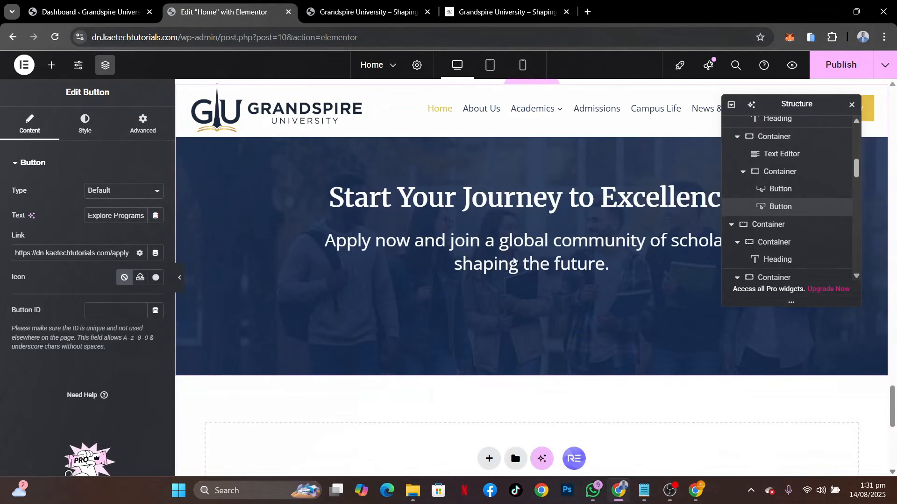
{"action": "right_click", "coordinate": [515, 259]}
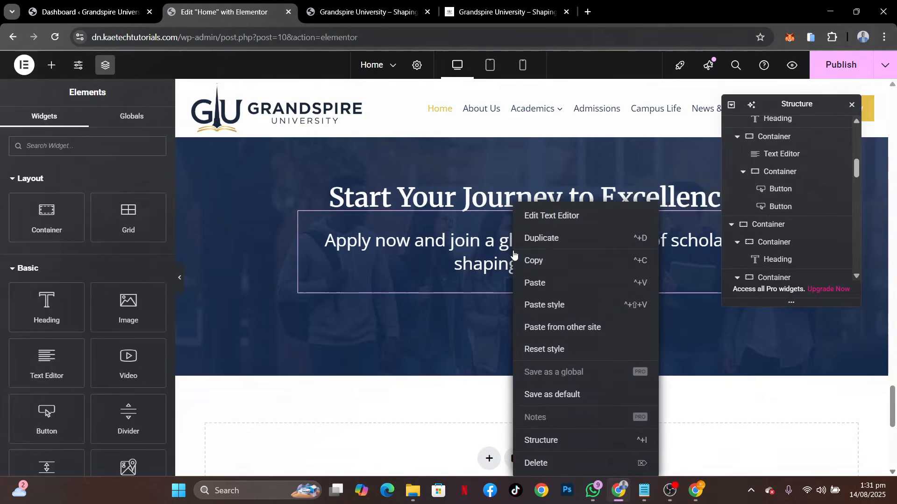
{"action": "left_click", "coordinate": [537, 283]}
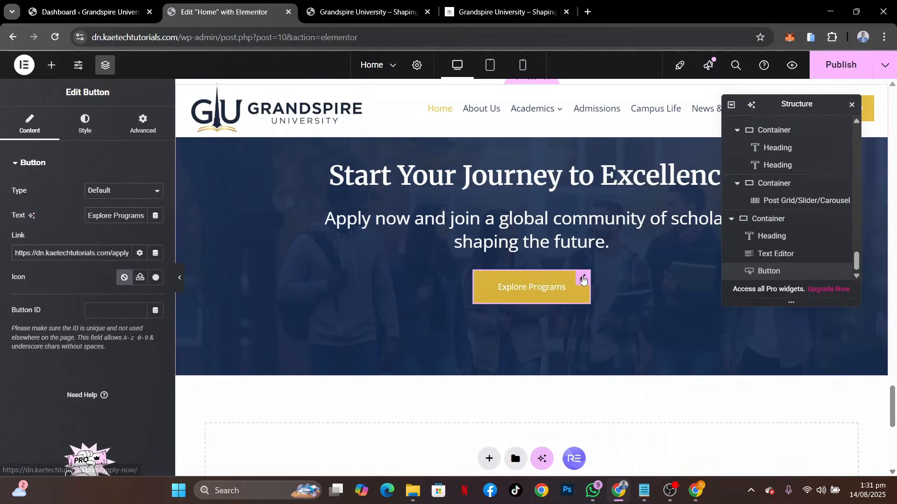
Change the pasted button's text to APPLY NOW
{"action": "triple_click", "coordinate": [124, 216]}
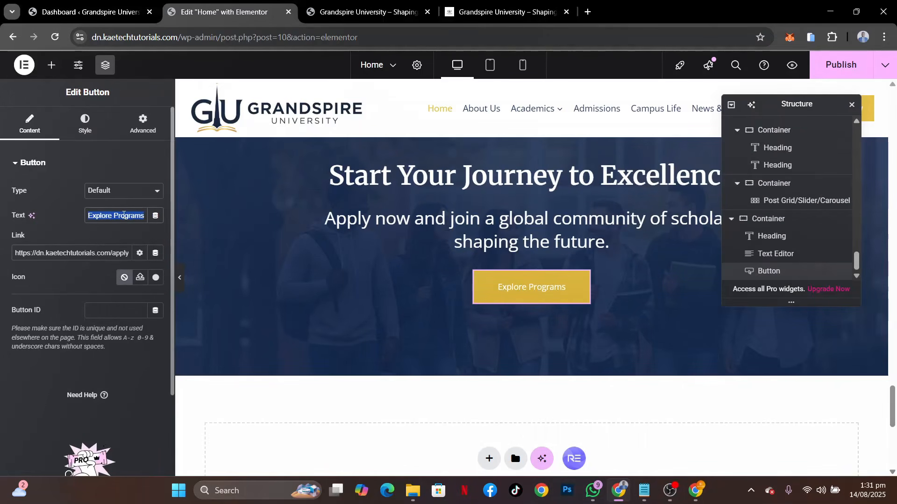
{"action": "type", "text": "AP"}
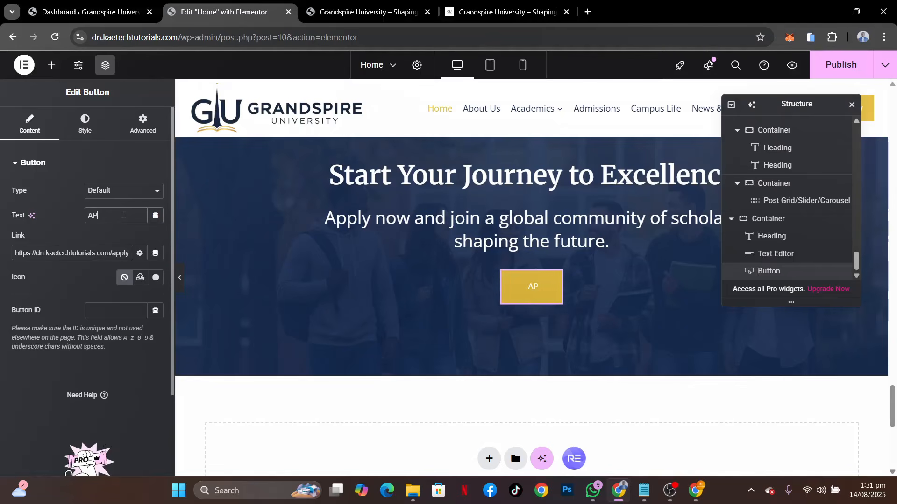
{"action": "type", "text": "PLY NOW"}
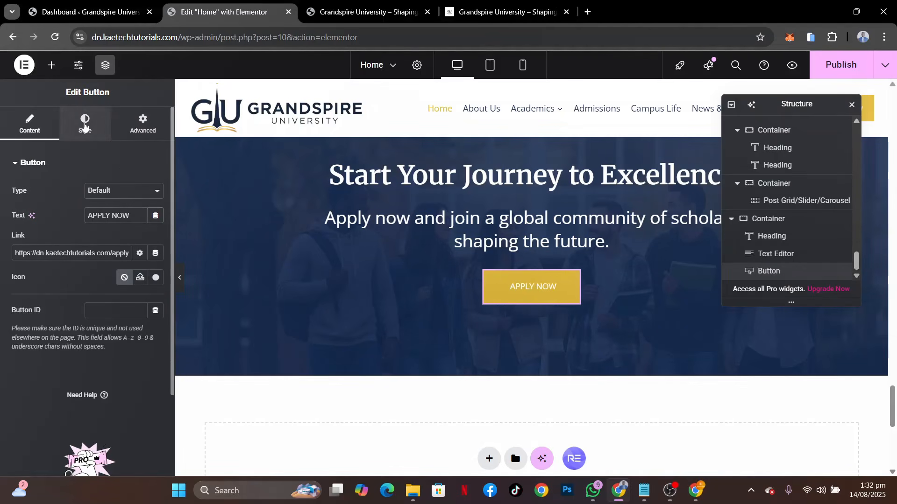
Increase the call-to-action button's font size to 20 px
{"action": "left_click", "coordinate": [84, 125]}
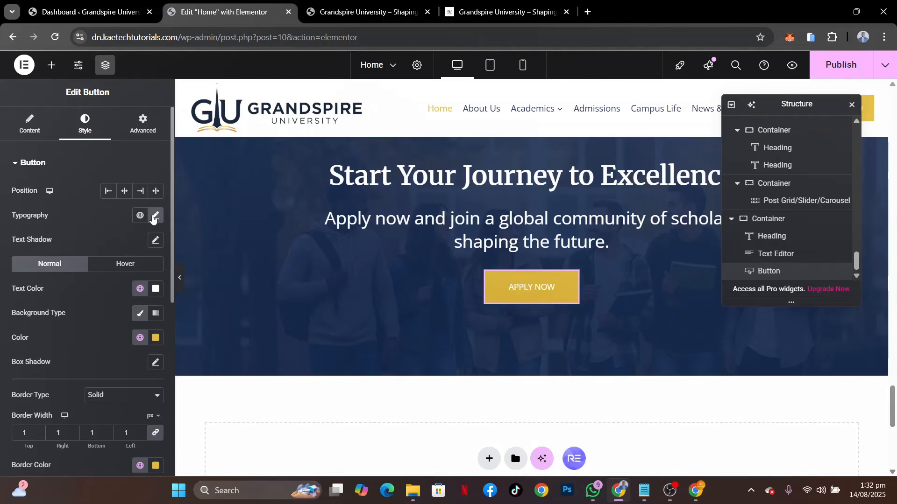
{"action": "left_click", "coordinate": [154, 217]}
{"action": "left_click", "coordinate": [147, 305]}
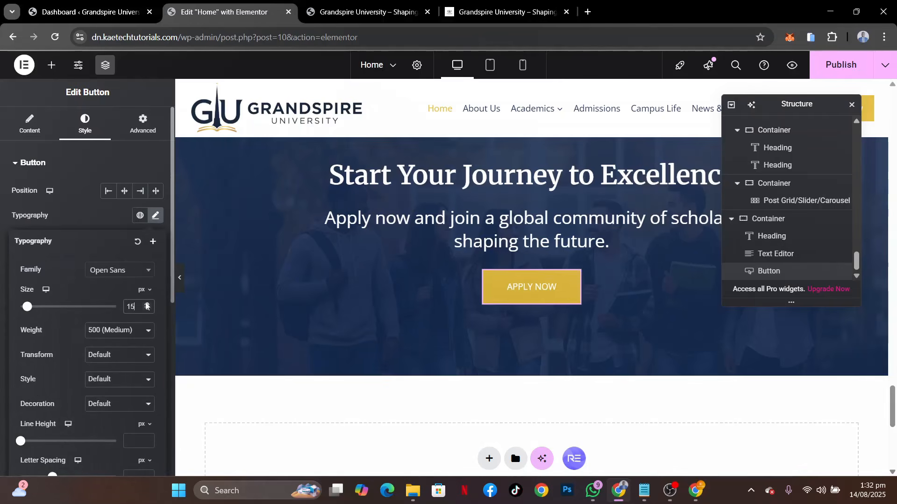
{"action": "left_click", "coordinate": [146, 305]}
{"action": "left_click", "coordinate": [146, 304]}
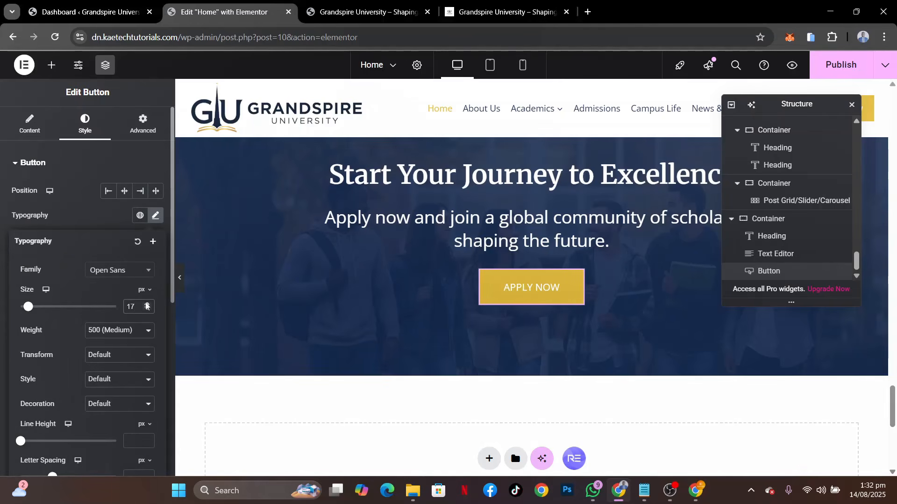
{"action": "left_click", "coordinate": [147, 304]}
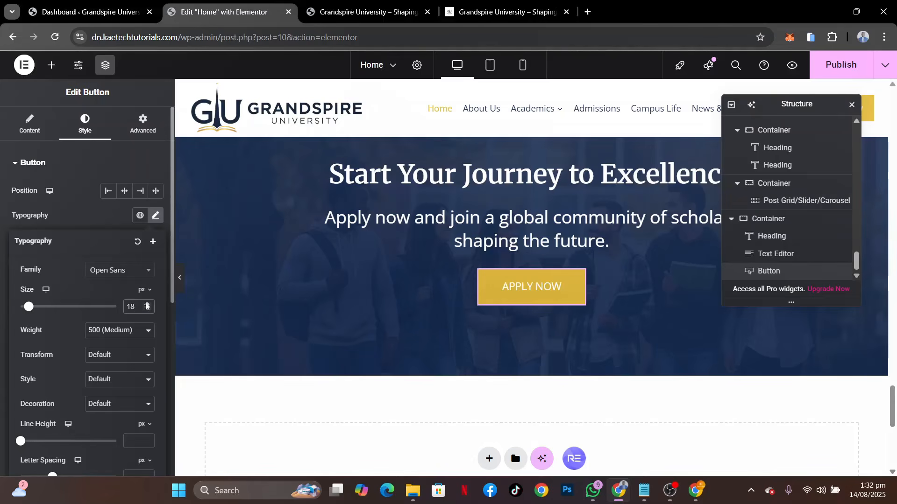
{"action": "left_click", "coordinate": [146, 305]}
{"action": "right_click", "coordinate": [146, 306]}
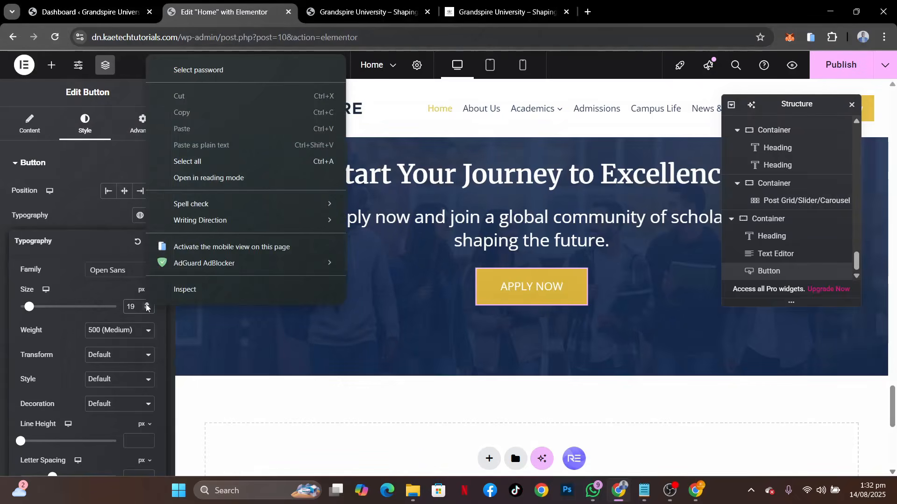
{"action": "left_click", "coordinate": [147, 305]}
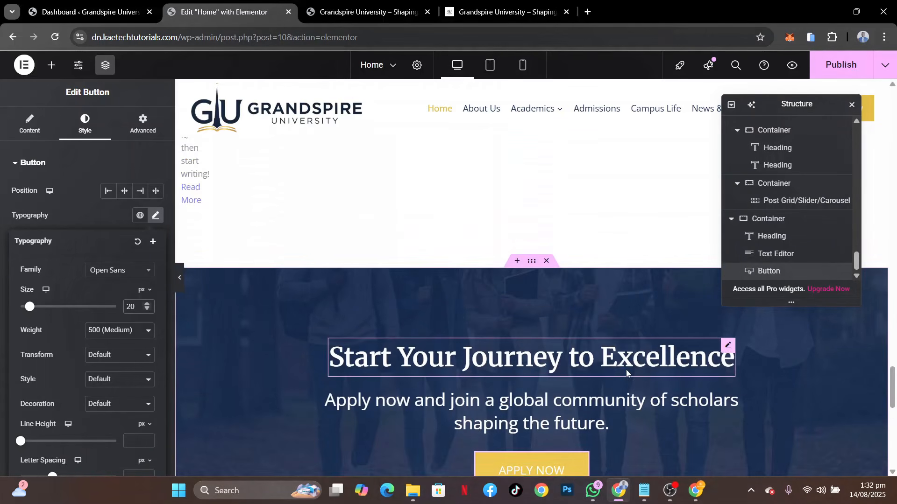
{"action": "scroll", "coordinate": [628, 374], "scroll_direction": "down", "scroll_amount": 2}
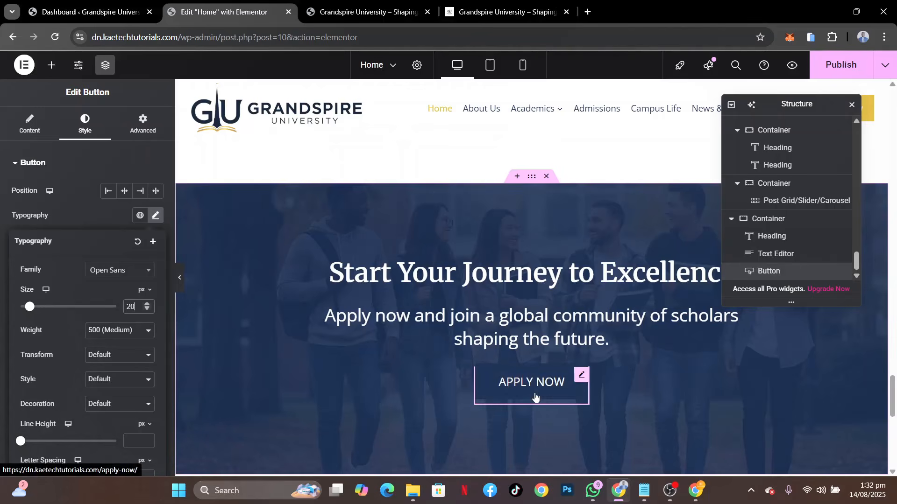
{"action": "left_click", "coordinate": [90, 223]}
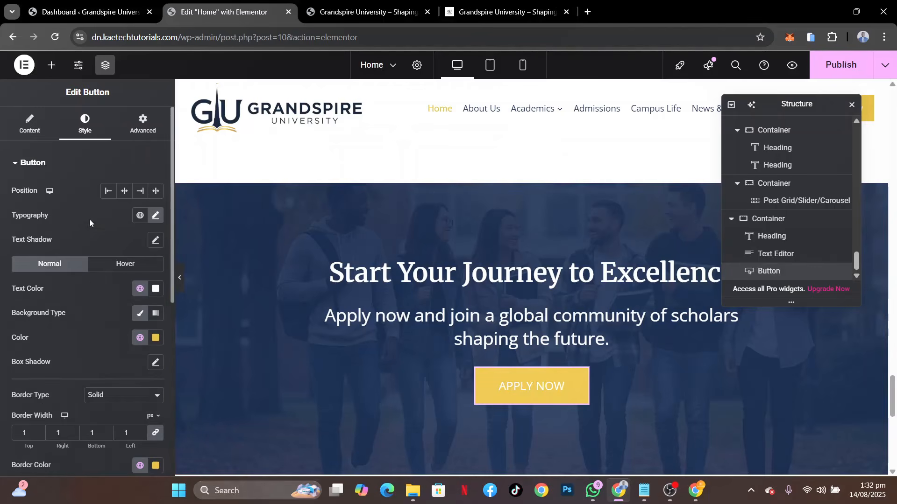
Set the call-to-action button's hover background and hover border colors to the global color White or offwhite
{"action": "left_click", "coordinate": [126, 264]}
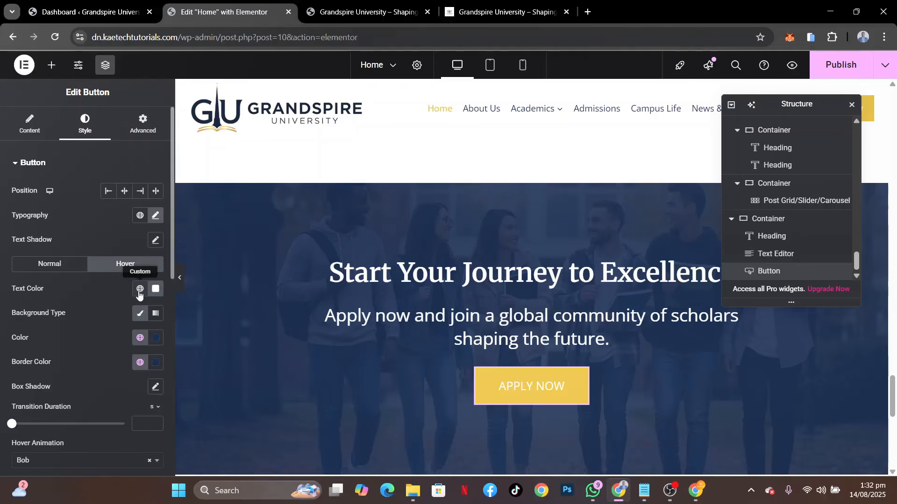
{"action": "left_click", "coordinate": [140, 337]}
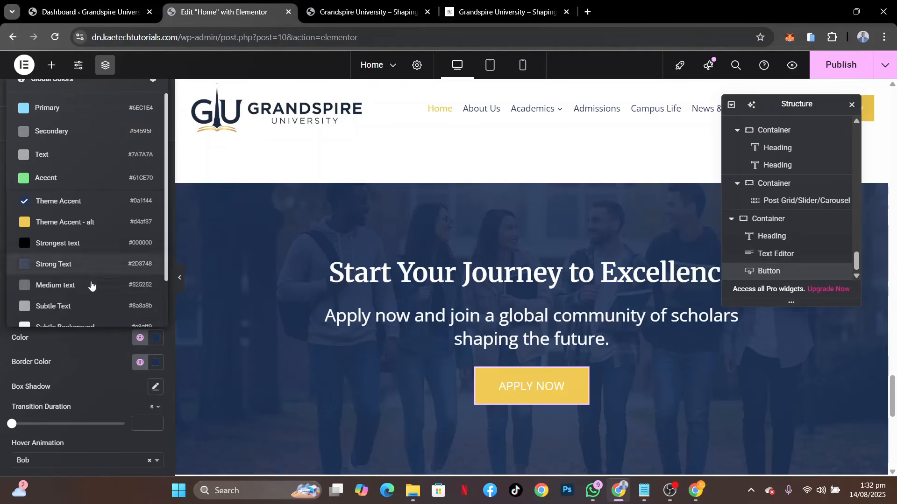
{"action": "scroll", "coordinate": [92, 304], "scroll_direction": "down", "scroll_amount": 2}
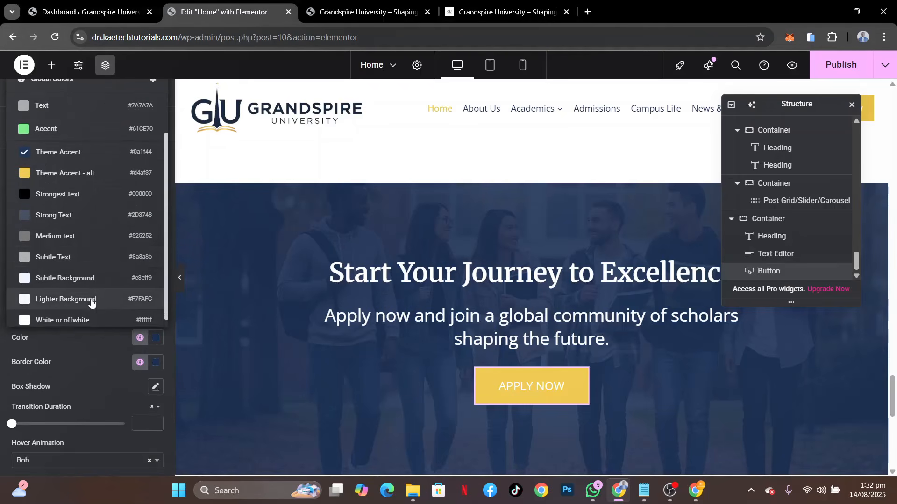
{"action": "left_click", "coordinate": [87, 312]}
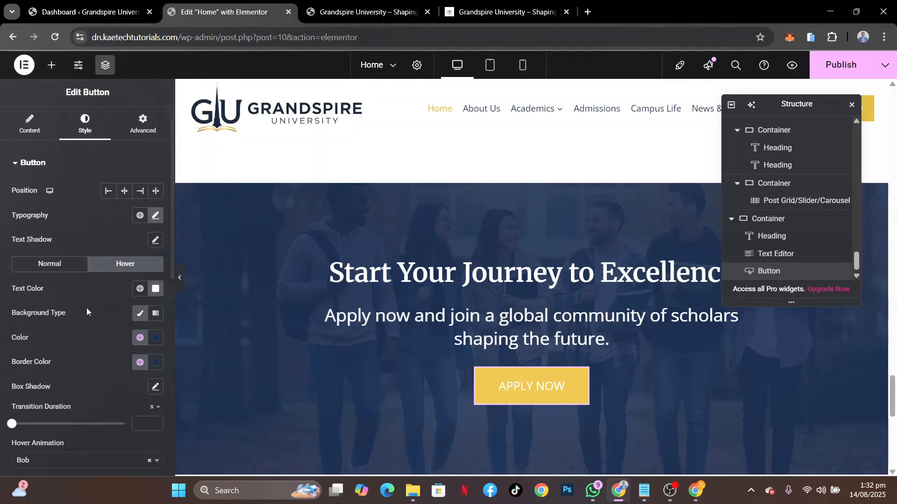
{"action": "left_click", "coordinate": [139, 364]}
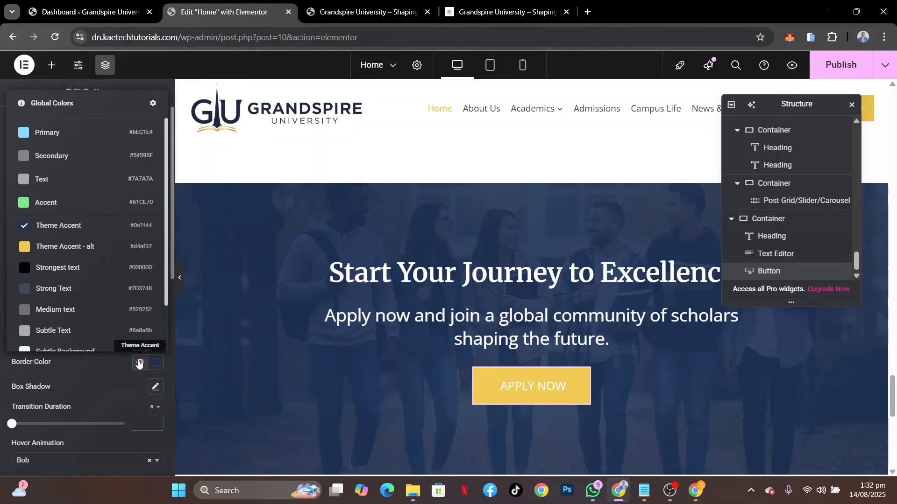
{"action": "scroll", "coordinate": [96, 336], "scroll_direction": "down", "scroll_amount": 2}
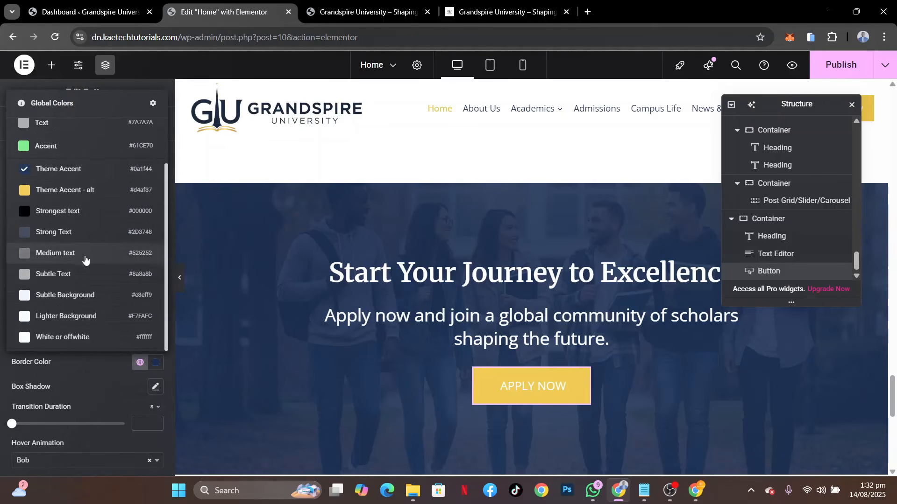
{"action": "left_click", "coordinate": [75, 338]}
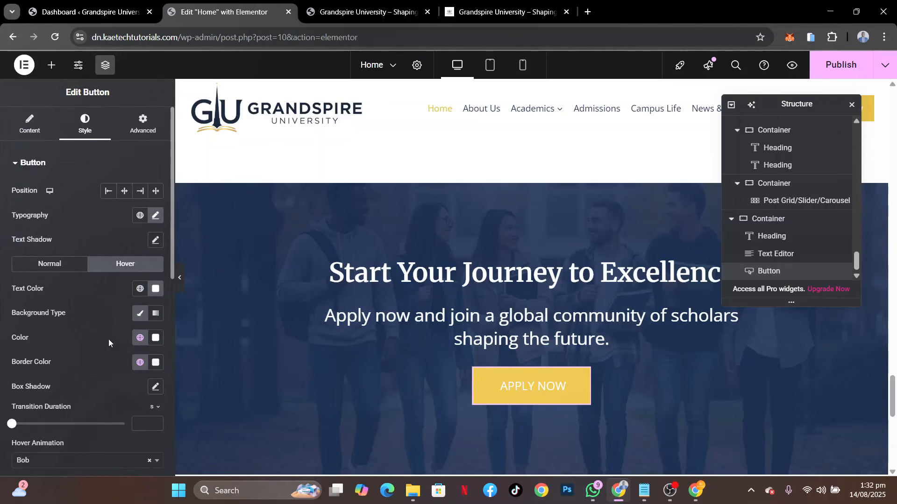
Make the call-to-action button's hover background fully transparent with the color #FFFFFF00
{"action": "left_click", "coordinate": [156, 338]}
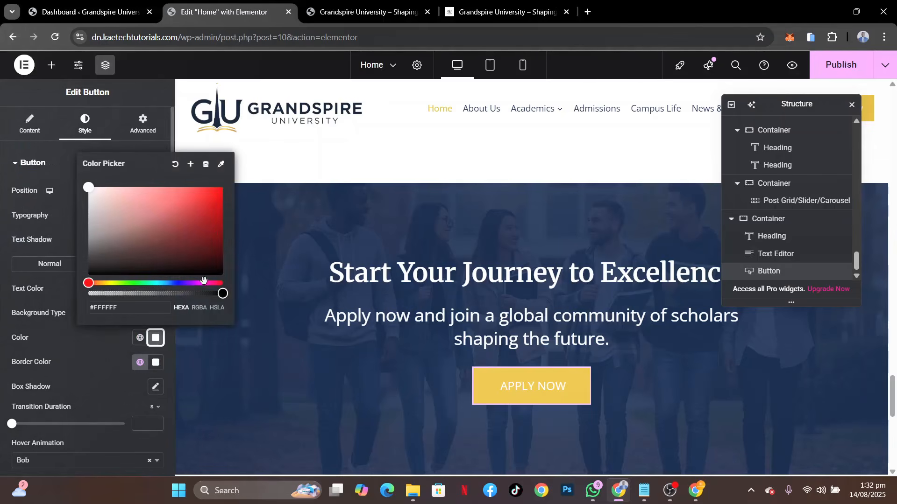
{"action": "left_click_drag", "start_coordinate": [223, 294], "coordinate": [88, 293]}
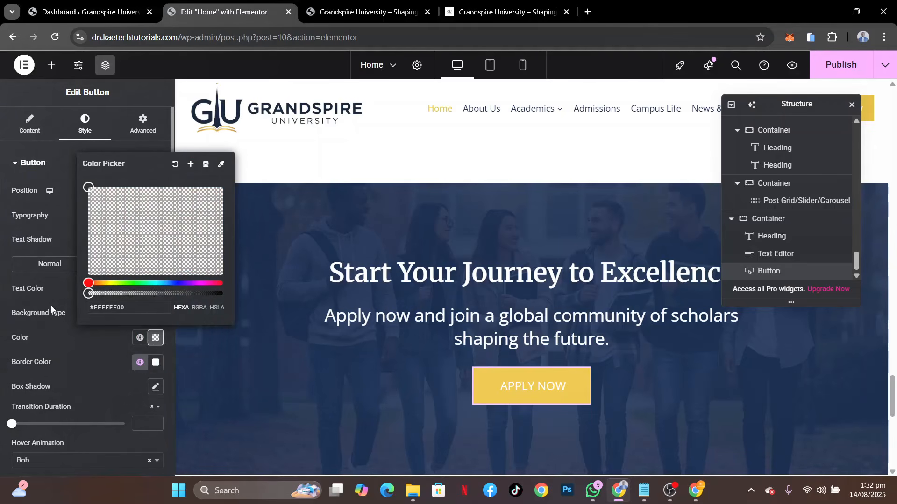
{"action": "left_click", "coordinate": [74, 359]}
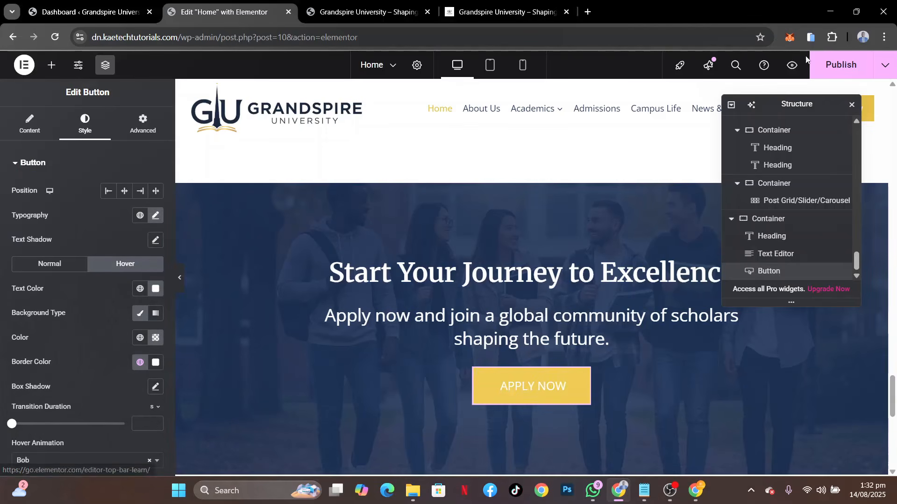
Publish the home page, reload the live site and review the Start Your Journey to Excellence section there
{"action": "left_click", "coordinate": [818, 63]}
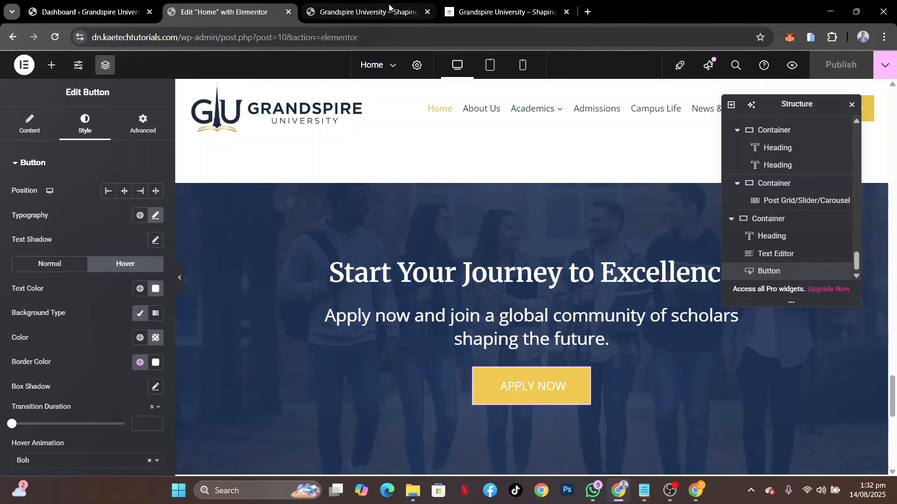
{"action": "left_click", "coordinate": [364, 12]}
{"action": "left_click", "coordinate": [56, 37]}
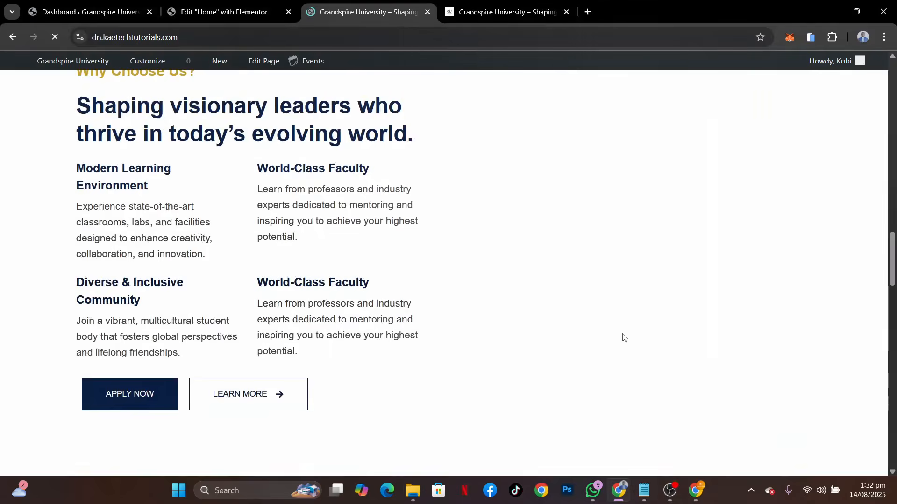
{"action": "scroll", "coordinate": [622, 334], "scroll_direction": "down", "scroll_amount": 15}
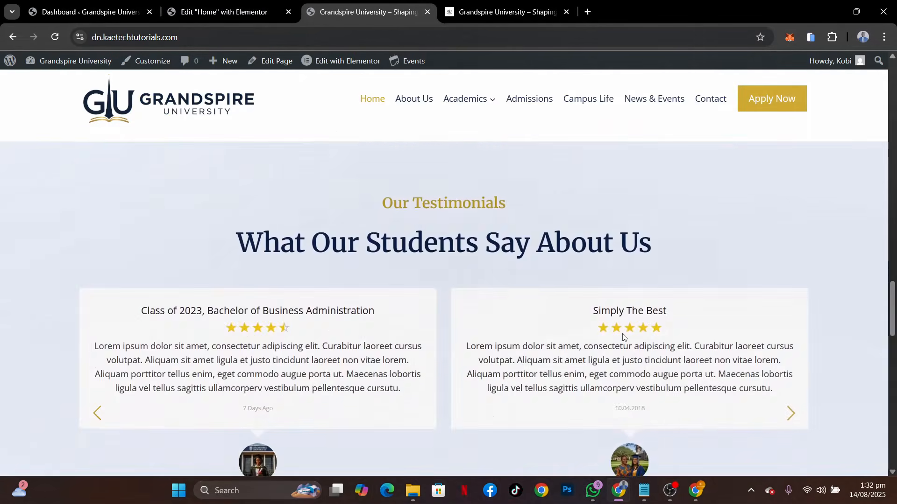
{"action": "scroll", "coordinate": [622, 334], "scroll_direction": "down", "scroll_amount": 10}
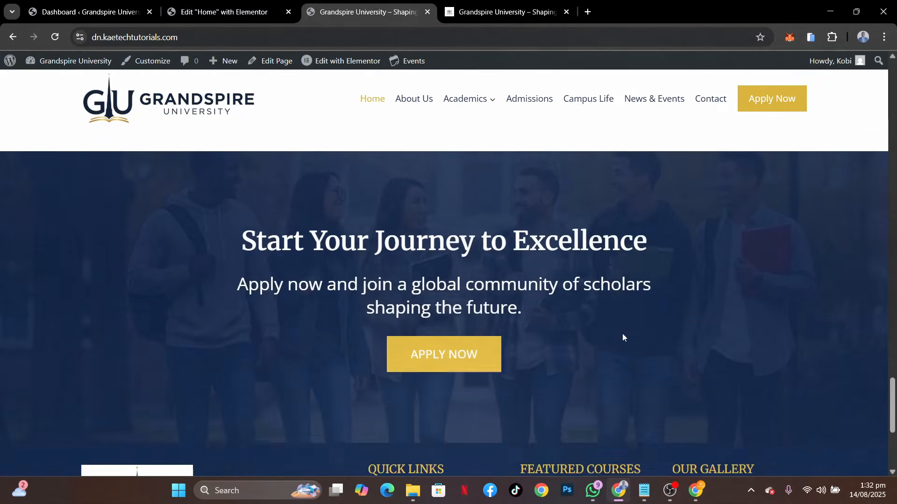
{"action": "scroll", "coordinate": [622, 334], "scroll_direction": "up", "scroll_amount": 7}
{"action": "scroll", "coordinate": [622, 333], "scroll_direction": "up", "scroll_amount": 8}
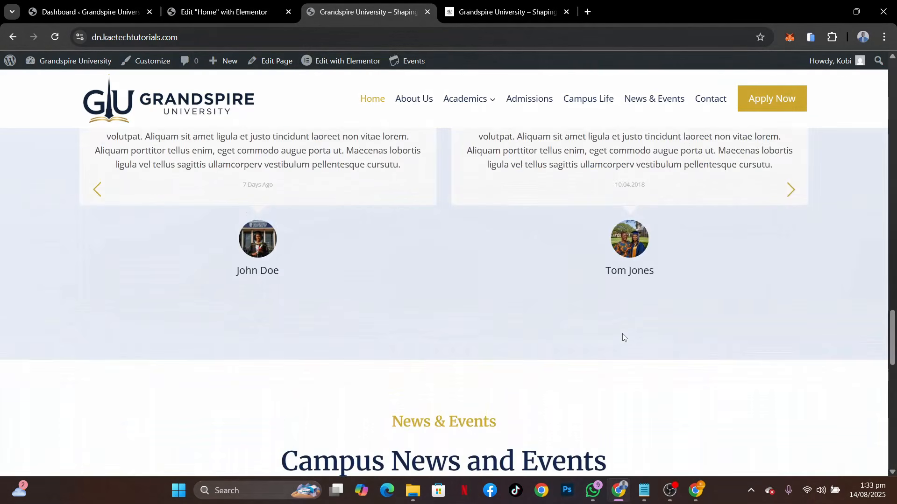
Review the Campus News and Events section on the live site and start adding a new post in the WordPress dashboard
{"action": "scroll", "coordinate": [622, 334], "scroll_direction": "down", "scroll_amount": 5}
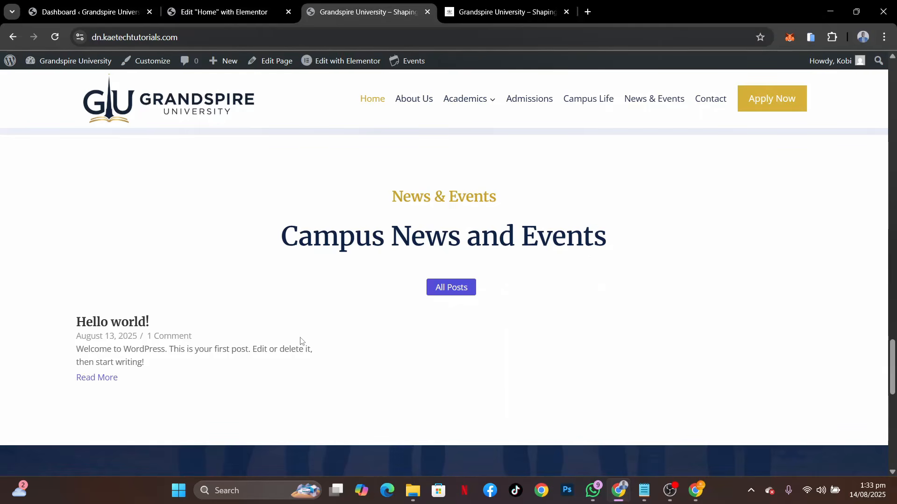
{"action": "left_click", "coordinate": [94, 12]}
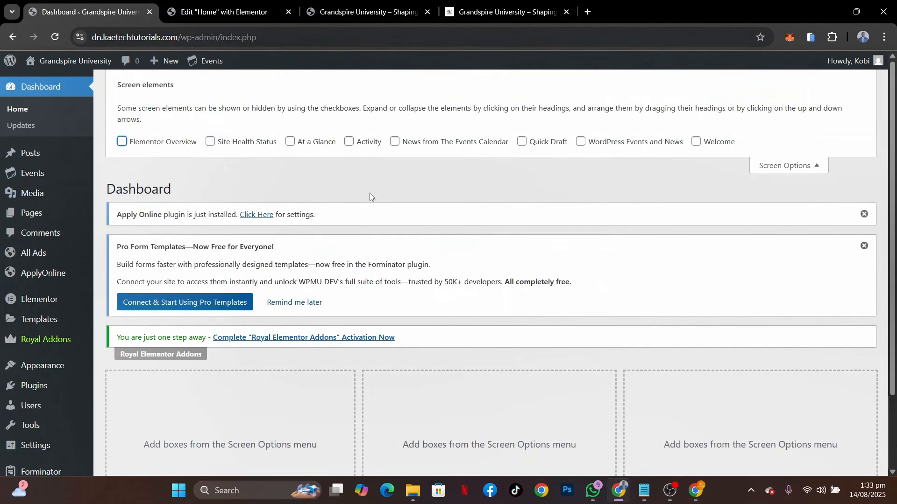
{"action": "mouse_move", "coordinate": [33, 157]}
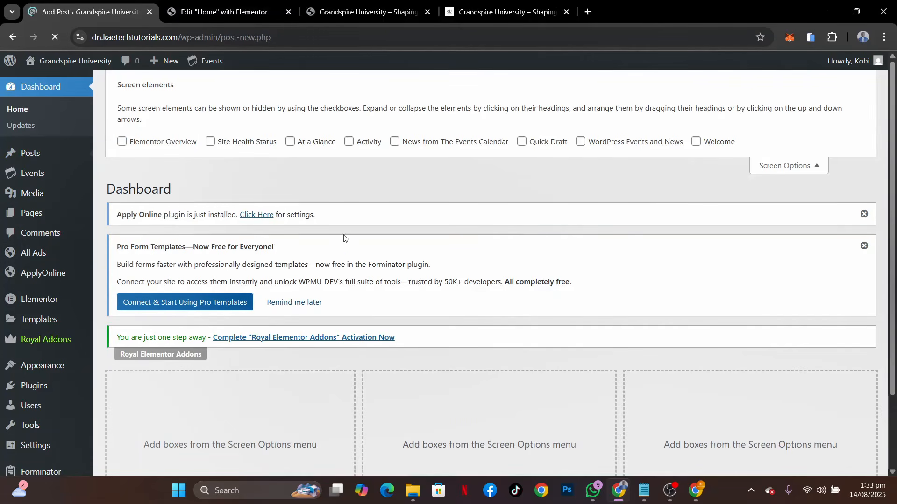
Open the article "Grandspire University Launches State-of-the-Art Media Production Studio" from the reference site's news section
{"action": "left_click", "coordinate": [475, 12]}
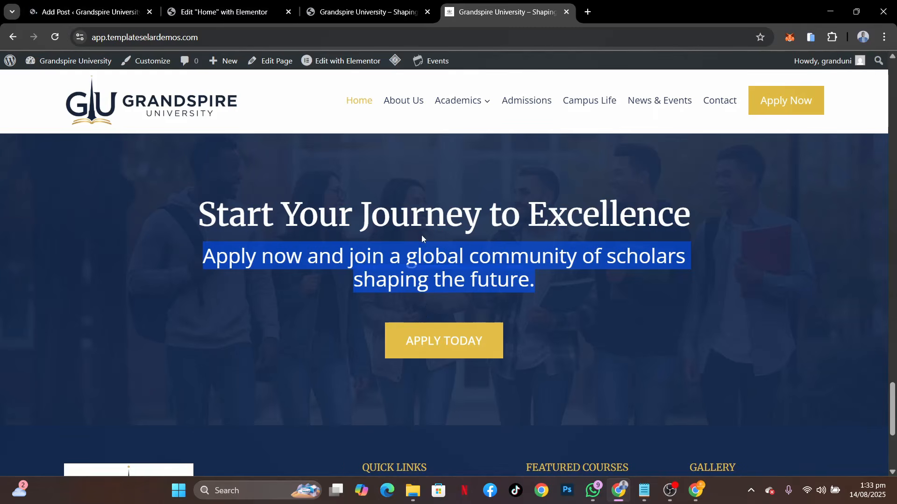
{"action": "scroll", "coordinate": [455, 210], "scroll_direction": "up", "scroll_amount": 8}
{"action": "scroll", "coordinate": [456, 209], "scroll_direction": "down", "scroll_amount": 2}
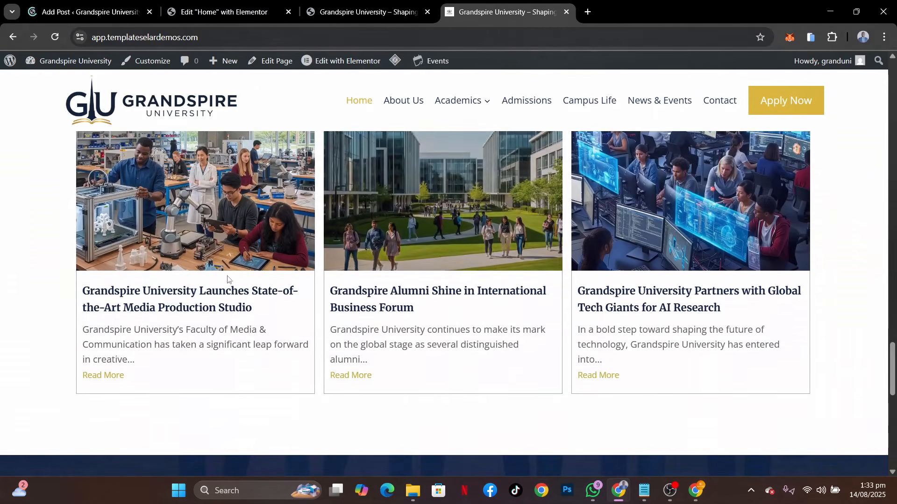
{"action": "left_click", "coordinate": [186, 295]}
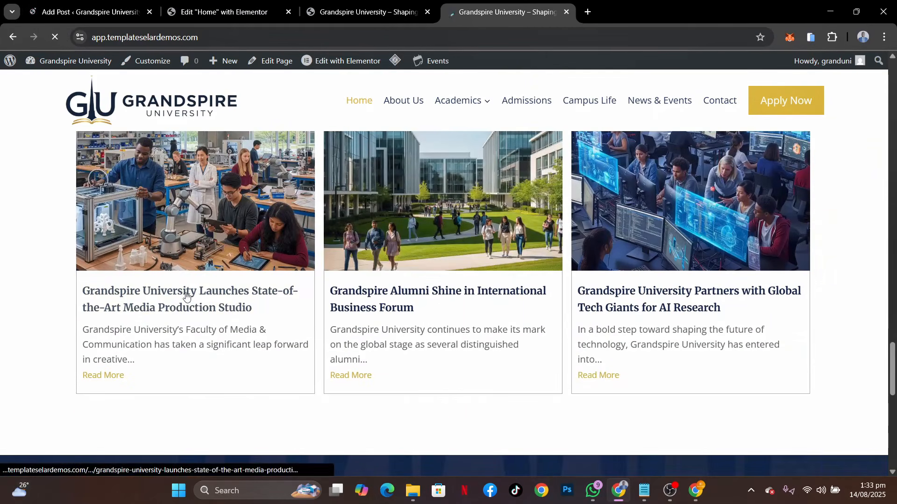
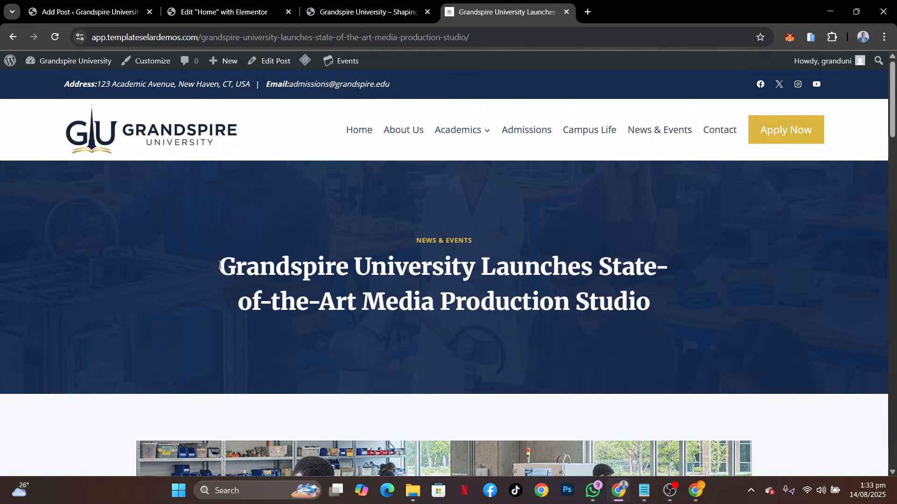
Copy the reference article's headline "Grandspire University Launches State-of-the-Art Media Production Studio" into the new post's title
{"action": "left_click_drag", "start_coordinate": [220, 266], "coordinate": [651, 294]}
{"action": "key", "text": "ctrl+c"}
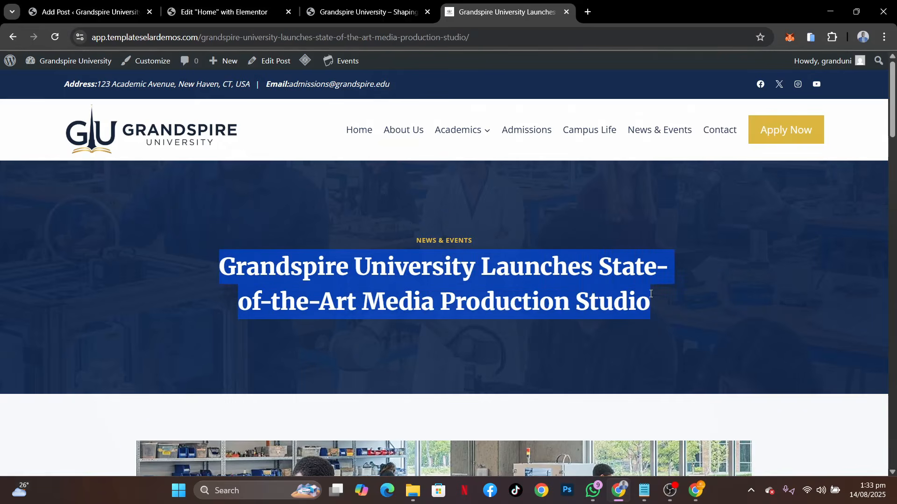
{"action": "left_click", "coordinate": [93, 13]}
{"action": "key", "text": "ctrl+v"}
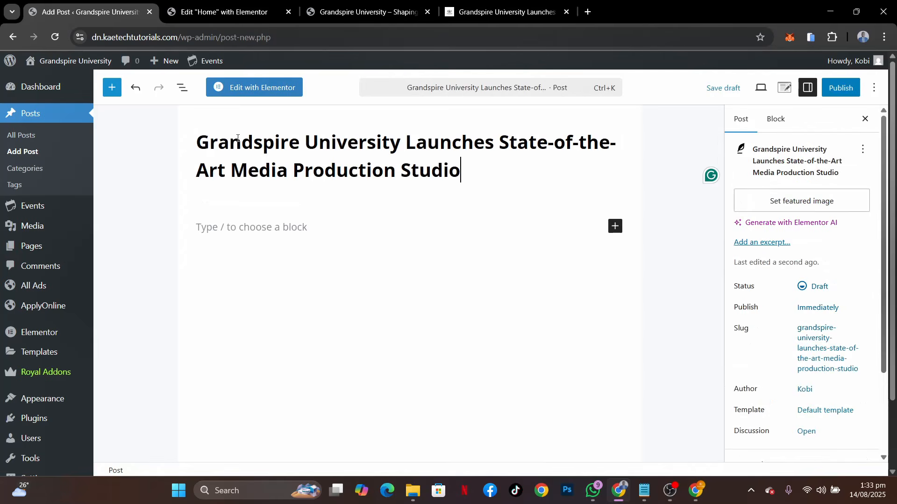
{"action": "key", "text": "Return"}
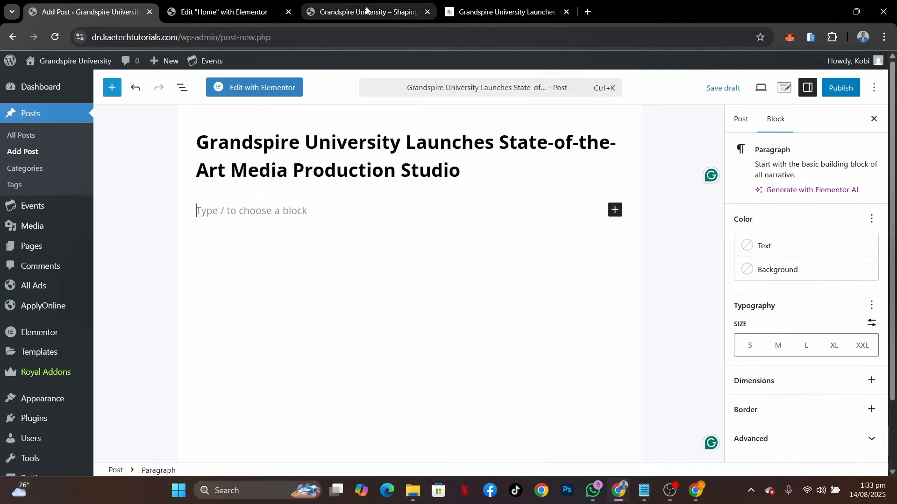
Copy the reference article's full text, from the opening paragraph through the Community Access section, into the new post's body
{"action": "left_click", "coordinate": [504, 12]}
{"action": "scroll", "coordinate": [329, 335], "scroll_direction": "down", "scroll_amount": 5}
{"action": "scroll", "coordinate": [330, 334], "scroll_direction": "down", "scroll_amount": 4}
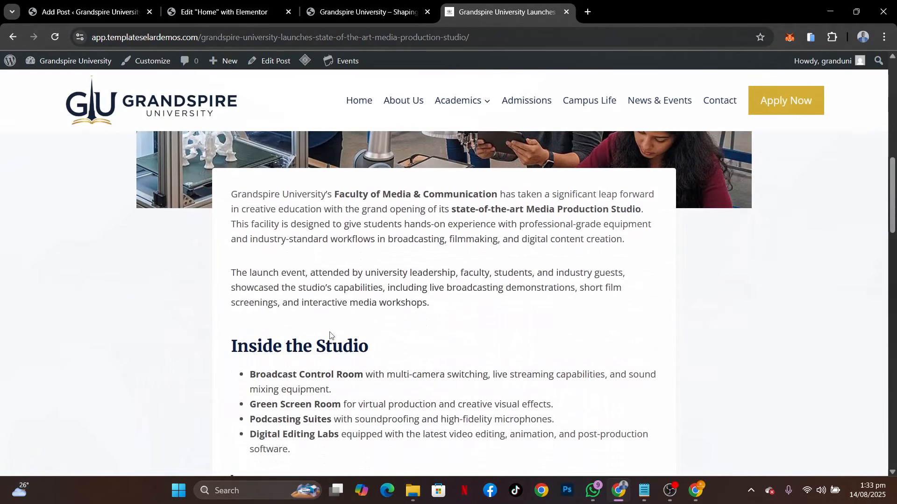
{"action": "left_click_drag", "start_coordinate": [232, 195], "coordinate": [604, 239]}
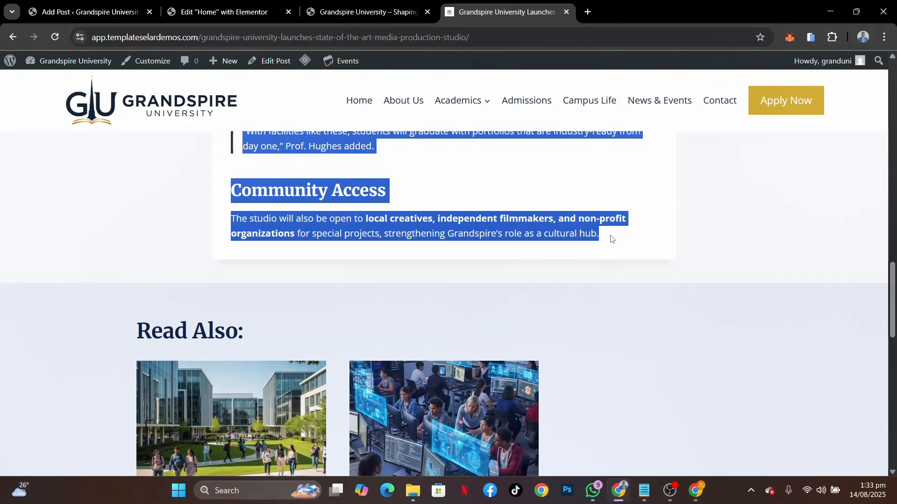
{"action": "left_click", "coordinate": [87, 12]}
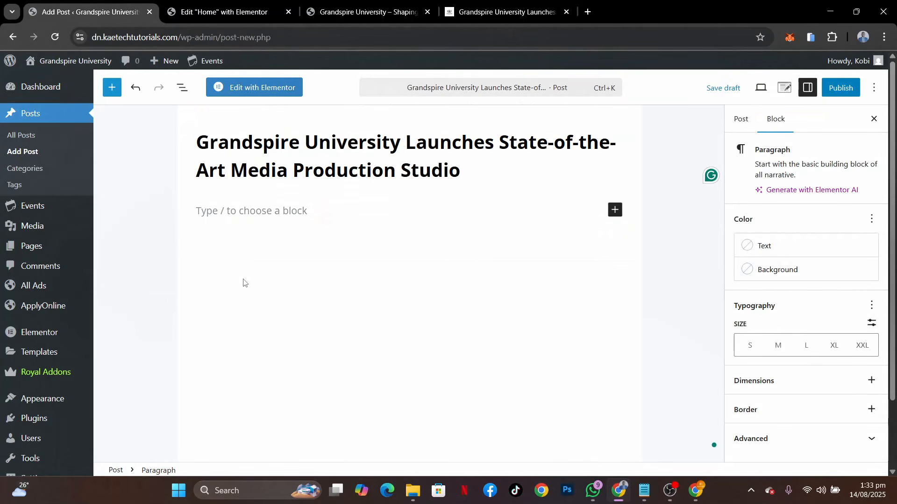
{"action": "key", "text": "ctrl+v"}
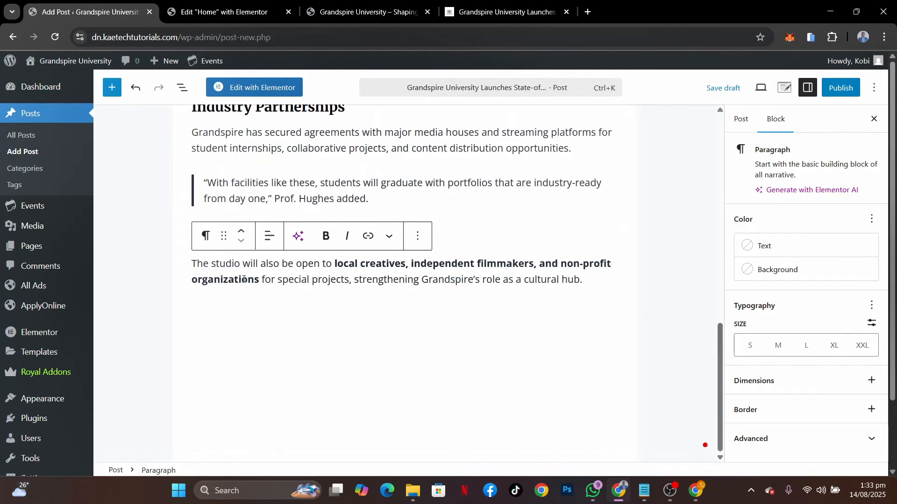
{"action": "scroll", "coordinate": [400, 246], "scroll_direction": "up", "scroll_amount": 15}
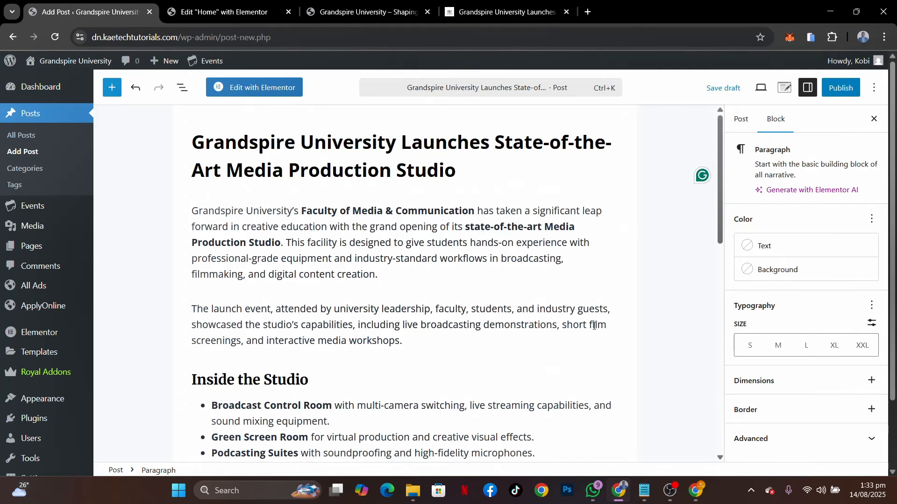
Set Global-Tech-Giants-for-AI-Research-1.jpg from the media library as the post's featured image
{"action": "left_click", "coordinate": [737, 121]}
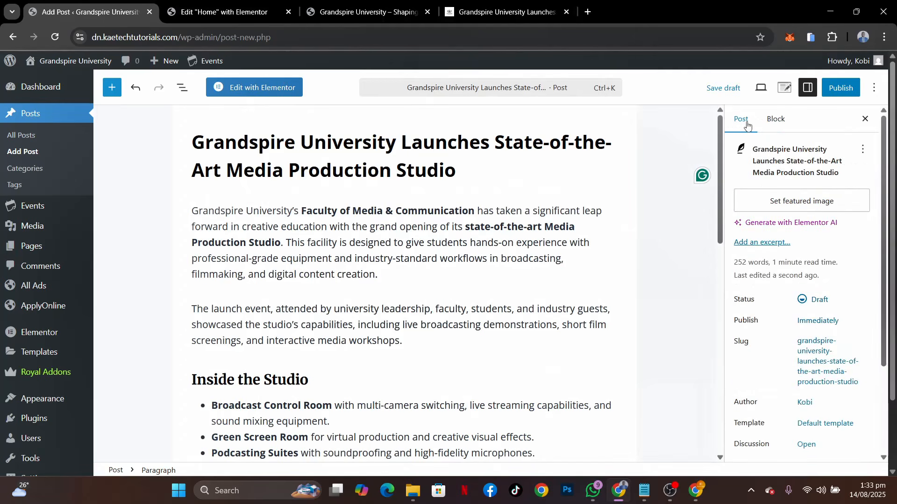
{"action": "left_click", "coordinate": [802, 202]}
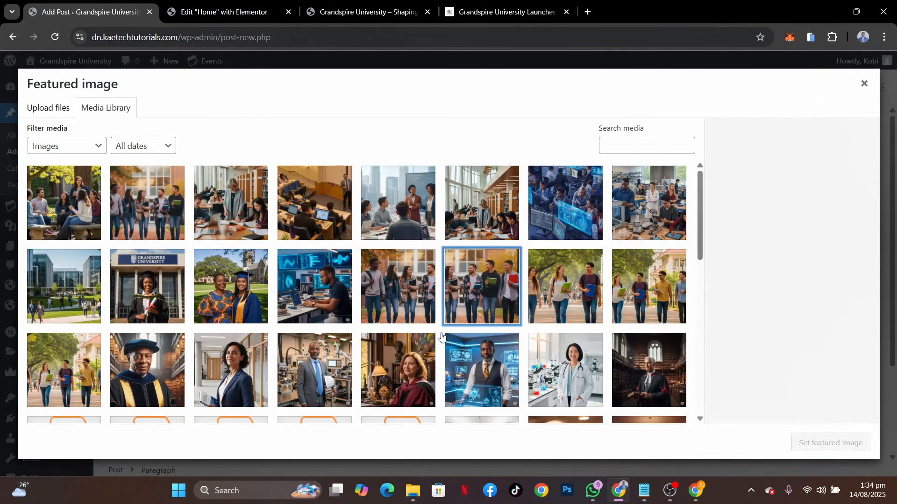
{"action": "left_click", "coordinate": [572, 222]}
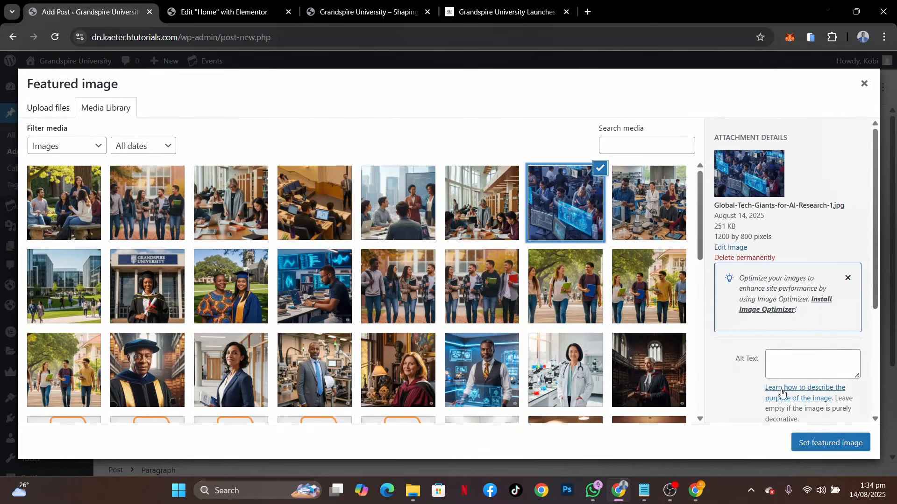
{"action": "left_click", "coordinate": [827, 450]}
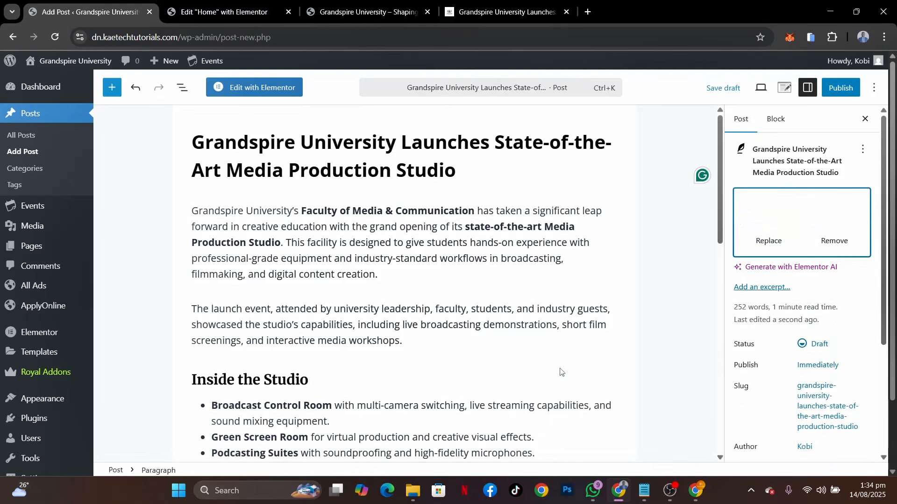
Check the post's category settings and copy the category label "News & Events" from above the reference article's headline
{"action": "scroll", "coordinate": [788, 348], "scroll_direction": "down", "scroll_amount": 3}
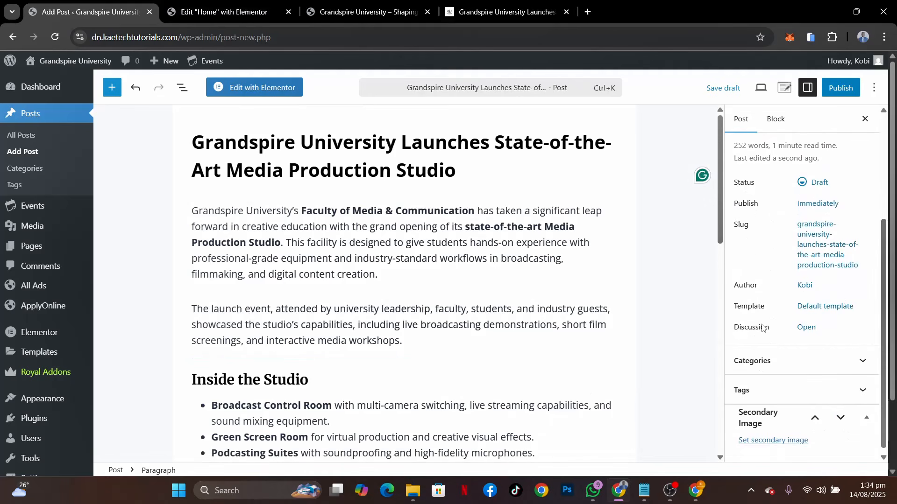
{"action": "left_click", "coordinate": [798, 367]}
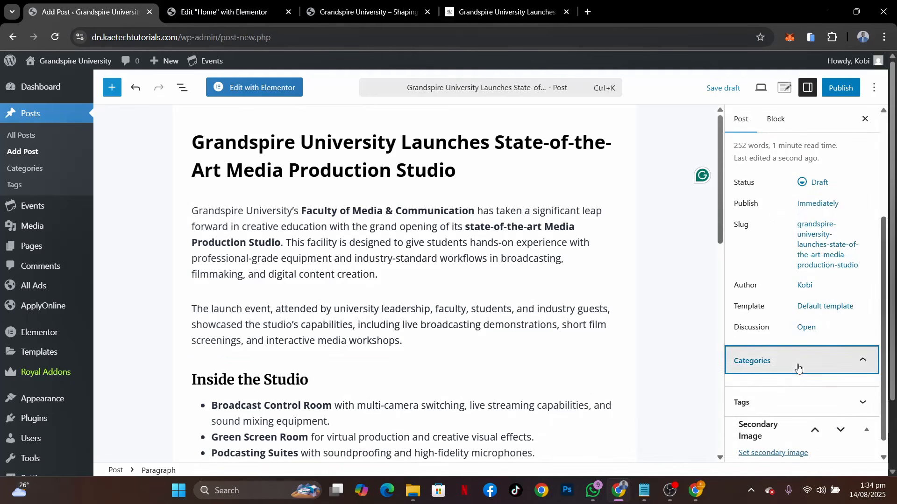
{"action": "left_click", "coordinate": [798, 367]}
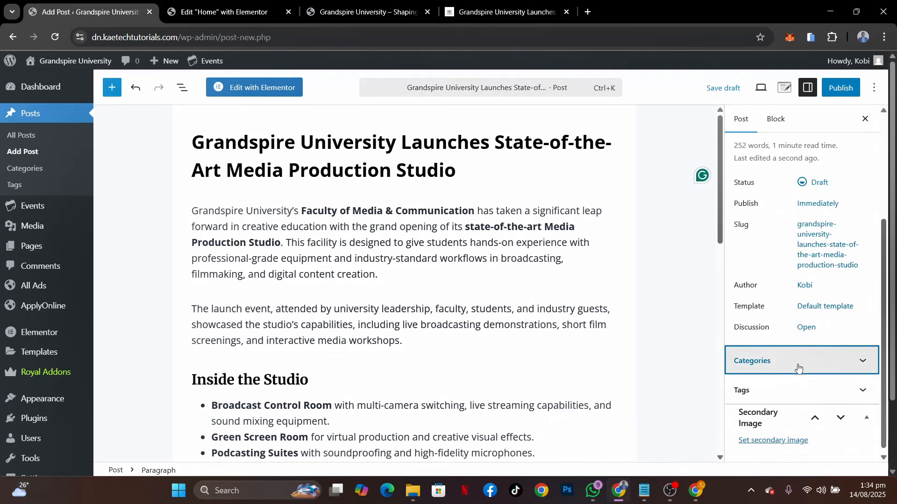
{"action": "left_click", "coordinate": [514, 16]}
{"action": "scroll", "coordinate": [399, 179], "scroll_direction": "up", "scroll_amount": 10}
{"action": "scroll", "coordinate": [398, 179], "scroll_direction": "up", "scroll_amount": 3}
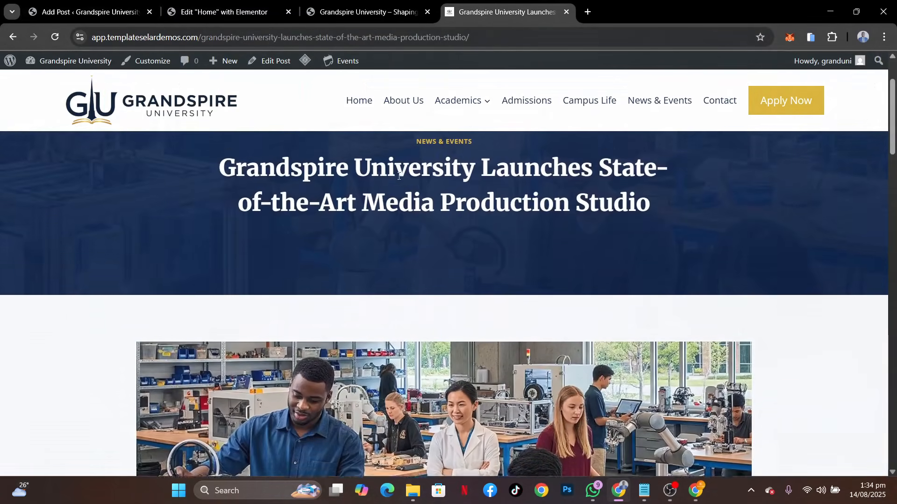
{"action": "left_click_drag", "start_coordinate": [488, 161], "coordinate": [403, 159]}
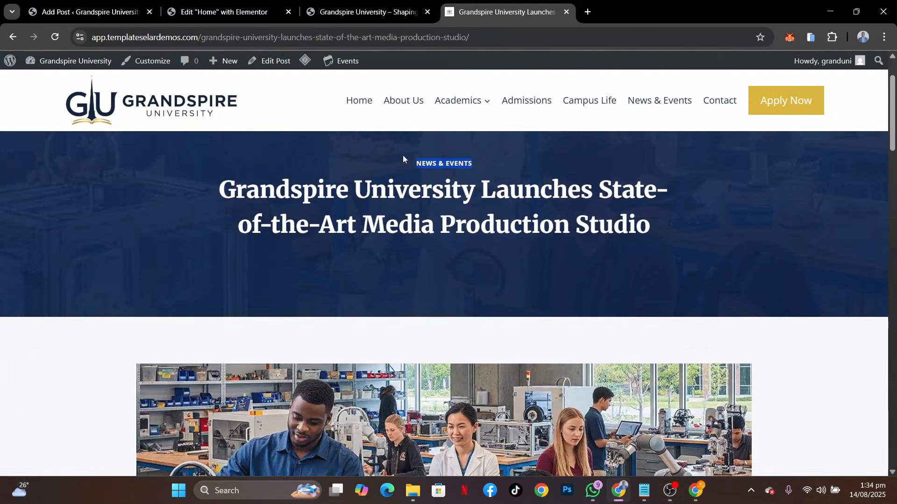
Create a new category named "News & Events" for the post, without a parent category
{"action": "left_click", "coordinate": [89, 12]}
{"action": "left_click", "coordinate": [797, 363]}
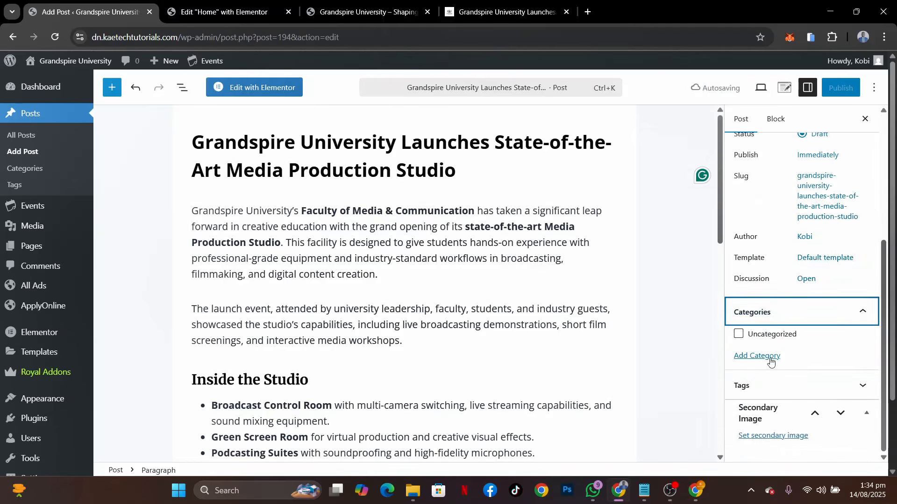
{"action": "left_click", "coordinate": [771, 361]}
{"action": "left_click", "coordinate": [771, 360]}
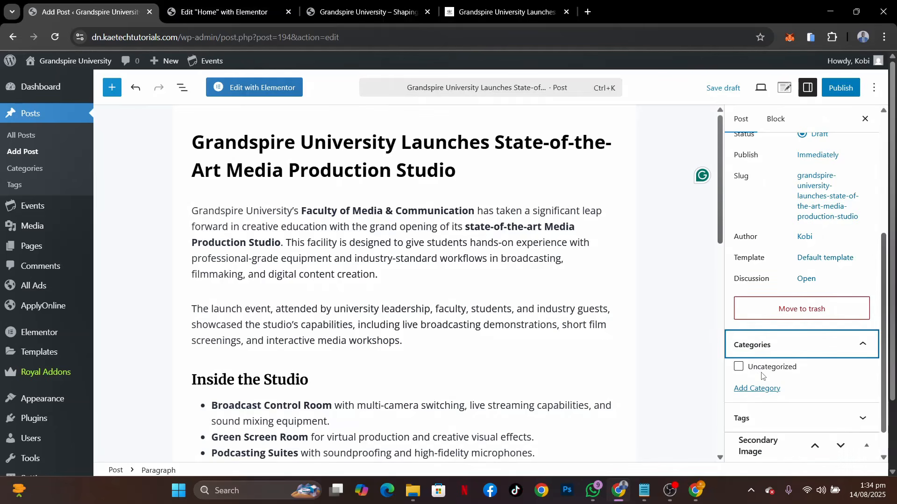
{"action": "left_click", "coordinate": [763, 389]}
{"action": "left_click", "coordinate": [772, 427]}
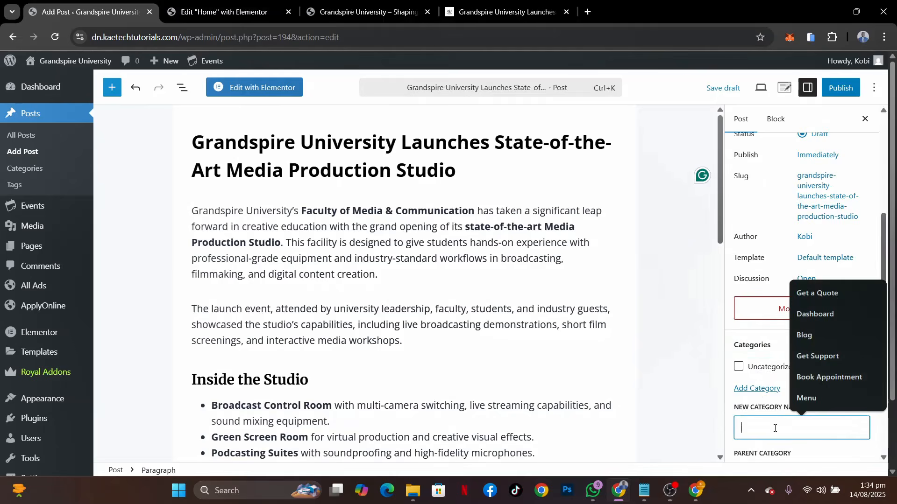
{"action": "type", "text": "News & Events"}
{"action": "scroll", "coordinate": [853, 425], "scroll_direction": "down", "scroll_amount": 3}
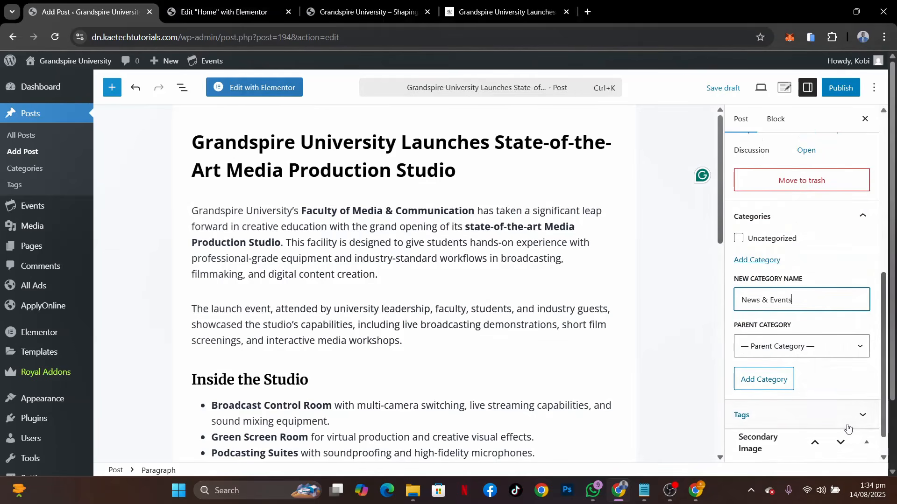
{"action": "left_click", "coordinate": [763, 380]}
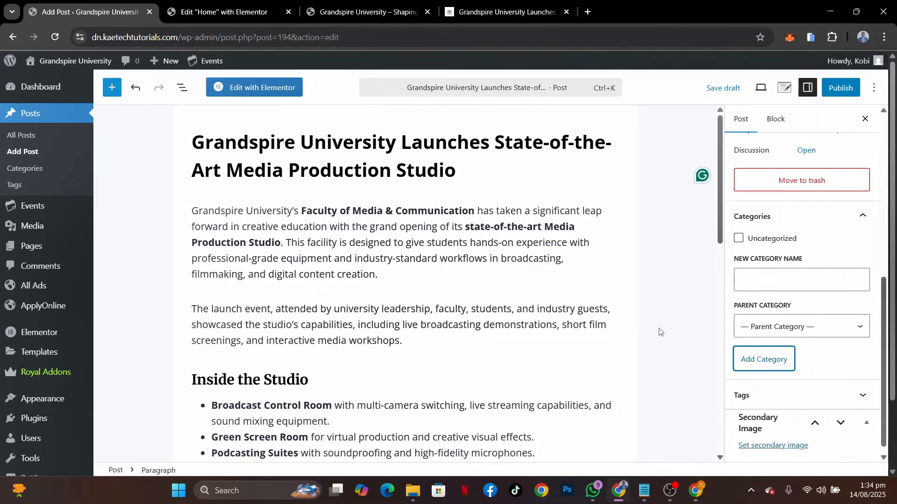
Publish the media production studio post and look over the home page in the Elementor editor
{"action": "left_click", "coordinate": [838, 93]}
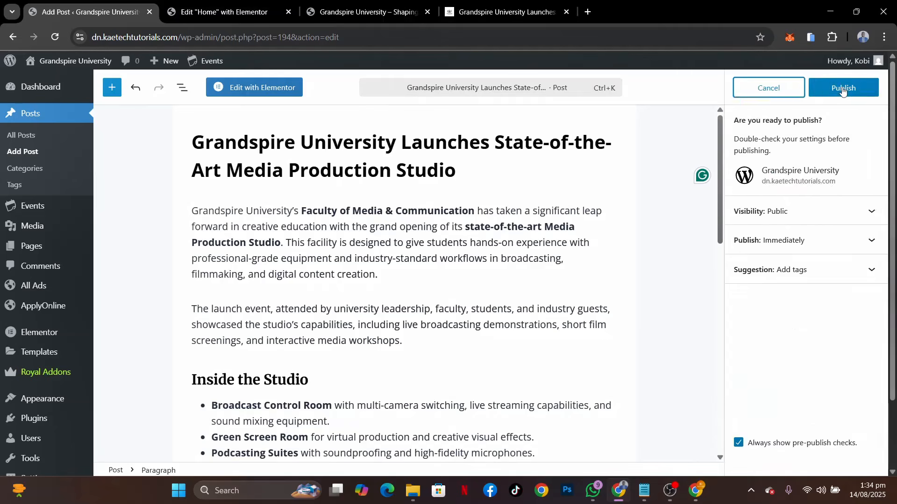
{"action": "left_click", "coordinate": [838, 89]}
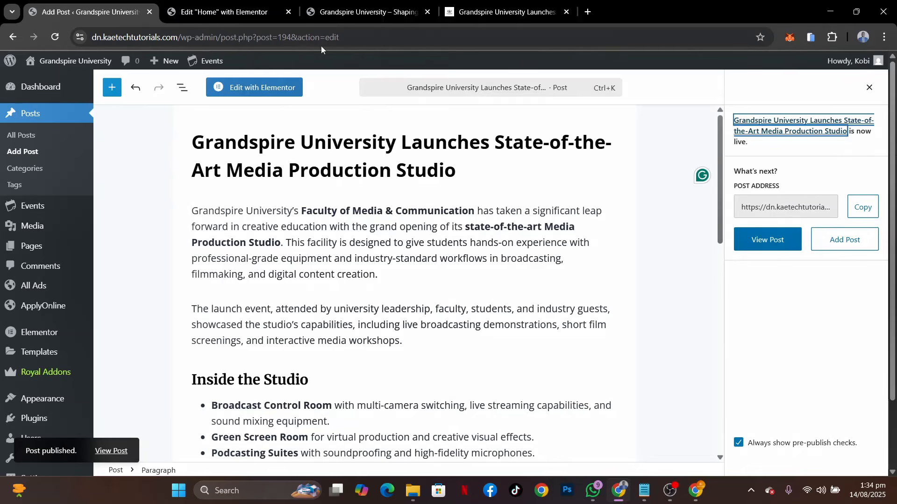
{"action": "left_click", "coordinate": [225, 12]}
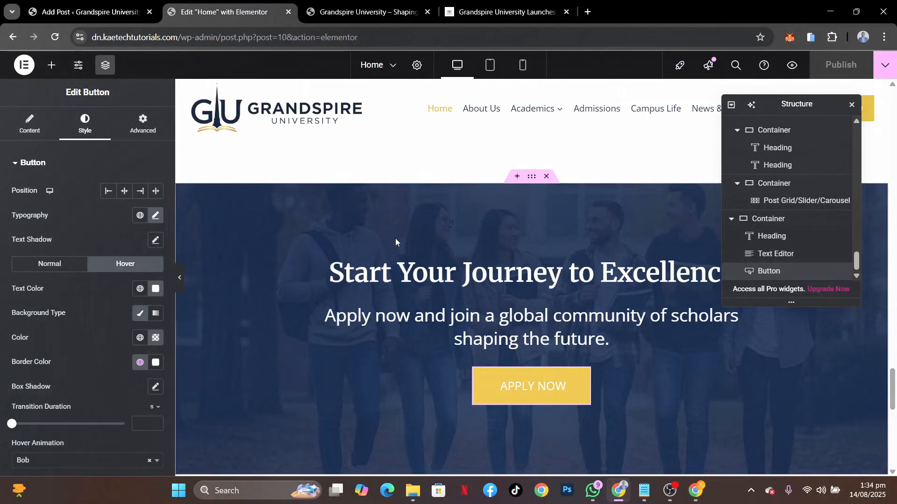
{"action": "scroll", "coordinate": [396, 241], "scroll_direction": "up", "scroll_amount": 5}
Move the default "Hello world!" post to the trash from the WordPress list of all posts
{"action": "left_click", "coordinate": [117, 13]}
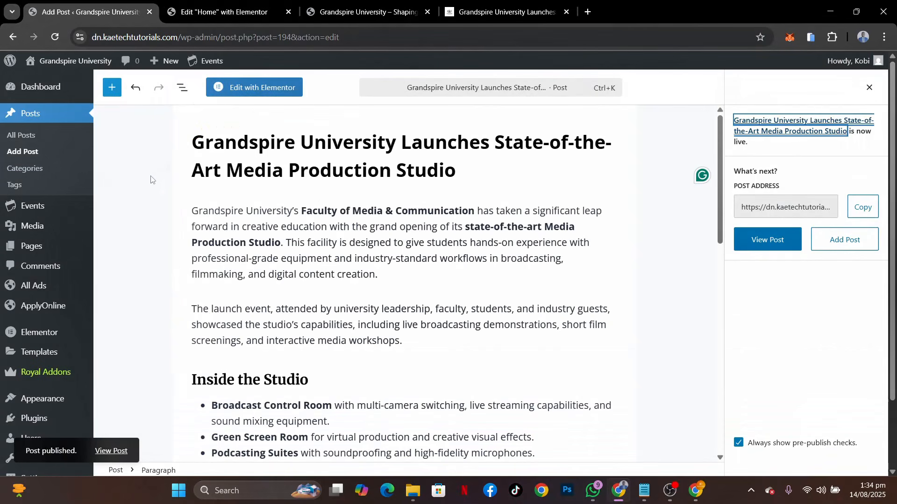
{"action": "left_click", "coordinate": [21, 135]}
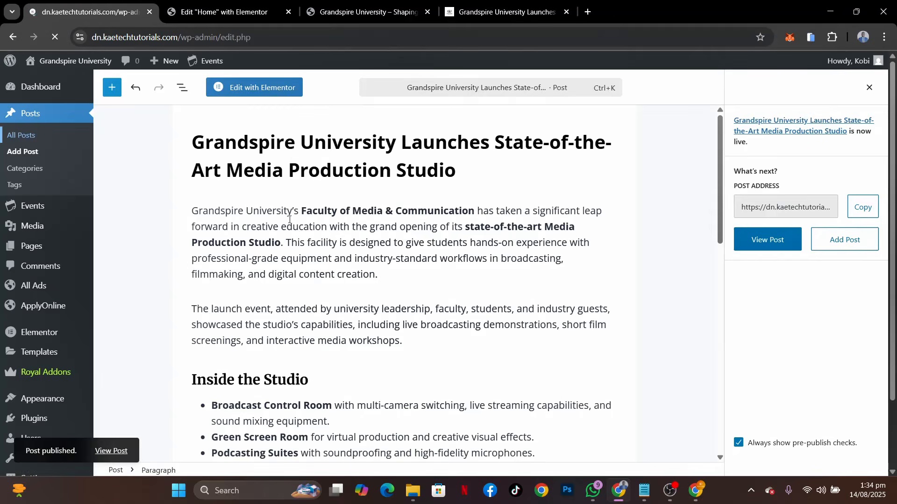
{"action": "scroll", "coordinate": [283, 224], "scroll_direction": "down", "scroll_amount": 1}
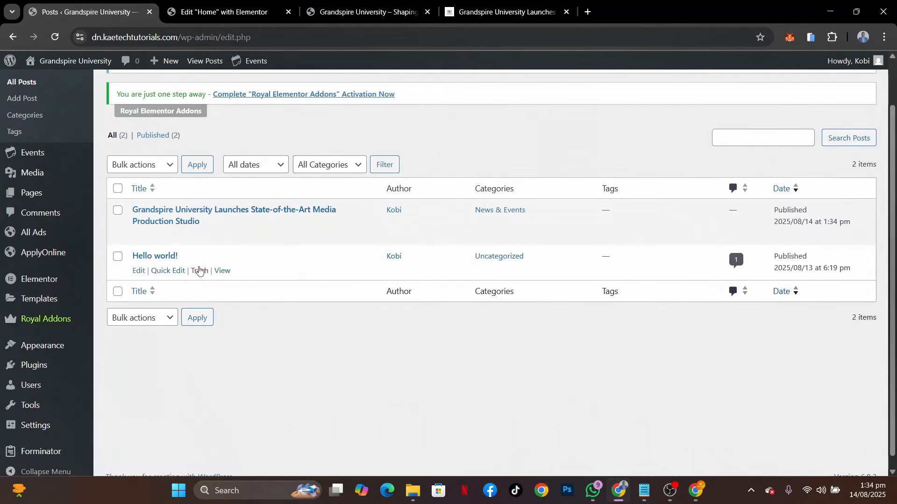
{"action": "left_click", "coordinate": [199, 271]}
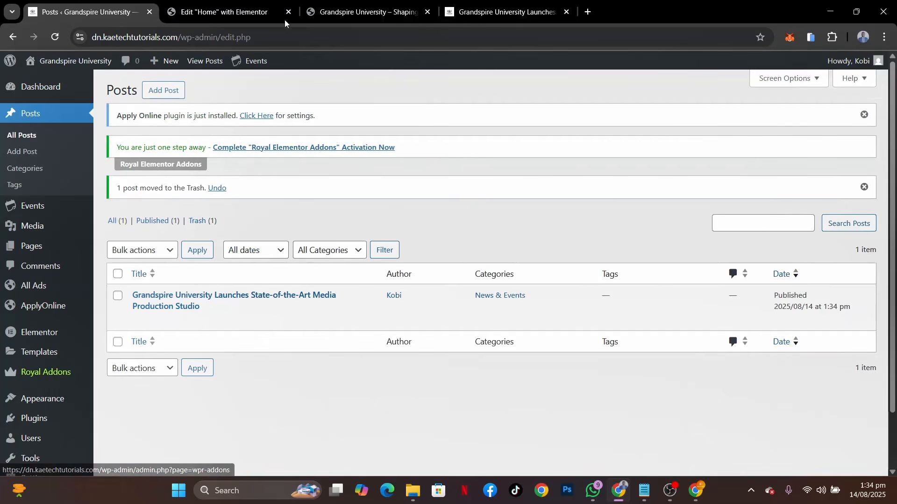
In the home page's Elementor editor, dismiss the Launchpad checklist and open the Campus News and Events post grid for editing
{"action": "left_click", "coordinate": [237, 4]}
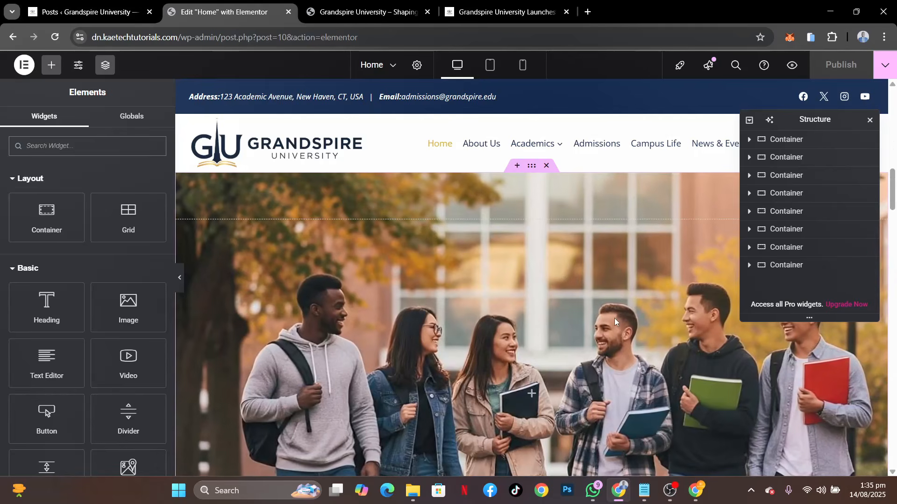
{"action": "scroll", "coordinate": [615, 318], "scroll_direction": "down", "scroll_amount": 20}
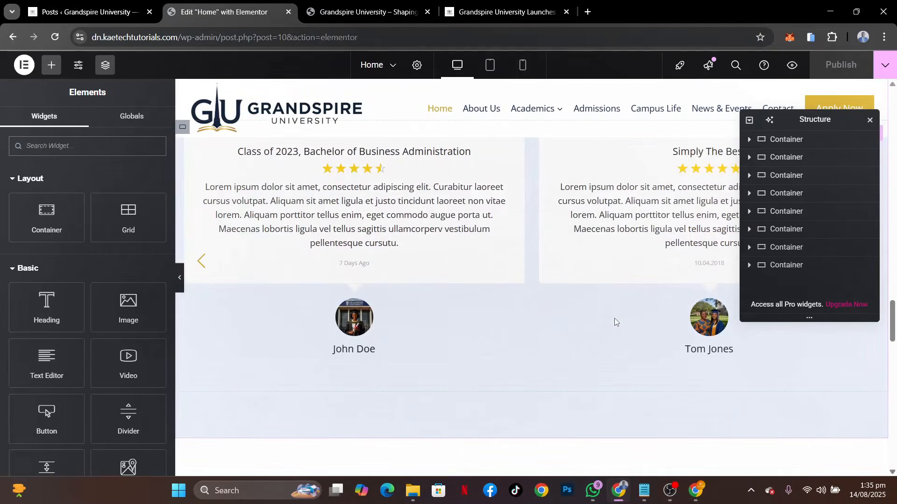
{"action": "scroll", "coordinate": [615, 322], "scroll_direction": "down", "scroll_amount": 7}
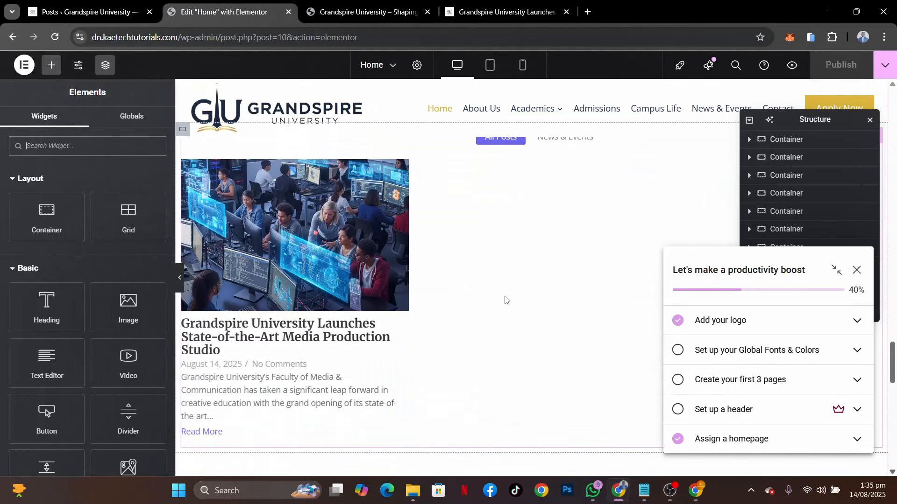
{"action": "left_click", "coordinate": [857, 272]}
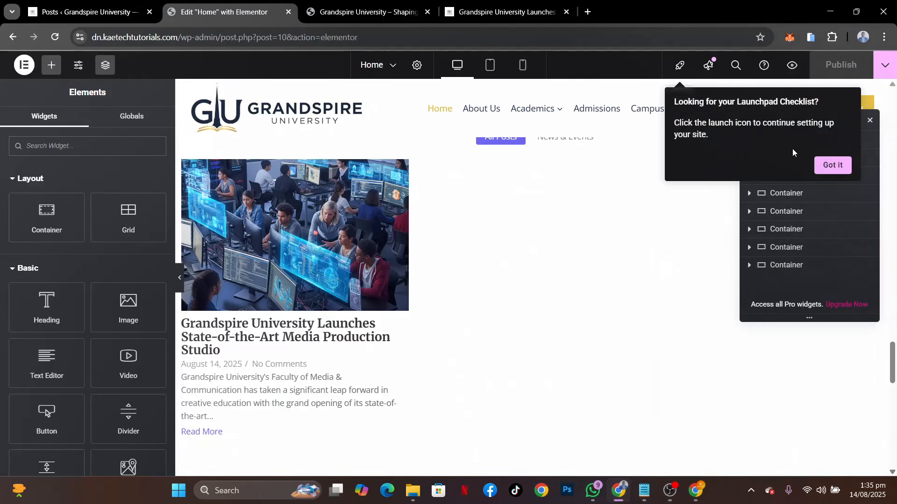
{"action": "left_click", "coordinate": [832, 165]}
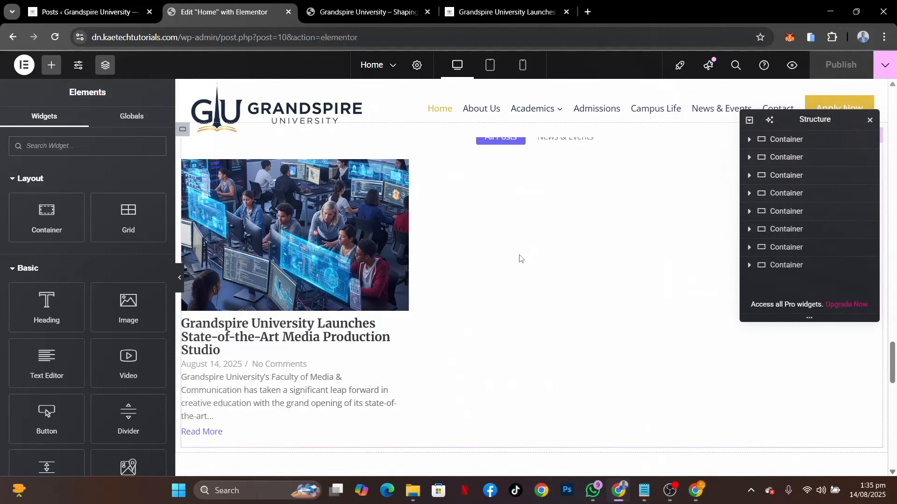
{"action": "scroll", "coordinate": [518, 258], "scroll_direction": "up", "scroll_amount": 3}
{"action": "left_click", "coordinate": [464, 321]}
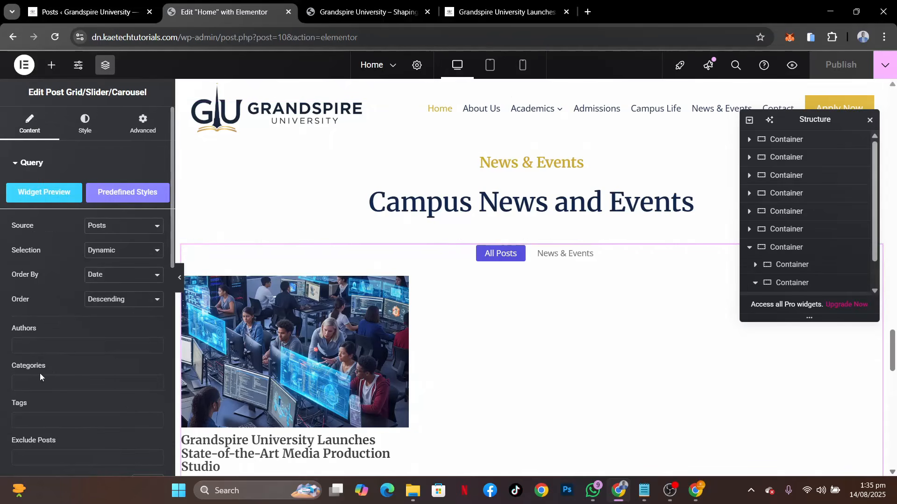
In the post grid's layout settings, turn off Show Filters and Show Pagination
{"action": "scroll", "coordinate": [41, 373], "scroll_direction": "down", "scroll_amount": 5}
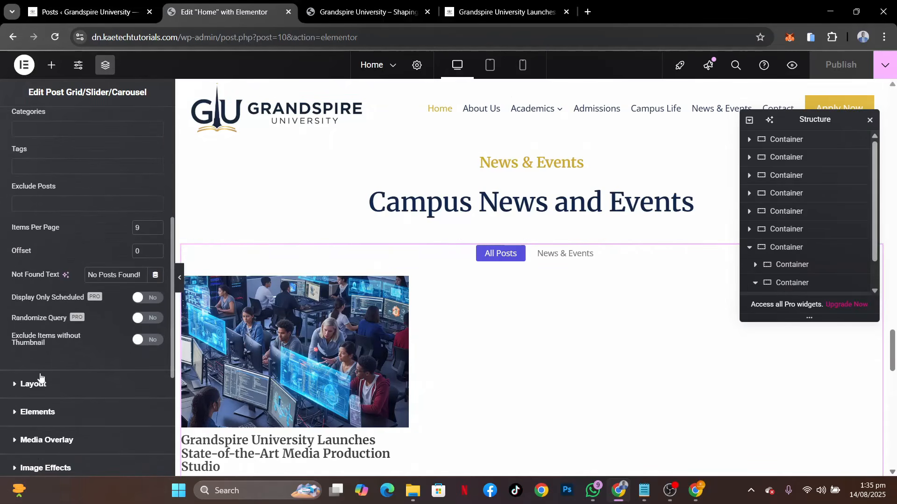
{"action": "left_click", "coordinate": [49, 386]}
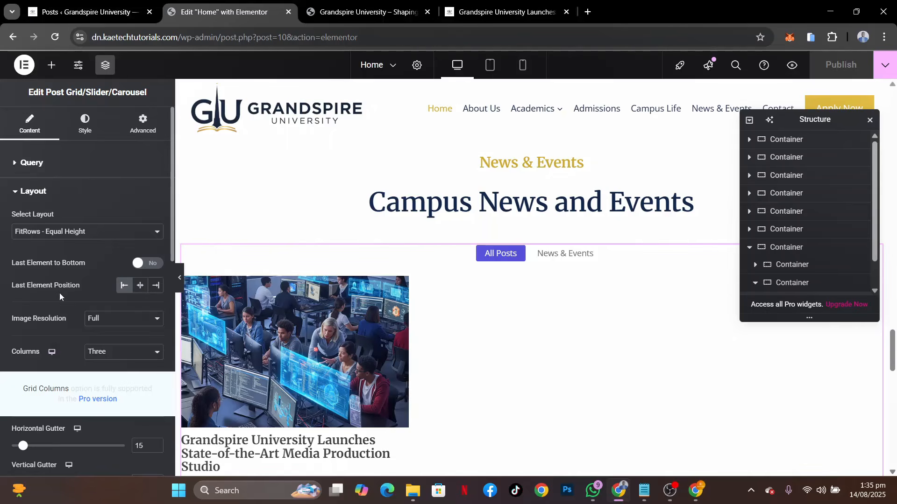
{"action": "scroll", "coordinate": [60, 293], "scroll_direction": "down", "scroll_amount": 5}
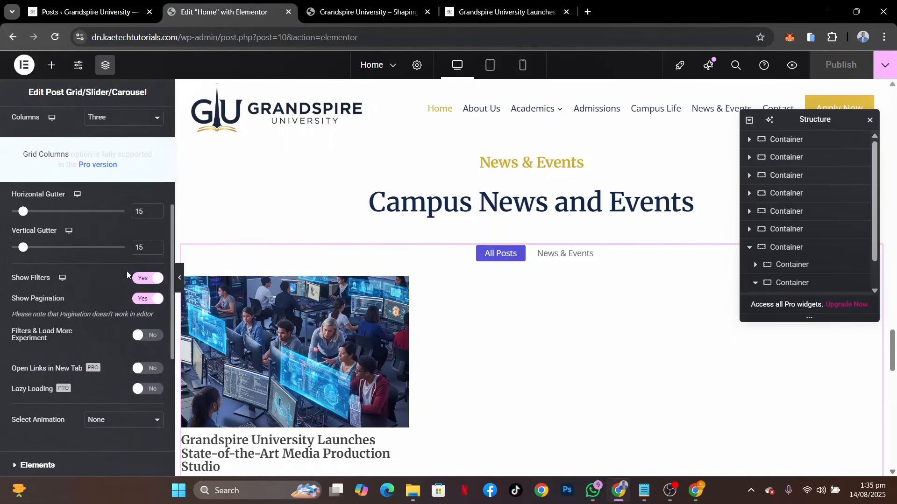
{"action": "left_click", "coordinate": [140, 278]}
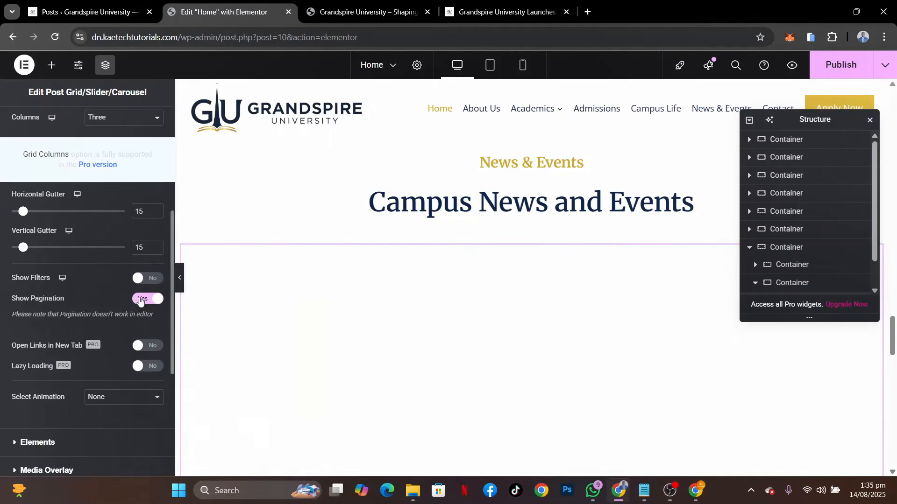
{"action": "left_click", "coordinate": [148, 298]}
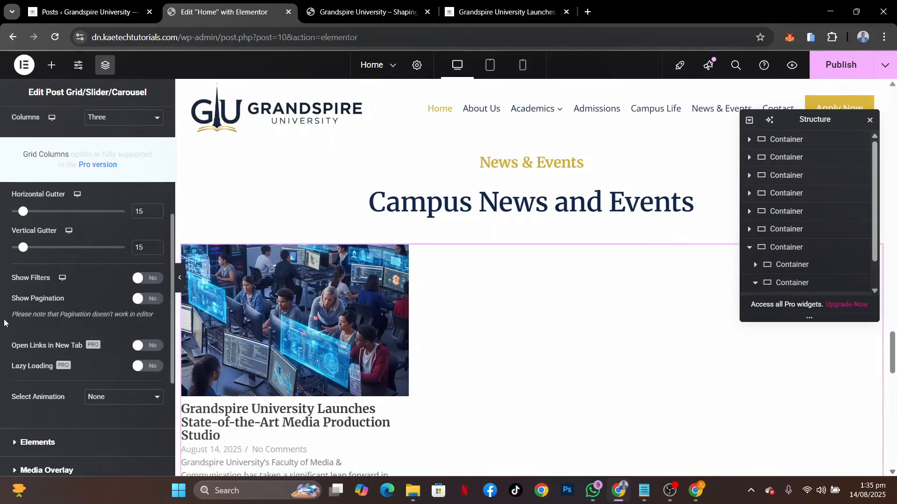
Return the reference site to its home page and examine the styling of its news cards for comparison with the grid
{"action": "scroll", "coordinate": [416, 322], "scroll_direction": "down", "scroll_amount": 2}
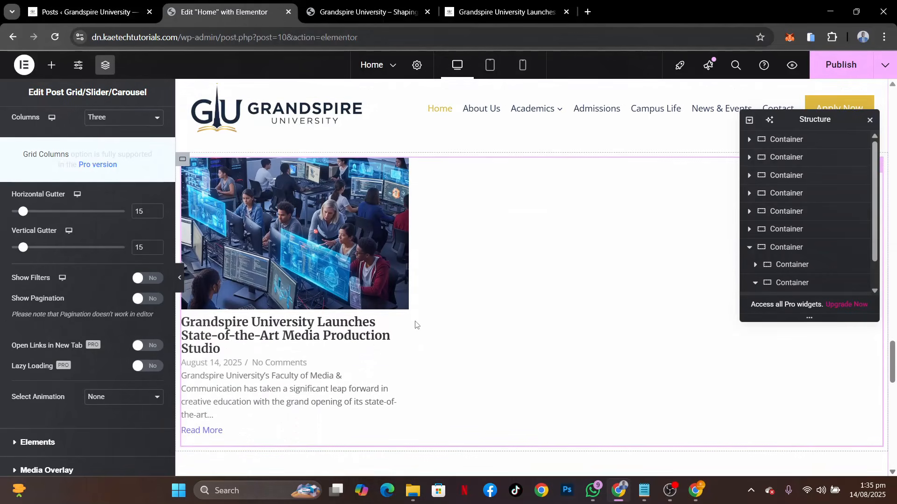
{"action": "left_click", "coordinate": [506, 12]}
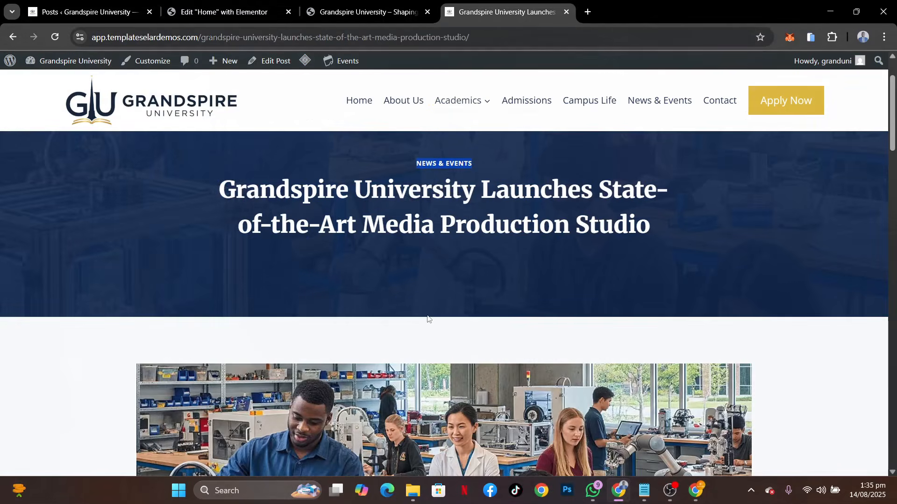
{"action": "scroll", "coordinate": [429, 319], "scroll_direction": "down", "scroll_amount": 2}
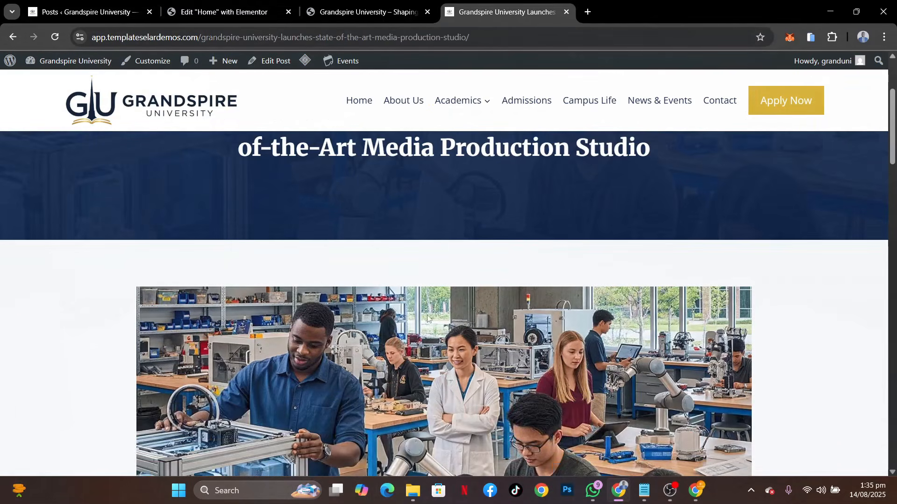
{"action": "left_click", "coordinate": [13, 37]}
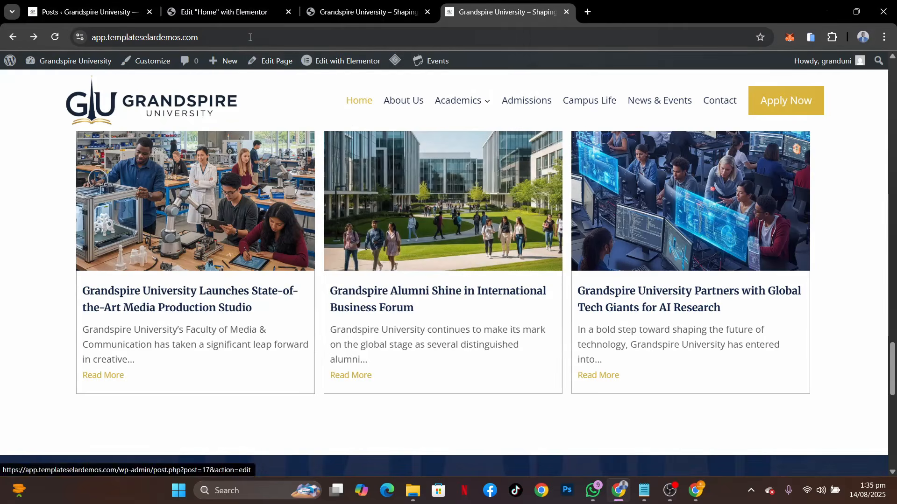
{"action": "left_click", "coordinate": [228, 12]}
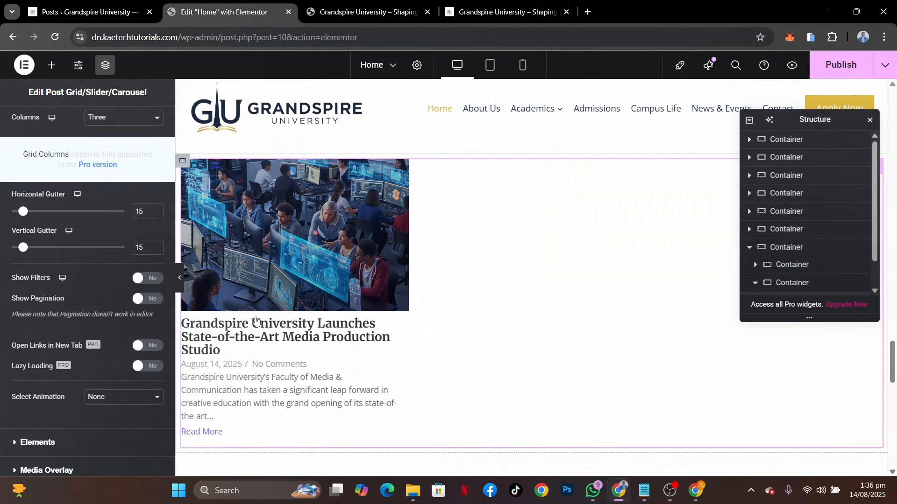
Open the post grid's style settings at the Grid Item options
{"action": "scroll", "coordinate": [93, 371], "scroll_direction": "up", "scroll_amount": 5}
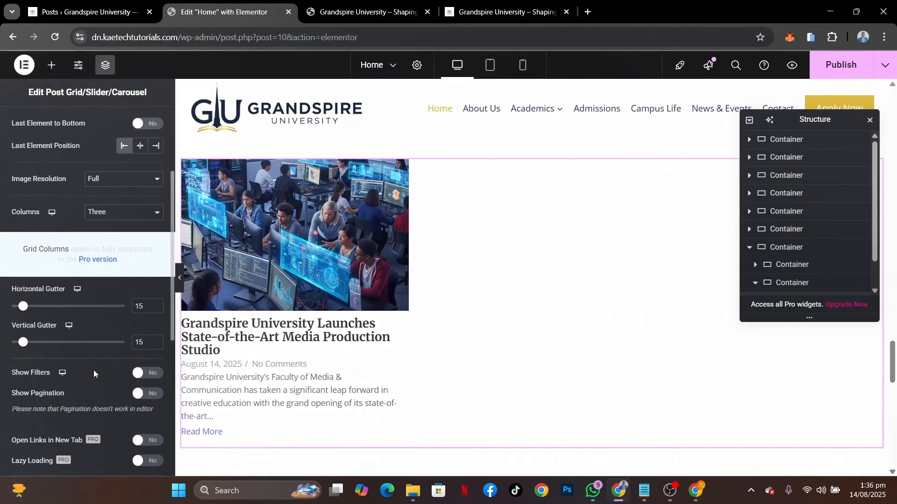
{"action": "left_click", "coordinate": [86, 134]}
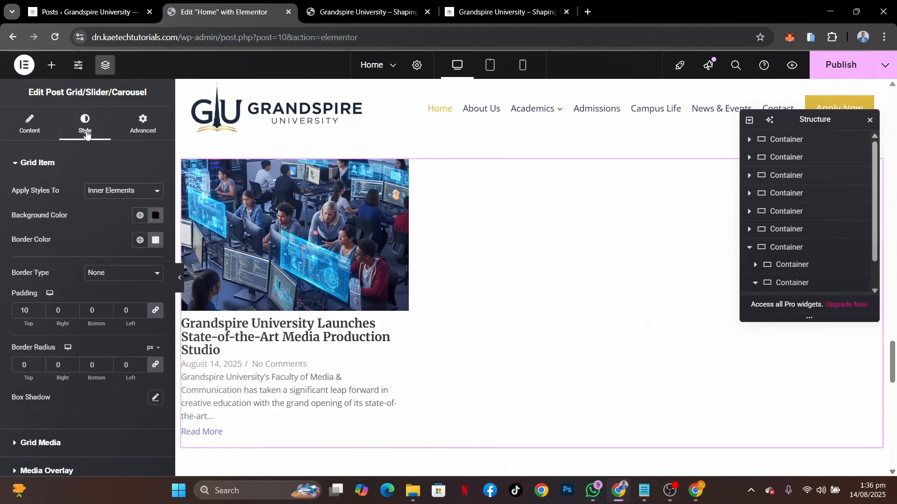
{"action": "scroll", "coordinate": [69, 228], "scroll_direction": "down", "scroll_amount": 1}
{"action": "scroll", "coordinate": [70, 228], "scroll_direction": "down", "scroll_amount": 1}
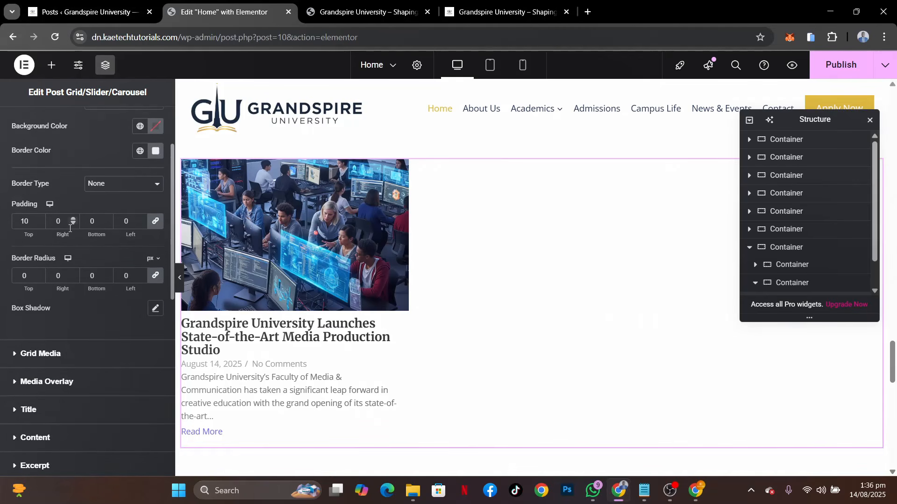
{"action": "left_click_drag", "start_coordinate": [29, 273], "coordinate": [13, 274]}
{"action": "type", "text": "1"}
{"action": "left_click_drag", "start_coordinate": [27, 275], "coordinate": [1, 274]}
{"action": "type", "text": "0"}
Set the grid item's inner padding to 15 on all four sides
{"action": "scroll", "coordinate": [75, 321], "scroll_direction": "up", "scroll_amount": 2}
{"action": "scroll", "coordinate": [74, 324], "scroll_direction": "up", "scroll_amount": 1}
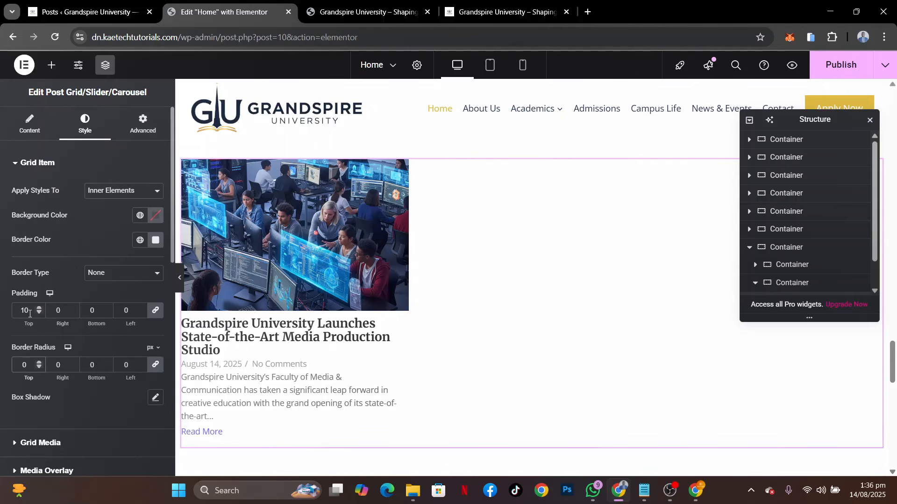
{"action": "left_click", "coordinate": [55, 311]}
{"action": "type", "text": "1"}
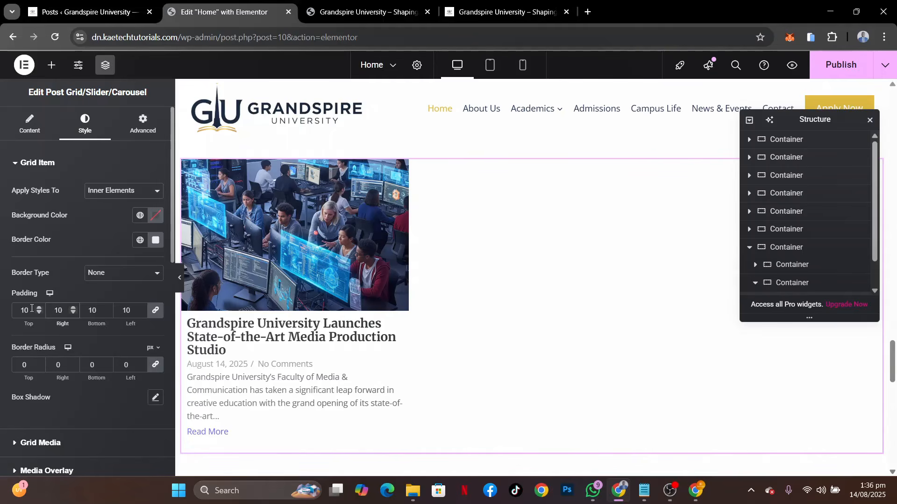
{"action": "left_click_drag", "start_coordinate": [31, 310], "coordinate": [1, 306]}
{"action": "type", "text": "15"}
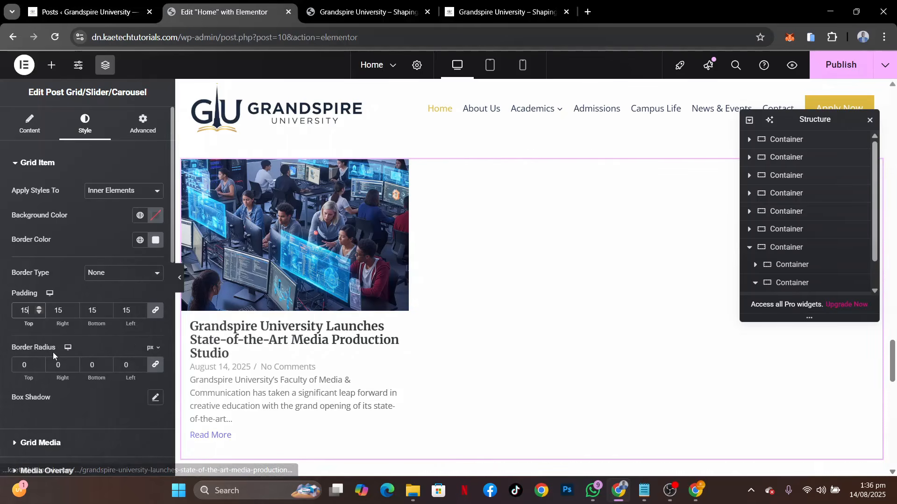
Set the post title color in the grid to the global color Theme Accent (#0a1f44)
{"action": "scroll", "coordinate": [76, 314], "scroll_direction": "down", "scroll_amount": 4}
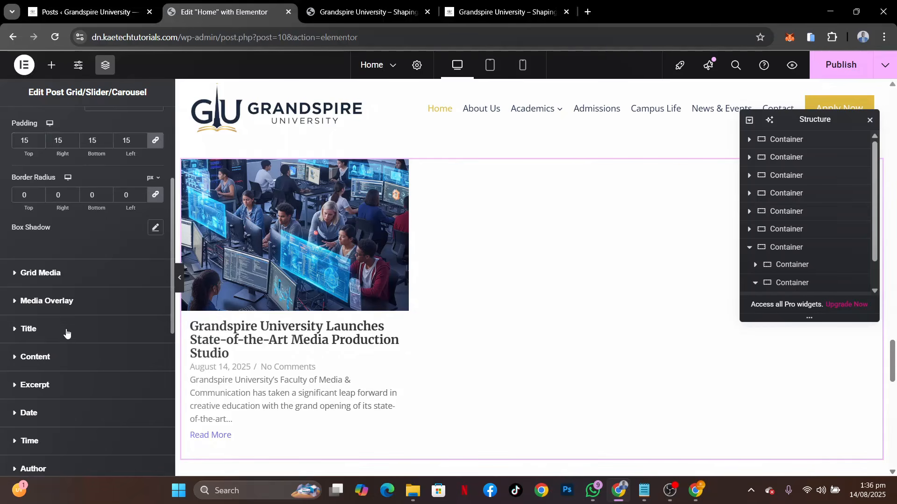
{"action": "left_click", "coordinate": [66, 329]}
{"action": "scroll", "coordinate": [96, 257], "scroll_direction": "down", "scroll_amount": 2}
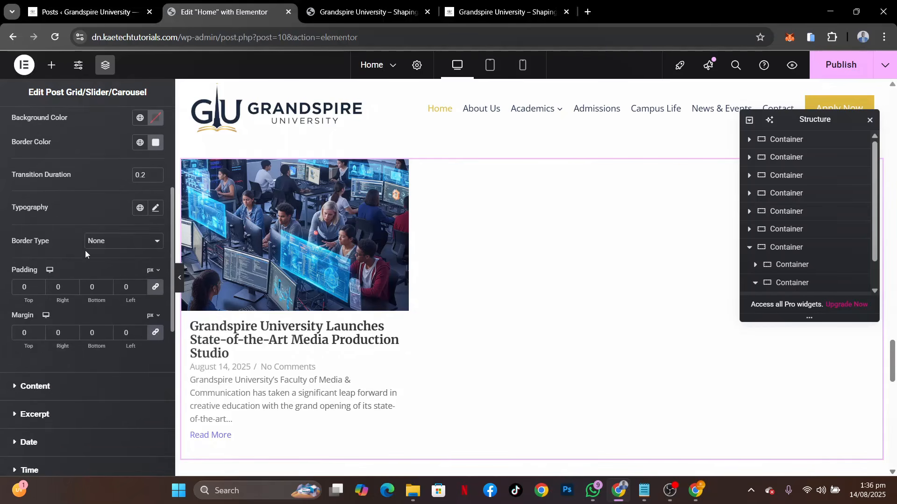
{"action": "scroll", "coordinate": [91, 185], "scroll_direction": "up", "scroll_amount": 2}
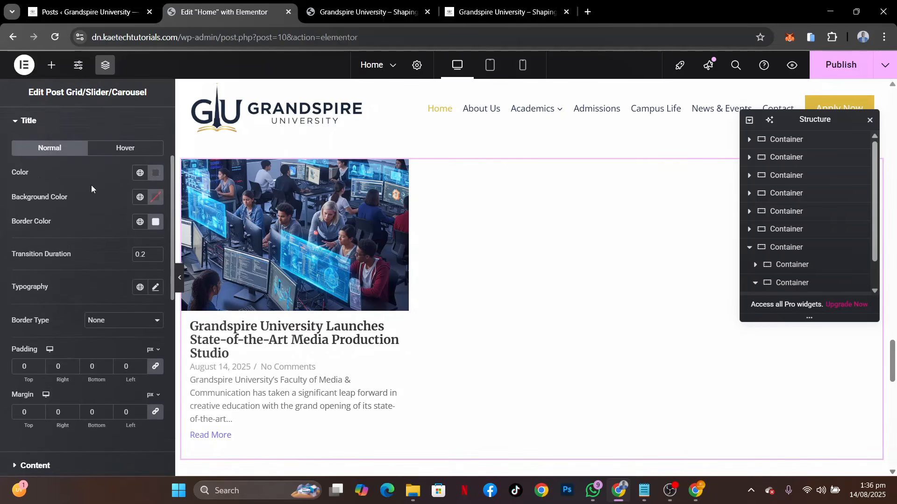
{"action": "left_click", "coordinate": [138, 174]}
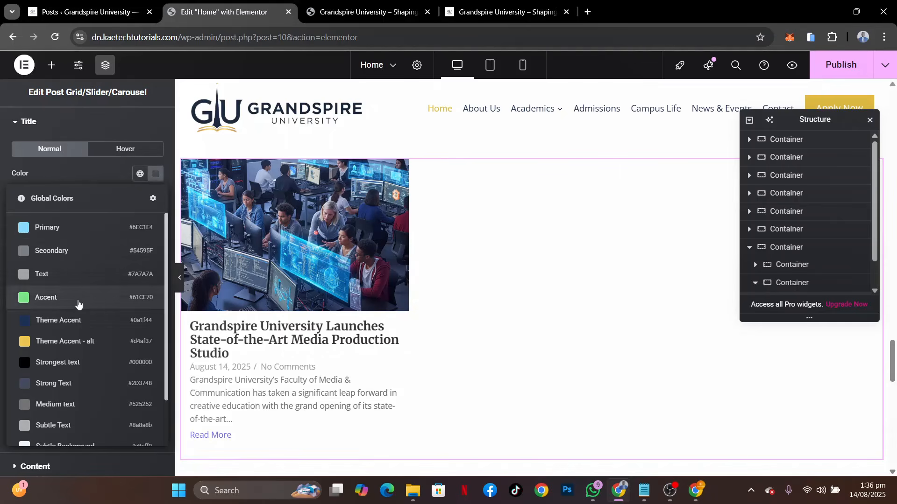
{"action": "left_click", "coordinate": [75, 317]}
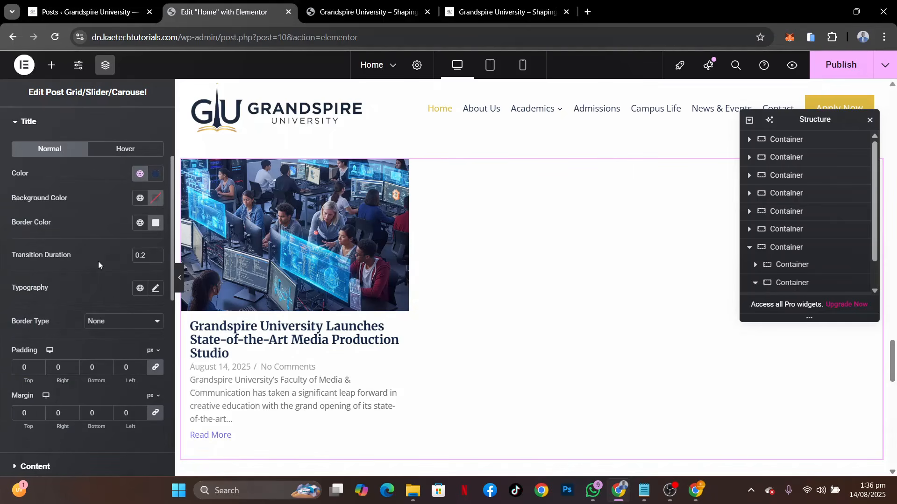
Set the post title typography to Merriweather with a size of 19 px and a line height of 28 px
{"action": "scroll", "coordinate": [98, 265], "scroll_direction": "down", "scroll_amount": 1}
{"action": "left_click", "coordinate": [155, 230]}
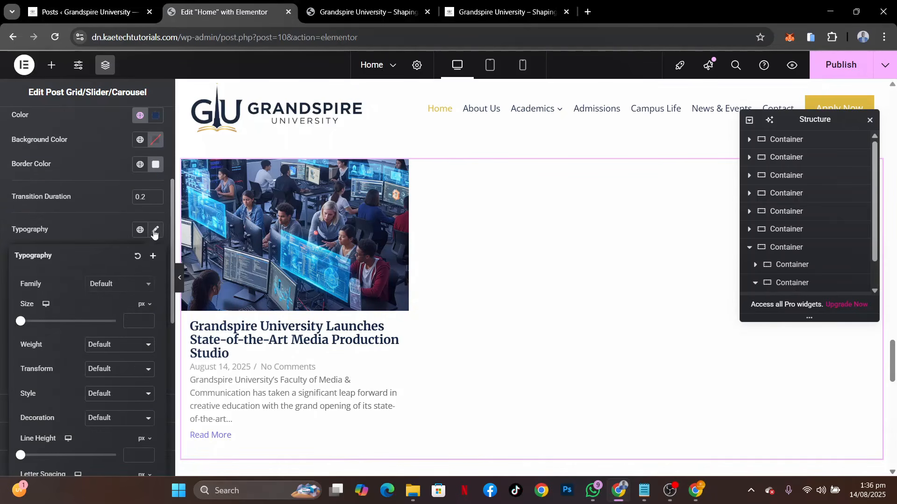
{"action": "left_click", "coordinate": [128, 285]}
{"action": "type", "text": "MERR"}
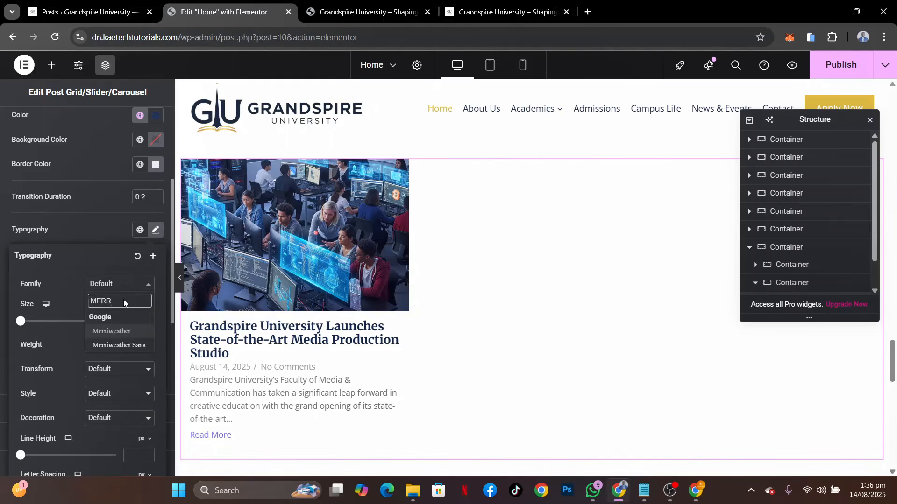
{"action": "left_click", "coordinate": [119, 330]}
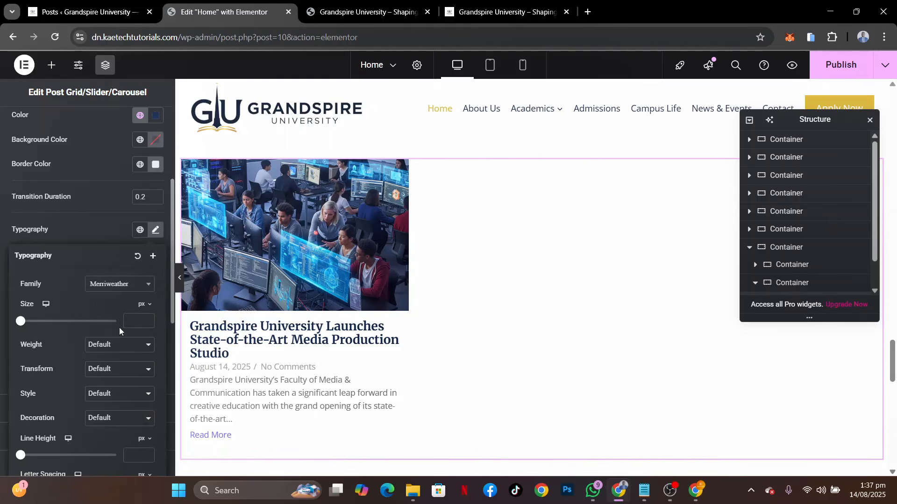
{"action": "left_click", "coordinate": [136, 319]}
{"action": "type", "text": "19"}
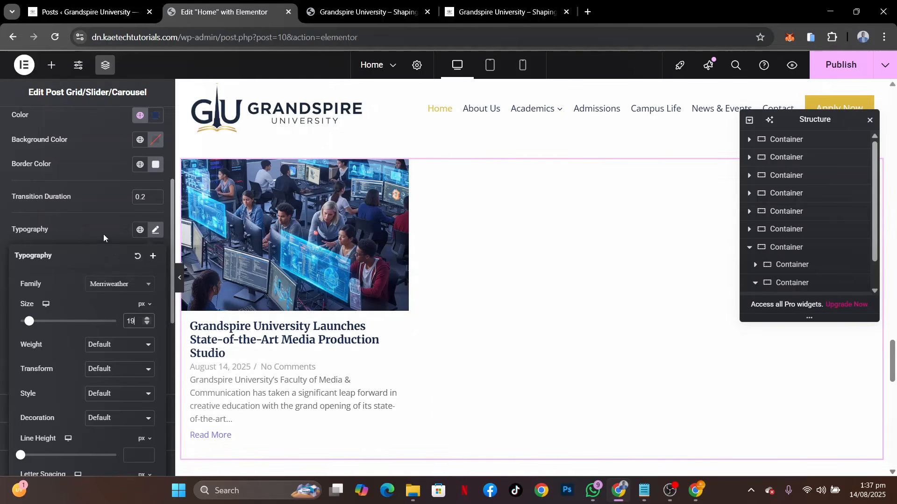
{"action": "left_click", "coordinate": [137, 451]}
{"action": "type", "text": "29"}
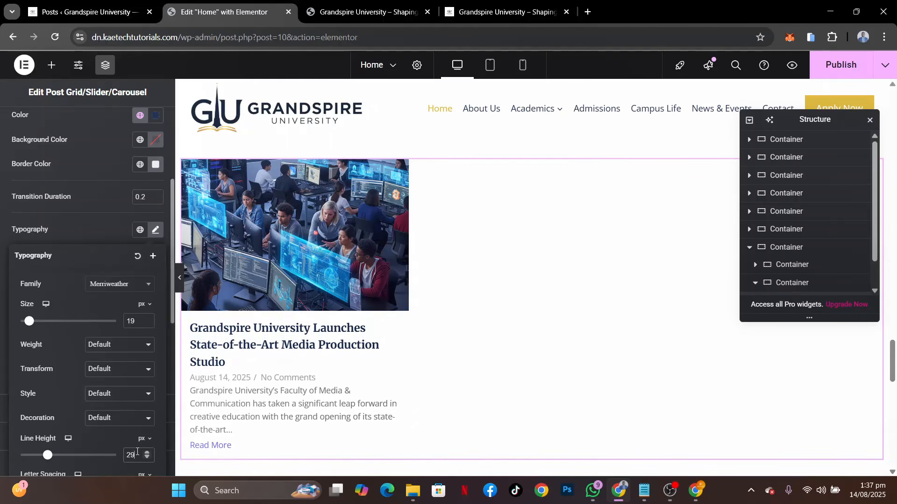
{"action": "key", "text": "BackSpace"}
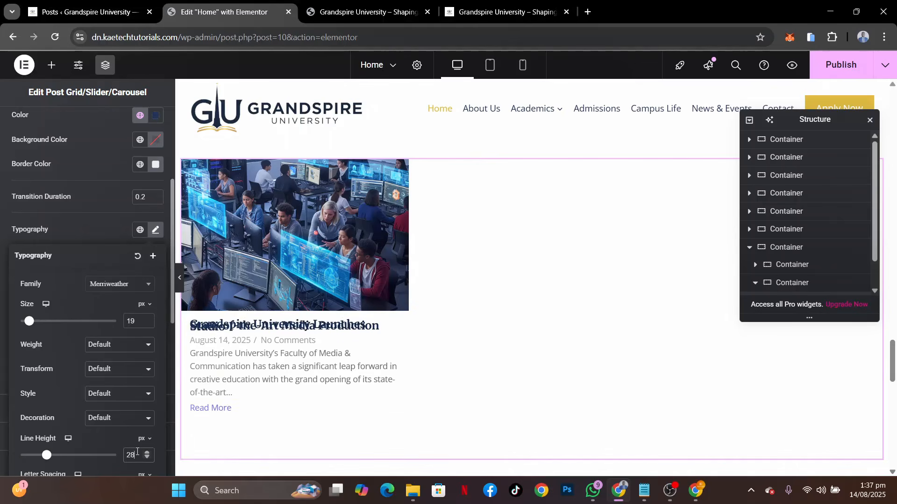
{"action": "type", "text": "8"}
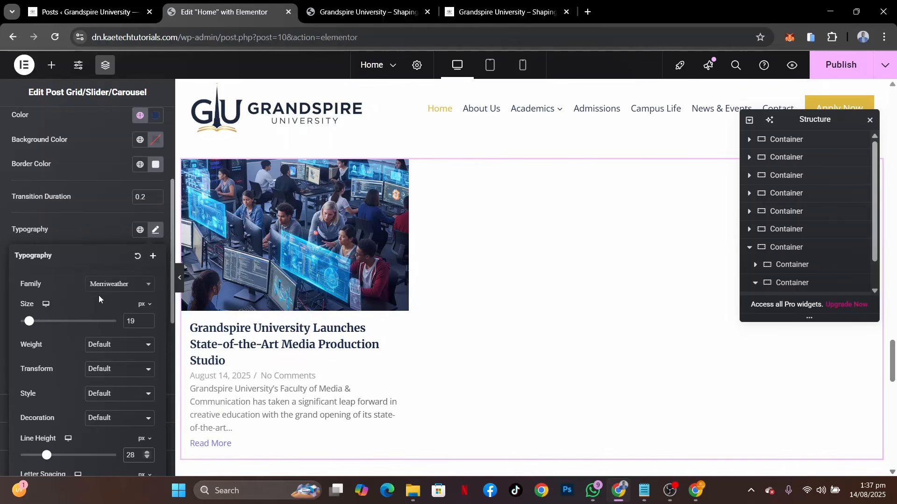
{"action": "left_click", "coordinate": [91, 241]}
Set the grid's Content text color to the global color Strong Text (#2D3748)
{"action": "scroll", "coordinate": [77, 363], "scroll_direction": "down", "scroll_amount": 3}
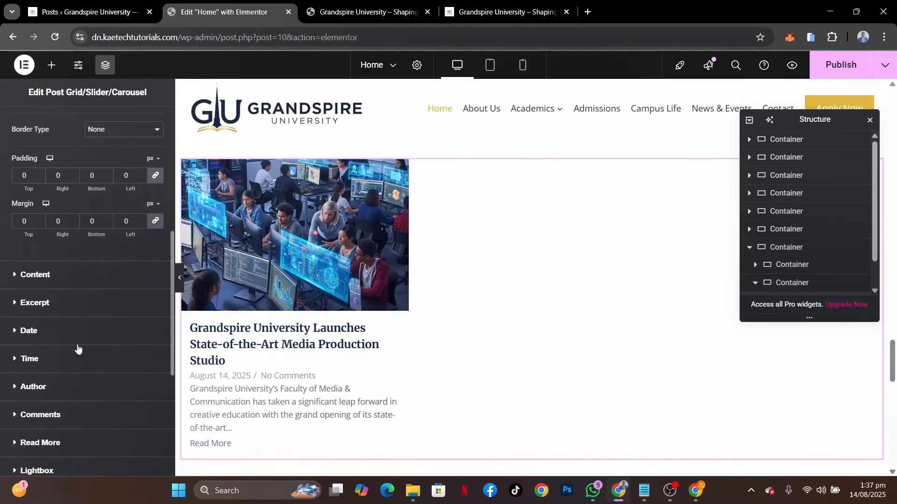
{"action": "left_click", "coordinate": [81, 279]}
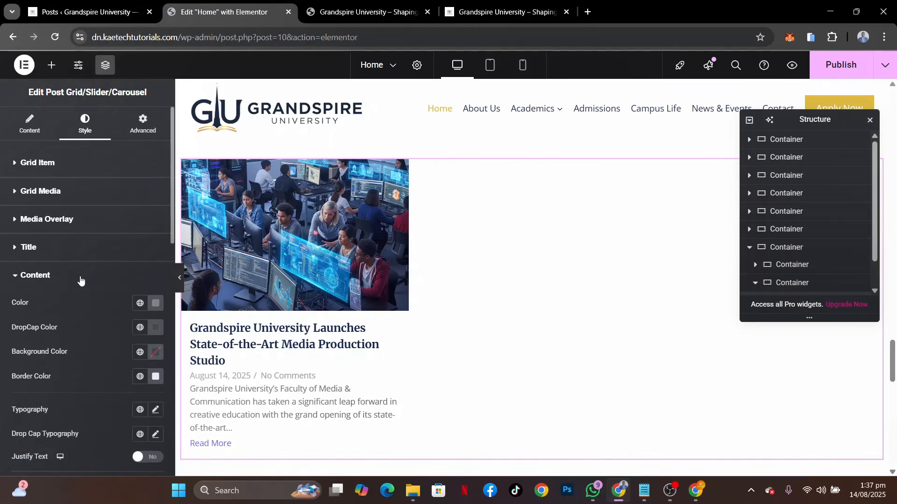
{"action": "scroll", "coordinate": [80, 280], "scroll_direction": "down", "scroll_amount": 3}
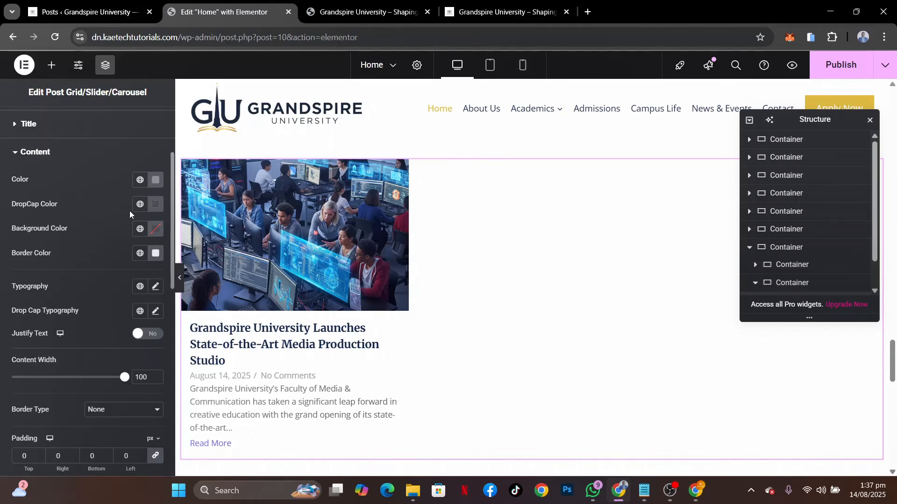
{"action": "left_click", "coordinate": [139, 180]}
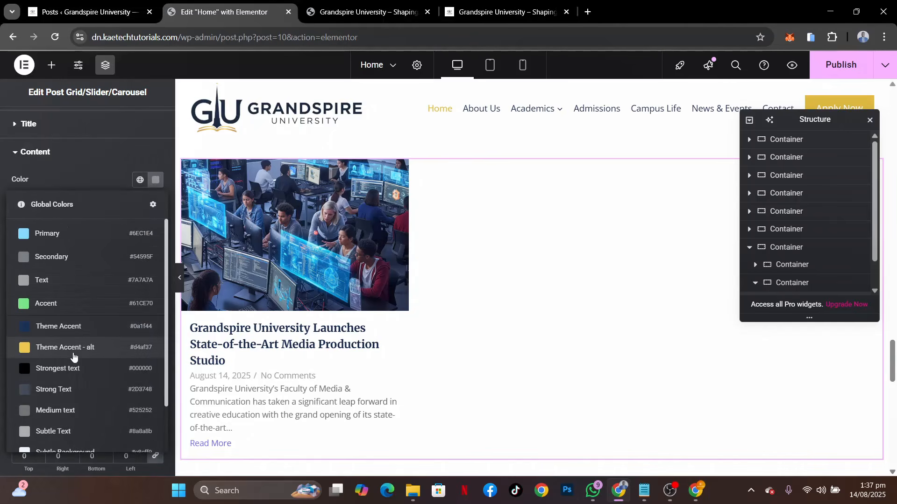
{"action": "left_click", "coordinate": [67, 389]}
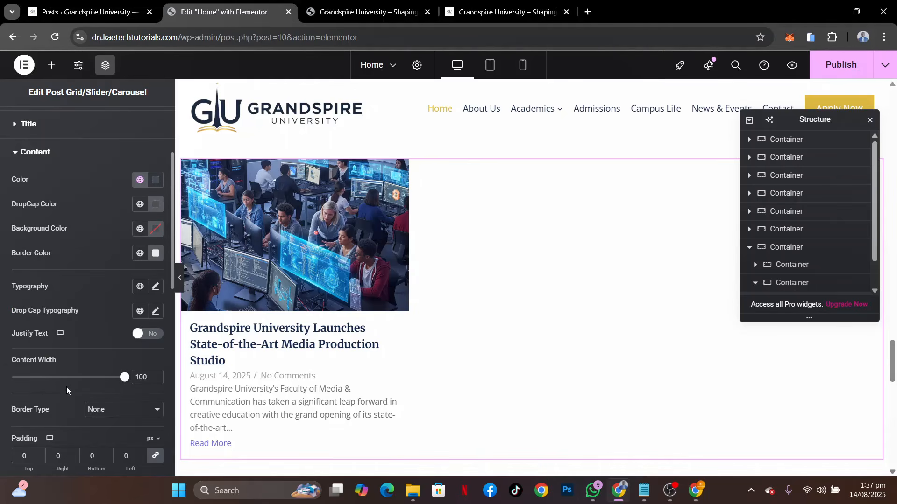
{"action": "scroll", "coordinate": [88, 317], "scroll_direction": "down", "scroll_amount": 2}
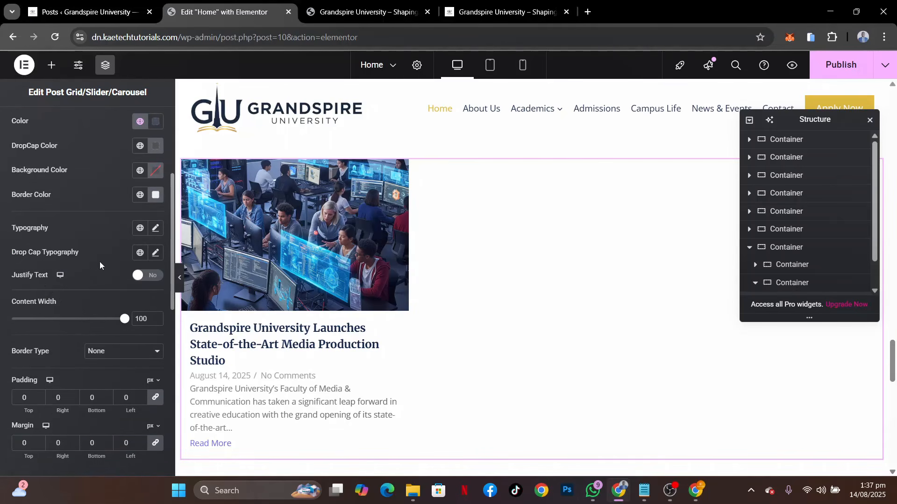
{"action": "scroll", "coordinate": [100, 262], "scroll_direction": "up", "scroll_amount": 2}
{"action": "scroll", "coordinate": [112, 261], "scroll_direction": "down", "scroll_amount": 1}
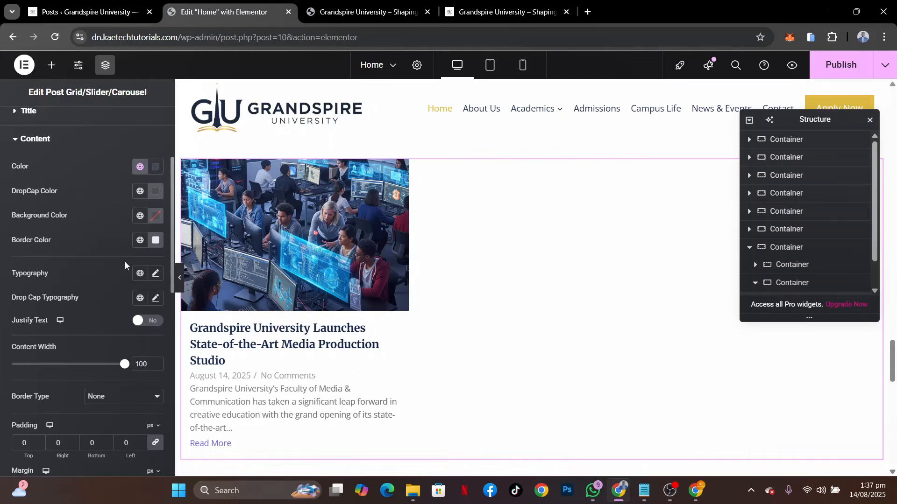
Set the post grid's Content typography to Open Sans with a size of 16 px
{"action": "left_click", "coordinate": [155, 274]}
{"action": "left_click", "coordinate": [124, 332]}
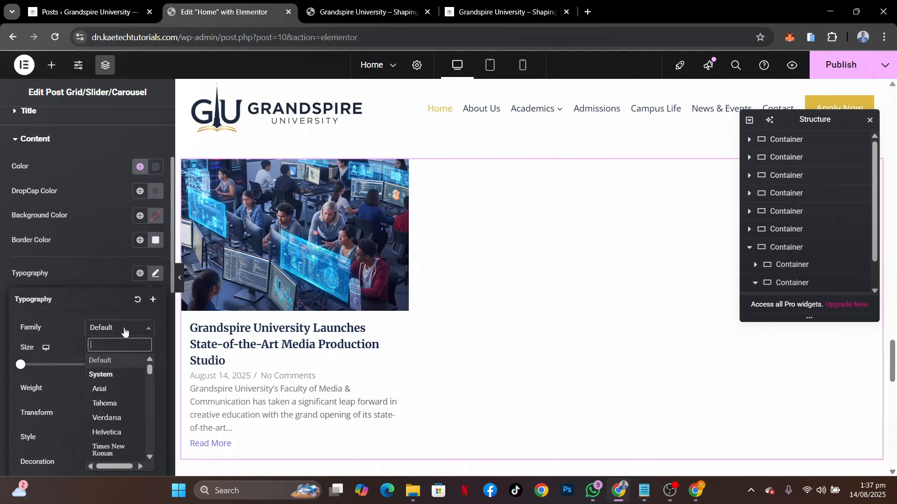
{"action": "type", "text": "OPEN SA"}
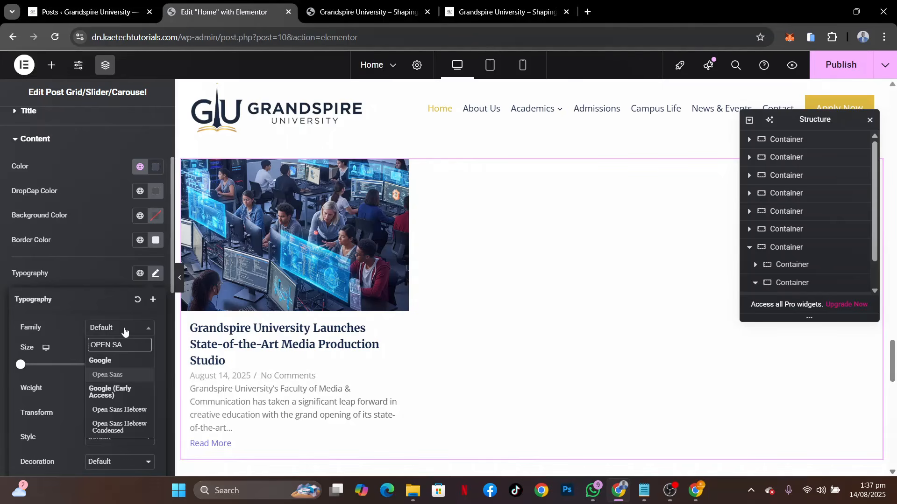
{"action": "left_click", "coordinate": [107, 376]}
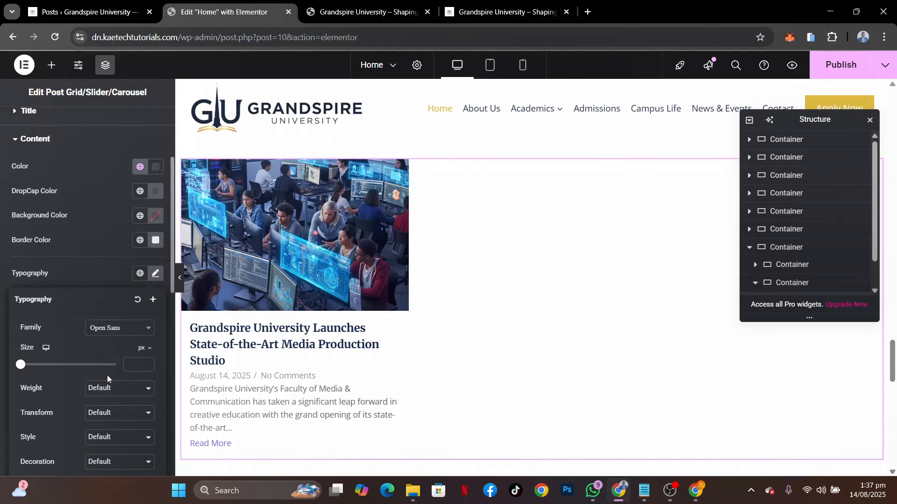
{"action": "left_click", "coordinate": [138, 362]}
{"action": "type", "text": "16"}
{"action": "left_click", "coordinate": [90, 272]}
Set the post grid's Excerpt text color to the global color Strong Text (#2D3748)
{"action": "scroll", "coordinate": [91, 271], "scroll_direction": "down", "scroll_amount": 2}
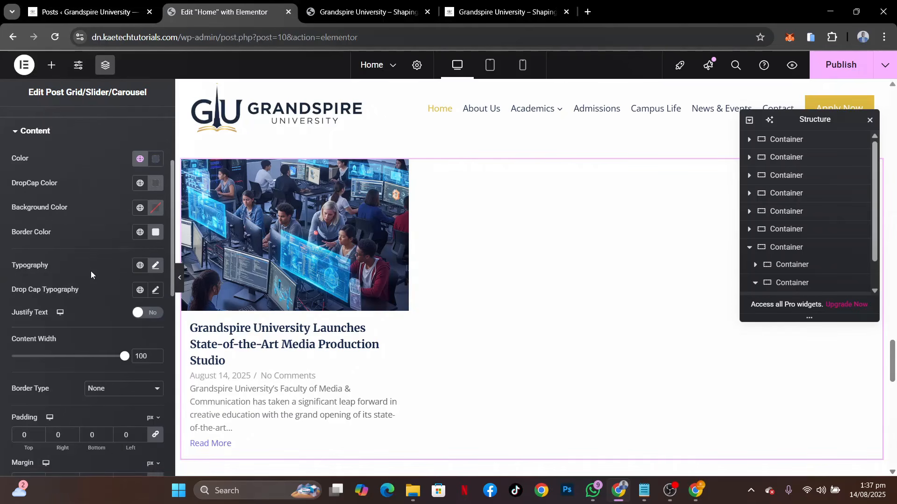
{"action": "scroll", "coordinate": [91, 271], "scroll_direction": "down", "scroll_amount": 2}
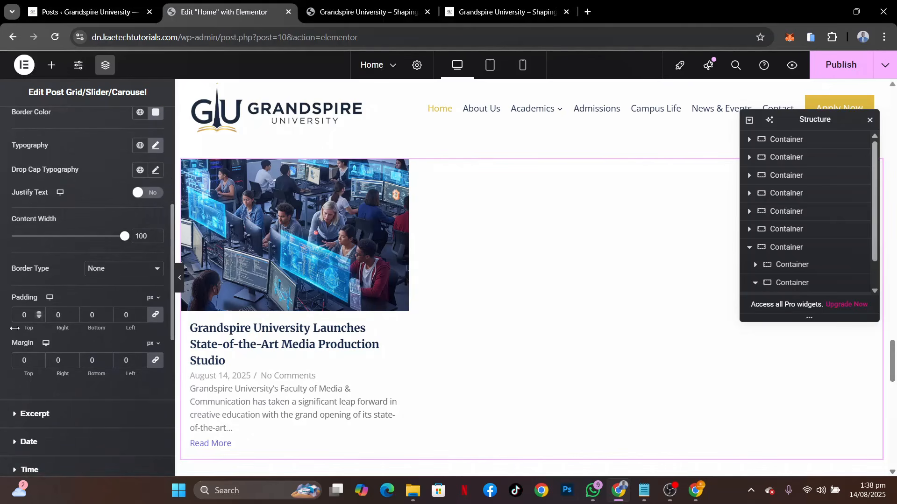
{"action": "scroll", "coordinate": [72, 360], "scroll_direction": "down", "scroll_amount": 2}
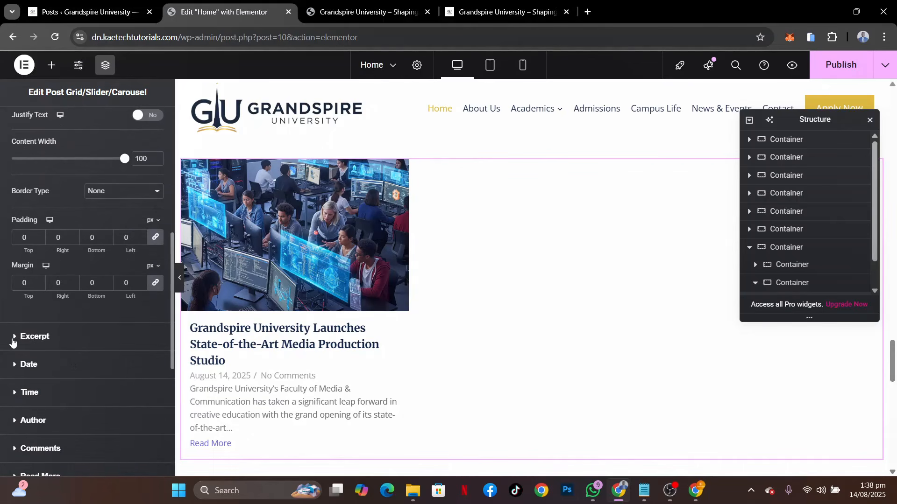
{"action": "left_click", "coordinate": [70, 336]}
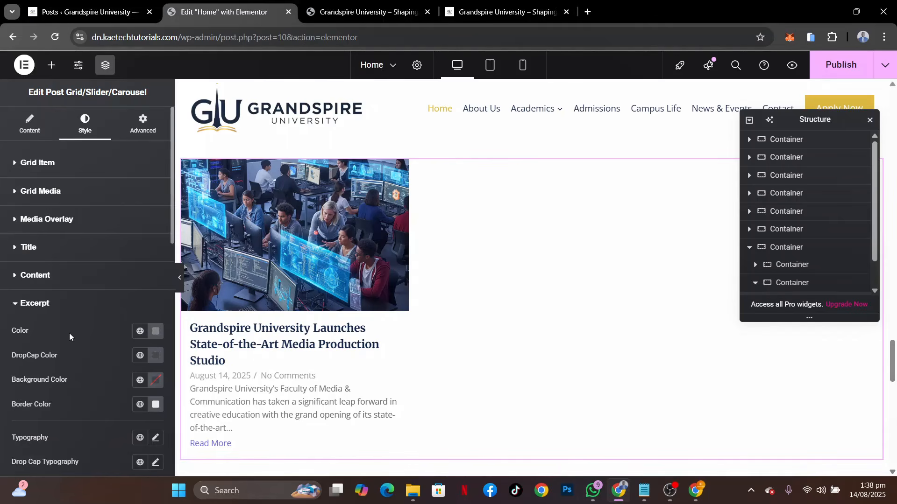
{"action": "scroll", "coordinate": [69, 333], "scroll_direction": "down", "scroll_amount": 4}
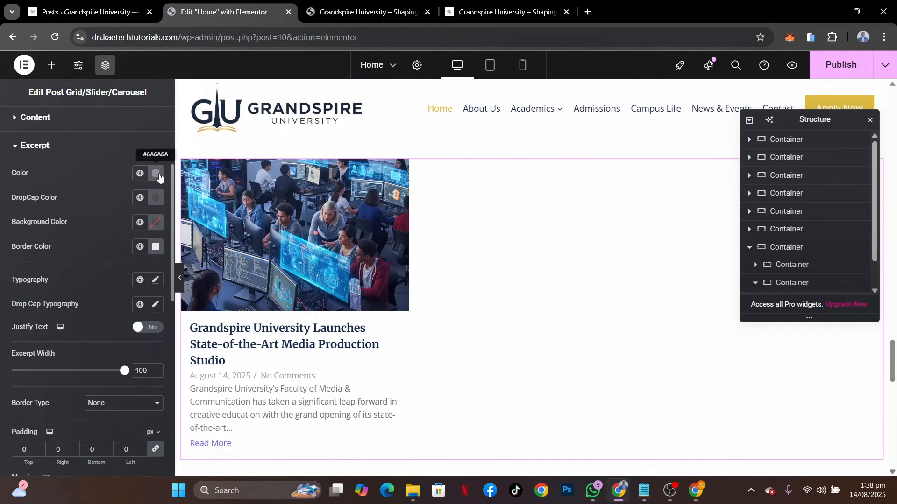
{"action": "left_click", "coordinate": [140, 174]}
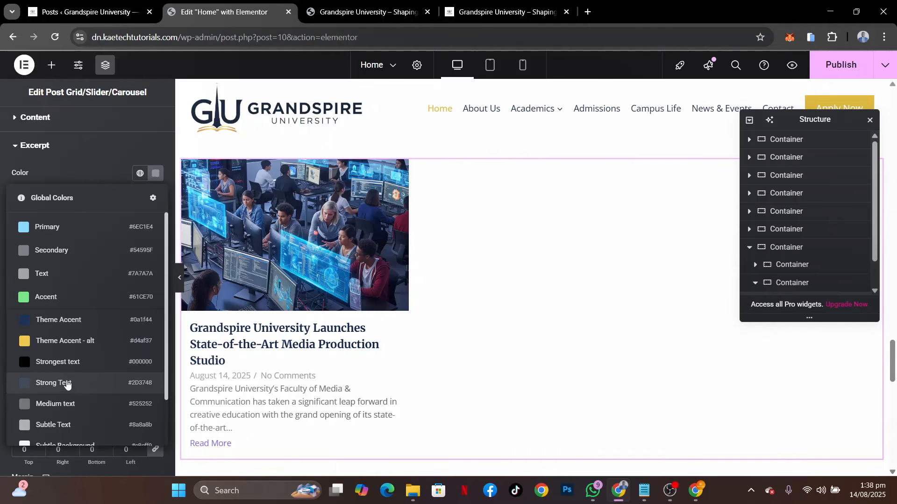
{"action": "left_click", "coordinate": [63, 382]}
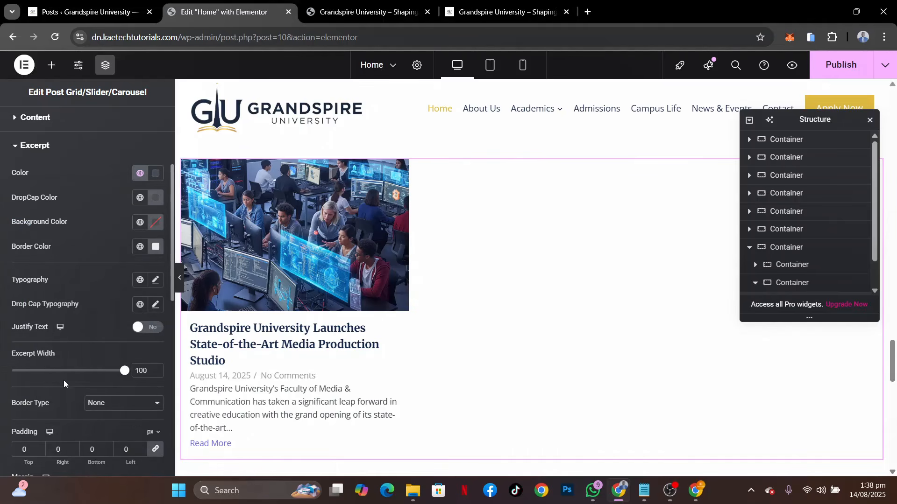
Set the Excerpt typography to Open Sans with a size of 15 px
{"action": "left_click", "coordinate": [155, 280]}
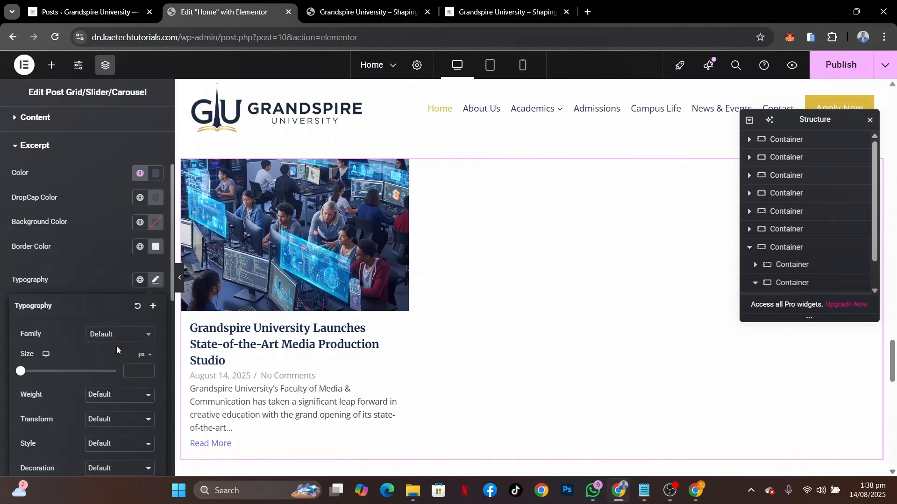
{"action": "left_click", "coordinate": [118, 334]}
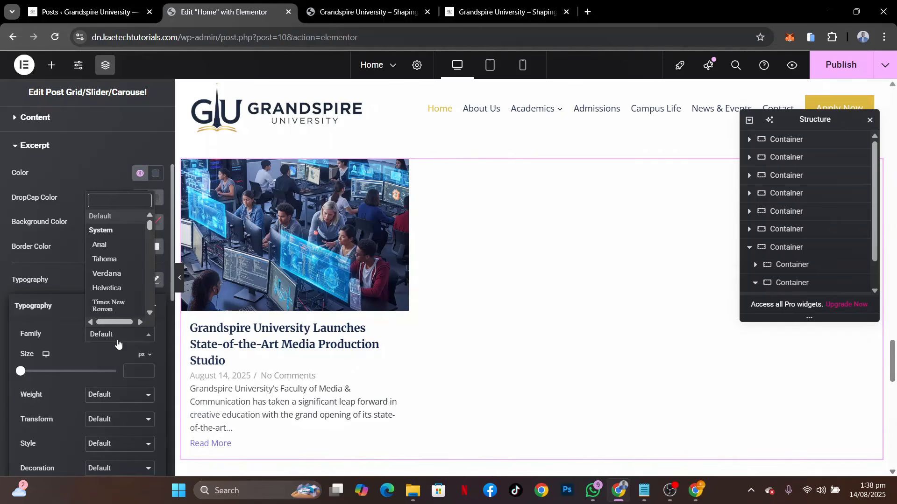
{"action": "type", "text": "OPEN"}
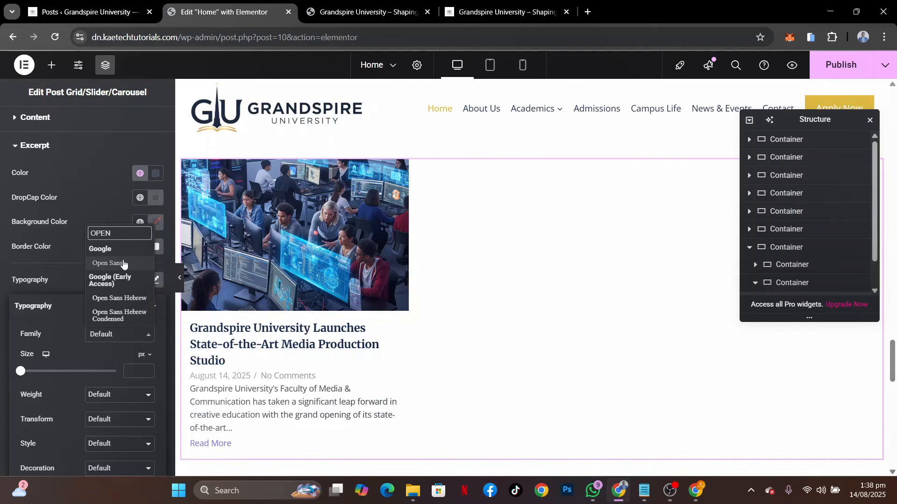
{"action": "left_click", "coordinate": [120, 263]}
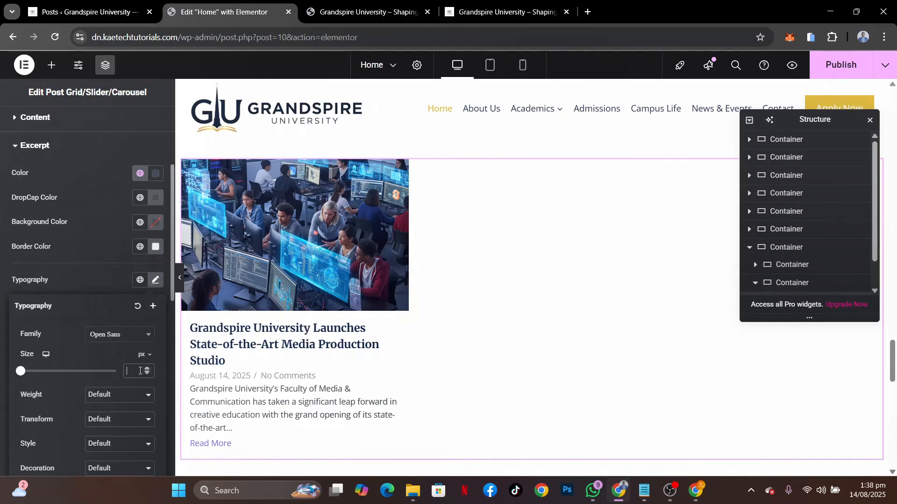
{"action": "type", "text": "16"}
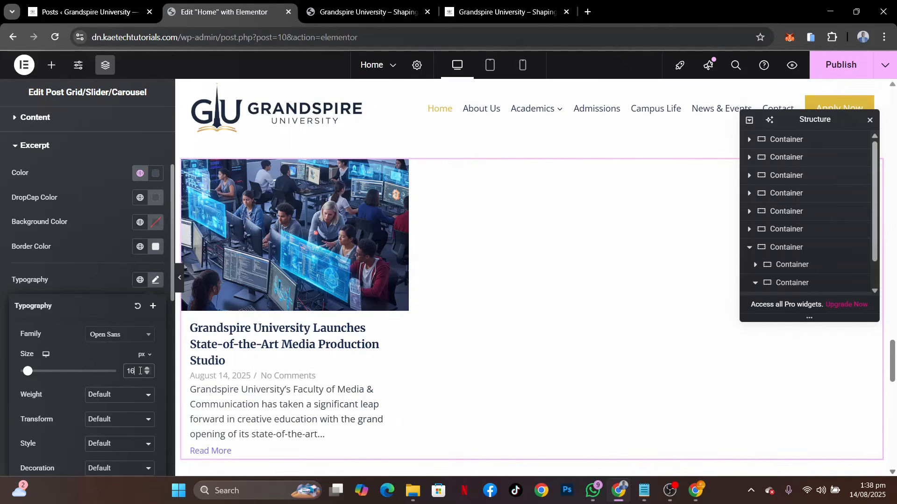
{"action": "key", "text": "Down"}
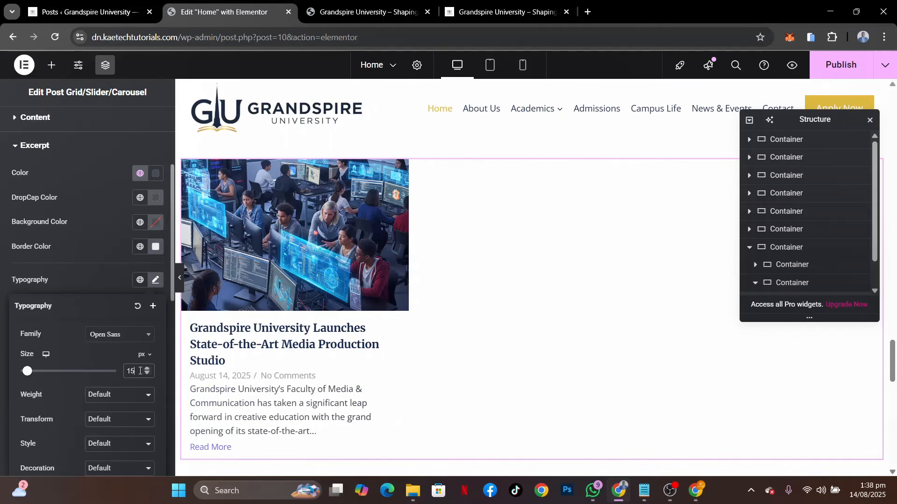
{"action": "left_click", "coordinate": [104, 283]}
Try a padding of 10 px on all four sides of the excerpt
{"action": "scroll", "coordinate": [95, 345], "scroll_direction": "down", "scroll_amount": 2}
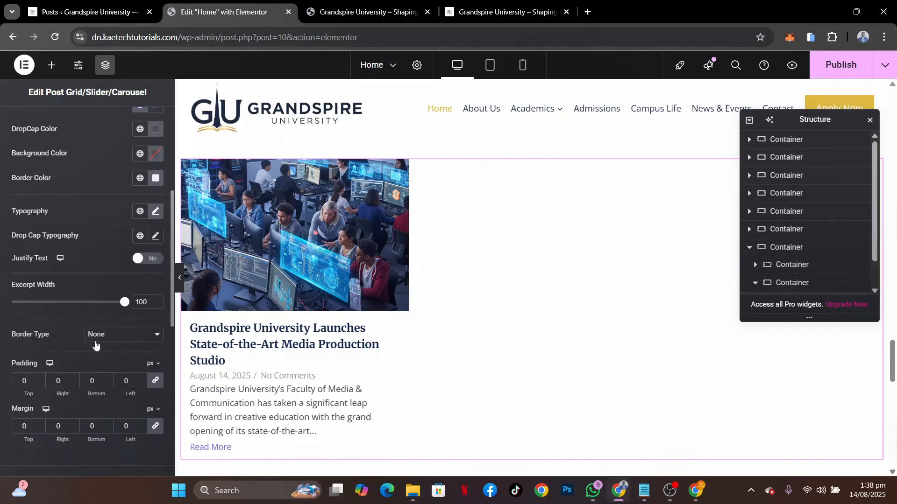
{"action": "scroll", "coordinate": [96, 346], "scroll_direction": "down", "scroll_amount": 2}
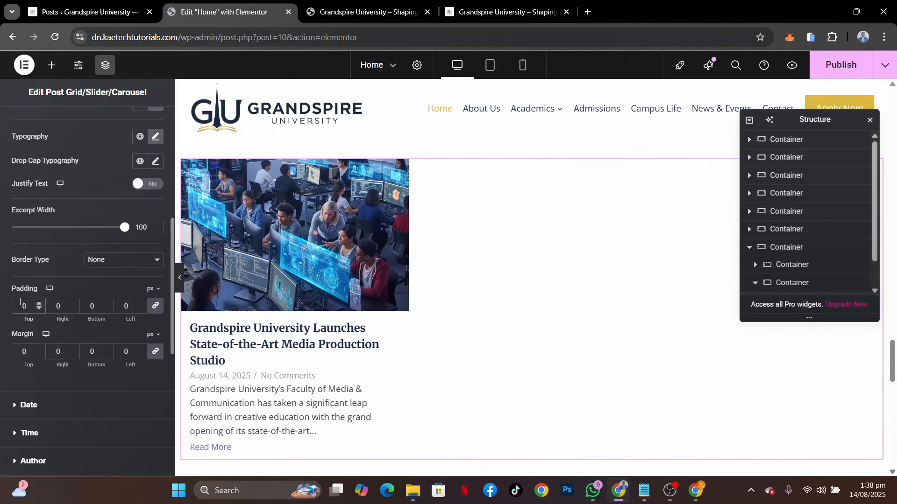
{"action": "type", "text": "1"}
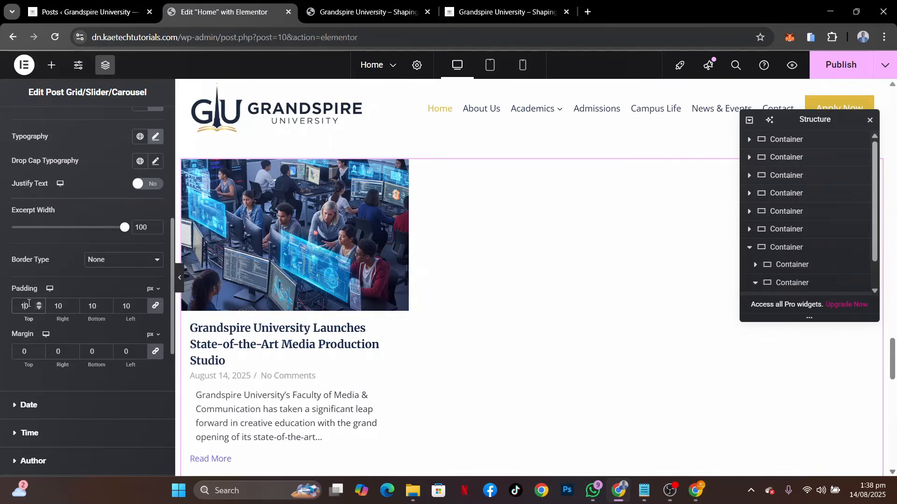
{"action": "key", "text": "BackSpace"}
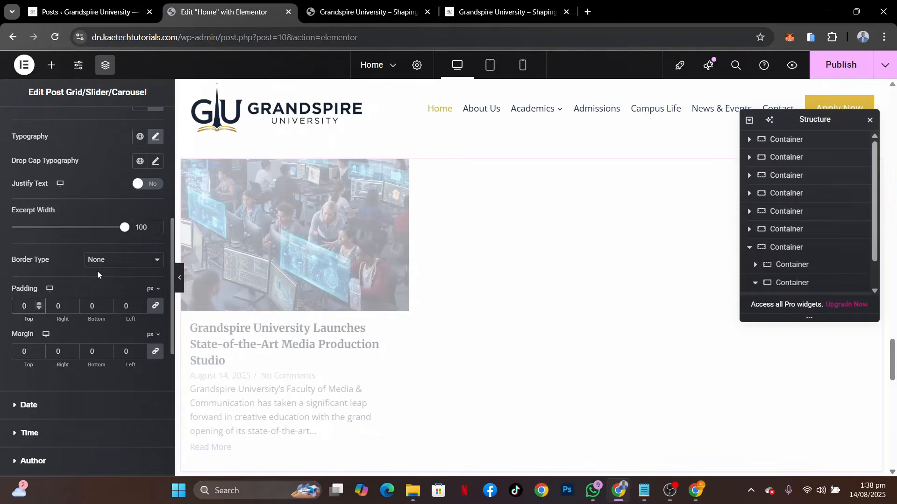
Set the normal-state color of the Read More link to the global color Theme Accent - alt (#d4af37)
{"action": "scroll", "coordinate": [73, 298], "scroll_direction": "down", "scroll_amount": 4}
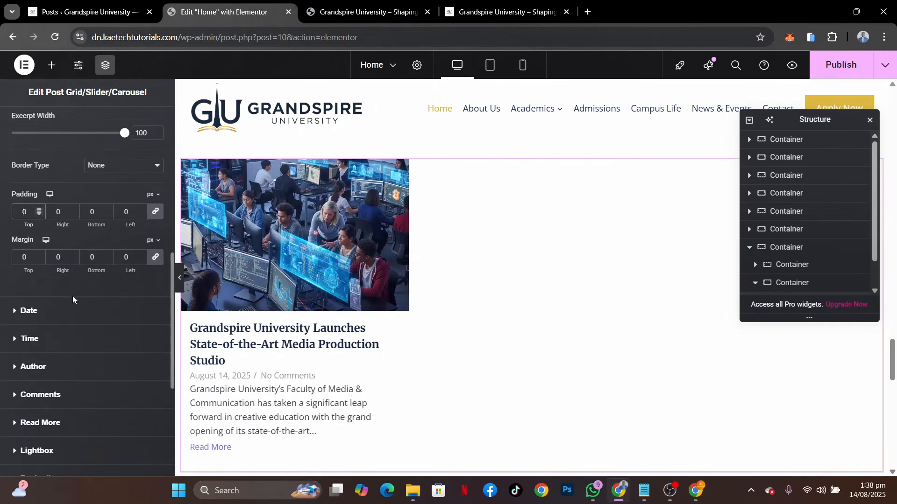
{"action": "scroll", "coordinate": [73, 299], "scroll_direction": "down", "scroll_amount": 2}
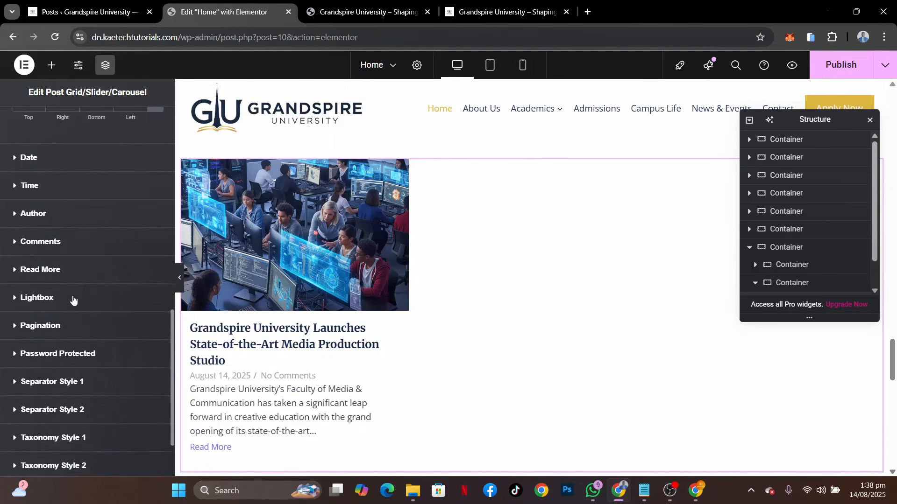
{"action": "scroll", "coordinate": [73, 299], "scroll_direction": "up", "scroll_amount": 2}
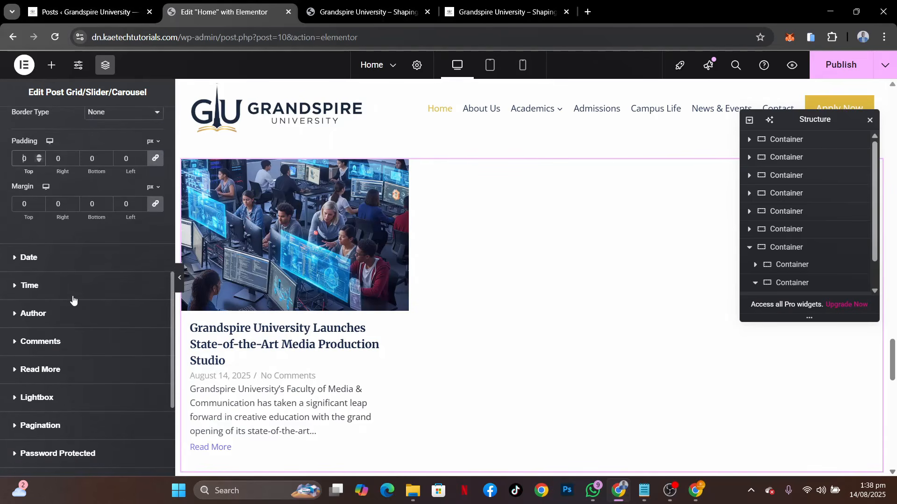
{"action": "scroll", "coordinate": [73, 299], "scroll_direction": "down", "scroll_amount": 4}
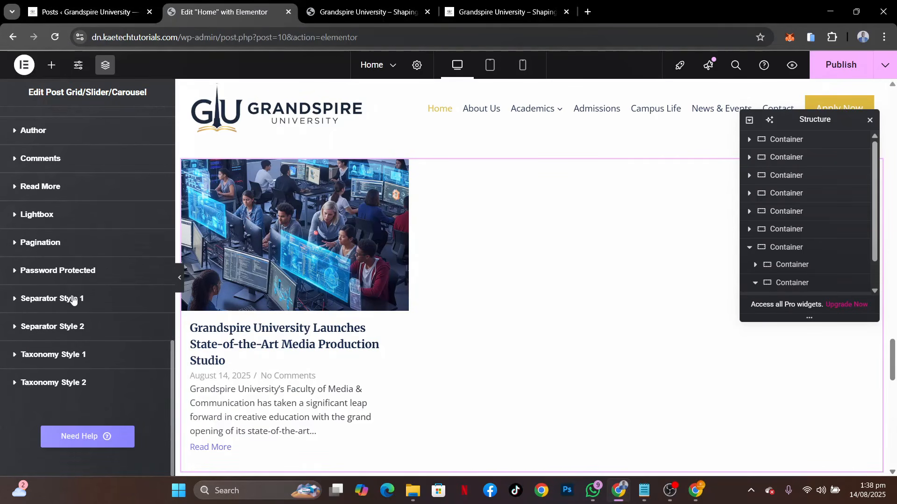
{"action": "left_click", "coordinate": [75, 188]}
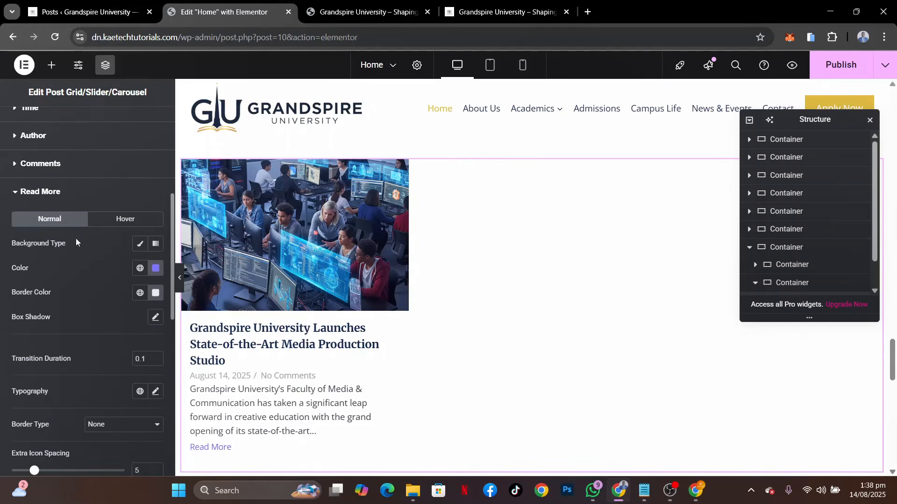
{"action": "left_click", "coordinate": [139, 268]}
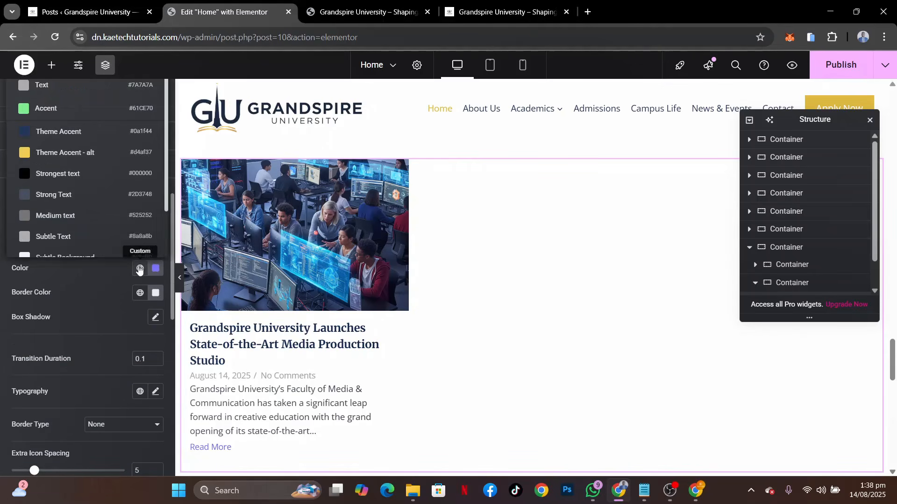
{"action": "left_click", "coordinate": [91, 152]}
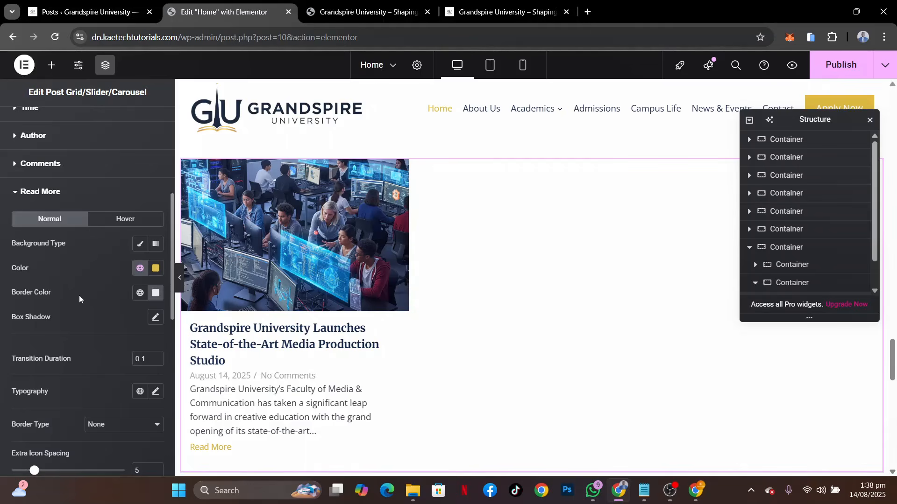
Remove the Date and Comments elements from the post grid, keeping Title, Excerpt and Read-more
{"action": "scroll", "coordinate": [80, 295], "scroll_direction": "up", "scroll_amount": 5}
{"action": "left_click", "coordinate": [31, 125]}
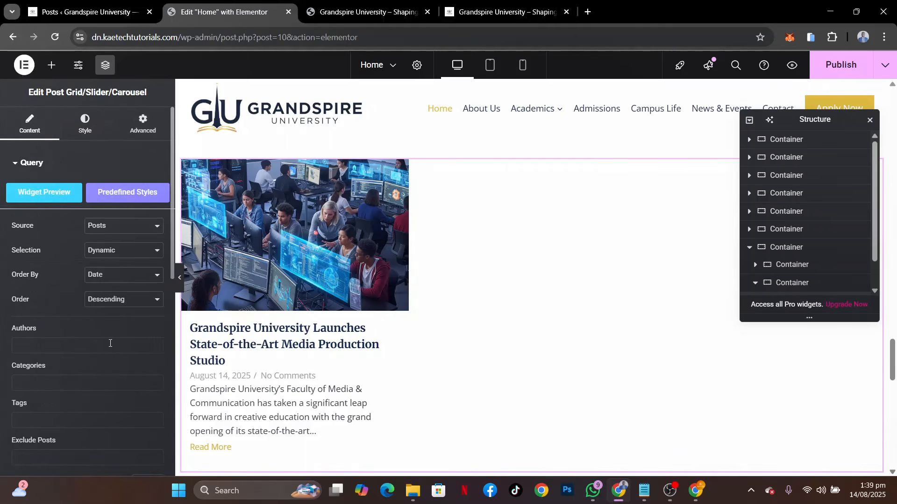
{"action": "scroll", "coordinate": [63, 397], "scroll_direction": "down", "scroll_amount": 7}
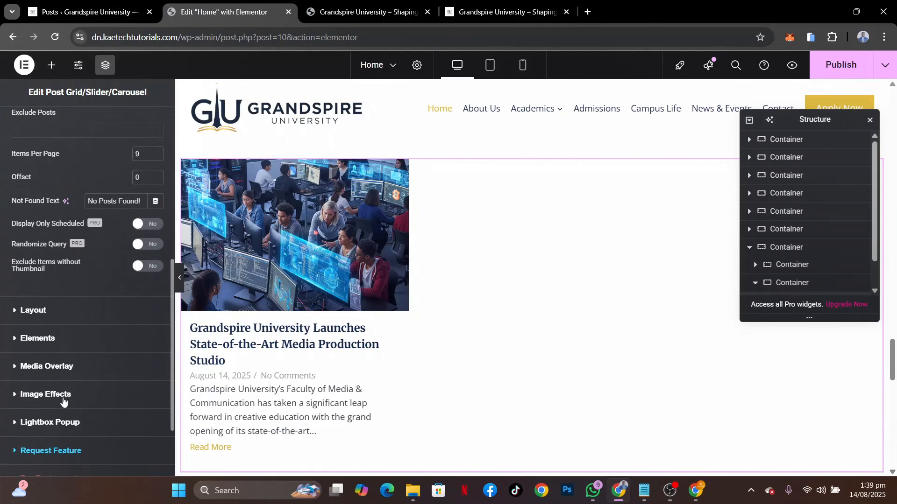
{"action": "left_click", "coordinate": [67, 343]}
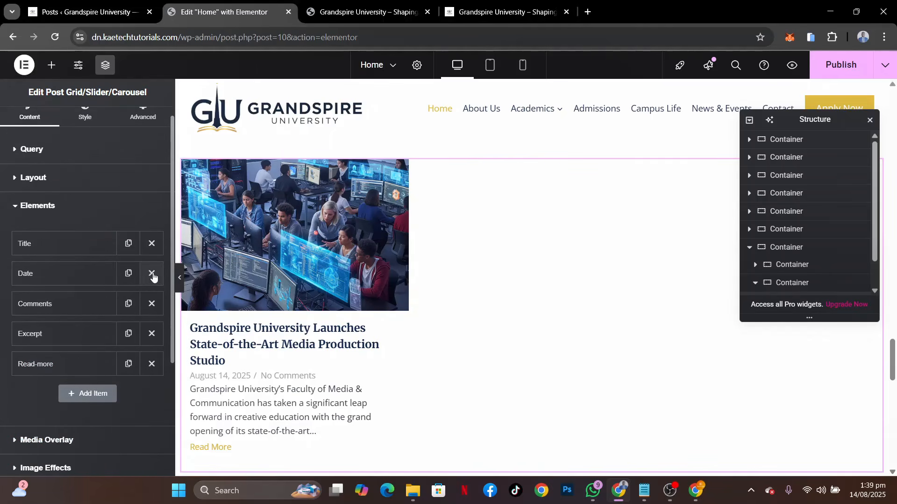
{"action": "left_click", "coordinate": [153, 277]}
{"action": "left_click", "coordinate": [152, 275]}
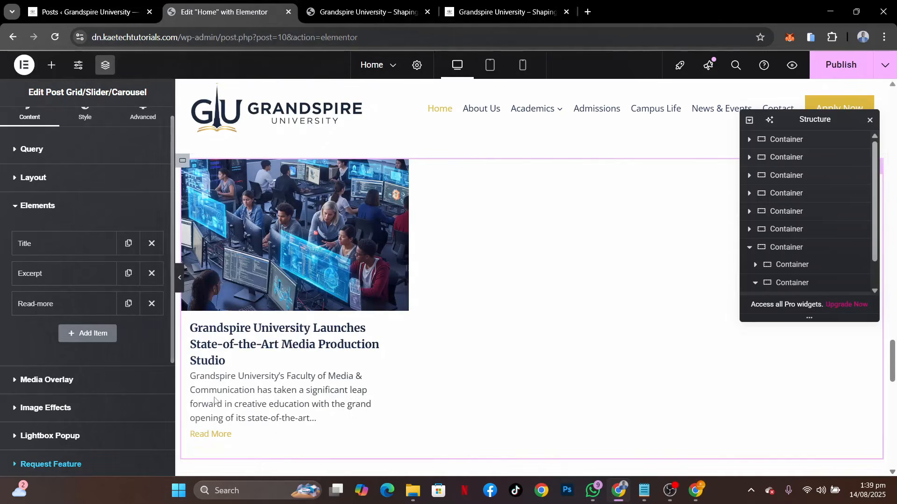
Try applying the post grid's Grid Item styles to the Wrapper instead of the Inner Elements
{"action": "scroll", "coordinate": [473, 347], "scroll_direction": "down", "scroll_amount": 2}
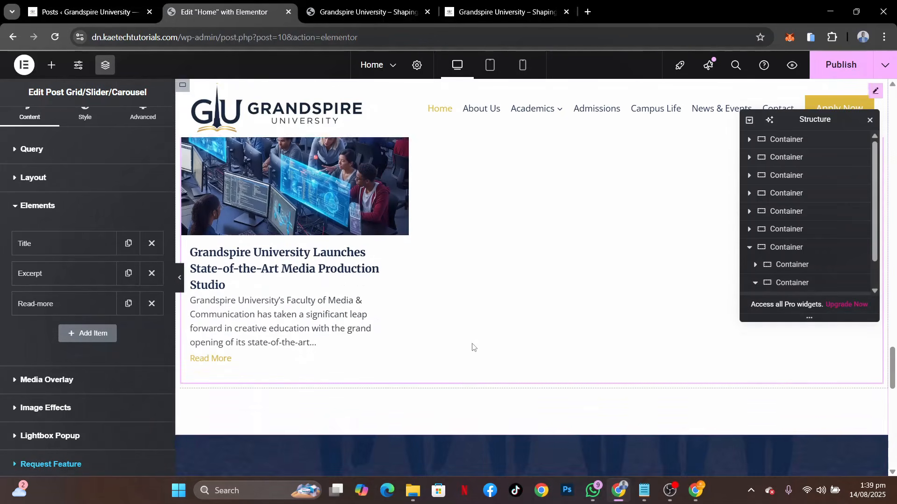
{"action": "scroll", "coordinate": [89, 243], "scroll_direction": "up", "scroll_amount": 1}
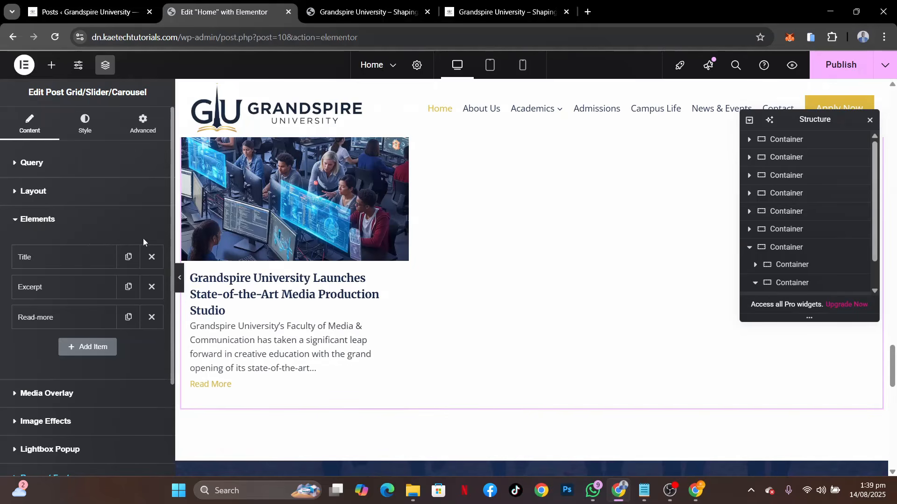
{"action": "left_click", "coordinate": [77, 126]}
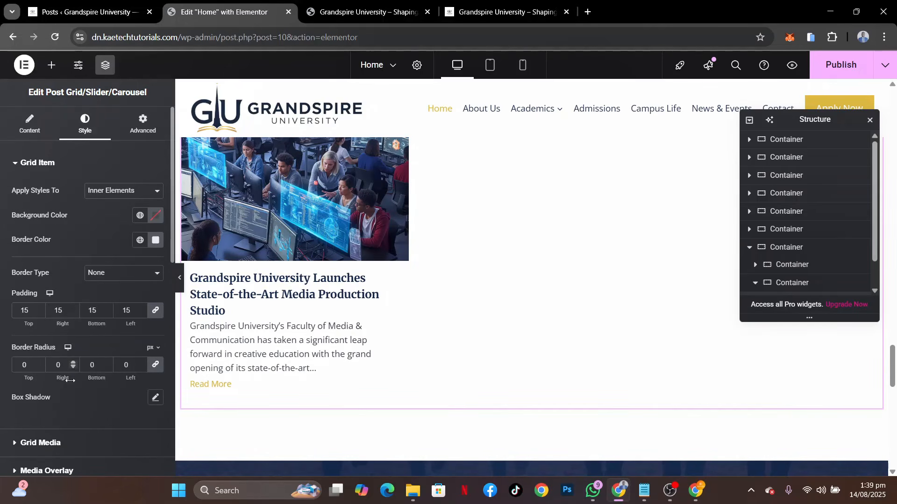
{"action": "scroll", "coordinate": [420, 241], "scroll_direction": "up", "scroll_amount": 2}
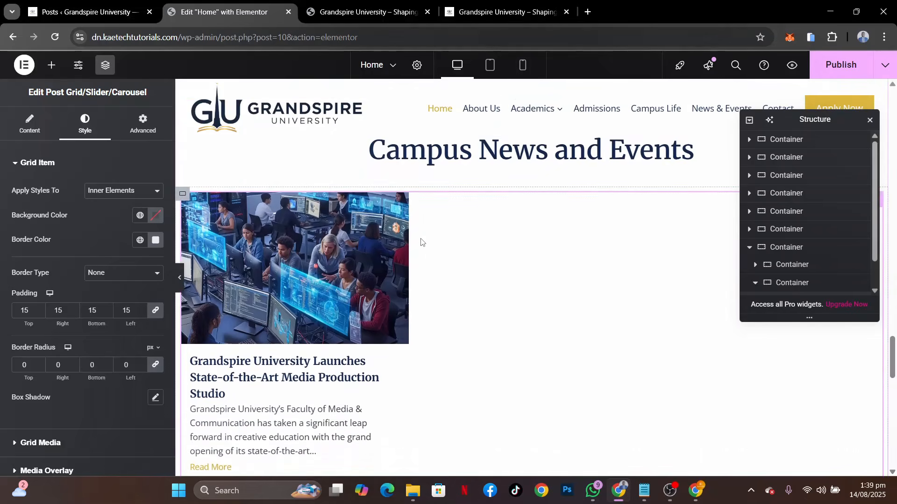
{"action": "scroll", "coordinate": [420, 241], "scroll_direction": "down", "scroll_amount": 2}
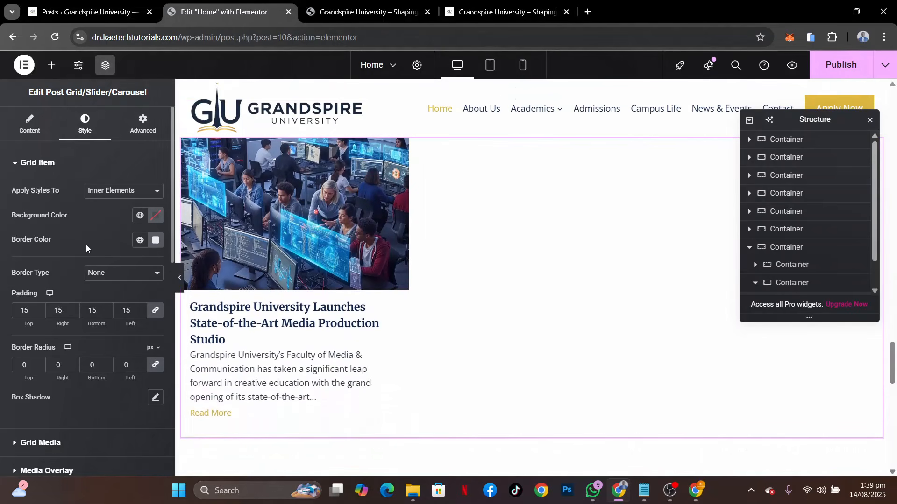
{"action": "scroll", "coordinate": [46, 264], "scroll_direction": "down", "scroll_amount": 2}
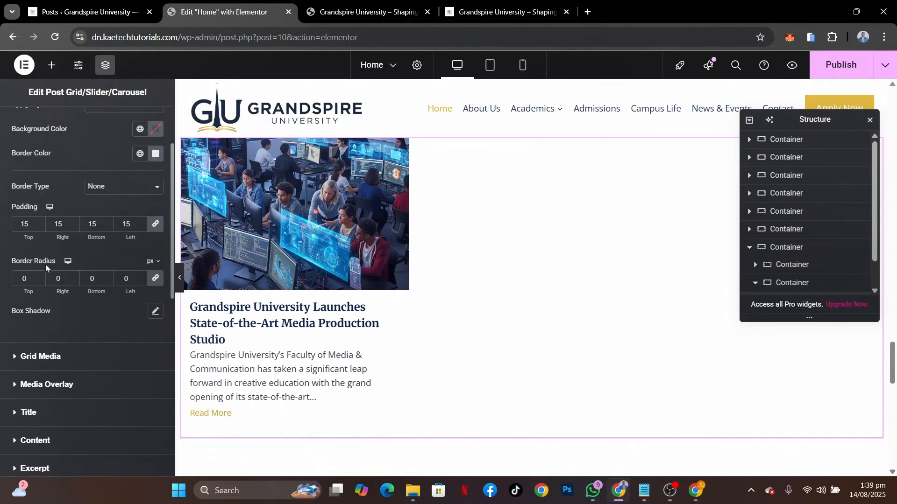
{"action": "scroll", "coordinate": [46, 265], "scroll_direction": "up", "scroll_amount": 2}
{"action": "left_click", "coordinate": [103, 187]}
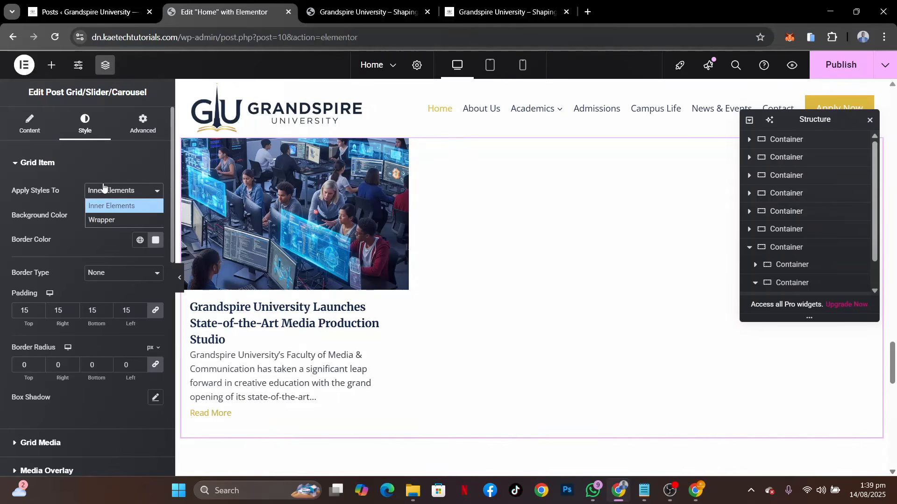
{"action": "left_click", "coordinate": [99, 219]}
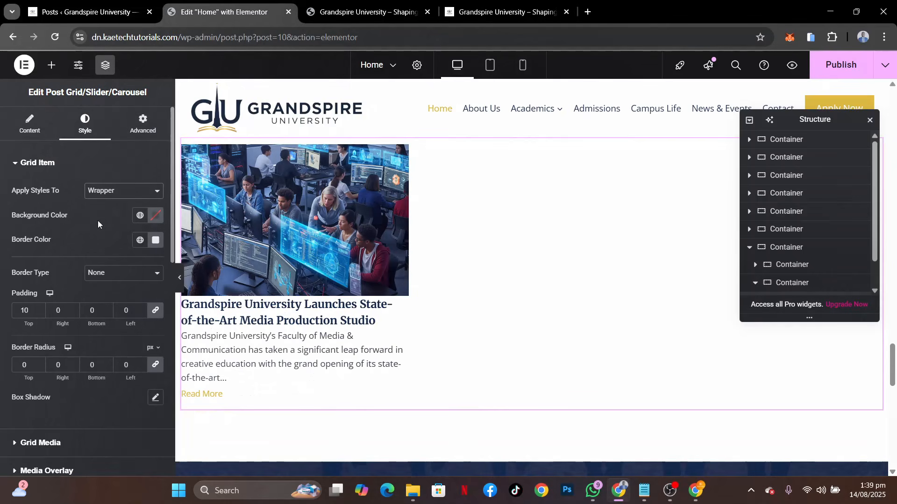
{"action": "left_click", "coordinate": [103, 190]}
{"action": "left_click", "coordinate": [107, 206]}
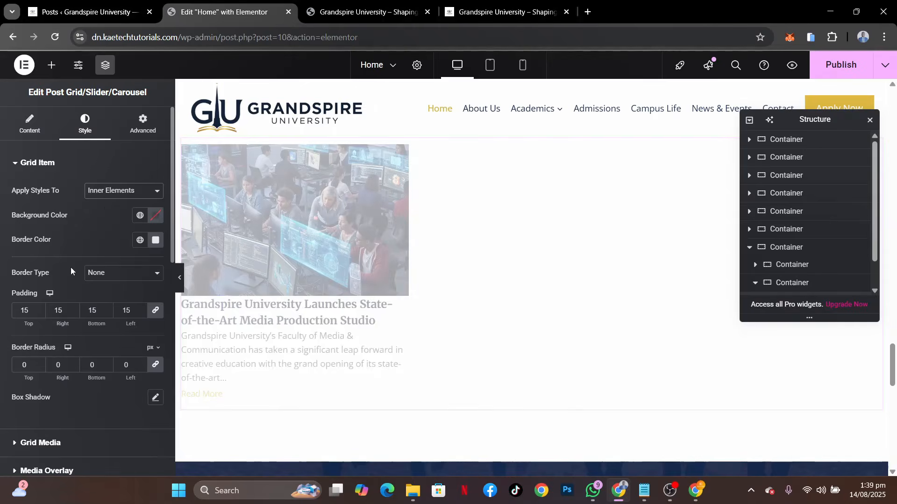
Set the border type of the post grid's items to Solid
{"action": "scroll", "coordinate": [71, 267], "scroll_direction": "down", "scroll_amount": 3}
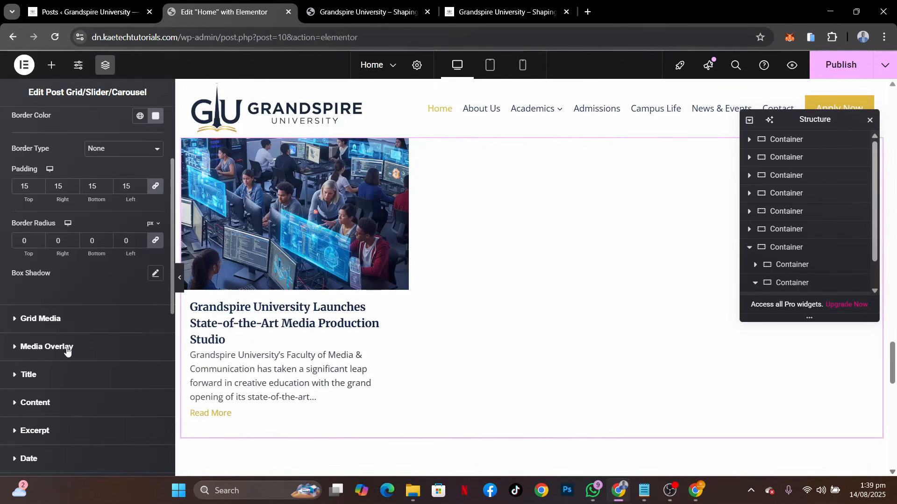
{"action": "scroll", "coordinate": [64, 379], "scroll_direction": "down", "scroll_amount": 2}
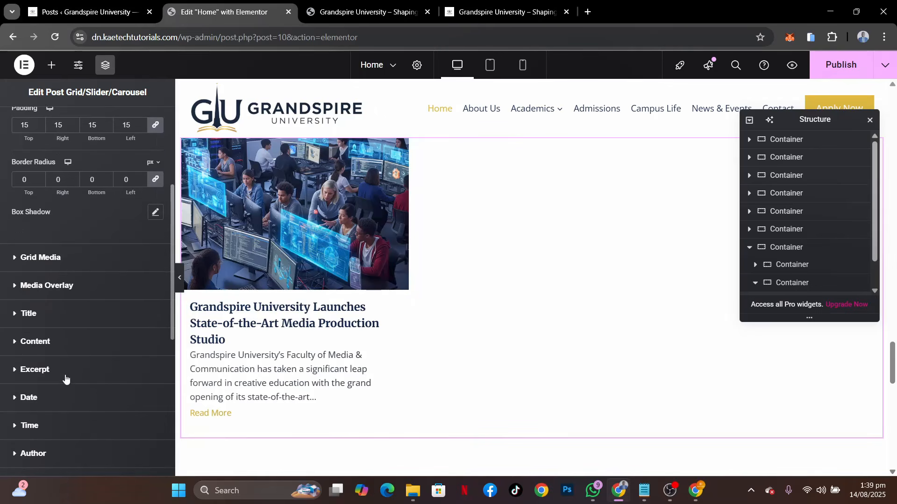
{"action": "scroll", "coordinate": [64, 405], "scroll_direction": "down", "scroll_amount": 2}
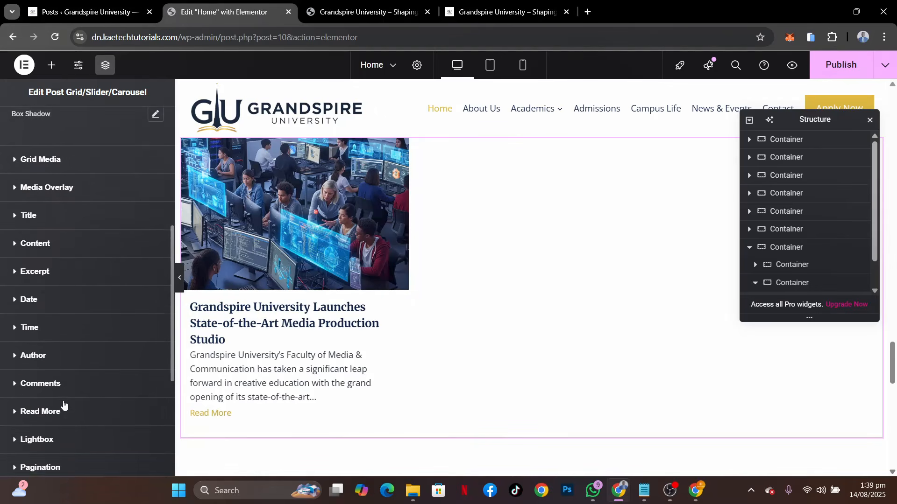
{"action": "scroll", "coordinate": [64, 404], "scroll_direction": "down", "scroll_amount": 3}
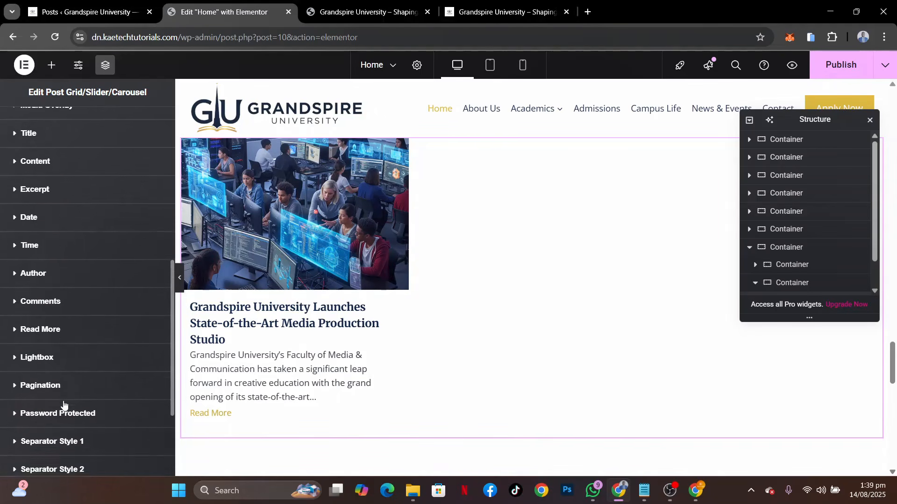
{"action": "scroll", "coordinate": [64, 404], "scroll_direction": "up", "scroll_amount": 8}
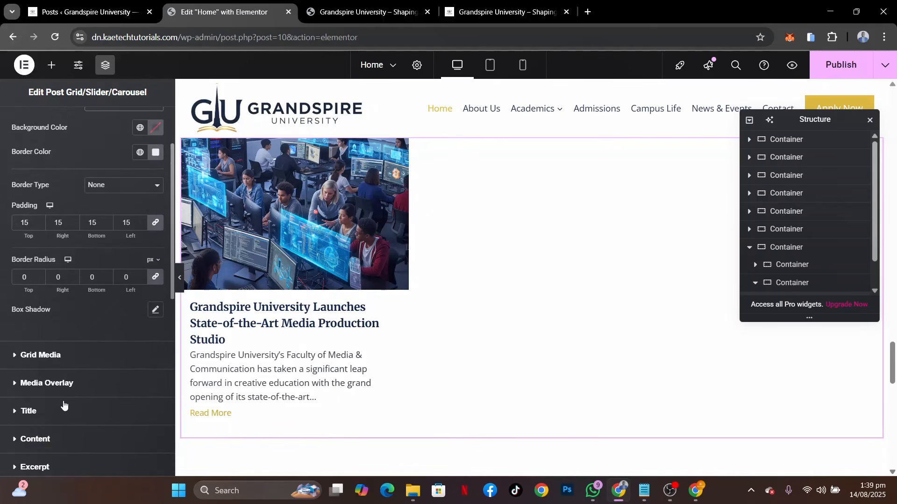
{"action": "scroll", "coordinate": [64, 404], "scroll_direction": "up", "scroll_amount": 2}
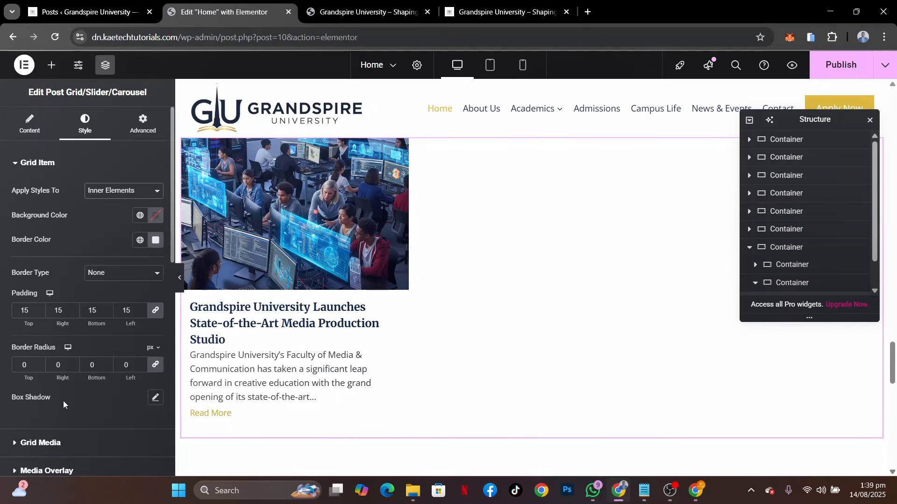
{"action": "left_click", "coordinate": [124, 273]}
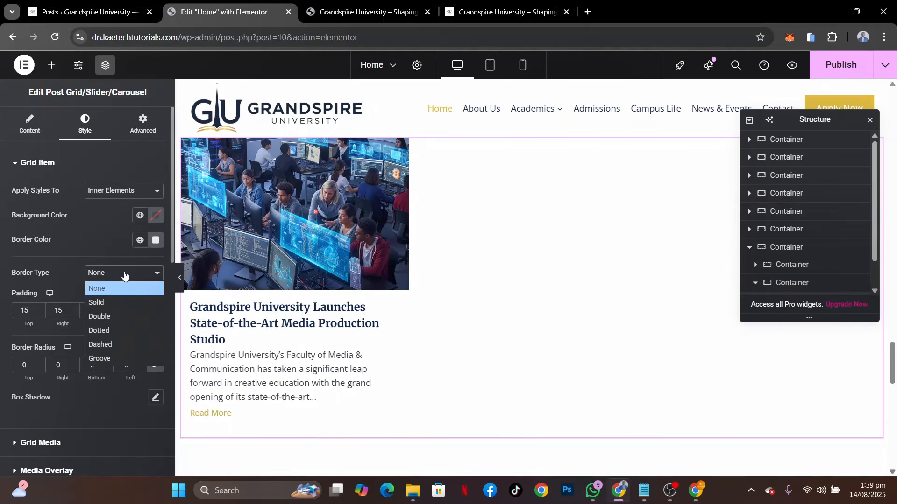
{"action": "left_click", "coordinate": [110, 302]}
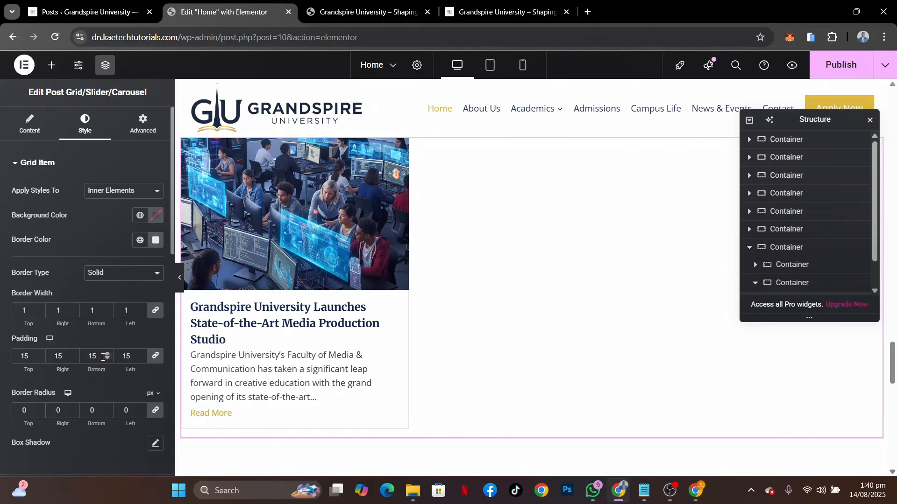
Set the grid item border color to the global Theme Accent and lower its opacity to give #0A1F4469
{"action": "left_click", "coordinate": [140, 239]}
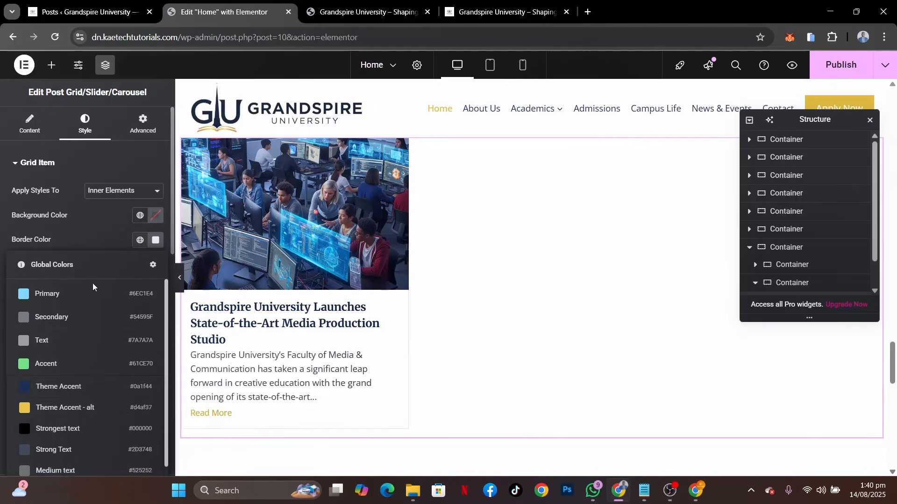
{"action": "left_click", "coordinate": [64, 389]}
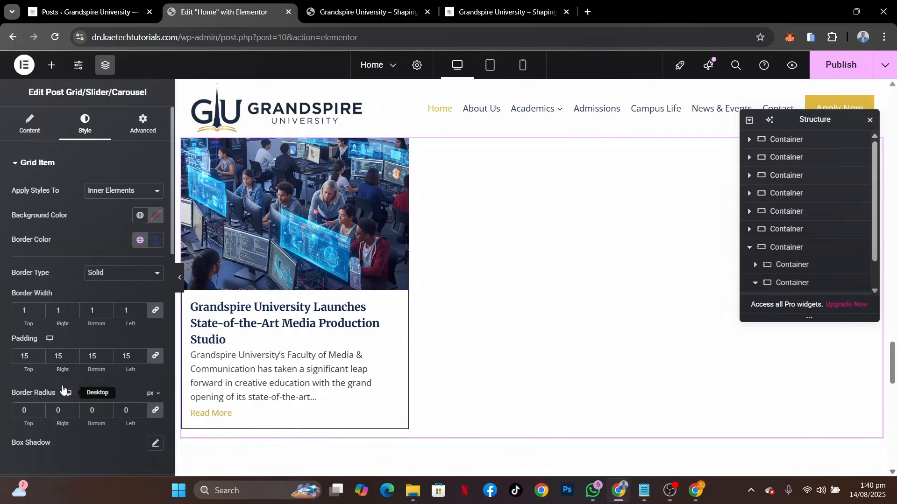
{"action": "left_click", "coordinate": [157, 242]}
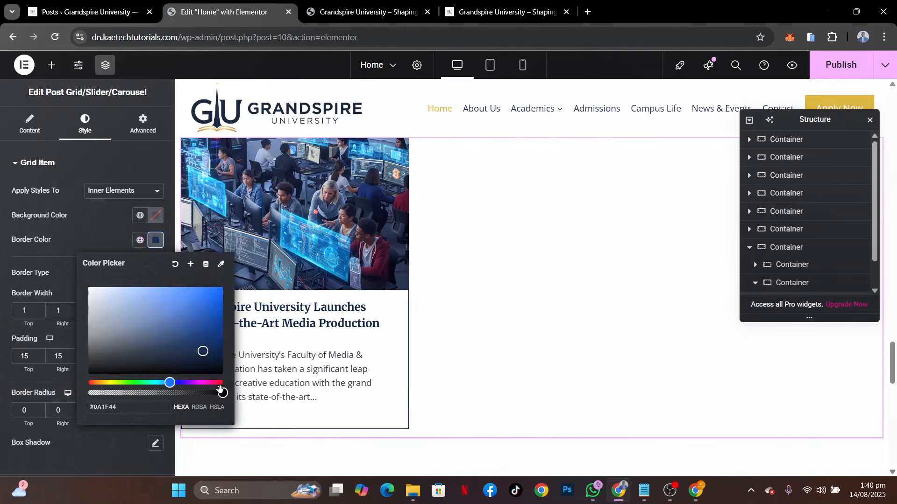
{"action": "left_click_drag", "start_coordinate": [223, 393], "coordinate": [144, 391]}
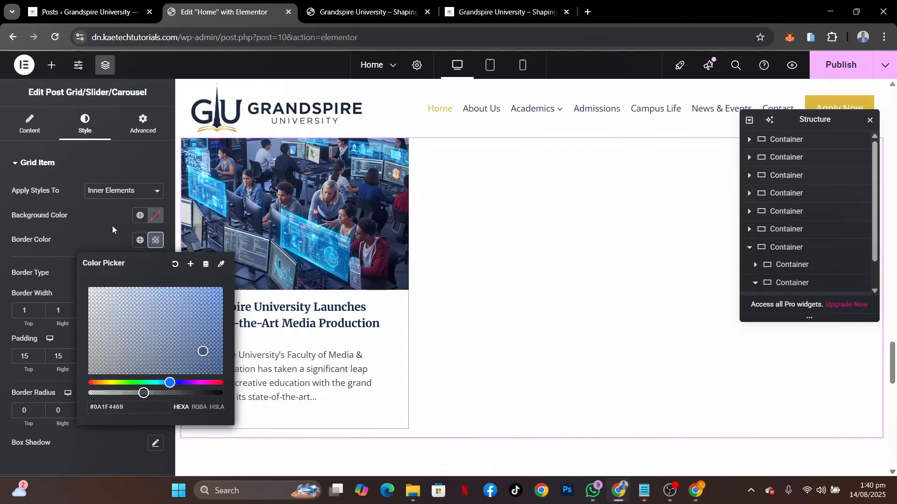
{"action": "left_click", "coordinate": [107, 222]}
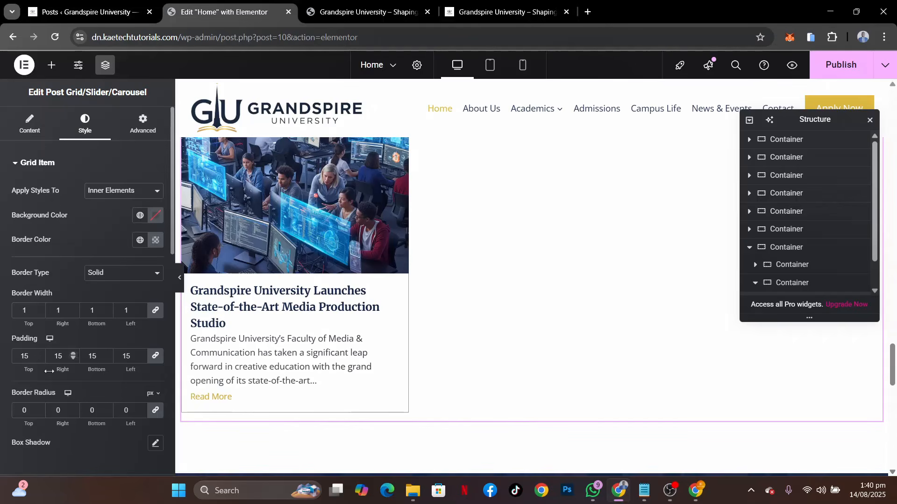
Unlink the excerpt's padding values and set the top padding to 10 px and the bottom padding to 5 px
{"action": "scroll", "coordinate": [50, 375], "scroll_direction": "down", "scroll_amount": 5}
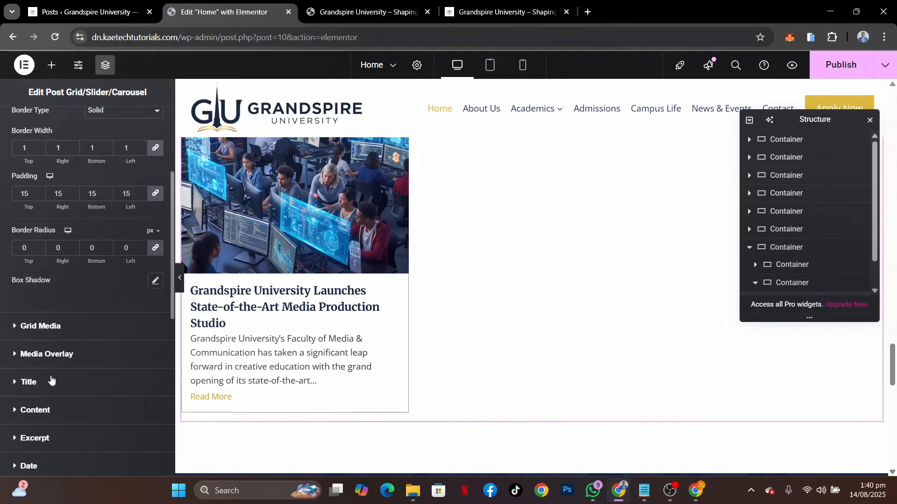
{"action": "left_click", "coordinate": [55, 365]}
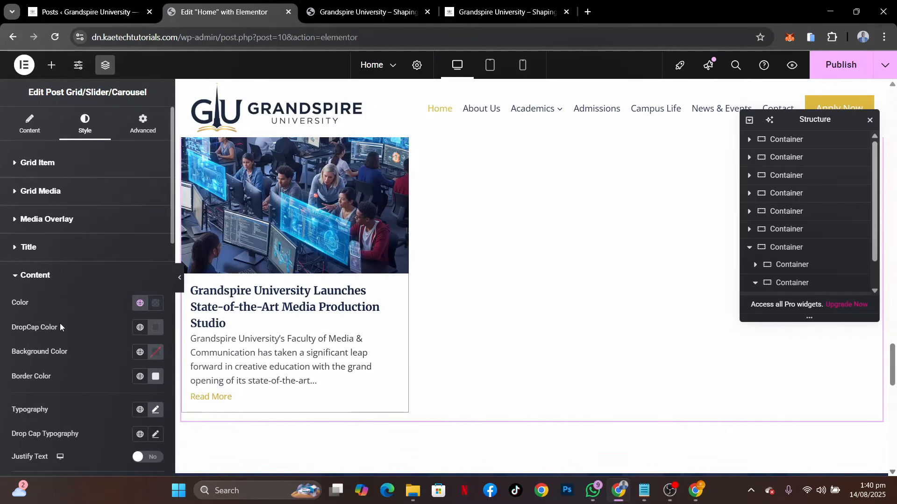
{"action": "left_click", "coordinate": [61, 274]}
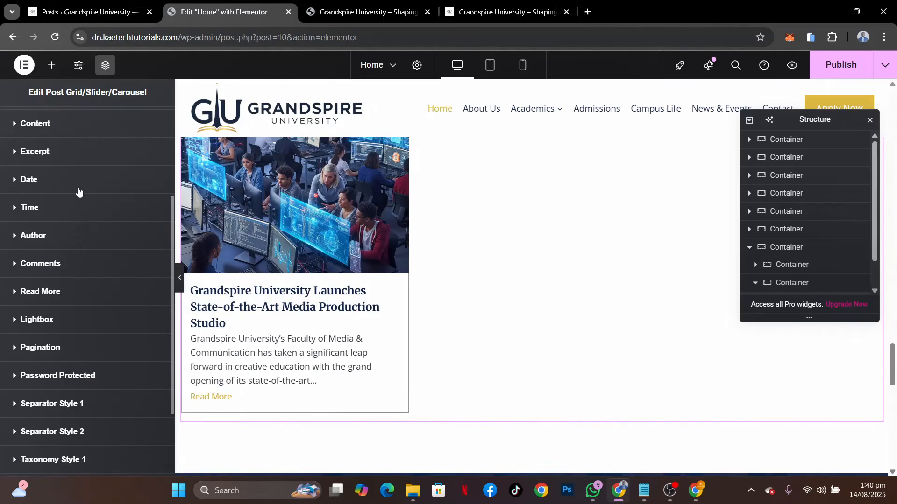
{"action": "left_click", "coordinate": [76, 159]}
{"action": "scroll", "coordinate": [62, 306], "scroll_direction": "down", "scroll_amount": 4}
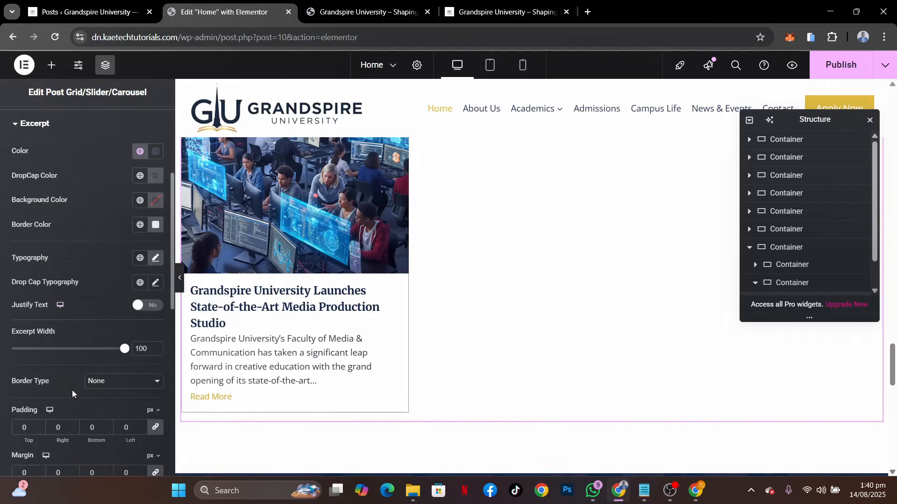
{"action": "scroll", "coordinate": [72, 390], "scroll_direction": "down", "scroll_amount": 1}
{"action": "scroll", "coordinate": [72, 391], "scroll_direction": "down", "scroll_amount": 1}
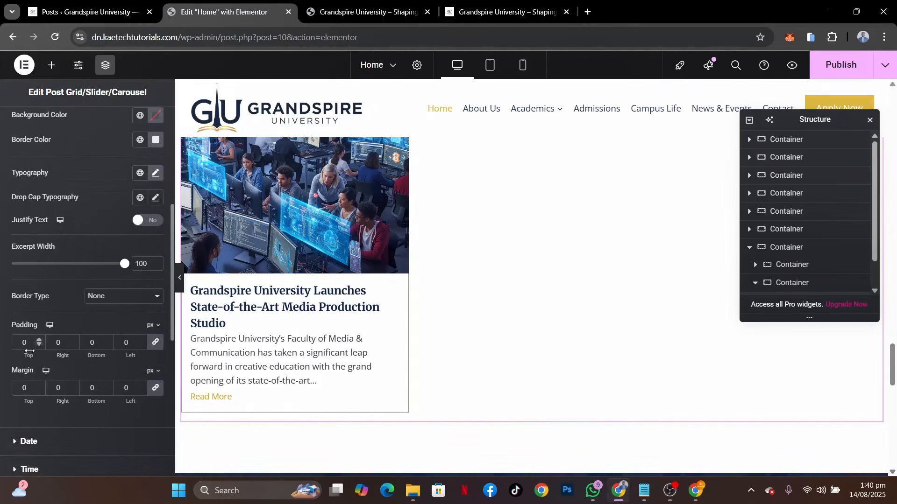
{"action": "left_click", "coordinate": [157, 345]}
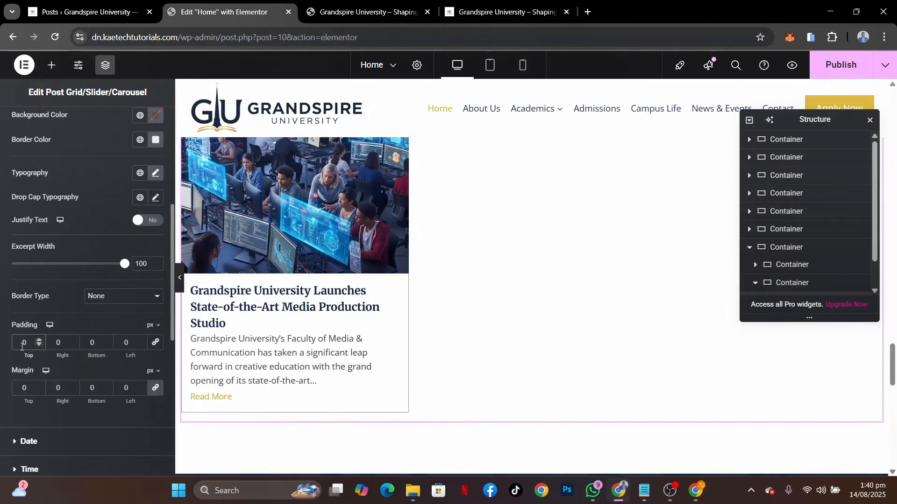
{"action": "left_click", "coordinate": [21, 346]}
{"action": "type", "text": "2"}
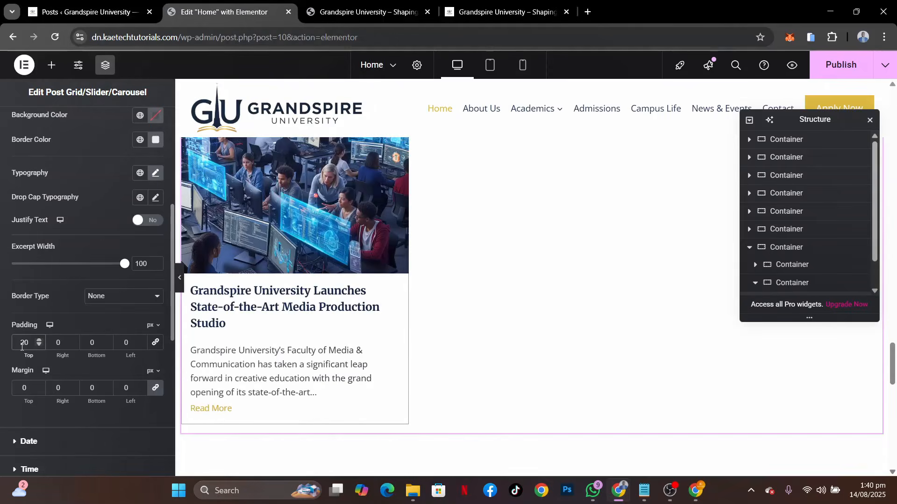
{"action": "key", "text": "BackSpace"}
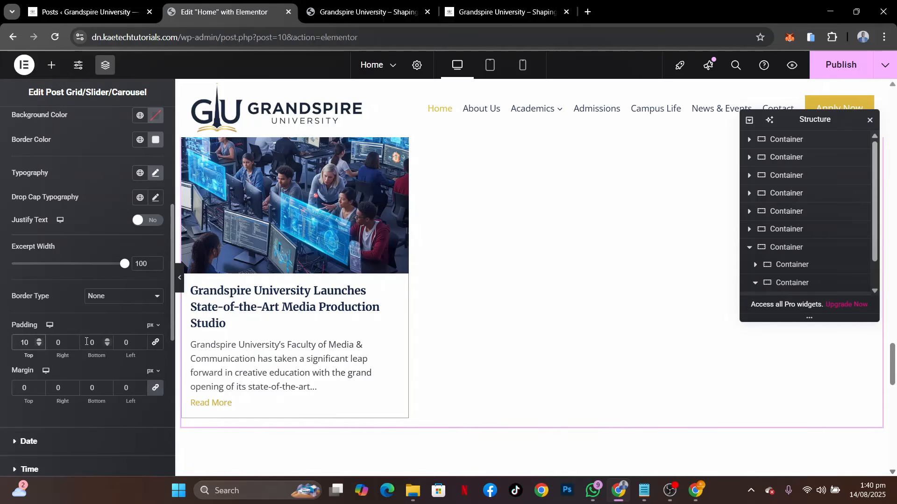
{"action": "left_click", "coordinate": [94, 343]}
{"action": "type", "text": "5"}
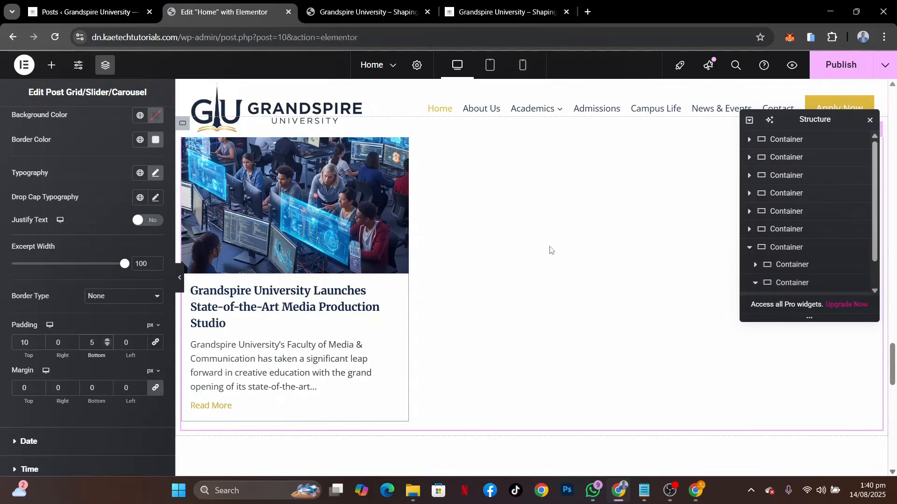
Publish the home page and reload the live site to check the Campus News and Events post grid
{"action": "scroll", "coordinate": [681, 210], "scroll_direction": "up", "scroll_amount": 3}
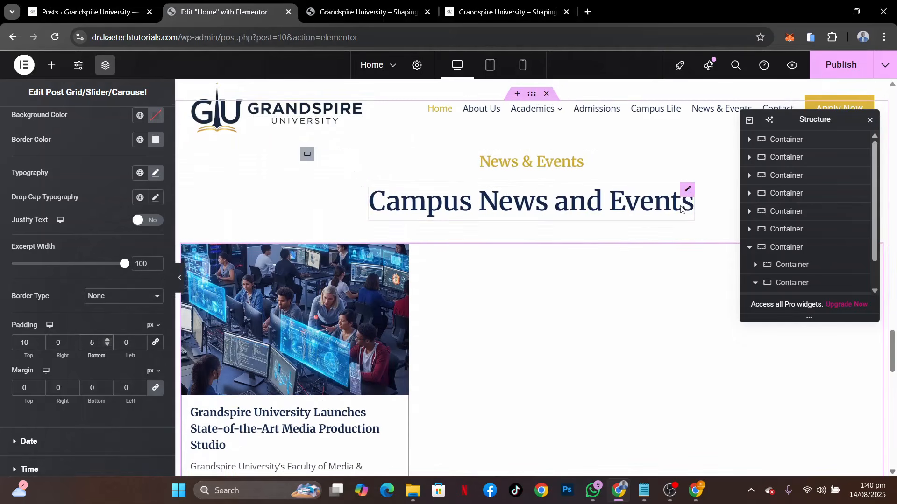
{"action": "left_click", "coordinate": [839, 75]}
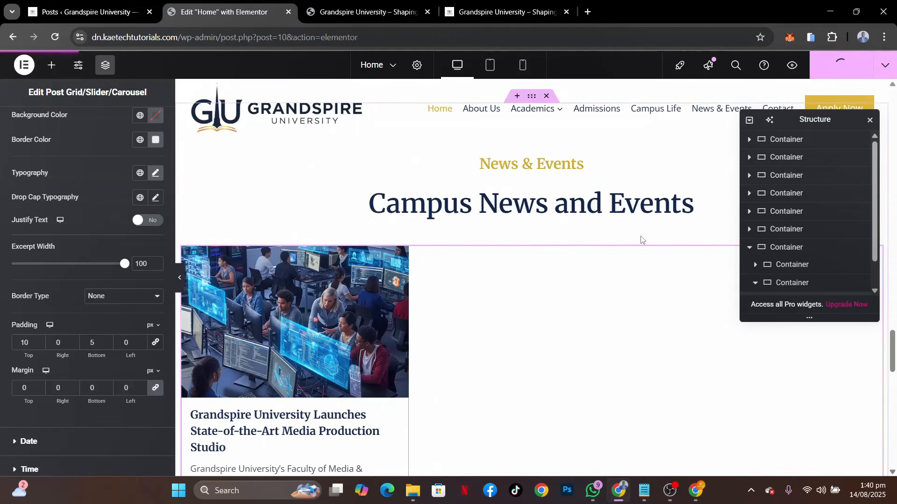
{"action": "left_click", "coordinate": [367, 12]}
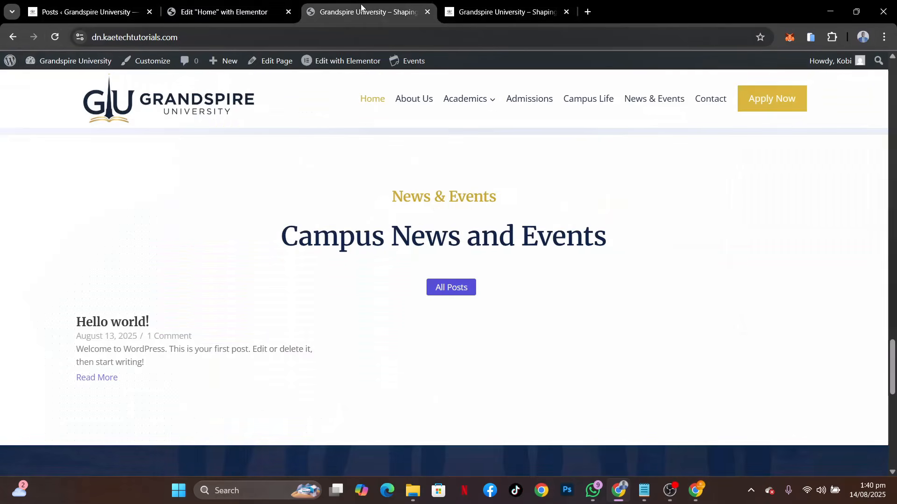
{"action": "left_click", "coordinate": [54, 37]}
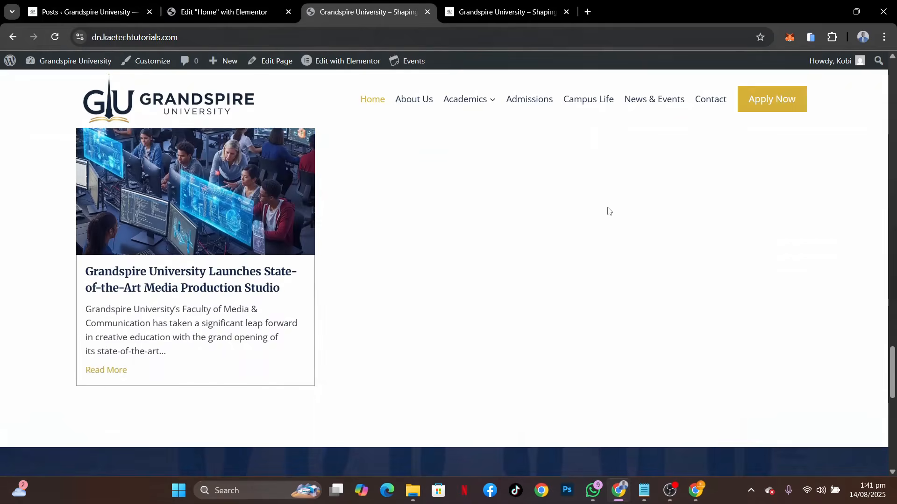
Review the live home page from the hero to the Start Your Journey to Excellence section, including the news post grid
{"action": "scroll", "coordinate": [608, 210], "scroll_direction": "up", "scroll_amount": 5}
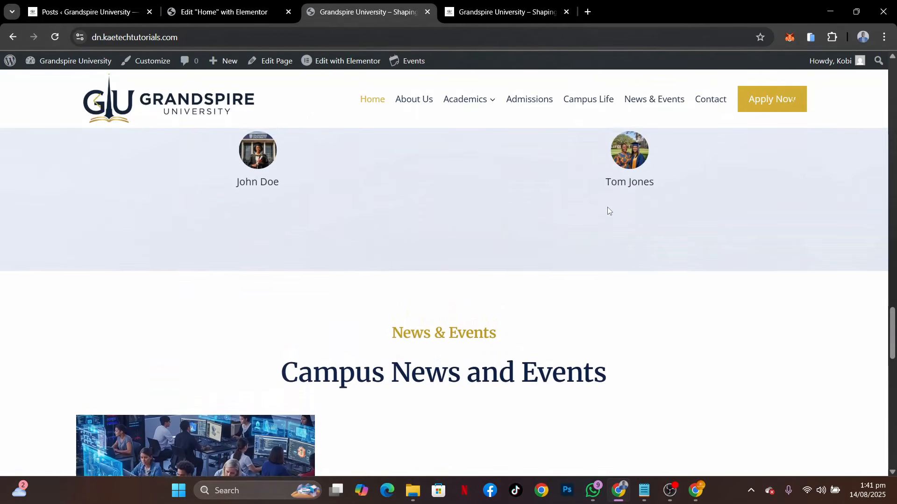
{"action": "scroll", "coordinate": [532, 264], "scroll_direction": "down", "scroll_amount": 4}
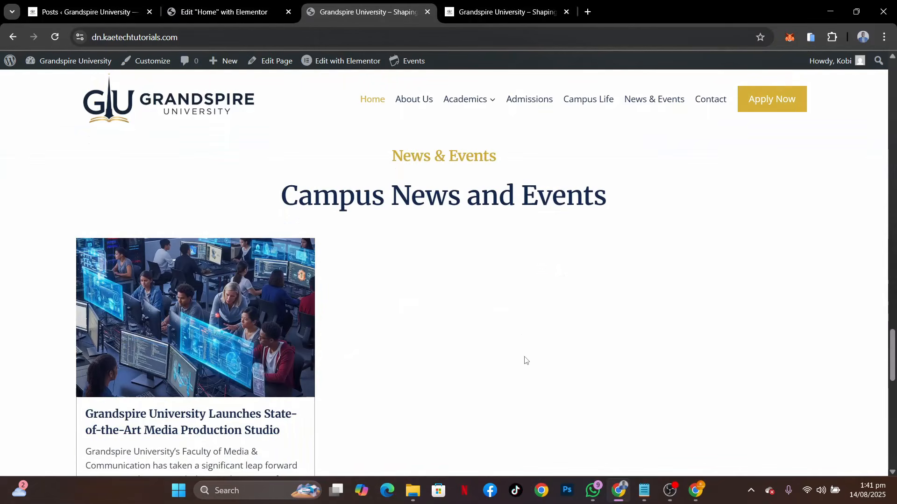
{"action": "scroll", "coordinate": [598, 353], "scroll_direction": "down", "scroll_amount": 2}
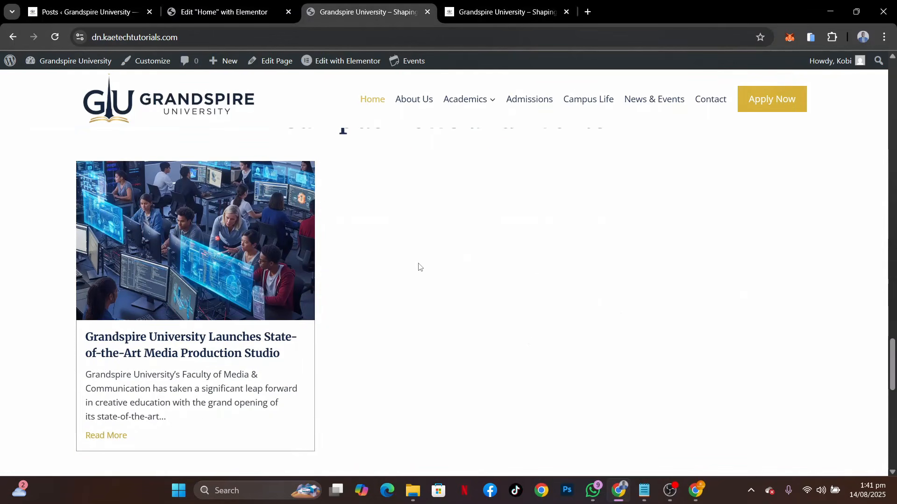
{"action": "scroll", "coordinate": [419, 267], "scroll_direction": "up", "scroll_amount": 3}
{"action": "scroll", "coordinate": [433, 208], "scroll_direction": "up", "scroll_amount": 20}
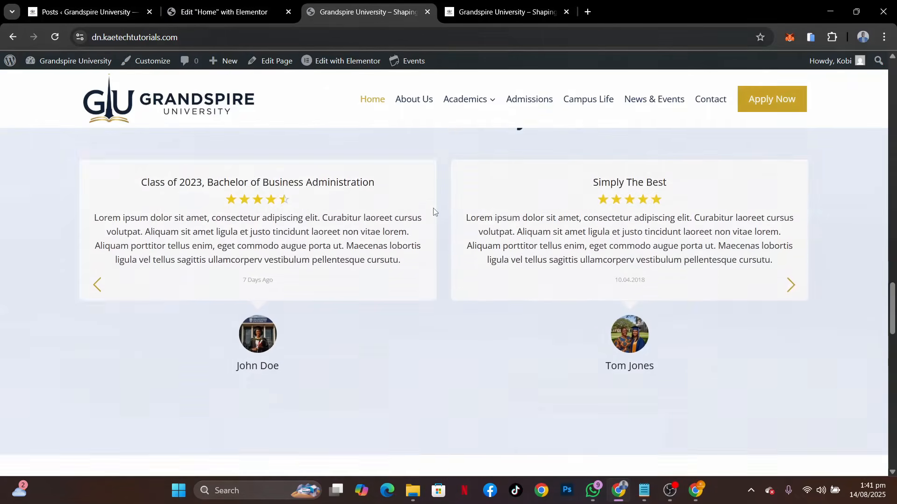
{"action": "scroll", "coordinate": [433, 212], "scroll_direction": "up", "scroll_amount": 15}
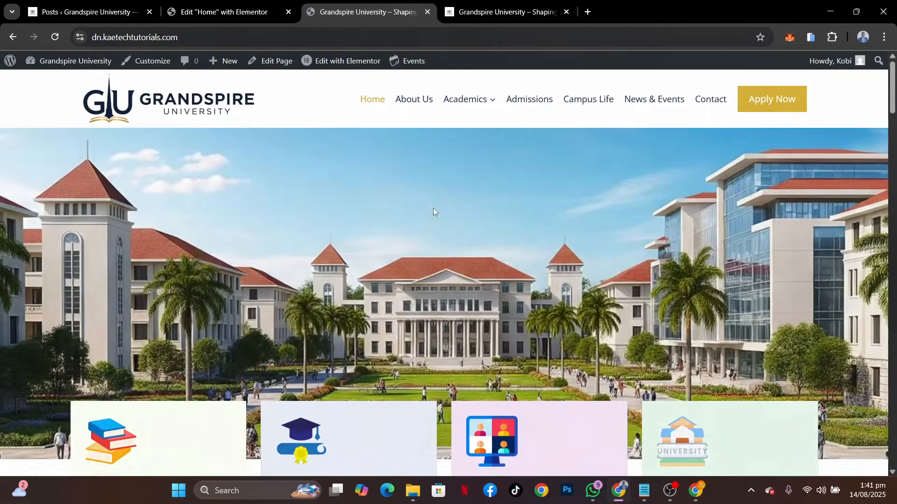
{"action": "scroll", "coordinate": [433, 212], "scroll_direction": "down", "scroll_amount": 18}
{"action": "scroll", "coordinate": [433, 209], "scroll_direction": "down", "scroll_amount": 20}
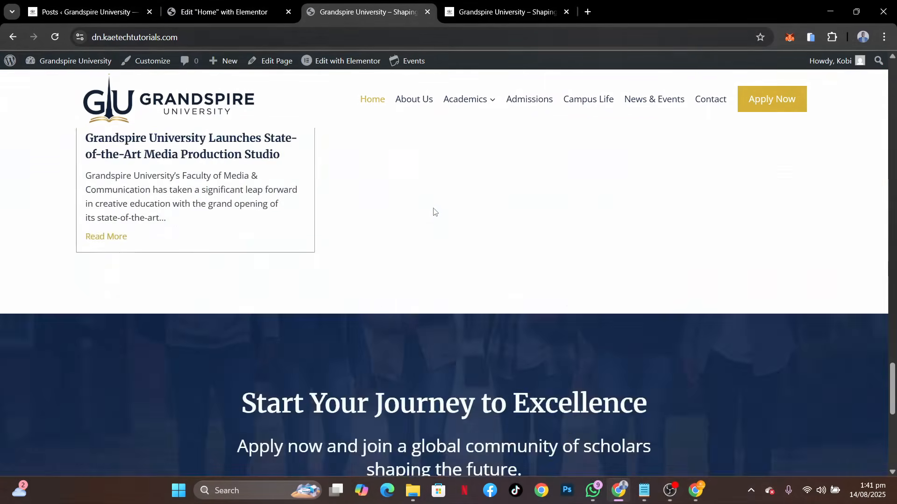
{"action": "scroll", "coordinate": [433, 210], "scroll_direction": "up", "scroll_amount": 5}
{"action": "scroll", "coordinate": [433, 210], "scroll_direction": "up", "scroll_amount": 20}
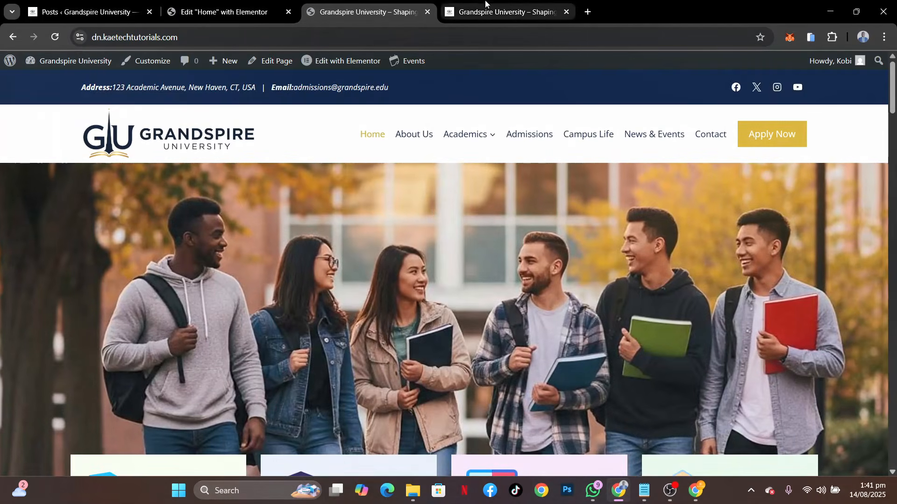
Compare the reference site's home page with the live home page, checking the programs and testimonials sections
{"action": "key", "text": "ctrl+Tab"}
{"action": "scroll", "coordinate": [477, 258], "scroll_direction": "up", "scroll_amount": 10}
{"action": "scroll", "coordinate": [476, 258], "scroll_direction": "down", "scroll_amount": 4}
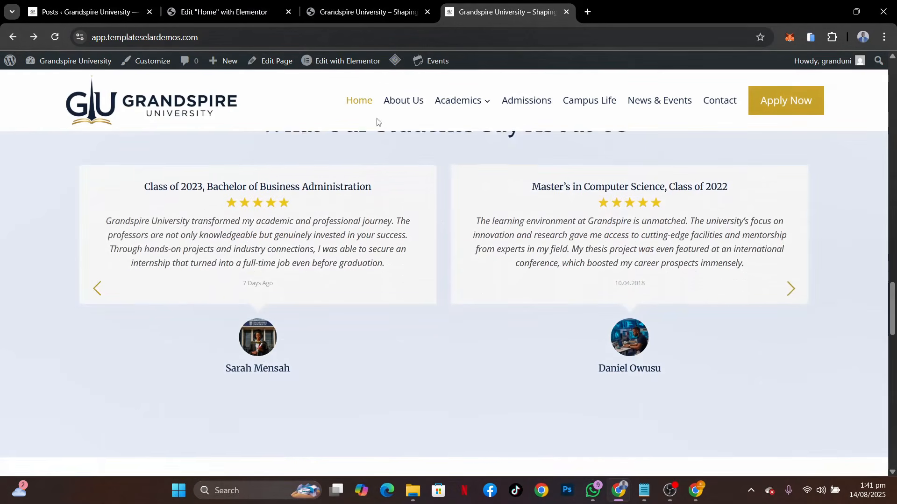
{"action": "left_click", "coordinate": [359, 12]}
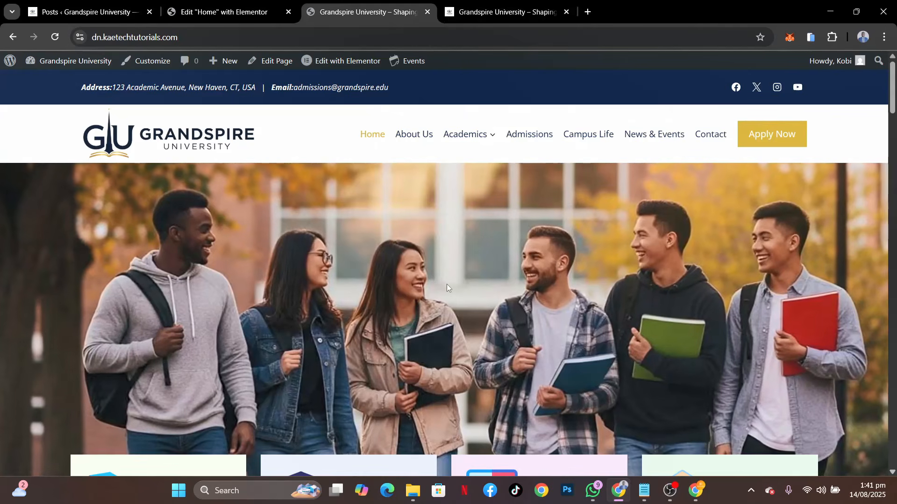
{"action": "scroll", "coordinate": [446, 284], "scroll_direction": "down", "scroll_amount": 15}
{"action": "scroll", "coordinate": [446, 284], "scroll_direction": "down", "scroll_amount": 8}
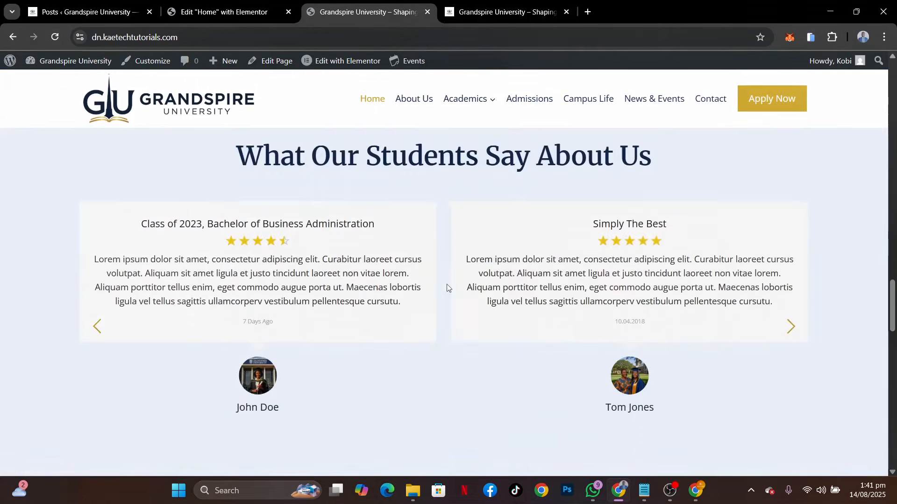
{"action": "scroll", "coordinate": [446, 284], "scroll_direction": "up", "scroll_amount": 20}
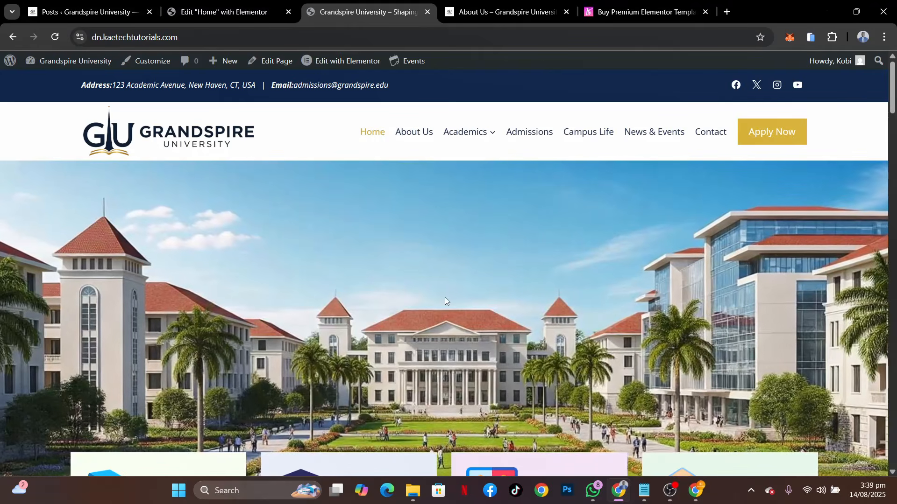
{"action": "scroll", "coordinate": [444, 299], "scroll_direction": "down", "scroll_amount": 15}
{"action": "scroll", "coordinate": [445, 301], "scroll_direction": "down", "scroll_amount": 15}
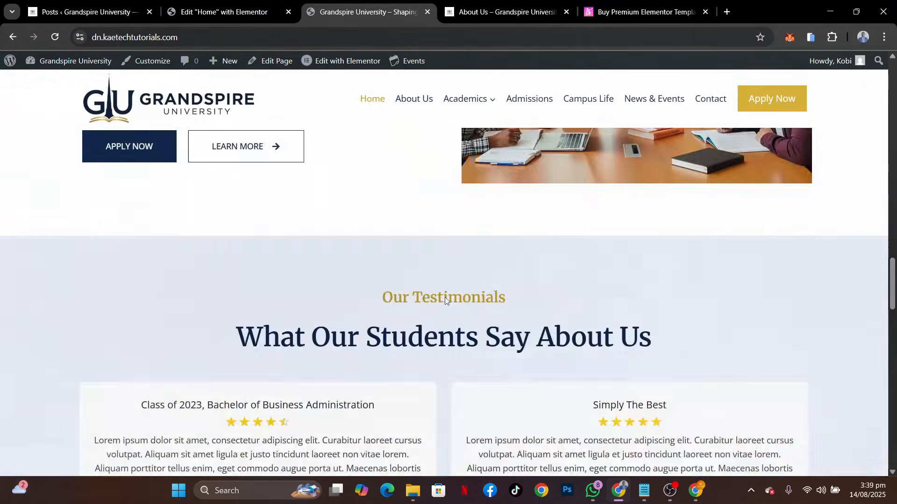
{"action": "scroll", "coordinate": [445, 298], "scroll_direction": "up", "scroll_amount": 8}
{"action": "scroll", "coordinate": [445, 298], "scroll_direction": "up", "scroll_amount": 20}
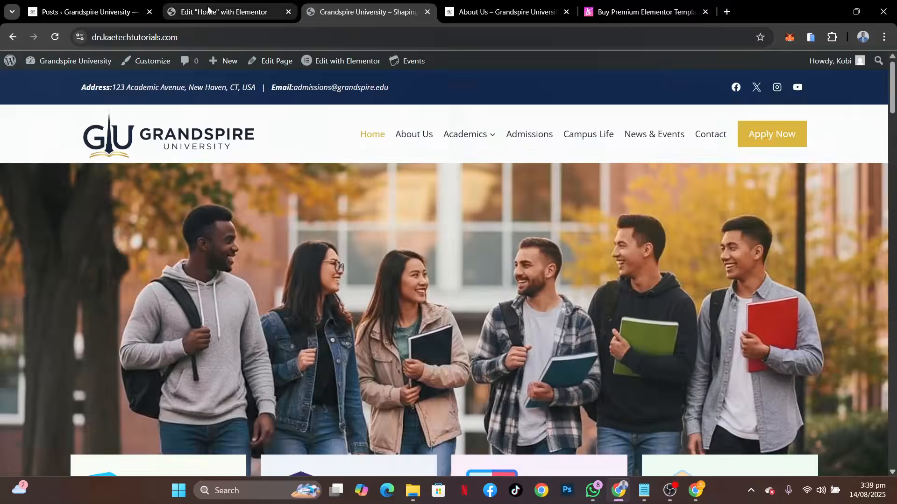
Return to the home page in the Elementor editor and view its sections in the Tablet Portrait layout
{"action": "left_click", "coordinate": [208, 10]}
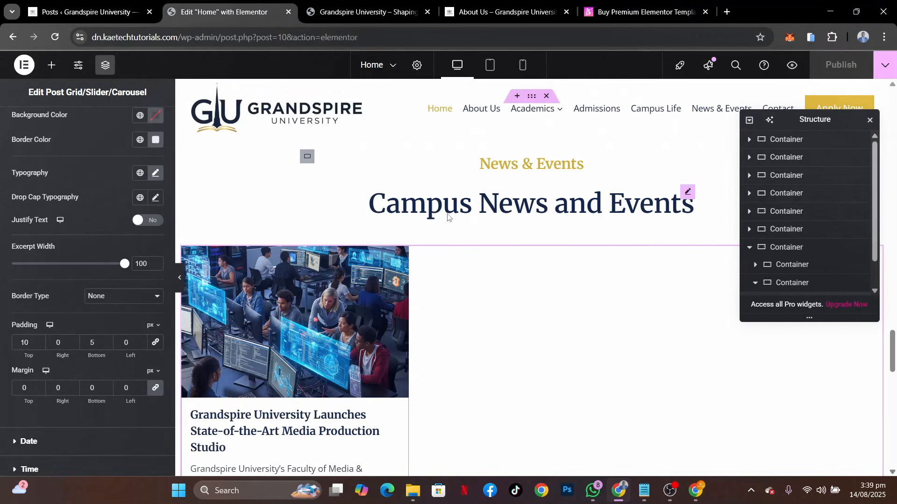
{"action": "scroll", "coordinate": [519, 351], "scroll_direction": "up", "scroll_amount": 20}
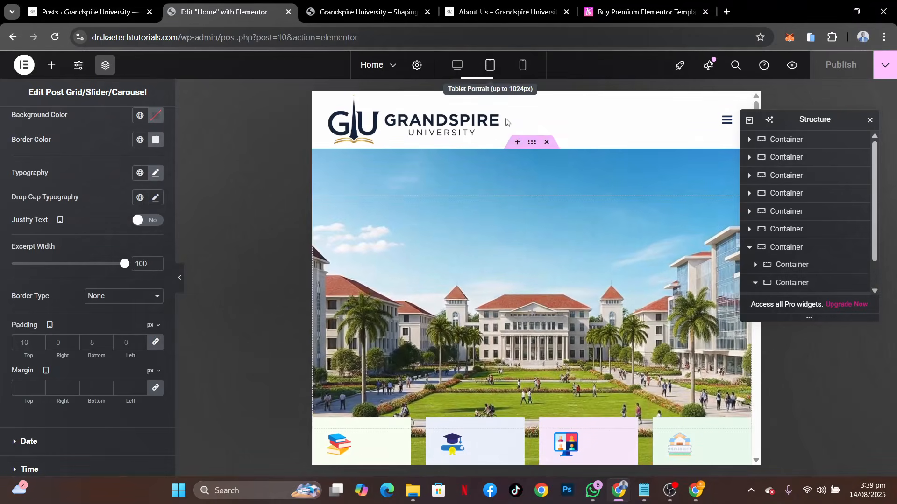
{"action": "left_click", "coordinate": [489, 66]}
{"action": "scroll", "coordinate": [538, 247], "scroll_direction": "down", "scroll_amount": 15}
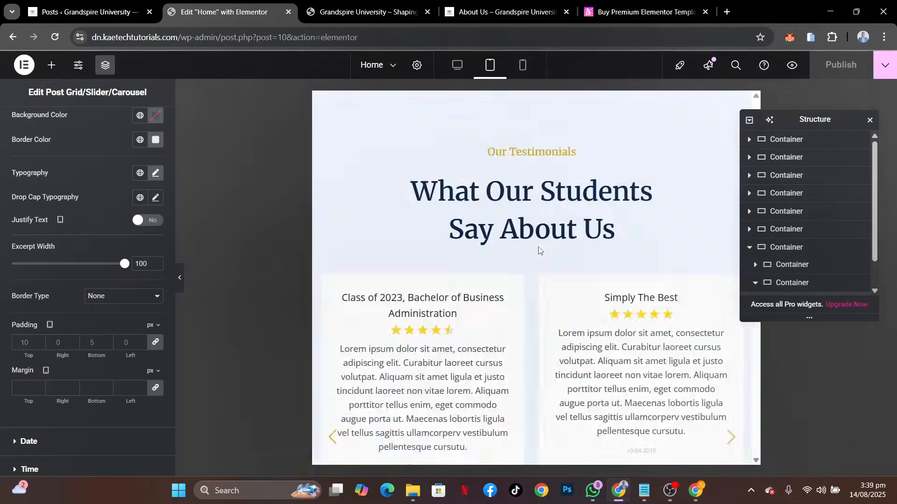
{"action": "scroll", "coordinate": [538, 247], "scroll_direction": "up", "scroll_amount": 12}
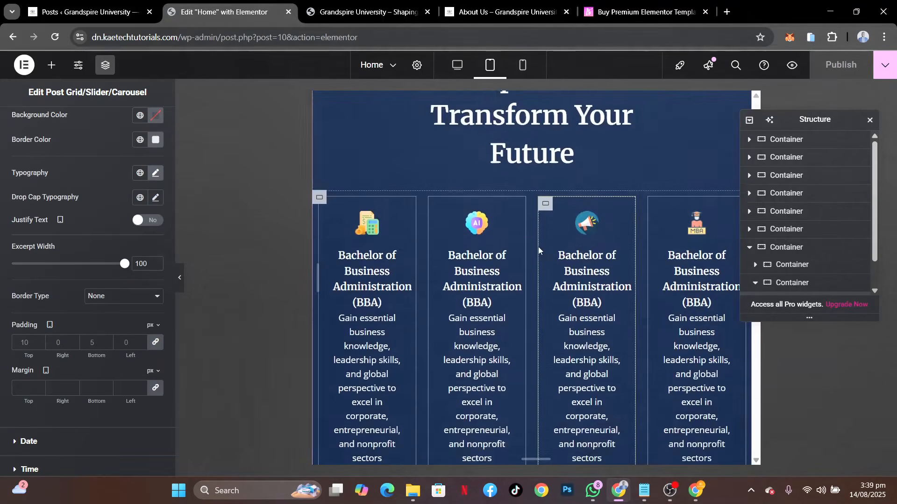
{"action": "scroll", "coordinate": [538, 247], "scroll_direction": "up", "scroll_amount": 5}
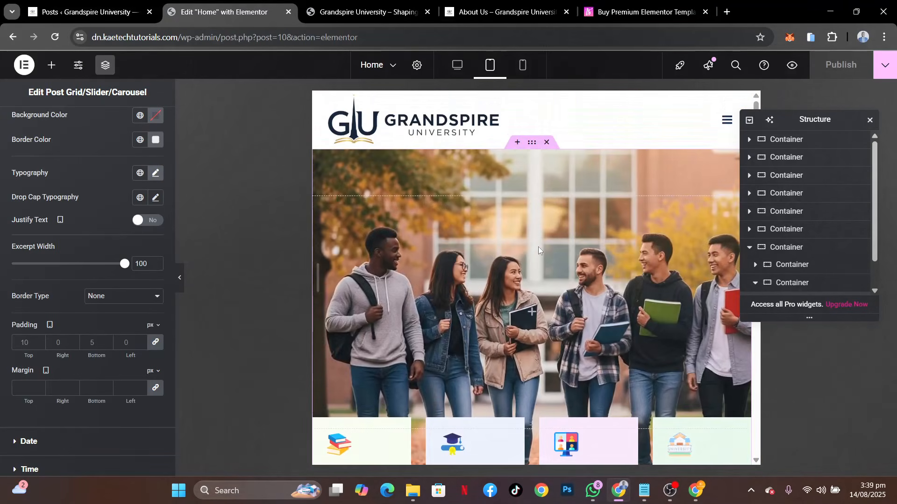
Set the hero container's minimum height to 300 px for the tablet layout
{"action": "left_click", "coordinate": [533, 144]}
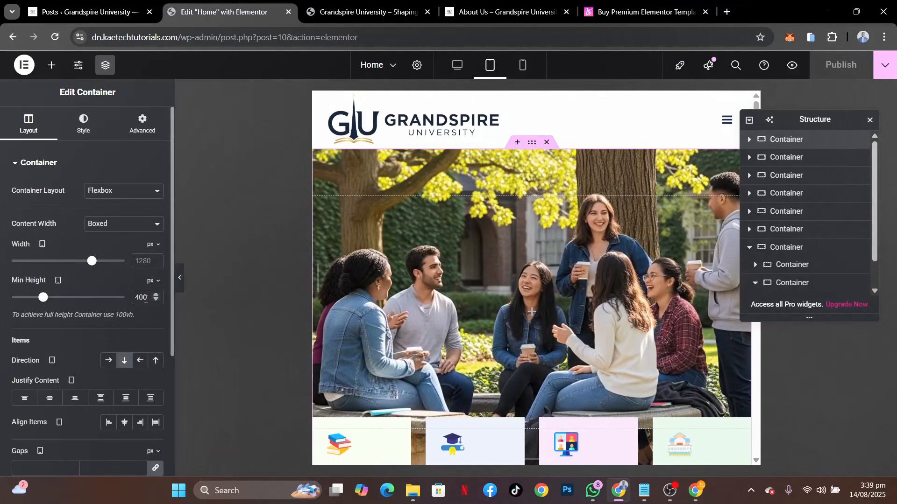
{"action": "left_click_drag", "start_coordinate": [140, 297], "coordinate": [134, 296]}
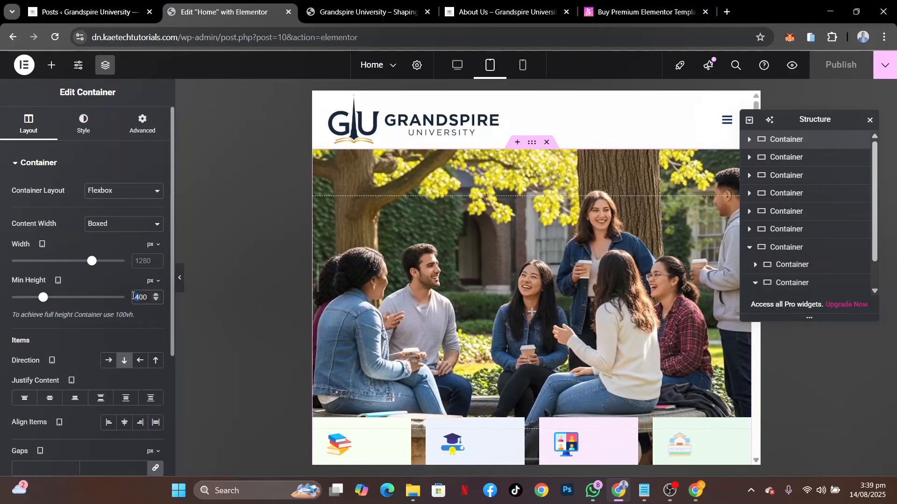
{"action": "type", "text": "3"}
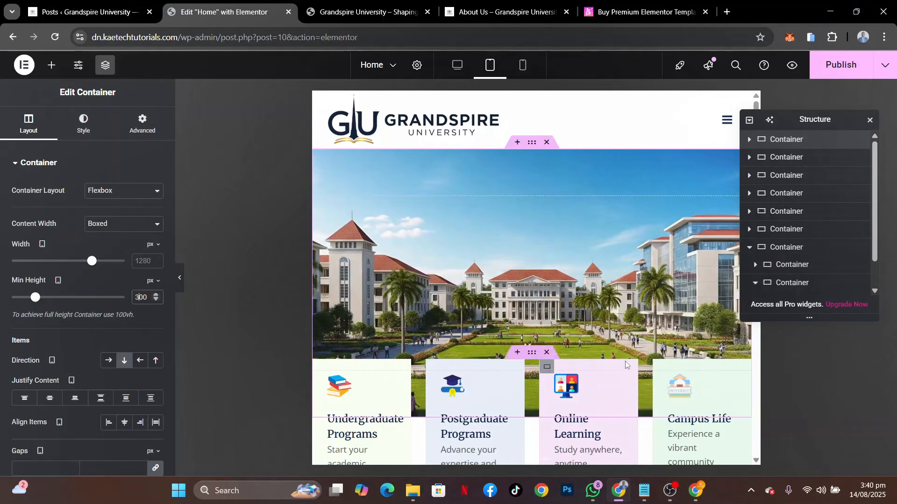
Set the tablet right and left padding of the container holding the four program cards to 10 px each
{"action": "scroll", "coordinate": [556, 330], "scroll_direction": "down", "scroll_amount": 3}
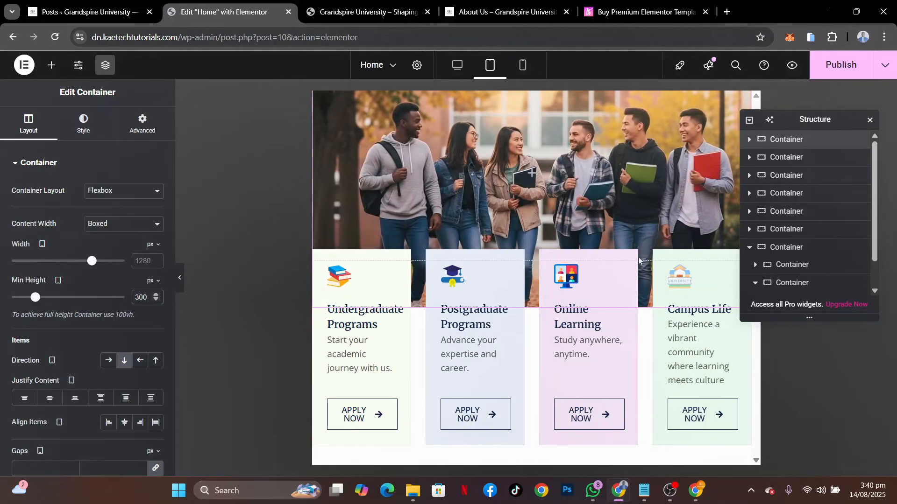
{"action": "left_click", "coordinate": [793, 156]}
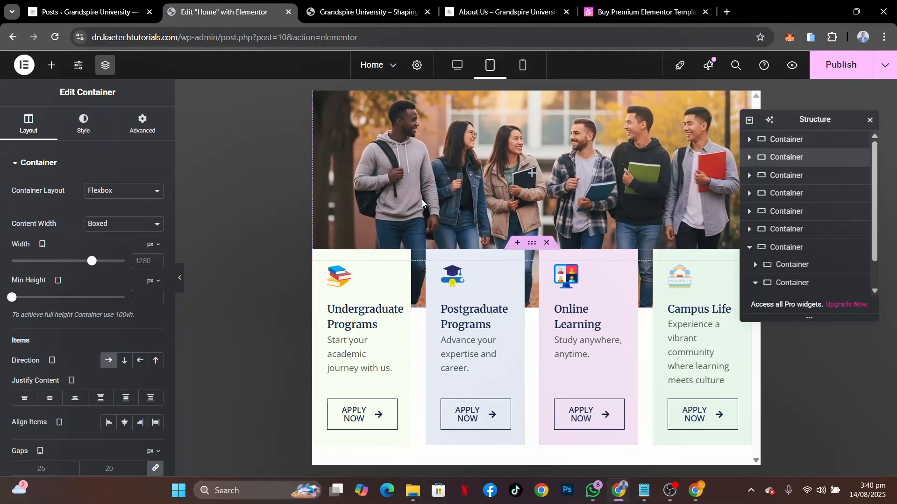
{"action": "left_click", "coordinate": [143, 130]}
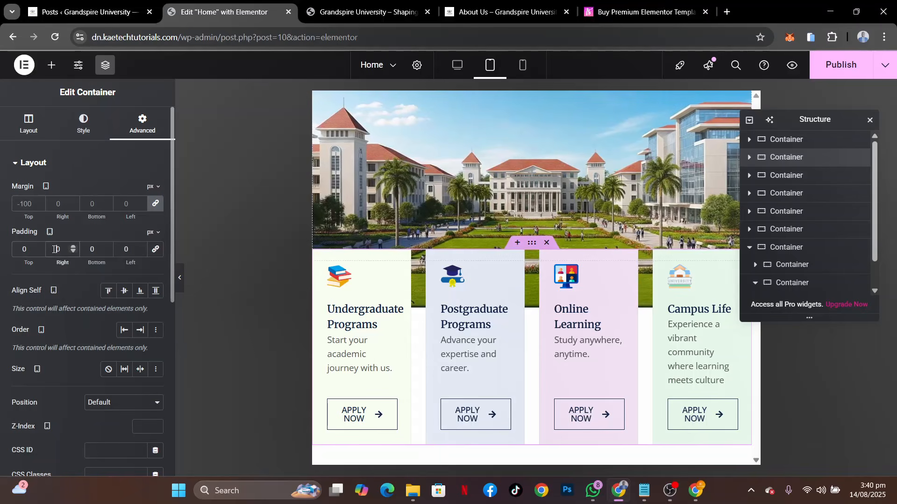
{"action": "type", "text": "1"}
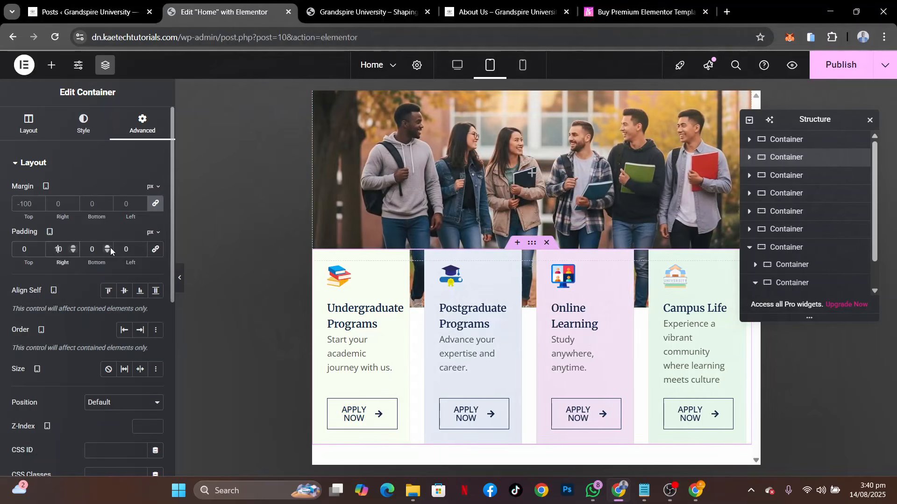
{"action": "left_click", "coordinate": [117, 248]}
{"action": "type", "text": "1"}
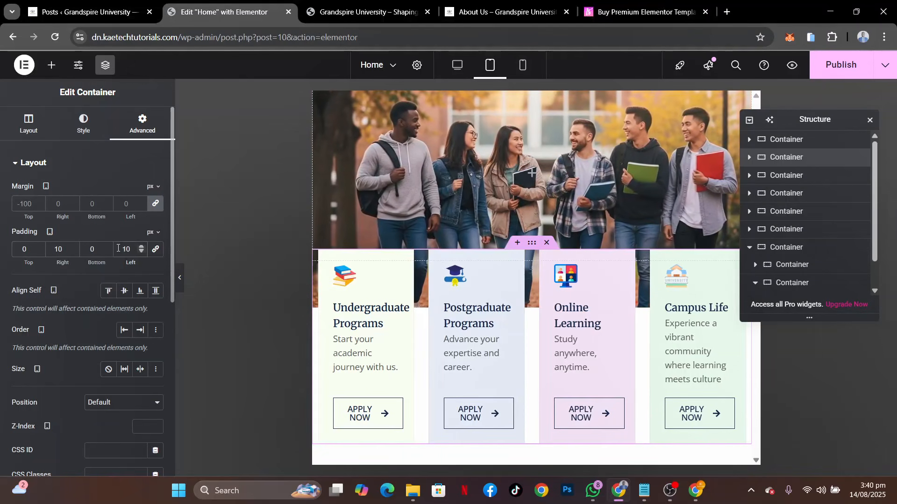
Set the column and row gaps between the four program cards to 10 px for tablet
{"action": "left_click", "coordinate": [26, 123]}
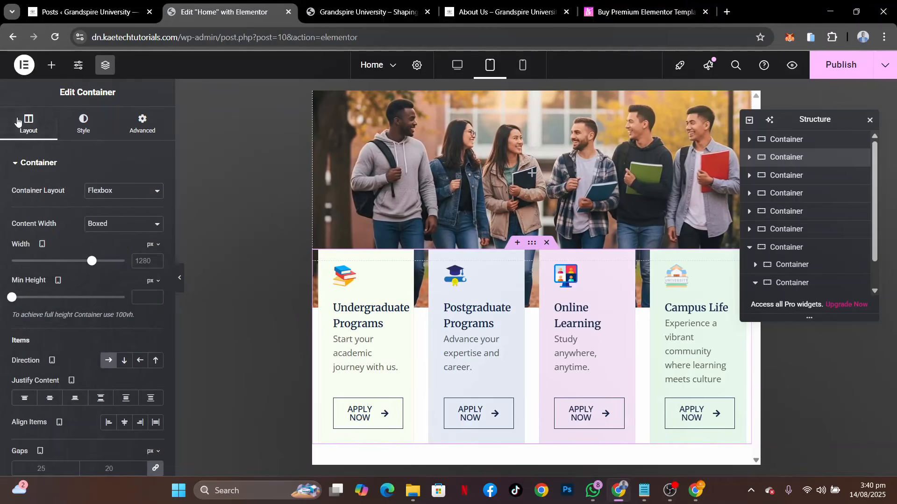
{"action": "scroll", "coordinate": [49, 355], "scroll_direction": "down", "scroll_amount": 2}
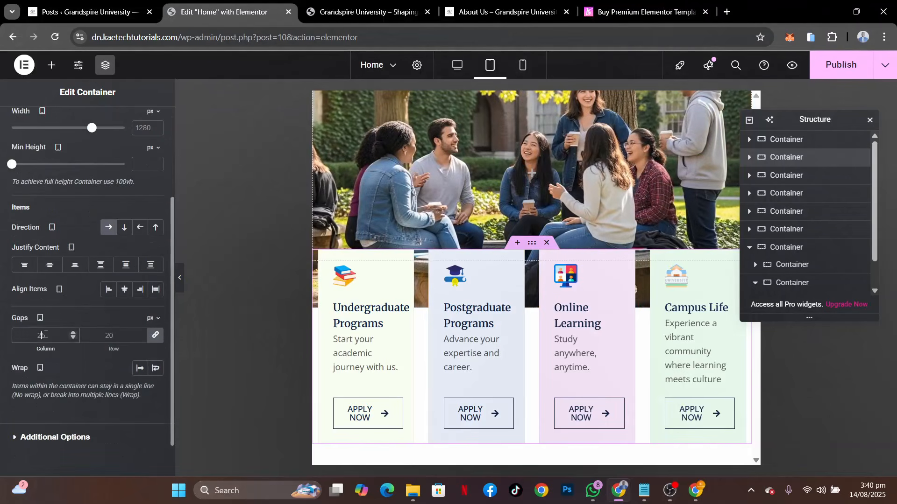
{"action": "left_click", "coordinate": [45, 335]}
{"action": "type", "text": "10"}
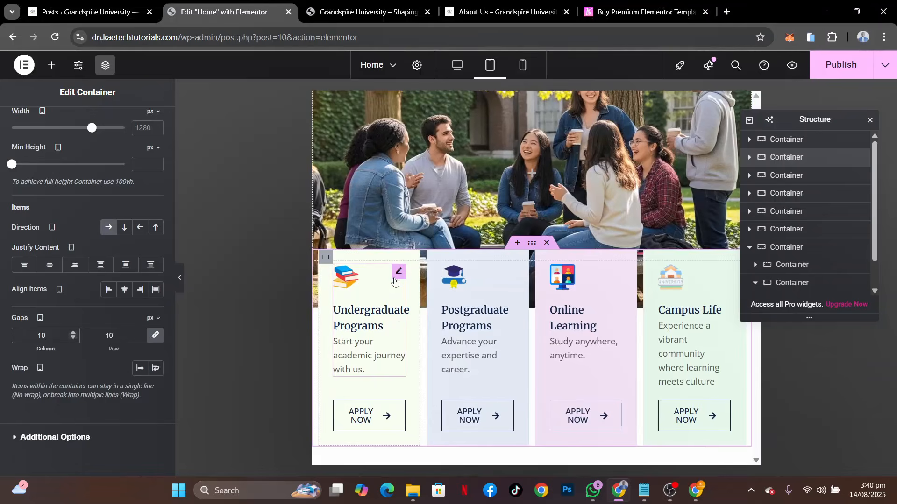
Set the Undergraduate Programs card's tablet padding to 15 px on all sides
{"action": "left_click", "coordinate": [326, 258]}
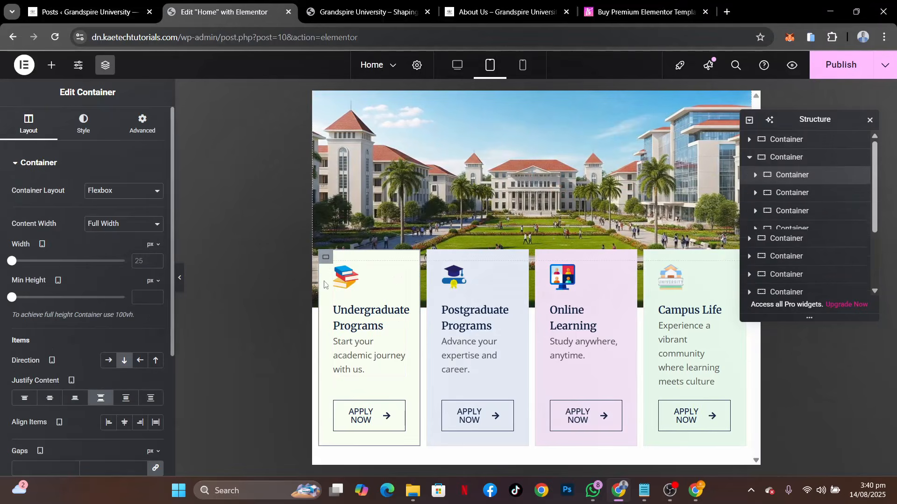
{"action": "left_click", "coordinate": [133, 136]}
{"action": "double_click", "coordinate": [24, 249]}
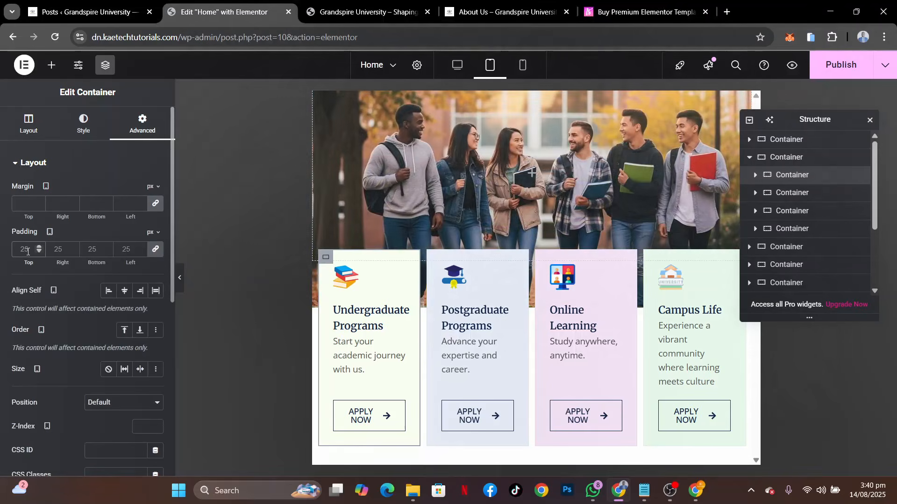
{"action": "type", "text": "15"}
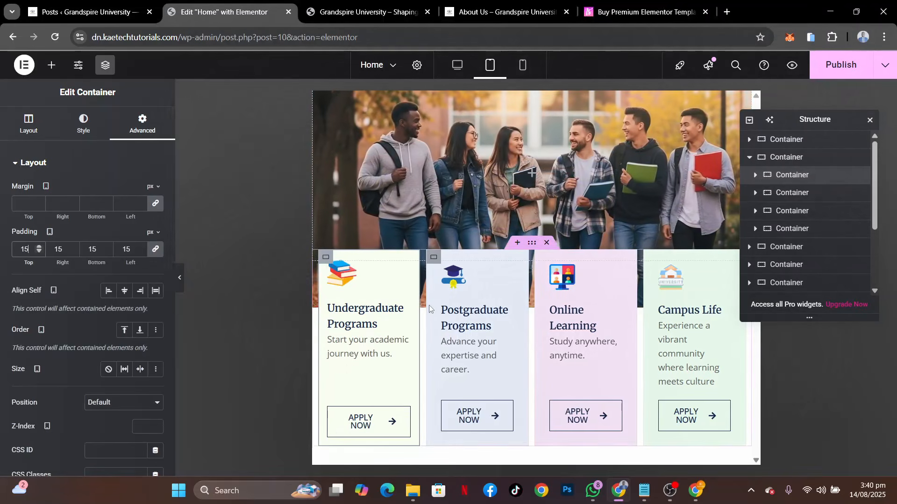
Set the Postgraduate Programs card's tablet padding to 15 px on all sides
{"action": "left_click", "coordinate": [434, 261]}
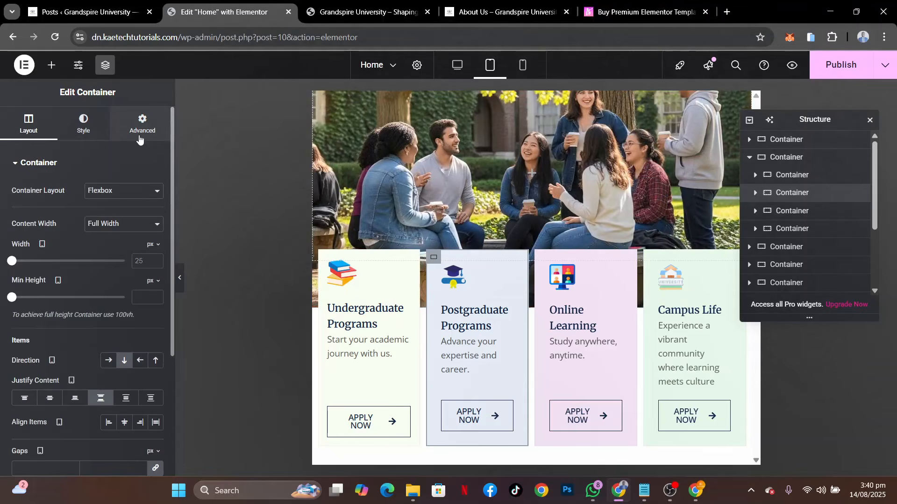
{"action": "left_click", "coordinate": [141, 127]}
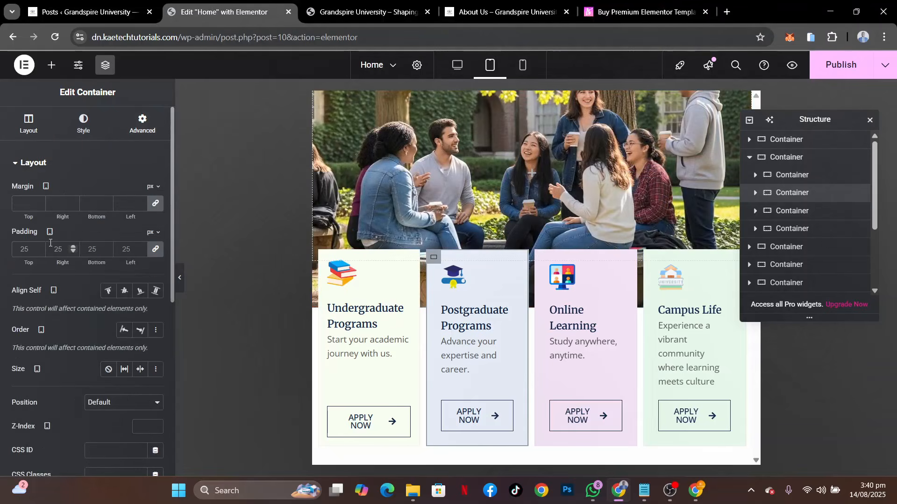
{"action": "left_click", "coordinate": [22, 249]}
{"action": "type", "text": "15"}
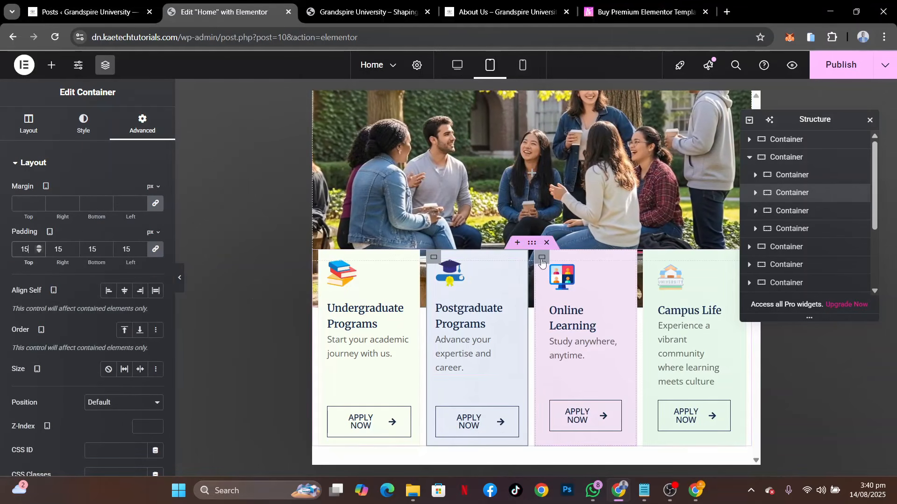
Set the tablet padding of the Online Learning and Campus Life cards to 15 px on all sides
{"action": "left_click", "coordinate": [28, 246]}
{"action": "type", "text": "15"}
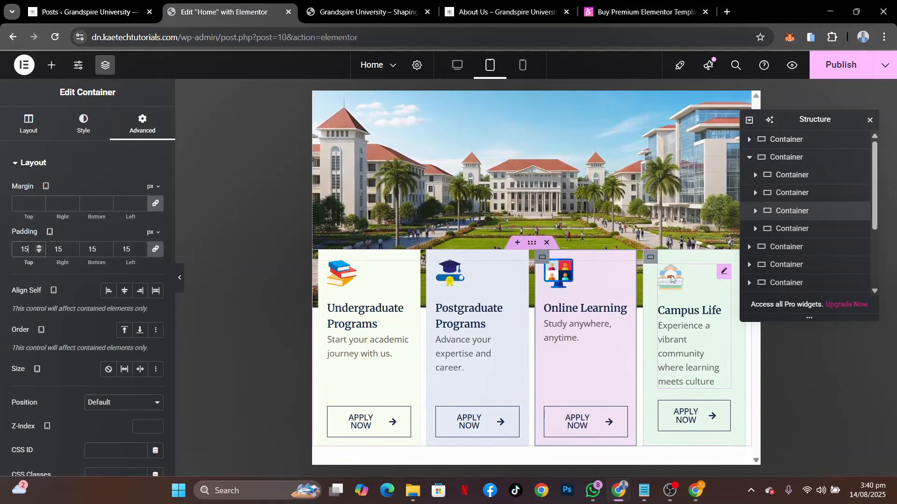
{"action": "left_click", "coordinate": [26, 251]}
{"action": "type", "text": "15"}
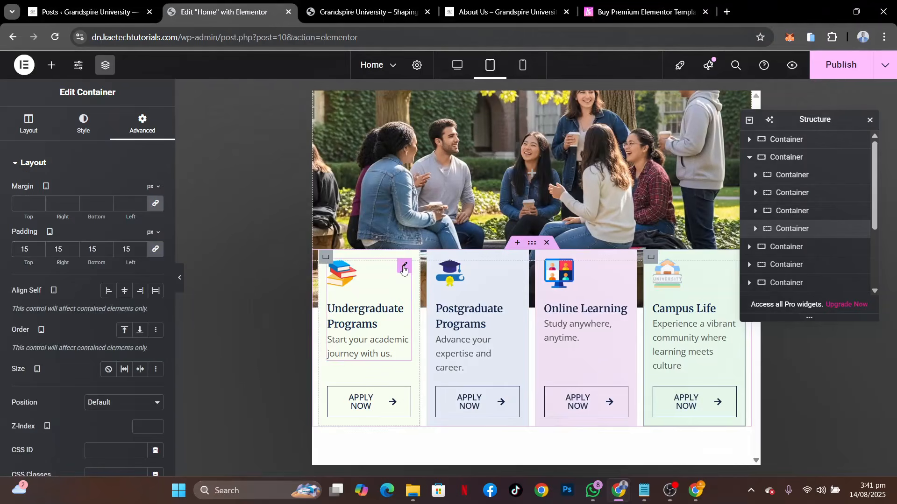
Set the Undergraduate Programs image box's tablet title size to 15 px and its description size to 12 px
{"action": "left_click", "coordinate": [405, 268]}
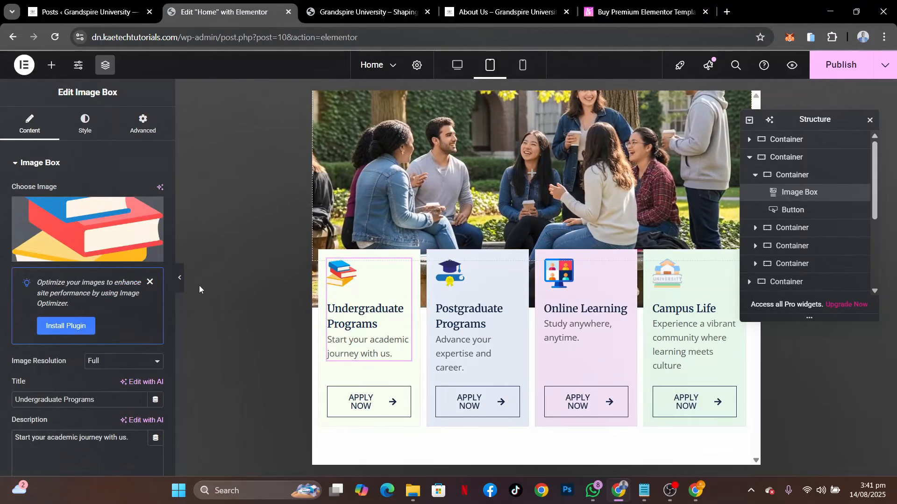
{"action": "left_click", "coordinate": [95, 130]}
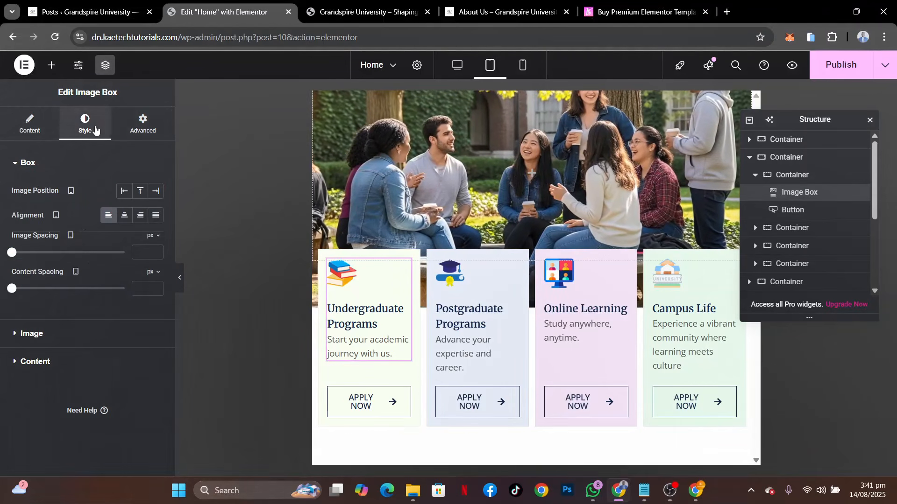
{"action": "left_click", "coordinate": [82, 360]}
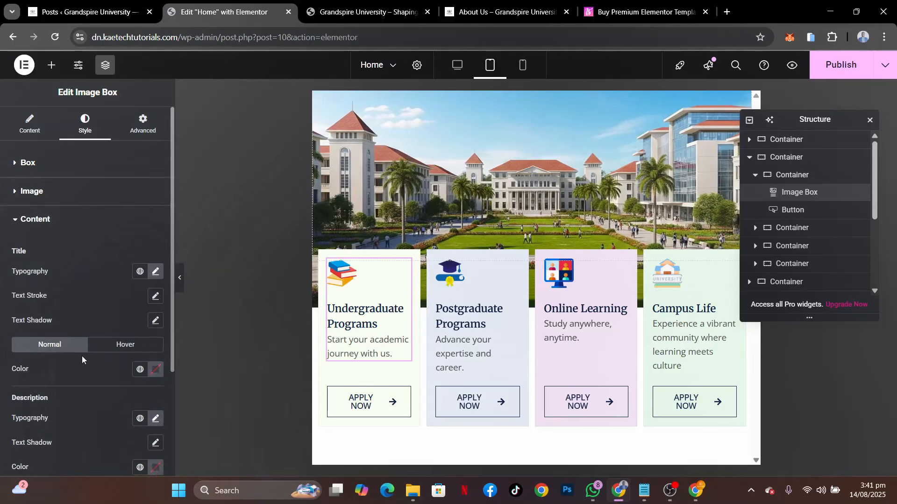
{"action": "left_click", "coordinate": [154, 256]}
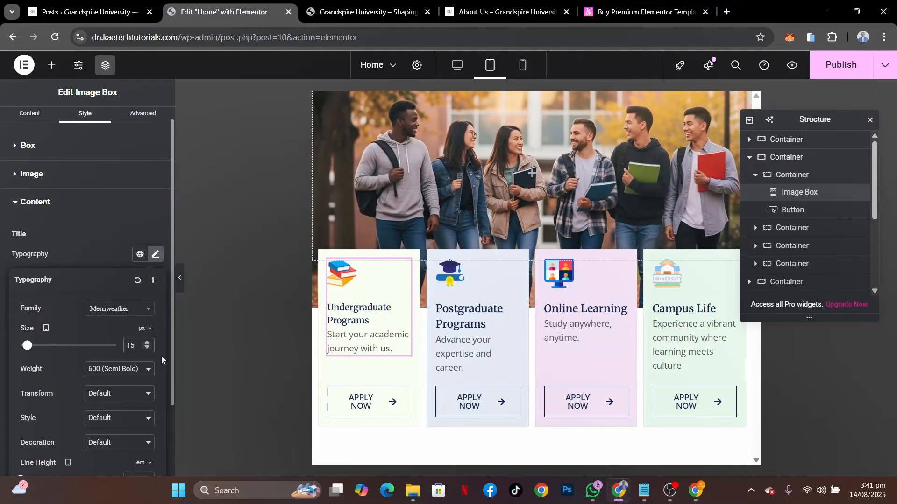
{"action": "left_click", "coordinate": [103, 246]}
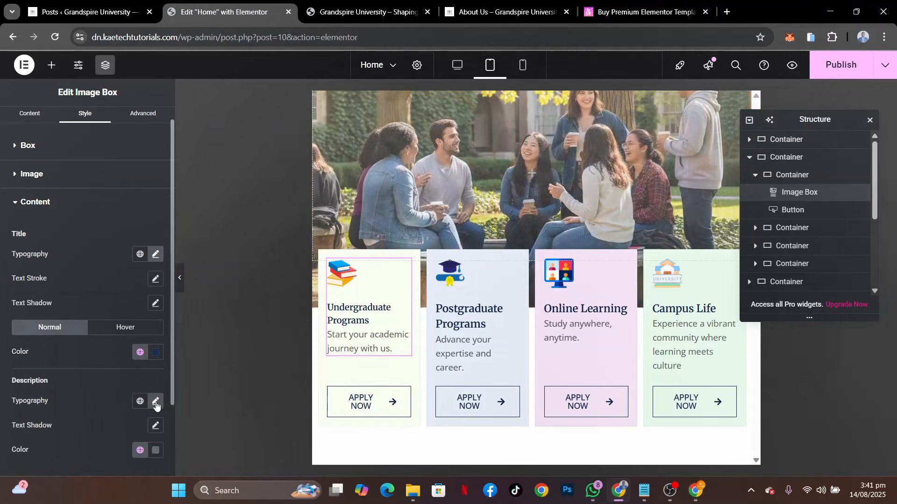
{"action": "left_click", "coordinate": [155, 401]}
{"action": "scroll", "coordinate": [95, 434], "scroll_direction": "down", "scroll_amount": 3}
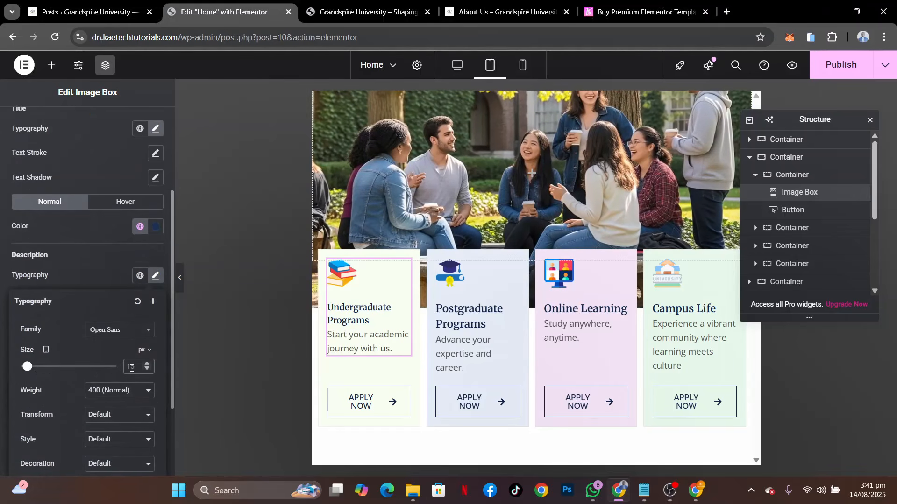
{"action": "type", "text": "12"}
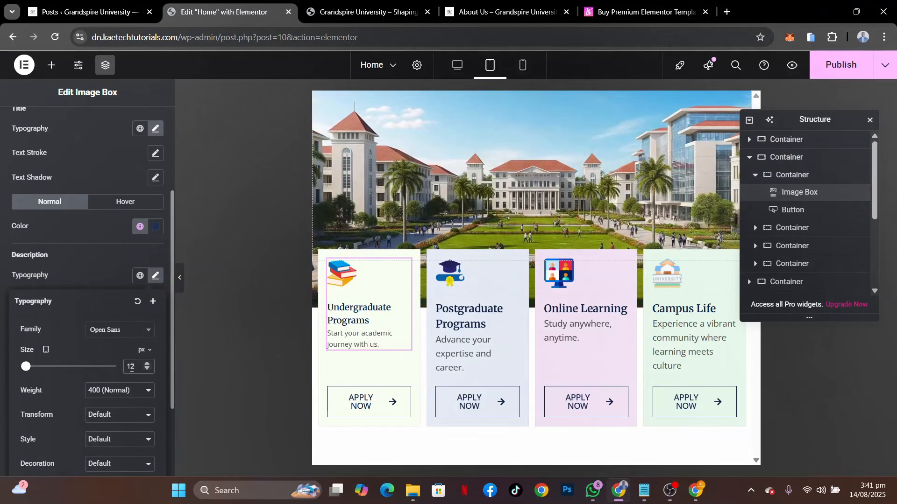
Copy the Undergraduate Programs image box's style onto the Postgraduate Programs, Online Learning and Campus Life image boxes
{"action": "right_click", "coordinate": [404, 268]}
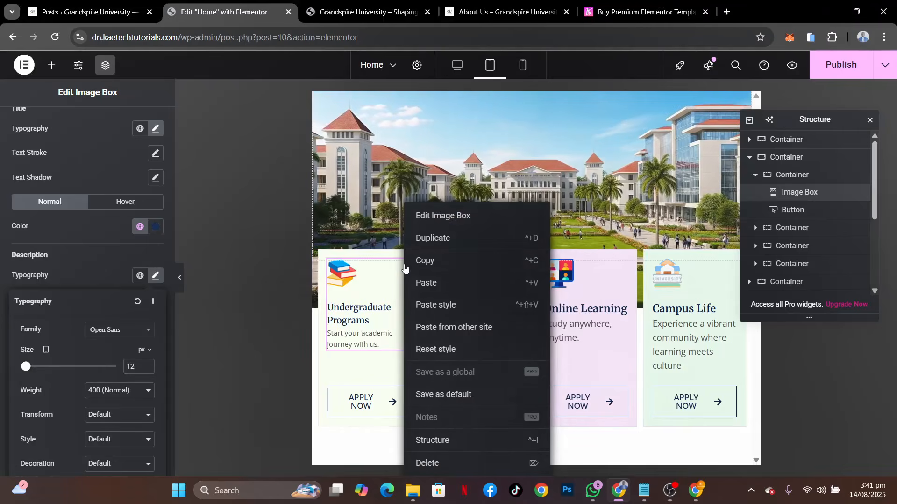
{"action": "left_click", "coordinate": [424, 261]}
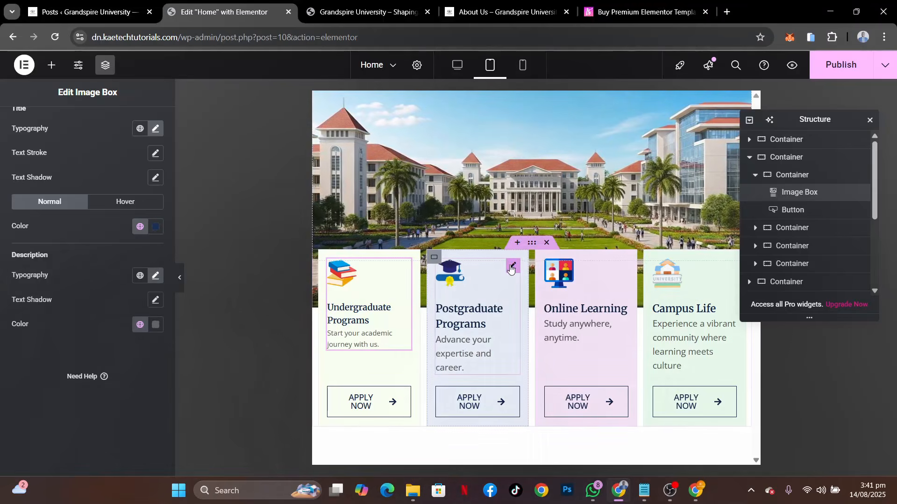
{"action": "right_click", "coordinate": [511, 268]}
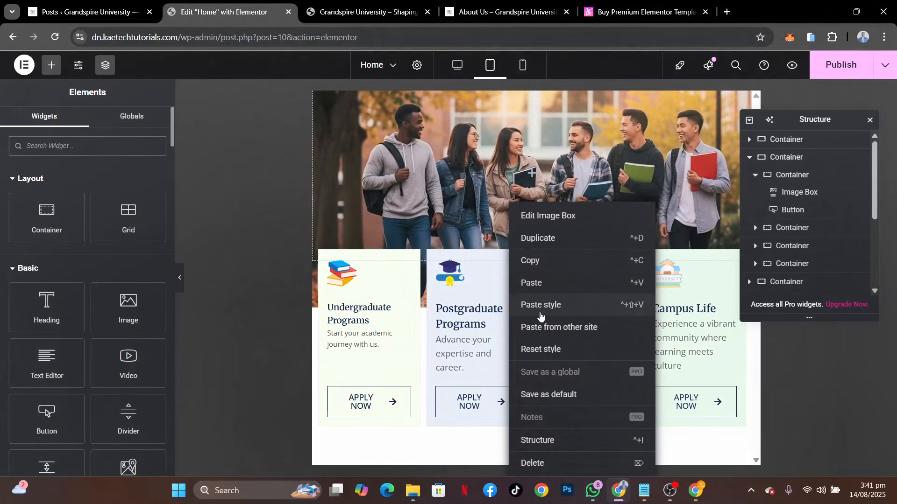
{"action": "left_click", "coordinate": [539, 311]}
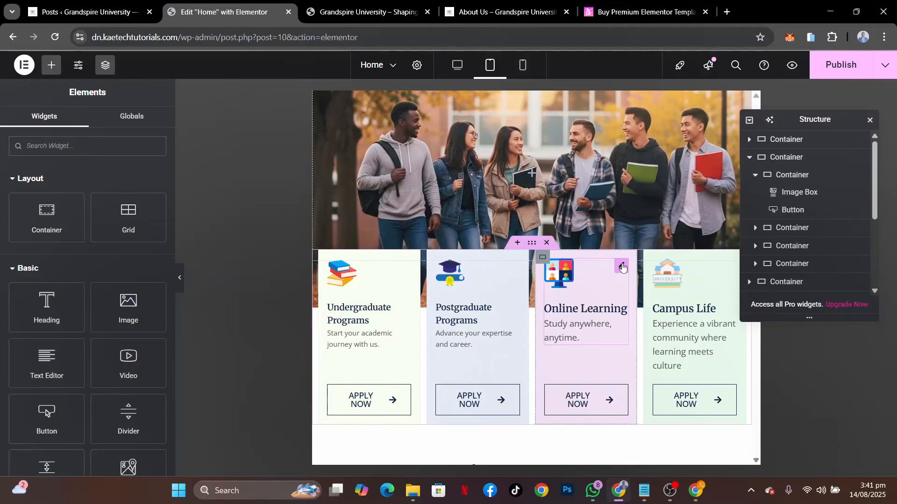
{"action": "right_click", "coordinate": [623, 268]}
{"action": "left_click", "coordinate": [648, 305]}
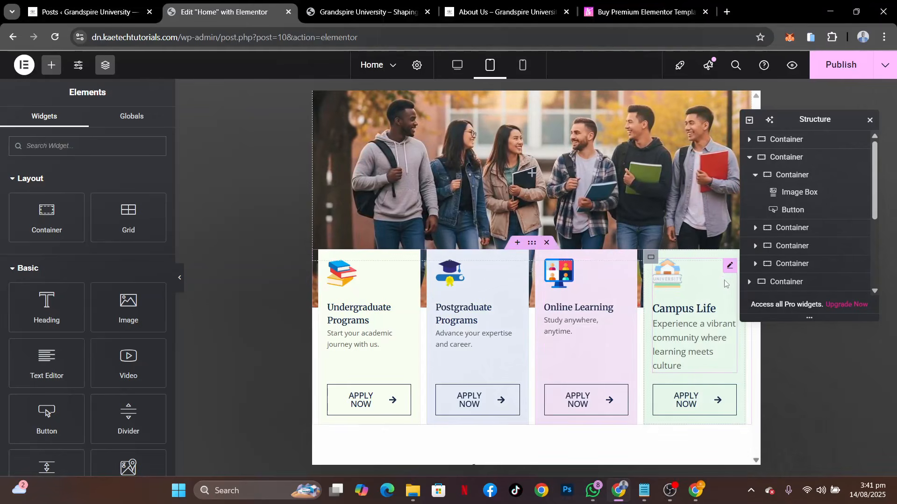
{"action": "right_click", "coordinate": [727, 273]}
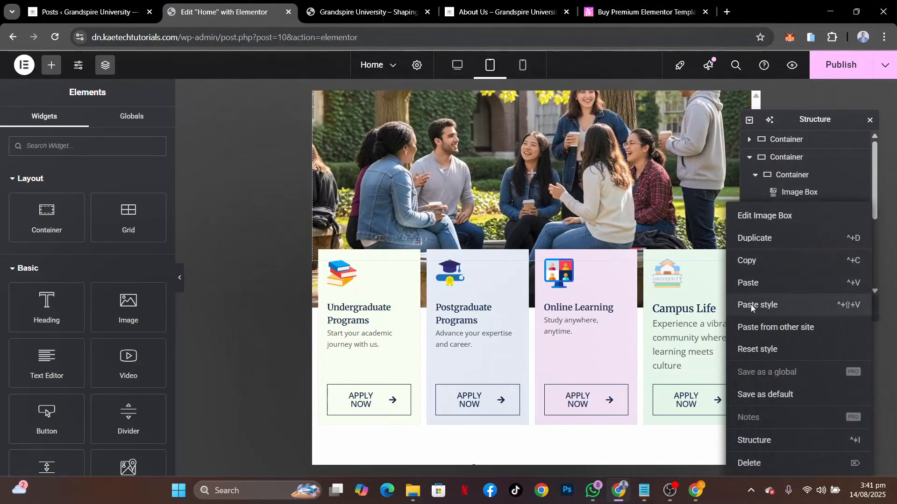
{"action": "left_click", "coordinate": [751, 308]}
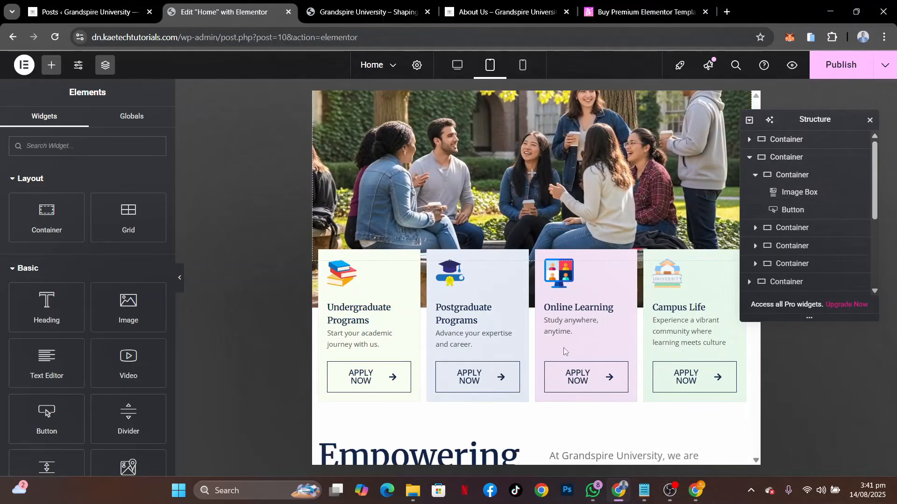
Set the text size of the Undergraduate Programs card's APPLY NOW button to 10 px for tablet
{"action": "left_click", "coordinate": [403, 369]}
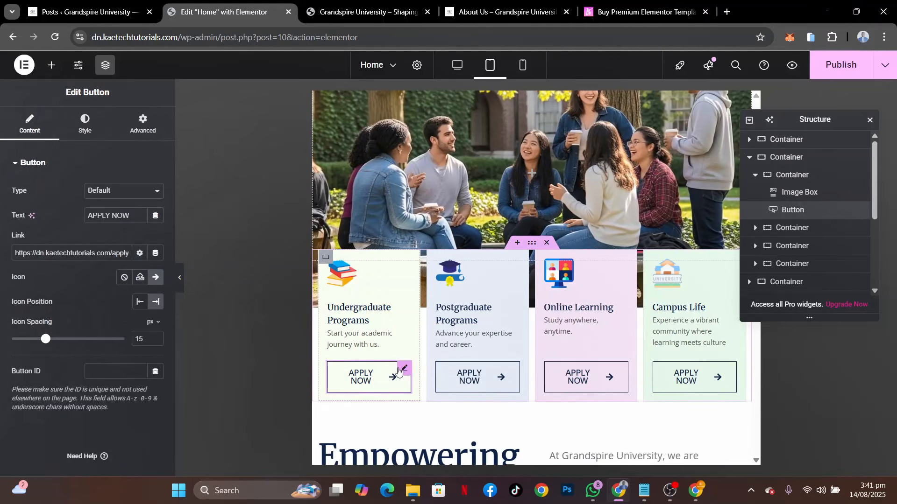
{"action": "left_click", "coordinate": [84, 124]}
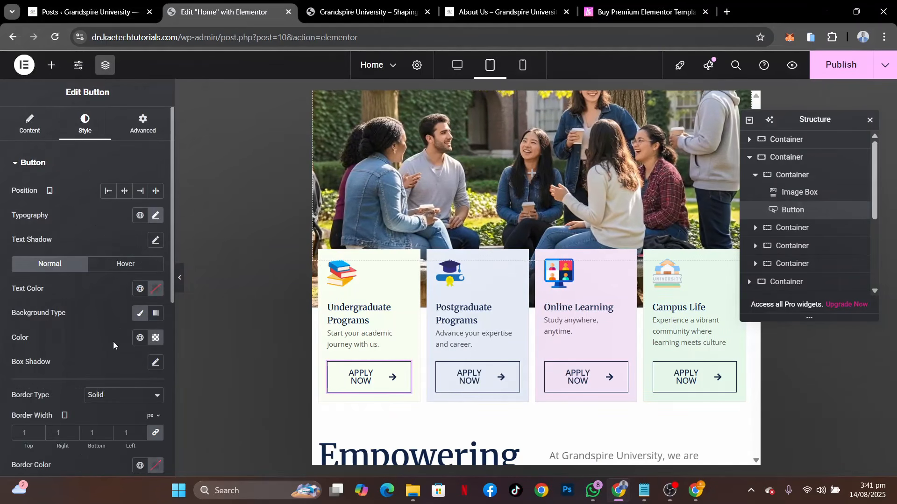
{"action": "left_click", "coordinate": [155, 216]}
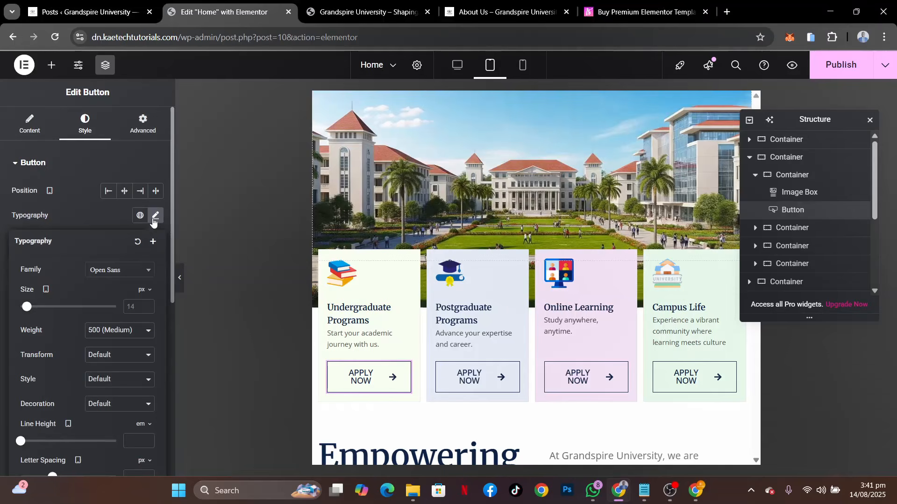
{"action": "left_click", "coordinate": [134, 309]}
{"action": "type", "text": "10"}
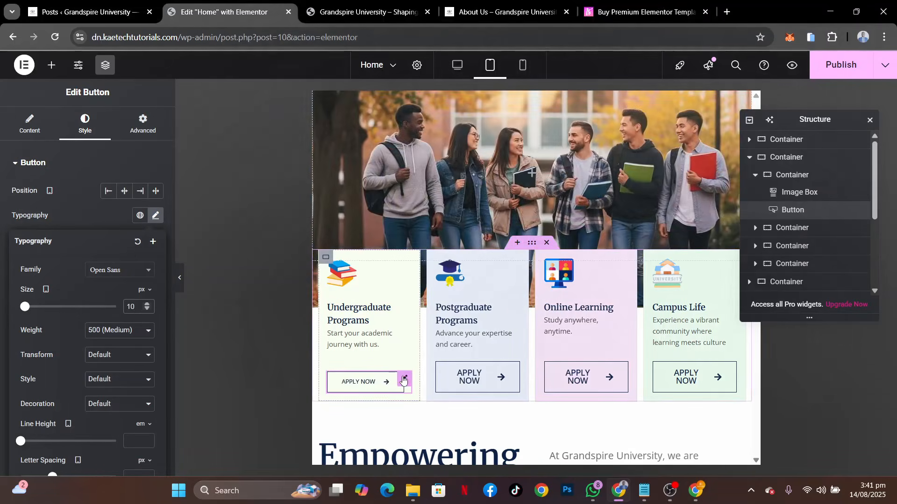
Copy the Undergraduate Programs button's style onto the APPLY NOW buttons of the other three program cards
{"action": "right_click", "coordinate": [404, 377]}
{"action": "left_click", "coordinate": [424, 260]}
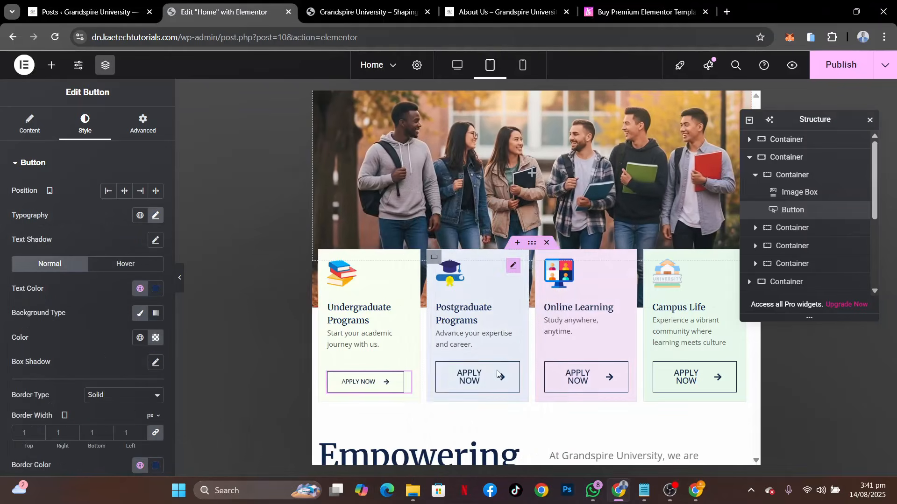
{"action": "right_click", "coordinate": [512, 373]}
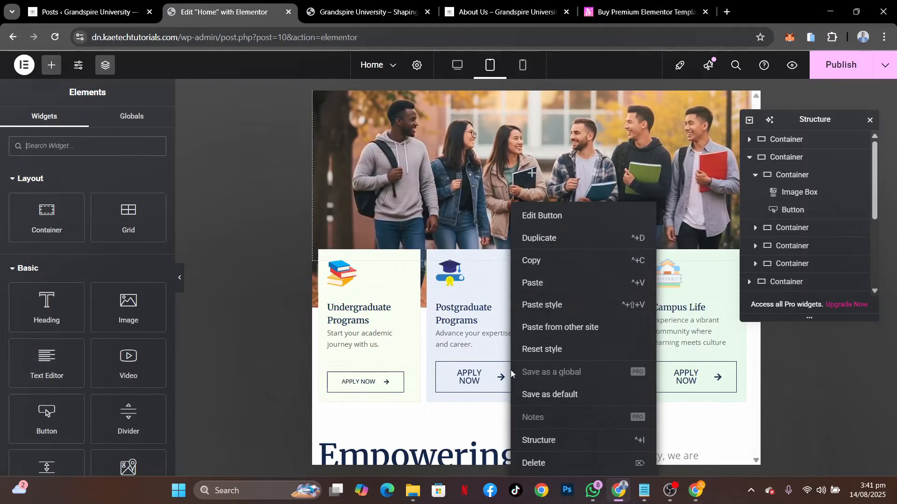
{"action": "left_click", "coordinate": [545, 312]}
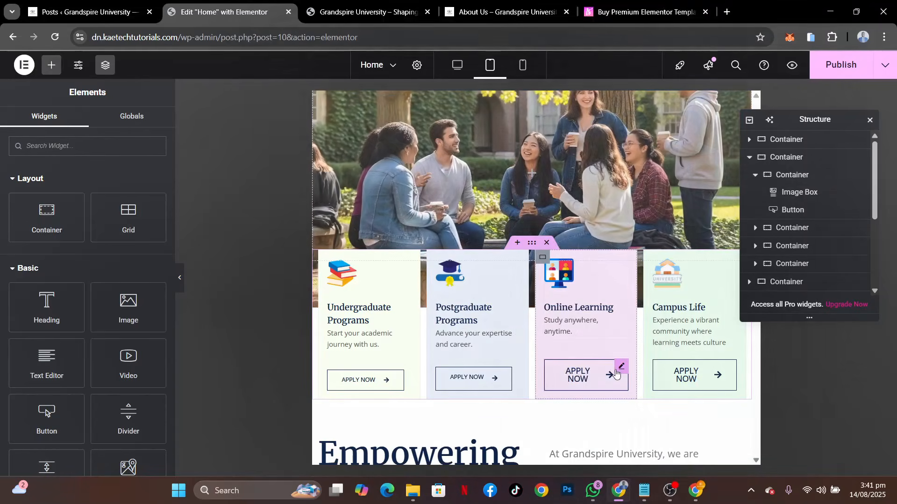
{"action": "right_click", "coordinate": [616, 373]}
{"action": "left_click", "coordinate": [654, 304]}
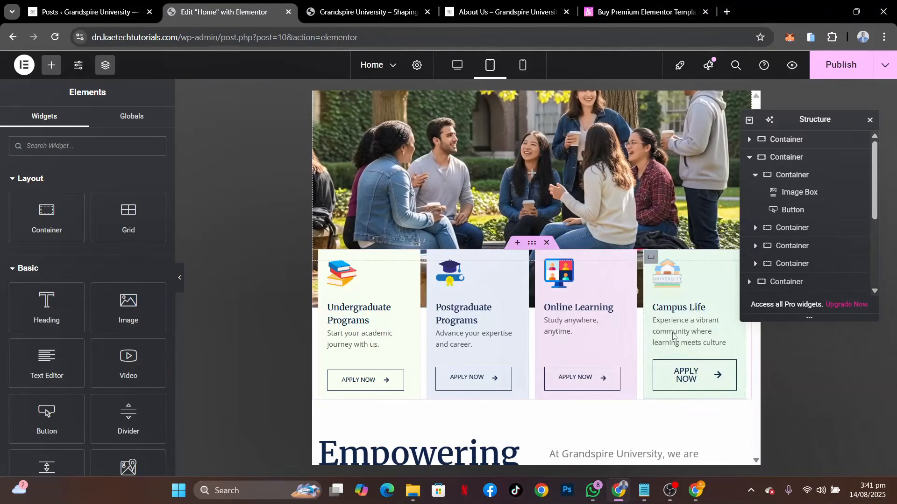
{"action": "right_click", "coordinate": [728, 371]}
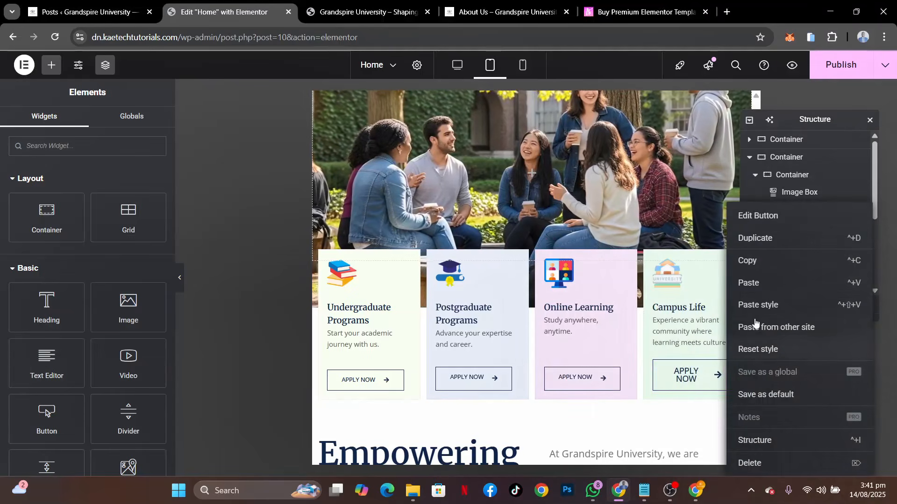
{"action": "left_click", "coordinate": [747, 304]}
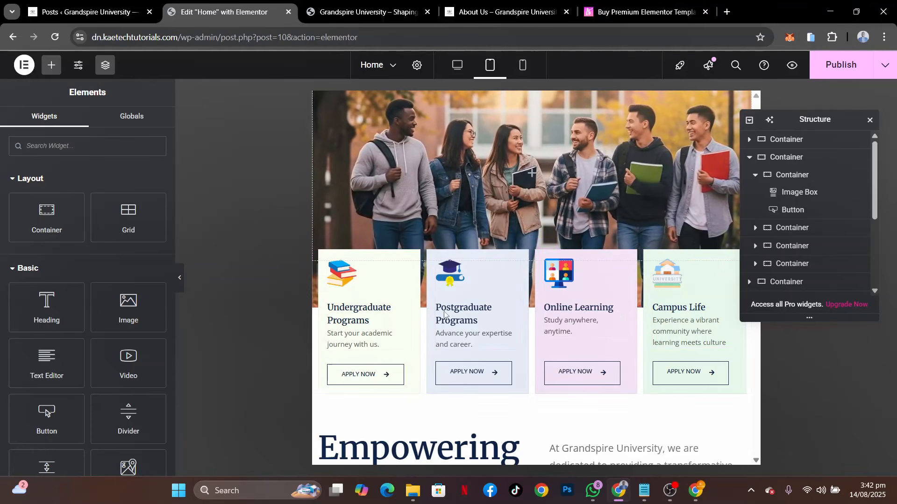
Set the "Empowering Futures" section container's tablet padding to 40 px top and bottom and 20 px right and left
{"action": "scroll", "coordinate": [579, 336], "scroll_direction": "up", "scroll_amount": 3}
{"action": "scroll", "coordinate": [583, 355], "scroll_direction": "down", "scroll_amount": 4}
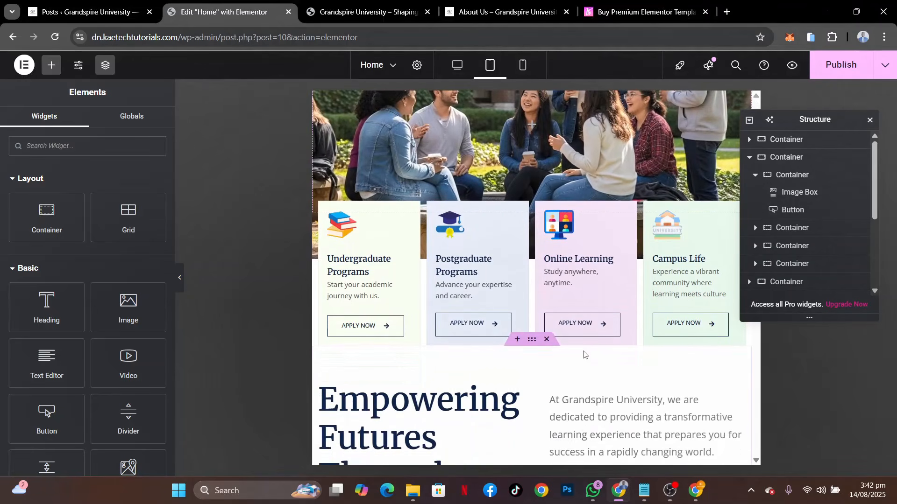
{"action": "scroll", "coordinate": [584, 355], "scroll_direction": "down", "scroll_amount": 4}
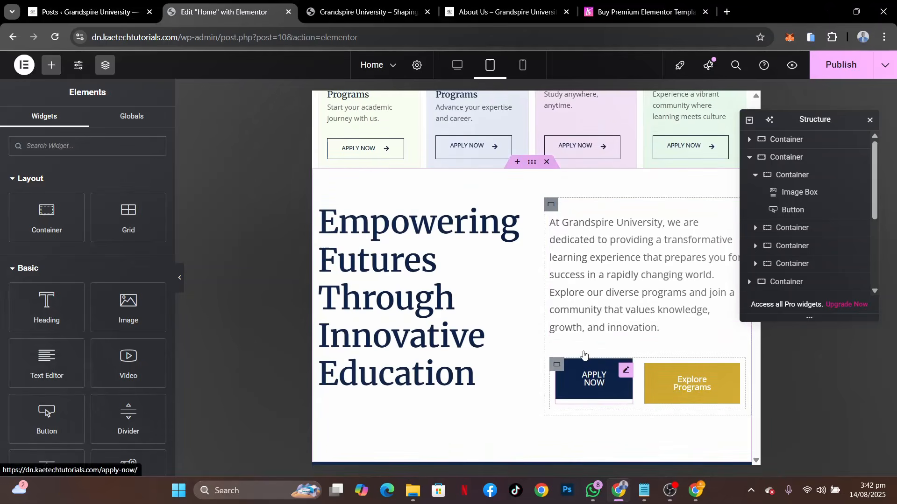
{"action": "left_click", "coordinate": [533, 165]}
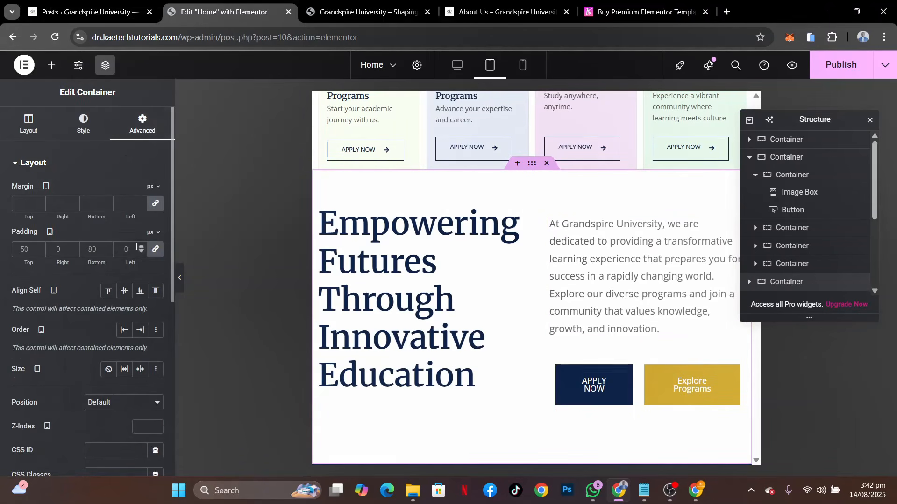
{"action": "left_click", "coordinate": [156, 249]}
{"action": "left_click", "coordinate": [18, 250]}
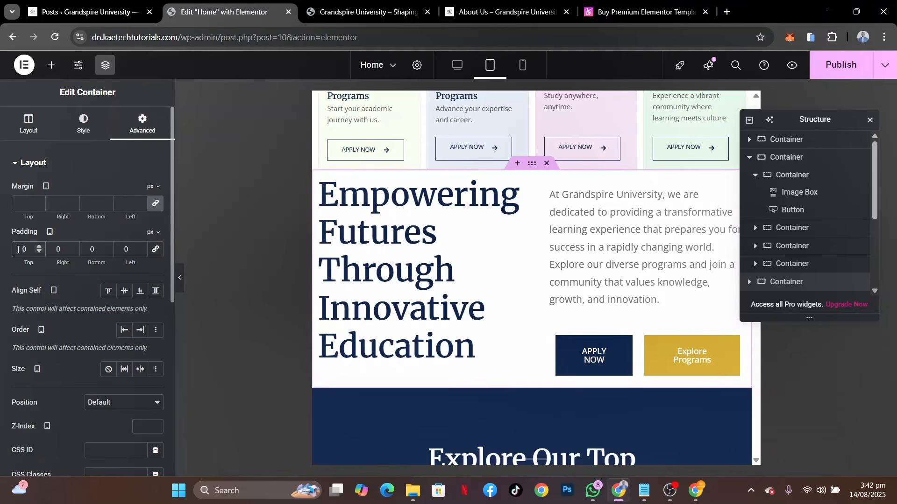
{"action": "type", "text": "4"}
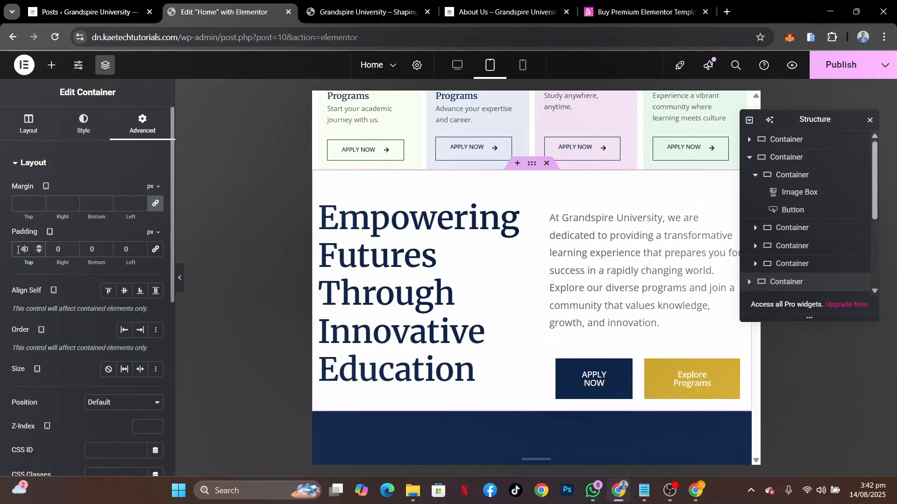
{"action": "left_click", "coordinate": [90, 251]}
{"action": "type", "text": "4"}
{"action": "left_click", "coordinate": [53, 251]}
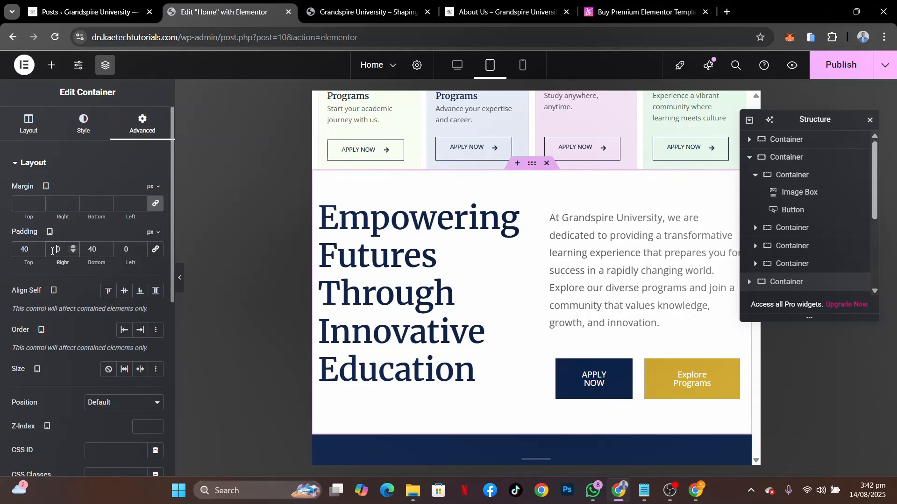
{"action": "type", "text": "2"}
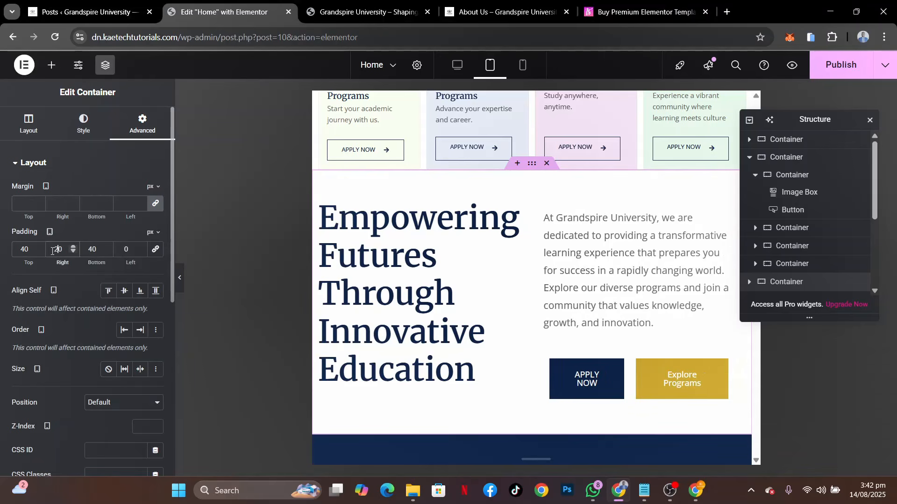
{"action": "left_click", "coordinate": [122, 250]}
{"action": "type", "text": "2"}
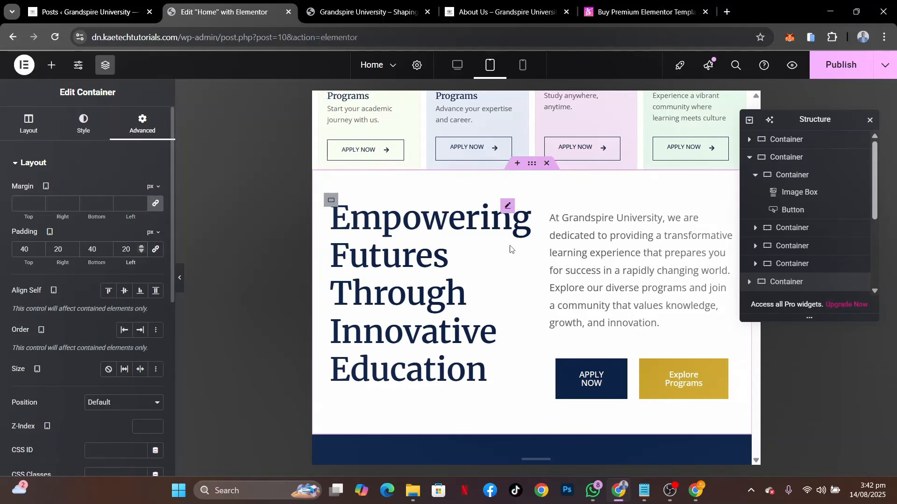
Set the "Empowering Futures Through Innovative Education" heading's tablet text size to 35 px and its line height to 1.4 em
{"action": "left_click", "coordinate": [508, 206]}
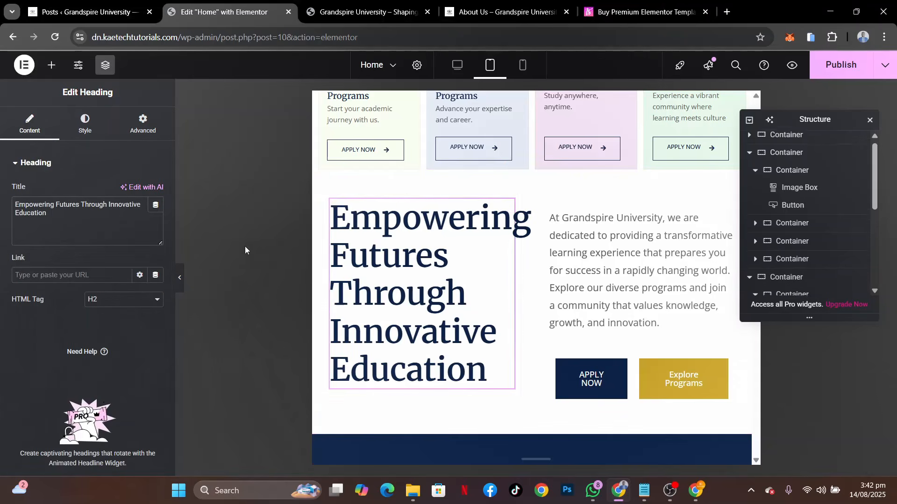
{"action": "left_click", "coordinate": [86, 119]}
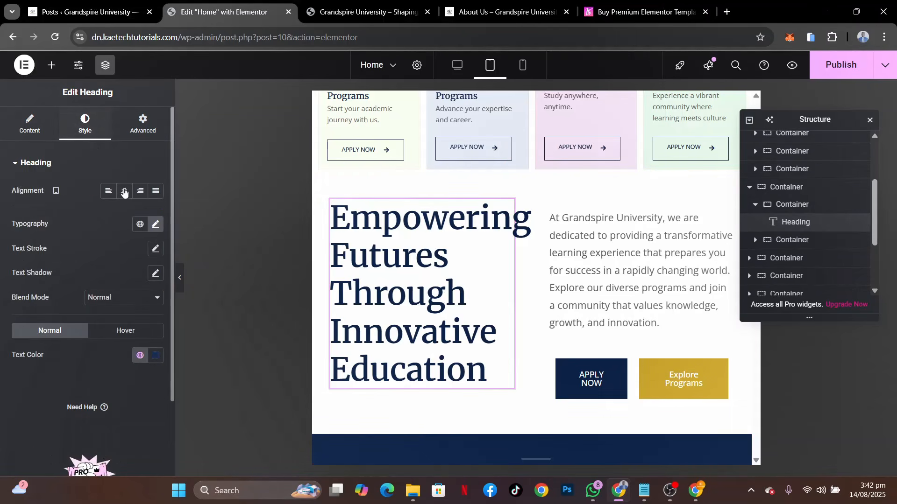
{"action": "left_click", "coordinate": [152, 225]}
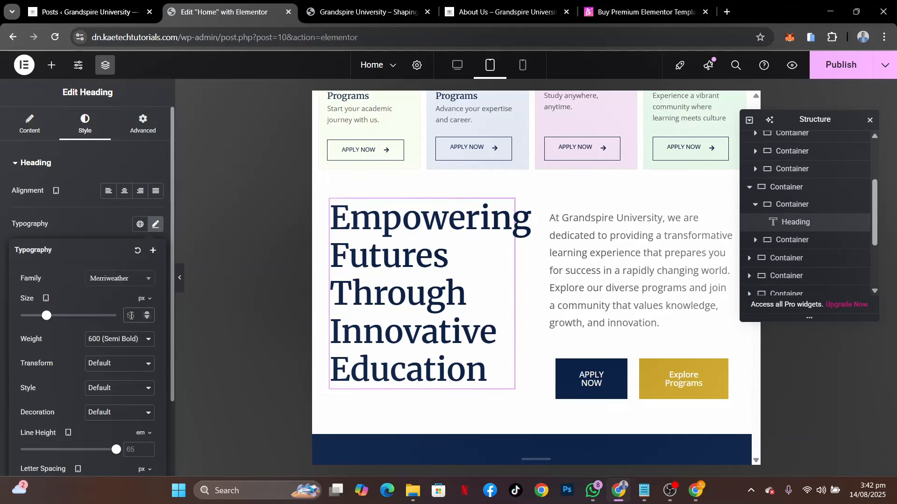
{"action": "type", "text": "35"}
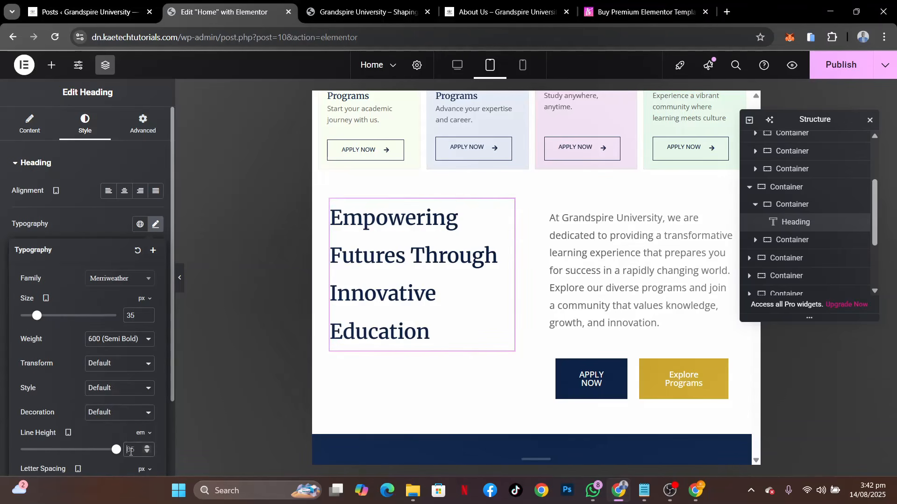
{"action": "left_click", "coordinate": [130, 451]}
{"action": "type", "text": "1"}
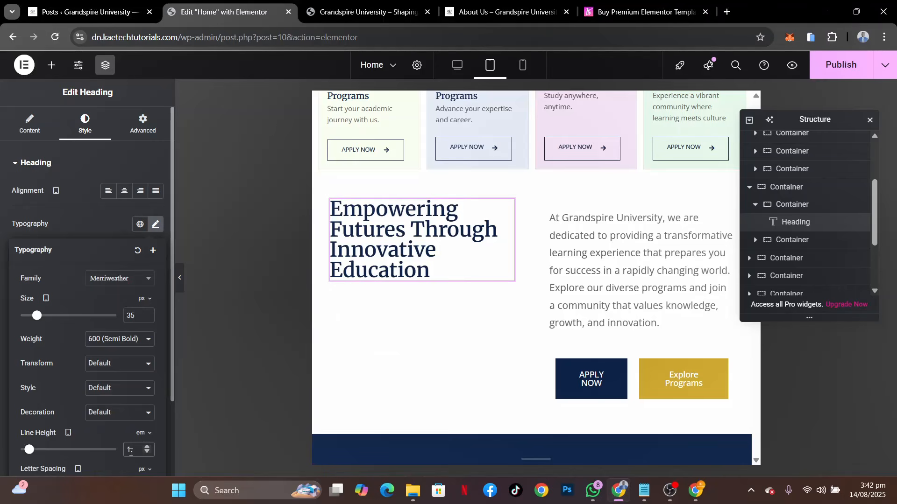
{"action": "type", "text": ".4"}
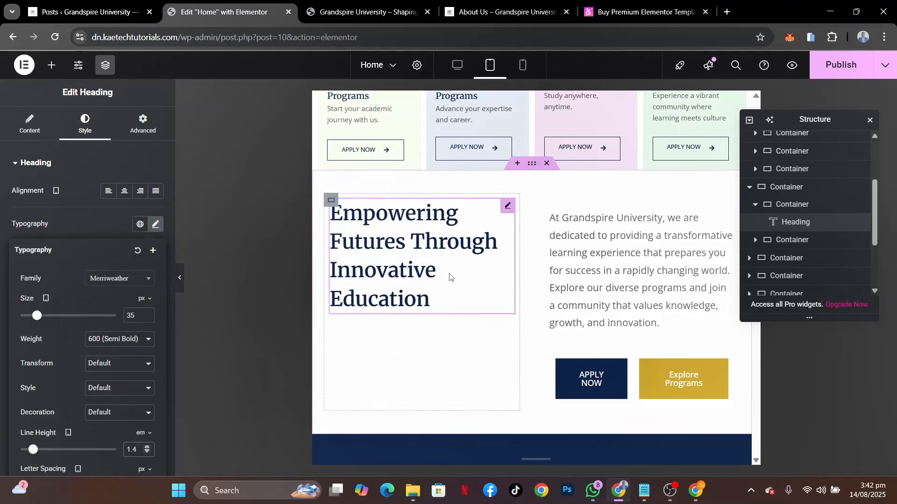
Set the "At Grandspire University" paragraph's tablet text size to 14 px and its line height to 1.5 em
{"action": "left_click", "coordinate": [616, 242]}
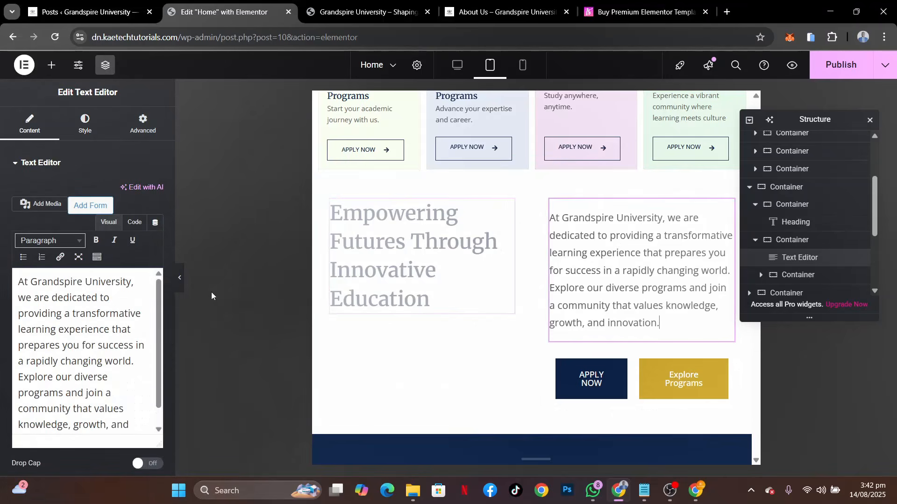
{"action": "left_click", "coordinate": [88, 124]}
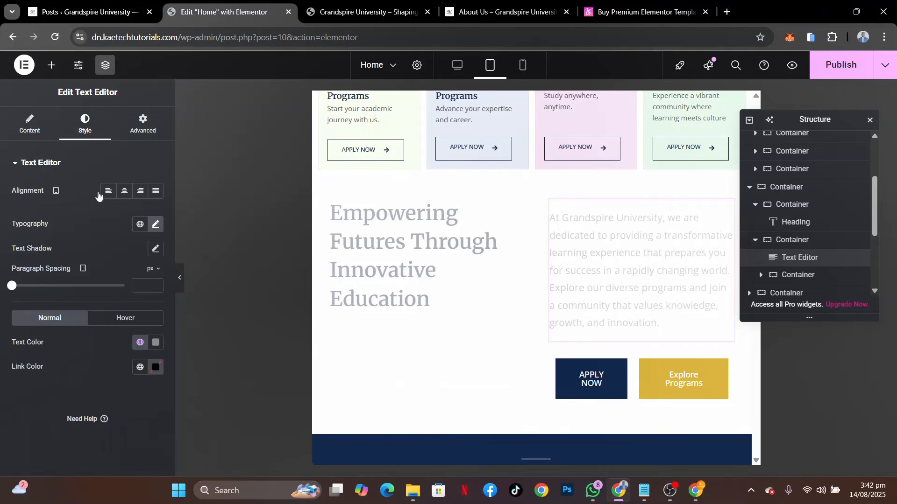
{"action": "left_click", "coordinate": [155, 224]}
{"action": "type", "text": "14"}
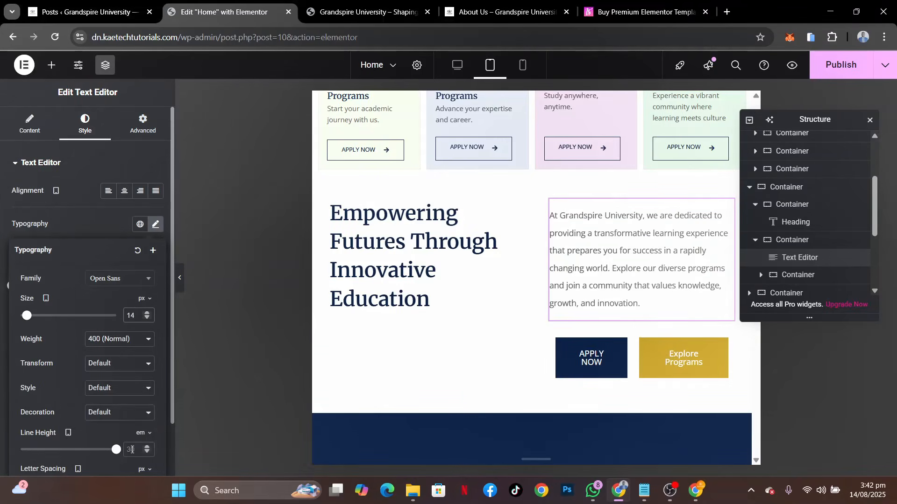
{"action": "left_click", "coordinate": [132, 450]}
{"action": "type", "text": "1.4"}
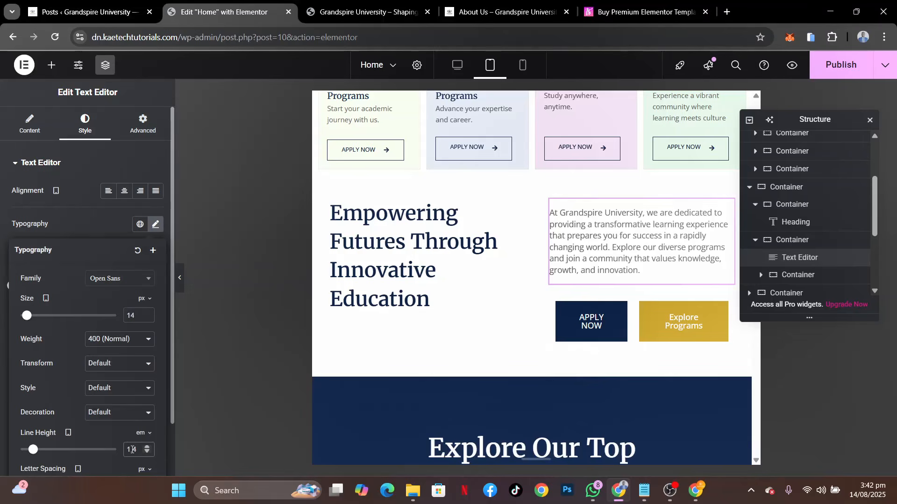
{"action": "key", "text": "BackSpace"}
{"action": "type", "text": "5"}
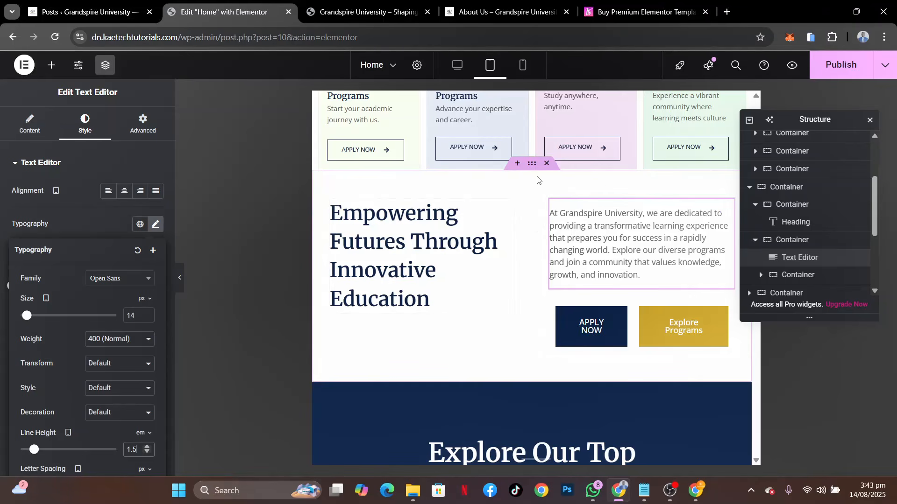
Open the layout settings of the "Empowering Futures" section container
{"action": "left_click", "coordinate": [530, 166]}
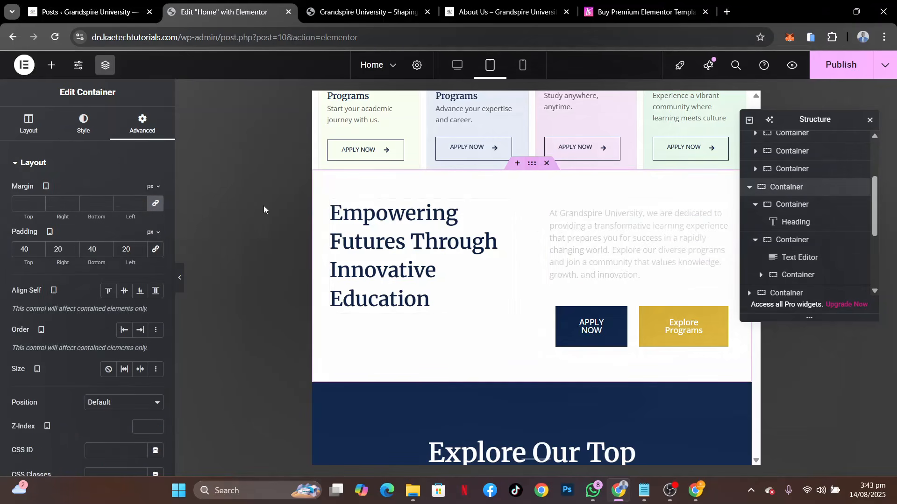
{"action": "left_click", "coordinate": [29, 124]}
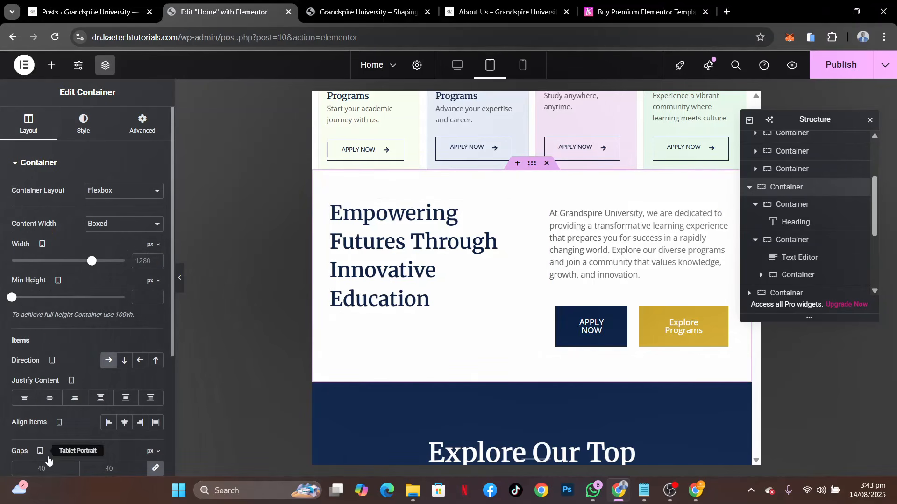
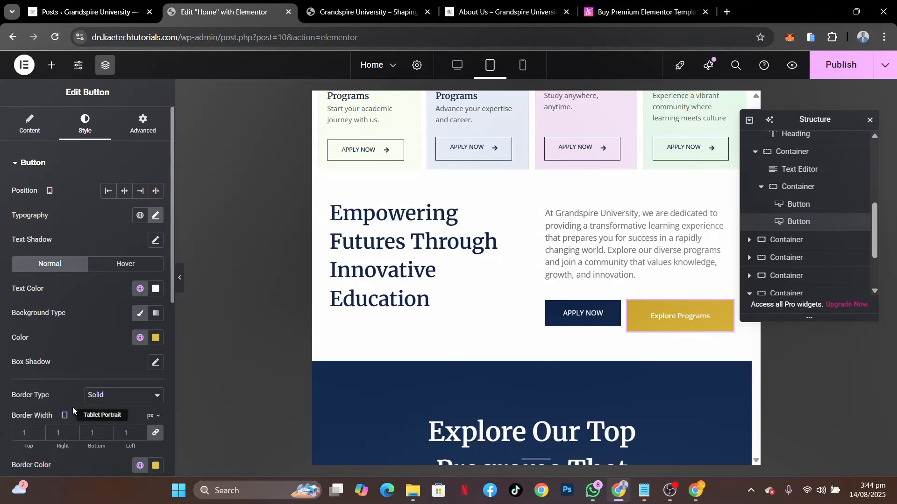
Set the "Explore Programs" button's tablet padding to 15 px top and bottom and 30 px right and left
{"action": "scroll", "coordinate": [76, 331], "scroll_direction": "down", "scroll_amount": 5}
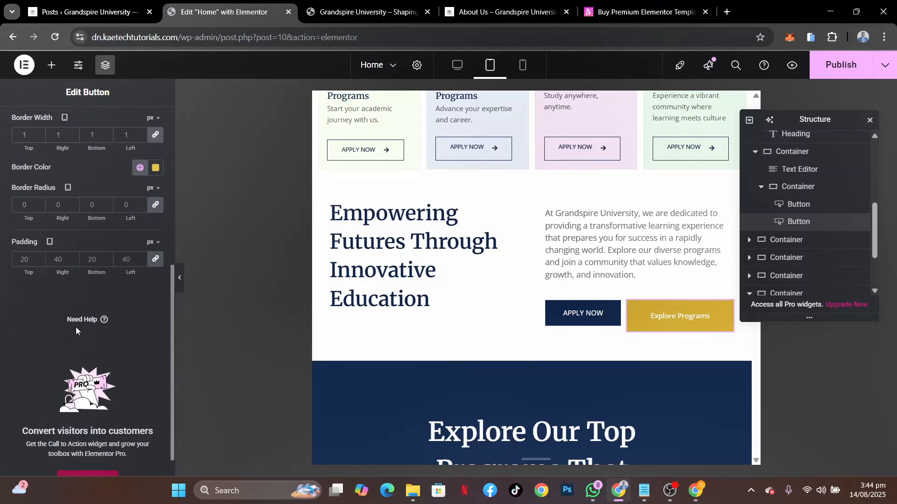
{"action": "left_click", "coordinate": [155, 259]}
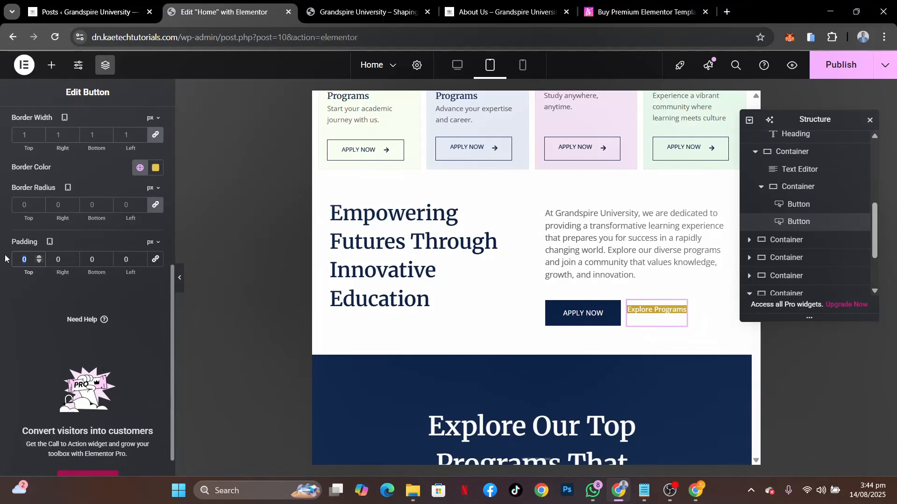
{"action": "type", "text": "15"}
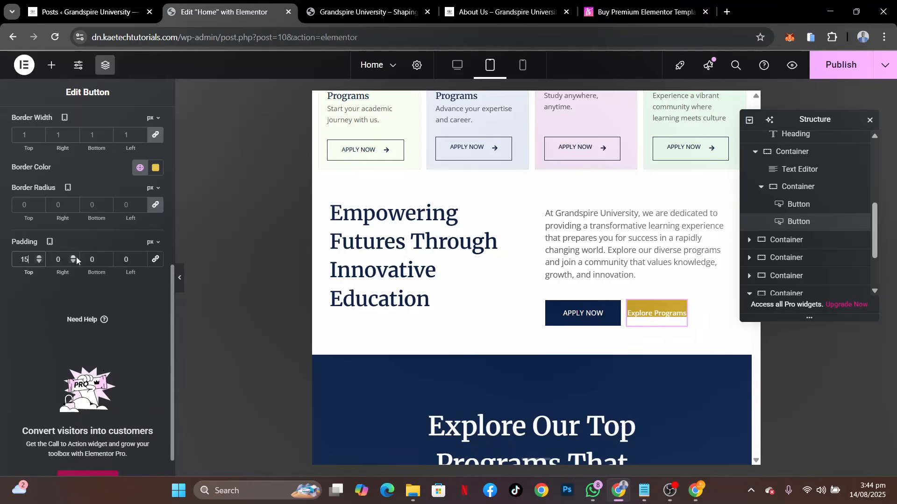
{"action": "double_click", "coordinate": [94, 258]}
{"action": "type", "text": "15"}
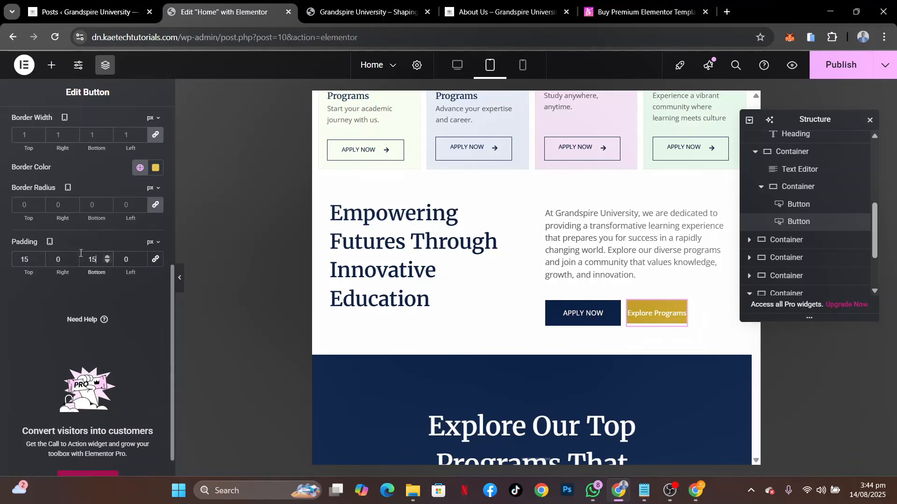
{"action": "left_click", "coordinate": [52, 262]}
{"action": "type", "text": "3"}
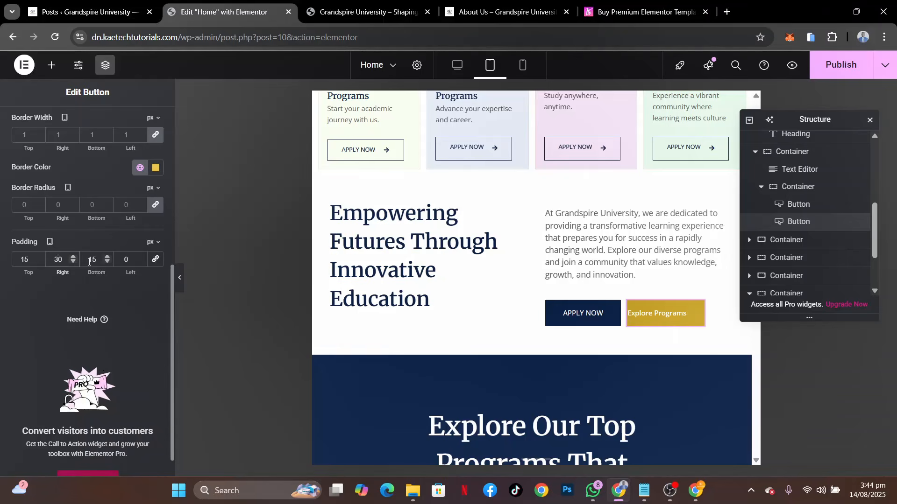
{"action": "type", "text": "3"}
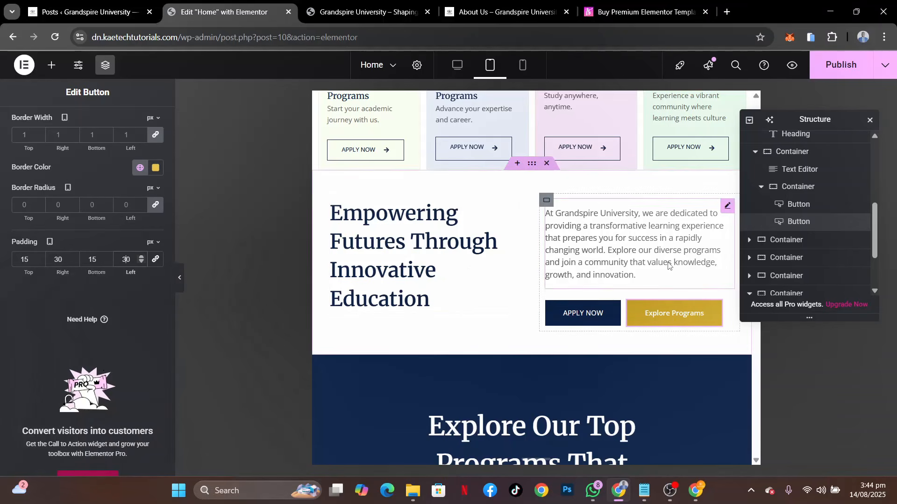
Set the tablet width of the container around the "Explore Our Top Programs" heading to 87%
{"action": "scroll", "coordinate": [654, 290], "scroll_direction": "up", "scroll_amount": 3}
{"action": "scroll", "coordinate": [668, 266], "scroll_direction": "down", "scroll_amount": 3}
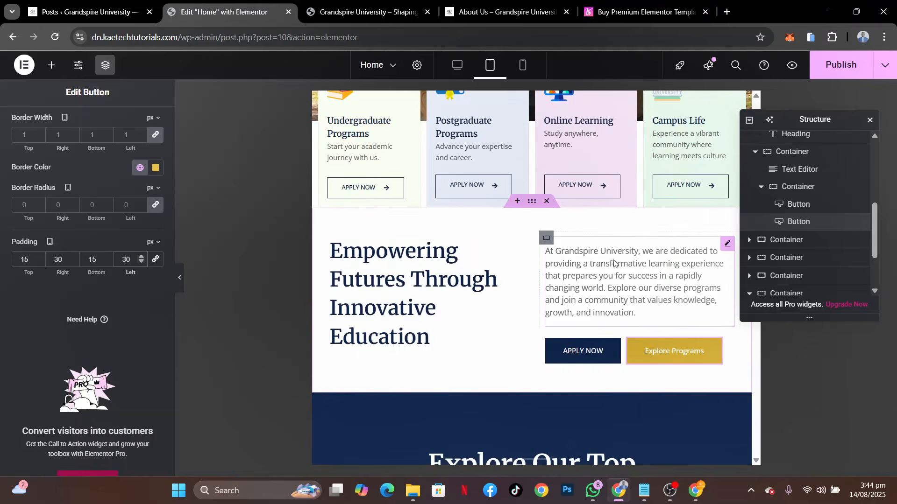
{"action": "scroll", "coordinate": [613, 260], "scroll_direction": "up", "scroll_amount": 3}
{"action": "scroll", "coordinate": [612, 260], "scroll_direction": "down", "scroll_amount": 5}
{"action": "scroll", "coordinate": [613, 260], "scroll_direction": "down", "scroll_amount": 4}
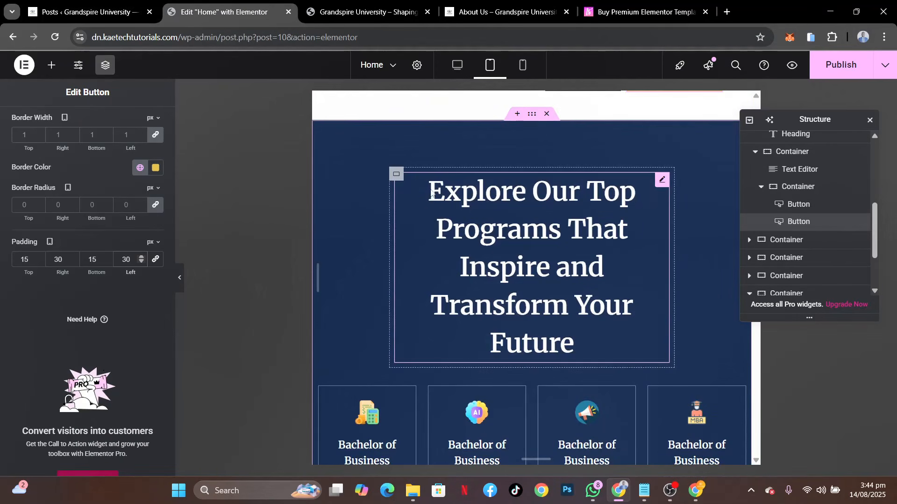
{"action": "left_click", "coordinate": [397, 175]}
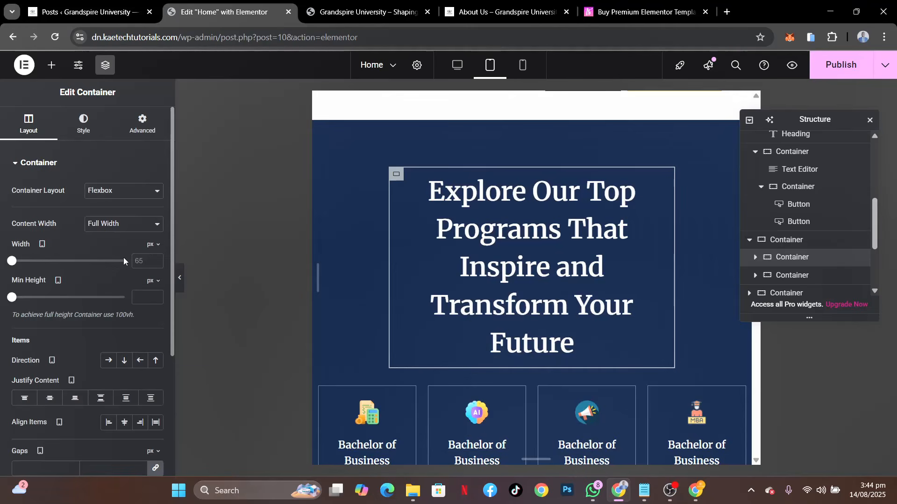
{"action": "left_click", "coordinate": [153, 245]}
{"action": "left_click", "coordinate": [151, 263]}
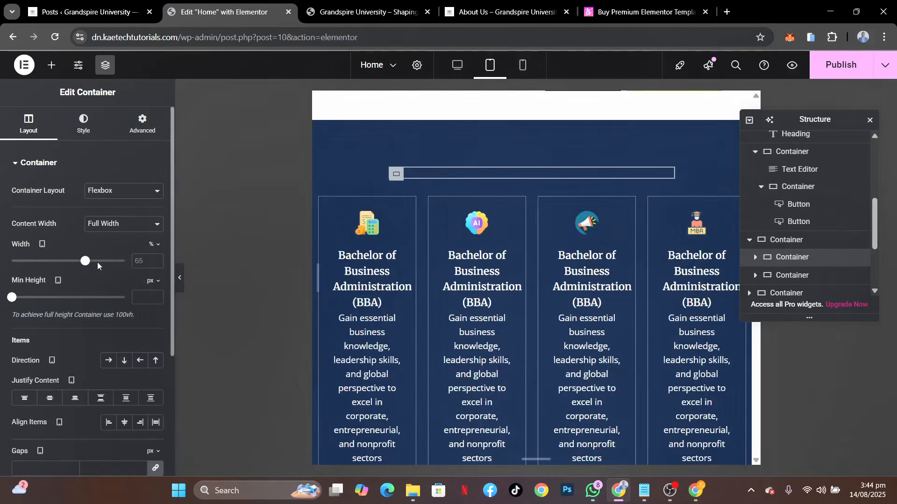
{"action": "left_click_drag", "start_coordinate": [95, 264], "coordinate": [110, 262]}
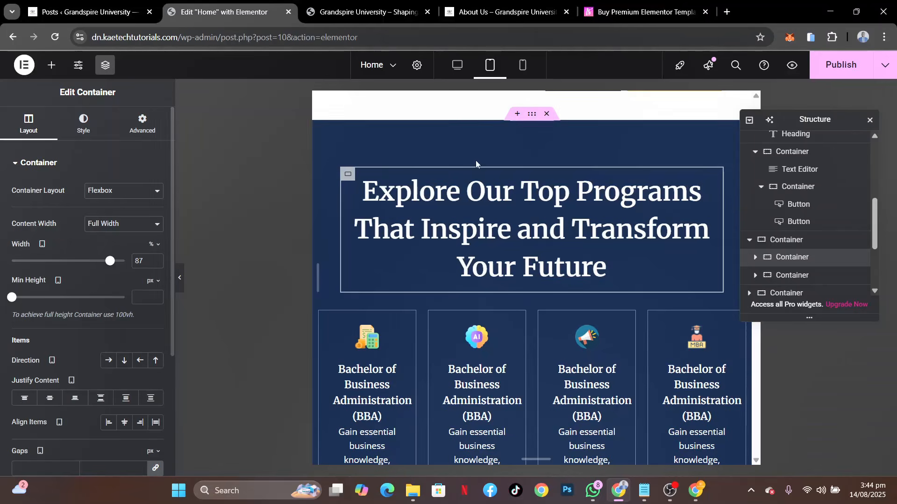
Set the "Explore Our Top Programs" heading's tablet text size to 32 px and its line height to 1.5 em
{"action": "left_click", "coordinate": [460, 196]}
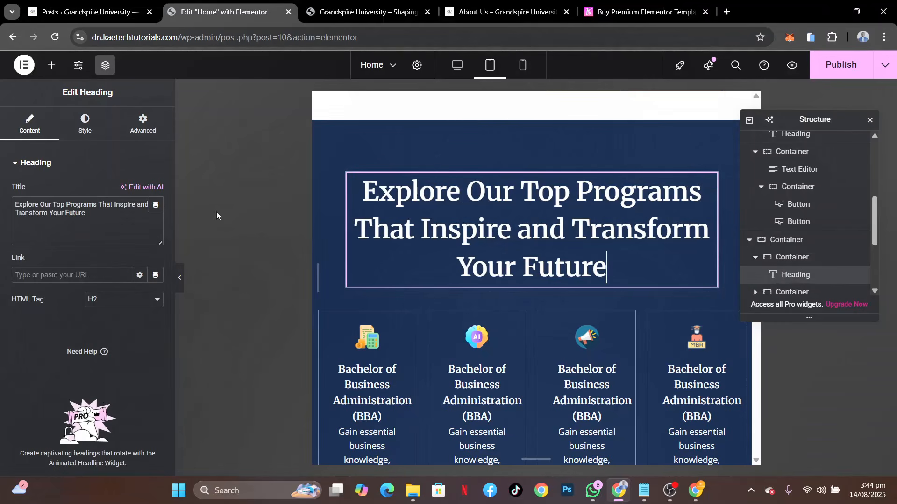
{"action": "left_click", "coordinate": [97, 135]}
{"action": "left_click", "coordinate": [156, 224]}
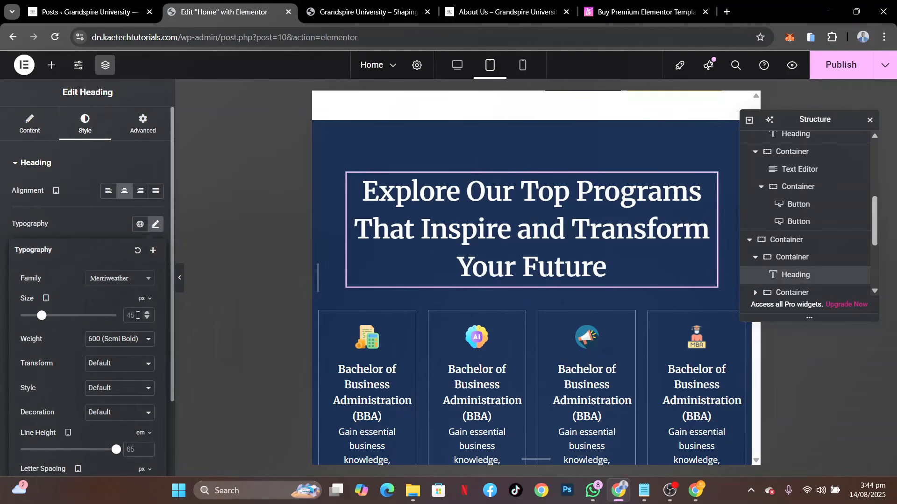
{"action": "left_click", "coordinate": [137, 316]}
{"action": "type", "text": "35"}
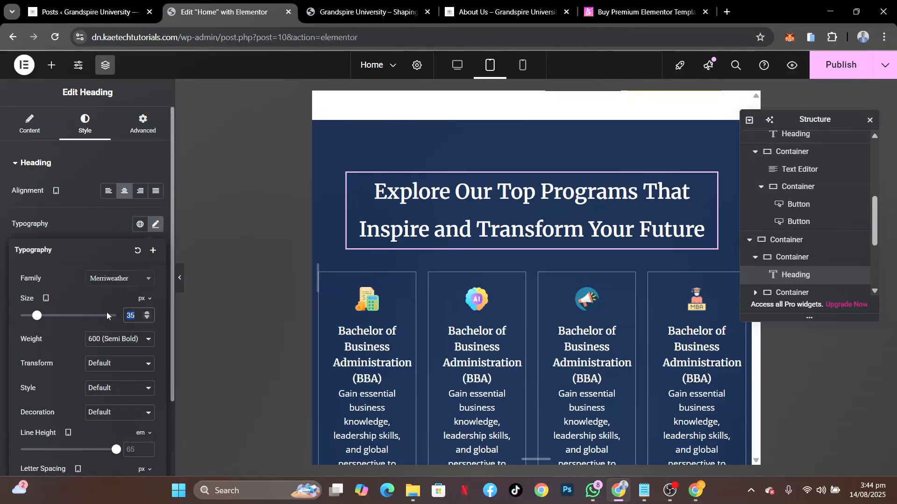
{"action": "type", "text": "32"}
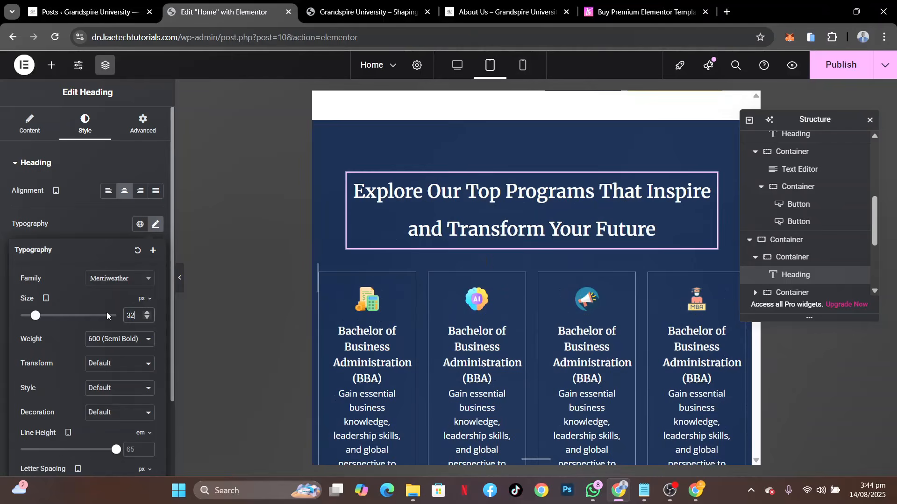
{"action": "left_click", "coordinate": [130, 451]}
{"action": "type", "text": "1.5"}
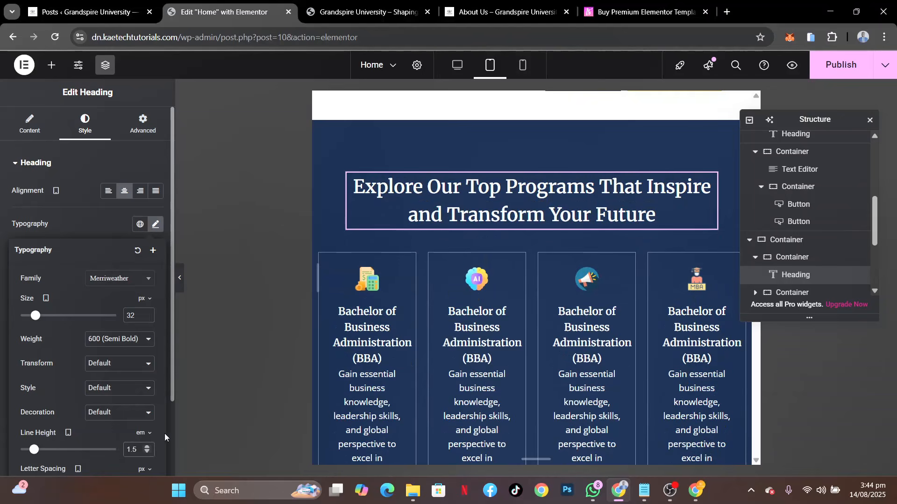
{"action": "scroll", "coordinate": [655, 307], "scroll_direction": "down", "scroll_amount": 4}
{"action": "scroll", "coordinate": [656, 306], "scroll_direction": "up", "scroll_amount": 4}
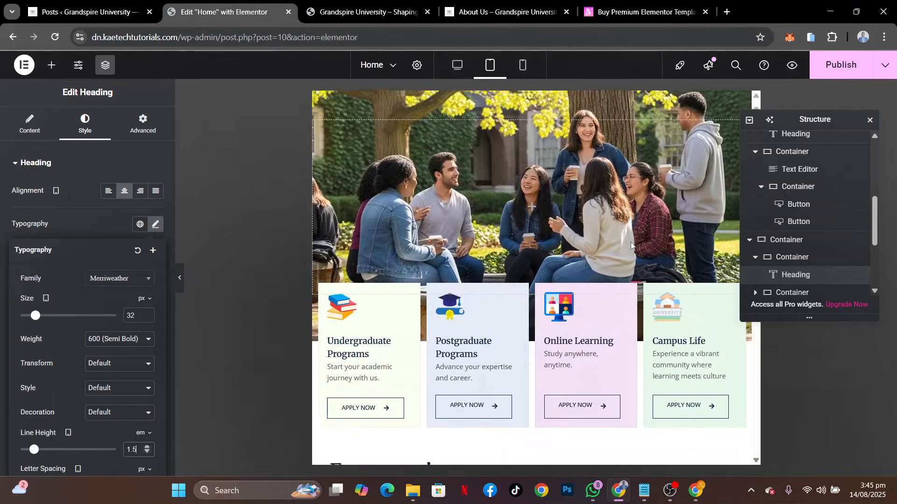
{"action": "scroll", "coordinate": [631, 246], "scroll_direction": "down", "scroll_amount": 1}
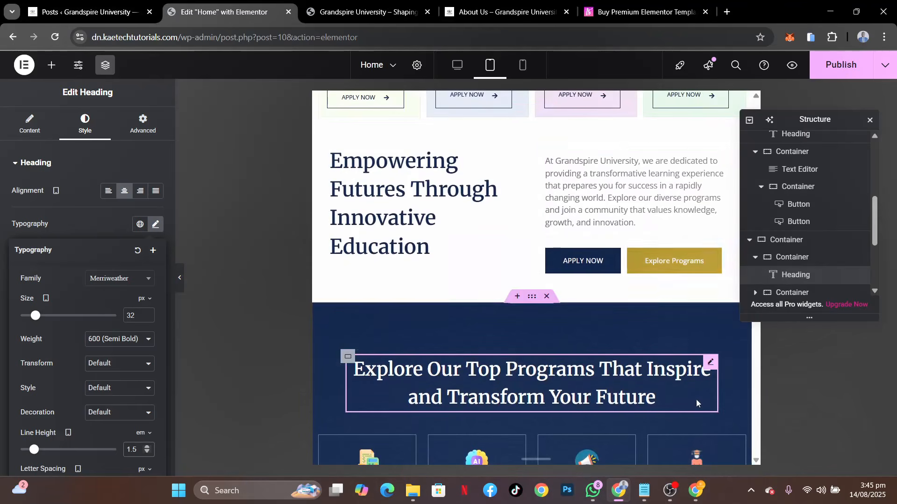
{"action": "left_click", "coordinate": [677, 487]}
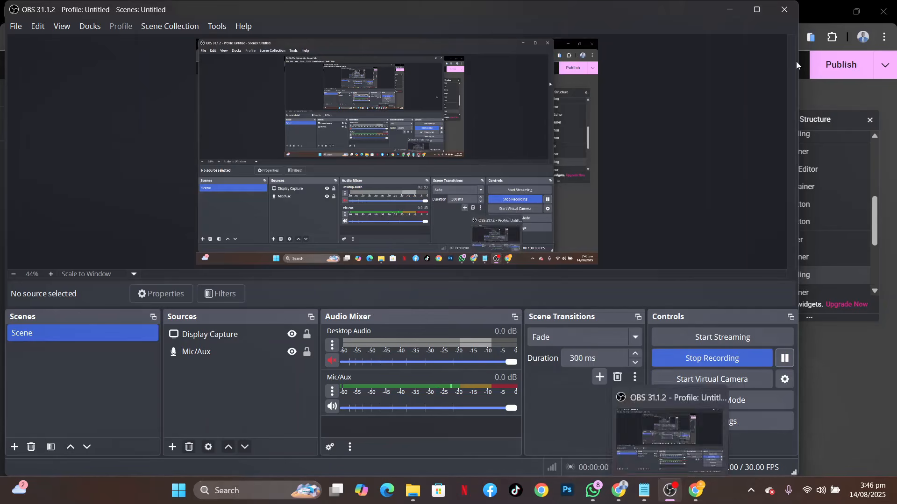
{"action": "left_click", "coordinate": [727, 10]}
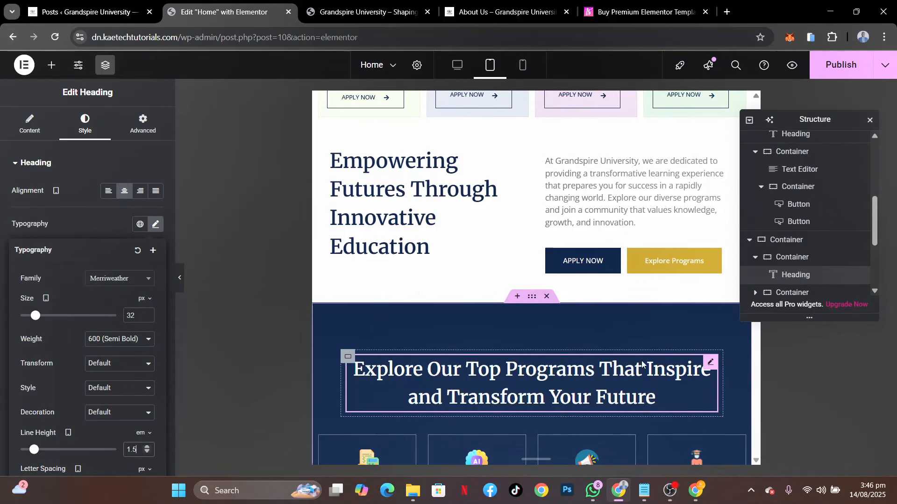
Set the first program card container's tablet padding to 15 px on all sides
{"action": "scroll", "coordinate": [642, 365], "scroll_direction": "down", "scroll_amount": 4}
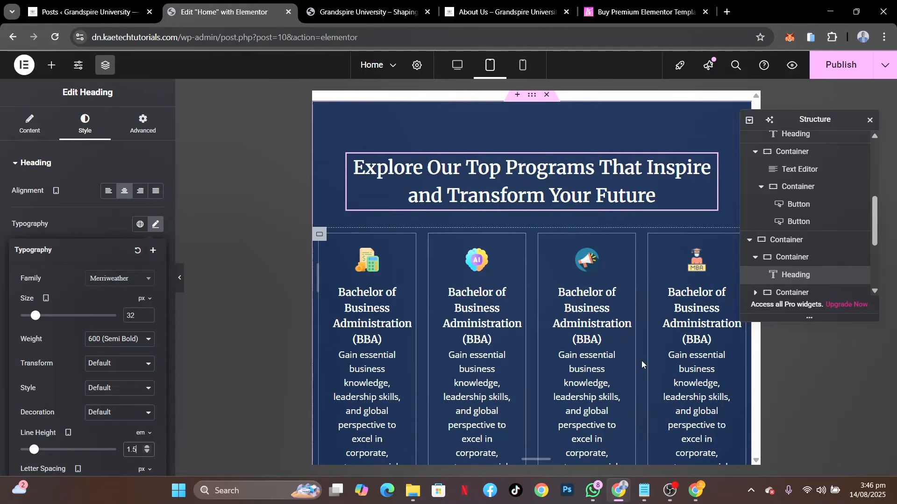
{"action": "scroll", "coordinate": [641, 361], "scroll_direction": "down", "scroll_amount": 2}
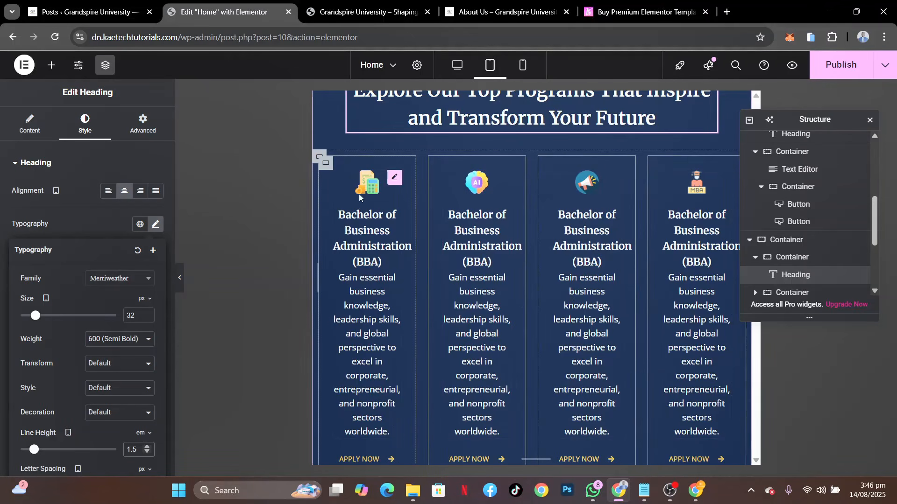
{"action": "left_click", "coordinate": [326, 164]}
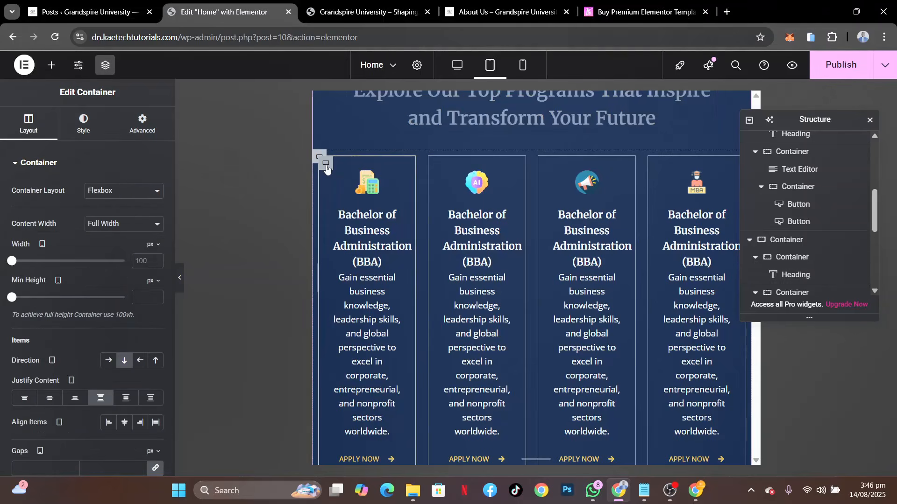
{"action": "left_click", "coordinate": [83, 126]}
{"action": "left_click", "coordinate": [141, 126]}
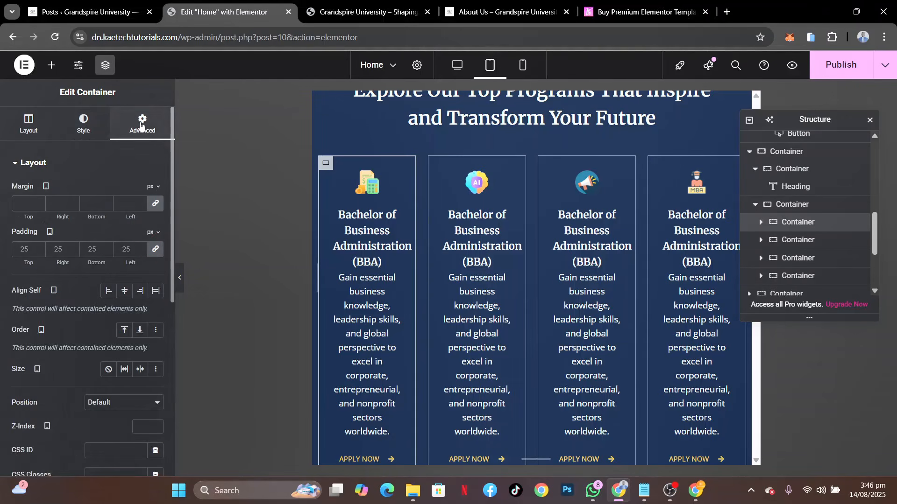
{"action": "left_click", "coordinate": [25, 253]}
{"action": "type", "text": "15"}
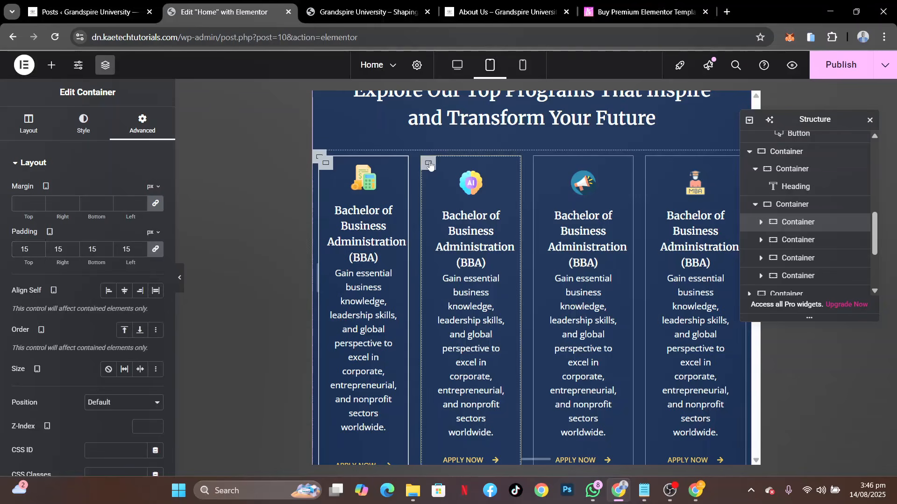
Set the second program card container's tablet padding to 15 px on all sides
{"action": "left_click", "coordinate": [430, 166]}
{"action": "left_click", "coordinate": [143, 124]}
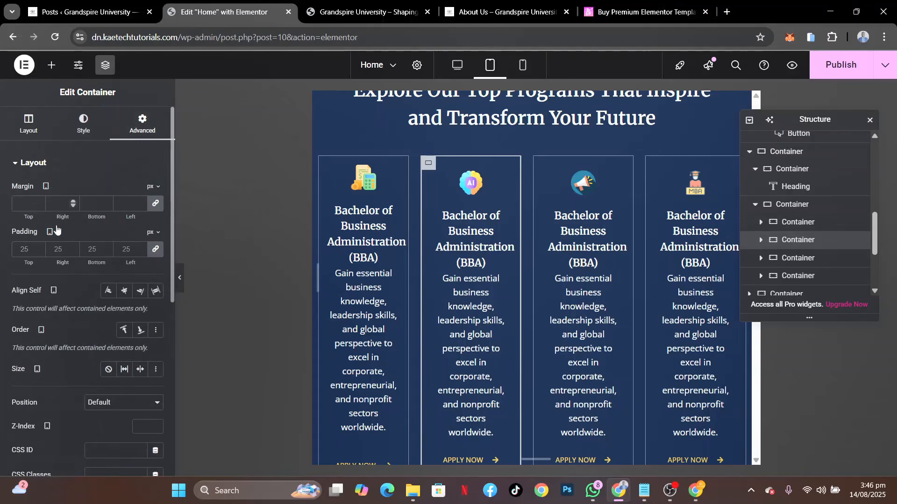
{"action": "left_click", "coordinate": [31, 247]}
{"action": "type", "text": "15"}
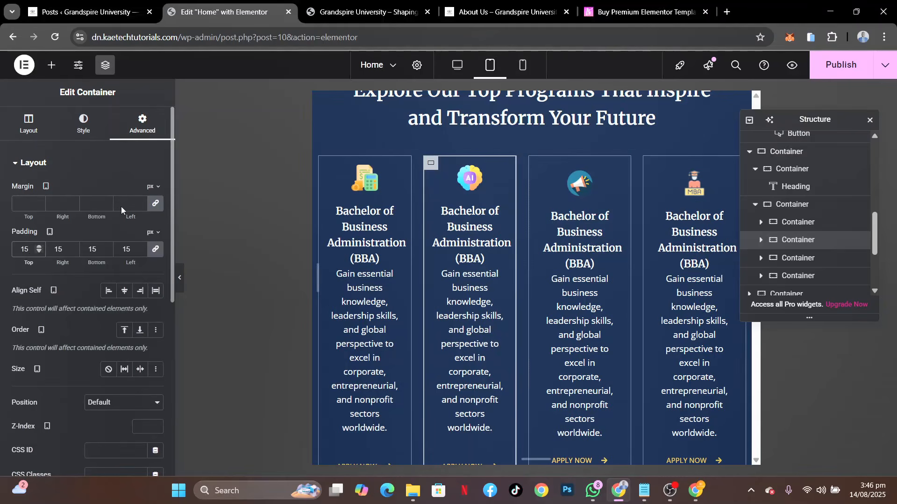
Set the third program card container's tablet padding to 15 px on all sides
{"action": "left_click", "coordinate": [538, 165]}
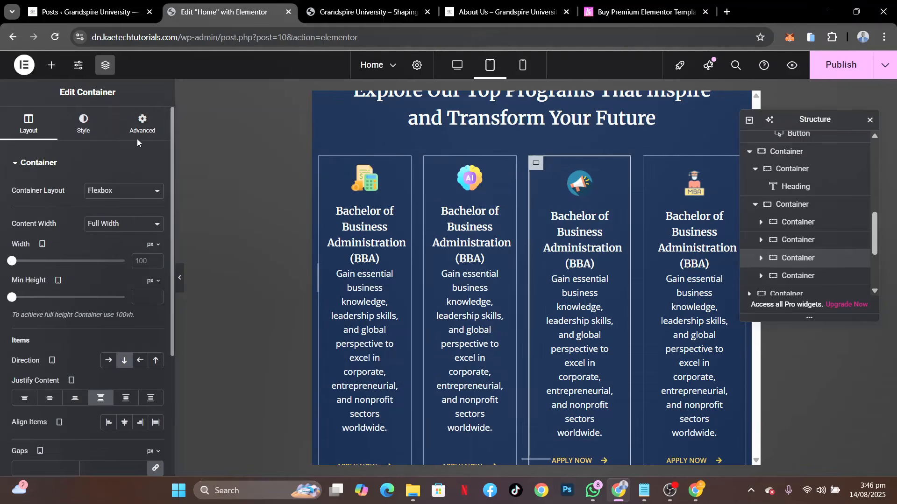
{"action": "left_click", "coordinate": [143, 124]}
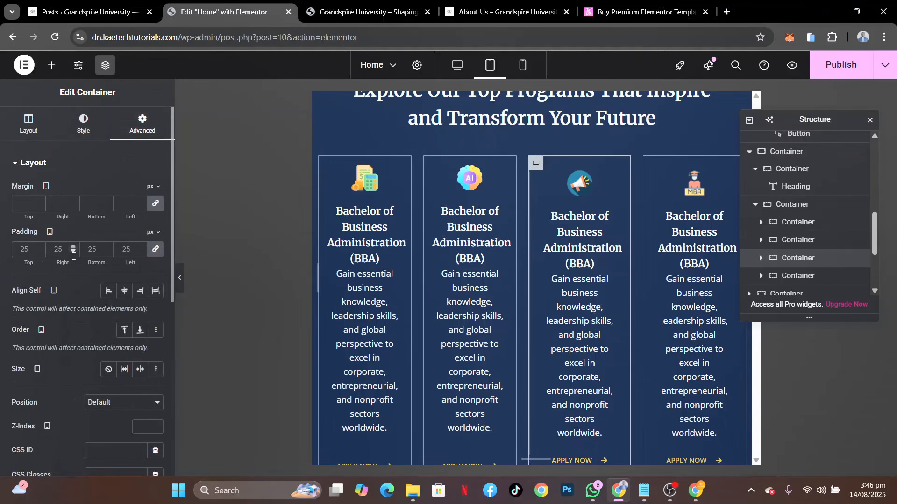
{"action": "left_click", "coordinate": [28, 250]}
{"action": "type", "text": "15"}
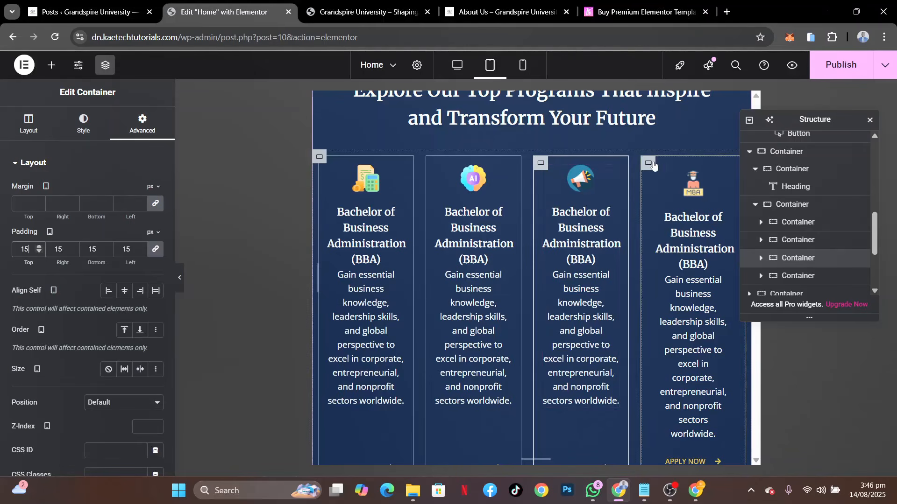
Set the fourth program card container's tablet padding to 15 px on all sides
{"action": "left_click", "coordinate": [649, 164]}
{"action": "left_click", "coordinate": [143, 124]}
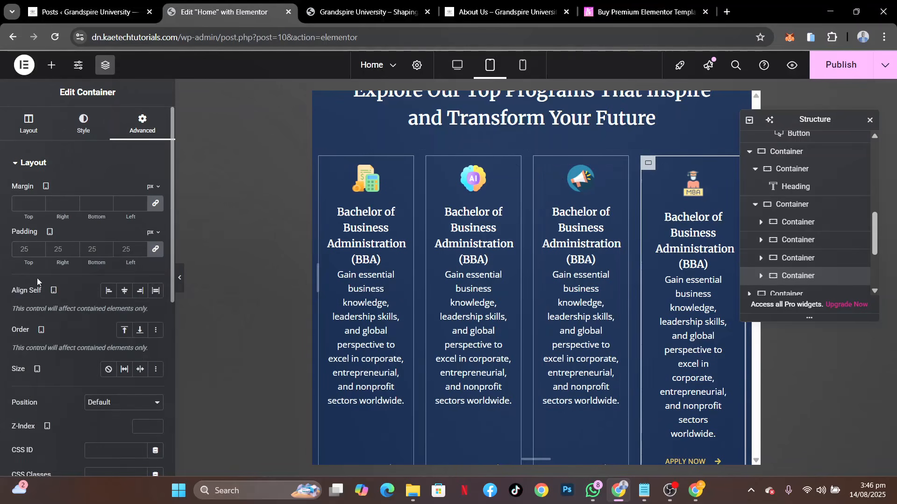
{"action": "left_click", "coordinate": [18, 249]}
{"action": "type", "text": "15"}
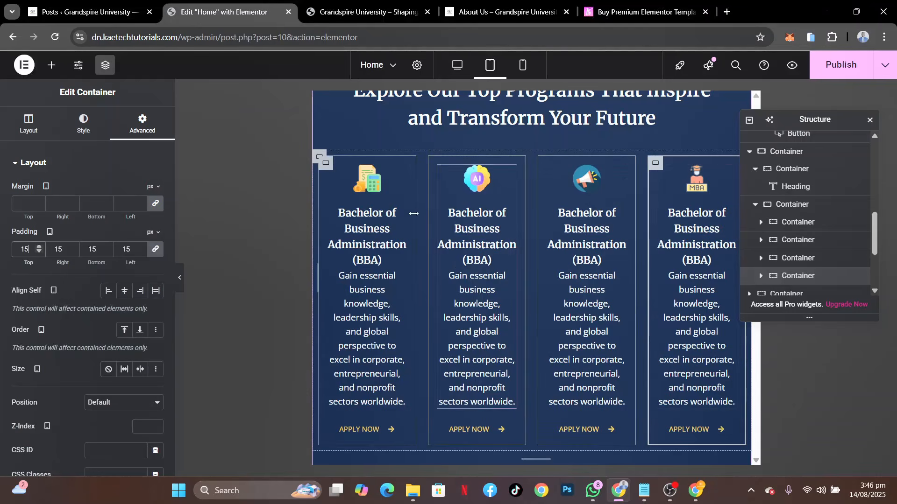
Set the title font size of the first program card's image box to 14 px for tablet
{"action": "left_click", "coordinate": [397, 177]}
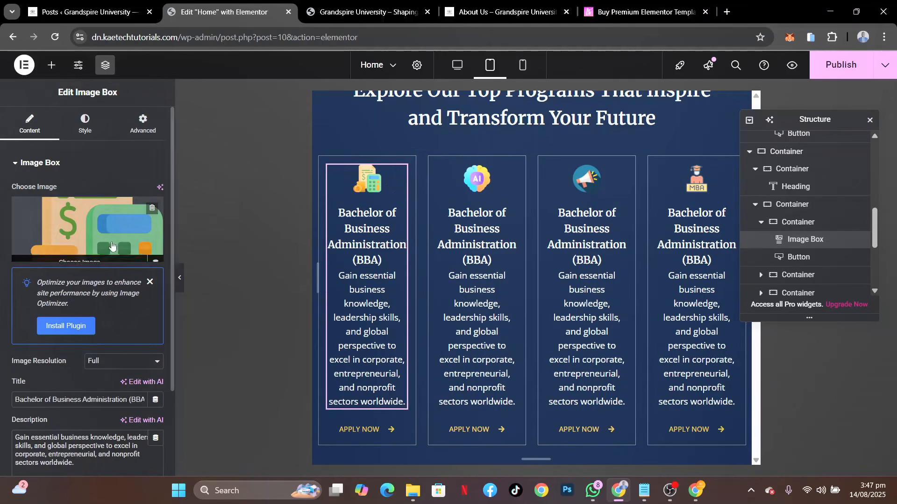
{"action": "left_click", "coordinate": [85, 127]}
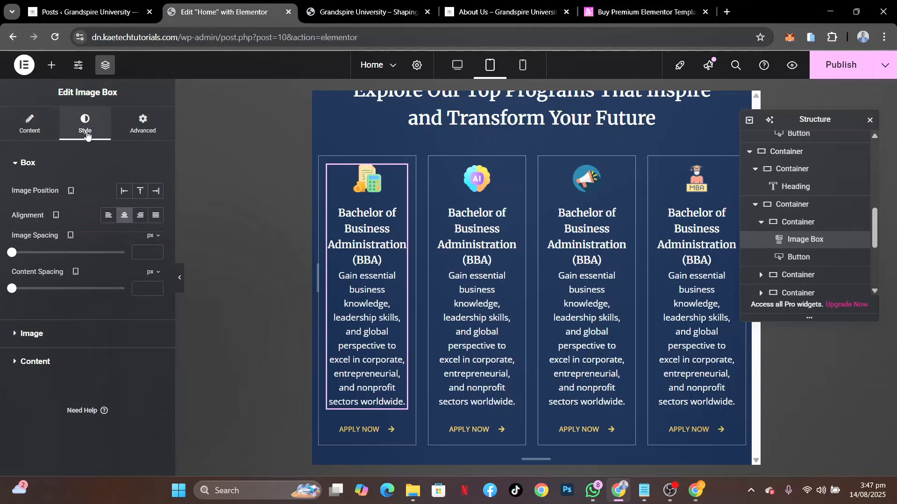
{"action": "left_click", "coordinate": [77, 362]}
{"action": "left_click", "coordinate": [156, 255]}
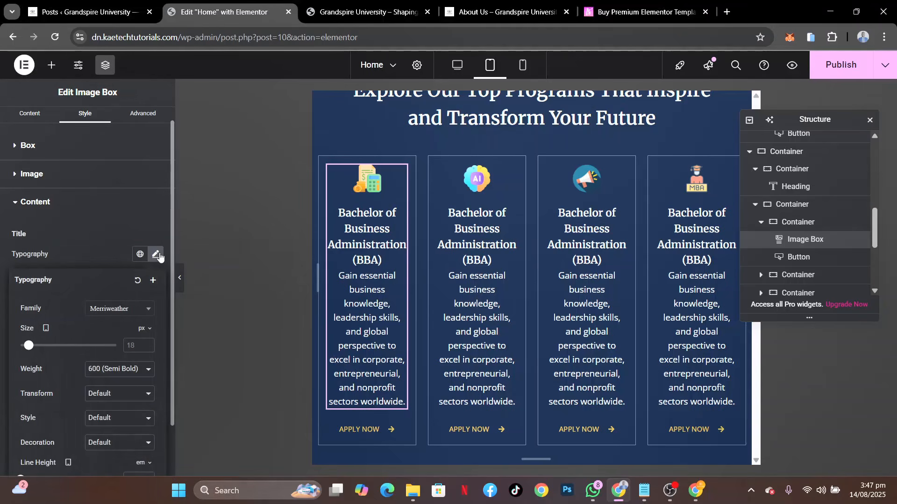
{"action": "left_click", "coordinate": [135, 345]}
{"action": "type", "text": "14"}
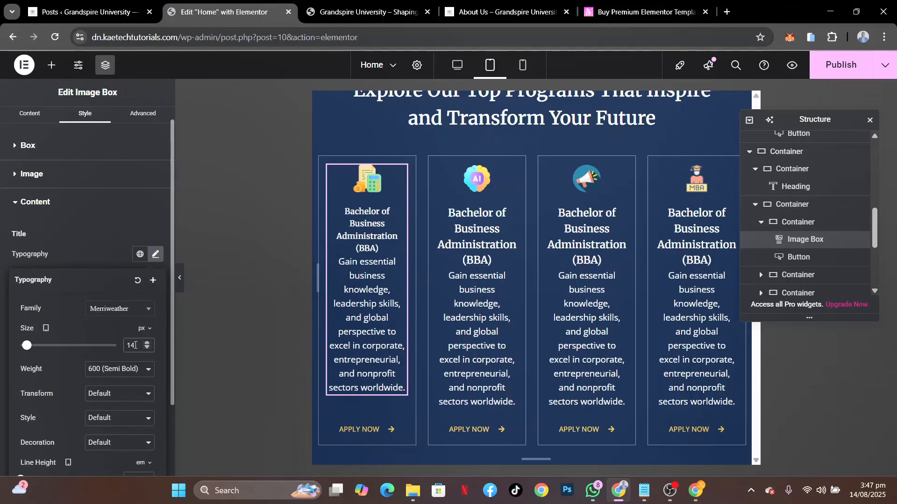
Set the description font size of the first program card's image box to 12 px for tablet
{"action": "left_click", "coordinate": [100, 246]}
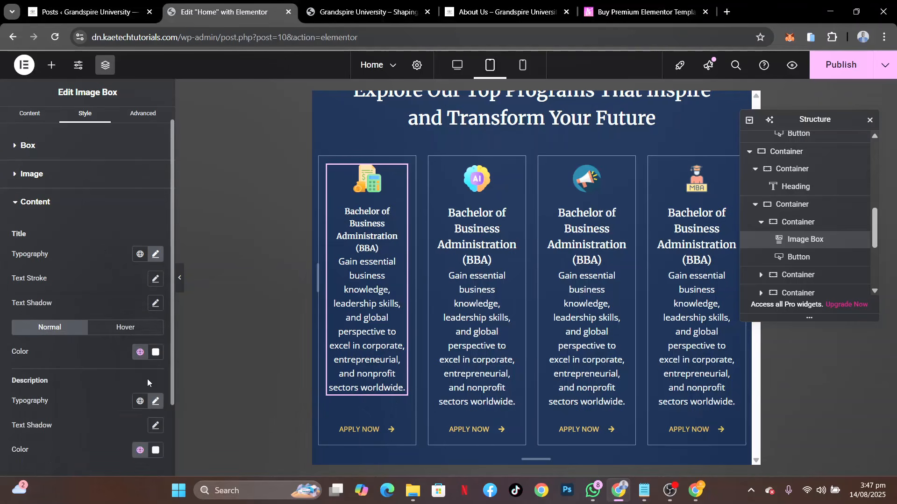
{"action": "left_click", "coordinate": [155, 401]}
{"action": "scroll", "coordinate": [122, 450], "scroll_direction": "down", "scroll_amount": 2}
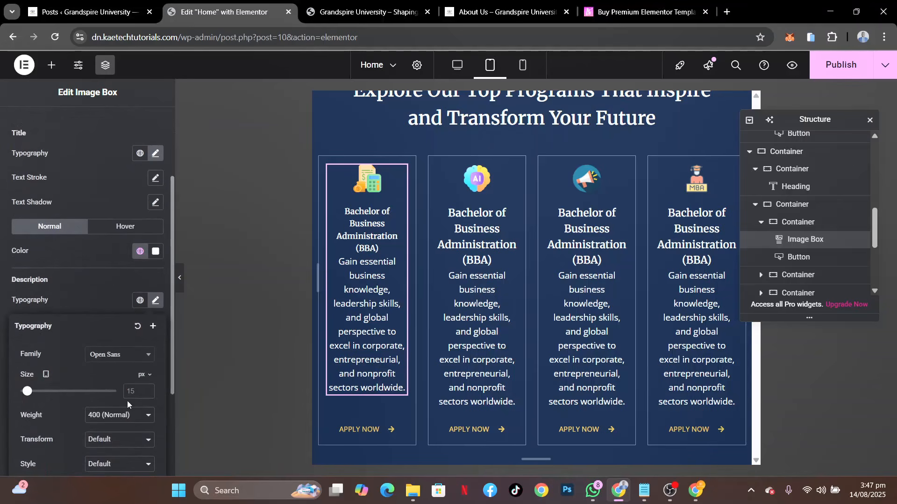
{"action": "left_click", "coordinate": [135, 396]}
{"action": "type", "text": "12"}
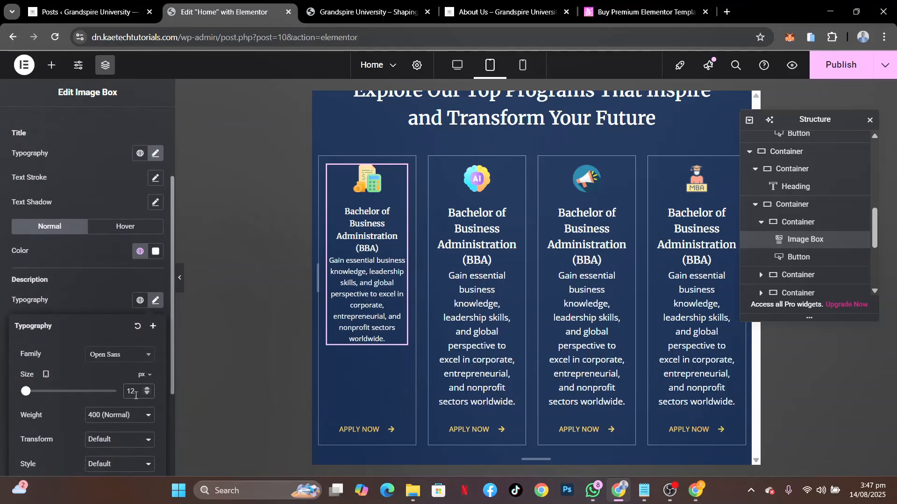
Copy the first program card's image box and paste its style onto the image boxes of the other three cards
{"action": "right_click", "coordinate": [395, 176]}
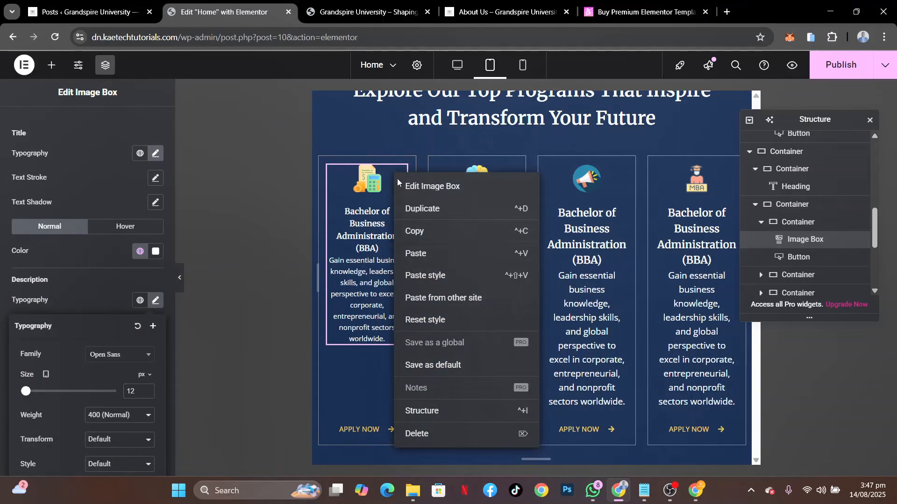
{"action": "left_click", "coordinate": [435, 231]}
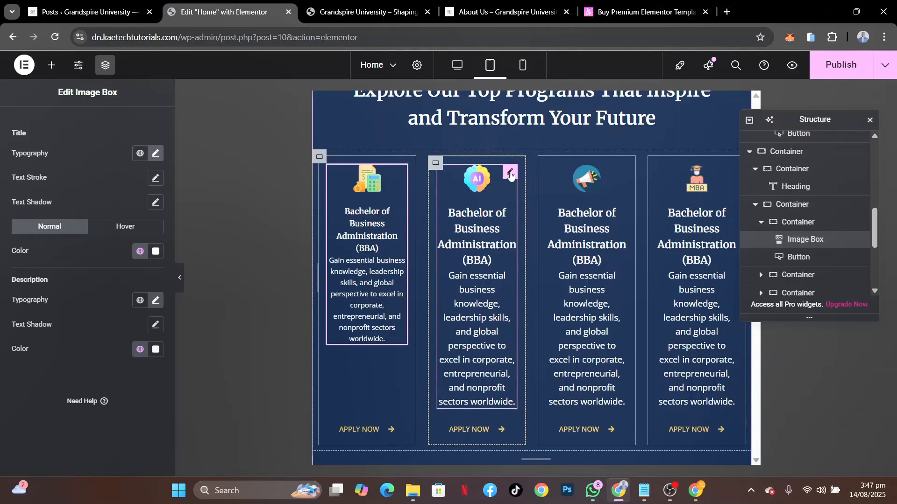
{"action": "right_click", "coordinate": [510, 174]}
{"action": "left_click", "coordinate": [542, 272]}
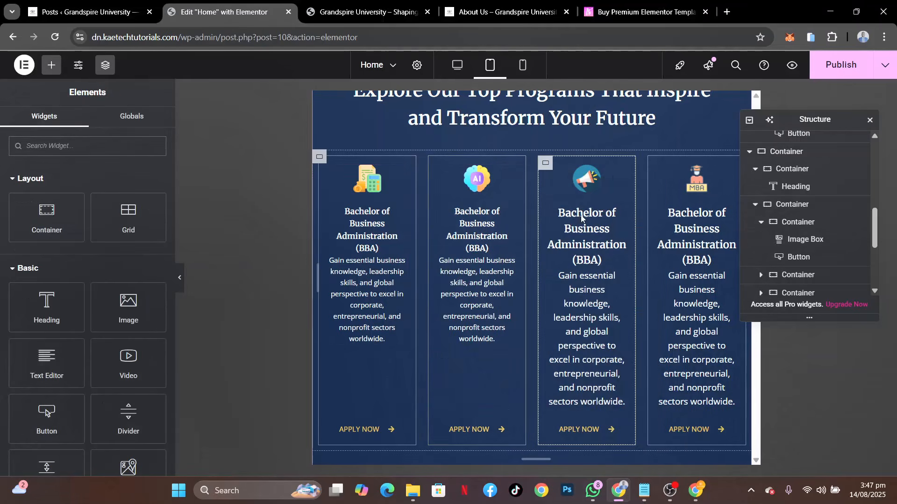
{"action": "right_click", "coordinate": [616, 171]}
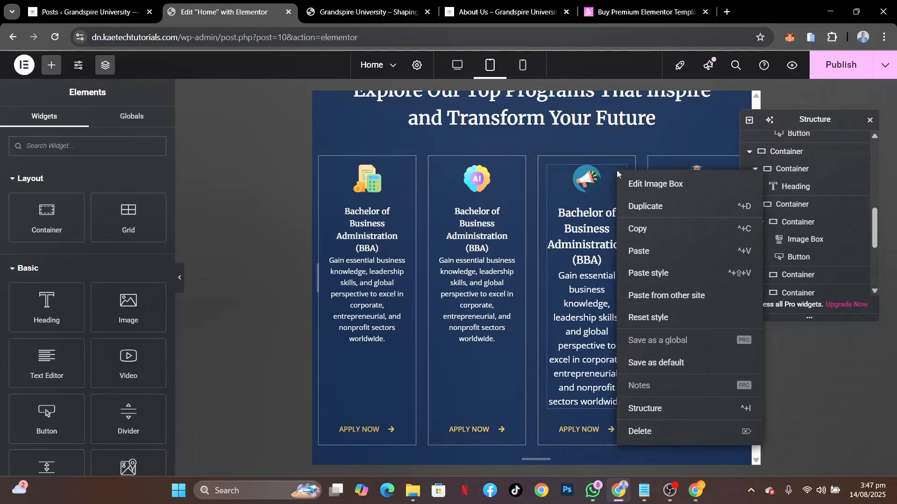
{"action": "left_click", "coordinate": [644, 273]}
{"action": "right_click", "coordinate": [702, 193]}
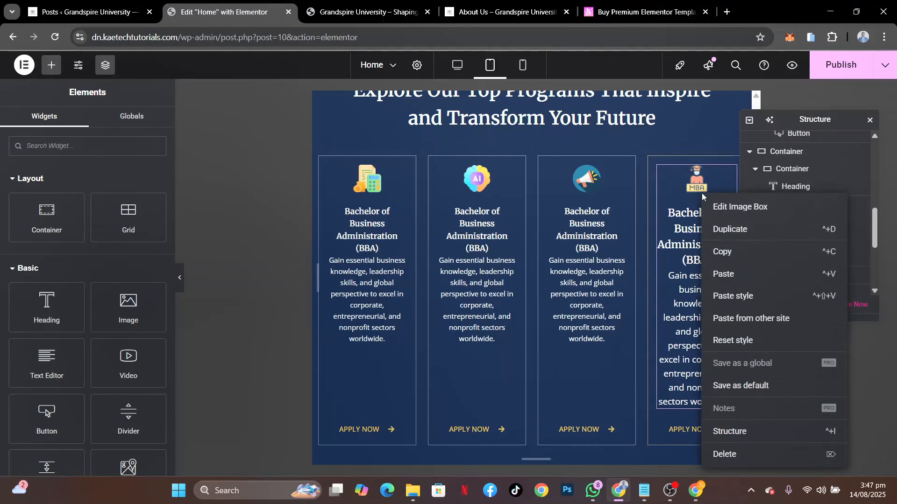
{"action": "left_click", "coordinate": [732, 295]}
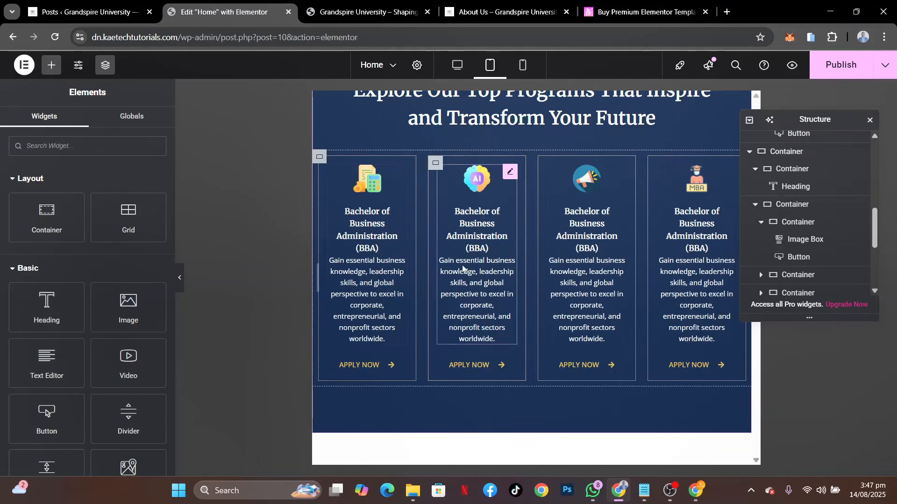
Set the tablet column and row gaps of the container holding the four program cards to 10 px
{"action": "left_click", "coordinate": [325, 157]}
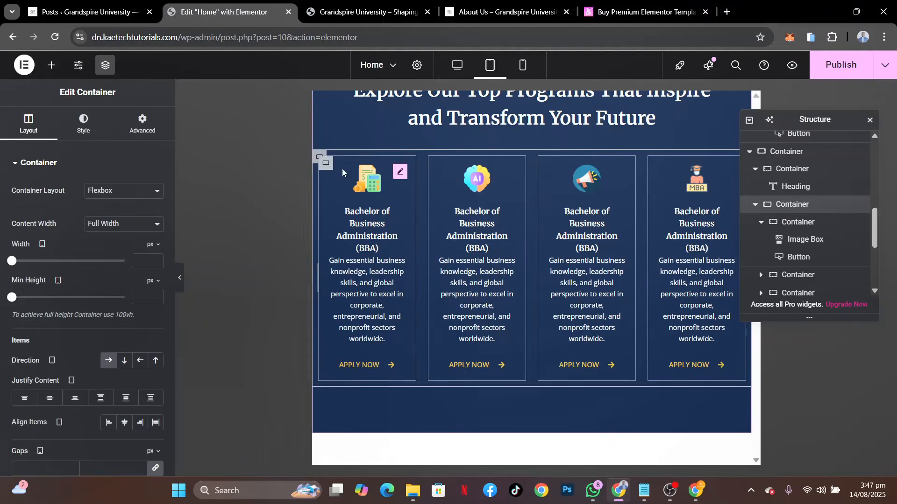
{"action": "scroll", "coordinate": [72, 421], "scroll_direction": "down", "scroll_amount": 3}
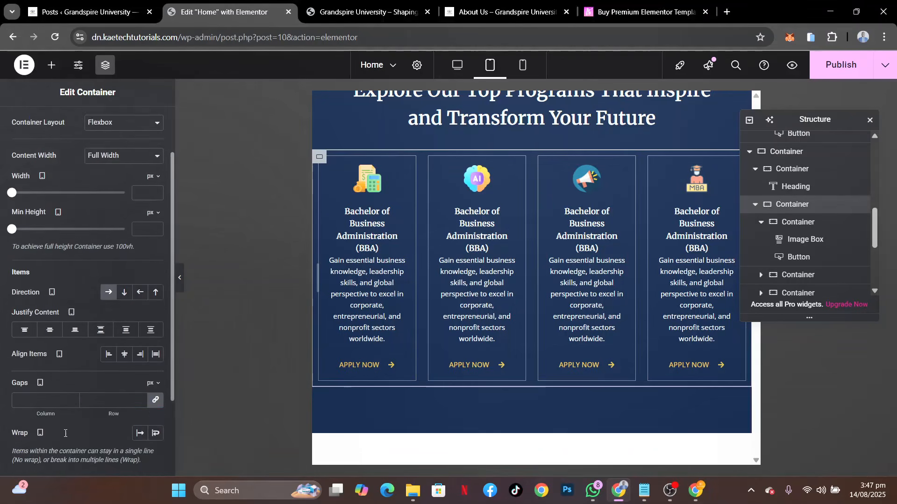
{"action": "left_click", "coordinate": [38, 344]}
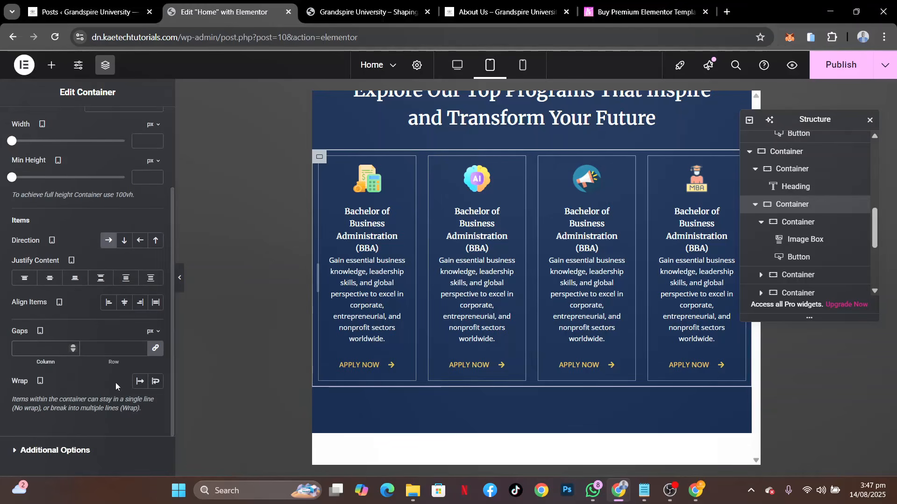
{"action": "type", "text": "10"}
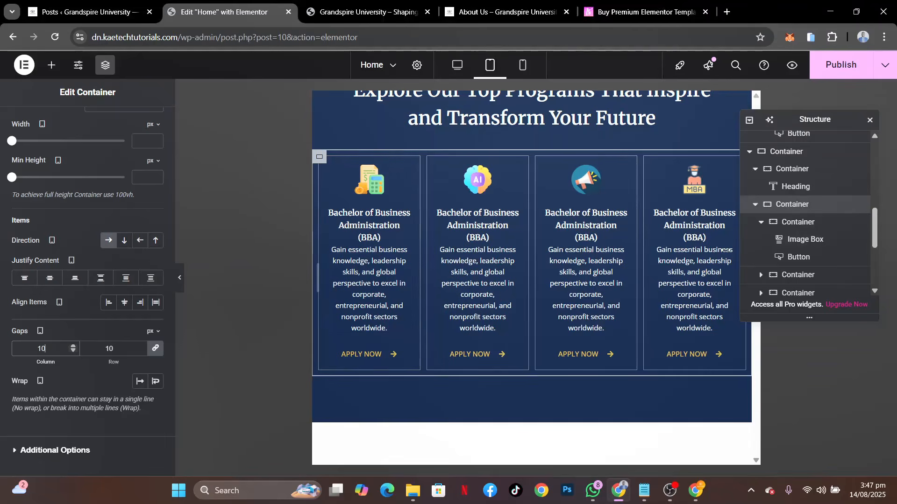
Examine the tablet layout of the programs section and the Why Choose Us section below it
{"action": "scroll", "coordinate": [531, 298], "scroll_direction": "up", "scroll_amount": 3}
{"action": "scroll", "coordinate": [531, 298], "scroll_direction": "down", "scroll_amount": 1}
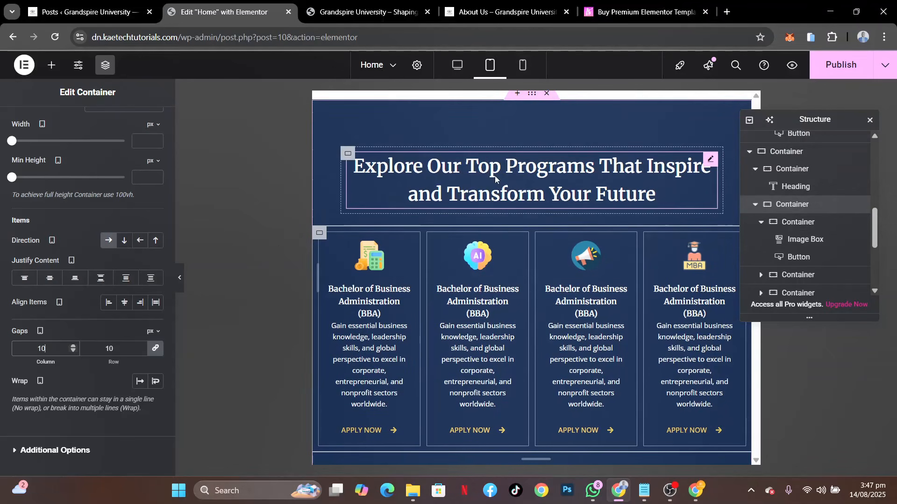
{"action": "scroll", "coordinate": [495, 176], "scroll_direction": "up", "scroll_amount": 1}
{"action": "scroll", "coordinate": [495, 179], "scroll_direction": "up", "scroll_amount": 1}
{"action": "scroll", "coordinate": [495, 178], "scroll_direction": "down", "scroll_amount": 1}
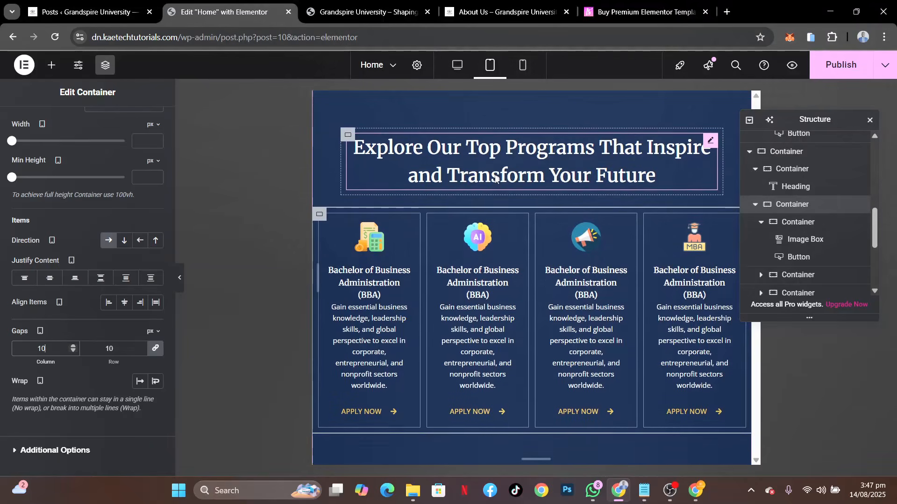
{"action": "scroll", "coordinate": [495, 178], "scroll_direction": "up", "scroll_amount": 3}
{"action": "scroll", "coordinate": [495, 179], "scroll_direction": "down", "scroll_amount": 1}
{"action": "scroll", "coordinate": [495, 179], "scroll_direction": "down", "scroll_amount": 1}
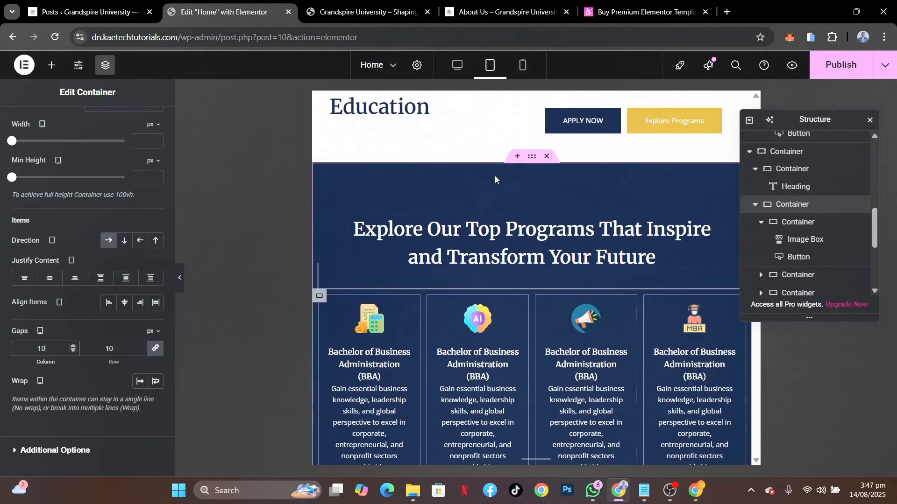
{"action": "scroll", "coordinate": [495, 178], "scroll_direction": "down", "scroll_amount": 1}
{"action": "scroll", "coordinate": [495, 179], "scroll_direction": "up", "scroll_amount": 2}
{"action": "scroll", "coordinate": [495, 179], "scroll_direction": "down", "scroll_amount": 12}
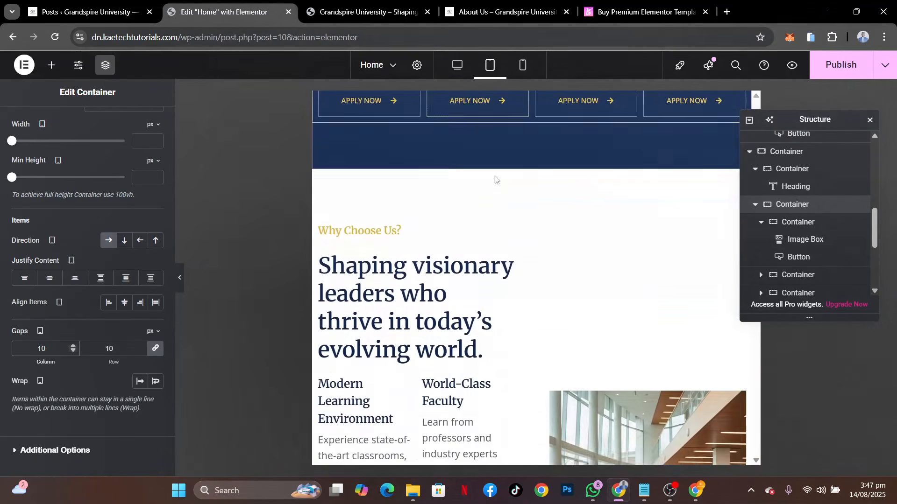
{"action": "scroll", "coordinate": [495, 179], "scroll_direction": "up", "scroll_amount": 3}
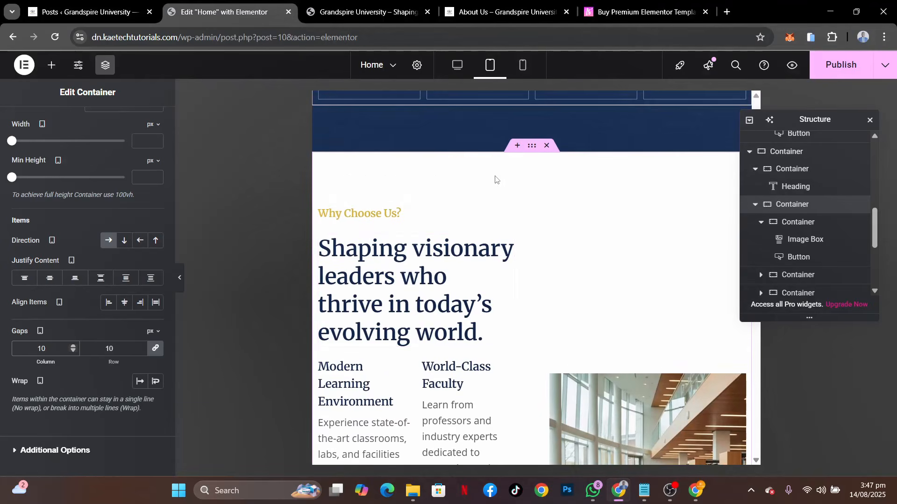
{"action": "scroll", "coordinate": [624, 283], "scroll_direction": "down", "scroll_amount": 5}
{"action": "scroll", "coordinate": [625, 284], "scroll_direction": "up", "scroll_amount": 4}
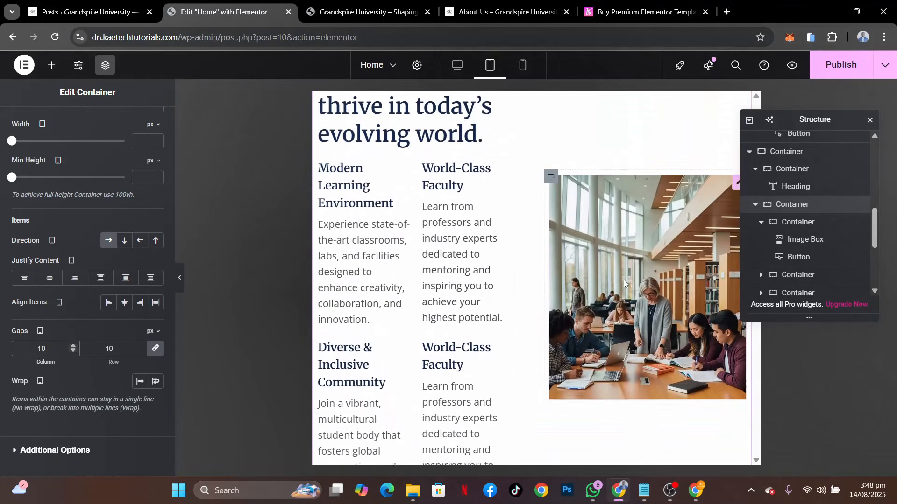
{"action": "scroll", "coordinate": [625, 283], "scroll_direction": "down", "scroll_amount": 10}
{"action": "scroll", "coordinate": [624, 284], "scroll_direction": "up", "scroll_amount": 9}
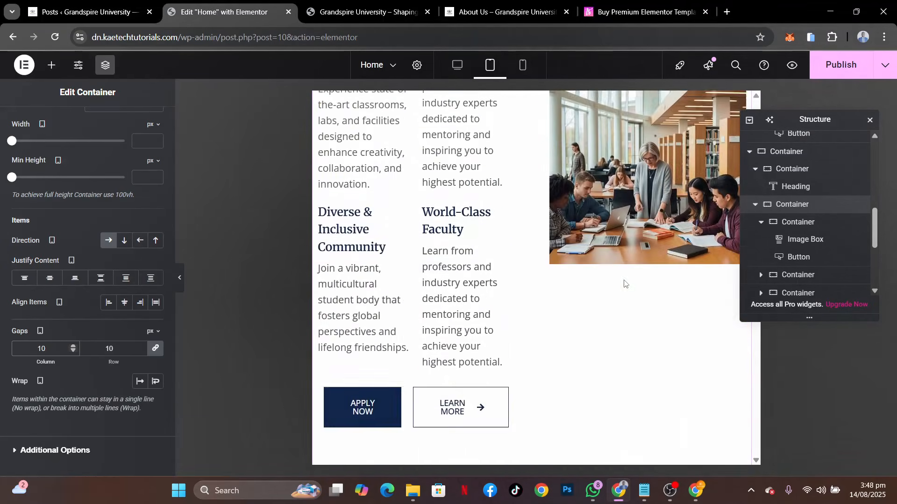
{"action": "scroll", "coordinate": [624, 282], "scroll_direction": "up", "scroll_amount": 3}
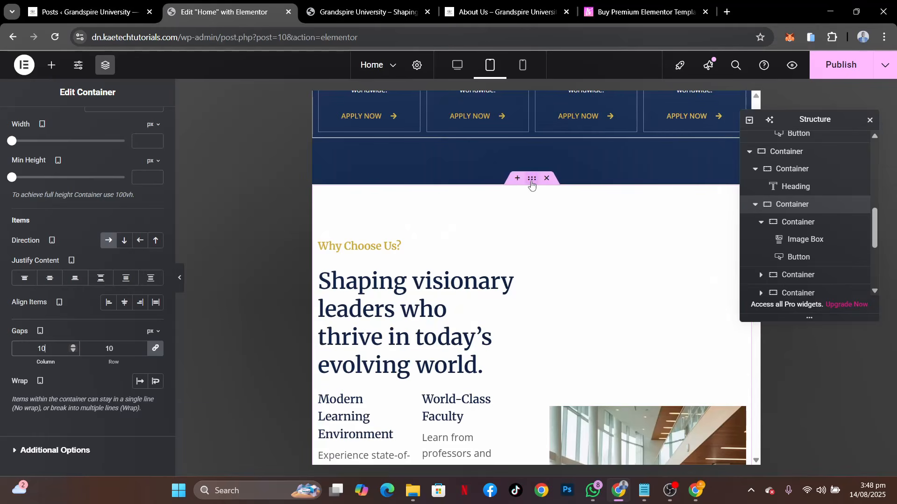
Set the Why Choose Us section container's tablet direction to vertical column, keeping its items center-aligned
{"action": "left_click", "coordinate": [532, 182]}
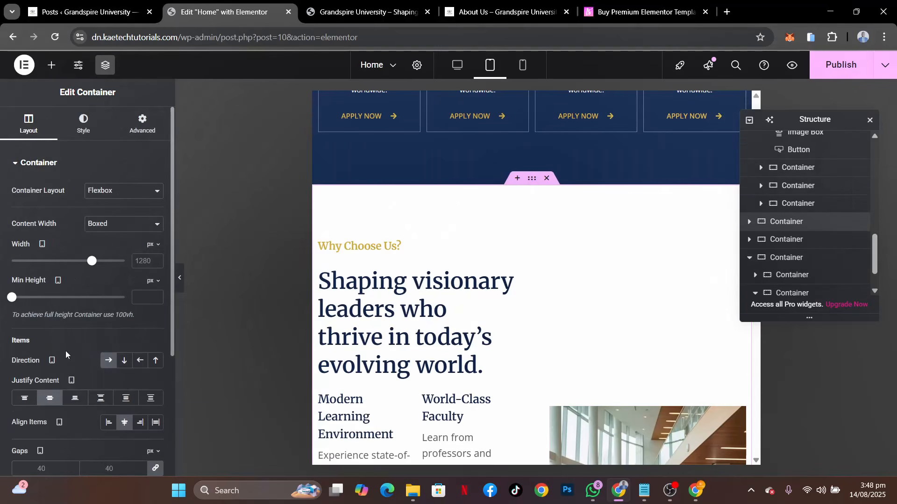
{"action": "scroll", "coordinate": [65, 351], "scroll_direction": "down", "scroll_amount": 3}
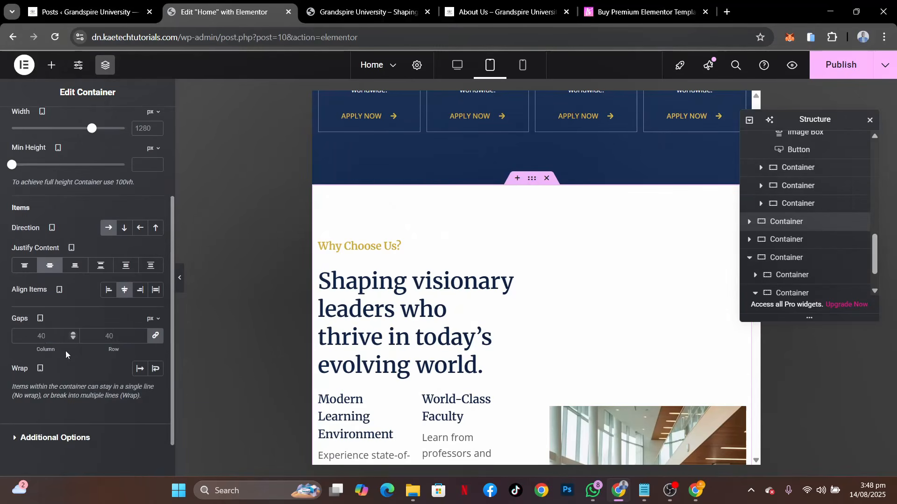
{"action": "left_click", "coordinate": [124, 228]}
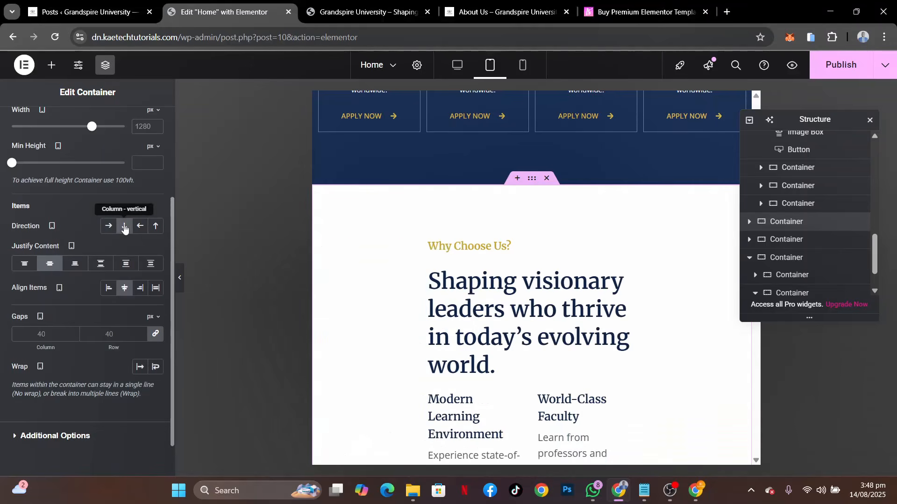
{"action": "scroll", "coordinate": [507, 331], "scroll_direction": "down", "scroll_amount": 7}
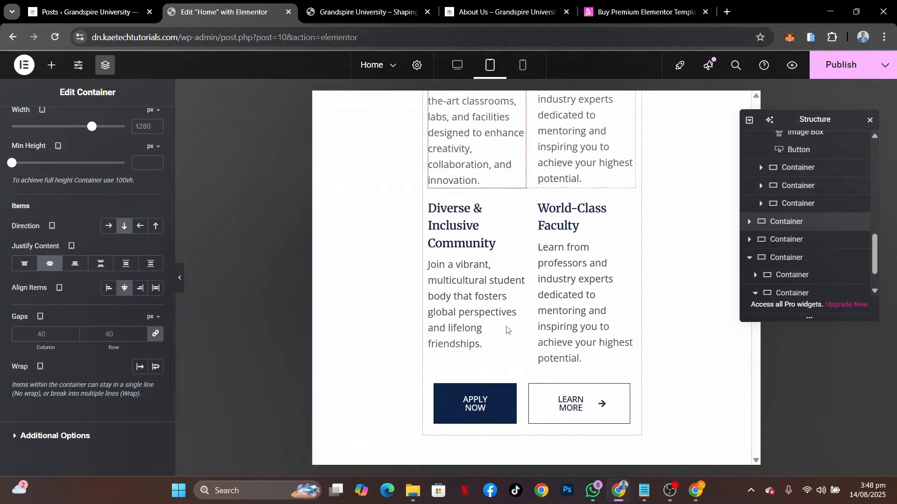
{"action": "scroll", "coordinate": [508, 330], "scroll_direction": "down", "scroll_amount": 3}
{"action": "scroll", "coordinate": [508, 331], "scroll_direction": "up", "scroll_amount": 3}
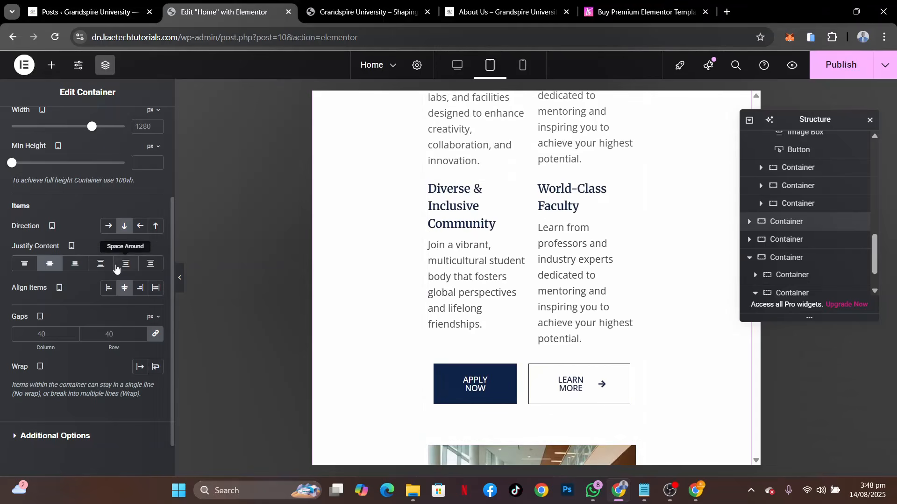
{"action": "left_click", "coordinate": [122, 289]}
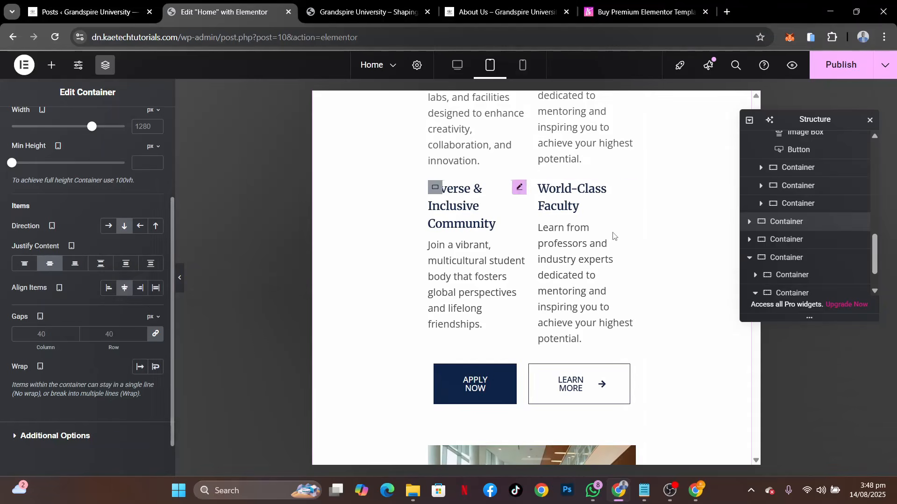
Set the tablet width of the text container in the Why Choose Us section to 100%
{"action": "scroll", "coordinate": [617, 236], "scroll_direction": "up", "scroll_amount": 8}
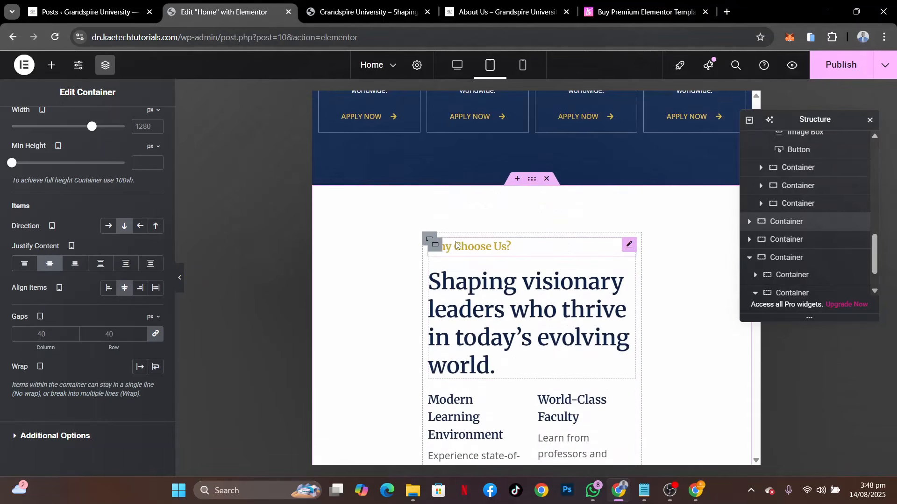
{"action": "left_click", "coordinate": [428, 237]}
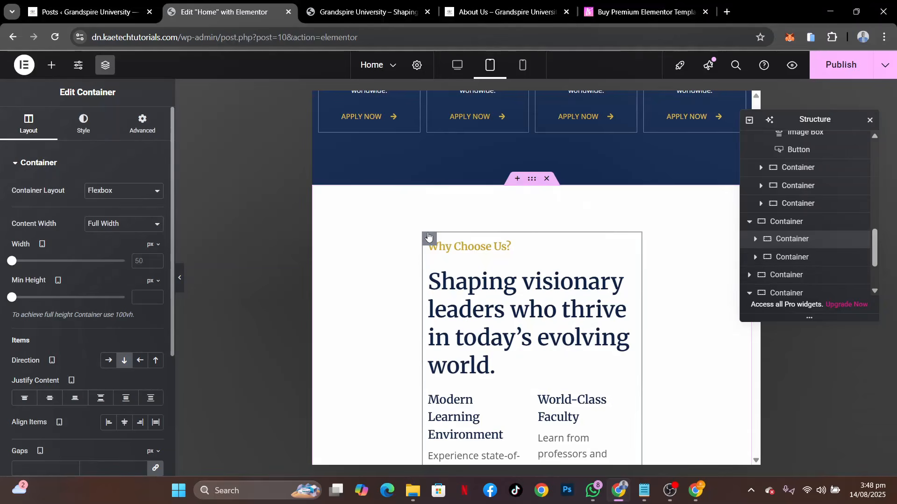
{"action": "left_click", "coordinate": [150, 258]}
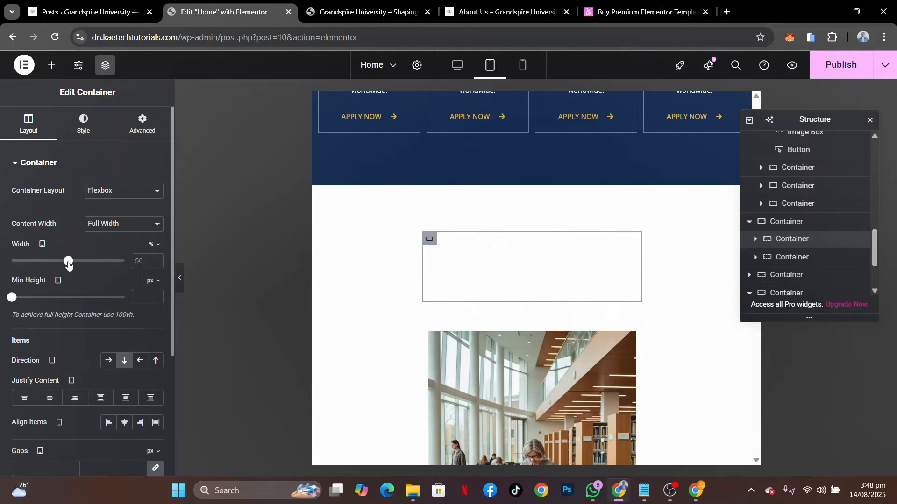
{"action": "left_click", "coordinate": [151, 255]}
{"action": "type", "text": "100"}
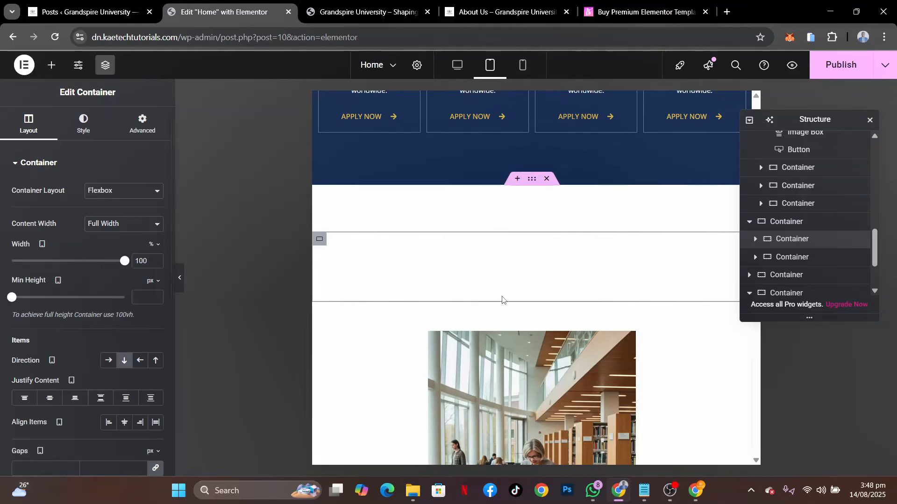
Set the tablet width of the image container in the Why Choose Us section to 100%
{"action": "scroll", "coordinate": [503, 301], "scroll_direction": "down", "scroll_amount": 2}
{"action": "scroll", "coordinate": [445, 369], "scroll_direction": "down", "scroll_amount": 4}
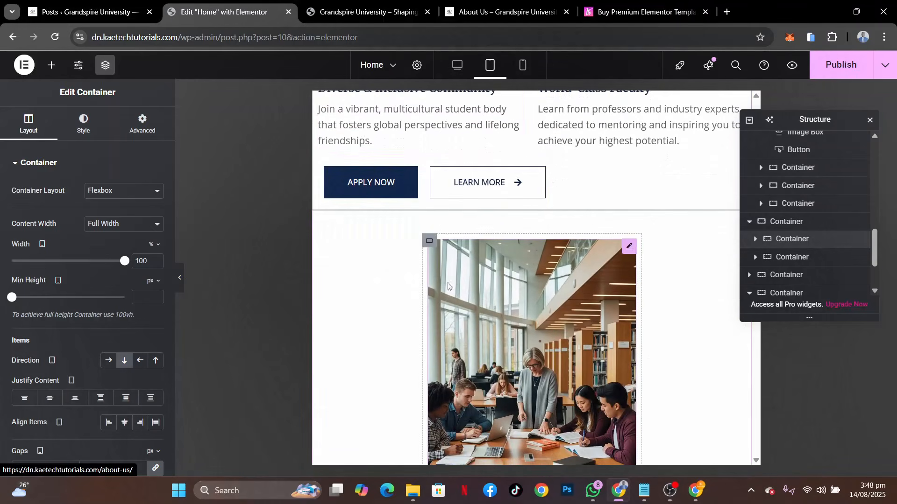
{"action": "left_click", "coordinate": [429, 243]}
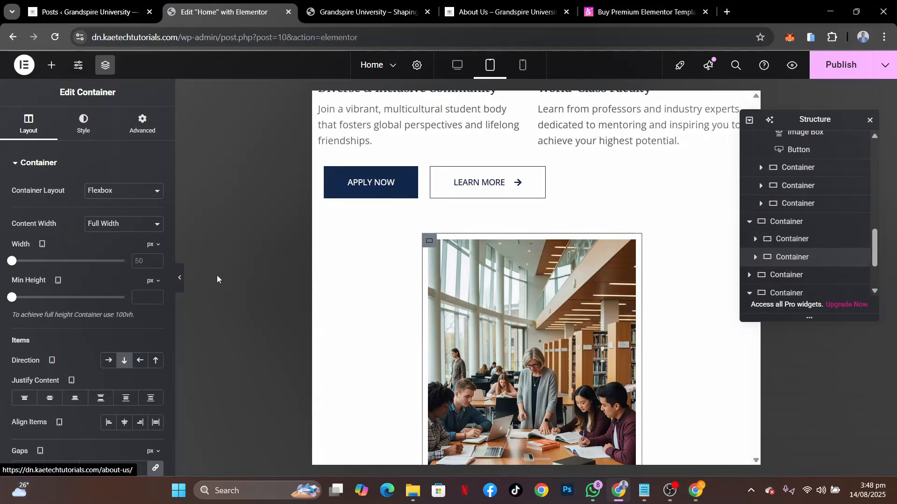
{"action": "left_click", "coordinate": [151, 246]}
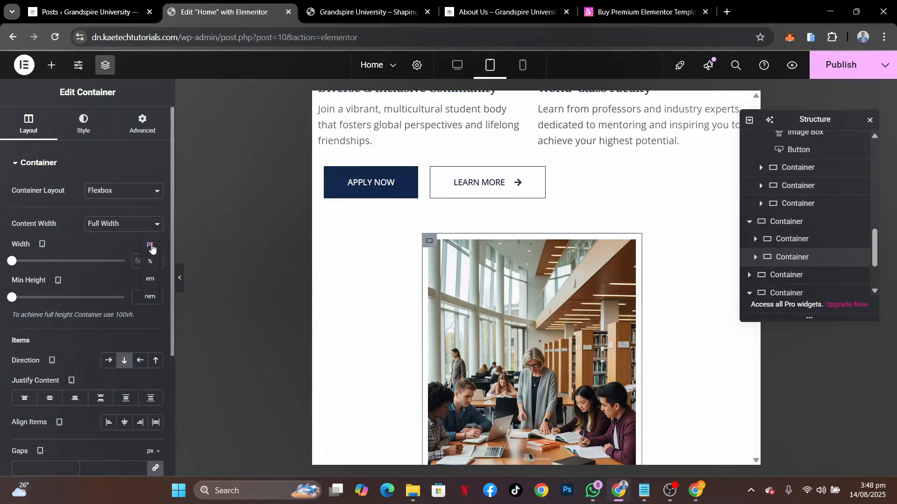
{"action": "left_click", "coordinate": [151, 264]}
{"action": "left_click_drag", "start_coordinate": [69, 263], "coordinate": [151, 259]}
Set the Why Choose Us section container's tablet padding to 40 px top and bottom and 20 px right and left
{"action": "scroll", "coordinate": [522, 216], "scroll_direction": "up", "scroll_amount": 8}
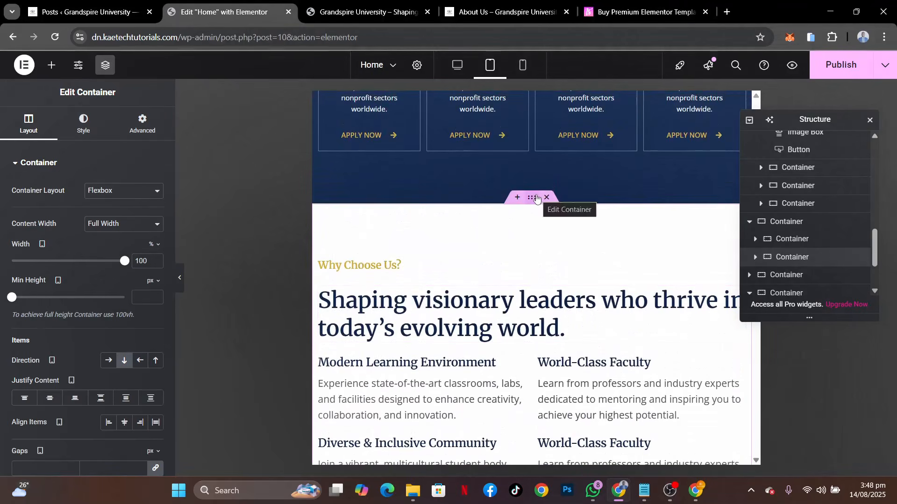
{"action": "left_click", "coordinate": [533, 198]}
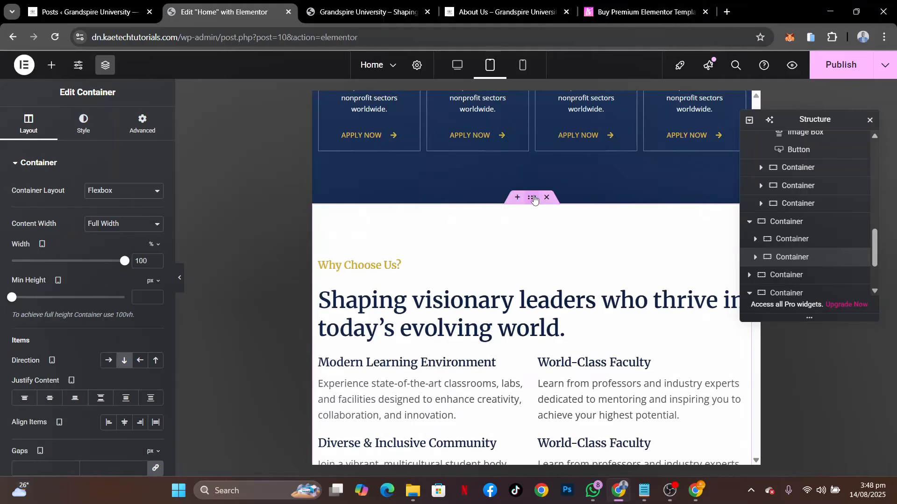
{"action": "left_click", "coordinate": [149, 133]}
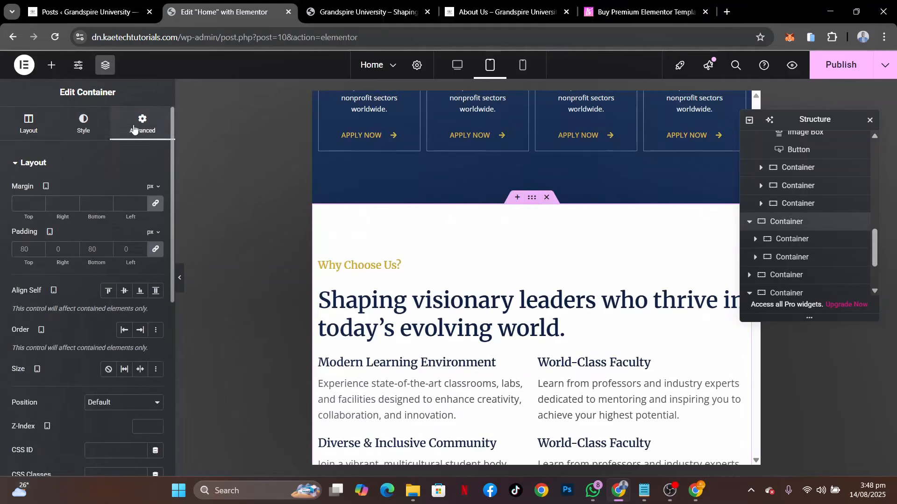
{"action": "left_click", "coordinate": [156, 253]}
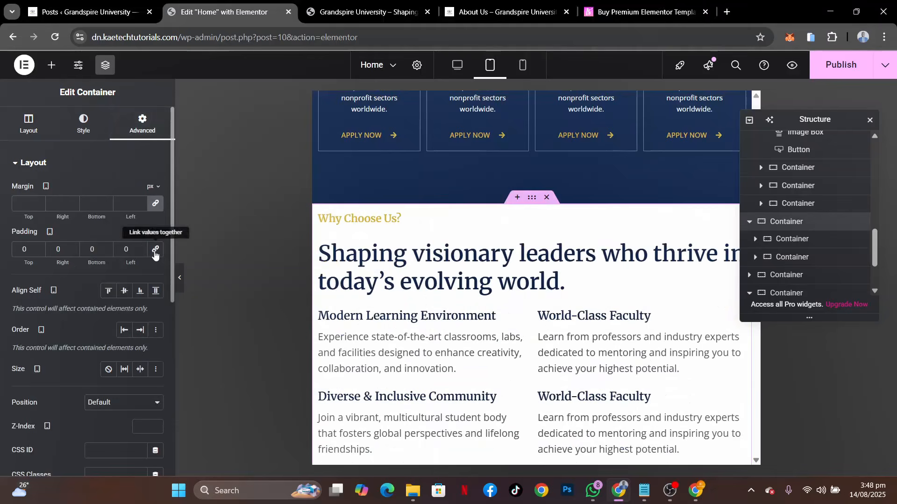
{"action": "left_click", "coordinate": [20, 253]}
{"action": "type", "text": "4"}
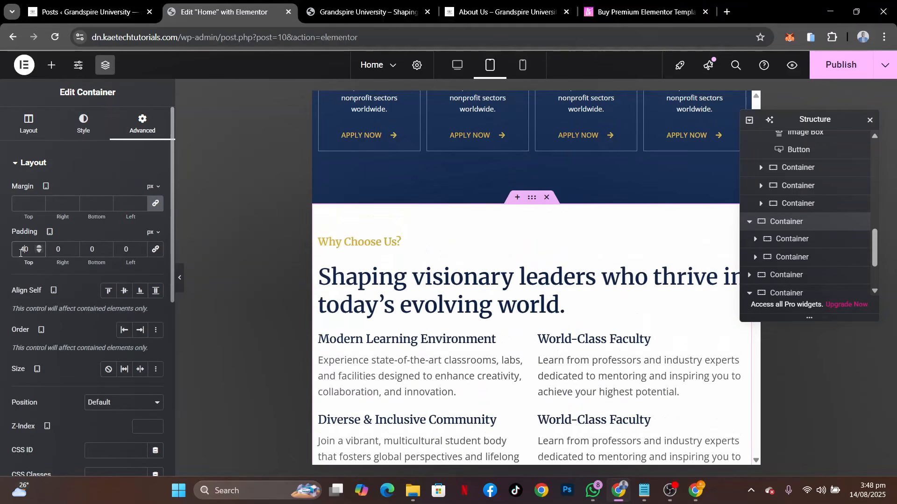
{"action": "left_click", "coordinate": [91, 250]}
{"action": "left_click", "coordinate": [55, 251]}
{"action": "type", "text": "2"}
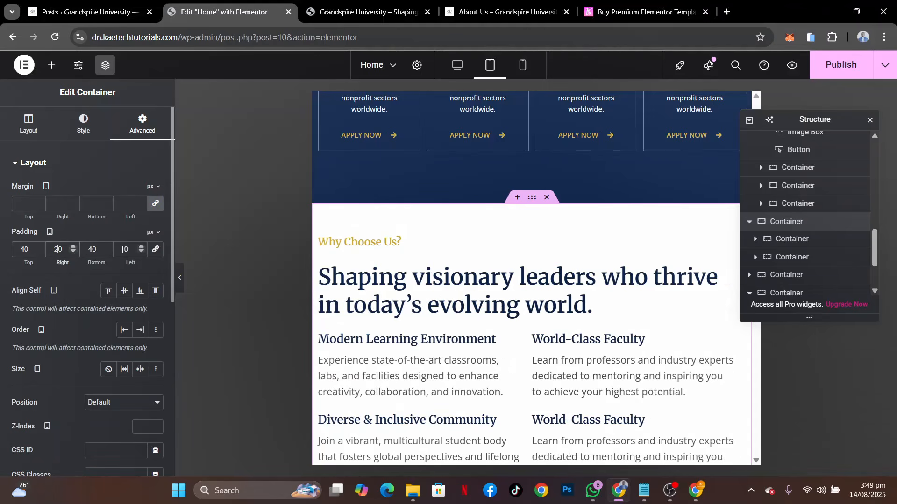
{"action": "type", "text": "2"}
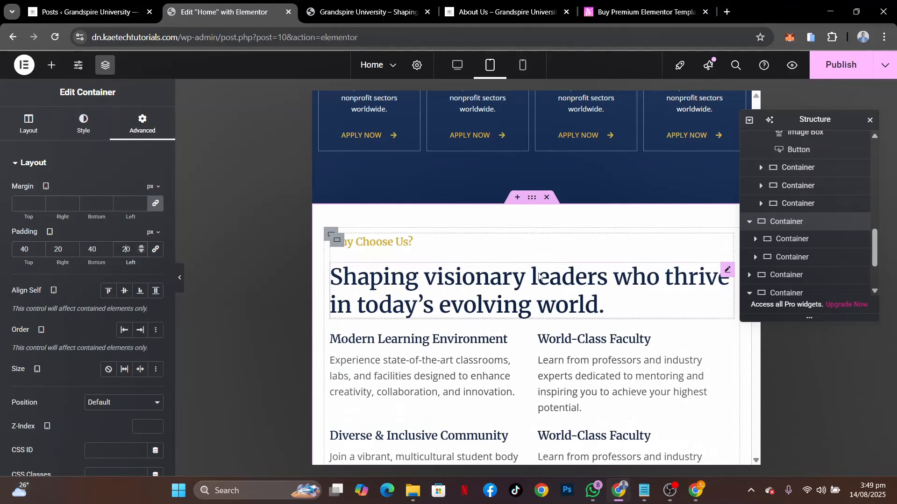
Examine the tablet layout of the Why Choose Us section, from its headings and text blocks down to the library image
{"action": "scroll", "coordinate": [538, 273], "scroll_direction": "down", "scroll_amount": 9}
{"action": "scroll", "coordinate": [538, 272], "scroll_direction": "up", "scroll_amount": 8}
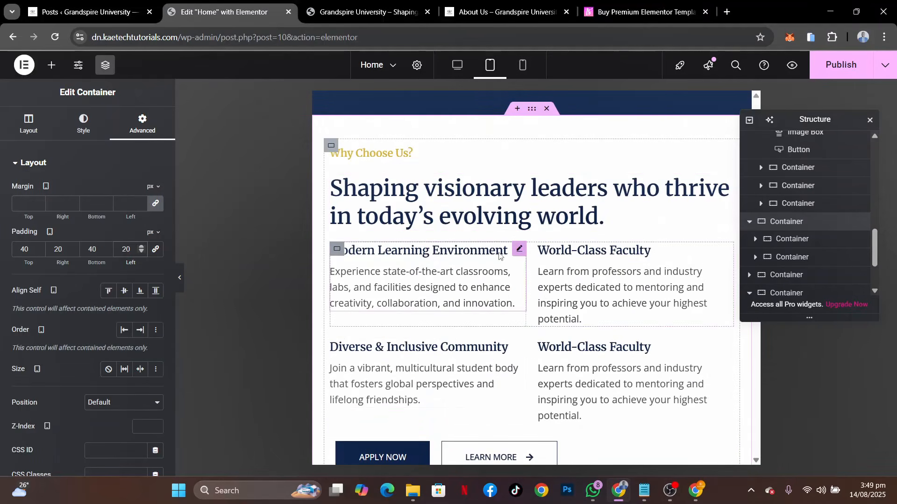
{"action": "scroll", "coordinate": [498, 255], "scroll_direction": "up", "scroll_amount": 5}
{"action": "scroll", "coordinate": [498, 256], "scroll_direction": "down", "scroll_amount": 5}
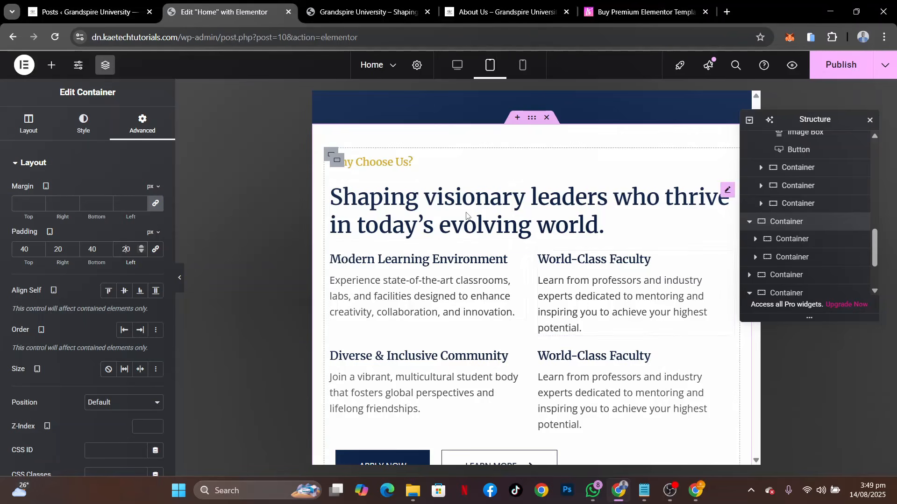
{"action": "scroll", "coordinate": [532, 351], "scroll_direction": "down", "scroll_amount": 5}
{"action": "scroll", "coordinate": [531, 350], "scroll_direction": "down", "scroll_amount": 10}
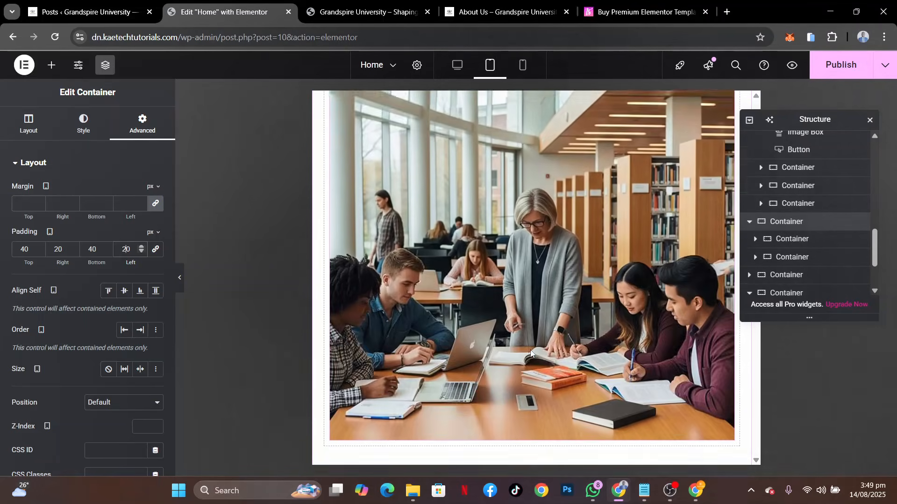
{"action": "scroll", "coordinate": [529, 345], "scroll_direction": "up", "scroll_amount": 10}
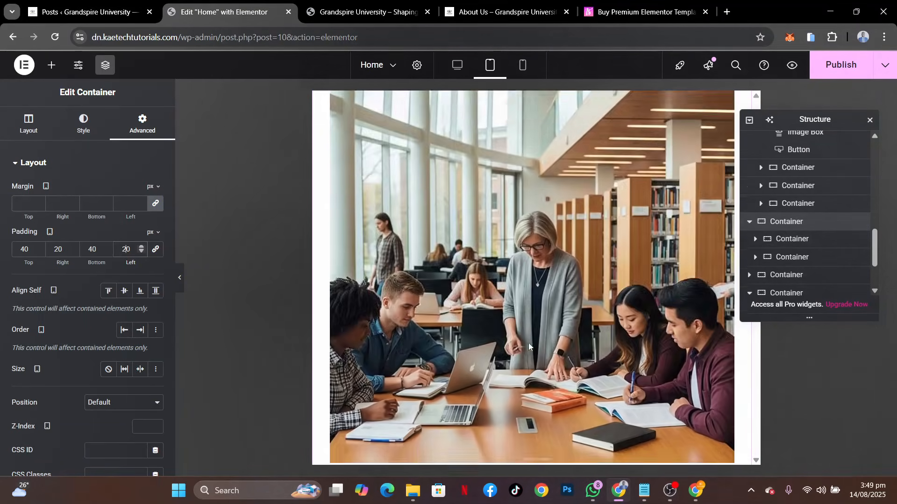
Set the tablet font size of the "What Our Students Say About Us" heading to 35 px
{"action": "scroll", "coordinate": [528, 345], "scroll_direction": "down", "scroll_amount": 7}
{"action": "scroll", "coordinate": [529, 343], "scroll_direction": "down", "scroll_amount": 5}
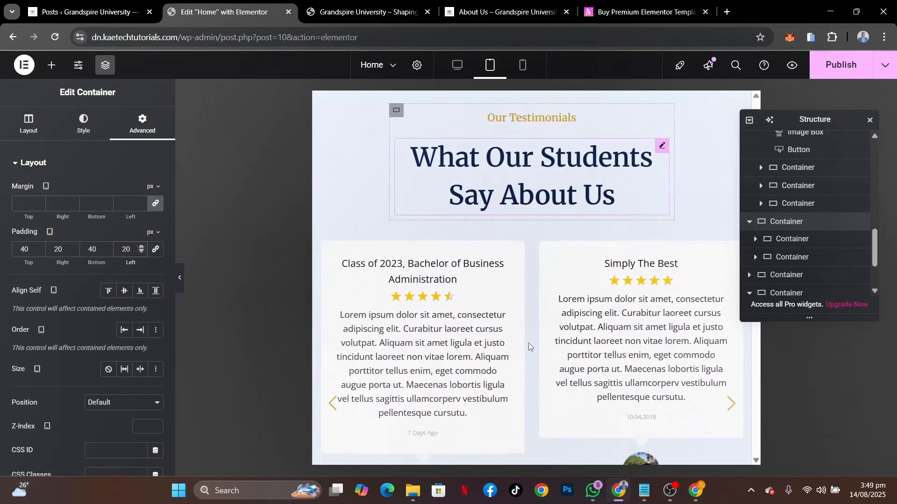
{"action": "scroll", "coordinate": [528, 342], "scroll_direction": "up", "scroll_amount": 2}
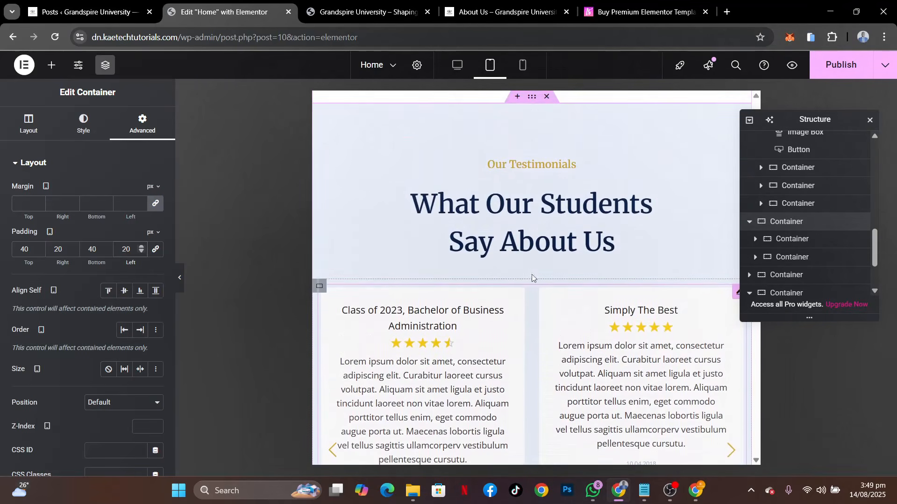
{"action": "left_click", "coordinate": [546, 201]}
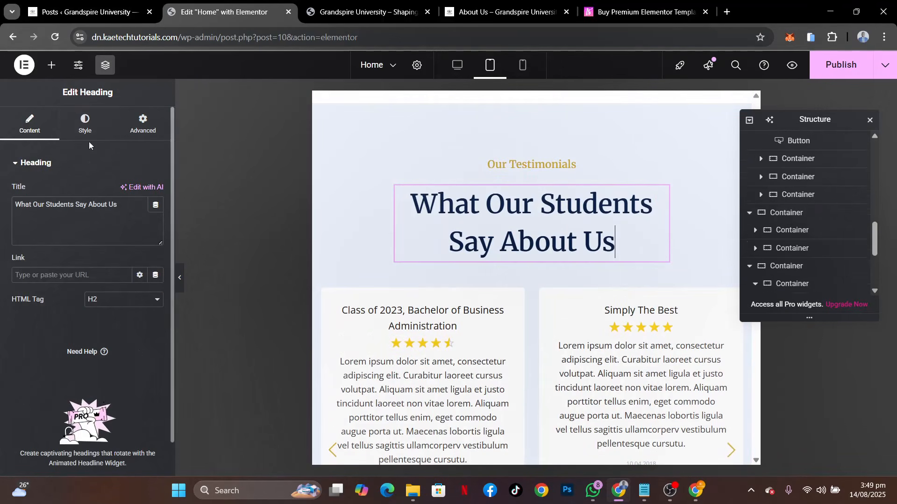
{"action": "left_click", "coordinate": [86, 124]}
{"action": "left_click", "coordinate": [155, 224]}
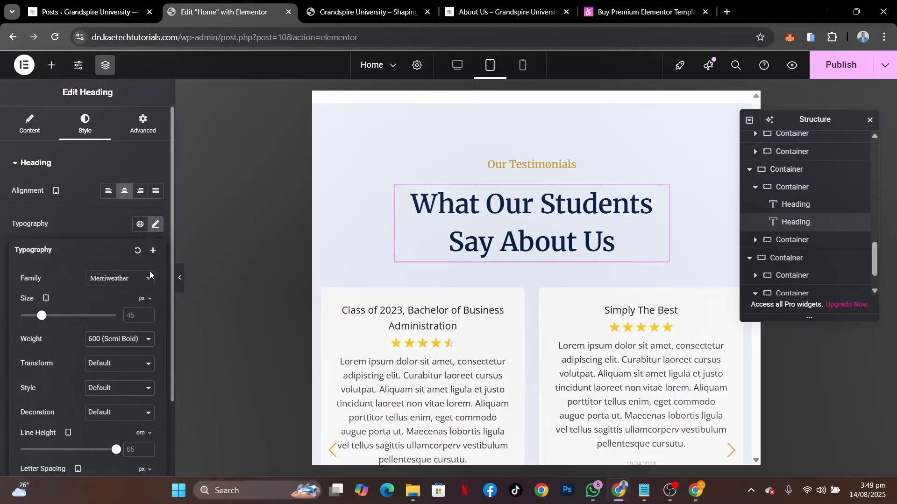
{"action": "left_click", "coordinate": [134, 320]}
{"action": "type", "text": "35"}
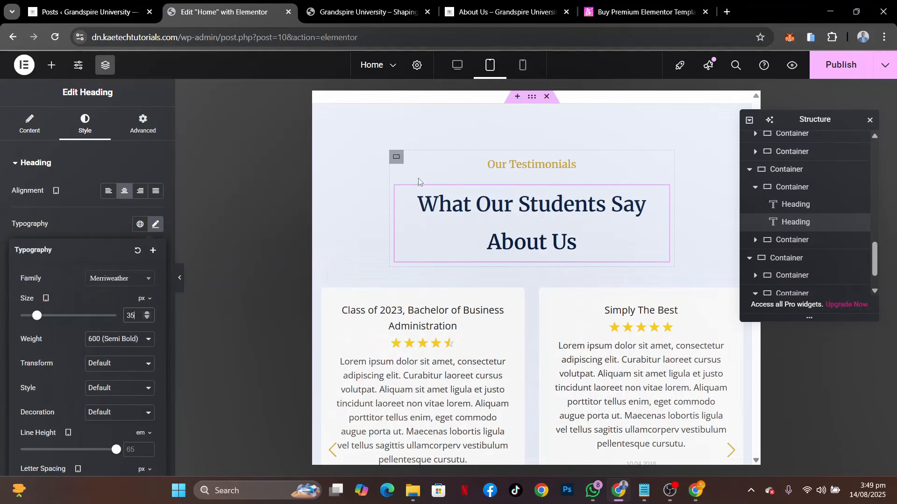
Set the tablet width of the container holding the testimonials section headings to 90%
{"action": "left_click", "coordinate": [396, 157]}
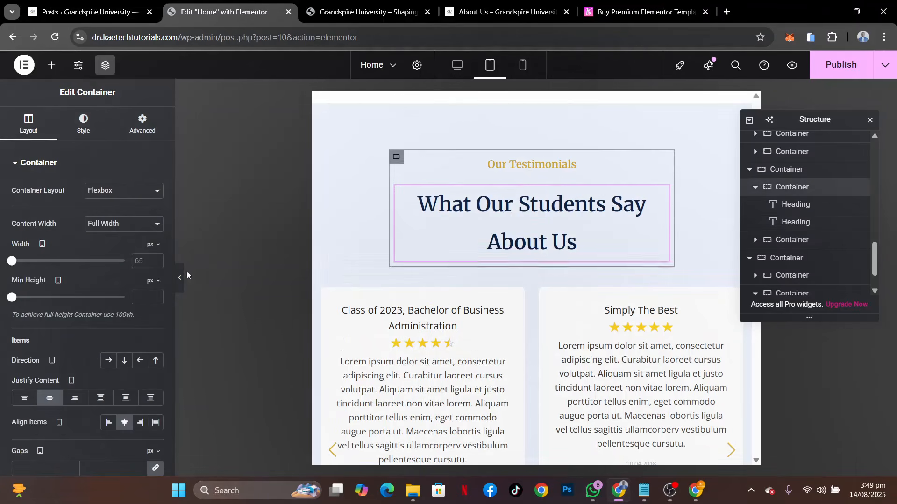
{"action": "left_click", "coordinate": [155, 244]}
{"action": "left_click", "coordinate": [154, 262]}
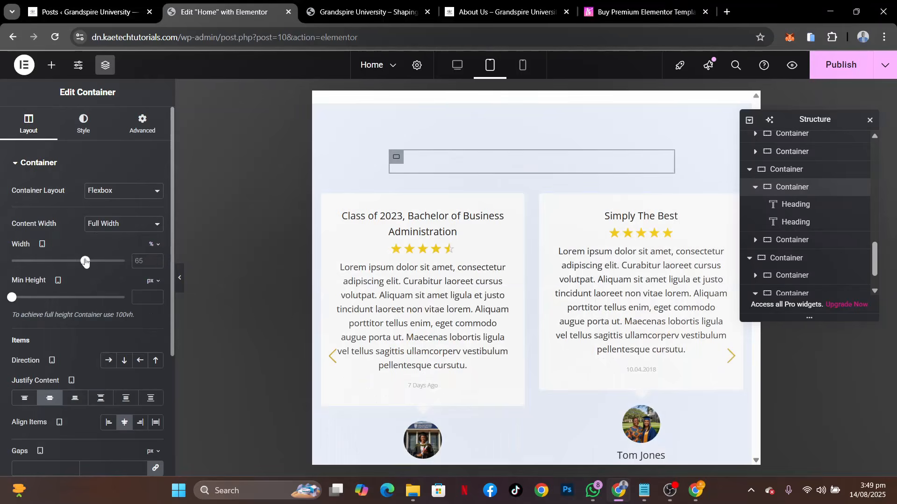
{"action": "left_click_drag", "start_coordinate": [86, 262], "coordinate": [113, 261]}
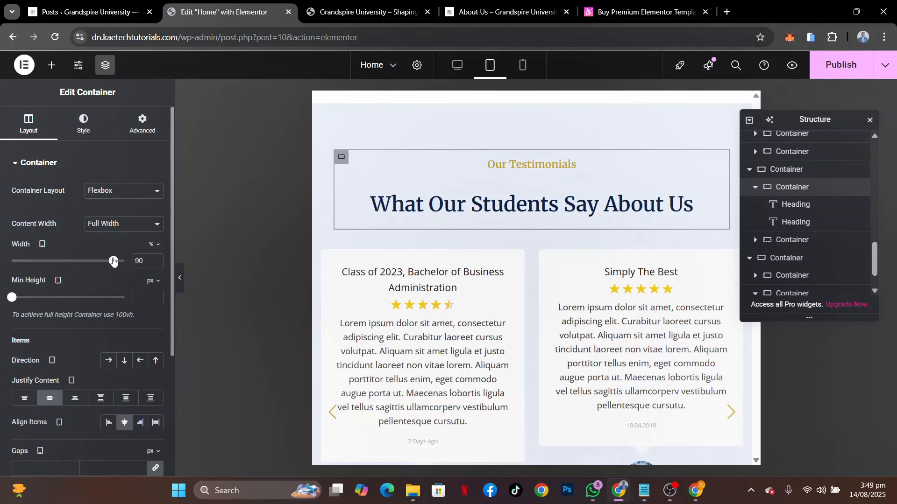
Examine the tablet layout of the testimonials section and the Campus News and Events section below it
{"action": "scroll", "coordinate": [535, 303], "scroll_direction": "down", "scroll_amount": 3}
{"action": "scroll", "coordinate": [535, 303], "scroll_direction": "up", "scroll_amount": 1}
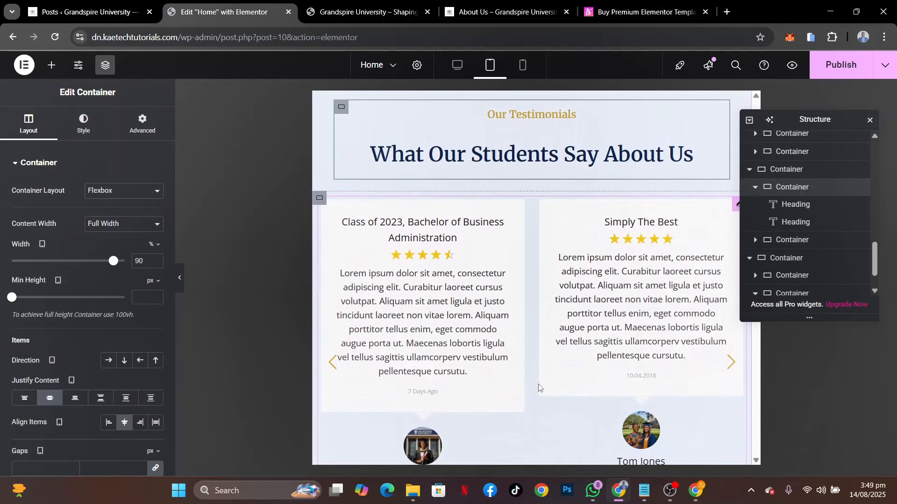
{"action": "scroll", "coordinate": [539, 387], "scroll_direction": "down", "scroll_amount": 3}
{"action": "scroll", "coordinate": [539, 387], "scroll_direction": "up", "scroll_amount": 2}
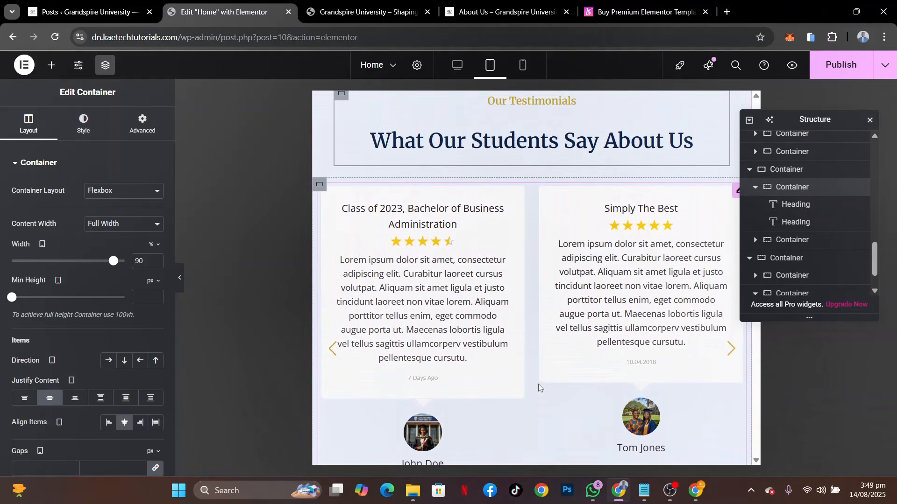
{"action": "scroll", "coordinate": [596, 357], "scroll_direction": "down", "scroll_amount": 3}
{"action": "scroll", "coordinate": [596, 358], "scroll_direction": "up", "scroll_amount": 5}
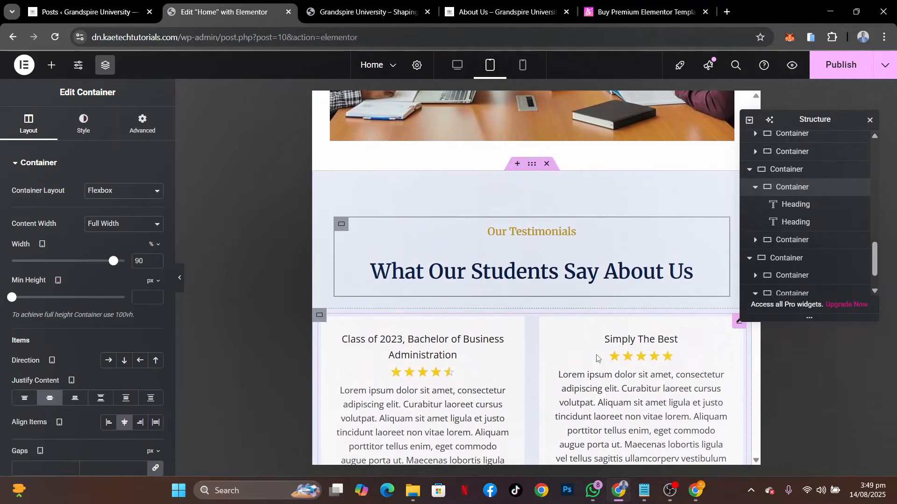
{"action": "scroll", "coordinate": [596, 358], "scroll_direction": "down", "scroll_amount": 7}
{"action": "scroll", "coordinate": [597, 355], "scroll_direction": "down", "scroll_amount": 6}
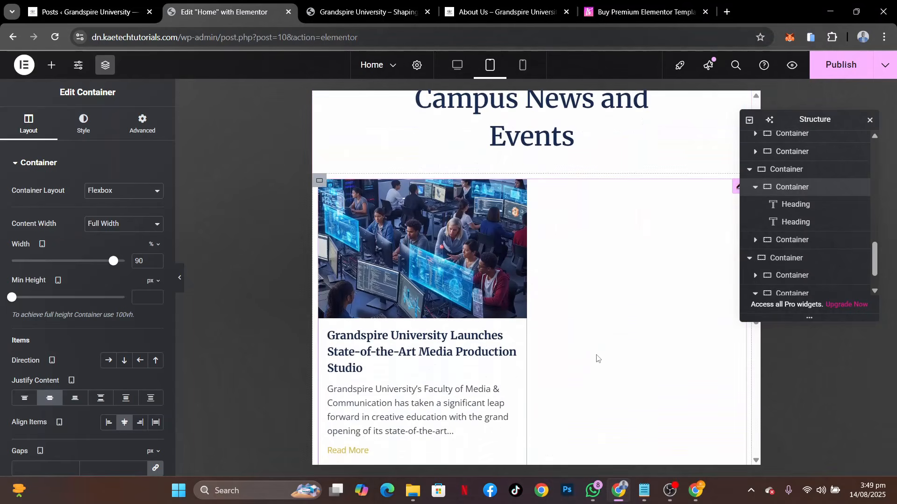
Set the tablet width of the container holding the News & Events headings to 90%
{"action": "scroll", "coordinate": [596, 354], "scroll_direction": "up", "scroll_amount": 2}
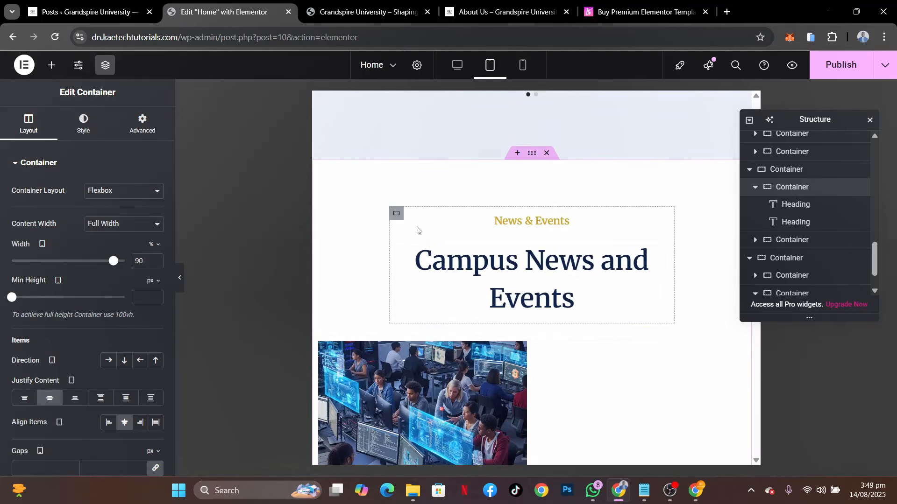
{"action": "left_click", "coordinate": [396, 213]}
{"action": "left_click", "coordinate": [157, 245]}
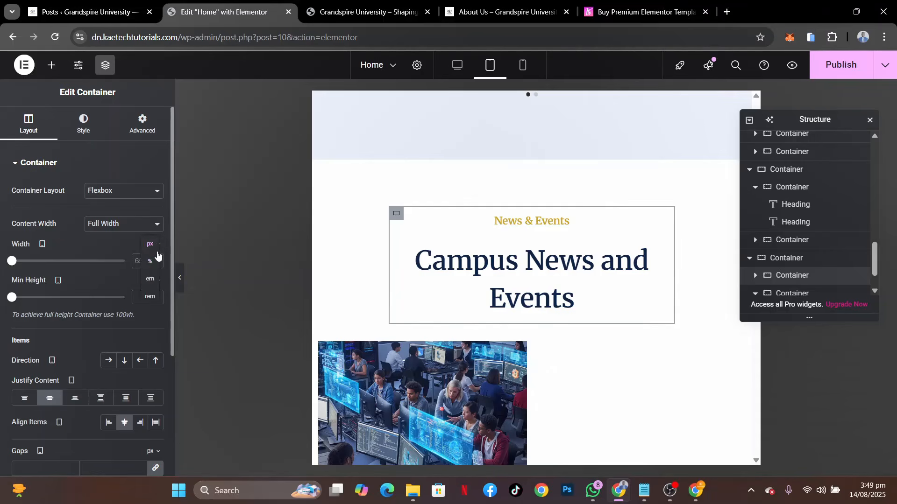
{"action": "left_click", "coordinate": [156, 262]}
{"action": "left_click", "coordinate": [144, 261]}
{"action": "type", "text": "90"}
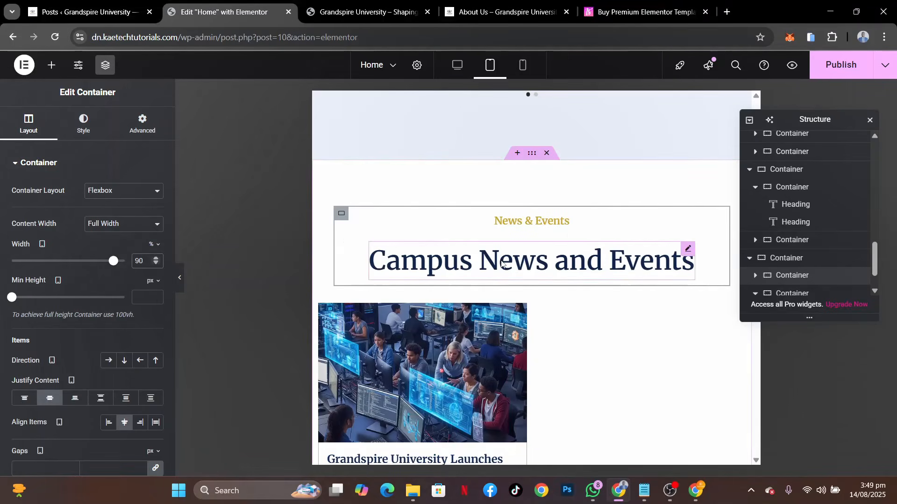
Set the tablet font size of the "Campus News and Events" heading to 35 px
{"action": "left_click", "coordinate": [687, 248]}
{"action": "left_click", "coordinate": [84, 124]}
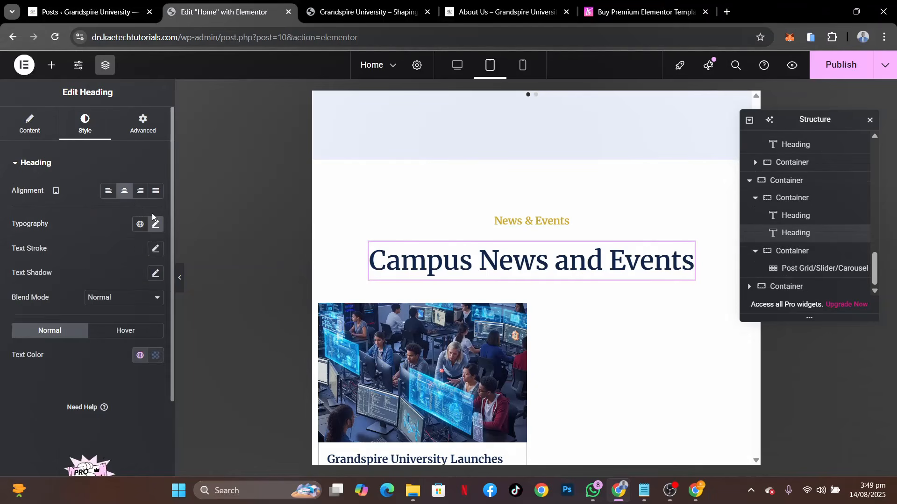
{"action": "left_click", "coordinate": [156, 225]}
{"action": "type", "text": "35"}
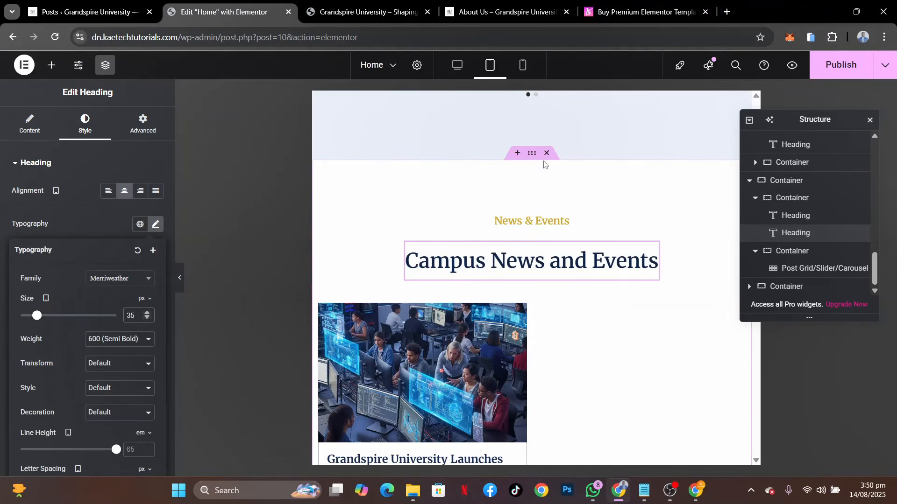
Set the News & Events section container's tablet padding to 40 px top and bottom and 20 px right and left
{"action": "left_click", "coordinate": [138, 131]}
{"action": "left_click", "coordinate": [155, 249]}
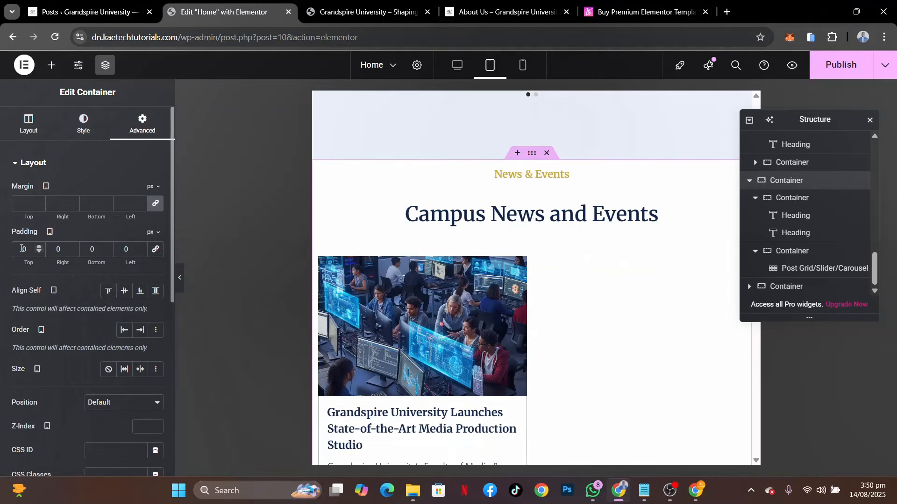
{"action": "type", "text": "4"}
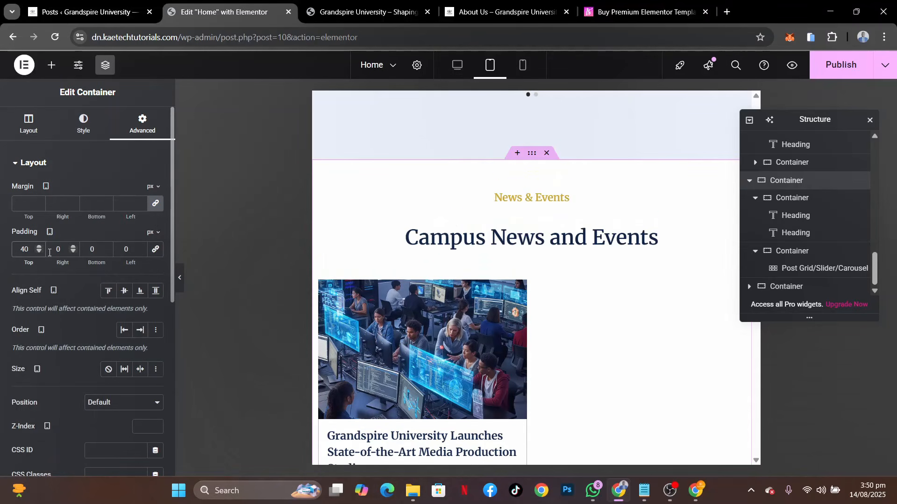
{"action": "type", "text": "2"}
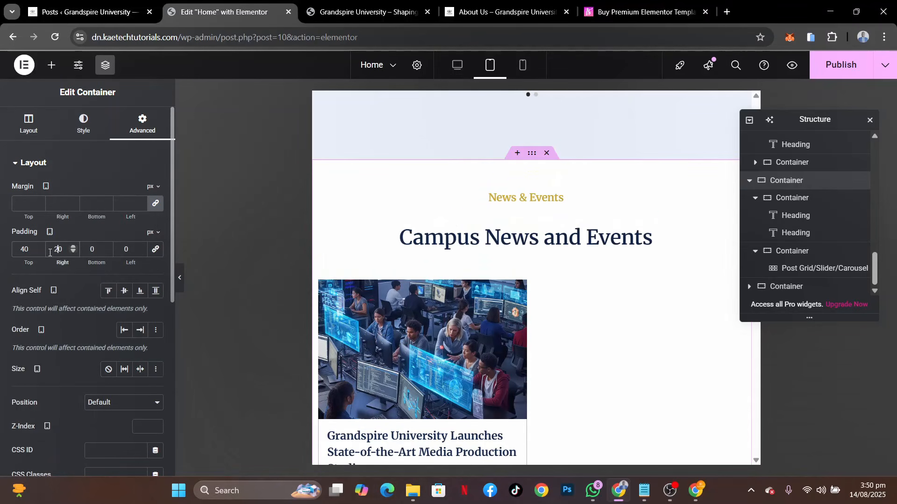
{"action": "left_click", "coordinate": [84, 250]}
{"action": "type", "text": "2"}
{"action": "scroll", "coordinate": [507, 161], "scroll_direction": "up", "scroll_amount": 10}
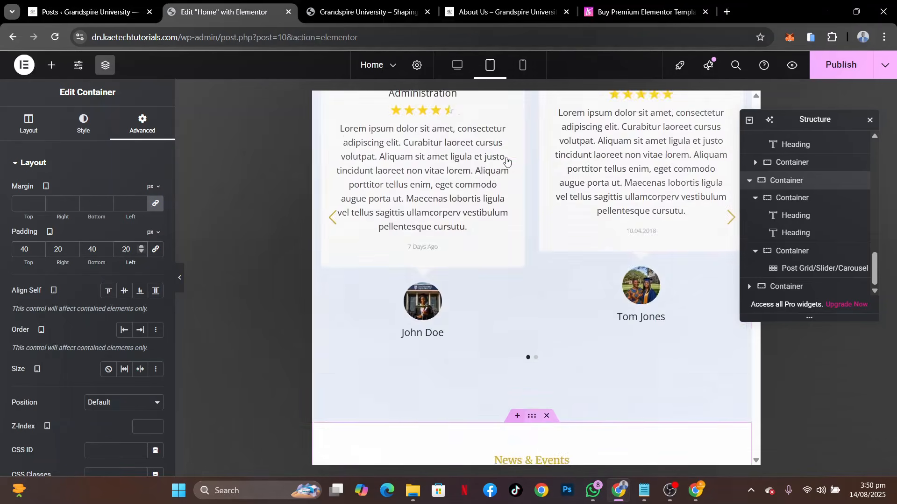
Set the testimonials section container's tablet padding to 40 px top and bottom and 20 px right and left
{"action": "scroll", "coordinate": [508, 161], "scroll_direction": "up", "scroll_amount": 1}
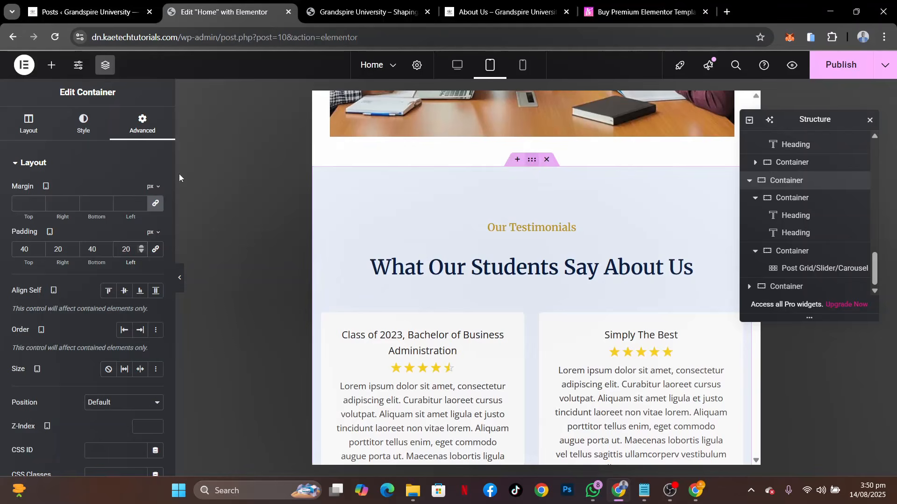
{"action": "left_click", "coordinate": [136, 131]}
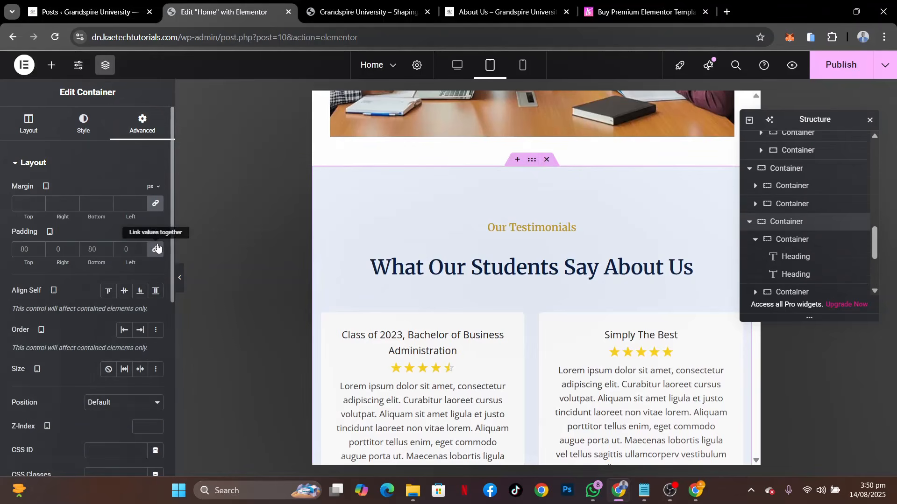
{"action": "left_click", "coordinate": [157, 249]}
{"action": "type", "text": "40"}
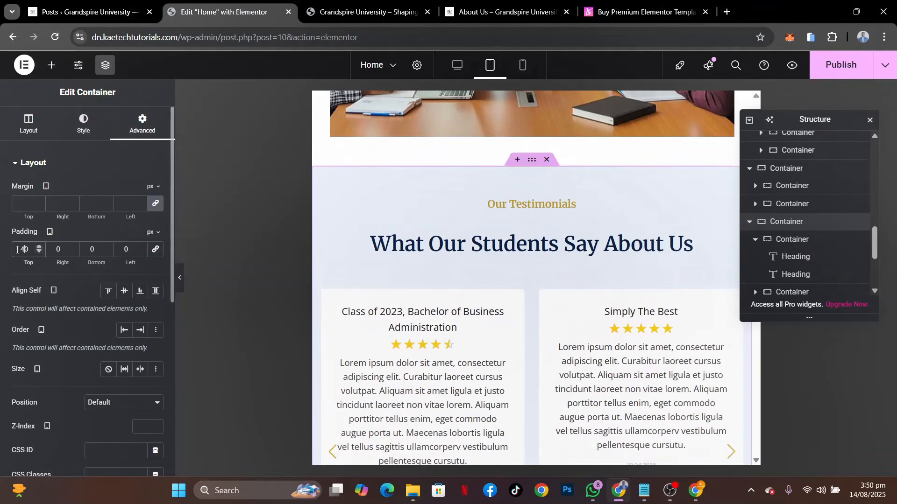
{"action": "left_click", "coordinate": [56, 249]}
{"action": "type", "text": "2"}
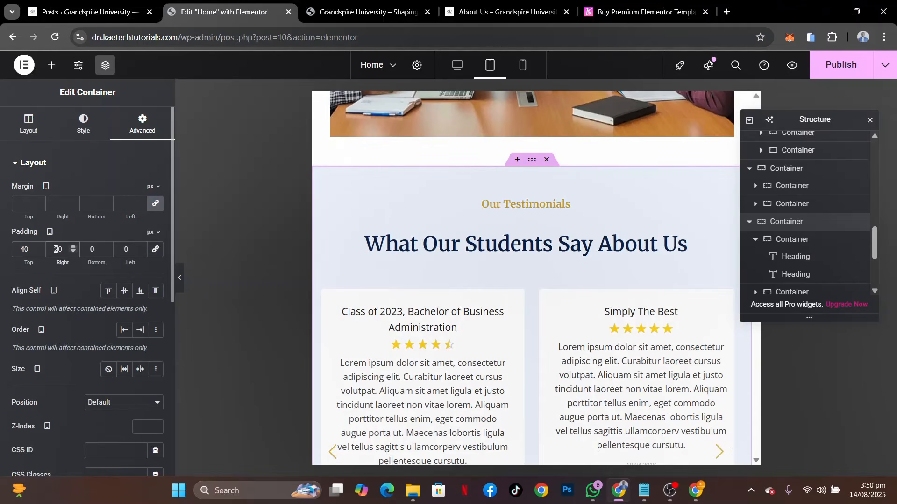
{"action": "left_click", "coordinate": [86, 250]}
{"action": "type", "text": "2"}
Set the tablet padding of the inner container holding the testimonials slider to 0 px on all sides
{"action": "scroll", "coordinate": [523, 267], "scroll_direction": "down", "scroll_amount": 3}
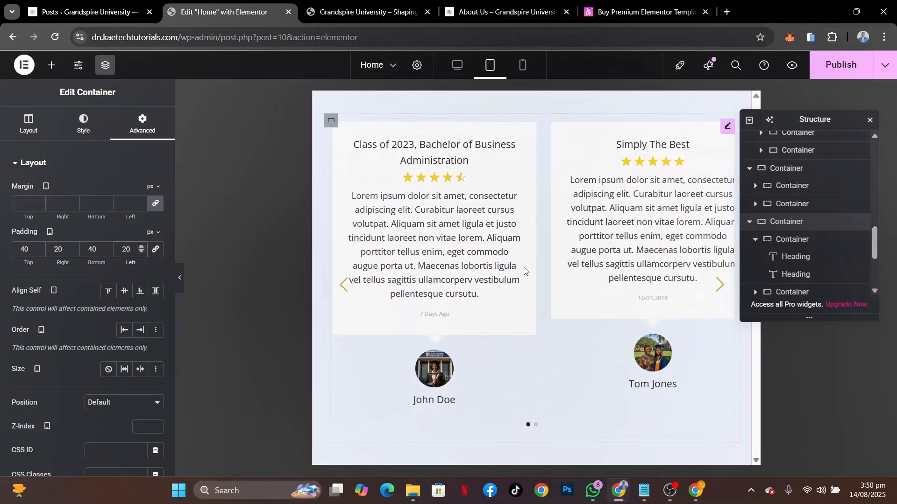
{"action": "scroll", "coordinate": [524, 270], "scroll_direction": "down", "scroll_amount": 2}
{"action": "scroll", "coordinate": [524, 270], "scroll_direction": "up", "scroll_amount": 4}
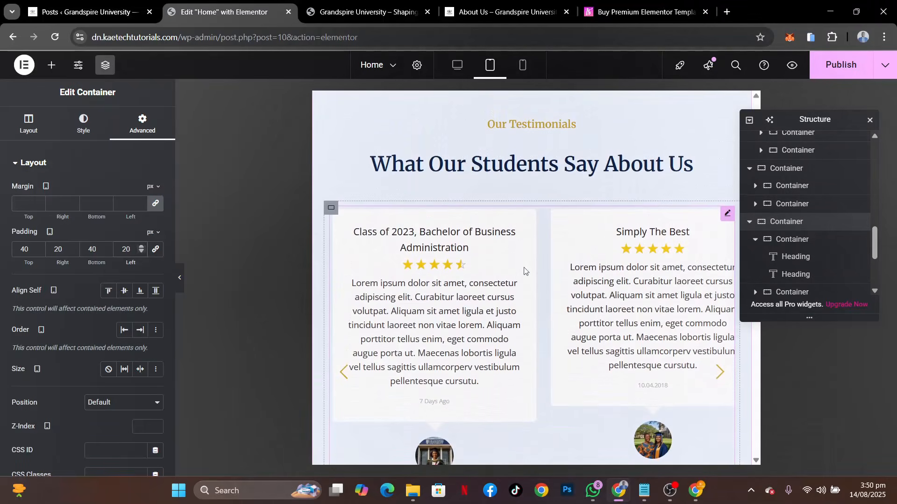
{"action": "left_click", "coordinate": [332, 209]}
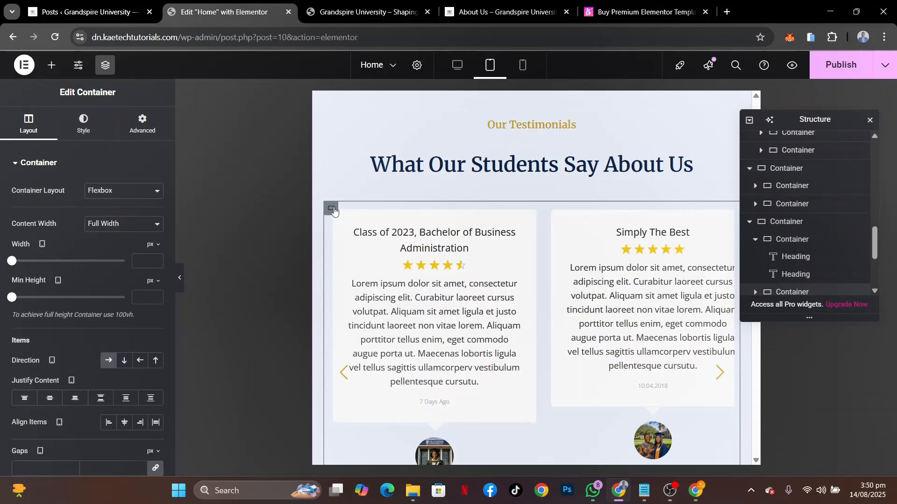
{"action": "left_click", "coordinate": [142, 124]}
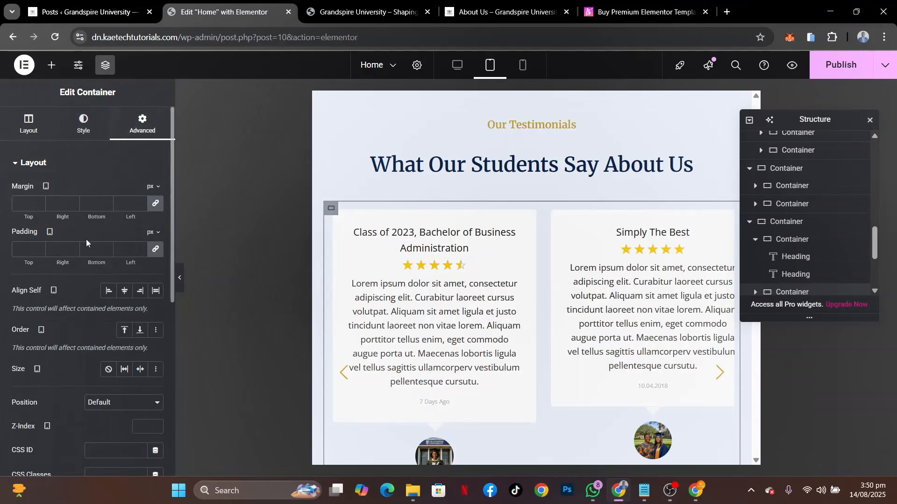
{"action": "left_click", "coordinate": [23, 249]}
{"action": "type", "text": "0"}
Examine the tablet layout and spacing of the testimonials section and the Campus News and Events section below it
{"action": "scroll", "coordinate": [647, 345], "scroll_direction": "down", "scroll_amount": 2}
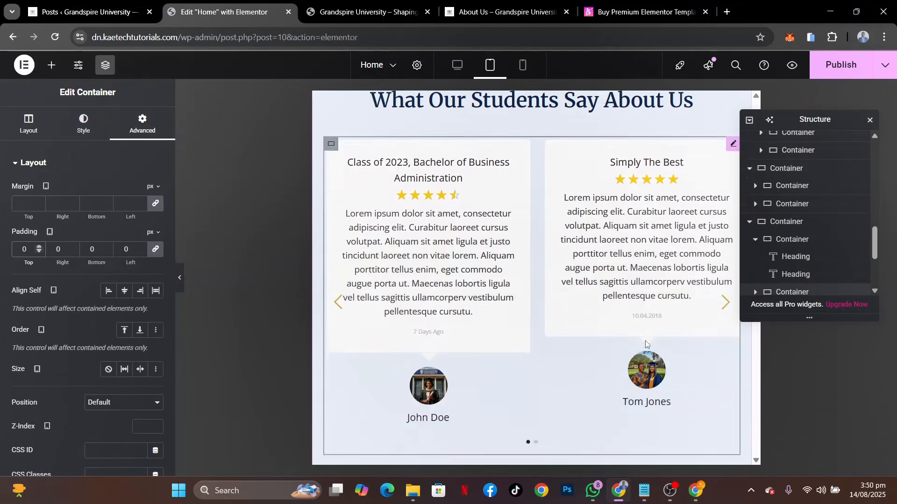
{"action": "scroll", "coordinate": [647, 345], "scroll_direction": "up", "scroll_amount": 3}
{"action": "scroll", "coordinate": [647, 344], "scroll_direction": "down", "scroll_amount": 3}
{"action": "scroll", "coordinate": [646, 345], "scroll_direction": "up", "scroll_amount": 2}
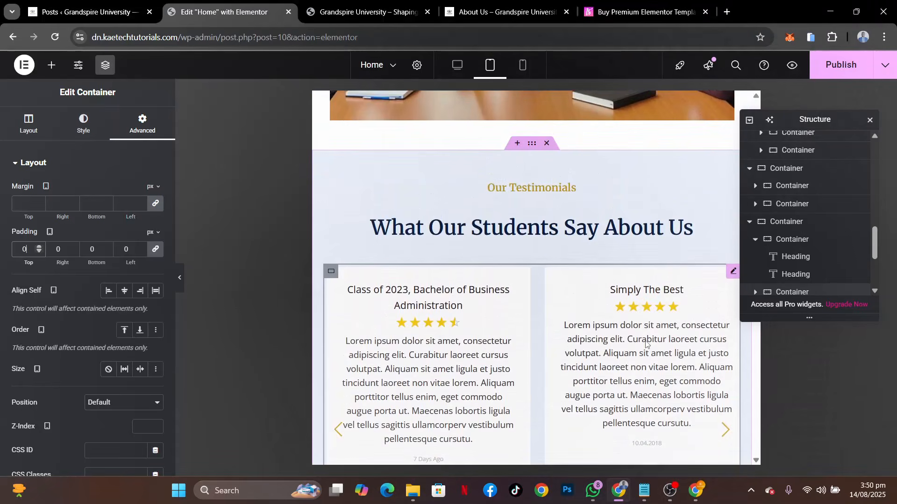
{"action": "scroll", "coordinate": [646, 344], "scroll_direction": "down", "scroll_amount": 1}
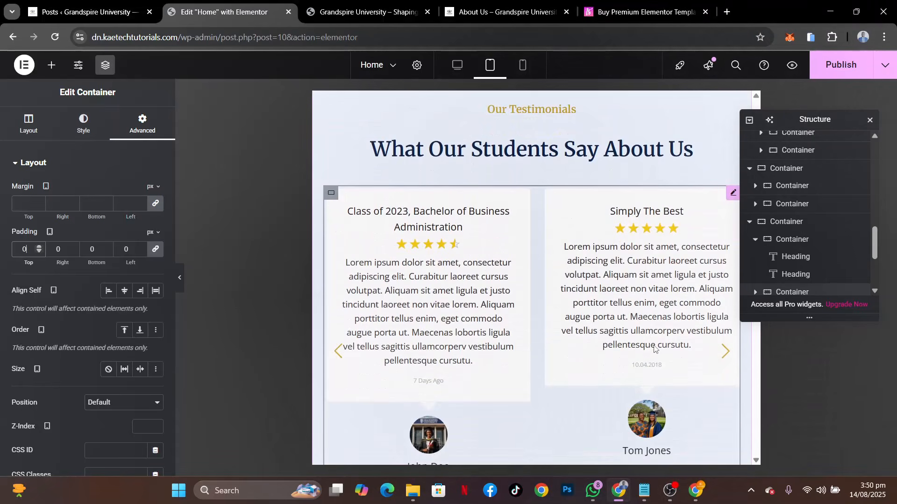
{"action": "scroll", "coordinate": [606, 374], "scroll_direction": "down", "scroll_amount": 5}
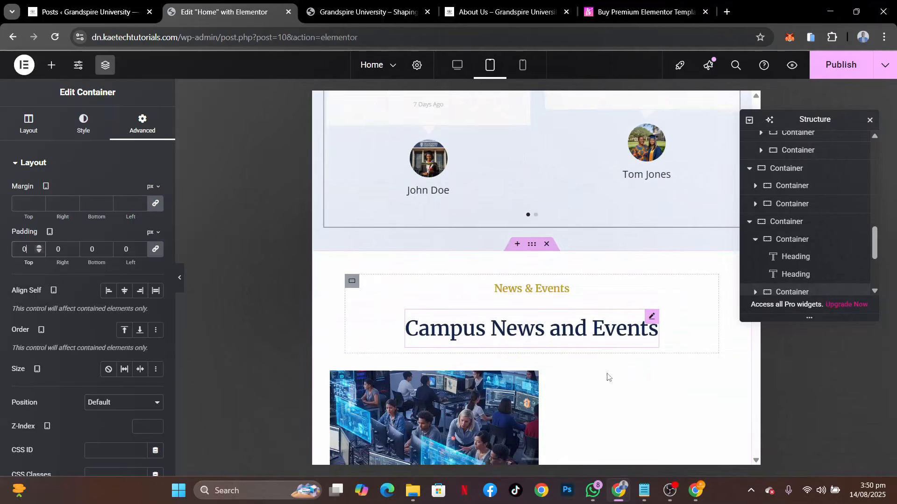
{"action": "scroll", "coordinate": [607, 376], "scroll_direction": "up", "scroll_amount": 2}
{"action": "scroll", "coordinate": [607, 376], "scroll_direction": "down", "scroll_amount": 3}
{"action": "scroll", "coordinate": [607, 376], "scroll_direction": "up", "scroll_amount": 2}
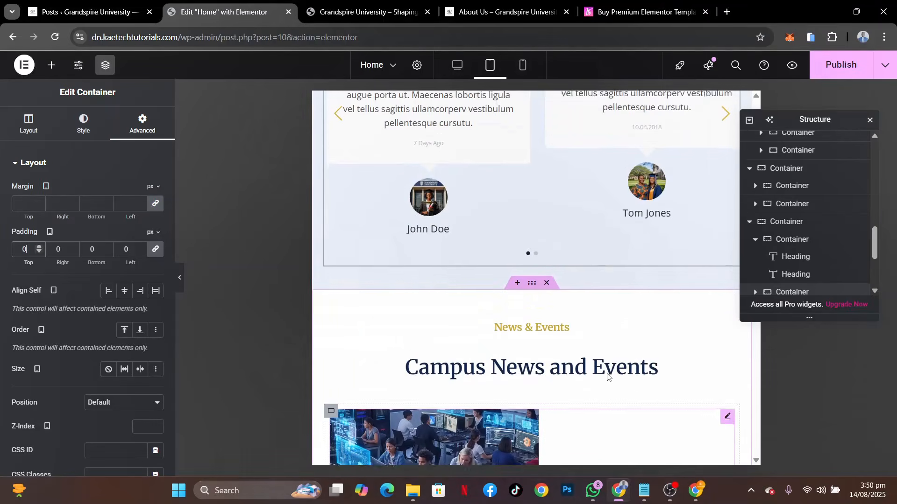
{"action": "scroll", "coordinate": [608, 377], "scroll_direction": "up", "scroll_amount": 4}
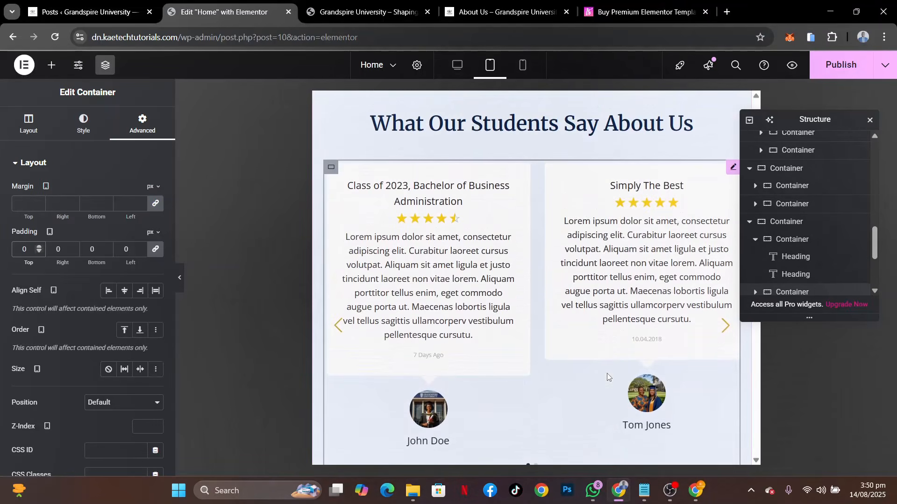
{"action": "scroll", "coordinate": [607, 377], "scroll_direction": "down", "scroll_amount": 2}
{"action": "scroll", "coordinate": [607, 377], "scroll_direction": "up", "scroll_amount": 2}
{"action": "scroll", "coordinate": [607, 376], "scroll_direction": "down", "scroll_amount": 5}
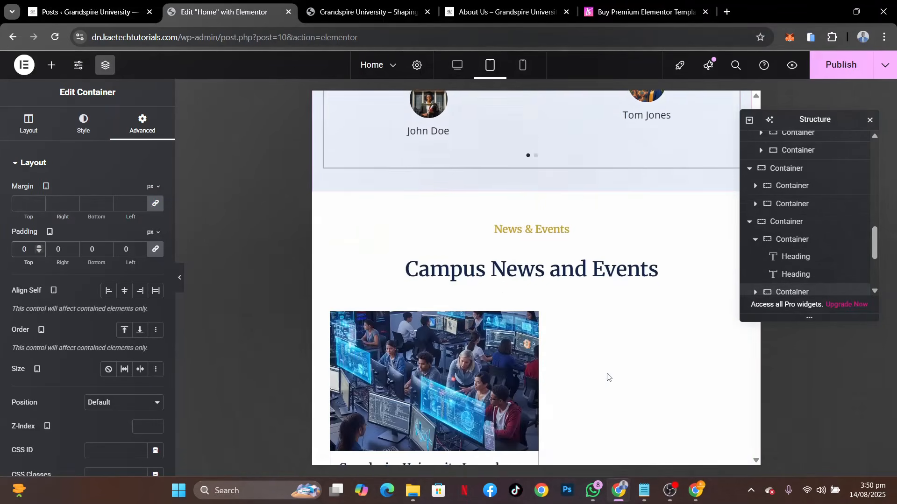
Set the "Start Your Journey to Excellence" section container's tablet padding to 40 px top and bottom and 20 px right and left
{"action": "scroll", "coordinate": [607, 375], "scroll_direction": "down", "scroll_amount": 7}
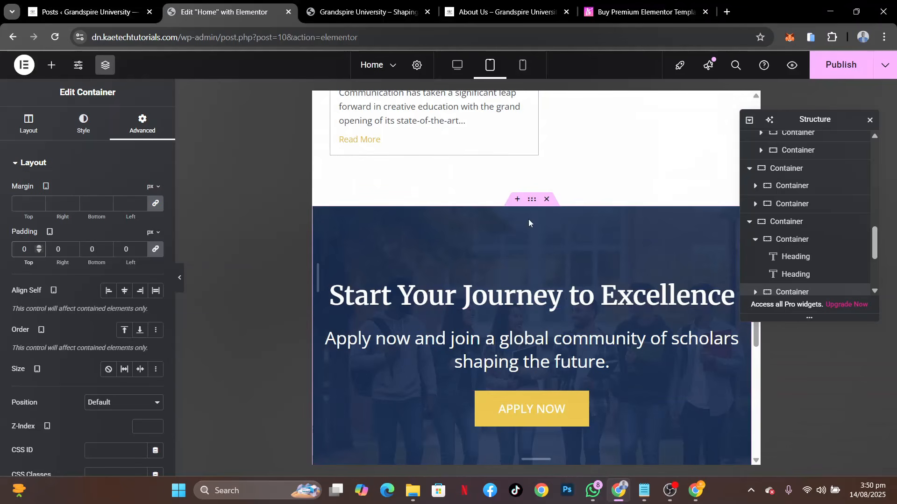
{"action": "left_click", "coordinate": [529, 205]}
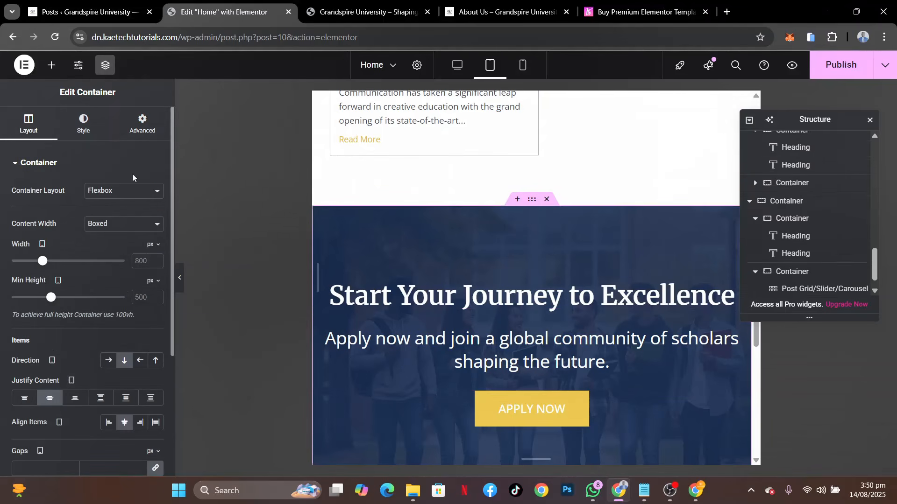
{"action": "left_click", "coordinate": [132, 129]}
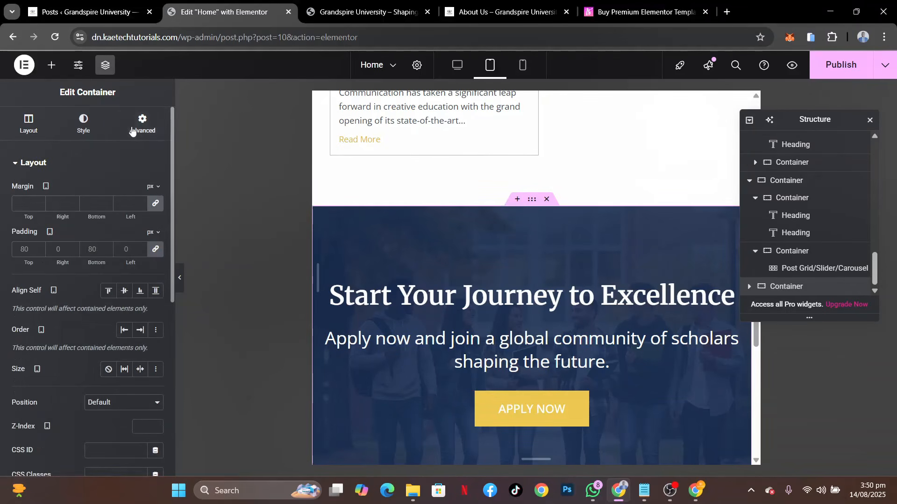
{"action": "left_click", "coordinate": [156, 250]}
{"action": "left_click", "coordinate": [19, 251]}
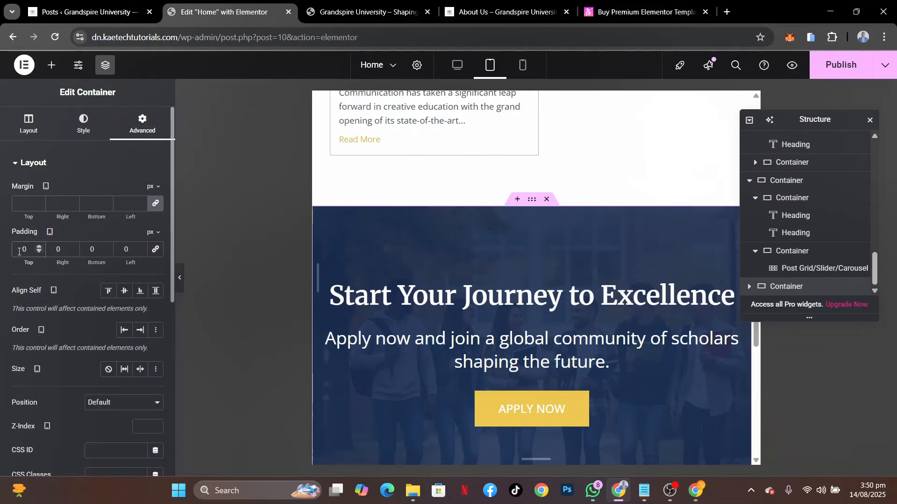
{"action": "type", "text": "4"}
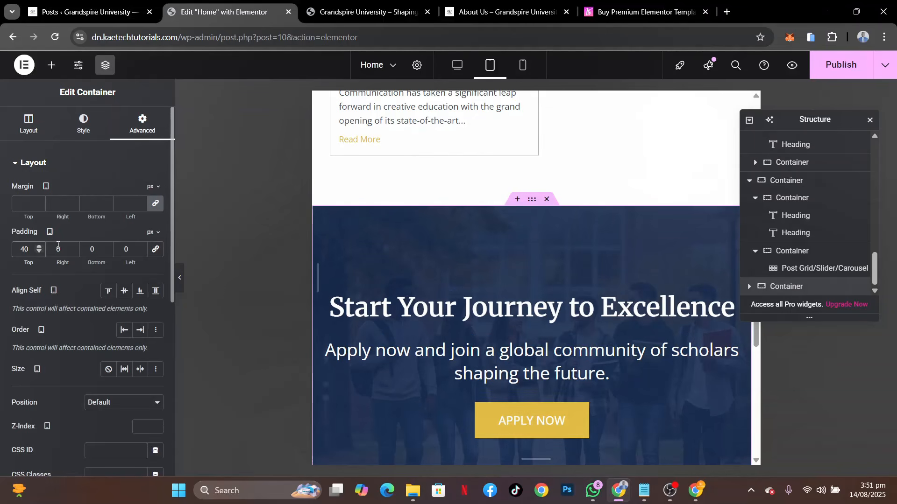
{"action": "left_click", "coordinate": [85, 249]}
{"action": "type", "text": "4"}
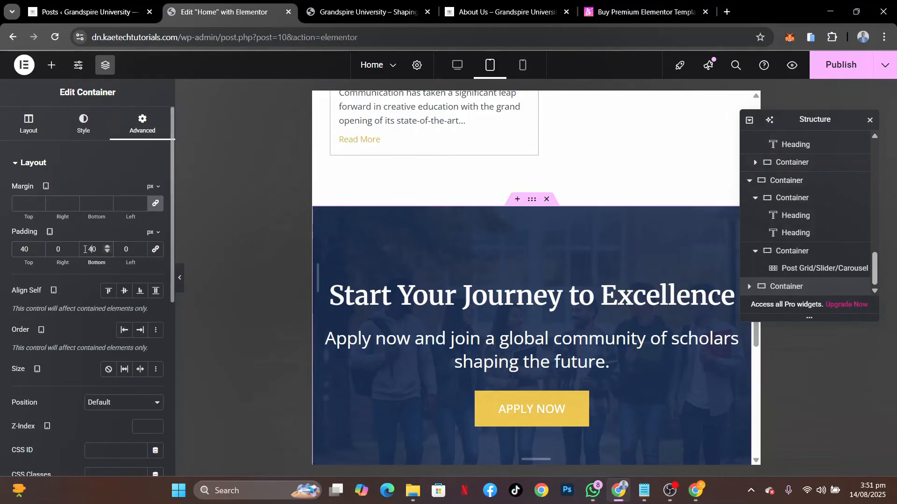
{"action": "left_click", "coordinate": [54, 250]}
{"action": "type", "text": "2"}
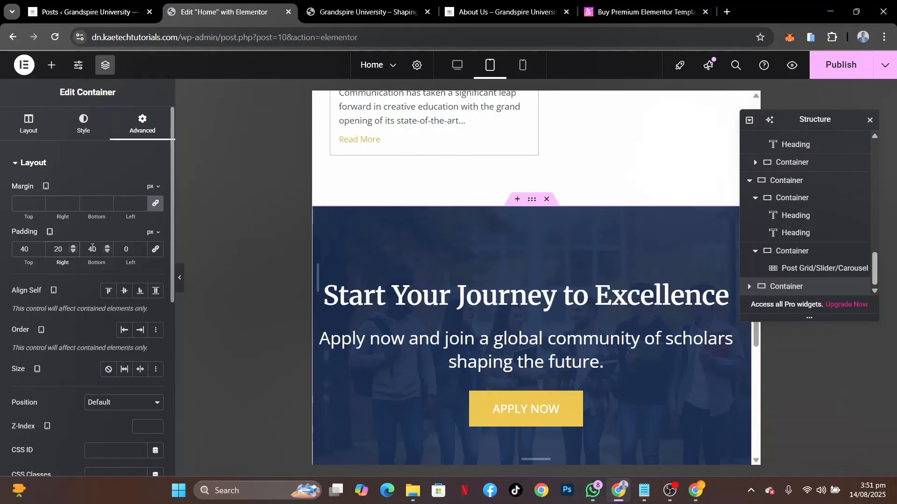
{"action": "type", "text": "2"}
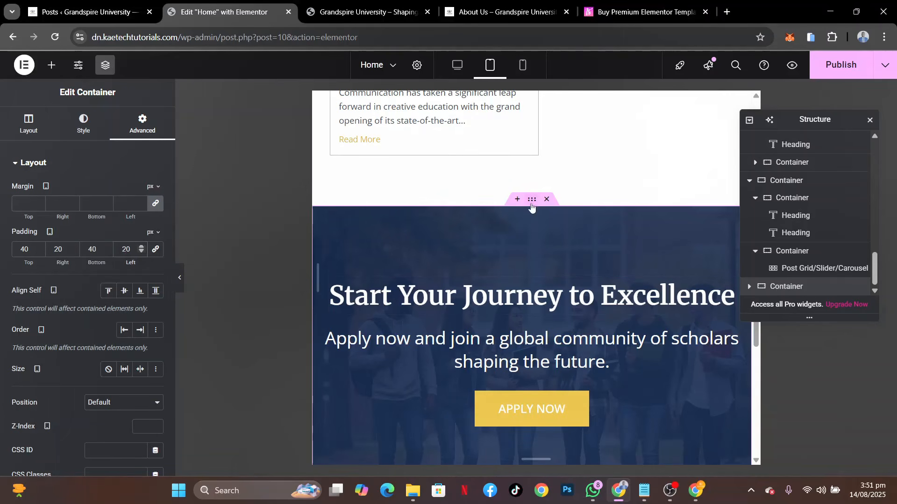
Set the tablet content width of the "Start Your Journey to Excellence" section container to 650 px
{"action": "left_click", "coordinate": [28, 122]}
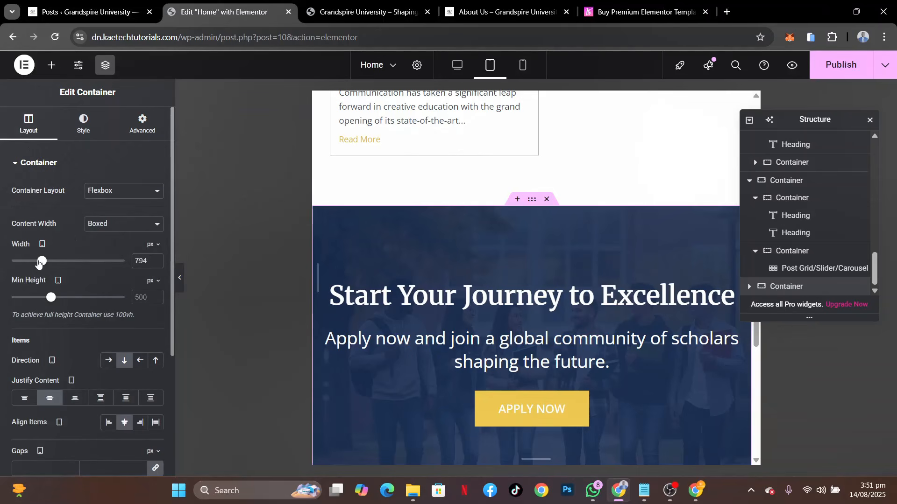
{"action": "left_click_drag", "start_coordinate": [39, 263], "coordinate": [32, 265]}
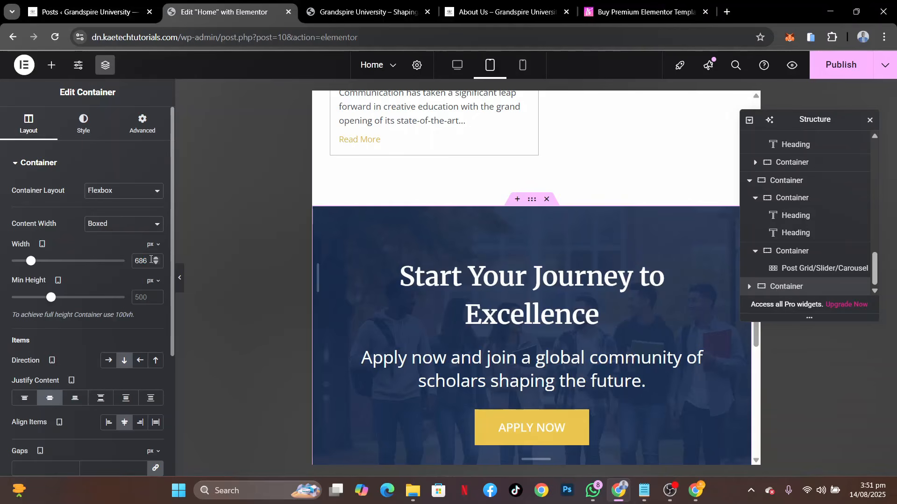
{"action": "type", "text": "700"}
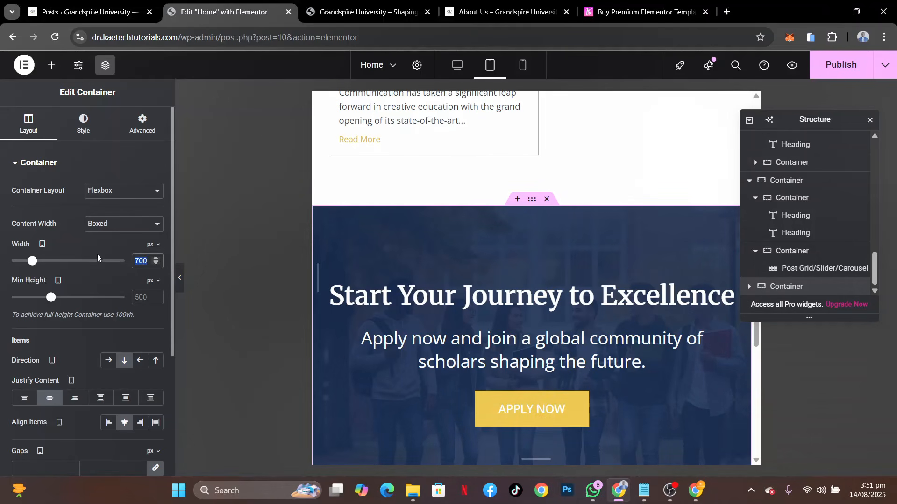
{"action": "type", "text": "650"}
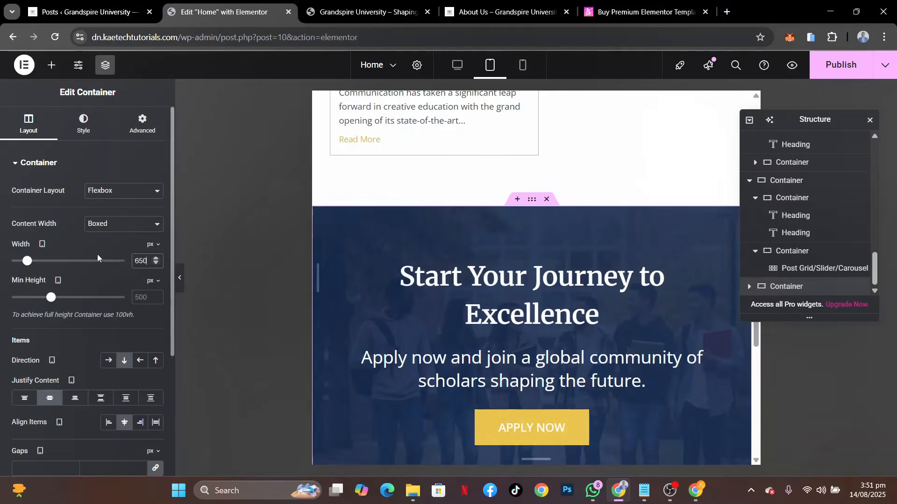
Set the tablet font size of the "Start Your Journey to Excellence" heading to 35 px
{"action": "left_click", "coordinate": [506, 290]}
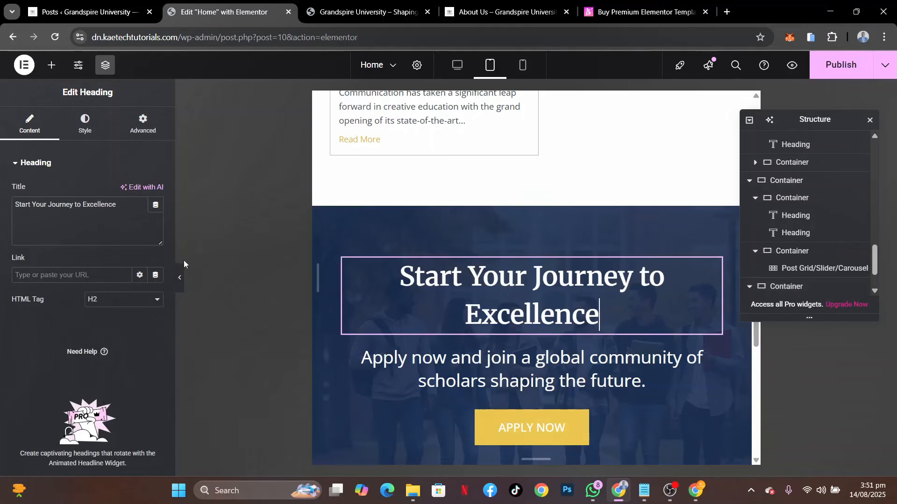
{"action": "left_click", "coordinate": [86, 133]}
{"action": "left_click", "coordinate": [156, 225]}
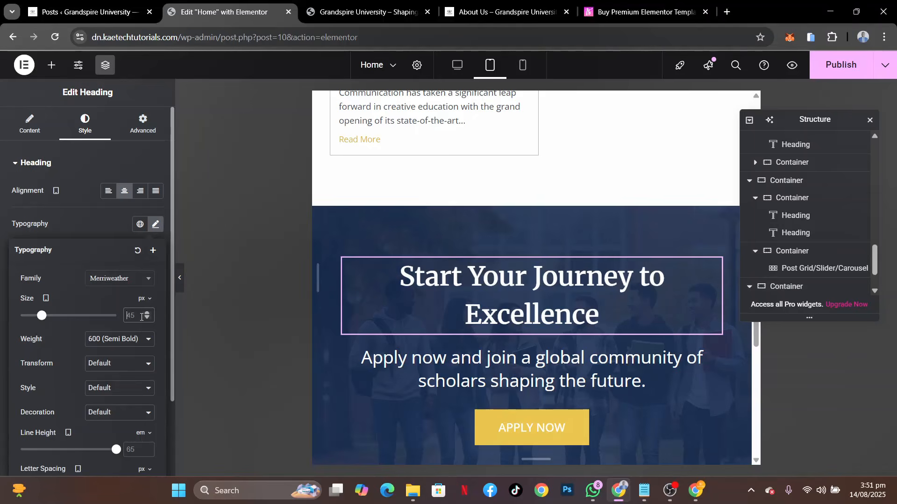
{"action": "type", "text": "35"}
Set the tablet font size of the "Apply now and join a global community" text to 20 px and review the section
{"action": "left_click", "coordinate": [645, 362]}
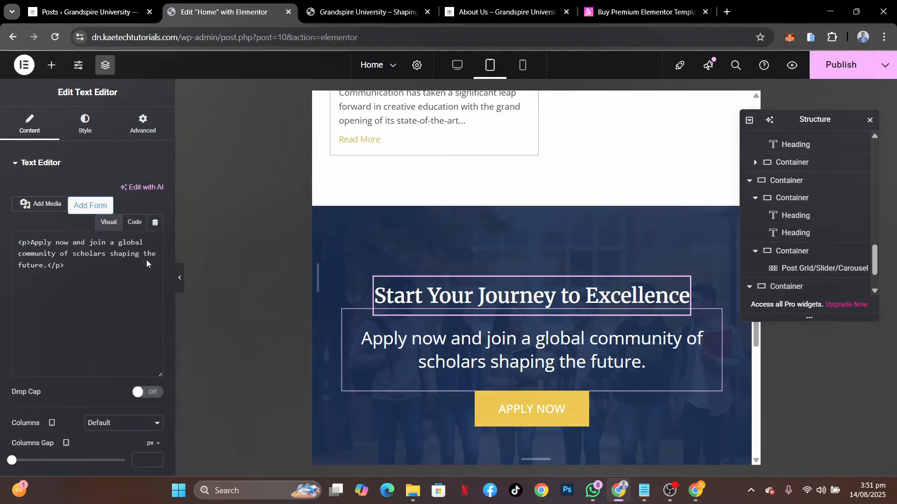
{"action": "left_click", "coordinate": [90, 134]}
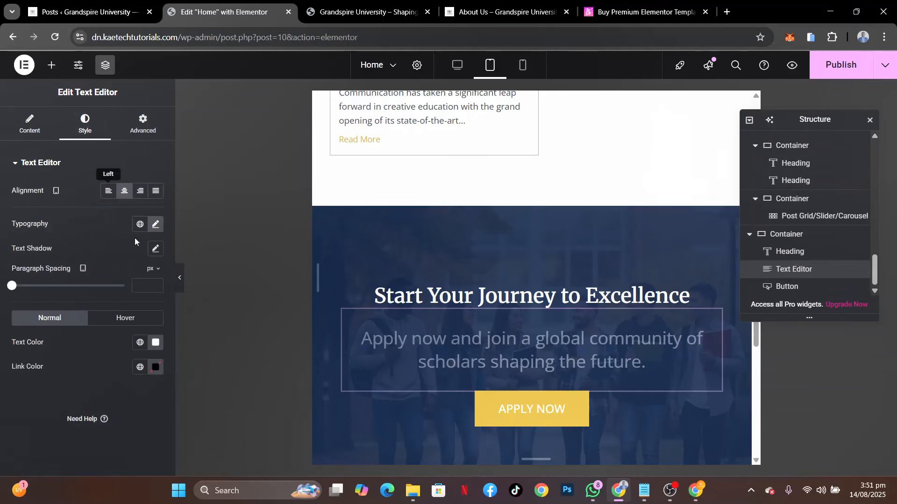
{"action": "left_click", "coordinate": [155, 224]}
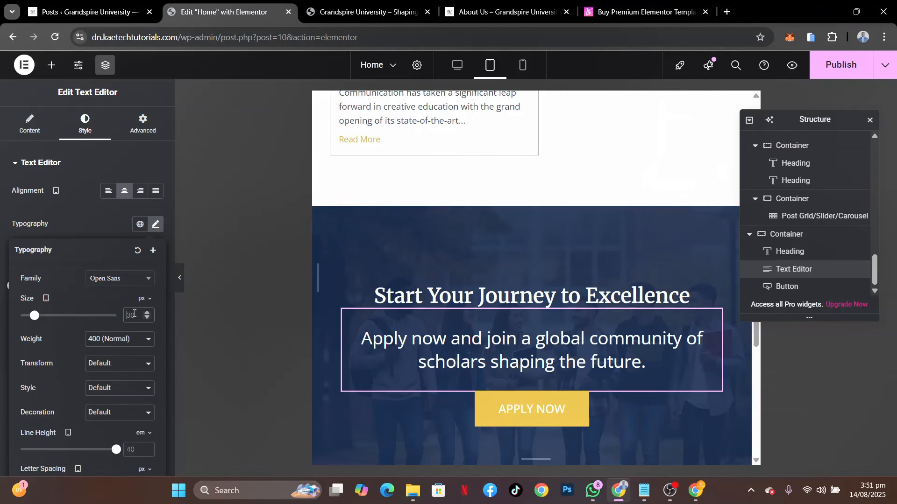
{"action": "left_click", "coordinate": [134, 315]}
{"action": "type", "text": "20"}
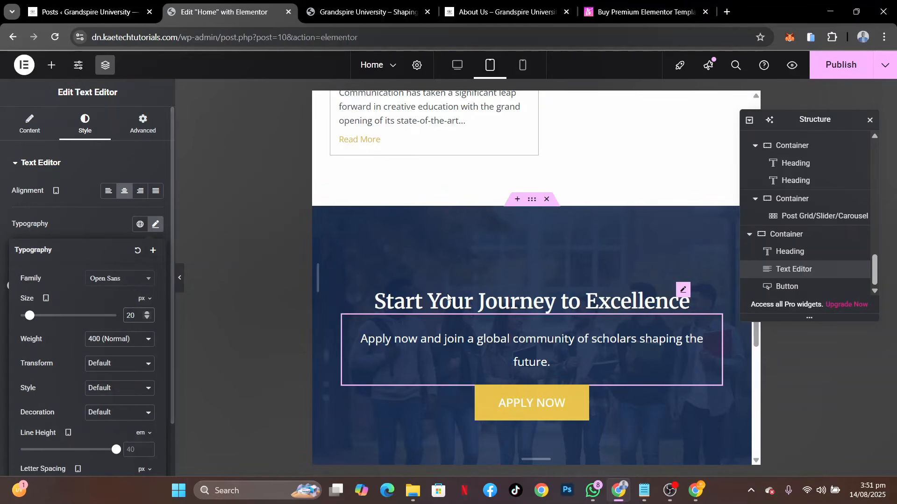
{"action": "scroll", "coordinate": [515, 372], "scroll_direction": "down", "scroll_amount": 4}
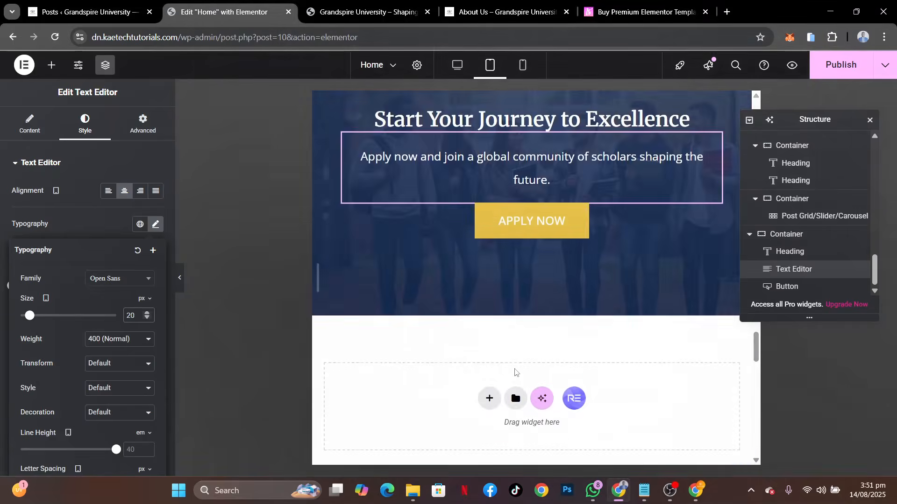
{"action": "scroll", "coordinate": [515, 373], "scroll_direction": "up", "scroll_amount": 10}
{"action": "scroll", "coordinate": [515, 372], "scroll_direction": "down", "scroll_amount": 6}
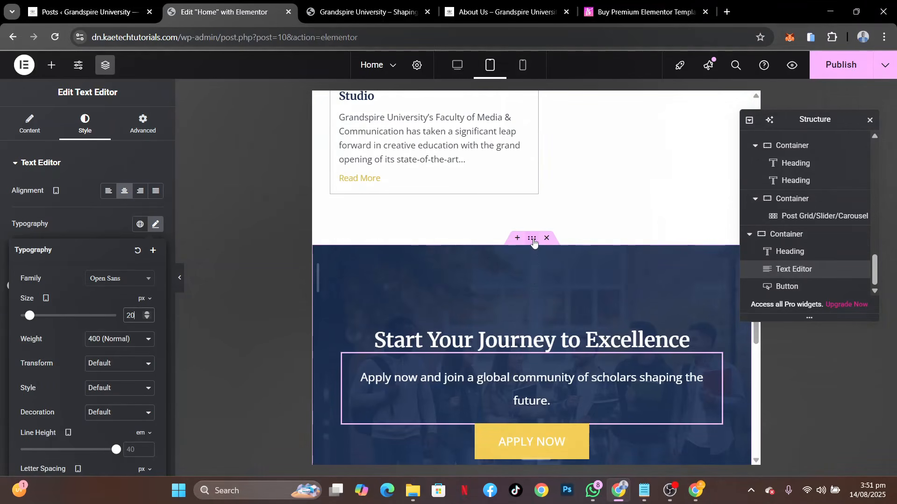
Set the tablet min height of the "Start Your Journey to Excellence" section container to 433 px and review the page
{"action": "left_click", "coordinate": [533, 239]}
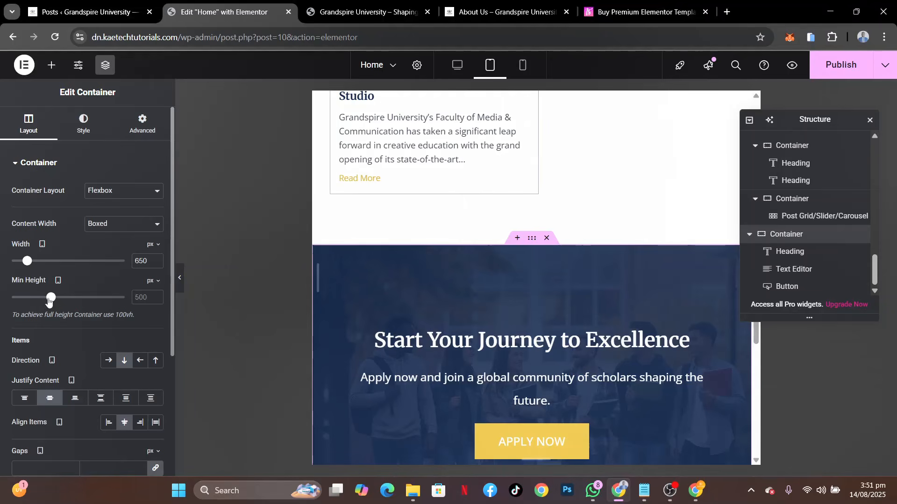
{"action": "left_click_drag", "start_coordinate": [49, 301], "coordinate": [44, 302]}
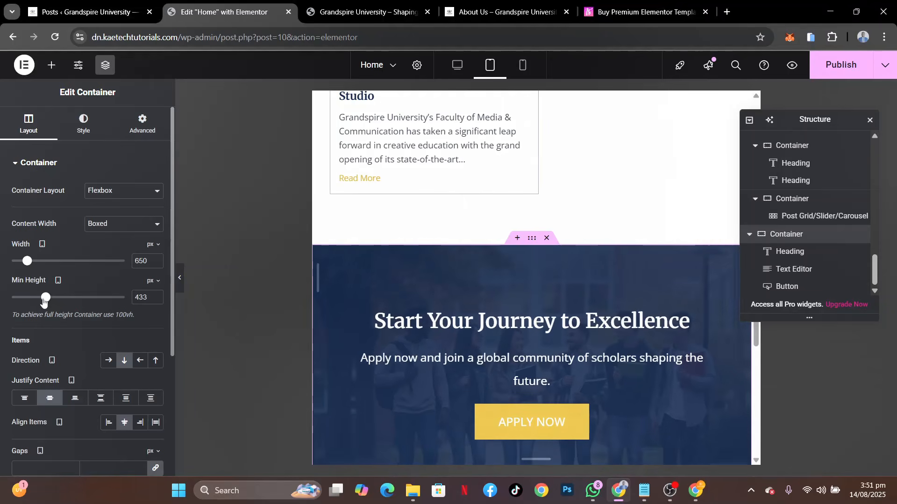
{"action": "scroll", "coordinate": [445, 264], "scroll_direction": "down", "scroll_amount": 5}
{"action": "scroll", "coordinate": [447, 272], "scroll_direction": "up", "scroll_amount": 10}
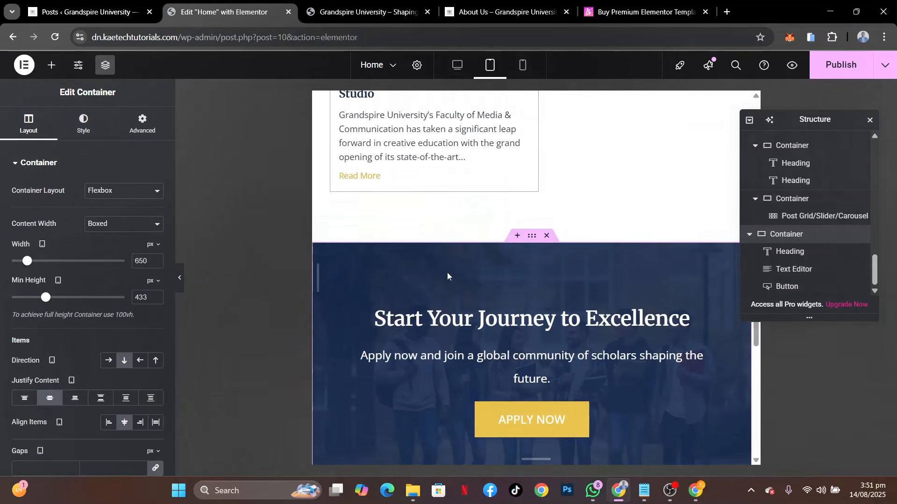
{"action": "scroll", "coordinate": [447, 276], "scroll_direction": "up", "scroll_amount": 15}
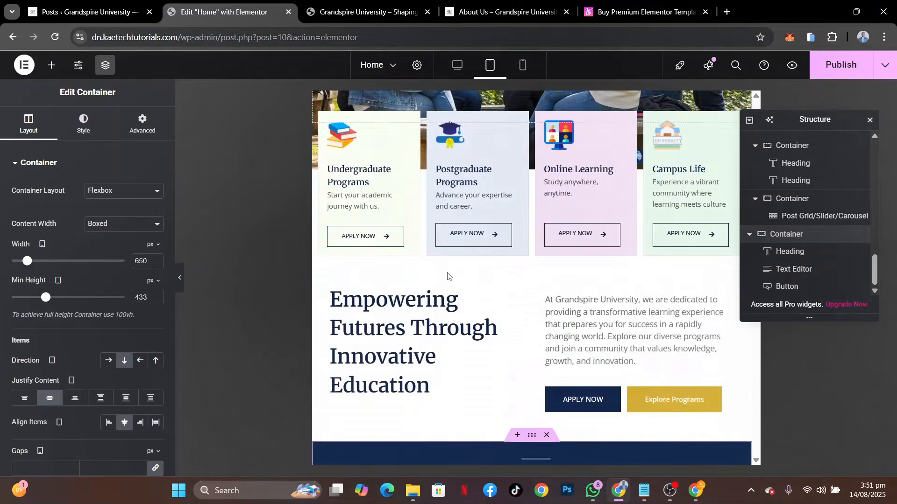
{"action": "scroll", "coordinate": [447, 273], "scroll_direction": "down", "scroll_amount": 20}
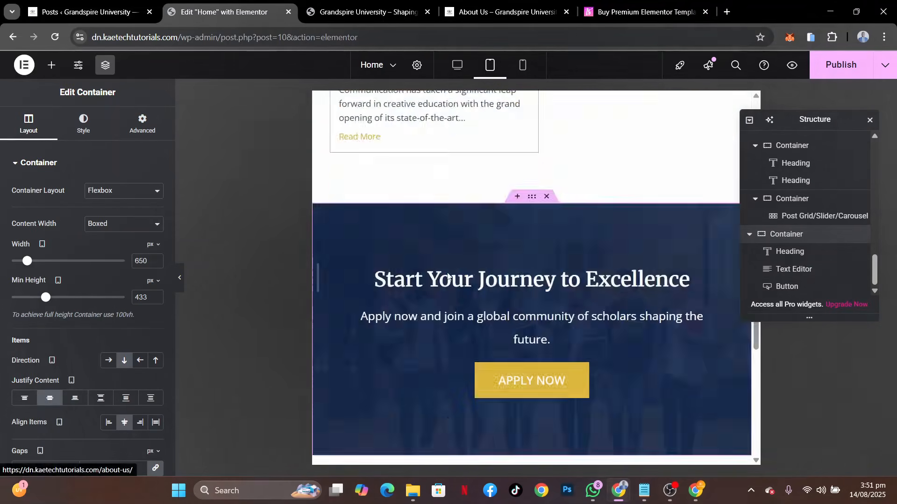
{"action": "scroll", "coordinate": [447, 276], "scroll_direction": "down", "scroll_amount": 5}
{"action": "scroll", "coordinate": [447, 275], "scroll_direction": "down", "scroll_amount": 5}
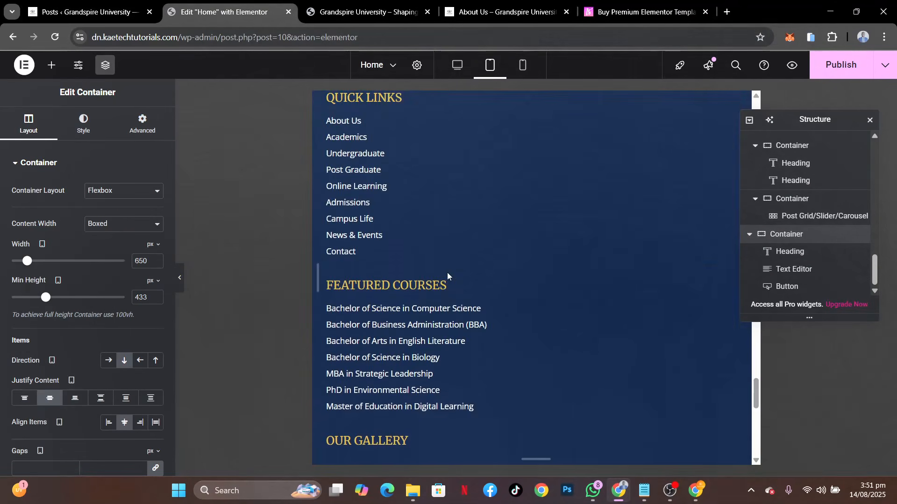
{"action": "scroll", "coordinate": [447, 275], "scroll_direction": "up", "scroll_amount": 20}
{"action": "scroll", "coordinate": [447, 275], "scroll_direction": "up", "scroll_amount": 10}
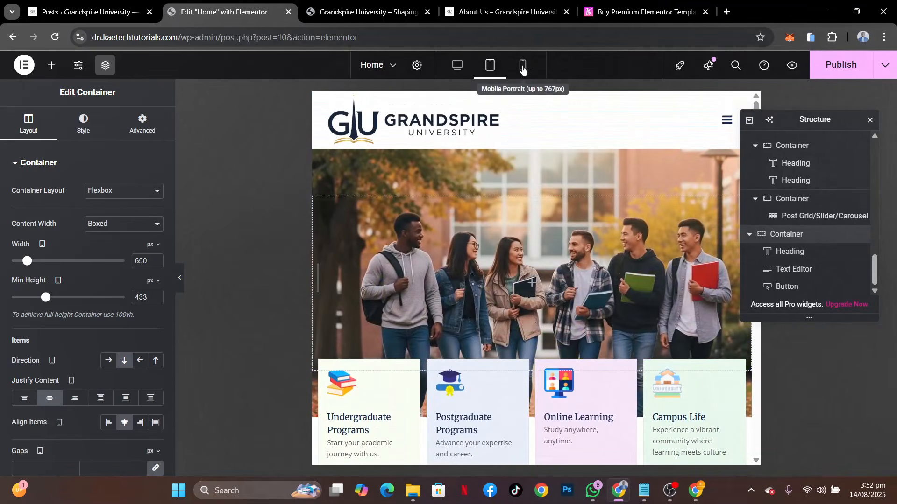
Switch to the mobile portrait preview and set the hero container's min height to 180 px
{"action": "left_click", "coordinate": [523, 66]}
{"action": "scroll", "coordinate": [533, 206], "scroll_direction": "down", "scroll_amount": 15}
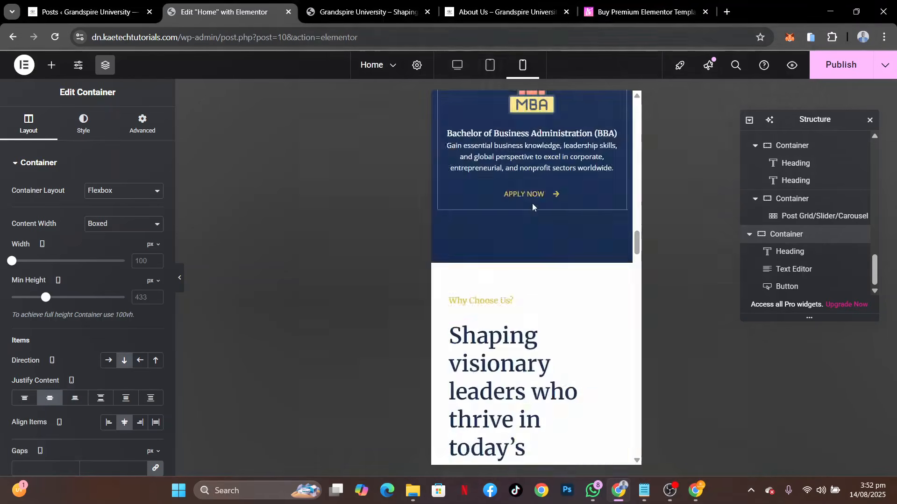
{"action": "scroll", "coordinate": [533, 204], "scroll_direction": "up", "scroll_amount": 12}
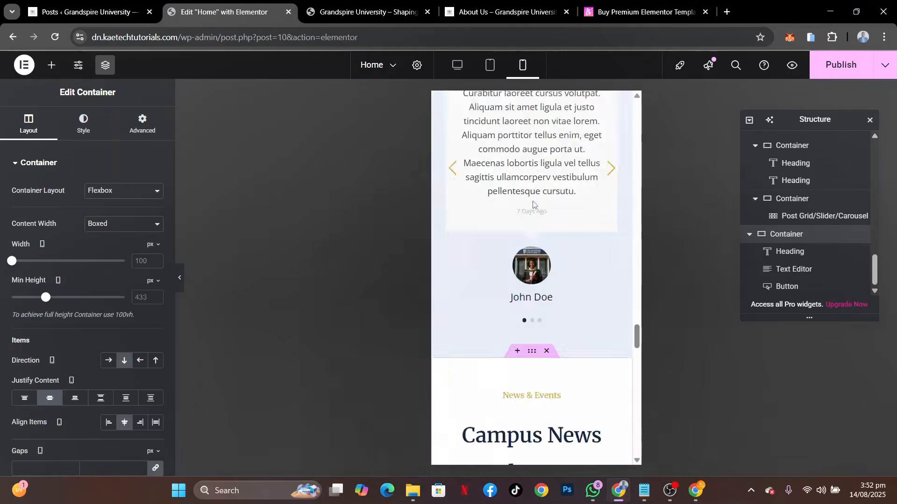
{"action": "scroll", "coordinate": [533, 205], "scroll_direction": "up", "scroll_amount": 10}
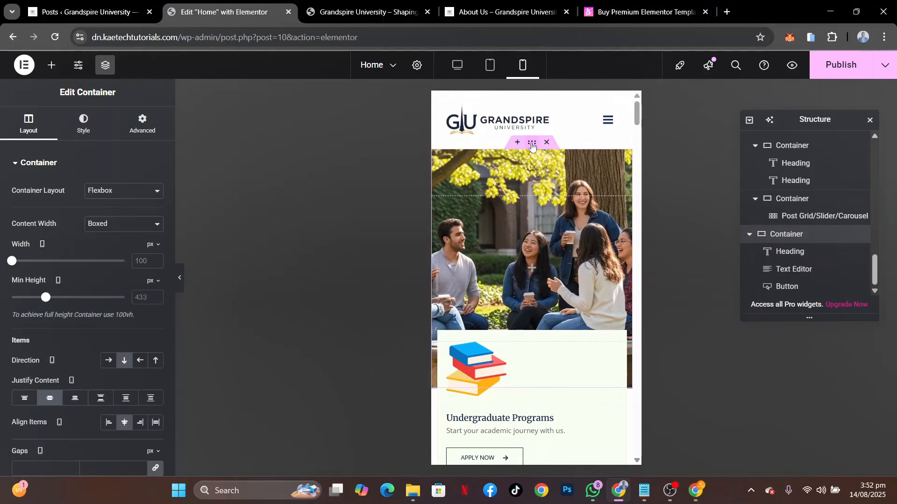
{"action": "left_click", "coordinate": [532, 143]}
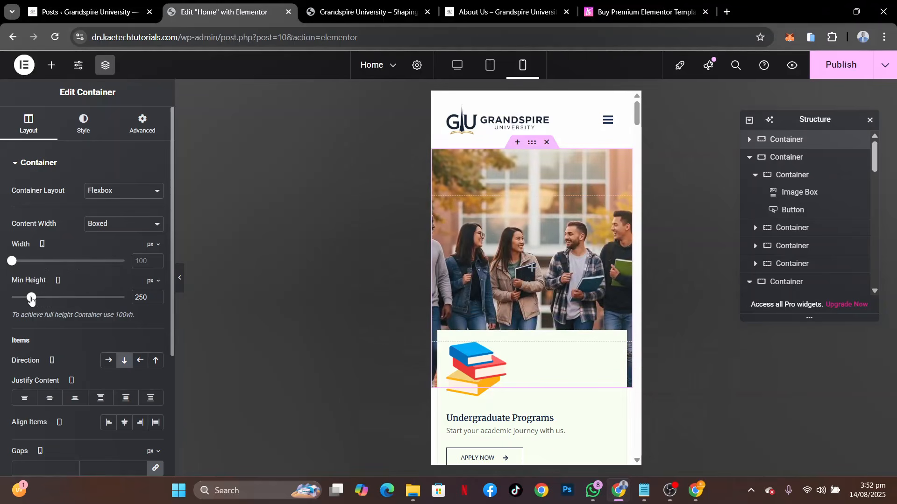
{"action": "left_click_drag", "start_coordinate": [31, 299], "coordinate": [23, 301]}
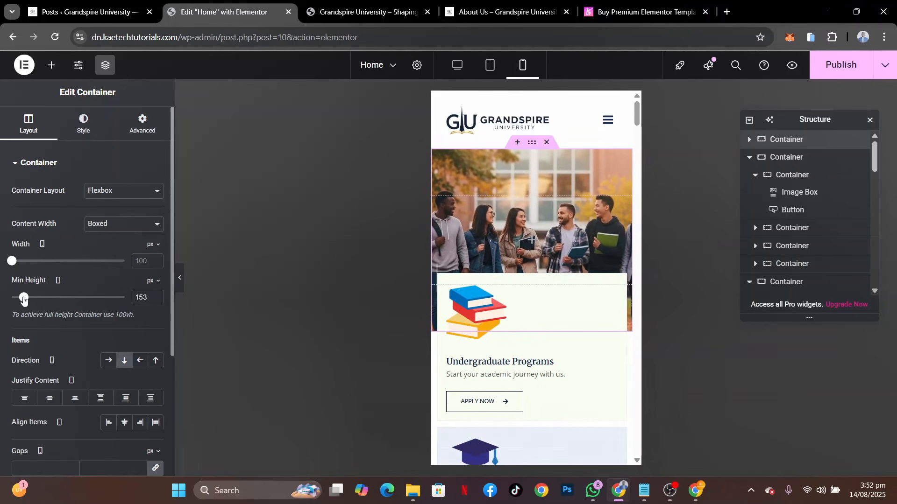
{"action": "key", "text": "ctrl+a"}
{"action": "type", "text": "180"}
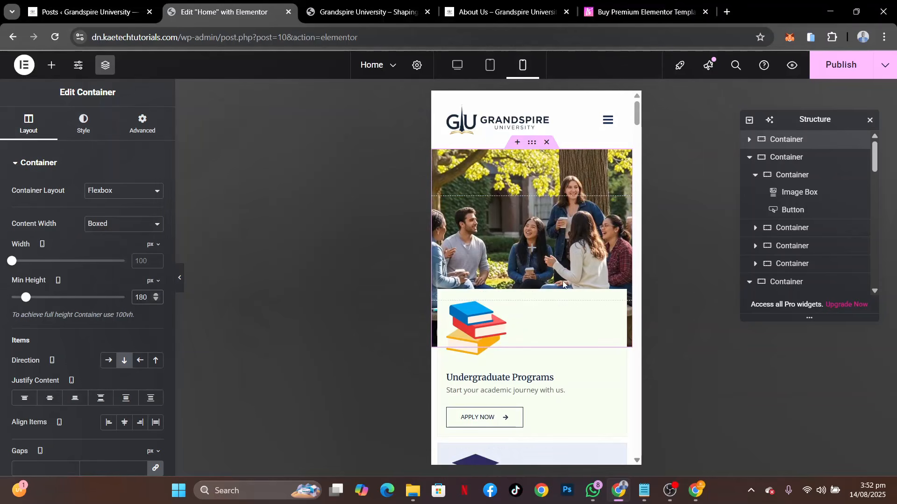
{"action": "scroll", "coordinate": [563, 284], "scroll_direction": "down", "scroll_amount": 2}
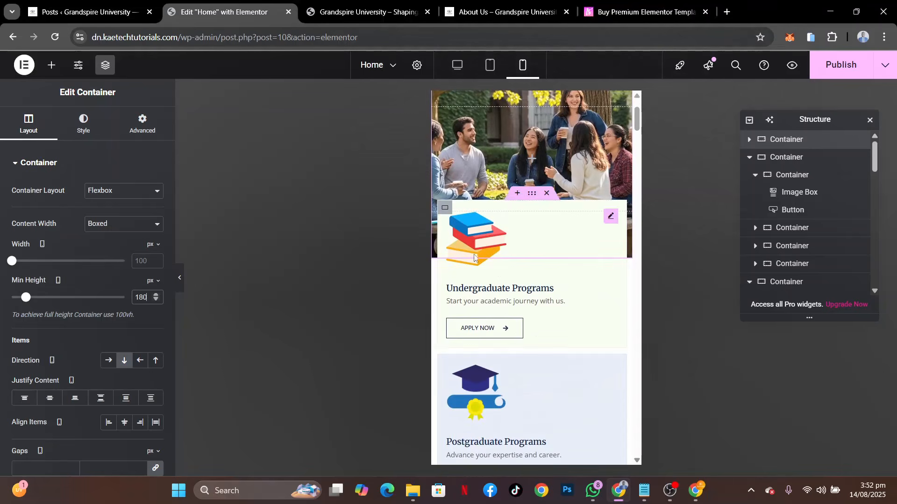
Set the mobile width of the Undergraduate Programs card container to 48%
{"action": "left_click", "coordinate": [446, 211]}
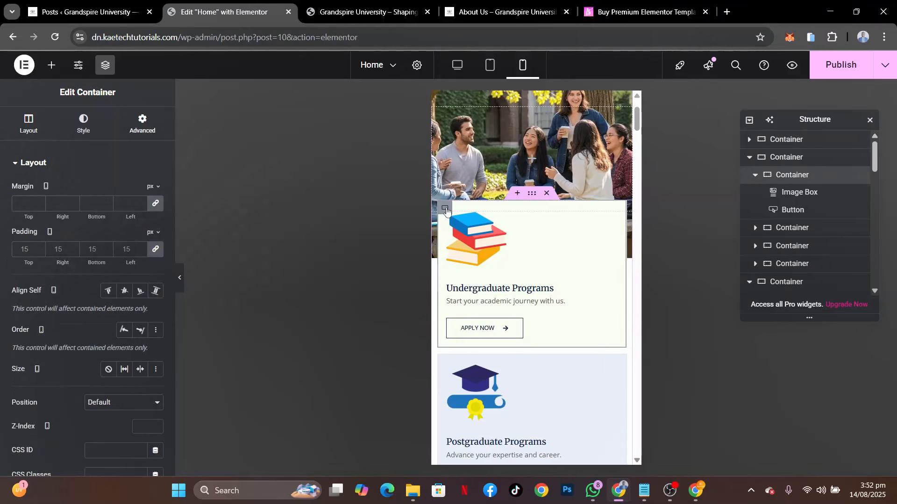
{"action": "left_click", "coordinate": [33, 123]}
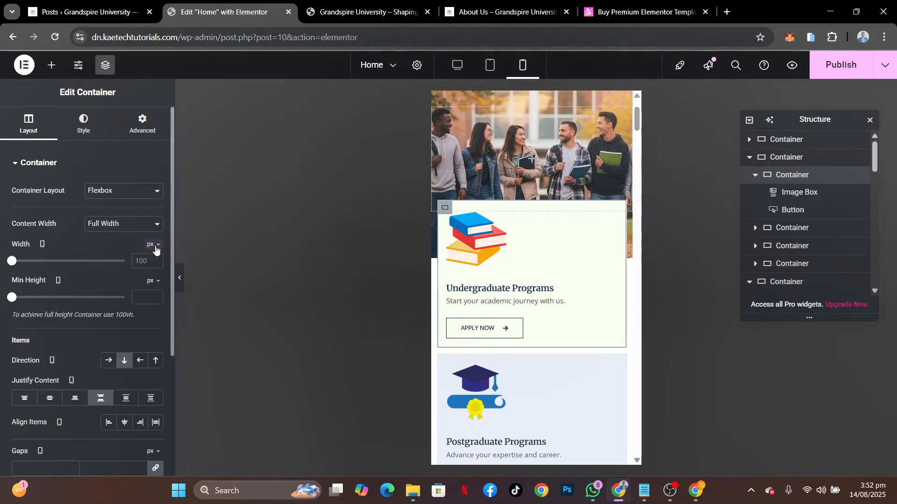
{"action": "left_click", "coordinate": [150, 263]}
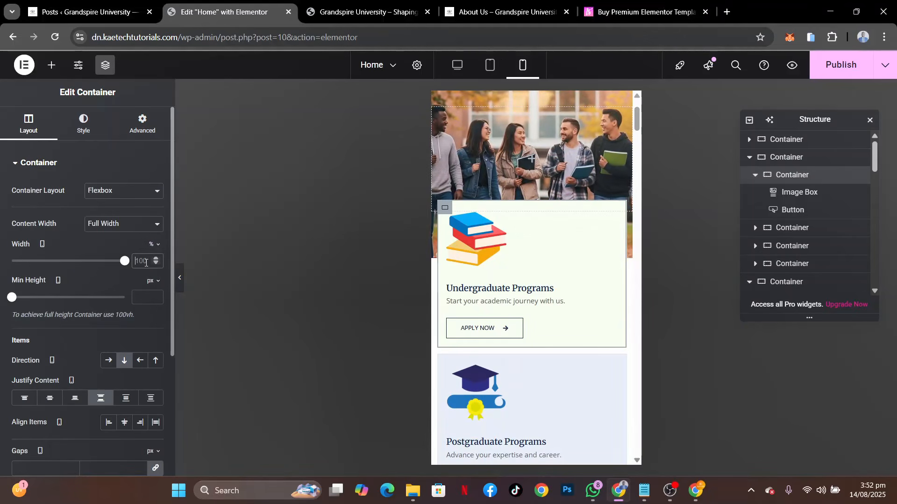
{"action": "type", "text": "50"}
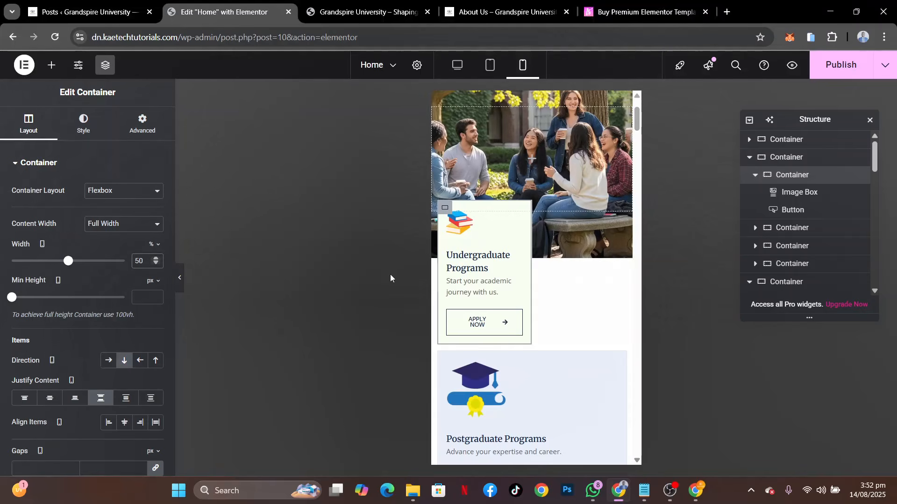
{"action": "scroll", "coordinate": [567, 306], "scroll_direction": "down", "scroll_amount": 2}
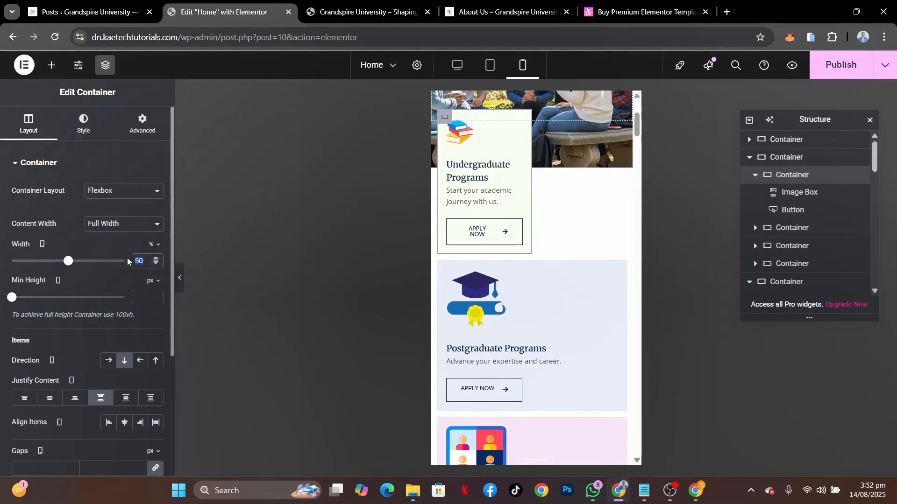
{"action": "type", "text": "48"}
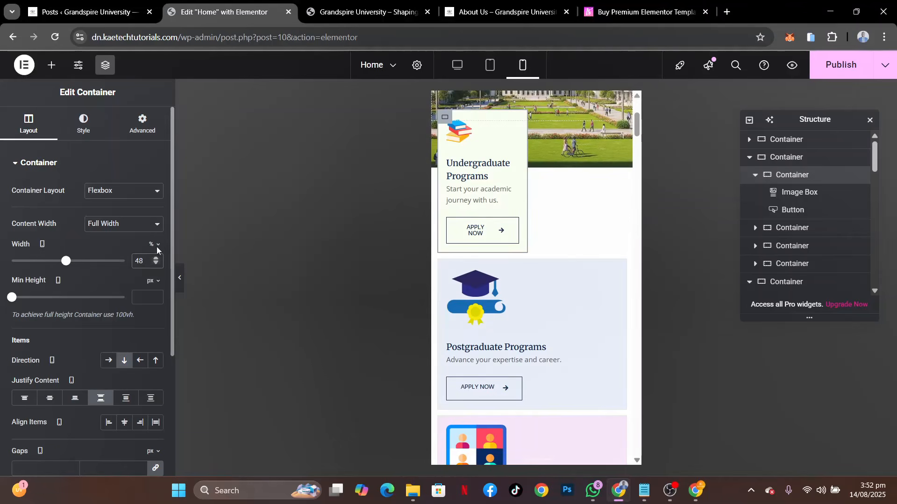
Set the mobile width of the Postgraduate Programs card container to 48% and check the parent container's layout settings
{"action": "left_click", "coordinate": [445, 267]}
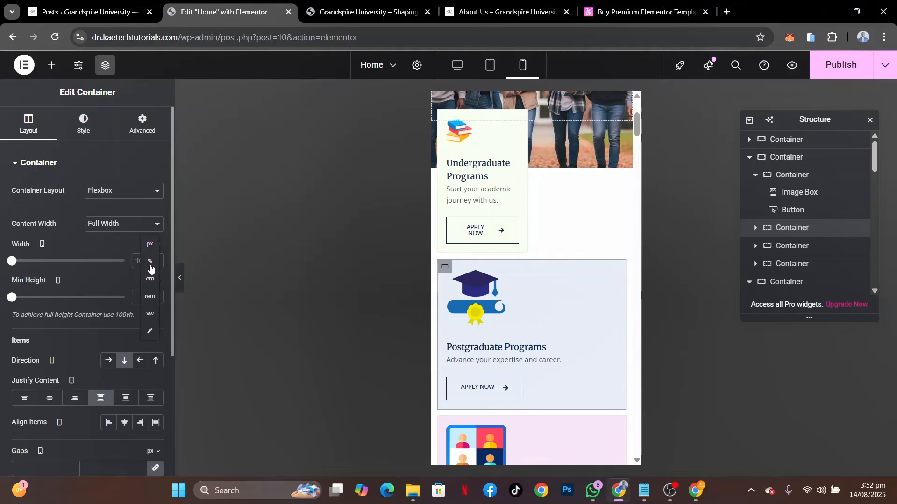
{"action": "left_click", "coordinate": [150, 265]}
{"action": "left_click", "coordinate": [144, 262]}
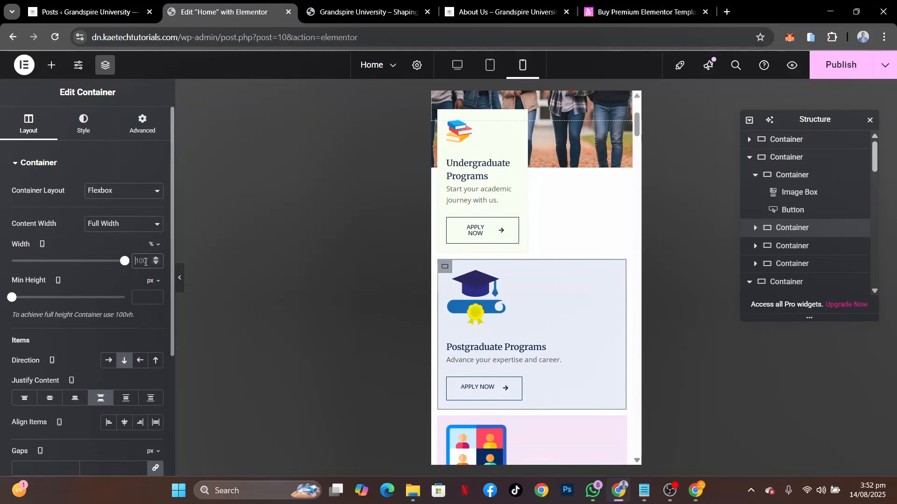
{"action": "double_click", "coordinate": [145, 262]}
{"action": "type", "text": "48"}
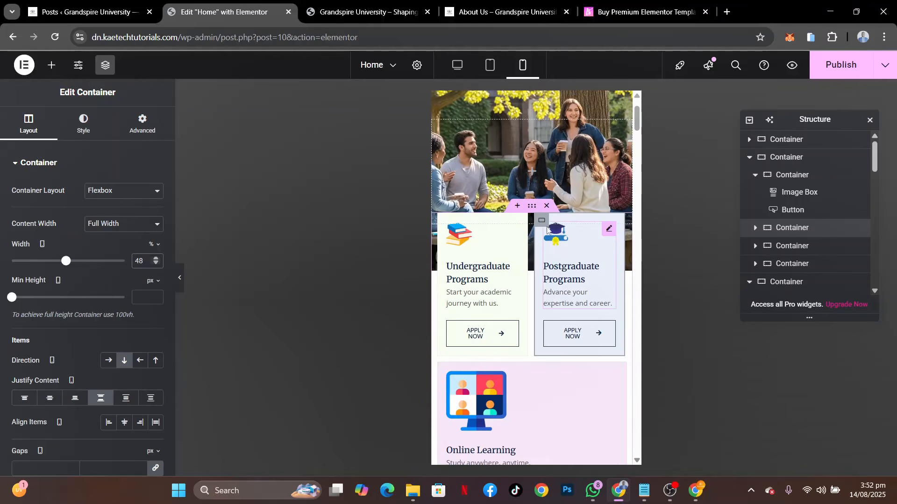
{"action": "left_click", "coordinate": [532, 206]}
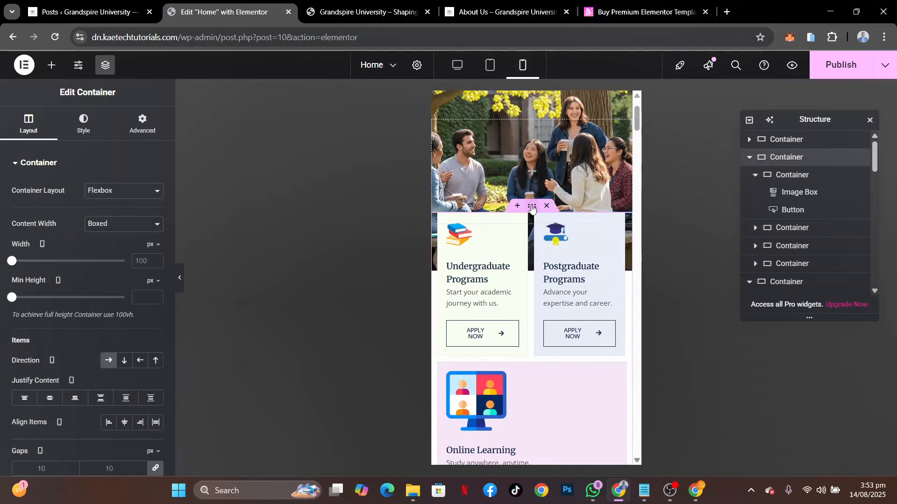
{"action": "scroll", "coordinate": [46, 414], "scroll_direction": "down", "scroll_amount": 2}
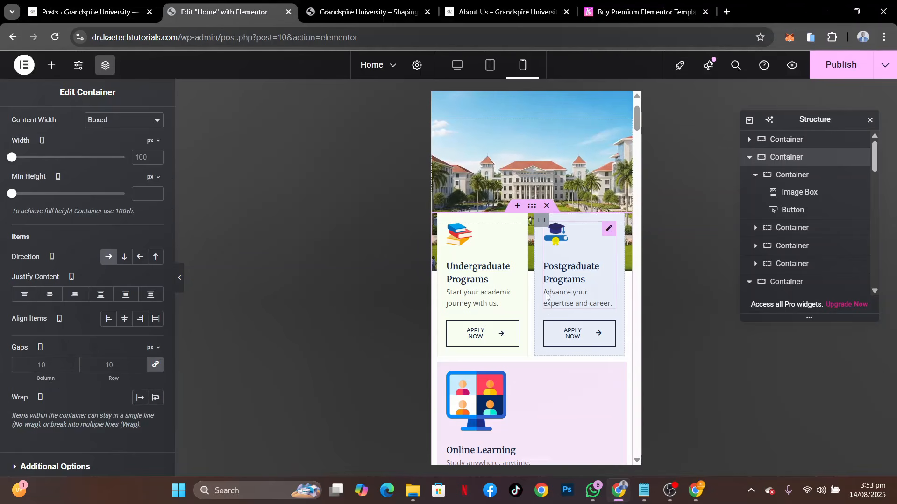
Set the mobile padding of the Undergraduate Programs card's Apply Now button to 20 px on all four sides
{"action": "scroll", "coordinate": [545, 292], "scroll_direction": "down", "scroll_amount": 2}
{"action": "scroll", "coordinate": [546, 292], "scroll_direction": "down", "scroll_amount": 1}
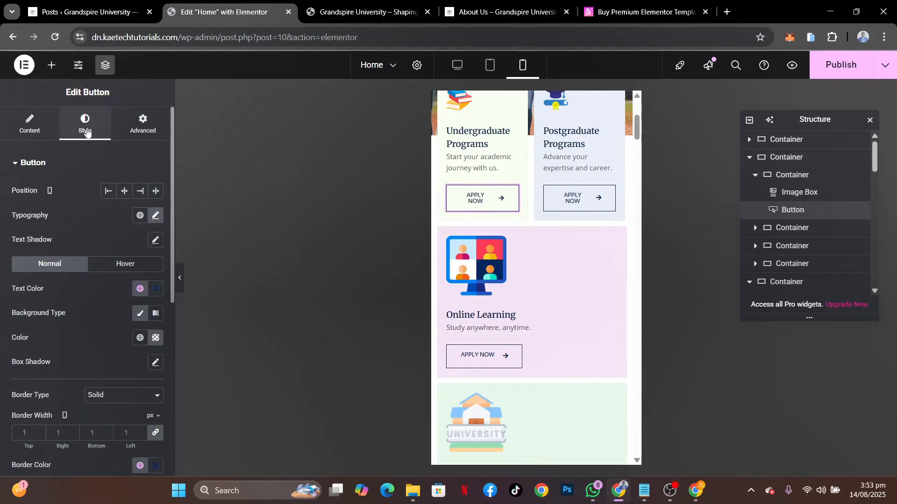
{"action": "scroll", "coordinate": [82, 230], "scroll_direction": "down", "scroll_amount": 5}
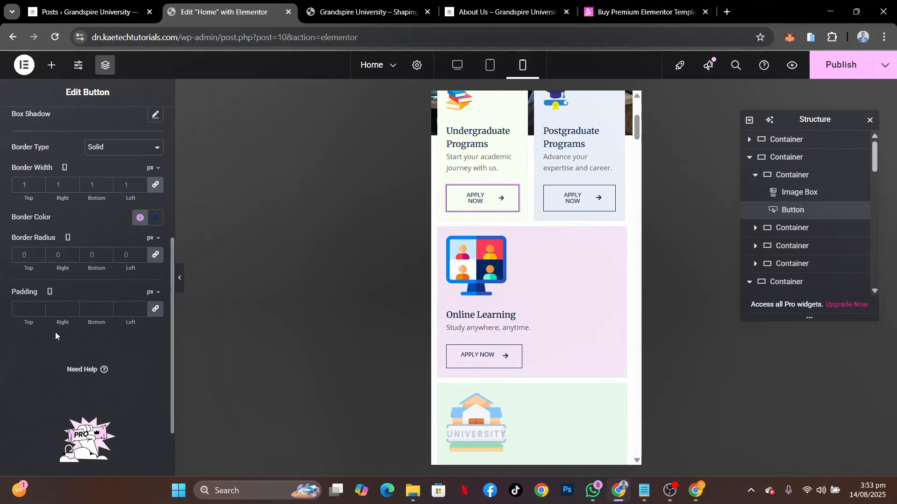
{"action": "scroll", "coordinate": [86, 253], "scroll_direction": "up", "scroll_amount": 5}
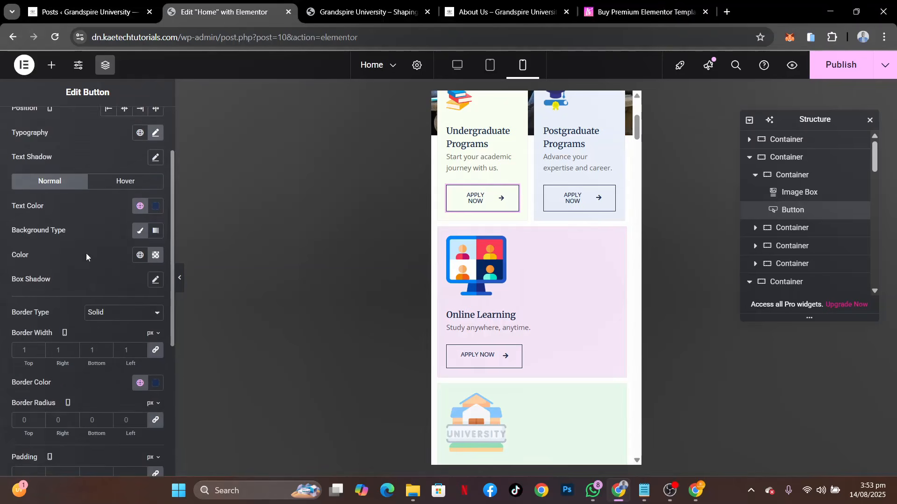
{"action": "scroll", "coordinate": [86, 253], "scroll_direction": "down", "scroll_amount": 5}
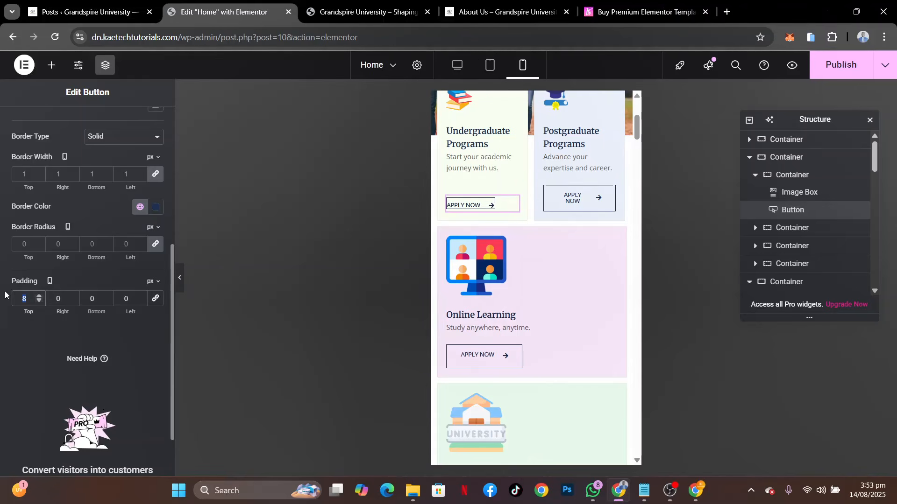
{"action": "type", "text": "20"}
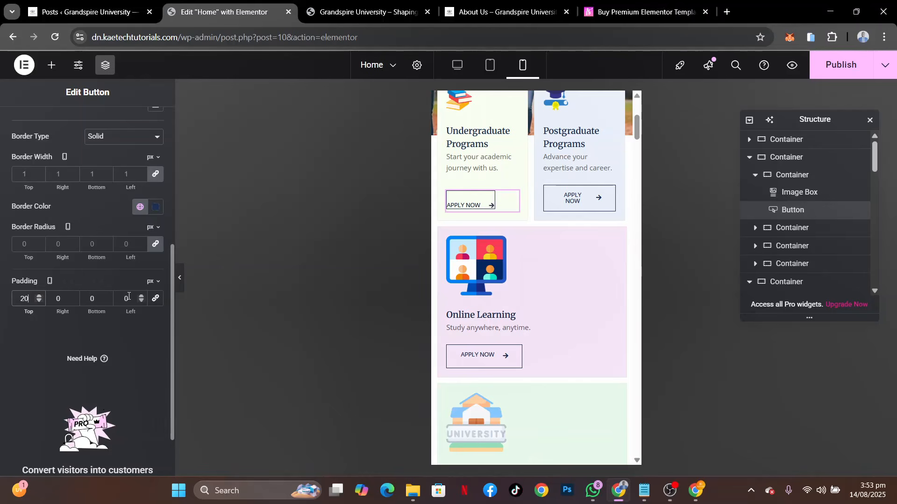
{"action": "left_click", "coordinate": [157, 300]}
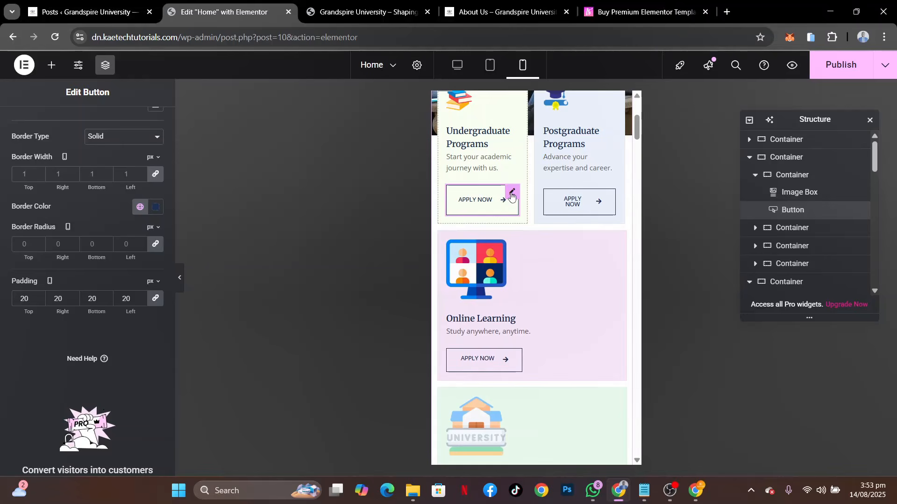
Copy the Undergraduate Programs card's Apply Now button and paste its style onto the Postgraduate Programs card's button
{"action": "right_click", "coordinate": [511, 196]}
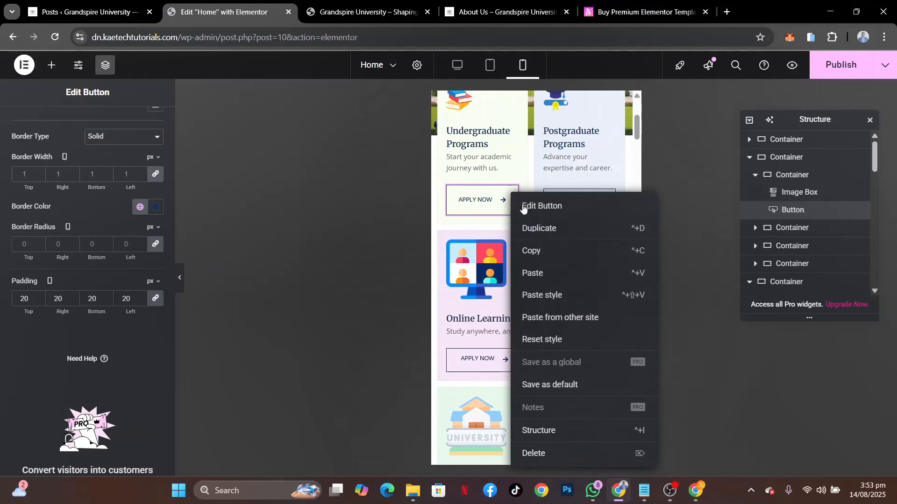
{"action": "left_click", "coordinate": [536, 251]}
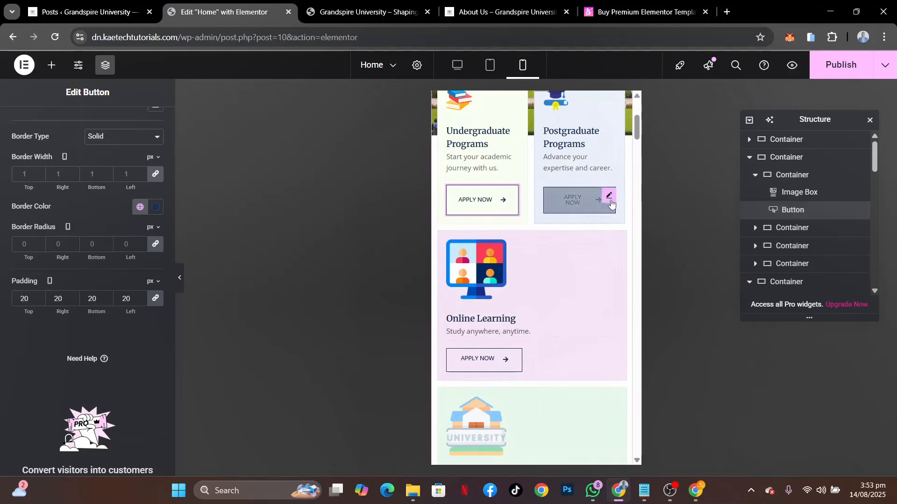
{"action": "right_click", "coordinate": [607, 197]}
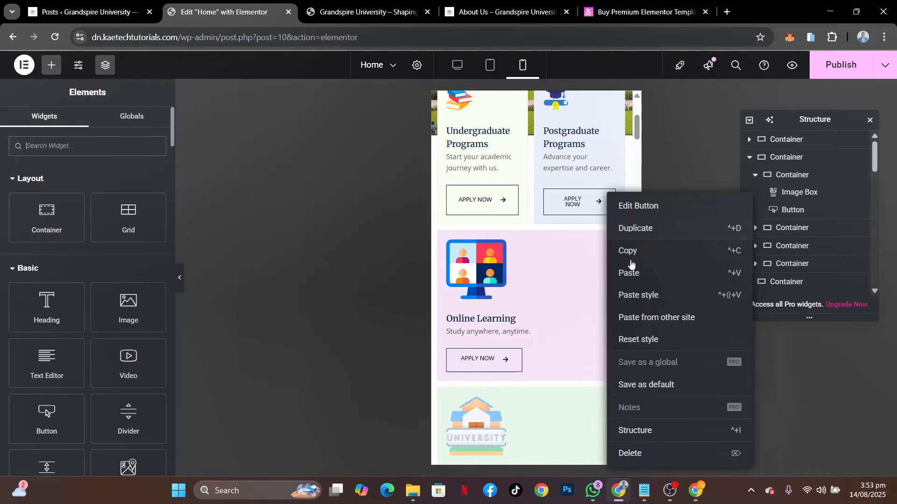
{"action": "left_click", "coordinate": [640, 295]}
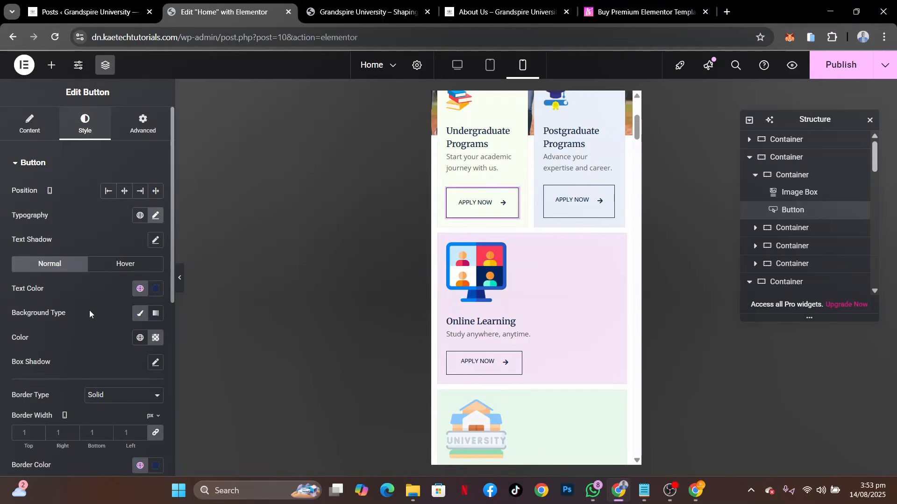
Set the Undergraduate Programs card's Apply Now button padding to 15 px on mobile and paste its style onto the Postgraduate Programs button
{"action": "scroll", "coordinate": [89, 311], "scroll_direction": "down", "scroll_amount": 7}
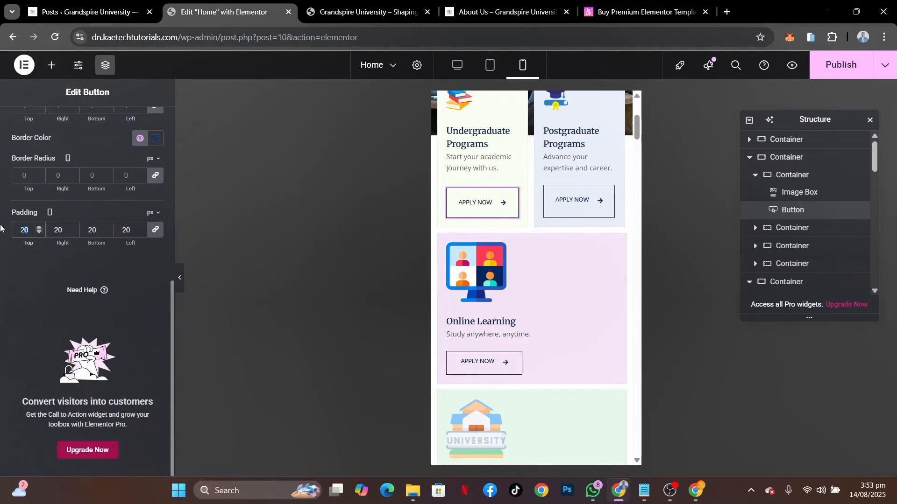
{"action": "type", "text": "15"}
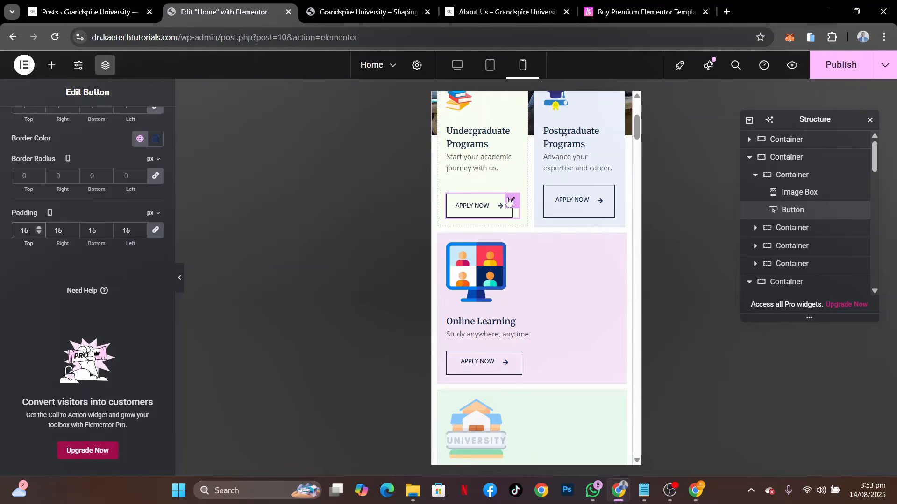
{"action": "right_click", "coordinate": [509, 201]}
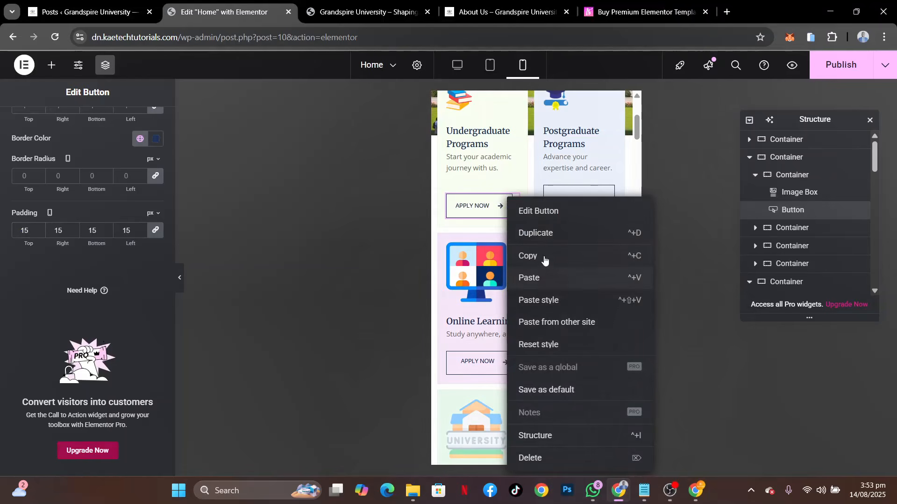
{"action": "left_click", "coordinate": [544, 257]}
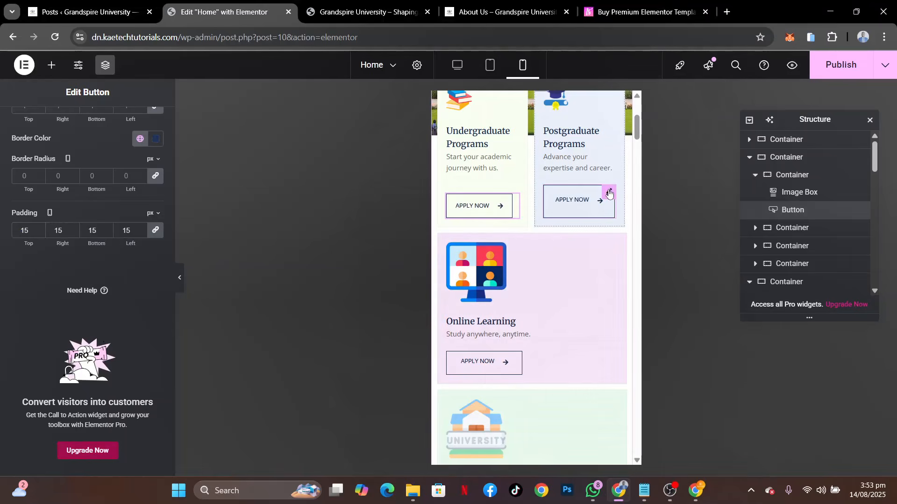
{"action": "right_click", "coordinate": [609, 193]}
{"action": "left_click", "coordinate": [643, 292]}
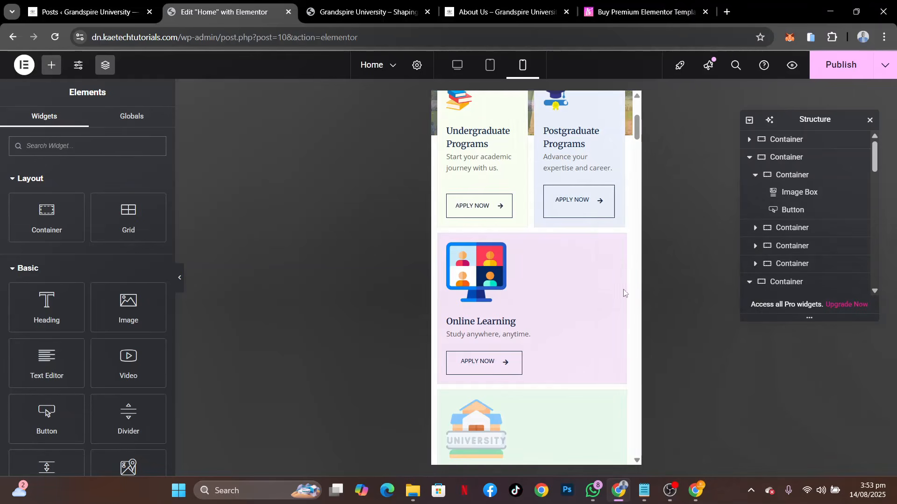
Paste the copied button style onto the Apply Now buttons of the Online Learning and Campus Life cards
{"action": "scroll", "coordinate": [556, 310], "scroll_direction": "down", "scroll_amount": 2}
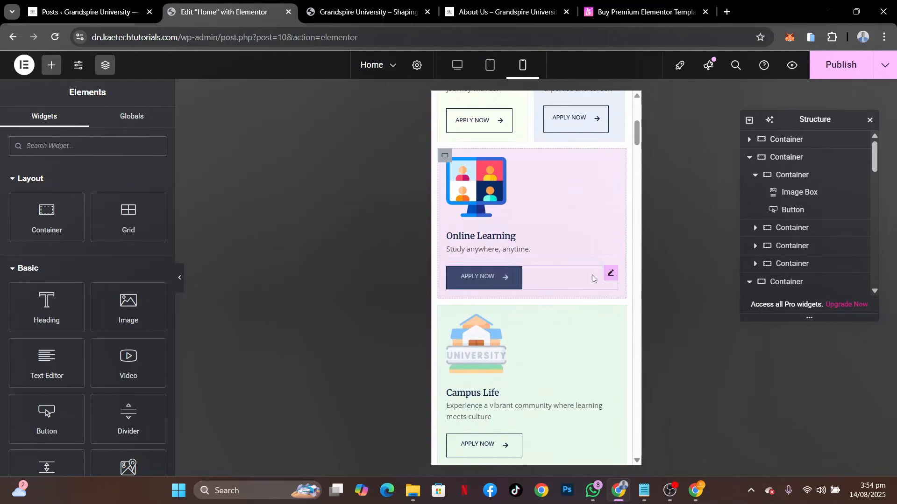
{"action": "right_click", "coordinate": [610, 273]}
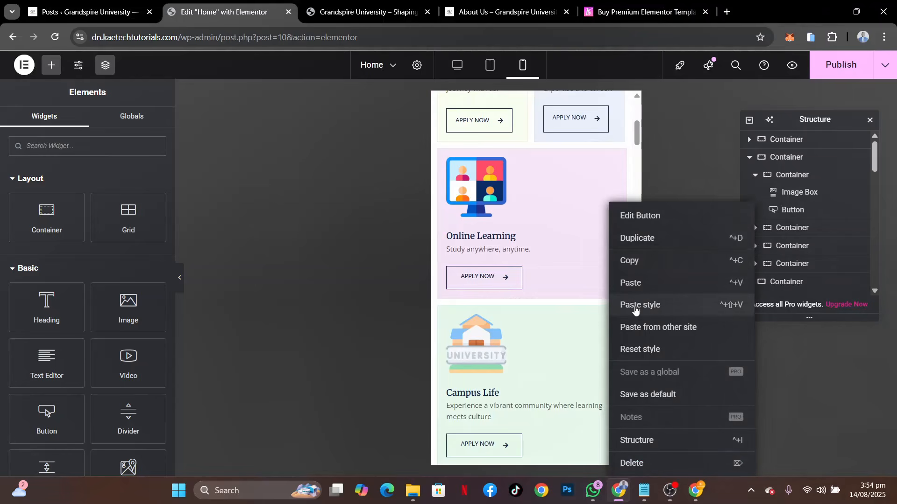
{"action": "left_click", "coordinate": [635, 306]}
{"action": "scroll", "coordinate": [579, 327], "scroll_direction": "down", "scroll_amount": 3}
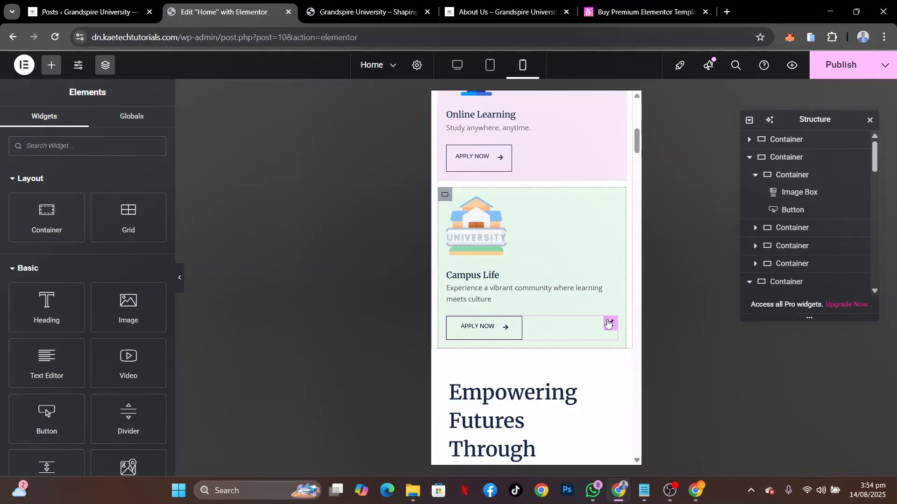
{"action": "right_click", "coordinate": [607, 323]}
{"action": "left_click", "coordinate": [629, 305]}
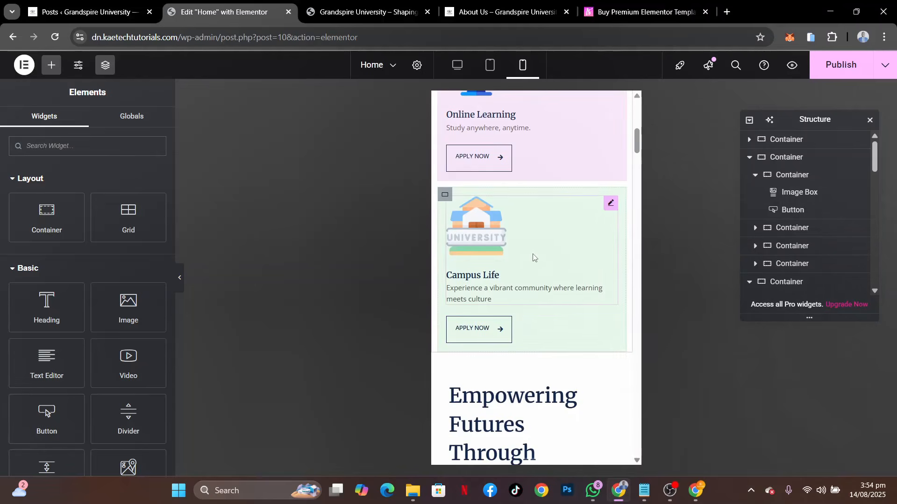
Set the mobile width of the Online Learning card container to 48%
{"action": "scroll", "coordinate": [534, 256], "scroll_direction": "up", "scroll_amount": 3}
{"action": "left_click", "coordinate": [445, 240]}
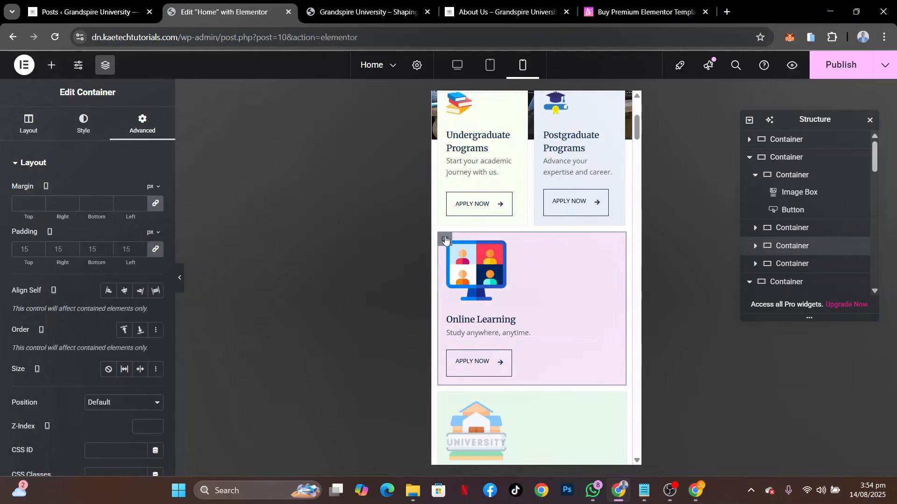
{"action": "left_click", "coordinate": [29, 124]}
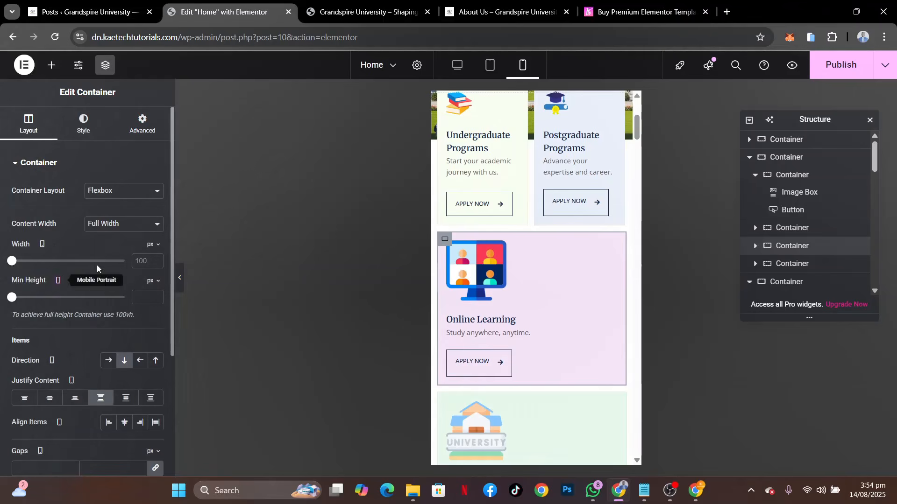
{"action": "left_click", "coordinate": [149, 245]}
{"action": "left_click", "coordinate": [147, 257]}
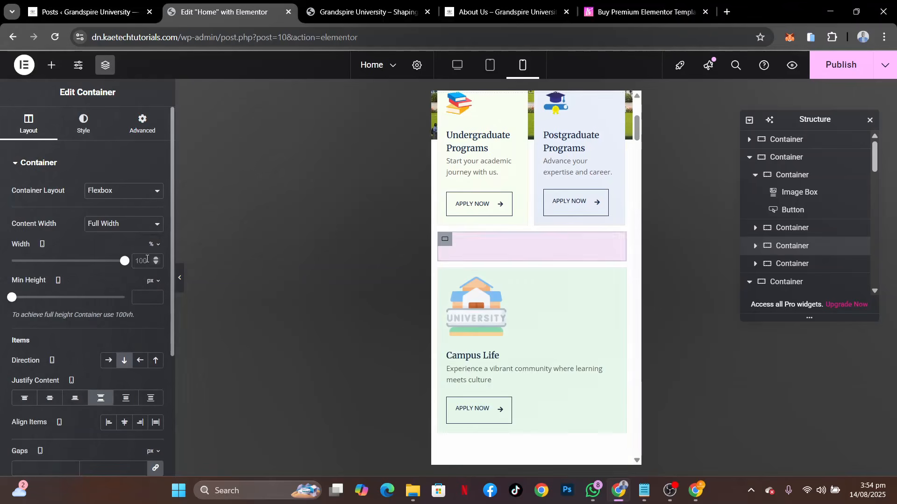
{"action": "type", "text": "48"}
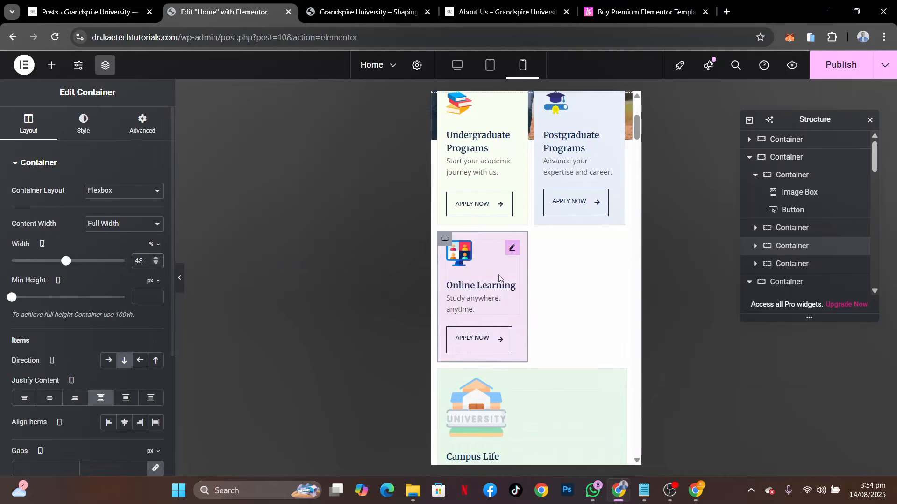
Set the mobile width of the Campus Life card container to 48% and check the layout of the four program cards
{"action": "scroll", "coordinate": [501, 287], "scroll_direction": "down", "scroll_amount": 2}
{"action": "scroll", "coordinate": [501, 287], "scroll_direction": "down", "scroll_amount": 2}
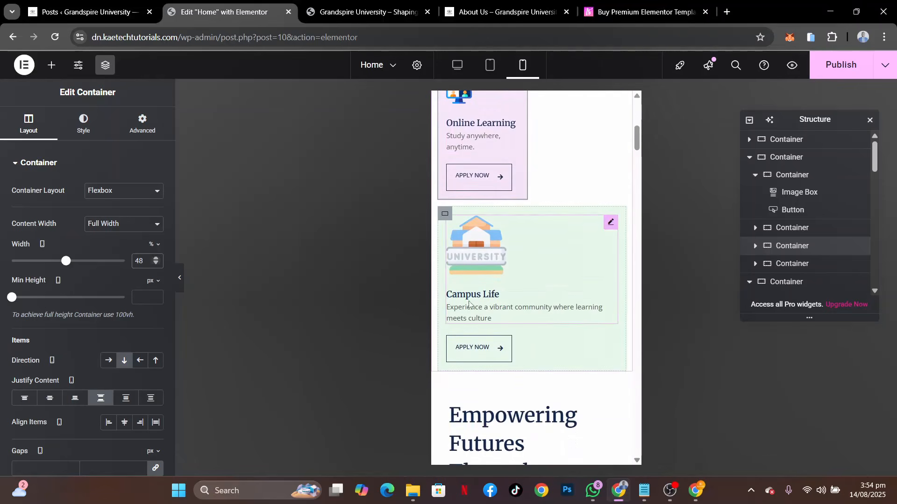
{"action": "left_click", "coordinate": [446, 215]}
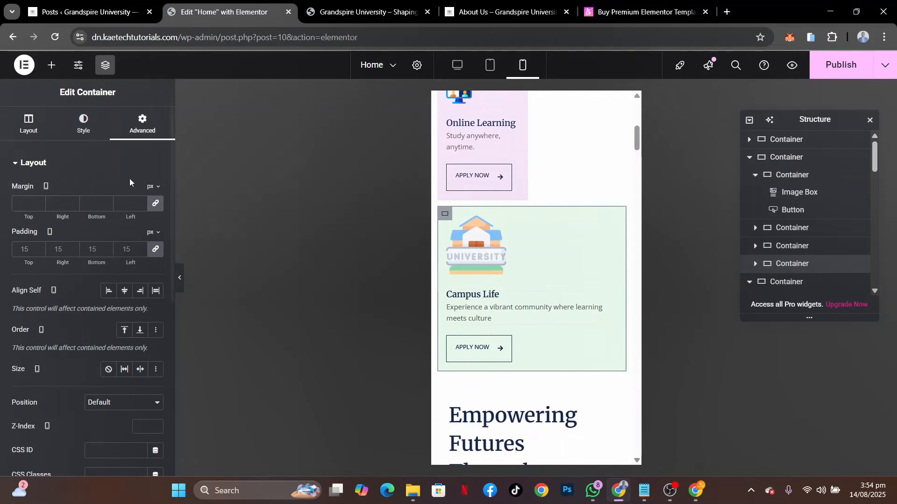
{"action": "left_click", "coordinate": [28, 122]}
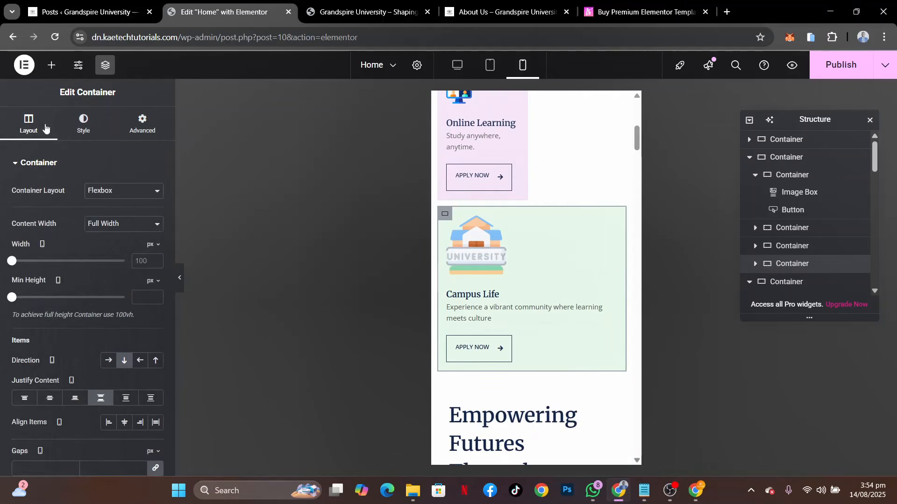
{"action": "left_click", "coordinate": [157, 251]}
{"action": "left_click", "coordinate": [151, 260]}
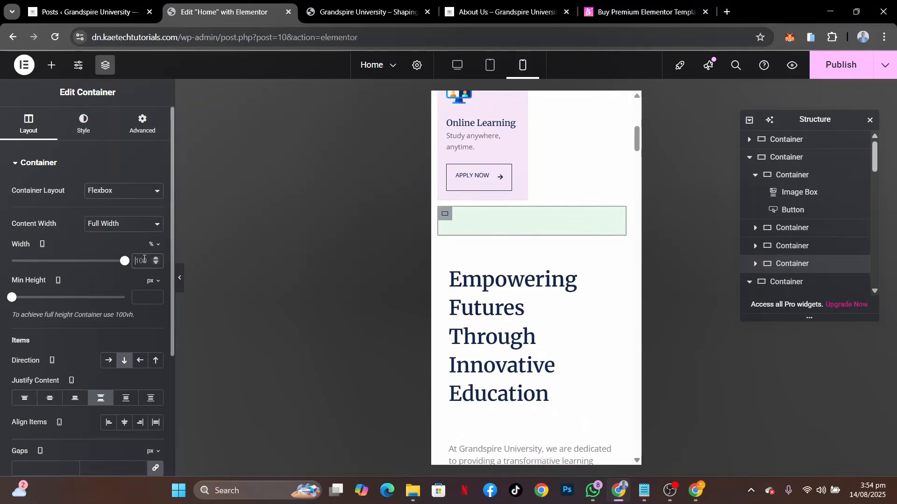
{"action": "double_click", "coordinate": [143, 258]}
{"action": "type", "text": "48"}
{"action": "scroll", "coordinate": [539, 259], "scroll_direction": "up", "scroll_amount": 2}
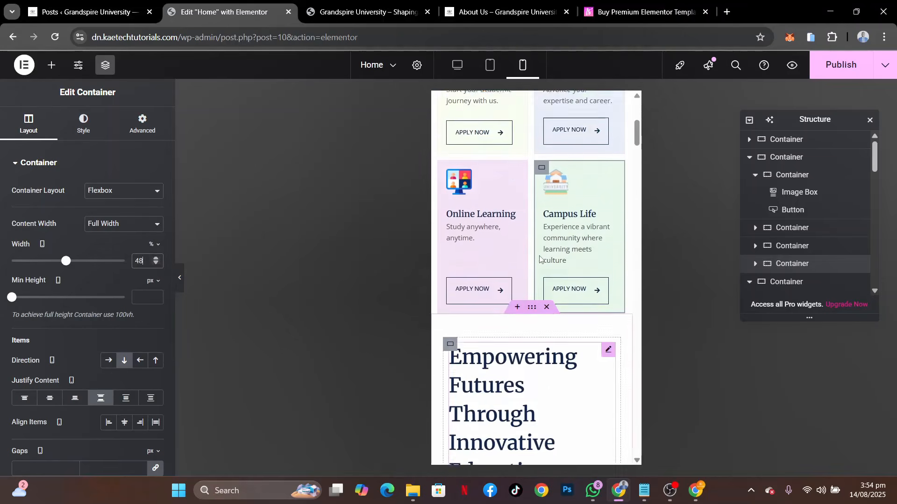
{"action": "scroll", "coordinate": [539, 259], "scroll_direction": "up", "scroll_amount": 5}
{"action": "scroll", "coordinate": [539, 259], "scroll_direction": "down", "scroll_amount": 5}
{"action": "scroll", "coordinate": [539, 259], "scroll_direction": "up", "scroll_amount": 3}
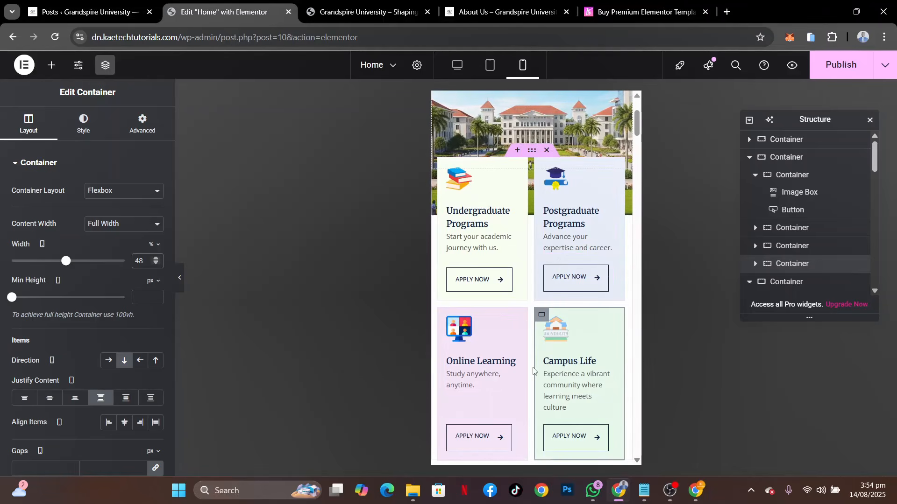
{"action": "scroll", "coordinate": [533, 370], "scroll_direction": "down", "scroll_amount": 3}
{"action": "scroll", "coordinate": [533, 371], "scroll_direction": "up", "scroll_amount": 2}
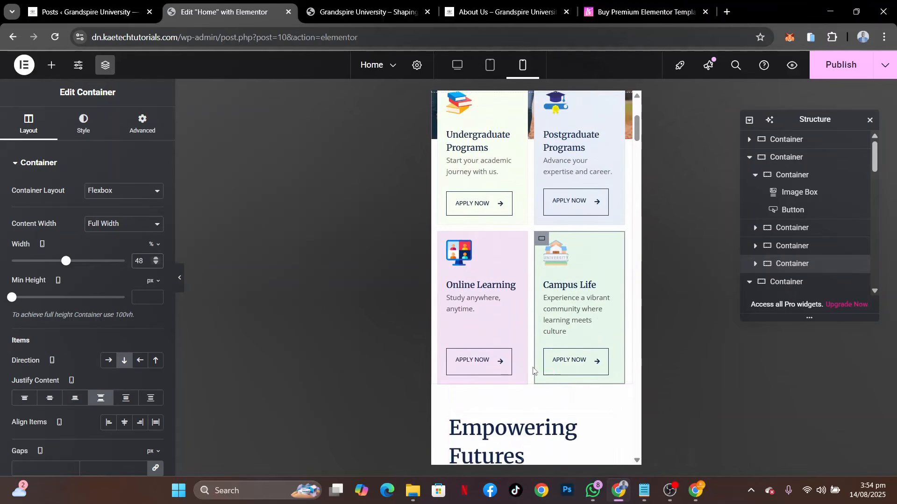
Set the mobile font size of the "Empowering Futures Through Innovative Education" heading to 28 px
{"action": "scroll", "coordinate": [533, 370], "scroll_direction": "down", "scroll_amount": 5}
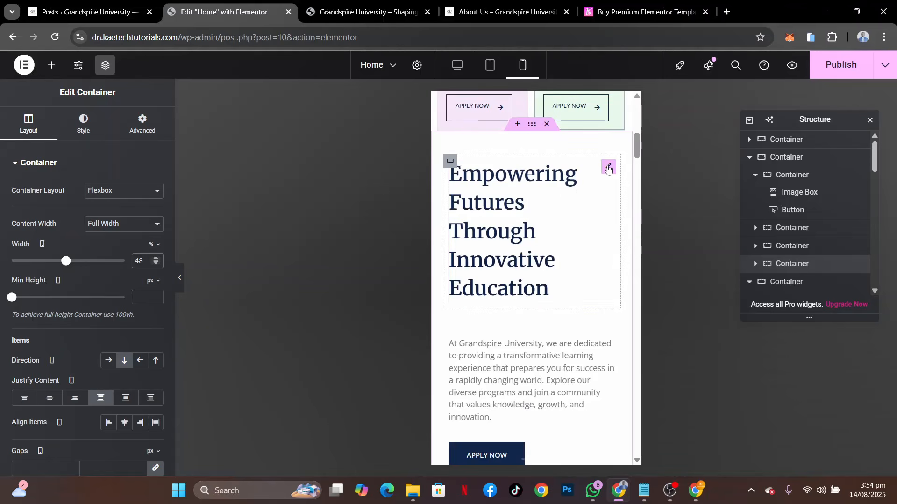
{"action": "left_click", "coordinate": [608, 168]}
{"action": "left_click", "coordinate": [157, 224]}
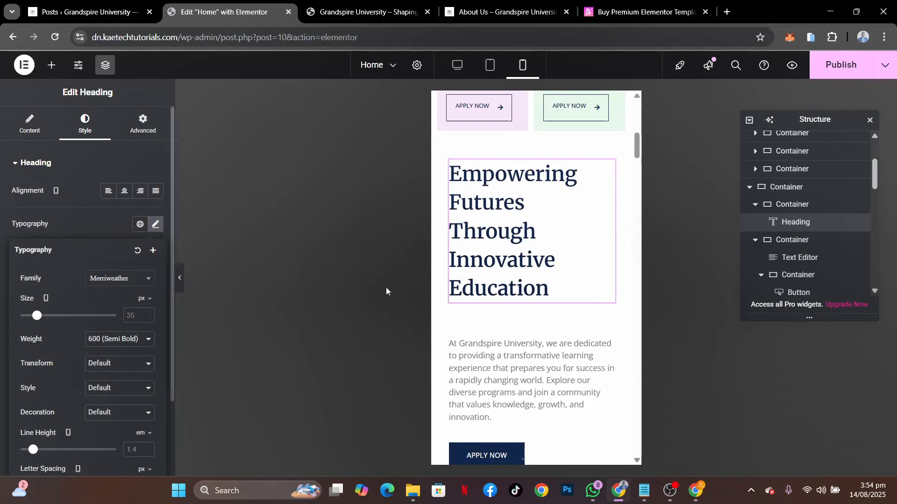
{"action": "scroll", "coordinate": [498, 261], "scroll_direction": "up", "scroll_amount": 3}
{"action": "scroll", "coordinate": [499, 265], "scroll_direction": "up", "scroll_amount": 3}
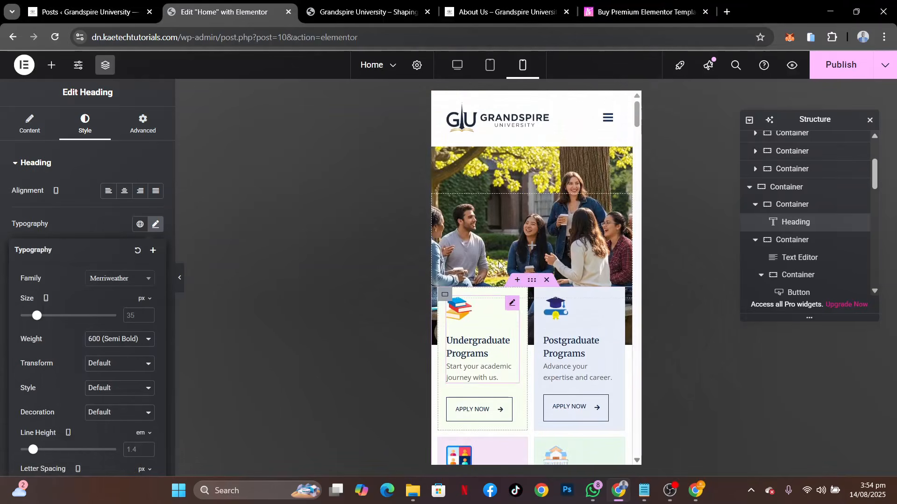
{"action": "scroll", "coordinate": [499, 265], "scroll_direction": "down", "scroll_amount": 2}
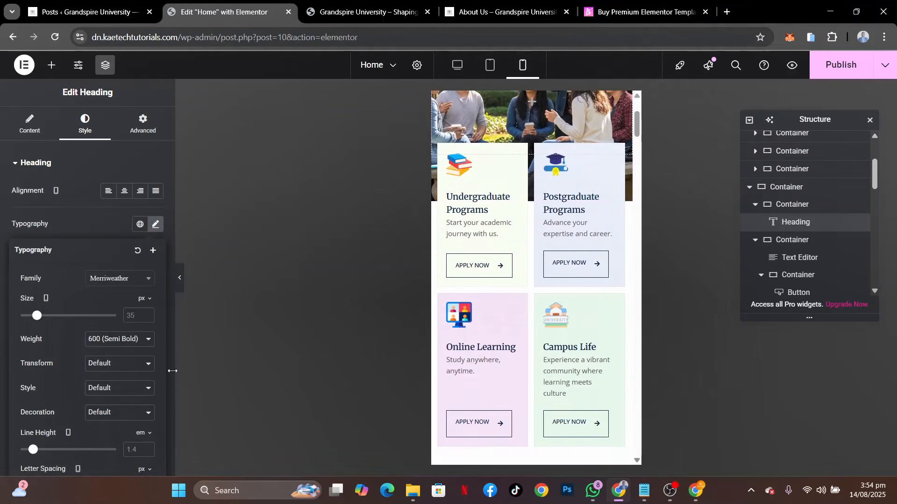
{"action": "scroll", "coordinate": [522, 331], "scroll_direction": "down", "scroll_amount": 4}
{"action": "scroll", "coordinate": [522, 332], "scroll_direction": "down", "scroll_amount": 1}
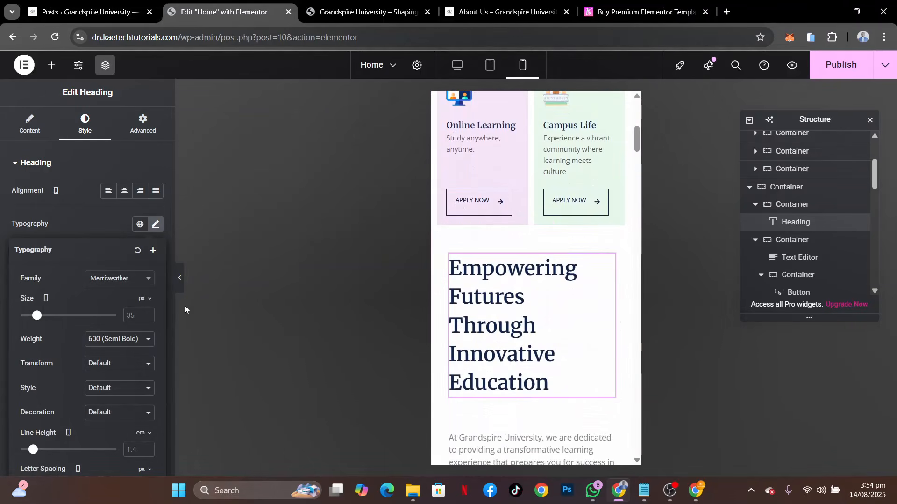
{"action": "left_click", "coordinate": [134, 316]}
{"action": "type", "text": "28"}
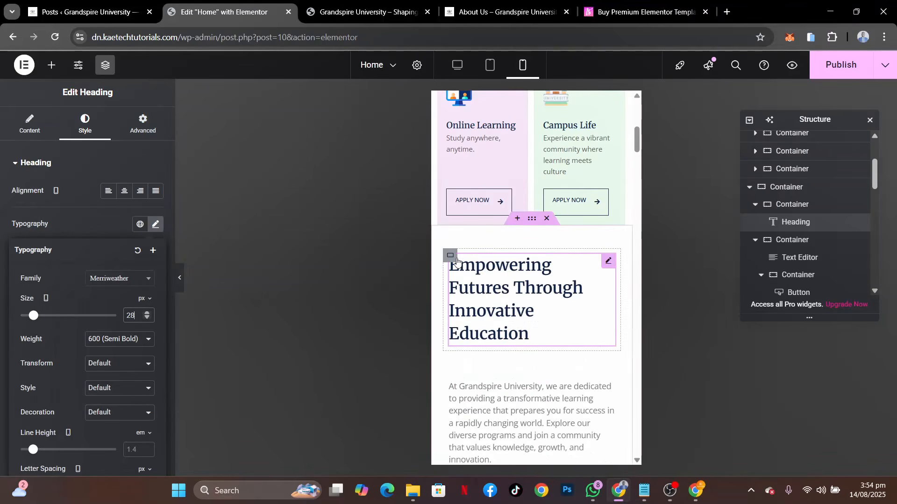
Set the mobile padding of the container around the "Empowering Futures" heading to 0 on all four sides
{"action": "left_click", "coordinate": [451, 257]}
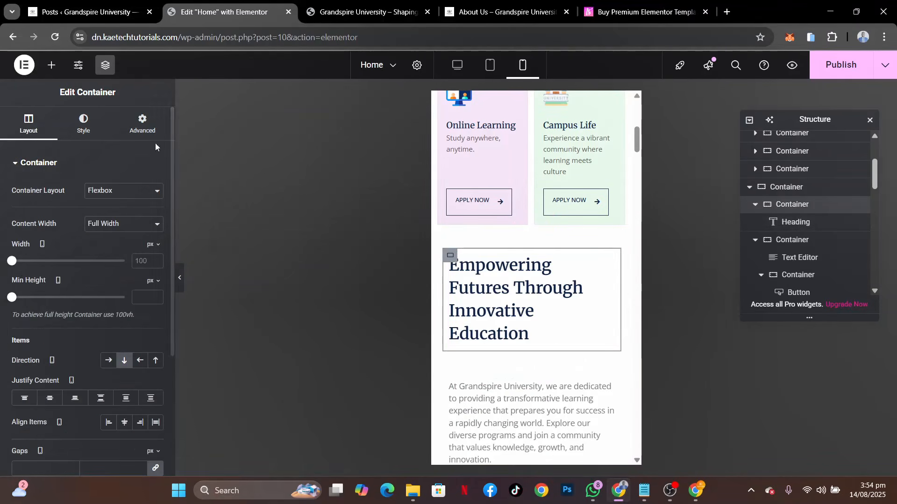
{"action": "left_click", "coordinate": [142, 124]}
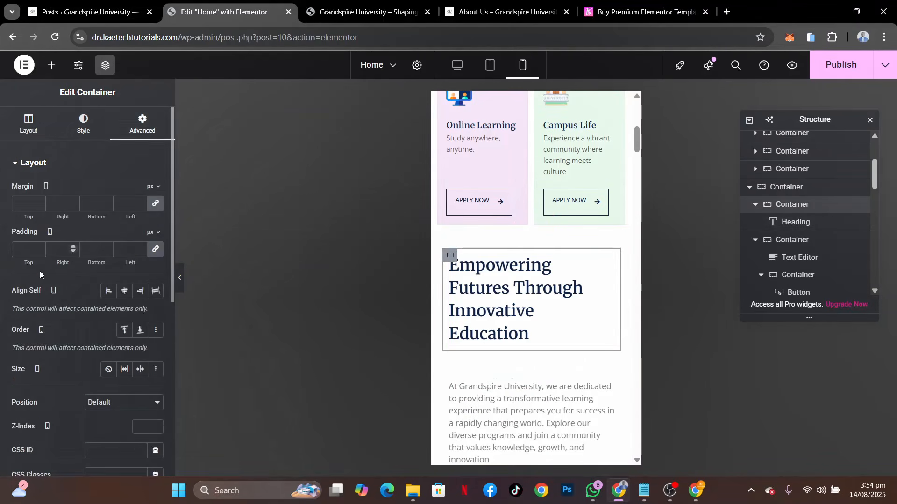
{"action": "left_click", "coordinate": [17, 253]}
{"action": "type", "text": "0"}
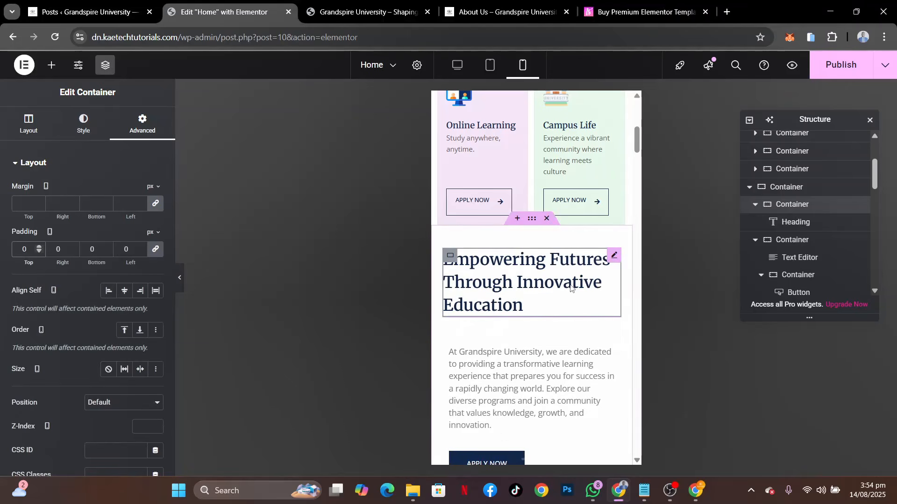
Set the mobile padding of the container holding the introductory paragraph and its two buttons to 0 on all sides
{"action": "left_click", "coordinate": [450, 339]}
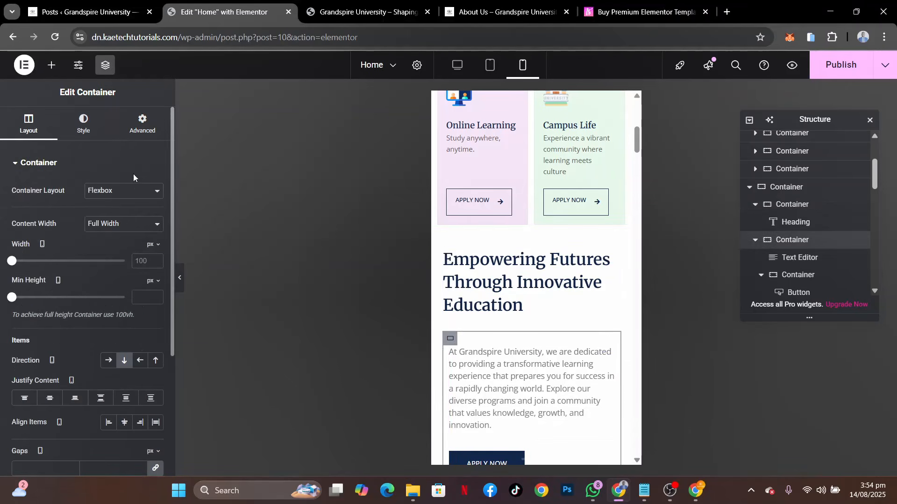
{"action": "left_click", "coordinate": [142, 124]}
{"action": "left_click", "coordinate": [22, 248]}
{"action": "type", "text": "0"}
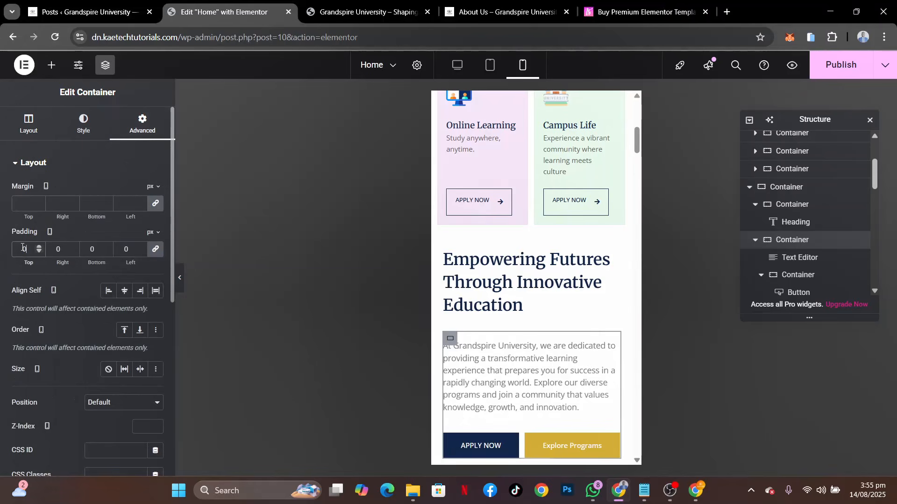
Unlink the mobile margins of the container holding the four program cards and set its top margin to -60 px
{"action": "scroll", "coordinate": [542, 329], "scroll_direction": "up", "scroll_amount": 2}
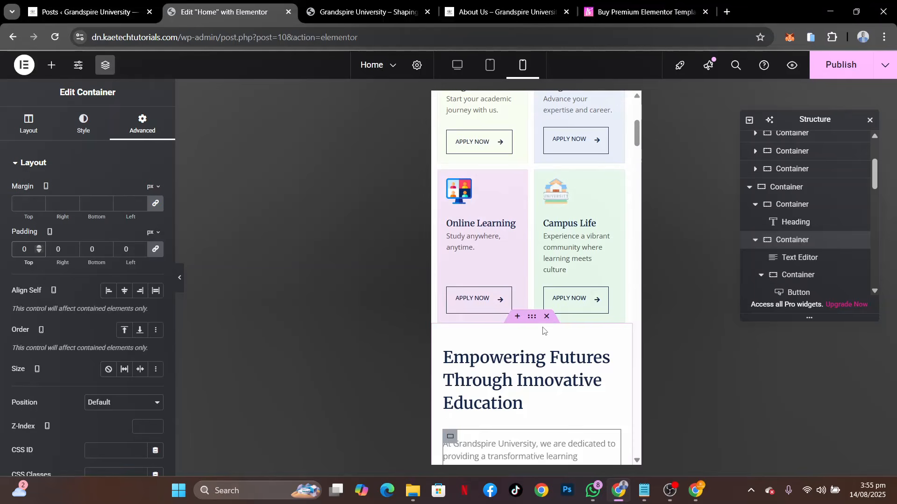
{"action": "scroll", "coordinate": [543, 331], "scroll_direction": "down", "scroll_amount": 3}
{"action": "scroll", "coordinate": [542, 327], "scroll_direction": "up", "scroll_amount": 8}
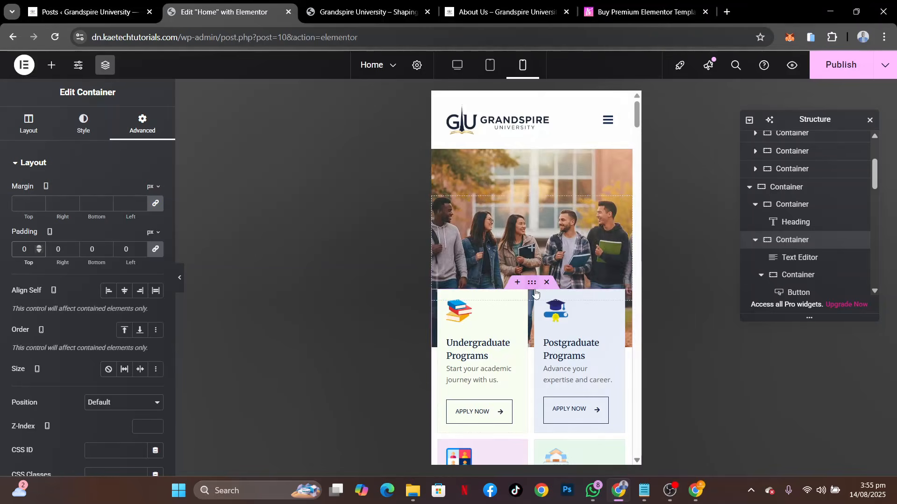
{"action": "left_click", "coordinate": [532, 285]}
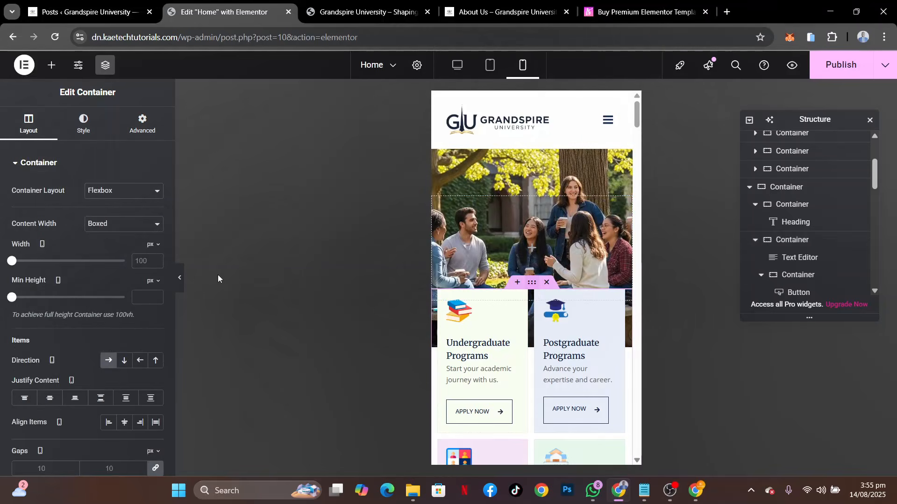
{"action": "left_click", "coordinate": [135, 135]}
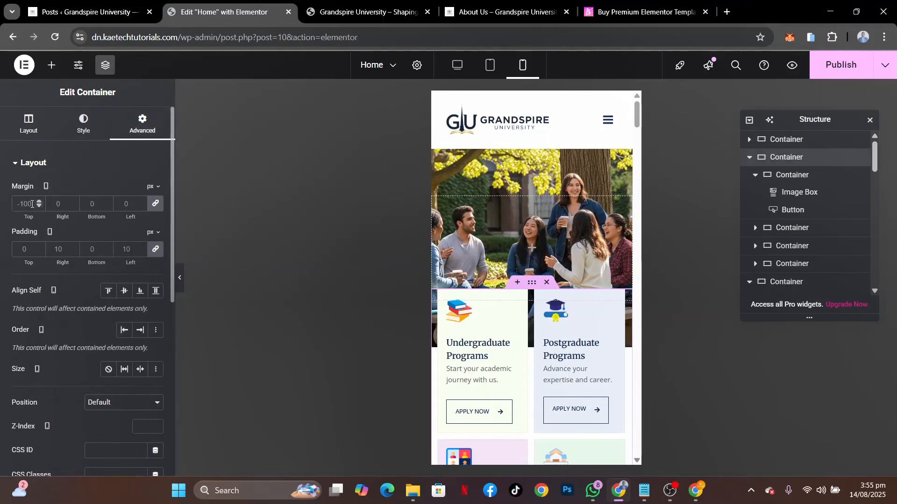
{"action": "left_click", "coordinate": [157, 204]}
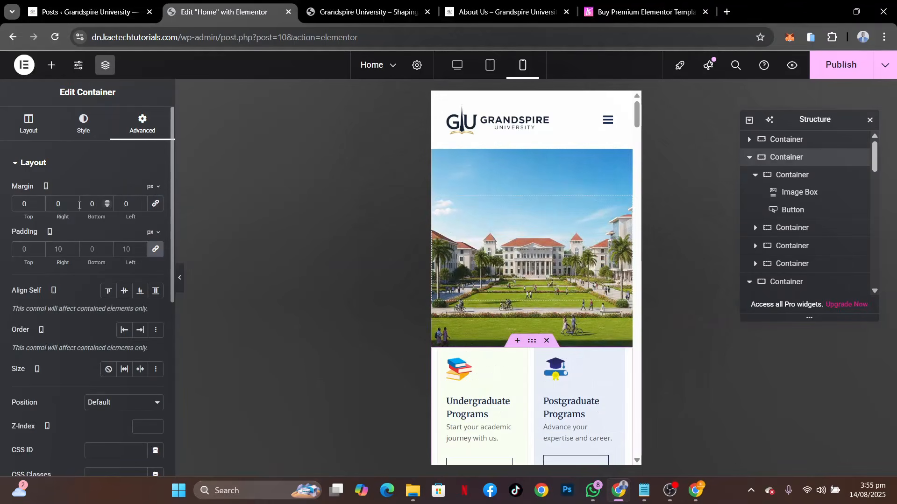
{"action": "scroll", "coordinate": [526, 272], "scroll_direction": "down", "scroll_amount": 3}
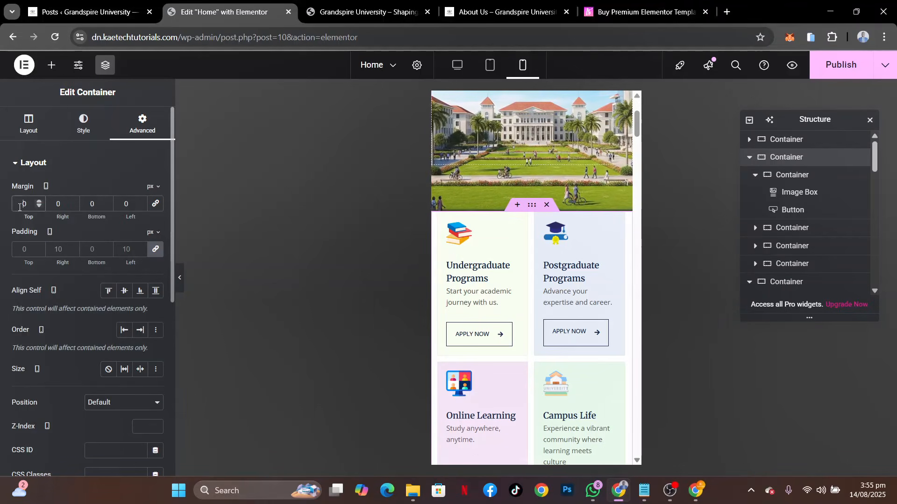
{"action": "type", "text": "-5"}
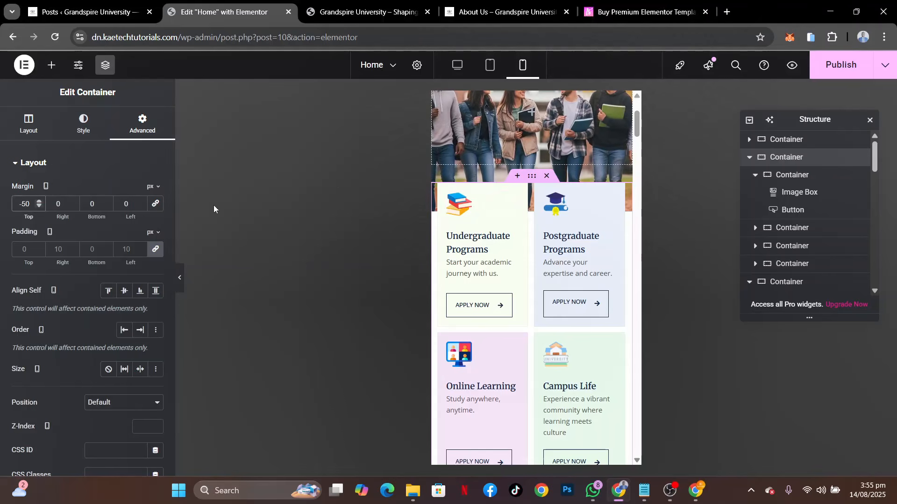
{"action": "key", "text": "BackSpace"}
{"action": "type", "text": "6"}
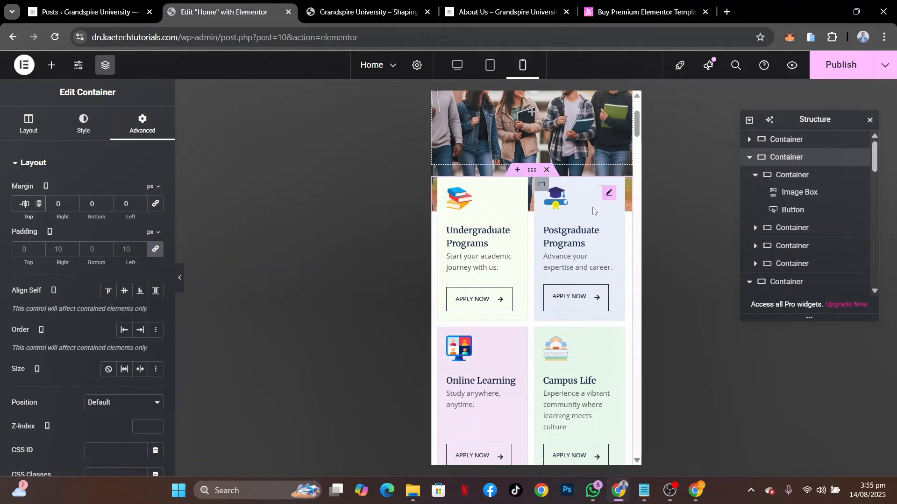
{"action": "scroll", "coordinate": [592, 206], "scroll_direction": "up", "scroll_amount": 3}
{"action": "scroll", "coordinate": [569, 249], "scroll_direction": "down", "scroll_amount": 10}
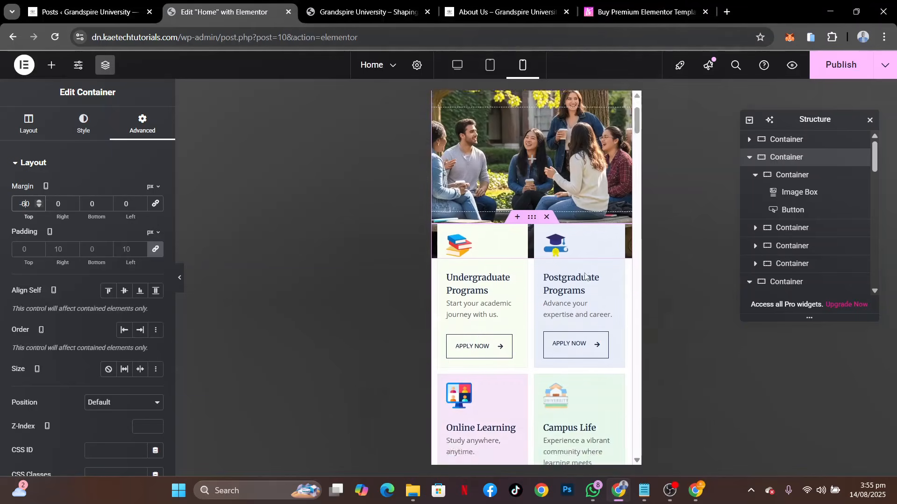
Set the mobile font size of the "Explore Our Top Programs That Inspire and Transform Your Future" heading to 25 px
{"action": "scroll", "coordinate": [584, 276], "scroll_direction": "down", "scroll_amount": 5}
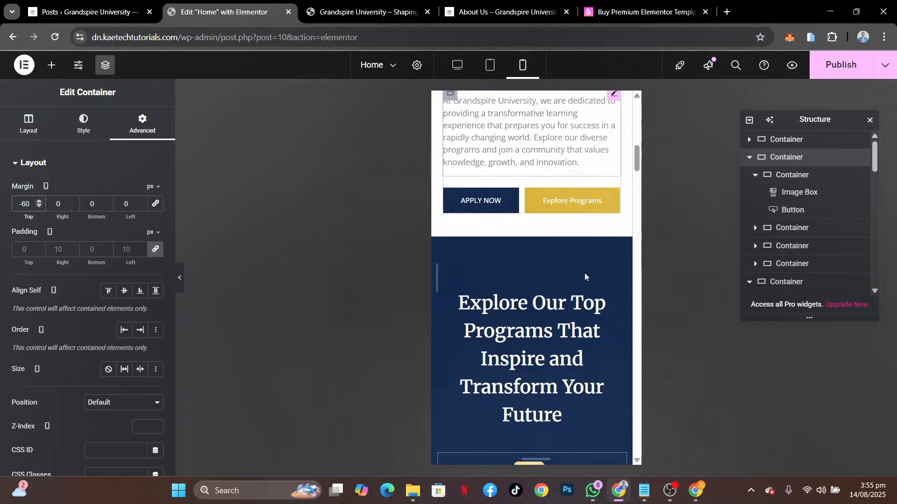
{"action": "scroll", "coordinate": [584, 273], "scroll_direction": "down", "scroll_amount": 1}
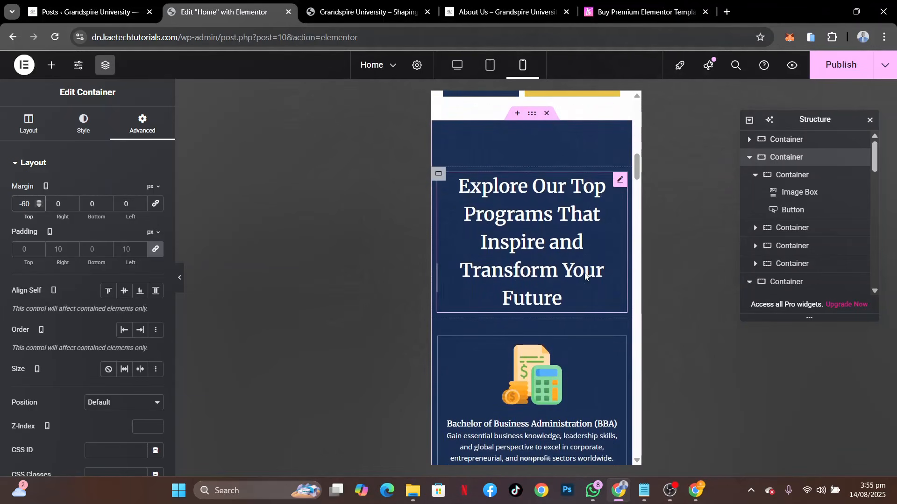
{"action": "left_click", "coordinate": [605, 179]}
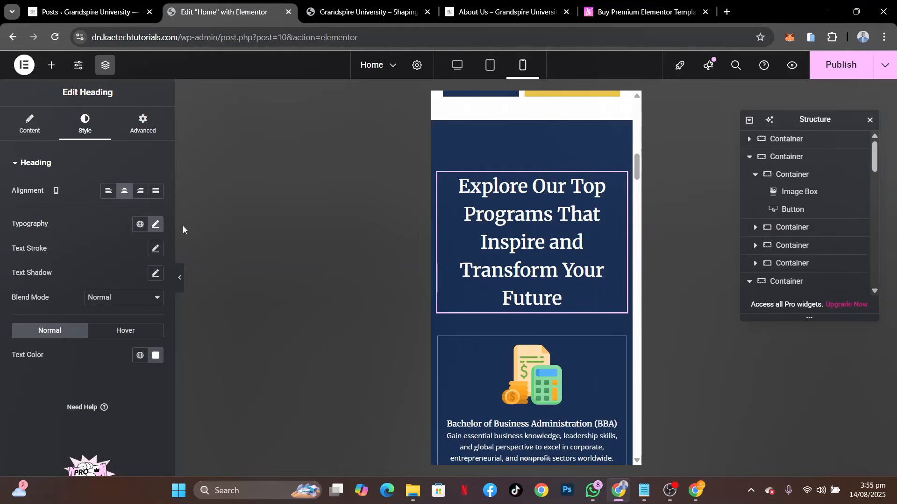
{"action": "left_click", "coordinate": [156, 224]}
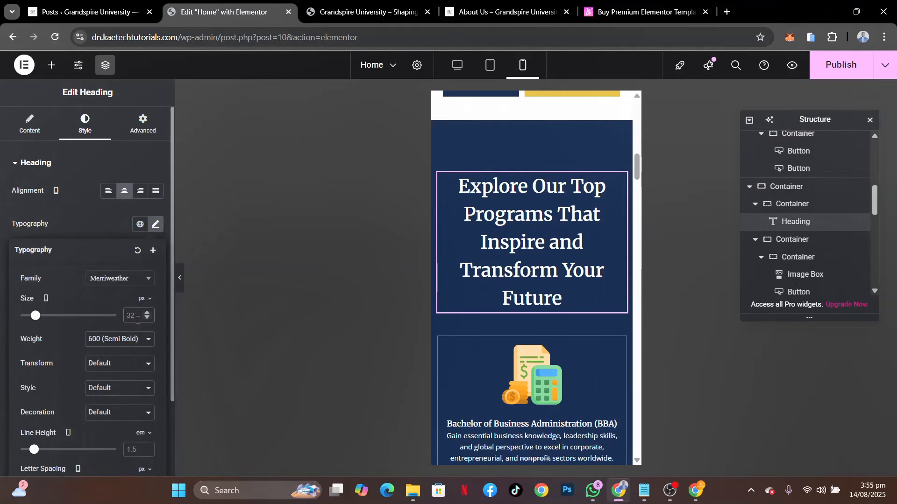
{"action": "type", "text": "28"}
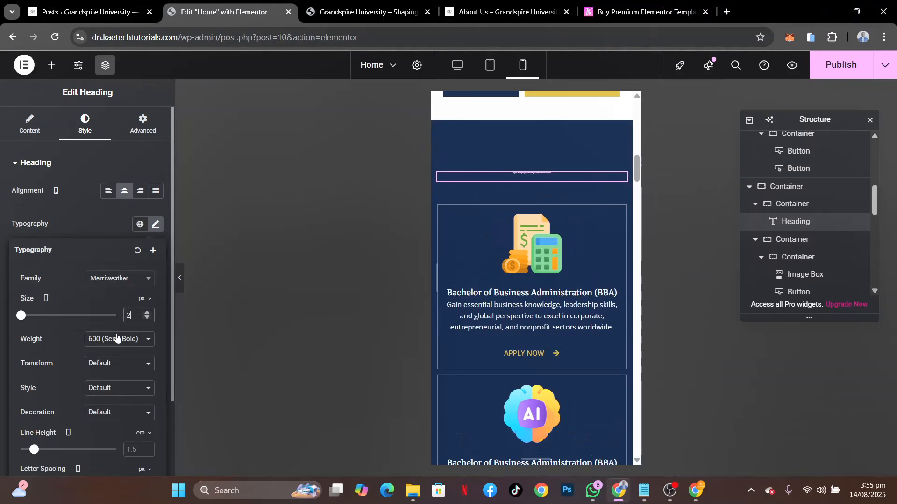
{"action": "left_click", "coordinate": [149, 319]}
{"action": "left_click", "coordinate": [149, 318]}
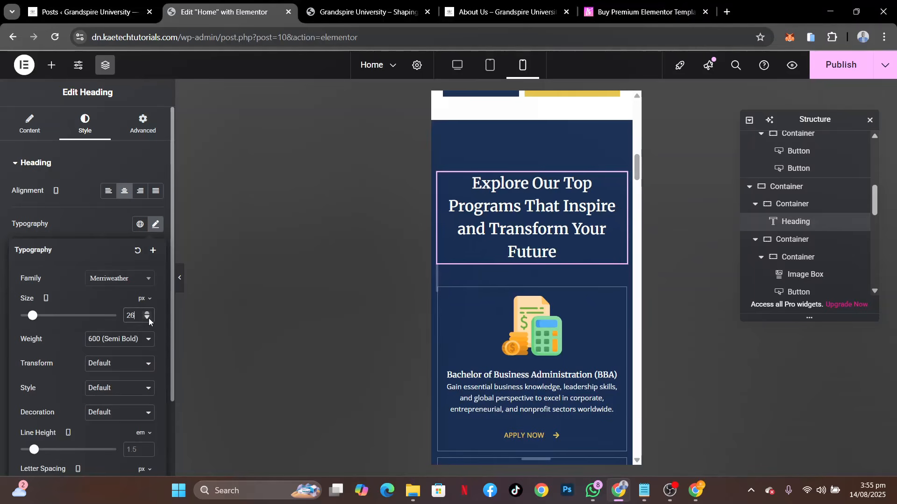
{"action": "left_click", "coordinate": [148, 318]}
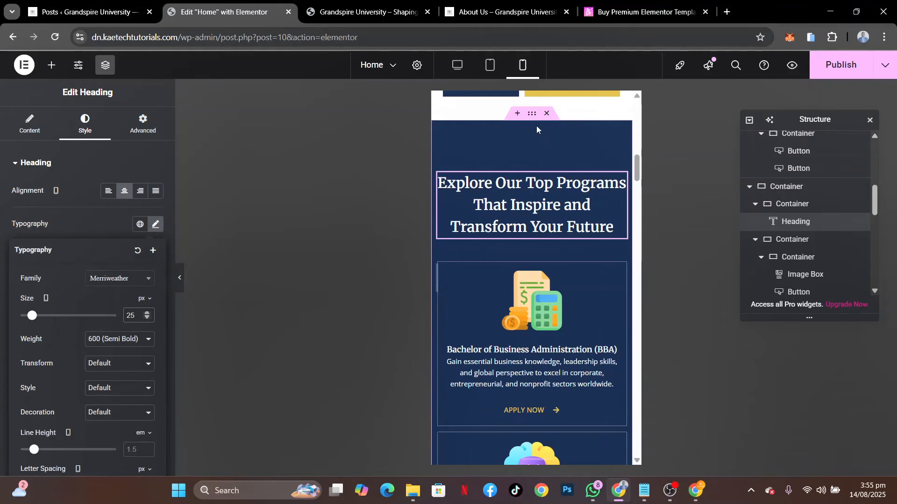
Unlink the mobile padding of the dark blue "Explore Our Top Programs" container and set it to 40 px top and 20 px right
{"action": "left_click", "coordinate": [531, 119]}
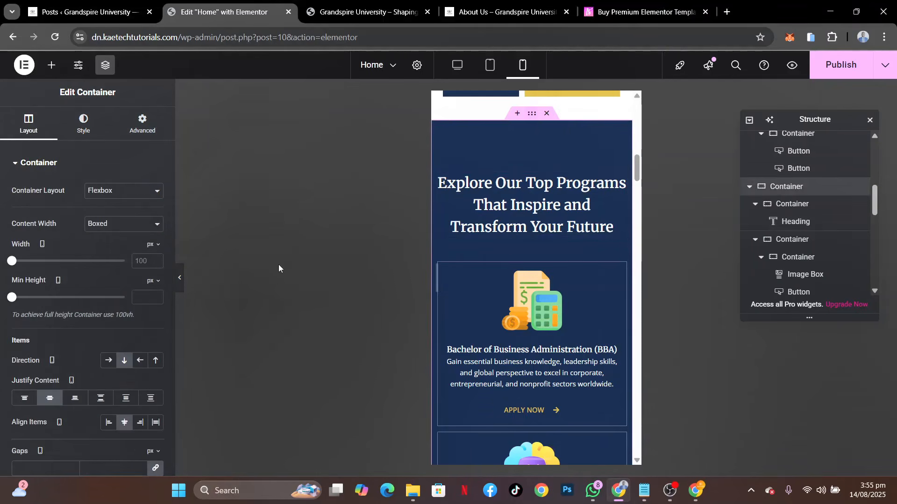
{"action": "left_click", "coordinate": [140, 126]}
{"action": "left_click", "coordinate": [156, 249]}
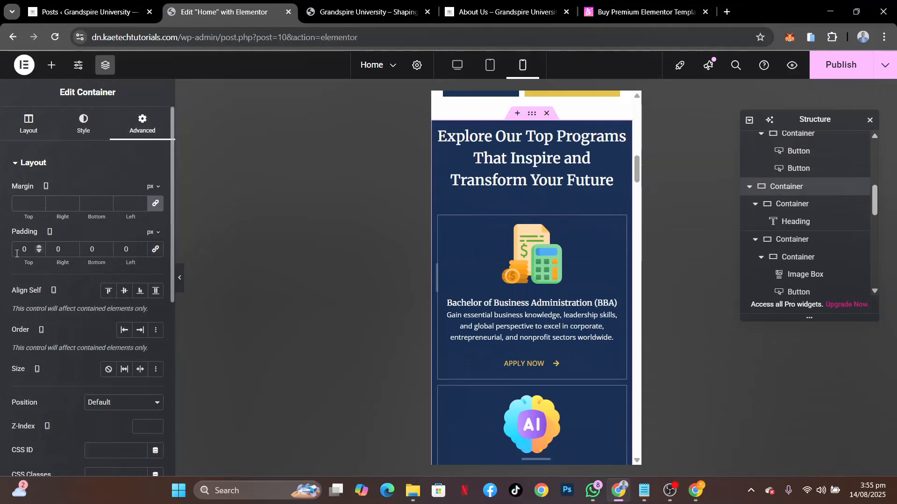
Set the left padding of the Top Programs section container to 20 px in the mobile layout
{"action": "type", "text": "4"}
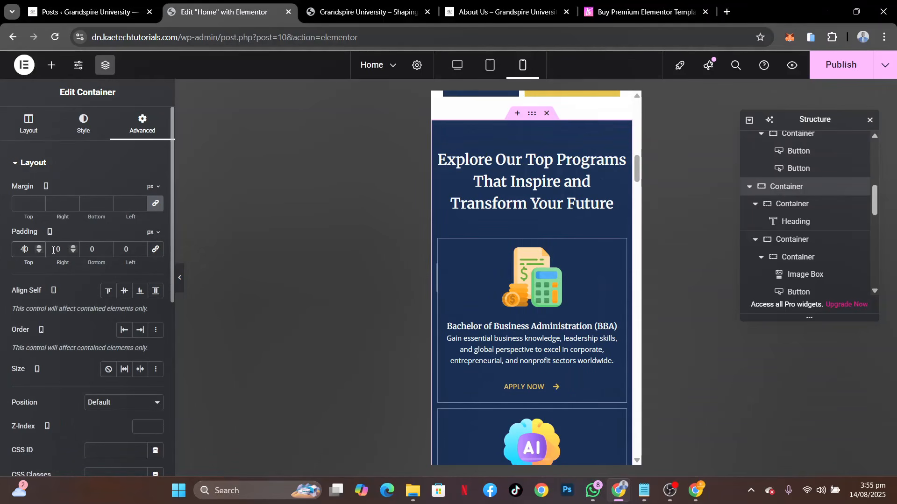
{"action": "type", "text": "2"}
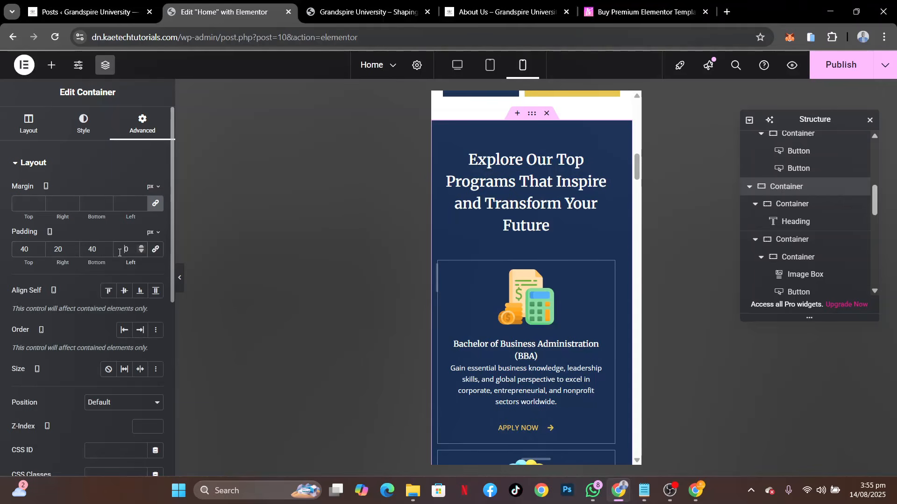
Unlink the mobile padding of the dark blue "Explore Our Top Programs" container and set it to 40 px top and 20 px right
Set the left padding of the Top Programs section container to 20 px in the mobile layout
{"action": "type", "text": "2"}
{"action": "scroll", "coordinate": [455, 266], "scroll_direction": "down", "scroll_amount": 2}
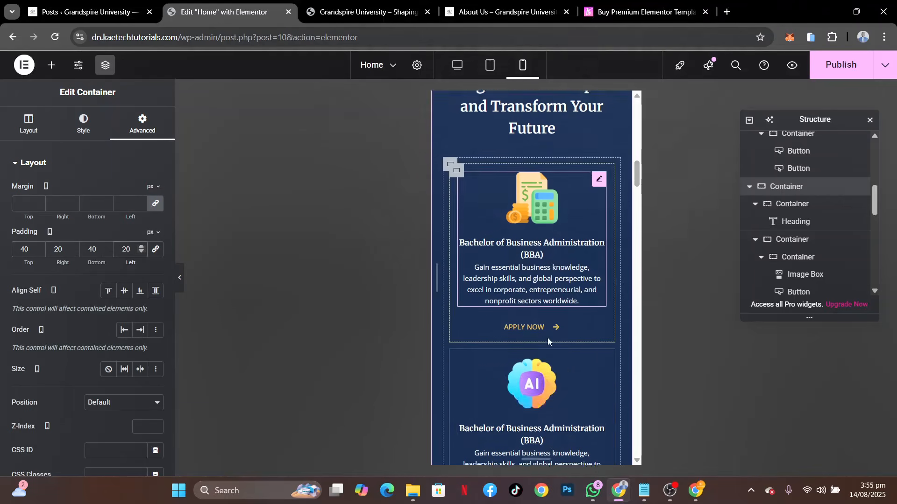
{"action": "scroll", "coordinate": [456, 271], "scroll_direction": "up", "scroll_amount": 2}
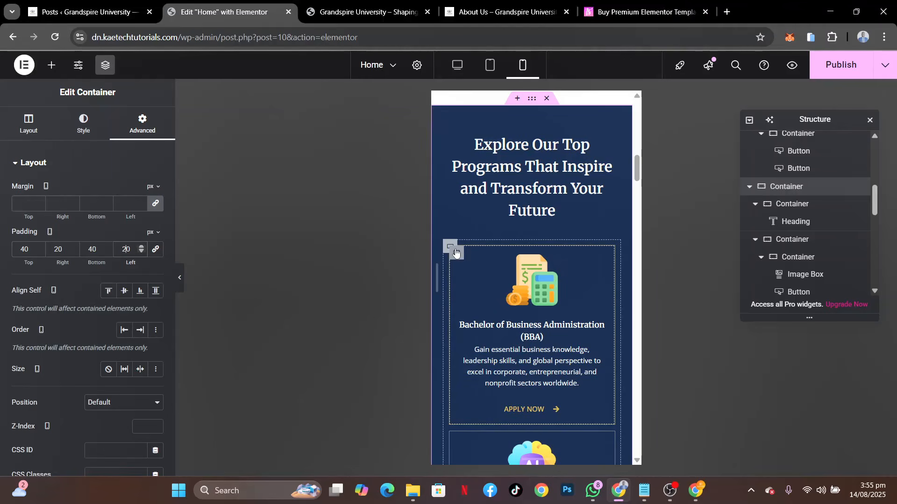
{"action": "scroll", "coordinate": [513, 303], "scroll_direction": "down", "scroll_amount": 6}
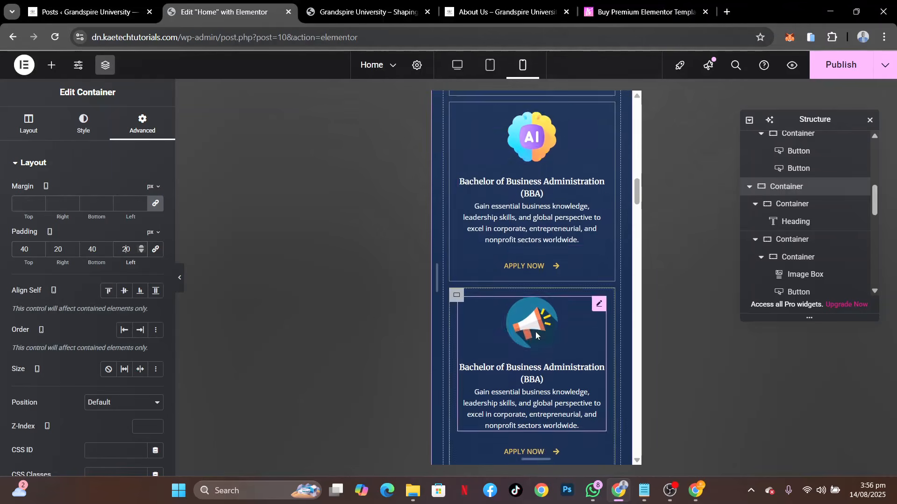
{"action": "scroll", "coordinate": [535, 335], "scroll_direction": "down", "scroll_amount": 3}
{"action": "scroll", "coordinate": [535, 335], "scroll_direction": "up", "scroll_amount": 10}
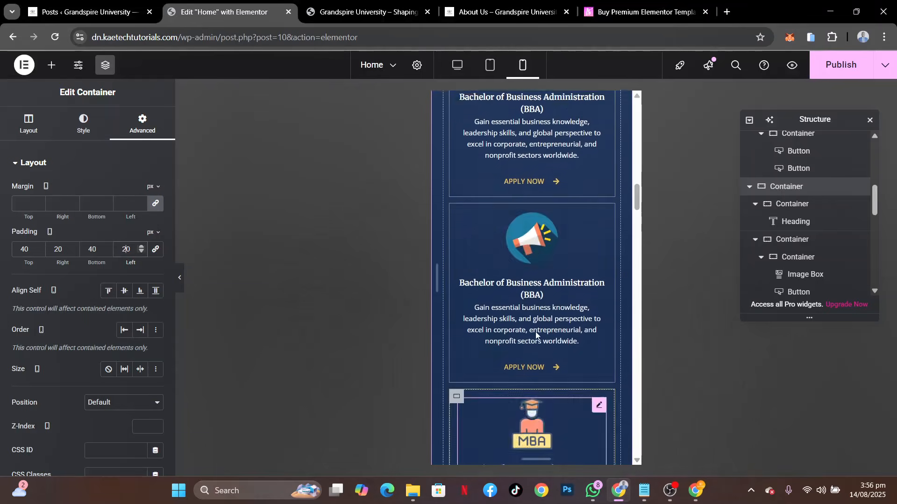
{"action": "scroll", "coordinate": [536, 335], "scroll_direction": "up", "scroll_amount": 4}
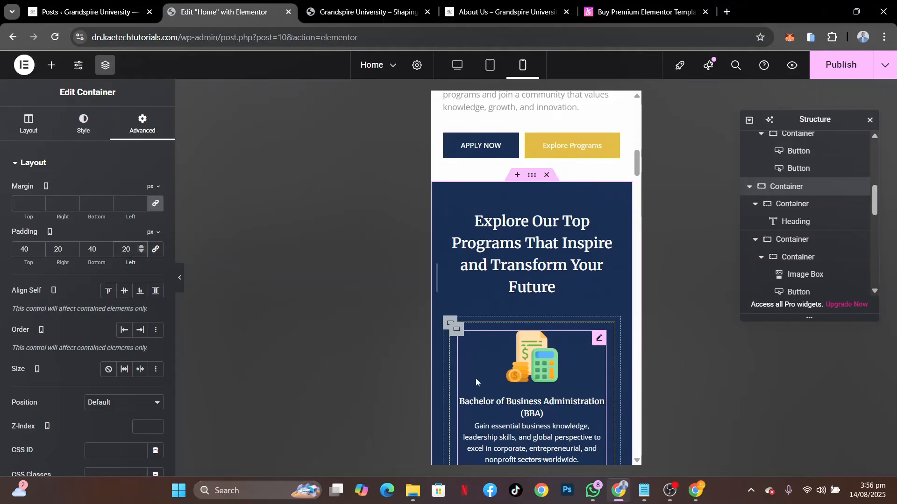
Set the font size of the "Shaping visionary leaders" heading to 28 px for mobile
{"action": "scroll", "coordinate": [476, 382], "scroll_direction": "down", "scroll_amount": 13}
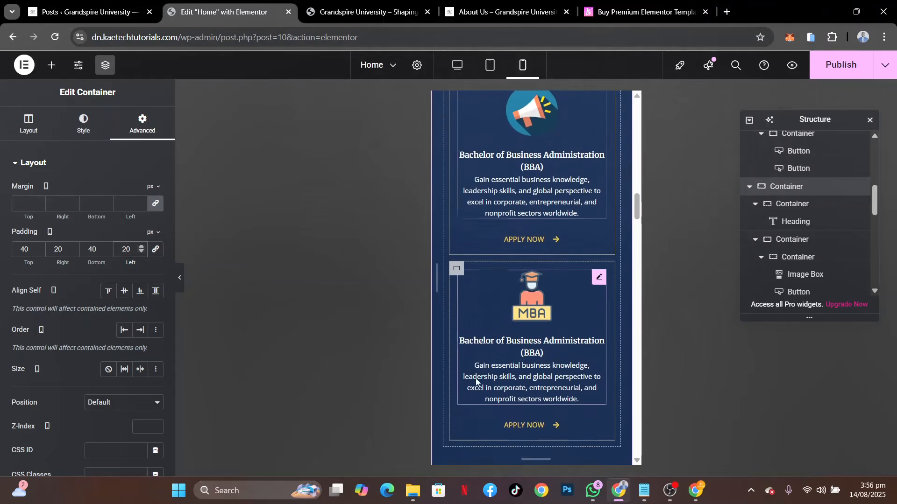
{"action": "scroll", "coordinate": [476, 382], "scroll_direction": "down", "scroll_amount": 7}
{"action": "scroll", "coordinate": [476, 382], "scroll_direction": "down", "scroll_amount": 4}
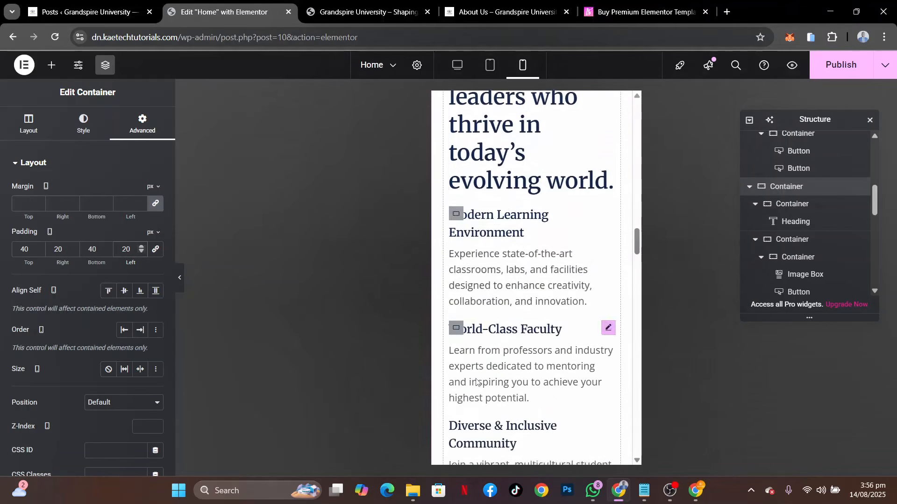
{"action": "scroll", "coordinate": [476, 382], "scroll_direction": "down", "scroll_amount": 2}
{"action": "scroll", "coordinate": [535, 289], "scroll_direction": "up", "scroll_amount": 7}
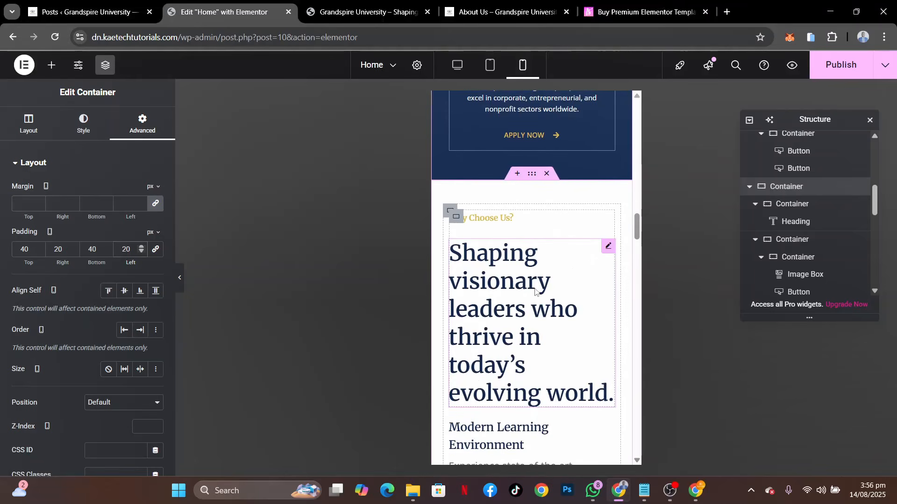
{"action": "left_click", "coordinate": [608, 250]}
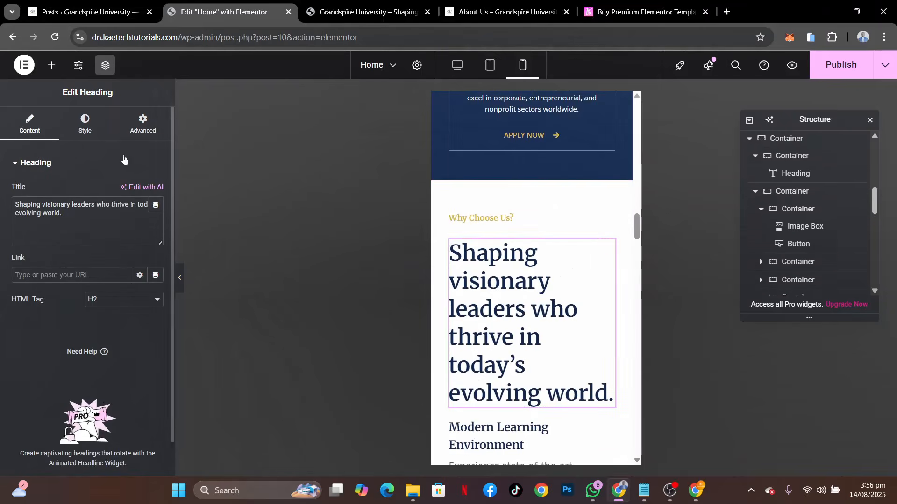
{"action": "left_click", "coordinate": [86, 139]}
{"action": "left_click", "coordinate": [156, 224]}
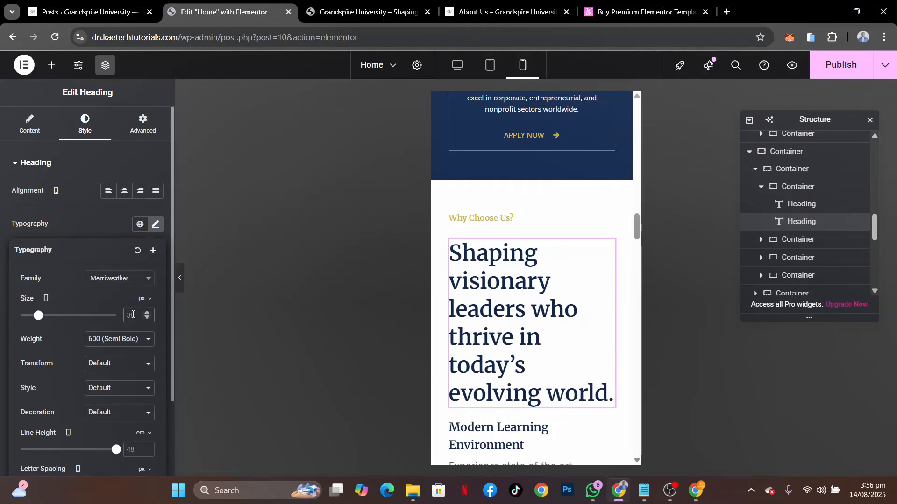
{"action": "left_click", "coordinate": [132, 314]}
{"action": "type", "text": "28"}
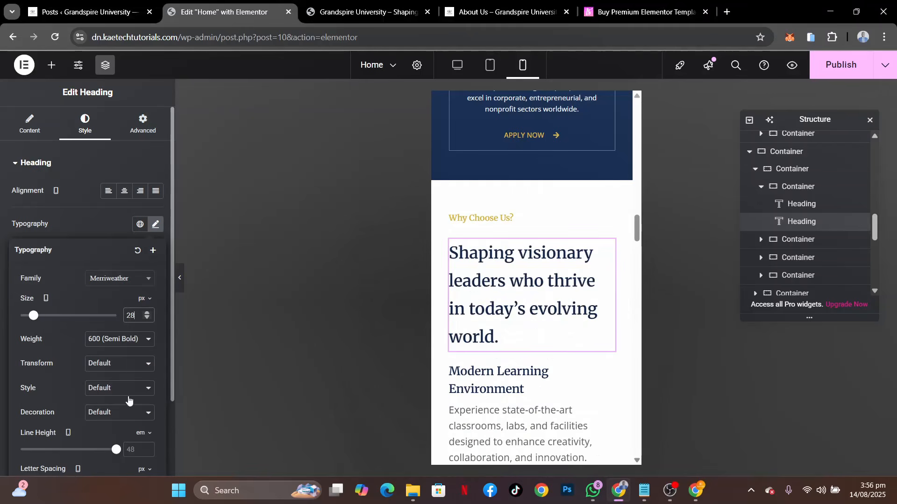
Set the line height of the "Shaping visionary leaders" heading to 1.4 em
{"action": "left_click", "coordinate": [133, 449]}
{"action": "type", "text": "1.8"}
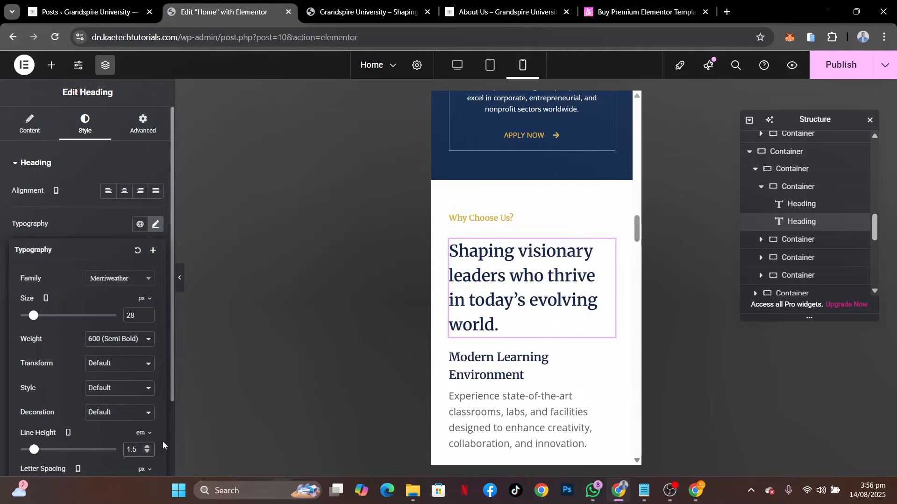
{"action": "key", "text": "BackSpace"}
{"action": "type", "text": "4"}
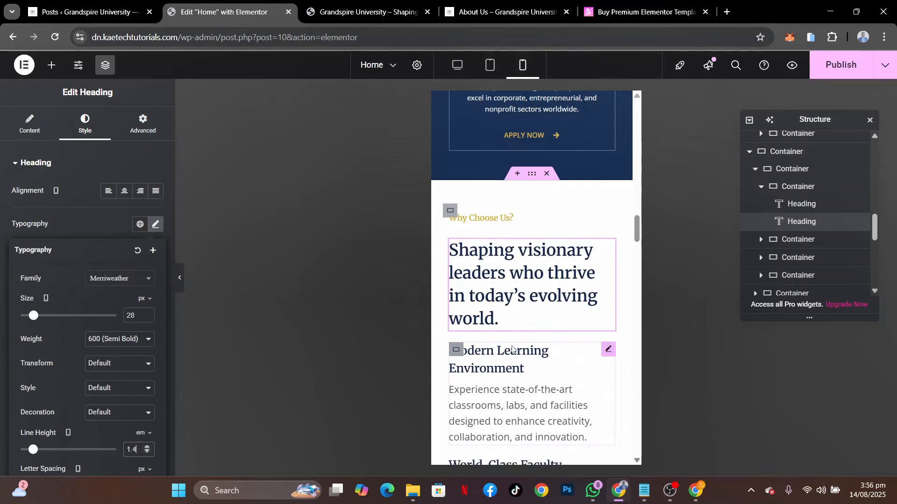
Set the title font size of the Modern Learning Environment image box to 16 px
{"action": "scroll", "coordinate": [512, 349], "scroll_direction": "down", "scroll_amount": 4}
{"action": "scroll", "coordinate": [512, 350], "scroll_direction": "up", "scroll_amount": 1}
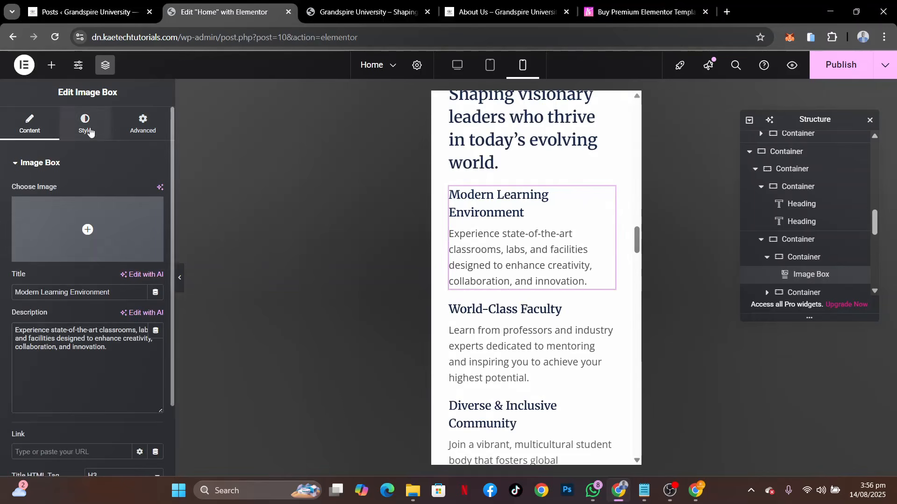
{"action": "left_click", "coordinate": [85, 124]}
{"action": "left_click", "coordinate": [35, 258]}
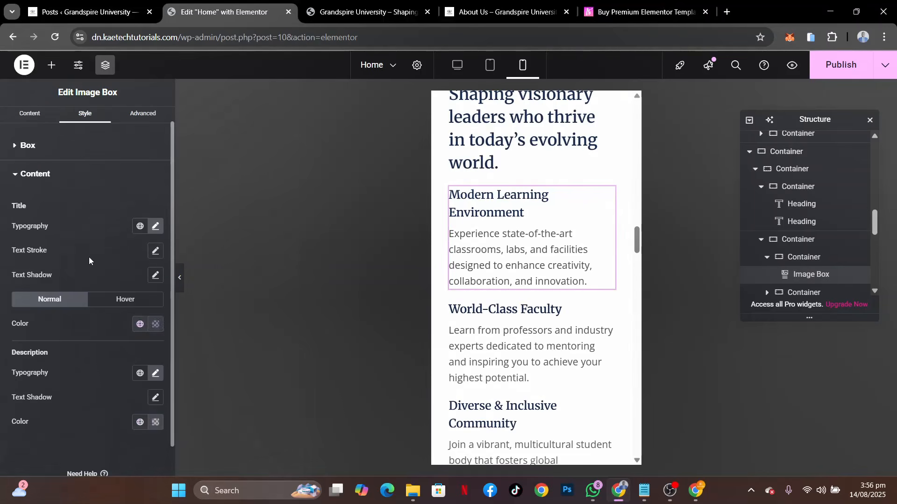
{"action": "left_click", "coordinate": [154, 229]}
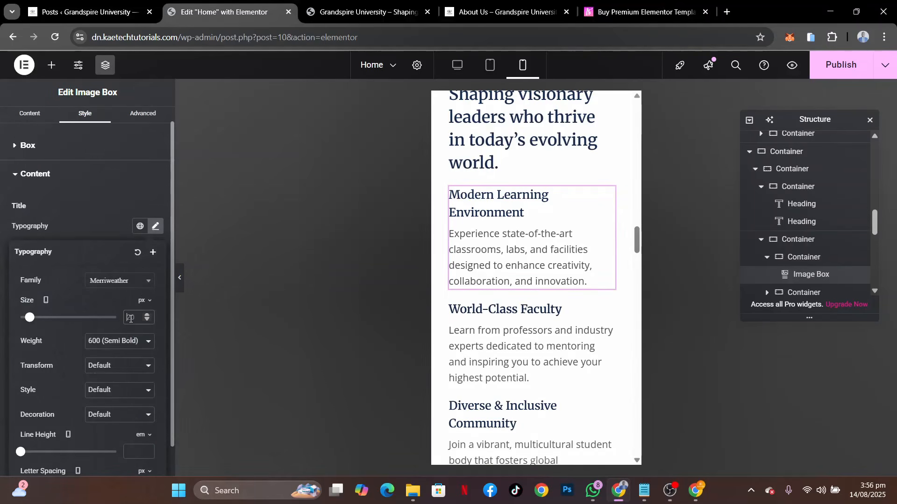
{"action": "type", "text": "18"}
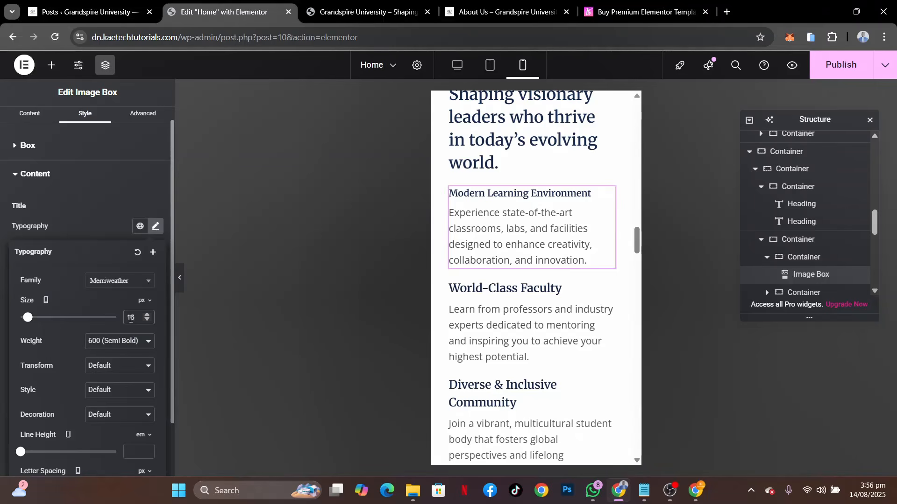
{"action": "left_click", "coordinate": [101, 229]}
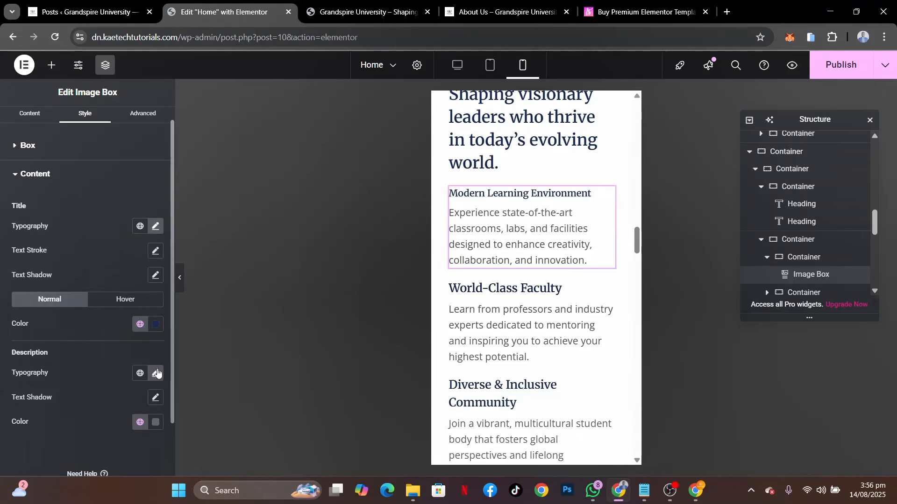
Set the description font size of the Modern Learning Environment image box to 12 px
{"action": "left_click", "coordinate": [156, 374]}
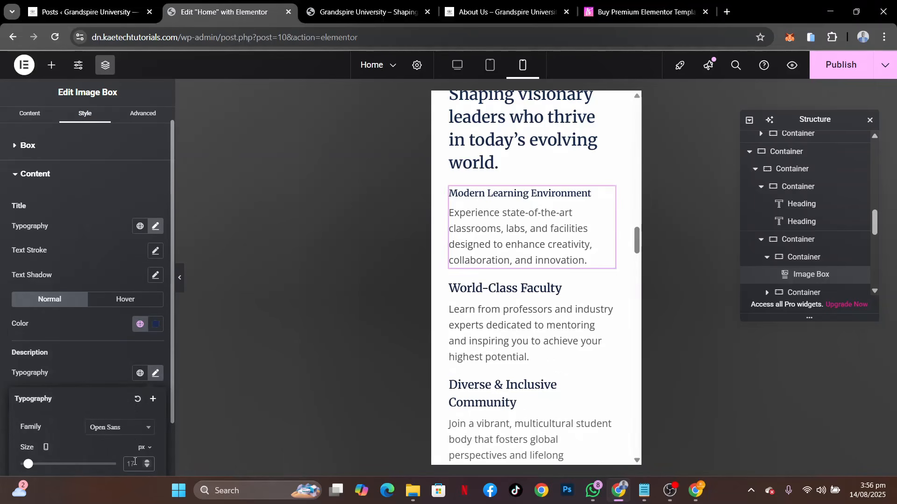
{"action": "left_click", "coordinate": [133, 464]}
{"action": "type", "text": "12"}
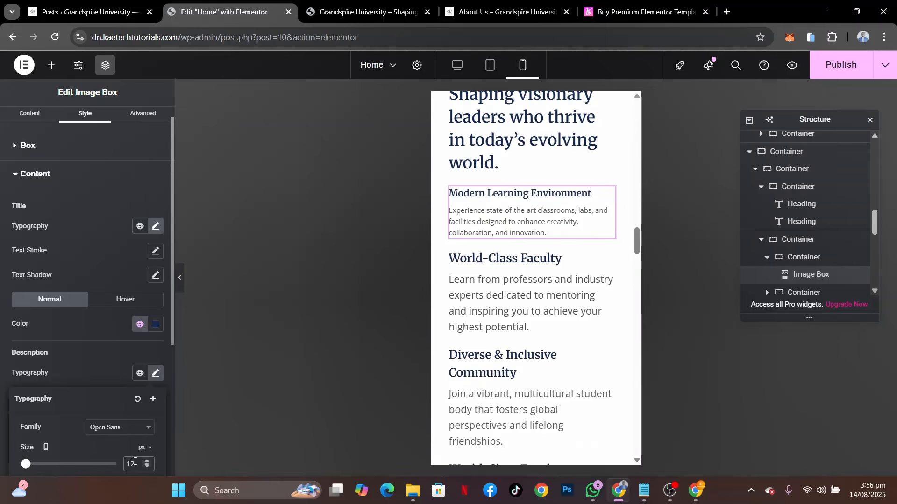
{"action": "left_click", "coordinate": [97, 365]}
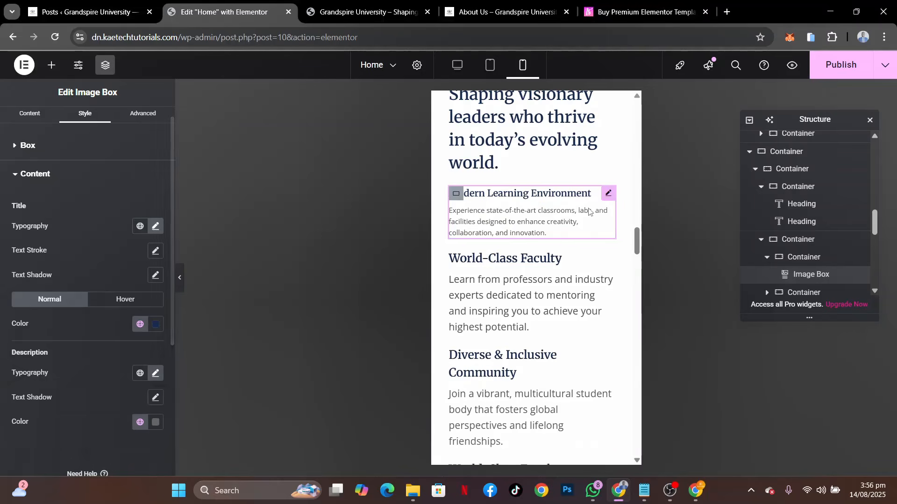
Copy the Modern Learning Environment box's style onto the Diverse & Inclusive Community box and both World-Class Faculty boxes
{"action": "right_click", "coordinate": [603, 193]}
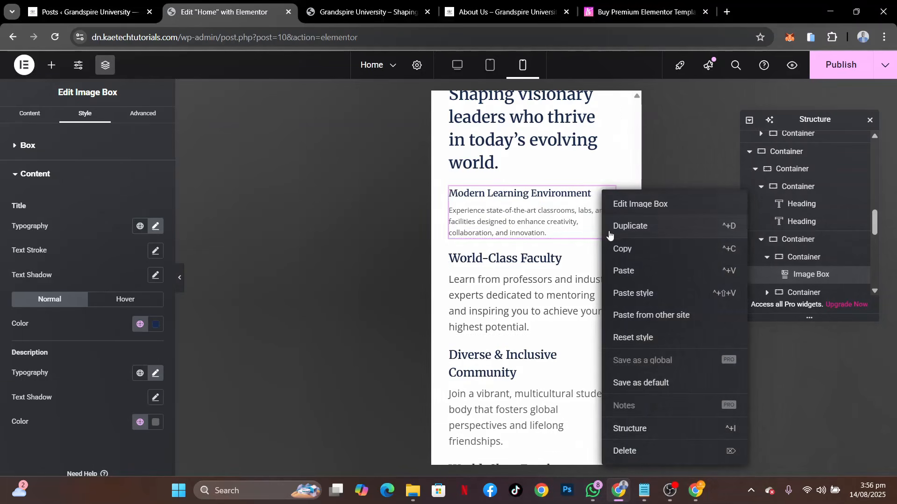
{"action": "left_click", "coordinate": [616, 248]}
{"action": "right_click", "coordinate": [558, 281]}
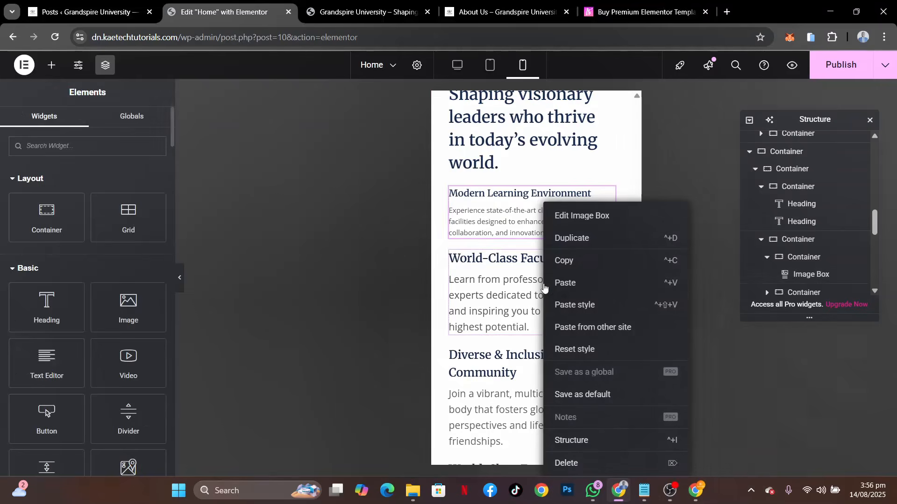
{"action": "left_click", "coordinate": [565, 306]}
{"action": "right_click", "coordinate": [519, 402]}
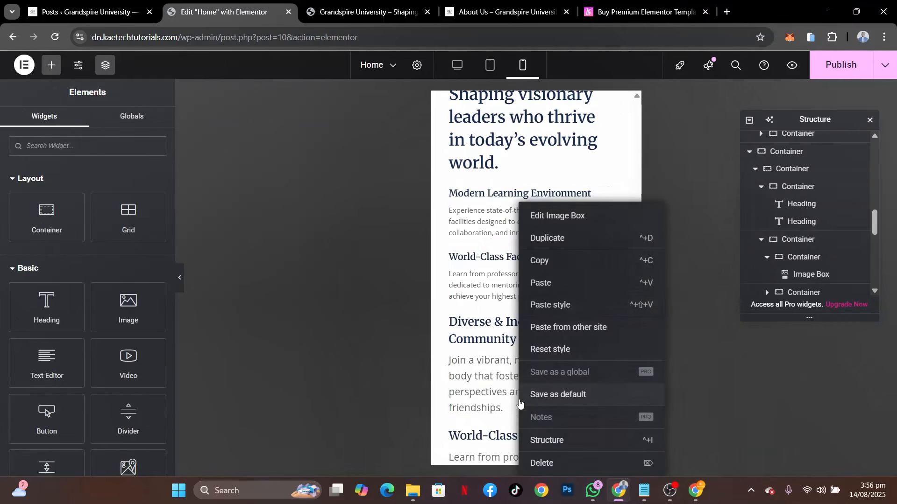
{"action": "left_click", "coordinate": [563, 305]}
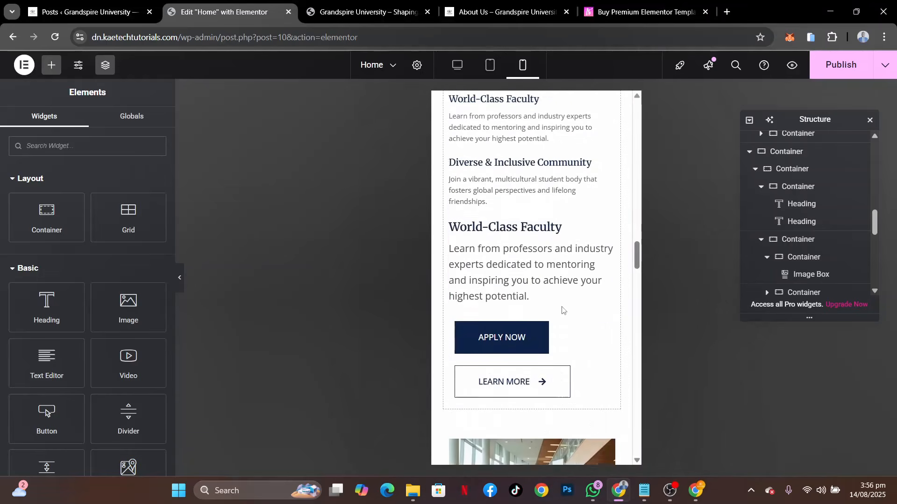
{"action": "right_click", "coordinate": [531, 248]}
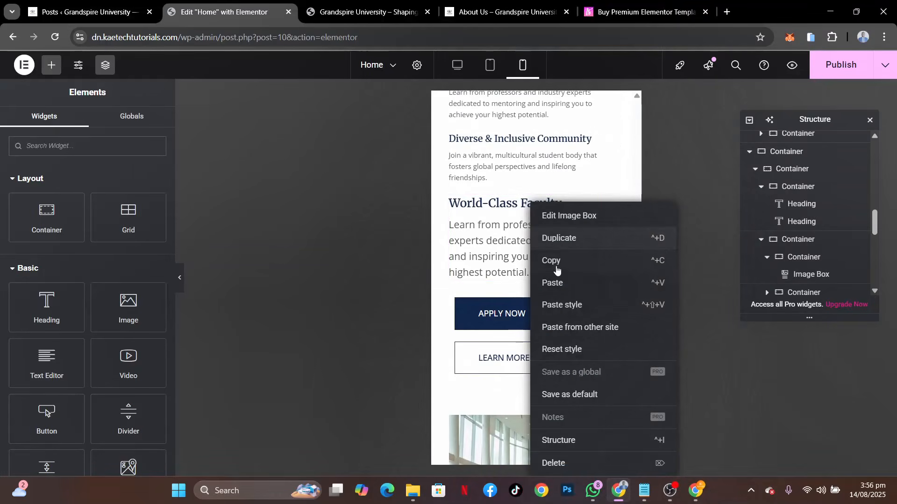
{"action": "left_click", "coordinate": [561, 306]}
Set the padding of the container holding the APPLY NOW and LEARN MORE buttons to 0 on all sides
{"action": "scroll", "coordinate": [563, 311], "scroll_direction": "down", "scroll_amount": 2}
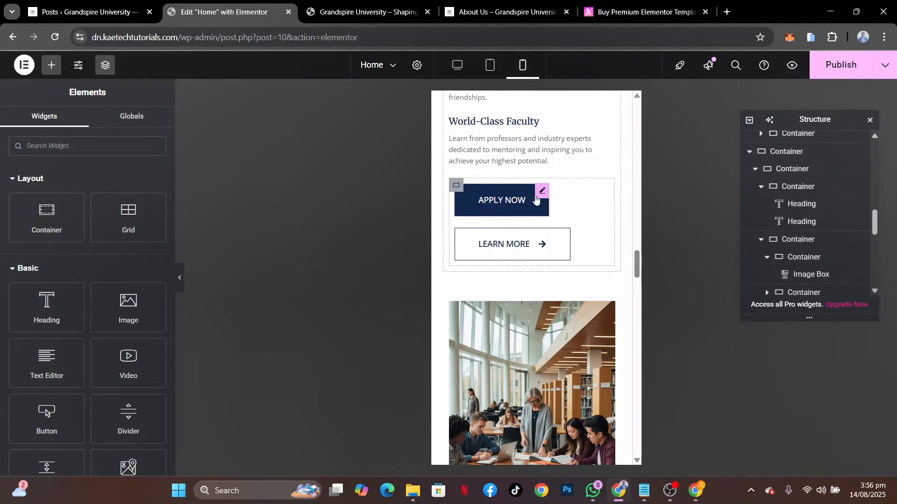
{"action": "left_click", "coordinate": [461, 186]}
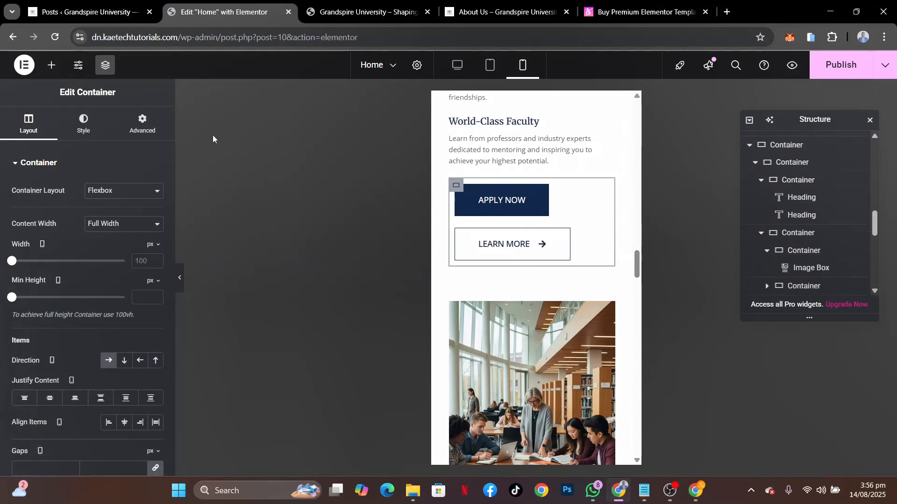
{"action": "left_click", "coordinate": [143, 124]}
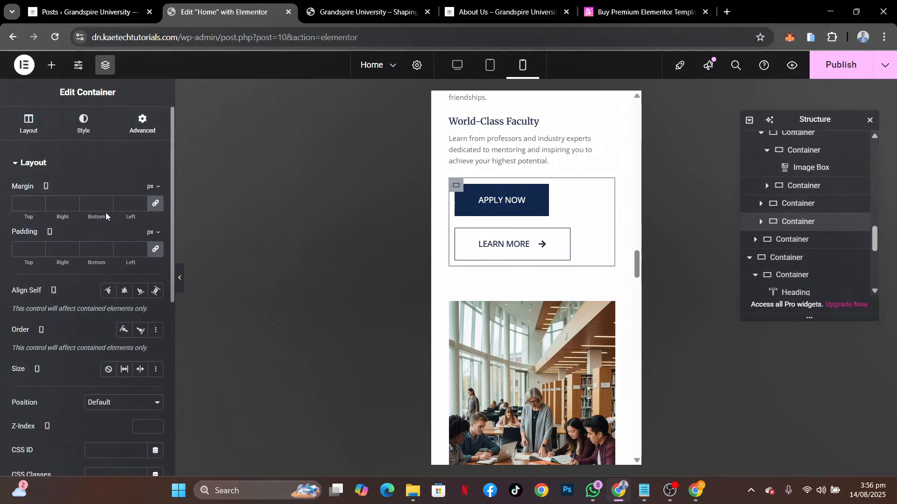
{"action": "left_click", "coordinate": [25, 246]}
{"action": "type", "text": "0"}
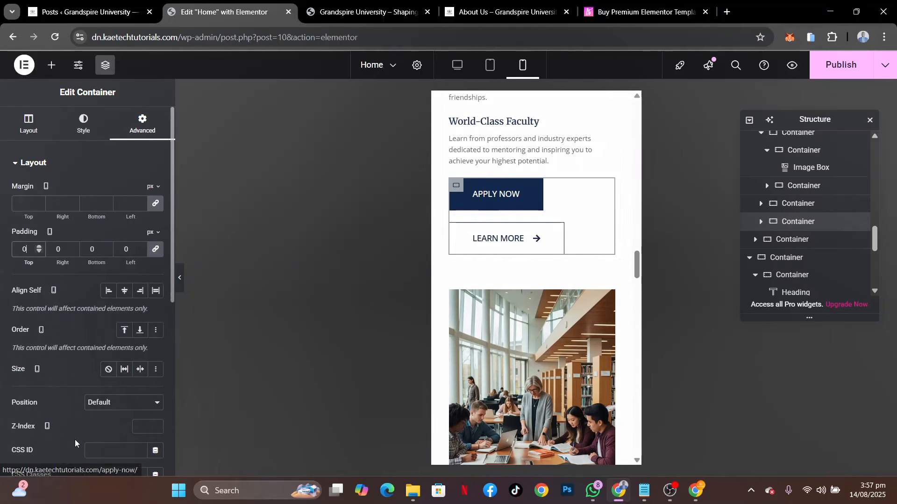
Set the column and row gaps of the APPLY NOW and LEARN MORE button container to 5 px
{"action": "left_click", "coordinate": [32, 118]}
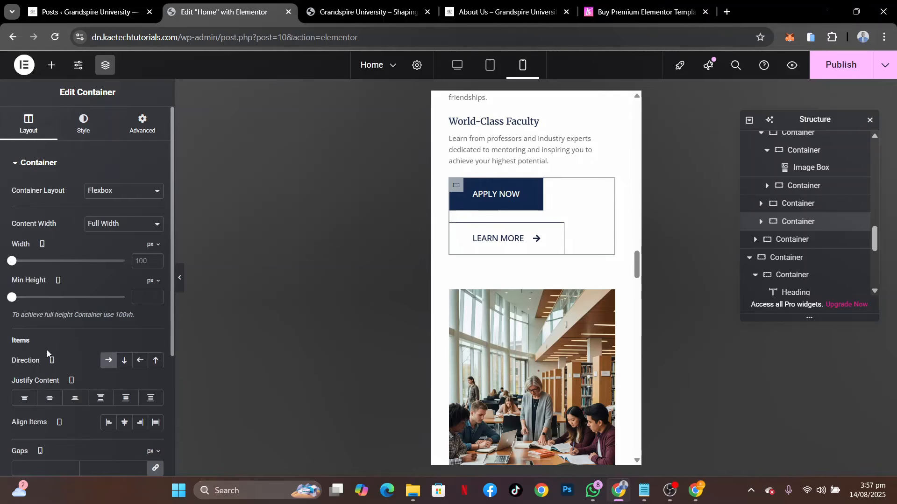
{"action": "left_click", "coordinate": [40, 452]}
{"action": "left_click", "coordinate": [48, 468]}
{"action": "type", "text": "5"}
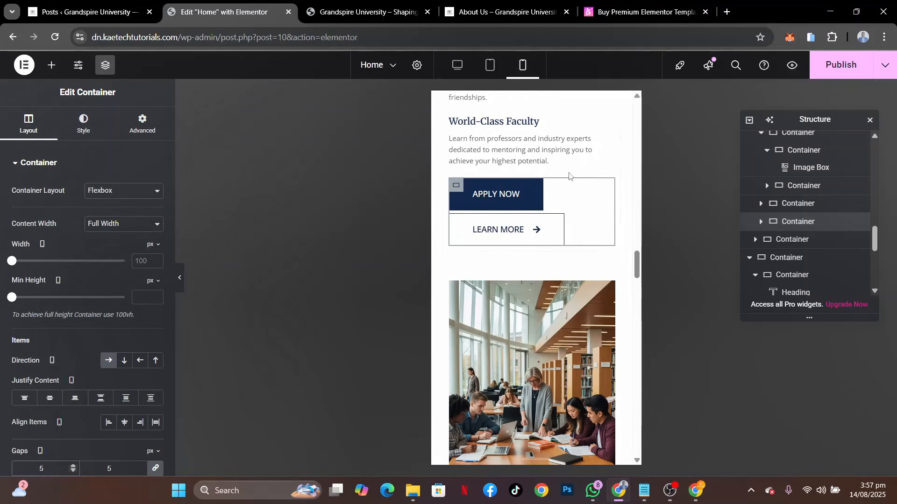
Set the padding of the APPLY NOW button below the feature boxes to 15 px on all sides
{"action": "left_click", "coordinate": [537, 186]}
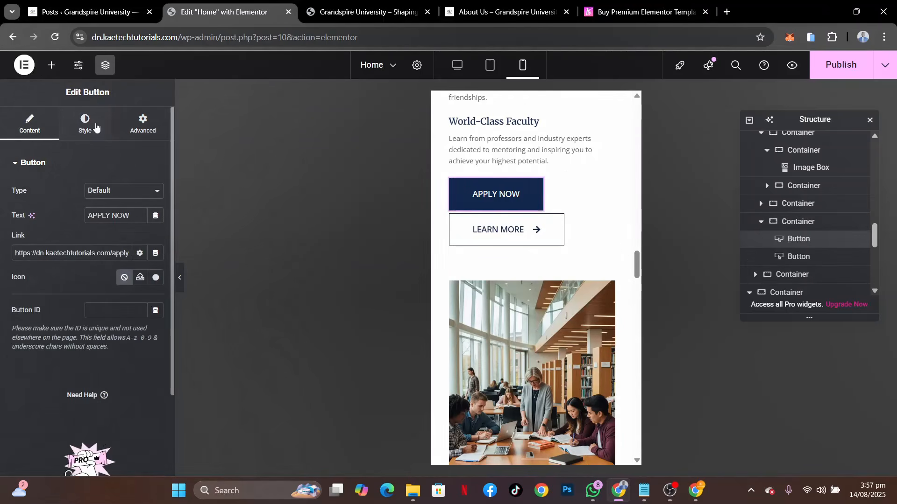
{"action": "left_click", "coordinate": [95, 127]}
{"action": "scroll", "coordinate": [89, 334], "scroll_direction": "down", "scroll_amount": 3}
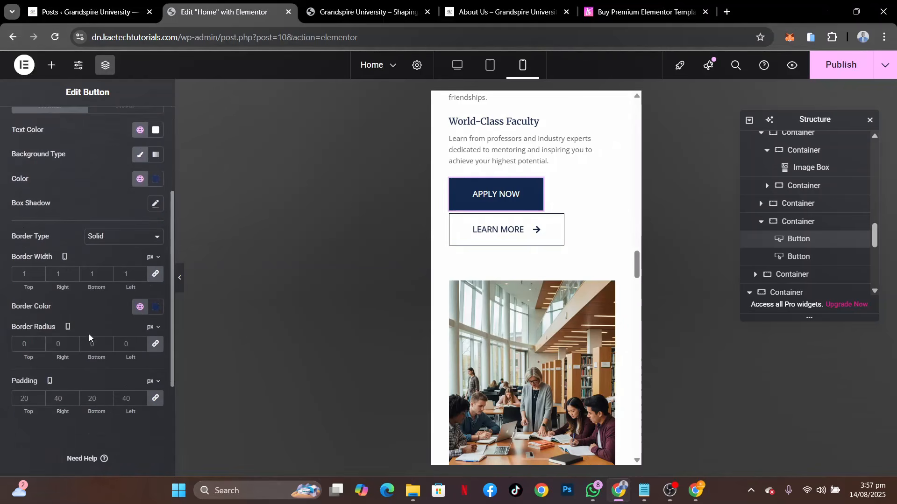
{"action": "left_click", "coordinate": [29, 394]}
{"action": "type", "text": "15"}
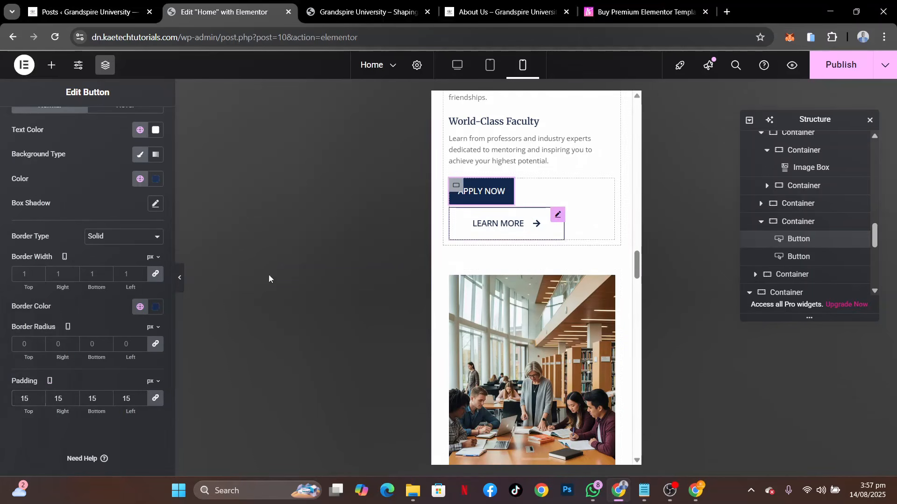
Set the padding of the LEARN MORE button below the feature boxes to 15 px on all sides
{"action": "left_click", "coordinate": [507, 224]}
{"action": "left_click", "coordinate": [84, 124]}
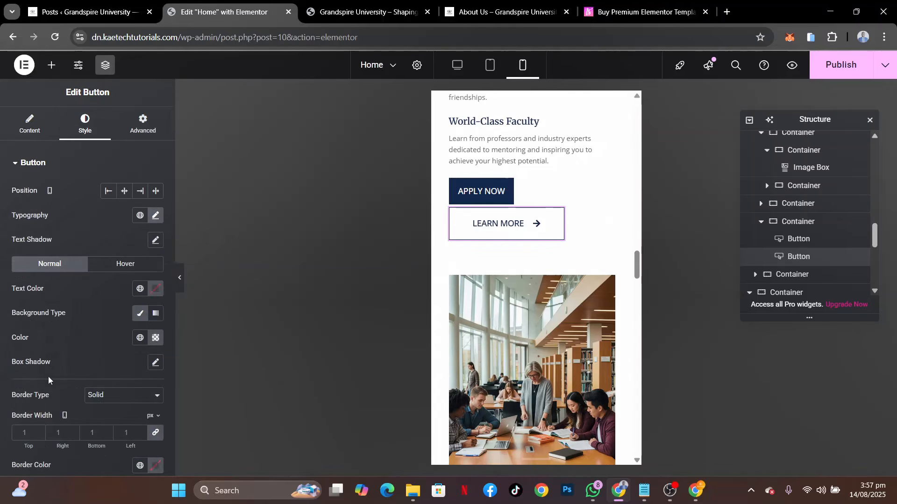
{"action": "scroll", "coordinate": [29, 460], "scroll_direction": "down", "scroll_amount": 4}
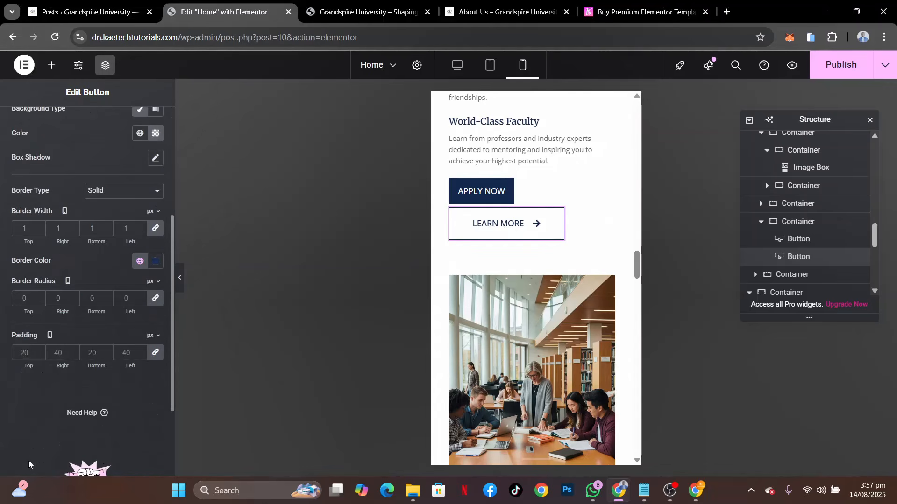
{"action": "left_click", "coordinate": [28, 354]}
{"action": "type", "text": "15"}
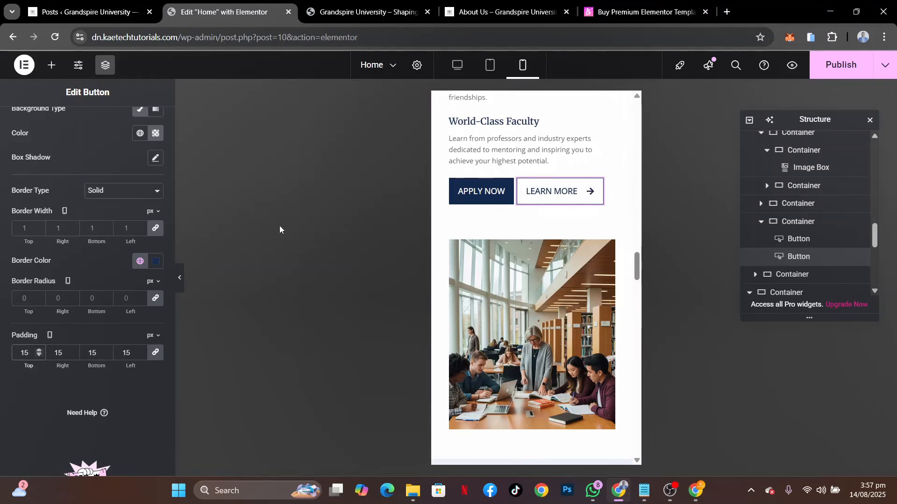
Set the column and row gaps of the container holding the APPLY NOW and LEARN MORE buttons to 10 px
{"action": "scroll", "coordinate": [55, 162], "scroll_direction": "up", "scroll_amount": 5}
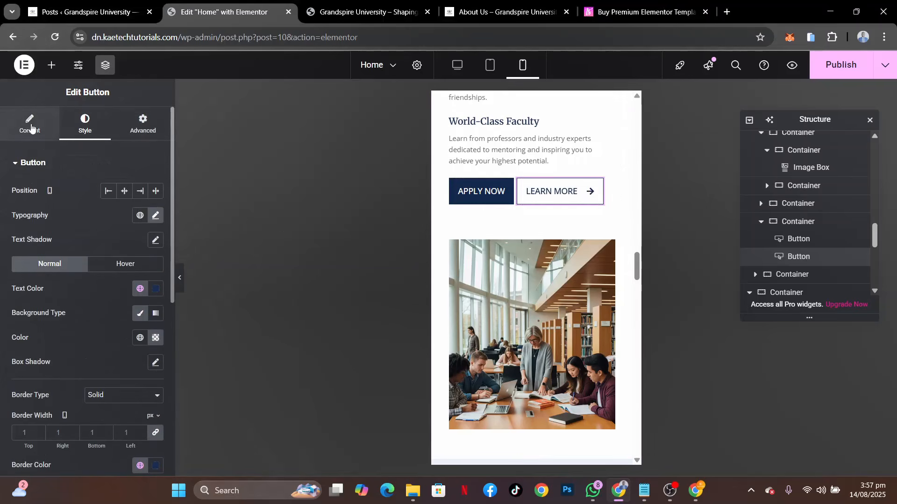
{"action": "left_click", "coordinate": [455, 186]}
{"action": "scroll", "coordinate": [36, 376], "scroll_direction": "down", "scroll_amount": 4}
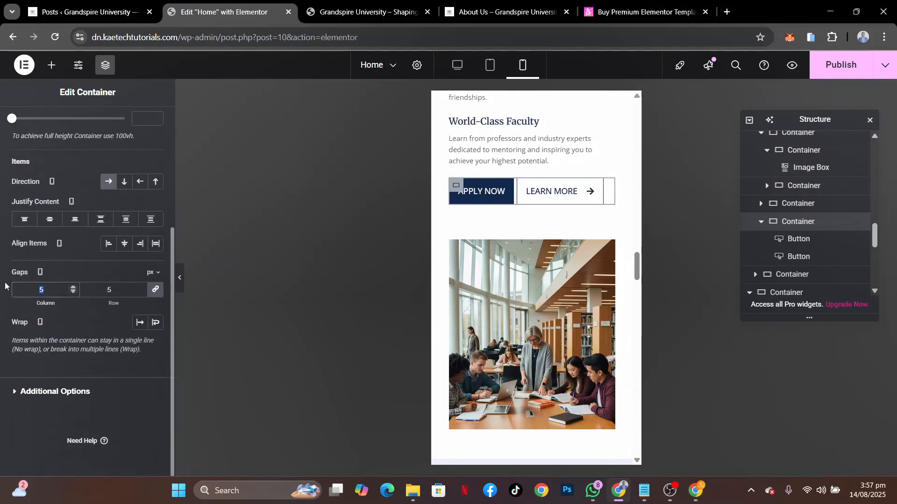
{"action": "type", "text": "10"}
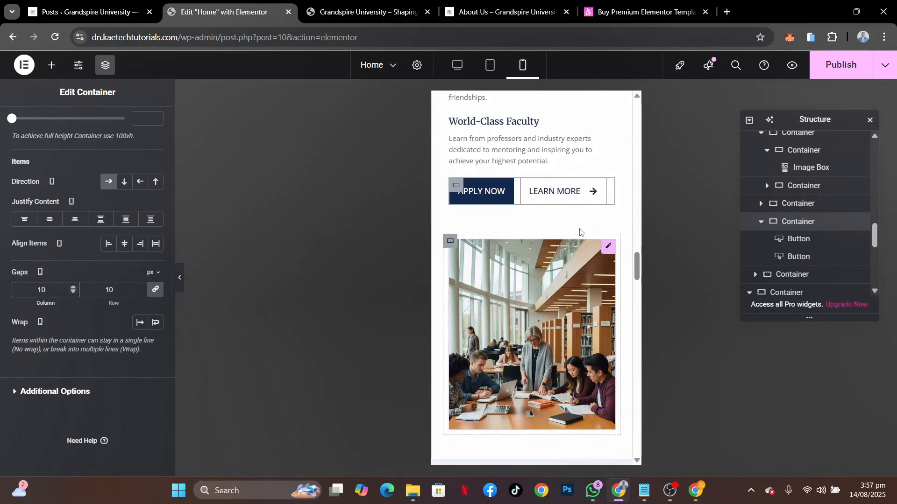
Set the padding of the container around the library study photo to 0 on all sides
{"action": "scroll", "coordinate": [589, 240], "scroll_direction": "up", "scroll_amount": 3}
{"action": "scroll", "coordinate": [590, 242], "scroll_direction": "up", "scroll_amount": 3}
{"action": "scroll", "coordinate": [590, 242], "scroll_direction": "down", "scroll_amount": 8}
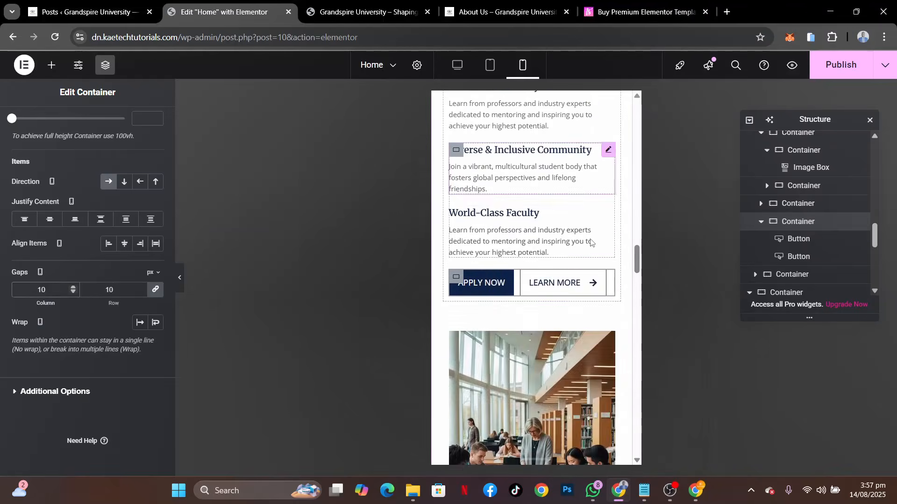
{"action": "scroll", "coordinate": [590, 240], "scroll_direction": "up", "scroll_amount": 1}
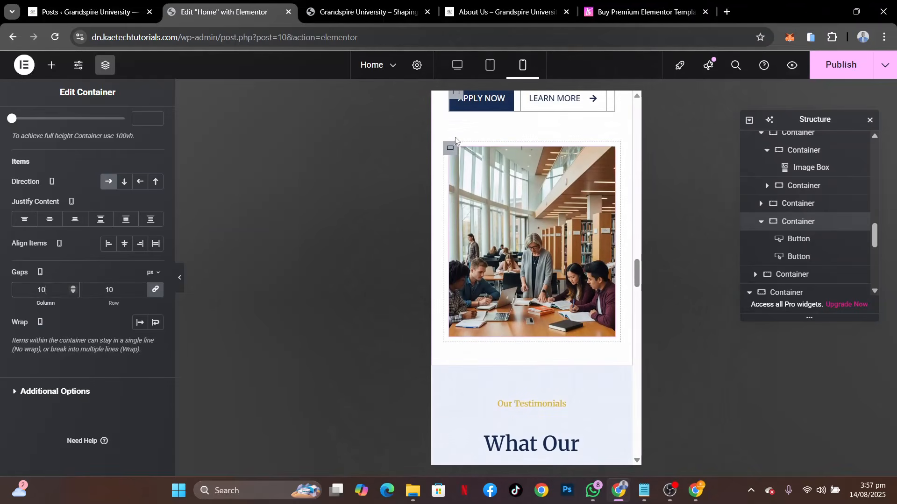
{"action": "left_click", "coordinate": [450, 149]}
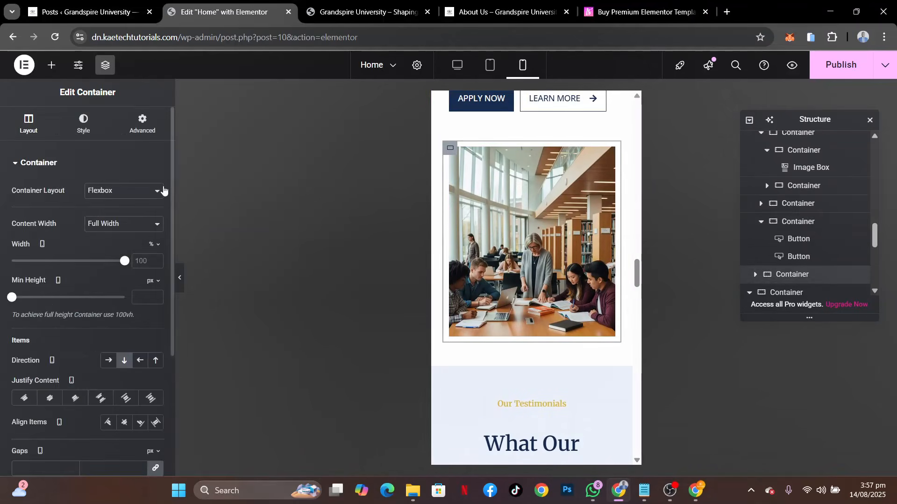
{"action": "left_click", "coordinate": [143, 123]}
{"action": "type", "text": "0"}
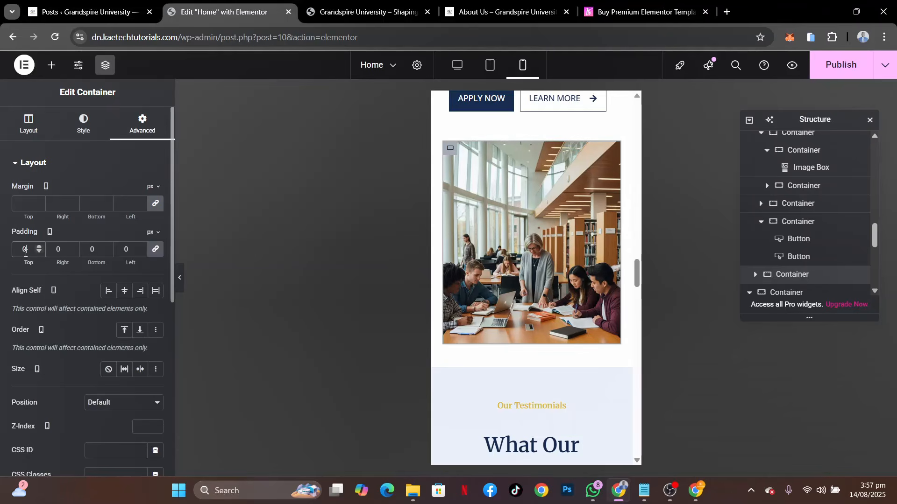
Set the padding of the container holding the Why Choose Us? text, feature boxes and buttons to 0 on all sides
{"action": "left_click", "coordinate": [634, 209]}
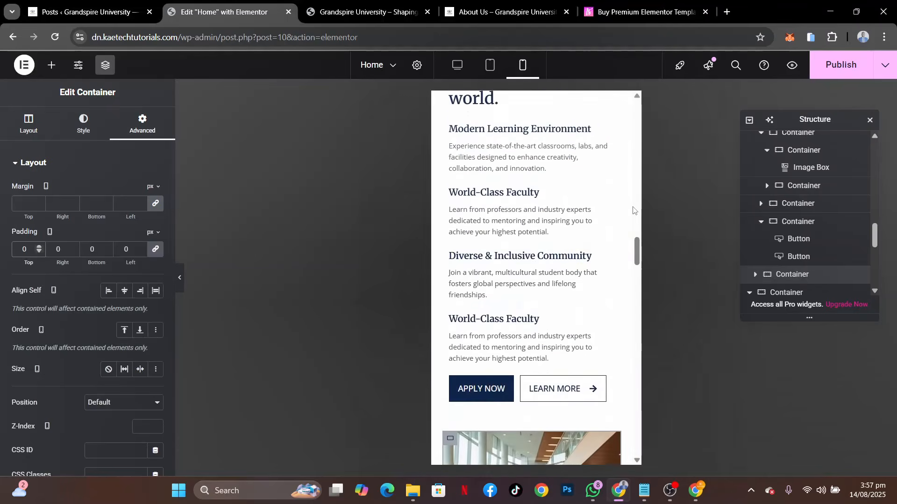
{"action": "scroll", "coordinate": [633, 209], "scroll_direction": "up", "scroll_amount": 2}
{"action": "scroll", "coordinate": [633, 209], "scroll_direction": "down", "scroll_amount": 2}
{"action": "scroll", "coordinate": [633, 209], "scroll_direction": "up", "scroll_amount": 2}
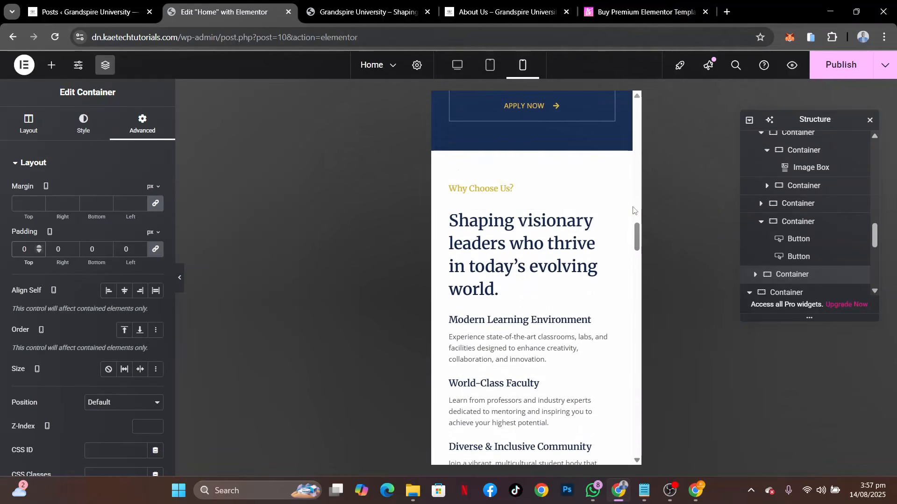
{"action": "left_click", "coordinate": [449, 183]}
{"action": "left_click", "coordinate": [140, 124]}
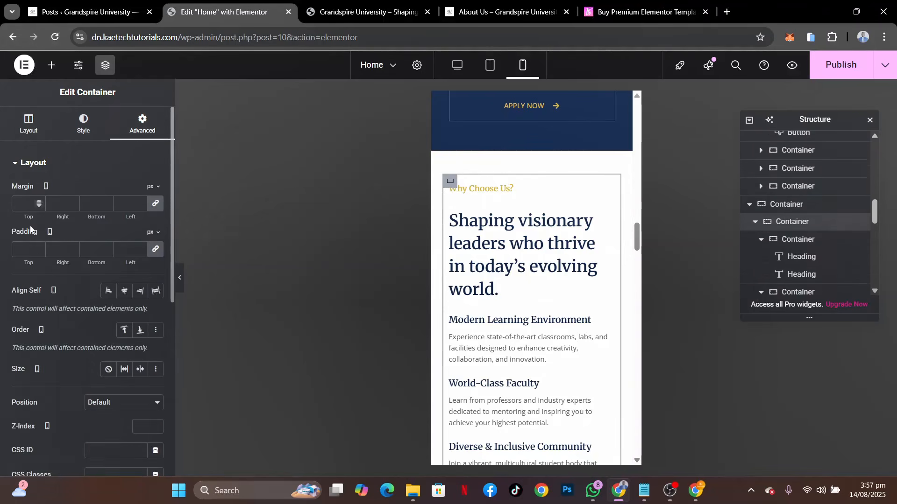
{"action": "type", "text": "0"}
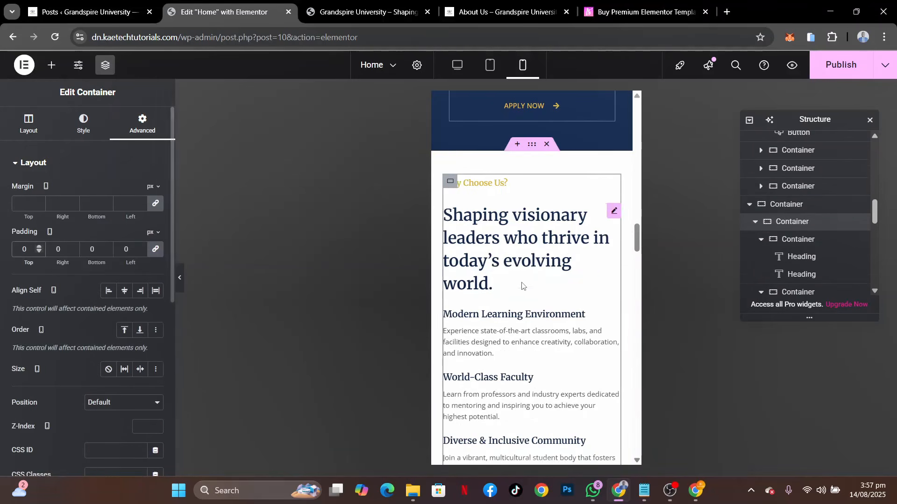
Set the What Our Students Say About Us heading to a 28 px font size and 1.4 em line height
{"action": "scroll", "coordinate": [542, 293], "scroll_direction": "down", "scroll_amount": 3}
{"action": "scroll", "coordinate": [542, 294], "scroll_direction": "down", "scroll_amount": 8}
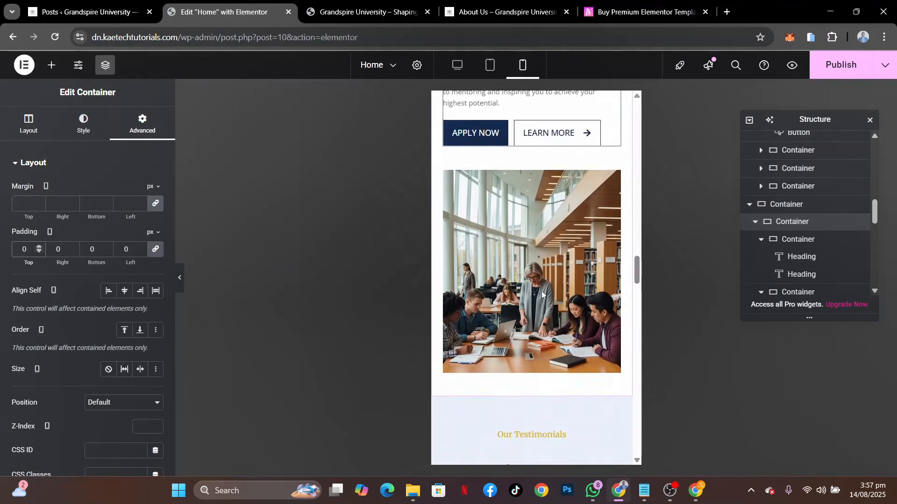
{"action": "scroll", "coordinate": [541, 291], "scroll_direction": "down", "scroll_amount": 2}
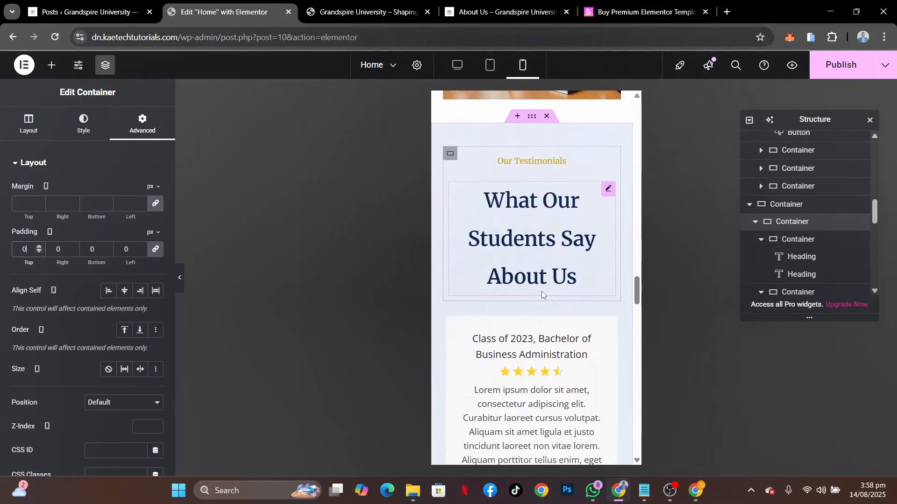
{"action": "left_click", "coordinate": [607, 190]}
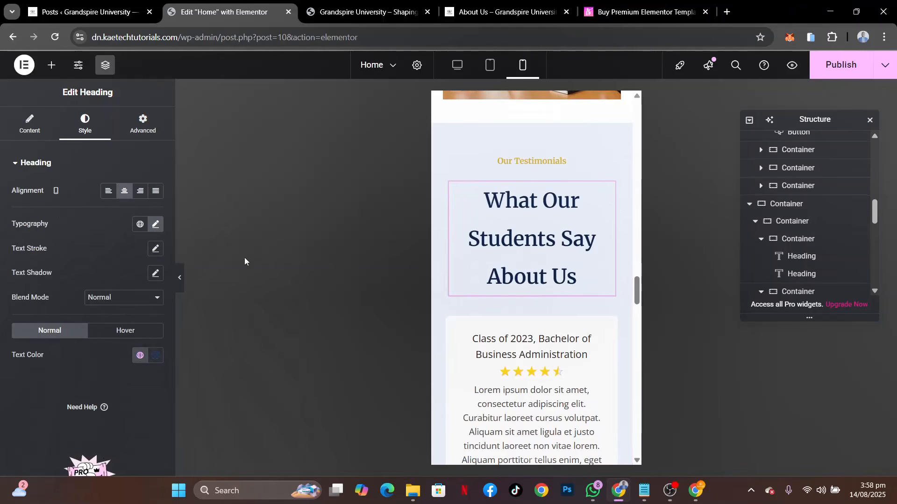
{"action": "left_click", "coordinate": [155, 225]}
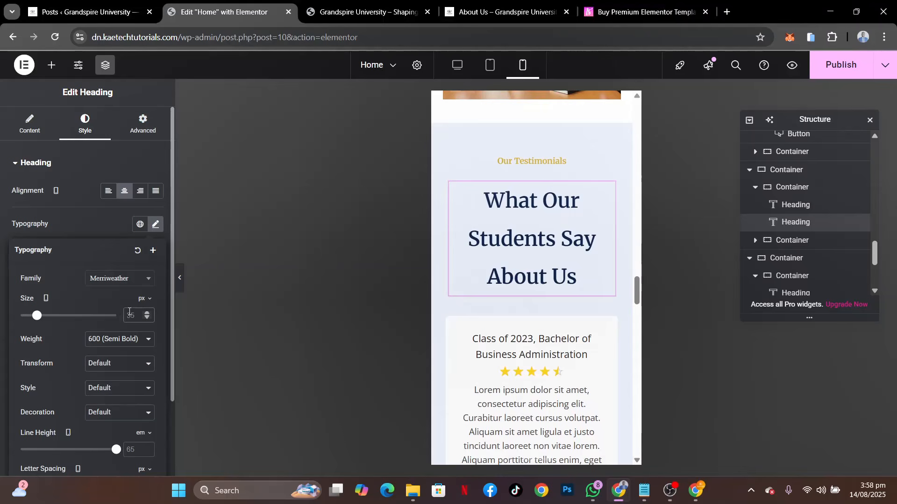
{"action": "left_click", "coordinate": [131, 315]}
{"action": "type", "text": "28"}
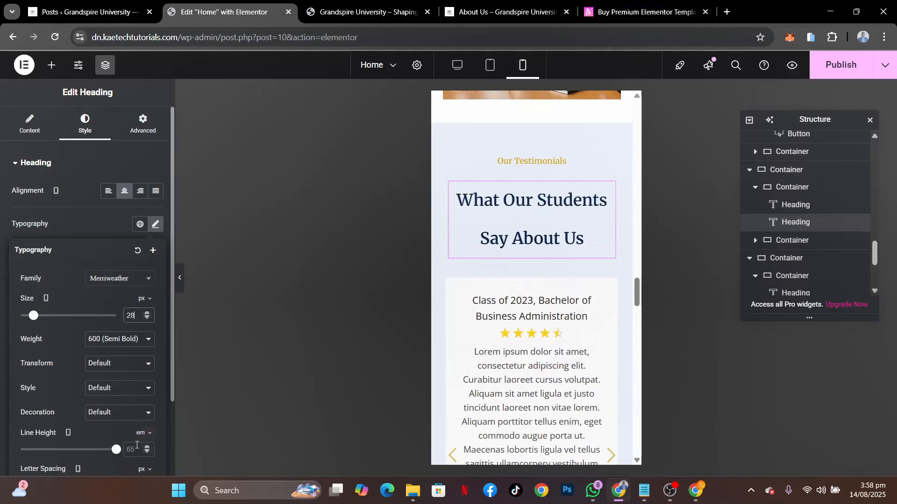
{"action": "type", "text": "1.4"}
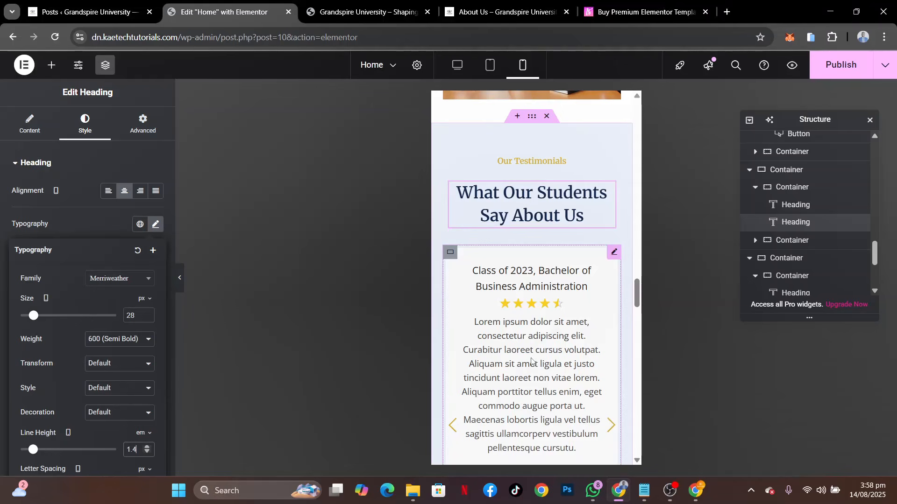
Copy the What Our Students Say About Us heading's style onto the Campus News and Events heading
{"action": "scroll", "coordinate": [533, 362], "scroll_direction": "down", "scroll_amount": 4}
{"action": "scroll", "coordinate": [533, 362], "scroll_direction": "up", "scroll_amount": 3}
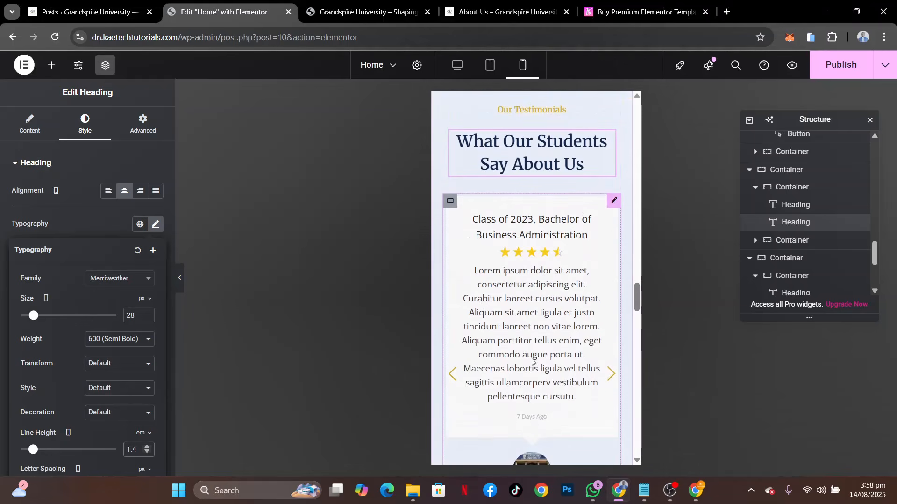
{"action": "scroll", "coordinate": [532, 312], "scroll_direction": "down", "scroll_amount": 7}
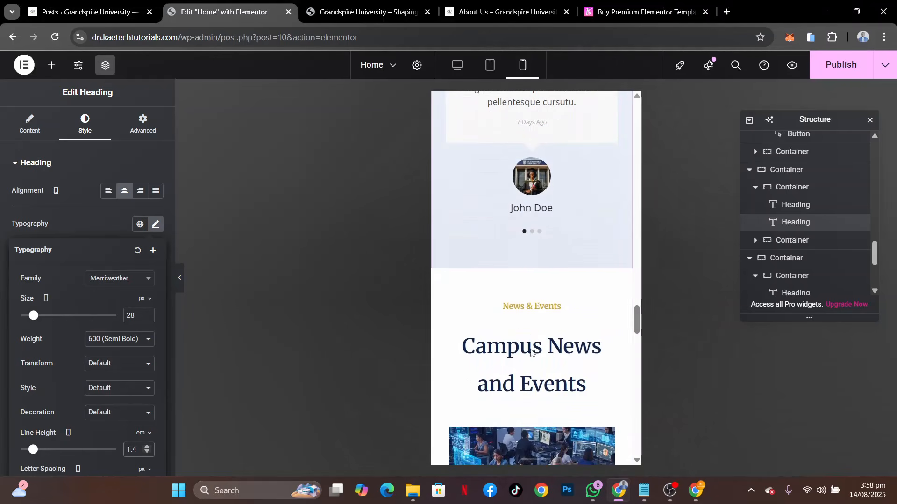
{"action": "scroll", "coordinate": [531, 350], "scroll_direction": "down", "scroll_amount": 2}
{"action": "scroll", "coordinate": [531, 349], "scroll_direction": "up", "scroll_amount": 1}
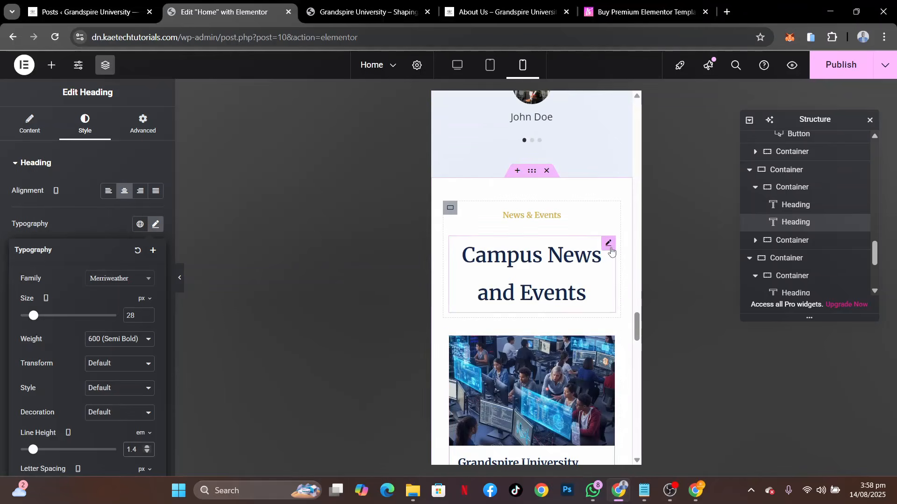
{"action": "scroll", "coordinate": [604, 240], "scroll_direction": "up", "scroll_amount": 7}
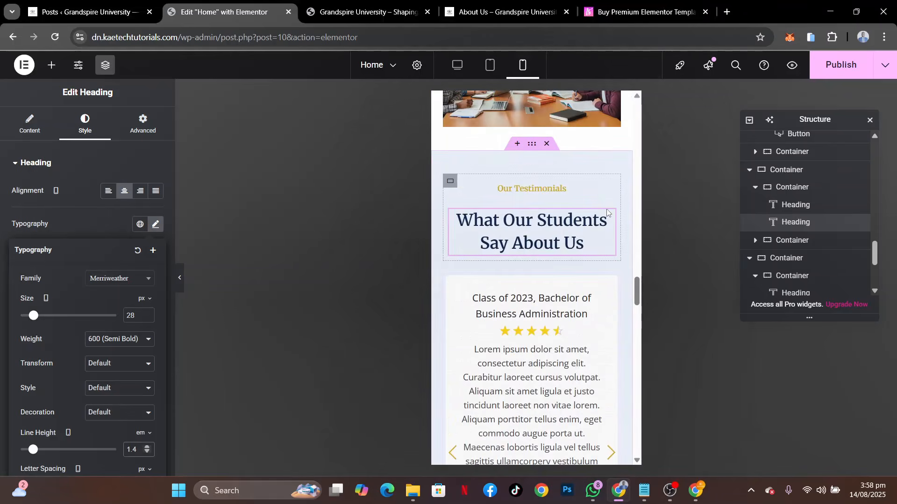
{"action": "right_click", "coordinate": [608, 216]}
{"action": "left_click", "coordinate": [627, 260]}
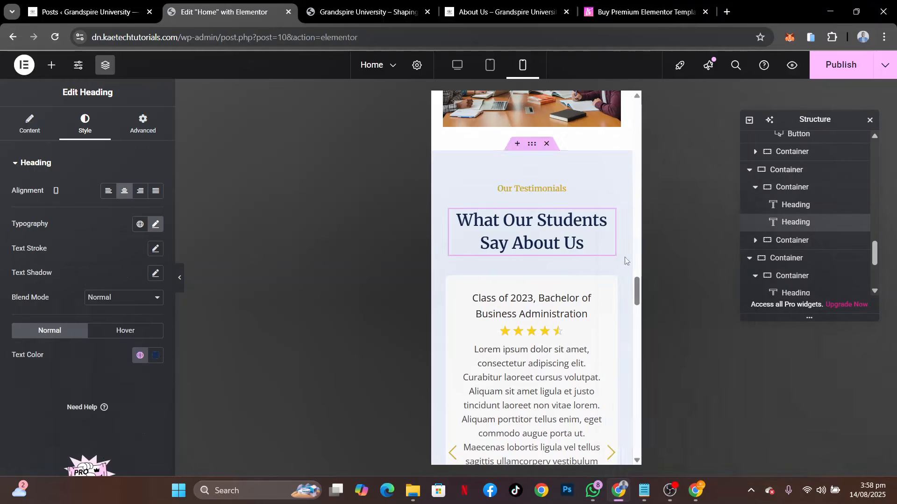
{"action": "scroll", "coordinate": [507, 325], "scroll_direction": "down", "scroll_amount": 6}
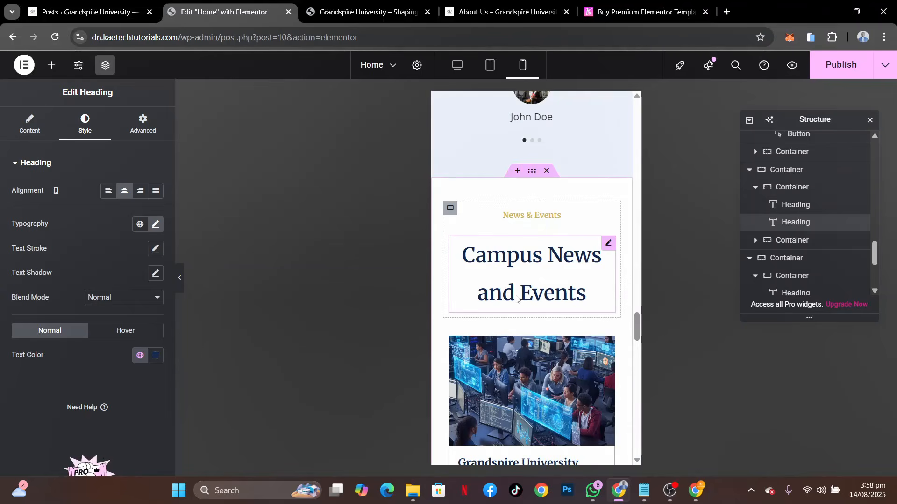
{"action": "right_click", "coordinate": [516, 299]}
{"action": "left_click", "coordinate": [544, 304]}
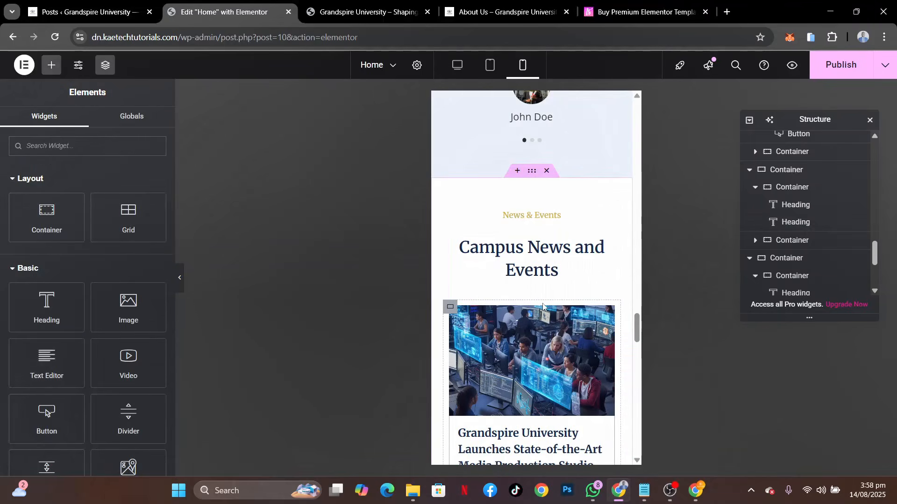
Set the Start Your Journey to Excellence heading to a 28 px font size and 1.4 em line height
{"action": "scroll", "coordinate": [569, 333], "scroll_direction": "down", "scroll_amount": 10}
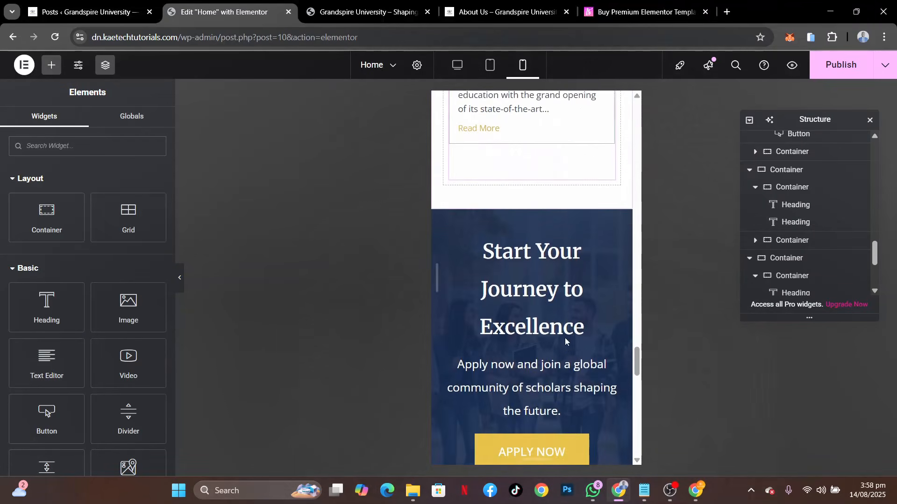
{"action": "scroll", "coordinate": [565, 337], "scroll_direction": "up", "scroll_amount": 1}
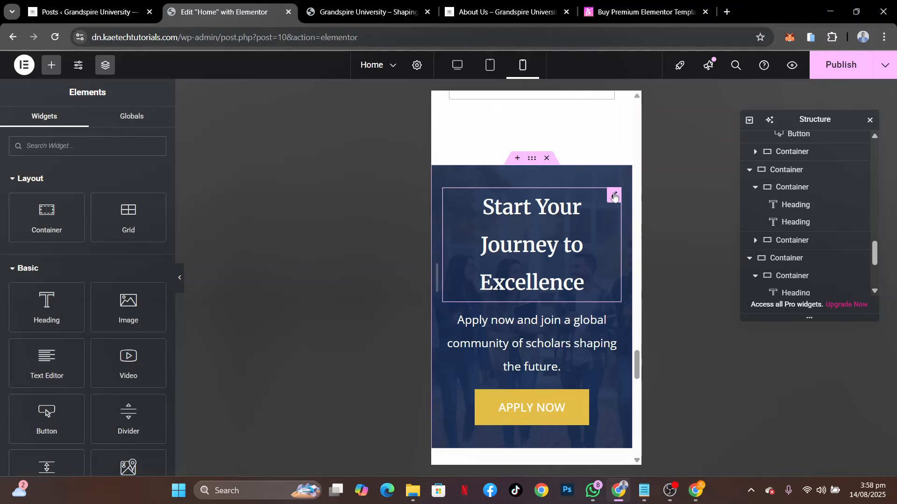
{"action": "left_click", "coordinate": [614, 196]}
{"action": "left_click", "coordinate": [155, 224]}
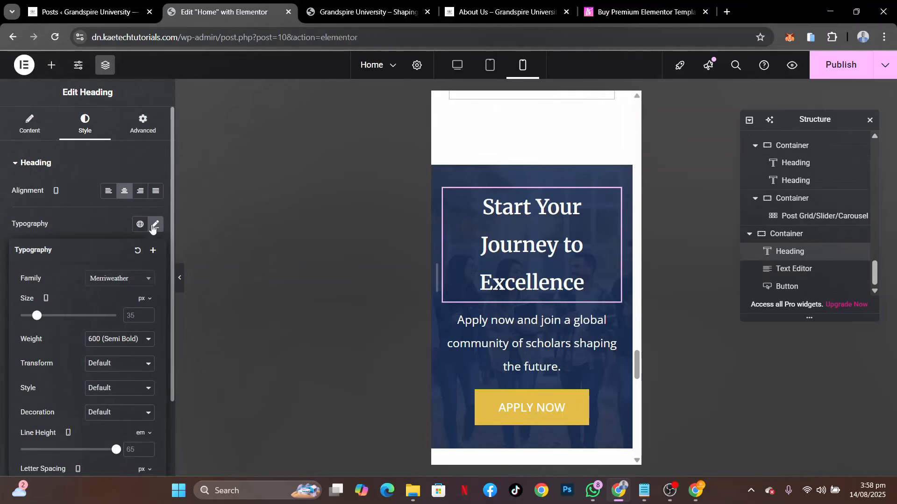
{"action": "left_click", "coordinate": [131, 316]}
{"action": "type", "text": "28"}
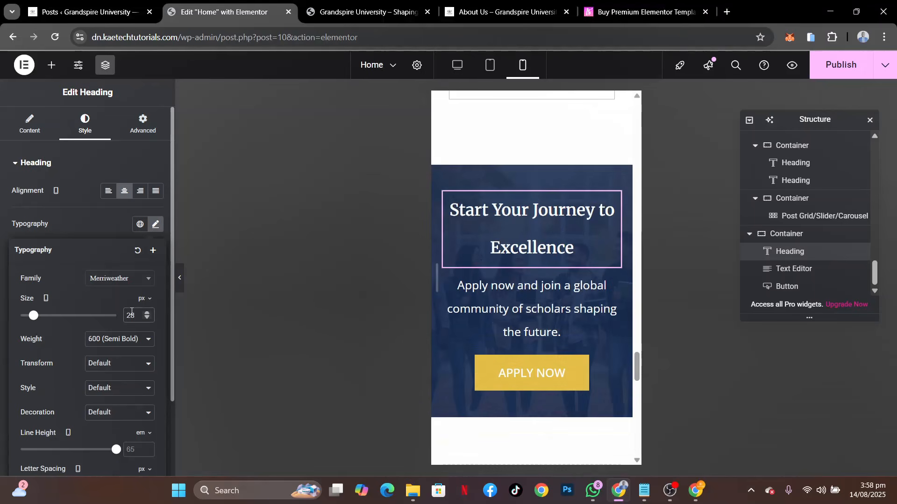
{"action": "left_click", "coordinate": [131, 447]}
{"action": "type", "text": "1.4"}
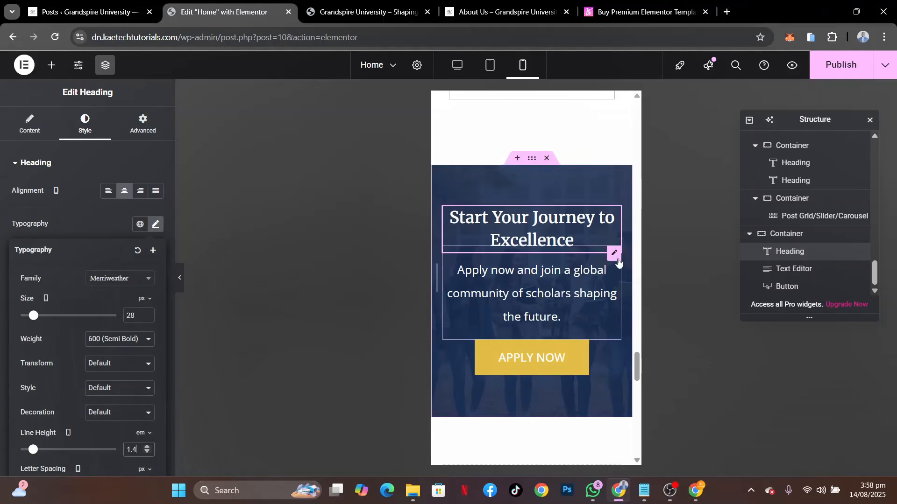
Set the font size of the paragraph below the Start Your Journey to Excellence heading to 16 px
{"action": "left_click", "coordinate": [615, 265]}
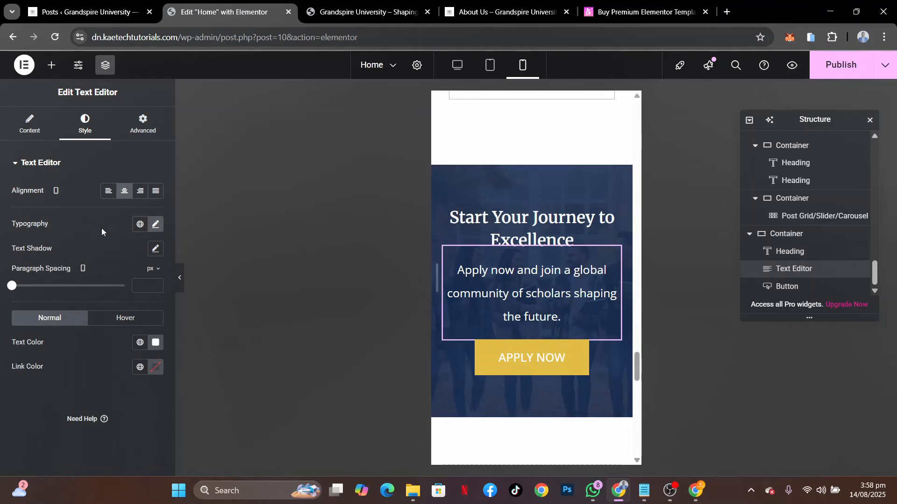
{"action": "left_click", "coordinate": [154, 225]}
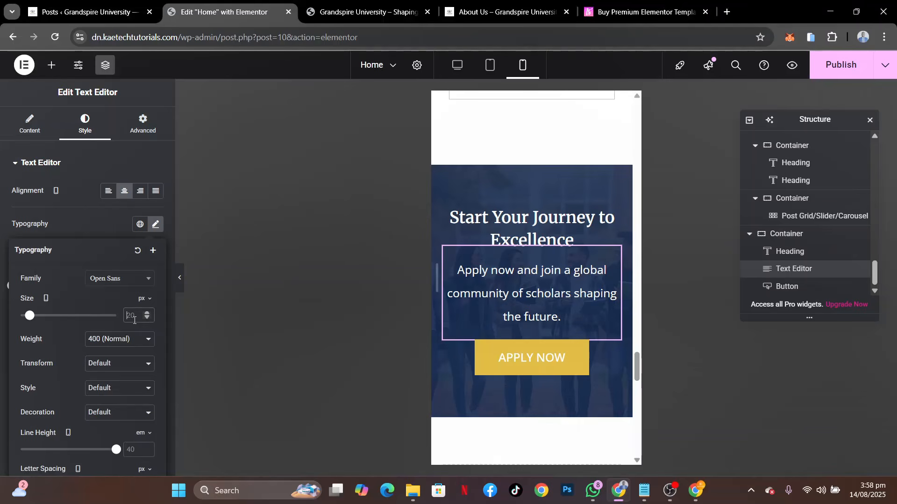
{"action": "left_click", "coordinate": [134, 316]}
{"action": "type", "text": "16"}
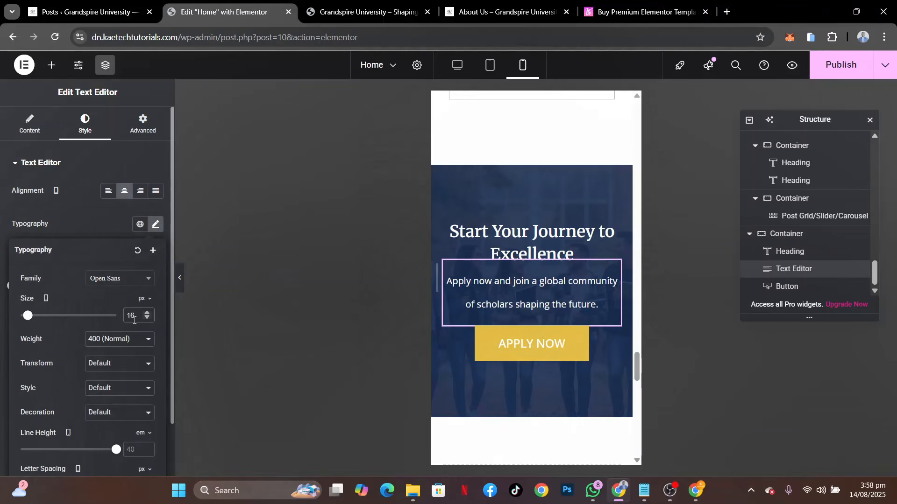
Give the paragraph below the Start Your Journey to Excellence heading a 1.4 em line height and margins of -20 px top and 0 elsewhere
{"action": "left_click", "coordinate": [134, 451]}
{"action": "type", "text": "1.4"}
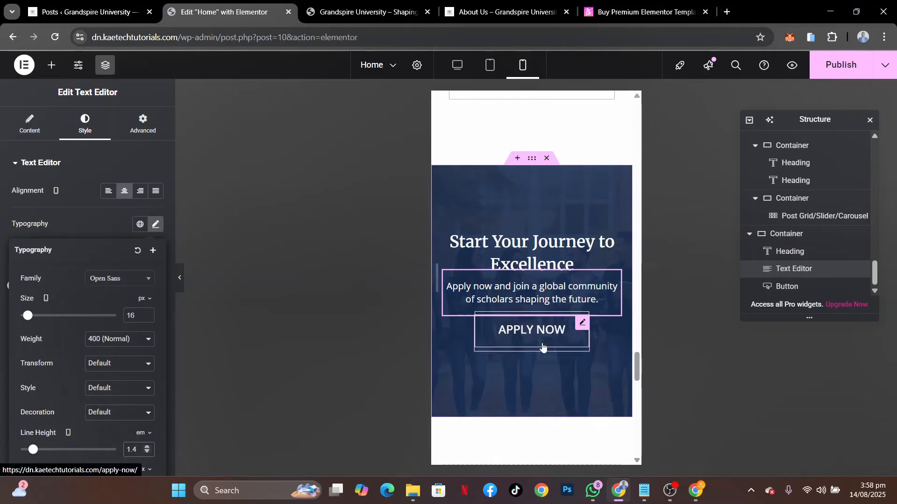
{"action": "left_click", "coordinate": [143, 124]}
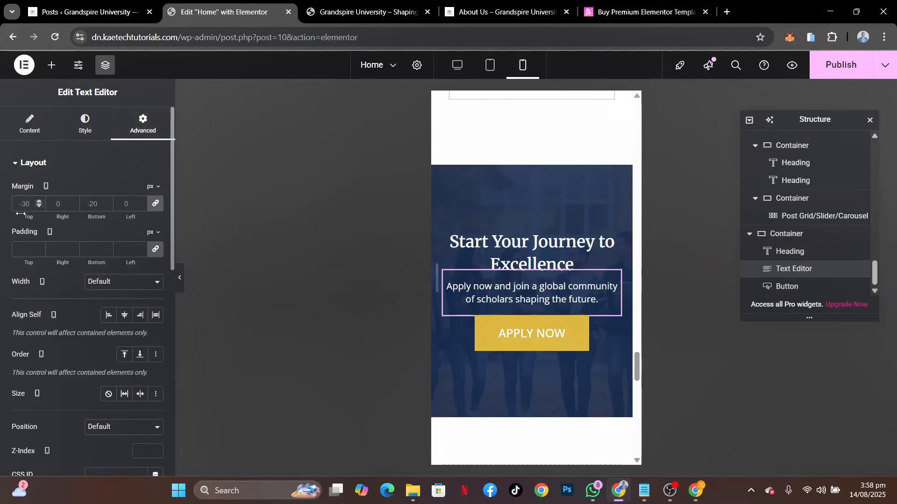
{"action": "left_click", "coordinate": [156, 204]}
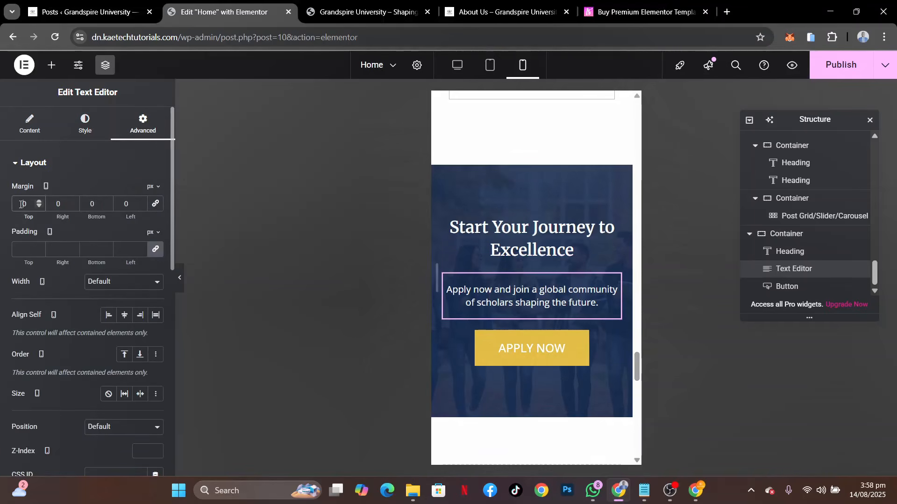
{"action": "type", "text": "2"}
{"action": "type", "text": "-"}
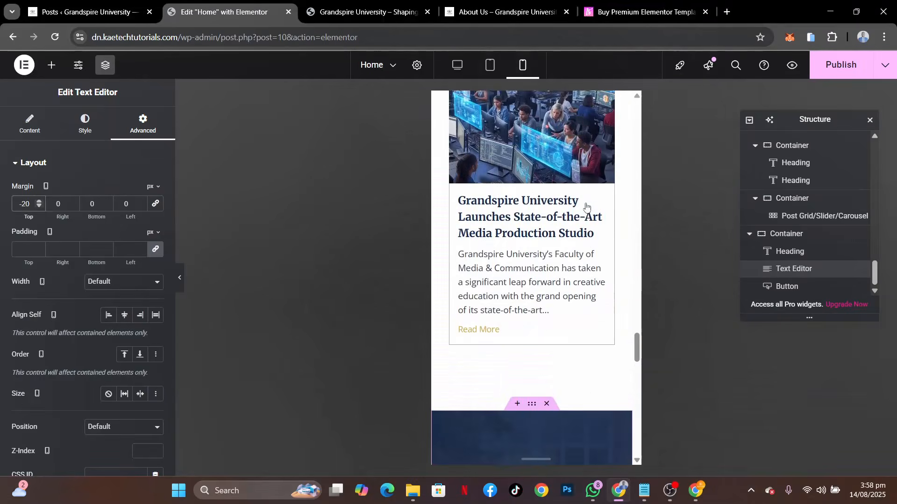
Save the mobile layout changes to the home page
{"action": "scroll", "coordinate": [586, 205], "scroll_direction": "up", "scroll_amount": 20}
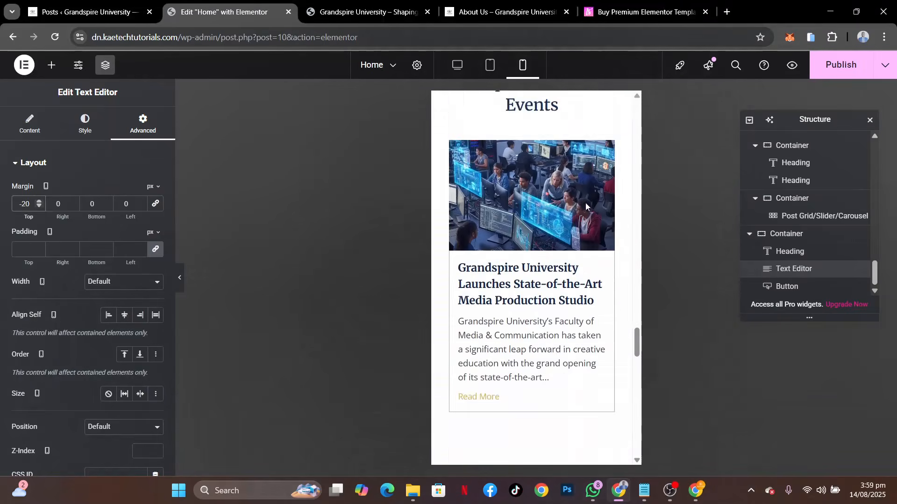
{"action": "scroll", "coordinate": [586, 206], "scroll_direction": "up", "scroll_amount": 4}
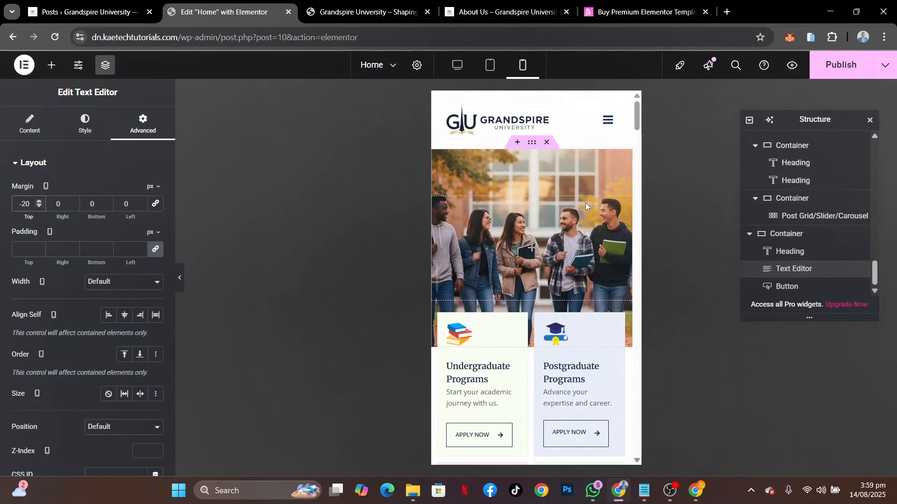
{"action": "key", "text": "ctrl+s"}
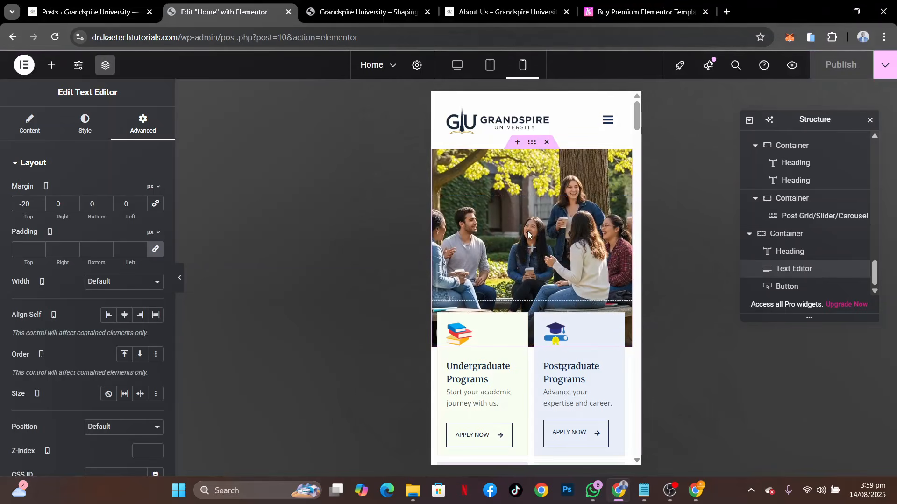
Examine the live Grandspire University home page's desktop layout, from the hero banner through the Campus News and Events section
{"action": "left_click", "coordinate": [380, 13]}
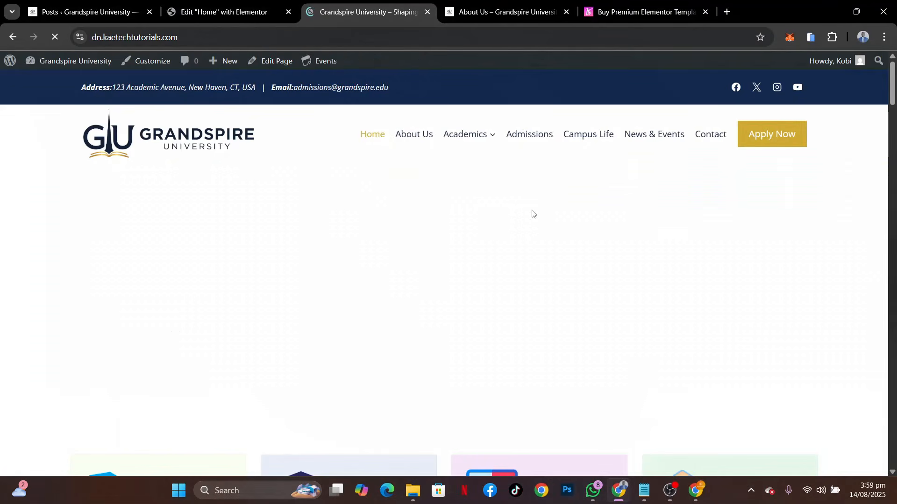
{"action": "scroll", "coordinate": [723, 332], "scroll_direction": "down", "scroll_amount": 8}
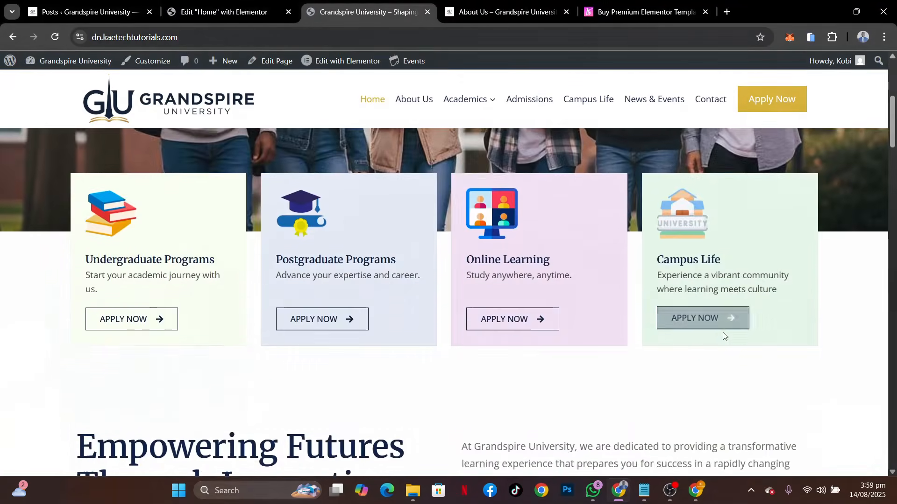
{"action": "scroll", "coordinate": [722, 332], "scroll_direction": "down", "scroll_amount": 2}
{"action": "scroll", "coordinate": [723, 333], "scroll_direction": "up", "scroll_amount": 5}
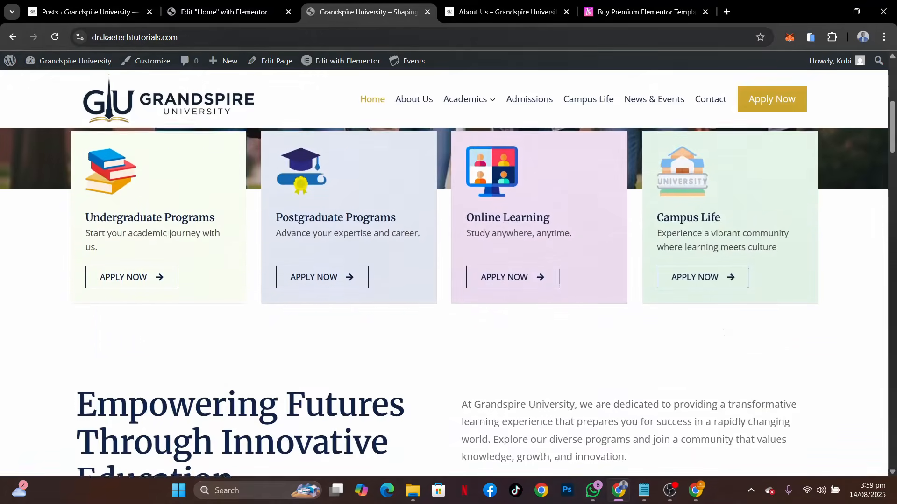
{"action": "scroll", "coordinate": [723, 335], "scroll_direction": "down", "scroll_amount": 7}
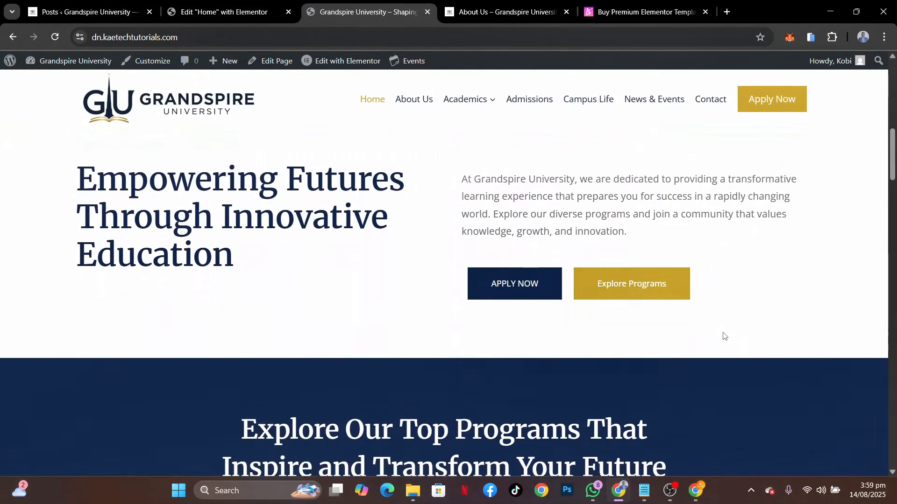
{"action": "scroll", "coordinate": [723, 335], "scroll_direction": "down", "scroll_amount": 12}
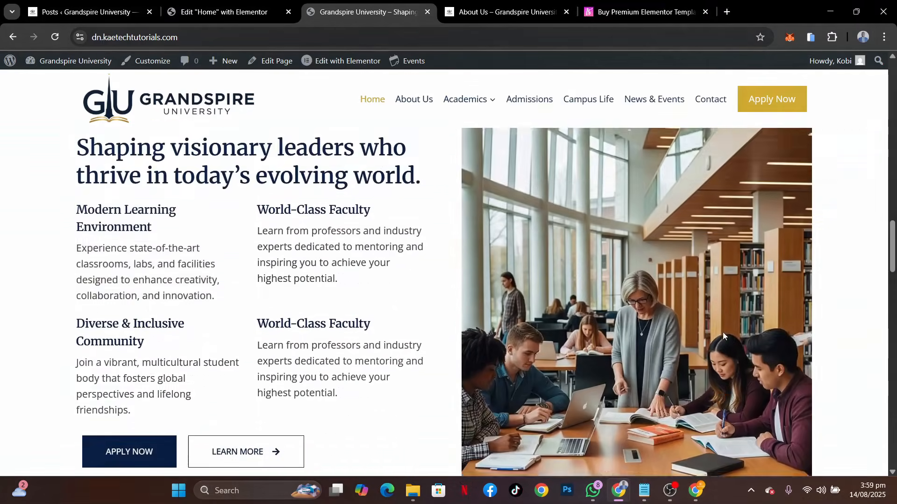
{"action": "scroll", "coordinate": [723, 335], "scroll_direction": "down", "scroll_amount": 15}
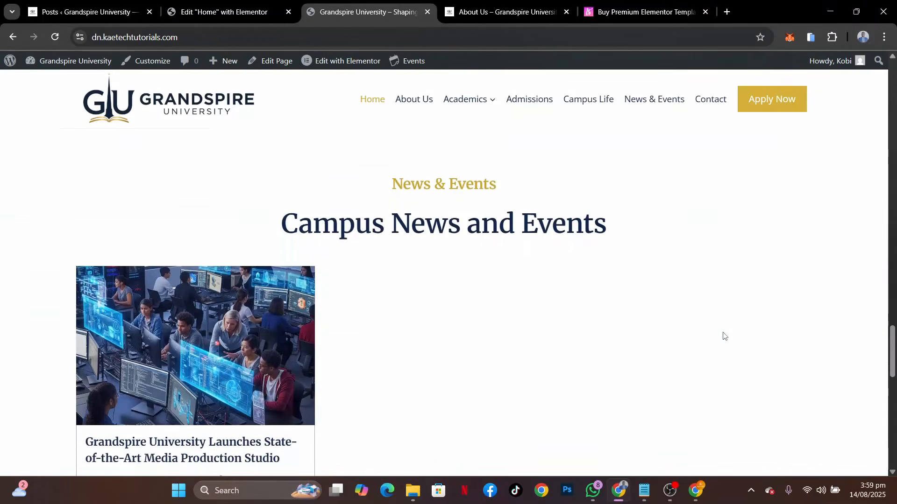
{"action": "scroll", "coordinate": [723, 336], "scroll_direction": "down", "scroll_amount": 4}
{"action": "scroll", "coordinate": [723, 335], "scroll_direction": "up", "scroll_amount": 20}
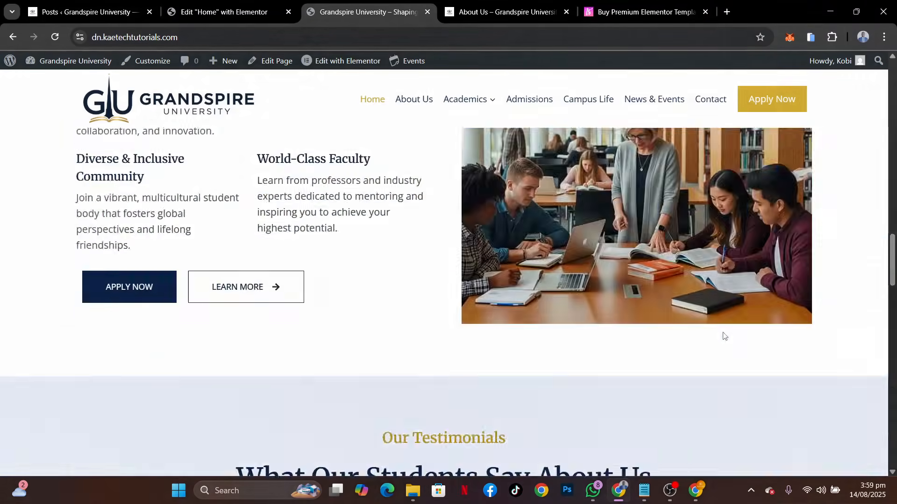
{"action": "scroll", "coordinate": [723, 335], "scroll_direction": "up", "scroll_amount": 7}
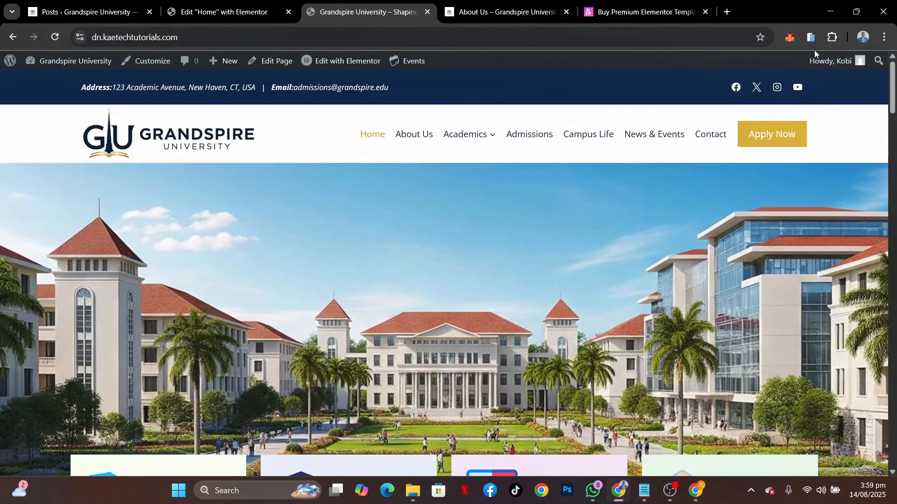
Preview the live home page in the mobile simulator and check the hero banner and program cards
{"action": "left_click", "coordinate": [812, 38]}
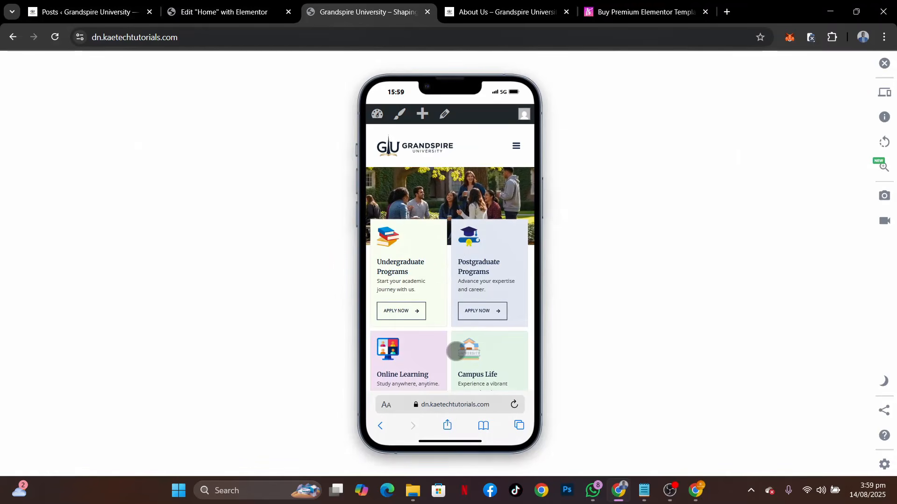
{"action": "scroll", "coordinate": [456, 351], "scroll_direction": "down", "scroll_amount": 3}
{"action": "scroll", "coordinate": [455, 352], "scroll_direction": "up", "scroll_amount": 2}
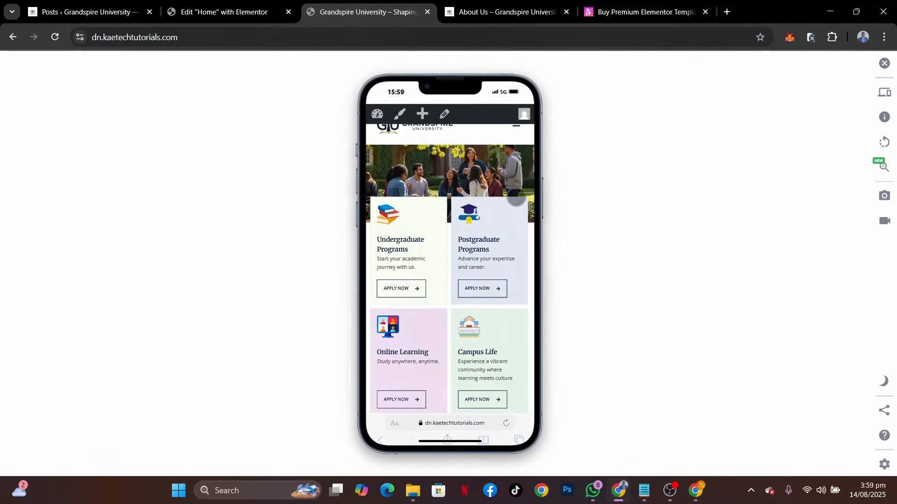
Set the hero container's mobile minimum height to 220 px in the Elementor editor and publish the page
{"action": "left_click", "coordinate": [226, 13]}
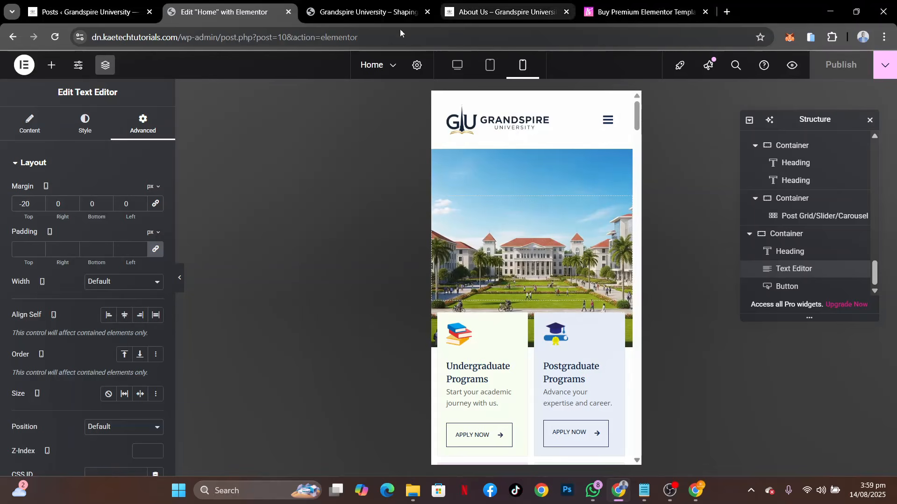
{"action": "scroll", "coordinate": [815, 184], "scroll_direction": "up", "scroll_amount": 10}
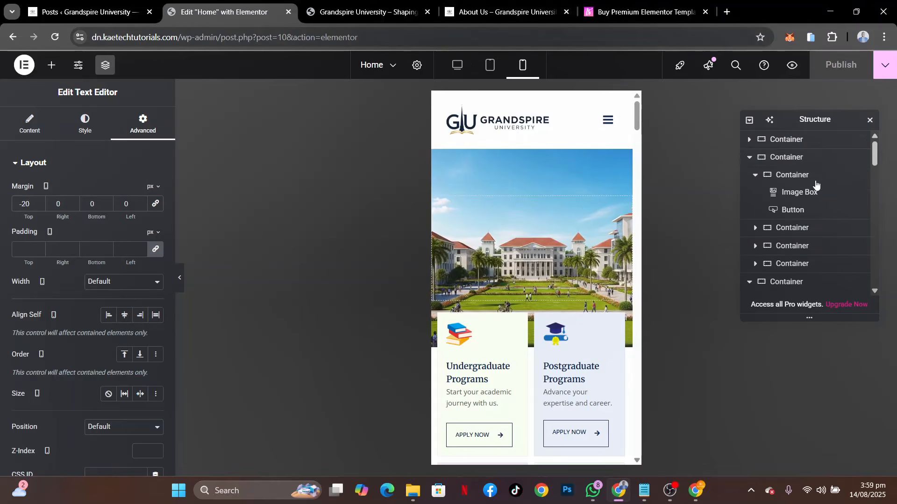
{"action": "left_click", "coordinate": [790, 141]}
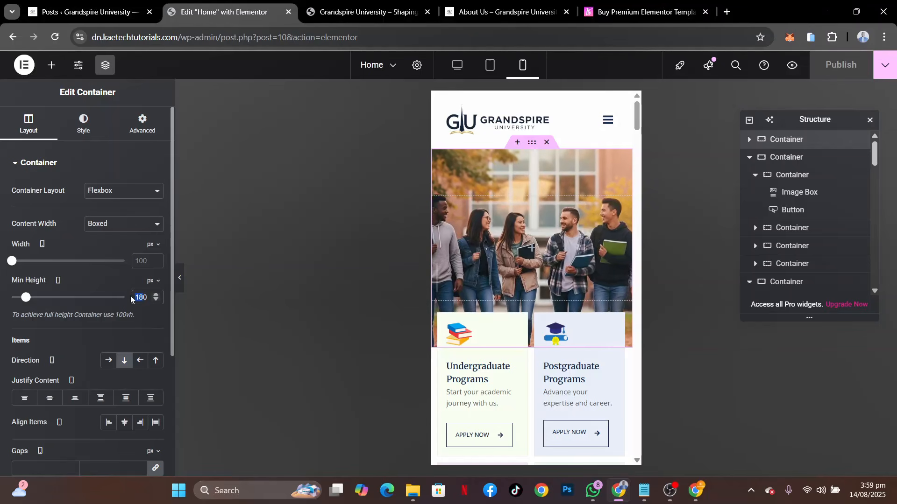
{"action": "type", "text": "220"}
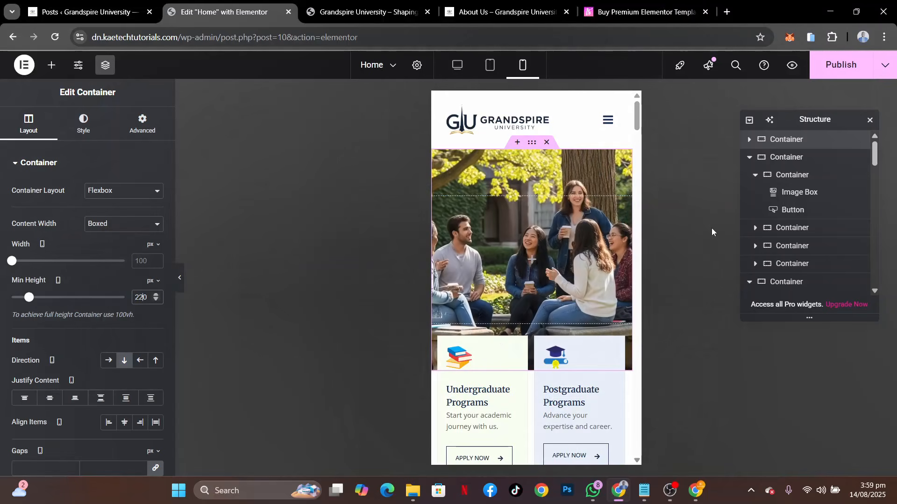
{"action": "left_click", "coordinate": [837, 66]}
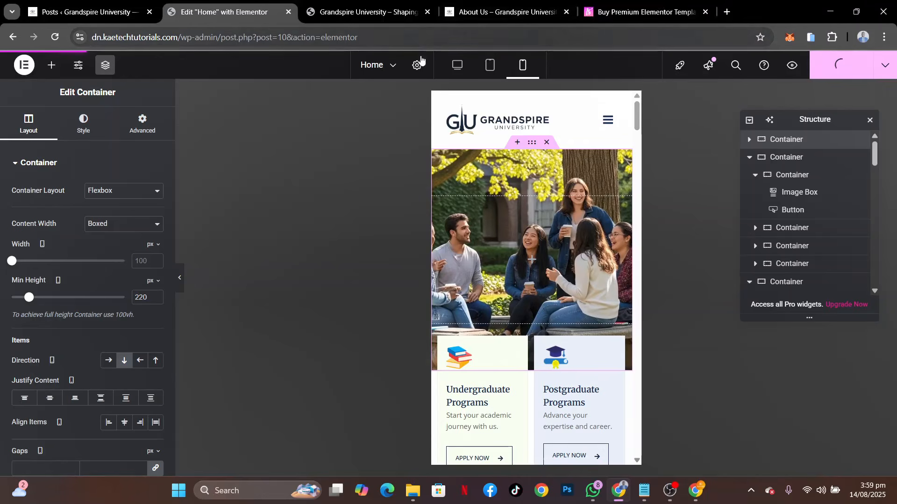
Check the updated hero banner height above the program cards on the live page in the mobile simulator
{"action": "left_click", "coordinate": [372, 12]}
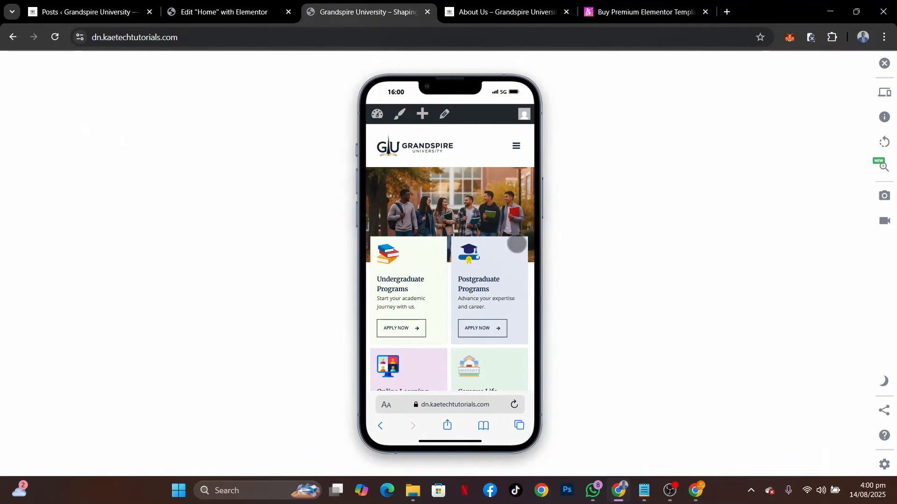
{"action": "scroll", "coordinate": [491, 297], "scroll_direction": "down", "scroll_amount": 2}
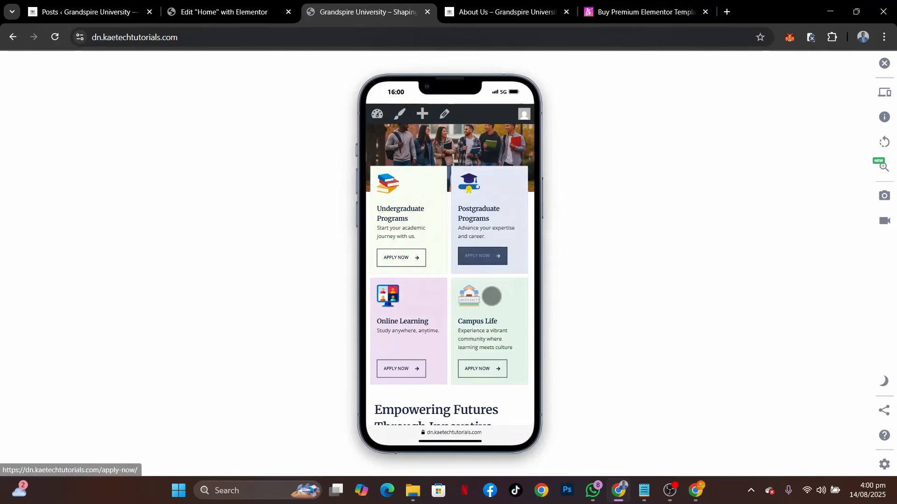
{"action": "scroll", "coordinate": [491, 297], "scroll_direction": "up", "scroll_amount": 1}
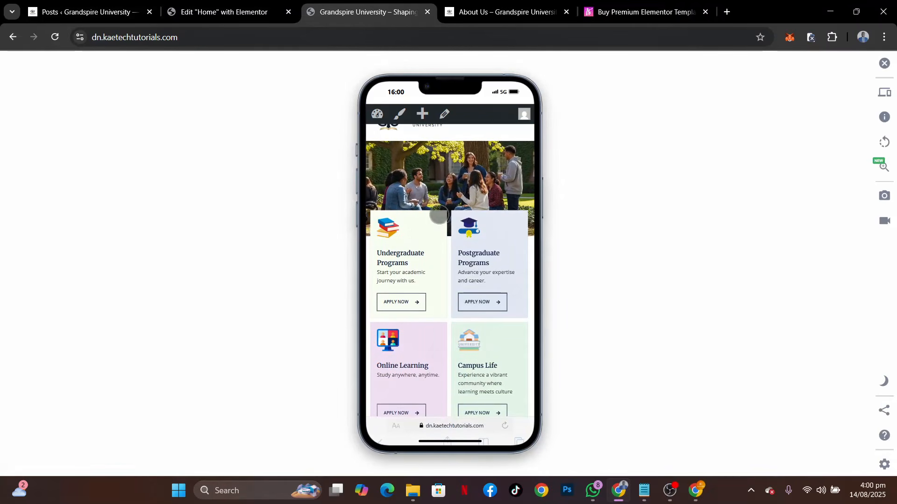
Set the hero container's mobile minimum height to 250 px in the Elementor editor and save the page
{"action": "left_click", "coordinate": [205, 12]}
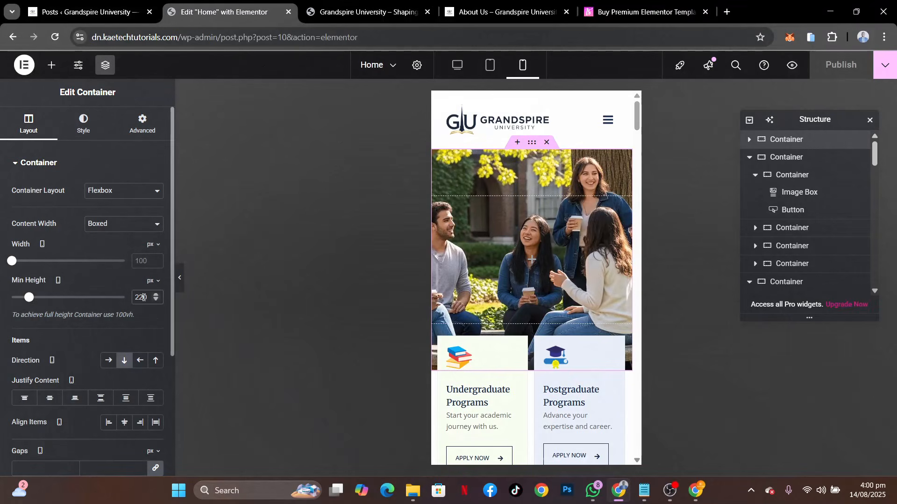
{"action": "key", "text": "BackSpace"}
{"action": "type", "text": "5"}
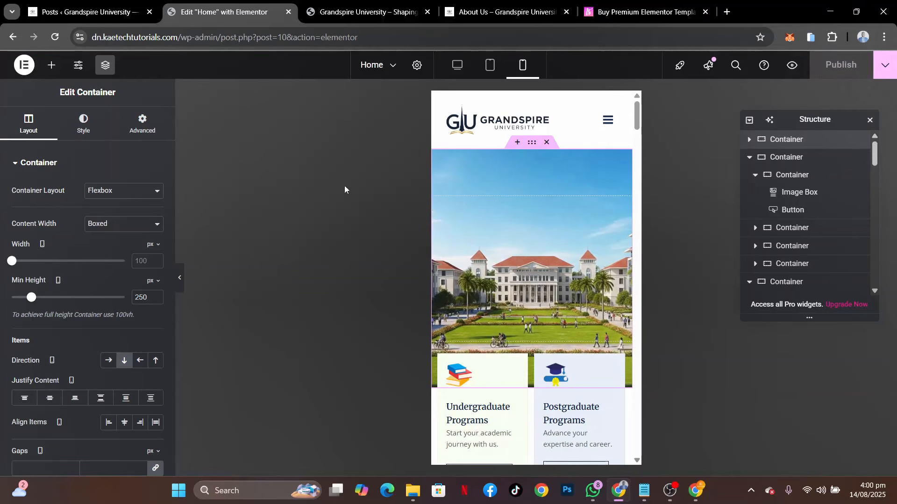
Review the reloaded live page's hero banner and program sections in the mobile simulator, close the simulator and return to the Elementor editor
{"action": "left_click", "coordinate": [357, 5]}
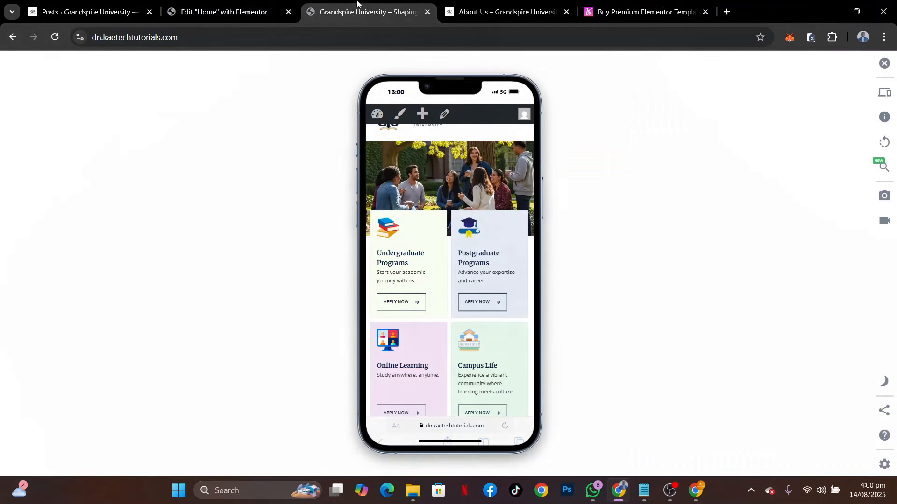
{"action": "left_click", "coordinate": [55, 39]}
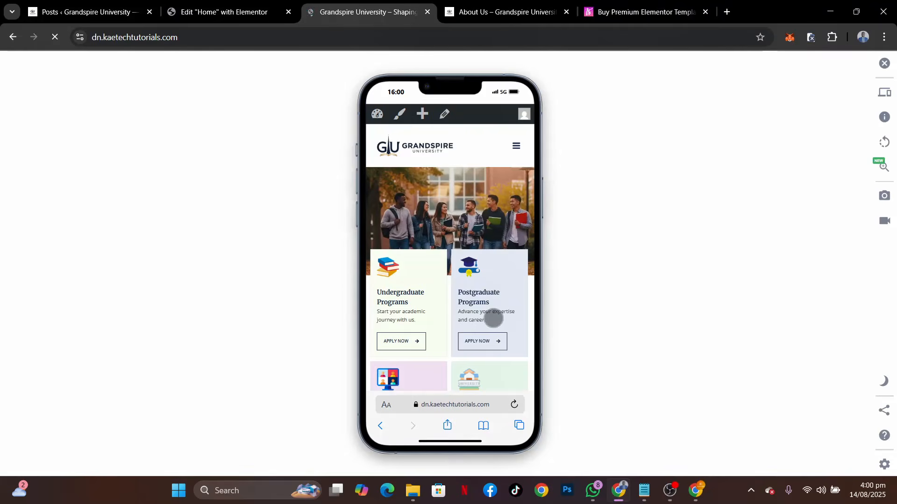
{"action": "scroll", "coordinate": [491, 316], "scroll_direction": "down", "scroll_amount": 5}
{"action": "scroll", "coordinate": [491, 316], "scroll_direction": "up", "scroll_amount": 2}
{"action": "scroll", "coordinate": [493, 318], "scroll_direction": "up", "scroll_amount": 4}
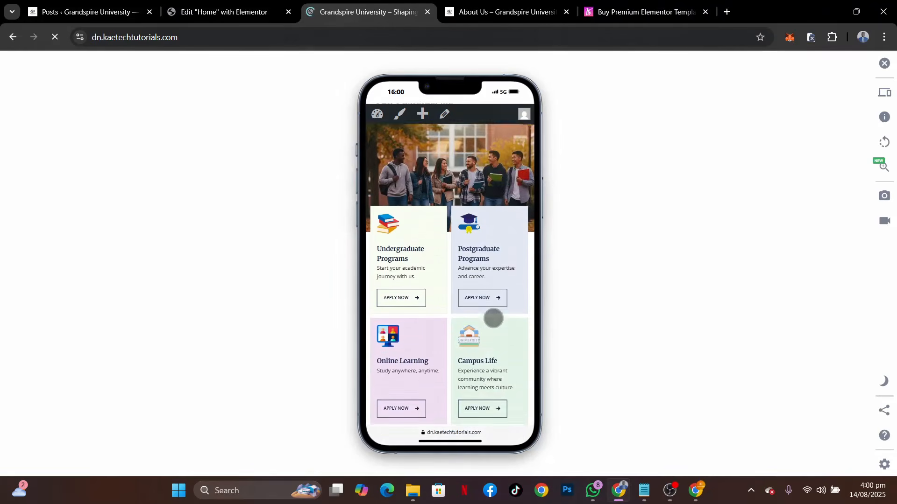
{"action": "scroll", "coordinate": [494, 318], "scroll_direction": "down", "scroll_amount": 6}
{"action": "scroll", "coordinate": [493, 318], "scroll_direction": "down", "scroll_amount": 10}
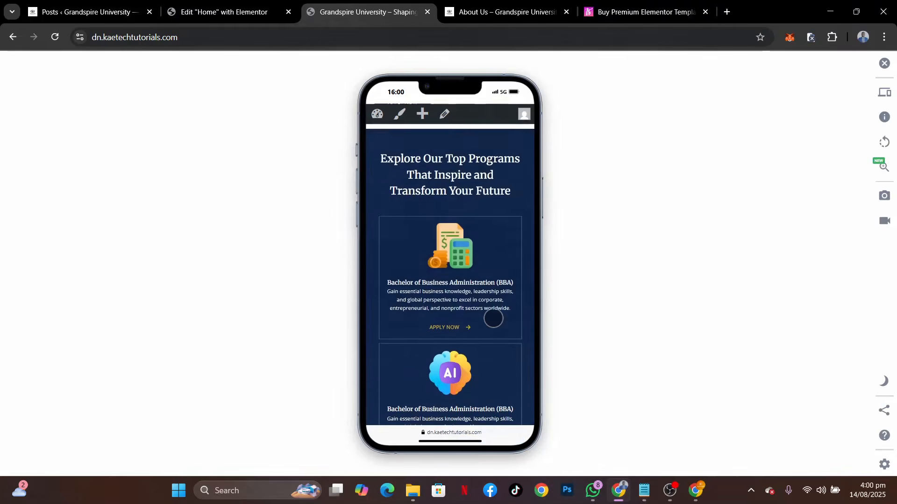
{"action": "scroll", "coordinate": [493, 319], "scroll_direction": "up", "scroll_amount": 8}
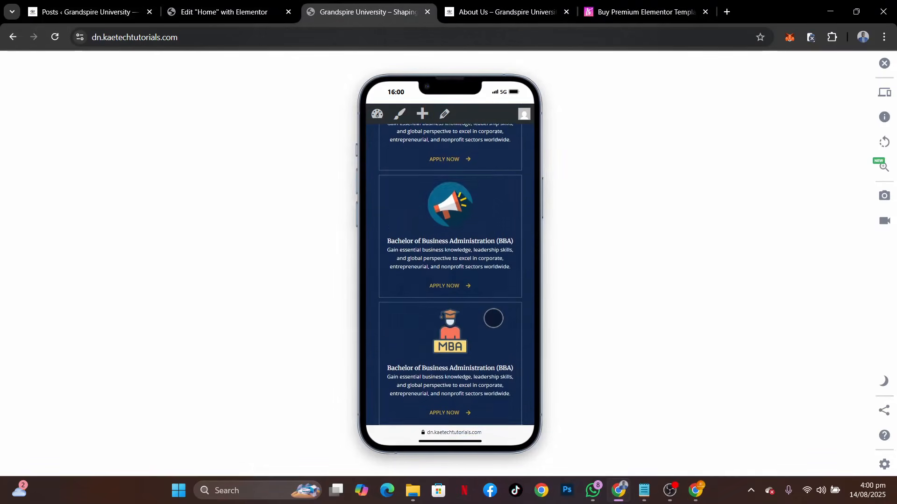
{"action": "scroll", "coordinate": [493, 319], "scroll_direction": "down", "scroll_amount": 12}
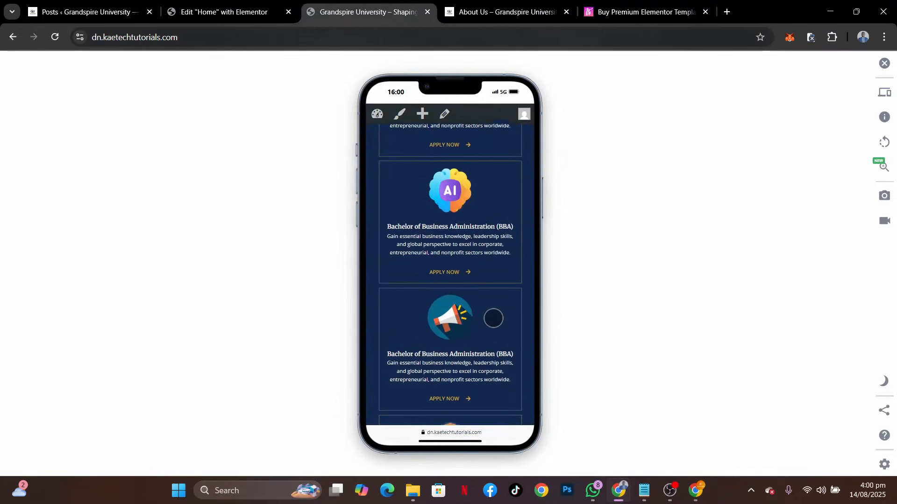
{"action": "scroll", "coordinate": [493, 318], "scroll_direction": "up", "scroll_amount": 15}
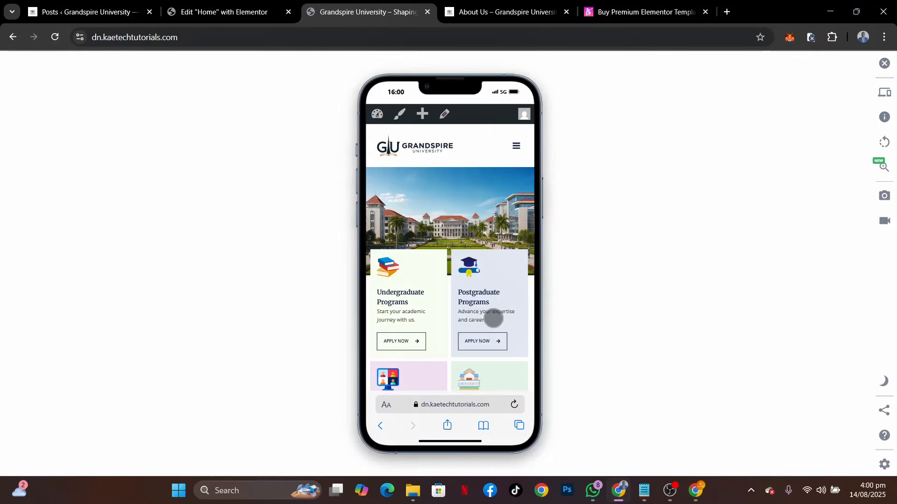
{"action": "left_click", "coordinate": [884, 63]}
{"action": "left_click", "coordinate": [237, 14]}
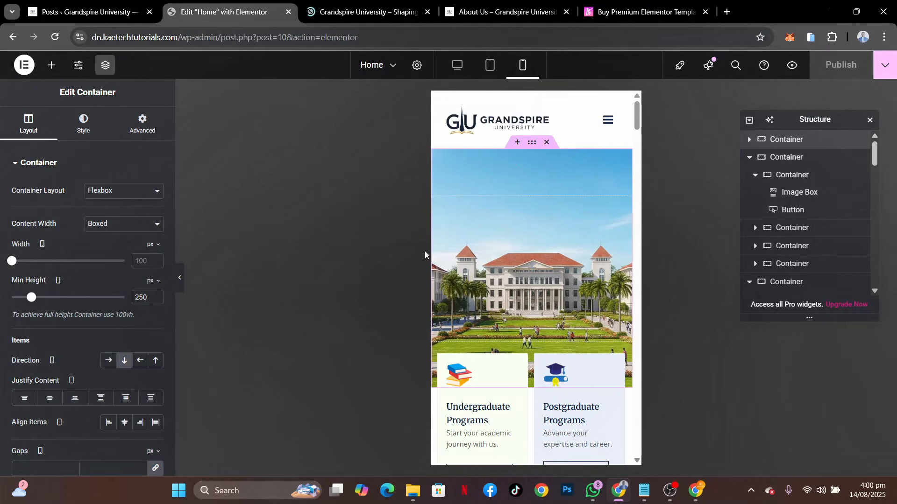
Switch the Home page editor back to desktop view and look over the live home page and the template shop page
{"action": "left_click", "coordinate": [457, 67]}
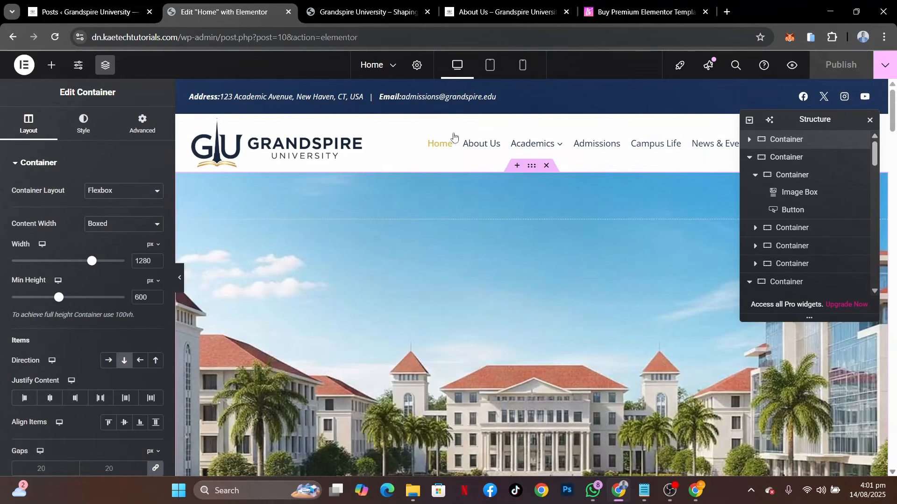
{"action": "left_click", "coordinate": [369, 12]}
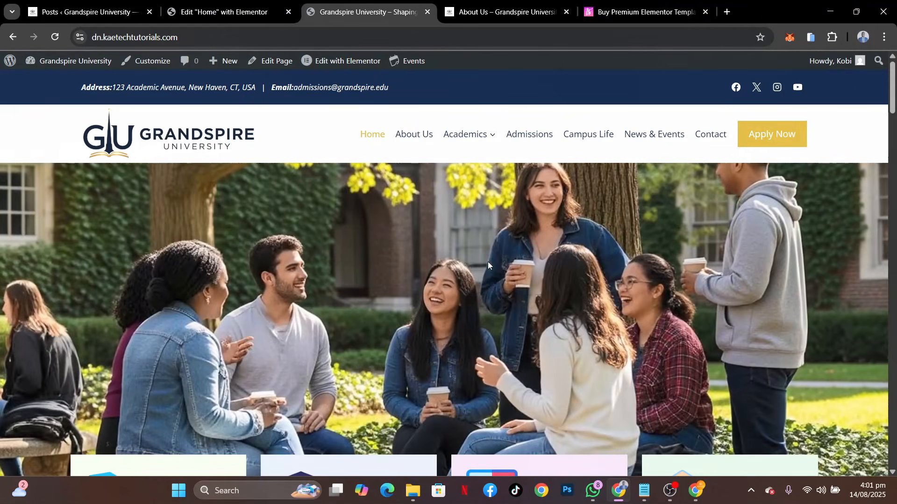
{"action": "left_click", "coordinate": [626, 11]}
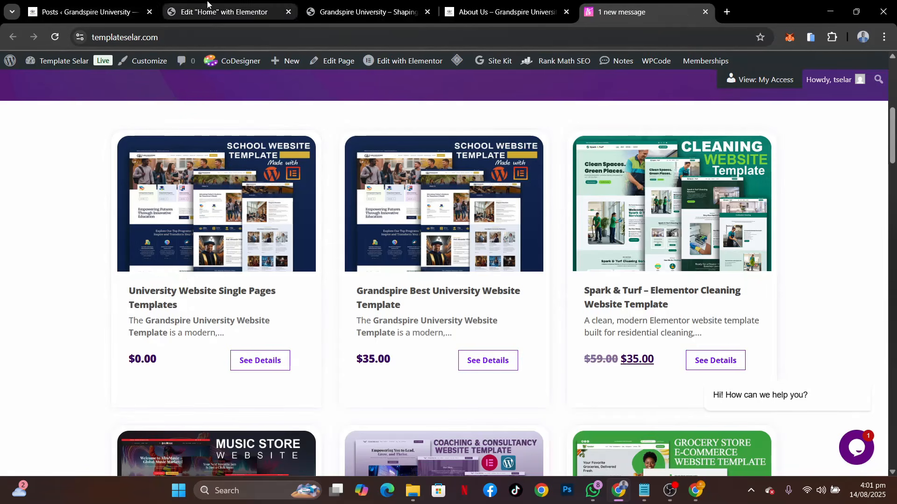
Open the About Us page from the WordPress pages list for editing with Elementor
{"action": "left_click", "coordinate": [84, 12]}
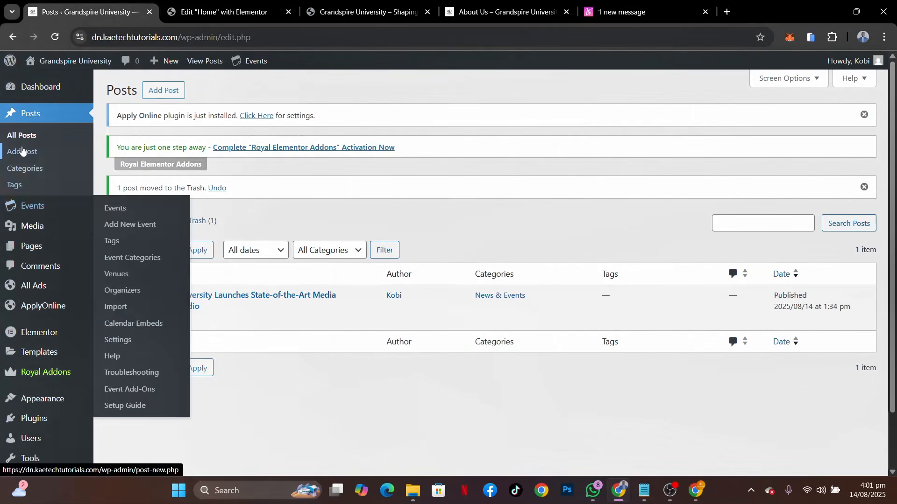
{"action": "mouse_move", "coordinate": [32, 252]}
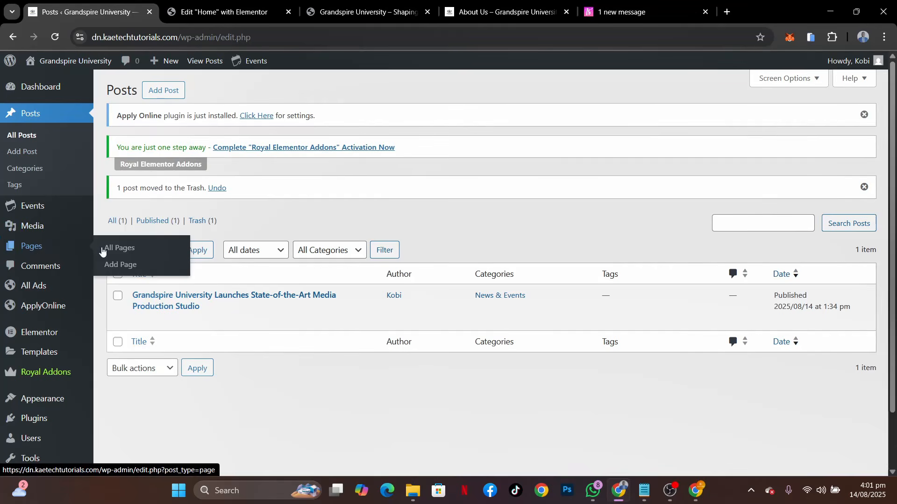
{"action": "left_click", "coordinate": [117, 249]}
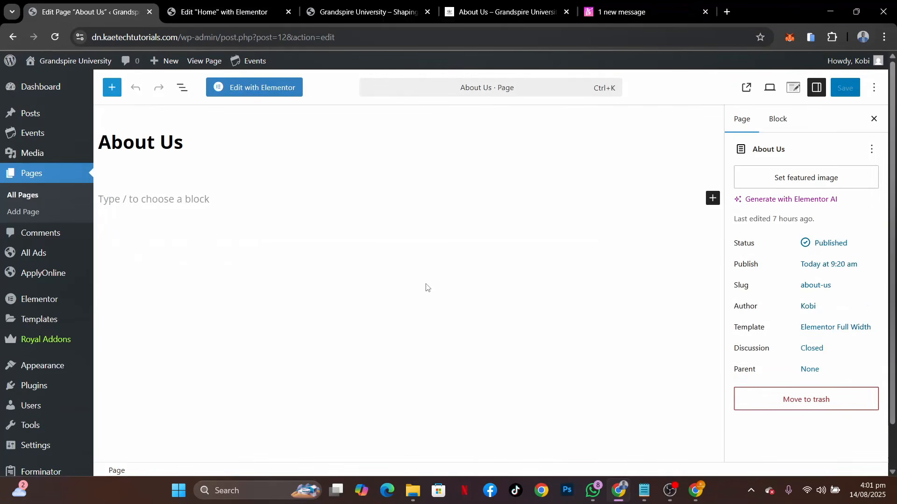
{"action": "left_click", "coordinate": [254, 91]}
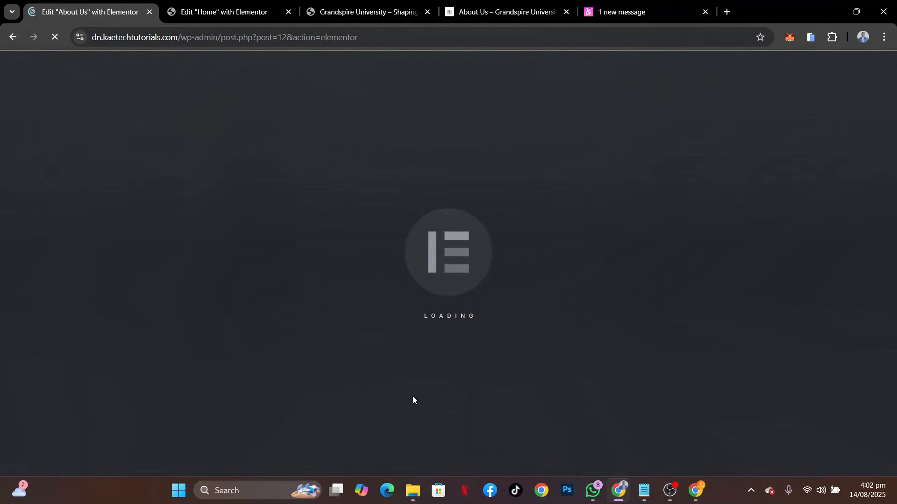
Open the Grandspire University Templates folder in File Explorer to view its JSON files, and return to the About Us editor
{"action": "mouse_move", "coordinate": [413, 491]}
{"action": "mouse_move", "coordinate": [381, 430]}
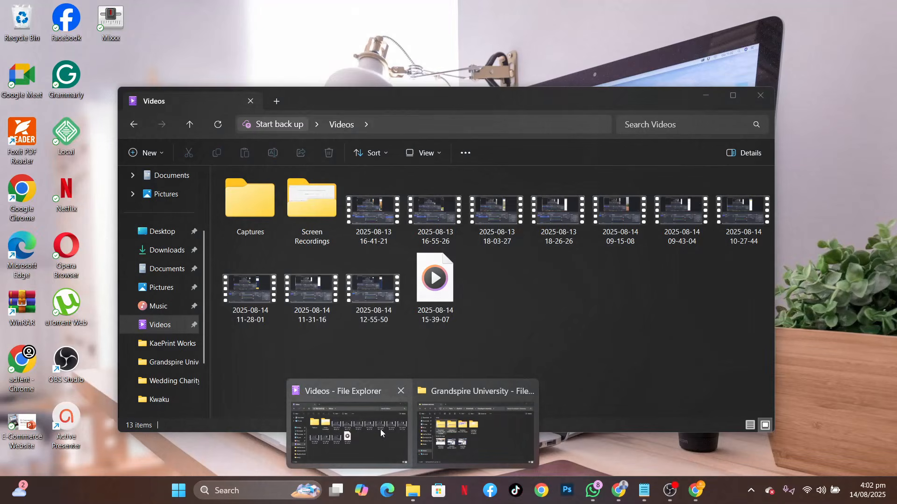
{"action": "left_click", "coordinate": [453, 422]}
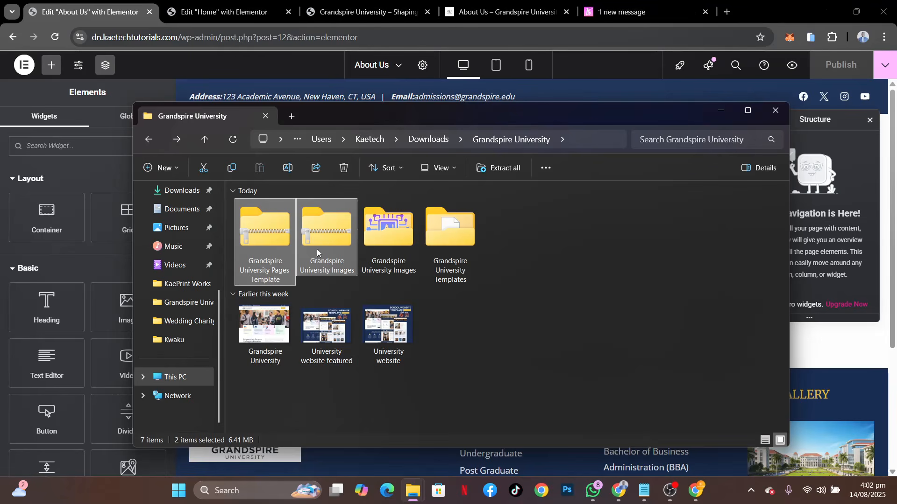
{"action": "double_click", "coordinate": [450, 229]}
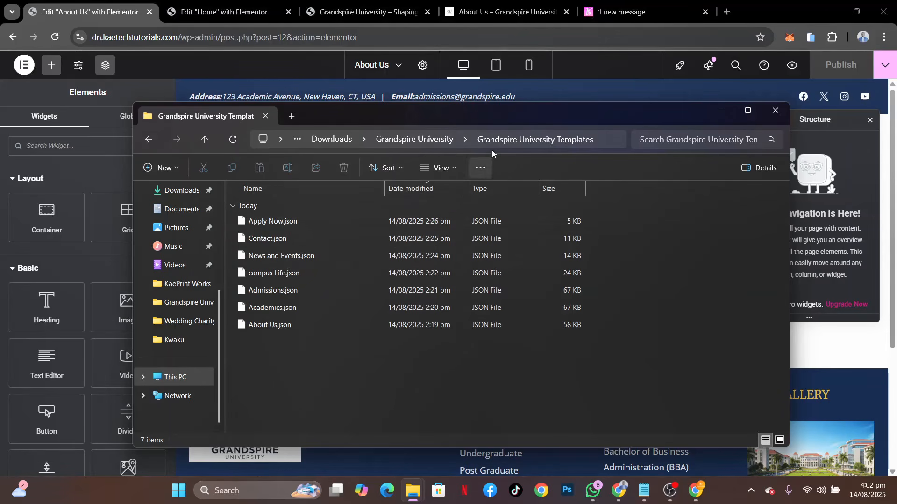
{"action": "left_click", "coordinate": [167, 61]}
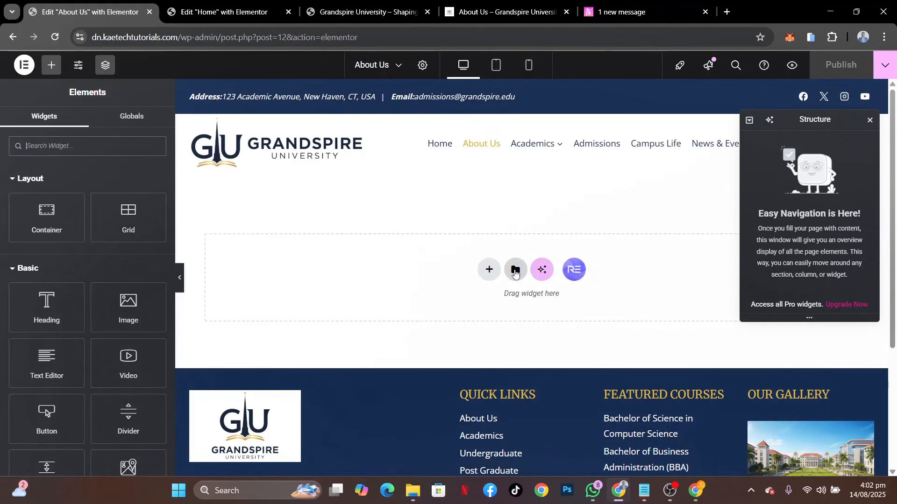
Start a template import in the Elementor library and supply About Us.json from the Grandspire University Templates folder
{"action": "left_click", "coordinate": [515, 270]}
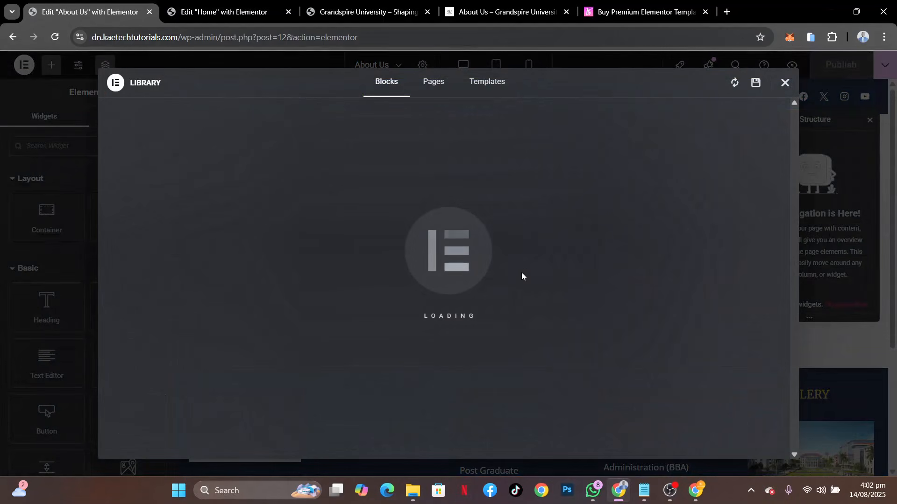
{"action": "left_click", "coordinate": [498, 86]}
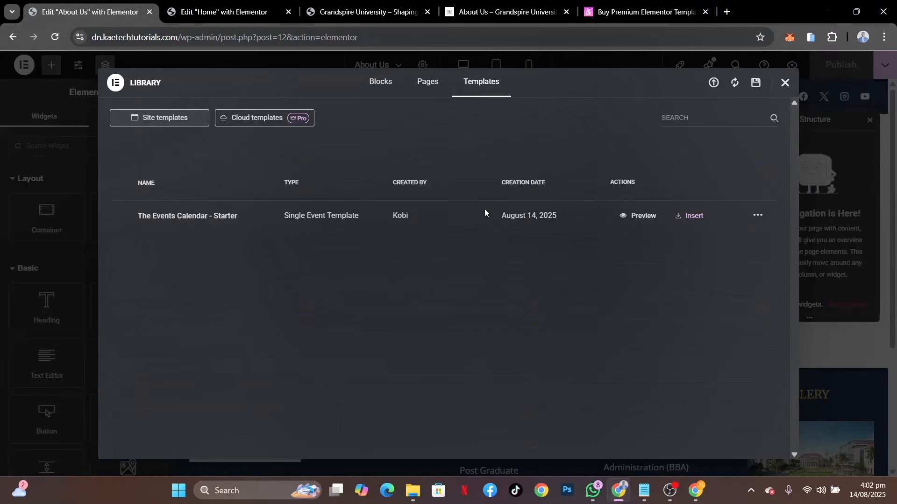
{"action": "left_click", "coordinate": [713, 83]}
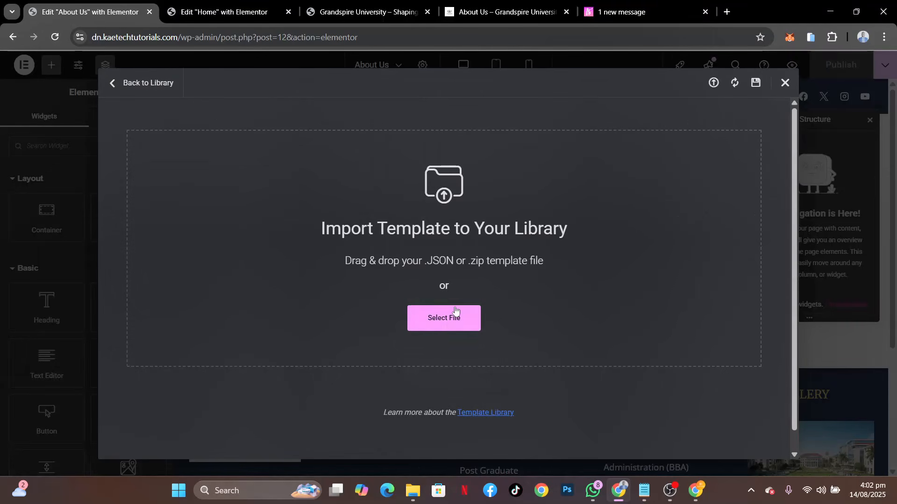
{"action": "mouse_move", "coordinate": [413, 490]}
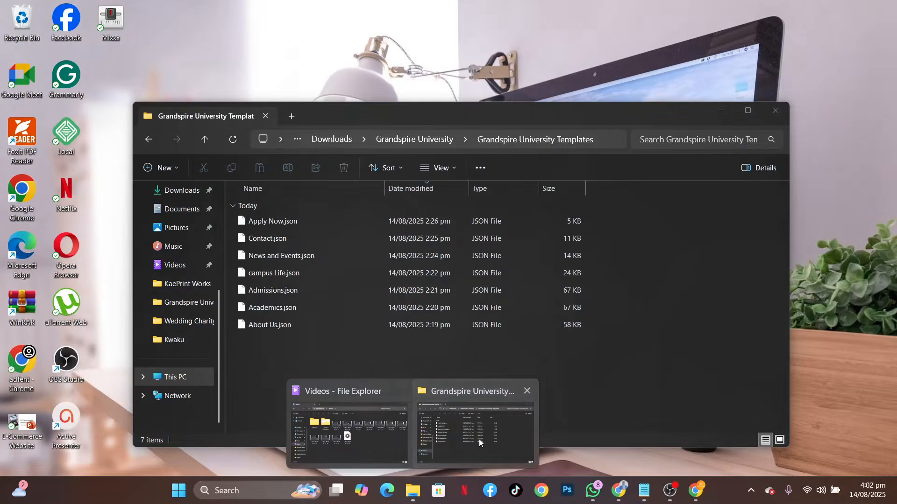
{"action": "left_click", "coordinate": [478, 440]}
{"action": "left_click_drag", "start_coordinate": [374, 119], "coordinate": [671, 123]}
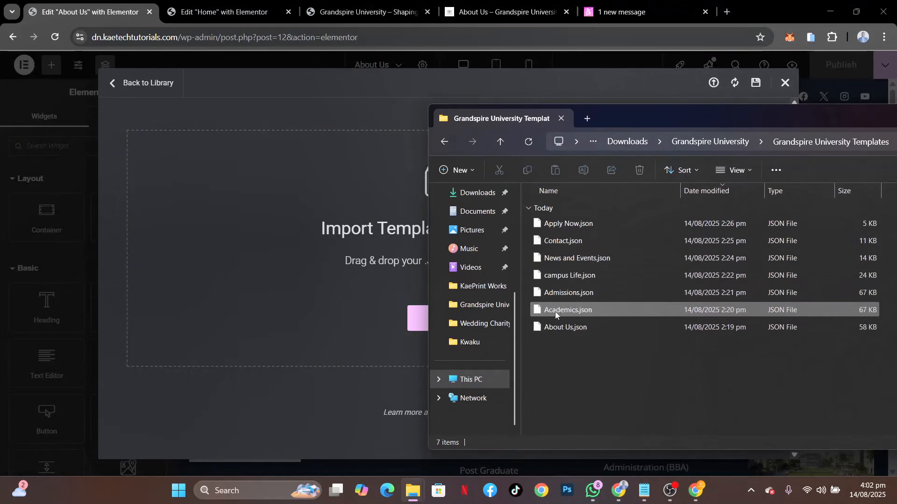
{"action": "left_click_drag", "start_coordinate": [558, 330], "coordinate": [367, 257]}
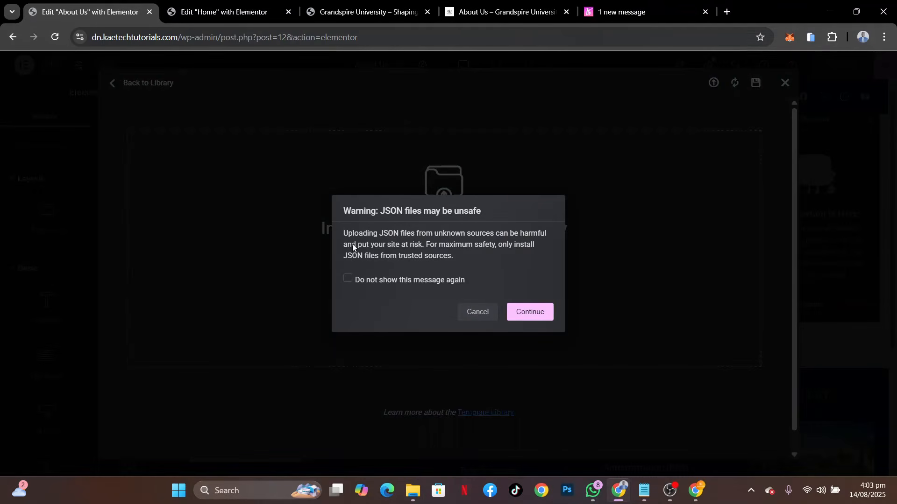
Accept the JSON file warning without showing it again, and import the template with unfiltered file uploads enabled
{"action": "left_click", "coordinate": [349, 277]}
{"action": "left_click", "coordinate": [523, 312]}
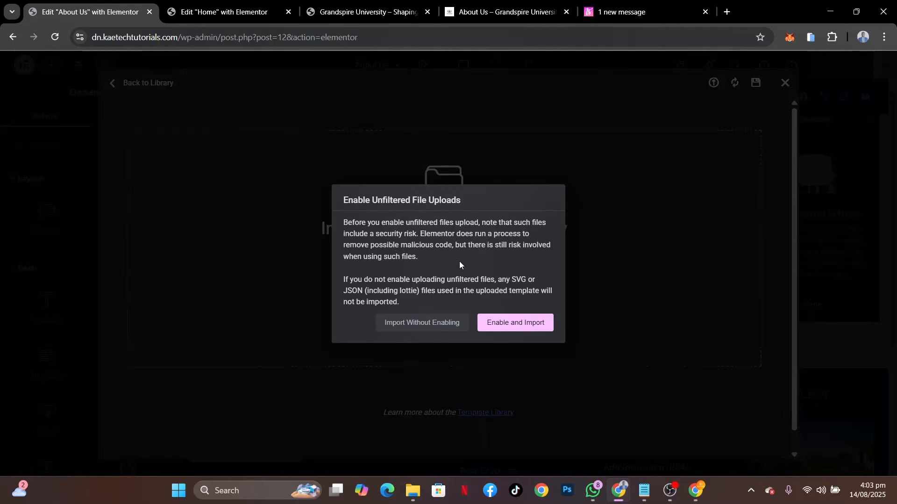
{"action": "left_click", "coordinate": [502, 325]}
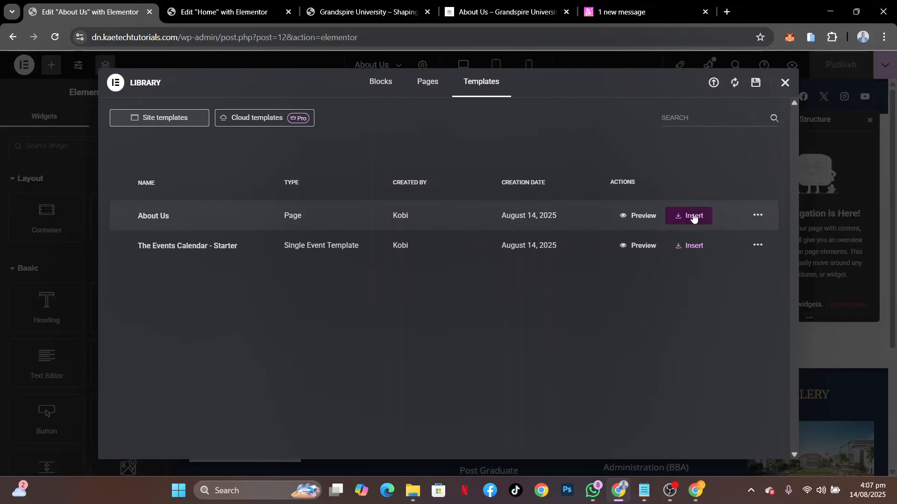
Preview the imported About Us template from its banner to the footer and close the preview
{"action": "left_click", "coordinate": [640, 216]}
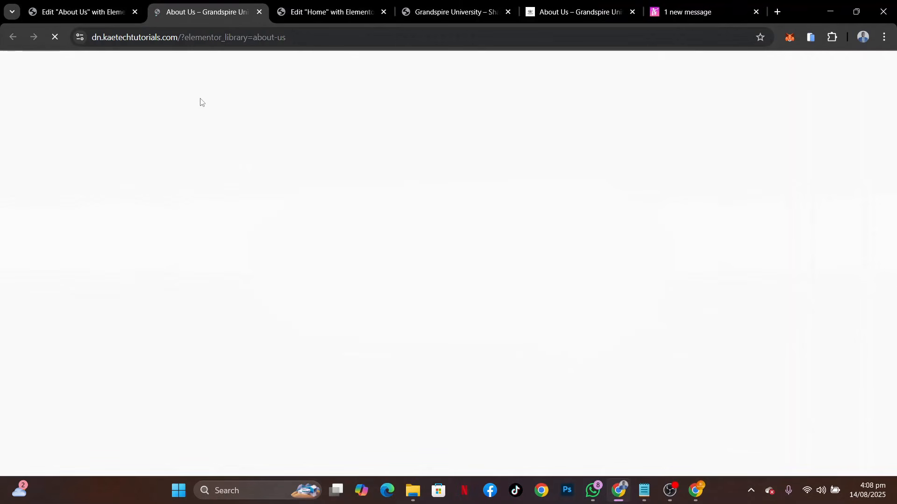
{"action": "scroll", "coordinate": [556, 303], "scroll_direction": "down", "scroll_amount": 13}
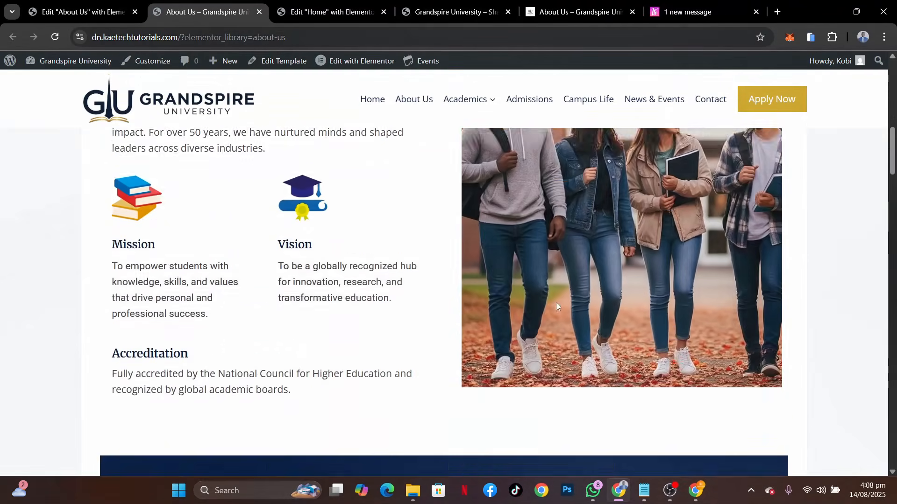
{"action": "scroll", "coordinate": [556, 302], "scroll_direction": "down", "scroll_amount": 20}
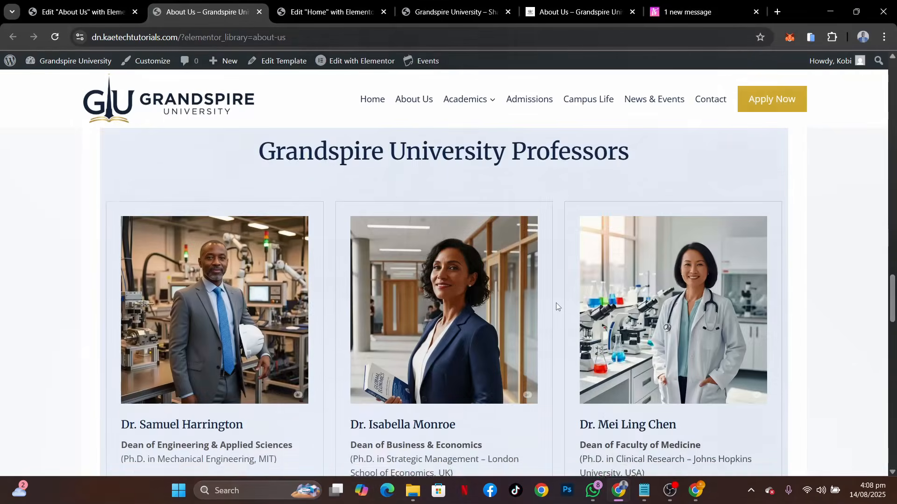
{"action": "scroll", "coordinate": [556, 304], "scroll_direction": "down", "scroll_amount": 10}
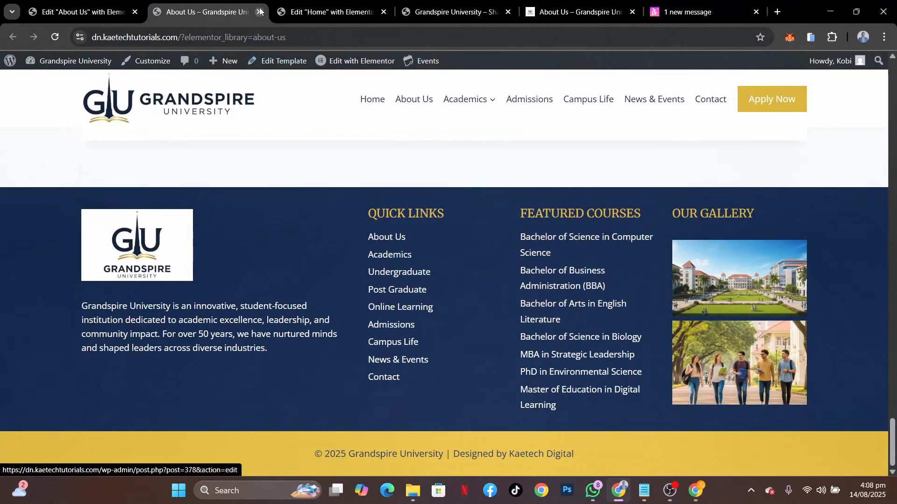
{"action": "left_click", "coordinate": [259, 12]}
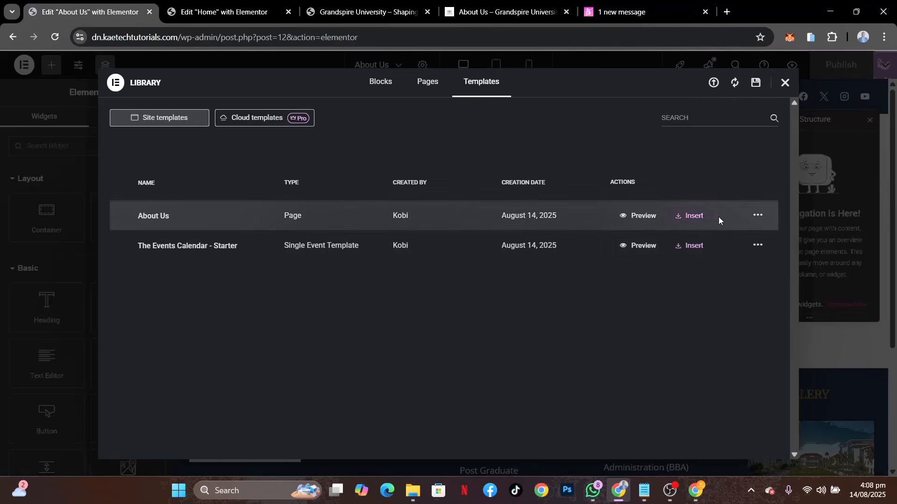
Insert the imported About Us template into the empty About Us page and publish the page
{"action": "left_click", "coordinate": [696, 216]}
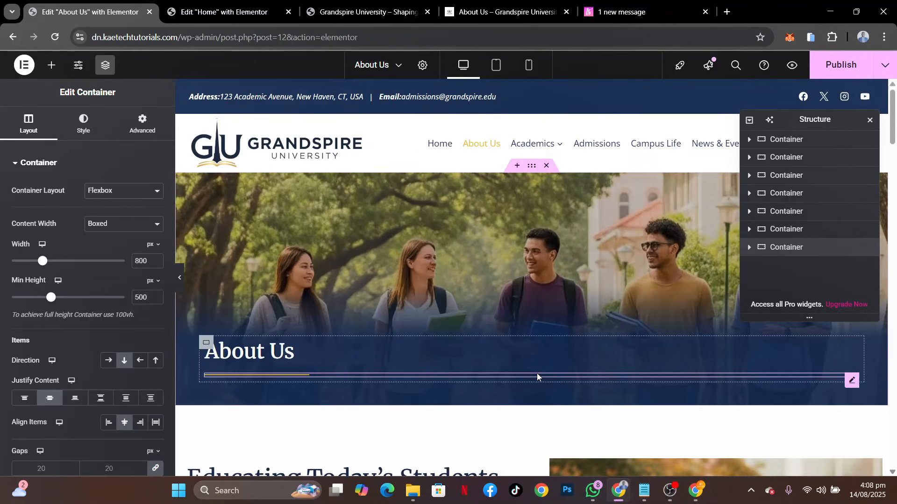
{"action": "scroll", "coordinate": [538, 376], "scroll_direction": "down", "scroll_amount": 15}
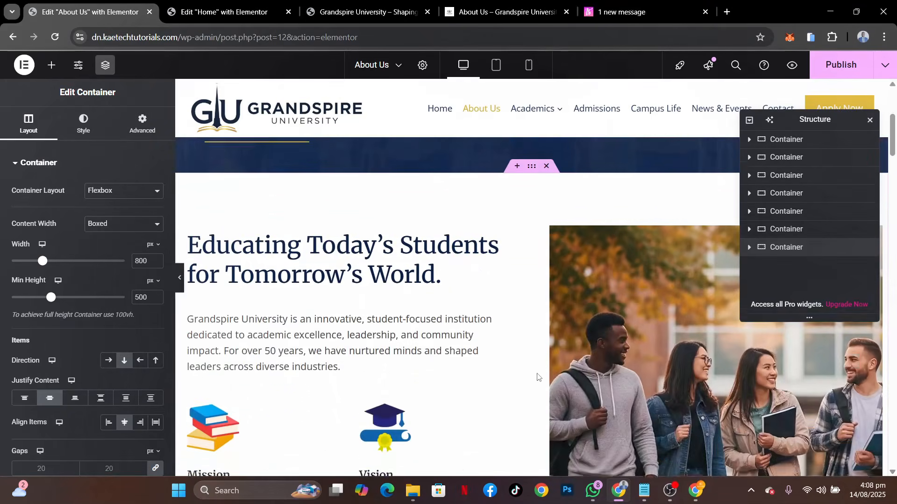
{"action": "scroll", "coordinate": [538, 377], "scroll_direction": "down", "scroll_amount": 20}
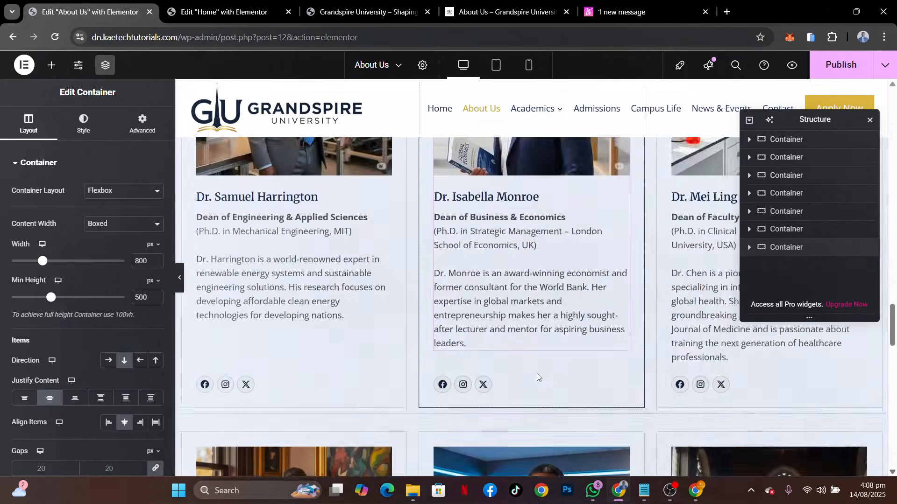
{"action": "scroll", "coordinate": [538, 377], "scroll_direction": "up", "scroll_amount": 18}
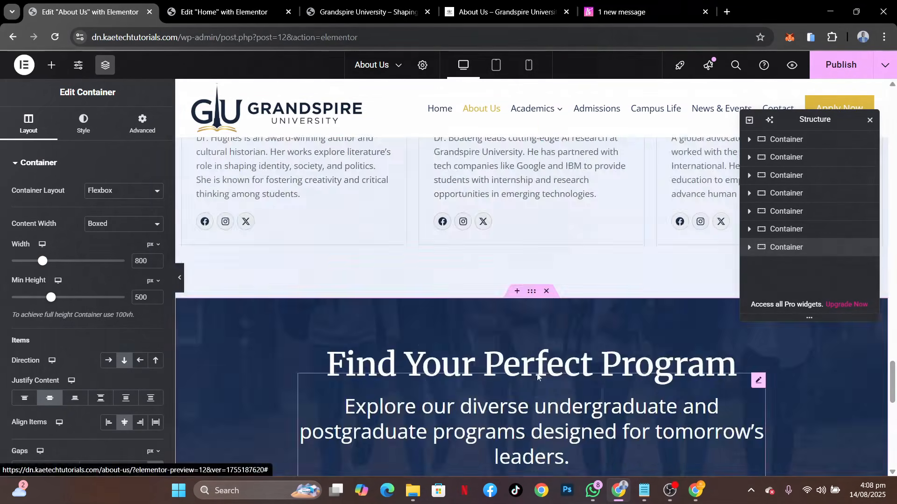
{"action": "scroll", "coordinate": [537, 377], "scroll_direction": "up", "scroll_amount": 18}
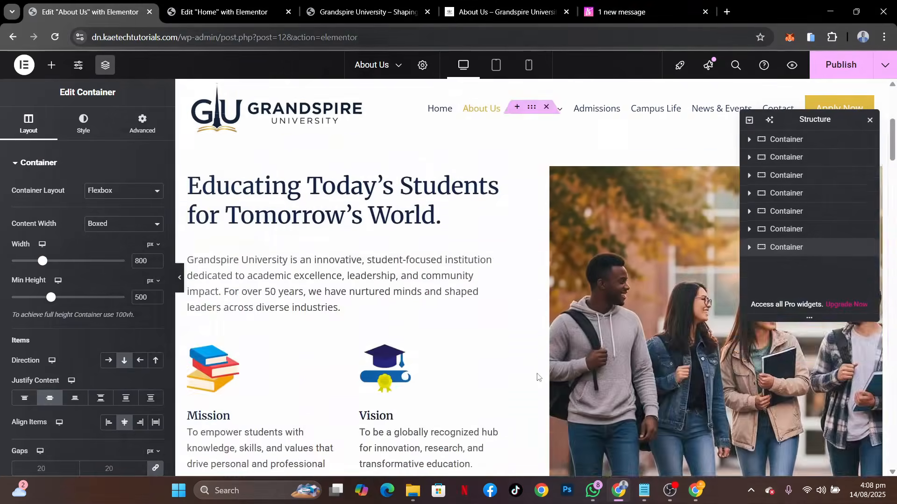
{"action": "scroll", "coordinate": [537, 376], "scroll_direction": "down", "scroll_amount": 10}
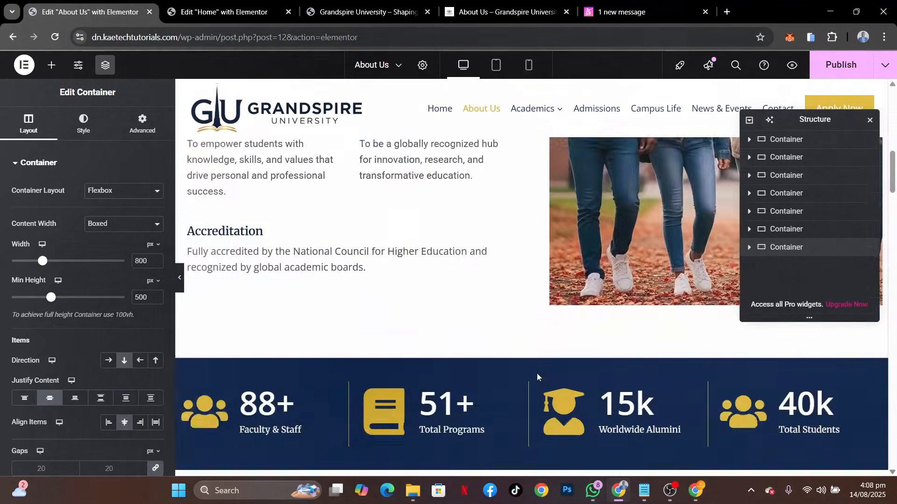
{"action": "scroll", "coordinate": [538, 377], "scroll_direction": "up", "scroll_amount": 6}
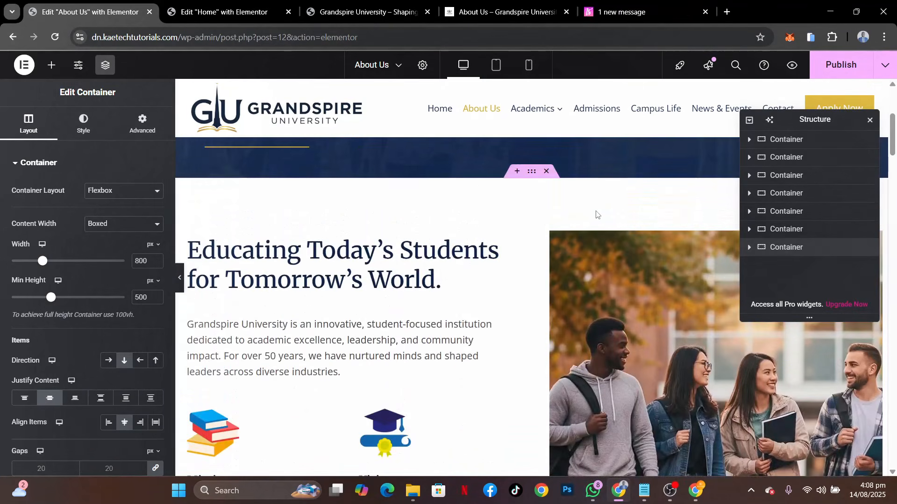
{"action": "scroll", "coordinate": [349, 321], "scroll_direction": "up", "scroll_amount": 5}
{"action": "scroll", "coordinate": [455, 416], "scroll_direction": "down", "scroll_amount": 4}
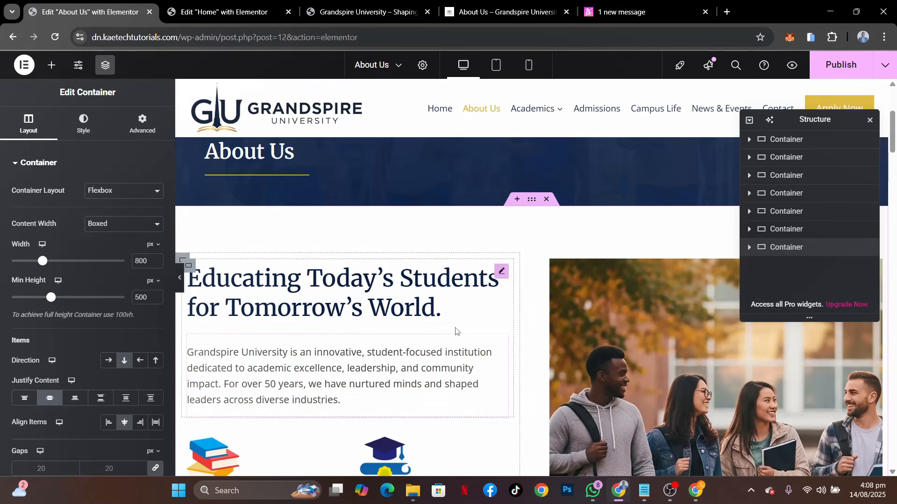
{"action": "left_click", "coordinate": [830, 73]}
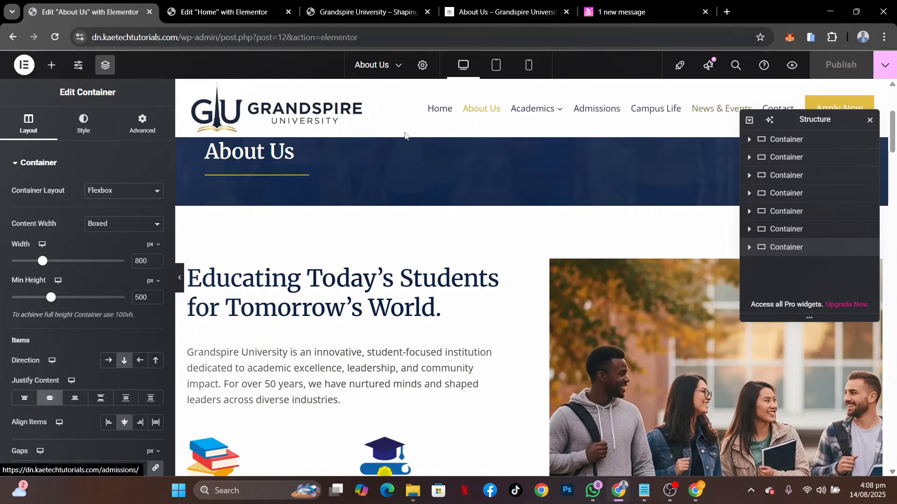
Open the About Us page on the live Grandspire University site and review its sections down to the faculty members
{"action": "left_click", "coordinate": [343, 17]}
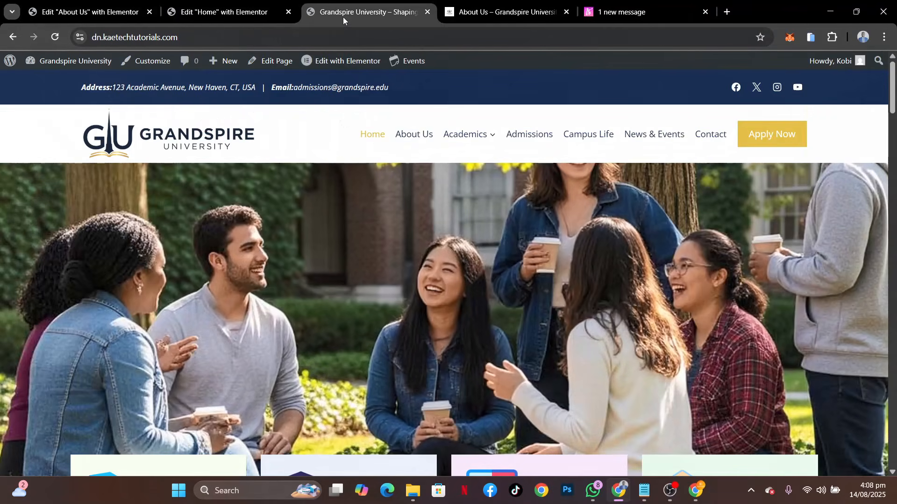
{"action": "left_click", "coordinate": [412, 136]}
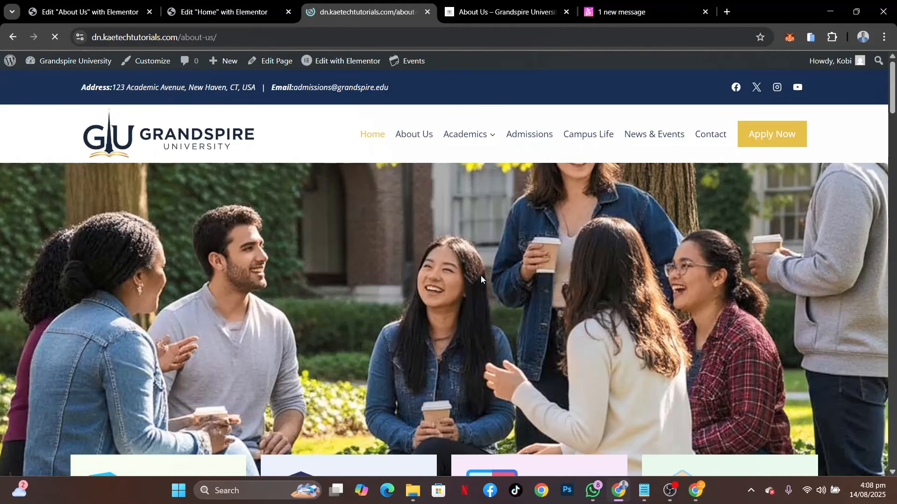
{"action": "scroll", "coordinate": [676, 269], "scroll_direction": "down", "scroll_amount": 10}
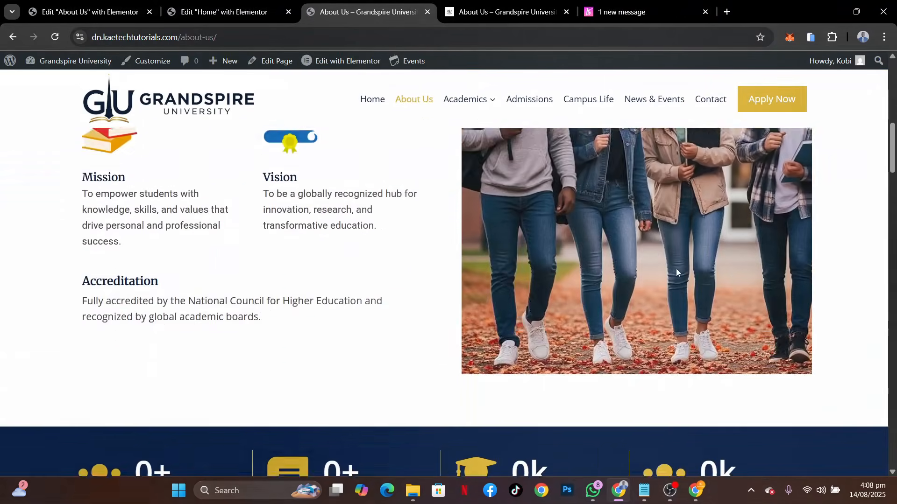
{"action": "scroll", "coordinate": [676, 268], "scroll_direction": "down", "scroll_amount": 20}
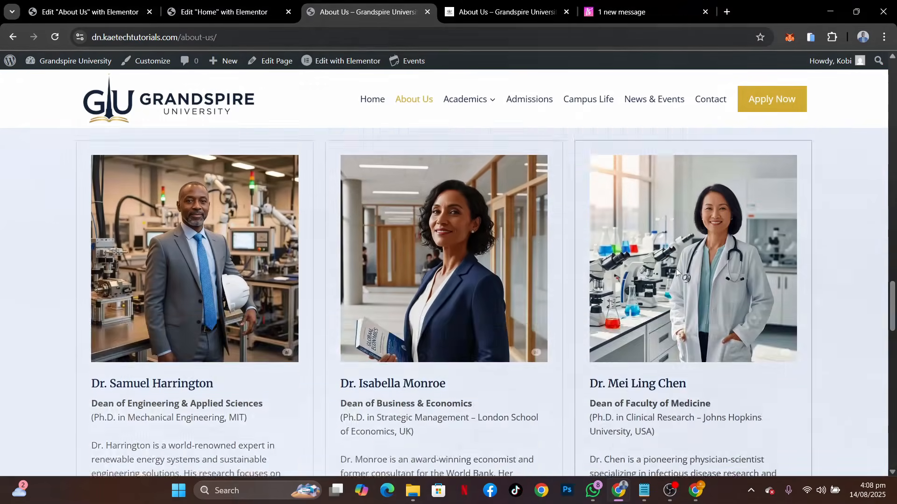
{"action": "scroll", "coordinate": [676, 268], "scroll_direction": "down", "scroll_amount": 10}
{"action": "scroll", "coordinate": [676, 268], "scroll_direction": "up", "scroll_amount": 12}
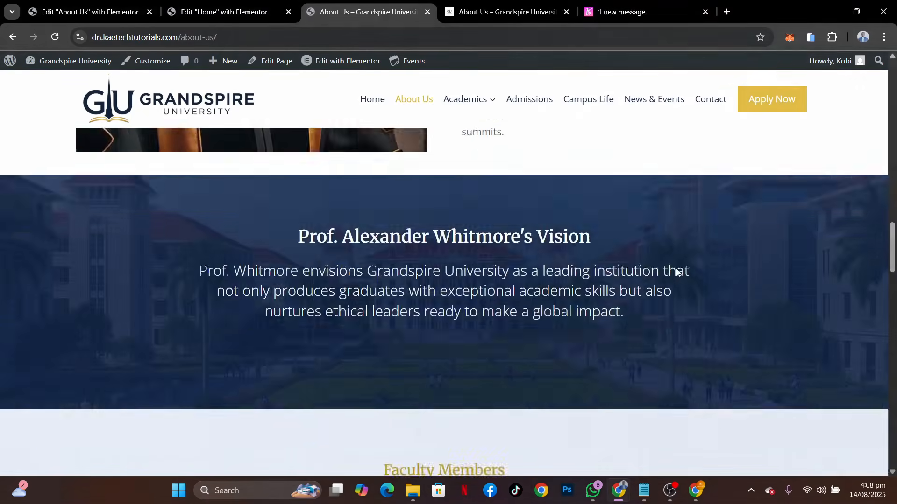
{"action": "scroll", "coordinate": [677, 272], "scroll_direction": "up", "scroll_amount": 15}
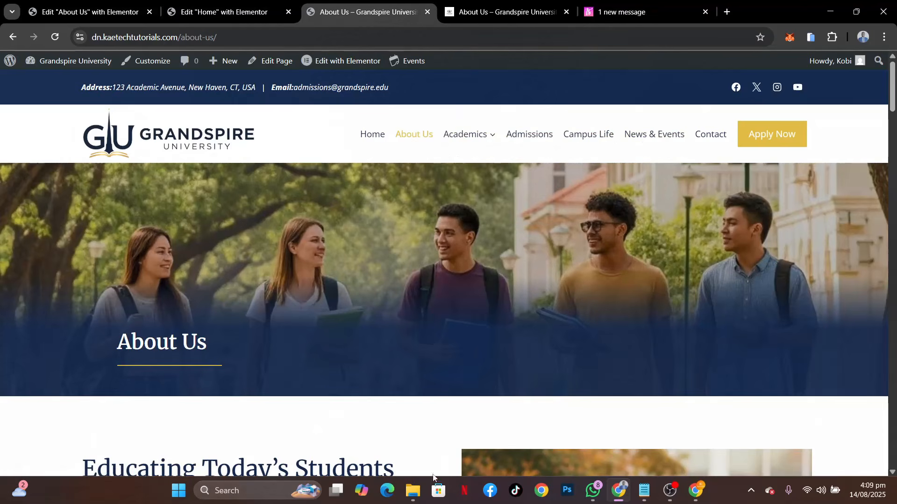
Switch to File Explorer and view the page template files in the Grandspire University Templates folder
{"action": "mouse_move", "coordinate": [413, 490]}
{"action": "mouse_move", "coordinate": [377, 429]}
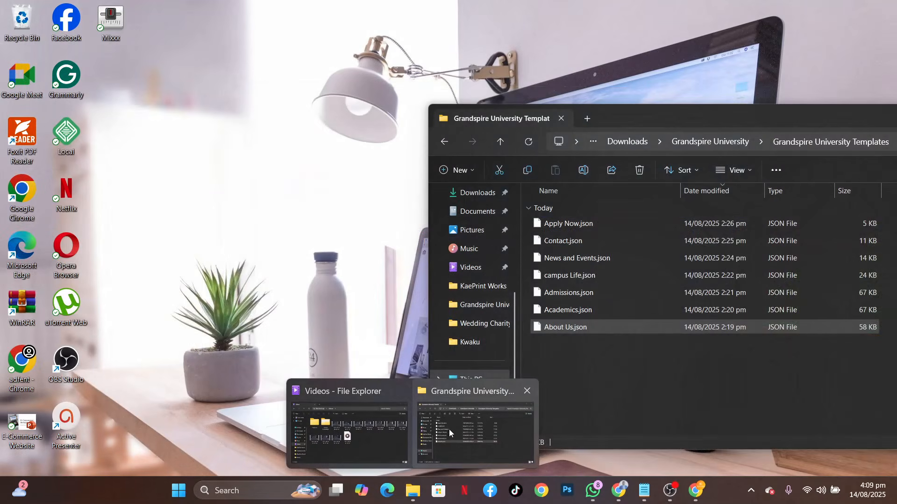
{"action": "left_click", "coordinate": [446, 430]}
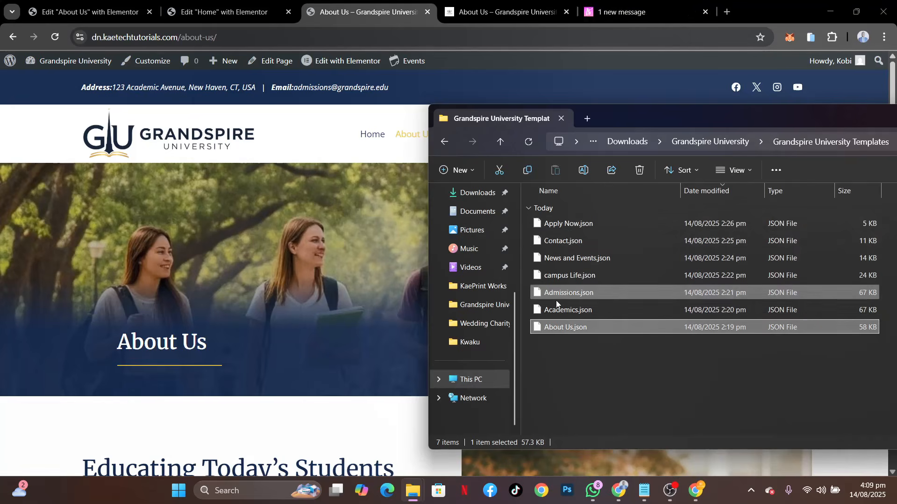
View the university website template listings on templateselar.com and return to the live About Us page
{"action": "left_click", "coordinate": [645, 11]}
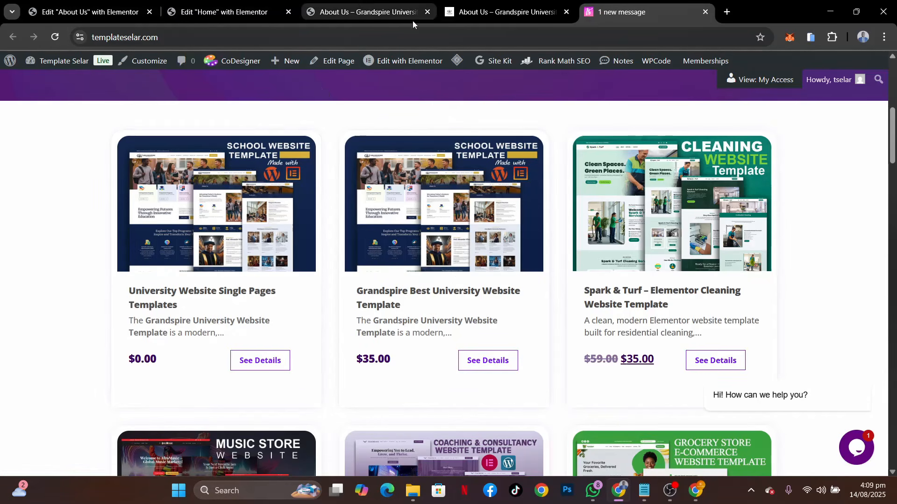
{"action": "left_click", "coordinate": [363, 17]}
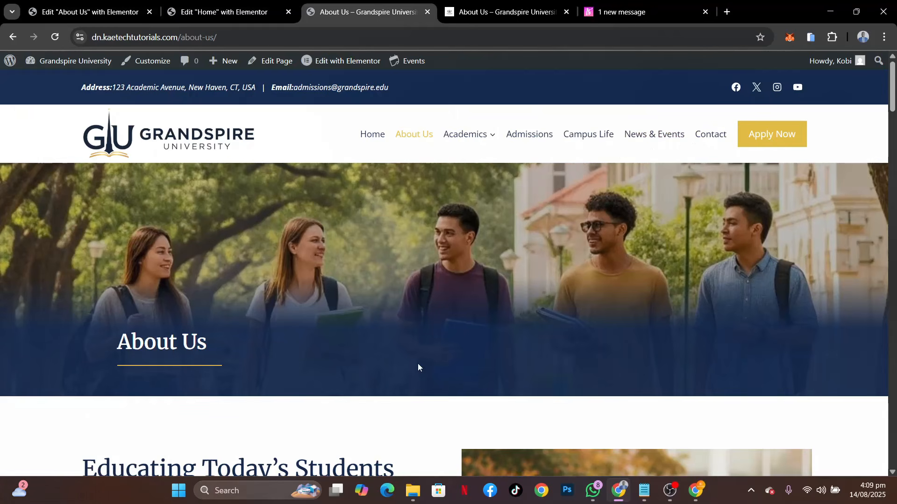
{"action": "left_click", "coordinate": [645, 11]}
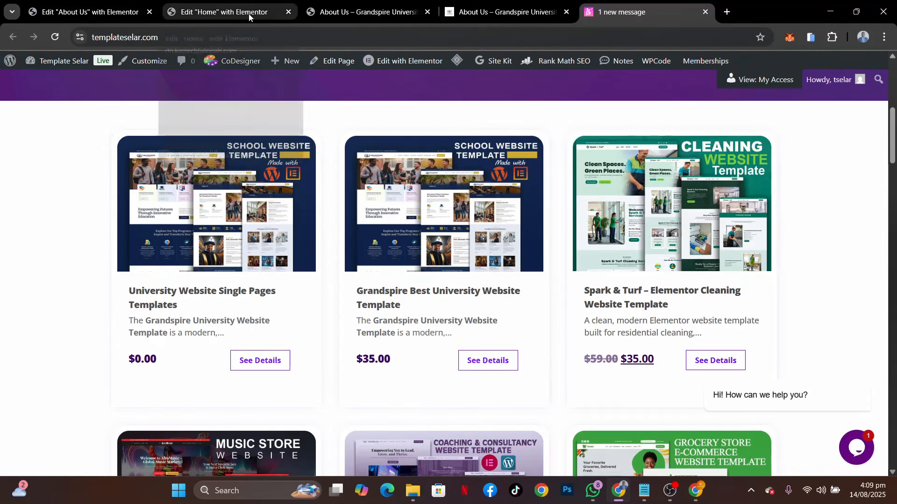
{"action": "left_click", "coordinate": [360, 11]}
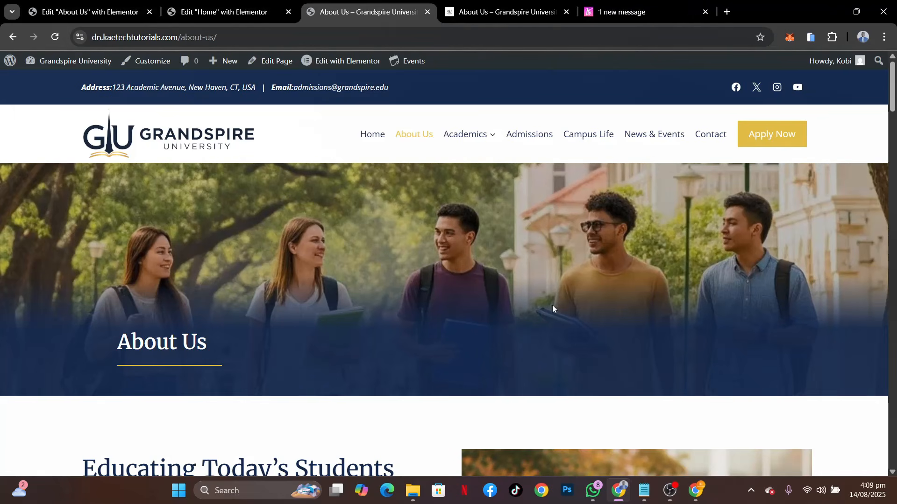
Examine the live About Us page from the banner through the chancellor and faculty sections to the footer, and return to its top
{"action": "scroll", "coordinate": [552, 304], "scroll_direction": "down", "scroll_amount": 10}
{"action": "scroll", "coordinate": [553, 309], "scroll_direction": "down", "scroll_amount": 15}
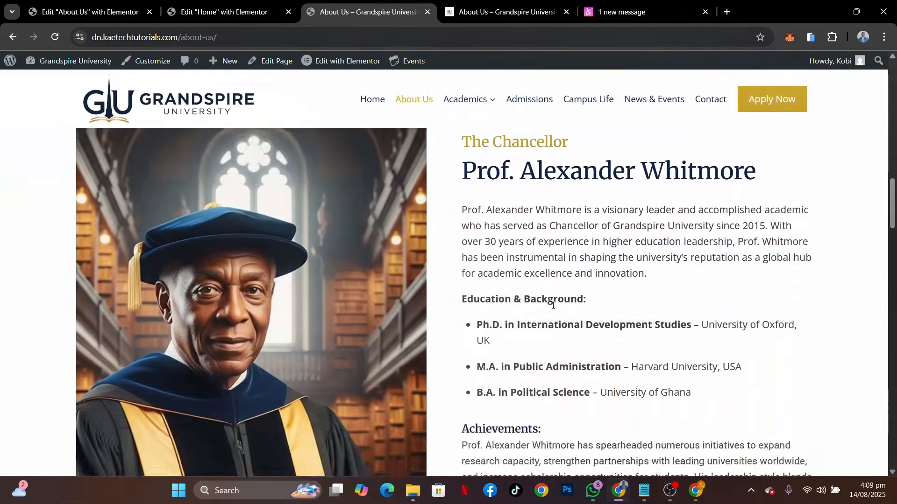
{"action": "scroll", "coordinate": [553, 308], "scroll_direction": "down", "scroll_amount": 10}
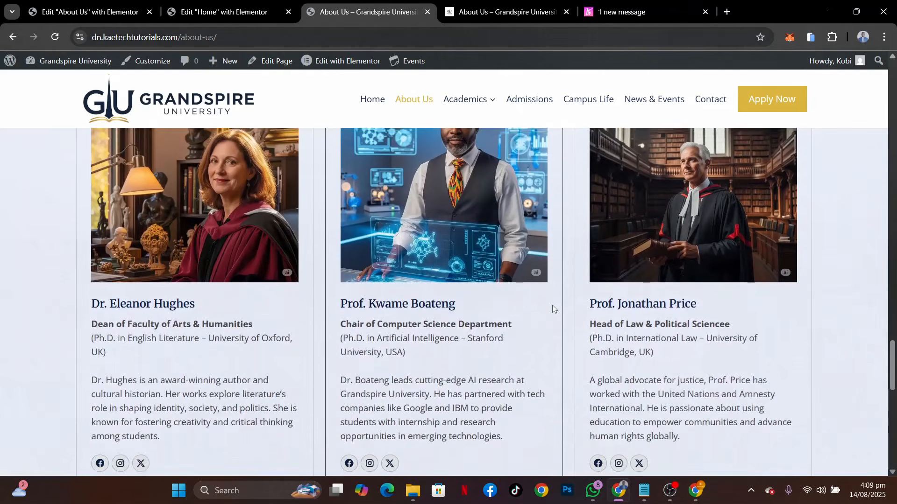
{"action": "scroll", "coordinate": [553, 308], "scroll_direction": "down", "scroll_amount": 1}
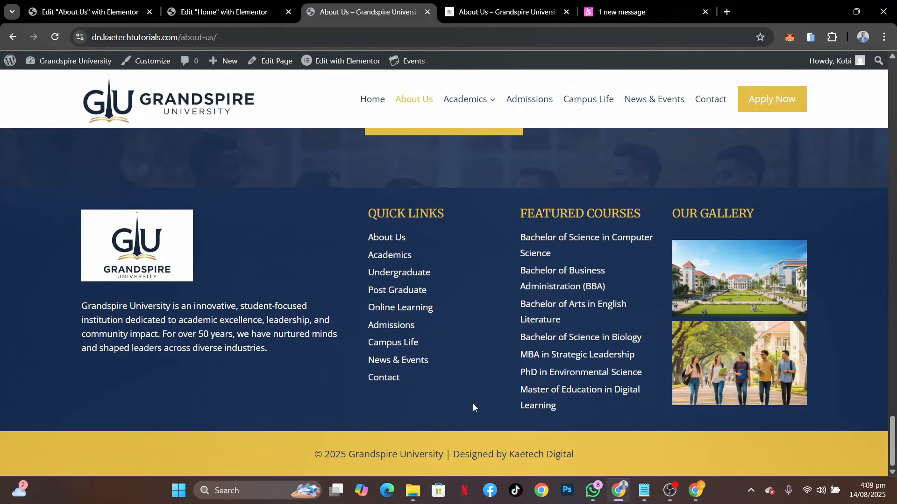
{"action": "scroll", "coordinate": [475, 322], "scroll_direction": "up", "scroll_amount": 8}
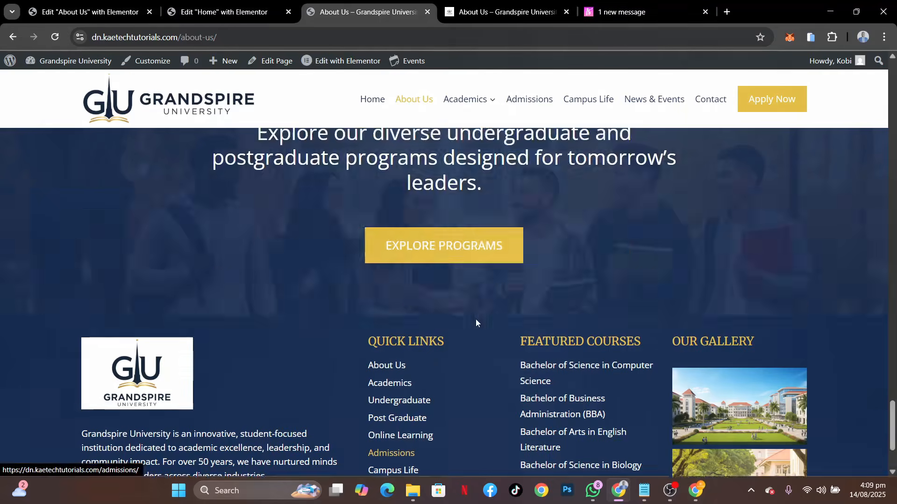
{"action": "scroll", "coordinate": [475, 323], "scroll_direction": "up", "scroll_amount": 15}
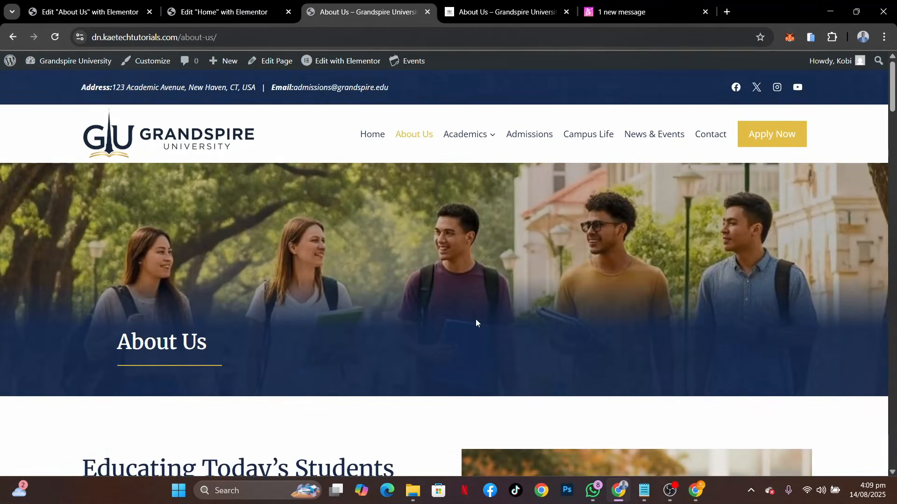